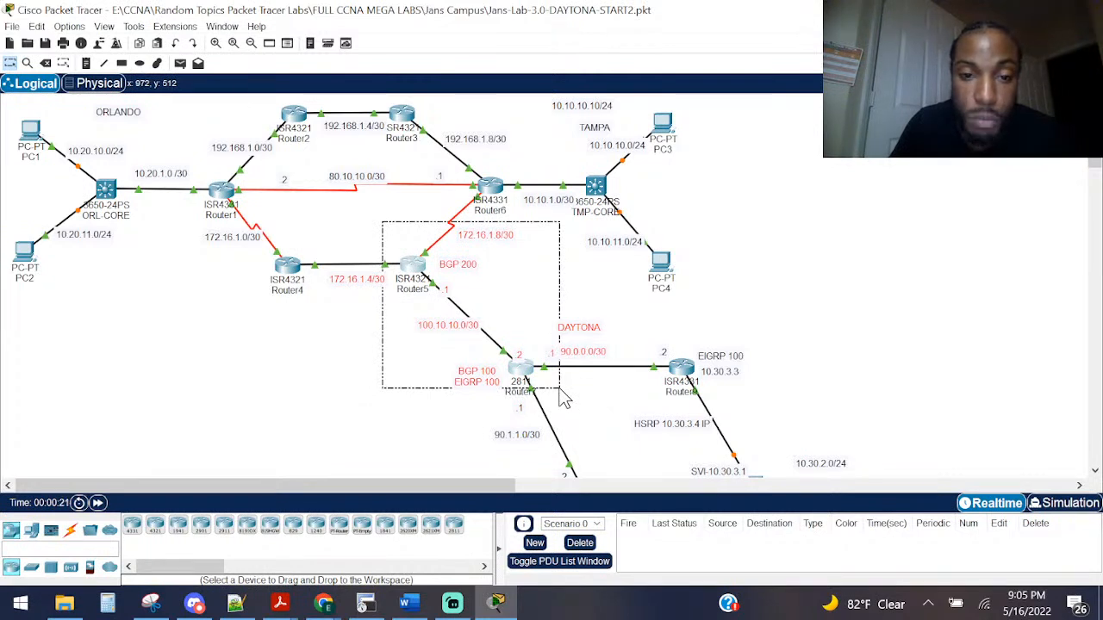
# Step: Examine the Daytona part of the topology and switch to Notepad++ to read the HSRP+STATIC ROUTING tasks
pyautogui.scroll(-3, 562, 398)
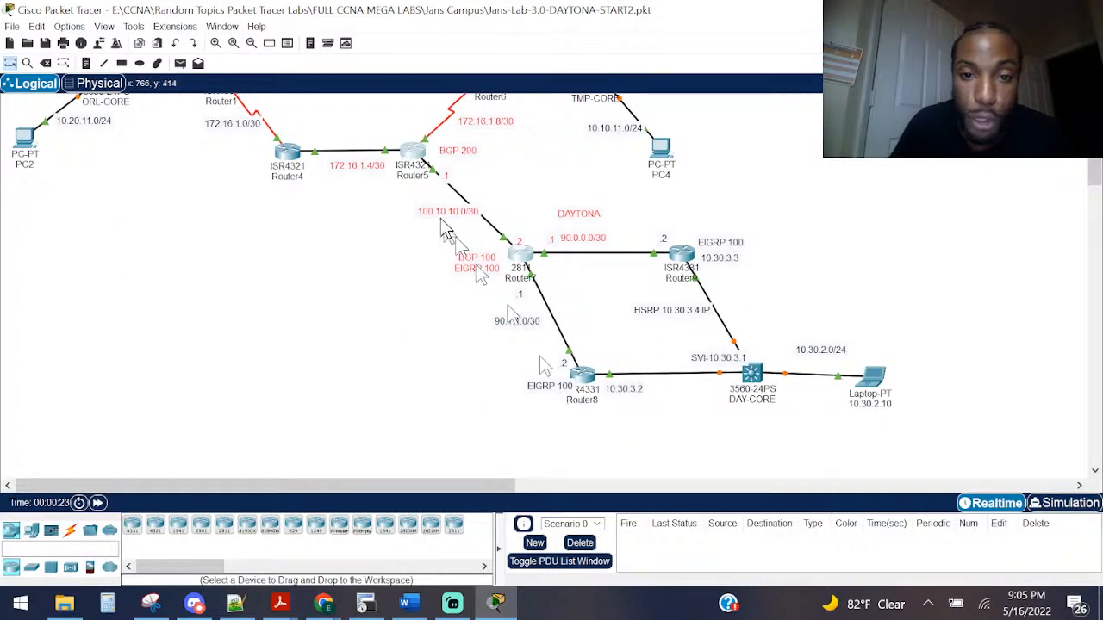
pyautogui.moveTo(409, 235); pyautogui.dragTo(945, 449)
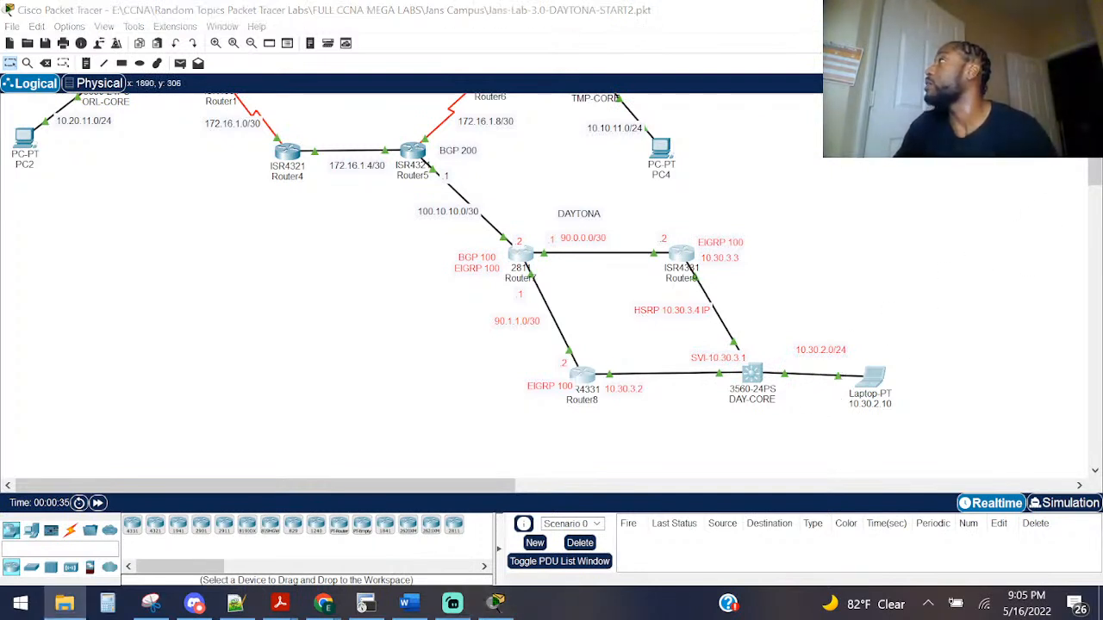
pyautogui.hotkey('alt', 'Tab')
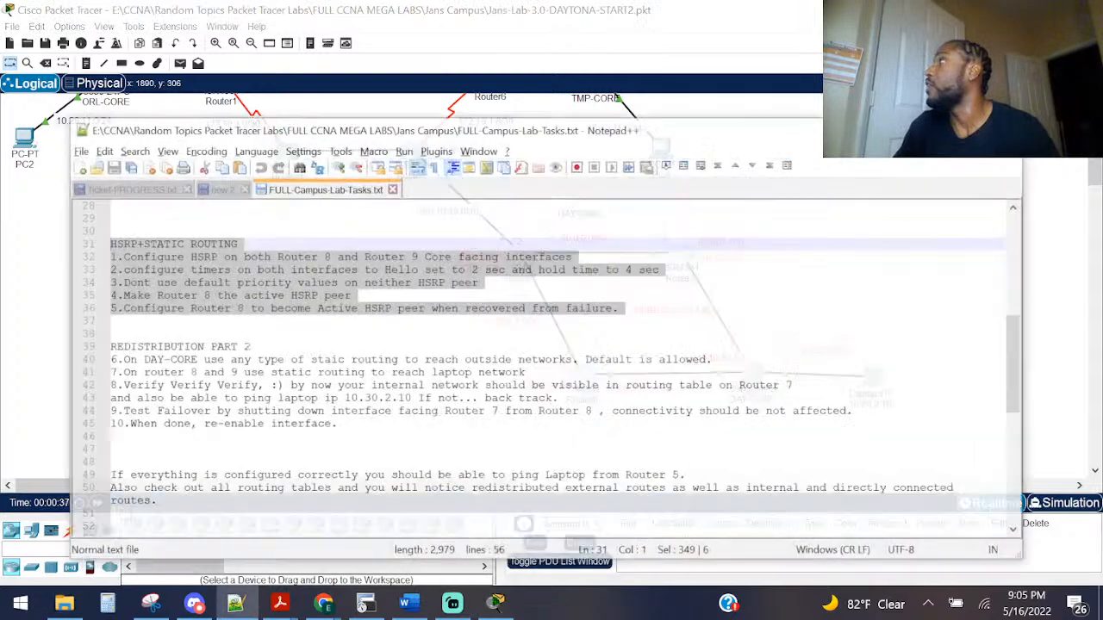
pyautogui.scroll(-1, 343, 191)
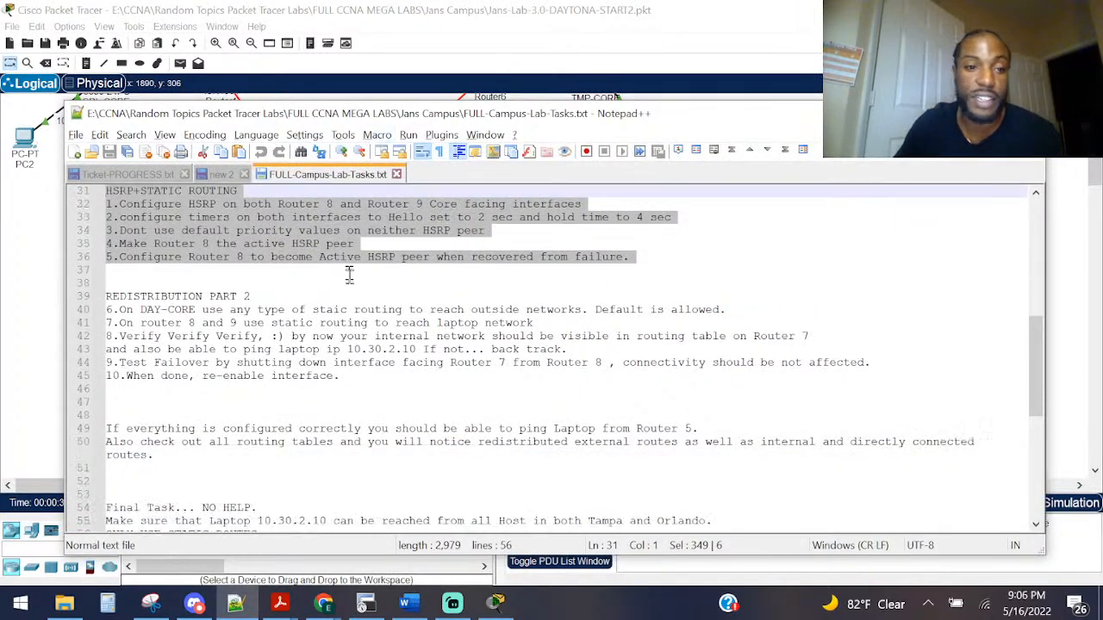
pyautogui.scroll(2, 341, 177)
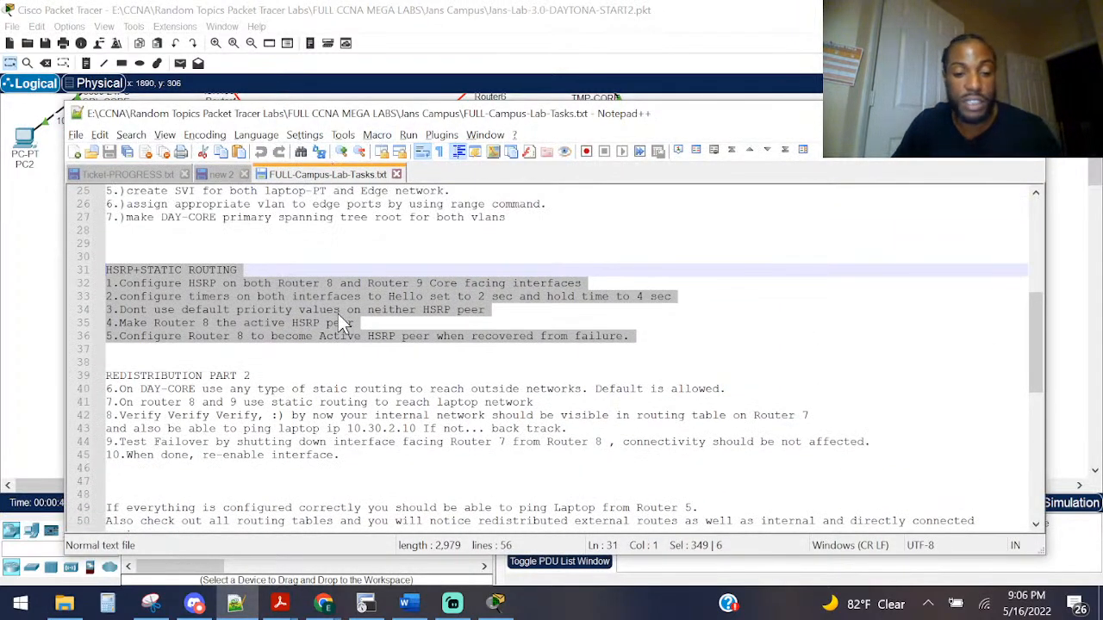
# Step: Close FULL-Campus-Lab-Tasks.txt and paste the HSRP+STATIC ROUTING section with its five tasks into a new document
pyautogui.click(397, 175)
pyautogui.click(318, 432)
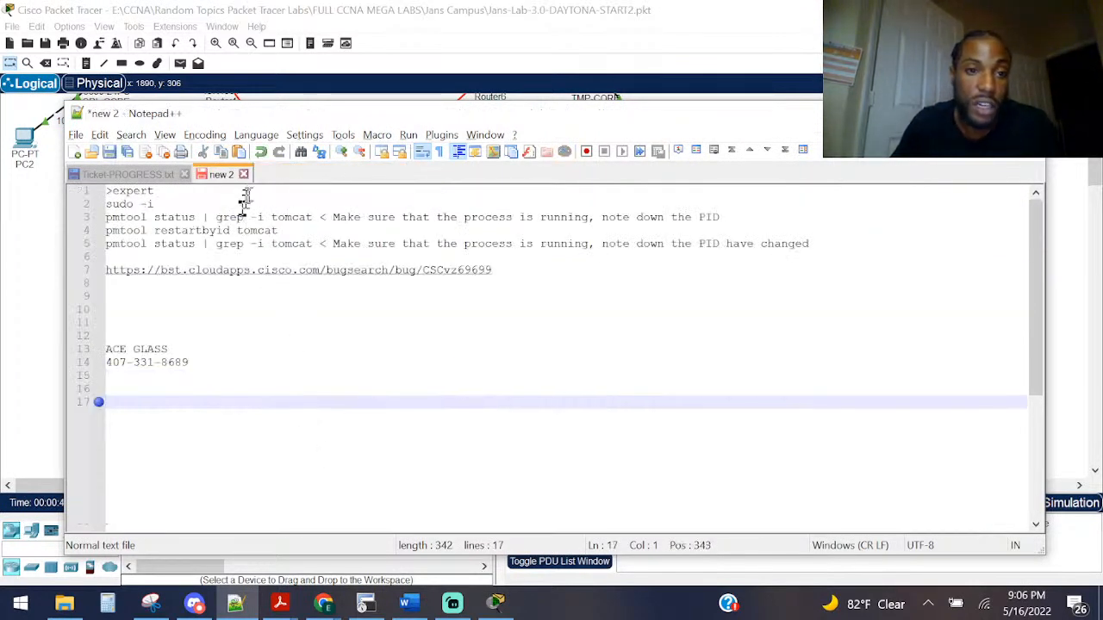
pyautogui.click(86, 155)
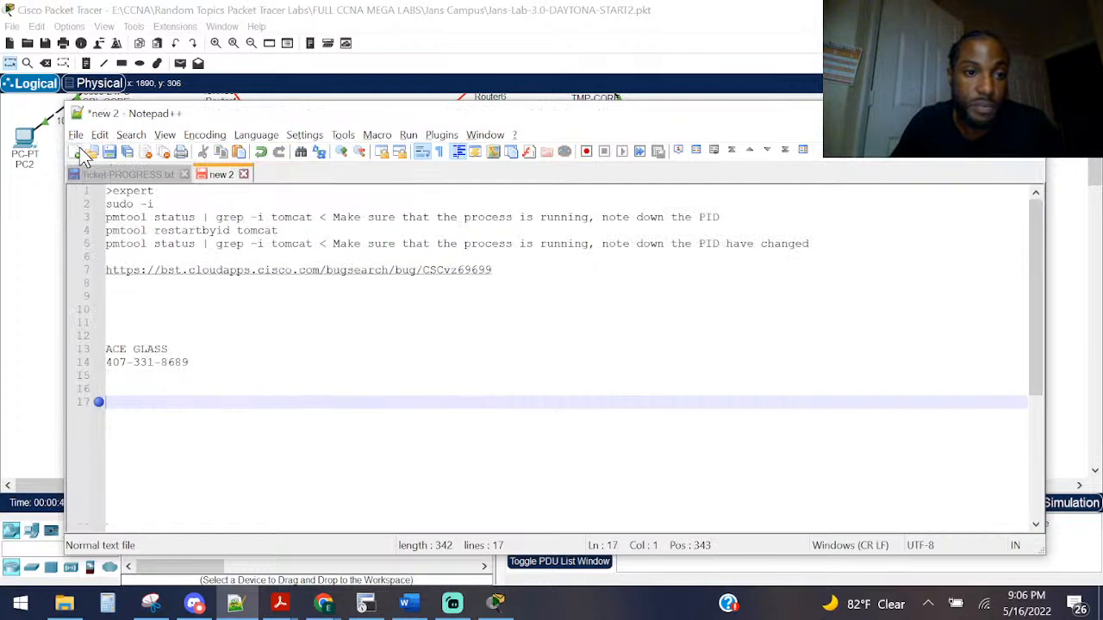
pyautogui.write('HSRP+STATIC ROUTING 1.Configure HSRP on both Router 8 and Router 9 Core facing interfaces 2.configure timers on both interfaces to Hello set to 2 sec and hold time to 4 sec 3.Dont use default priority values on neither HSRP peer 4.Make Router 8 the active HSRP peer 5.Configure Router 8 to become Active HSRP peer when recovered from failure.')
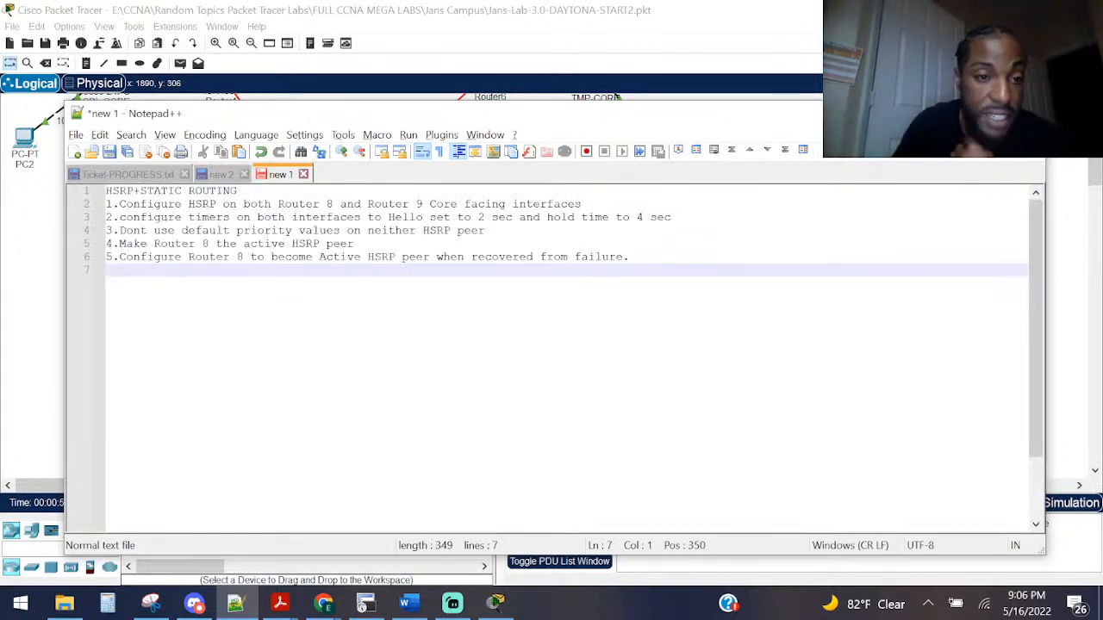
# Step: Add a space before STATIC in the notes heading and move the notes window away from the topology
pyautogui.click(138, 191)
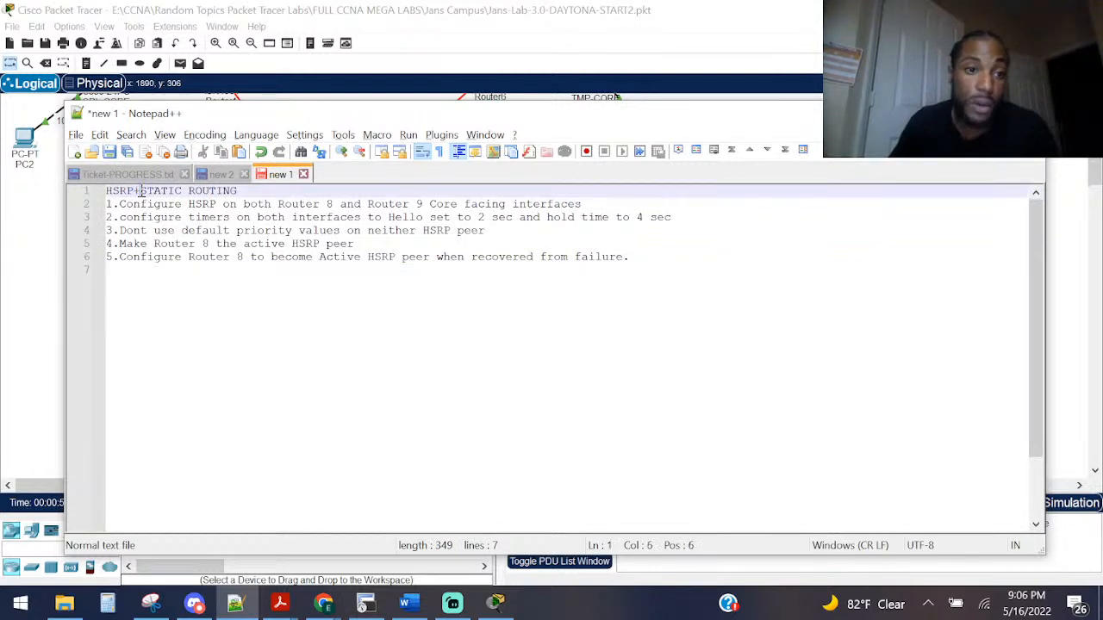
pyautogui.write('v')
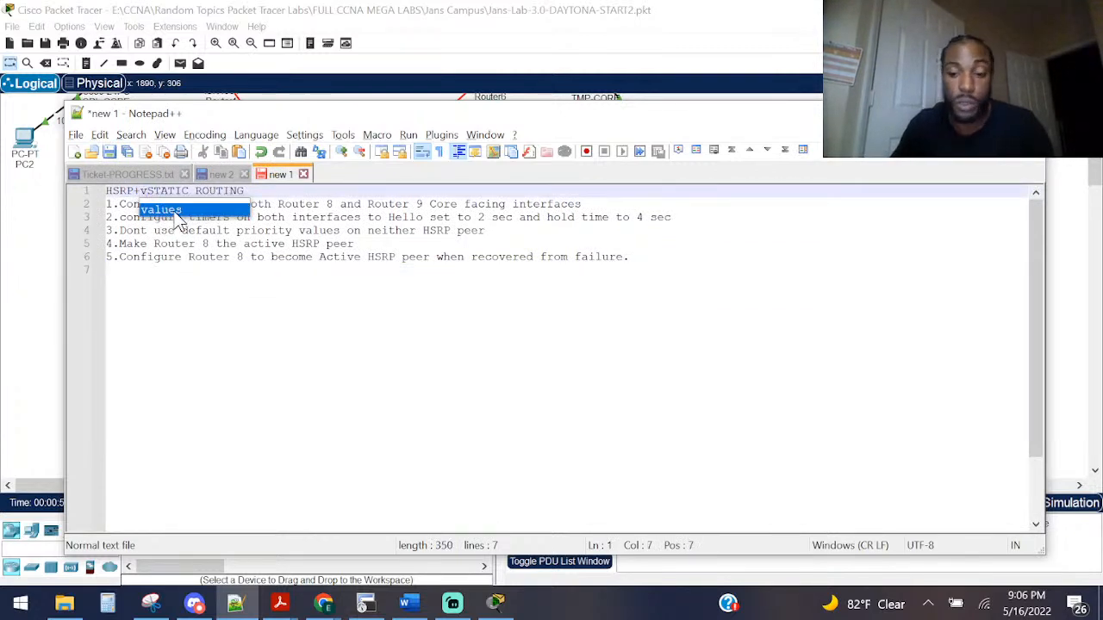
pyautogui.press('BackSpace')
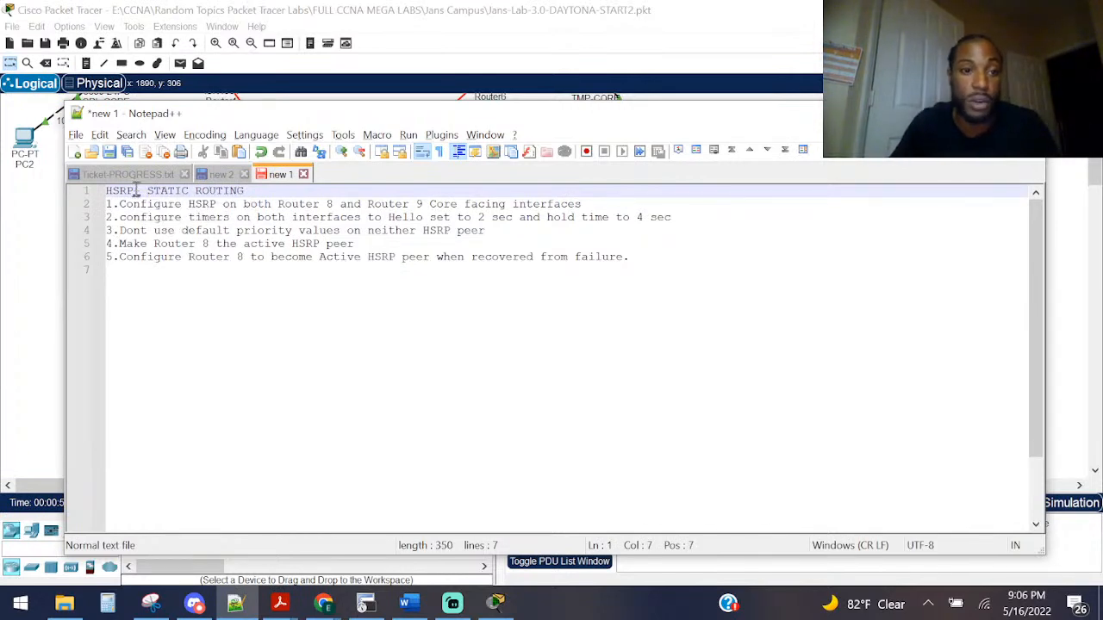
pyautogui.moveTo(262, 114); pyautogui.dragTo(1102, 237)
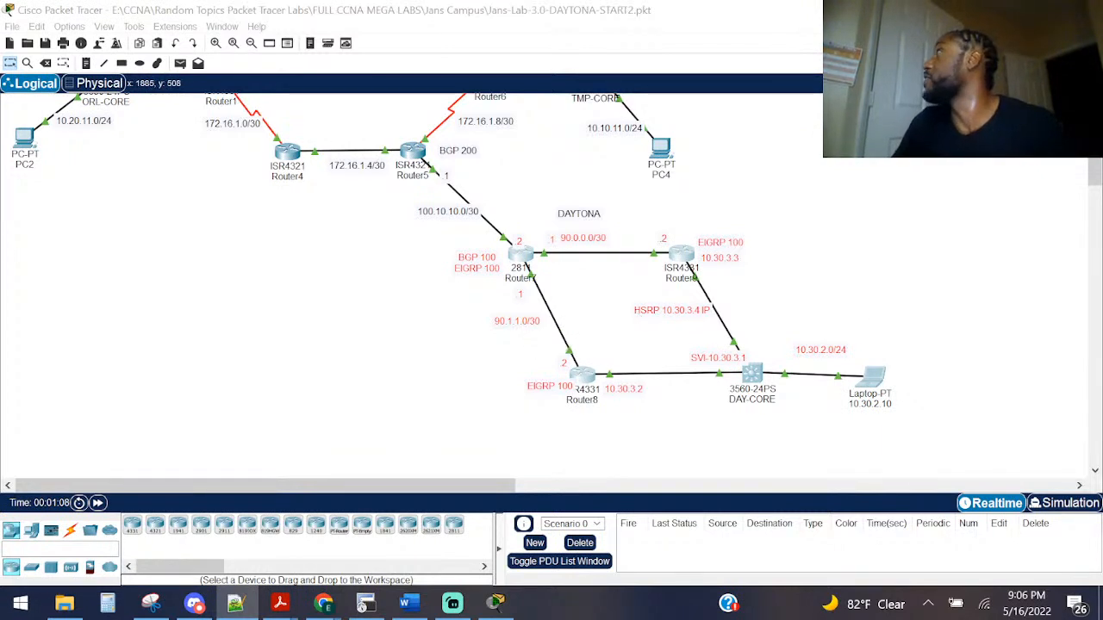
pyautogui.hotkey('alt', 'Tab')
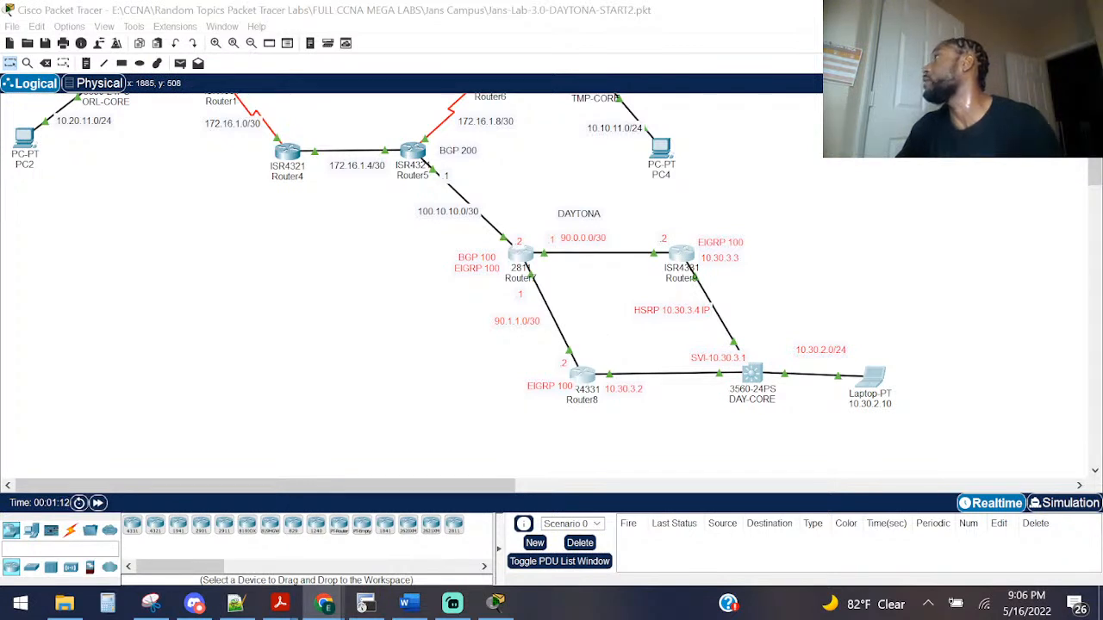
pyautogui.hotkey('alt', 'Tab')
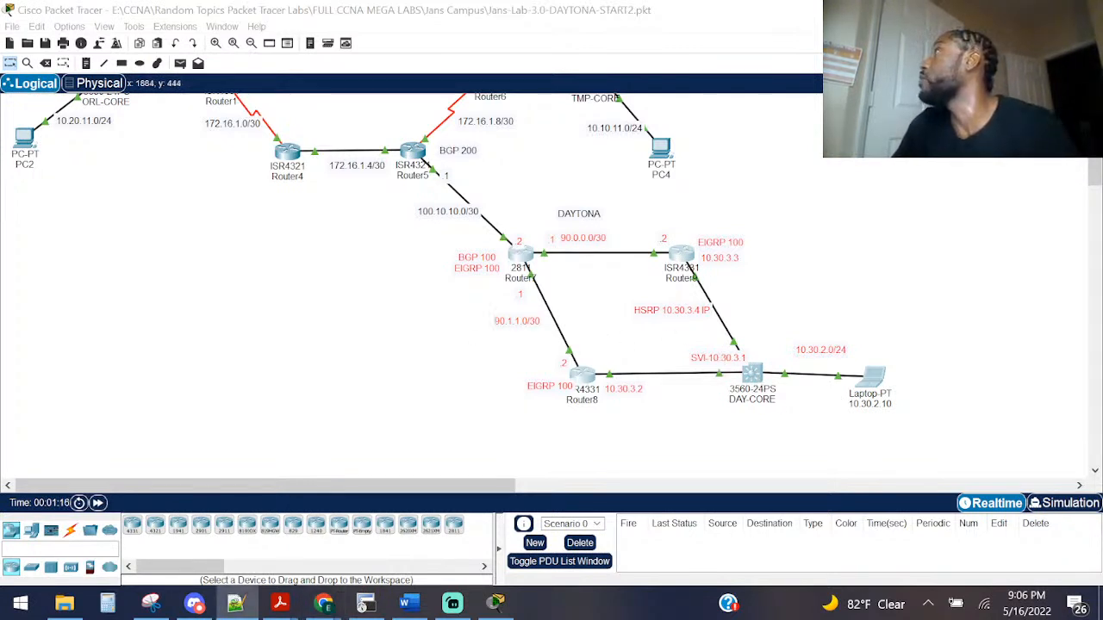
pyautogui.hotkey('alt', 'Tab')
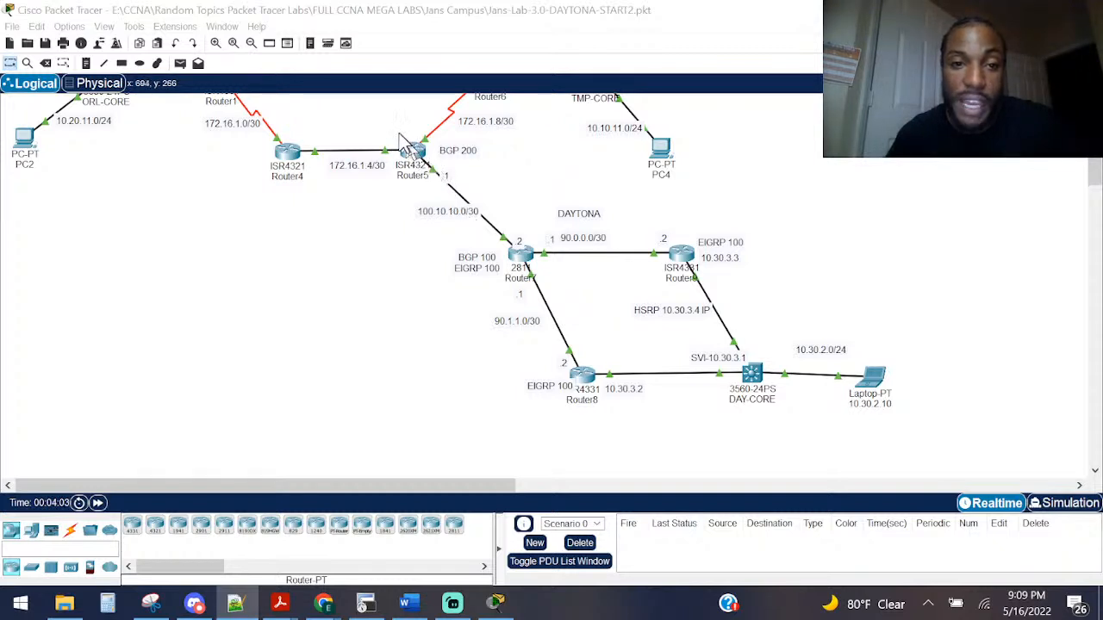
pyautogui.scroll(2, 275, 207)
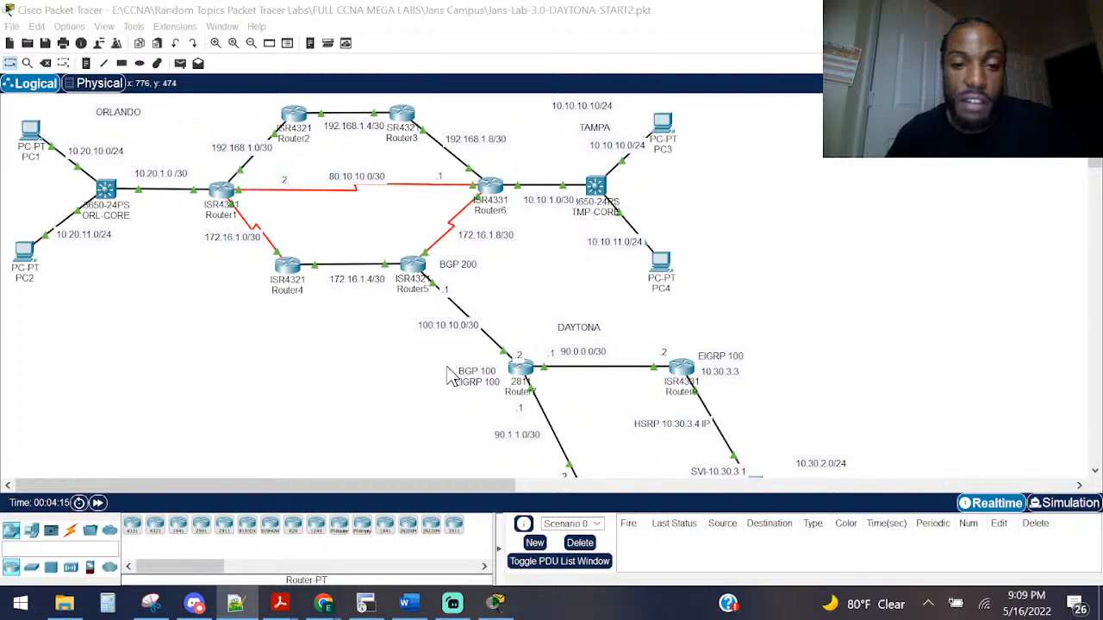
pyautogui.scroll(-3, 447, 377)
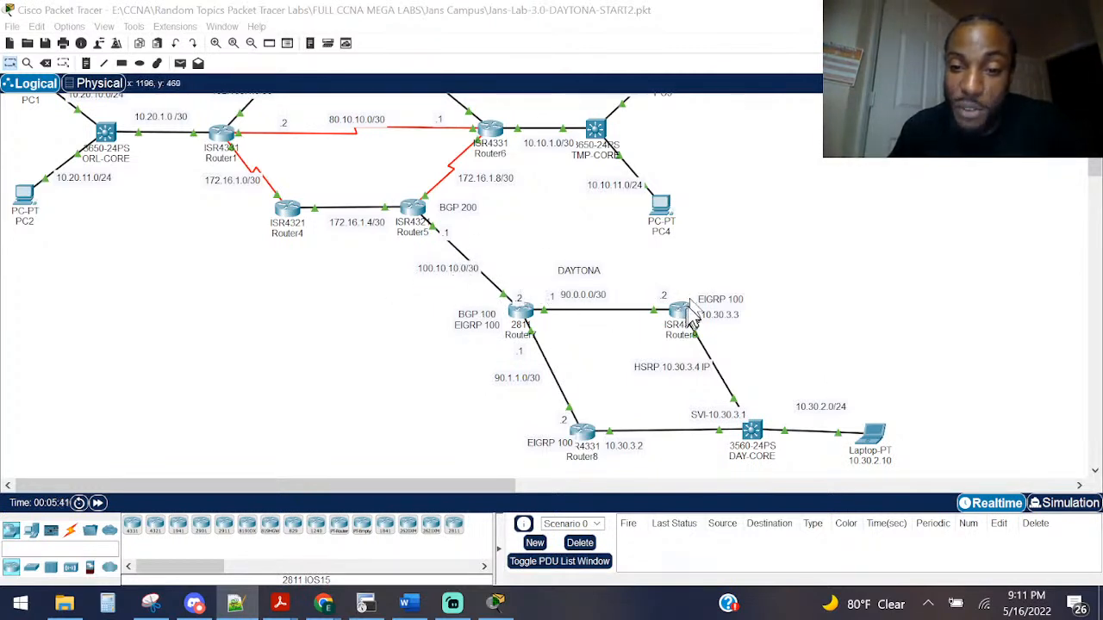
# Step: Open the command line interface of Router9 and widen its window
pyautogui.click(681, 323)
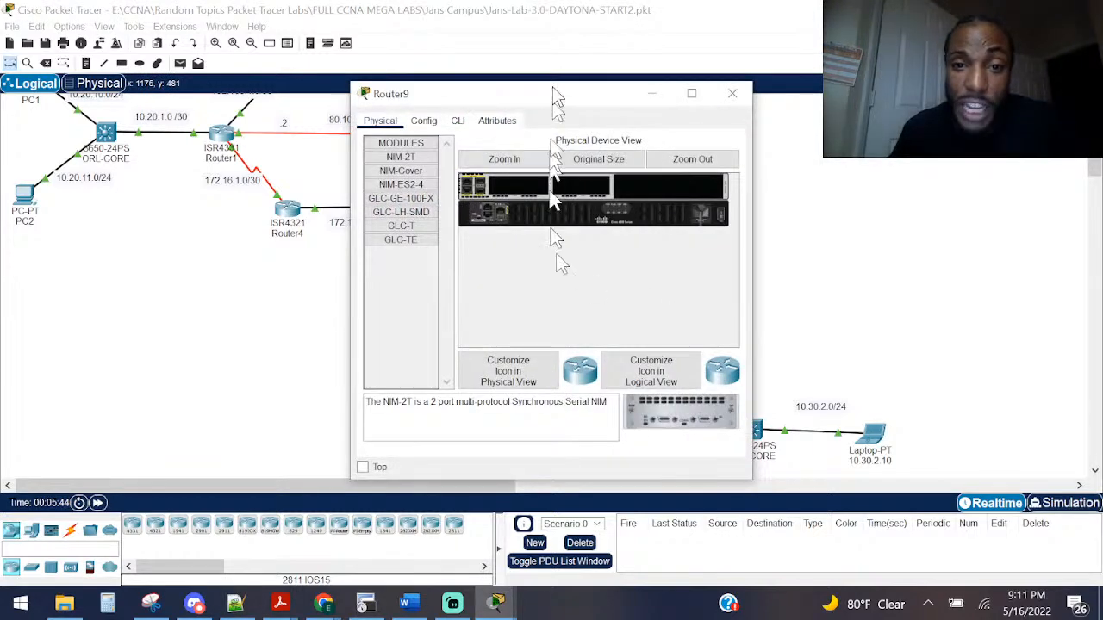
pyautogui.moveTo(548, 90); pyautogui.dragTo(543, 89)
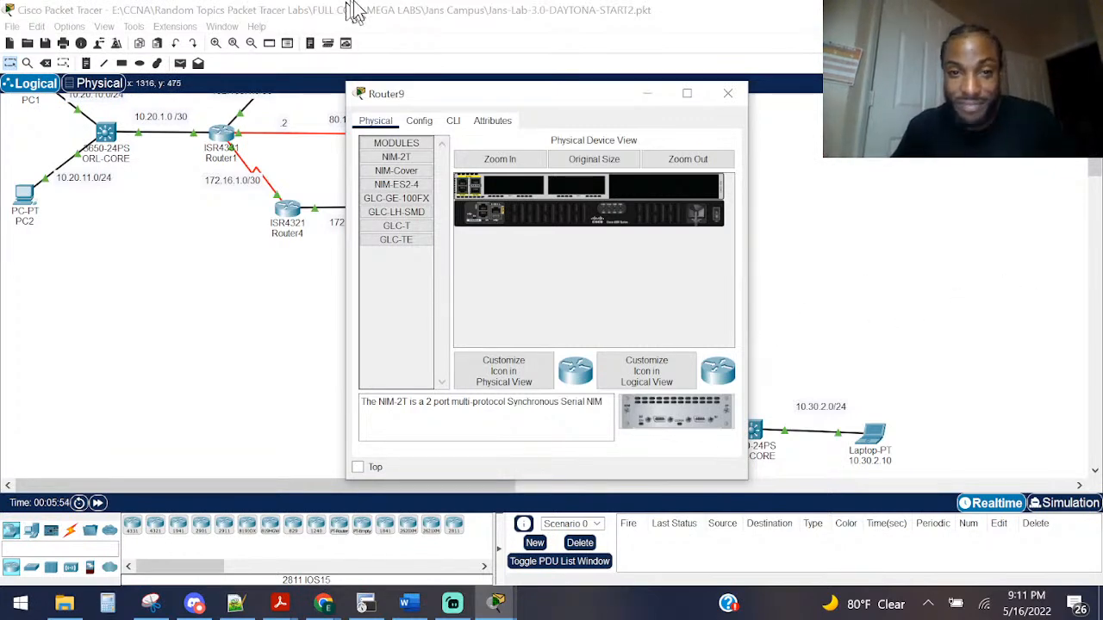
pyautogui.click(452, 121)
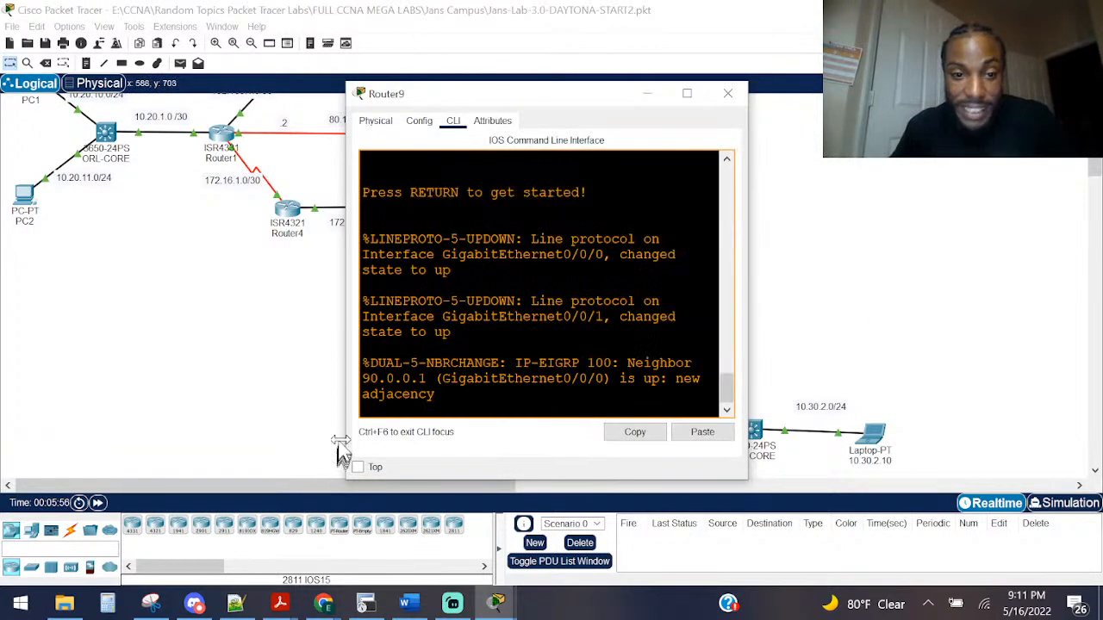
pyautogui.moveTo(342, 441); pyautogui.dragTo(138, 419)
pyautogui.click(86, 345)
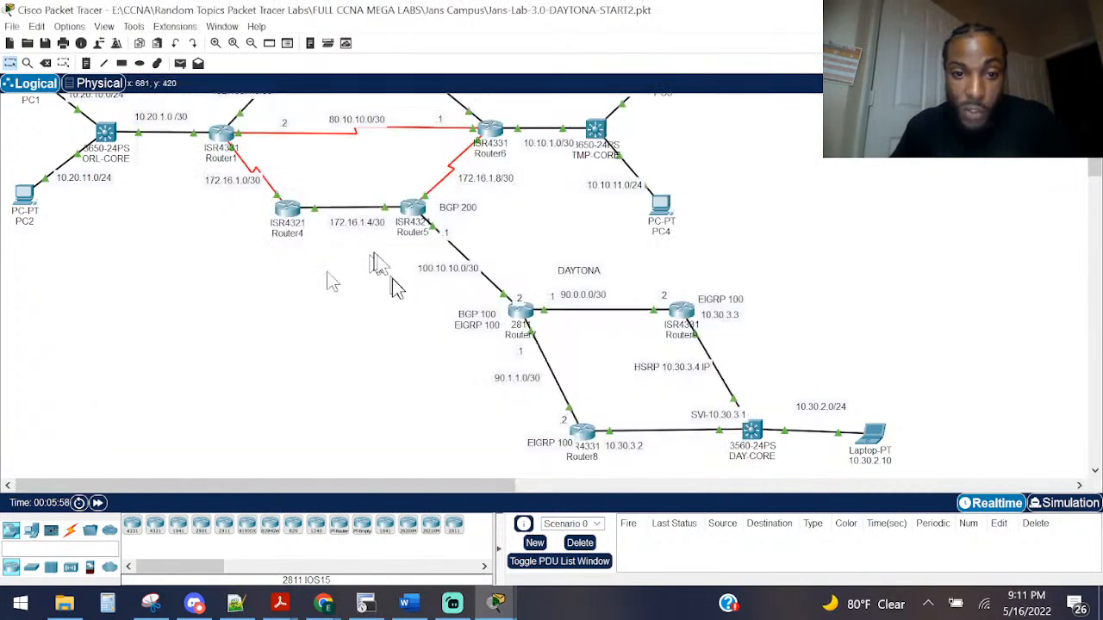
# Step: Return to the Router9 console, start its session and enter privileged EXEC mode with ena
pyautogui.click(681, 312)
pyautogui.press('Return')
pyautogui.press('Return')
pyautogui.press('Return')
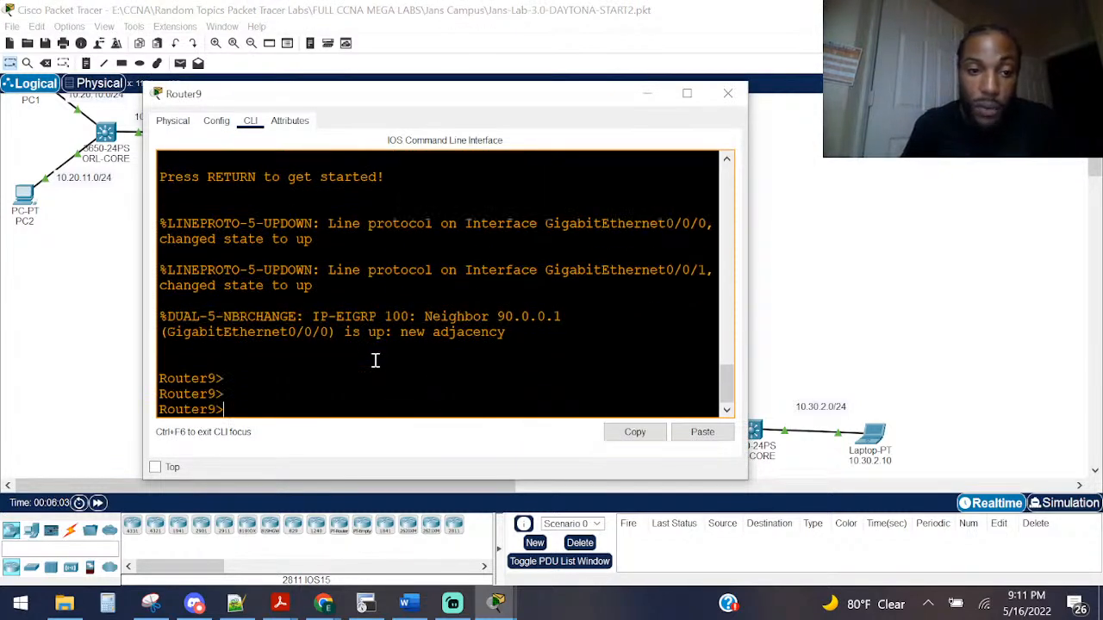
pyautogui.write('ena')
pyautogui.press('Return')
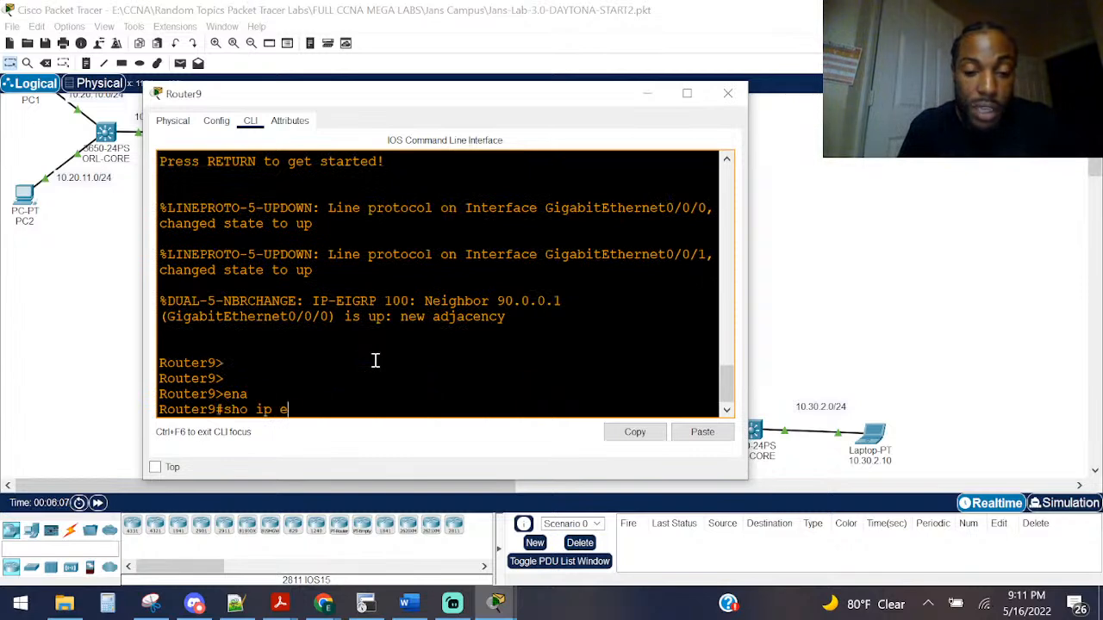
# Step: Display Router9's neighbors with sho ip eigrp neighbors and check the neighbor address against the topology
pyautogui.write('sho ip eig')
pyautogui.press('Tab')
pyautogui.write('ne')
pyautogui.press('Tab')
pyautogui.press('Return')
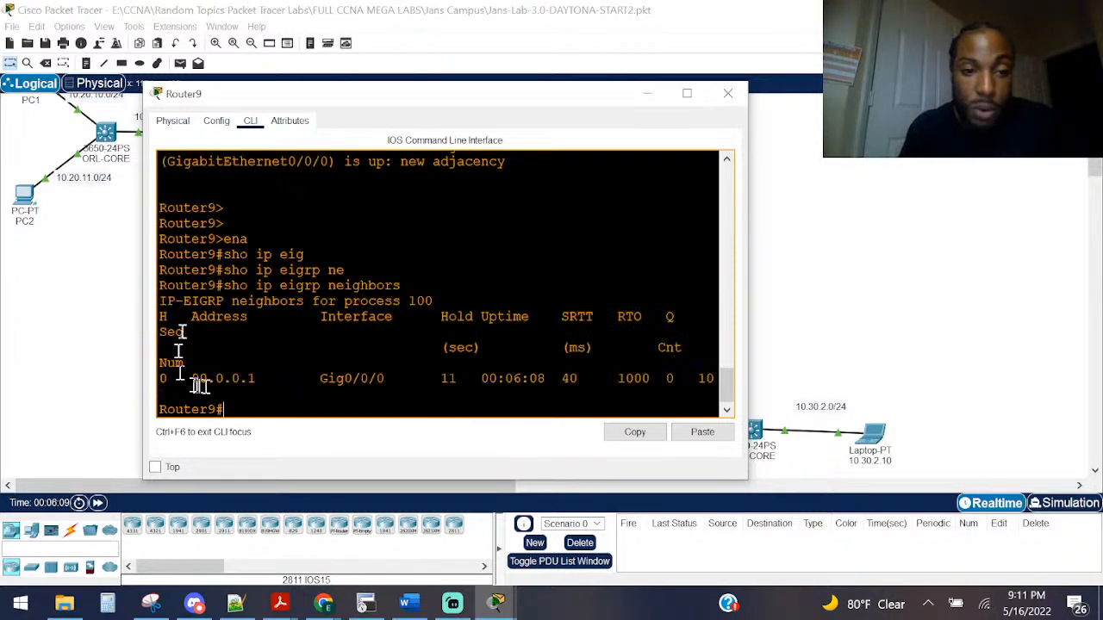
pyautogui.moveTo(258, 376); pyautogui.dragTo(188, 378)
pyautogui.click(128, 379)
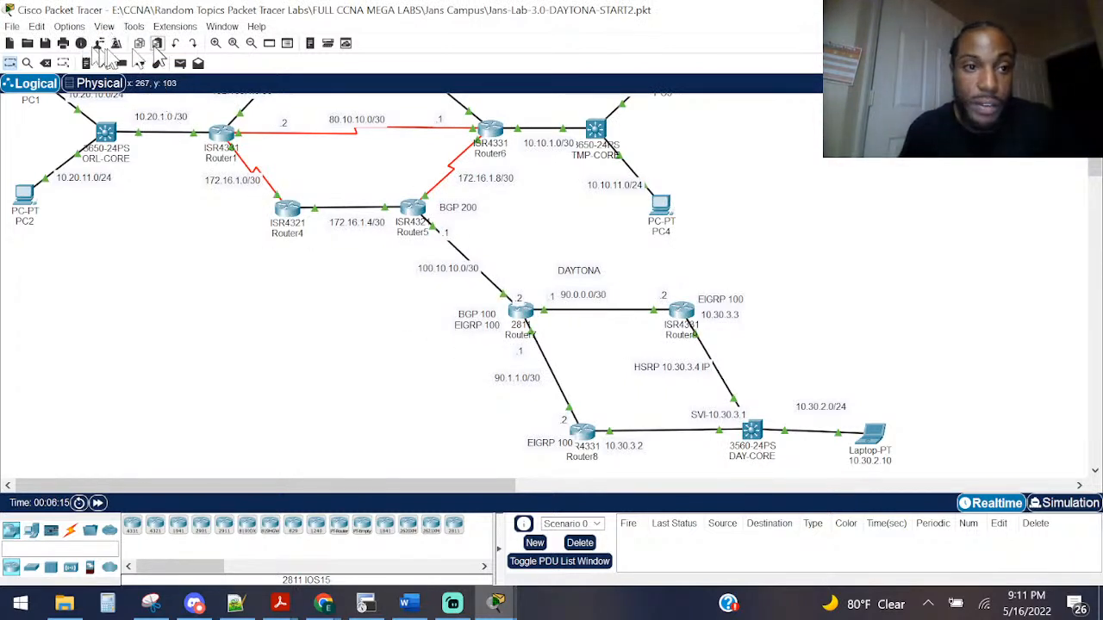
# Step: Locate the 100.10.10.0/30 link between Router5 and Router7 and query it on Router9 with sho ip route 100.10.10.0
pyautogui.click(216, 42)
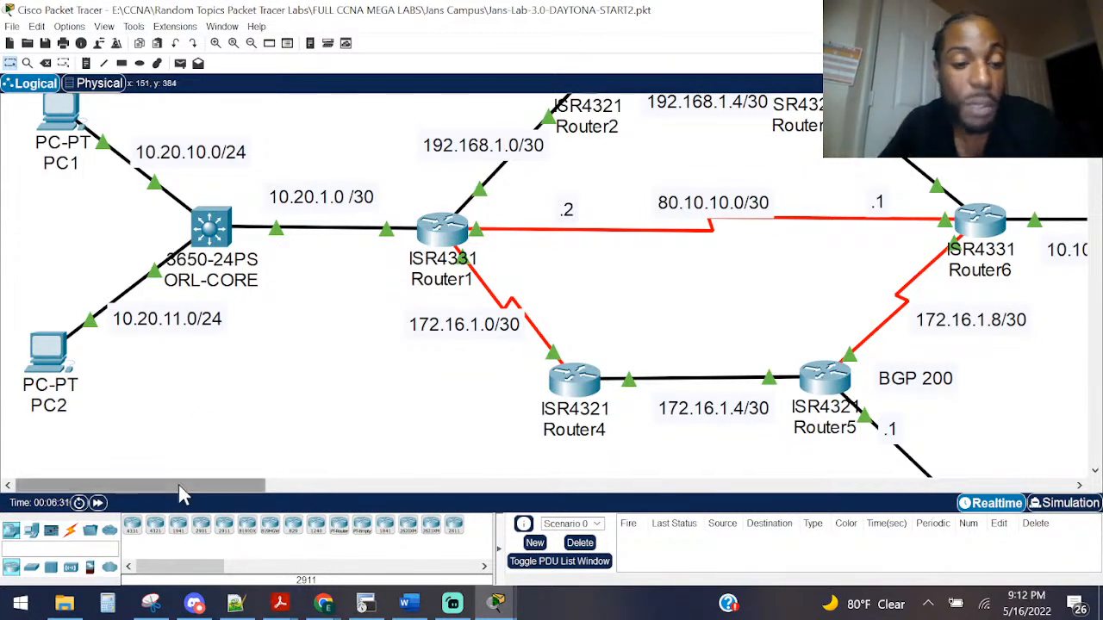
pyautogui.moveTo(178, 484); pyautogui.dragTo(300, 468)
pyautogui.scroll(-5, 316, 445)
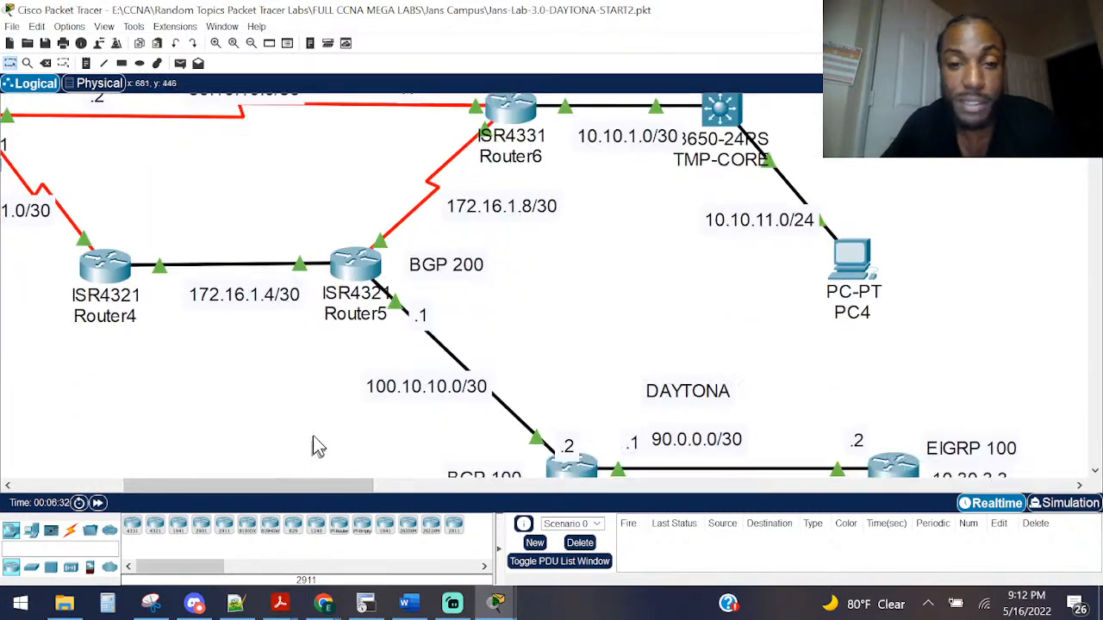
pyautogui.scroll(-2, 607, 377)
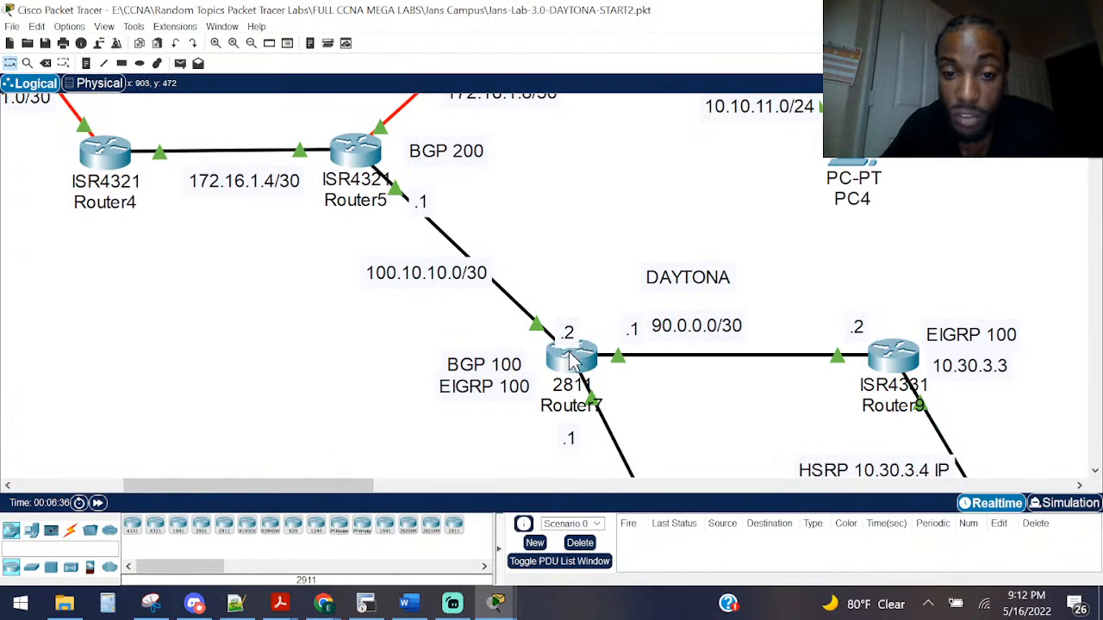
pyautogui.click(872, 358)
pyautogui.click(373, 276)
pyautogui.write('sho ip')
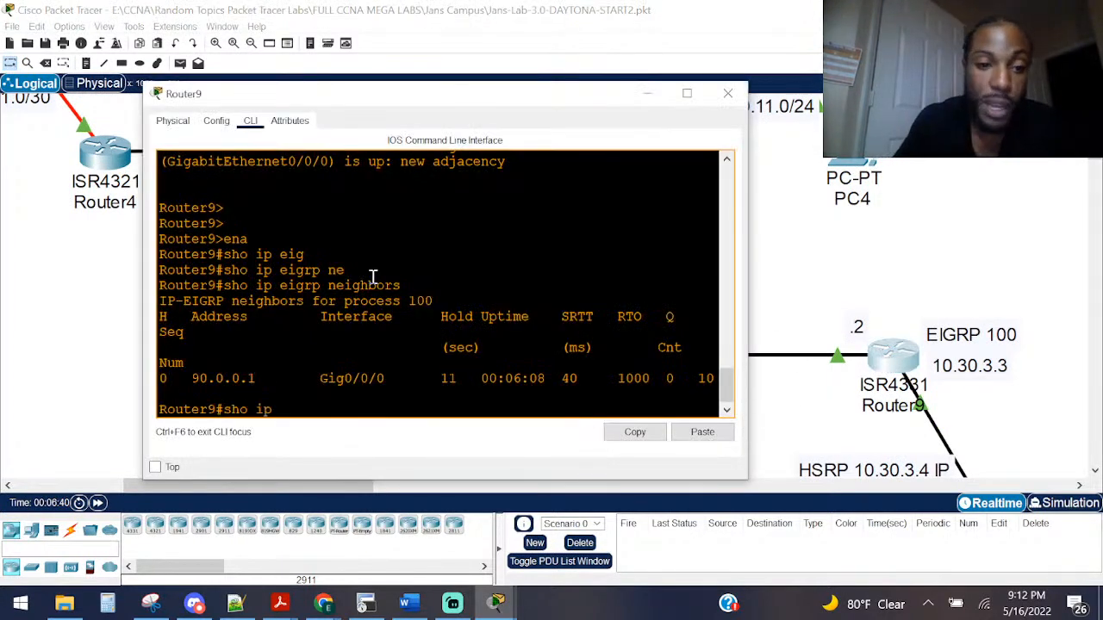
pyautogui.write(' rou')
pyautogui.press('Tab')
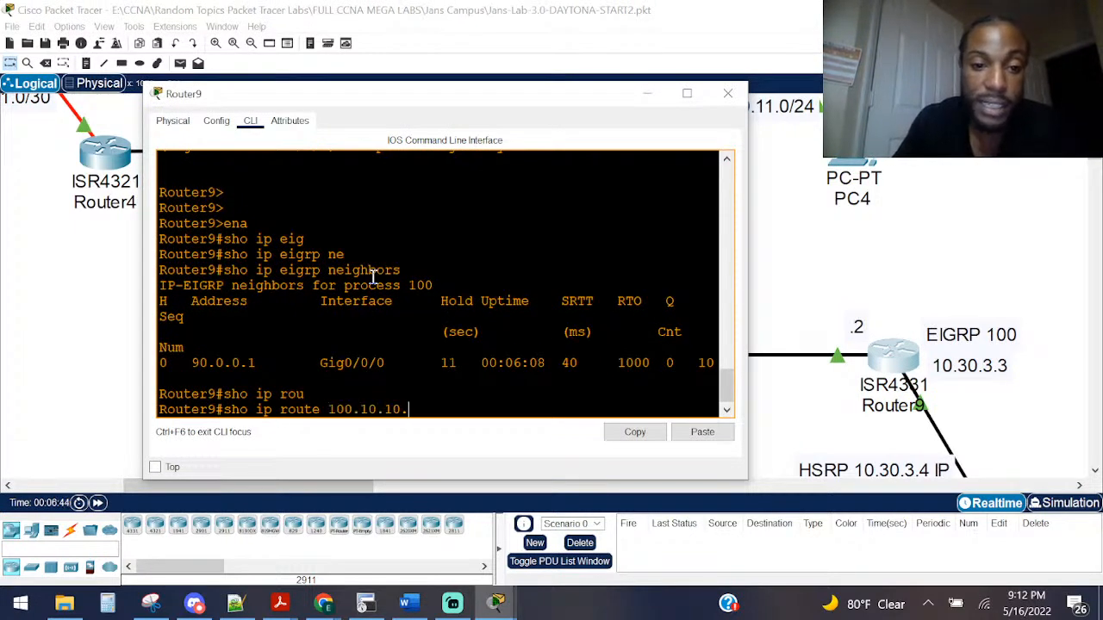
pyautogui.press('Return')
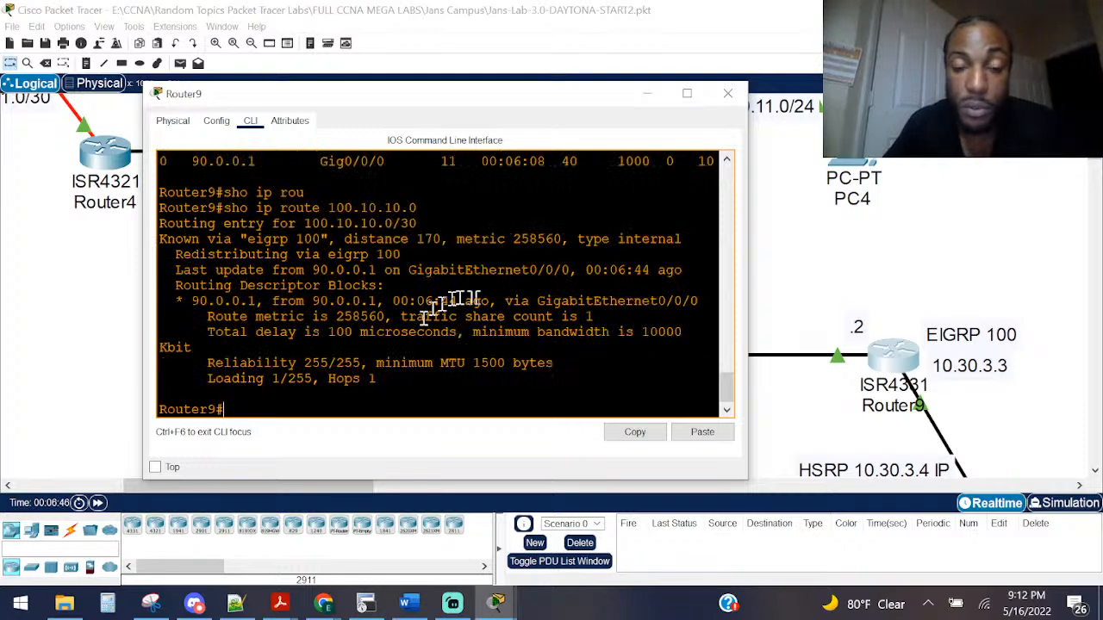
# Step: Examine the 100.10.10.0 routing entry on Router9 by highlighting the output and its command
pyautogui.moveTo(379, 380); pyautogui.dragTo(161, 208)
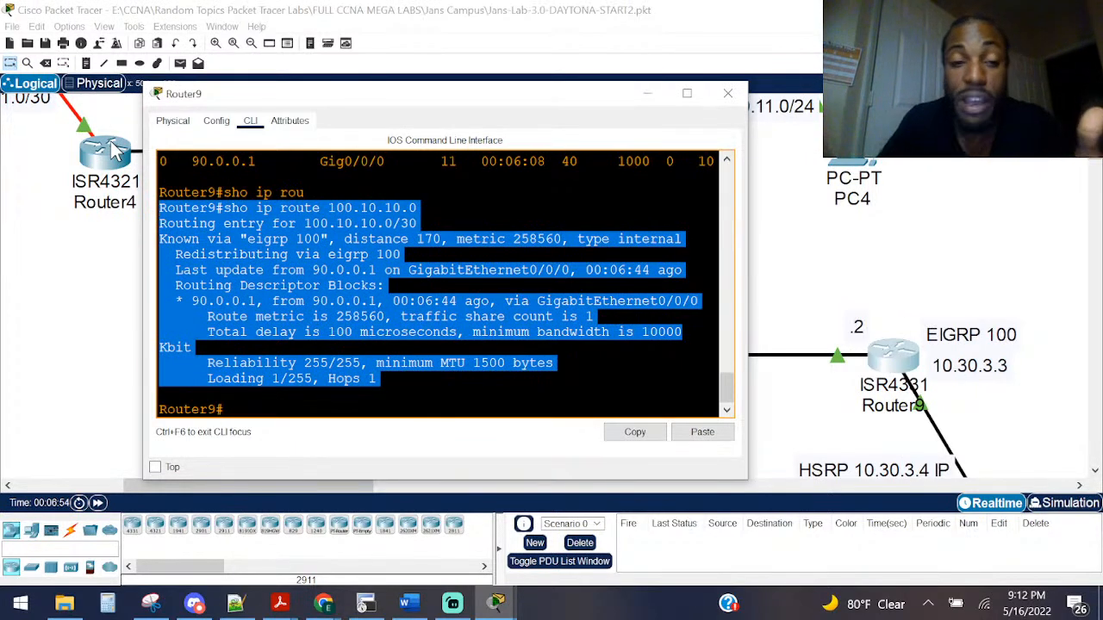
pyautogui.click(461, 293)
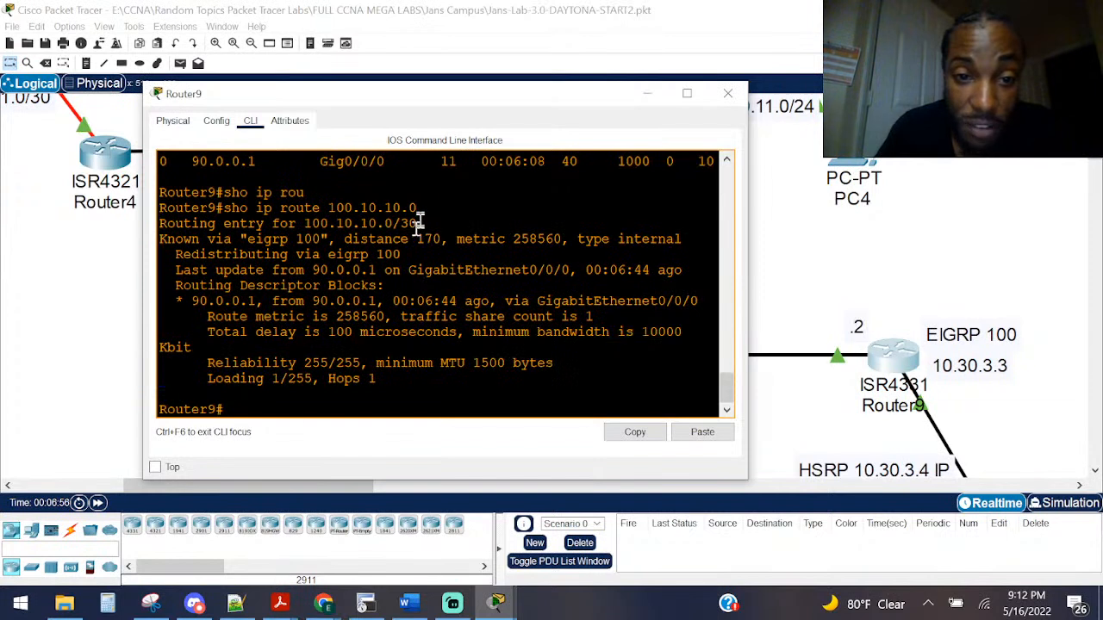
pyautogui.moveTo(419, 210); pyautogui.dragTo(241, 205)
pyautogui.click(233, 207)
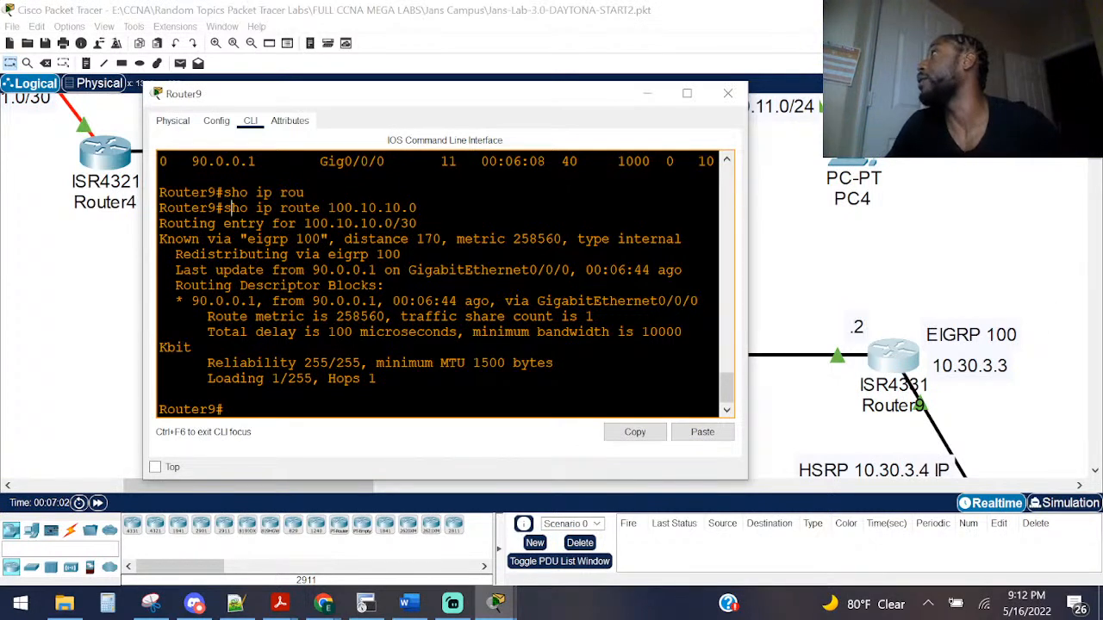
pyautogui.hotkey('alt', 'Tab')
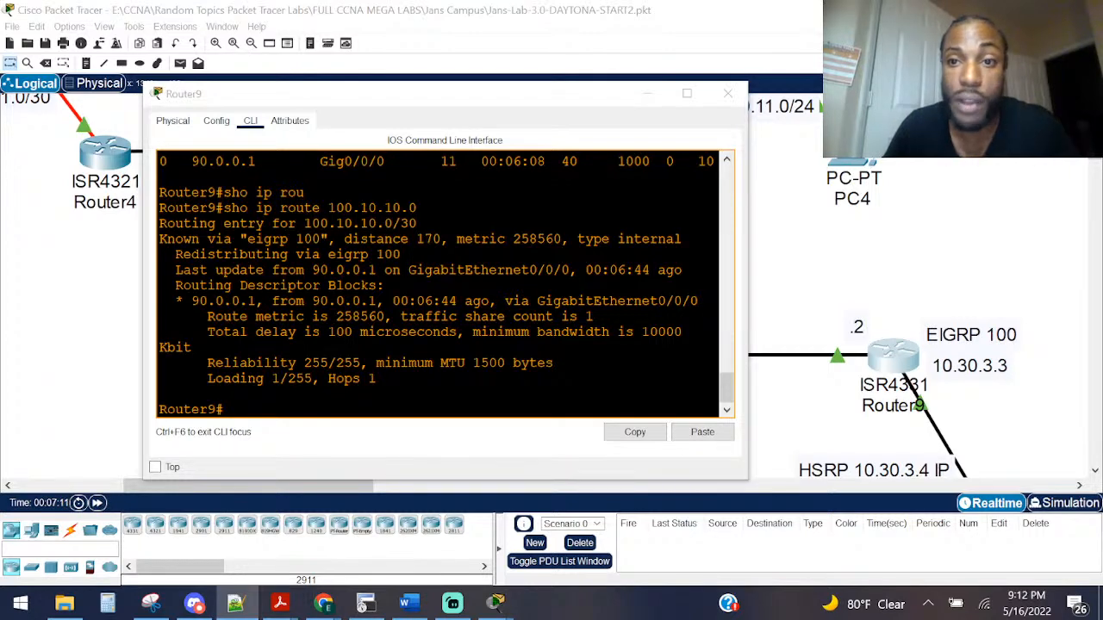
# Step: Review the Daytona segment of the topology, return to the Router9 console and enter global configuration mode with configure terminal
pyautogui.click(373, 17)
pyautogui.scroll(-1, 833, 331)
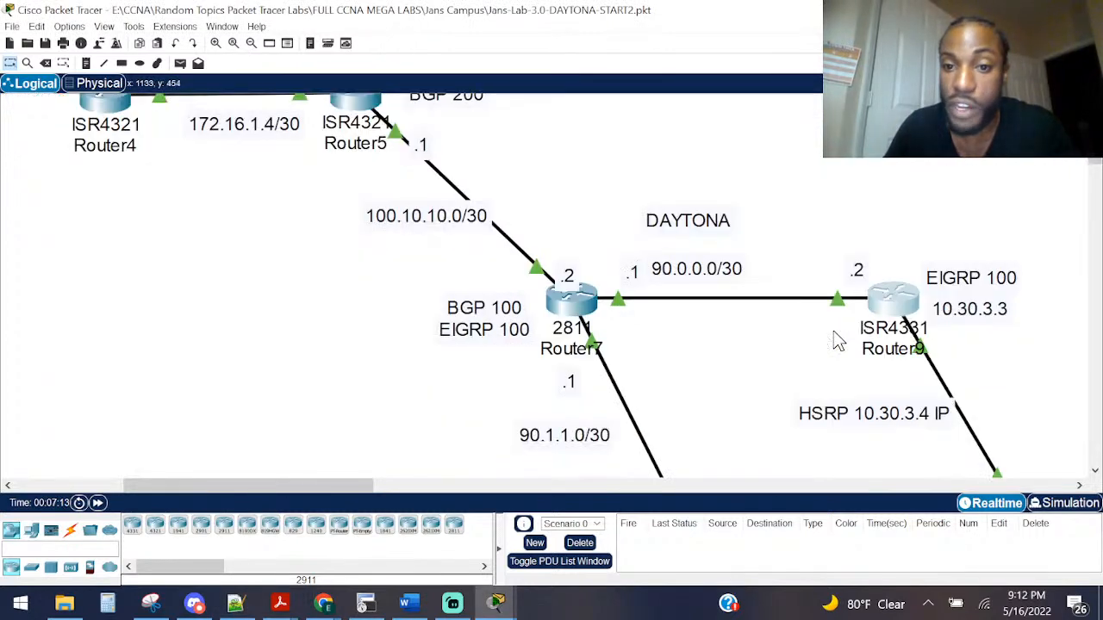
pyautogui.scroll(-1, 833, 332)
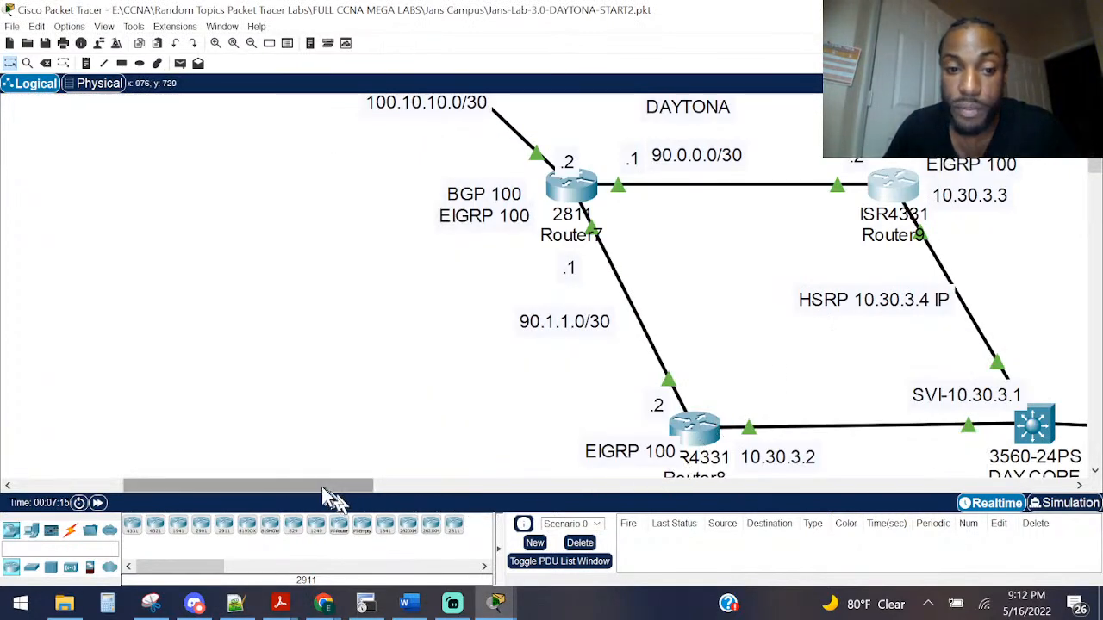
pyautogui.moveTo(323, 489); pyautogui.dragTo(360, 489)
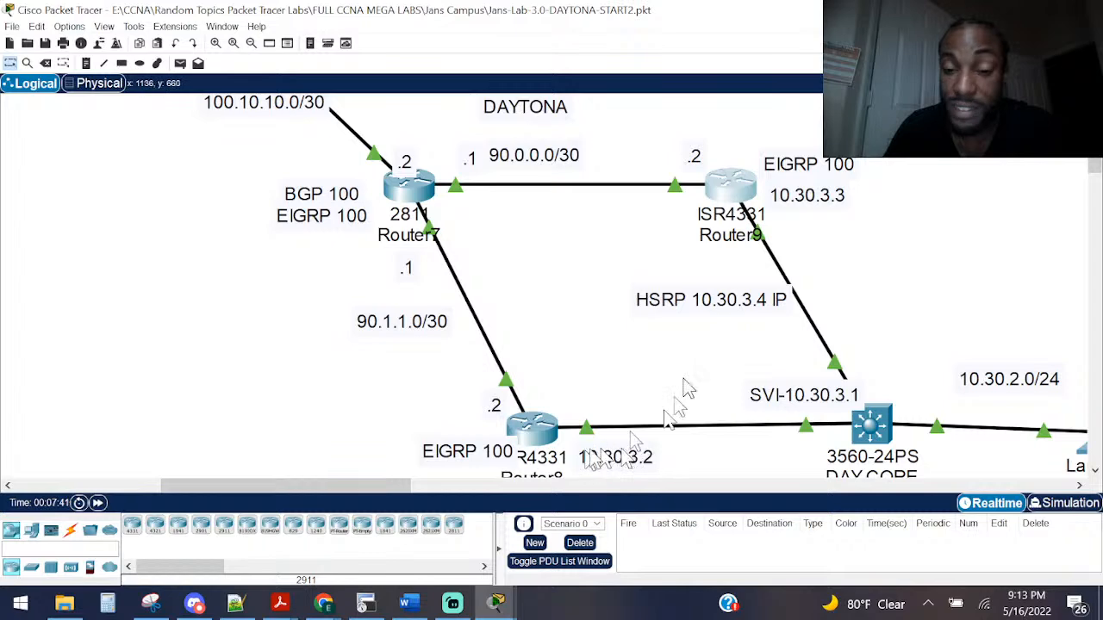
pyautogui.click(733, 186)
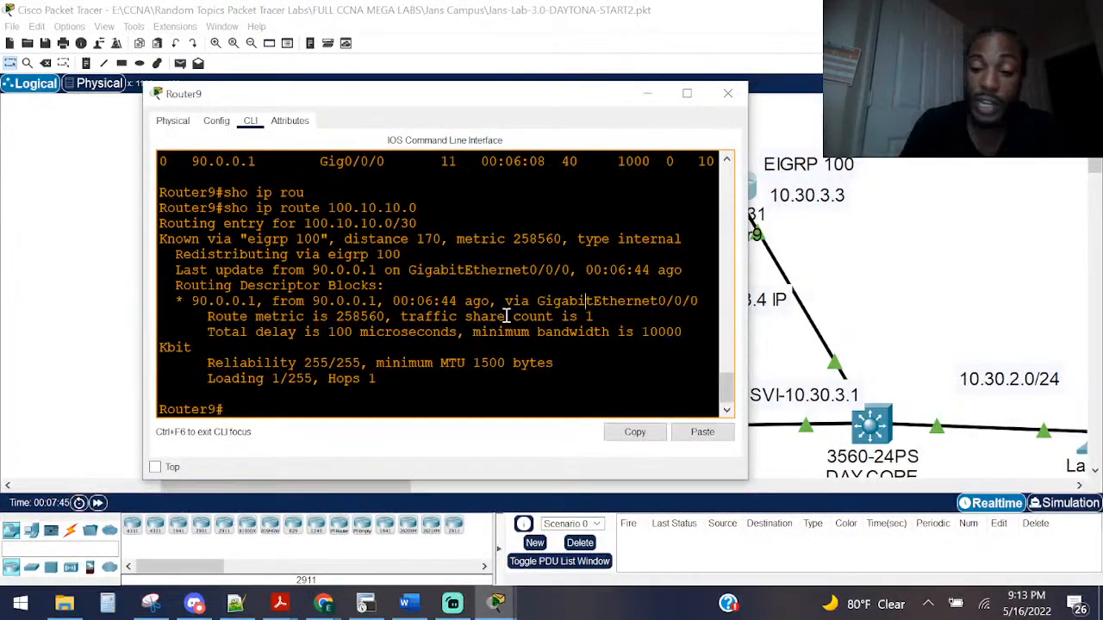
pyautogui.press('Return')
pyautogui.press('Return')
pyautogui.press('Return')
pyautogui.press('Return')
pyautogui.write('conf')
pyautogui.press('Tab')
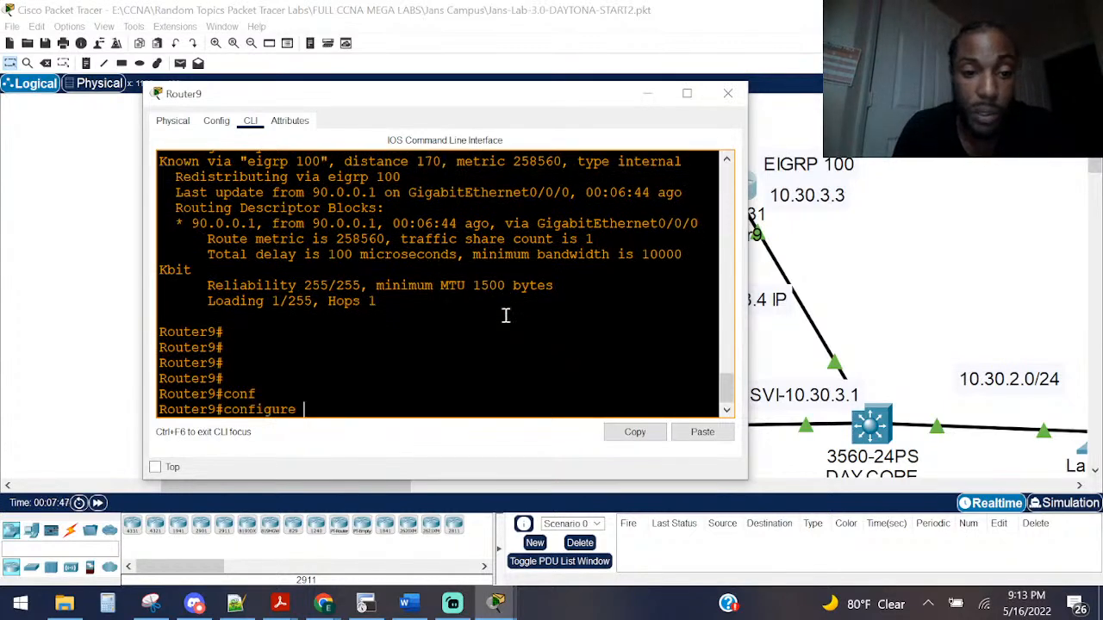
pyautogui.write('t')
pyautogui.press('Tab')
pyautogui.press('Return')
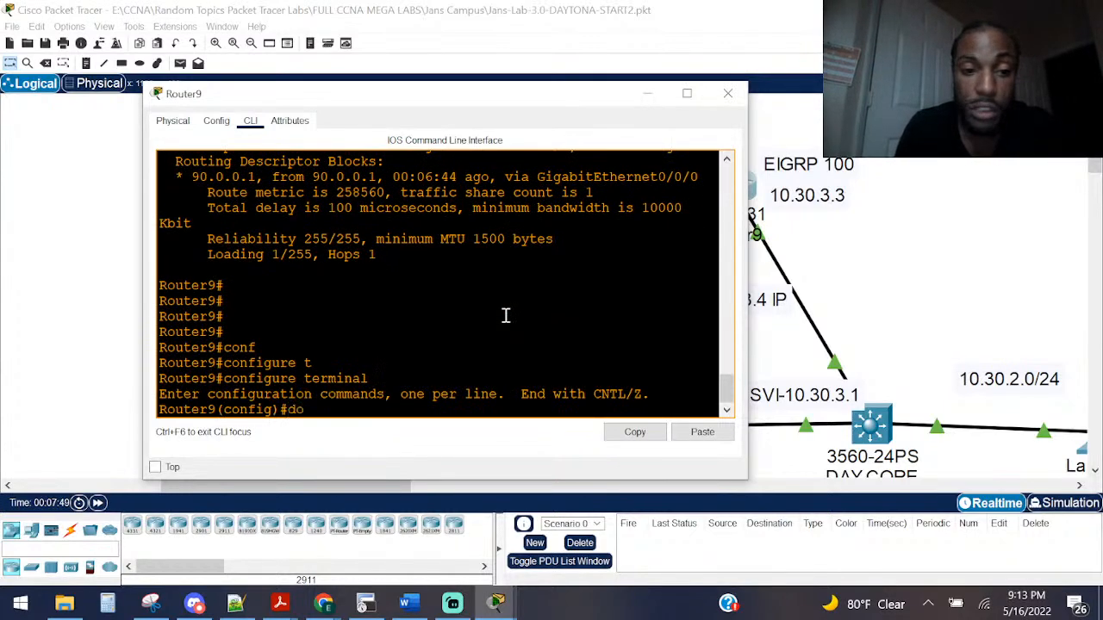
# Step: List Router9's interfaces with do sho ip inter brief and check the GigabitEthernet0/0/1 entry
pyautogui.write('do sho ip inter br')
pyautogui.press('Tab')
pyautogui.press('Return')
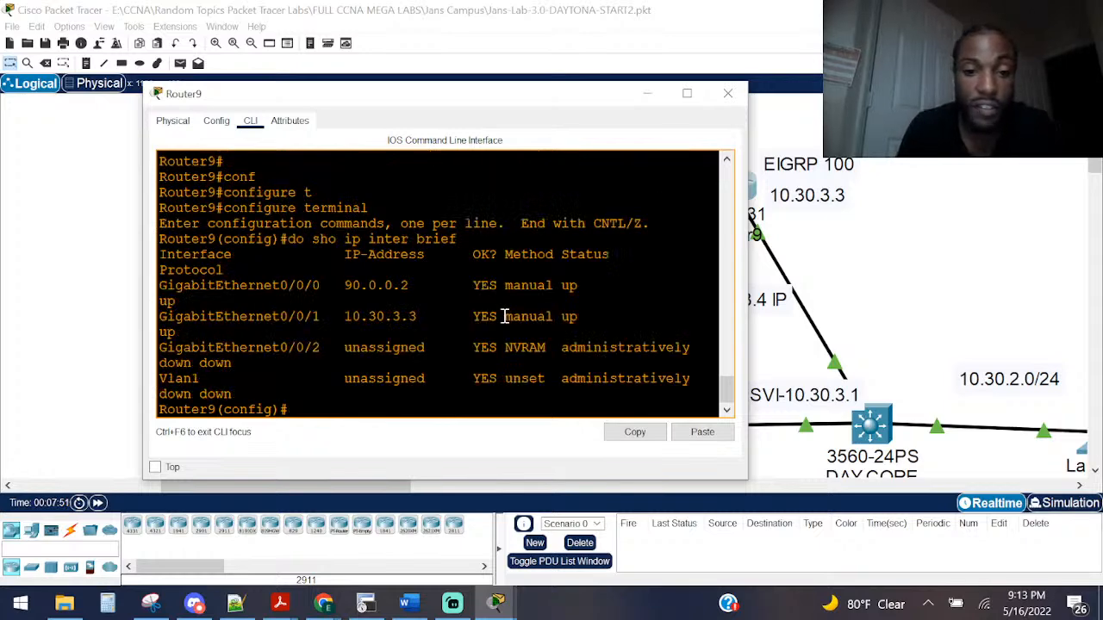
pyautogui.moveTo(425, 316); pyautogui.dragTo(158, 316)
pyautogui.click(316, 341)
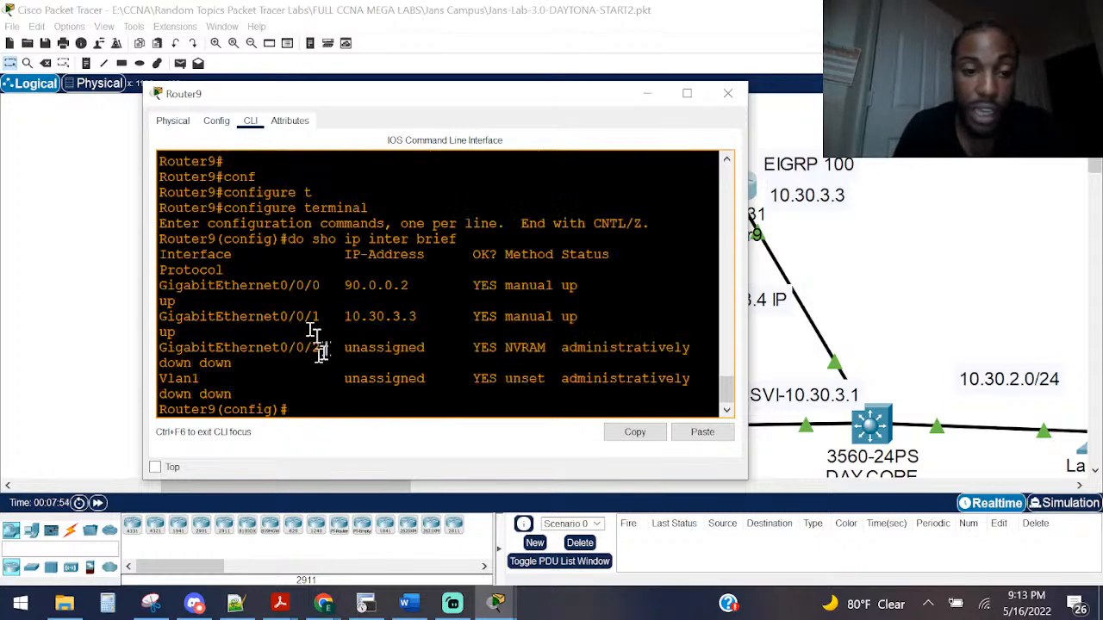
# Step: Enter configuration of interface gigabitEthernet 0/0/1 on Router9 and begin its HSRP command with standby 5 ip
pyautogui.write('in')
pyautogui.press('Tab')
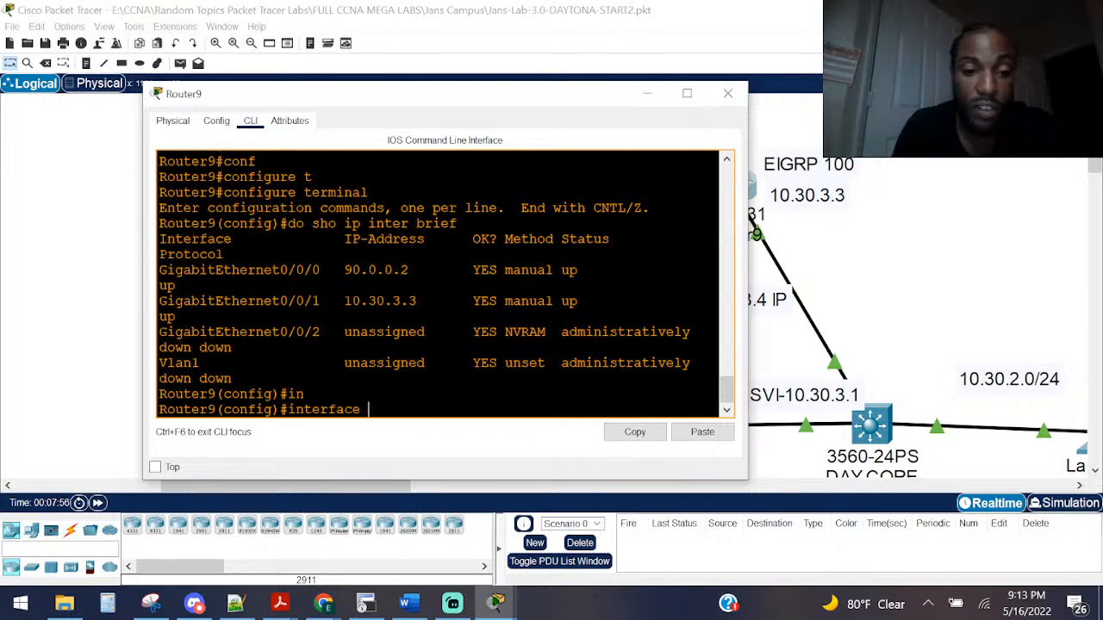
pyautogui.write('gi')
pyautogui.press('Tab')
pyautogui.write('0/0/')
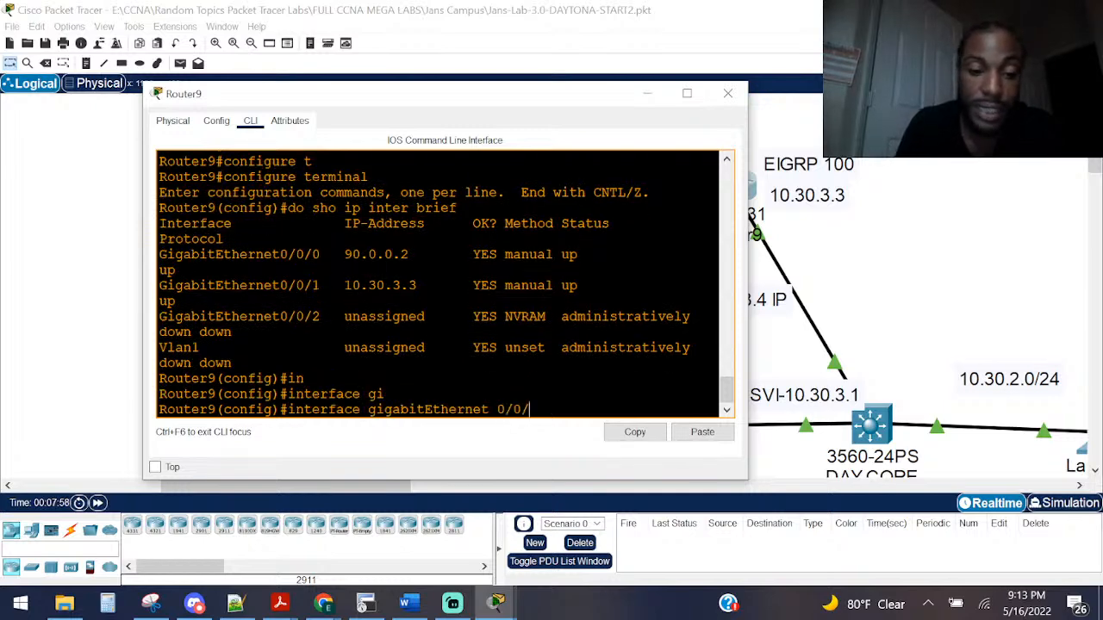
pyautogui.write('1')
pyautogui.press('Return')
pyautogui.write('s')
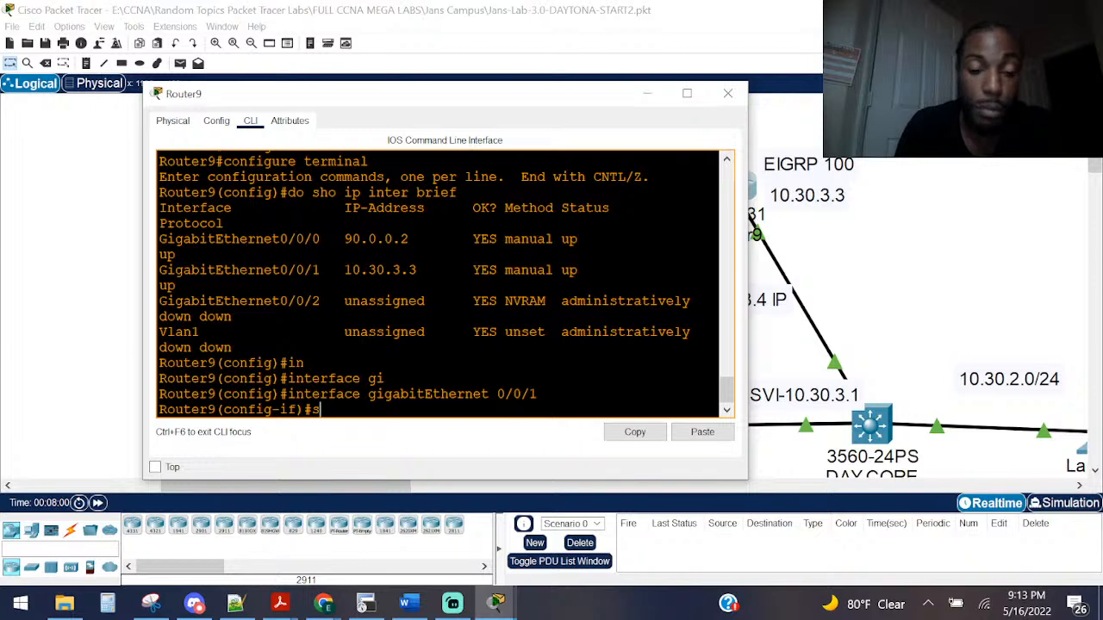
pyautogui.write('t')
pyautogui.press('Tab')
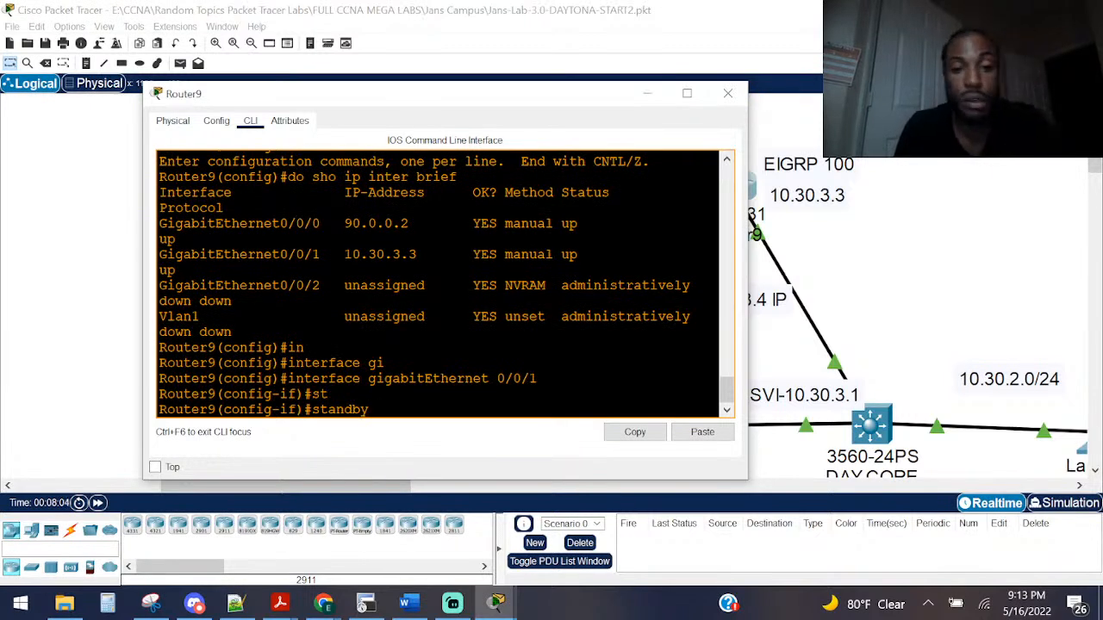
pyautogui.write('5 ip')
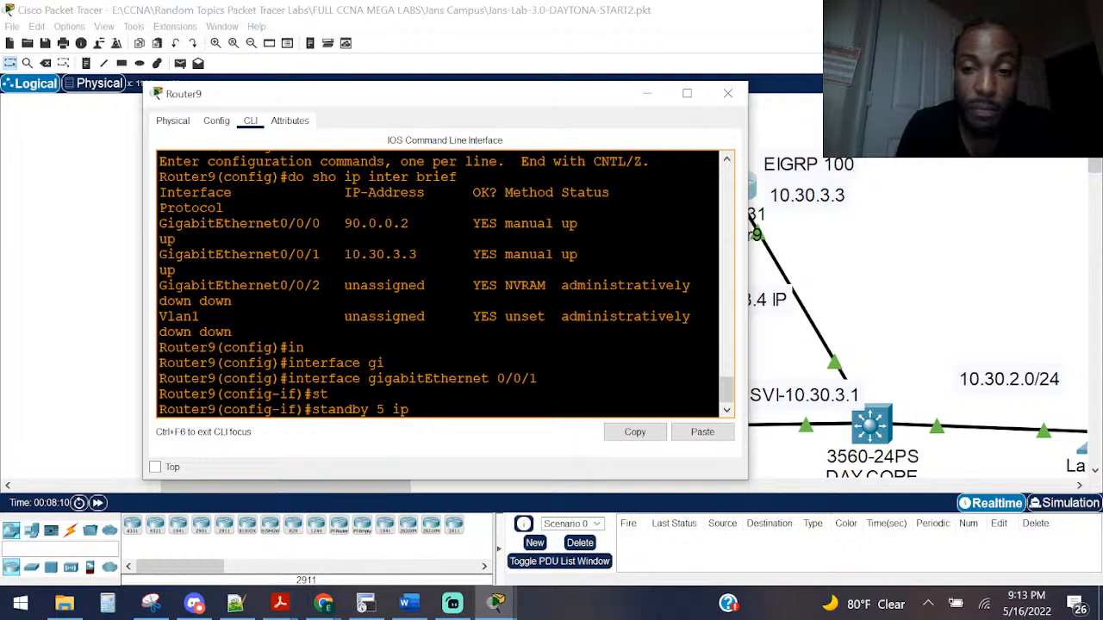
# Step: Bring up the topology and move the HSRP 10.30.3.4 IP label off the Router9 link into the space between Router8 and Router9
pyautogui.click(874, 309)
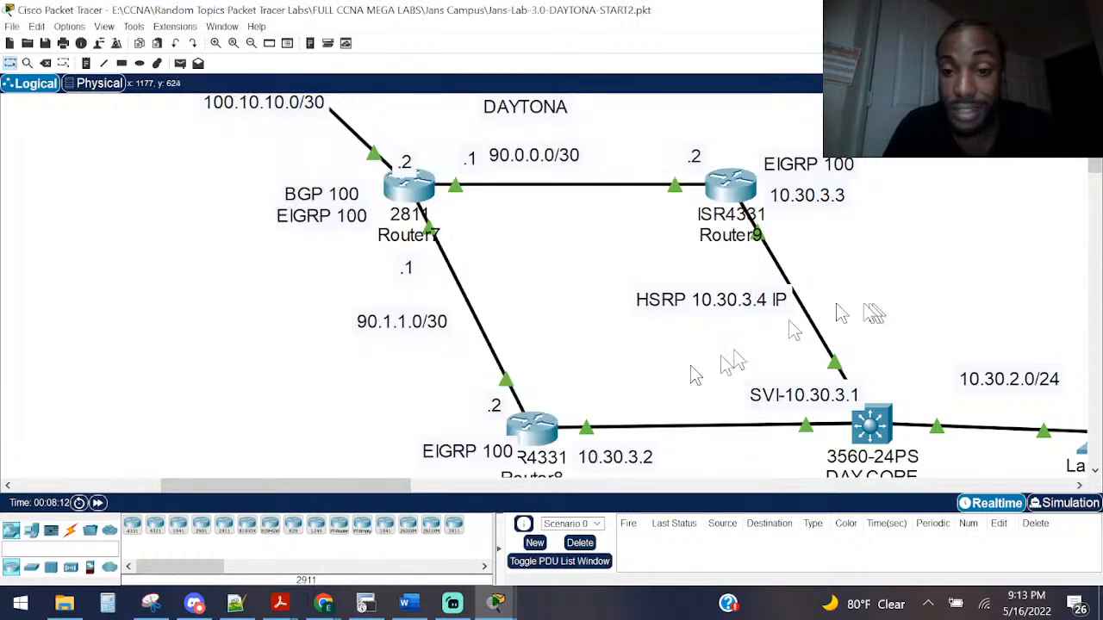
pyautogui.moveTo(695, 314); pyautogui.dragTo(664, 341)
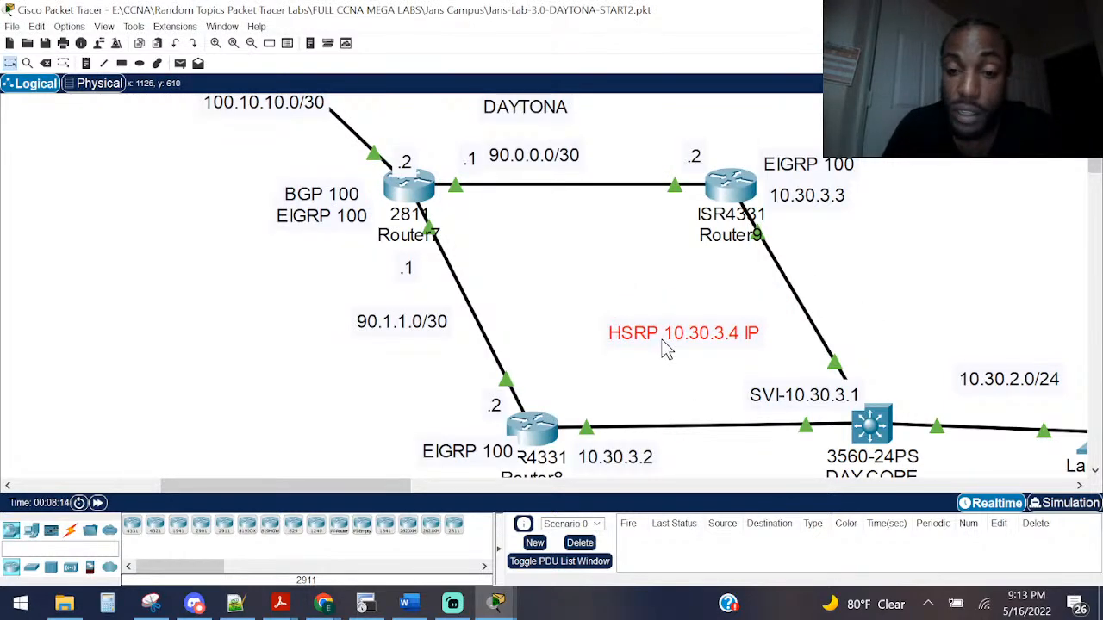
pyautogui.click(579, 386)
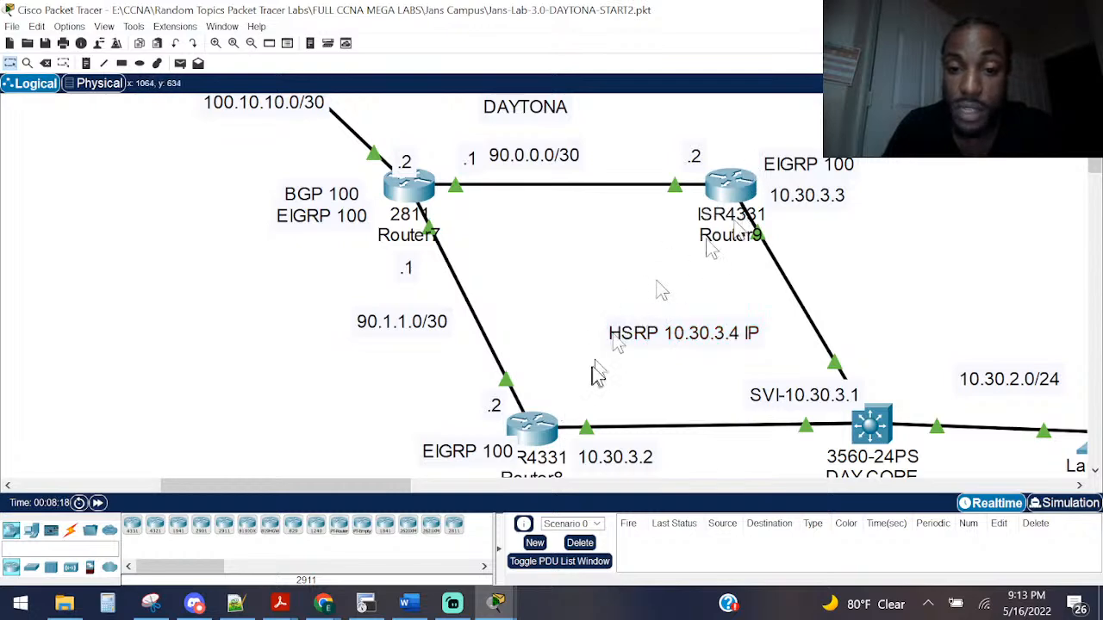
# Step: Complete Router9's command as standby 5 ip 10.30.3.4 and compare it with the address of GigabitEthernet0/0/1
pyautogui.click(730, 185)
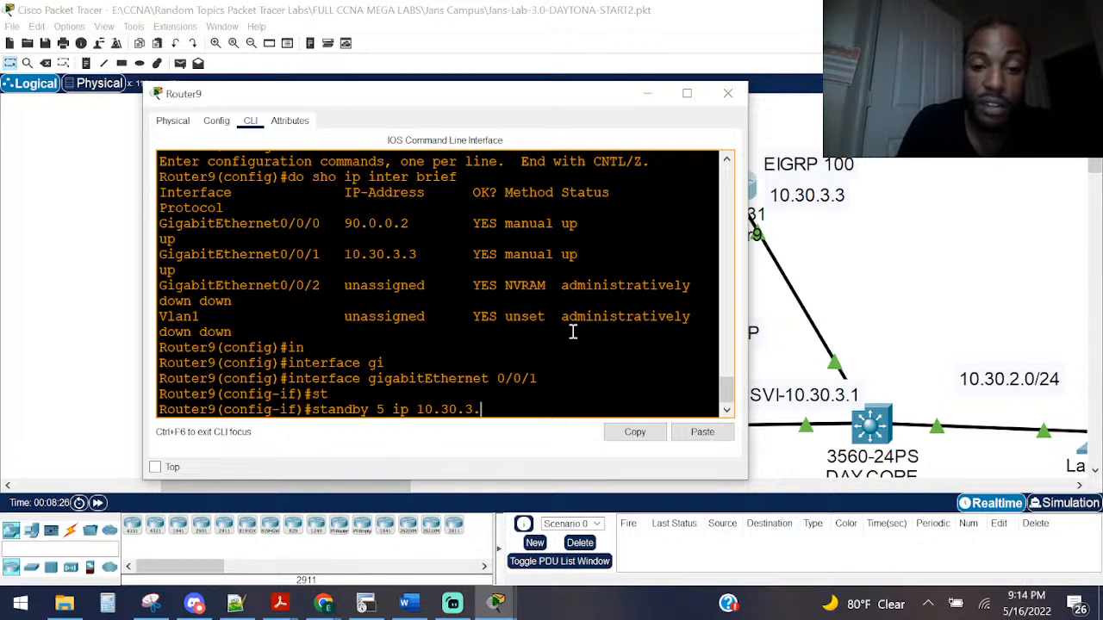
pyautogui.hotkey('alt', 'Tab')
pyautogui.hotkey('alt', 'Tab')
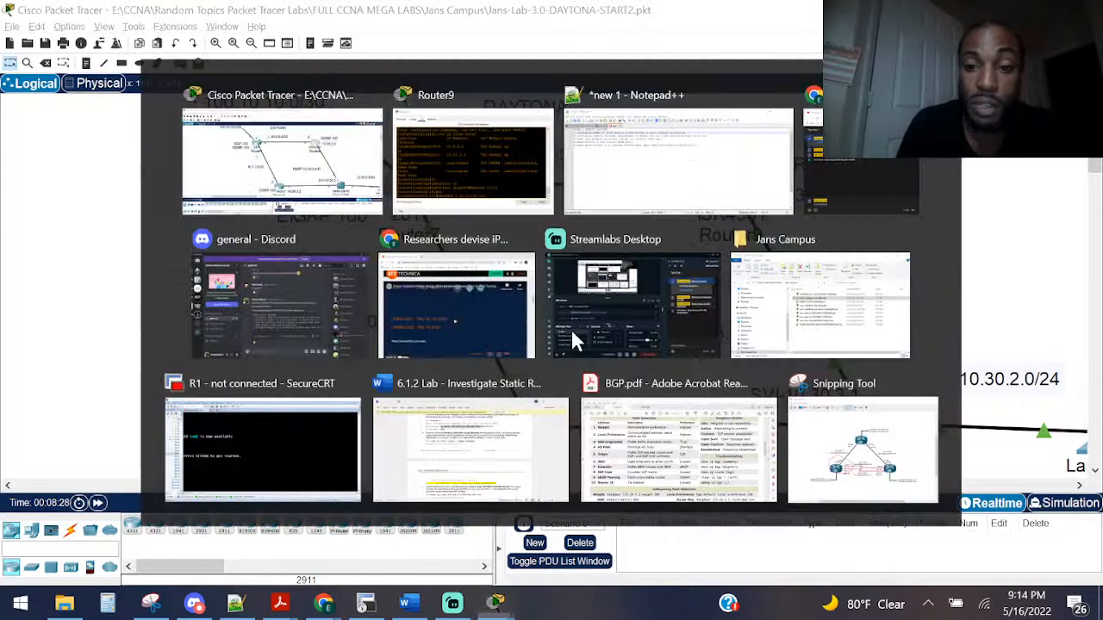
pyautogui.press('Return')
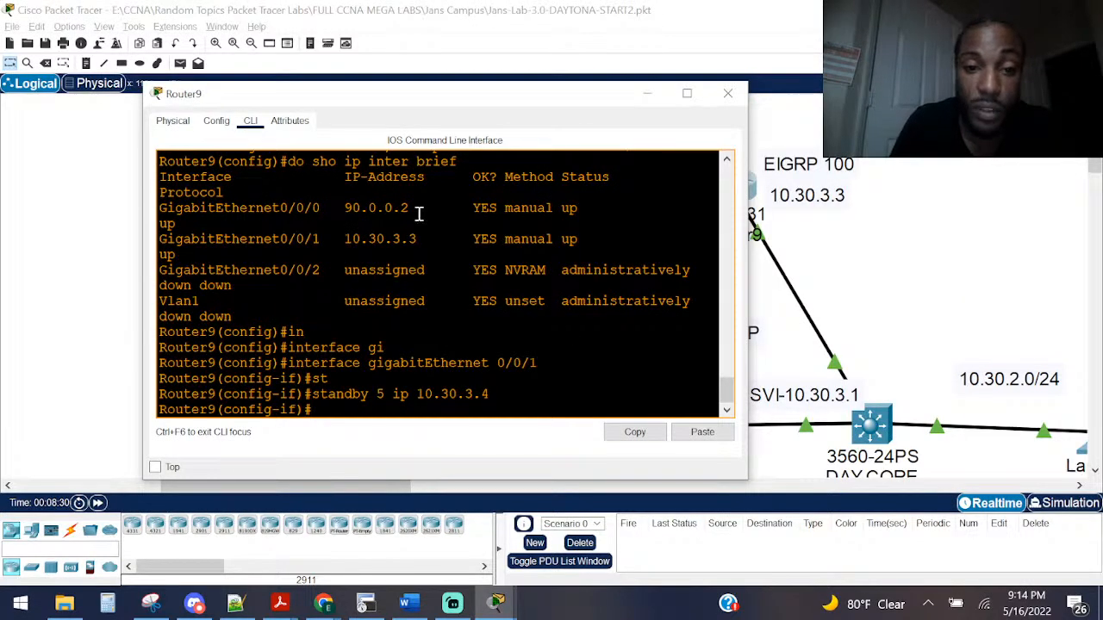
pyautogui.moveTo(415, 239); pyautogui.dragTo(345, 240)
pyautogui.click(359, 269)
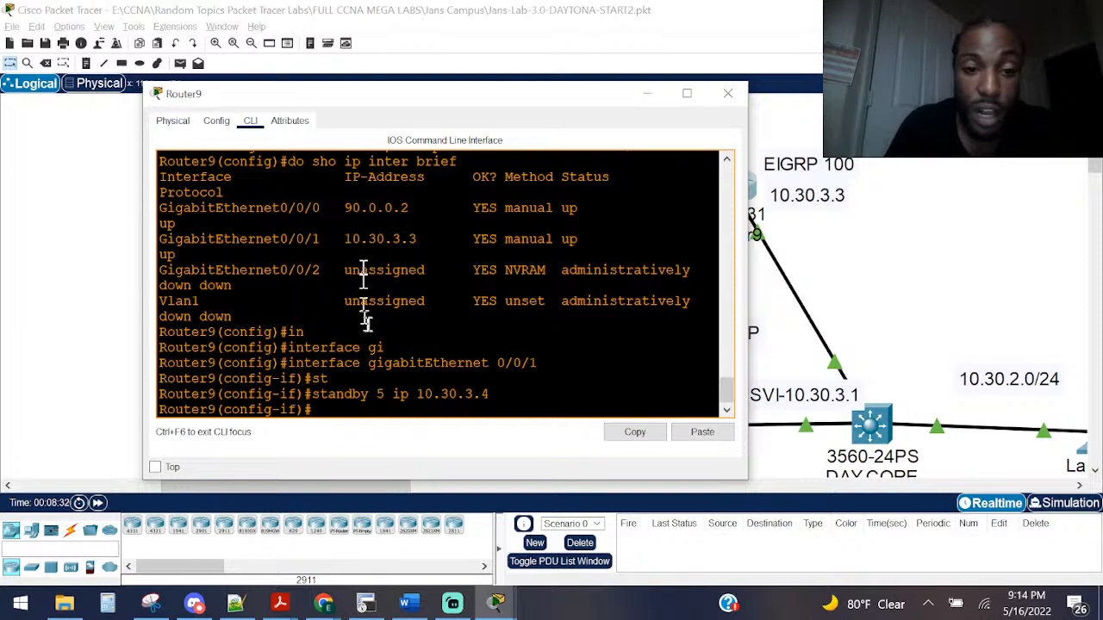
# Step: Close the Router9 console, open Router8's command line and enter global configuration mode with ena and configure t
pyautogui.click(728, 93)
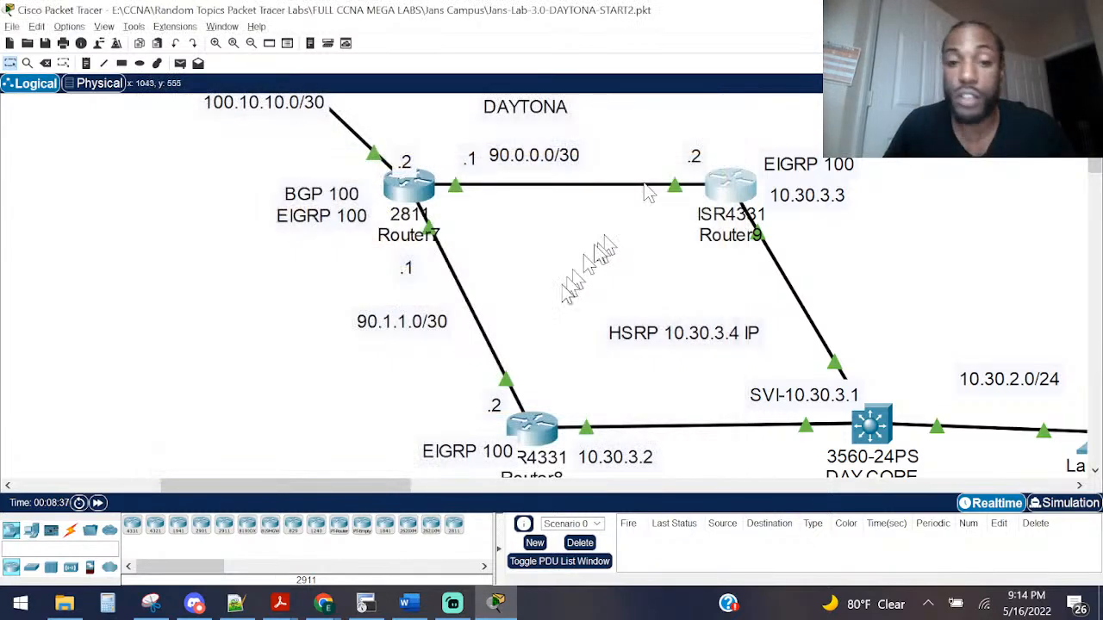
pyautogui.click(536, 431)
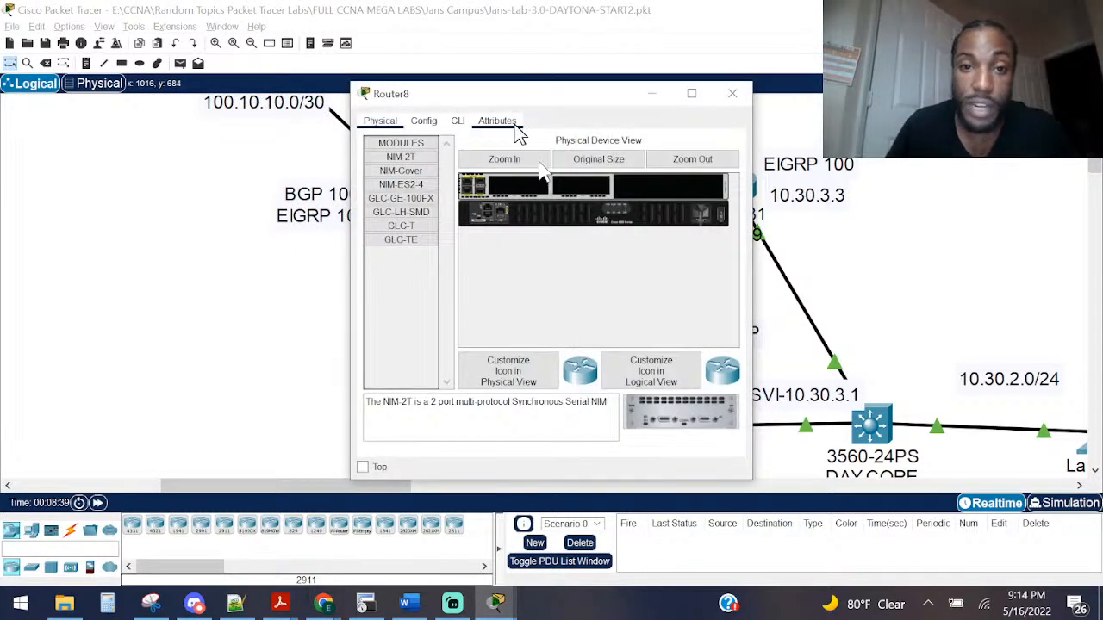
pyautogui.click(459, 120)
pyautogui.press('Return')
pyautogui.press('Return')
pyautogui.press('Return')
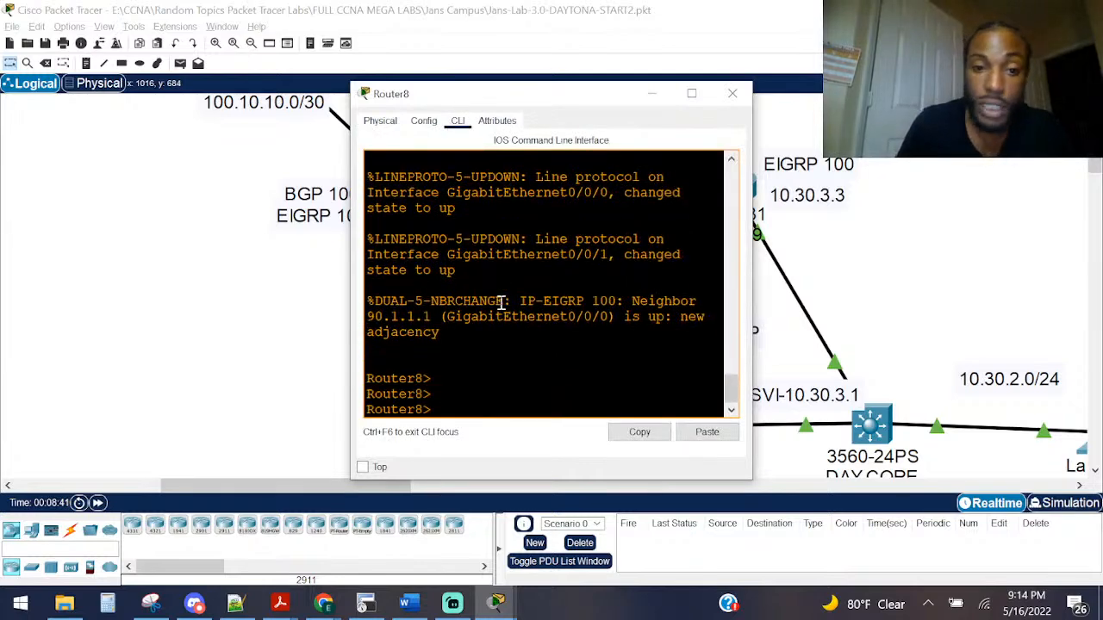
pyautogui.write('ena')
pyautogui.press('Return')
pyautogui.write('conf')
pyautogui.press('Tab')
pyautogui.write('t')
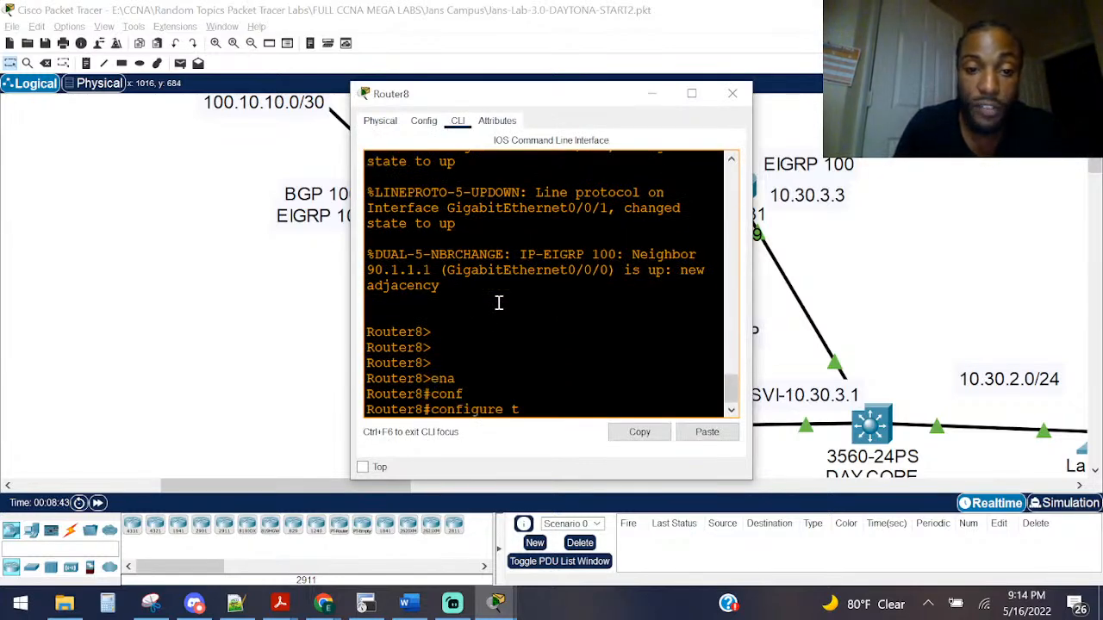
pyautogui.press('Return')
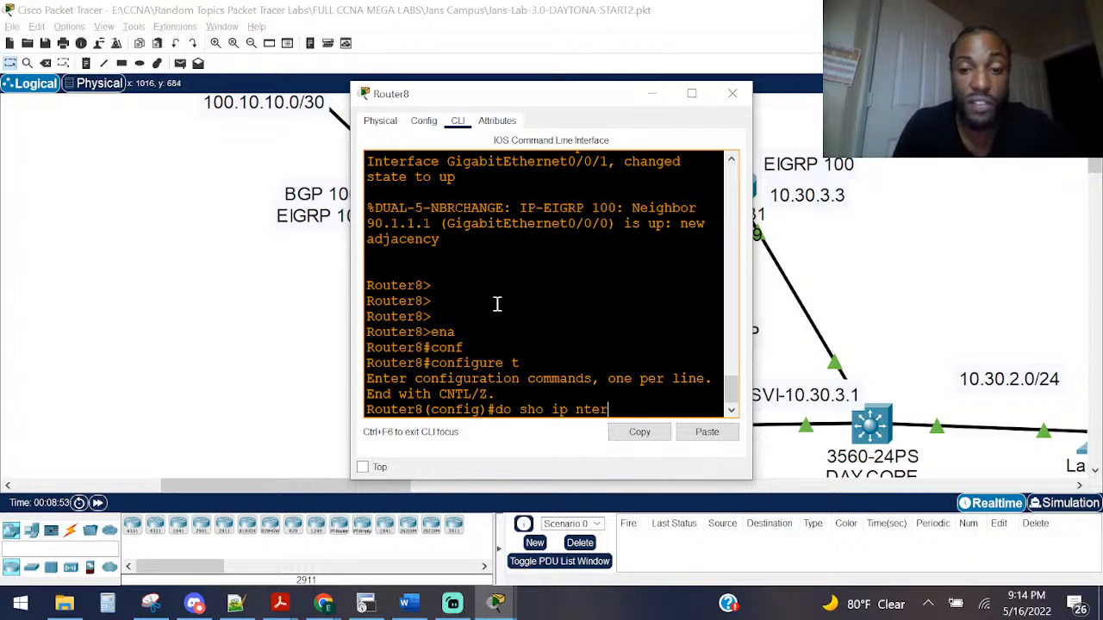
# Step: List Router8's interfaces with do sho ip inter brief, widen the console window and check the GigabitEthernet0/0/1 address
pyautogui.write('int')
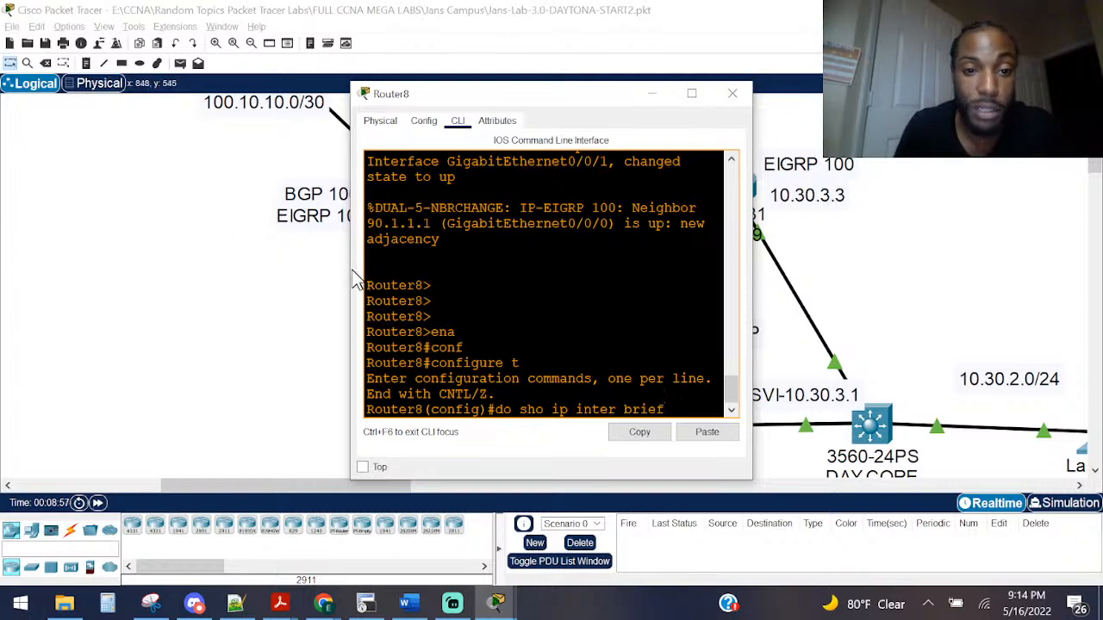
pyautogui.moveTo(349, 269); pyautogui.dragTo(111, 274)
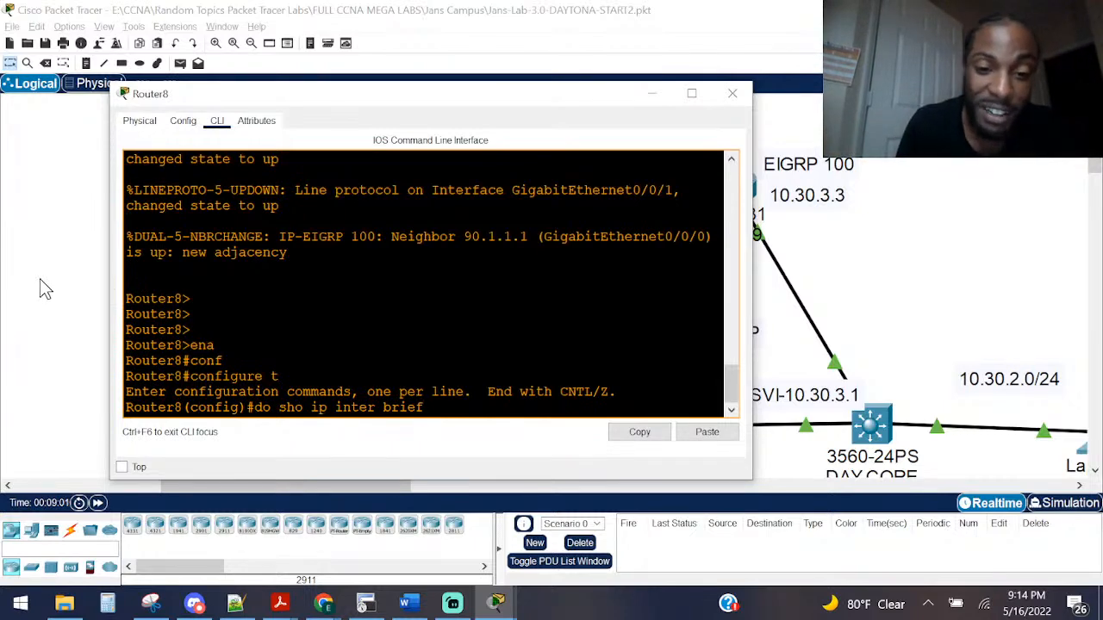
pyautogui.press('Return')
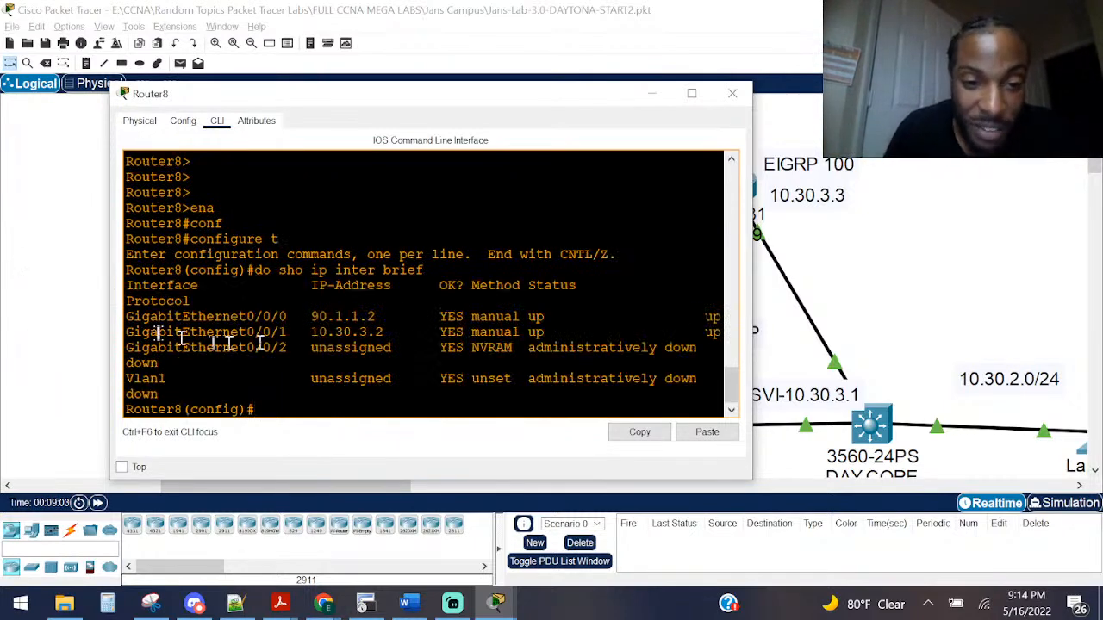
pyautogui.moveTo(382, 319); pyautogui.dragTo(330, 338)
pyautogui.click(326, 332)
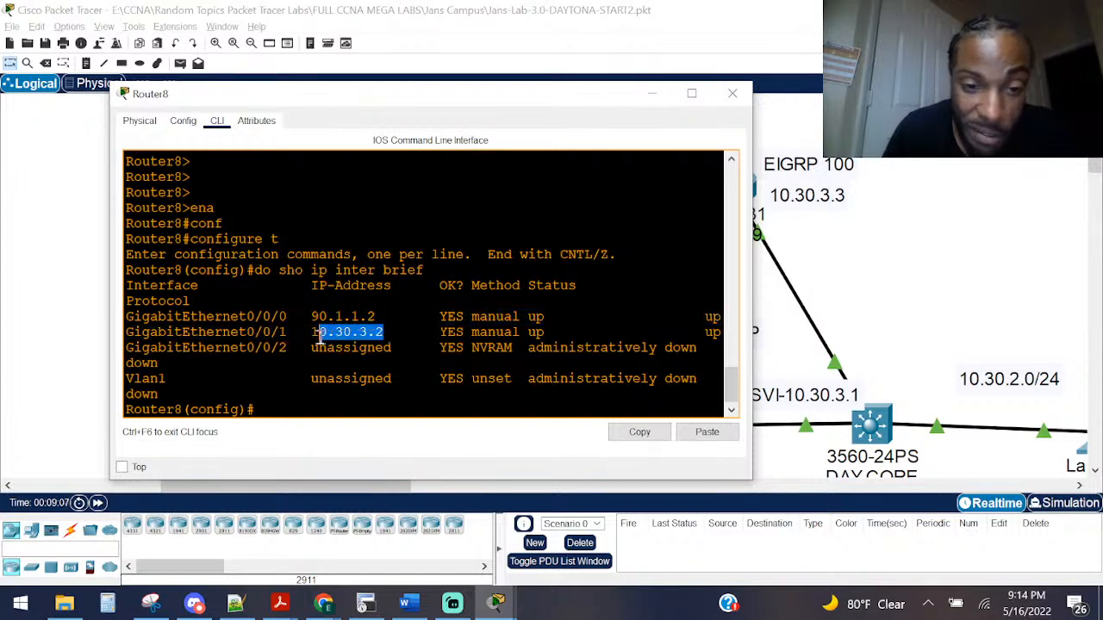
# Step: Enter configuration of interface gigabitEthernet 0/0/1 on Router8
pyautogui.write('in')
pyautogui.press('Tab')
pyautogui.write('gi')
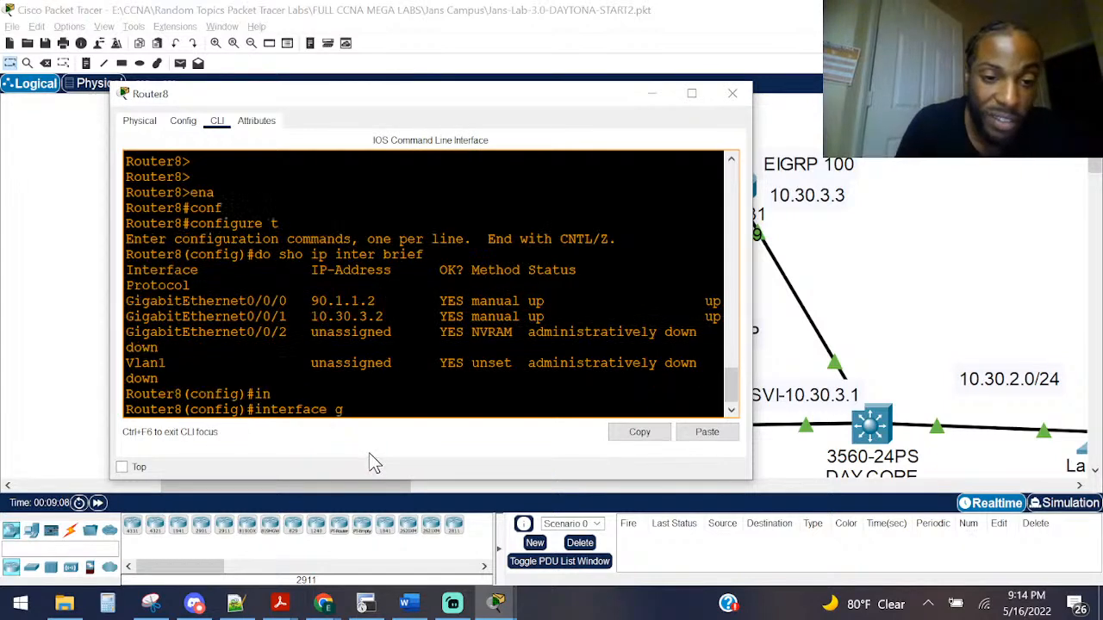
pyautogui.press('Tab')
pyautogui.write('0/0/1')
pyautogui.press('Return')
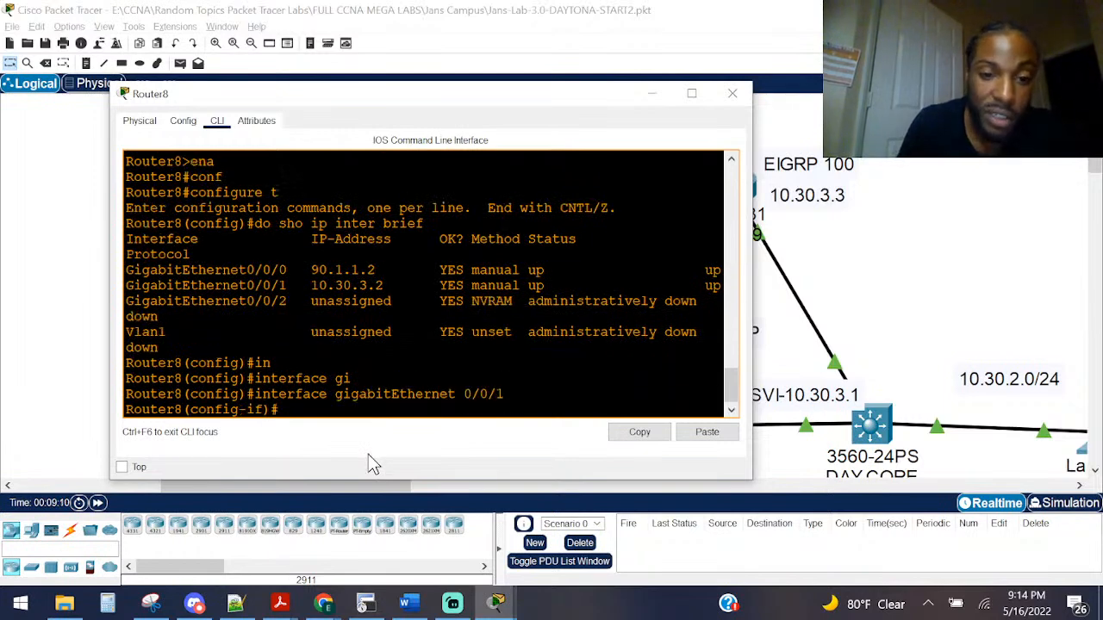
# Step: Assign the HSRP virtual address on Router8's interface with standby 5 ip 10.30.3.4, checking it against the topology label
pyautogui.write('st')
pyautogui.press('Tab')
pyautogui.write('5 ip 10.')
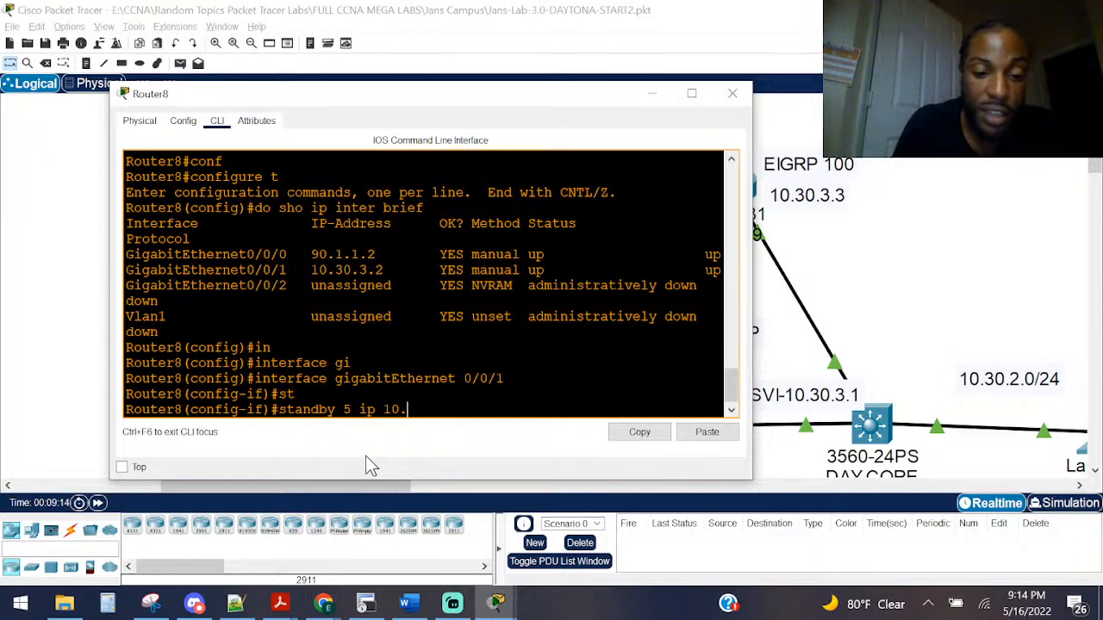
pyautogui.write('30.3.4')
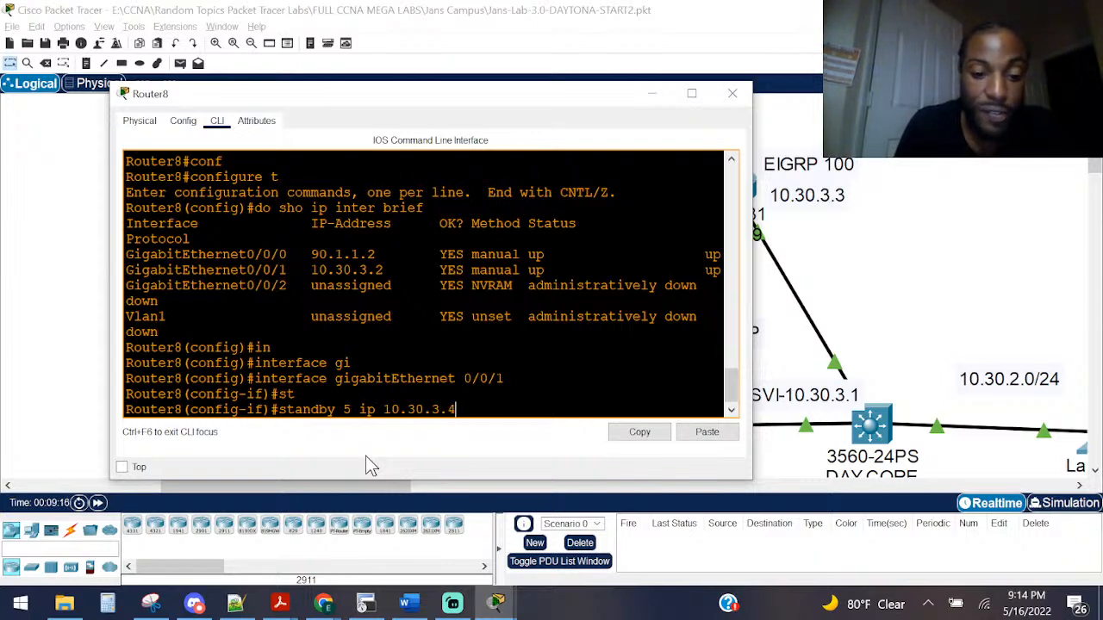
pyautogui.hotkey('alt', 'Tab')
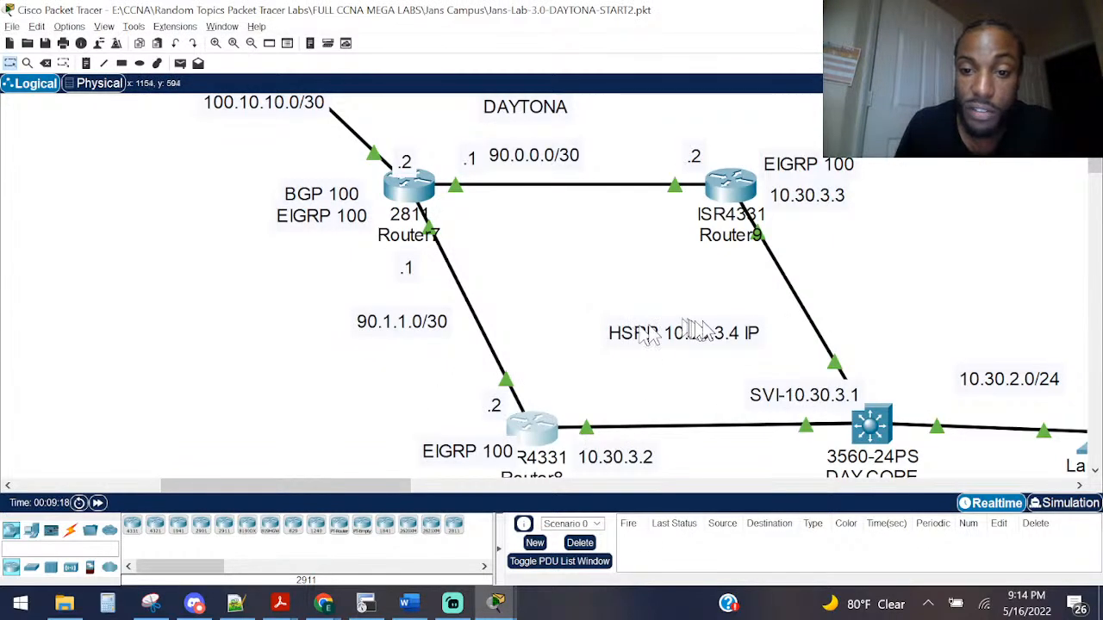
pyautogui.hotkey('alt', 'Tab')
pyautogui.write('4')
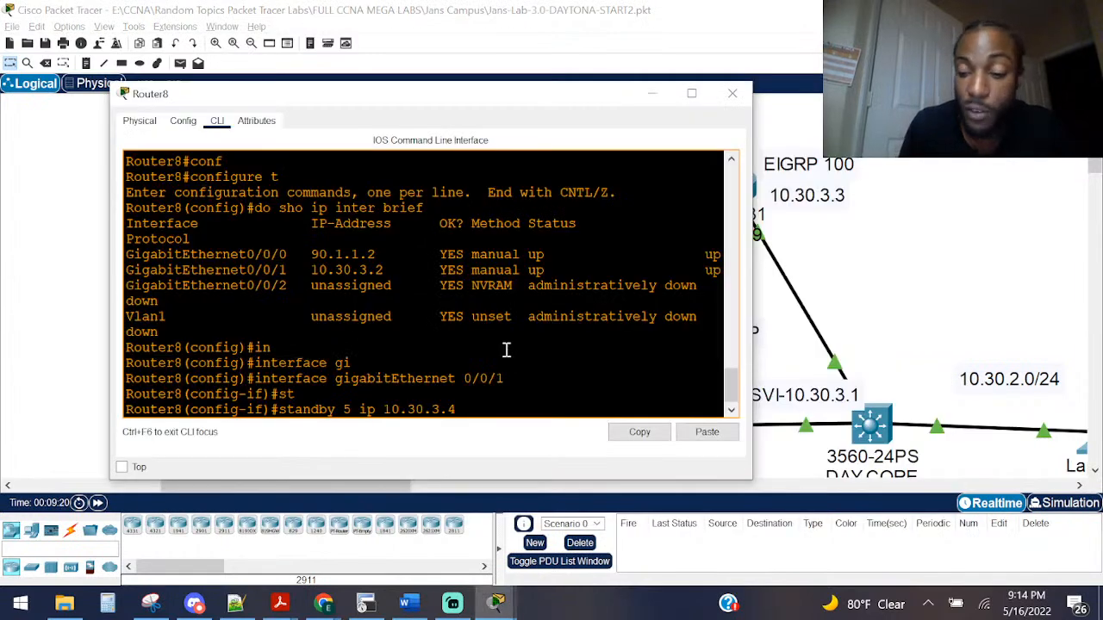
pyautogui.press('Return')
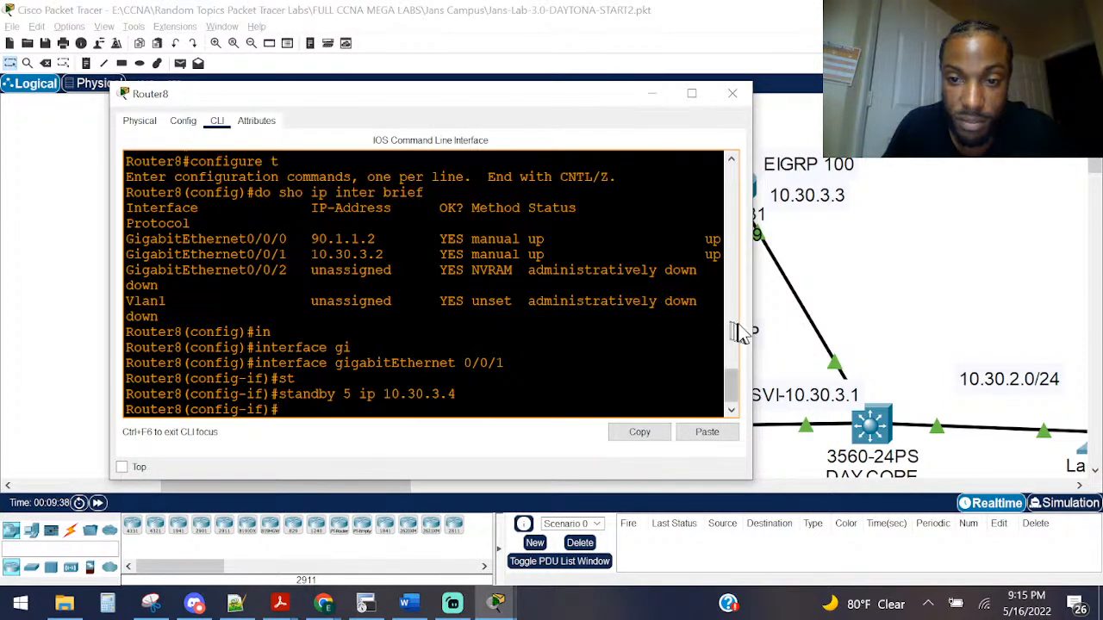
# Step: Examine the HSRP group 5 state-change messages in the consoles of Router8 and Router9, widening both windows
pyautogui.moveTo(753, 331); pyautogui.dragTo(887, 334)
pyautogui.moveTo(689, 394); pyautogui.dragTo(569, 398)
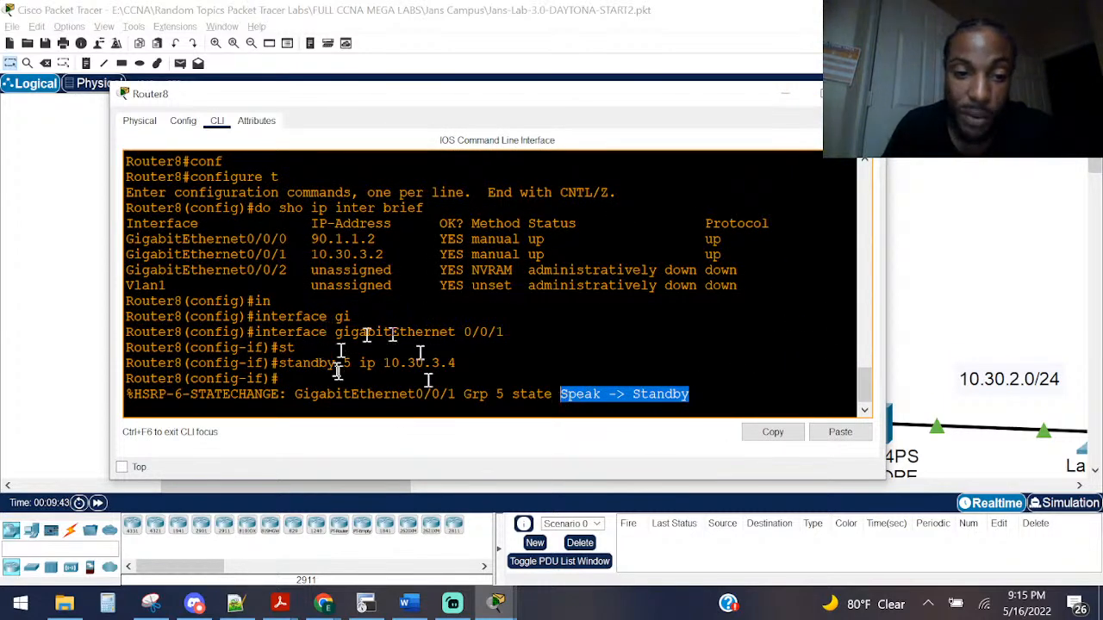
pyautogui.click(865, 93)
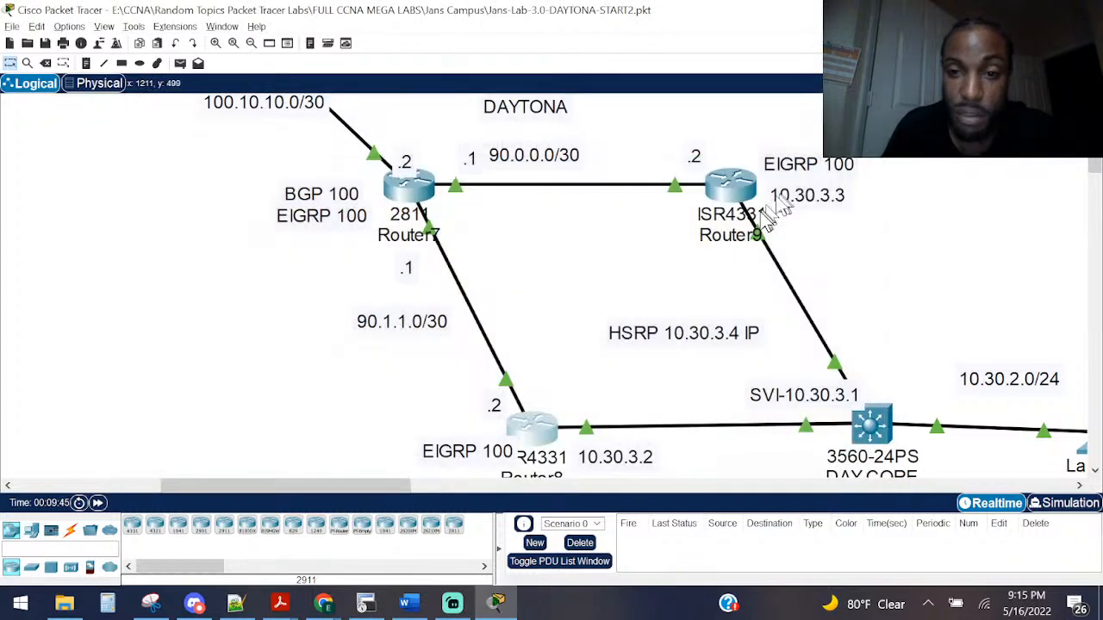
pyautogui.click(728, 194)
pyautogui.moveTo(595, 390); pyautogui.dragTo(496, 376)
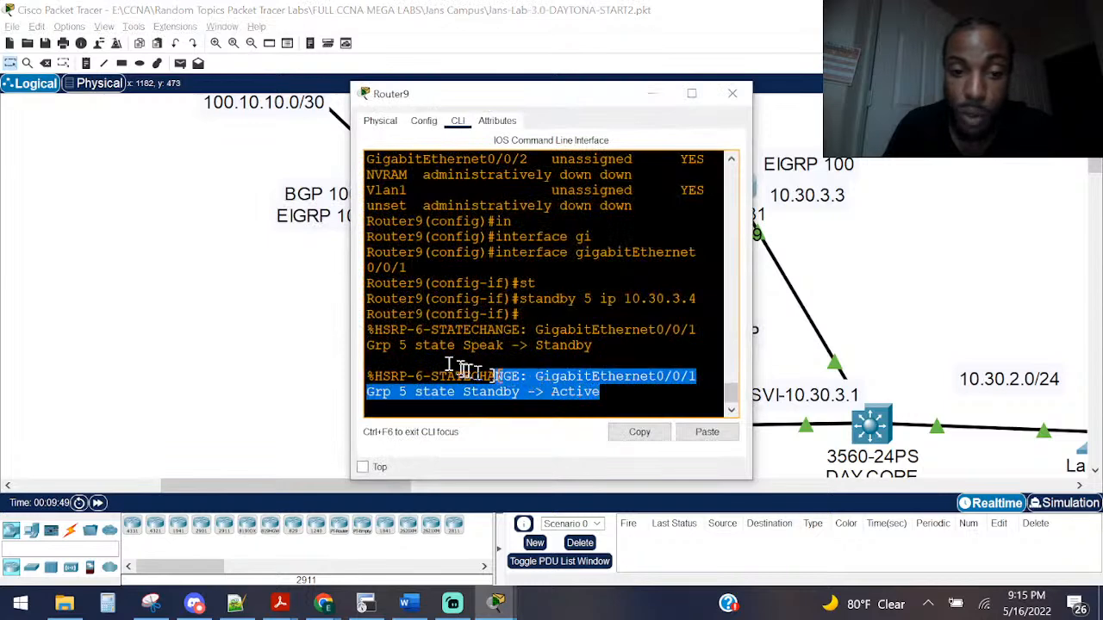
pyautogui.moveTo(346, 294); pyautogui.dragTo(146, 294)
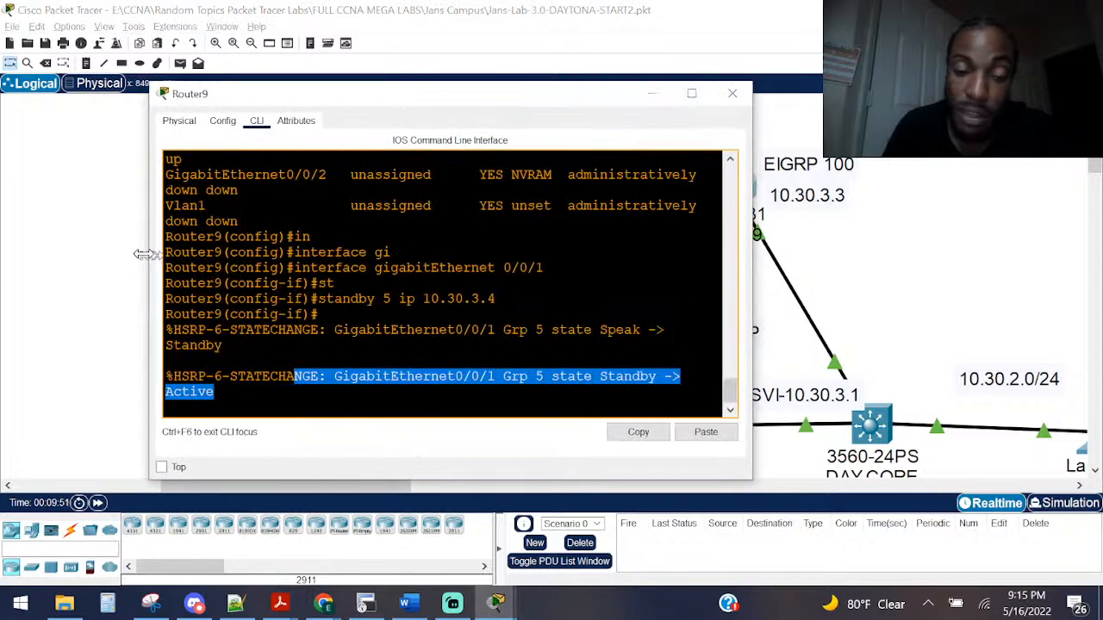
# Step: Display Router9's HSRP details with do sho standby and check the state and virtual IP address
pyautogui.click(270, 259)
pyautogui.press('Return')
pyautogui.press('Return')
pyautogui.press('Return')
pyautogui.press('Return')
pyautogui.press('Return')
pyautogui.press('Return')
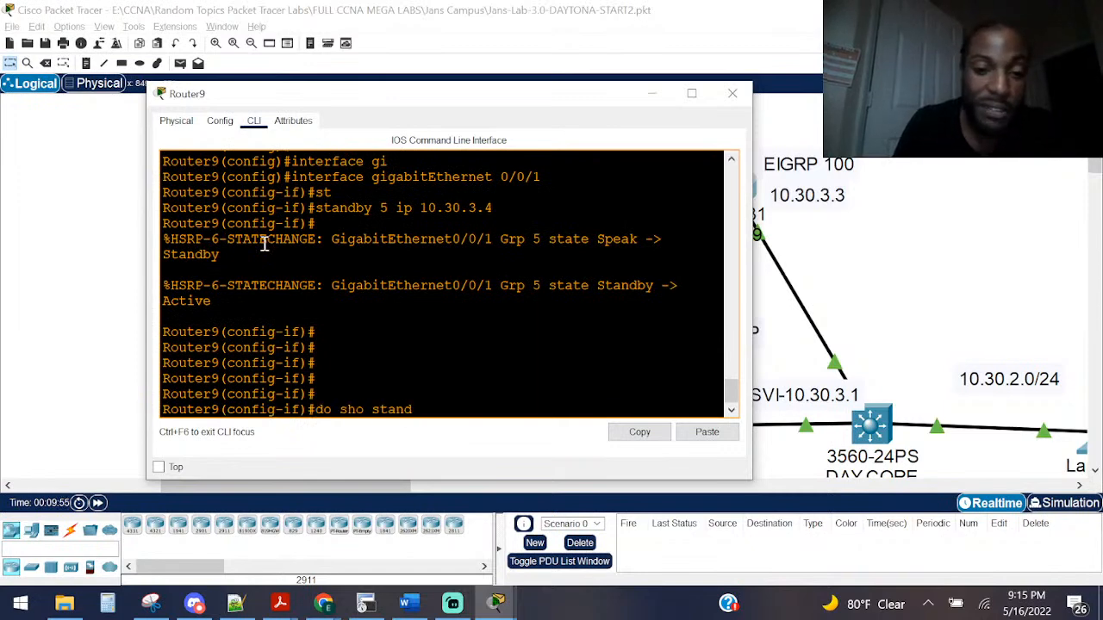
pyautogui.write('do sho standby')
pyautogui.press('Return')
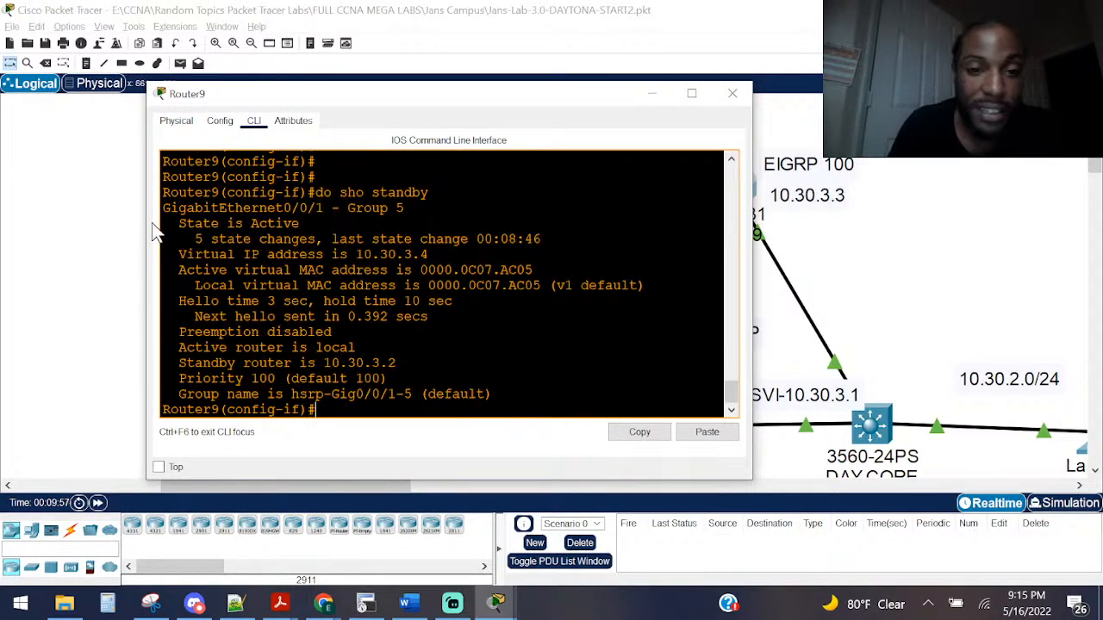
pyautogui.moveTo(231, 224); pyautogui.dragTo(163, 227)
pyautogui.click(513, 259)
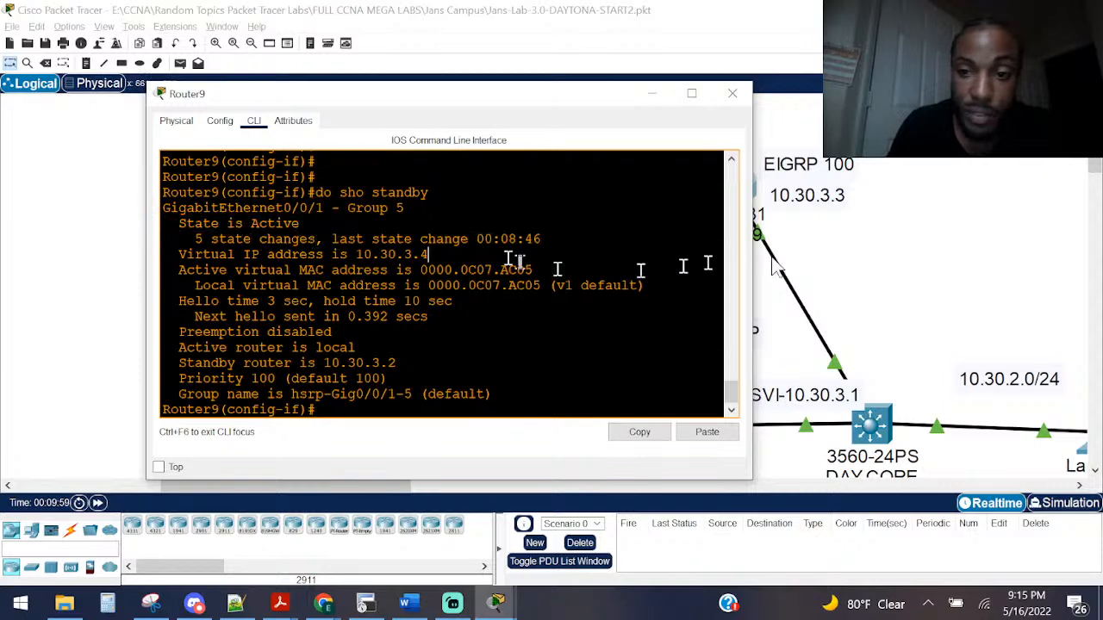
# Step: Switch to Router8's console and display its HSRP details with do sho standby
pyautogui.click(831, 263)
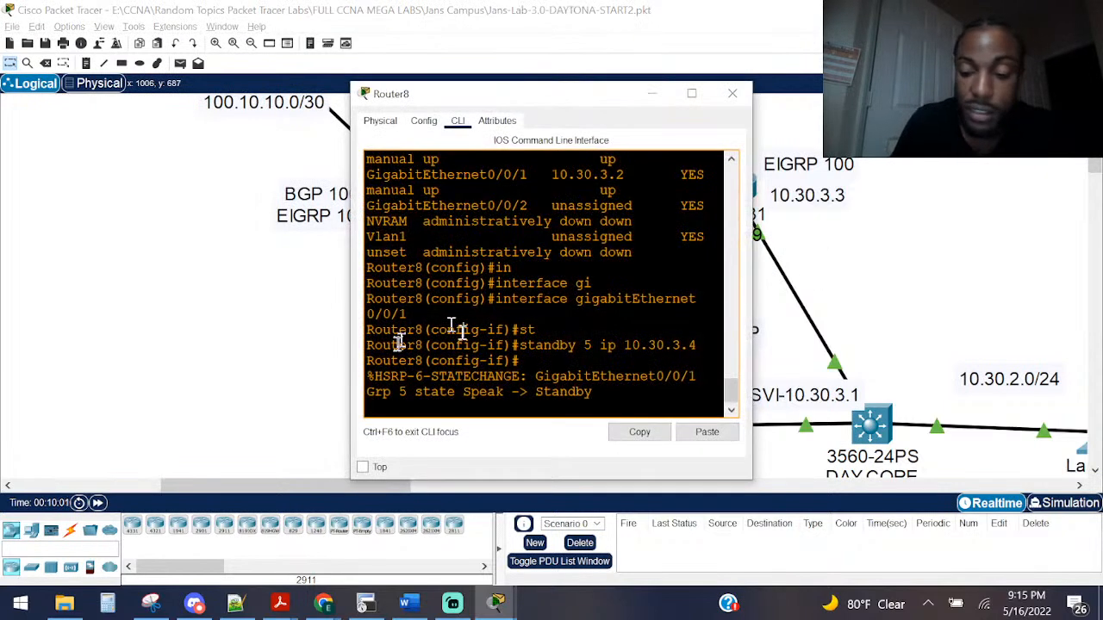
pyautogui.press('Return')
pyautogui.press('Return')
pyautogui.press('Return')
pyautogui.write('do sho stan')
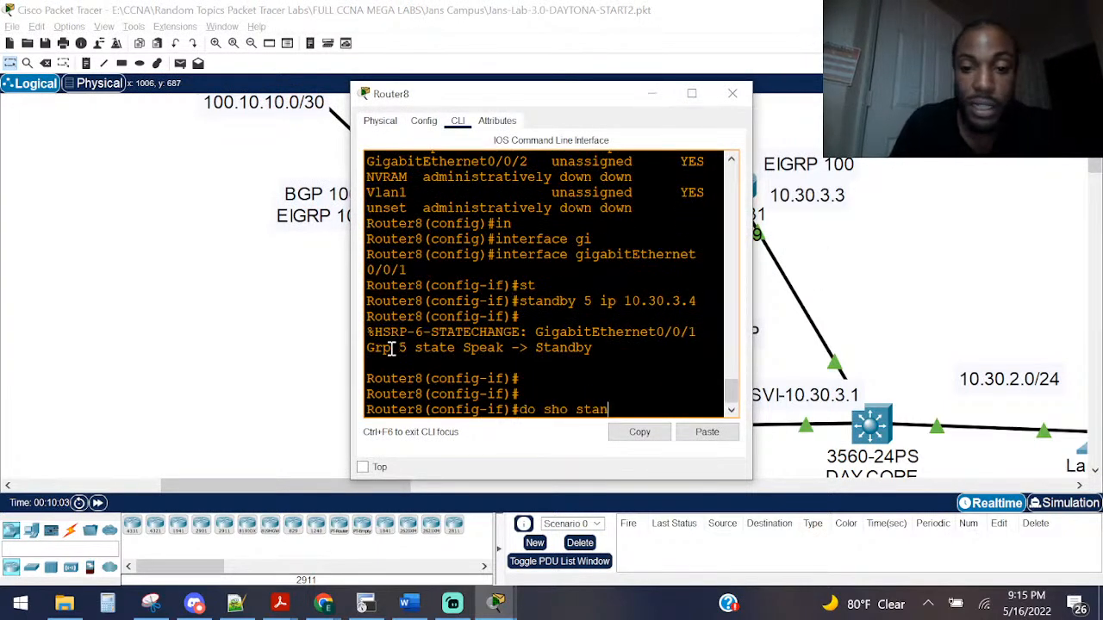
pyautogui.write('dby')
pyautogui.press('Return')
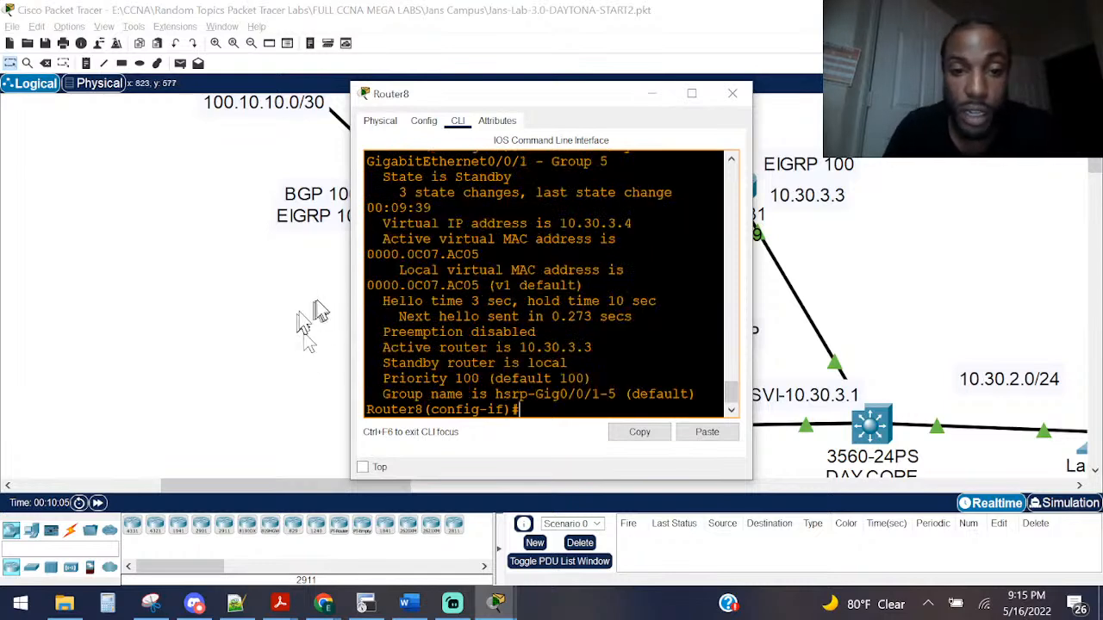
# Step: Widen Router8's console to examine its HSRP state and the hello and hold times, and close it
pyautogui.moveTo(351, 307); pyautogui.dragTo(115, 305)
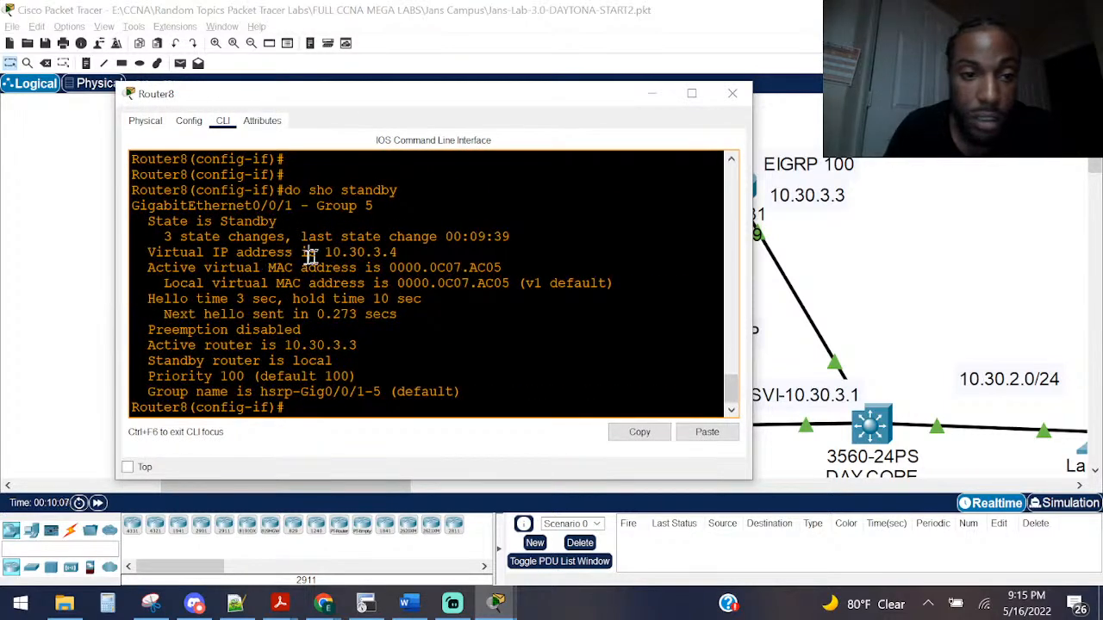
pyautogui.moveTo(277, 221); pyautogui.dragTo(147, 207)
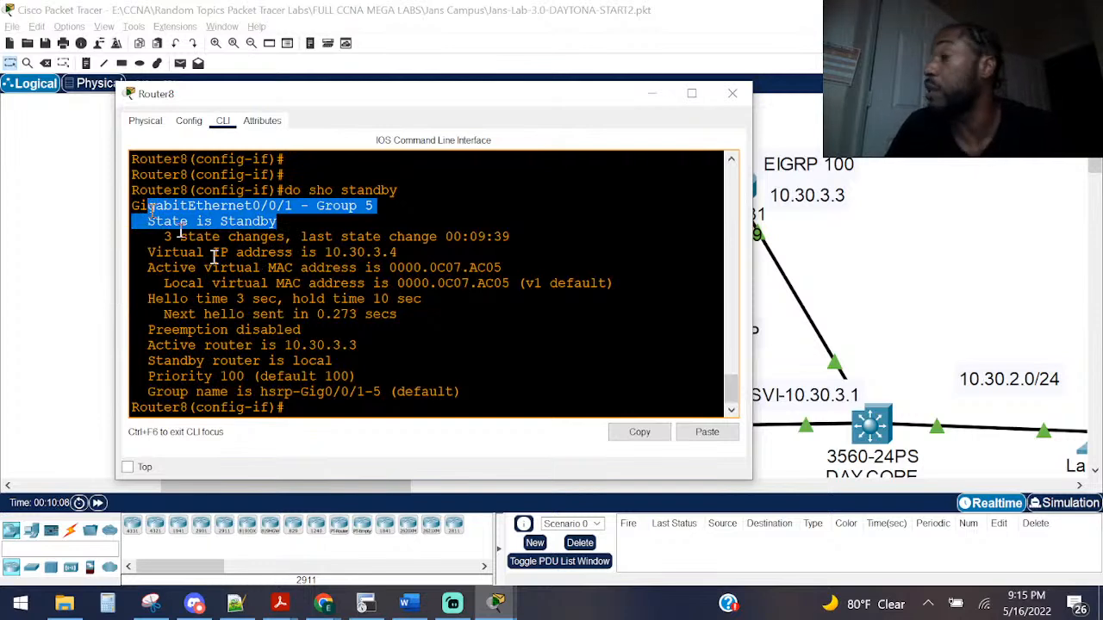
pyautogui.click(340, 269)
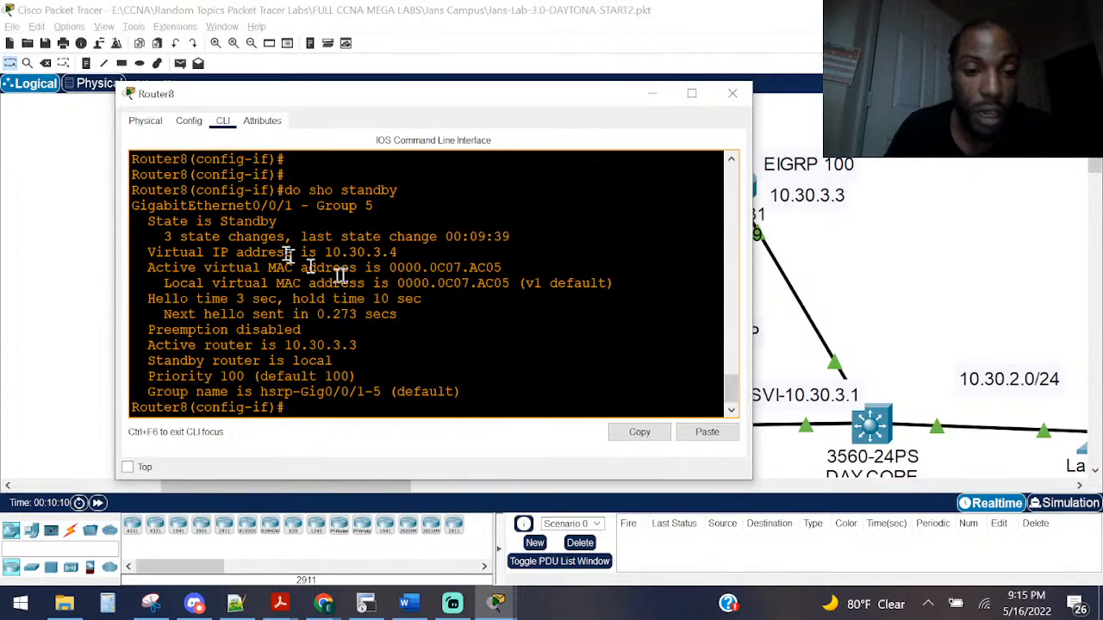
pyautogui.moveTo(277, 221); pyautogui.dragTo(156, 222)
pyautogui.hotkey('alt', 'Tab')
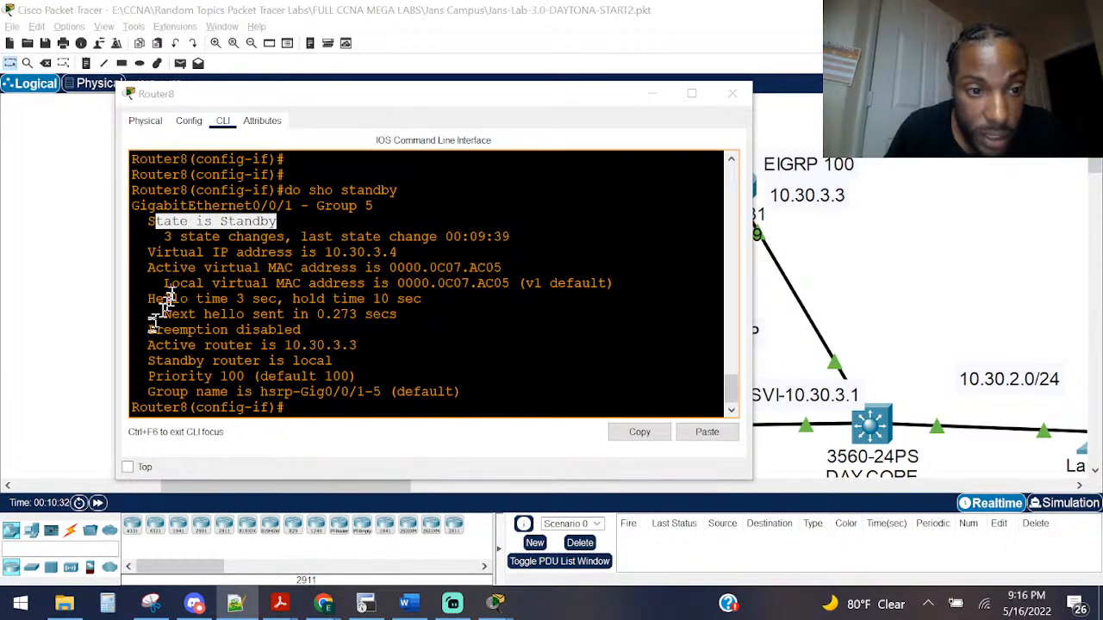
pyautogui.moveTo(149, 299); pyautogui.dragTo(436, 295)
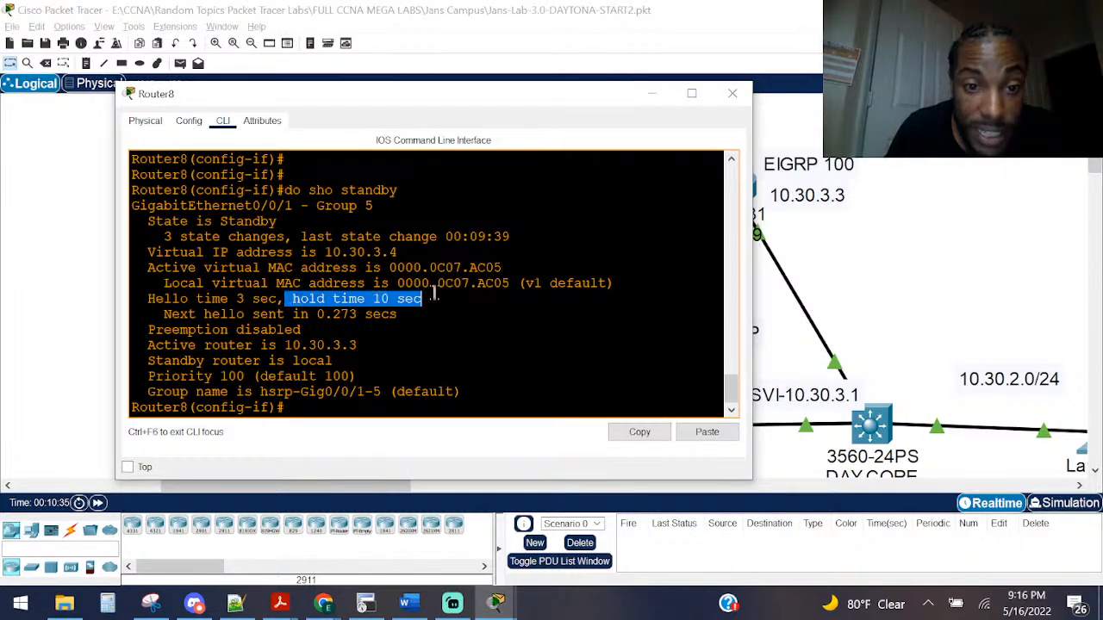
pyautogui.click(732, 93)
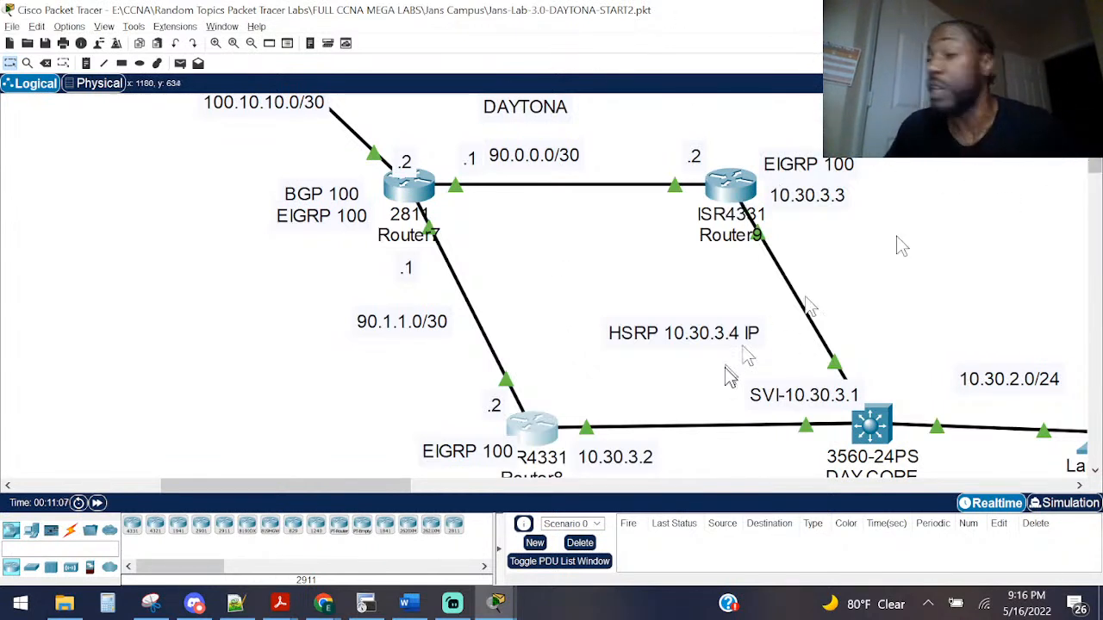
# Step: Set Router9's HSRP hello time to 2 and hold time to 4 seconds with standby 5 timers 2 4, using the command help for the parameters
pyautogui.click(734, 188)
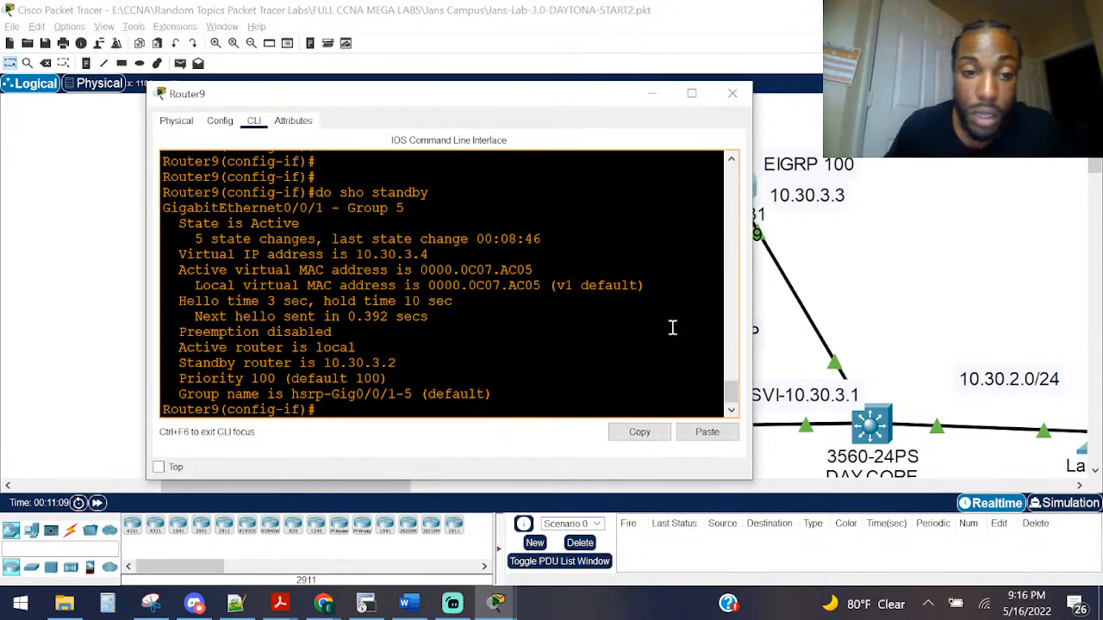
pyautogui.press('BackSpace')
pyautogui.press('BackSpace')
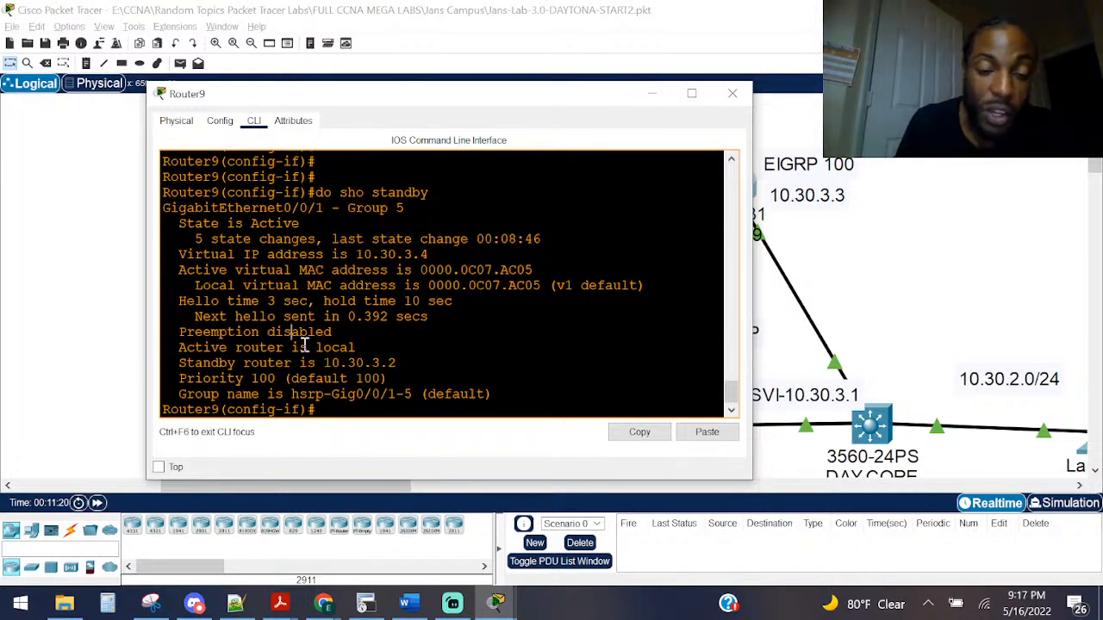
pyautogui.write('st')
pyautogui.press('Tab')
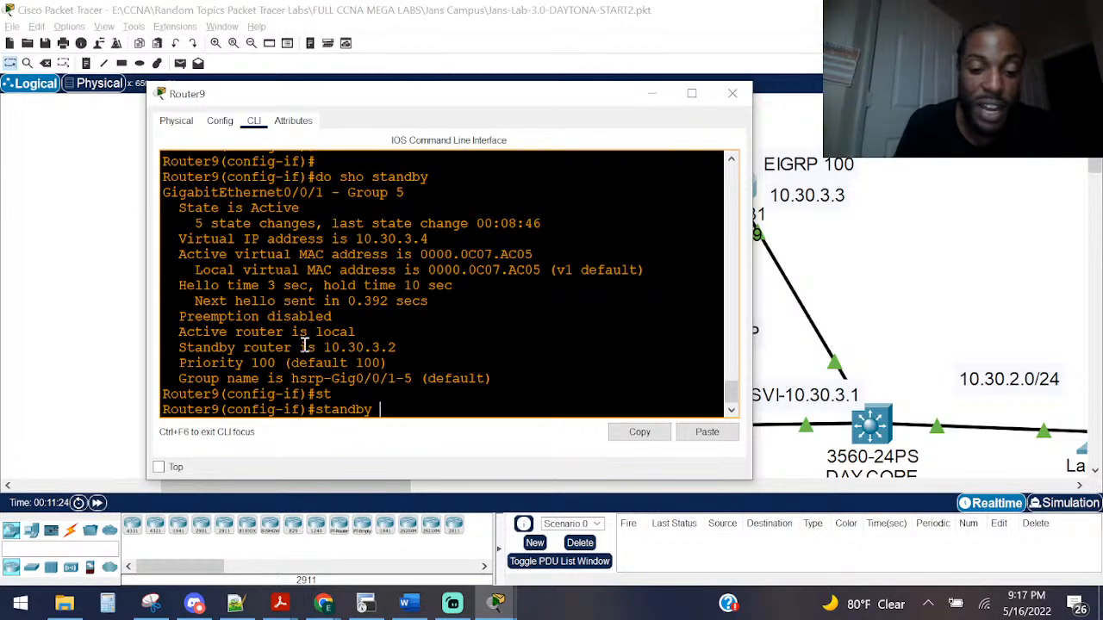
pyautogui.write('5 ti')
pyautogui.press('Tab')
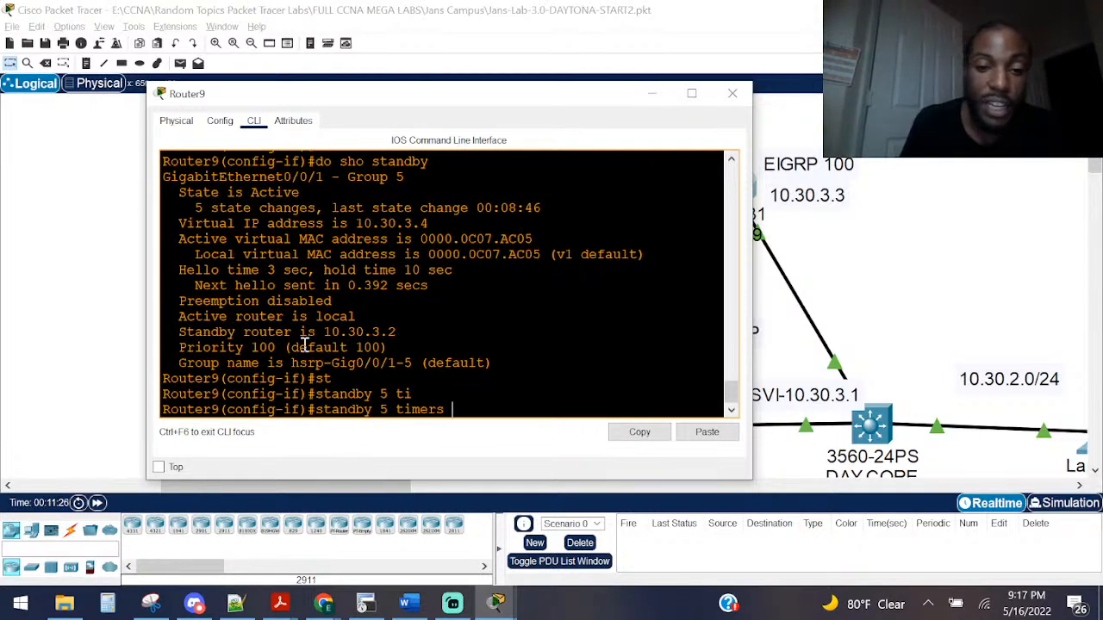
pyautogui.write('?')
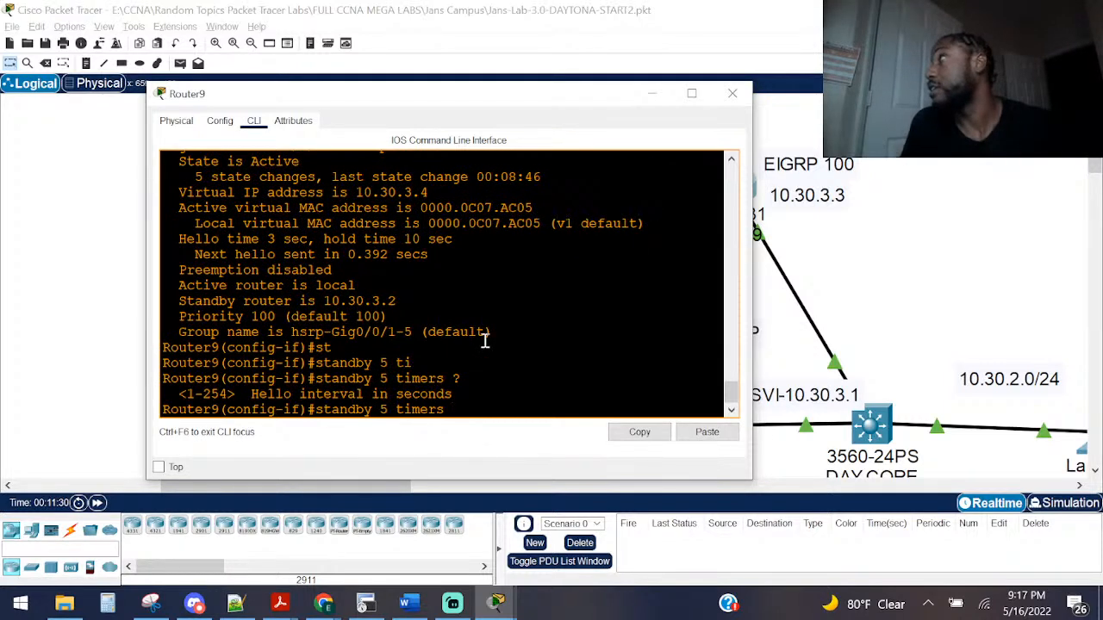
pyautogui.write('2')
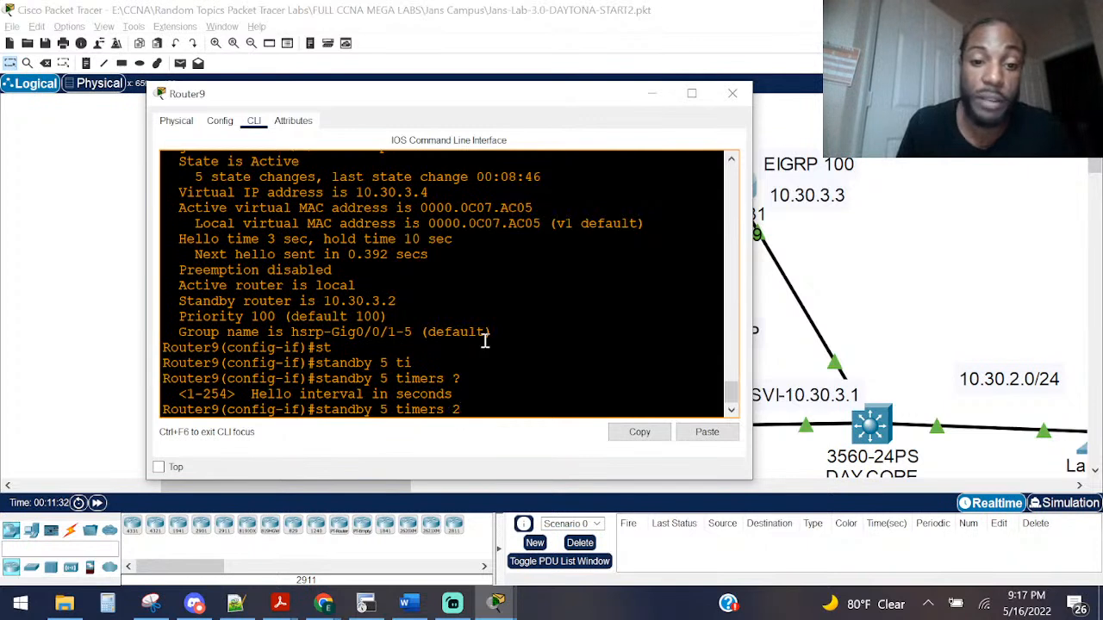
pyautogui.write(' ?')
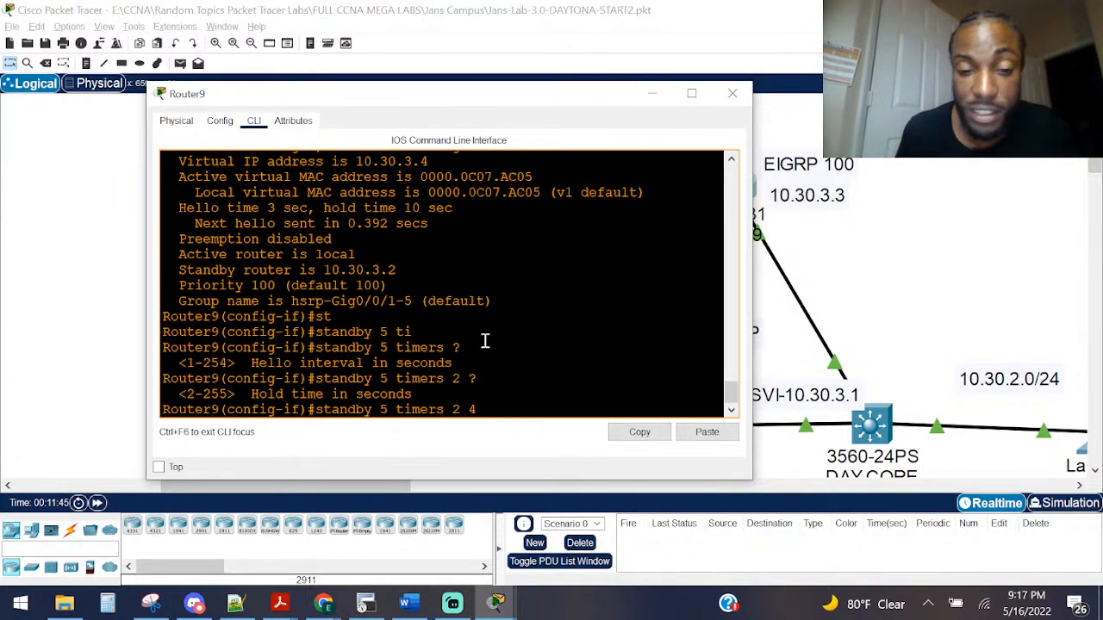
pyautogui.press('Return')
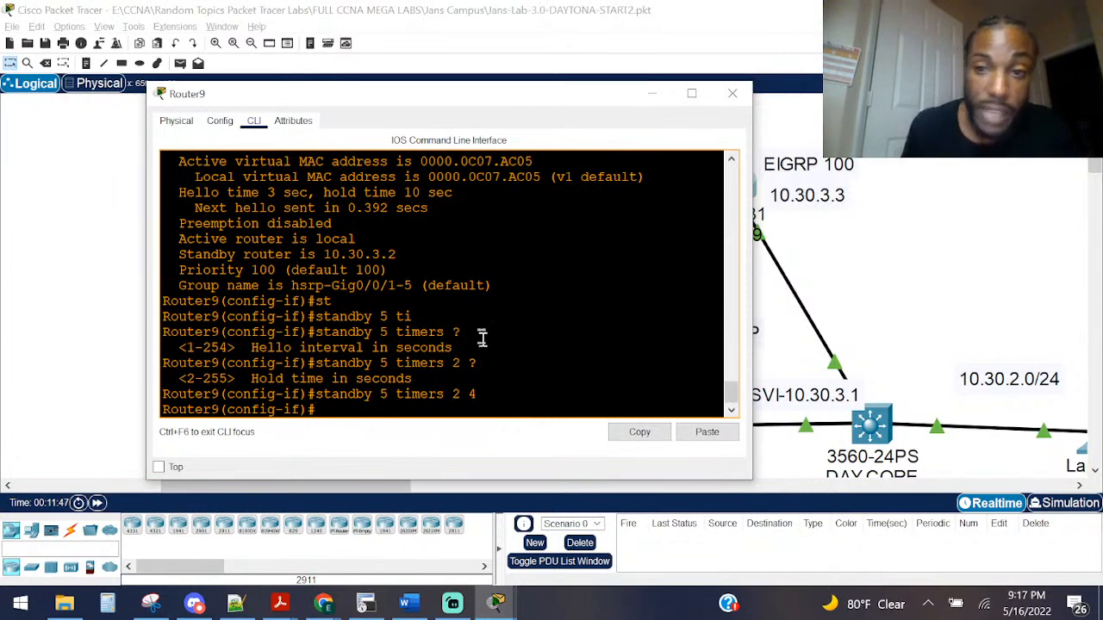
pyautogui.click(733, 93)
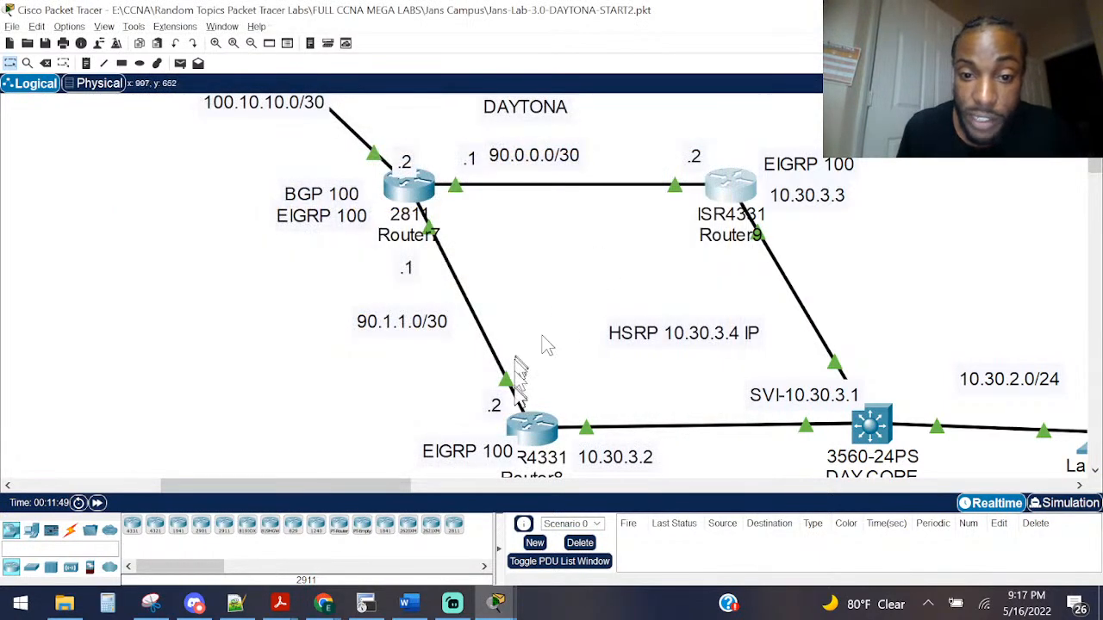
# Step: Set Router8's HSRP hello time to 2 and hold time to 4 seconds with standby 5 timers 2 4
pyautogui.click(527, 423)
pyautogui.click(540, 275)
pyautogui.write('st')
pyautogui.press('Tab')
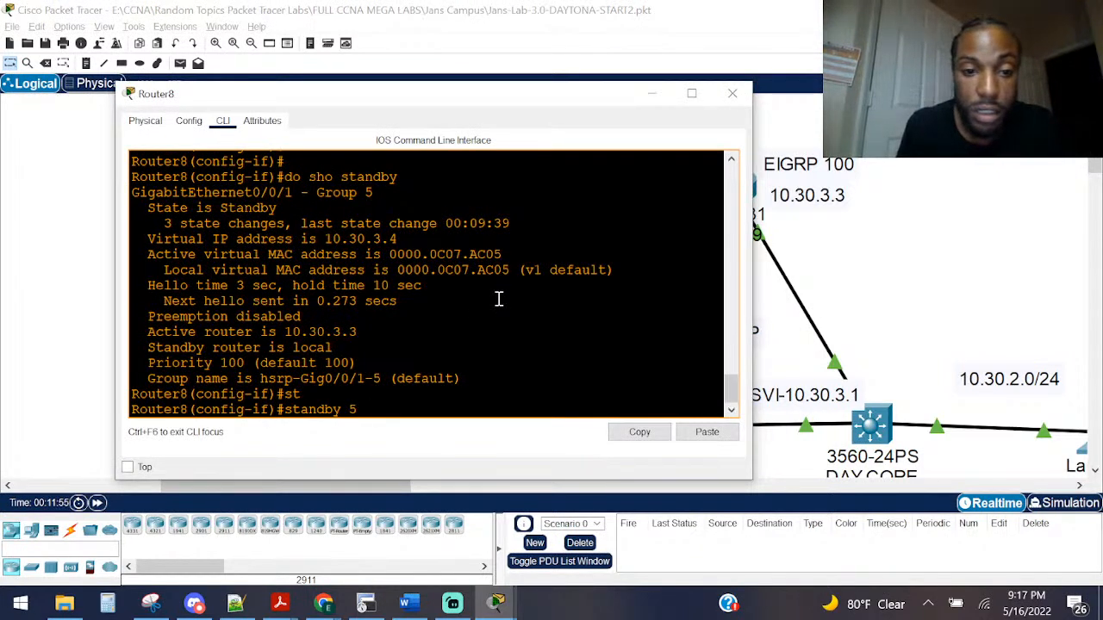
pyautogui.write('5 ti')
pyautogui.press('Tab')
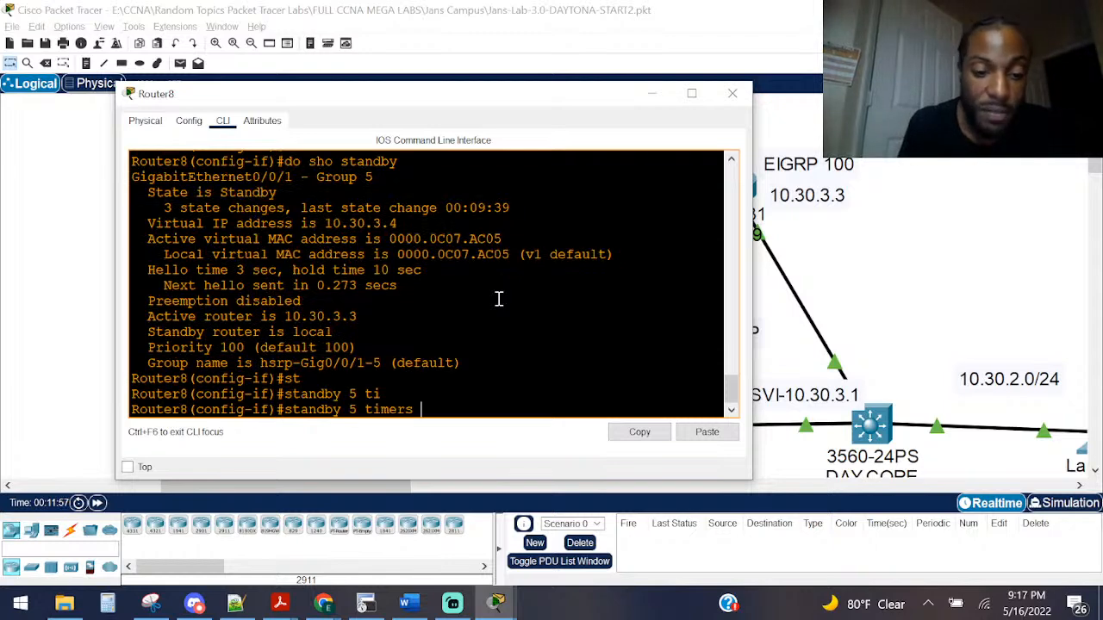
pyautogui.write('2 4')
pyautogui.press('Return')
pyautogui.press('Return')
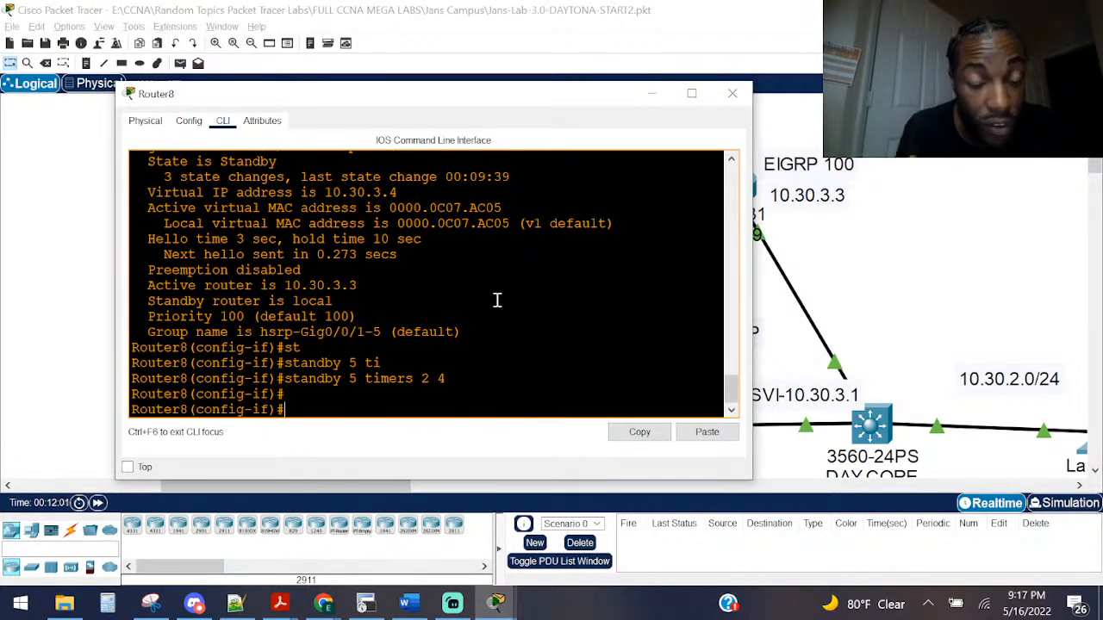
# Step: Display Router8's HSRP details again with do sho standby to check the hello and hold times
pyautogui.write('do sho st')
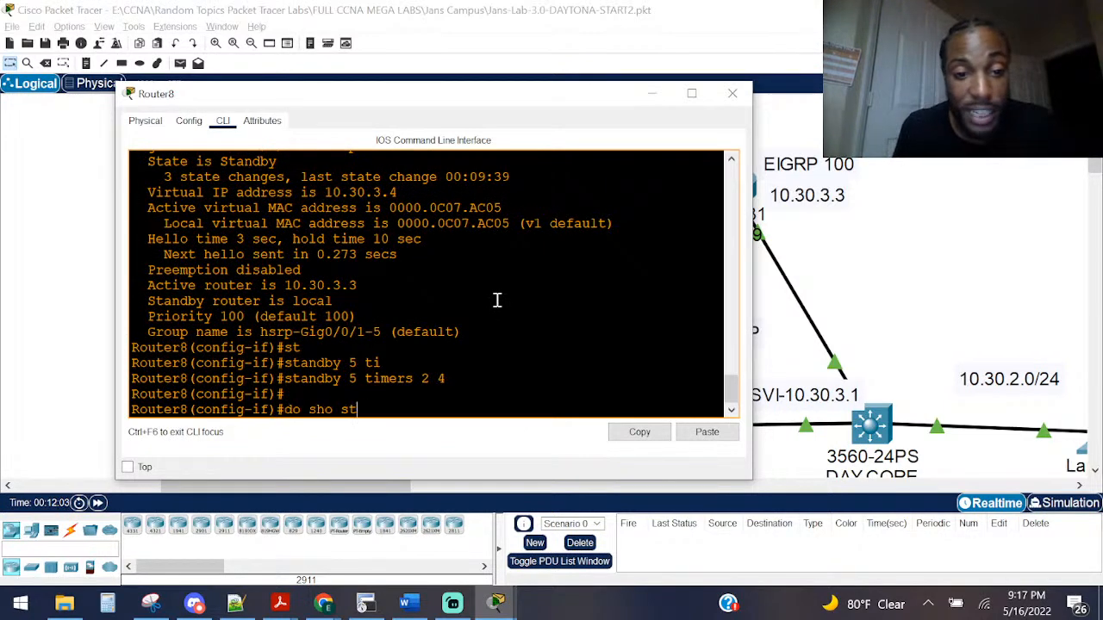
pyautogui.write('andby')
pyautogui.press('Return')
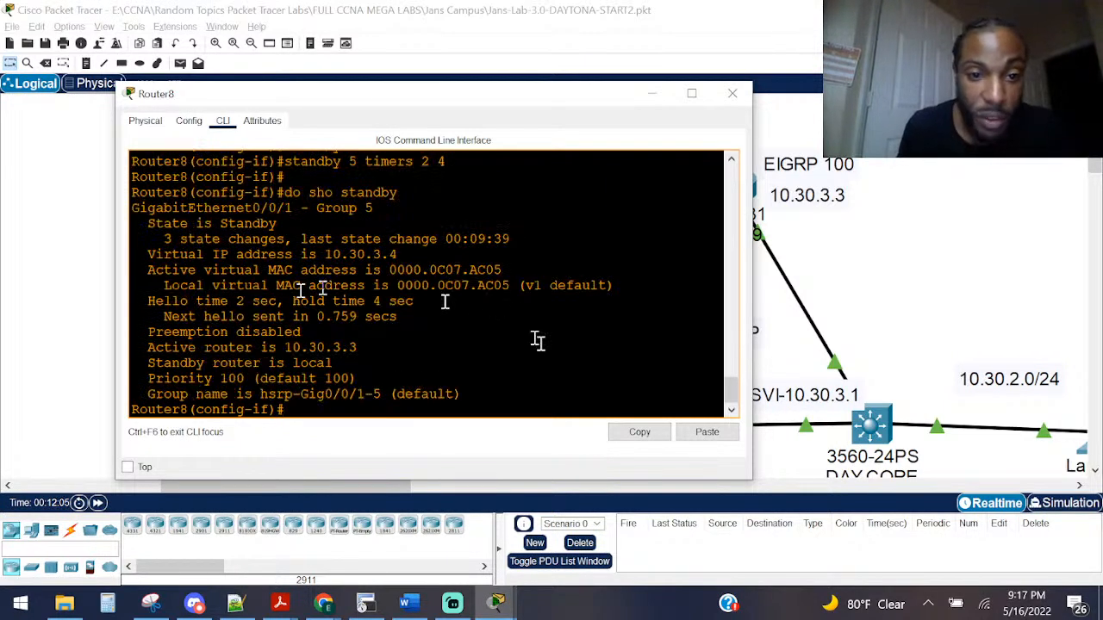
# Step: Compare the hello and hold times in Router8's earlier and latest HSRP outputs, and close its console
pyautogui.moveTo(164, 289)
pyautogui.mouseDown()
pyautogui.moveTo(369, 288)
pyautogui.moveTo(413, 302)
pyautogui.moveTo(167, 306)
pyautogui.mouseUp()
pyautogui.scroll(2, 413, 297)
pyautogui.scroll(4, 410, 293)
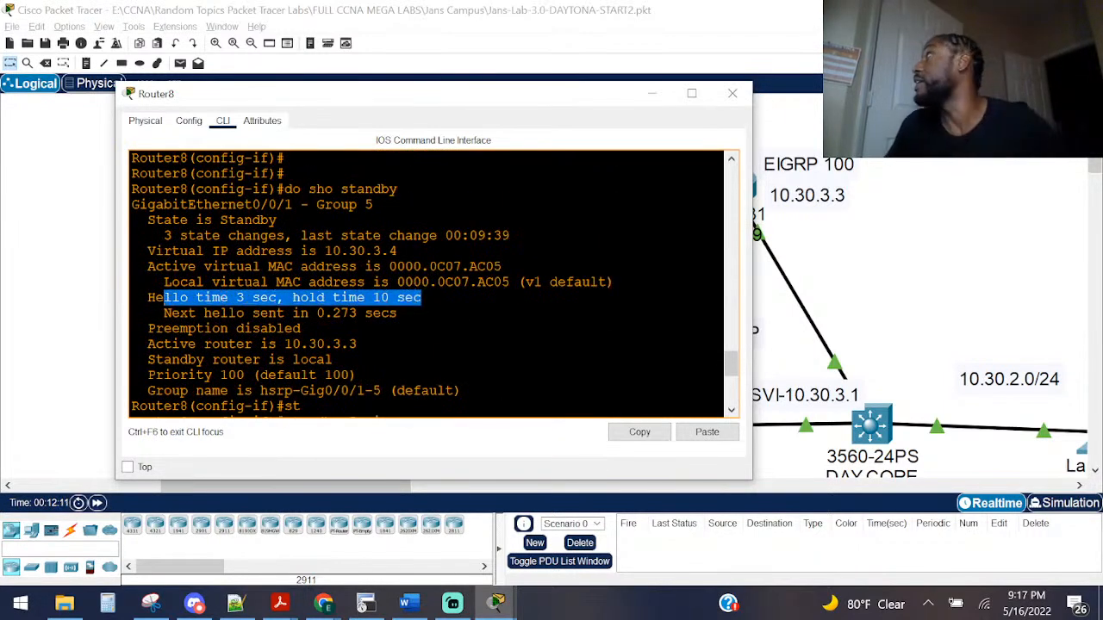
pyautogui.hotkey('alt', 'Tab')
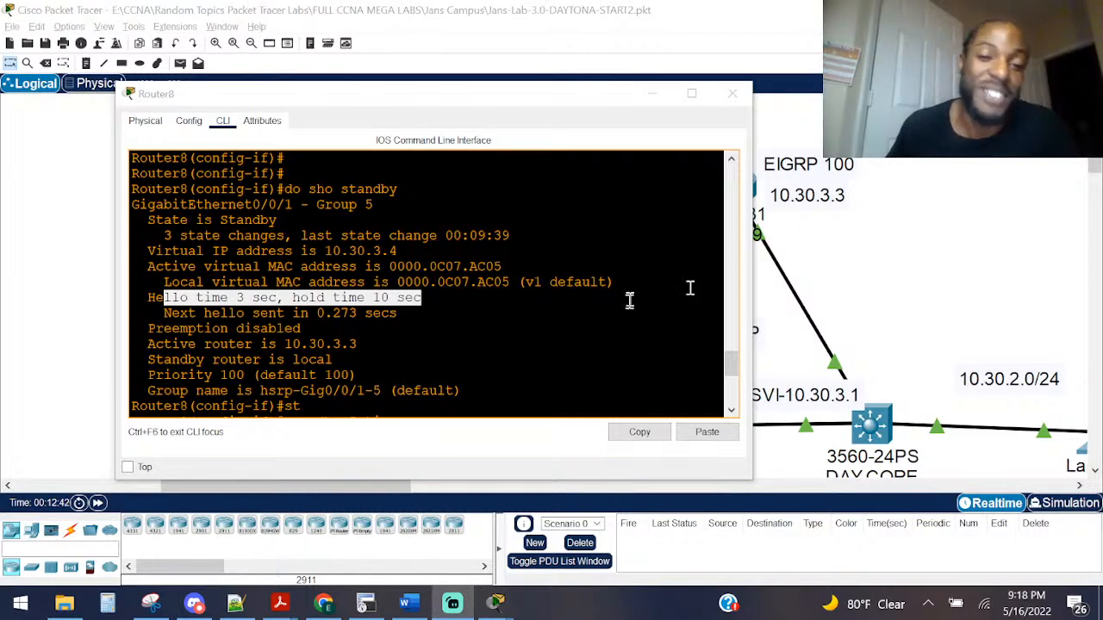
pyautogui.click(522, 370)
pyautogui.scroll(-5, 523, 370)
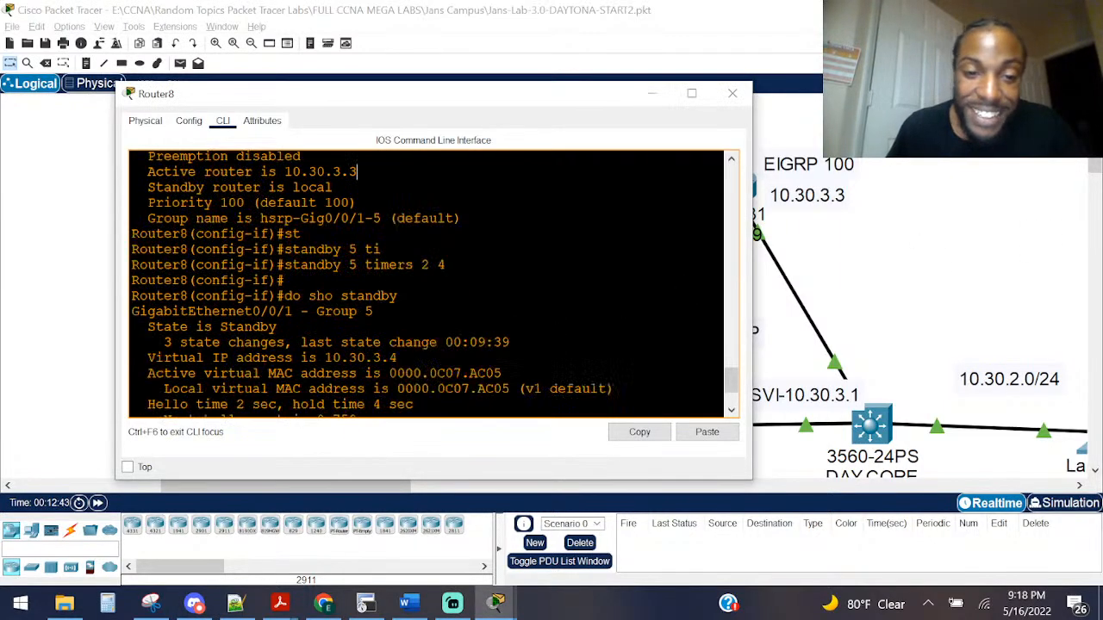
pyautogui.click(726, 90)
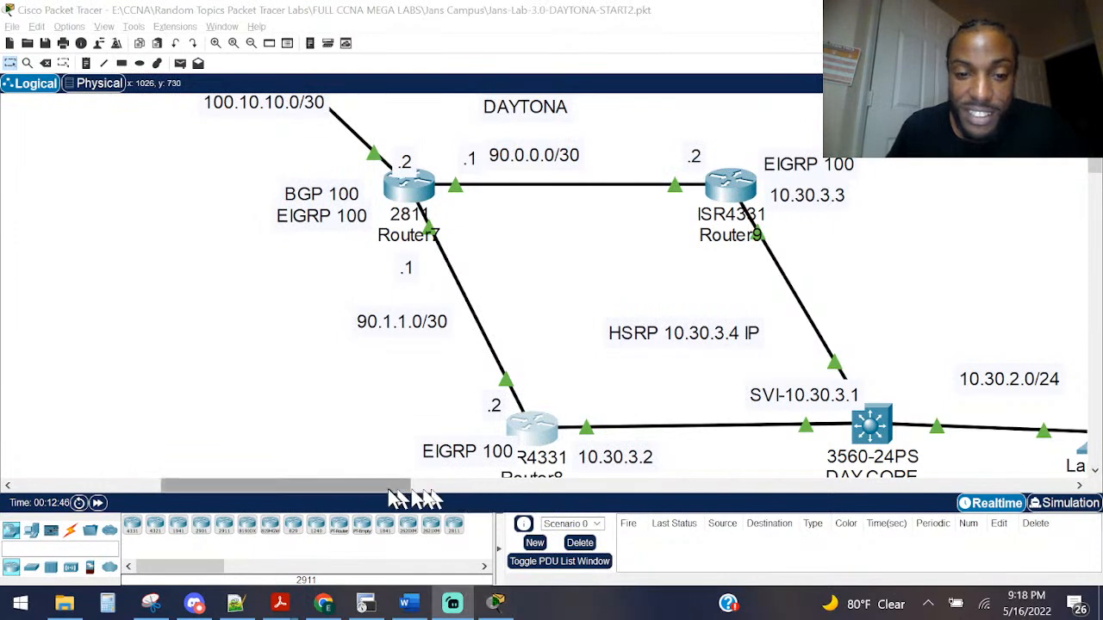
# Step: Reopen Router8's console, widen it, and examine the HSRP priority and state lines in the standby output
pyautogui.moveTo(395, 489); pyautogui.dragTo(420, 493)
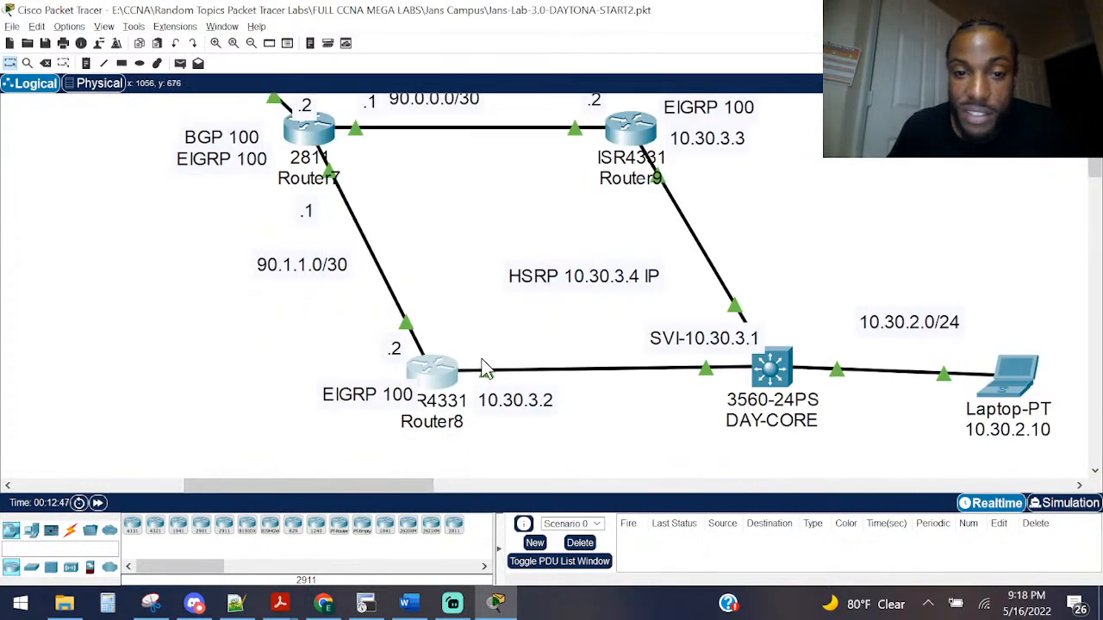
pyautogui.moveTo(559, 334); pyautogui.dragTo(557, 328)
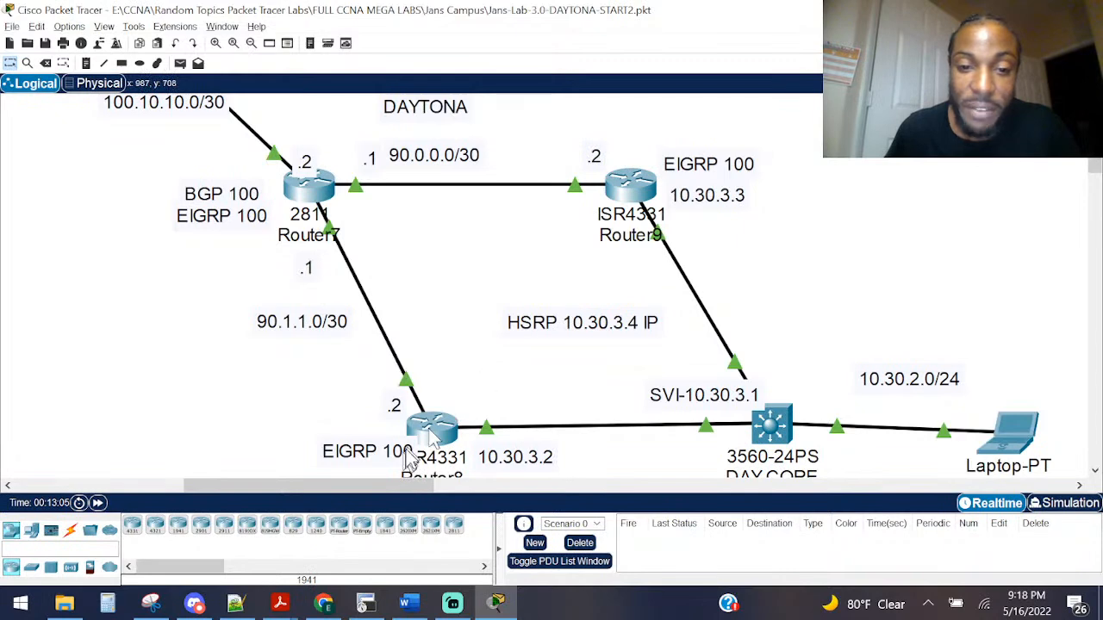
pyautogui.click(427, 427)
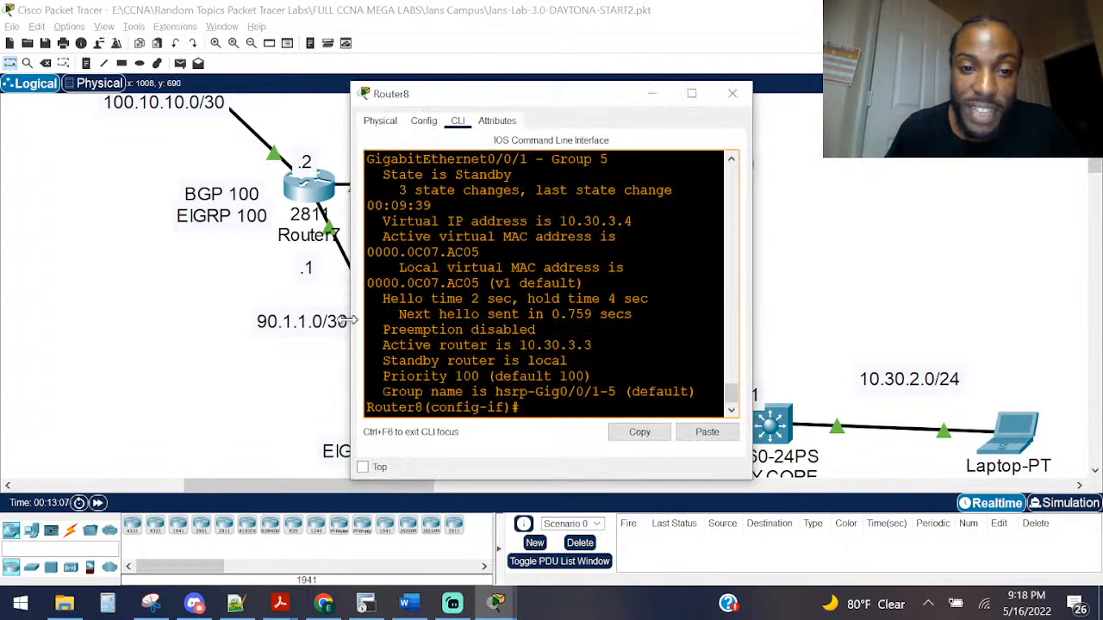
pyautogui.moveTo(351, 305); pyautogui.dragTo(155, 304)
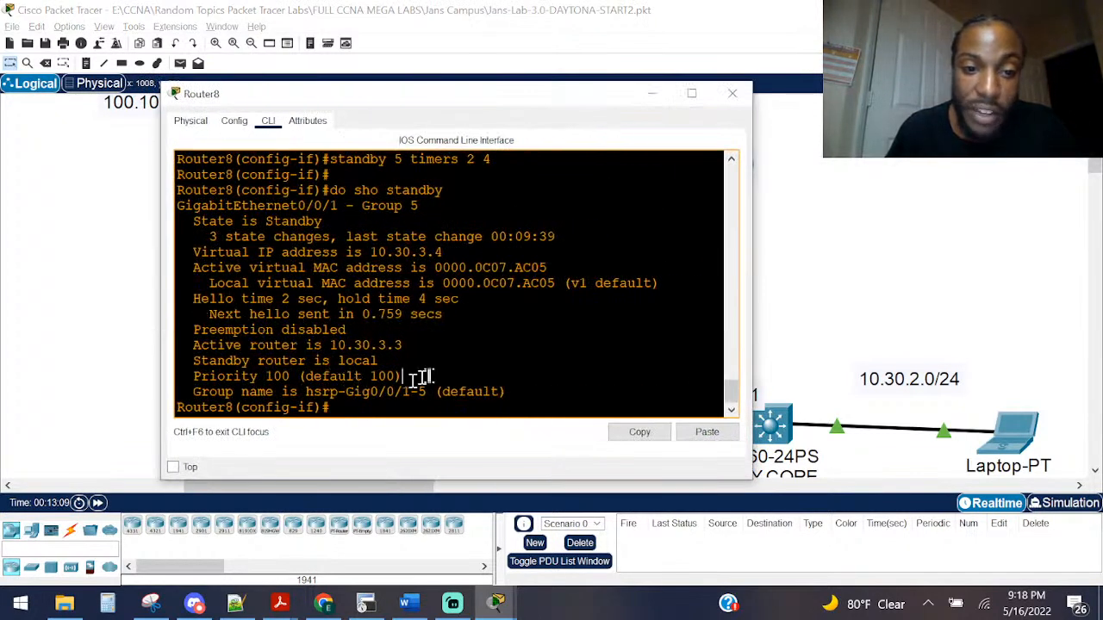
pyautogui.moveTo(403, 376); pyautogui.dragTo(302, 376)
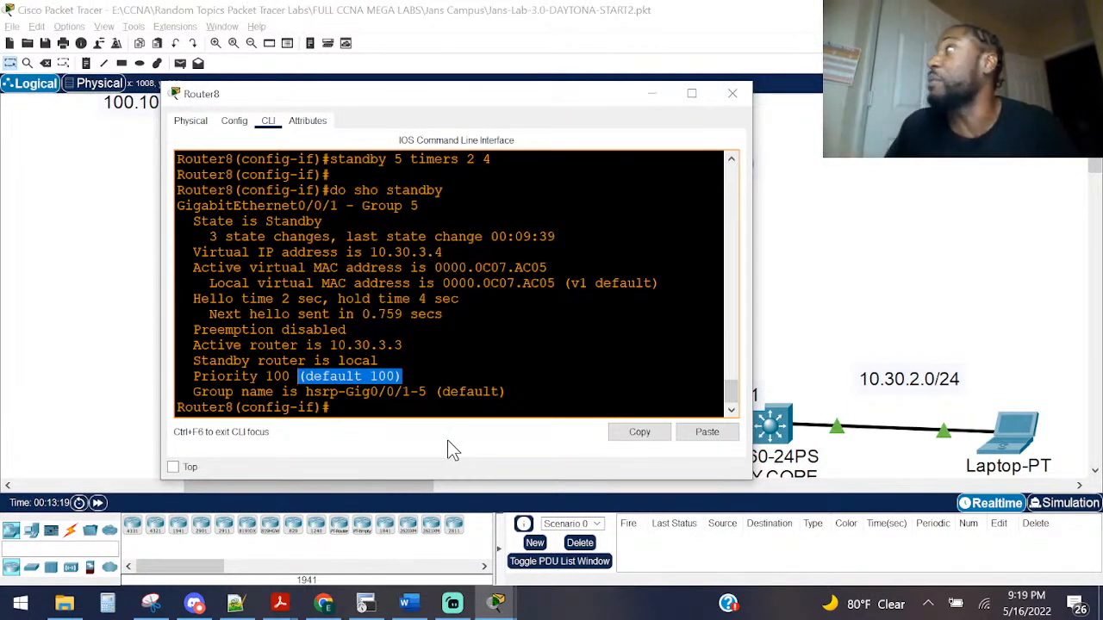
pyautogui.click(407, 380)
pyautogui.moveTo(403, 380); pyautogui.dragTo(194, 380)
pyautogui.click(1102, 285)
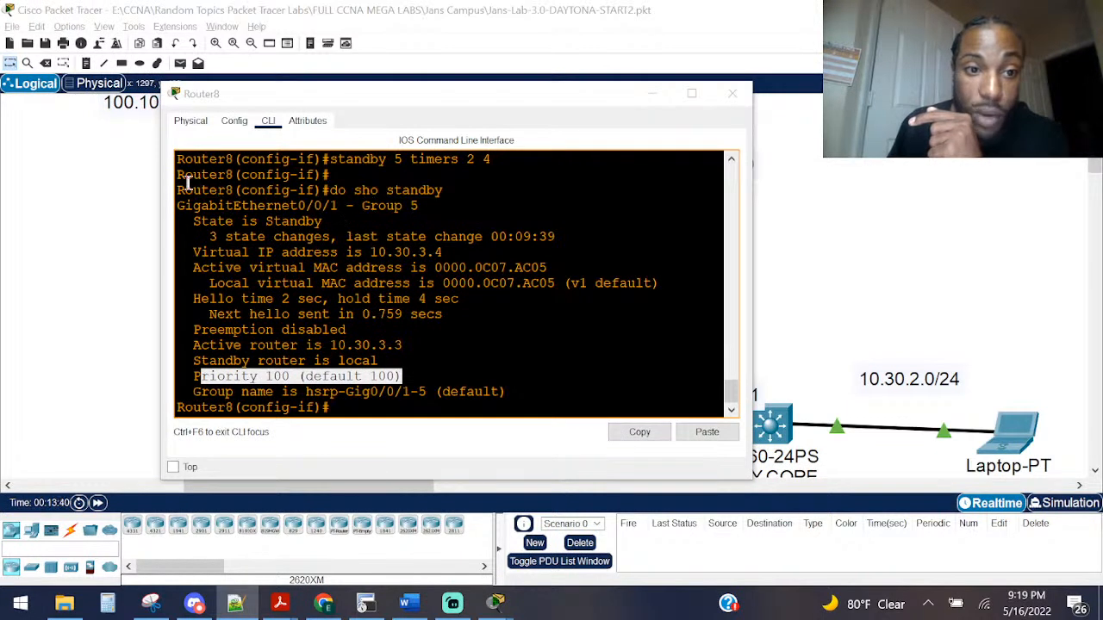
pyautogui.moveTo(184, 189); pyautogui.dragTo(172, 221)
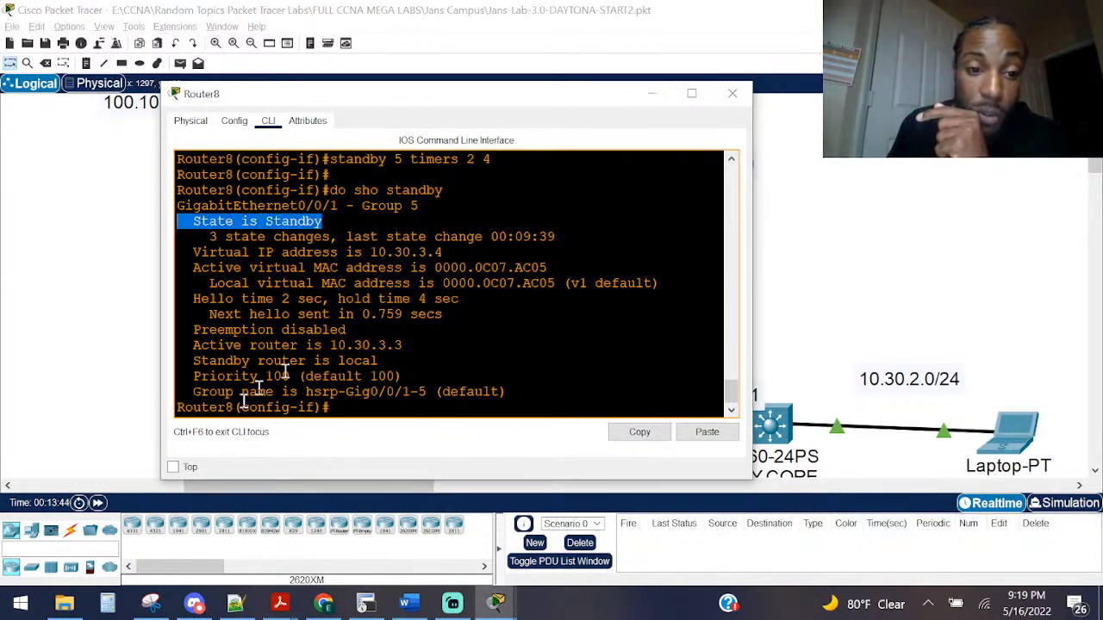
pyautogui.moveTo(293, 376); pyautogui.dragTo(195, 376)
# Step: Set Router8's HSRP group 5 priority to 150 with standby 5 priority 150
pyautogui.click(197, 372)
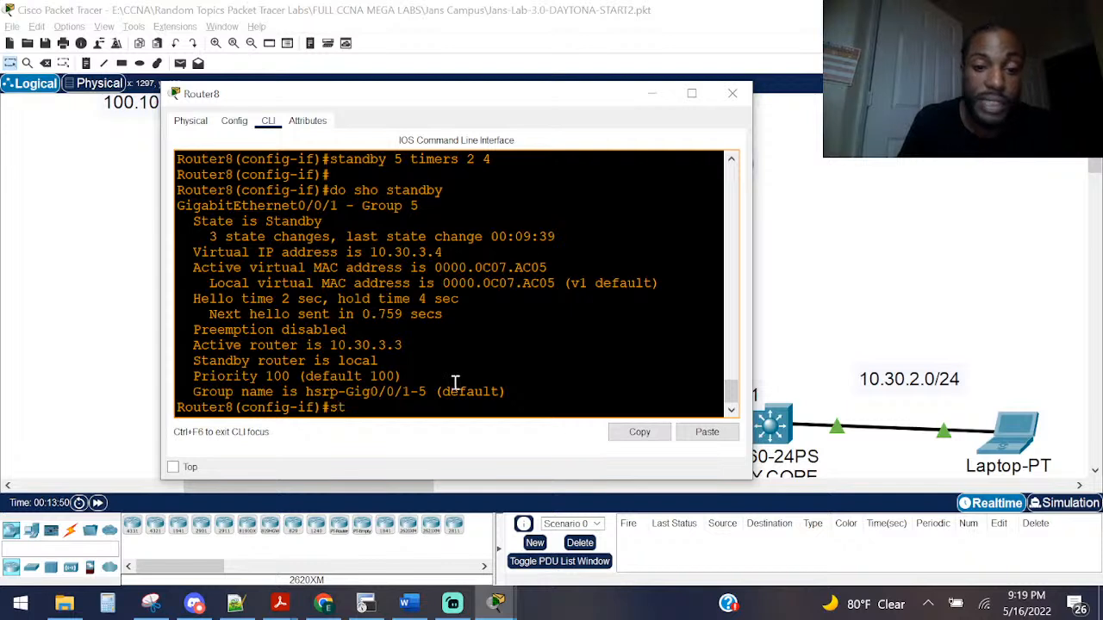
pyautogui.press('Tab')
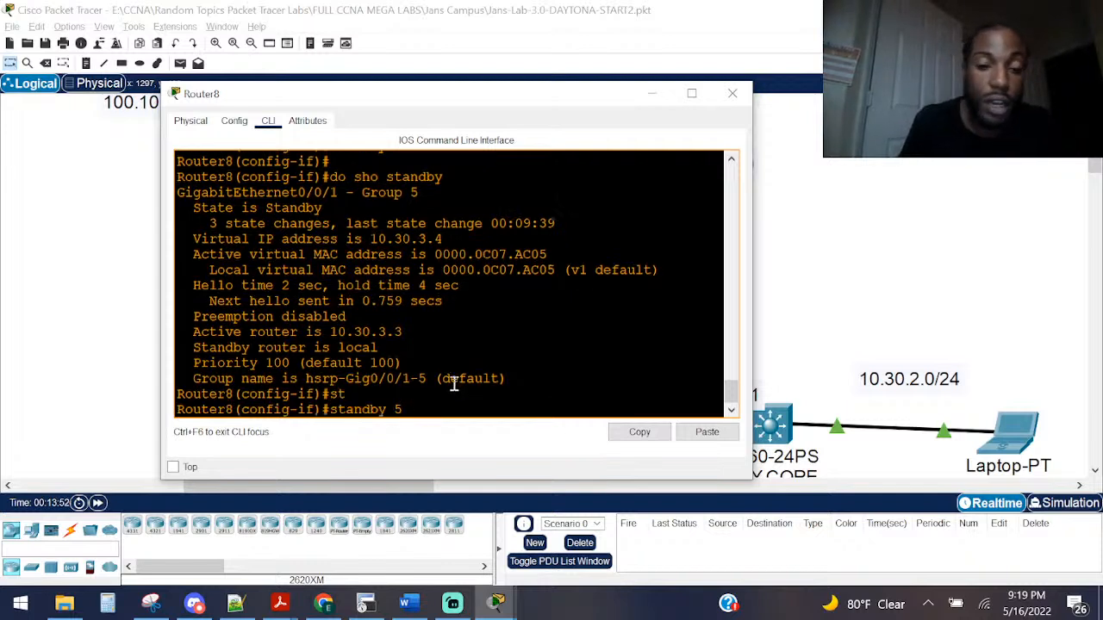
pyautogui.write('5 pri')
pyautogui.press('Tab')
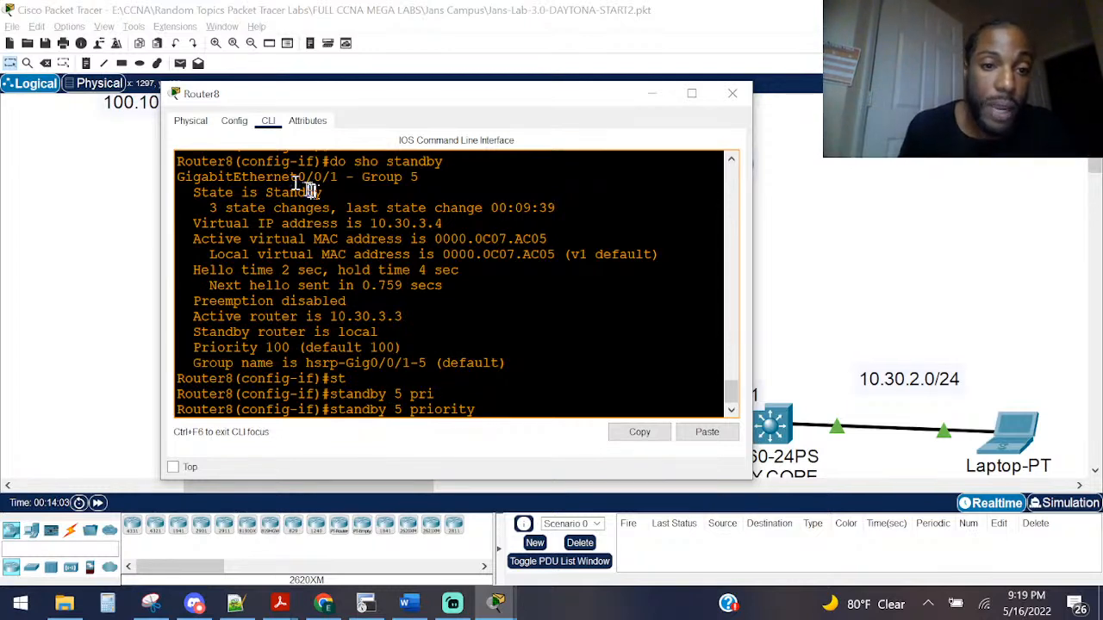
pyautogui.moveTo(324, 191); pyautogui.dragTo(225, 192)
pyautogui.click(463, 332)
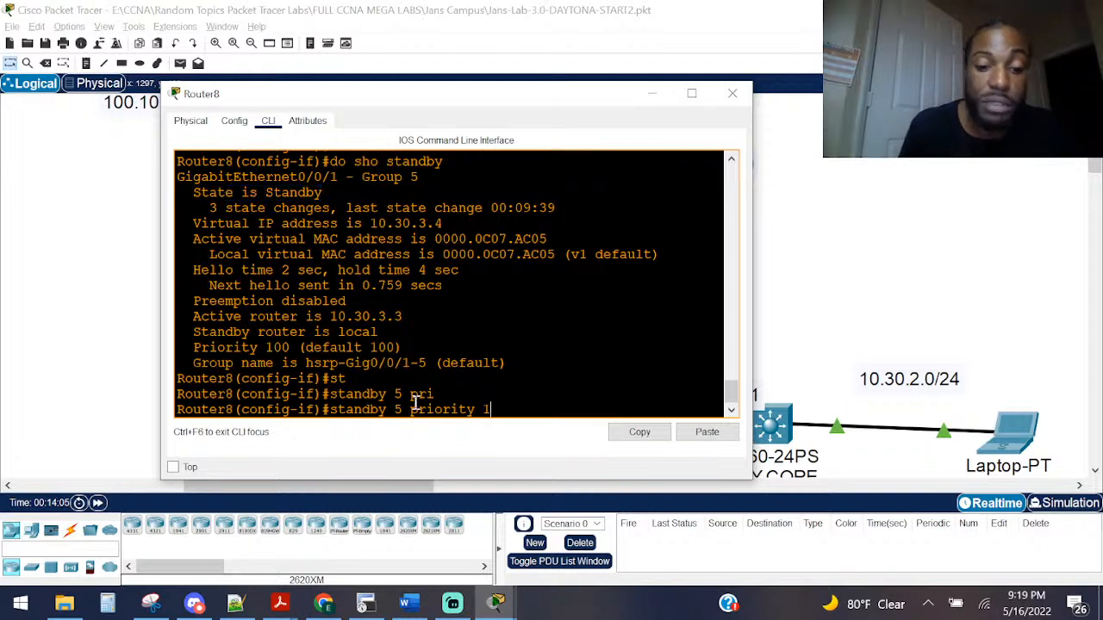
pyautogui.write('50')
pyautogui.press('Return')
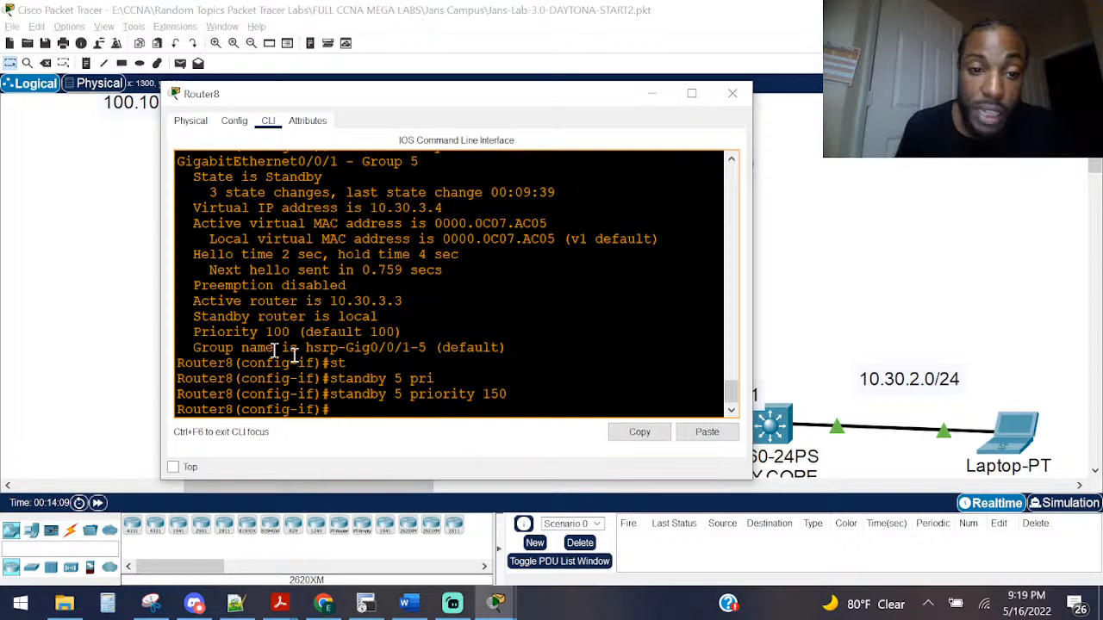
# Step: Display Router8's HSRP details with do sho standby to check its priority and state, and close the console
pyautogui.write('do sho standby')
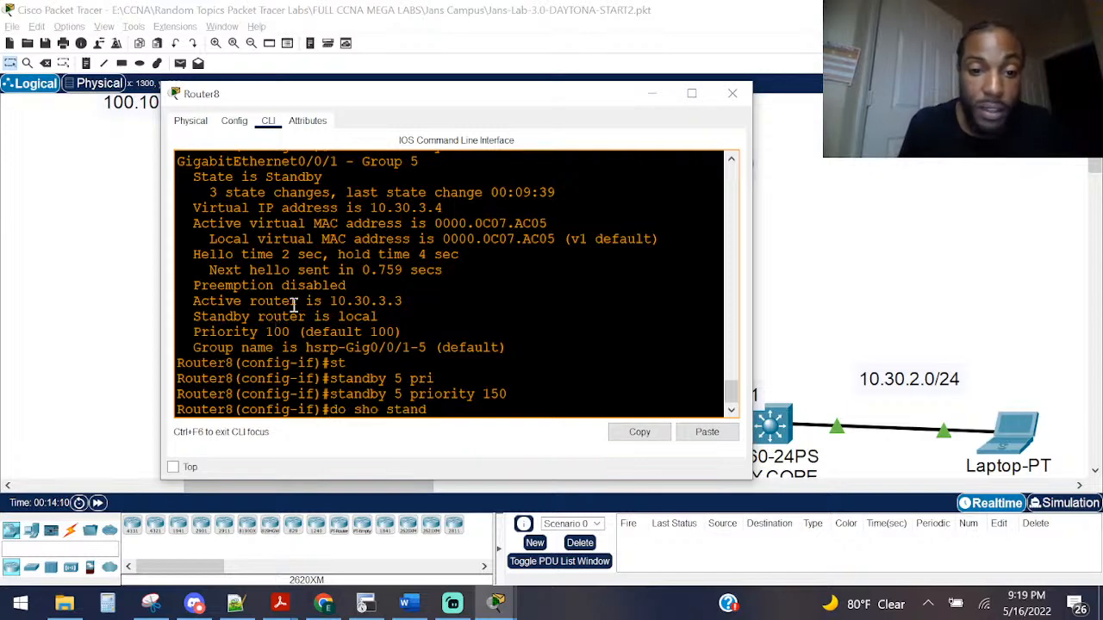
pyautogui.press('Return')
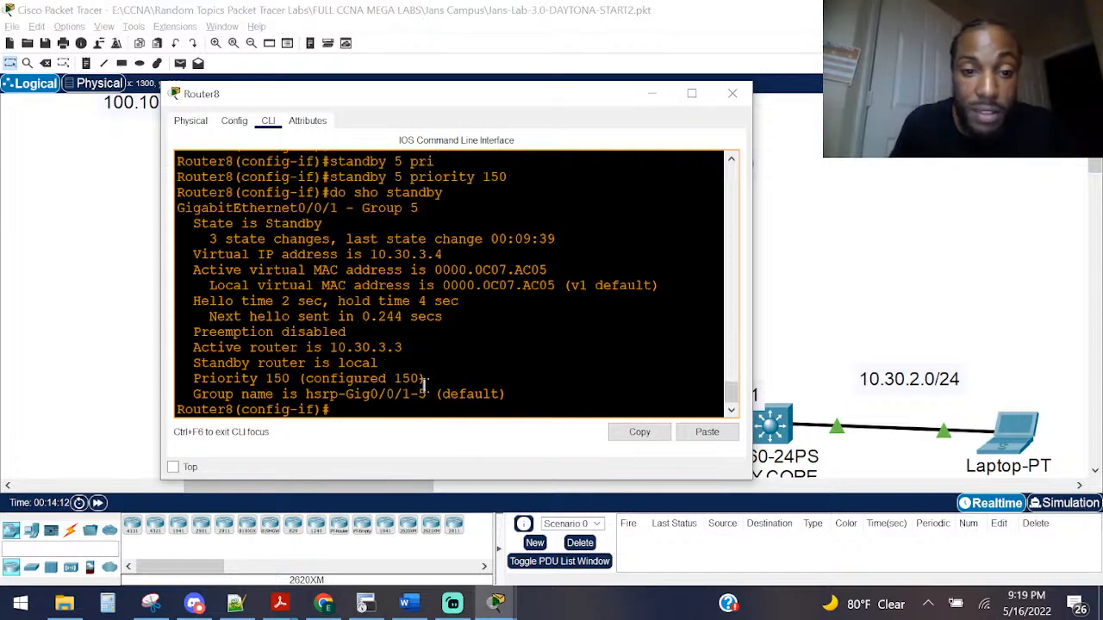
pyautogui.moveTo(425, 379); pyautogui.dragTo(209, 379)
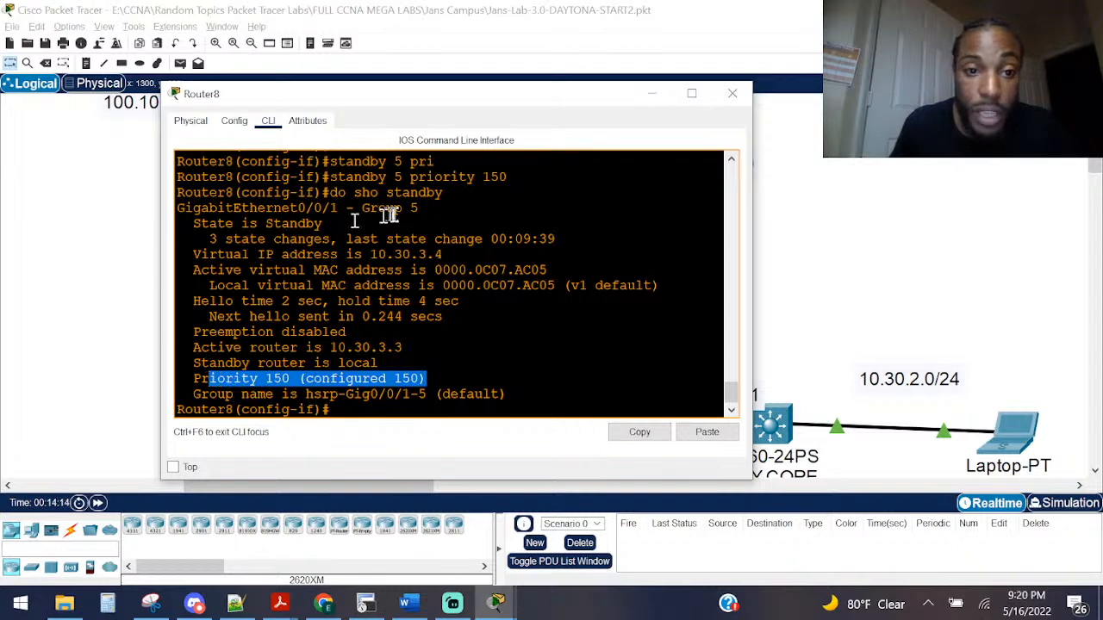
pyautogui.moveTo(235, 224); pyautogui.dragTo(201, 224)
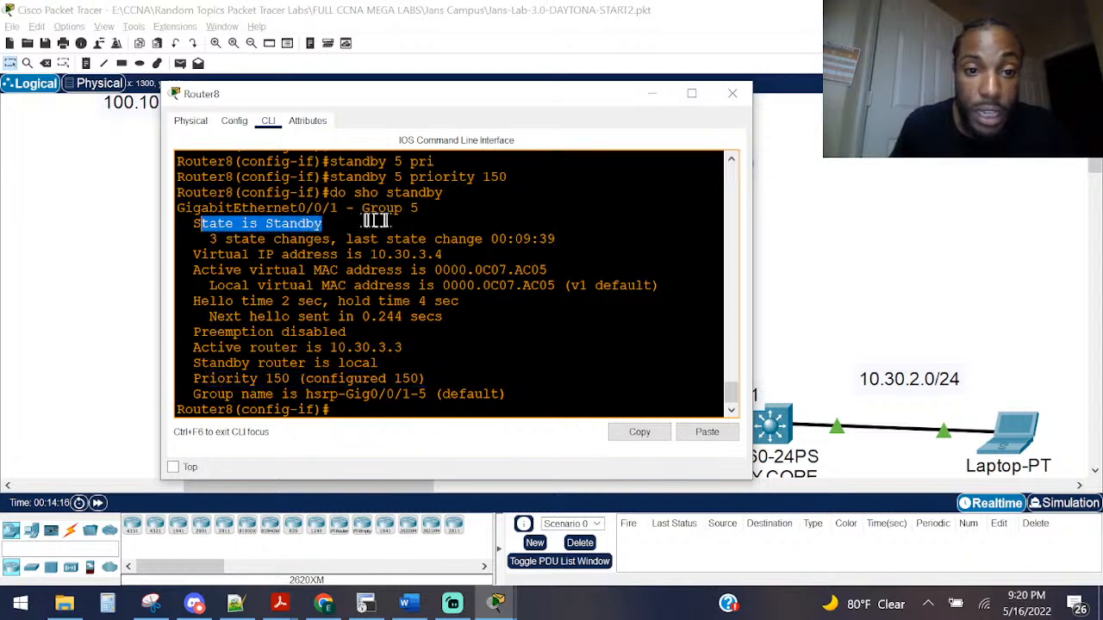
pyautogui.moveTo(425, 379); pyautogui.dragTo(191, 379)
pyautogui.click(532, 69)
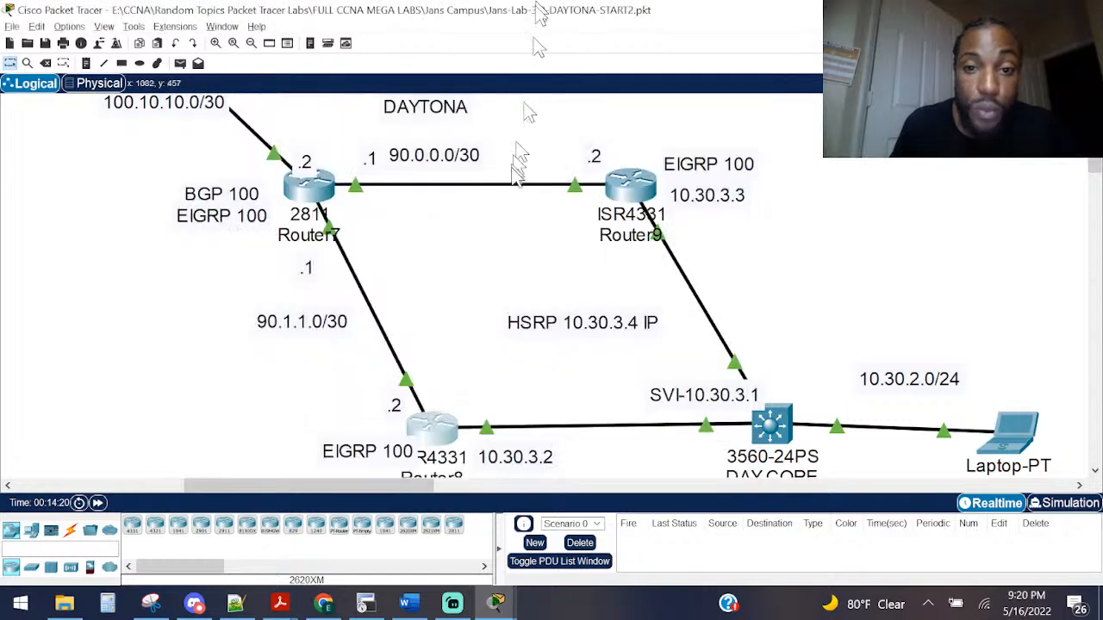
# Step: Display Router9's HSRP details with do sho standby to check its priority, state and preemption
pyautogui.click(637, 186)
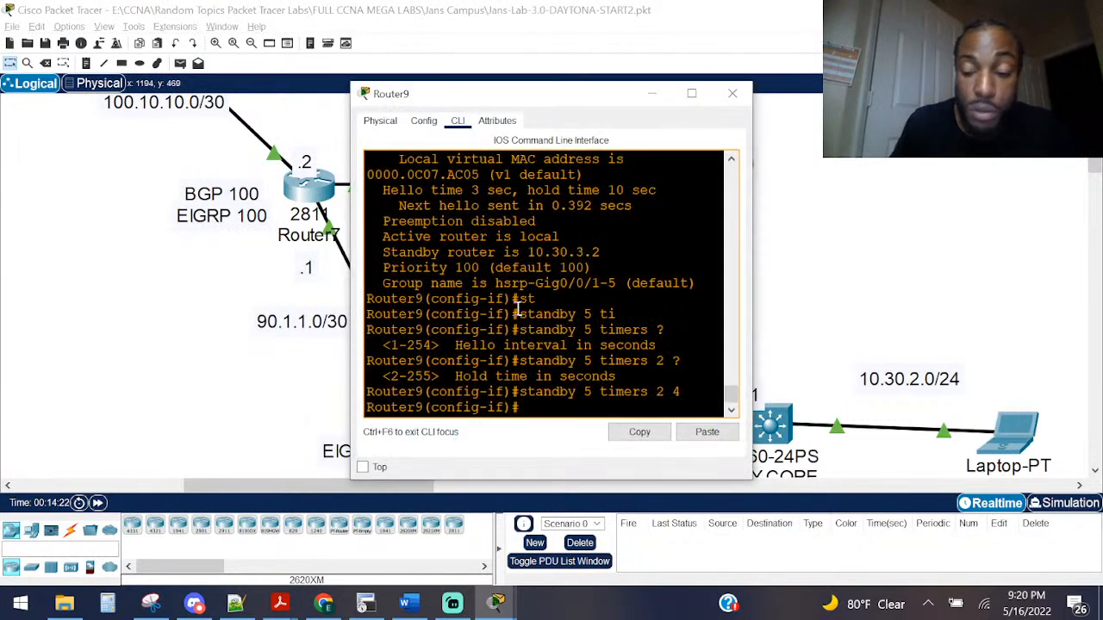
pyautogui.press('Return')
pyautogui.press('Return')
pyautogui.press('Return')
pyautogui.press('Return')
pyautogui.write('do sho sta')
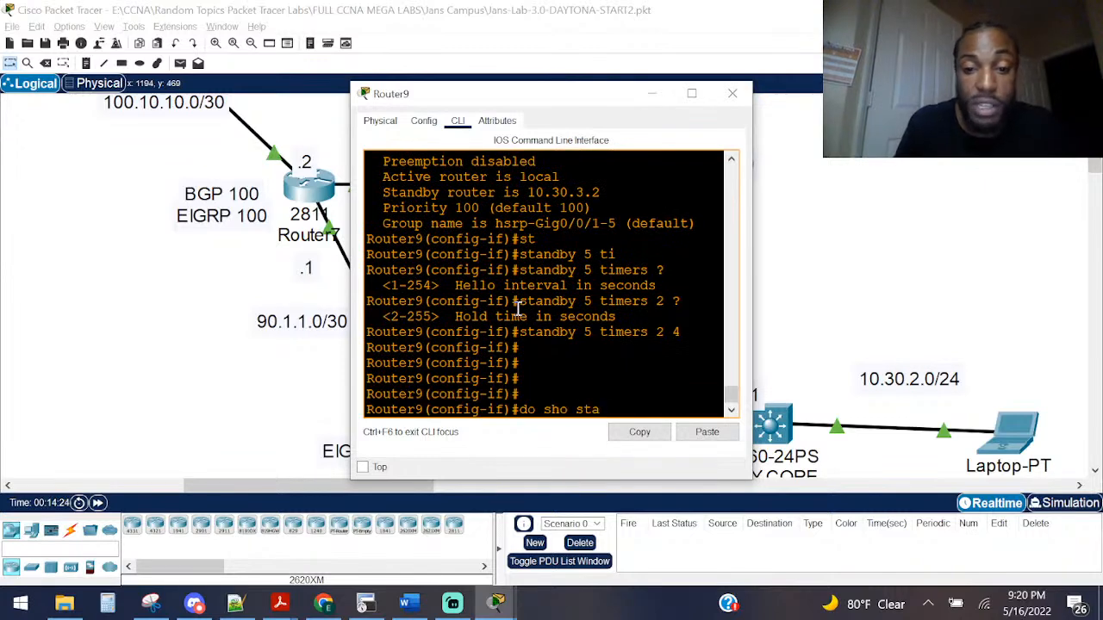
pyautogui.write('ndby')
pyautogui.press('Return')
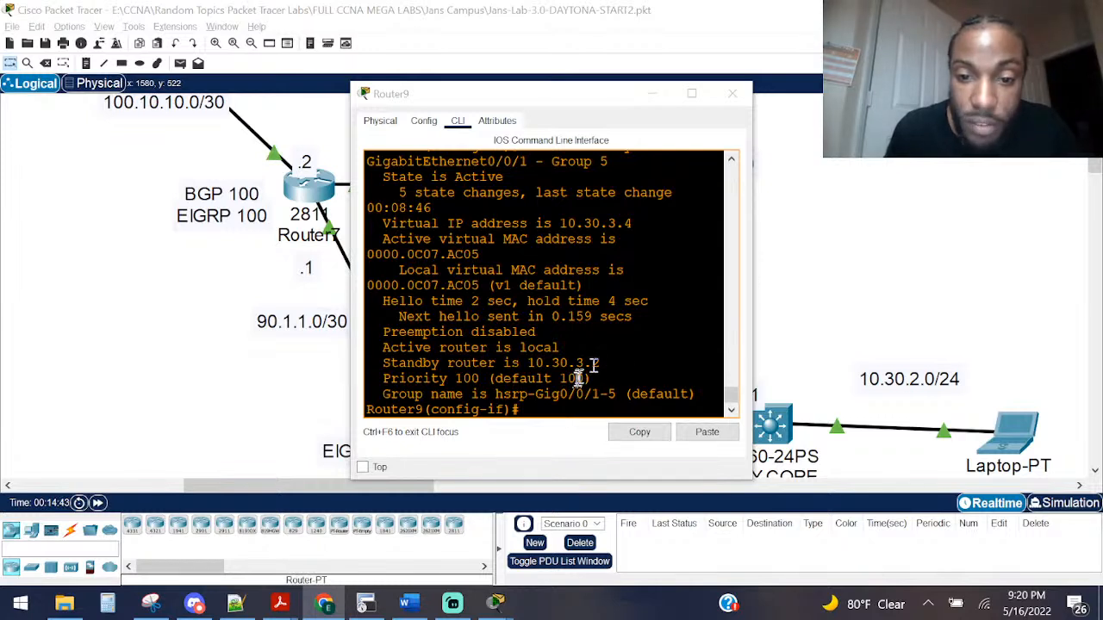
pyautogui.moveTo(590, 380); pyautogui.dragTo(382, 379)
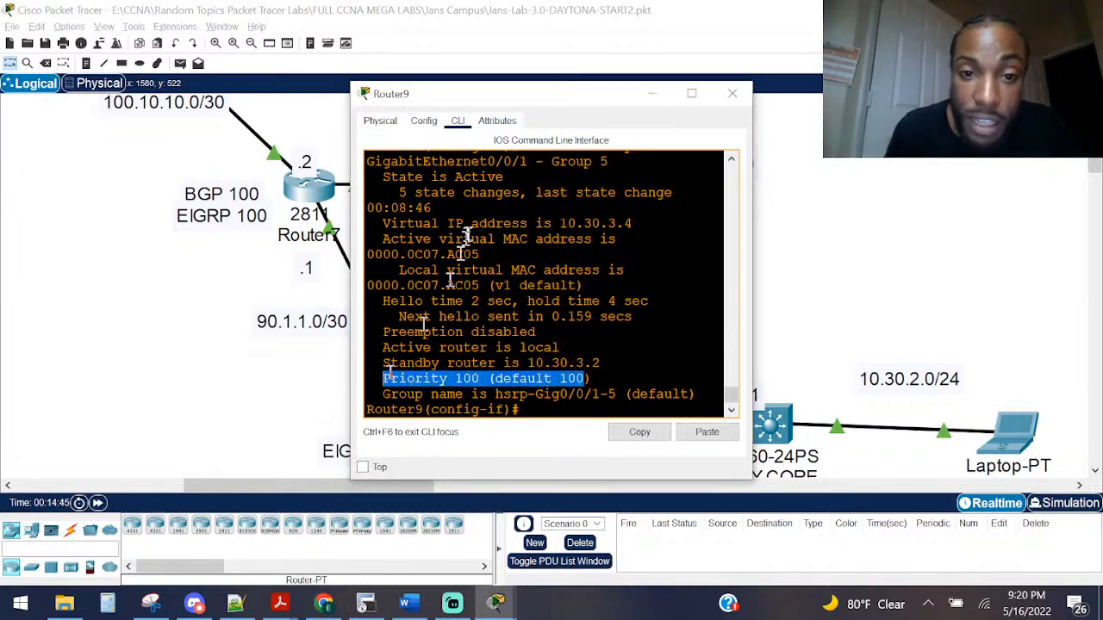
pyautogui.moveTo(504, 179); pyautogui.dragTo(398, 178)
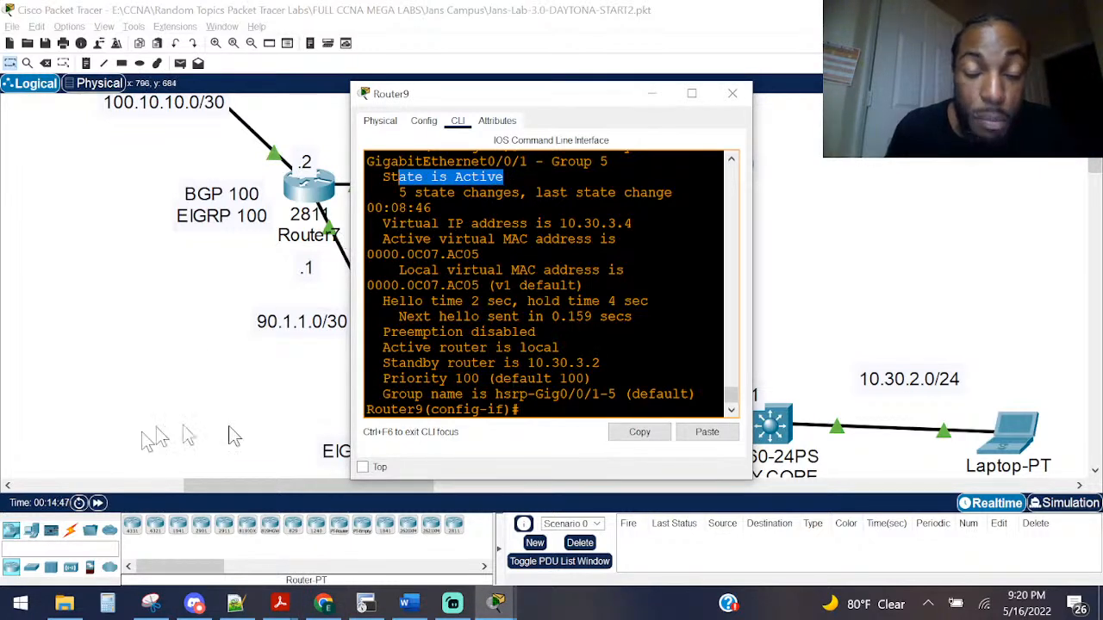
pyautogui.click(539, 336)
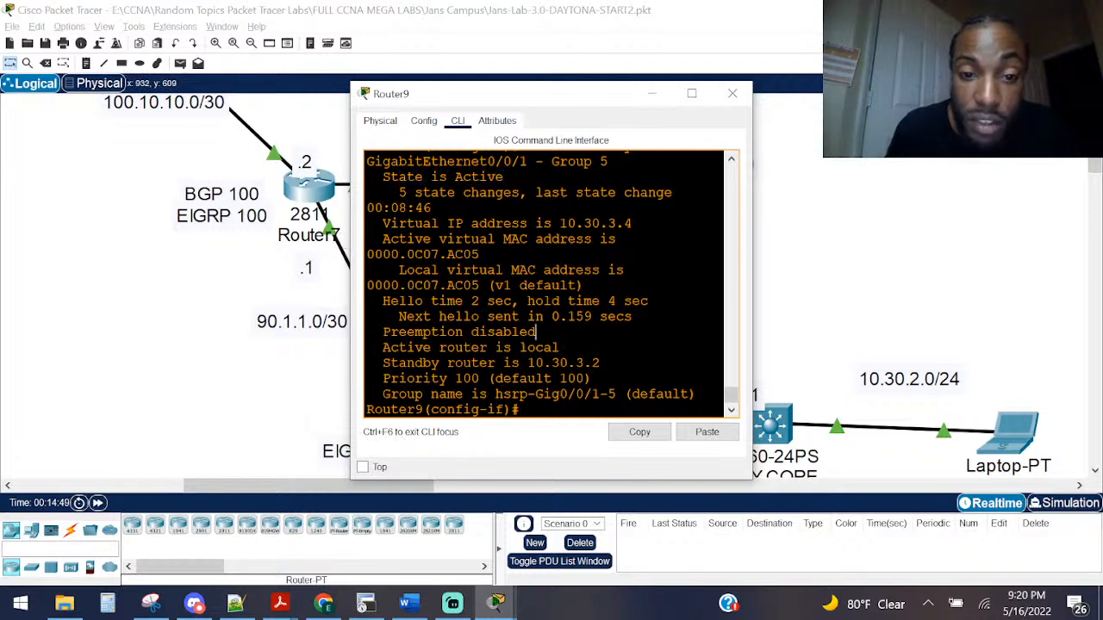
pyautogui.moveTo(383, 333); pyautogui.dragTo(543, 336)
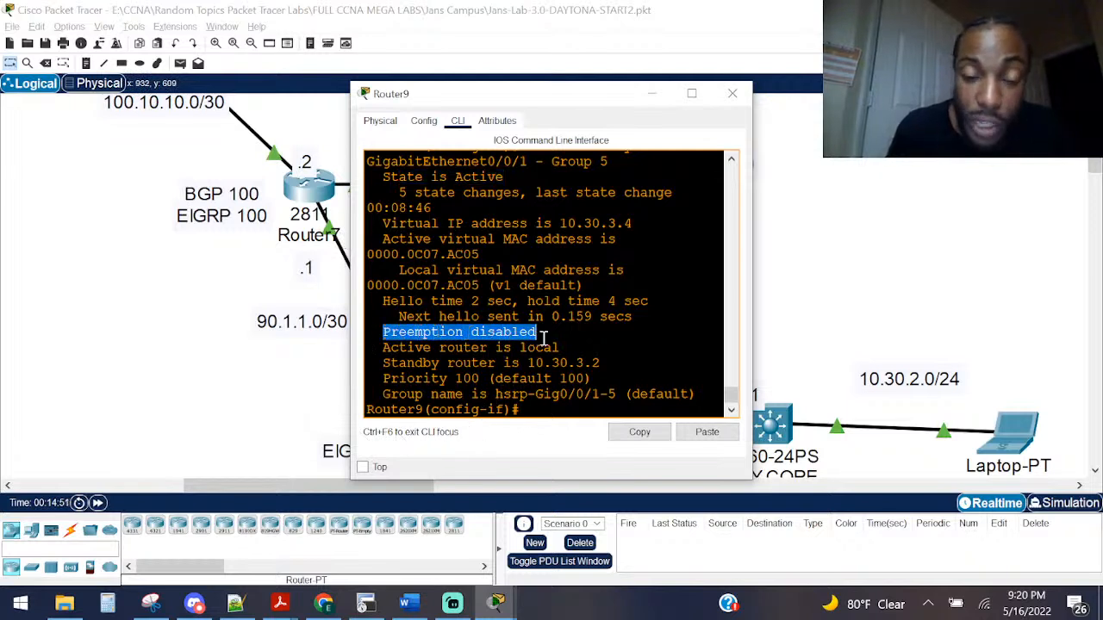
pyautogui.click(544, 394)
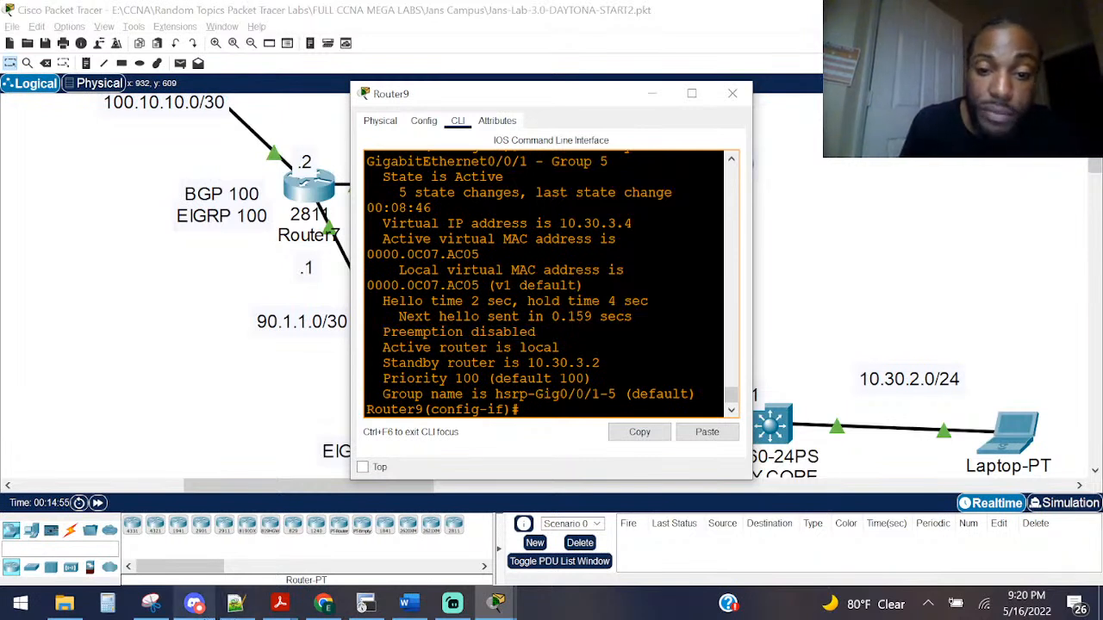
# Step: Set Router9's HSRP group 5 priority to 145 with standby 5 priority 145, and close its console
pyautogui.press('BackSpace')
pyautogui.press('BackSpace')
pyautogui.moveTo(196, 605)
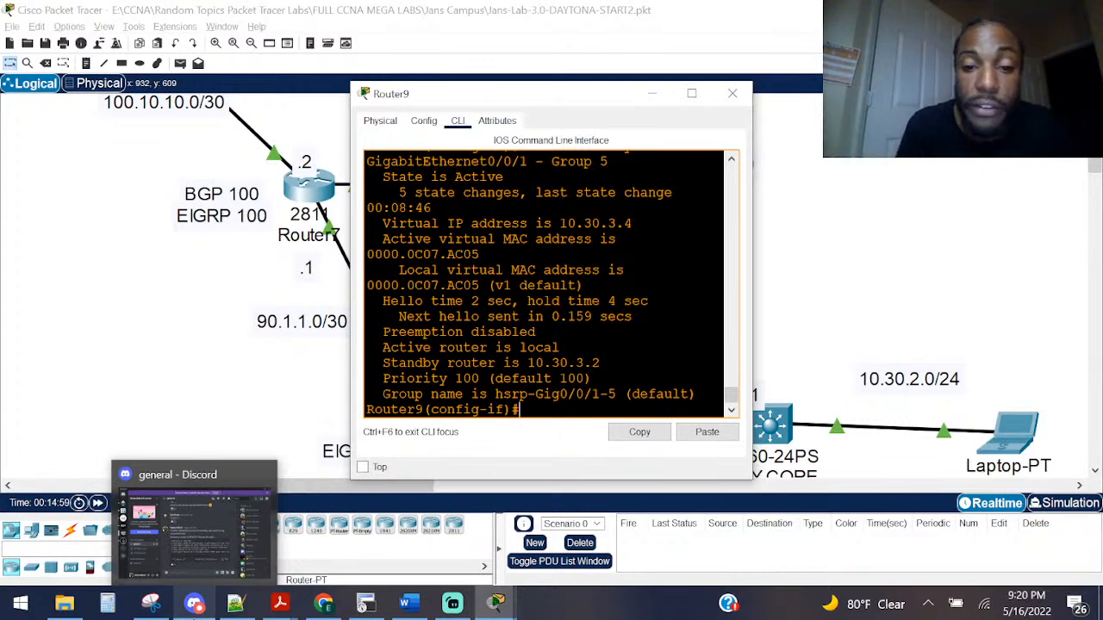
pyautogui.write('st')
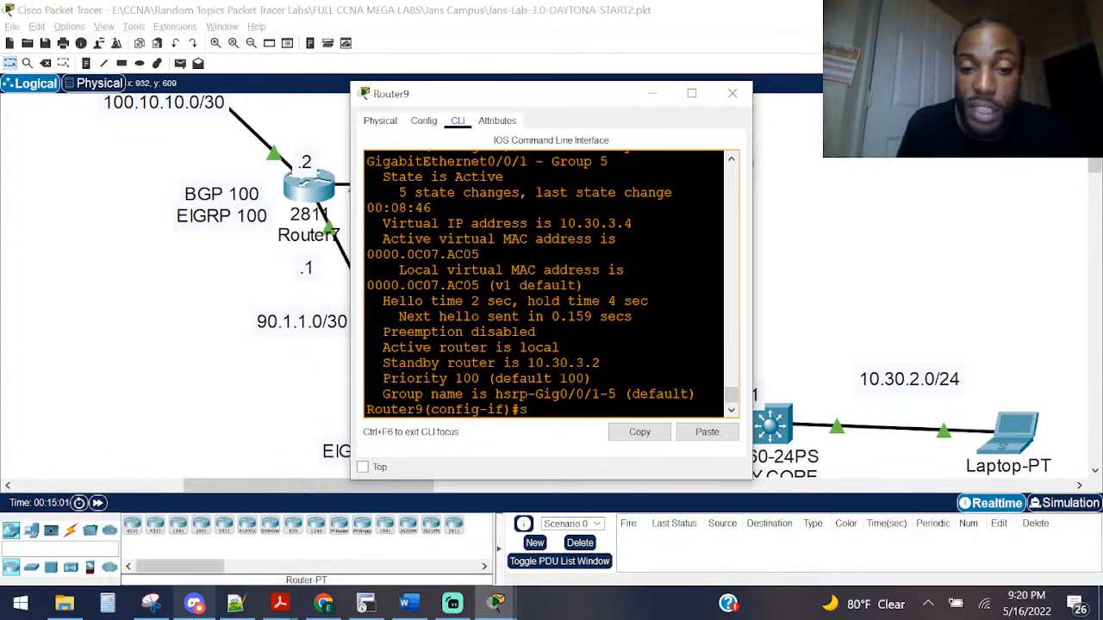
pyautogui.press('Tab')
pyautogui.write('5 pri')
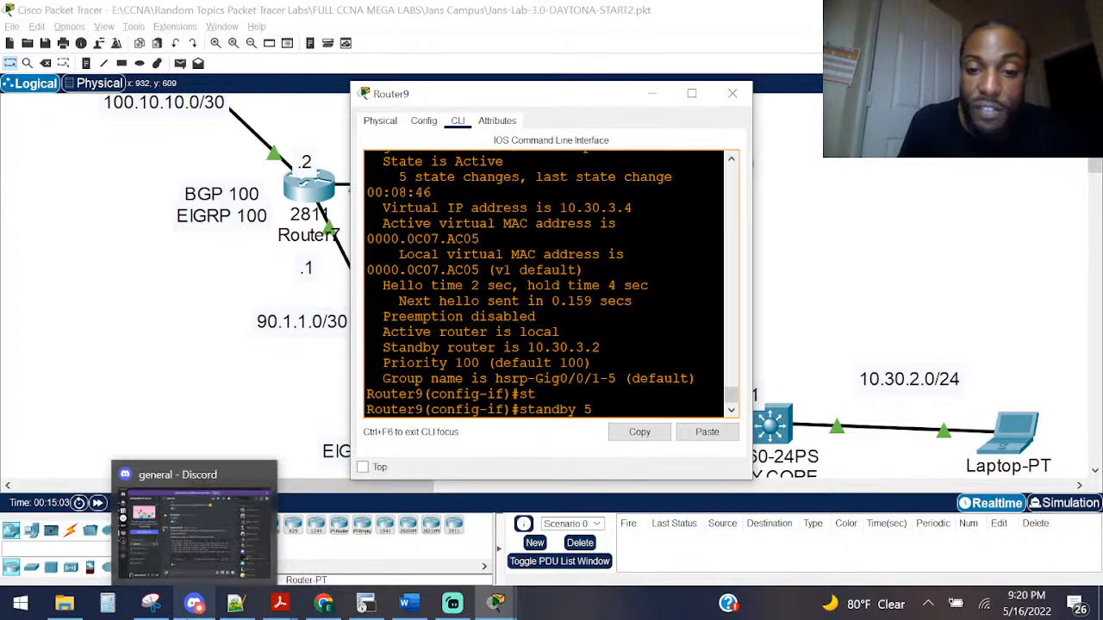
pyautogui.press('Tab')
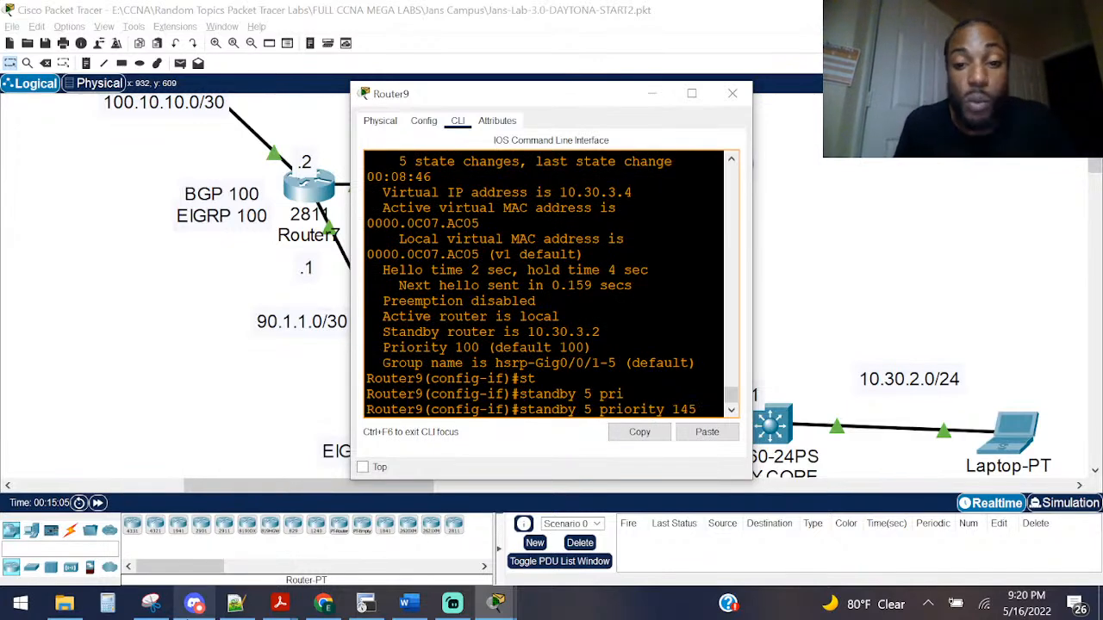
pyautogui.press('Return')
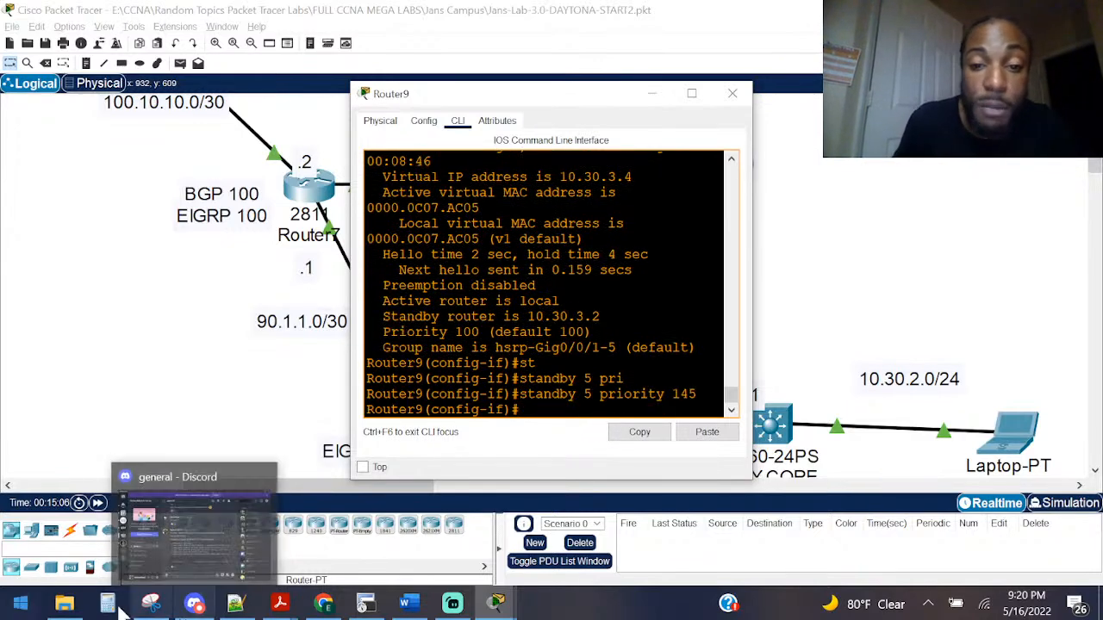
pyautogui.click(731, 93)
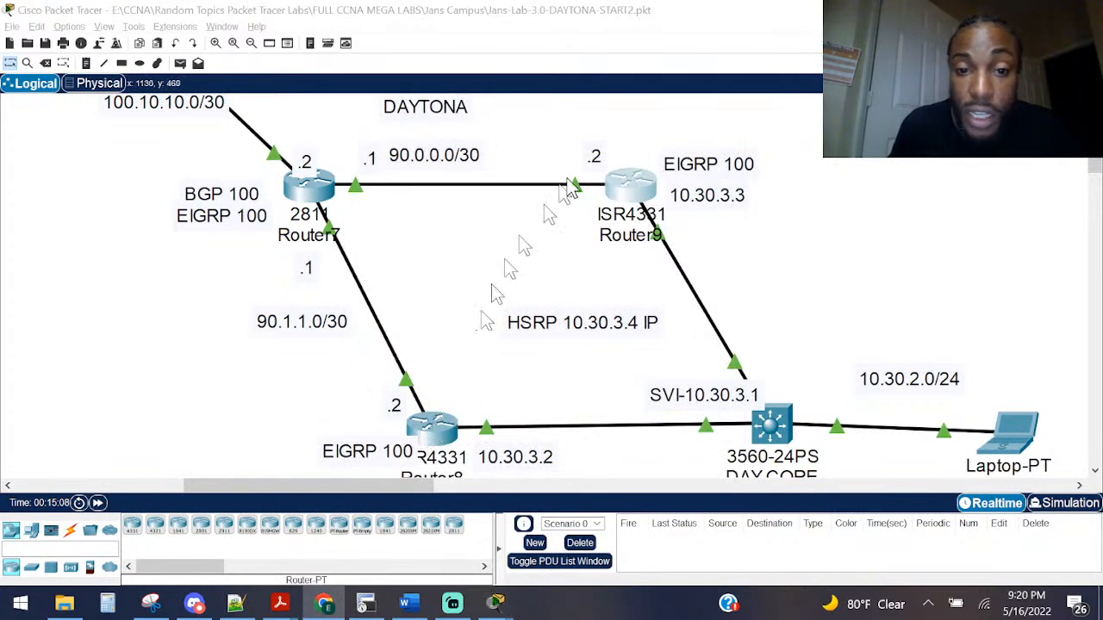
# Step: Enable preemption for Router8's HSRP group 5 with standby 5 preempt, check the state change, and close its console
pyautogui.click(440, 429)
pyautogui.write('st')
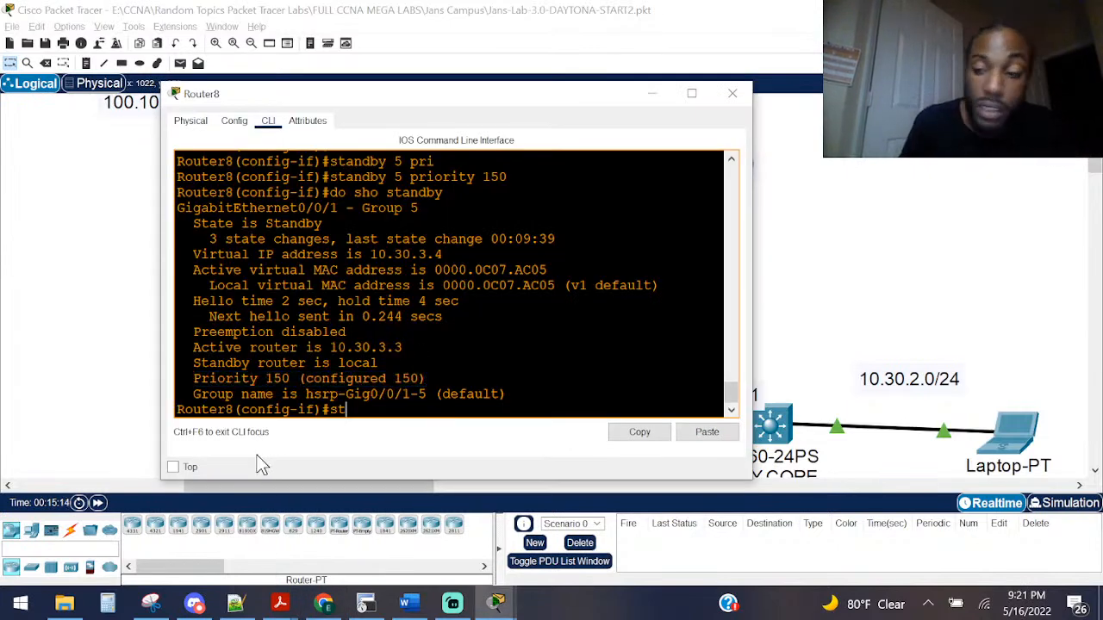
pyautogui.write('an')
pyautogui.press('Tab')
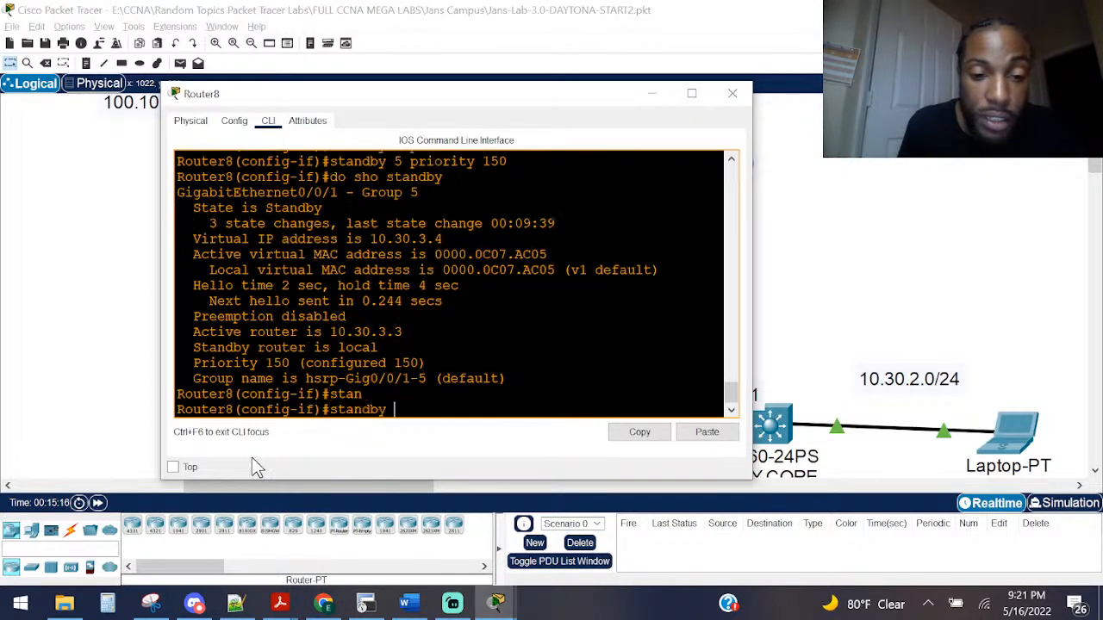
pyautogui.write('5 ')
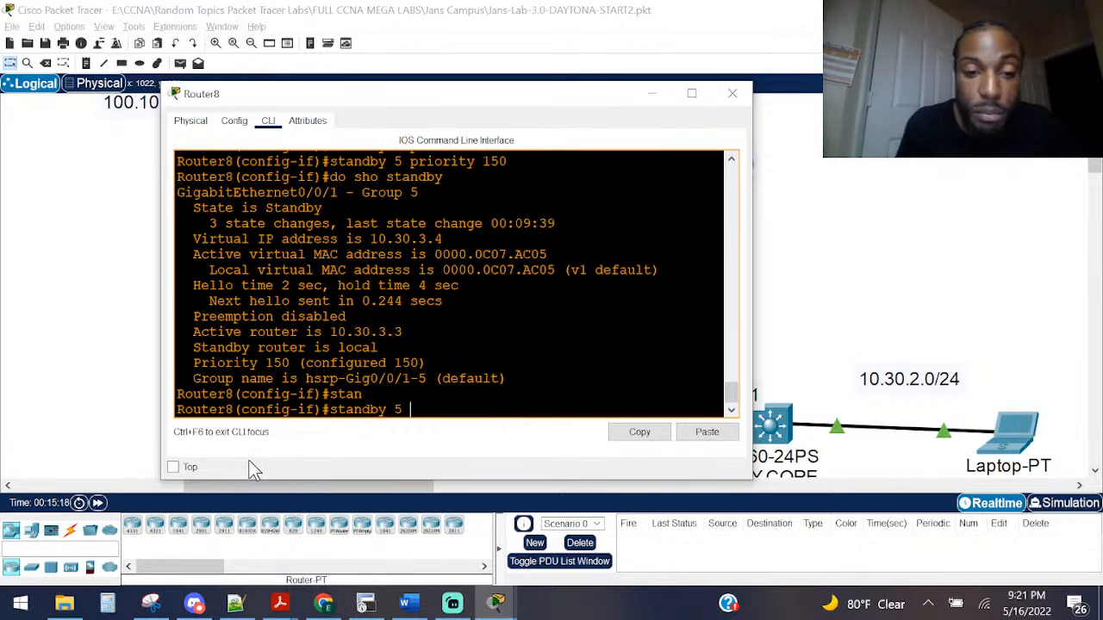
pyautogui.write('pe')
pyautogui.press('Tab')
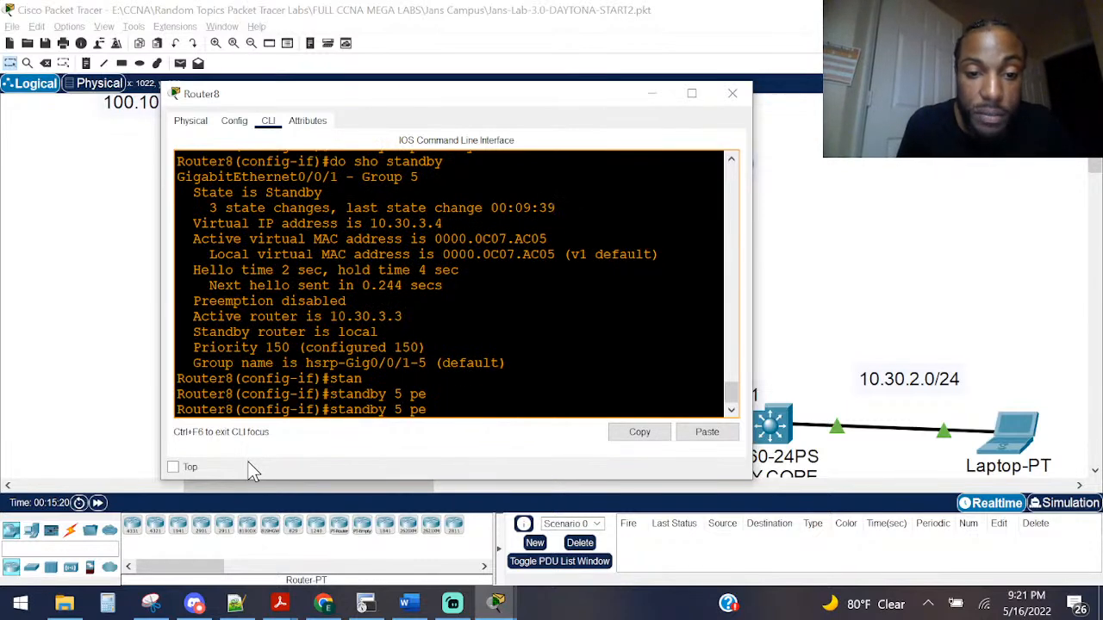
pyautogui.press('BackSpace')
pyautogui.write('r')
pyautogui.press('Tab')
pyautogui.write('e')
pyautogui.press('Tab')
pyautogui.press('Return')
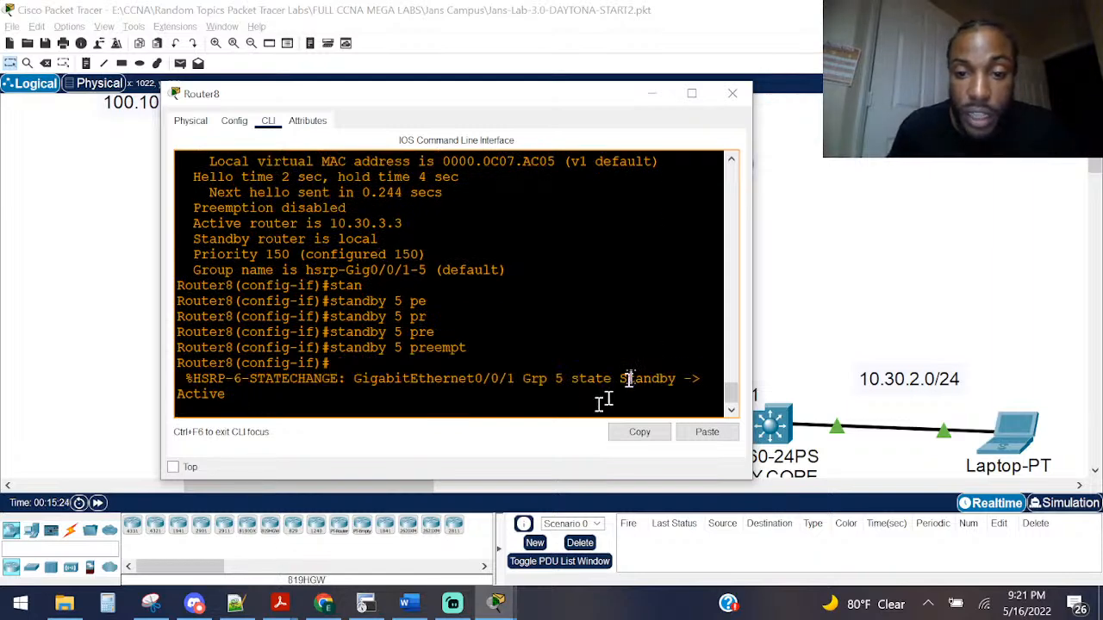
pyautogui.moveTo(628, 379); pyautogui.dragTo(674, 393)
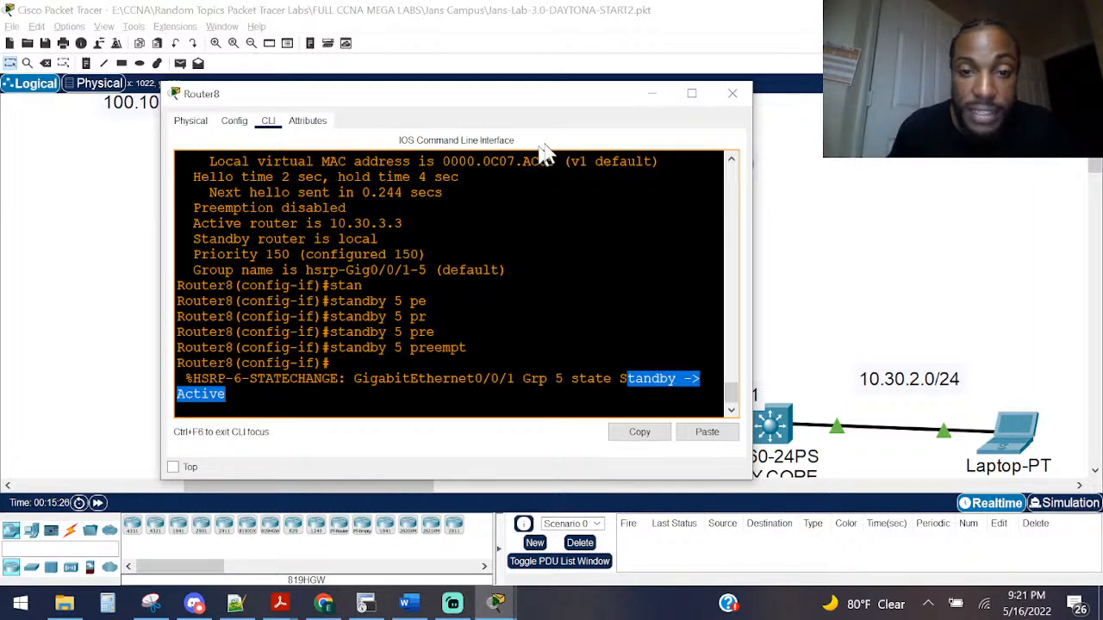
pyautogui.click(731, 94)
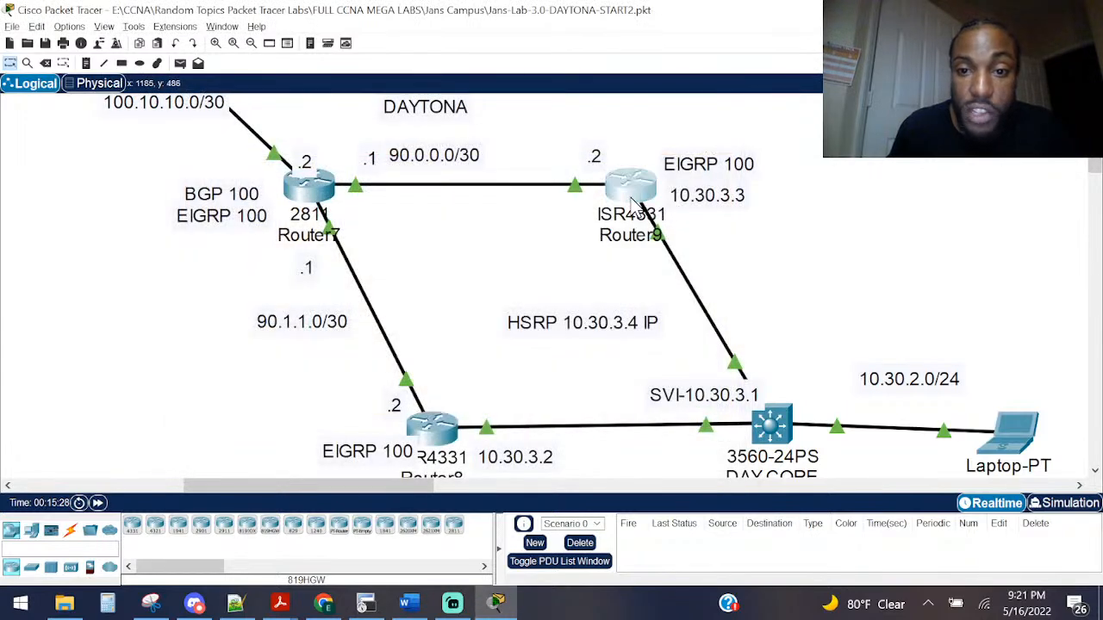
# Step: Review Router9's HSRP state and preemption lines, enable preemption with standby 5 preempt, and close its console
pyautogui.click(634, 185)
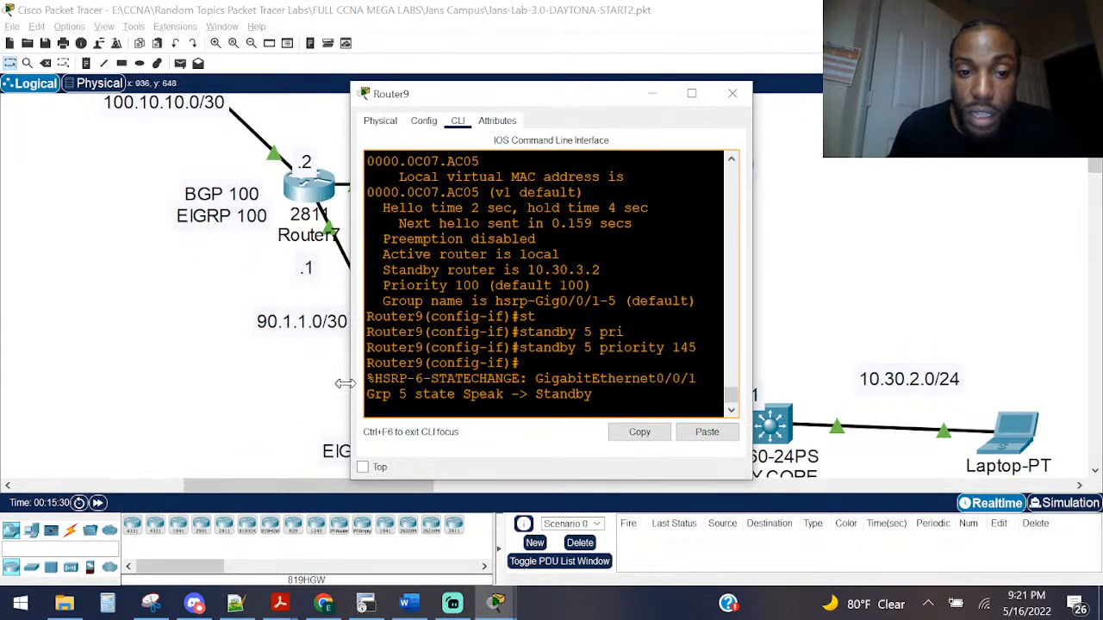
pyautogui.moveTo(350, 385); pyautogui.dragTo(93, 342)
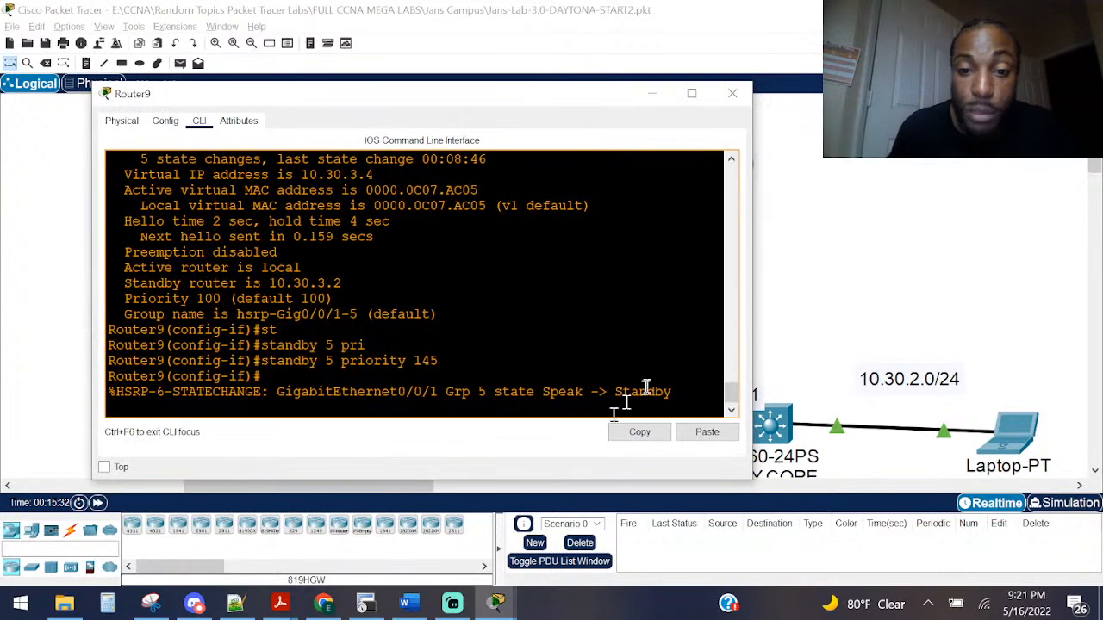
pyautogui.moveTo(671, 393); pyautogui.dragTo(489, 392)
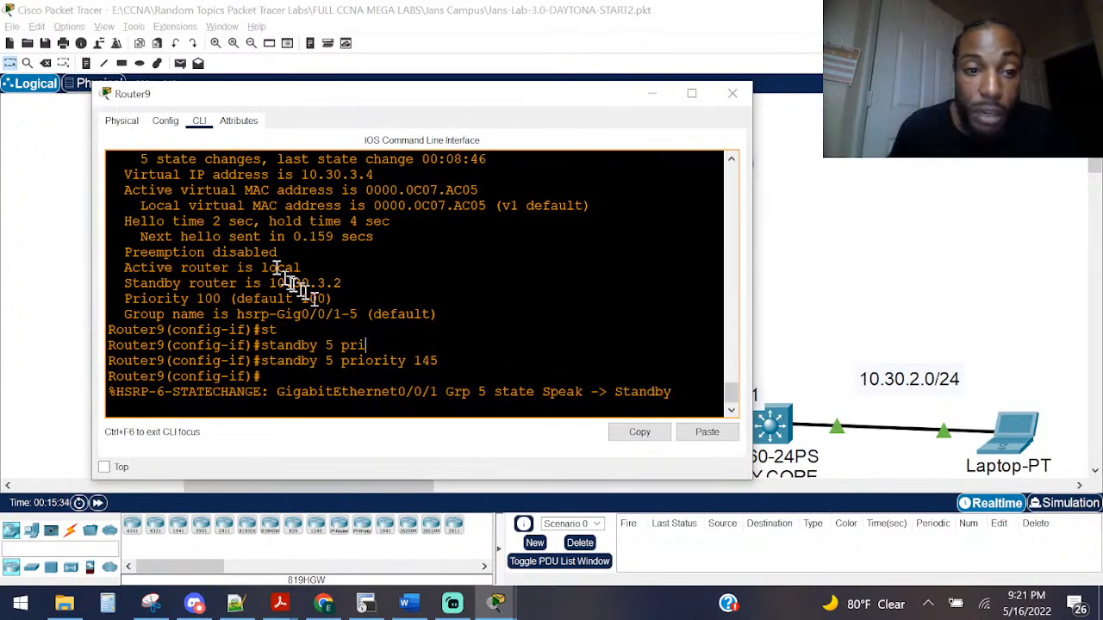
pyautogui.moveTo(277, 253); pyautogui.dragTo(124, 253)
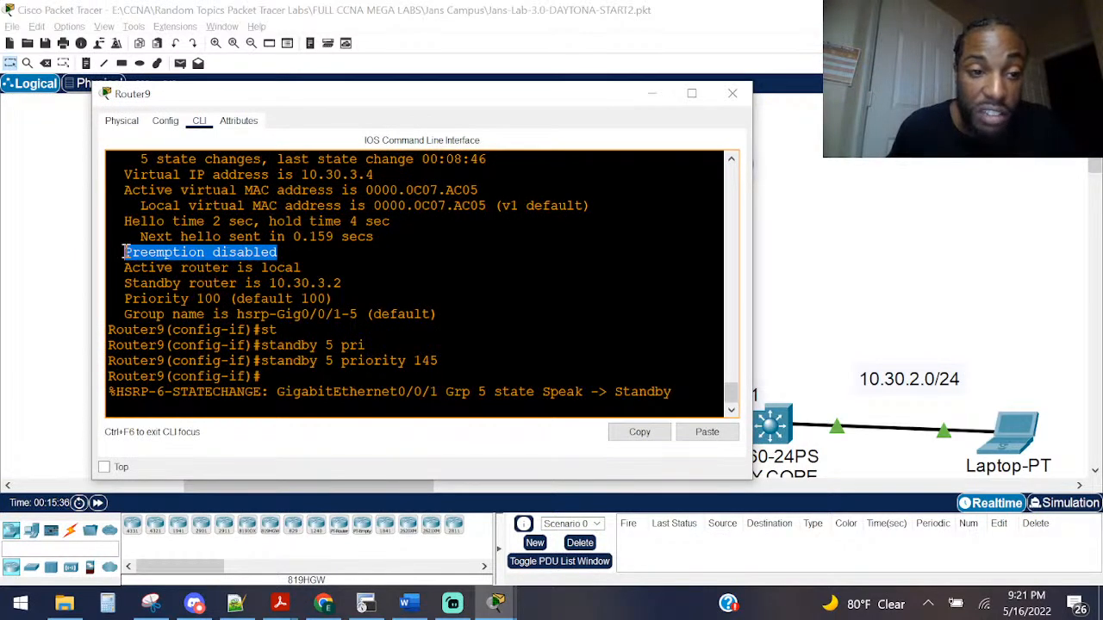
pyautogui.click(416, 269)
pyautogui.press('Return')
pyautogui.press('Return')
pyautogui.press('Return')
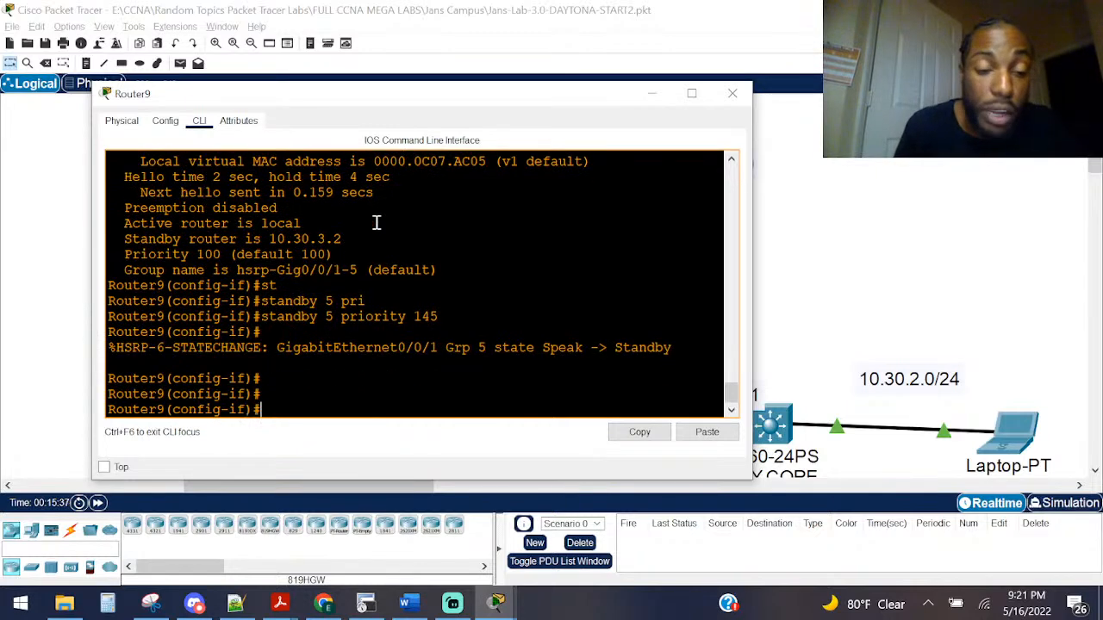
pyautogui.write('sta')
pyautogui.press('Tab')
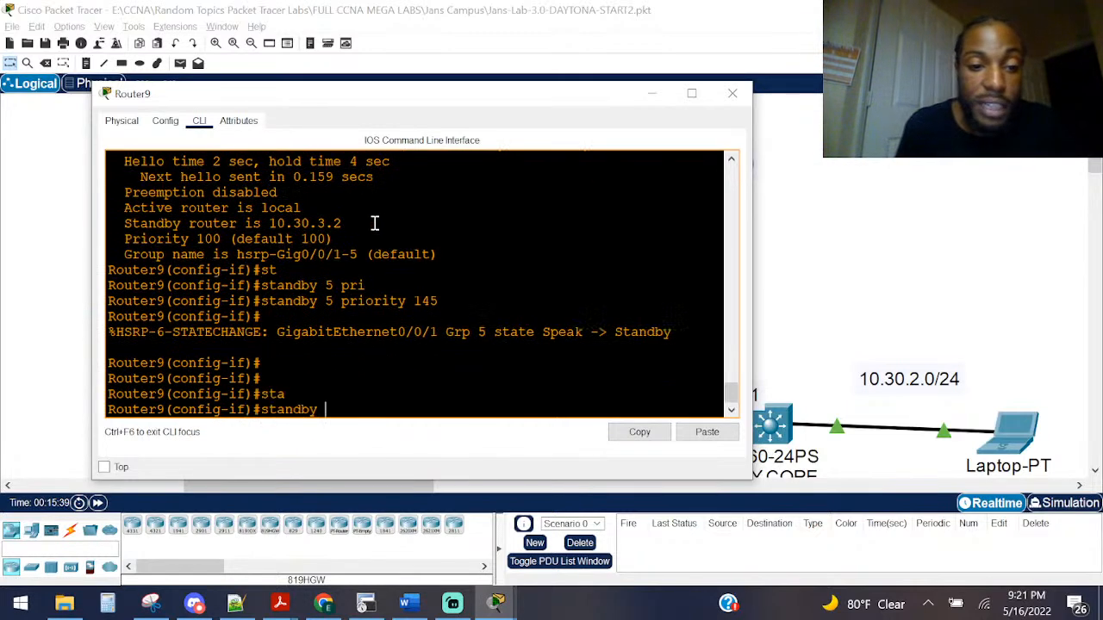
pyautogui.write('5 pre')
pyautogui.press('Tab')
pyautogui.press('Return')
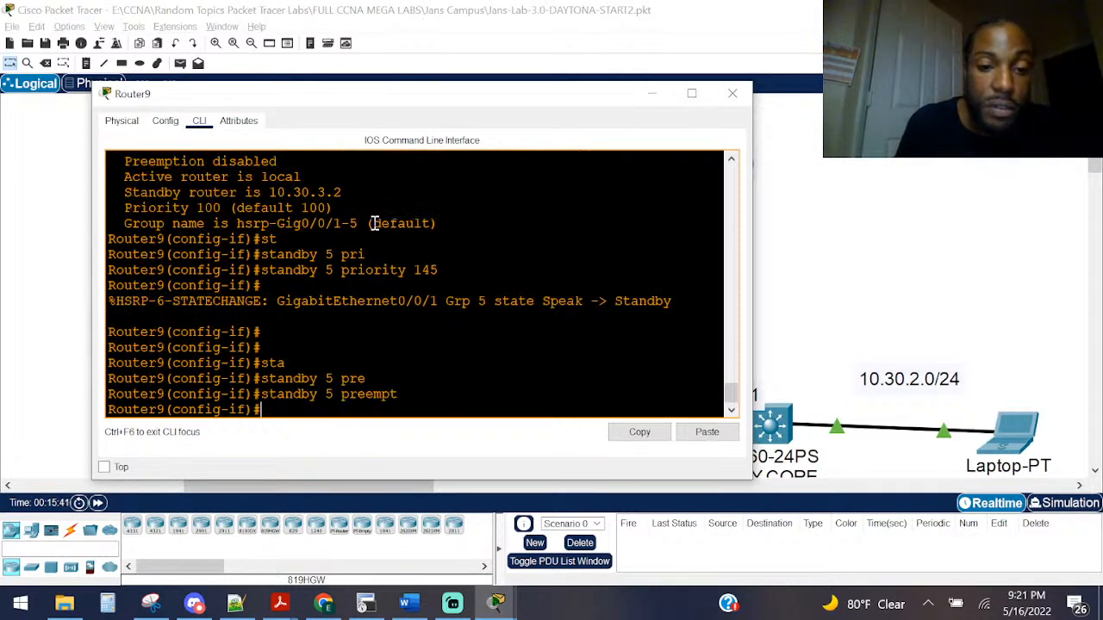
pyautogui.click(732, 93)
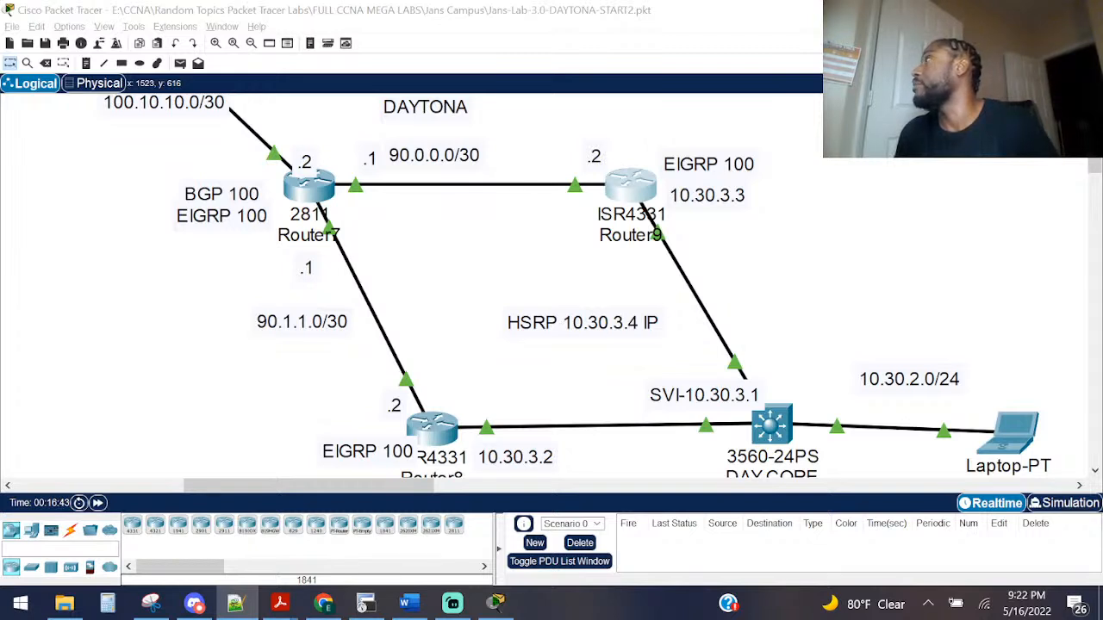
pyautogui.hotkey('alt', 'Tab')
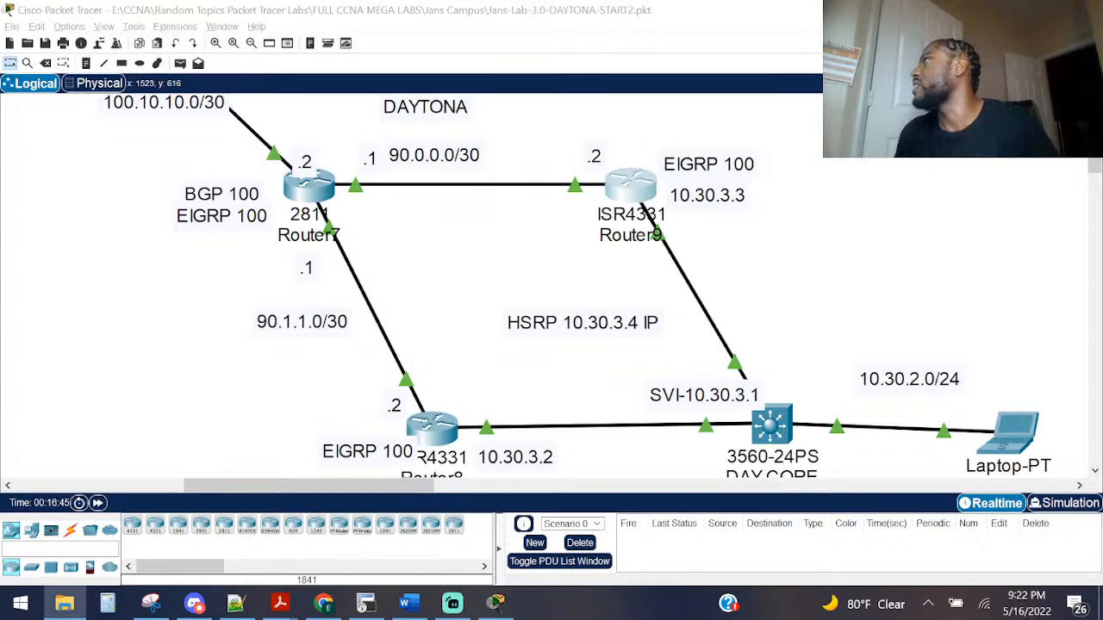
pyautogui.hotkey('alt', 'Tab')
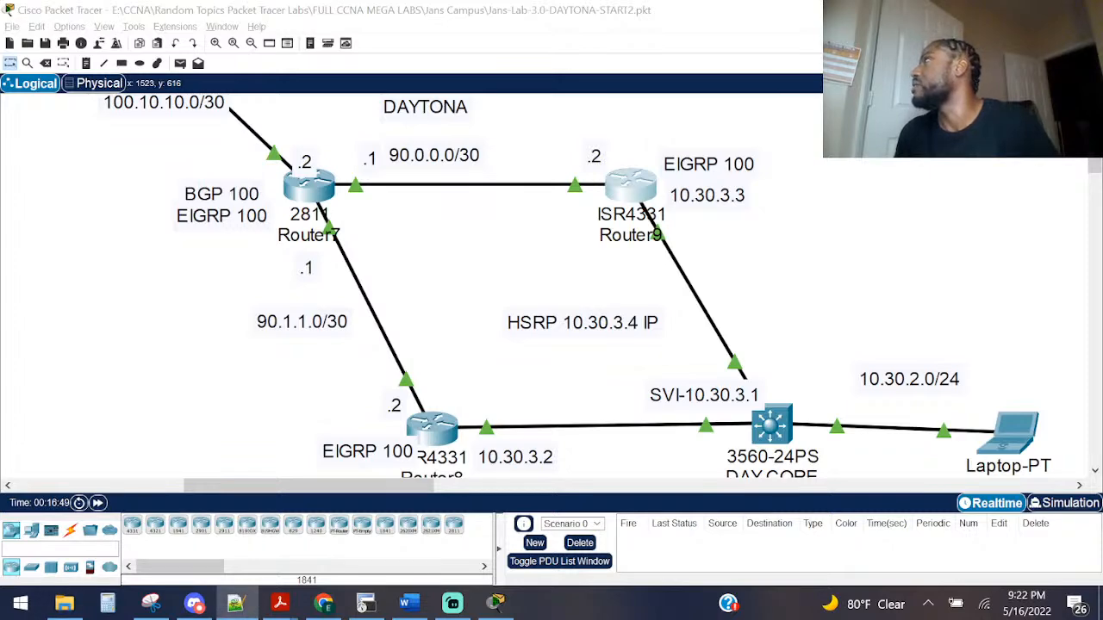
pyautogui.hotkey('alt', 'Tab')
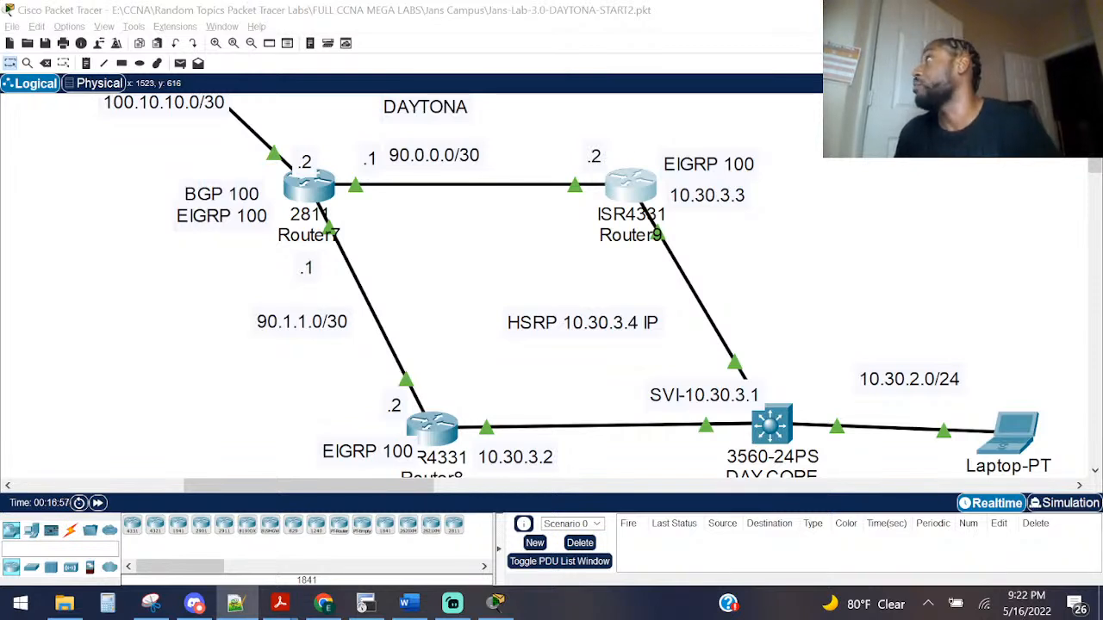
pyautogui.hotkey('alt', 'Tab')
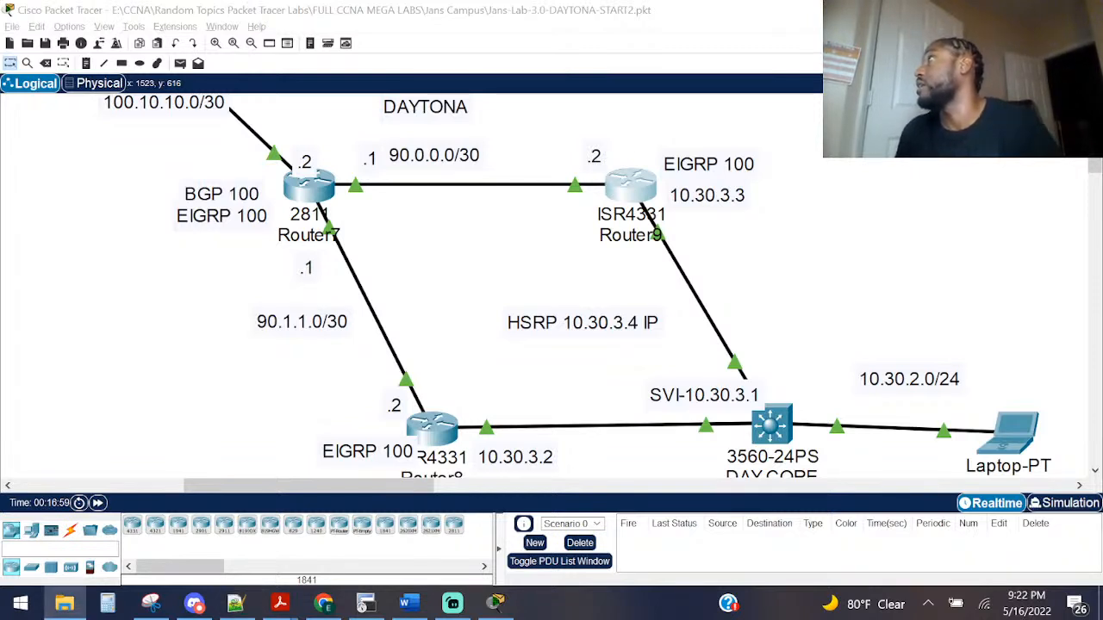
pyautogui.hotkey('alt', 'Tab')
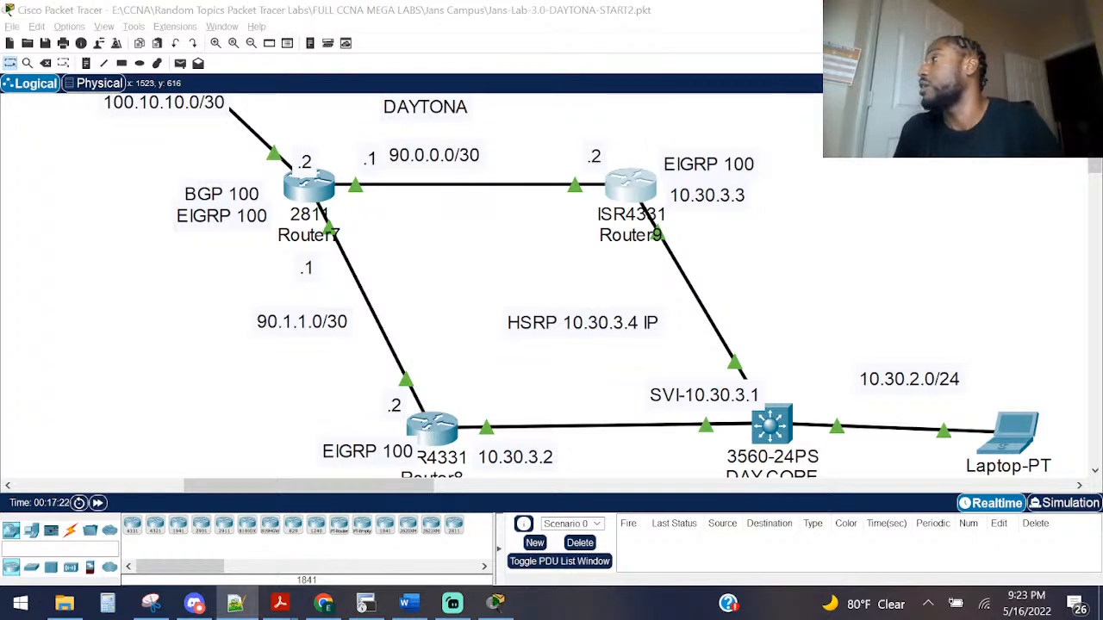
pyautogui.press('capslock')
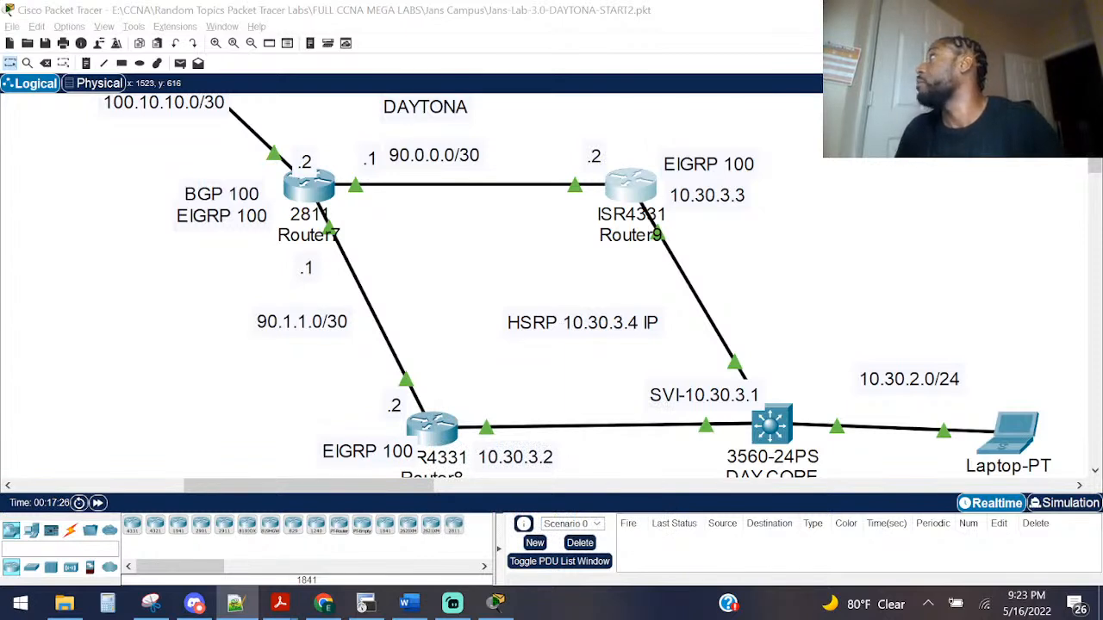
pyautogui.hotkey('alt', 'Tab')
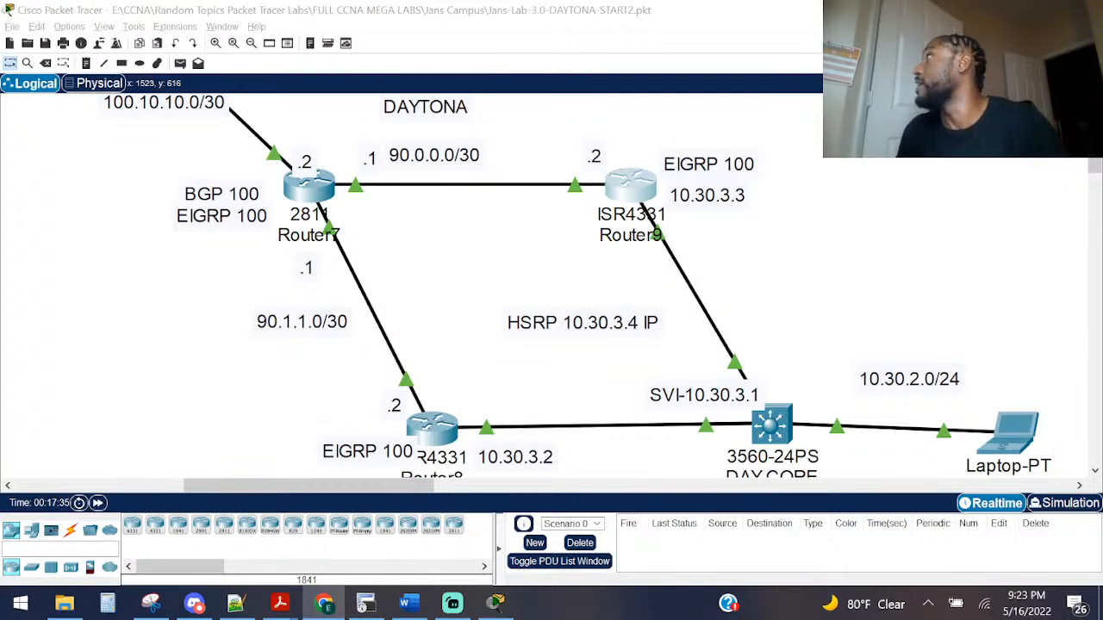
pyautogui.hotkey('alt', 'Tab')
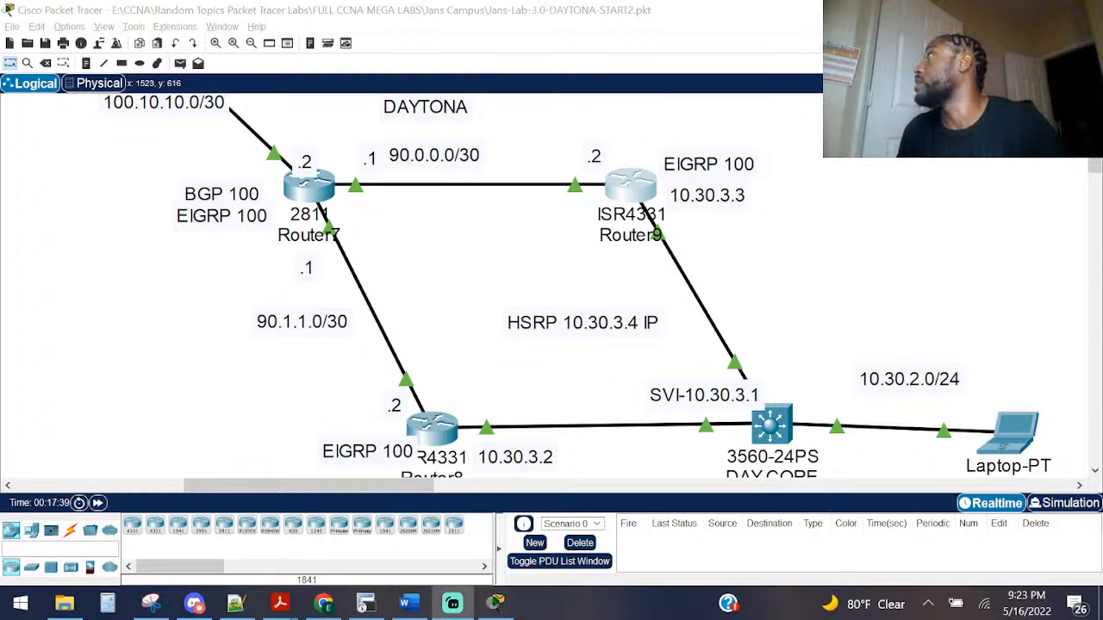
pyautogui.hotkey('alt', 'Tab')
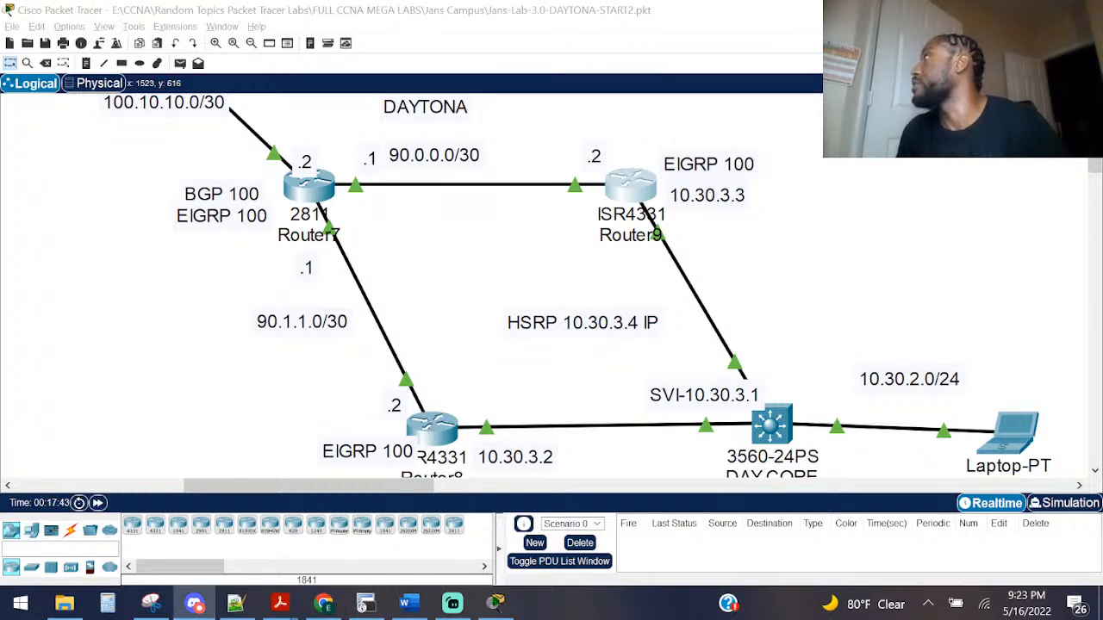
pyautogui.hotkey('ctrl', 'o')
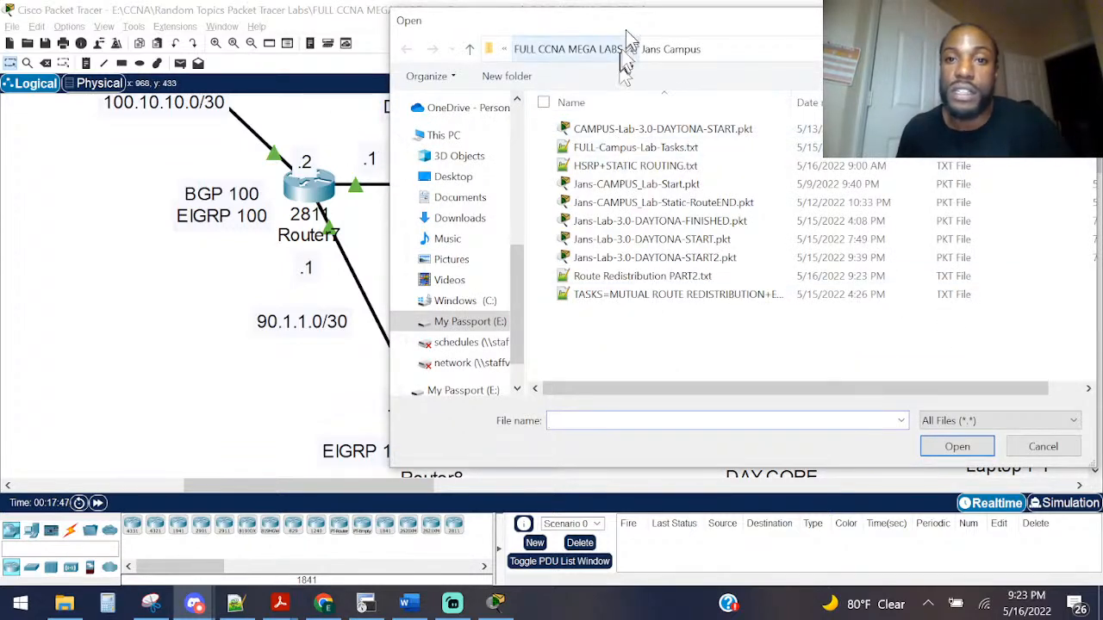
pyautogui.press('Escape')
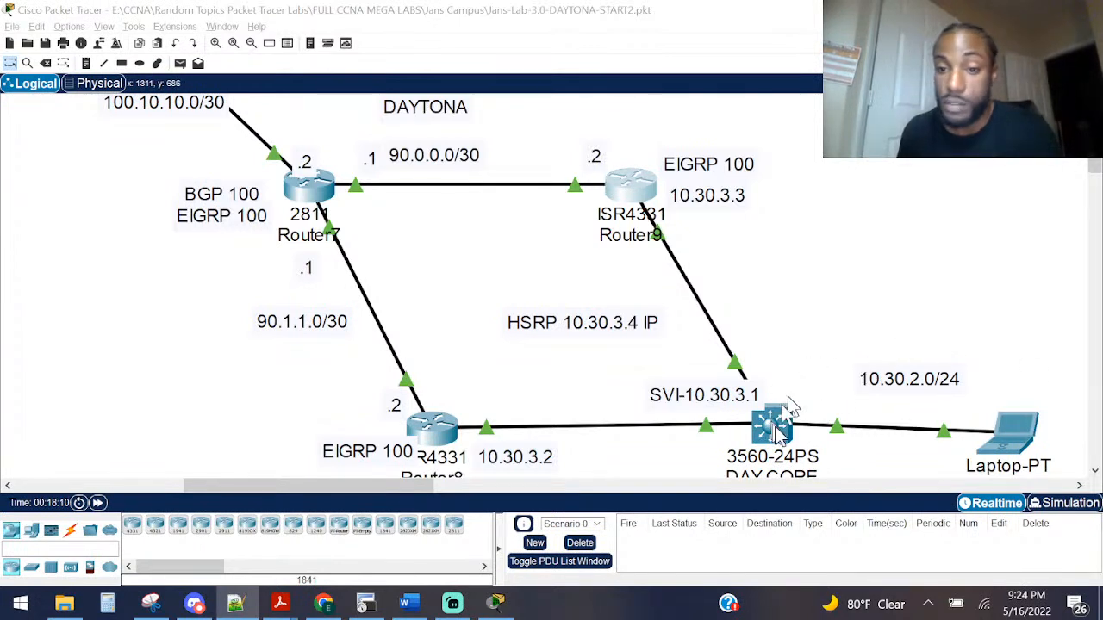
# Step: Open the DAY-CORE switch's command line in a widened window and enter privileged mode with ENA
pyautogui.scroll(-1, 791, 403)
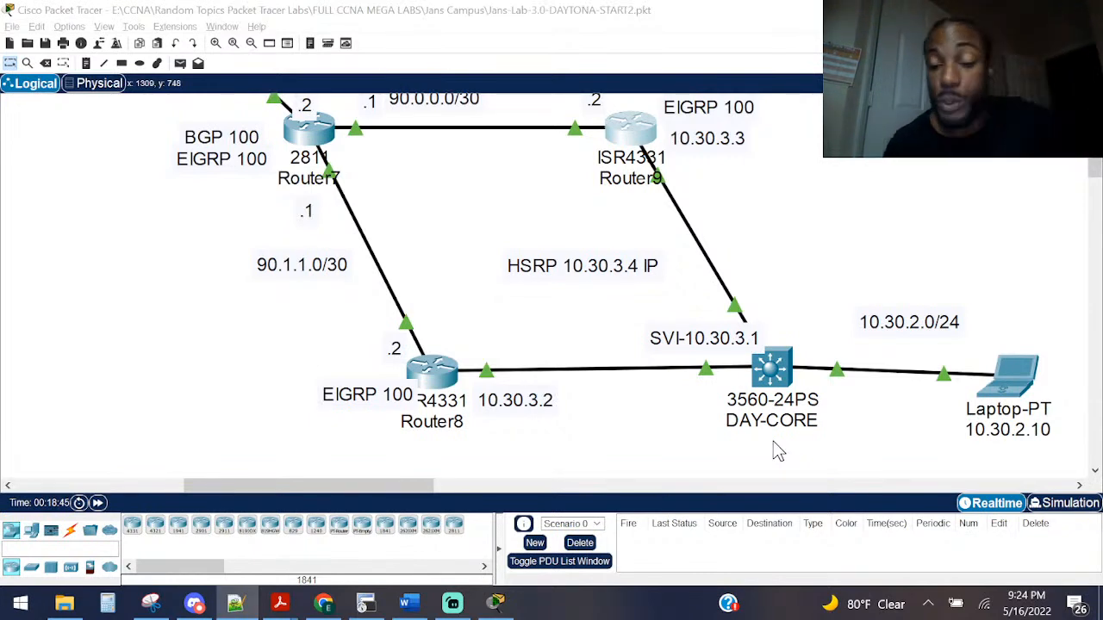
pyautogui.click(772, 369)
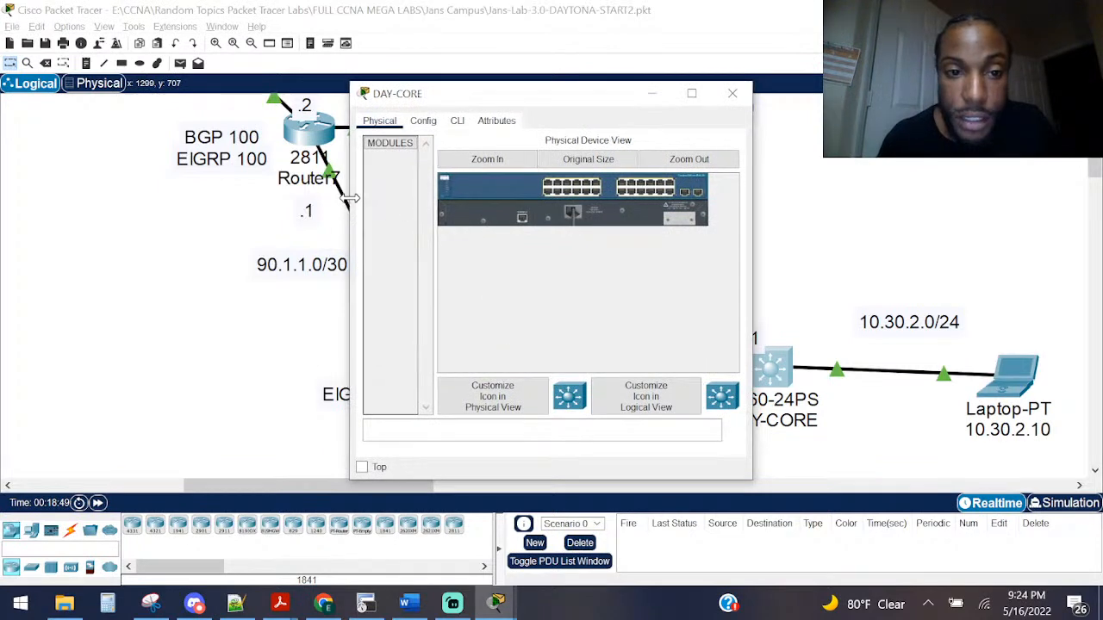
pyautogui.moveTo(351, 214); pyautogui.dragTo(113, 193)
pyautogui.click(227, 123)
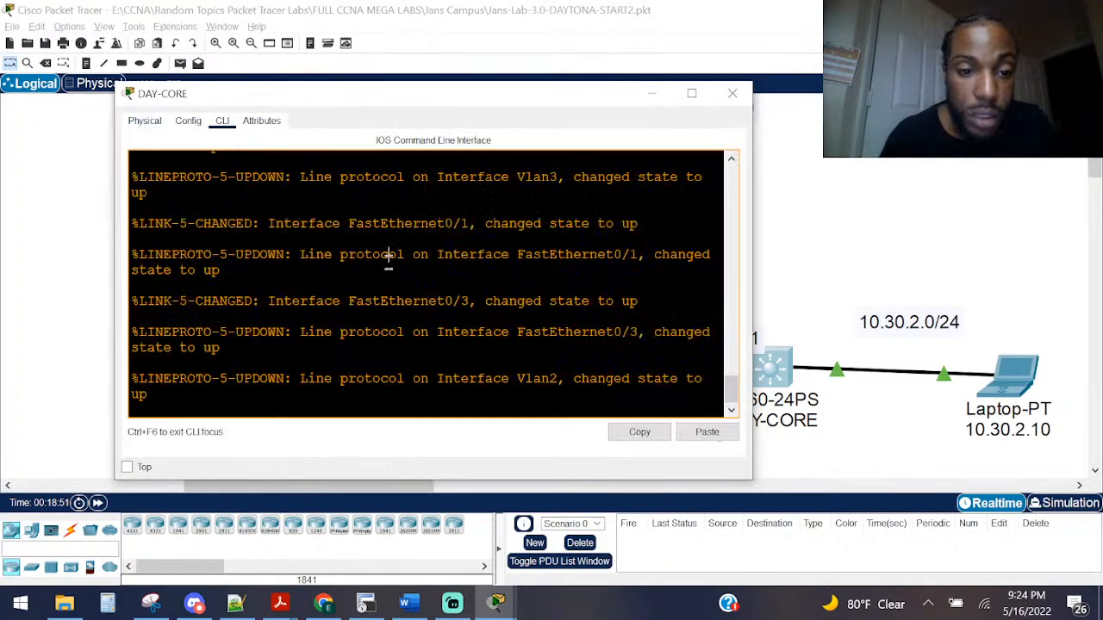
pyautogui.press('Return')
pyautogui.press('Return')
pyautogui.press('Return')
pyautogui.write('ENA')
pyautogui.press('Return')
# Step: Display DAY-CORE's routing table with SHO IP ROUTE to check its gateway of last resort
pyautogui.write('SHO IP ROUTE')
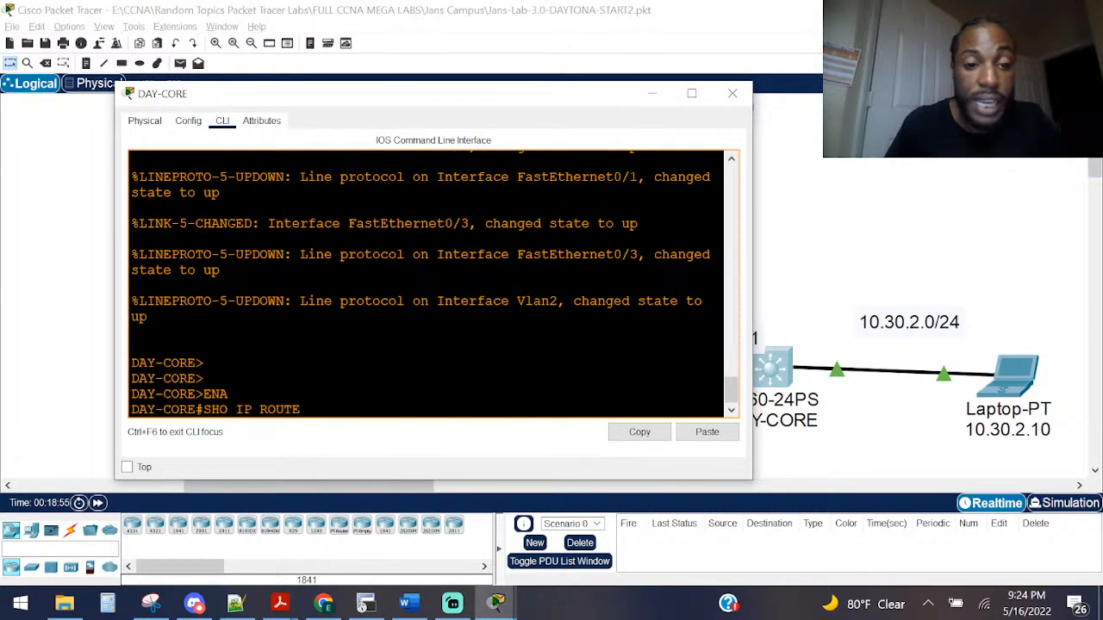
pyautogui.press('Return')
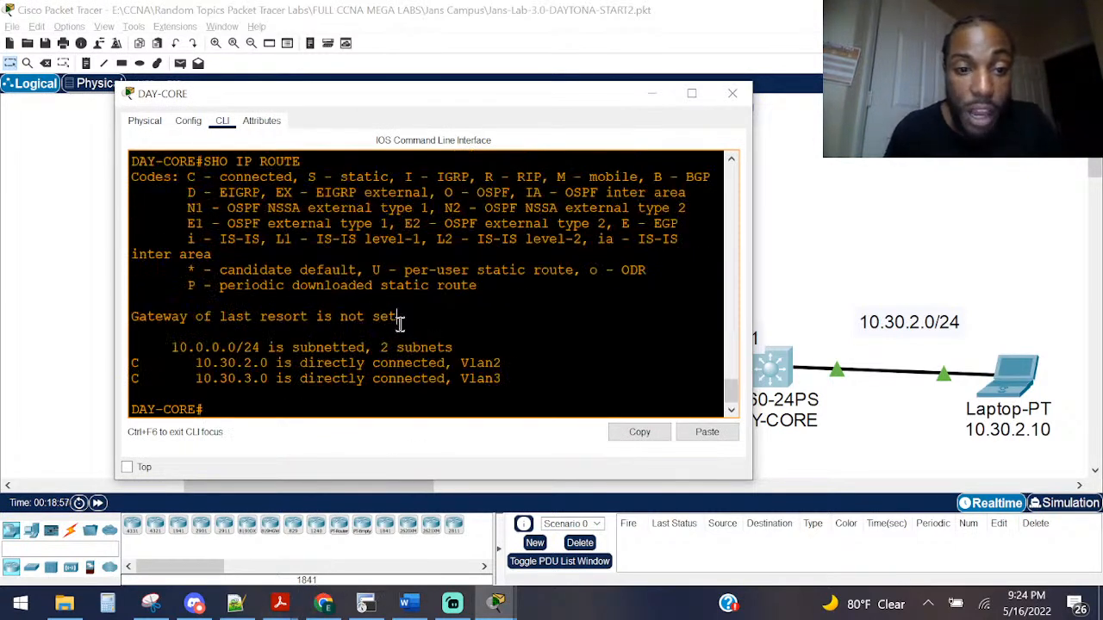
pyautogui.moveTo(396, 317); pyautogui.dragTo(132, 322)
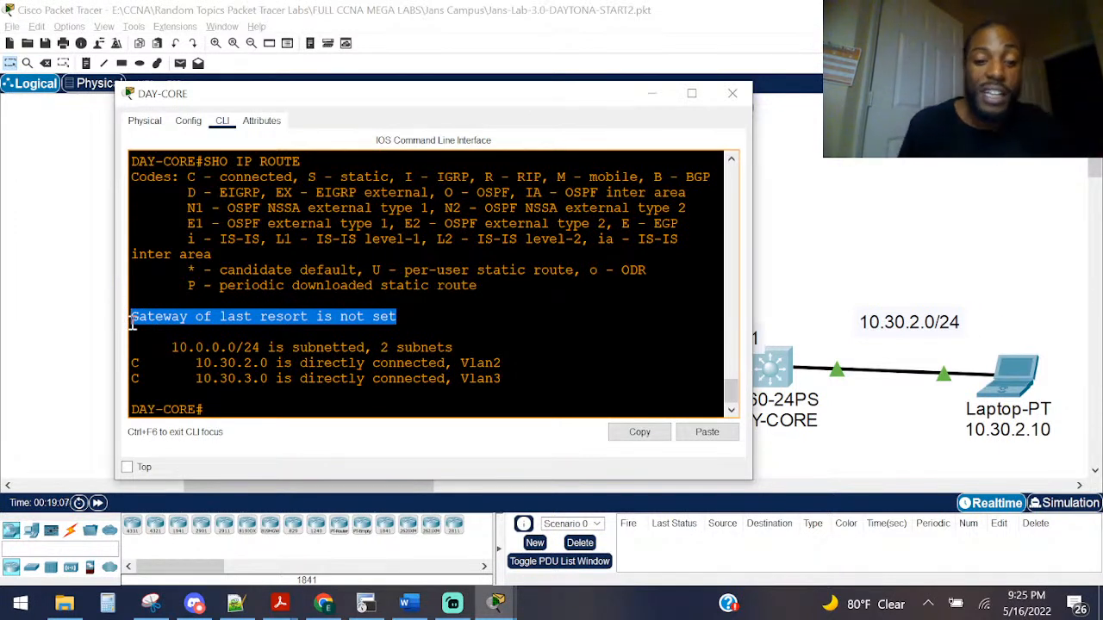
# Step: Enter DAY-CORE's global configuration mode and begin a default route with IP ROUTE 0.0.0.0 0.0.0.0
pyautogui.write('CONF')
pyautogui.press('Tab')
pyautogui.write('T')
pyautogui.press('Return')
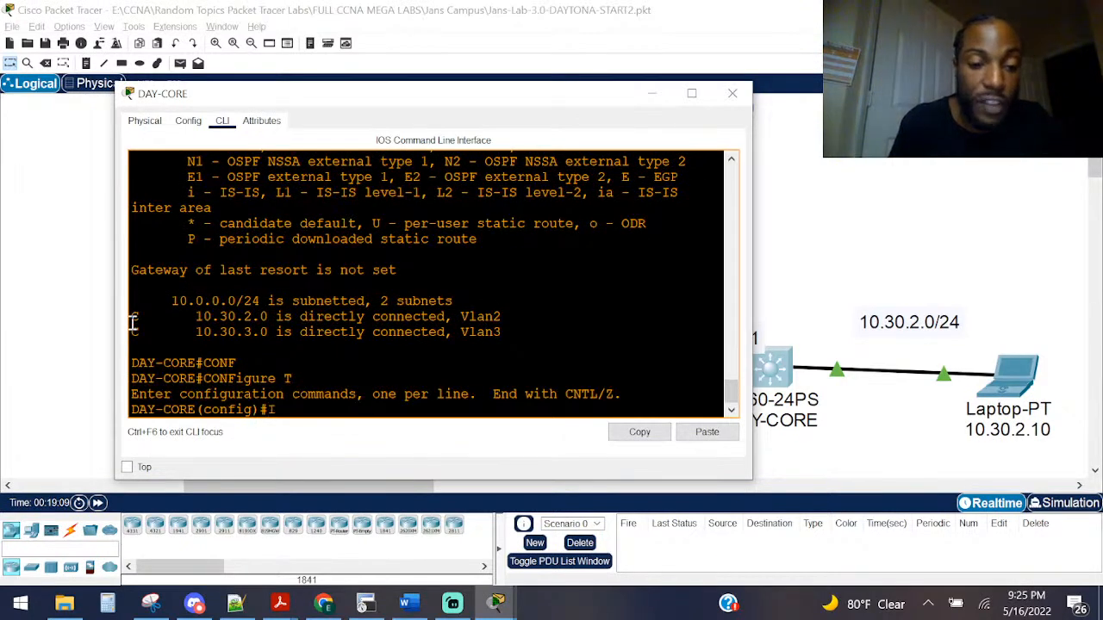
pyautogui.write('IP ROUTE')
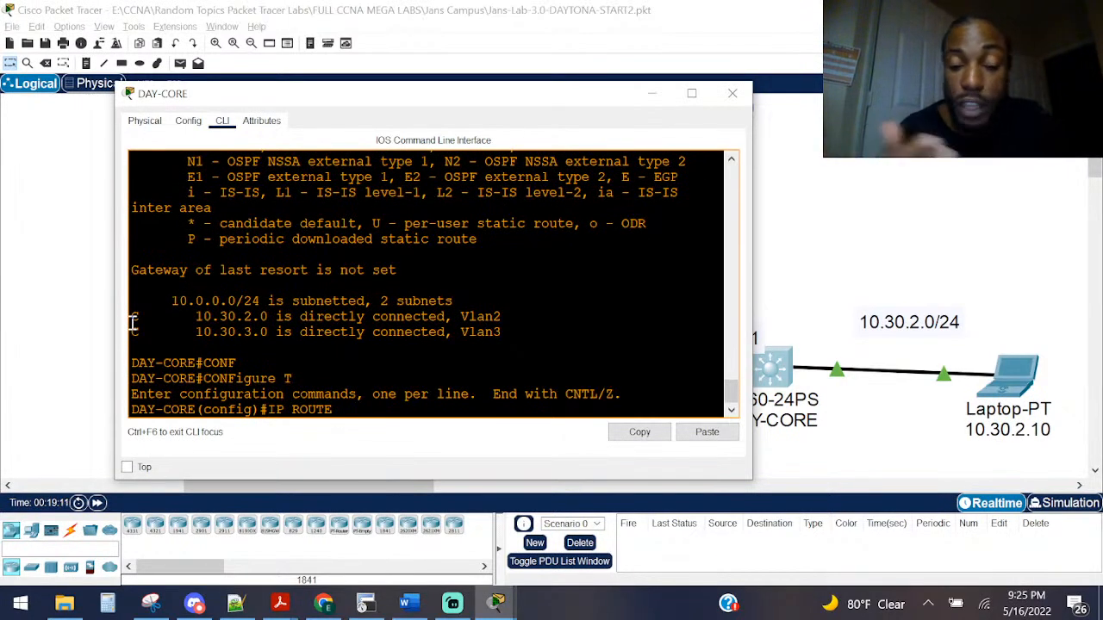
pyautogui.write(' 0.0.0.0')
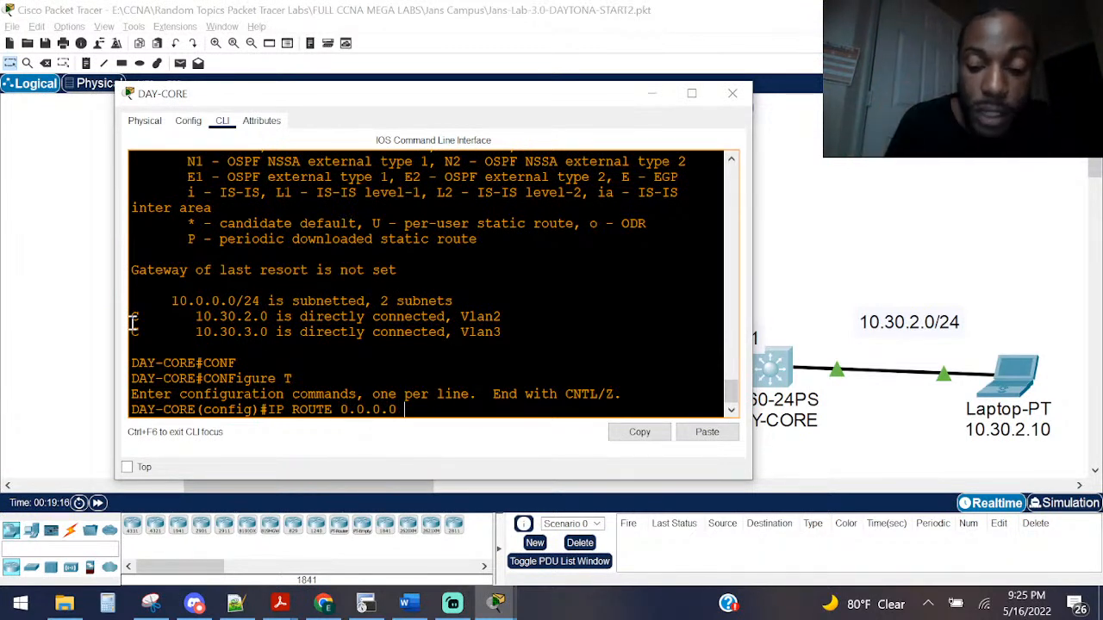
pyautogui.write('0')
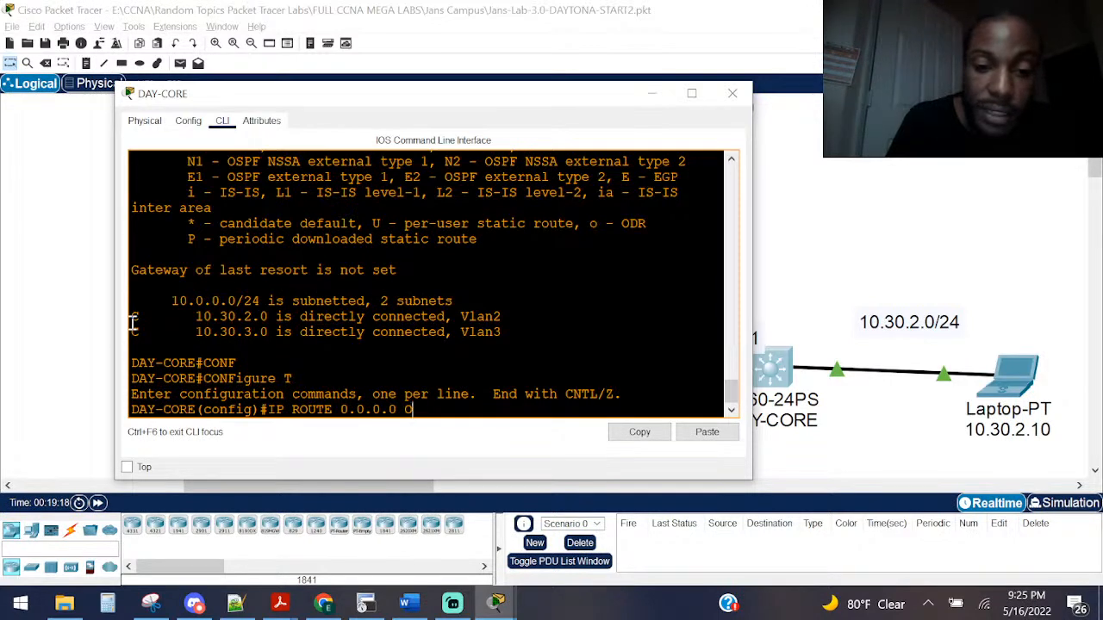
pyautogui.press('BackSpace')
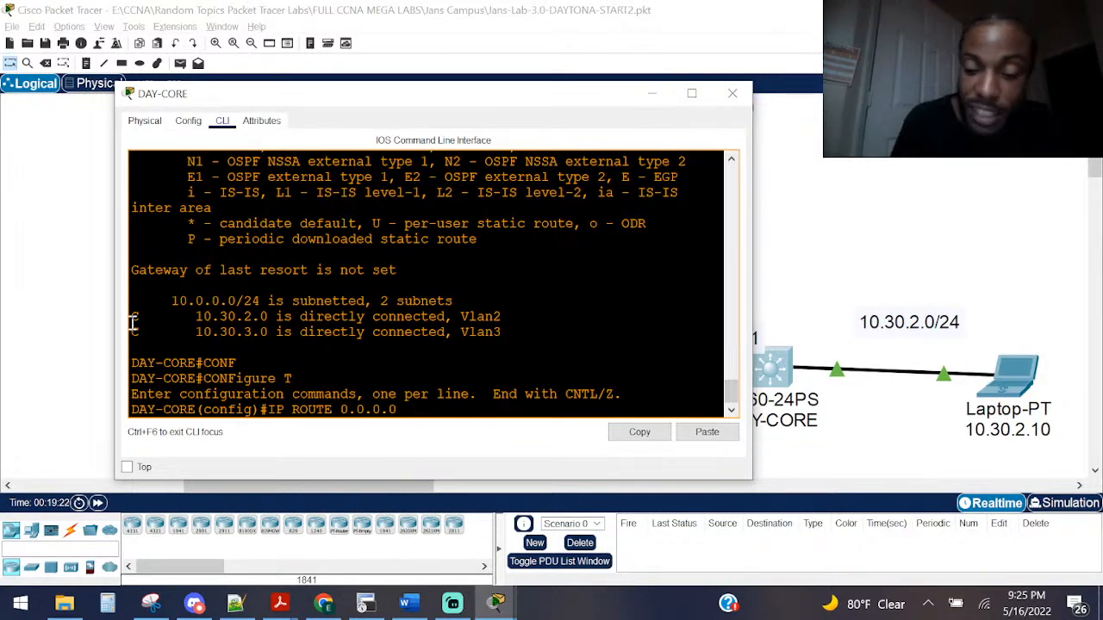
pyautogui.write('0.00.')
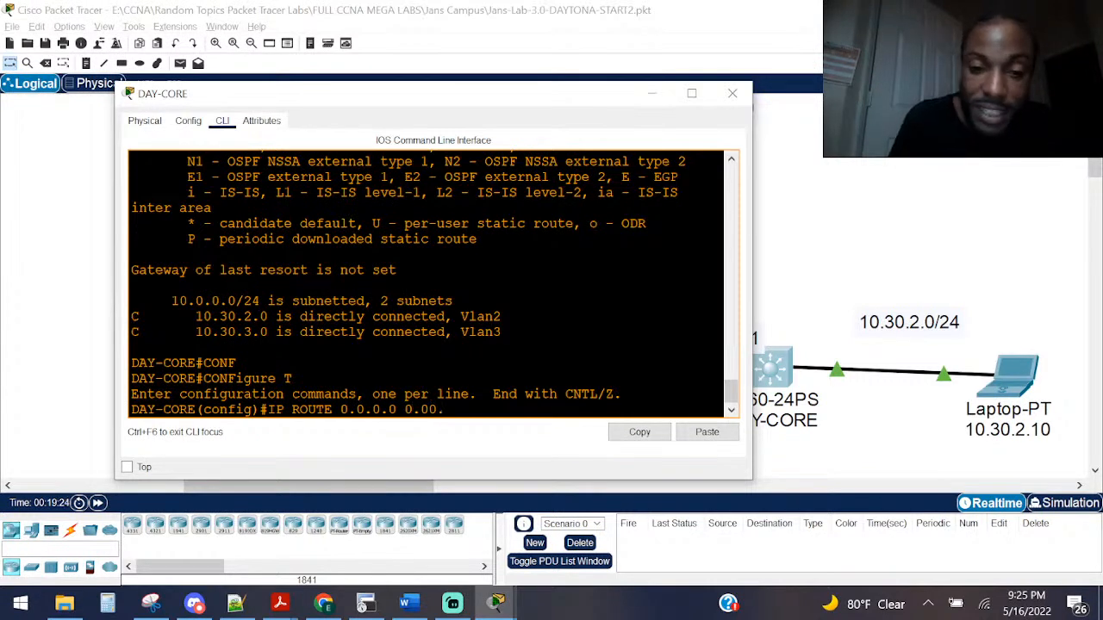
pyautogui.press('BackSpace')
pyautogui.press('BackSpace')
pyautogui.write('.0.0')
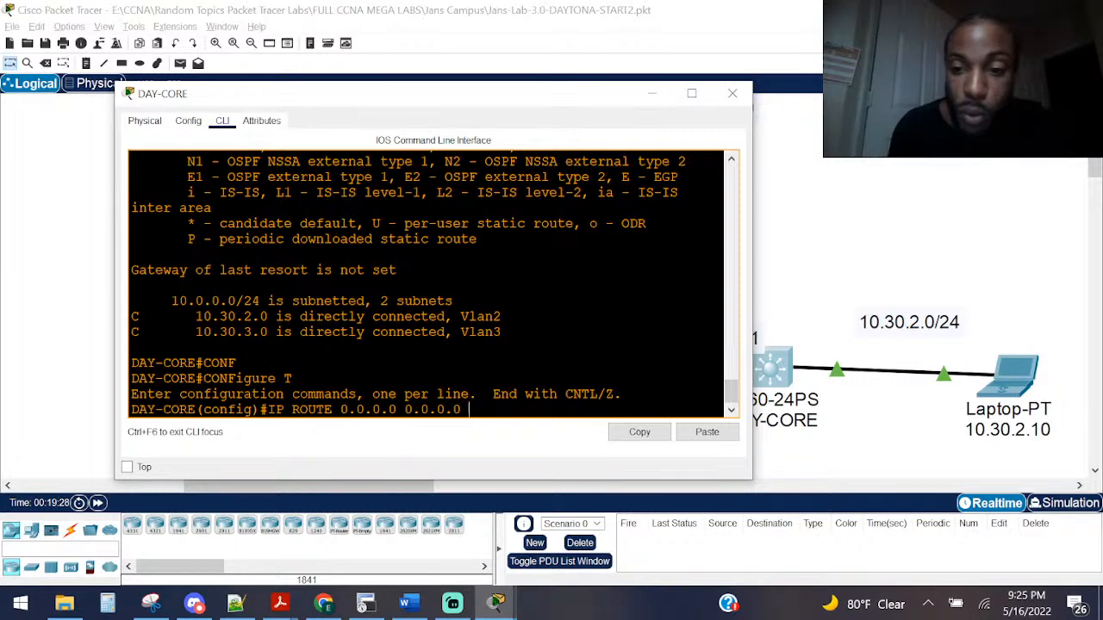
# Step: Check the HSRP address on the topology, complete DAY-CORE's default route with next hop 10.30.3.4, and exit configuration mode
pyautogui.click(813, 207)
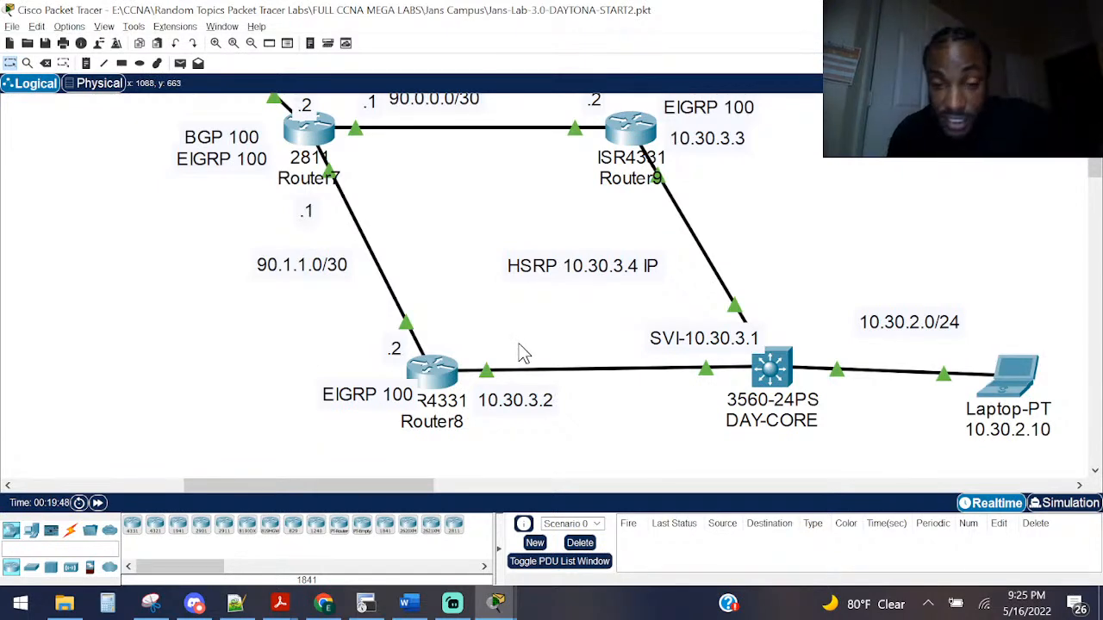
pyautogui.click(781, 369)
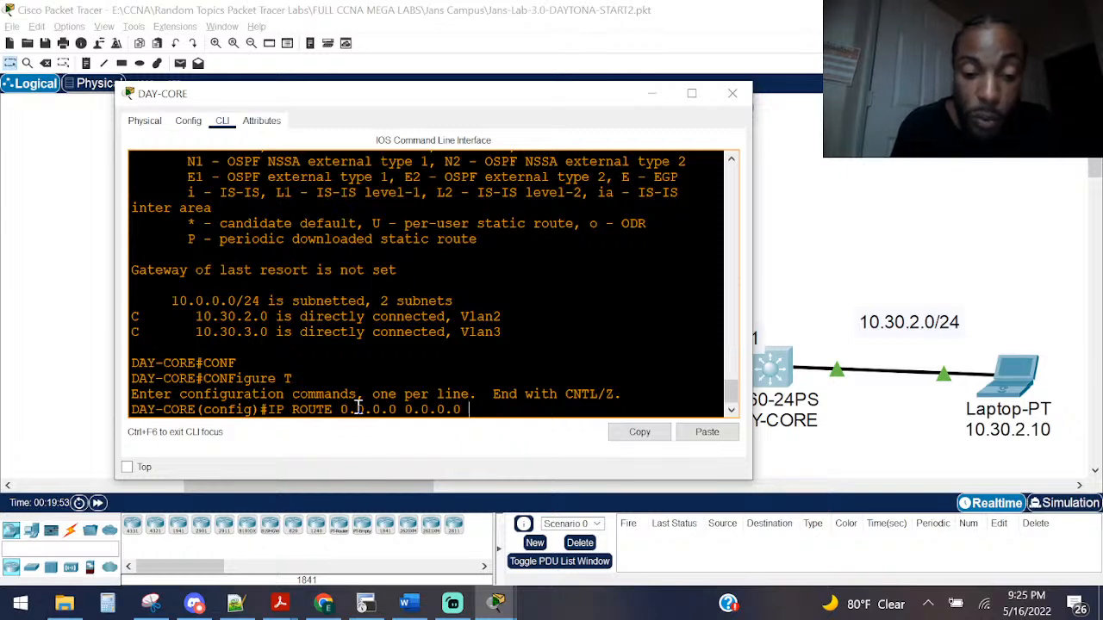
pyautogui.write('10.30.')
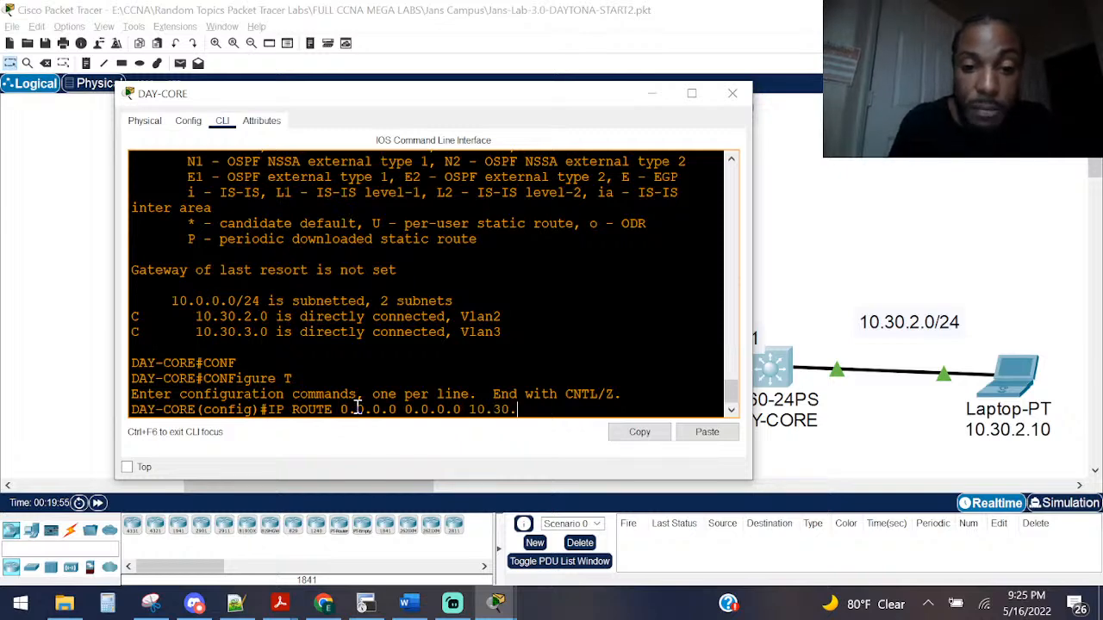
pyautogui.write('3.')
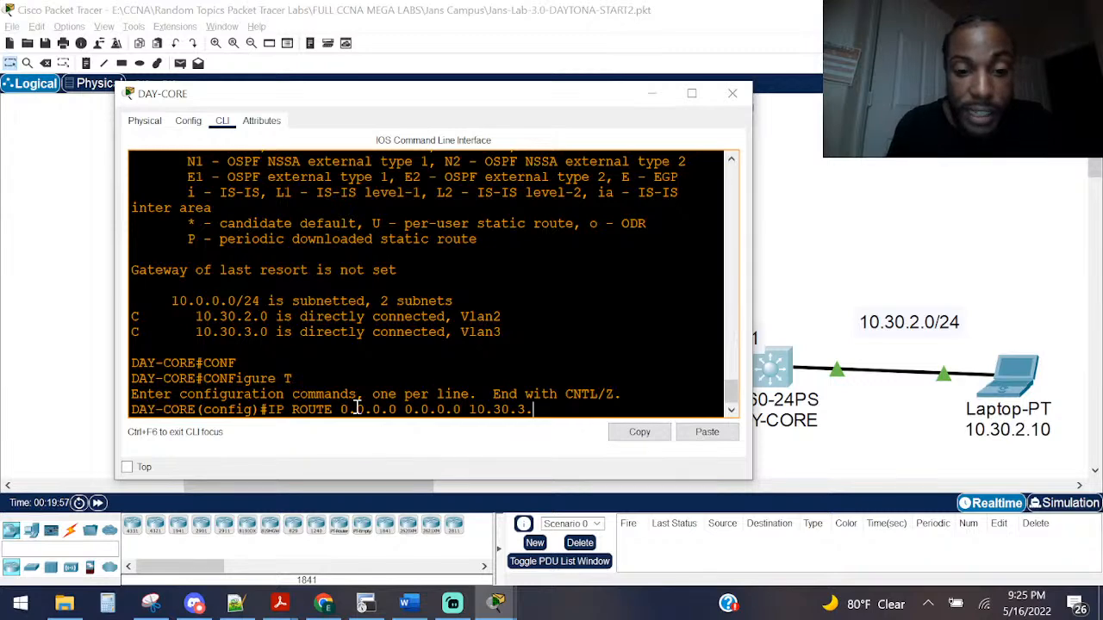
pyautogui.write('4')
pyautogui.press('Return')
pyautogui.hotkey('ctrl', 'z')
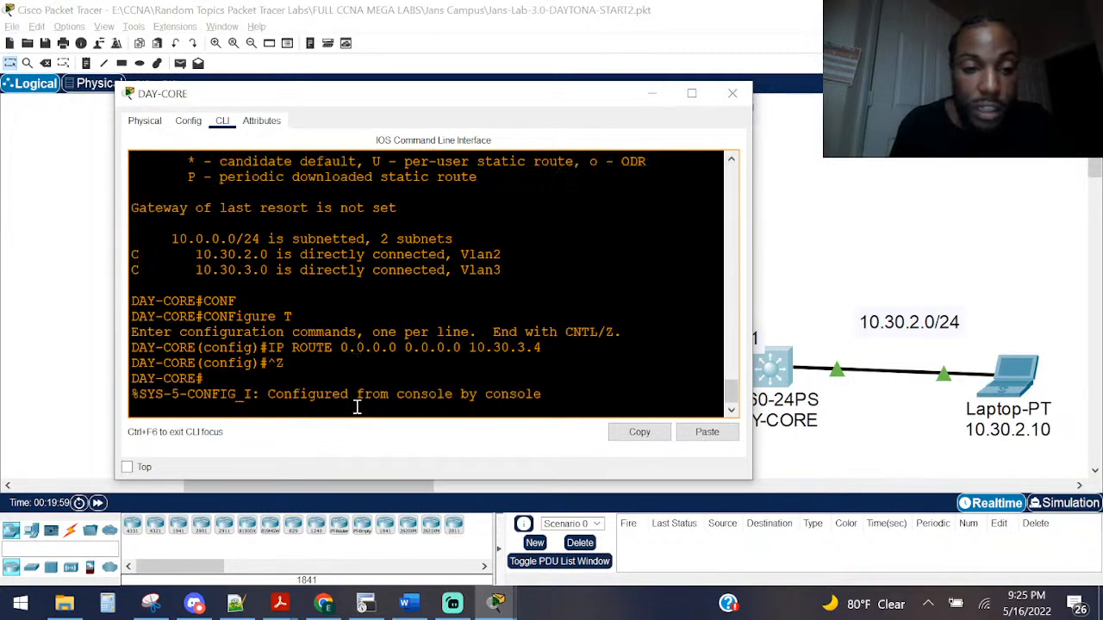
# Step: Display DAY-CORE's routing table again and check the gateway of last resort line
pyautogui.press('Return')
pyautogui.press('Return')
pyautogui.write('SH')
pyautogui.press('Up')
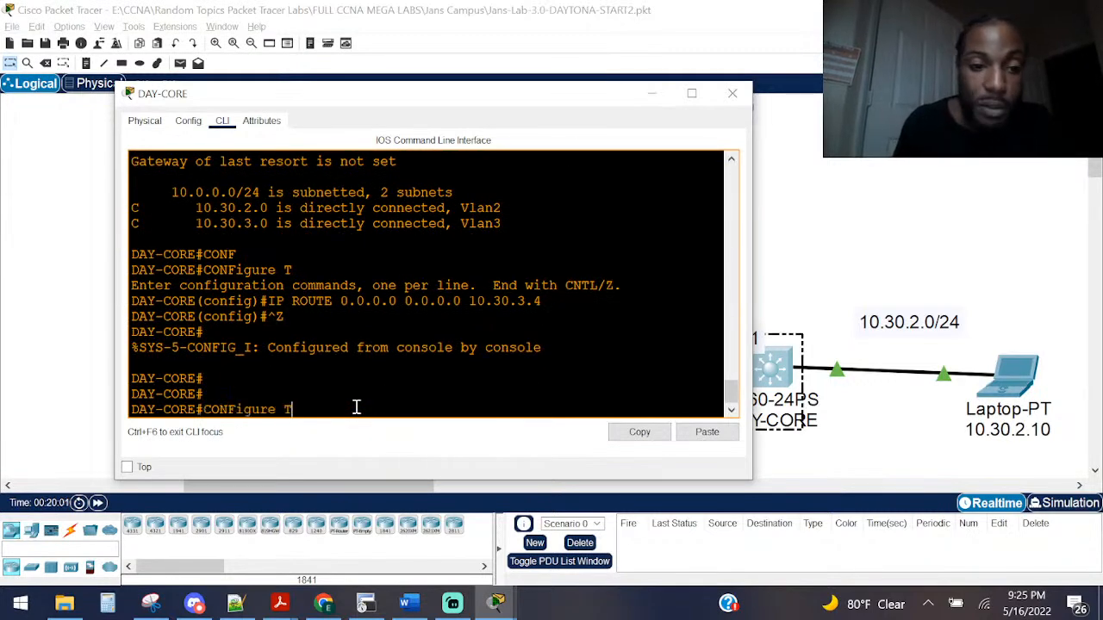
pyautogui.press('Up')
pyautogui.press('Return')
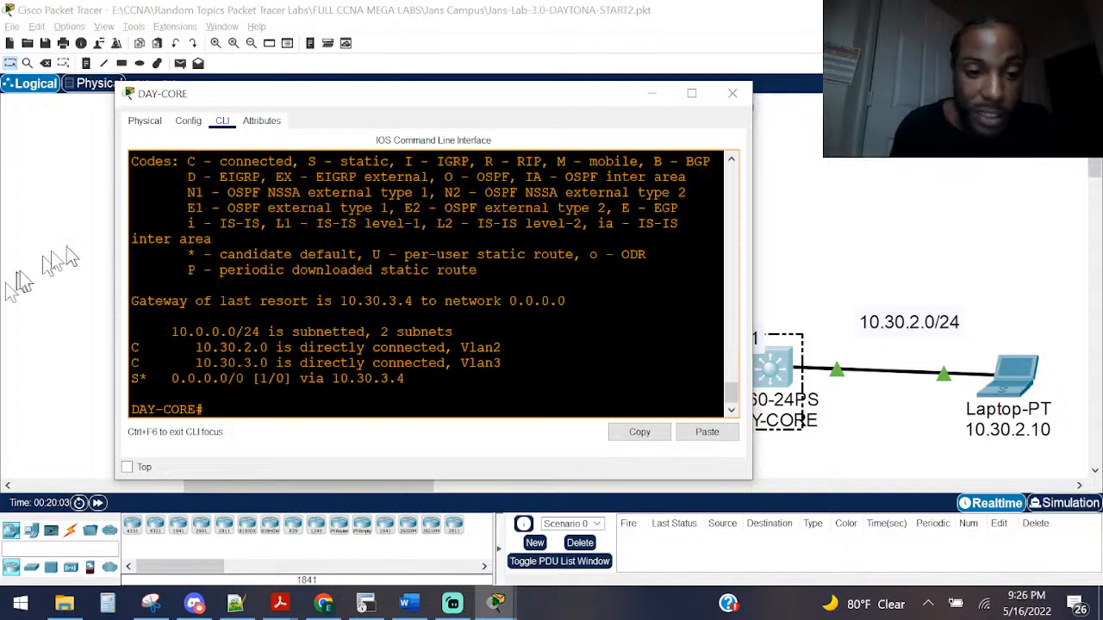
pyautogui.moveTo(565, 301); pyautogui.dragTo(143, 299)
pyautogui.click(348, 357)
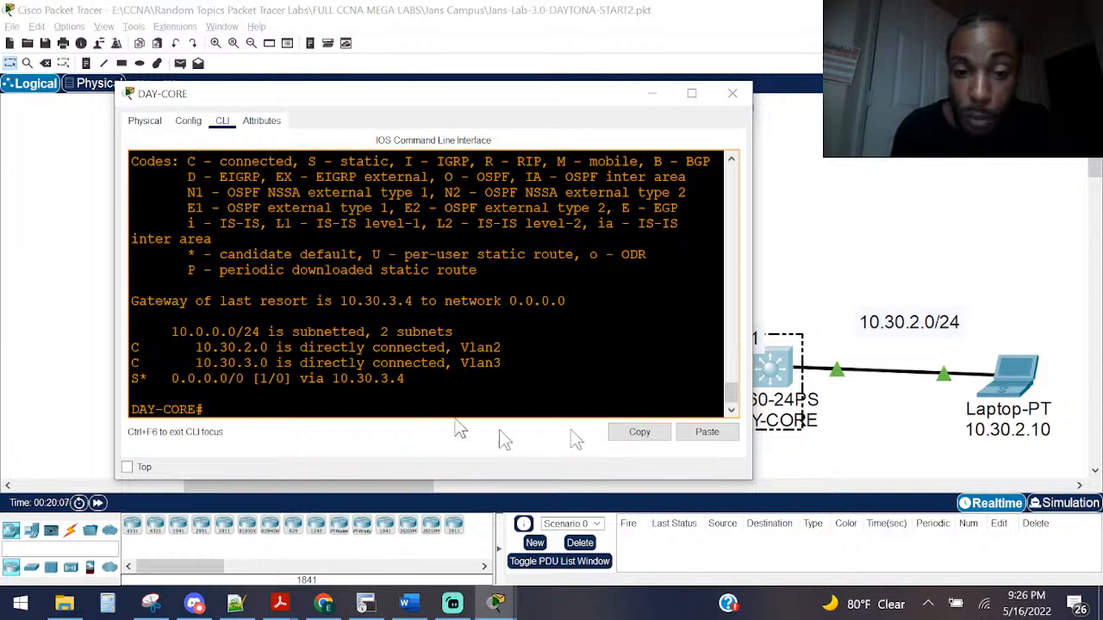
# Step: Ping the HSRP virtual address 10.30.3.4 from DAY-CORE
pyautogui.write('PING')
pyautogui.press('capslock')
pyautogui.press('BackSpace')
pyautogui.press('BackSpace')
pyautogui.press('BackSpace')
pyautogui.press('BackSpace')
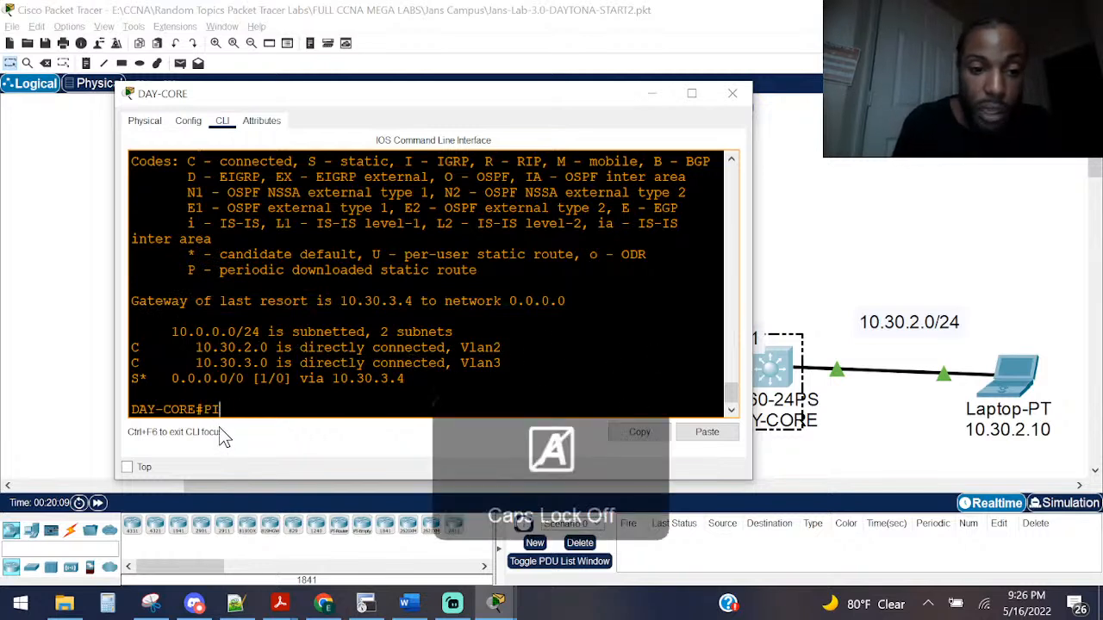
pyautogui.write('ping ')
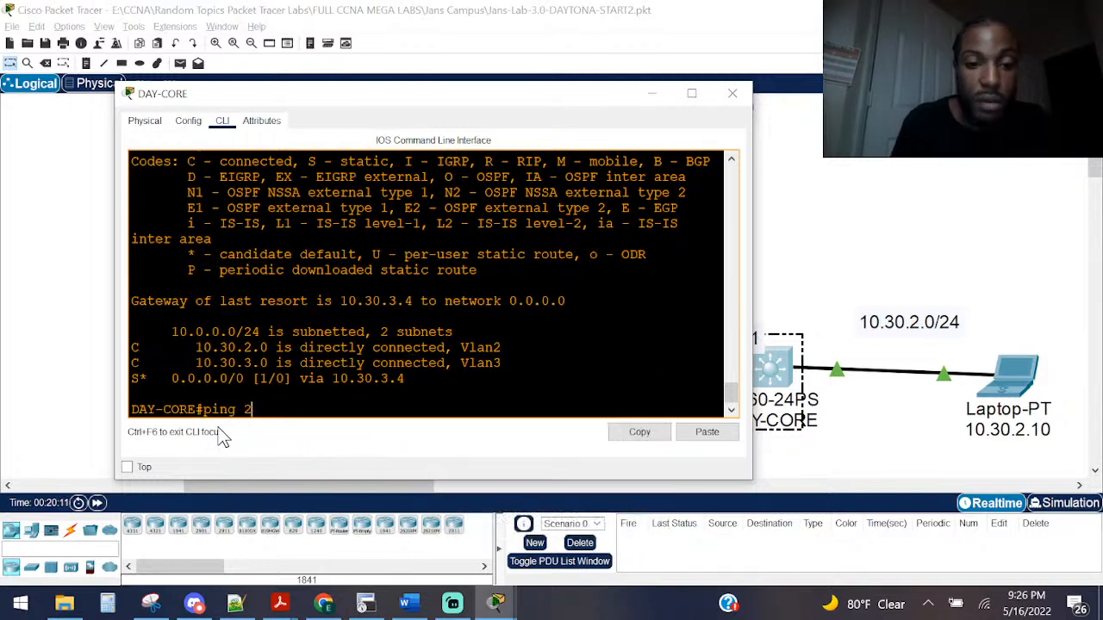
pyautogui.write('10.30.')
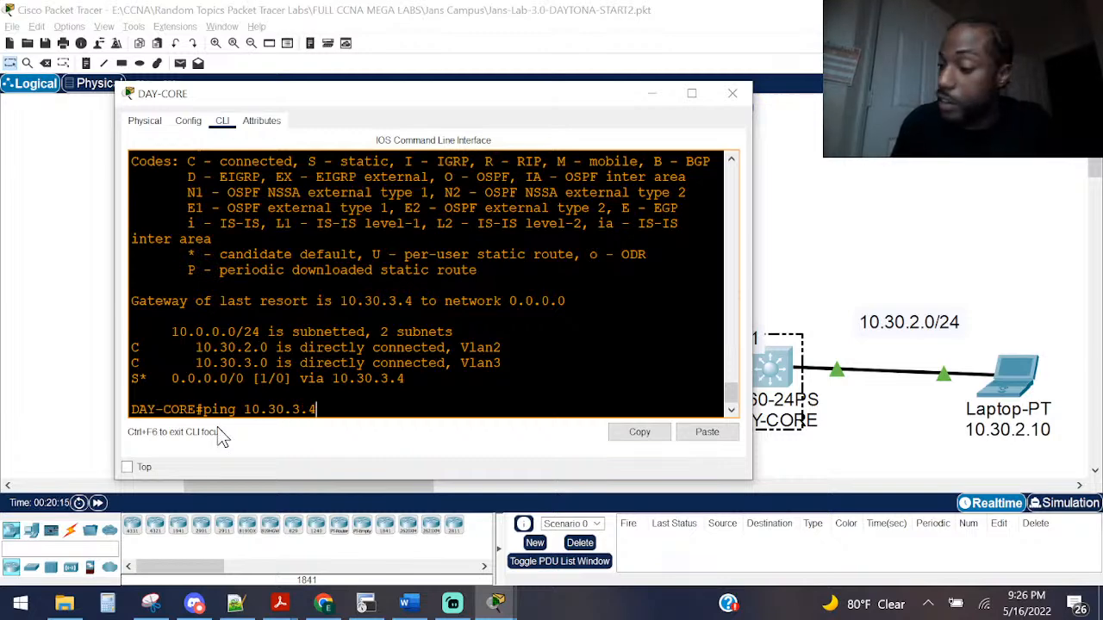
pyautogui.write('3.4')
pyautogui.press('Return')
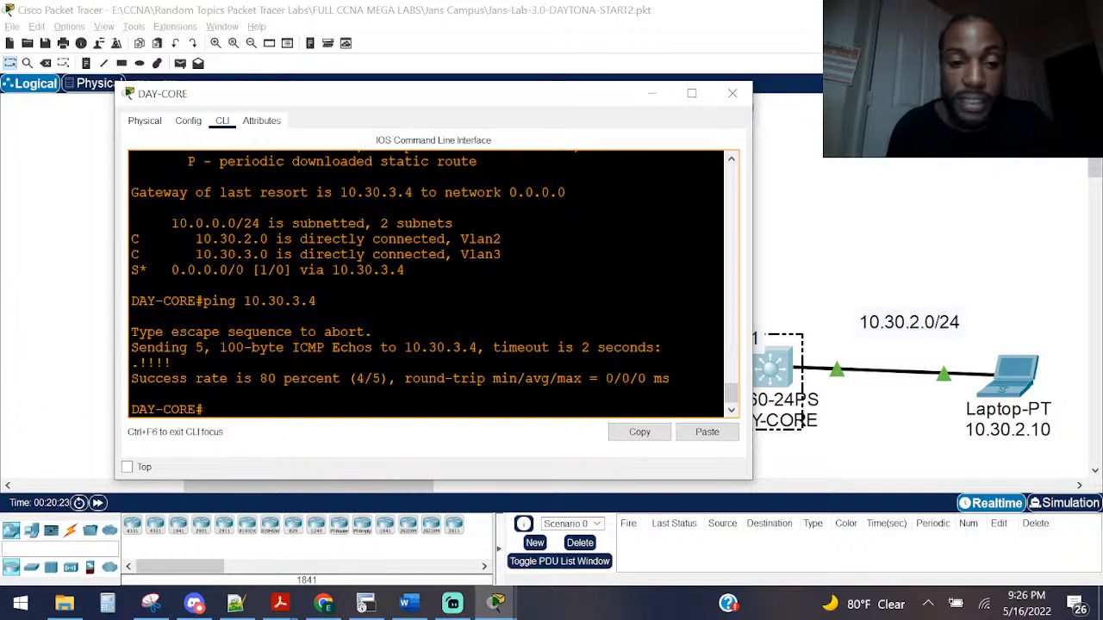
# Step: Review the ping's success rate and repeat the ping to 10.30.3.4
pyautogui.moveTo(404, 380); pyautogui.dragTo(187, 379)
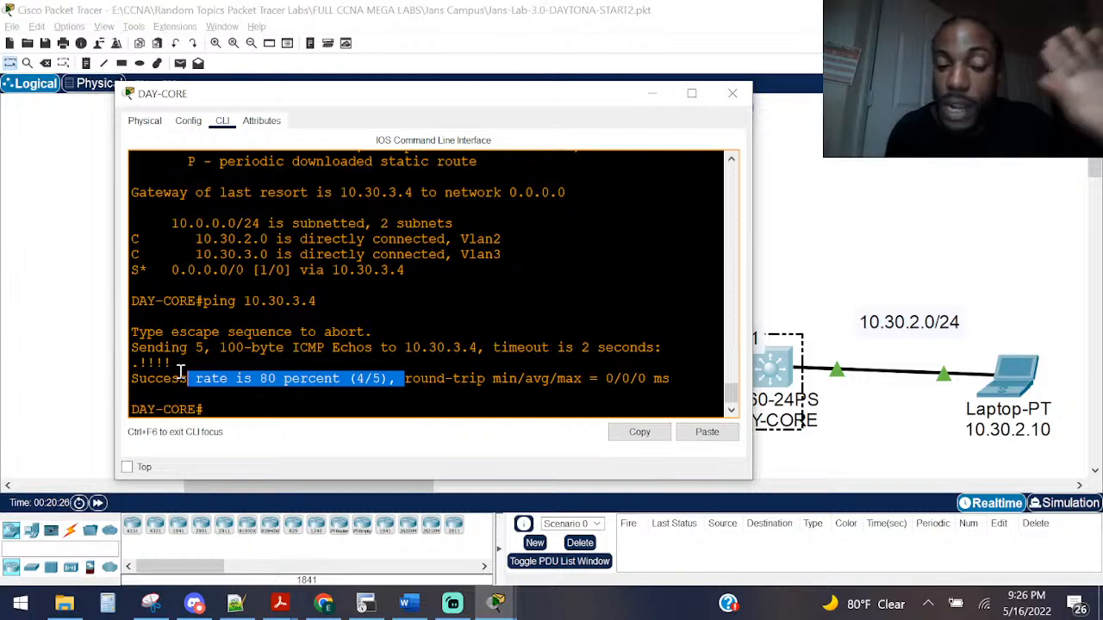
pyautogui.press('Up')
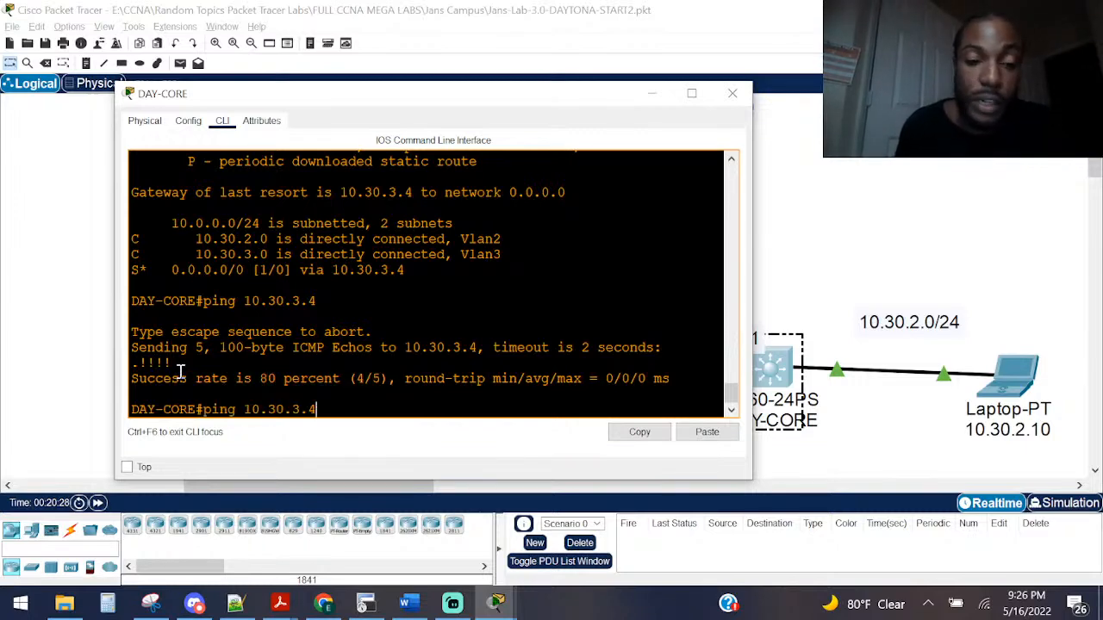
pyautogui.press('Return')
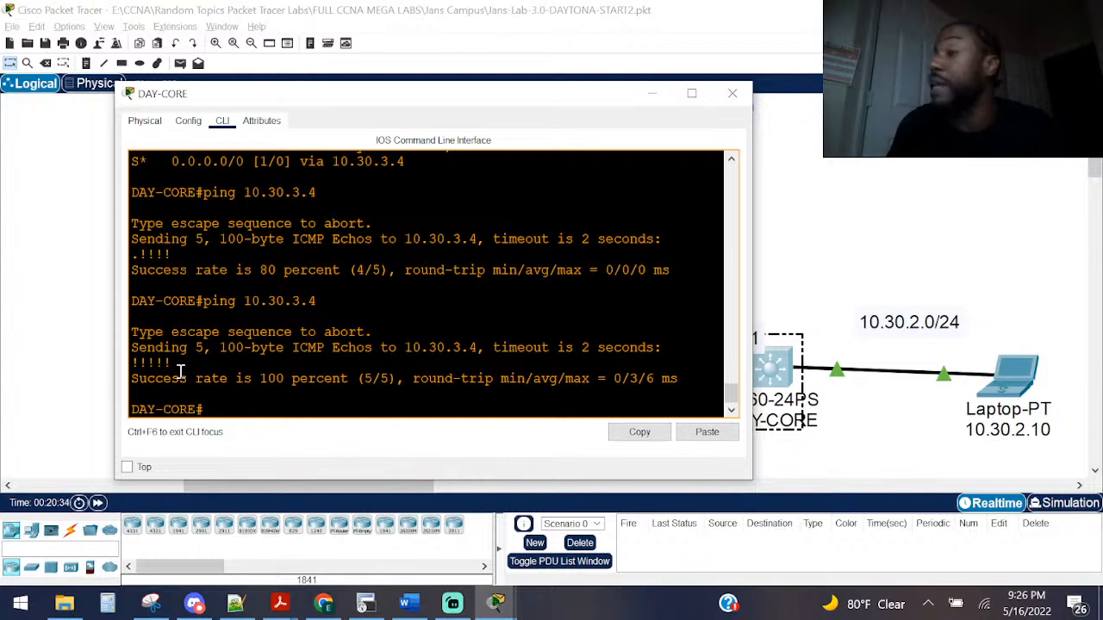
# Step: Examine the topology around DAY-CORE, including its links to Router8 and Router9 and the laptop's 10.30.2.0/24 network
pyautogui.hotkey('alt', 'Tab')
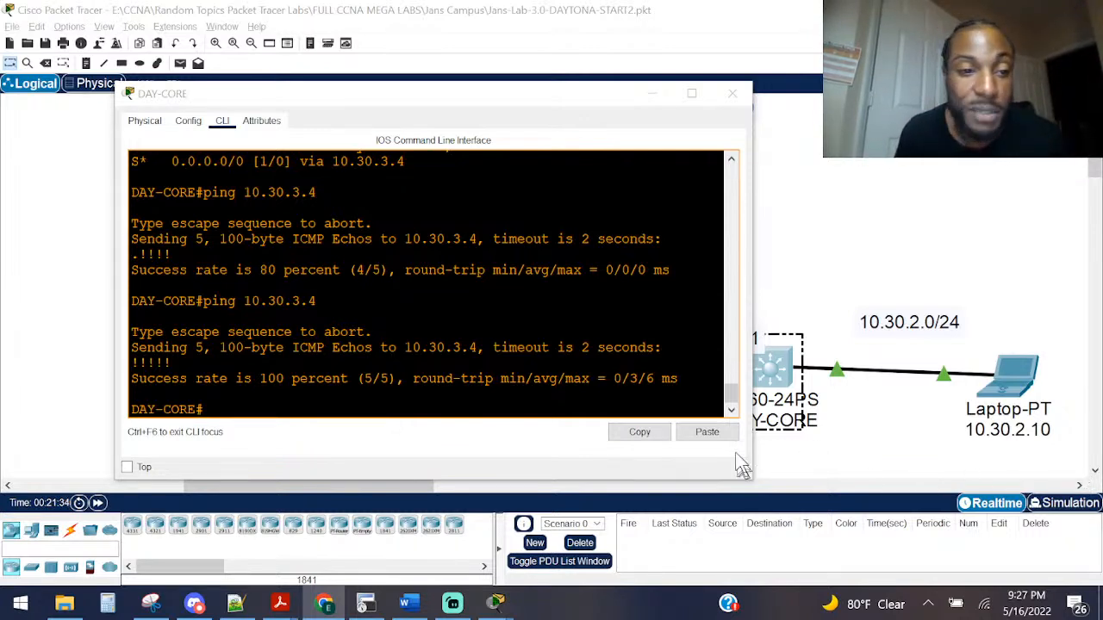
pyautogui.click(595, 347)
pyautogui.click(778, 352)
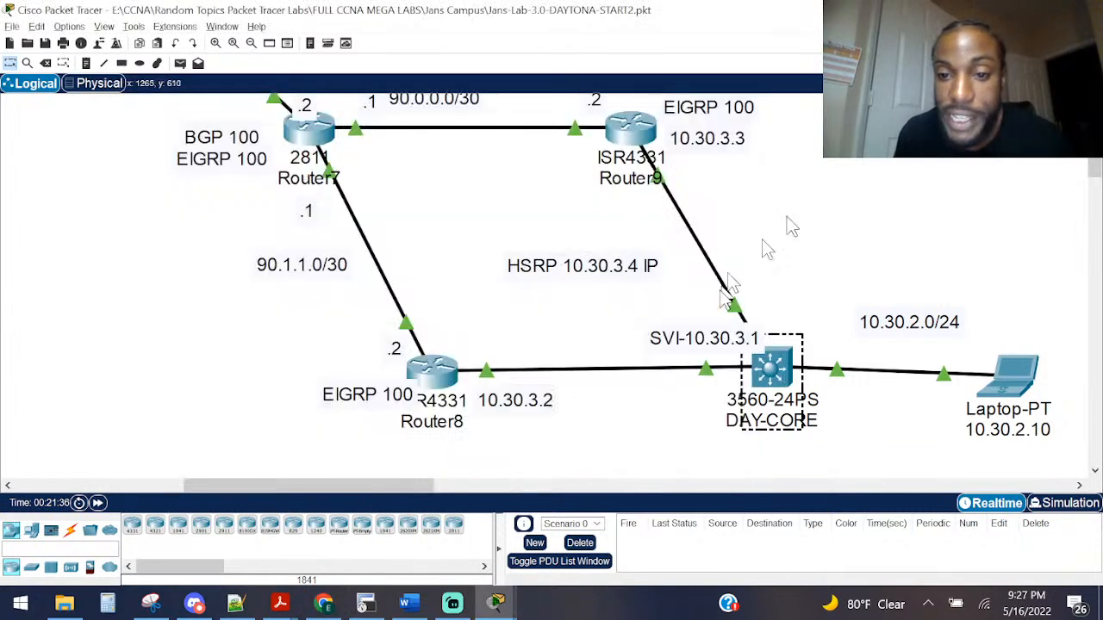
pyautogui.click(808, 352)
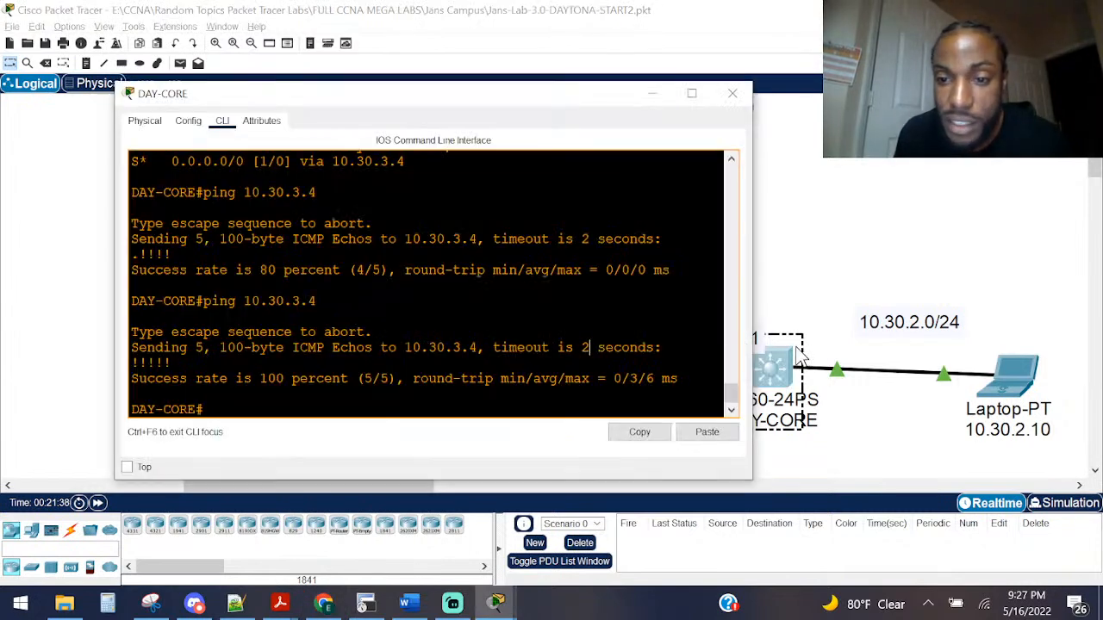
pyautogui.click(825, 249)
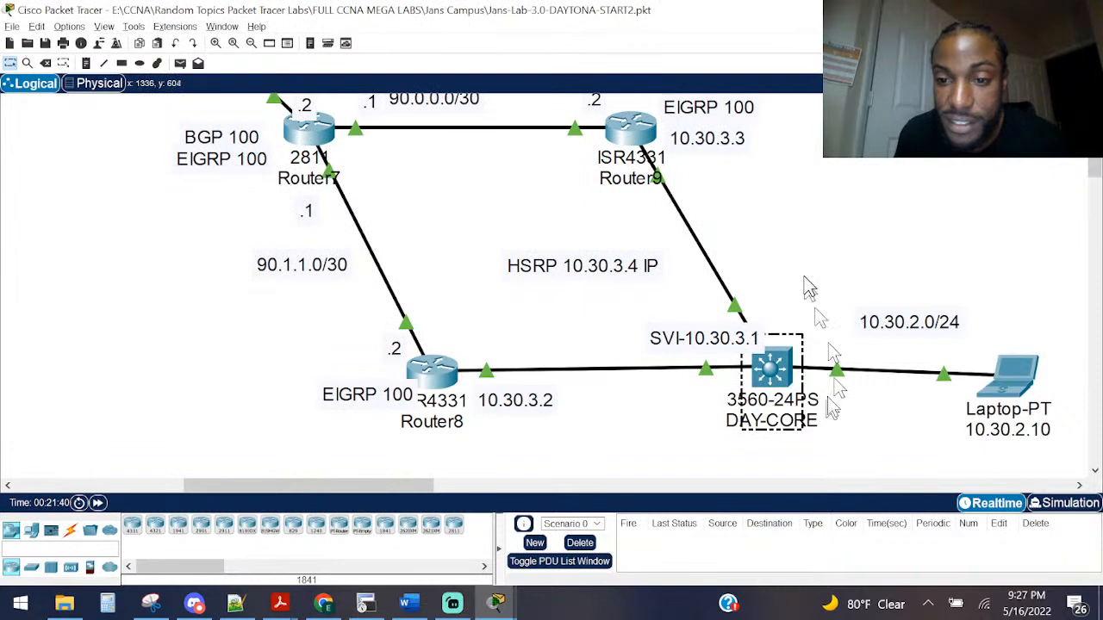
pyautogui.moveTo(802, 276); pyautogui.dragTo(729, 428)
pyautogui.moveTo(643, 304); pyautogui.dragTo(718, 346)
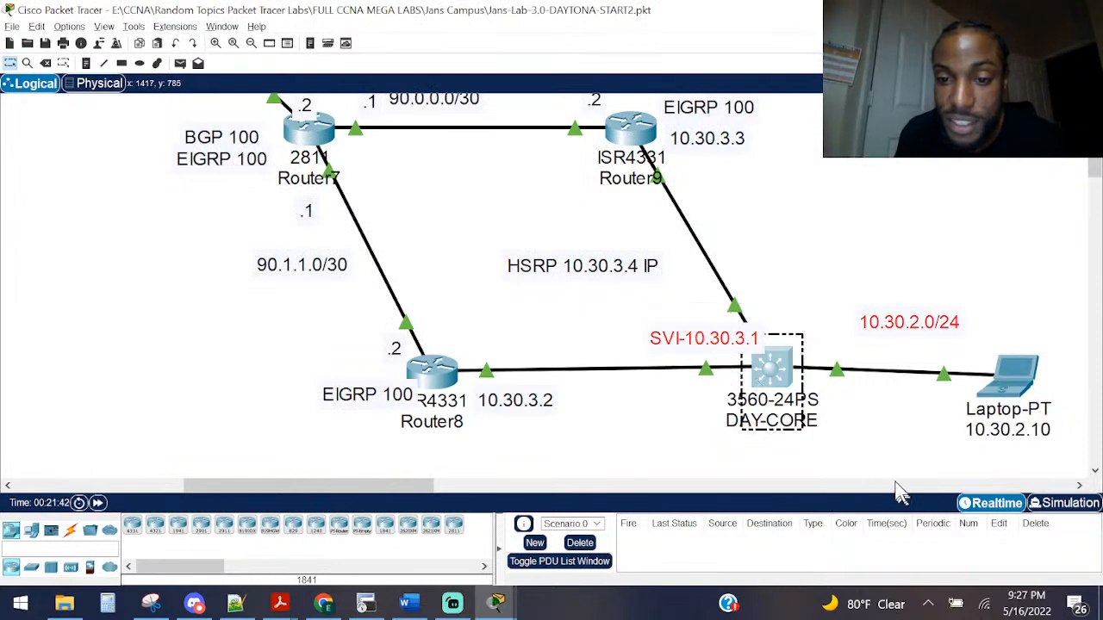
pyautogui.click(842, 246)
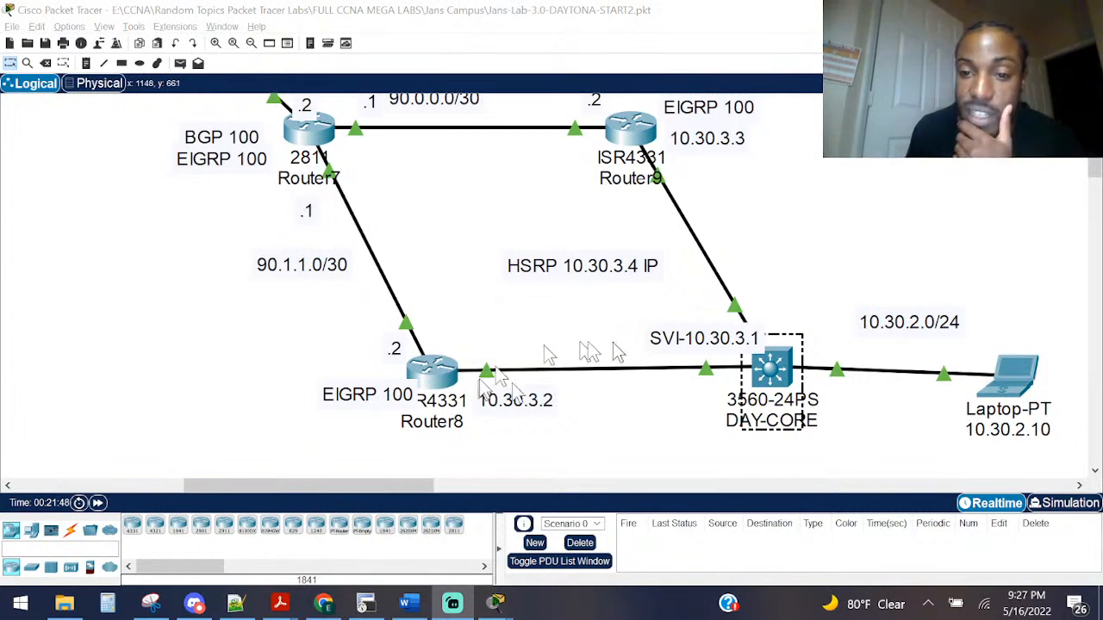
pyautogui.click(769, 371)
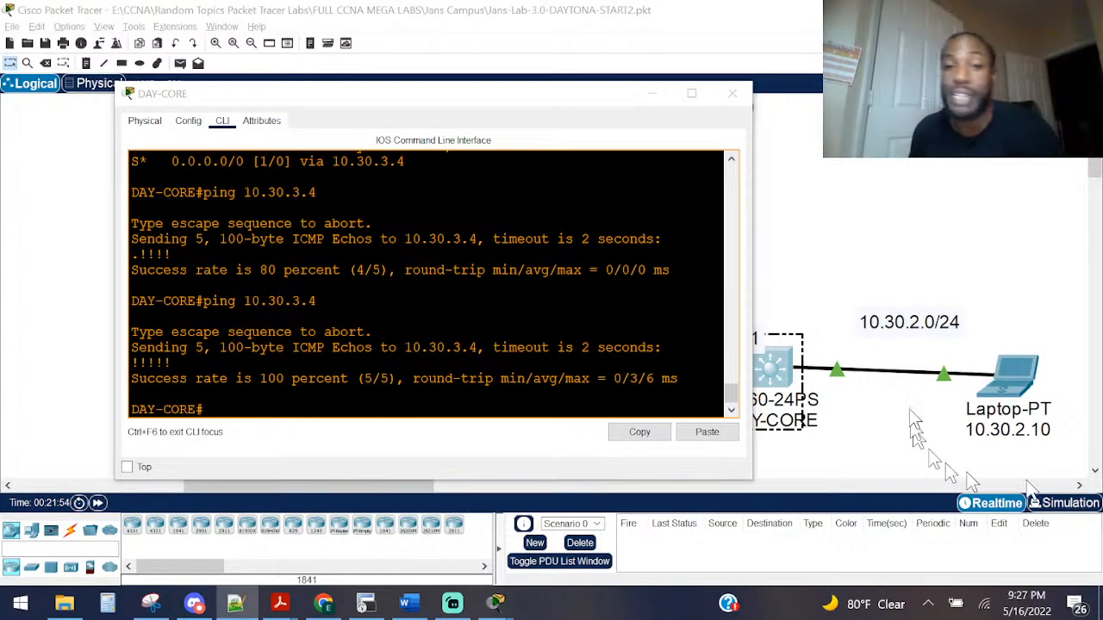
pyautogui.click(885, 191)
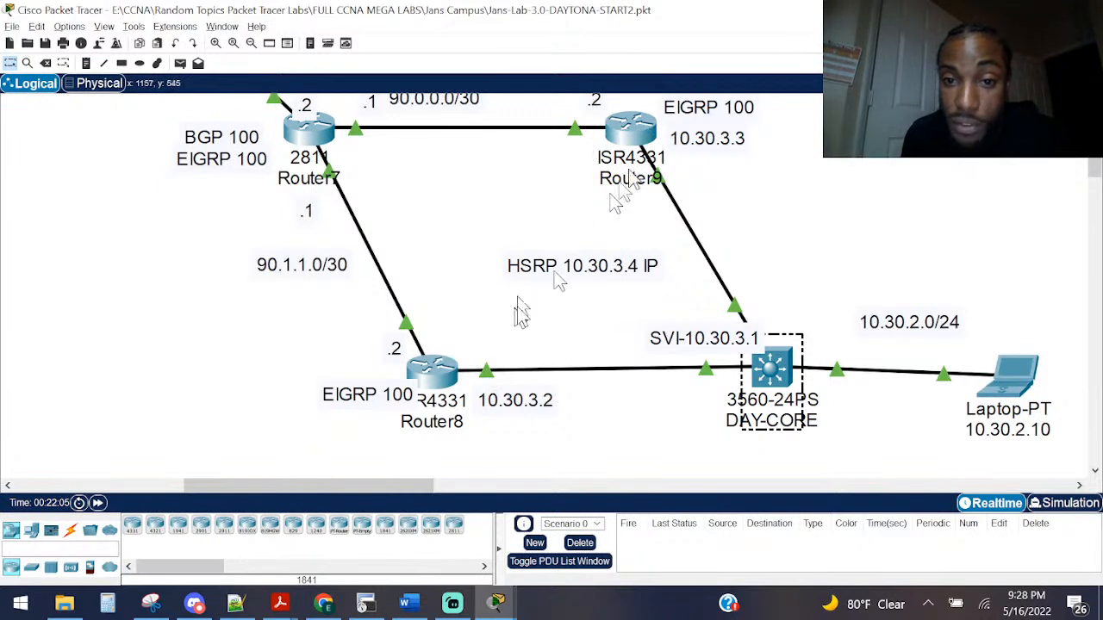
pyautogui.moveTo(918, 228); pyautogui.dragTo(1093, 473)
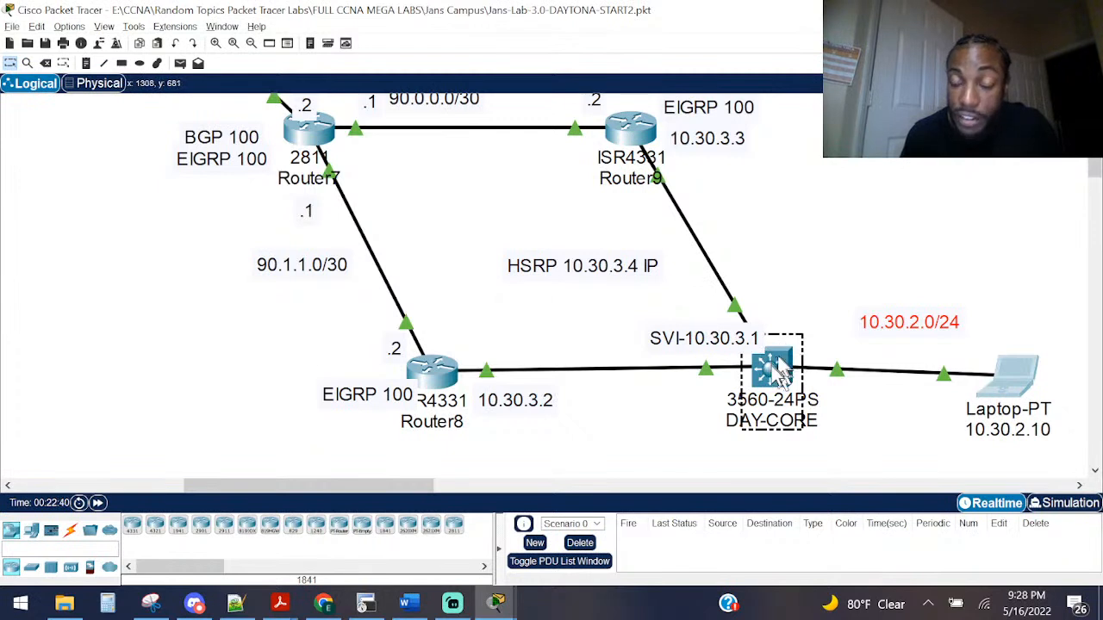
# Step: Open Router8's command line and exit interface configuration back to global configuration mode
pyautogui.click(448, 371)
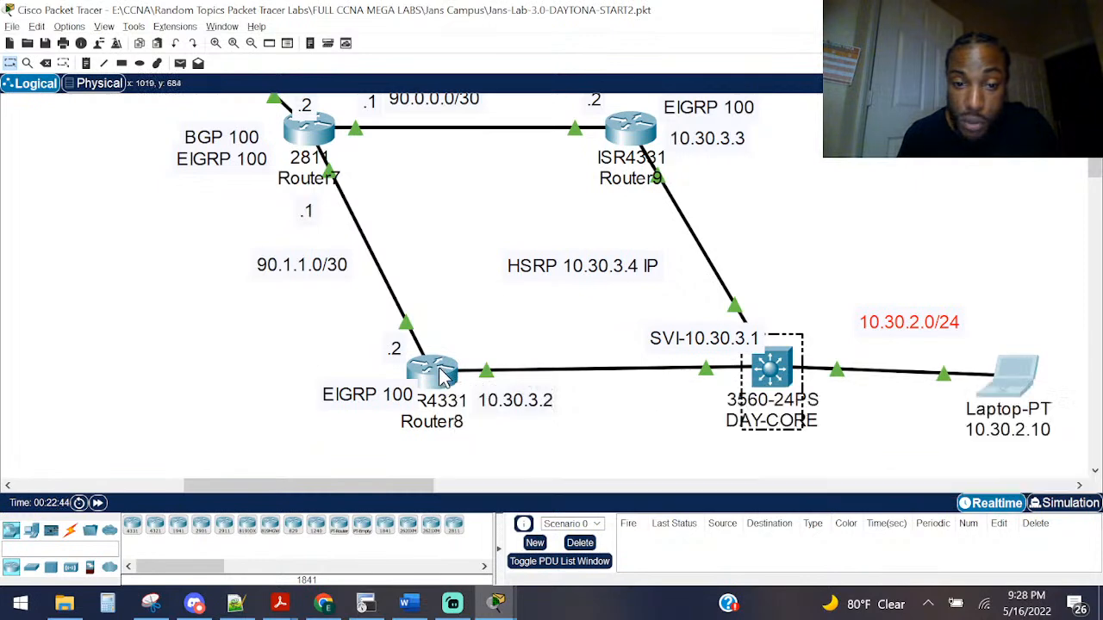
pyautogui.press('Return')
pyautogui.press('Return')
pyautogui.press('Return')
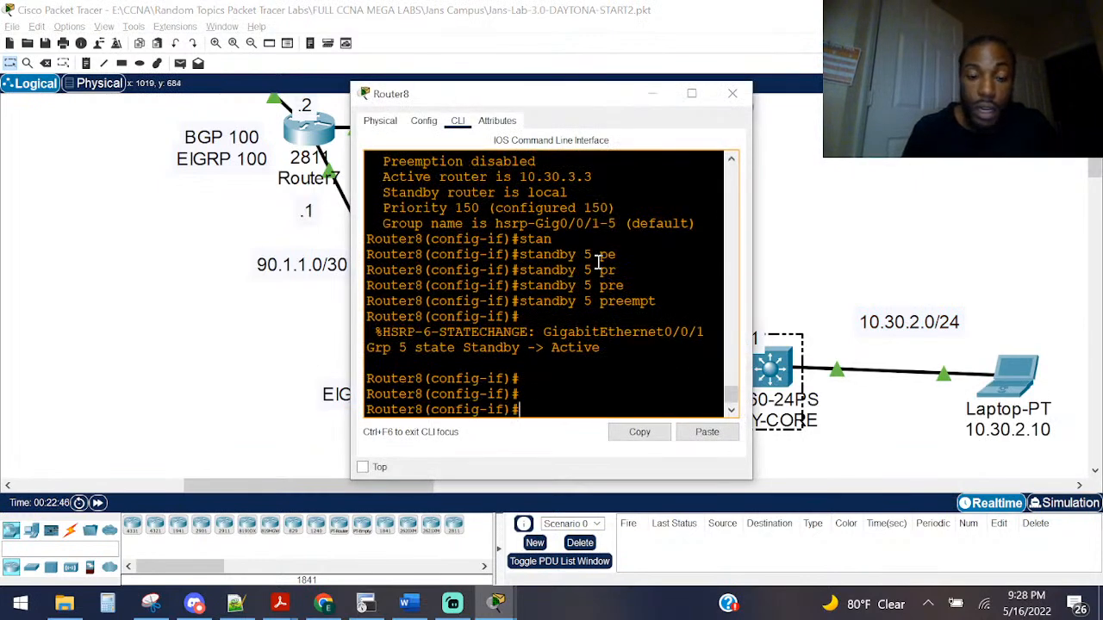
pyautogui.write('exi')
pyautogui.press('Return')
# Step: Add a static route on Router8 to 10.30.2.0 with mask 255.255.255.0 via next hop 10.30.3.1
pyautogui.write('ip ')
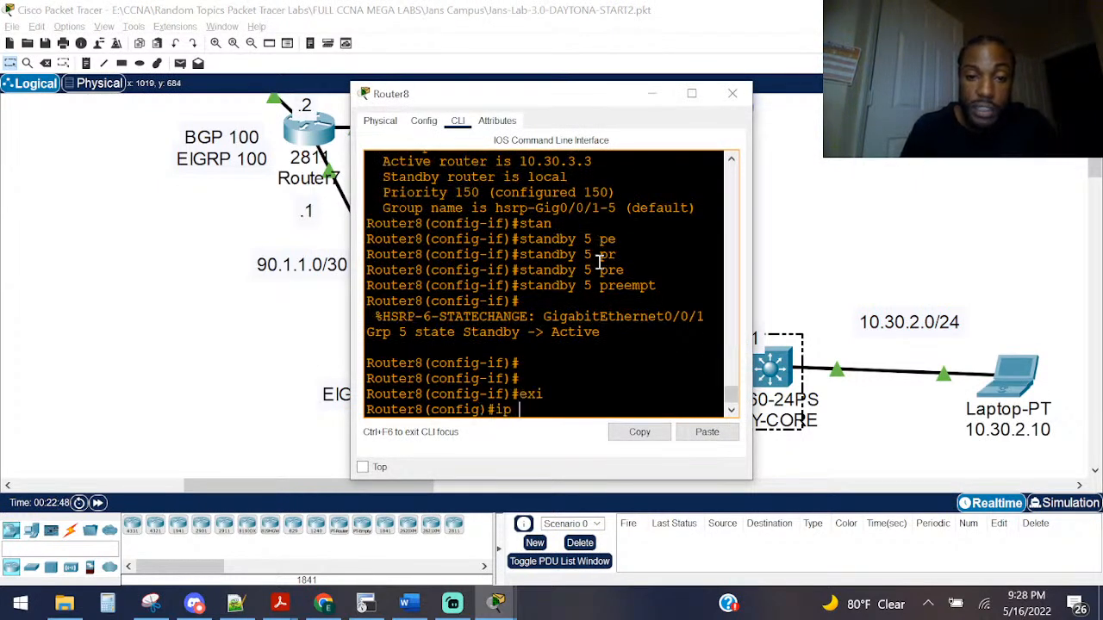
pyautogui.write('route')
pyautogui.press('Tab')
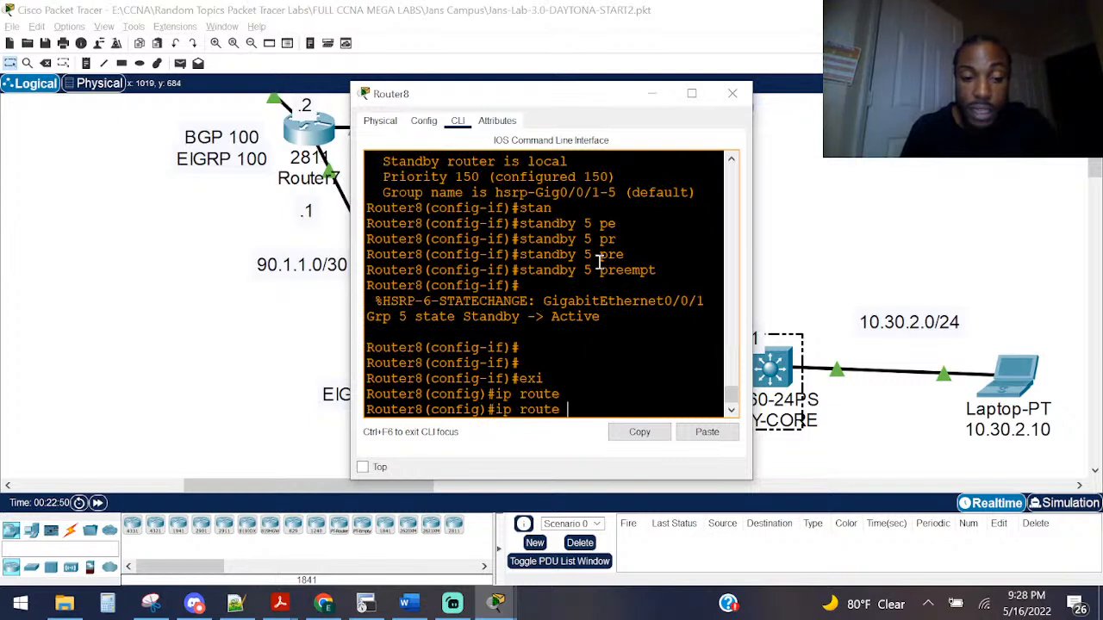
pyautogui.write('10.30.2.0')
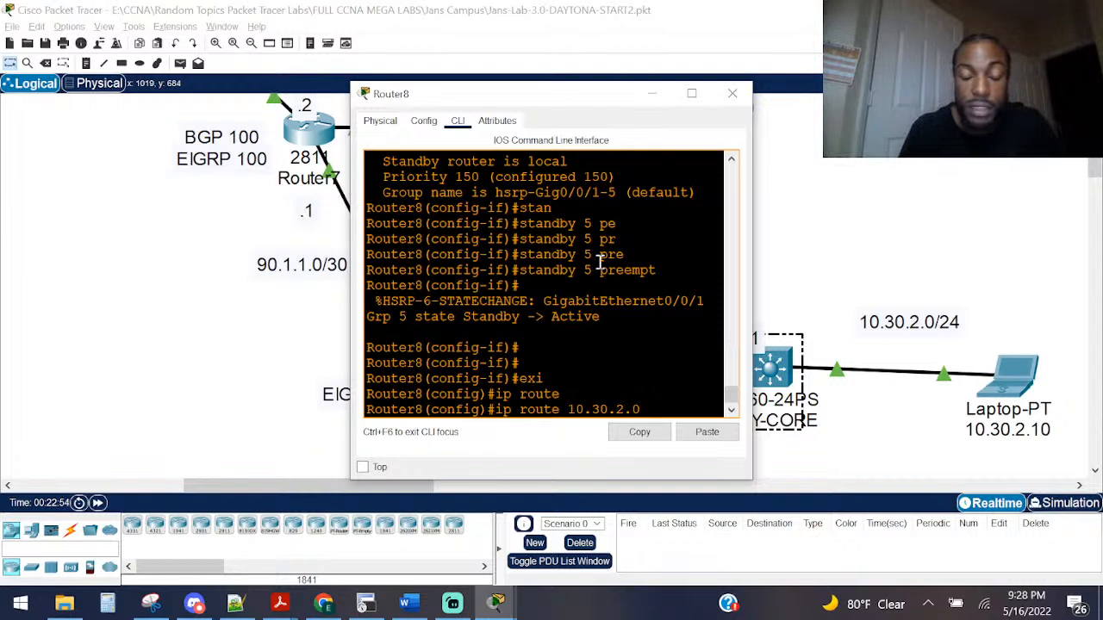
pyautogui.write('.255.')
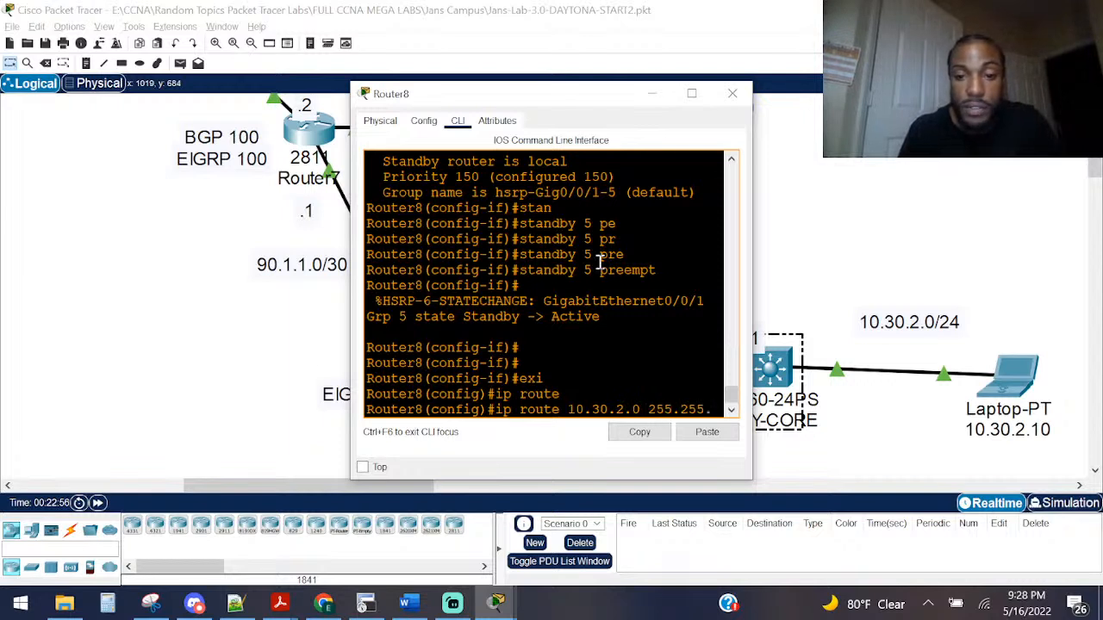
pyautogui.write('255.0')
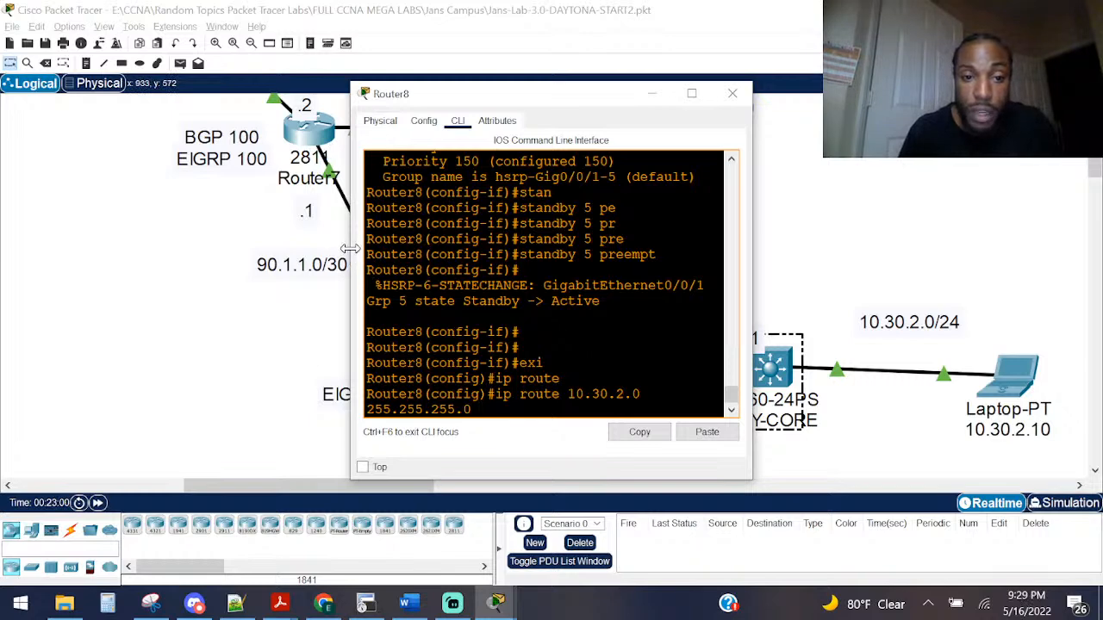
pyautogui.moveTo(351, 249); pyautogui.dragTo(52, 246)
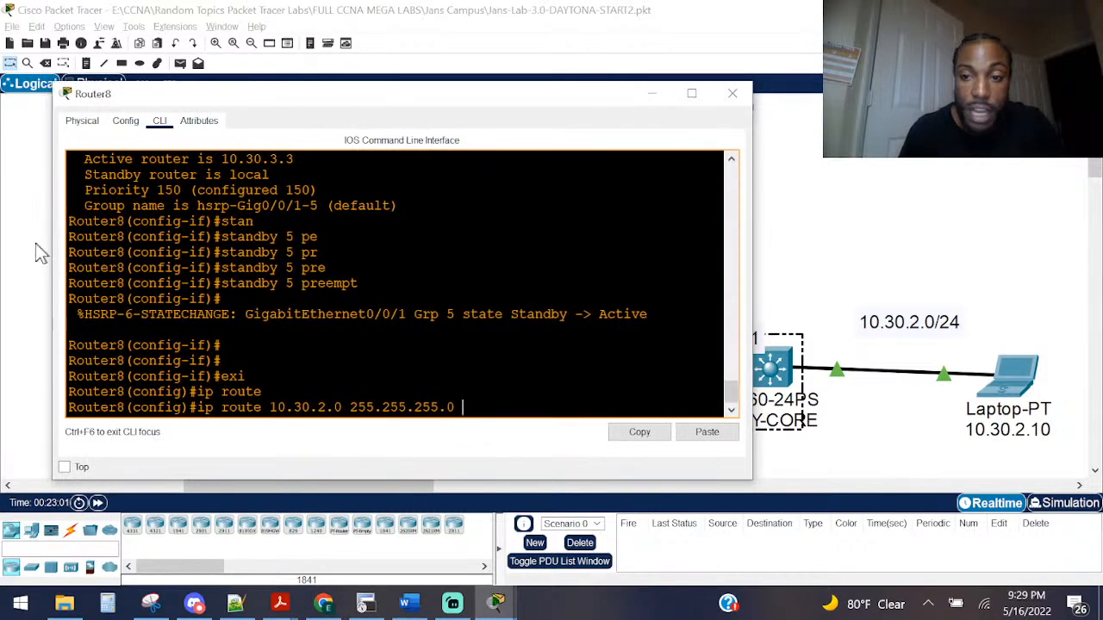
pyautogui.write('10.30')
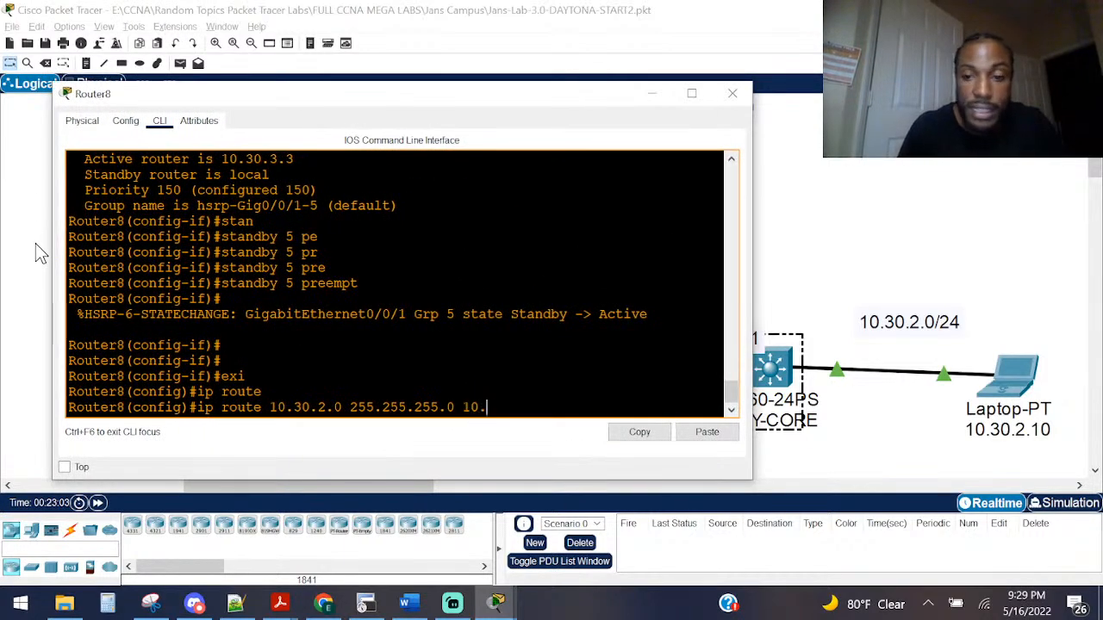
pyautogui.hotkey('alt', 'Tab')
pyautogui.hotkey('alt', 'Tab')
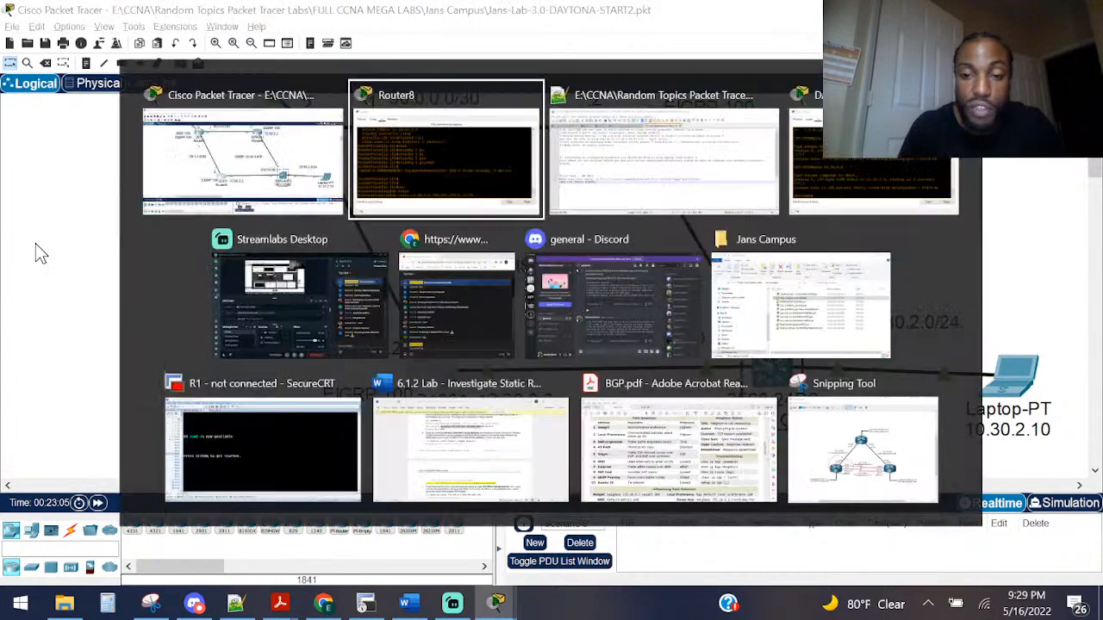
pyautogui.write('.3.1')
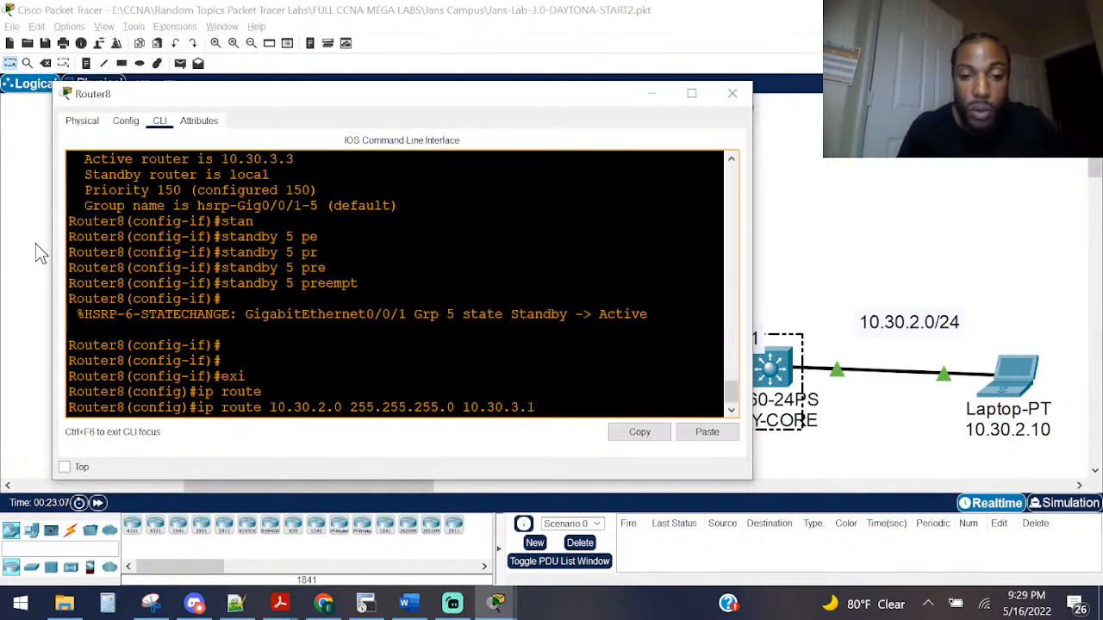
pyautogui.press('Return')
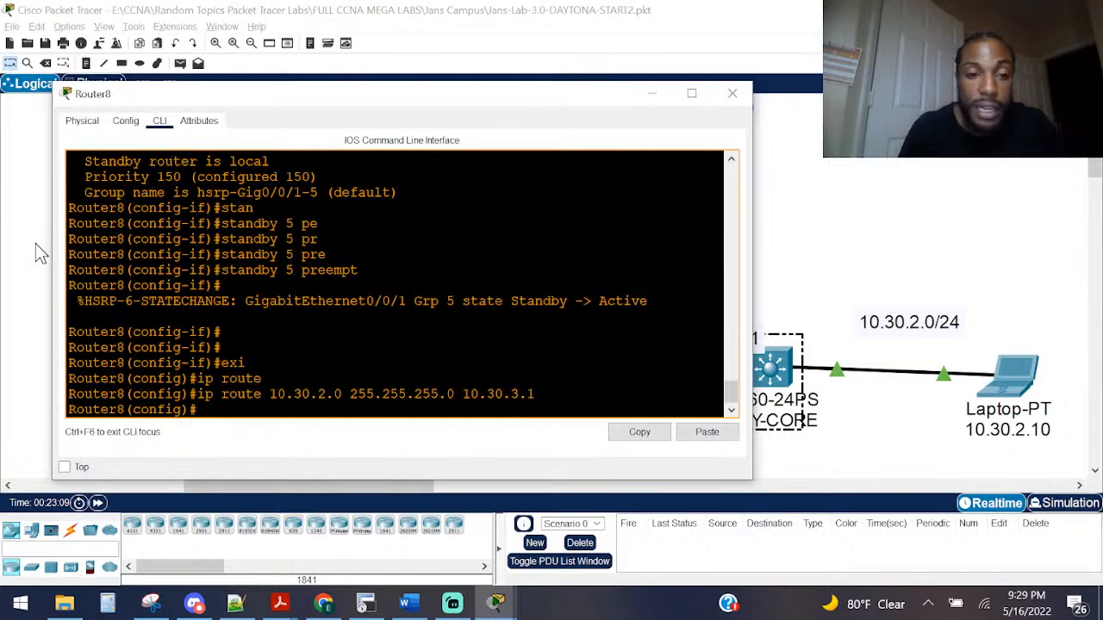
# Step: Leave configuration mode on Router8, display the routing entry for 10.30.2.0, and review its source and next hop
pyautogui.hotkey('ctrl', 'z')
pyautogui.press('Return')
pyautogui.press('Return')
pyautogui.write('sho ip rout')
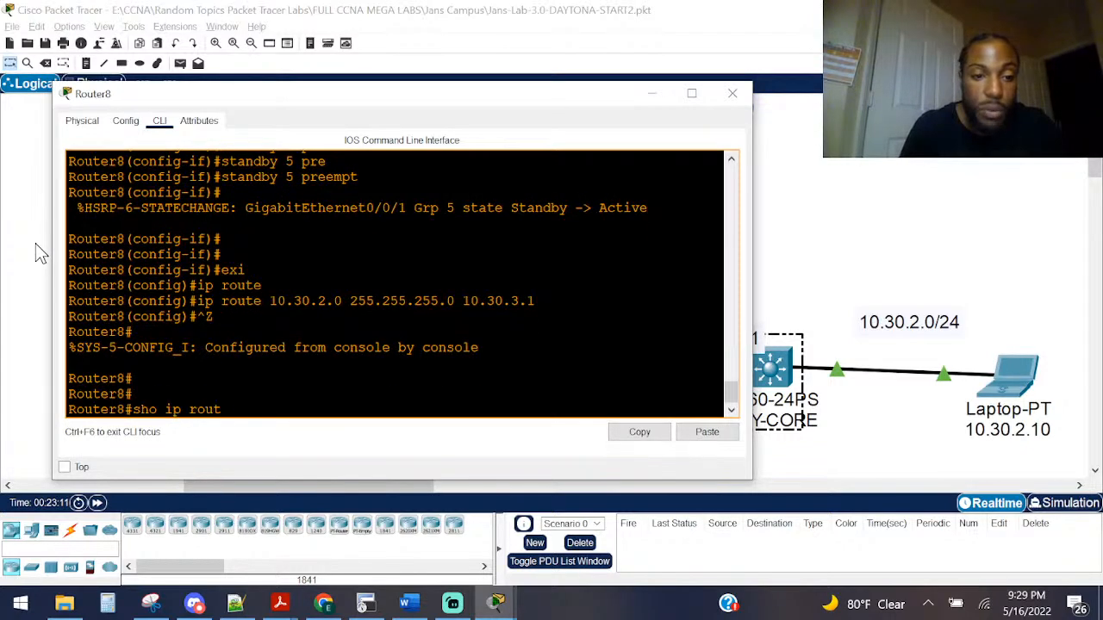
pyautogui.write('e 100.3')
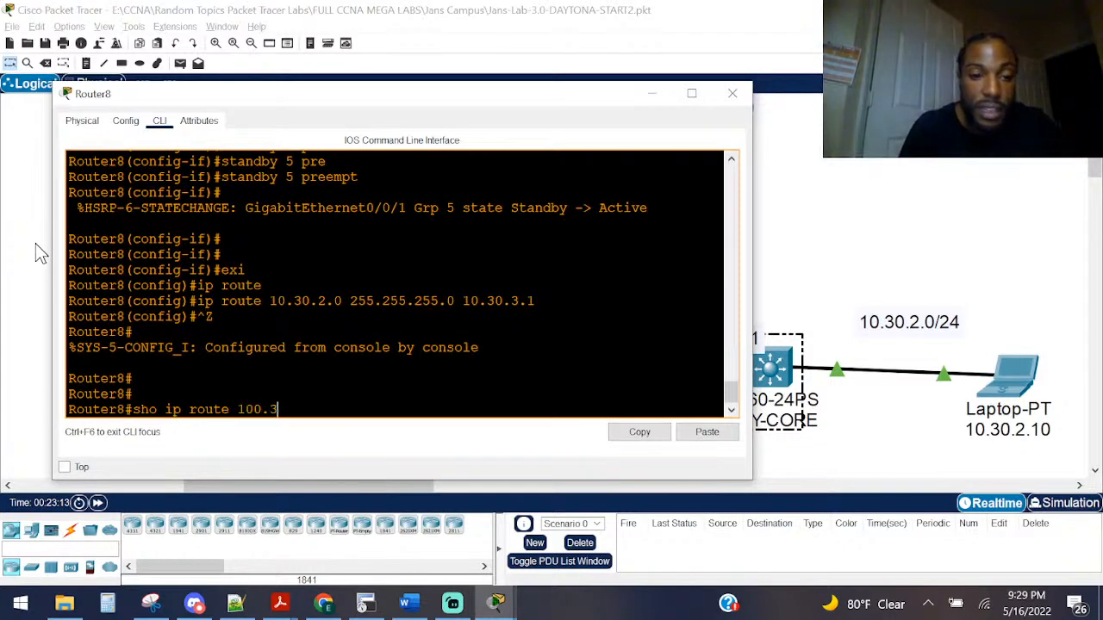
pyautogui.press('BackSpace')
pyautogui.press('BackSpace')
pyautogui.press('BackSpace')
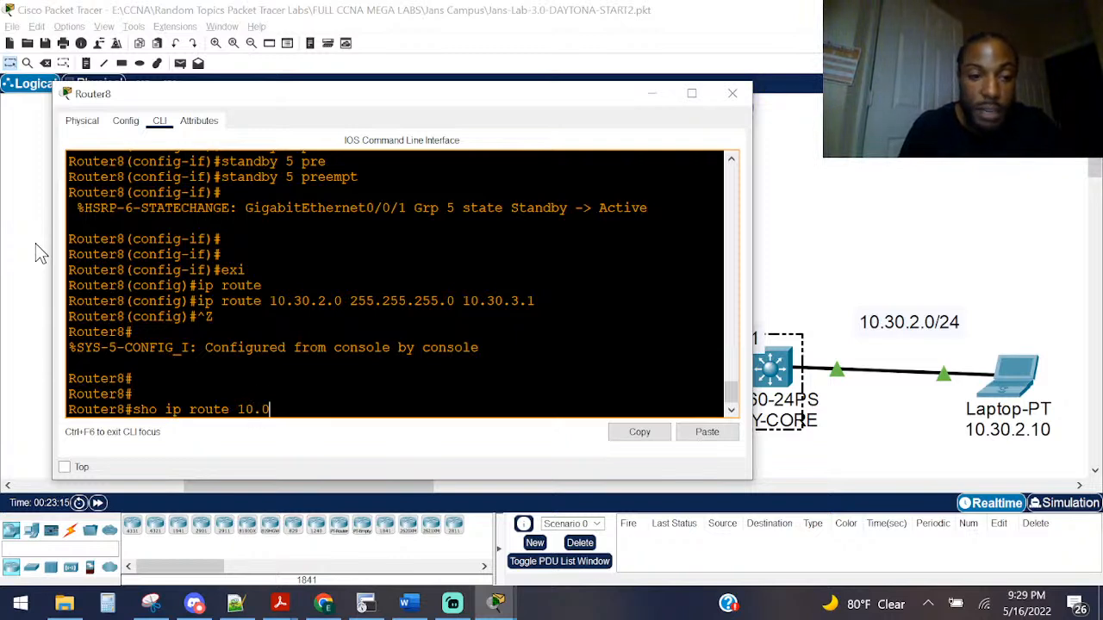
pyautogui.press('BackSpace')
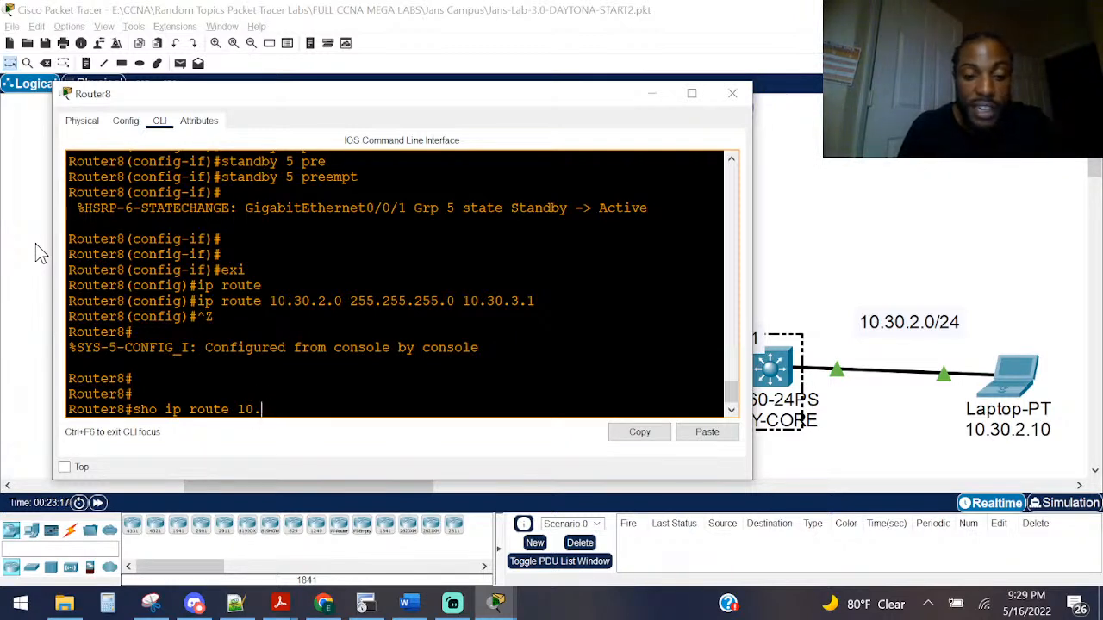
pyautogui.write('309')
pyautogui.press('BackSpace')
pyautogui.write('.')
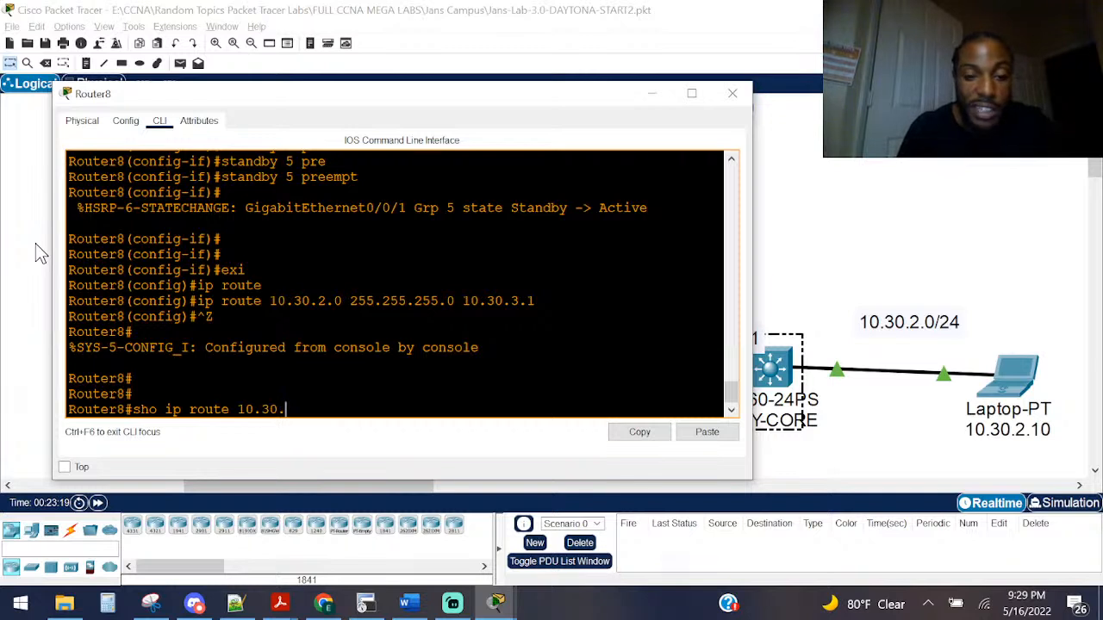
pyautogui.write('2.0')
pyautogui.press('Return')
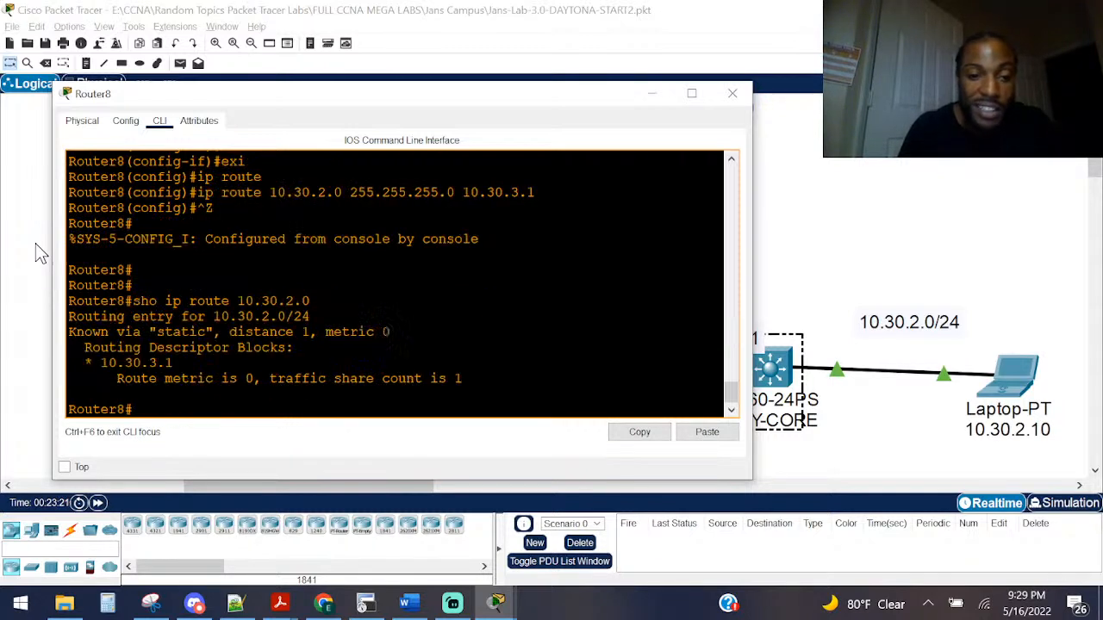
pyautogui.moveTo(431, 379); pyautogui.dragTo(4, 351)
pyautogui.click(404, 349)
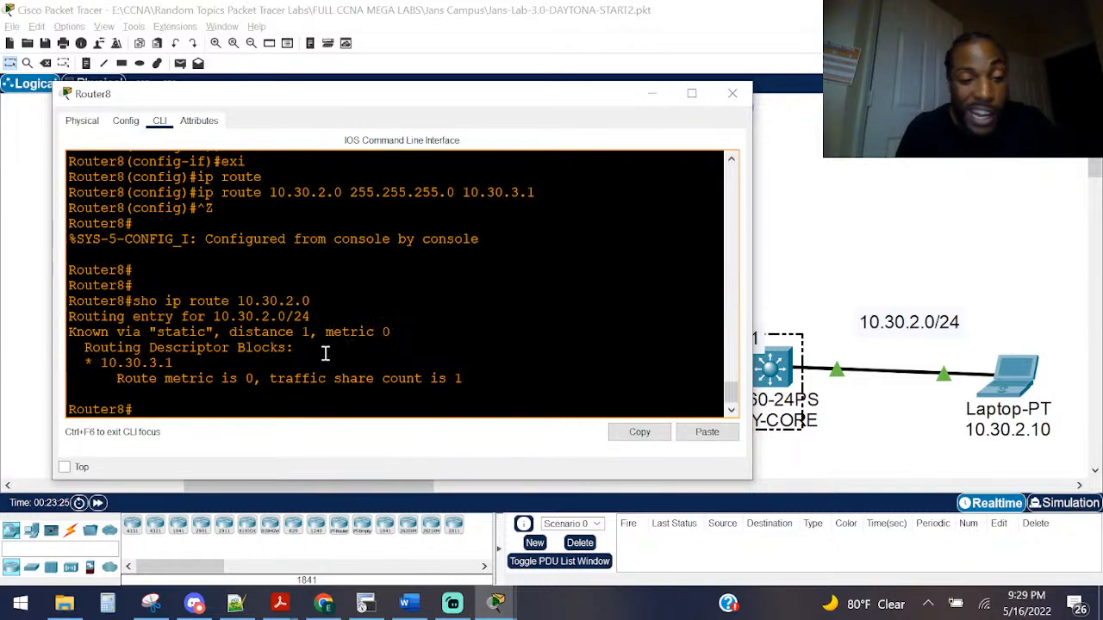
# Step: Ping the laptop at 10.30.2.10 from Router8
pyautogui.write('ping 10.')
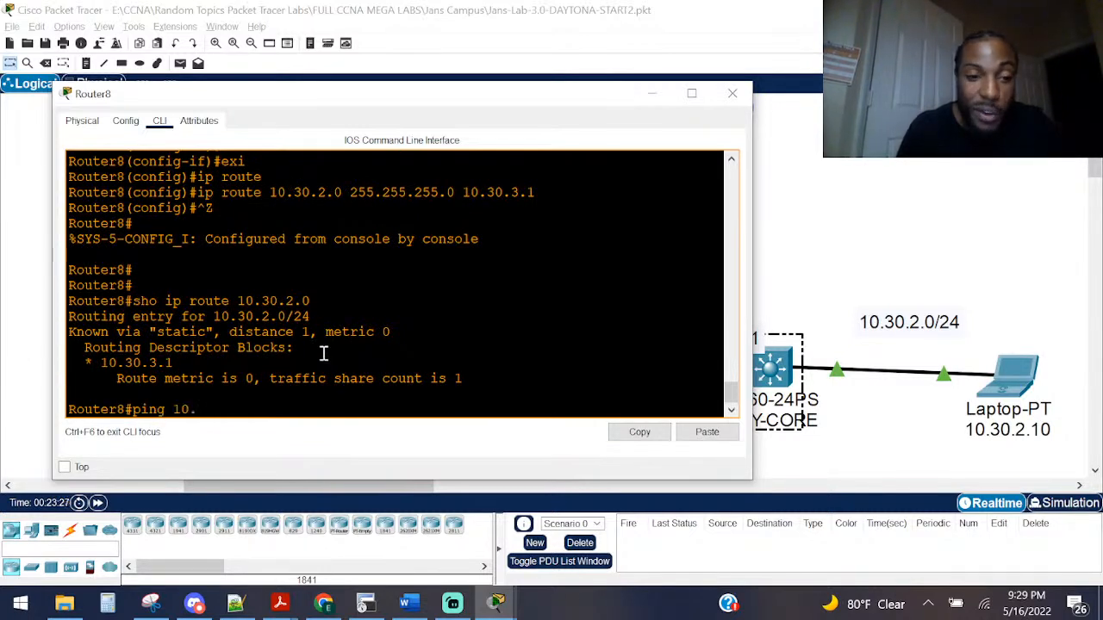
pyautogui.write('30')
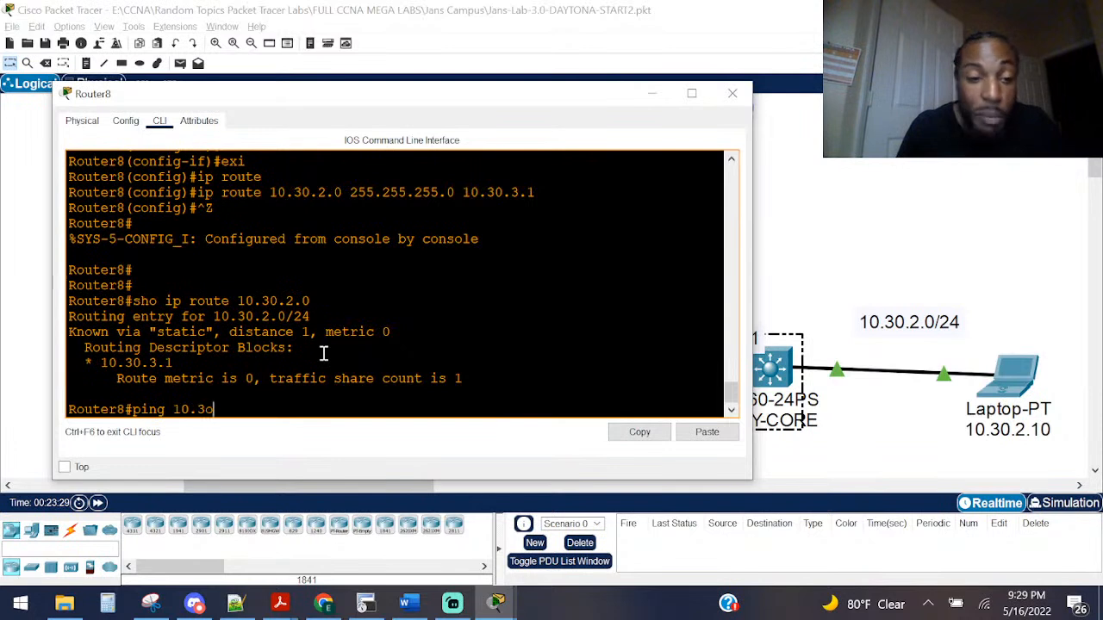
pyautogui.write('0')
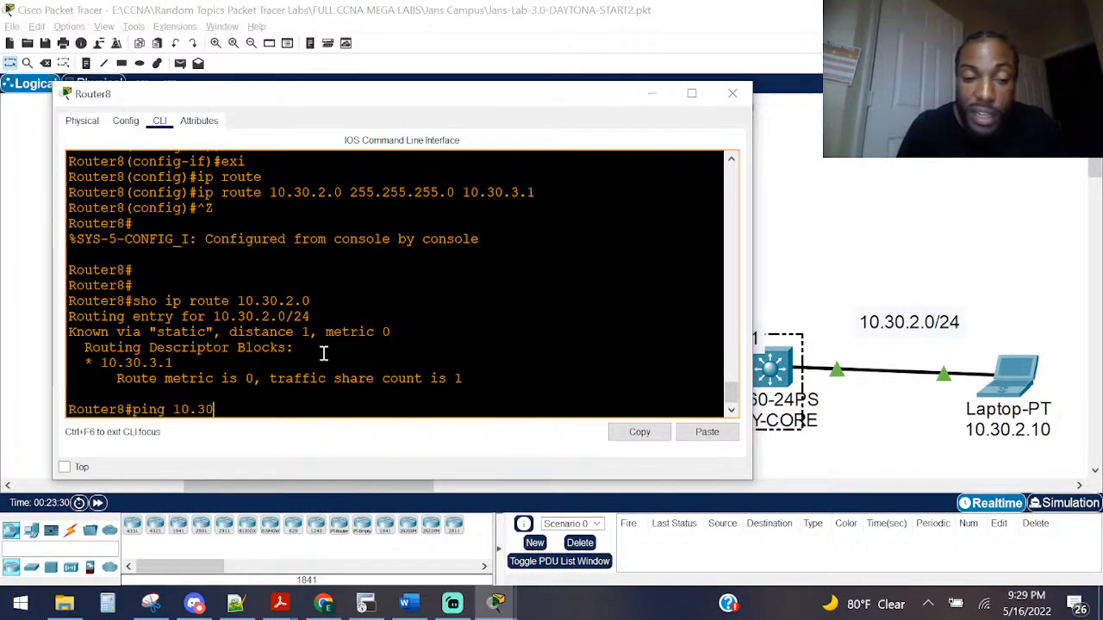
pyautogui.write('.2')
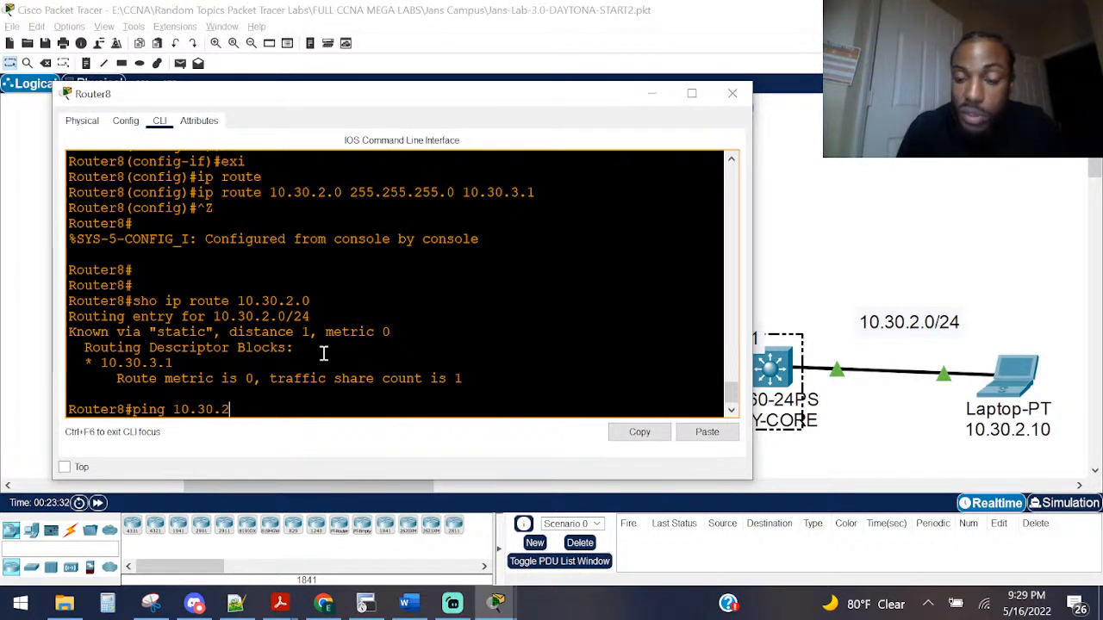
pyautogui.write('.10')
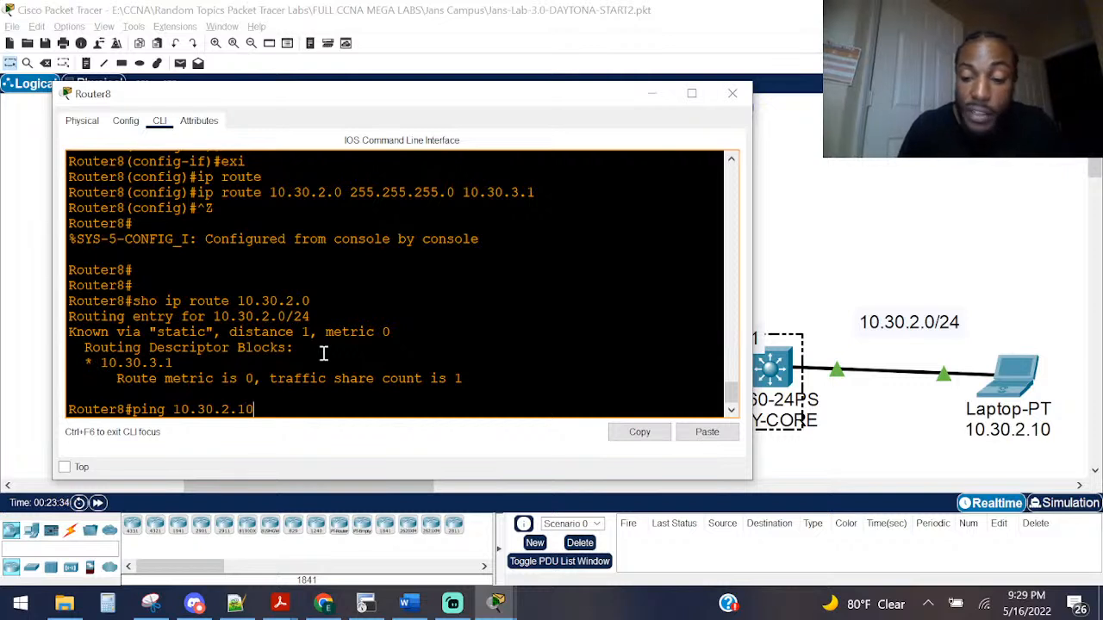
pyautogui.press('Return')
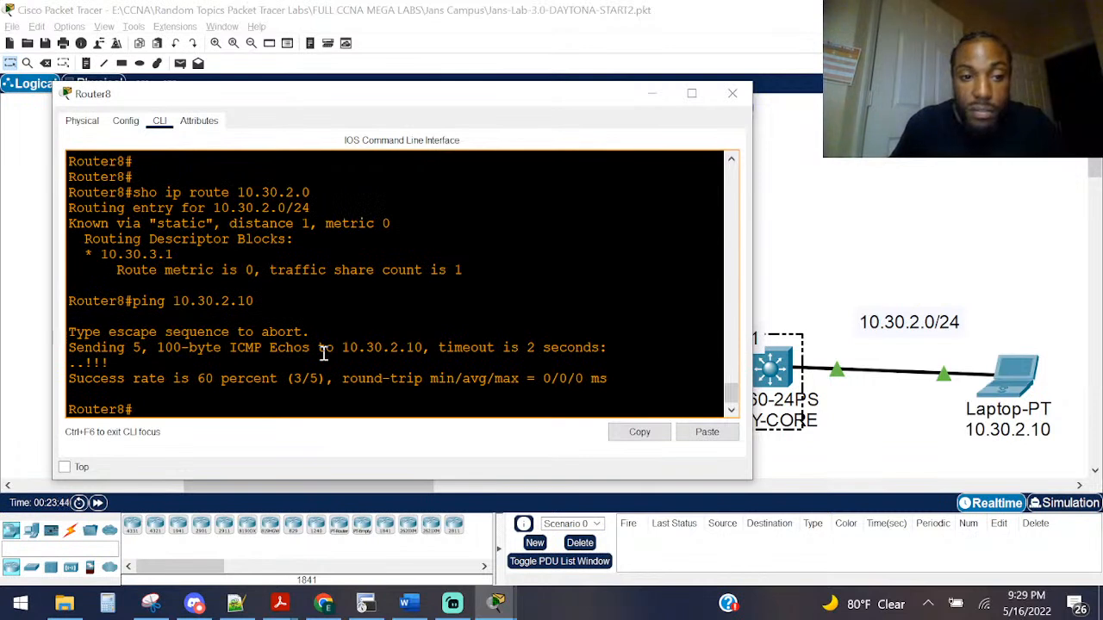
# Step: Review the ping's success rate, repeat the ping to 10.30.2.10 from Router8, and return to the topology
pyautogui.scroll(1, 323, 354)
pyautogui.scroll(-1, 303, 339)
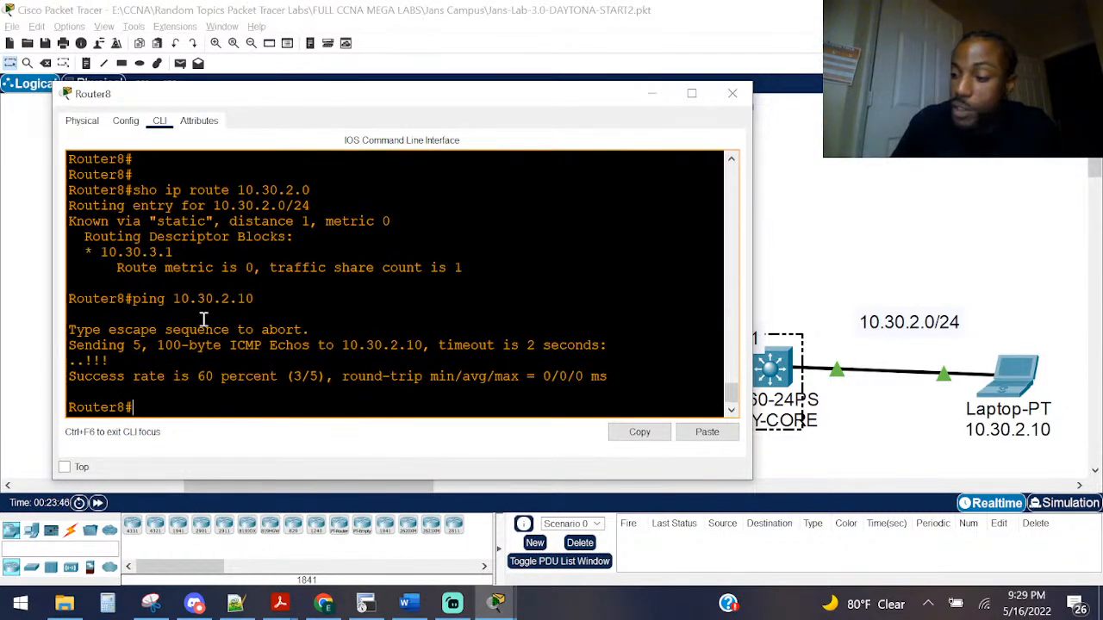
pyautogui.moveTo(289, 361); pyautogui.dragTo(201, 377)
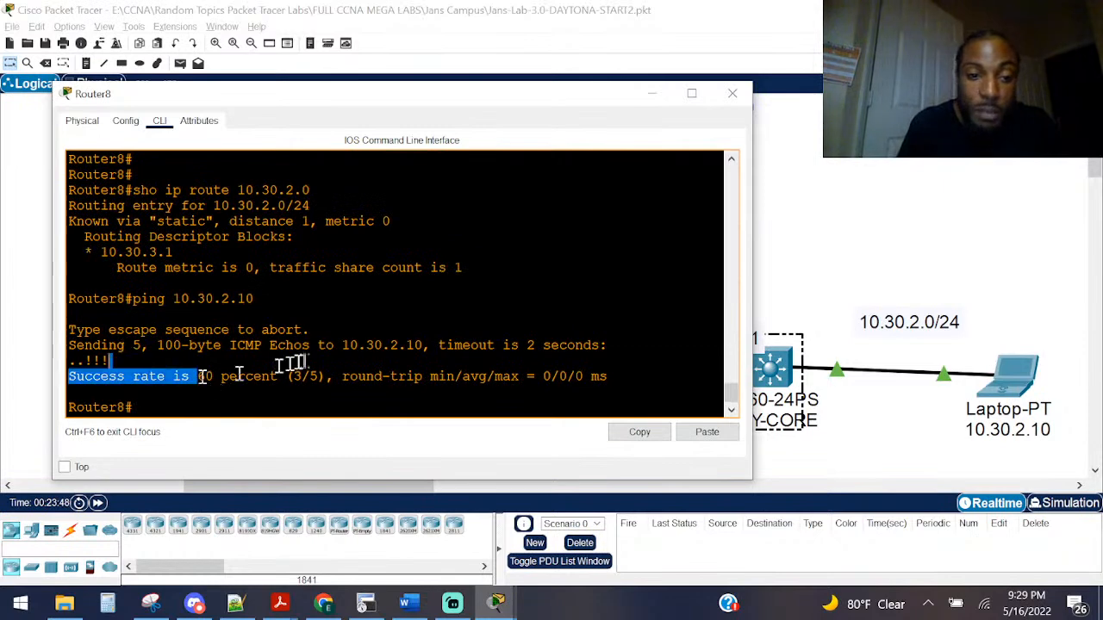
pyautogui.click(310, 362)
pyautogui.press('Up')
pyautogui.press('Return')
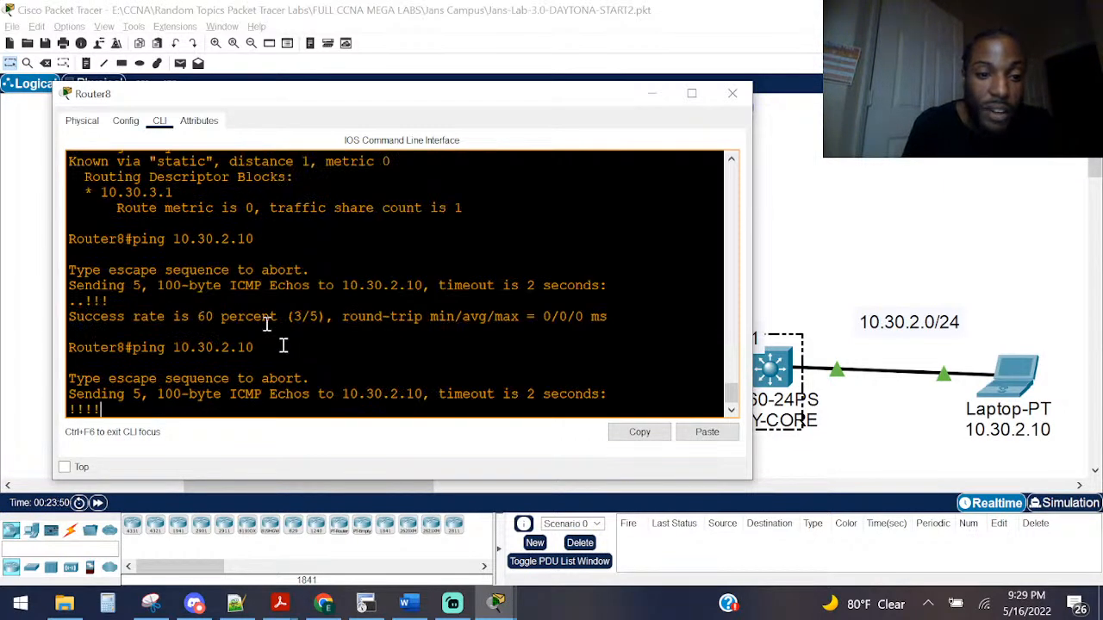
pyautogui.moveTo(279, 380); pyautogui.dragTo(126, 380)
pyautogui.click(902, 205)
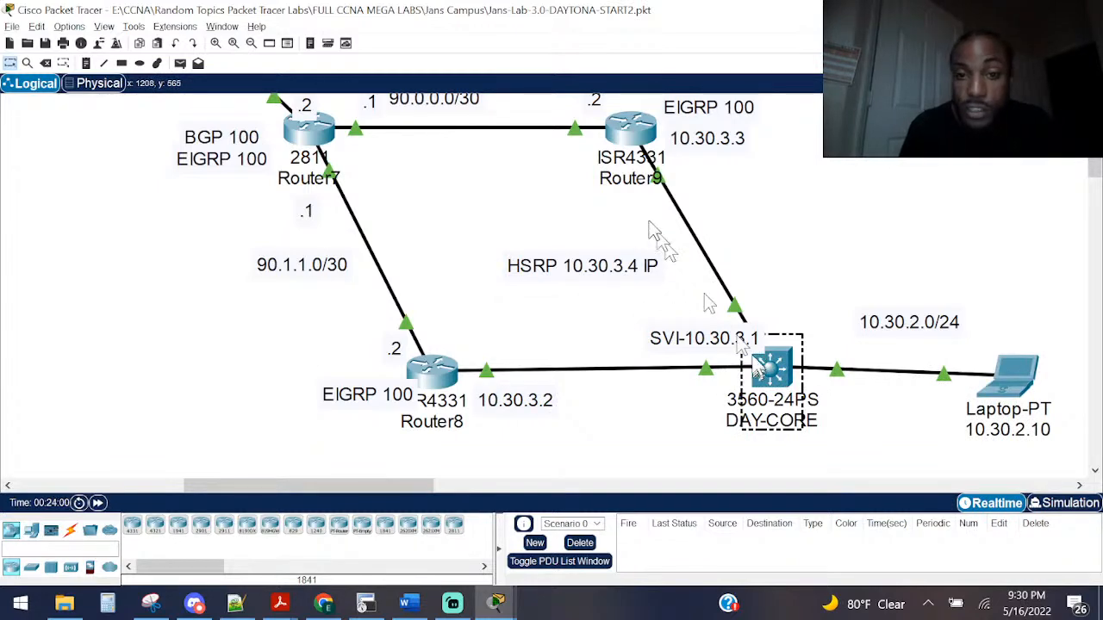
# Step: Open Router9's command line and exit interface configuration back to global configuration mode
pyautogui.click(617, 129)
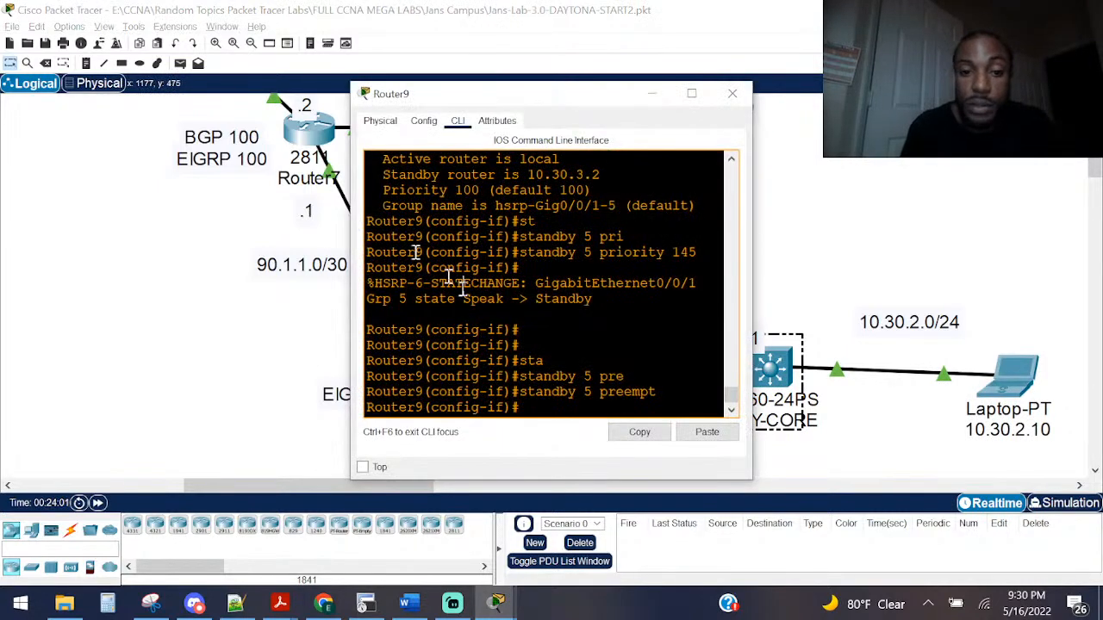
pyautogui.press('Return')
pyautogui.press('Return')
pyautogui.write('exit')
pyautogui.press('Return')
# Step: Enter a static route on Router9 for network 10.30.2.0 with mask 255.255.255.0, without a next hop
pyautogui.write('i')
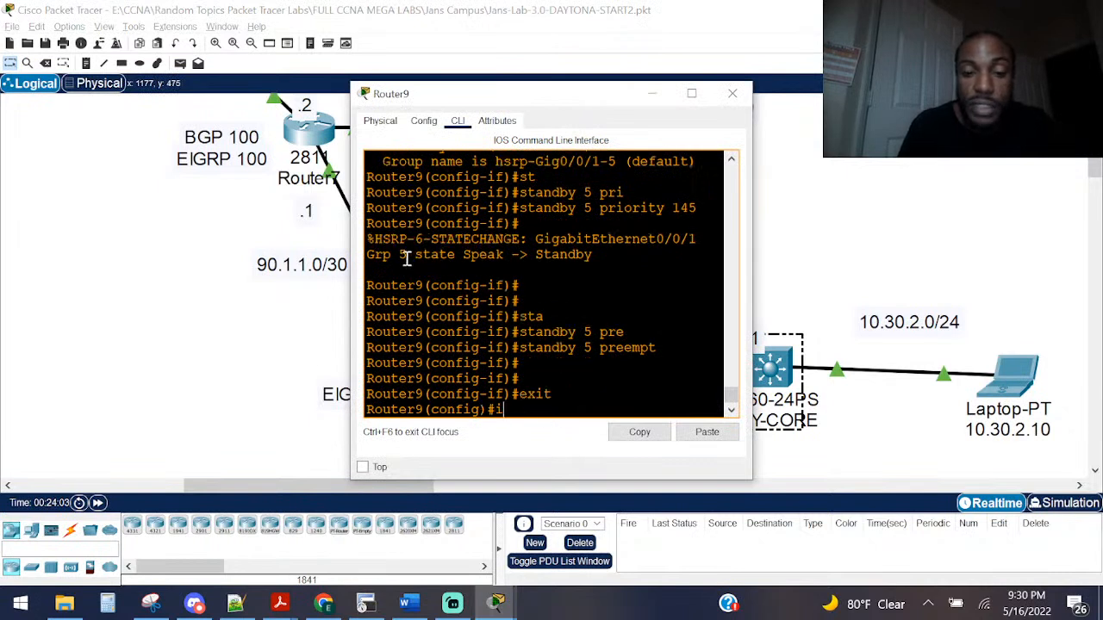
pyautogui.write('p route 10.2')
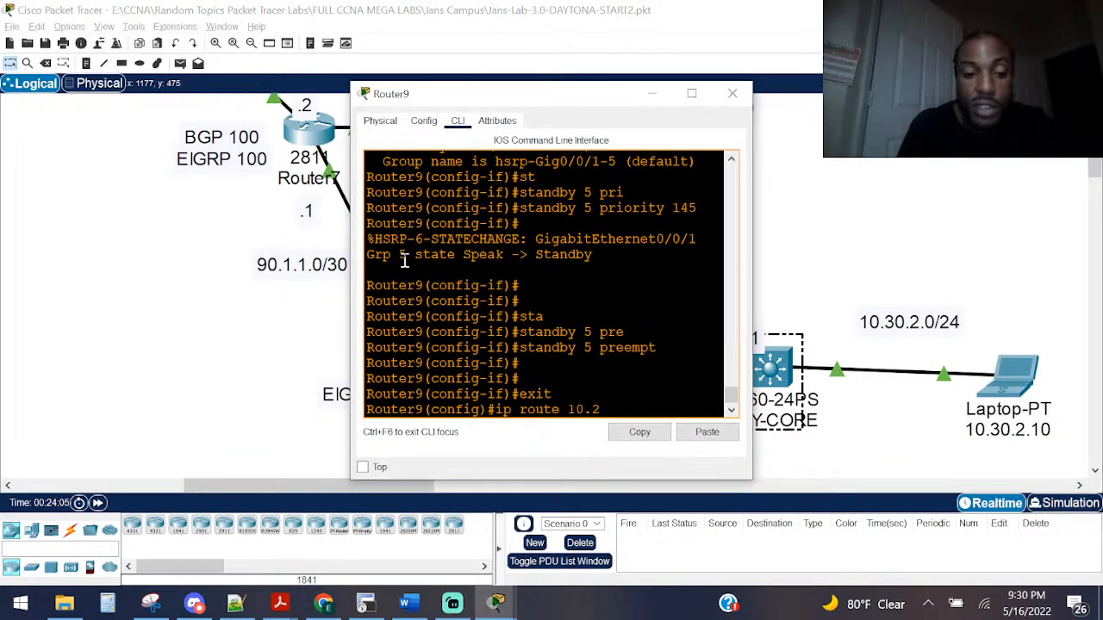
pyautogui.press('BackSpace')
pyautogui.write('30.2.0')
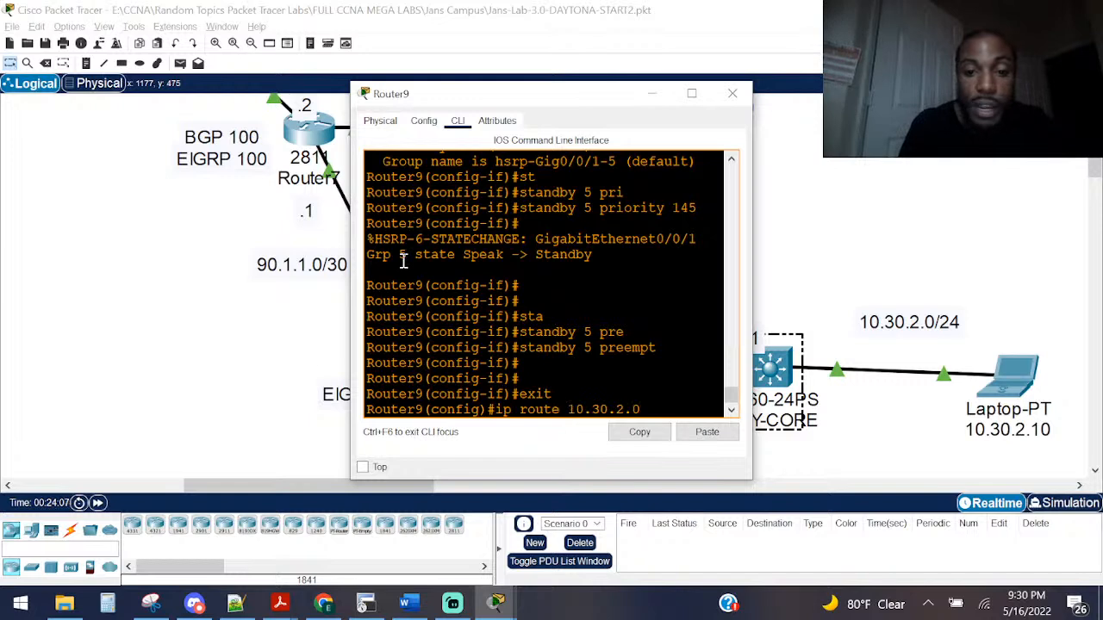
pyautogui.write(' 255.255')
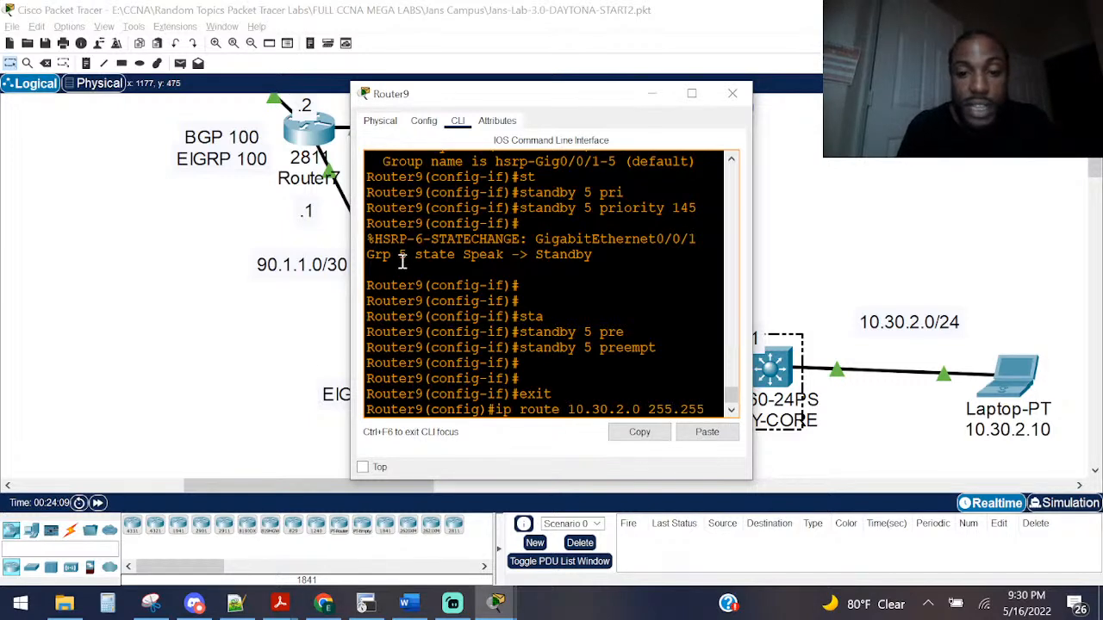
pyautogui.write('.255.0')
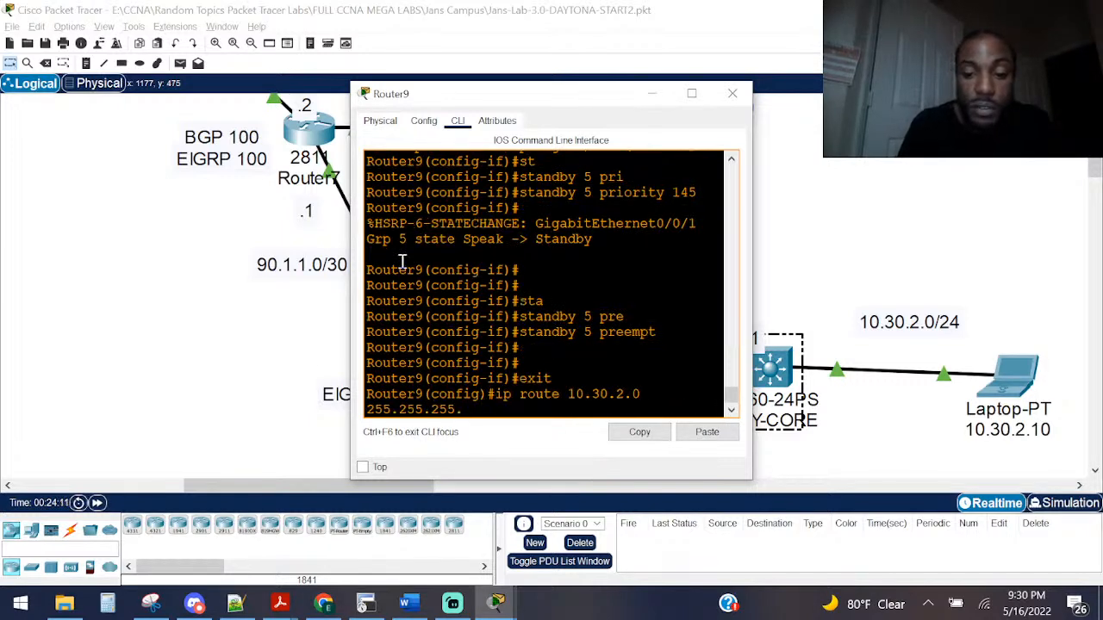
pyautogui.press('Return')
# Step: Recall Router9's static route command for 10.30.2.0 and complete it with next hop 10.30.3.1
pyautogui.press('Up')
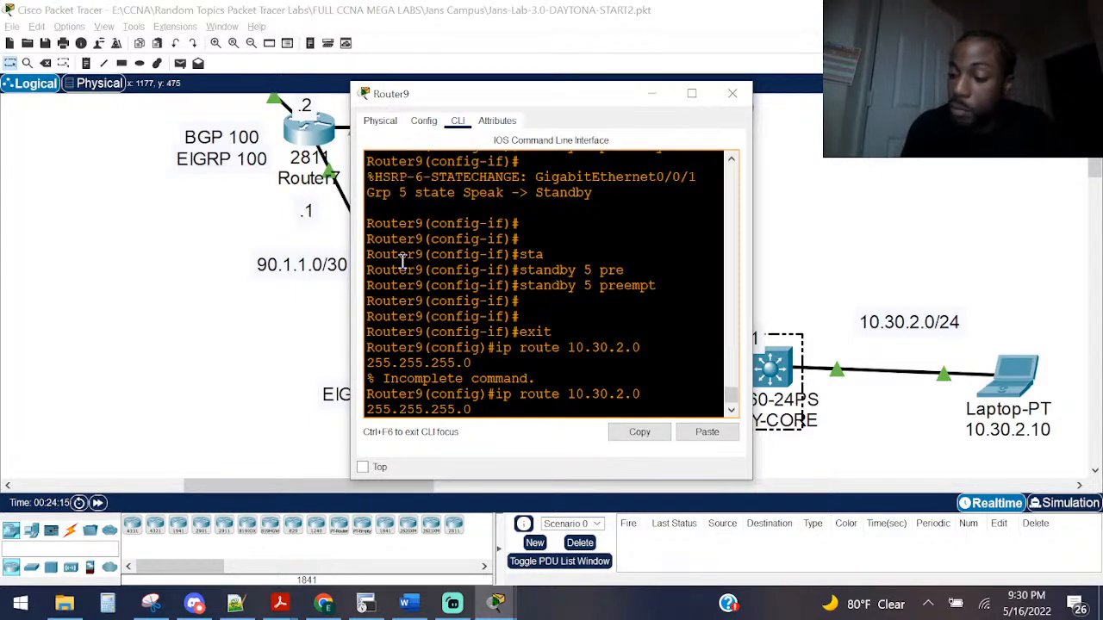
pyautogui.write('10.')
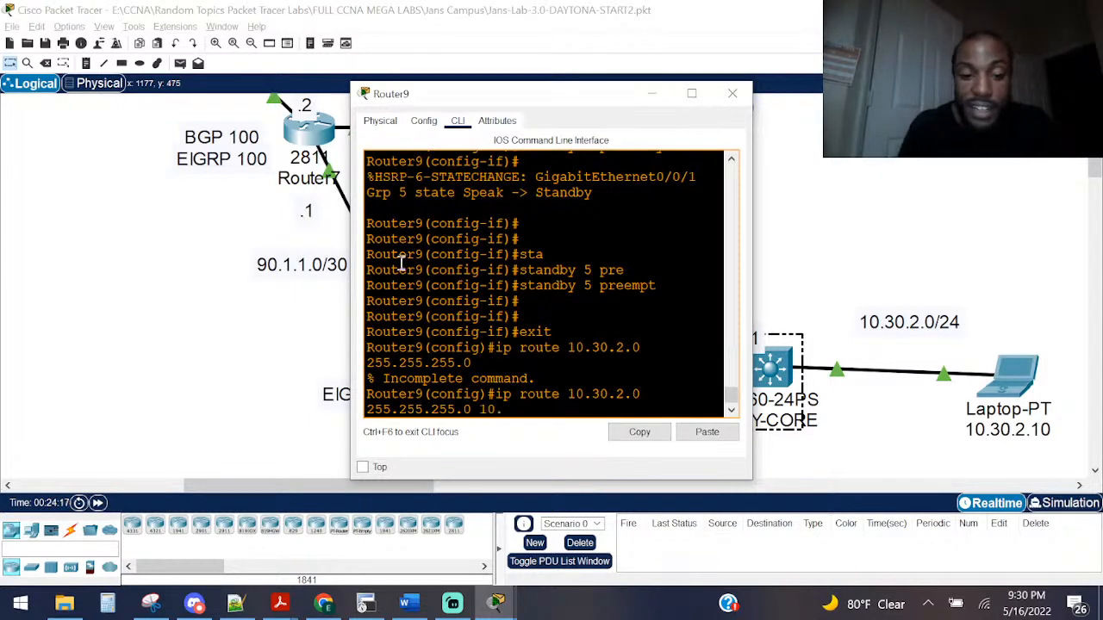
pyautogui.write('30.2.')
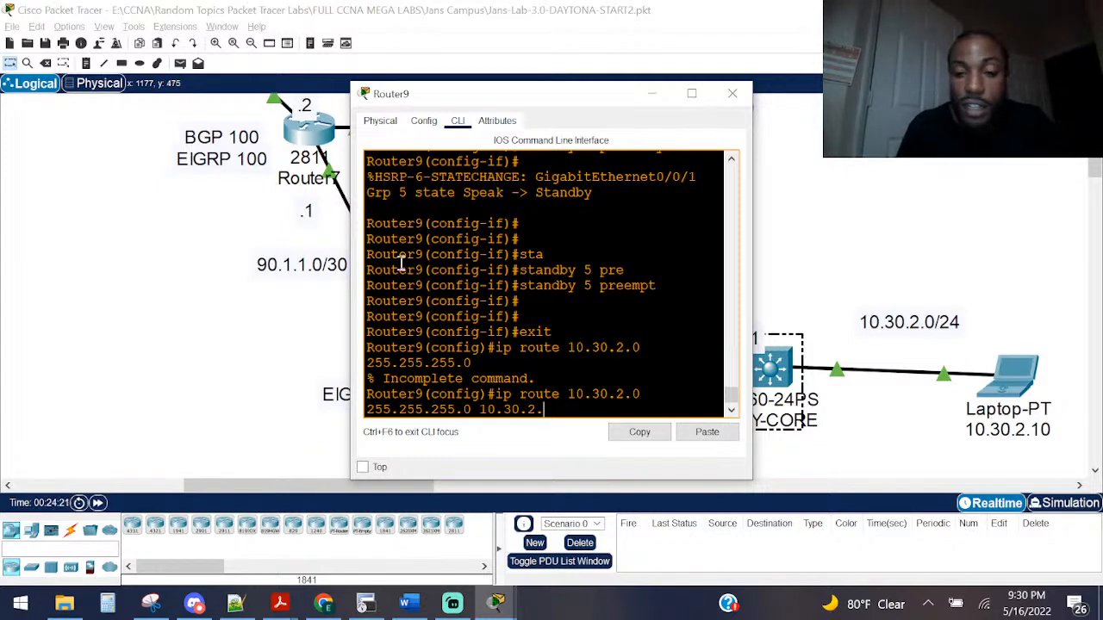
pyautogui.moveTo(444, 94); pyautogui.dragTo(254, 136)
pyautogui.press('BackSpace')
pyautogui.press('BackSpace')
pyautogui.write('3.1')
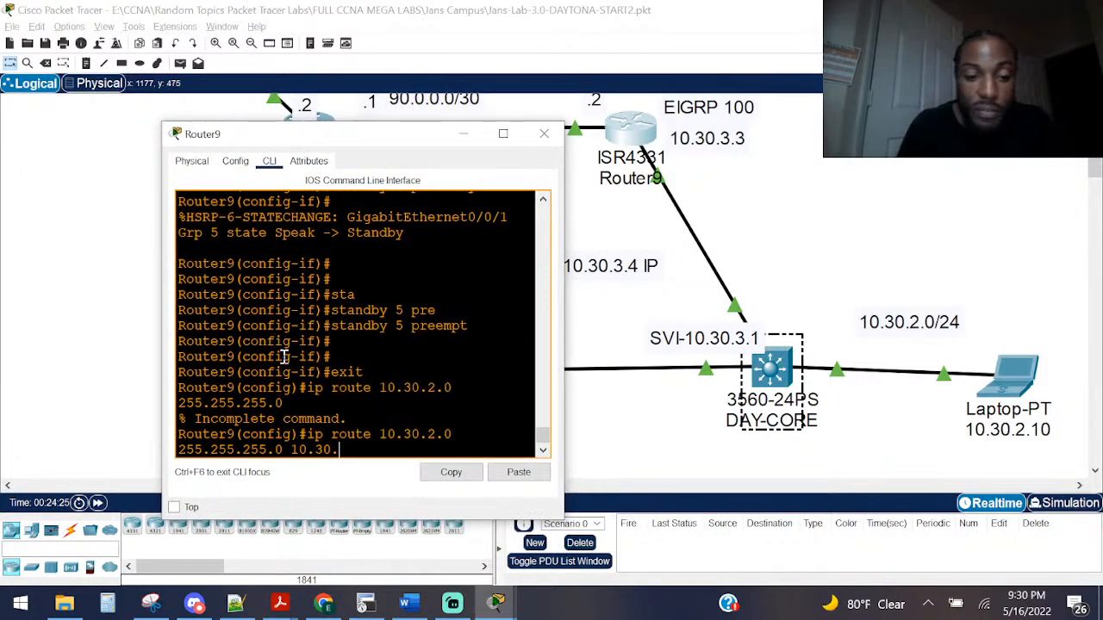
pyautogui.click(745, 248)
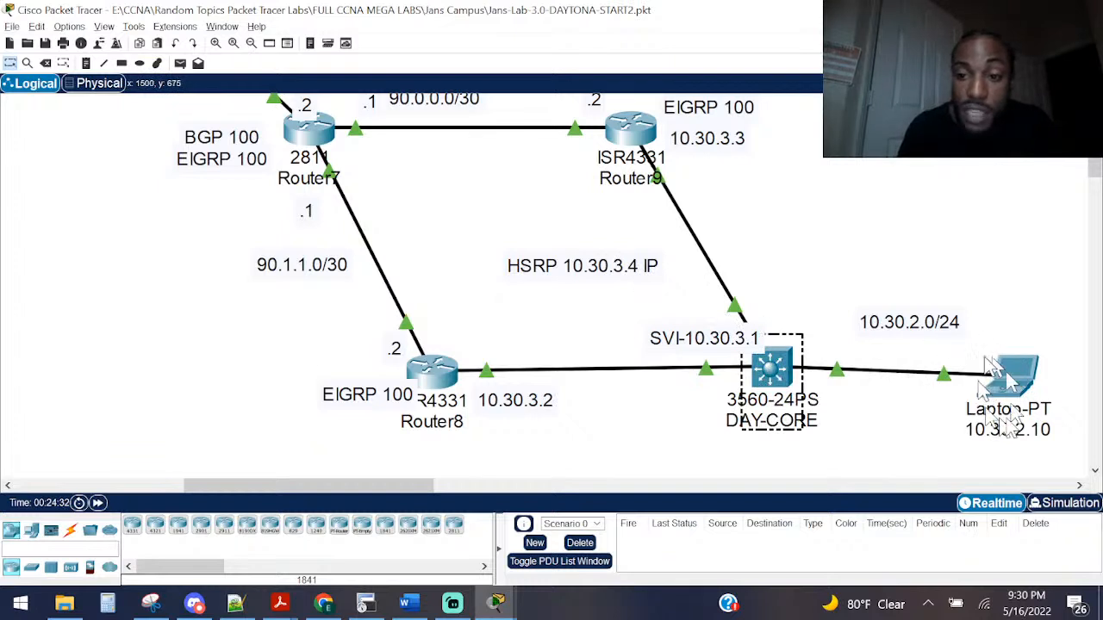
pyautogui.click(631, 134)
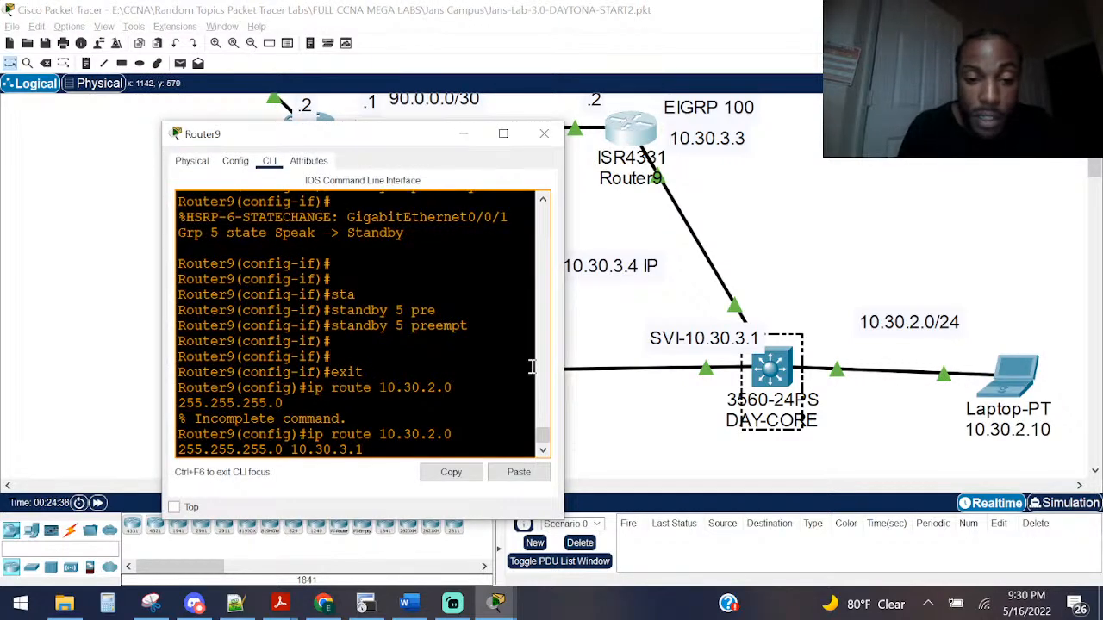
pyautogui.press('Return')
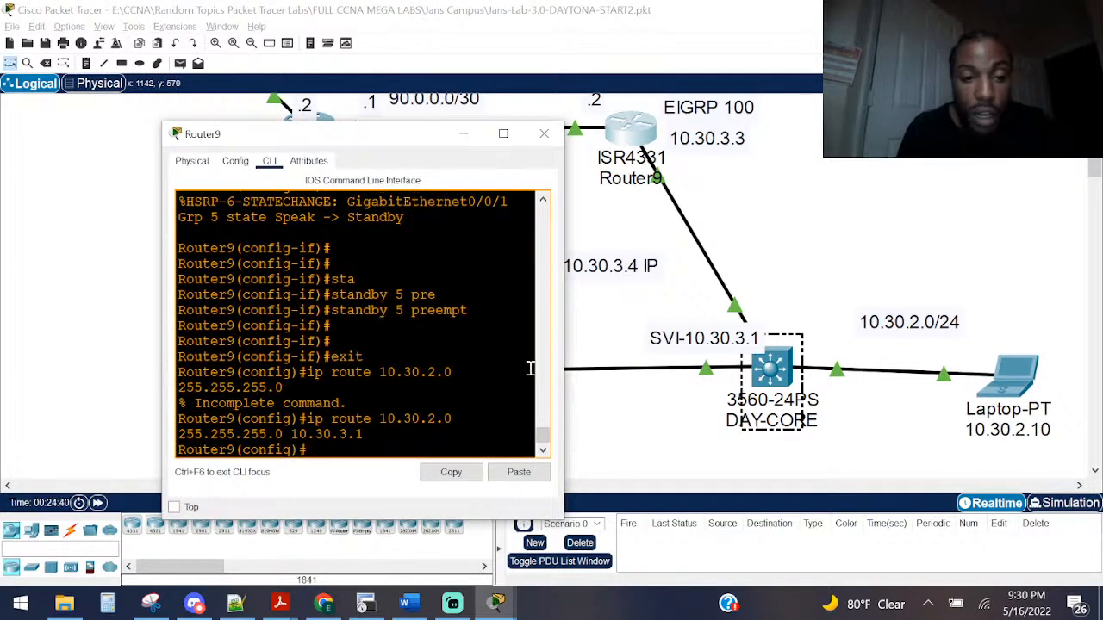
# Step: Leave configuration mode on Router9 and return to its privileged prompt
pyautogui.hotkey('ctrl', 'z')
pyautogui.press('Return')
pyautogui.press('Return')
pyautogui.press('Return')
# Step: Widen Router9's console window and display the routing entry for 10.30.2.0
pyautogui.write('sho rip t')
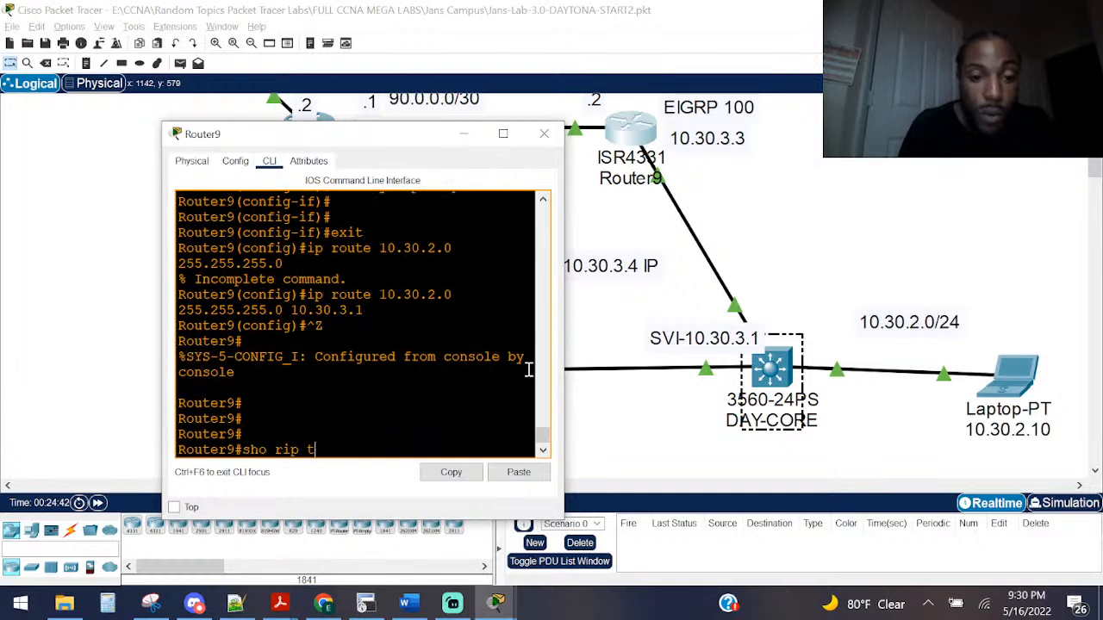
pyautogui.press('BackSpace')
pyautogui.press('BackSpace')
pyautogui.press('BackSpace')
pyautogui.press('BackSpace')
pyautogui.press('BackSpace')
pyautogui.write('ip route')
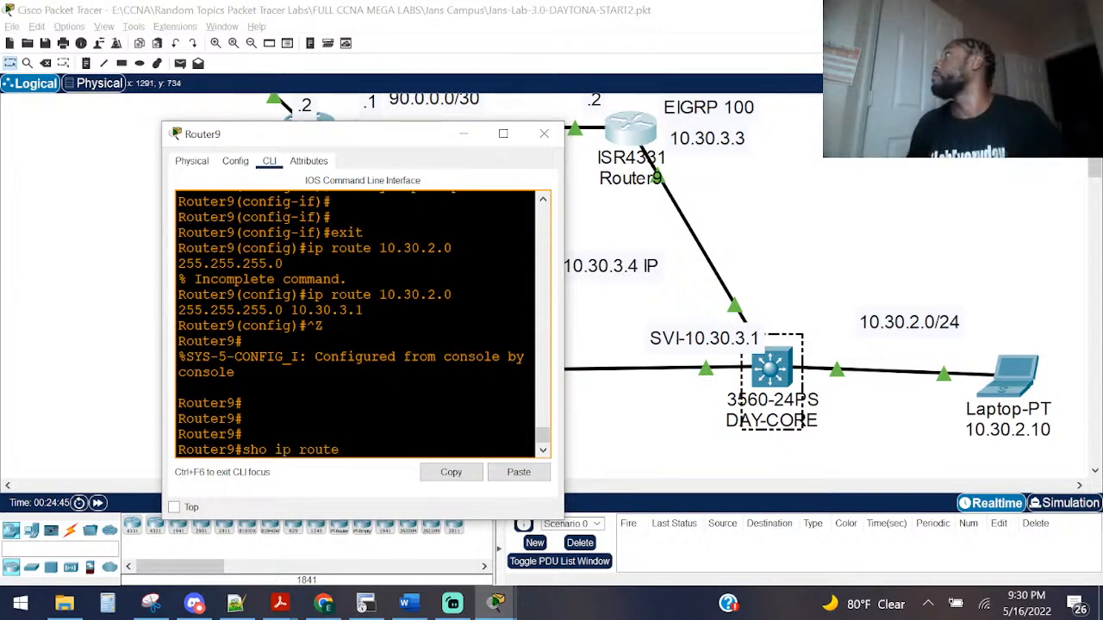
pyautogui.hotkey('alt', 'Tab')
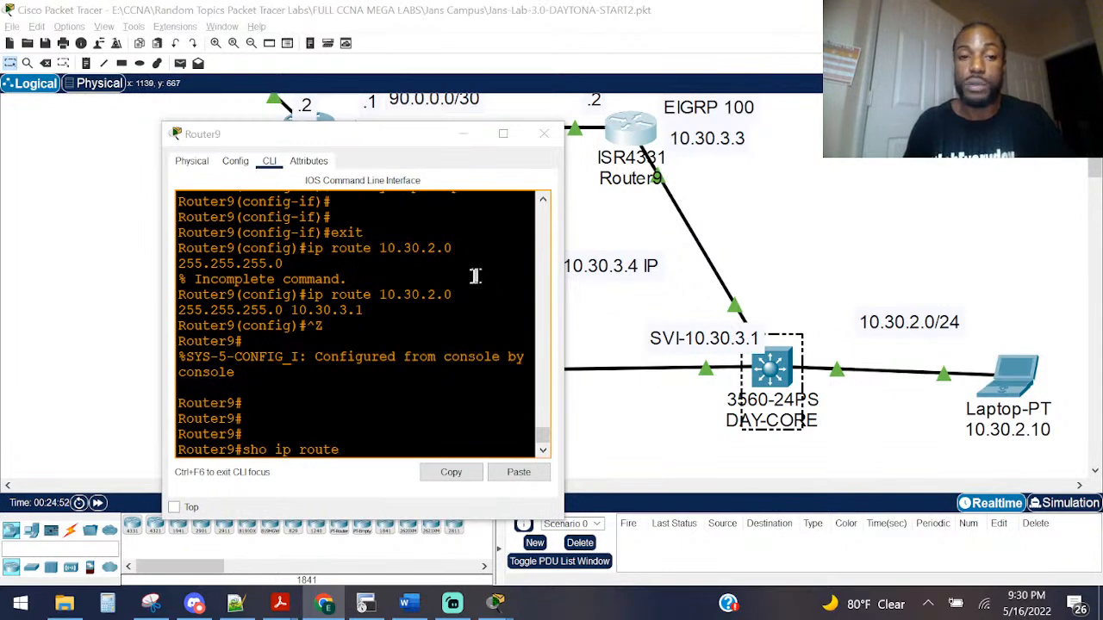
pyautogui.moveTo(565, 278); pyautogui.dragTo(695, 284)
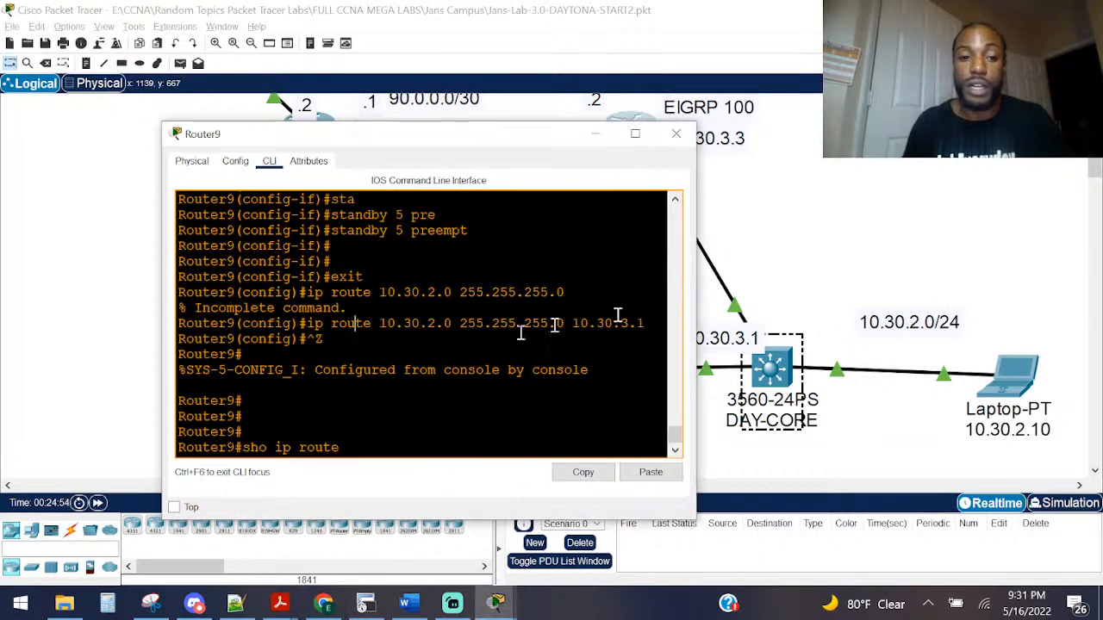
pyautogui.click(476, 341)
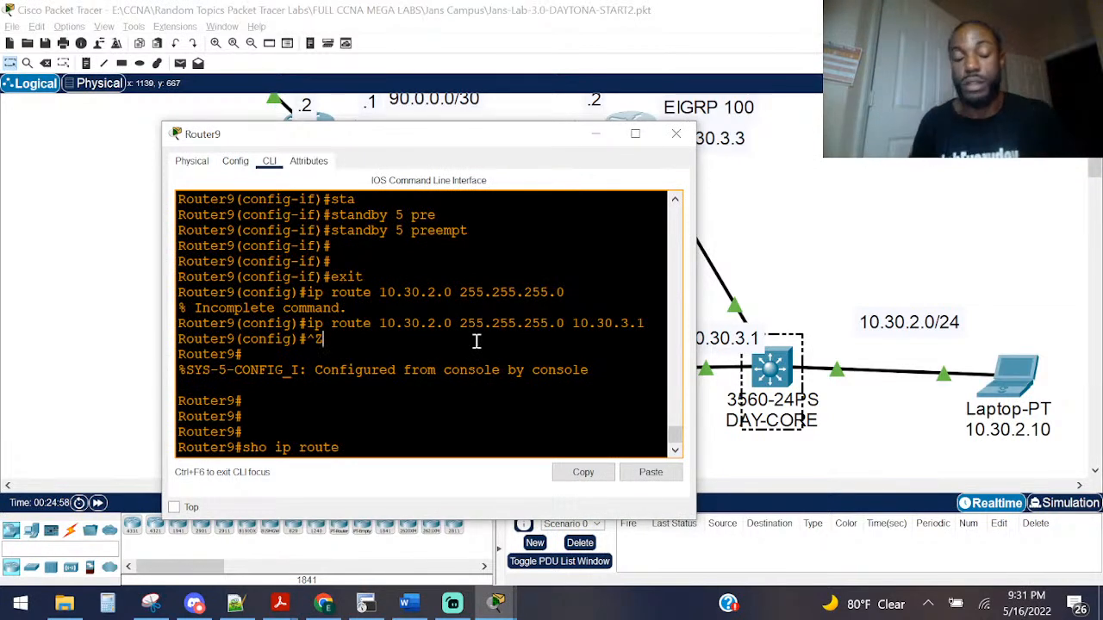
pyautogui.write('103')
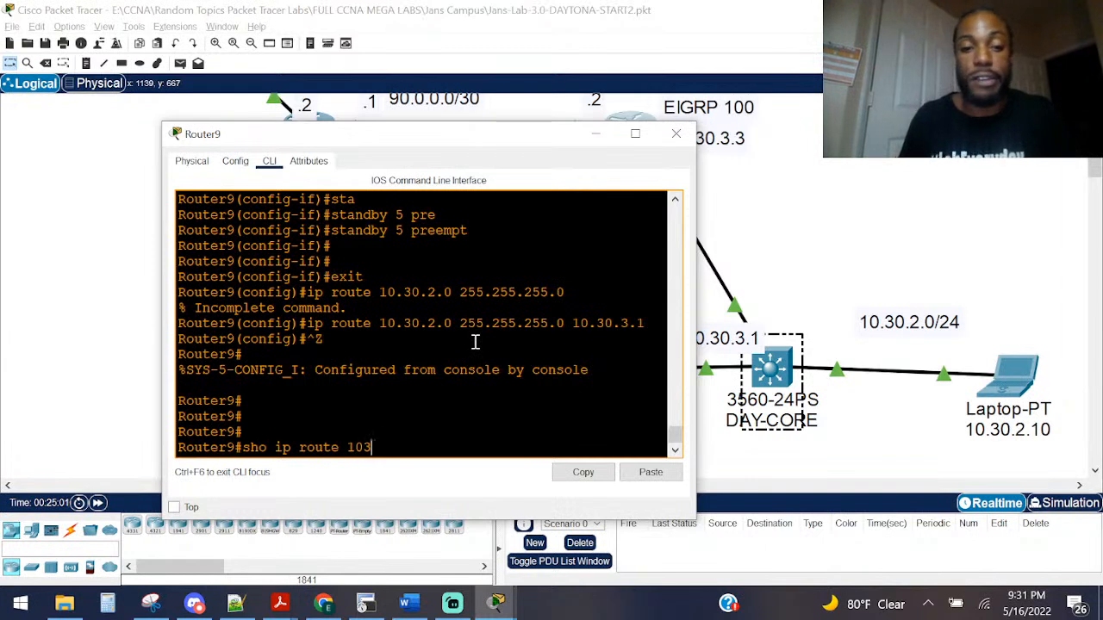
pyautogui.press('BackSpace')
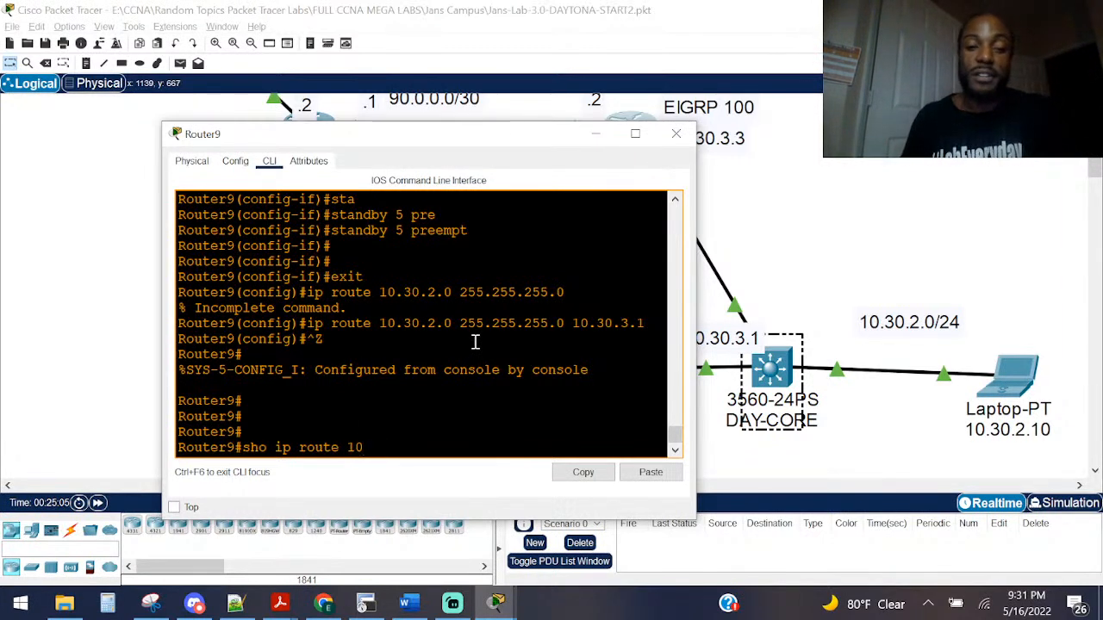
pyautogui.write('.')
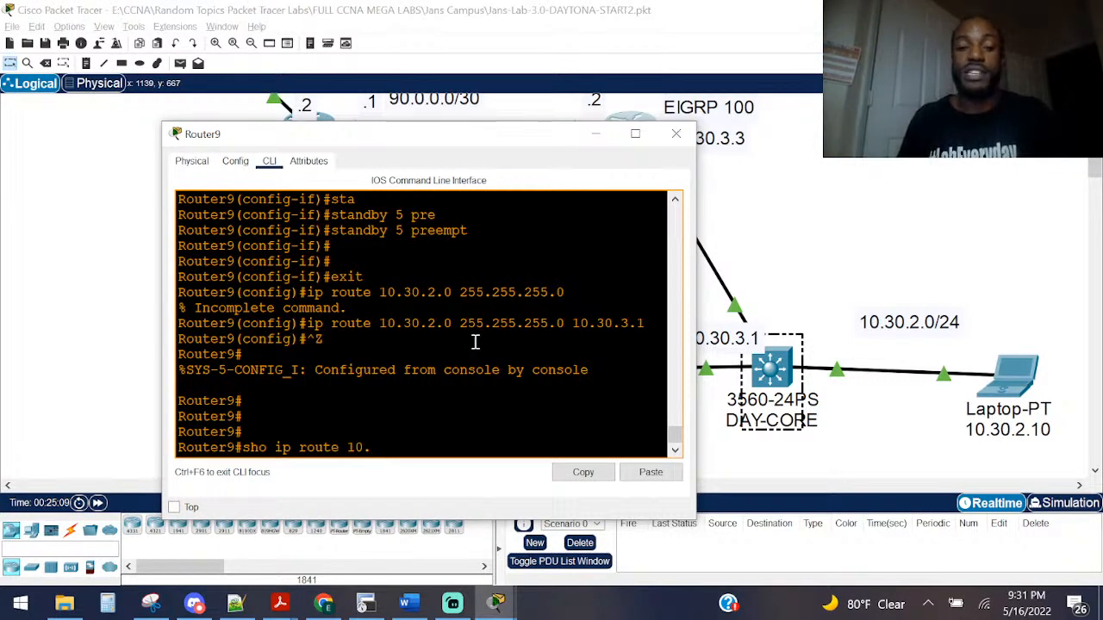
pyautogui.write('30.')
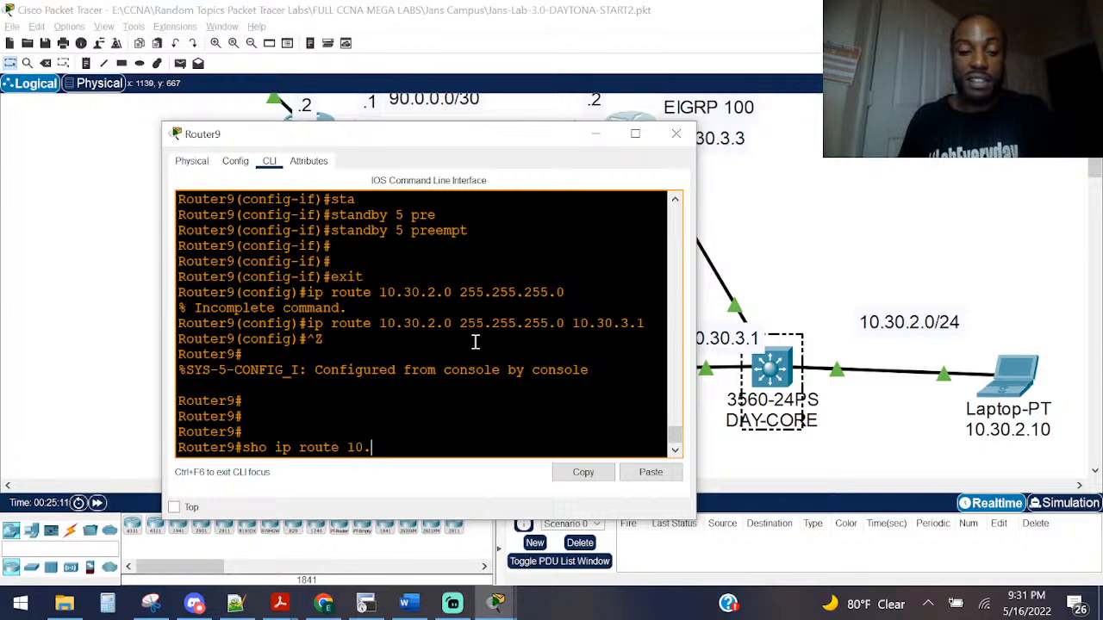
pyautogui.write('2.0')
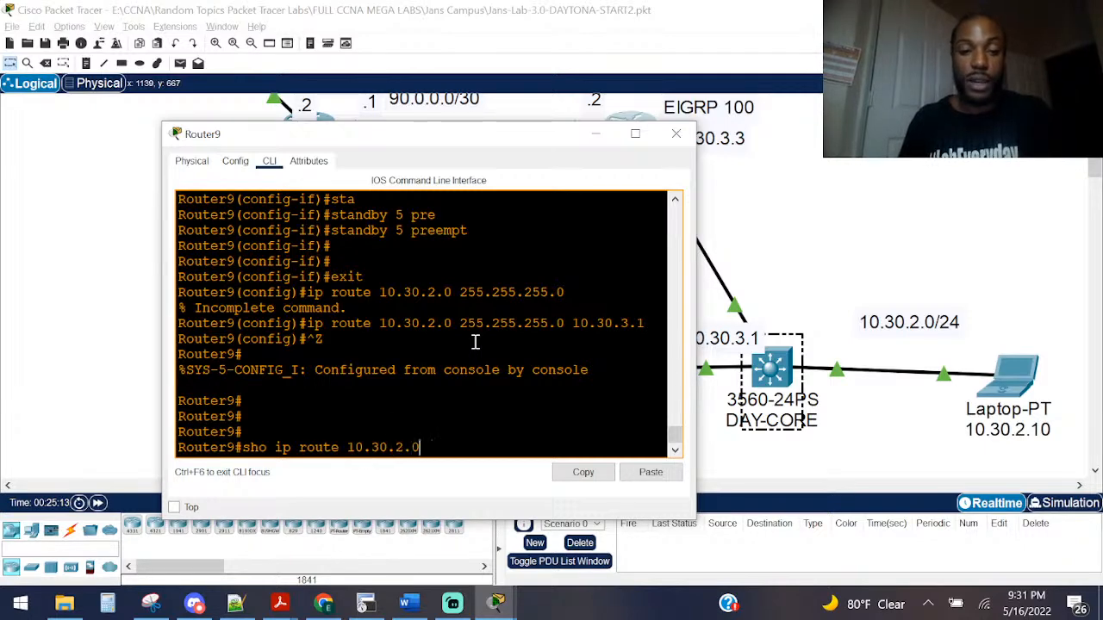
pyautogui.press('Return')
# Step: Ping the laptop at 10.30.2.10 from Router9, and repeat the ping once
pyautogui.write('ping')
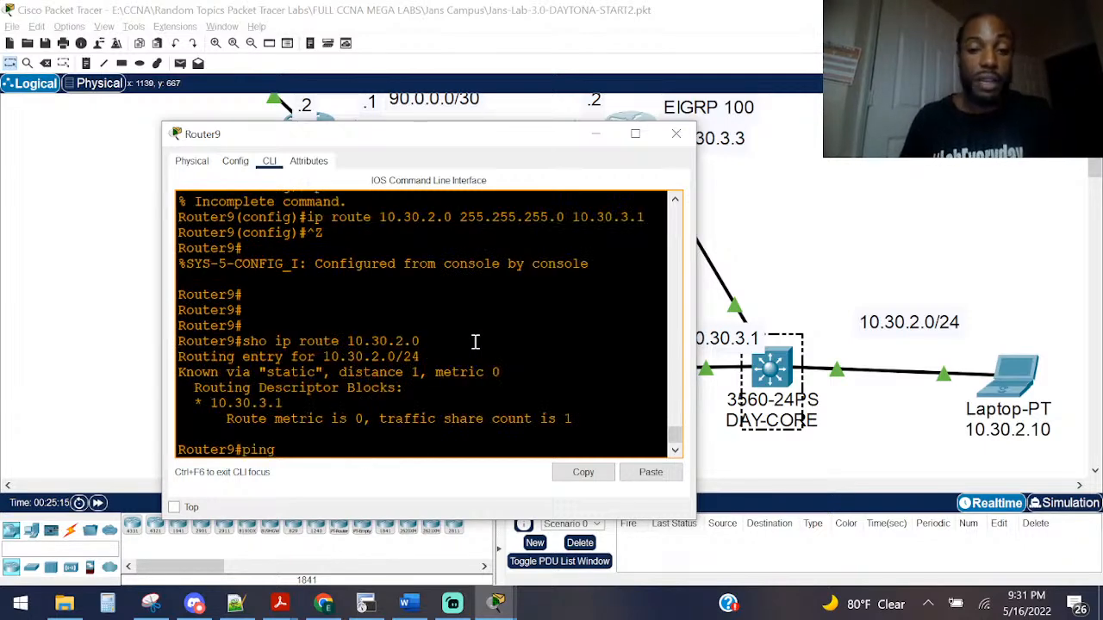
pyautogui.write(' 10.30.')
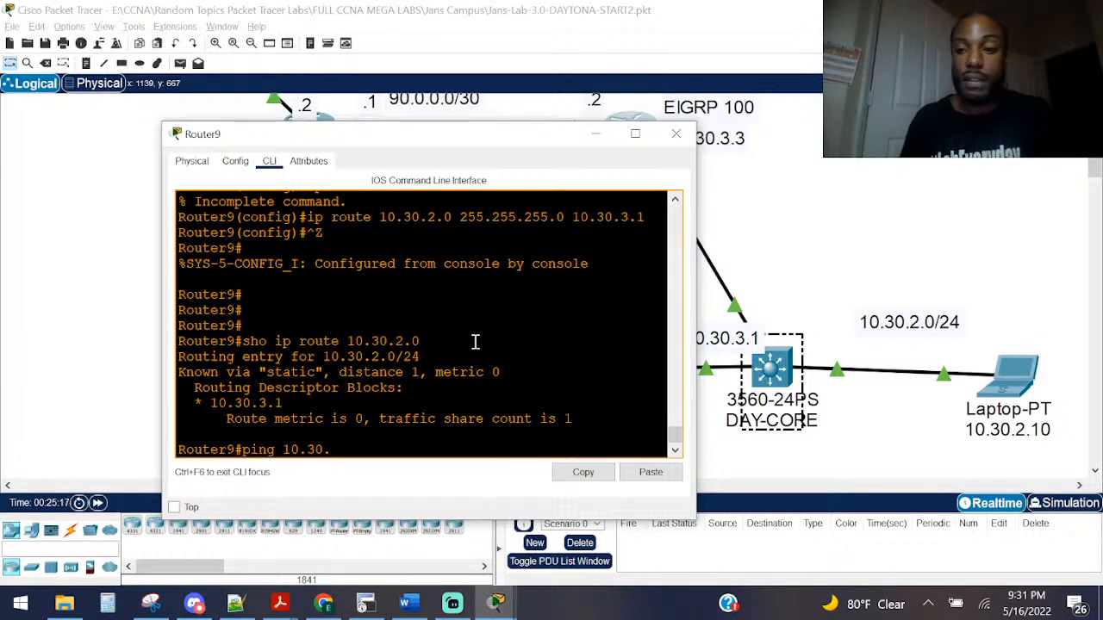
pyautogui.write('2.')
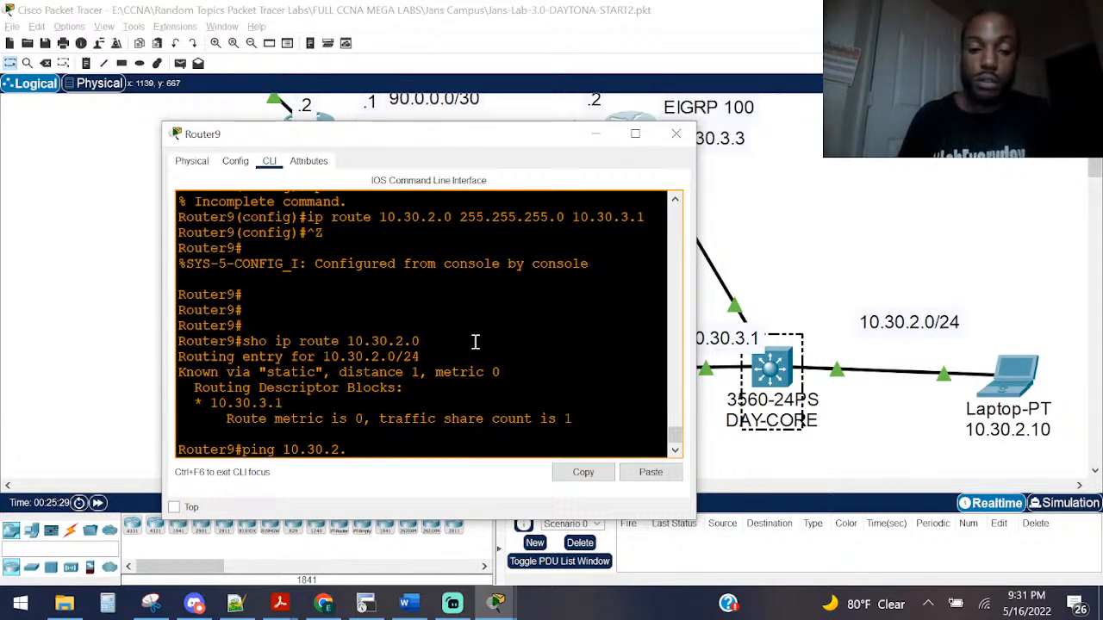
pyautogui.write('10')
pyautogui.press('Return')
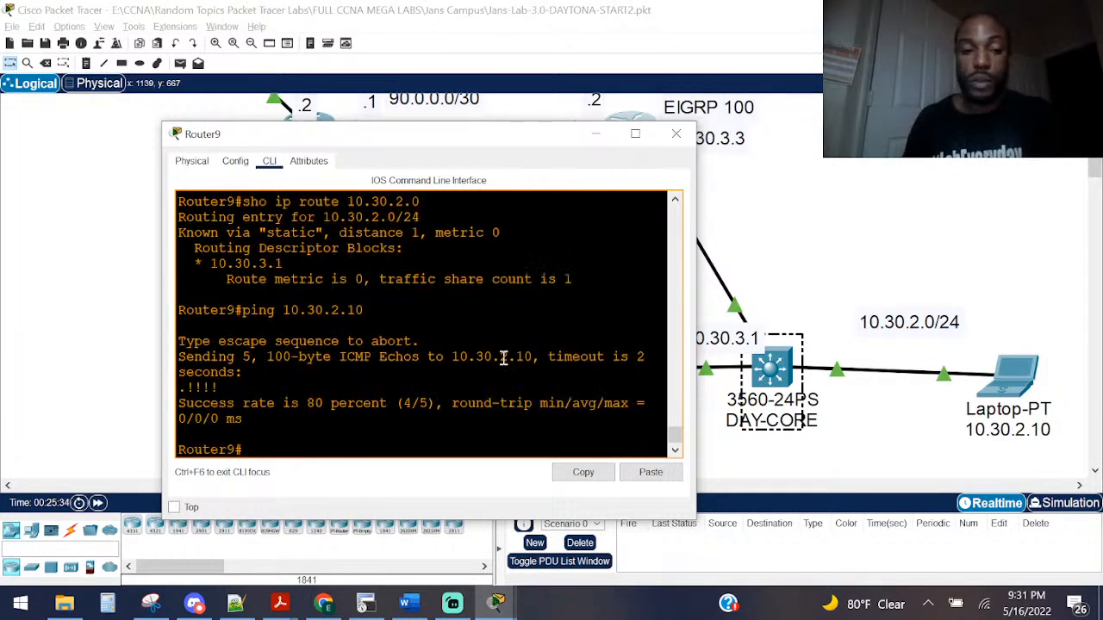
pyautogui.press('Up')
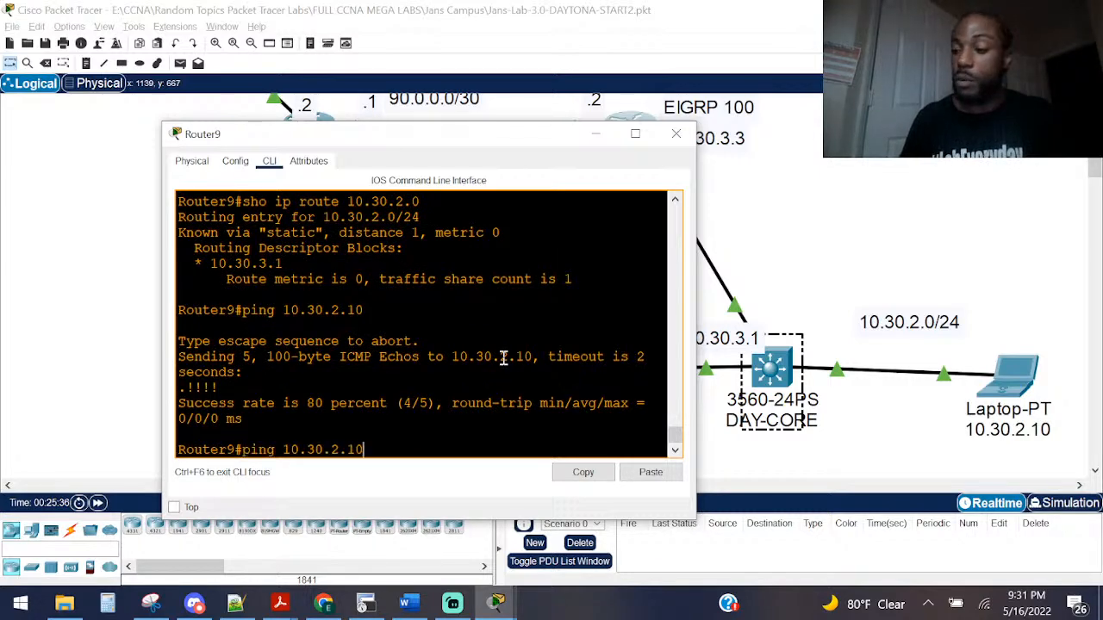
pyautogui.press('Return')
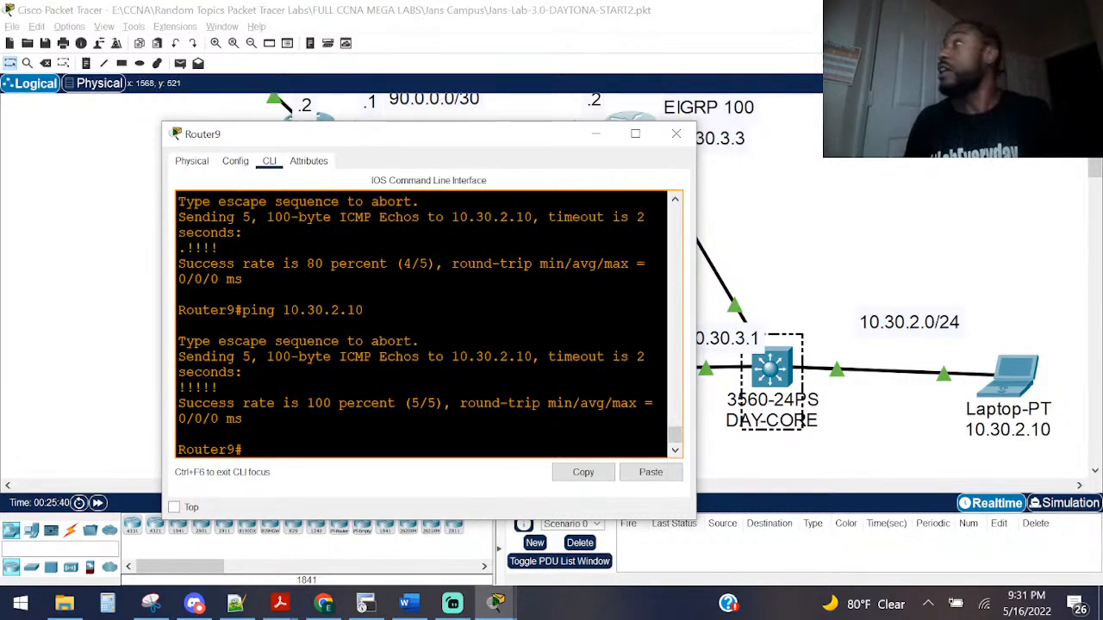
# Step: Return to the topology and examine the DAY-CORE switch and the laptop on the 10.30.2.0/24 LAN
pyautogui.hotkey('alt', 'Tab')
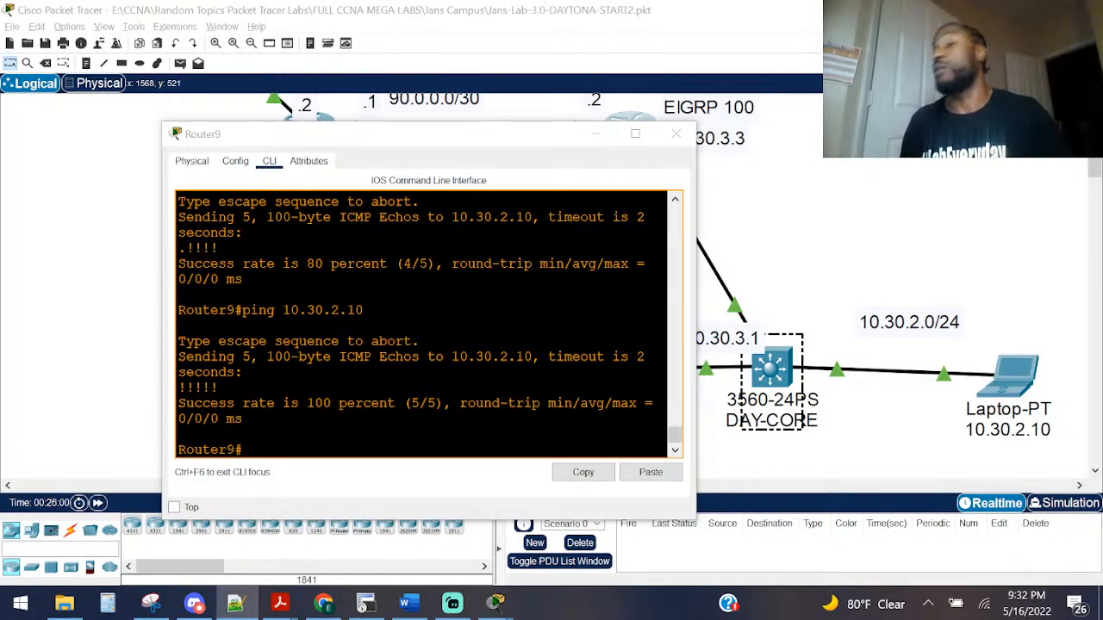
pyautogui.click(6, 318)
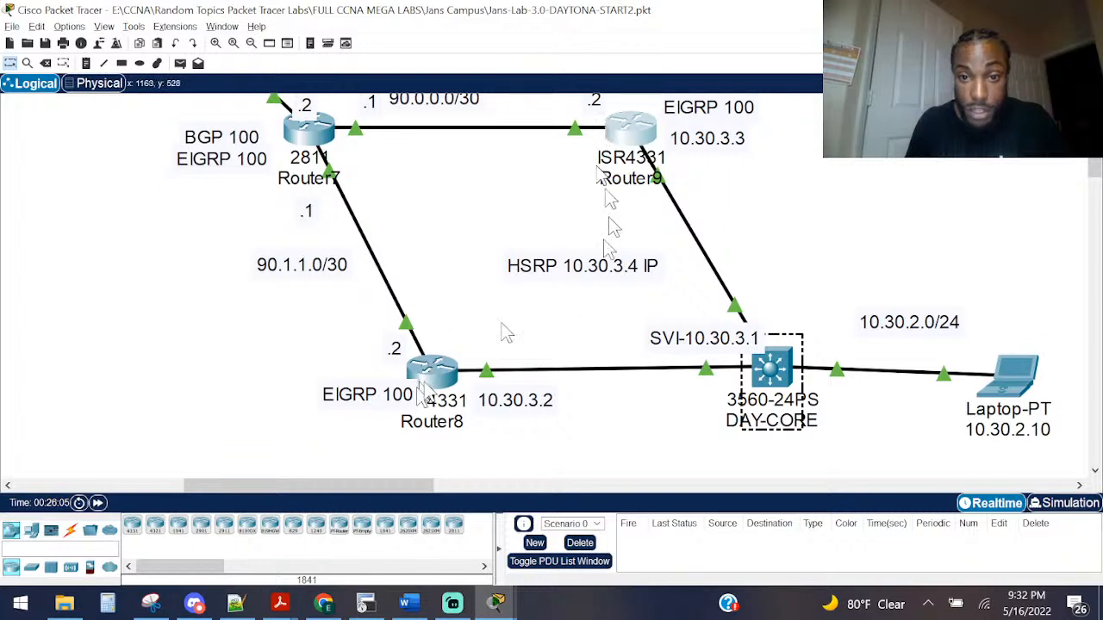
pyautogui.moveTo(812, 170); pyautogui.dragTo(1087, 485)
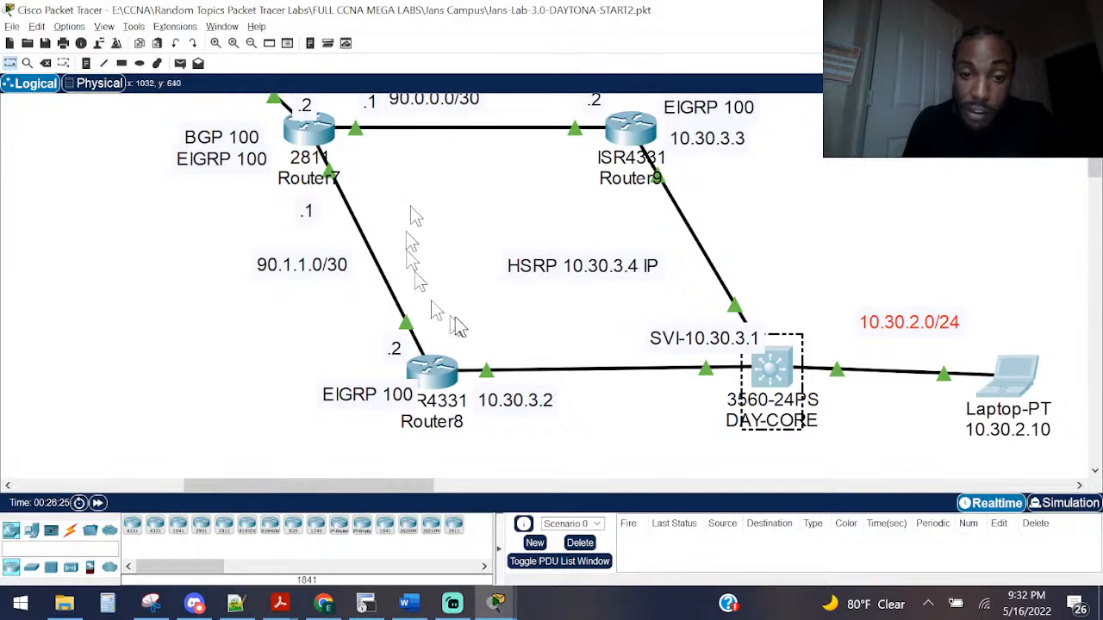
# Step: Open Router7's command line, enlarge its window, and bring up the user prompt
pyautogui.click(306, 134)
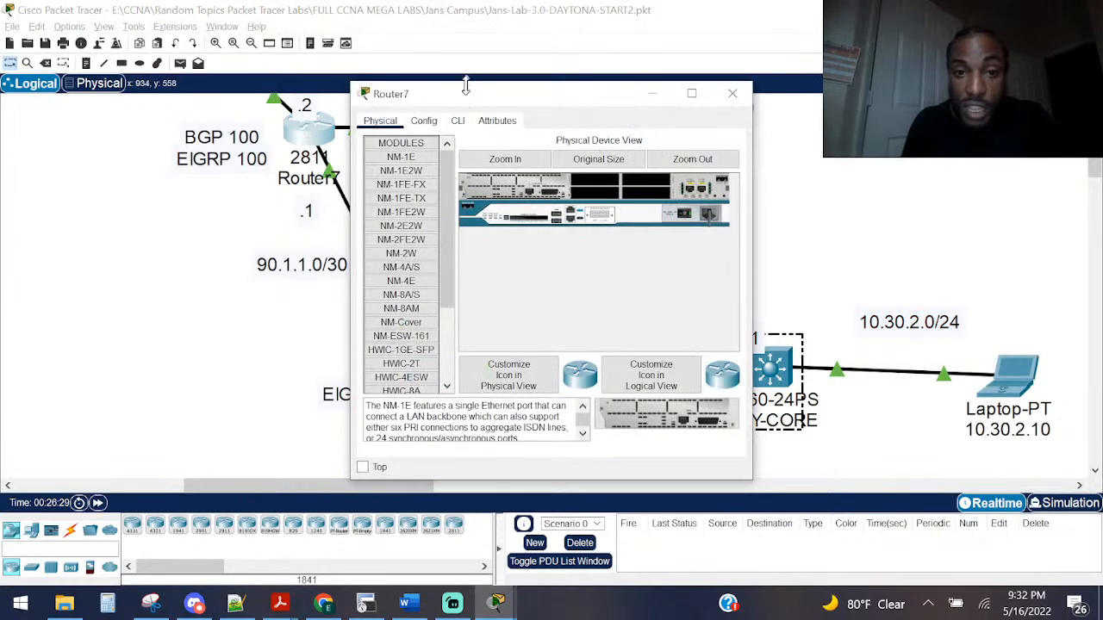
pyautogui.moveTo(465, 95); pyautogui.dragTo(185, 102)
pyautogui.click(210, 130)
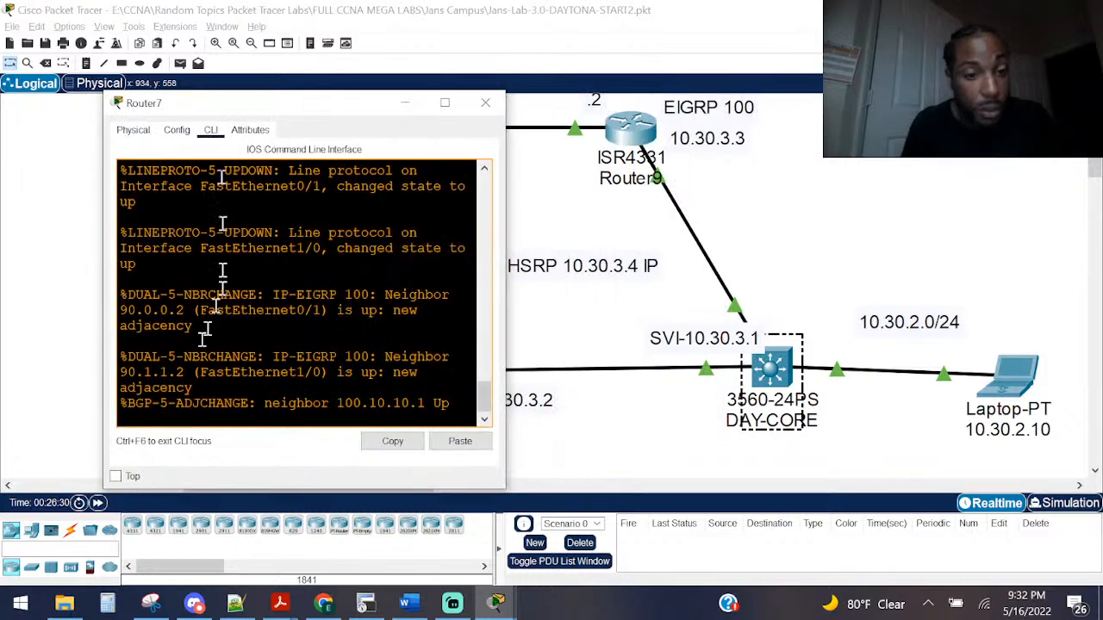
pyautogui.moveTo(512, 285); pyautogui.dragTo(826, 244)
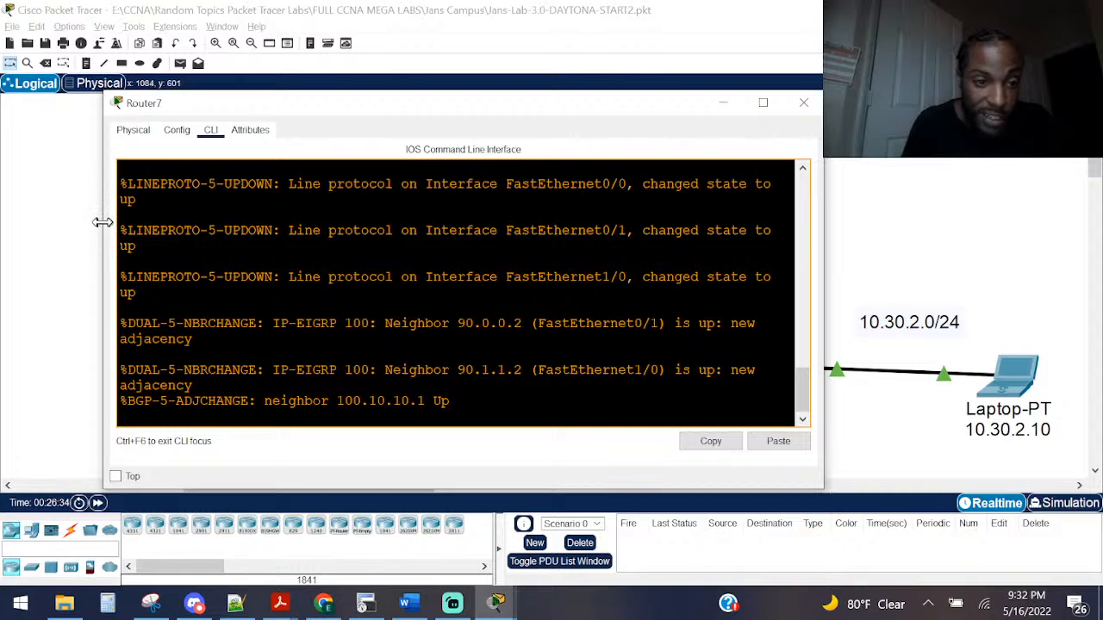
pyautogui.moveTo(102, 222); pyautogui.dragTo(39, 223)
pyautogui.press('Return')
pyautogui.press('Return')
pyautogui.press('Return')
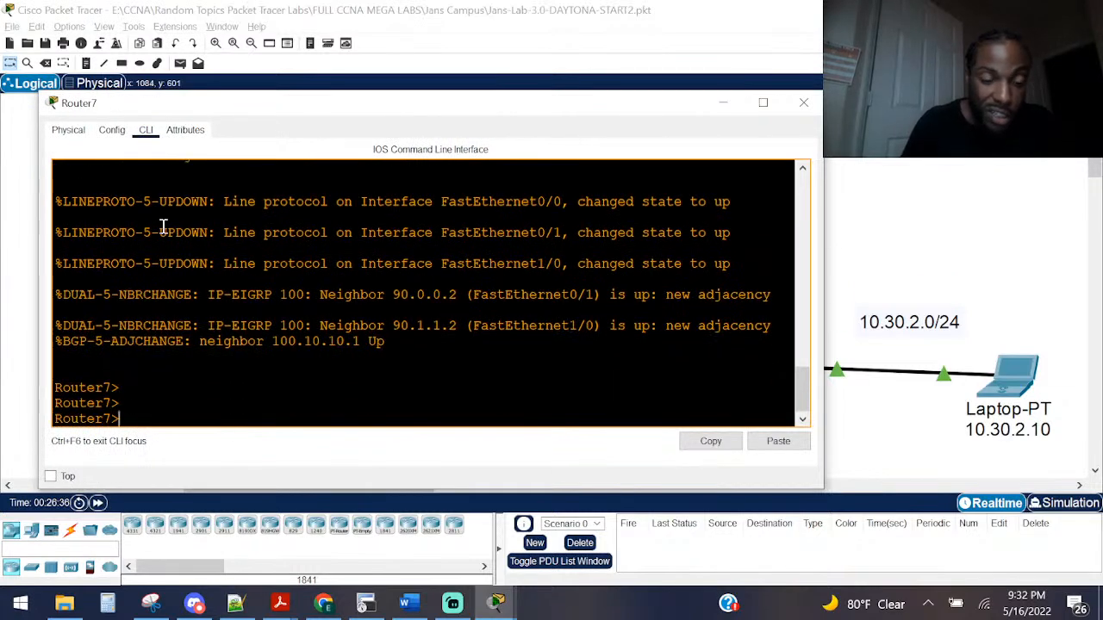
# Step: Enter privileged mode on Router7 and look up the routing entry for 10.30.2.0
pyautogui.write('ena')
pyautogui.press('Return')
pyautogui.write('sho ip route')
pyautogui.press('Return')
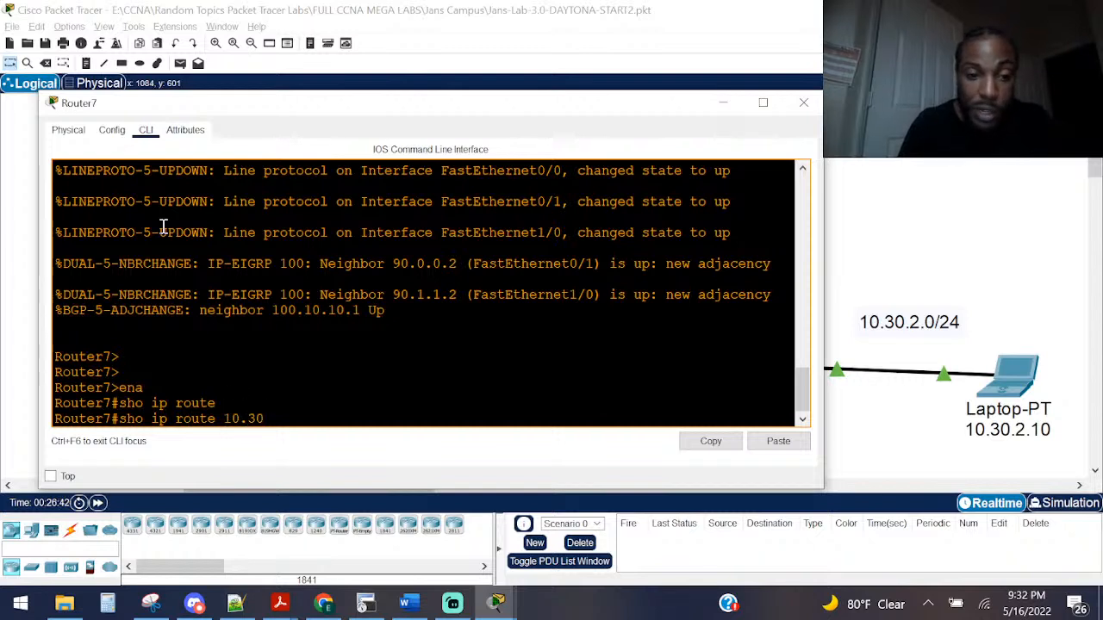
pyautogui.write('0')
pyautogui.press('Return')
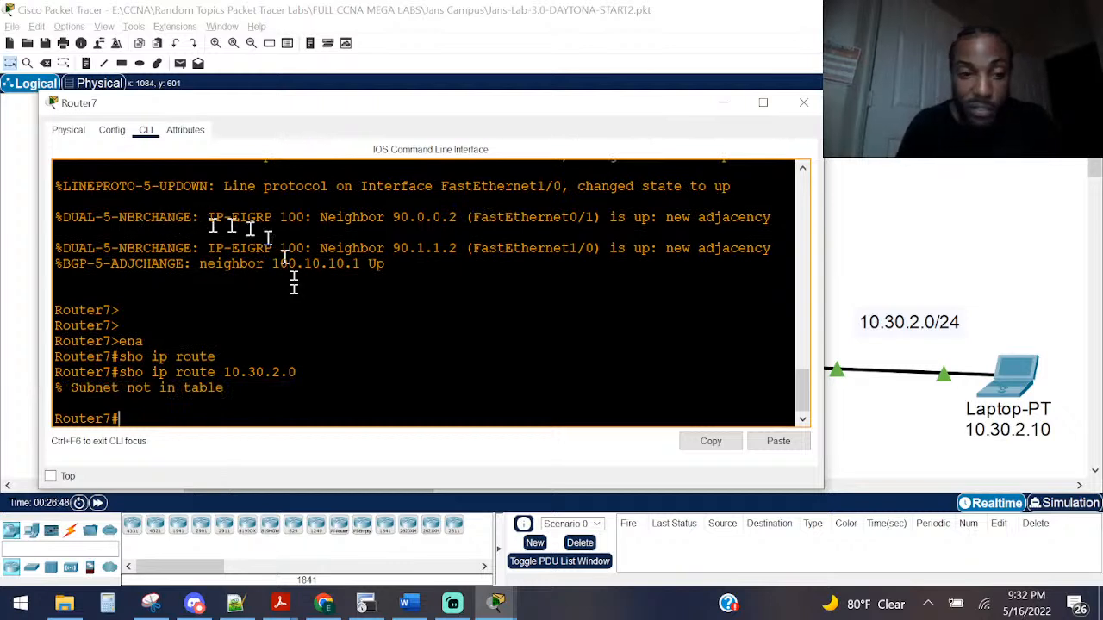
pyautogui.scroll(-1, 307, 312)
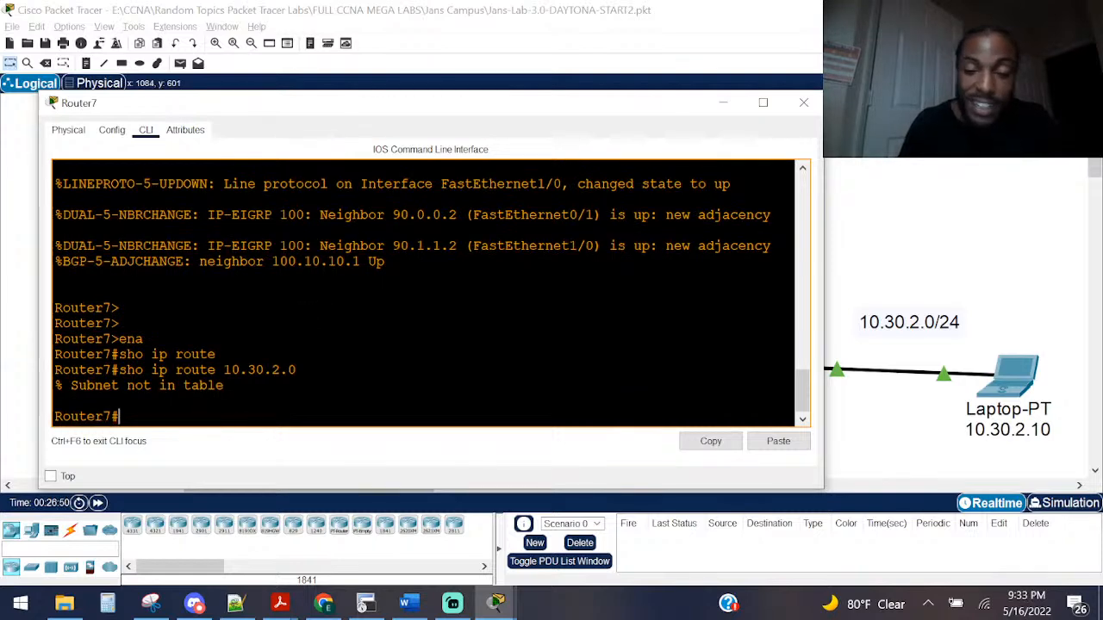
pyautogui.scroll(4, 422, 293)
pyautogui.hotkey('alt', 'Tab')
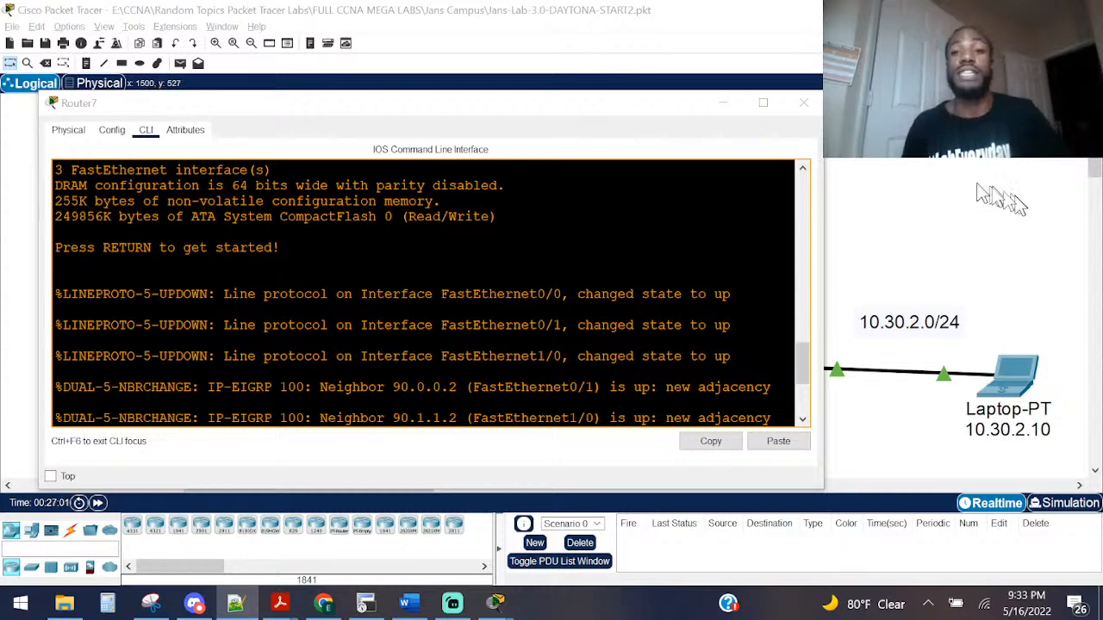
# Step: Examine the Daytona routers and links in the topology, and repeat Router7's route lookup for 10.30.2.0
pyautogui.click(803, 102)
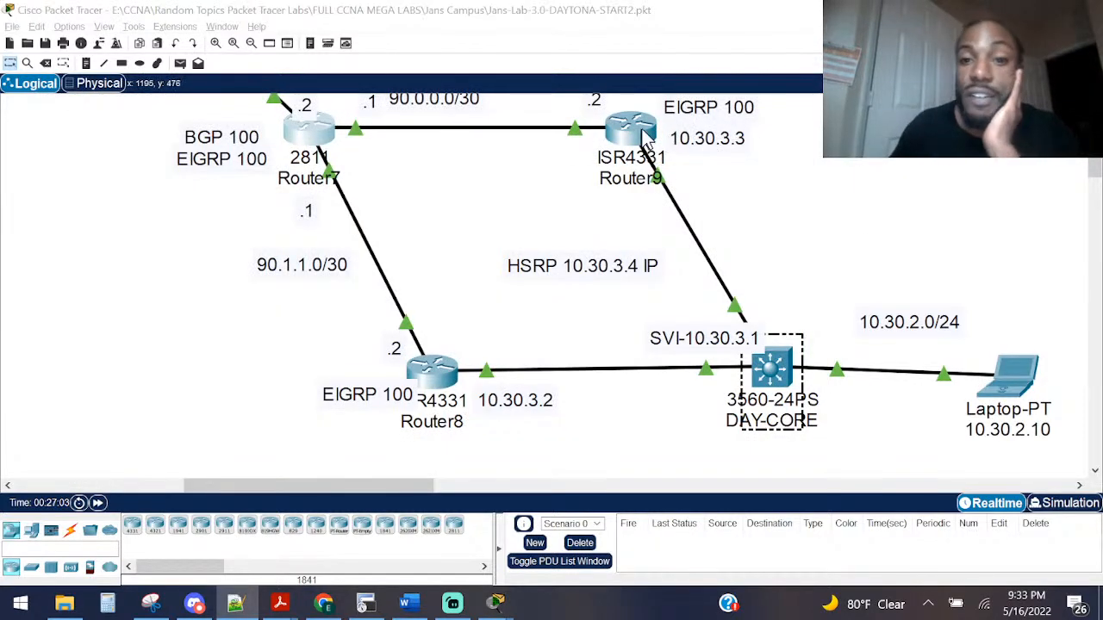
pyautogui.moveTo(751, 222); pyautogui.dragTo(679, 353)
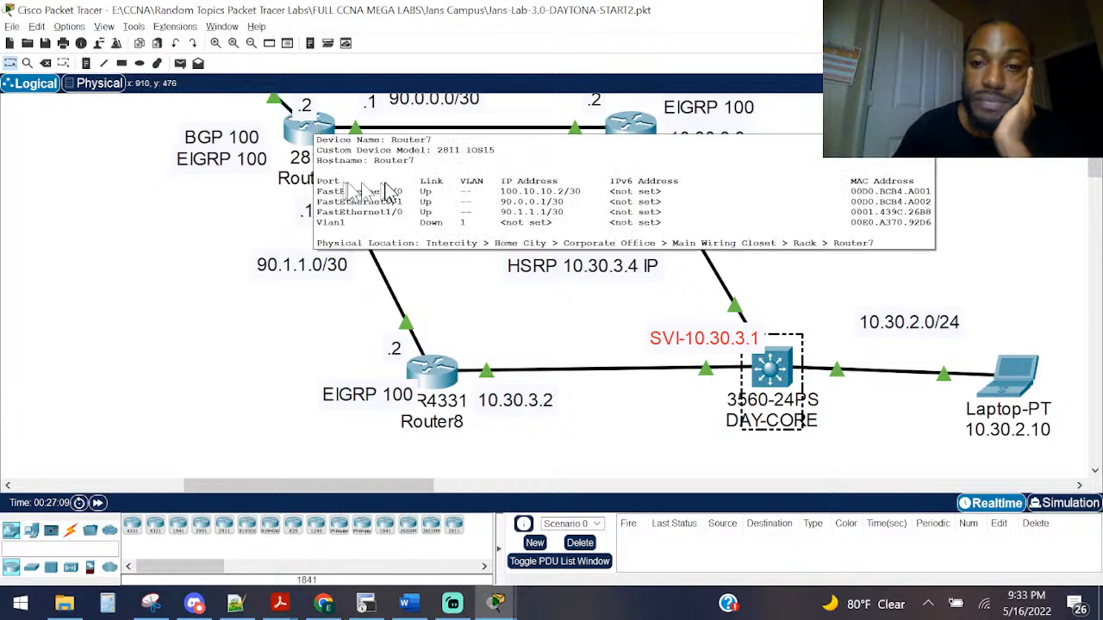
pyautogui.click(439, 217)
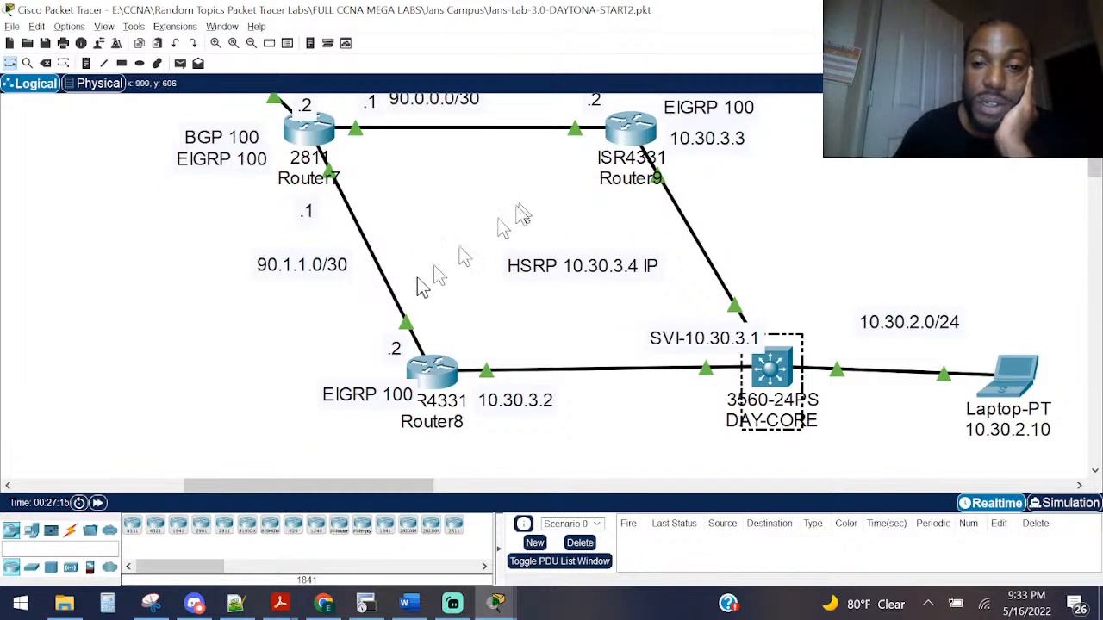
pyautogui.scroll(1, 422, 280)
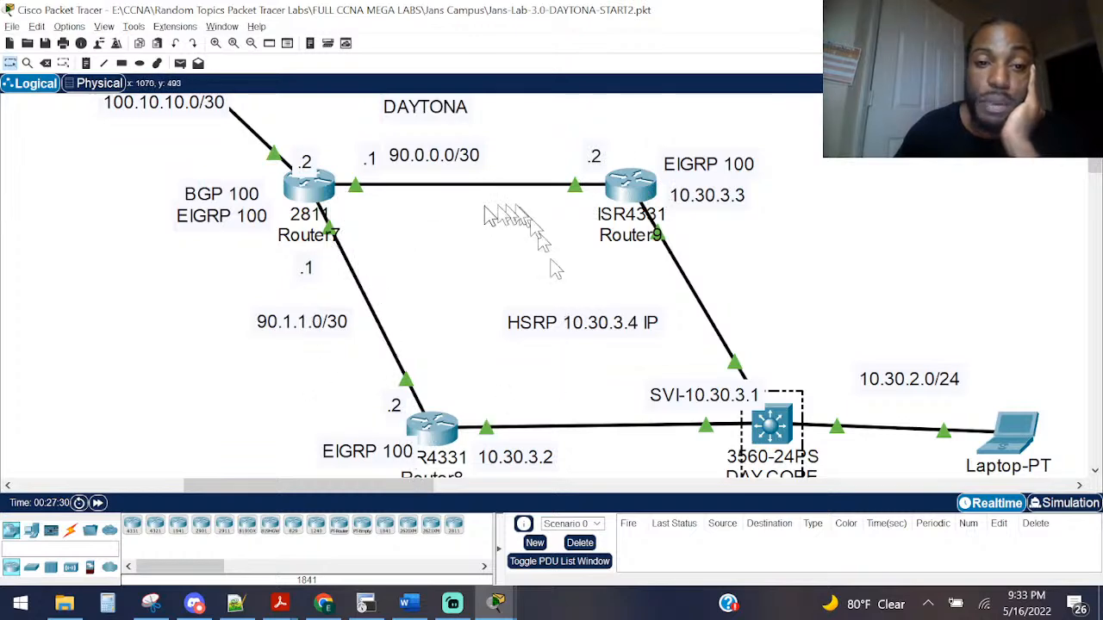
pyautogui.click(308, 186)
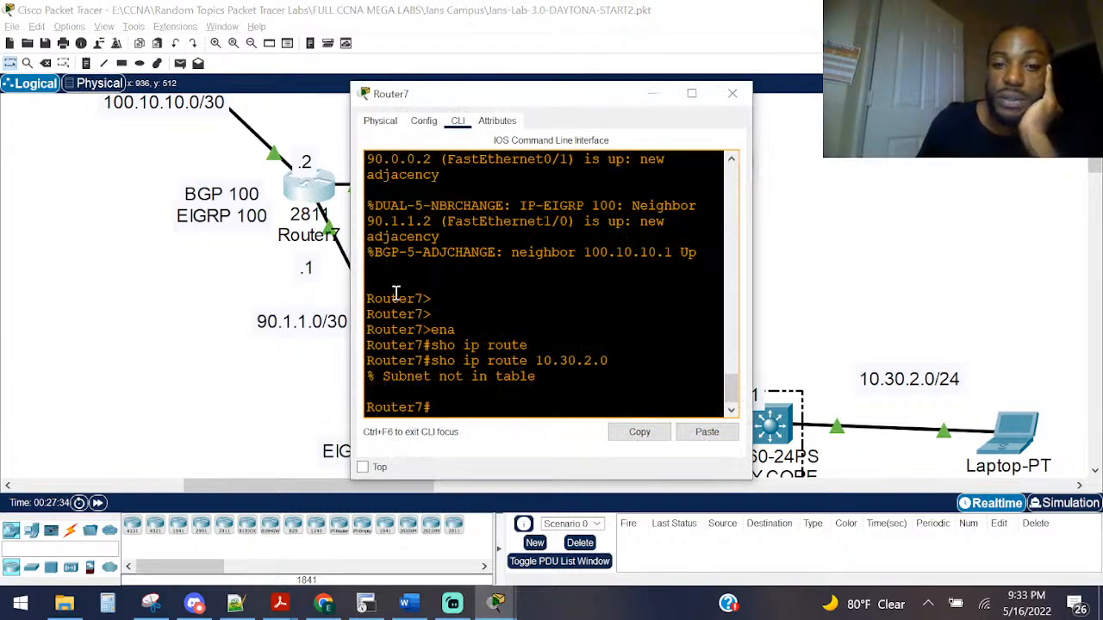
pyautogui.press('Up')
pyautogui.press('Return')
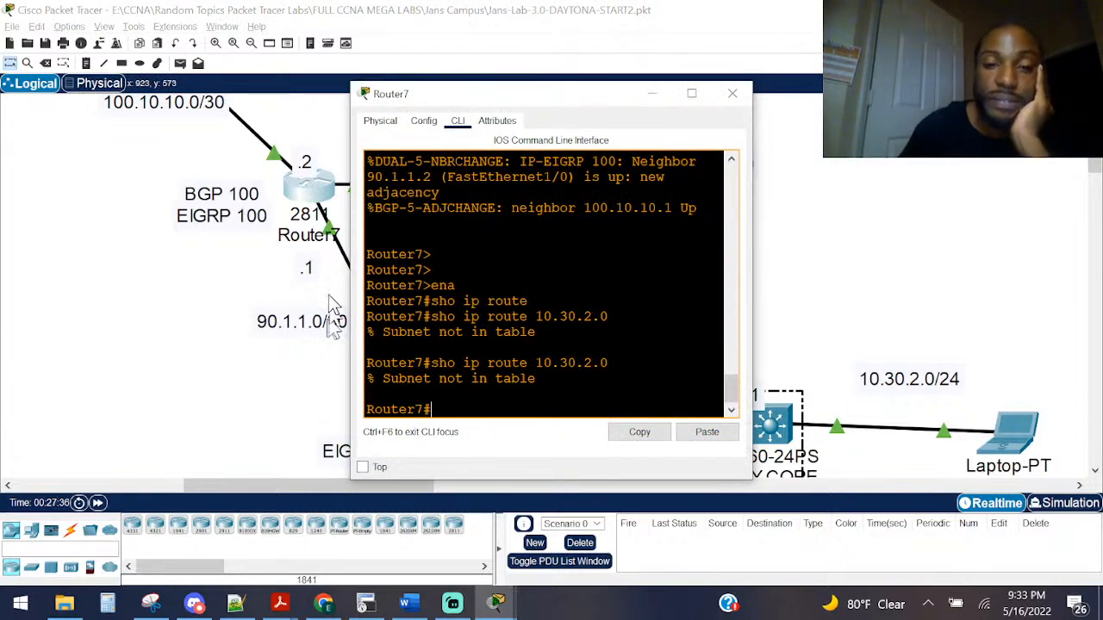
# Step: Widen Router7's console, list its EIGRP neighbors, and close the console
pyautogui.moveTo(347, 307); pyautogui.dragTo(120, 289)
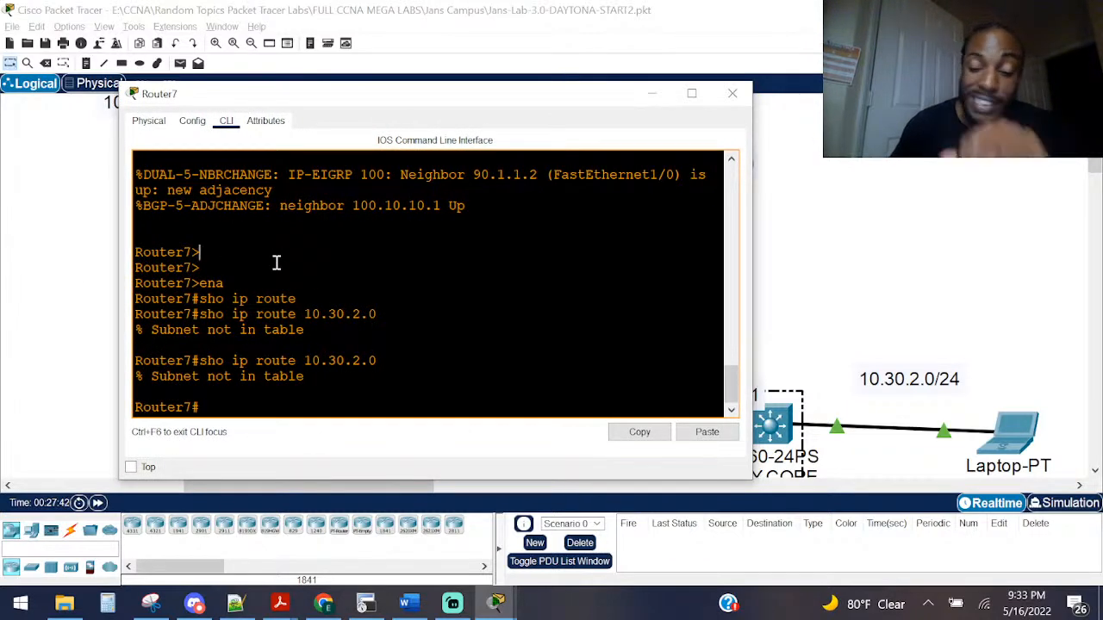
pyautogui.press('Return')
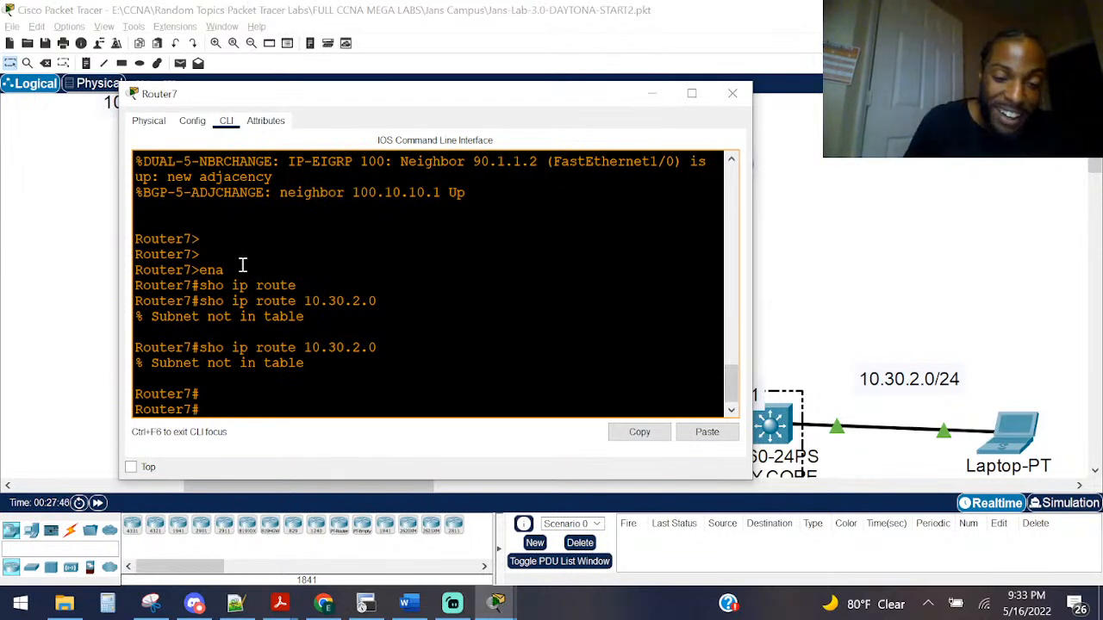
pyautogui.write('sho ip ei')
pyautogui.press('Tab')
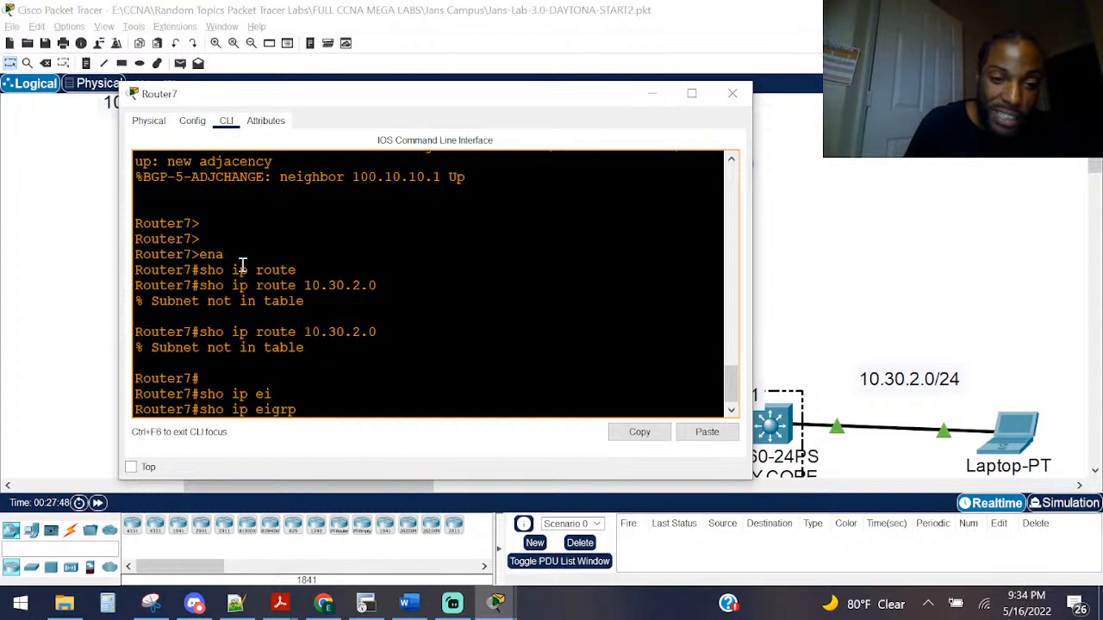
pyautogui.write('ne')
pyautogui.press('Tab')
pyautogui.press('Return')
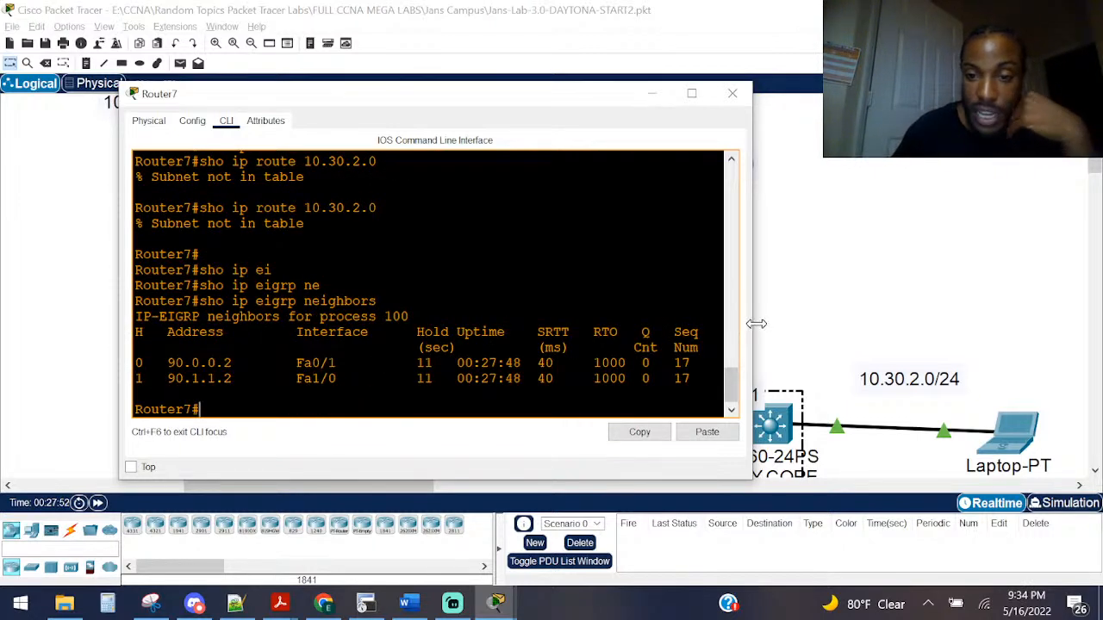
pyautogui.moveTo(734, 326); pyautogui.dragTo(800, 319)
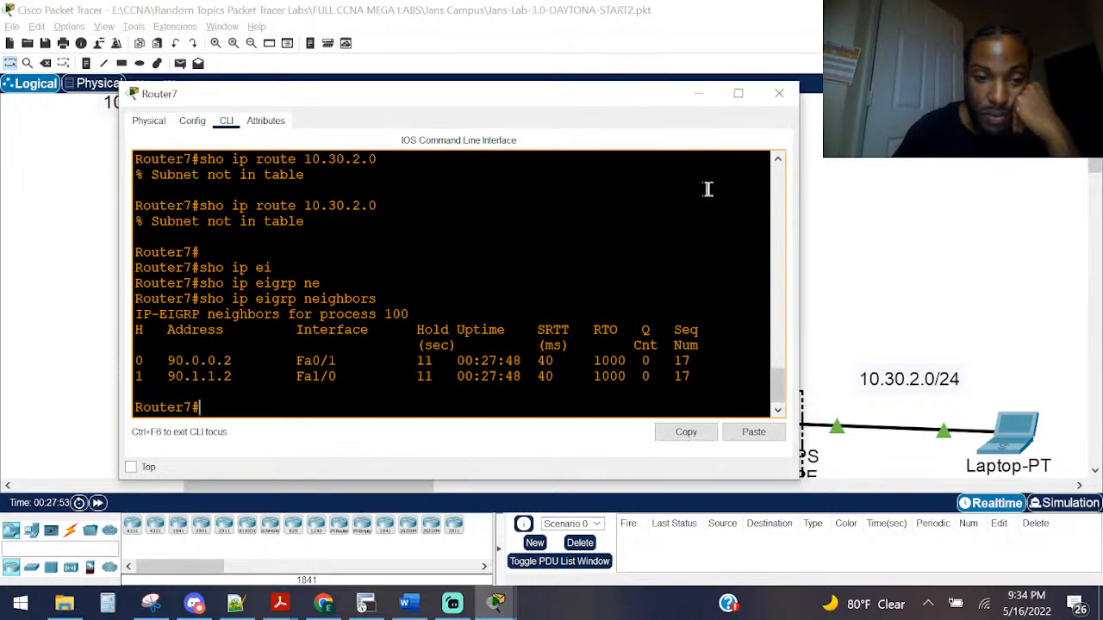
pyautogui.click(779, 93)
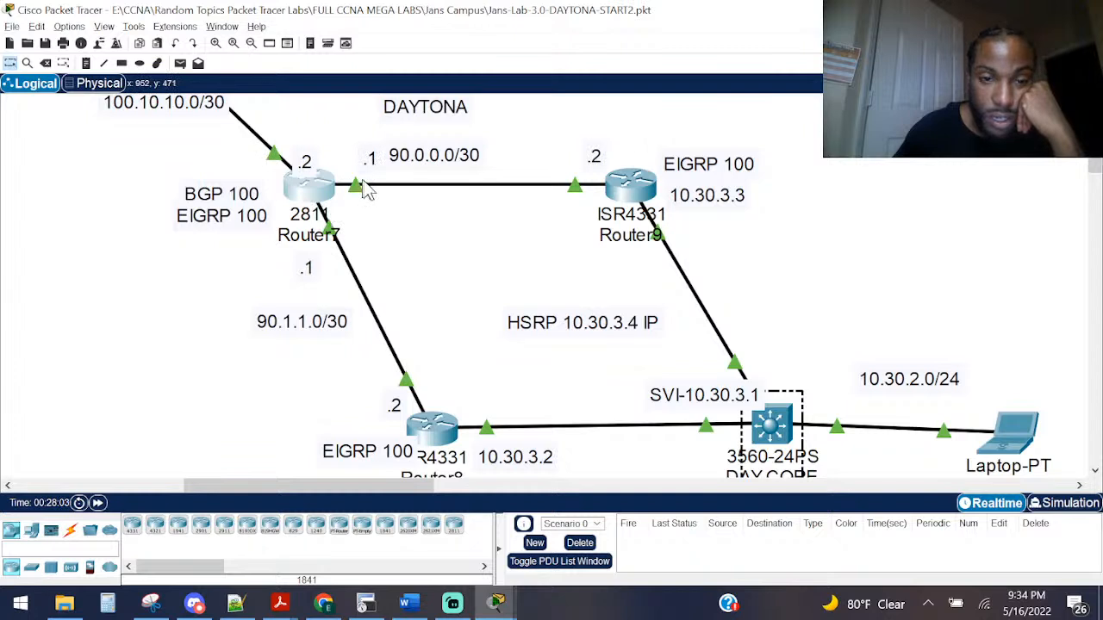
# Step: Display the EIGRP routes on Router9 and widen its console so each route fits on one line
pyautogui.moveTo(634, 197)
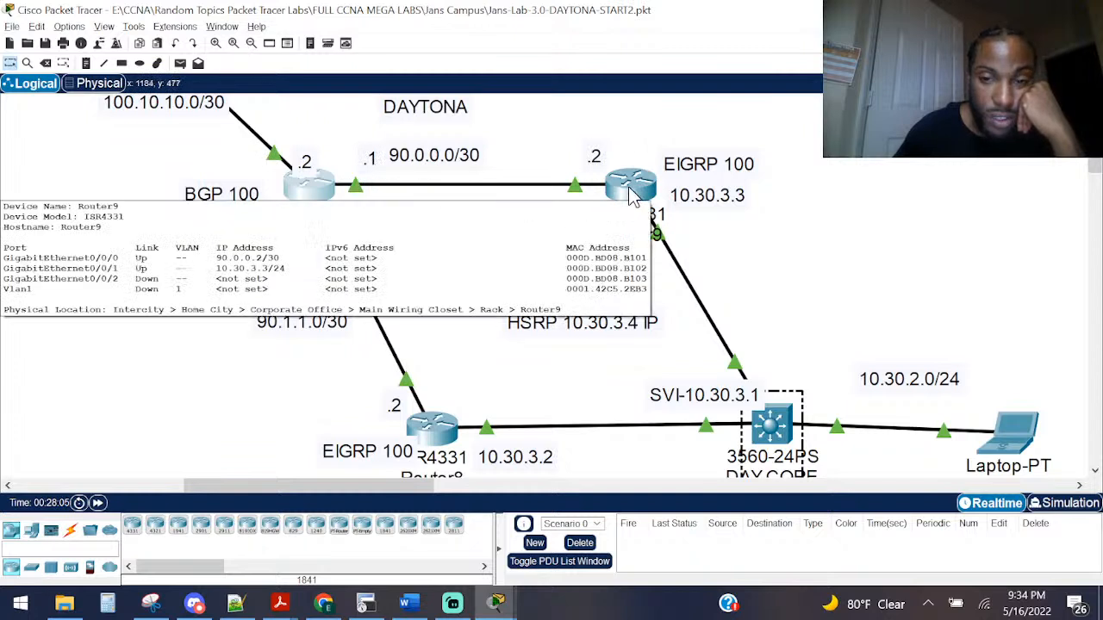
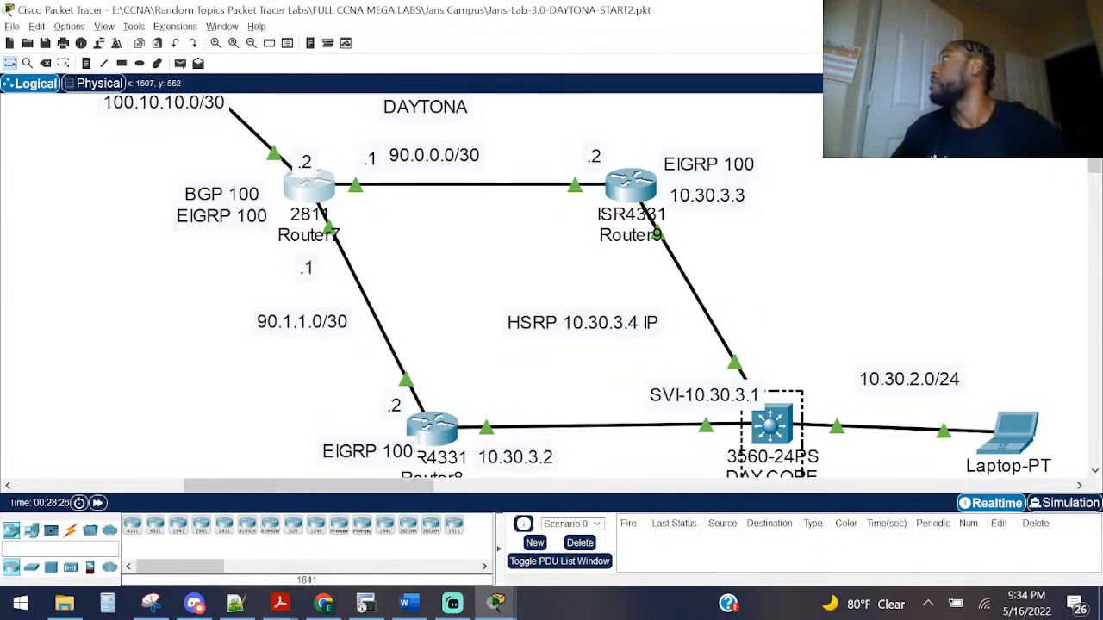
pyautogui.hotkey('alt', 'Tab')
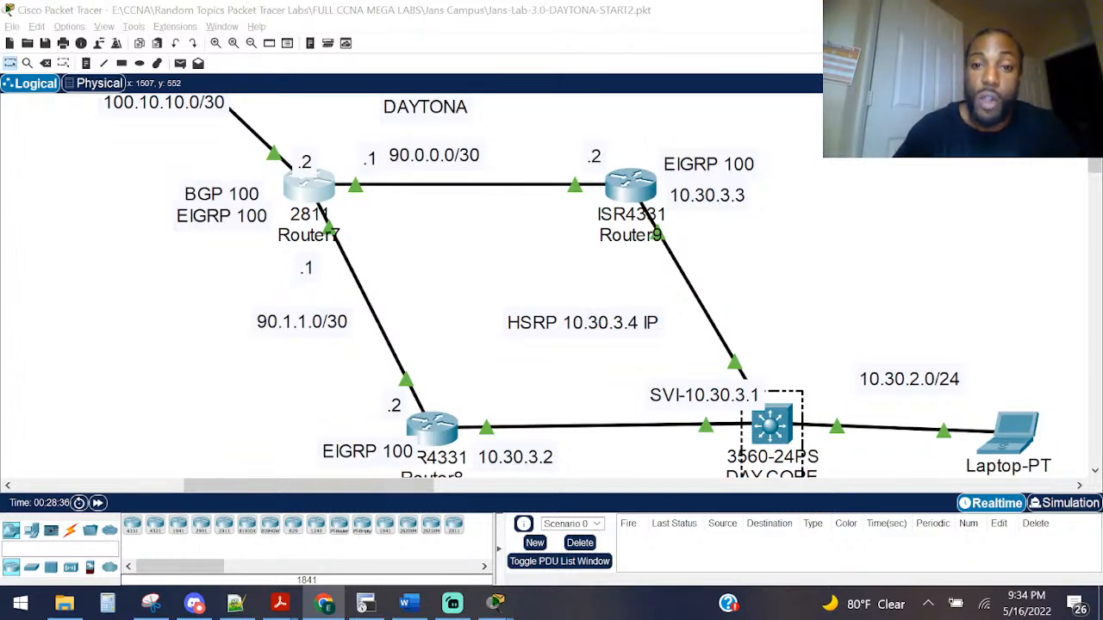
pyautogui.click(605, 185)
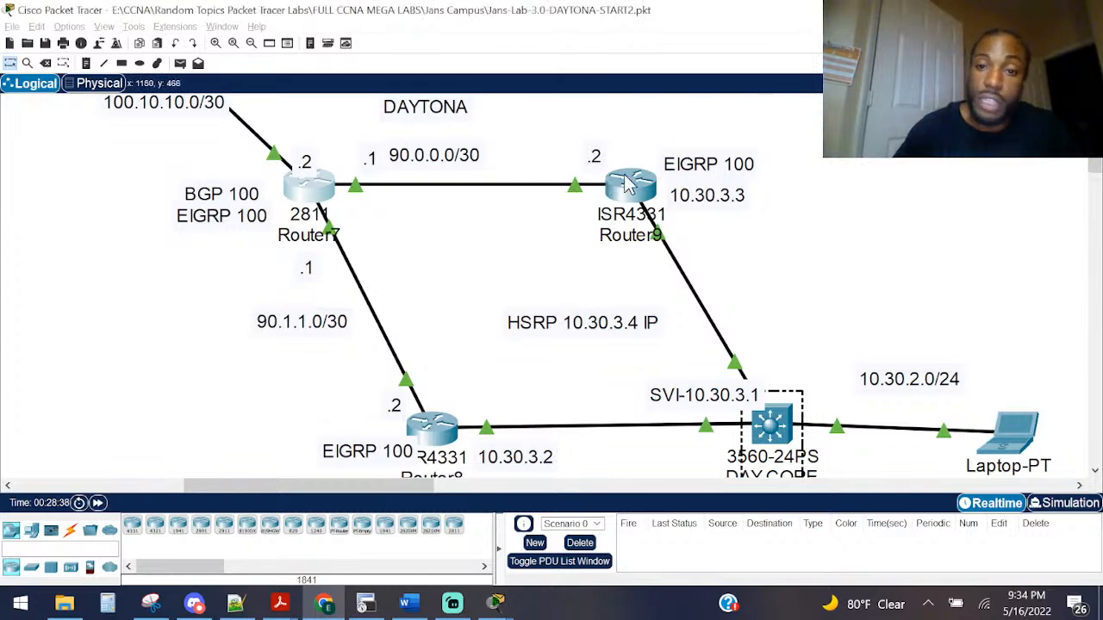
pyautogui.press('Return')
pyautogui.press('Return')
pyautogui.write('sho')
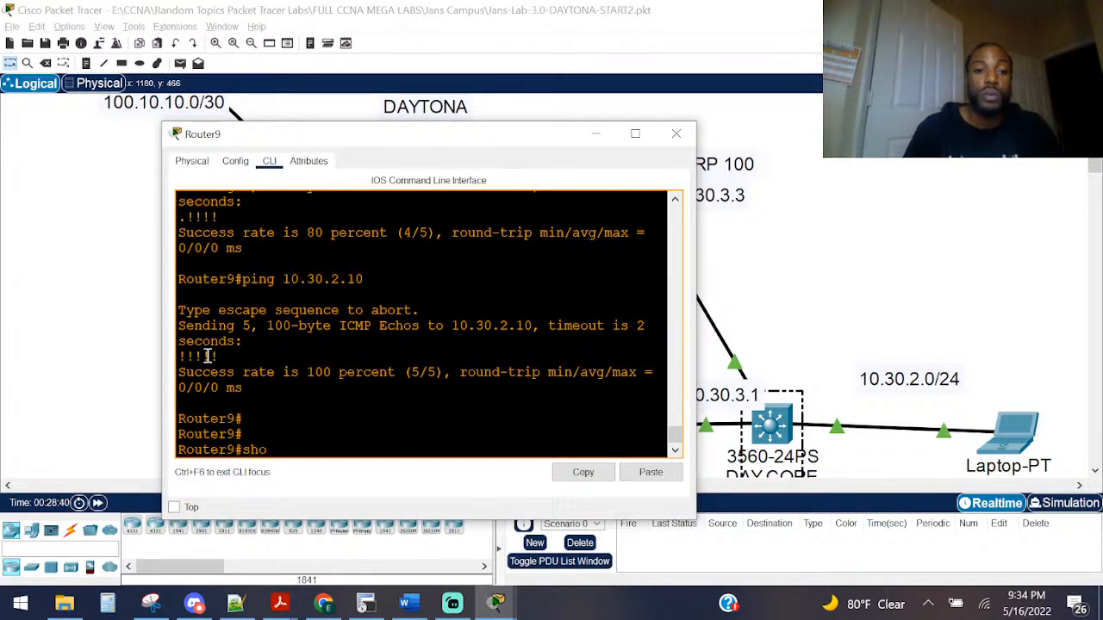
pyautogui.write(' ip ei')
pyautogui.press('Tab')
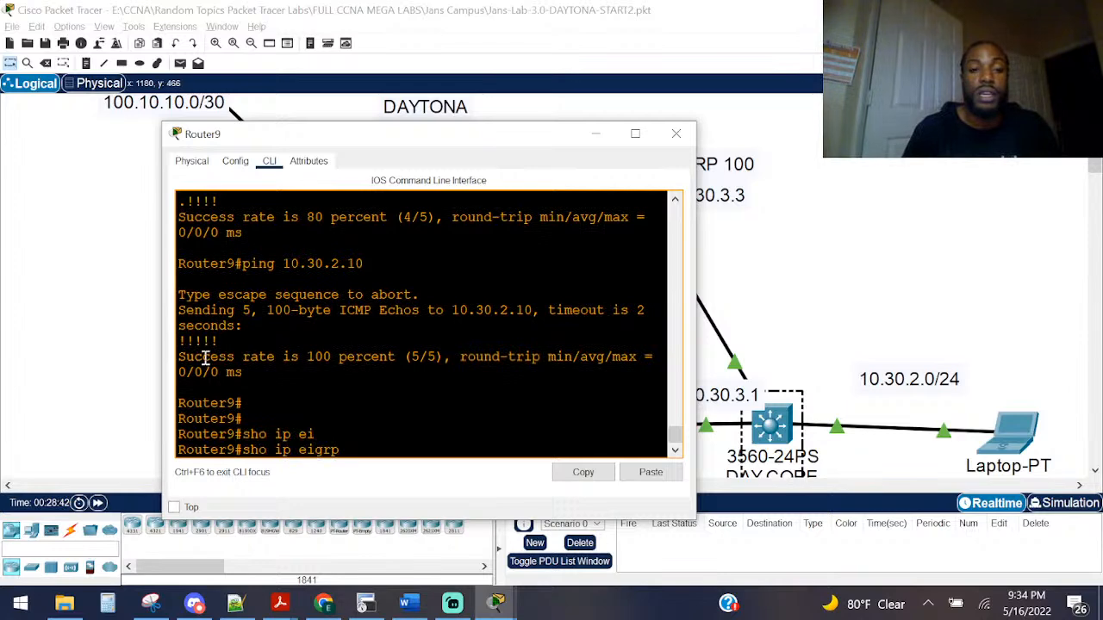
pyautogui.press('BackSpace')
pyautogui.press('BackSpace')
pyautogui.press('BackSpace')
pyautogui.press('BackSpace')
pyautogui.press('BackSpace')
pyautogui.write('route')
pyautogui.press('Tab')
pyautogui.write('ei')
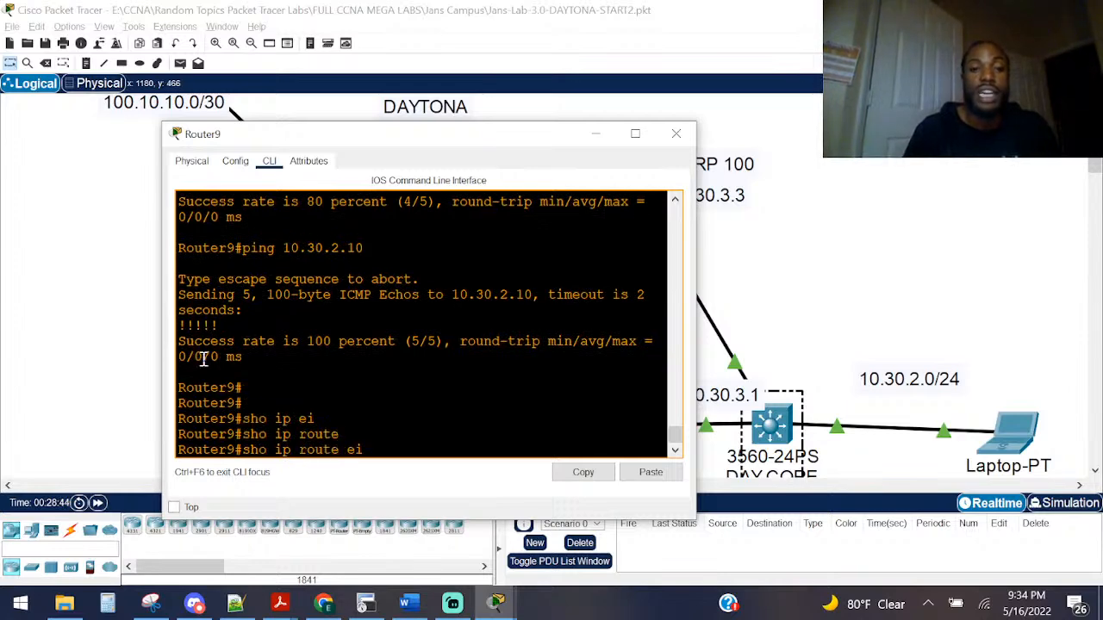
pyautogui.press('Return')
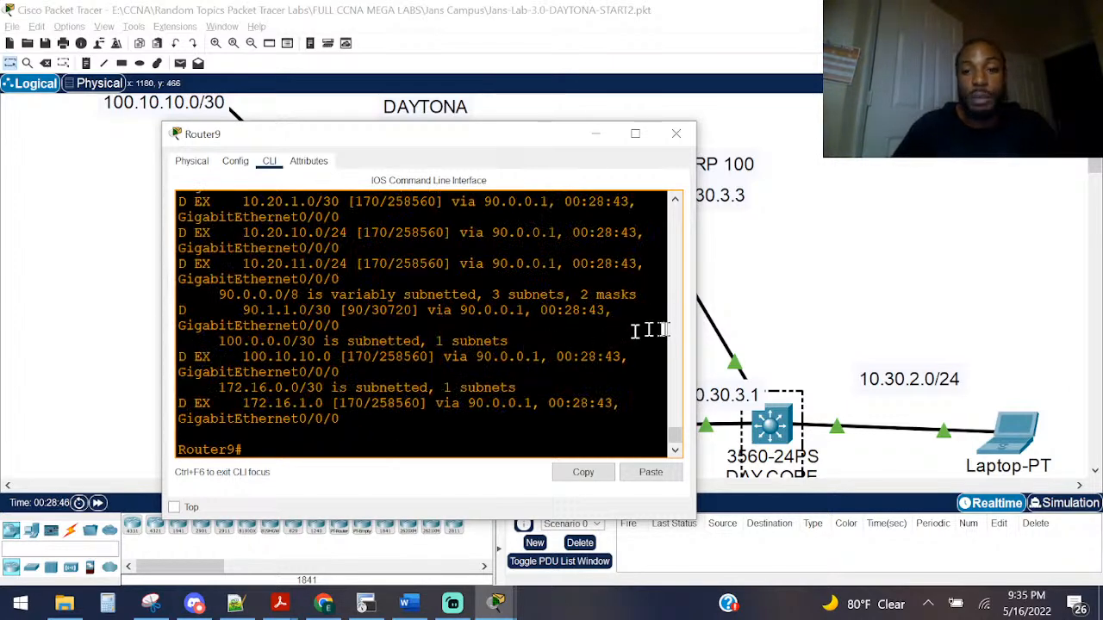
pyautogui.moveTo(698, 339); pyautogui.dragTo(1002, 349)
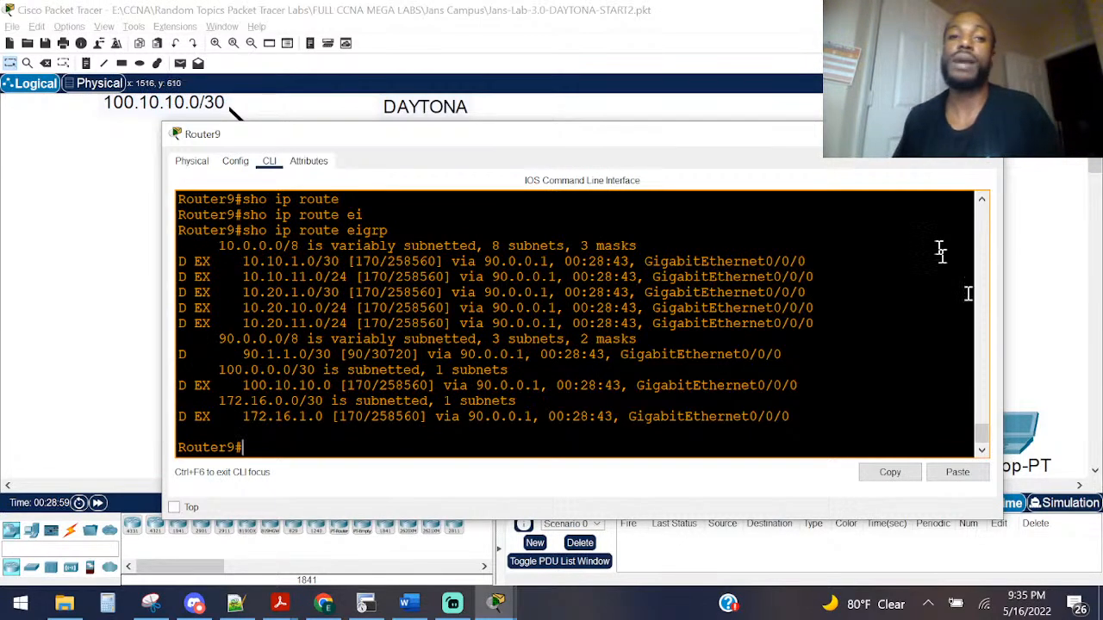
# Step: Review the DAY-CORE side of the topology and the EIGRP neighbor list in Router7's widened console
pyautogui.click(794, 4)
pyautogui.scroll(-1, 733, 435)
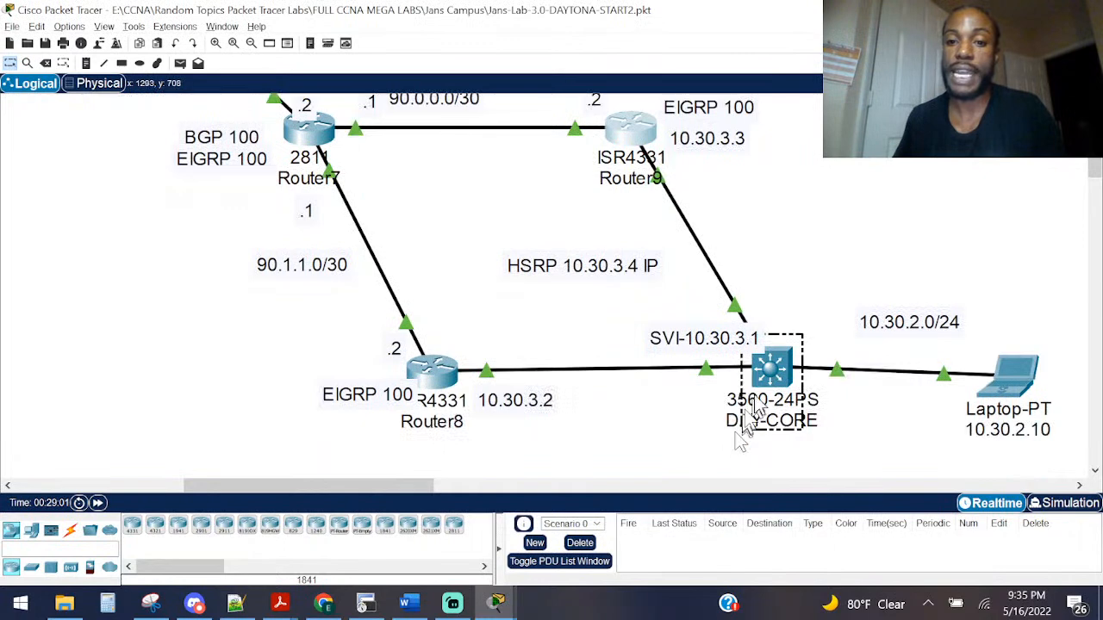
pyautogui.moveTo(764, 385)
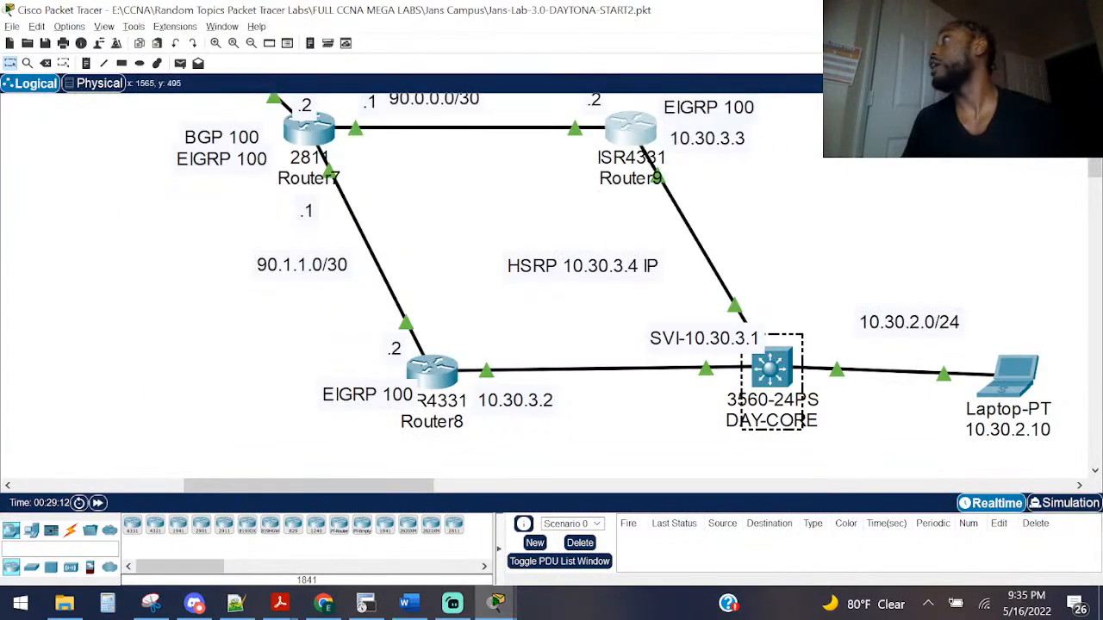
pyautogui.hotkey('alt', 'Tab')
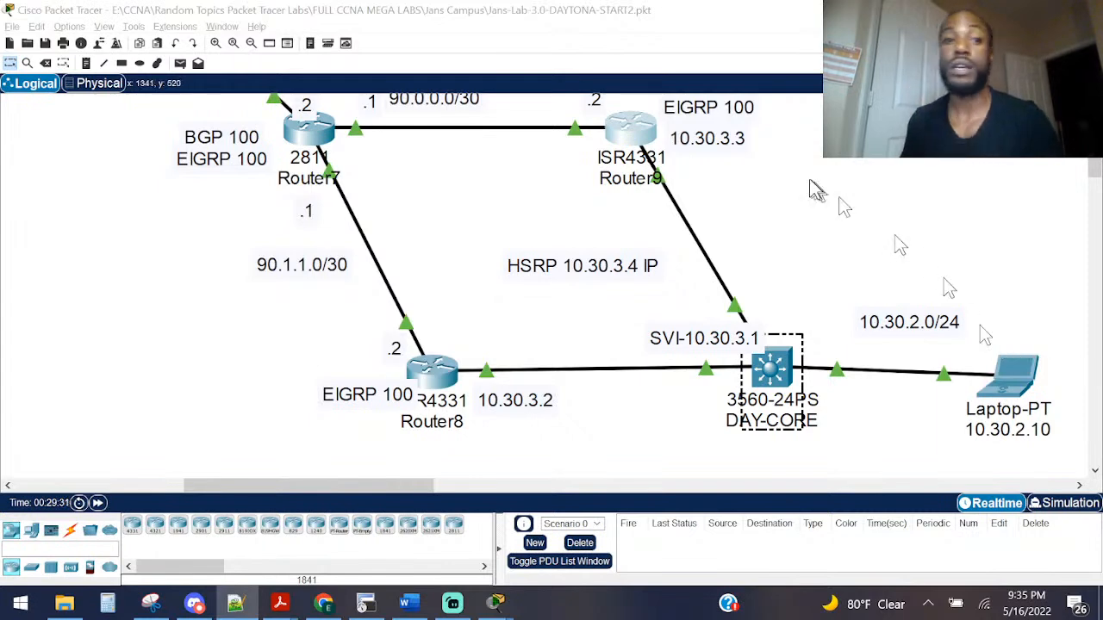
pyautogui.click(308, 130)
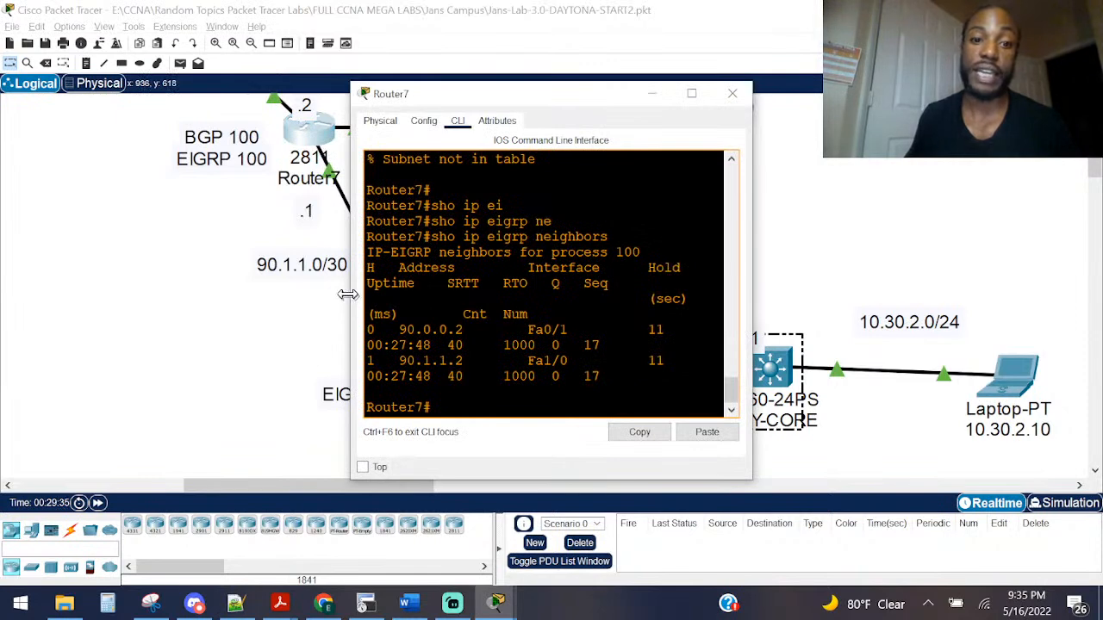
pyautogui.moveTo(351, 297); pyautogui.dragTo(96, 225)
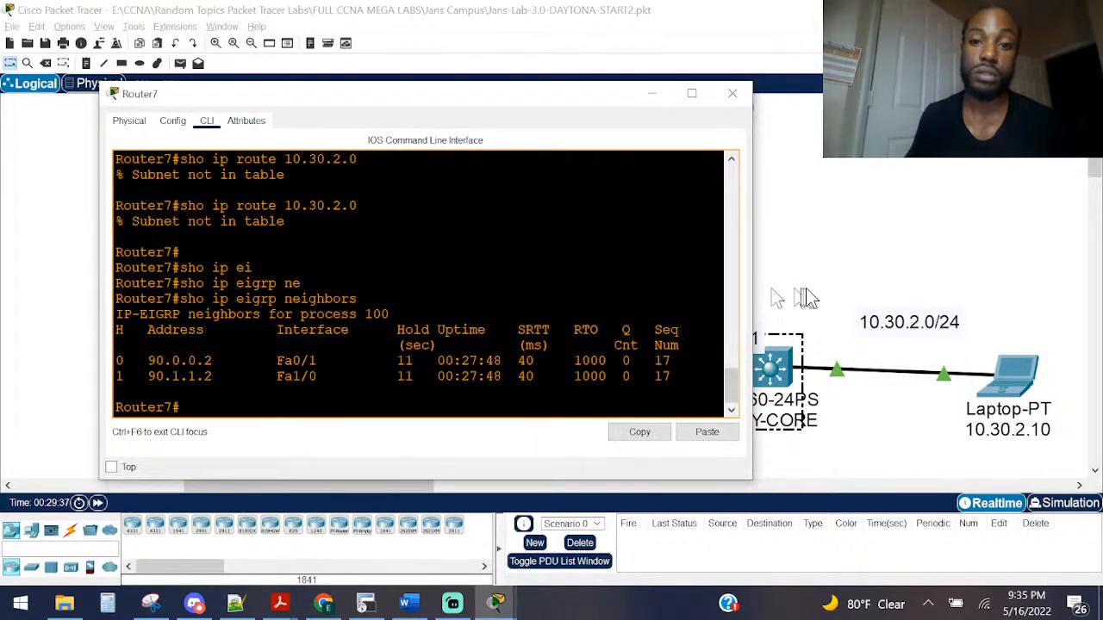
pyautogui.moveTo(754, 281); pyautogui.dragTo(1012, 280)
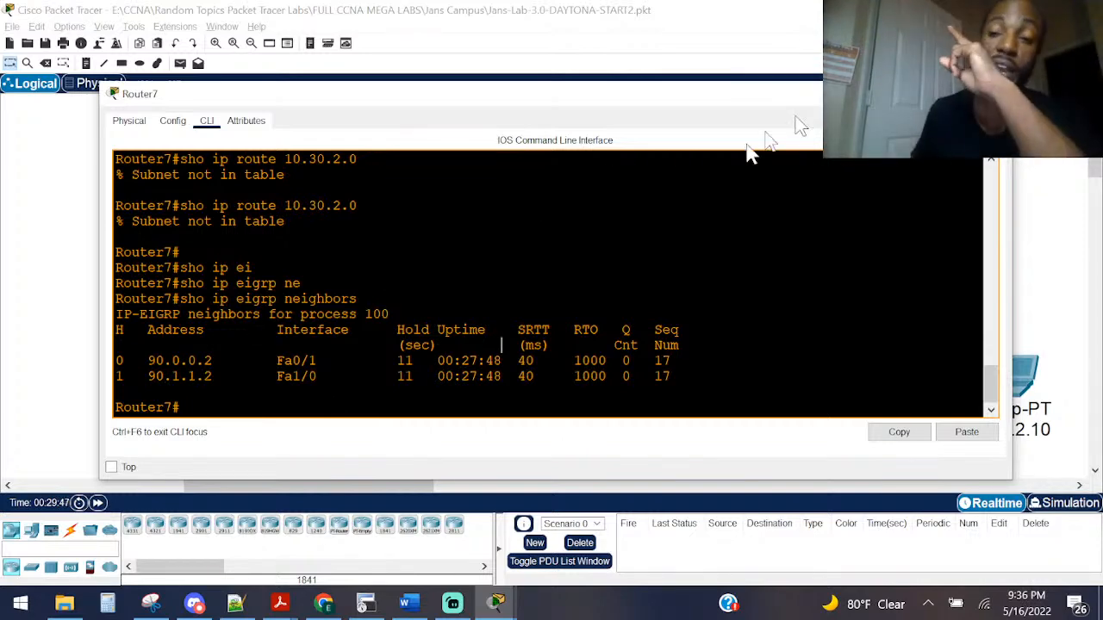
pyautogui.click(992, 94)
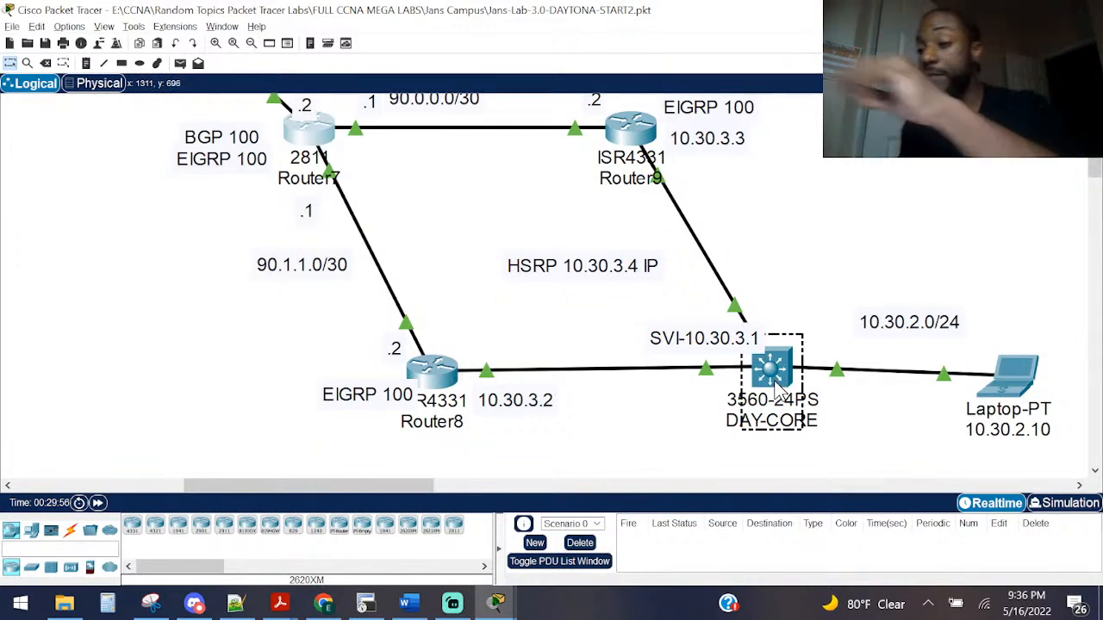
pyautogui.moveTo(775, 398)
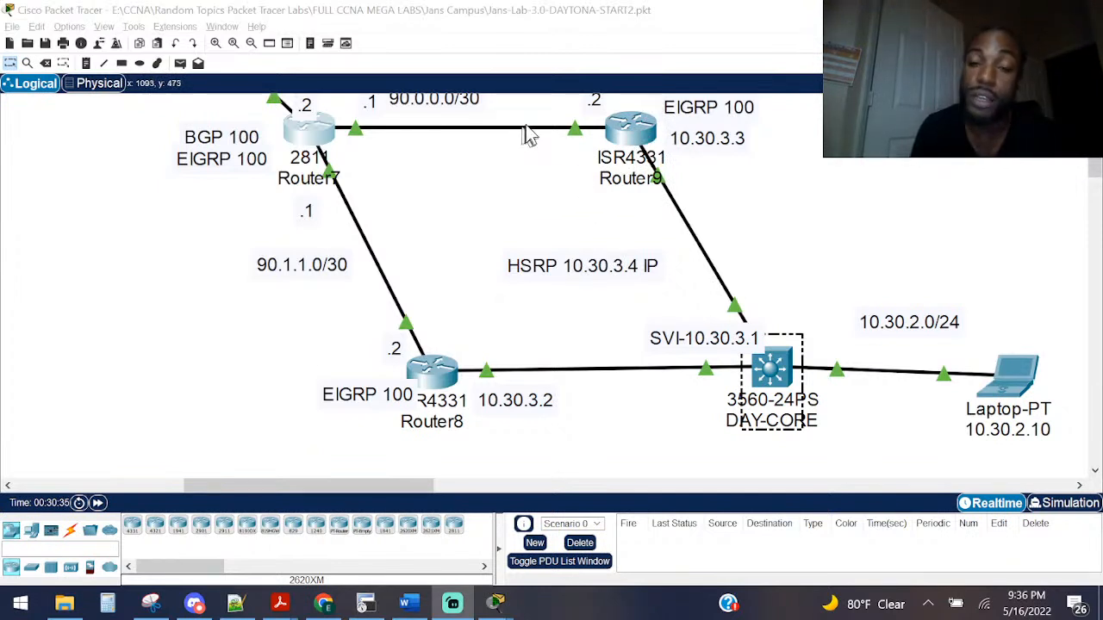
# Step: Enter EIGRP 100 router configuration mode in Router9's console
pyautogui.click(634, 127)
pyautogui.press('Return')
pyautogui.press('Return')
pyautogui.press('Return')
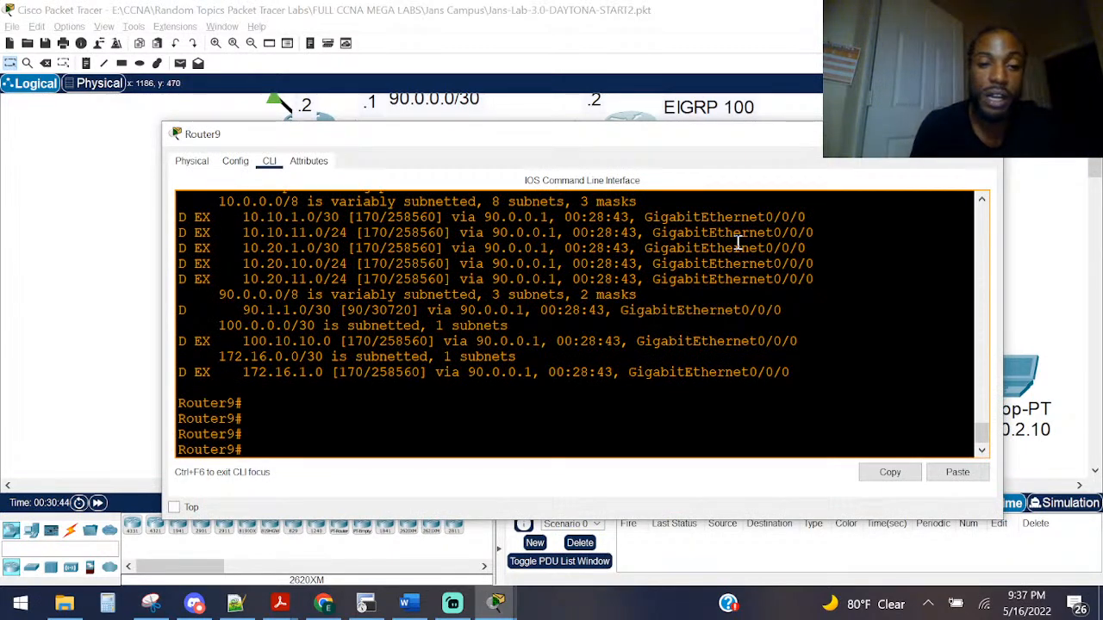
pyautogui.write('conf')
pyautogui.press('Tab')
pyautogui.write('t')
pyautogui.press('Tab')
pyautogui.press('Return')
pyautogui.write('route')
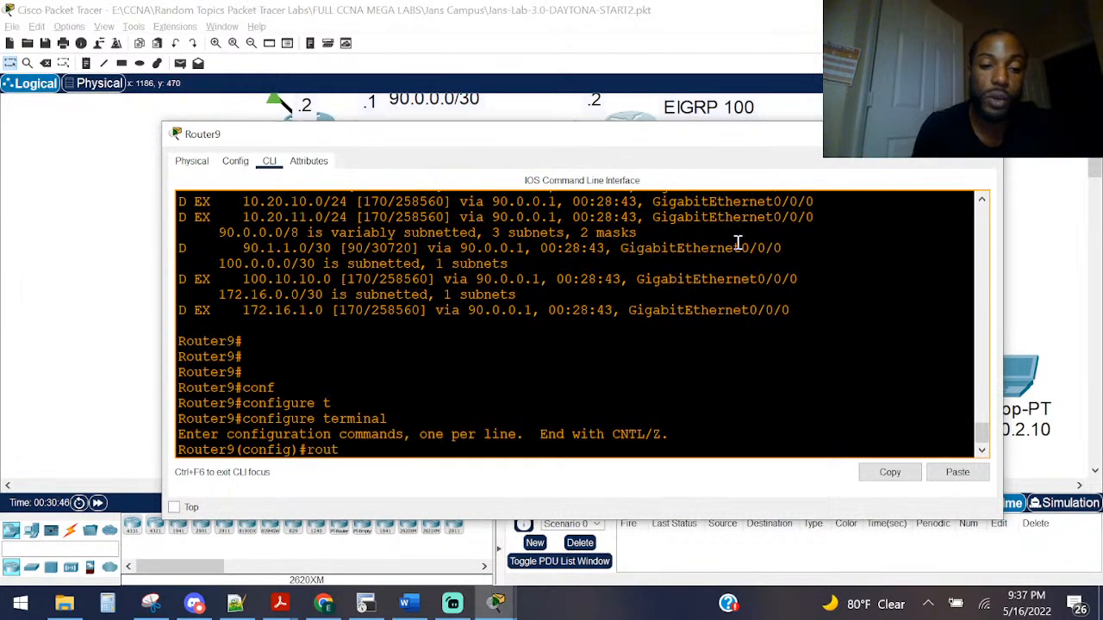
pyautogui.press('Tab')
pyautogui.write('e')
pyautogui.press('Tab')
pyautogui.write('i')
pyautogui.press('BackSpace')
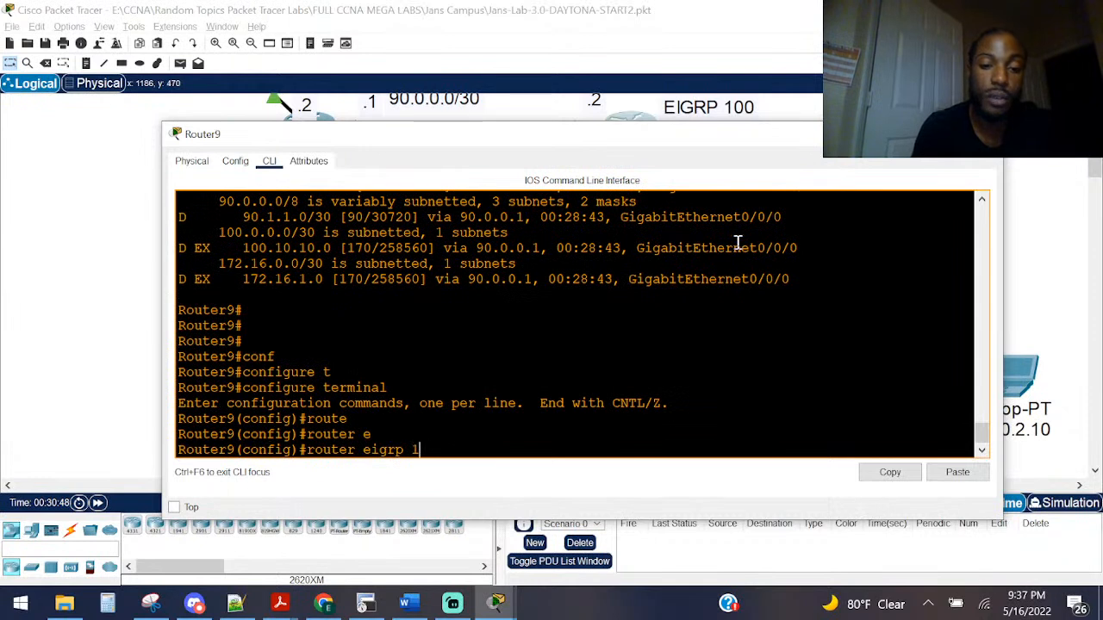
pyautogui.write('100')
pyautogui.press('Return')
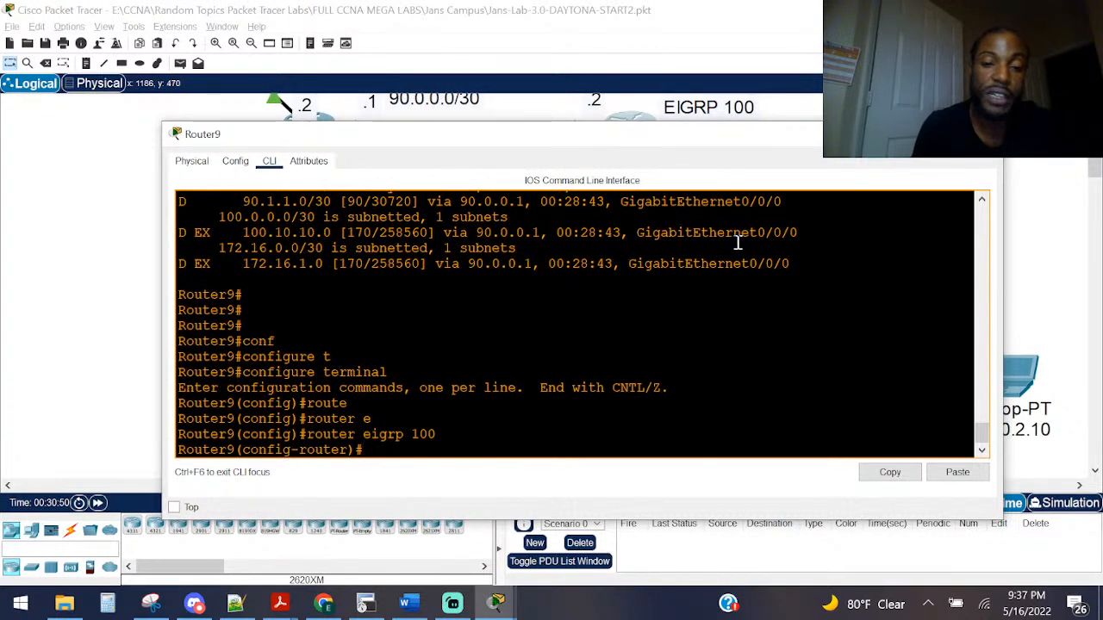
# Step: Redistribute static routes into EIGRP 100 on Router9, checking the available options for the command, and close the console
pyautogui.write('re')
pyautogui.press('Tab')
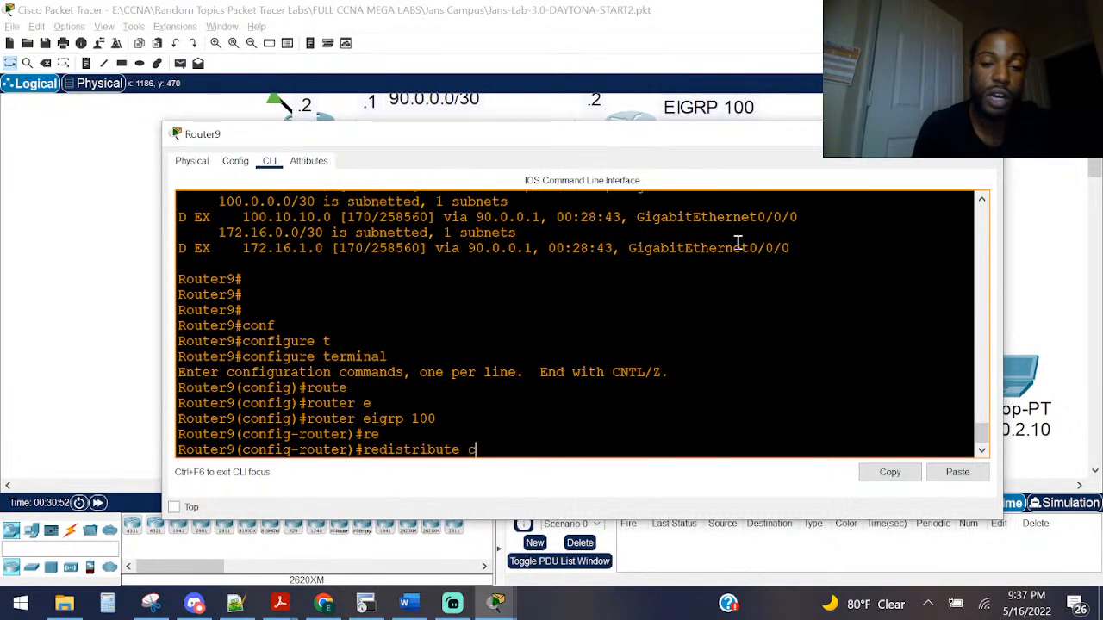
pyautogui.press('BackSpace')
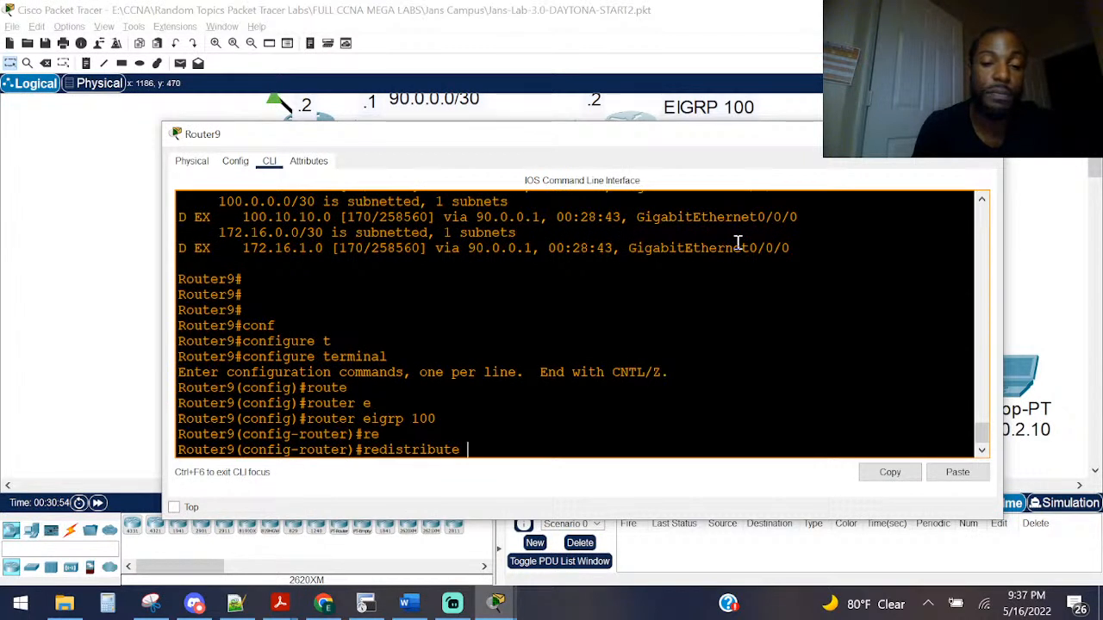
pyautogui.write('st')
pyautogui.press('Tab')
pyautogui.write('?')
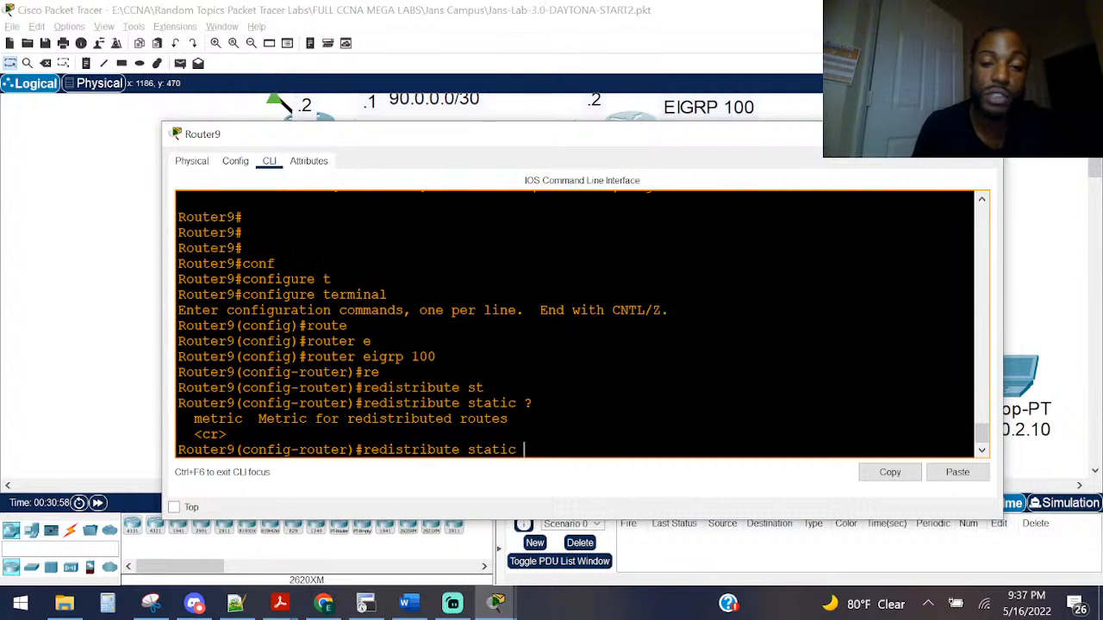
pyautogui.press('Return')
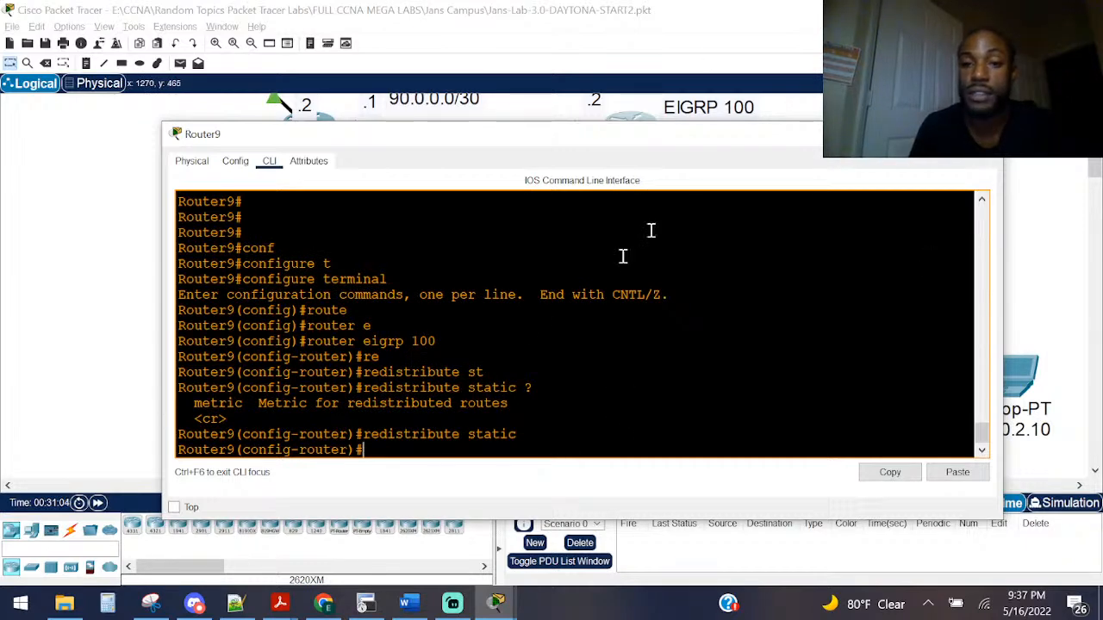
pyautogui.click(987, 133)
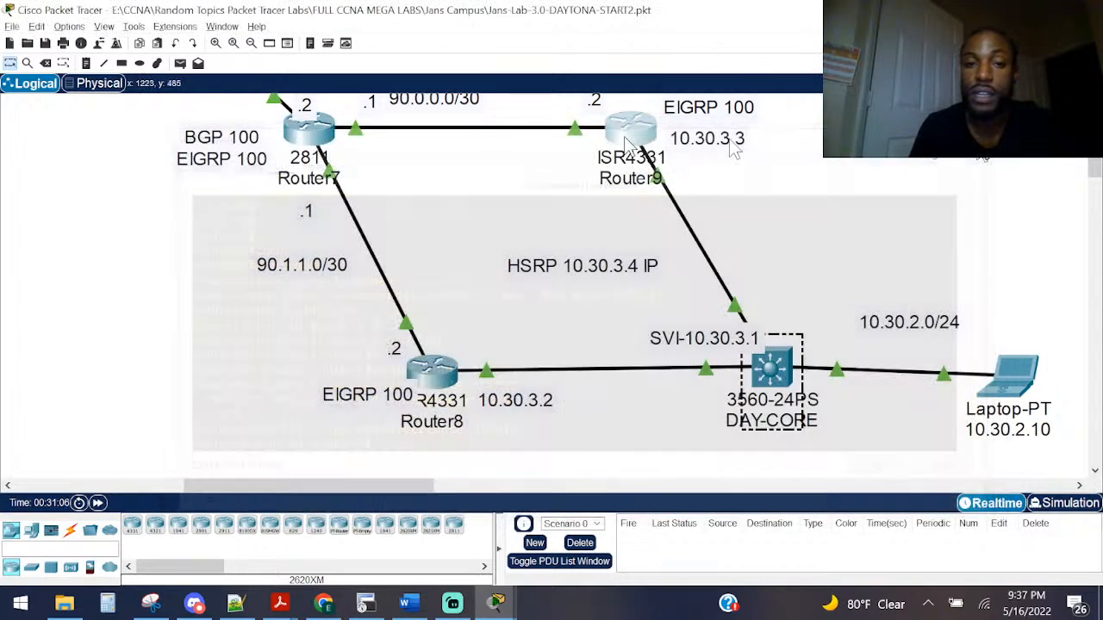
# Step: Widen Router7's console, repeat its route lookup for 10.30.2.0, examine the routing entry, and close the console
pyautogui.click(308, 128)
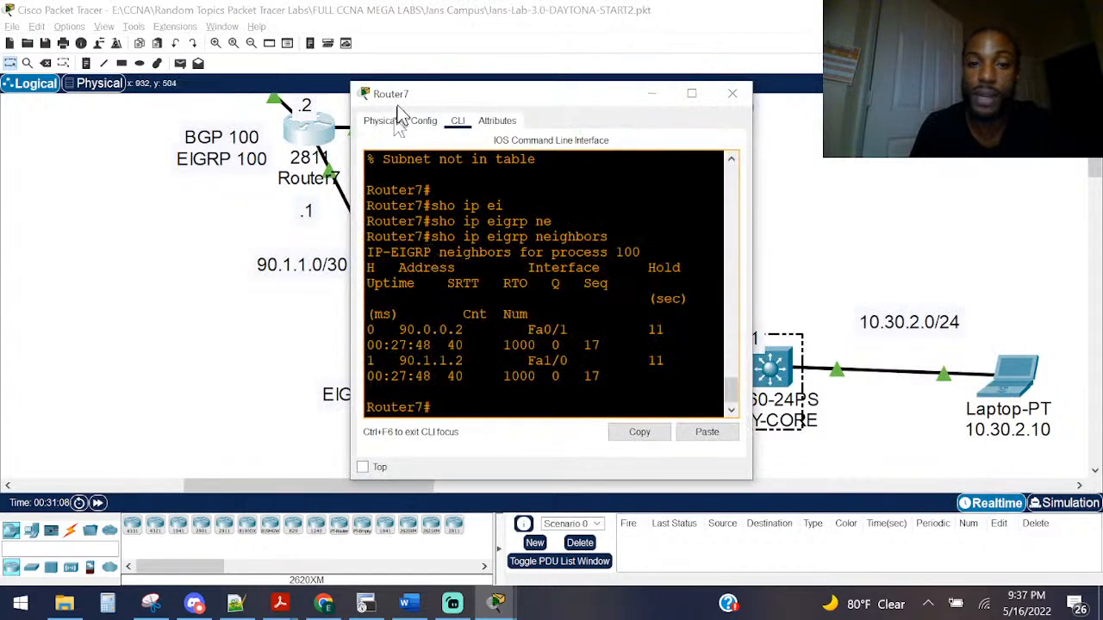
pyautogui.moveTo(351, 153); pyautogui.dragTo(26, 155)
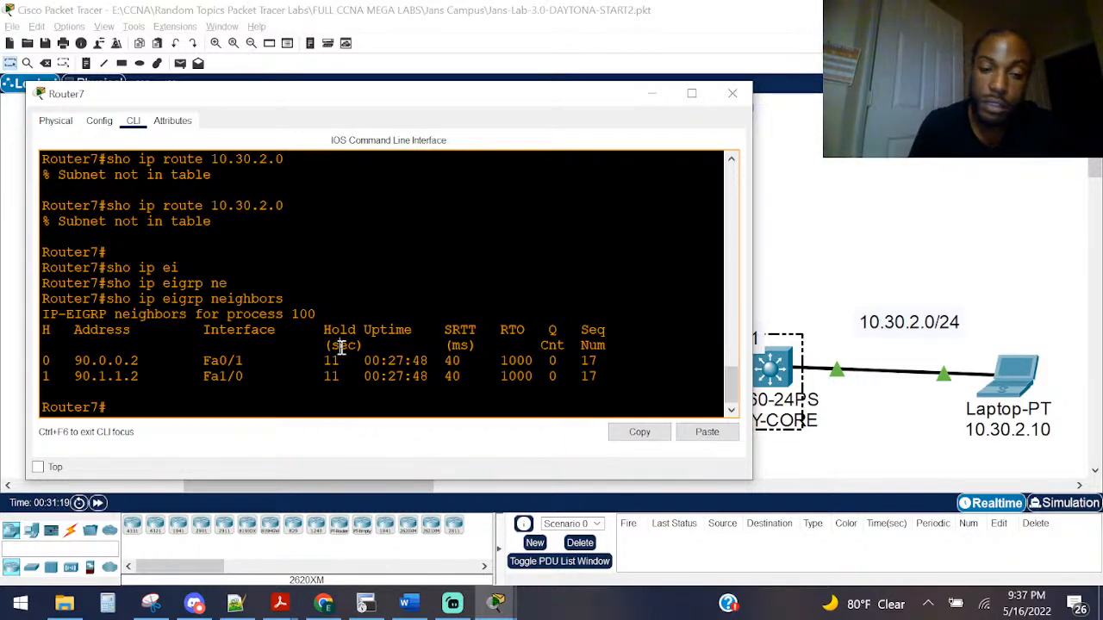
pyautogui.press('Up')
pyautogui.press('Up')
pyautogui.press('Up')
pyautogui.press('Up')
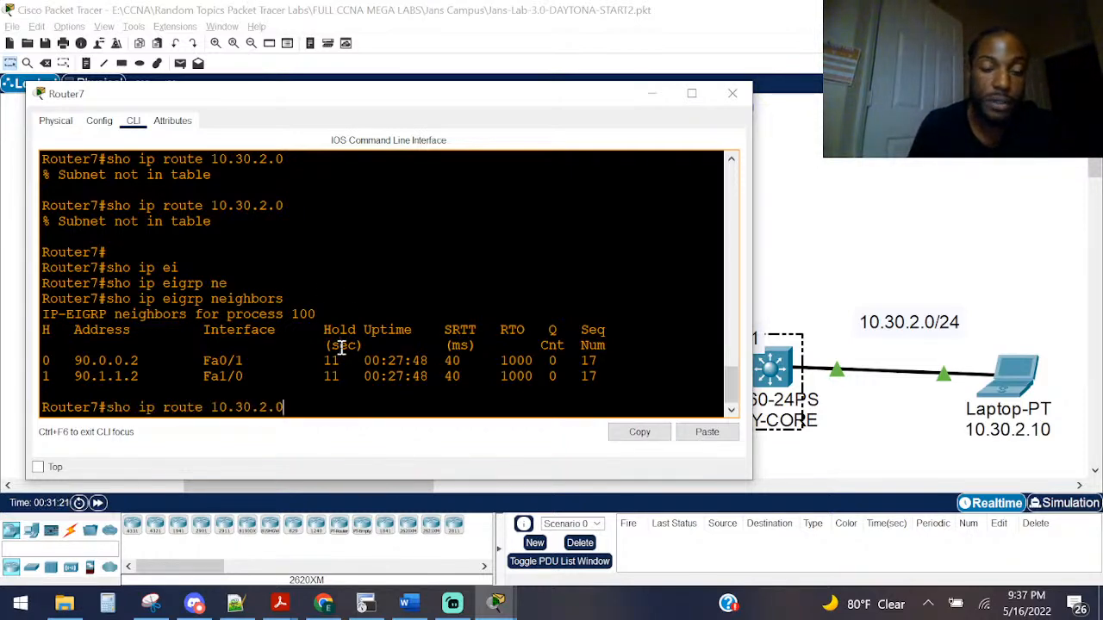
pyautogui.press('Return')
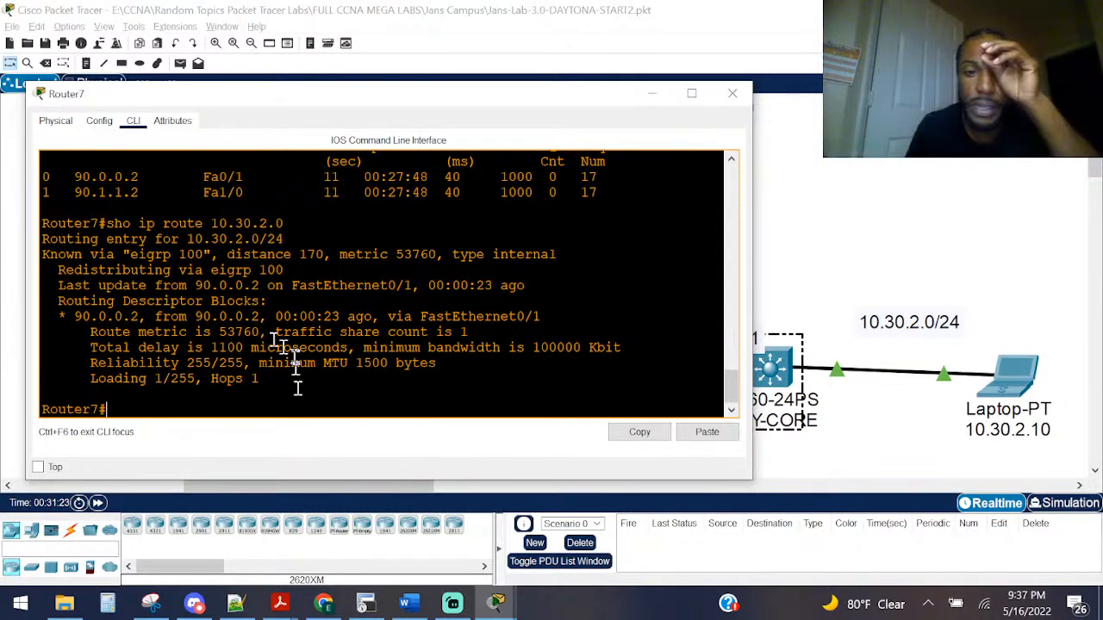
pyautogui.moveTo(298, 388); pyautogui.dragTo(4, 244)
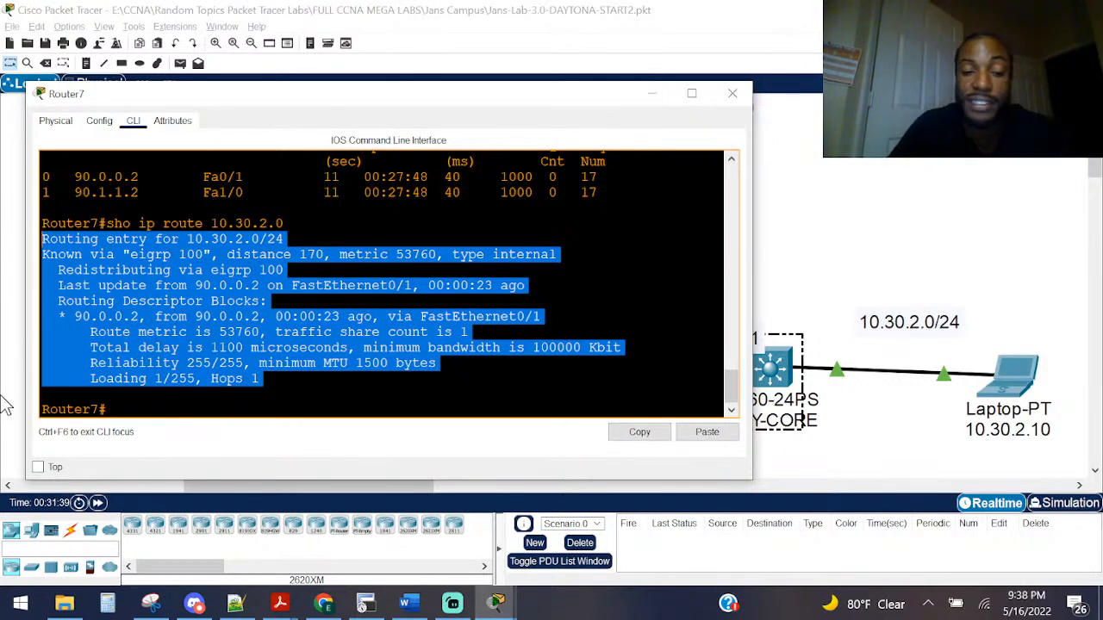
pyautogui.click(724, 95)
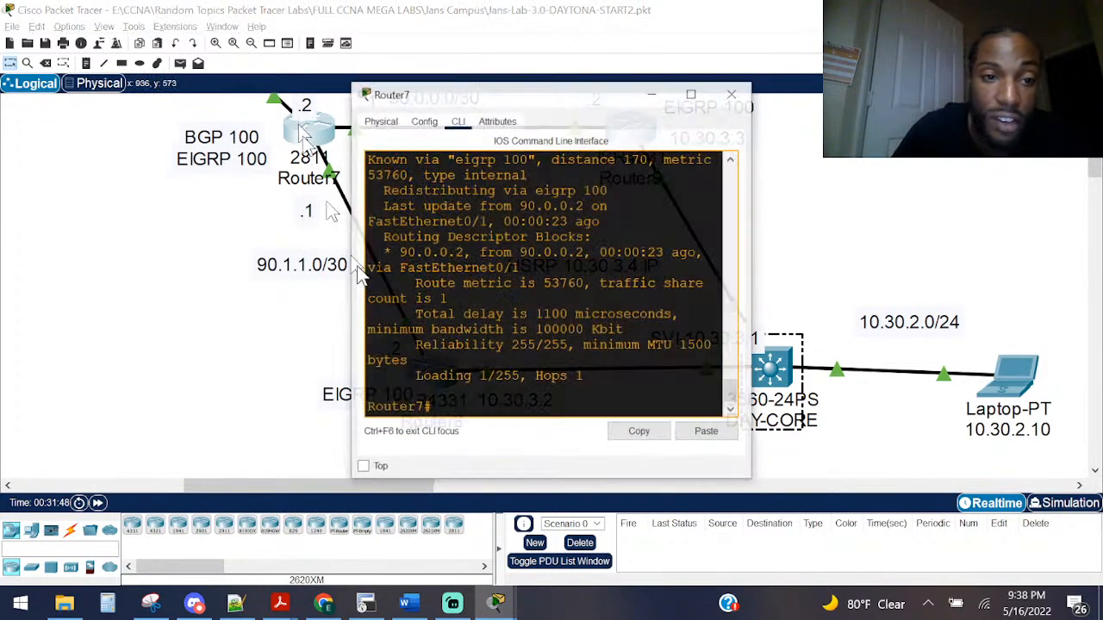
# Step: Ping the laptop at 10.30.2.10 from Router7's widened console, then close the console
pyautogui.click(306, 131)
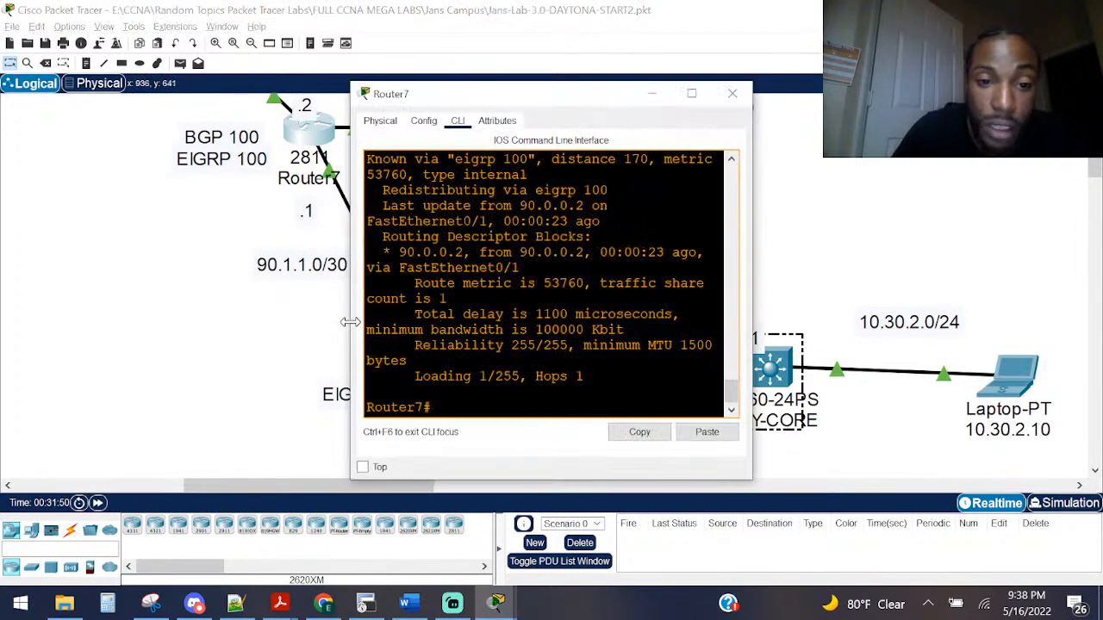
pyautogui.moveTo(350, 329); pyautogui.dragTo(60, 329)
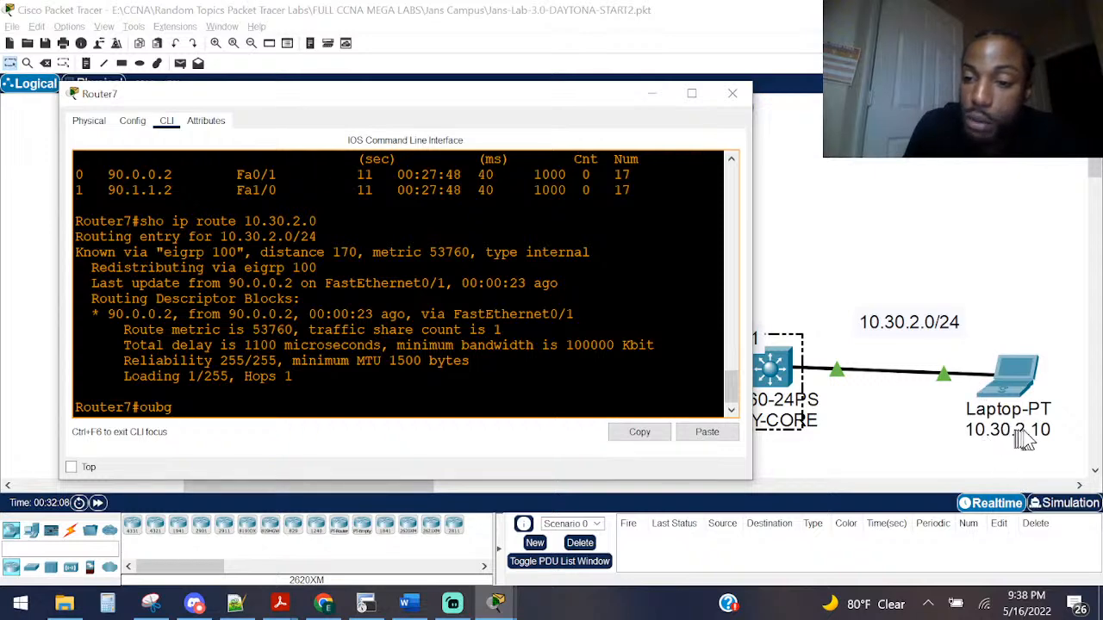
pyautogui.click(1044, 441)
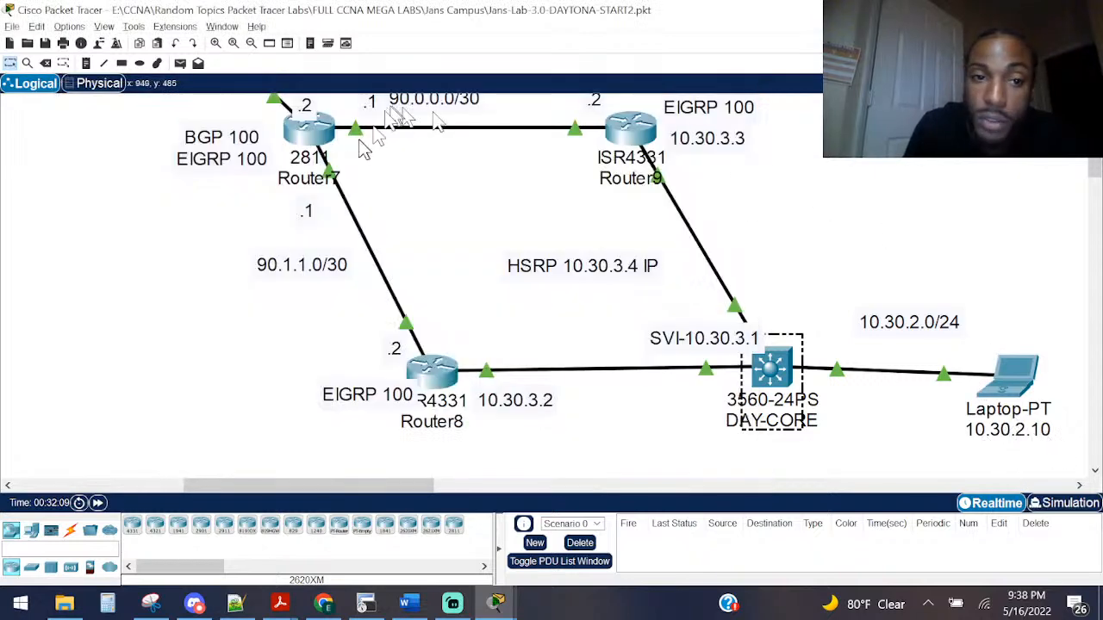
pyautogui.click(301, 131)
pyautogui.write('oub')
pyautogui.press('BackSpace')
pyautogui.press('BackSpace')
pyautogui.press('BackSpace')
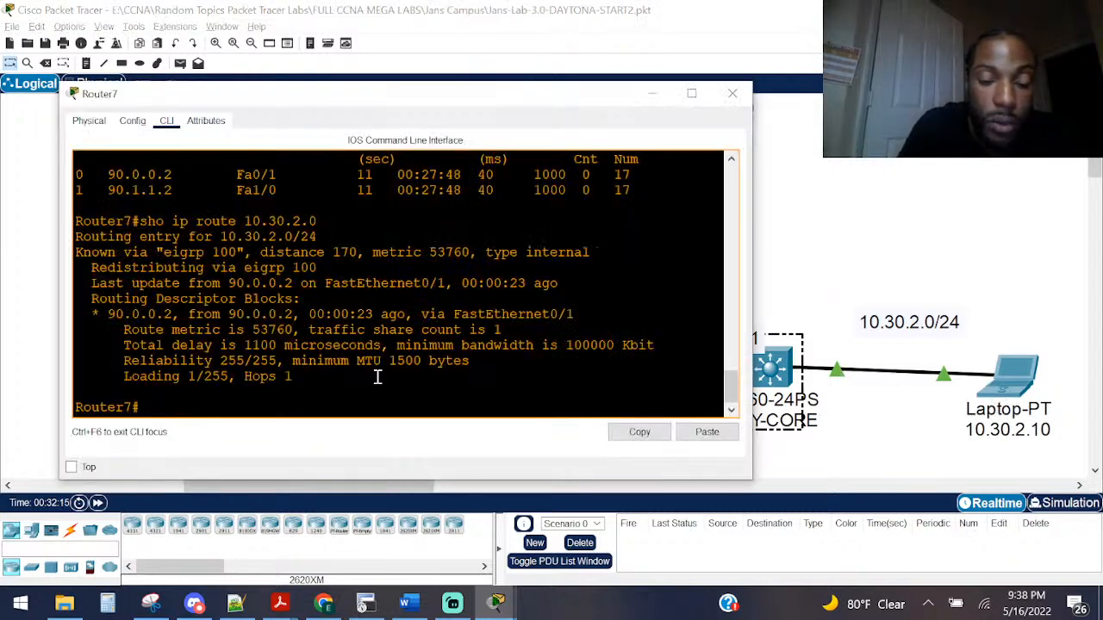
pyautogui.write('ping')
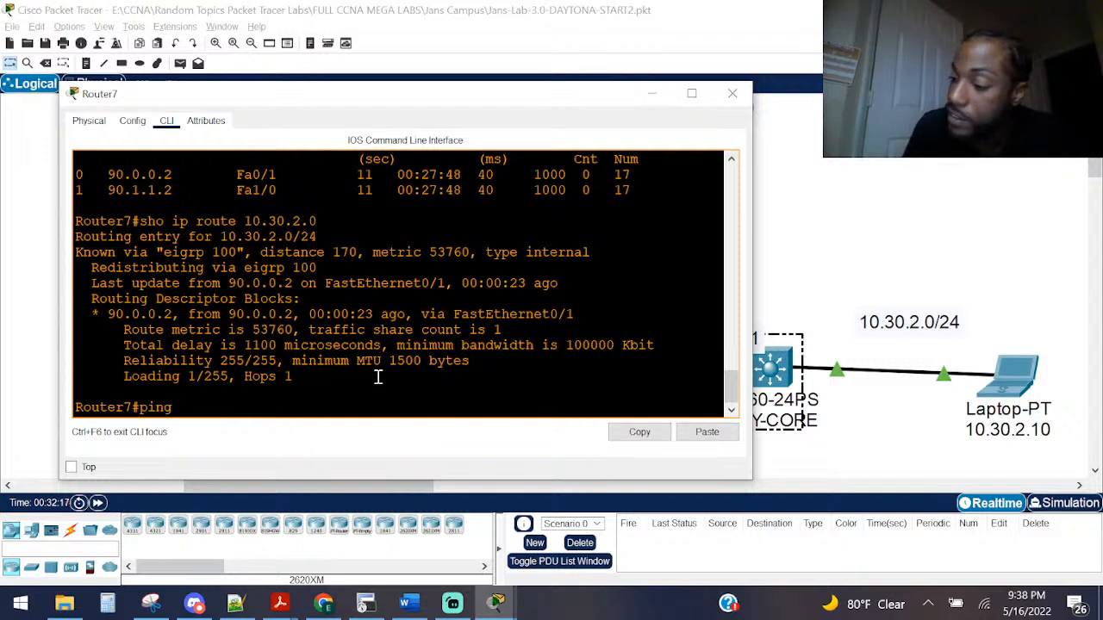
pyautogui.write(' 10')
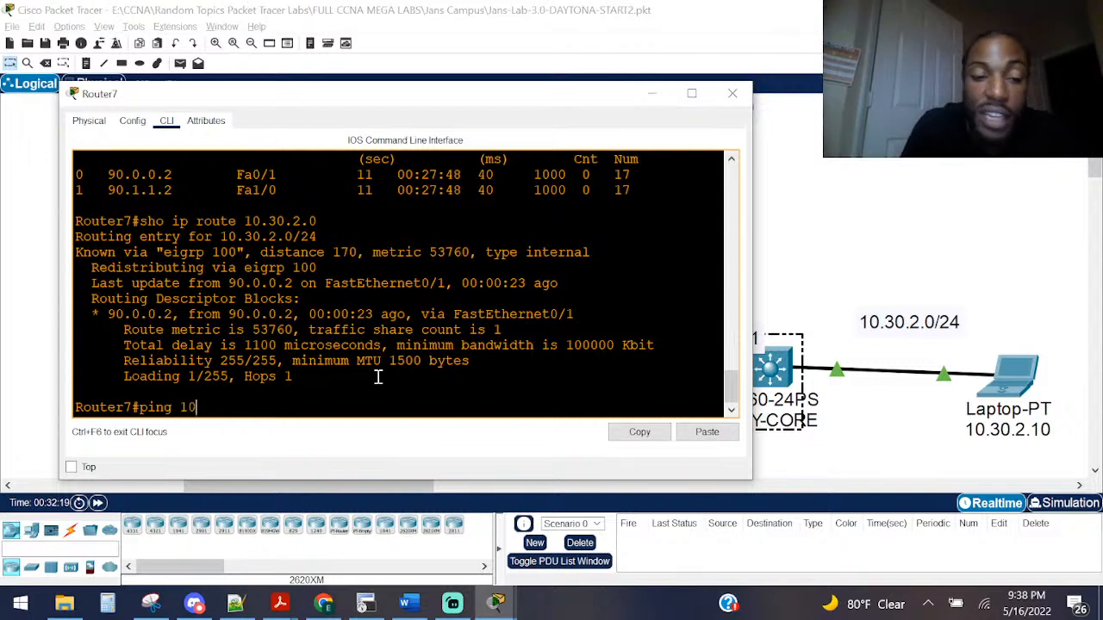
pyautogui.write('.30.2.1')
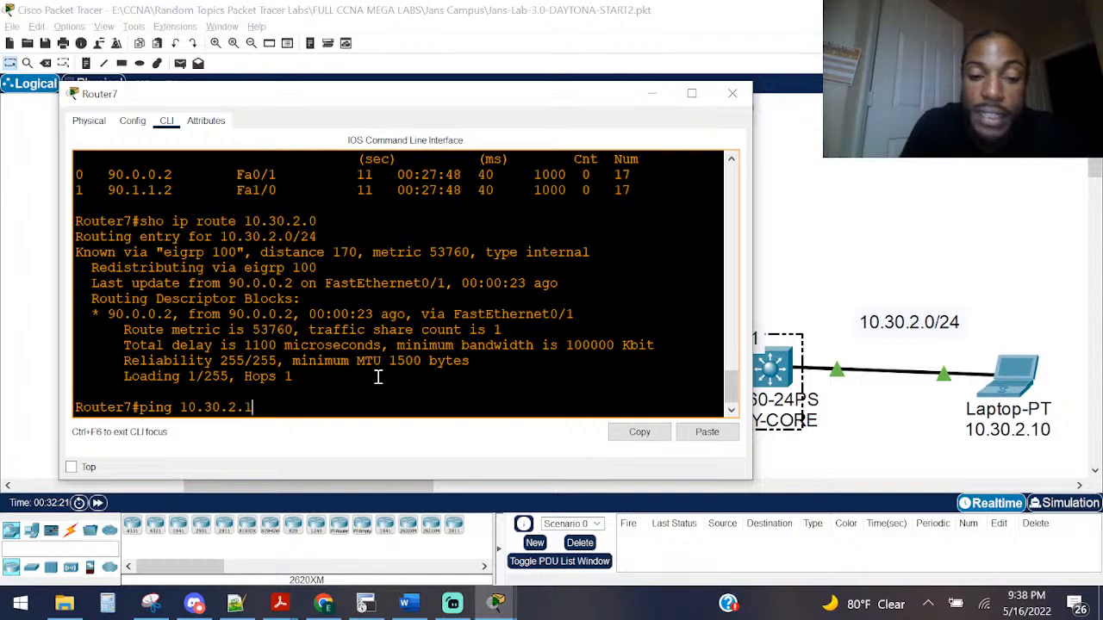
pyautogui.write('0')
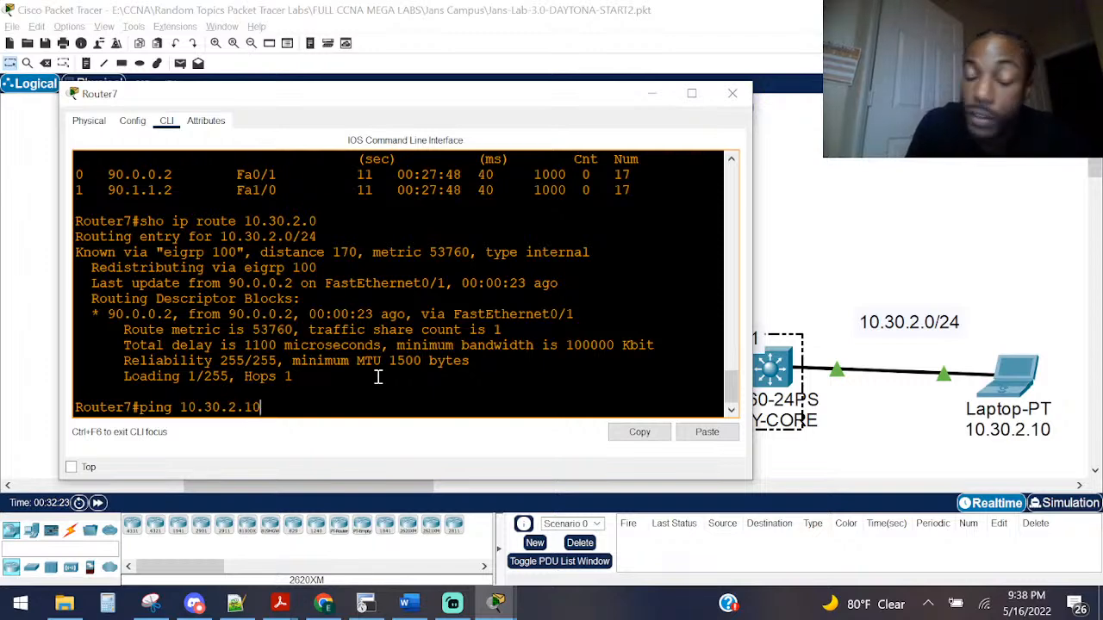
pyautogui.press('Return')
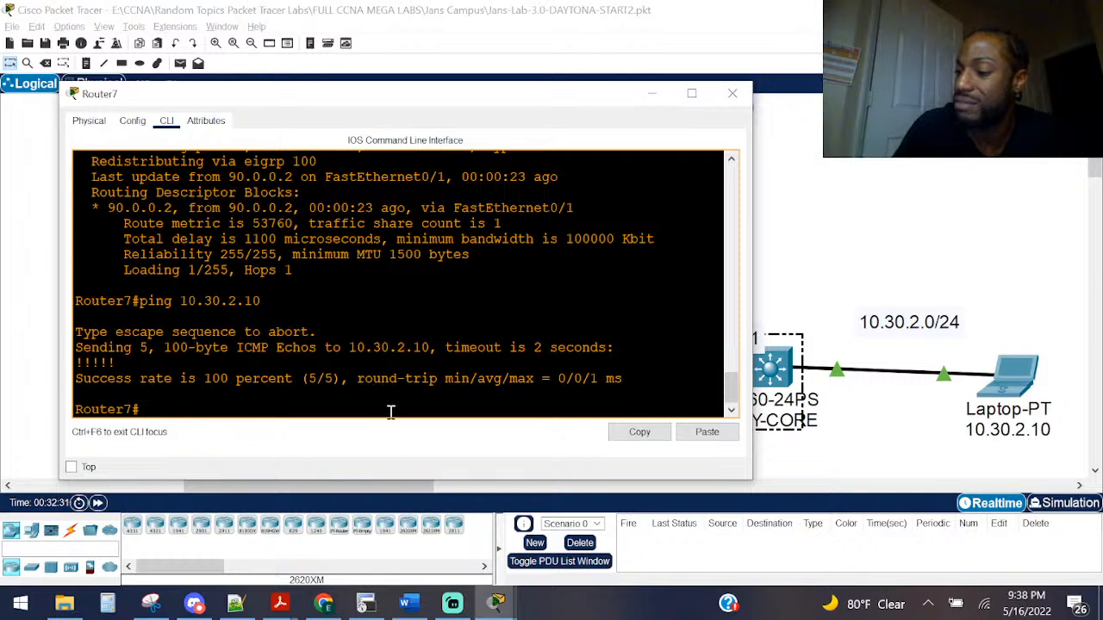
pyautogui.press('Return')
pyautogui.press('Return')
pyautogui.press('Return')
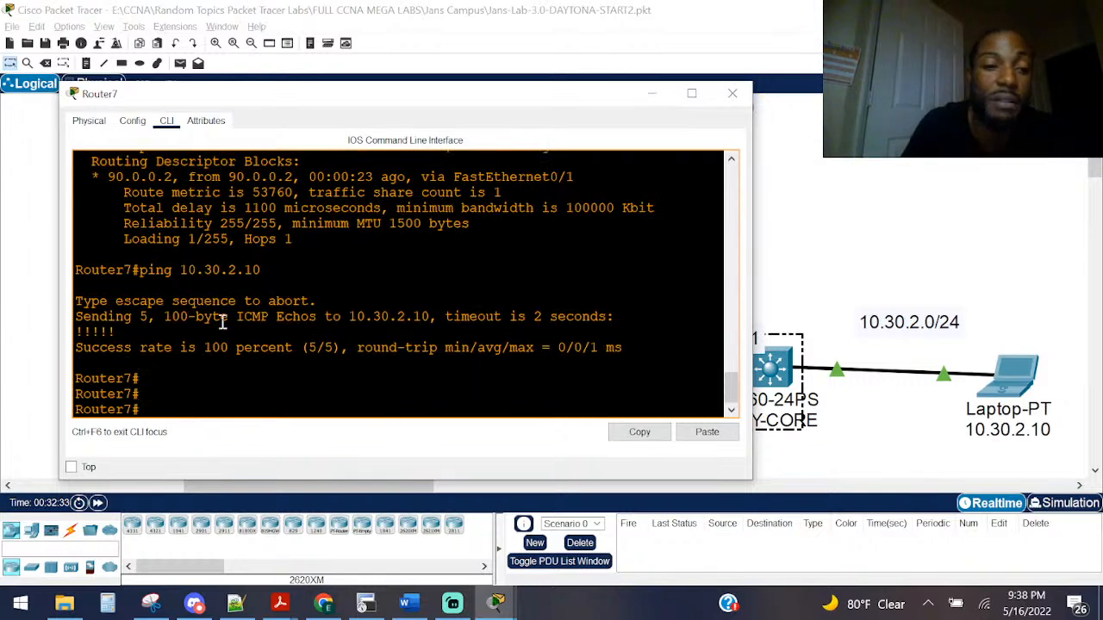
pyautogui.click(731, 95)
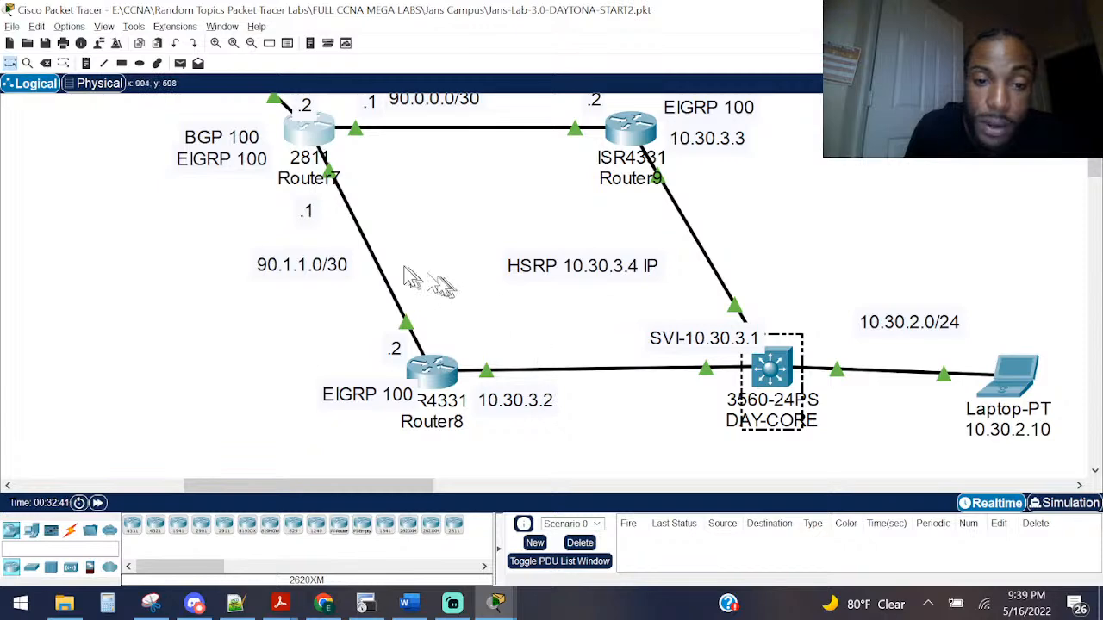
pyautogui.click(435, 367)
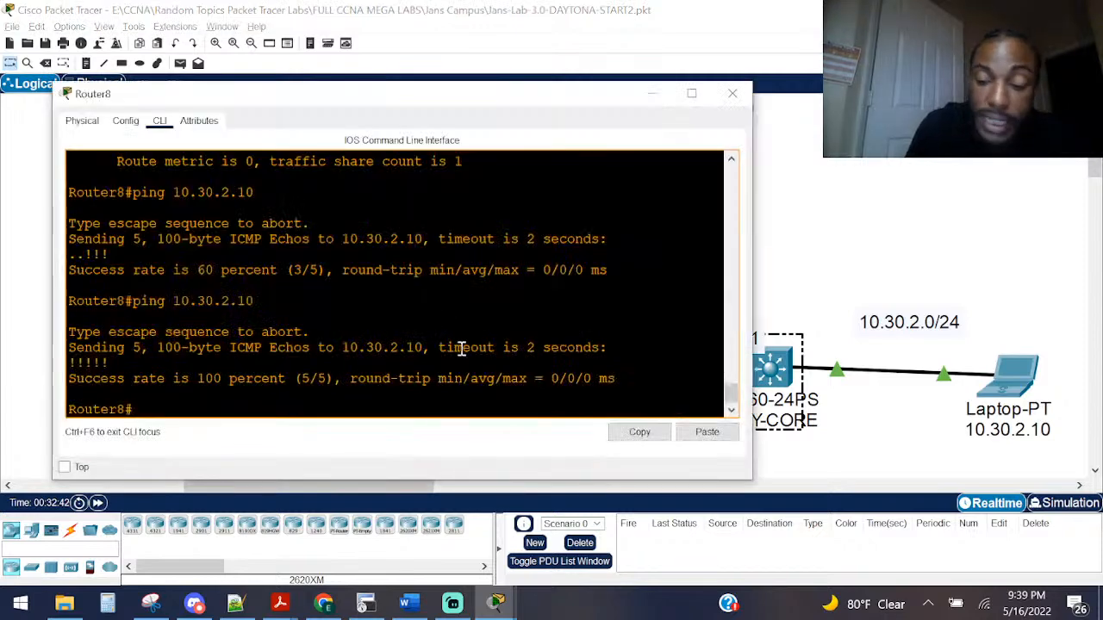
pyautogui.press('Return')
pyautogui.press('Return')
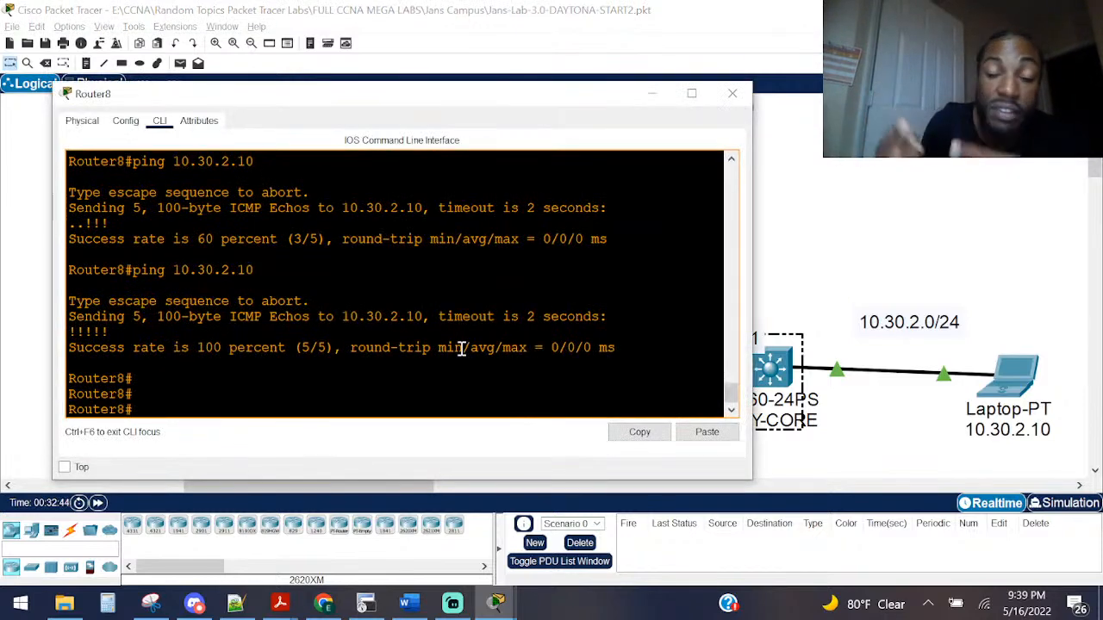
pyautogui.click(853, 246)
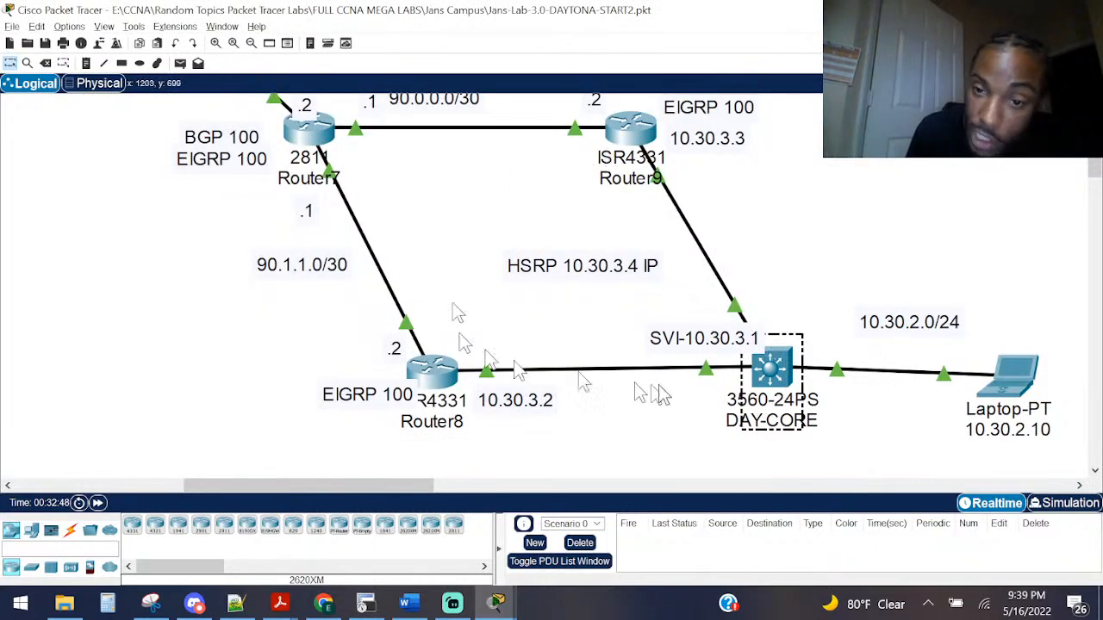
# Step: Enter EIGRP 100 router configuration mode in Router8's console
pyautogui.click(439, 372)
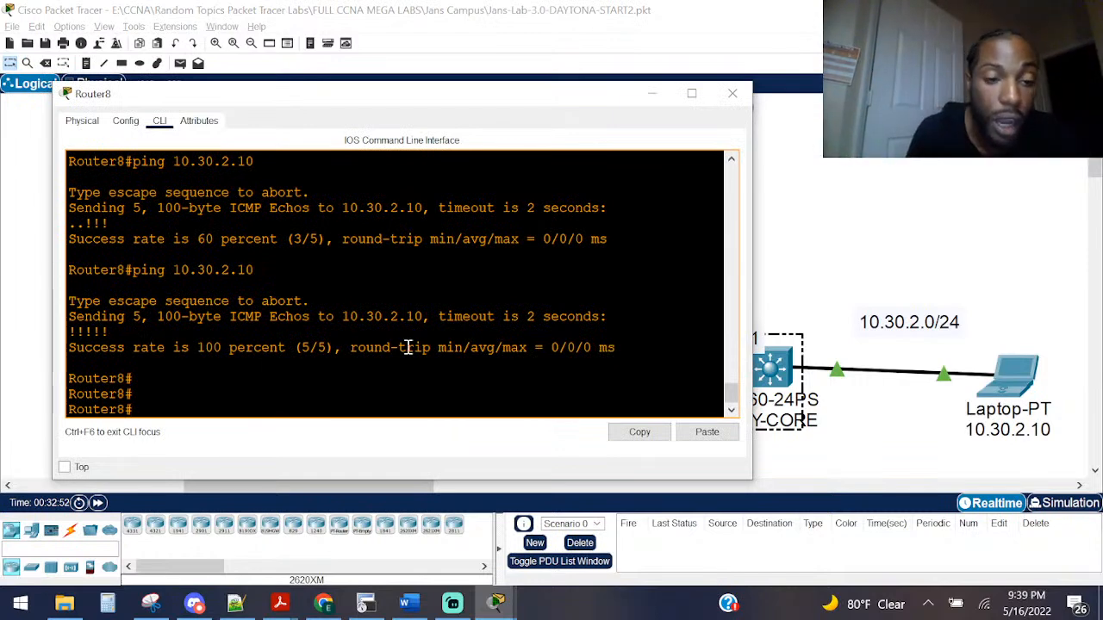
pyautogui.write('conf')
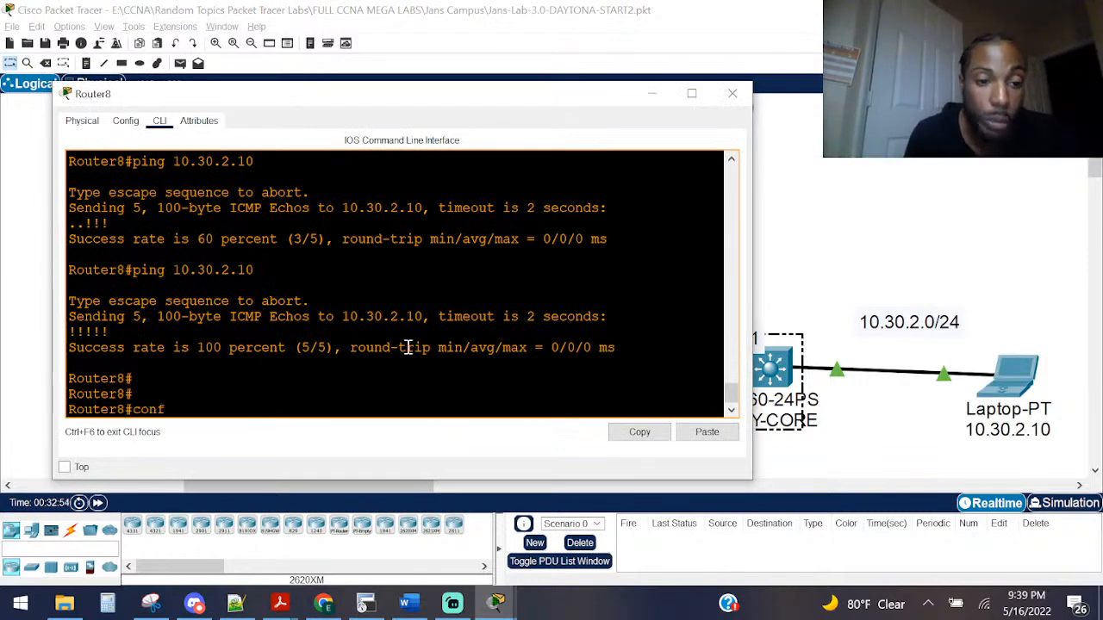
pyautogui.press('Tab')
pyautogui.write('t')
pyautogui.press('Tab')
pyautogui.press('Return')
pyautogui.write('route')
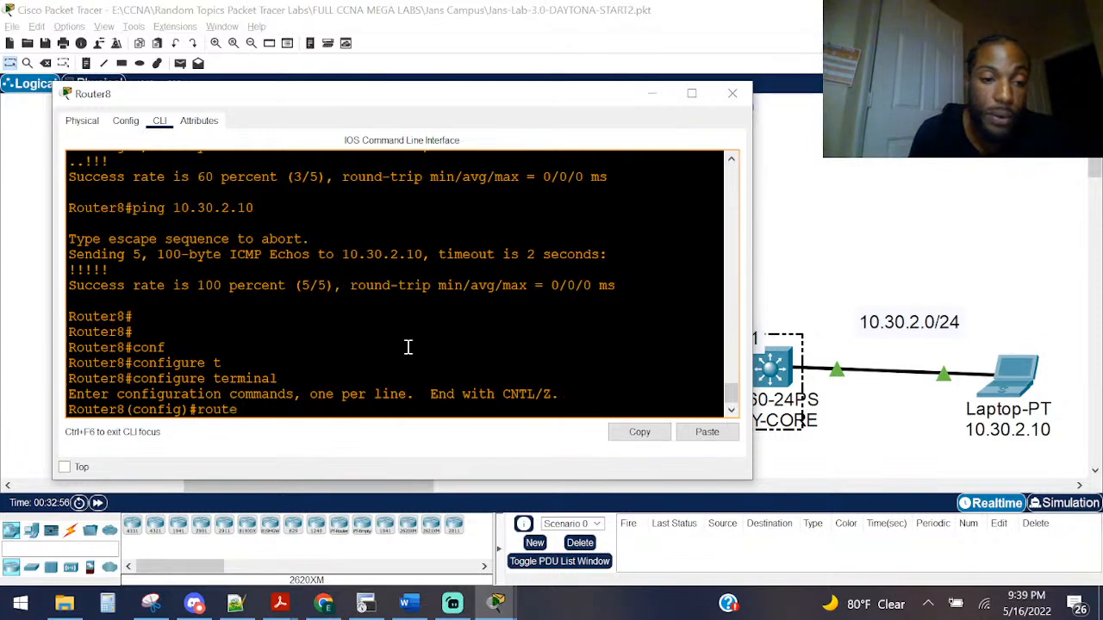
pyautogui.write('r ei')
pyautogui.press('Tab')
pyautogui.write('1')
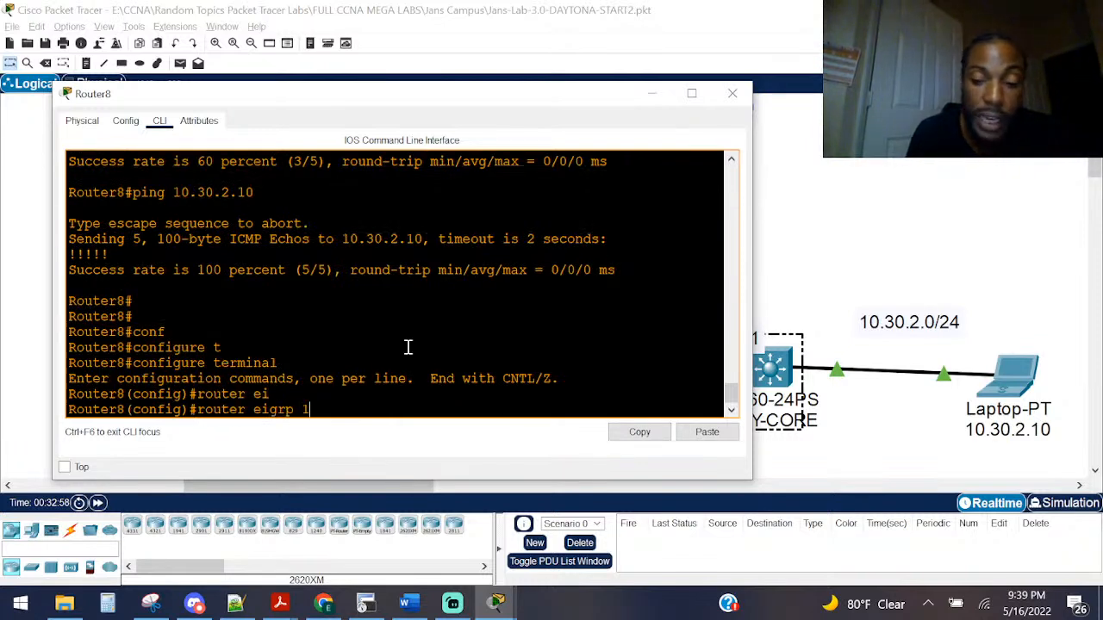
pyautogui.write('00')
pyautogui.press('Return')
# Step: Redistribute static routes into EIGRP 100 on Router8
pyautogui.write('re')
pyautogui.press('Tab')
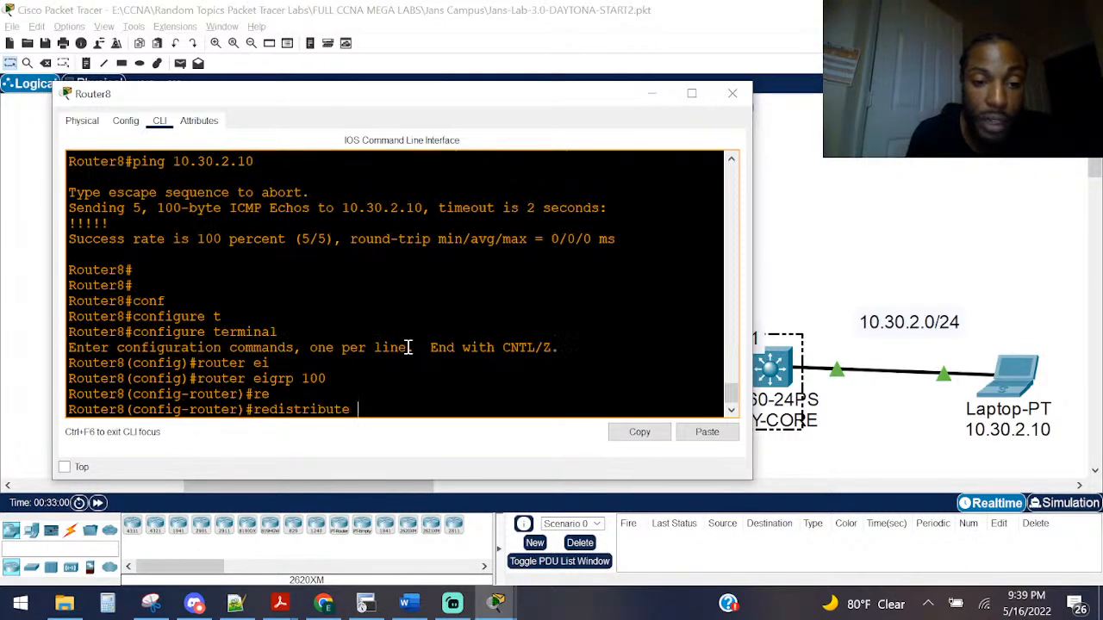
pyautogui.write('st')
pyautogui.press('Tab')
pyautogui.press('Return')
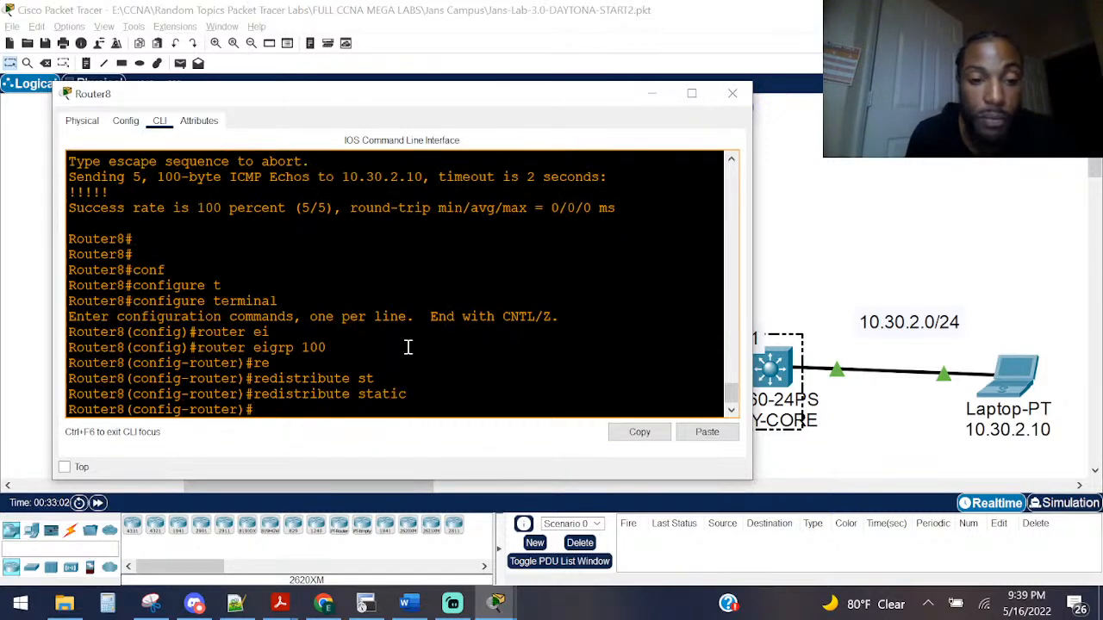
# Step: Leave configuration mode on Router8 and close its console
pyautogui.hotkey('ctrl', 'z')
pyautogui.press('Return')
pyautogui.press('Return')
pyautogui.press('Return')
pyautogui.press('Return')
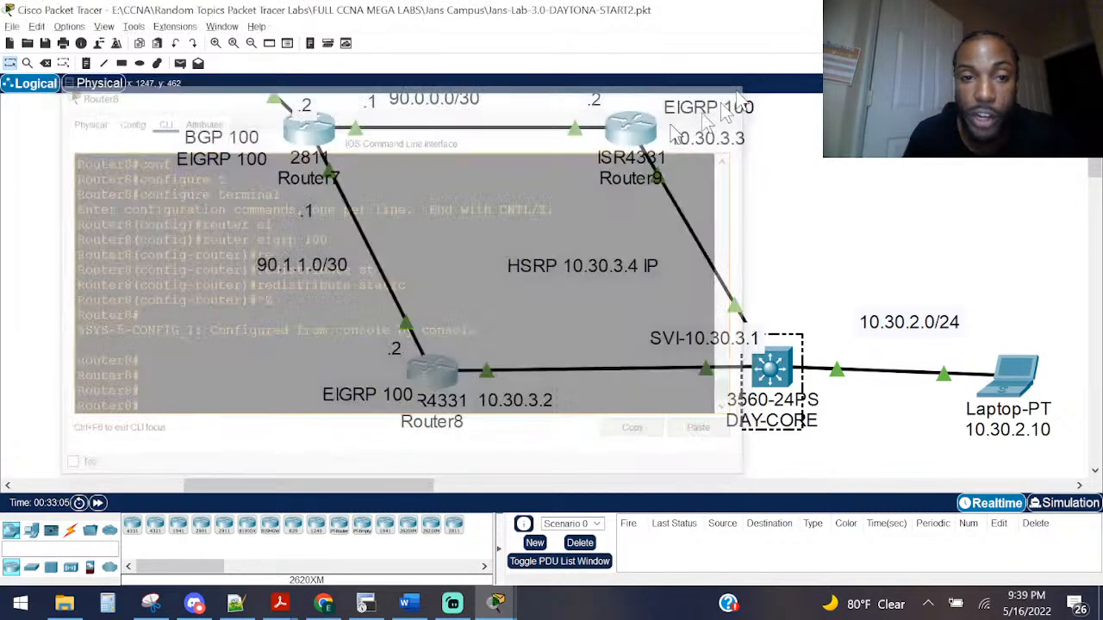
pyautogui.click(732, 93)
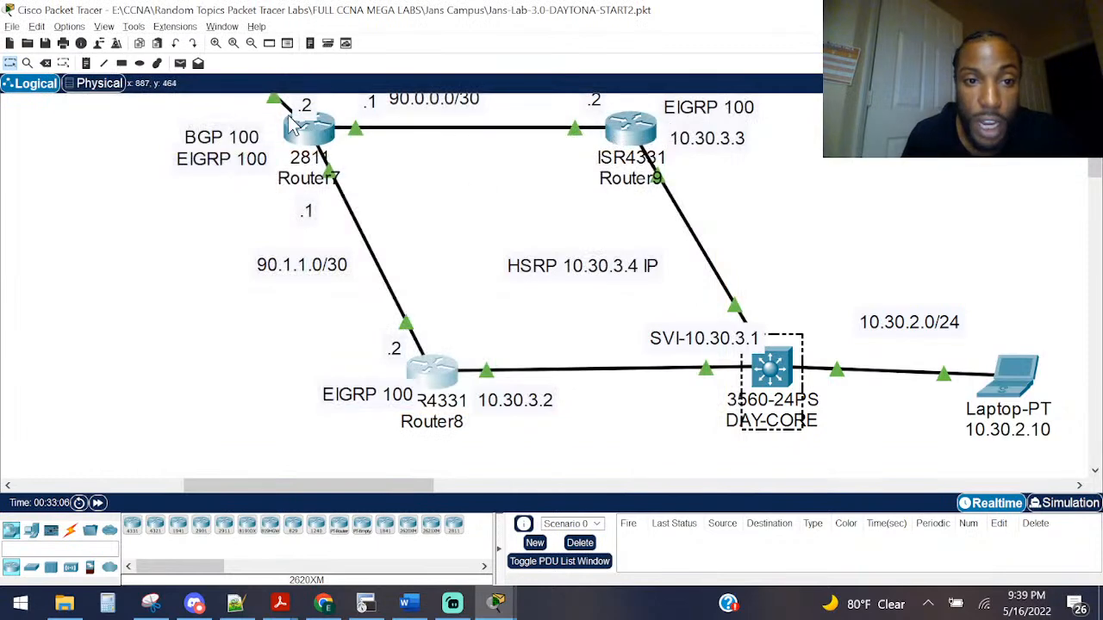
# Step: Open and widen Router7's console, examine the update source in the earlier 10.30.2.0 routing entry, and compare it with the topology
pyautogui.click(306, 129)
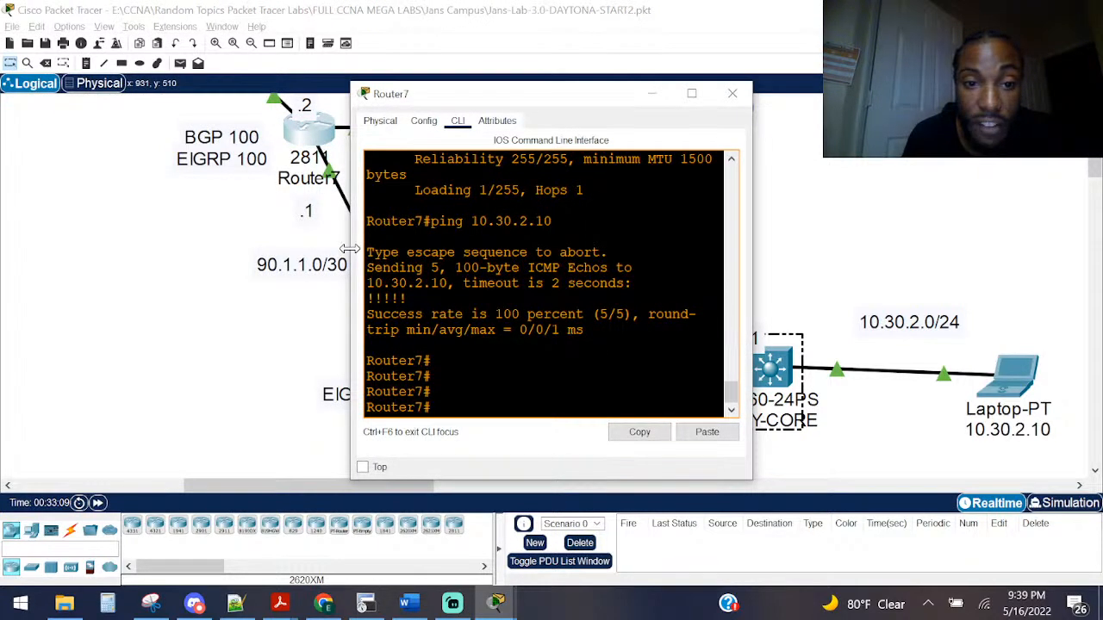
pyautogui.moveTo(351, 233); pyautogui.dragTo(26, 220)
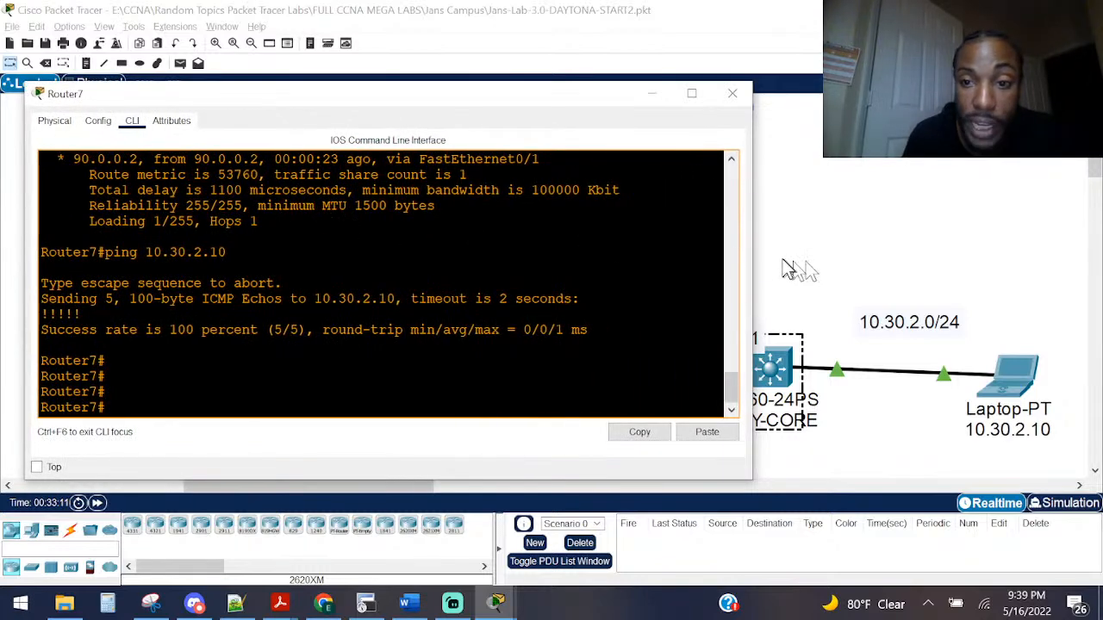
pyautogui.moveTo(752, 259); pyautogui.dragTo(943, 259)
pyautogui.scroll(3, 665, 246)
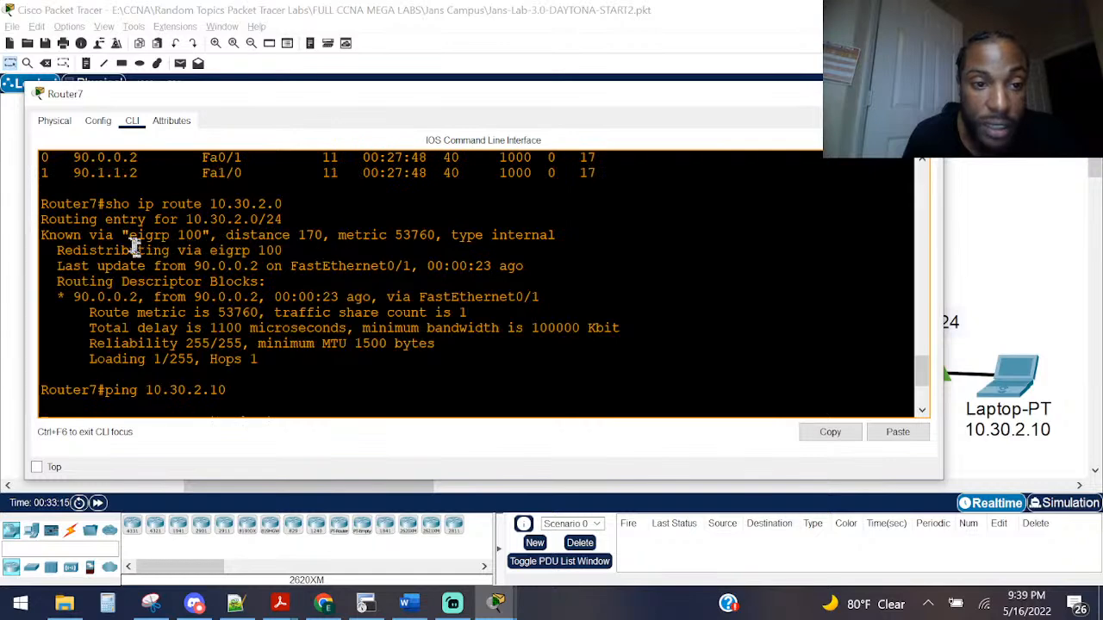
pyautogui.moveTo(259, 267); pyautogui.dragTo(188, 267)
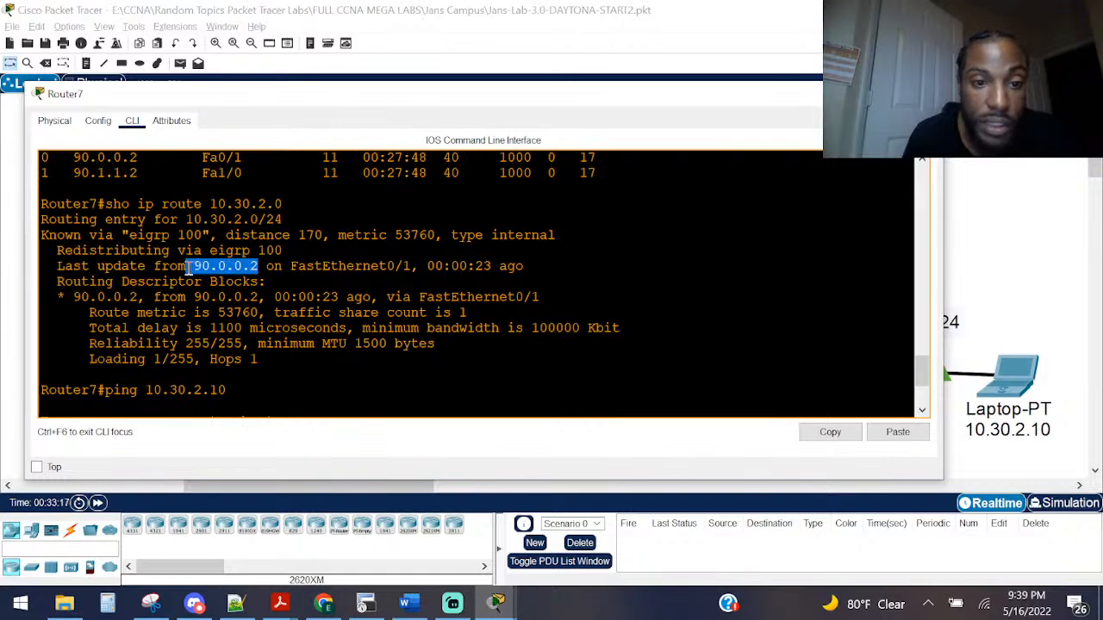
pyautogui.click(293, 7)
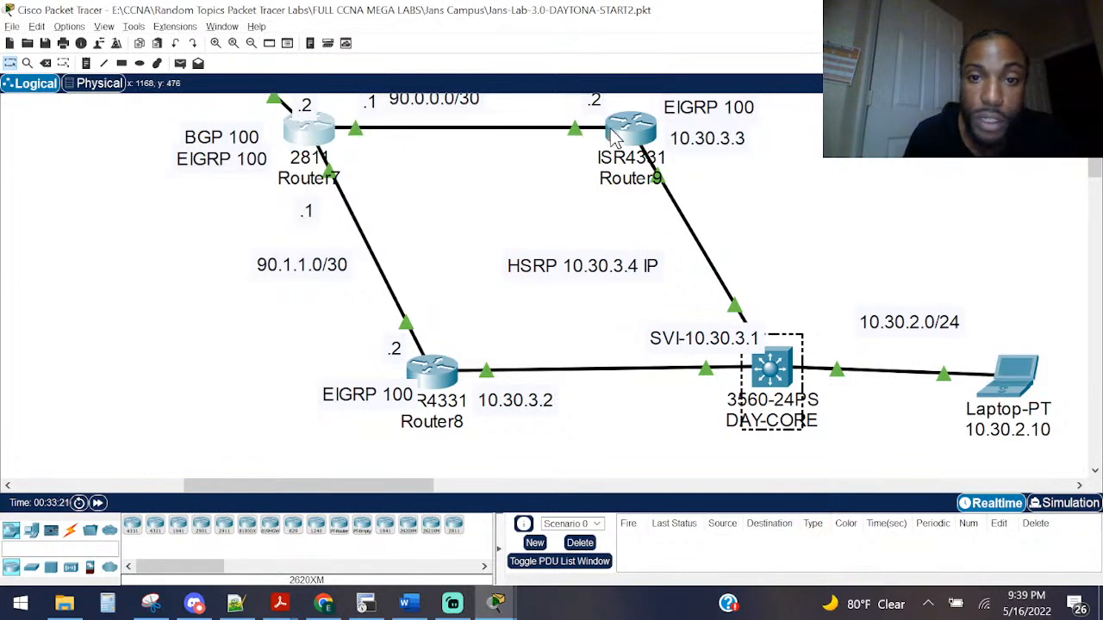
# Step: Return to Router7's console and recall the route lookup command for 10.30.2.0
pyautogui.hotkey('alt', 'Tab')
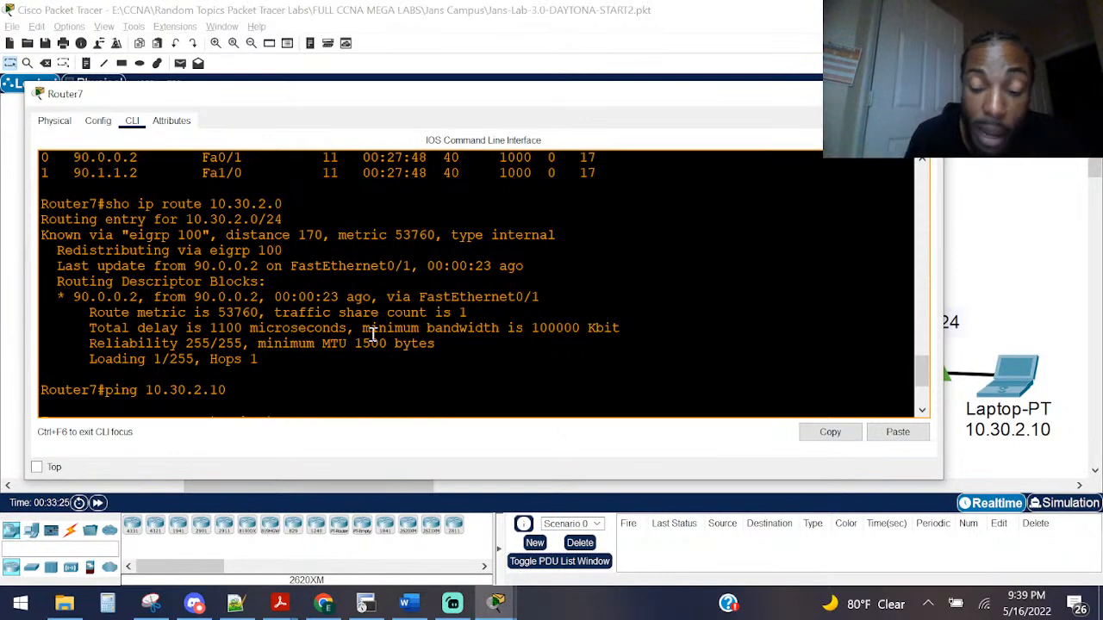
pyautogui.scroll(-3, 372, 336)
pyautogui.press('Up')
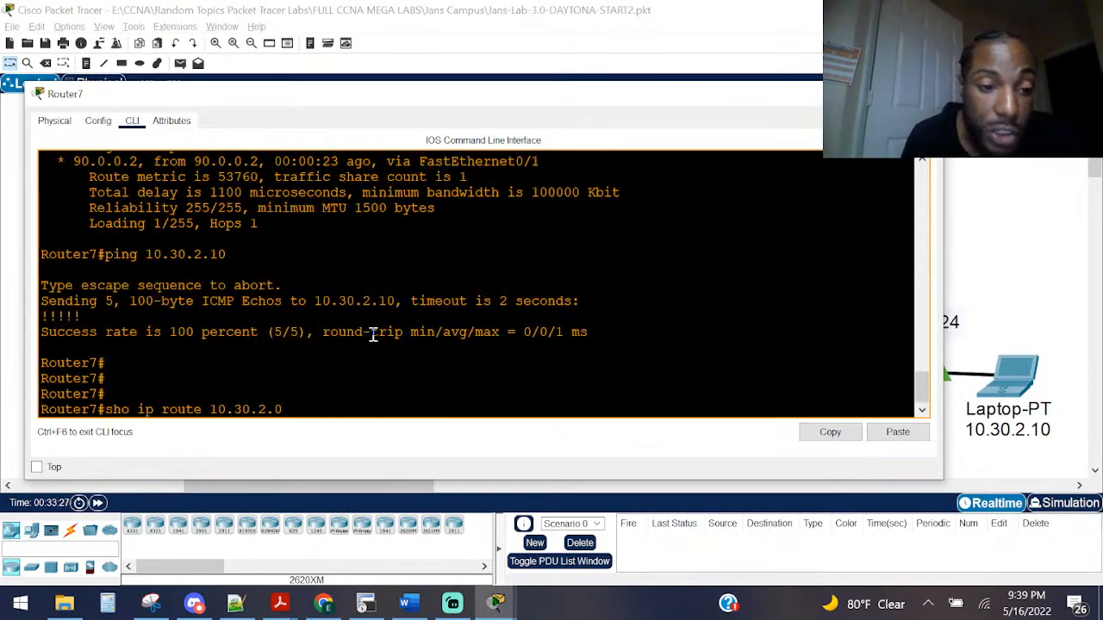
# Step: Run sho ip route 10.30.2.0 on Router7 and compare the first listed next hop with the network topology diagram
pyautogui.press('Return')
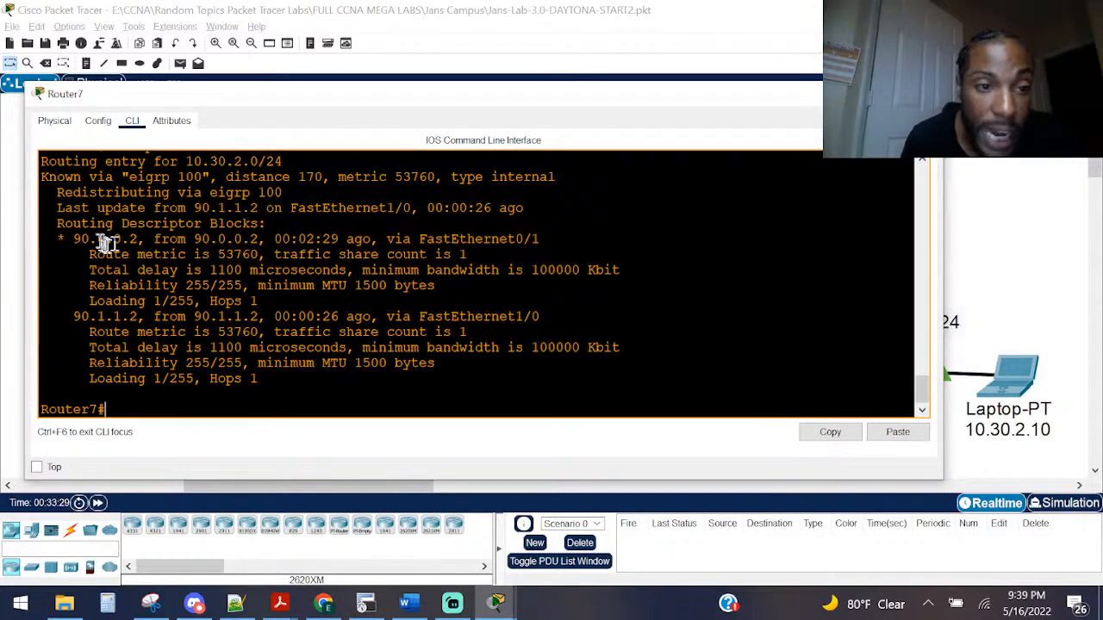
pyautogui.moveTo(59, 241); pyautogui.dragTo(289, 241)
pyautogui.hotkey('alt', 'Tab')
pyautogui.hotkey('alt', 'Tab')
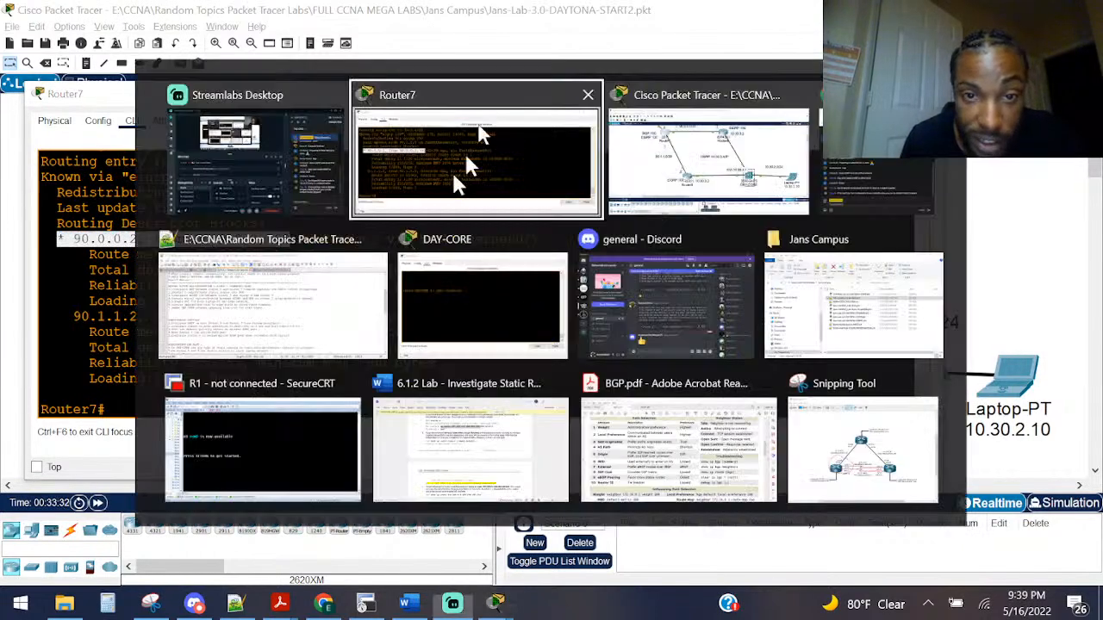
pyautogui.click(488, 12)
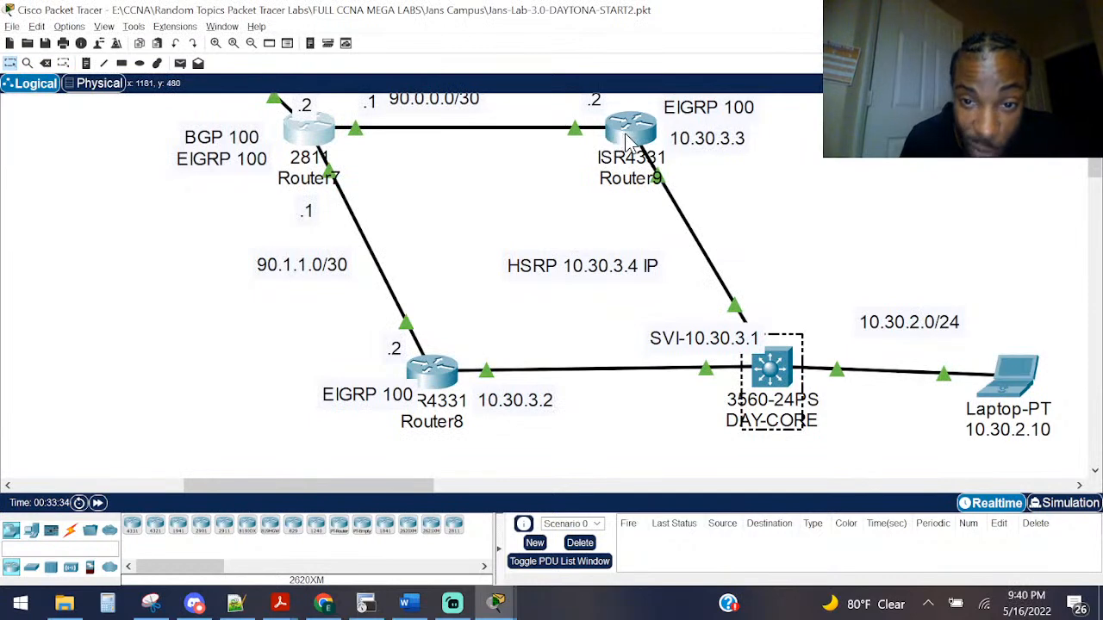
pyautogui.moveTo(628, 144)
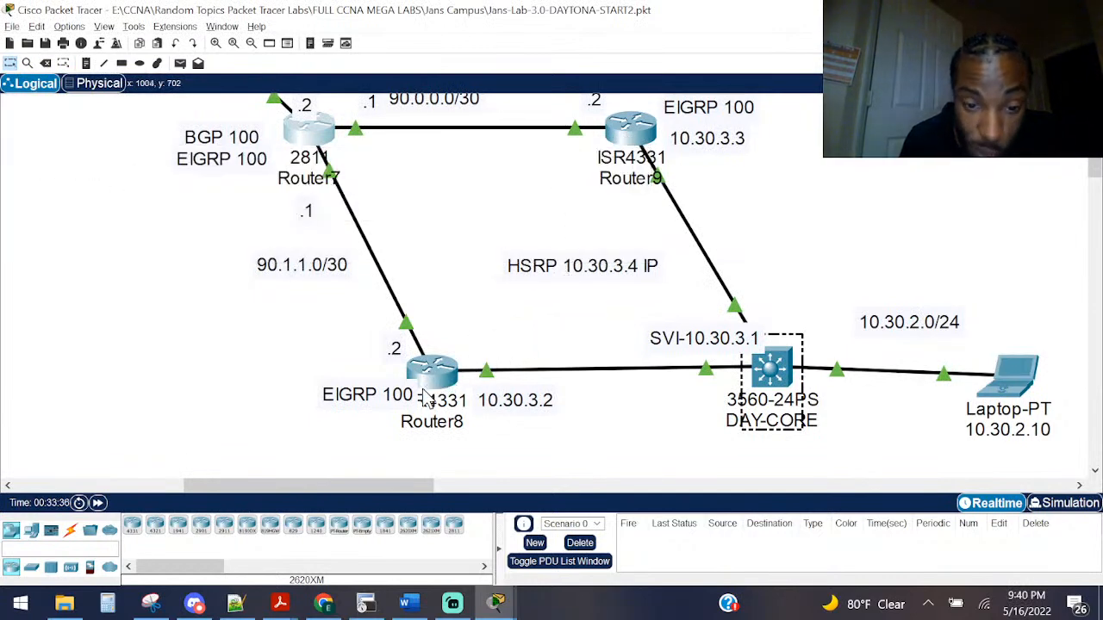
# Step: Return to Router7's CLI and examine the traffic share counts of both paths to 10.30.2.0
pyautogui.hotkey('alt', 'Tab')
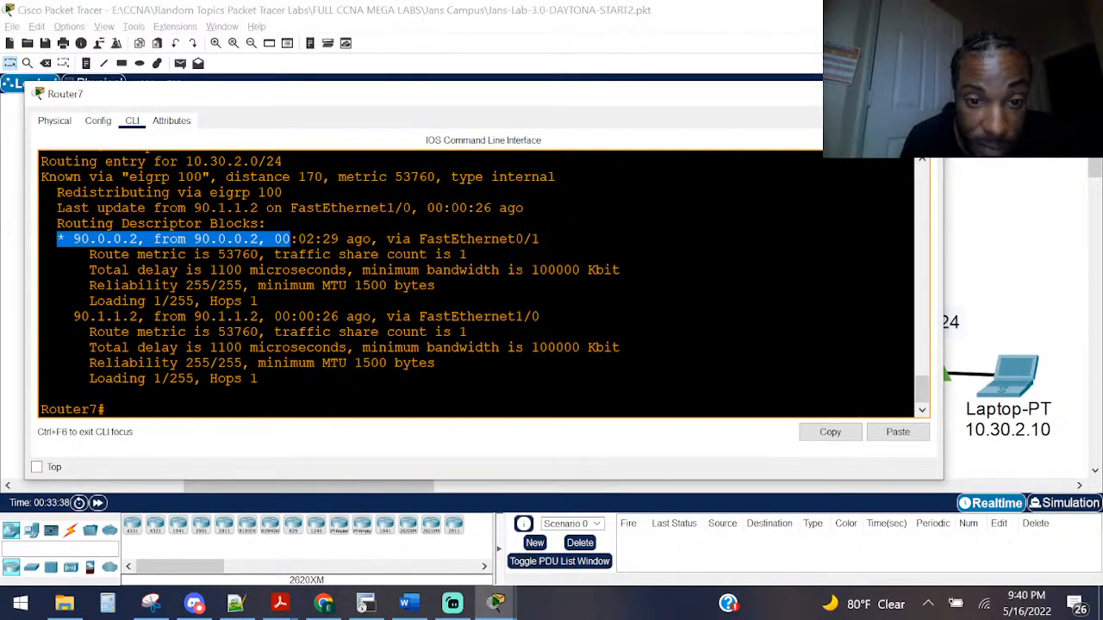
pyautogui.moveTo(468, 255); pyautogui.dragTo(276, 258)
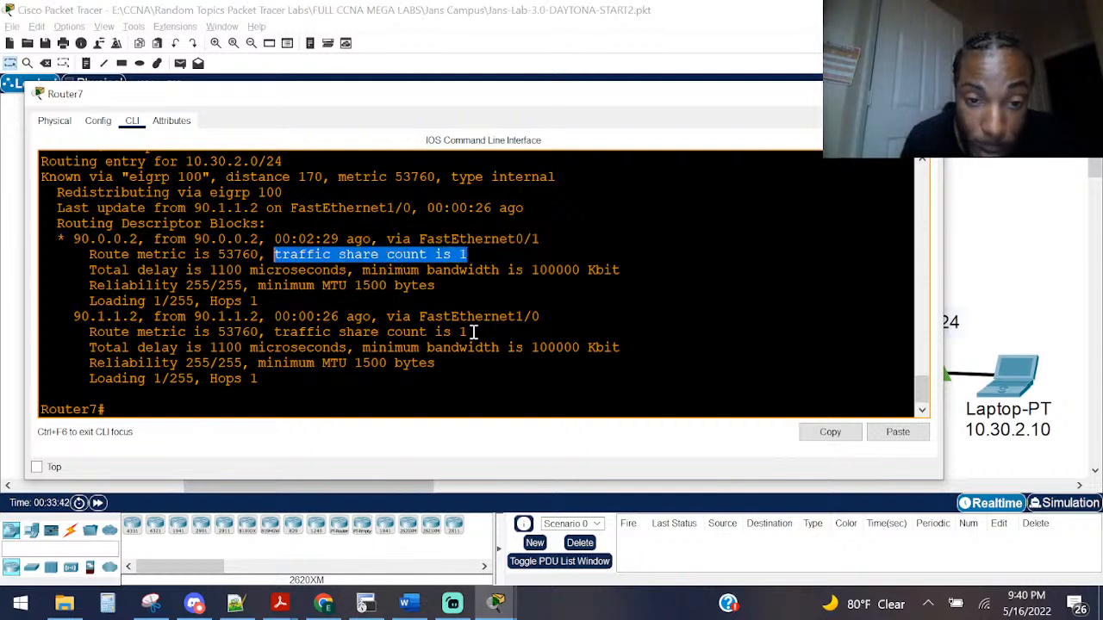
pyautogui.moveTo(473, 332); pyautogui.dragTo(285, 338)
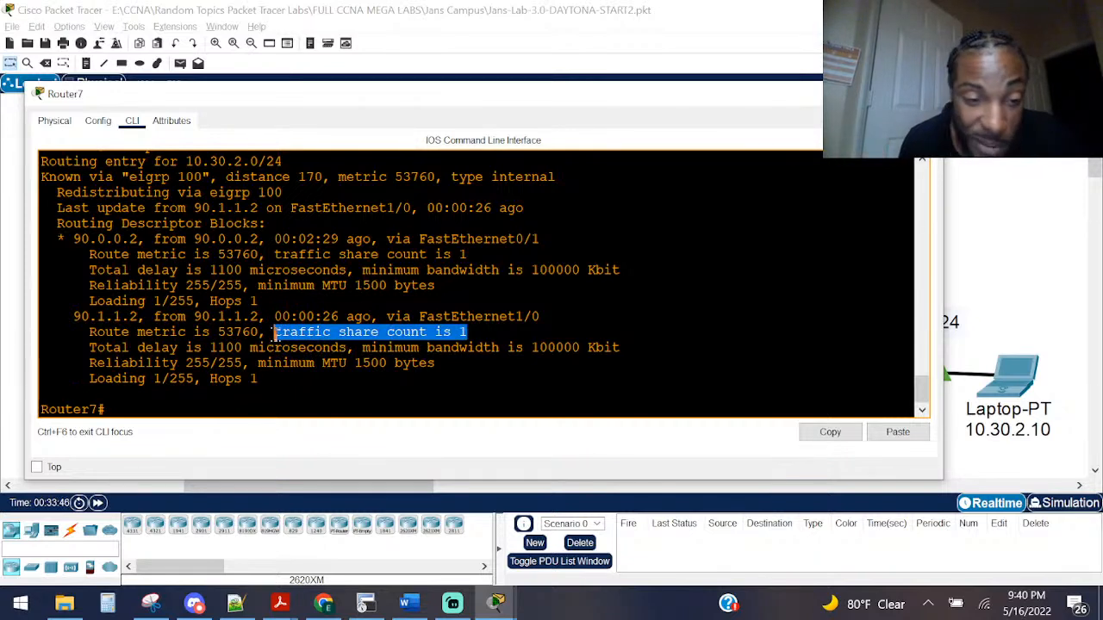
pyautogui.click(184, 302)
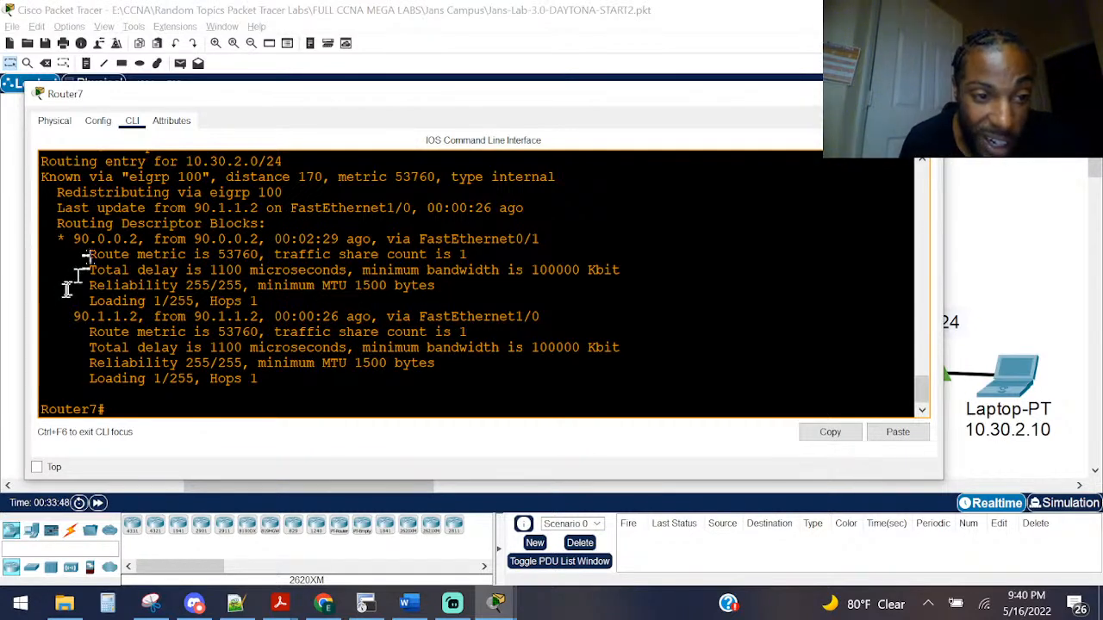
pyautogui.moveTo(468, 255); pyautogui.dragTo(248, 255)
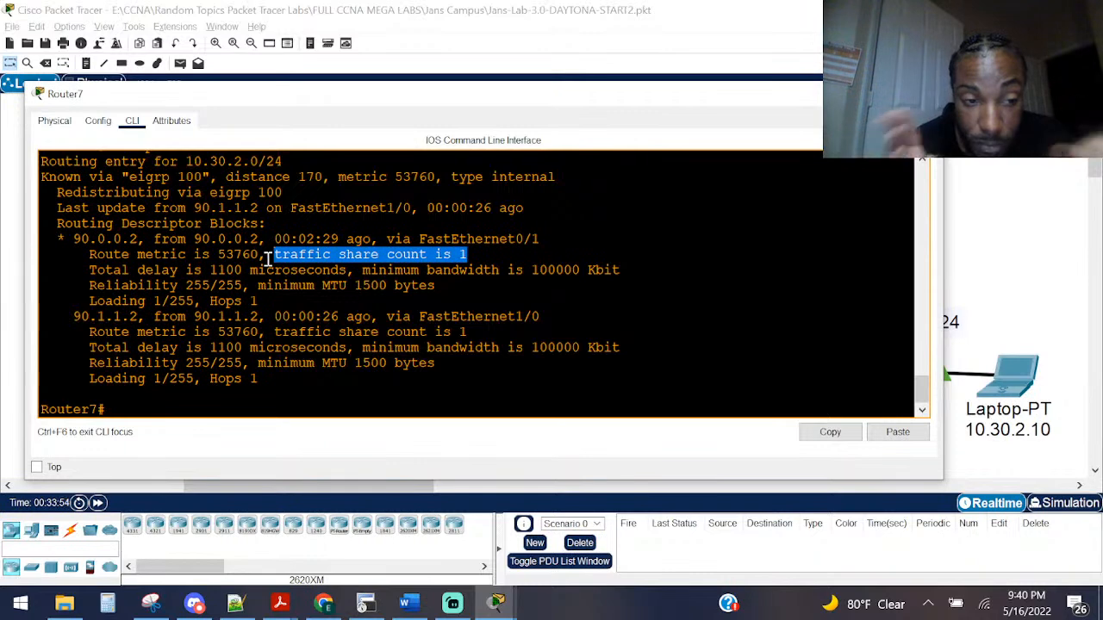
# Step: Check Router7's place in the topology, then reopen its CLI and examine the route's administrative distance and metric
pyautogui.click(618, 10)
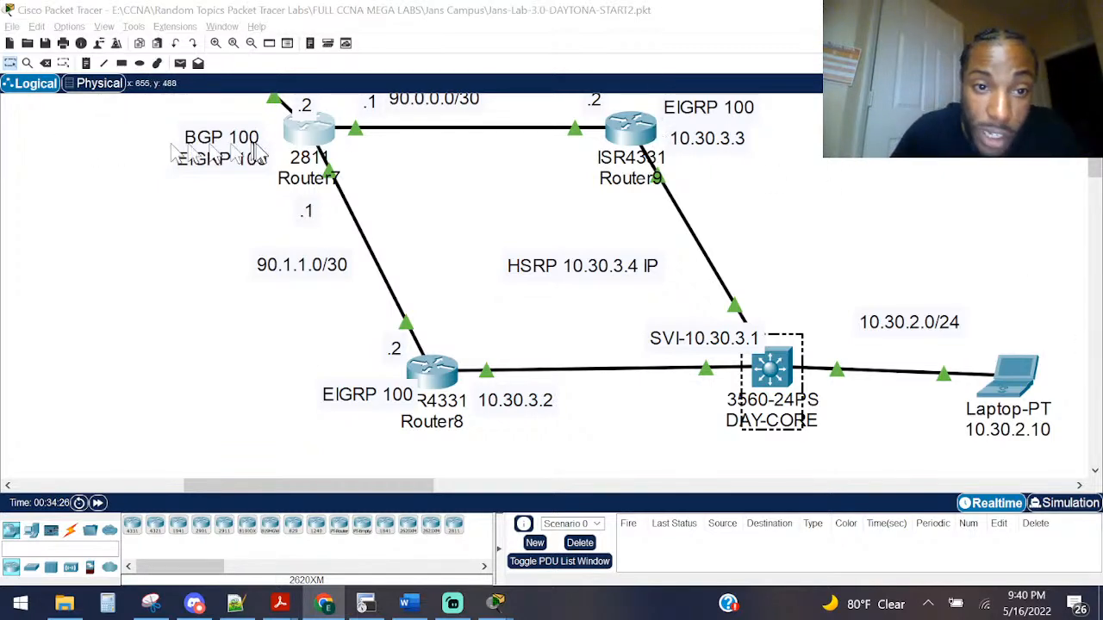
pyautogui.click(310, 130)
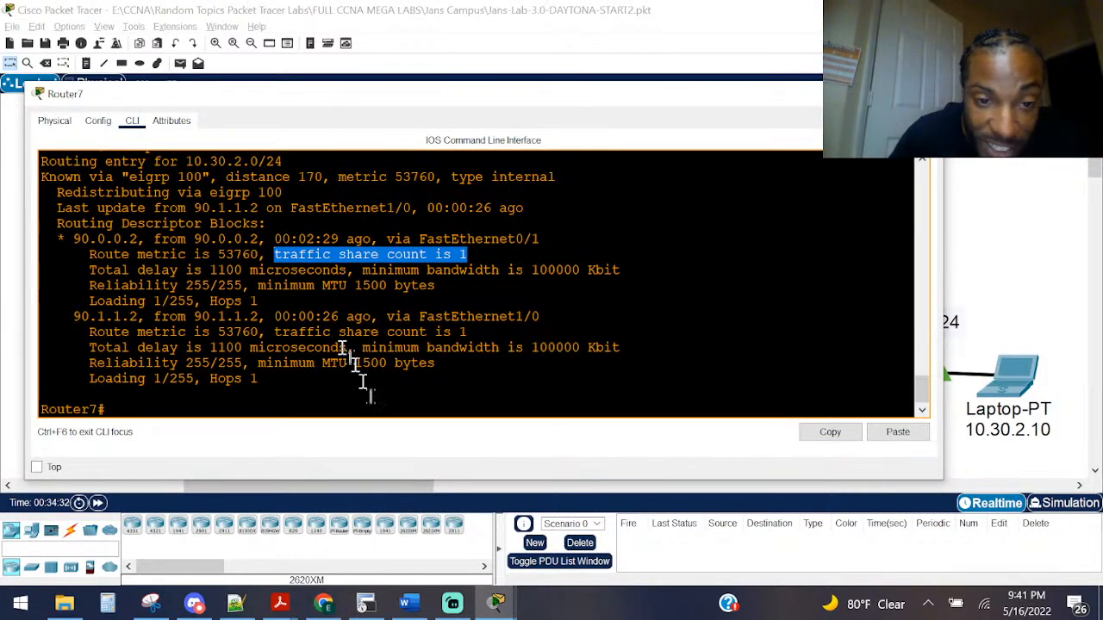
pyautogui.click(411, 295)
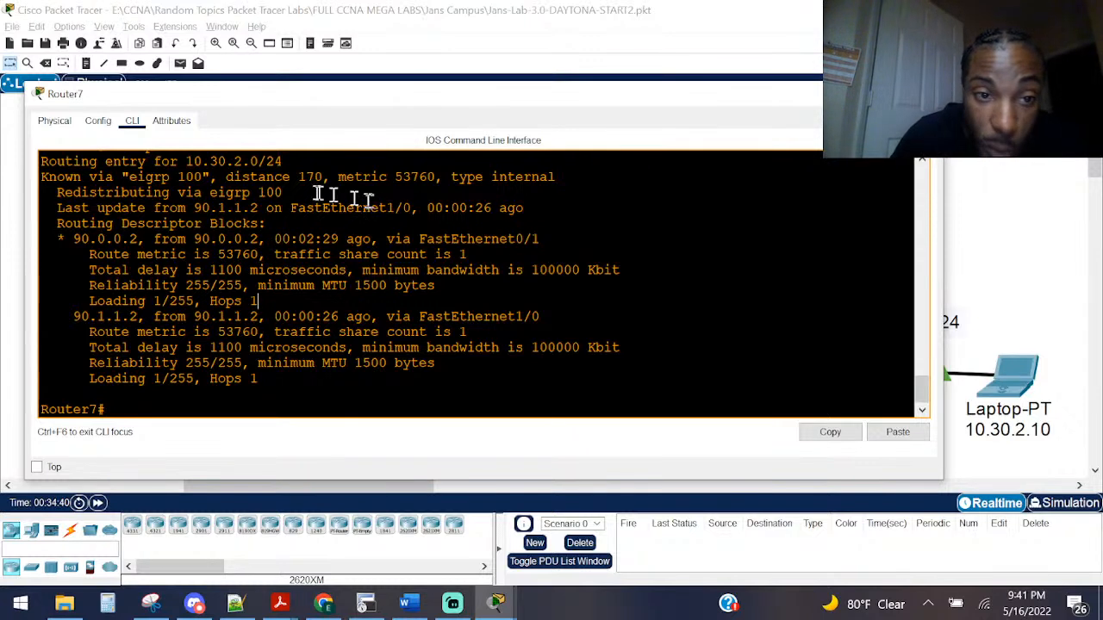
pyautogui.moveTo(323, 178); pyautogui.dragTo(256, 169)
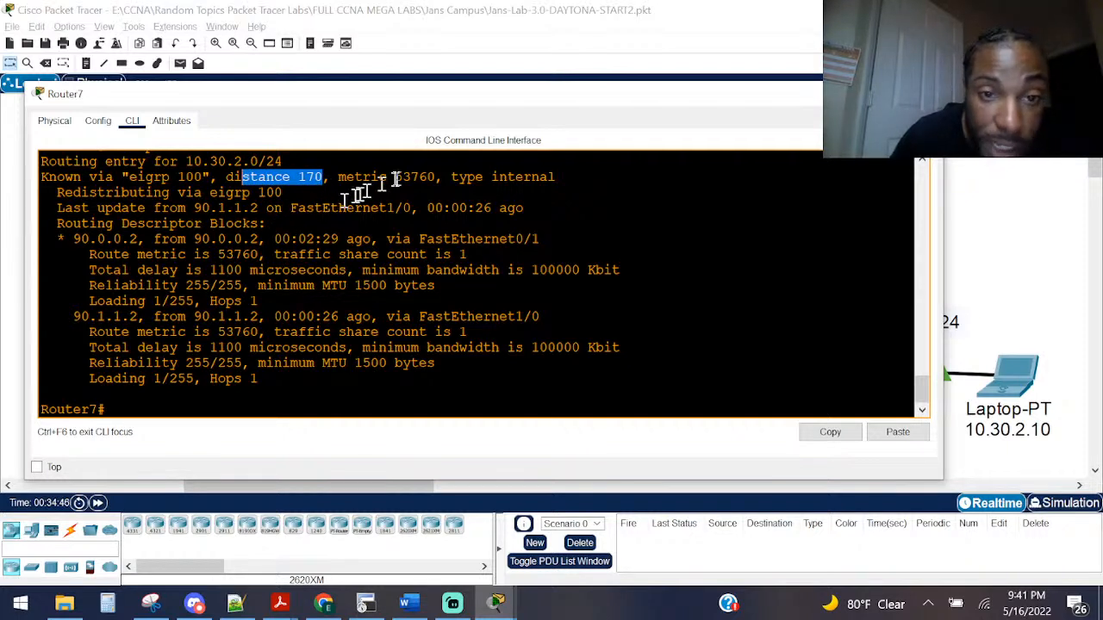
pyautogui.click(430, 176)
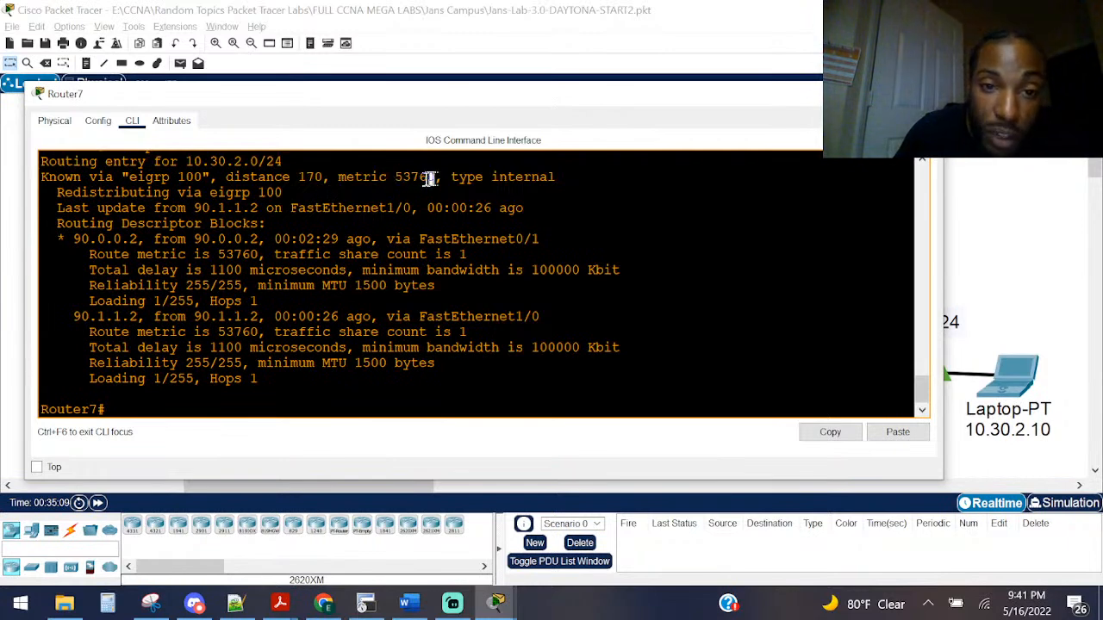
# Step: Display Router7's full EIGRP topology table with sho ip eigrp topology
pyautogui.click(376, 233)
pyautogui.press('Return')
pyautogui.press('Return')
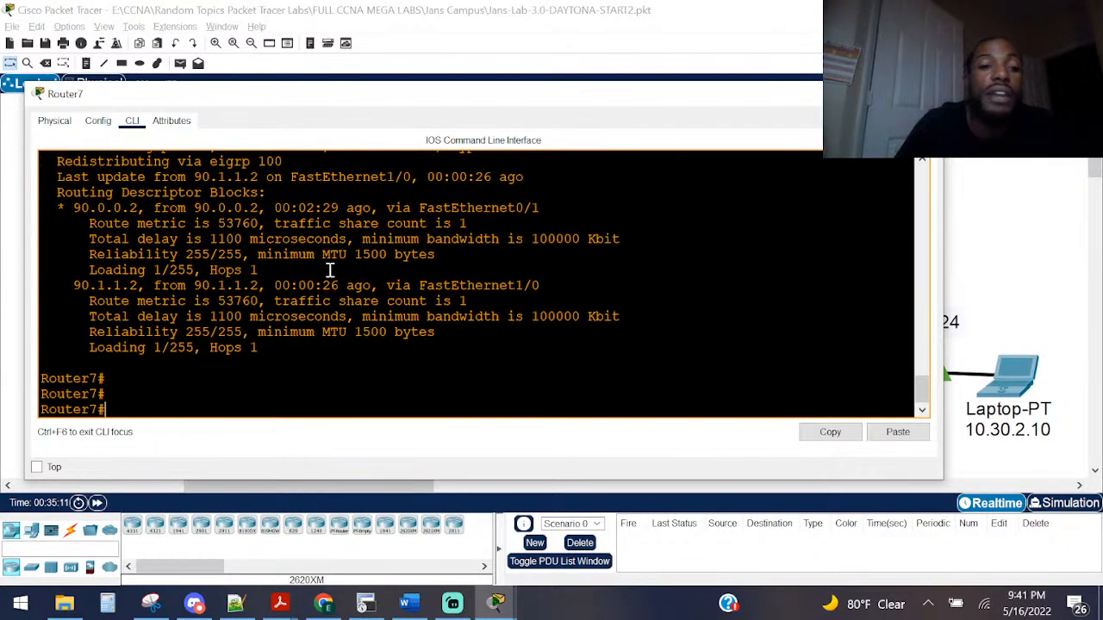
pyautogui.write('sho ip ei')
pyautogui.press('Tab')
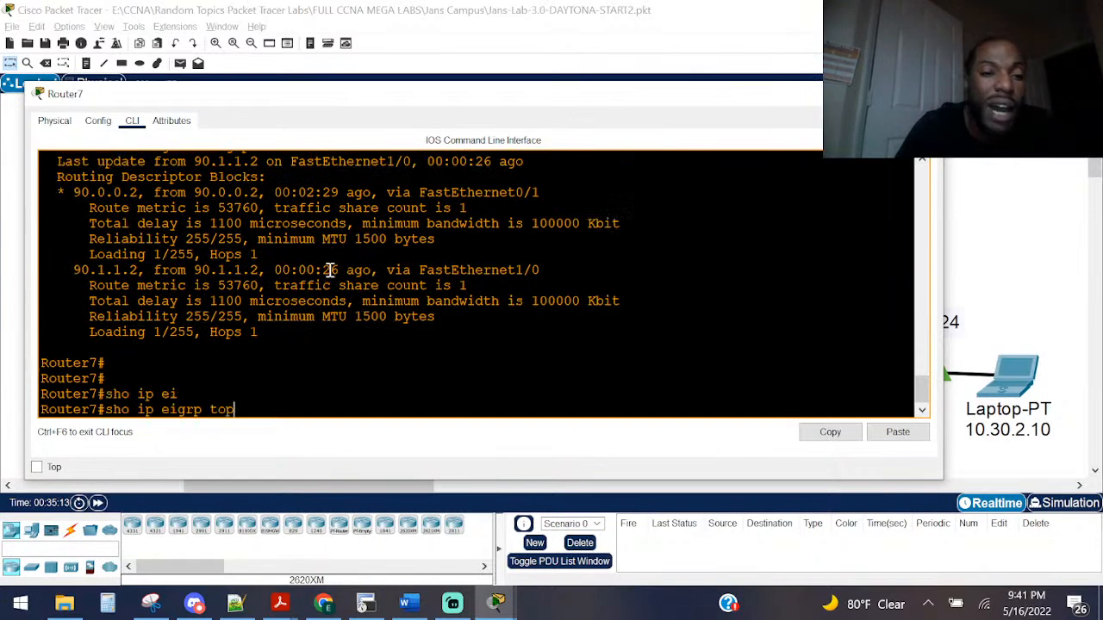
pyautogui.write('top')
pyautogui.press('Tab')
pyautogui.press('Return')
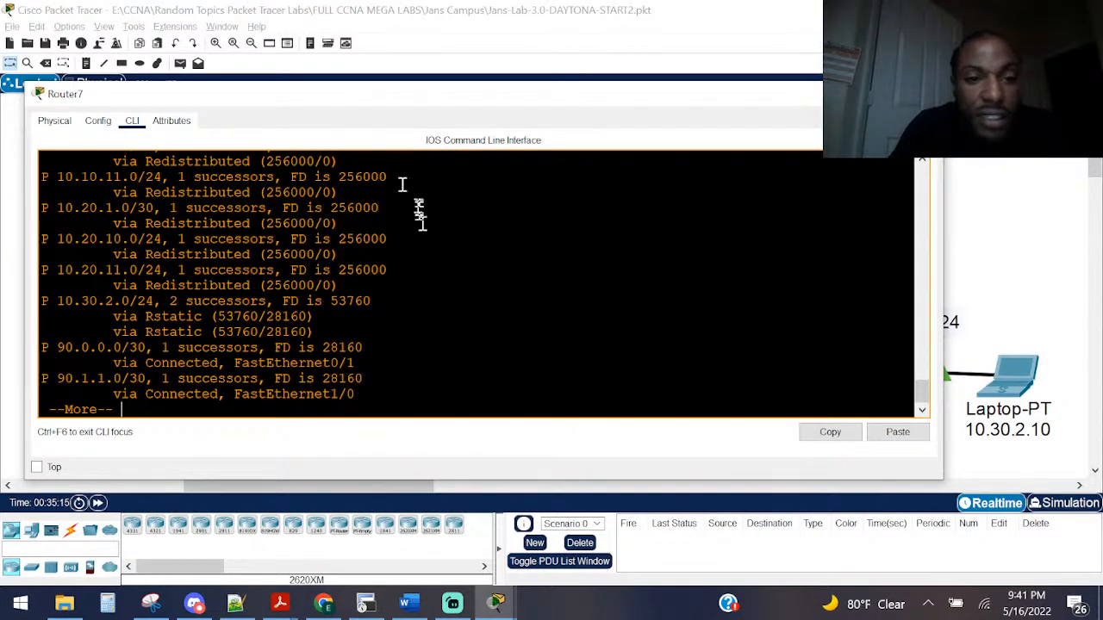
pyautogui.press('space')
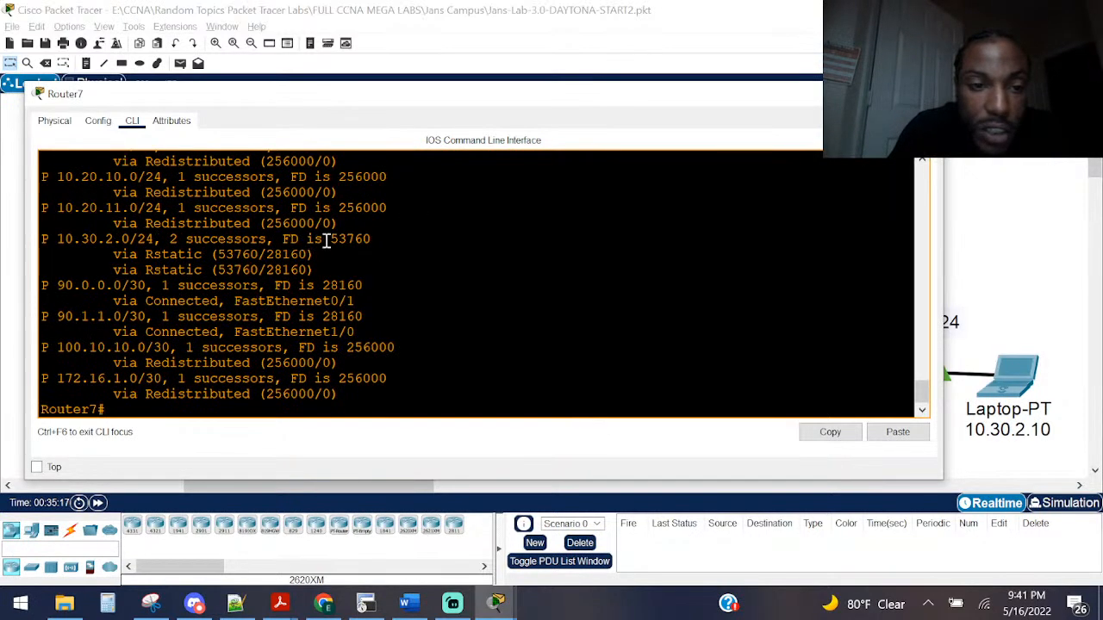
# Step: List the options of sho ip eigrp topology and query it for network 10.30.2.0
pyautogui.press('Up')
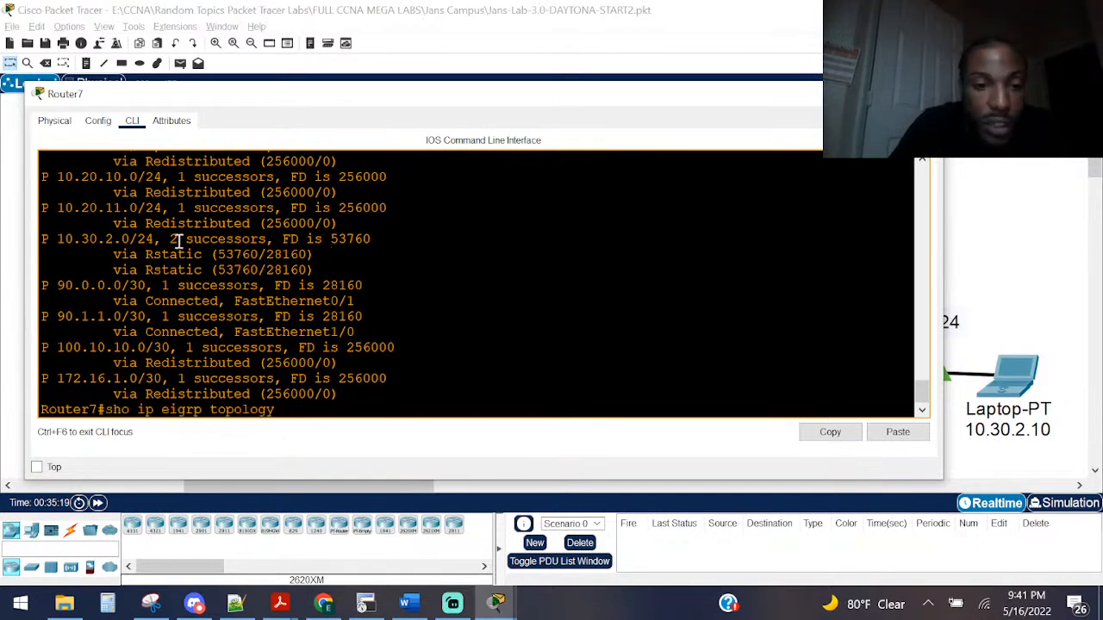
pyautogui.write('?')
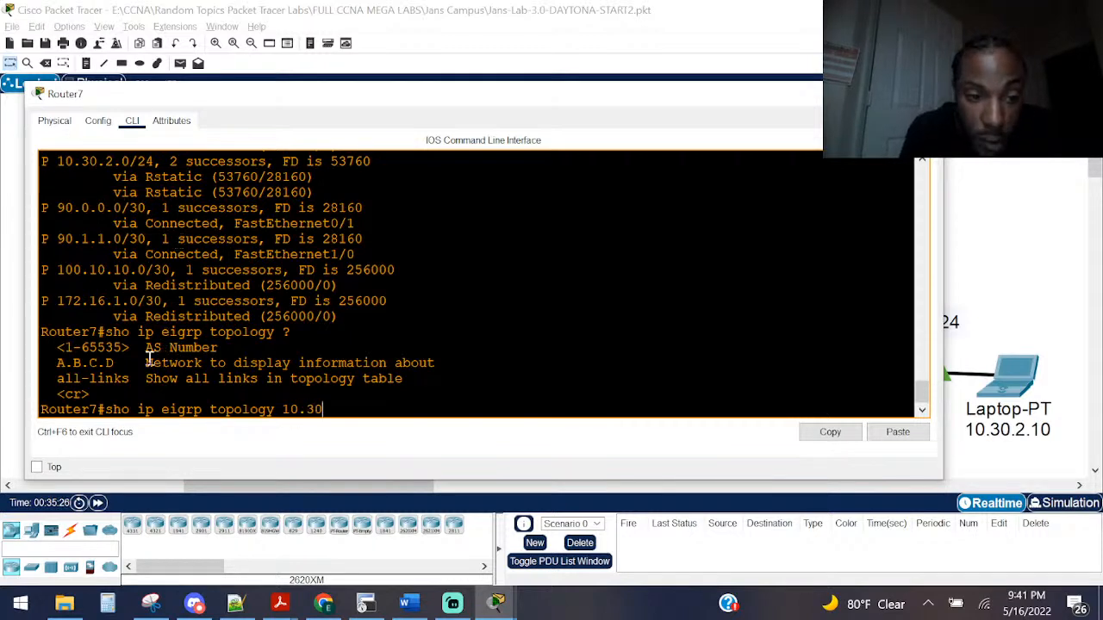
pyautogui.moveTo(146, 362); pyautogui.dragTo(451, 370)
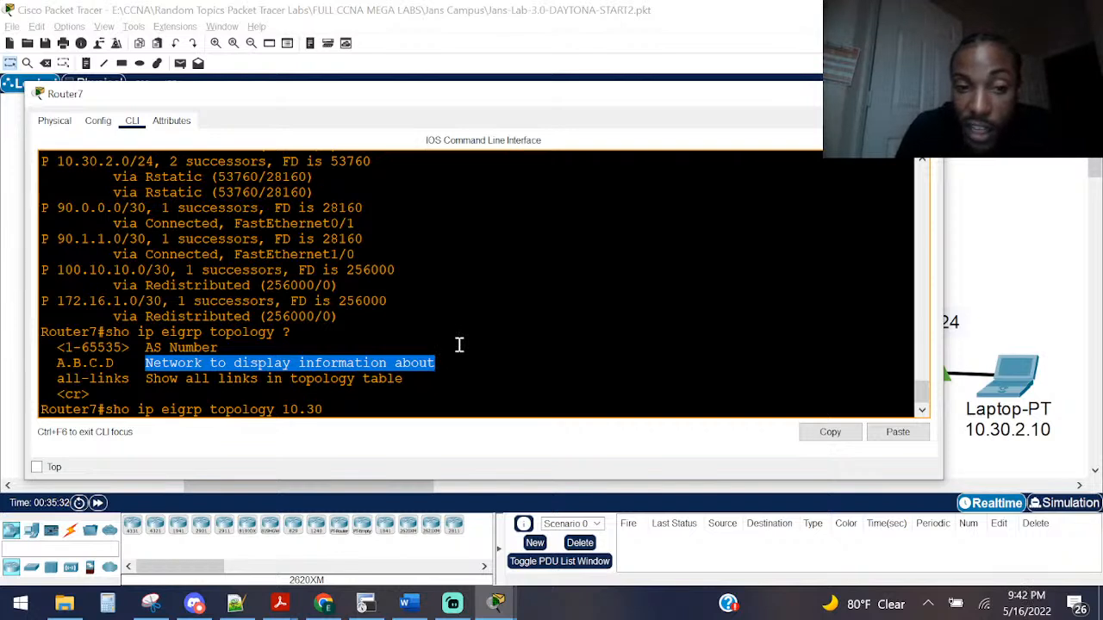
pyautogui.write('.2.0')
pyautogui.press('Return')
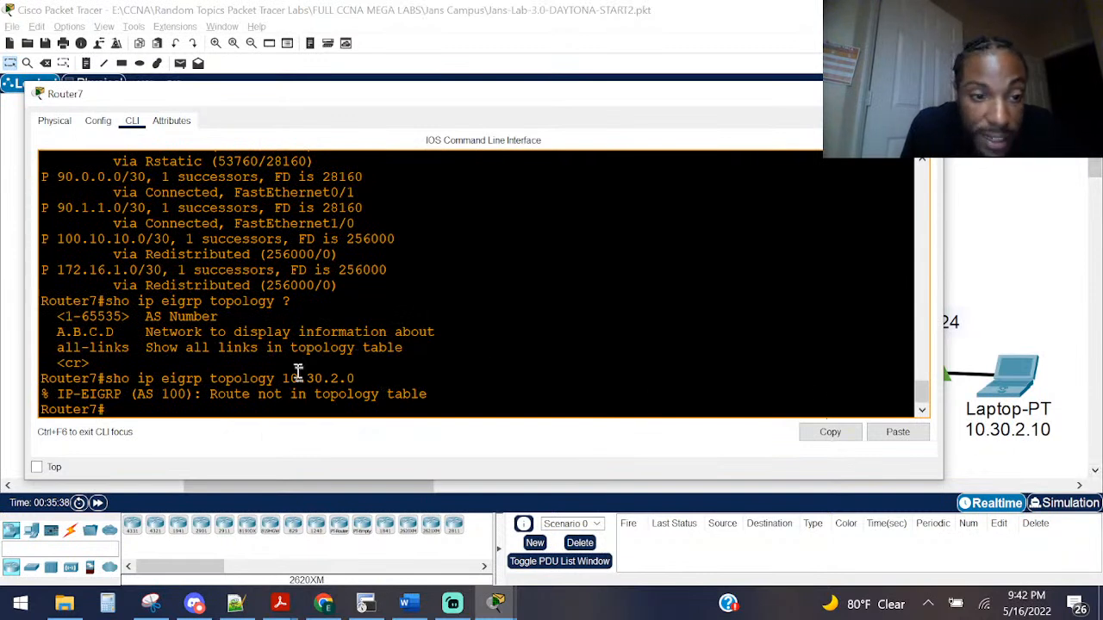
# Step: Examine the two paths listed under 10.30.2.0/24 in the earlier EIGRP topology output against the 10.30.2.0 query
pyautogui.scroll(2, 23, 294)
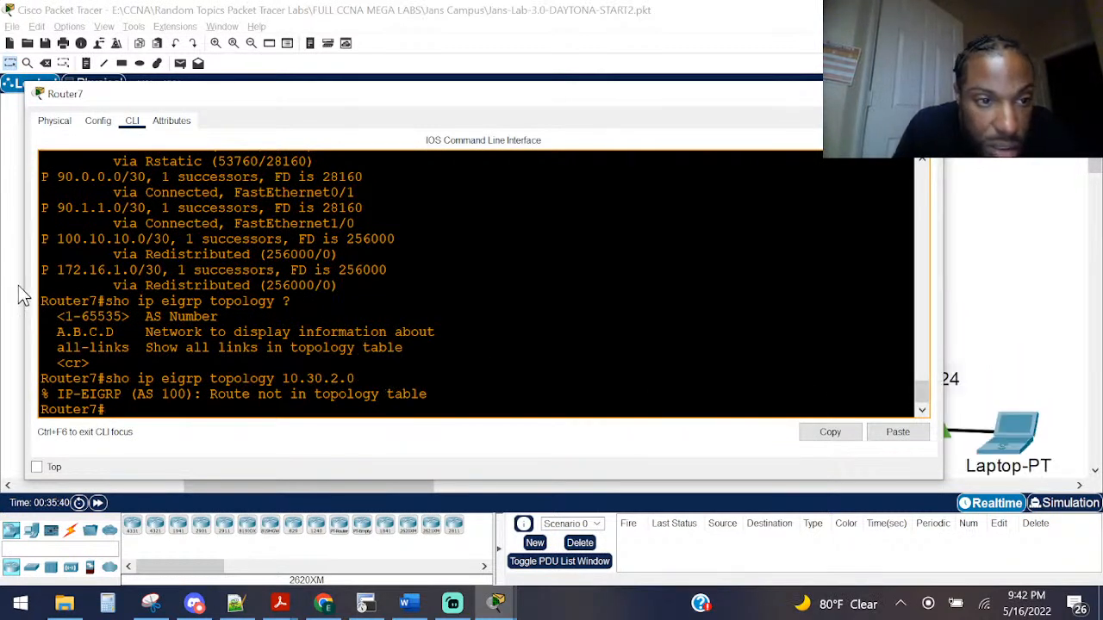
pyautogui.scroll(-2, 1066, 319)
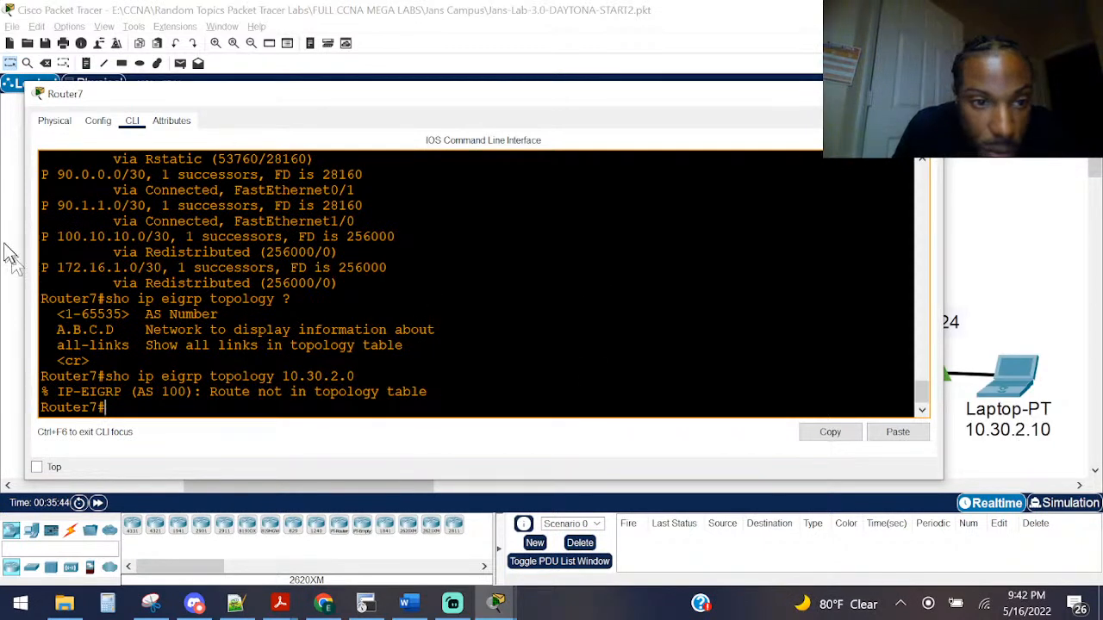
pyautogui.scroll(2, 138, 244)
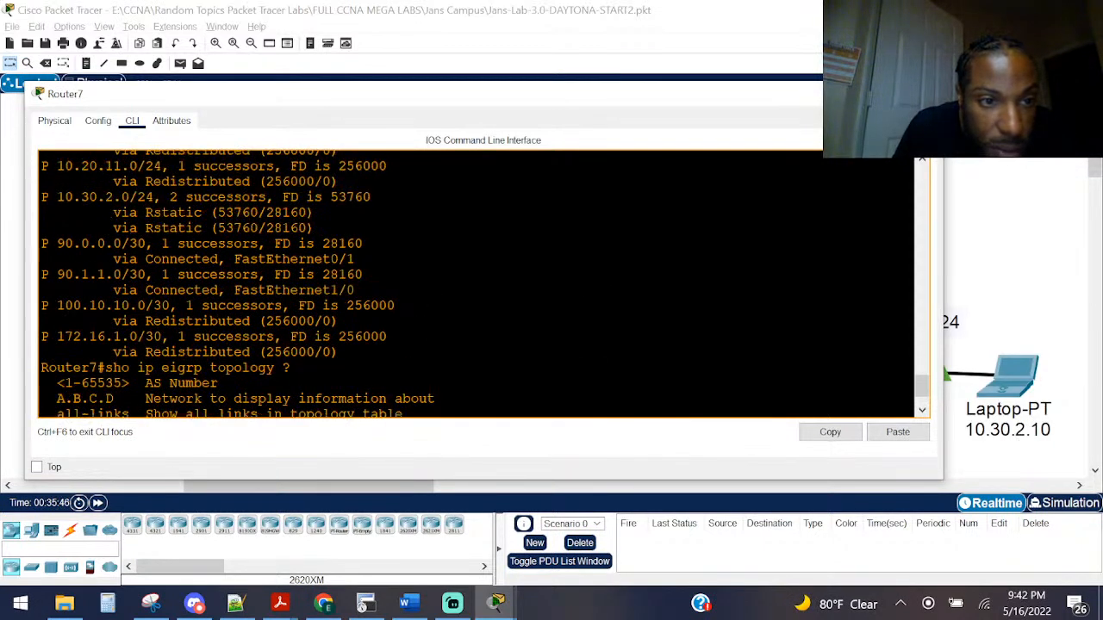
pyautogui.moveTo(310, 227); pyautogui.dragTo(316, 227)
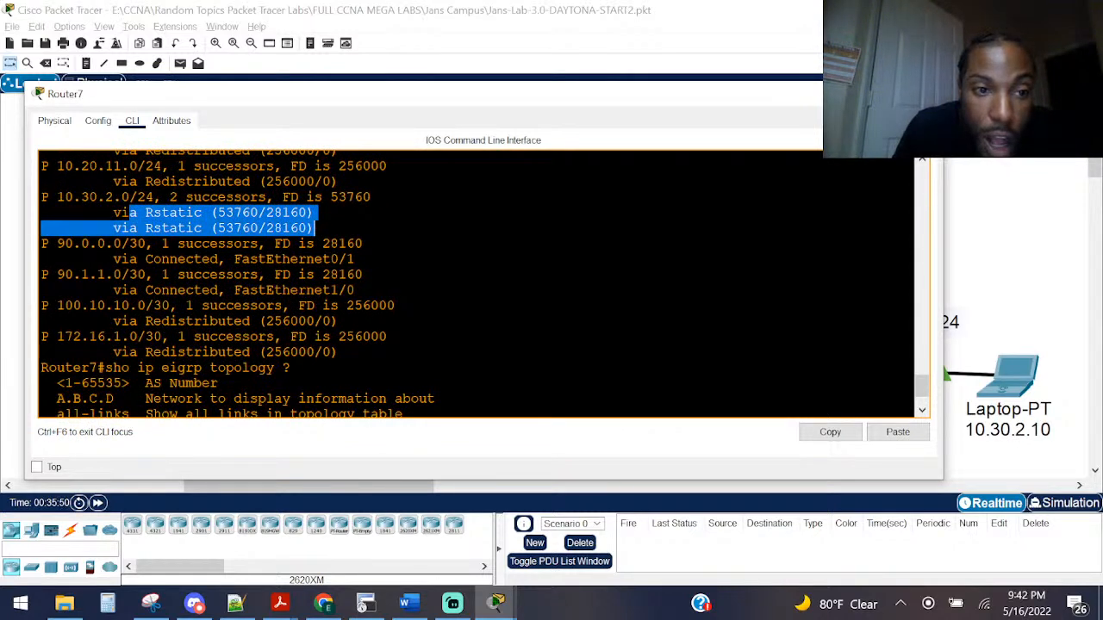
pyautogui.moveTo(316, 228); pyautogui.dragTo(67, 212)
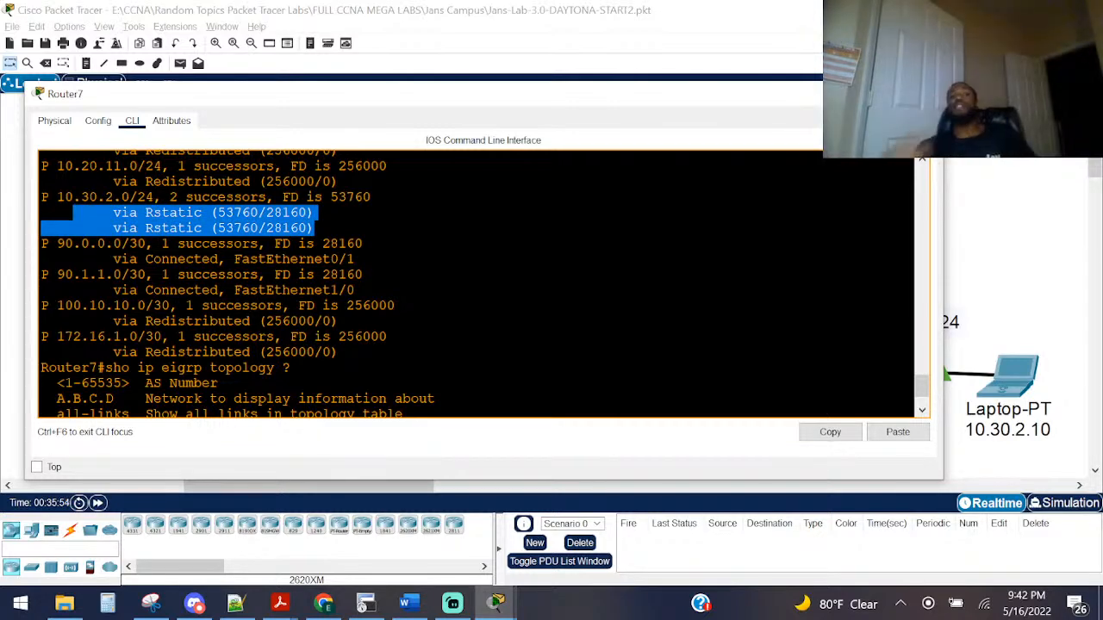
pyautogui.scroll(-2, 143, 315)
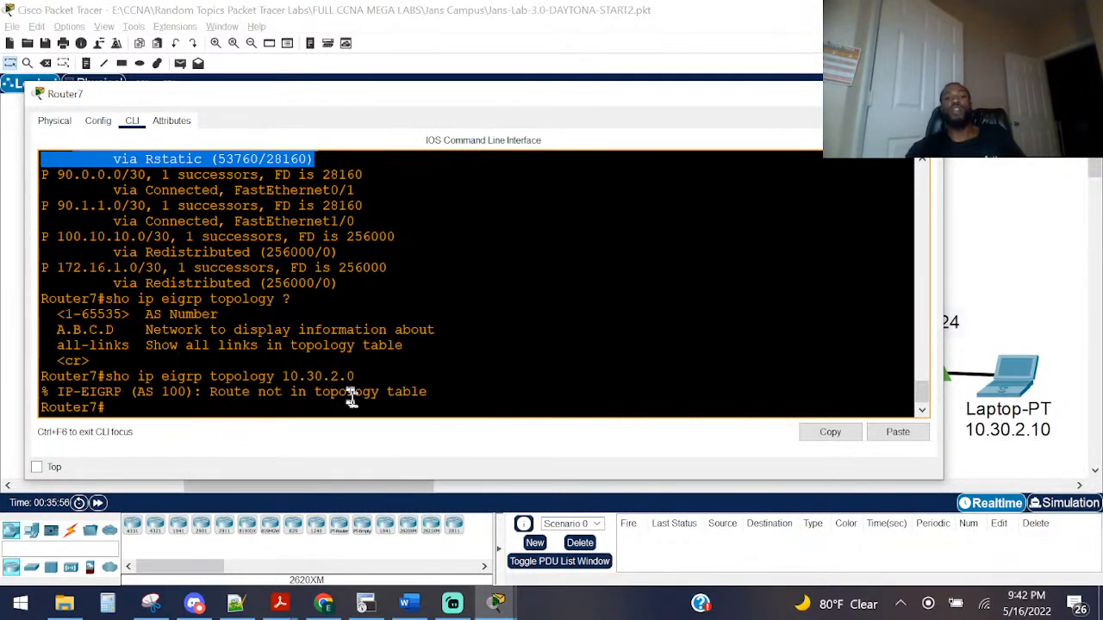
pyautogui.scroll(2, 349, 388)
pyautogui.scroll(1, 344, 381)
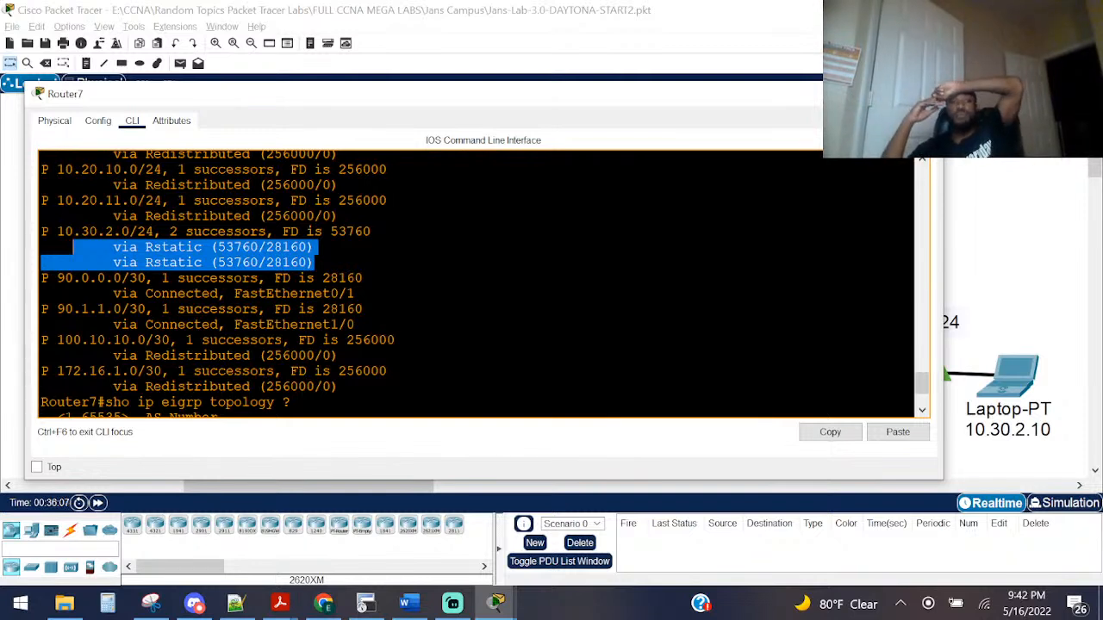
# Step: Examine the feasible distance of 10.30.2.0/24 and the source and metric pair of its Rstatic paths
pyautogui.doubleClick(359, 235)
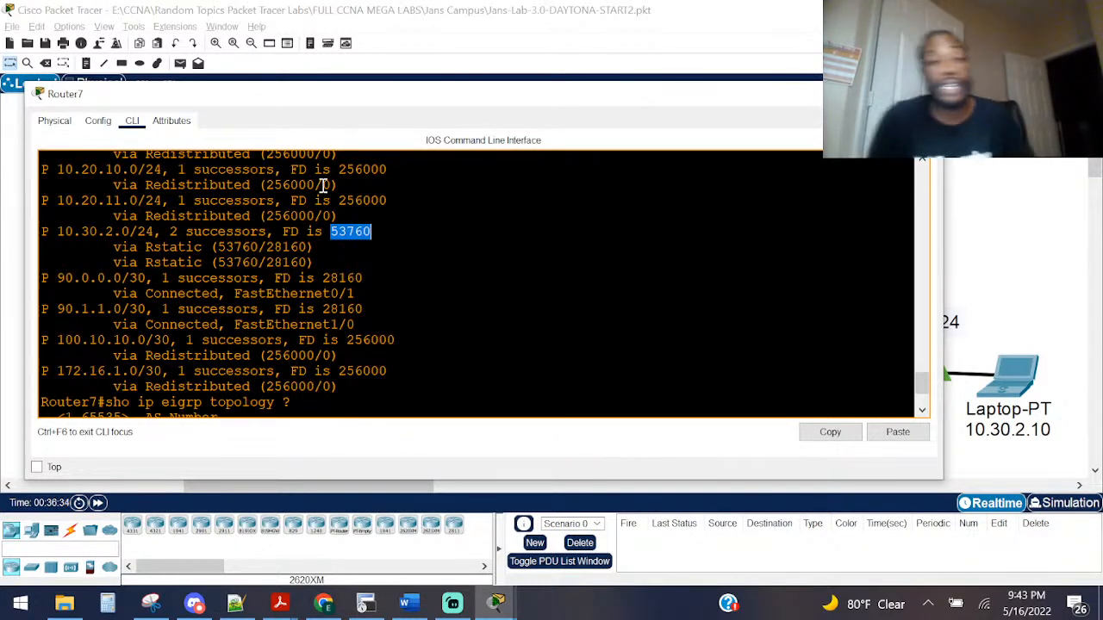
pyautogui.click(302, 262)
pyautogui.scroll(-3, 353, 238)
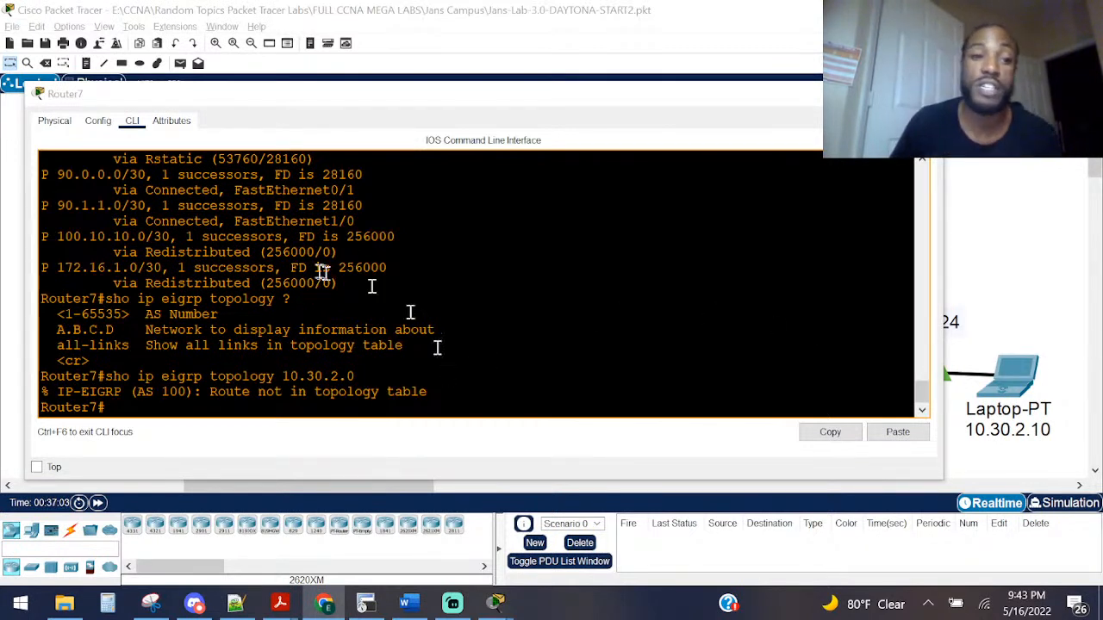
pyautogui.scroll(2, 315, 274)
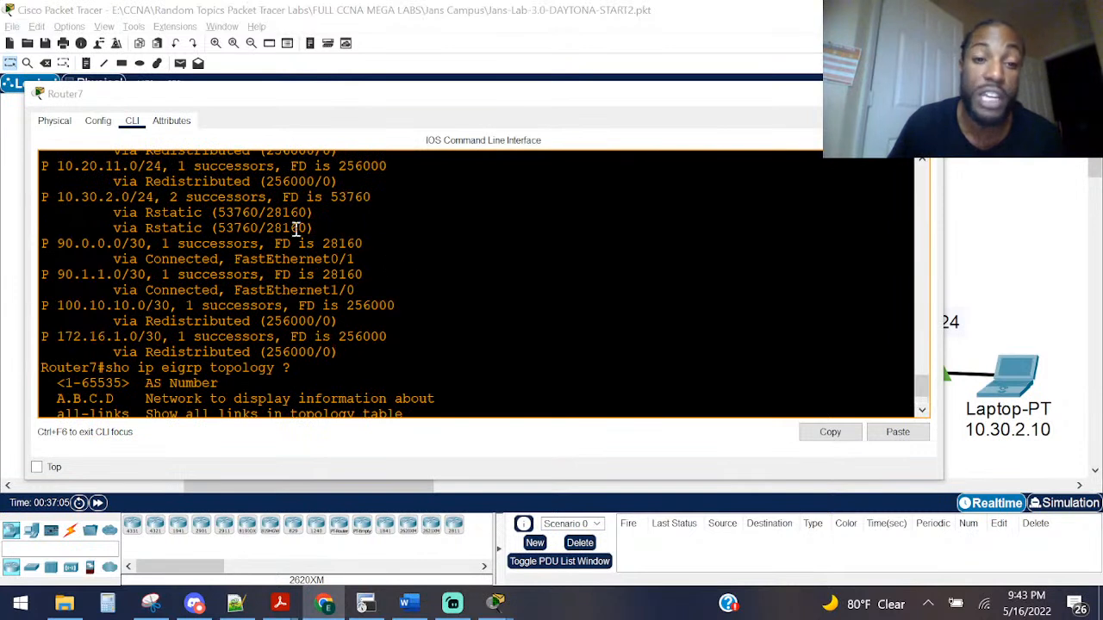
pyautogui.moveTo(313, 228); pyautogui.dragTo(54, 214)
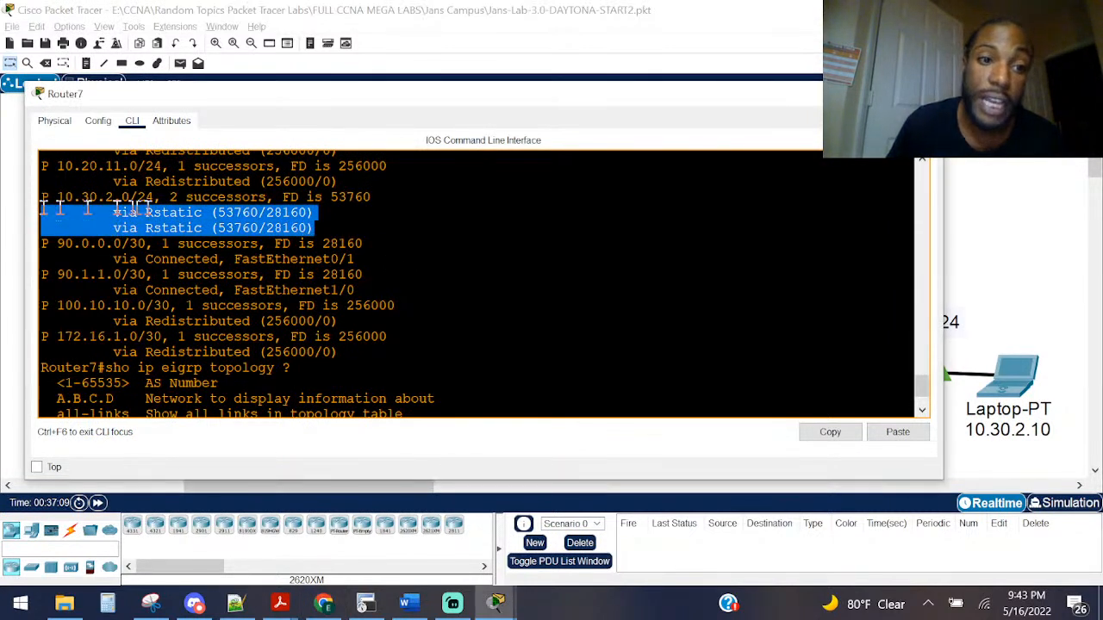
pyautogui.moveTo(146, 212); pyautogui.dragTo(205, 216)
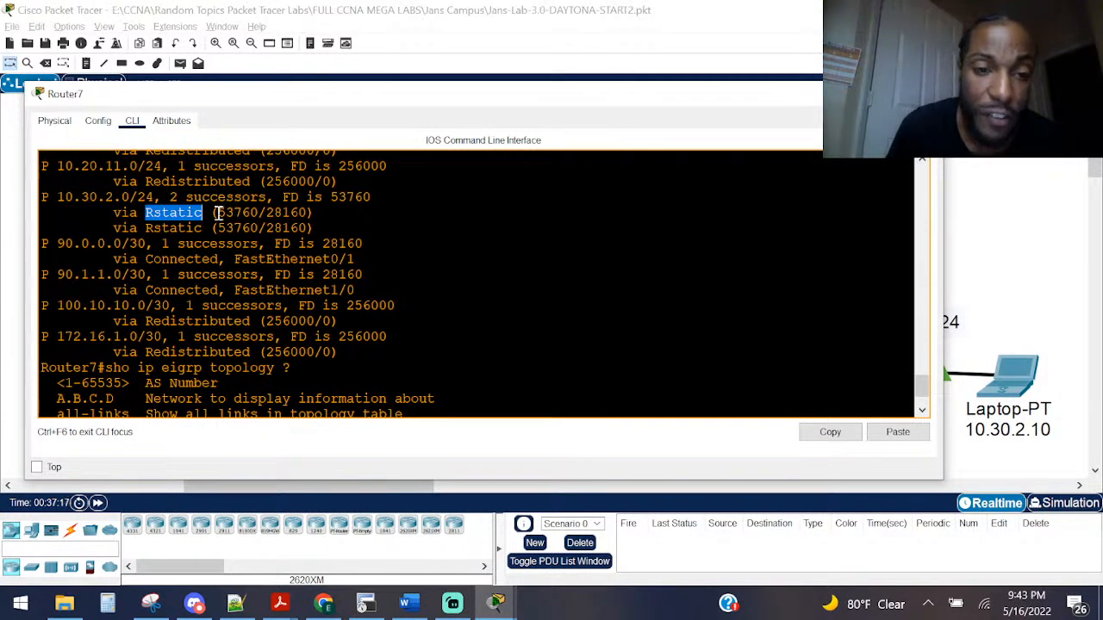
pyautogui.moveTo(217, 212); pyautogui.dragTo(314, 212)
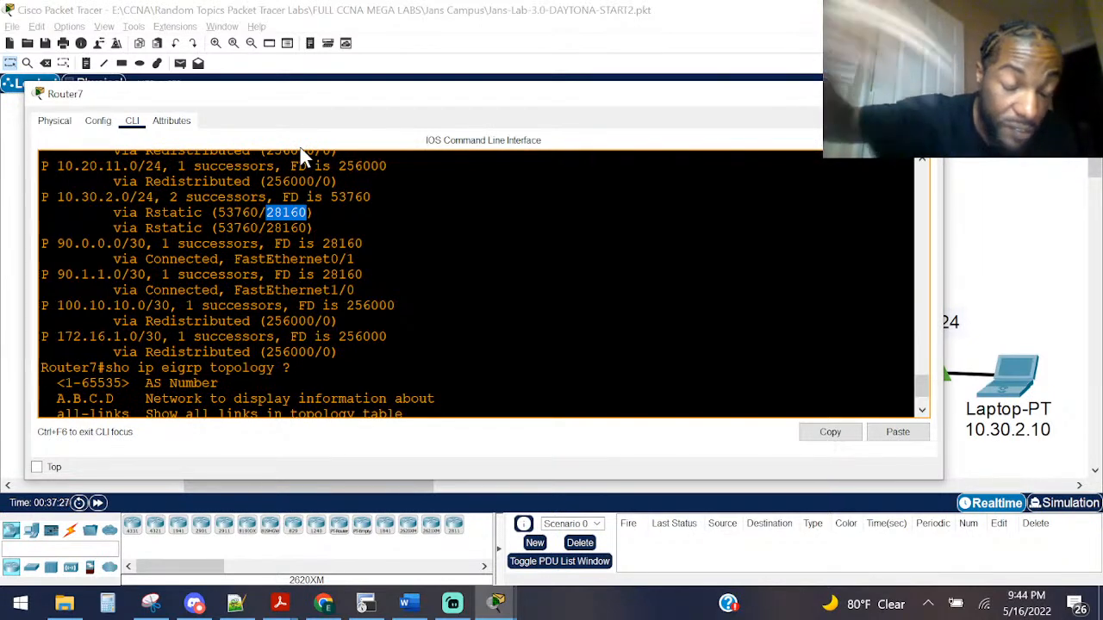
# Step: Examine the two redundant links from Router7 through Router9 and Router8 to DAY-CORE in the logical topology
pyautogui.click(552, 7)
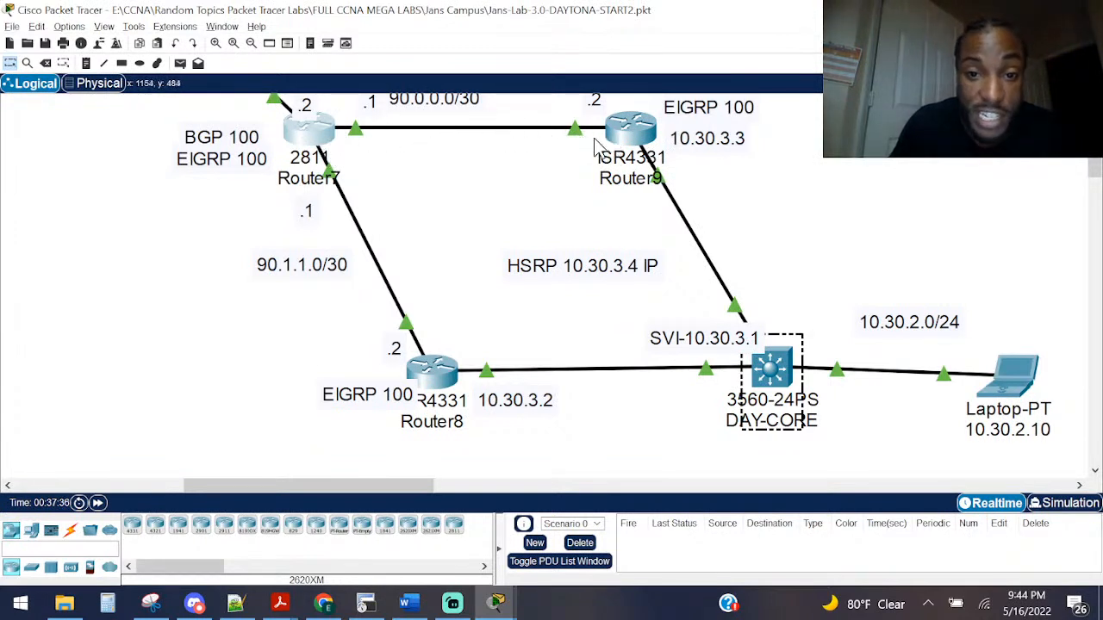
pyautogui.moveTo(602, 149)
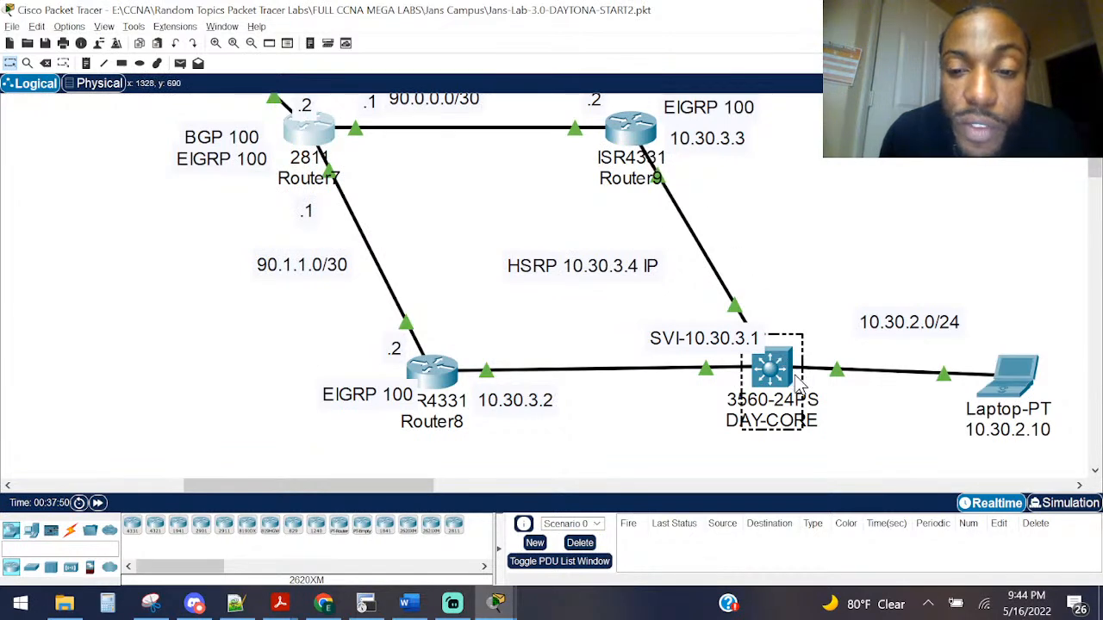
pyautogui.moveTo(798, 385)
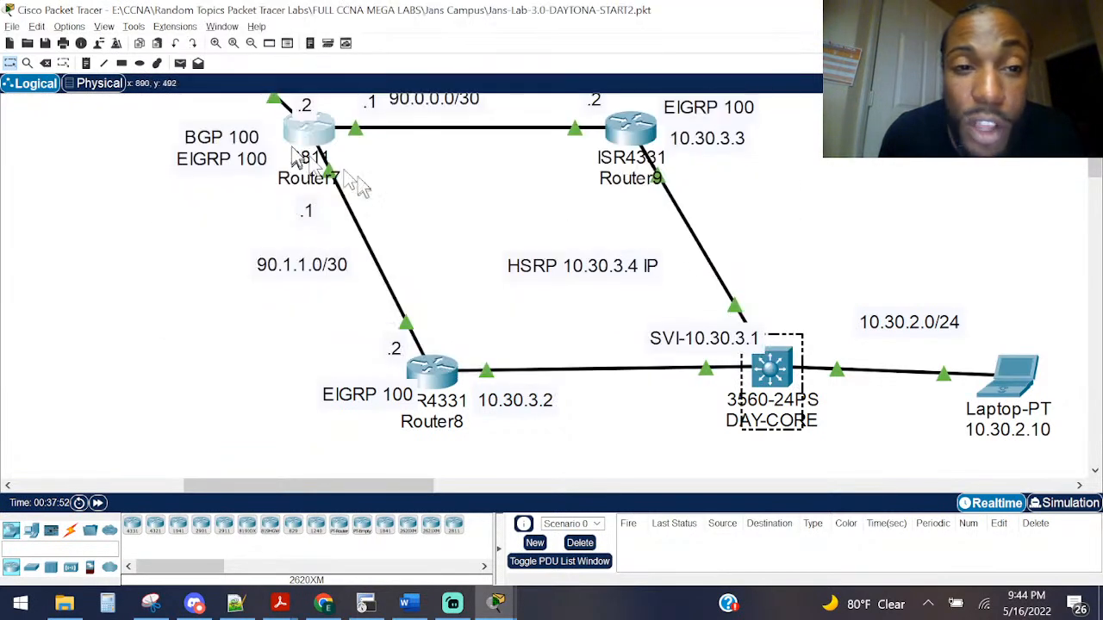
pyautogui.moveTo(652, 148)
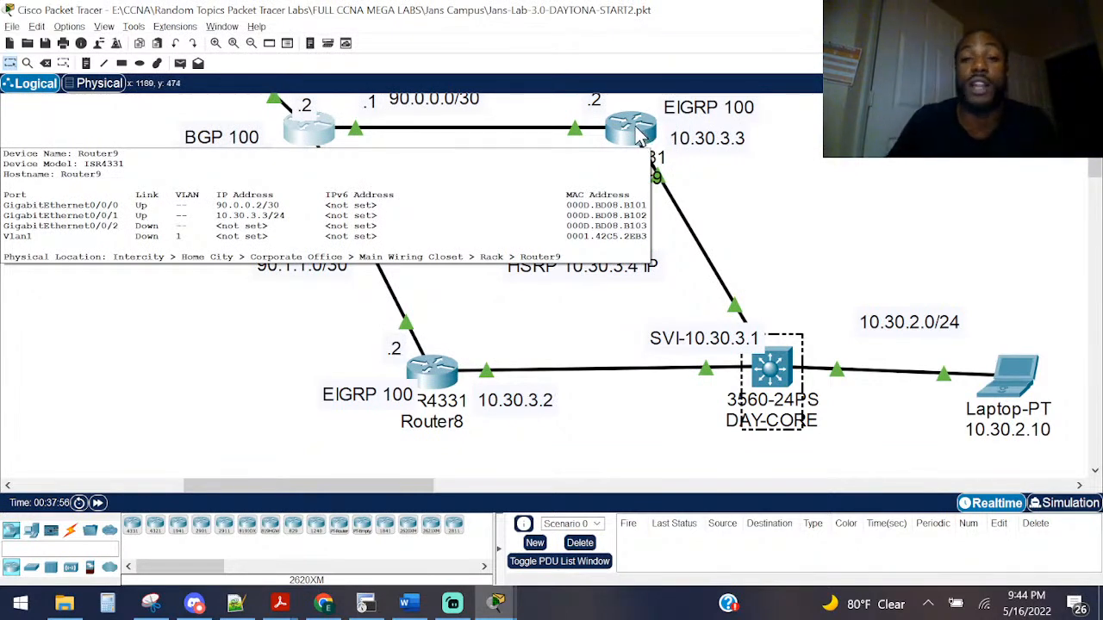
# Step: Enter global configuration mode on Router7
pyautogui.click(314, 133)
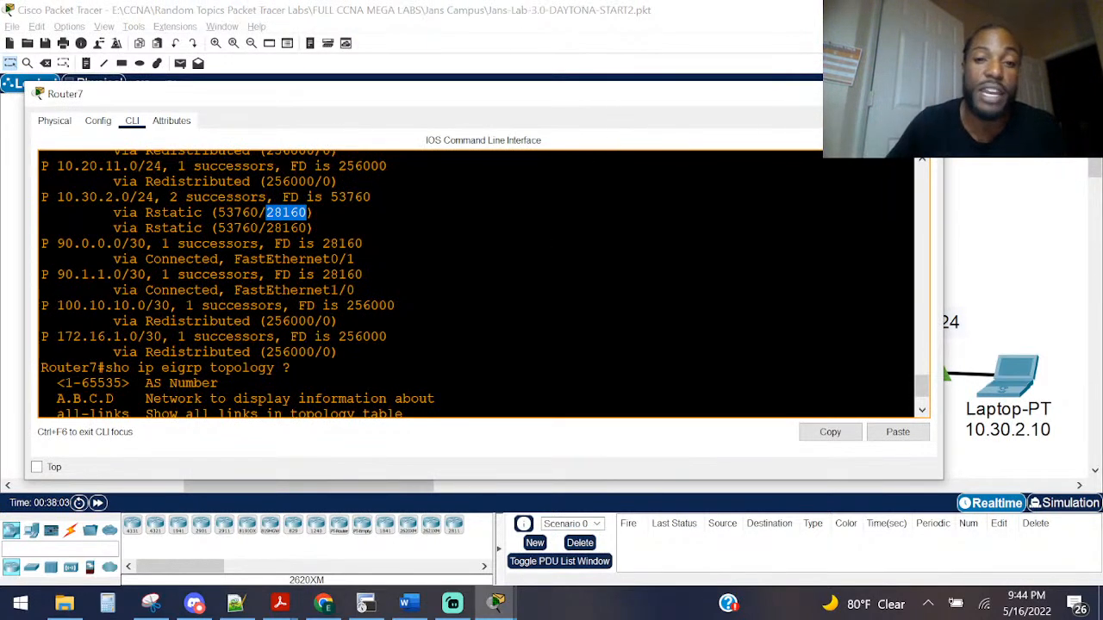
pyautogui.click(518, 289)
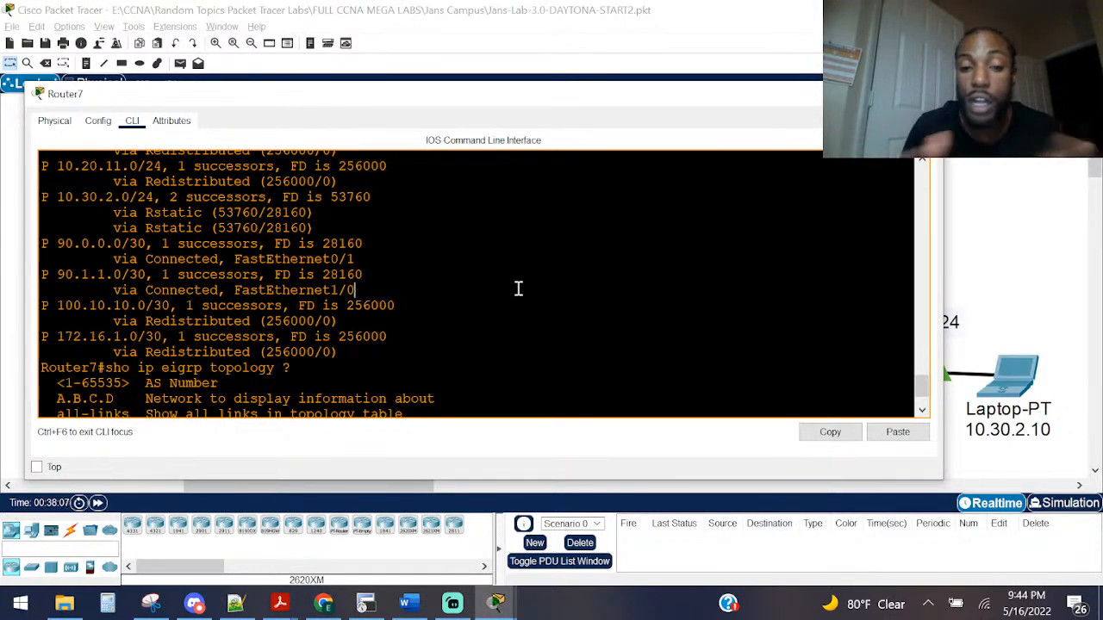
pyautogui.press('Return')
pyautogui.press('Return')
pyautogui.press('Return')
pyautogui.write('conf')
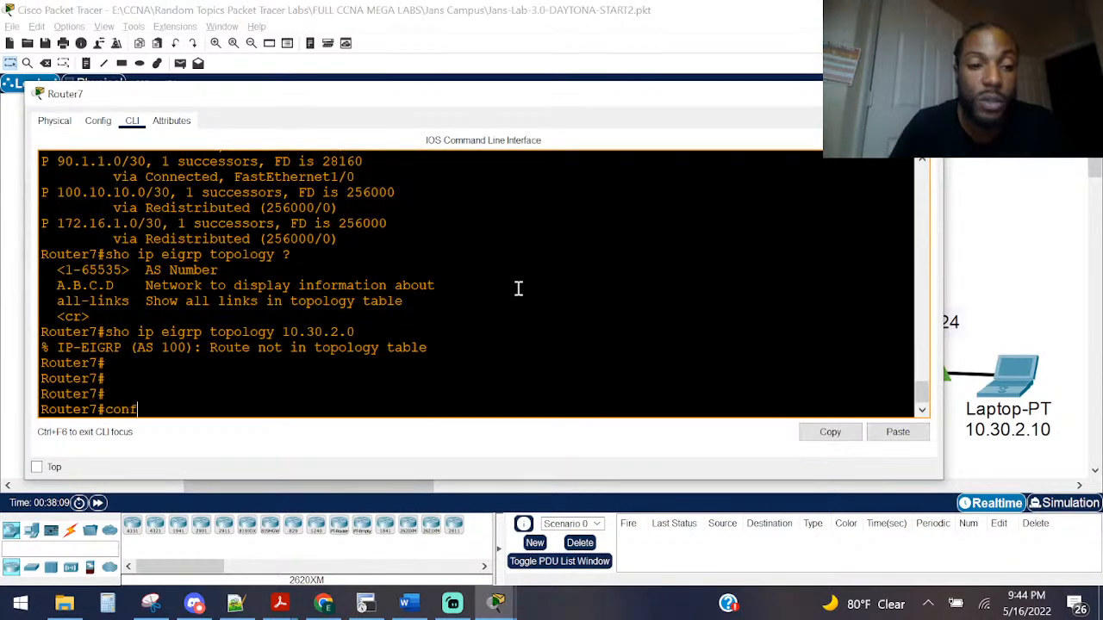
pyautogui.press('Tab')
pyautogui.write('t')
pyautogui.press('Tab')
pyautogui.press('Return')
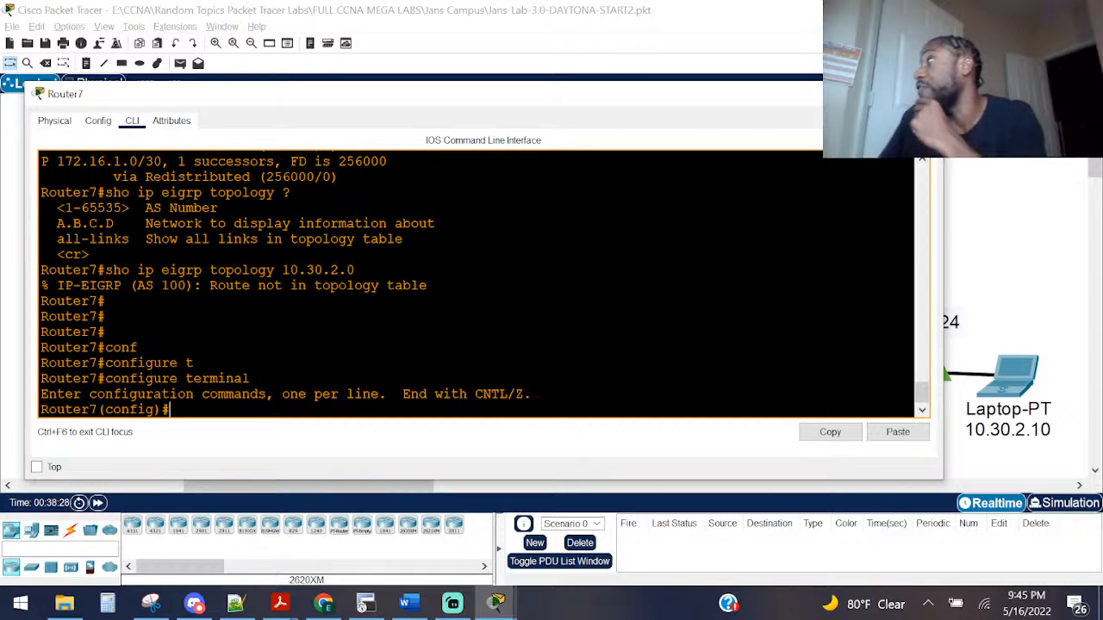
# Step: Examine the 90.1.1.0/30 link between Router7 and Router8, along with Router8's interface summary and command line
pyautogui.click(483, 14)
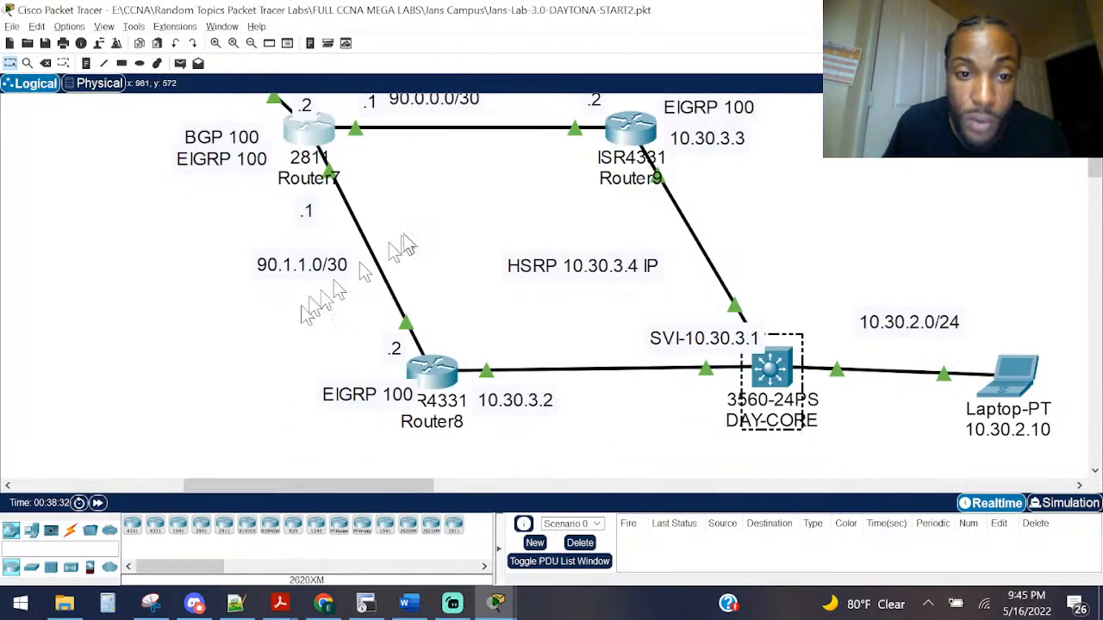
pyautogui.moveTo(444, 204); pyautogui.dragTo(291, 325)
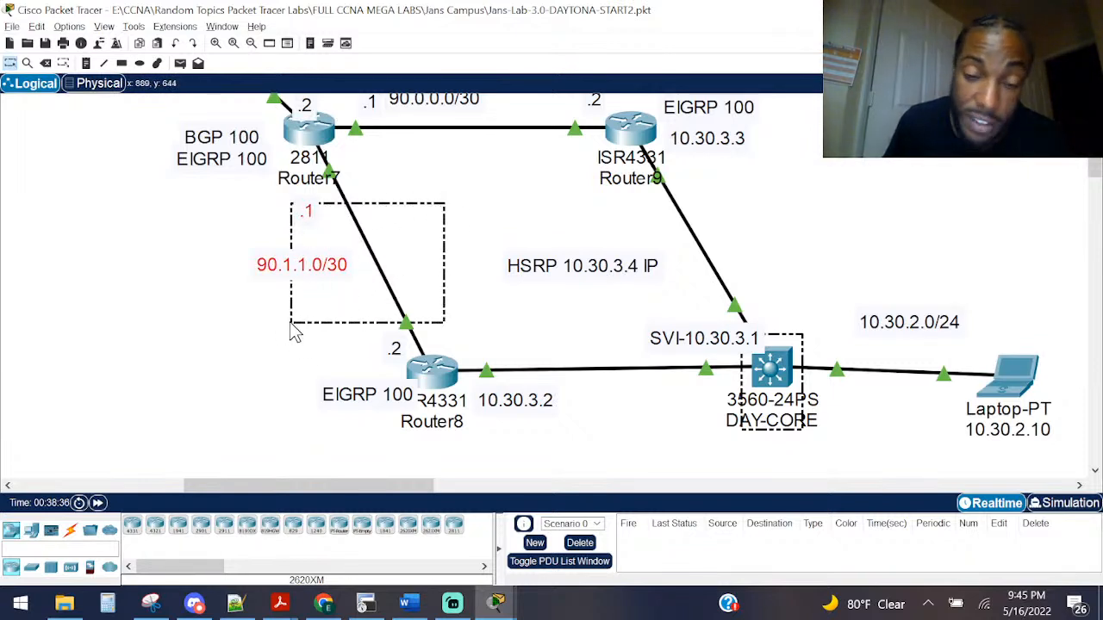
pyautogui.moveTo(291, 325); pyautogui.dragTo(290, 327)
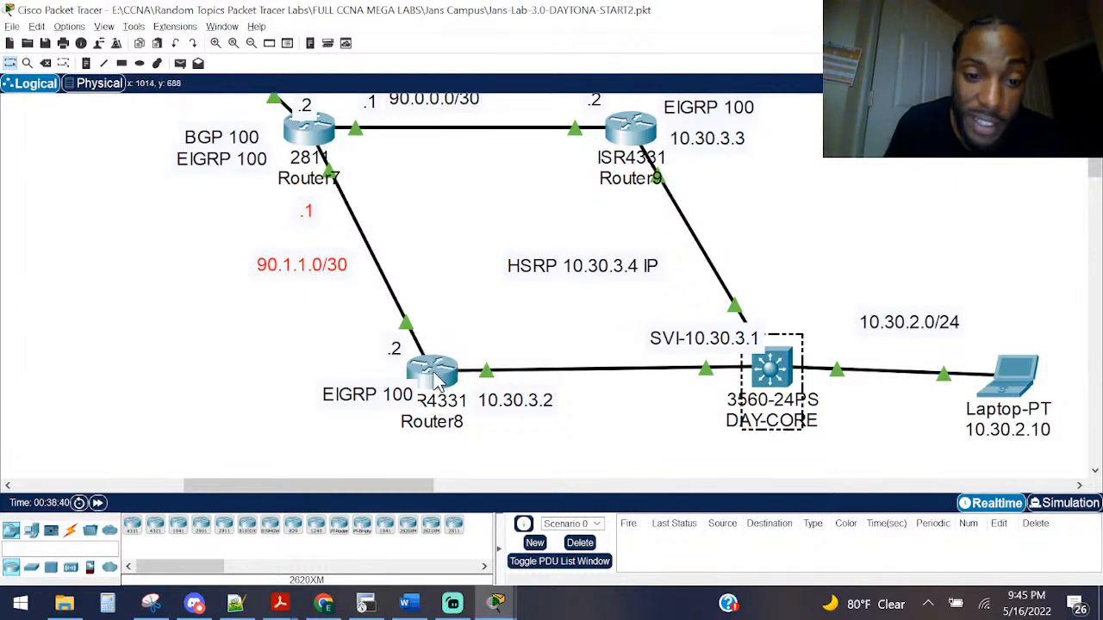
pyautogui.moveTo(435, 380)
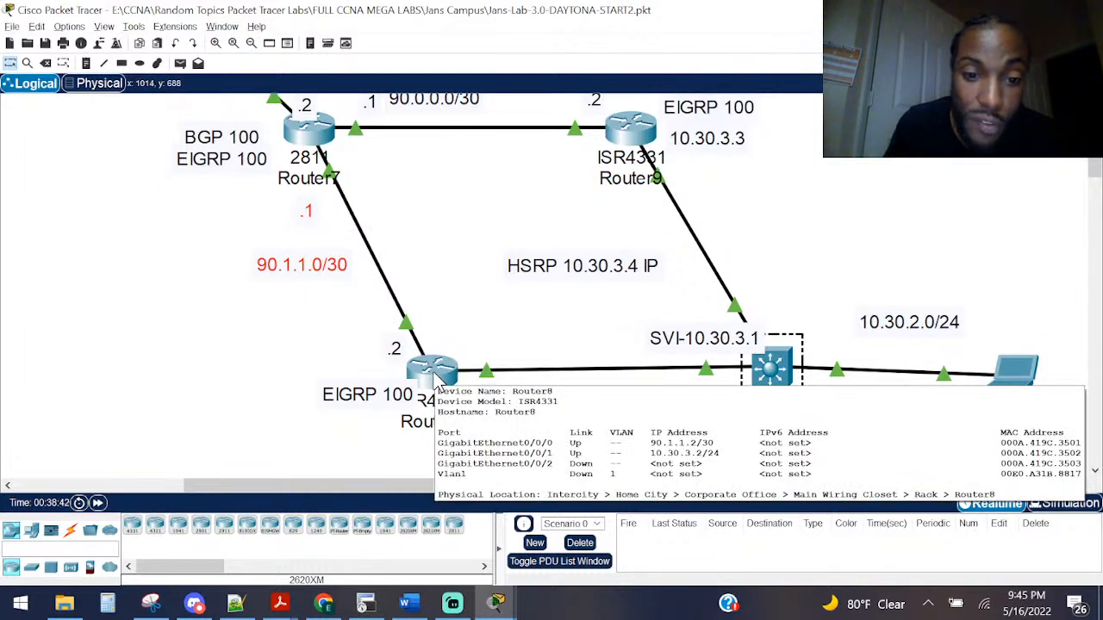
pyautogui.click(435, 380)
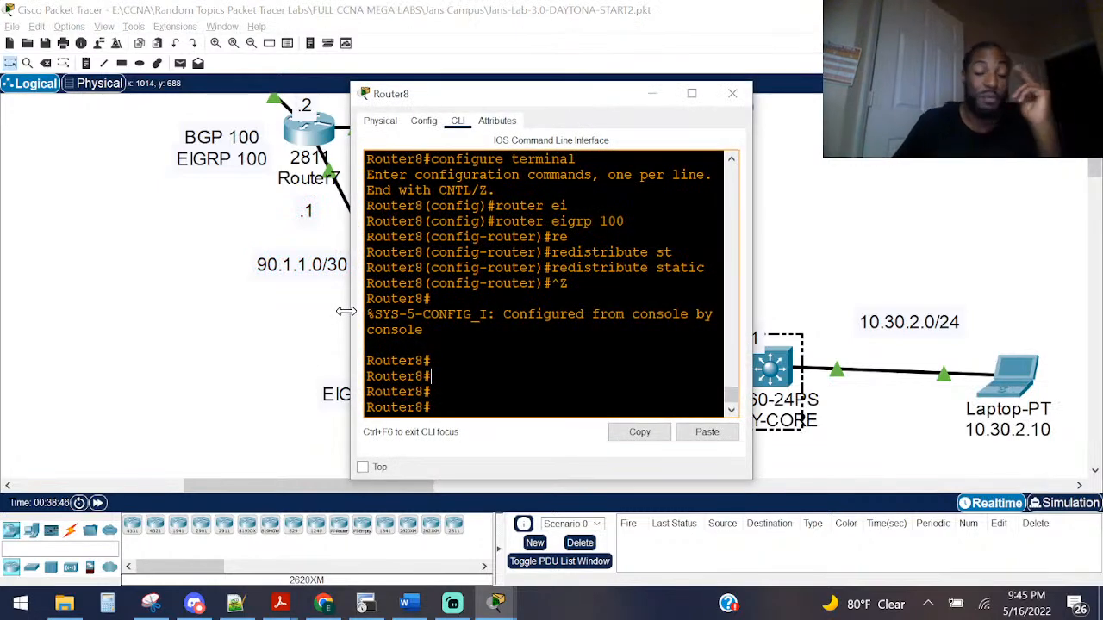
pyautogui.moveTo(351, 312); pyautogui.dragTo(114, 301)
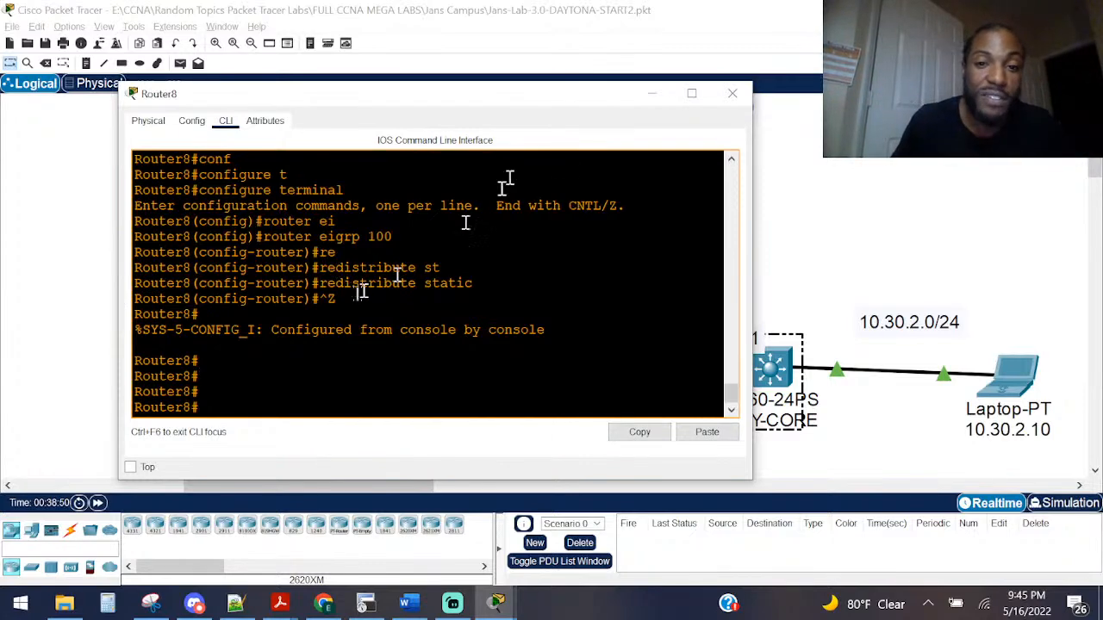
pyautogui.click(733, 93)
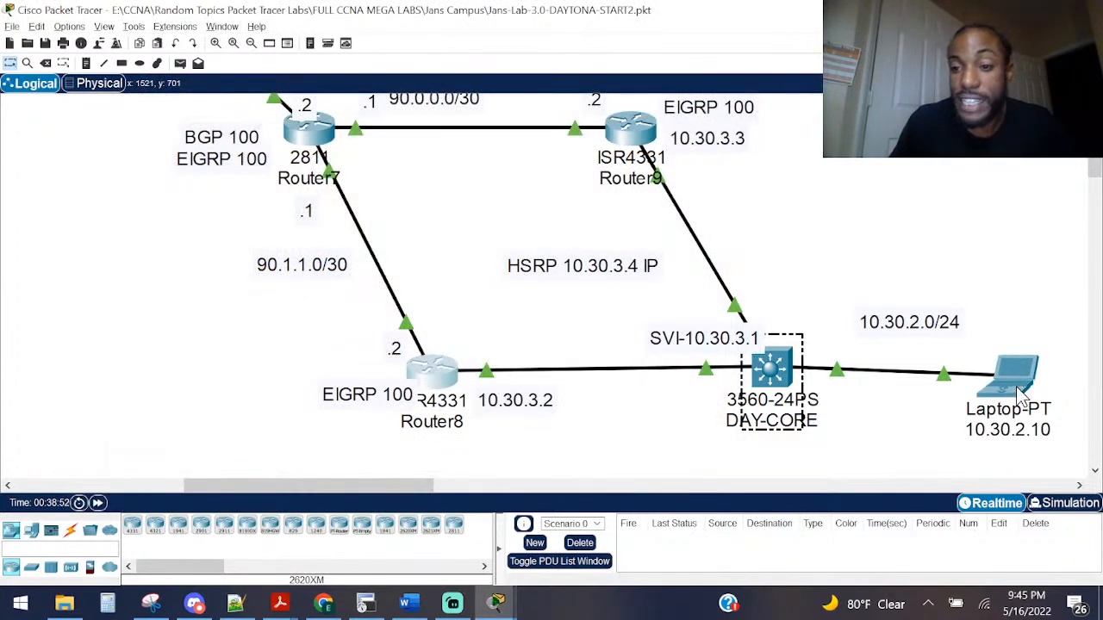
pyautogui.moveTo(1021, 398)
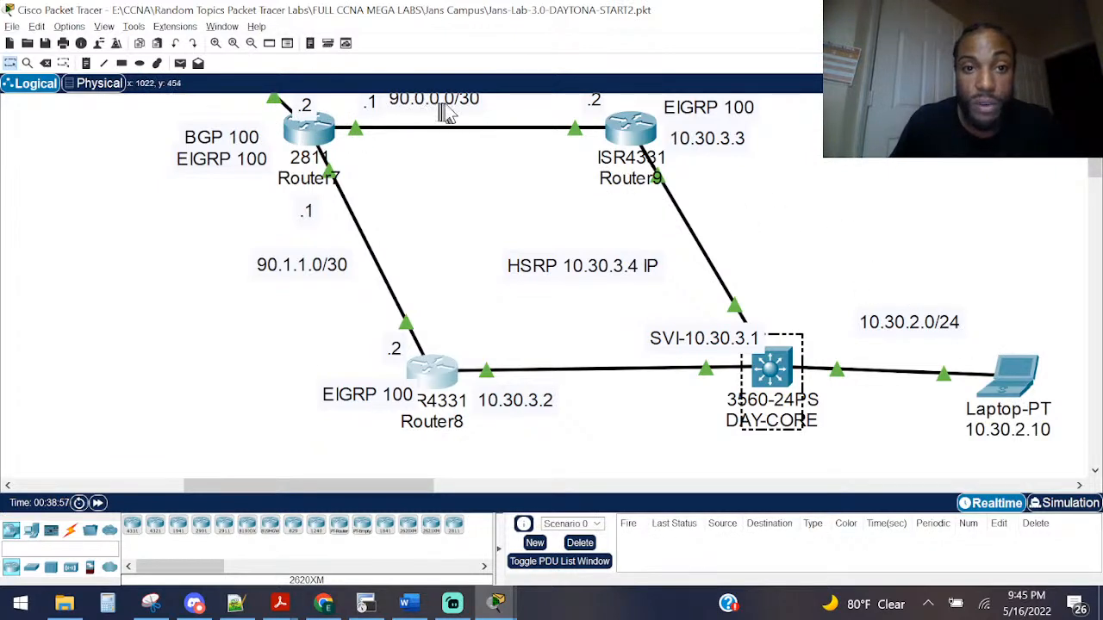
# Step: Ping 90.0.0.1 from the command prompt of the laptop 10.30.2.10 and close the laptop's window
pyautogui.click(1021, 379)
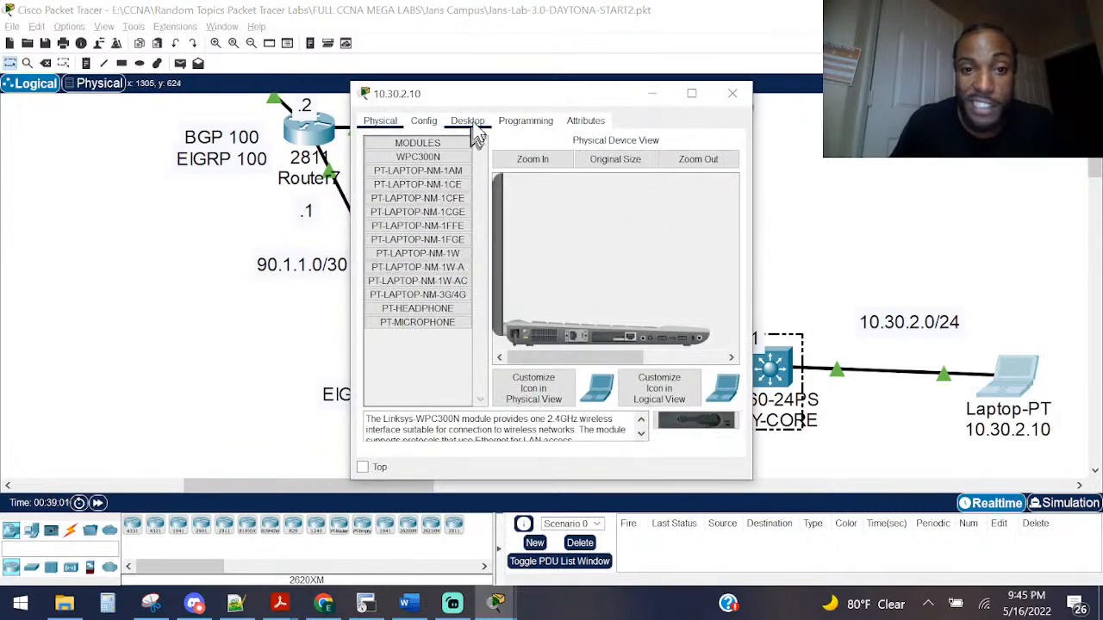
pyautogui.click(467, 122)
pyautogui.click(592, 177)
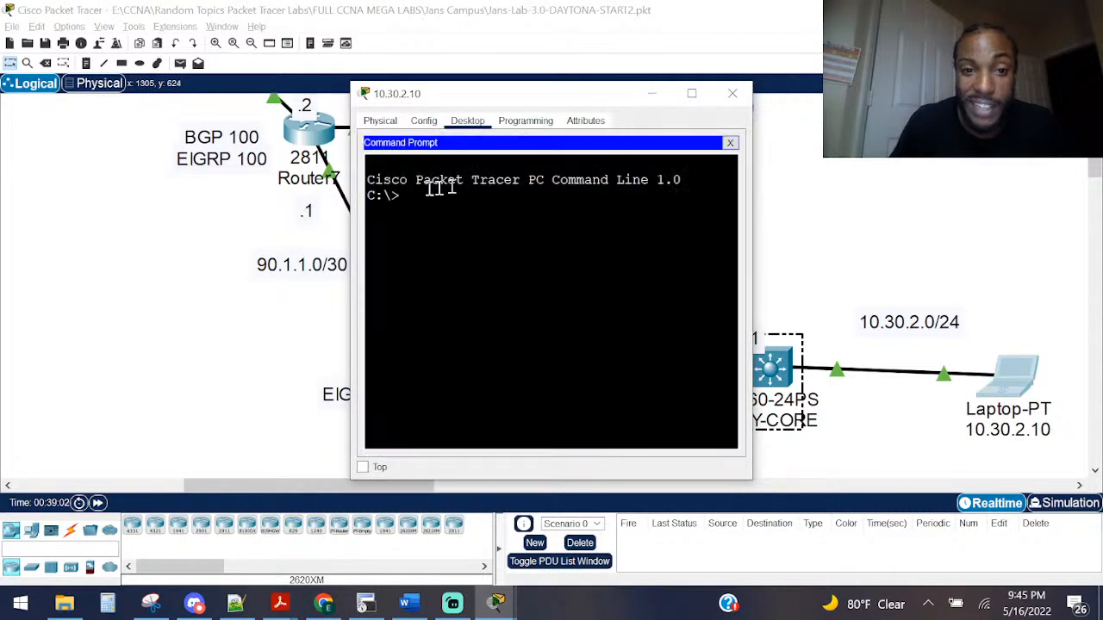
pyautogui.click(423, 121)
pyautogui.moveTo(596, 178); pyautogui.dragTo(473, 179)
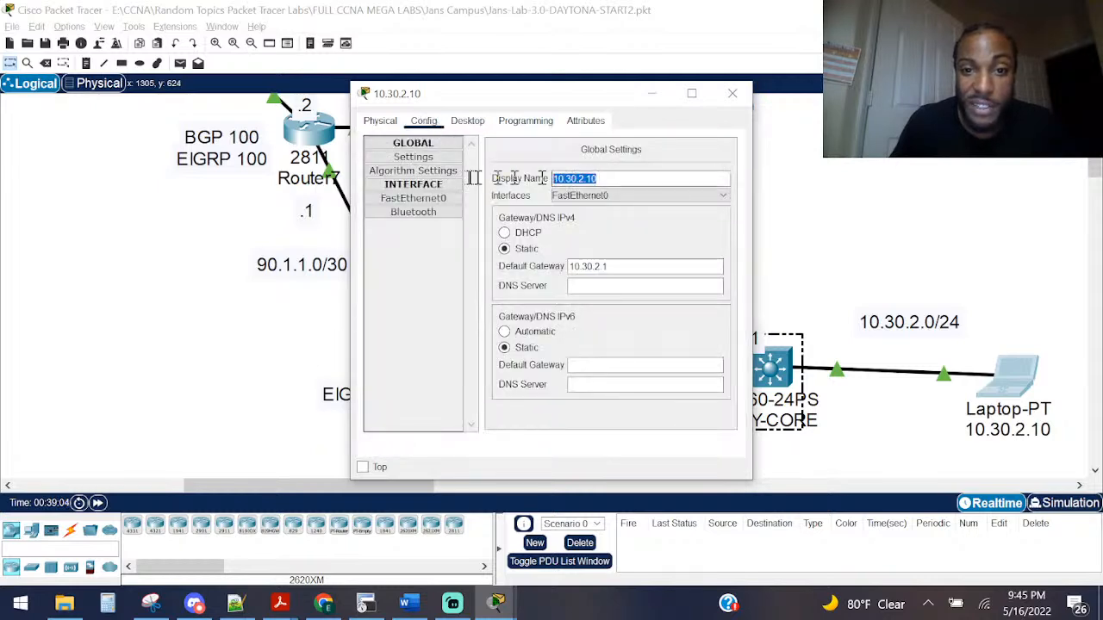
pyautogui.click(465, 120)
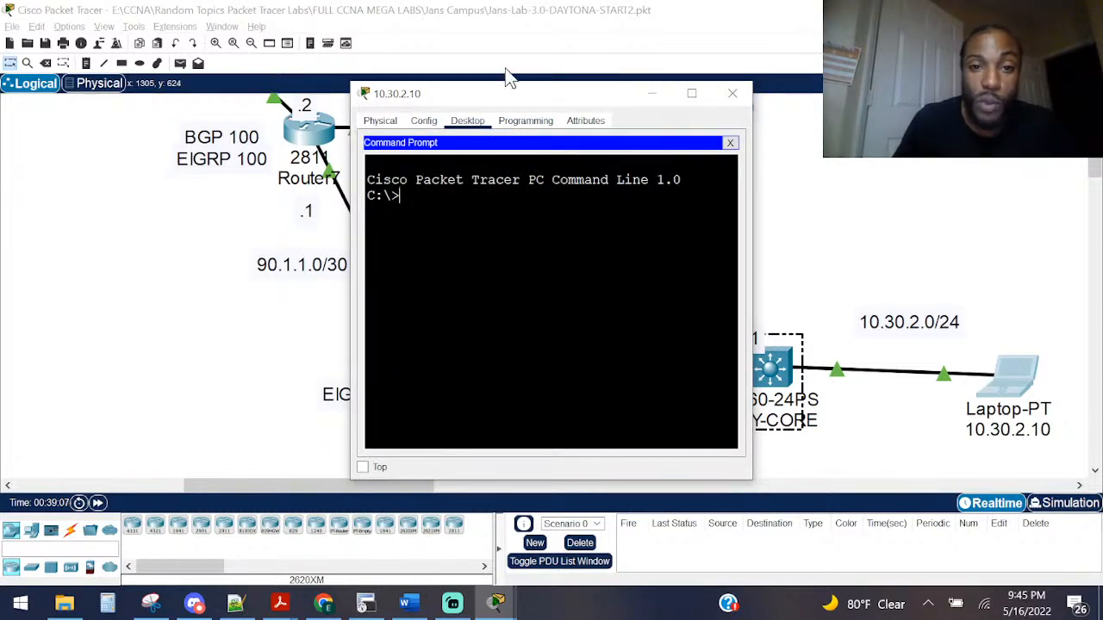
pyautogui.moveTo(505, 98); pyautogui.dragTo(451, 393)
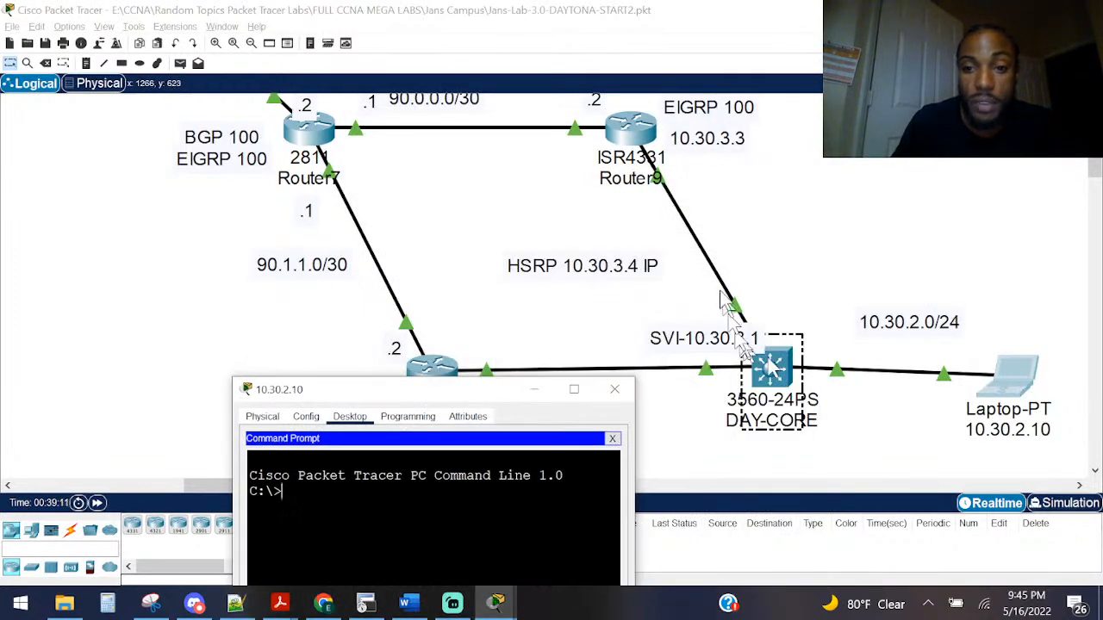
pyautogui.moveTo(354, 398); pyautogui.dragTo(345, 177)
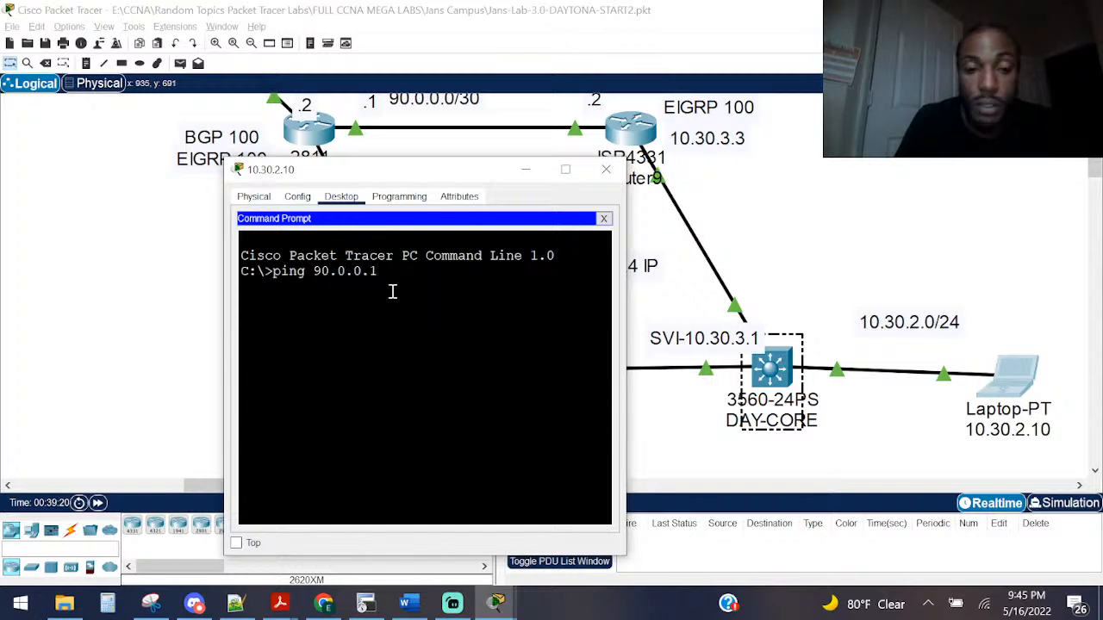
pyautogui.press('Return')
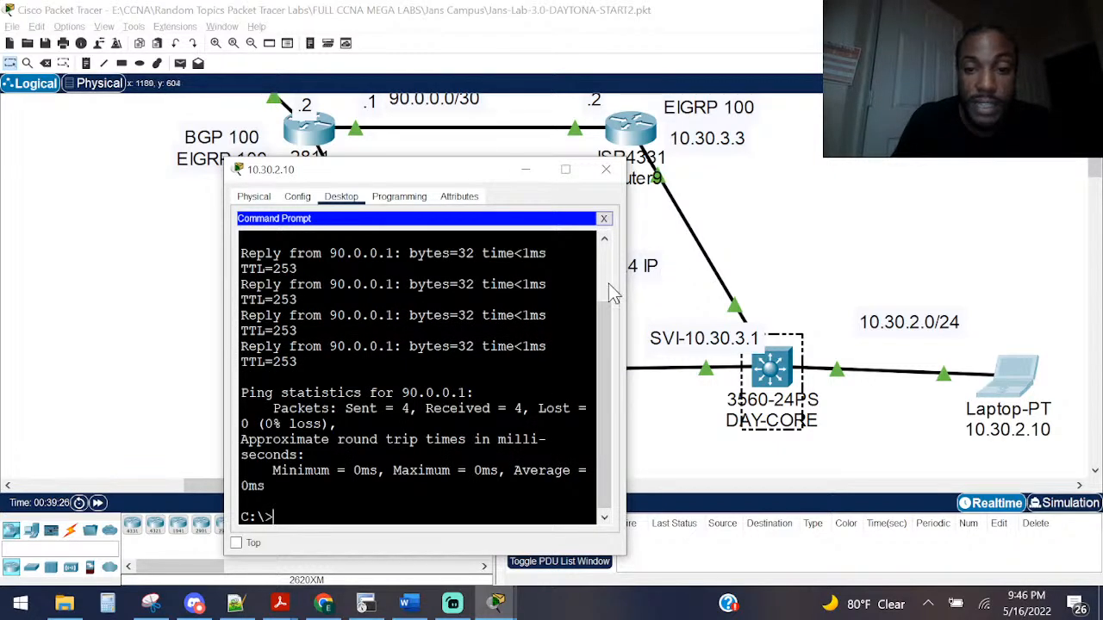
pyautogui.moveTo(624, 286); pyautogui.dragTo(810, 276)
pyautogui.click(791, 169)
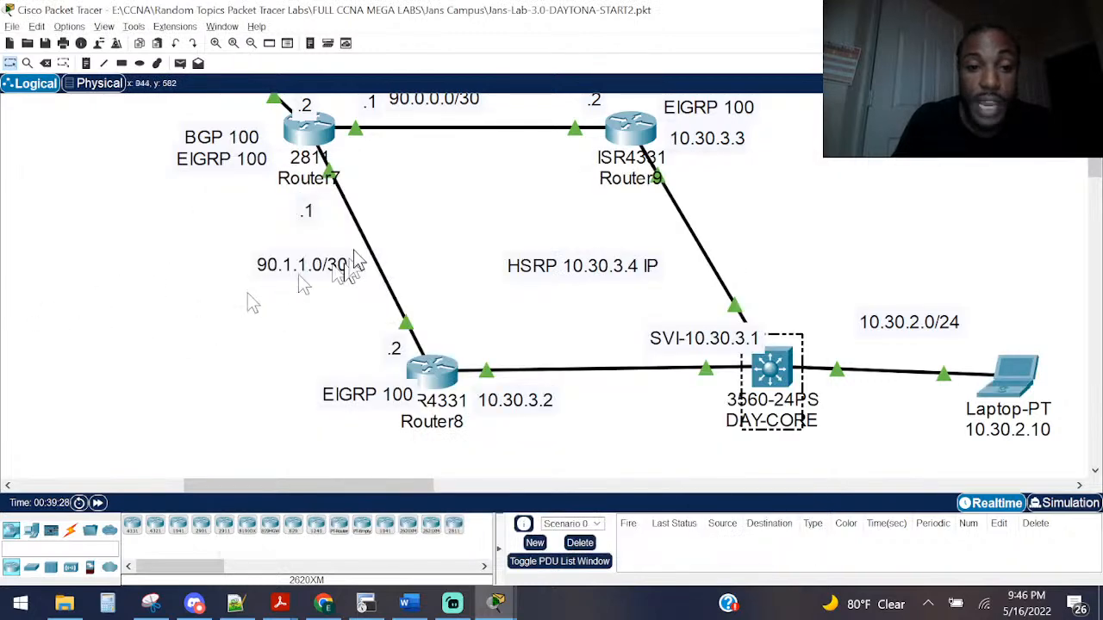
# Step: Enter global configuration mode on Router8
pyautogui.moveTo(391, 211); pyautogui.dragTo(259, 295)
pyautogui.click(431, 370)
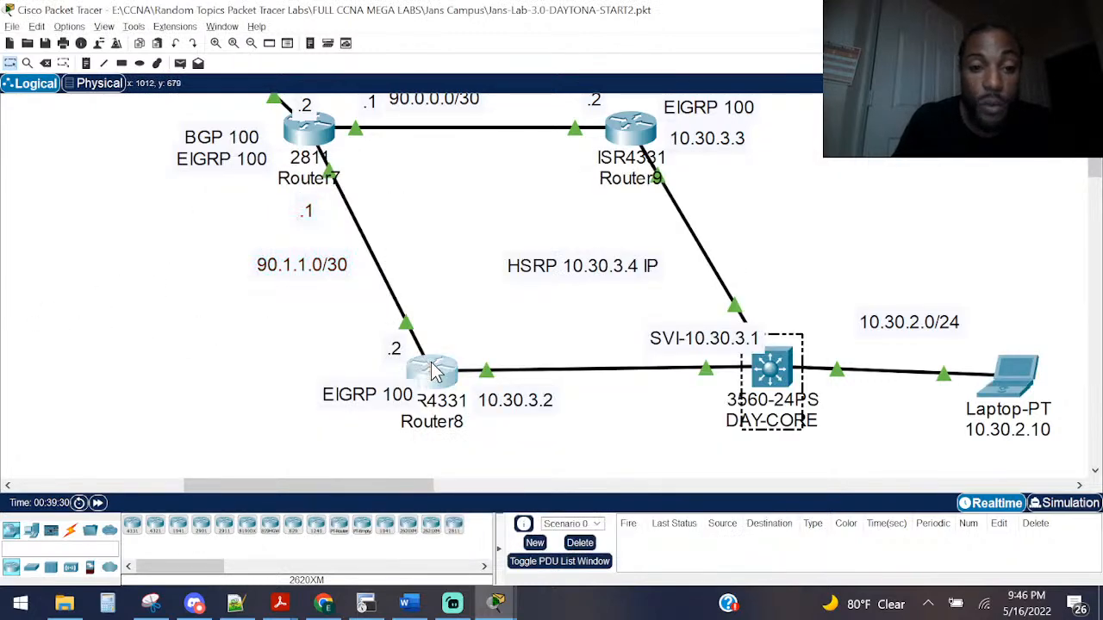
pyautogui.write('conf')
pyautogui.press('Tab')
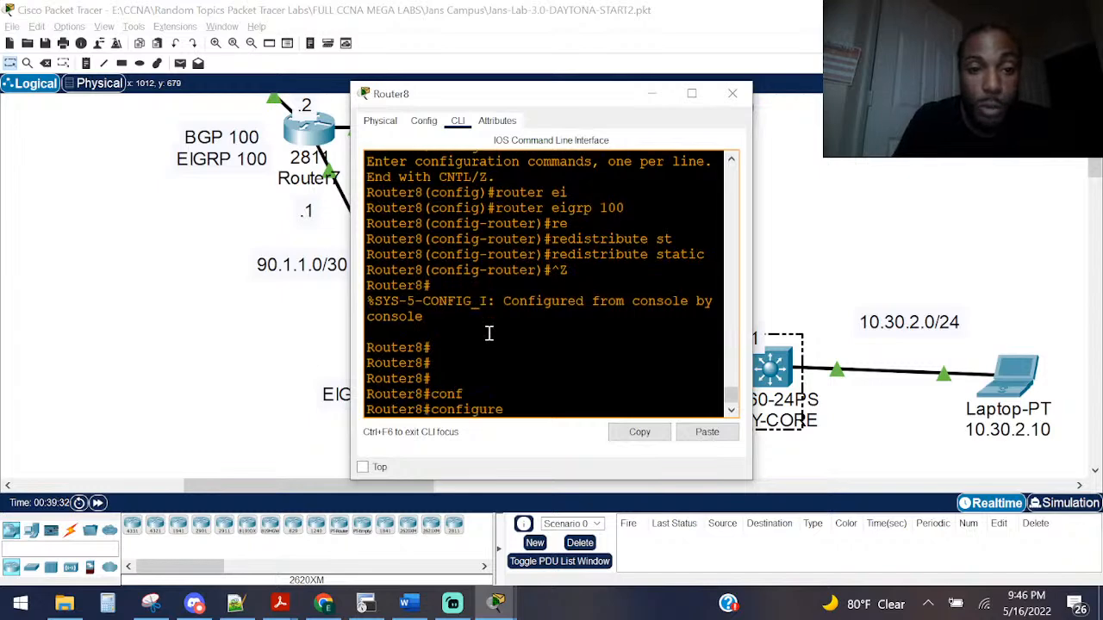
pyautogui.write('t')
pyautogui.press('Tab')
pyautogui.press('Return')
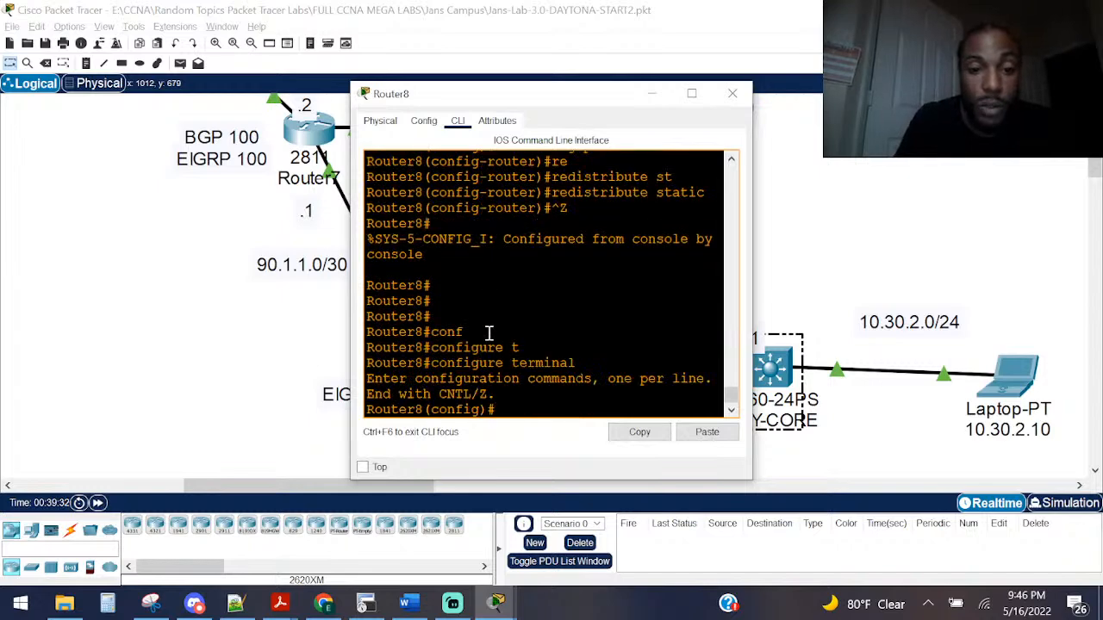
# Step: List Router8's interfaces and their IP addresses with do sho ip inter brief
pyautogui.click(731, 95)
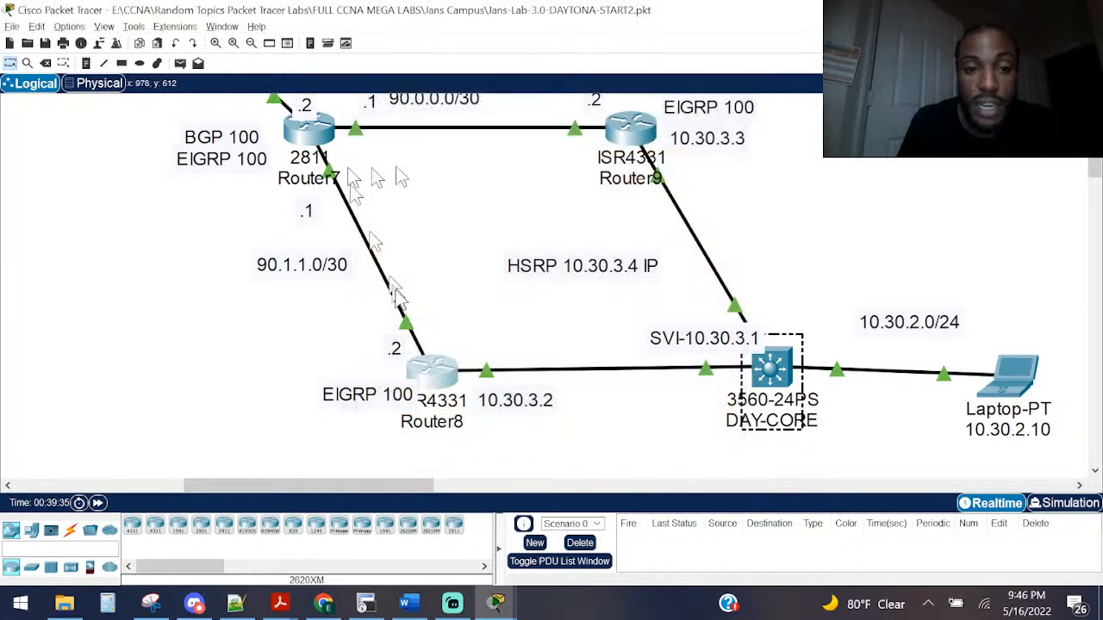
pyautogui.click(429, 379)
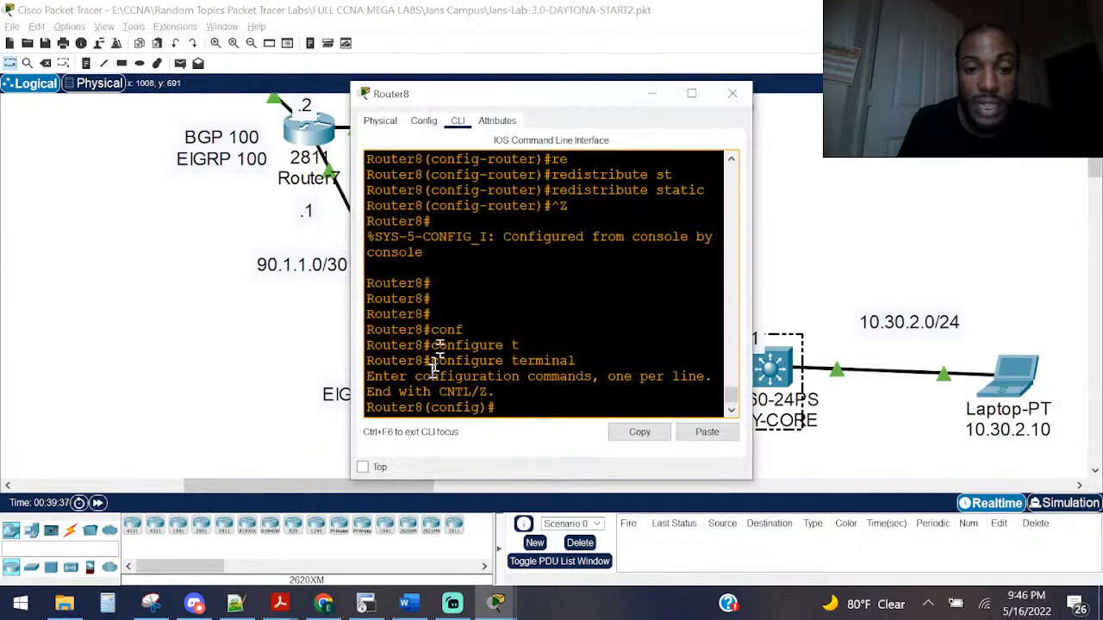
pyautogui.moveTo(349, 294); pyautogui.dragTo(75, 291)
pyautogui.write('do sho ip i')
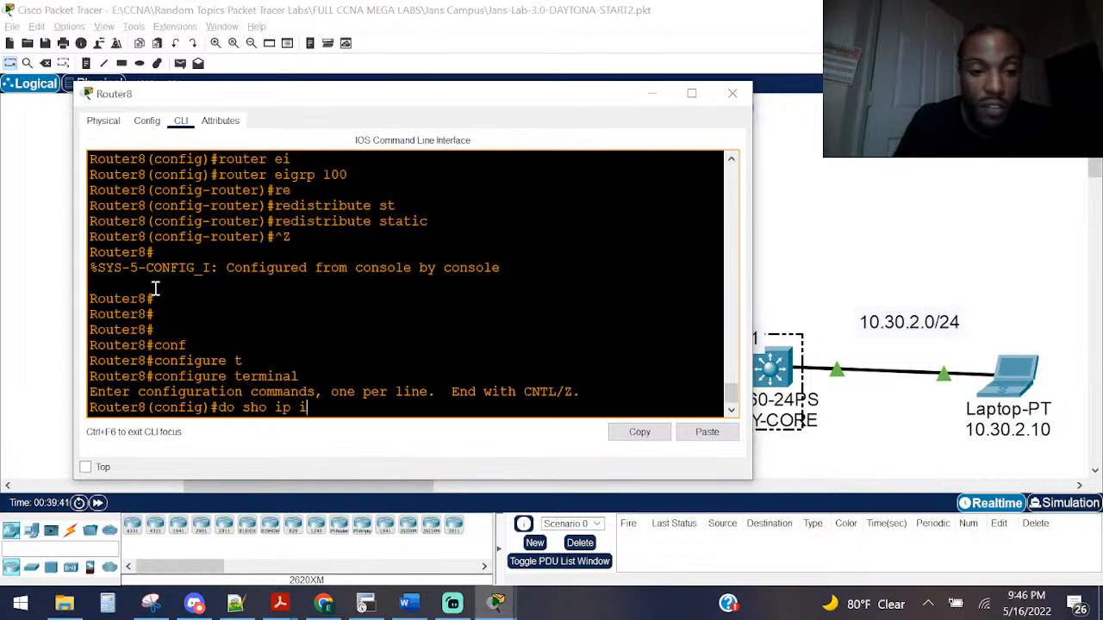
pyautogui.write('tner')
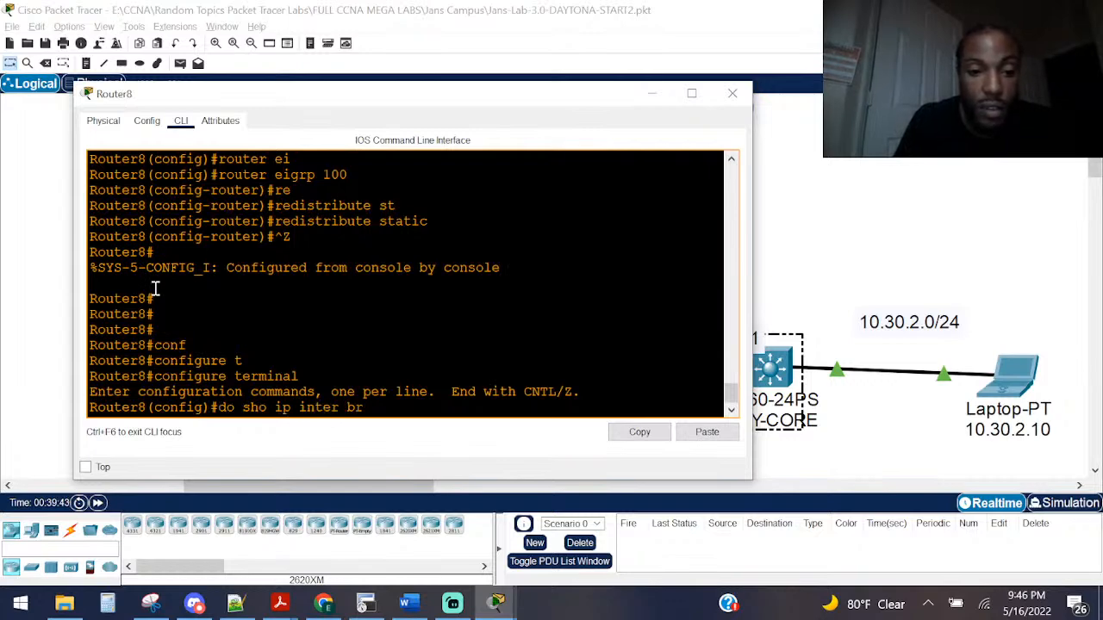
pyautogui.write('ief')
pyautogui.press('Return')
pyautogui.moveTo(307, 348); pyautogui.dragTo(176, 360)
pyautogui.click(182, 360)
# Step: Shut down interface gigabitEthernet 0/0/0 on Router8 and close its window
pyautogui.write('in')
pyautogui.press('Tab')
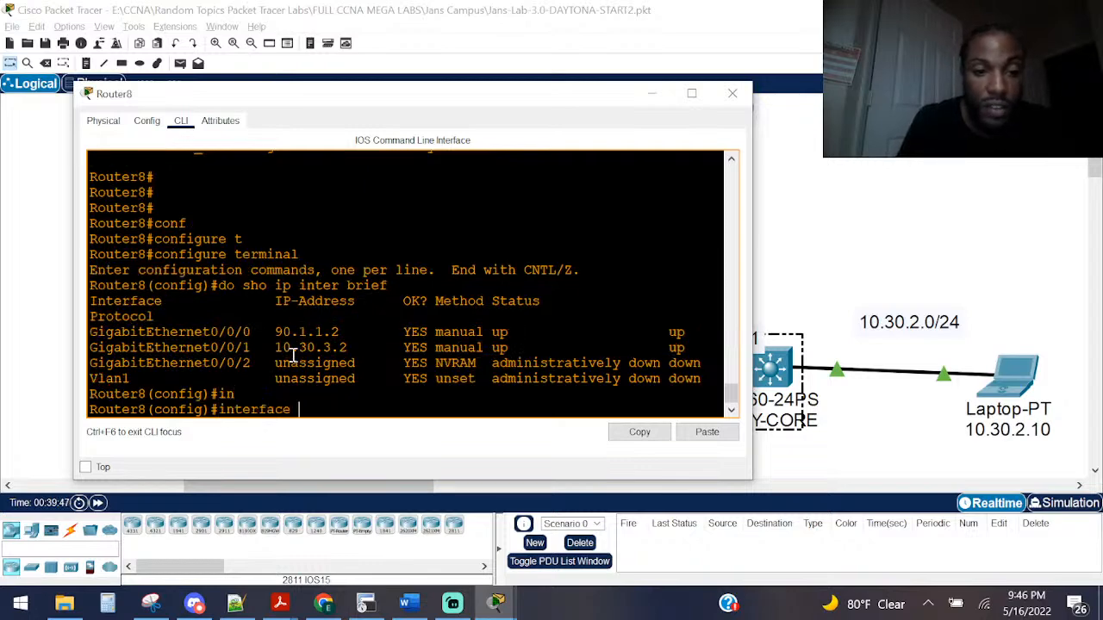
pyautogui.write('gi')
pyautogui.press('Tab')
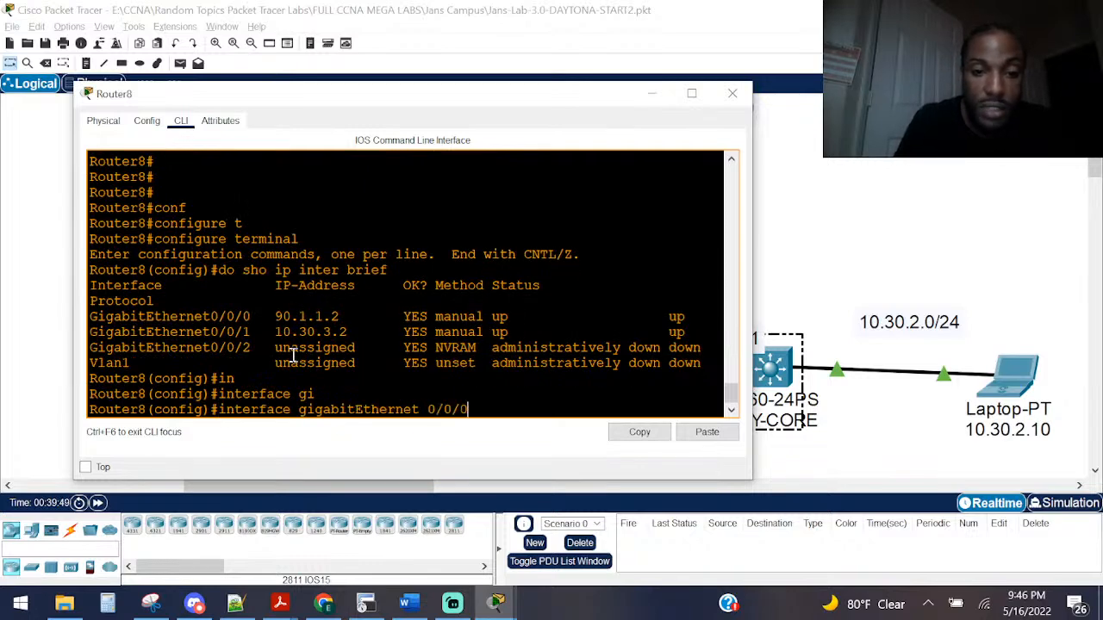
pyautogui.write('0/0/0')
pyautogui.press('Return')
pyautogui.write('shut')
pyautogui.press('Return')
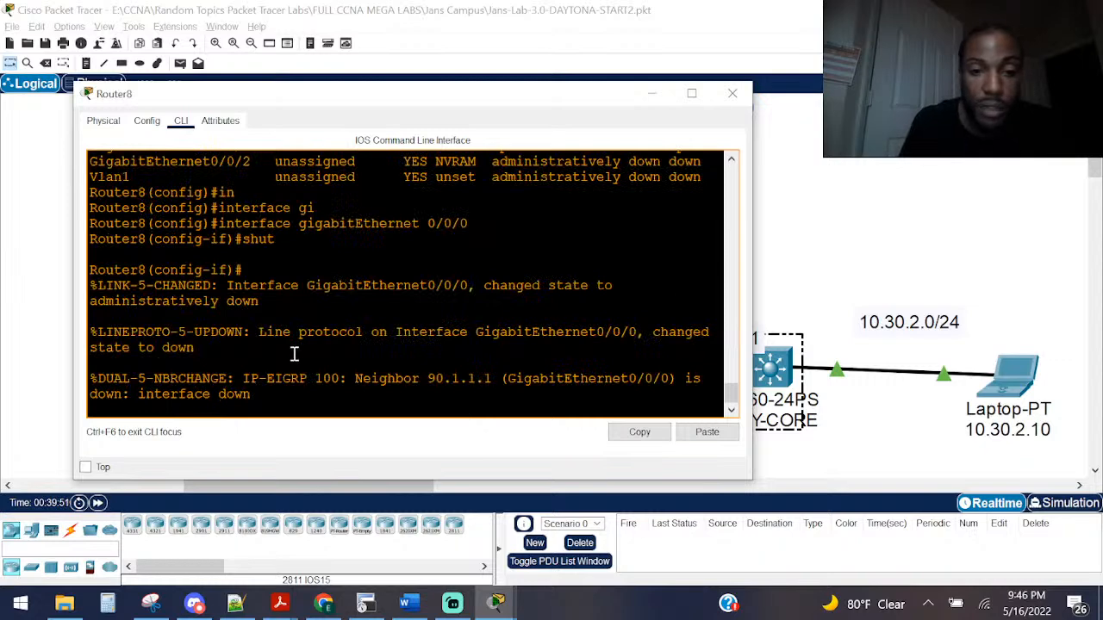
pyautogui.click(733, 93)
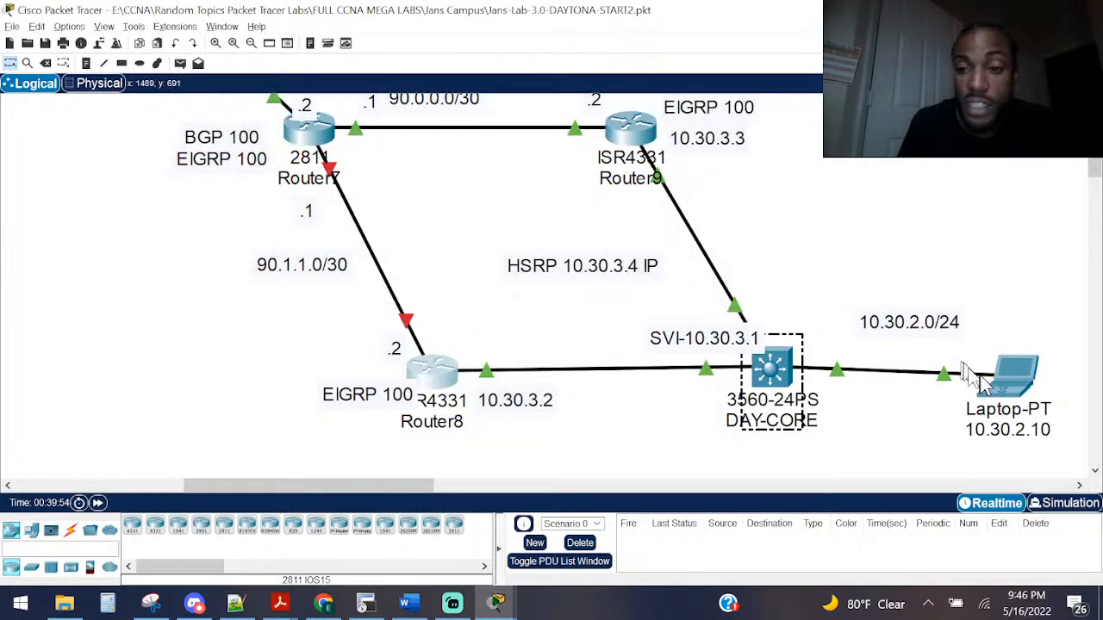
# Step: Ping 90.0.0.1 again from the command prompt of the laptop 10.30.2.10 and return to the topology
pyautogui.click(1017, 386)
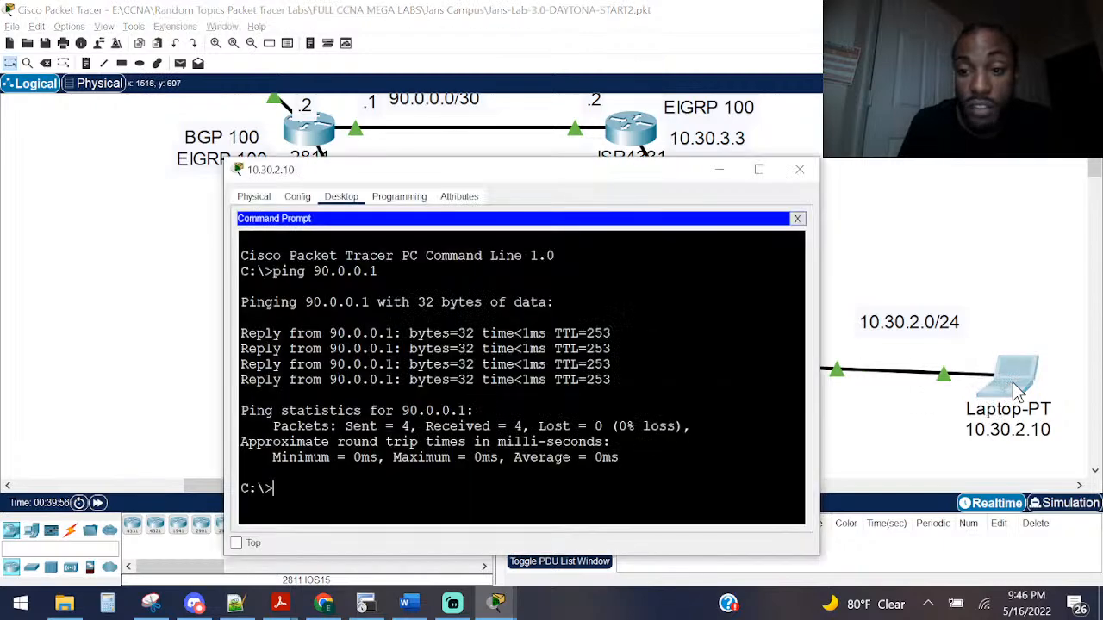
pyautogui.press('Up')
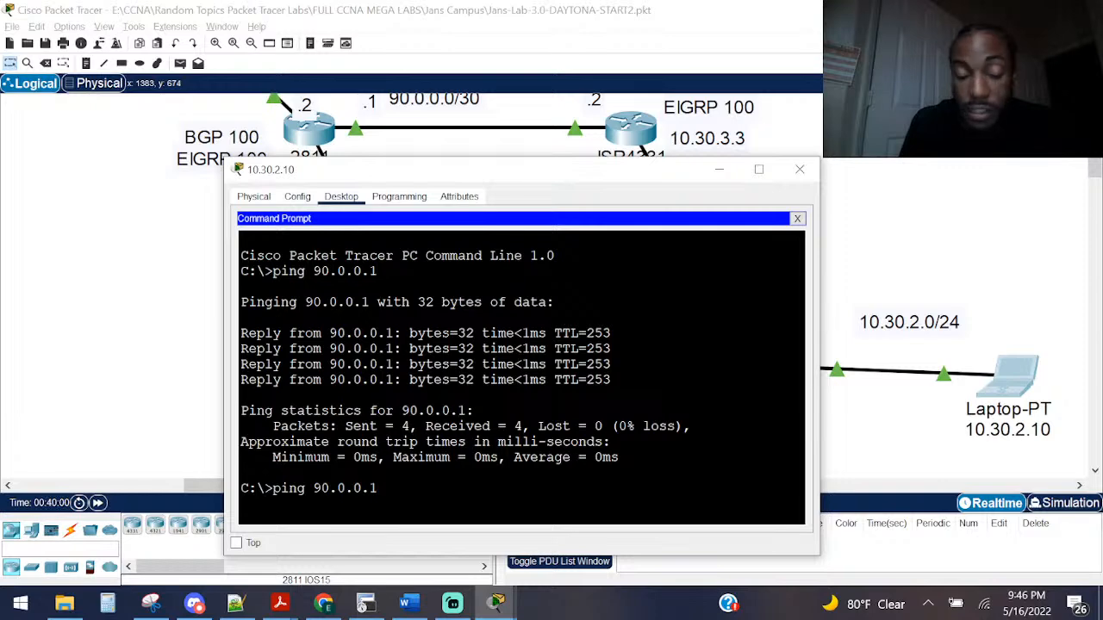
pyautogui.press('Return')
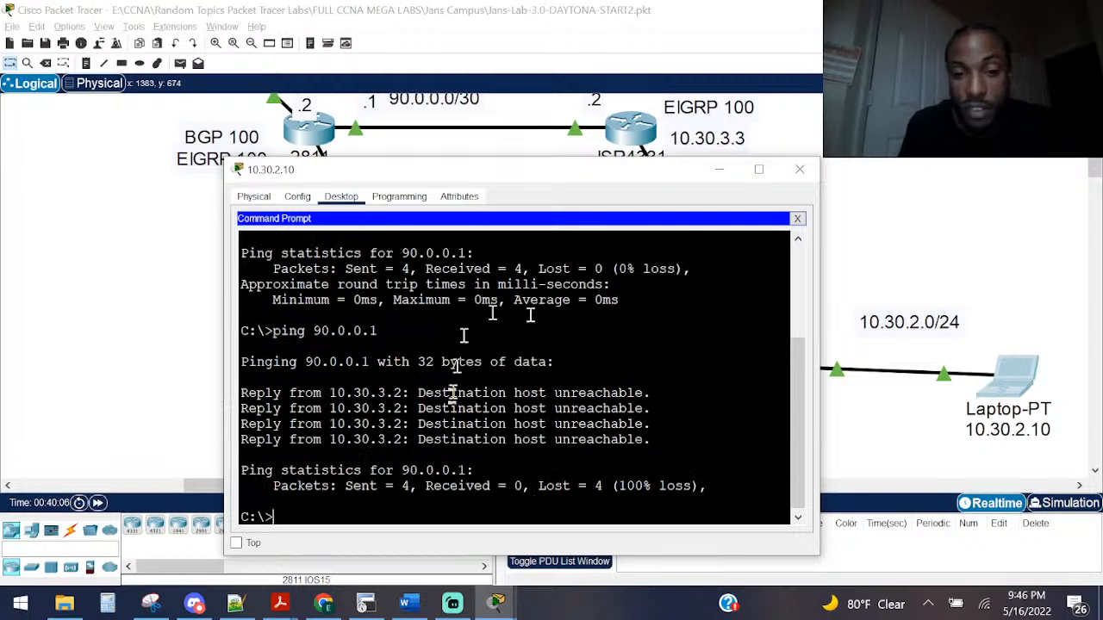
pyautogui.moveTo(642, 397); pyautogui.dragTo(233, 399)
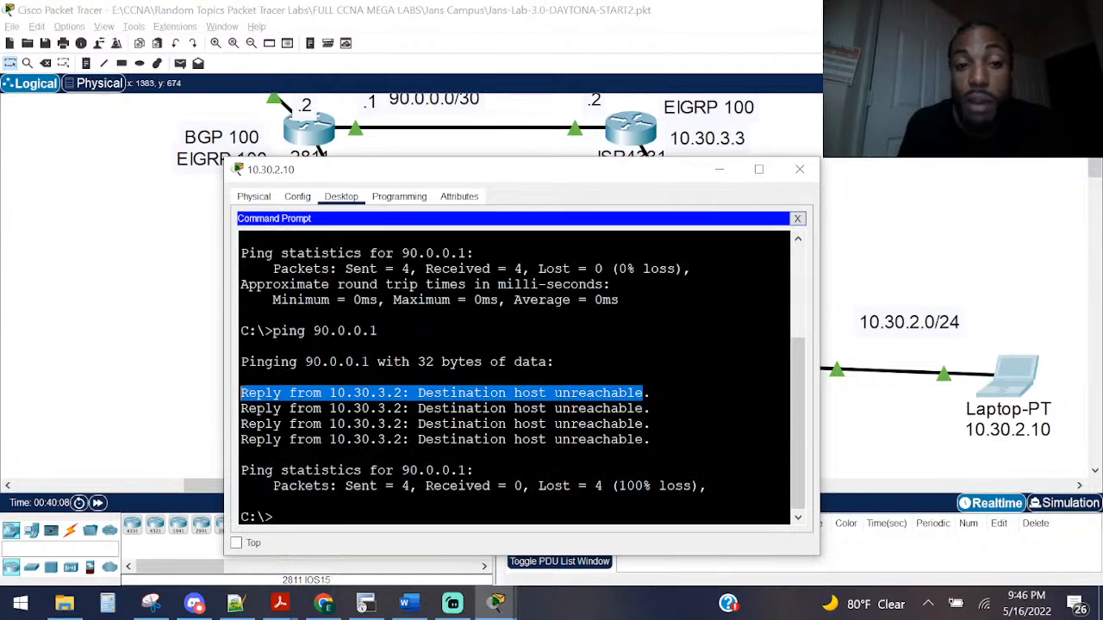
pyautogui.click(12, 346)
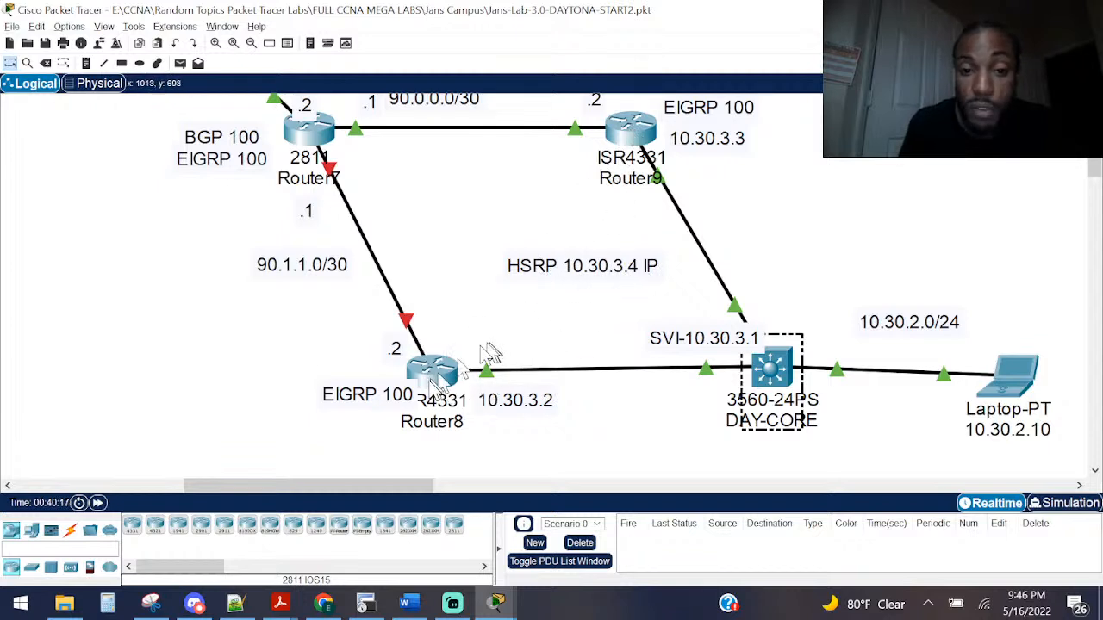
# Step: Open Router8's command line, widen its window and leave interface configuration mode for privileged EXEC mode
pyautogui.moveTo(430, 385)
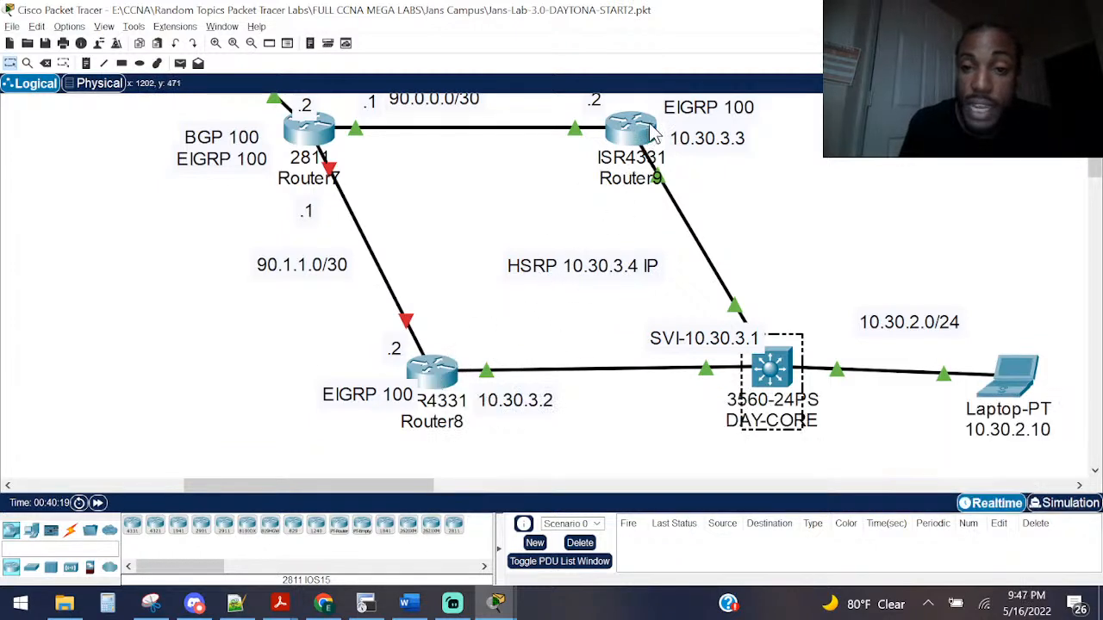
pyautogui.click(444, 369)
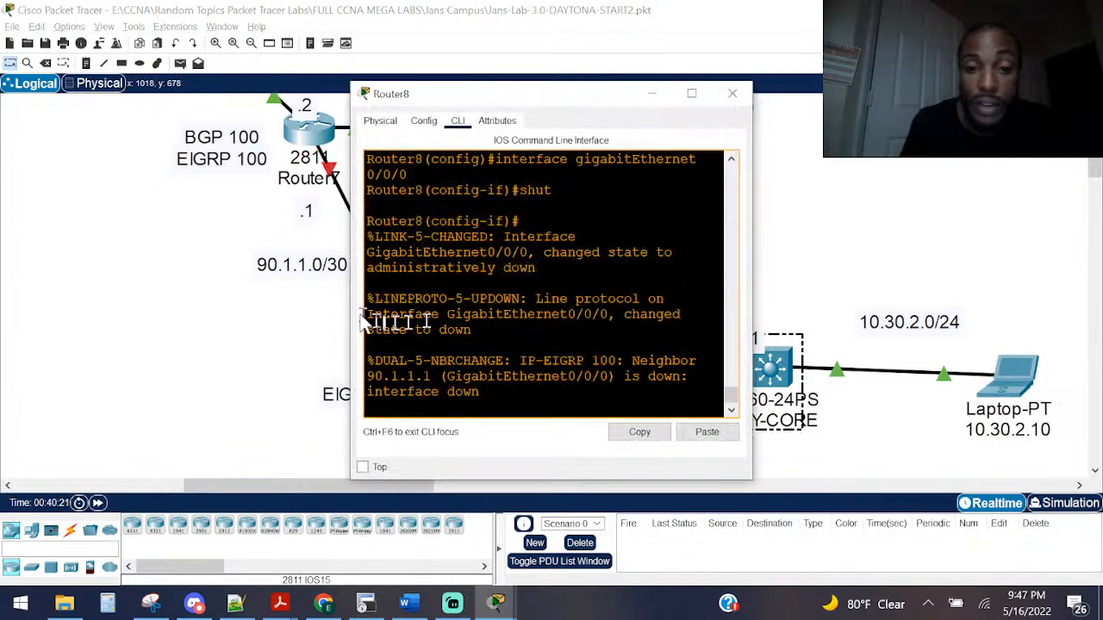
pyautogui.moveTo(352, 310); pyautogui.dragTo(67, 275)
pyautogui.press('Return')
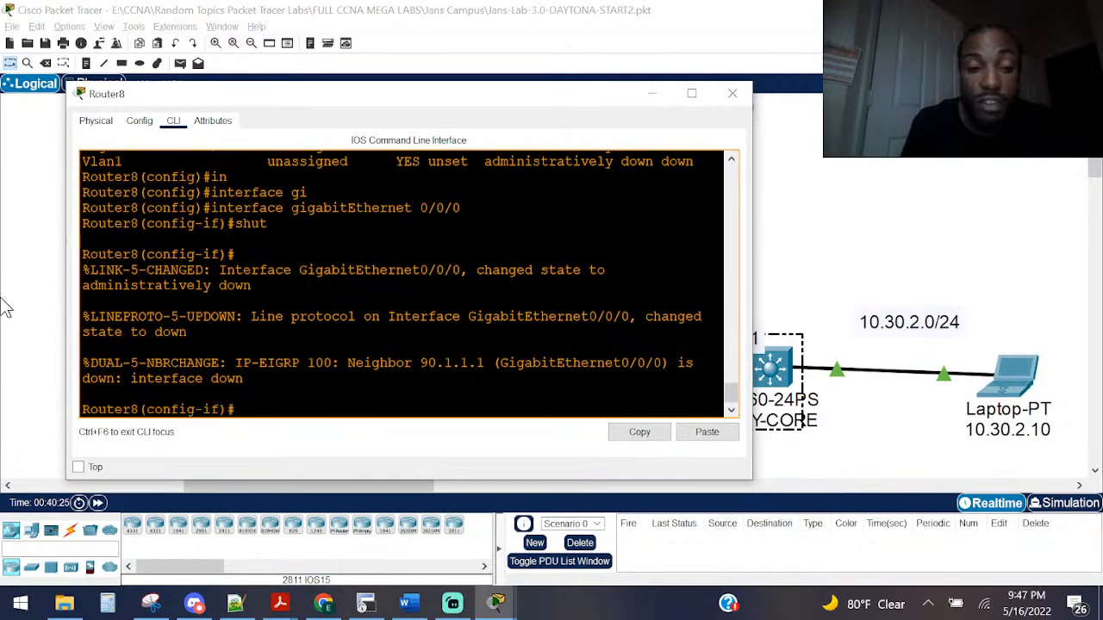
pyautogui.press('Return')
pyautogui.hotkey('ctrl', 'z')
pyautogui.press('Return')
pyautogui.press('Return')
pyautogui.press('Return')
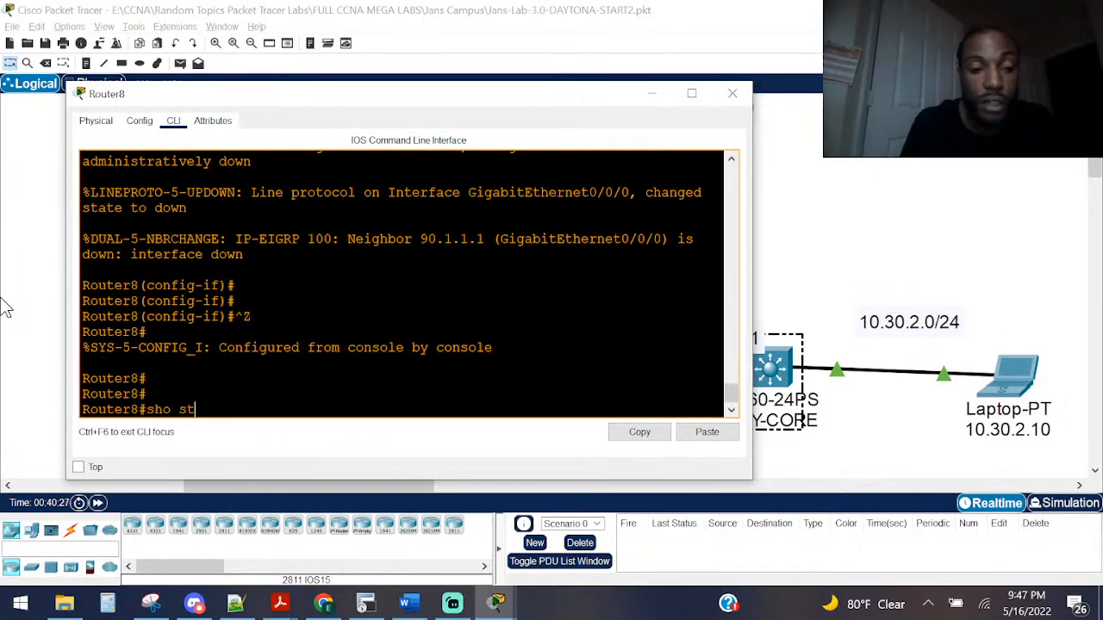
# Step: Check Router8's HSRP state with sho standby, highlight the state line and return to the topology
pyautogui.write('sho st')
pyautogui.press('Tab')
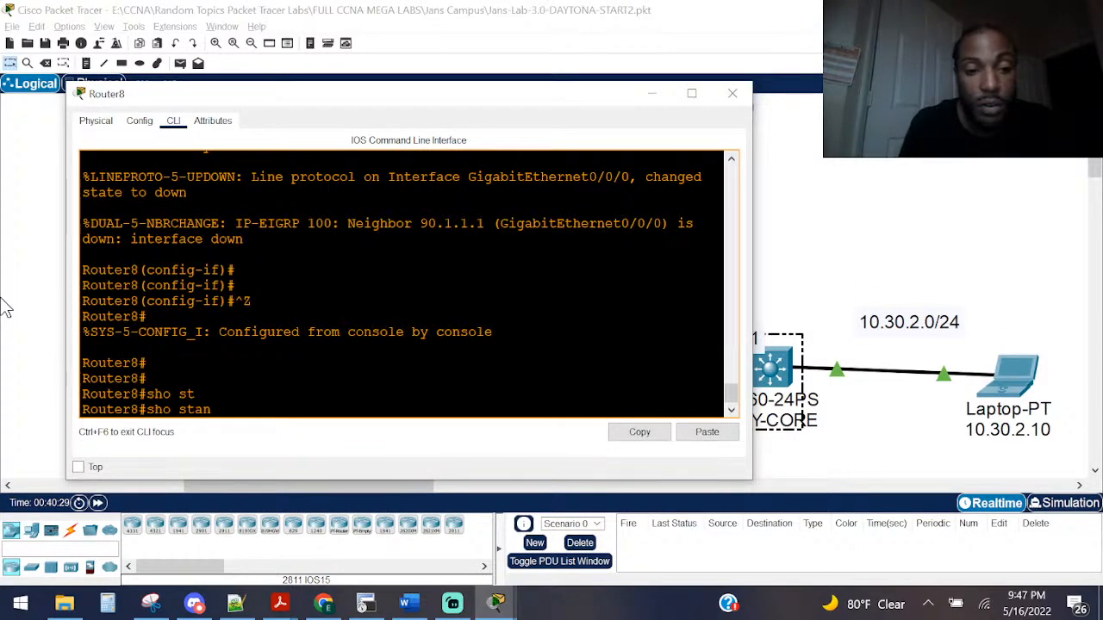
pyautogui.write('an')
pyautogui.press('Tab')
pyautogui.press('Return')
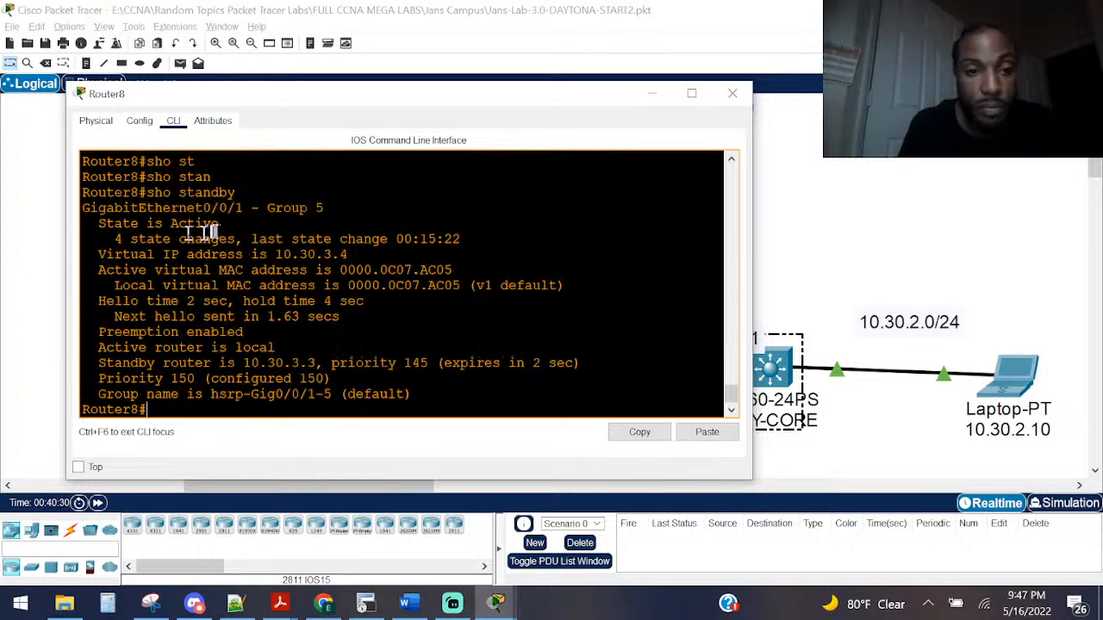
pyautogui.moveTo(220, 224); pyautogui.dragTo(52, 224)
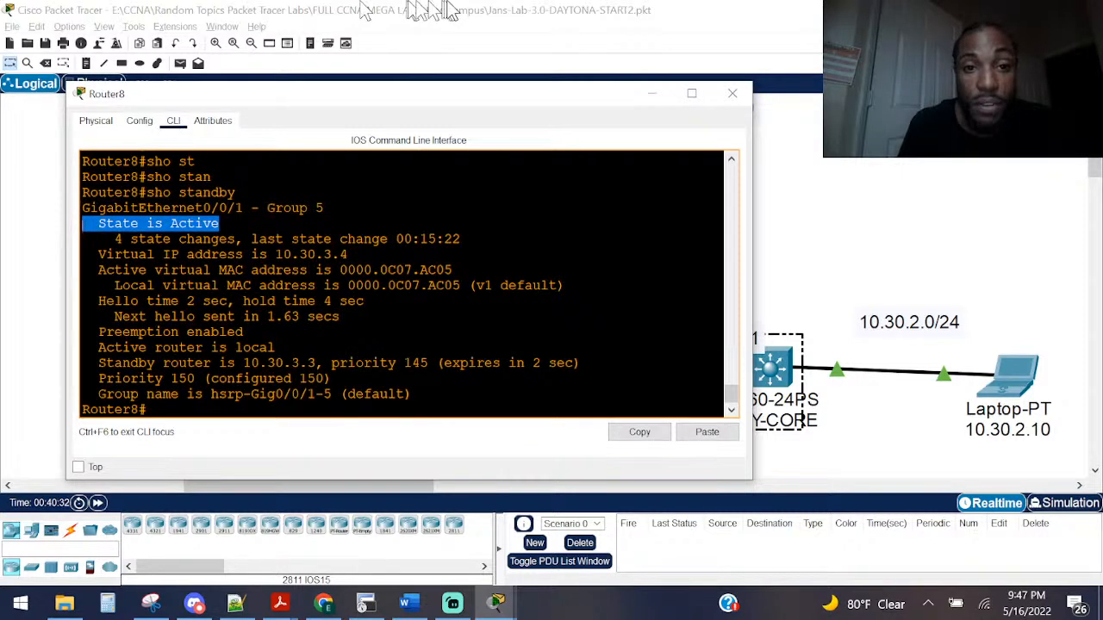
pyautogui.click(448, 10)
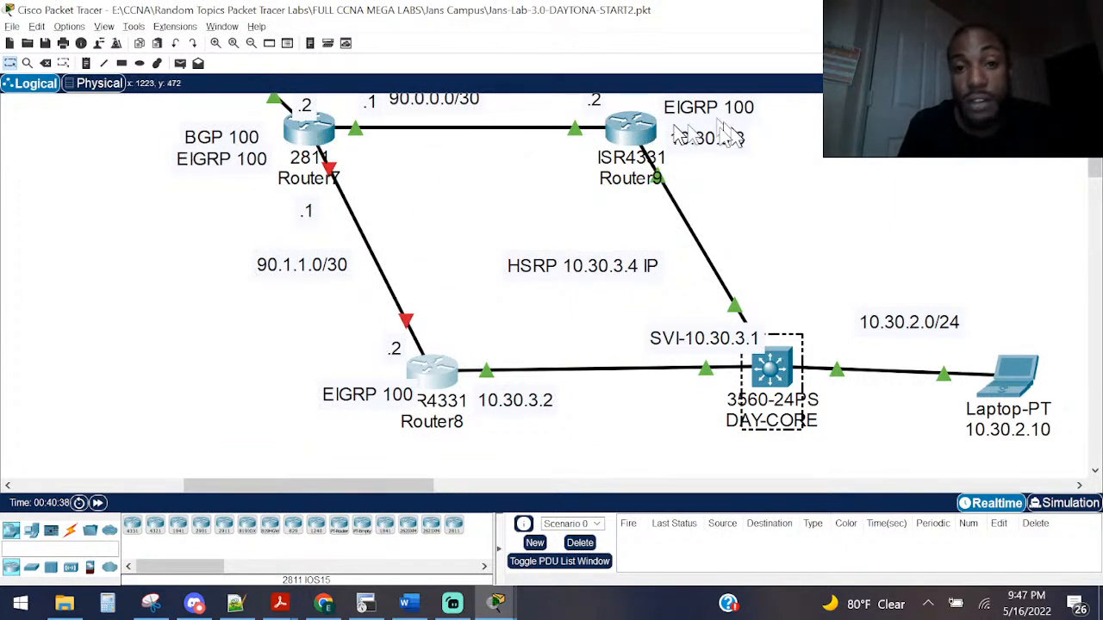
# Step: Open Router9's command line, widen its window and leave EIGRP configuration mode for privileged EXEC mode
pyautogui.click(623, 142)
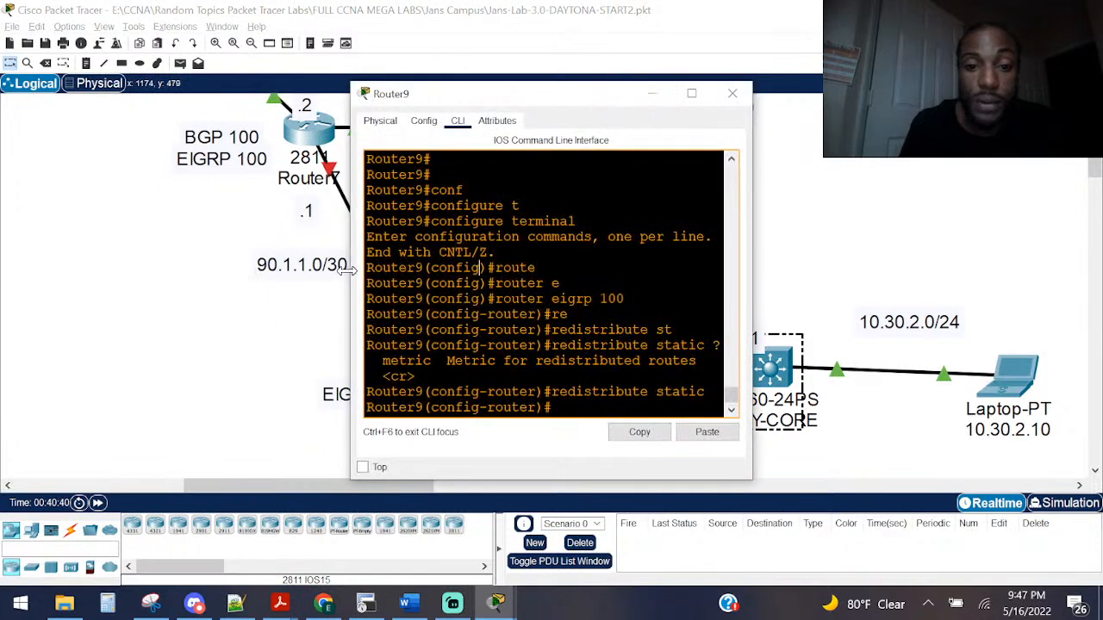
pyautogui.moveTo(345, 269); pyautogui.dragTo(44, 268)
pyautogui.press('Return')
pyautogui.press('Return')
pyautogui.press('Return')
pyautogui.press('Return')
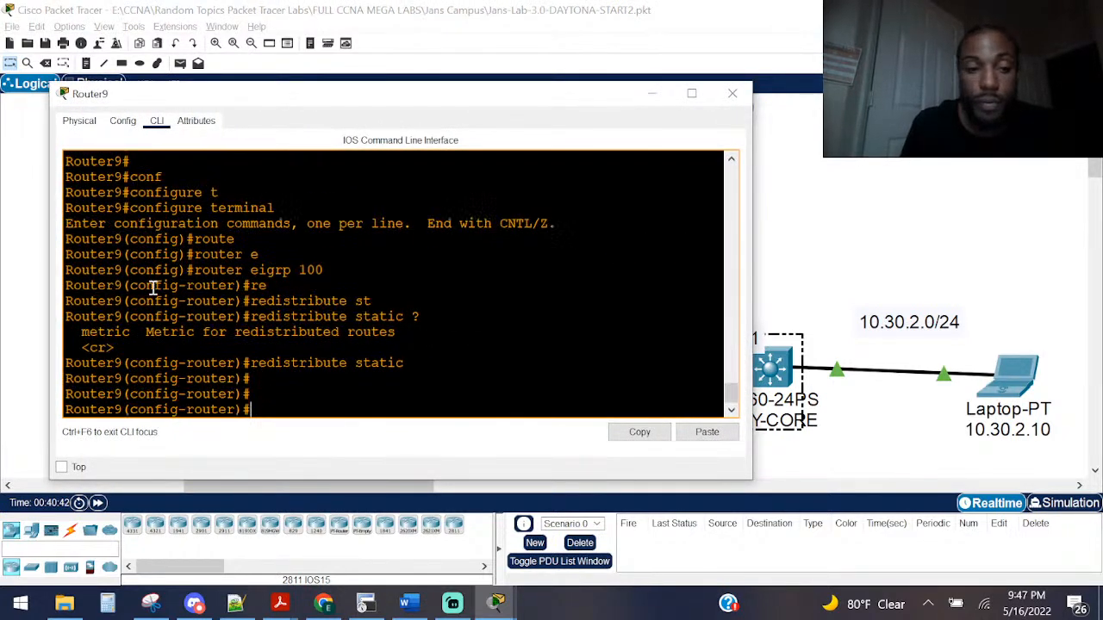
pyautogui.hotkey('ctrl', 'z')
pyautogui.press('Return')
pyautogui.press('Return')
pyautogui.press('Return')
# Step: Check Router9's HSRP state with sho standby, highlight the state lines and return to the topology
pyautogui.write('sho')
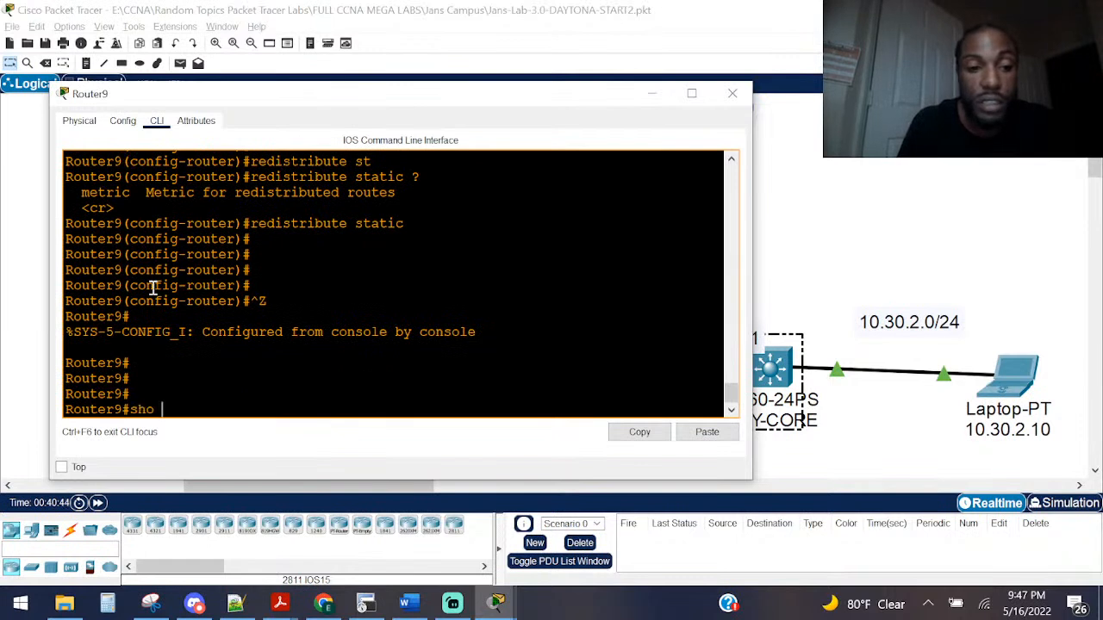
pyautogui.write(' st')
pyautogui.press('Tab')
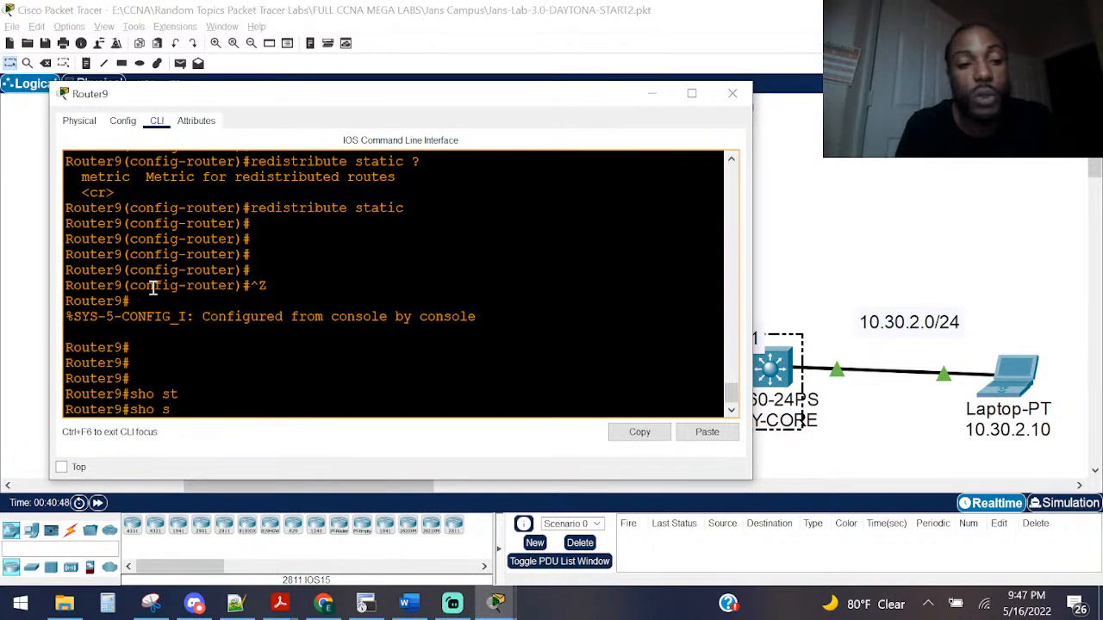
pyautogui.write('and')
pyautogui.press('Tab')
pyautogui.press('Return')
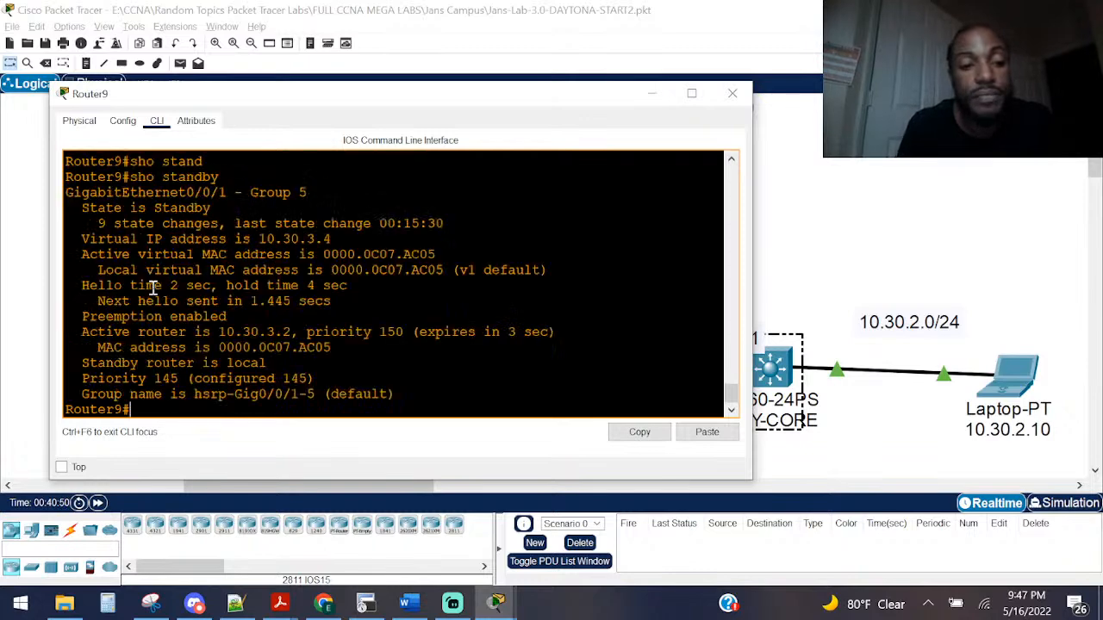
pyautogui.moveTo(212, 208); pyautogui.dragTo(67, 177)
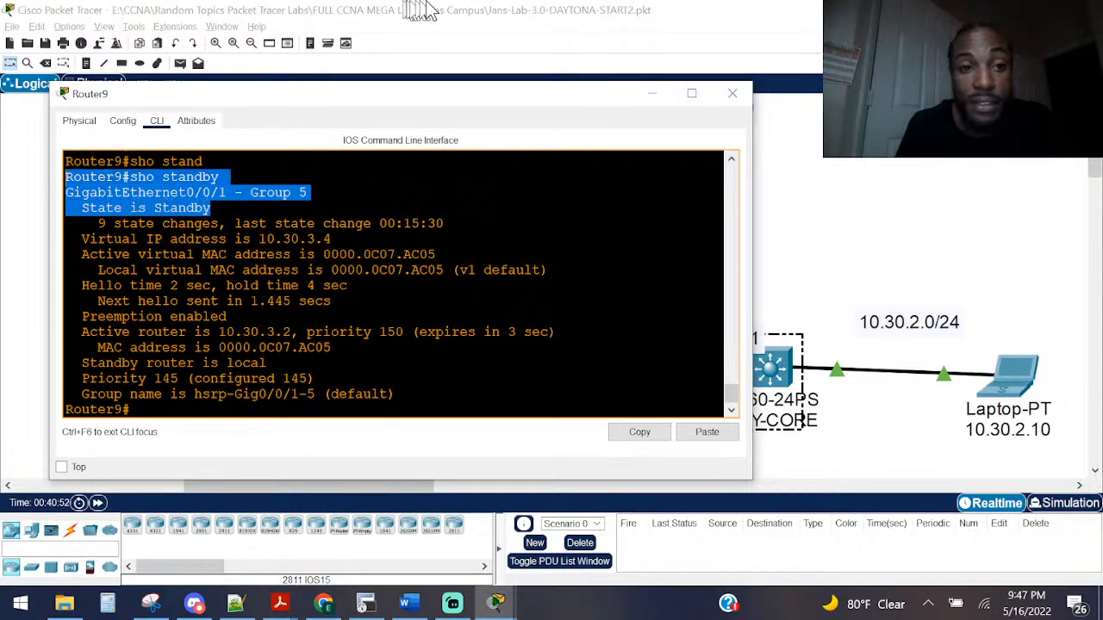
pyautogui.click(422, 8)
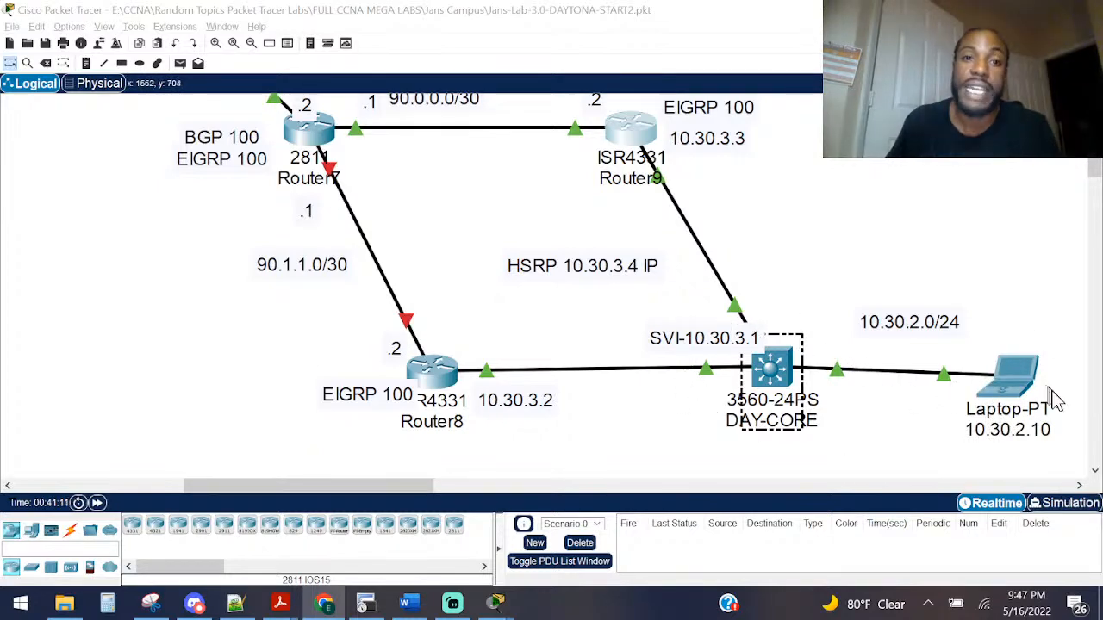
# Step: Trace the route to 90.0.0.1 with tracert from the command prompt of the laptop 10.30.2.10 and return to the topology
pyautogui.click(1017, 375)
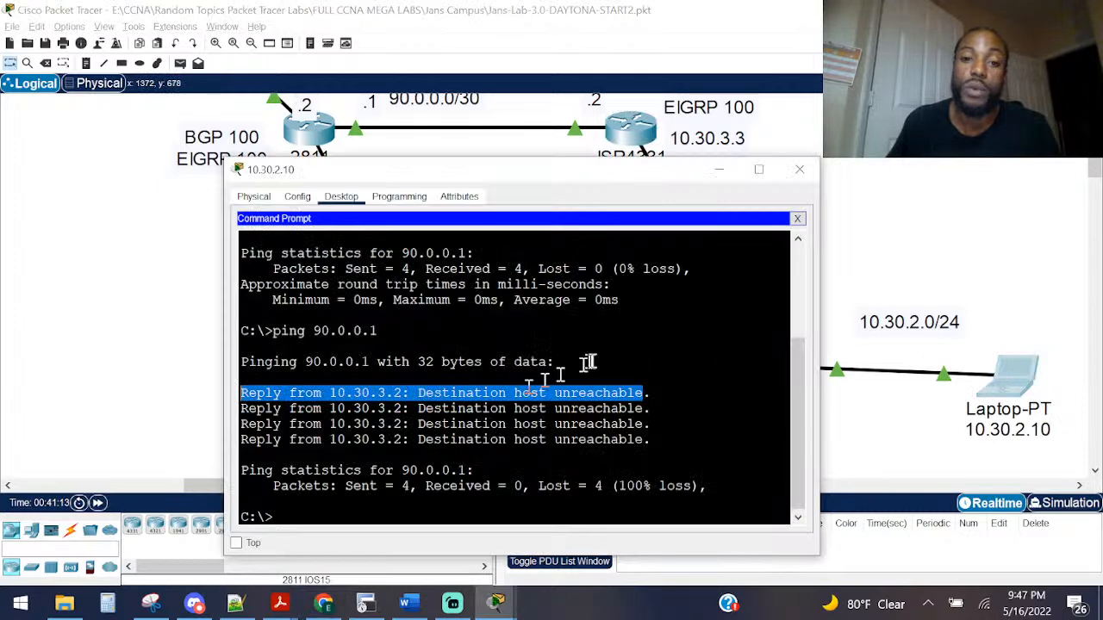
pyautogui.moveTo(465, 409); pyautogui.dragTo(317, 398)
pyautogui.click(373, 434)
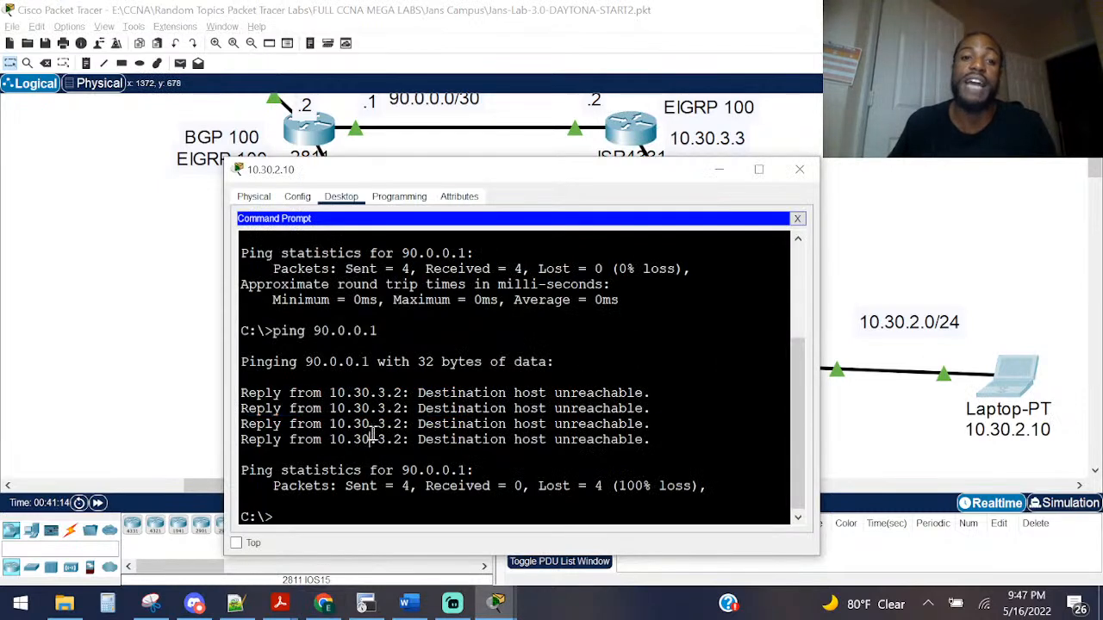
pyautogui.click(279, 312)
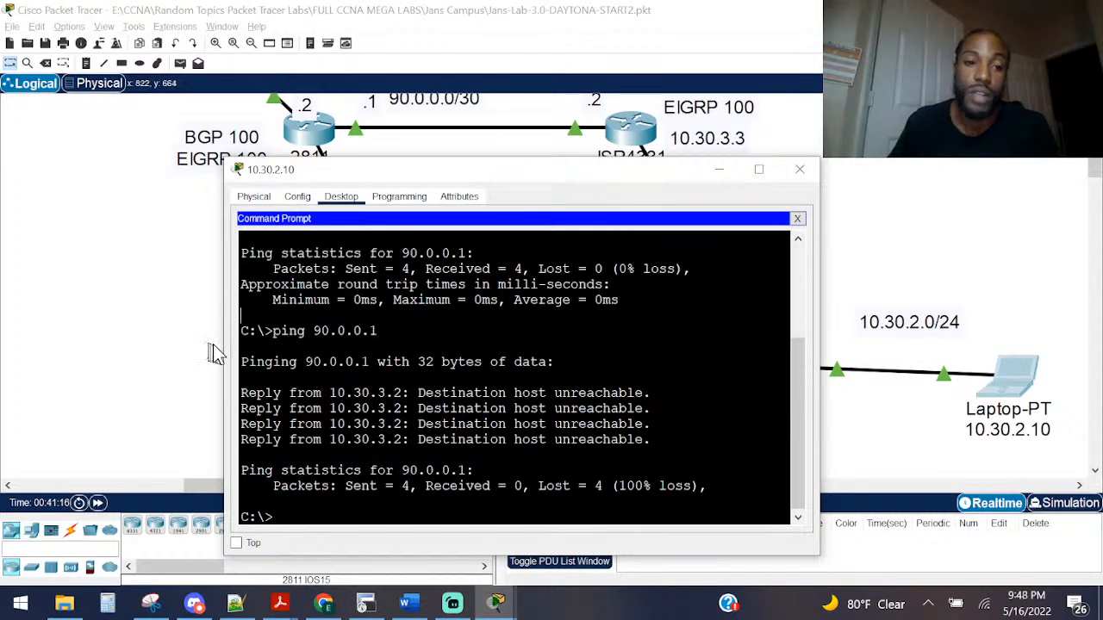
pyautogui.moveTo(220, 347); pyautogui.dragTo(50, 319)
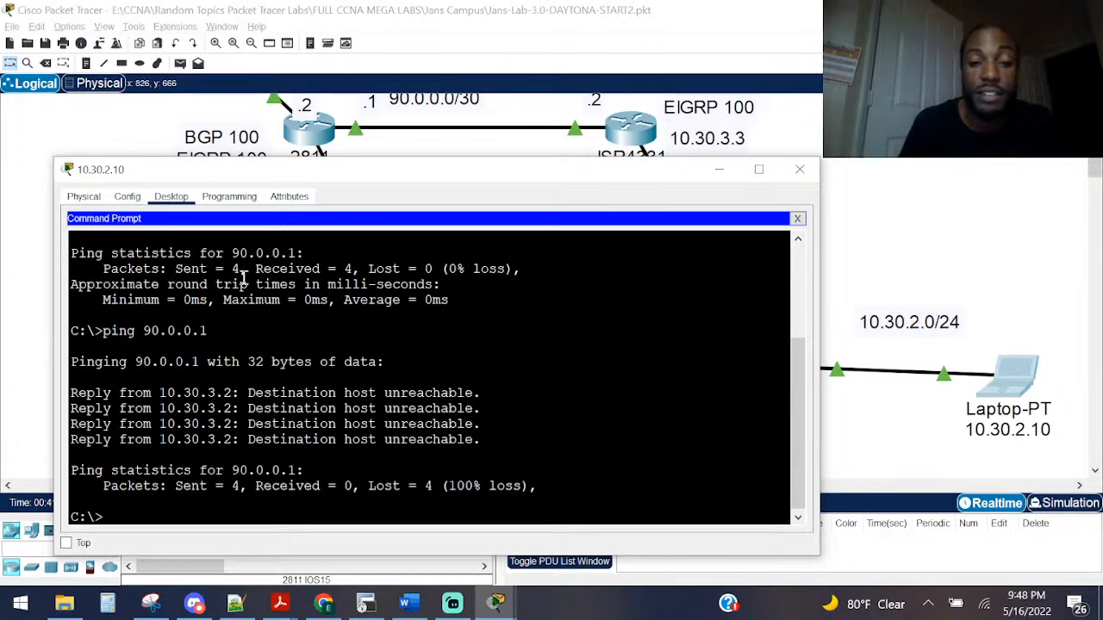
pyautogui.press('Return')
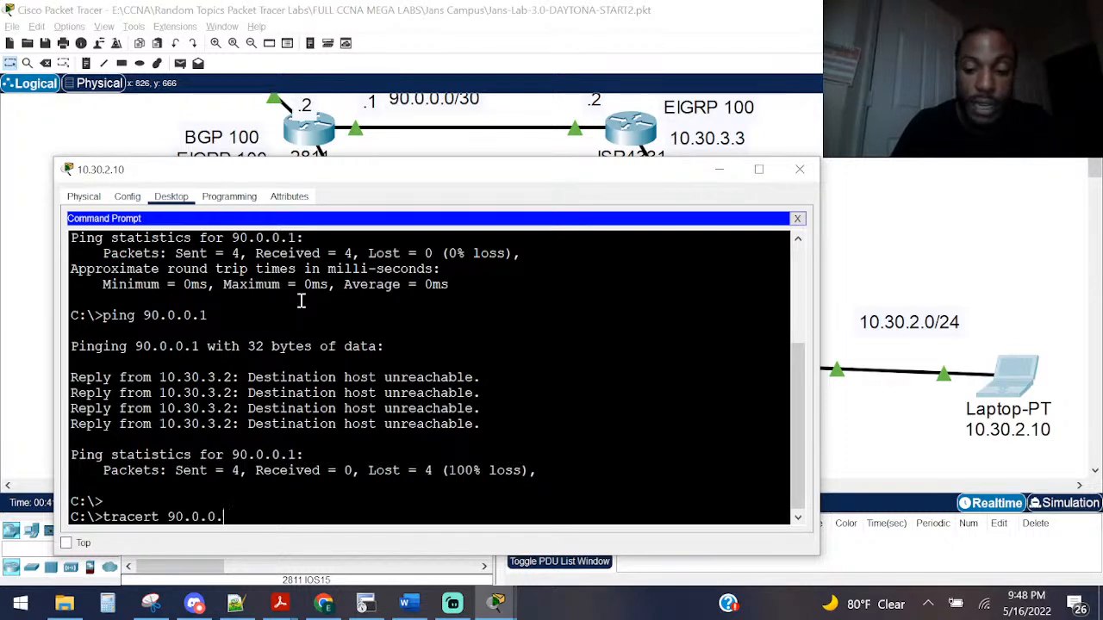
pyautogui.press('Return')
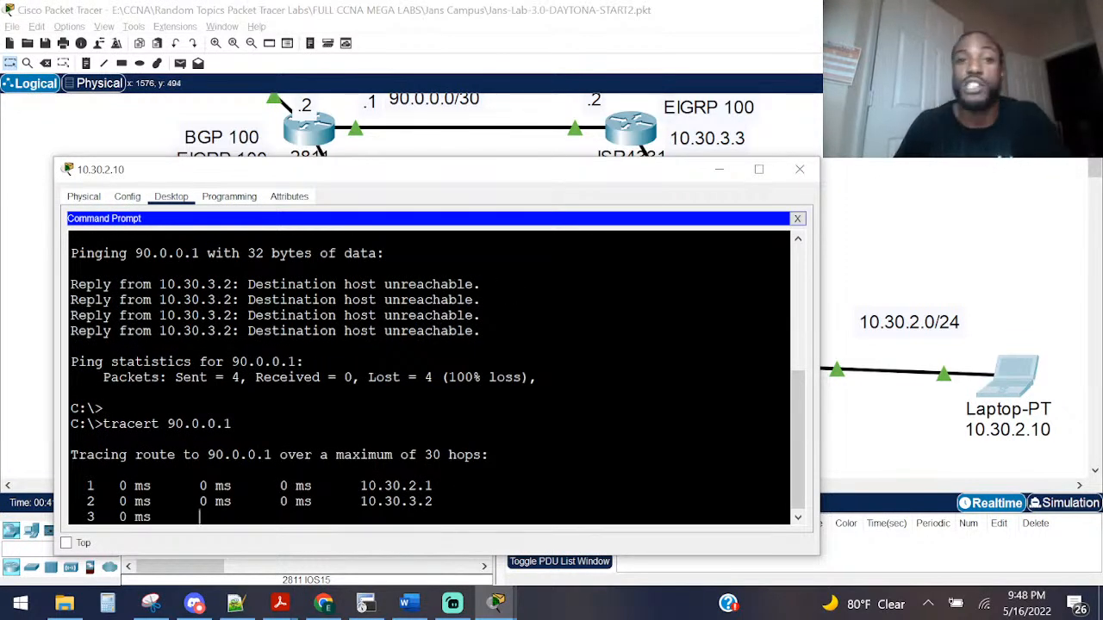
pyautogui.click(462, 23)
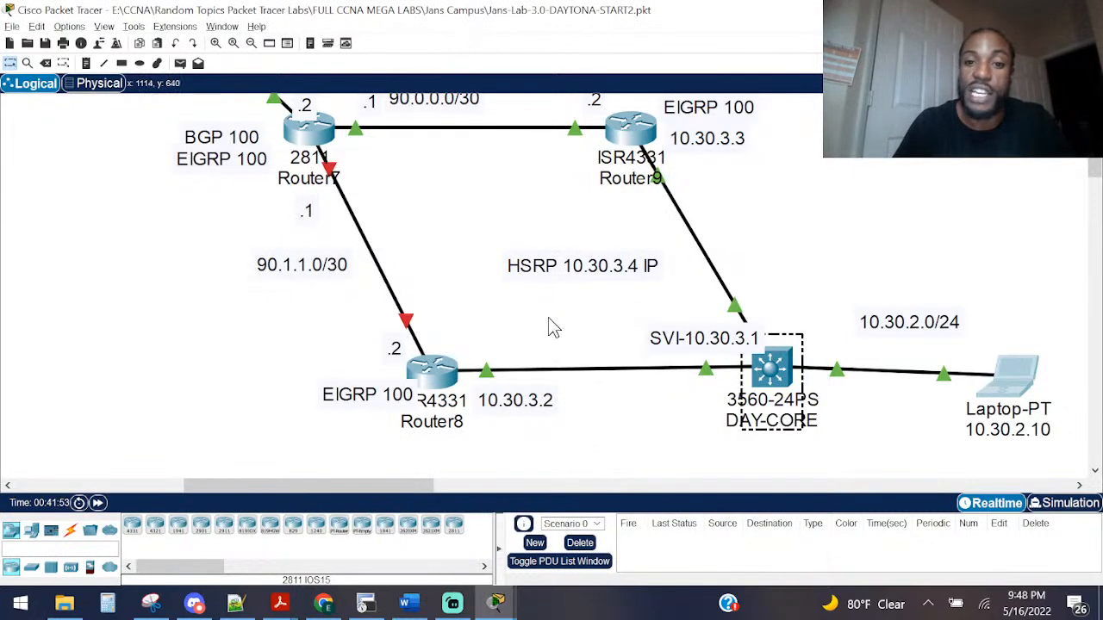
pyautogui.moveTo(549, 320); pyautogui.dragTo(632, 432)
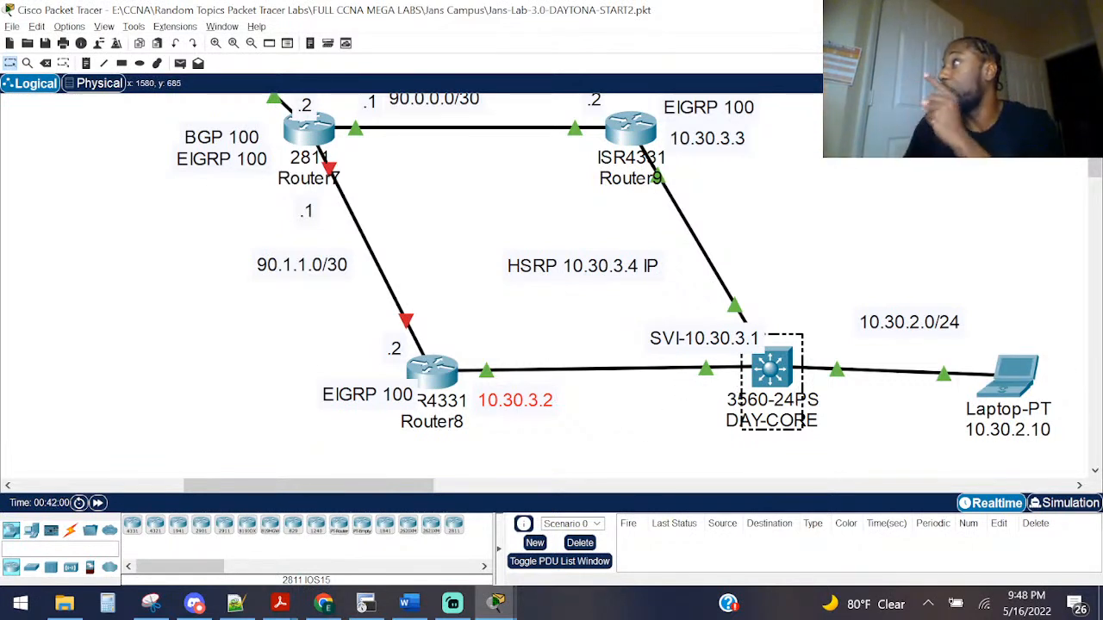
pyautogui.hotkey('alt', 'Tab')
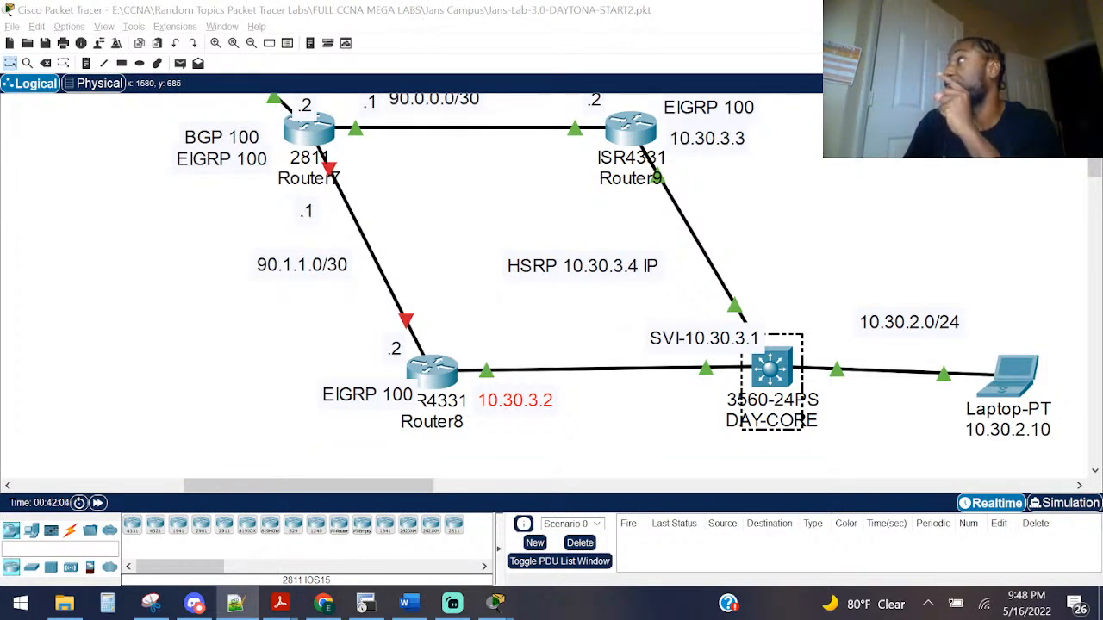
pyautogui.click(161, 299)
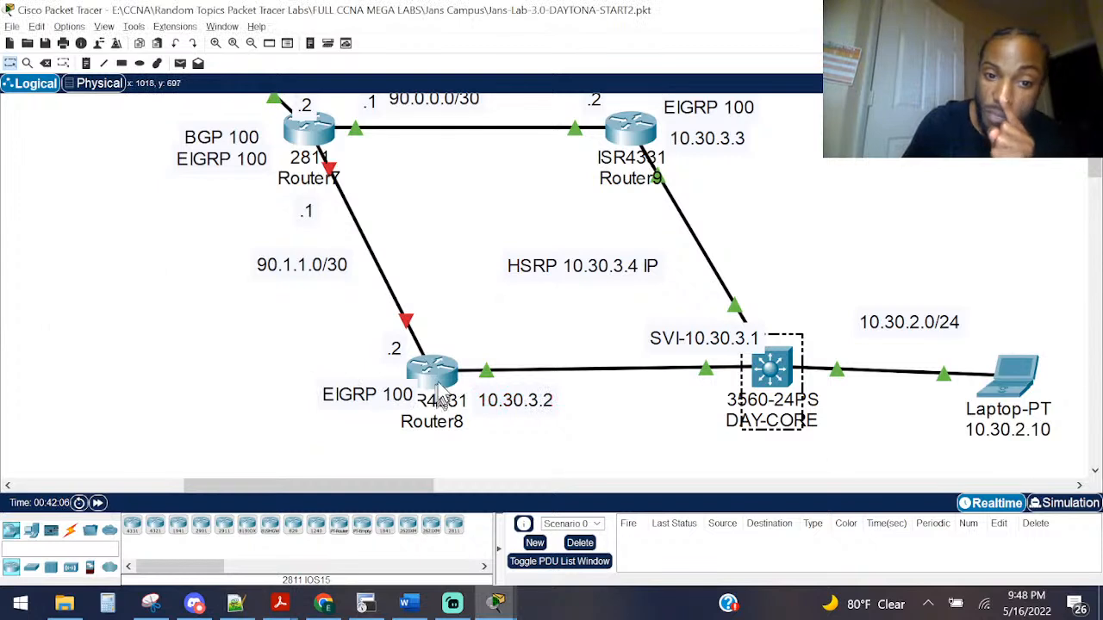
pyautogui.moveTo(431, 366)
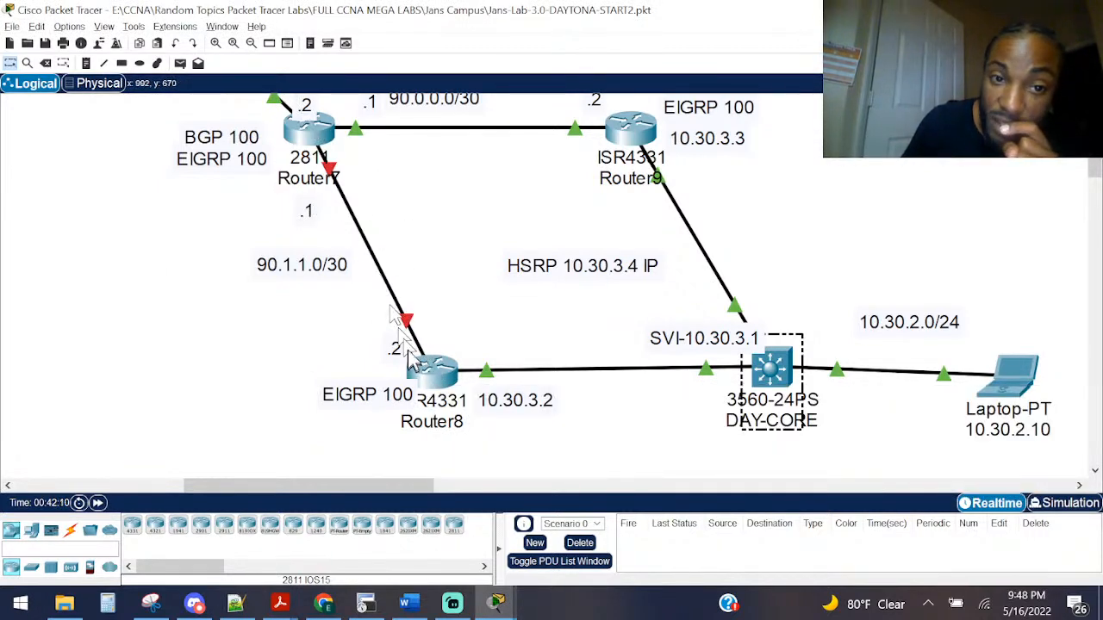
pyautogui.moveTo(290, 320); pyautogui.dragTo(291, 323)
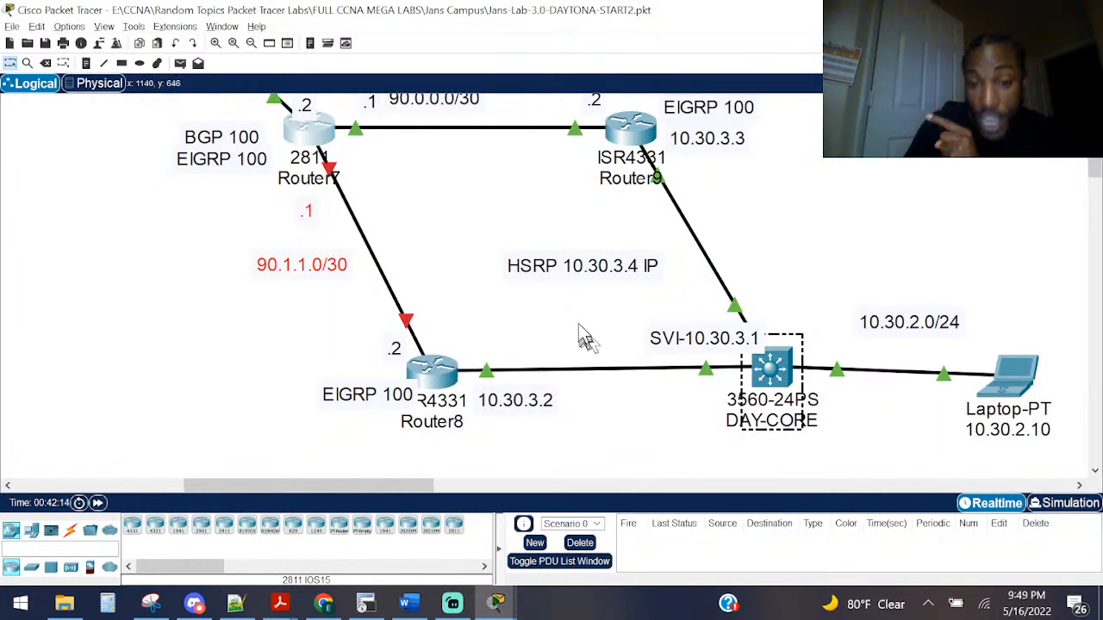
pyautogui.moveTo(571, 319); pyautogui.dragTo(627, 455)
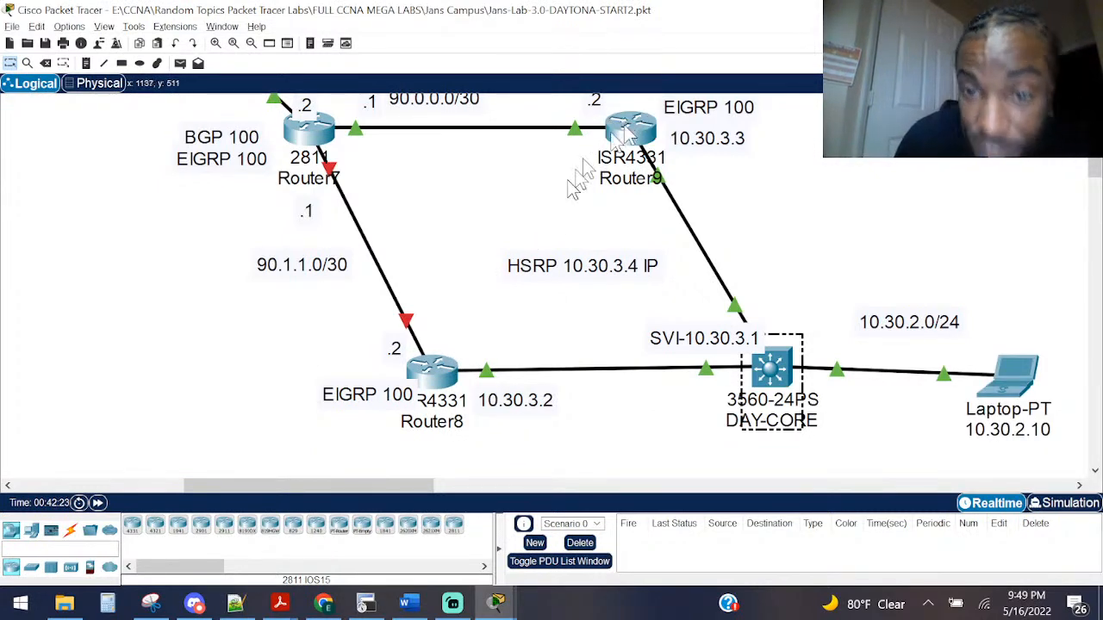
# Step: Open Router8's command line and enter global configuration mode with configure terminal
pyautogui.click(420, 381)
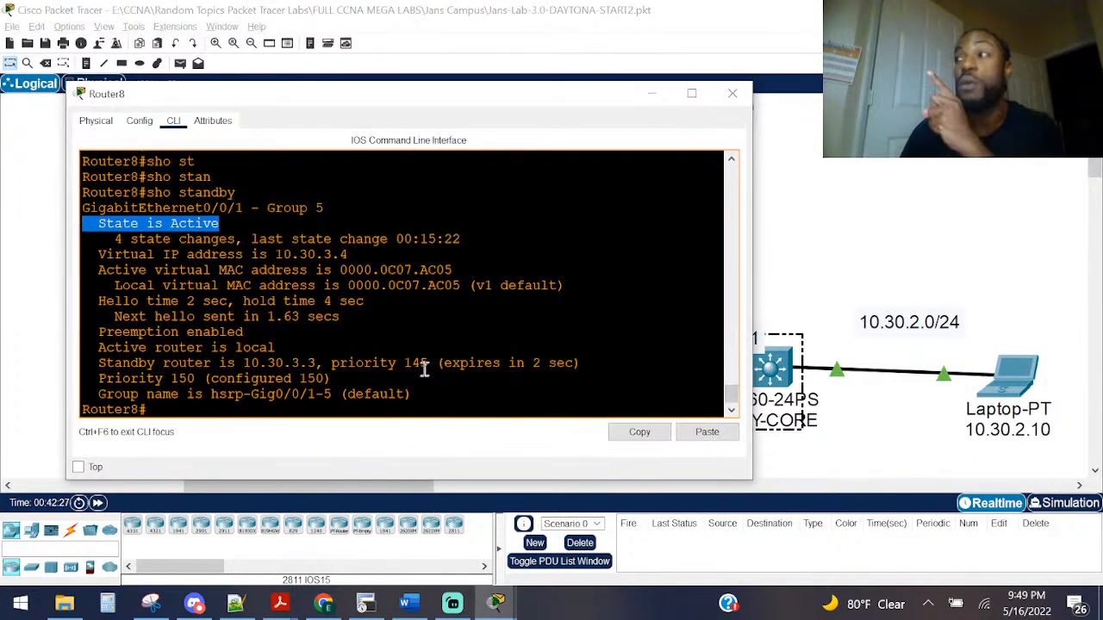
pyautogui.click(464, 304)
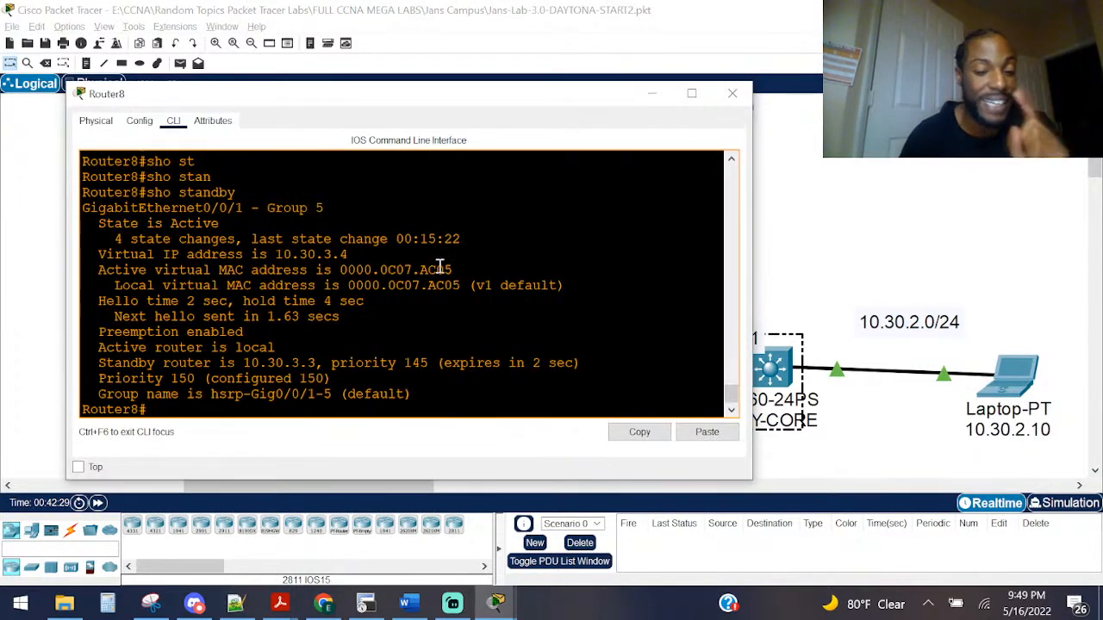
pyautogui.press('Return')
pyautogui.press('Return')
pyautogui.write('conf')
pyautogui.press('Tab')
pyautogui.write('t')
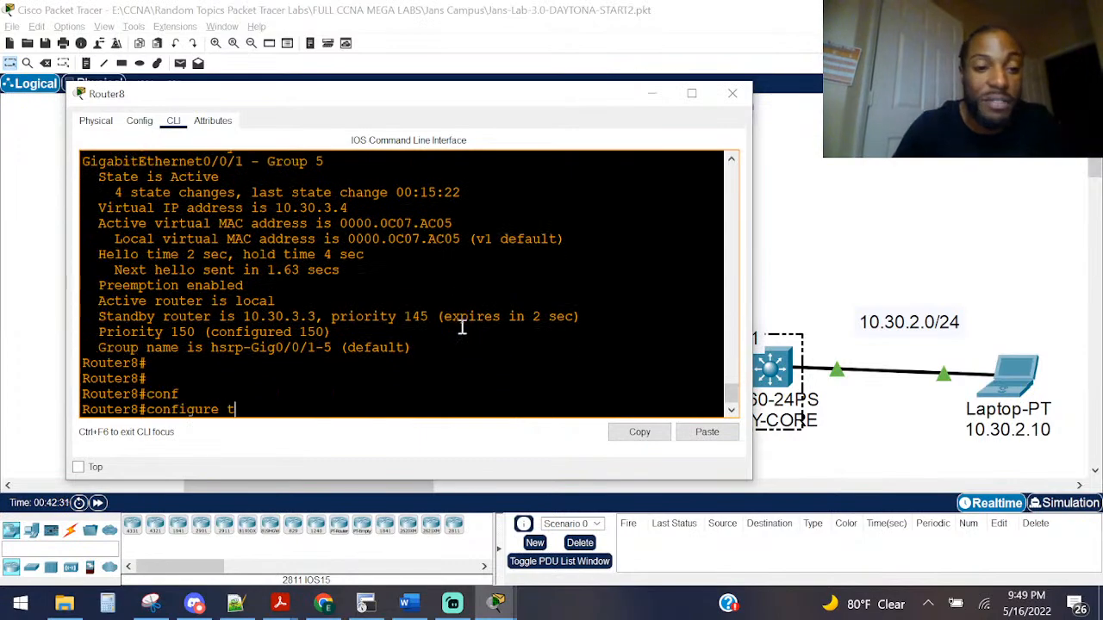
pyautogui.press('Tab')
pyautogui.press('Return')
# Step: Bring Router8's interface gigabitEthernet 0/0/0 back up with no shut and return to the topology
pyautogui.write('in')
pyautogui.press('Tab')
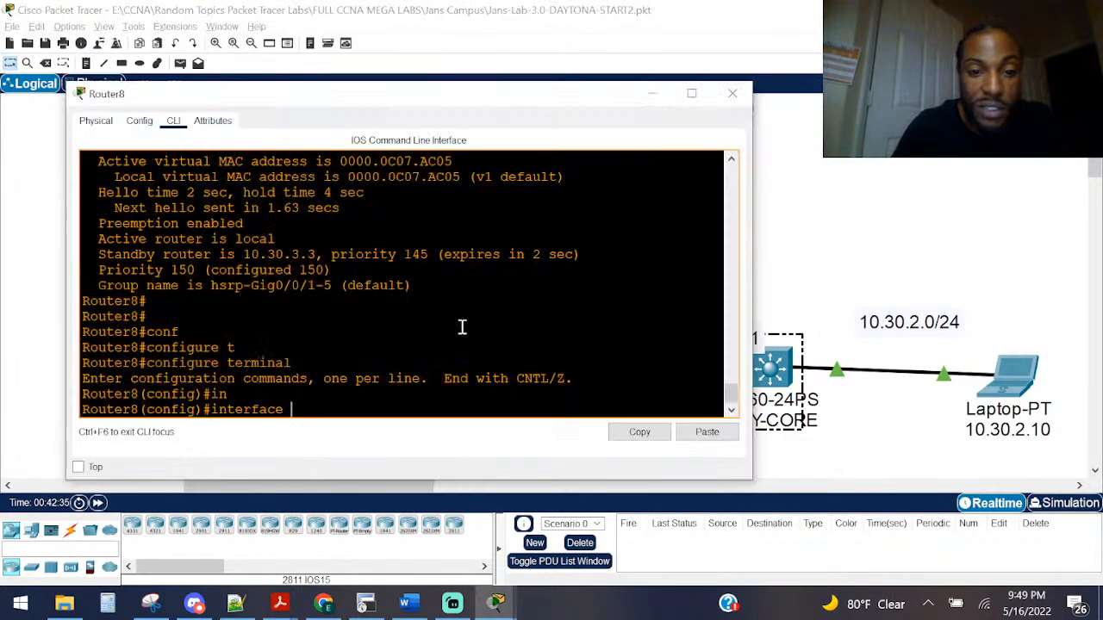
pyautogui.write('gi')
pyautogui.press('Tab')
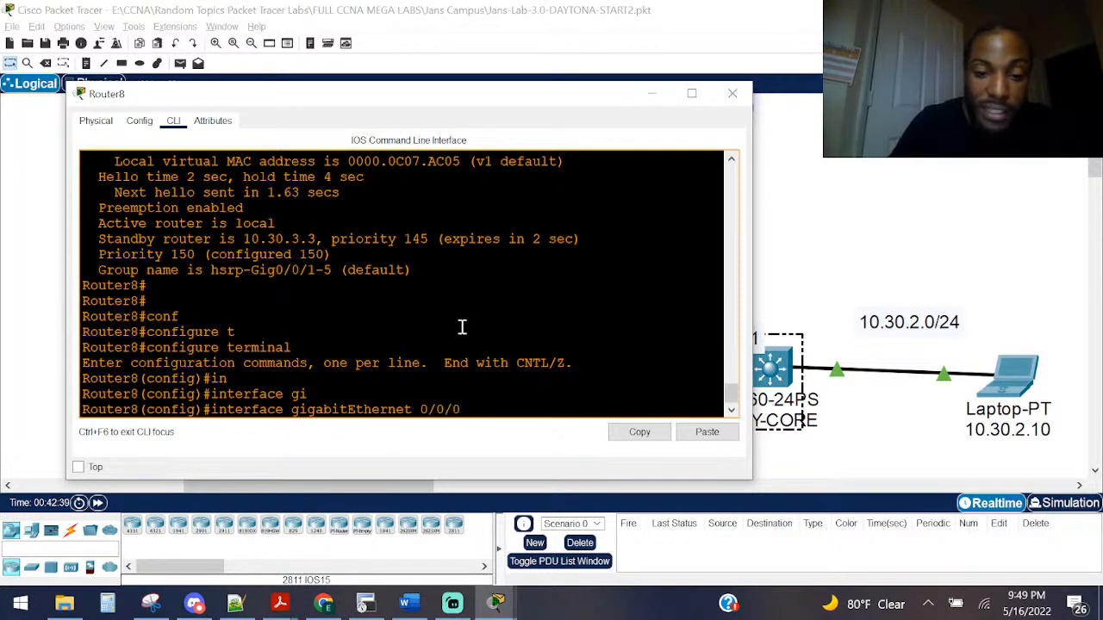
pyautogui.write('0/0/0')
pyautogui.press('Return')
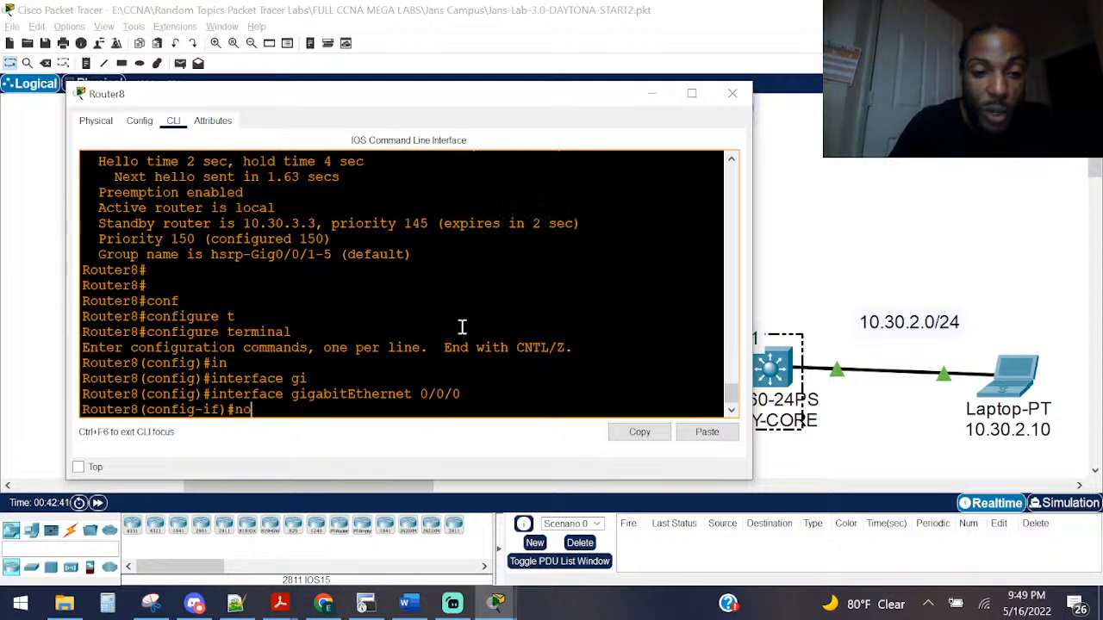
pyautogui.press('Return')
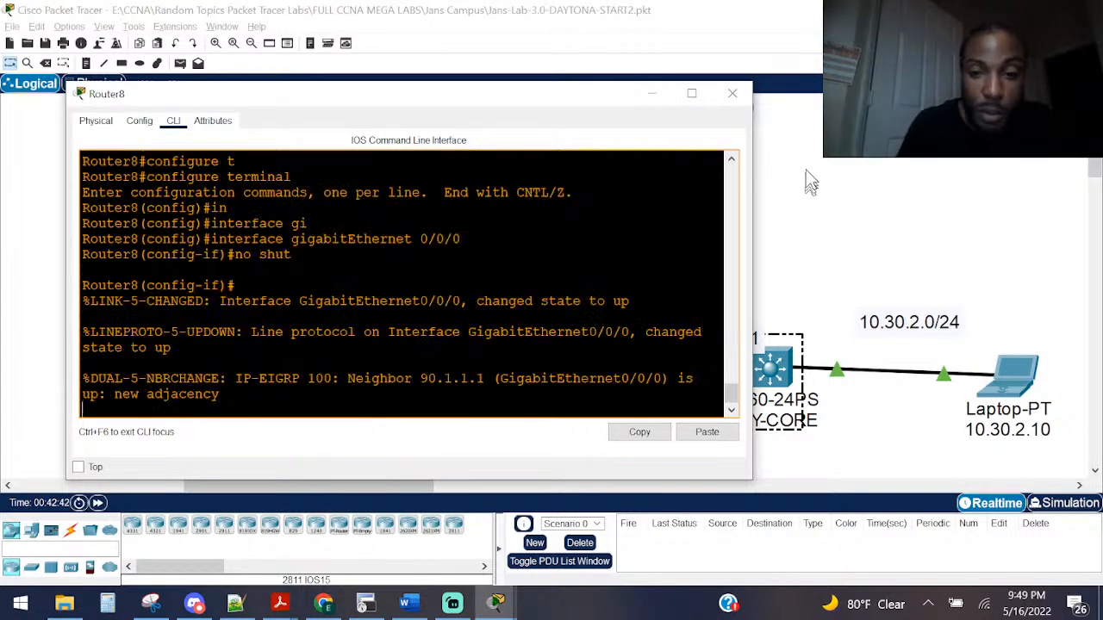
pyautogui.click(732, 93)
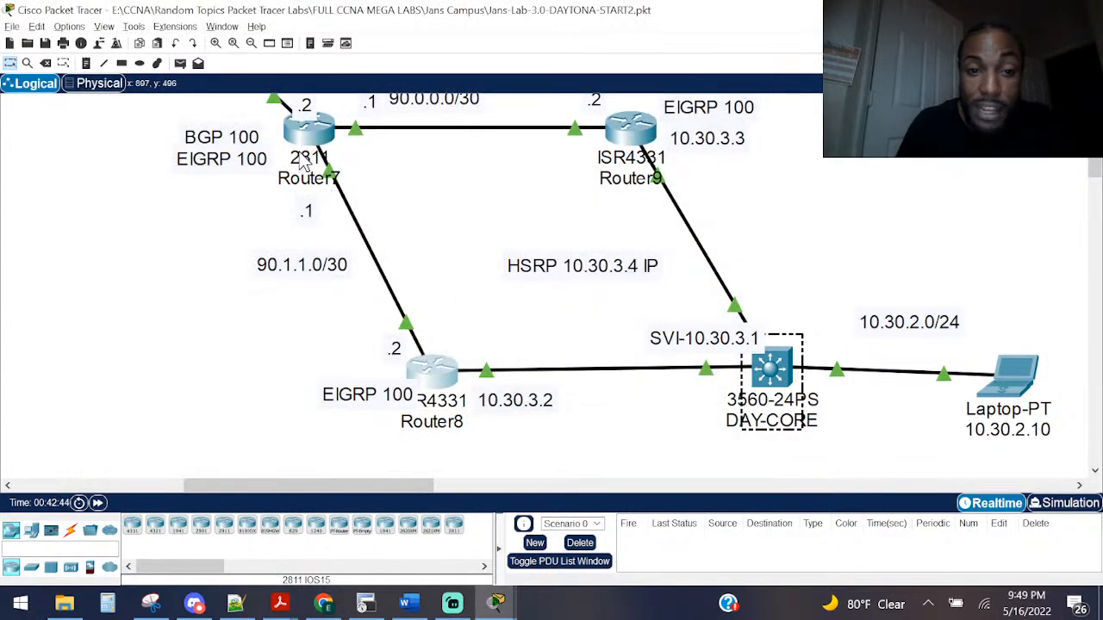
pyautogui.click(776, 371)
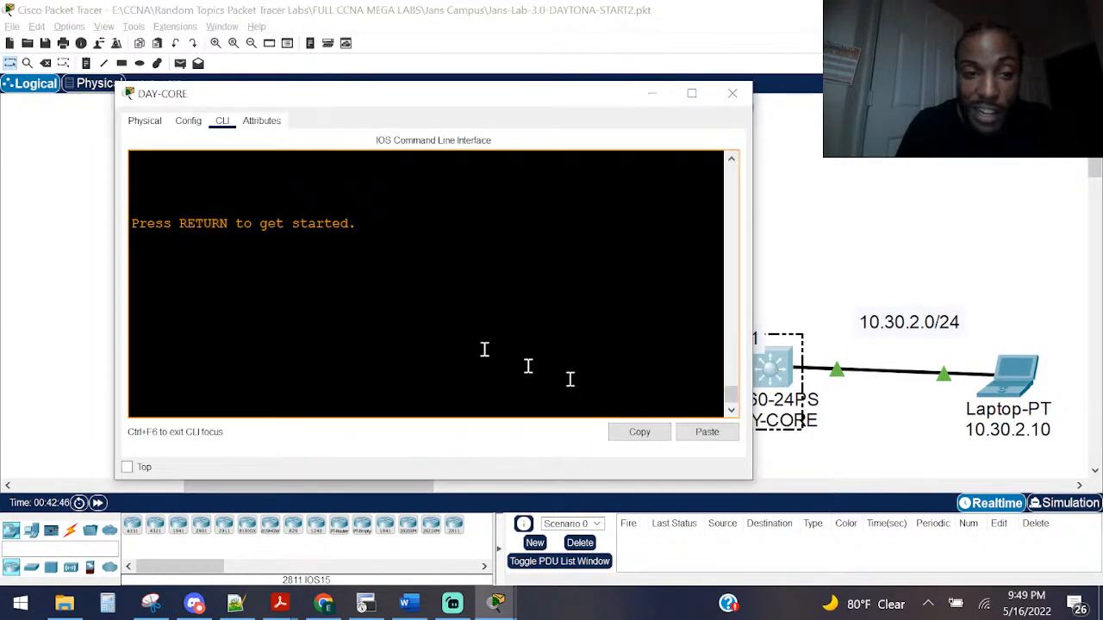
pyautogui.press('Return')
pyautogui.press('Return')
pyautogui.press('Return')
pyautogui.press('Return')
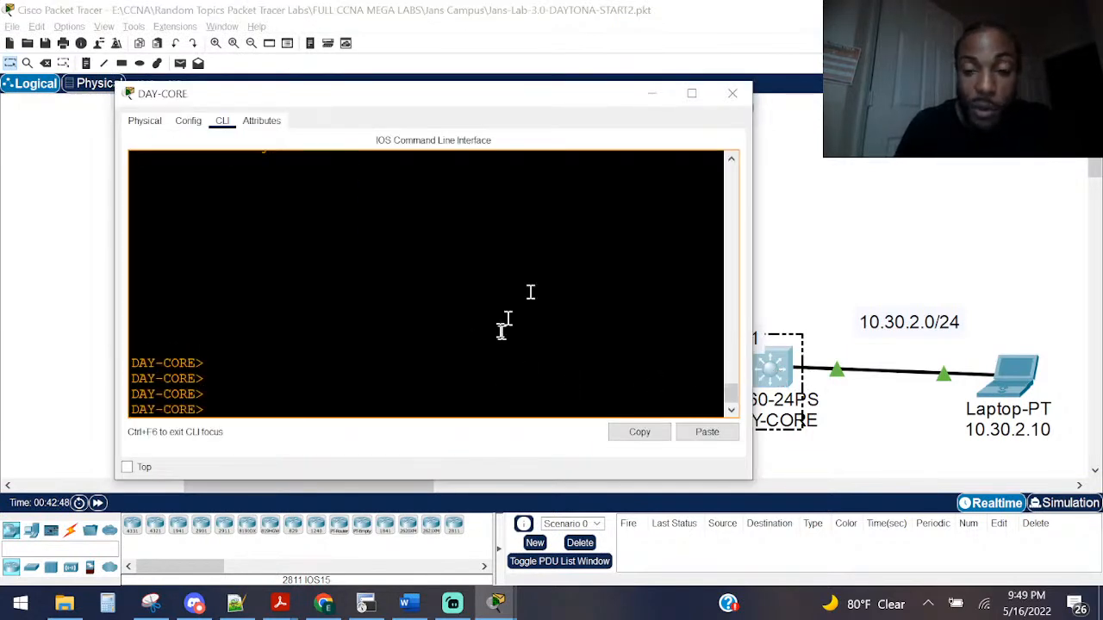
pyautogui.click(733, 93)
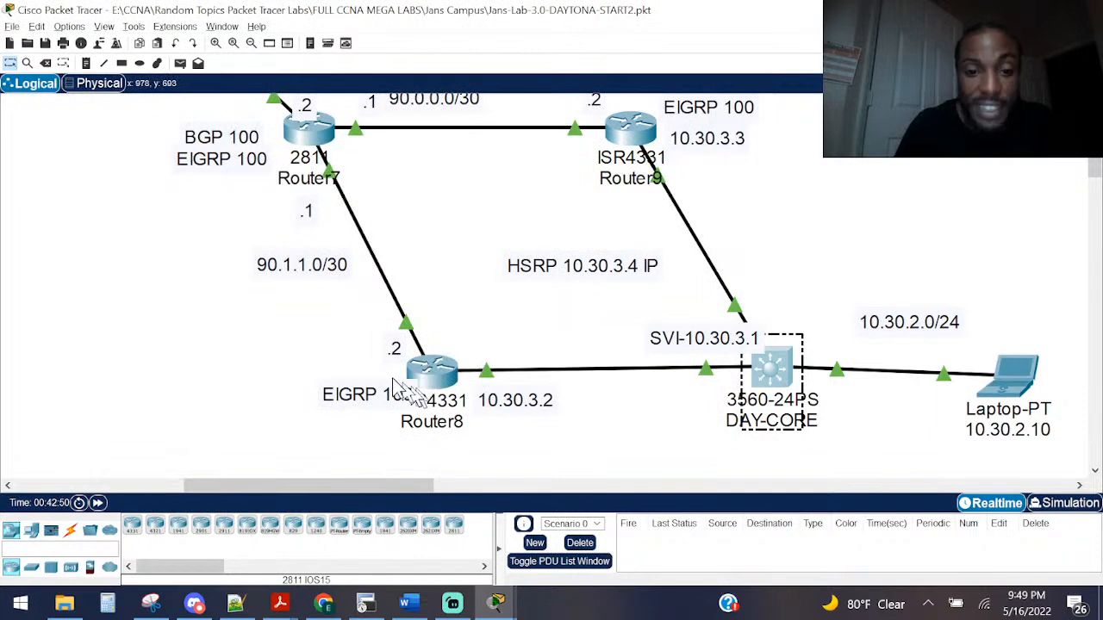
# Step: Reopen Router8's command line, widen its window and bring up a fresh interface configuration prompt
pyautogui.click(428, 376)
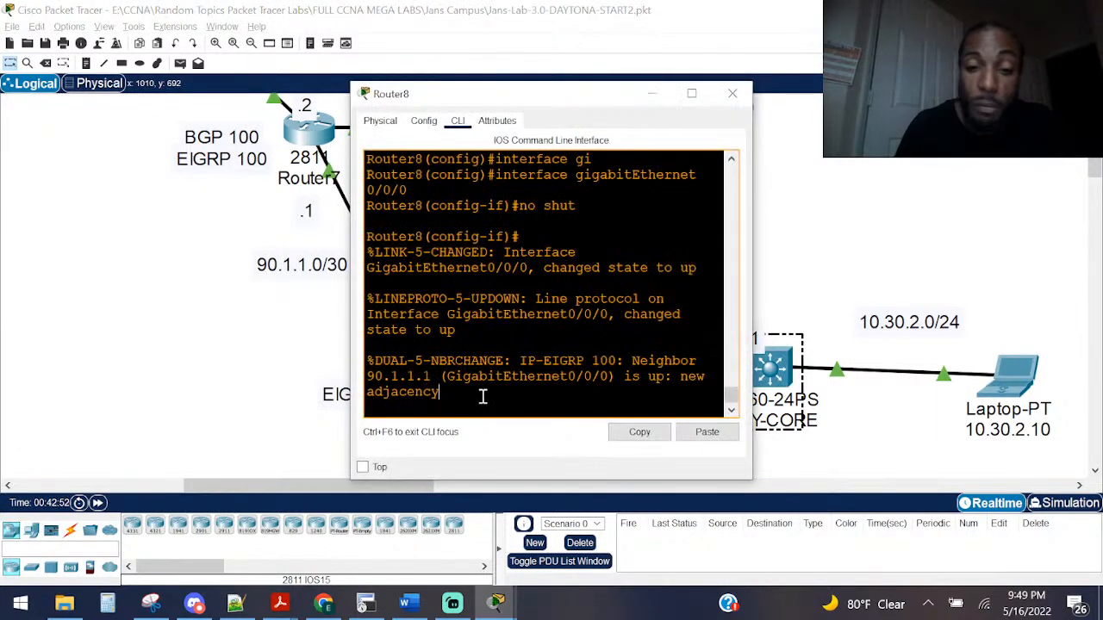
pyautogui.moveTo(349, 337); pyautogui.dragTo(95, 337)
pyautogui.press('Return')
pyautogui.press('Return')
pyautogui.press('Return')
pyautogui.press('Return')
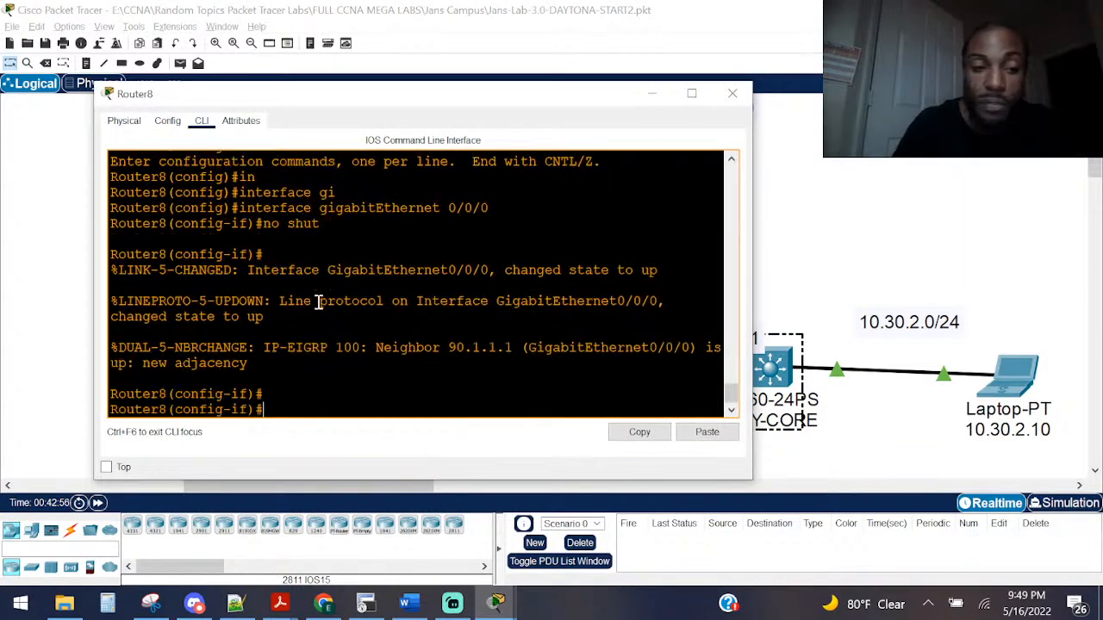
# Step: Look back through Router8's earlier output to the IP interface summary and highlight the 10.30.3.2 address on GigabitEthernet0/0/1
pyautogui.write('exigt=')
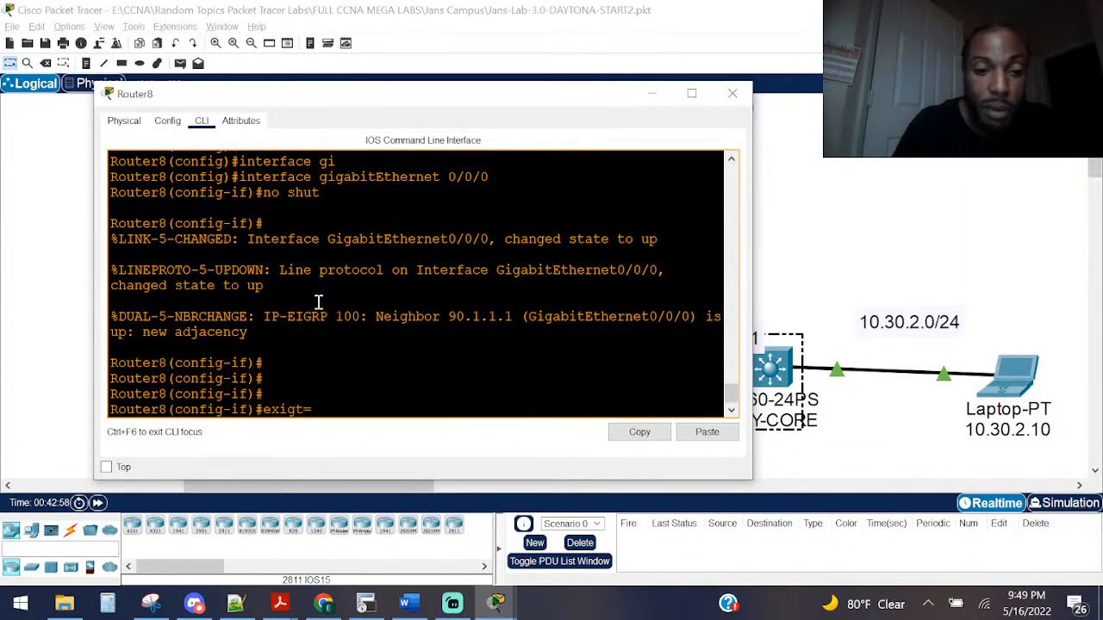
pyautogui.scroll(15, 321, 308)
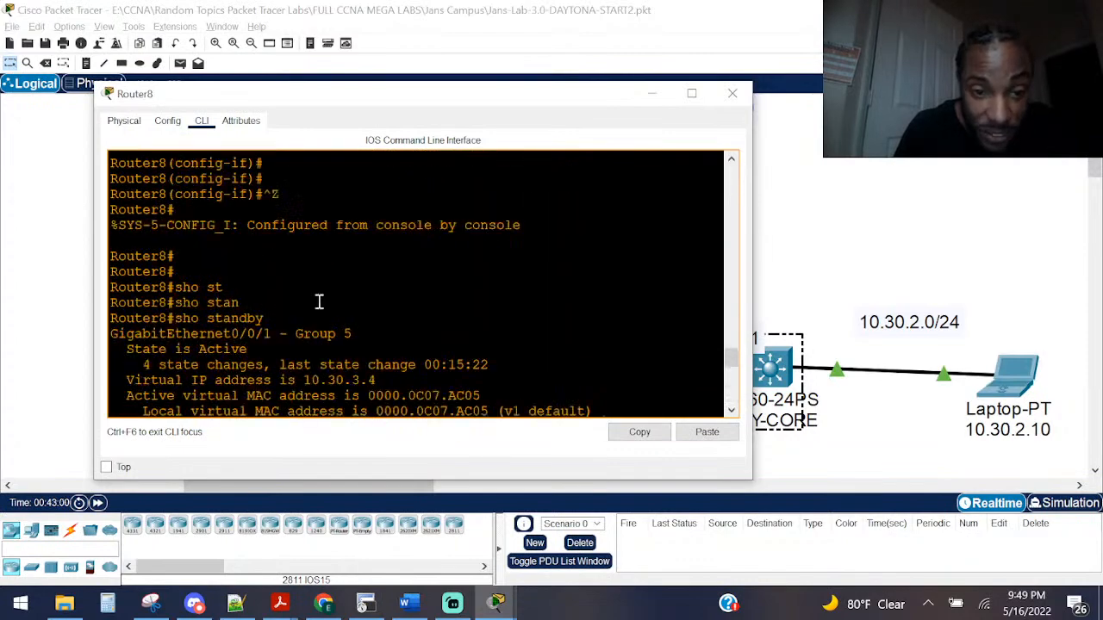
pyautogui.scroll(2, 318, 301)
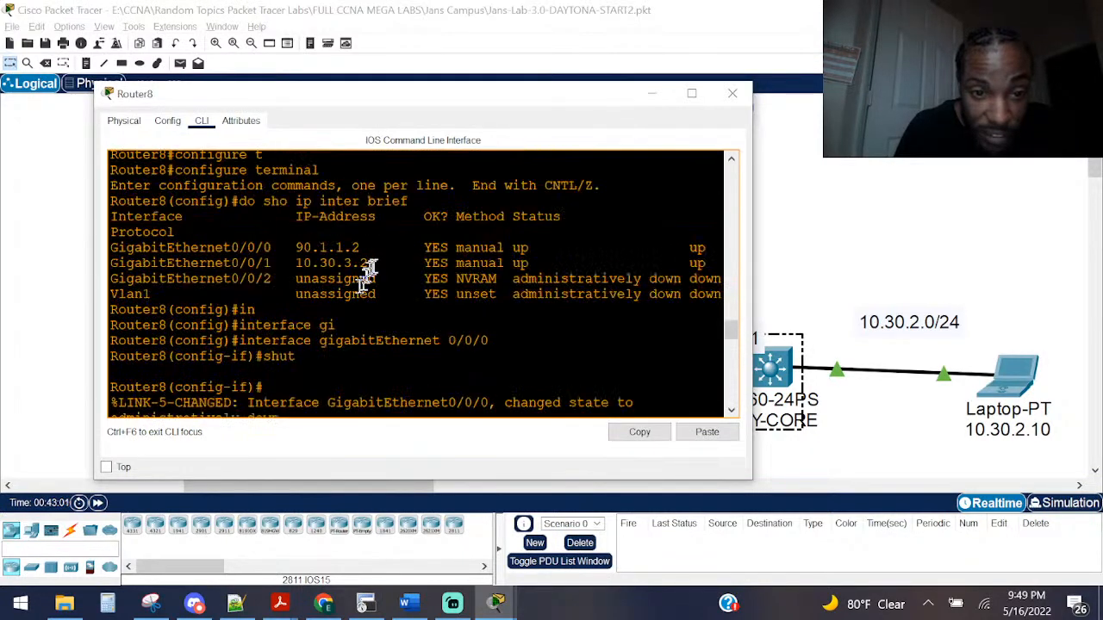
pyautogui.moveTo(368, 259); pyautogui.dragTo(258, 257)
pyautogui.hotkey('alt', 'Tab')
pyautogui.hotkey('alt', 'Tab')
pyautogui.hotkey('alt', 'Tab')
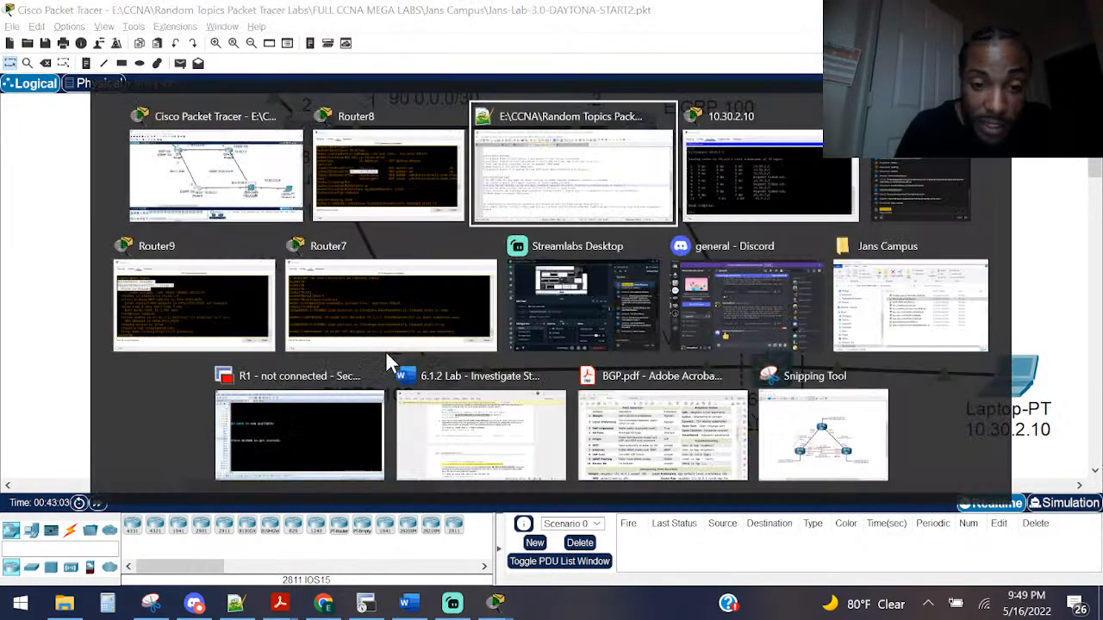
pyautogui.hotkey('alt', 'Tab')
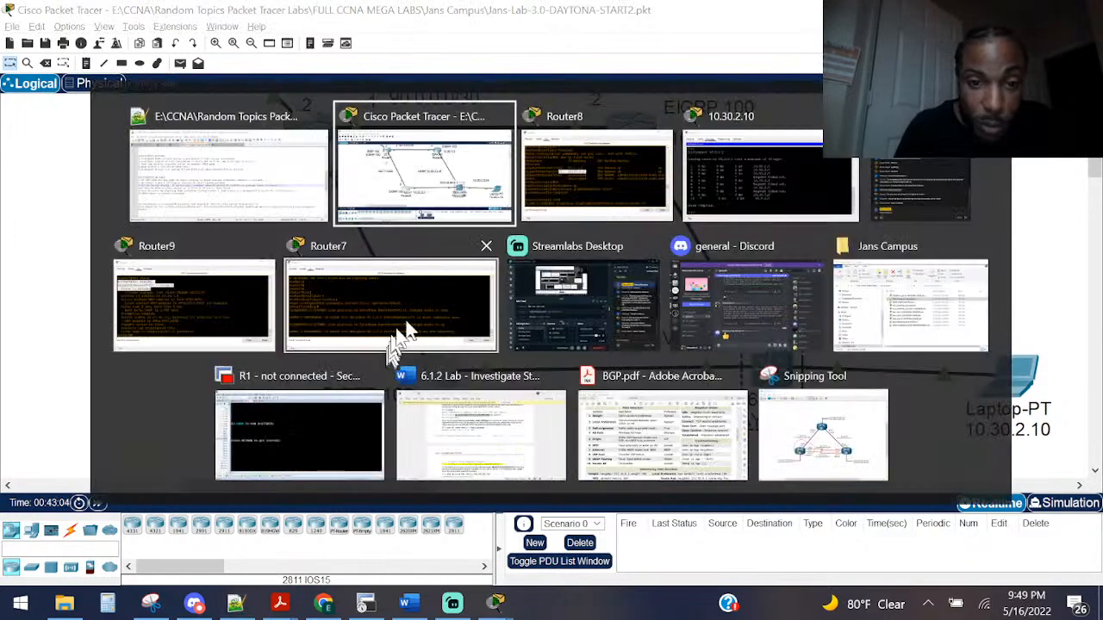
pyautogui.click(431, 280)
pyautogui.press('Return')
pyautogui.press('Return')
pyautogui.press('Return')
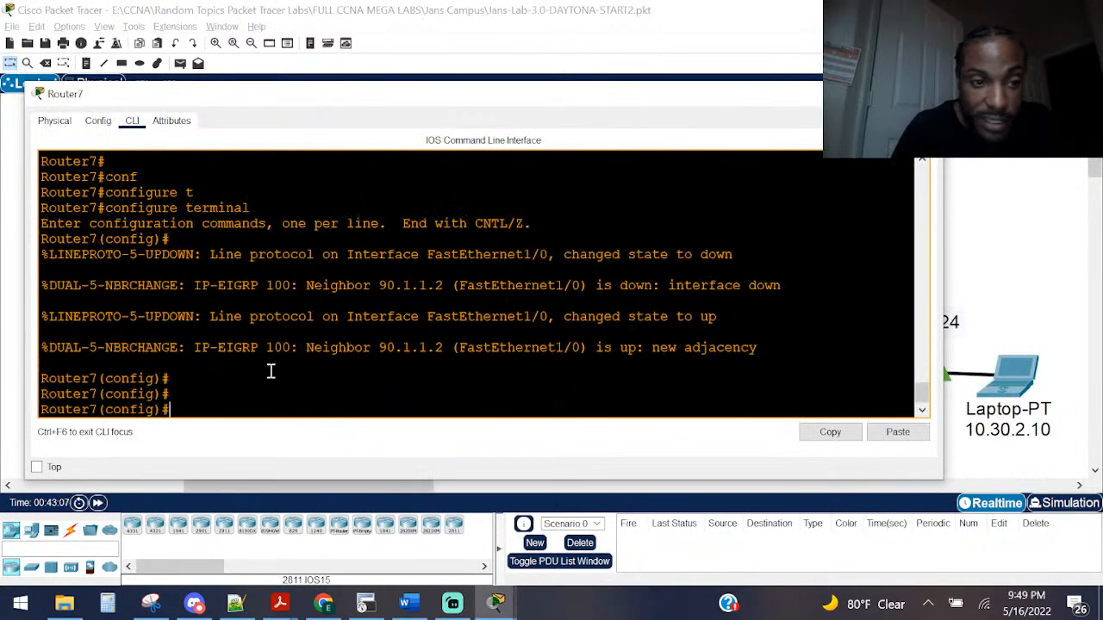
pyautogui.click(844, 93)
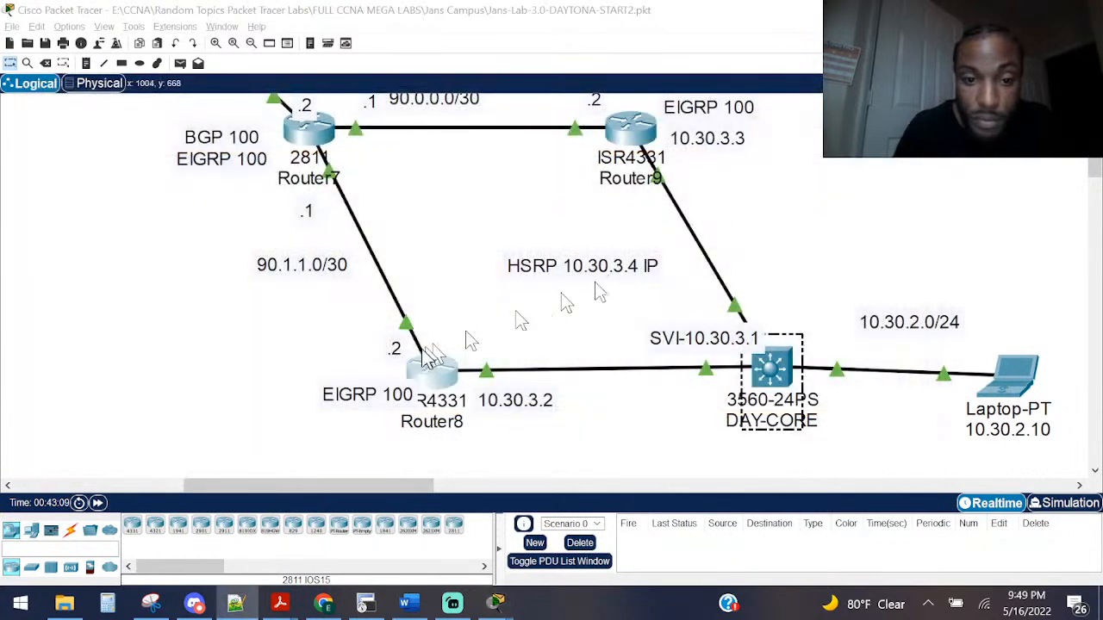
# Step: Return to Router8's command line and shut down interface gigabitEthernet 0/0/1, its link to DAY-CORE
pyautogui.click(429, 367)
pyautogui.click(462, 310)
pyautogui.press('Return')
pyautogui.press('Return')
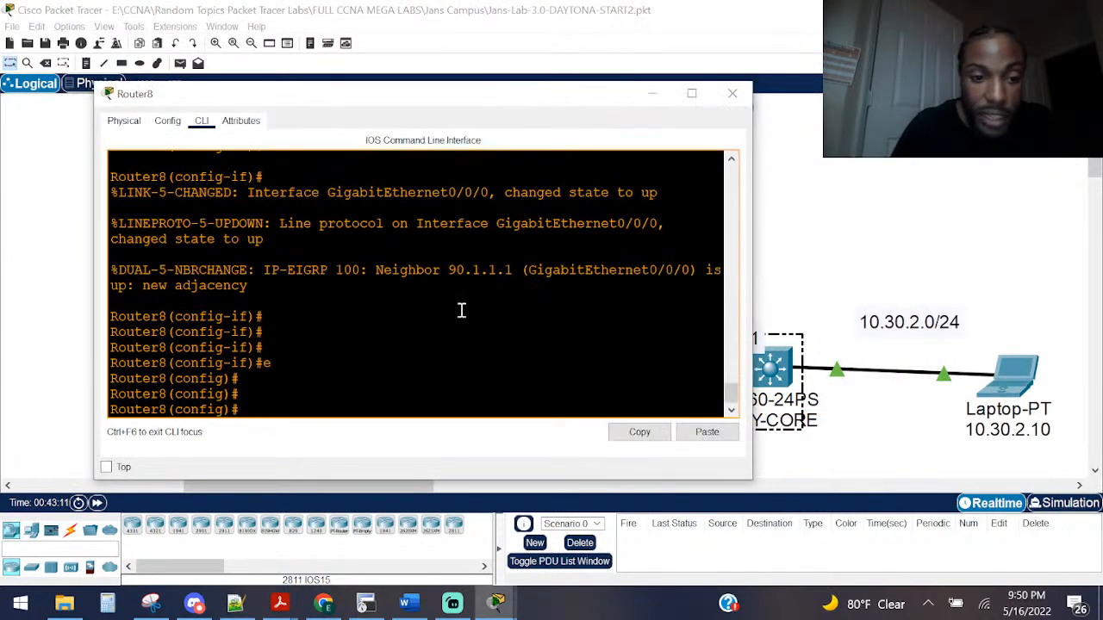
pyautogui.write('in')
pyautogui.press('Tab')
pyautogui.write('gi')
pyautogui.press('Tab')
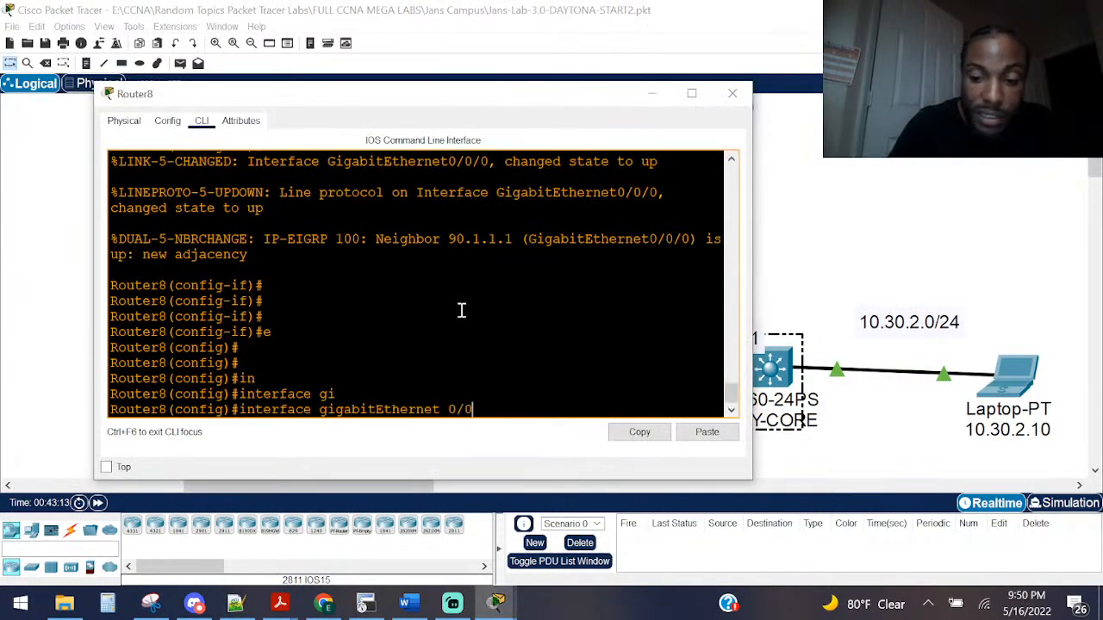
pyautogui.write('0/0/1')
pyautogui.press('Return')
pyautogui.write('shut')
pyautogui.press('Return')
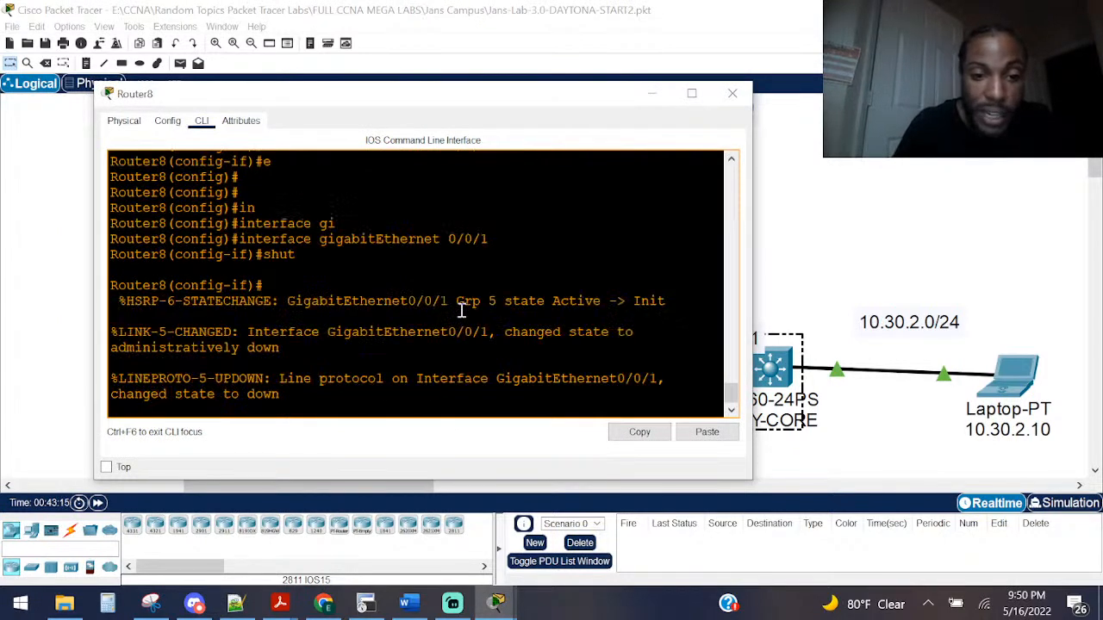
# Step: Move Router8's window off the topology, issue shut again on the interface and close the window
pyautogui.press('Return')
pyautogui.press('Return')
pyautogui.press('Return')
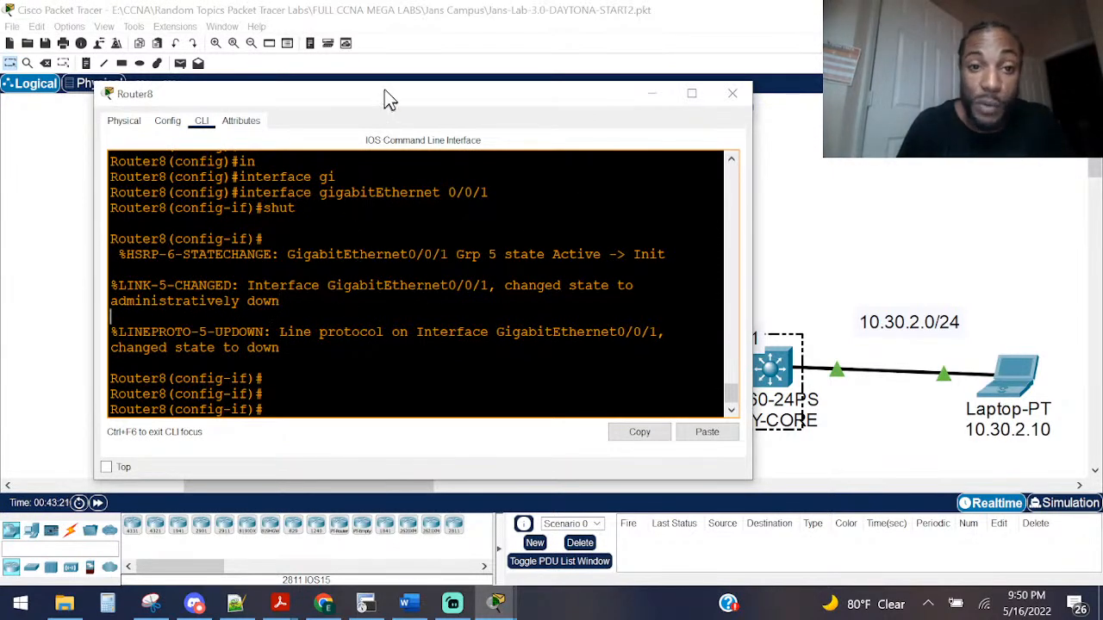
pyautogui.moveTo(384, 90); pyautogui.dragTo(327, 93)
pyautogui.write('t')
pyautogui.press('Return')
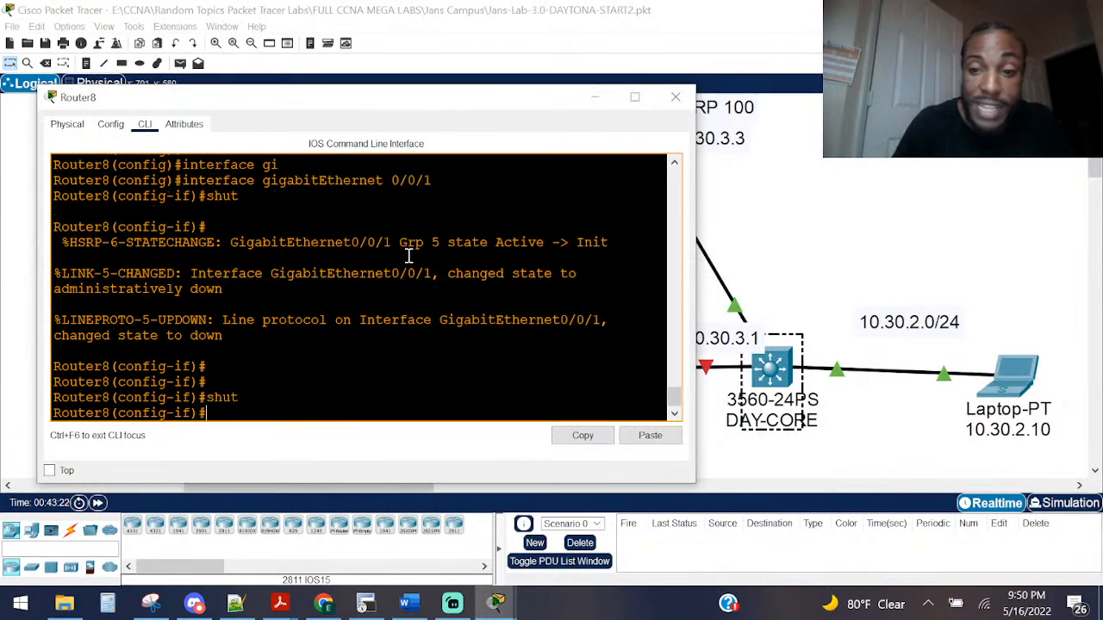
pyautogui.click(677, 97)
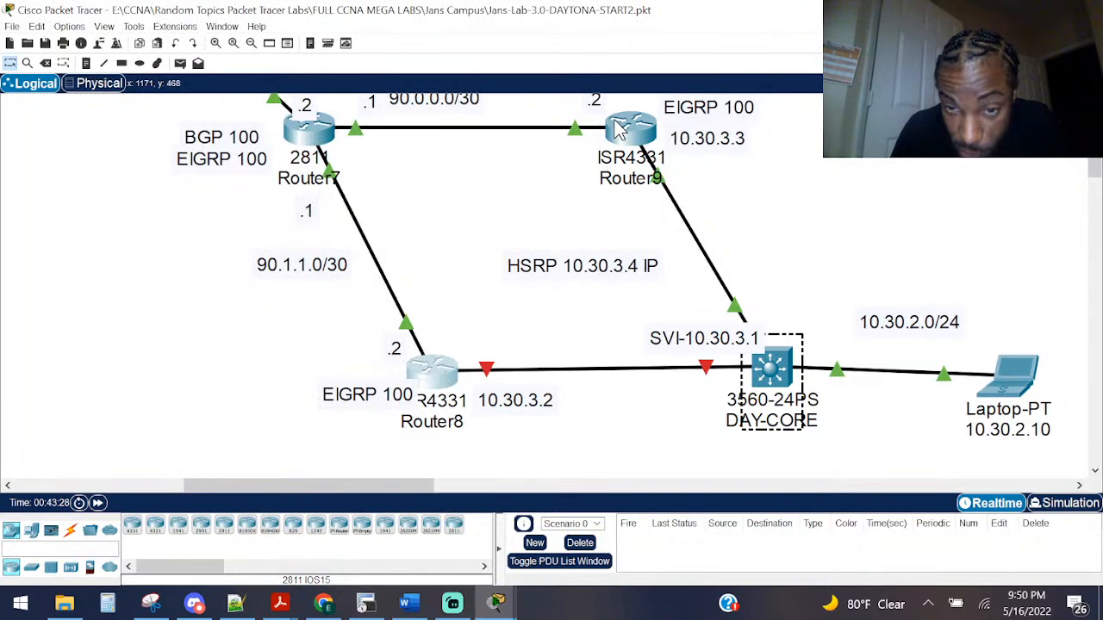
# Step: Reopen Router8's command line in a wider window, highlight the HSRP state change message and leave configuration mode for privileged EXEC mode
pyautogui.click(432, 371)
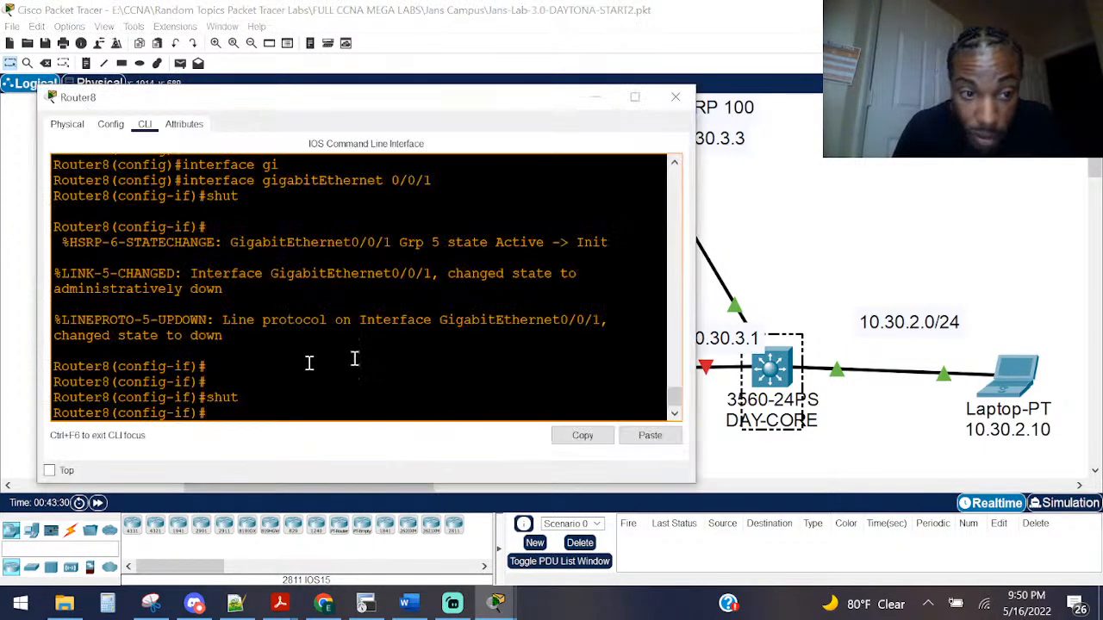
pyautogui.click(221, 368)
pyautogui.moveTo(699, 223); pyautogui.dragTo(923, 224)
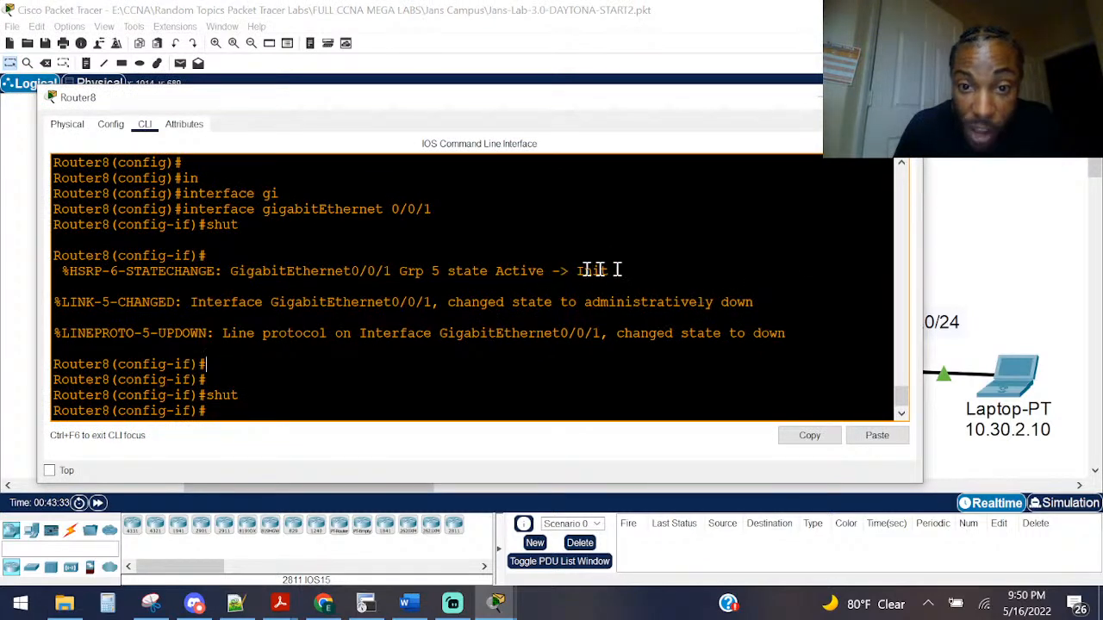
pyautogui.moveTo(614, 270); pyautogui.dragTo(419, 281)
pyautogui.hotkey('ctrl', 'z')
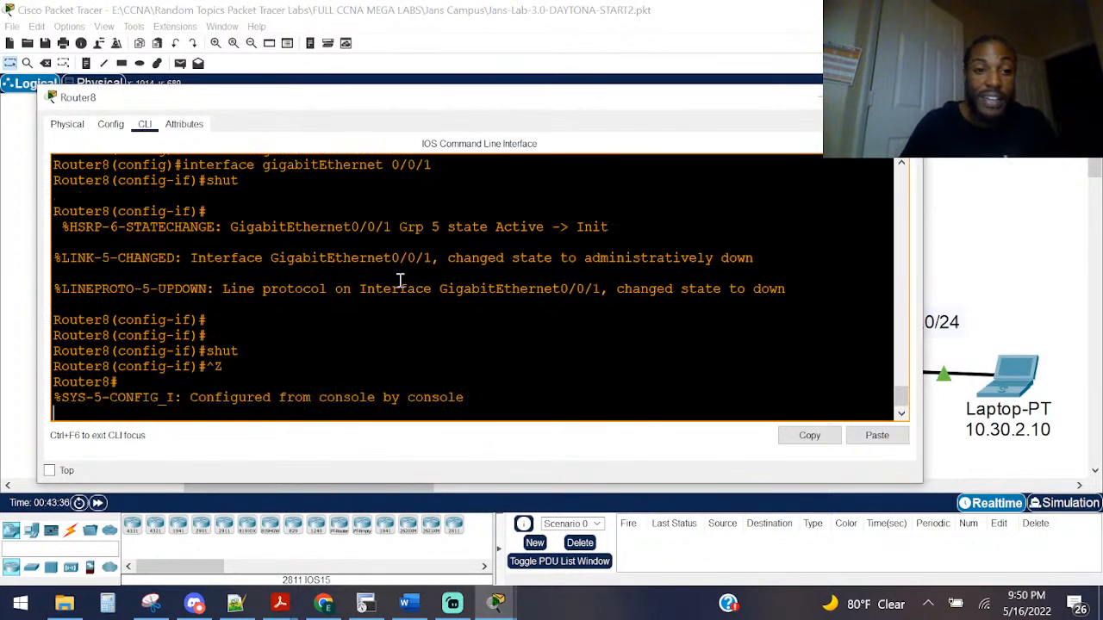
# Step: Check Router8's HSRP status with sho standby, highlight the state line and its state word, and return to the topology
pyautogui.press('Return')
pyautogui.press('Return')
pyautogui.write('sho st')
pyautogui.press('Tab')
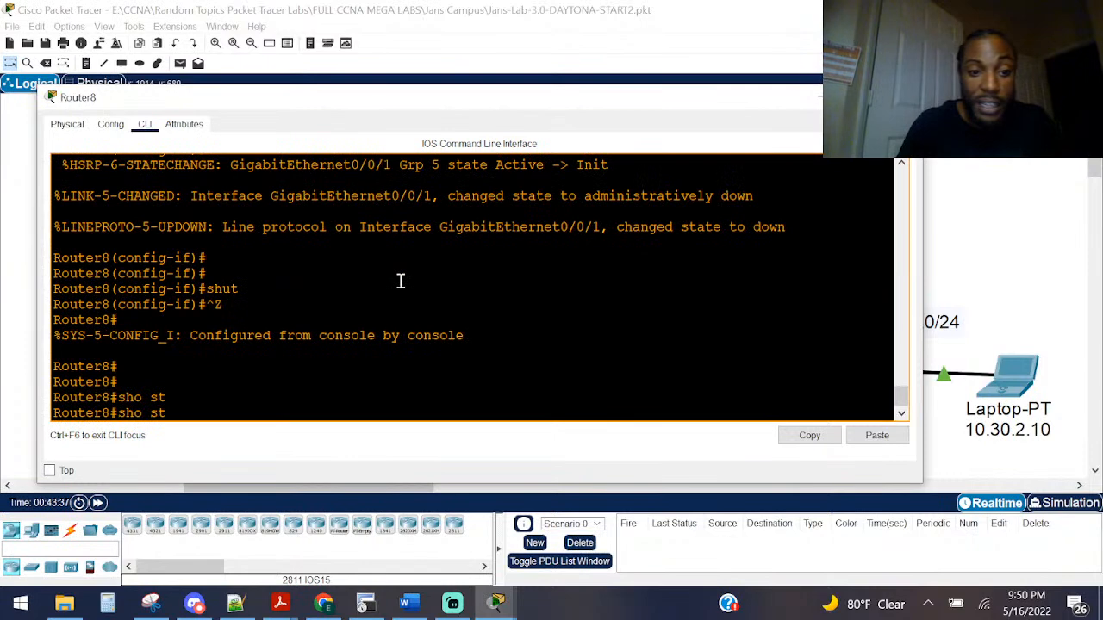
pyautogui.write('an')
pyautogui.press('Tab')
pyautogui.press('Return')
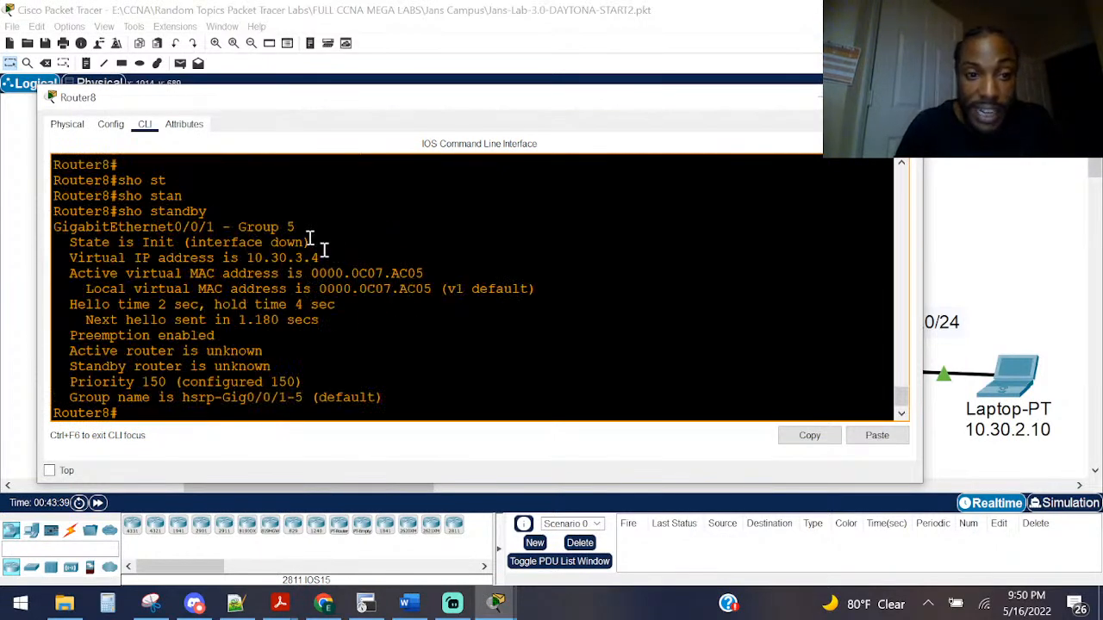
pyautogui.moveTo(310, 243); pyautogui.dragTo(55, 244)
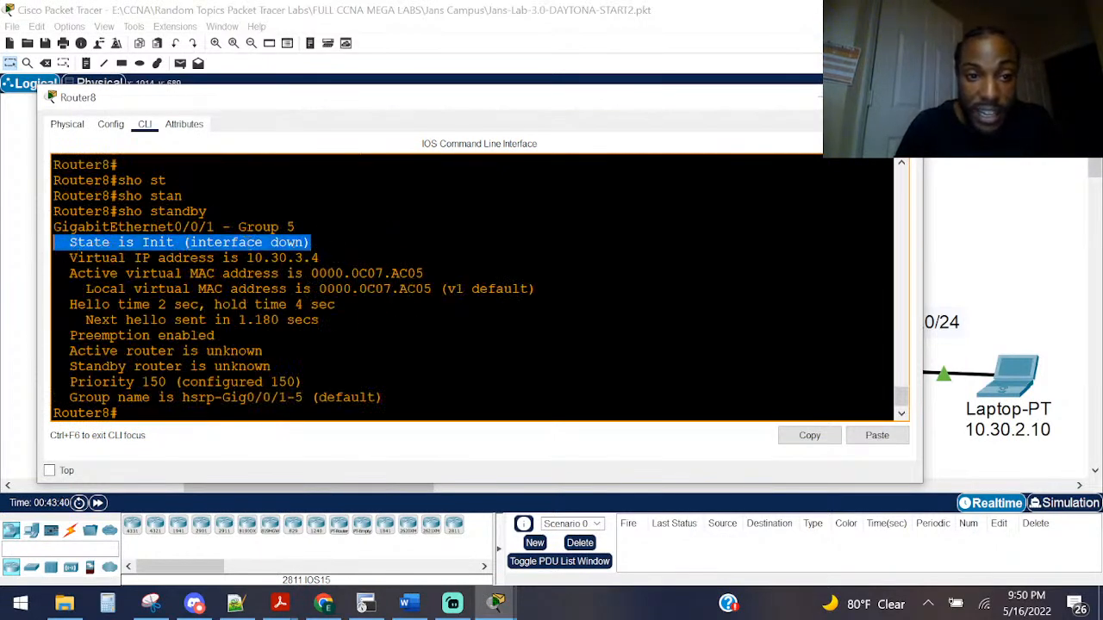
pyautogui.doubleClick(157, 243)
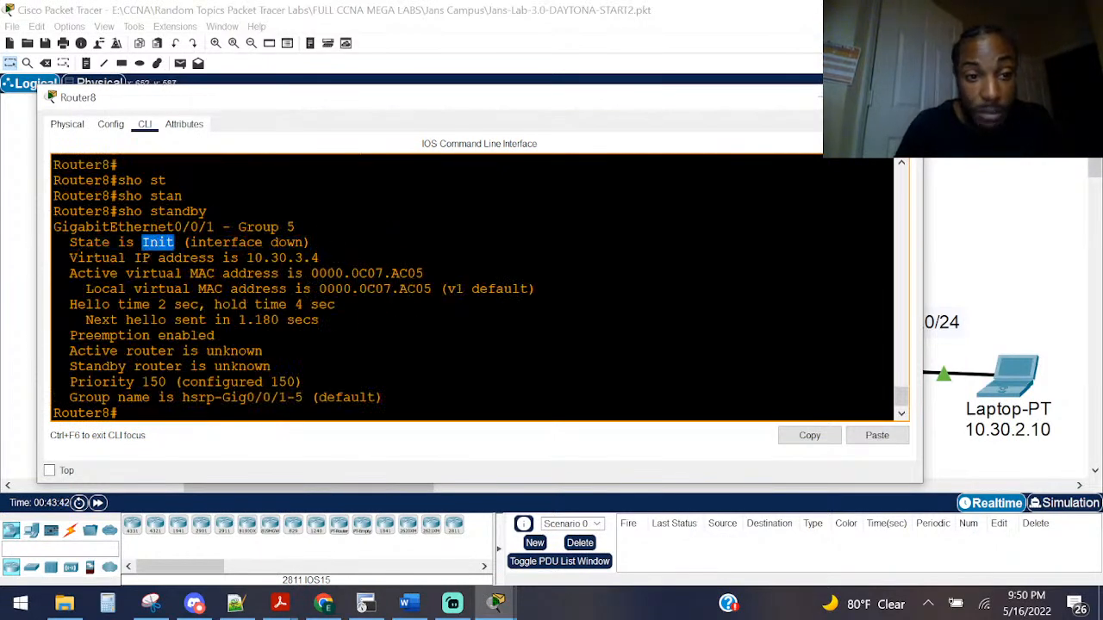
pyautogui.click(13, 280)
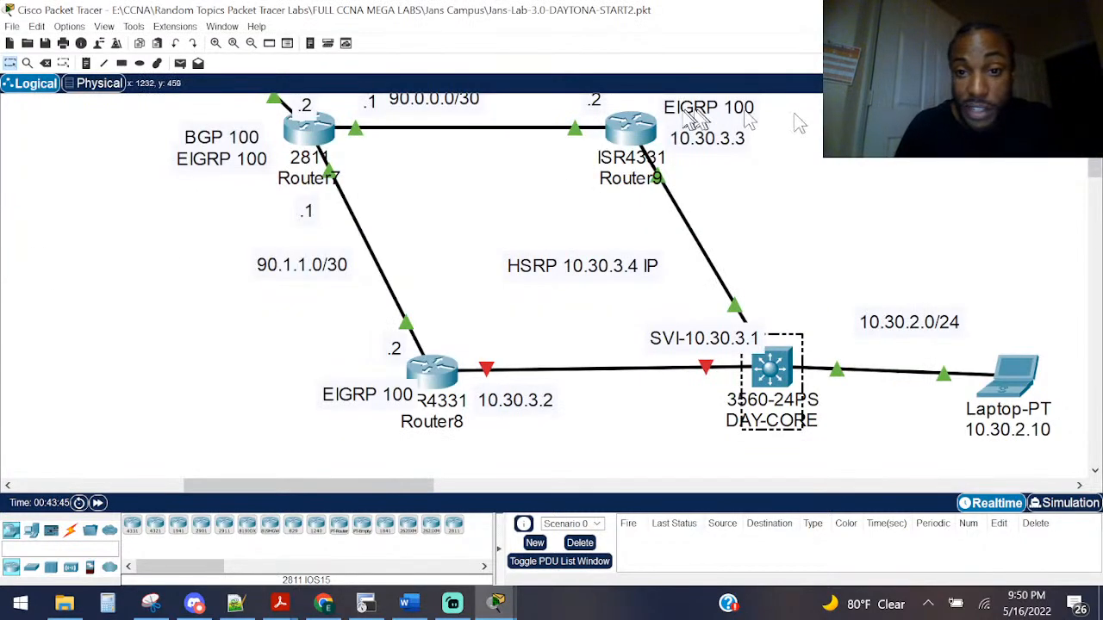
# Step: Open Router9's command line, get a fresh prompt and highlight the end of its HSRP state change message
pyautogui.click(630, 130)
pyautogui.moveTo(331, 316); pyautogui.dragTo(298, 316)
pyautogui.press('Return')
pyautogui.press('Return')
pyautogui.press('Return')
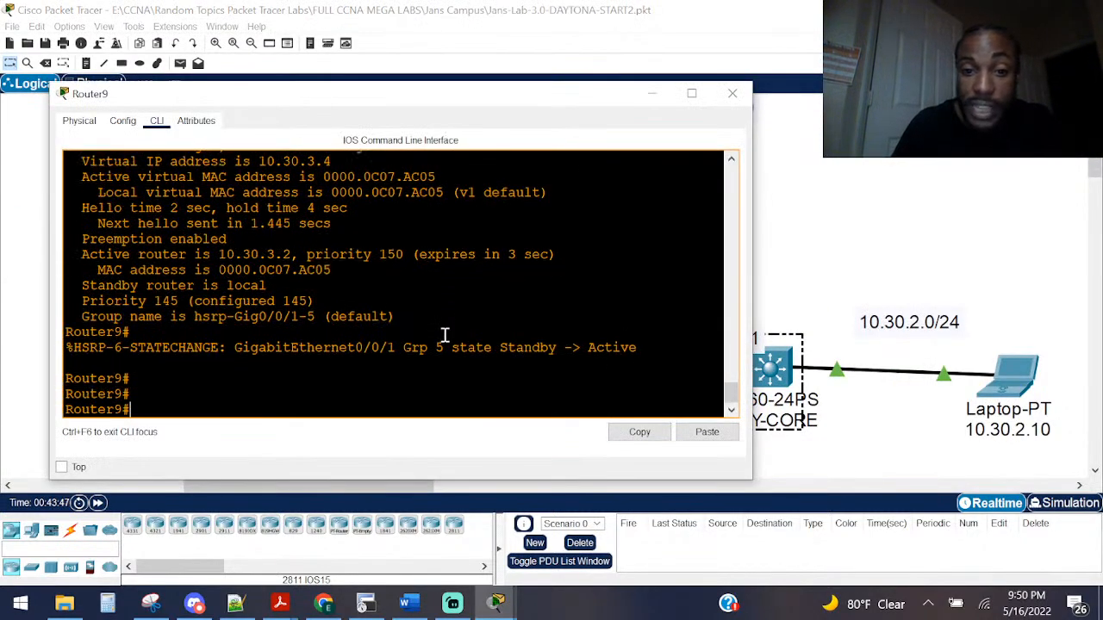
pyautogui.moveTo(638, 348); pyautogui.dragTo(606, 347)
pyautogui.click(434, 349)
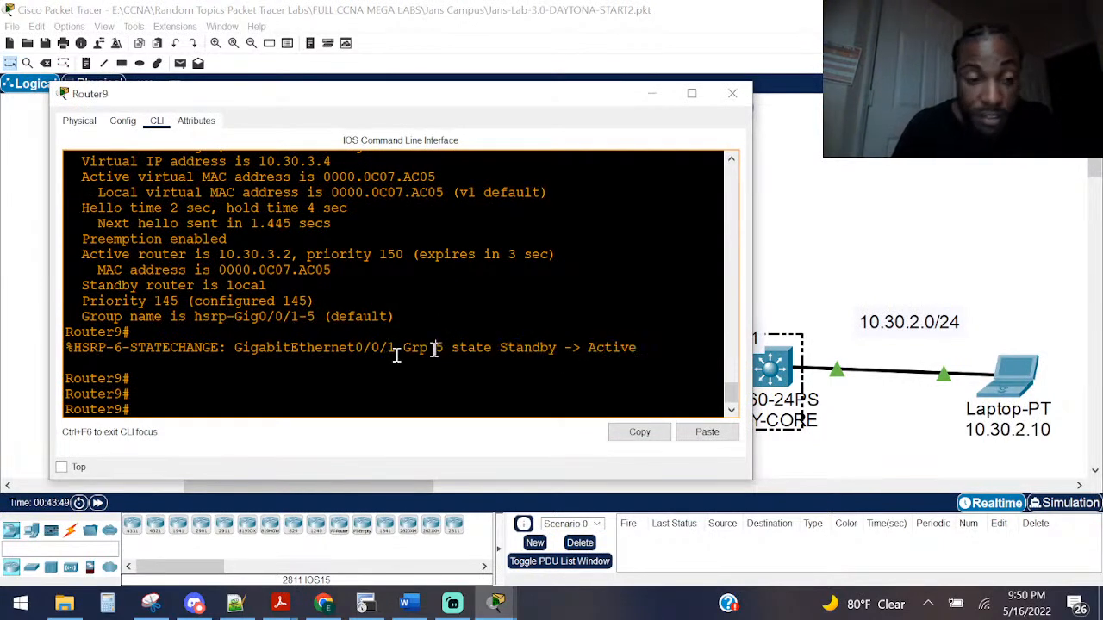
# Step: Check Router9's HSRP status with sho standby, highlight the state line and close the router's window
pyautogui.write('sho st')
pyautogui.press('Tab')
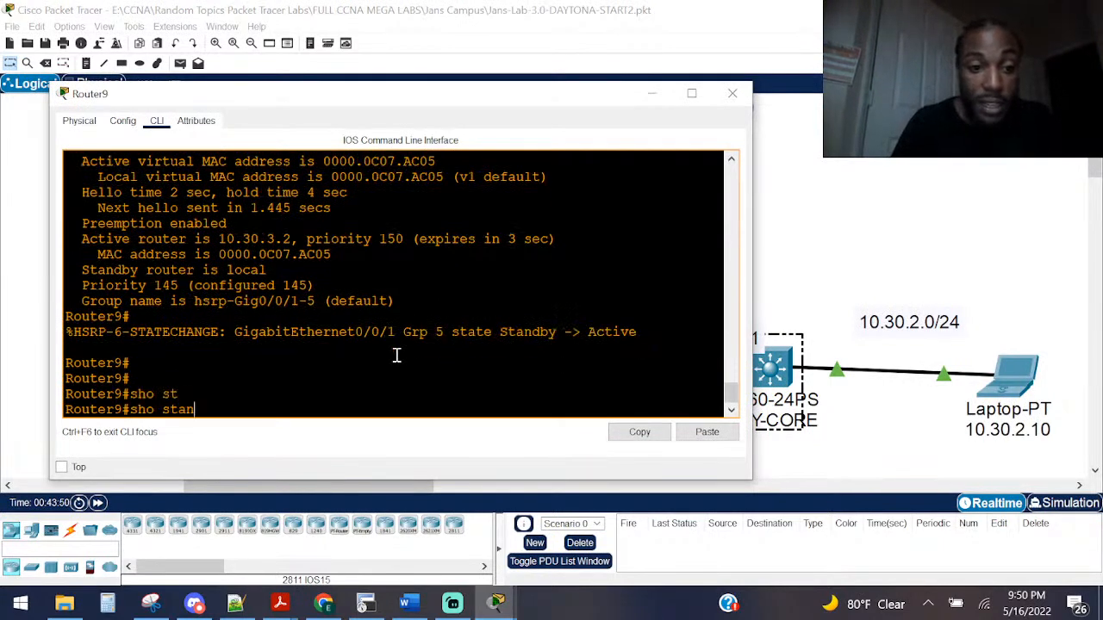
pyautogui.write('an')
pyautogui.press('Tab')
pyautogui.press('Return')
pyautogui.moveTo(233, 223); pyautogui.dragTo(56, 229)
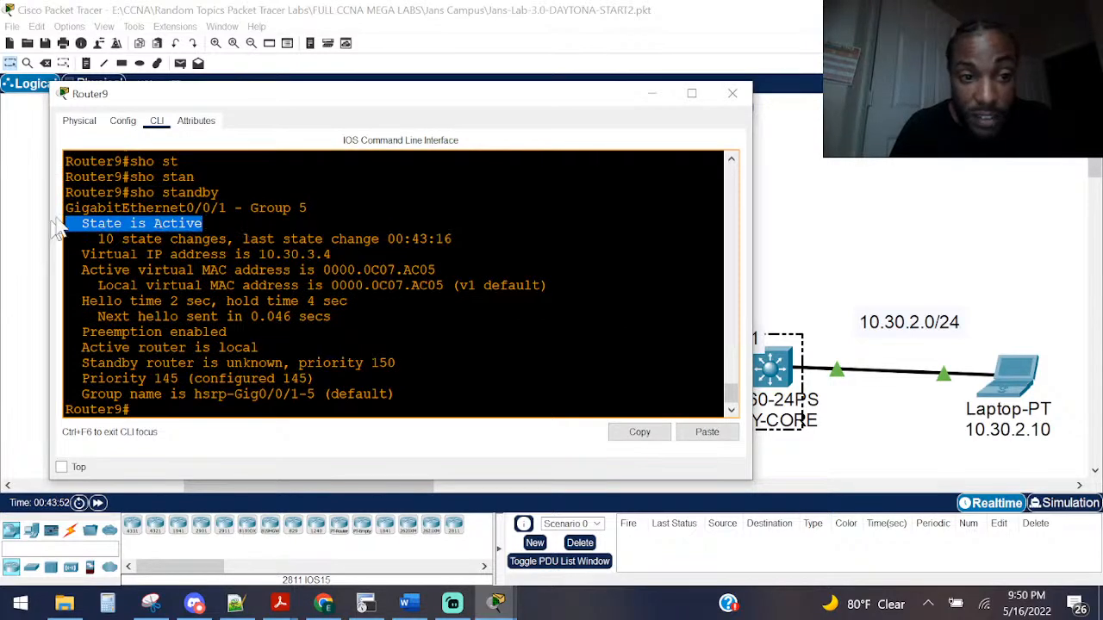
pyautogui.click(732, 93)
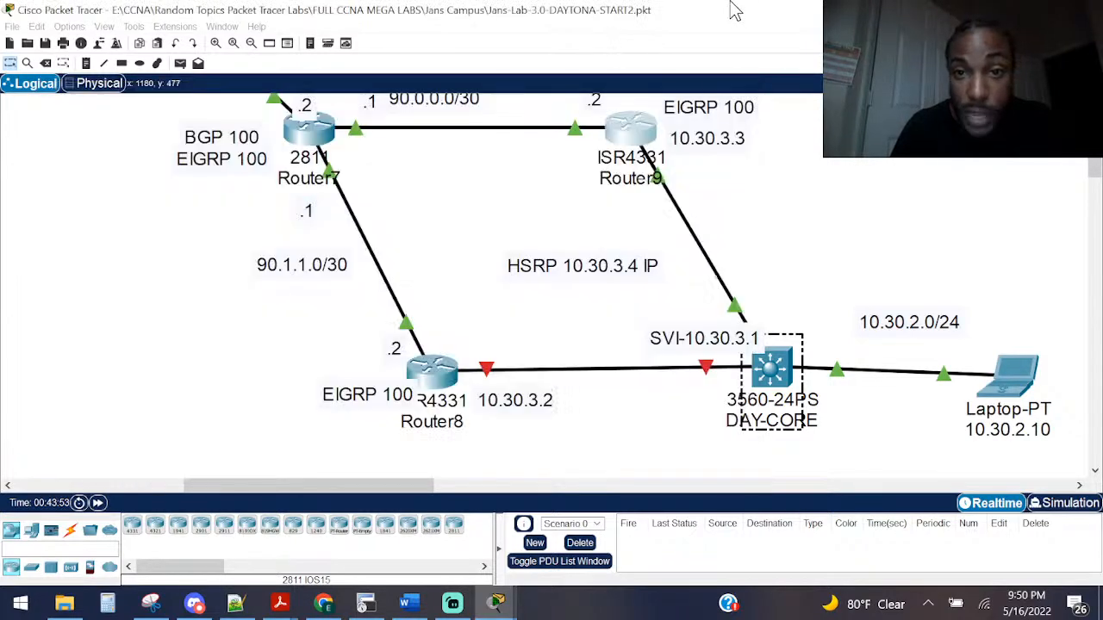
# Step: Open the laptop's command prompt and highlight the final and first hops of the earlier tracert 90.0.0.1, comparing them with the topology
pyautogui.click(1017, 410)
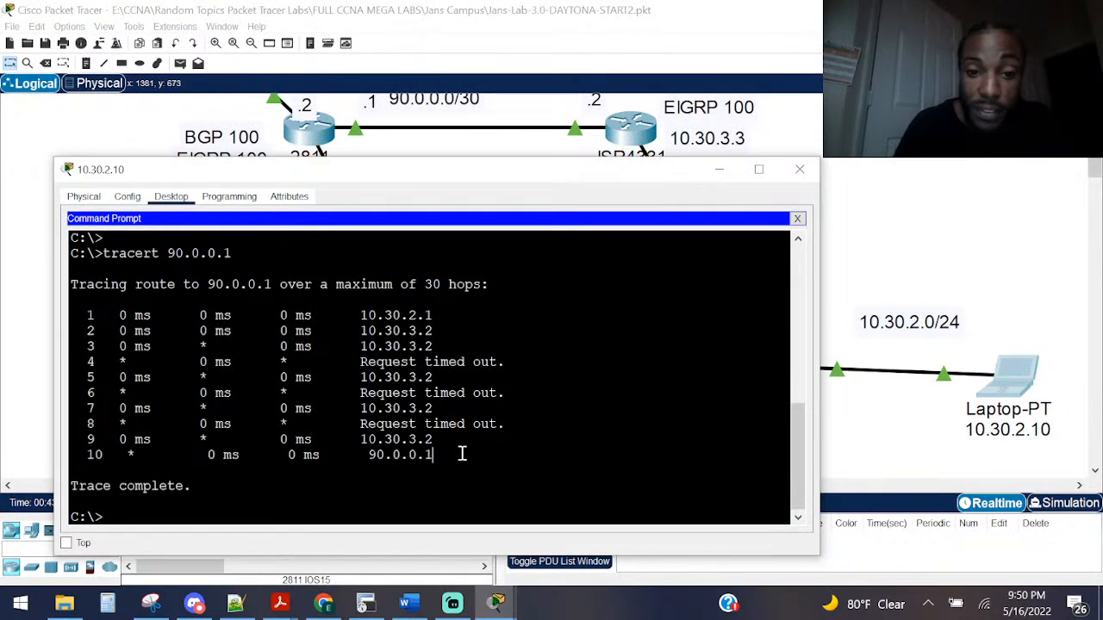
pyautogui.moveTo(460, 454); pyautogui.dragTo(352, 445)
pyautogui.click(324, 468)
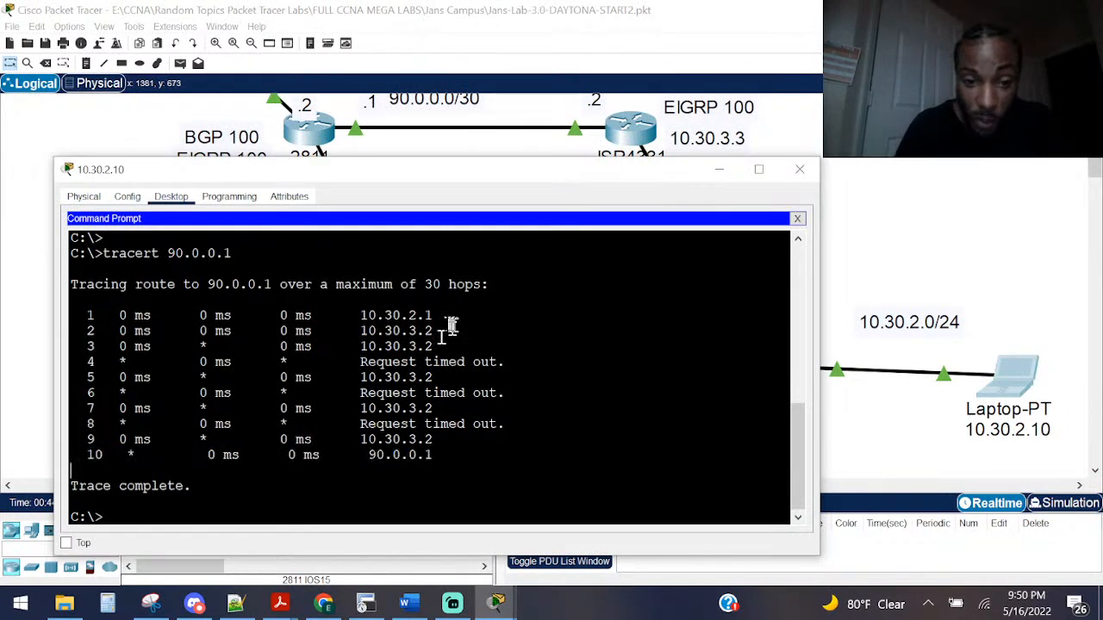
pyautogui.moveTo(439, 321); pyautogui.dragTo(354, 321)
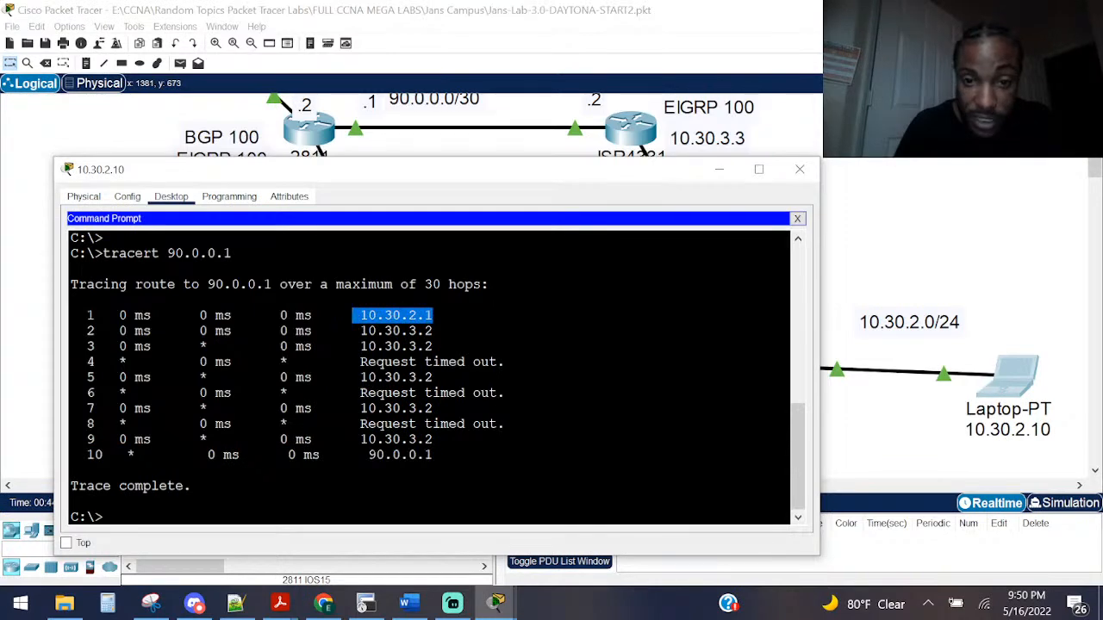
pyautogui.click(18, 260)
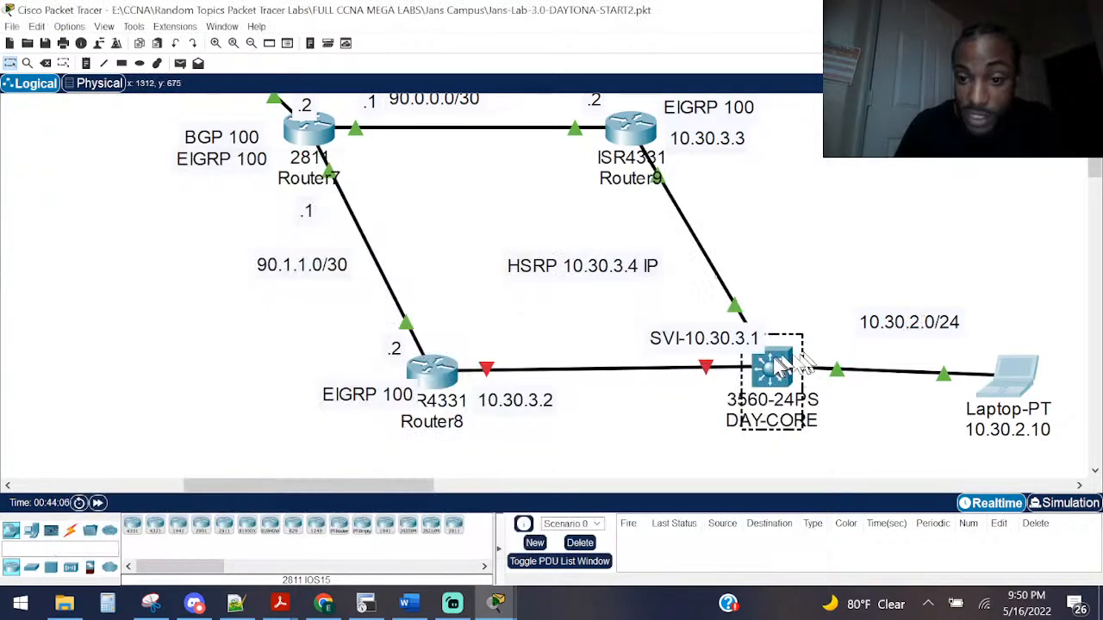
pyautogui.hotkey('alt', 'Tab')
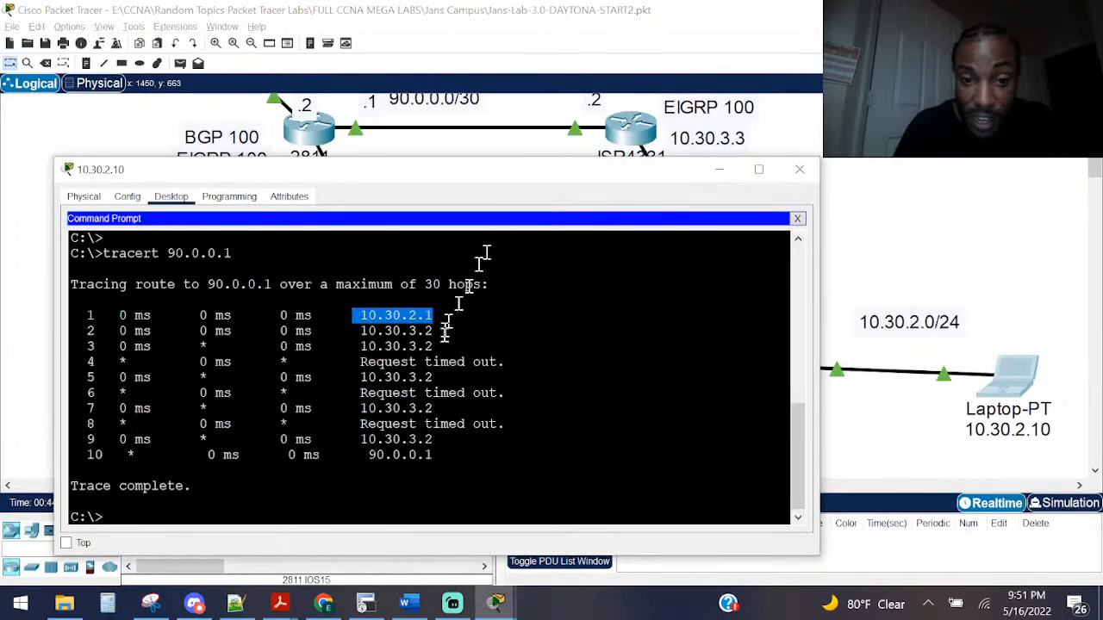
# Step: Highlight the second and later hops in the laptop's trace output, close its window and point out the path through Router8's link
pyautogui.moveTo(437, 333); pyautogui.dragTo(366, 337)
pyautogui.hotkey('alt', 'Tab')
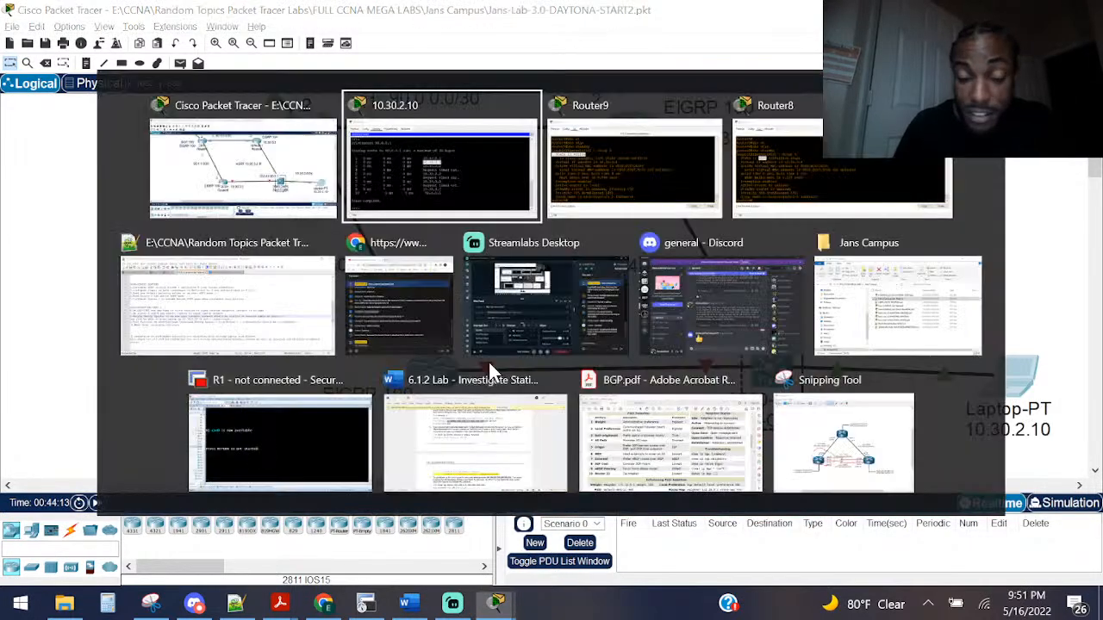
pyautogui.hotkey('alt', 'Tab')
pyautogui.moveTo(363, 376); pyautogui.dragTo(488, 365)
pyautogui.moveTo(435, 440); pyautogui.dragTo(230, 457)
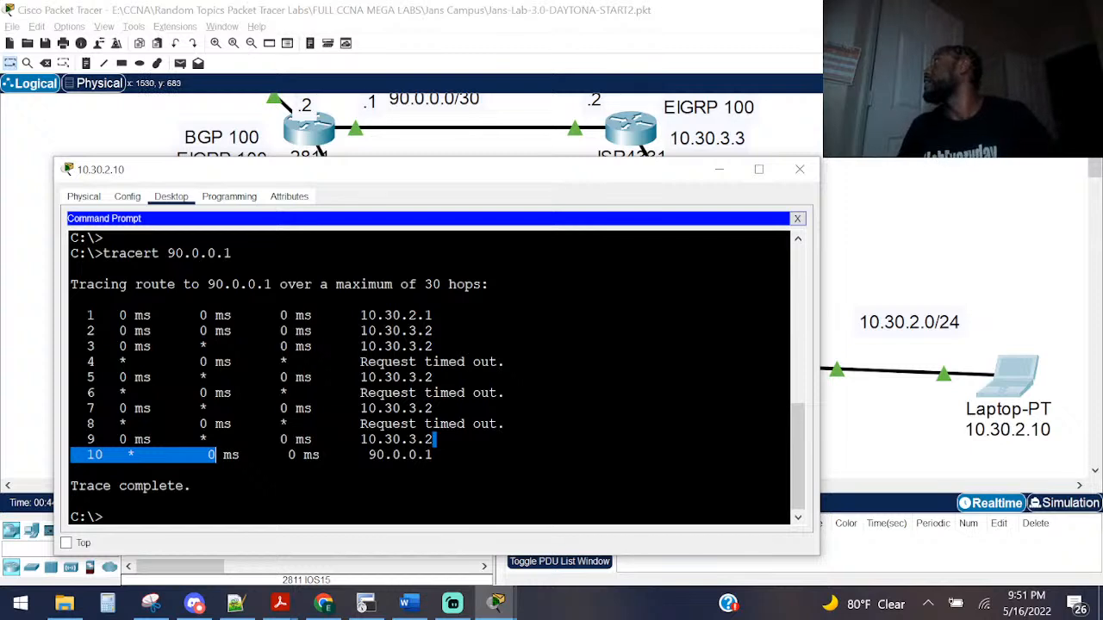
pyautogui.hotkey('alt', 'Tab')
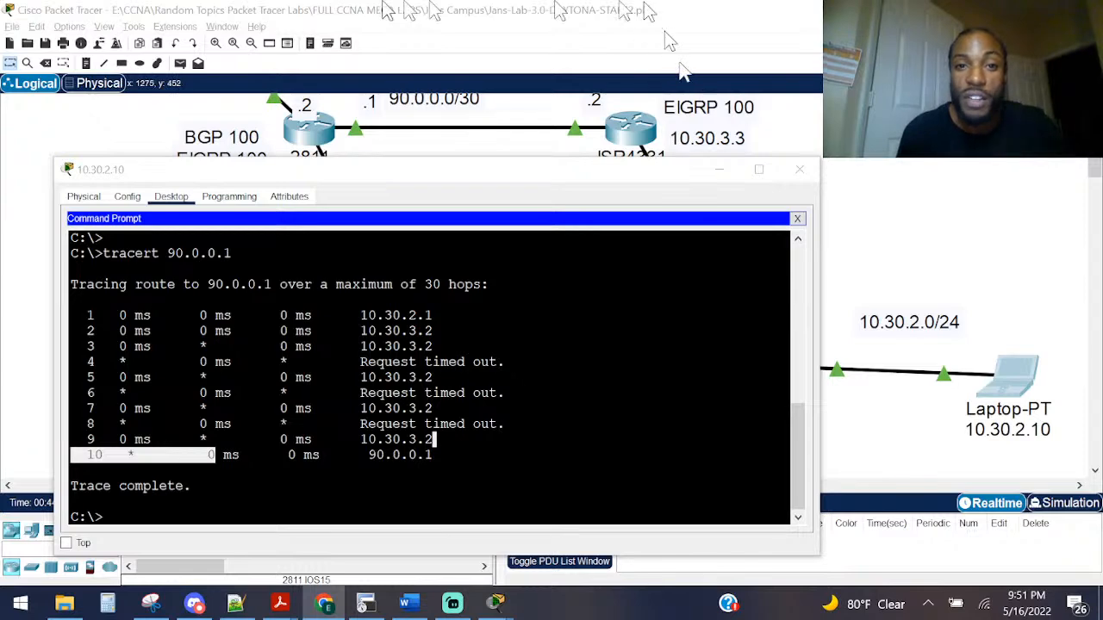
pyautogui.click(337, 407)
pyautogui.click(800, 169)
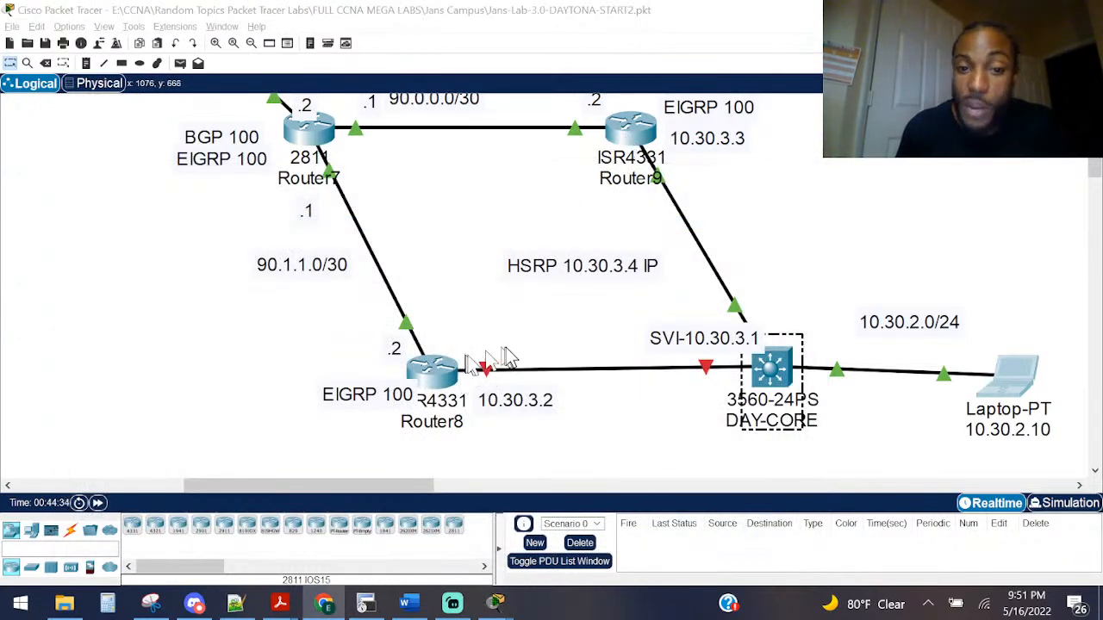
pyautogui.moveTo(557, 304); pyautogui.dragTo(632, 453)
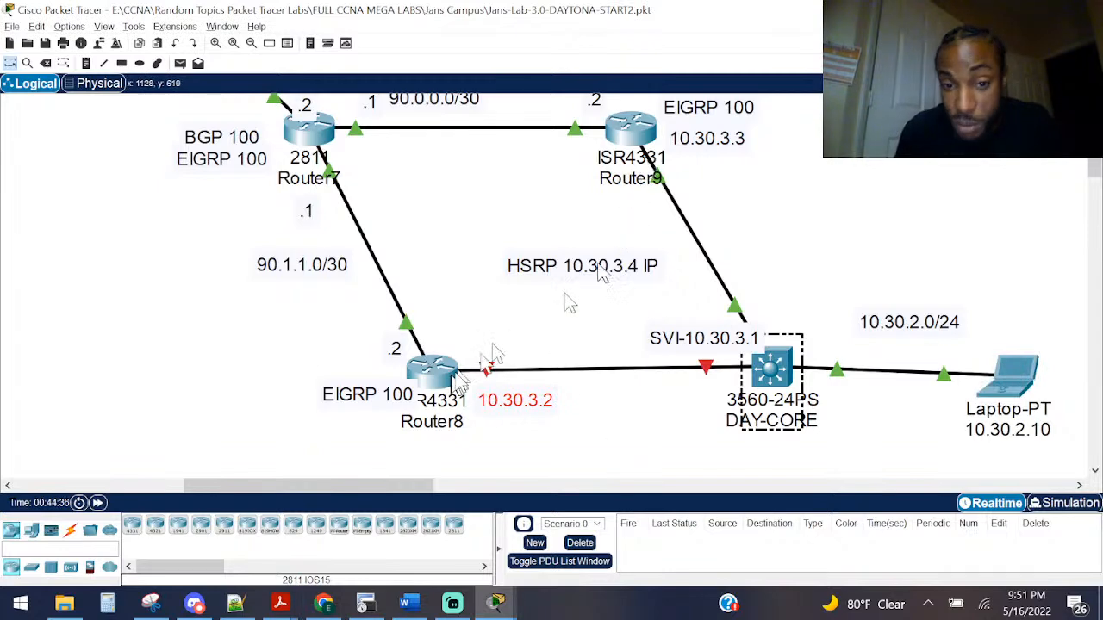
# Step: Reopen the laptop's Command Prompt in a wider window and run tracert 90.0.0.1 again
pyautogui.click(1024, 389)
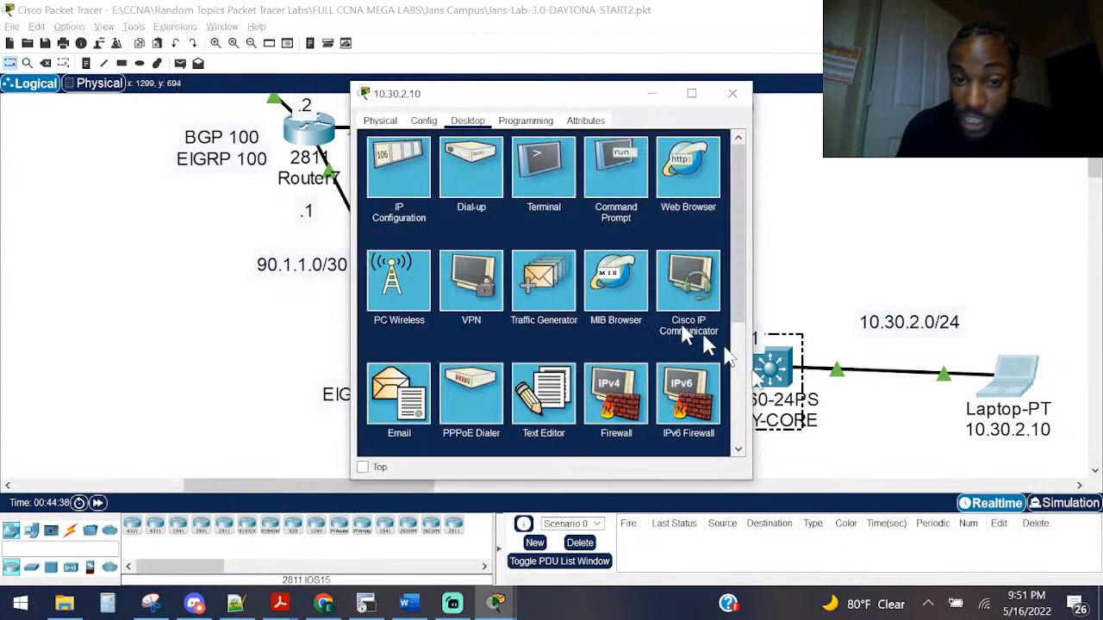
pyautogui.click(614, 166)
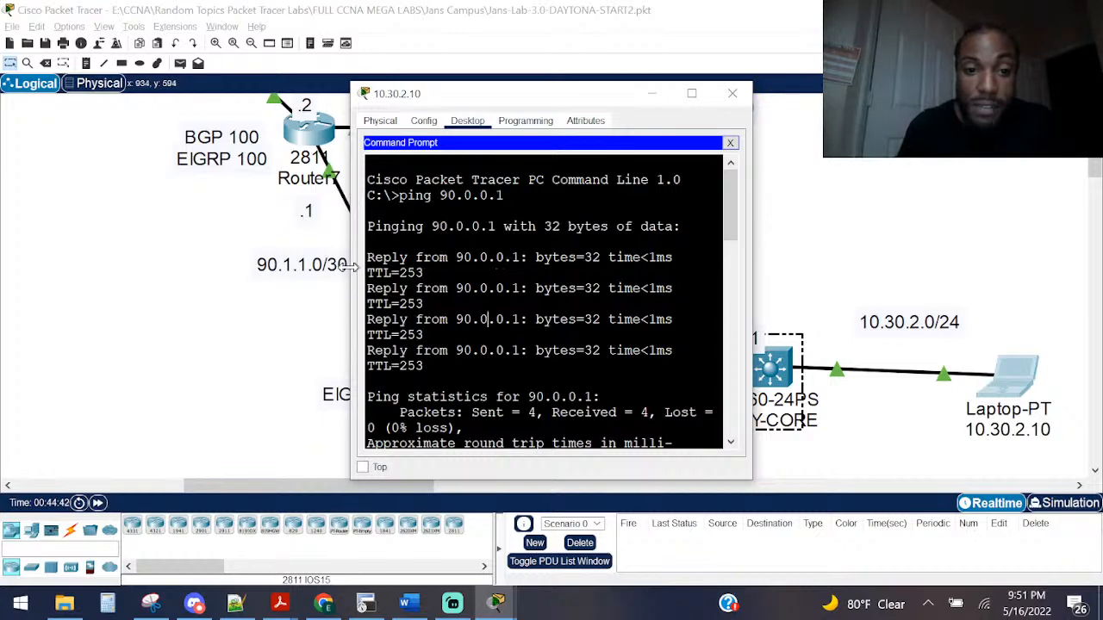
pyautogui.moveTo(349, 267); pyautogui.dragTo(92, 254)
pyautogui.scroll(-10, 365, 272)
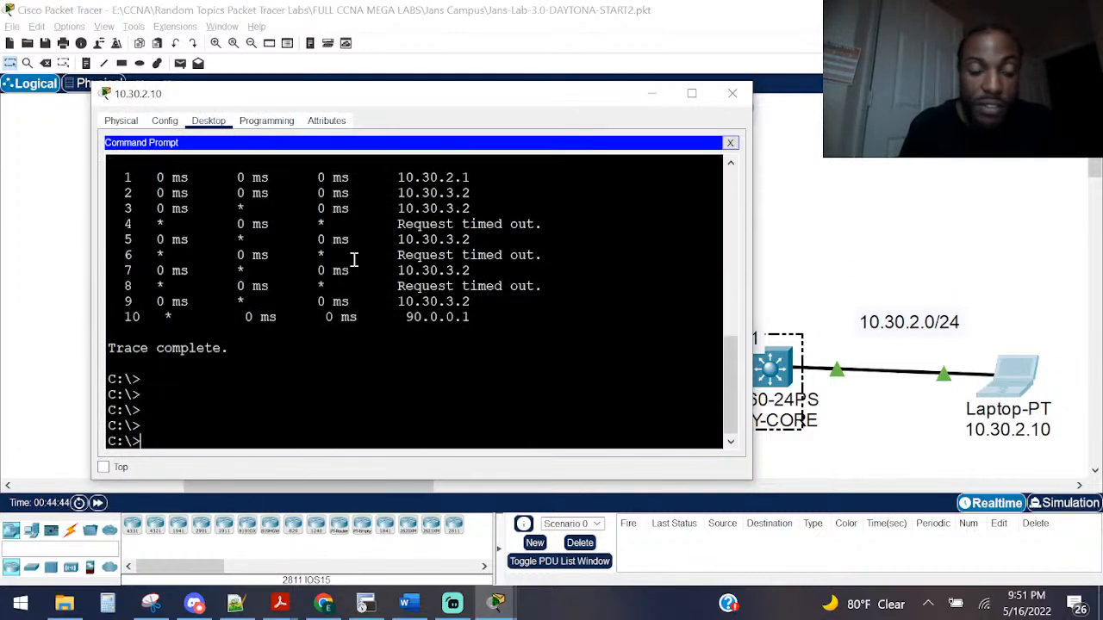
pyautogui.press('Up')
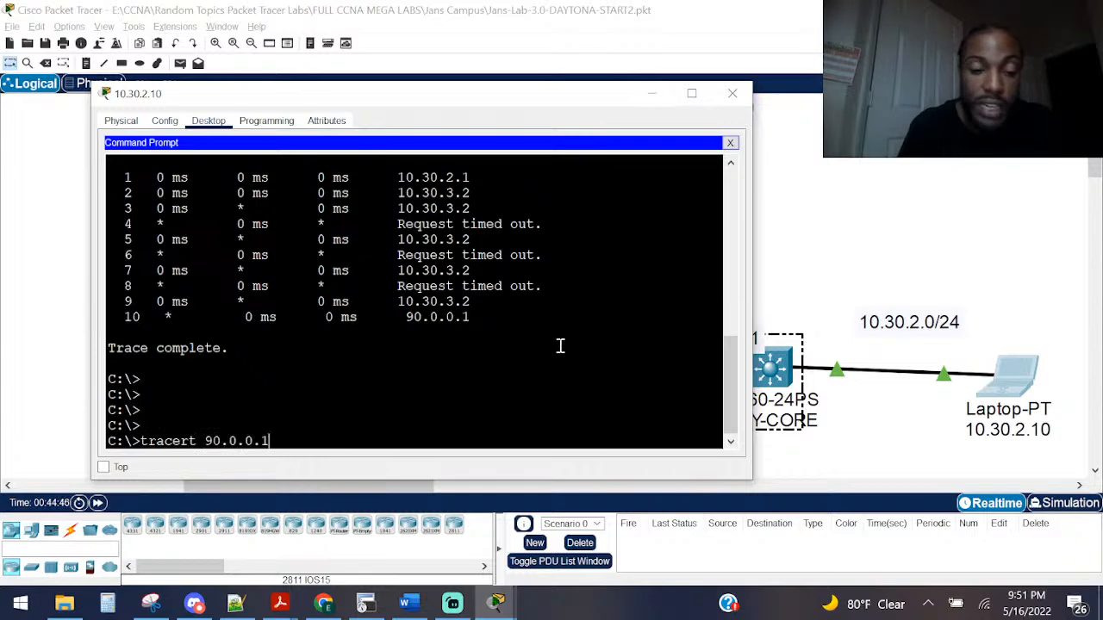
pyautogui.hotkey('alt', 'Tab')
pyautogui.hotkey('alt', 'Tab')
pyautogui.press('Return')
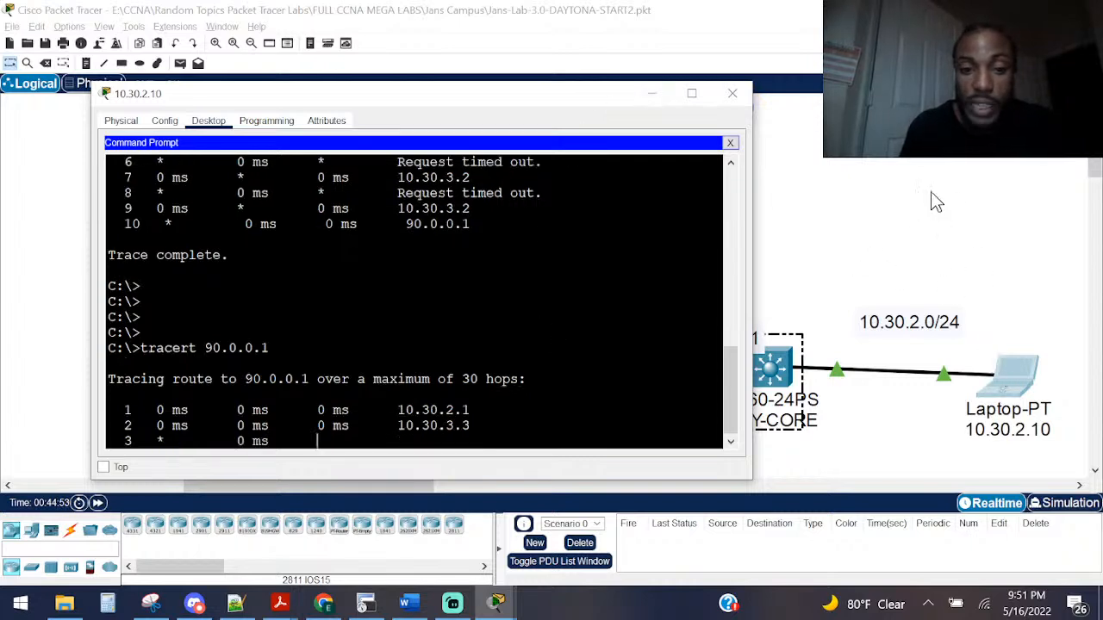
# Step: Interrupt the running trace and ping 90.0.0.1 from the laptop, repeating the ping once
pyautogui.click(259, 318)
pyautogui.hotkey('ctrl', 'c')
pyautogui.press('Return')
pyautogui.press('Return')
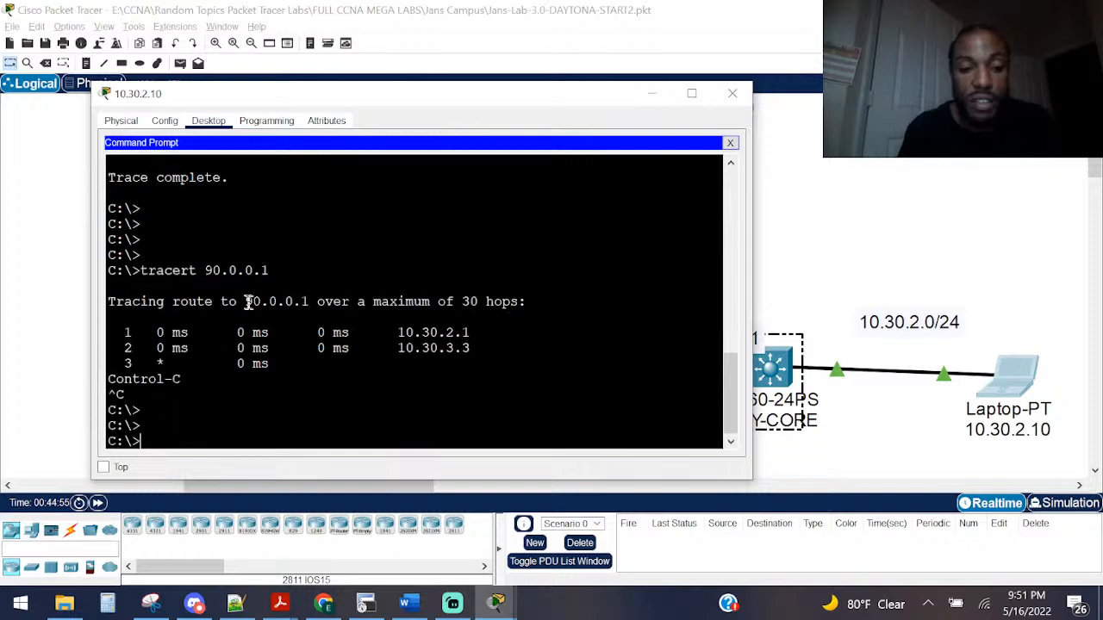
pyautogui.press('Up')
pyautogui.press('Up')
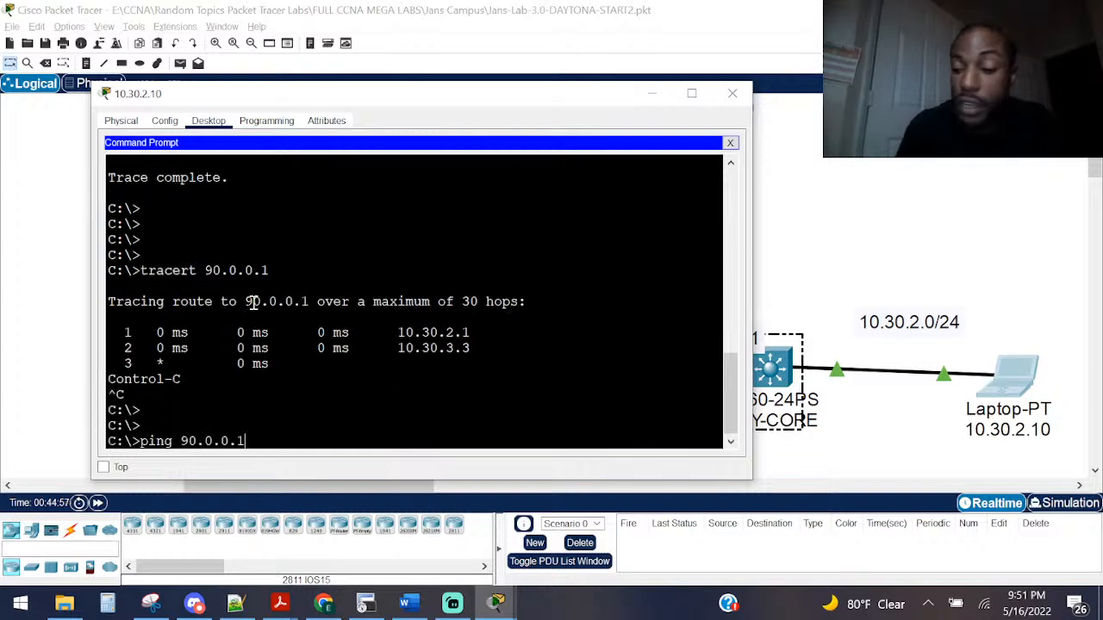
pyautogui.press('Return')
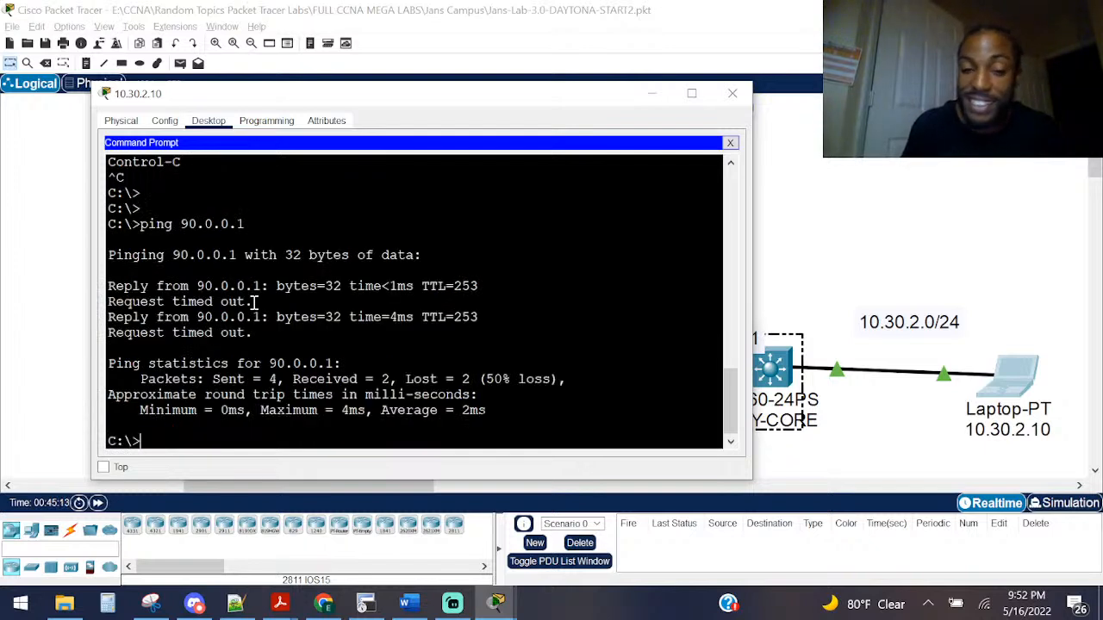
pyautogui.press('Up')
pyautogui.press('Return')
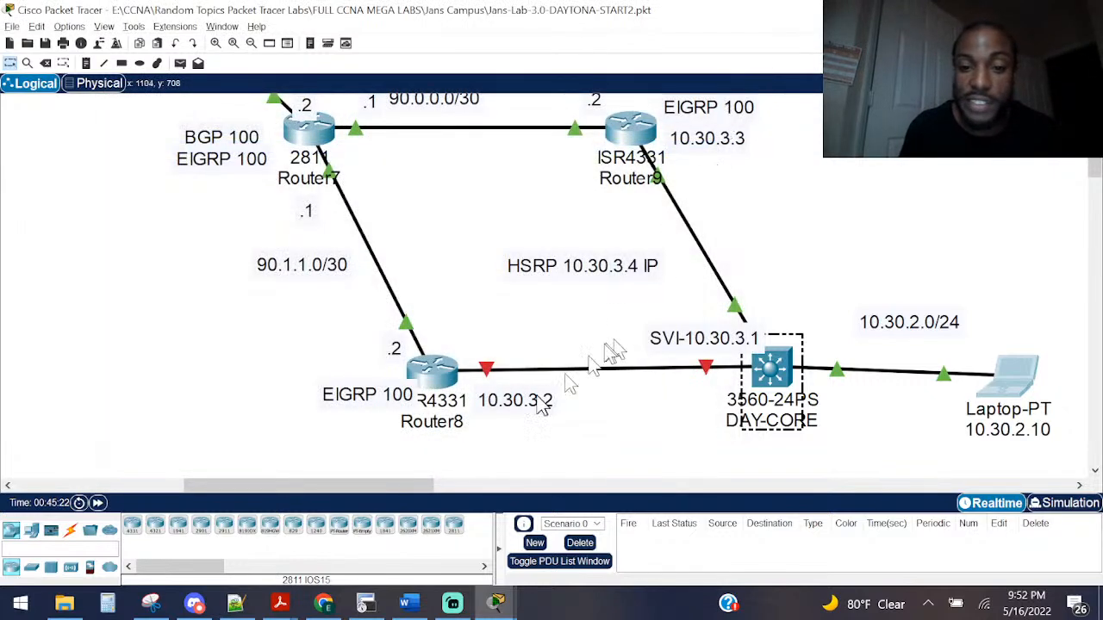
# Step: Write configure terminal at Router8's prompt and bring the topology back into view, including the Router7 and Router8 link
pyautogui.click(429, 379)
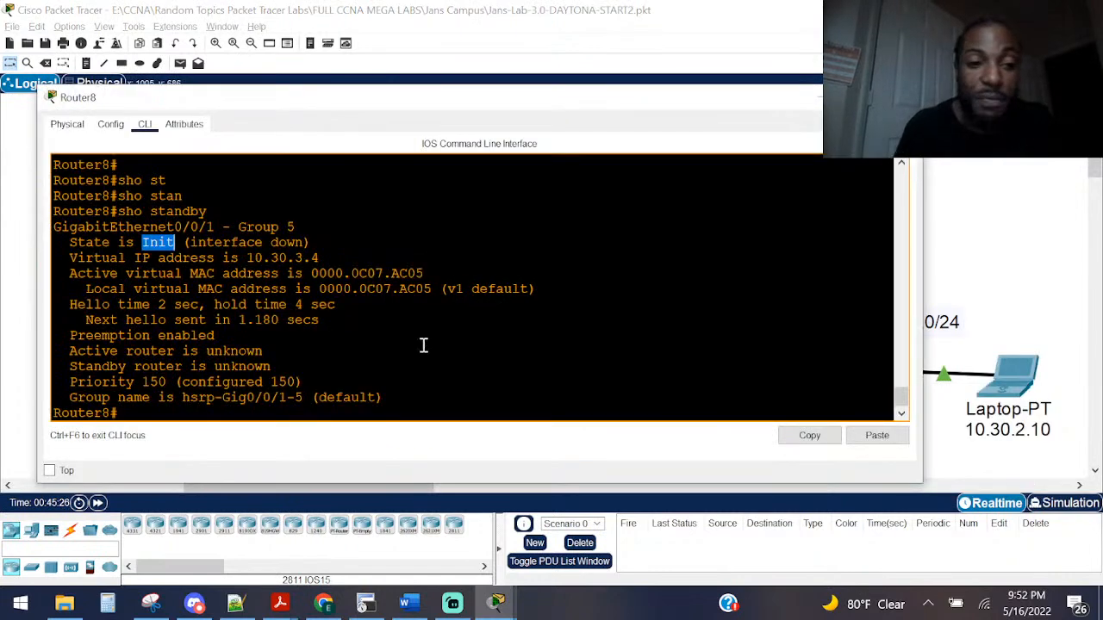
pyautogui.write('conf')
pyautogui.press('Tab')
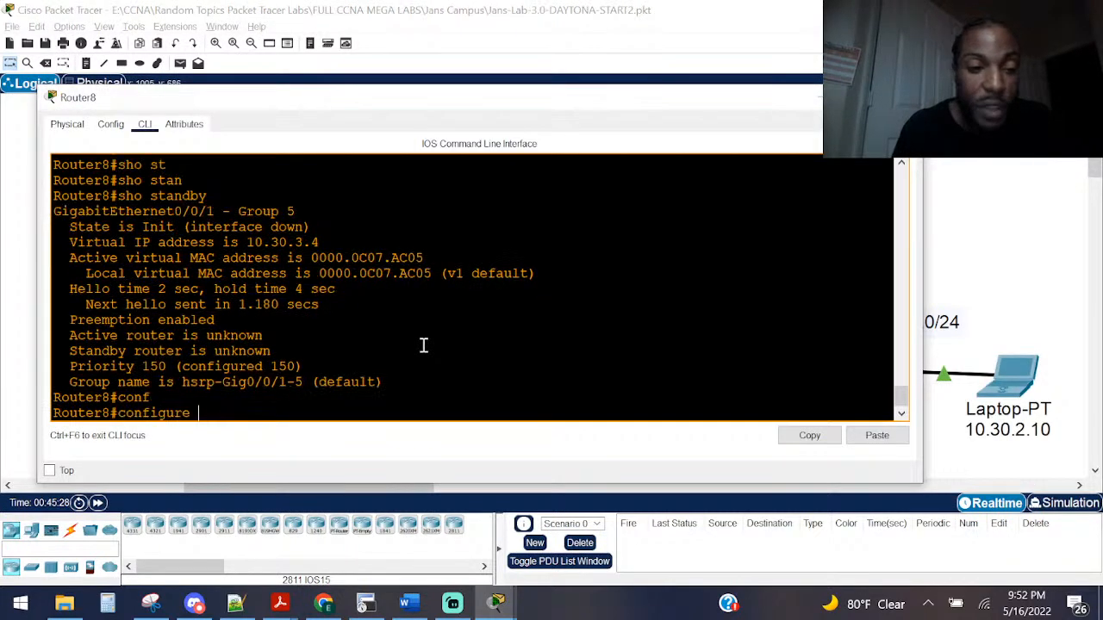
pyautogui.write('t')
pyautogui.press('Tab')
pyautogui.click(5, 302)
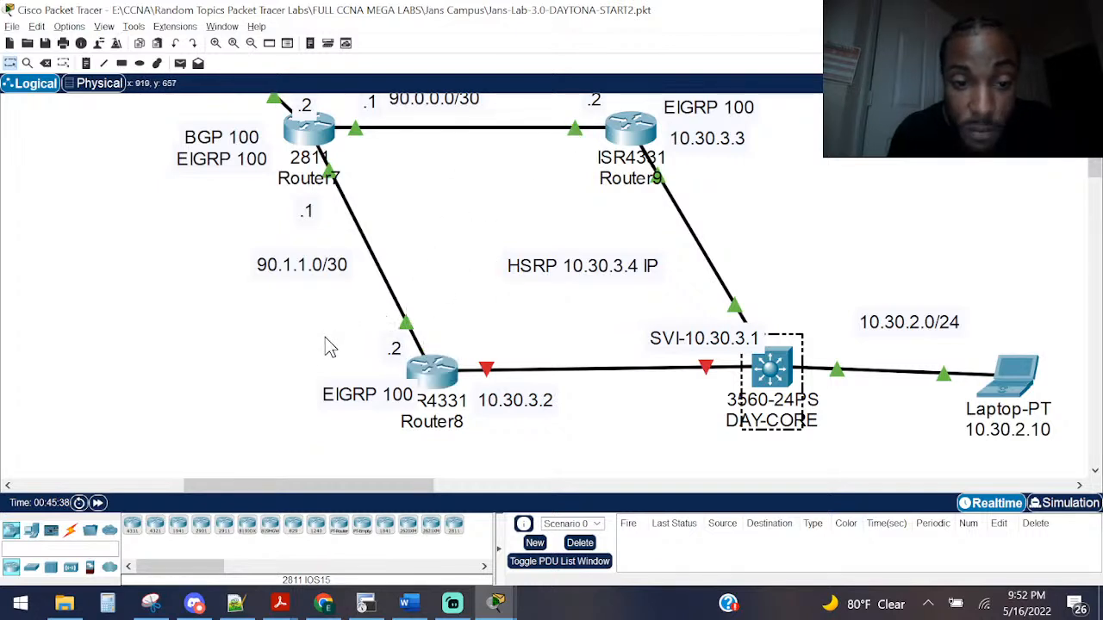
pyautogui.moveTo(324, 336); pyautogui.dragTo(461, 211)
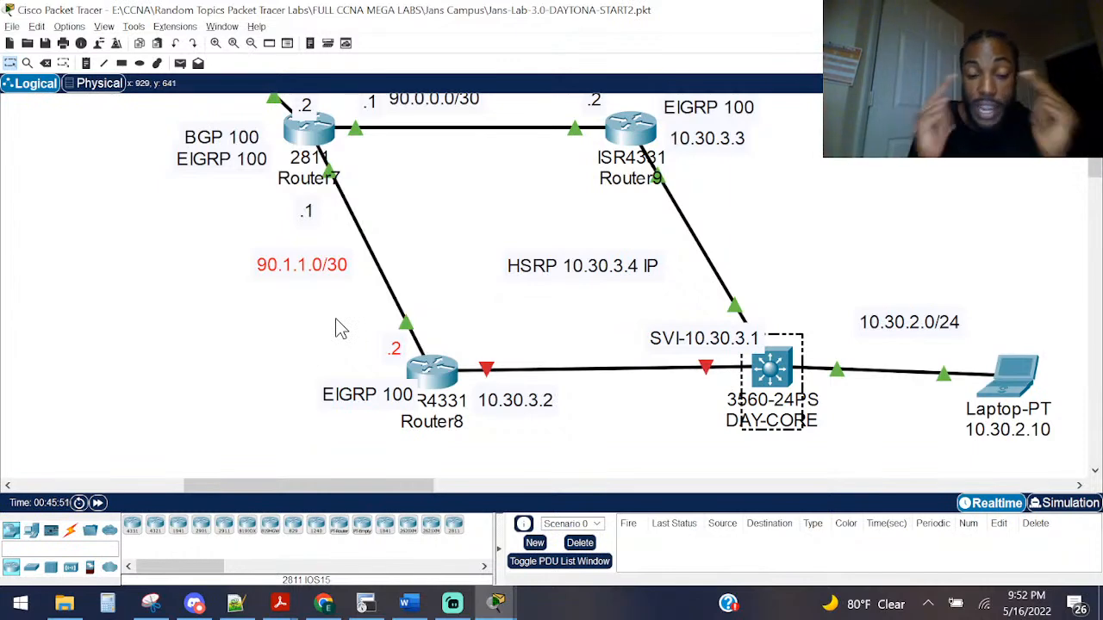
pyautogui.scroll(2, 337, 328)
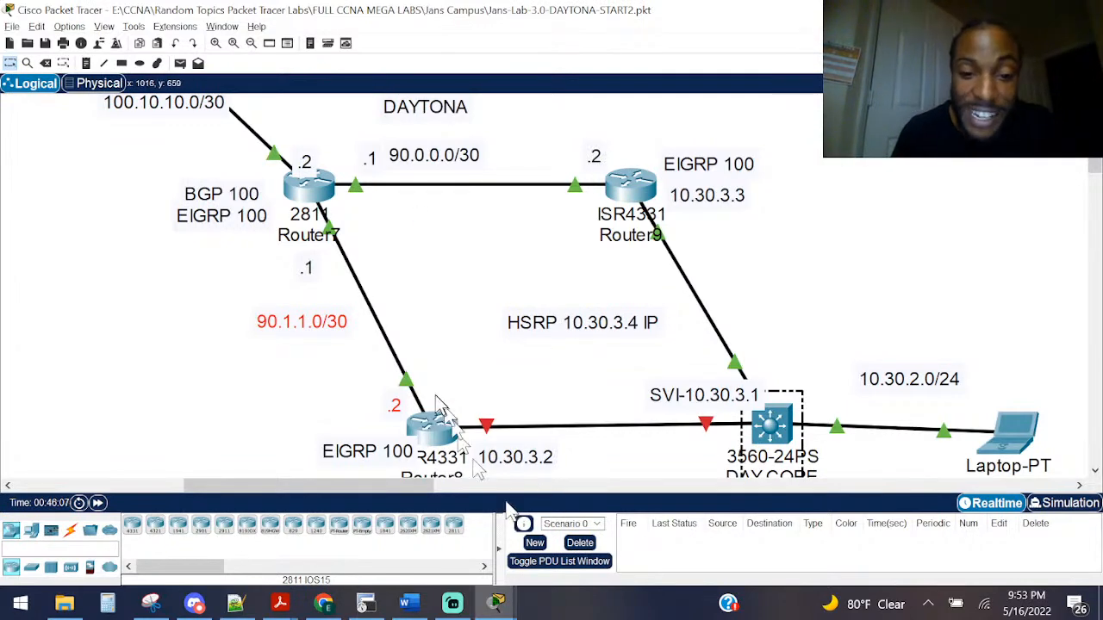
# Step: Bring Router8's interface gigabitEthernet 0/0/1 back up with no shut and highlight the priority line in the earlier standby output
pyautogui.click(429, 431)
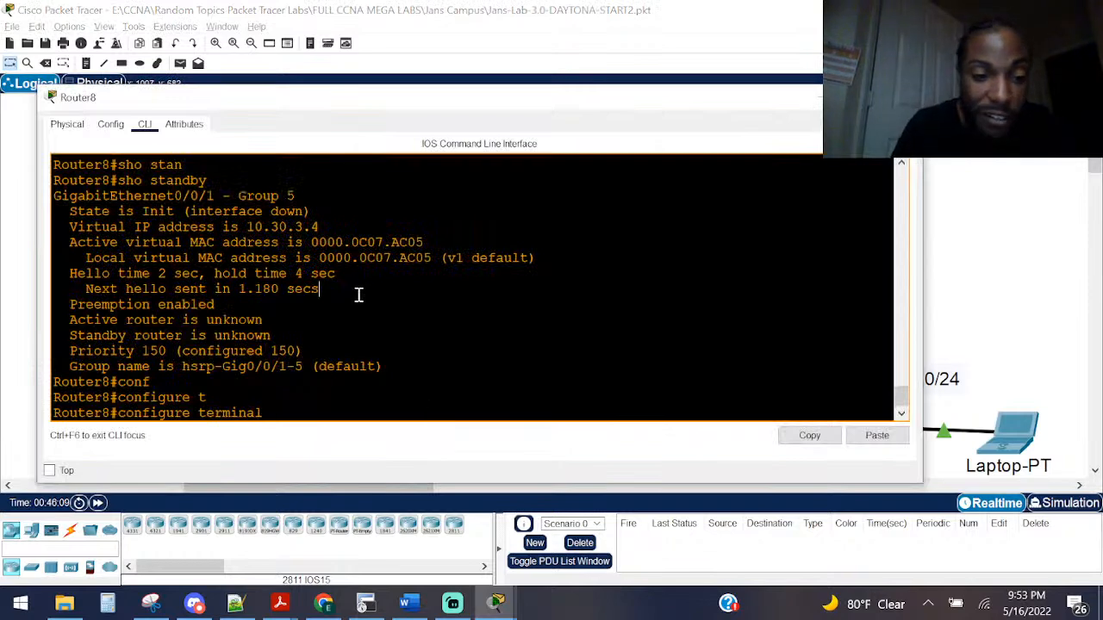
pyautogui.press('Return')
pyautogui.write('in')
pyautogui.press('Tab')
pyautogui.write('gi')
pyautogui.press('Tab')
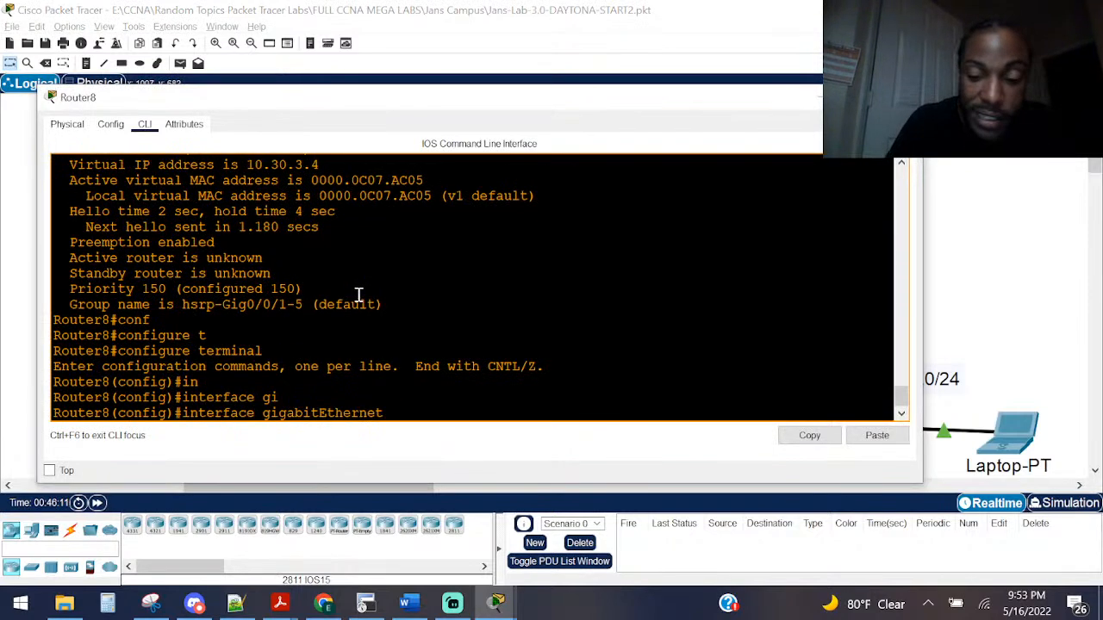
pyautogui.write('0/0/1\\')
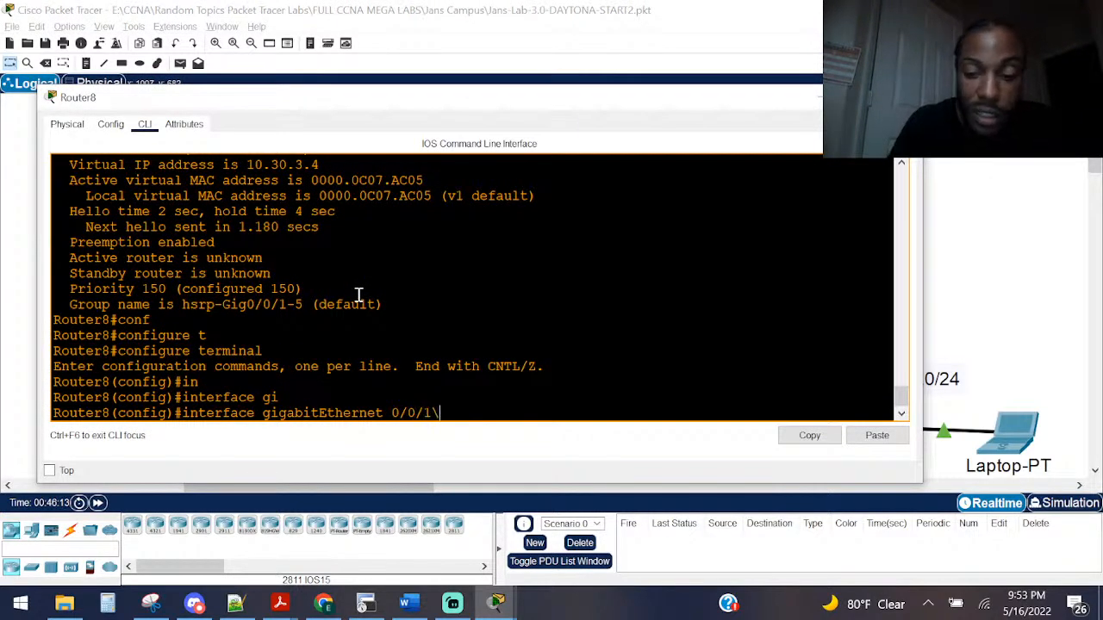
pyautogui.press('Return')
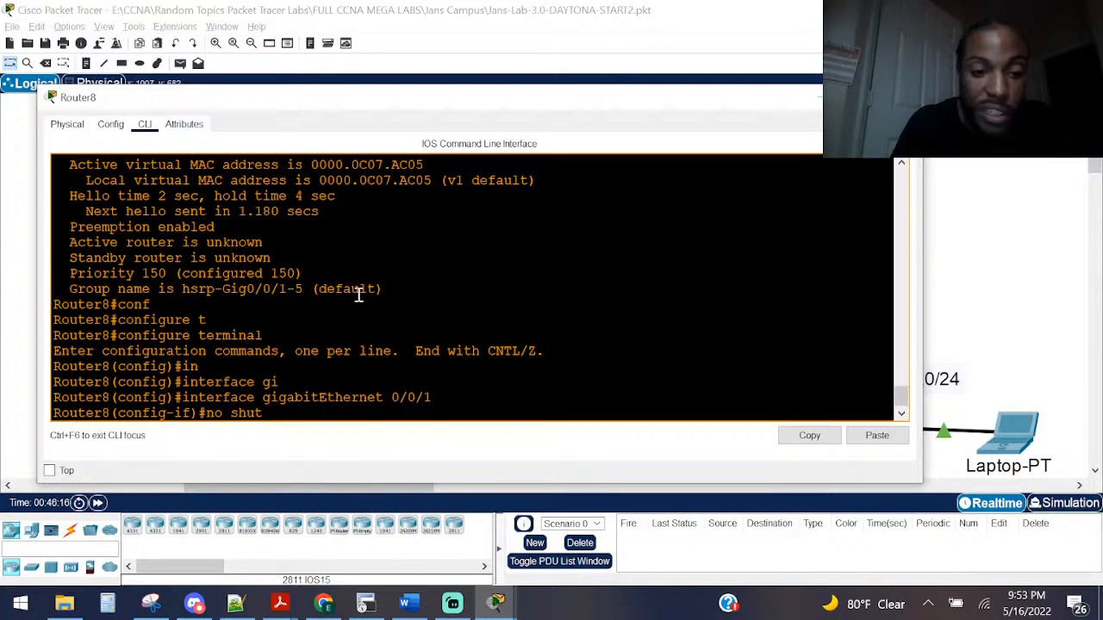
pyautogui.press('Return')
pyautogui.scroll(2, 216, 254)
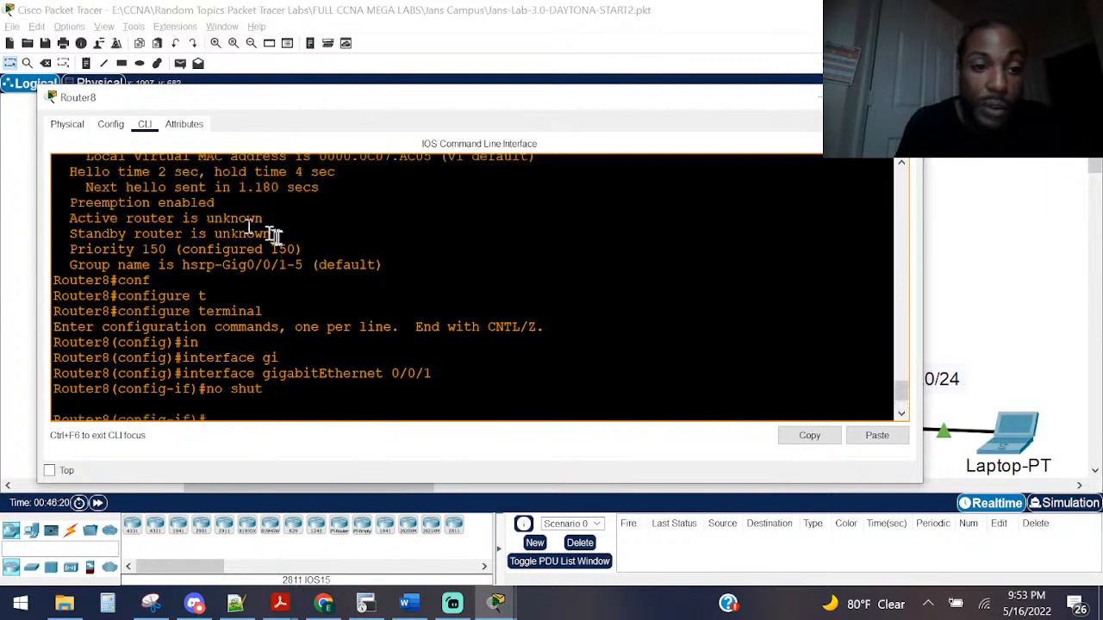
pyautogui.moveTo(299, 249); pyautogui.dragTo(66, 249)
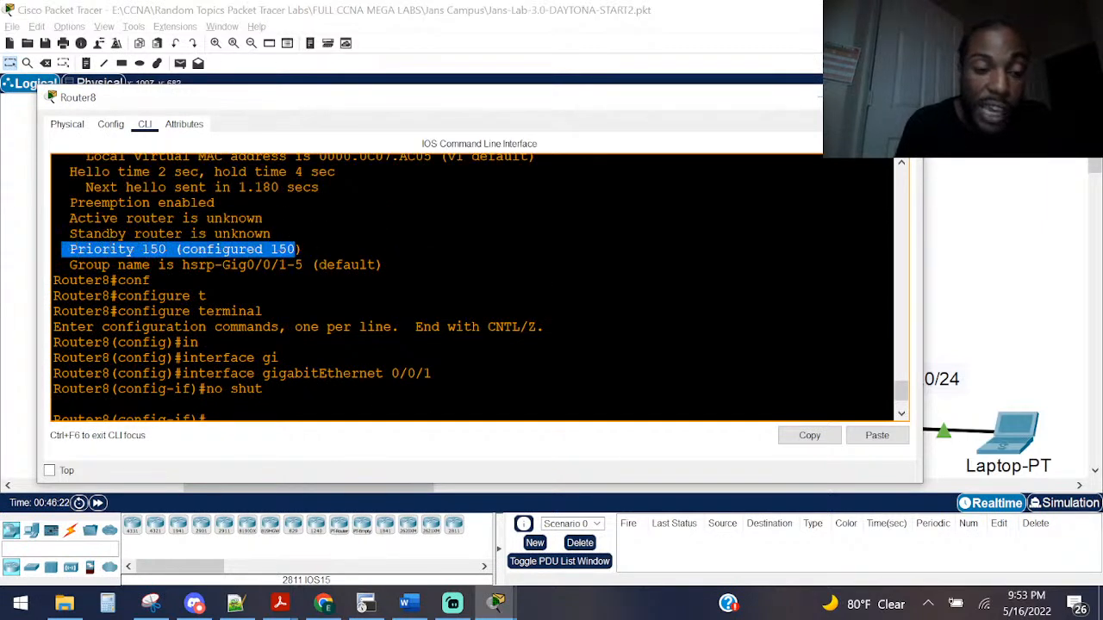
# Step: Leave Router8's interface configuration mode and return to the privileged EXEC prompt
pyautogui.scroll(-2, 85, 245)
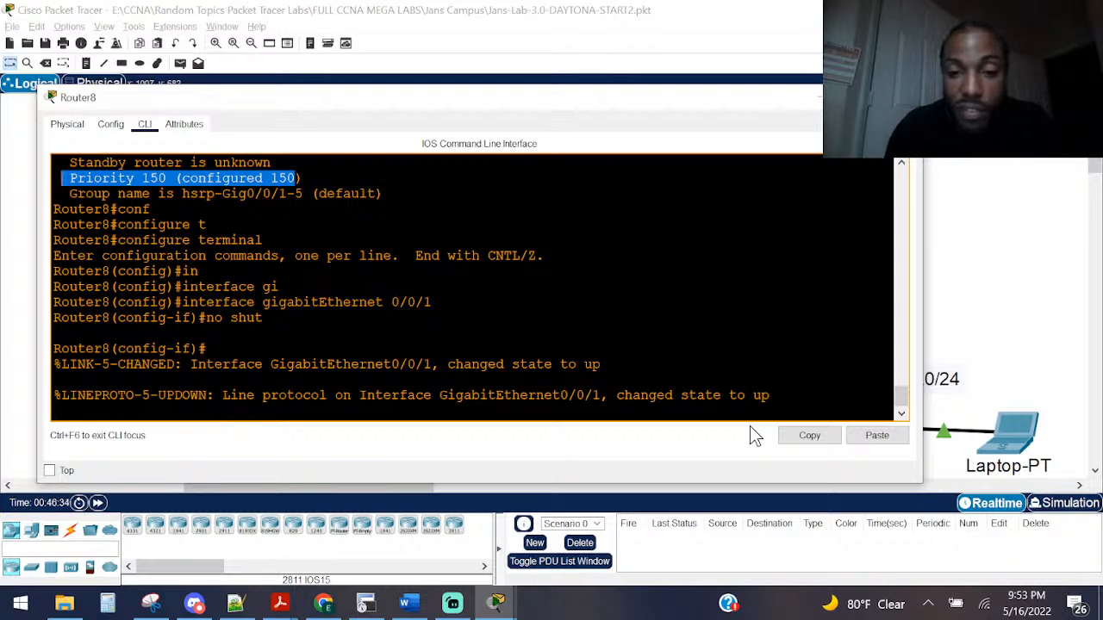
pyautogui.press('Return')
pyautogui.press('Return')
pyautogui.press('Return')
pyautogui.press('Return')
pyautogui.hotkey('ctrl', 'z')
pyautogui.press('Return')
pyautogui.press('Return')
pyautogui.press('Return')
pyautogui.press('Return')
pyautogui.press('Return')
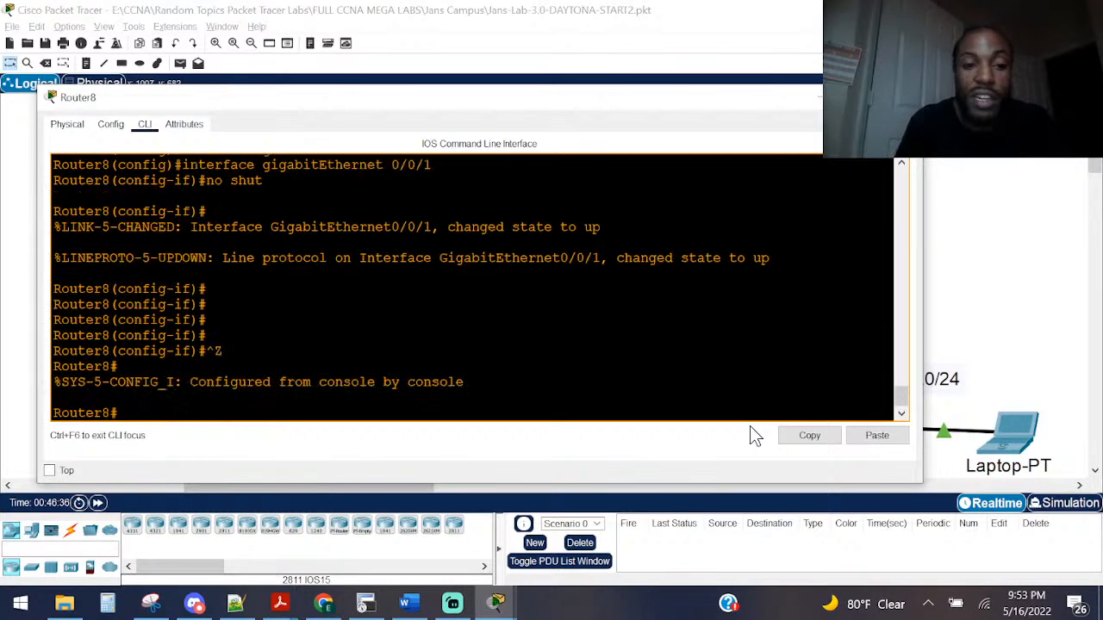
# Step: Run show standby on Router8, highlighting the group's state lines and the latest HSRP state-change message
pyautogui.write('sho st')
pyautogui.press('Tab')
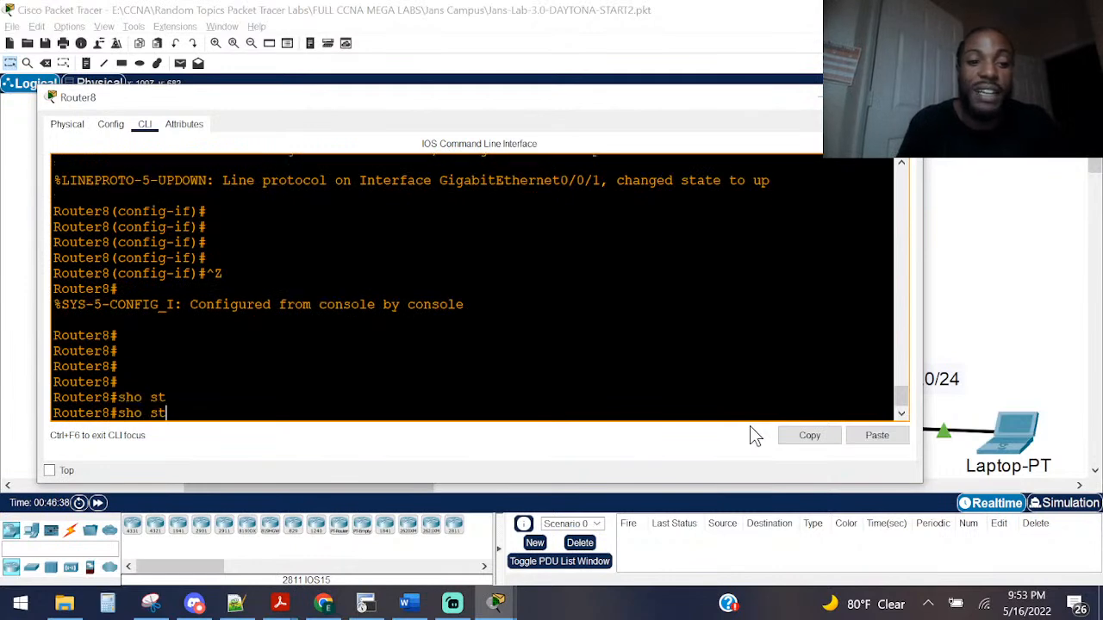
pyautogui.write('and')
pyautogui.press('Tab')
pyautogui.press('Return')
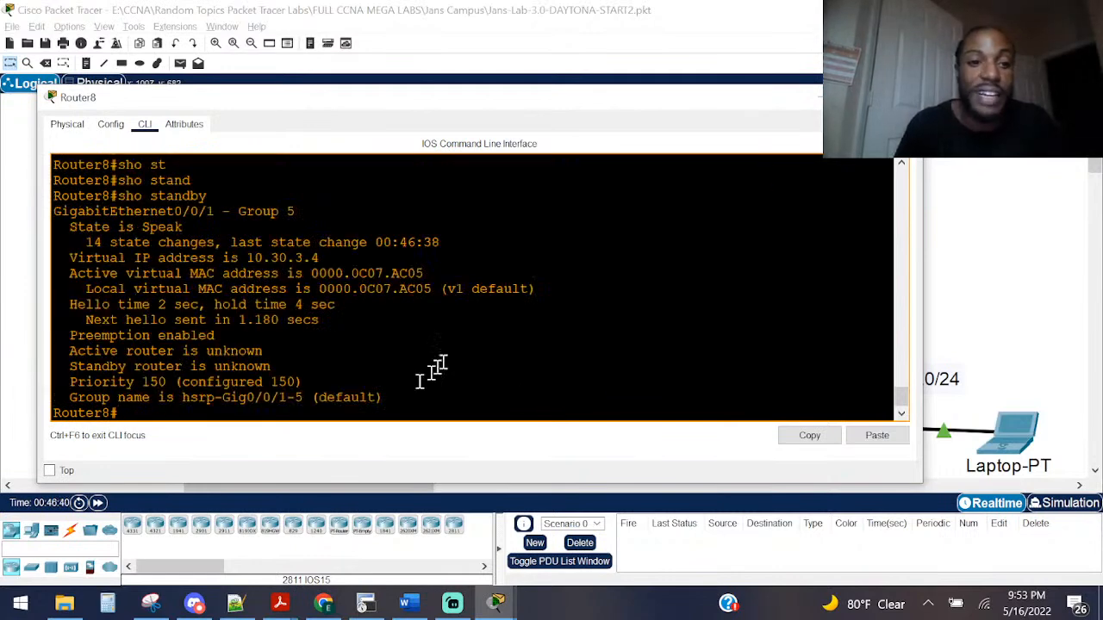
pyautogui.moveTo(184, 229); pyautogui.dragTo(63, 214)
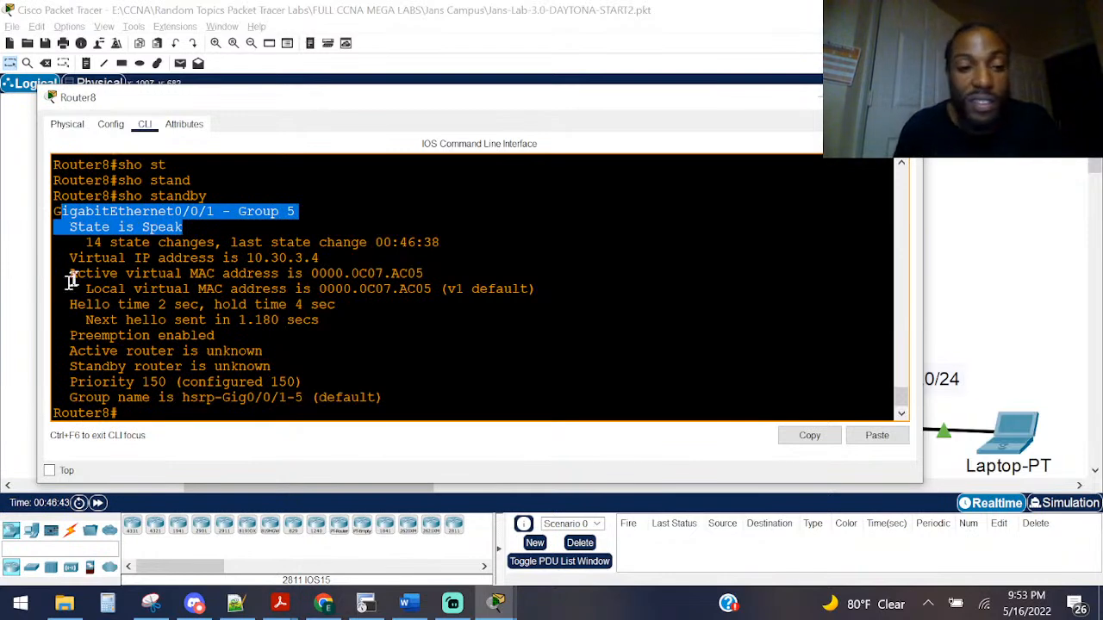
pyautogui.click(128, 303)
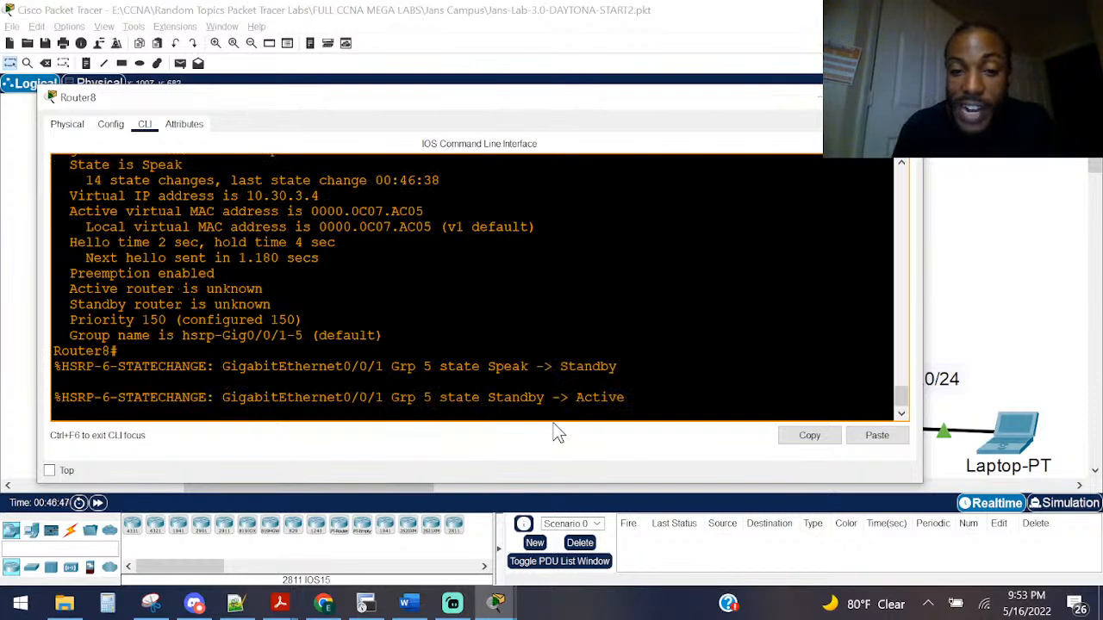
pyautogui.moveTo(613, 388); pyautogui.dragTo(506, 398)
pyautogui.click(534, 400)
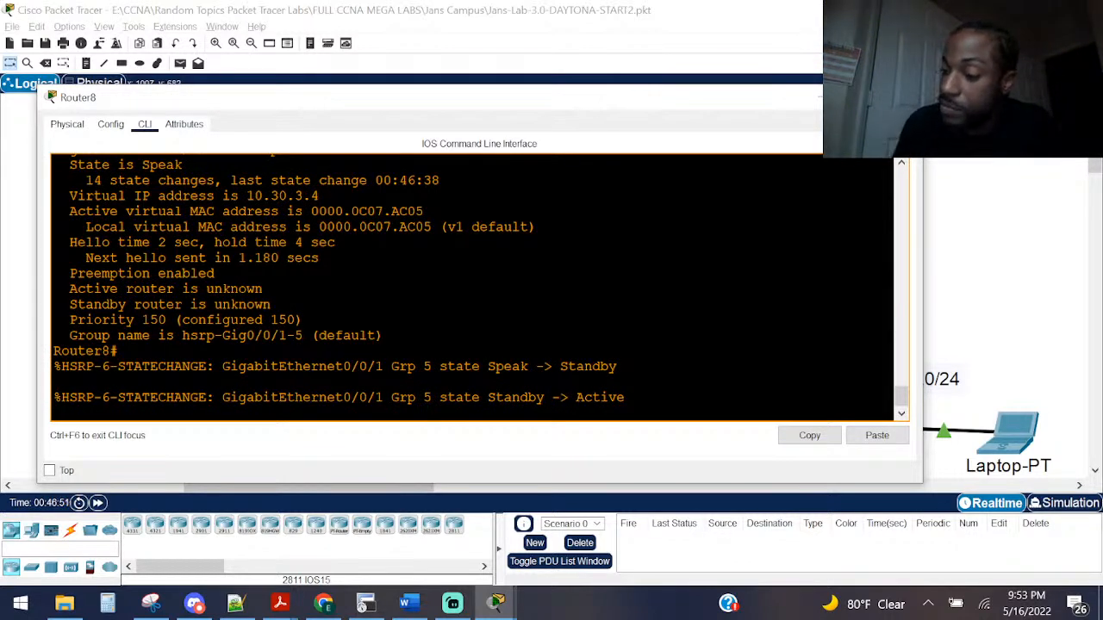
# Step: Run show standby on Router8 again and highlight its HSRP state line
pyautogui.press('Return')
pyautogui.press('Return')
pyautogui.press('Return')
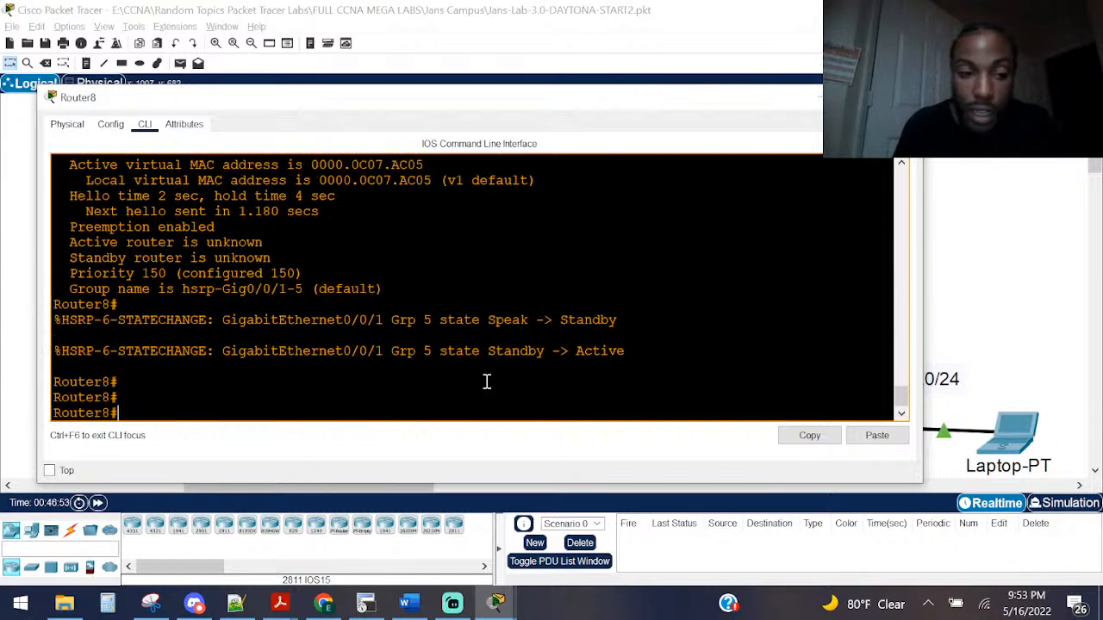
pyautogui.write('sho st')
pyautogui.press('Tab')
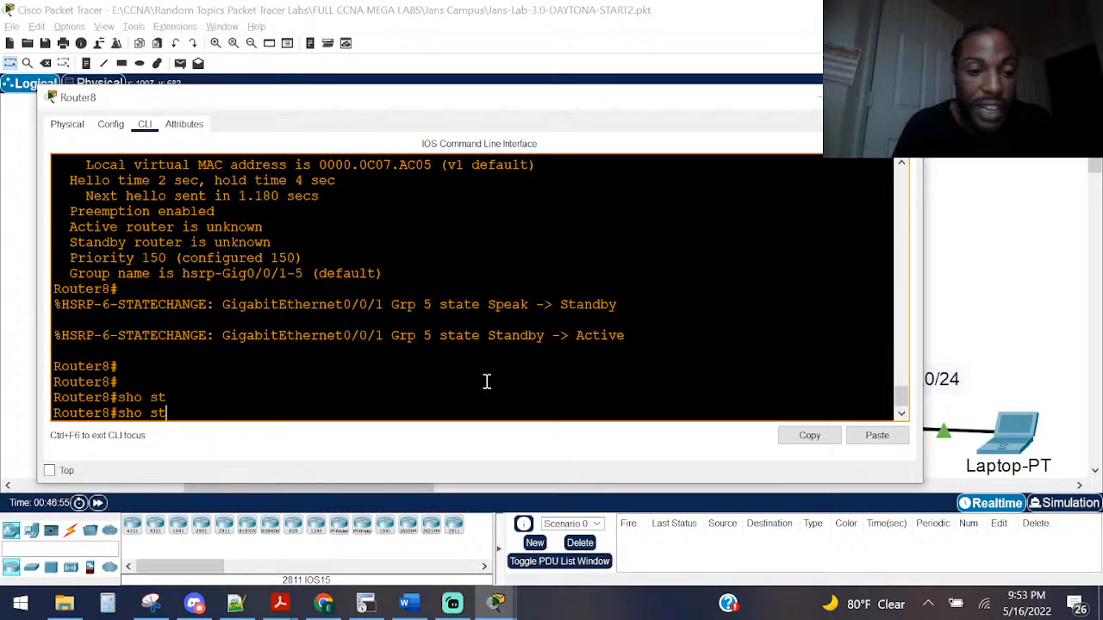
pyautogui.write('an')
pyautogui.press('Tab')
pyautogui.press('Return')
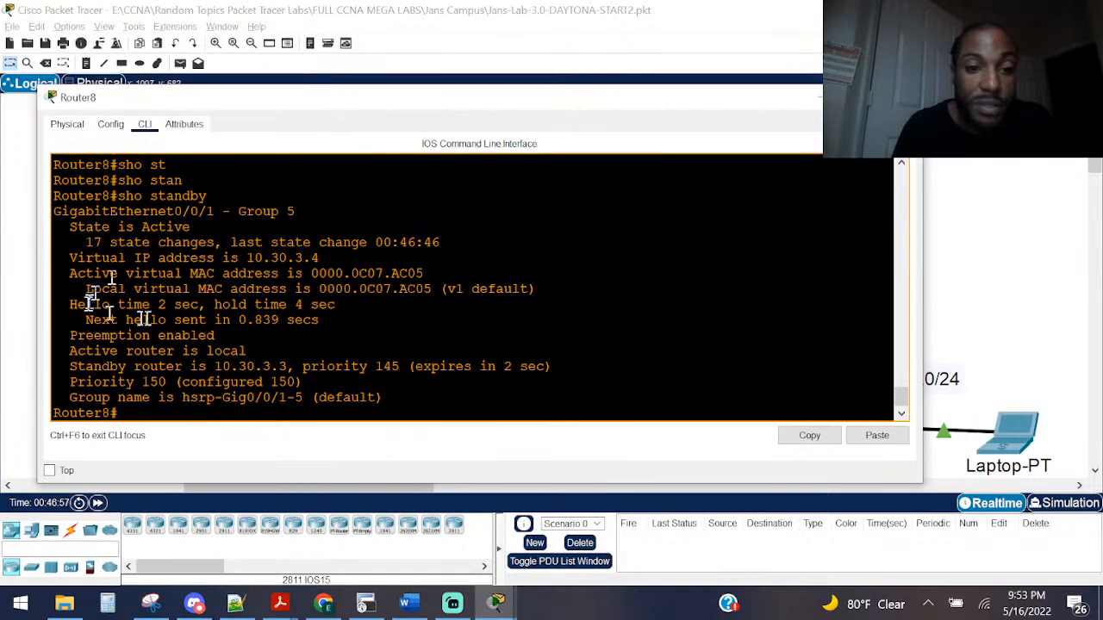
pyautogui.moveTo(210, 225); pyautogui.dragTo(46, 225)
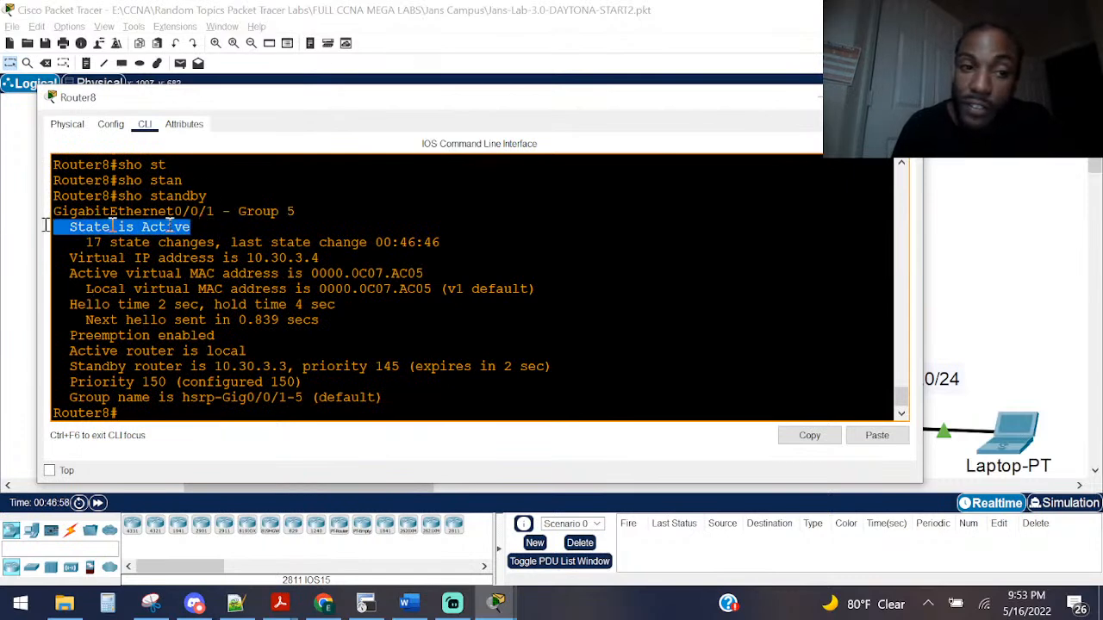
pyautogui.click(596, 333)
# Step: Check Router9 and Router8 in the topology, and reopen Router8's CLI to enter global configuration mode
pyautogui.click(911, 98)
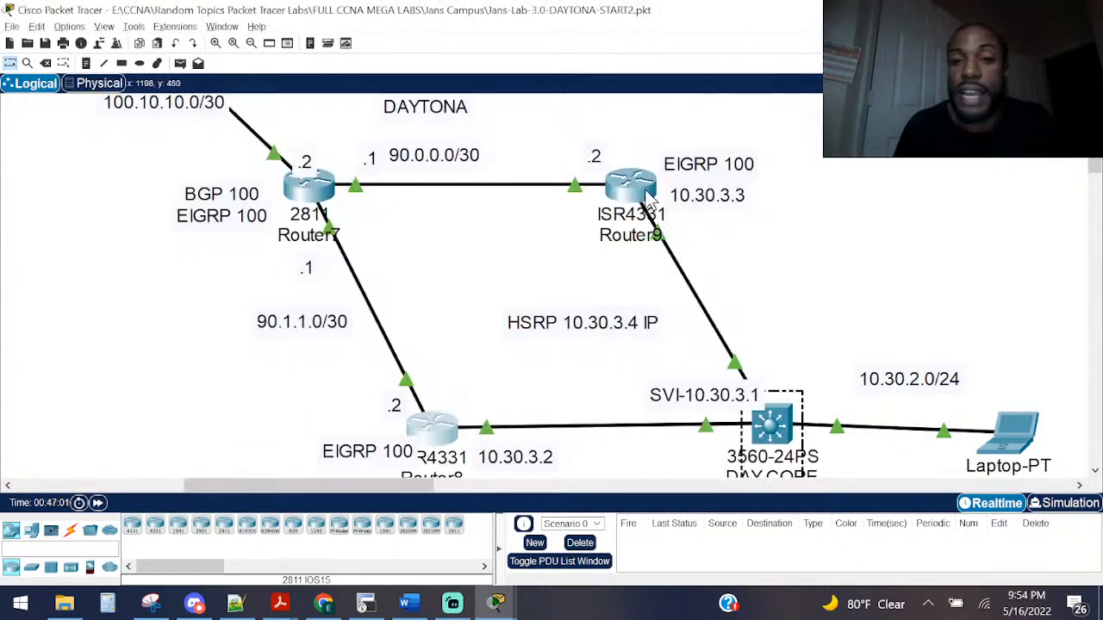
pyautogui.moveTo(650, 198)
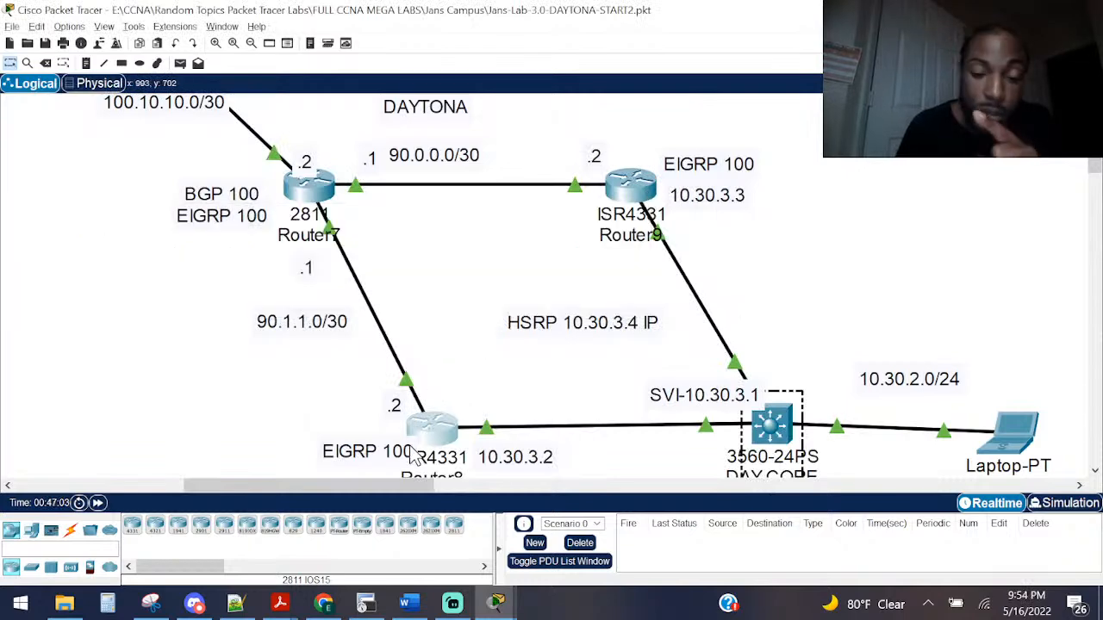
pyautogui.click(426, 429)
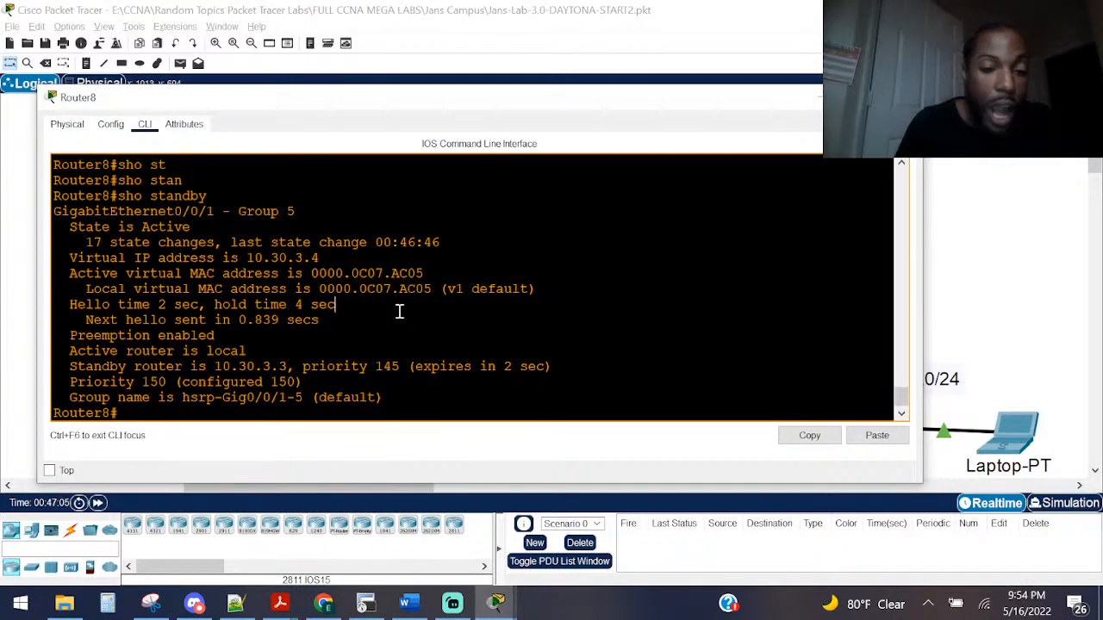
pyautogui.write('conf')
pyautogui.press('Tab')
pyautogui.write('t')
pyautogui.press('Return')
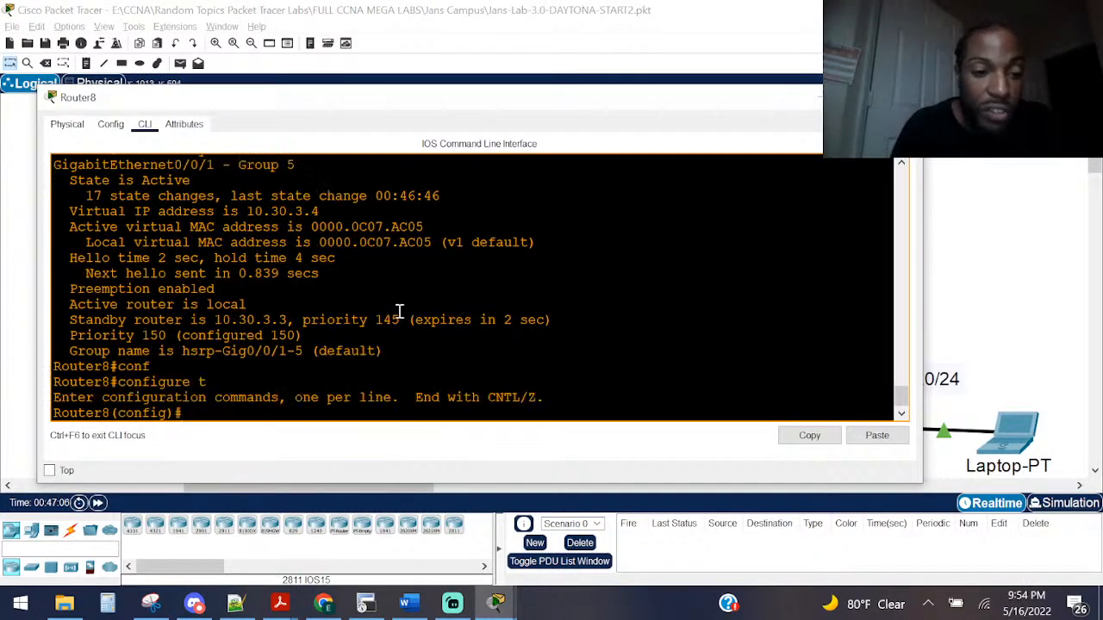
# Step: Compare the topology's links with Router8's earlier CLI output to identify which gigabitEthernet interface faces Router7
pyautogui.click(550, 7)
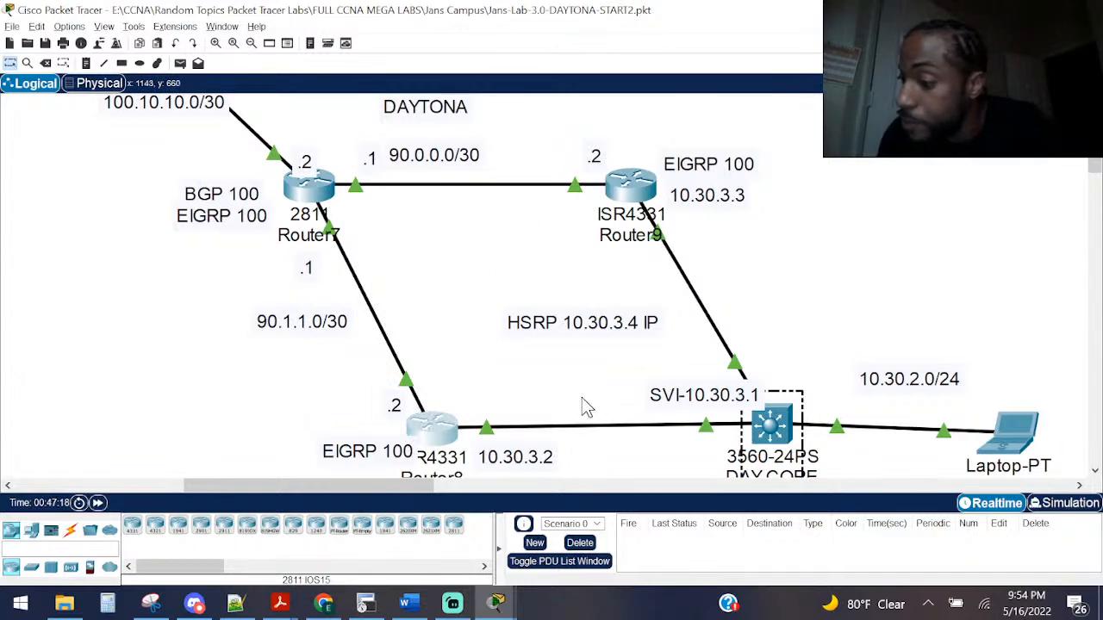
pyautogui.click(442, 431)
pyautogui.scroll(8, 315, 354)
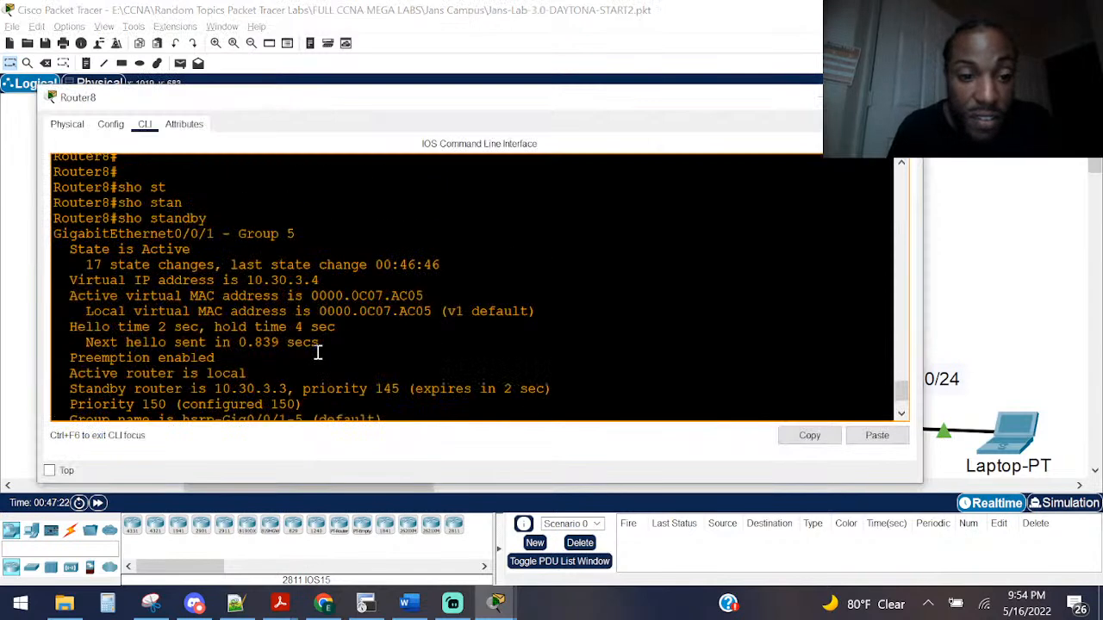
pyautogui.scroll(15, 317, 352)
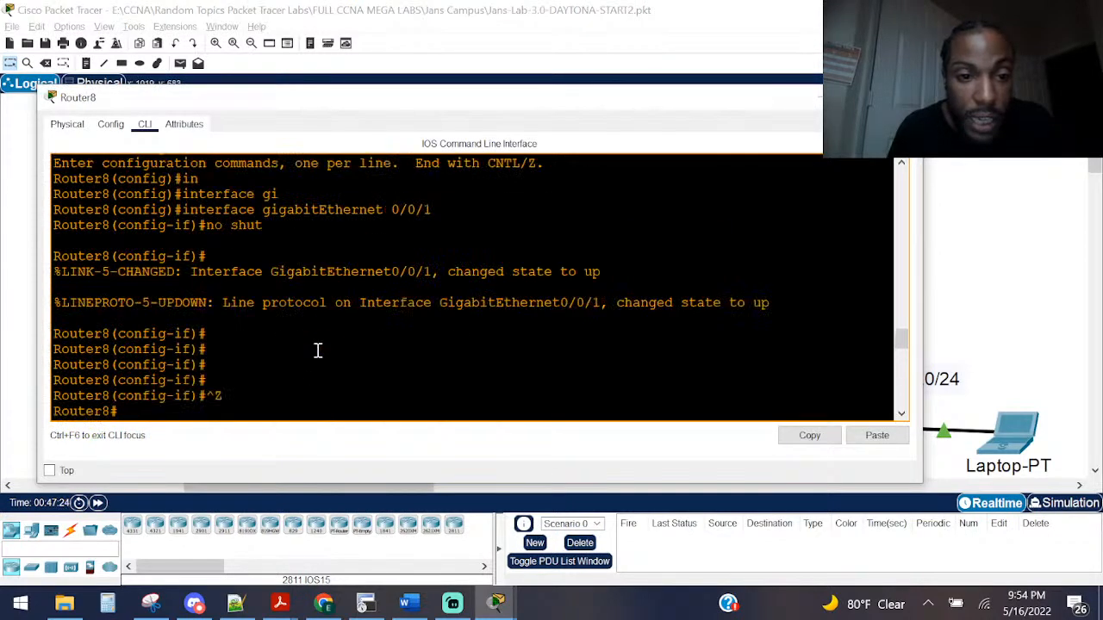
pyautogui.moveTo(441, 347); pyautogui.dragTo(376, 347)
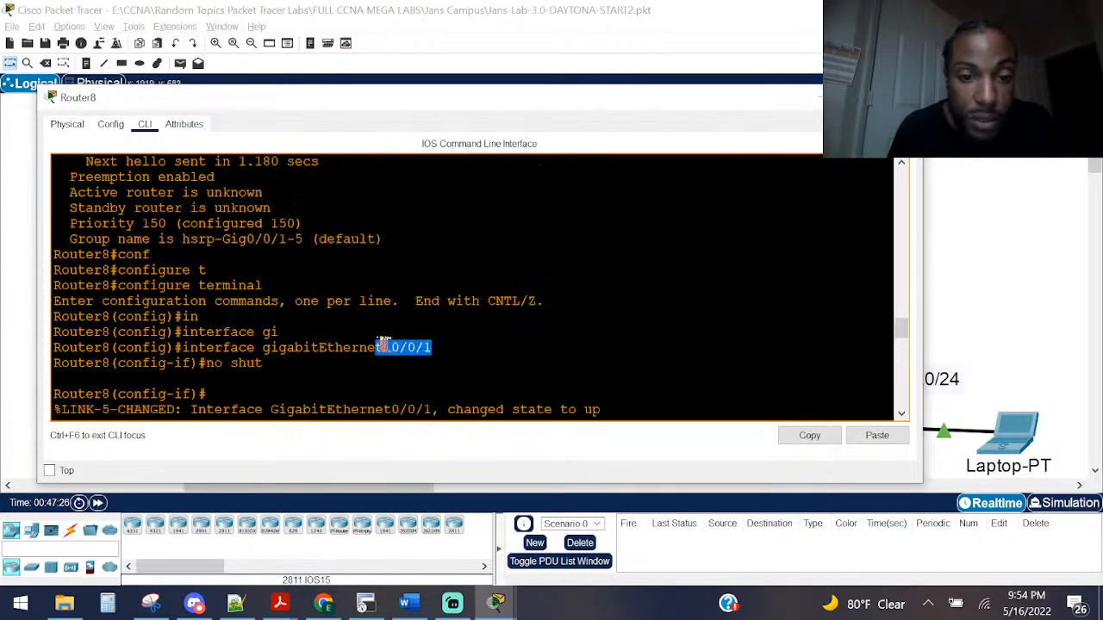
pyautogui.click(337, 3)
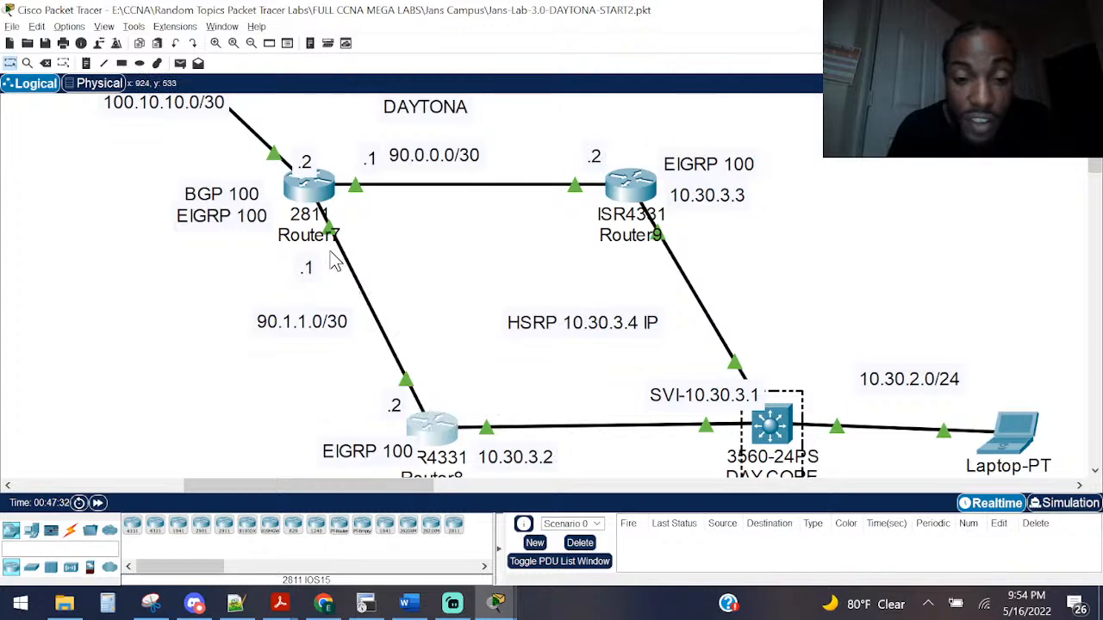
pyautogui.click(439, 442)
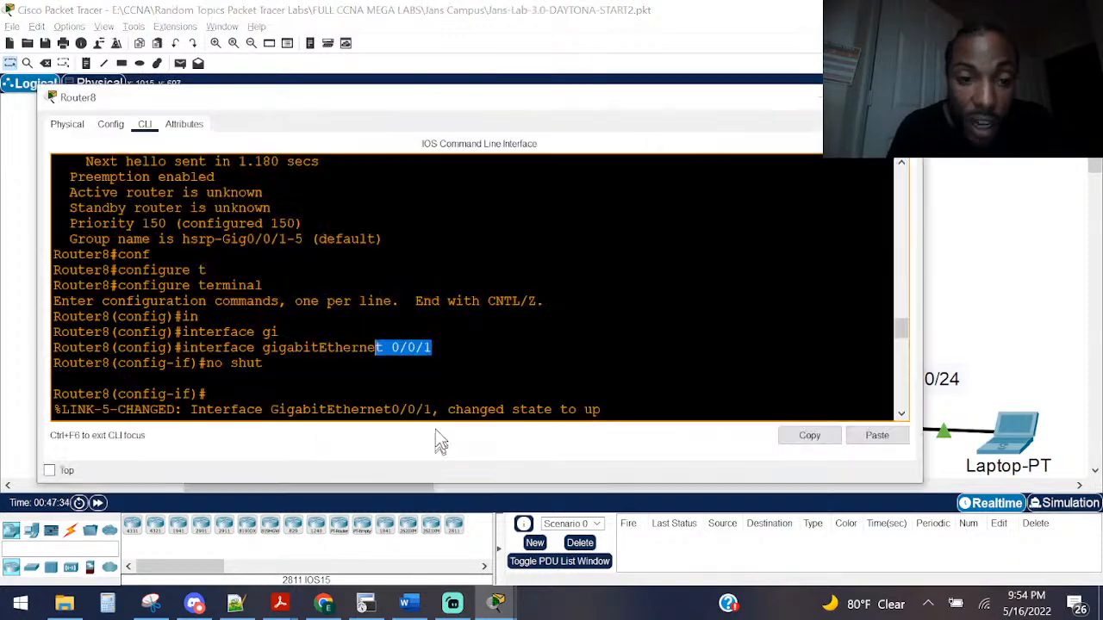
pyautogui.scroll(15, 421, 332)
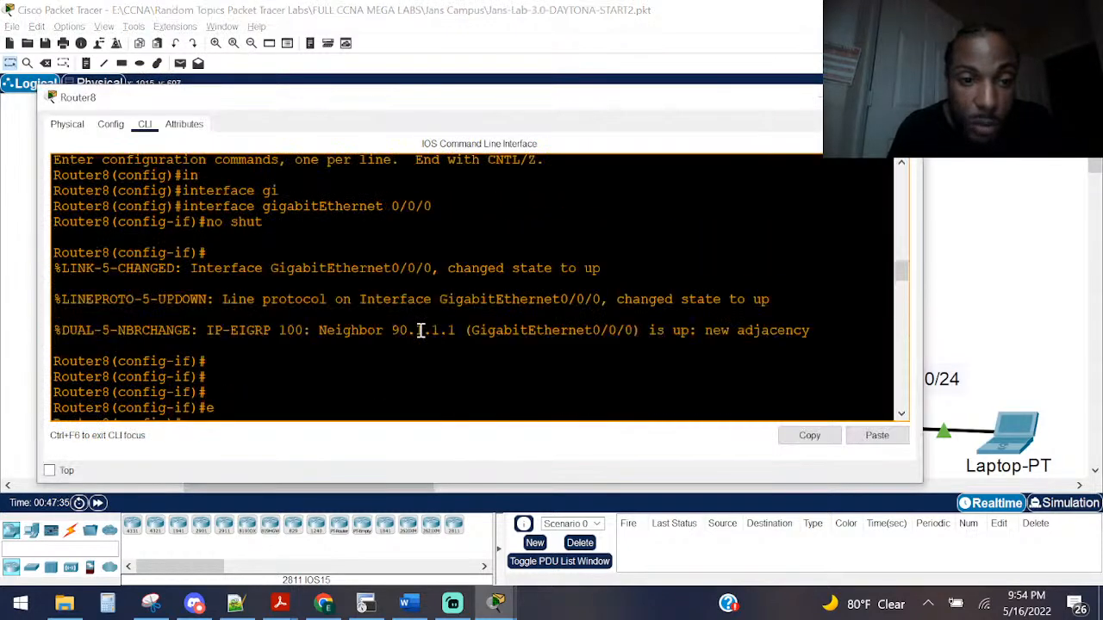
# Step: Display Router8's interface summary from configuration mode with do sho ip inter brief
pyautogui.press('Return')
pyautogui.press('Return')
pyautogui.press('Return')
pyautogui.press('Return')
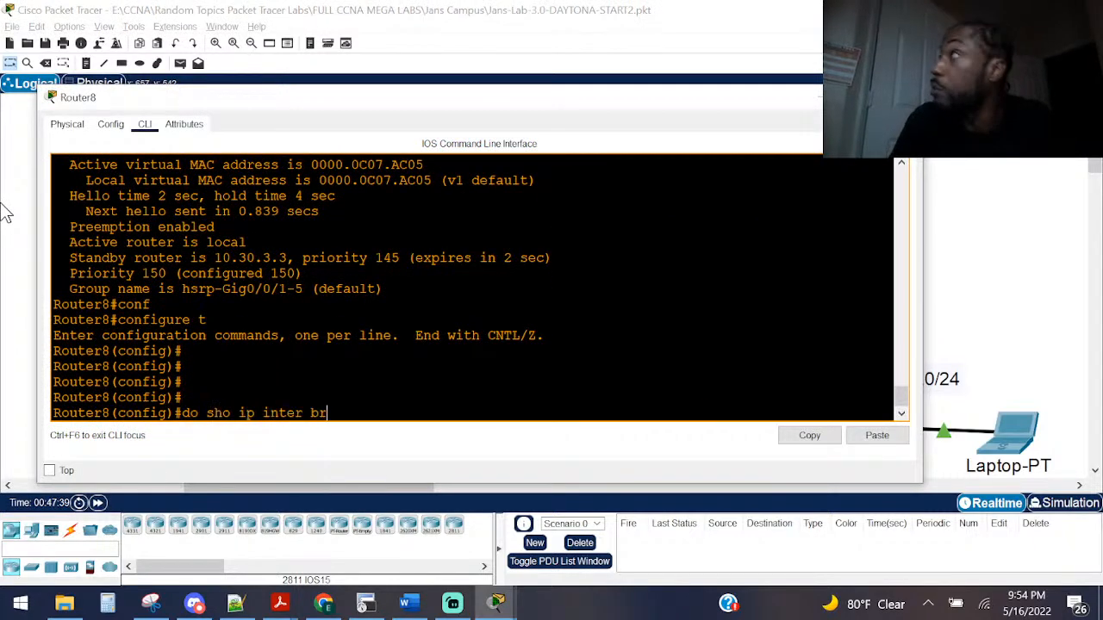
pyautogui.write('do sho ip inter brief')
pyautogui.press('Return')
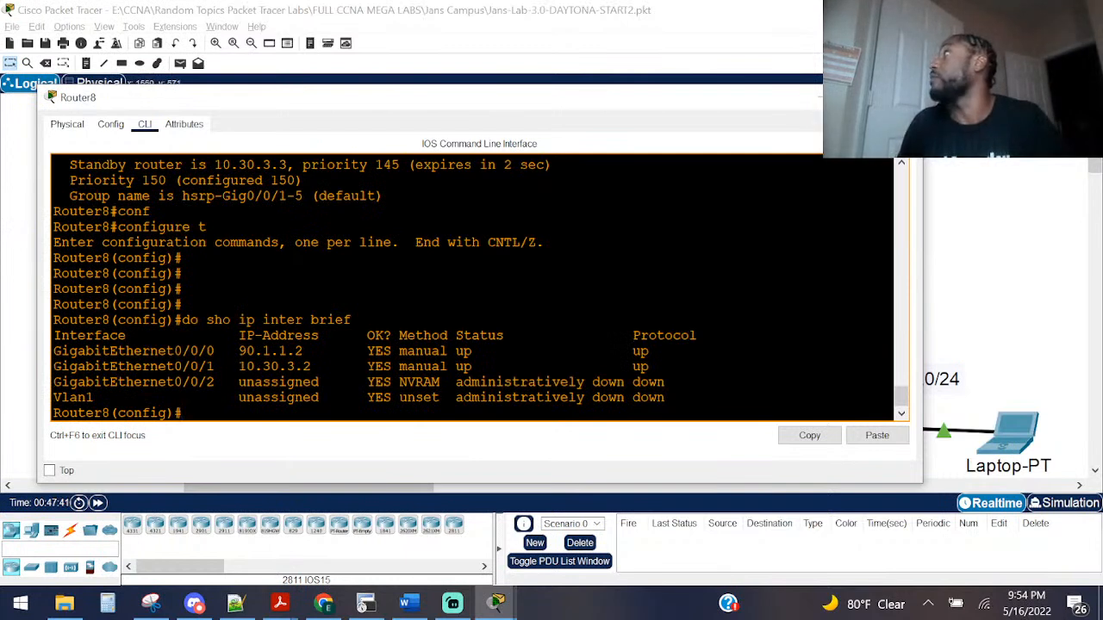
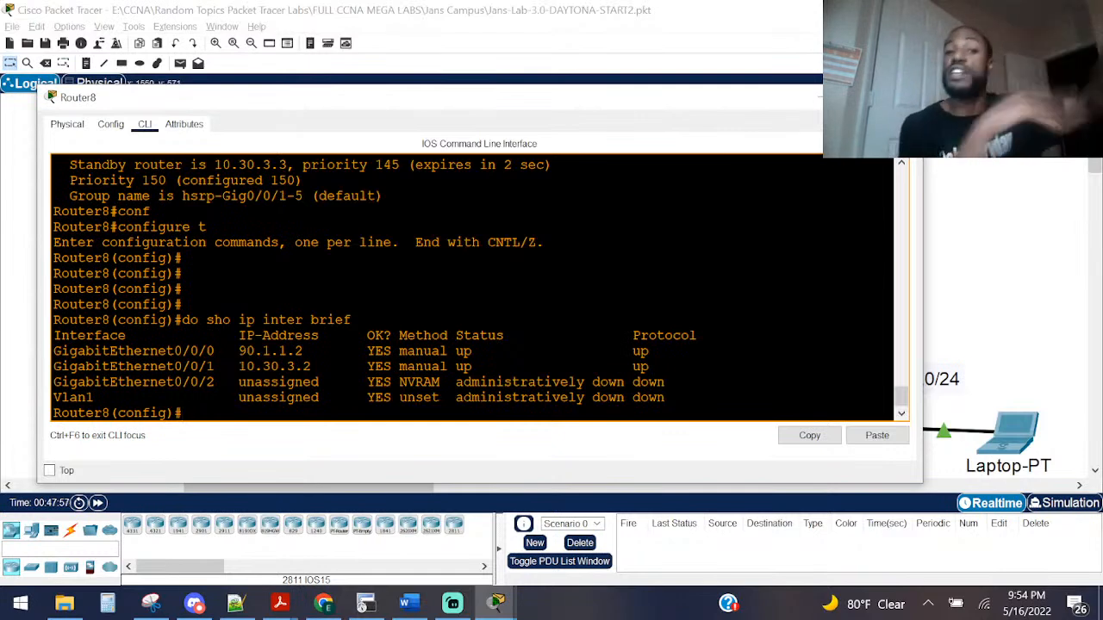
# Step: View Router8's port details in the topology and reopen its CLI
pyautogui.click(145, 12)
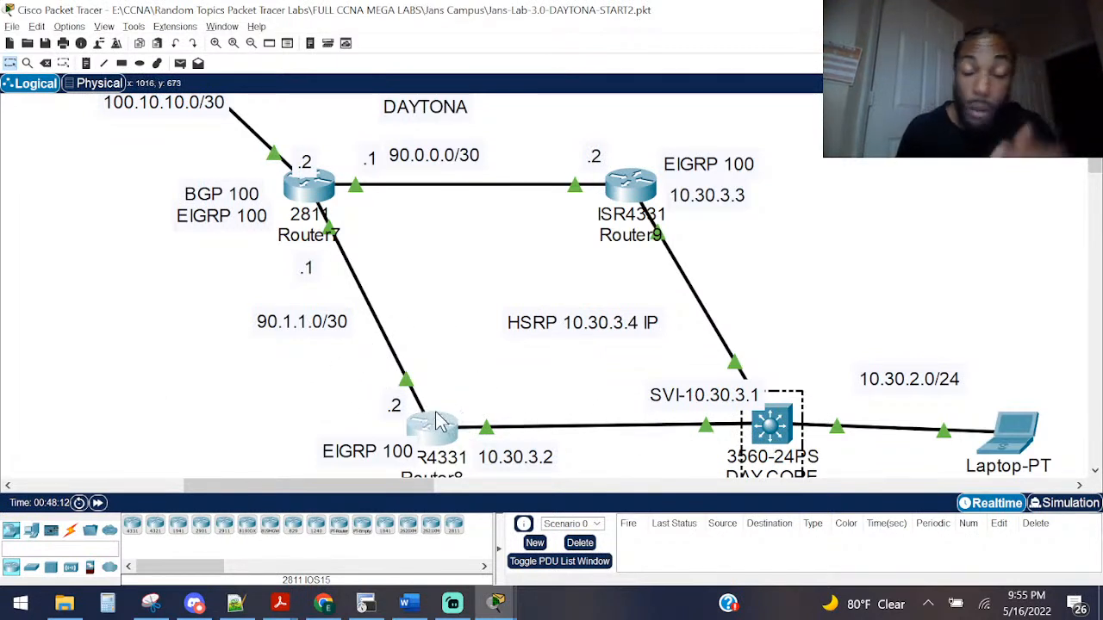
pyautogui.moveTo(438, 422)
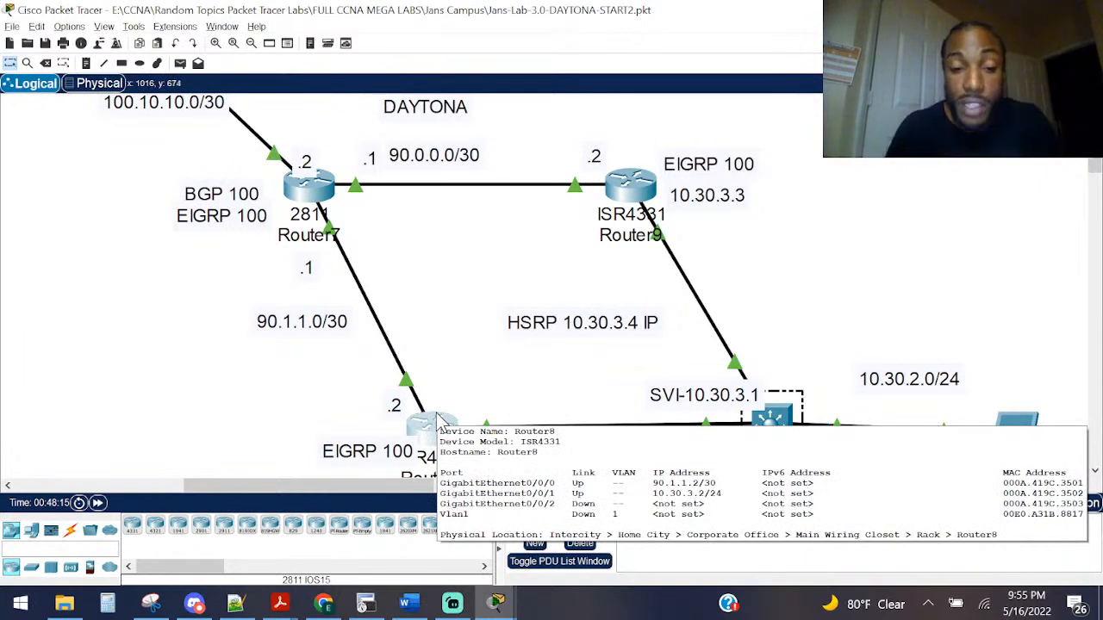
pyautogui.click(435, 430)
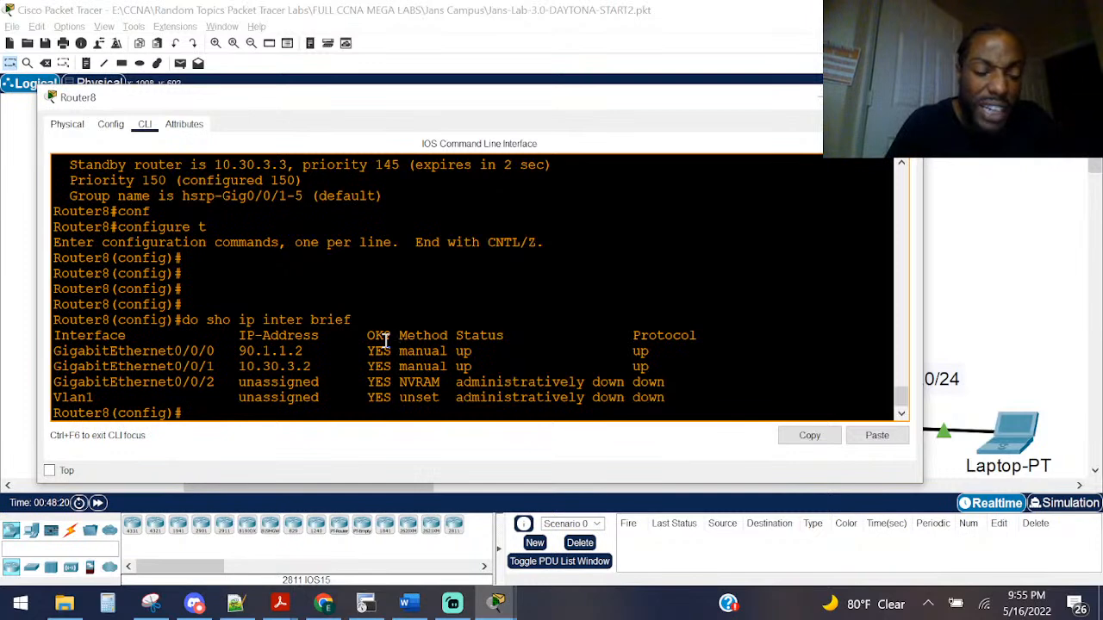
pyautogui.write('trac')
pyautogui.press('Tab')
pyautogui.press('BackSpace')
pyautogui.press('BackSpace')
pyautogui.press('BackSpace')
pyautogui.press('BackSpace')
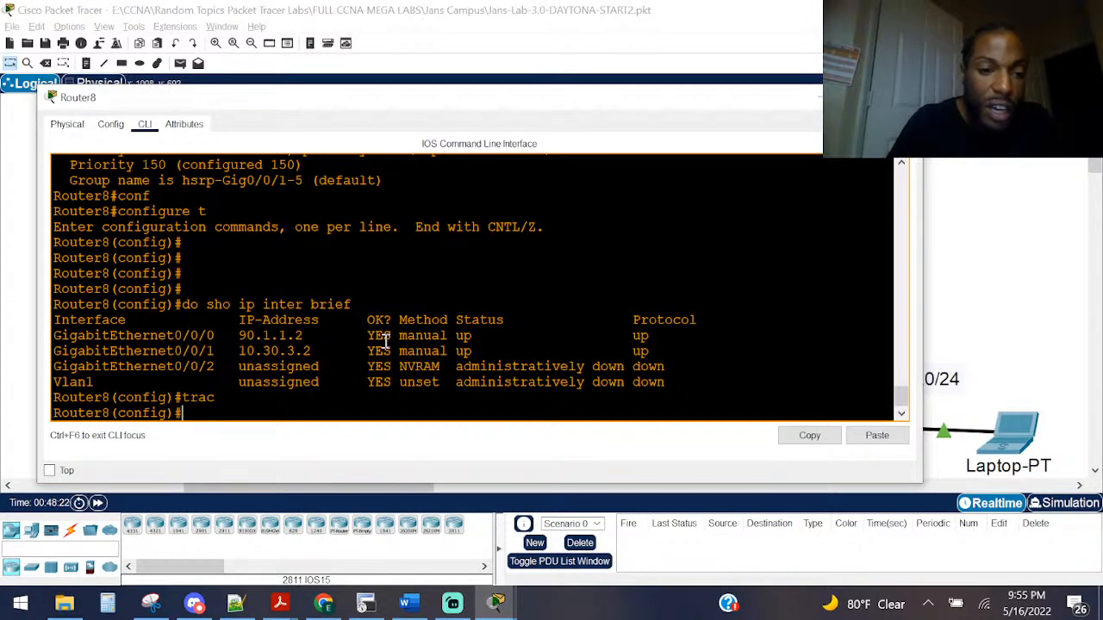
pyautogui.write('in')
pyautogui.press('Tab')
pyautogui.write('gi')
pyautogui.press('Tab')
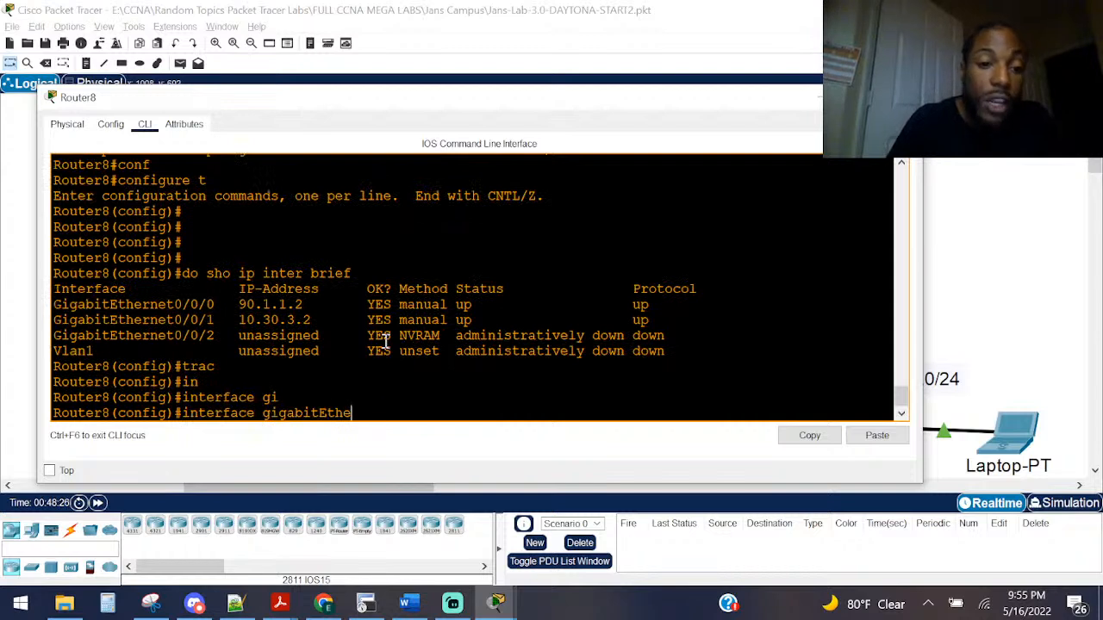
pyautogui.press('BackSpace')
pyautogui.press('BackSpace')
pyautogui.press('BackSpace')
pyautogui.press('BackSpace')
pyautogui.press('BackSpace')
pyautogui.press('BackSpace')
pyautogui.press('BackSpace')
pyautogui.press('BackSpace')
pyautogui.press('BackSpace')
pyautogui.press('BackSpace')
pyautogui.press('BackSpace')
pyautogui.press('BackSpace')
pyautogui.press('BackSpace')
pyautogui.press('BackSpace')
pyautogui.press('BackSpace')
pyautogui.press('BackSpace')
pyautogui.press('BackSpace')
pyautogui.press('BackSpace')
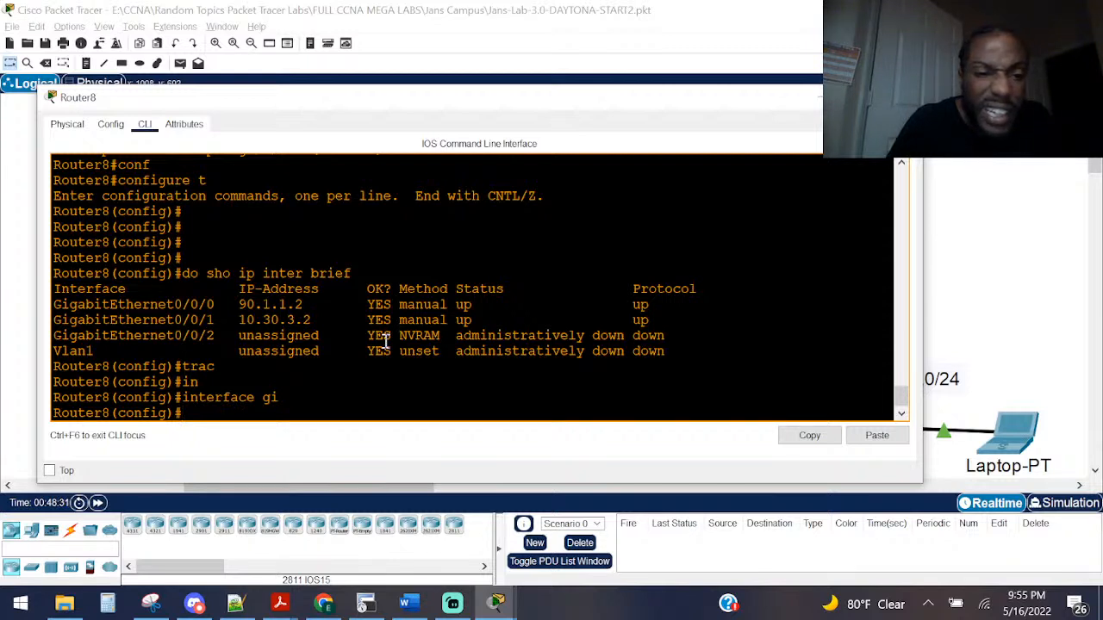
# Step: Enter interface configuration mode for gigabitEthernet 0/0/0 on Router8
pyautogui.write('uint')
pyautogui.press('Tab')
pyautogui.write('g)#i')
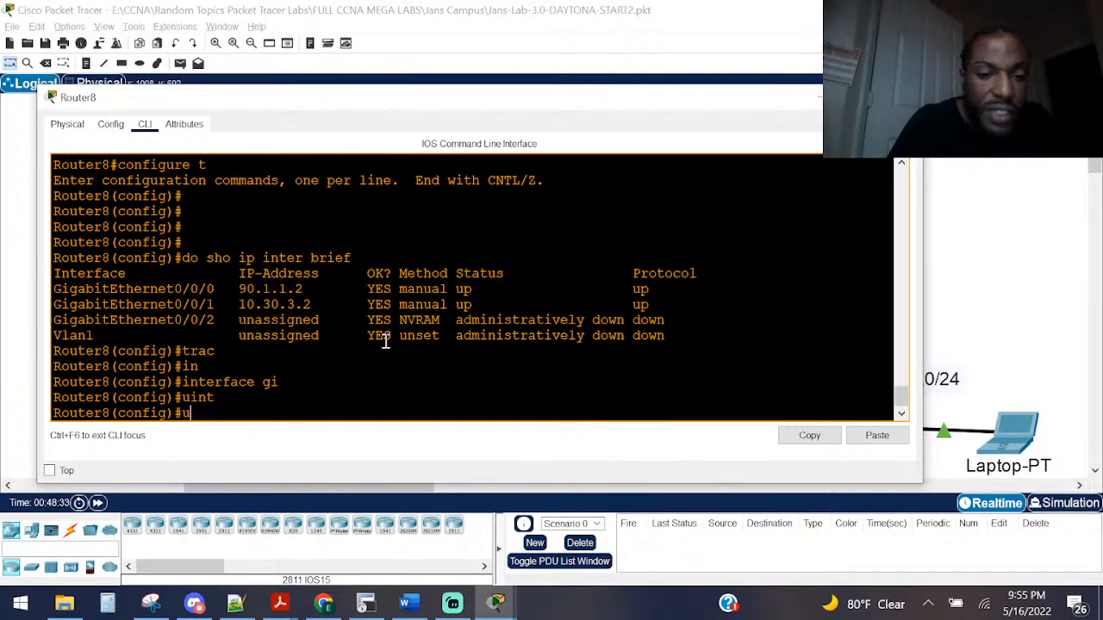
pyautogui.write('nt')
pyautogui.press('Tab')
pyautogui.press('Tab')
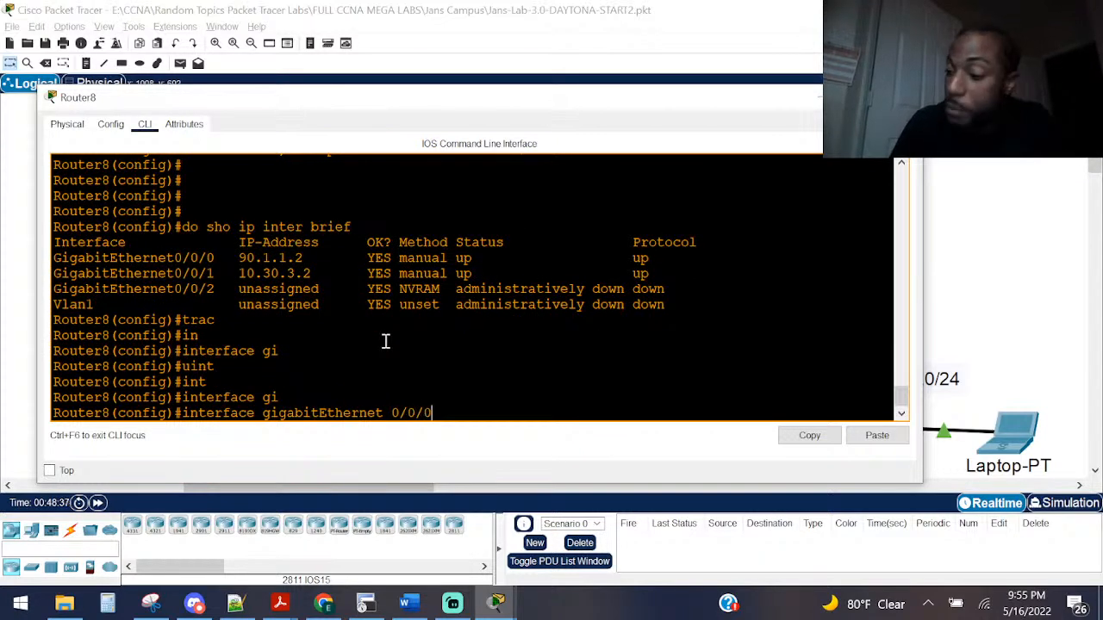
pyautogui.press('Return')
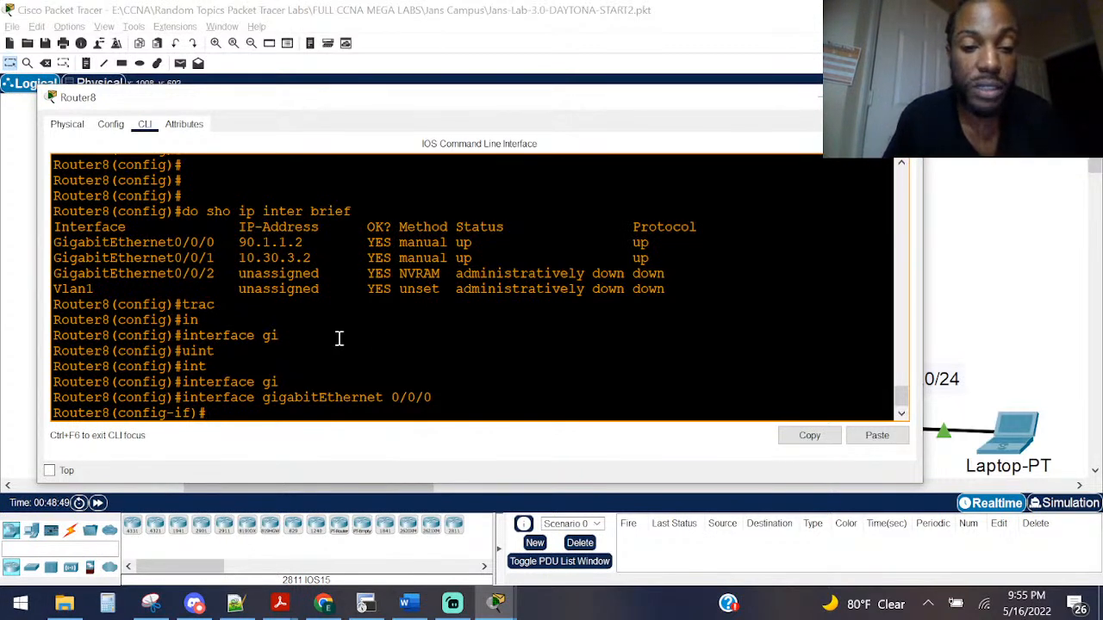
# Step: Set standby group 5 on gigabitEthernet 0/0/0 to track gigabitEthernet 0/0/0, checking the 90.1.1.2 interface against the topology, and exit configuration mode
pyautogui.write('st')
pyautogui.press('Tab')
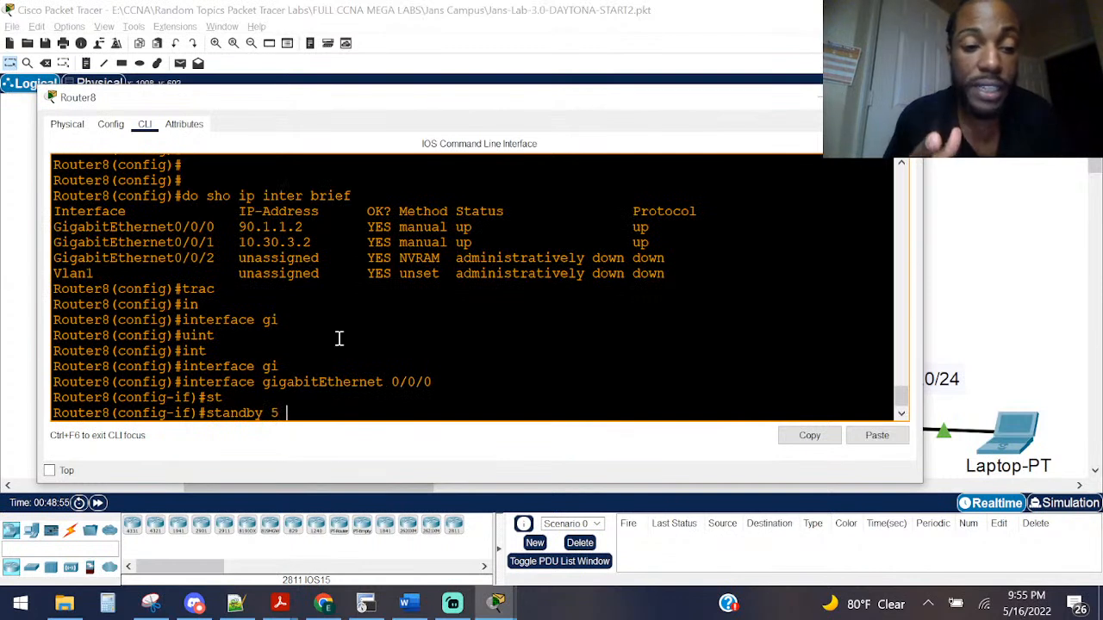
pyautogui.write('5 tr')
pyautogui.press('Tab')
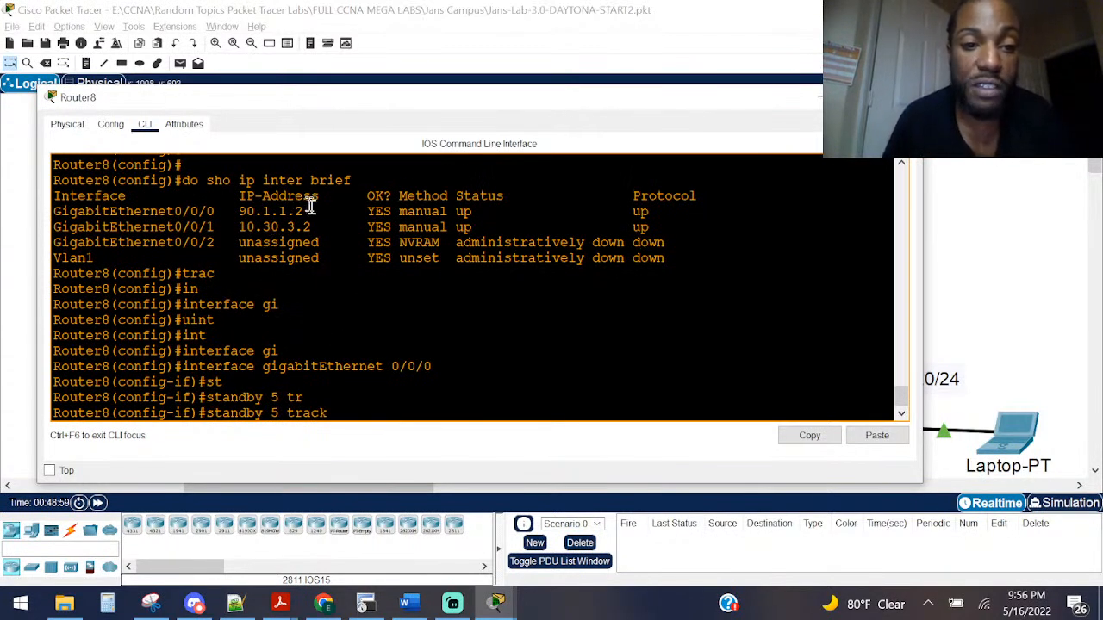
pyautogui.click(323, 7)
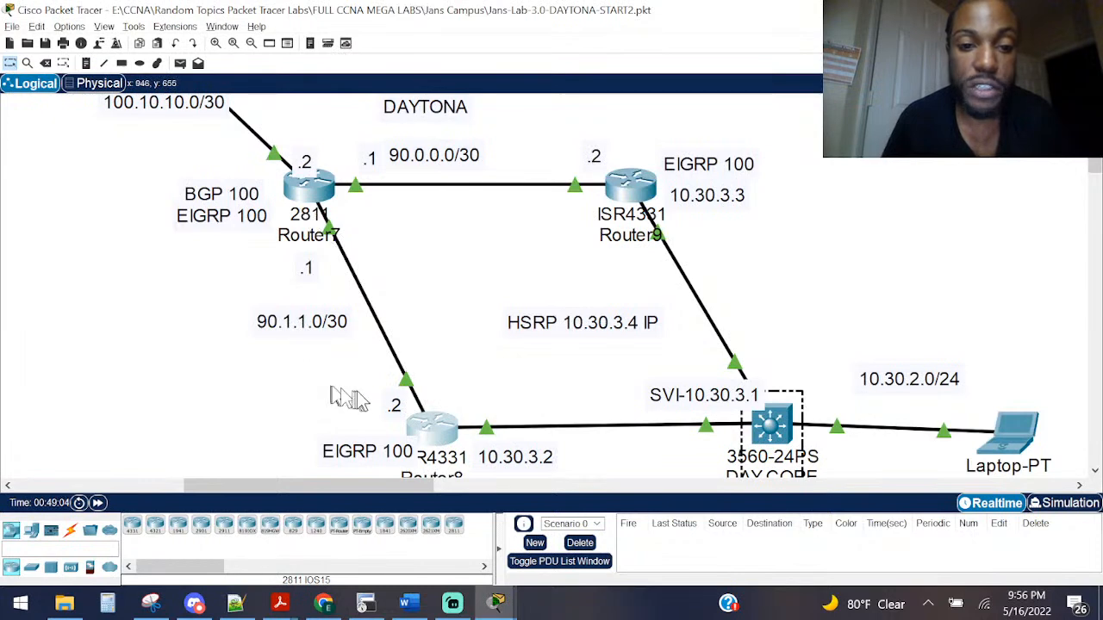
pyautogui.click(398, 418)
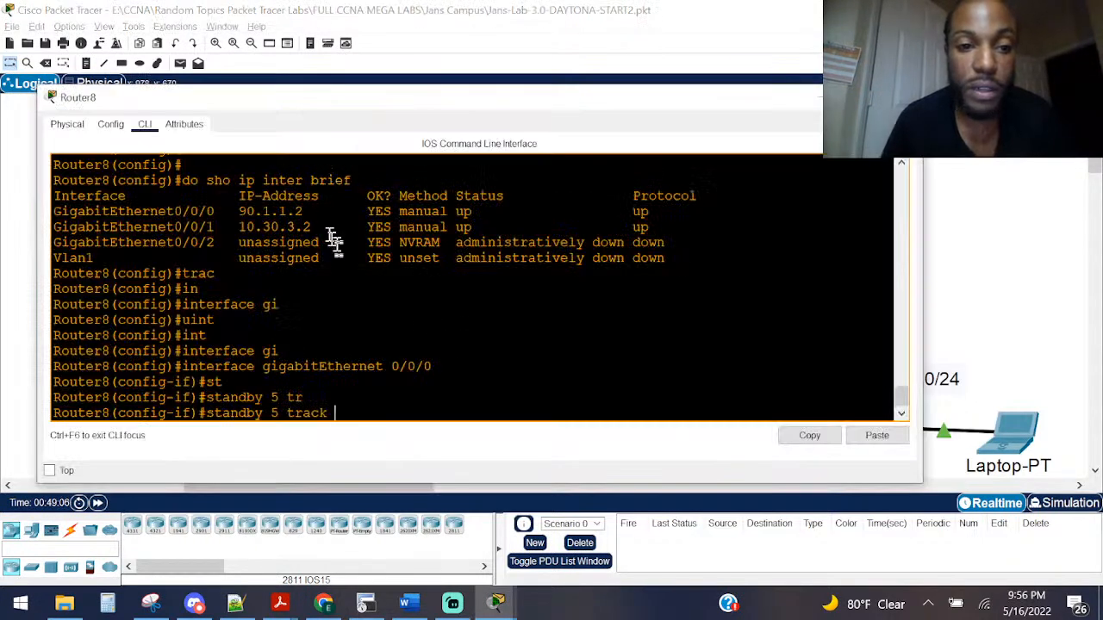
pyautogui.moveTo(312, 213); pyautogui.dragTo(52, 211)
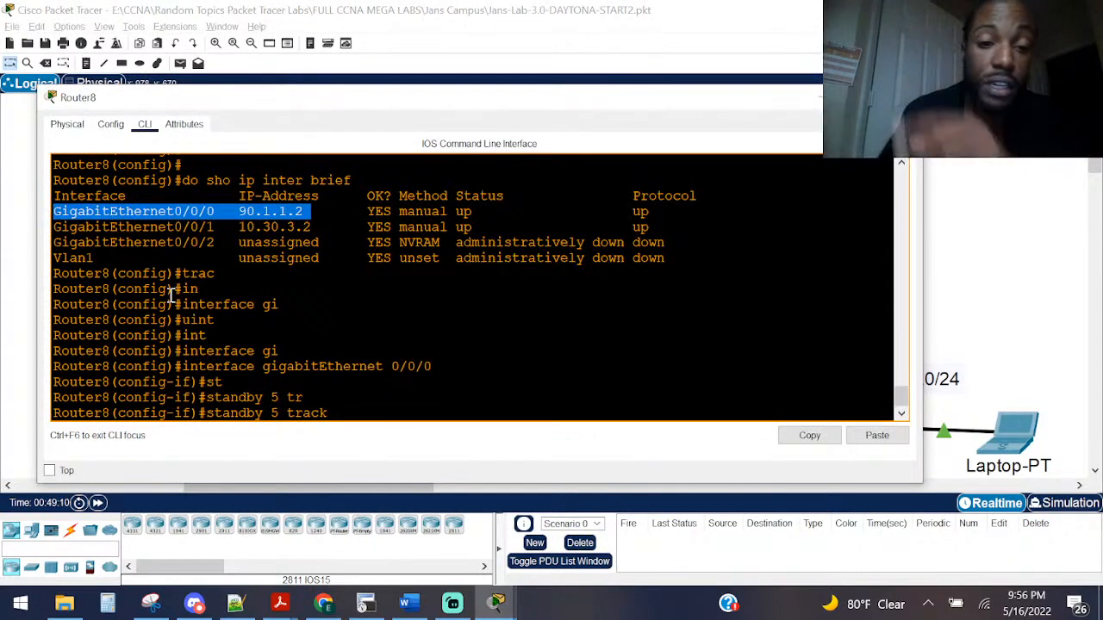
pyautogui.click(467, 334)
pyautogui.write('track ')
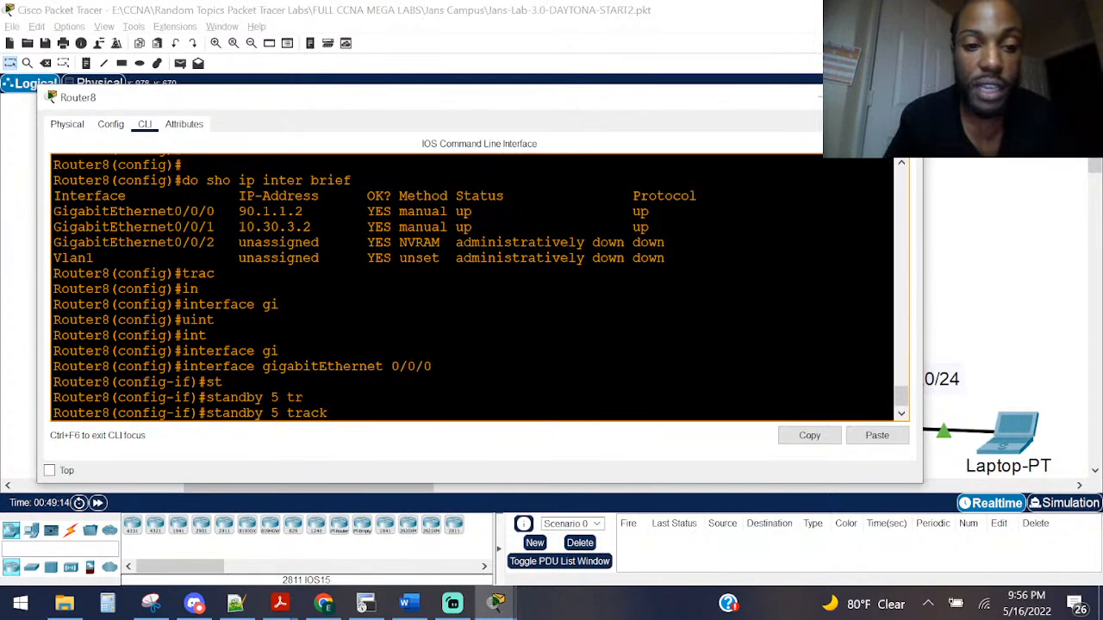
pyautogui.write('gi')
pyautogui.press('Tab')
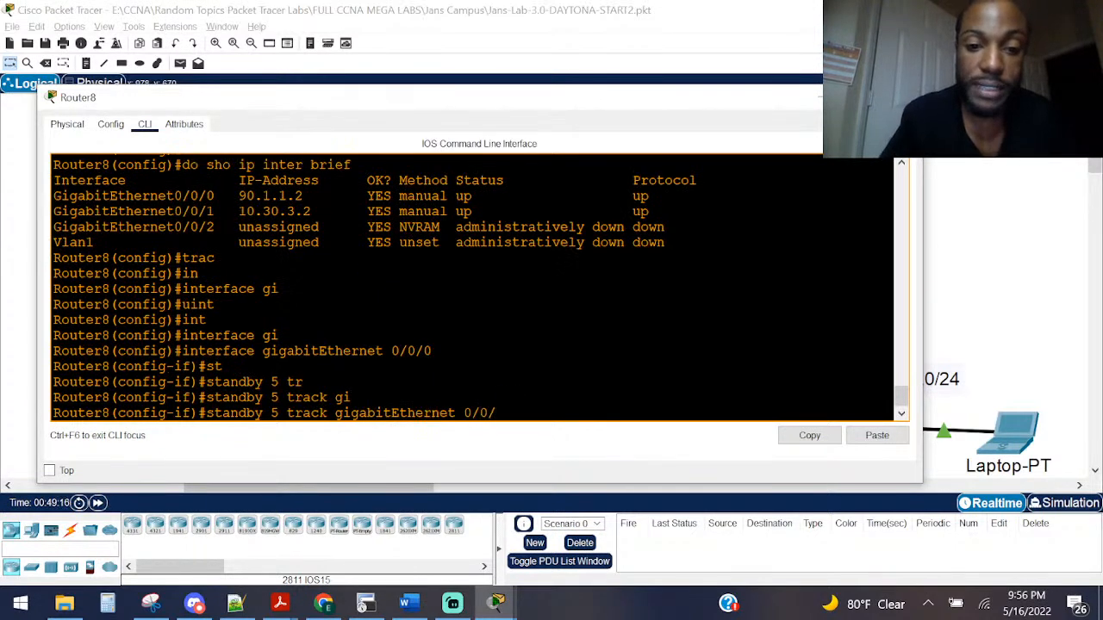
pyautogui.press('Return')
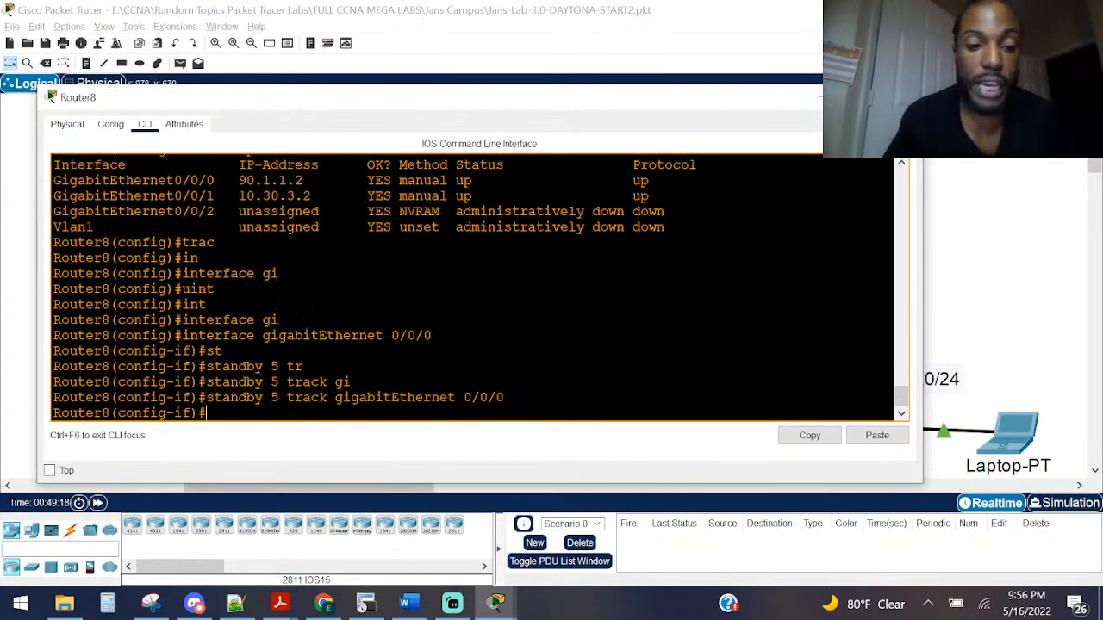
pyautogui.hotkey('ctrl', 'z')
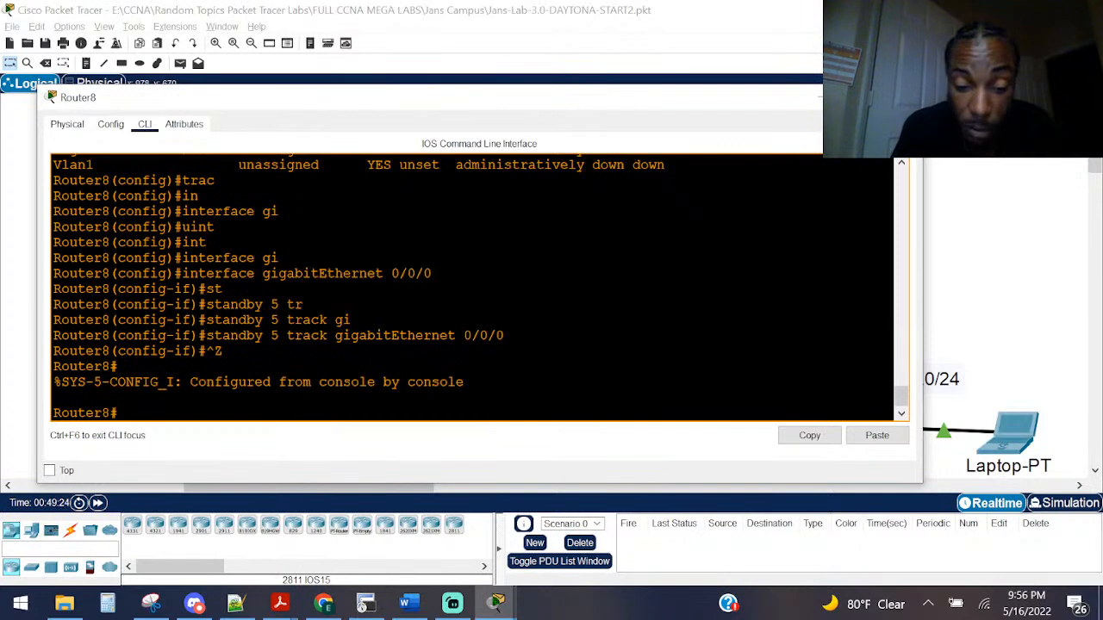
# Step: Try to display Router8's tracking information with show track
pyautogui.write('sta')
pyautogui.press('Tab')
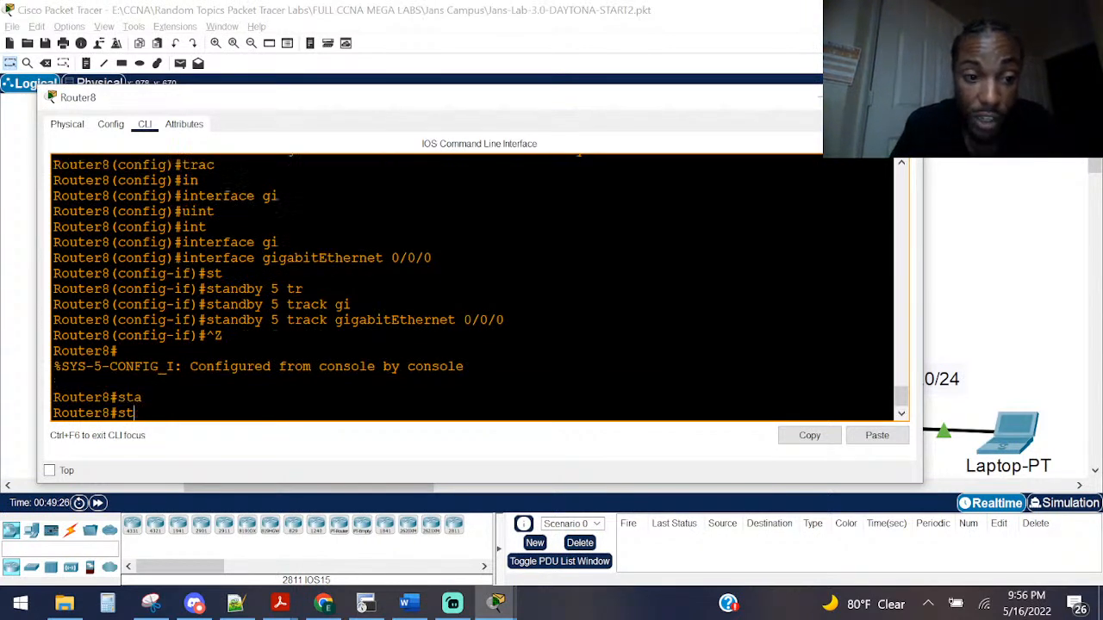
pyautogui.press('BackSpace')
pyautogui.write('how')
pyautogui.press('Tab')
pyautogui.write('tr')
pyautogui.press('Tab')
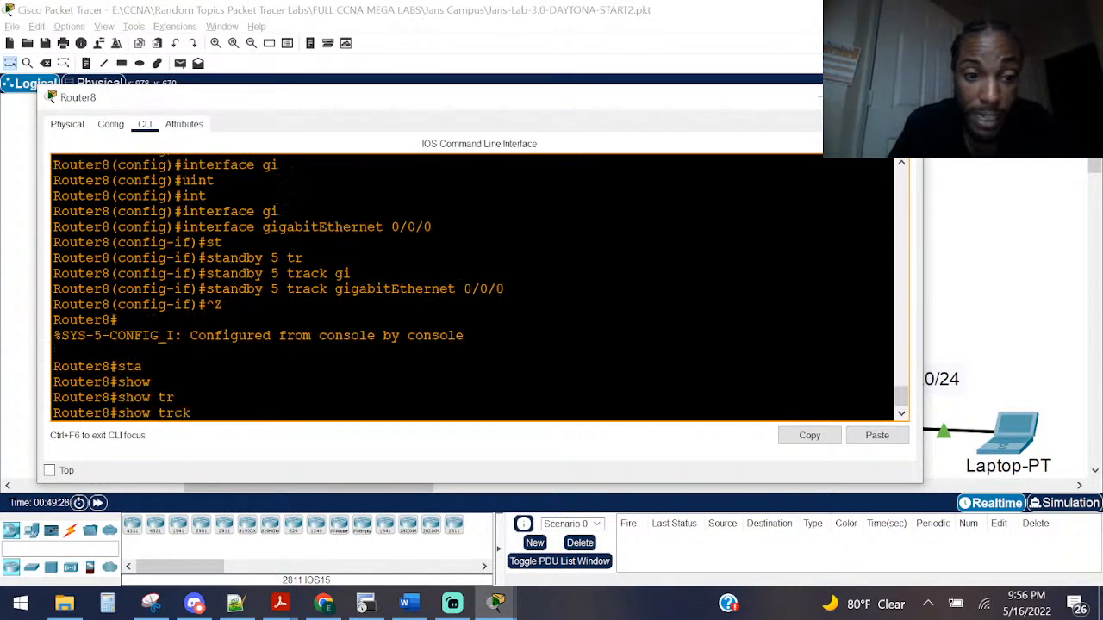
pyautogui.write('ca')
pyautogui.press('BackSpace')
pyautogui.press('BackSpace')
pyautogui.write('ac')
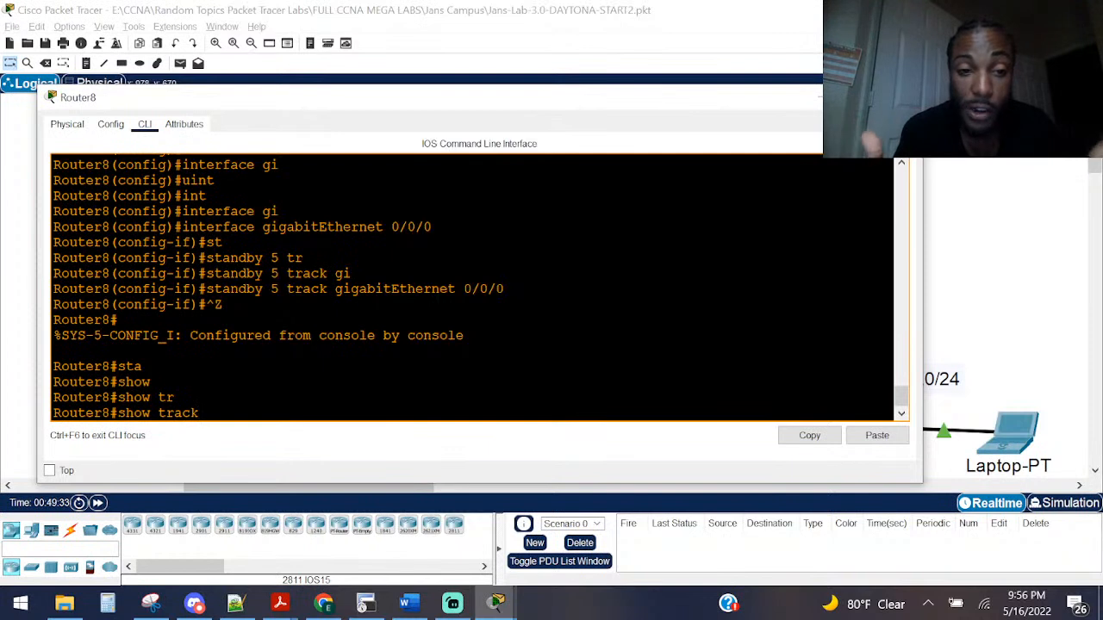
pyautogui.press('Return')
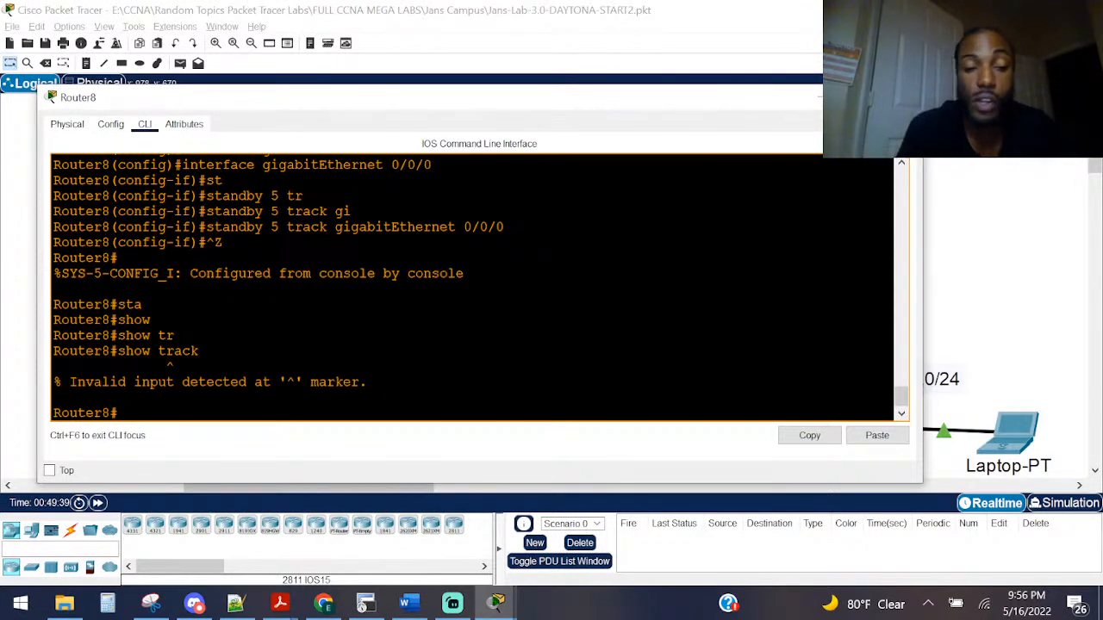
# Step: List the available show standby options and display Router8's full standby details
pyautogui.write('shot')
pyautogui.press('Tab')
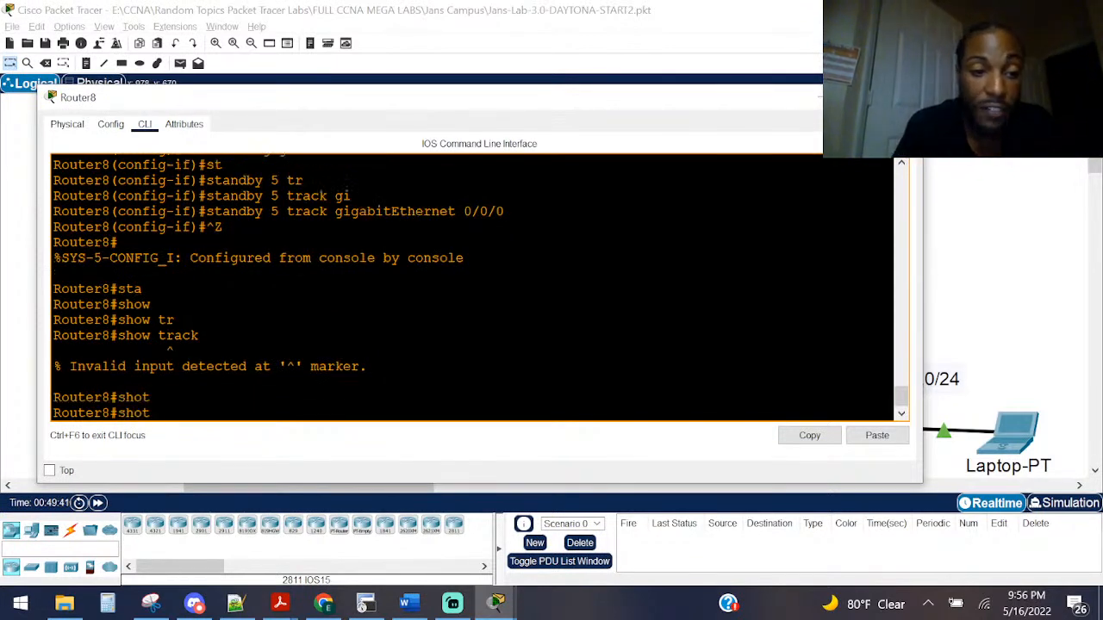
pyautogui.press('BackSpace')
pyautogui.write('w')
pyautogui.press('Tab')
pyautogui.write('st')
pyautogui.press('Tab')
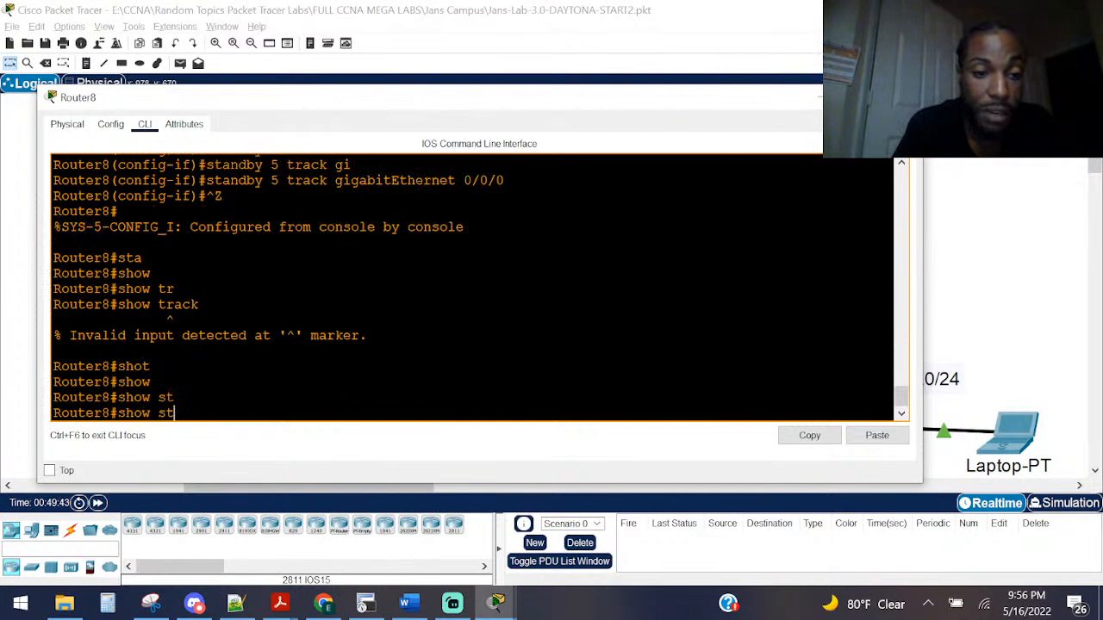
pyautogui.write('an')
pyautogui.press('Tab')
pyautogui.write('?')
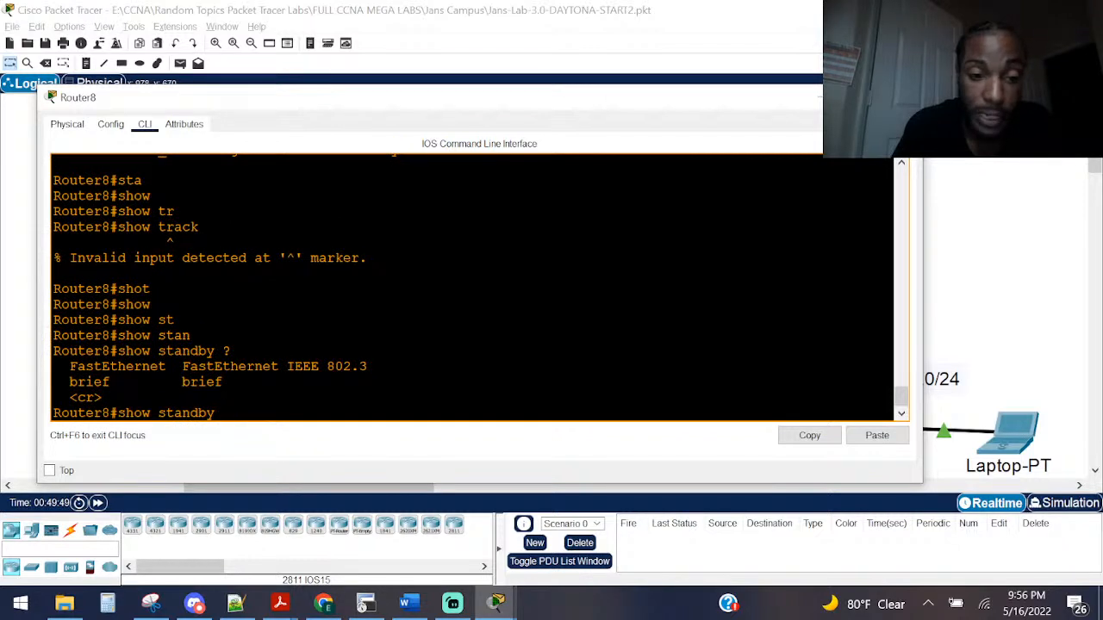
pyautogui.press('Return')
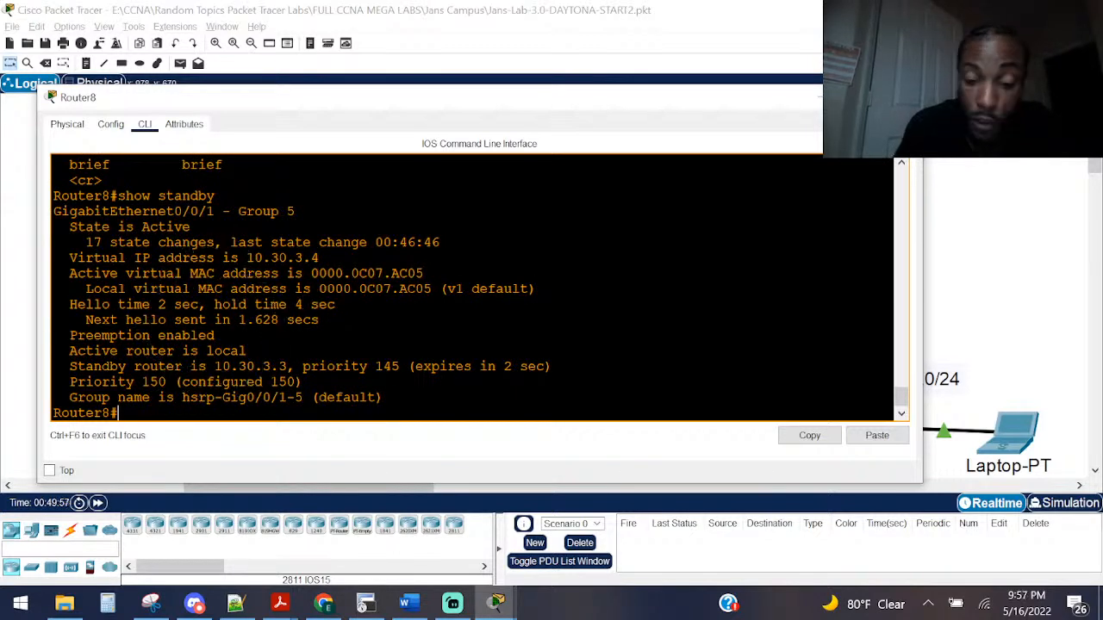
# Step: Display Router8's running configuration and examine the standby 5 lines under GigabitEthernet0/0/0 and GigabitEthernet0/0/1
pyautogui.write('show run')
pyautogui.press('Return')
pyautogui.press('space')
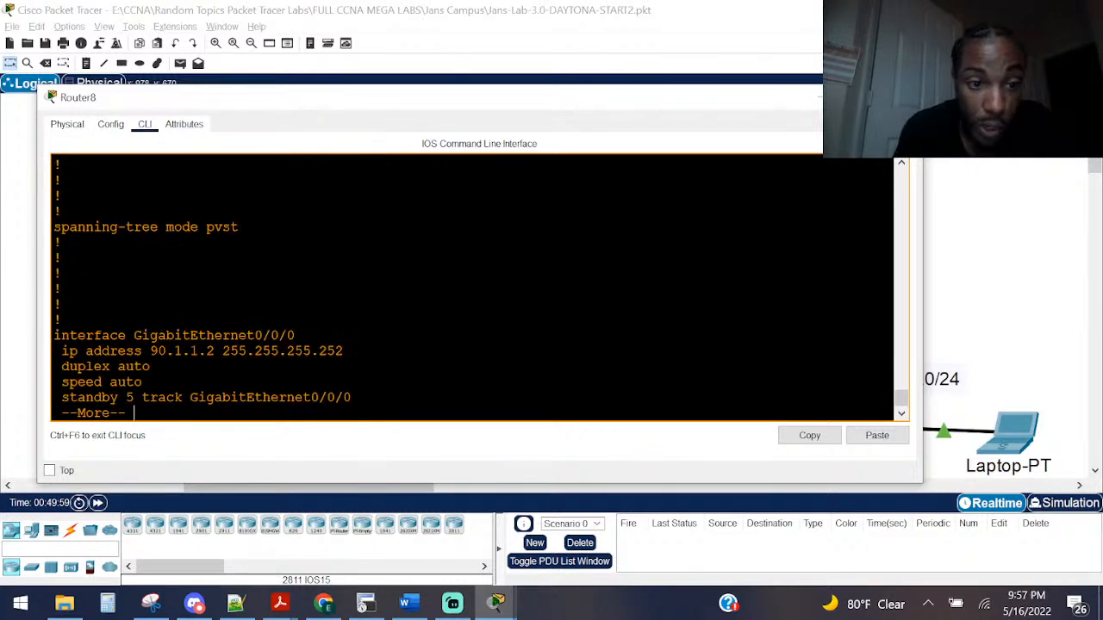
pyautogui.press('space')
pyautogui.scroll(3, 222, 311)
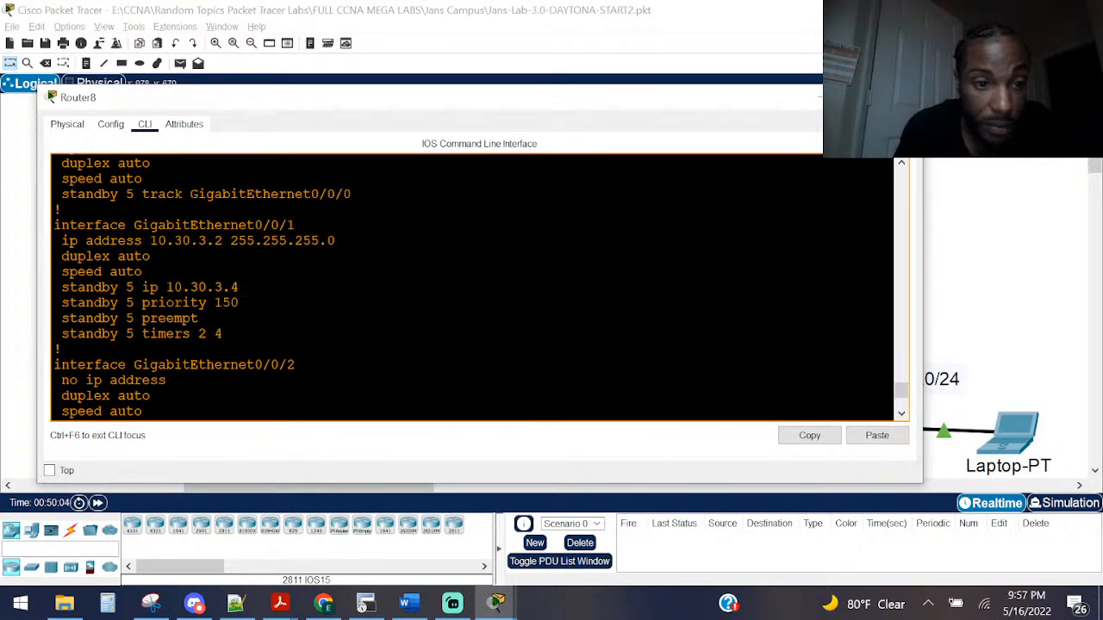
pyautogui.scroll(2, 474, 287)
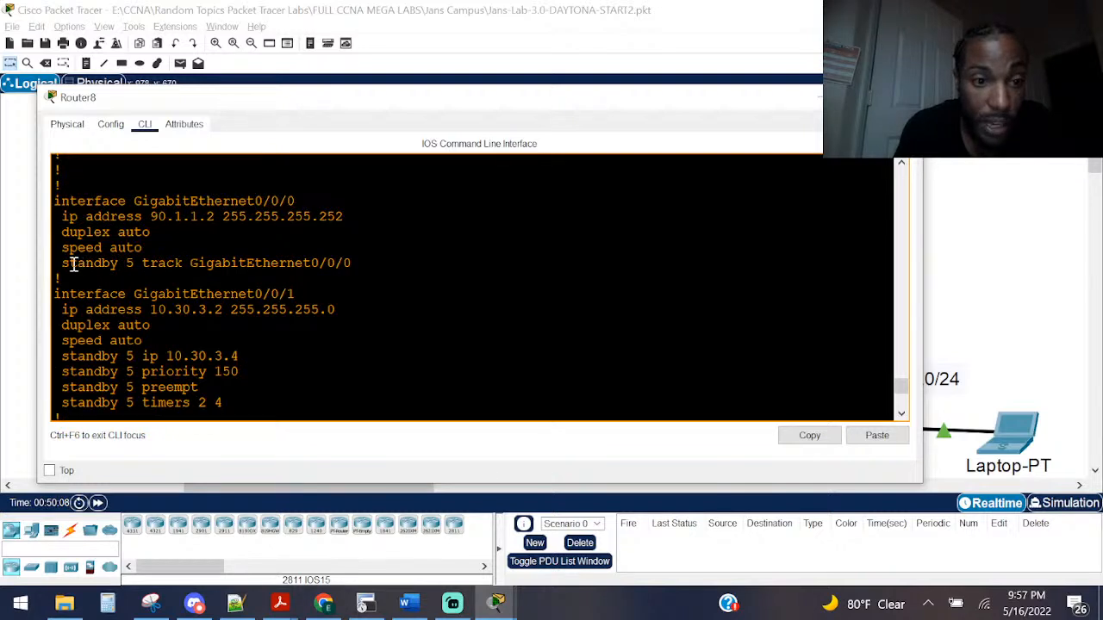
pyautogui.moveTo(69, 265); pyautogui.dragTo(356, 265)
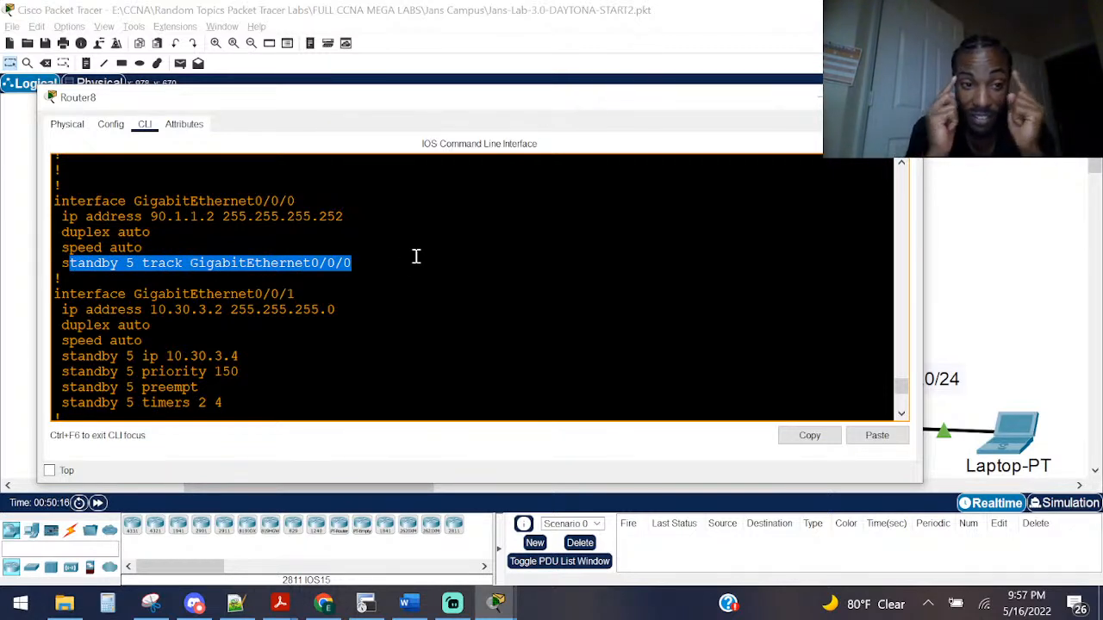
pyautogui.moveTo(257, 414); pyautogui.dragTo(69, 394)
pyautogui.moveTo(61, 263); pyautogui.dragTo(359, 262)
pyautogui.click(361, 271)
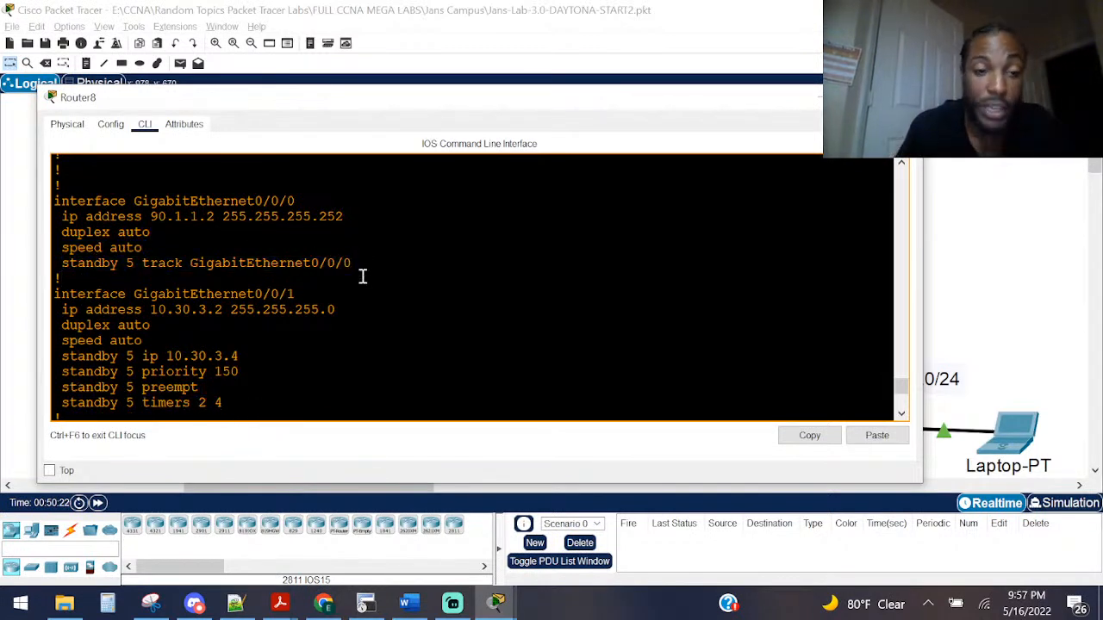
pyautogui.scroll(-6, 362, 276)
pyautogui.press('space')
# Step: Return to global configuration on Router8 and enter interface configuration mode for gigabitEthernet 0/0/0
pyautogui.write('con')
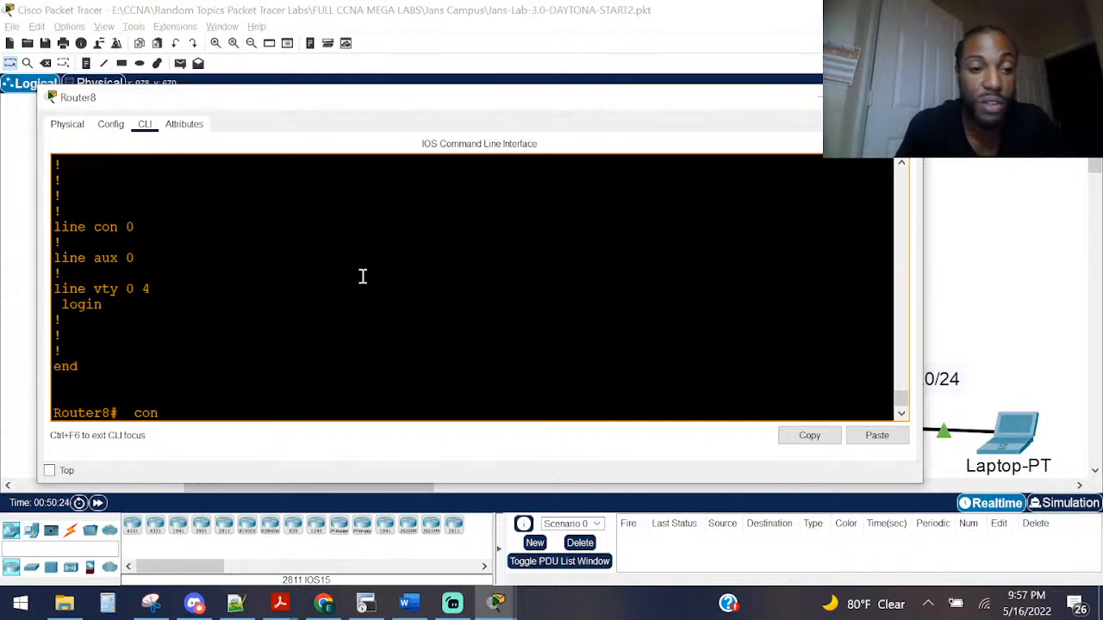
pyautogui.write('f')
pyautogui.press('Tab')
pyautogui.write('t')
pyautogui.press('Tab')
pyautogui.press('Return')
pyautogui.write('ig)#i')
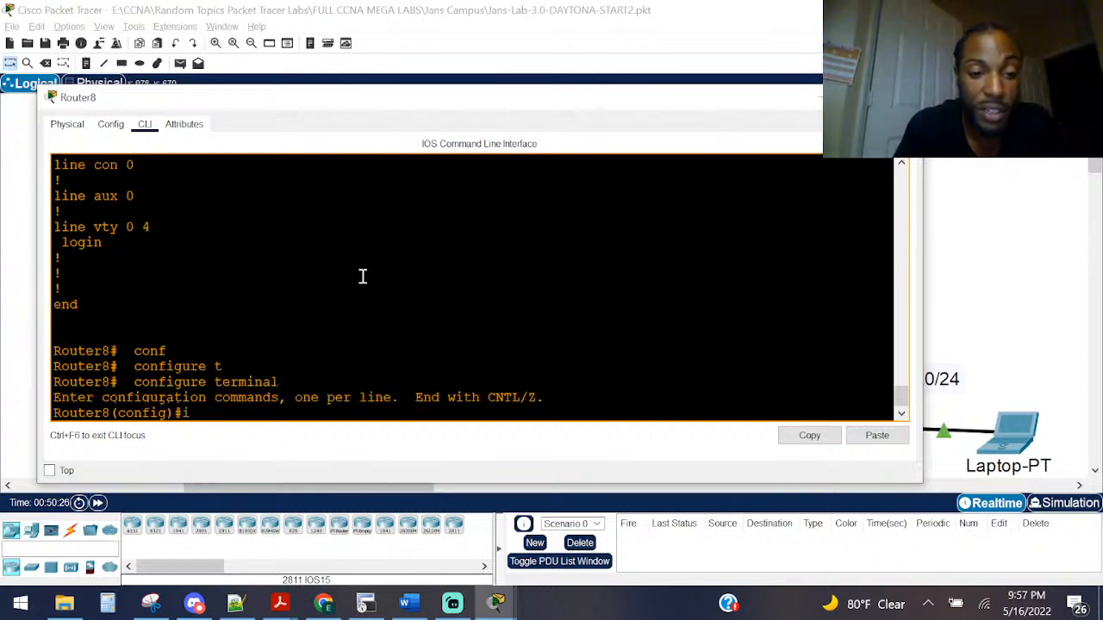
pyautogui.press('Tab')
pyautogui.write('nt')
pyautogui.press('Tab')
pyautogui.write('gi')
pyautogui.press('Tab')
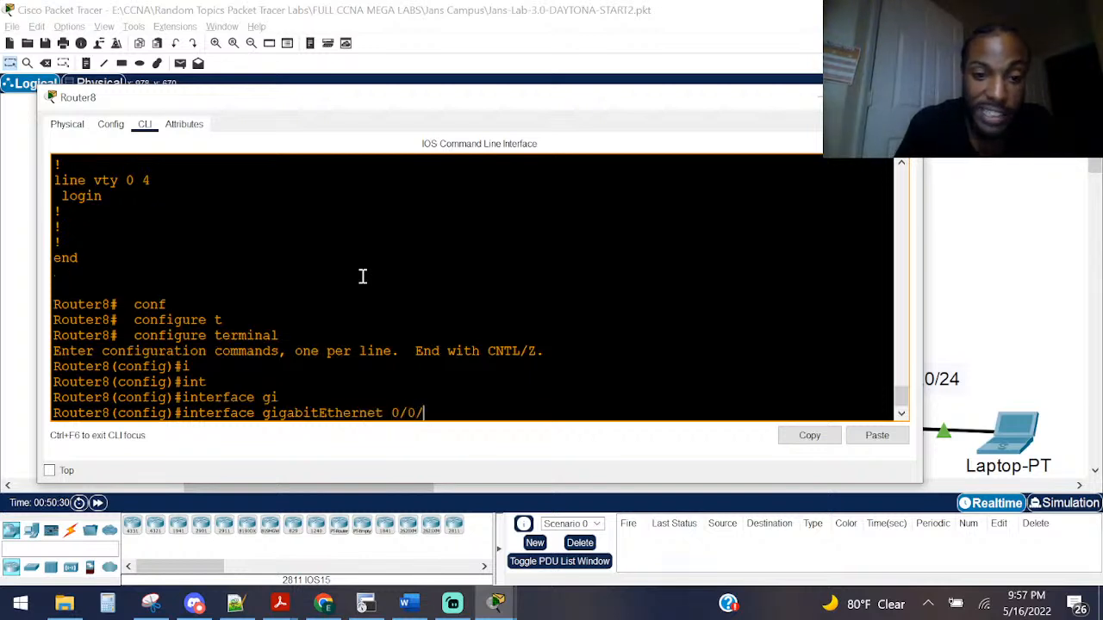
pyautogui.press('Return')
# Step: Remove the standby 5 configuration from gigabitEthernet 0/0/0
pyautogui.write('no st')
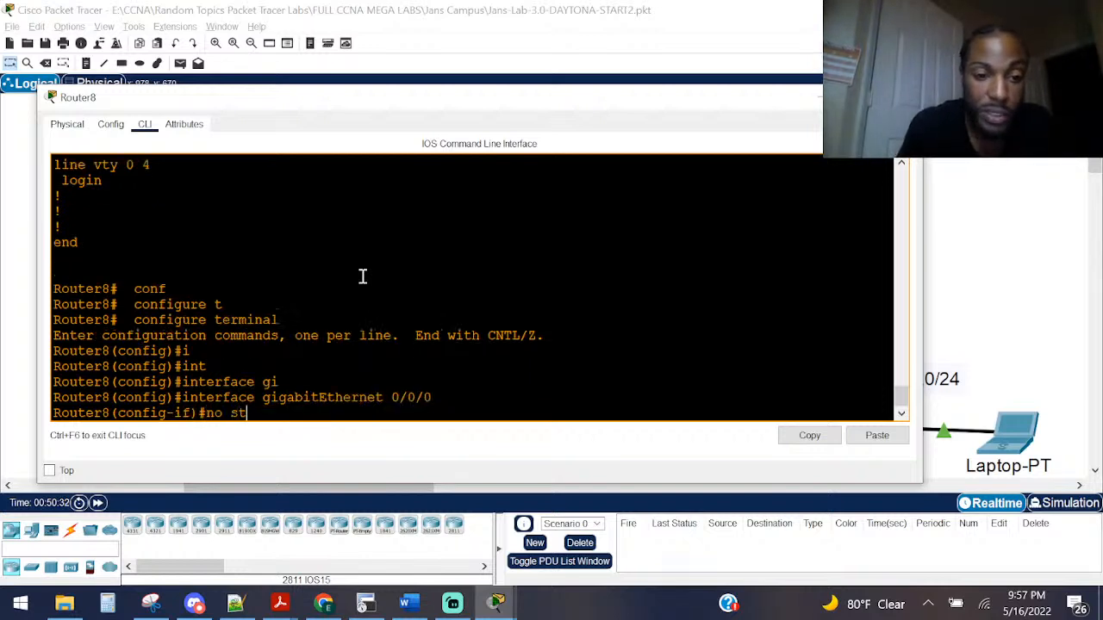
pyautogui.press('Tab')
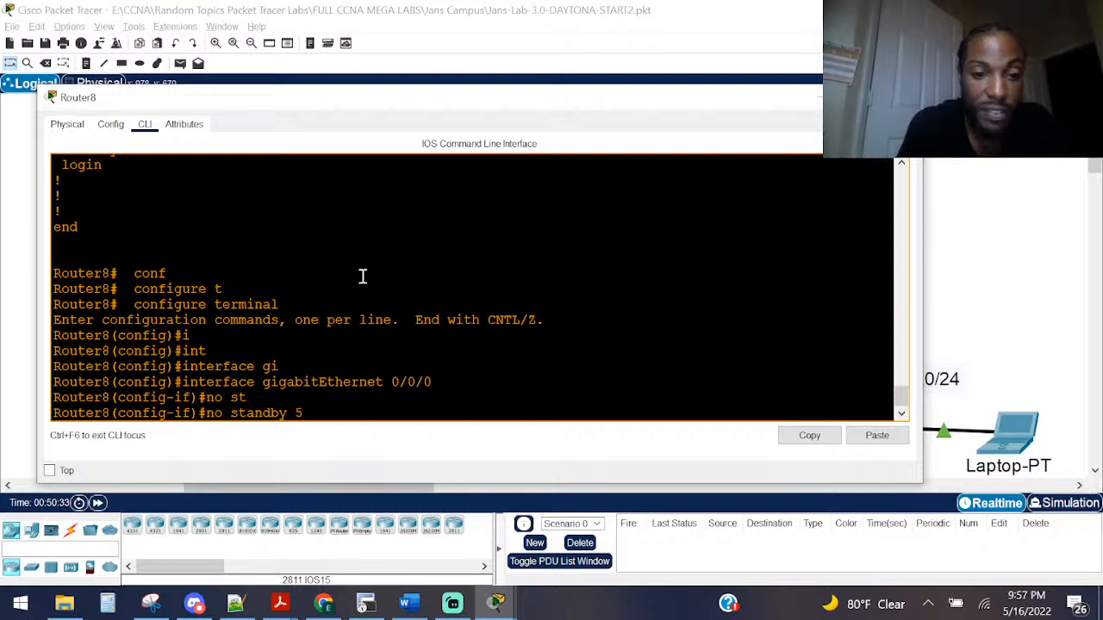
pyautogui.write('5')
pyautogui.press('Return')
# Step: Configure standby group 5 on gigabitEthernet 0/0/1 to track gigabitEthernet 0/0/0 and leave configuration mode
pyautogui.write('inter gi')
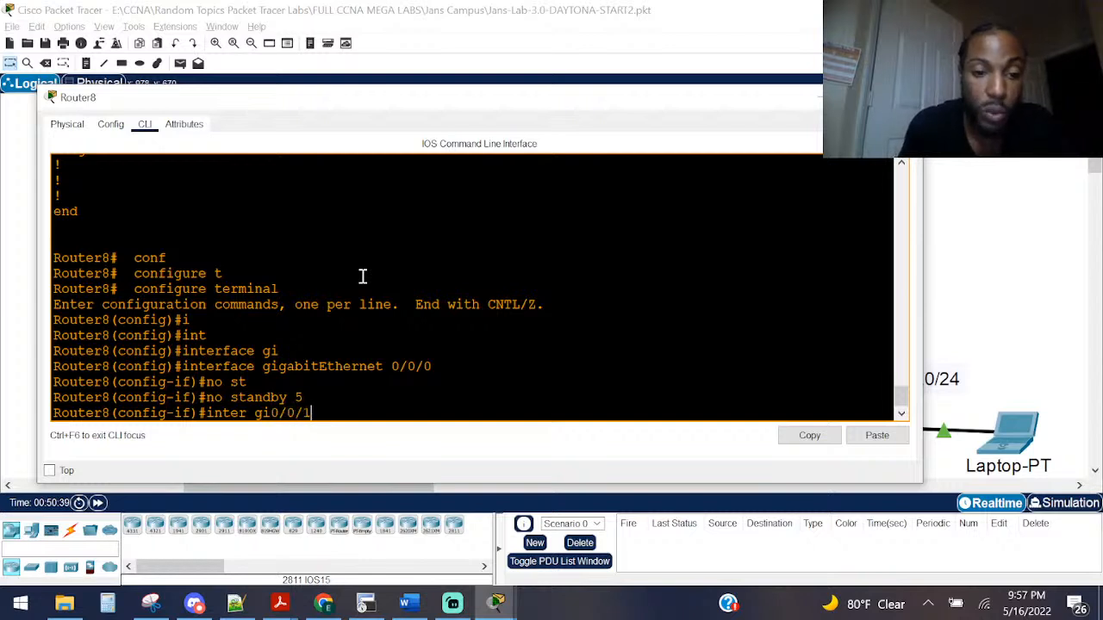
pyautogui.write('0/0/1')
pyautogui.press('Return')
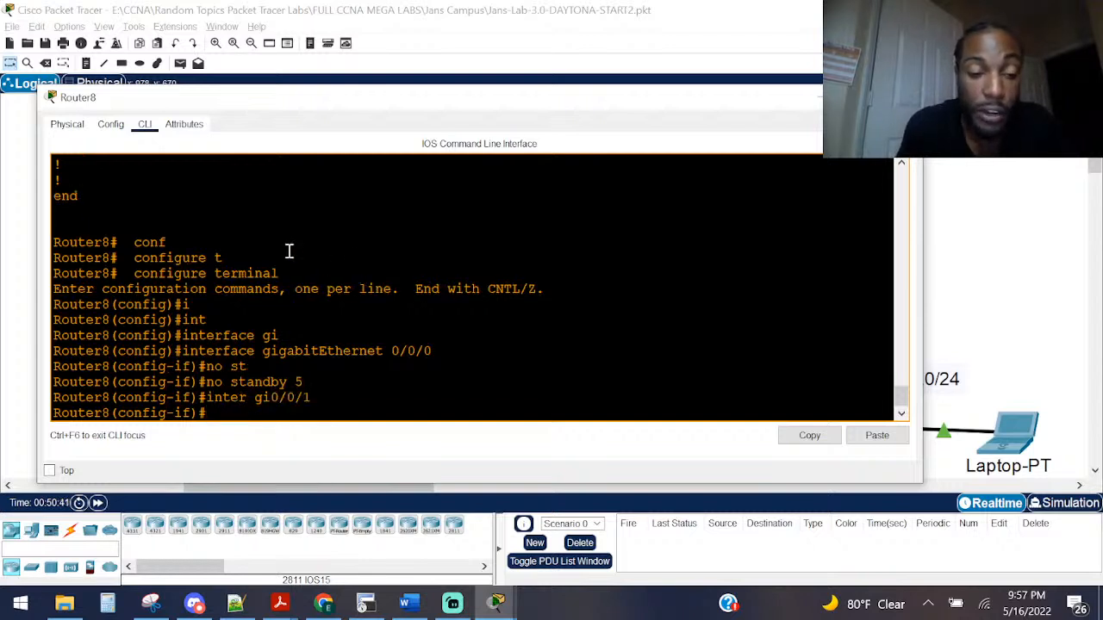
pyautogui.write('stg')
pyautogui.press('Tab')
pyautogui.press('Tab')
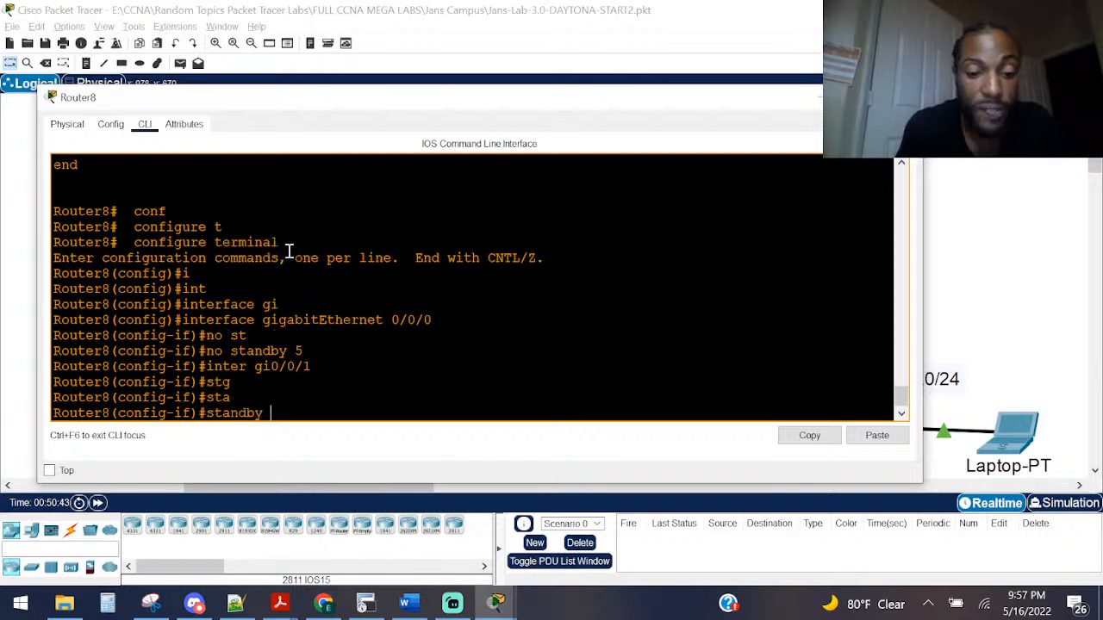
pyautogui.write('5 tr')
pyautogui.press('Tab')
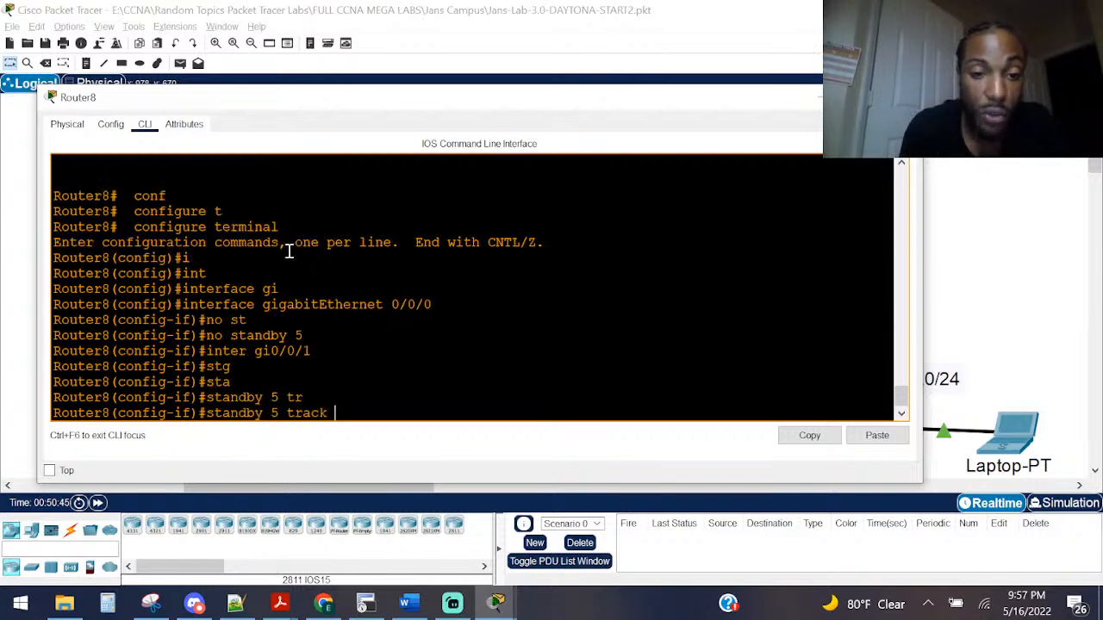
pyautogui.scroll(10, 289, 250)
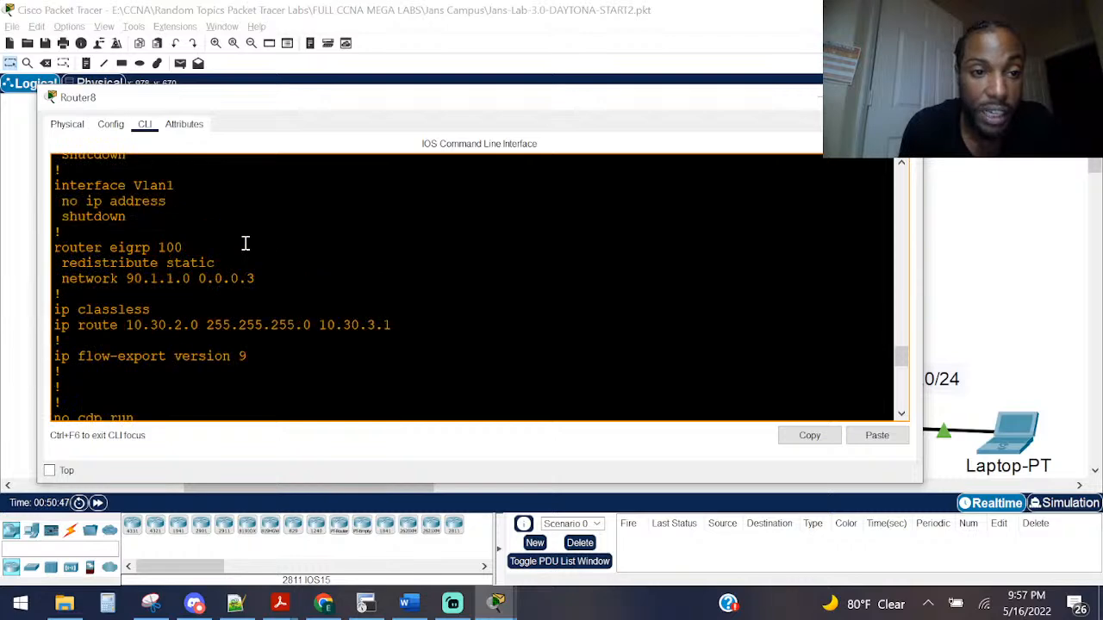
pyautogui.scroll(9, 245, 244)
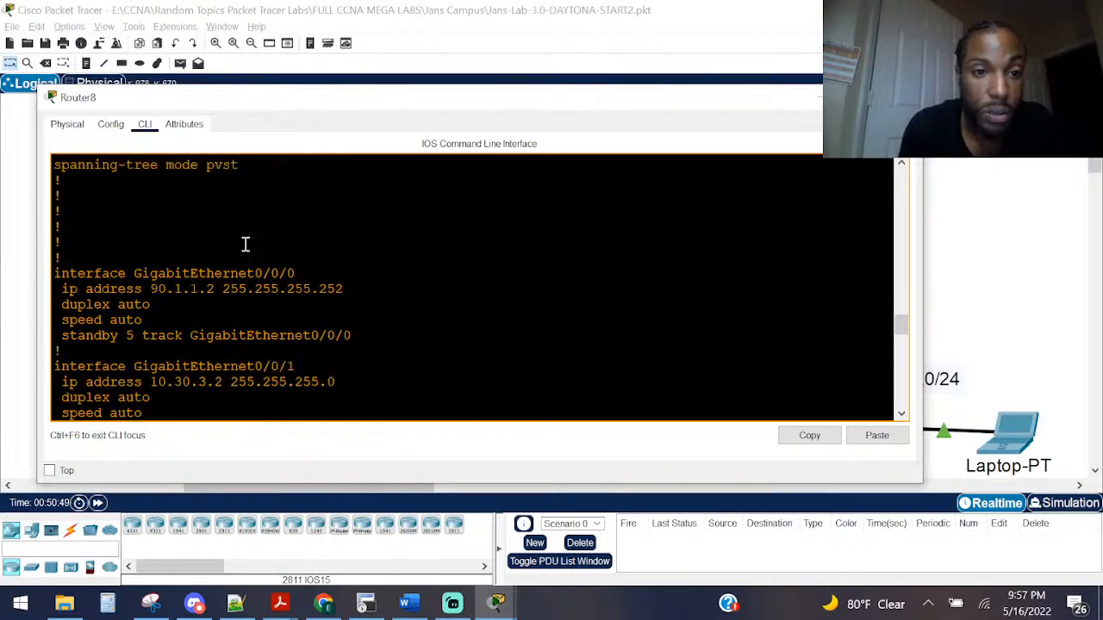
pyautogui.scroll(-19, 233, 231)
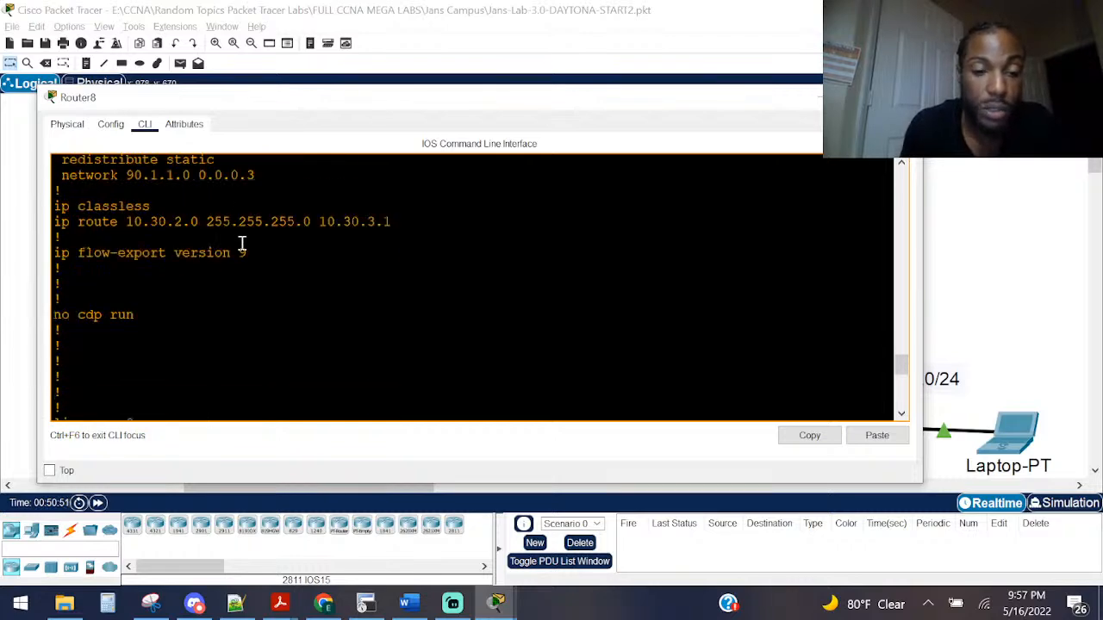
pyautogui.write('ig-if)#standby 5 track g')
pyautogui.press('Tab')
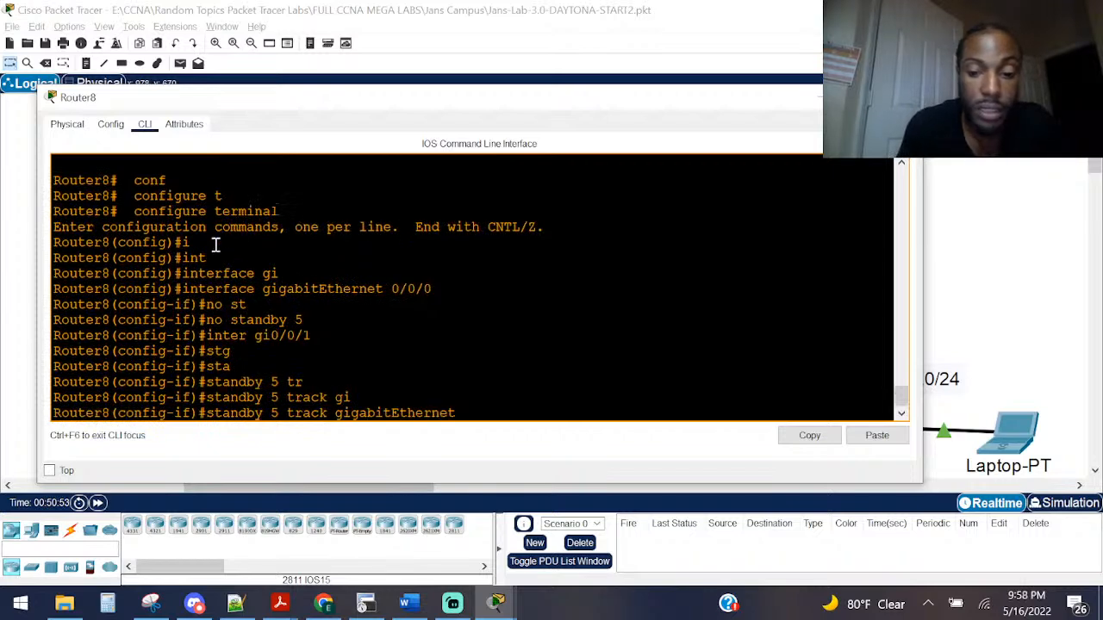
pyautogui.write('0/0/')
pyautogui.press('Return')
pyautogui.hotkey('ctrl', 'z')
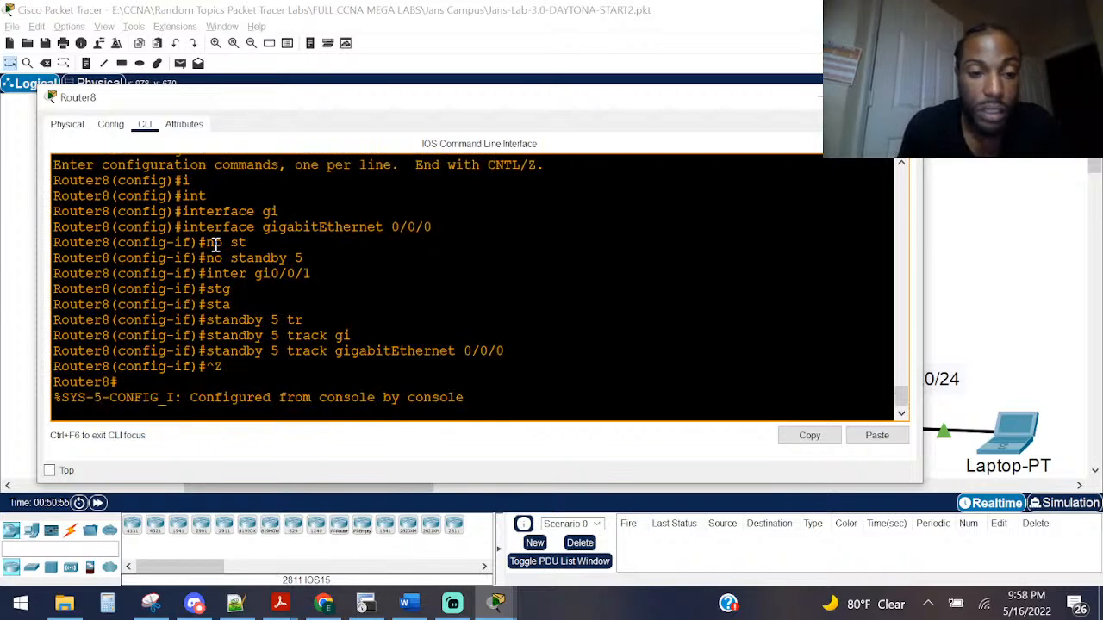
# Step: Display Router8's standby details to check the group 5 tracking configuration
pyautogui.press('Return')
pyautogui.press('Return')
pyautogui.press('Return')
pyautogui.press('Return')
pyautogui.press('Return')
pyautogui.write('sho s')
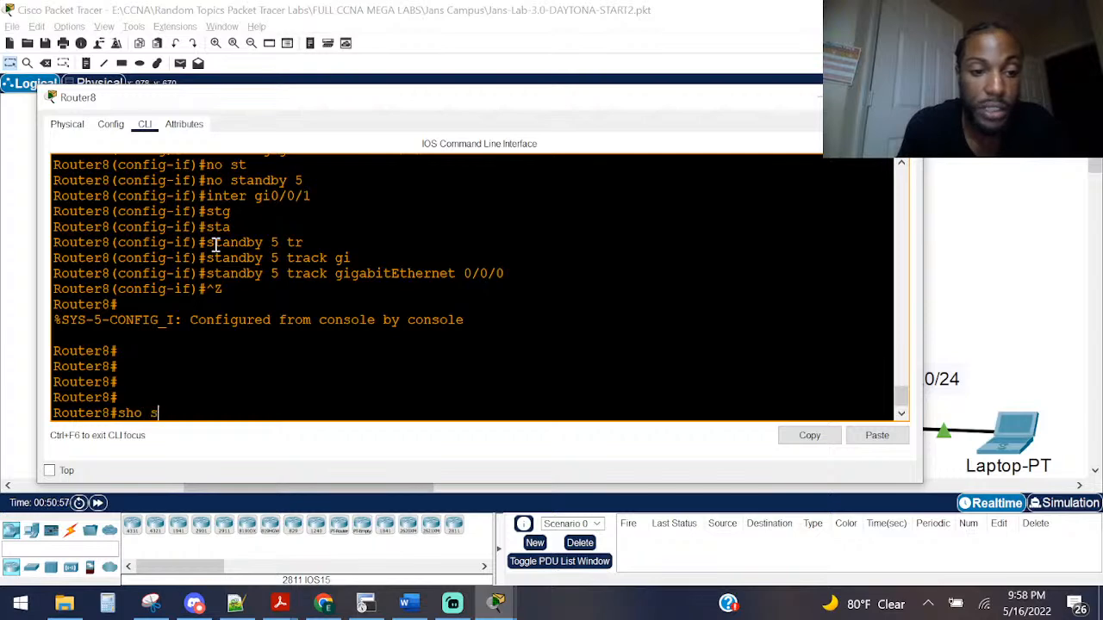
pyautogui.write('t')
pyautogui.press('Tab')
pyautogui.write('an')
pyautogui.press('Tab')
pyautogui.press('Return')
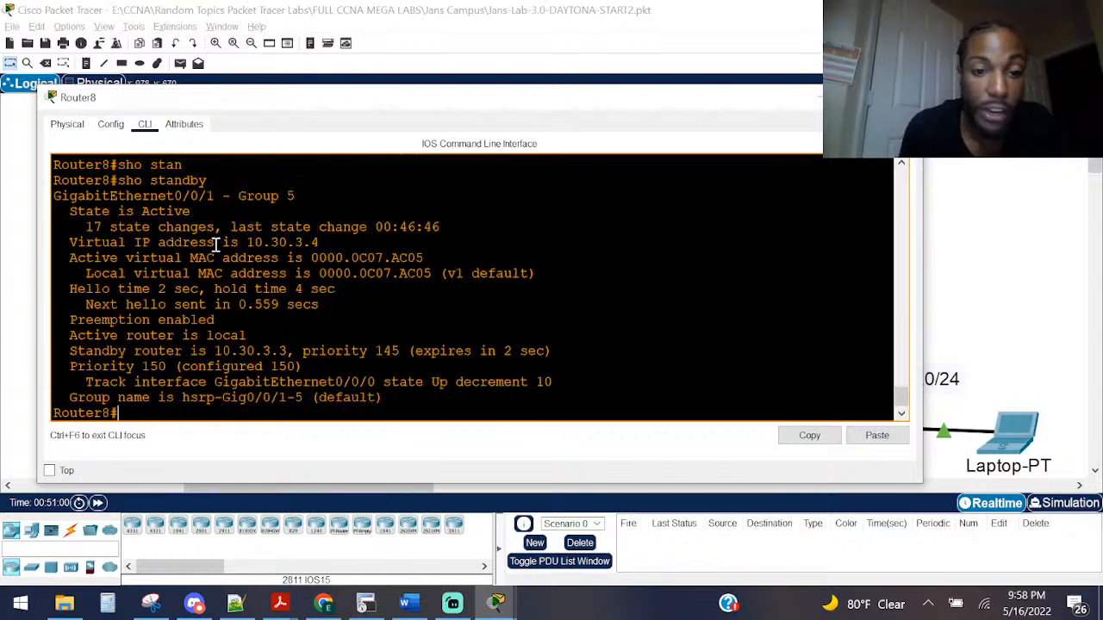
# Step: Examine the configured priority and the tracked interface's state and decrement in Router8's standby output
pyautogui.moveTo(87, 381); pyautogui.dragTo(399, 382)
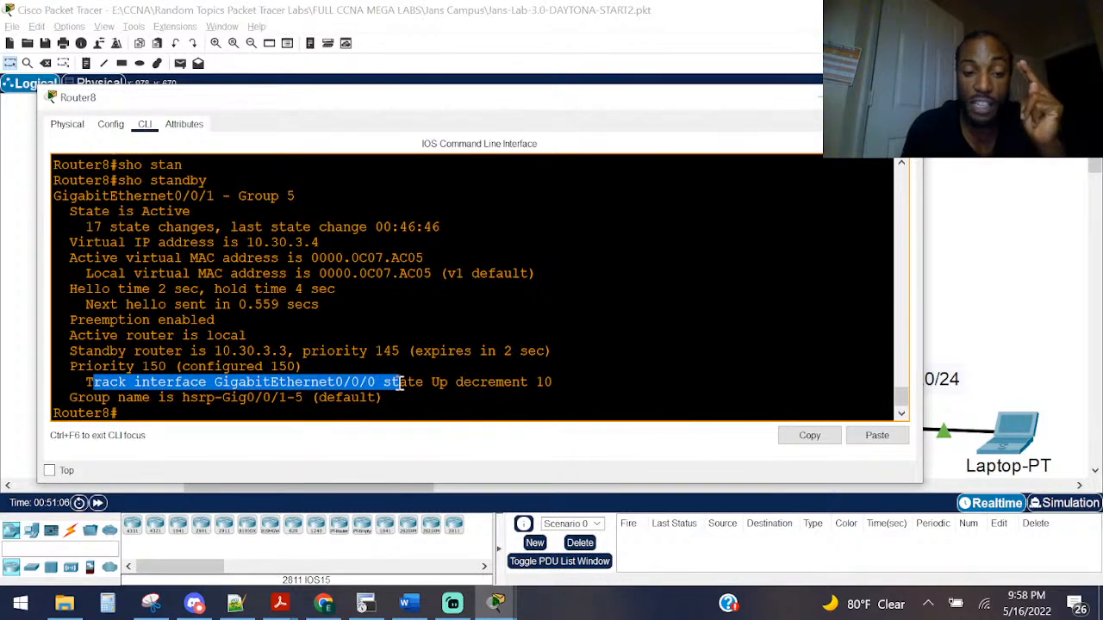
pyautogui.tripleClick(474, 379)
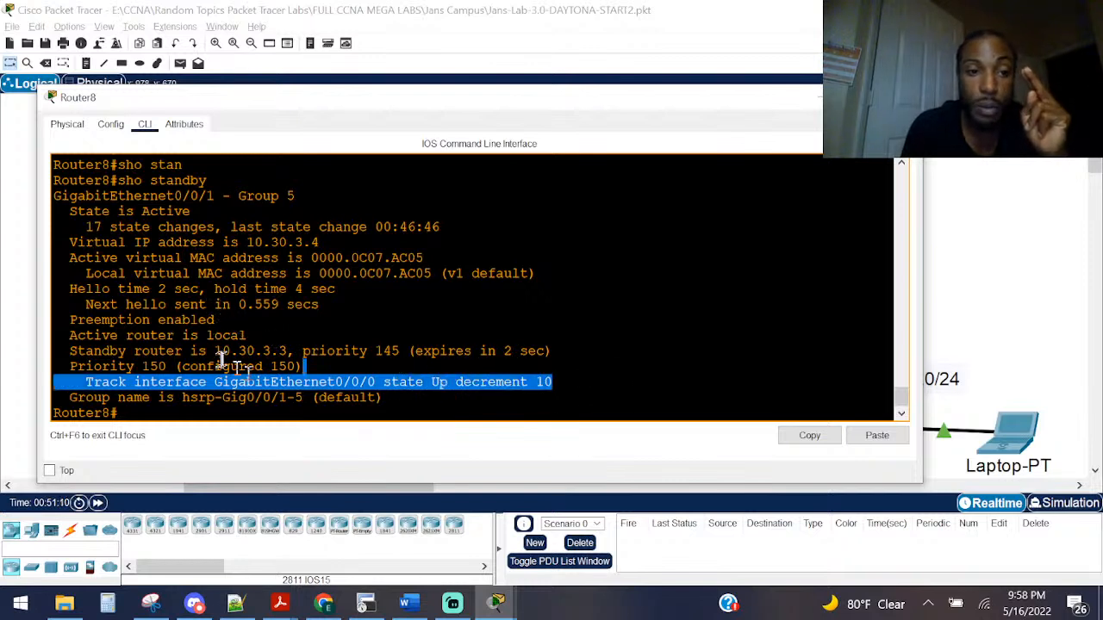
pyautogui.moveTo(301, 366); pyautogui.dragTo(182, 366)
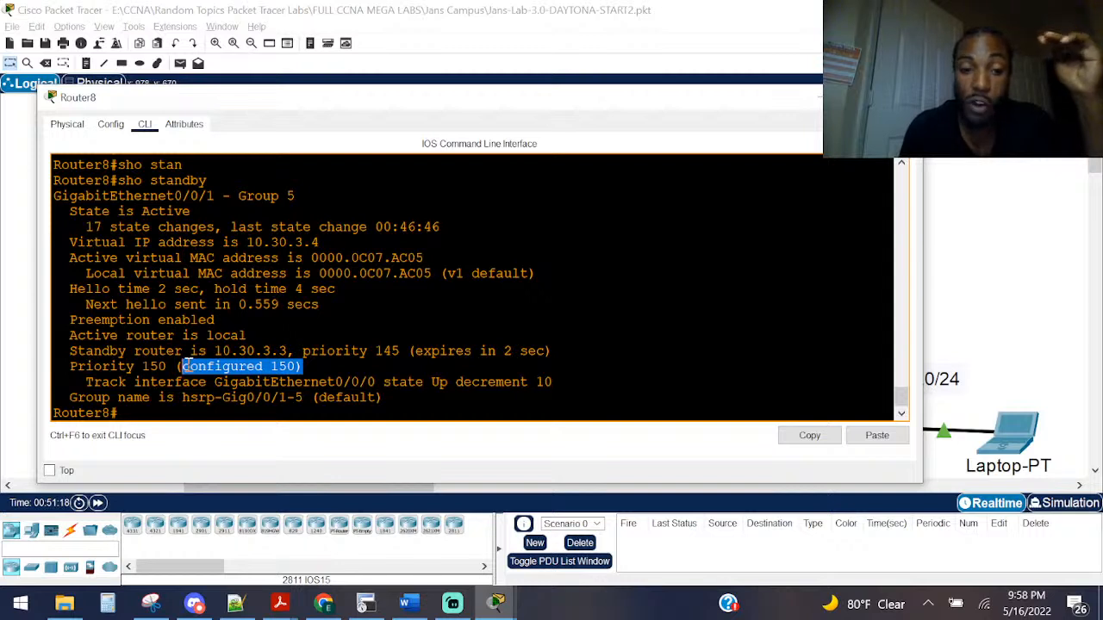
pyautogui.moveTo(552, 370)
pyautogui.mouseDown()
pyautogui.moveTo(565, 377)
pyautogui.moveTo(484, 387)
pyautogui.moveTo(548, 383)
pyautogui.mouseUp()
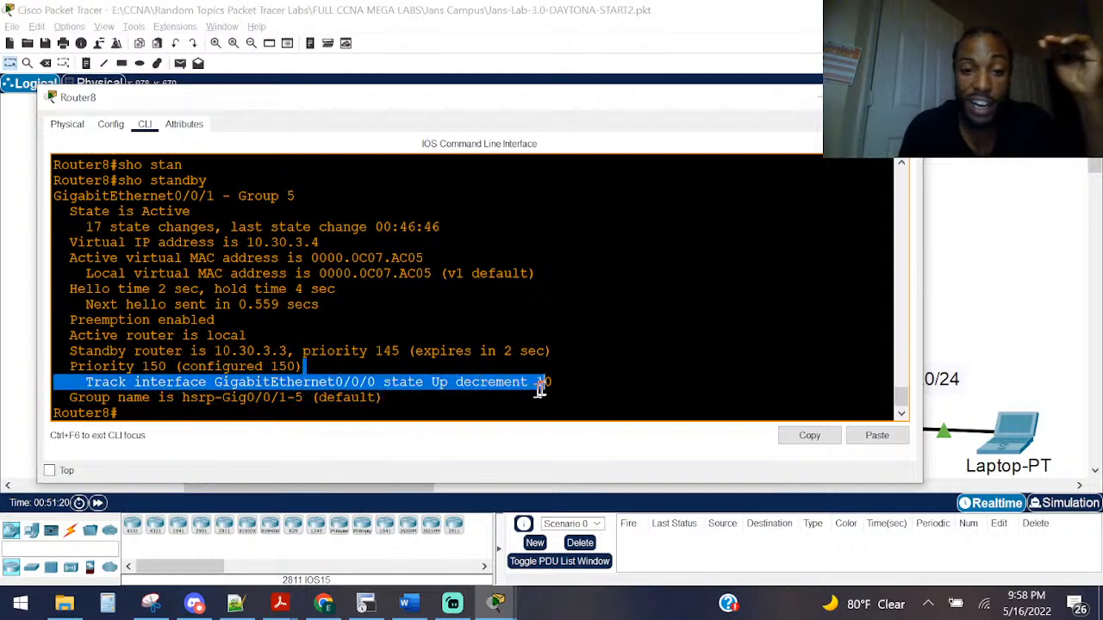
pyautogui.click(559, 382)
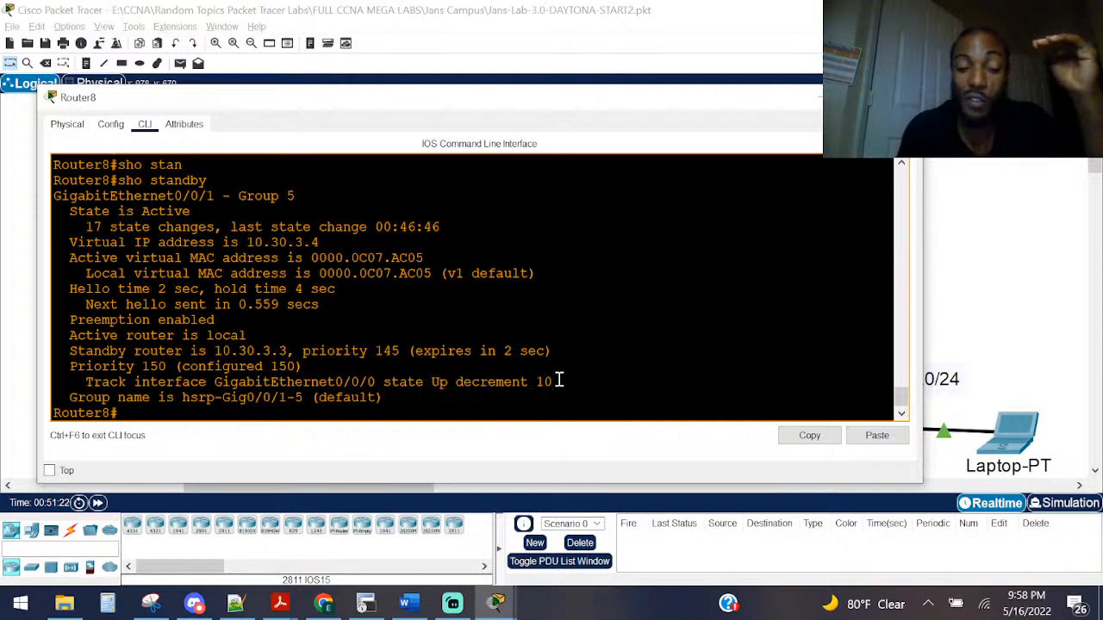
pyautogui.moveTo(312, 382); pyautogui.dragTo(116, 371)
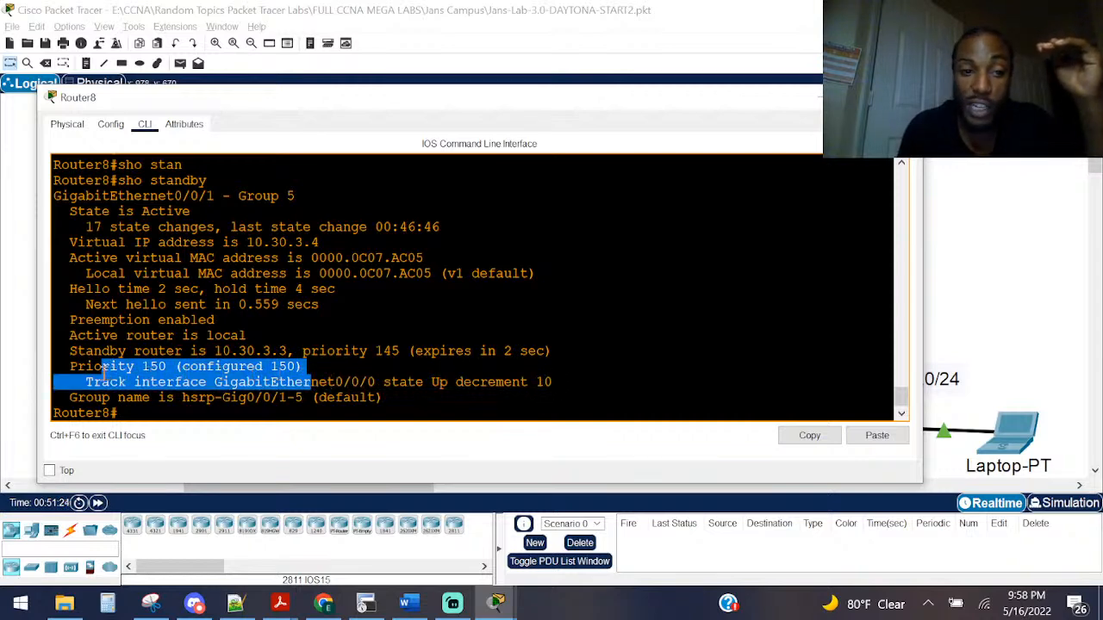
# Step: Bring up Router9's console, examine its group 5 priority, and return to the topology
pyautogui.click(297, 11)
pyautogui.click(642, 211)
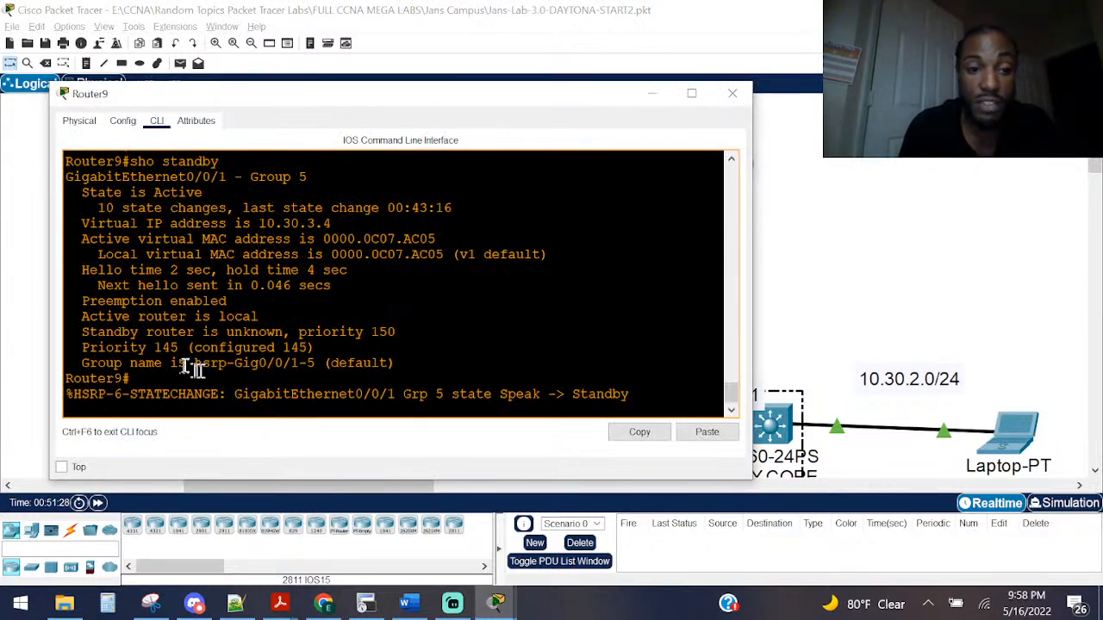
pyautogui.moveTo(184, 347); pyautogui.dragTo(97, 345)
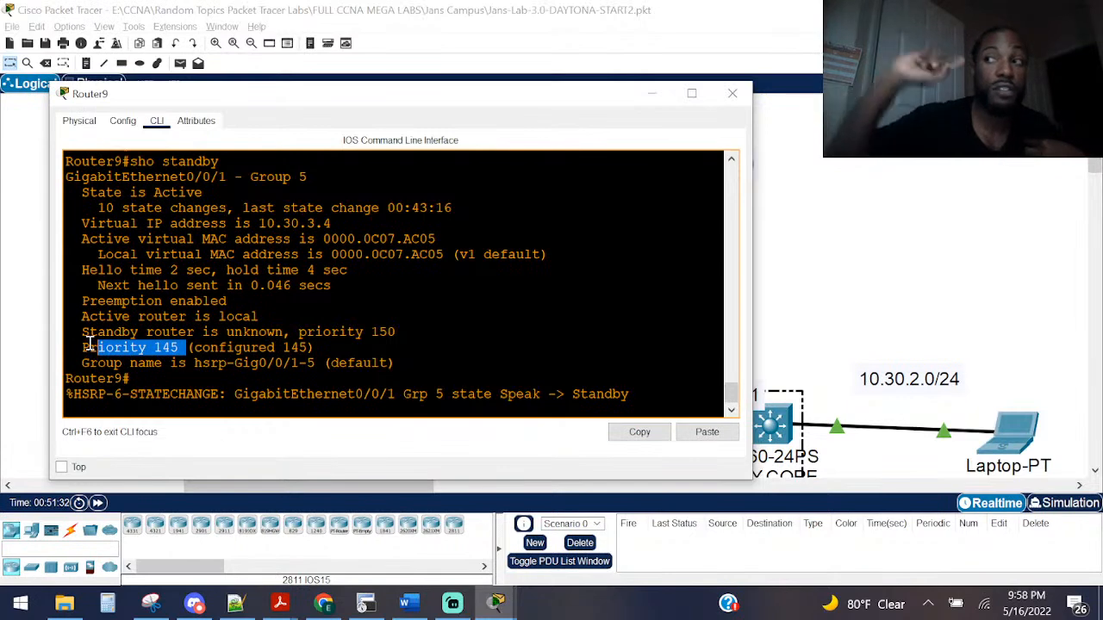
pyautogui.click(148, 11)
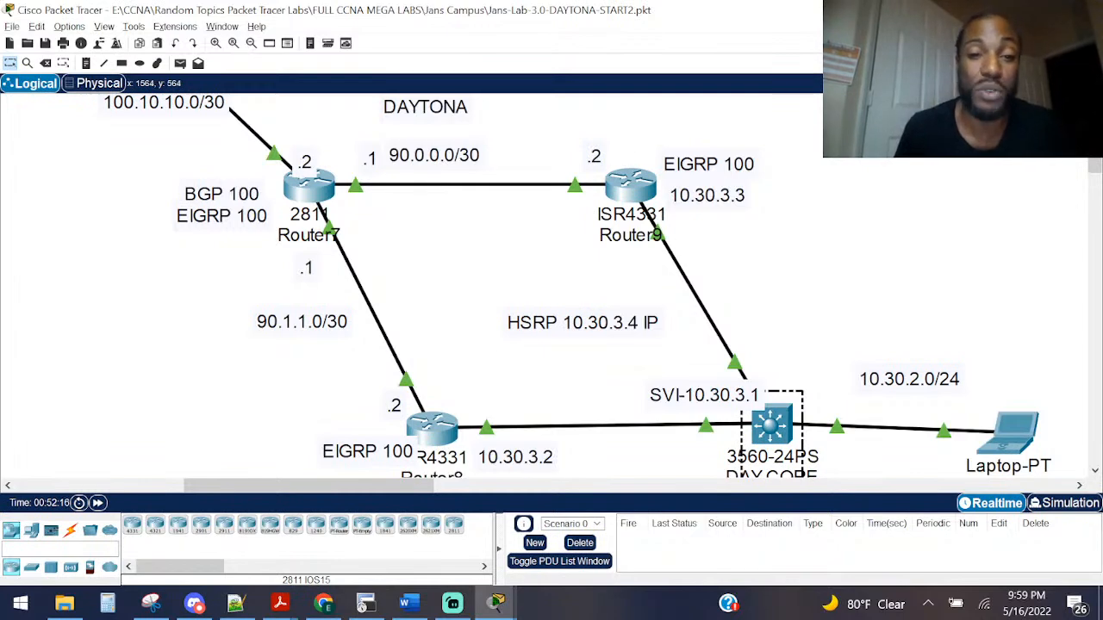
# Step: Review Router8's standby output again and trace the 90.1.1.0/30 and 90.0.0.0/30 links on the topology
pyautogui.click(426, 430)
pyautogui.click(417, 392)
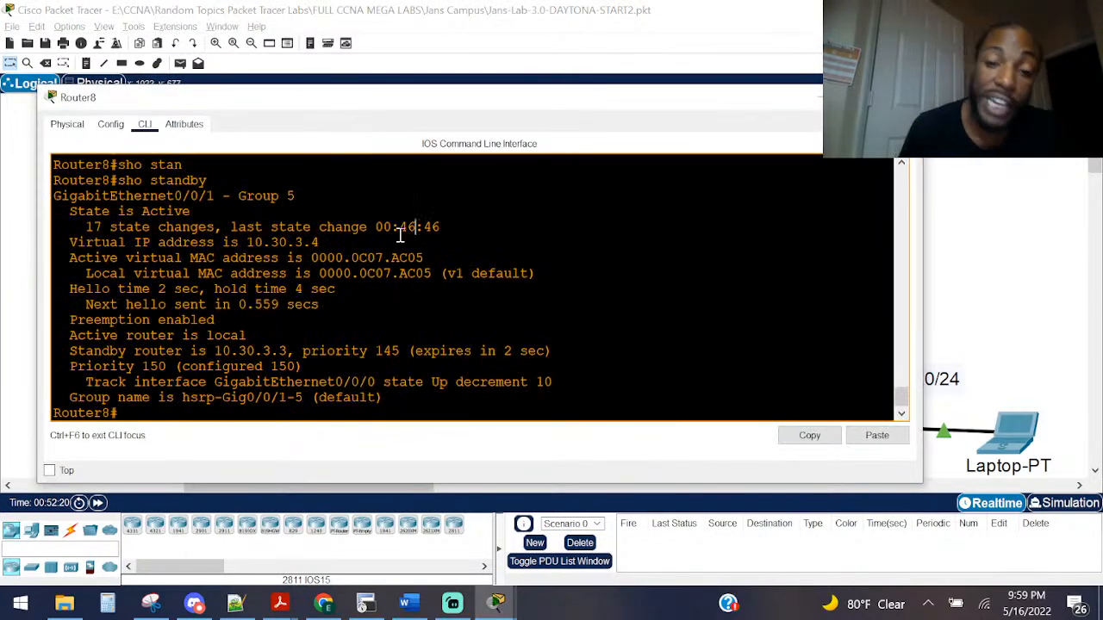
pyautogui.press('Return')
pyautogui.press('Return')
pyautogui.press('Return')
pyautogui.press('Return')
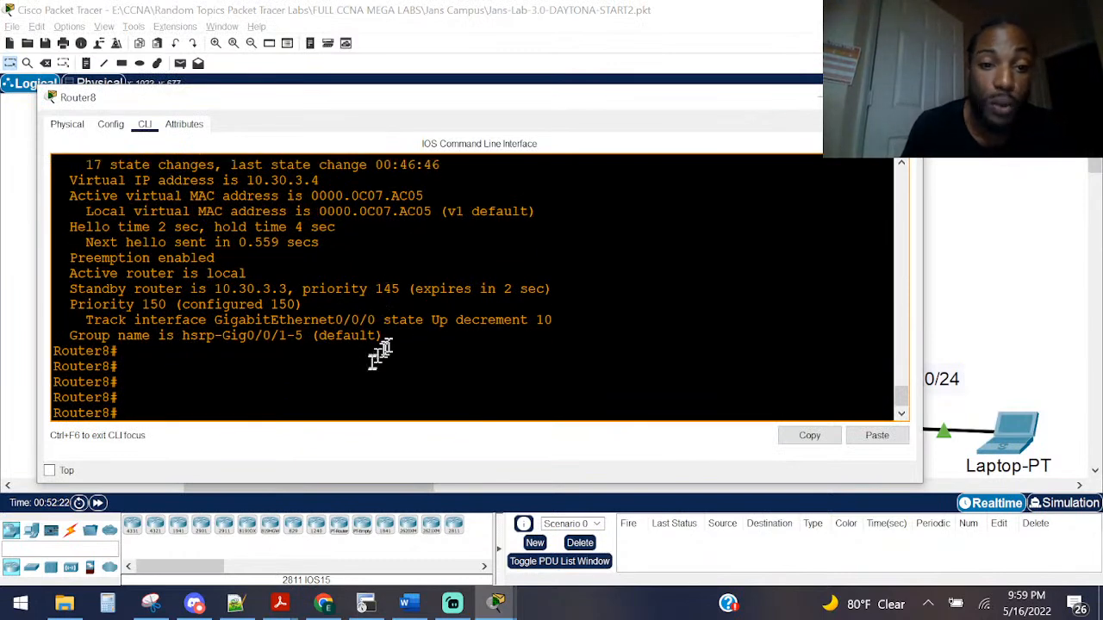
pyautogui.moveTo(381, 336); pyautogui.dragTo(118, 336)
pyautogui.click(304, 325)
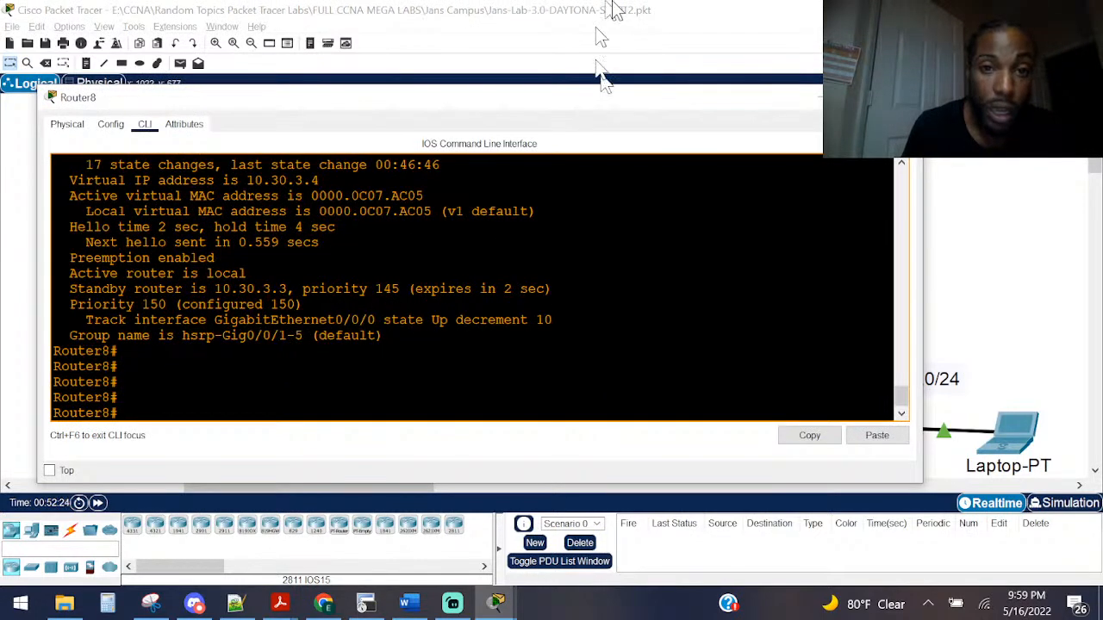
pyautogui.click(500, 64)
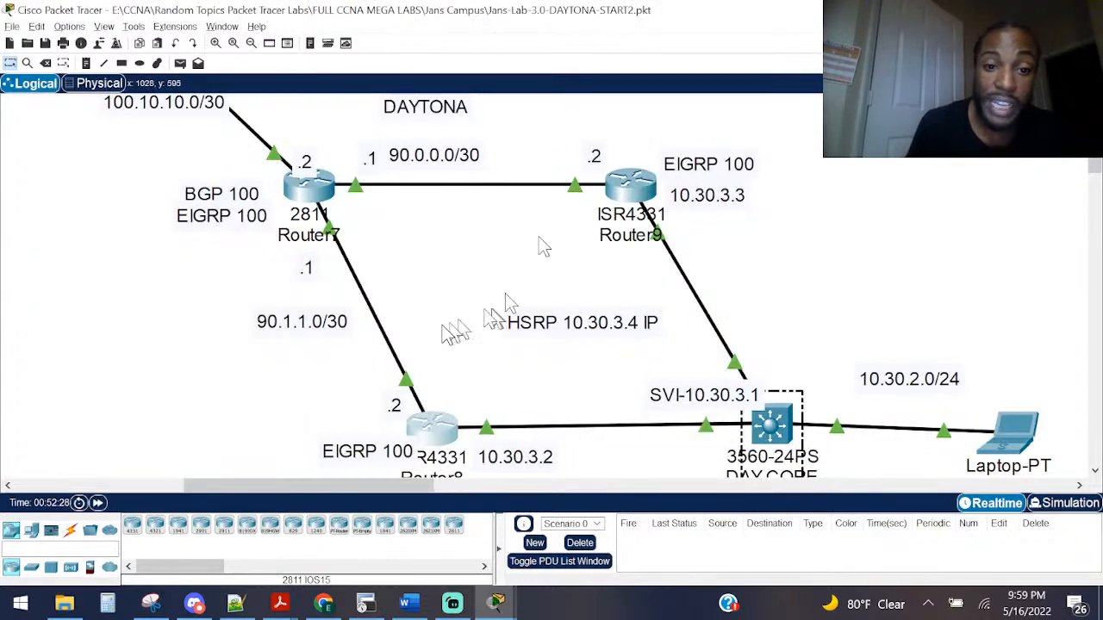
pyautogui.moveTo(424, 306); pyautogui.dragTo(231, 384)
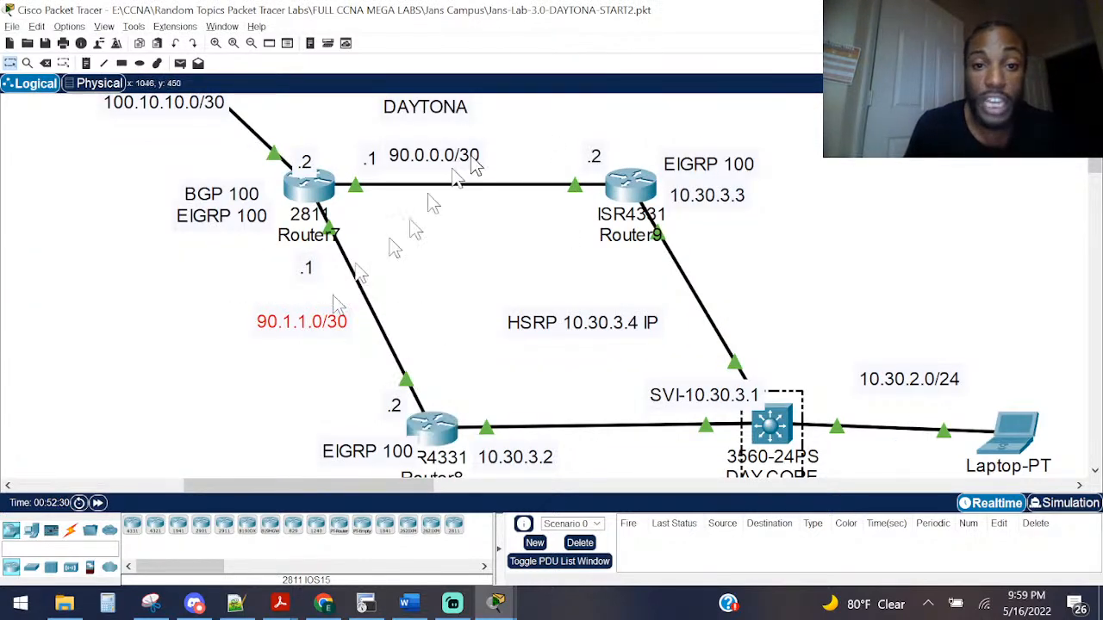
pyautogui.moveTo(532, 124); pyautogui.dragTo(498, 250)
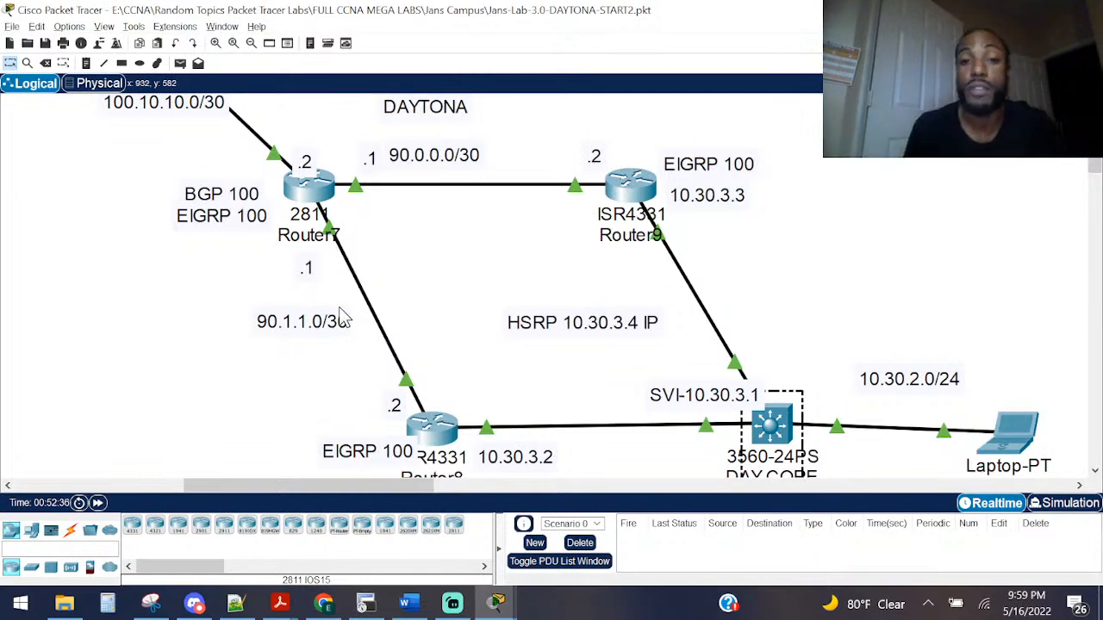
# Step: Reopen Router8's console and enter global configuration mode
pyautogui.click(430, 426)
pyautogui.press('Return')
pyautogui.press('Return')
pyautogui.press('Return')
pyautogui.write('conf')
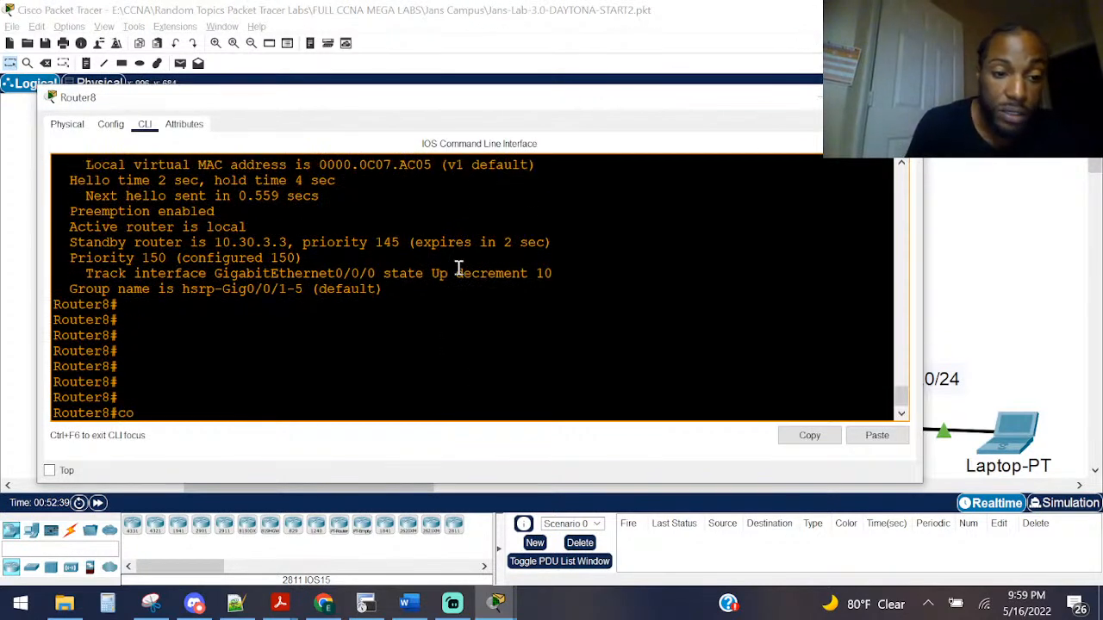
pyautogui.press('Tab')
pyautogui.write('t')
pyautogui.press('Tab')
pyautogui.press('Return')
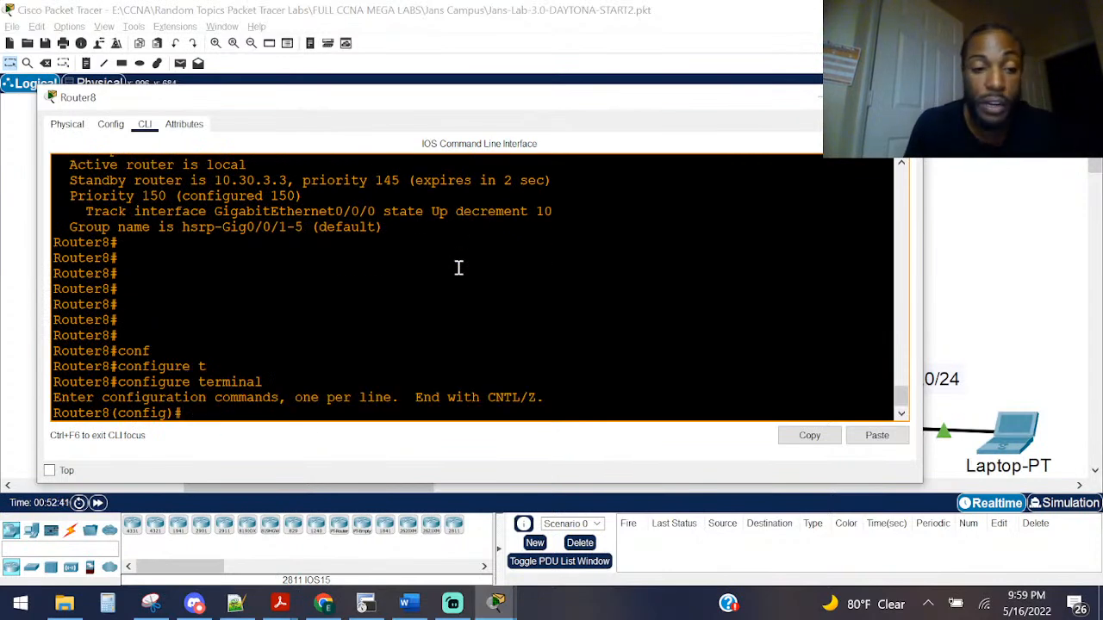
# Step: Start an interface gigabitEthernet command and check the earlier running configuration for the interface on the 90.1.1.0/30 link
pyautogui.write('in')
pyautogui.press('Tab')
pyautogui.write('gi')
pyautogui.press('Tab')
pyautogui.scroll(2, 359, 215)
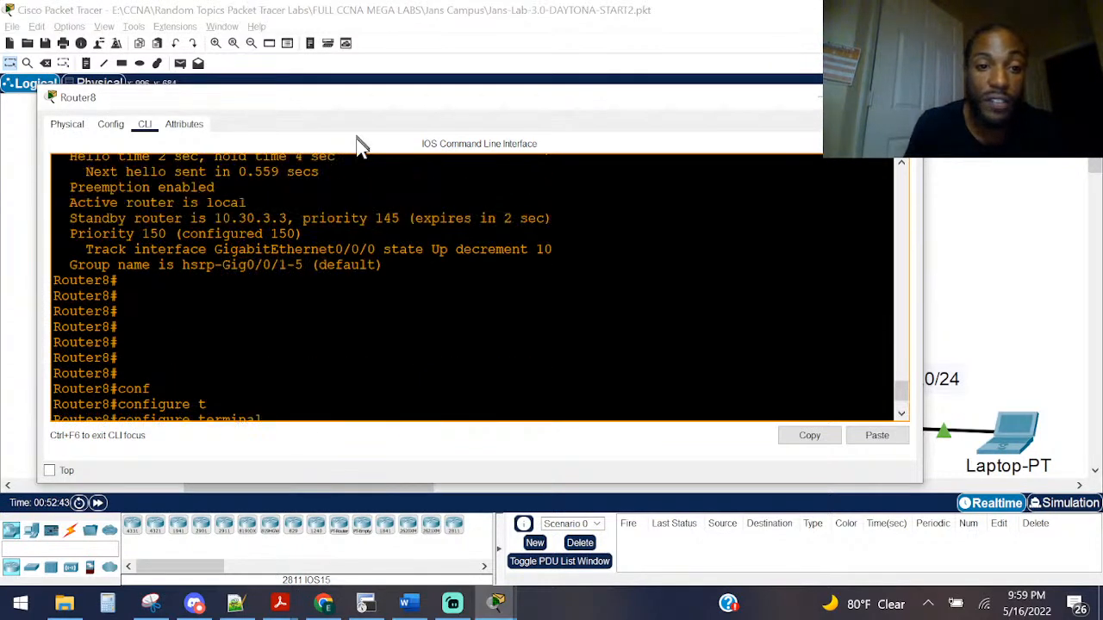
pyautogui.scroll(10, 362, 199)
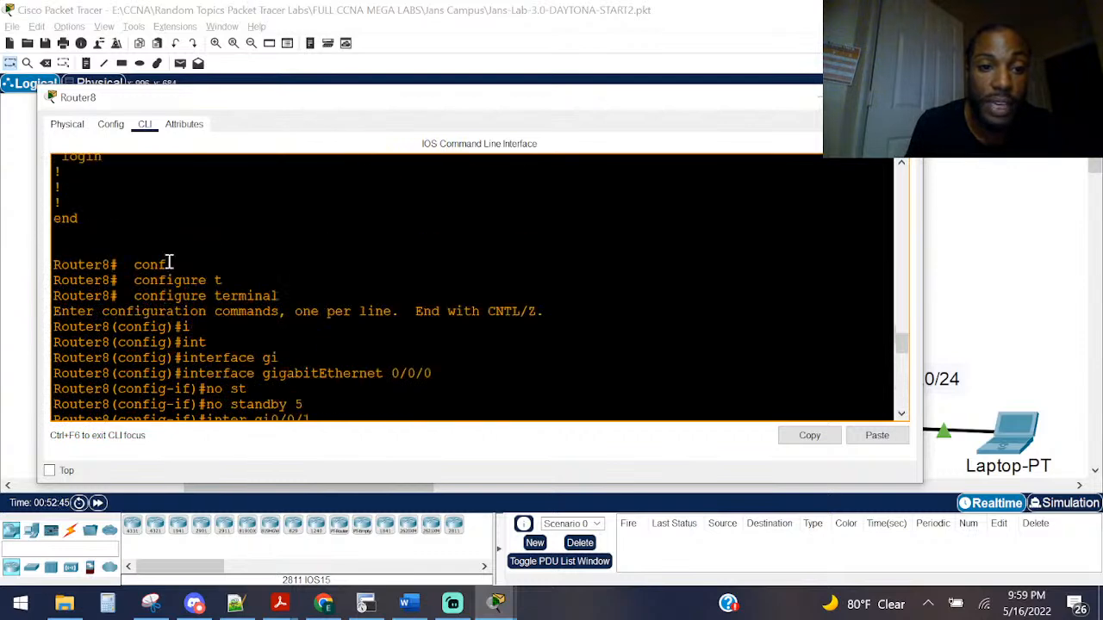
pyautogui.scroll(10, 172, 265)
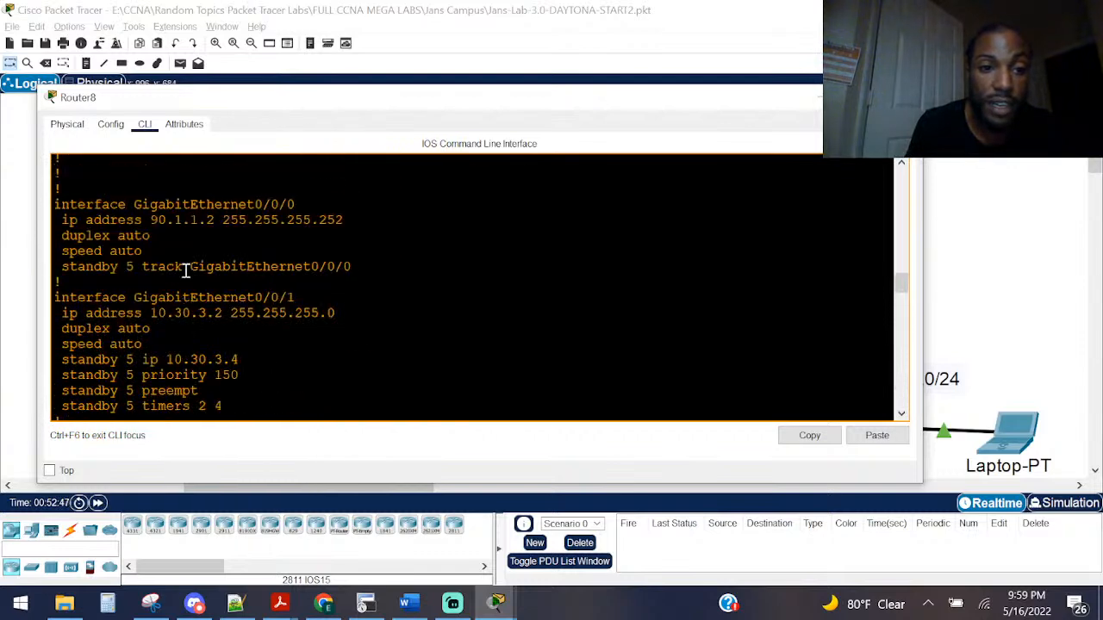
pyautogui.scroll(2, 185, 271)
pyautogui.moveTo(298, 275); pyautogui.dragTo(119, 274)
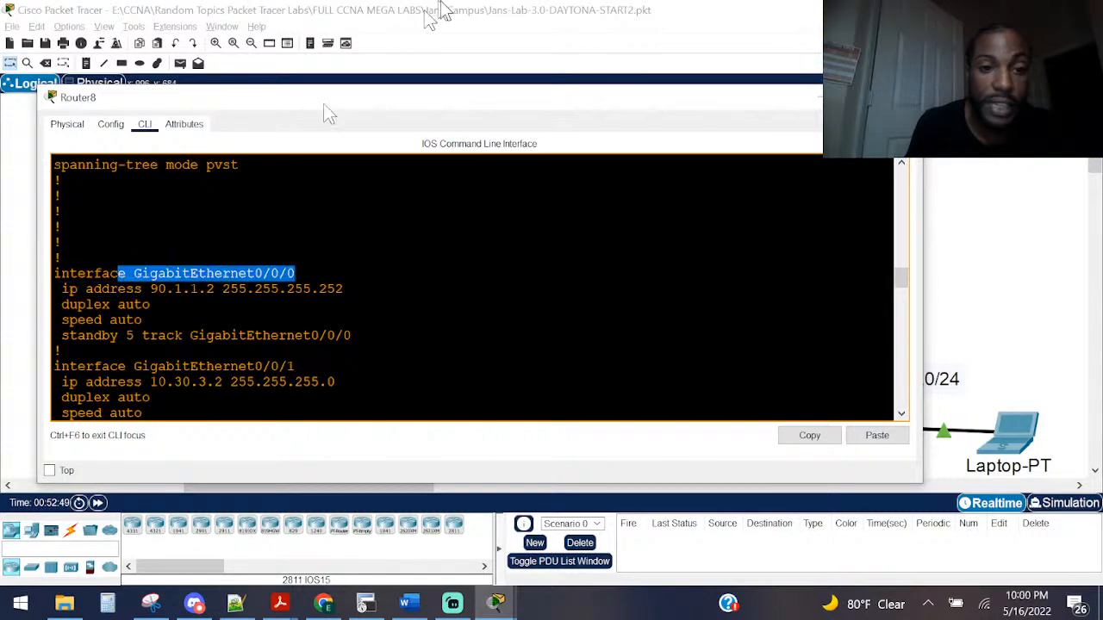
pyautogui.click(443, 10)
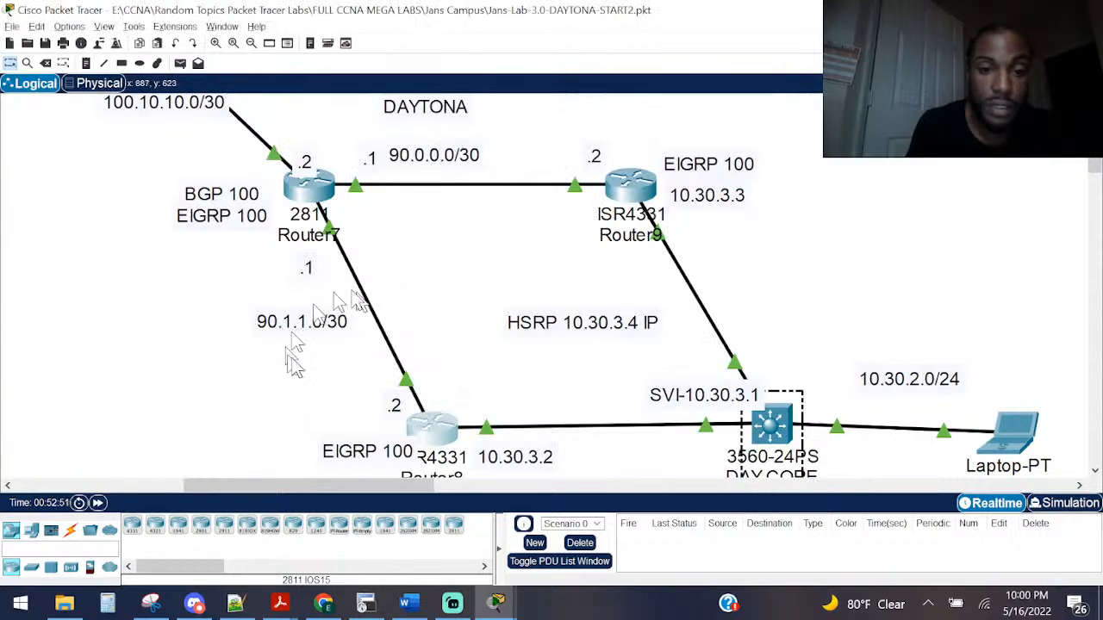
pyautogui.click(418, 418)
pyautogui.moveTo(210, 291); pyautogui.dragTo(65, 292)
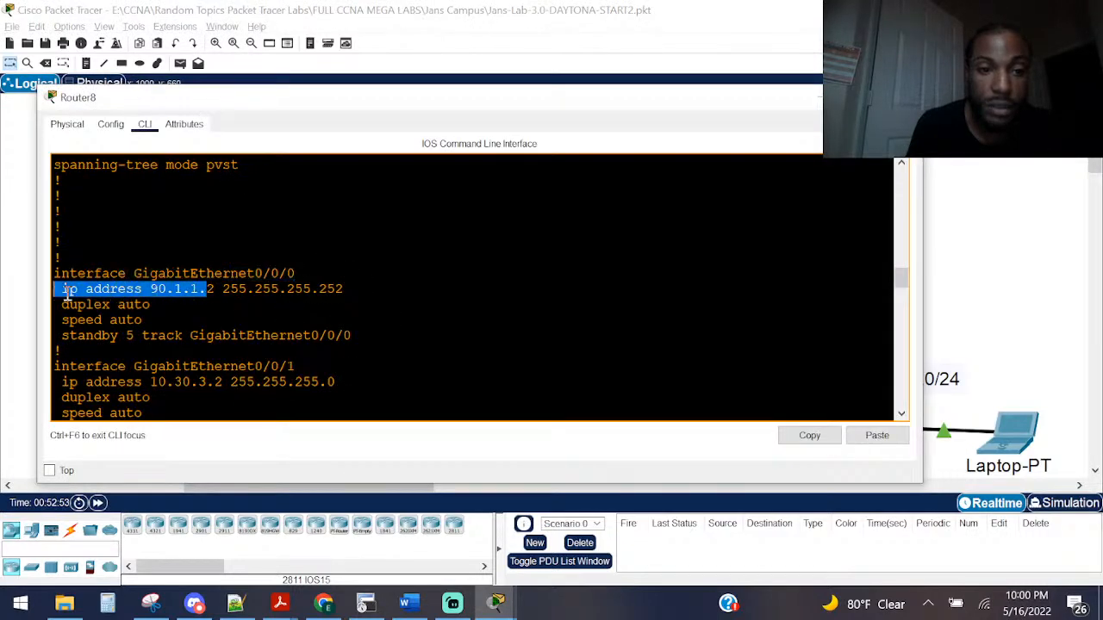
# Step: Enter interface configuration for gigabitEthernet 0/0/0 on Router8 and shut the interface down
pyautogui.click(597, 217)
pyautogui.press('Return')
pyautogui.write('in')
pyautogui.press('Tab')
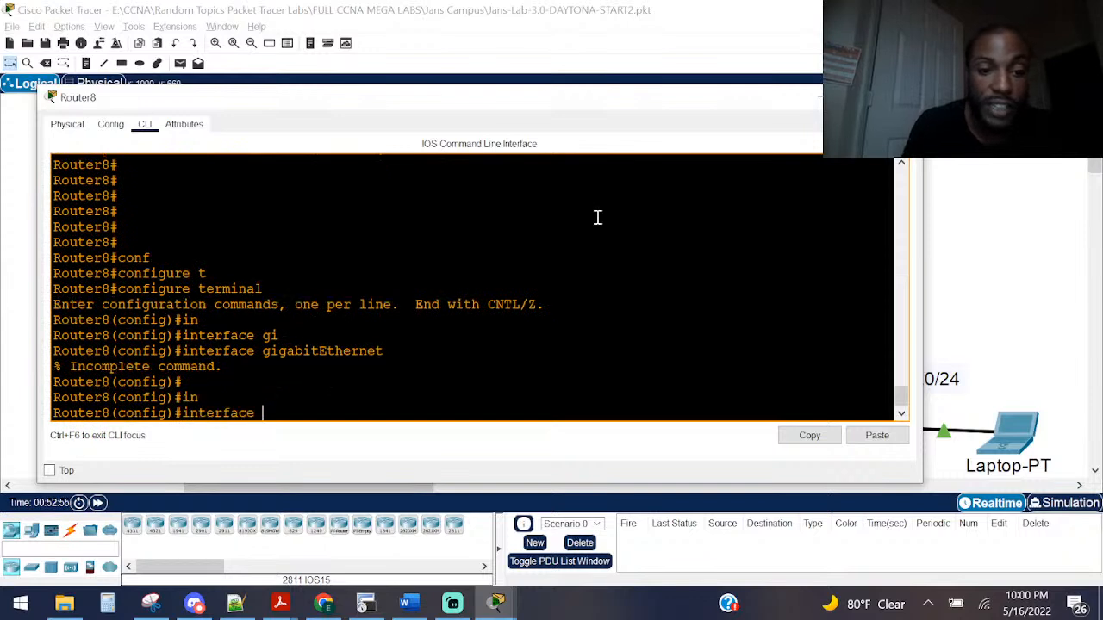
pyautogui.write('g')
pyautogui.press('Tab')
pyautogui.write('i')
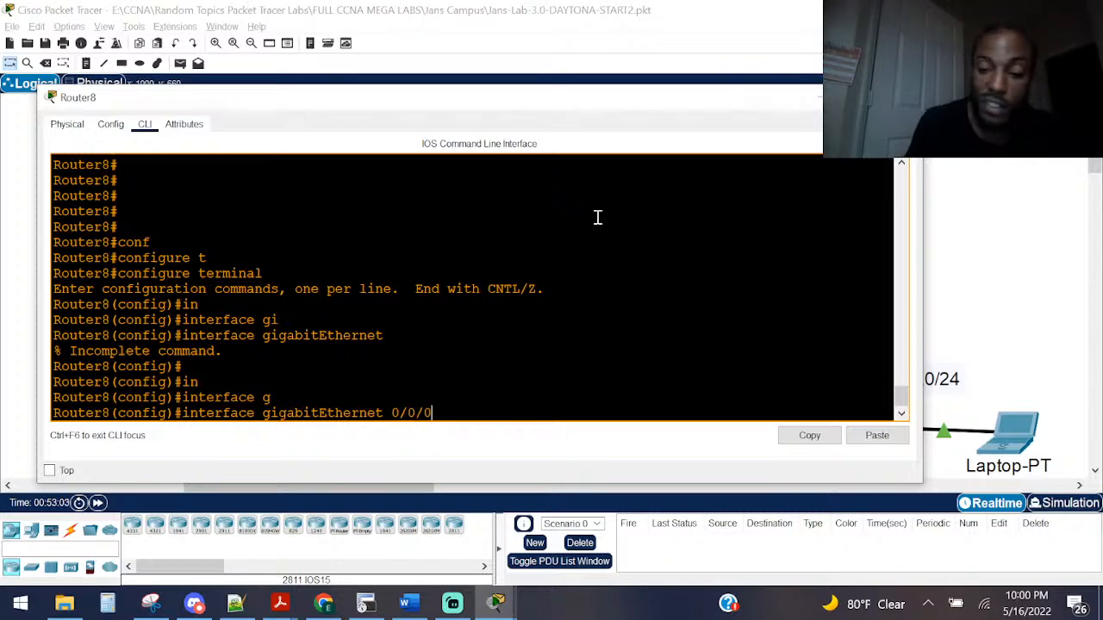
pyautogui.press('Return')
pyautogui.write('shut')
pyautogui.press('Return')
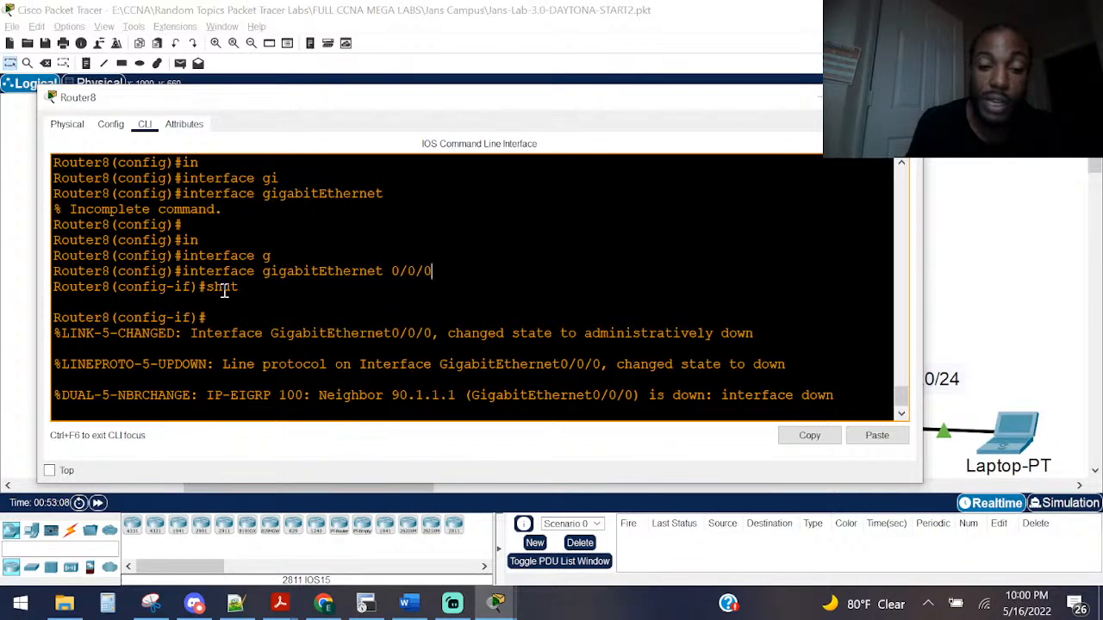
pyautogui.press('Return')
pyautogui.press('Return')
pyautogui.press('Return')
pyautogui.press('Return')
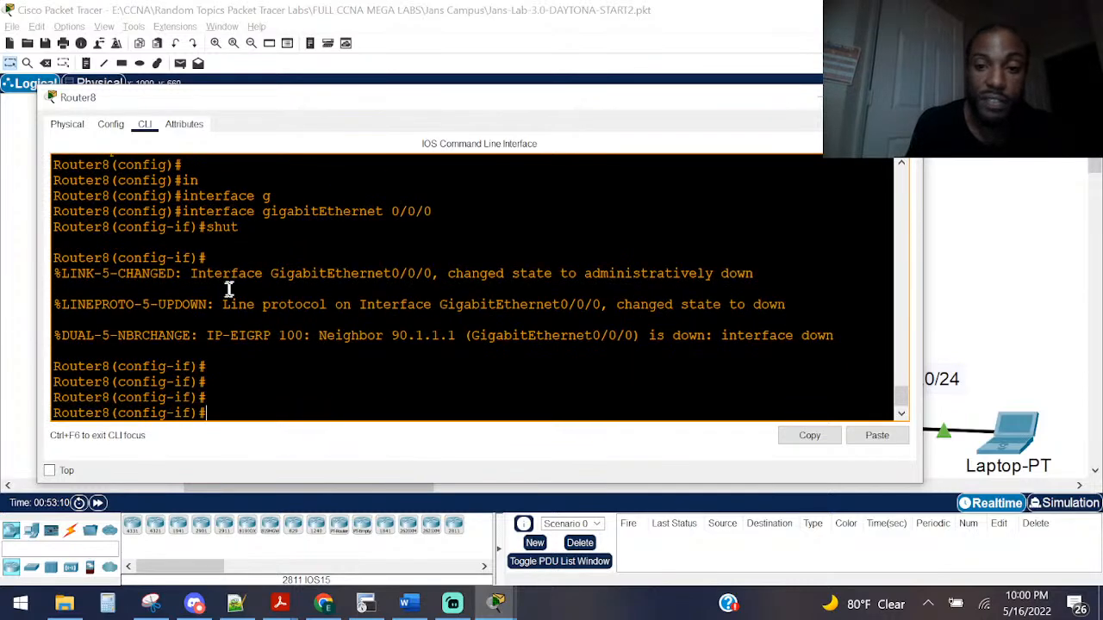
# Step: Review Router8's HSRP state-change messages and the earlier standby output for the tracked interface, its decrement and both router priorities
pyautogui.scroll(5, 230, 289)
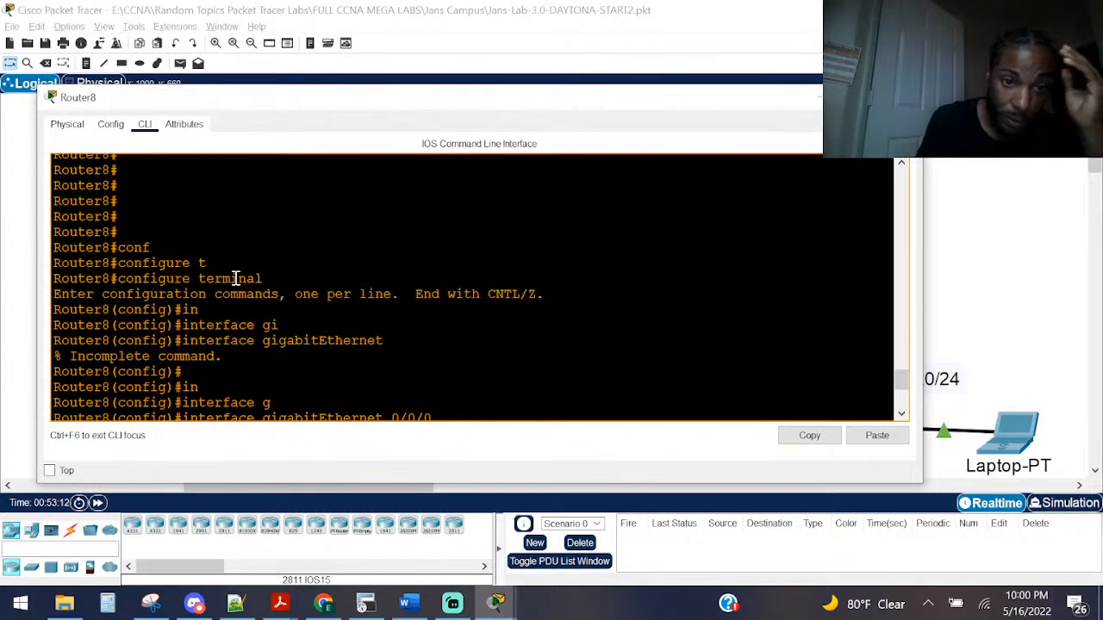
pyautogui.scroll(-6, 234, 279)
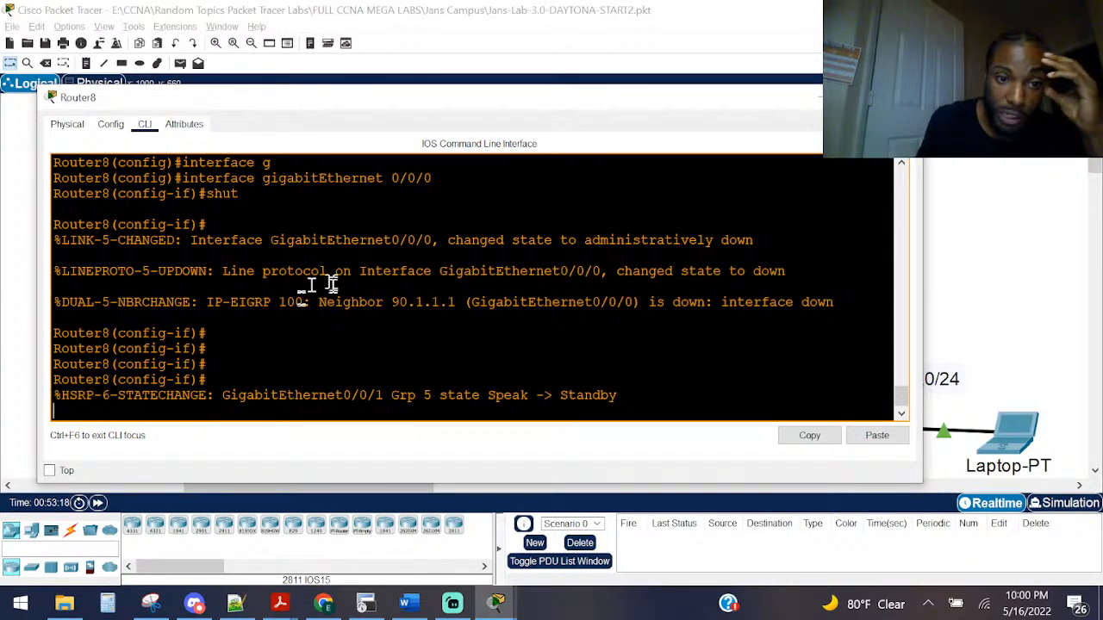
pyautogui.press('Return')
pyautogui.press('Return')
pyautogui.press('Return')
pyautogui.press('Return')
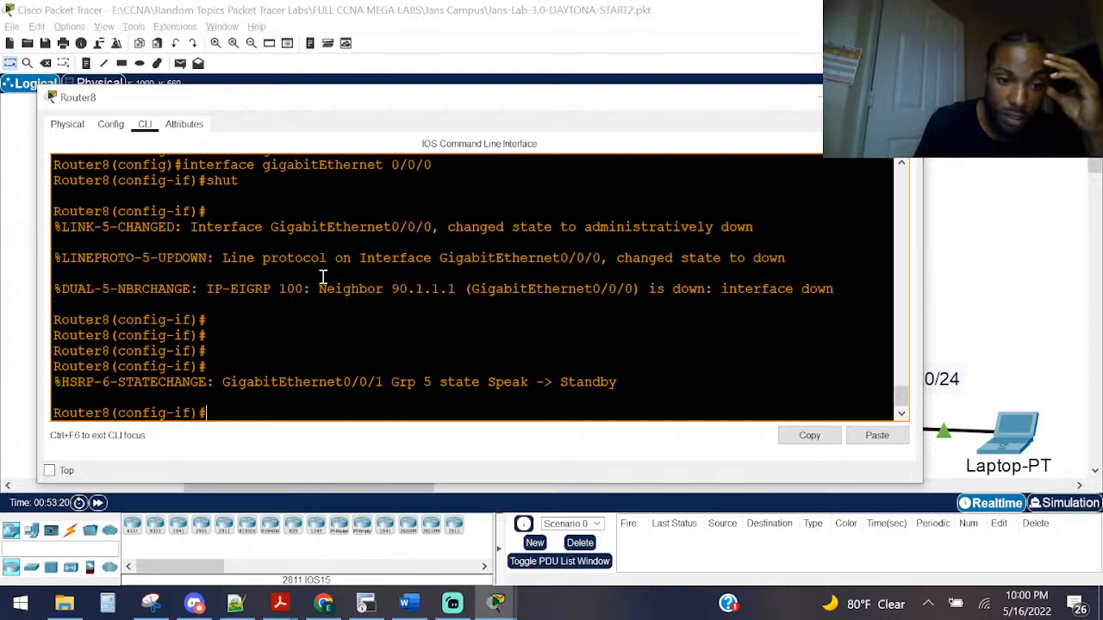
pyautogui.scroll(12, 337, 295)
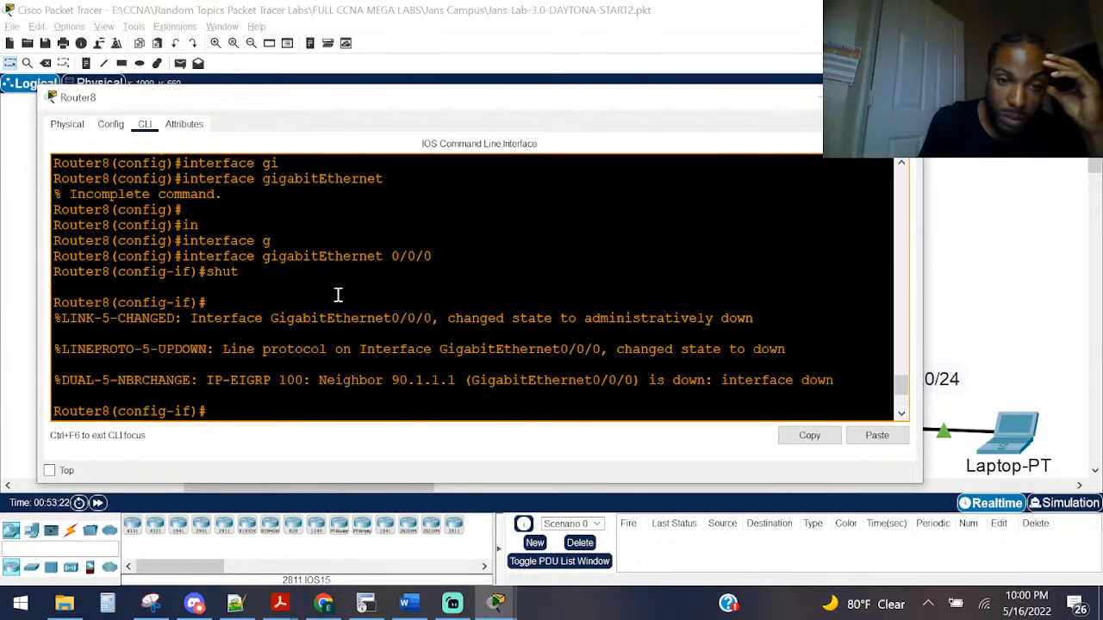
pyautogui.scroll(1, 339, 294)
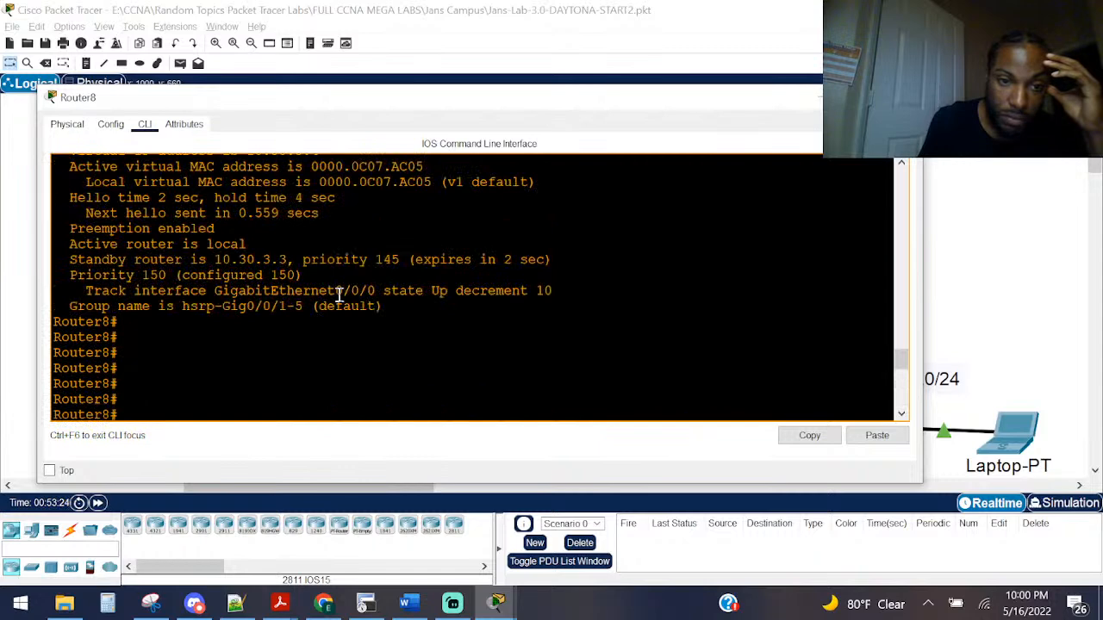
pyautogui.moveTo(393, 294); pyautogui.dragTo(286, 296)
pyautogui.click(382, 273)
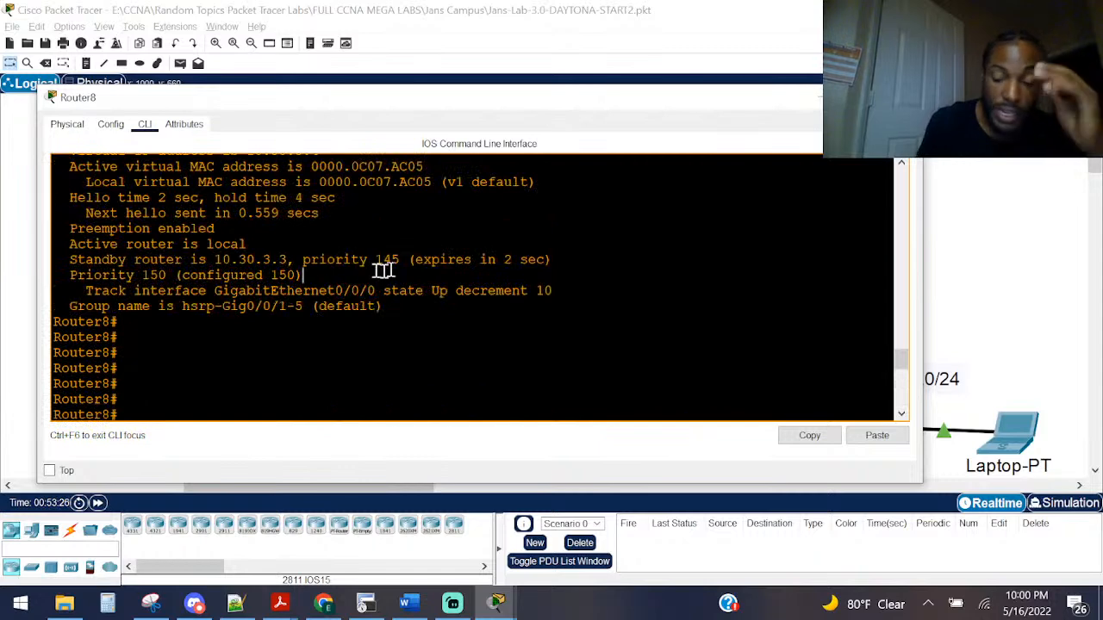
# Step: Leave Router8's interface configuration mode and return to privileged EXEC mode
pyautogui.press('Return')
pyautogui.press('Return')
pyautogui.press('Return')
pyautogui.press('Return')
pyautogui.hotkey('ctrl', 'z')
pyautogui.press('Return')
pyautogui.press('Return')
pyautogui.press('Return')
pyautogui.press('Return')
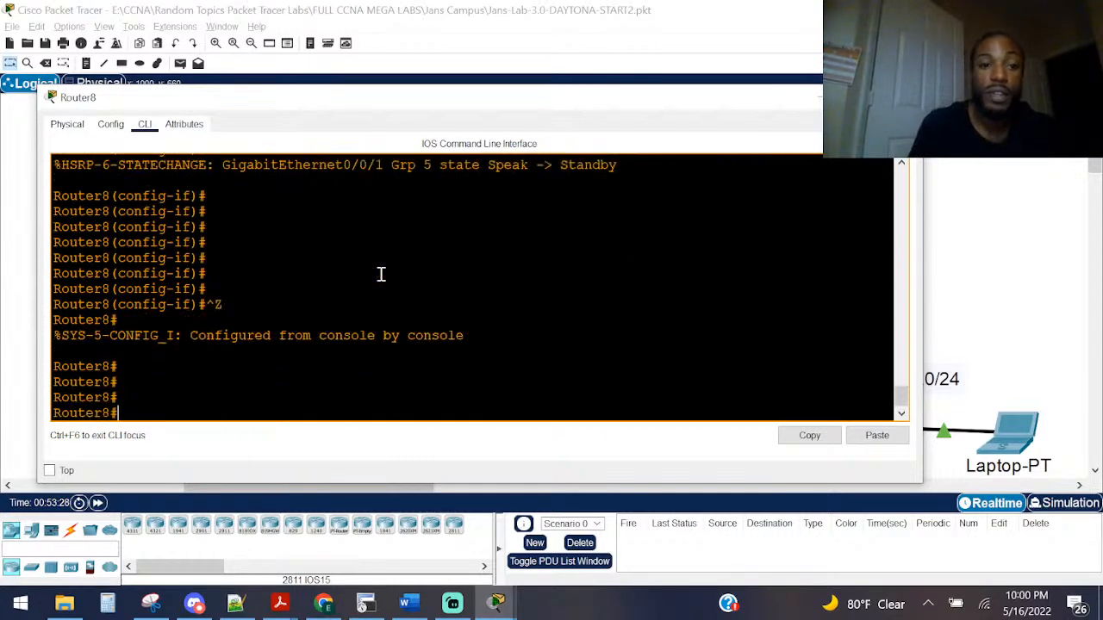
# Step: Run sho standby on Router8 and examine group 5's current priority, configured priority and tracking decrement
pyautogui.write('sho st')
pyautogui.press('Tab')
pyautogui.write('a')
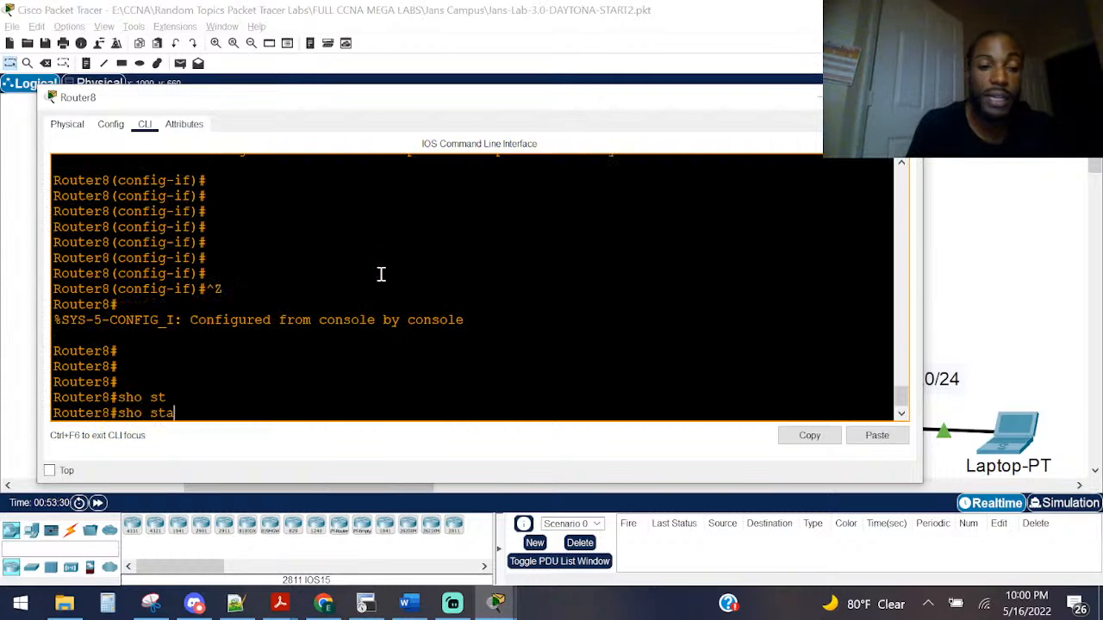
pyautogui.write('nd')
pyautogui.press('Tab')
pyautogui.press('Return')
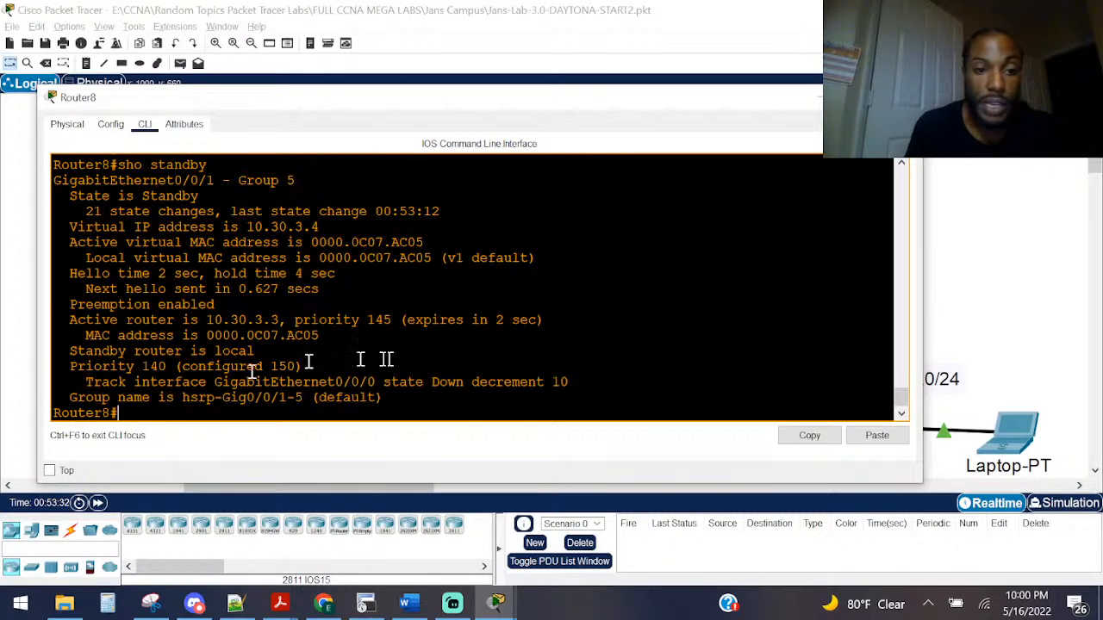
pyautogui.moveTo(167, 368); pyautogui.dragTo(63, 367)
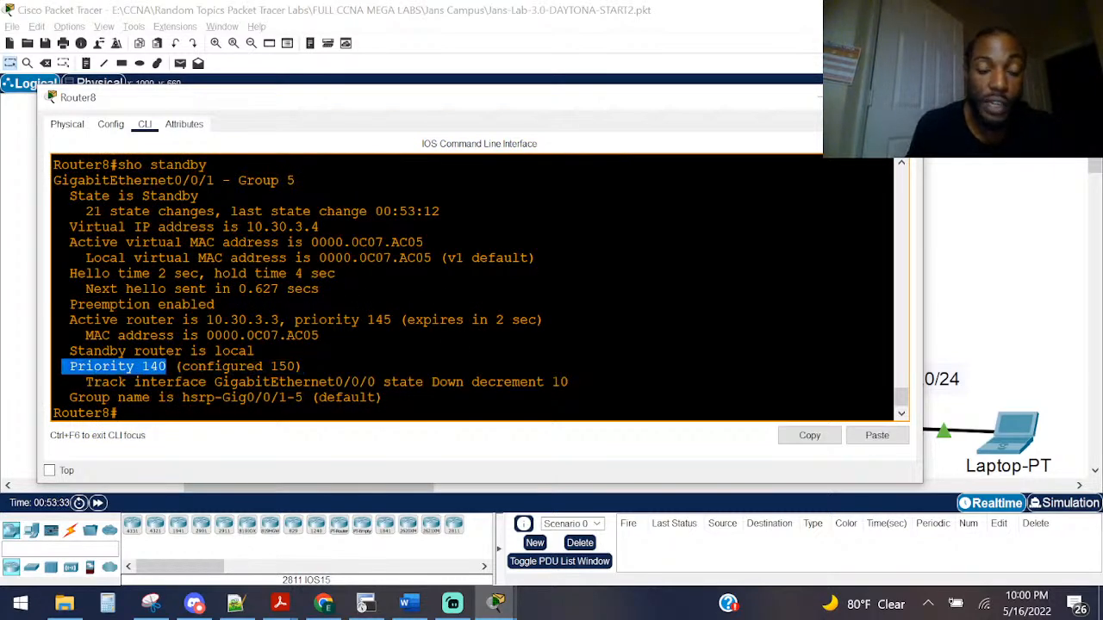
pyautogui.moveTo(316, 368); pyautogui.dragTo(200, 367)
pyautogui.moveTo(570, 383); pyautogui.dragTo(472, 385)
# Step: Return to the topology, mark out the 90.1.1.0/30 link, and bring up Router9's console at a fresh prompt
pyautogui.click(487, 12)
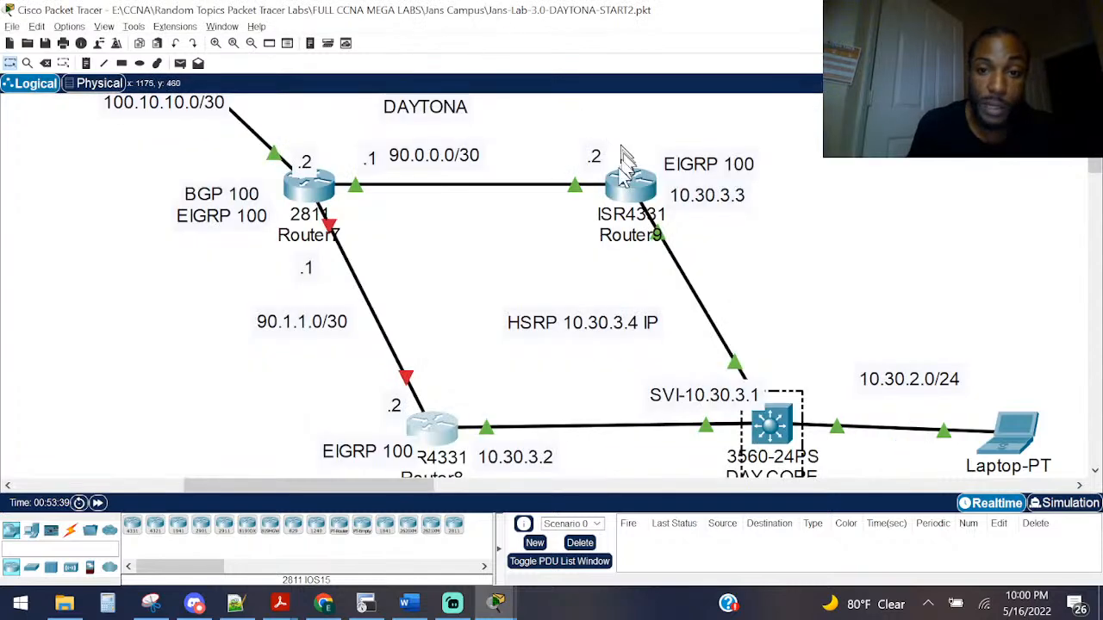
pyautogui.moveTo(422, 282); pyautogui.dragTo(247, 352)
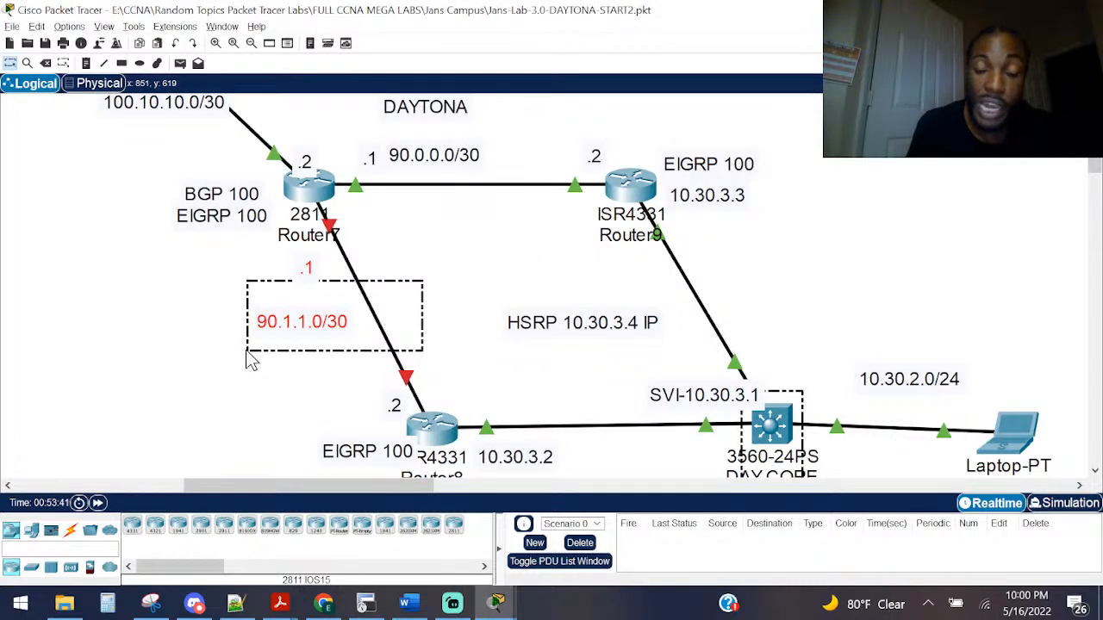
pyautogui.click(629, 184)
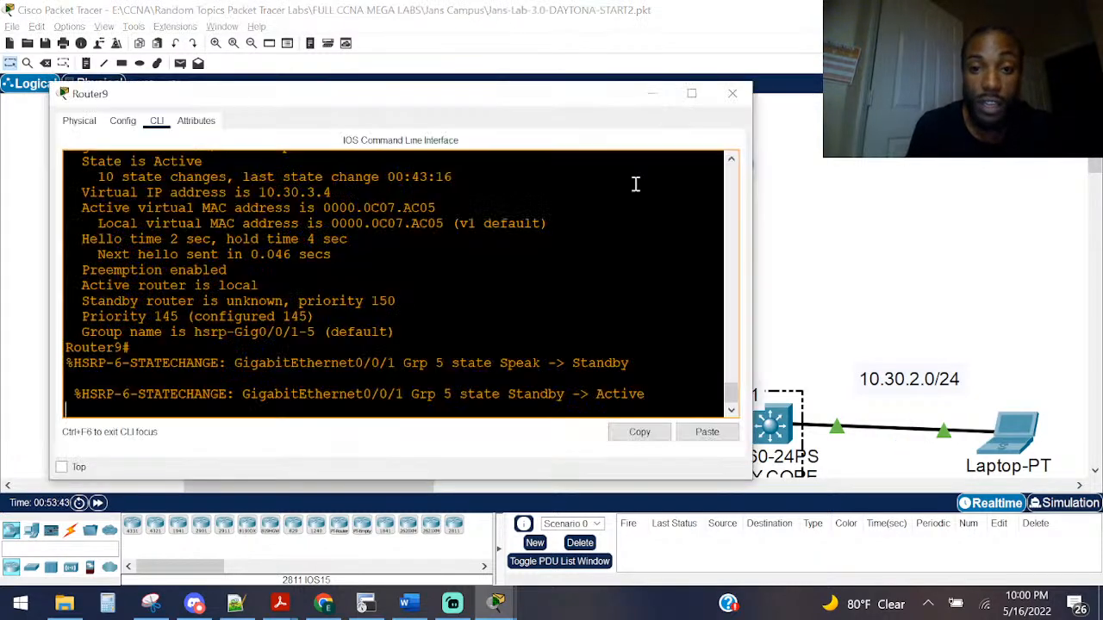
pyautogui.press('Return')
pyautogui.press('Return')
pyautogui.press('Return')
pyautogui.press('Return')
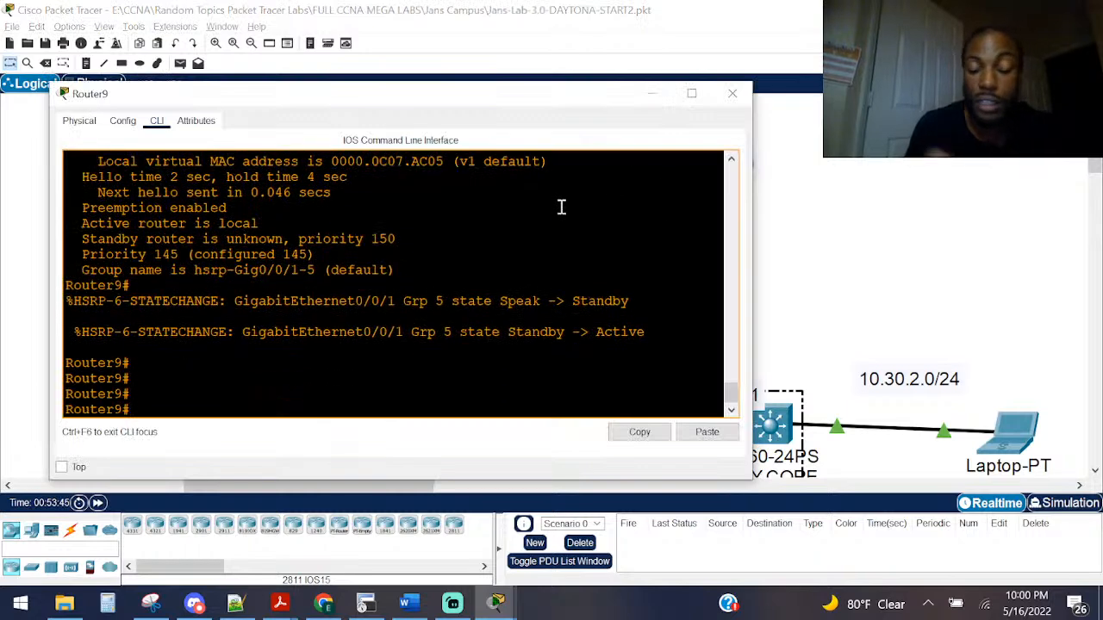
# Step: Run sho standby on Router9 and examine its group 5 priority and HSRP state
pyautogui.press('BackSpace')
pyautogui.press('BackSpace')
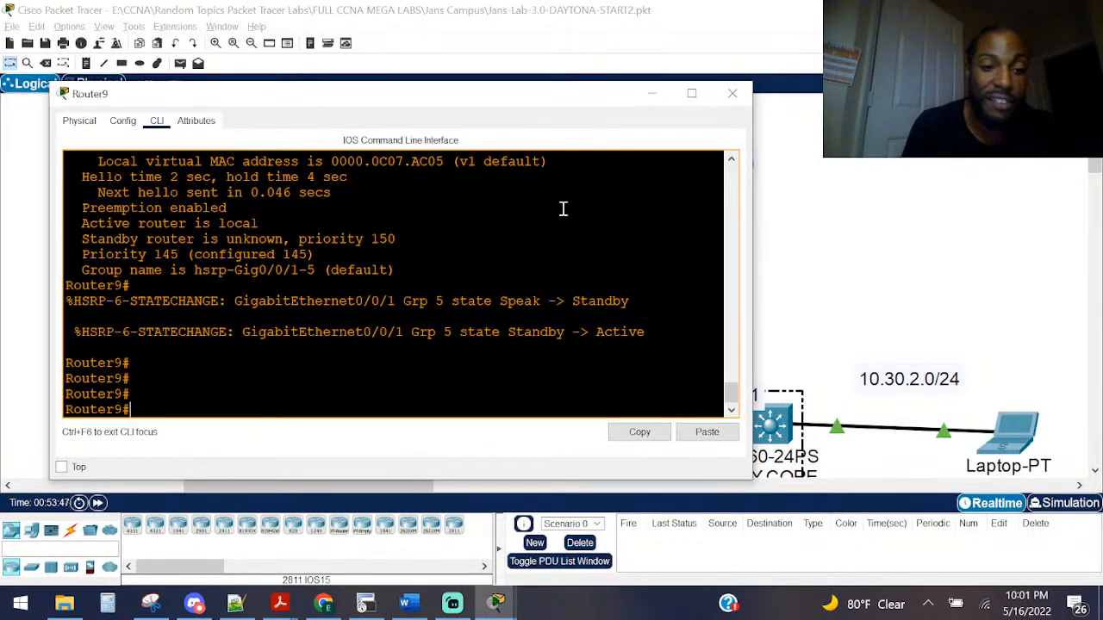
pyautogui.press('Tab')
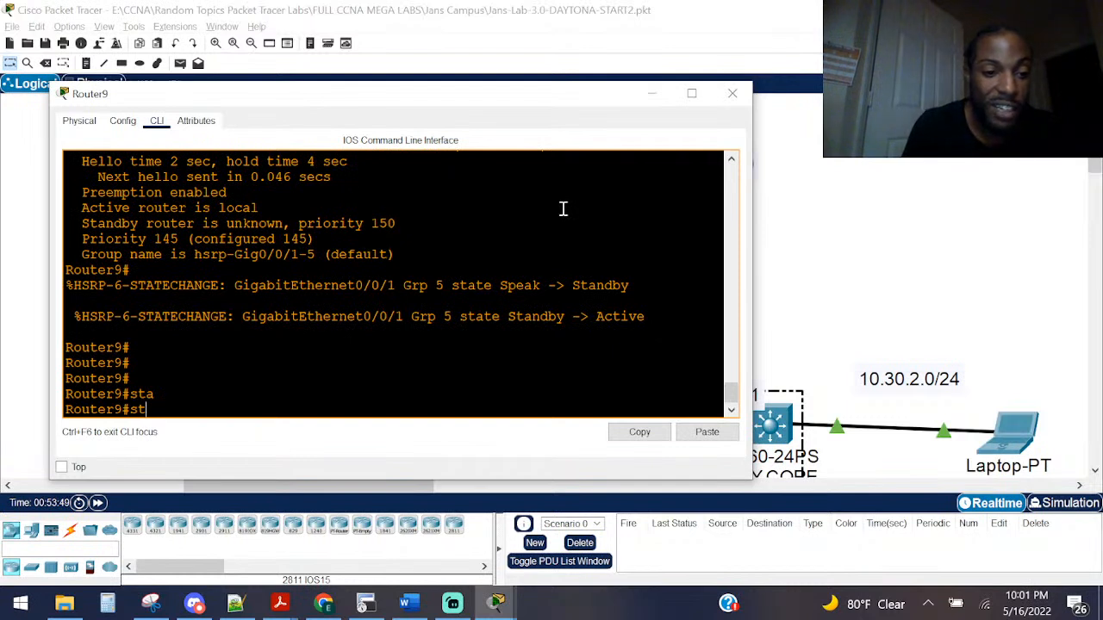
pyautogui.write('sho stan')
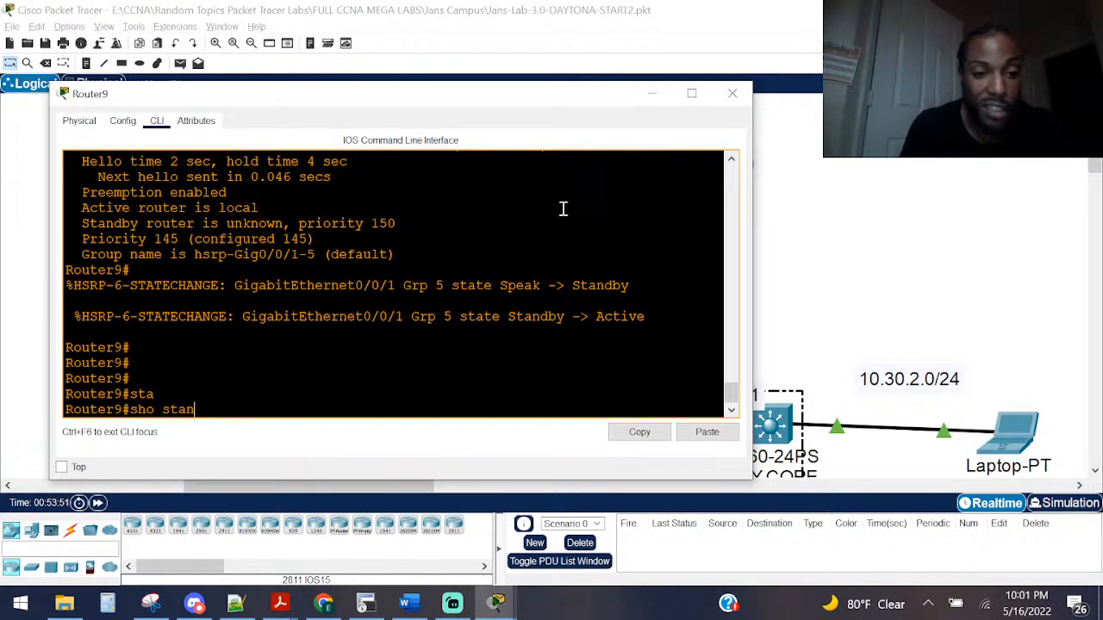
pyautogui.write('d')
pyautogui.press('Tab')
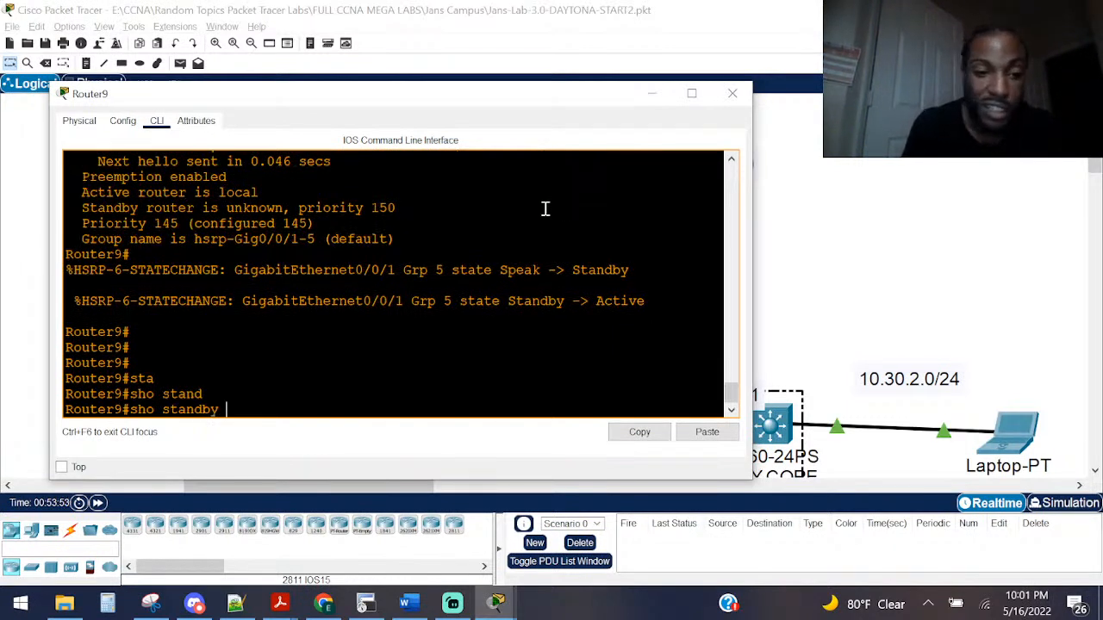
pyautogui.press('Return')
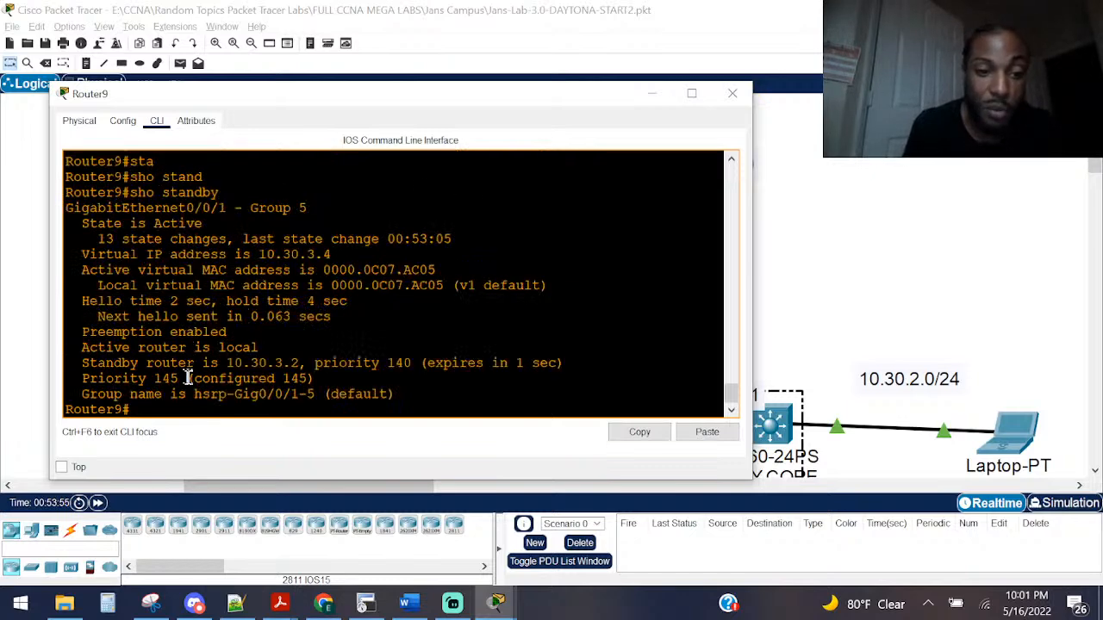
pyautogui.moveTo(187, 377); pyautogui.dragTo(80, 378)
pyautogui.moveTo(203, 223); pyautogui.dragTo(76, 224)
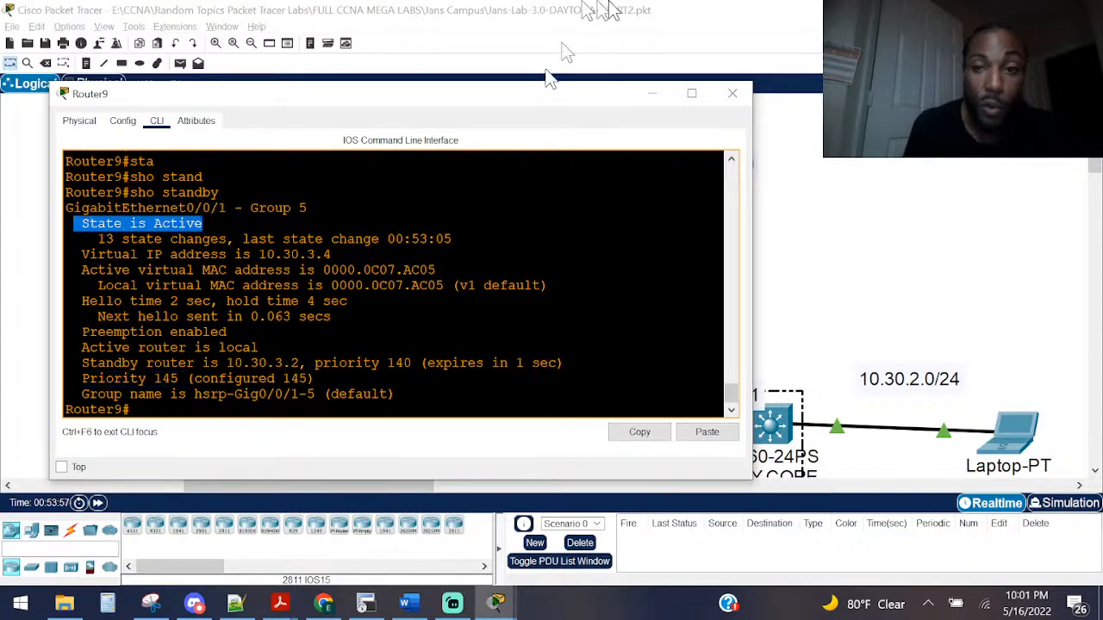
# Step: Close Router9's console, open the Command Prompt on laptop 10.30.2.10, and widen its window
pyautogui.click(733, 93)
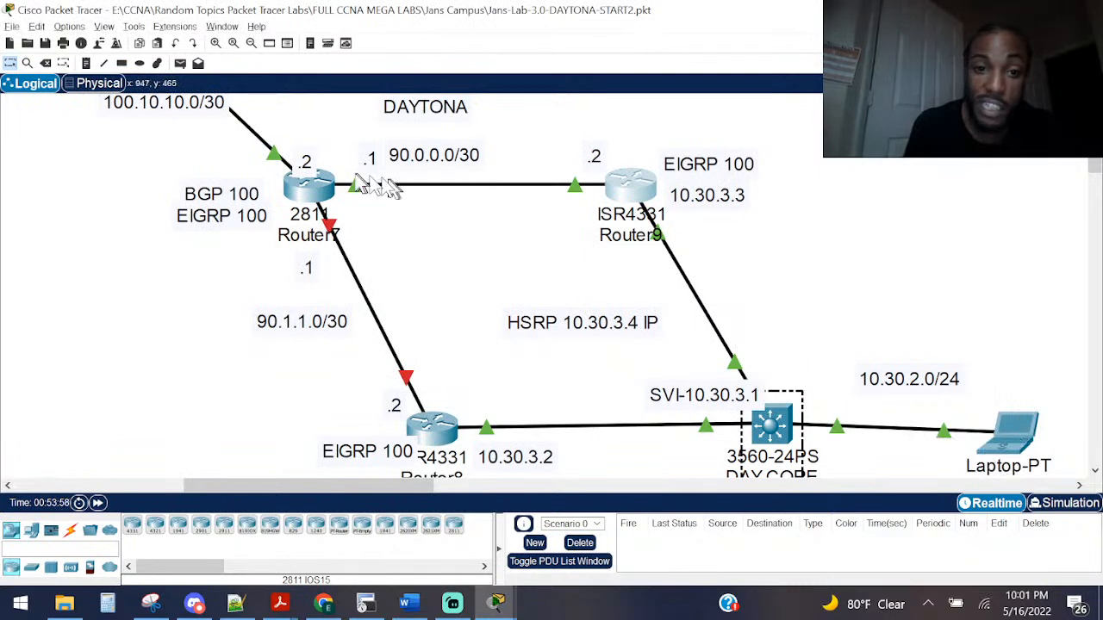
pyautogui.click(998, 439)
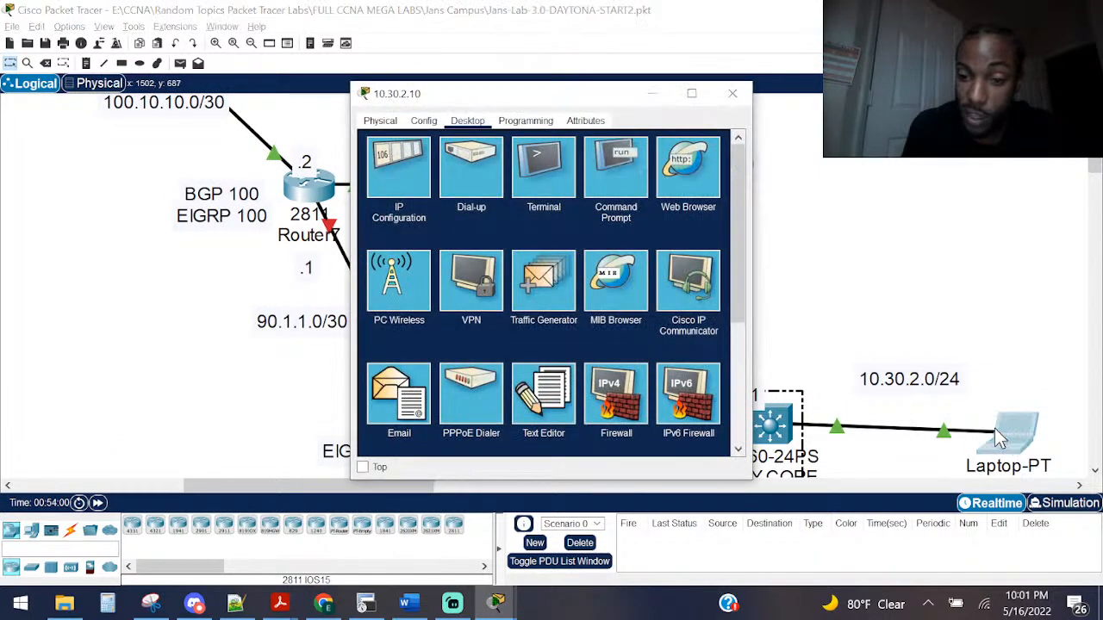
pyautogui.click(615, 169)
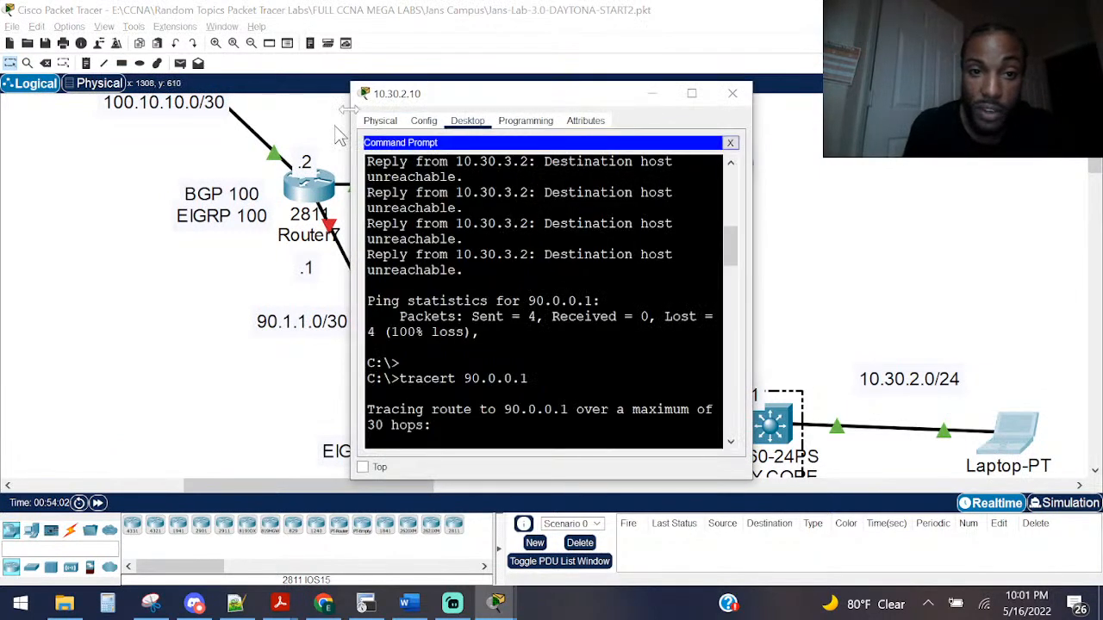
pyautogui.moveTo(346, 141); pyautogui.dragTo(15, 83)
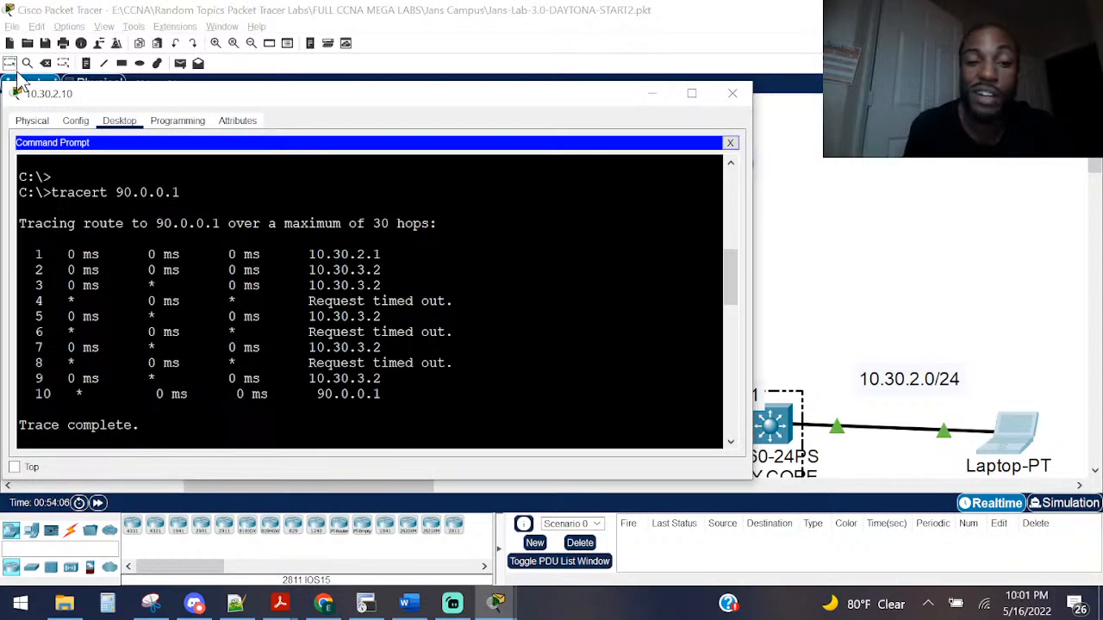
# Step: Ping 90.0.0.1 from the laptop after checking Router7's 90.0.0.0/30 interface on the topology
pyautogui.press('Up')
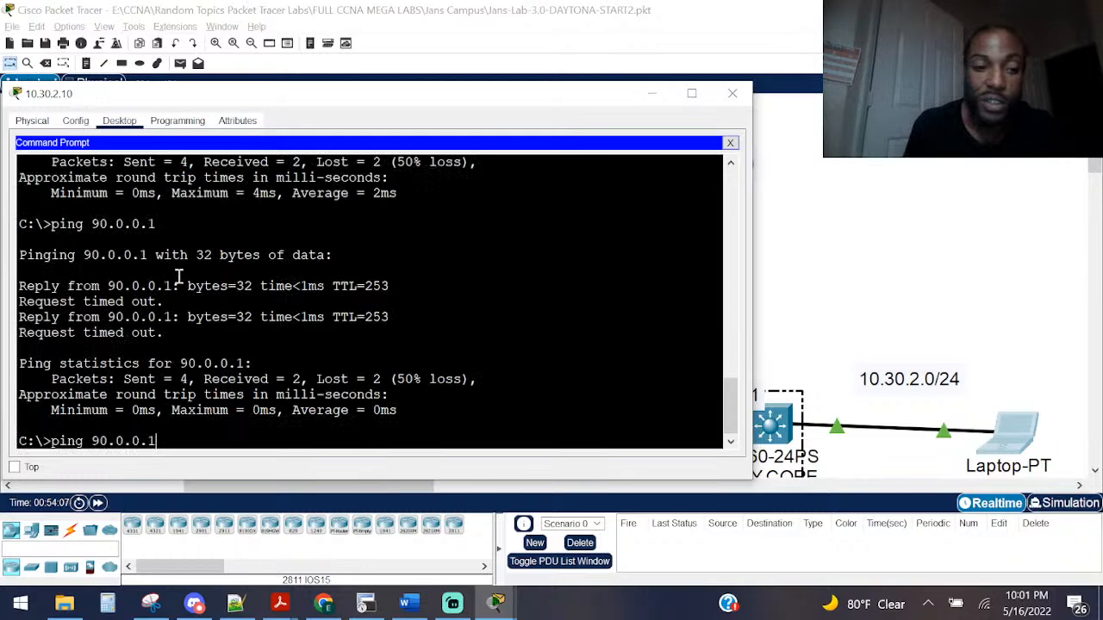
pyautogui.click(9, 10)
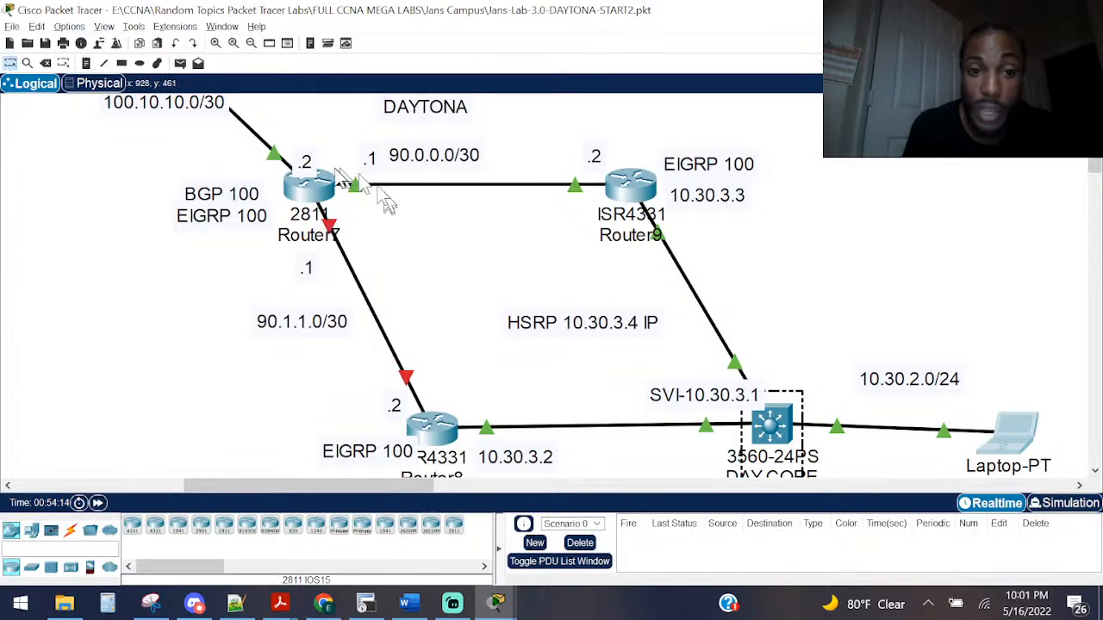
pyautogui.hotkey('alt', 'Tab')
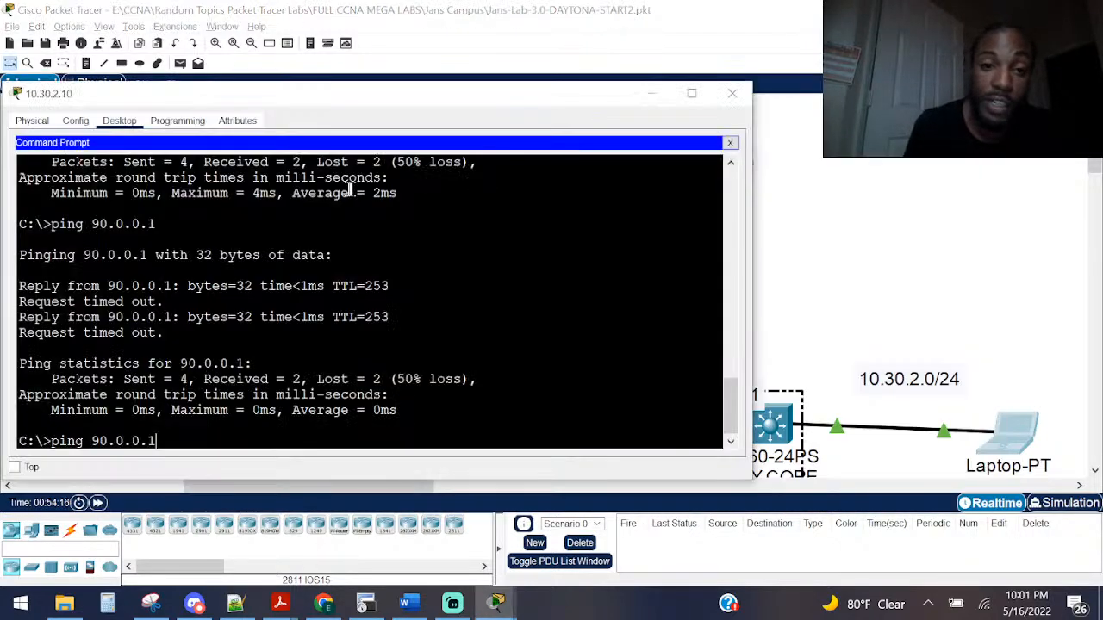
pyautogui.press('Return')
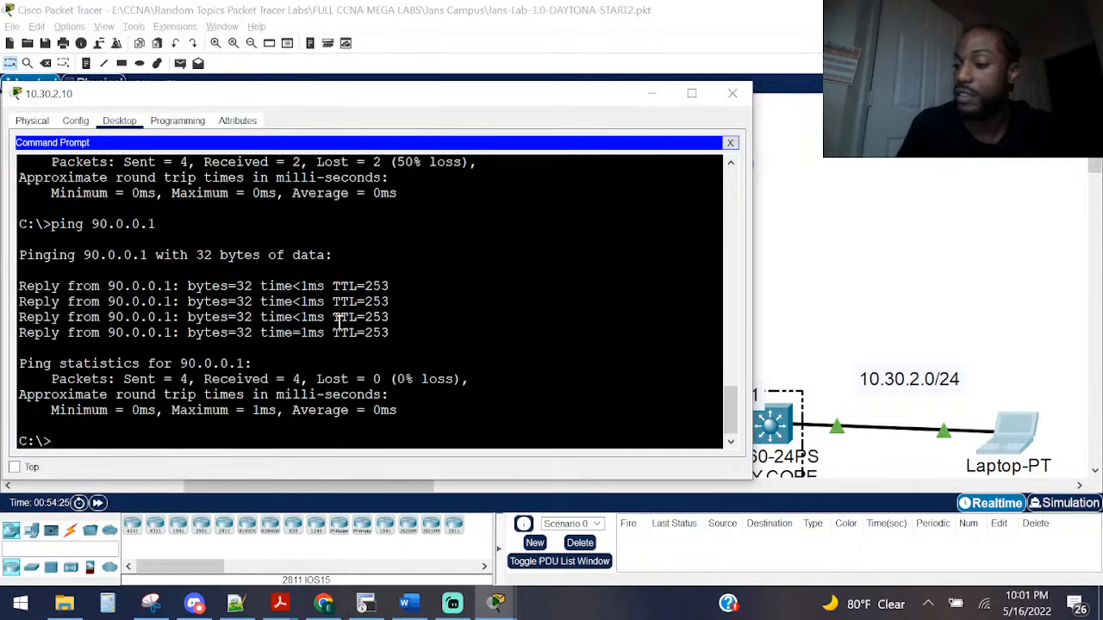
# Step: Return to the topology and look over the path between Router5, the Daytona routers and the laptop
pyautogui.click(870, 310)
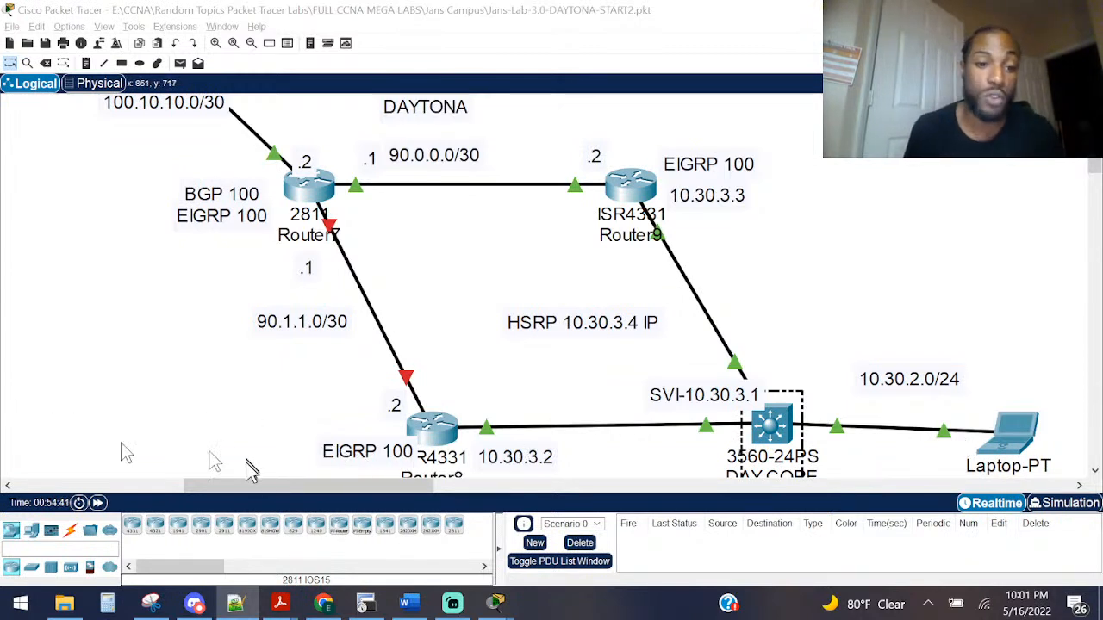
pyautogui.scroll(1, 254, 336)
pyautogui.scroll(2, 254, 337)
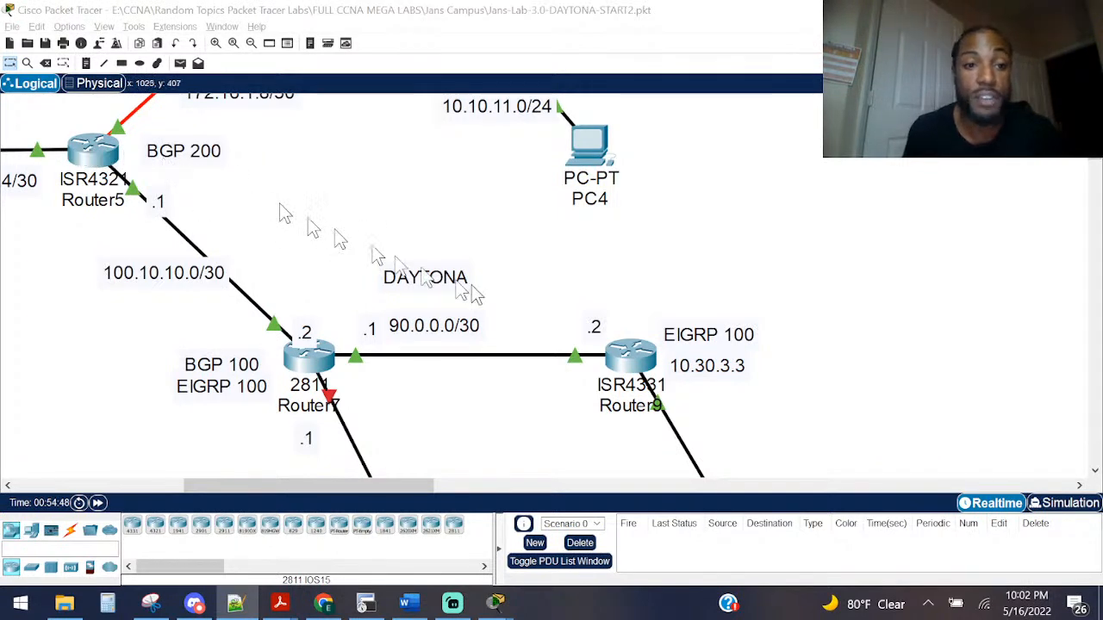
pyautogui.scroll(-5, 930, 403)
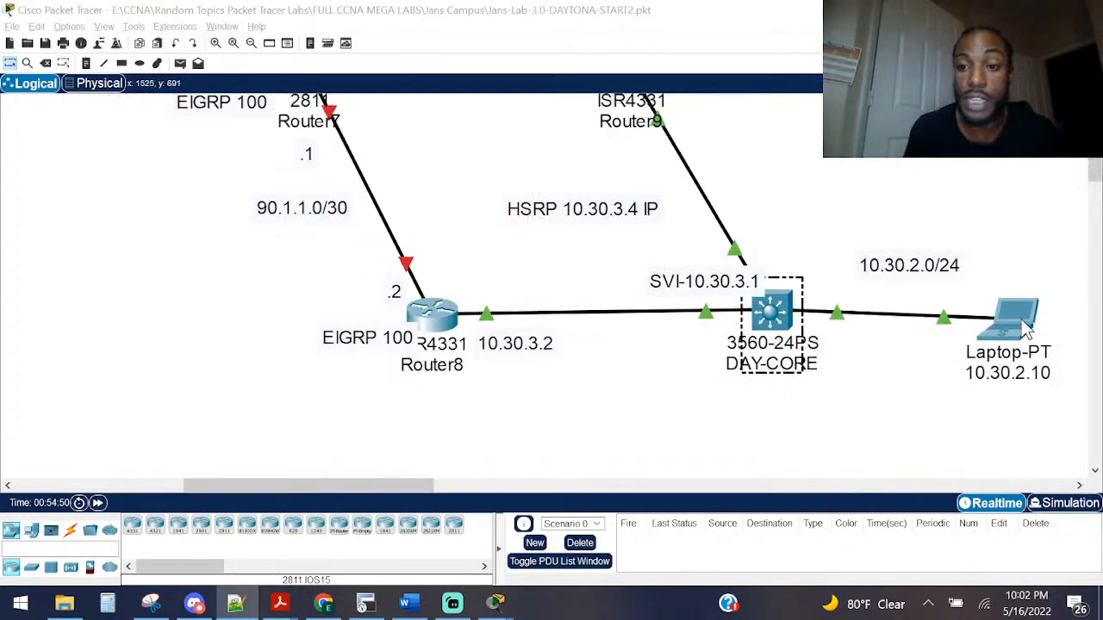
# Step: Open Router5's command-line interface and widen its window on both sides
pyautogui.scroll(6, 129, 380)
pyautogui.click(99, 211)
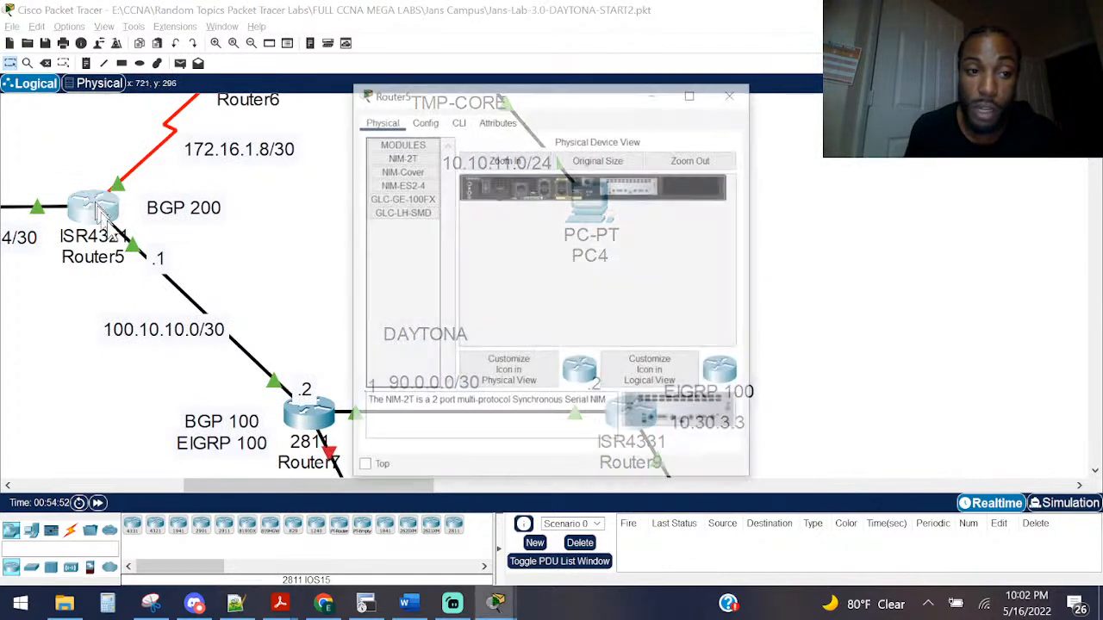
pyautogui.click(465, 123)
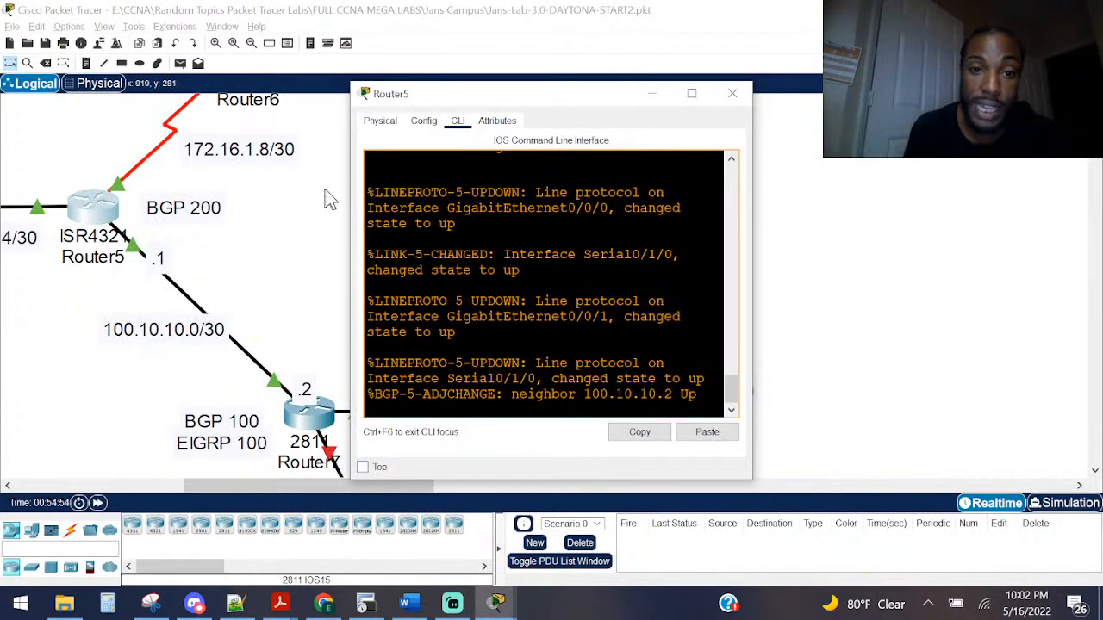
pyautogui.moveTo(350, 202); pyautogui.dragTo(76, 200)
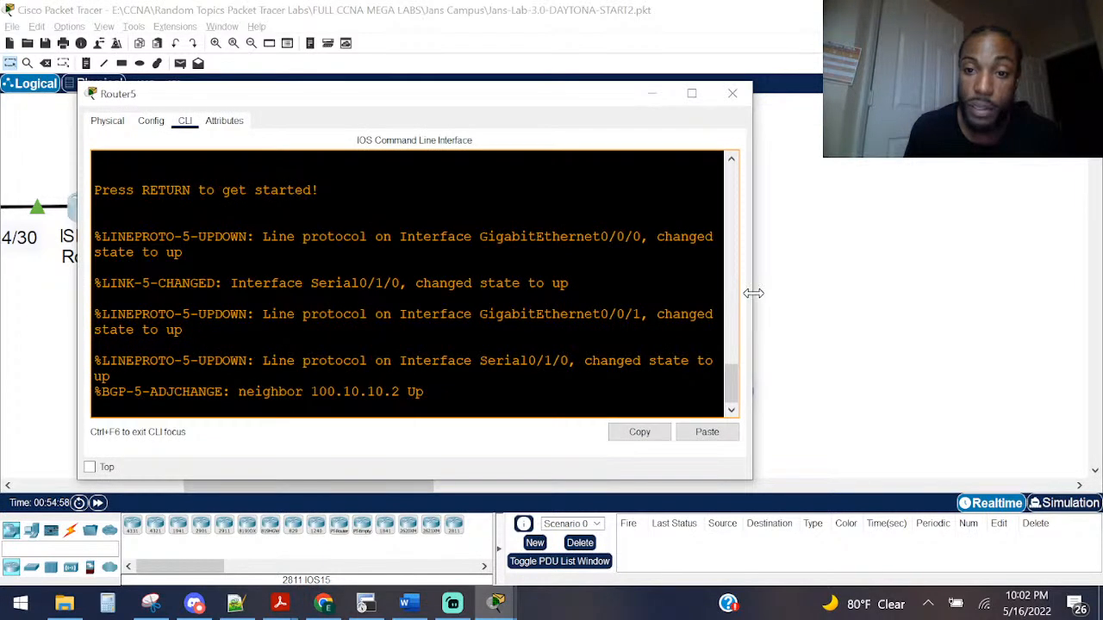
pyautogui.moveTo(753, 293); pyautogui.dragTo(1003, 340)
# Step: Enter privileged EXEC mode on Router5 with the ena command
pyautogui.press('Return')
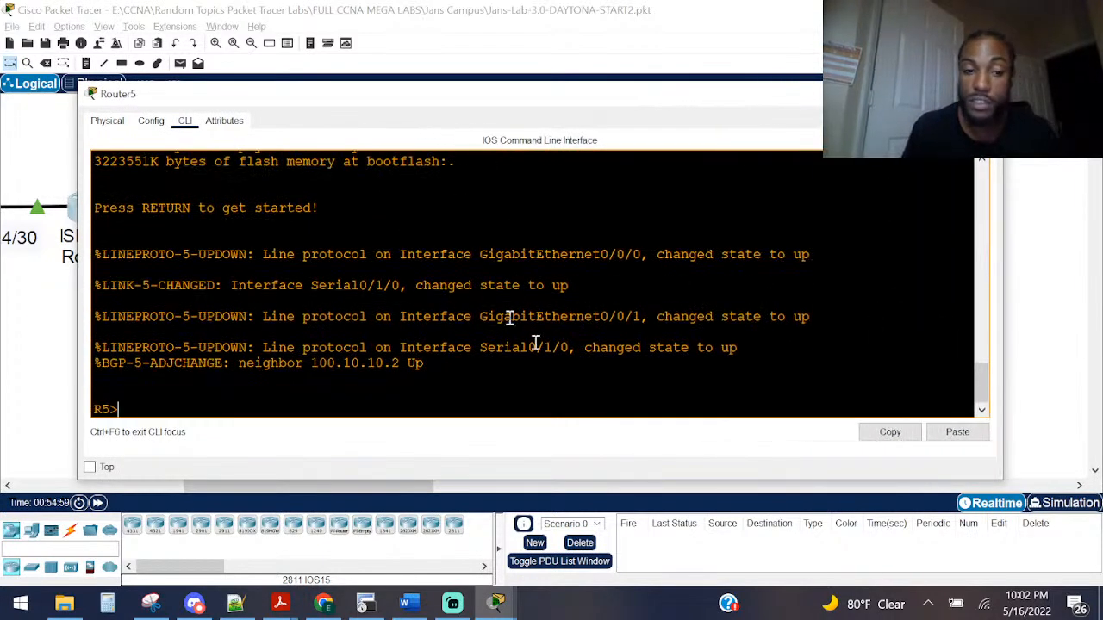
pyautogui.press('Return')
pyautogui.press('Return')
pyautogui.press('Return')
pyautogui.press('Return')
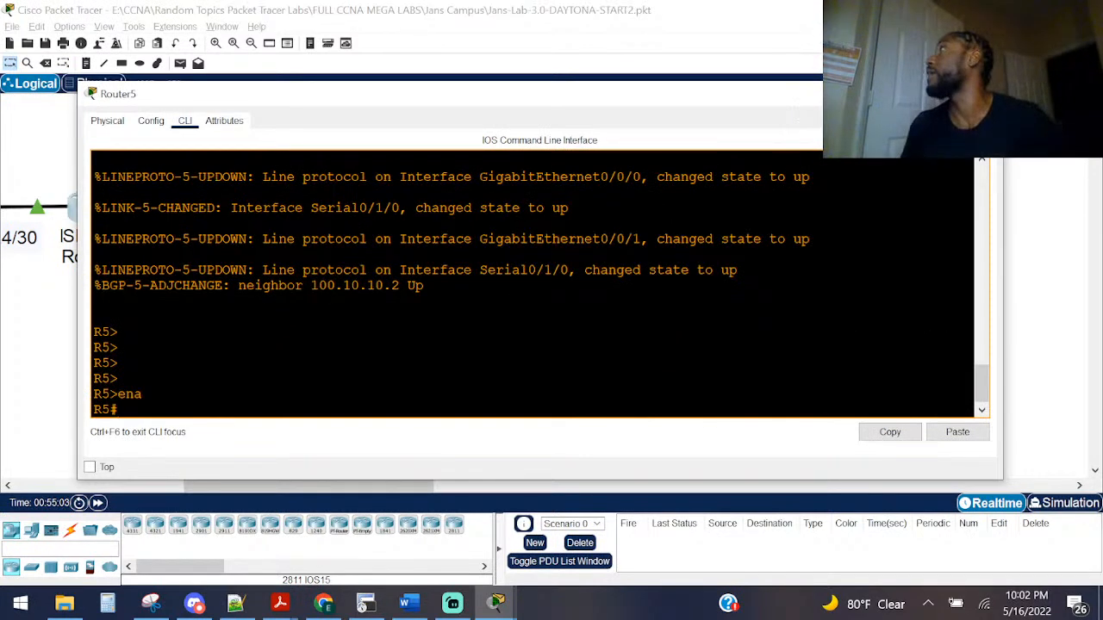
pyautogui.click(653, 252)
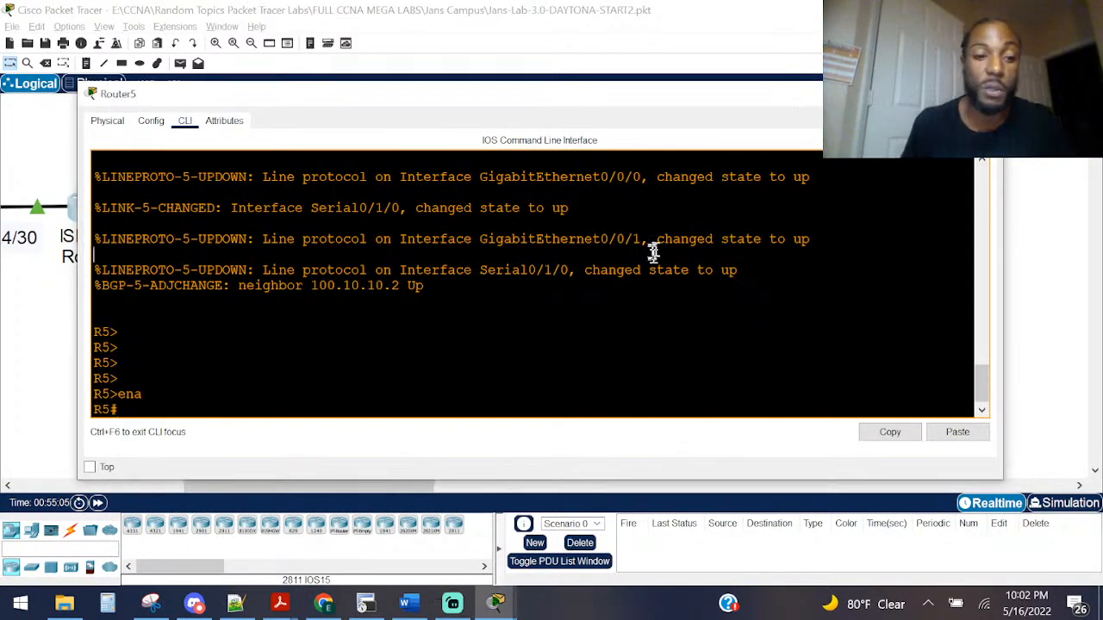
pyautogui.press('Return')
pyautogui.press('Return')
pyautogui.press('Return')
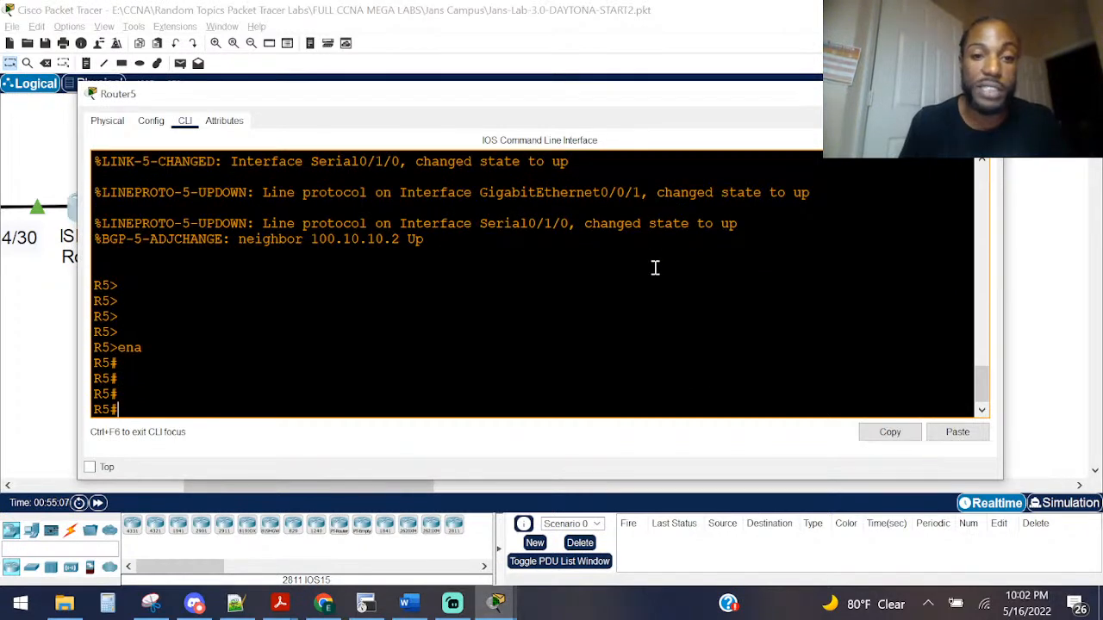
# Step: Narrow Router5's console window and check the laptop's IP address on the topology
pyautogui.hotkey('alt', 'Tab')
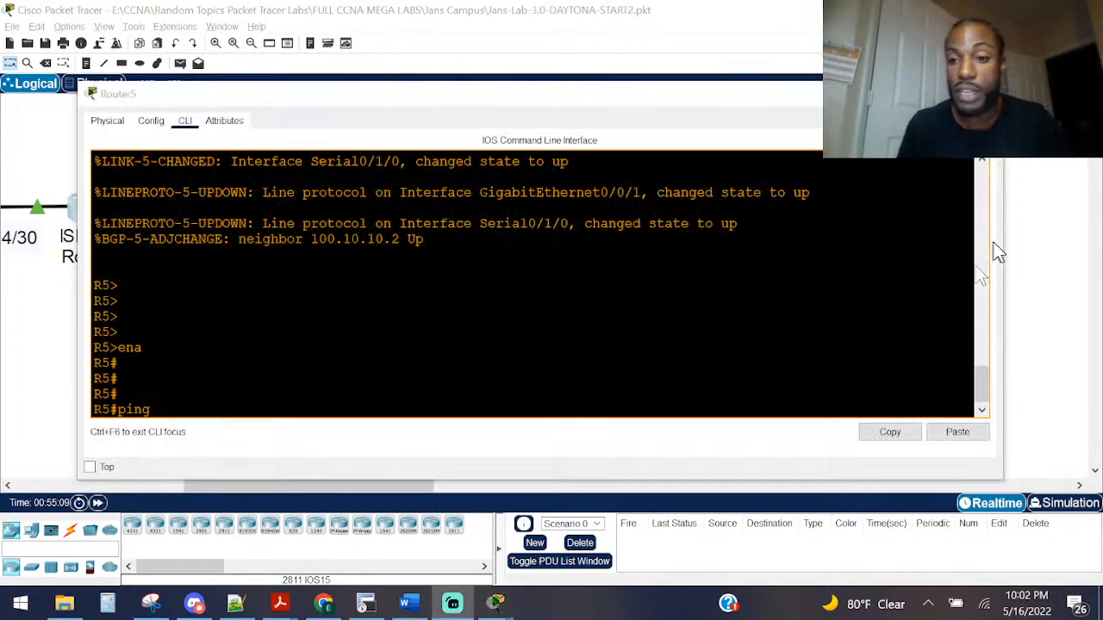
pyautogui.moveTo(1002, 245); pyautogui.dragTo(727, 241)
pyautogui.click(841, 257)
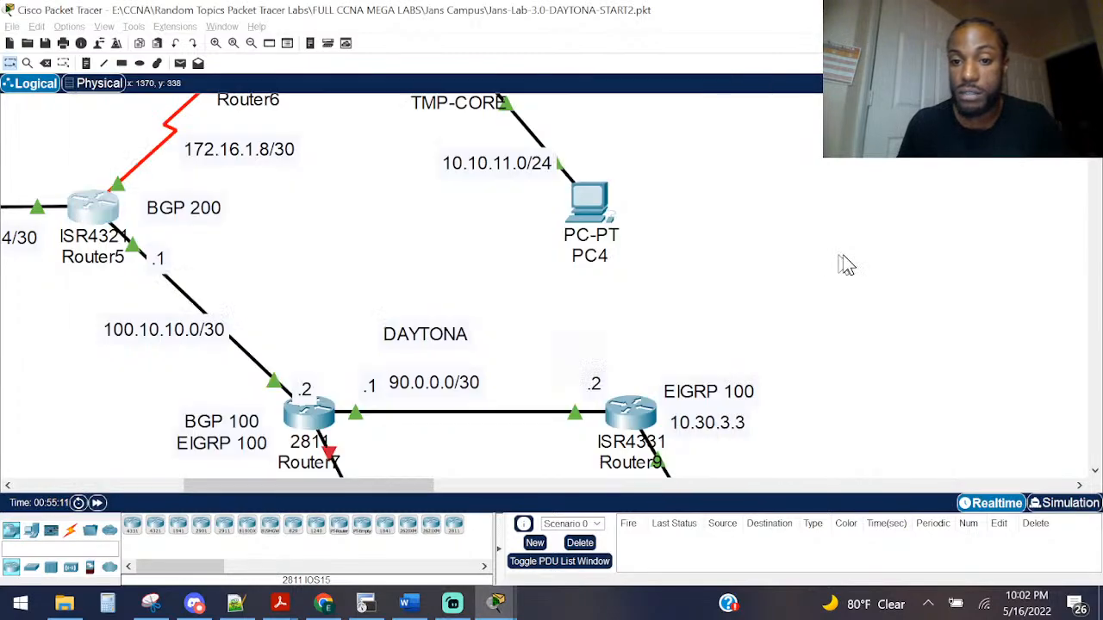
pyautogui.scroll(-3, 844, 259)
pyautogui.scroll(-3, 844, 263)
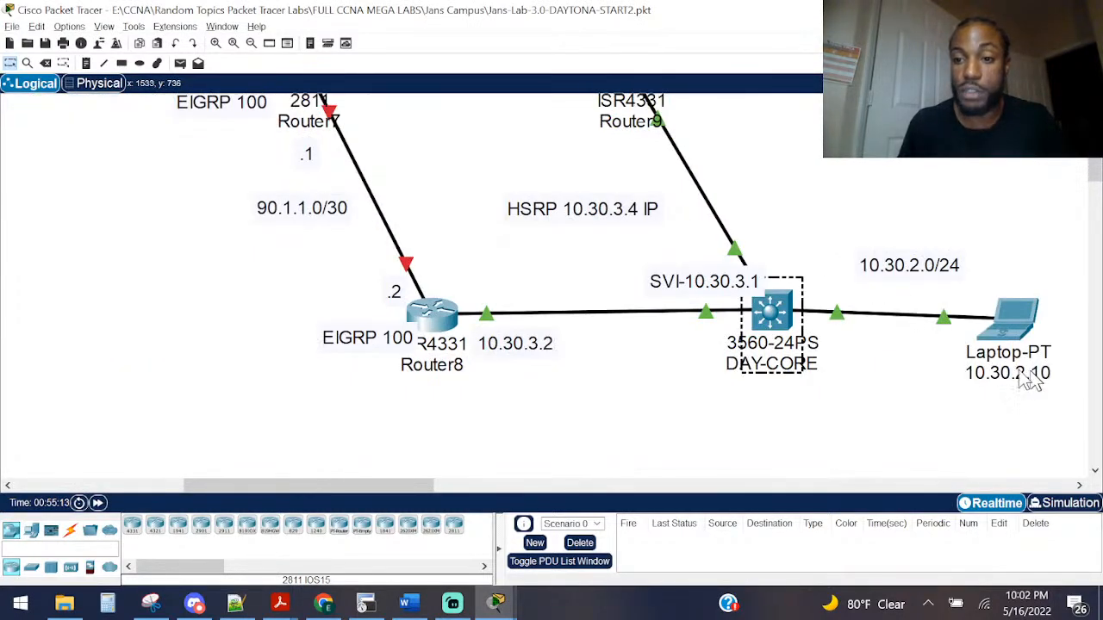
pyautogui.hotkey('alt', 'Tab')
pyautogui.click(68, 155)
pyautogui.scroll(6, 527, 357)
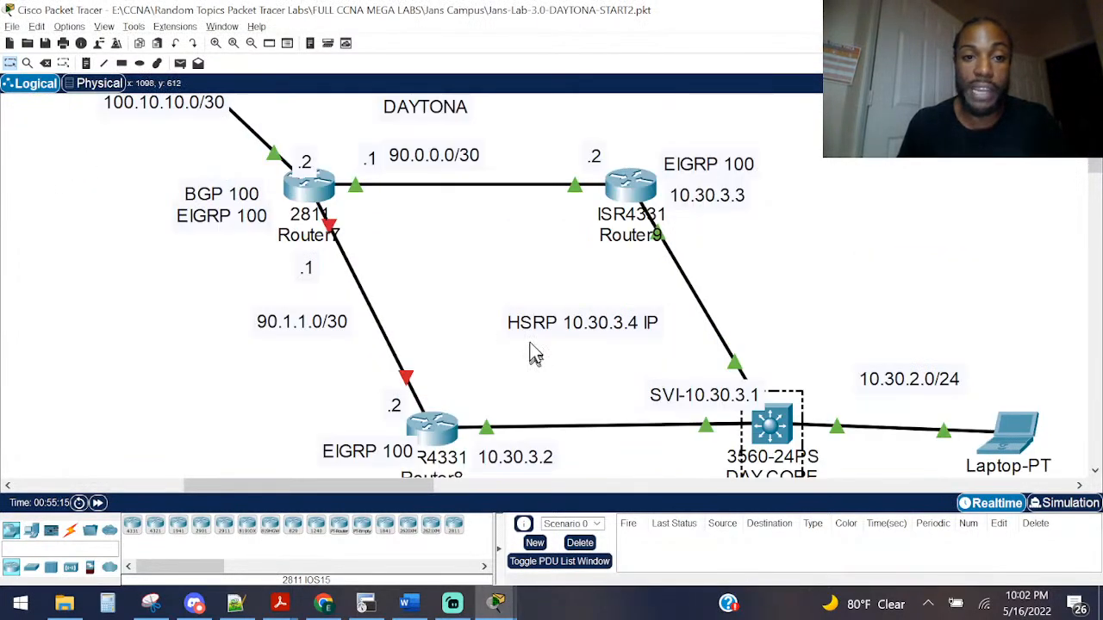
pyautogui.scroll(1, 191, 287)
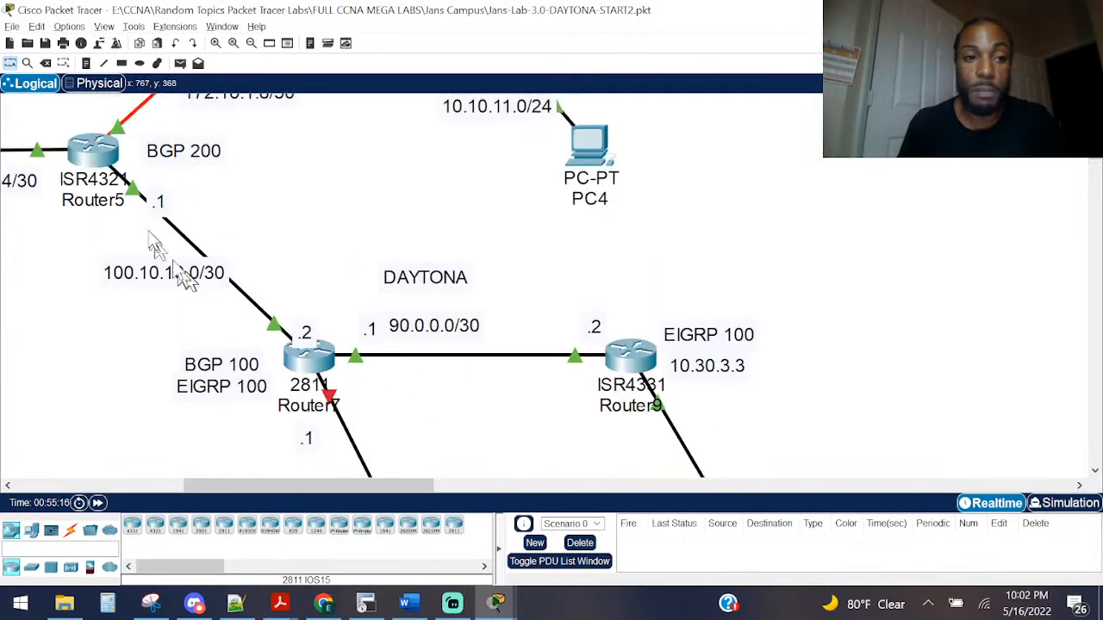
# Step: Ping laptop 10.30.2.10 from Router5, rechecking the Daytona addressing on the topology before completing the command
pyautogui.click(93, 154)
pyautogui.press('Return')
pyautogui.press('Return')
pyautogui.press('Return')
pyautogui.write('ena')
pyautogui.press('Return')
pyautogui.press('Return')
pyautogui.press('Return')
pyautogui.press('Return')
pyautogui.write('ping ping')
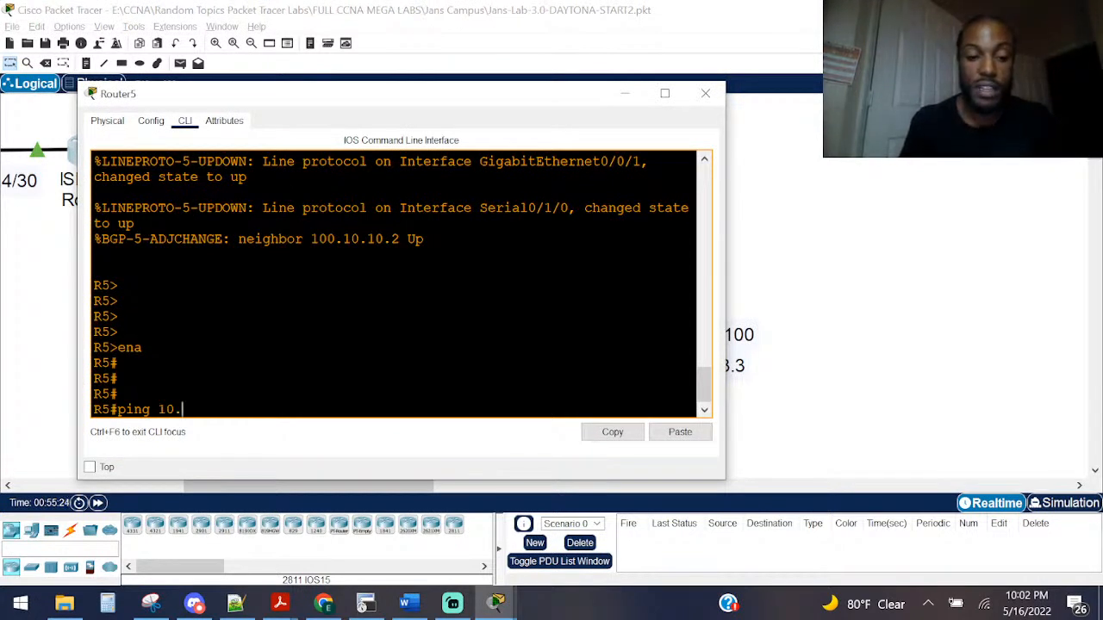
pyautogui.hotkey('alt', 'Tab')
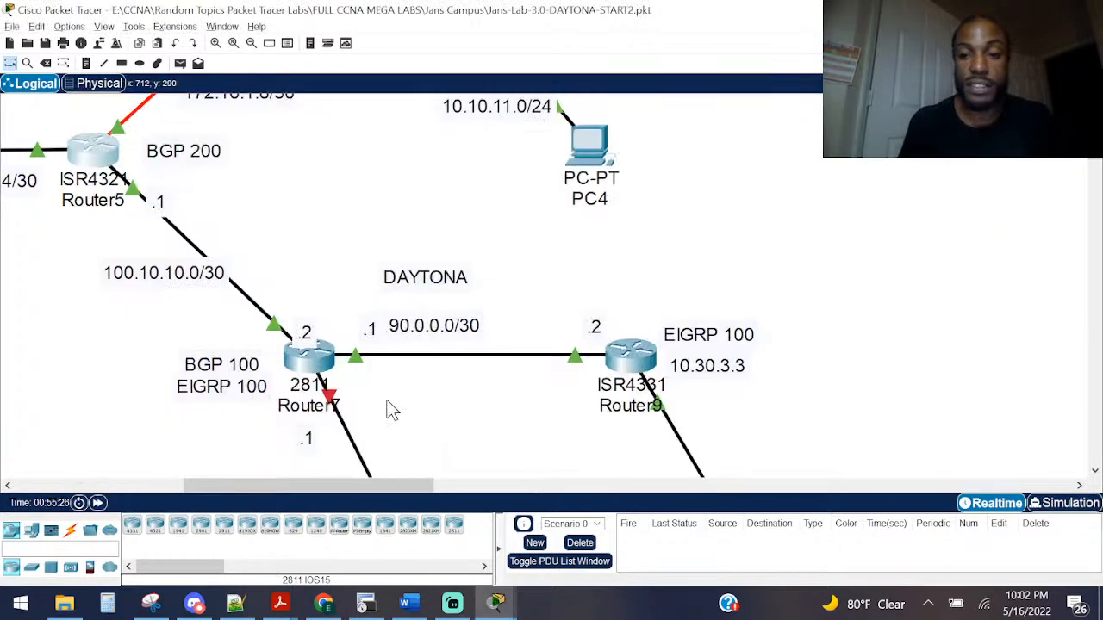
pyautogui.scroll(-3, 468, 438)
pyautogui.scroll(5, 731, 389)
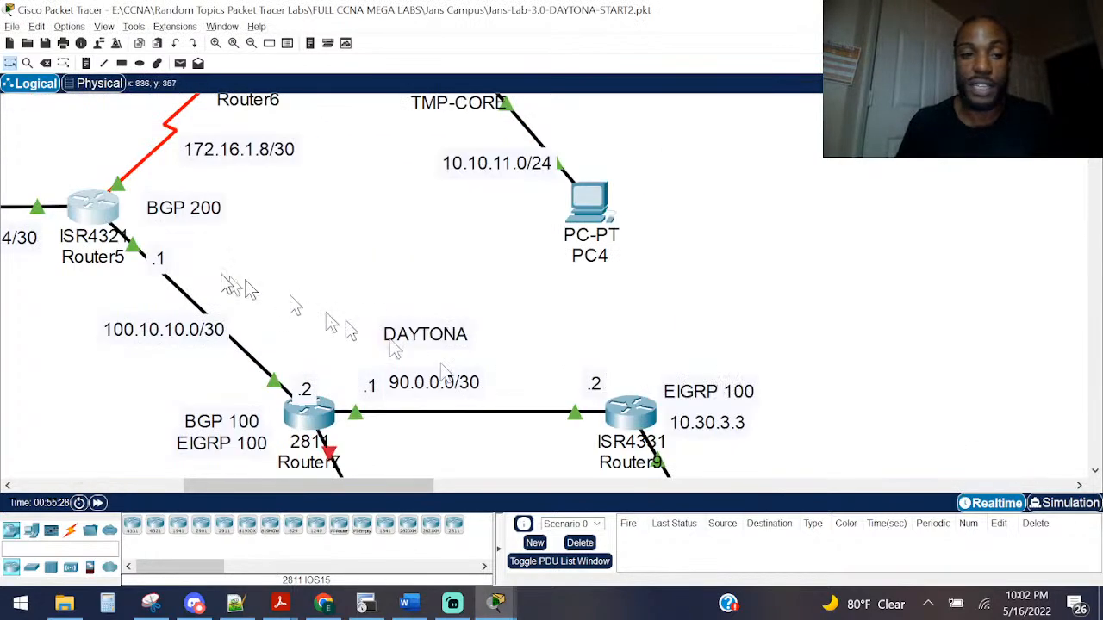
pyautogui.click(102, 204)
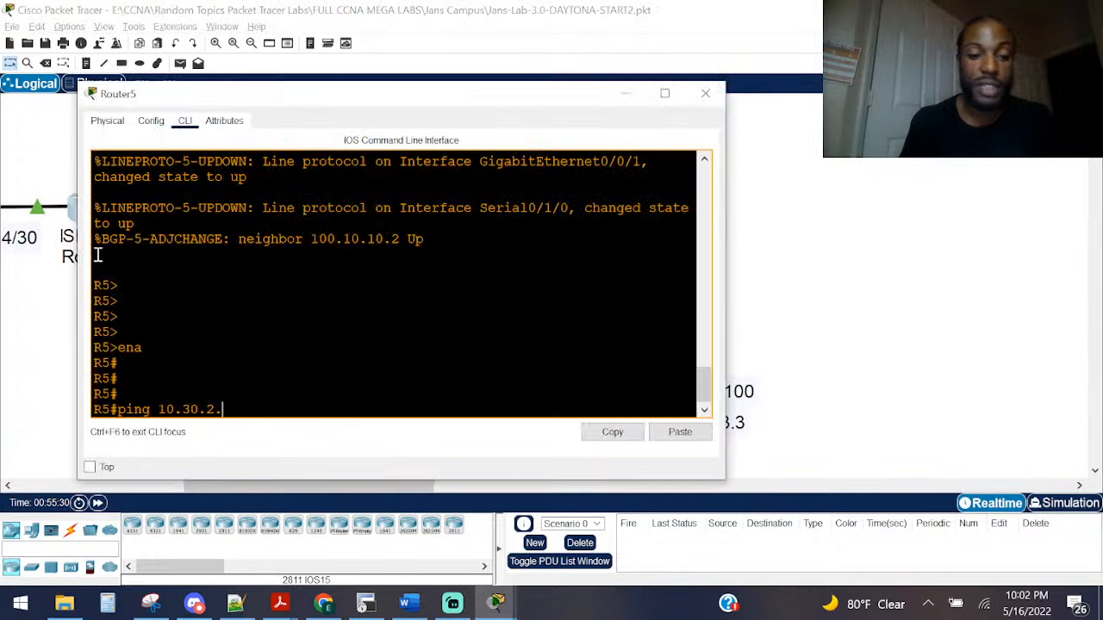
pyautogui.press('Return')
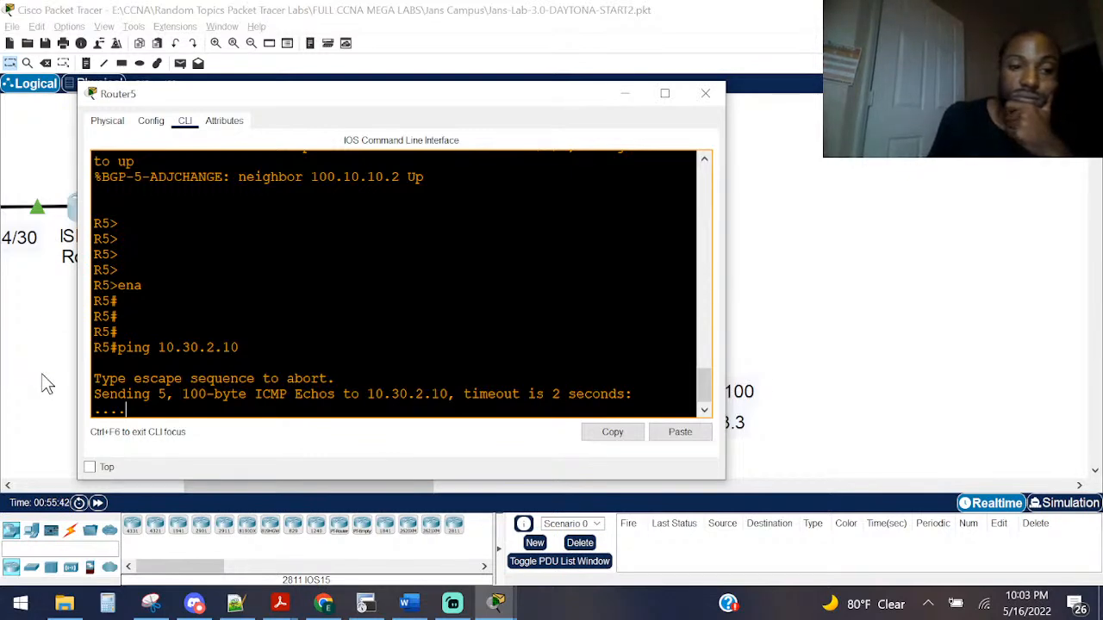
# Step: Leave Router5's console, open Router8's console, and enter global configuration mode with configure terminal
pyautogui.click(43, 382)
pyautogui.click(79, 205)
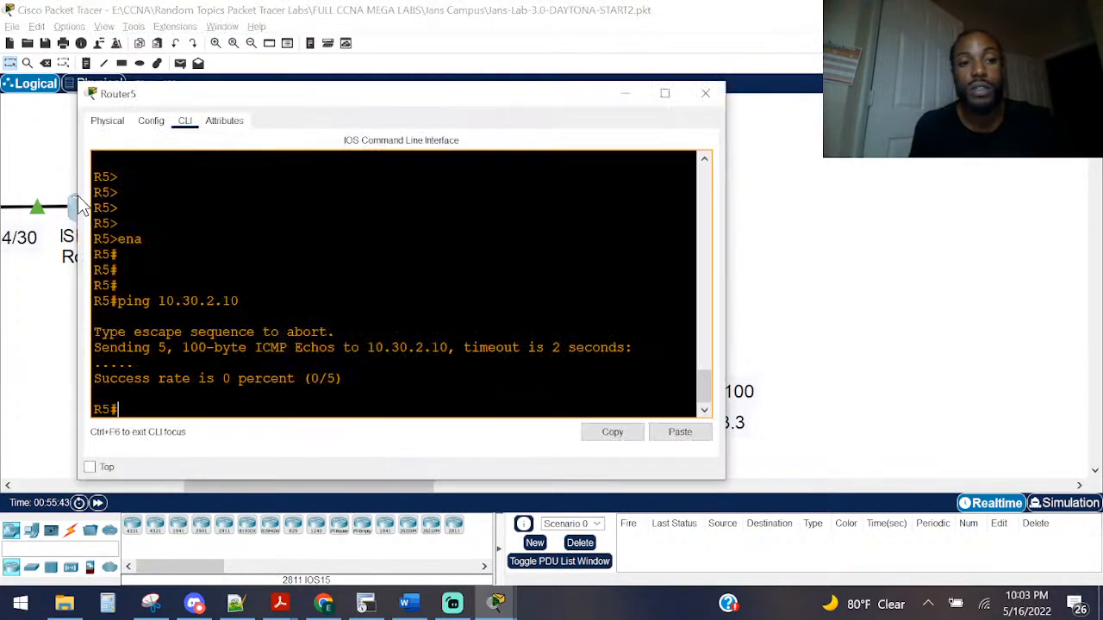
pyautogui.click(26, 341)
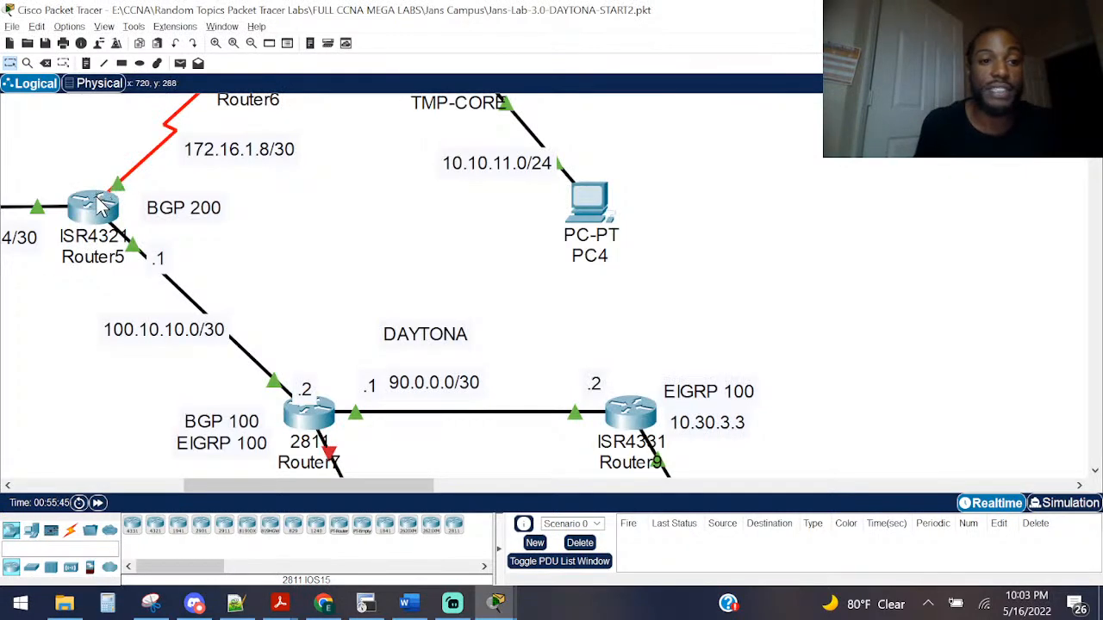
pyautogui.click(96, 197)
pyautogui.click(60, 345)
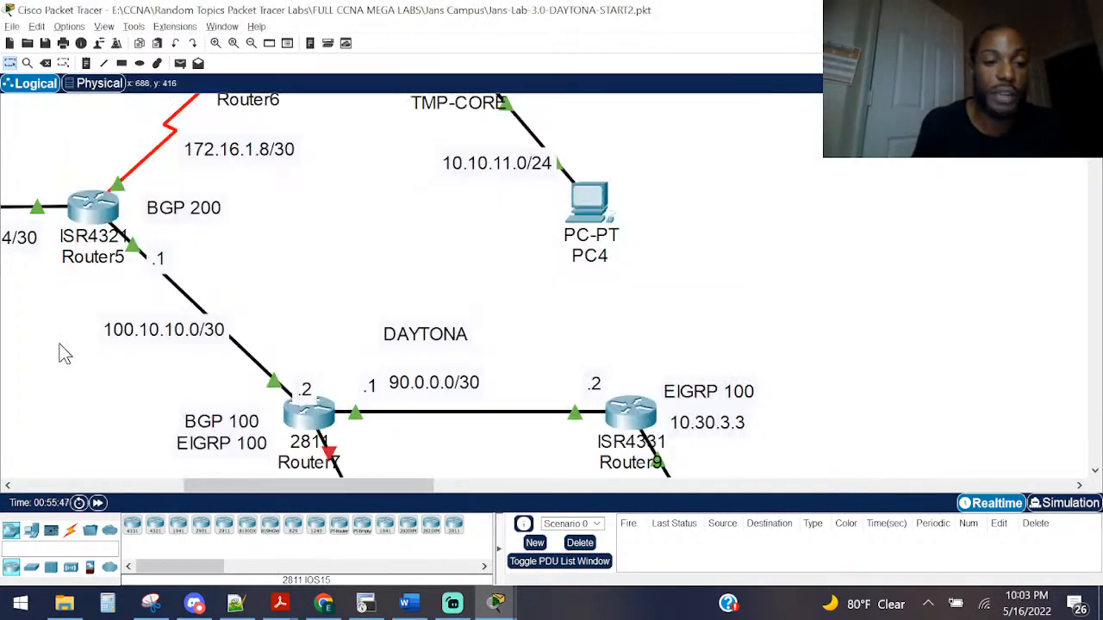
pyautogui.scroll(-4, 148, 329)
pyautogui.click(432, 202)
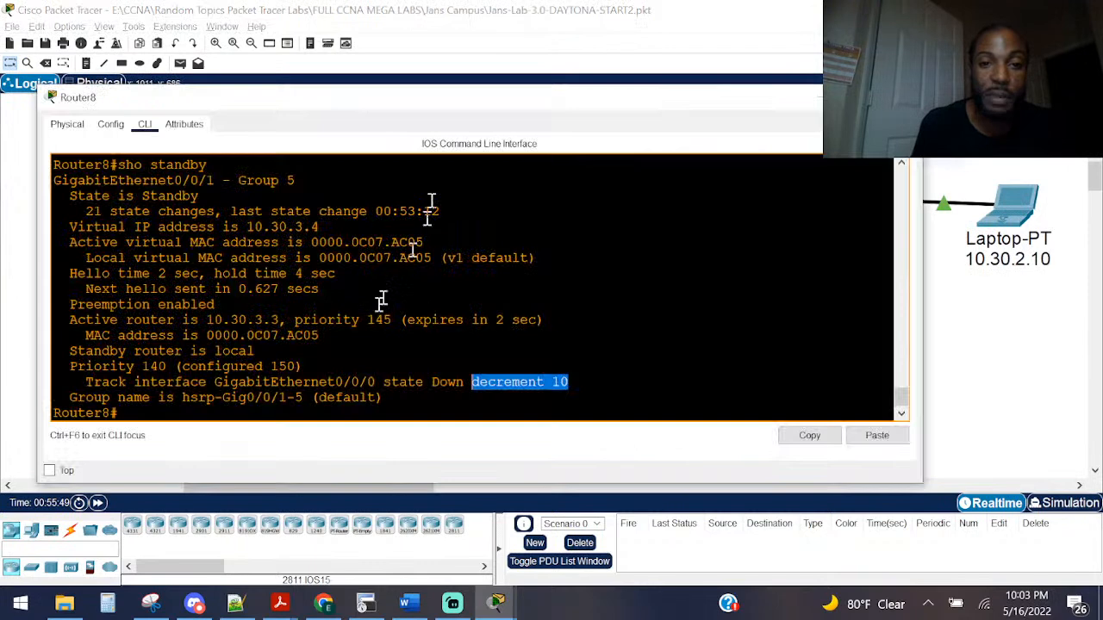
pyautogui.click(376, 307)
pyautogui.press('Return')
pyautogui.press('Return')
pyautogui.press('Return')
pyautogui.write('conf\tt')
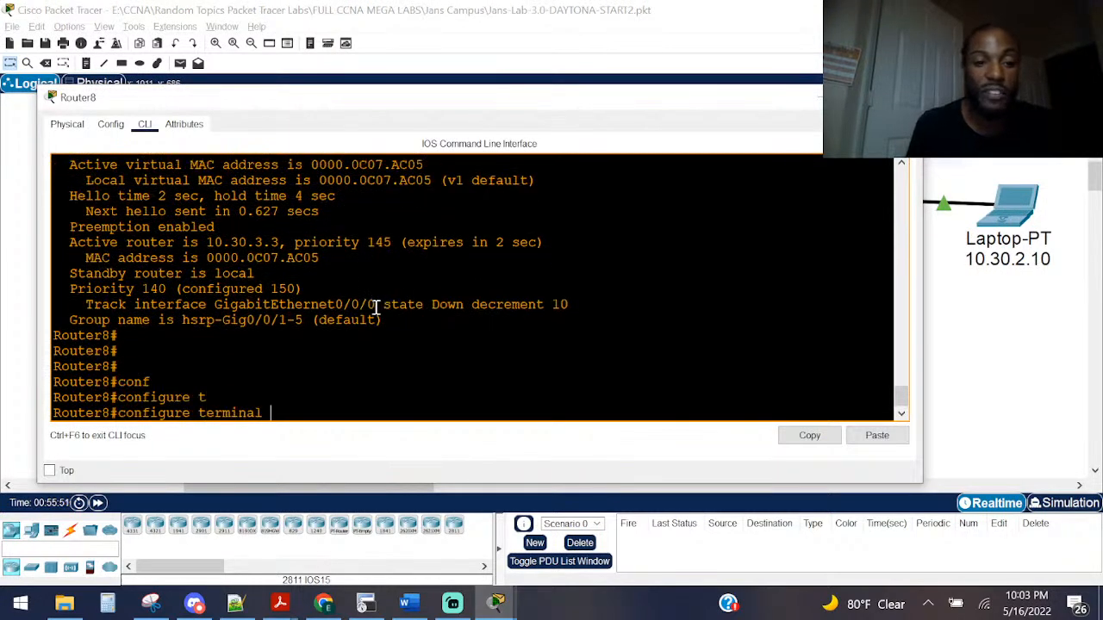
pyautogui.press('Return')
# Step: Bring Router8's gigabitEthernet 0/0/0 interface back up with no shut
pyautogui.write('in')
pyautogui.press('Tab')
pyautogui.write('t')
pyautogui.press('Tab')
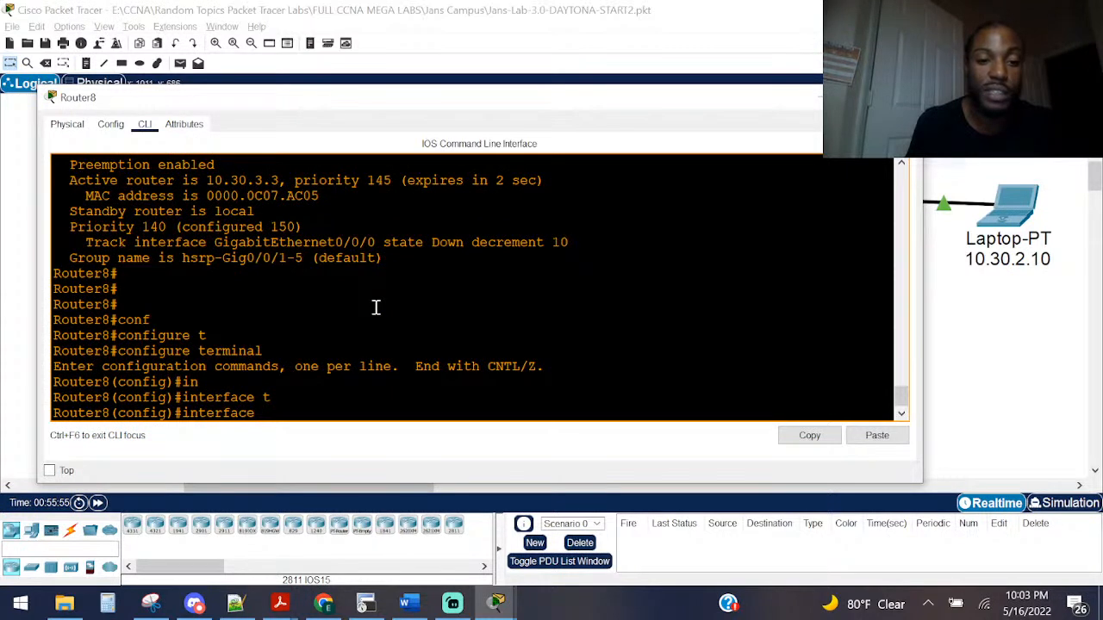
pyautogui.write('gi')
pyautogui.press('Tab')
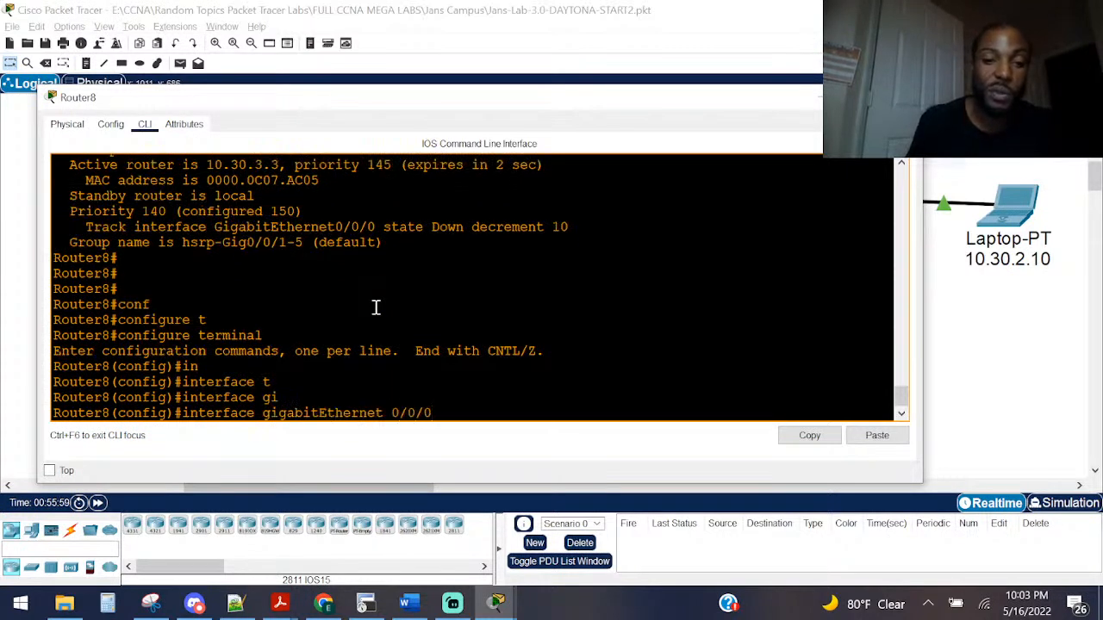
pyautogui.write('0/0/0')
pyautogui.press('Return')
pyautogui.write('nfig-if)#n')
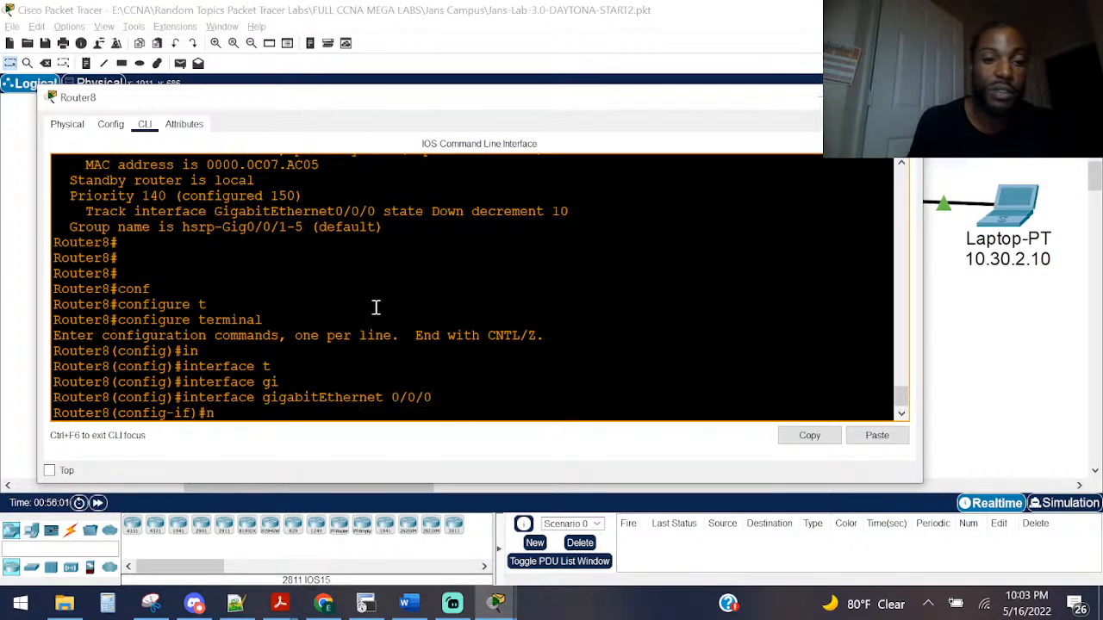
pyautogui.write('o shut')
pyautogui.press('Return')
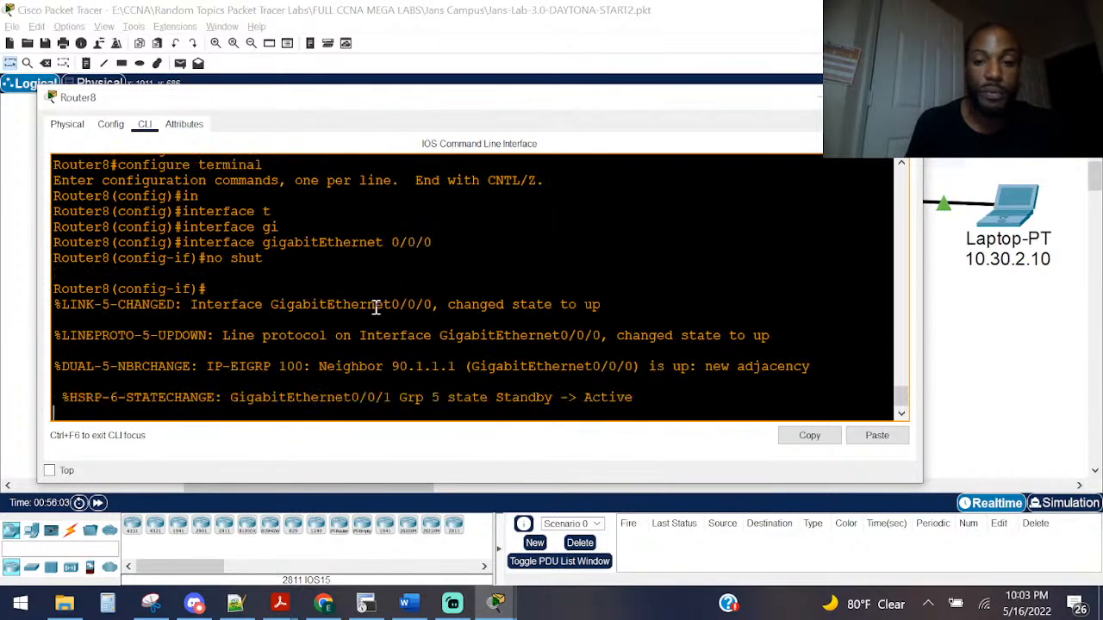
pyautogui.press('Return')
pyautogui.press('Return')
# Step: Return to the topology and examine the link states from Router5 through Router7 and Router8 to the laptop
pyautogui.click(4, 196)
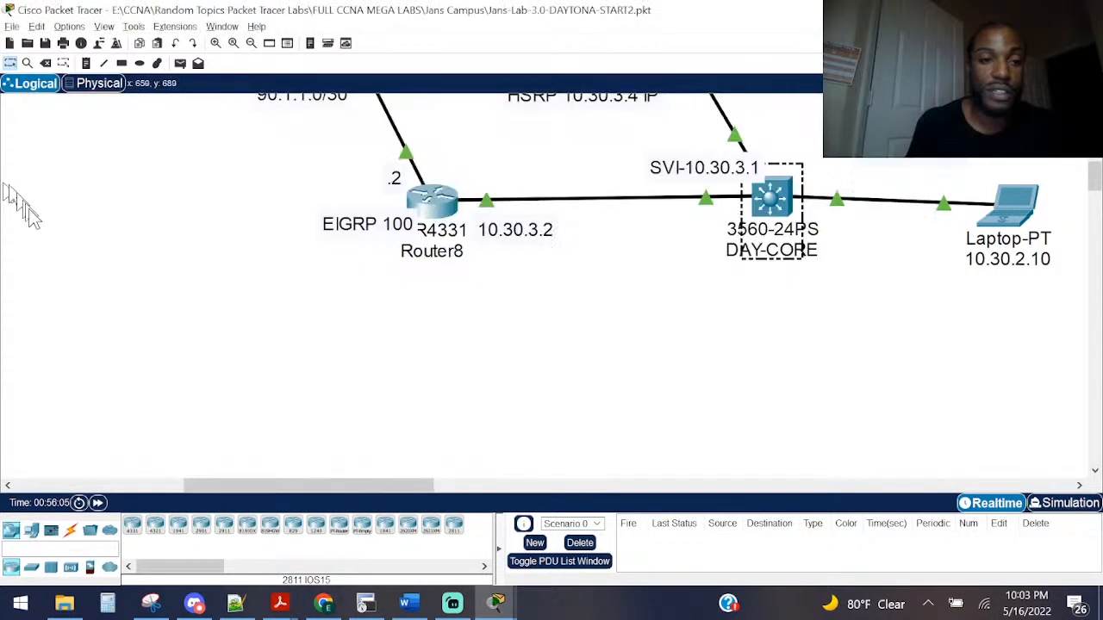
pyautogui.scroll(6, 312, 429)
pyautogui.scroll(2, 314, 437)
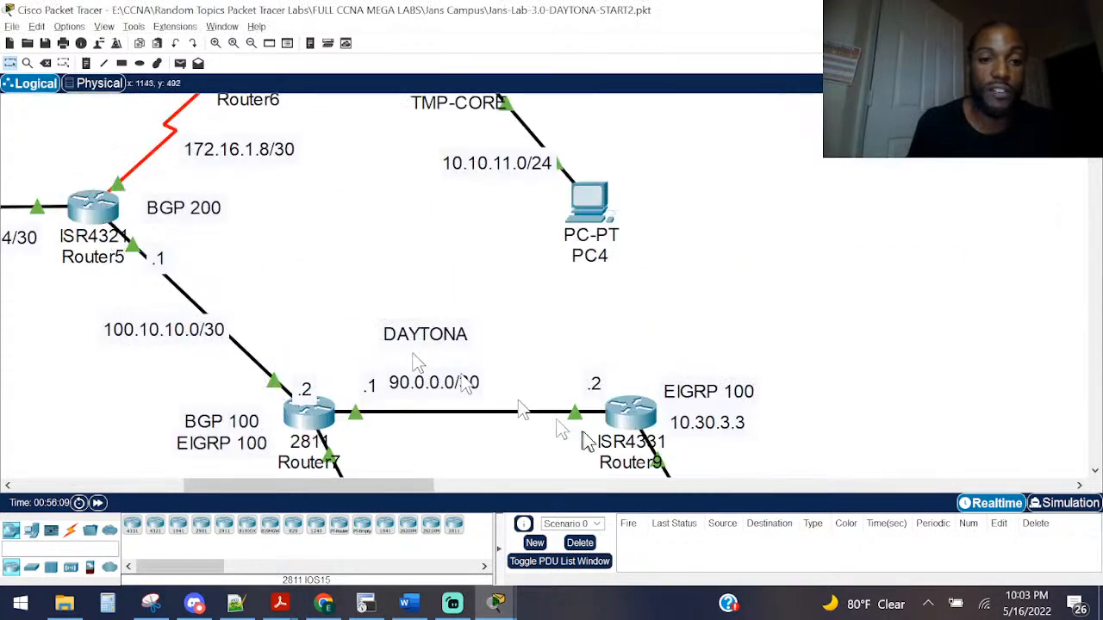
pyautogui.scroll(-6, 591, 438)
pyautogui.scroll(-6, 845, 418)
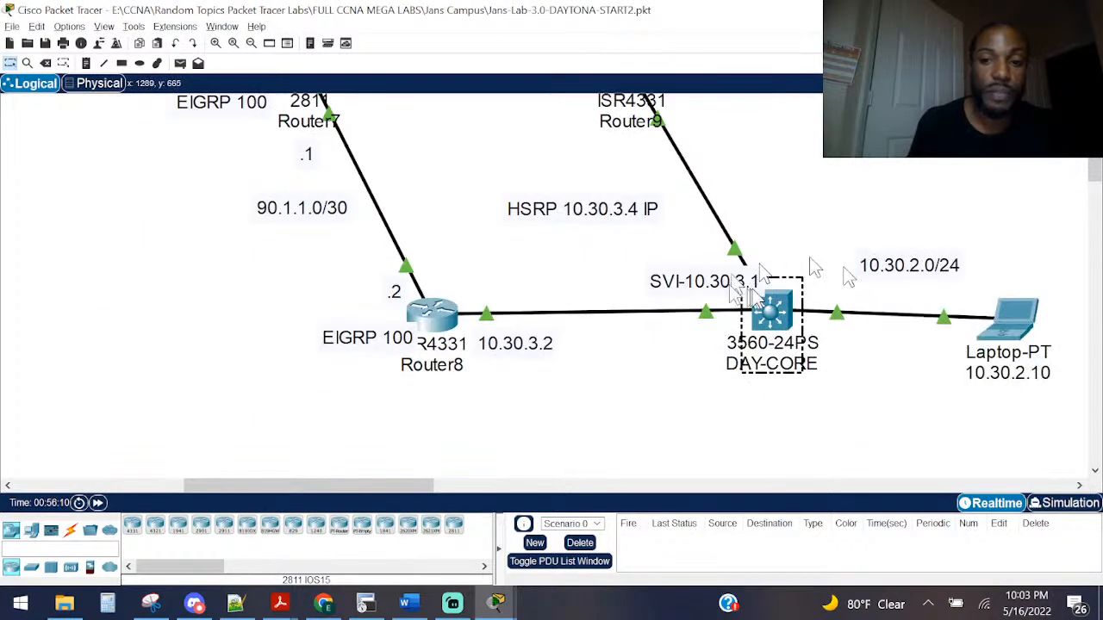
pyautogui.scroll(4, 694, 160)
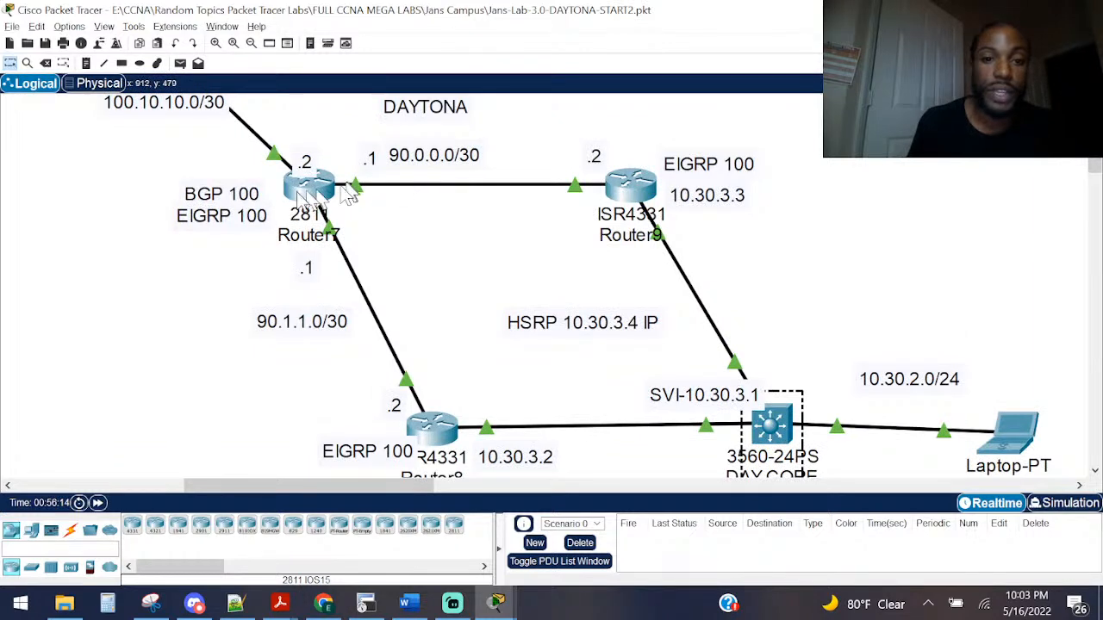
pyautogui.moveTo(307, 193)
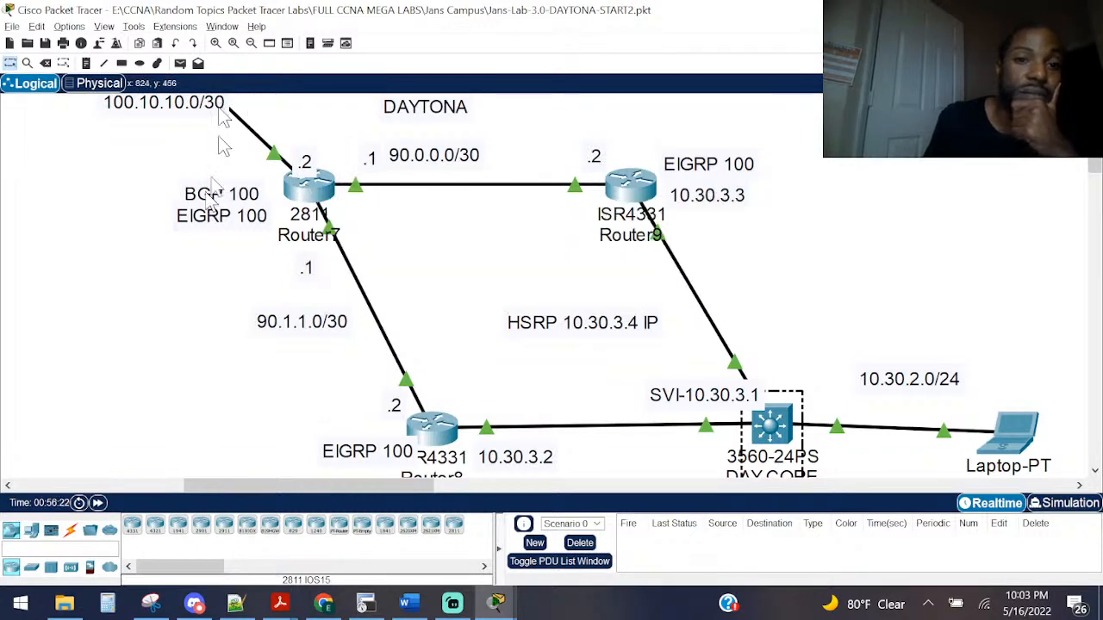
pyautogui.scroll(3, 159, 287)
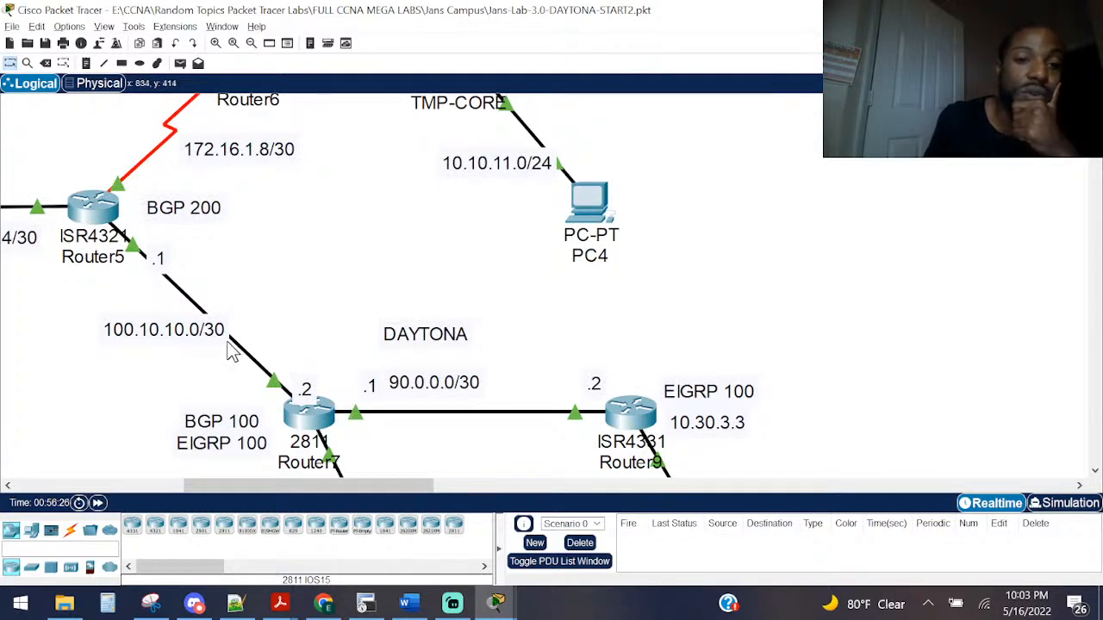
# Step: Repeat the ping to 10.30.2.10 from Router5's console with the Router8 uplink restored
pyautogui.click(82, 212)
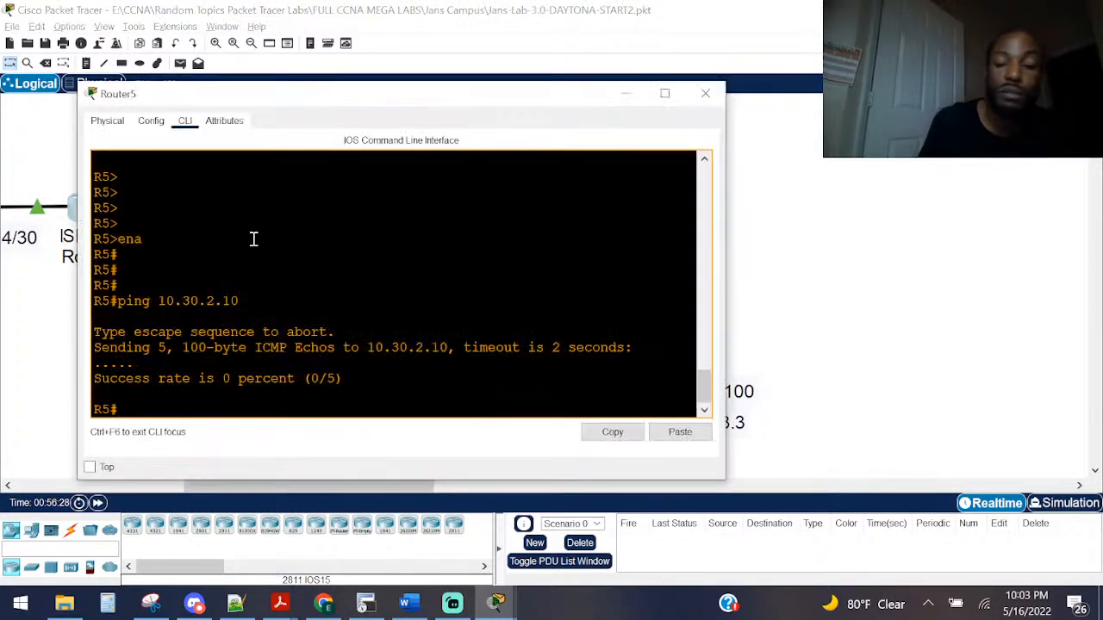
pyautogui.press('Return')
pyautogui.press('Return')
pyautogui.press('Up')
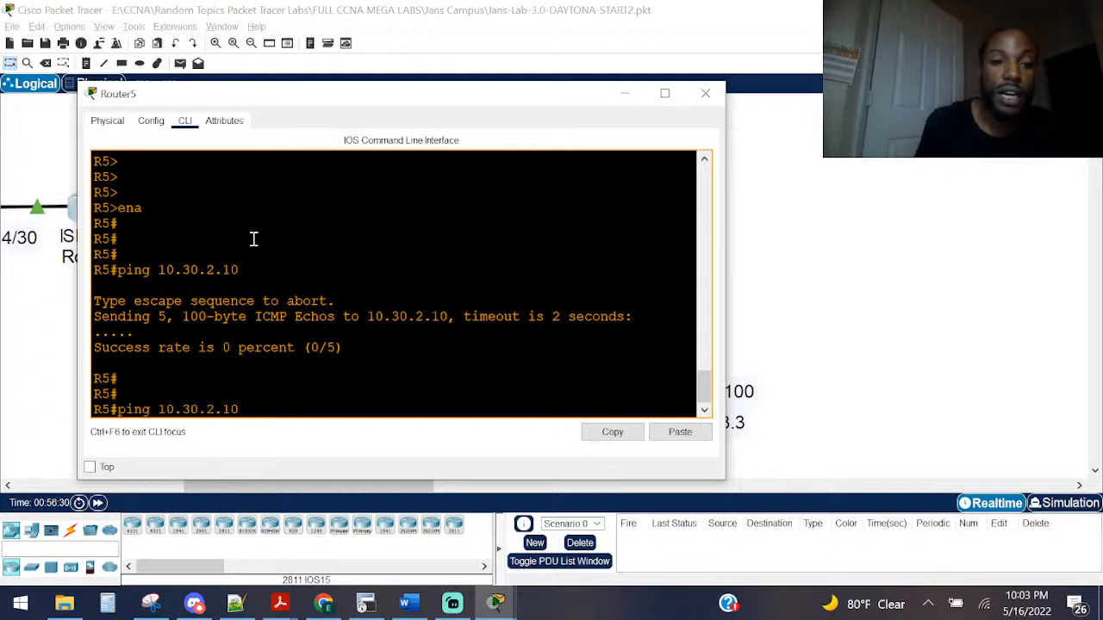
pyautogui.press('Return')
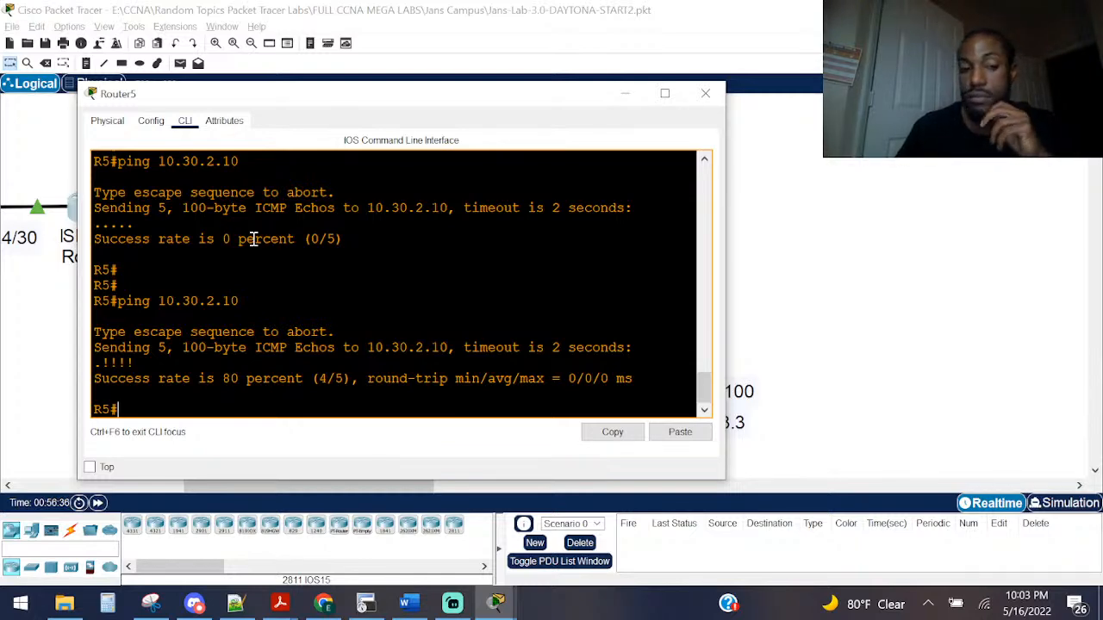
# Step: Go back to the topology and trace the redundant Router7–Router8 and Router7–Router9 paths between Router5 and the laptop
pyautogui.click(35, 461)
pyautogui.scroll(-5, 284, 308)
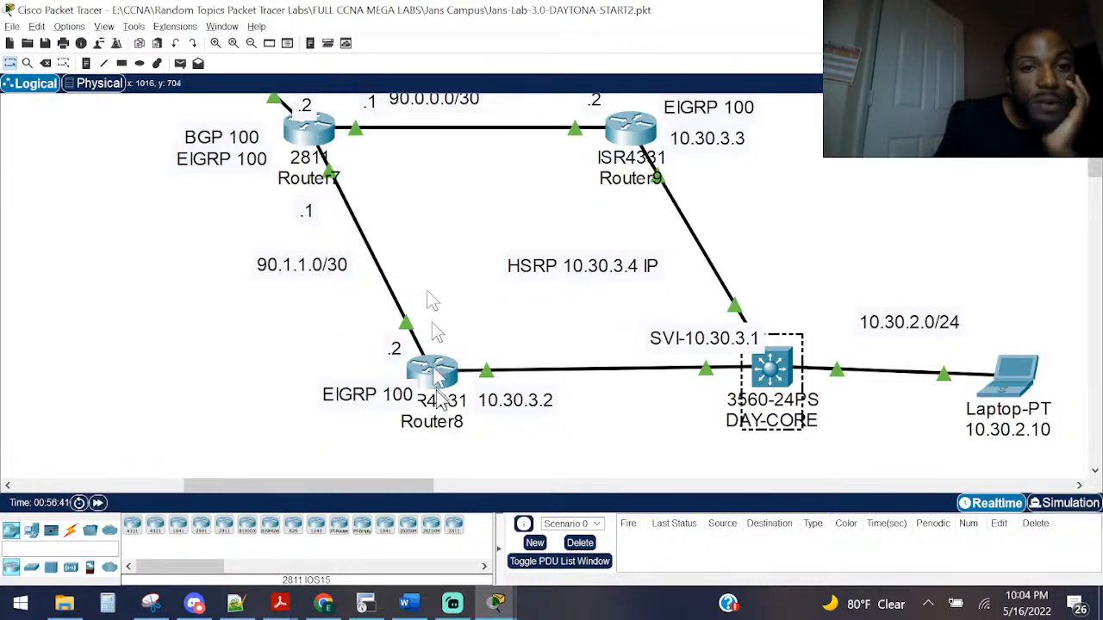
pyautogui.scroll(3, 345, 293)
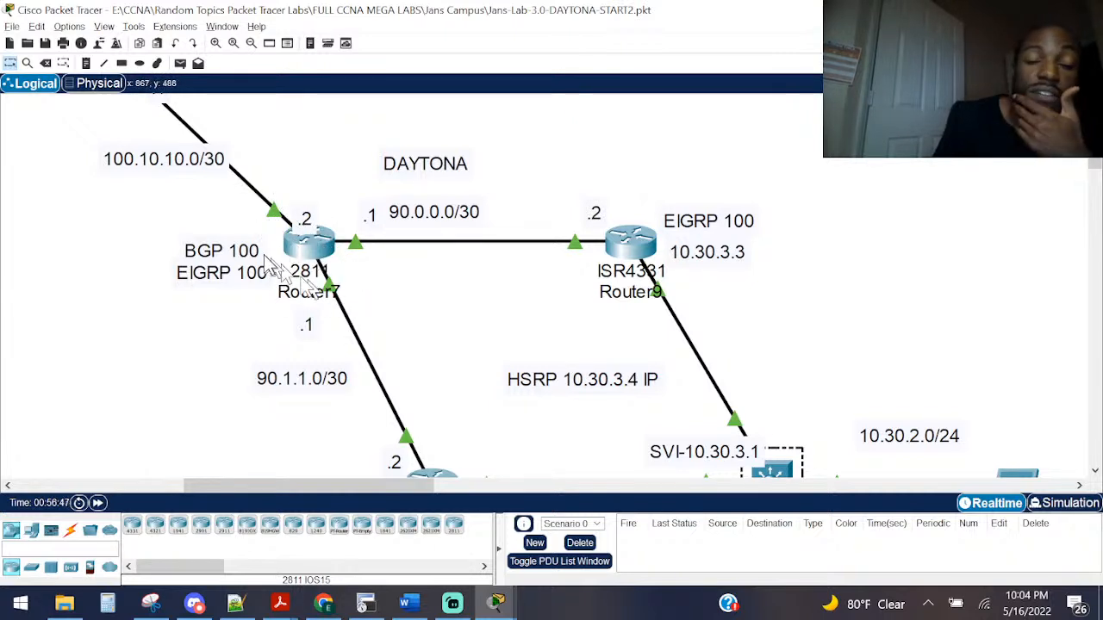
pyautogui.scroll(-2, 328, 276)
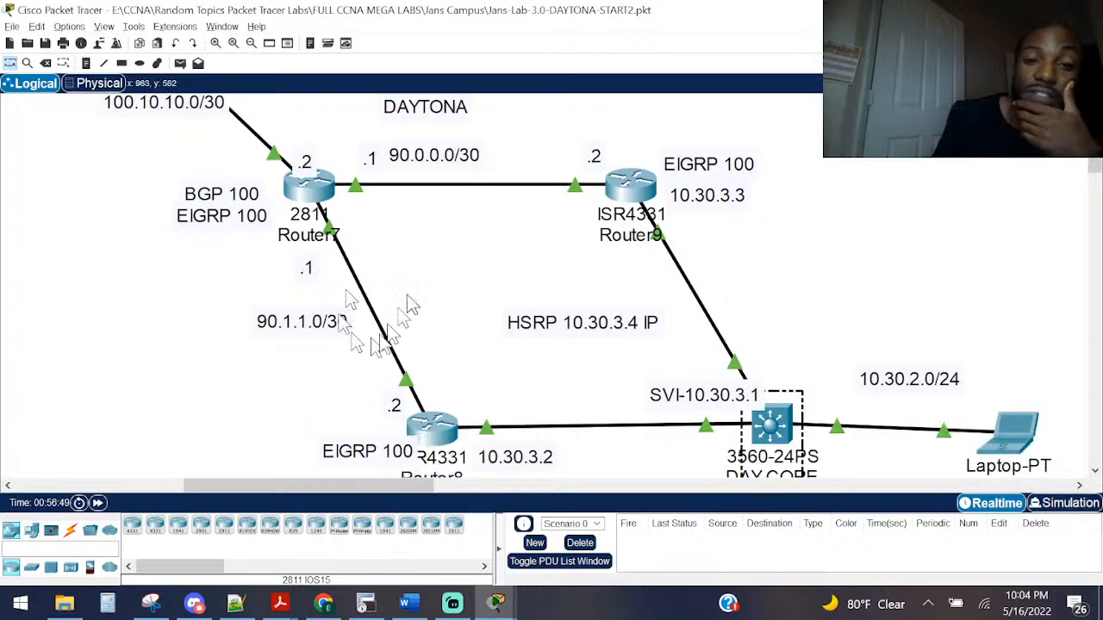
pyautogui.scroll(6, 413, 368)
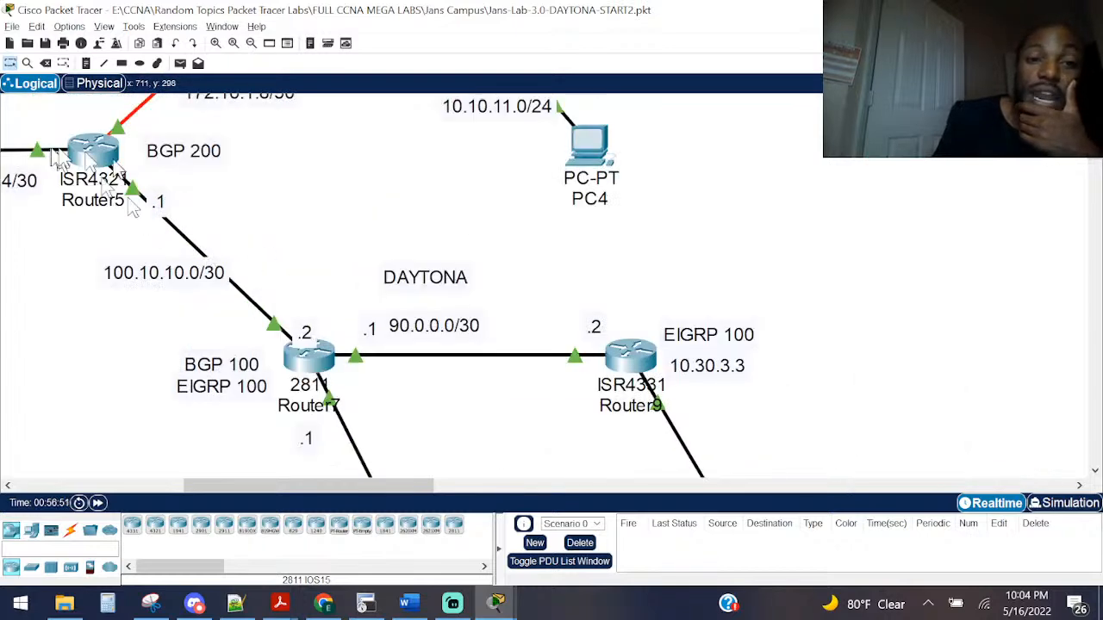
pyautogui.scroll(-6, 422, 439)
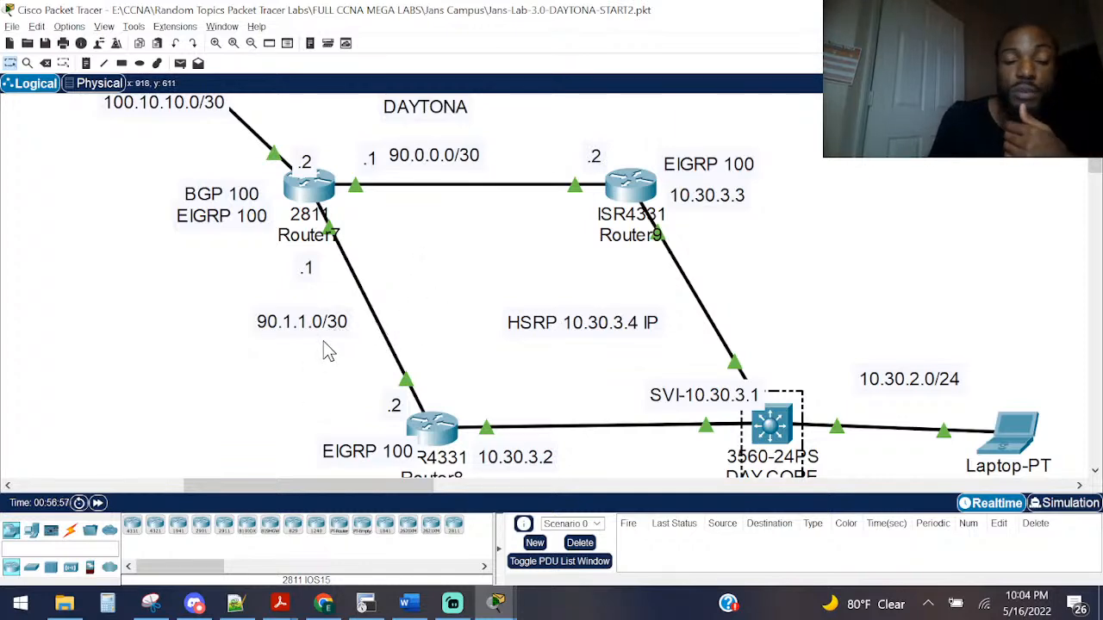
# Step: Review the ping tests to 10.30.2.10 in Router5's command line and close its window
pyautogui.scroll(4, 328, 350)
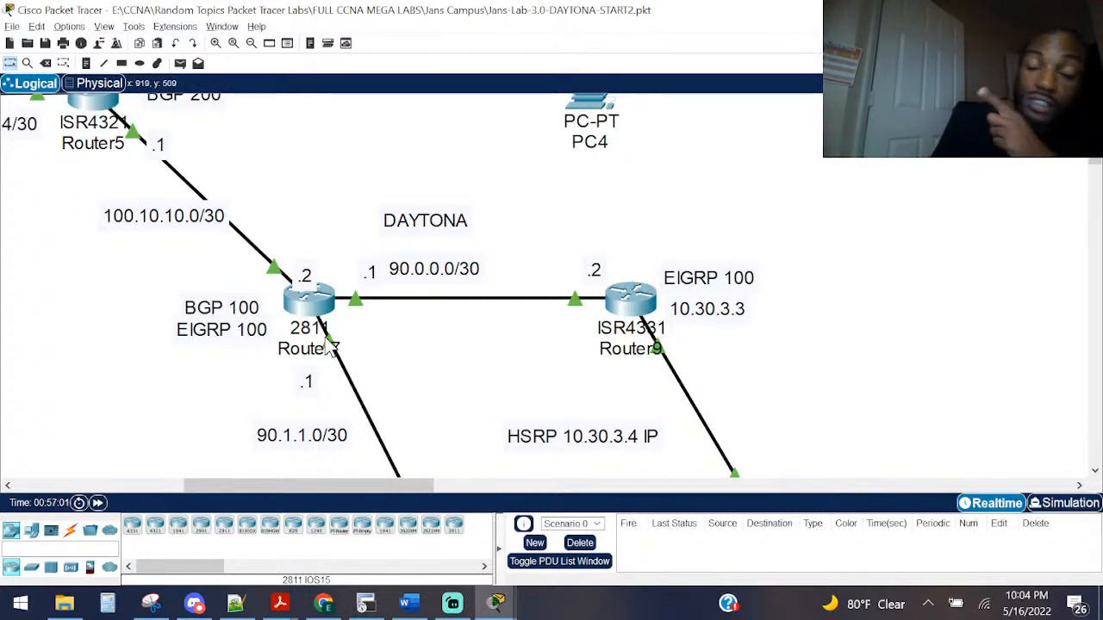
pyautogui.click(99, 110)
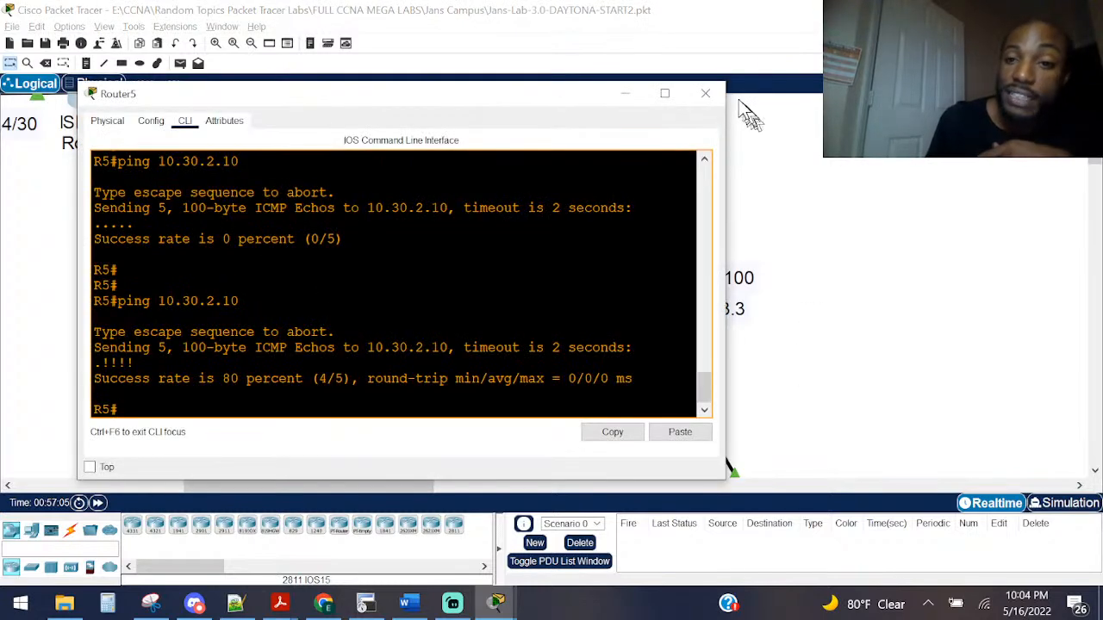
pyautogui.click(705, 94)
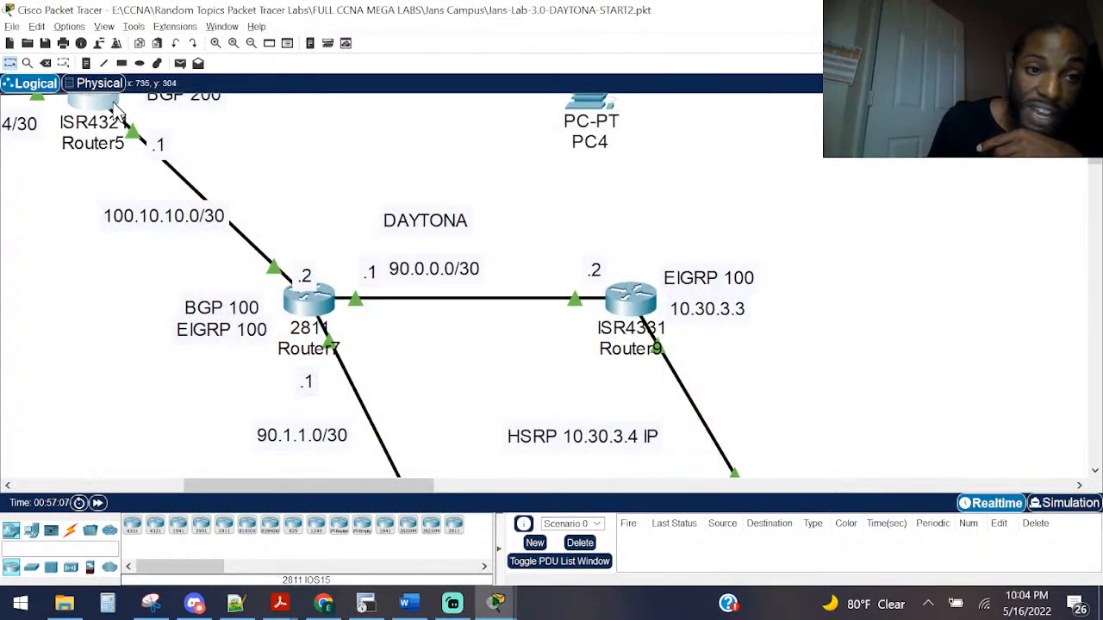
# Step: Examine the topology from Router1 and Router5 across the 100.10.10.0/30 link to the Daytona laptop
pyautogui.scroll(5, 116, 108)
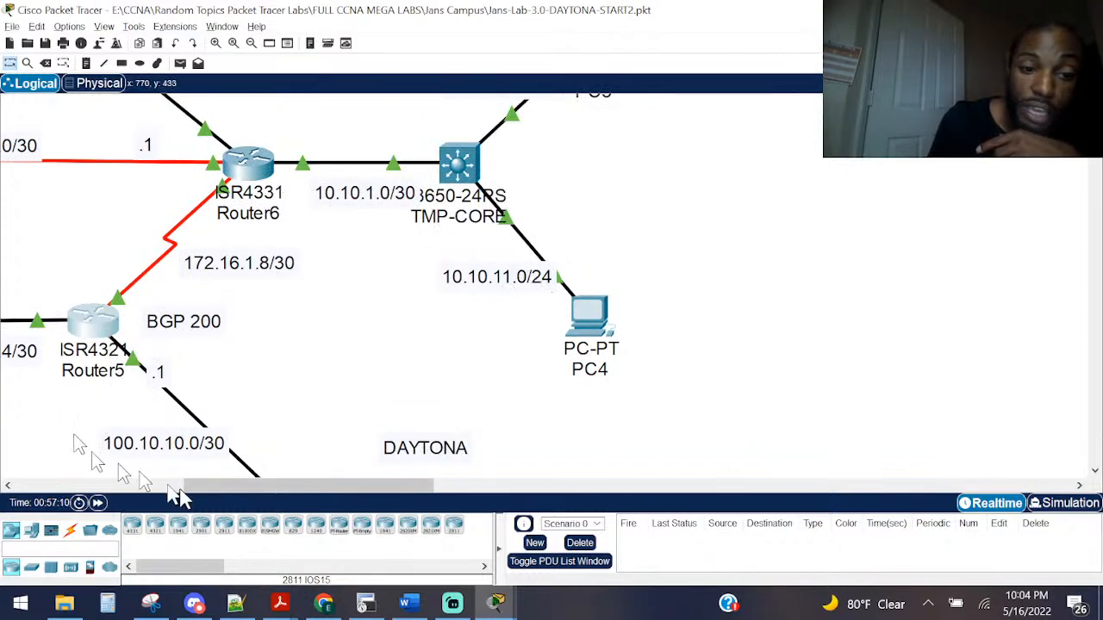
pyautogui.moveTo(177, 496); pyautogui.dragTo(8, 450)
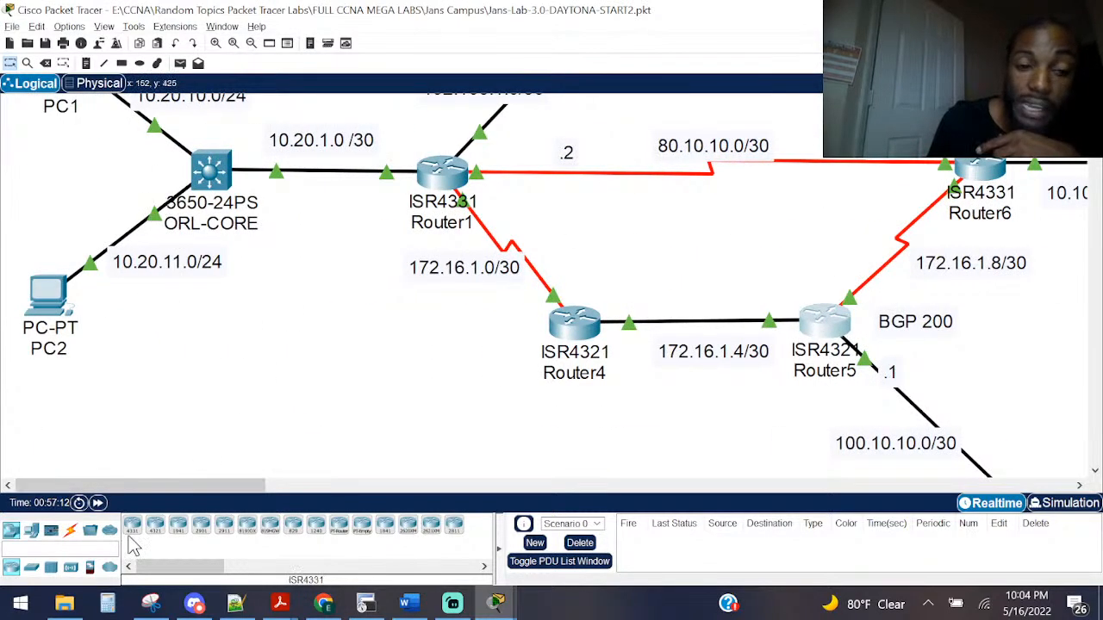
pyautogui.moveTo(172, 488); pyautogui.dragTo(396, 483)
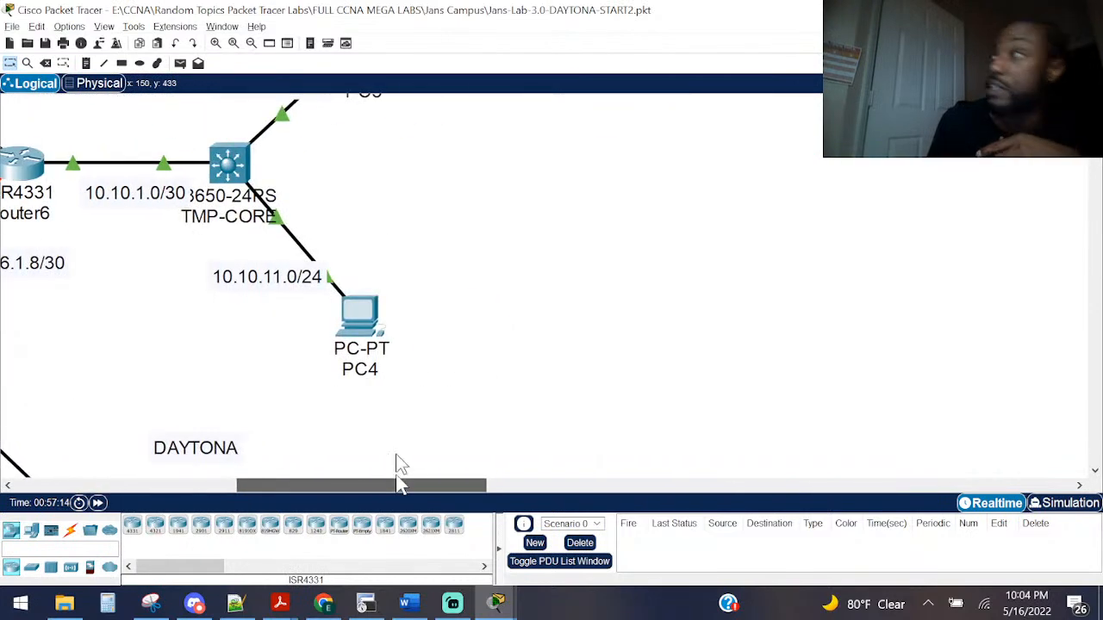
pyautogui.scroll(-5, 611, 320)
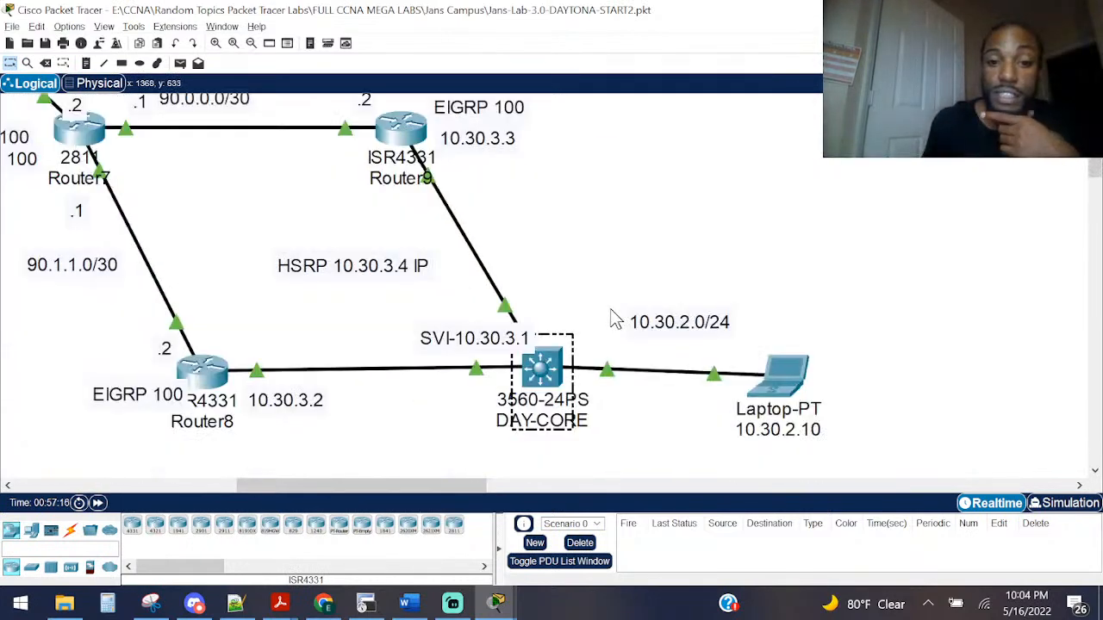
pyautogui.click(780, 319)
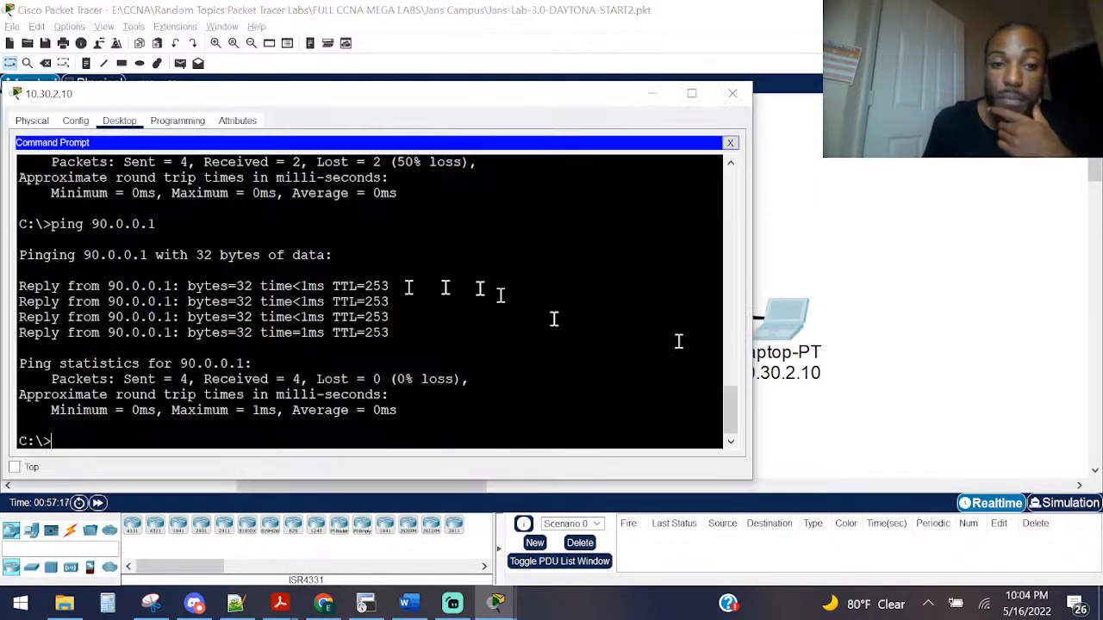
pyautogui.click(263, 490)
pyautogui.moveTo(265, 498); pyautogui.dragTo(149, 483)
pyautogui.scroll(5, 364, 389)
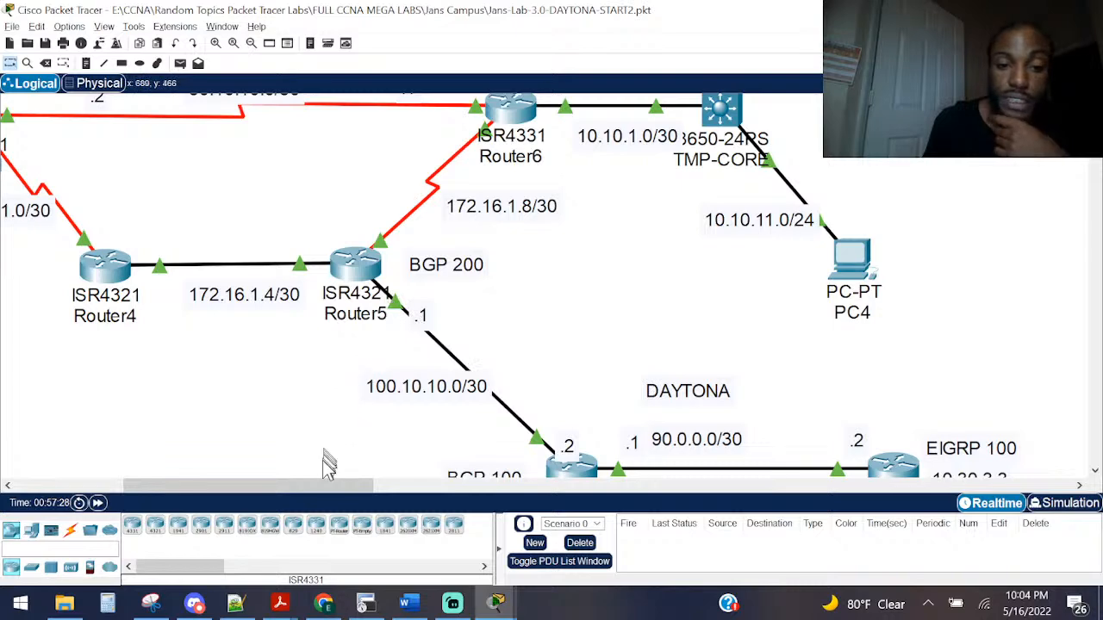
pyautogui.moveTo(313, 487); pyautogui.dragTo(507, 487)
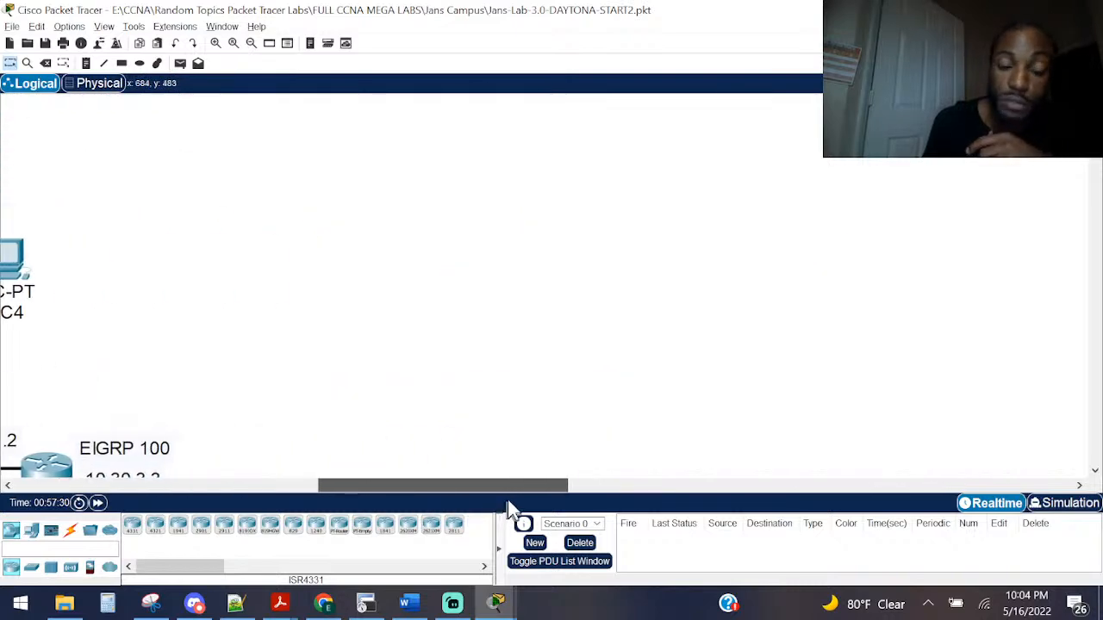
pyautogui.scroll(-5, 564, 367)
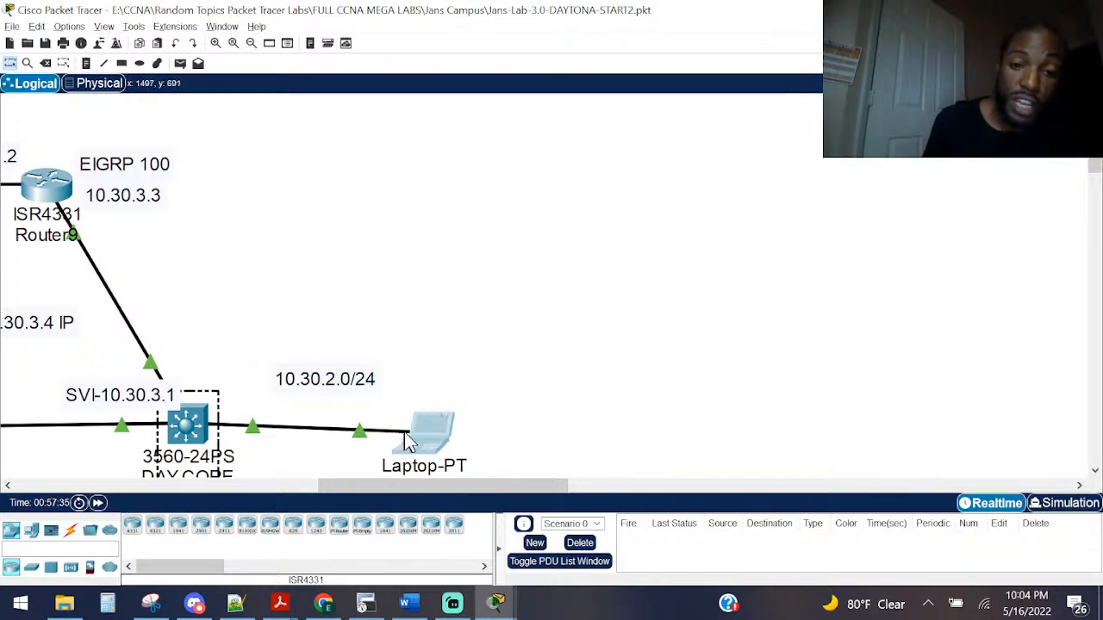
# Step: Ping 100.10.10.1 from the Daytona laptop's Command Prompt and close the laptop's window
pyautogui.click(444, 438)
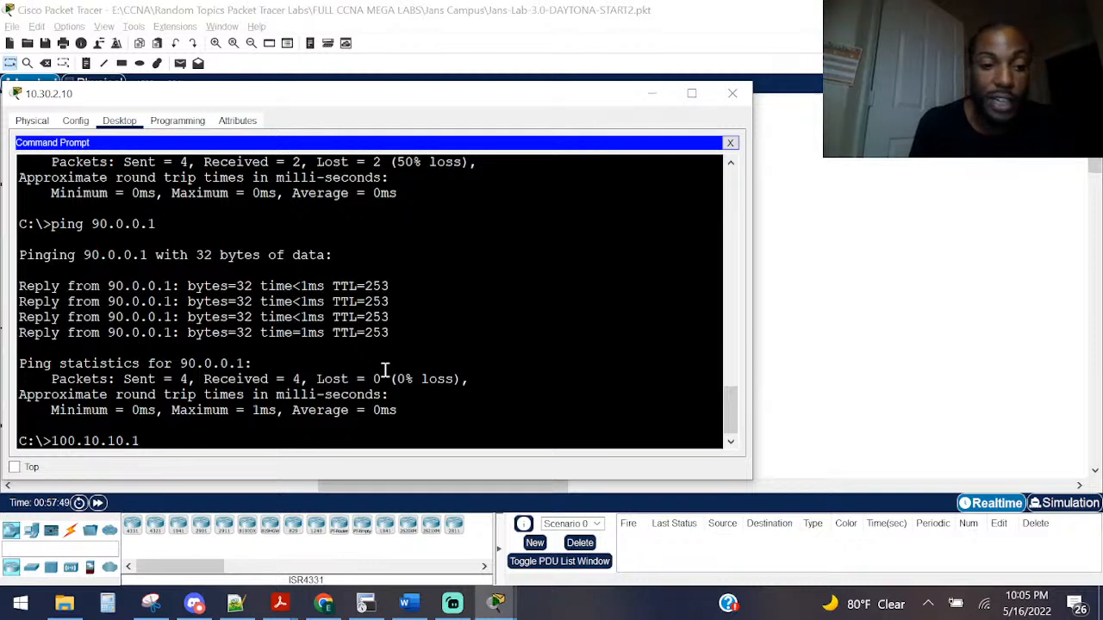
pyautogui.write('ping')
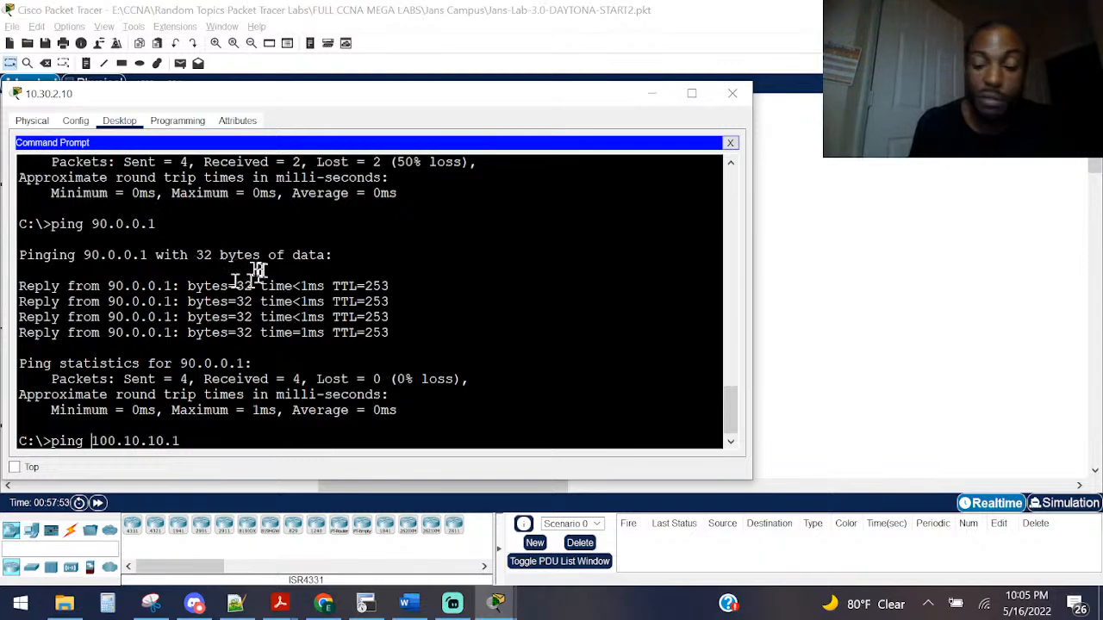
pyautogui.press('Return')
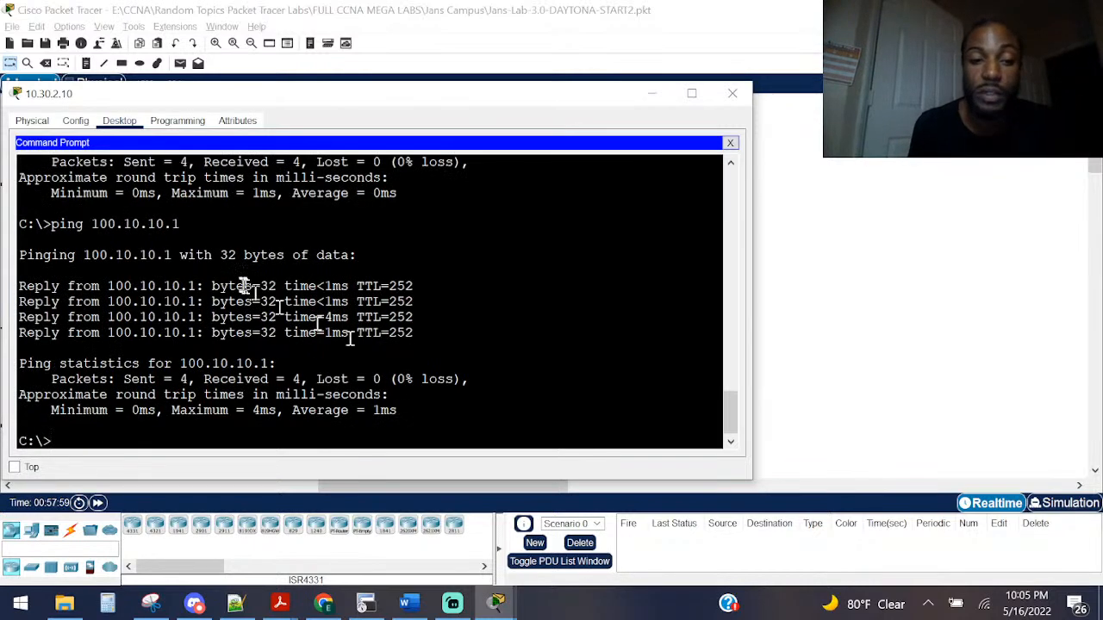
pyautogui.press('Return')
pyautogui.press('Return')
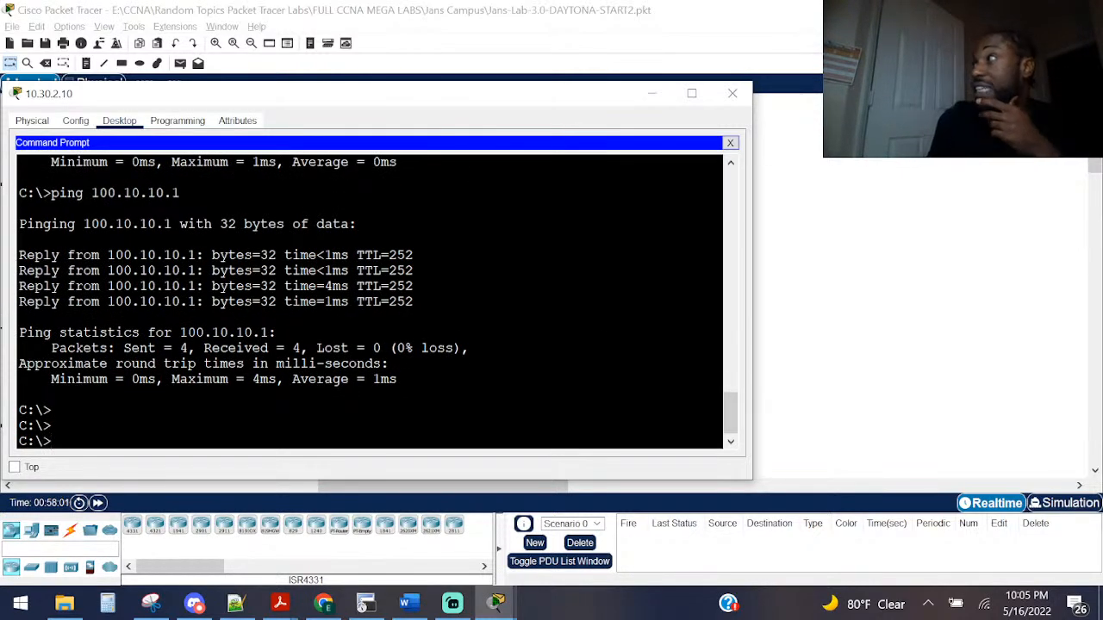
pyautogui.hotkey('alt', 'Tab')
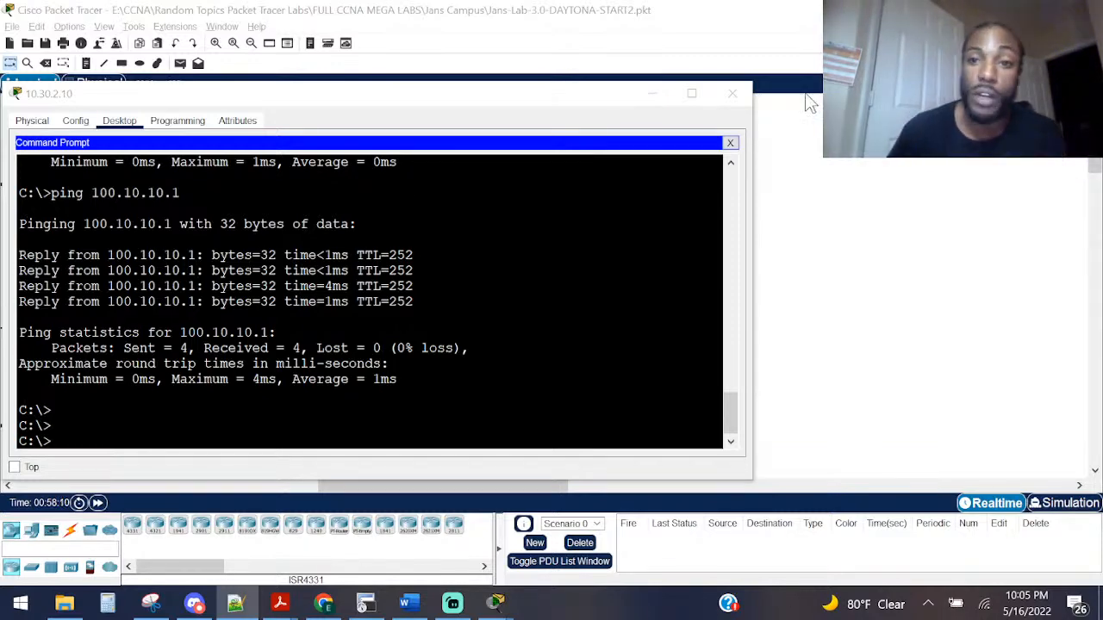
pyautogui.click(732, 94)
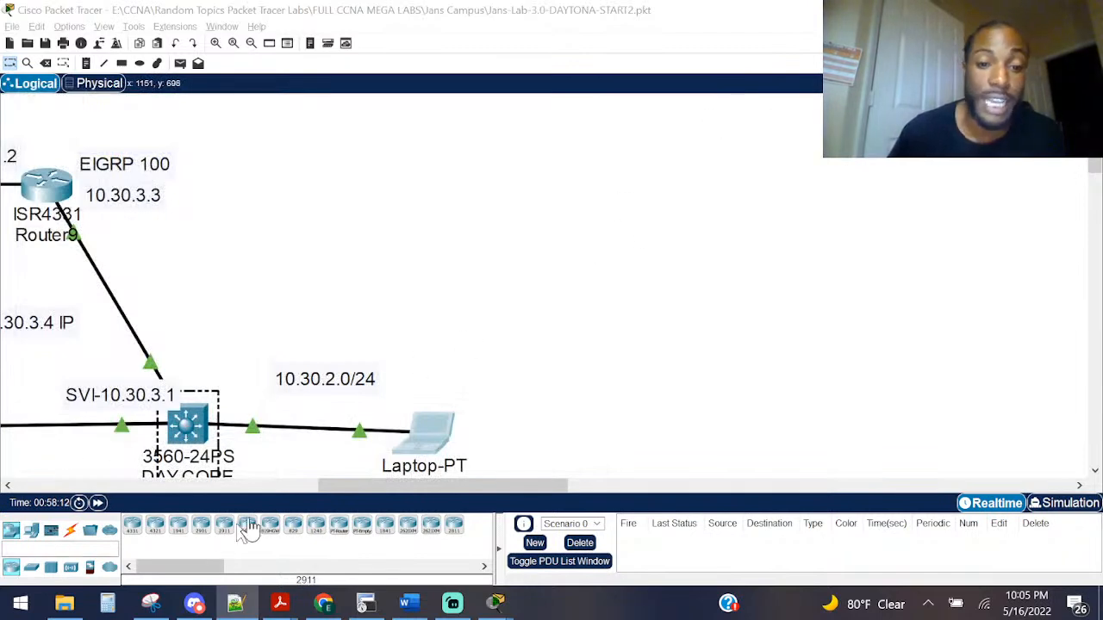
pyautogui.moveTo(322, 486); pyautogui.dragTo(211, 482)
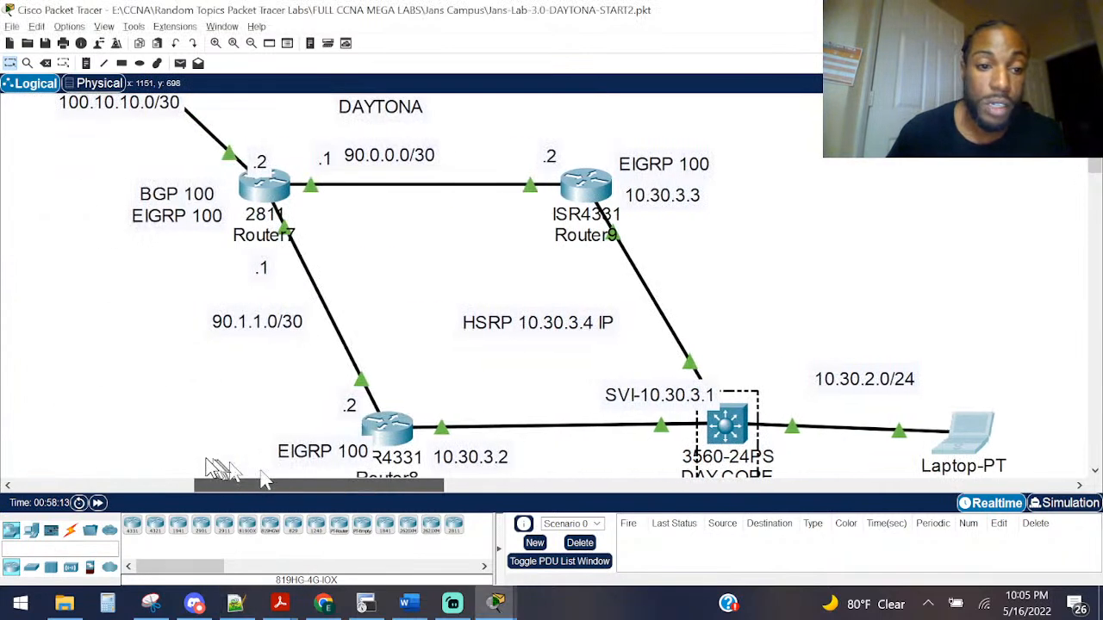
pyautogui.click(265, 194)
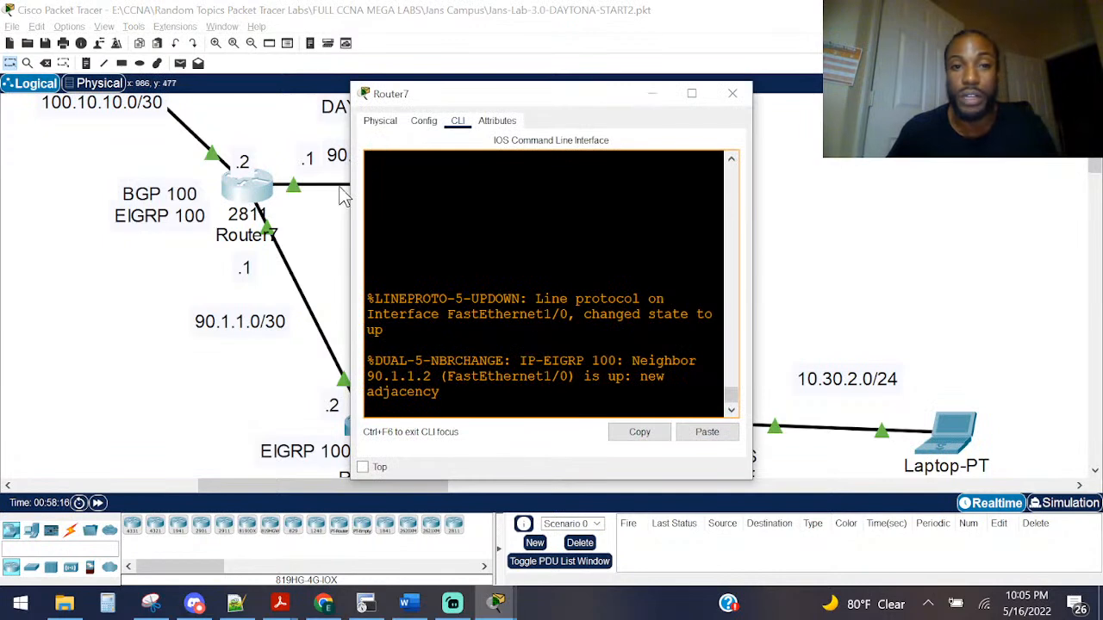
pyautogui.moveTo(349, 207); pyautogui.dragTo(101, 192)
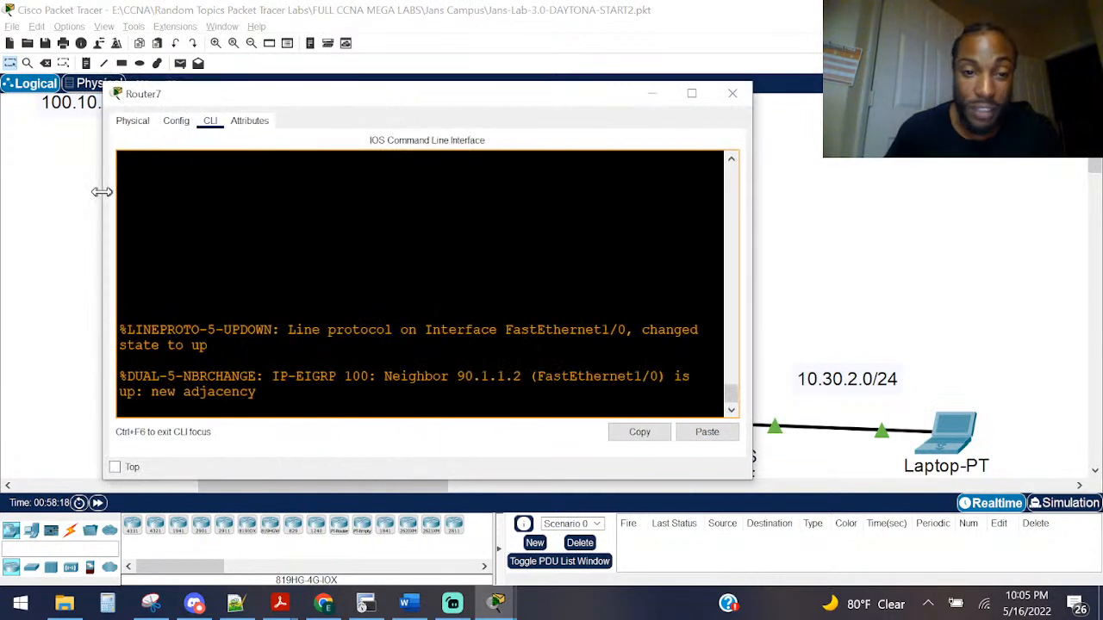
pyautogui.click(732, 93)
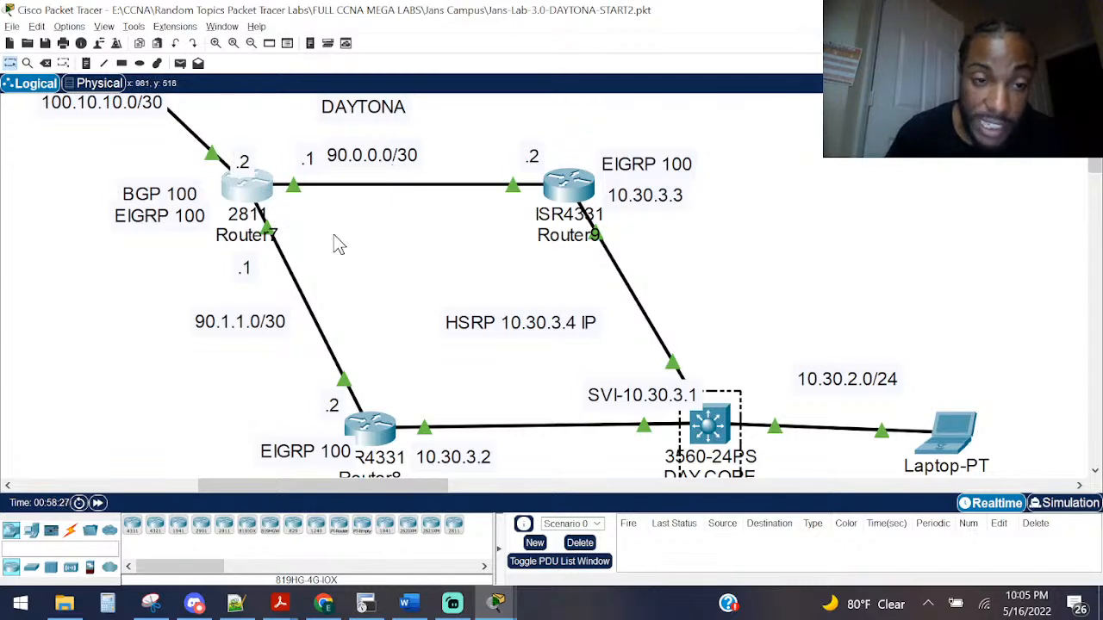
# Step: Open Router7's command line in a widened window and enter privileged EXEC mode with ena
pyautogui.click(251, 198)
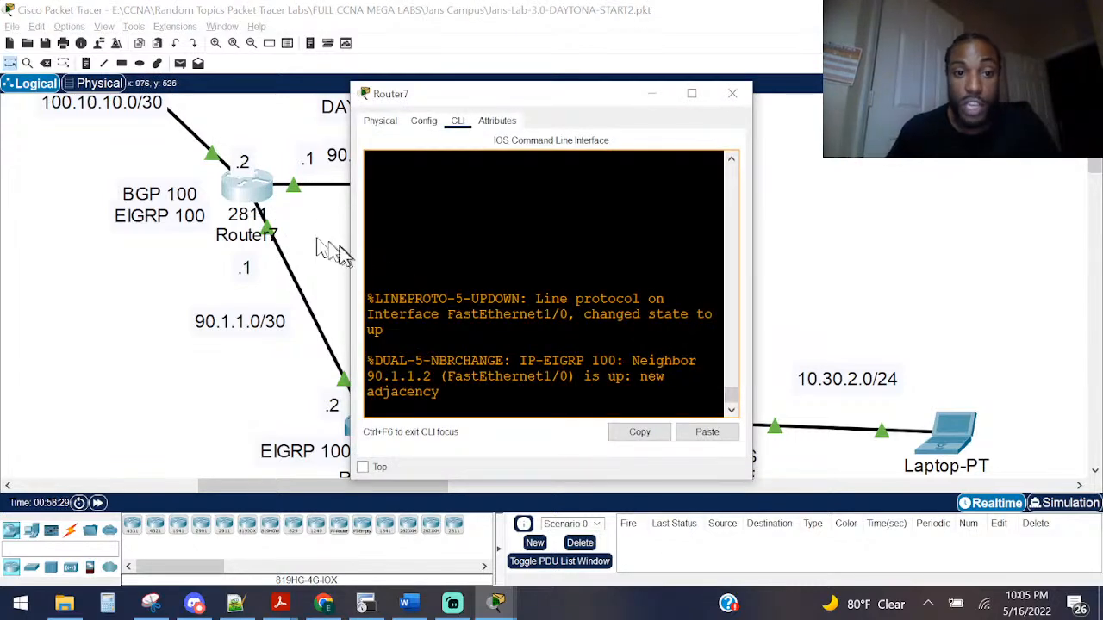
pyautogui.moveTo(352, 261); pyautogui.dragTo(40, 200)
pyautogui.press('Return')
pyautogui.press('Return')
pyautogui.press('Return')
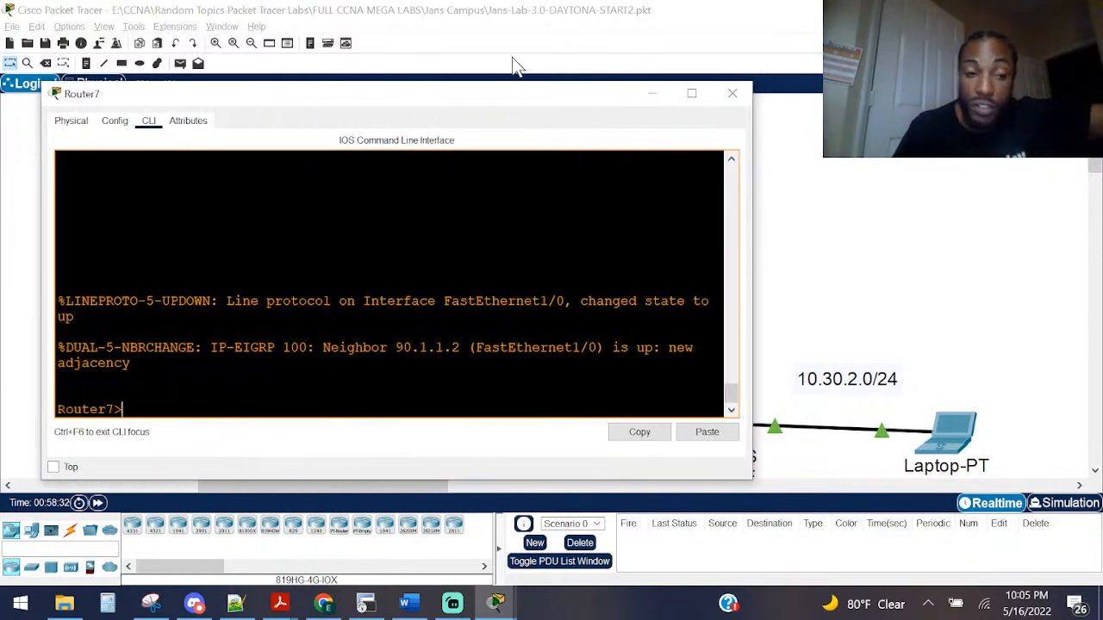
pyautogui.write('ena')
pyautogui.press('Return')
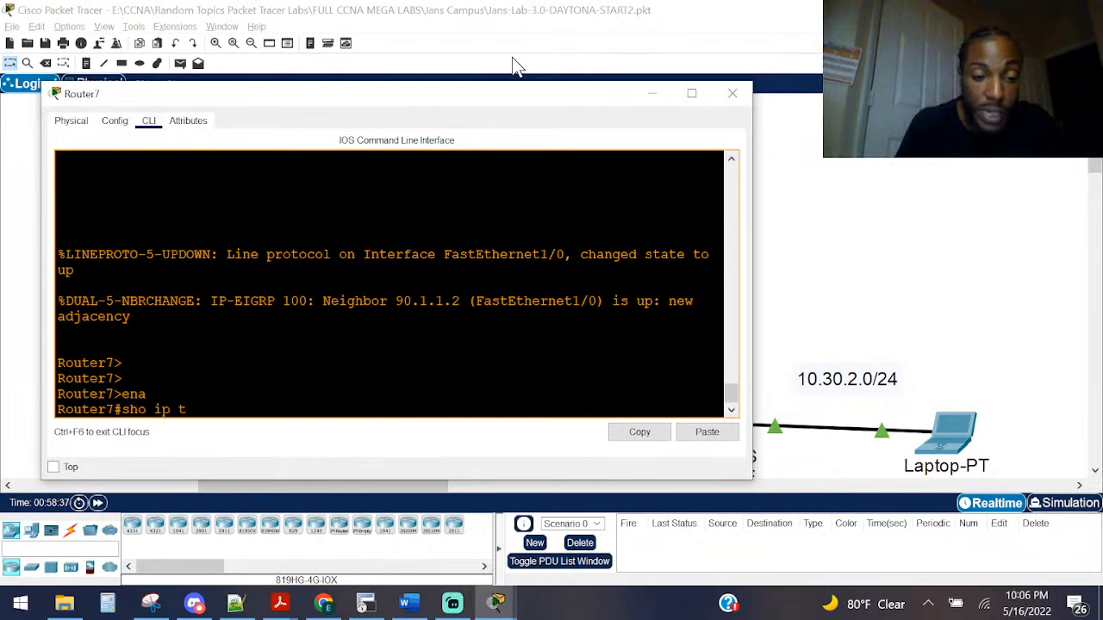
# Step: Display Router7's complete IP routing table with sho ip route
pyautogui.press('Return')
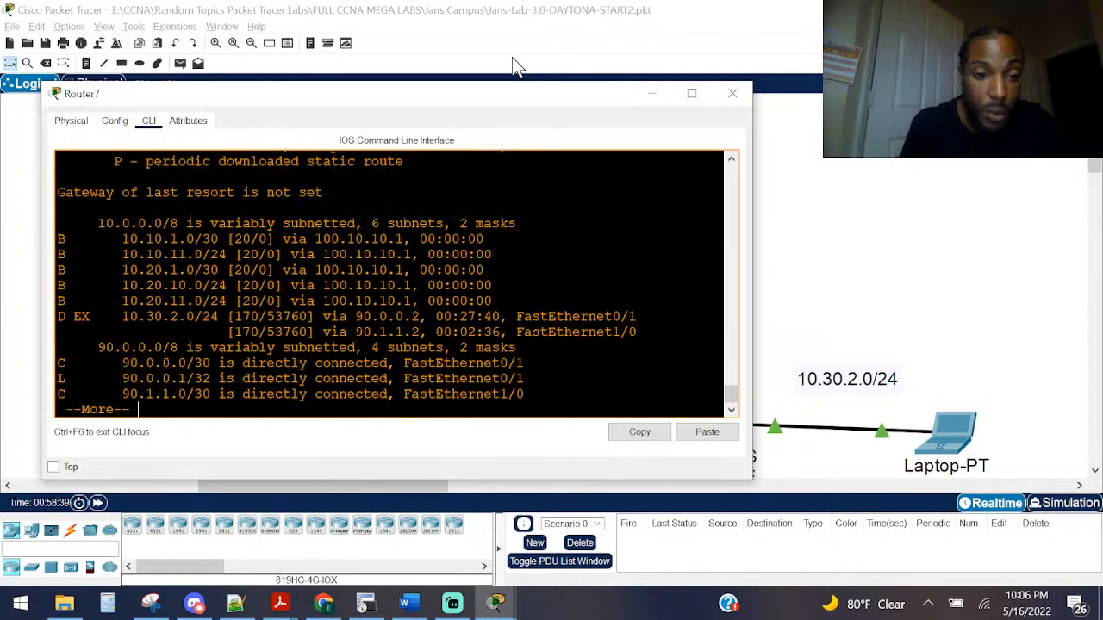
pyautogui.press('space')
pyautogui.scroll(3, 130, 214)
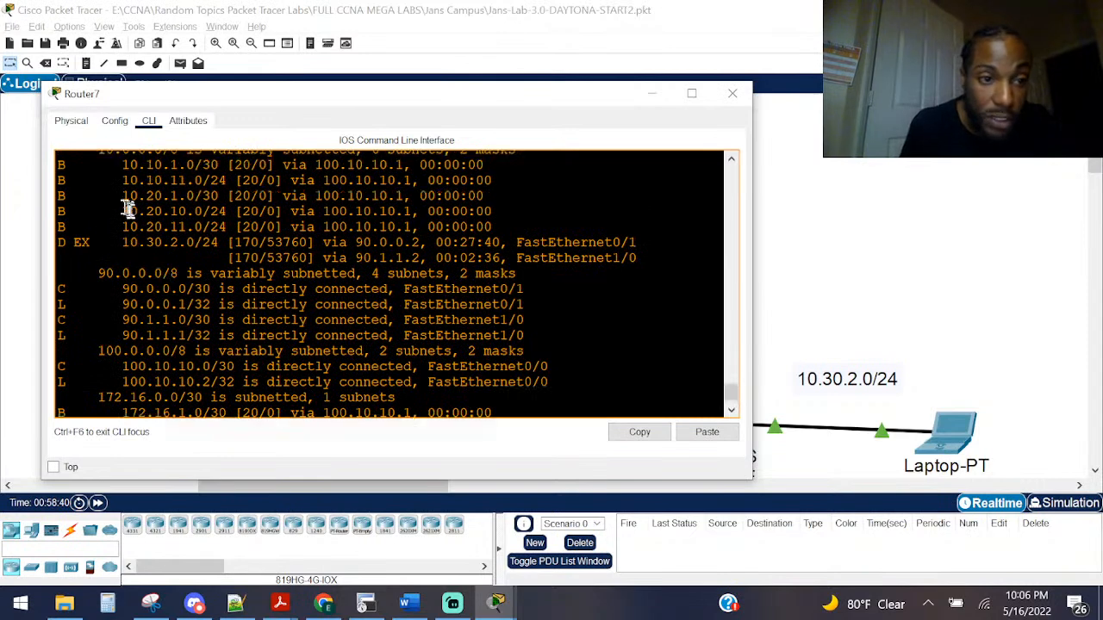
# Step: Examine Router7's BGP, EIGRP external and connected routes, compare the 10.30.2.0/24 entry with the laptop's subnet in the topology, and close the window
pyautogui.moveTo(59, 215); pyautogui.dragTo(219, 276)
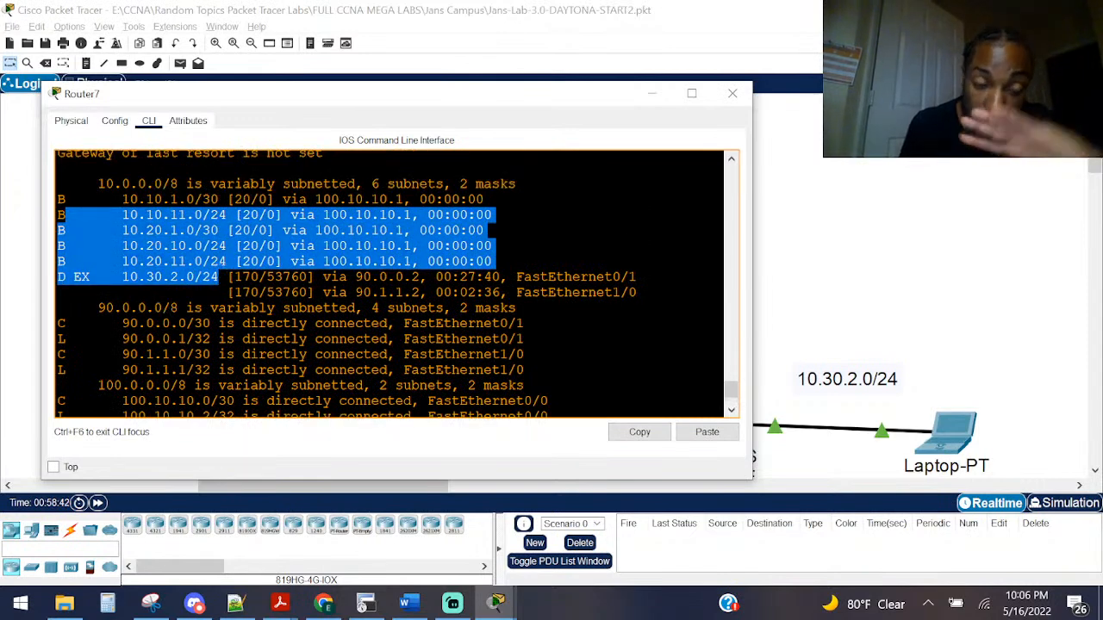
pyautogui.click(61, 278)
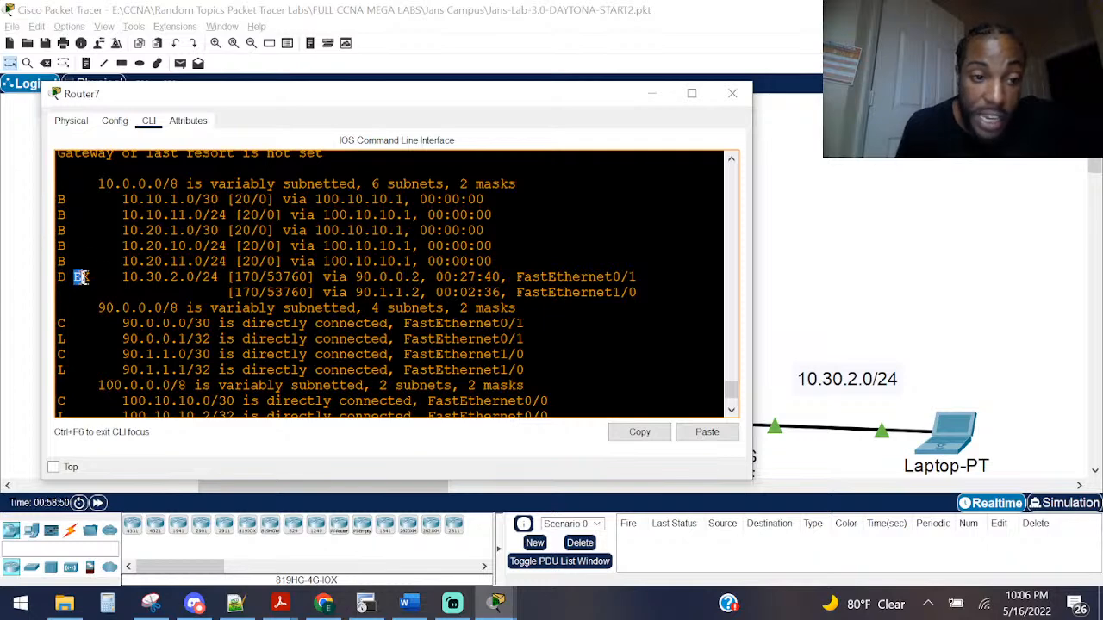
pyautogui.moveTo(112, 278); pyautogui.dragTo(220, 277)
pyautogui.click(880, 349)
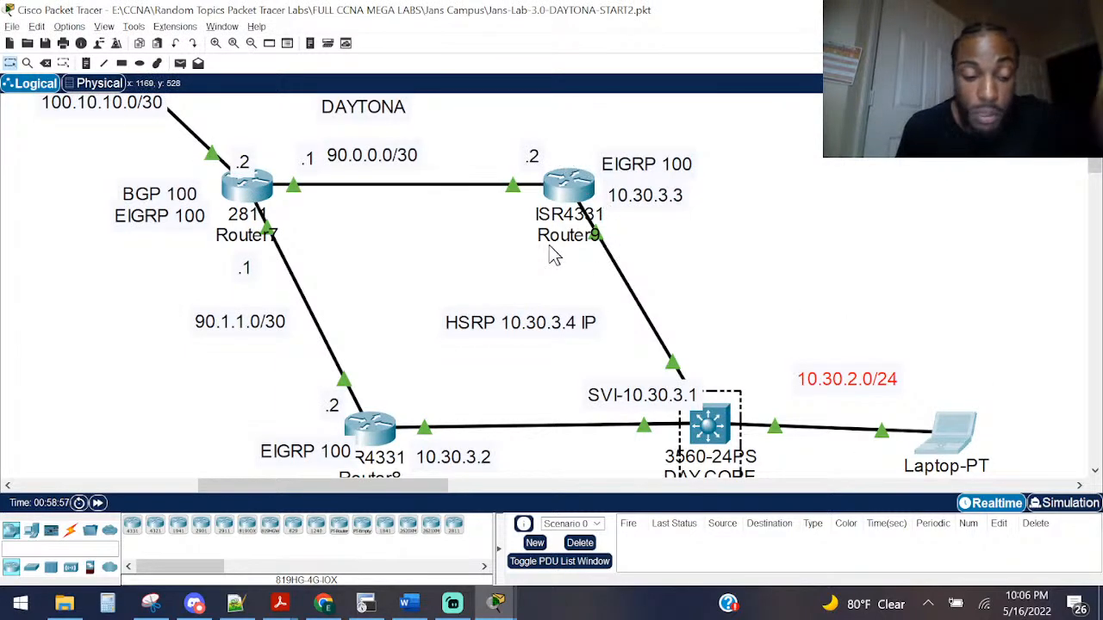
pyautogui.hotkey('alt', 'Tab')
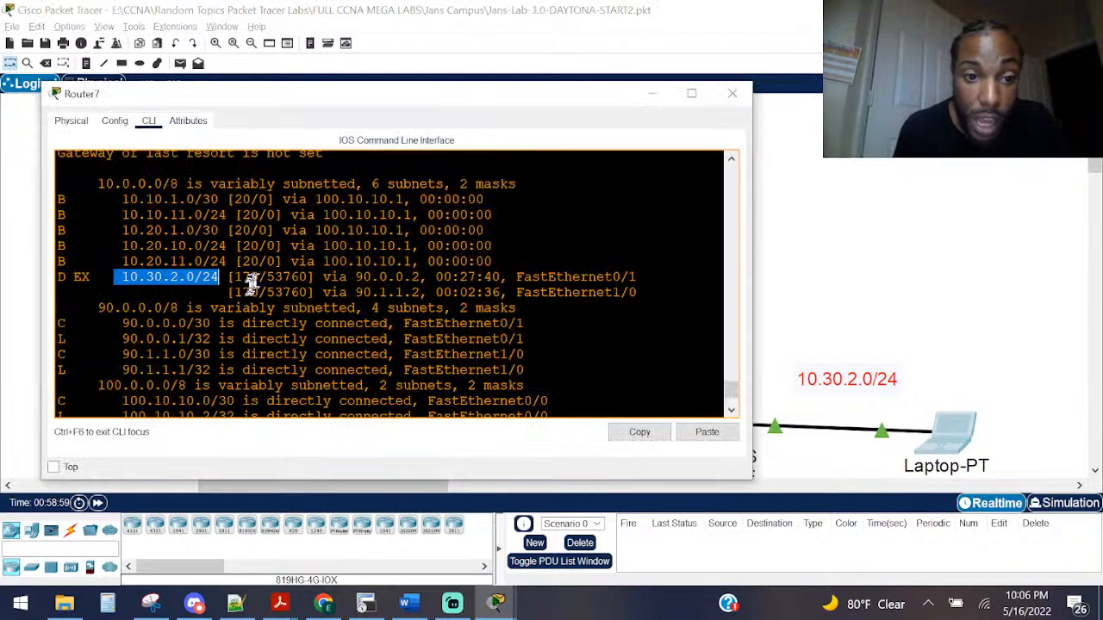
pyautogui.click(258, 278)
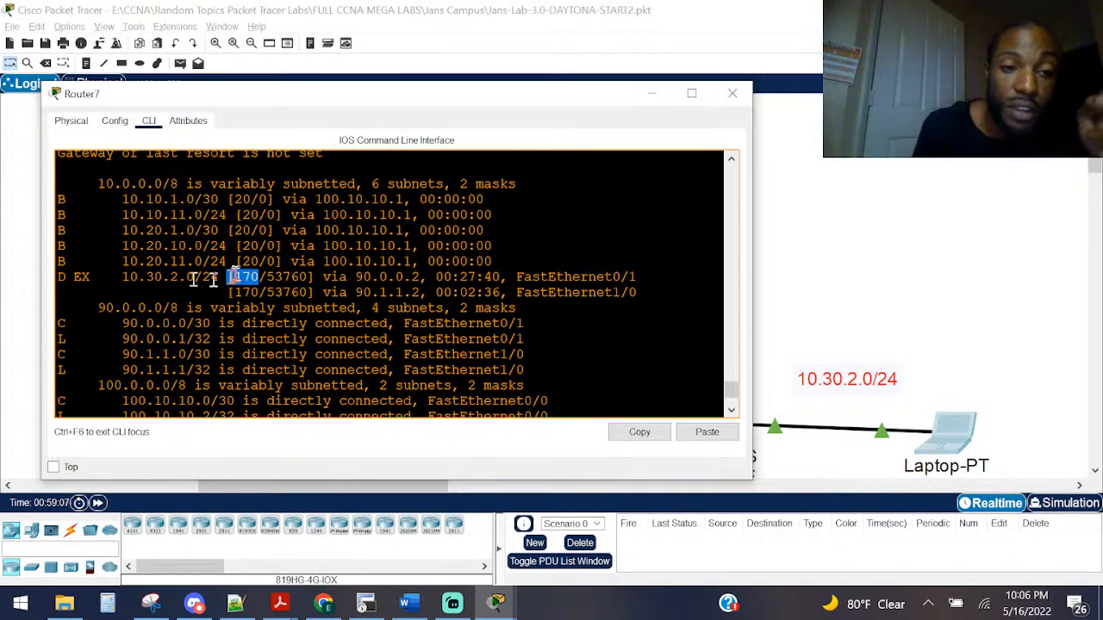
pyautogui.moveTo(98, 276); pyautogui.dragTo(33, 280)
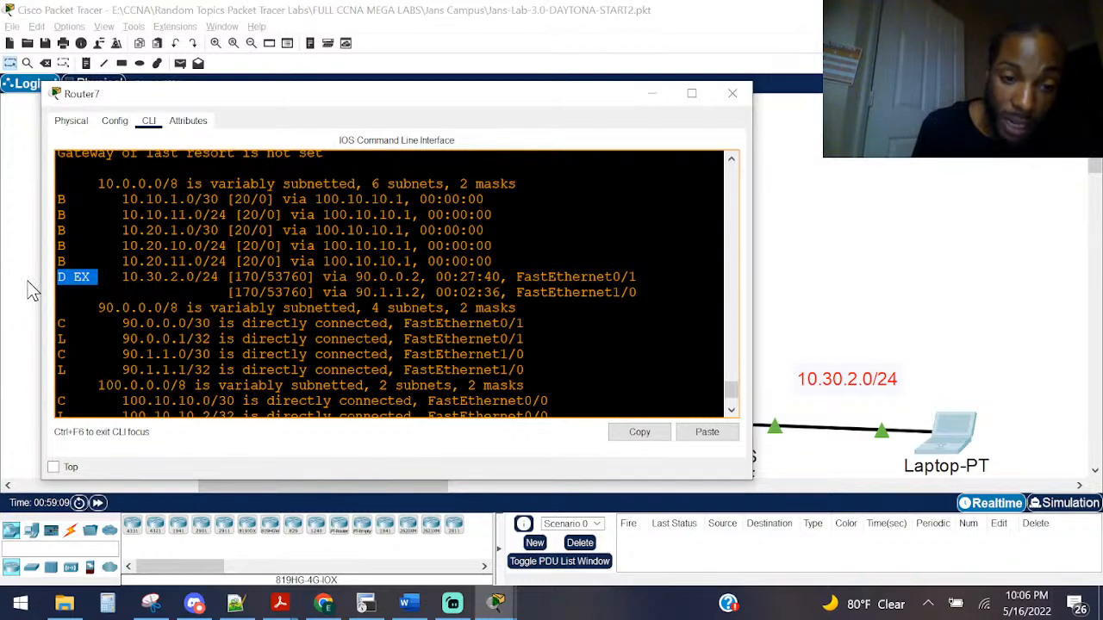
pyautogui.scroll(-2, 67, 271)
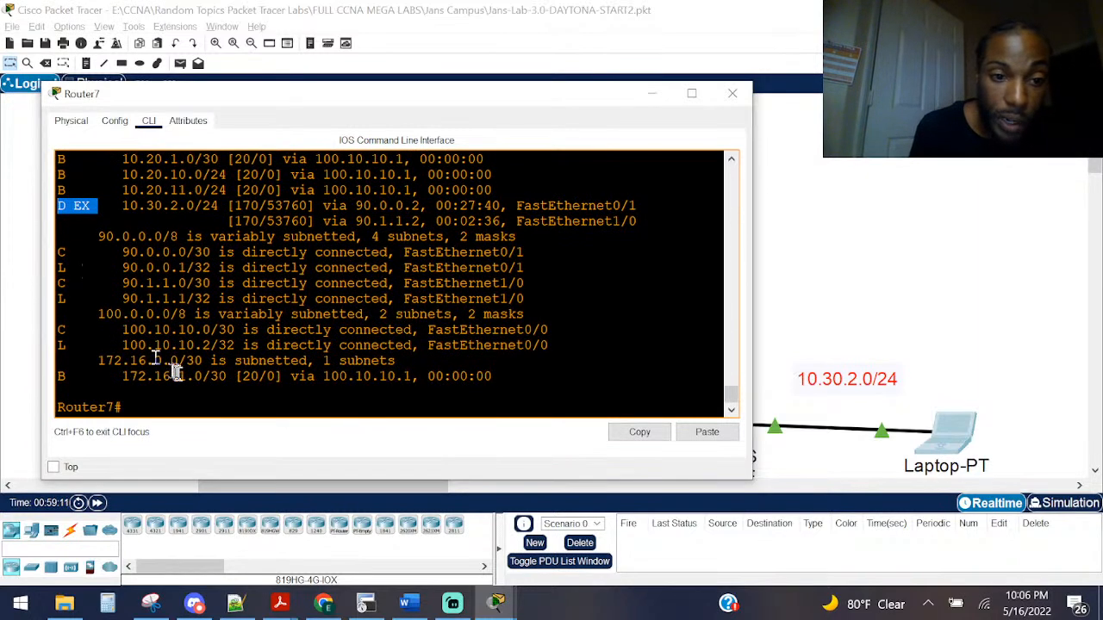
pyautogui.moveTo(155, 381); pyautogui.dragTo(101, 269)
pyautogui.scroll(5, 225, 361)
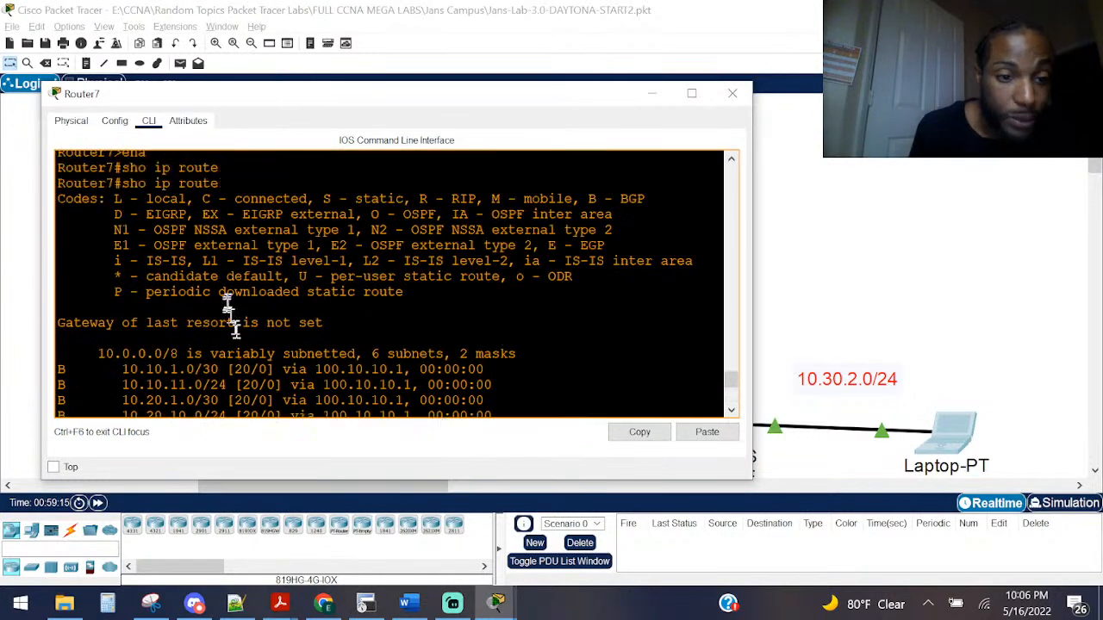
pyautogui.click(732, 93)
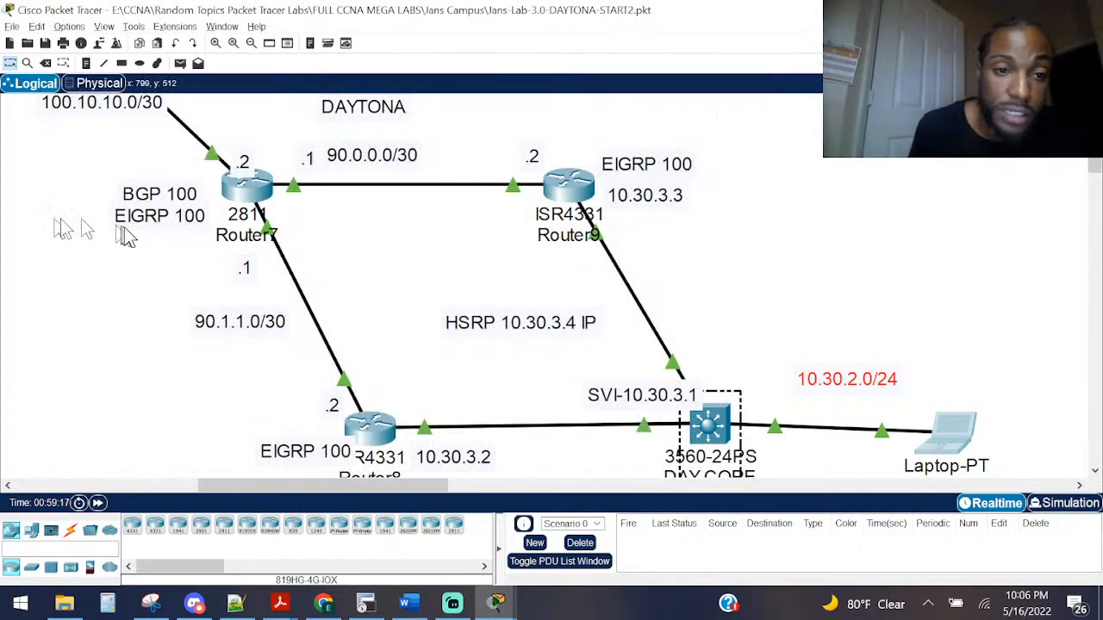
# Step: Open Router5's command line in a widened window and display its IP routing table with sho ip rout
pyautogui.scroll(3, 124, 177)
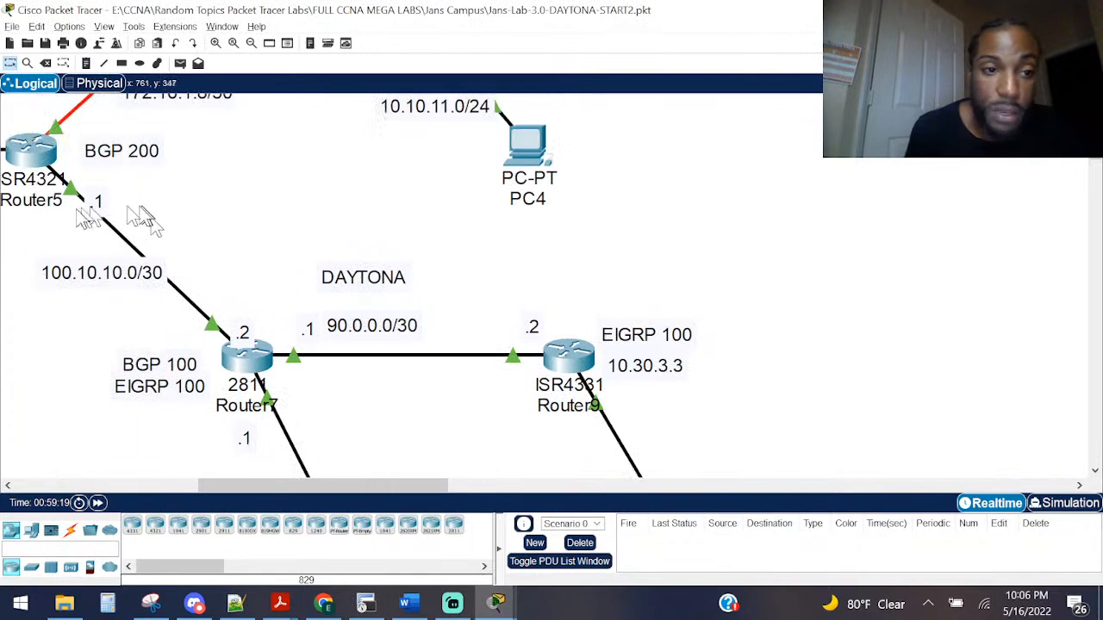
pyautogui.click(14, 152)
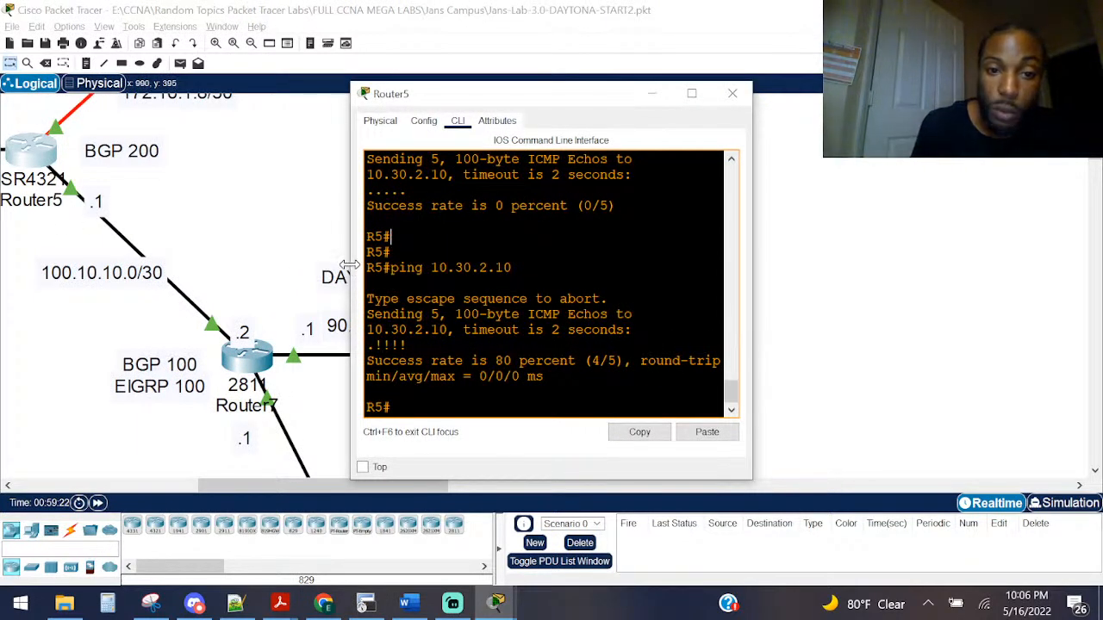
pyautogui.moveTo(349, 265); pyautogui.dragTo(74, 264)
pyautogui.press('Return')
pyautogui.press('Return')
pyautogui.write('sho')
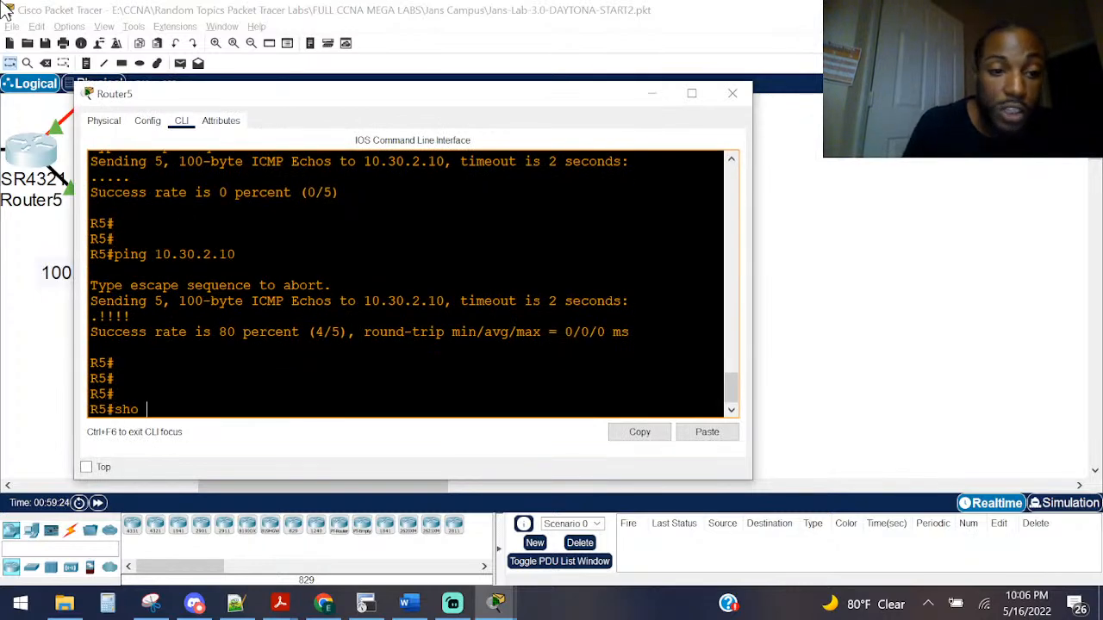
pyautogui.write(' ip rout')
pyautogui.press('Return')
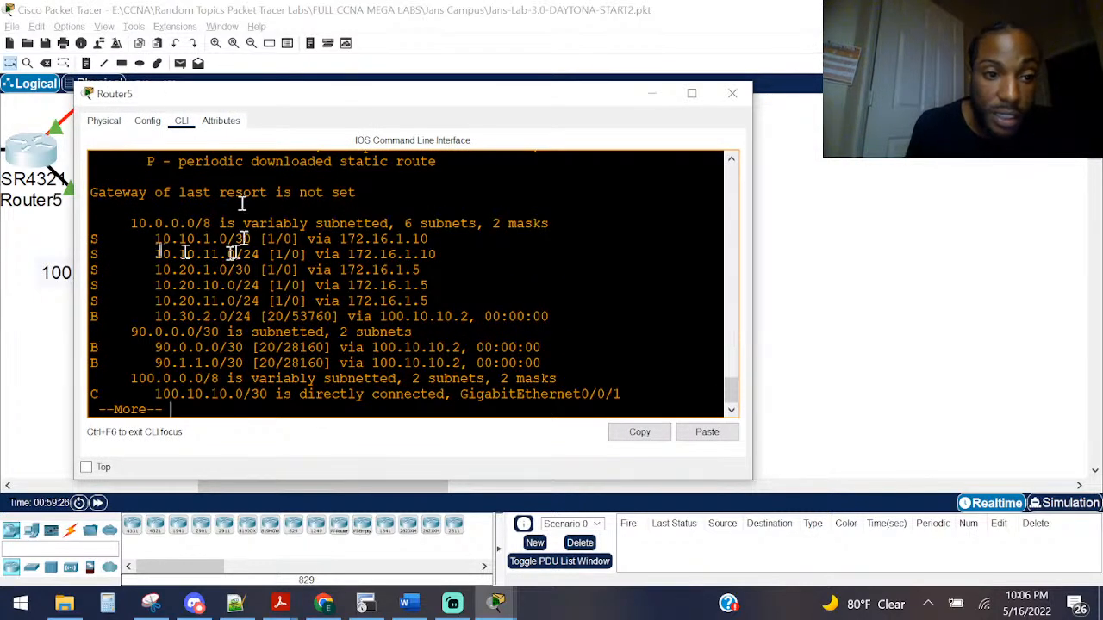
# Step: Page through the rest of Router5's routing table, examine its static, BGP and connected routes, and return to the topology
pyautogui.moveTo(158, 246); pyautogui.dragTo(405, 317)
pyautogui.press('space')
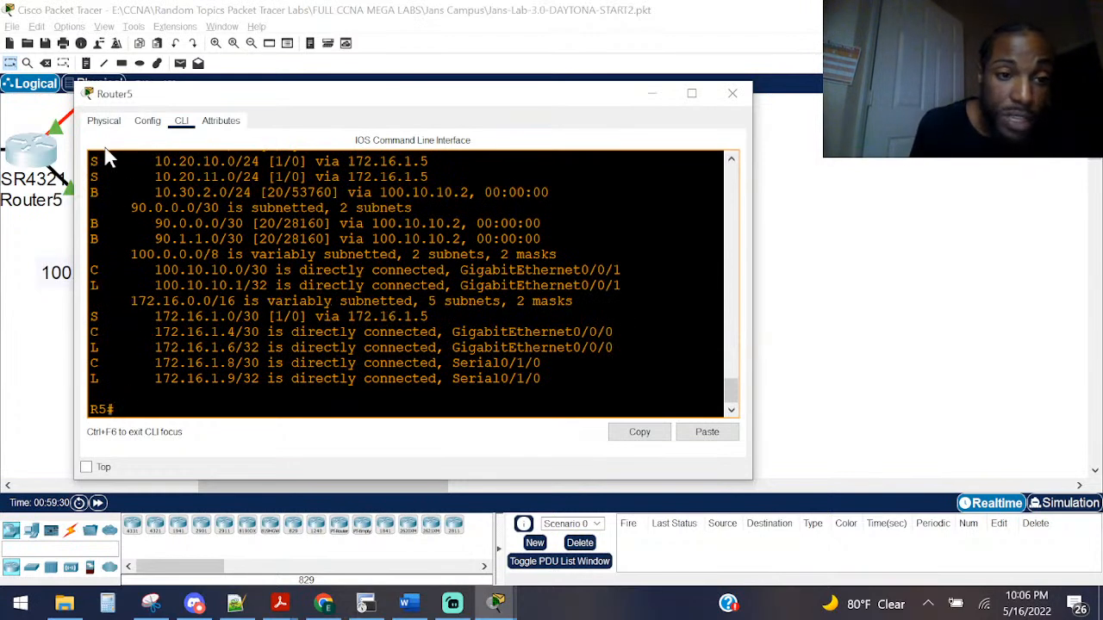
pyautogui.moveTo(134, 207); pyautogui.dragTo(376, 287)
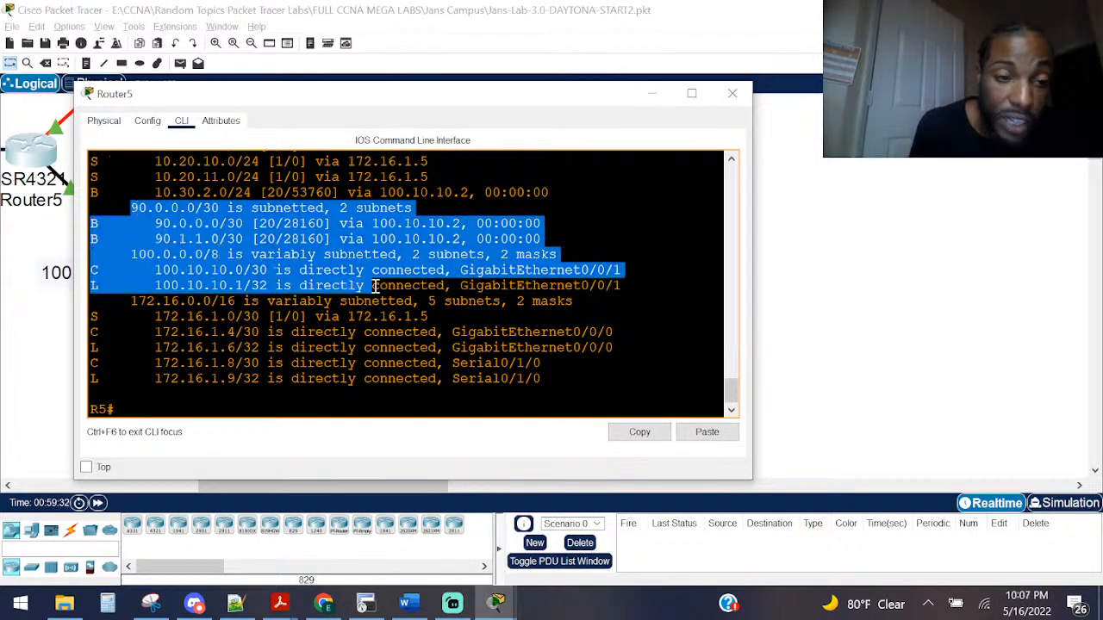
pyautogui.moveTo(369, 387); pyautogui.dragTo(95, 287)
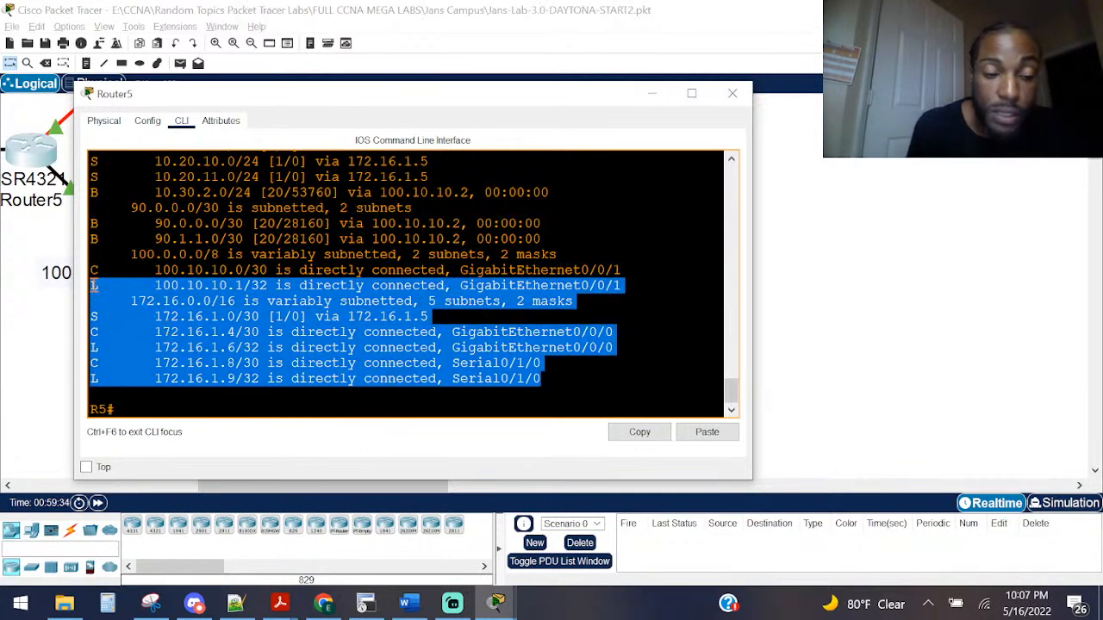
pyautogui.click(5, 352)
# Step: Examine the Daytona laptop's 10.30.2.0/24 subnet in the topology, and zoom out until the Orlando, Tampa and Daytona sites all fit
pyautogui.scroll(-4, 267, 338)
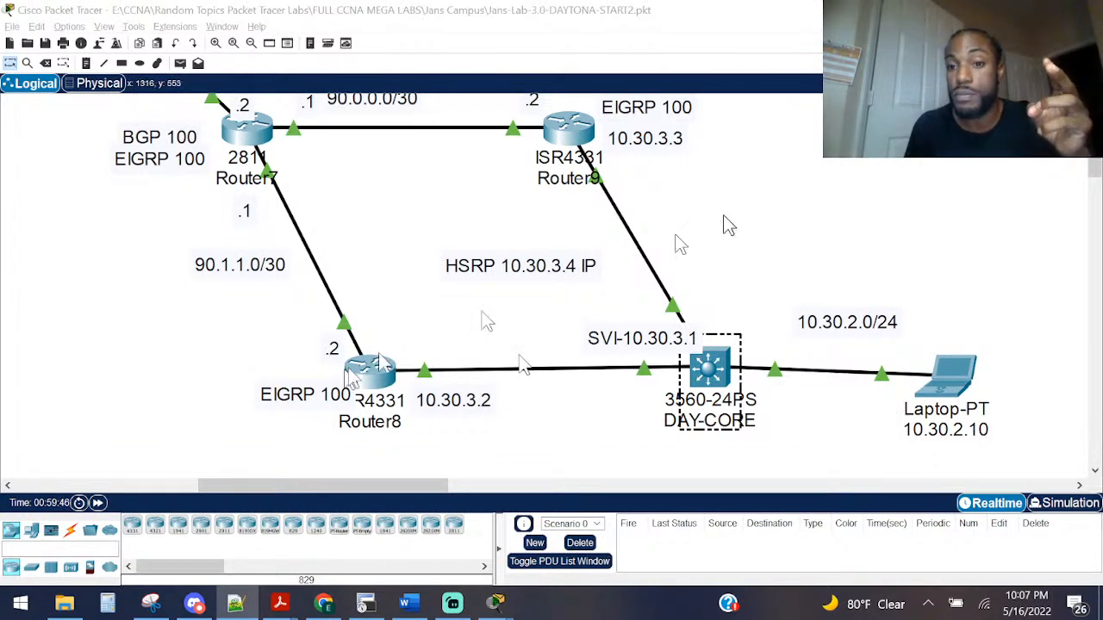
pyautogui.moveTo(834, 277); pyautogui.dragTo(1038, 427)
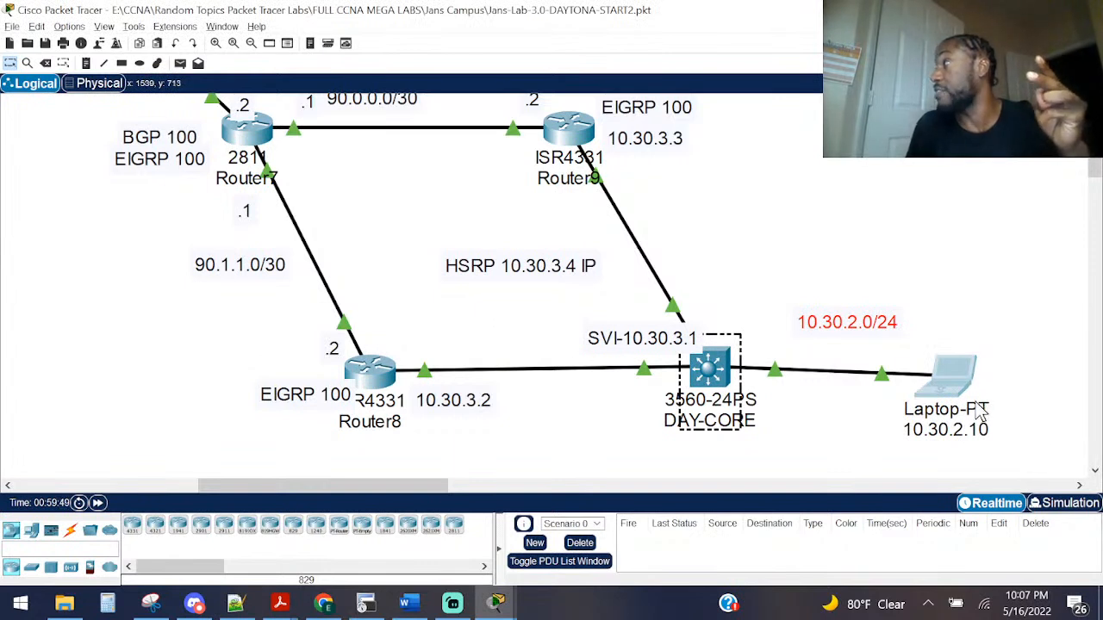
pyautogui.moveTo(981, 414)
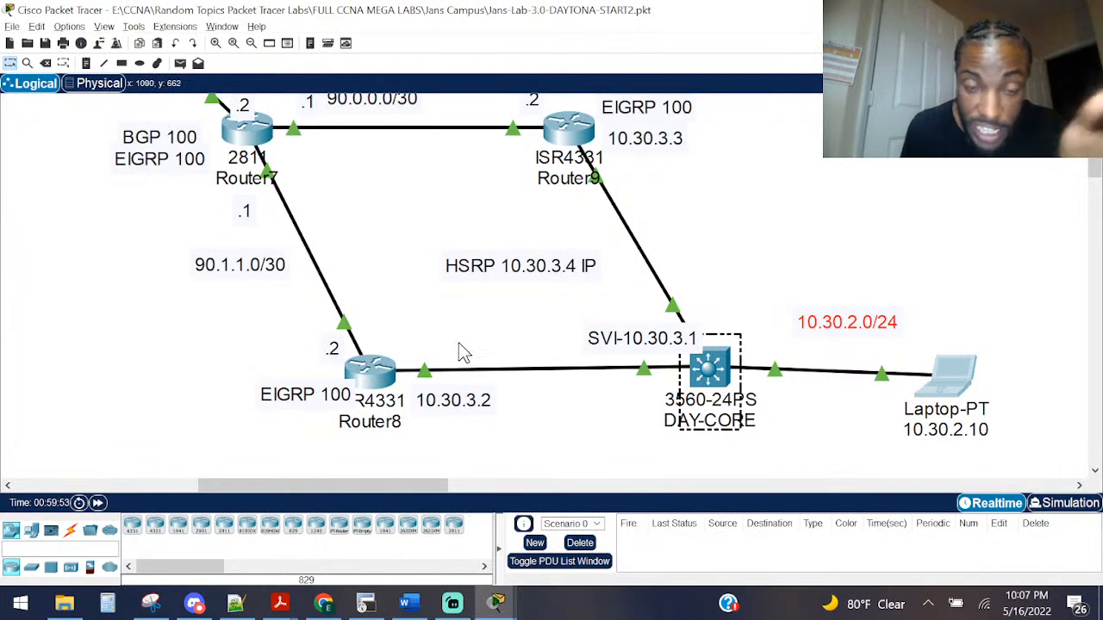
pyautogui.click(253, 45)
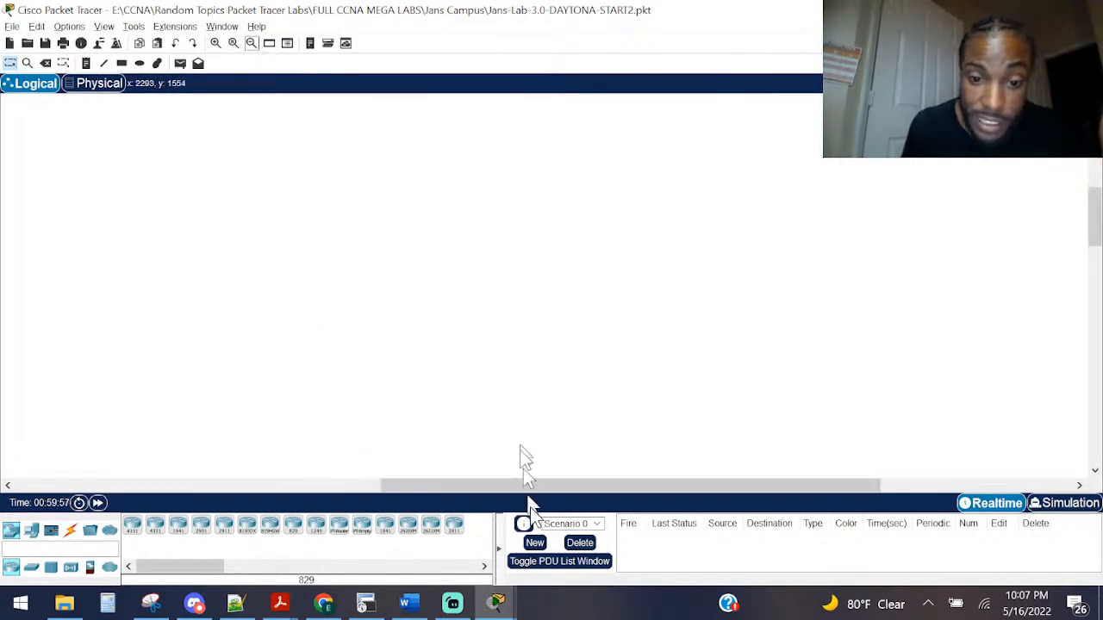
pyautogui.moveTo(537, 487); pyautogui.dragTo(242, 439)
pyautogui.scroll(2, 349, 444)
pyautogui.scroll(5, 353, 436)
pyautogui.scroll(-1, 357, 427)
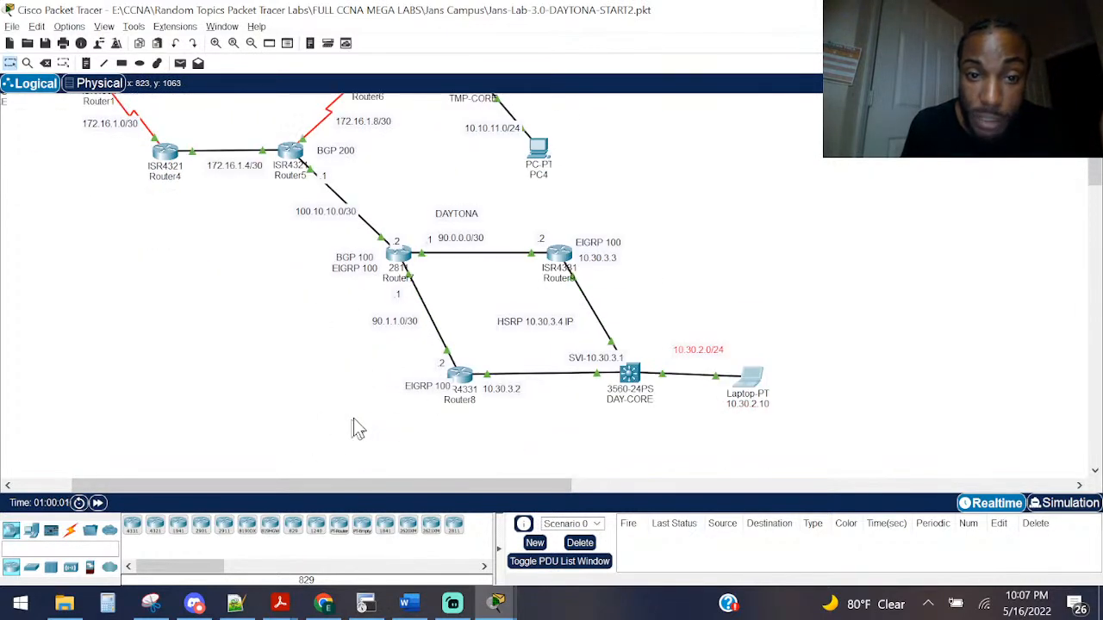
pyautogui.scroll(3, 226, 176)
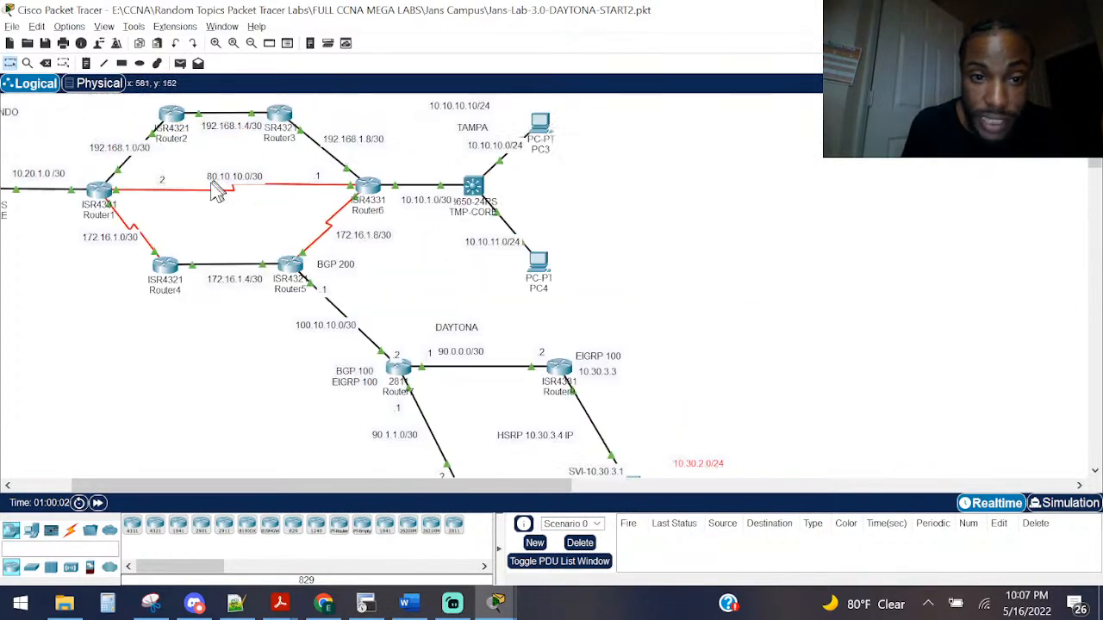
pyautogui.click(250, 45)
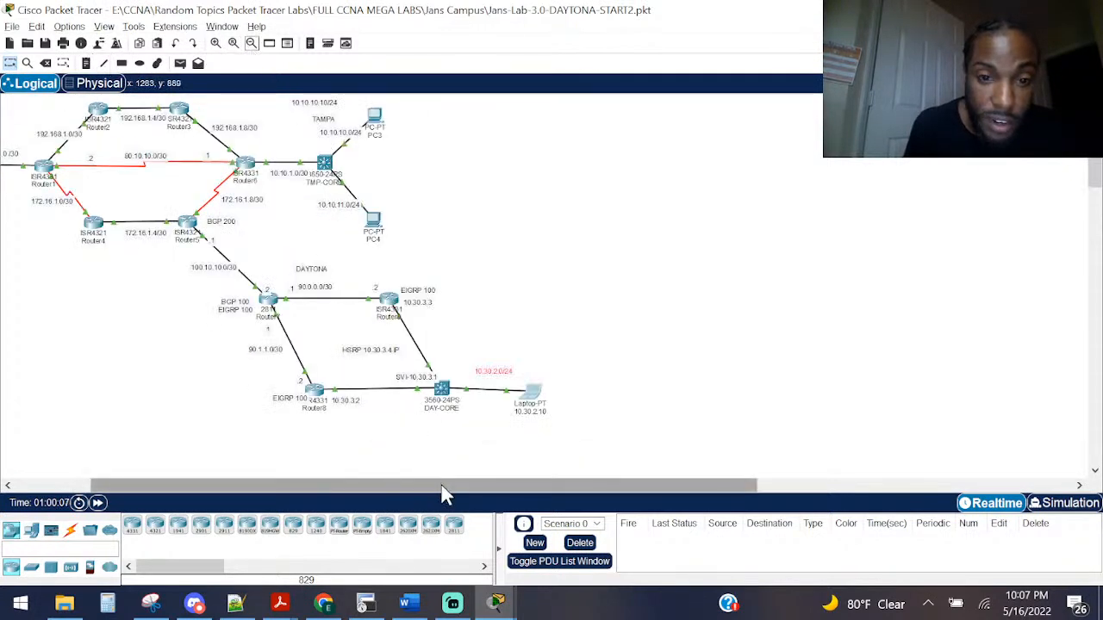
pyautogui.moveTo(443, 492); pyautogui.dragTo(340, 488)
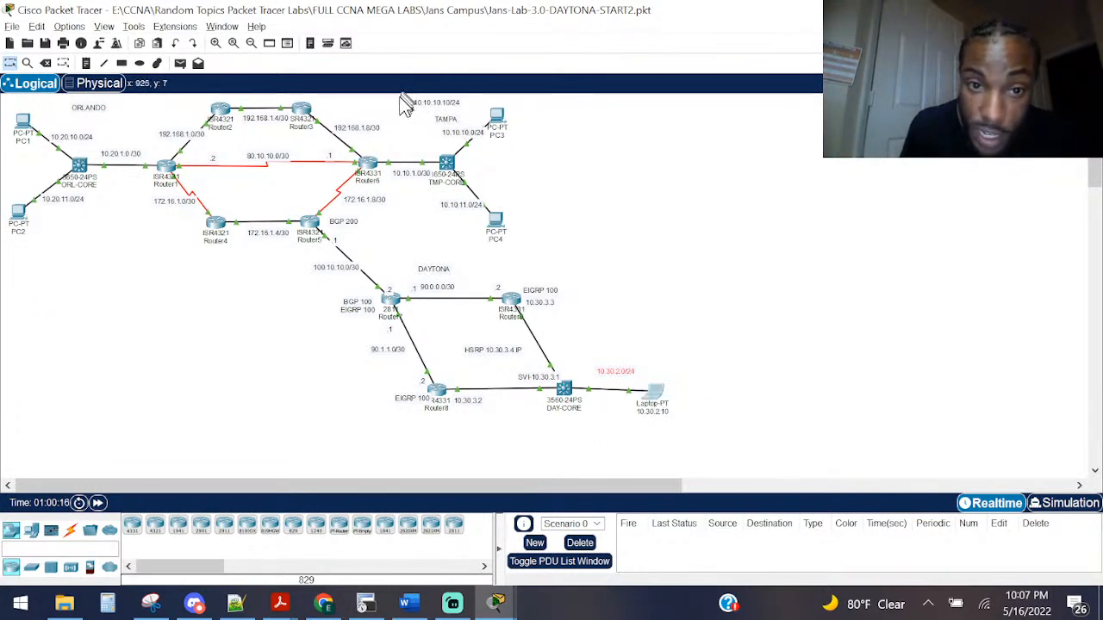
# Step: Examine the Tampa, Orlando and Daytona networks and how they connect through Router5, including Router5's interface addresses
pyautogui.moveTo(405, 103); pyautogui.dragTo(622, 246)
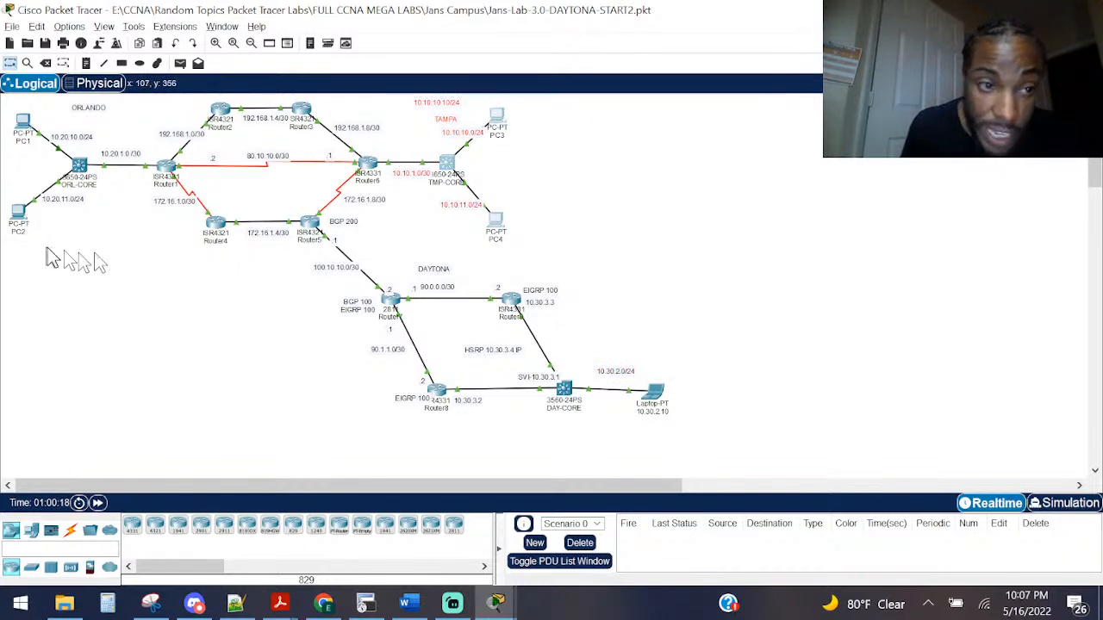
pyautogui.moveTo(81, 259); pyautogui.dragTo(9, 52)
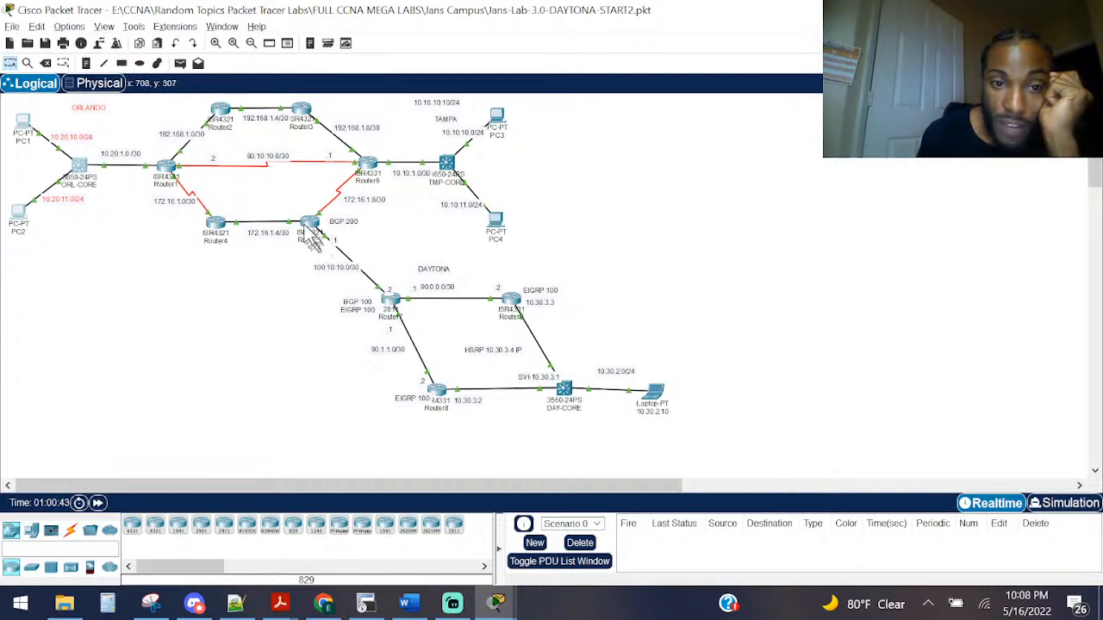
pyautogui.moveTo(307, 232)
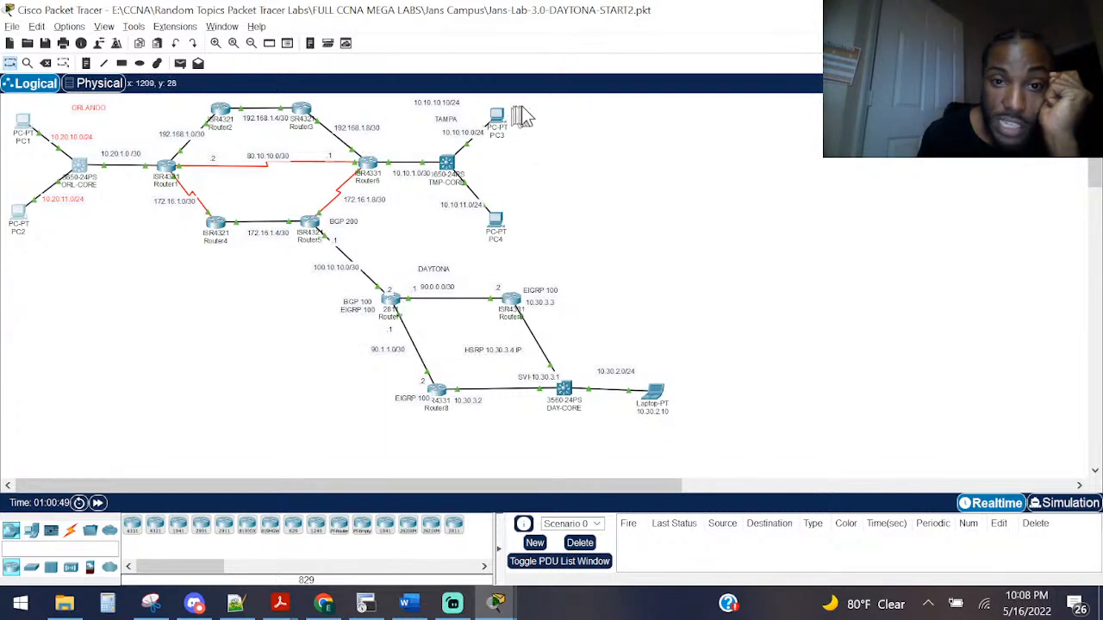
pyautogui.moveTo(523, 107); pyautogui.dragTo(370, 257)
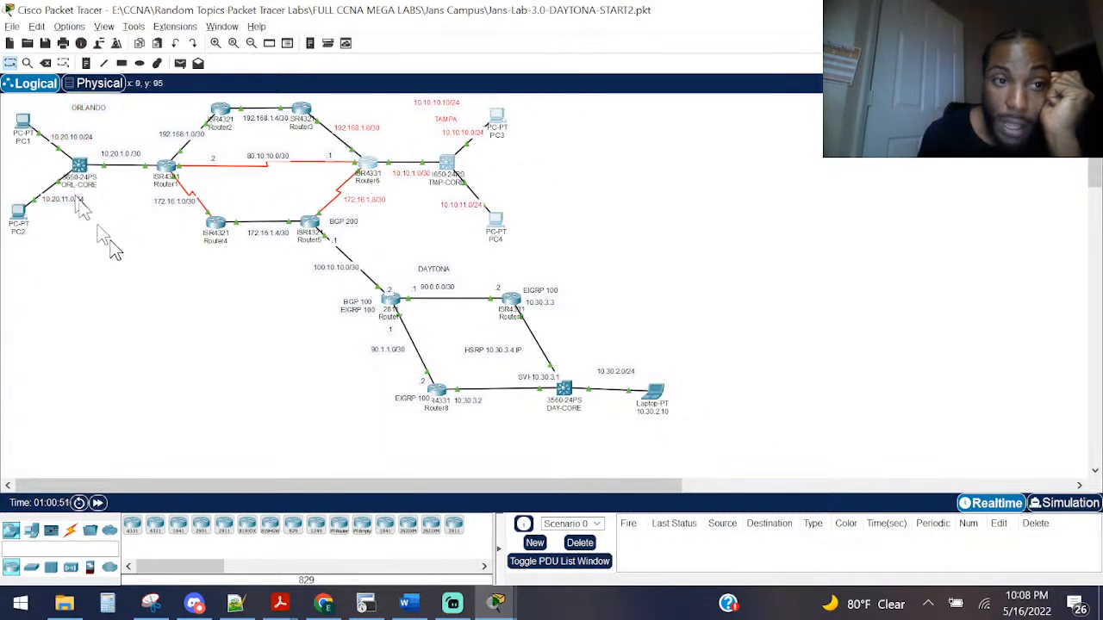
pyautogui.moveTo(118, 239); pyautogui.dragTo(5, 86)
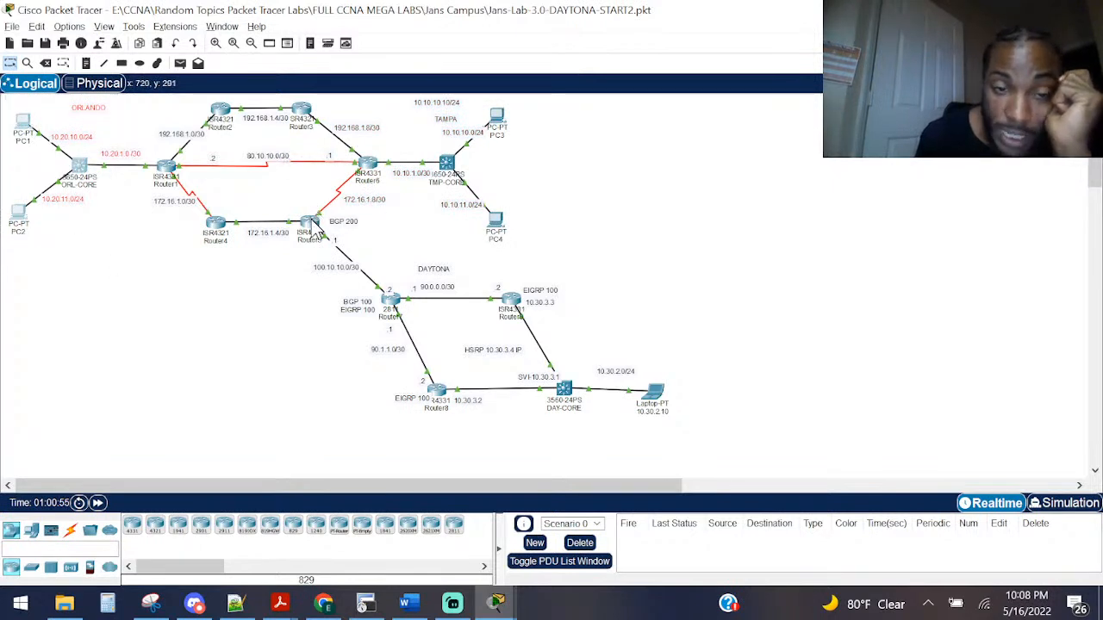
pyautogui.moveTo(317, 231)
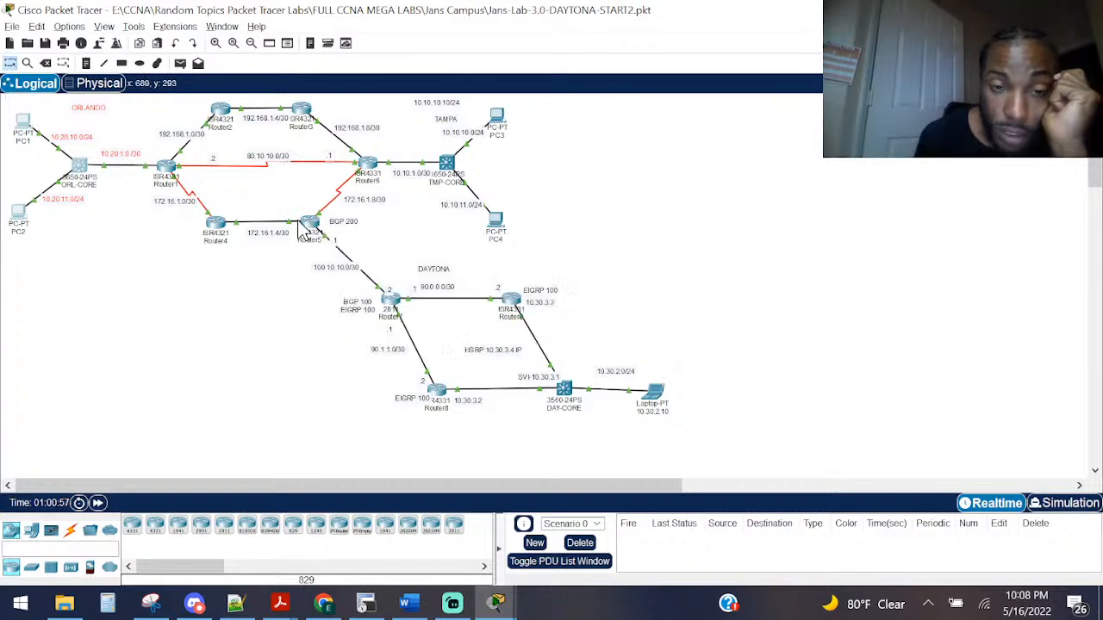
pyautogui.moveTo(270, 195); pyautogui.dragTo(352, 255)
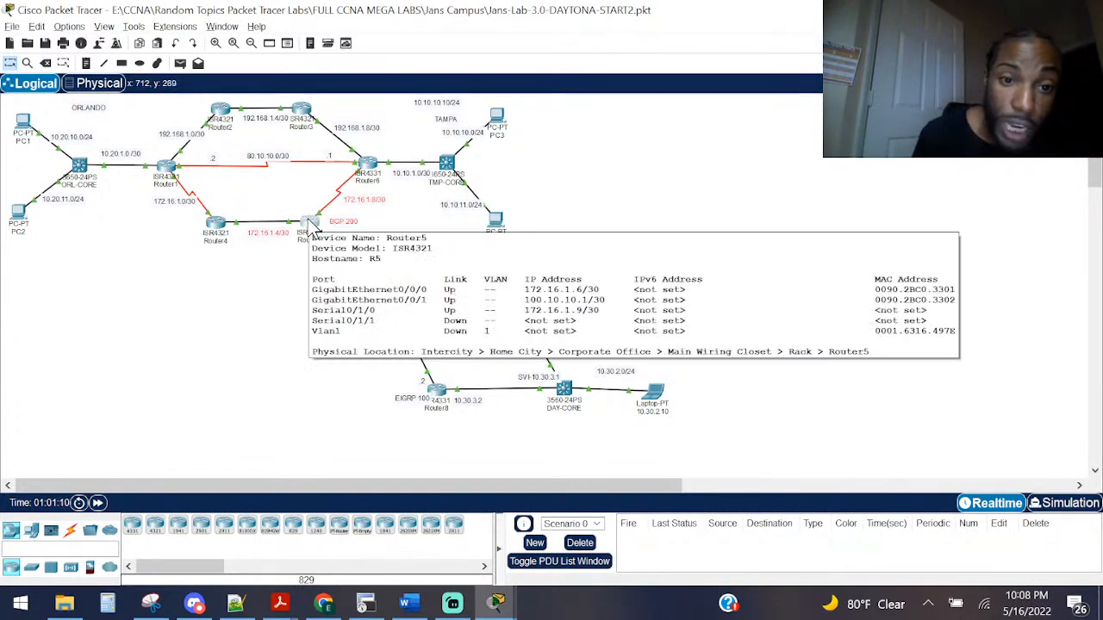
pyautogui.moveTo(4, 111); pyautogui.dragTo(178, 246)
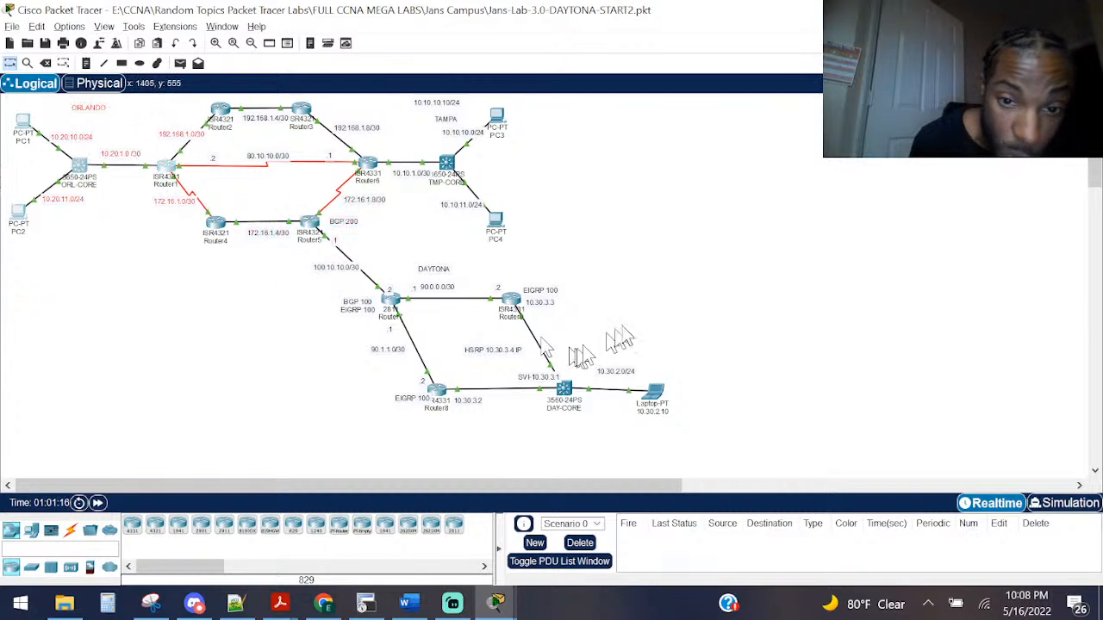
pyautogui.moveTo(561, 272); pyautogui.dragTo(708, 423)
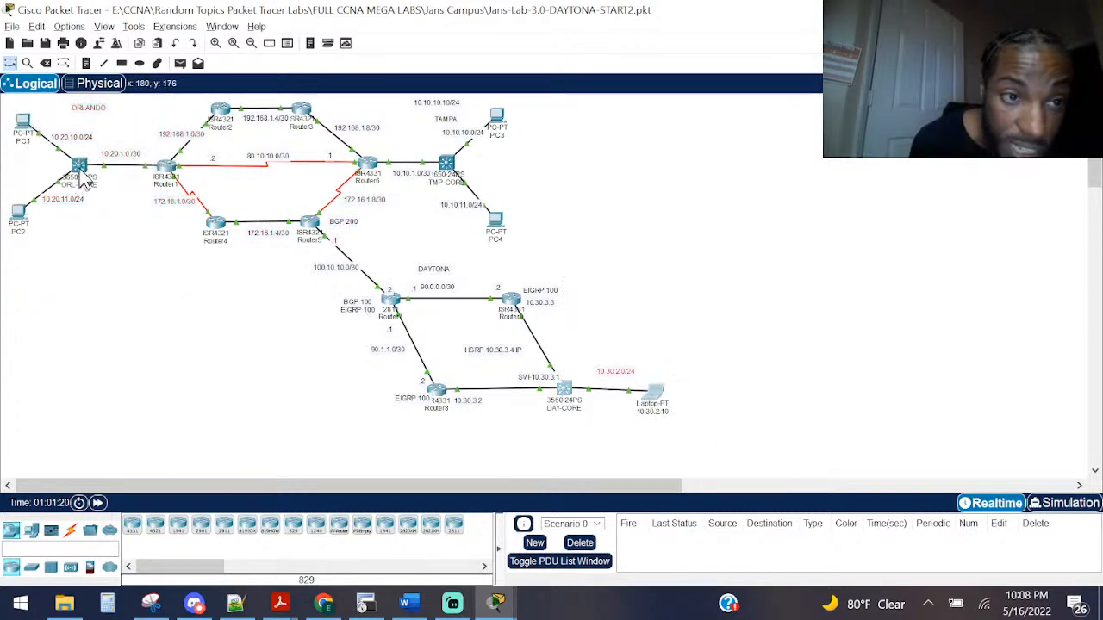
pyautogui.moveTo(175, 180)
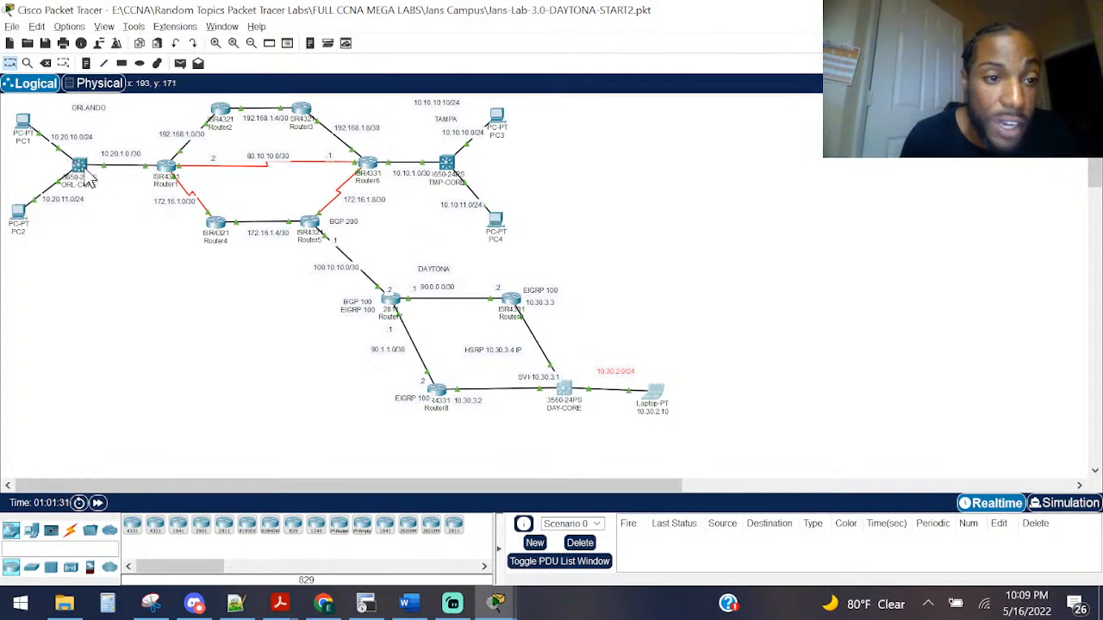
# Step: Open ORL-CORE's command line in a widened window and enter privileged EXEC mode with ena
pyautogui.moveTo(83, 173)
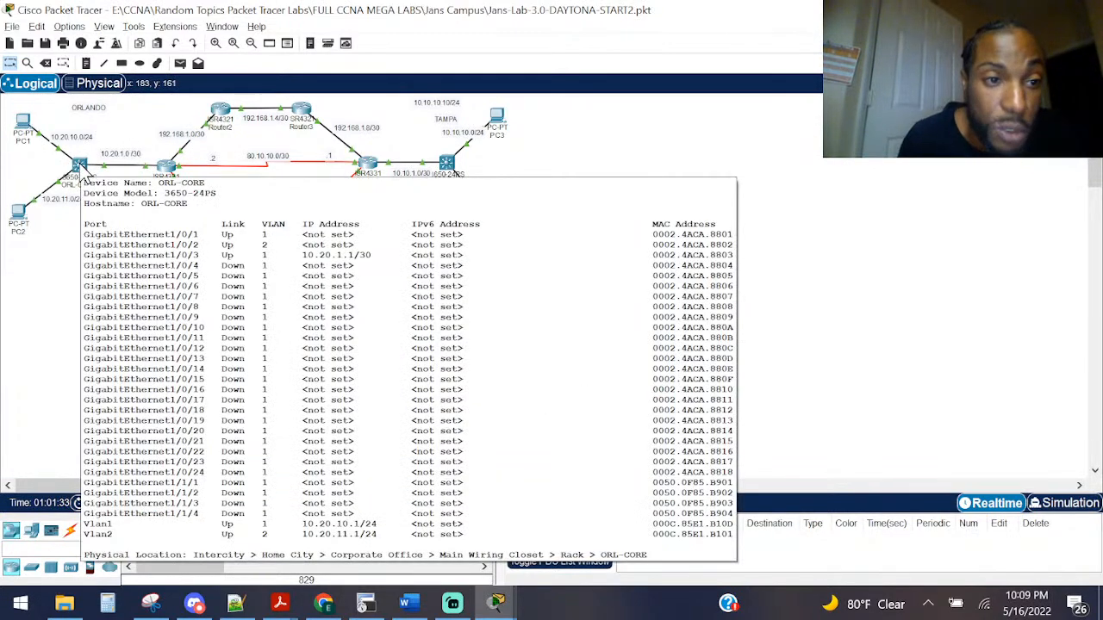
pyautogui.click(84, 172)
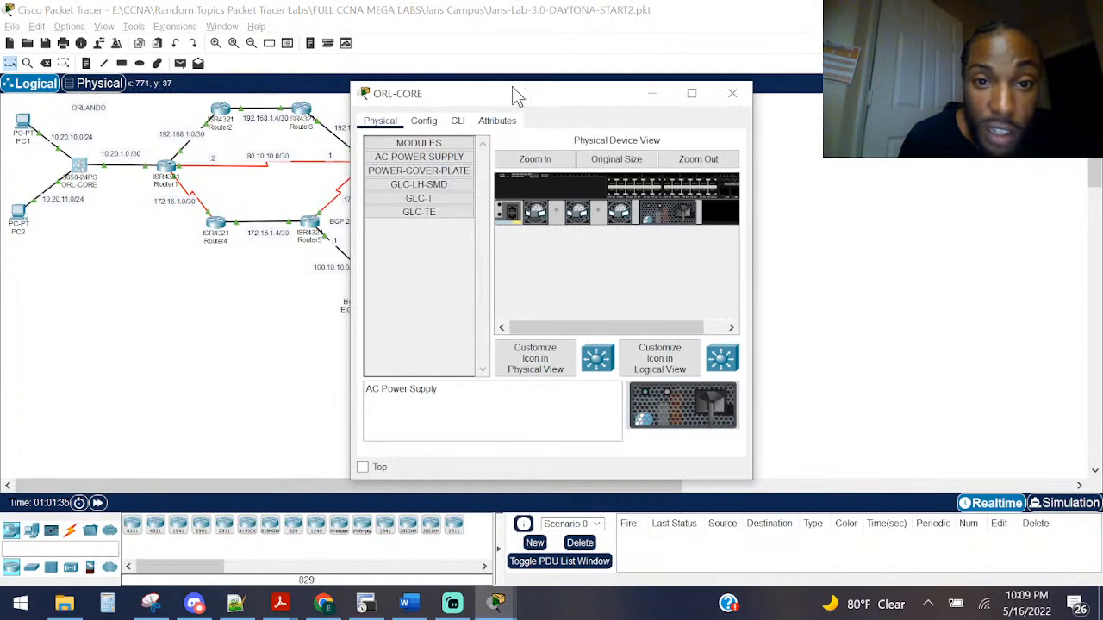
pyautogui.click(458, 121)
pyautogui.moveTo(466, 101); pyautogui.dragTo(143, 166)
pyautogui.moveTo(429, 288); pyautogui.dragTo(703, 292)
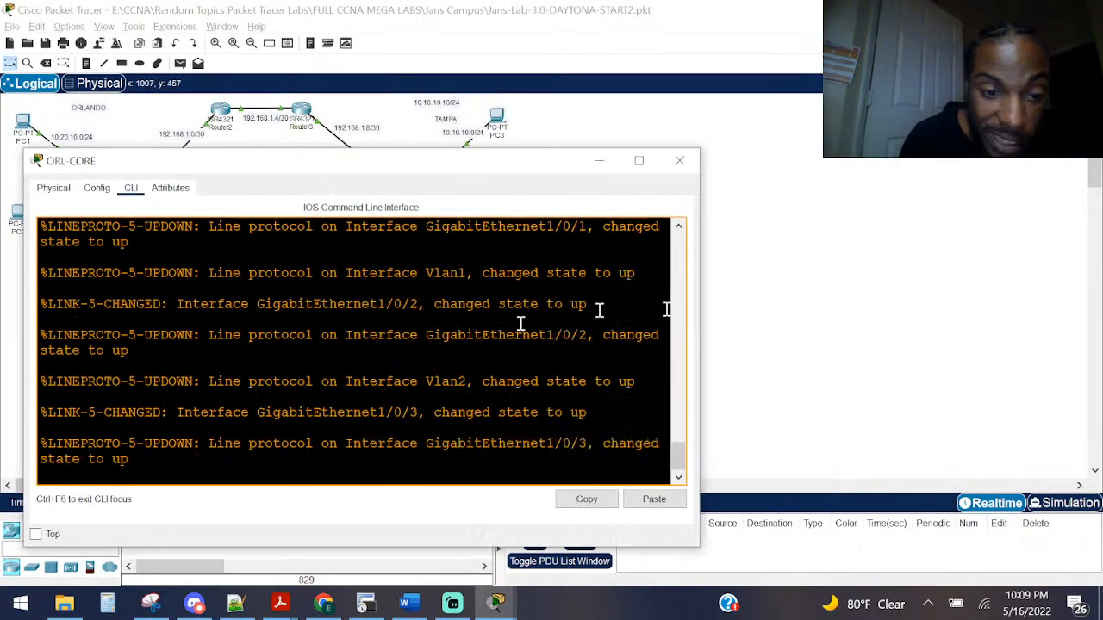
pyautogui.press('Return')
pyautogui.press('Return')
pyautogui.press('Return')
pyautogui.write('ena')
pyautogui.press('Return')
# Step: Enter global configuration mode on ORL-CORE, configuring from the terminal
pyautogui.write('con')
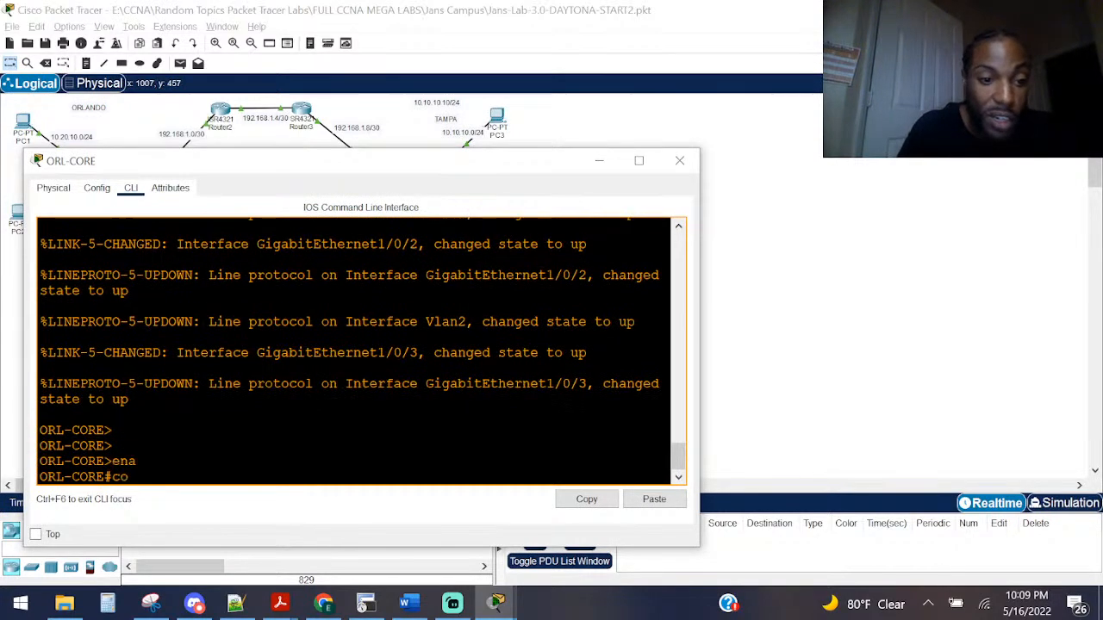
pyautogui.press('Tab')
pyautogui.write('f')
pyautogui.press('Tab')
pyautogui.press('Return')
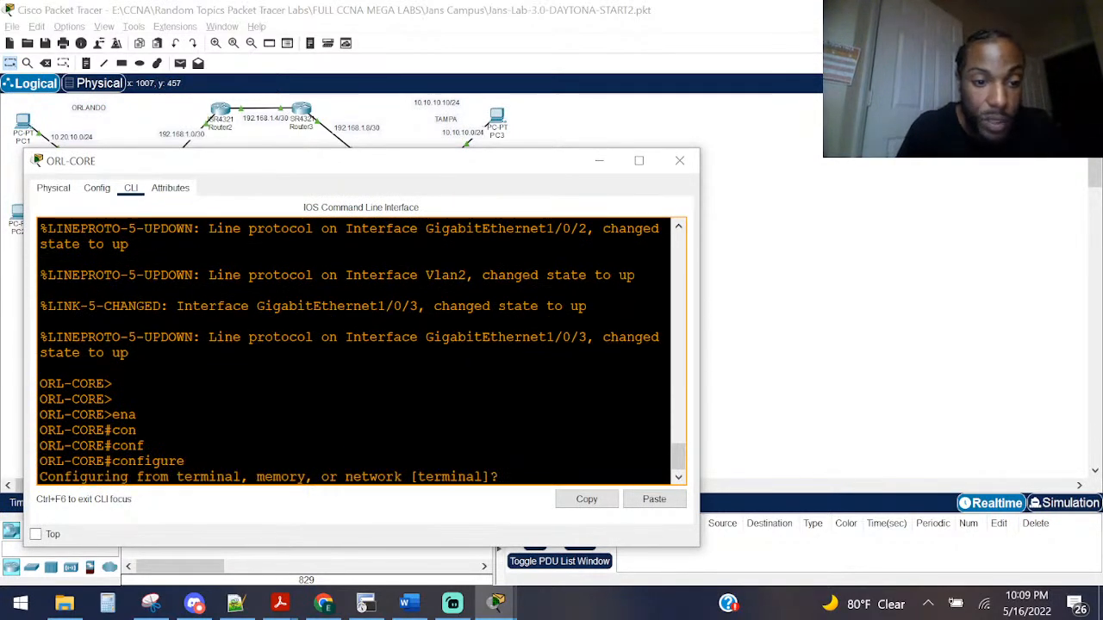
pyautogui.write('t')
pyautogui.press('Return')
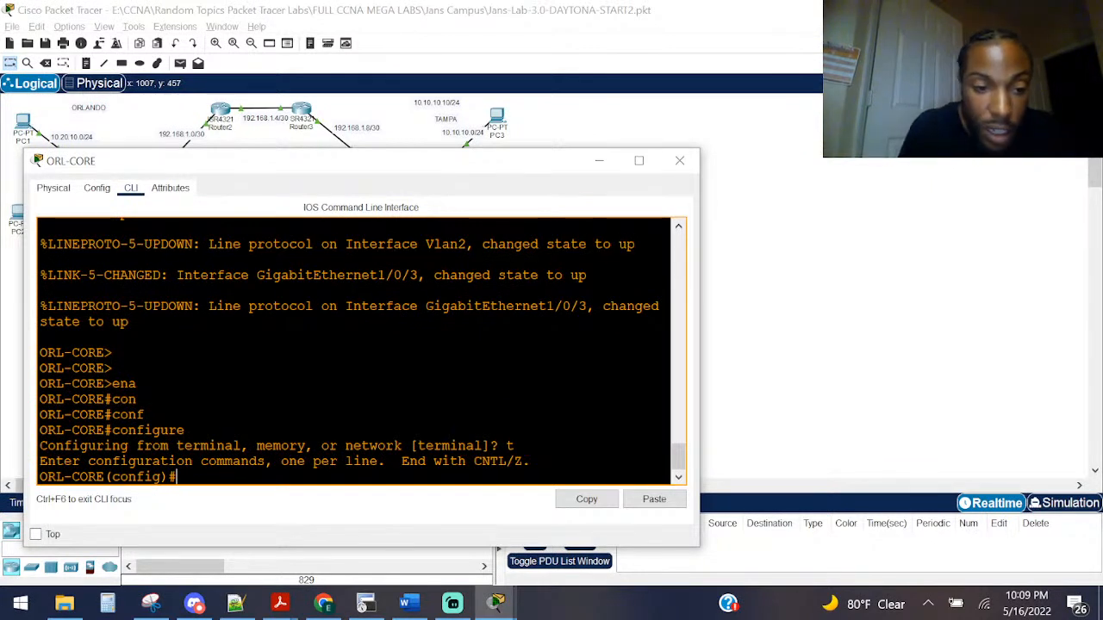
# Step: Enter an ip route command on ORL-CORE for network 10.30.2.0 with mask 255.255.255.0, checking Daytona's subnet in the topology
pyautogui.write('ip route')
pyautogui.press('Tab')
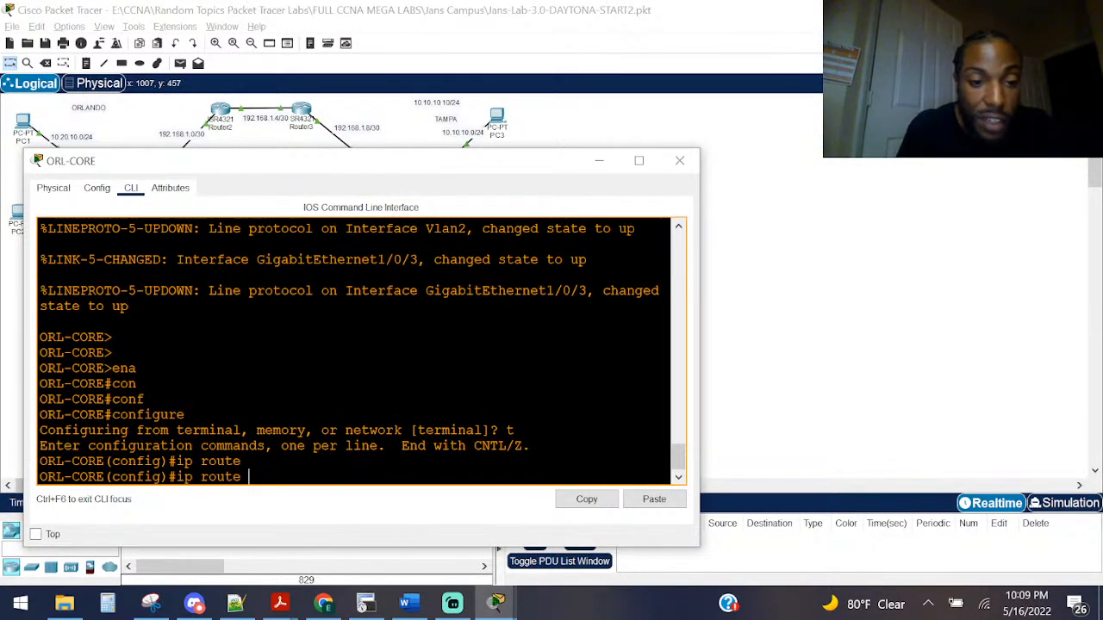
pyautogui.click(216, 10)
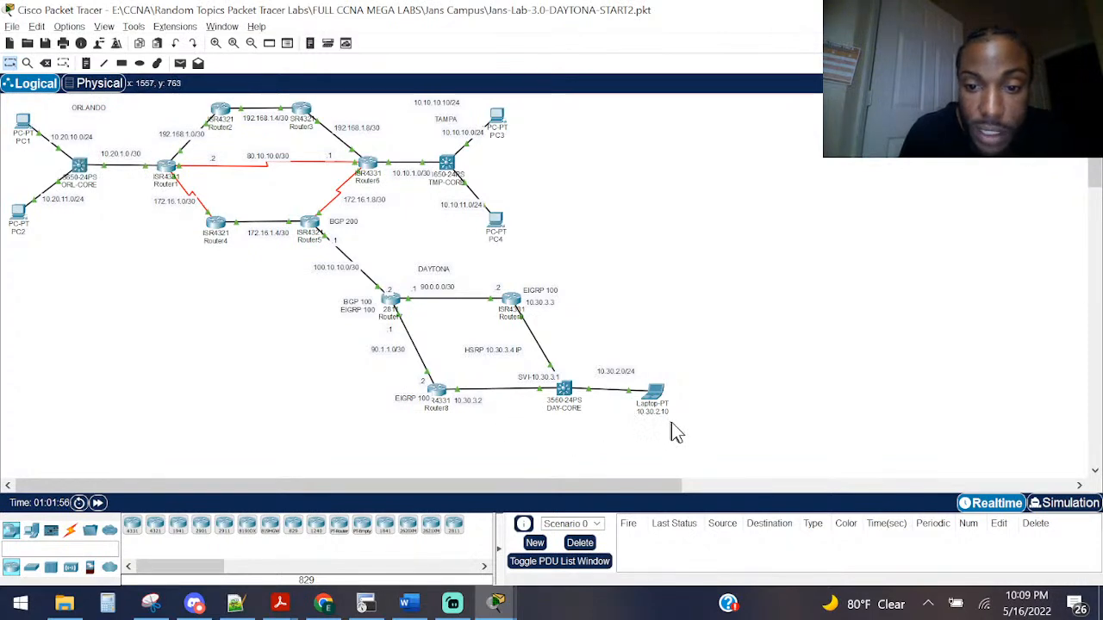
pyautogui.moveTo(673, 432); pyautogui.dragTo(612, 377)
pyautogui.hotkey('alt', 'Tab')
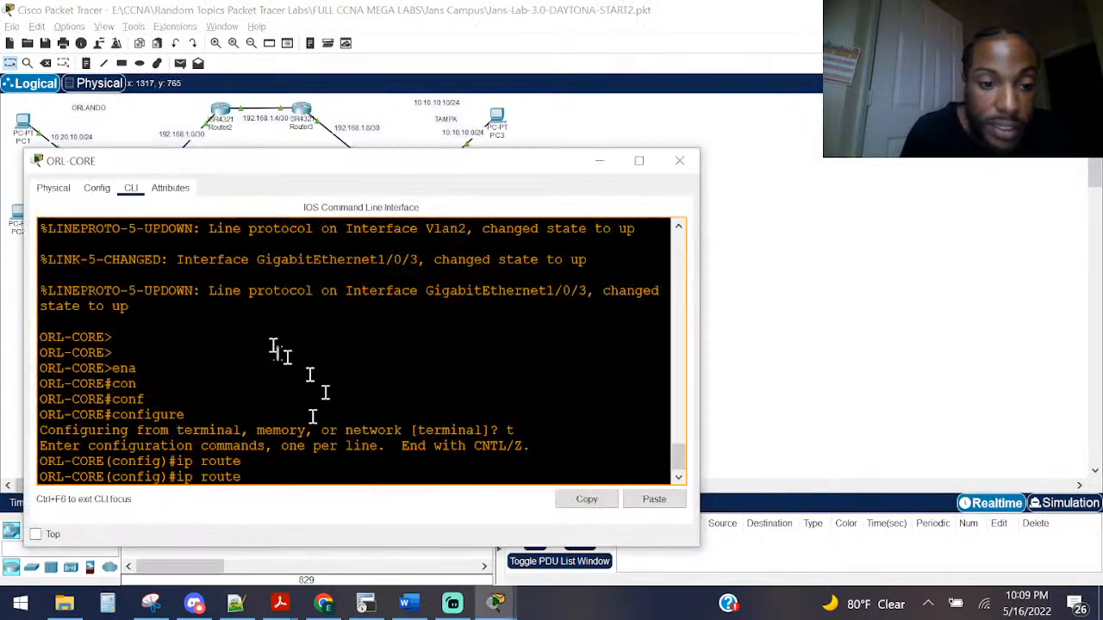
pyautogui.write('10.30.2.0')
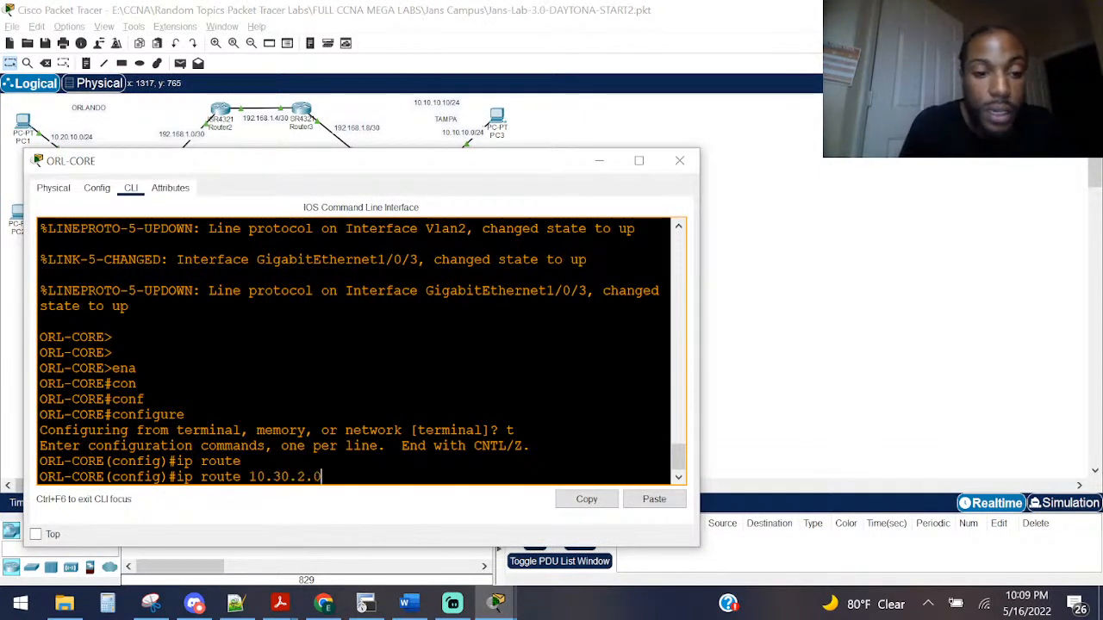
pyautogui.write(' 255.25')
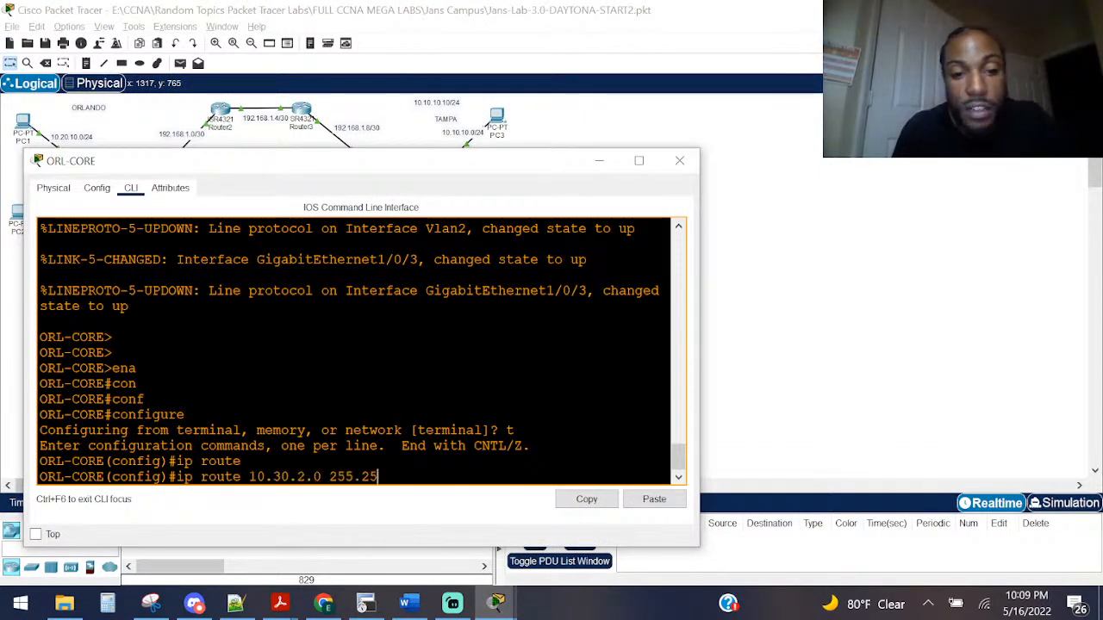
pyautogui.write('5.255.0')
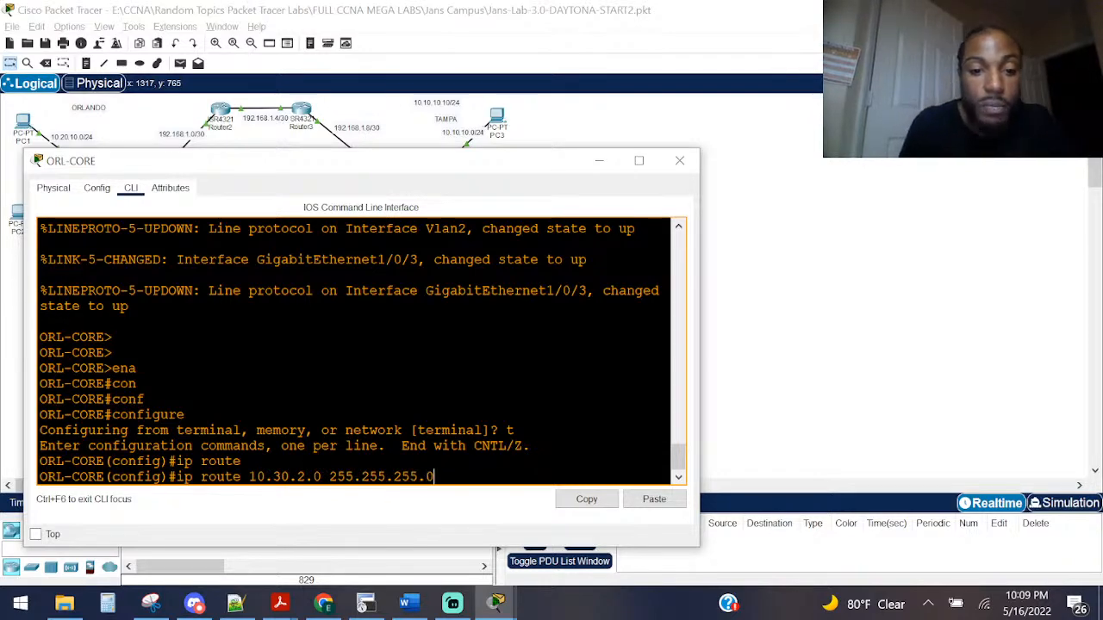
pyautogui.press('Tab')
pyautogui.scroll(2, 340, 386)
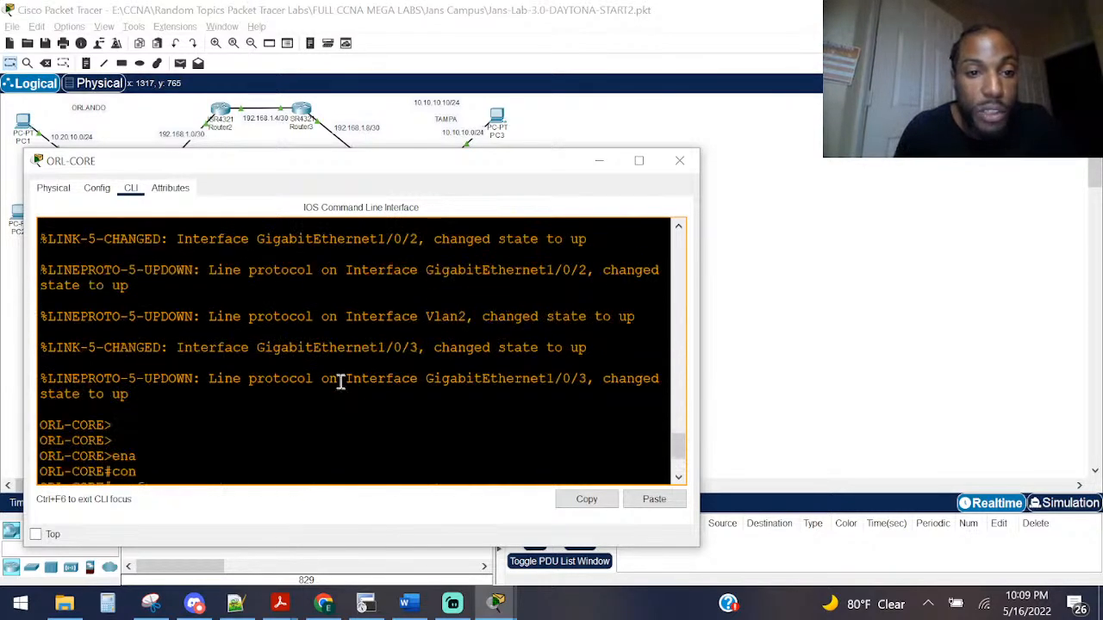
pyautogui.scroll(-2, 340, 386)
pyautogui.press('Return')
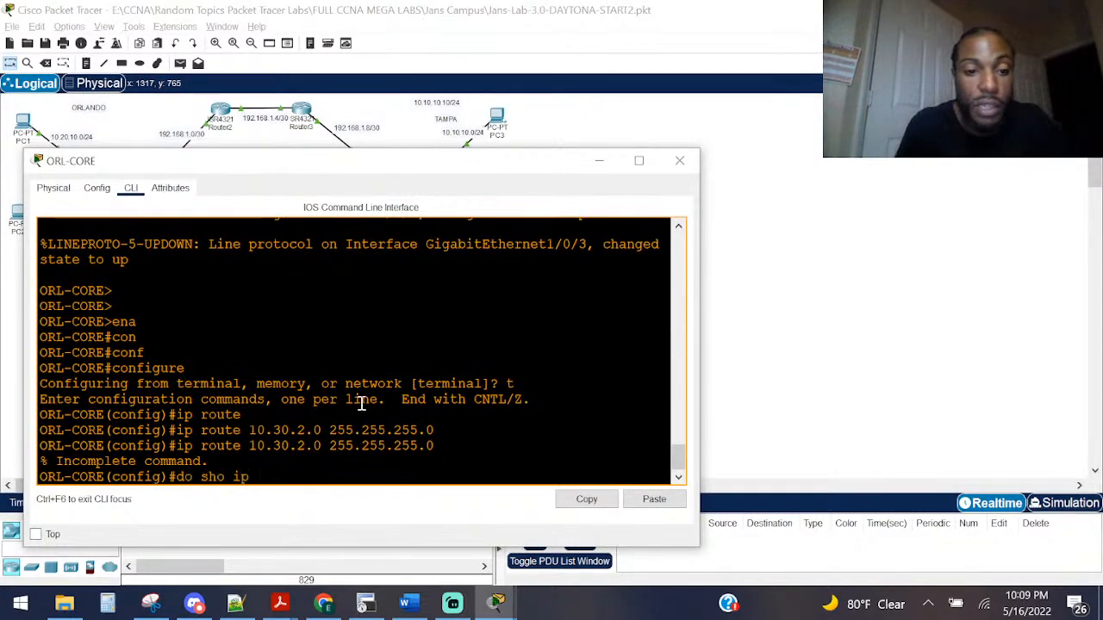
# Step: Display ORL-CORE's routing table with do sho ip route, and check its 10.20.1.2 next hop against Router1's interface addresses in the topology
pyautogui.write('do sho ip route')
pyautogui.press('Return')
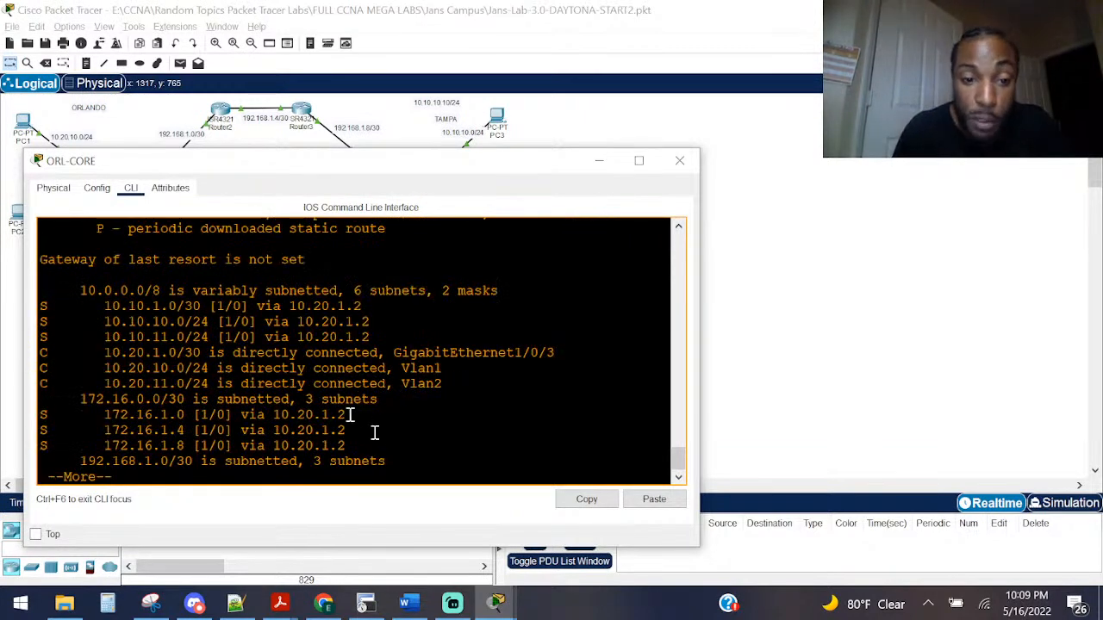
pyautogui.moveTo(347, 415); pyautogui.dragTo(272, 414)
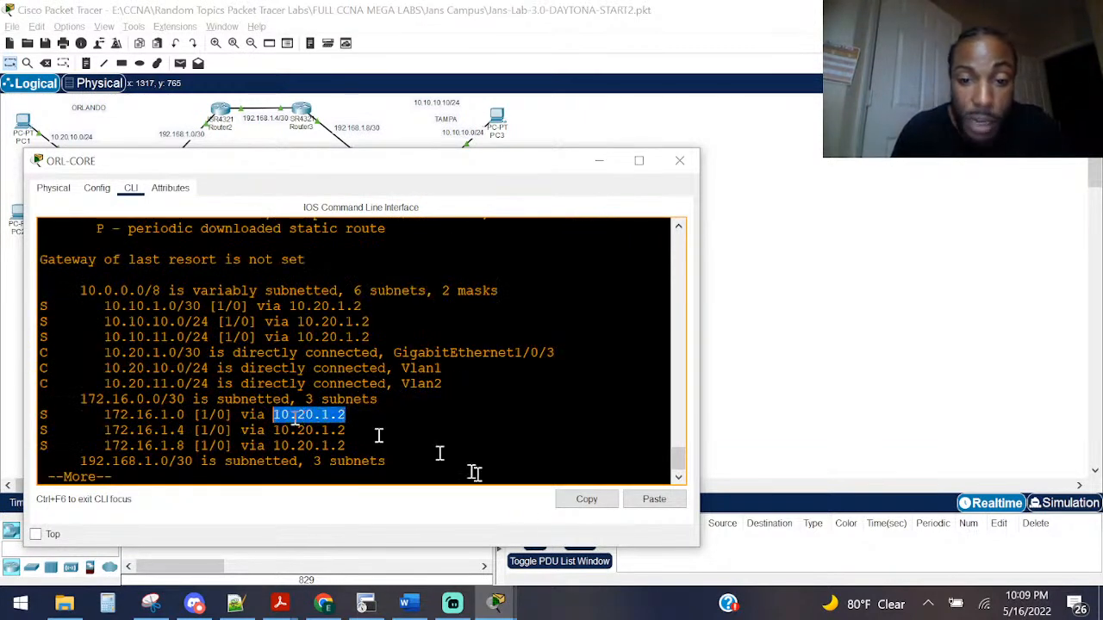
pyautogui.click(607, 509)
pyautogui.click(302, 7)
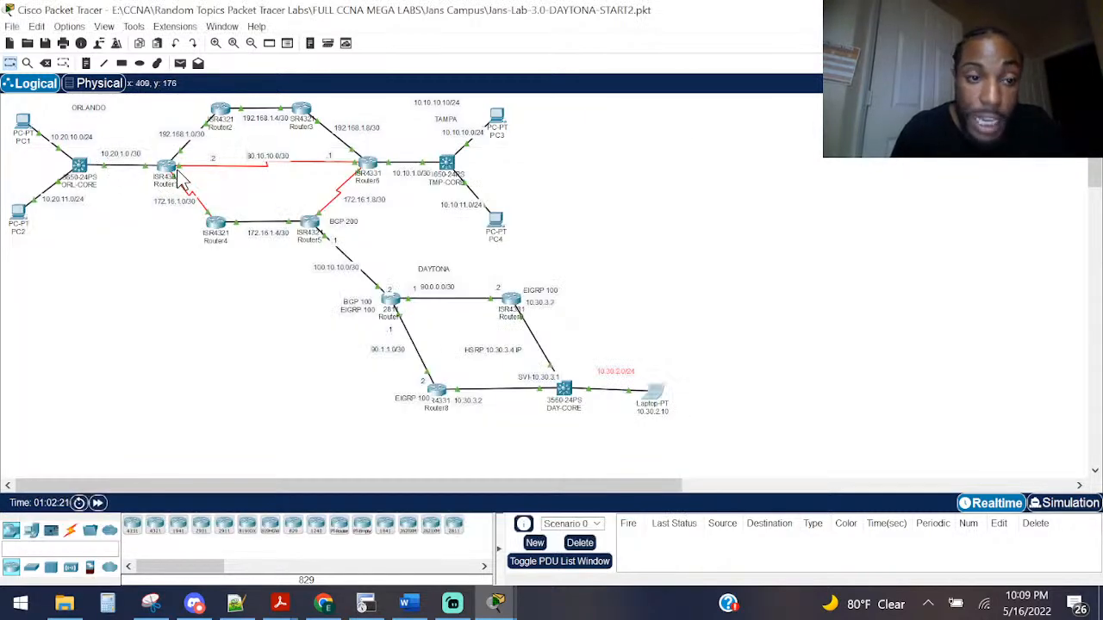
pyautogui.moveTo(178, 173)
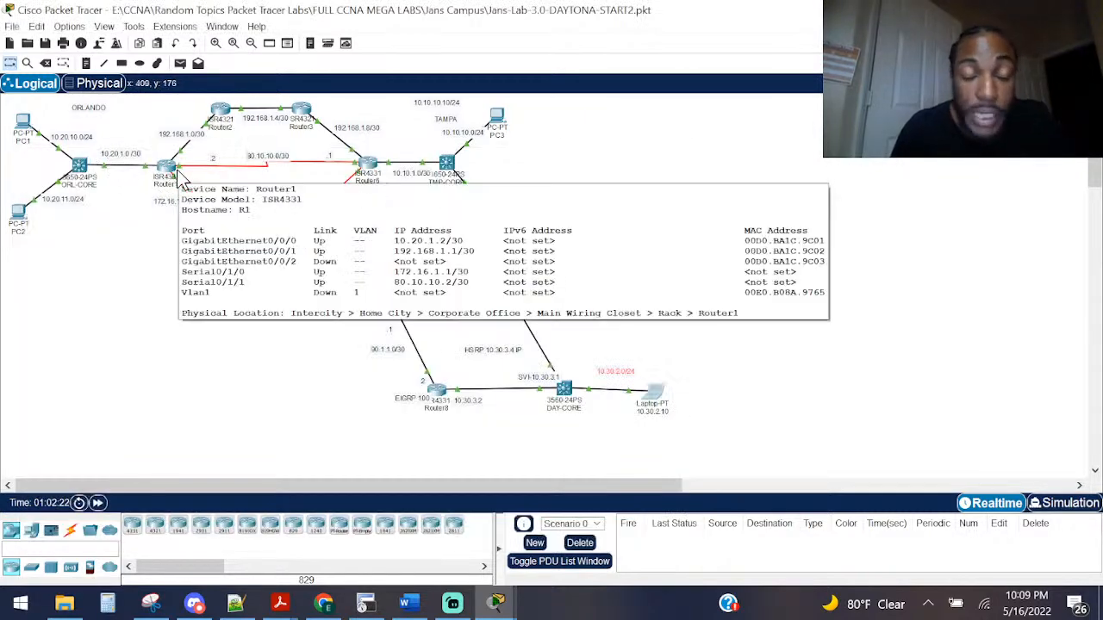
# Step: Try to complete the recalled 10.30.2.0 255.255.255.0 route on ORL-CORE by pasting the next-hop address from the clipboard
pyautogui.click(77, 175)
pyautogui.press('Up')
pyautogui.press('Up')
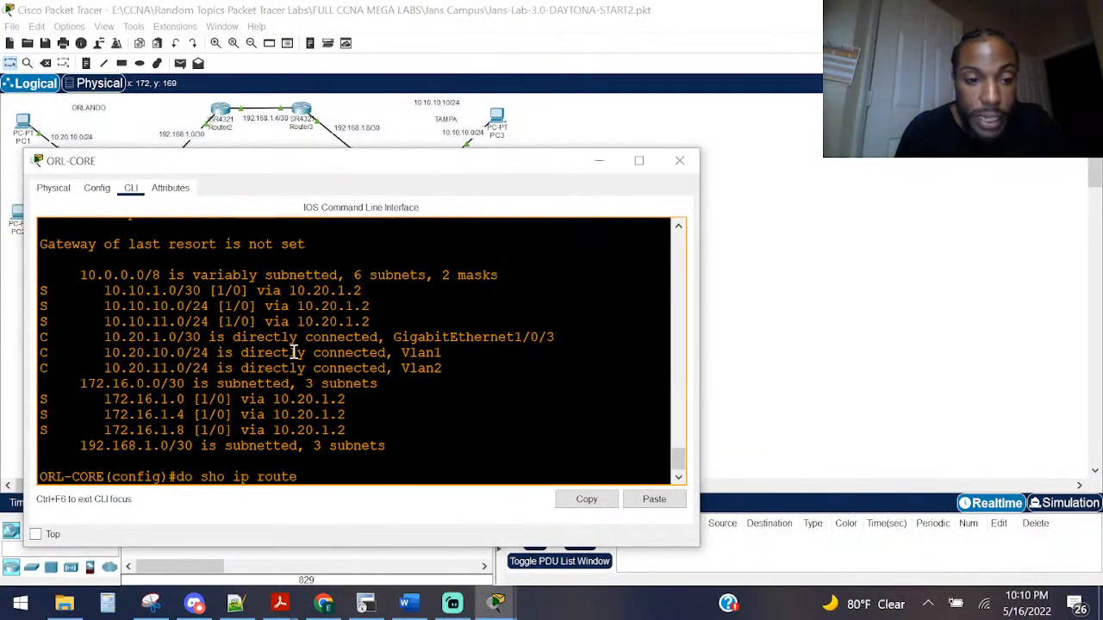
pyautogui.press('Down')
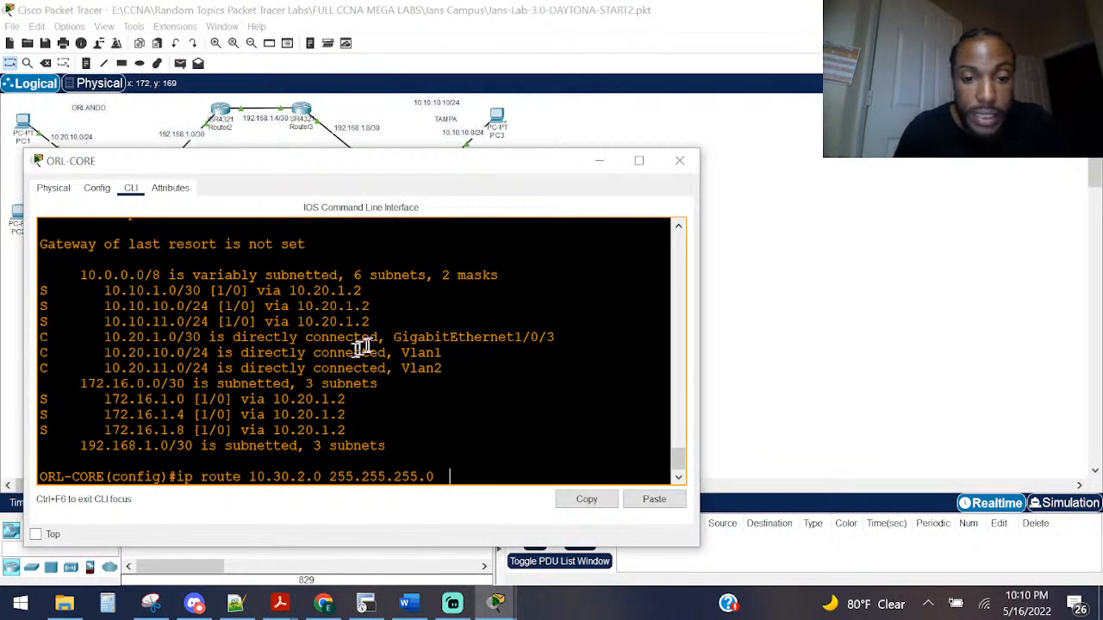
pyautogui.rightClick(371, 347)
pyautogui.click(406, 372)
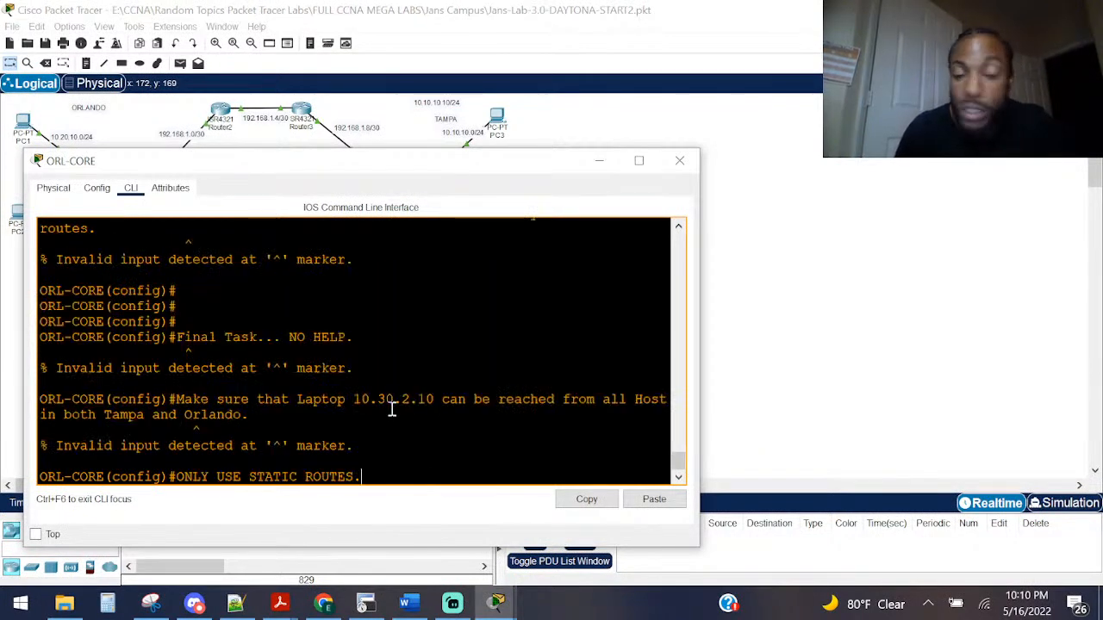
# Step: Recall the faulty route command and delete the pasted lab instructions after the mask 255.255.255.0
pyautogui.scroll(3, 392, 409)
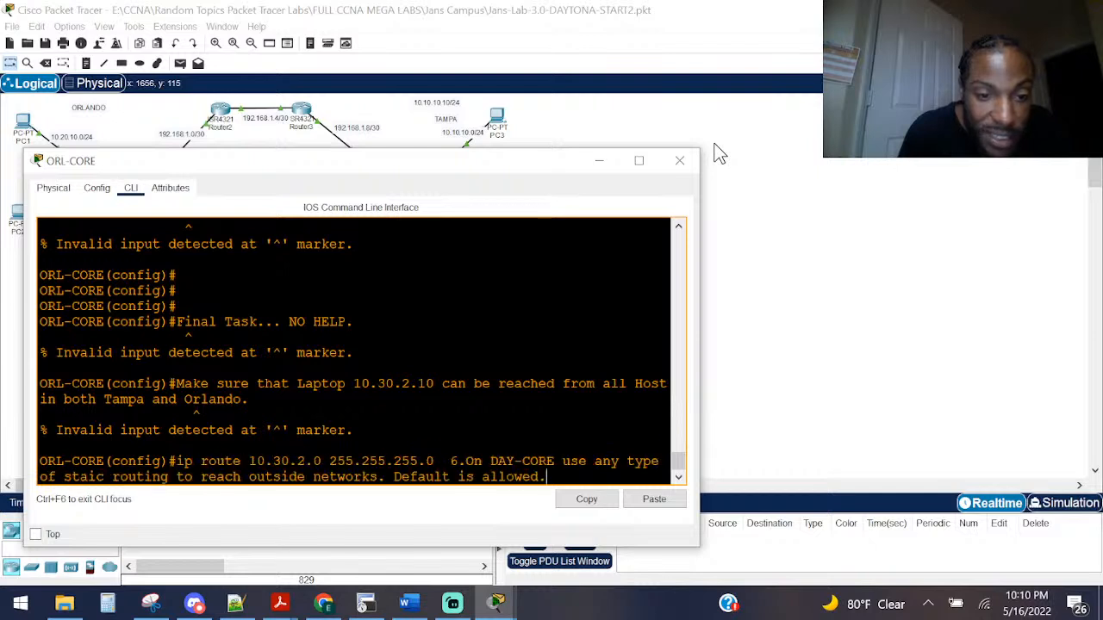
pyautogui.press('BackSpace')
pyautogui.press('BackSpace')
pyautogui.press('BackSpace')
pyautogui.press('BackSpace')
pyautogui.press('BackSpace')
pyautogui.press('BackSpace')
pyautogui.press('BackSpace')
pyautogui.press('BackSpace')
pyautogui.press('BackSpace')
pyautogui.press('BackSpace')
pyautogui.press('BackSpace')
pyautogui.press('BackSpace')
pyautogui.press('BackSpace')
pyautogui.press('BackSpace')
pyautogui.press('BackSpace')
pyautogui.press('BackSpace')
pyautogui.press('BackSpace')
pyautogui.press('BackSpace')
pyautogui.press('BackSpace')
pyautogui.press('BackSpace')
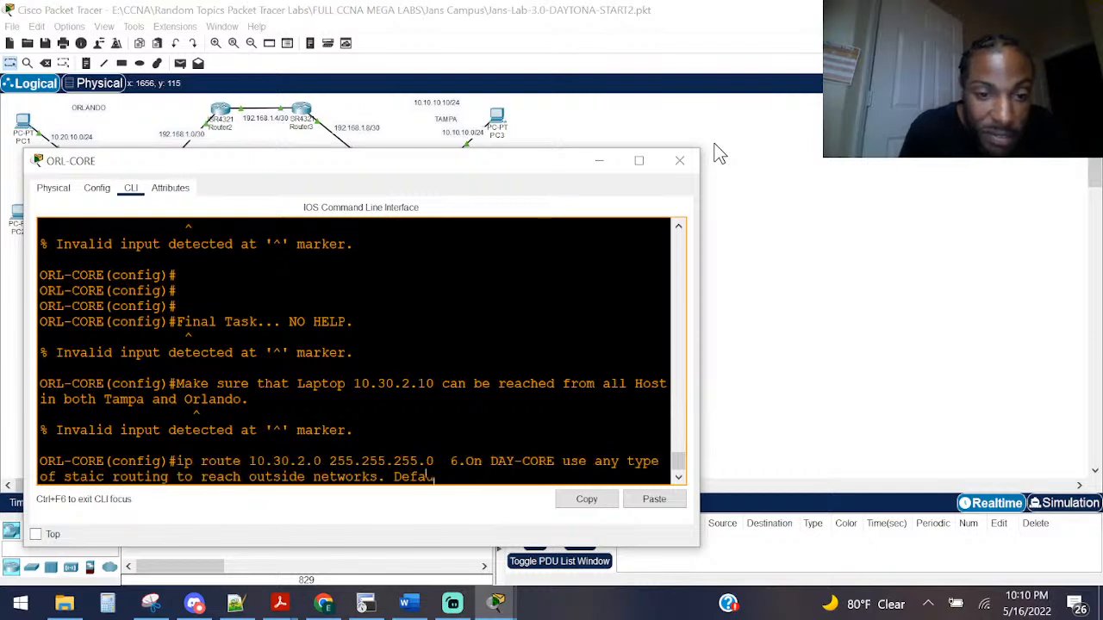
pyautogui.press('BackSpace')
pyautogui.press('BackSpace')
pyautogui.press('BackSpace')
pyautogui.press('BackSpace')
pyautogui.press('BackSpace')
pyautogui.press('BackSpace')
pyautogui.press('BackSpace')
pyautogui.press('BackSpace')
pyautogui.press('BackSpace')
pyautogui.press('BackSpace')
pyautogui.press('BackSpace')
pyautogui.press('BackSpace')
pyautogui.press('BackSpace')
pyautogui.press('BackSpace')
pyautogui.press('BackSpace')
pyautogui.press('BackSpace')
pyautogui.press('BackSpace')
pyautogui.press('BackSpace')
pyautogui.press('BackSpace')
pyautogui.press('BackSpace')
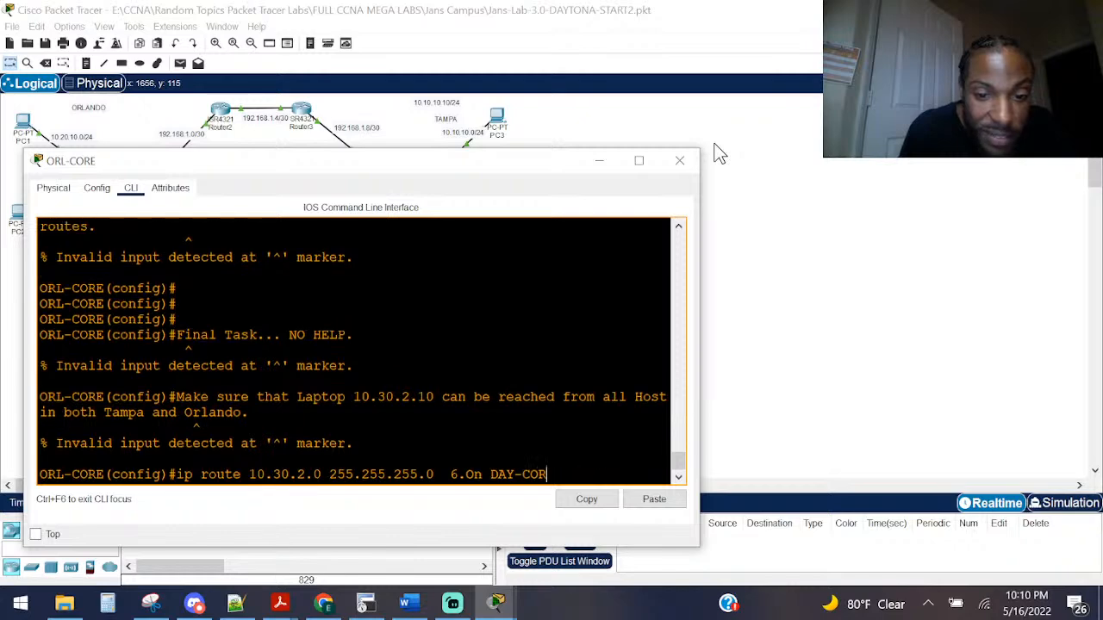
# Step: Copy next hop 10.20.1.2 from ORL-CORE's routing table output and add the static route 10.30.2.0 255.255.255.0 10.20.1.2
pyautogui.scroll(10, 284, 370)
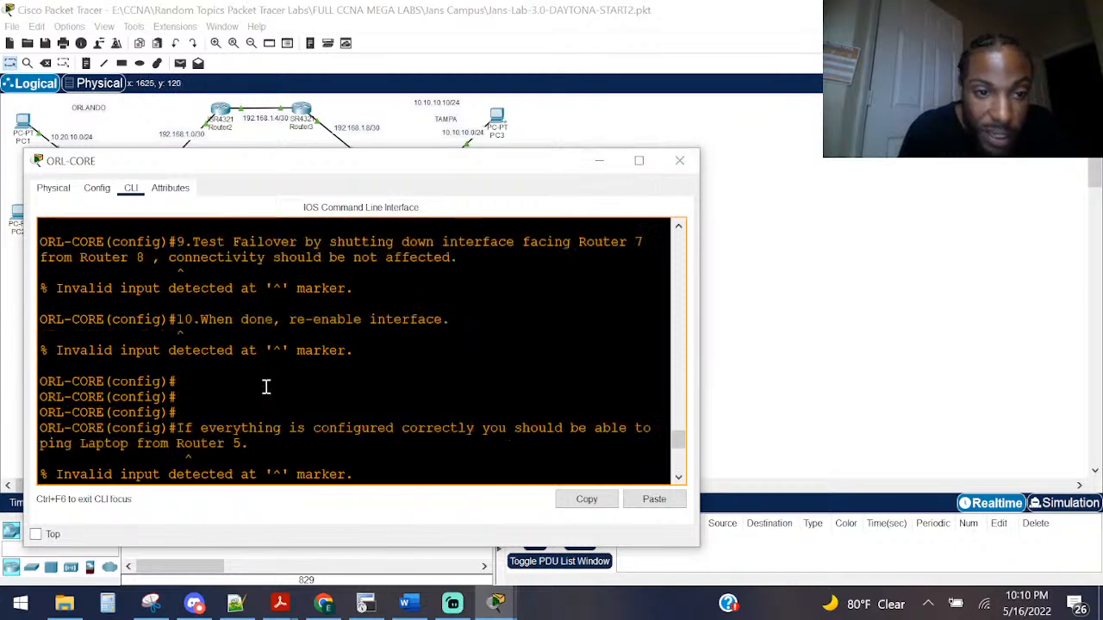
pyautogui.scroll(2, 332, 358)
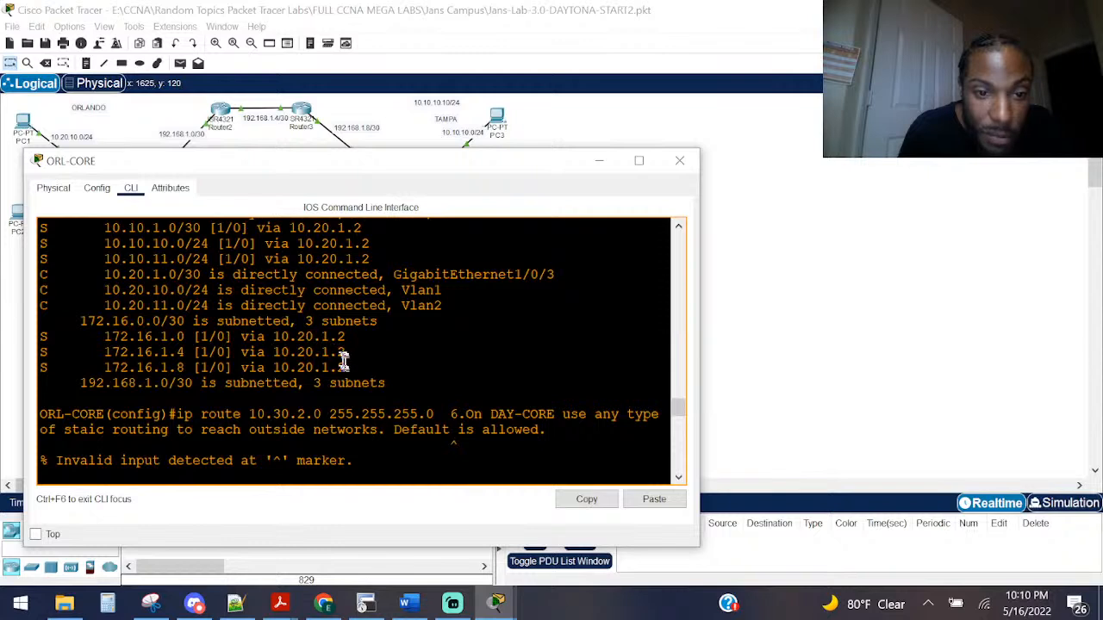
pyautogui.moveTo(346, 368); pyautogui.dragTo(274, 367)
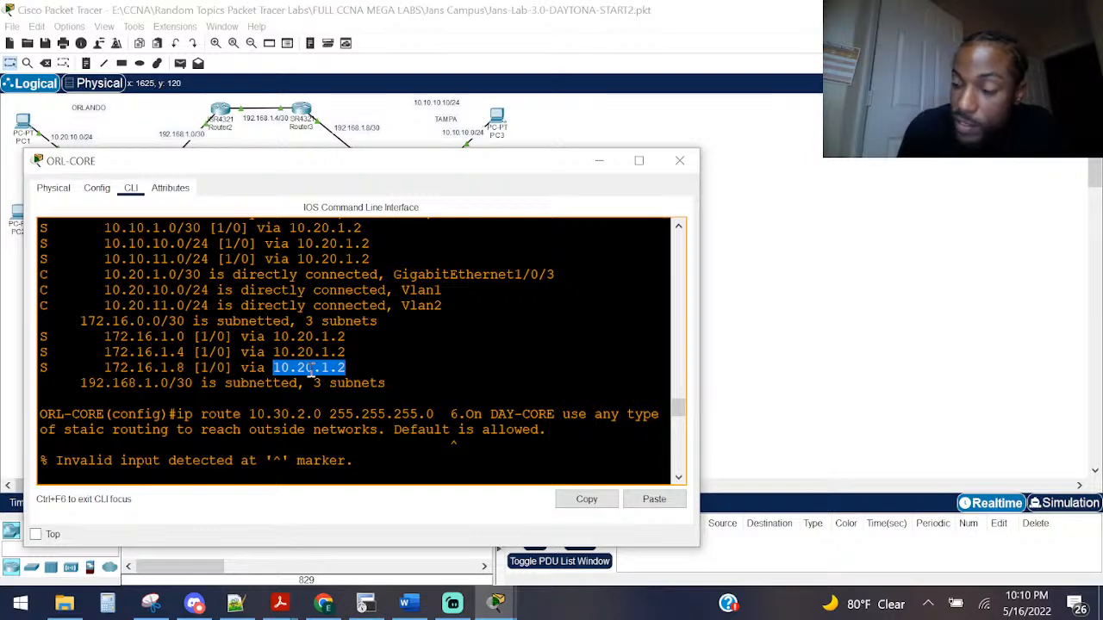
pyautogui.click(578, 506)
pyautogui.scroll(-15, 438, 339)
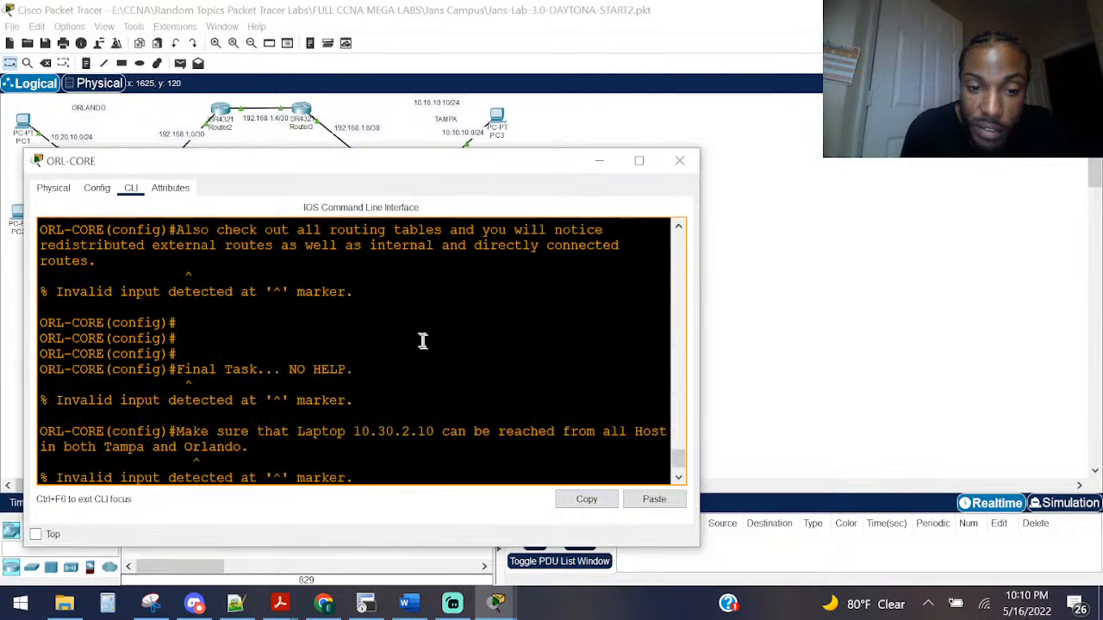
pyautogui.scroll(-1, 422, 340)
pyautogui.rightClick(421, 338)
pyautogui.click(451, 367)
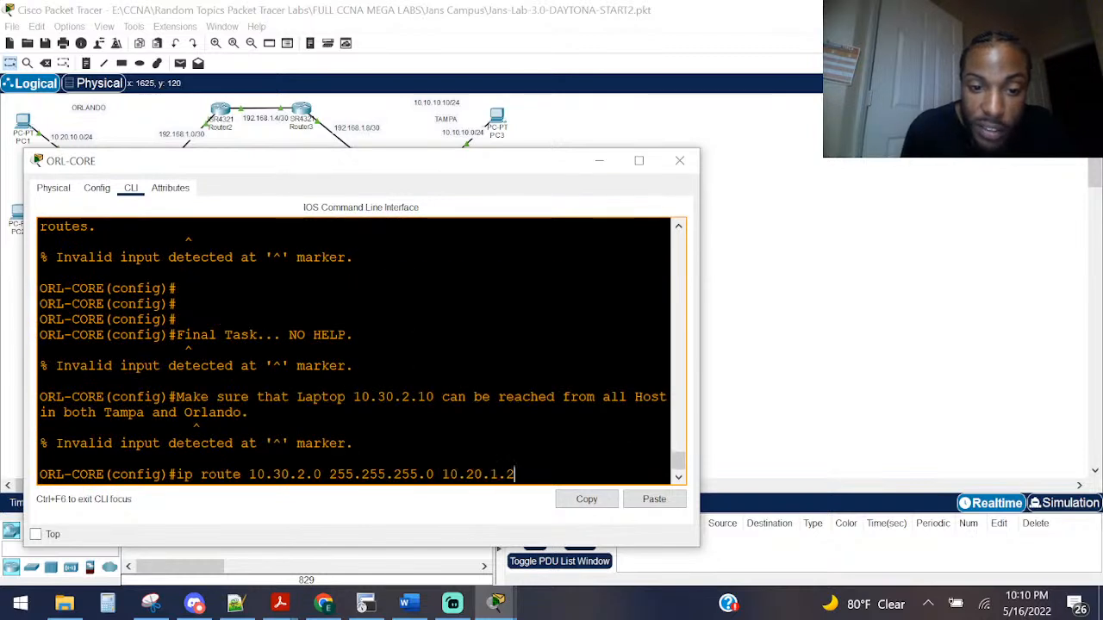
pyautogui.press('Return')
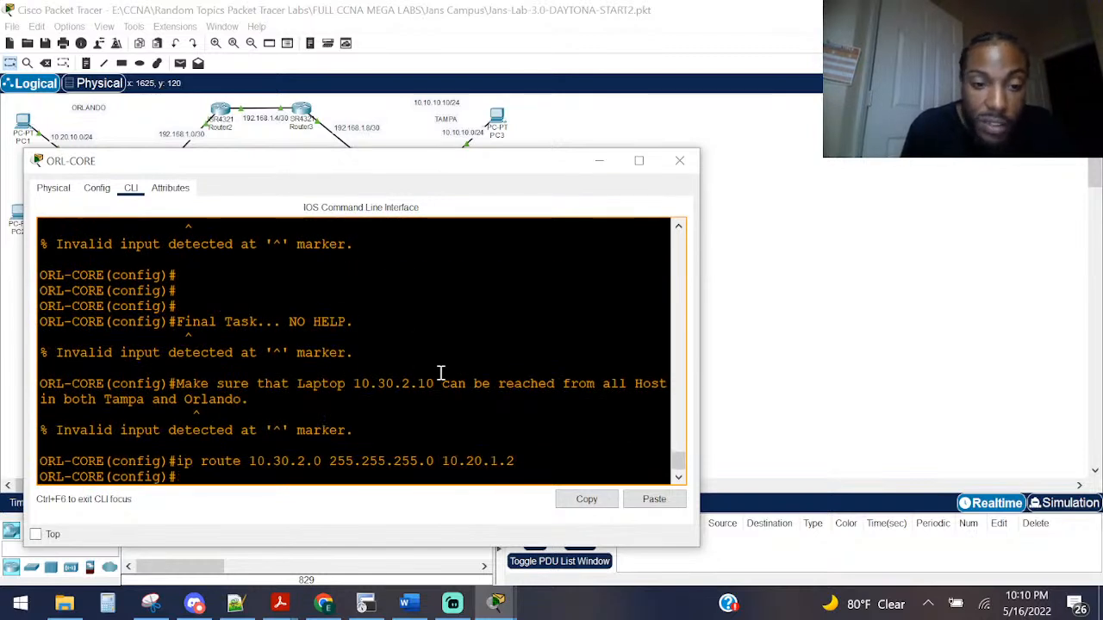
# Step: Leave configuration mode on ORL-CORE and check the routing entry for 10.30.2.0 with sho ip route 10.30.2.0
pyautogui.hotkey('ctrl', 'z')
pyautogui.press('Return')
pyautogui.press('Return')
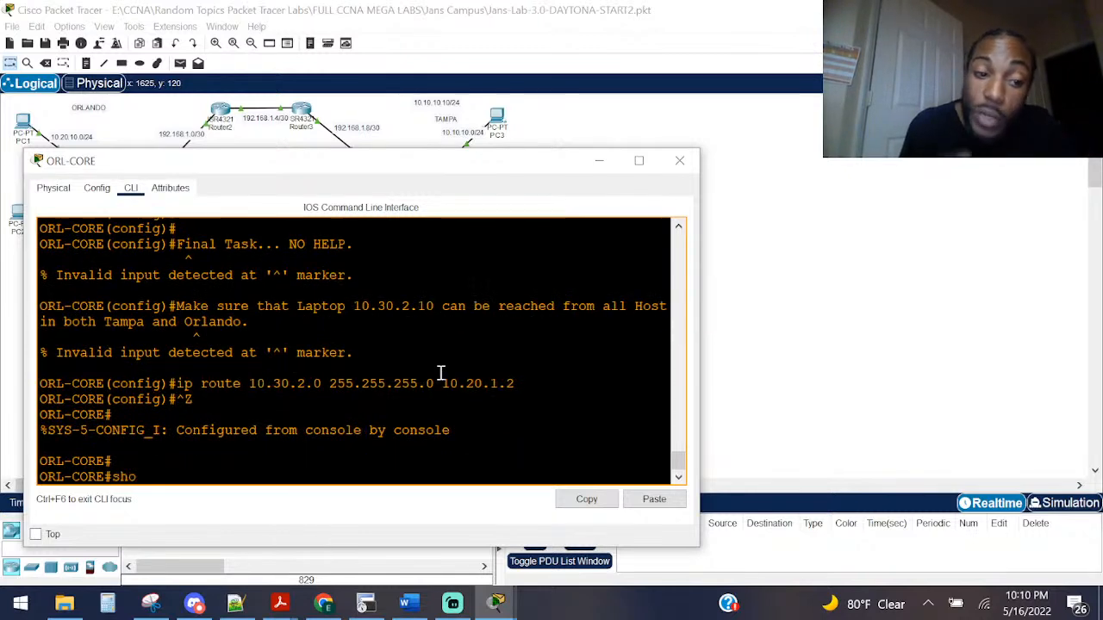
pyautogui.write('sho ip rou')
pyautogui.press('Tab')
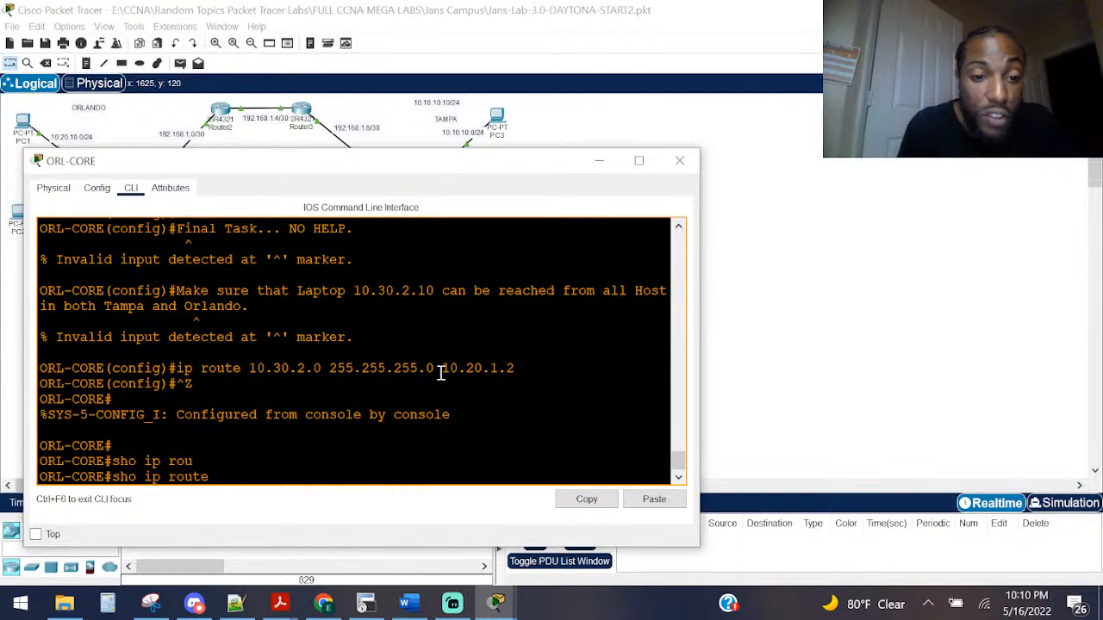
pyautogui.write('10.30.')
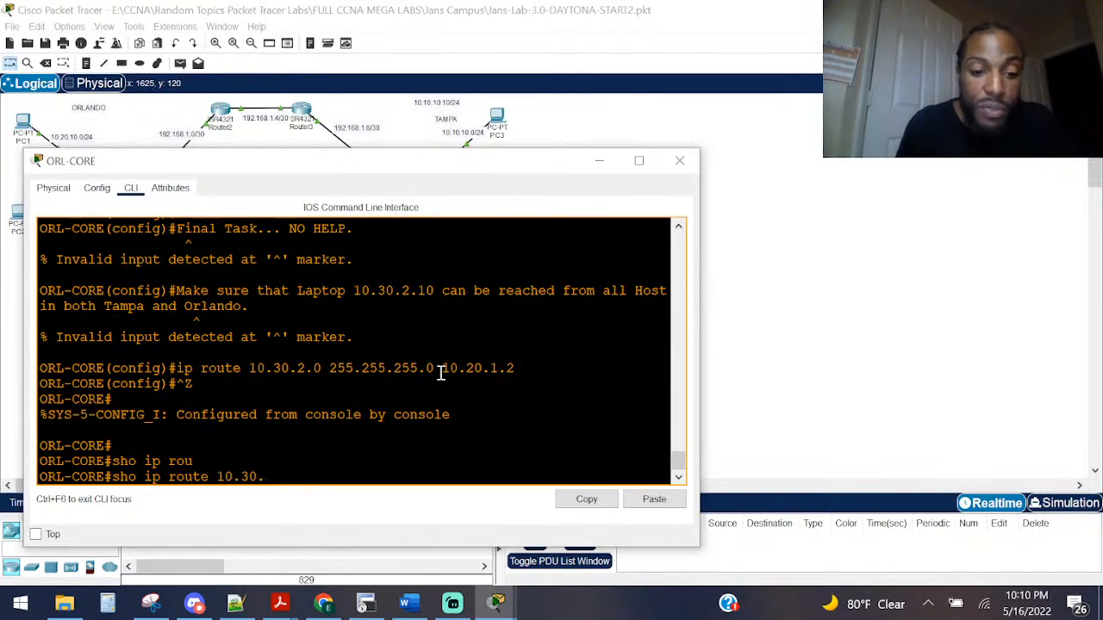
pyautogui.write('2.0')
pyautogui.press('Return')
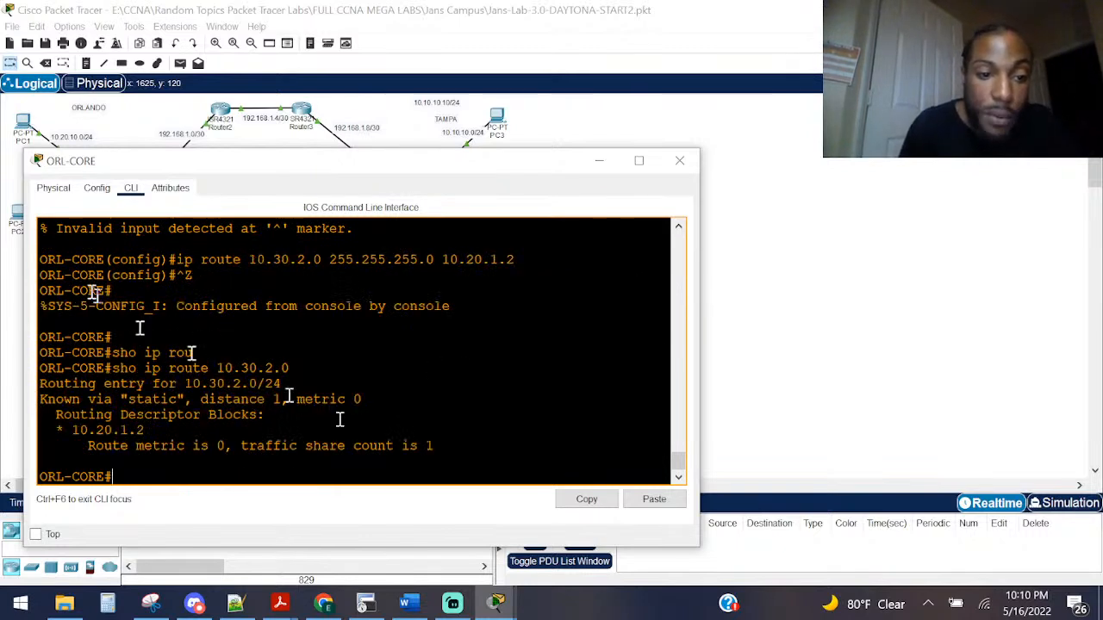
pyautogui.moveTo(435, 448); pyautogui.dragTo(79, 415)
# Step: Open Router1's command line in a widened window and enter privileged EXEC mode with ena
pyautogui.click(200, 10)
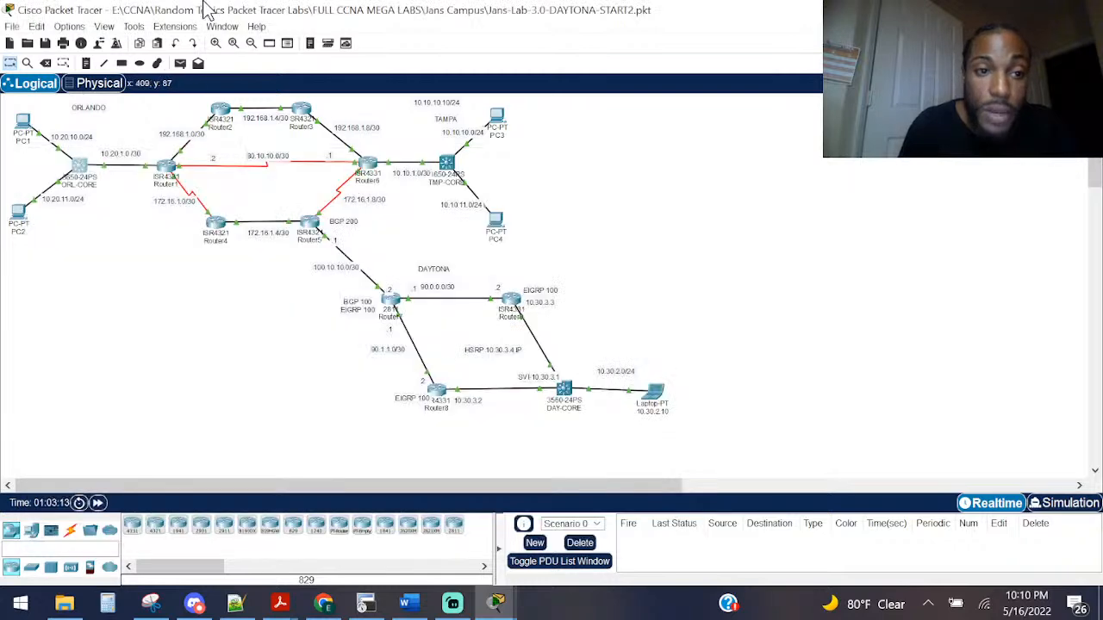
pyautogui.moveTo(157, 181)
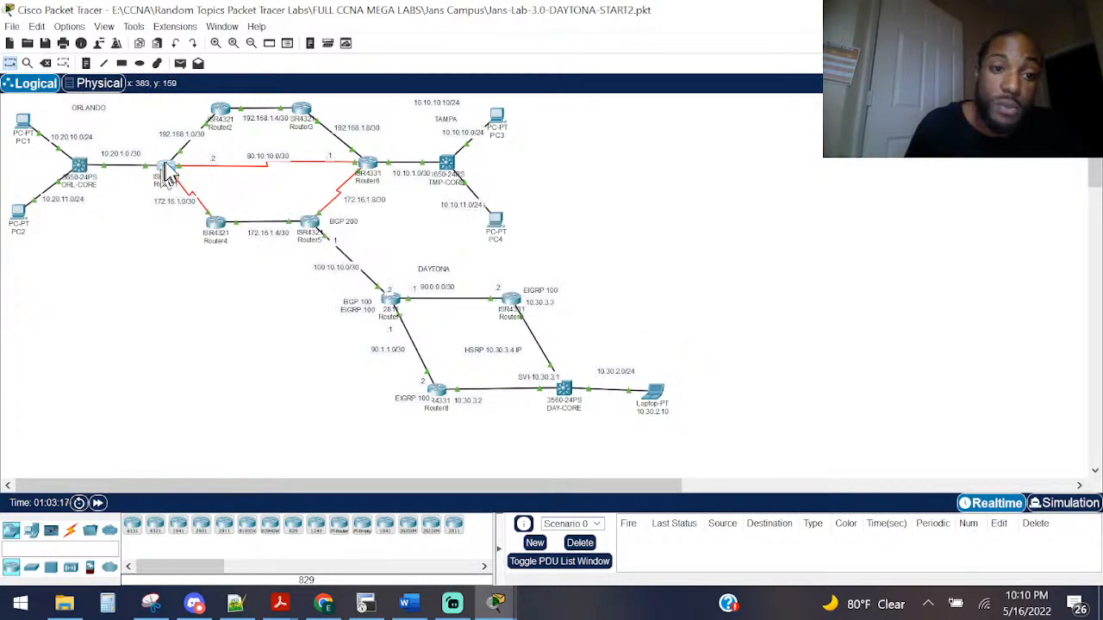
pyautogui.click(169, 172)
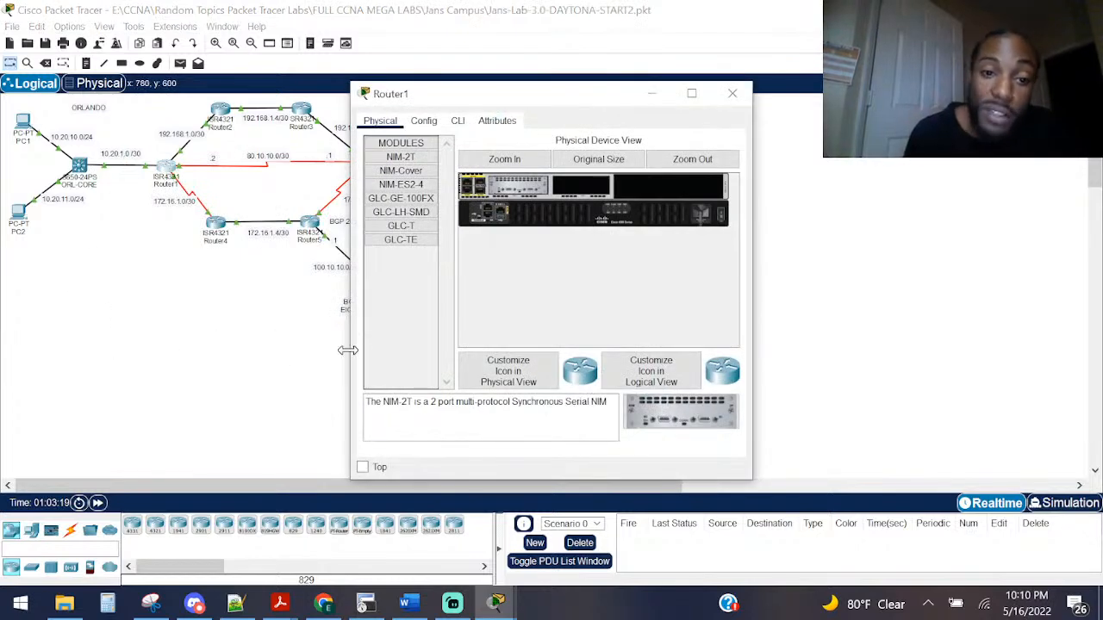
pyautogui.moveTo(351, 353); pyautogui.dragTo(31, 366)
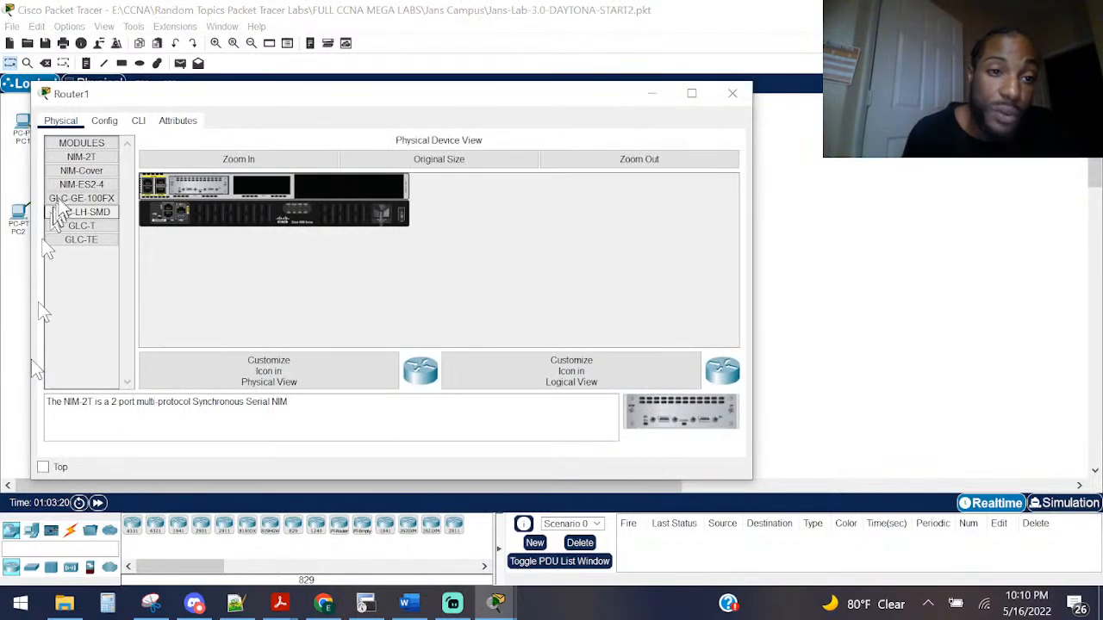
pyautogui.click(142, 121)
pyautogui.press('Return')
pyautogui.press('Return')
pyautogui.press('Return')
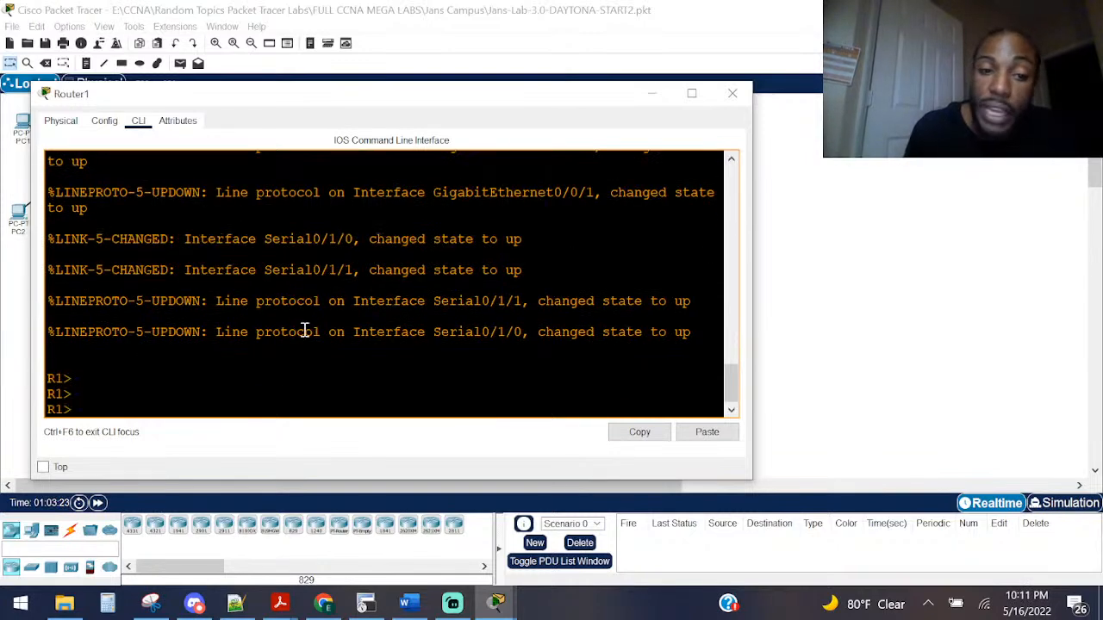
pyautogui.moveTo(751, 332); pyautogui.dragTo(824, 339)
pyautogui.moveTo(695, 331); pyautogui.dragTo(168, 330)
pyautogui.press('Return')
pyautogui.write('ena')
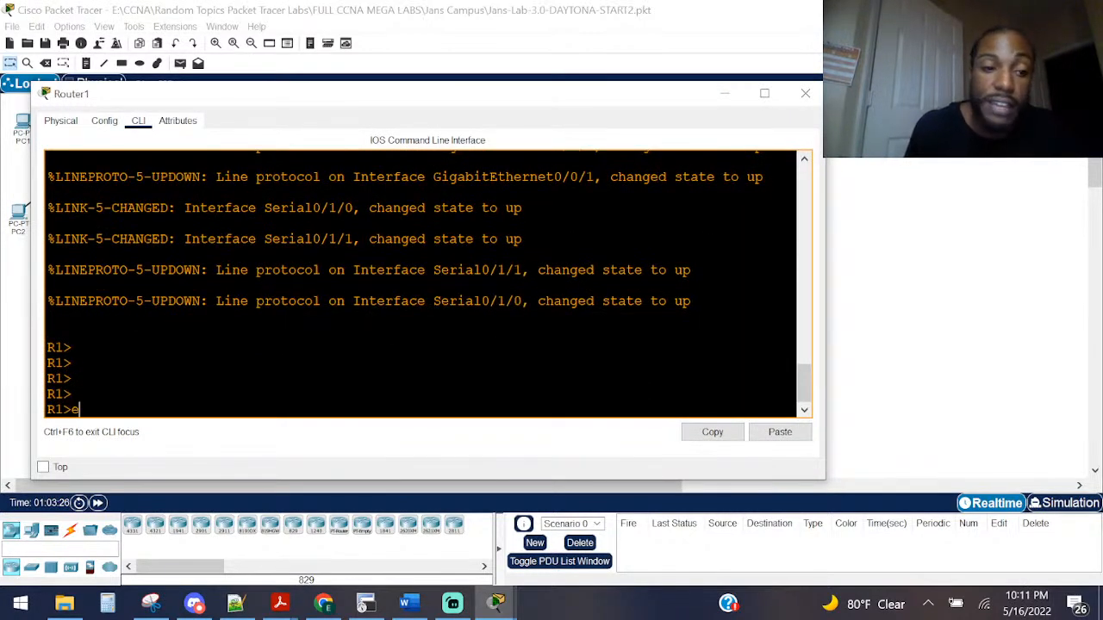
pyautogui.press('Return')
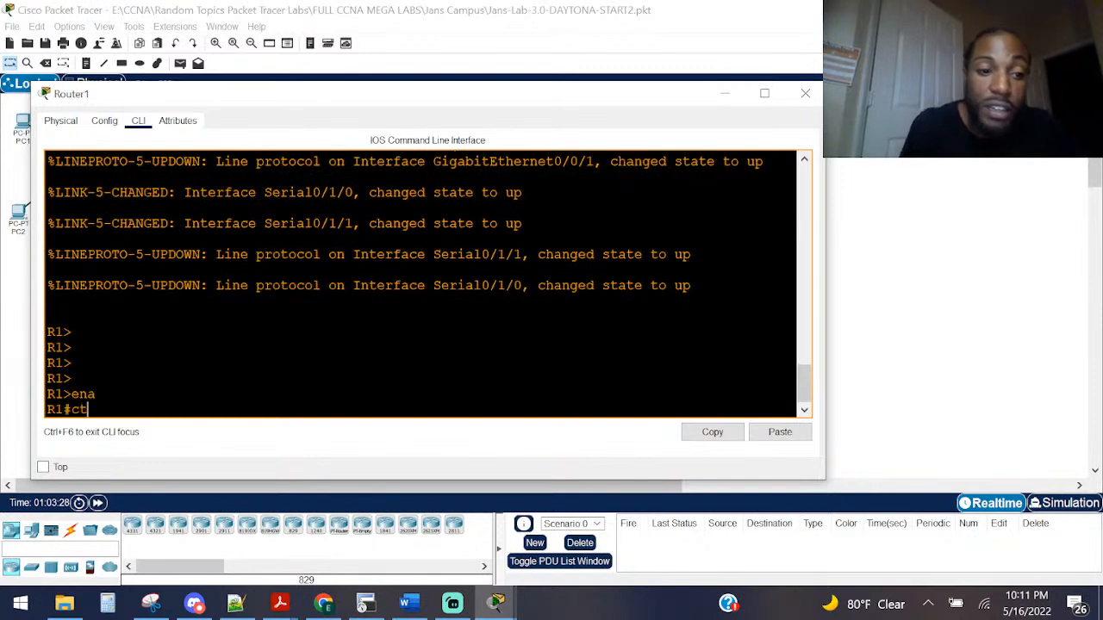
# Step: Enter global configuration mode on Router1 with configure terminal
pyautogui.write('cont')
pyautogui.press('Tab')
pyautogui.press('BackSpace')
pyautogui.write('fa')
pyautogui.press('Tab')
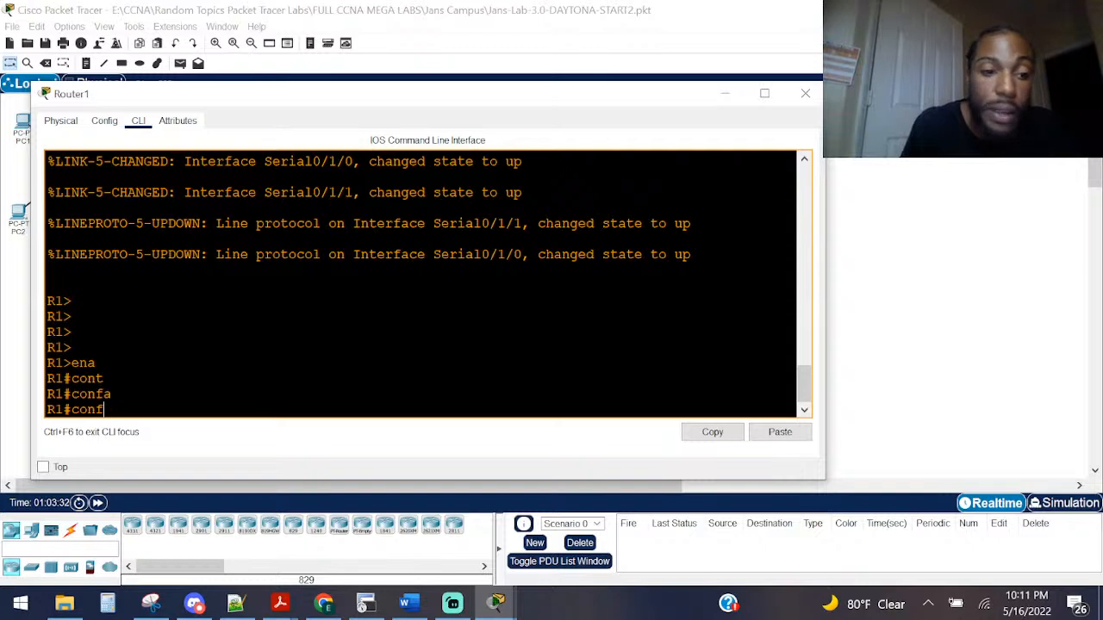
pyautogui.write('i')
pyautogui.press('Tab')
pyautogui.write('te')
pyautogui.press('Tab')
pyautogui.press('Return')
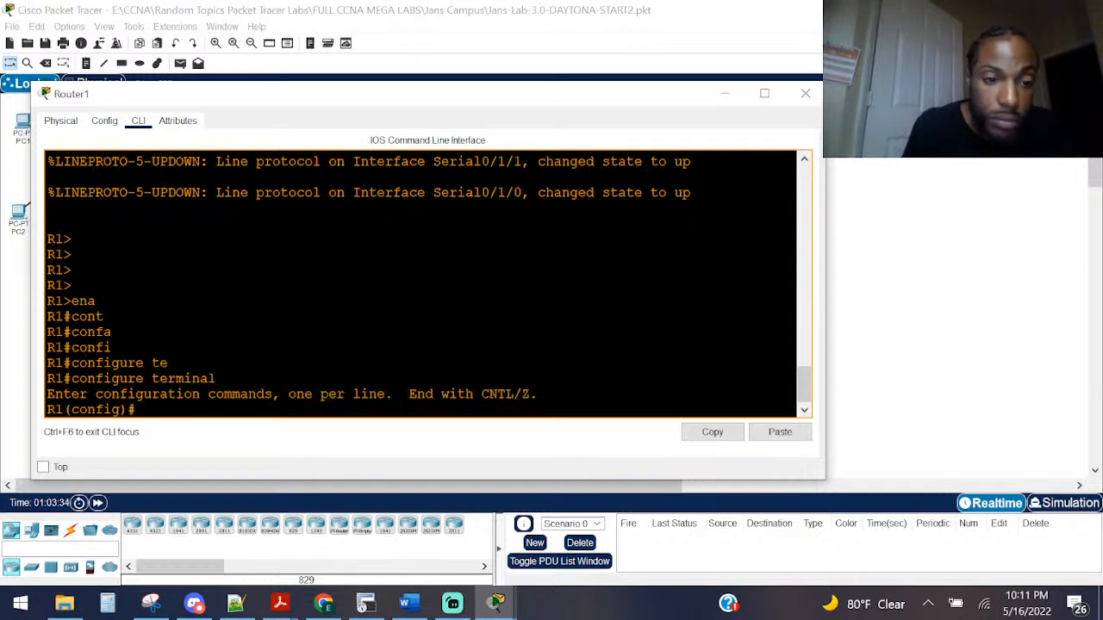
# Step: Add a static route on Router1 to 10.30.2.0 255.255.255.0 via next hop 172.16.1.2, consulting the topology for the link's addressing
pyautogui.write('ip rout')
pyautogui.press('Tab')
pyautogui.press('Tab')
pyautogui.write('10.3')
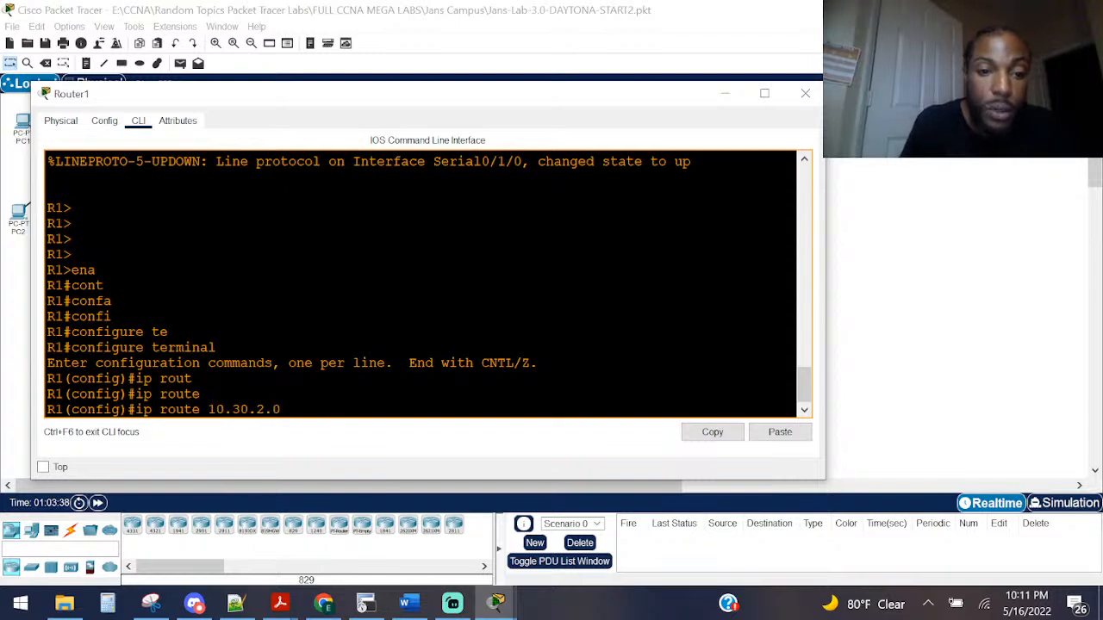
pyautogui.write('0.2.0 255.255.255.0')
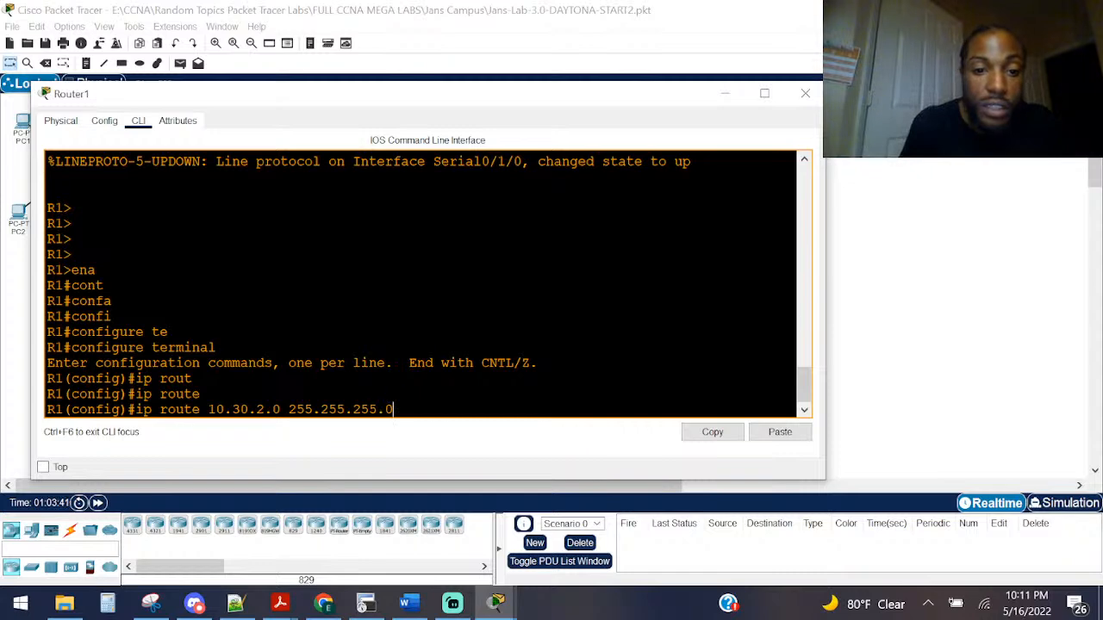
pyautogui.hotkey('alt', 'Tab')
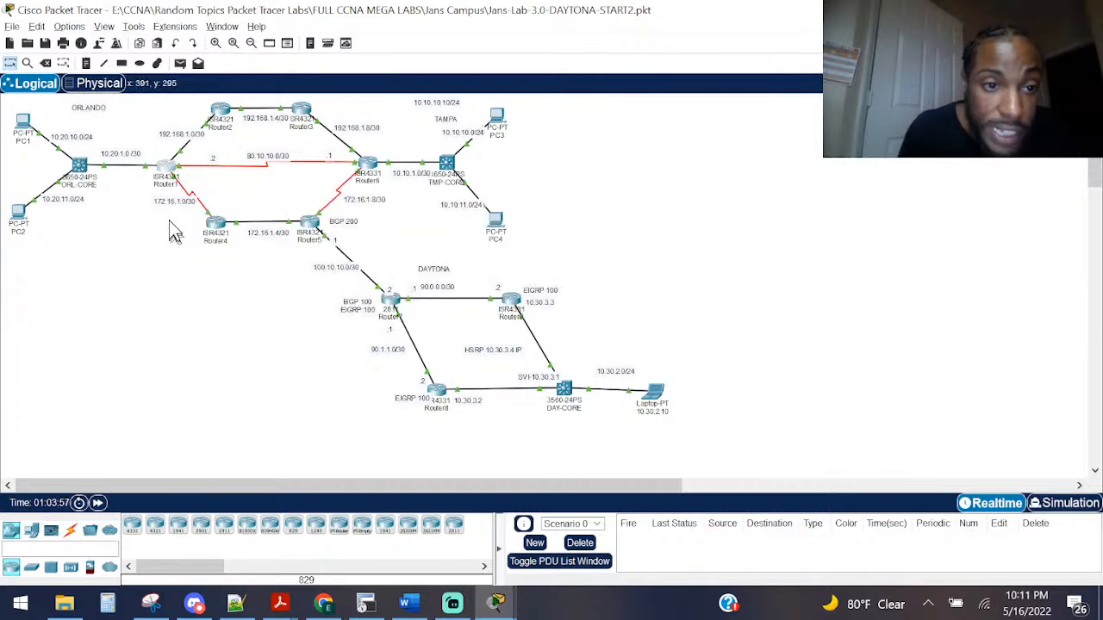
pyautogui.click(167, 169)
pyautogui.write('17')
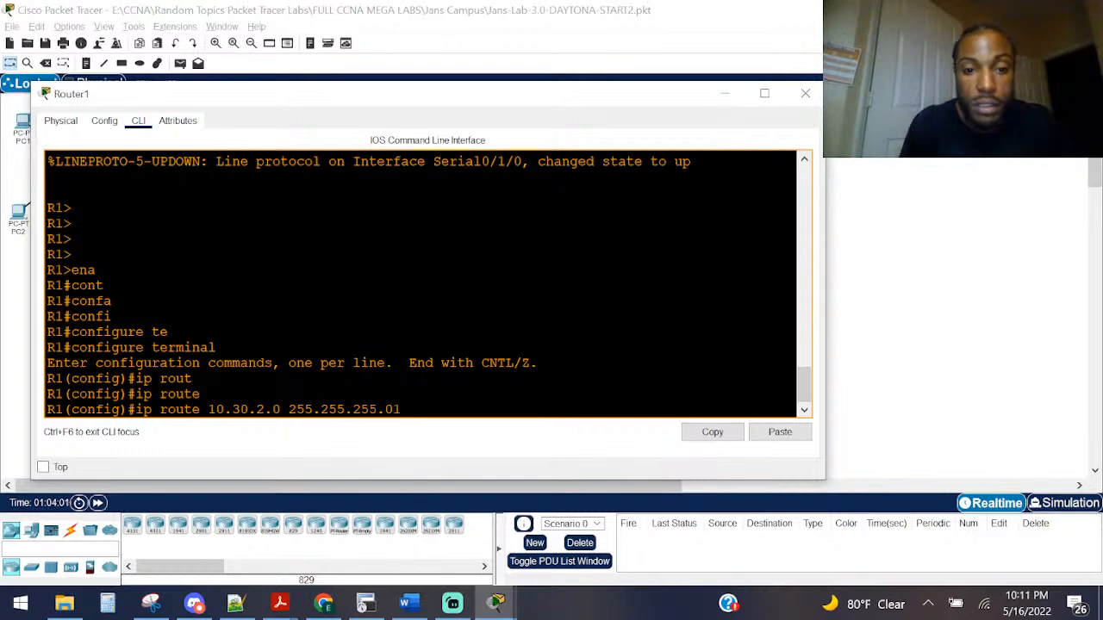
pyautogui.press('BackSpace')
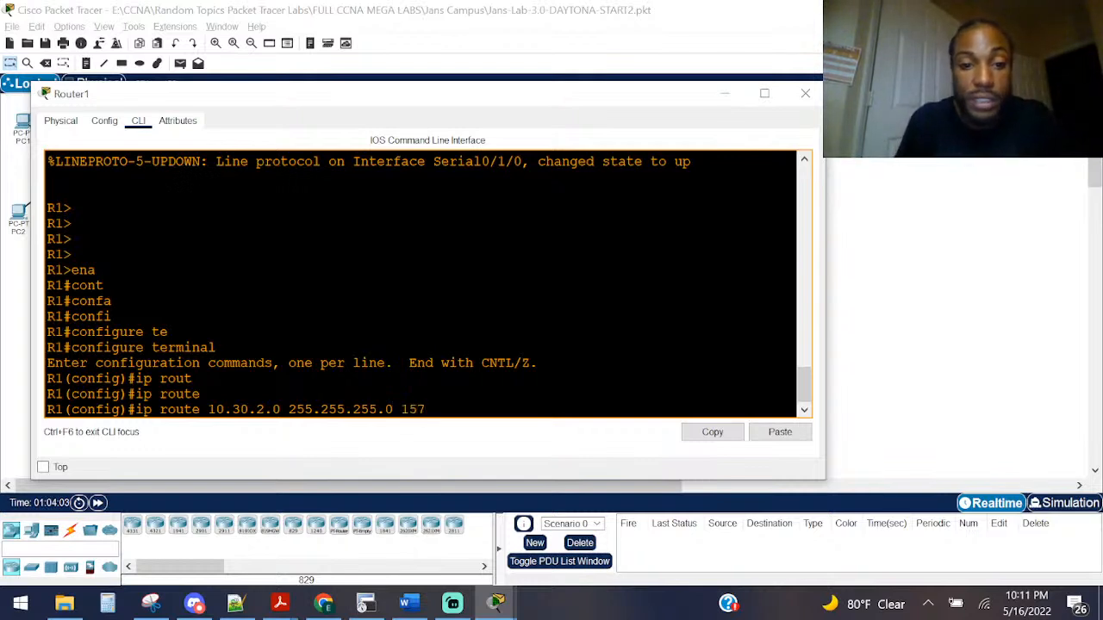
pyautogui.write('2,')
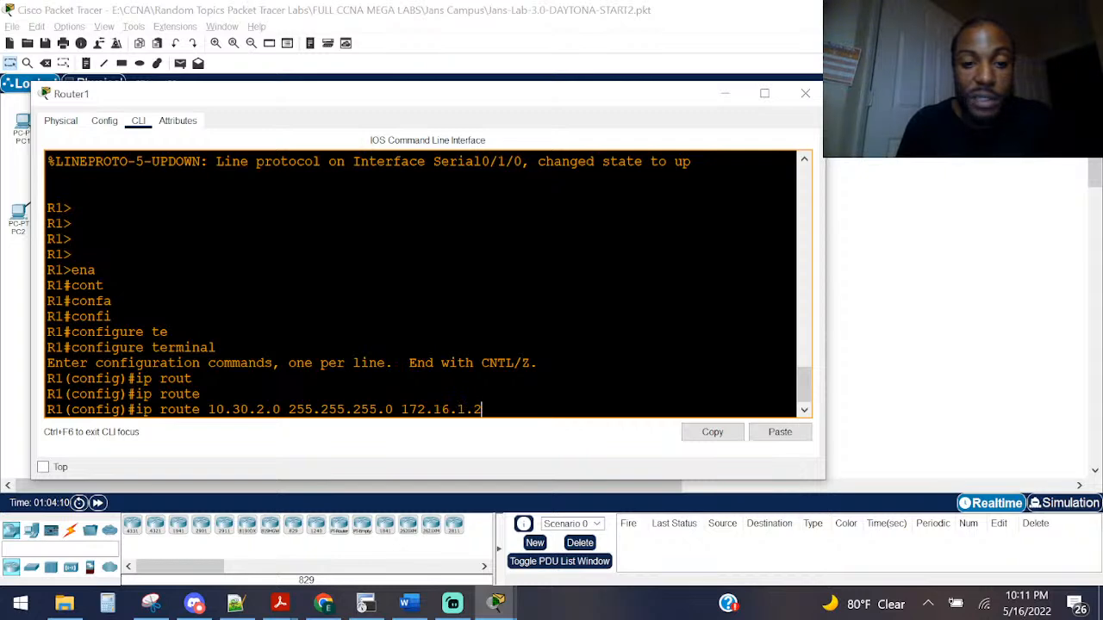
pyautogui.hotkey('alt', 'Tab')
pyautogui.hotkey('alt', 'Tab')
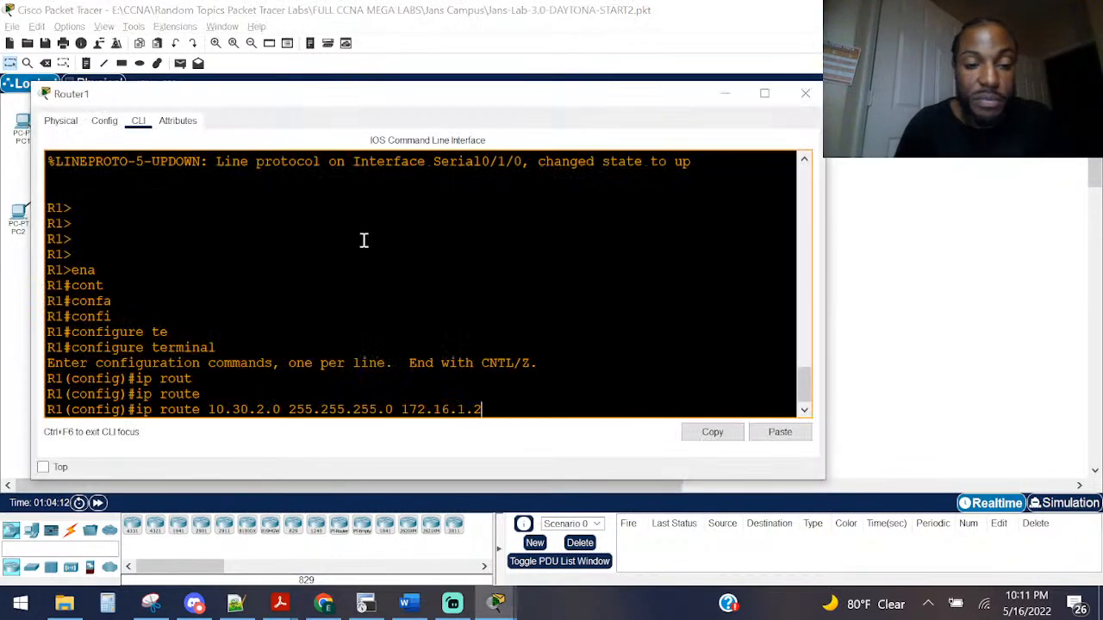
pyautogui.press('Return')
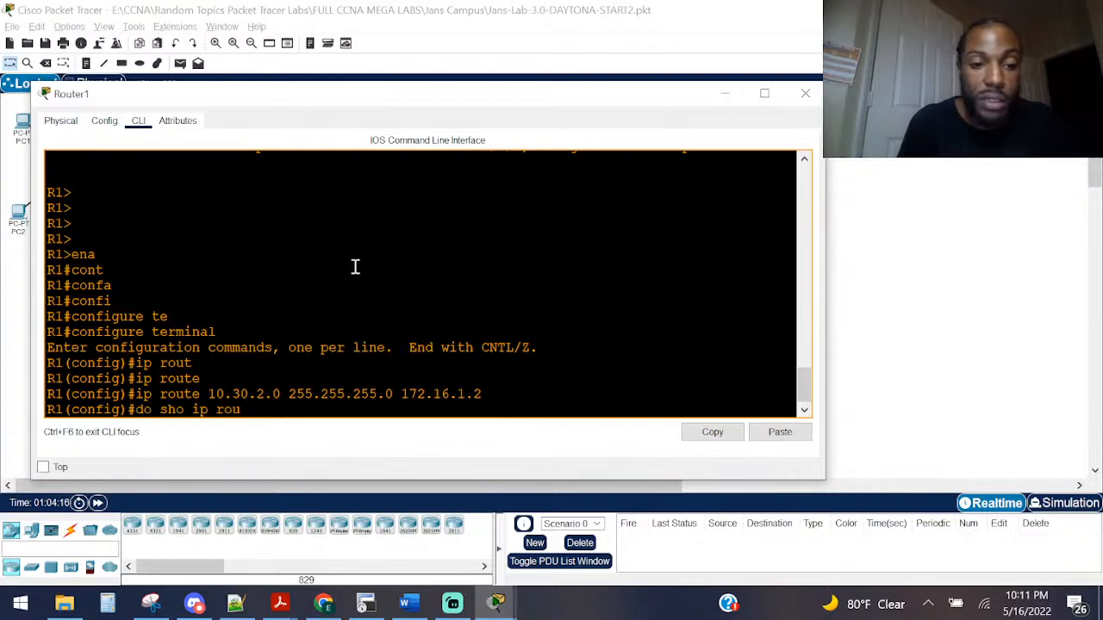
# Step: List Router1's routing table with do sho ip rou and compare the 10.30.2.0/24 entry with the laptop's network in the Daytona topology
pyautogui.write('do sho ip rou')
pyautogui.press('Return')
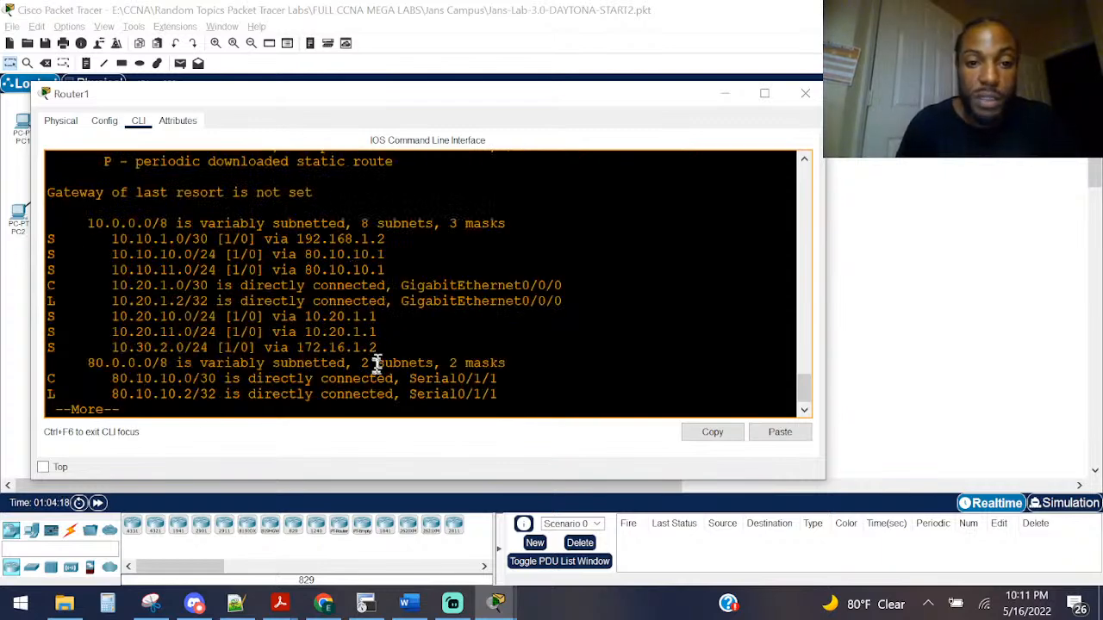
pyautogui.moveTo(378, 351); pyautogui.dragTo(291, 355)
pyautogui.doubleClick(324, 318)
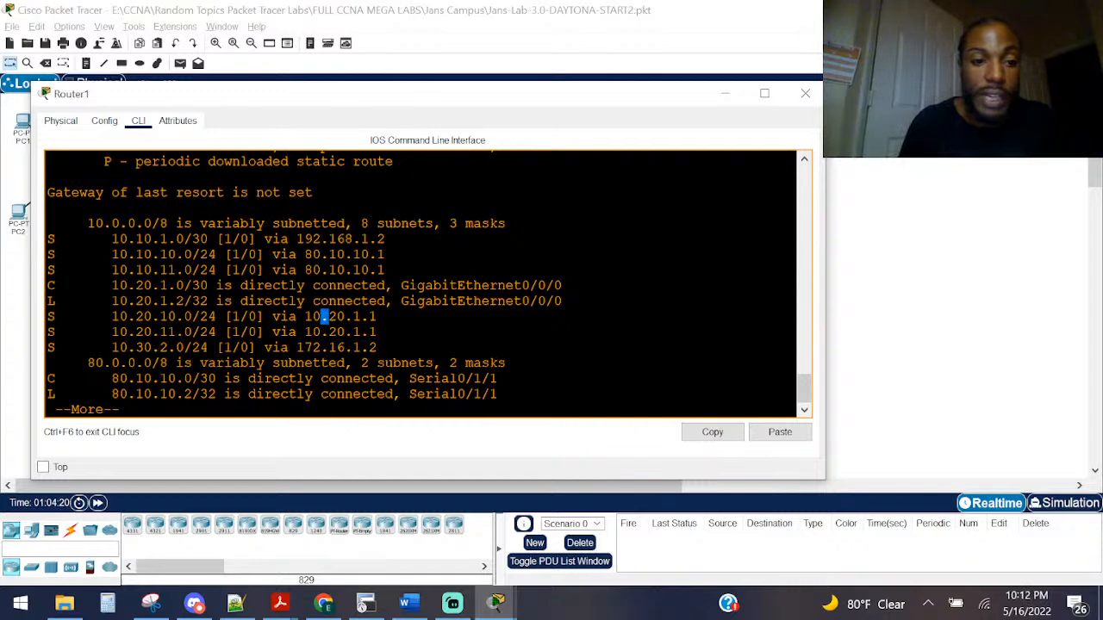
pyautogui.moveTo(120, 349); pyautogui.dragTo(250, 349)
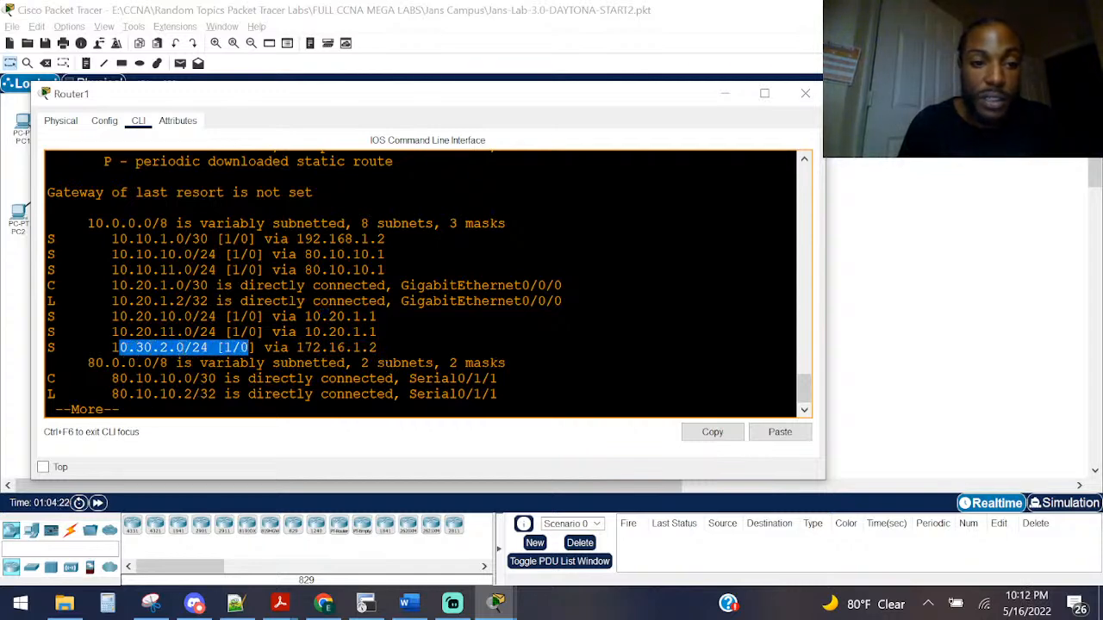
pyautogui.hotkey('alt', 'Tab')
pyautogui.moveTo(606, 343); pyautogui.dragTo(695, 410)
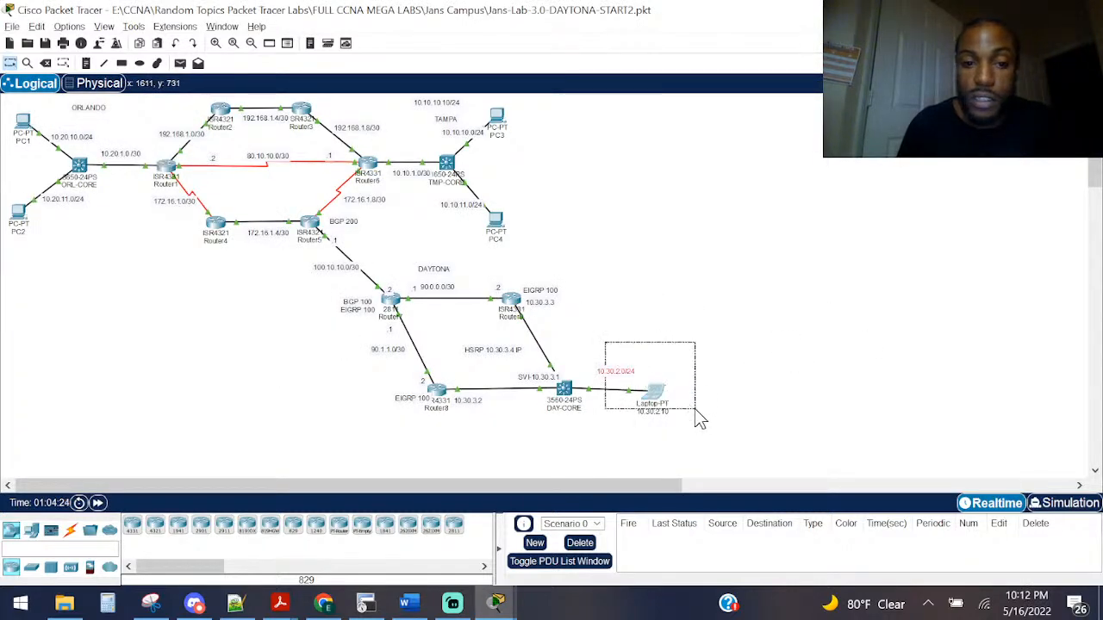
# Step: Leave configuration mode on Router1 and check the routing entry with sho ip route 10.30.2.0
pyautogui.click(170, 172)
pyautogui.scroll(-5, 192, 190)
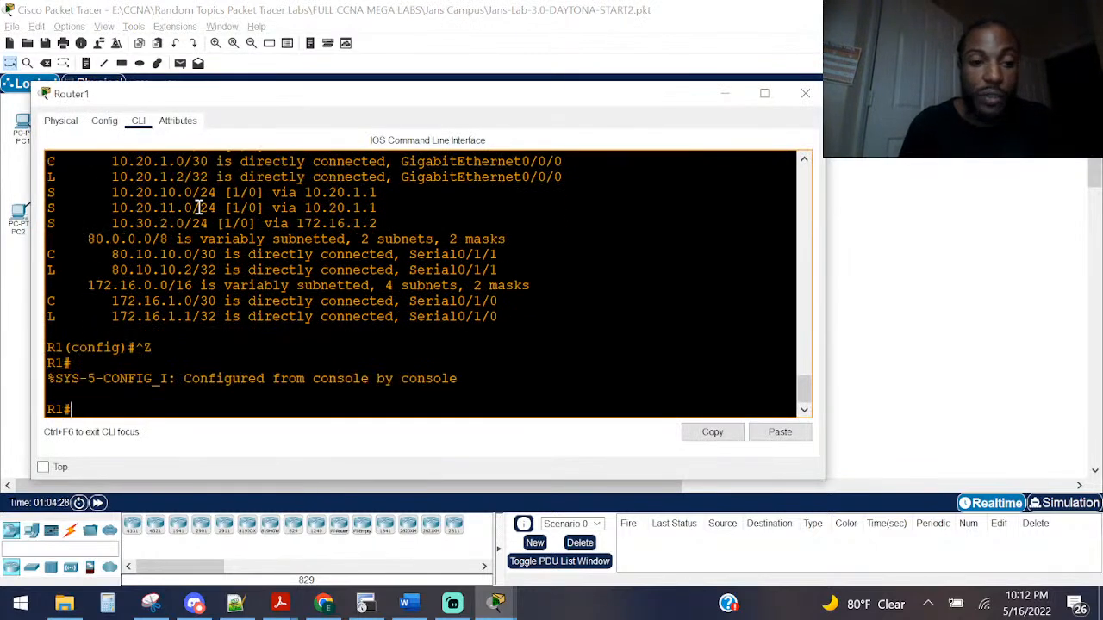
pyautogui.press('Return')
pyautogui.press('Return')
pyautogui.write('sho ip rout')
pyautogui.press('Tab')
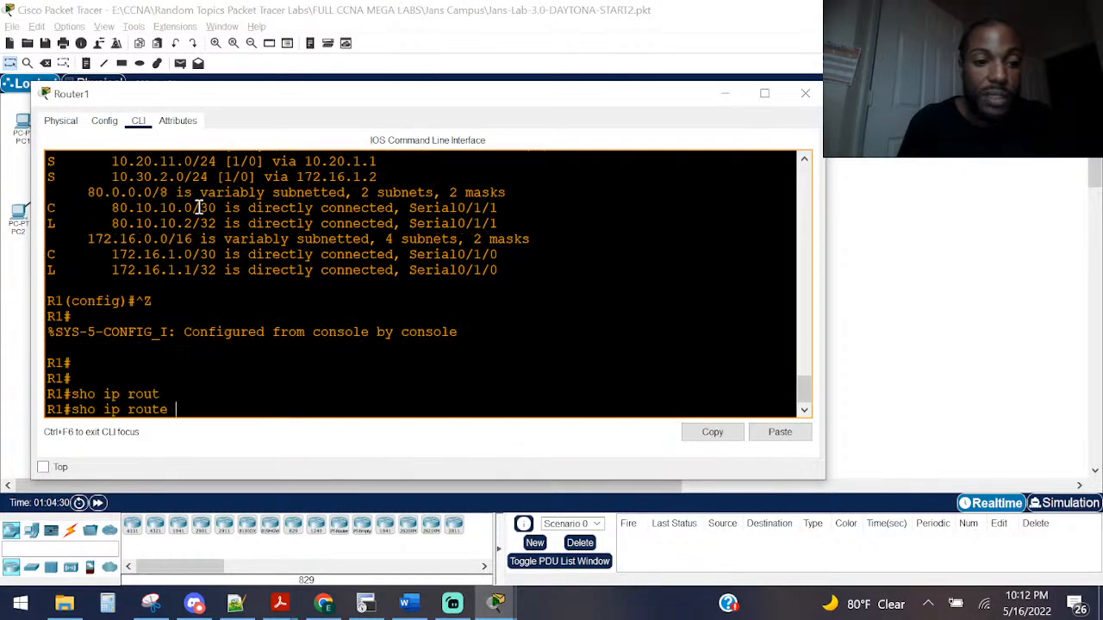
pyautogui.write('10.30.2.')
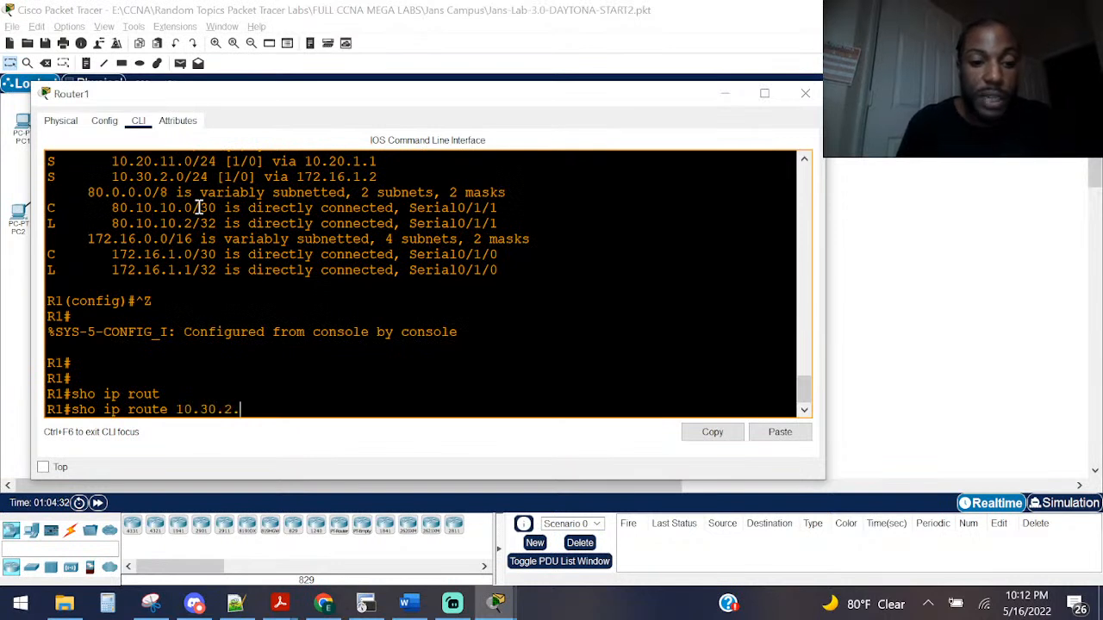
pyautogui.write('0')
pyautogui.press('Return')
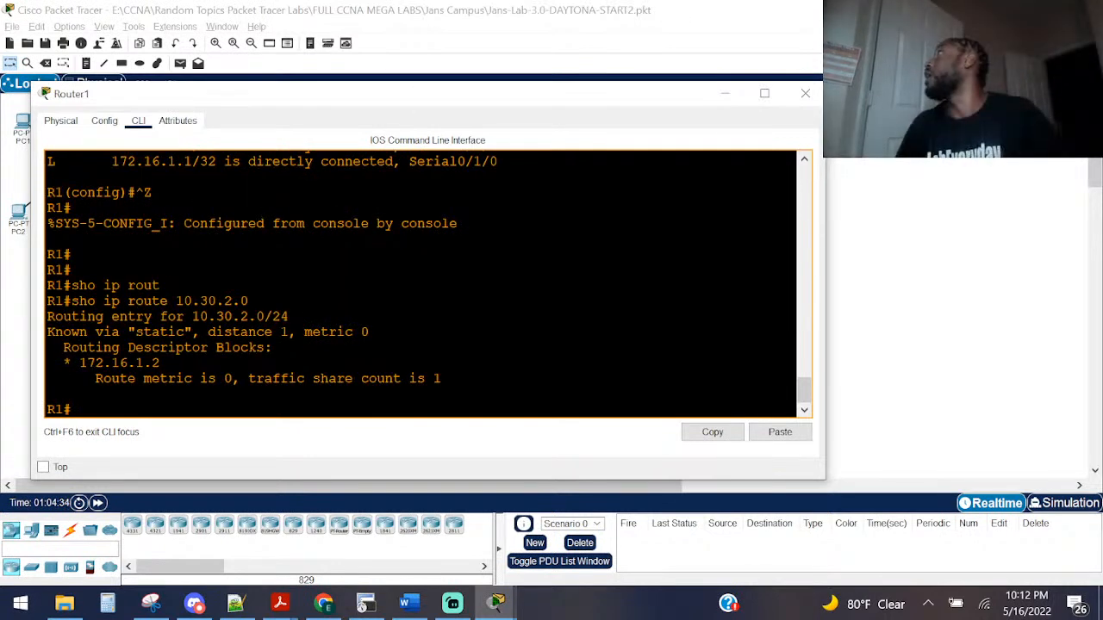
# Step: Close Router1's window and bring up Router4's command-line prompt in a repositioned, widened window
pyautogui.hotkey('alt', 'Tab')
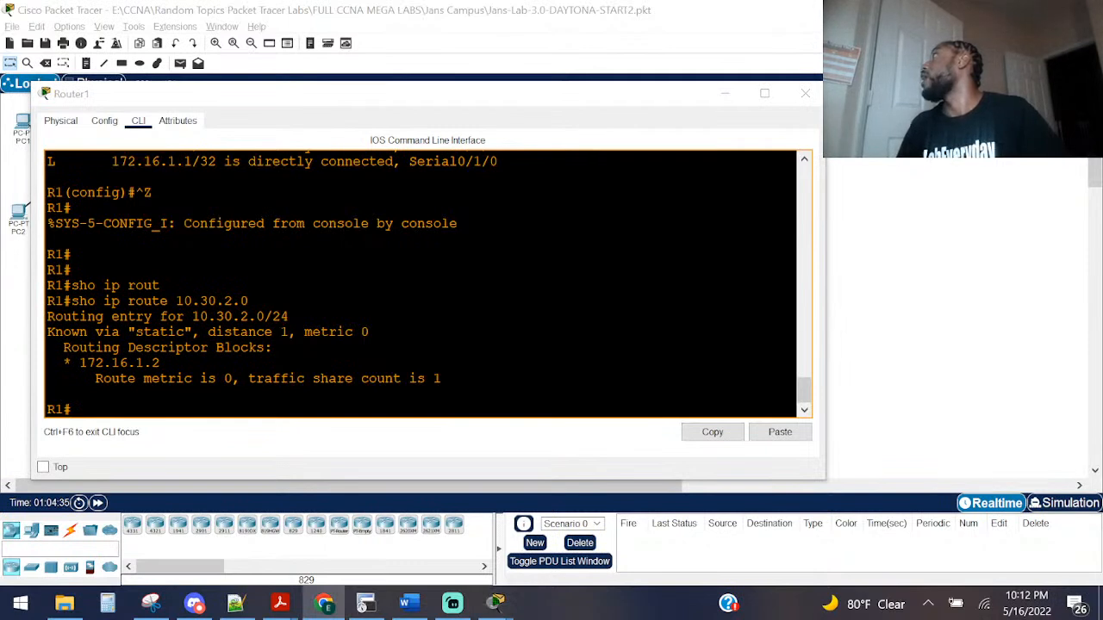
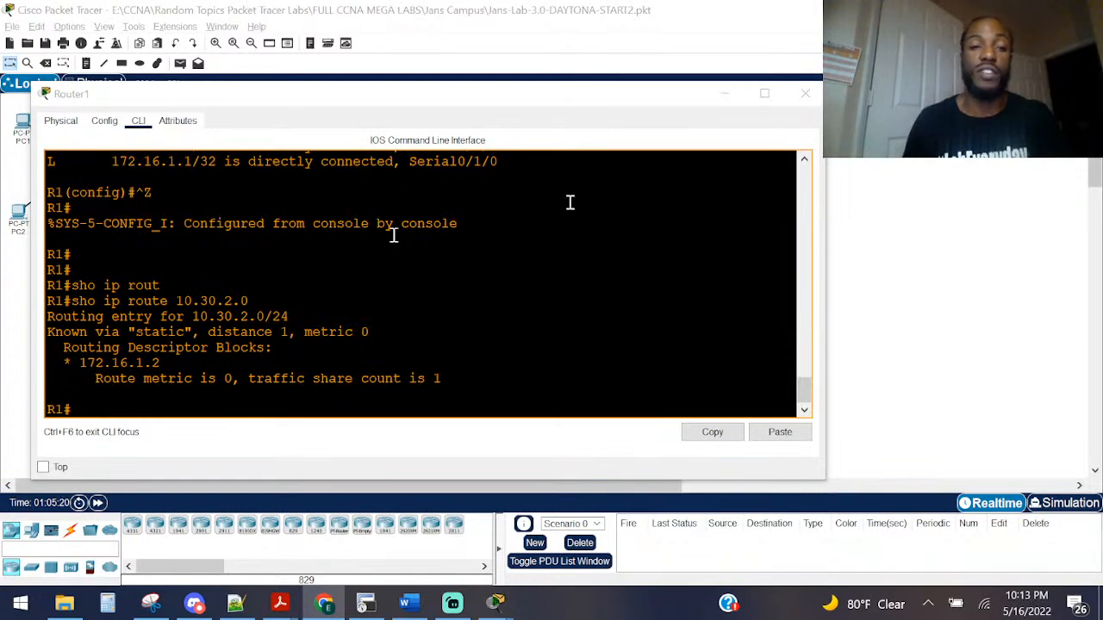
pyautogui.click(212, 276)
pyautogui.click(800, 95)
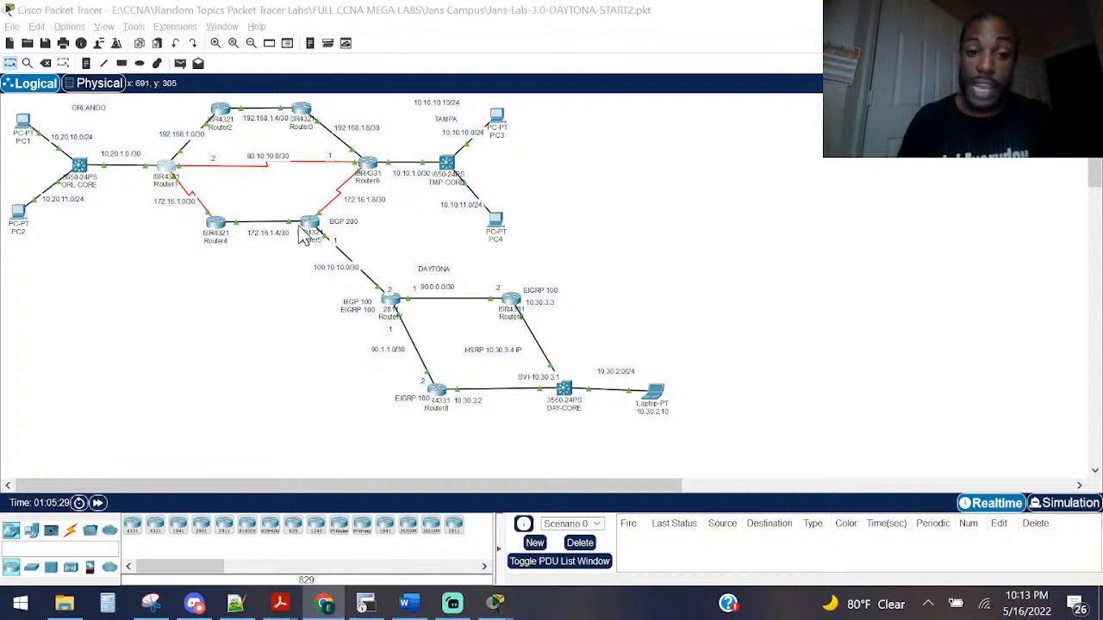
pyautogui.click(217, 228)
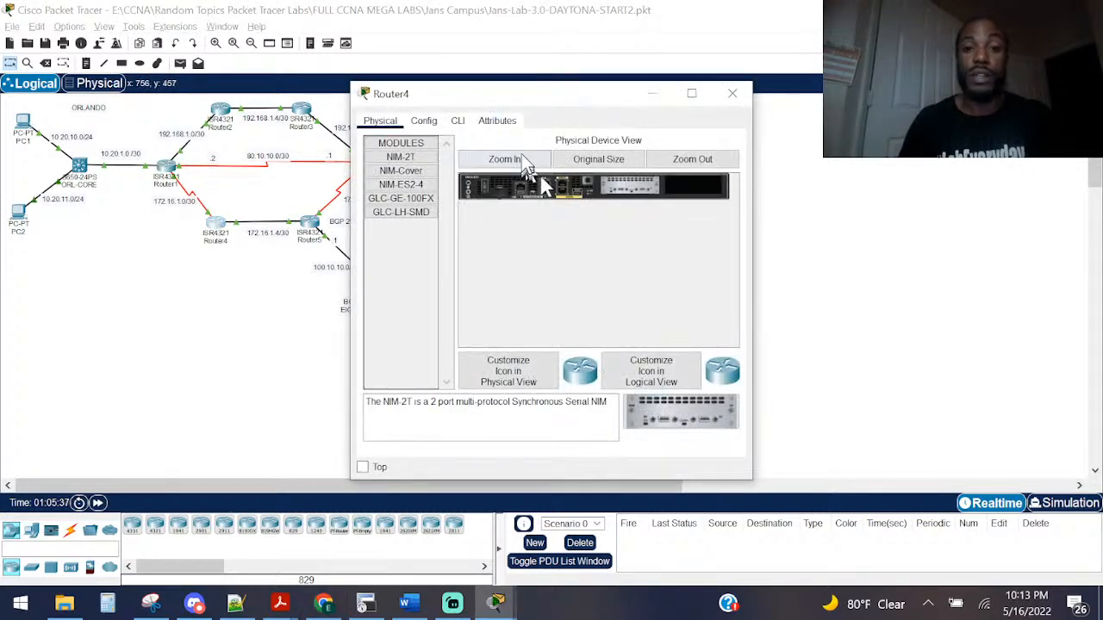
pyautogui.click(459, 121)
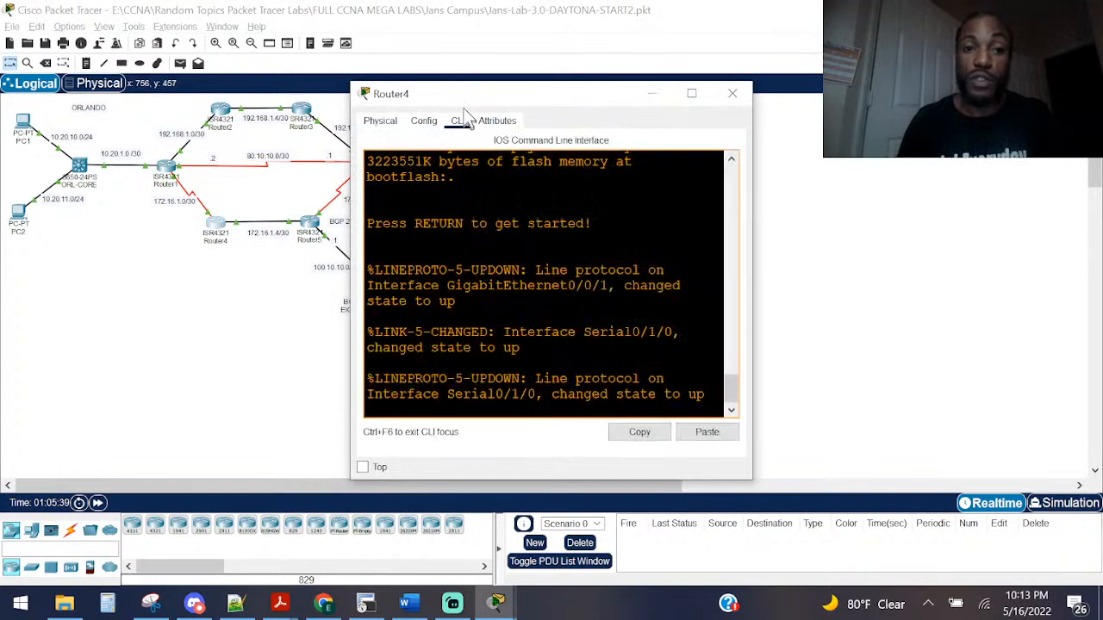
pyautogui.moveTo(486, 95); pyautogui.dragTo(257, 146)
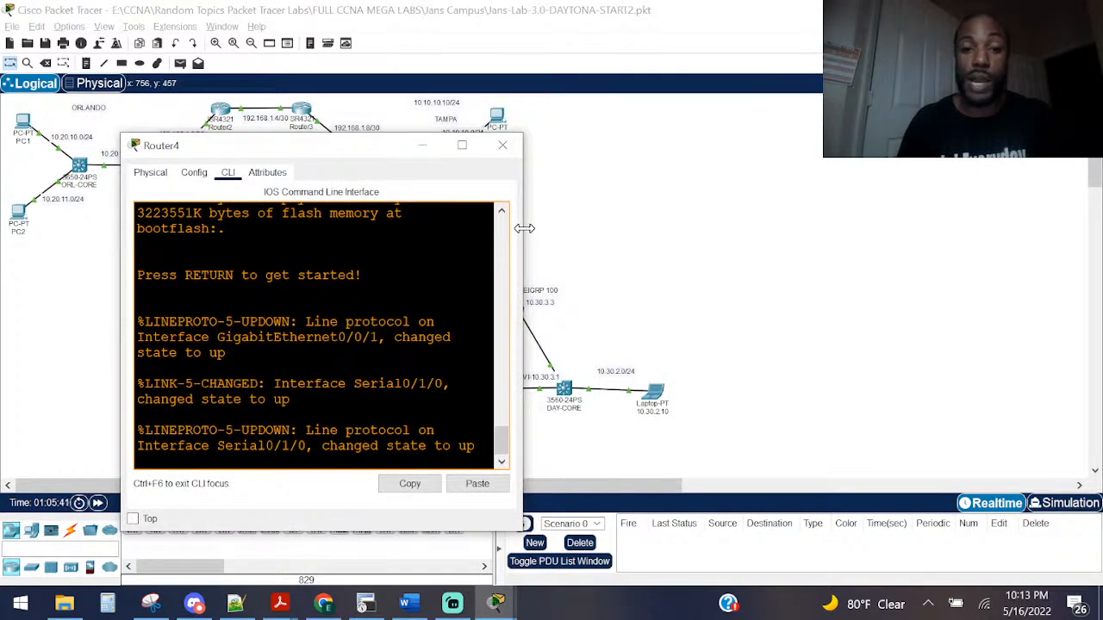
pyautogui.moveTo(524, 228); pyautogui.dragTo(803, 258)
pyautogui.press('Return')
pyautogui.press('Return')
pyautogui.press('Return')
pyautogui.press('Return')
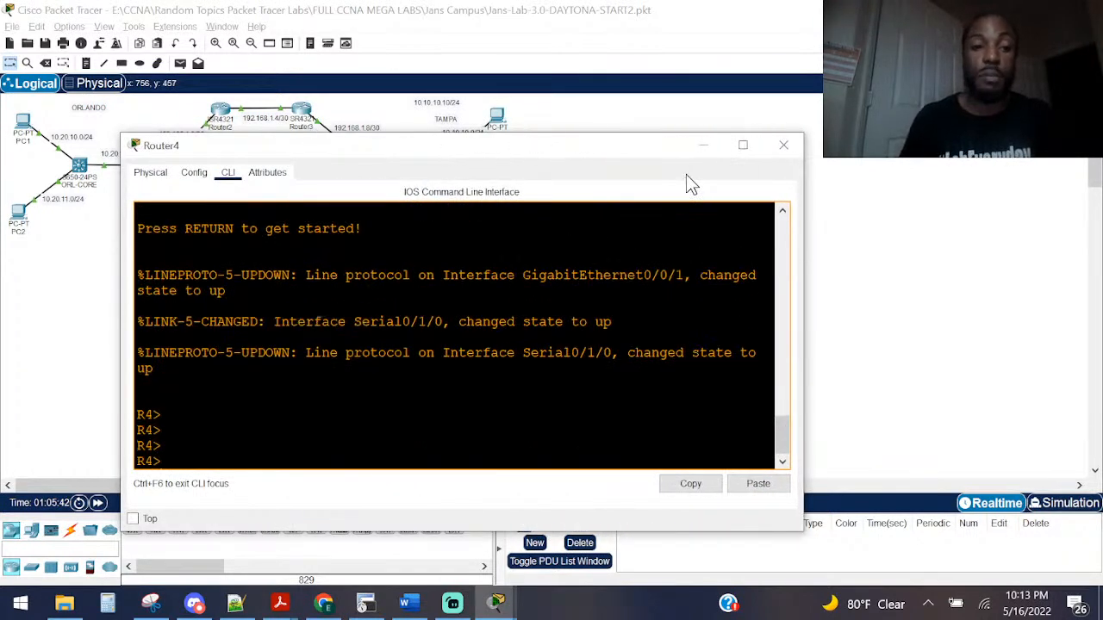
# Step: Enter privileged EXEC mode with ena and global configuration mode with configure terminal on Router4
pyautogui.write('ena')
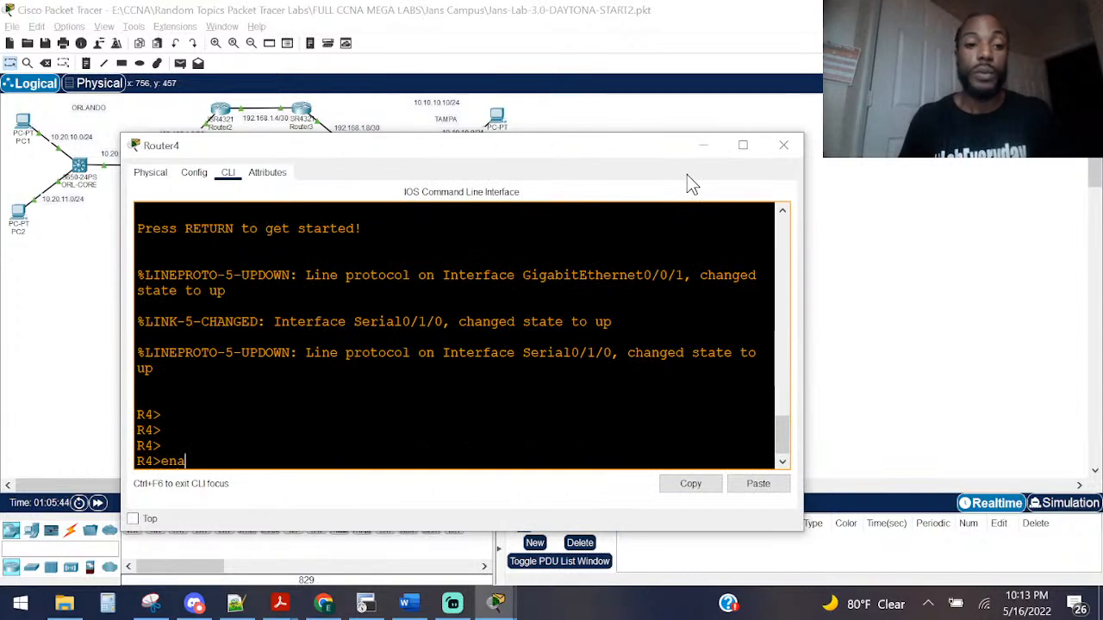
pyautogui.press('Return')
pyautogui.write('conf')
pyautogui.press('Tab')
pyautogui.write('t')
pyautogui.press('Tab')
pyautogui.press('Return')
# Step: Add the static route 10.30.2.0 255.255.255.0 172.16.1.6 on Router4 after consulting the topology, and leave configuration mode
pyautogui.write('ip route')
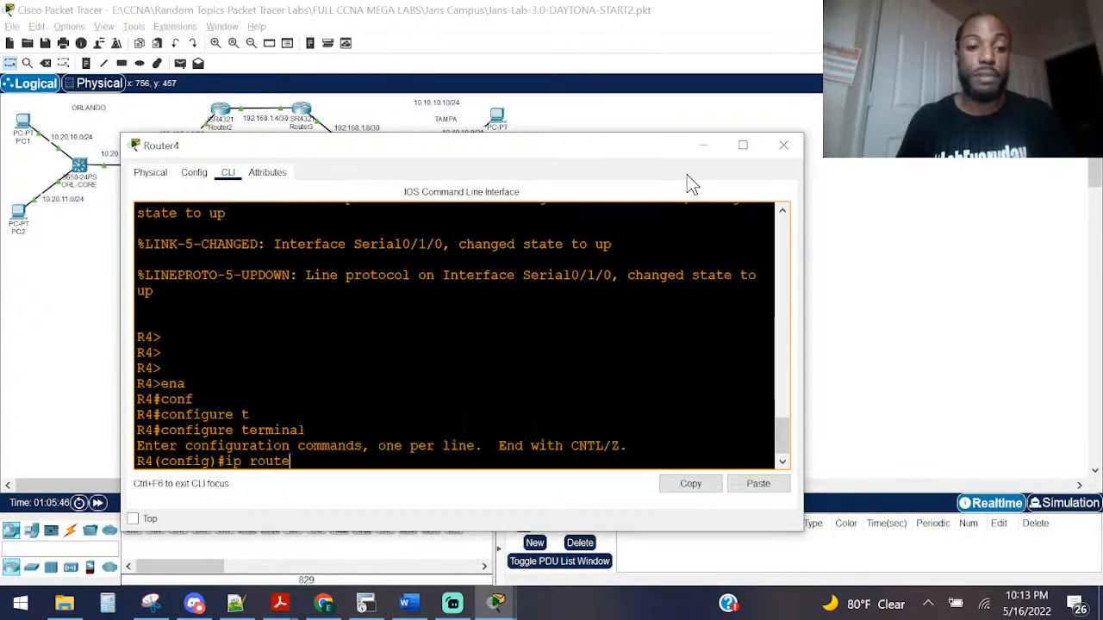
pyautogui.press('Tab')
pyautogui.write('10.30')
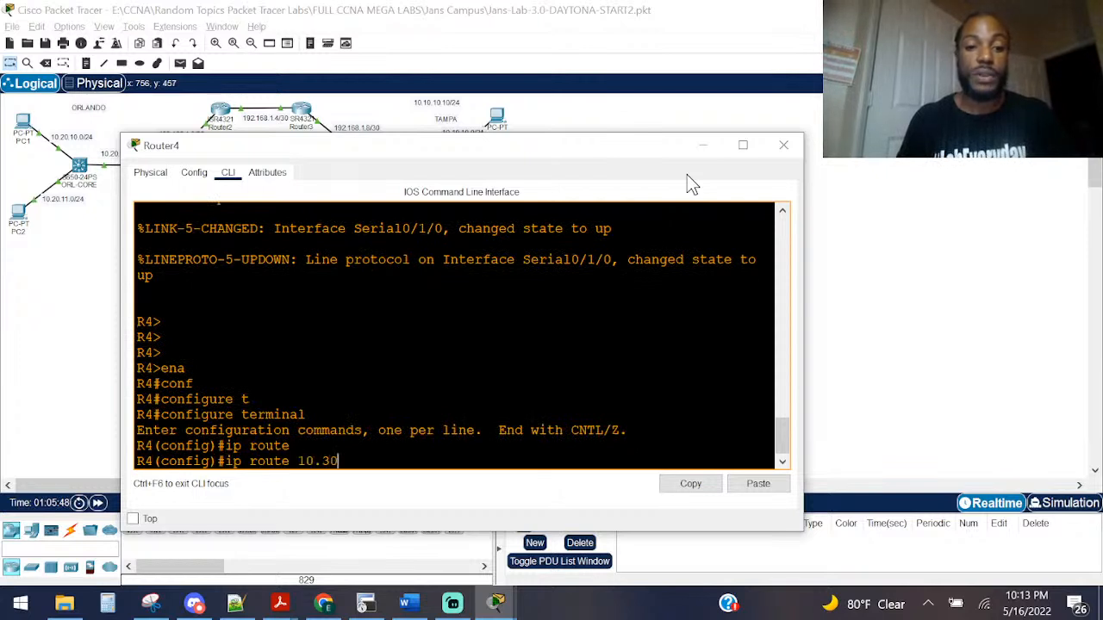
pyautogui.write('.2.0 255.')
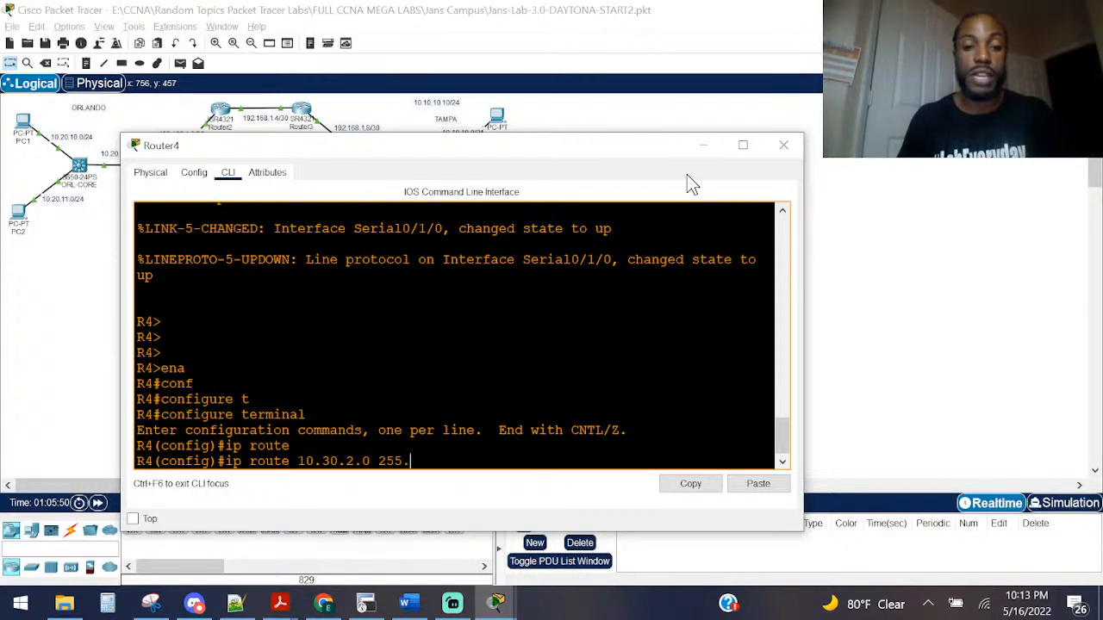
pyautogui.write('255.255.0')
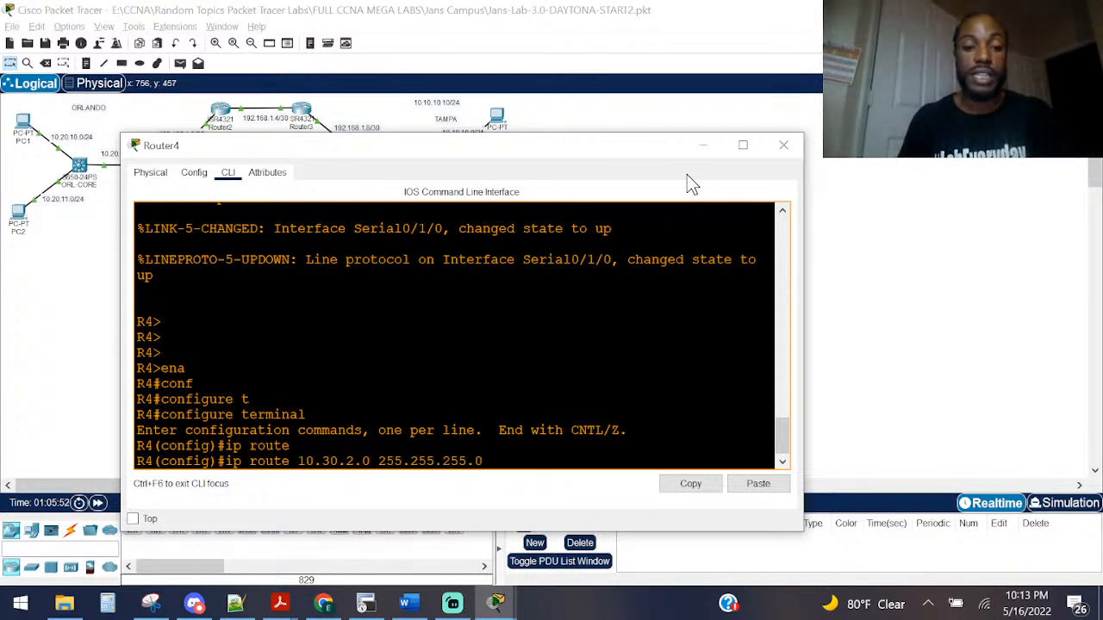
pyautogui.hotkey('alt', 'Tab')
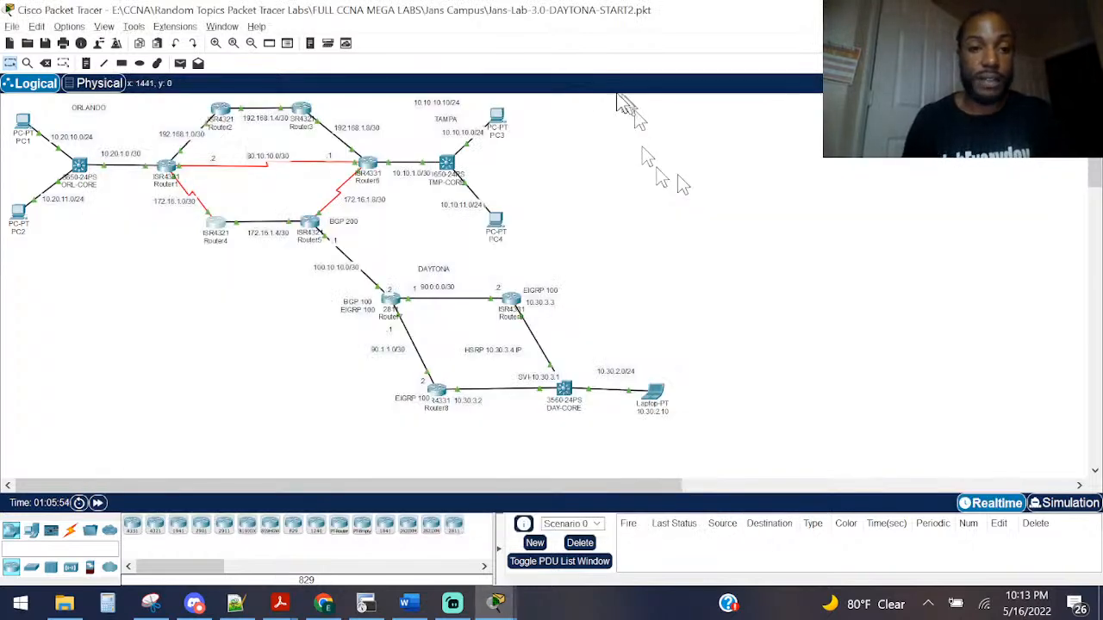
pyautogui.hotkey('alt', 'Tab')
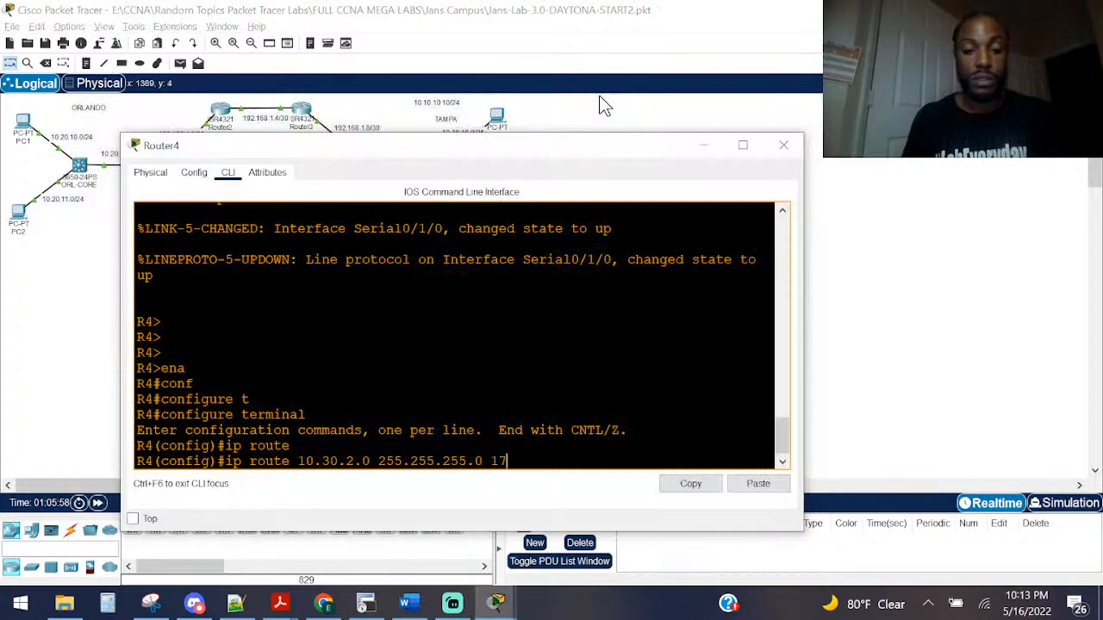
pyautogui.write('2.16.')
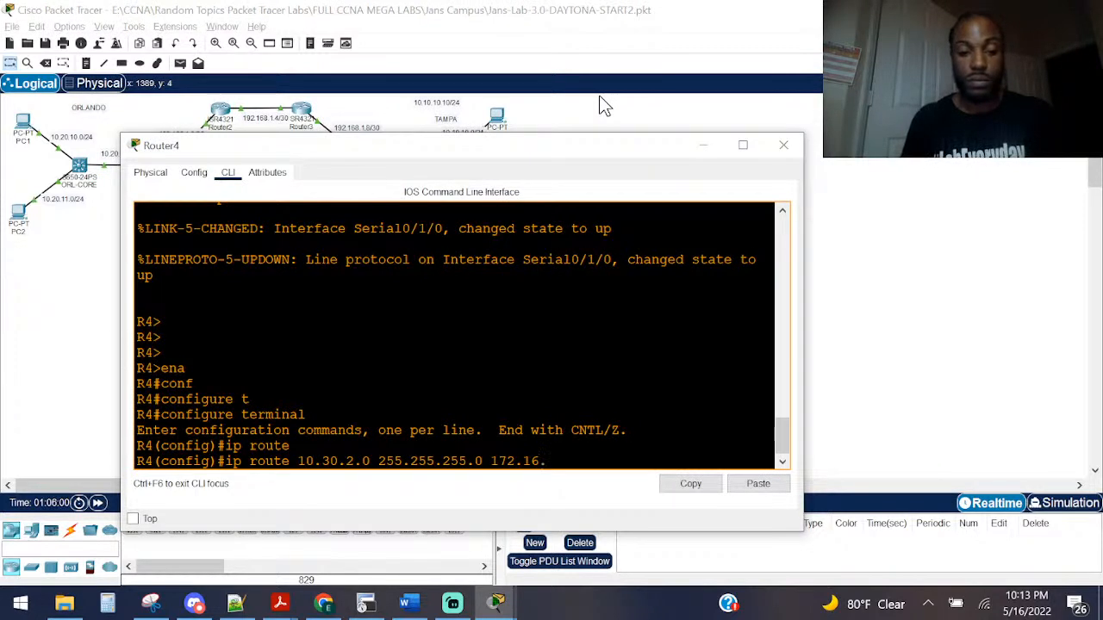
pyautogui.write('1.6')
pyautogui.press('Return')
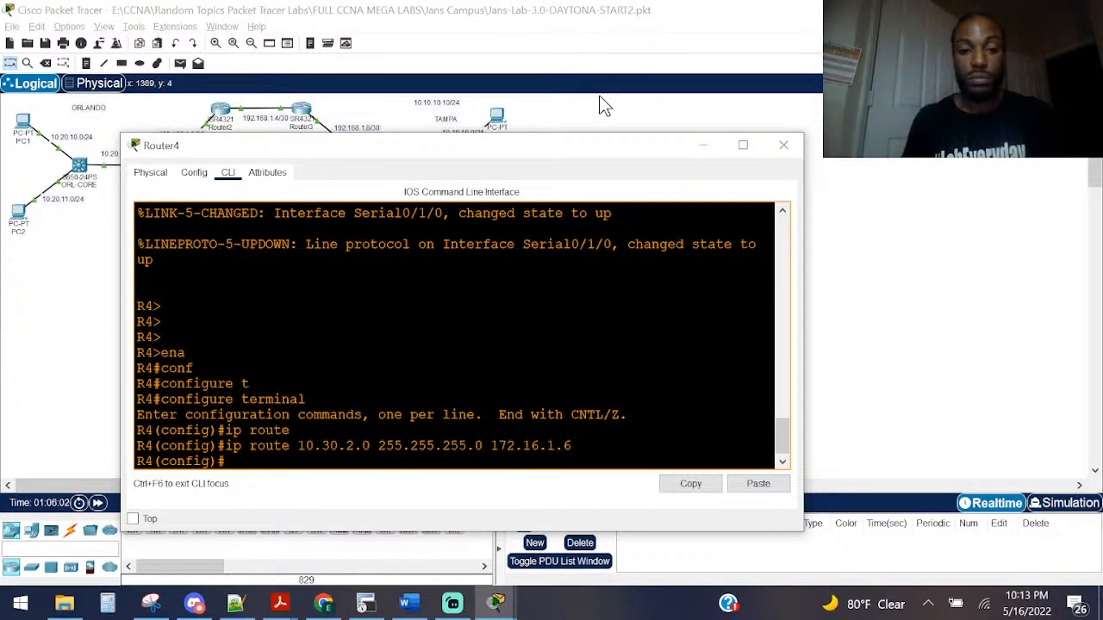
pyautogui.hotkey('ctrl', 'z')
pyautogui.press('Return')
pyautogui.press('Return')
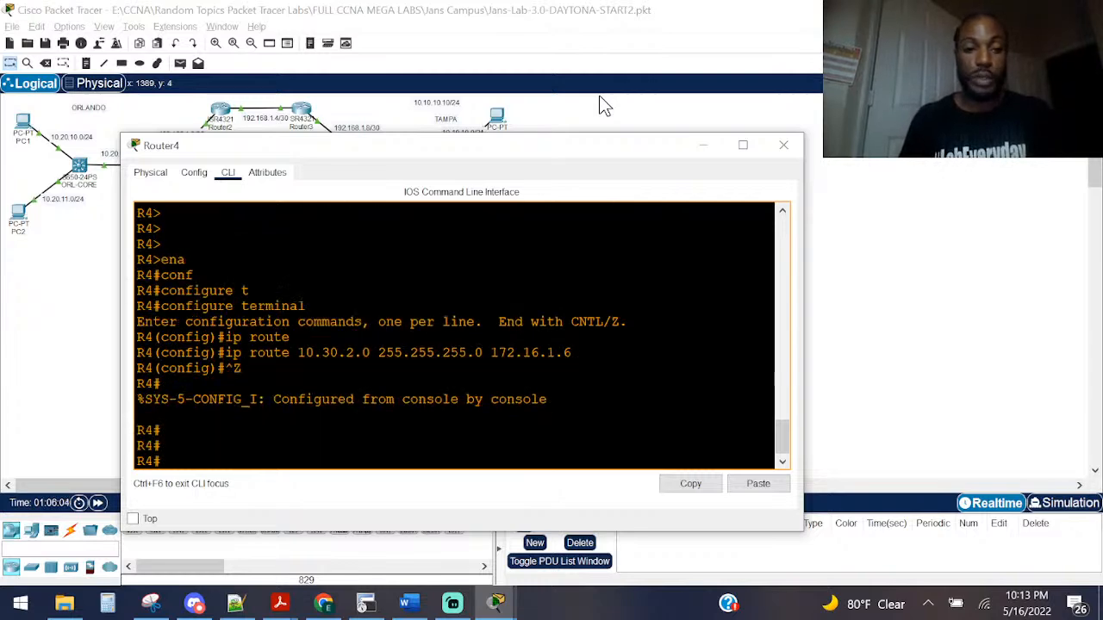
# Step: Display Router4's full routing table with sho ip route, review the static routes and their next hops, and close the device window
pyautogui.write('sho ip')
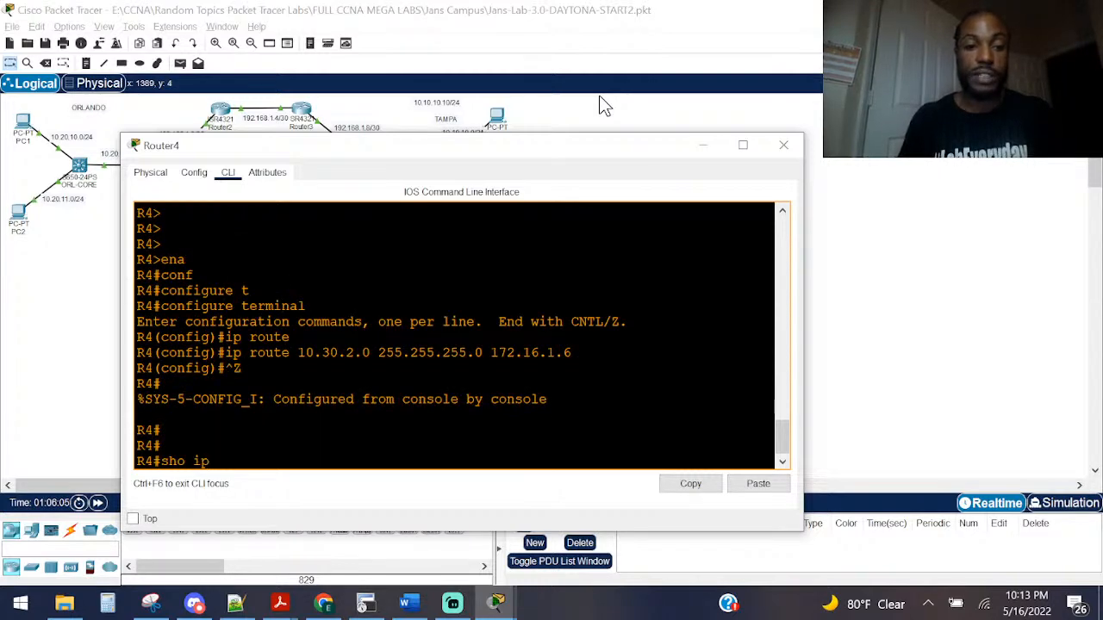
pyautogui.write(' route')
pyautogui.press('Return')
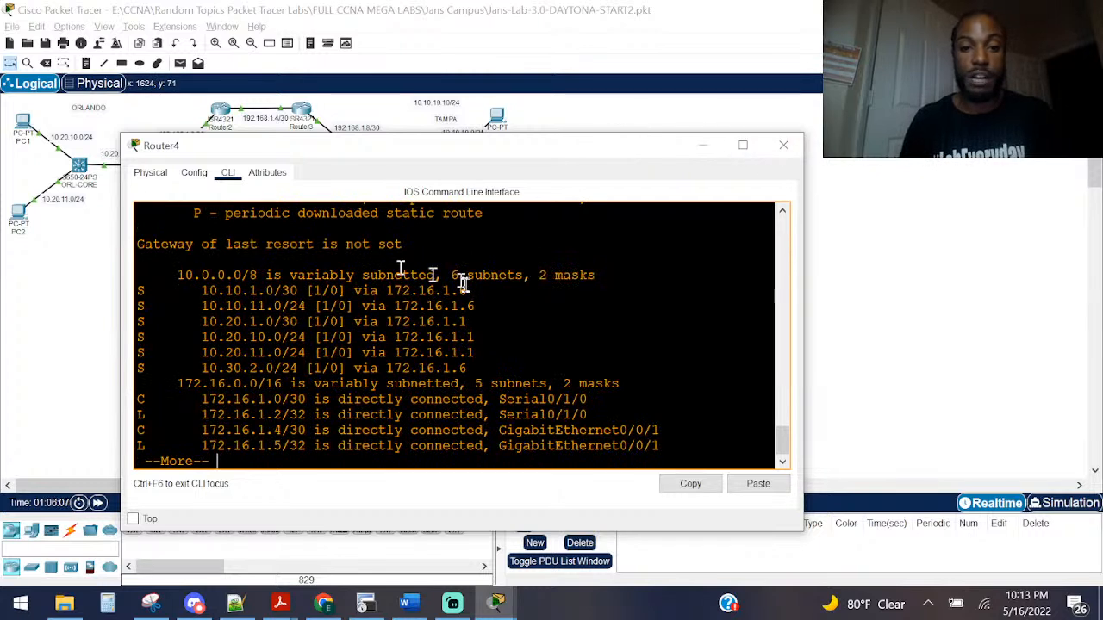
pyautogui.moveTo(483, 308); pyautogui.dragTo(390, 306)
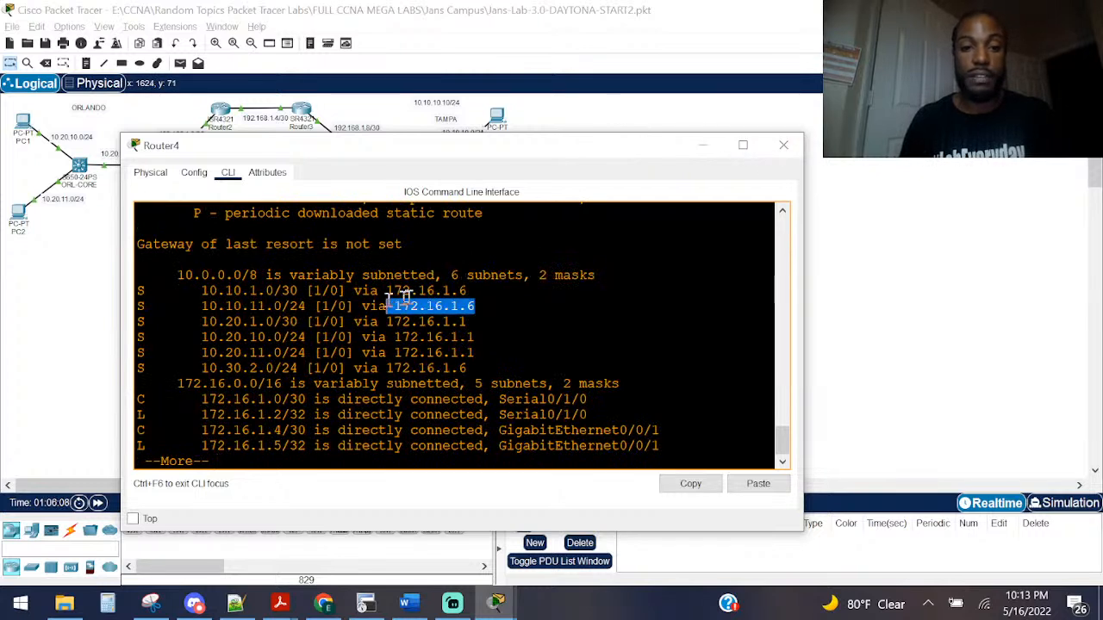
pyautogui.moveTo(184, 381)
pyautogui.mouseDown()
pyautogui.moveTo(291, 367)
pyautogui.moveTo(198, 370)
pyautogui.mouseUp()
pyautogui.click(199, 370)
pyautogui.press('space')
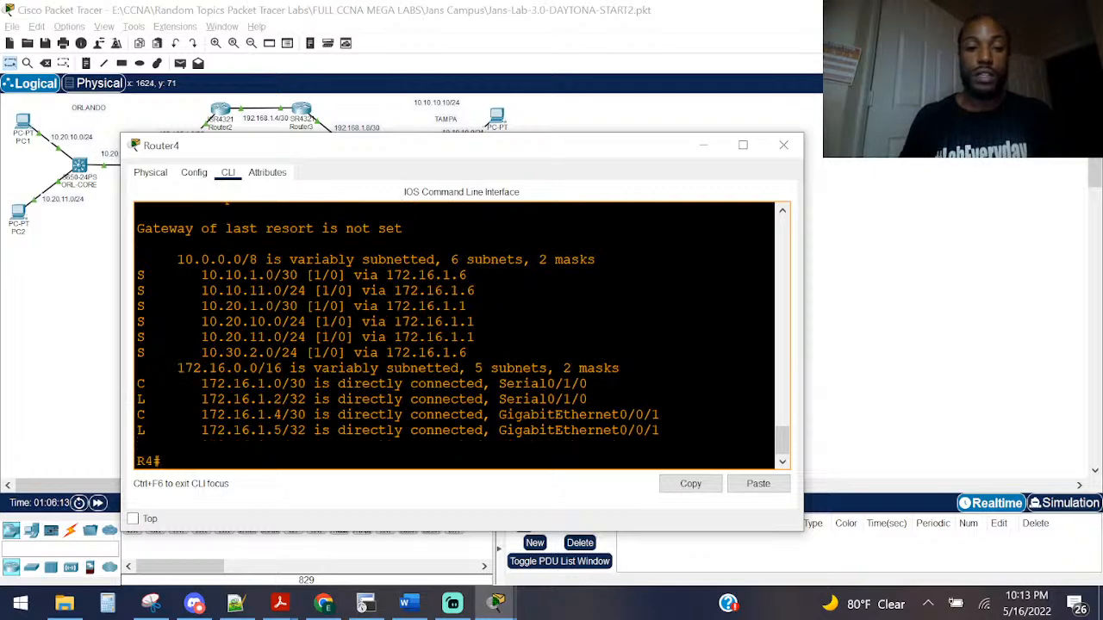
pyautogui.click(783, 145)
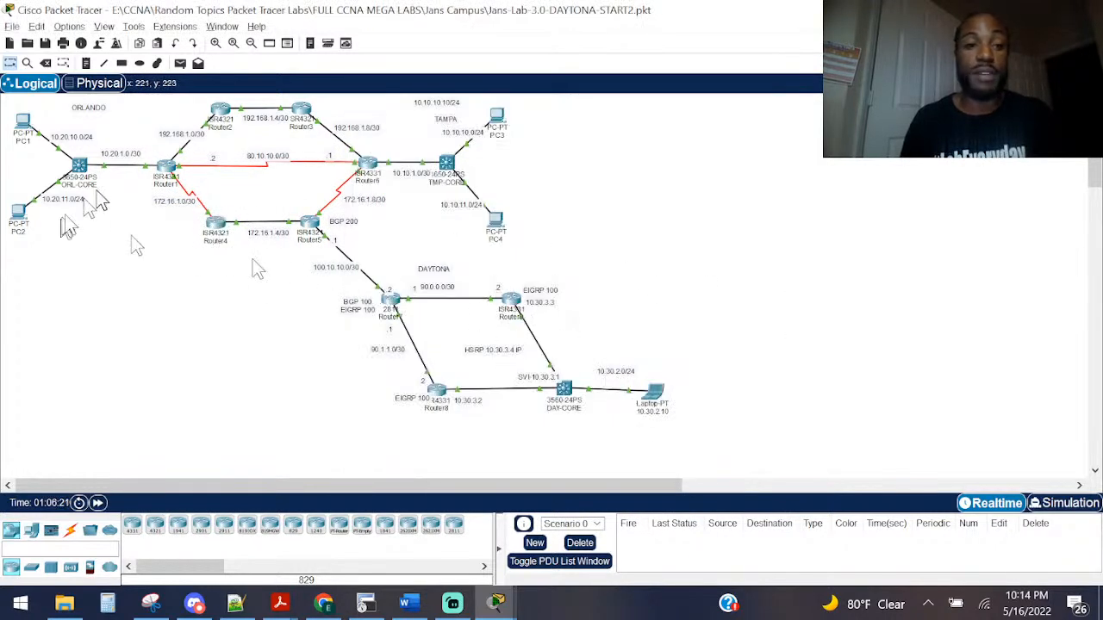
# Step: Reopen Router4's command line in a widened window and clear the stray character to get a clean prompt
pyautogui.click(214, 228)
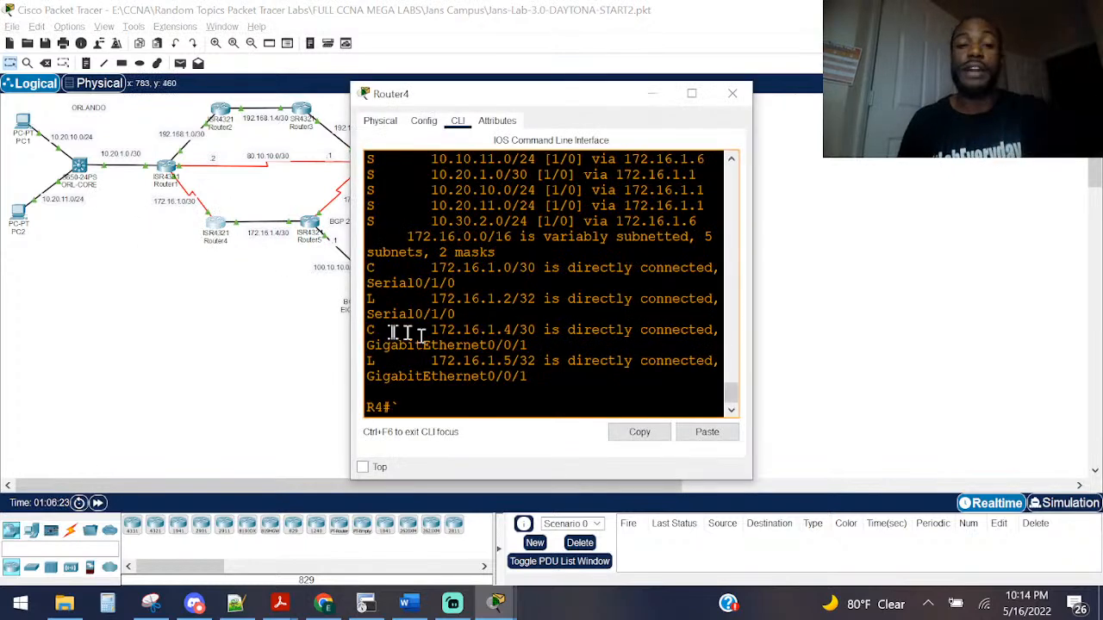
pyautogui.moveTo(345, 337); pyautogui.dragTo(5, 337)
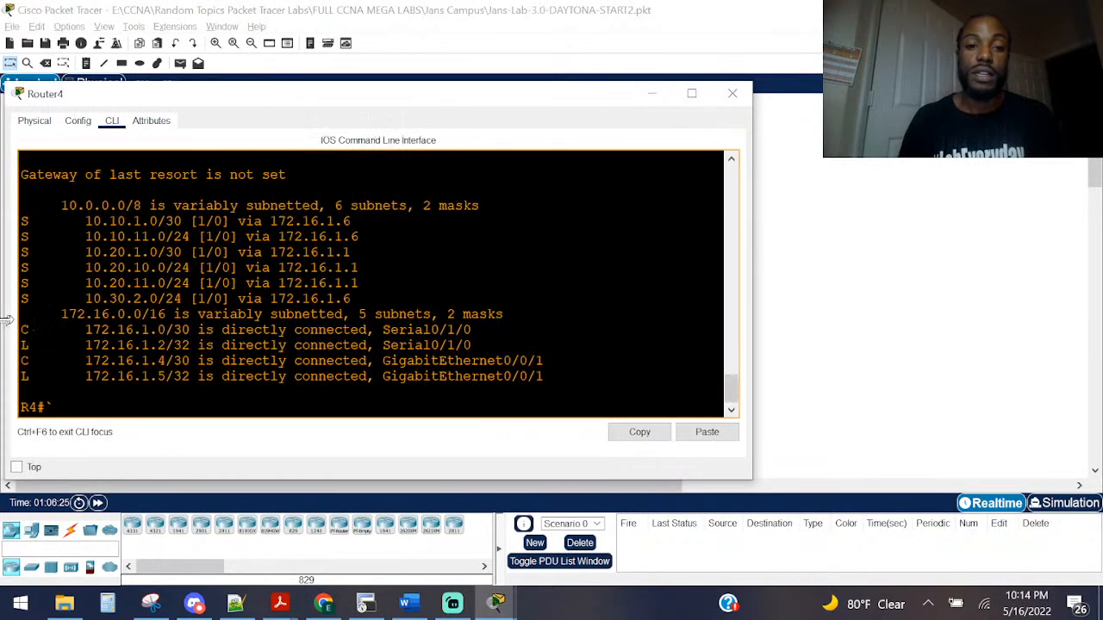
pyautogui.press('Return')
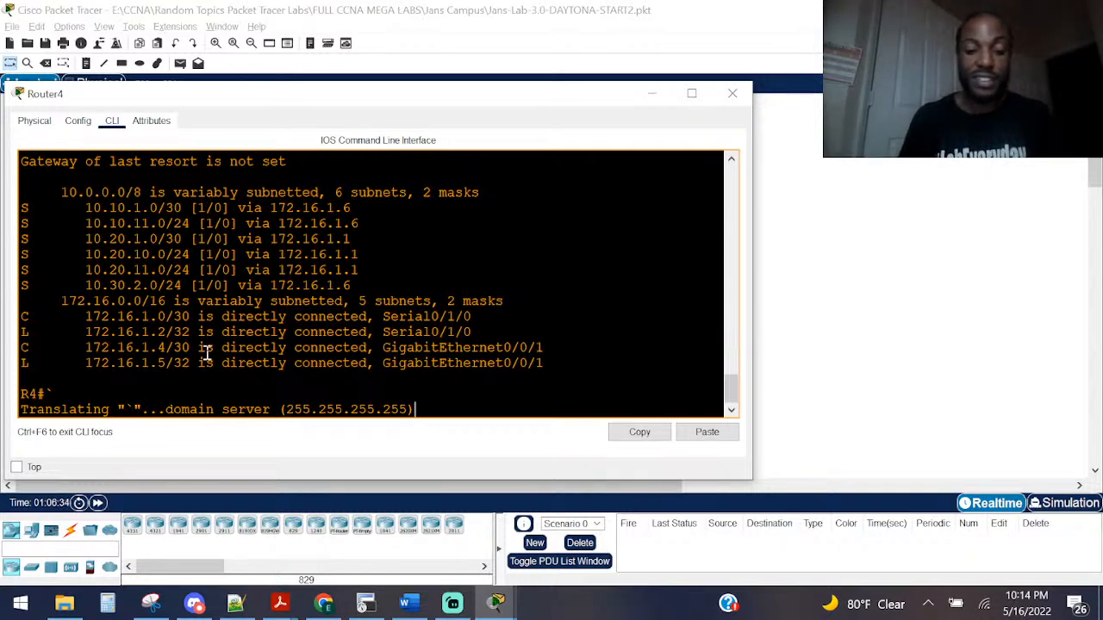
pyautogui.press('Return')
pyautogui.press('Return')
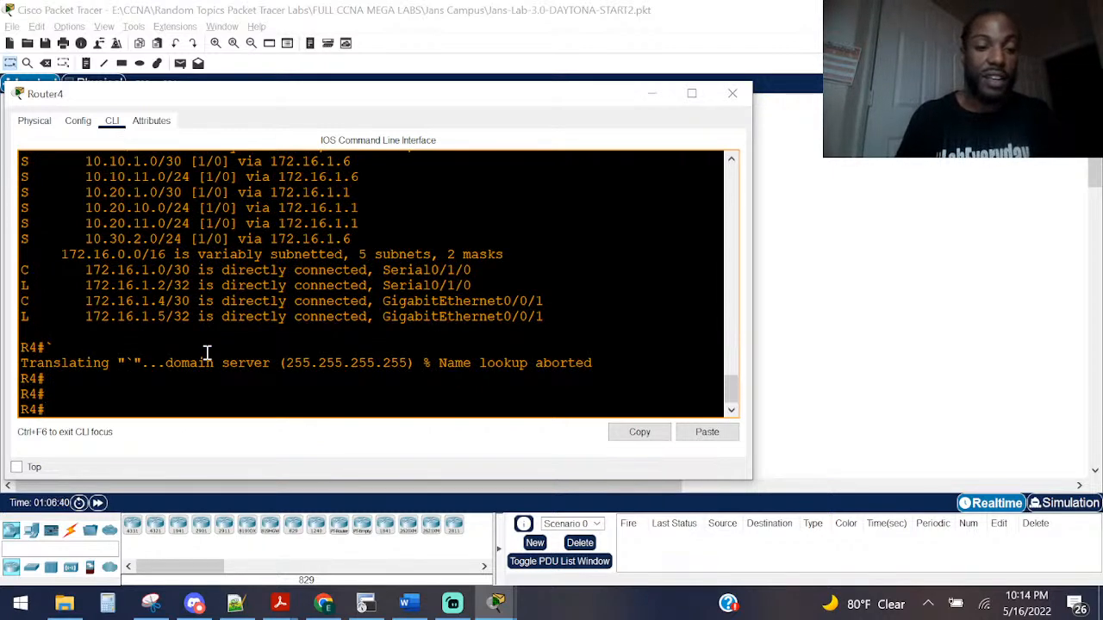
# Step: Ping the Daytona laptop at 10.30.2.10 from Router4 twice
pyautogui.write('ping 10')
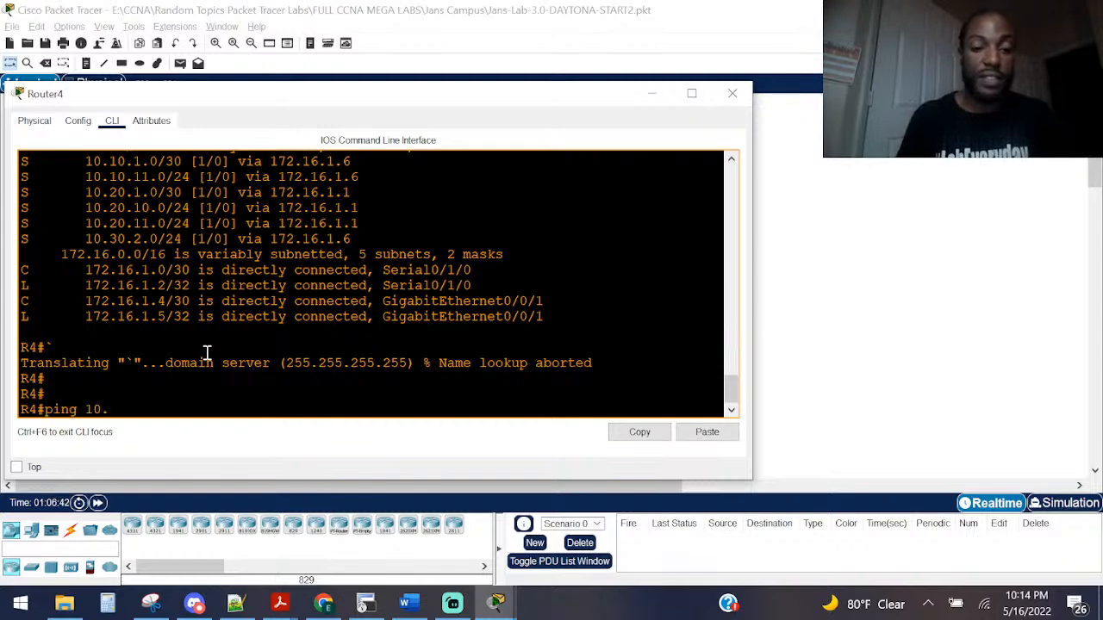
pyautogui.write('.30.2.10')
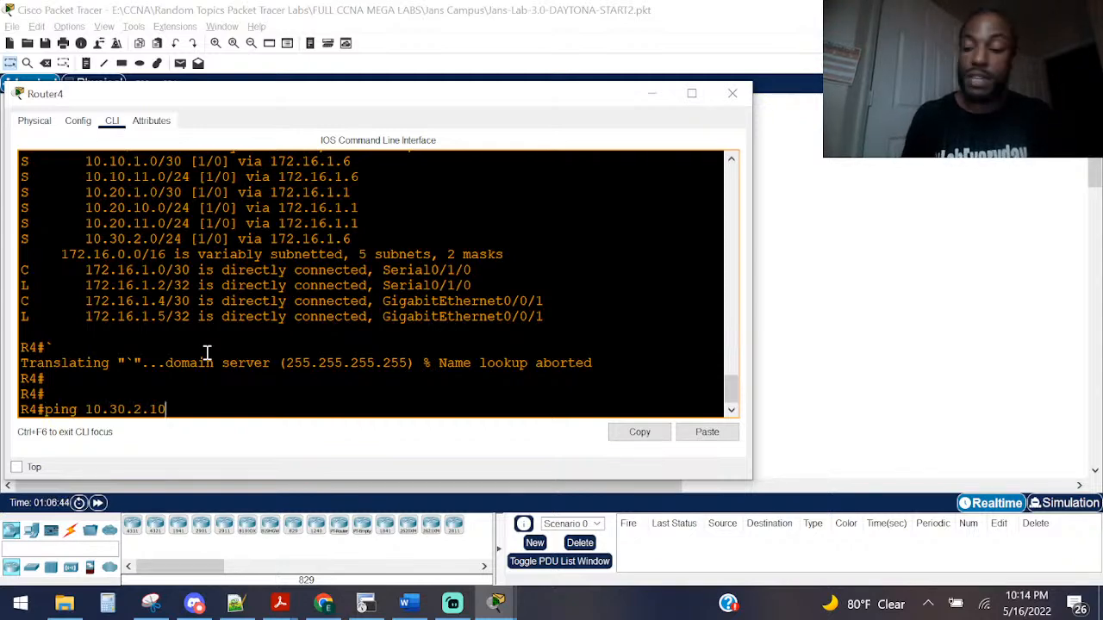
pyautogui.press('Return')
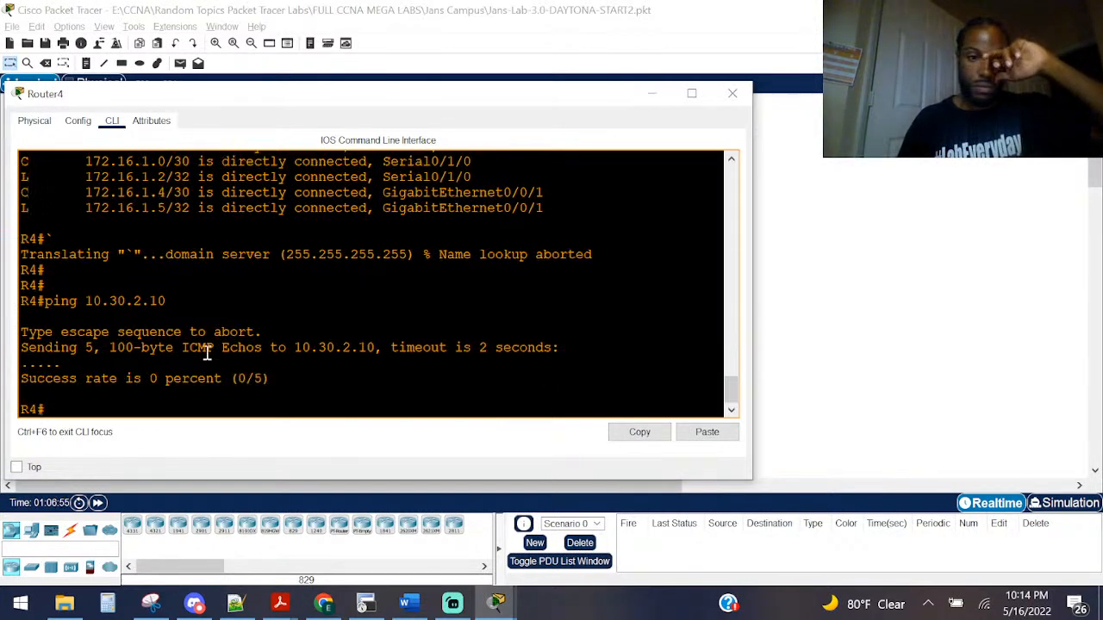
pyautogui.press('Up')
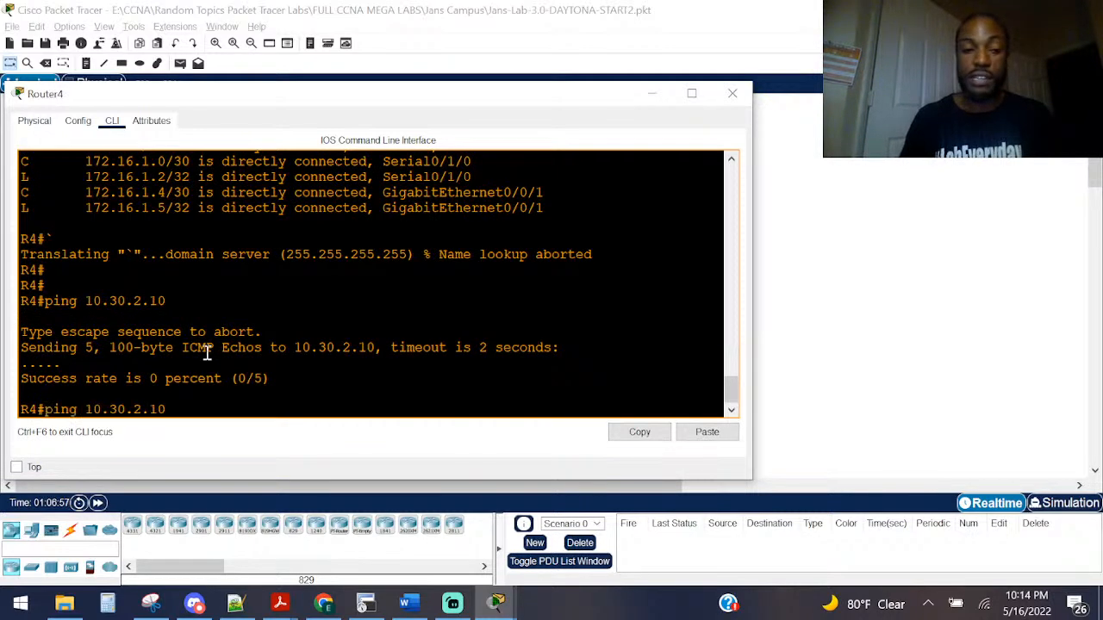
pyautogui.press('Return')
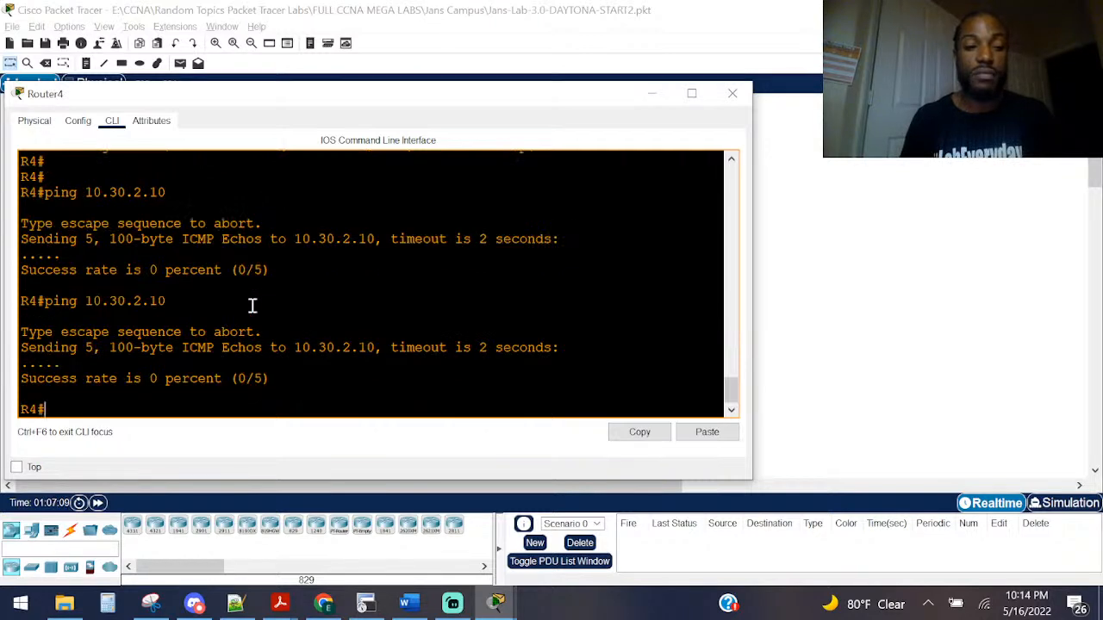
# Step: Check Router4's routing entry for Daytona's network with sho ip route 10.30.2.0
pyautogui.hotkey('ctrl', 'z')
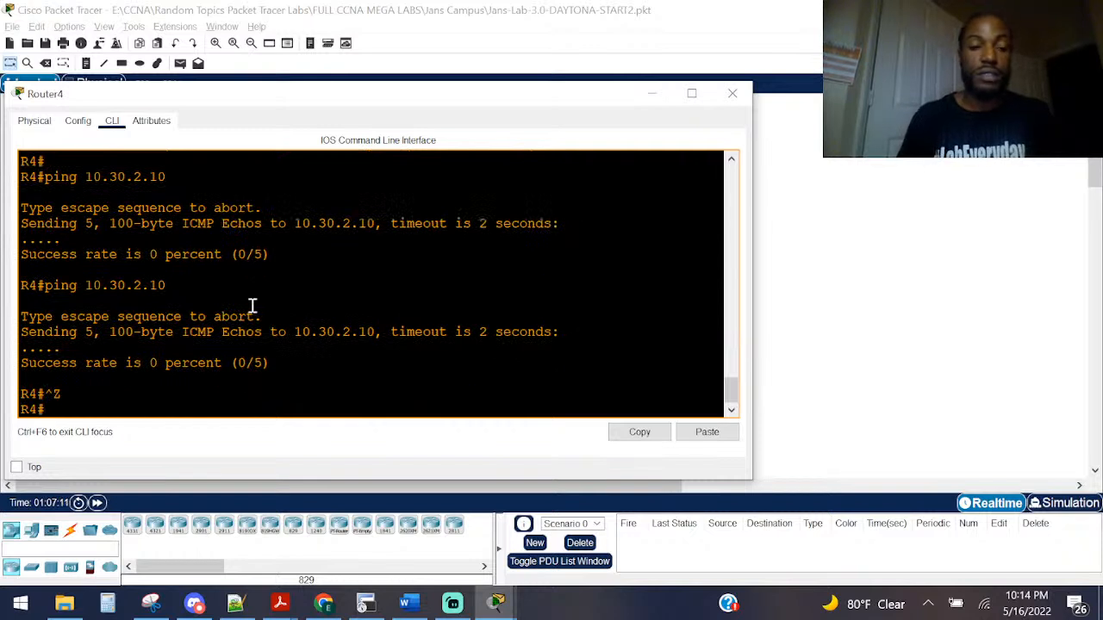
pyautogui.write('sho ip rou')
pyautogui.press('Tab')
pyautogui.write('10.')
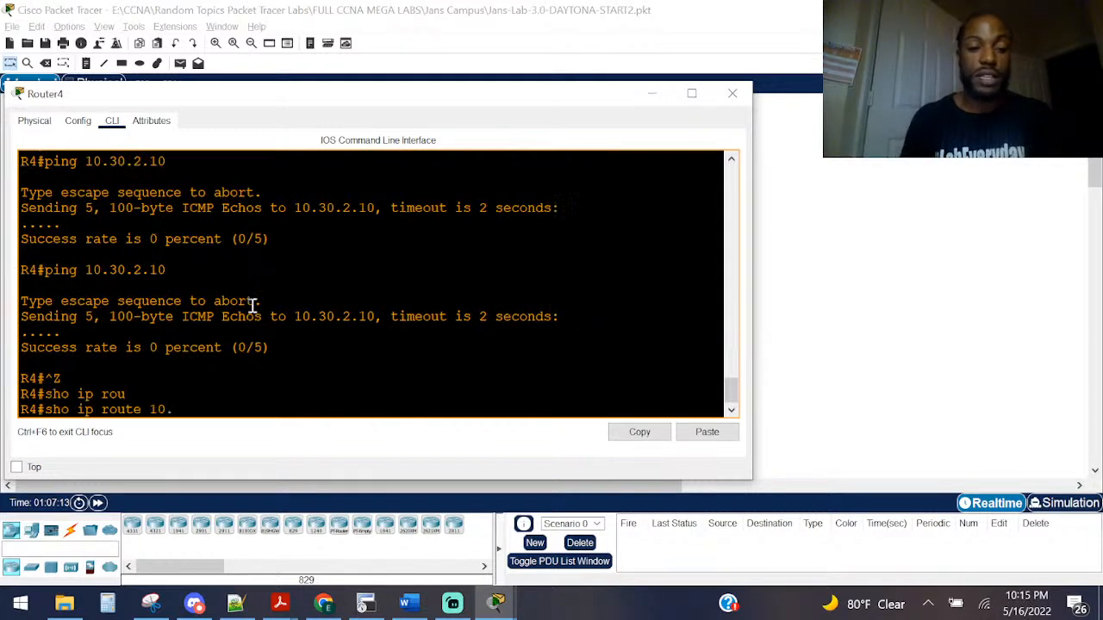
pyautogui.write('3.0')
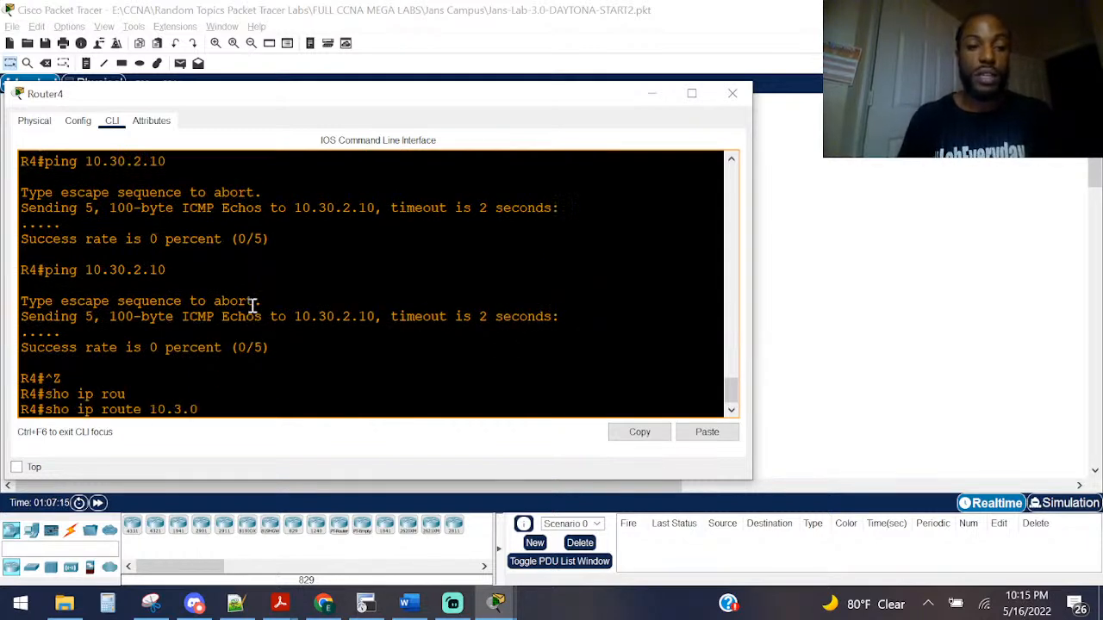
pyautogui.press('BackSpace')
pyautogui.press('BackSpace')
pyautogui.write('0.2.0')
pyautogui.press('Return')
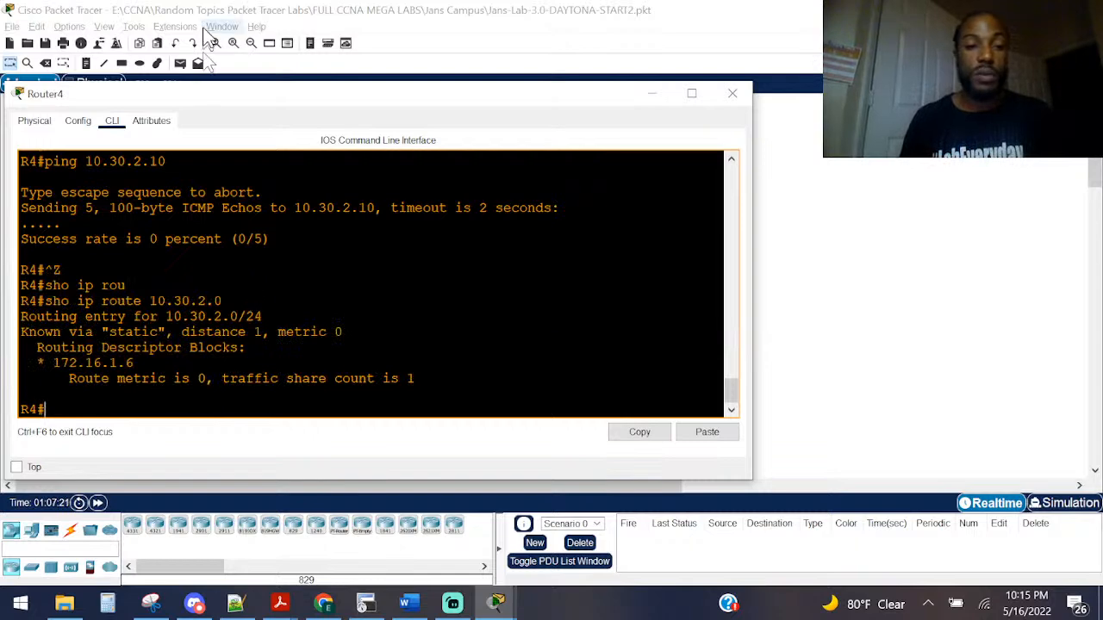
# Step: Review Router4's interface addresses in the topology and bring up Router5's command-line prompt
pyautogui.click(255, 82)
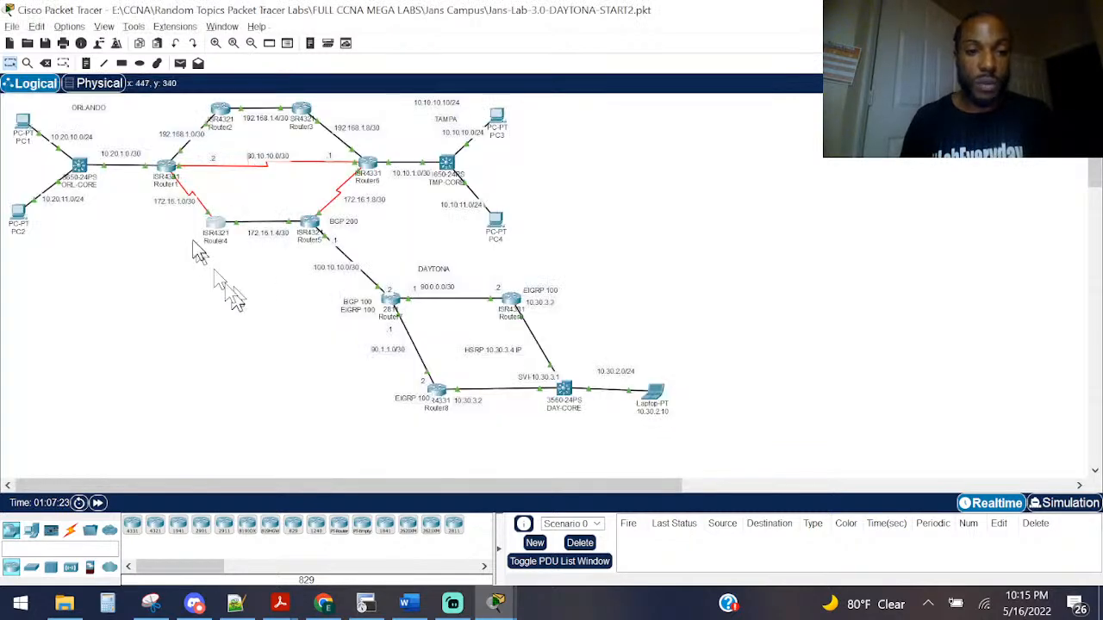
pyautogui.moveTo(219, 228)
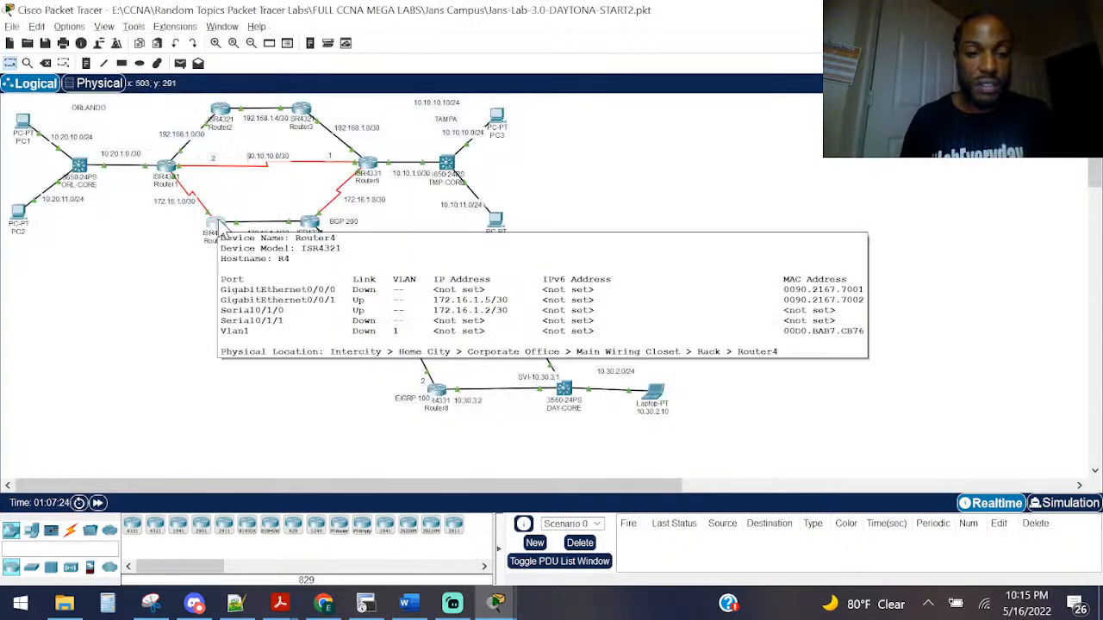
pyautogui.click(314, 229)
pyautogui.press('Return')
pyautogui.press('Return')
pyautogui.press('Return')
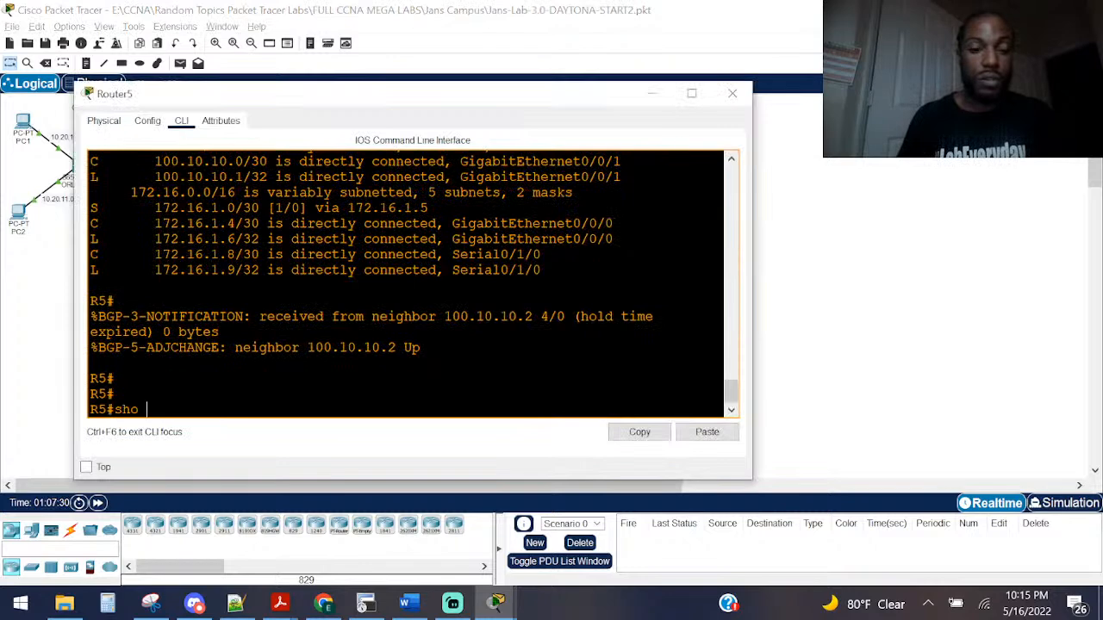
# Step: Check Router5's routing entry for Daytona's network with sho ip route 10.30.2.0
pyautogui.write('sho ip rou')
pyautogui.press('Tab')
pyautogui.write('10.')
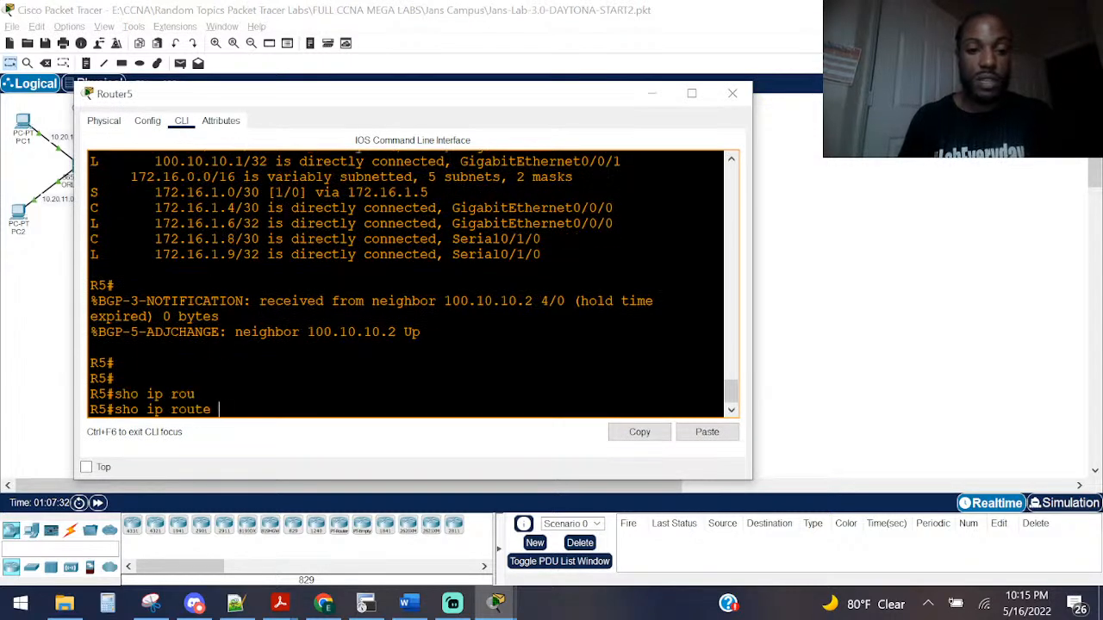
pyautogui.write('30.2.0')
pyautogui.press('Return')
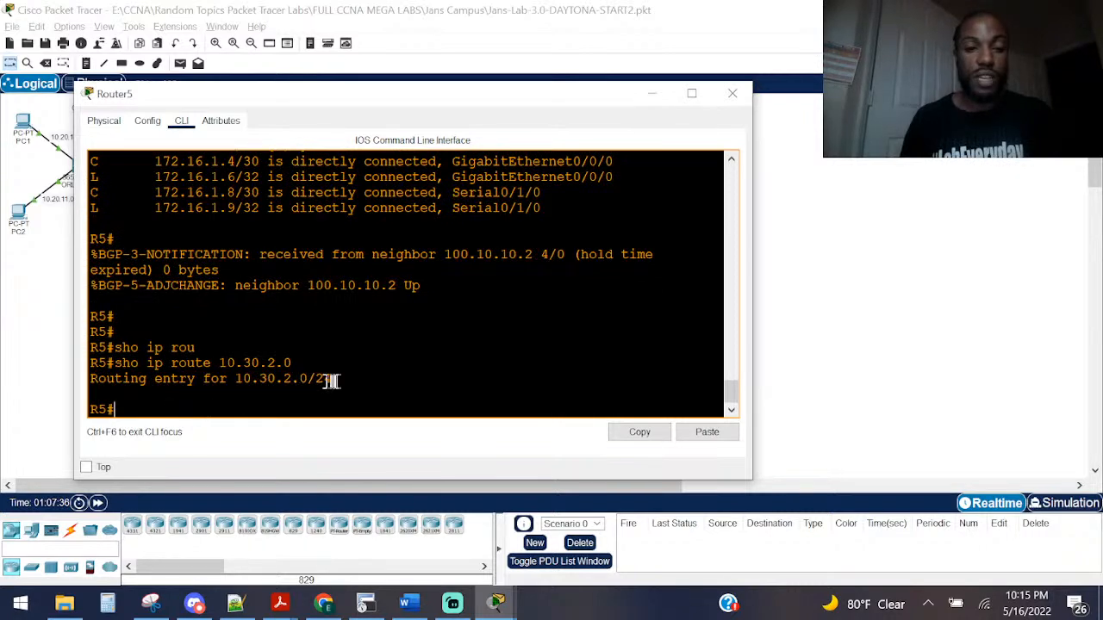
pyautogui.moveTo(331, 380); pyautogui.dragTo(107, 380)
pyautogui.click(369, 273)
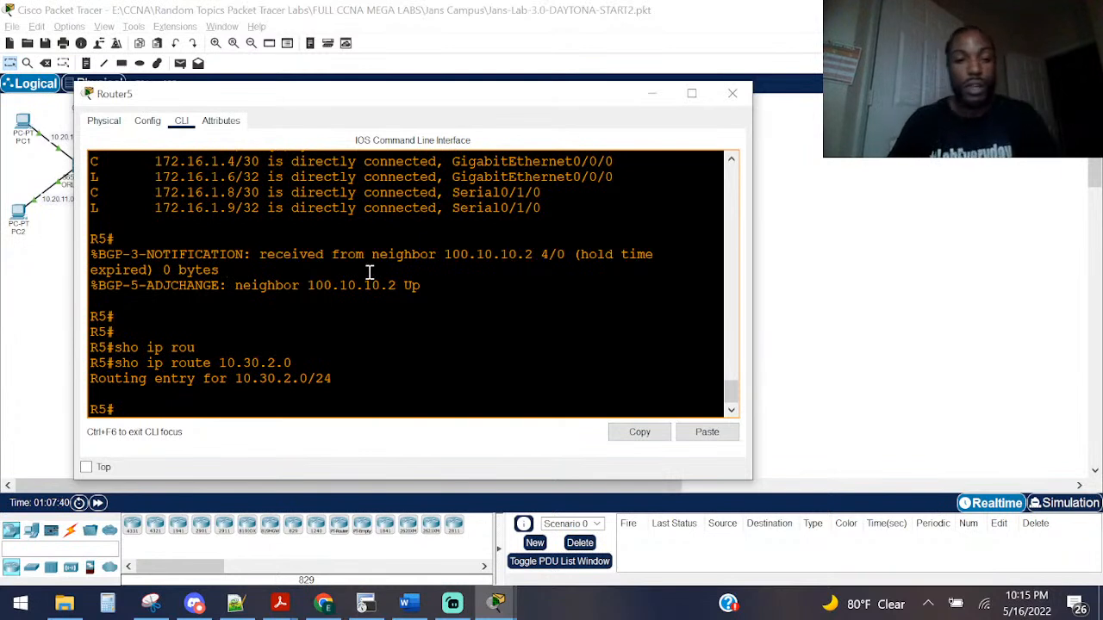
# Step: Ping 10.30.2.10 from Router5, and close its window
pyautogui.write('ping 10')
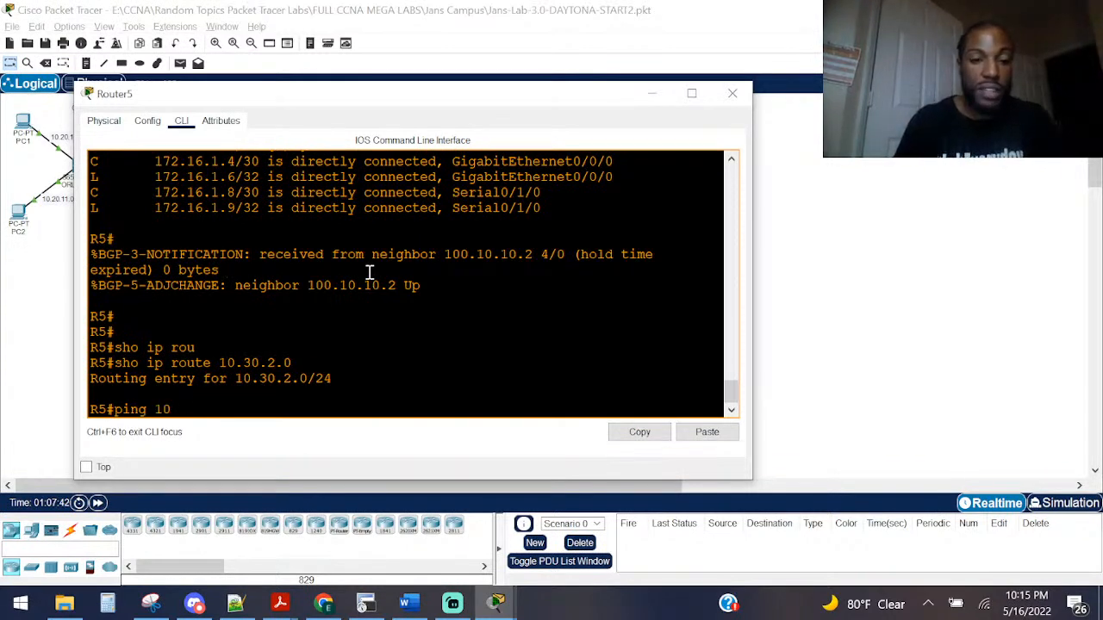
pyautogui.write('.30.2.1')
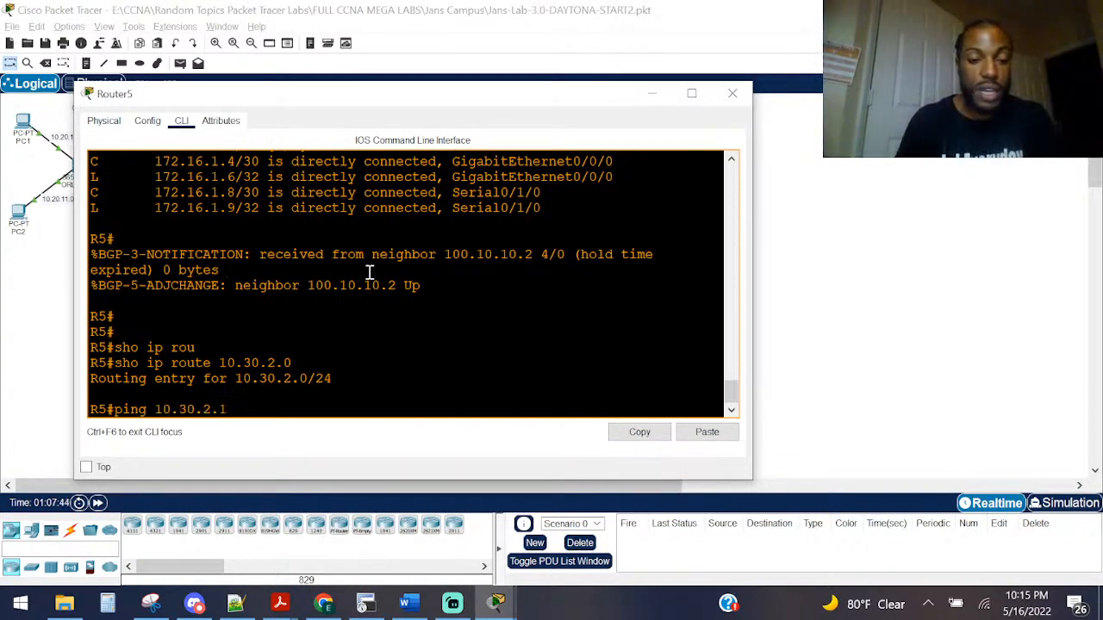
pyautogui.write('0')
pyautogui.press('Return')
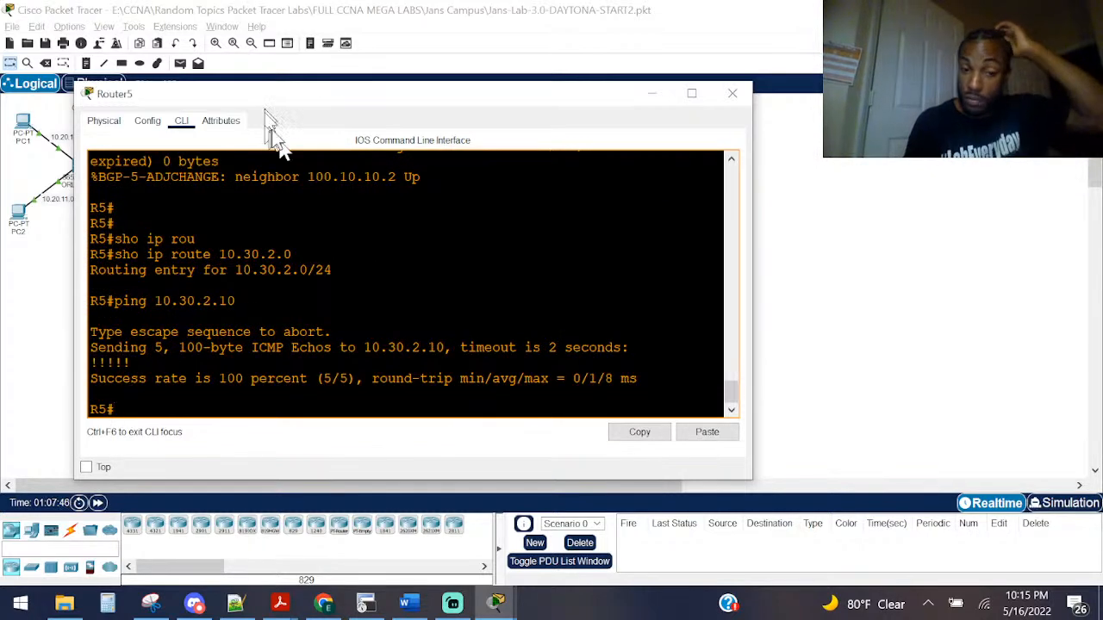
pyautogui.click(728, 93)
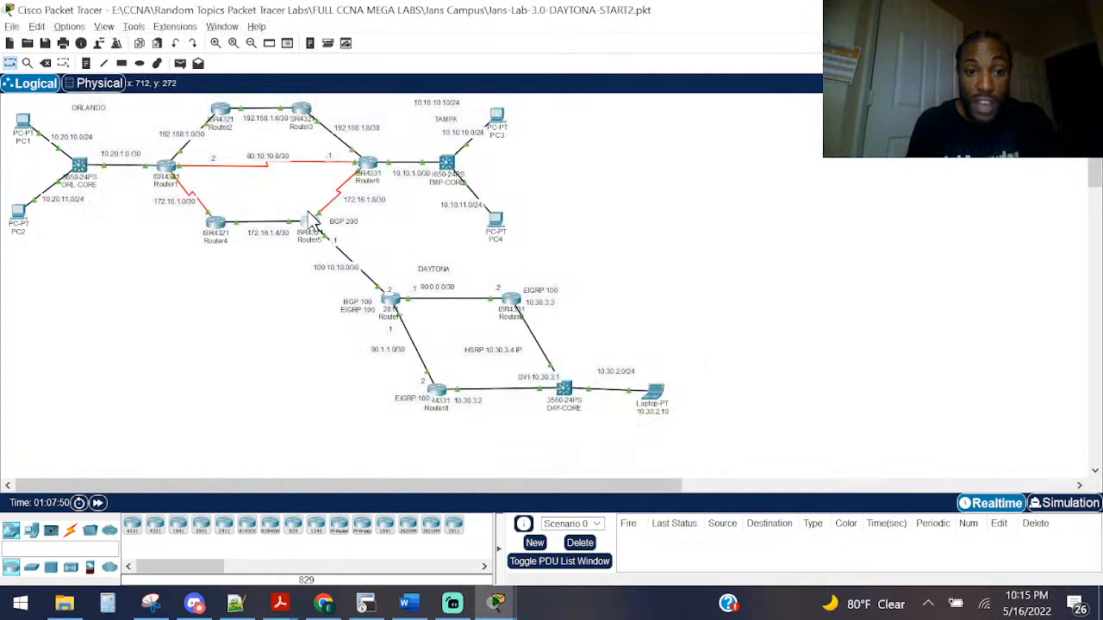
# Step: Return to Router4's prompt, recheck the route with sho ip route 10.30.2.0, and ping 10.30.2.10 again
pyautogui.click(216, 231)
pyautogui.press('Return')
pyautogui.press('Return')
pyautogui.press('Return')
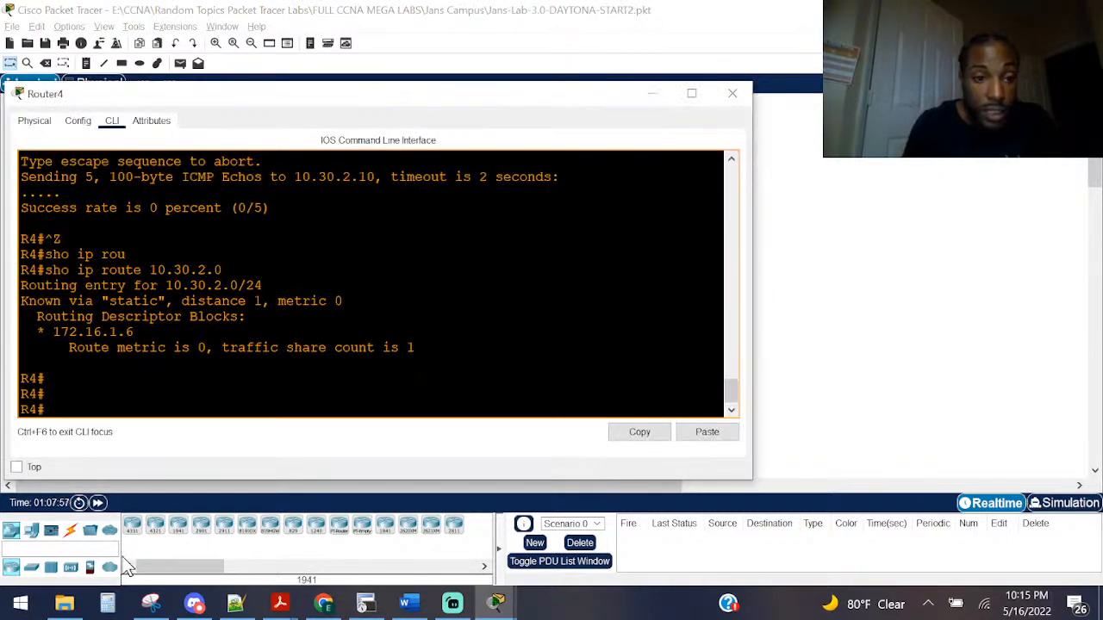
pyautogui.press('Up')
pyautogui.press('Return')
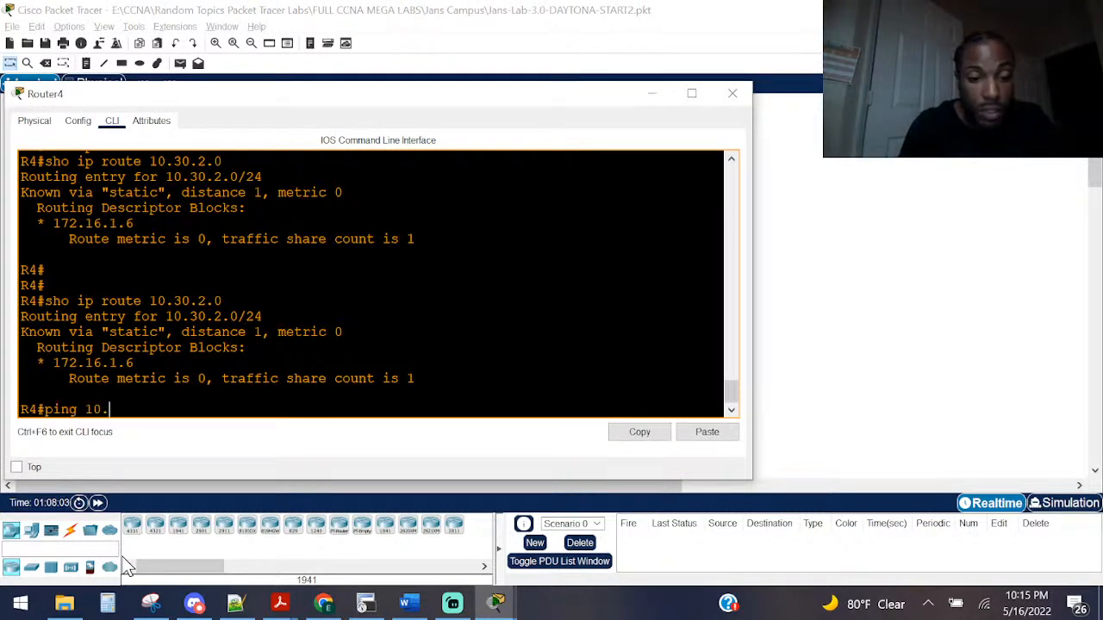
pyautogui.press('Return')
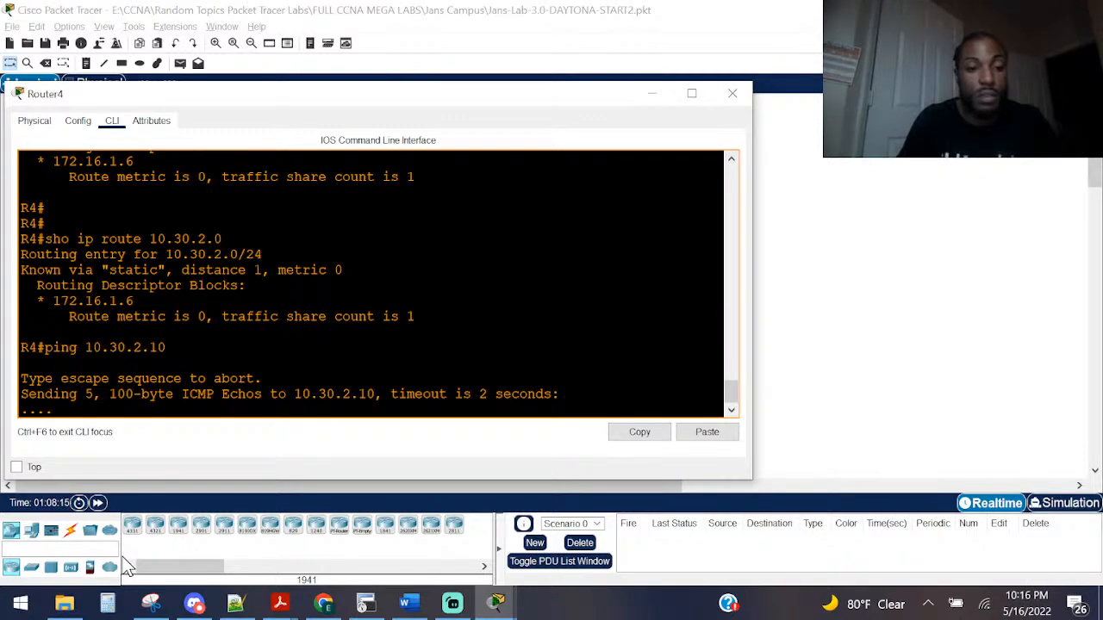
# Step: Ping Router5's facing interface at 172.16.1.6 from Router4's prompt, and return to the topology
pyautogui.click(31, 11)
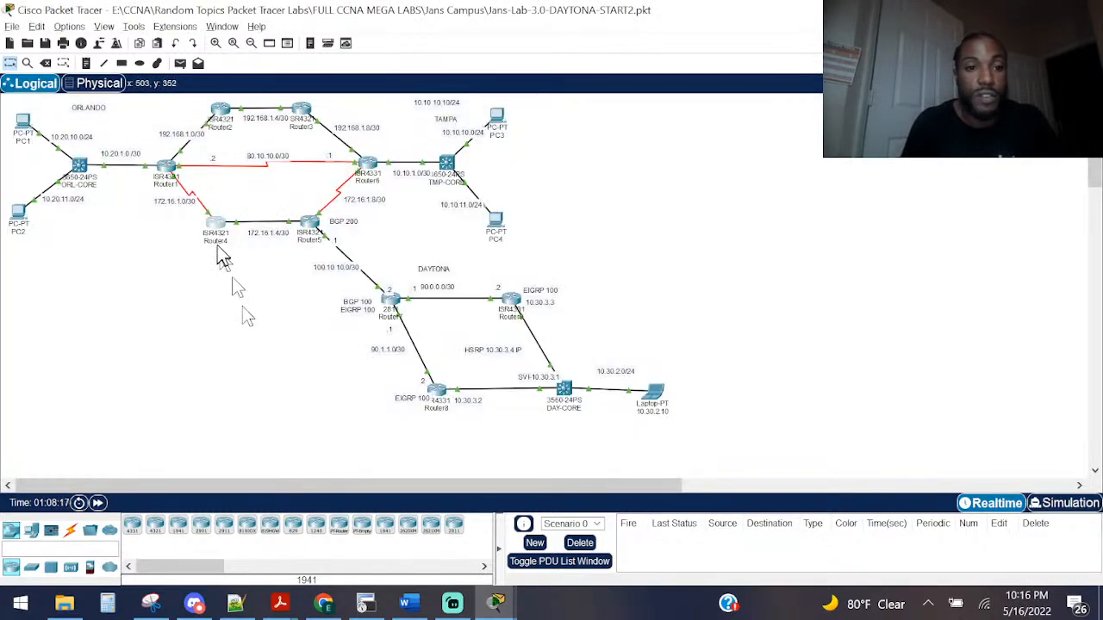
pyautogui.hotkey('alt', 'Tab')
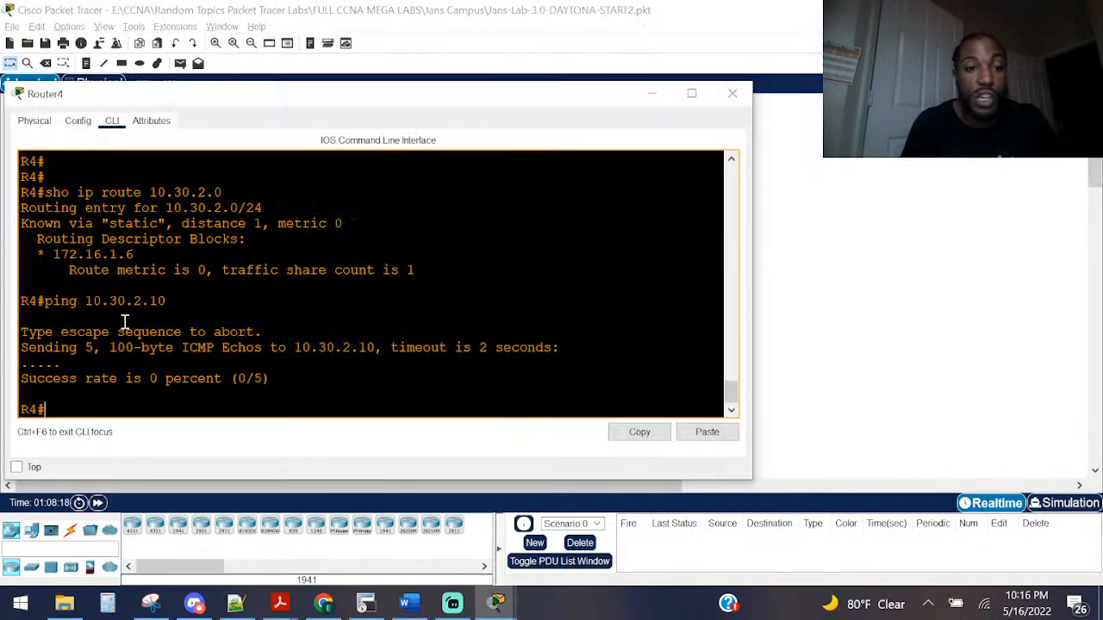
pyautogui.write('ping')
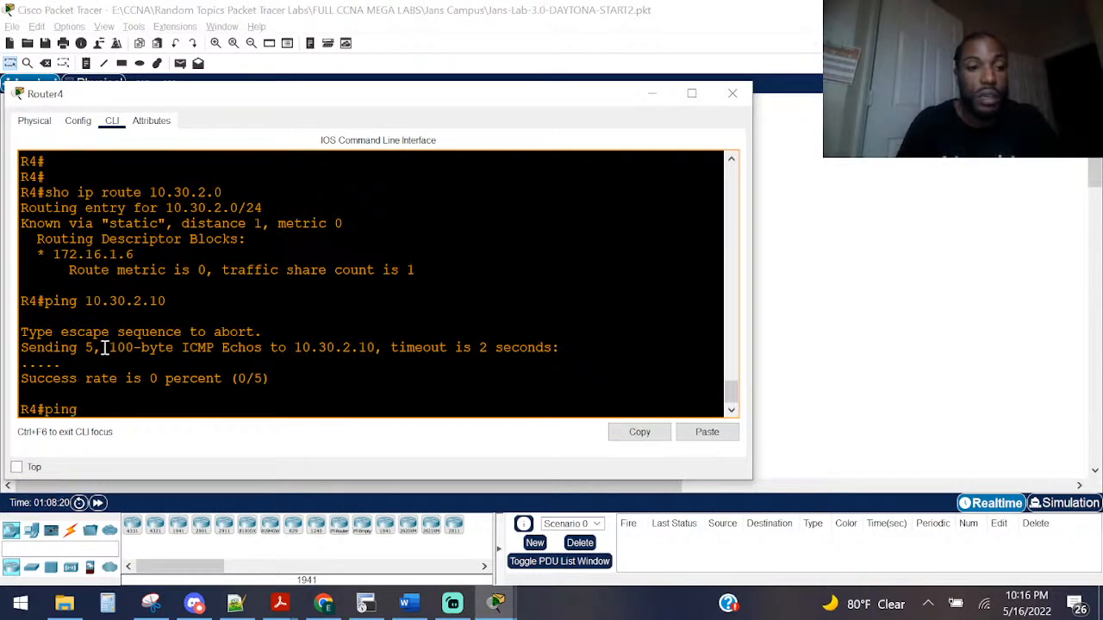
pyautogui.write(' 172.1')
pyautogui.press('BackSpace')
pyautogui.press('BackSpace')
pyautogui.press('BackSpace')
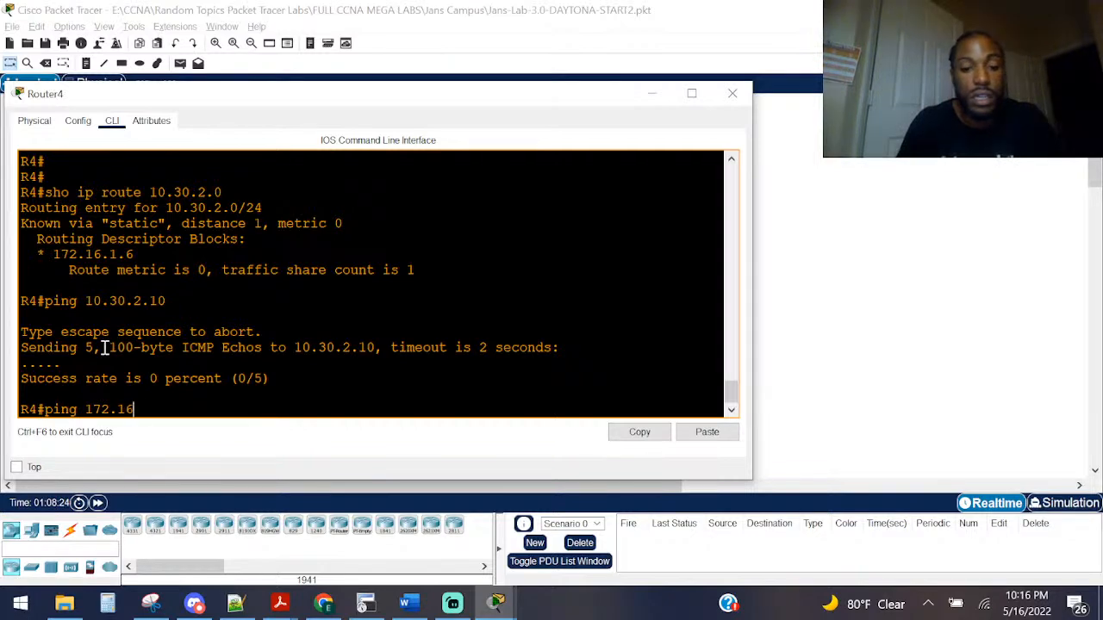
pyautogui.press('Return')
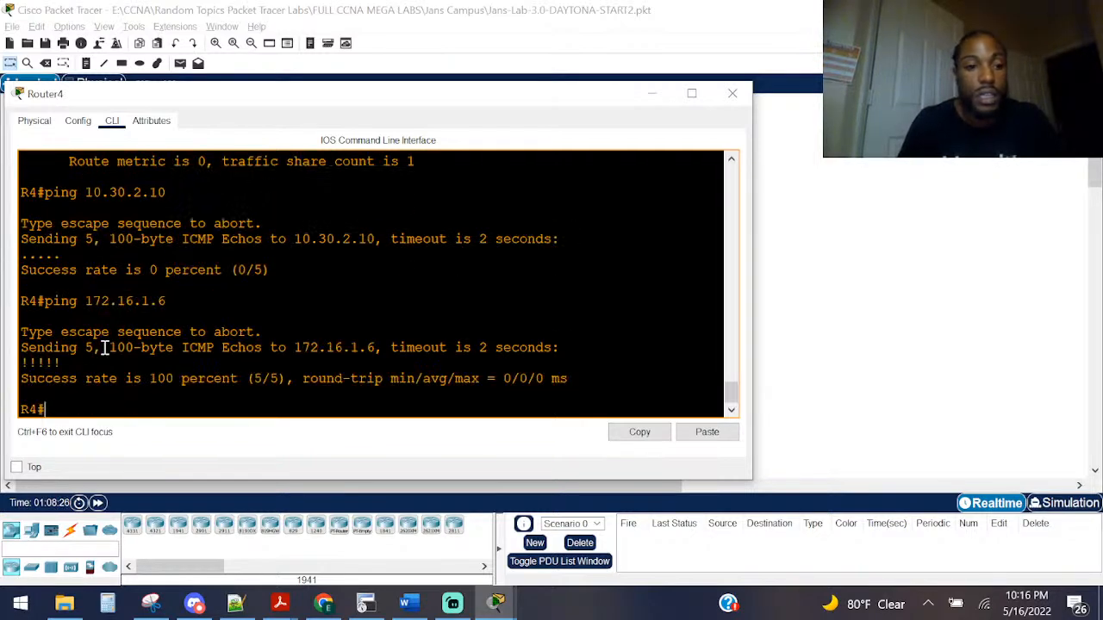
pyautogui.press('Escape')
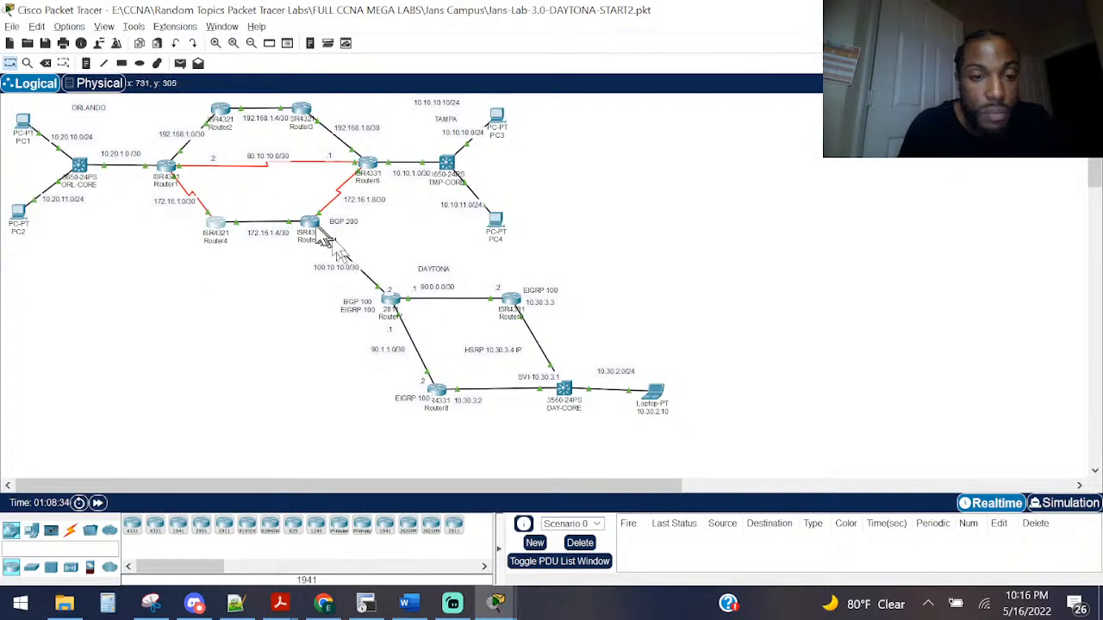
# Step: Review Router4's interface addresses in the topology and repeat the ping to 172.16.1.6 from its prompt
pyautogui.moveTo(315, 236)
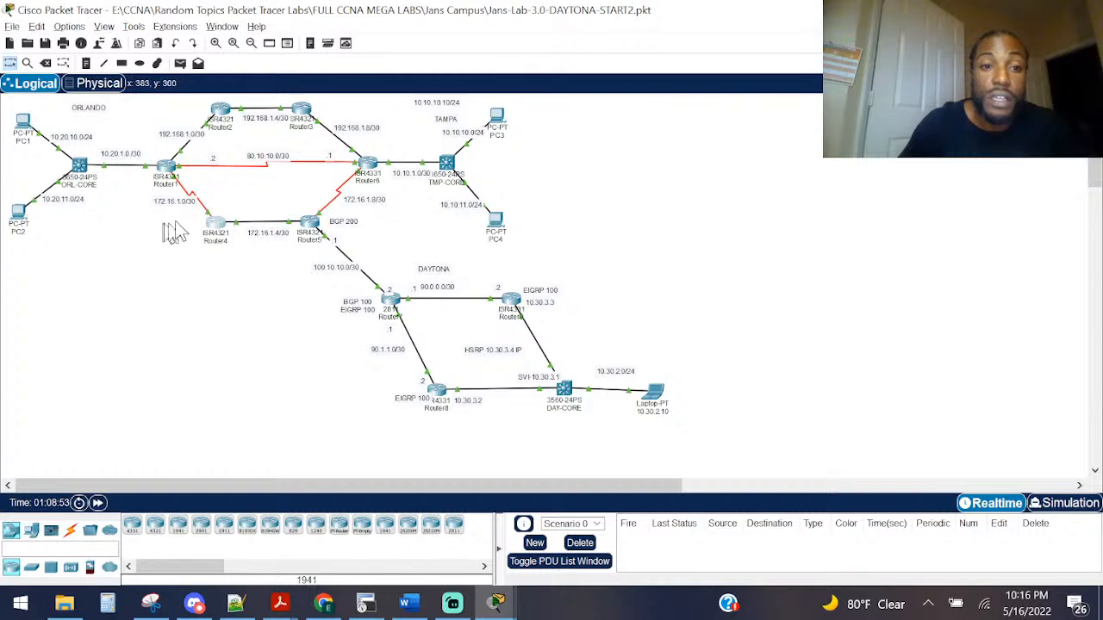
pyautogui.moveTo(218, 231)
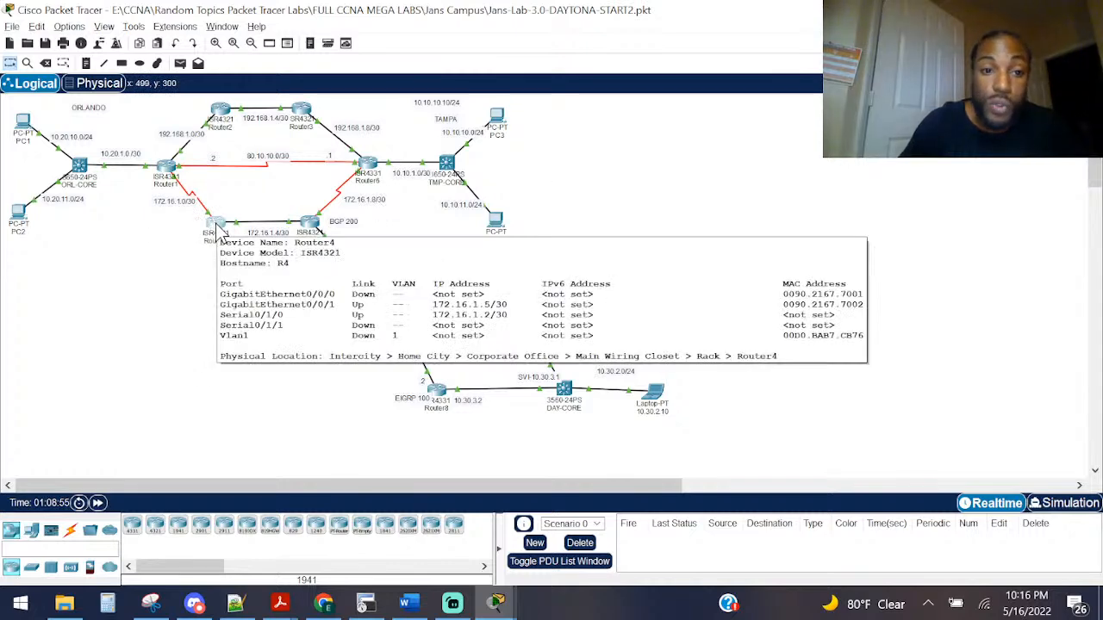
pyautogui.click(217, 231)
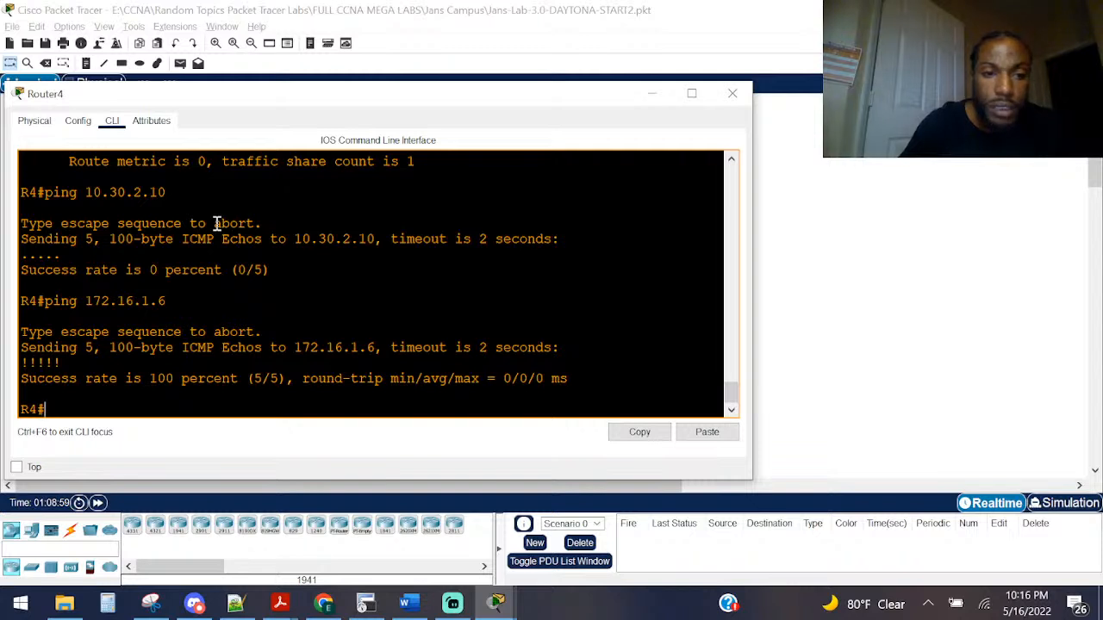
pyautogui.press('Up')
pyautogui.press('Return')
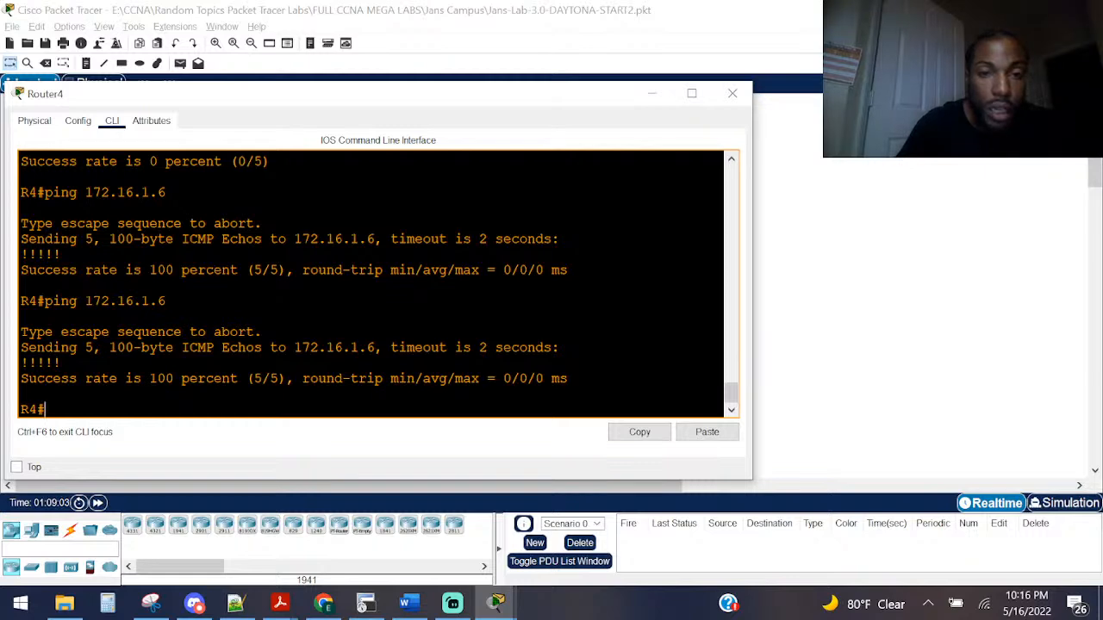
pyautogui.click(785, 7)
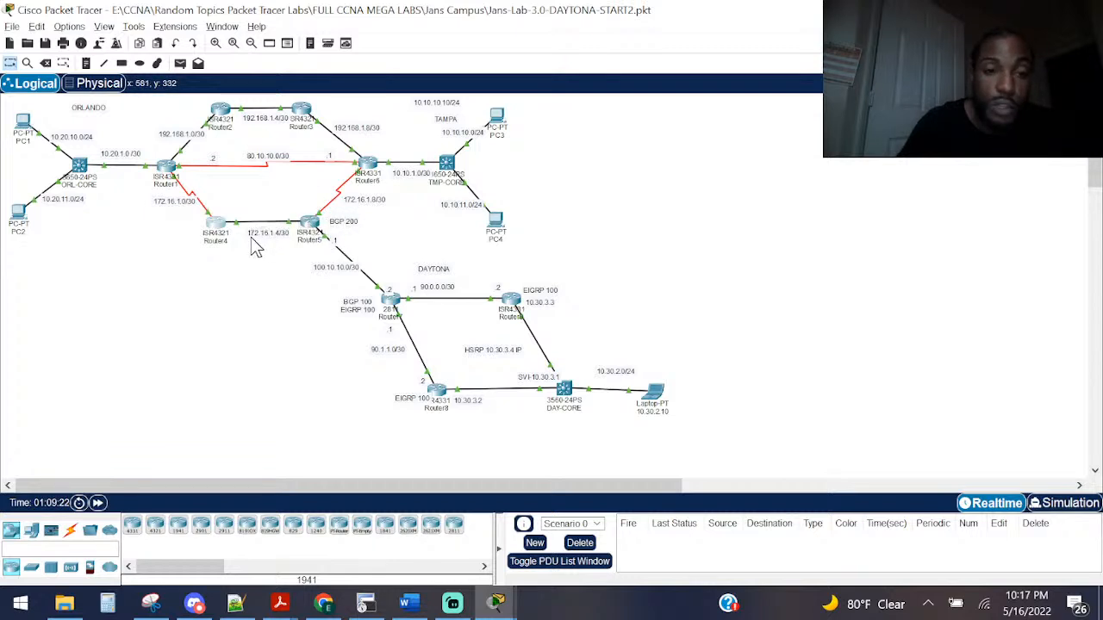
# Step: Recheck Router4's route to Daytona's network with sho ip route 10.30.2.0, and close its window
pyautogui.click(217, 228)
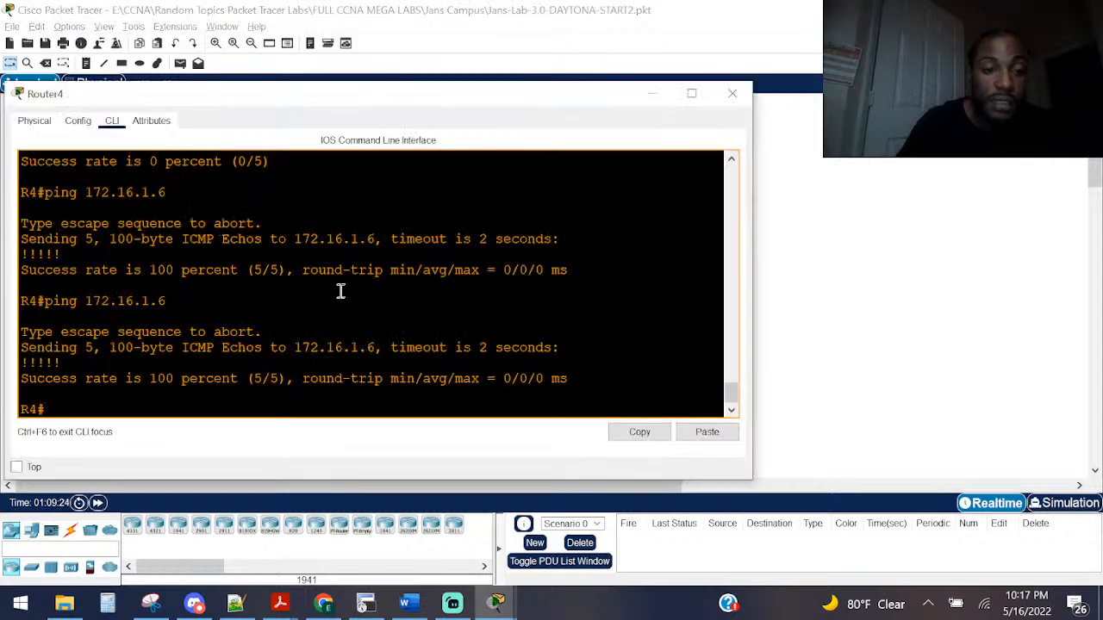
pyautogui.press('Return')
pyautogui.press('Return')
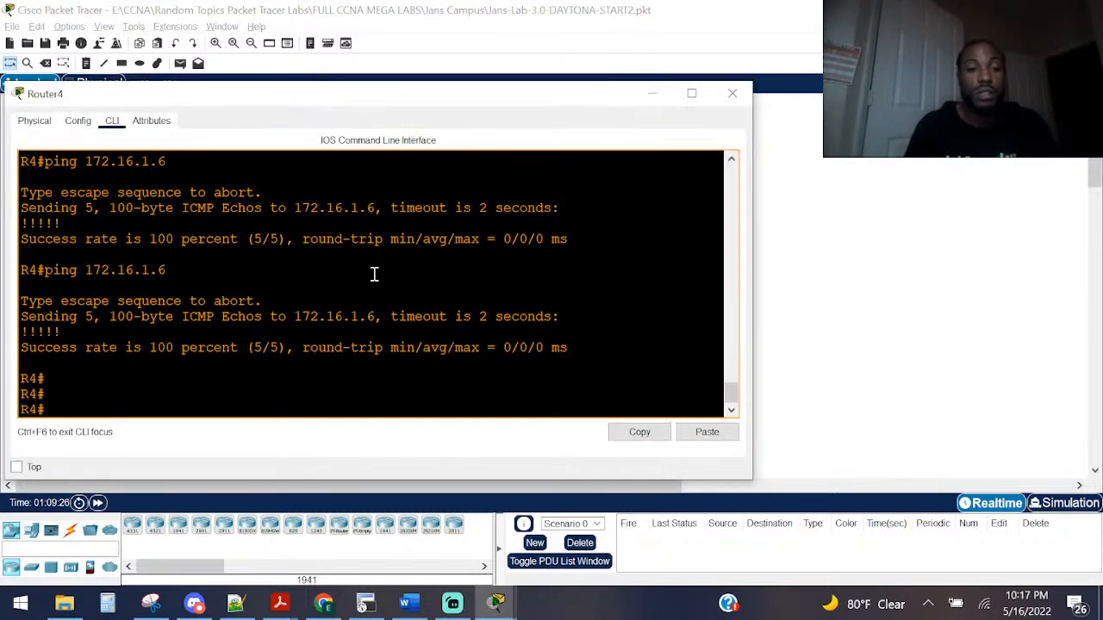
pyautogui.press('Up')
pyautogui.press('Up')
pyautogui.press('Up')
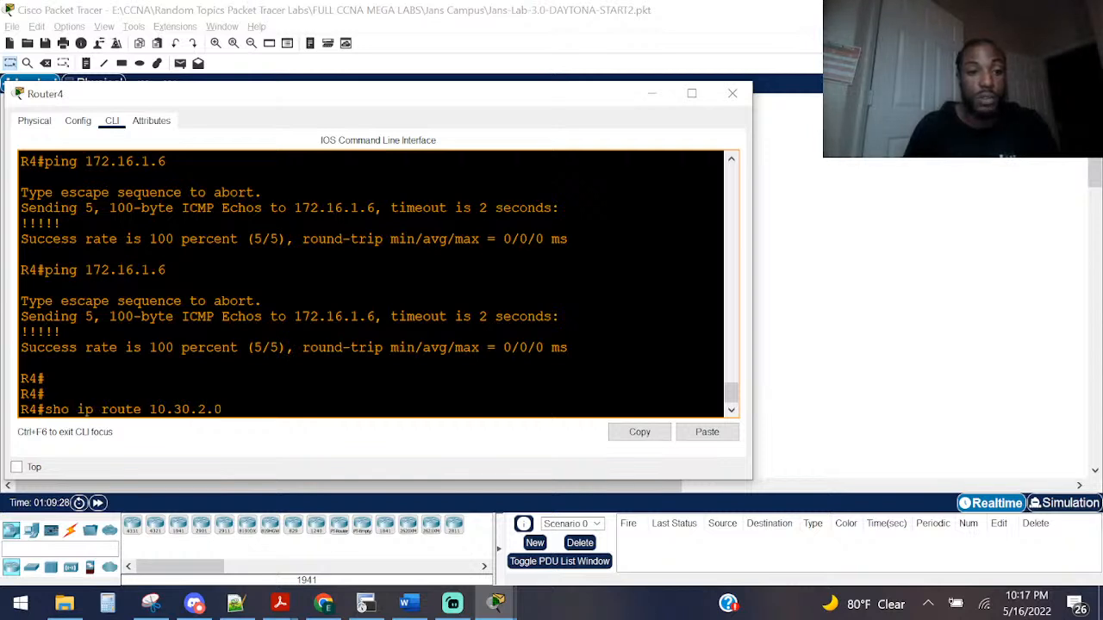
pyautogui.press('Return')
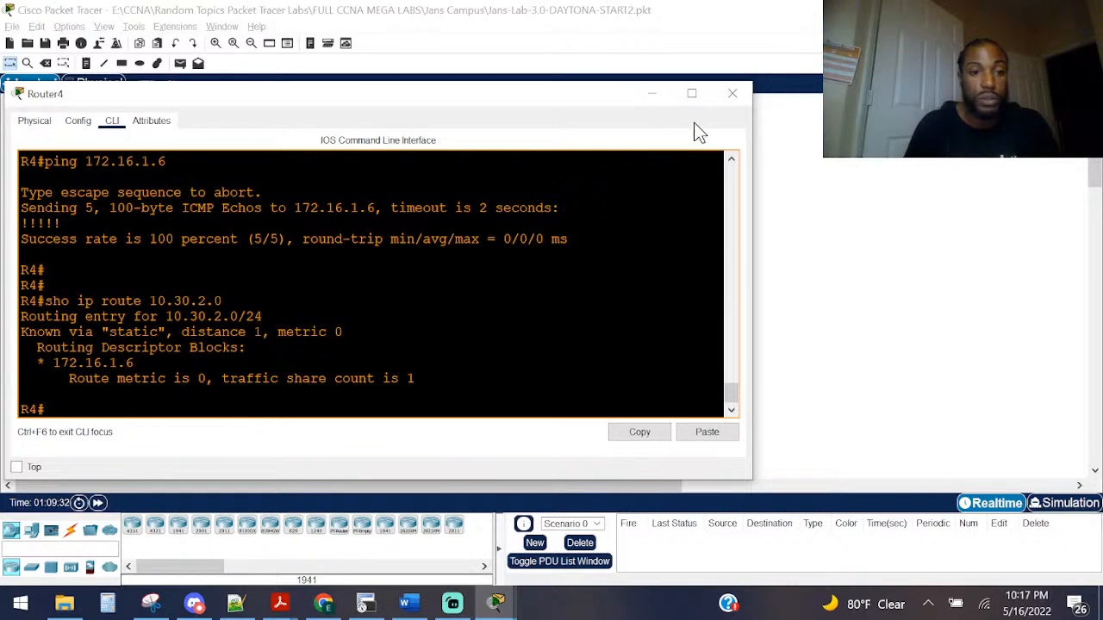
pyautogui.click(732, 94)
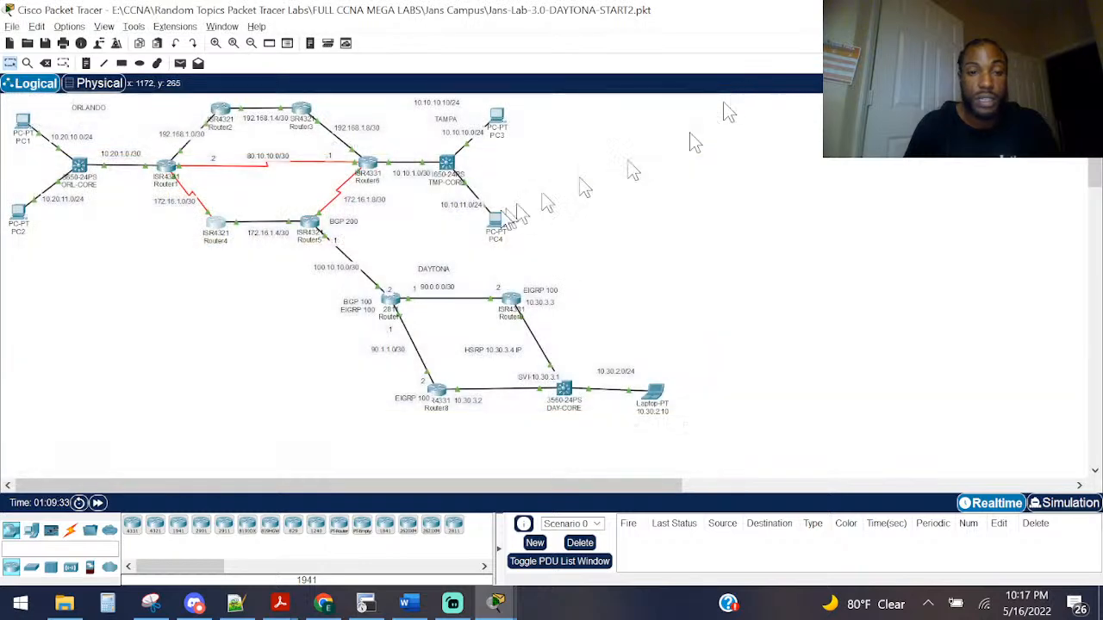
# Step: Bring up Router5's prompt in a wider window and rerun sho ip route 10.30.2.0
pyautogui.click(313, 225)
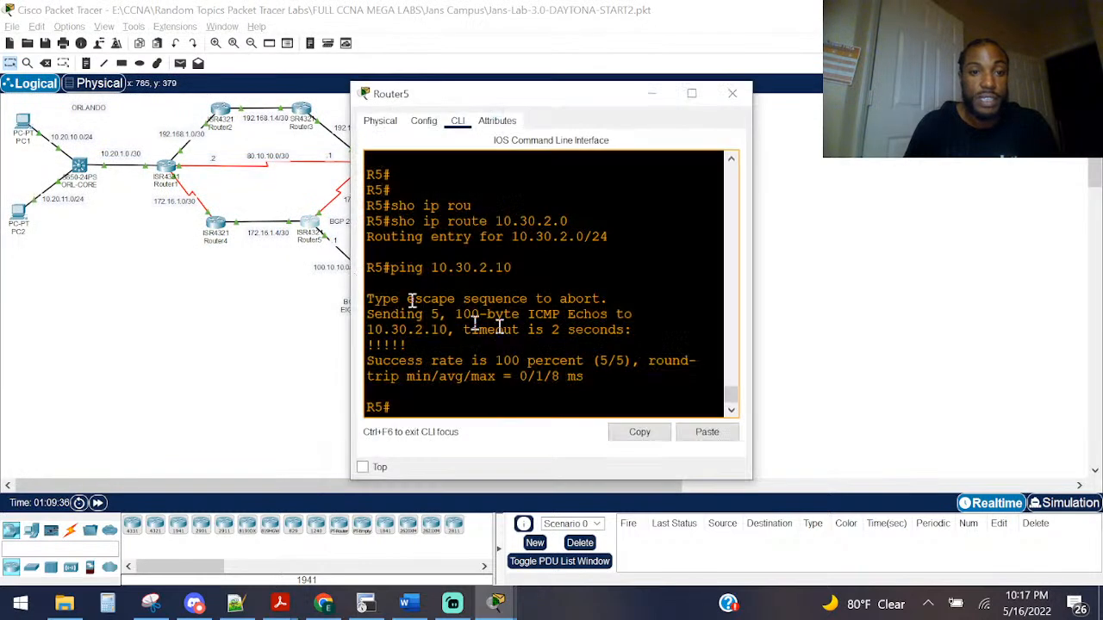
pyautogui.moveTo(360, 339); pyautogui.dragTo(76, 339)
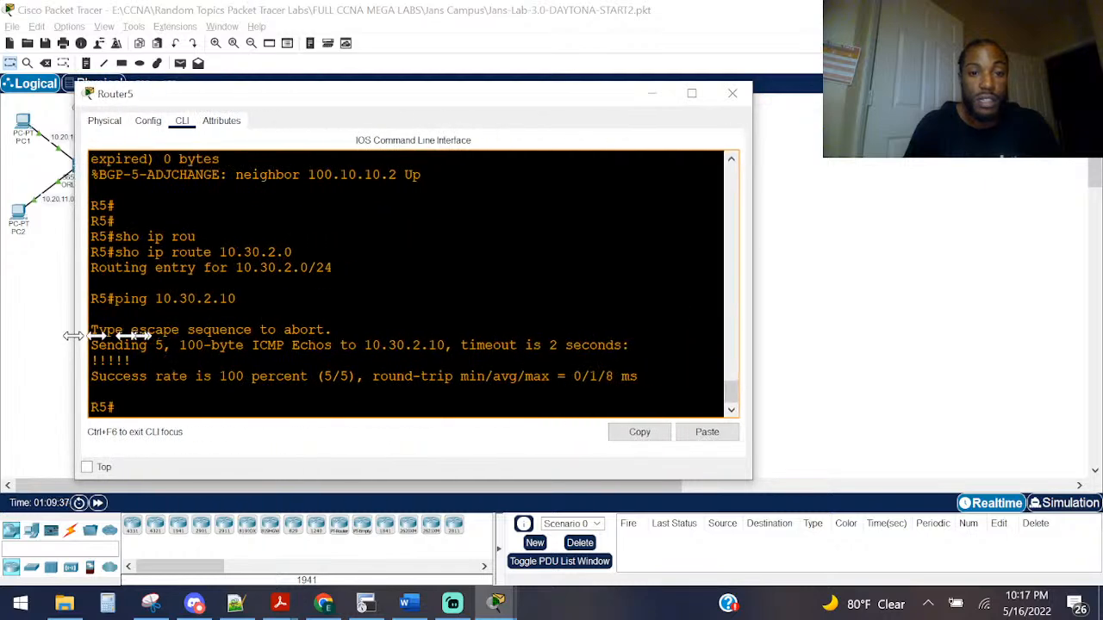
pyautogui.press('Up')
pyautogui.press('Up')
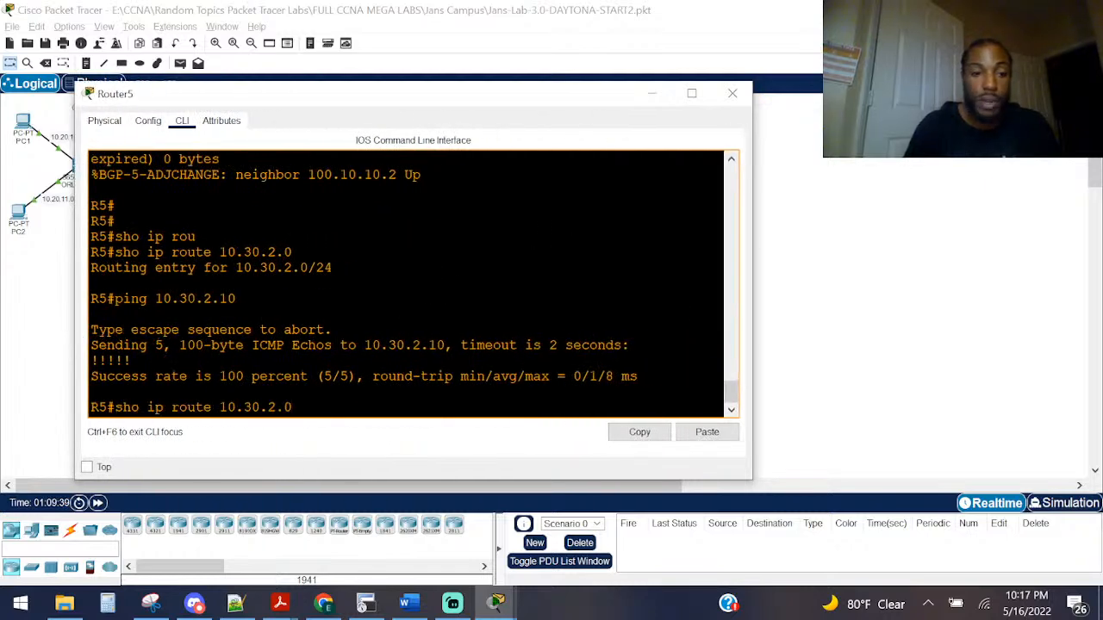
pyautogui.press('Return')
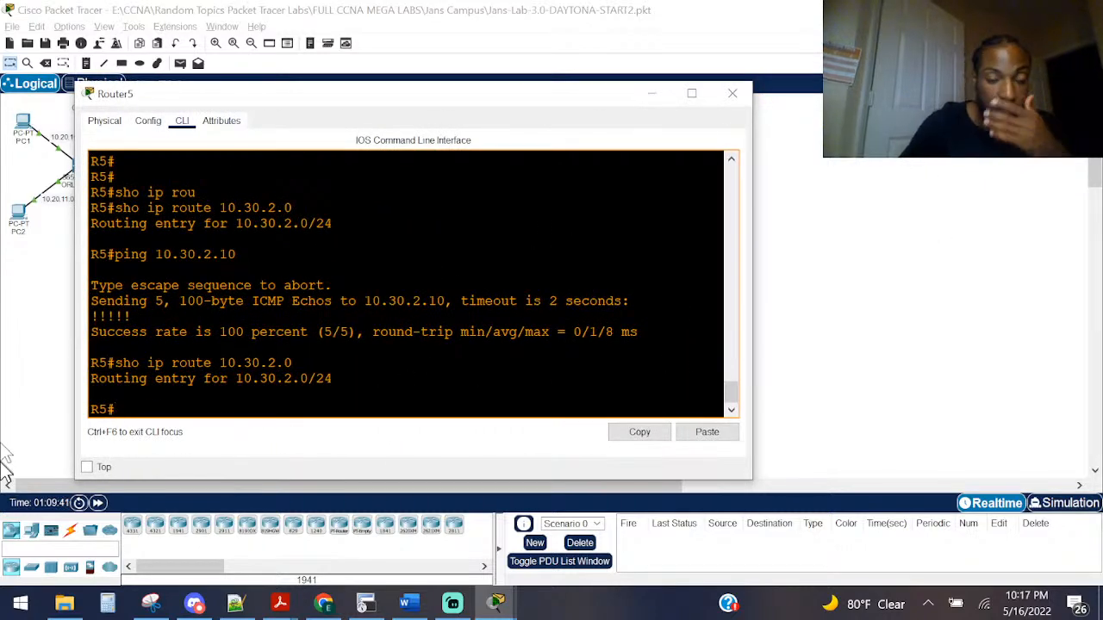
# Step: Display Router5's full routing table with sho ip route, highlight the 10.30.2.0 network in it, and return to the topology
pyautogui.write('sho ip ')
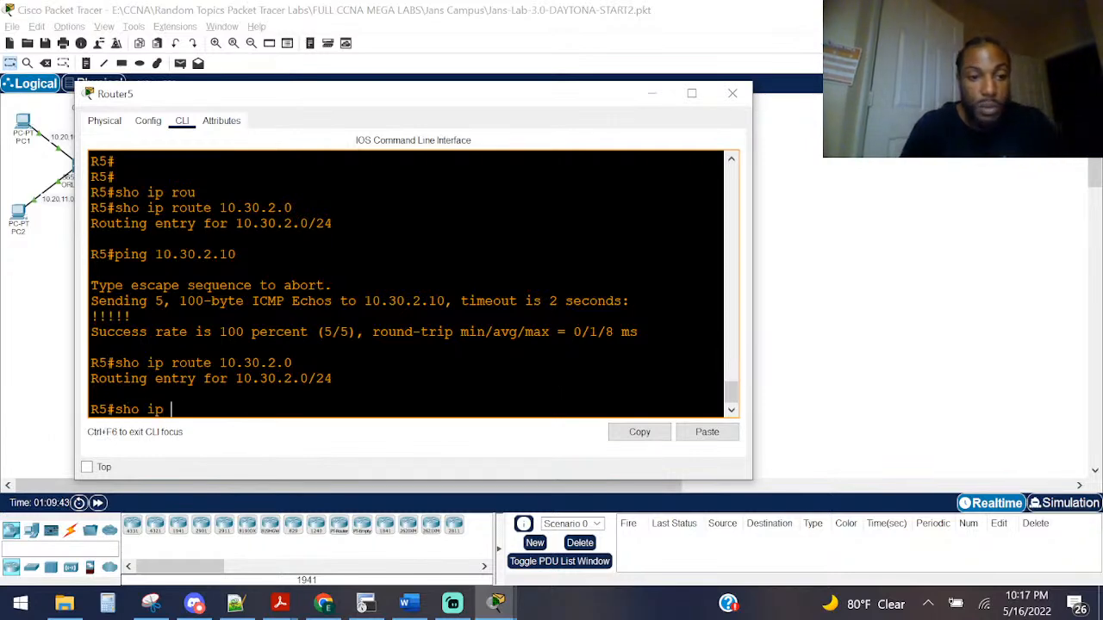
pyautogui.write('toue')
pyautogui.press('BackSpace')
pyautogui.press('BackSpace')
pyautogui.press('BackSpace')
pyautogui.press('BackSpace')
pyautogui.write('route')
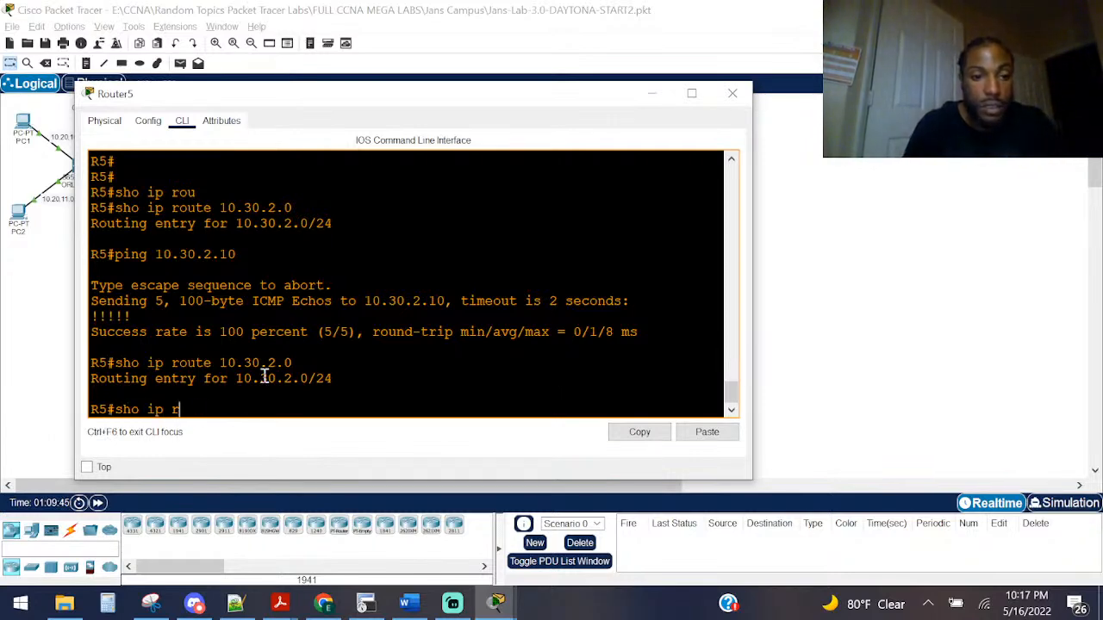
pyautogui.press('Return')
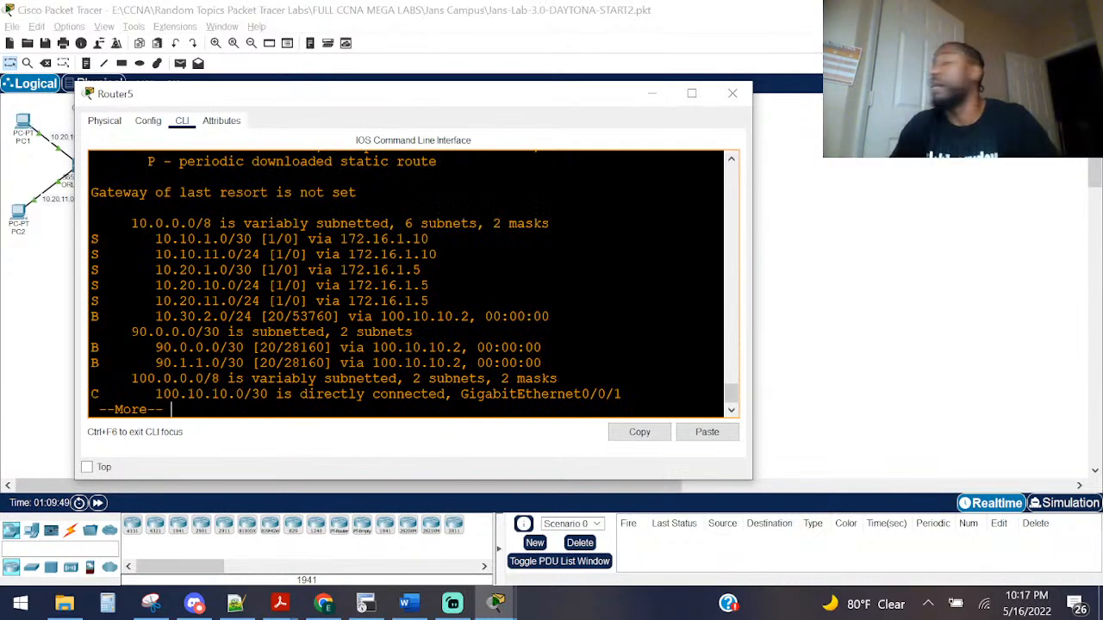
pyautogui.press('space')
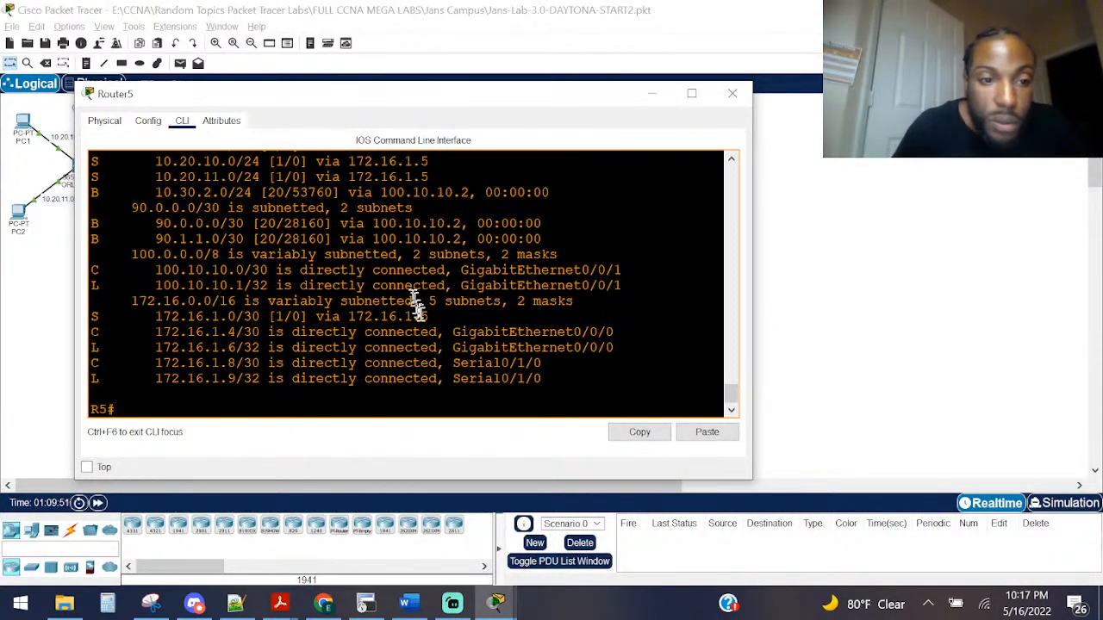
pyautogui.scroll(1, 412, 313)
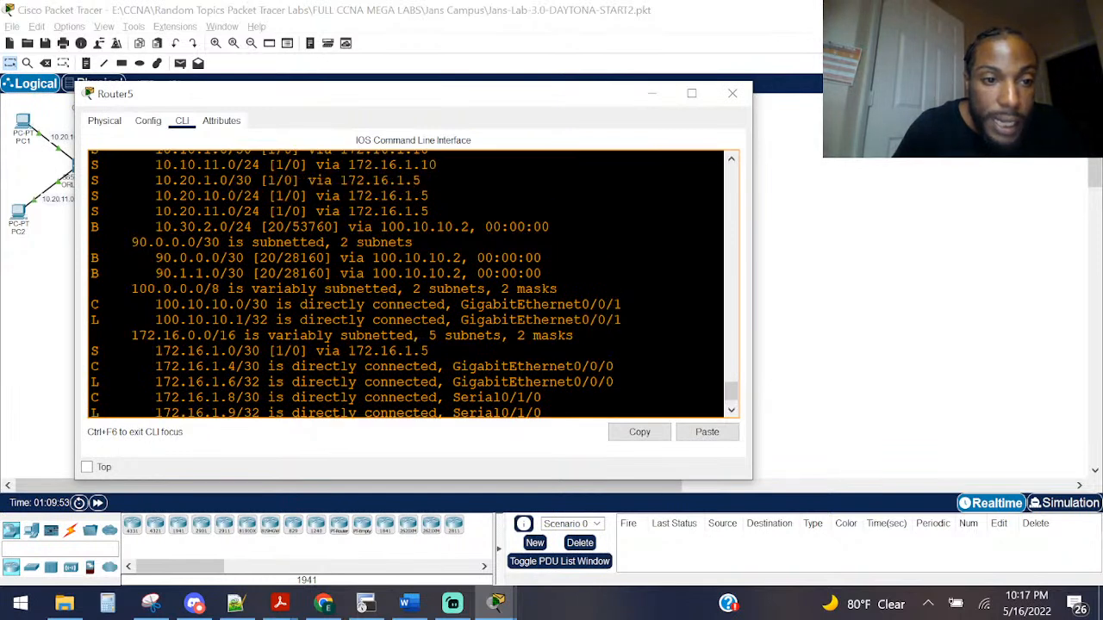
pyautogui.scroll(1, 410, 313)
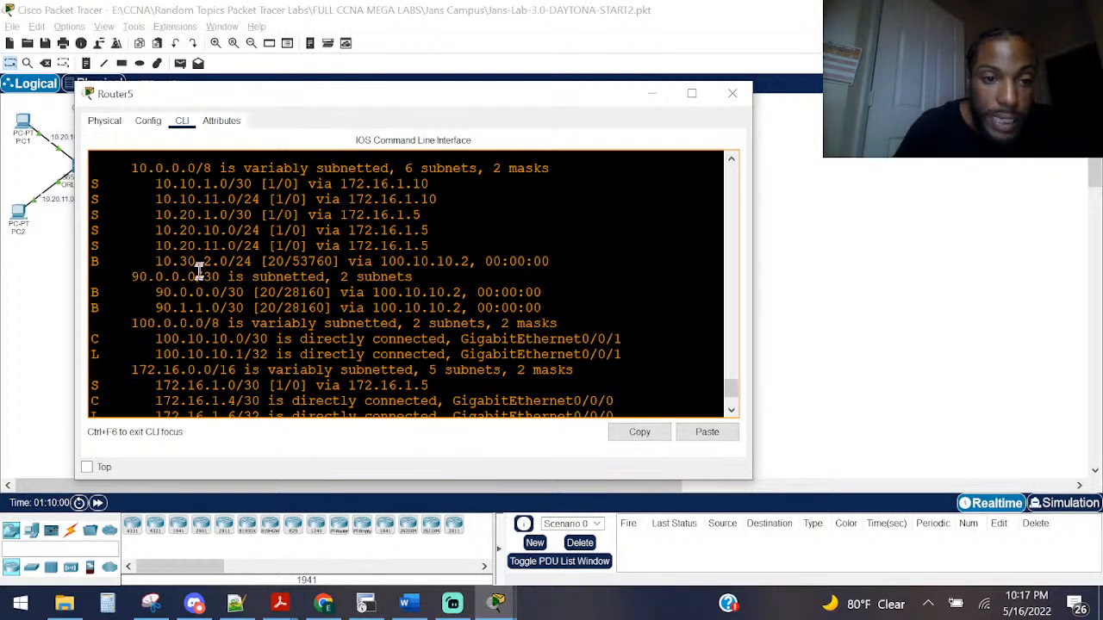
pyautogui.moveTo(229, 268); pyautogui.dragTo(148, 262)
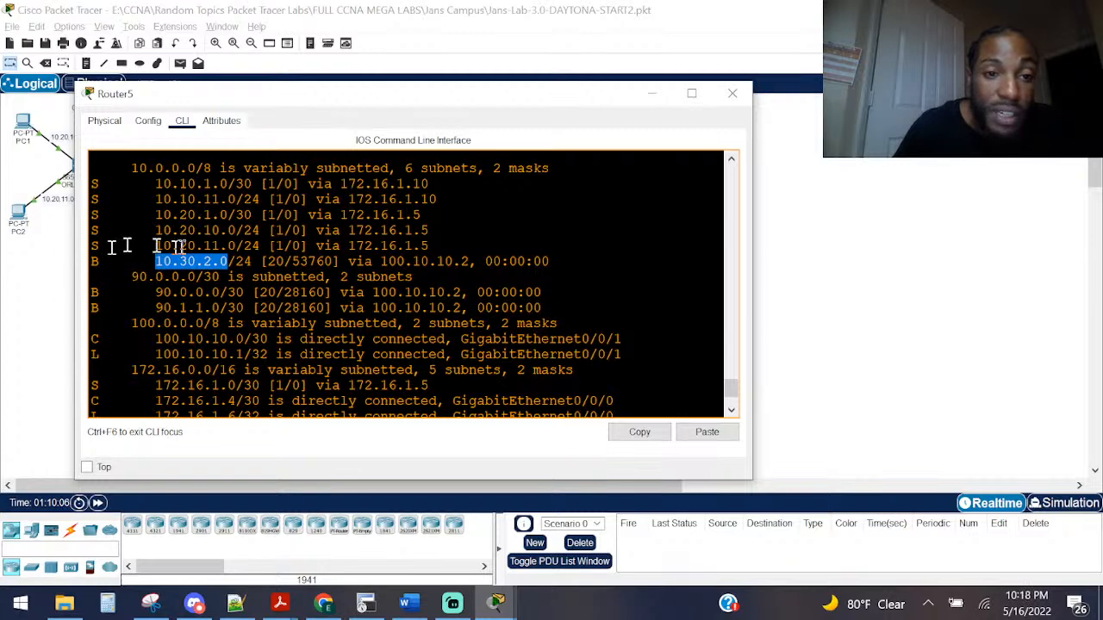
pyautogui.click(50, 290)
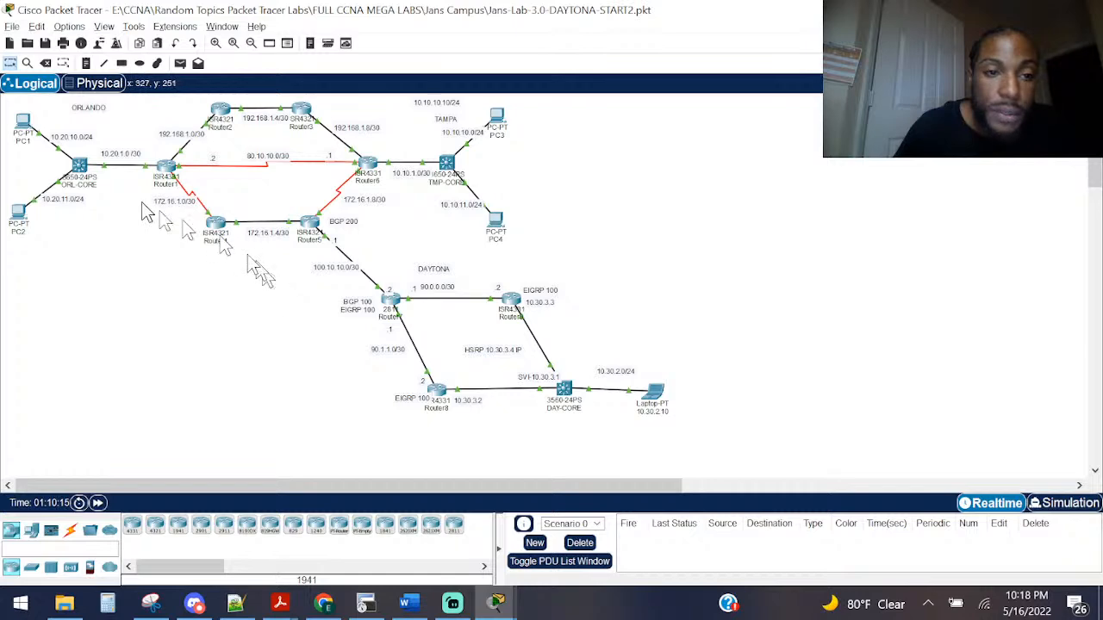
# Step: Bring up Router4's prompt in a wider window and rerun sho ip route 10.30.2.0
pyautogui.click(213, 226)
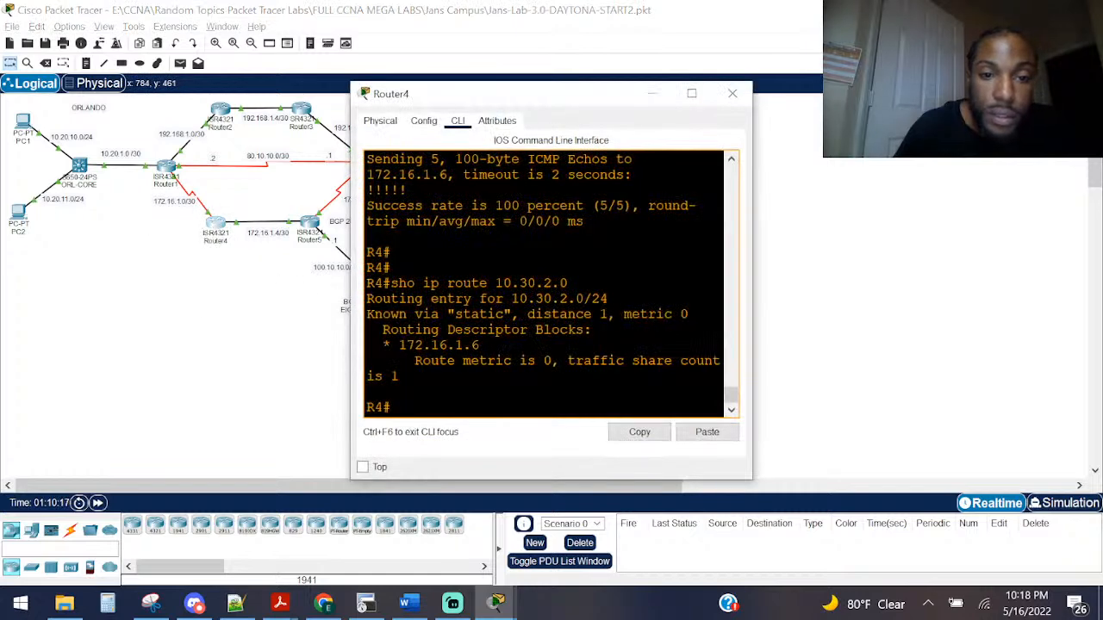
pyautogui.moveTo(351, 293); pyautogui.dragTo(27, 284)
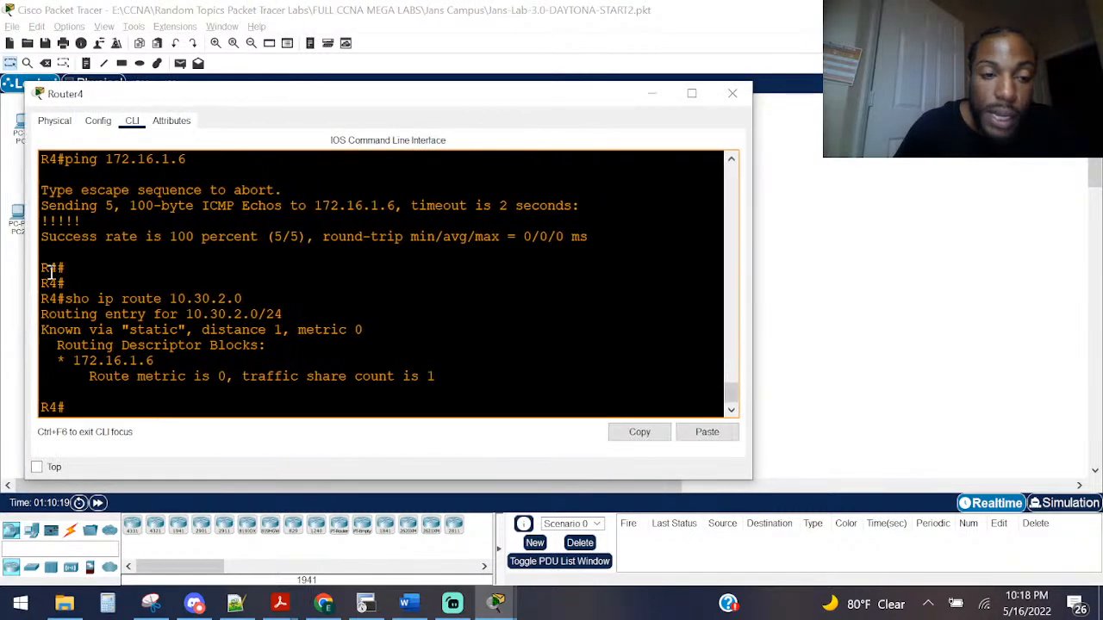
pyautogui.click(188, 270)
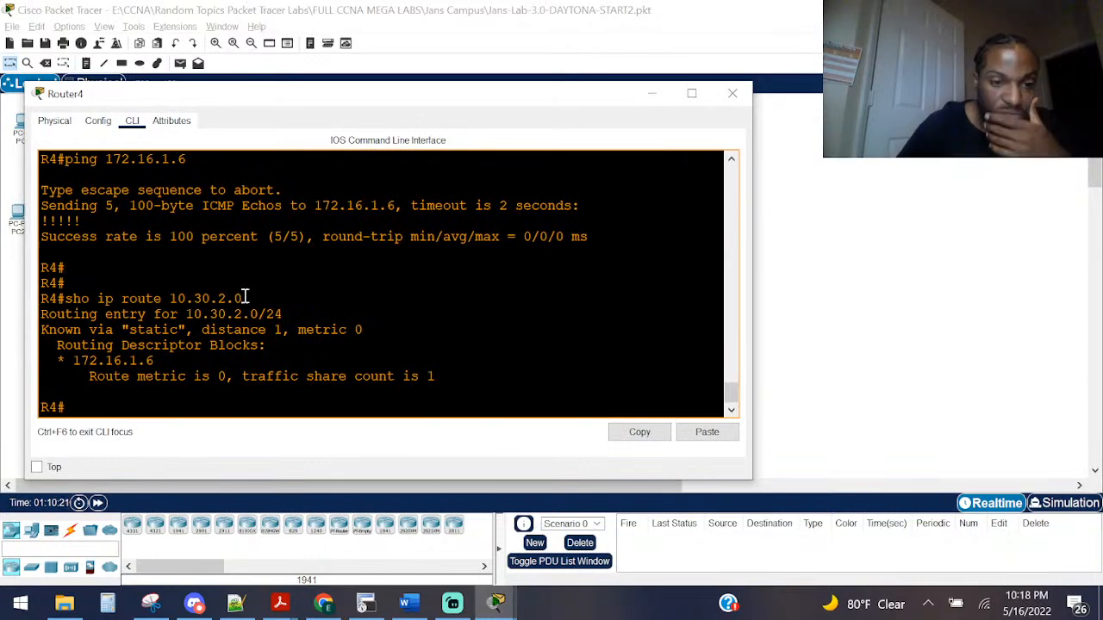
pyautogui.scroll(3, 244, 296)
pyautogui.scroll(-3, 246, 296)
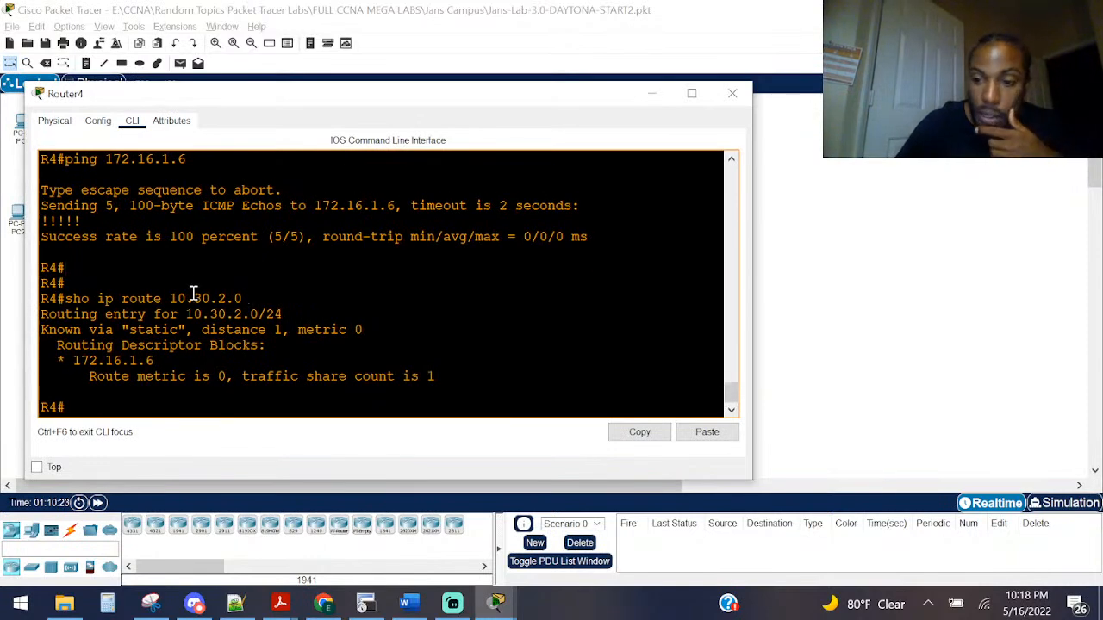
pyautogui.press('Up')
pyautogui.press('Return')
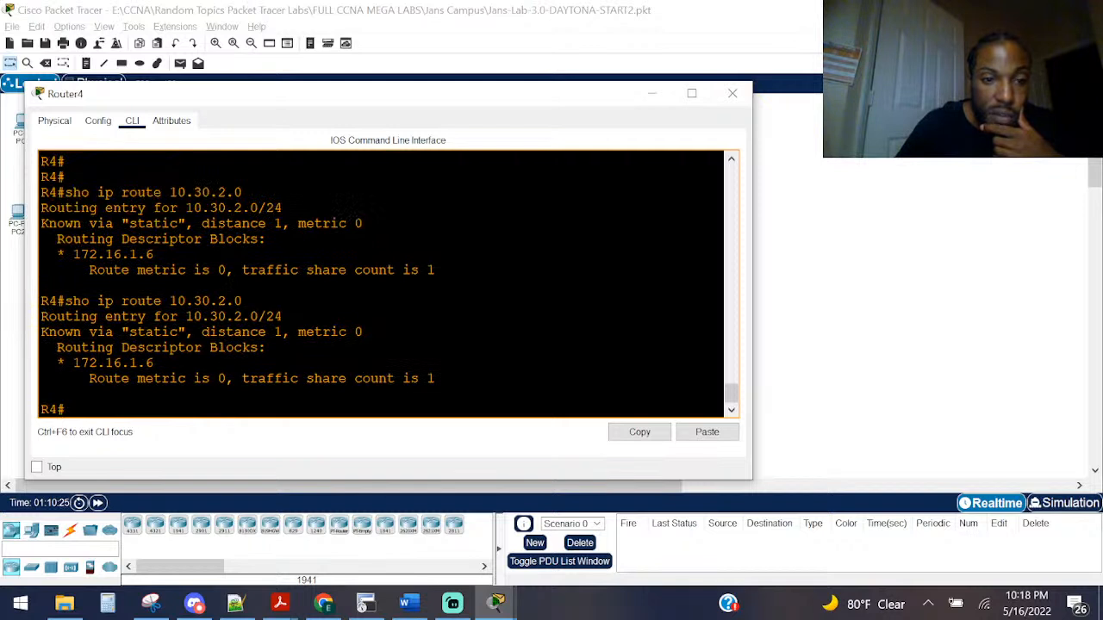
# Step: Ping 172.16.1.6 from Router4, recheck the route with sho ip route 10.30.2.0, and close its window
pyautogui.press('Up')
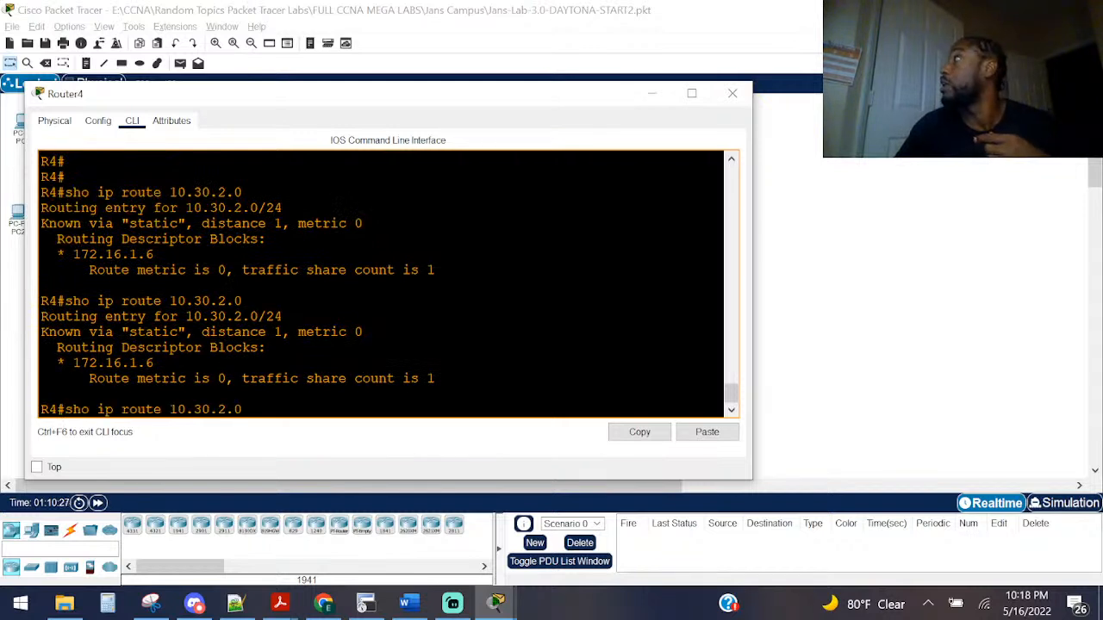
pyautogui.press('Up')
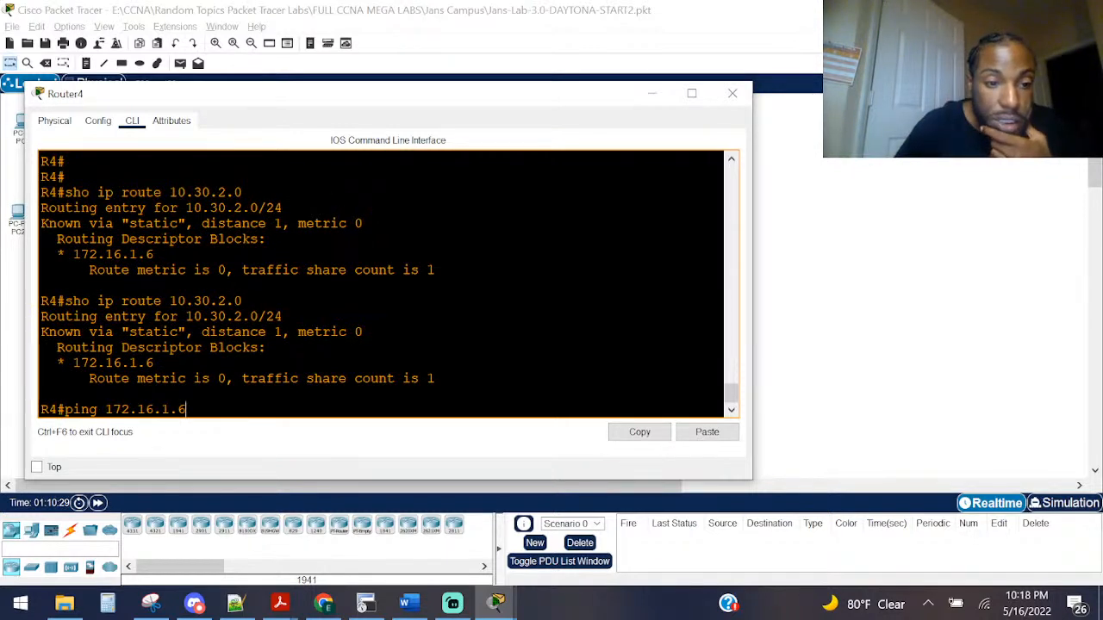
pyautogui.press('Return')
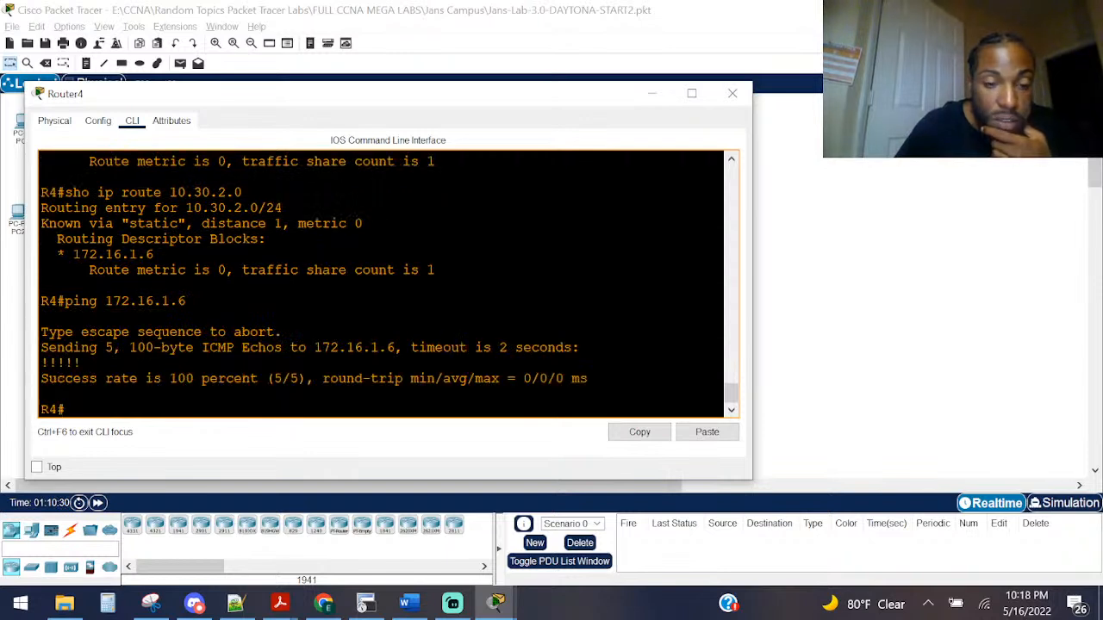
pyautogui.press('Up')
pyautogui.press('Up')
pyautogui.press('Return')
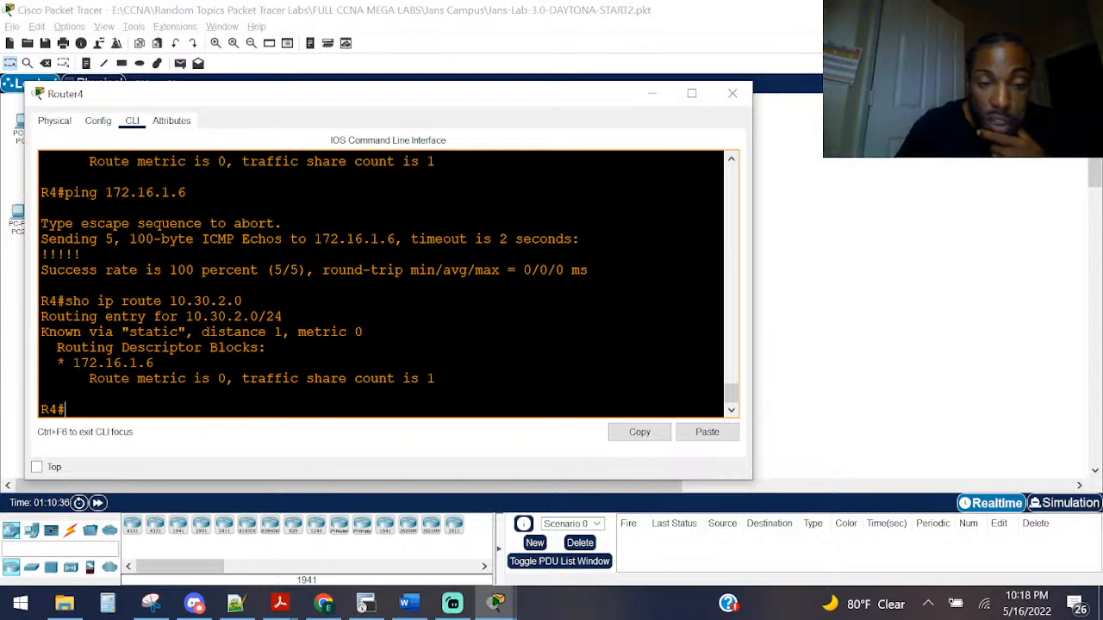
pyautogui.click(732, 93)
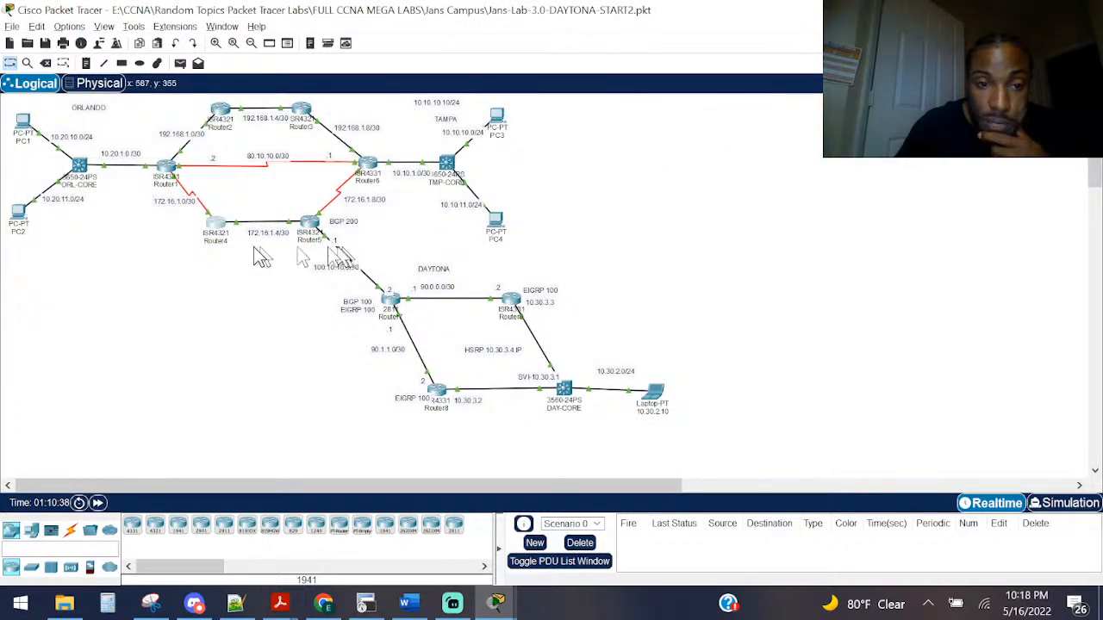
# Step: List Router5's interface addresses with sho ip inter brief, highlight the GigabitEthernet0/0/0 entry, and return to the topology
pyautogui.click(312, 222)
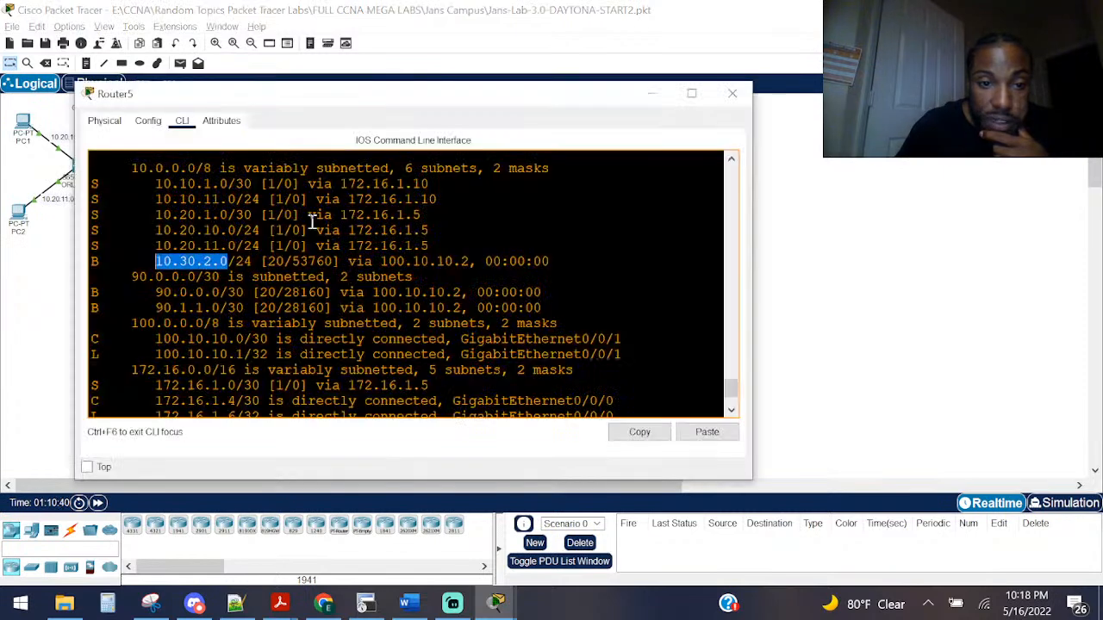
pyautogui.click(315, 259)
pyautogui.press('Return')
pyautogui.press('Return')
pyautogui.press('Return')
pyautogui.press('Return')
pyautogui.write('sh')
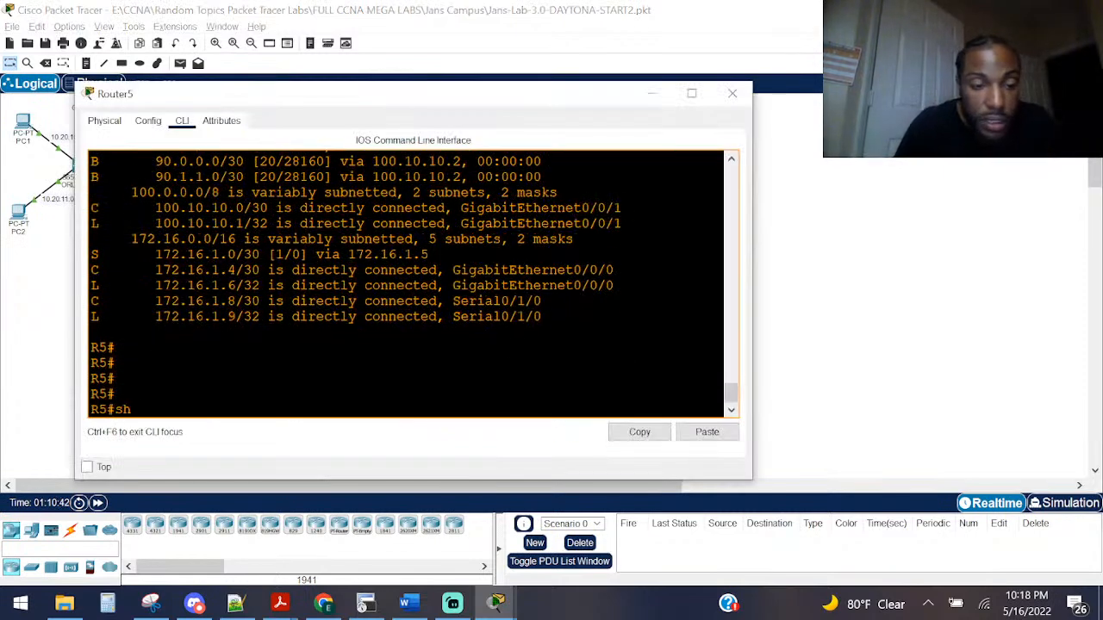
pyautogui.write('o ip ')
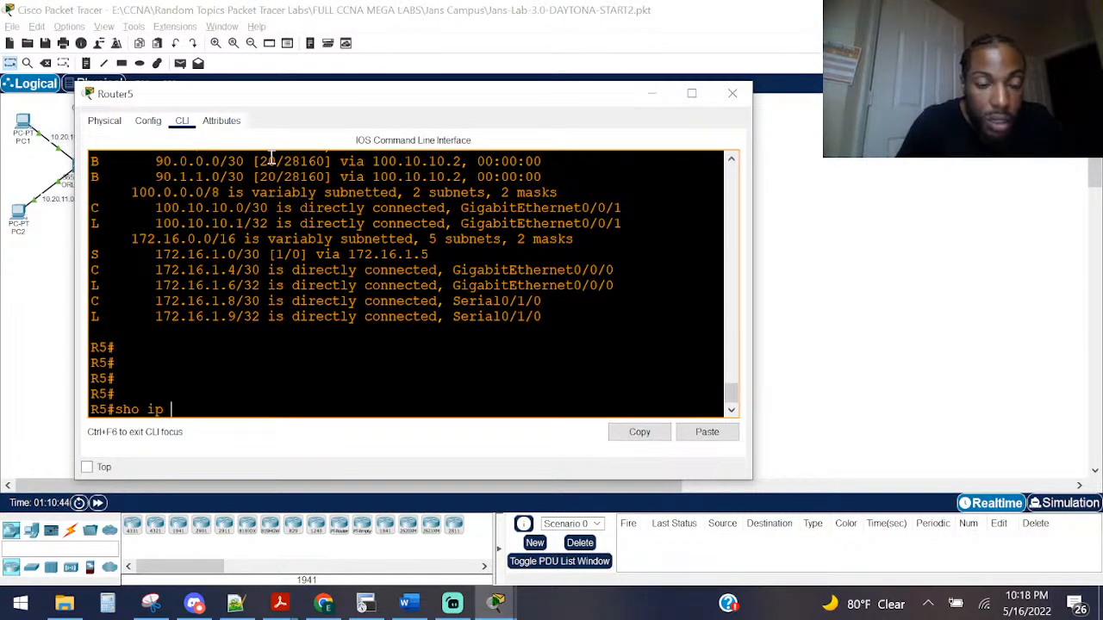
pyautogui.write('inter brief')
pyautogui.press('Return')
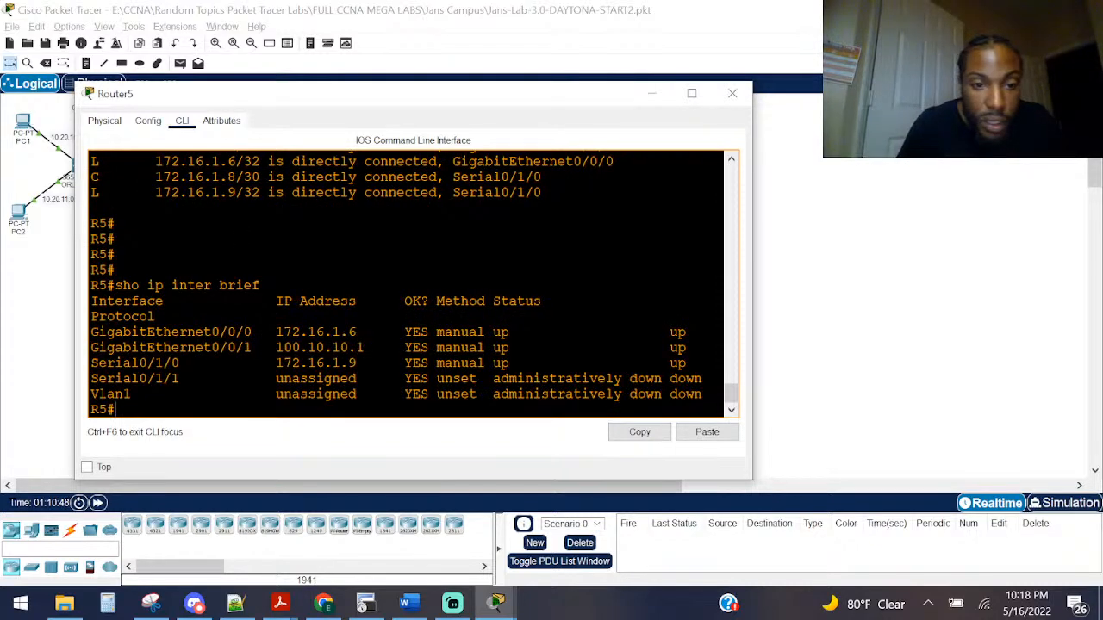
pyautogui.moveTo(364, 334); pyautogui.dragTo(205, 336)
pyautogui.hotkey('alt', 'Tab')
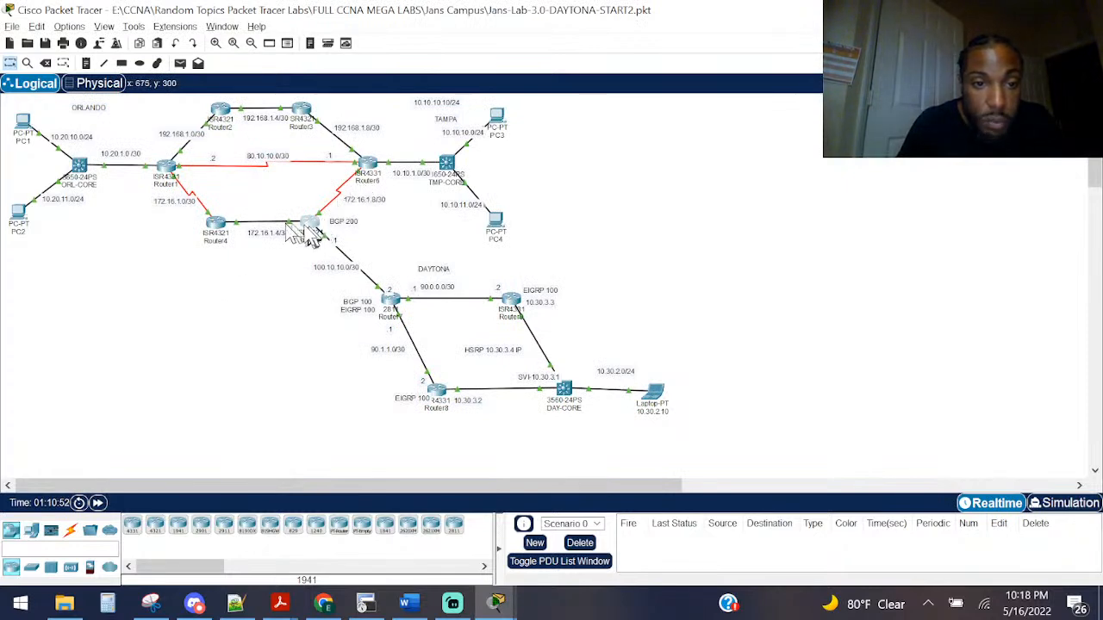
# Step: Review the next hop of Router4's 10.30.2.0 route in its prompt output, and close the window
pyautogui.click(215, 225)
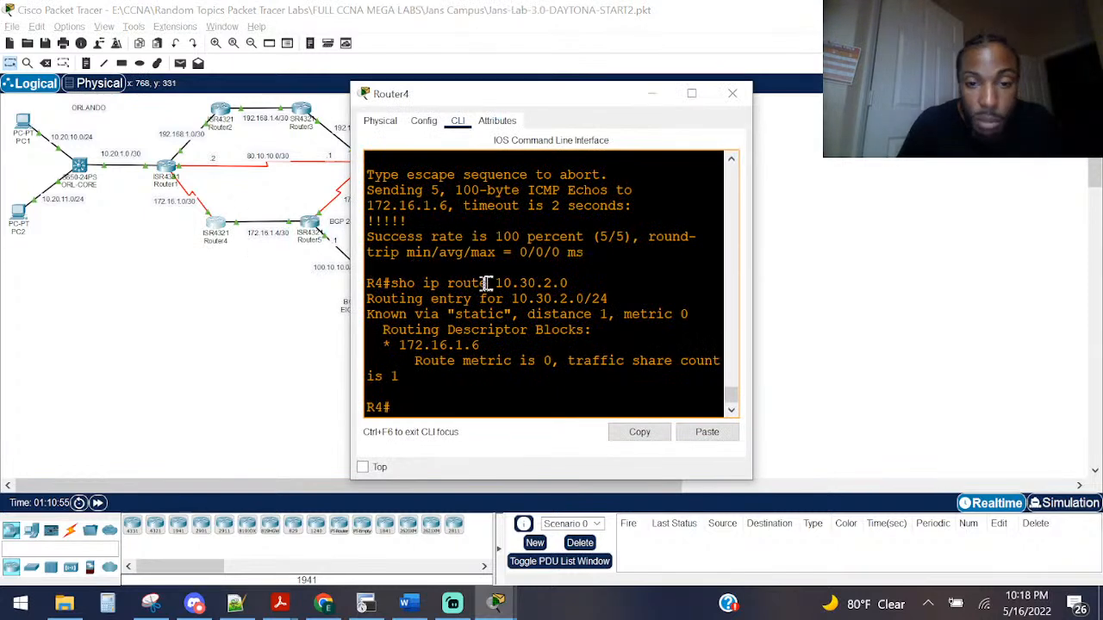
pyautogui.moveTo(352, 284); pyautogui.dragTo(179, 284)
pyautogui.click(732, 93)
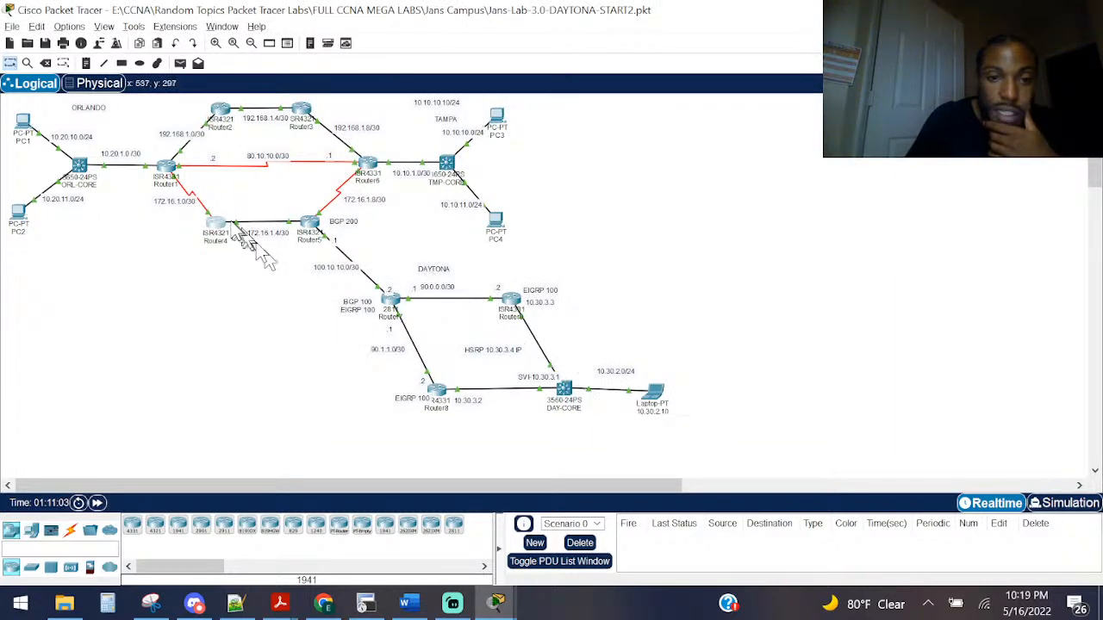
# Step: Ping Router5's 100.10.10.1 address from Router4's prompt, widening the window to read the output, and close it
pyautogui.moveTo(212, 226)
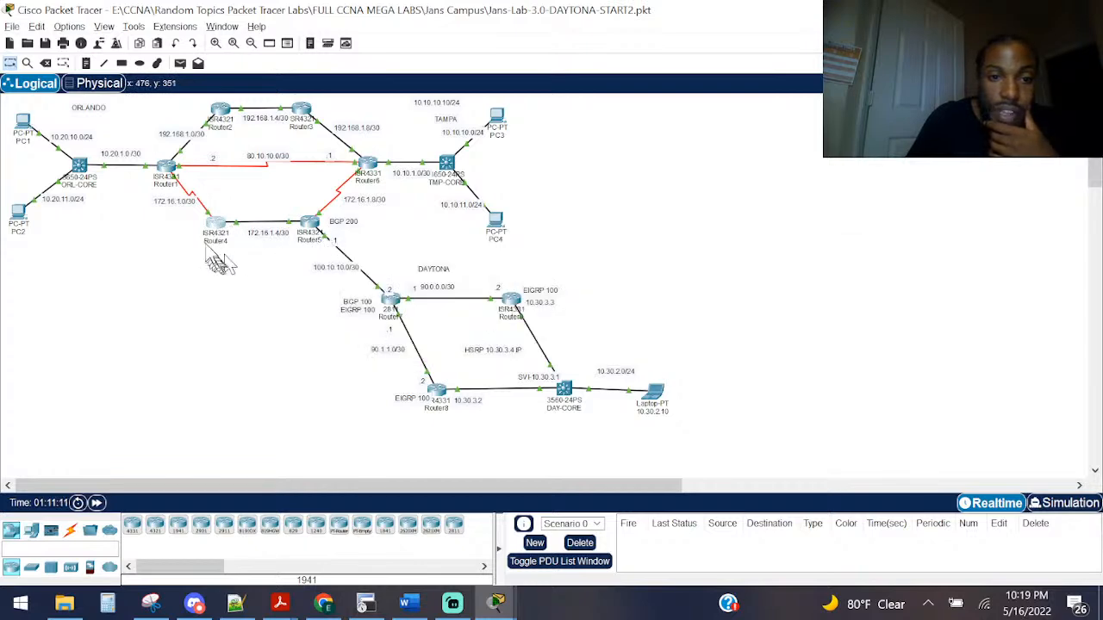
pyautogui.doubleClick(216, 226)
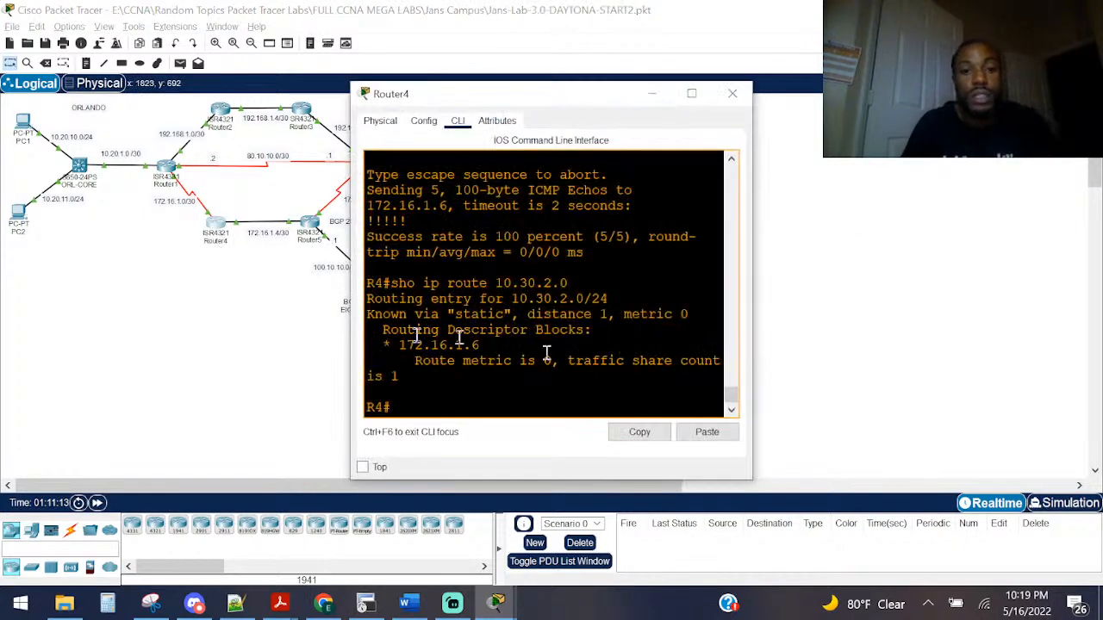
pyautogui.press('Return')
pyautogui.press('Return')
pyautogui.press('Return')
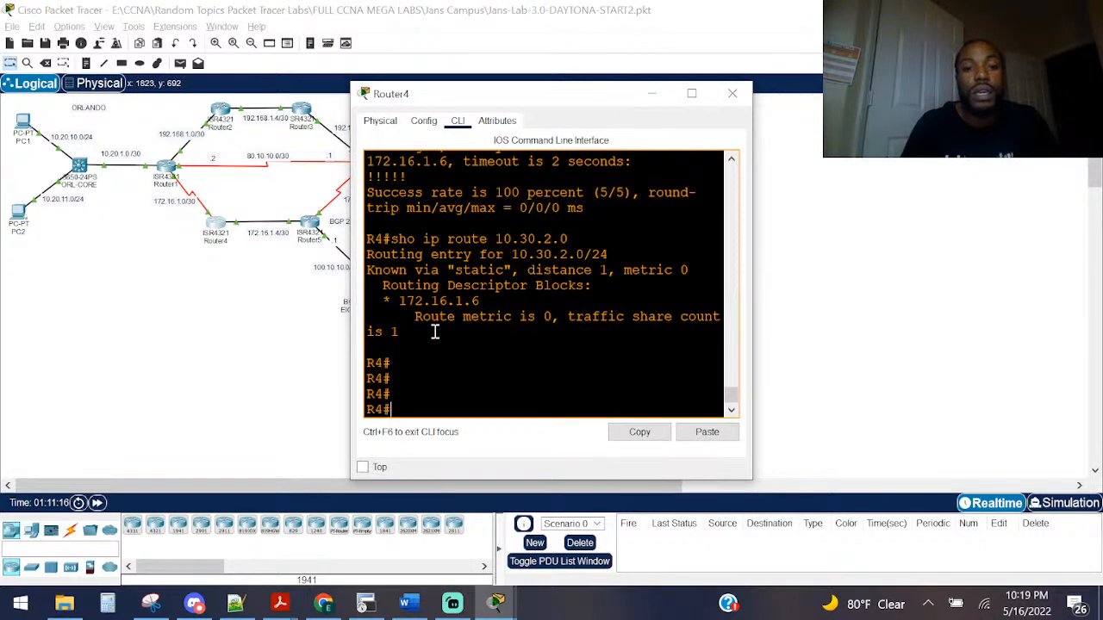
pyautogui.write('ping')
pyautogui.press('Tab')
pyautogui.write('100.10')
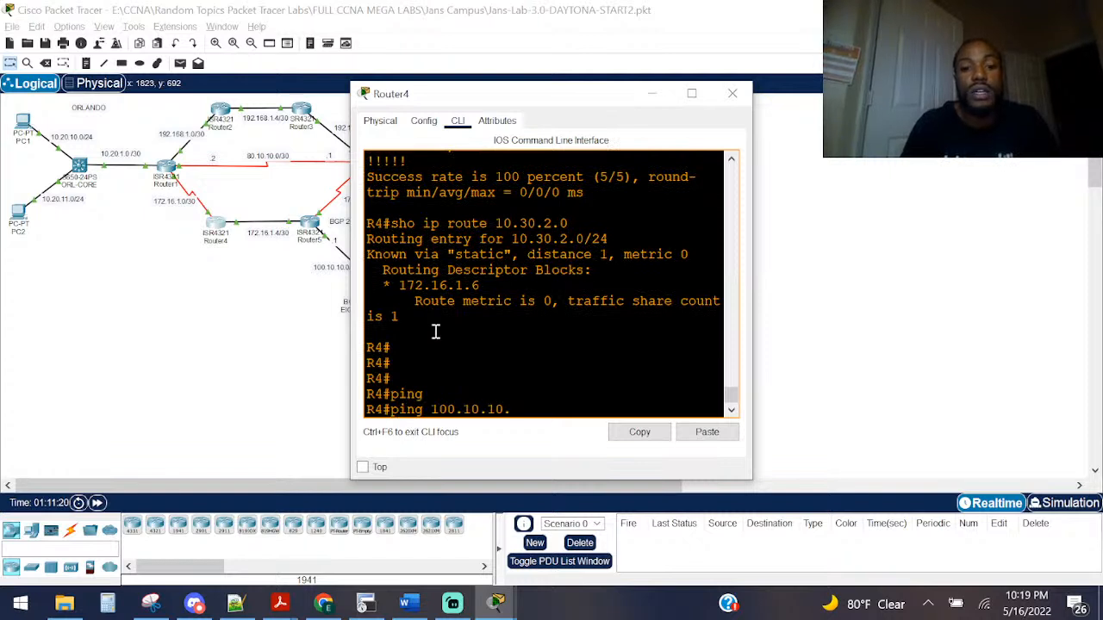
pyautogui.press('Return')
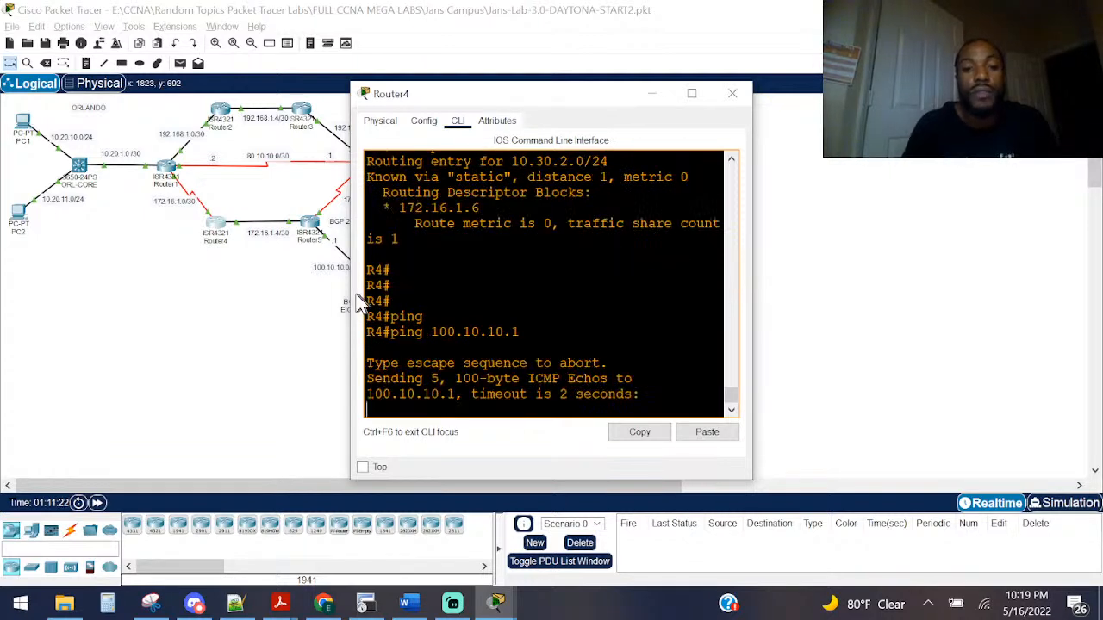
pyautogui.moveTo(348, 293); pyautogui.dragTo(114, 269)
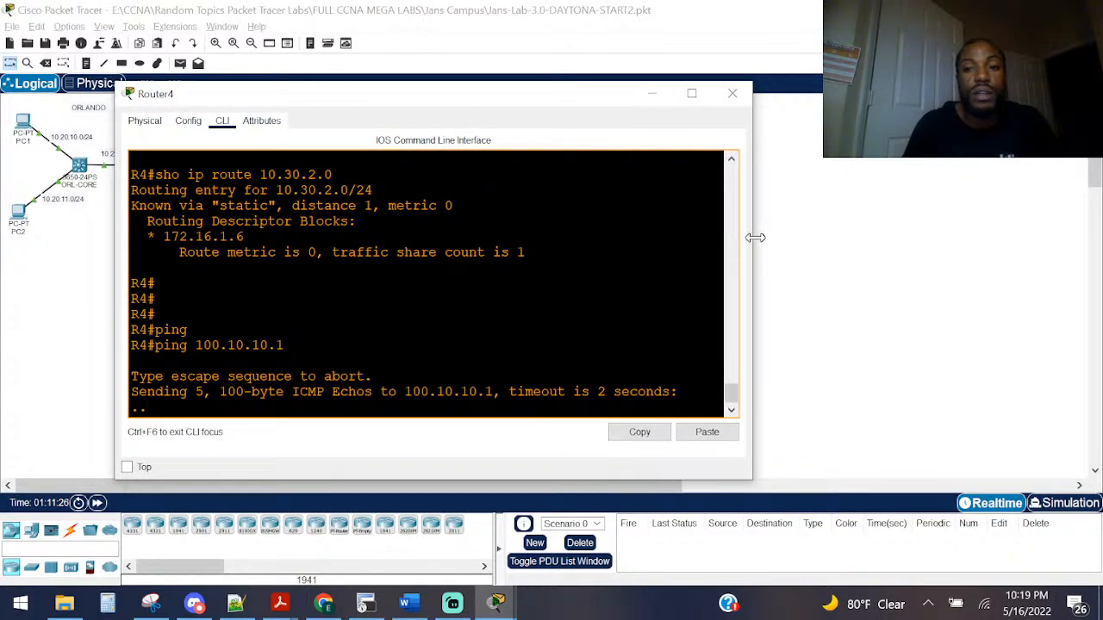
pyautogui.moveTo(756, 239); pyautogui.dragTo(895, 239)
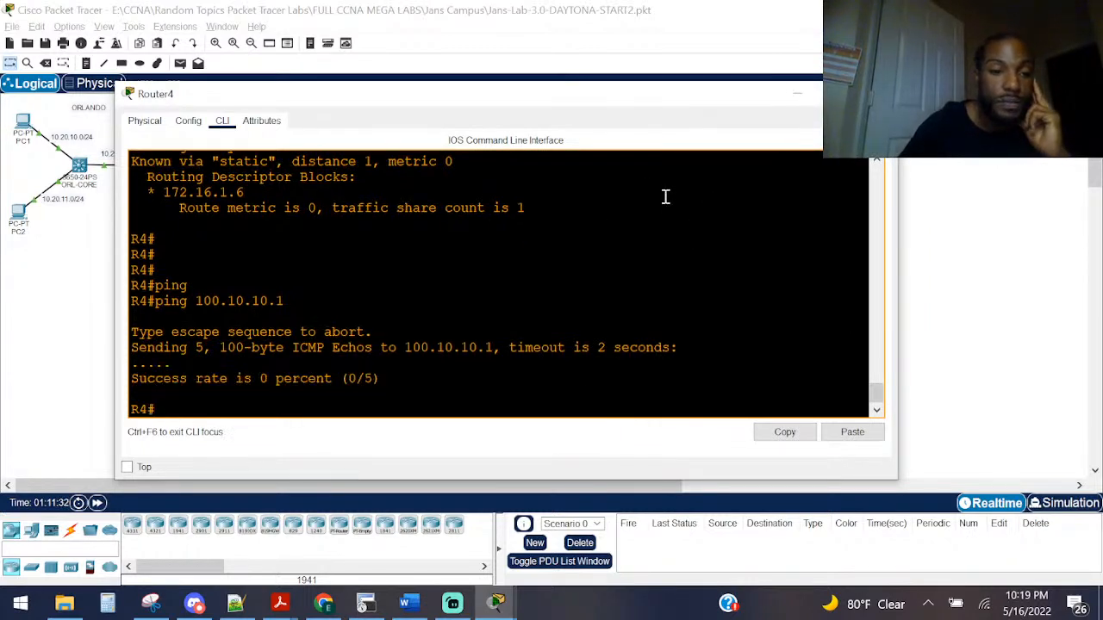
pyautogui.click(885, 93)
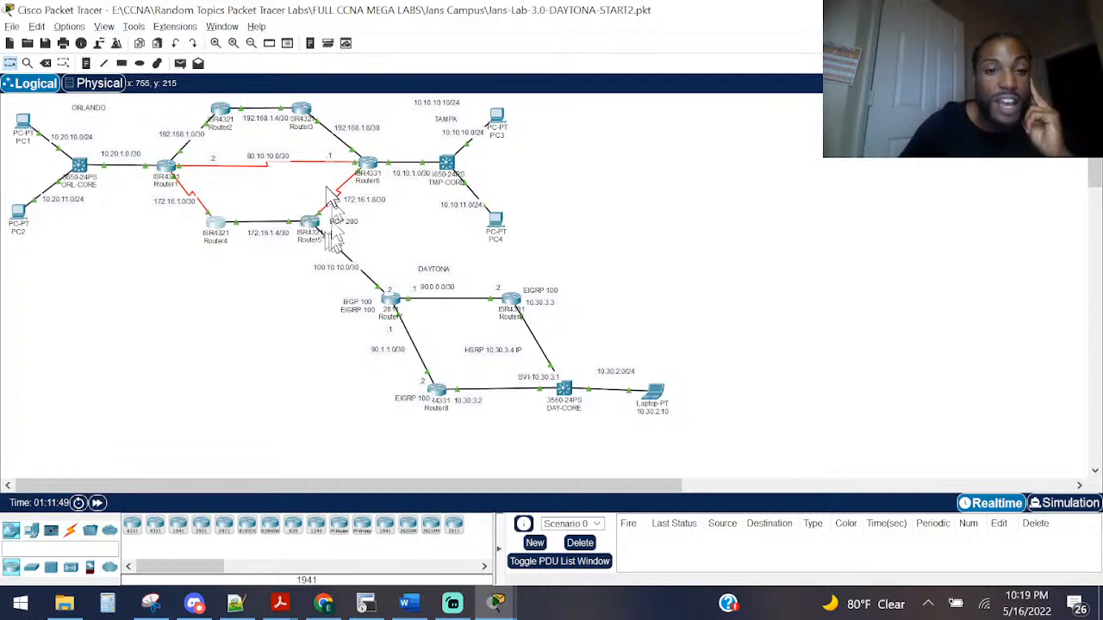
# Step: Bring up the TMP-CORE switch's command prompt in a wider window
pyautogui.click(447, 166)
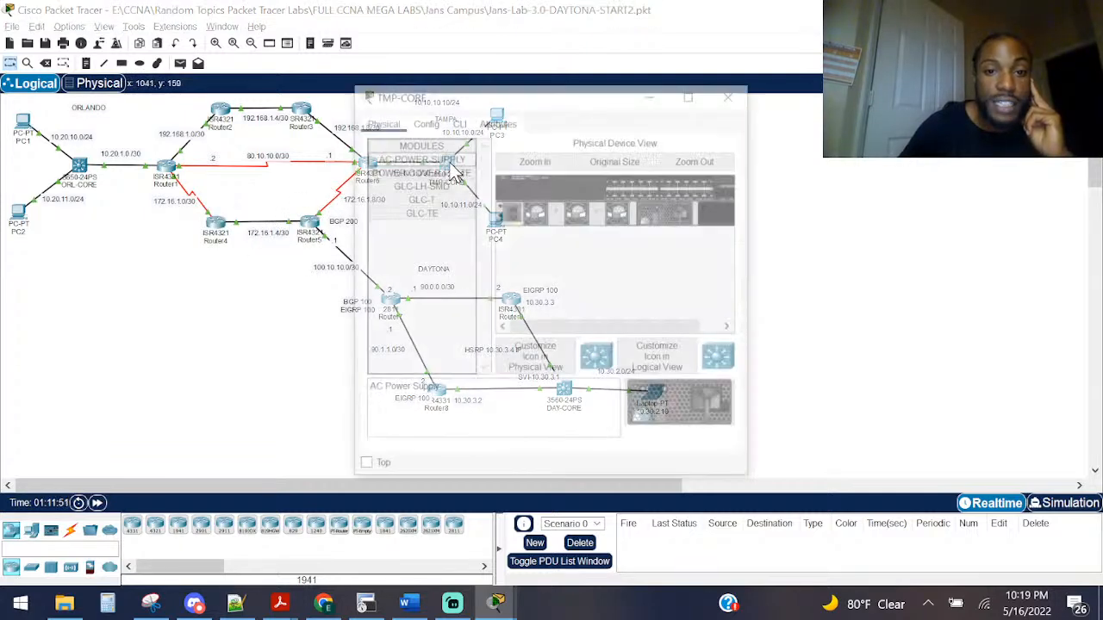
pyautogui.click(466, 121)
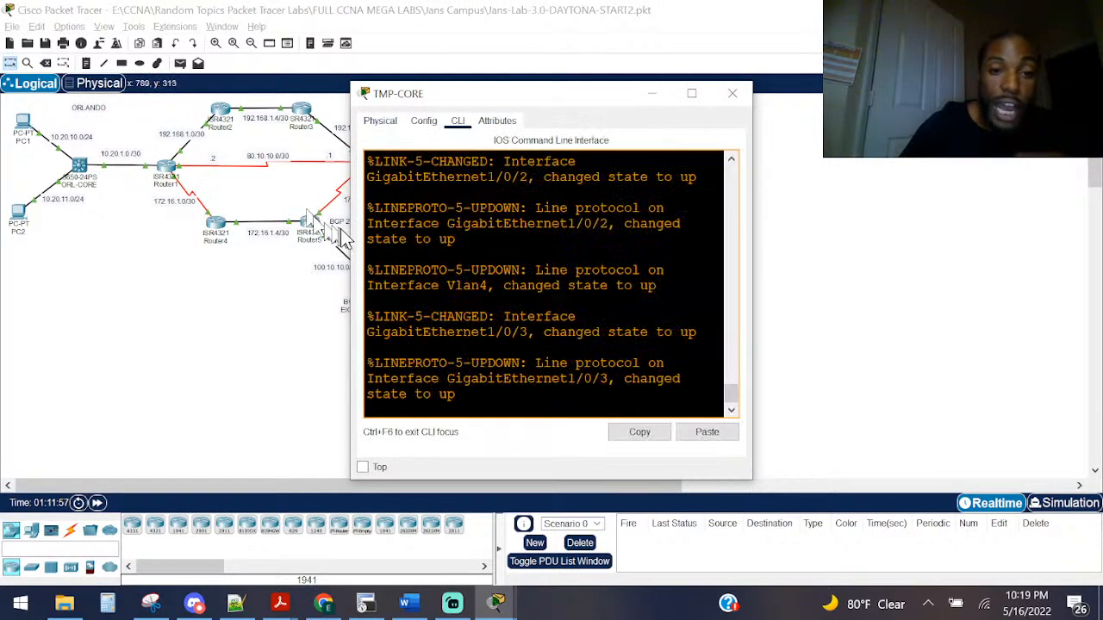
pyautogui.moveTo(351, 226); pyautogui.dragTo(94, 189)
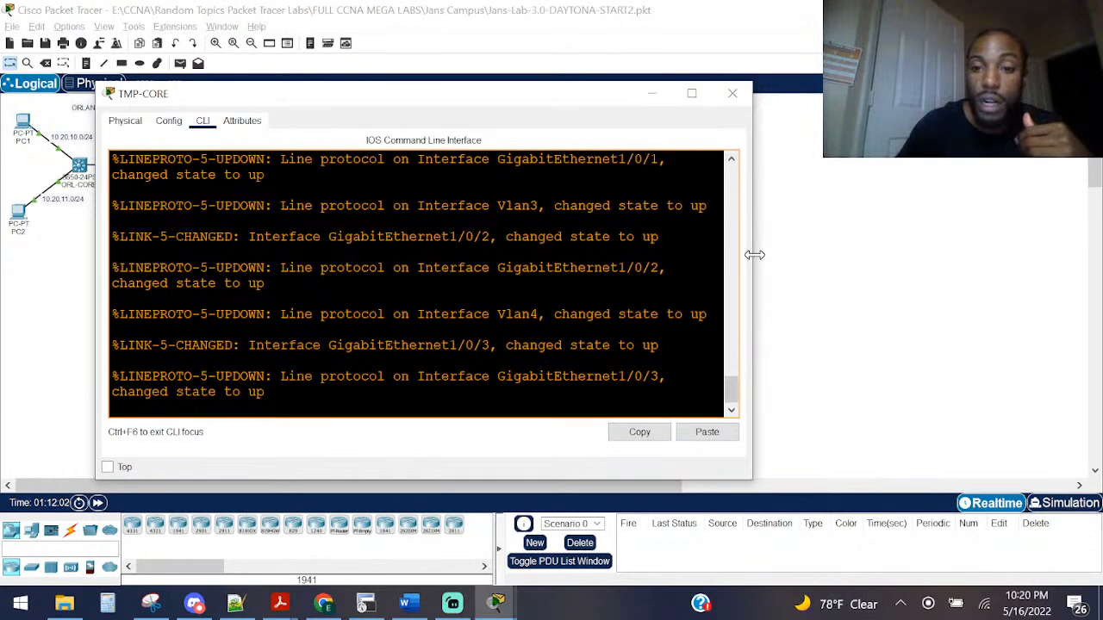
pyautogui.moveTo(754, 255); pyautogui.dragTo(969, 255)
pyautogui.press('Return')
pyautogui.press('Return')
pyautogui.press('Return')
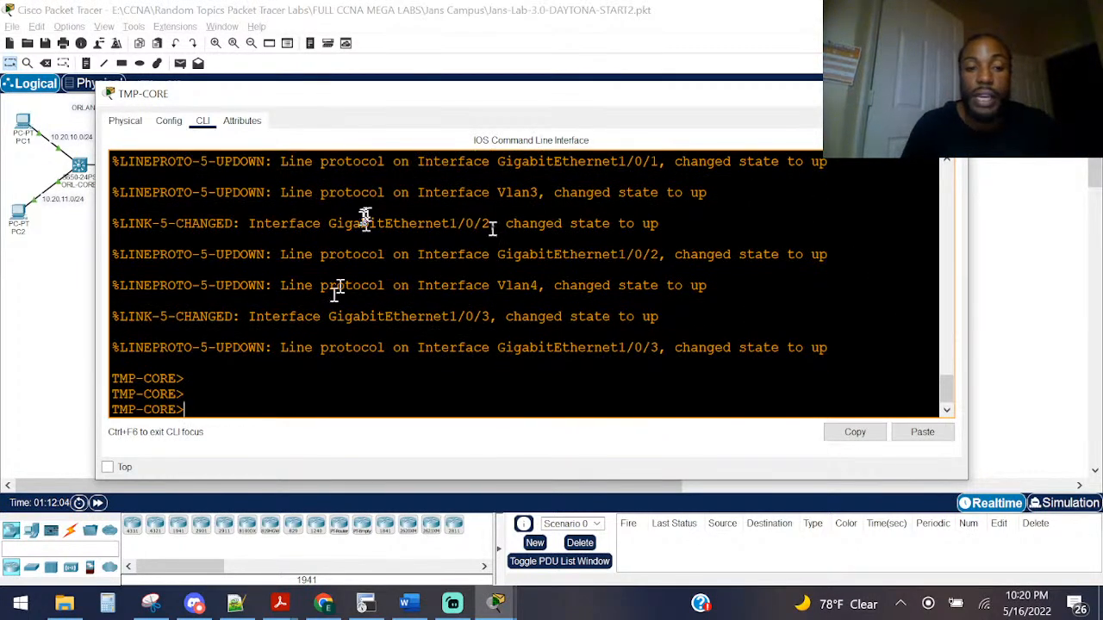
# Step: Enter privileged mode on TMP-CORE and start global configuration with configure terminal
pyautogui.write('ena')
pyautogui.press('Return')
pyautogui.write('conf')
pyautogui.press('Tab')
pyautogui.write('t')
pyautogui.press('Tab')
pyautogui.press('Return')
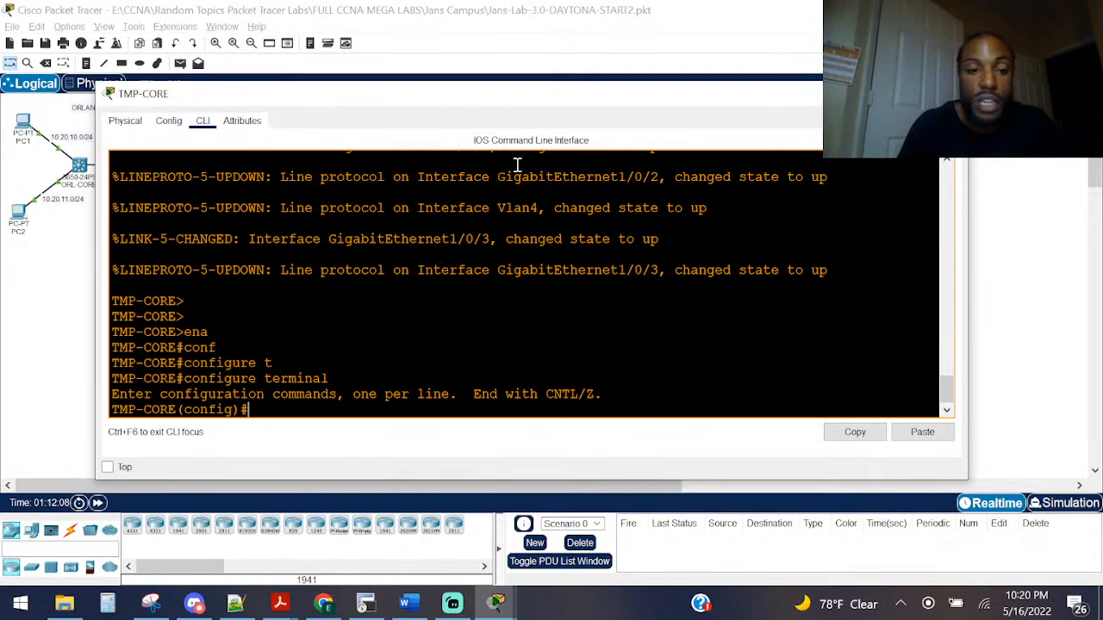
# Step: Try to add a static route on TMP-CORE to 10.30.2.0 255.255.255.0 with next hop 10.10.1.2, checking the topology for addresses
pyautogui.write('ip route')
pyautogui.press('Tab')
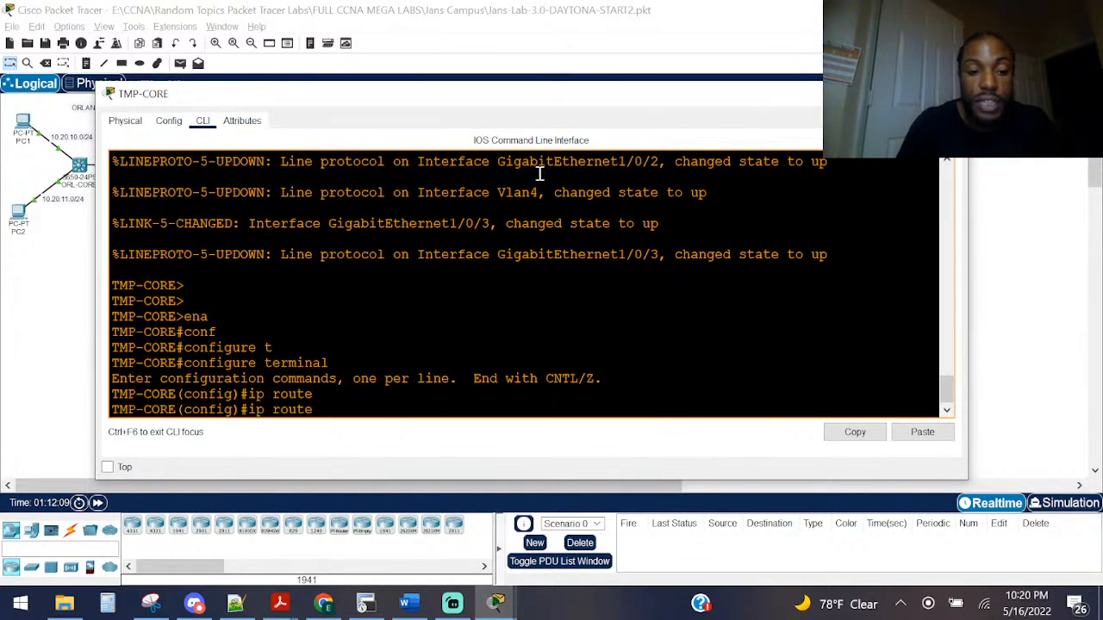
pyautogui.write('10.30.2.0 255.255.255.0')
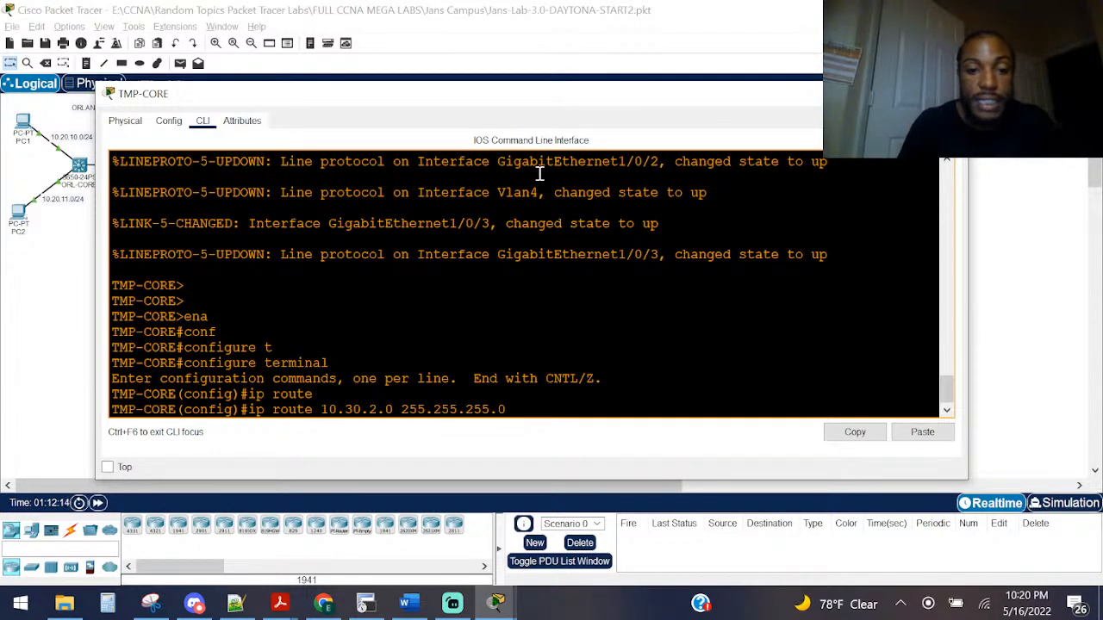
pyautogui.hotkey('alt', 'Tab')
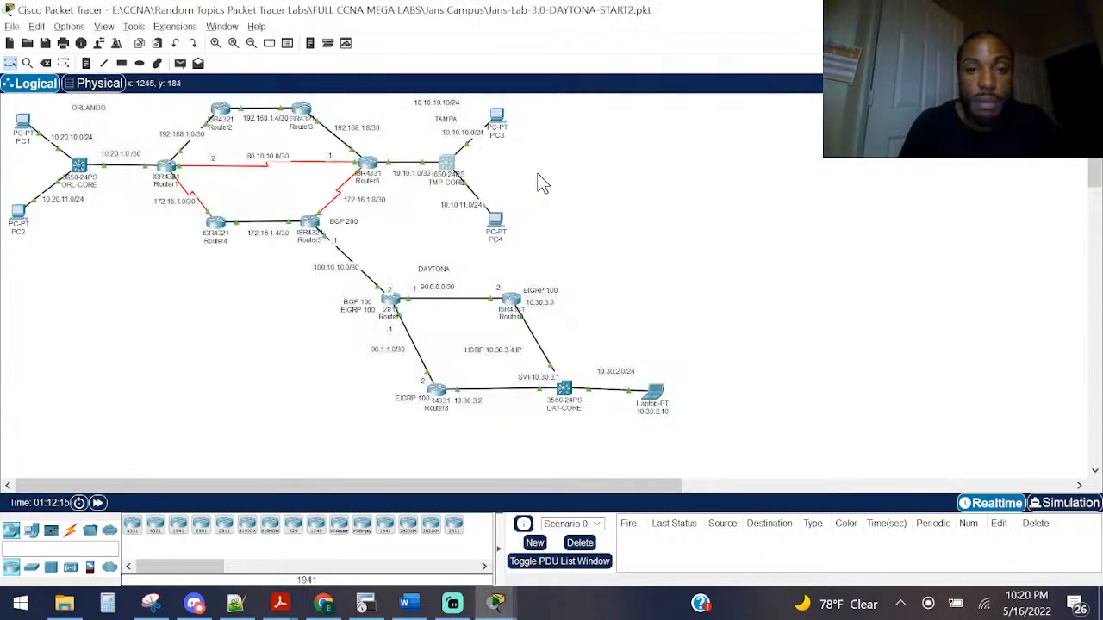
pyautogui.hotkey('alt', 'Tab')
pyautogui.hotkey('alt', 'Tab')
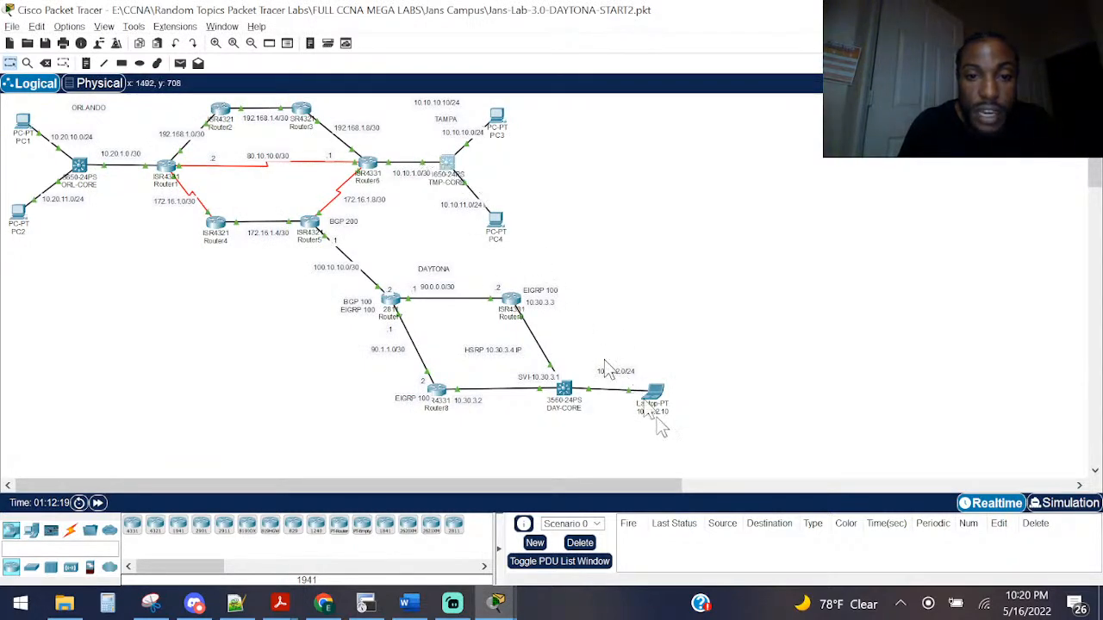
pyautogui.click(456, 171)
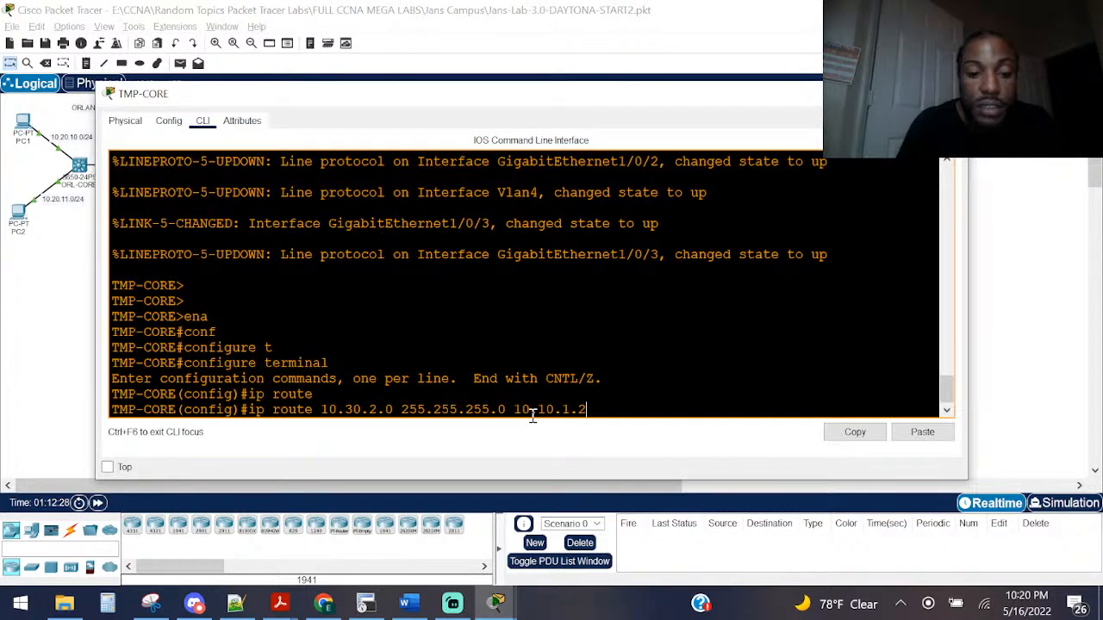
pyautogui.press('Return')
# Step: Add TMP-CORE's static route to 10.30.2.0 255.255.255.0 with next hop 10.10.1.1
pyautogui.press('Up')
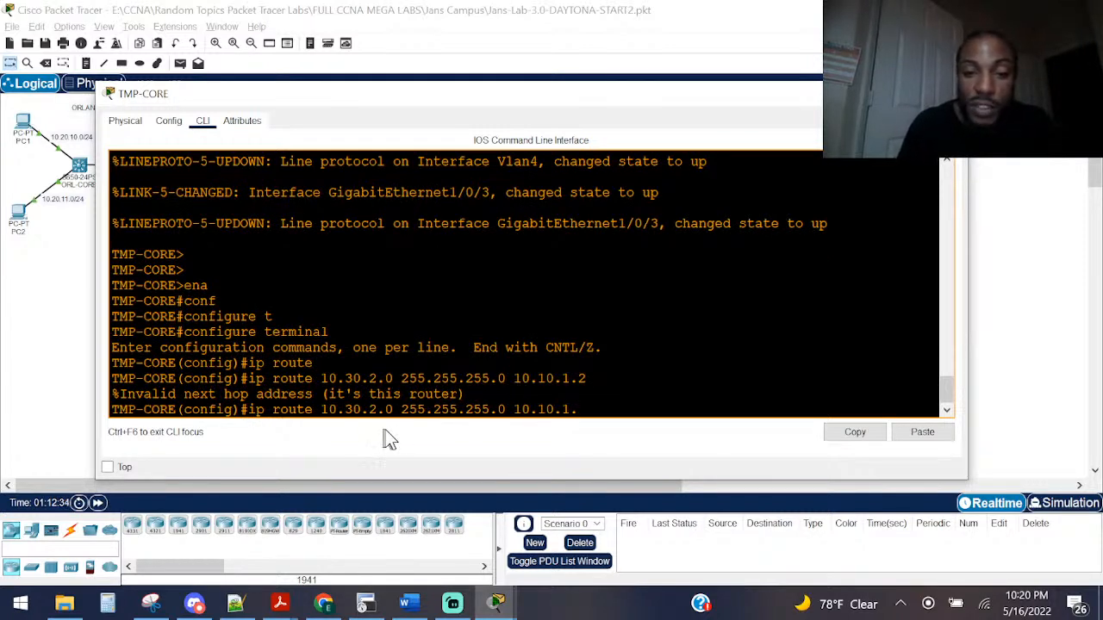
pyautogui.moveTo(483, 392); pyautogui.dragTo(115, 398)
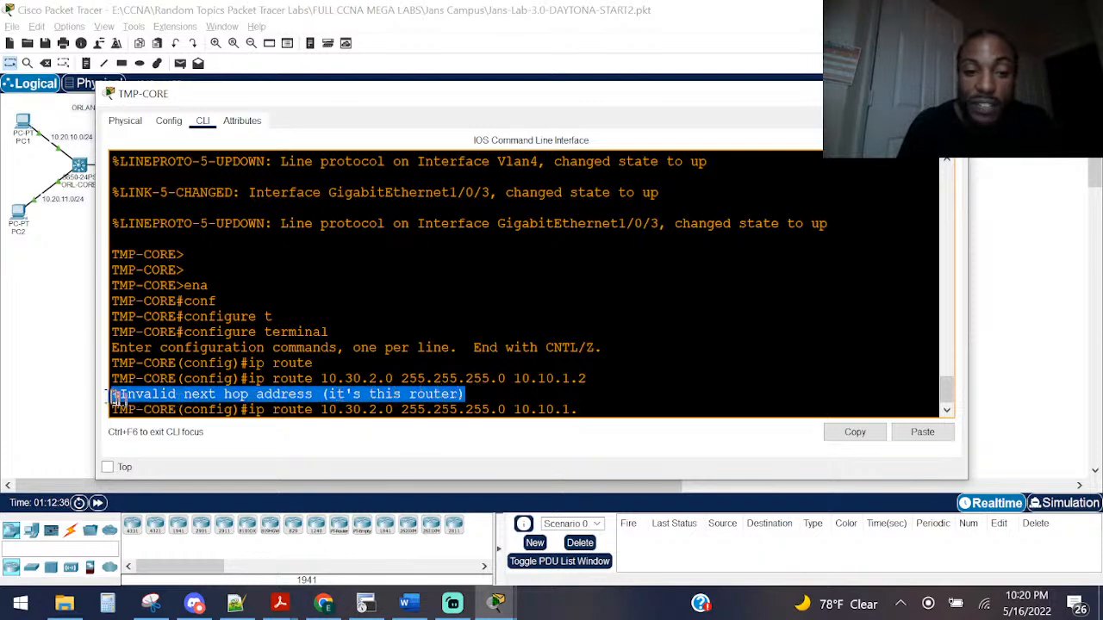
pyautogui.click(550, 384)
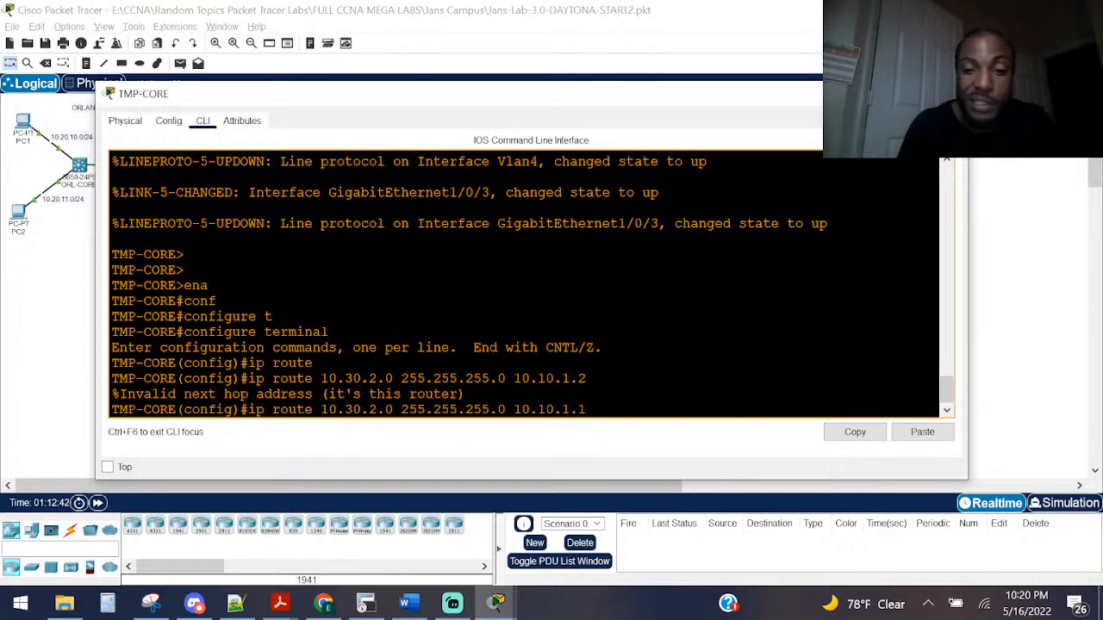
pyautogui.press('Return')
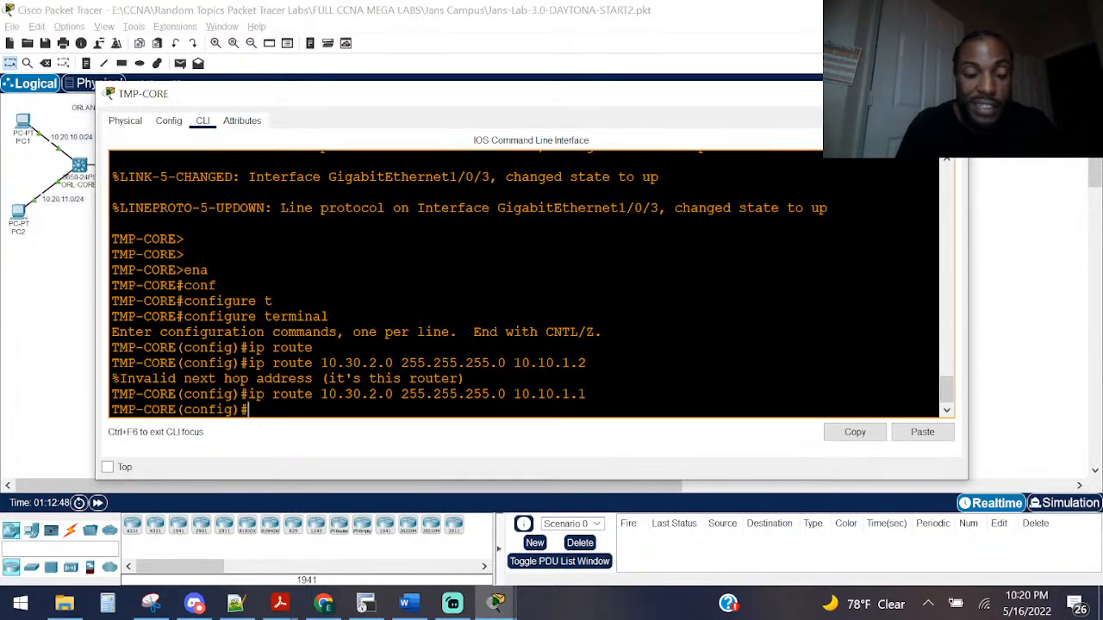
# Step: Leave TMP-CORE's configuration mode and ping 10.10.1.1 twice from its prompt
pyautogui.hotkey('ctrl', 'z')
pyautogui.press('Return')
pyautogui.press('Return')
pyautogui.press('Return')
pyautogui.write('p')
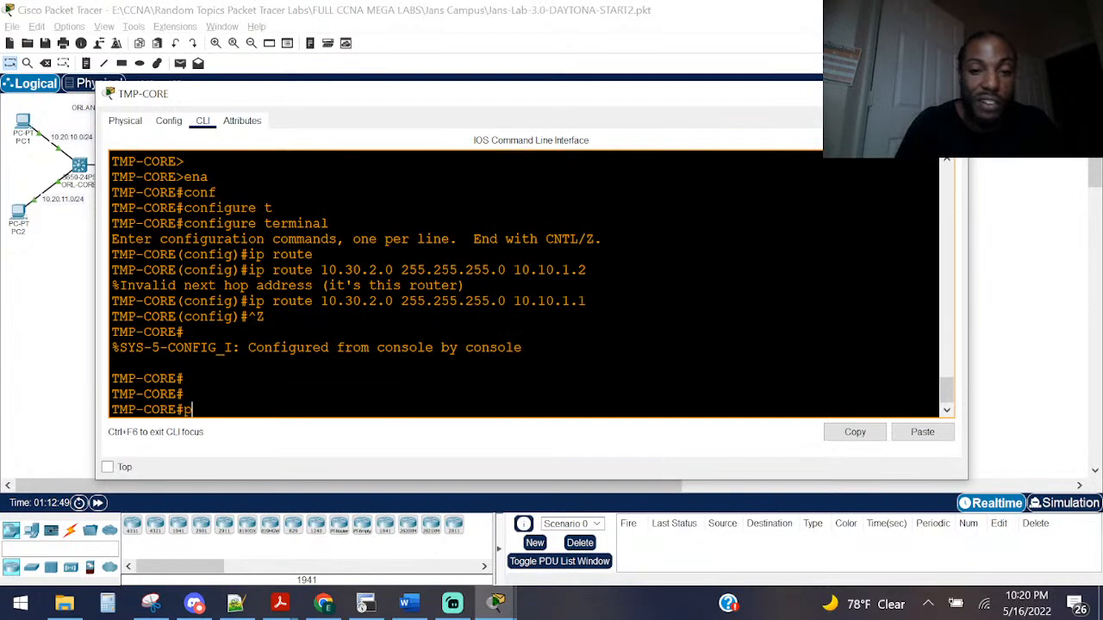
pyautogui.write('ing 10.10.')
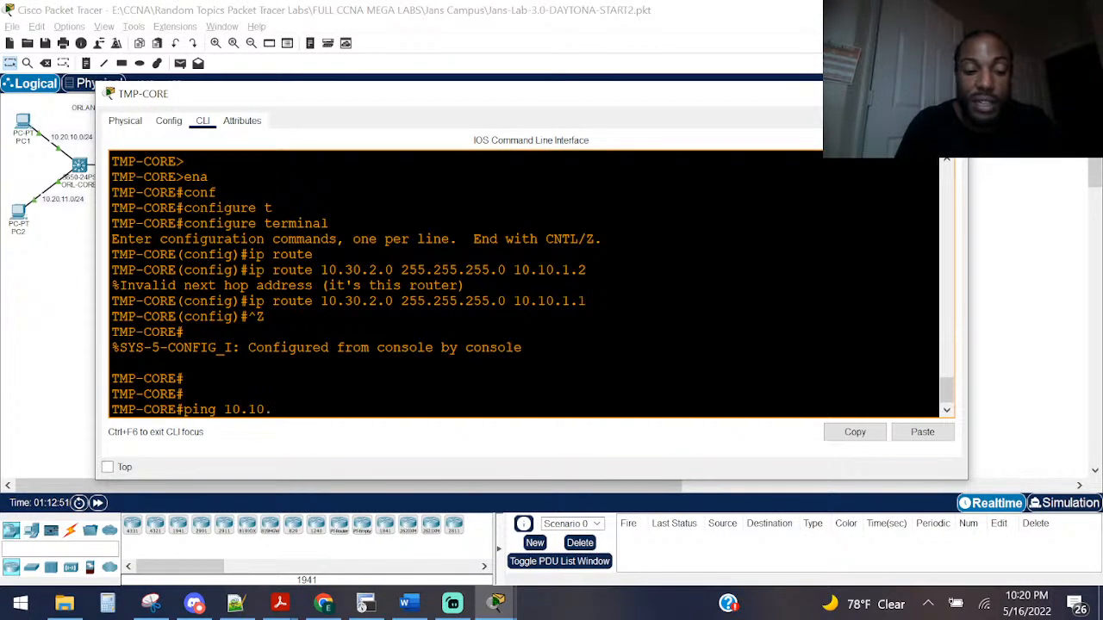
pyautogui.write('1.1')
pyautogui.press('Return')
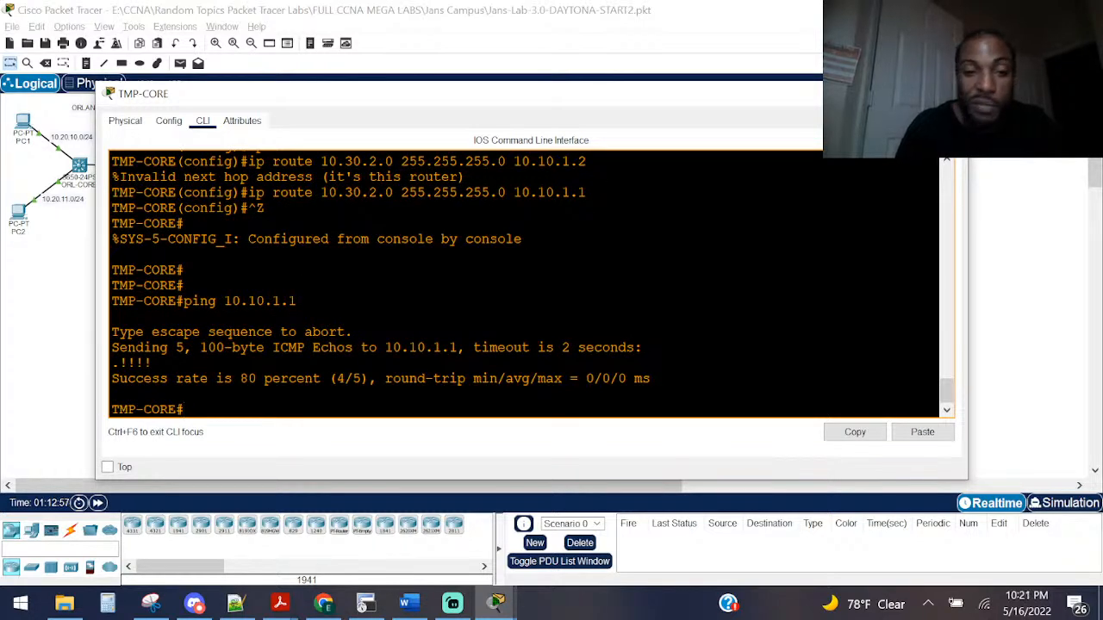
pyautogui.press('Up')
pyautogui.press('Return')
pyautogui.press('Escape')
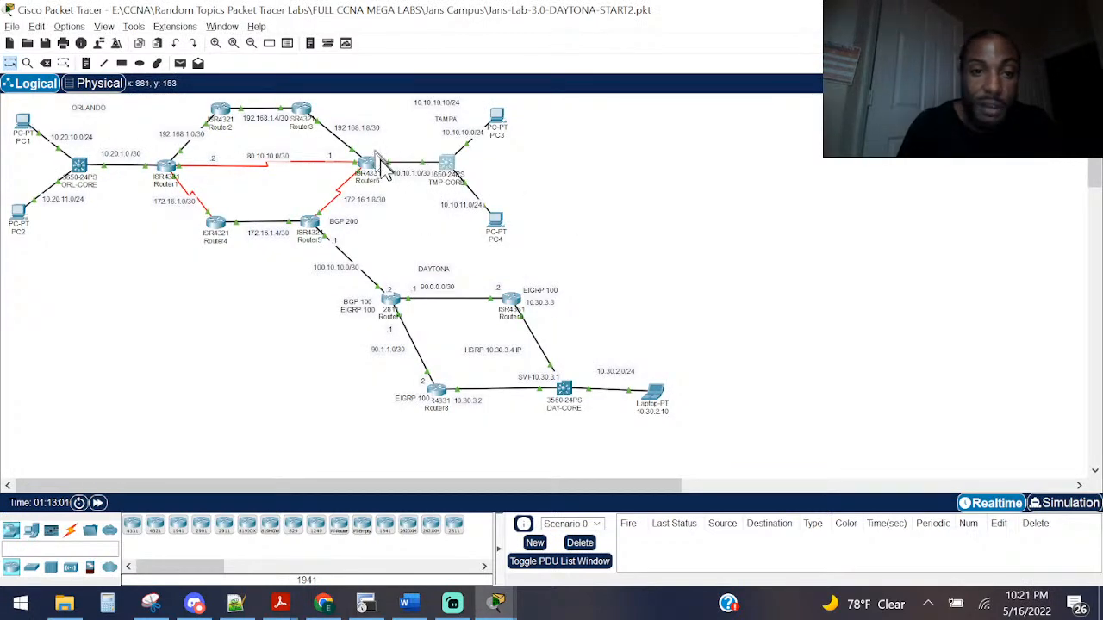
# Step: Show TMP-CORE's routing entry for 10.30.2.0 with sho ip route, and return to the topology
pyautogui.click(447, 165)
pyautogui.write('sho ip route')
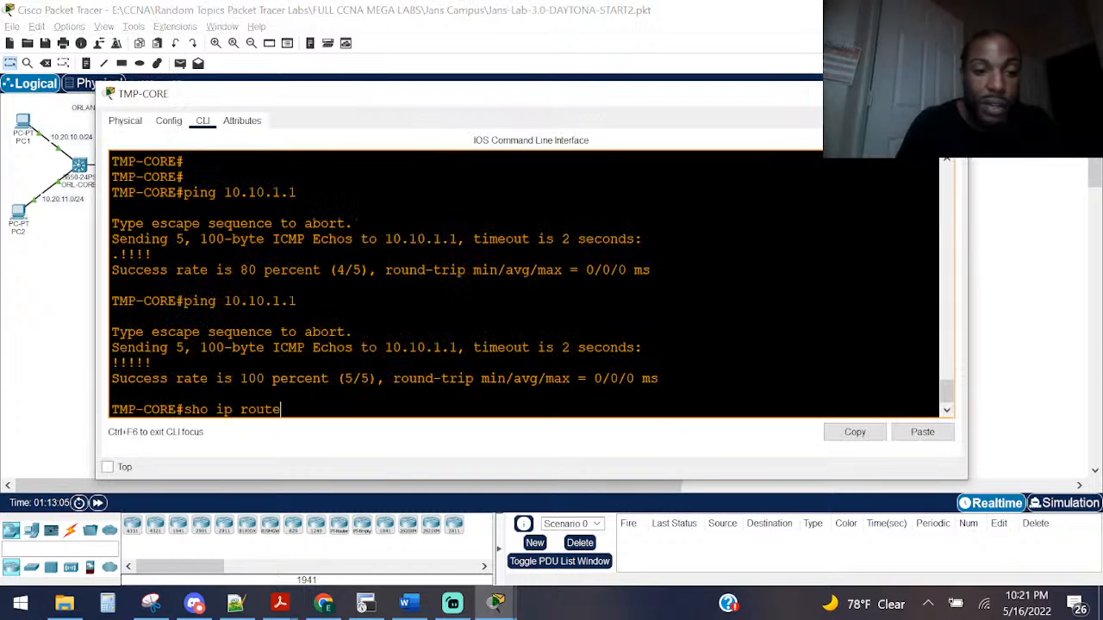
pyautogui.press('Tab')
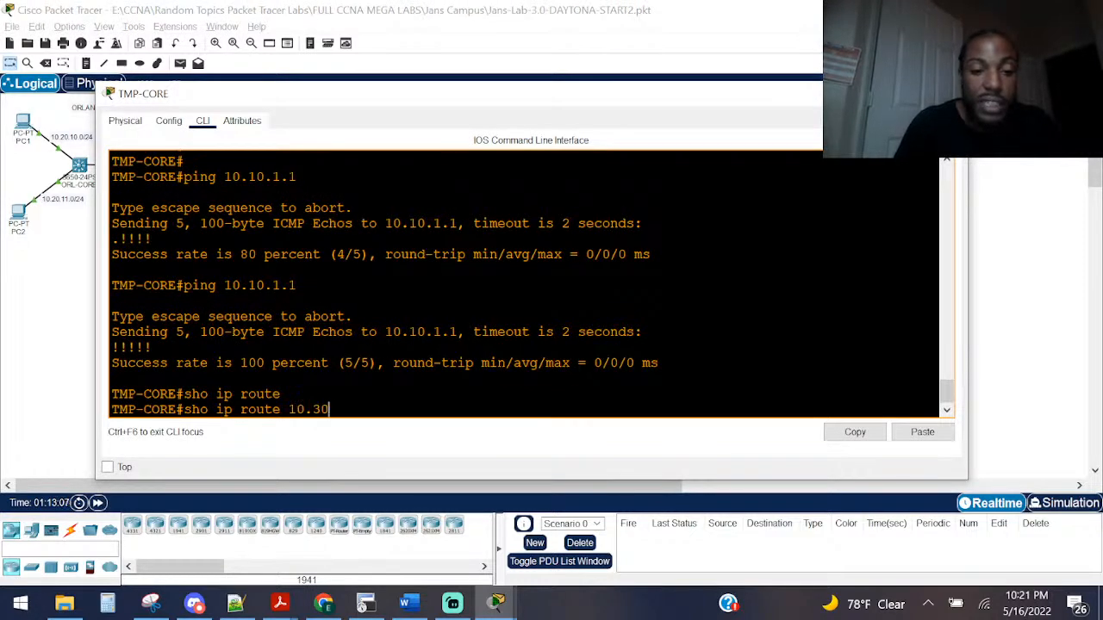
pyautogui.write('10.30.2.0')
pyautogui.hotkey('alt', 'Tab')
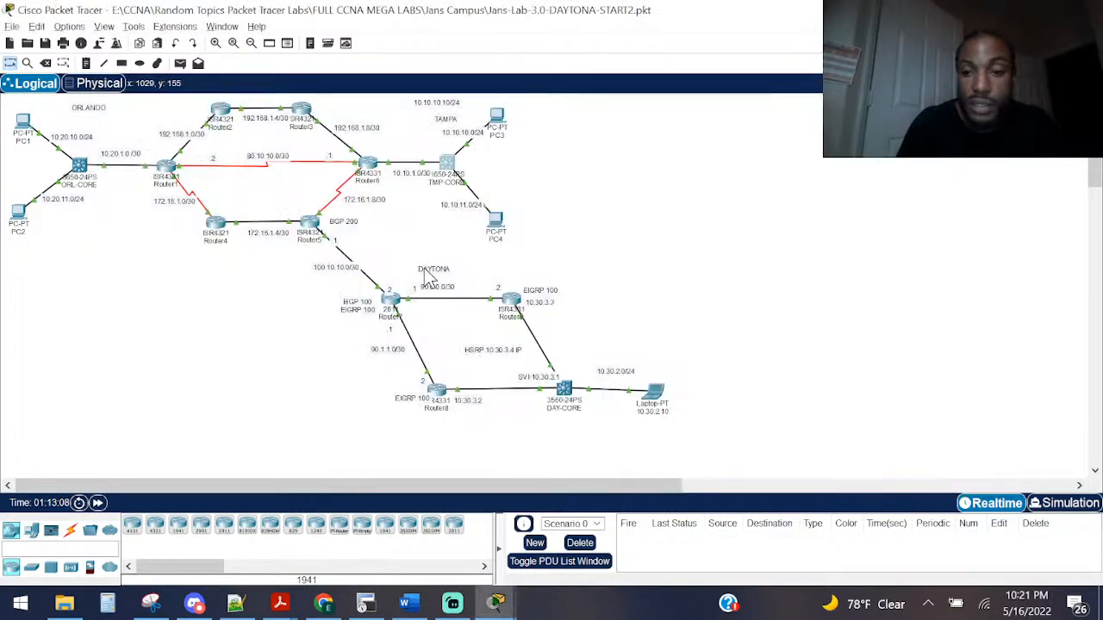
pyautogui.hotkey('alt', 'Tab')
pyautogui.press('Return')
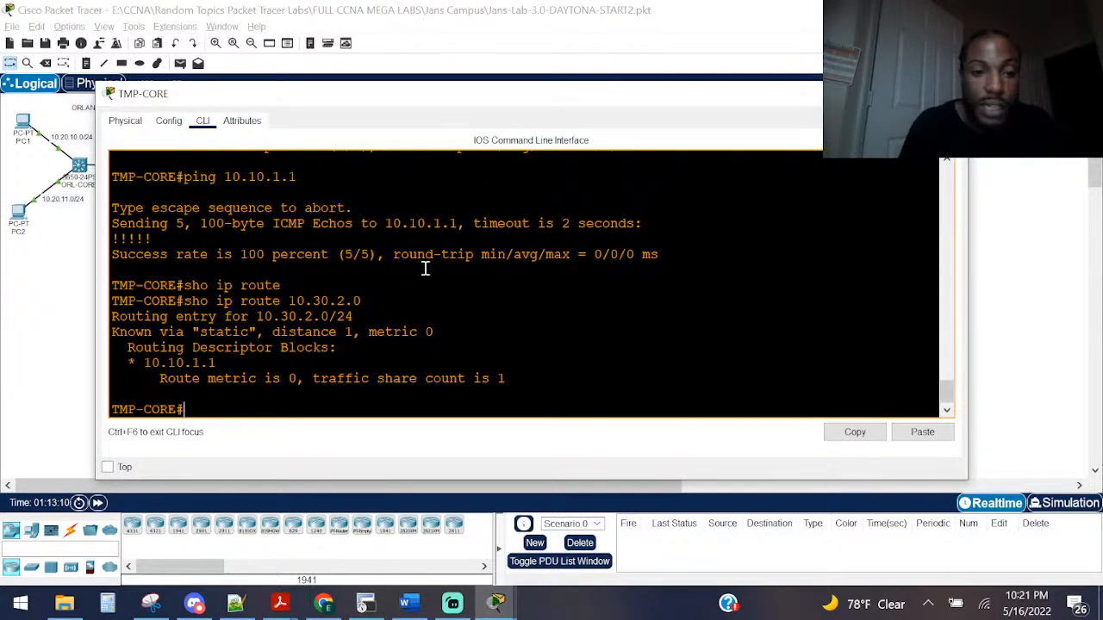
pyautogui.hotkey('alt', 'Tab')
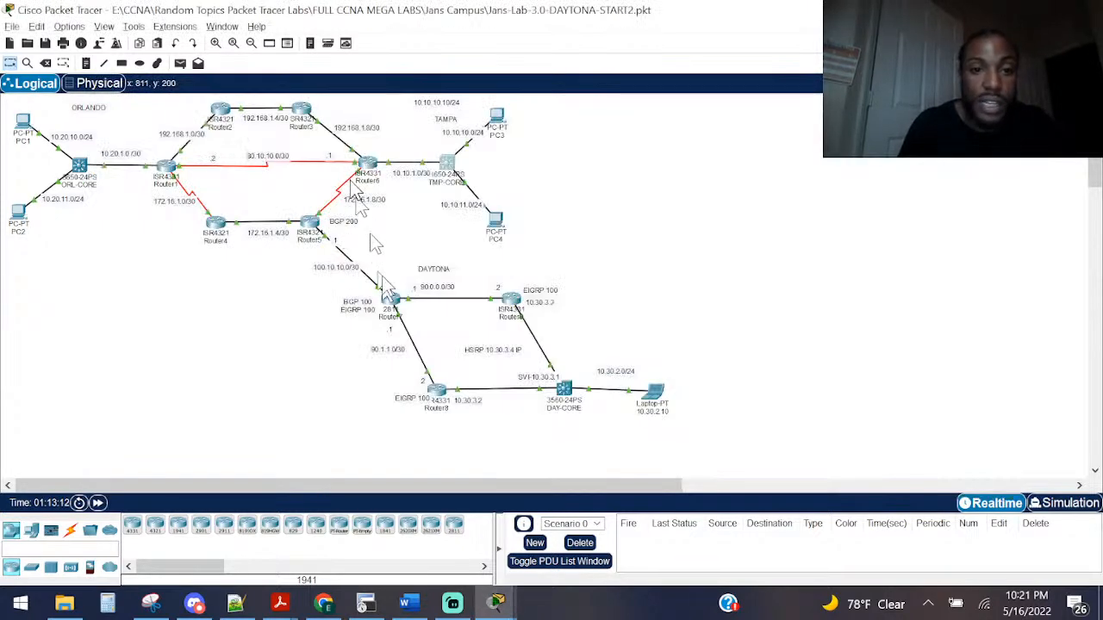
# Step: Bring up Router6's command prompt in a wider window and enter privileged mode
pyautogui.click(368, 166)
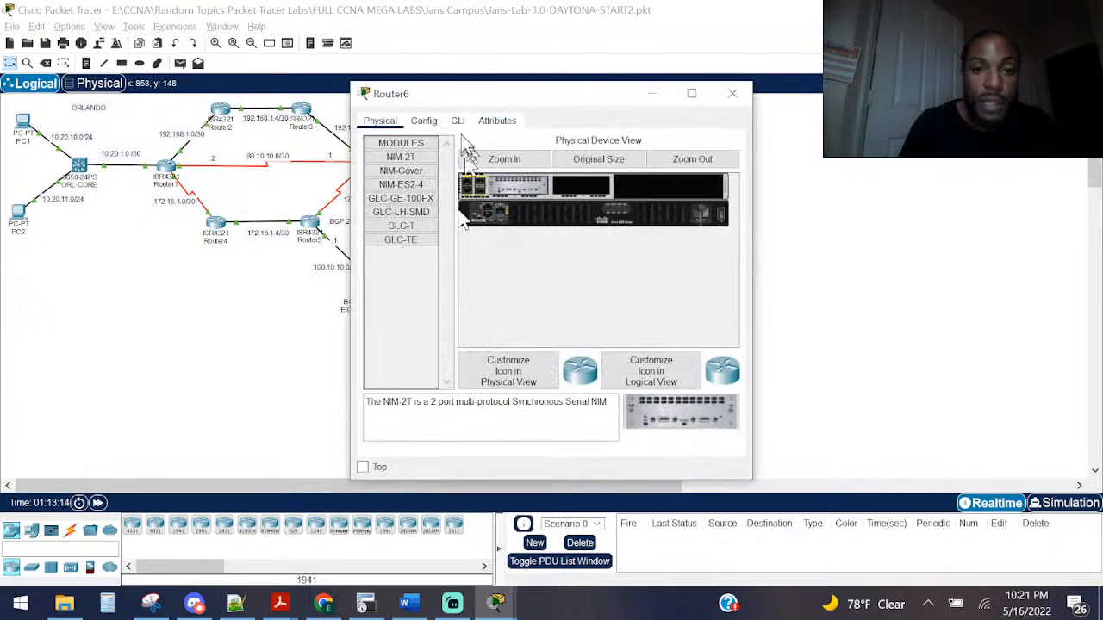
pyautogui.click(458, 122)
pyautogui.moveTo(351, 253); pyautogui.dragTo(27, 245)
pyautogui.press('Return')
pyautogui.press('Return')
pyautogui.press('Return')
pyautogui.write('ena')
pyautogui.press('Return')
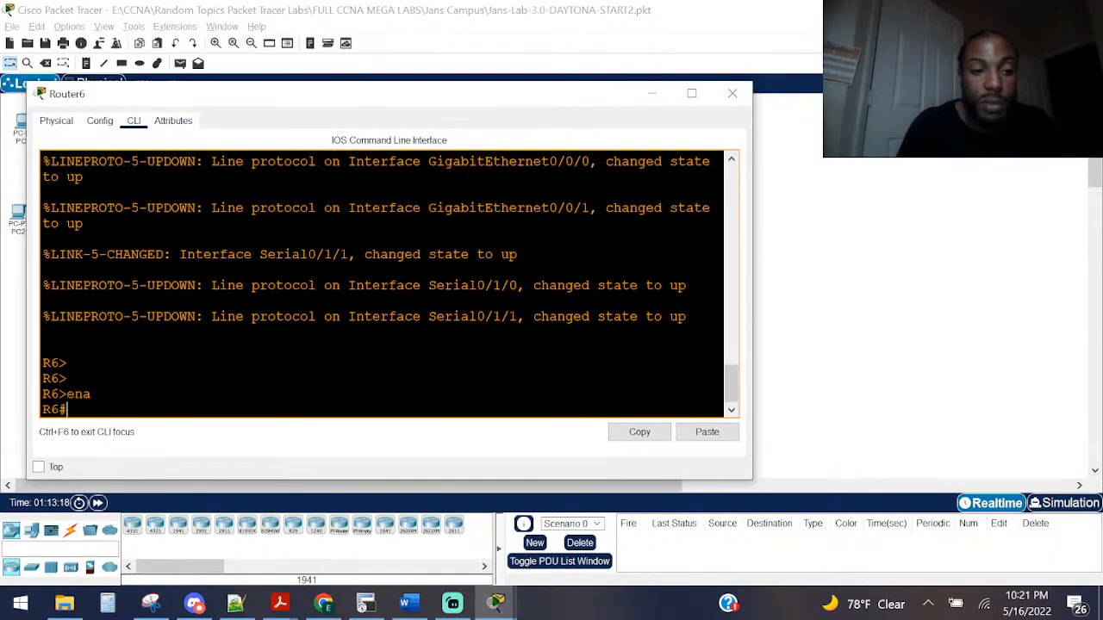
# Step: Start global configuration on Router6 with configure terminal
pyautogui.write('conf')
pyautogui.press('Tab')
pyautogui.write('t')
pyautogui.press('Tab')
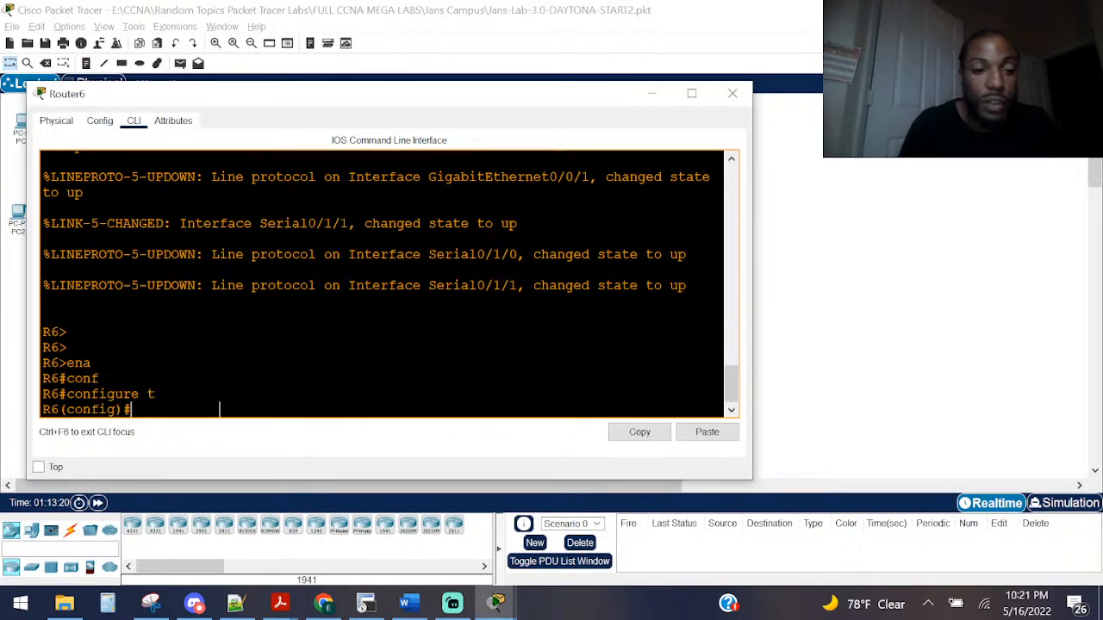
pyautogui.press('Return')
# Step: Add a static route on Router6 to 10.30.2.0 255.255.255.0 with next hop 172.16.1.9, checking the topology for the link's addresses
pyautogui.write('ip roeu')
pyautogui.press('Tab')
pyautogui.write('u')
pyautogui.press('Tab')
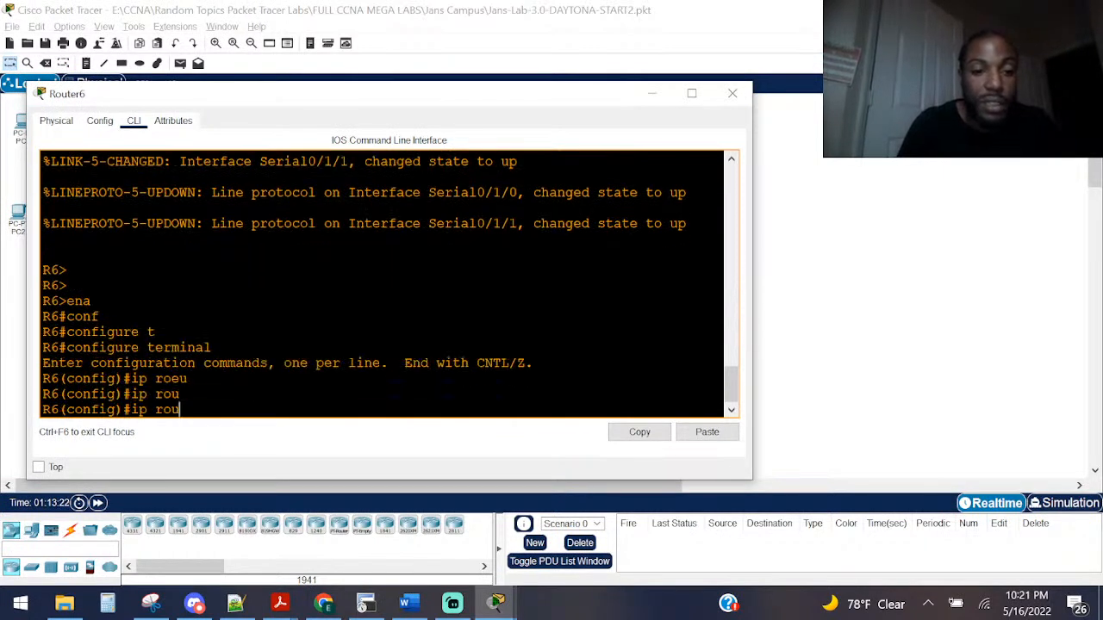
pyautogui.write('t')
pyautogui.press('Tab')
pyautogui.write('e')
pyautogui.press('Tab')
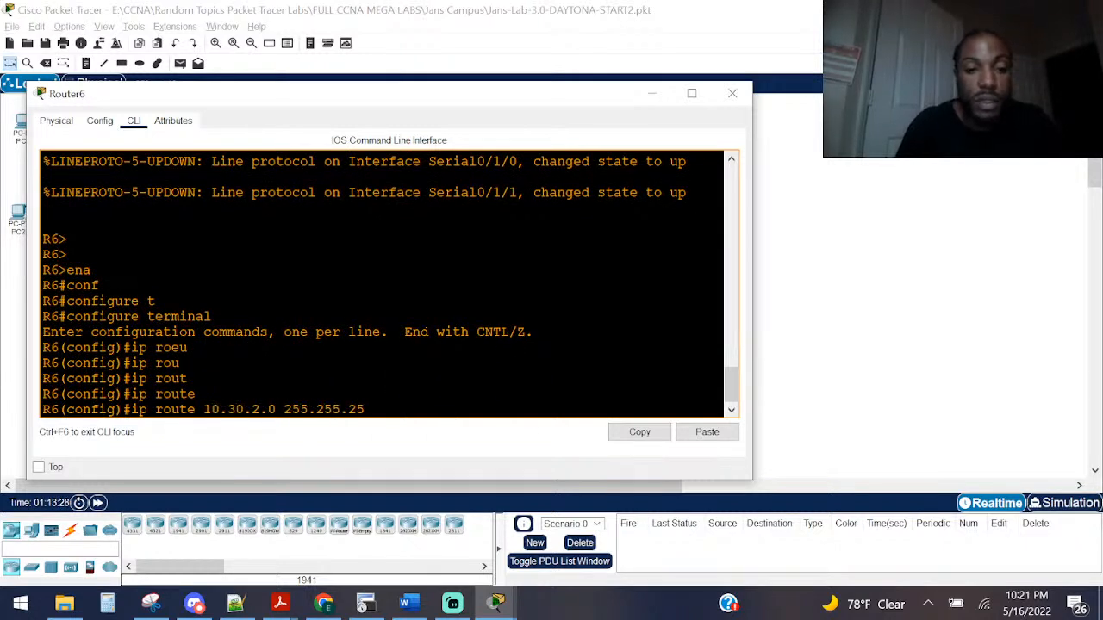
pyautogui.hotkey('alt', 'Tab')
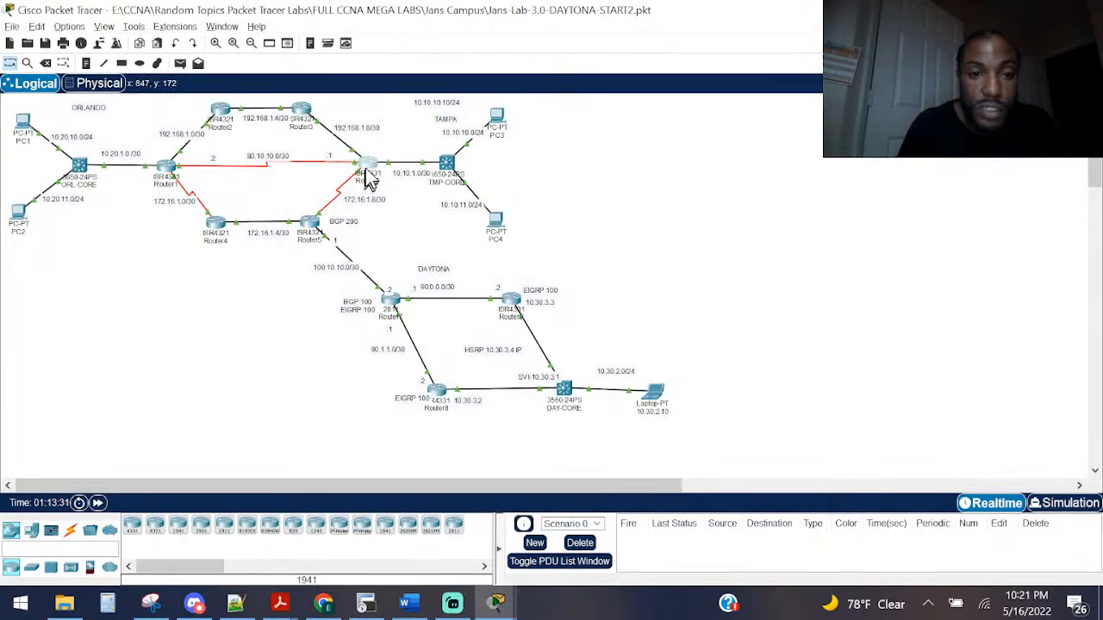
pyautogui.hotkey('alt', 'Tab')
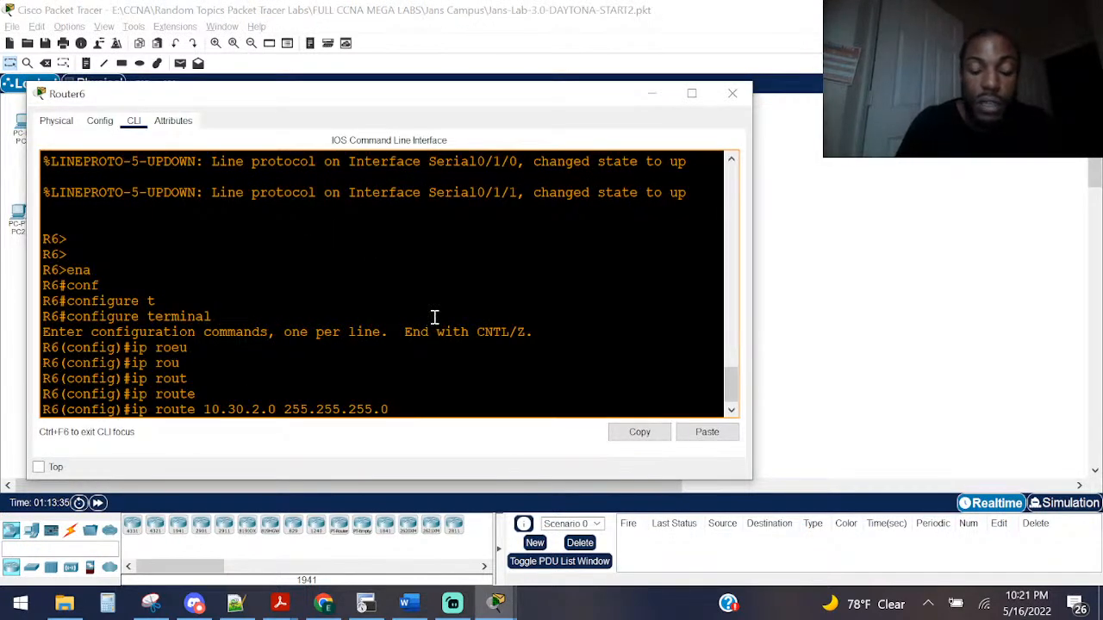
pyautogui.hotkey('alt', 'Tab')
pyautogui.hotkey('alt', 'Tab')
pyautogui.write('17')
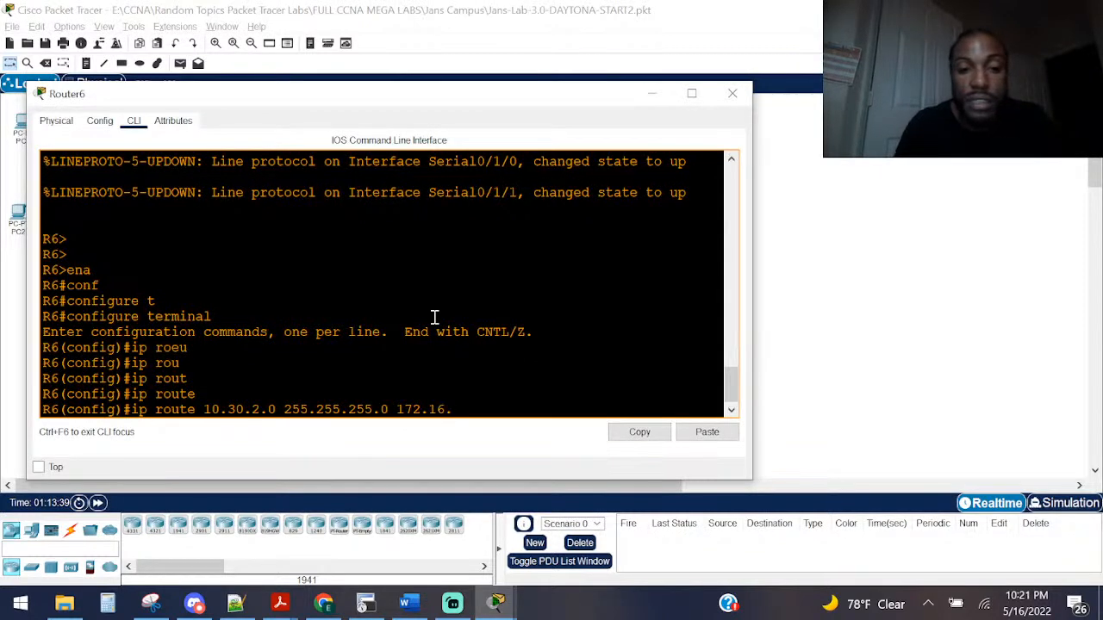
pyautogui.press('Return')
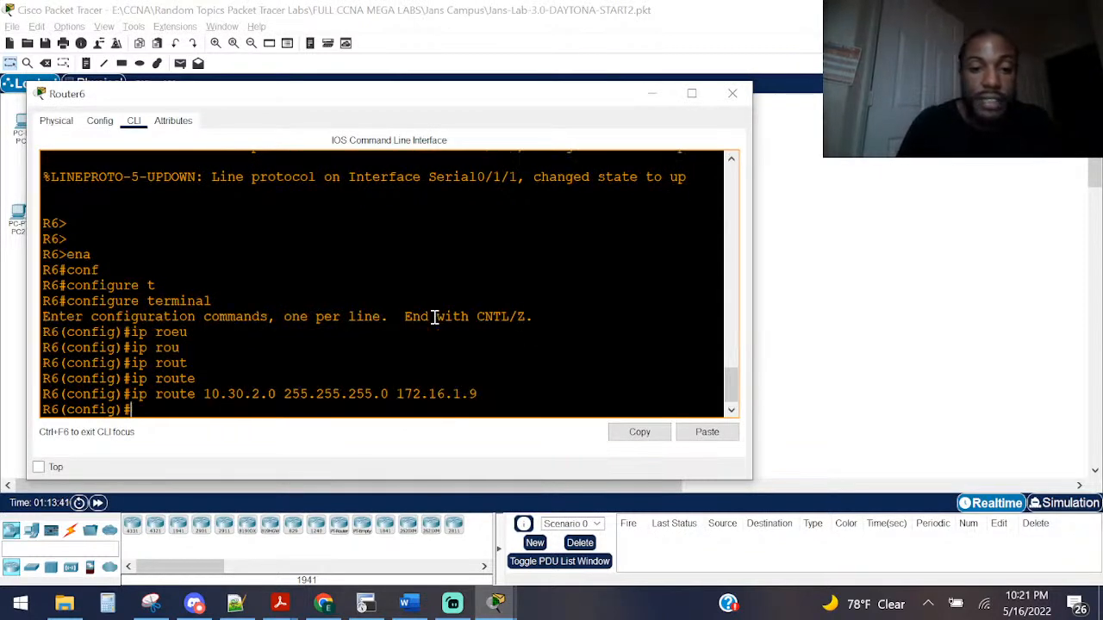
# Step: Leave Router6's configuration mode, show its routing entry for 10.30.2.0, and close the window
pyautogui.hotkey('ctrl', 'z')
pyautogui.press('Return')
pyautogui.press('Return')
pyautogui.write('sho ip')
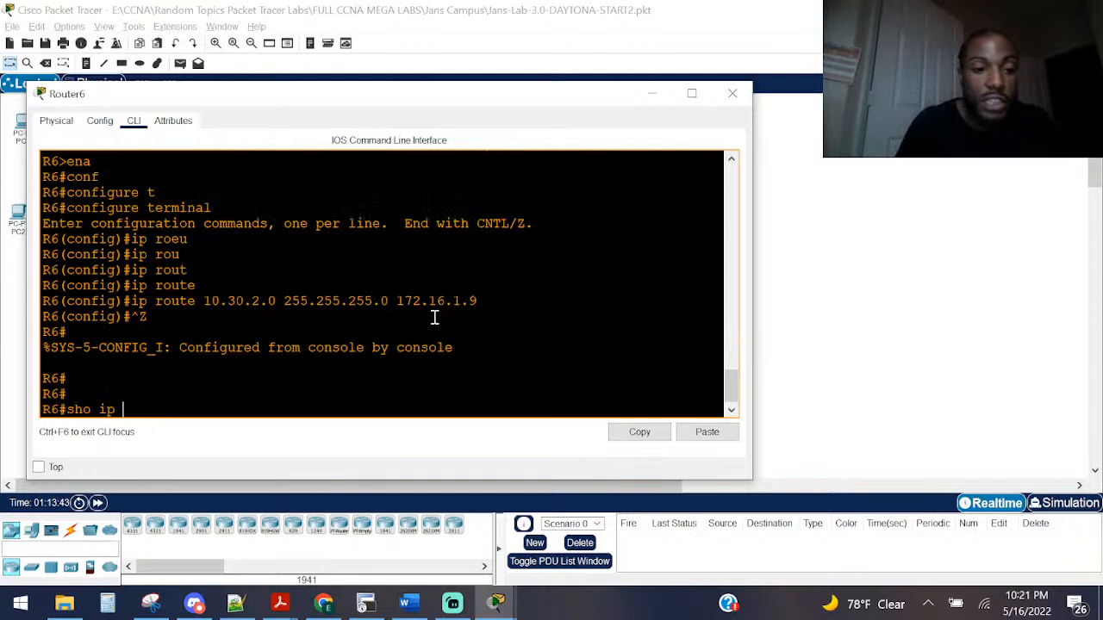
pyautogui.write(' route')
pyautogui.press('Tab')
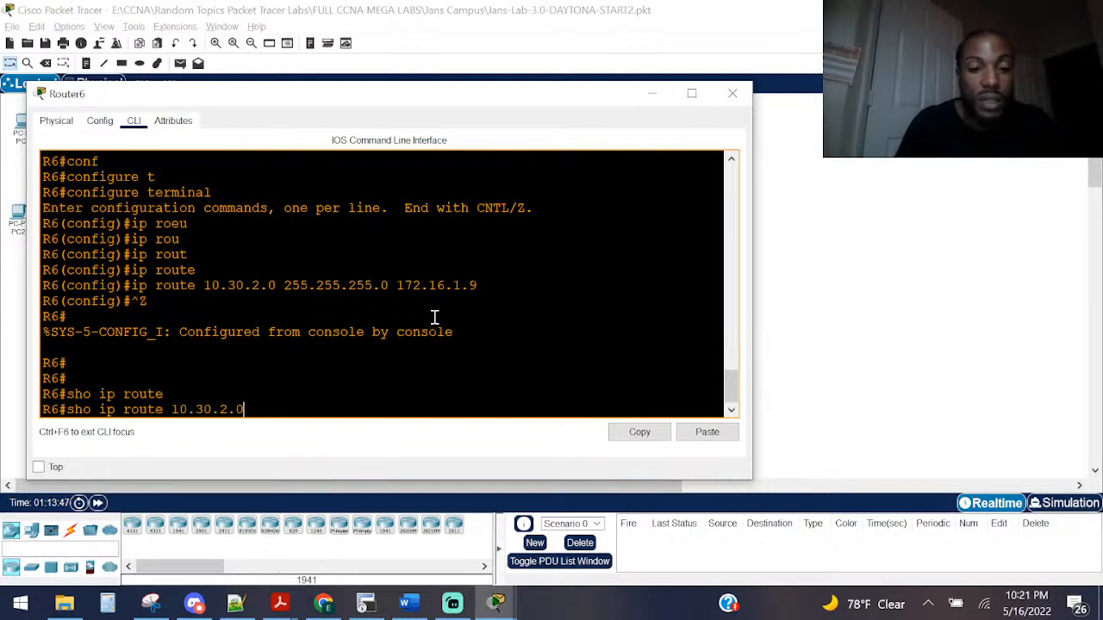
pyautogui.write('10.30.2.0')
pyautogui.press('Return')
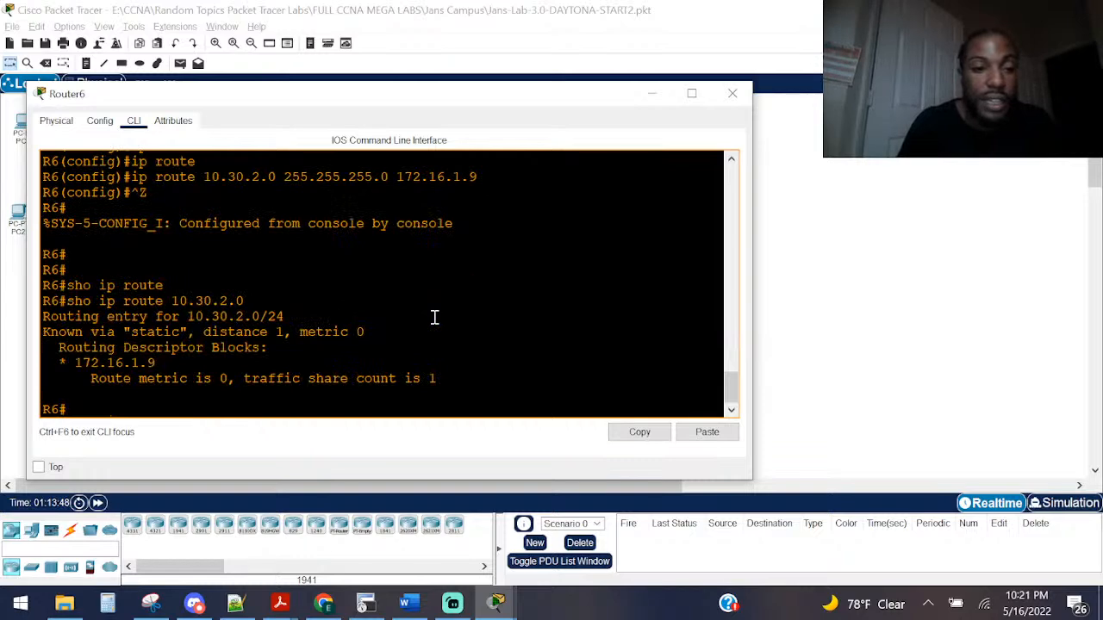
pyautogui.click(731, 94)
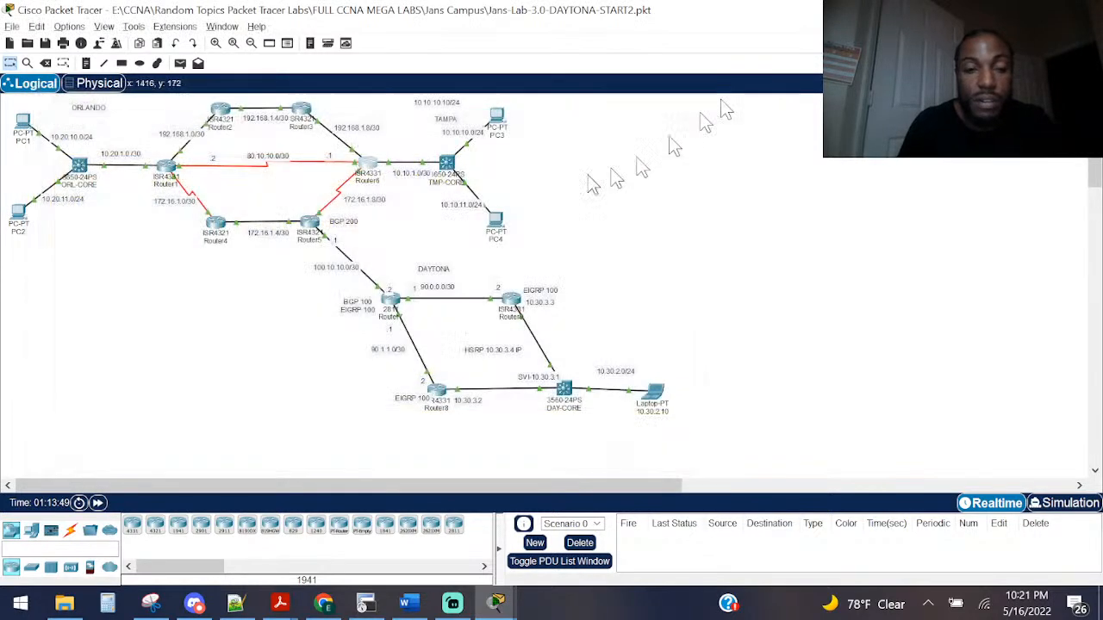
# Step: Review Router5's interface addresses and status in its widened command prompt
pyautogui.click(300, 224)
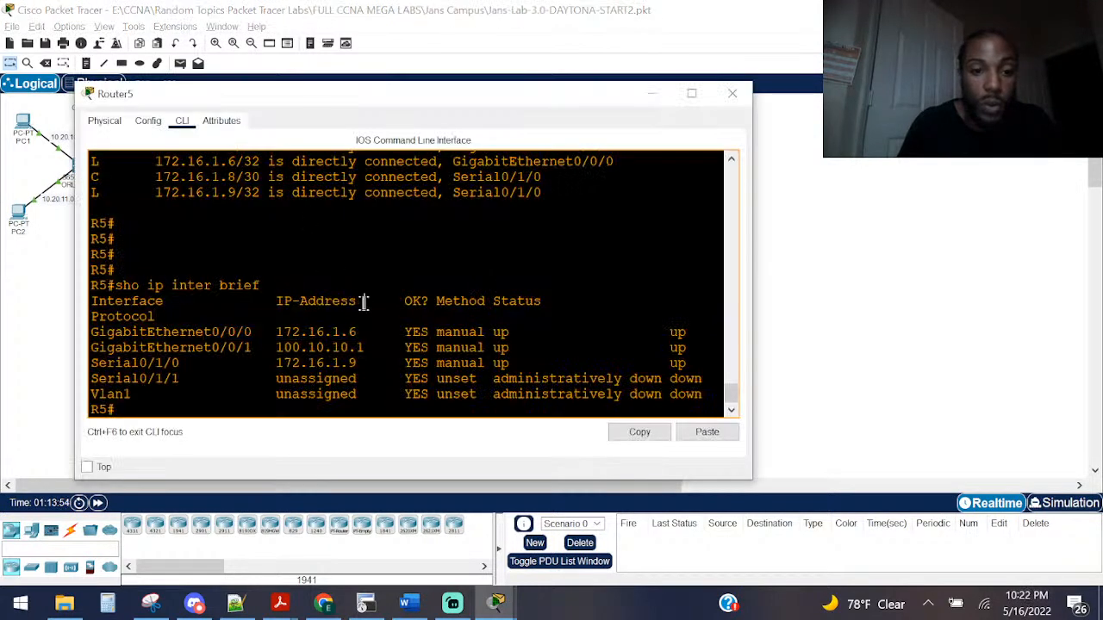
pyautogui.moveTo(754, 303); pyautogui.dragTo(929, 303)
pyautogui.press('Return')
pyautogui.press('Return')
pyautogui.press('Return')
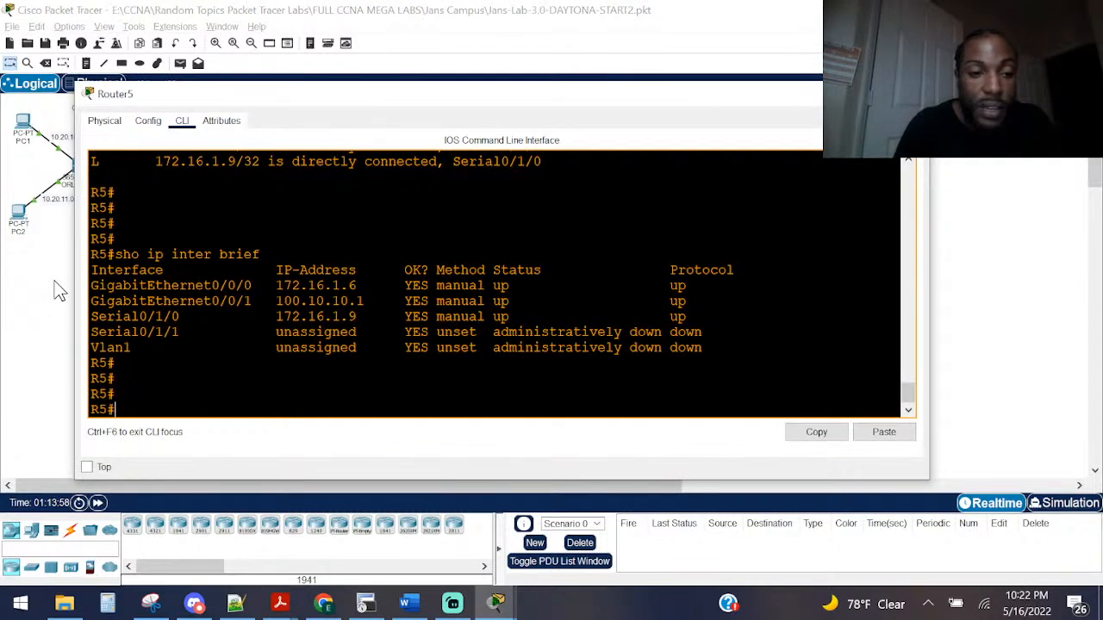
# Step: Recheck Router6's static routing entry for 10.30.2.0 against the topology, widening its command prompt, and close the window
pyautogui.click(57, 290)
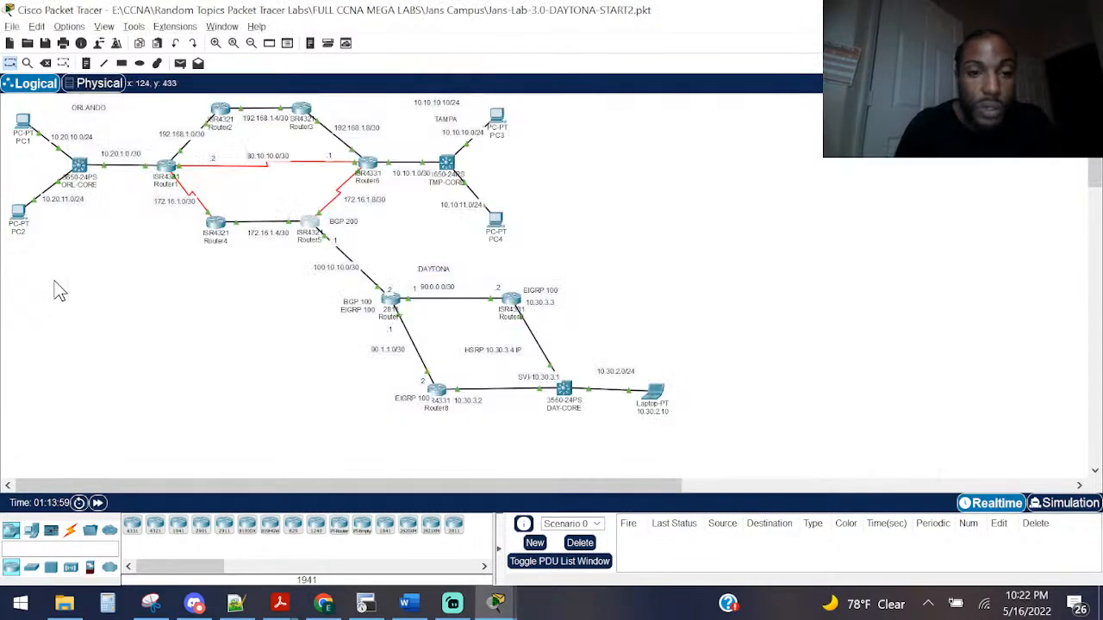
pyautogui.click(369, 173)
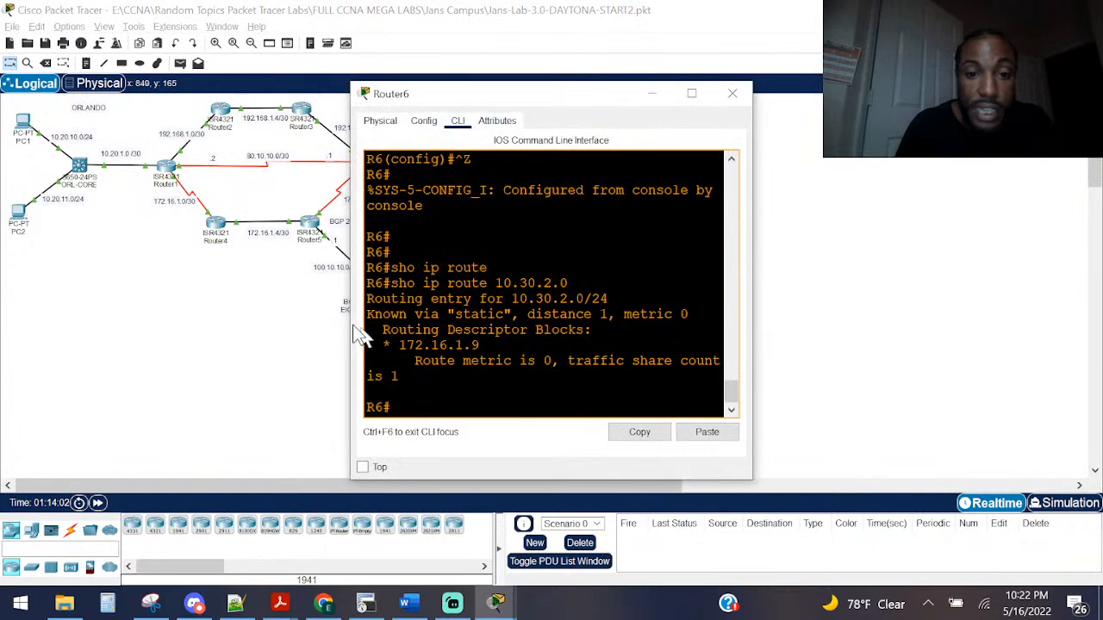
pyautogui.click(313, 310)
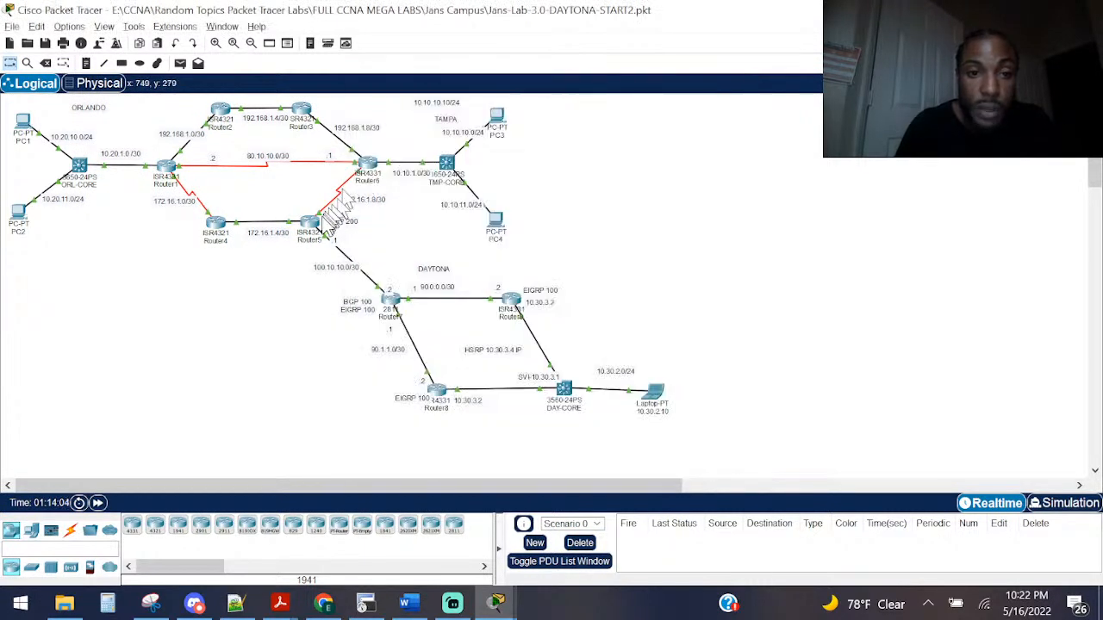
pyautogui.click(371, 168)
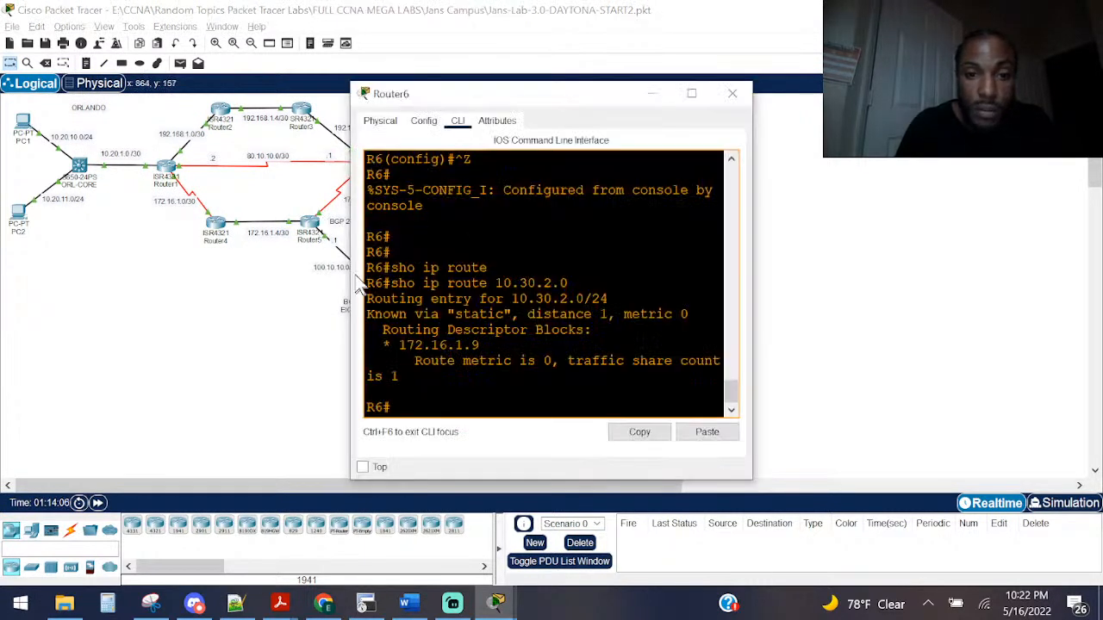
pyautogui.moveTo(349, 274); pyautogui.dragTo(101, 250)
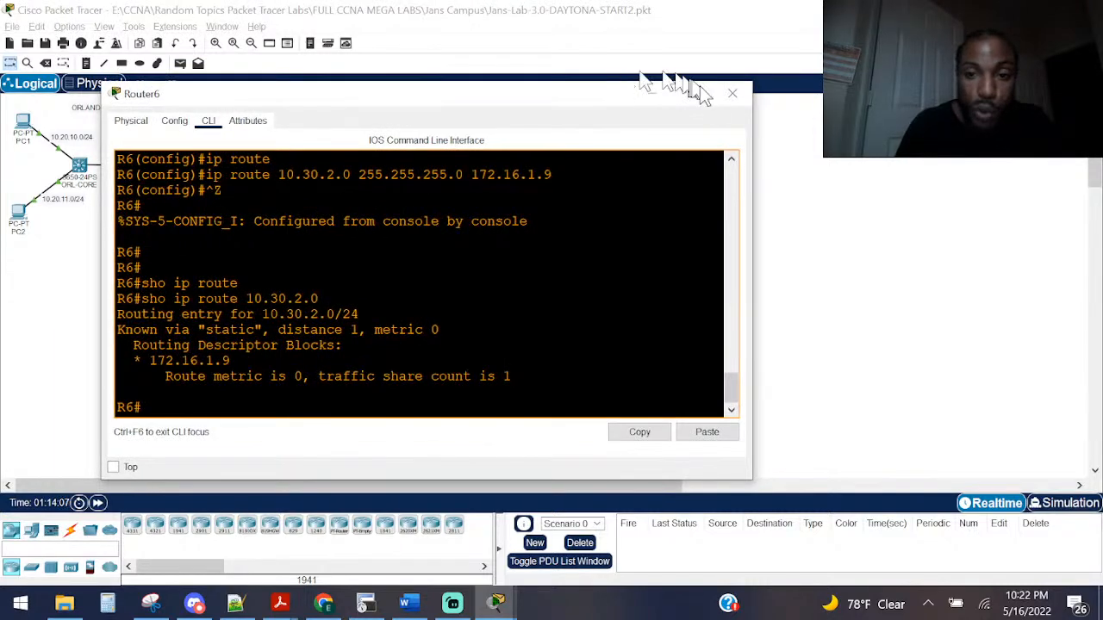
pyautogui.click(731, 95)
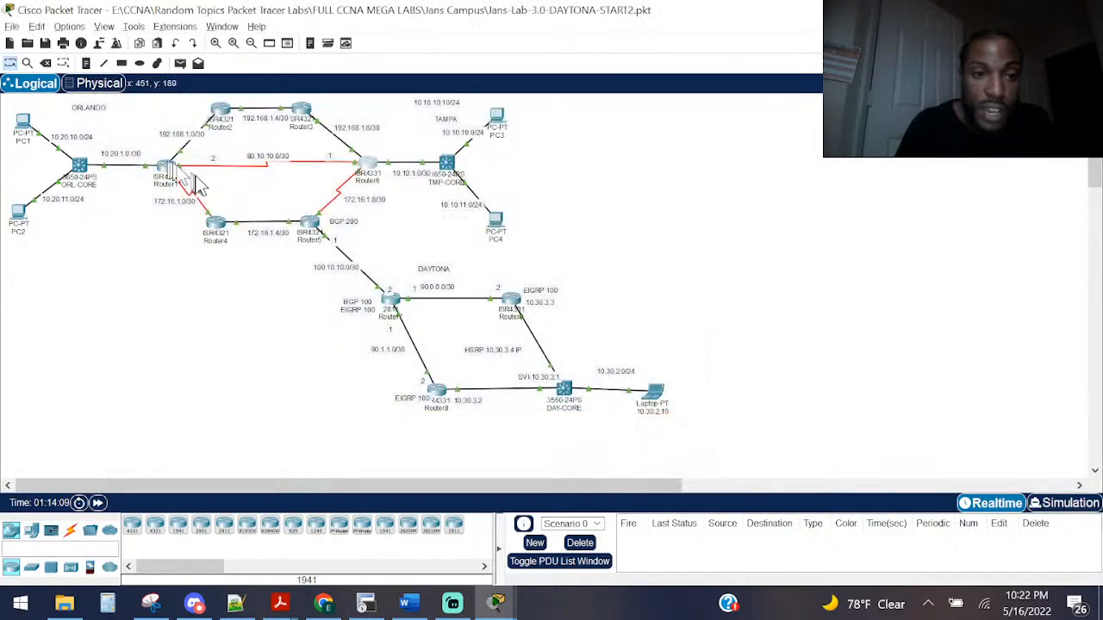
# Step: Enter privileged mode on ORL-CORE, show its routing entry for 10.30.2.0, and close the window
pyautogui.click(80, 164)
pyautogui.press('Return')
pyautogui.press('Return')
pyautogui.press('Return')
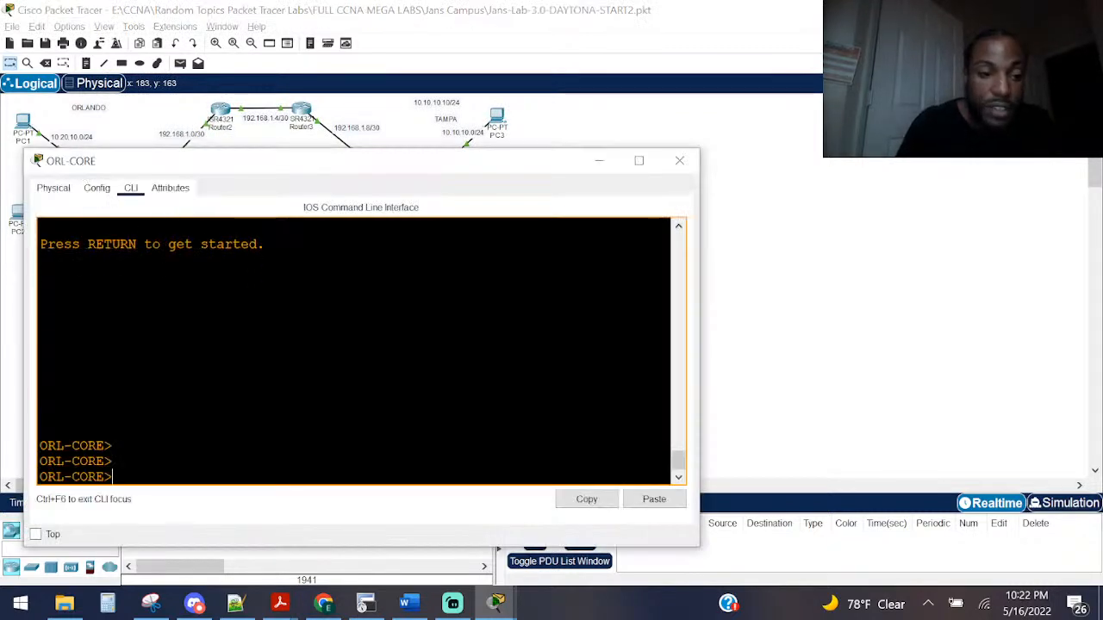
pyautogui.write('ena')
pyautogui.press('Return')
pyautogui.write('sho ip route')
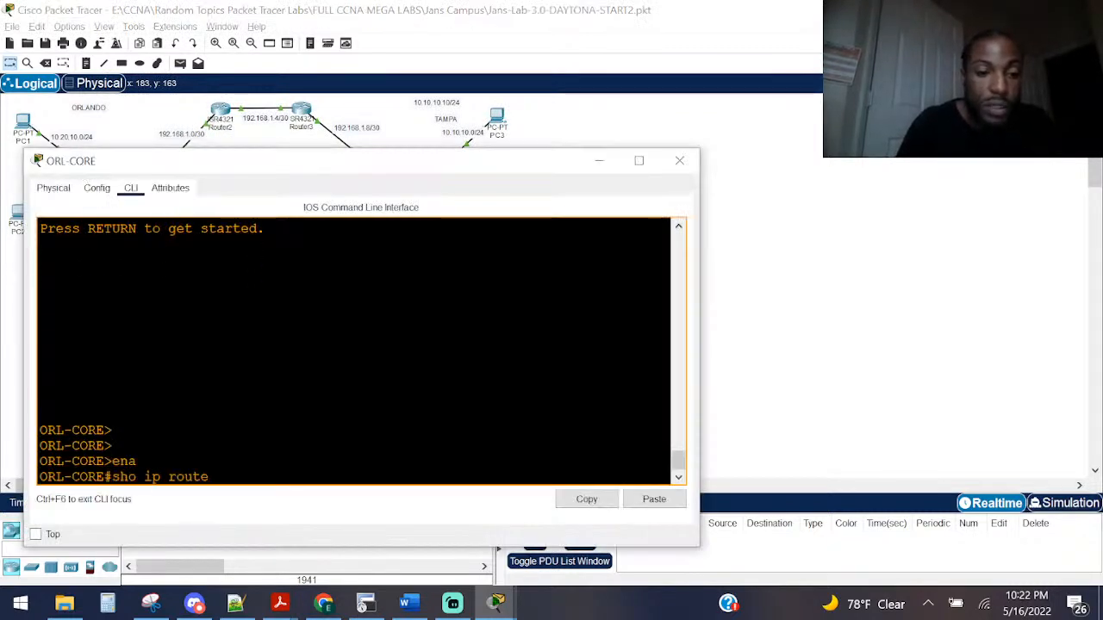
pyautogui.press('Tab')
pyautogui.write('10.30.2.')
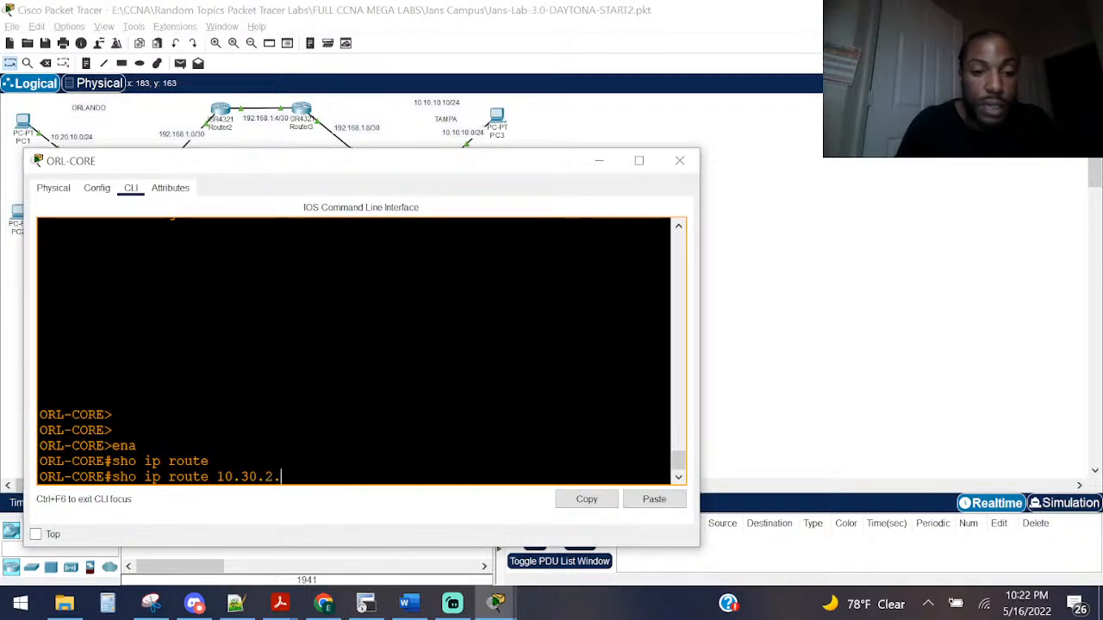
pyautogui.write('0')
pyautogui.press('Return')
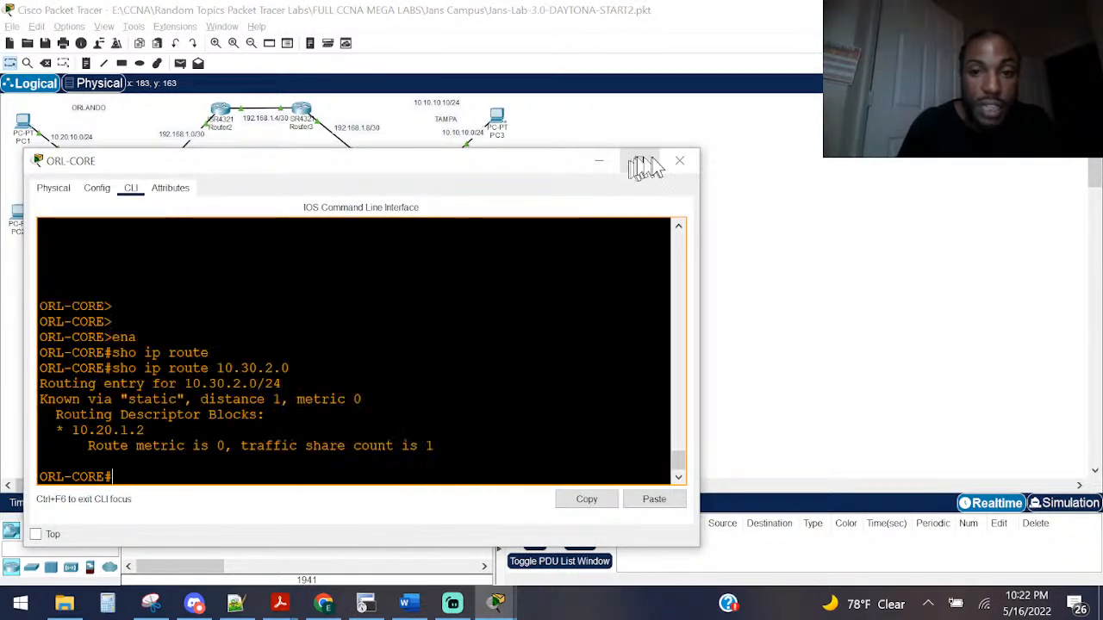
pyautogui.click(680, 164)
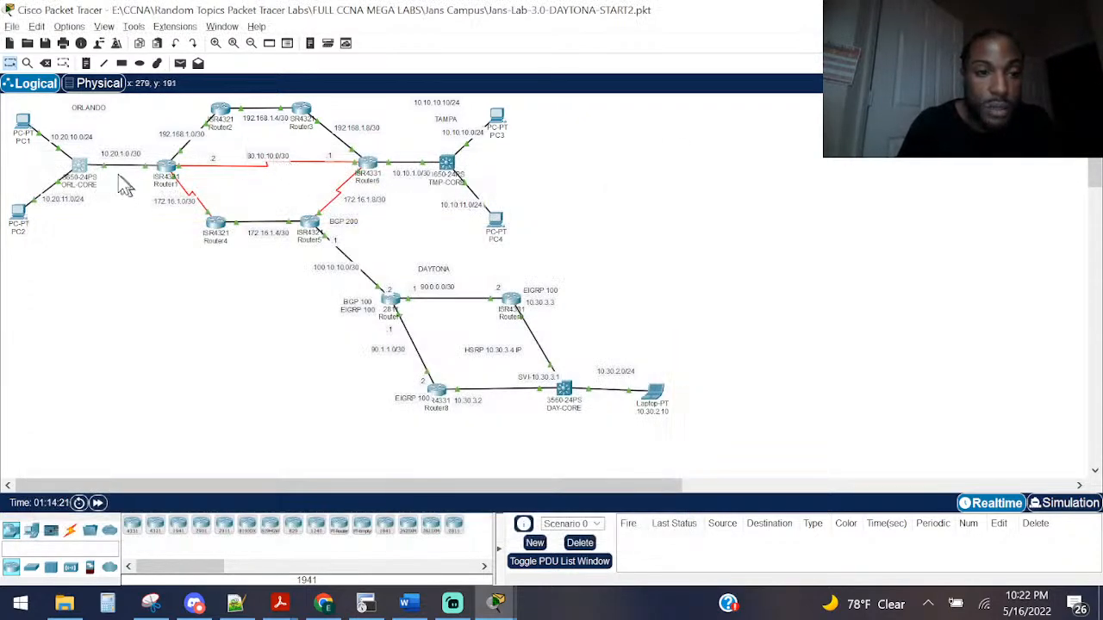
# Step: Show Router1's routing entry for 10.30.2.0 in a widened command prompt and check its next hop
pyautogui.click(165, 167)
pyautogui.click(339, 403)
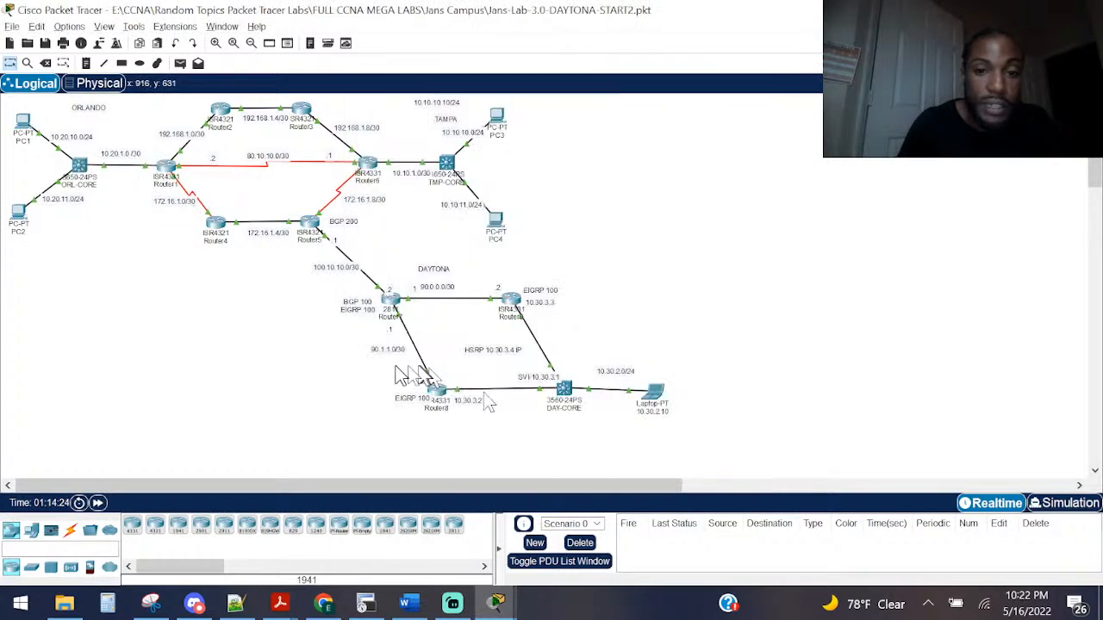
pyautogui.click(167, 183)
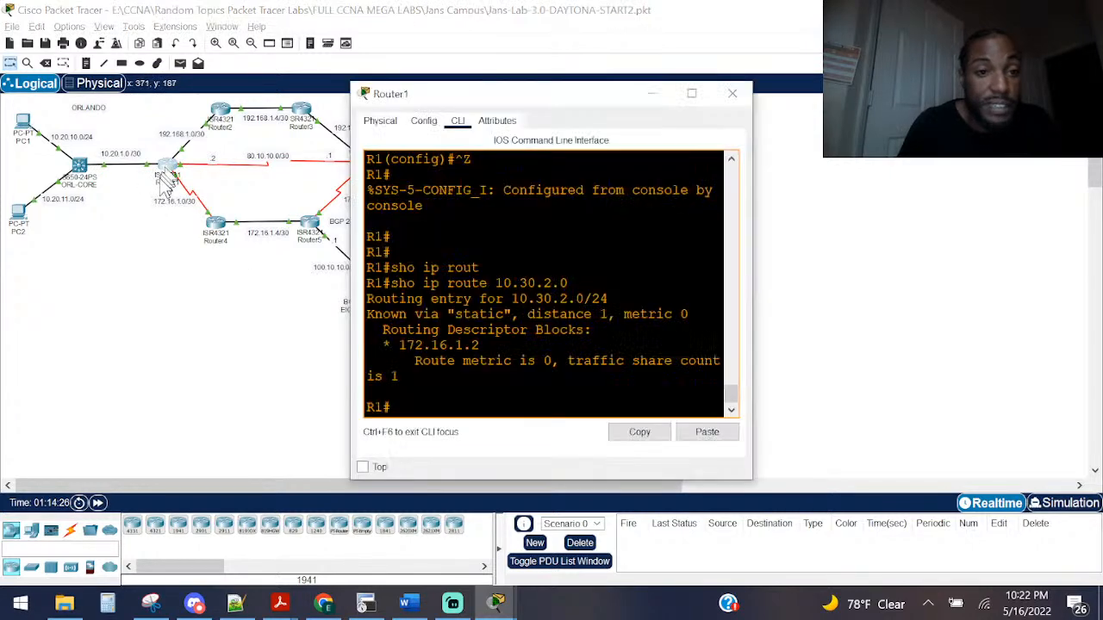
pyautogui.moveTo(346, 364); pyautogui.dragTo(62, 364)
pyautogui.press('Return')
pyautogui.write('c')
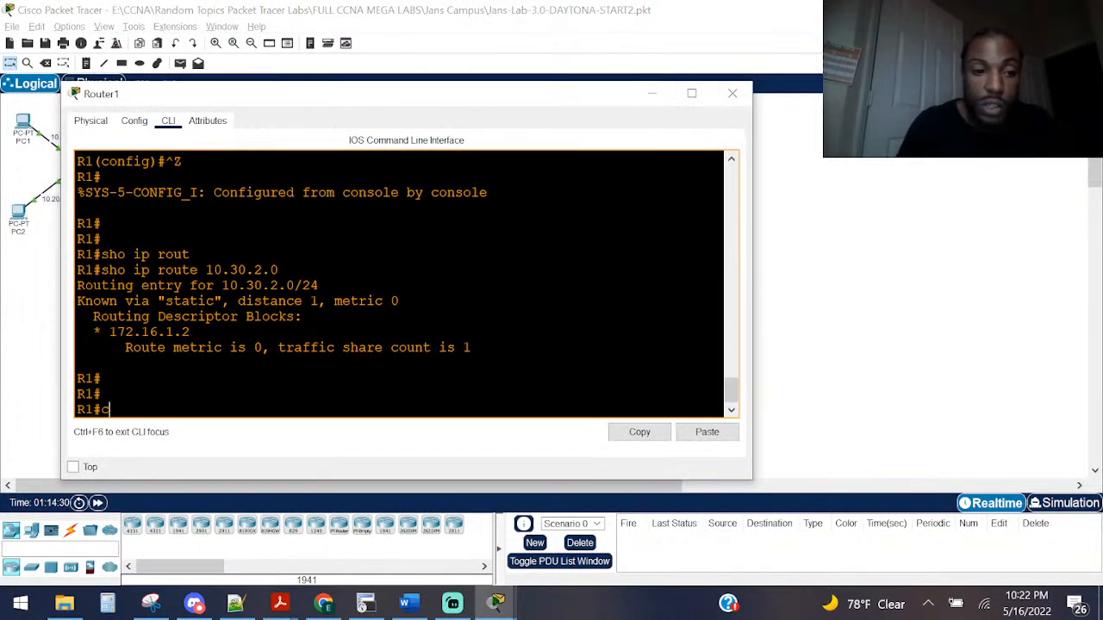
pyautogui.press('Up')
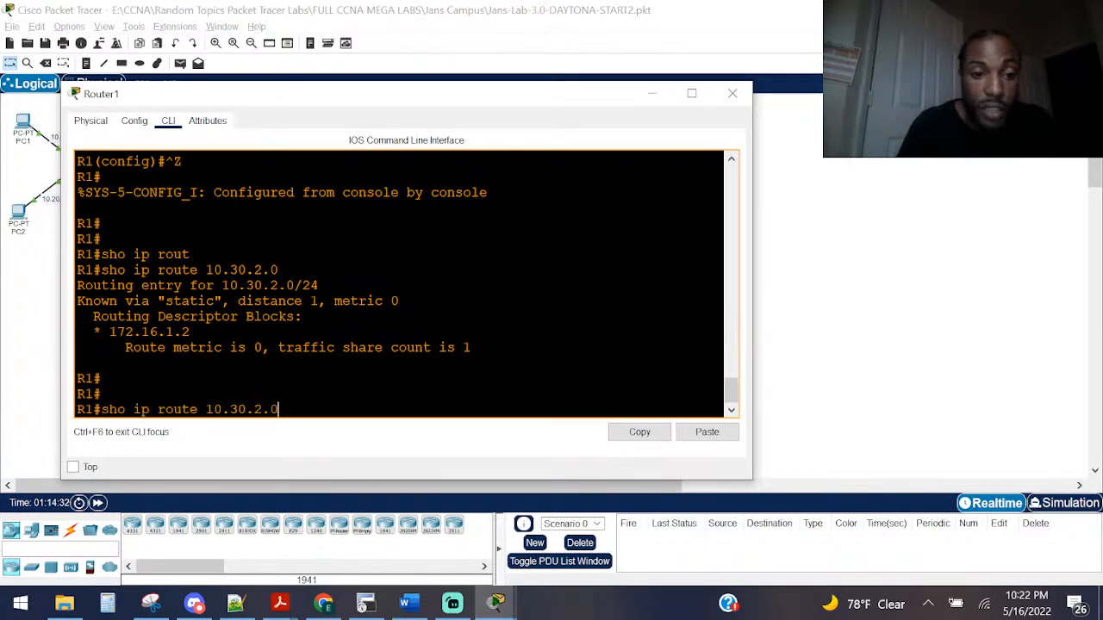
pyautogui.press('Return')
pyautogui.moveTo(203, 363); pyautogui.dragTo(116, 352)
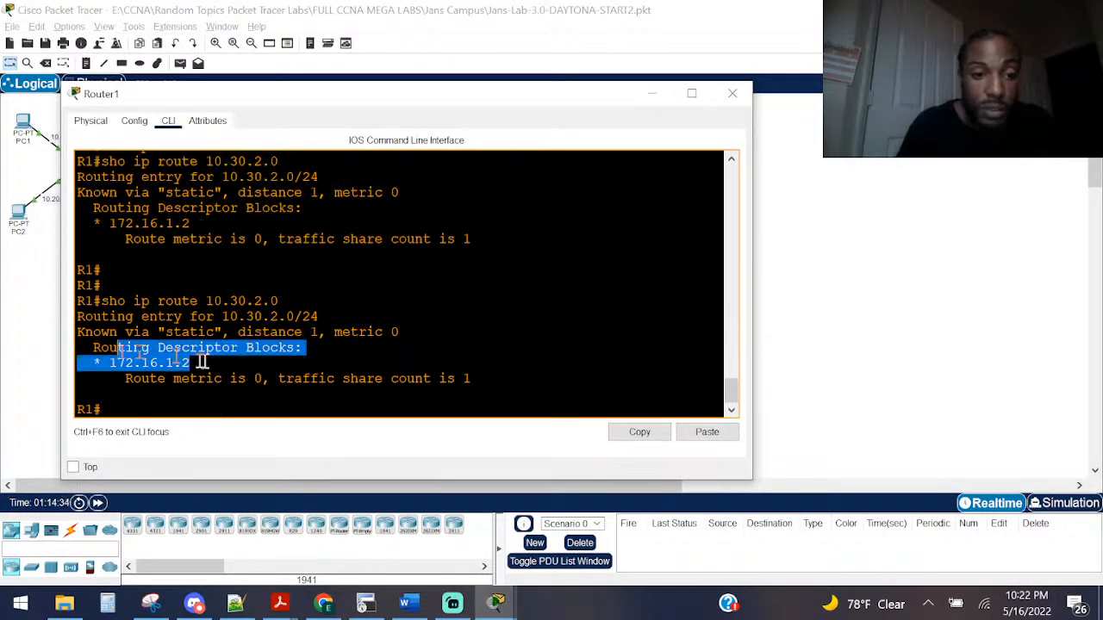
pyautogui.click(16, 335)
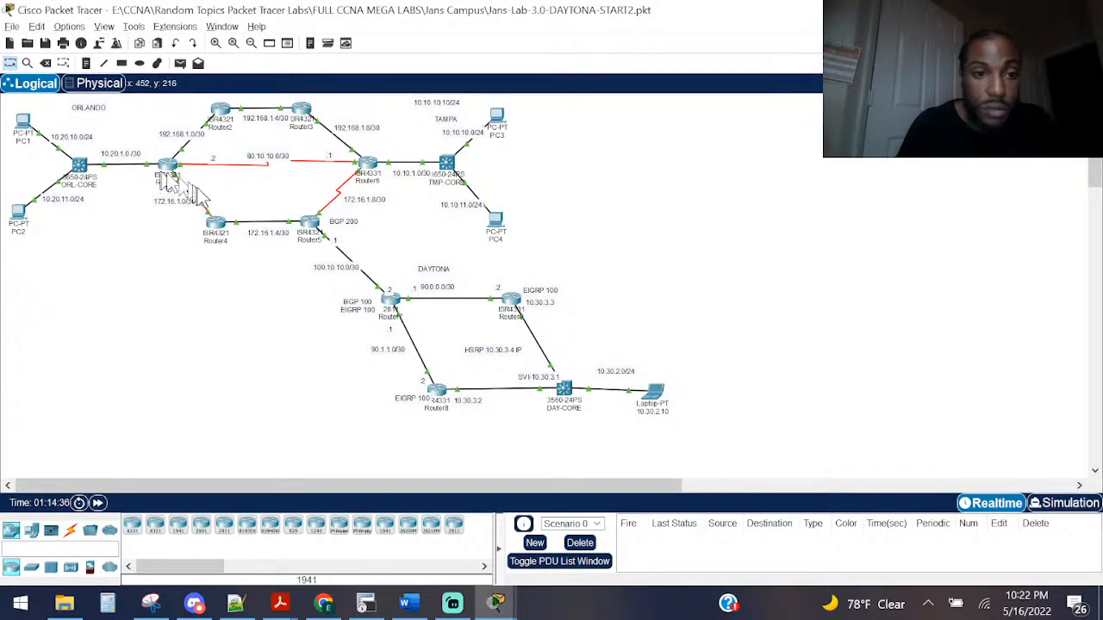
# Step: Compare Router1's 10.30.2.0 route with Router4's position in the topology
pyautogui.click(218, 236)
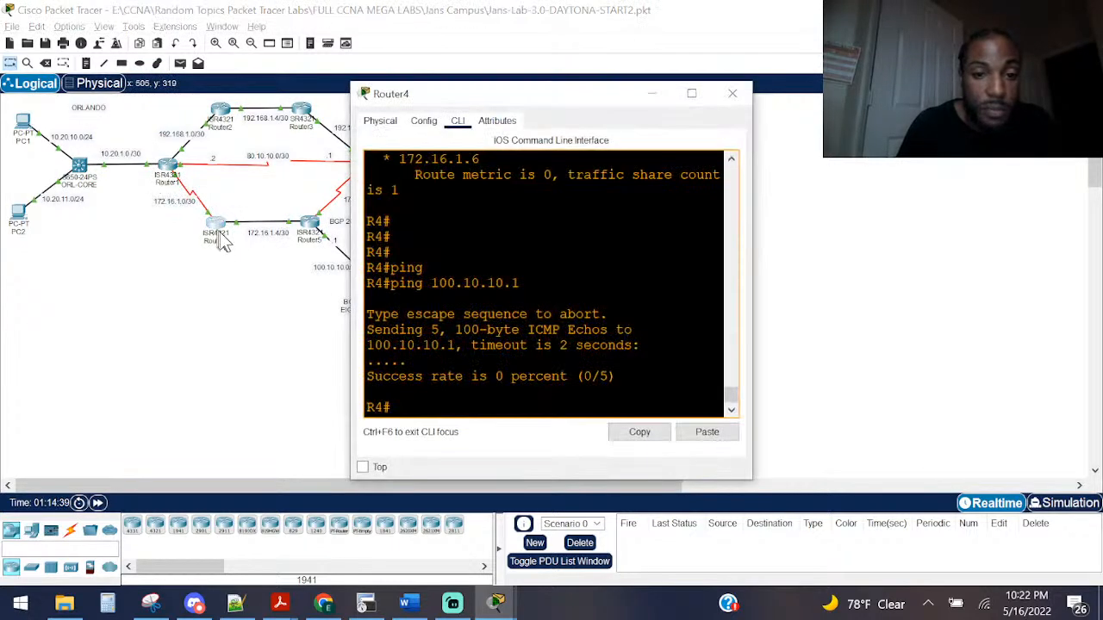
pyautogui.click(170, 166)
pyautogui.moveTo(223, 301); pyautogui.dragTo(281, 301)
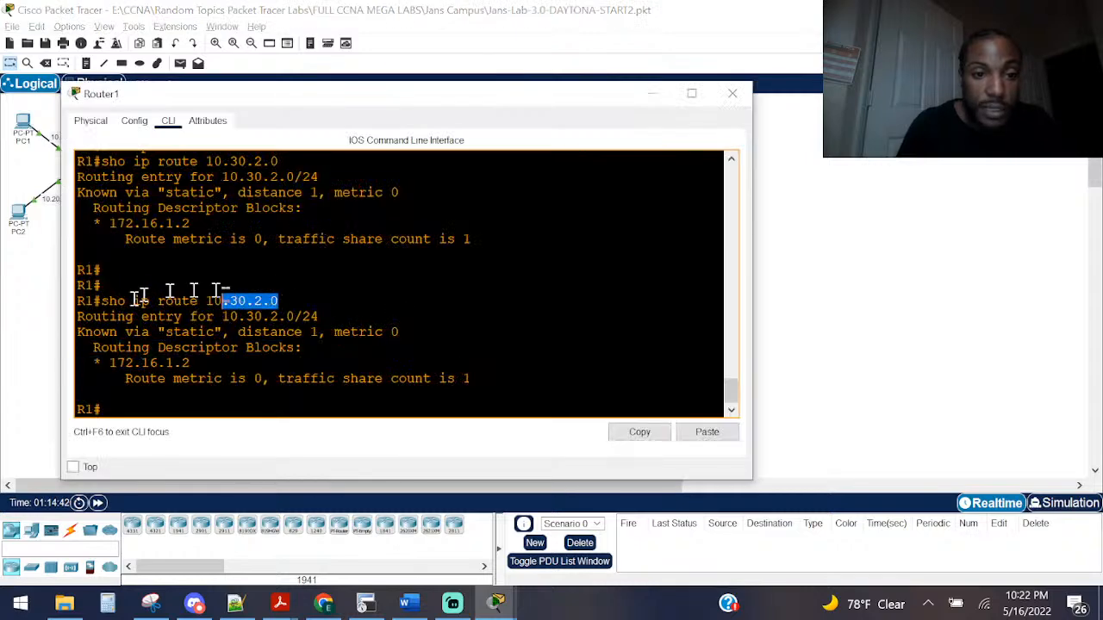
pyautogui.click(15, 340)
# Step: Show Router4's routing entry for 10.30.2.0 in a widened command prompt, and close the window
pyautogui.click(223, 234)
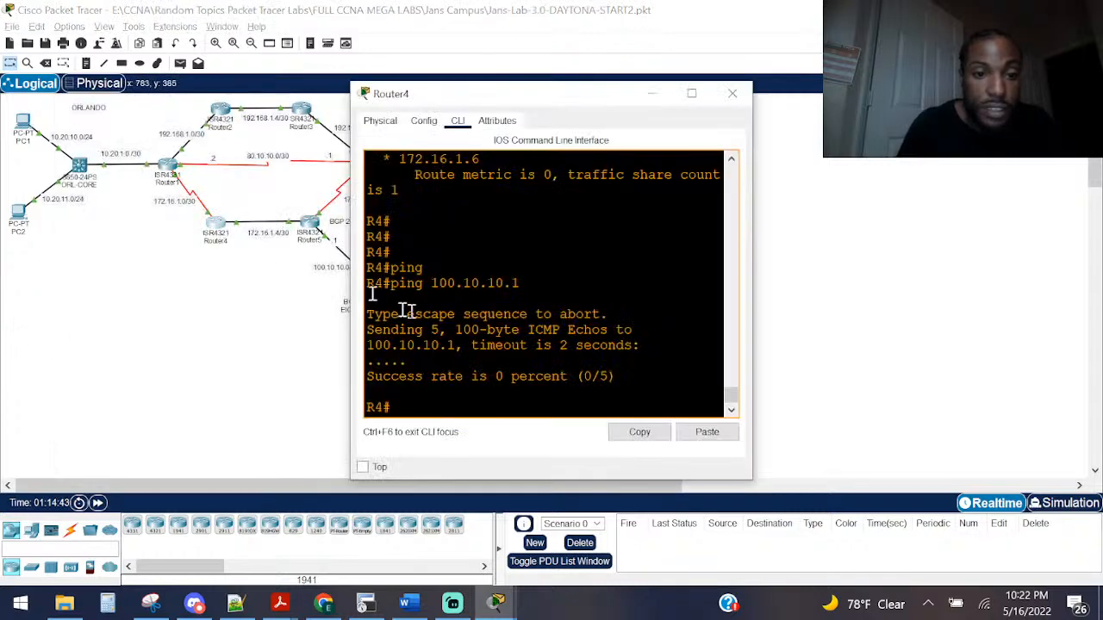
pyautogui.moveTo(351, 291); pyautogui.dragTo(9, 289)
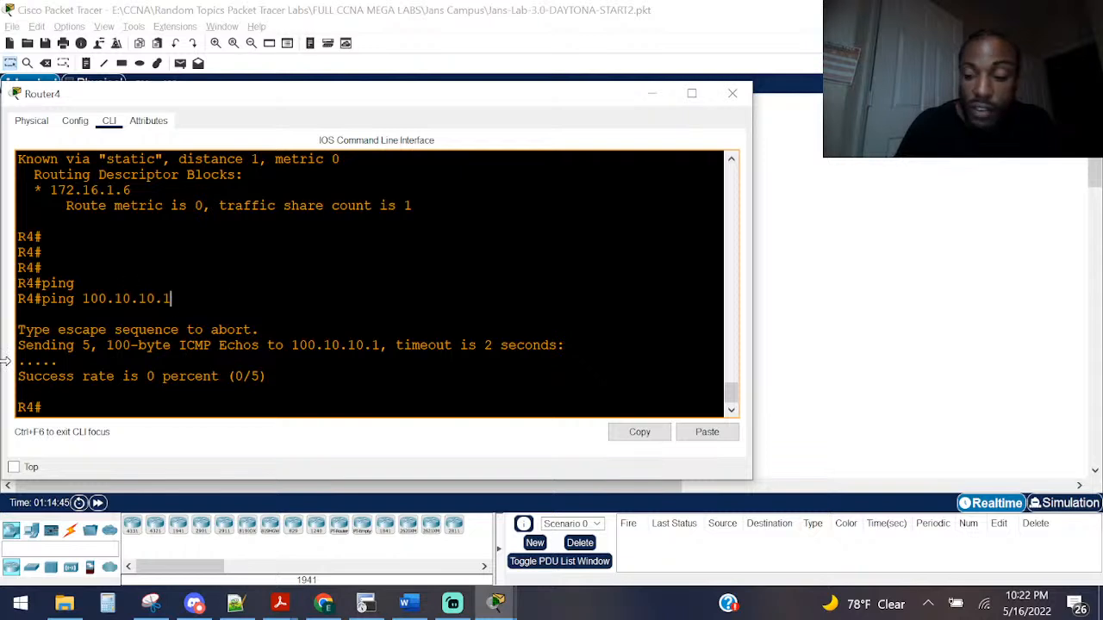
pyautogui.press('Return')
pyautogui.press('Return')
pyautogui.write('sho ip route')
pyautogui.press('Tab')
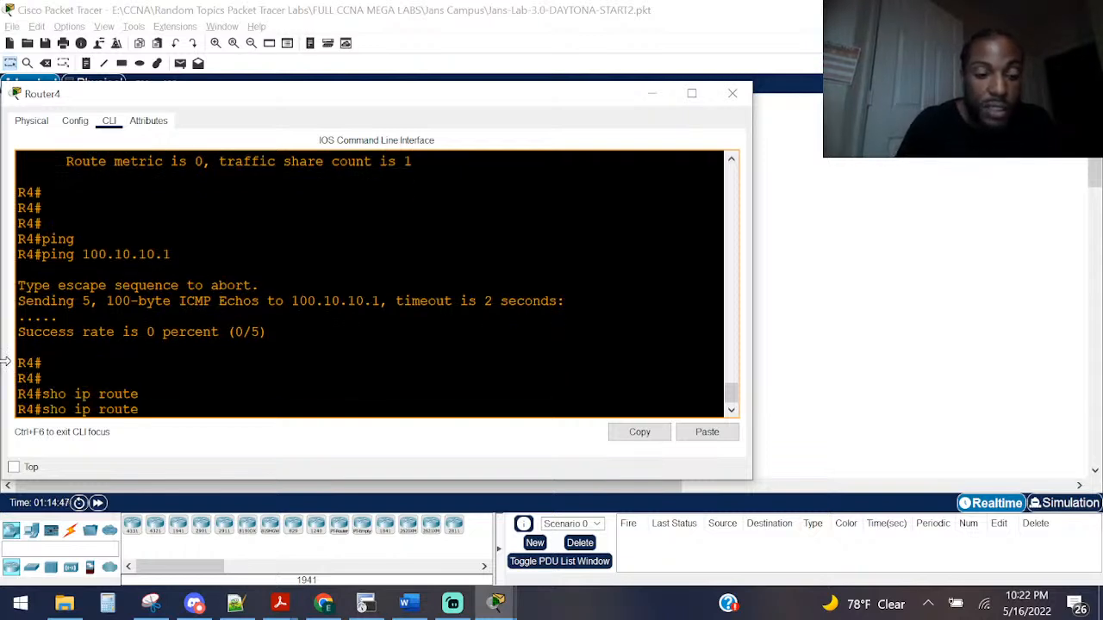
pyautogui.write('10.30.2.0')
pyautogui.press('Return')
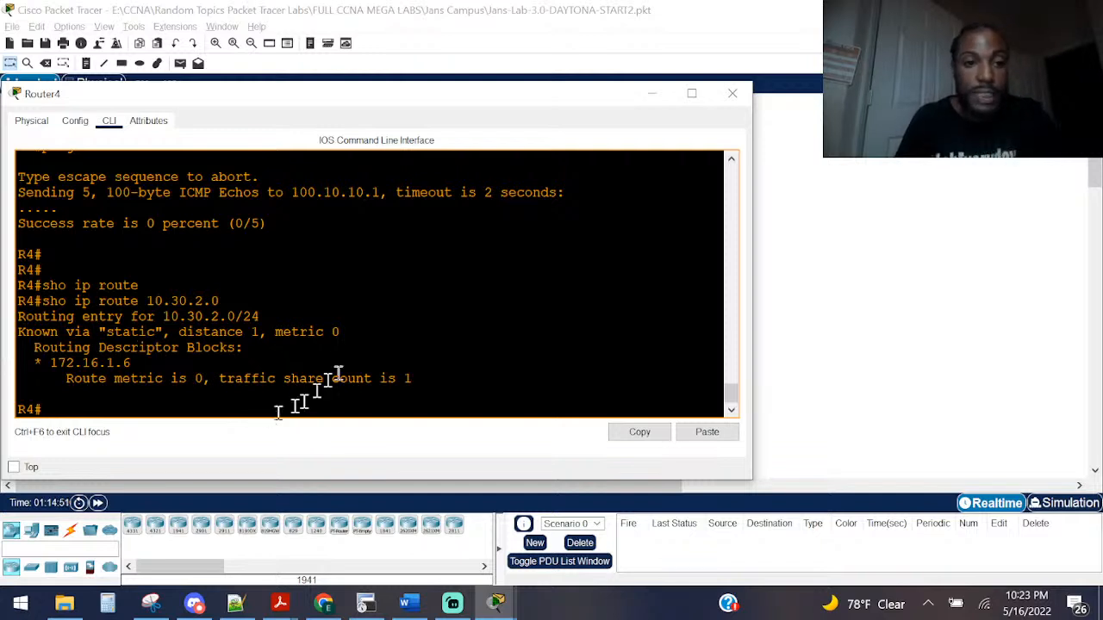
pyautogui.click(732, 97)
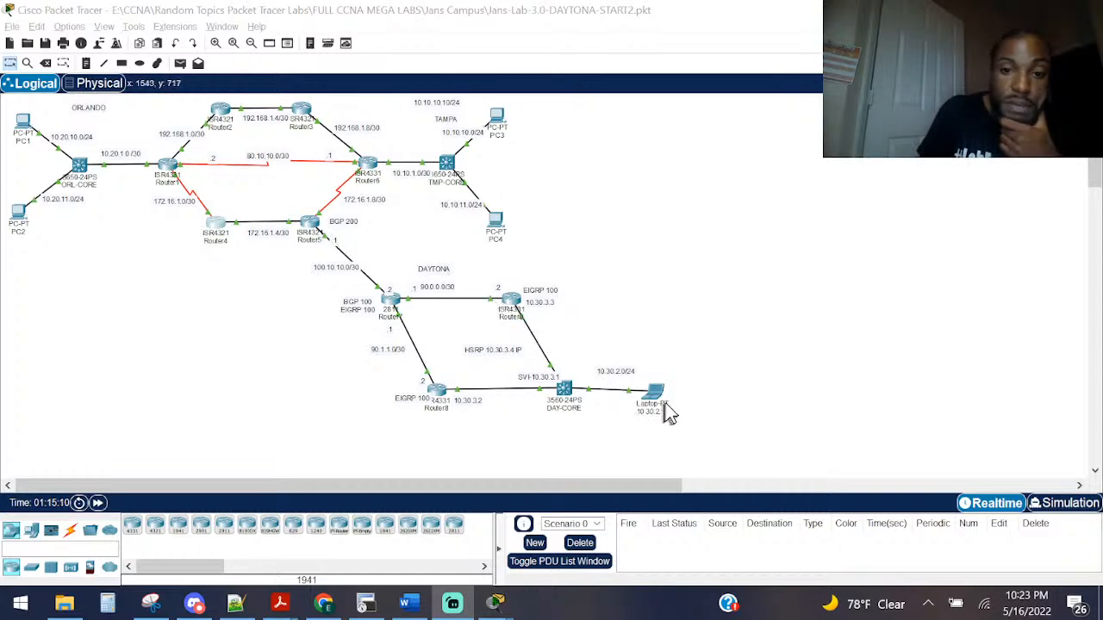
pyautogui.click(316, 224)
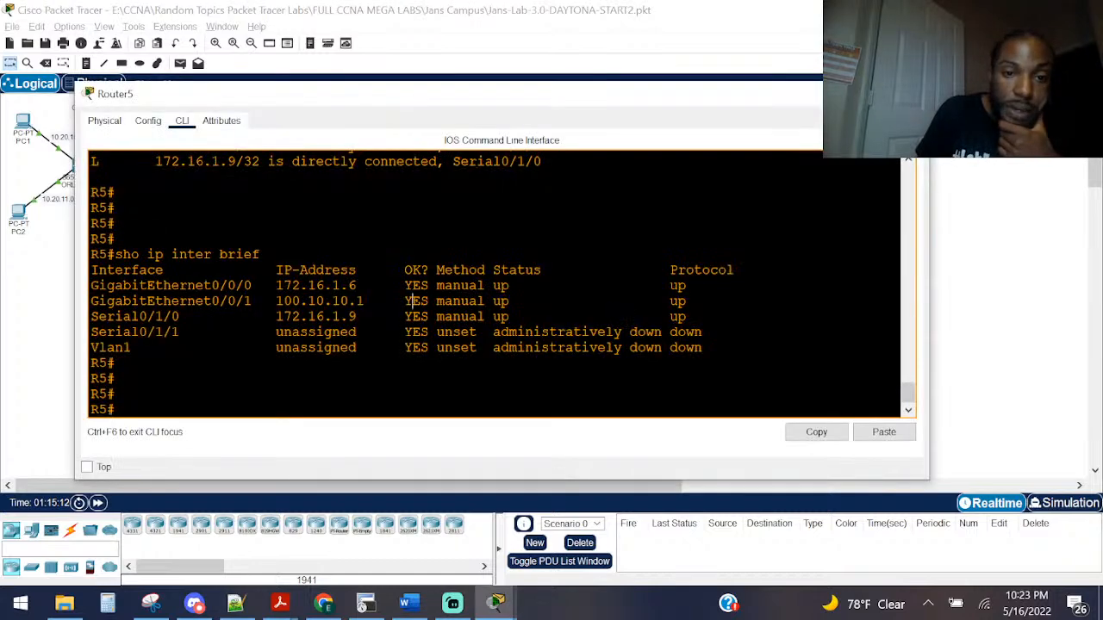
pyautogui.press('Return')
pyautogui.press('Return')
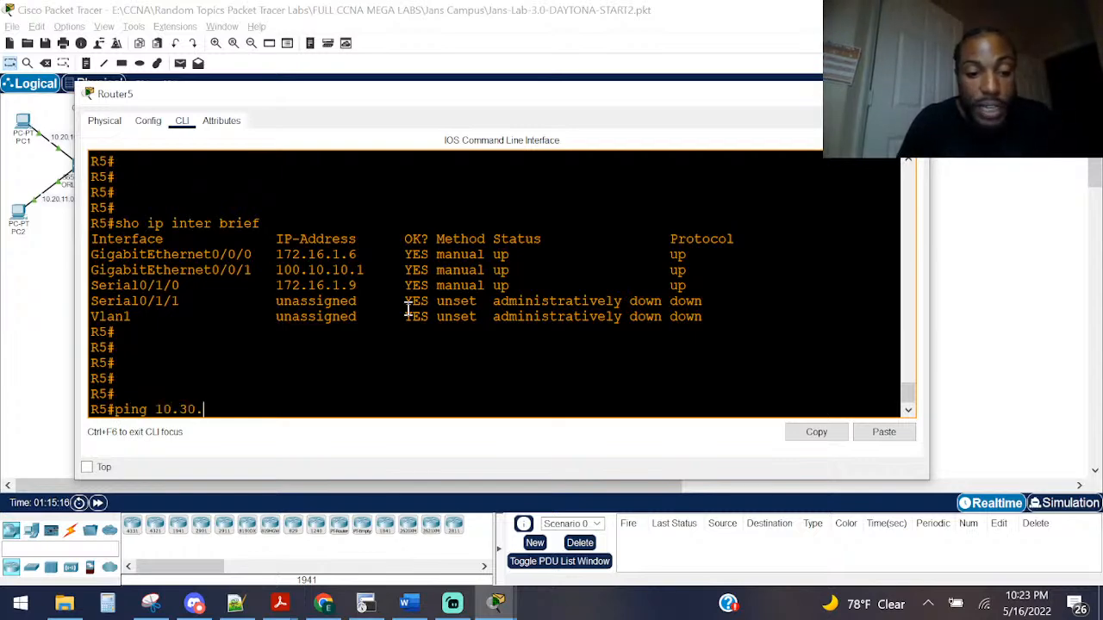
pyautogui.press('Return')
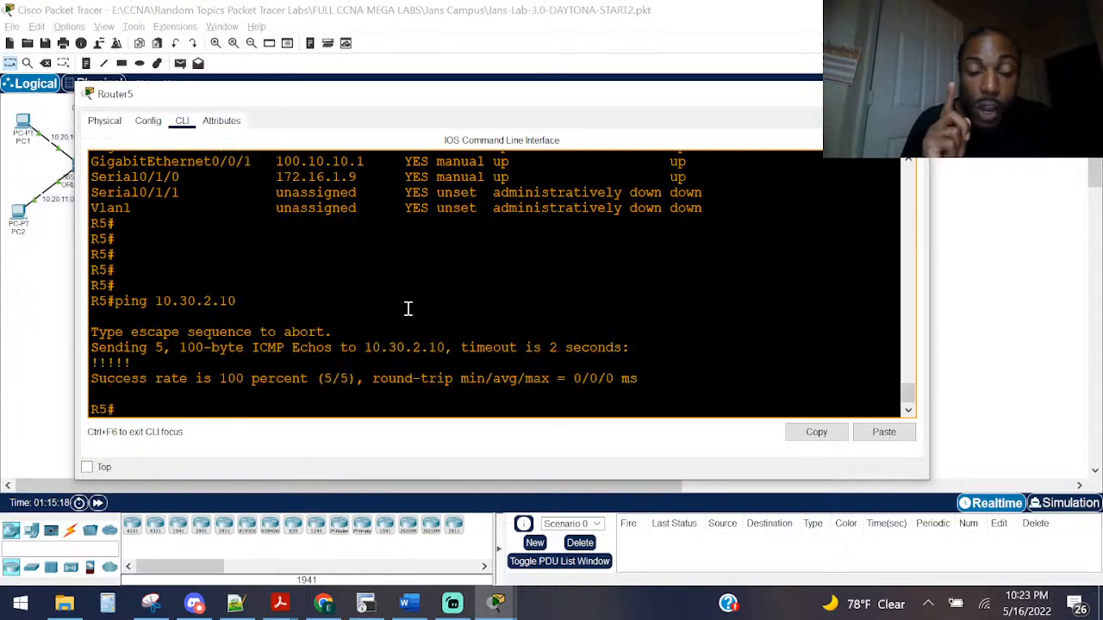
pyautogui.click(916, 93)
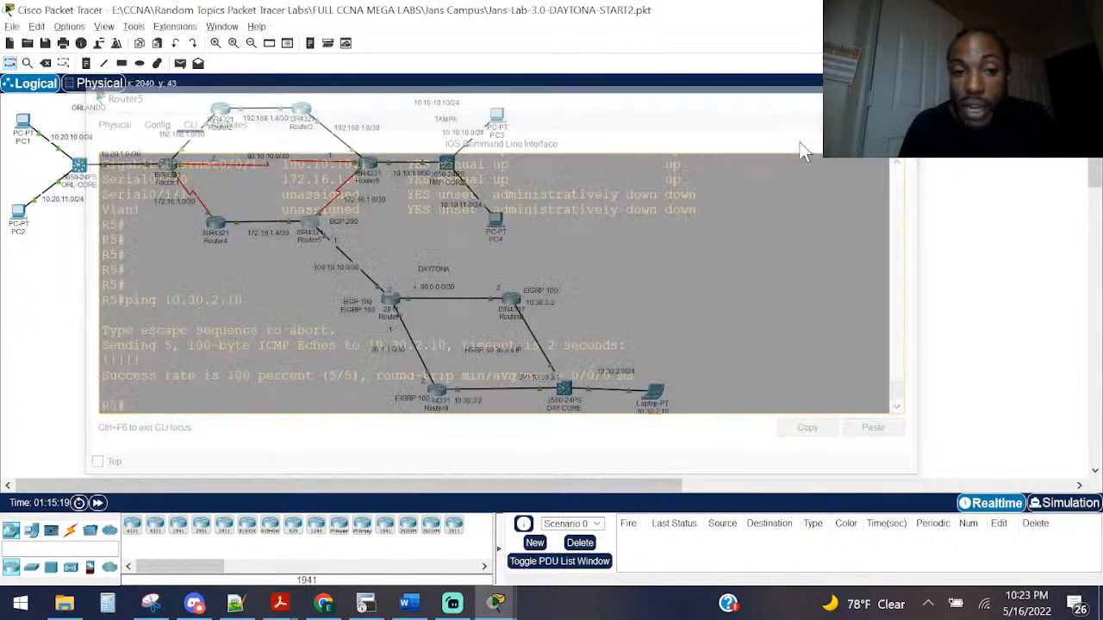
pyautogui.moveTo(609, 218); pyautogui.dragTo(67, 95)
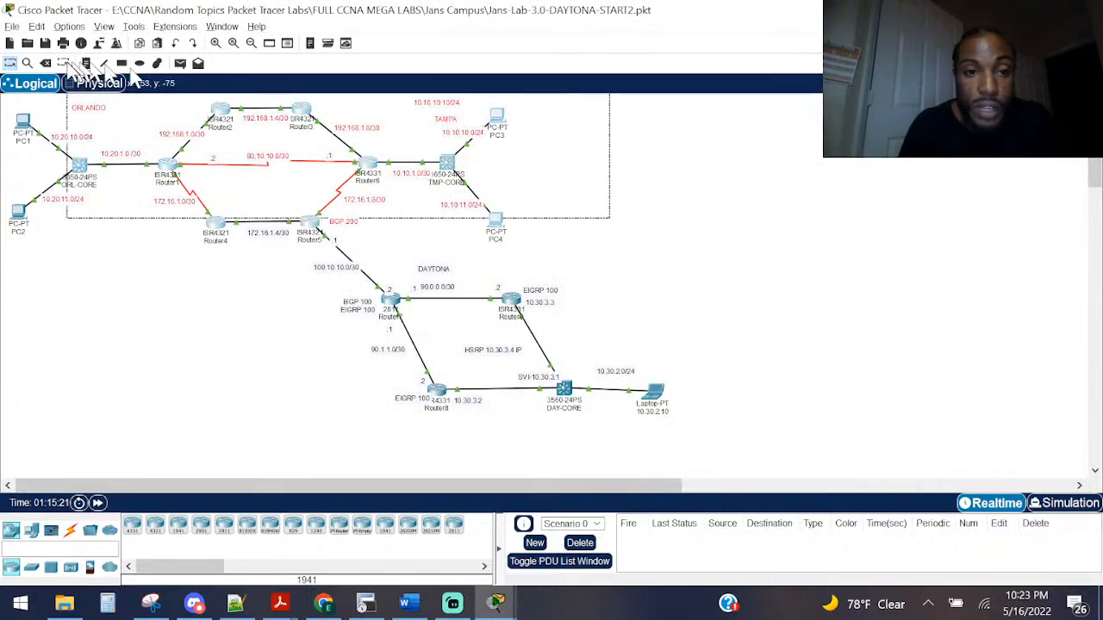
pyautogui.click(200, 263)
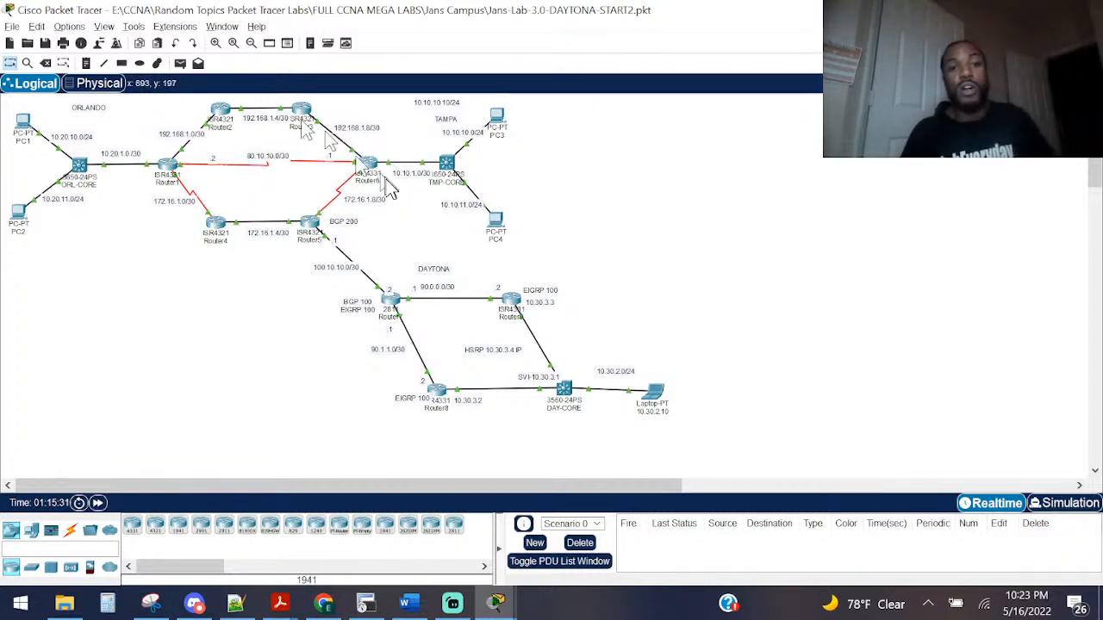
# Step: Show Router5's full routing table in a widened command prompt and examine its static, BGP and connected routes
pyautogui.click(310, 222)
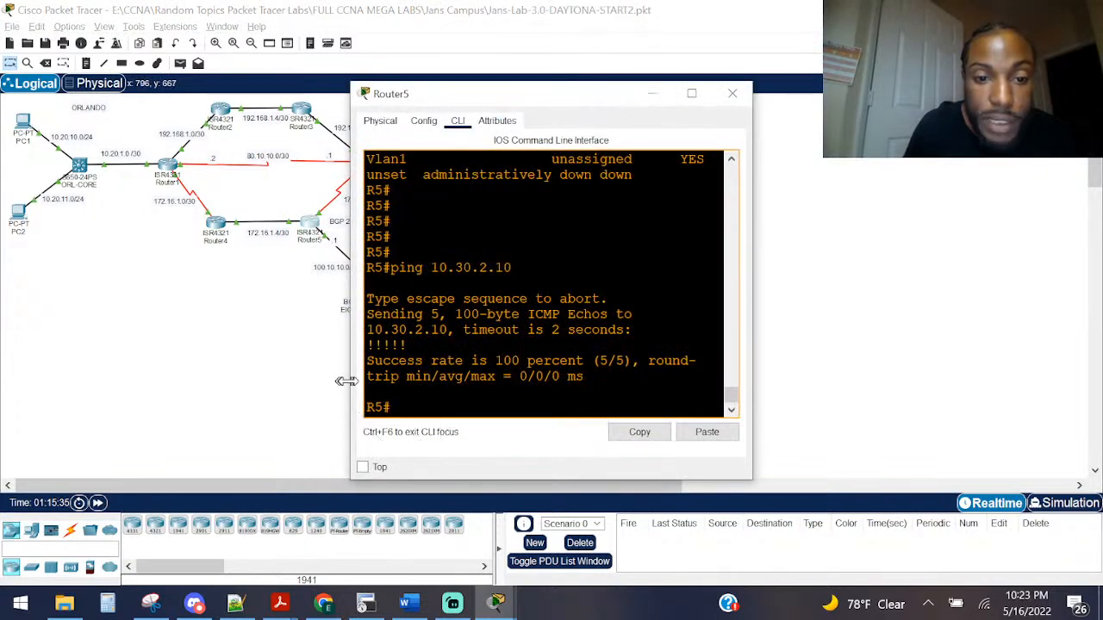
pyautogui.moveTo(345, 381); pyautogui.dragTo(112, 382)
pyautogui.press('Return')
pyautogui.press('Return')
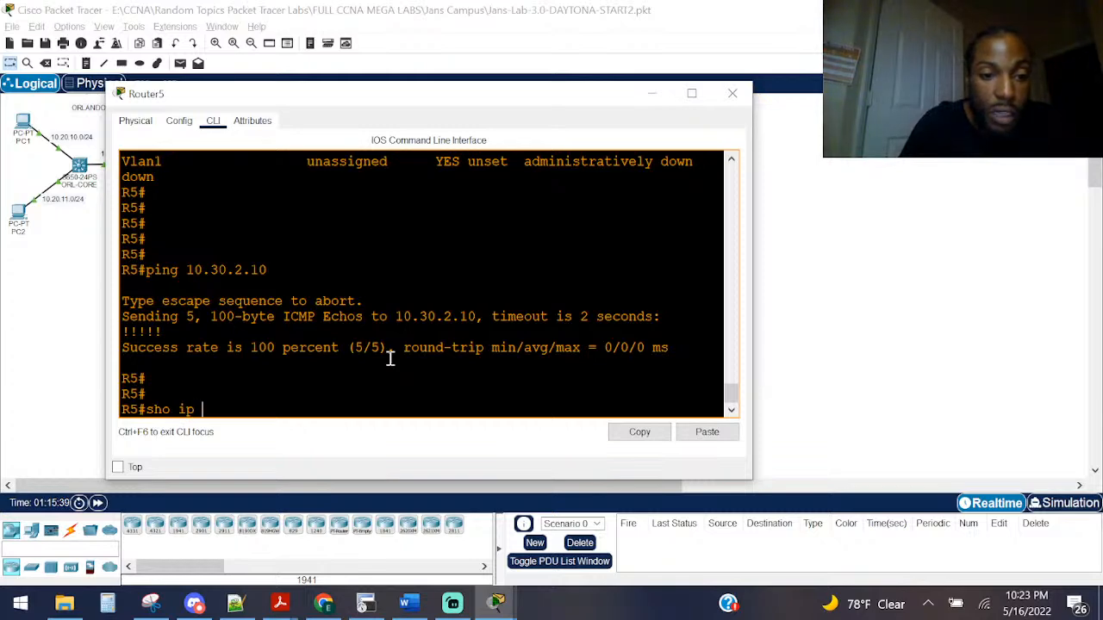
pyautogui.write('sho ip route')
pyautogui.press('Return')
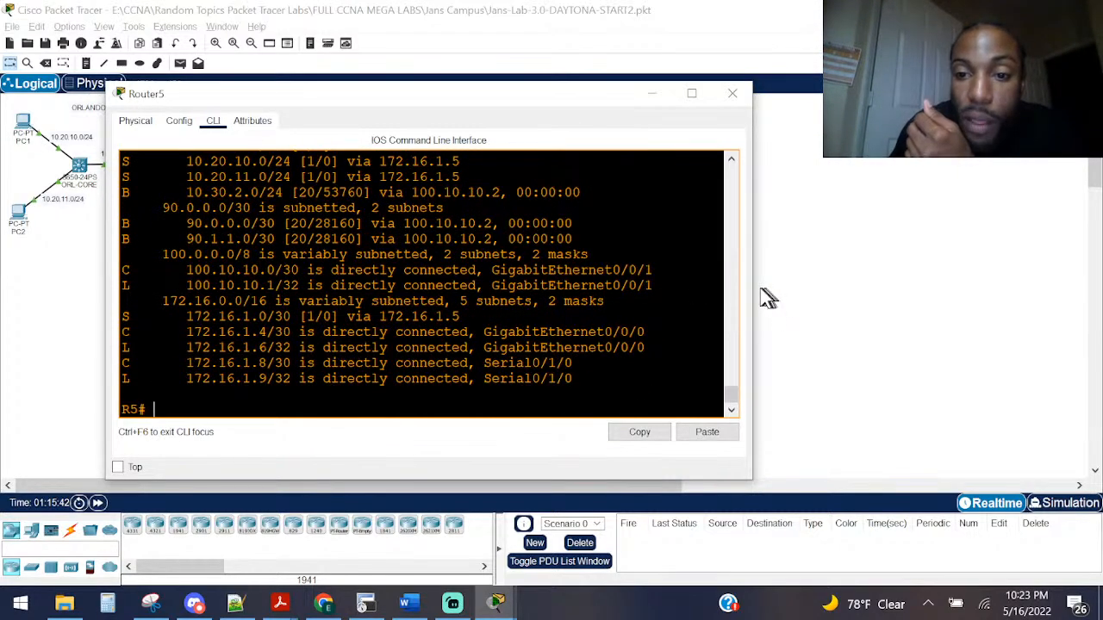
pyautogui.moveTo(755, 285); pyautogui.dragTo(832, 285)
pyautogui.scroll(5, 405, 252)
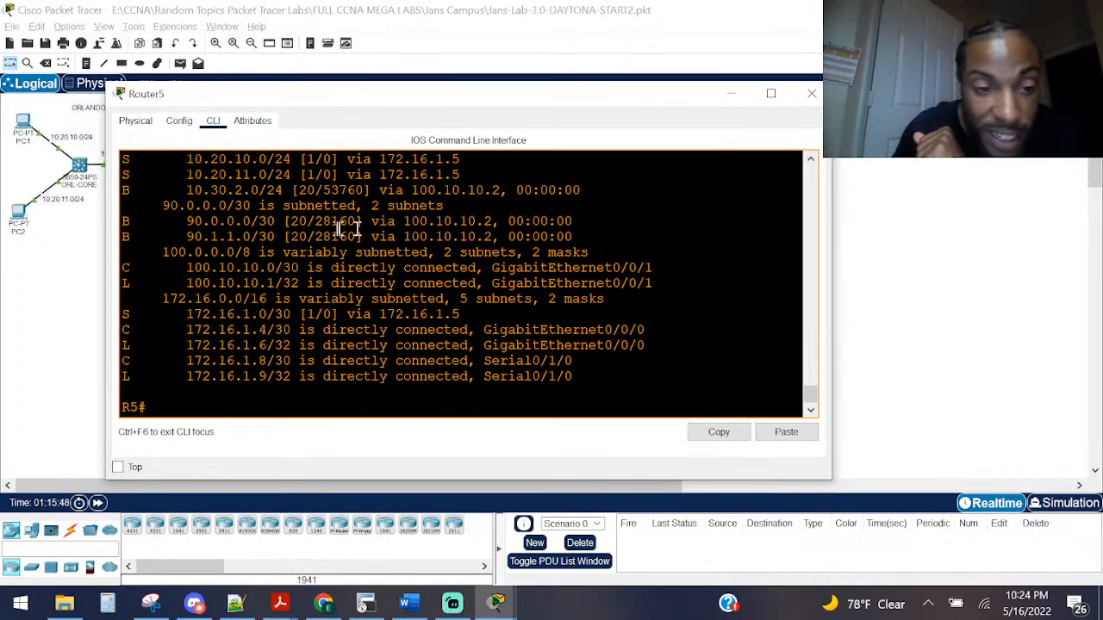
pyautogui.scroll(3, 254, 329)
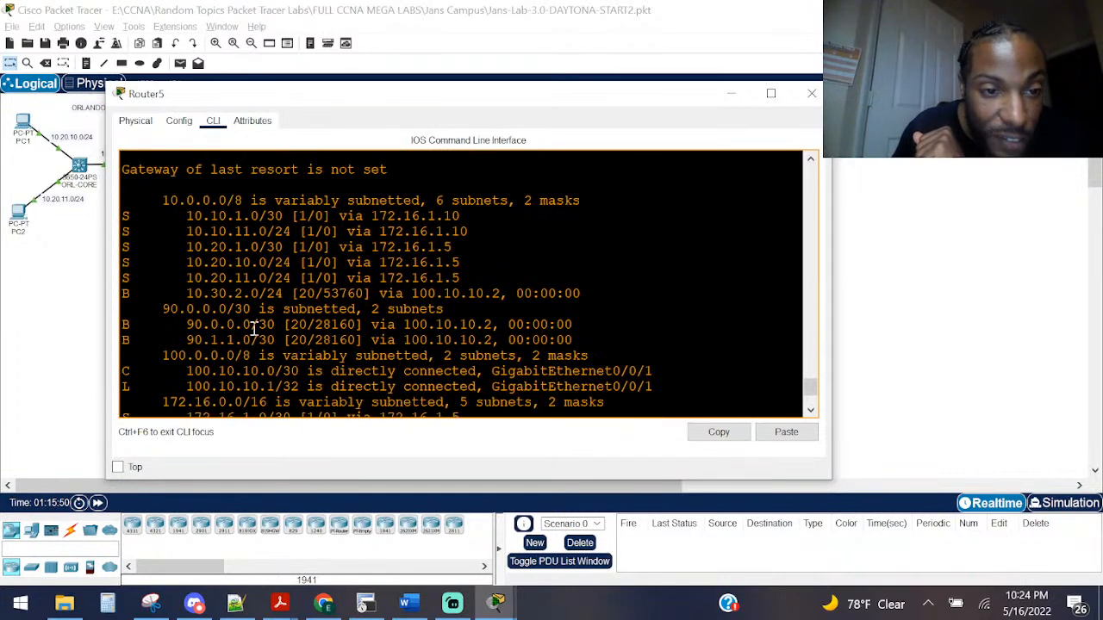
# Step: Examine Router5's BGP route to 10.30.2.0/24 and its next hop, and compare it with the topology
pyautogui.scroll(2, 255, 329)
pyautogui.scroll(-2, 252, 321)
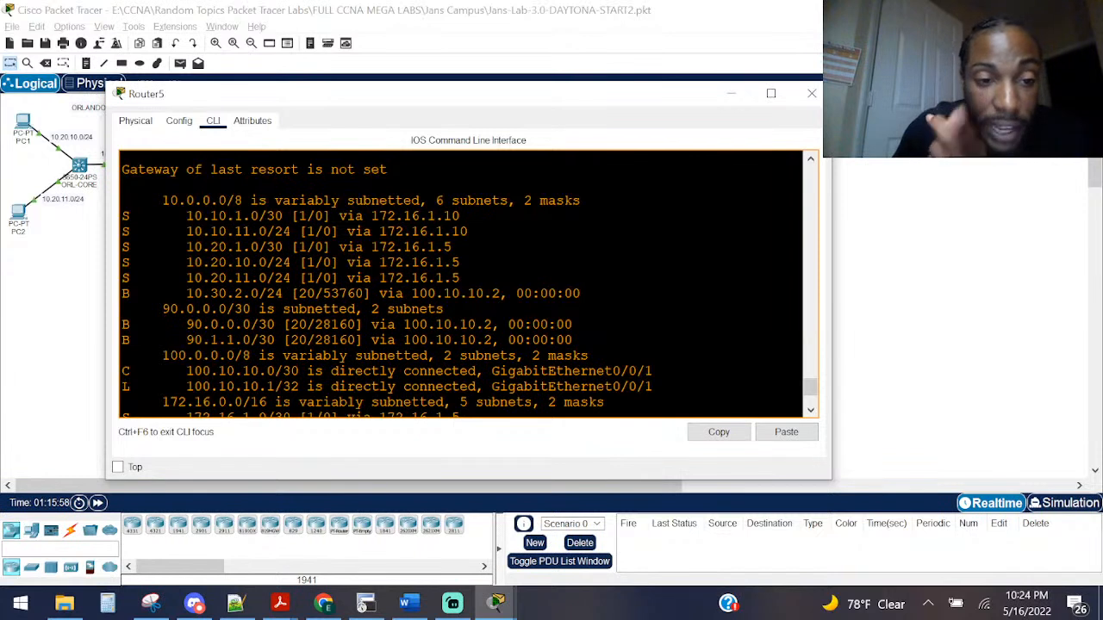
pyautogui.moveTo(258, 296); pyautogui.dragTo(211, 295)
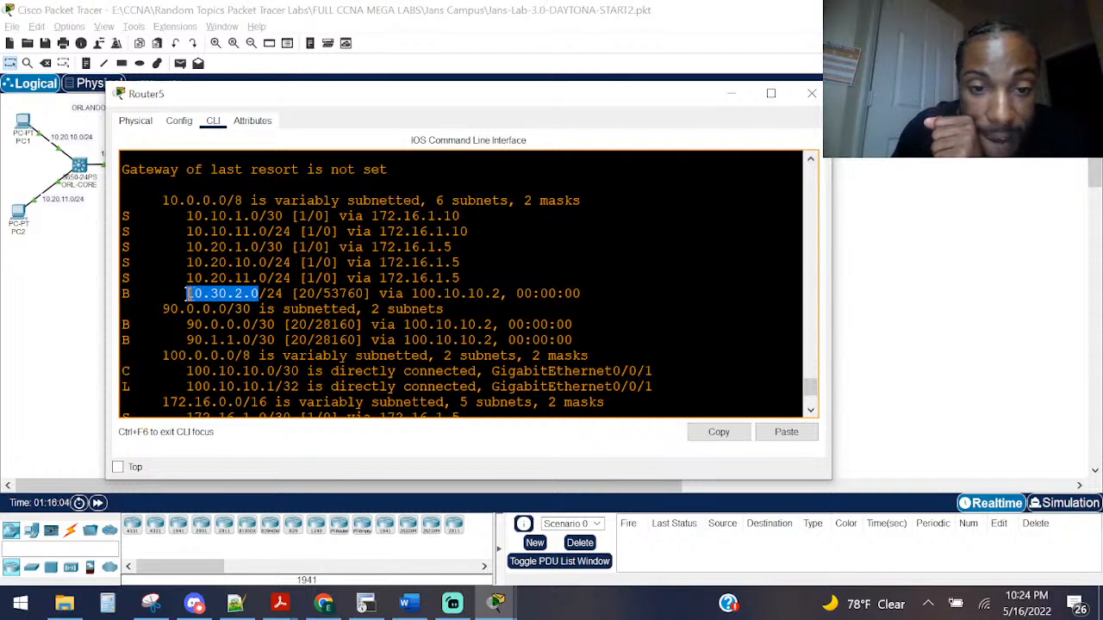
pyautogui.moveTo(411, 293); pyautogui.dragTo(521, 294)
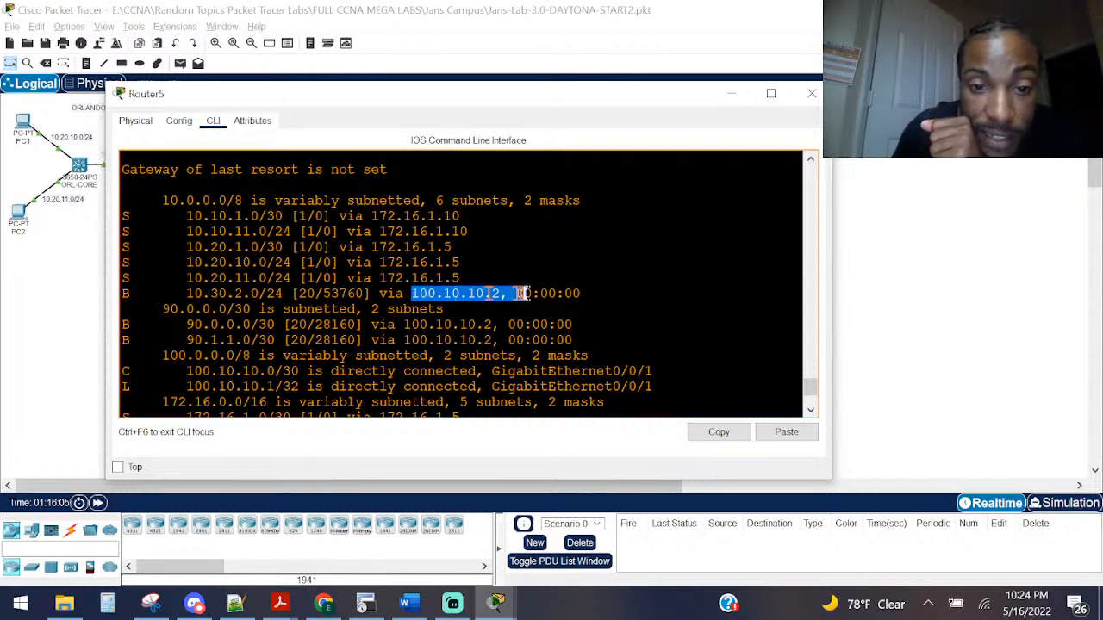
pyautogui.click(17, 297)
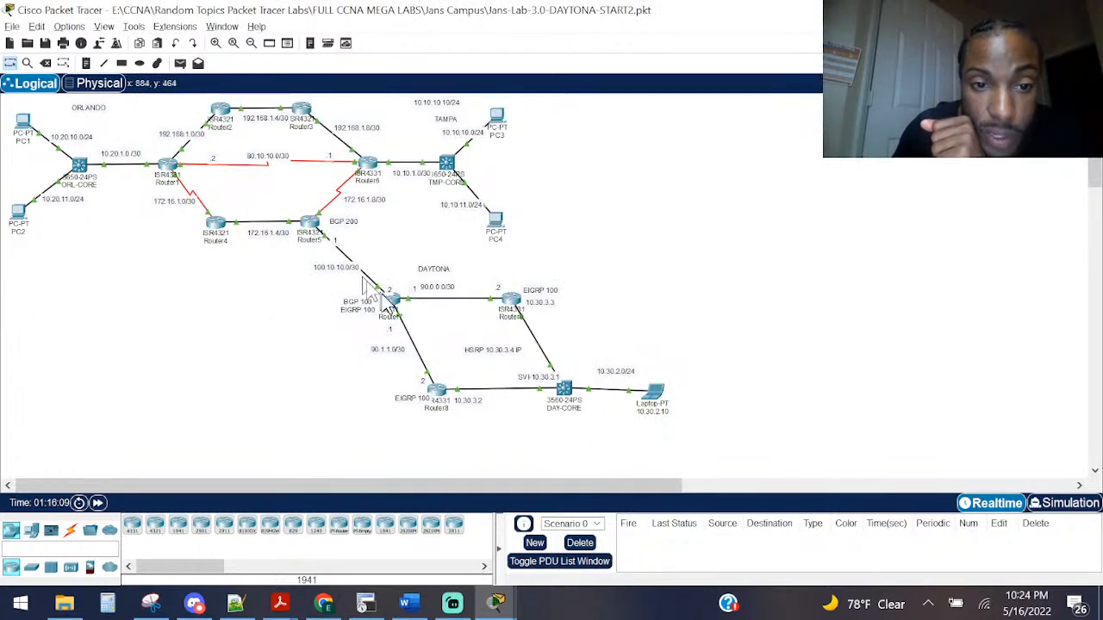
# Step: Show Router5's running configuration through its BGP and static route sections
pyautogui.click(310, 228)
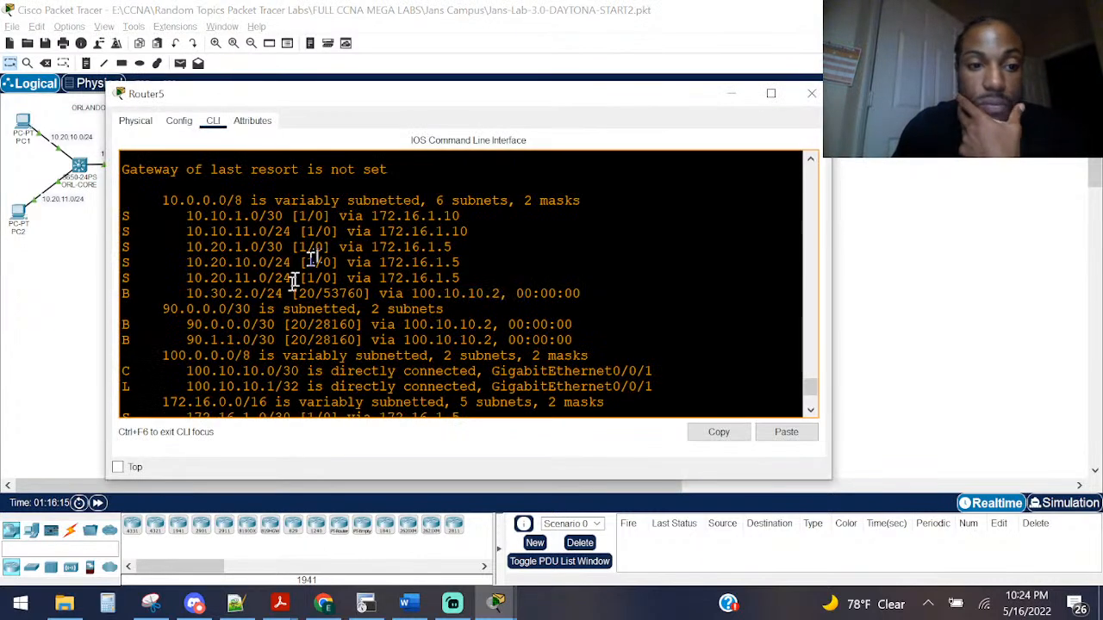
pyautogui.press('Return')
pyautogui.press('Return')
pyautogui.press('Return')
pyautogui.press('Return')
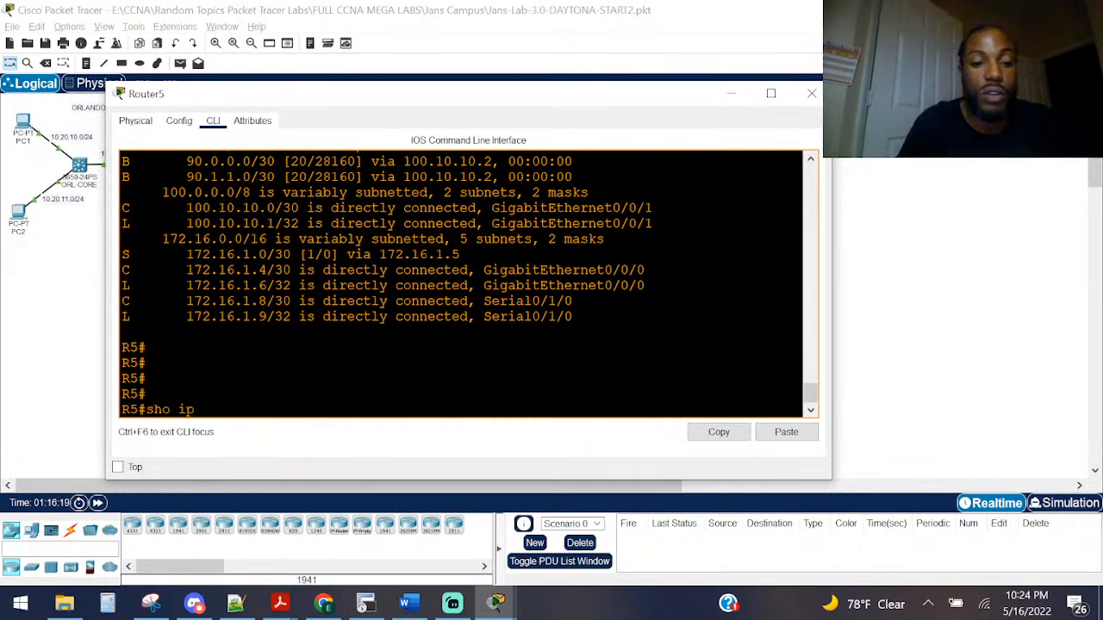
pyautogui.write('sho r')
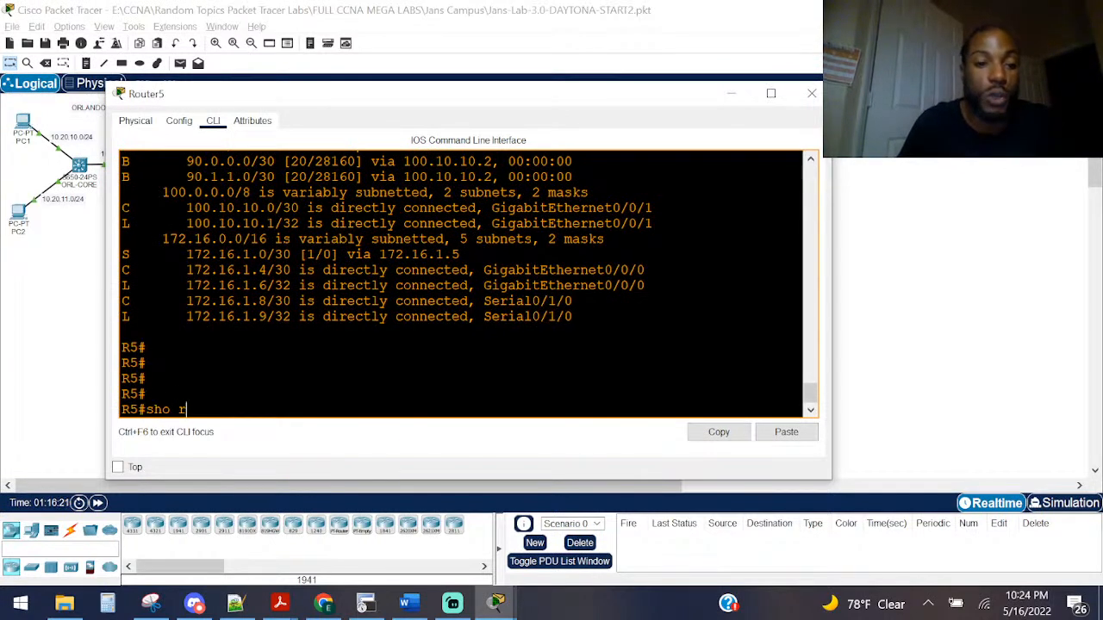
pyautogui.write('un')
pyautogui.press('Return')
pyautogui.press('space')
pyautogui.press('space')
pyautogui.press('space')
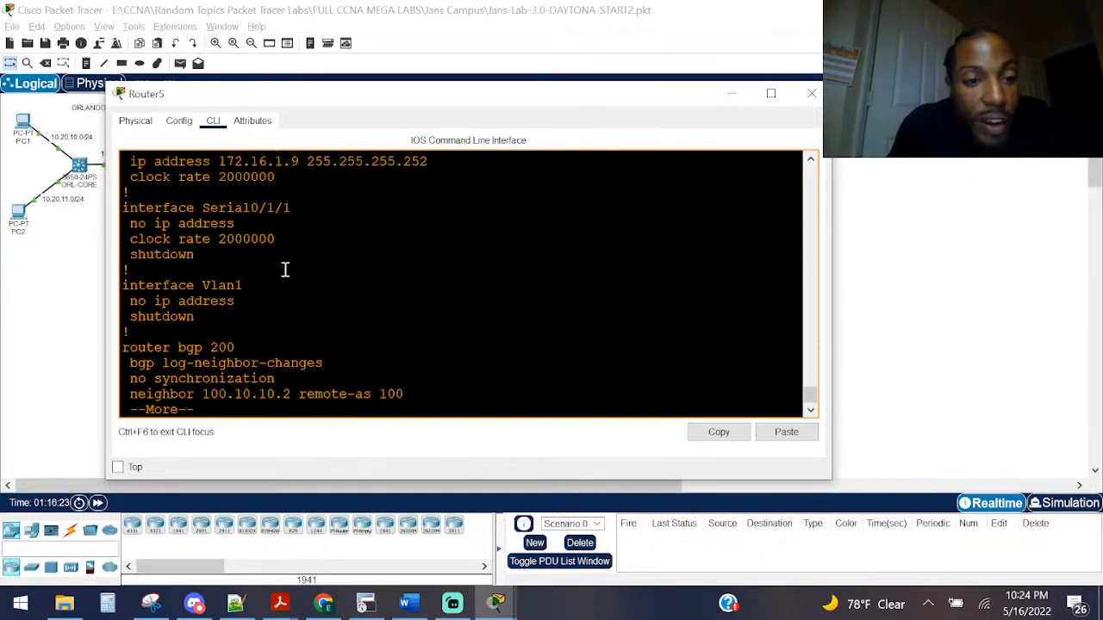
pyautogui.scroll(3, 285, 269)
pyautogui.scroll(1, 284, 269)
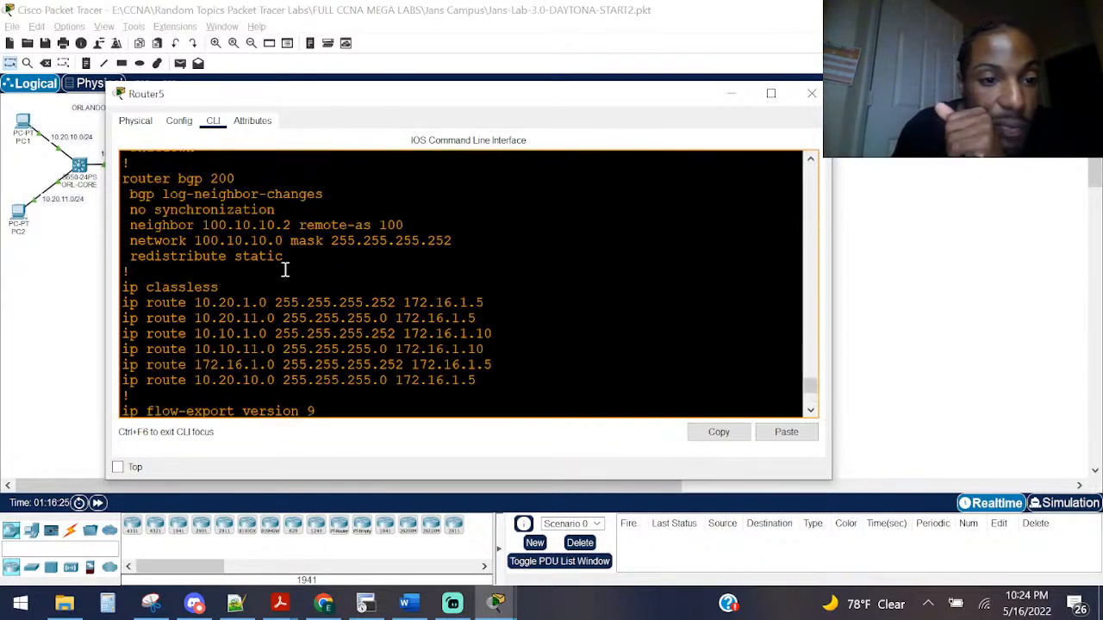
# Step: Examine the redistribute static line under Router5's BGP 200 process and compare it with the topology
pyautogui.moveTo(289, 259); pyautogui.dragTo(126, 256)
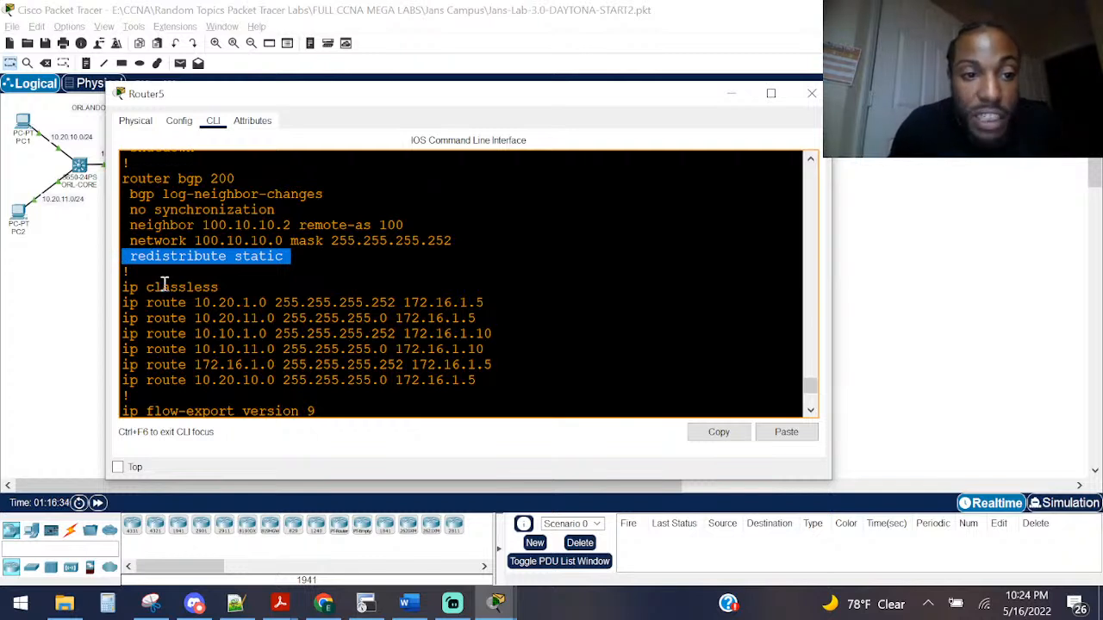
pyautogui.click(306, 250)
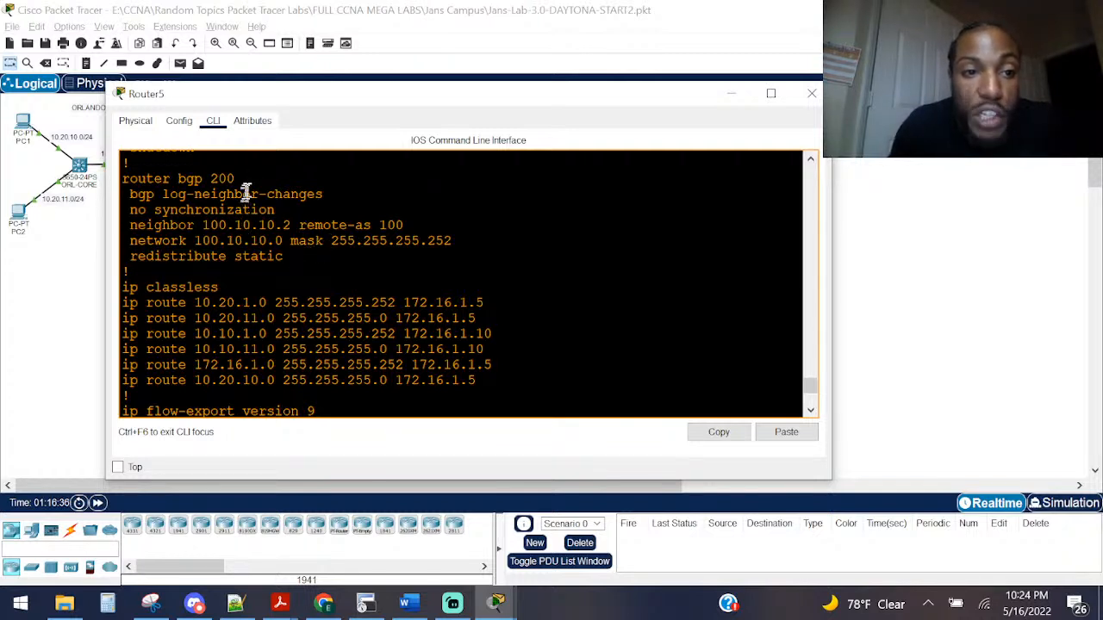
pyautogui.moveTo(245, 194); pyautogui.dragTo(123, 178)
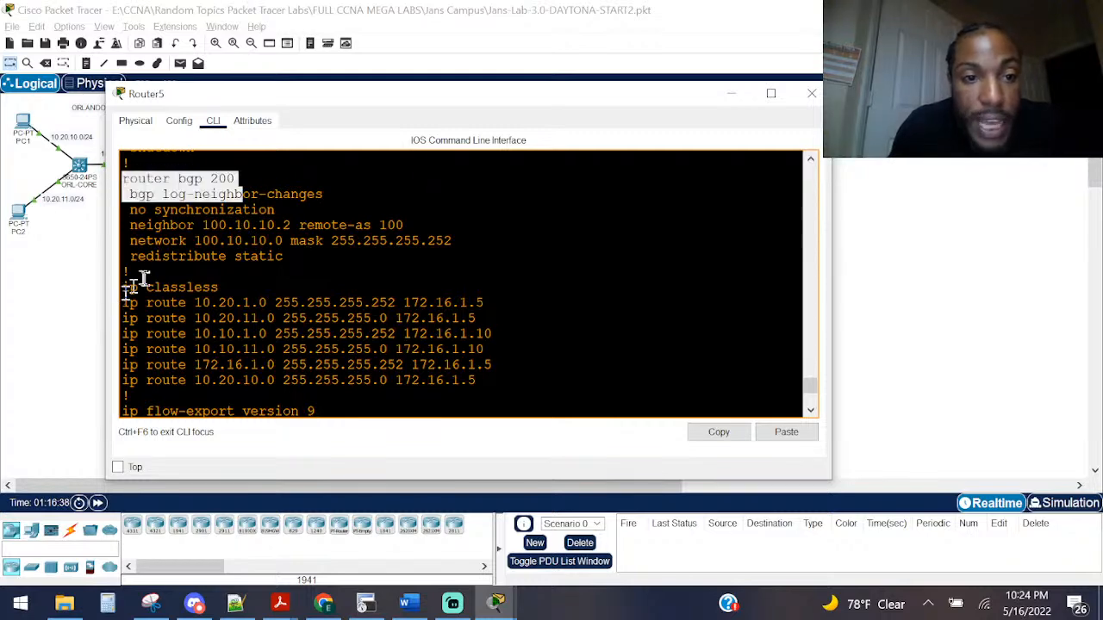
pyautogui.click(98, 304)
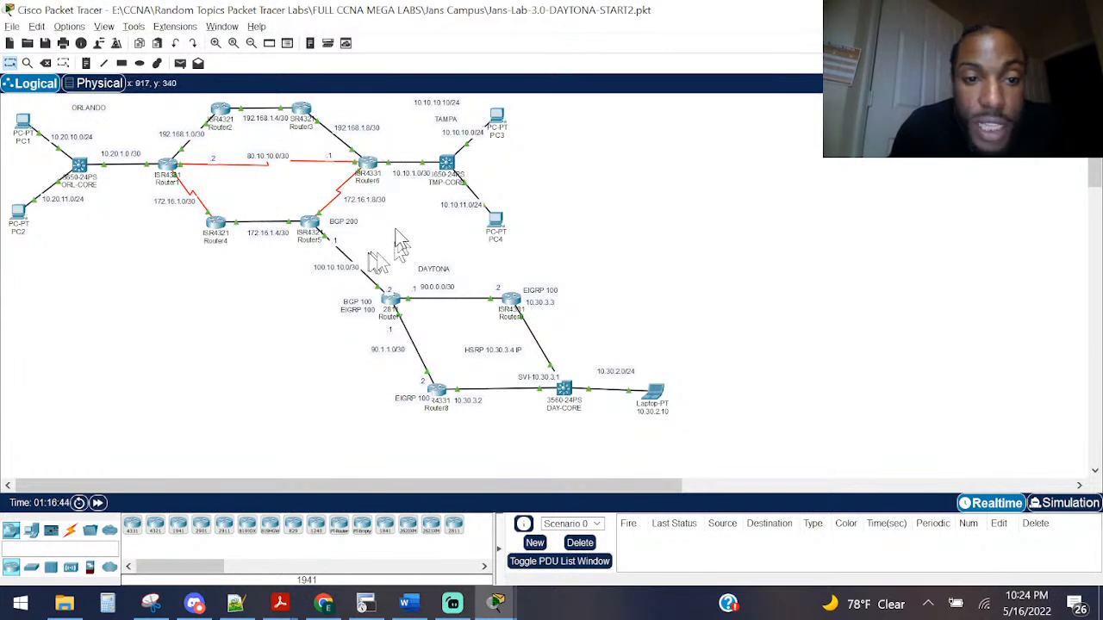
# Step: Review the static routes in Router5's running configuration, including the 10.20.10.0 entry, and close the router's window
pyautogui.click(309, 227)
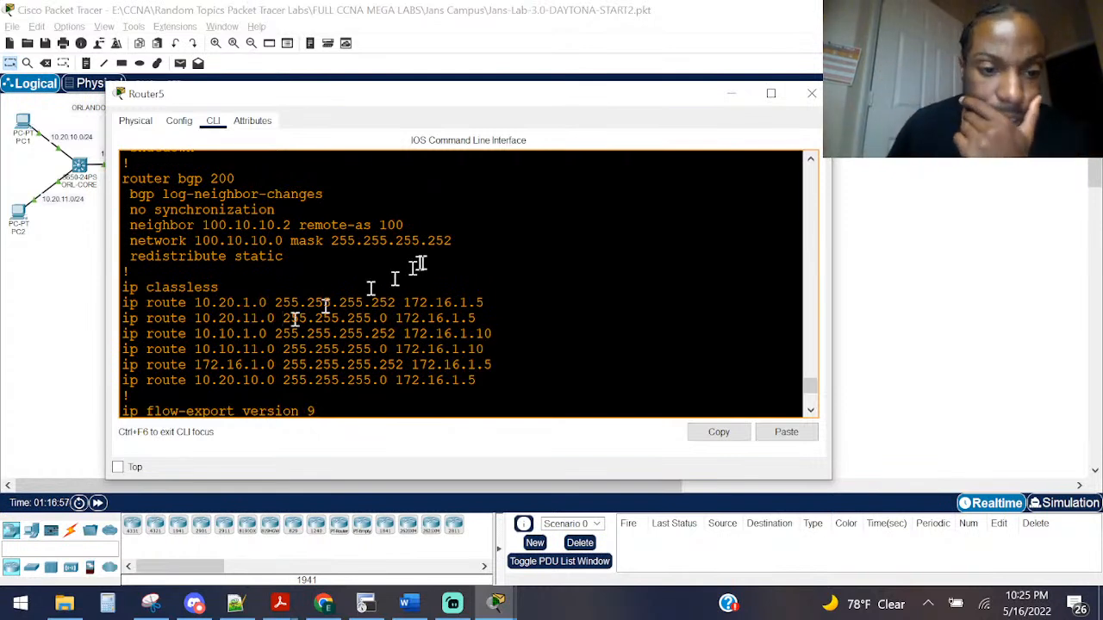
pyautogui.scroll(-1, 295, 318)
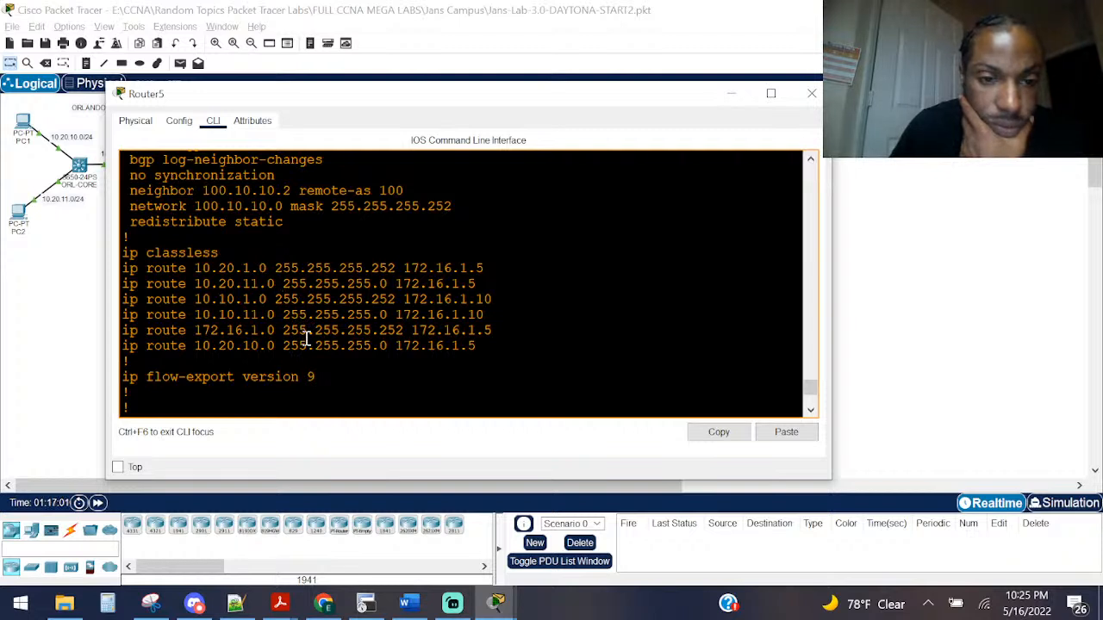
pyautogui.scroll(1, 305, 339)
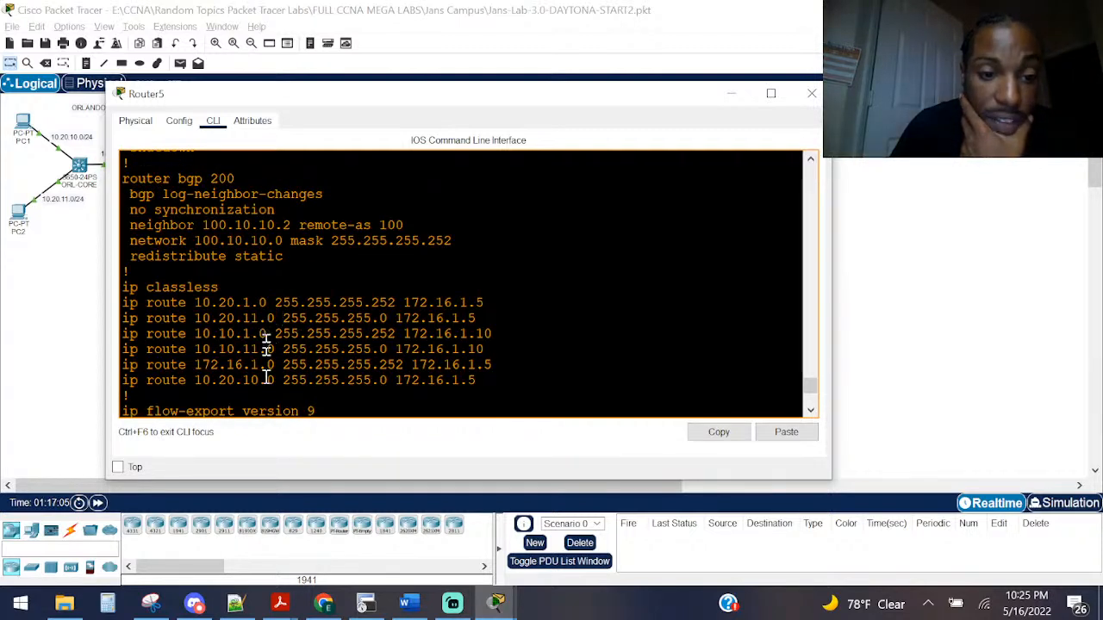
pyautogui.moveTo(274, 381); pyautogui.dragTo(169, 384)
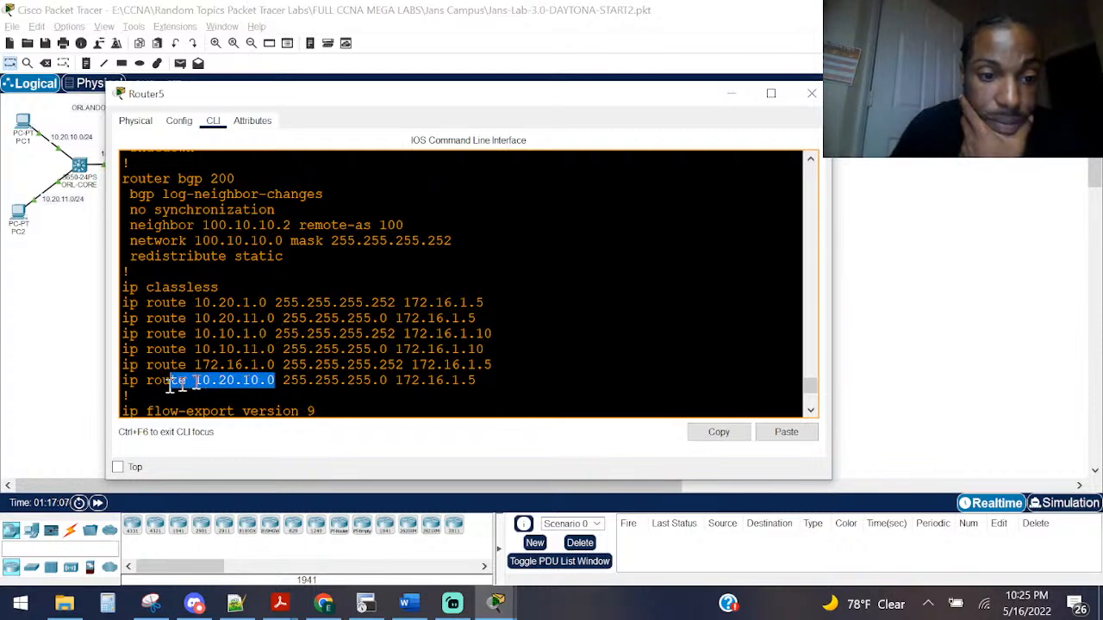
pyautogui.click(308, 197)
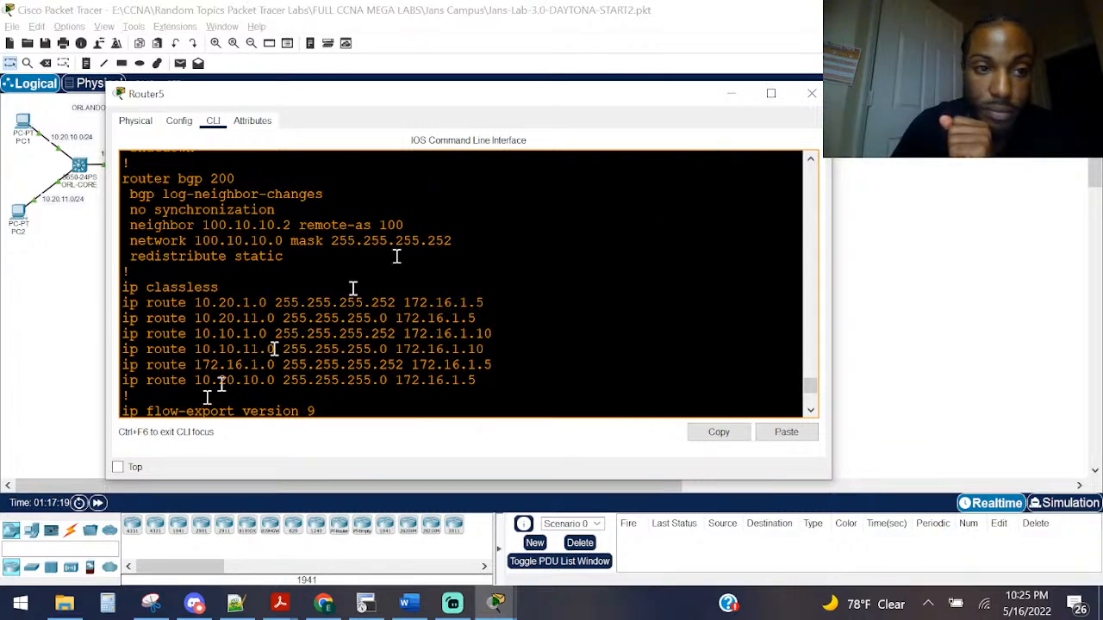
pyautogui.click(810, 94)
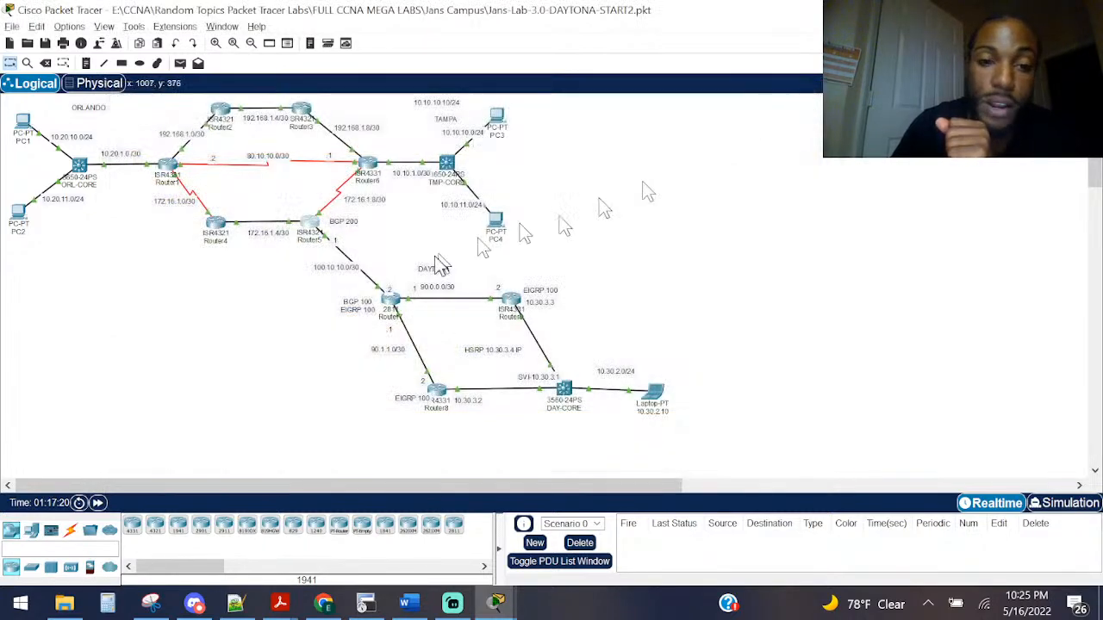
# Step: Reopen Router5 with a widened command prompt, finish the configuration listing, and enter global configuration mode
pyautogui.click(308, 231)
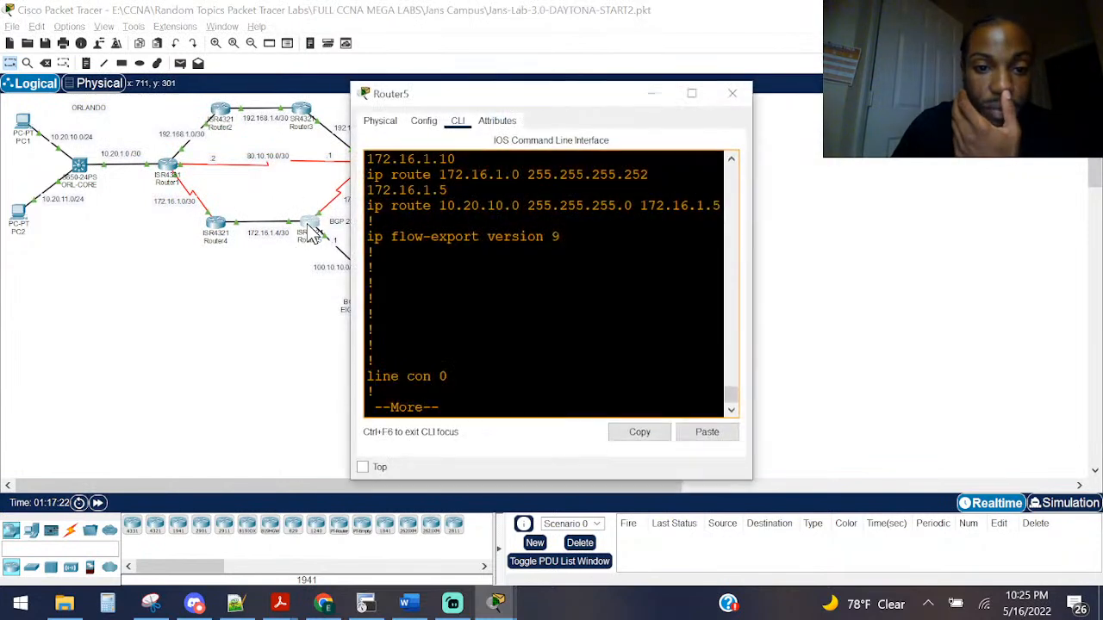
pyautogui.moveTo(345, 312); pyautogui.dragTo(120, 319)
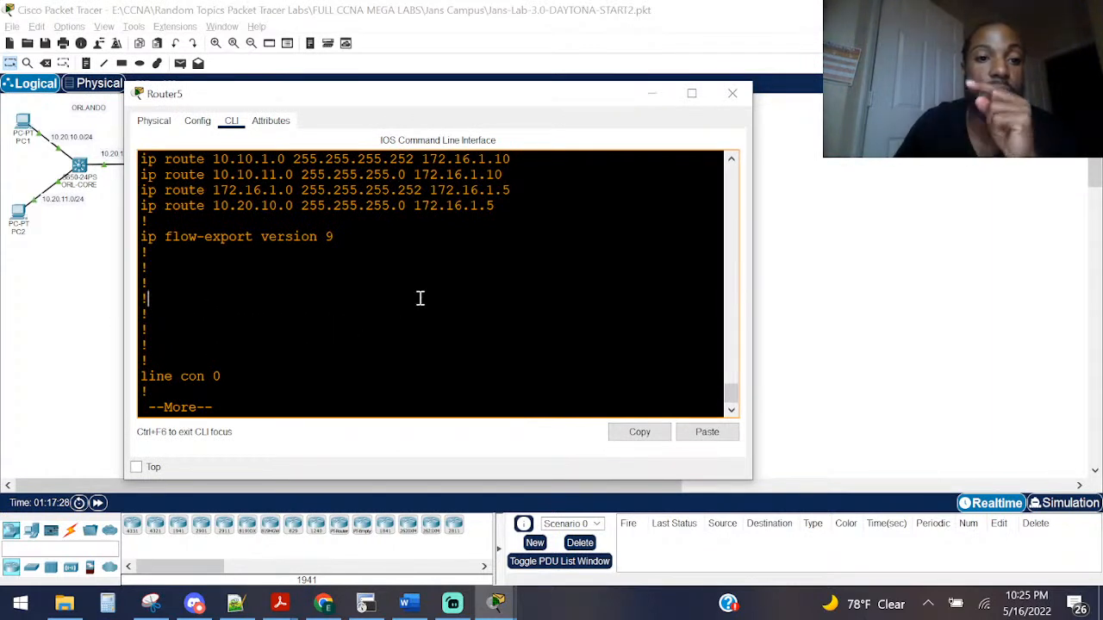
pyautogui.press('space')
pyautogui.press('Return')
pyautogui.press('Return')
pyautogui.press('Return')
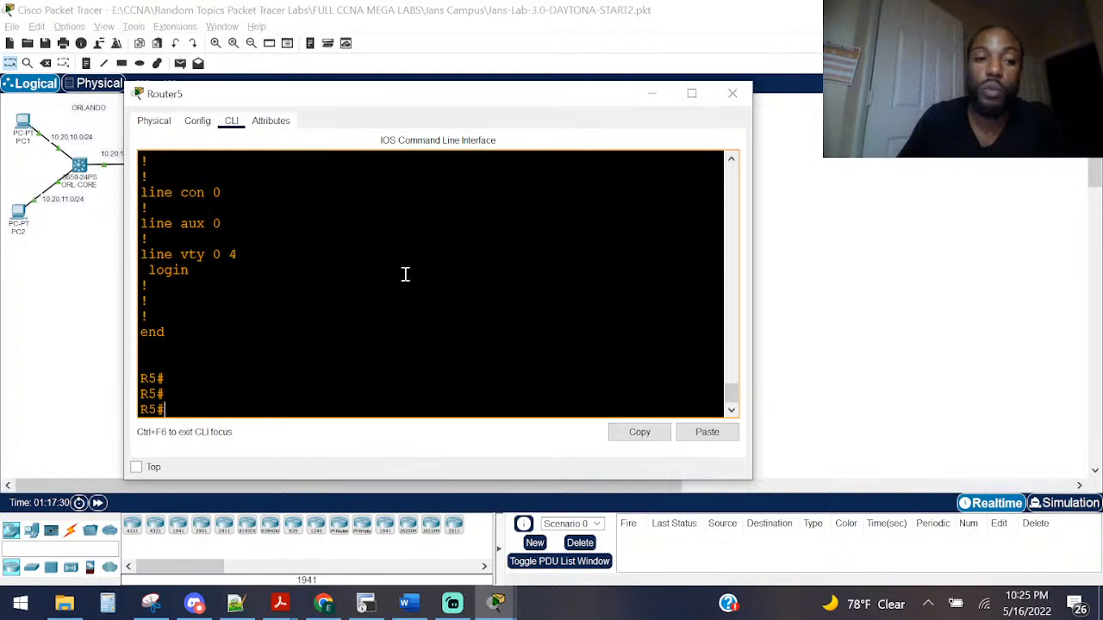
pyautogui.write('conf')
pyautogui.press('Tab')
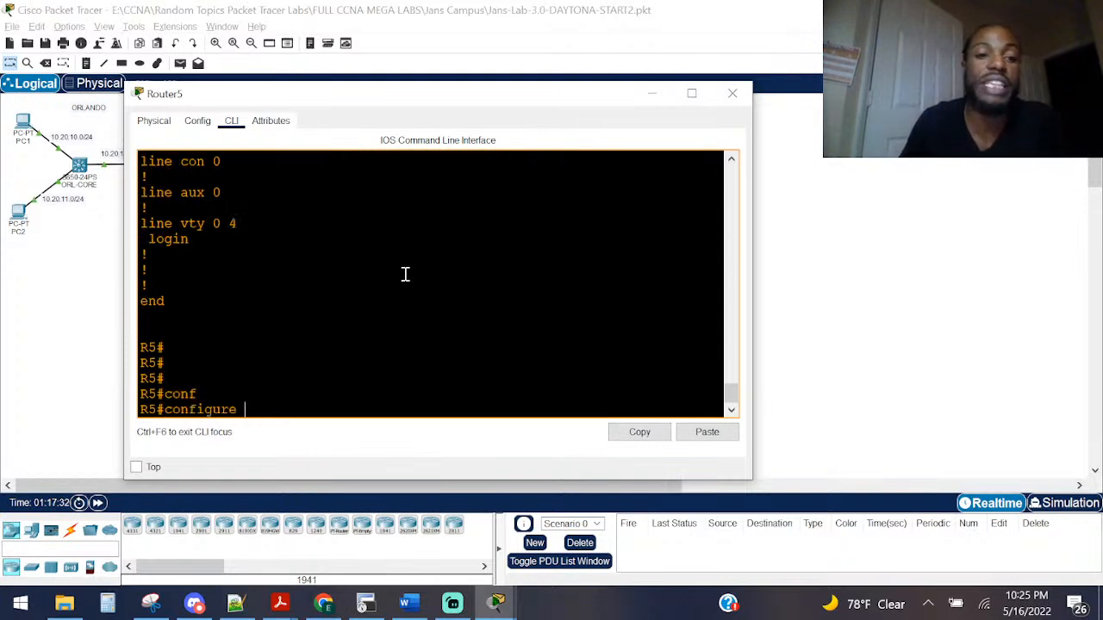
pyautogui.write('t')
pyautogui.press('Tab')
pyautogui.press('Return')
# Step: Draft a static route on Router5 for 10.30.2.0 255.255.255.0 via 100.10.10.2 without submitting it
pyautogui.write('ip tcp')
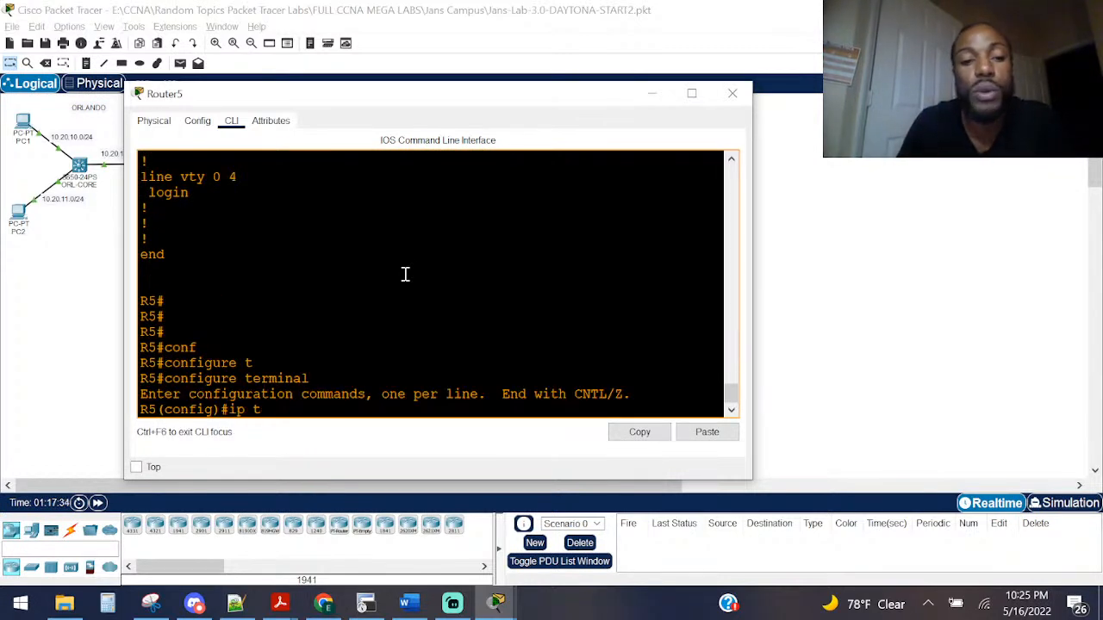
pyautogui.press('BackSpace')
pyautogui.press('BackSpace')
pyautogui.press('BackSpace')
pyautogui.write('route')
pyautogui.press('Tab')
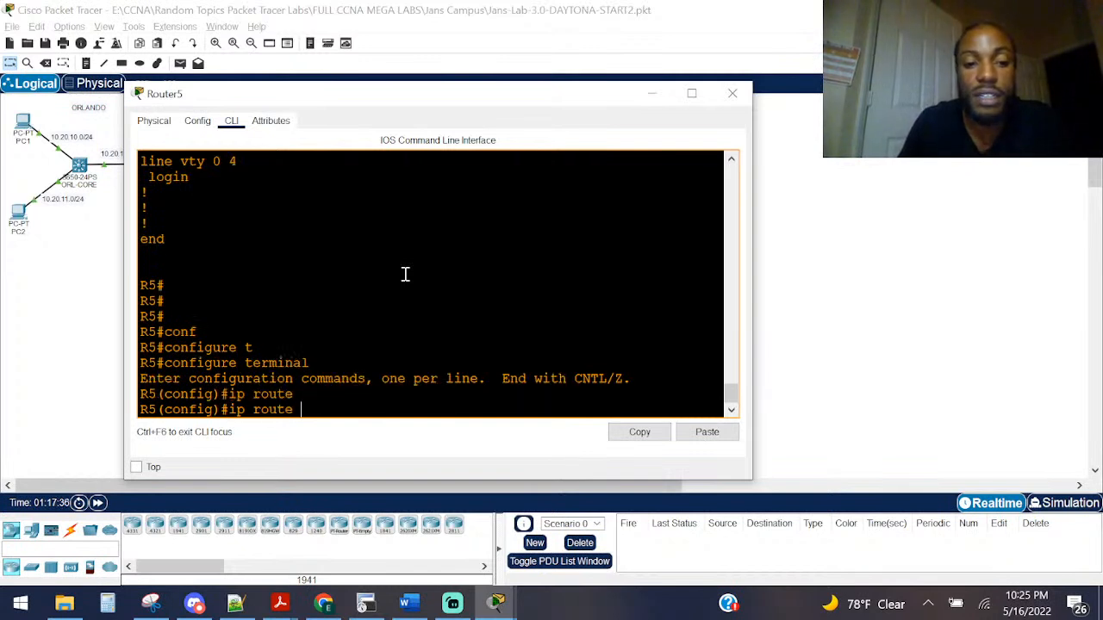
pyautogui.write('10')
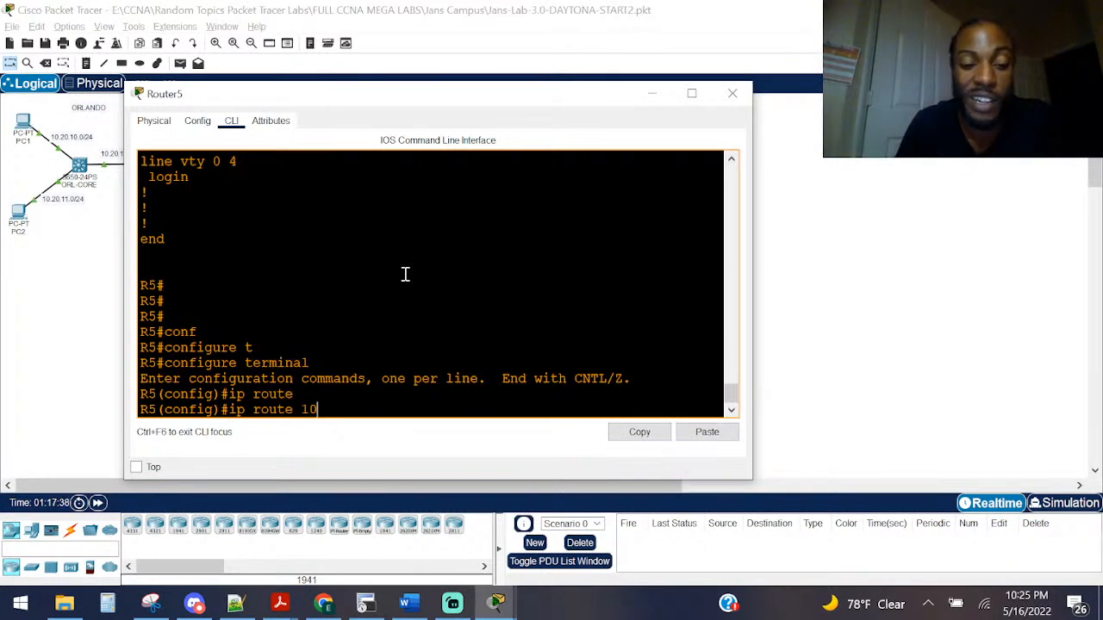
pyautogui.write('.')
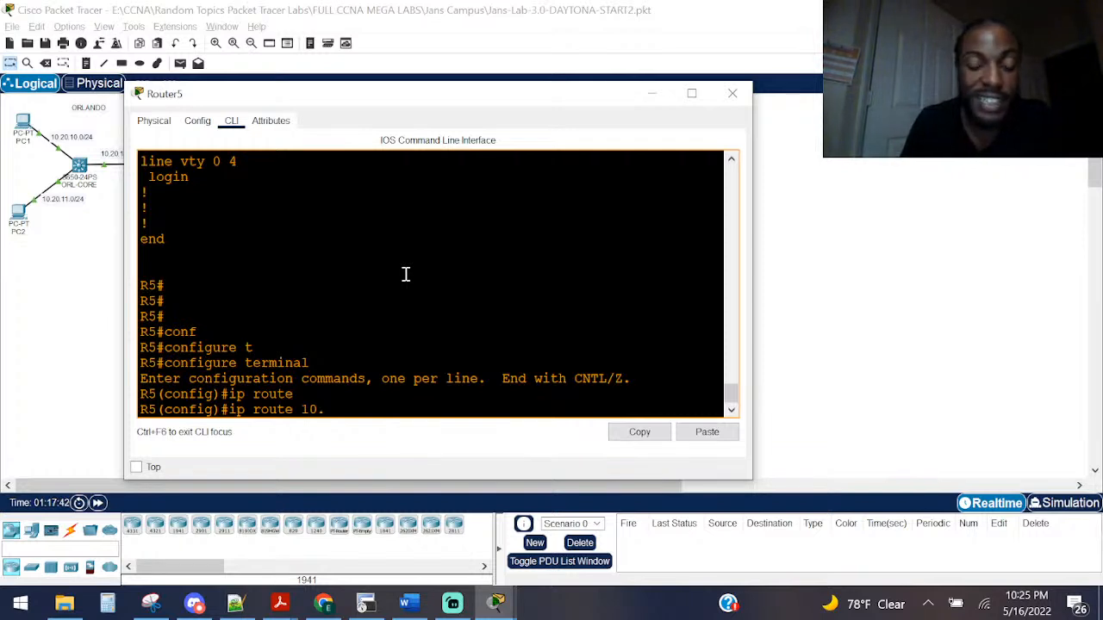
pyautogui.press('Tab')
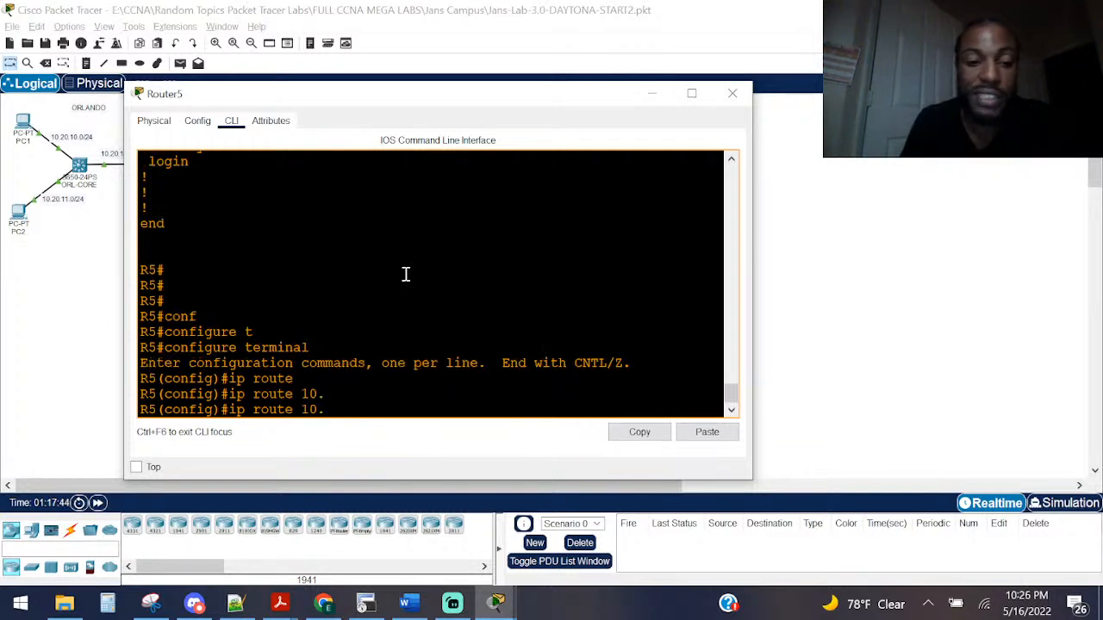
pyautogui.write('30.2.0')
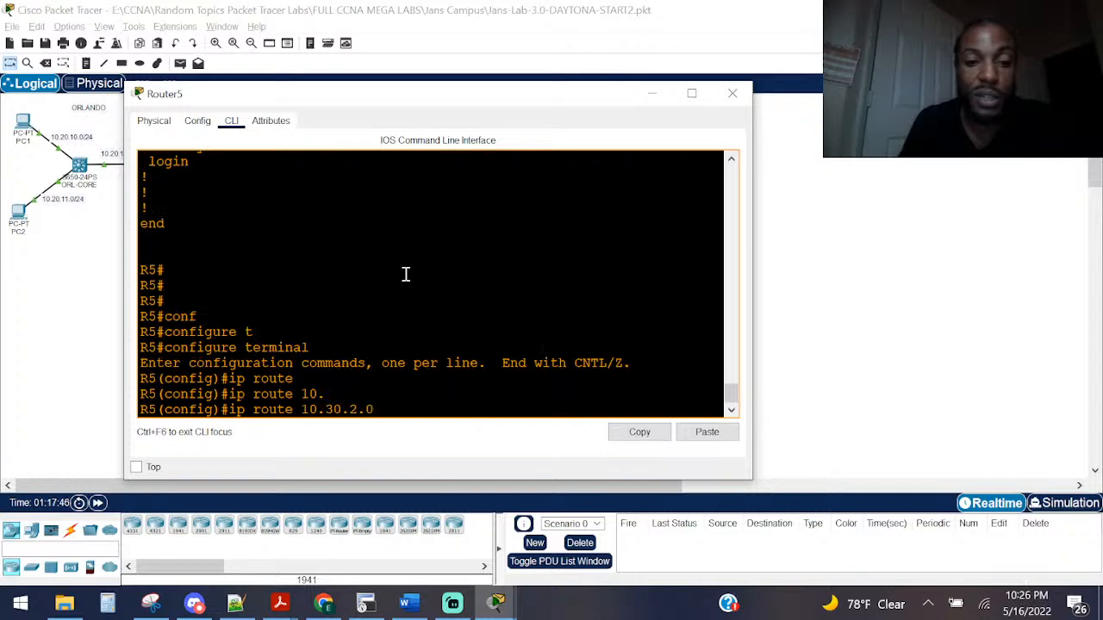
pyautogui.write(' 255.255.25')
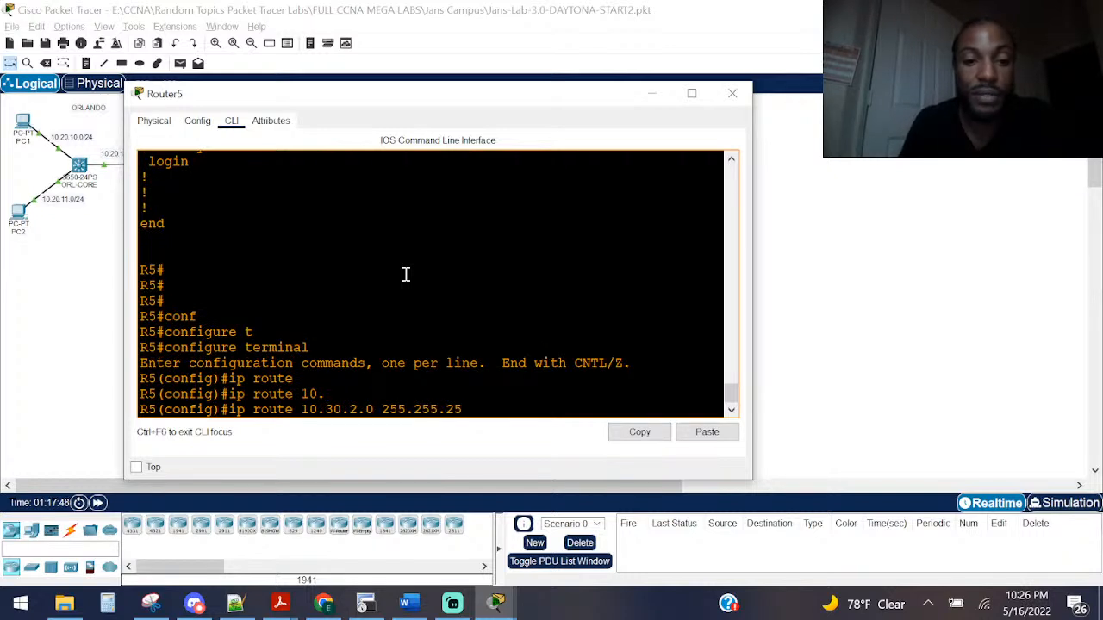
pyautogui.write('5.0 100.1')
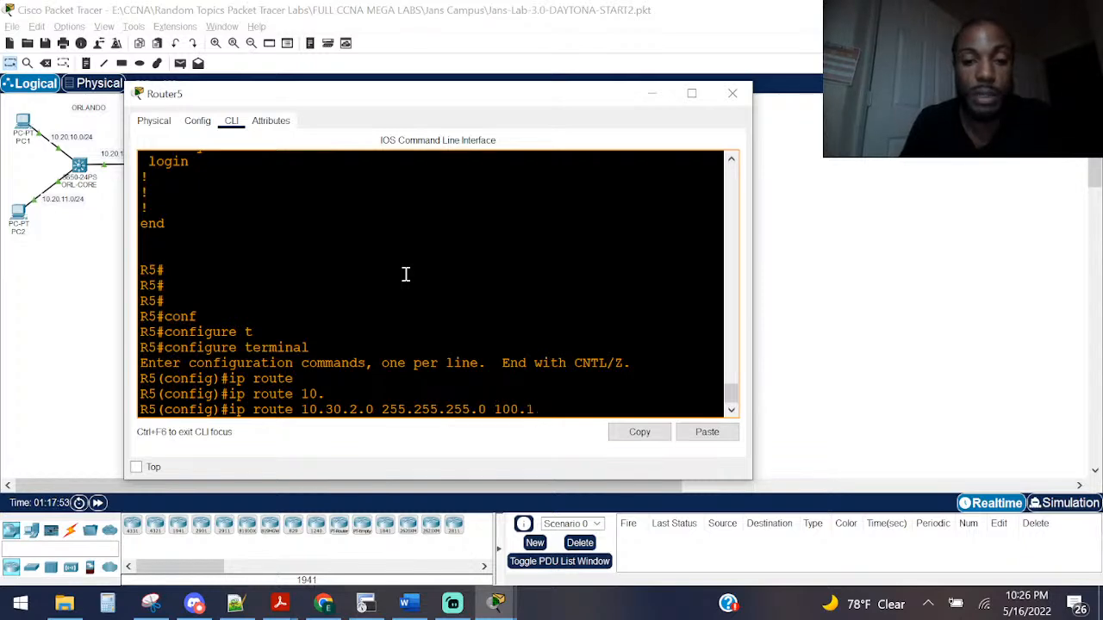
pyautogui.hotkey('alt', 'Tab')
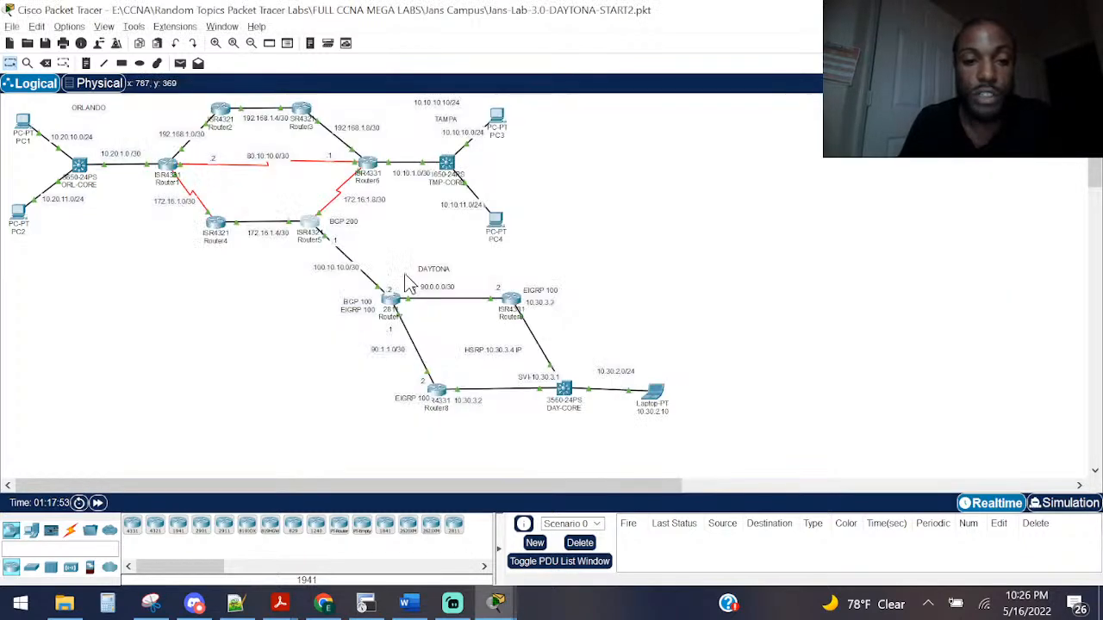
pyautogui.hotkey('alt', 'Tab')
pyautogui.write('.10')
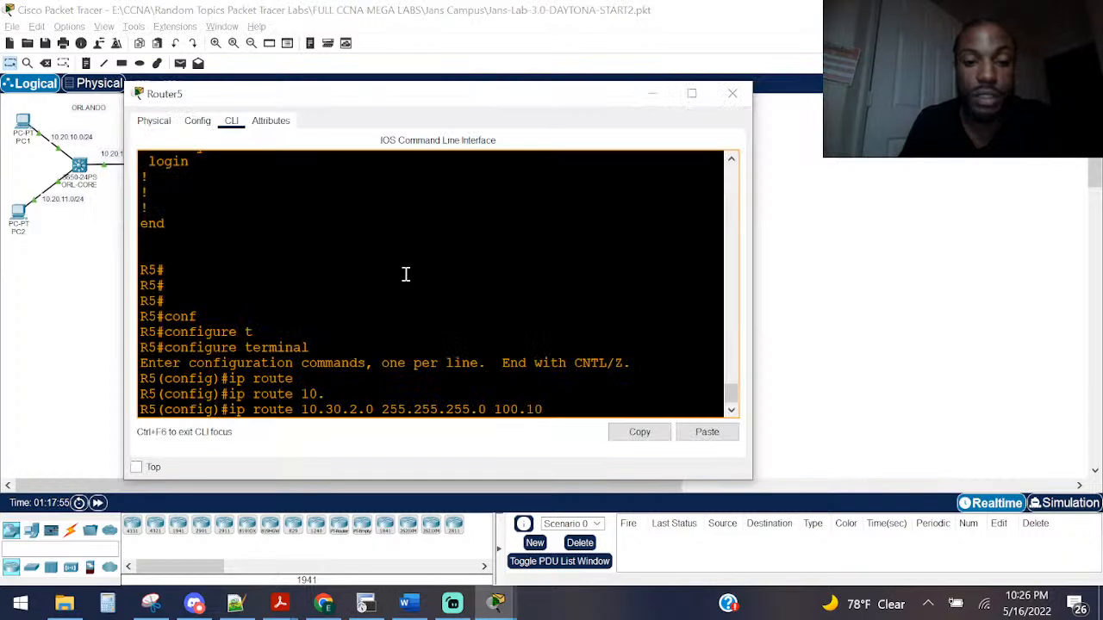
pyautogui.write('.10.2')
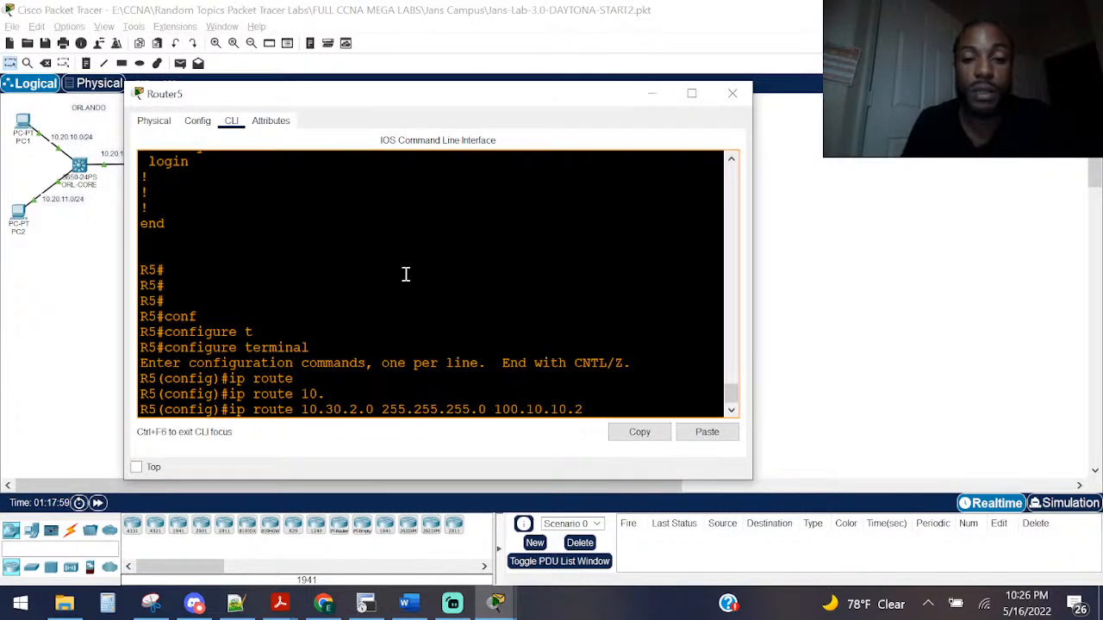
# Step: Erase the next hop from the drafted 10.30.2.0 static route and submit the shortened command
pyautogui.press('BackSpace')
pyautogui.press('BackSpace')
pyautogui.press('BackSpace')
pyautogui.press('BackSpace')
pyautogui.press('BackSpace')
pyautogui.press('BackSpace')
pyautogui.press('BackSpace')
pyautogui.press('BackSpace')
pyautogui.press('BackSpace')
pyautogui.press('BackSpace')
pyautogui.press('BackSpace')
pyautogui.press('Return')
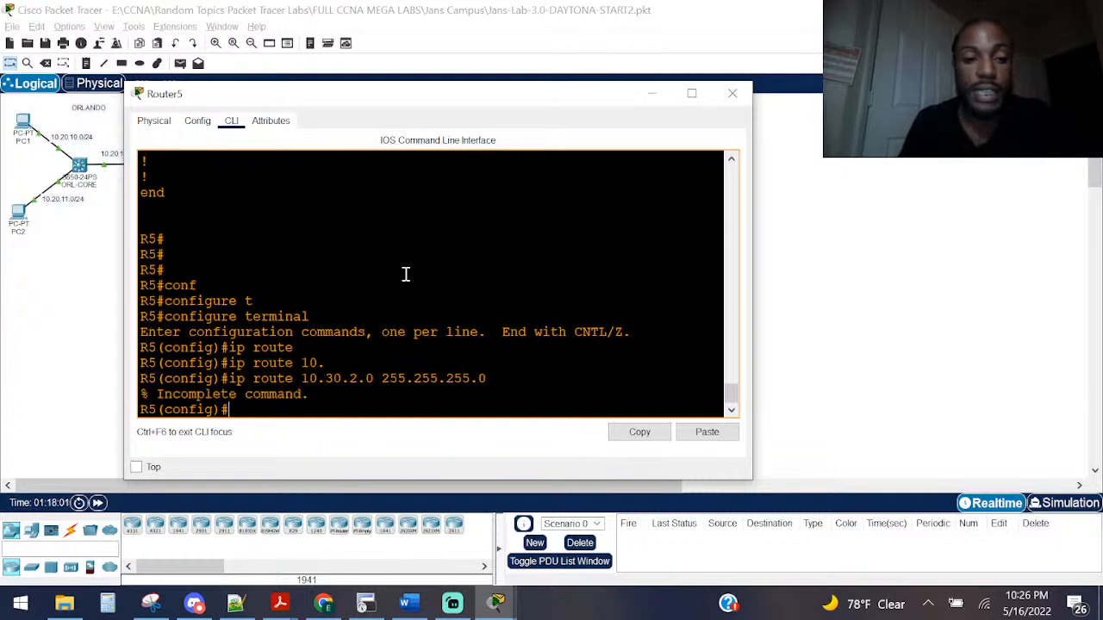
# Step: Leave configuration mode on Router5, display its routing entry for 10.30.2.0, and close the router's window
pyautogui.hotkey('ctrl', 'z')
pyautogui.press('Return')
pyautogui.write('sho')
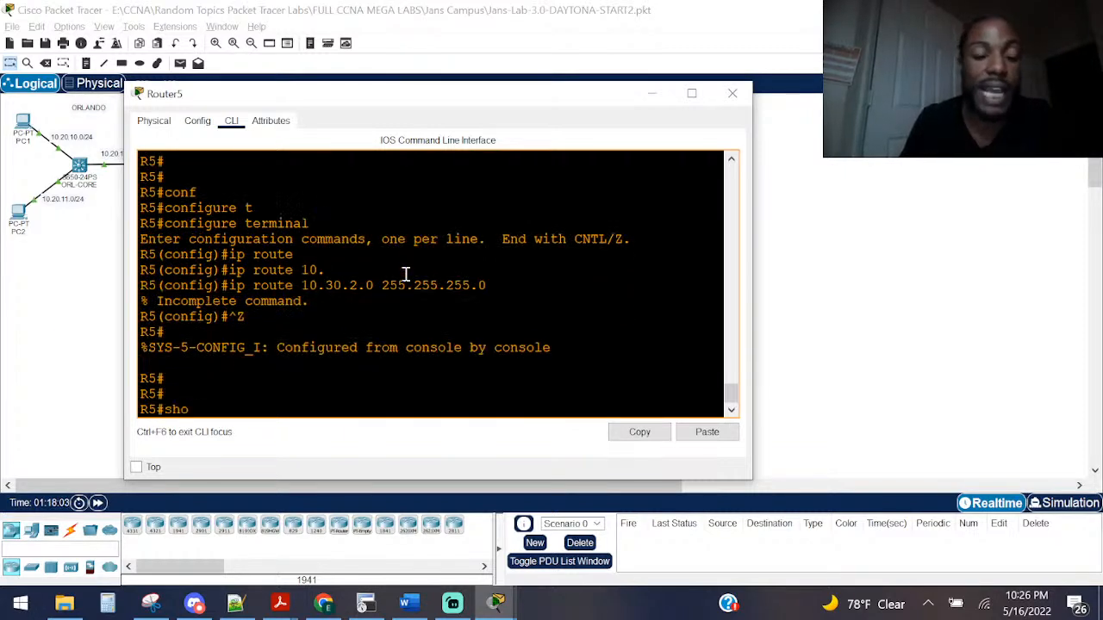
pyautogui.write(' ip ')
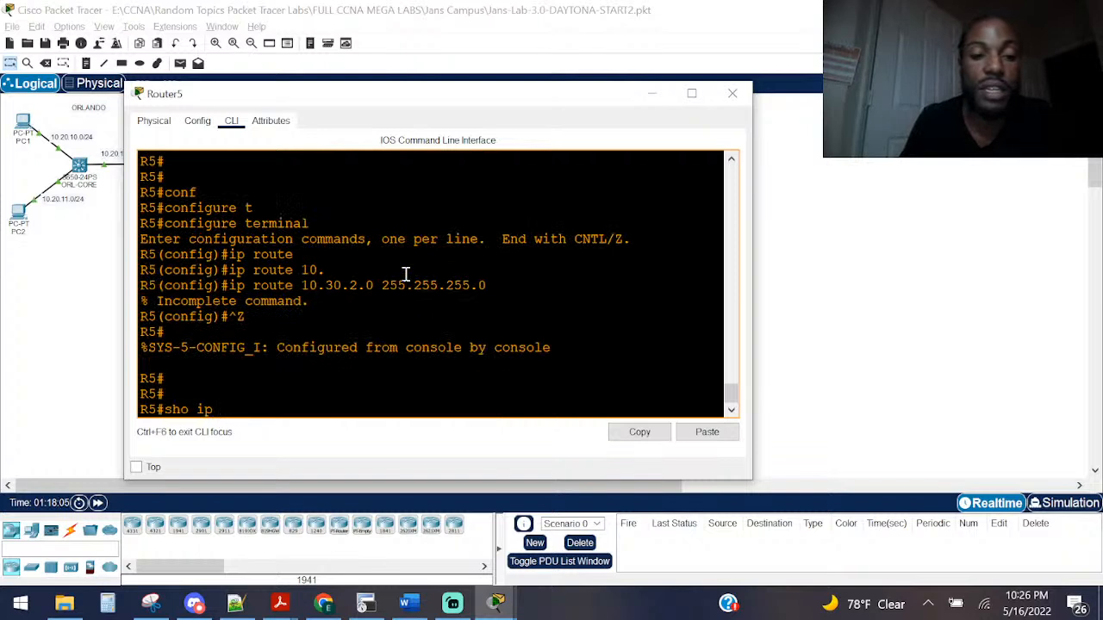
pyautogui.write('rou')
pyautogui.press('Tab')
pyautogui.write('10.')
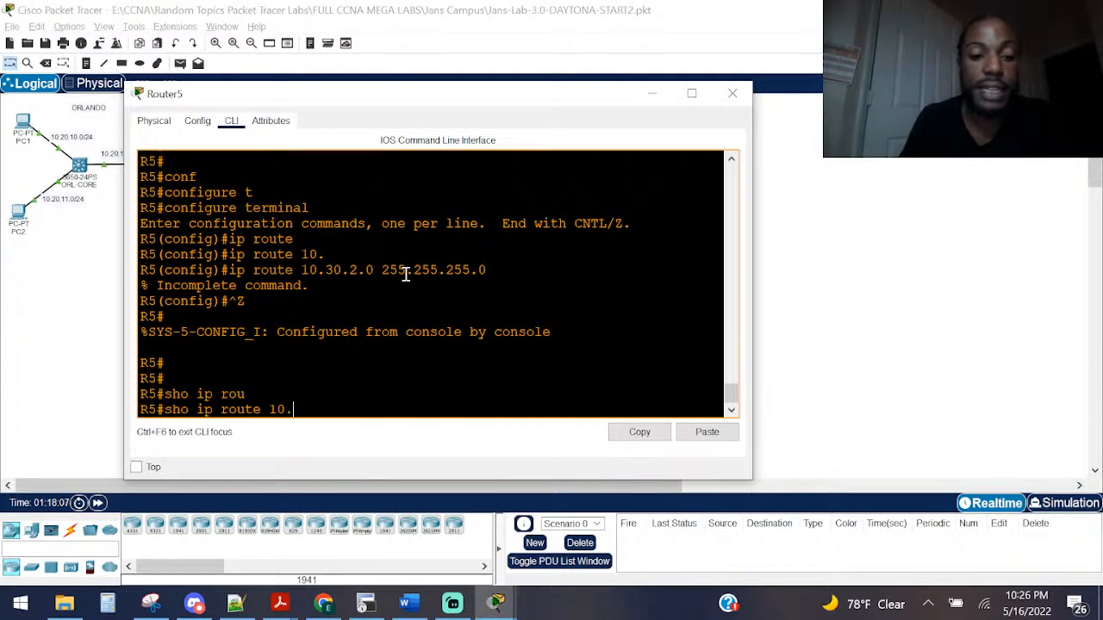
pyautogui.write('30.2.0')
pyautogui.press('Return')
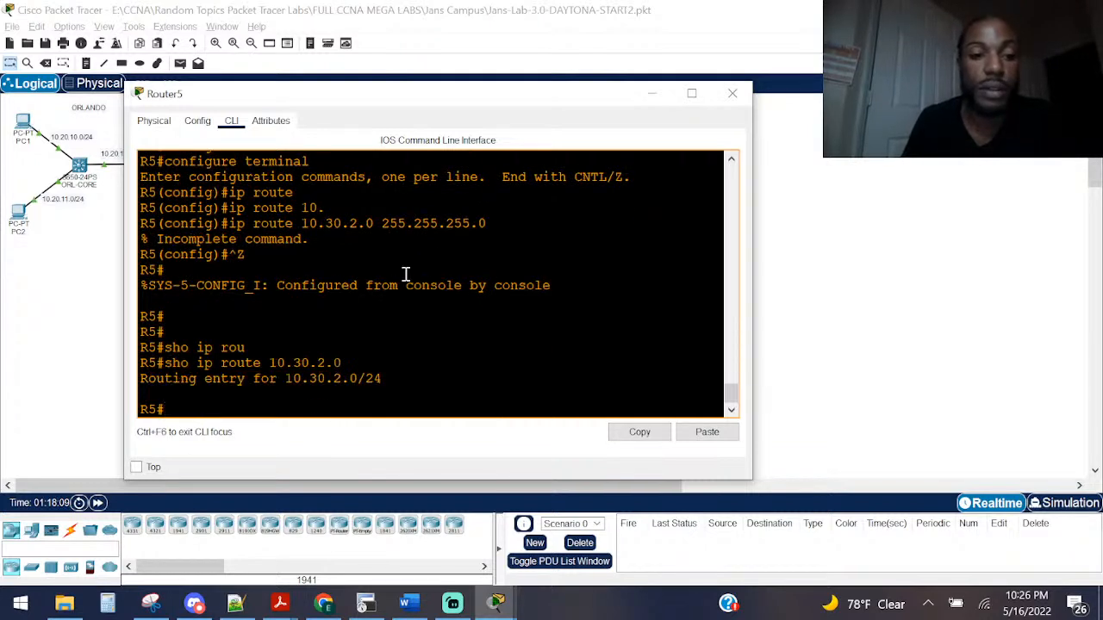
pyautogui.moveTo(381, 380); pyautogui.dragTo(125, 377)
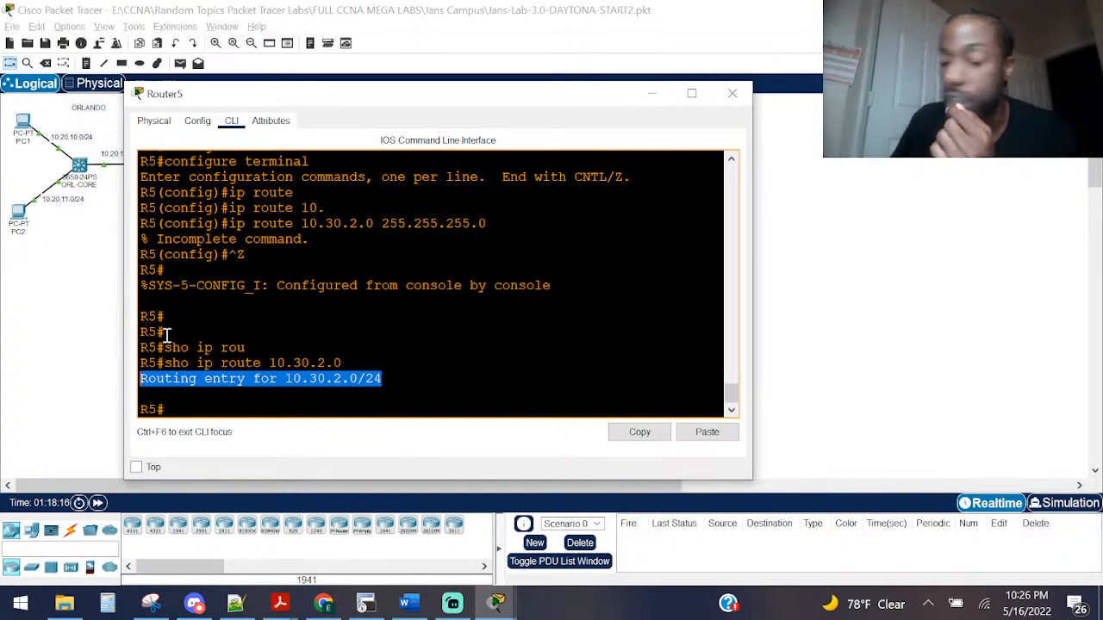
pyautogui.click(260, 277)
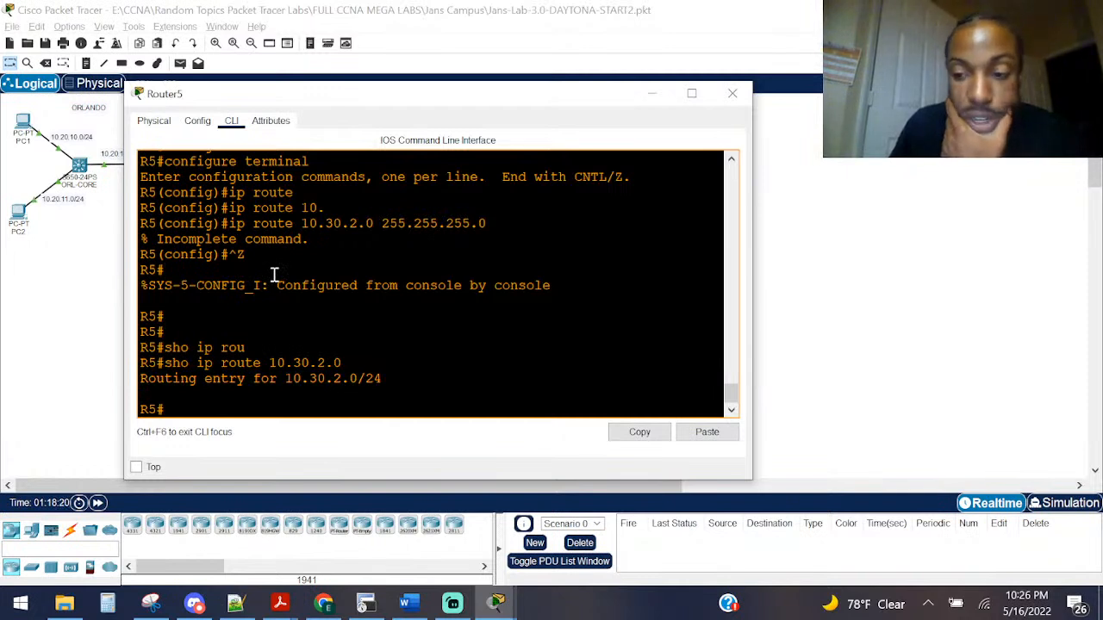
pyautogui.click(734, 94)
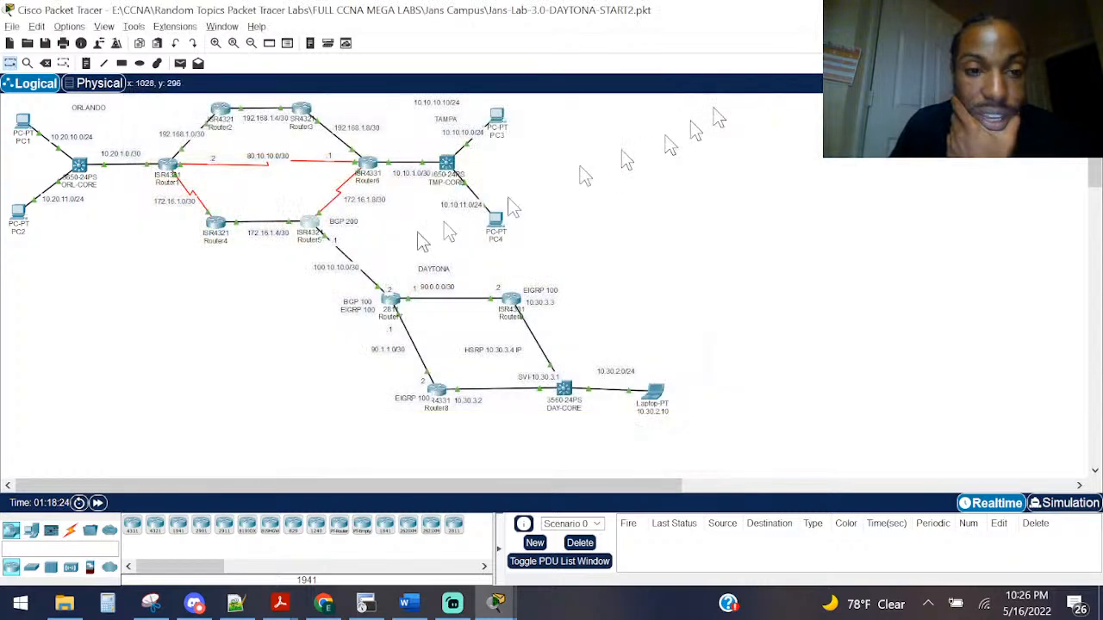
# Step: Reopen Router5 with a widened command prompt and enter global configuration mode
pyautogui.click(315, 231)
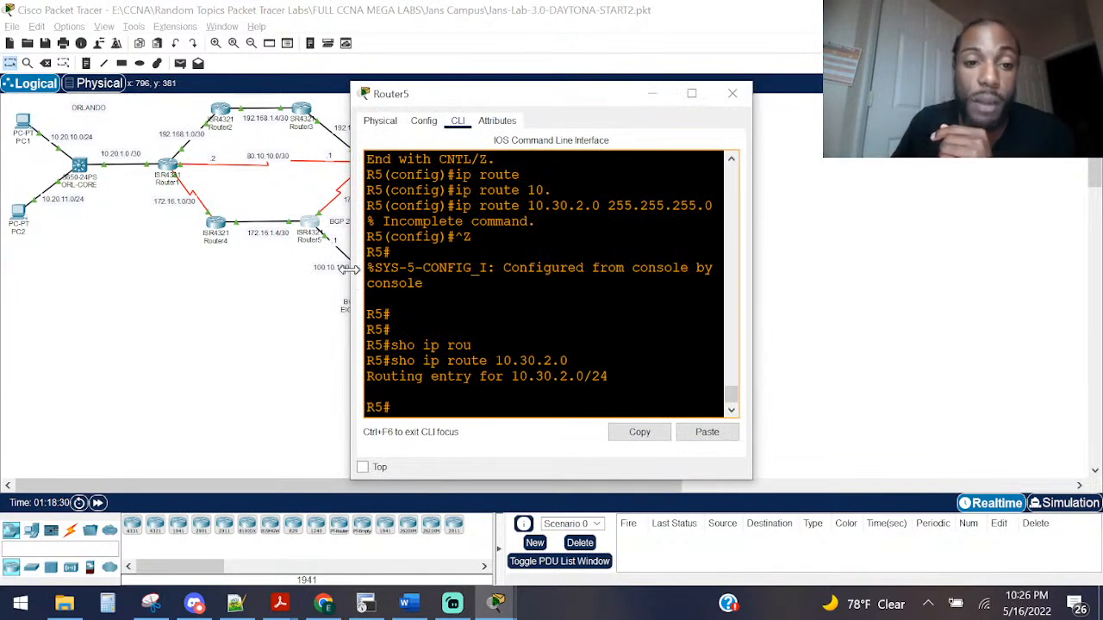
pyautogui.moveTo(358, 281); pyautogui.dragTo(45, 276)
pyautogui.write('conf')
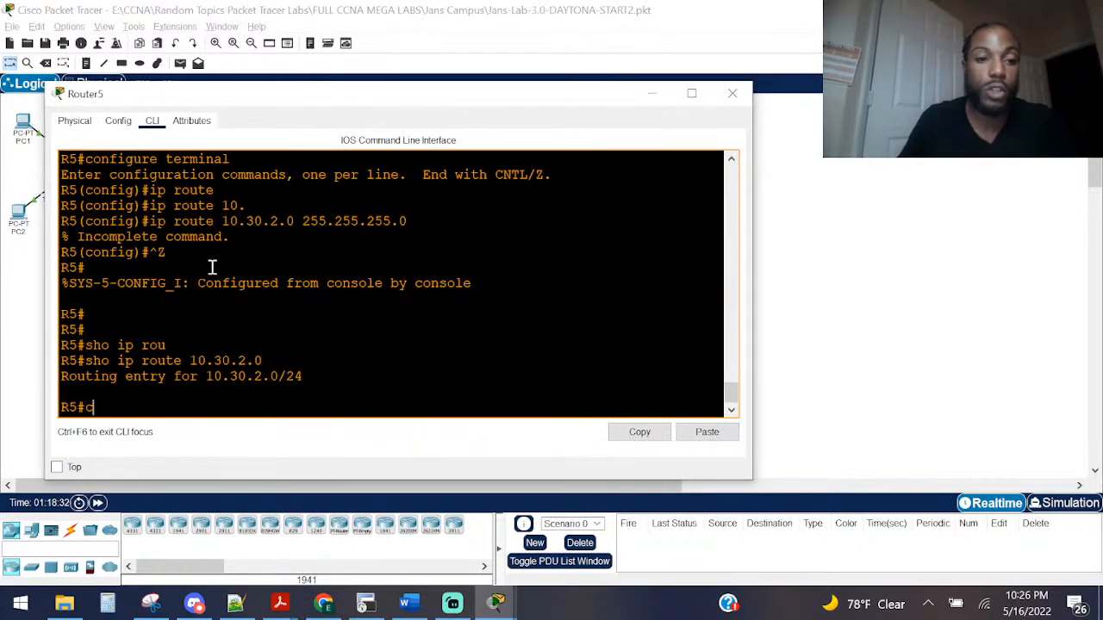
pyautogui.press('Tab')
pyautogui.write('t')
pyautogui.press('Tab')
pyautogui.press('Return')
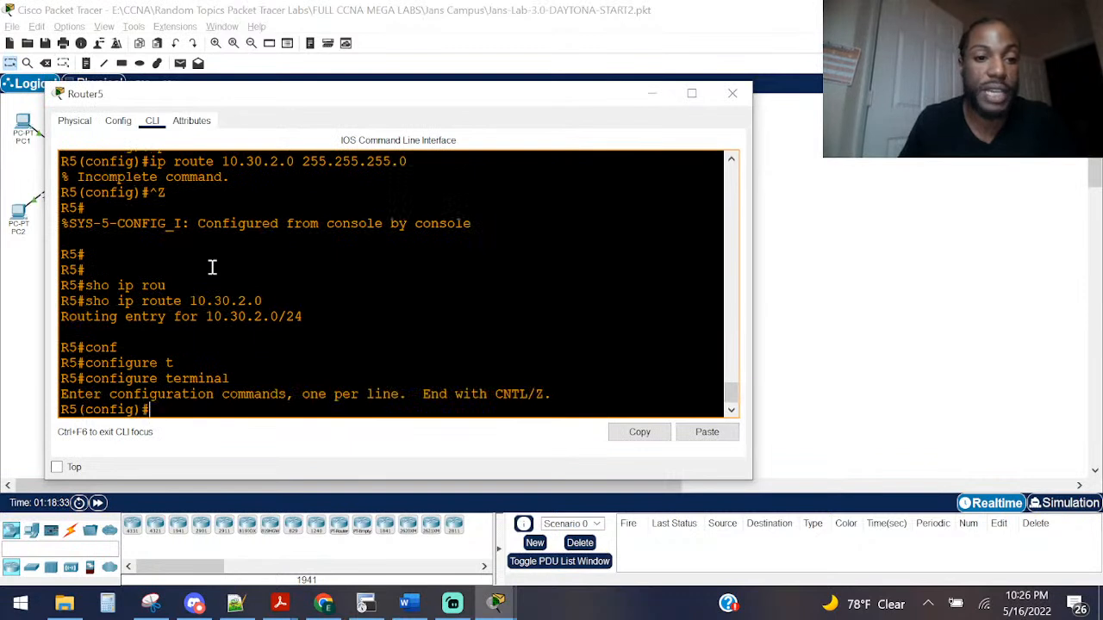
# Step: Begin a static route on Router5 for the 10.30.2.0 network, entering the subnet mask as far as 255.255.255
pyautogui.write('ip rou')
pyautogui.press('Tab')
pyautogui.press('Tab')
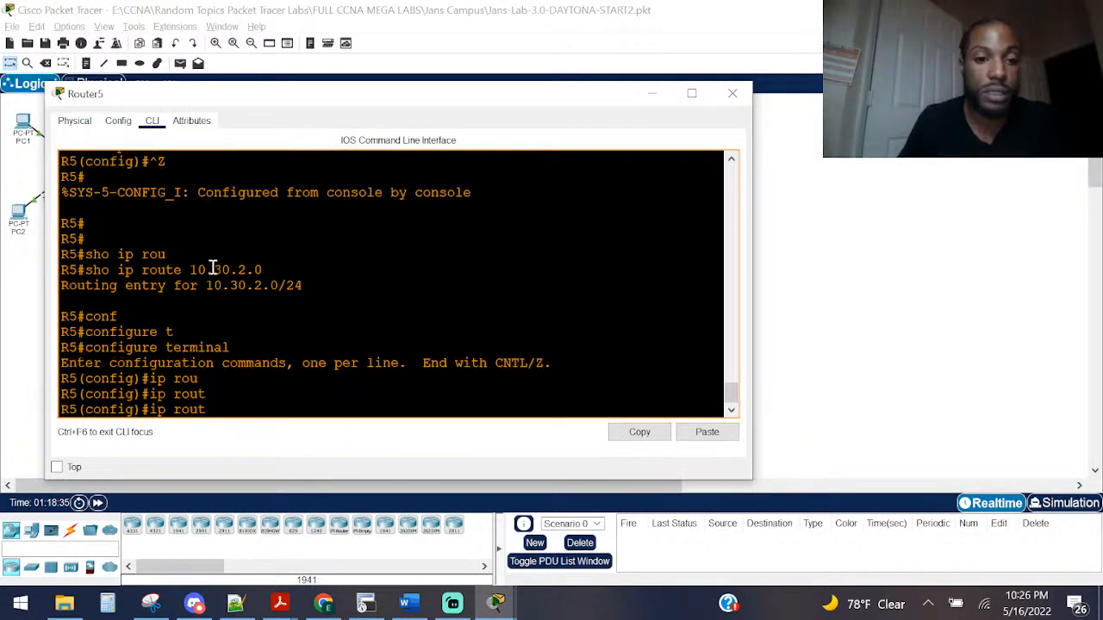
pyautogui.write('e')
pyautogui.press('Tab')
pyautogui.write('10.30.2.0')
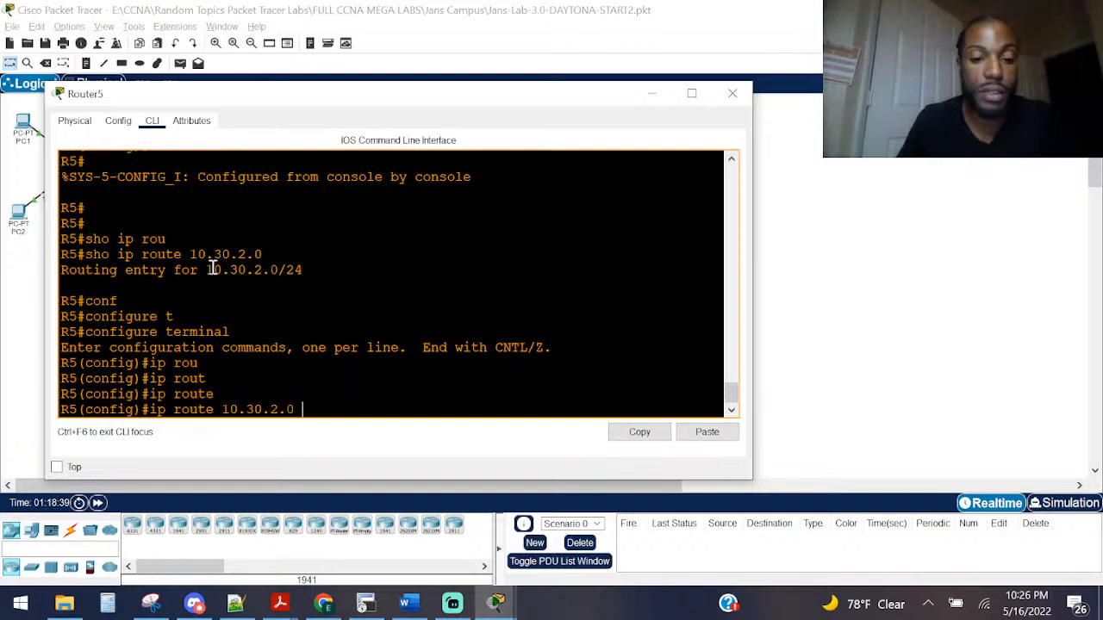
pyautogui.write(' 255.255.255')
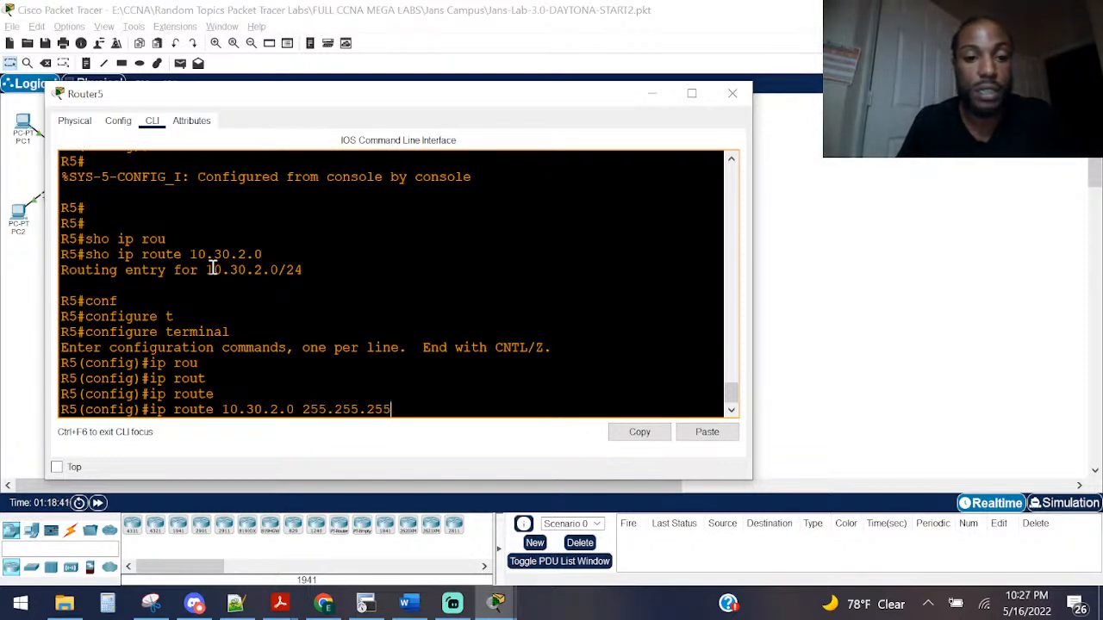
# Step: Finish adding a static route on R5 to 10.30.2.0 255.255.255.0 via 100.10.10.2 and leave configuration mode
pyautogui.write('.0')
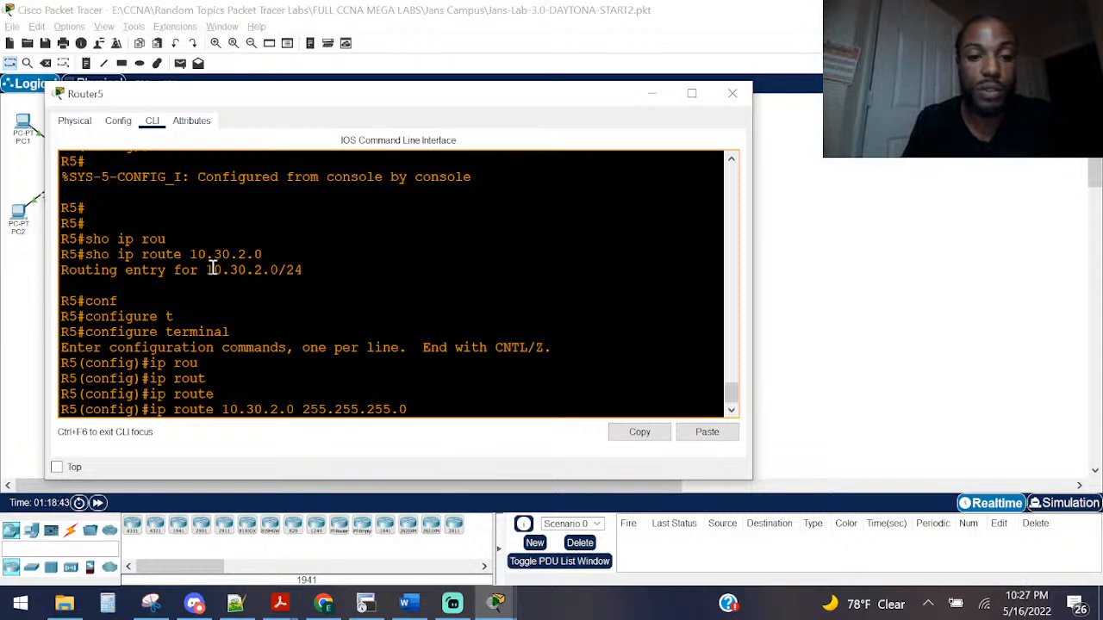
pyautogui.write(' 100.1')
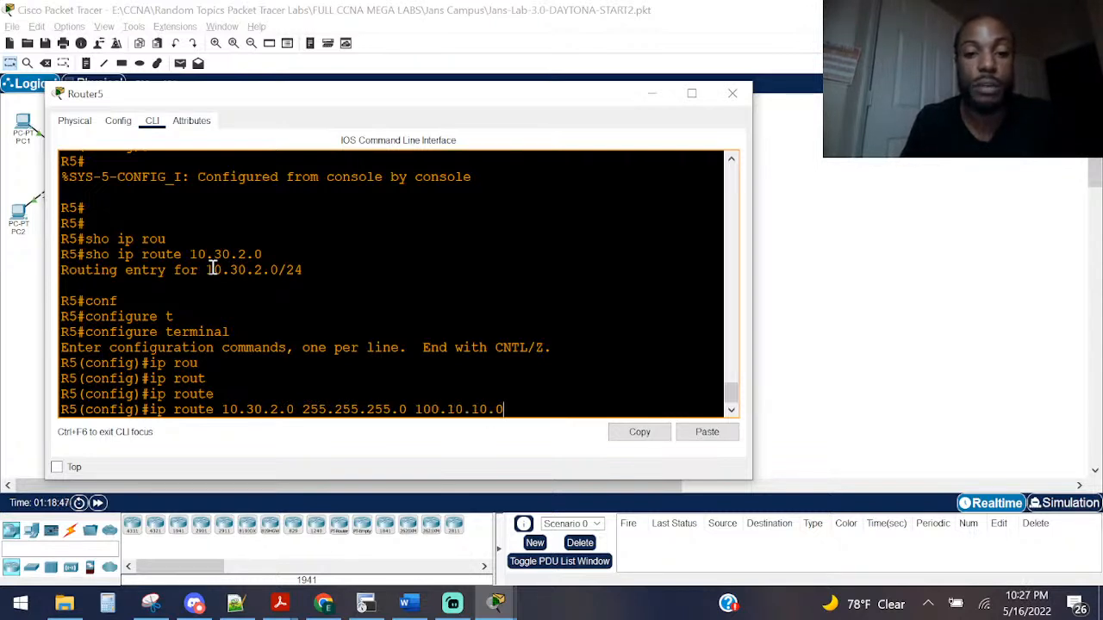
pyautogui.write('0.10.2')
pyautogui.press('Return')
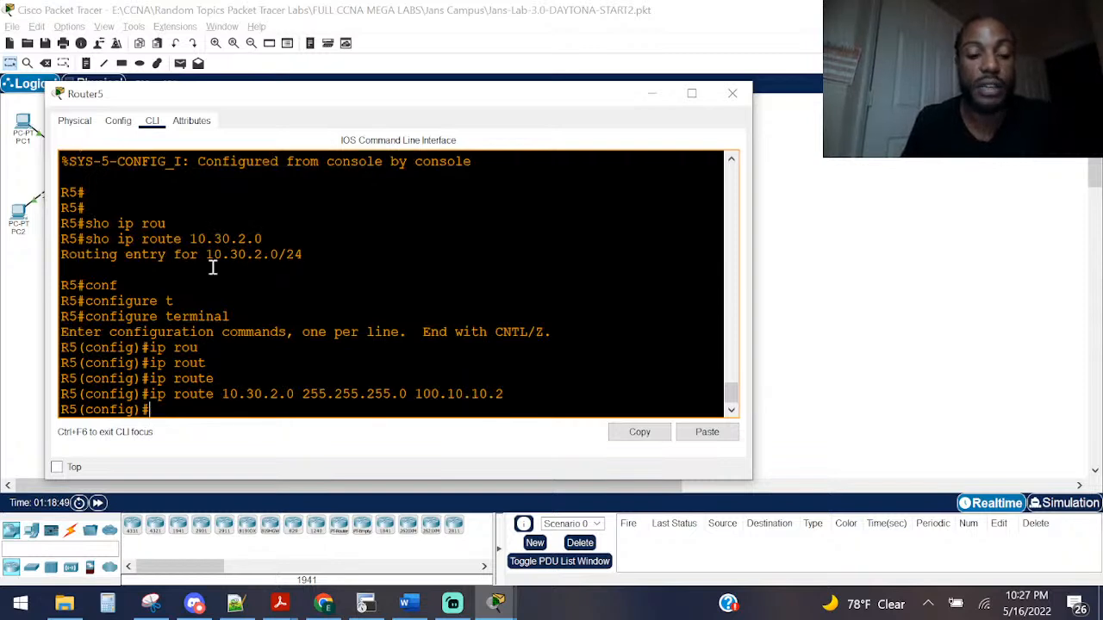
pyautogui.hotkey('ctrl', 'z')
pyautogui.press('Return')
pyautogui.press('Return')
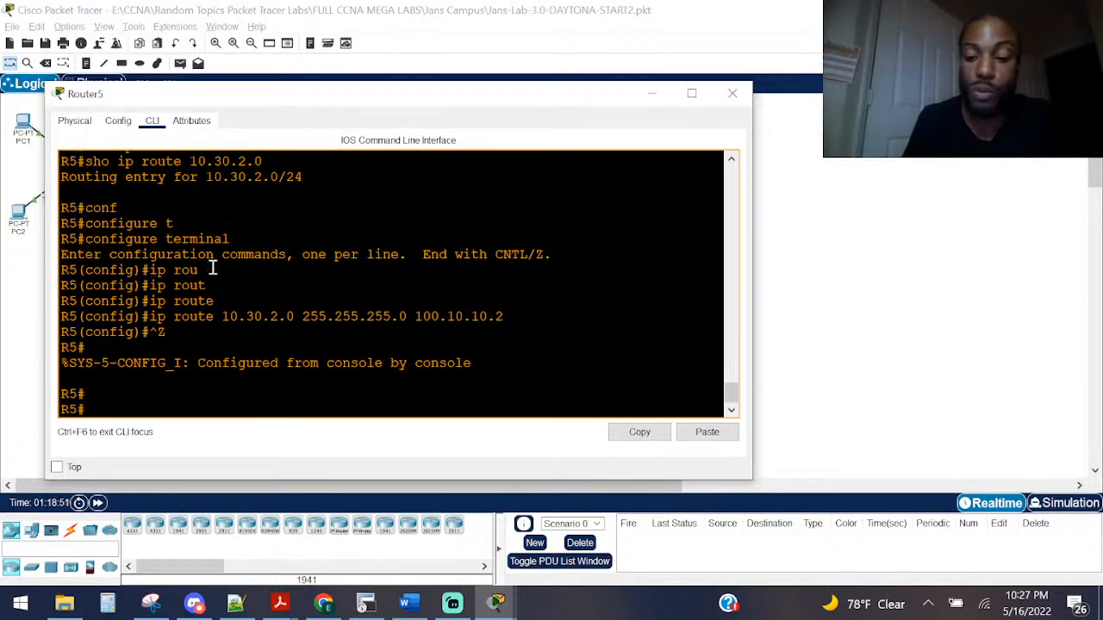
# Step: Show R5's routing entry for 10.30.2.0 and examine its output
pyautogui.press('Up')
pyautogui.press('Up')
pyautogui.press('Up')
pyautogui.press('Up')
pyautogui.press('Return')
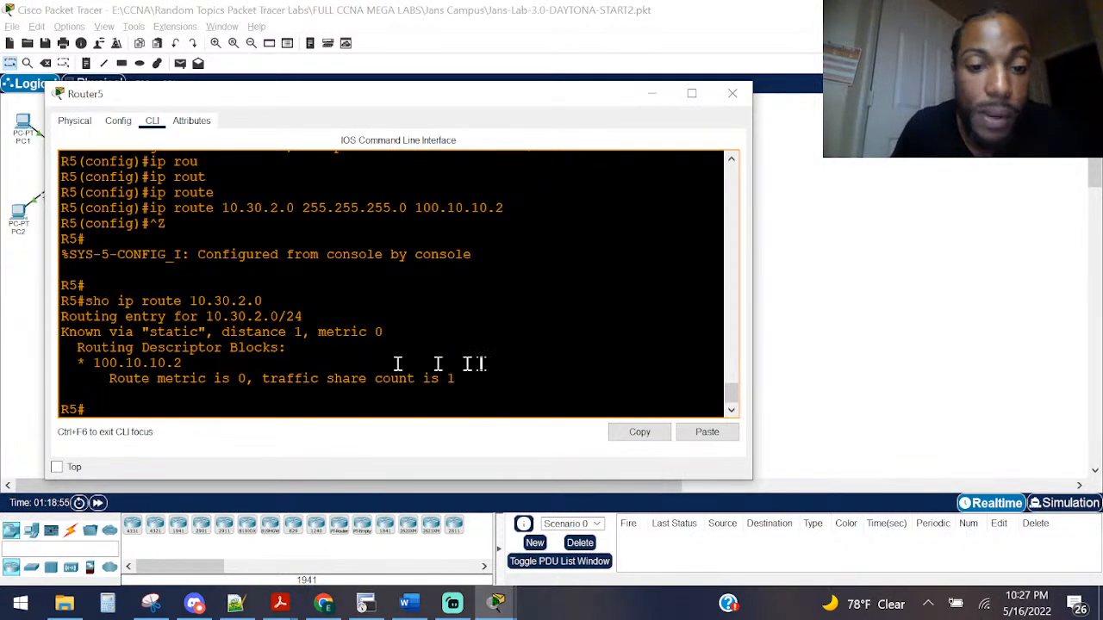
pyautogui.moveTo(472, 379); pyautogui.dragTo(53, 317)
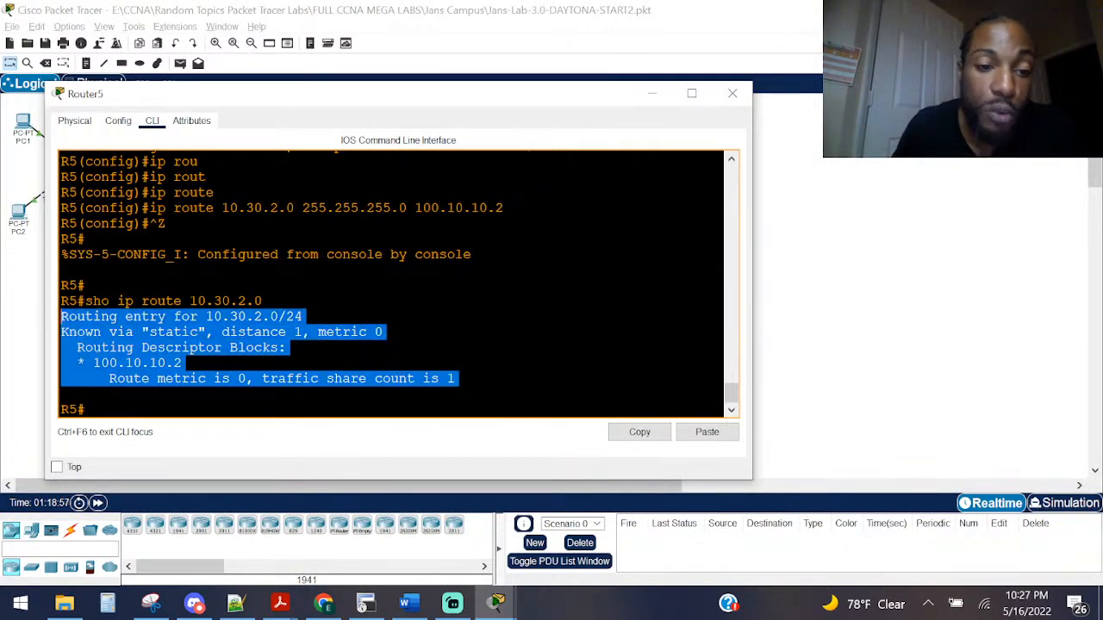
pyautogui.click(345, 235)
# Step: Ping 10.30.2.10 from R5 to test reachability of the Daytona laptop
pyautogui.press('Return')
pyautogui.press('Return')
pyautogui.write('ping')
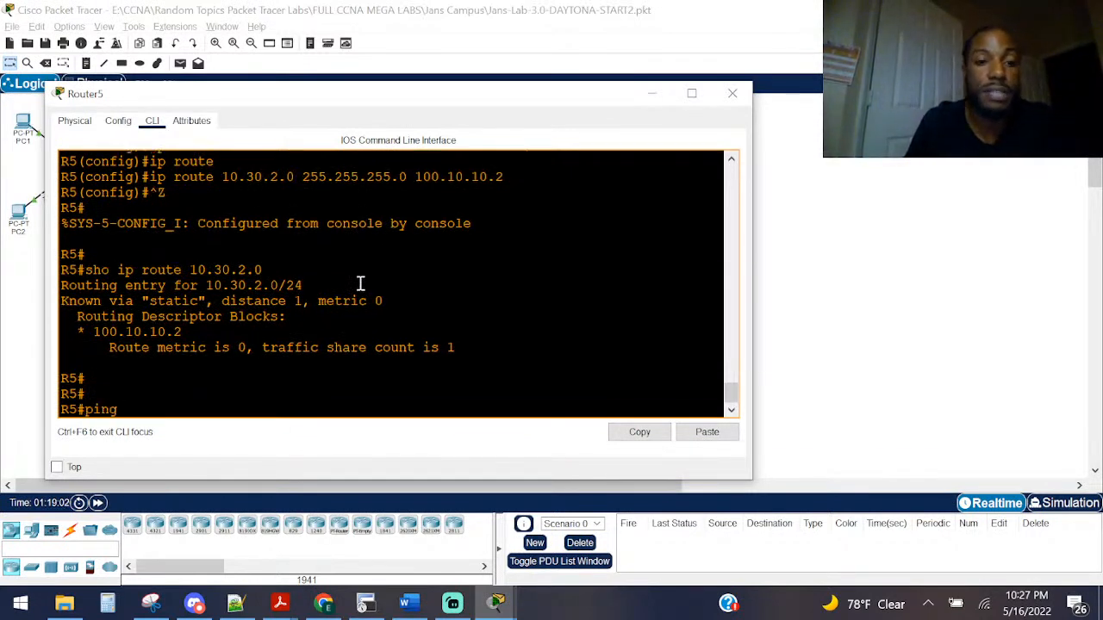
pyautogui.press('Up')
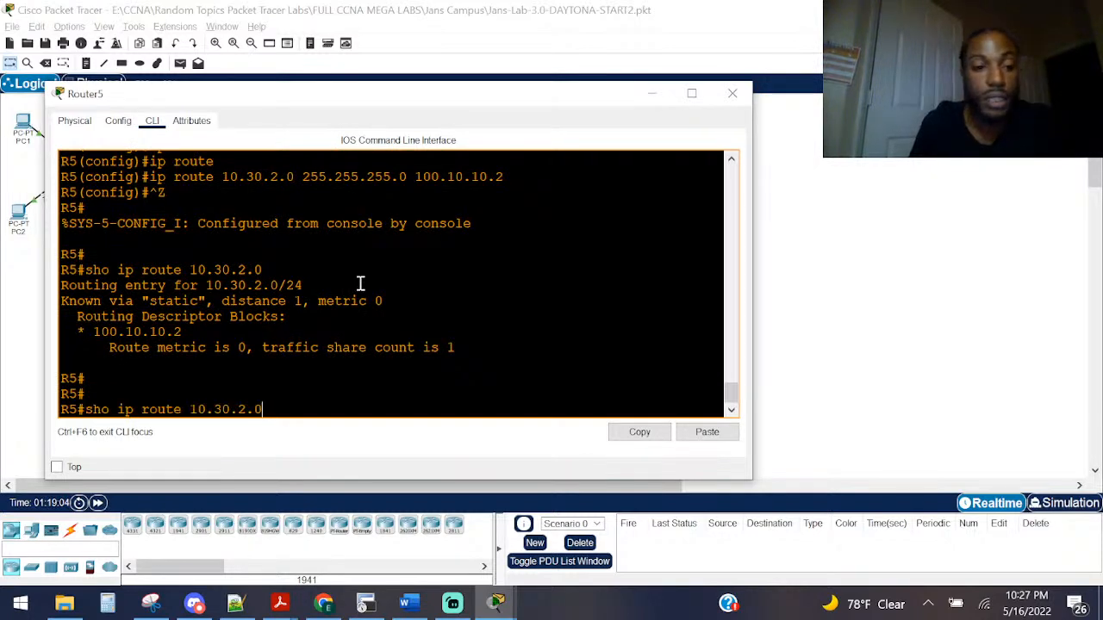
pyautogui.press('Up')
pyautogui.press('Up')
pyautogui.press('Up')
pyautogui.press('Up')
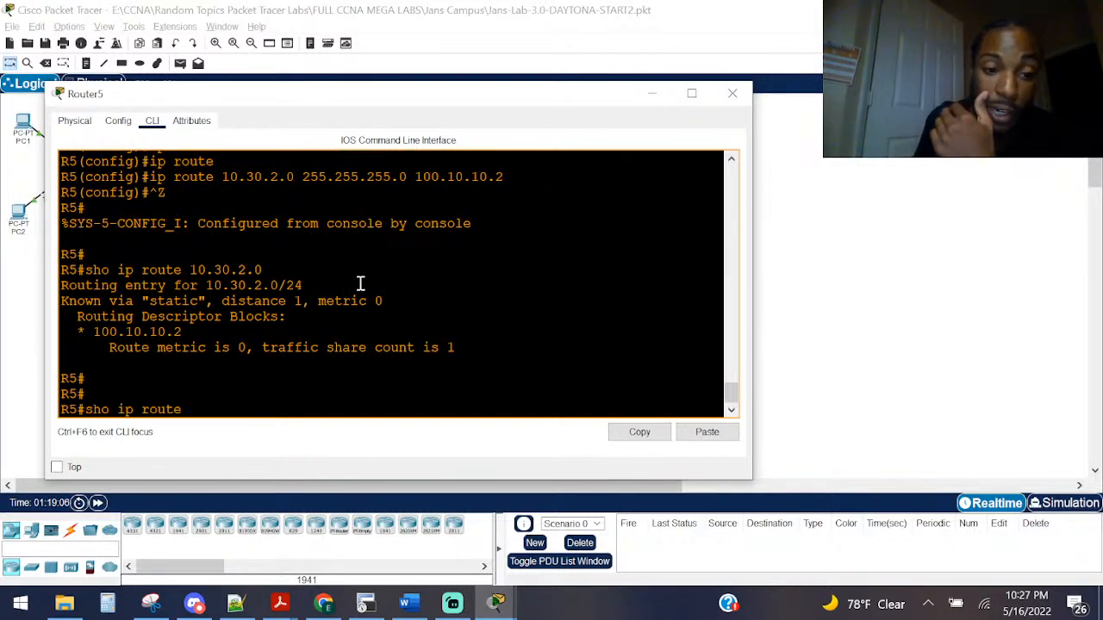
pyautogui.press('Return')
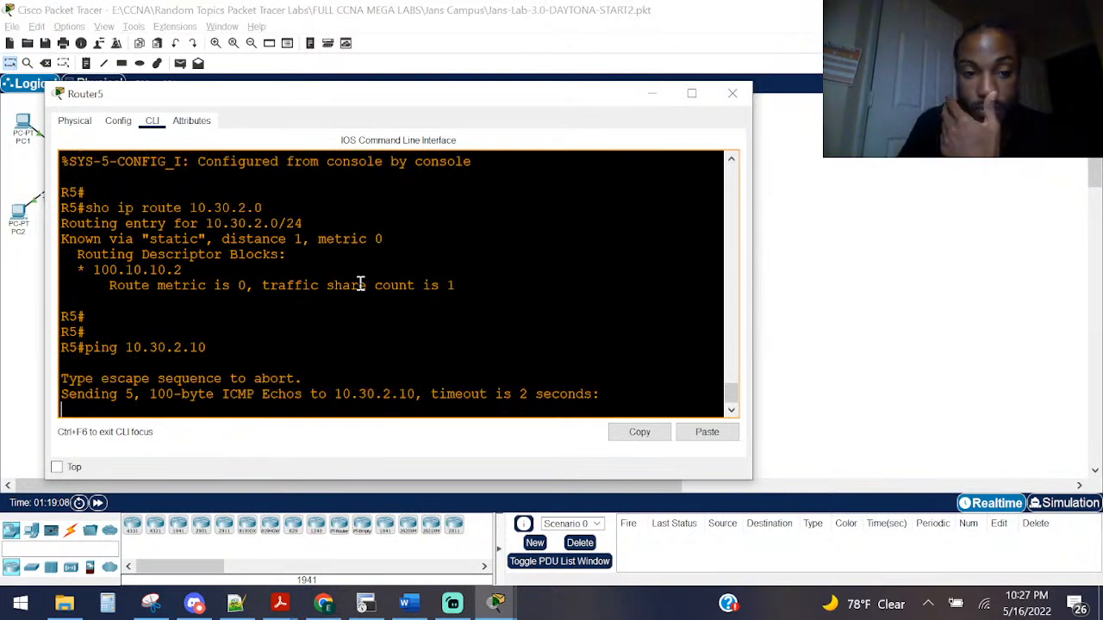
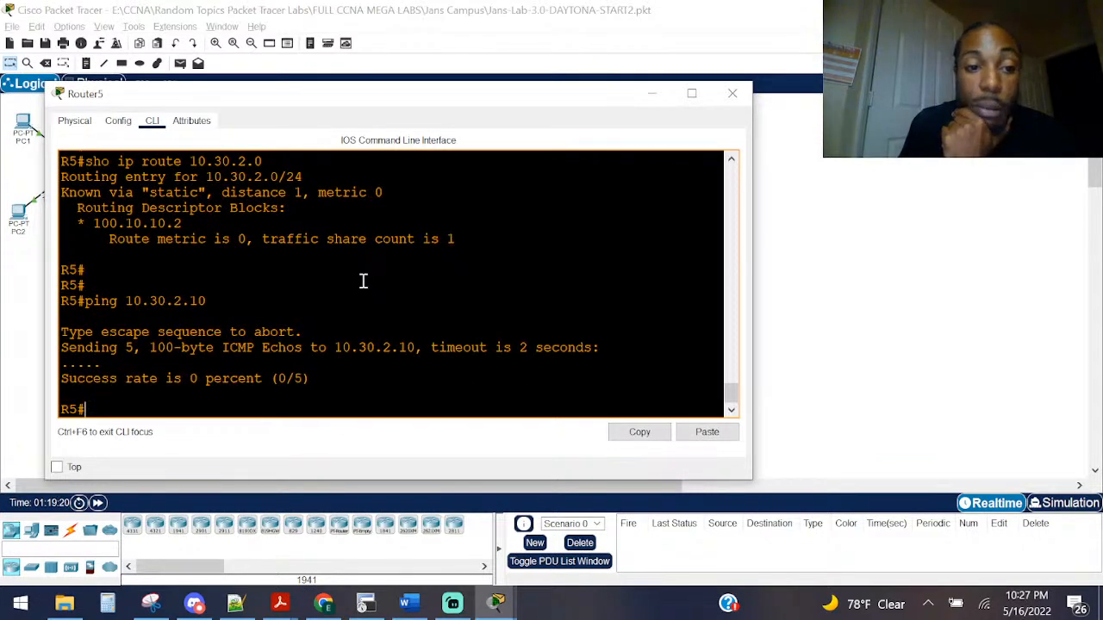
# Step: Review R5's earlier console output for the previous ping to 10.30.2.10, and repeat that ping
pyautogui.scroll(5, 274, 286)
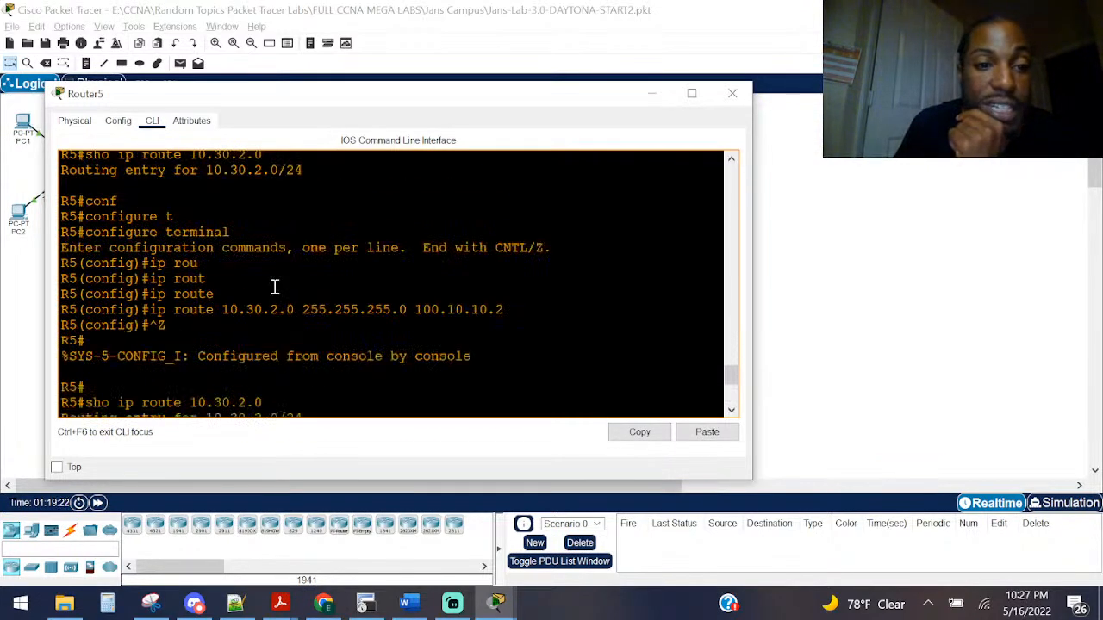
pyautogui.scroll(10, 275, 286)
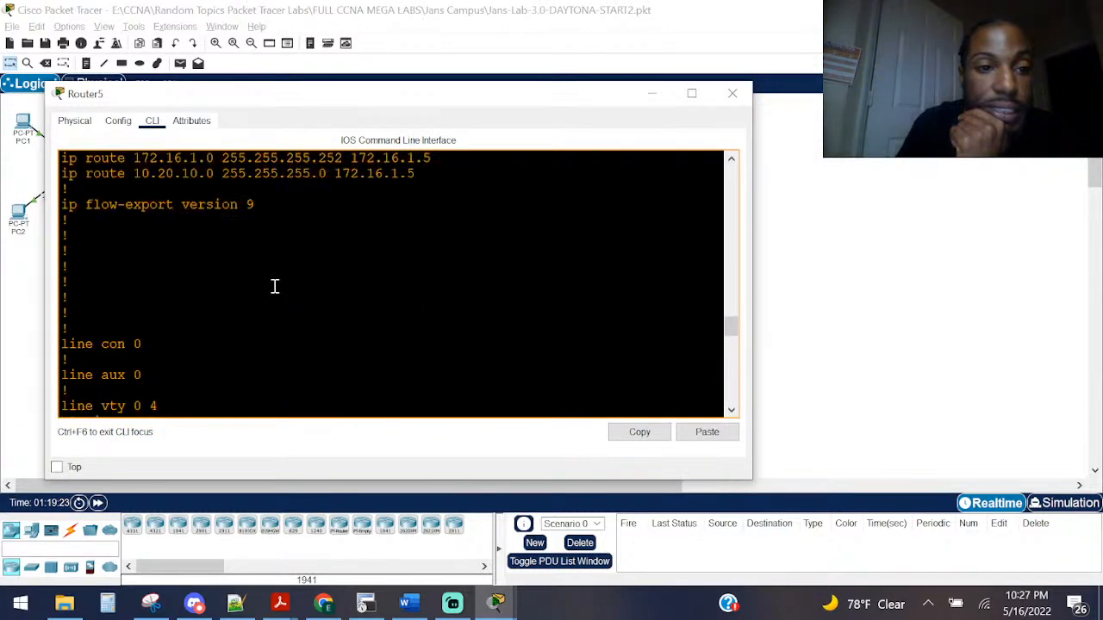
pyautogui.scroll(12, 275, 286)
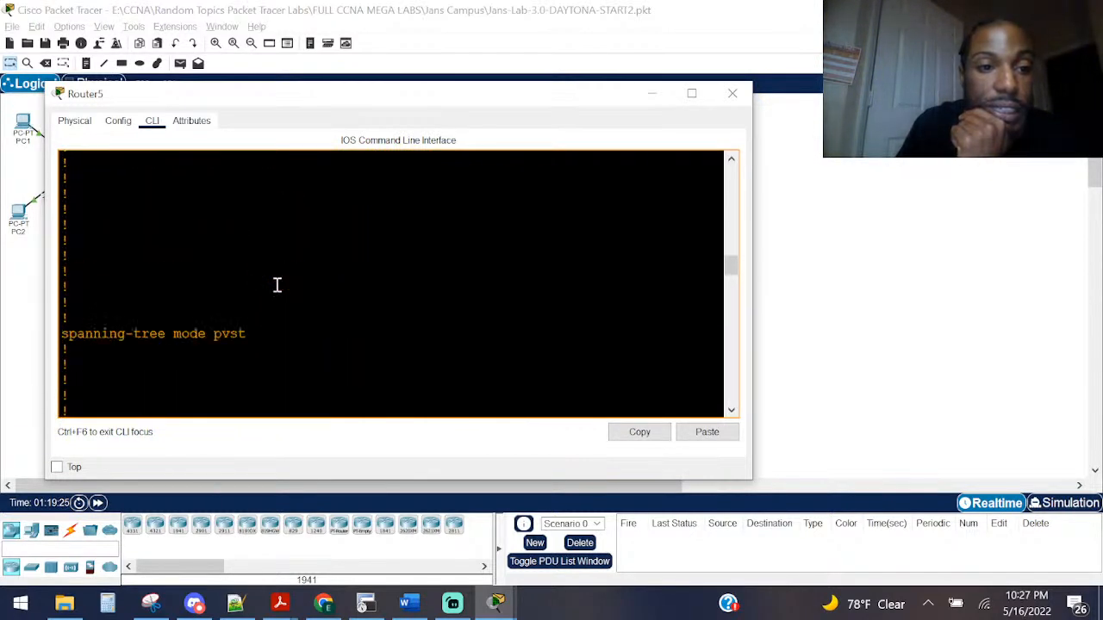
pyautogui.scroll(12, 277, 285)
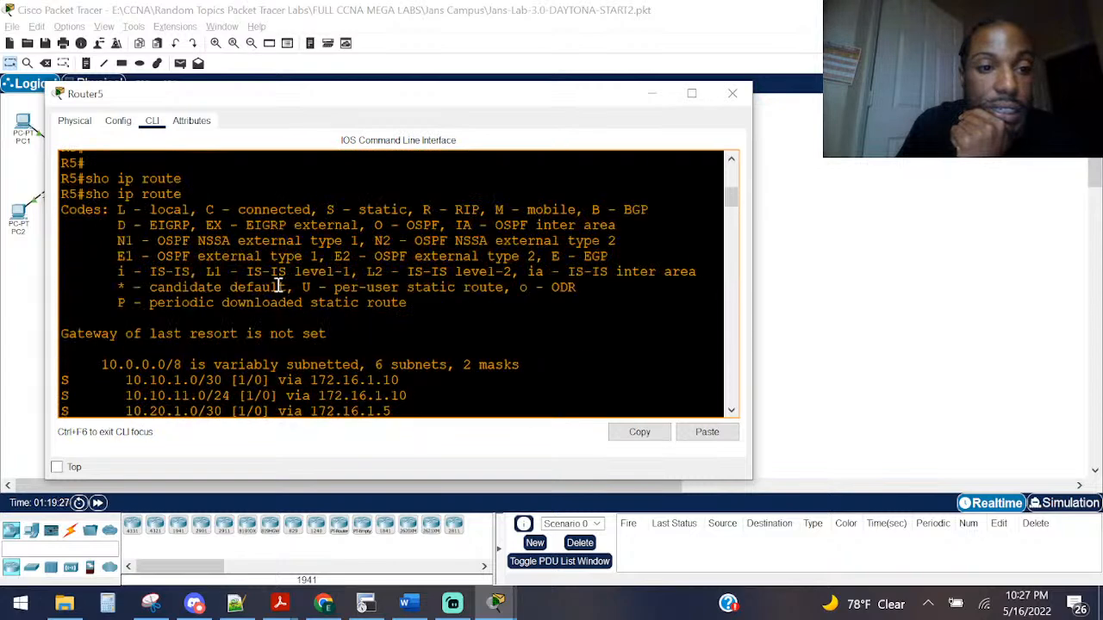
pyautogui.scroll(5, 276, 285)
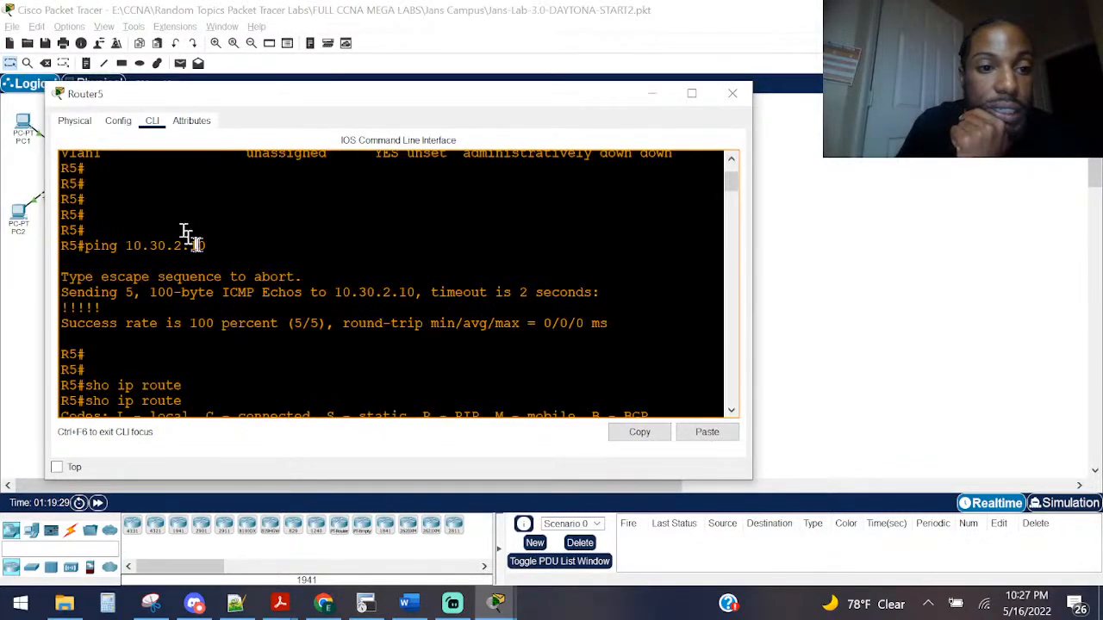
pyautogui.moveTo(204, 246); pyautogui.dragTo(127, 245)
pyautogui.scroll(-4, 310, 242)
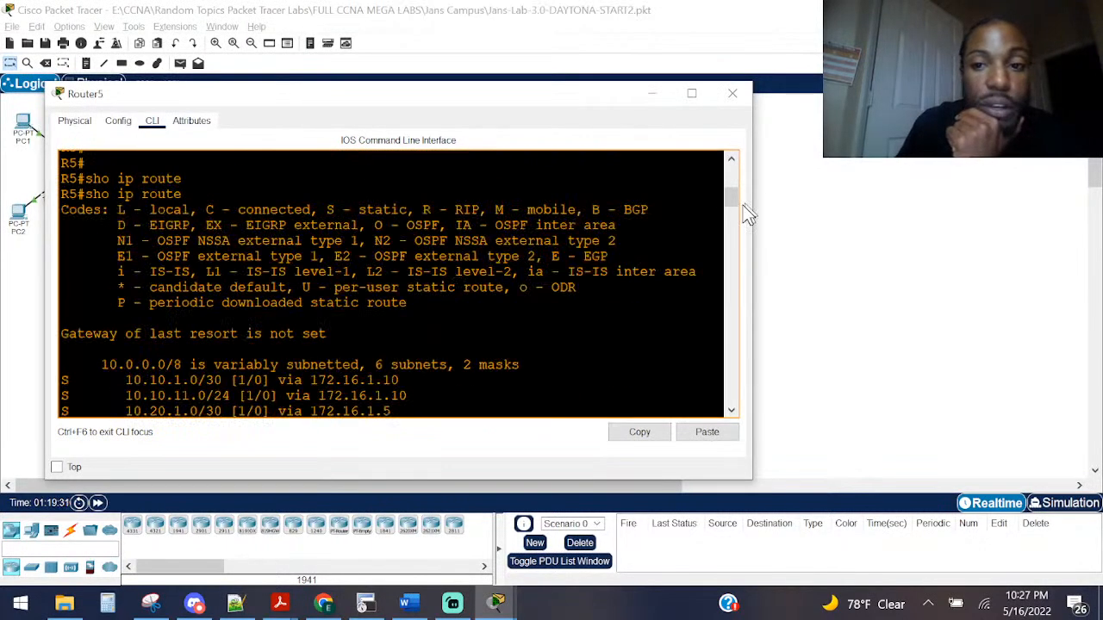
pyautogui.moveTo(729, 210); pyautogui.dragTo(739, 400)
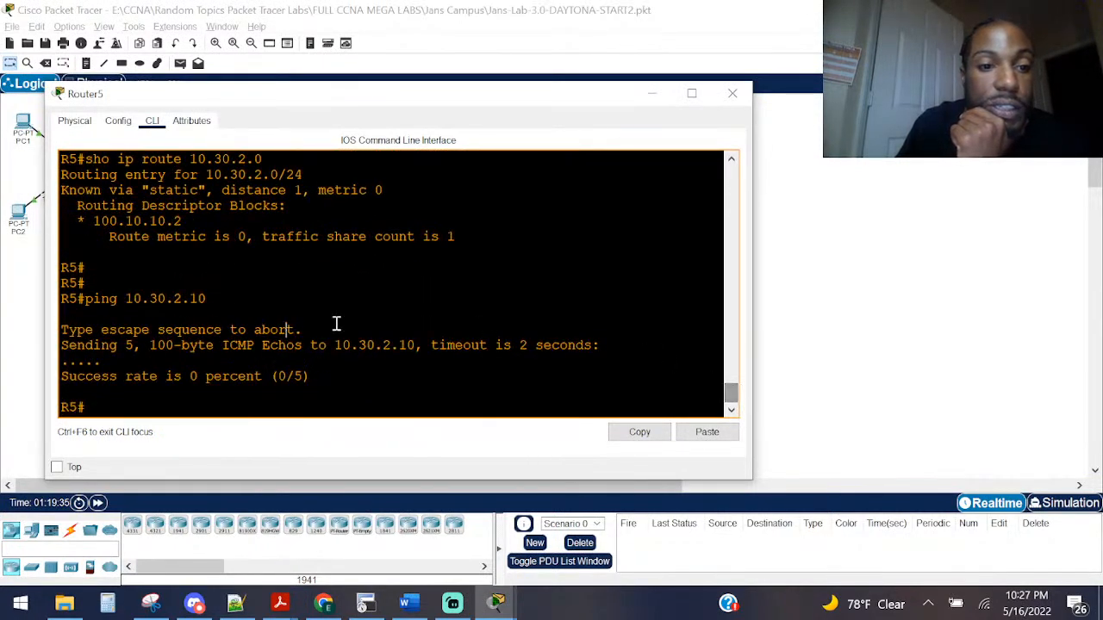
pyautogui.press('Up')
pyautogui.press('Return')
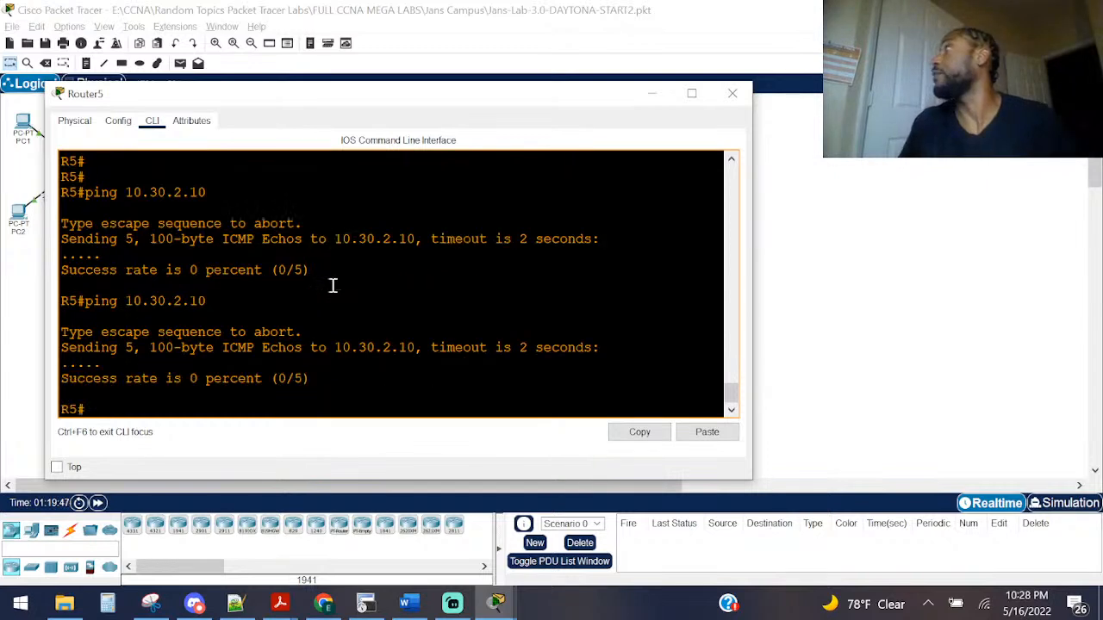
# Step: Remove R5's static route to 10.30.2.0 255.255.255.0 via 100.10.10.2 and leave configuration mode
pyautogui.press('Up')
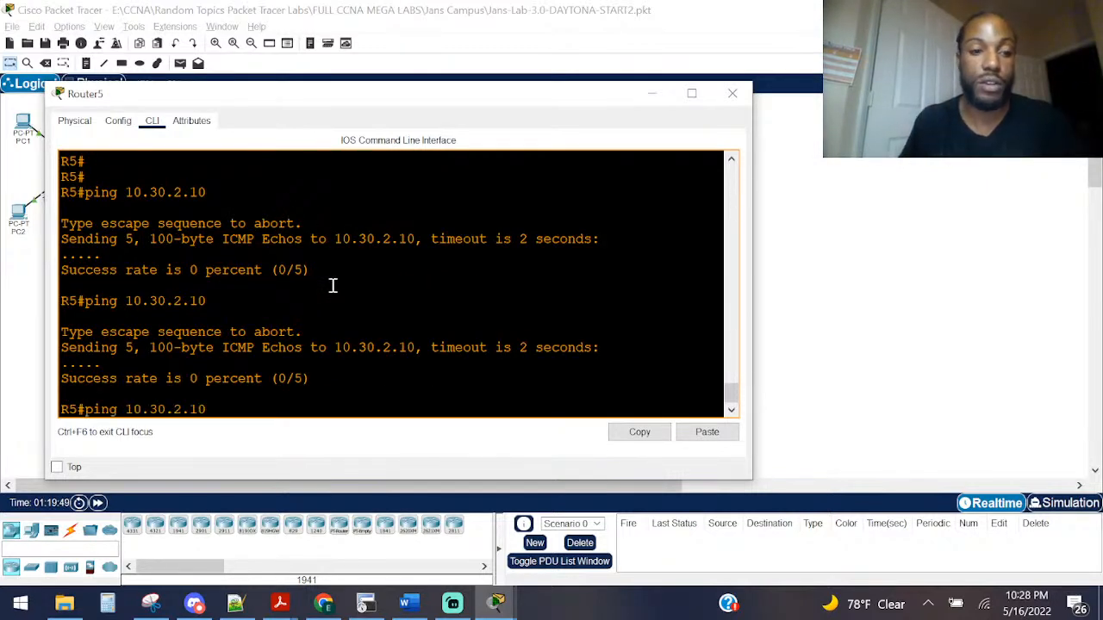
pyautogui.press('Up')
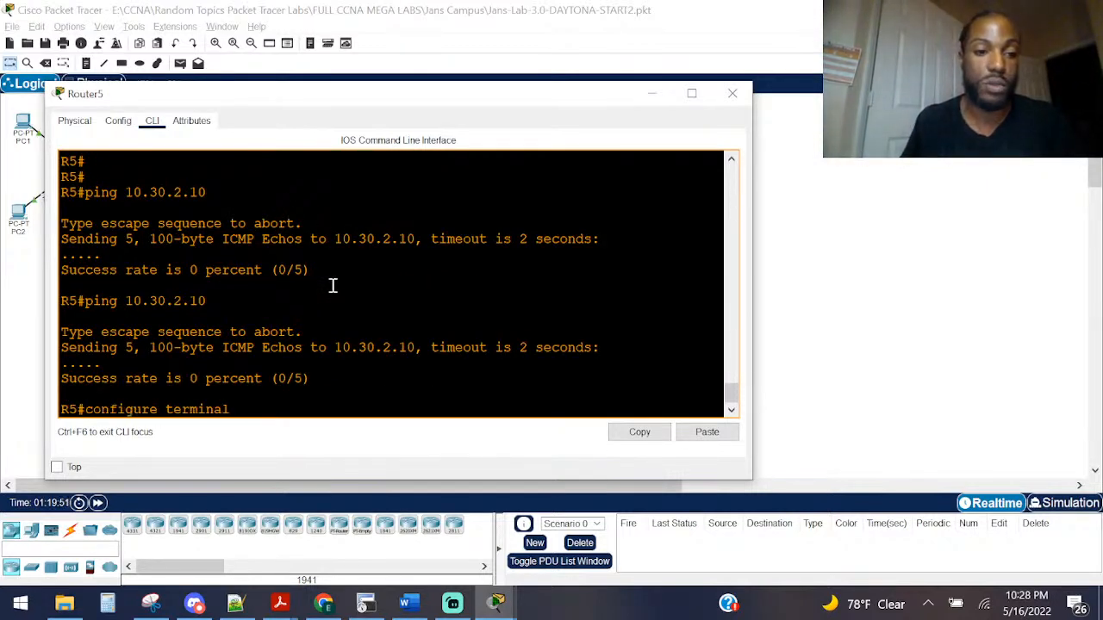
pyautogui.press('Return')
pyautogui.press('Up')
pyautogui.press('Up')
pyautogui.press('Down')
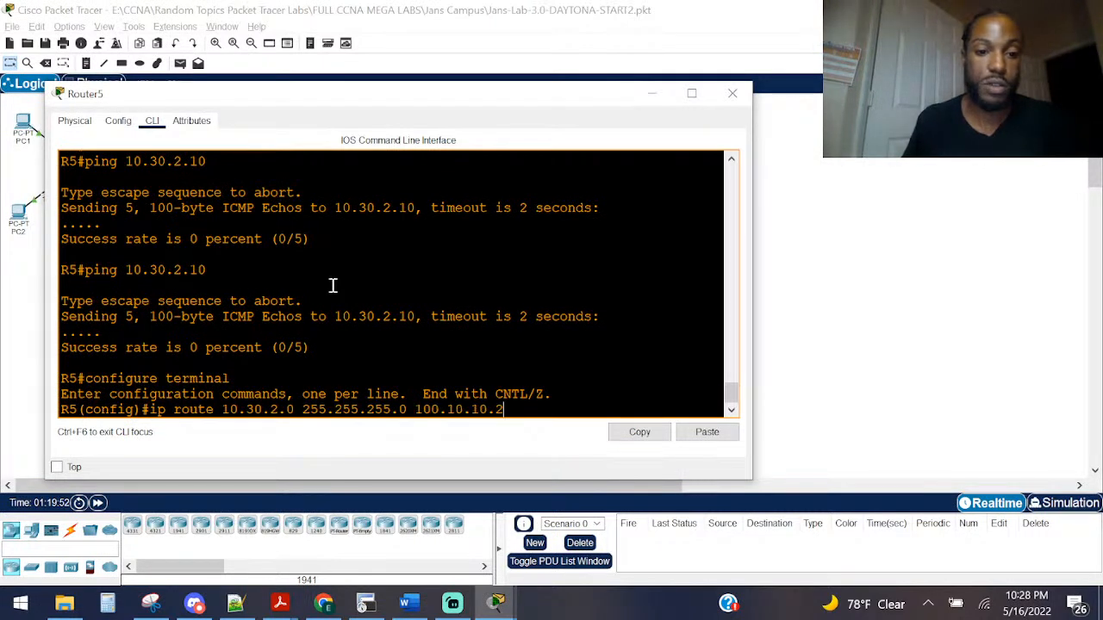
pyautogui.hotkey('ctrl', 'a')
pyautogui.write('no')
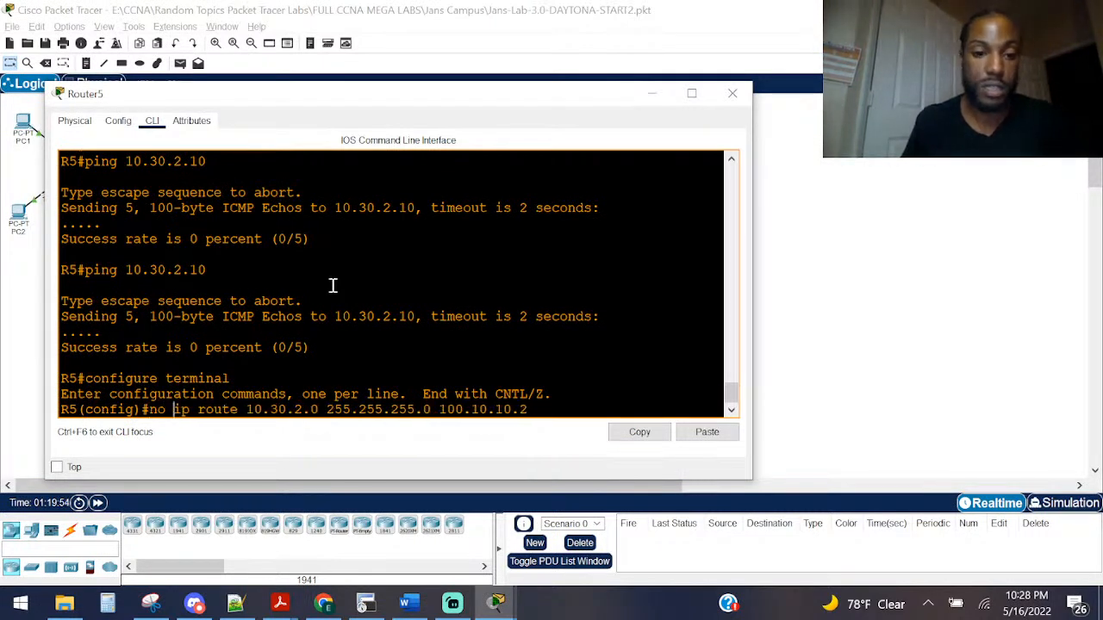
pyautogui.press('Return')
pyautogui.hotkey('ctrl', 'z')
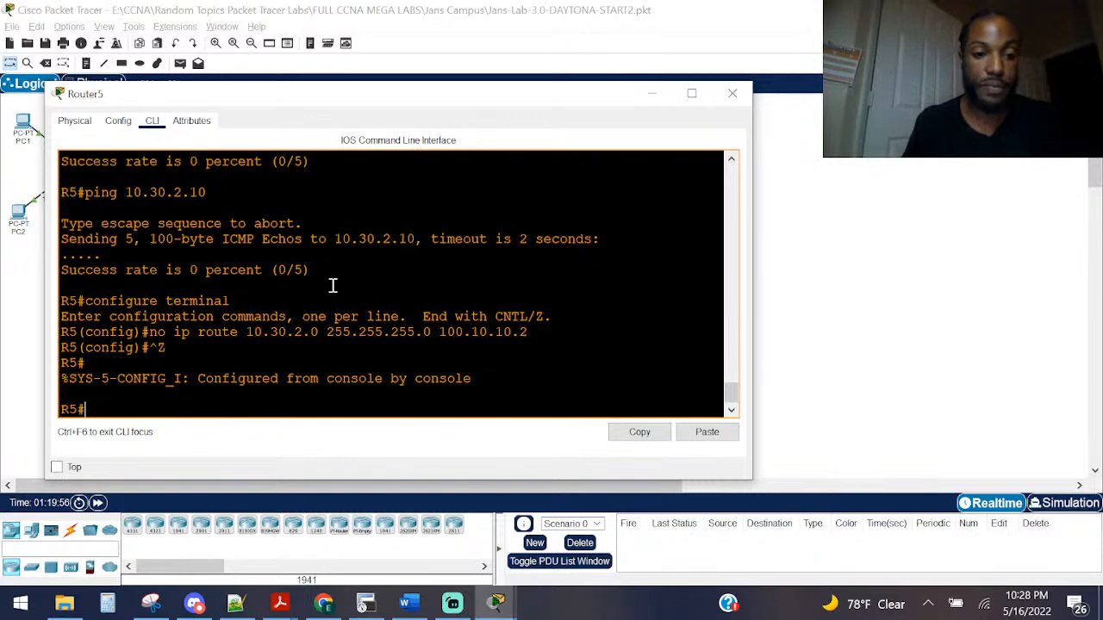
# Step: Ping 10.30.2.10 from R5 again with the static route removed
pyautogui.press('Up')
pyautogui.press('Up')
pyautogui.press('Return')
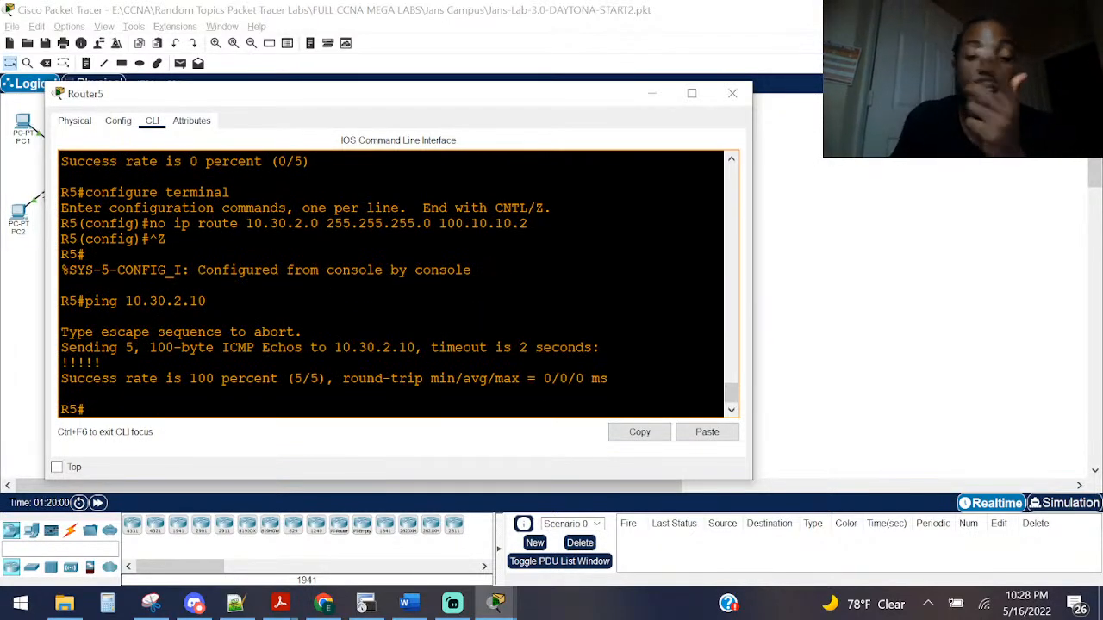
# Step: On Router7's command line, enter privileged mode, show the routing entry for 10.30.2.0, and widen the console window
pyautogui.click(4, 349)
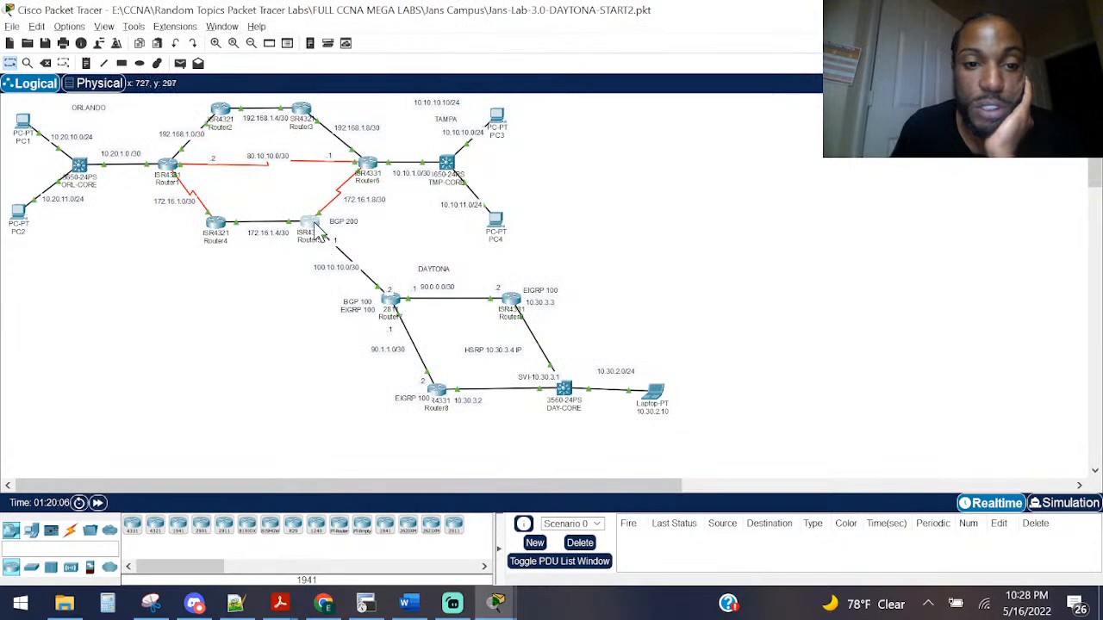
pyautogui.click(389, 304)
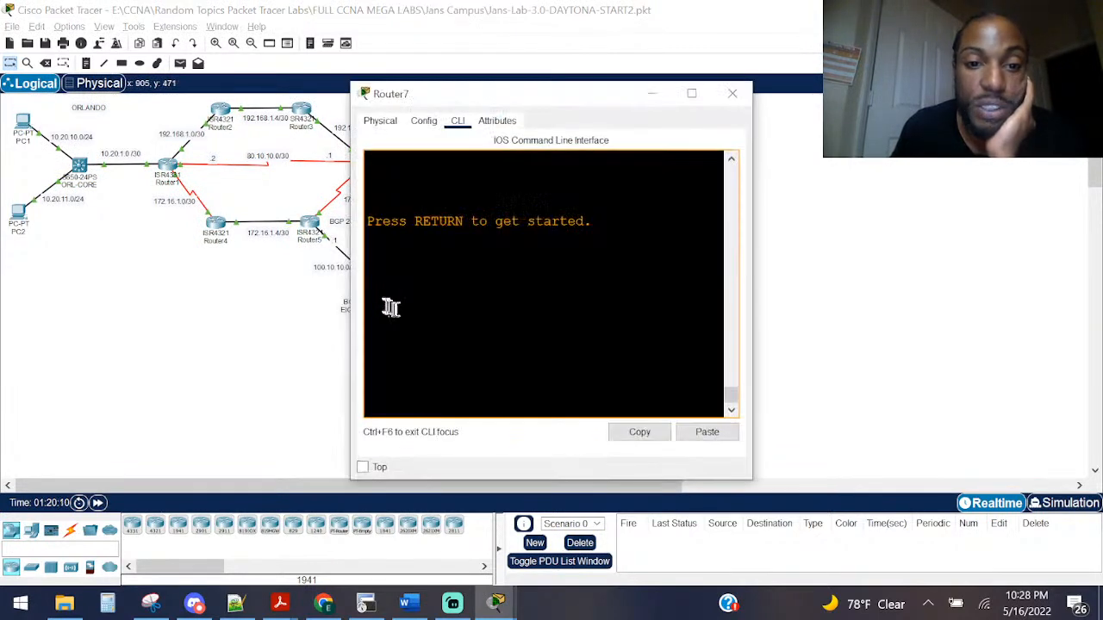
pyautogui.press('Return')
pyautogui.press('Return')
pyautogui.write('ena')
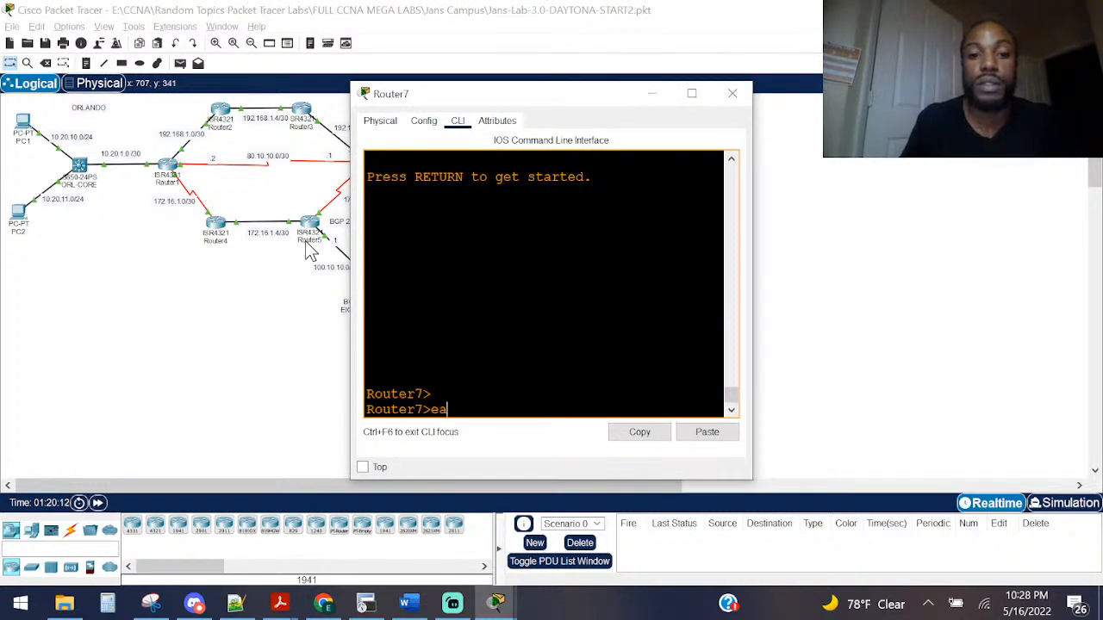
pyautogui.press('Return')
pyautogui.write('sho ip rou')
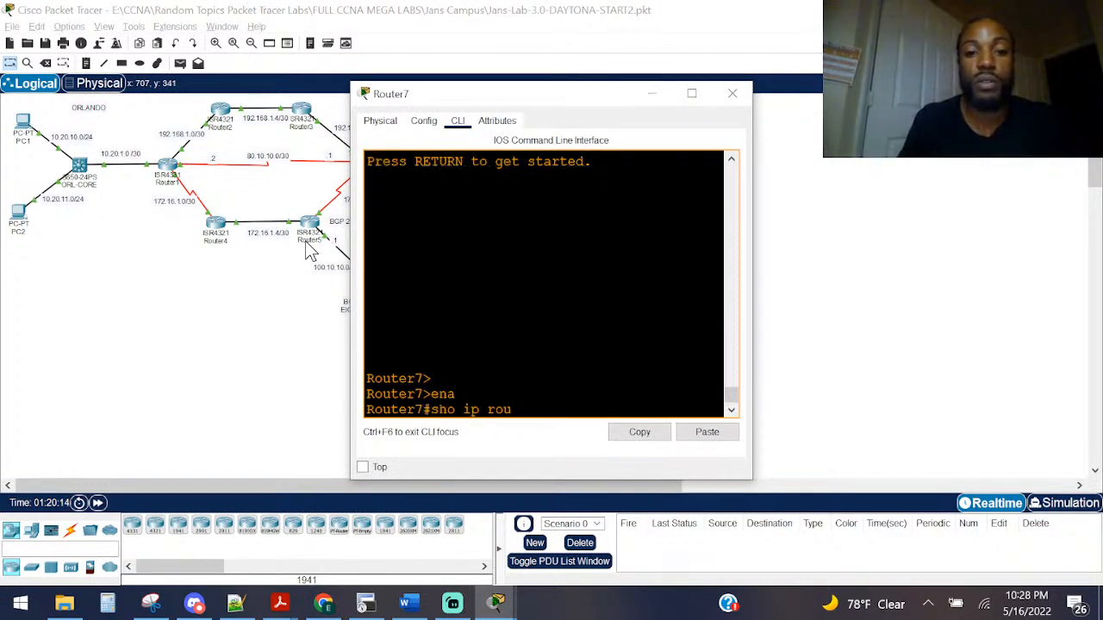
pyautogui.press('Tab')
pyautogui.write('10.30.2.0')
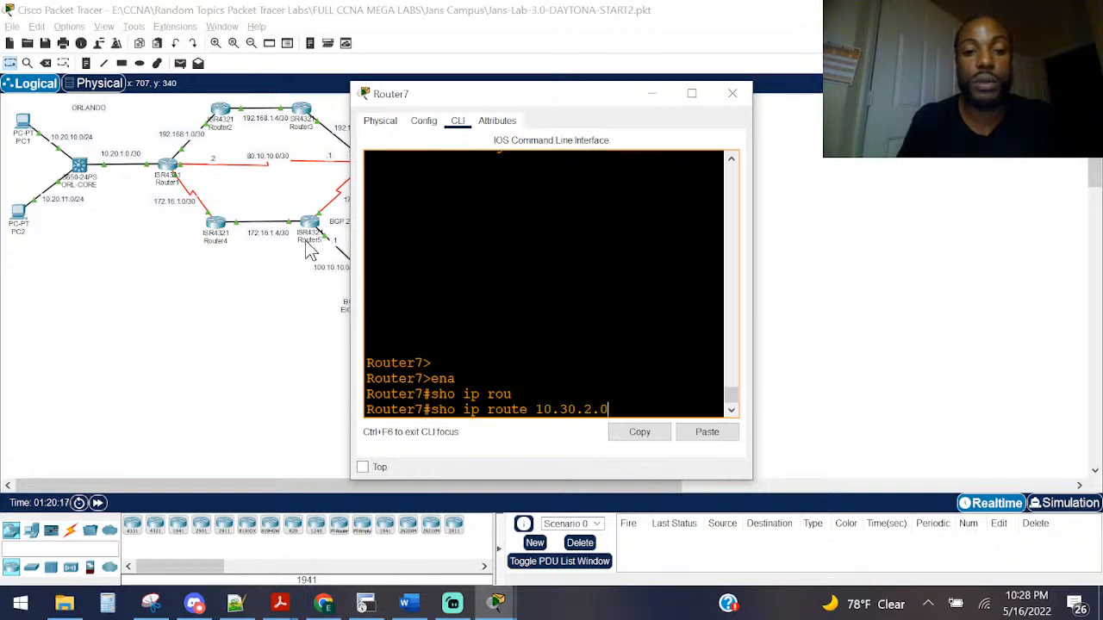
pyautogui.press('Return')
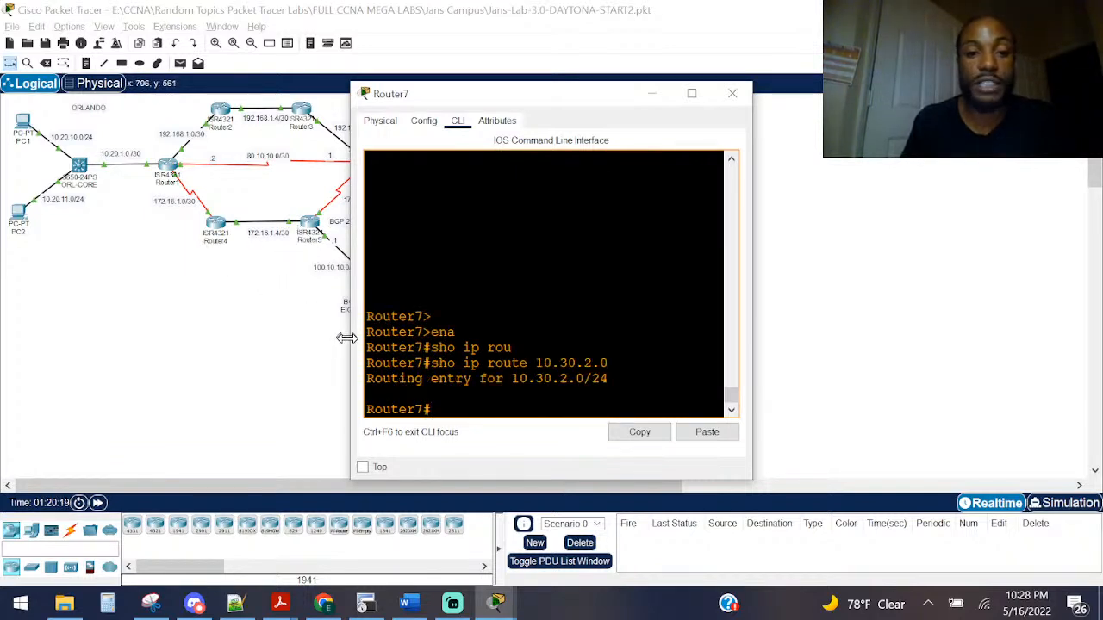
pyautogui.moveTo(350, 339); pyautogui.dragTo(90, 319)
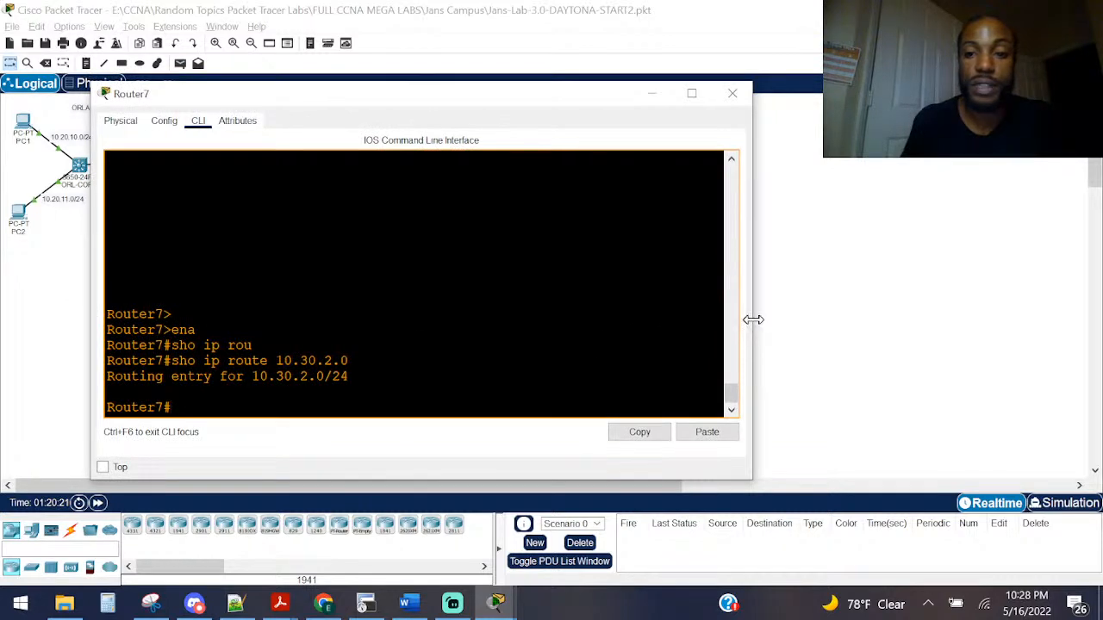
pyautogui.moveTo(752, 319); pyautogui.dragTo(865, 321)
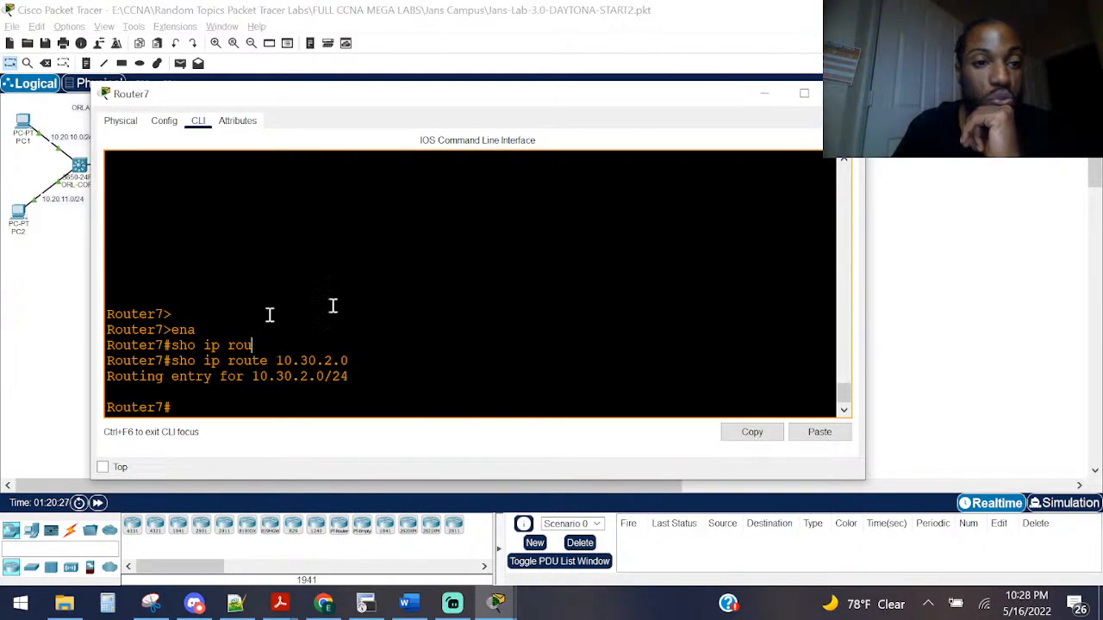
# Step: Close Router7's console and select the Daytona devices and labels in the topology
pyautogui.click(844, 93)
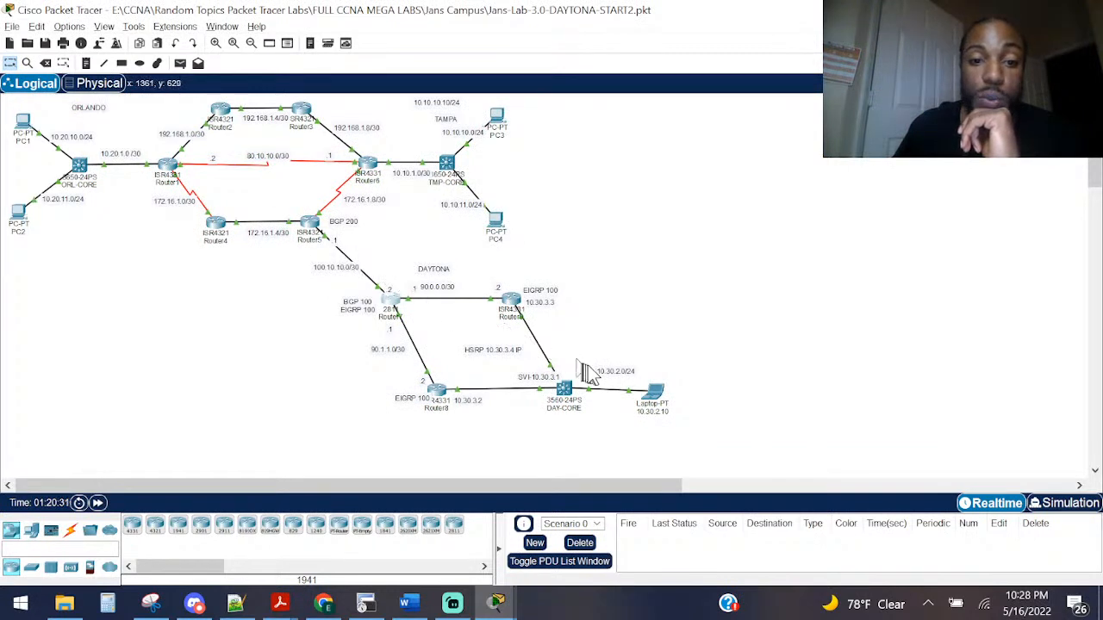
pyautogui.moveTo(703, 408); pyautogui.dragTo(301, 254)
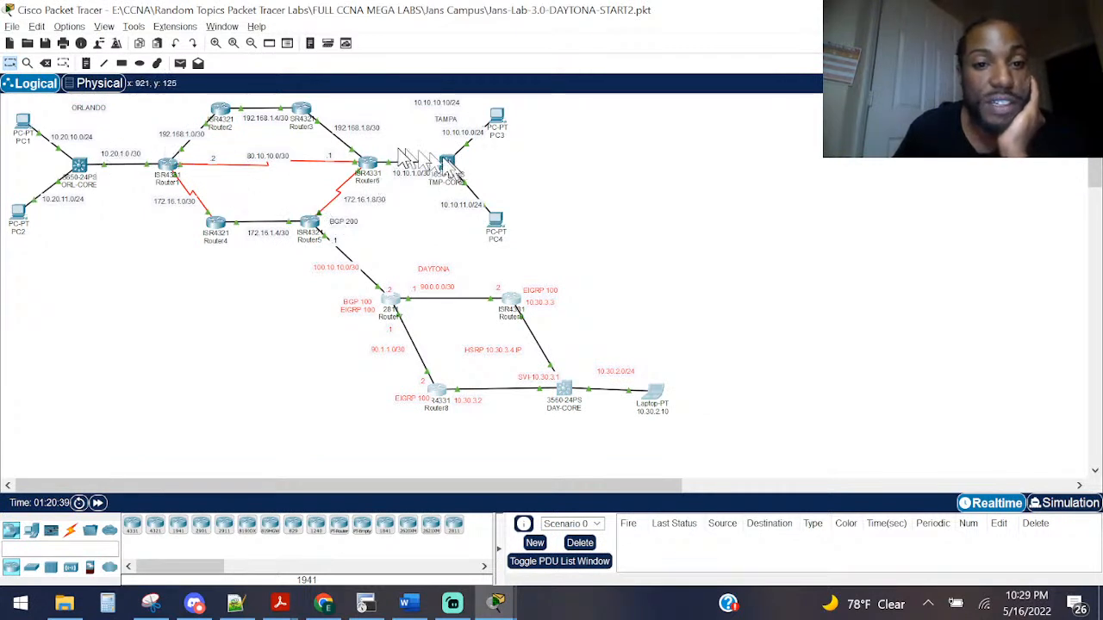
pyautogui.moveTo(317, 225)
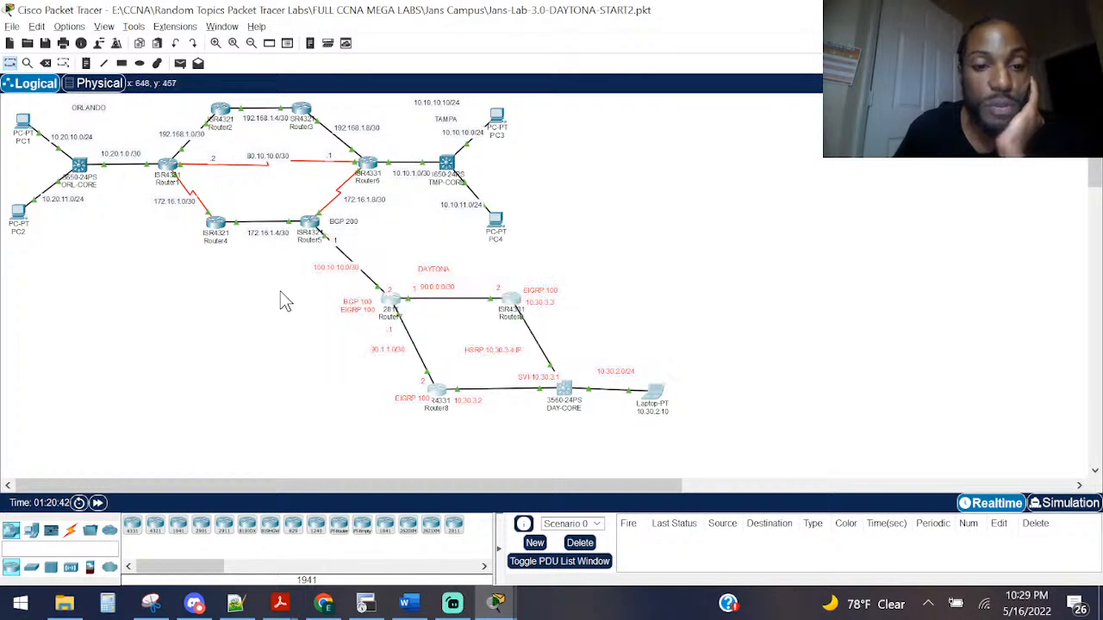
pyautogui.click(315, 230)
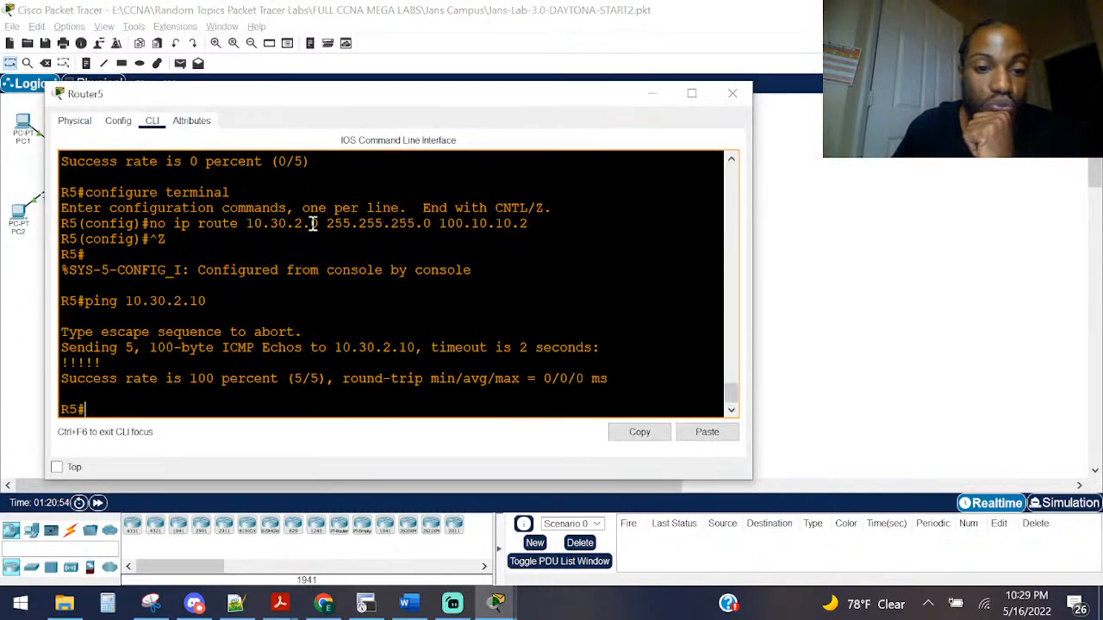
pyautogui.hotkey('alt', 'Tab')
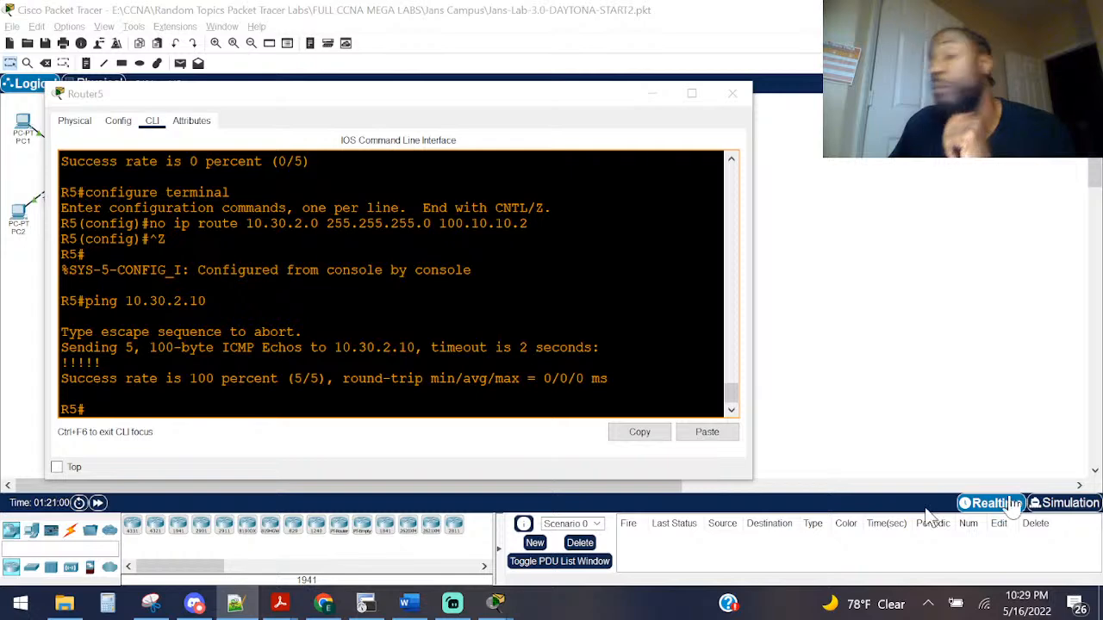
pyautogui.click(181, 289)
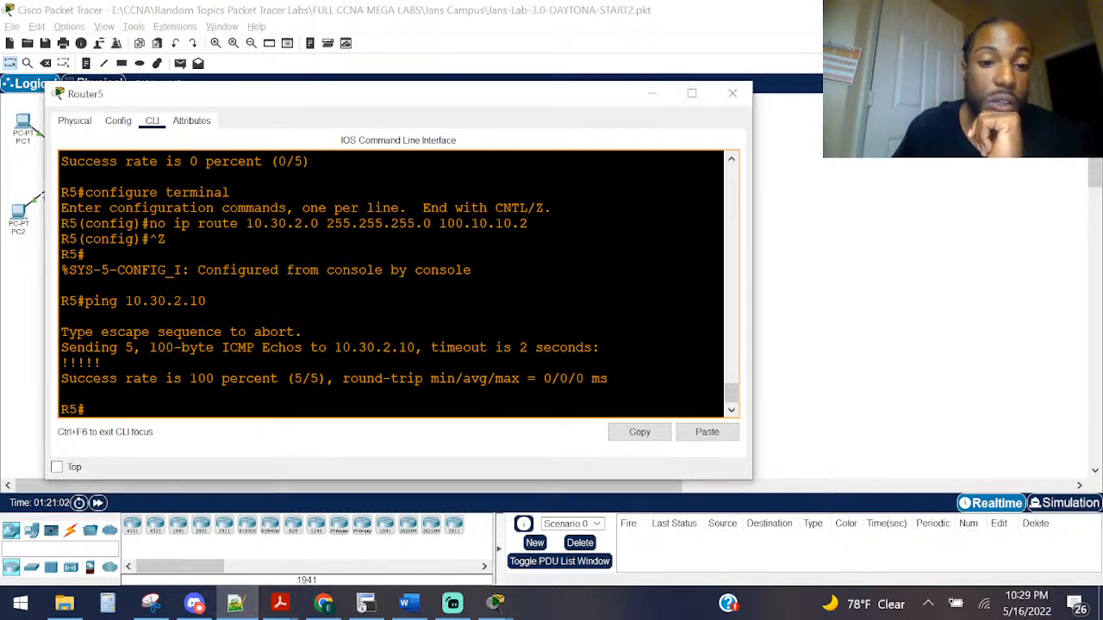
pyautogui.click(10, 448)
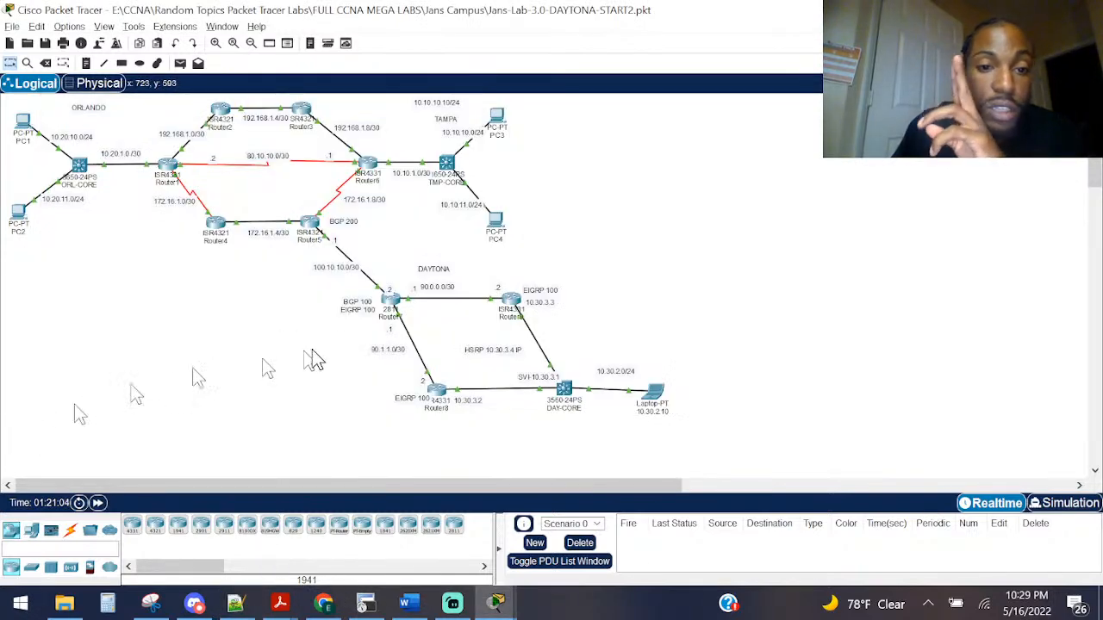
pyautogui.click(393, 304)
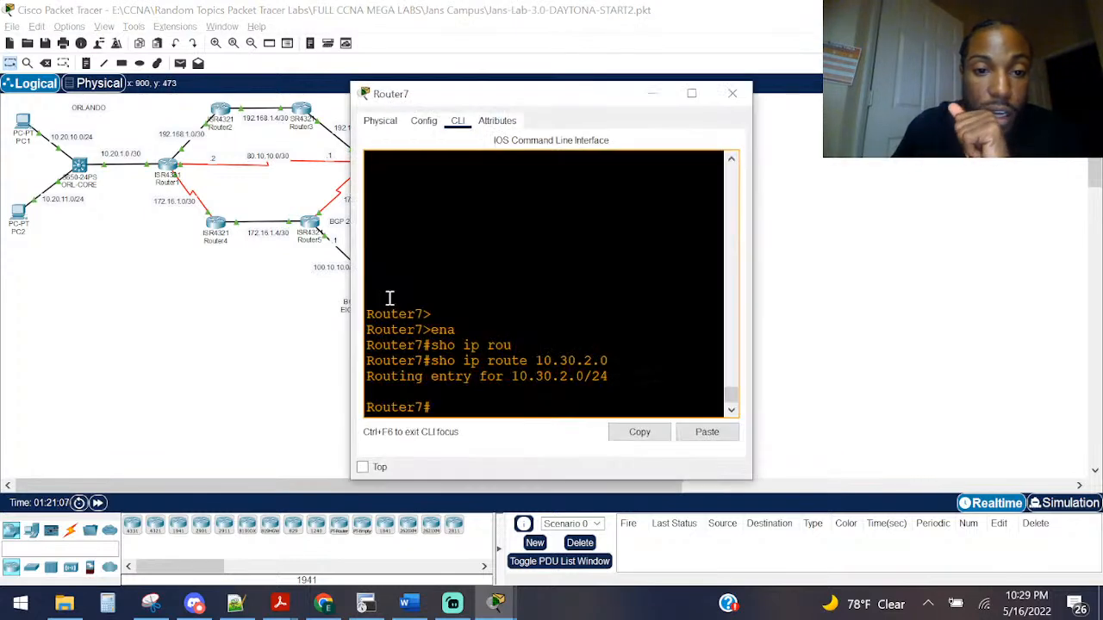
pyautogui.click(222, 313)
# Step: Show R5's running configuration and examine its BGP 200 section and static routes
pyautogui.click(305, 226)
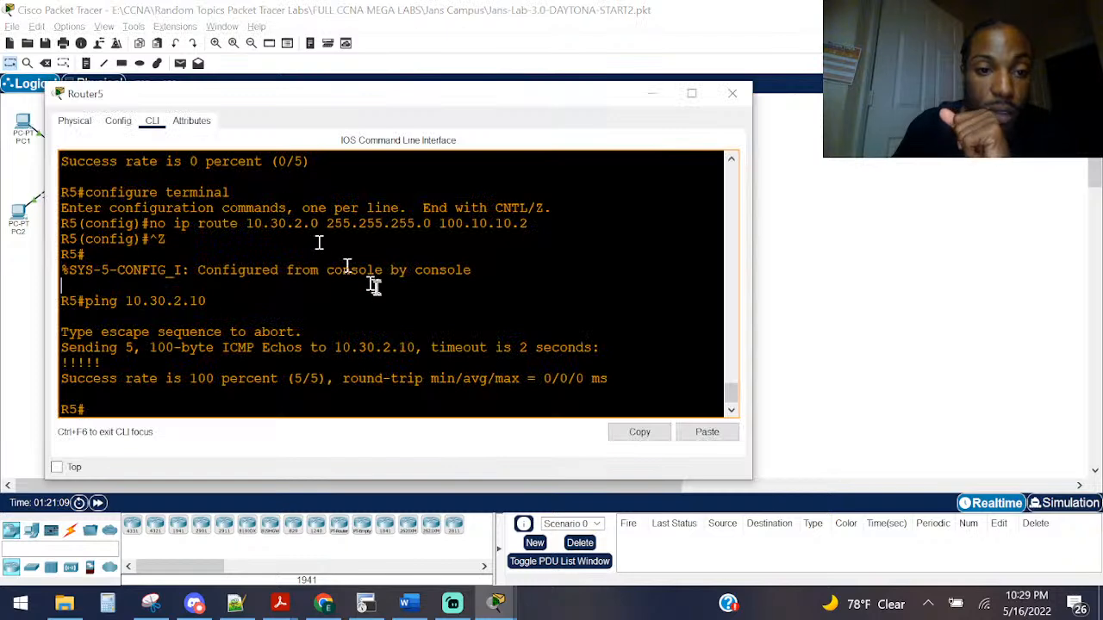
pyautogui.press('Return')
pyautogui.press('Return')
pyautogui.press('Return')
pyautogui.press('Return')
pyautogui.press('Up')
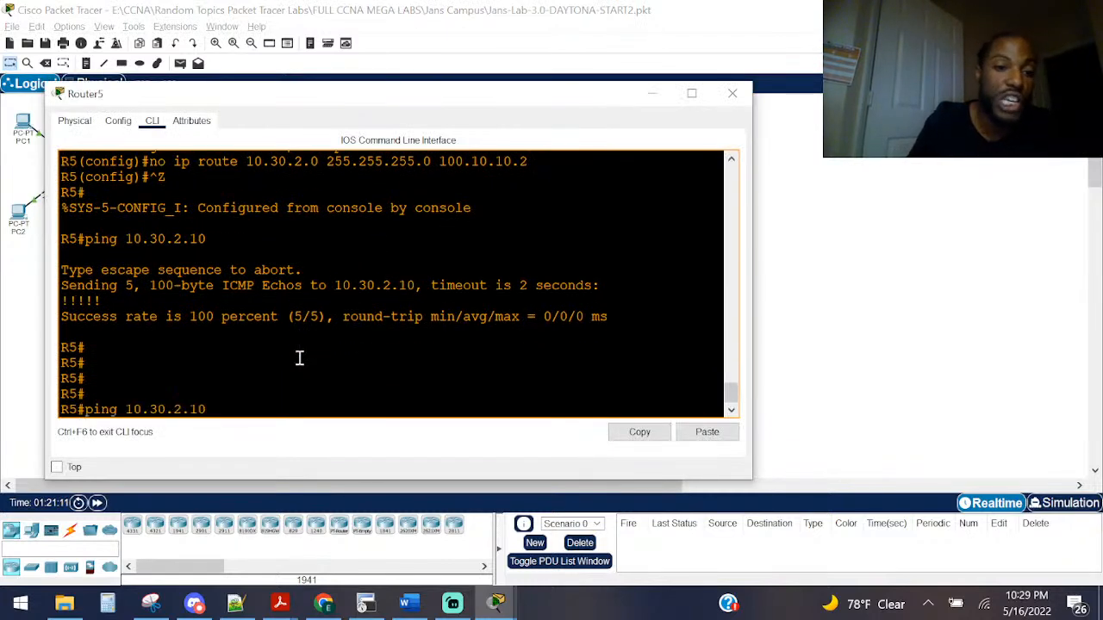
pyautogui.press('Down')
pyautogui.write('sho ru')
pyautogui.press('Return')
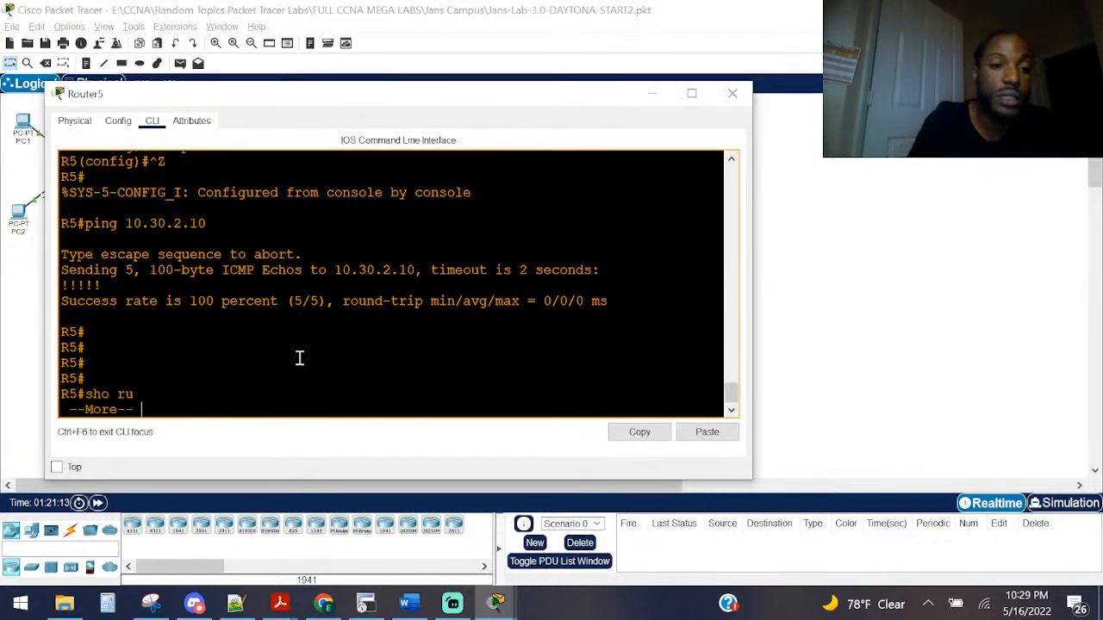
pyautogui.press('space')
pyautogui.press('space')
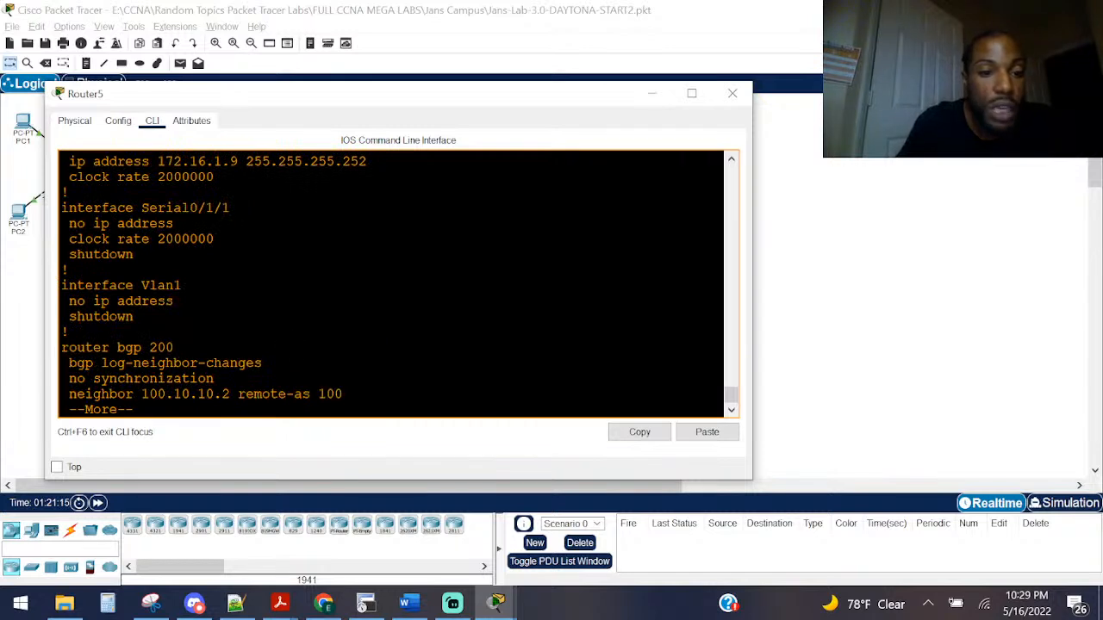
pyautogui.press('space')
pyautogui.scroll(5, 268, 317)
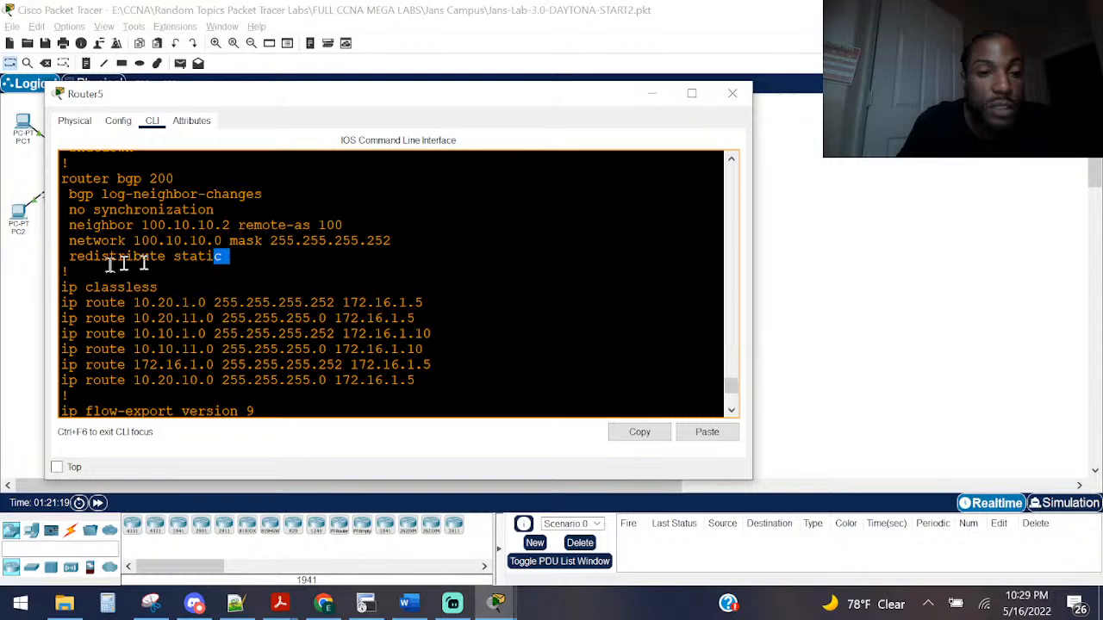
pyautogui.click(6, 317)
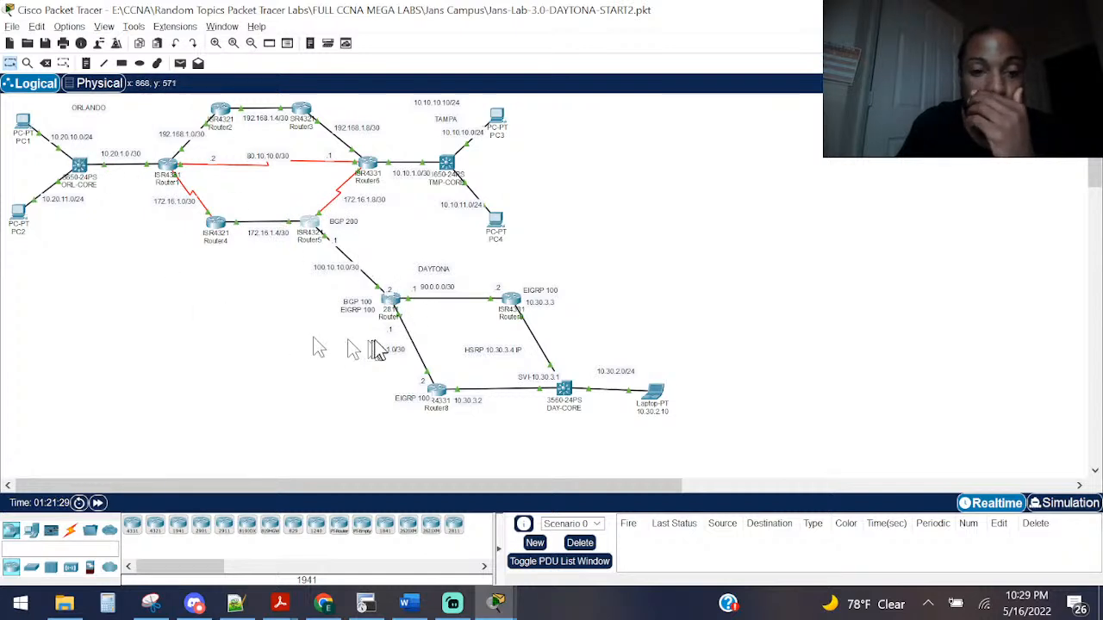
# Step: Widen Router7's console and ping R5's link address 100.10.10.1 from it
pyautogui.moveTo(392, 312)
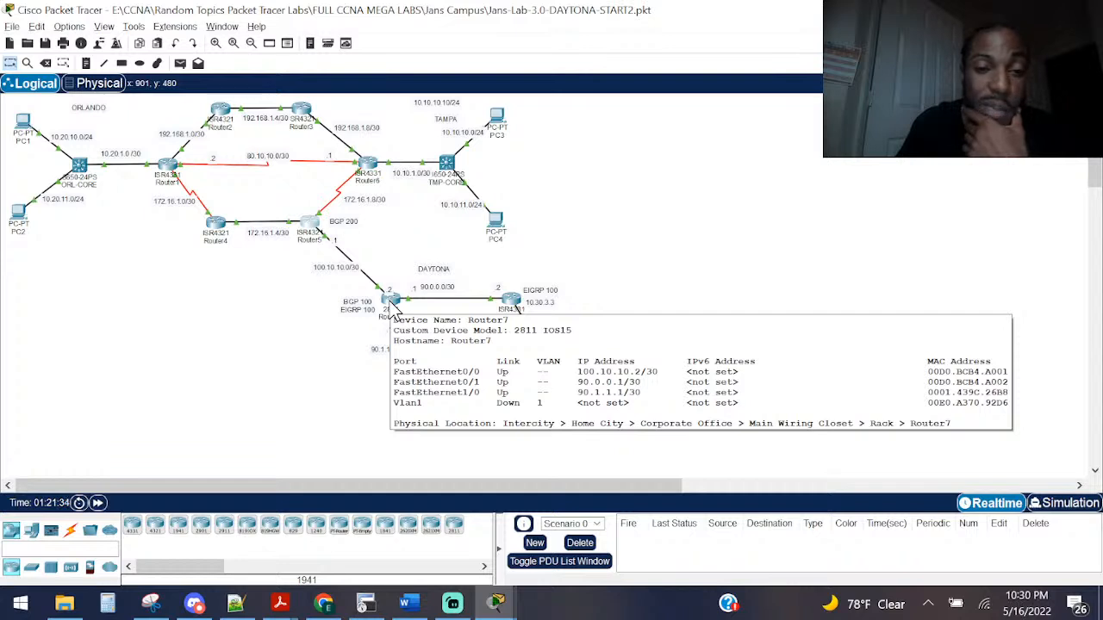
pyautogui.click(393, 302)
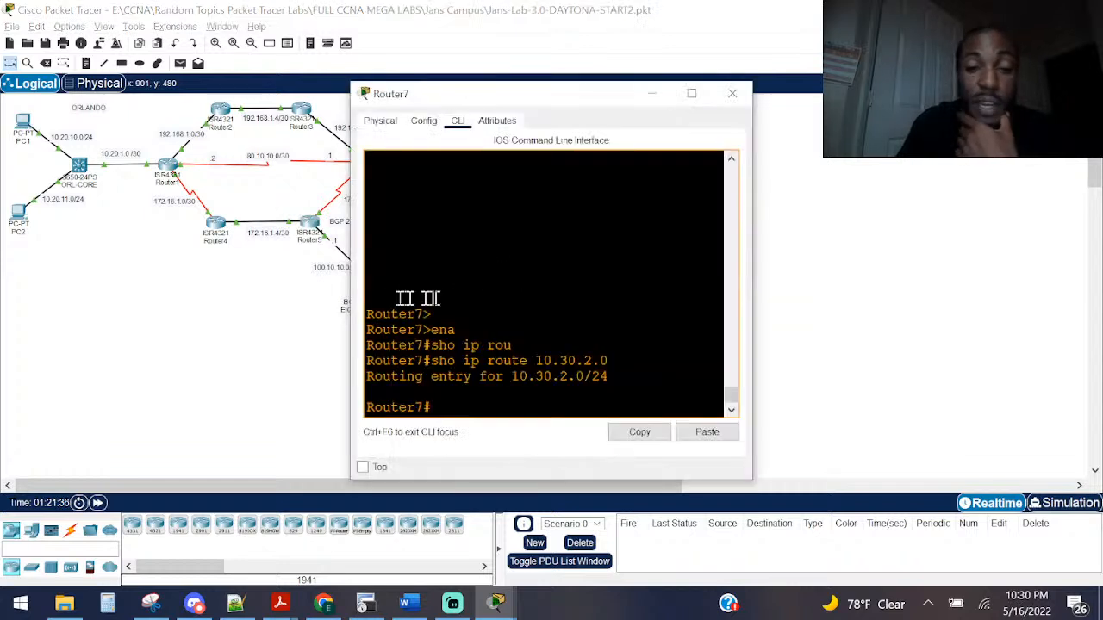
pyautogui.moveTo(351, 299); pyautogui.dragTo(39, 299)
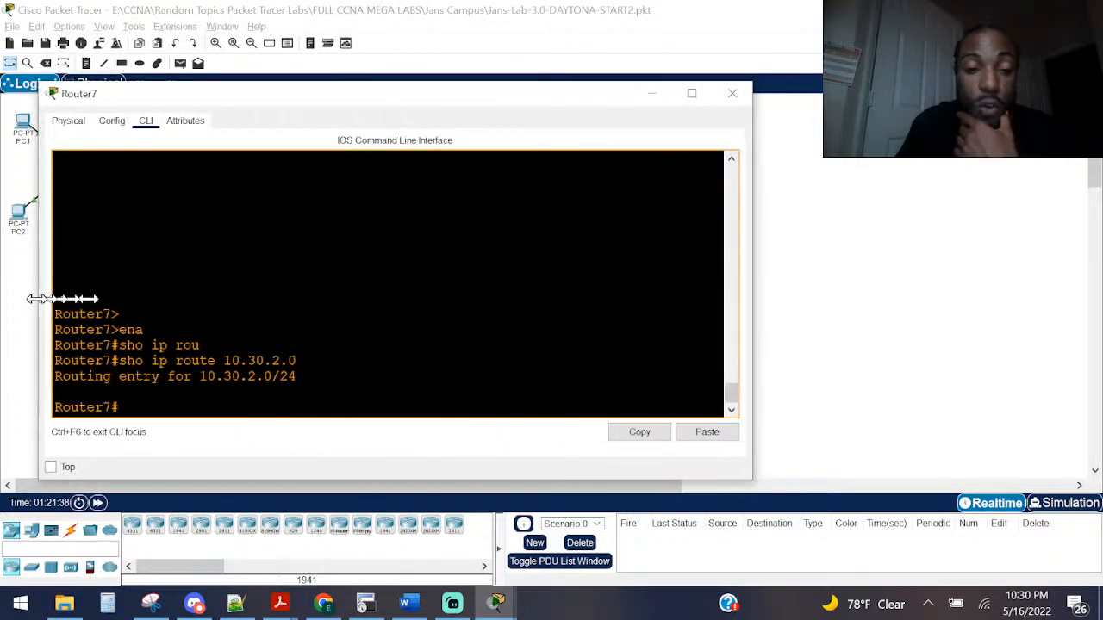
pyautogui.press('Return')
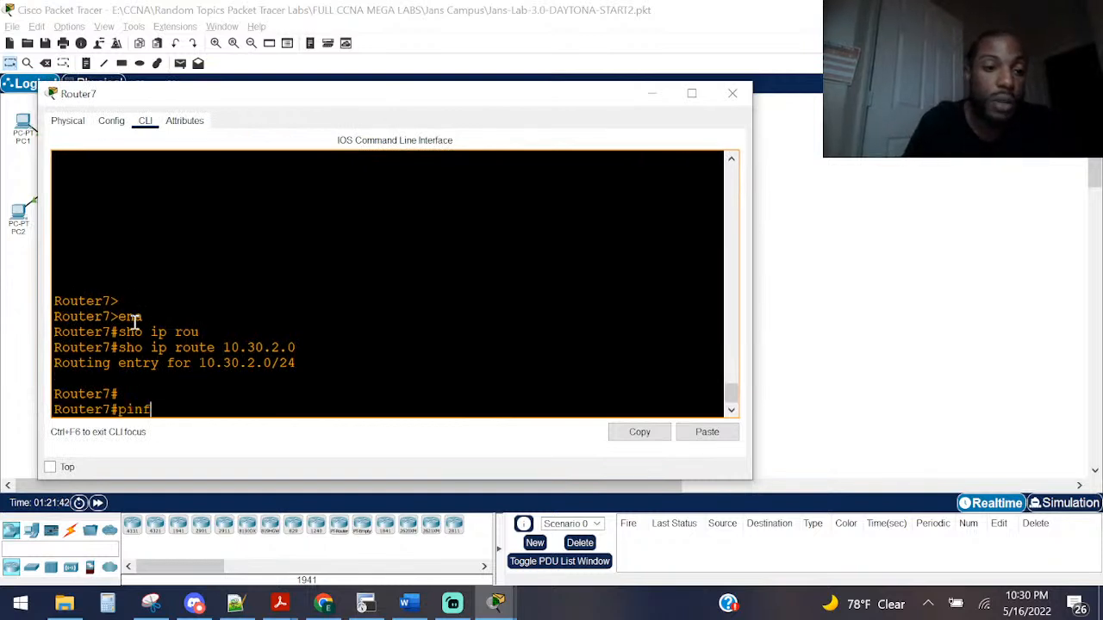
pyautogui.hotkey('alt', 'Tab')
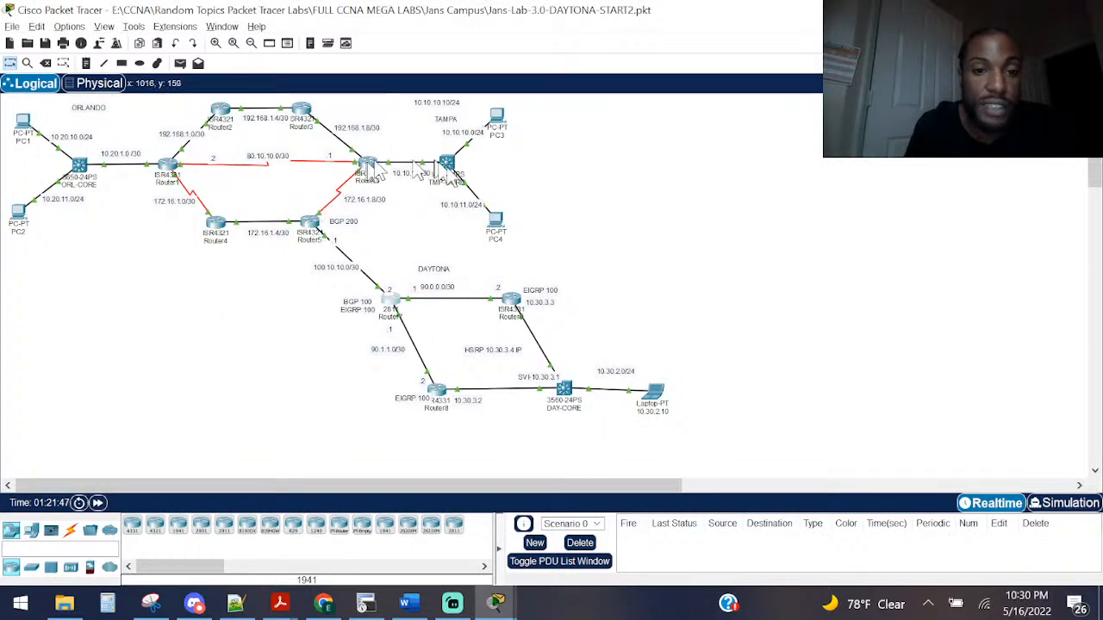
pyautogui.hotkey('alt', 'Tab')
pyautogui.write('ping 1')
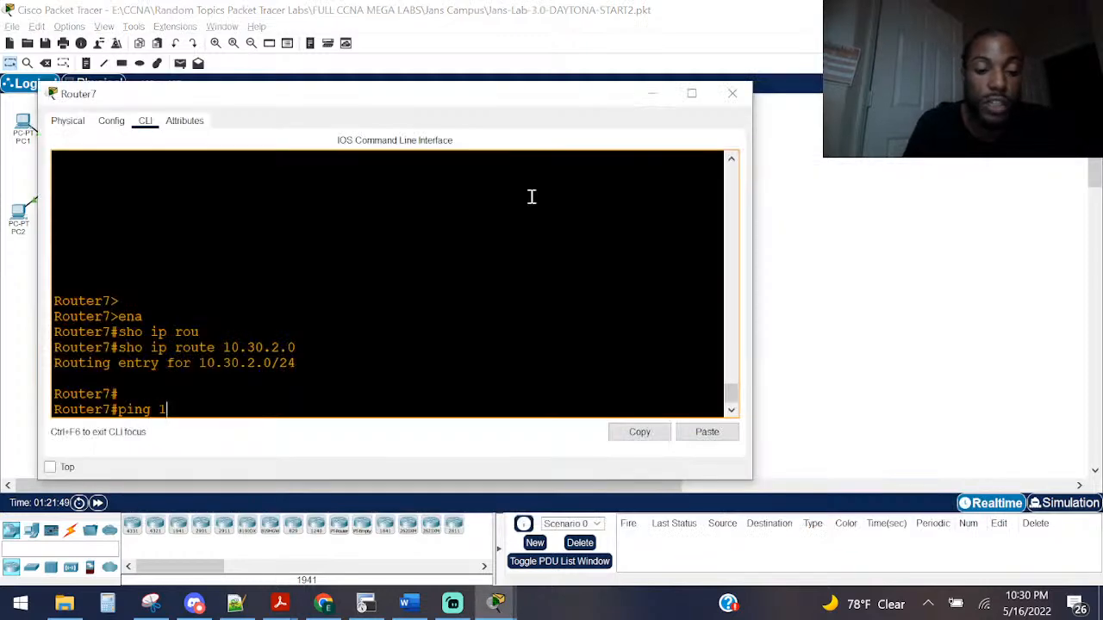
pyautogui.write('00.10.10.')
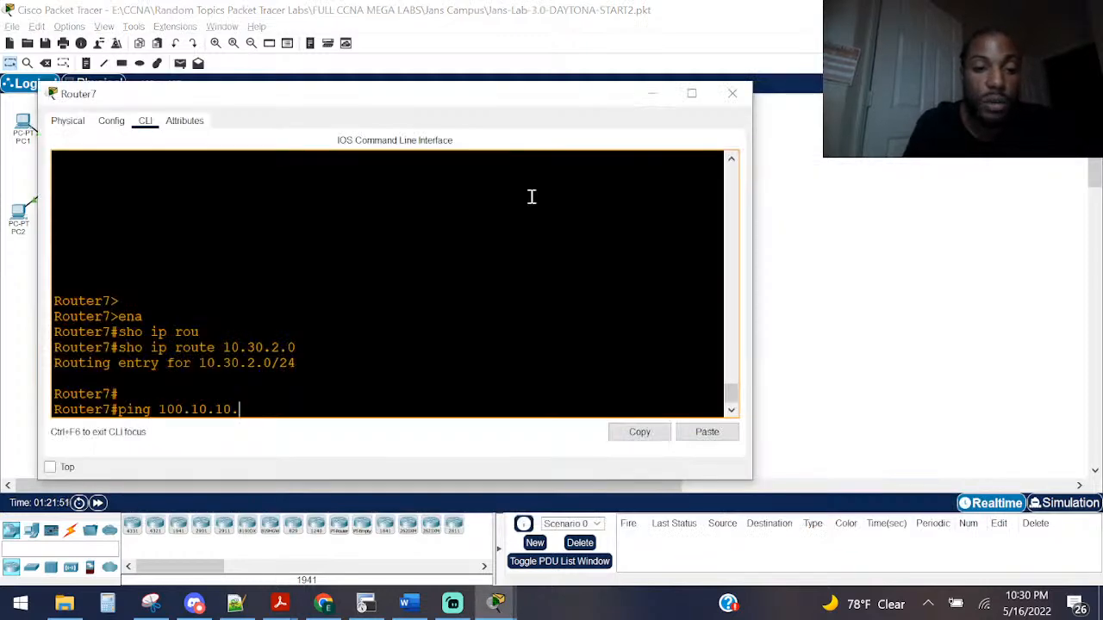
pyautogui.write('1')
pyautogui.press('Return')
# Step: Ping 182.16.1.5 from Router7, abort it, and ping 172.16.1.5 instead
pyautogui.hotkey('alt', 'Tab')
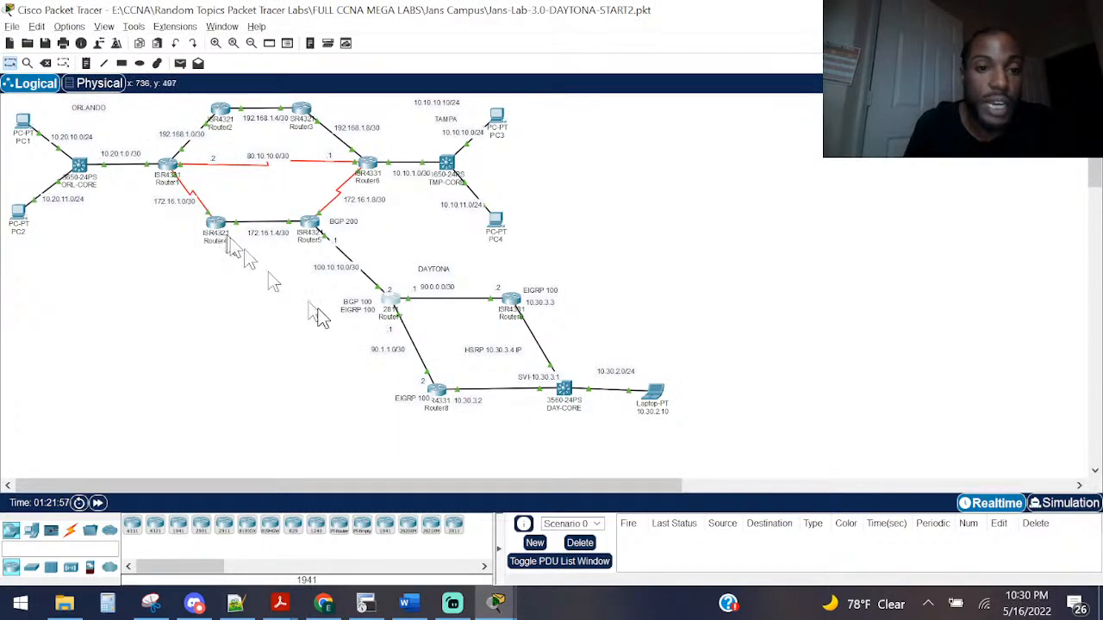
pyautogui.click(390, 302)
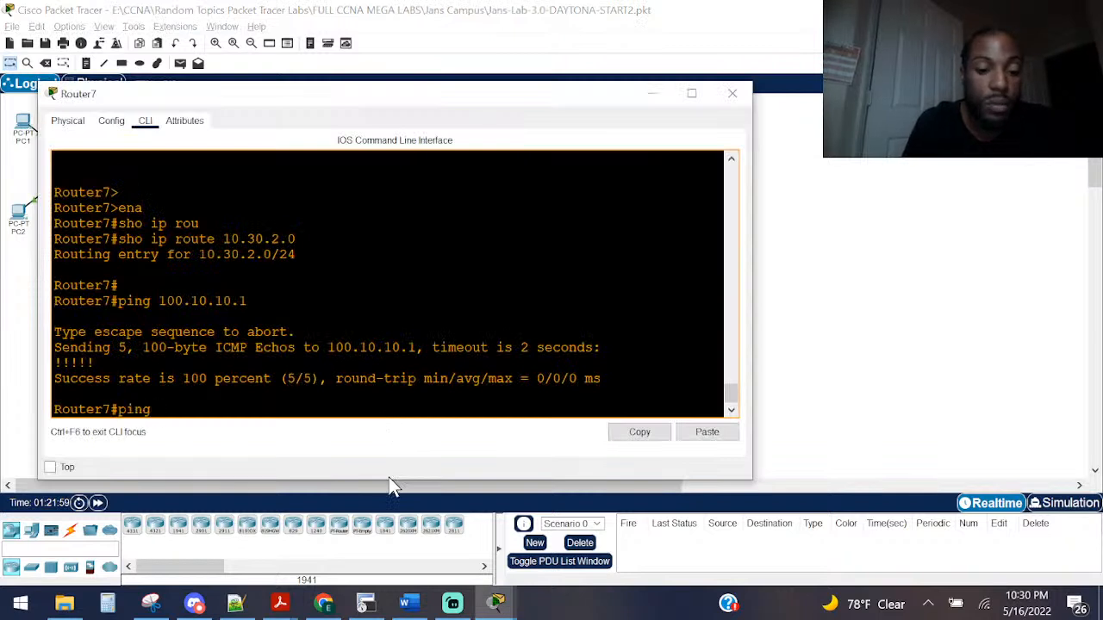
pyautogui.write('ping 182.16.1.5')
pyautogui.press('Return')
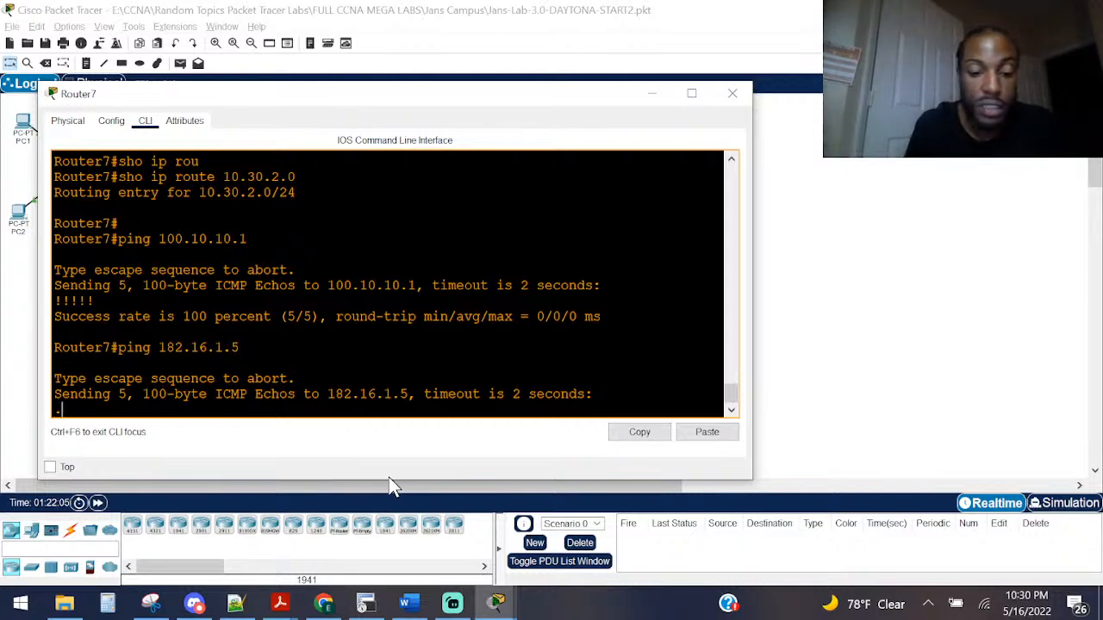
pyautogui.press('Up')
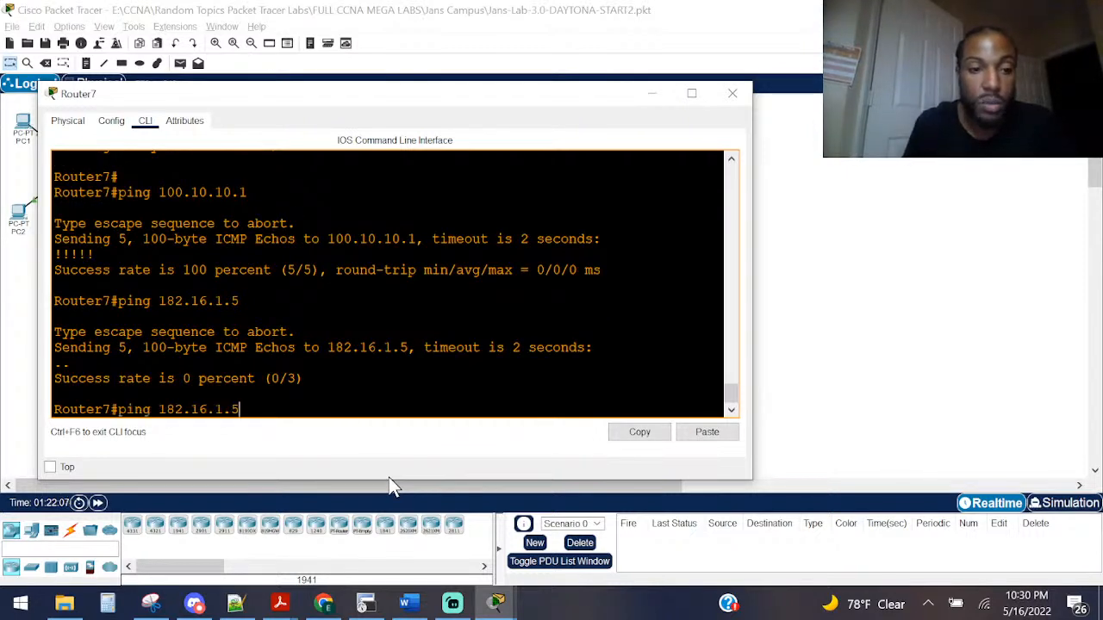
pyautogui.press('BackSpace')
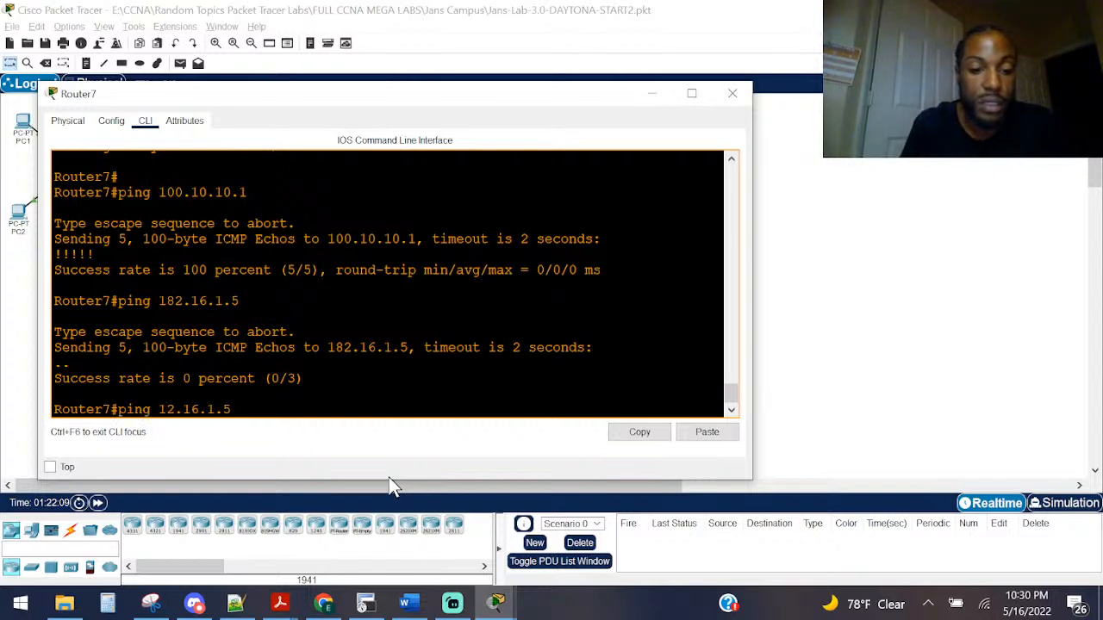
pyautogui.write('7')
pyautogui.press('Return')
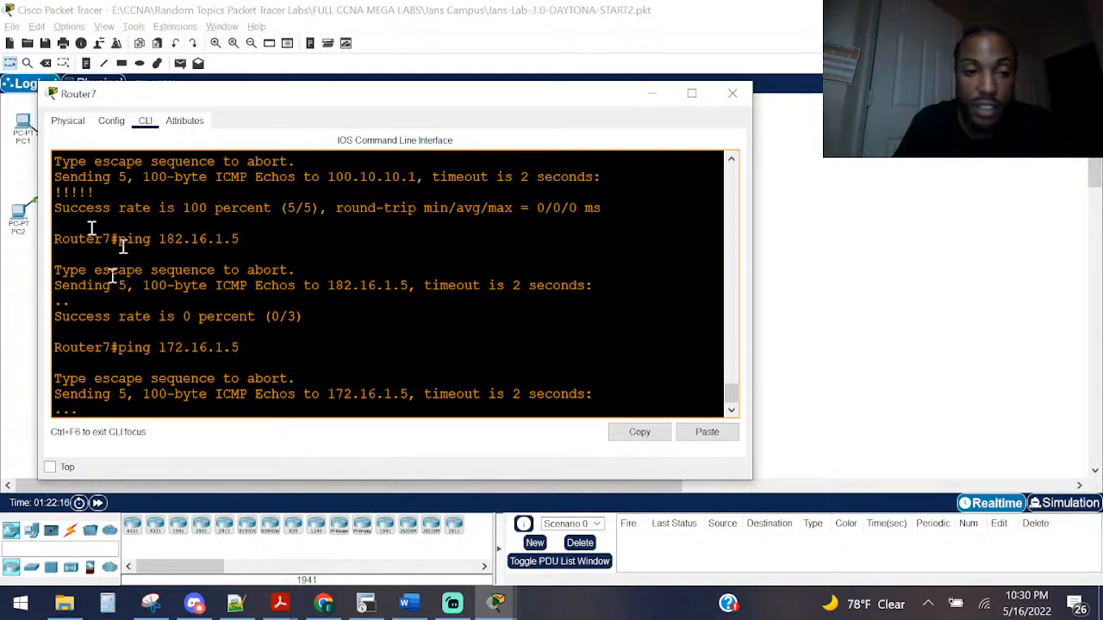
pyautogui.click(5, 379)
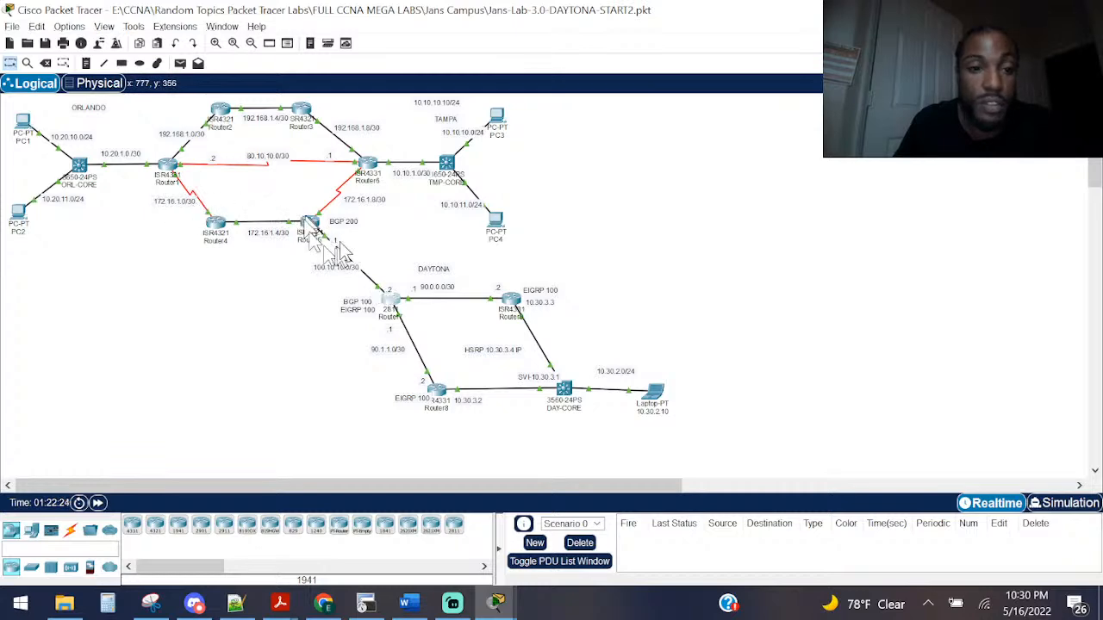
pyautogui.hotkey('alt', 'Tab')
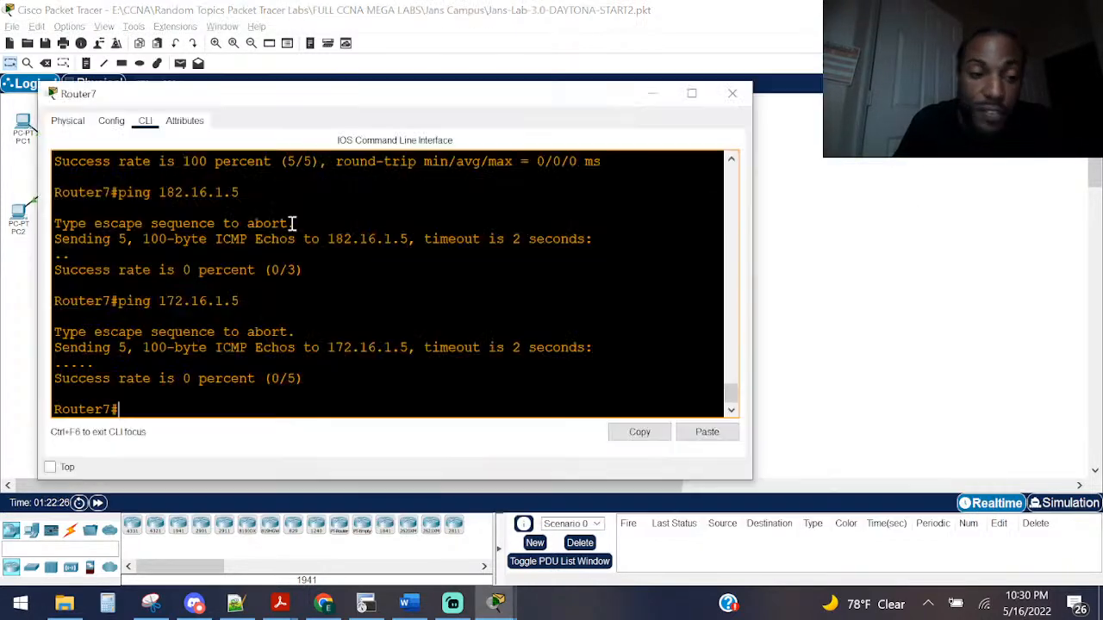
# Step: Examine the static redistribution line under BGP 200 in R5's running configuration and page through to the end of the output
pyautogui.hotkey('alt', 'Tab')
pyautogui.click(306, 225)
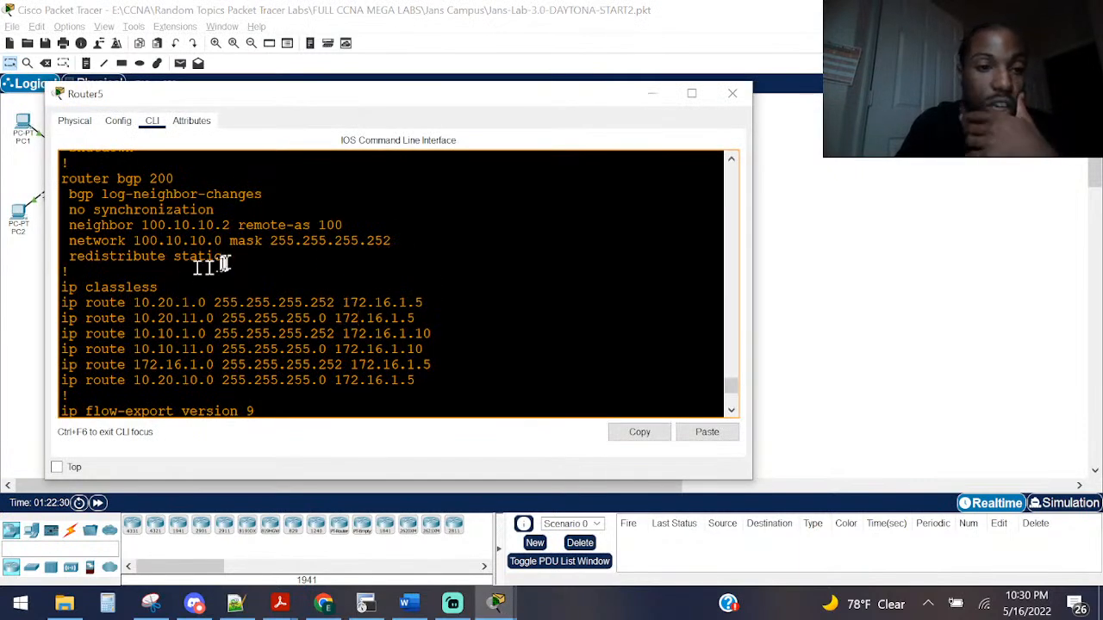
pyautogui.moveTo(223, 256); pyautogui.dragTo(94, 256)
pyautogui.click(259, 256)
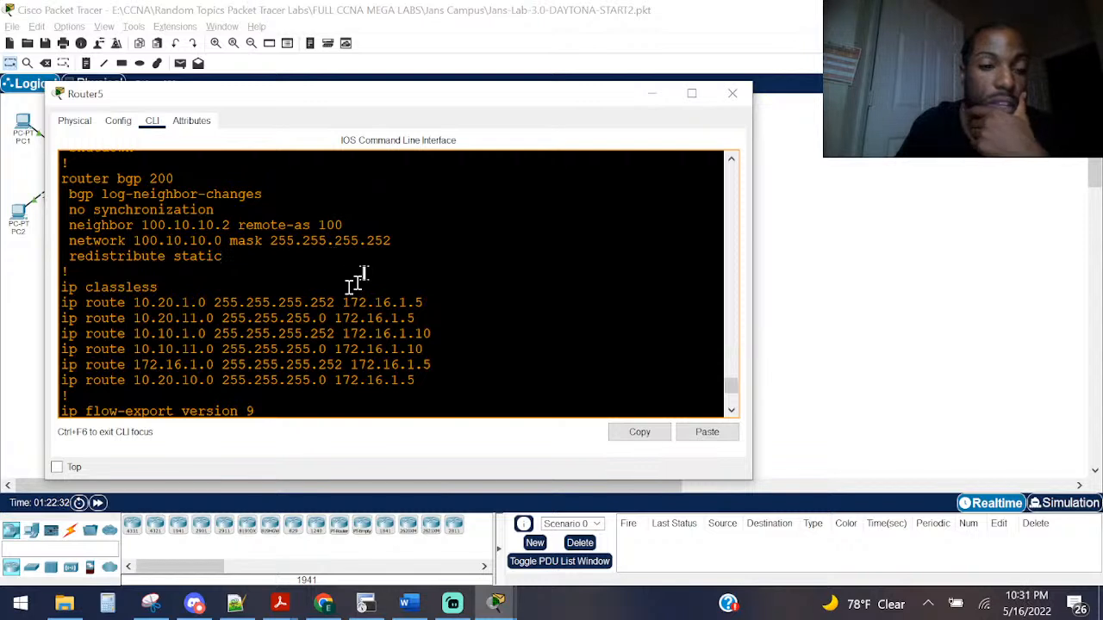
pyautogui.scroll(-5, 333, 318)
pyautogui.press('Return')
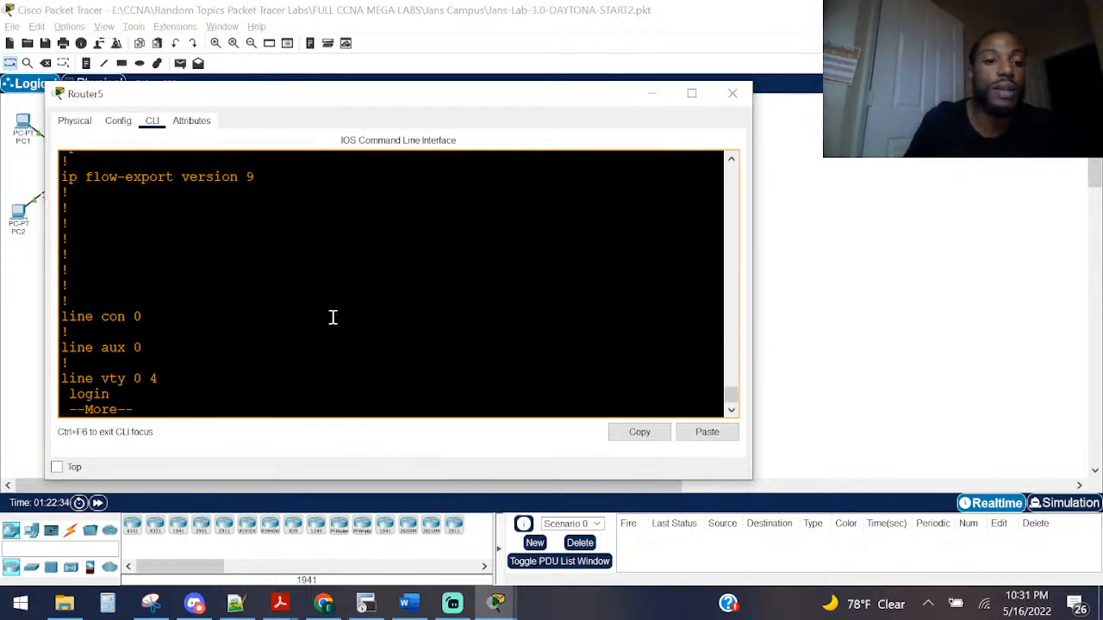
pyautogui.press('space')
# Step: Enter global configuration mode on R5 and open the BGP router configuration for AS 200
pyautogui.write('conf')
pyautogui.press('Tab')
pyautogui.write('t')
pyautogui.press('Return')
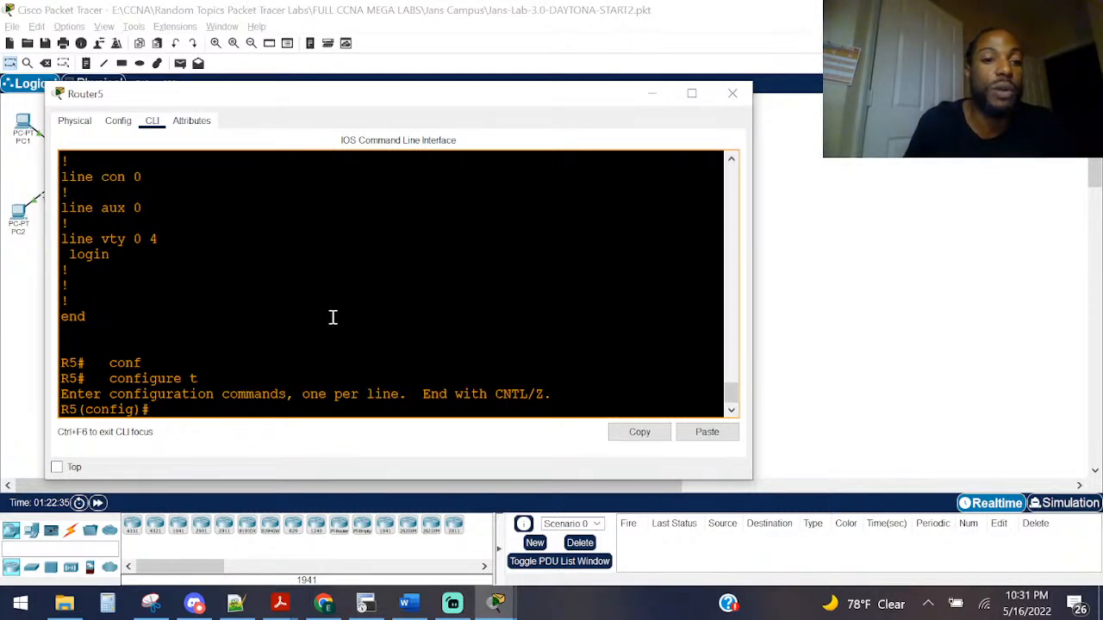
pyautogui.write('rout')
pyautogui.press('Tab')
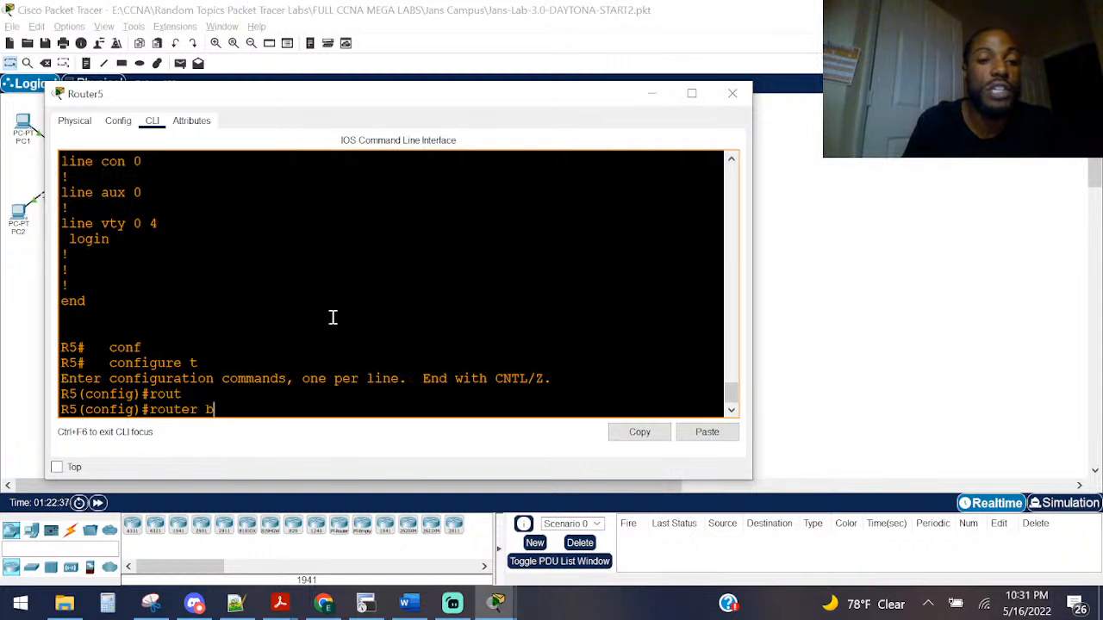
pyautogui.write('bg')
pyautogui.press('Tab')
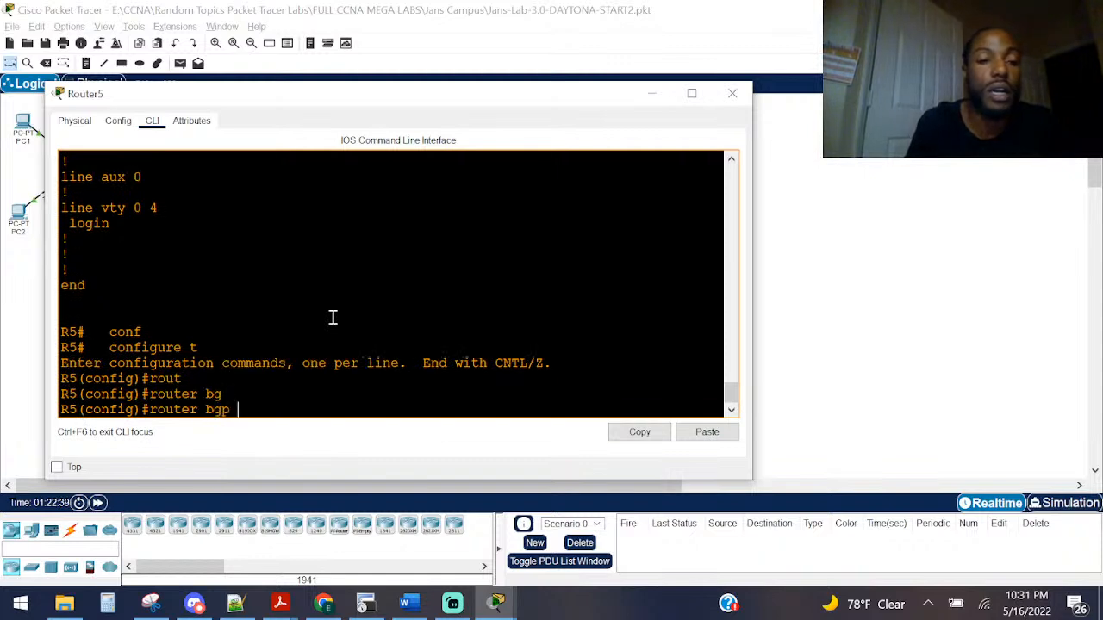
pyautogui.scroll(10, 333, 318)
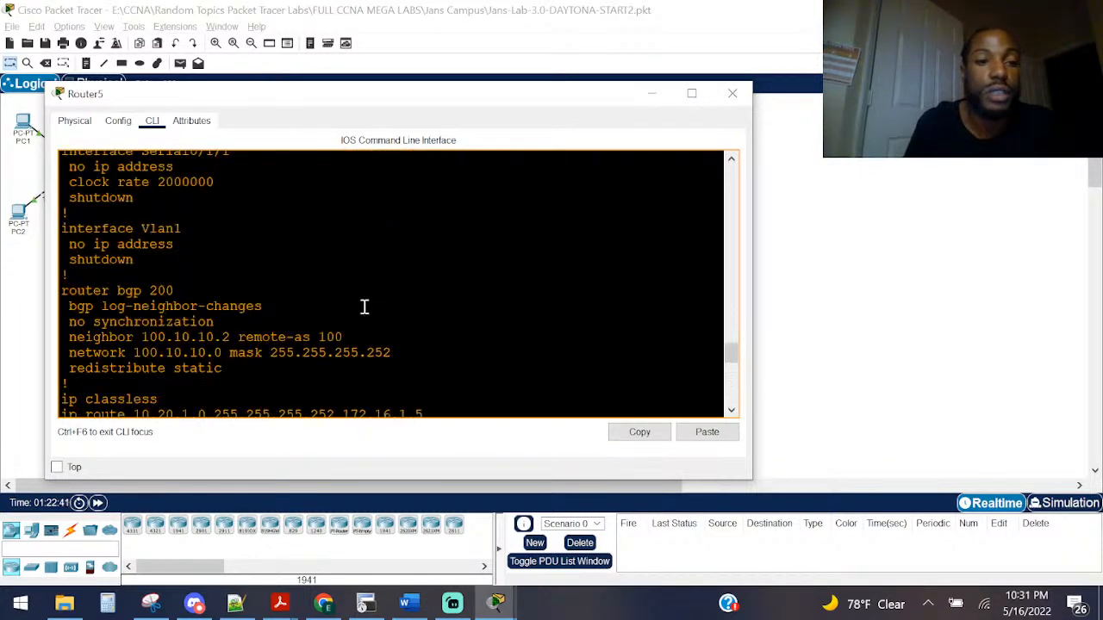
pyautogui.scroll(-10, 364, 306)
pyautogui.write('200')
pyautogui.press('Return')
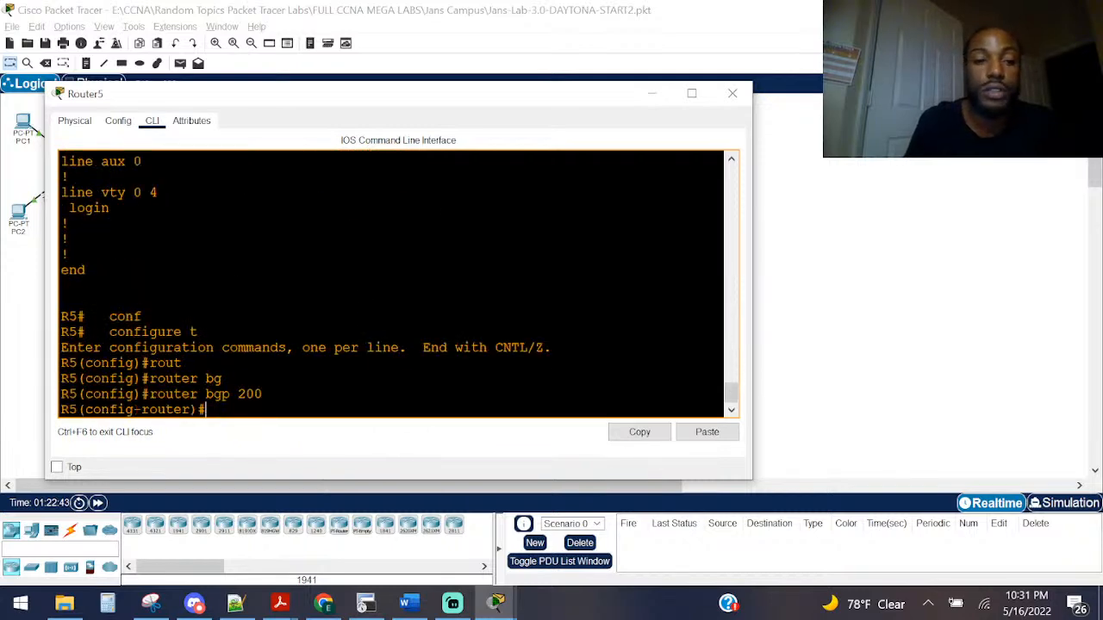
# Step: Redistribute connected routes into BGP 200 on R5 and return to privileged EXEC mode
pyautogui.write('red')
pyautogui.press('Tab')
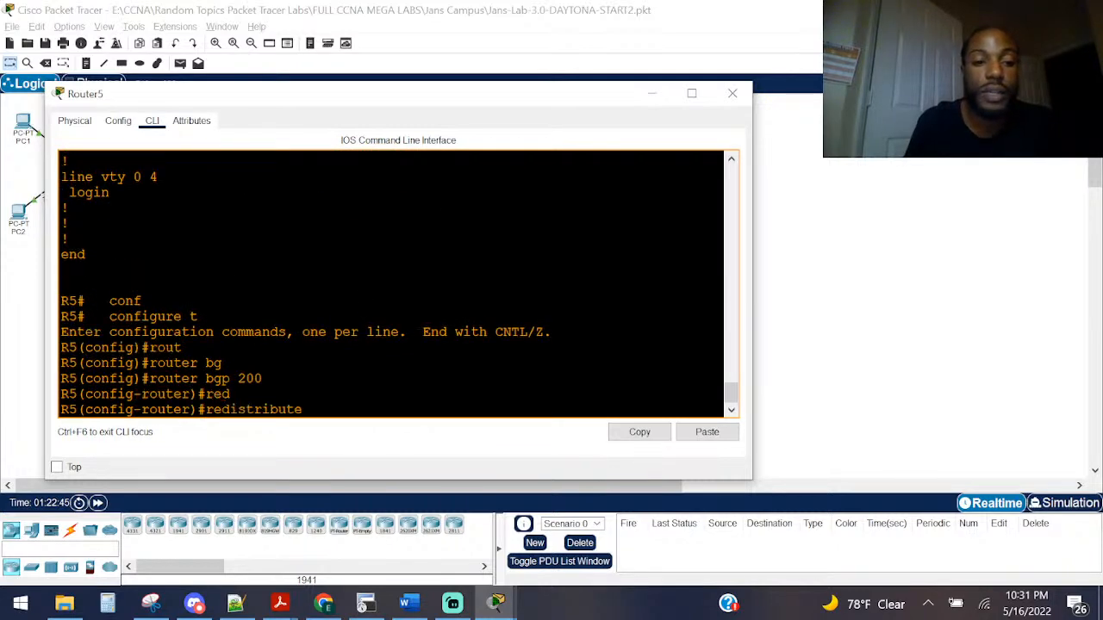
pyautogui.write('conn')
pyautogui.press('Tab')
pyautogui.press('Return')
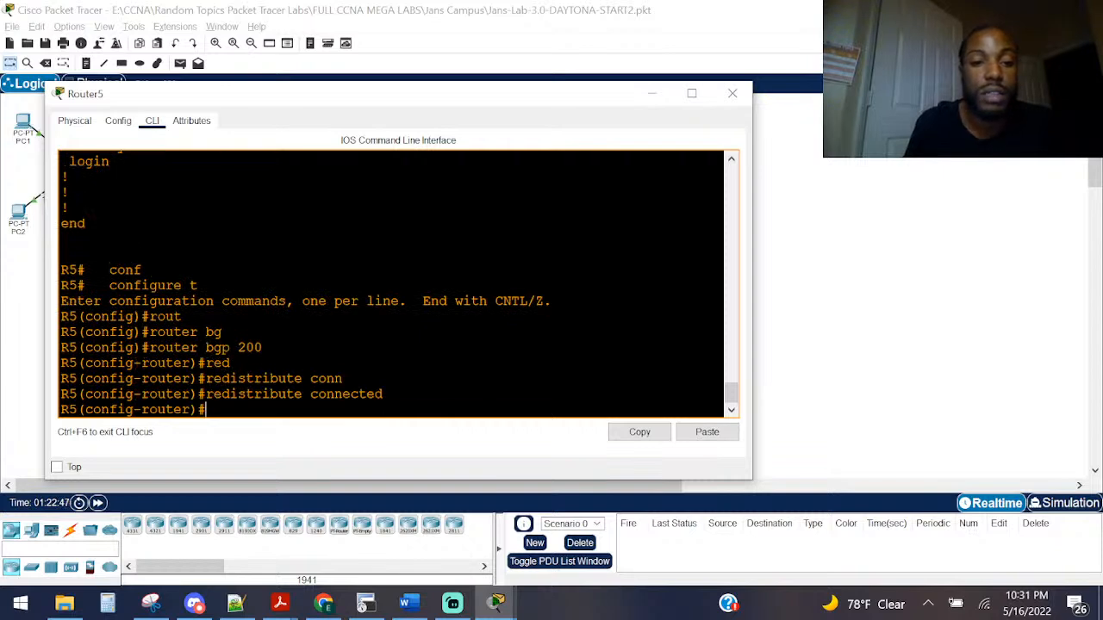
pyautogui.hotkey('ctrl', 'z')
pyautogui.press('Return')
pyautogui.press('Return')
pyautogui.press('Return')
pyautogui.press('Return')
pyautogui.press('Return')
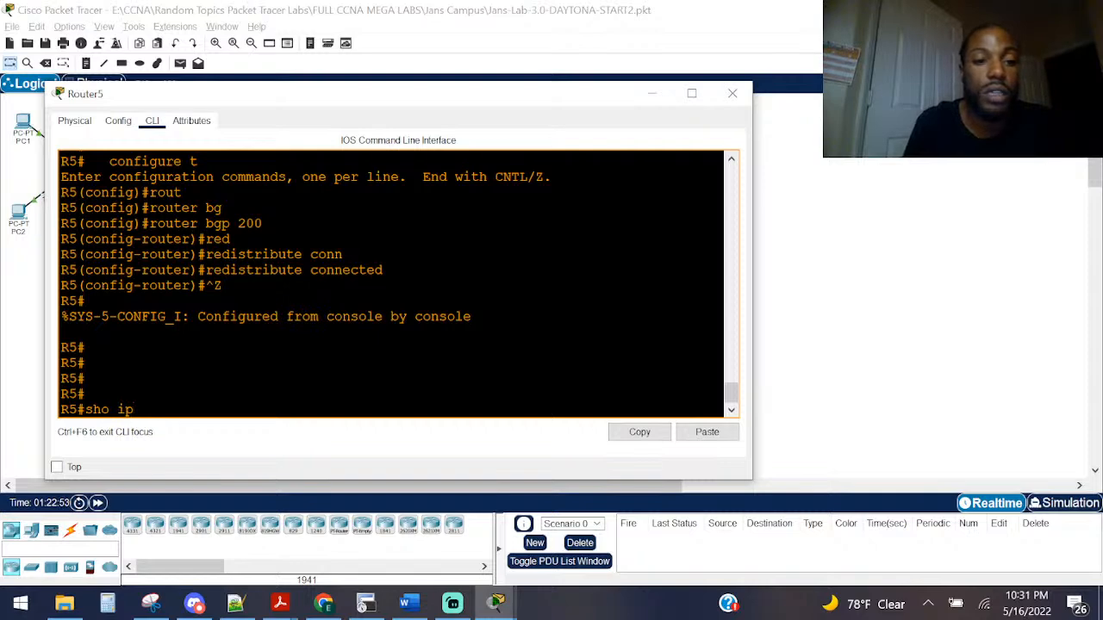
# Step: Display R5's full IP routing table and examine the BGP-learned entry for 10.30.2.0/24
pyautogui.write('sho ip rou')
pyautogui.press('Tab')
pyautogui.press('Return')
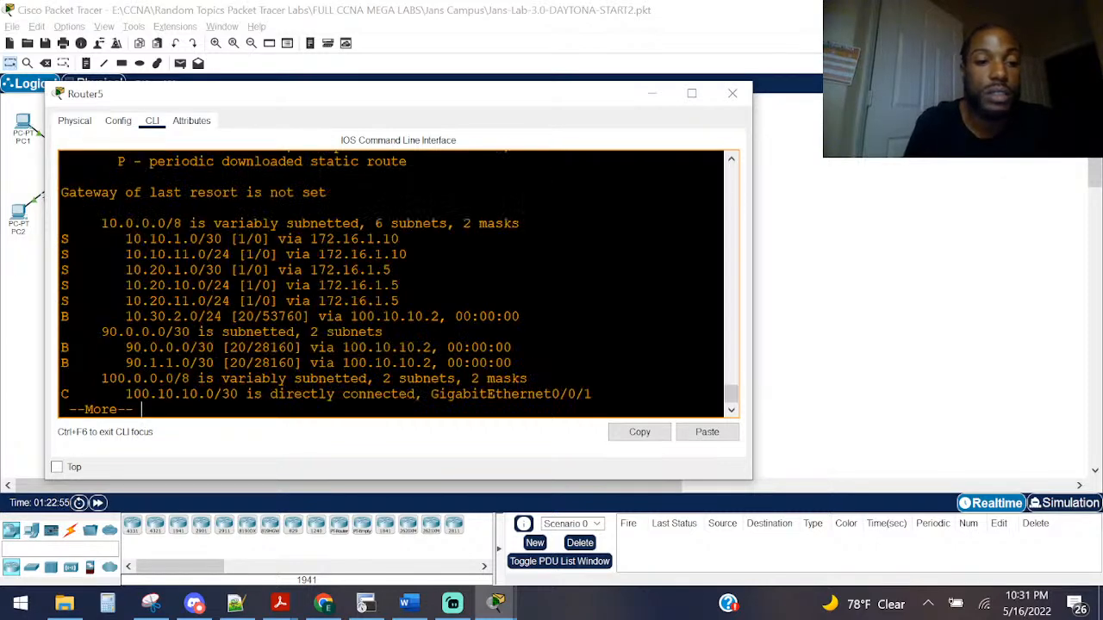
pyautogui.press('space')
pyautogui.scroll(2, 306, 297)
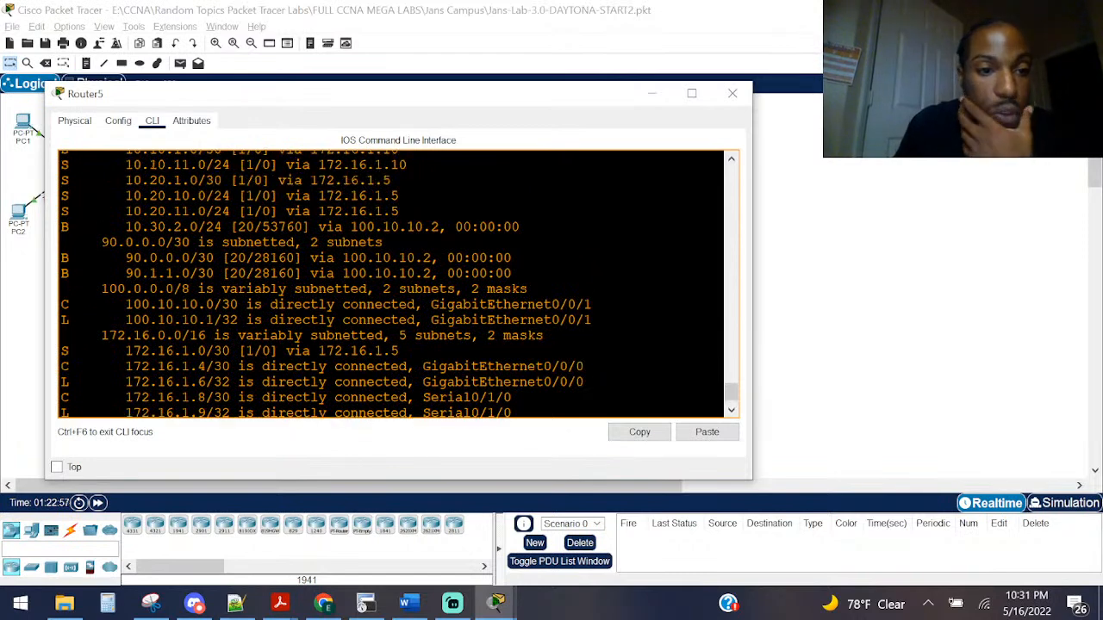
pyautogui.moveTo(198, 226); pyautogui.dragTo(127, 227)
pyautogui.click(223, 221)
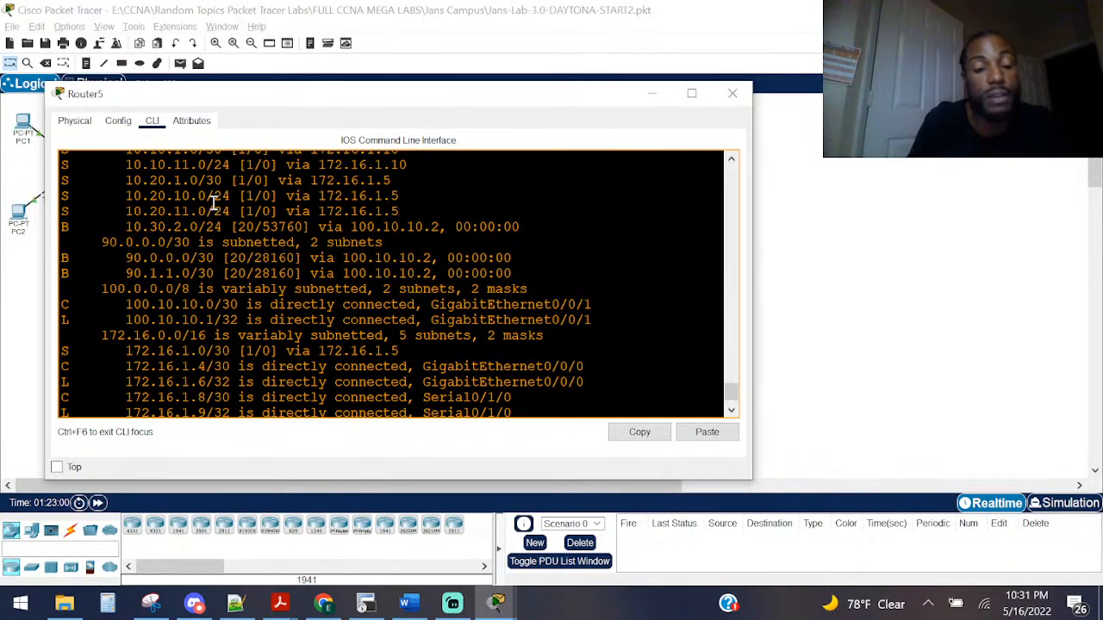
# Step: Show R5's specific routing entry for network 10.30.2.0
pyautogui.scroll(-2, 214, 204)
pyautogui.write('sho ip rou')
pyautogui.press('Tab')
pyautogui.write('10.')
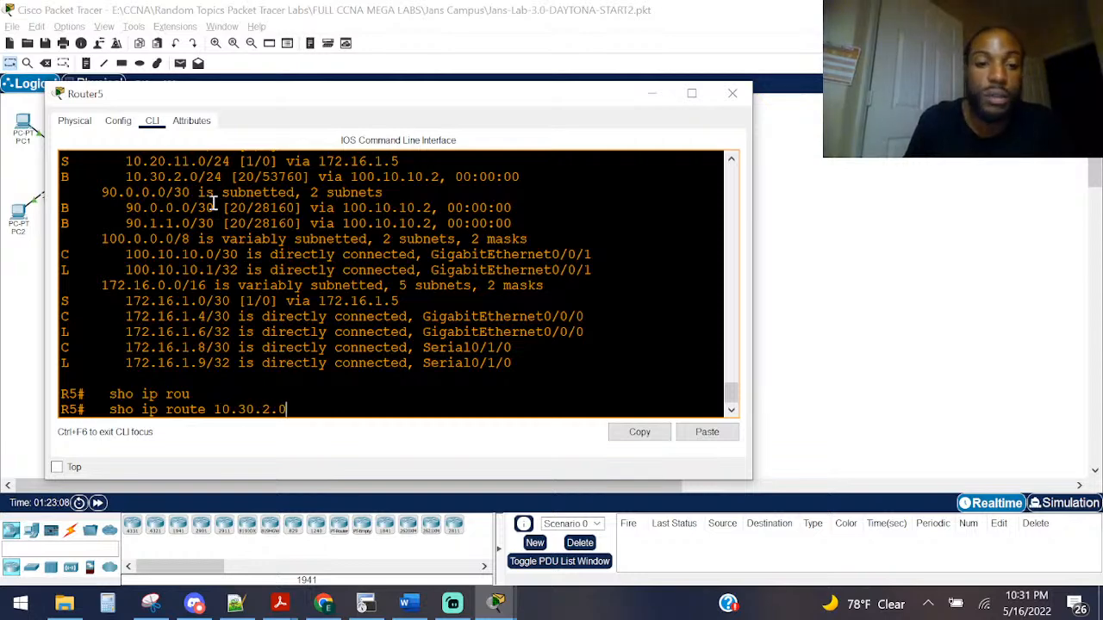
pyautogui.write('30.2.0')
pyautogui.press('Return')
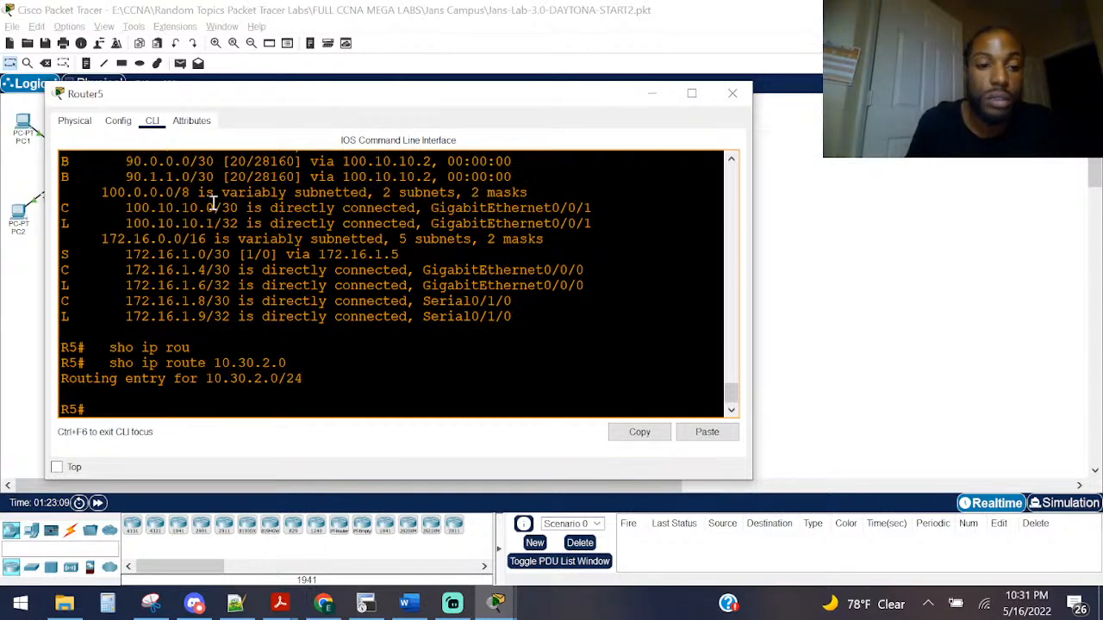
# Step: Repeat the ping to 172.16.1.5 from Router7 and close its console
pyautogui.click(732, 96)
pyautogui.click(397, 312)
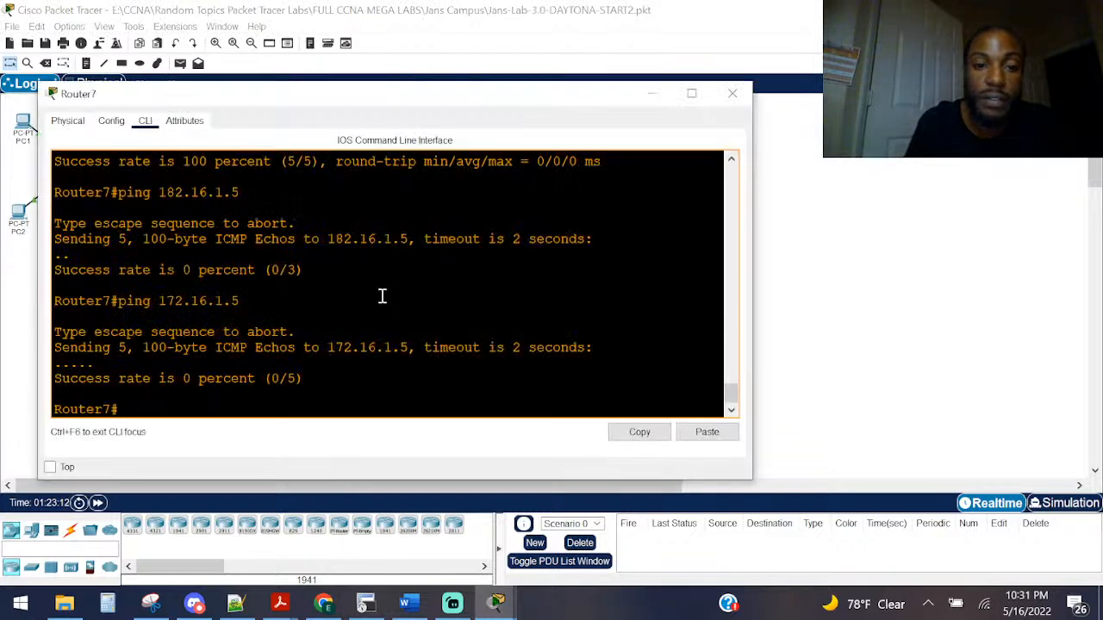
pyautogui.press('Up')
pyautogui.press('Return')
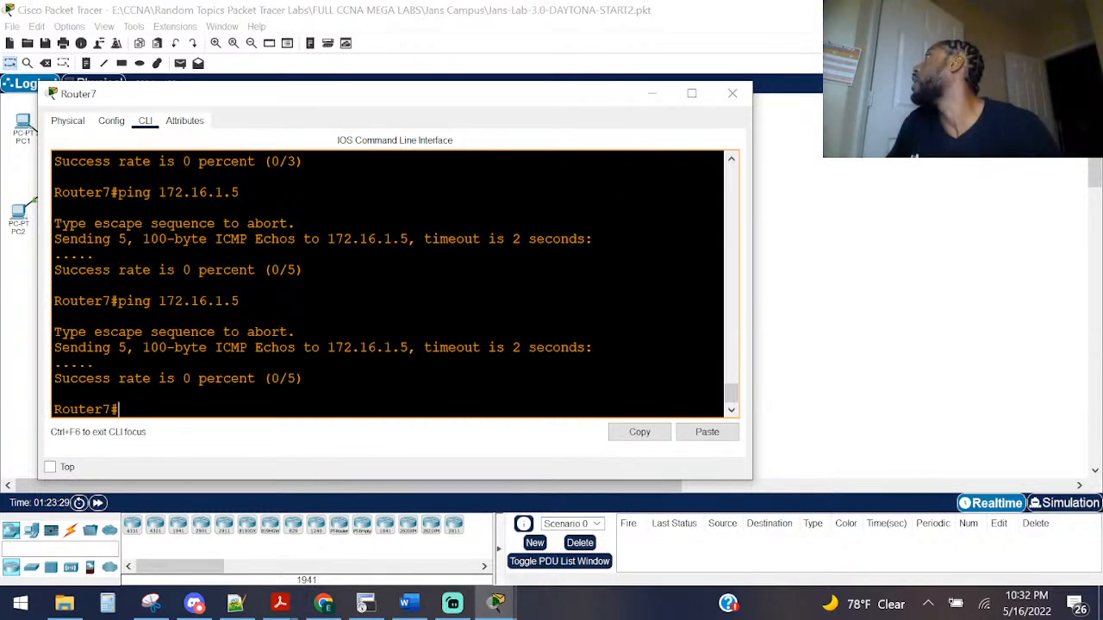
pyautogui.hotkey('alt', 'Tab')
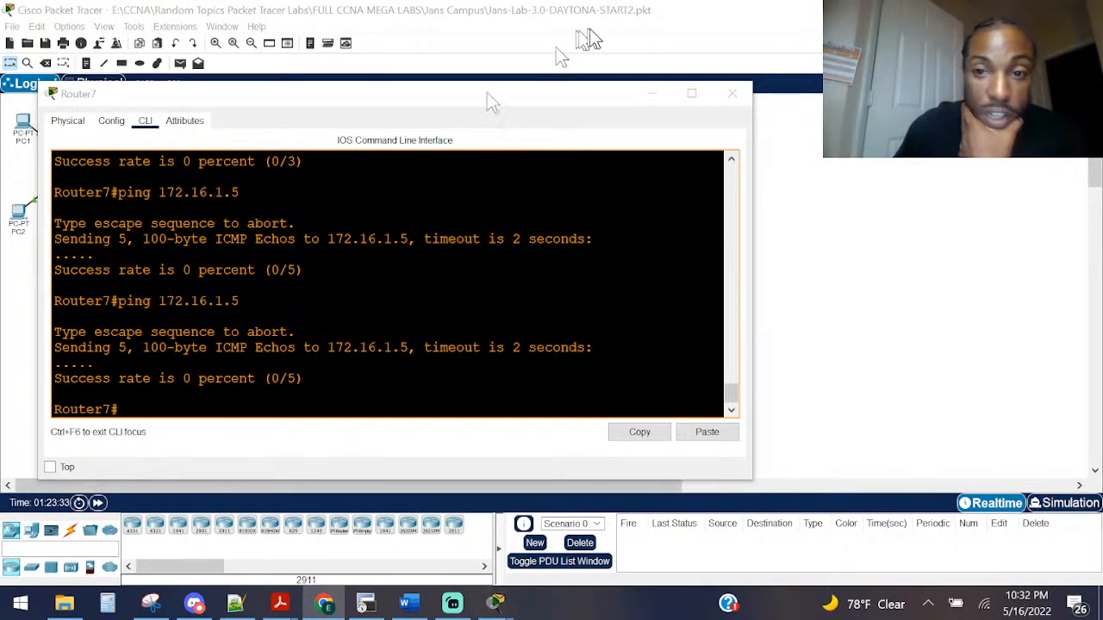
pyautogui.click(732, 93)
# Step: Reopen R5's console, widen it, and review the static routes under 10.0.0.0/8 in its routing table
pyautogui.moveTo(289, 202); pyautogui.dragTo(346, 246)
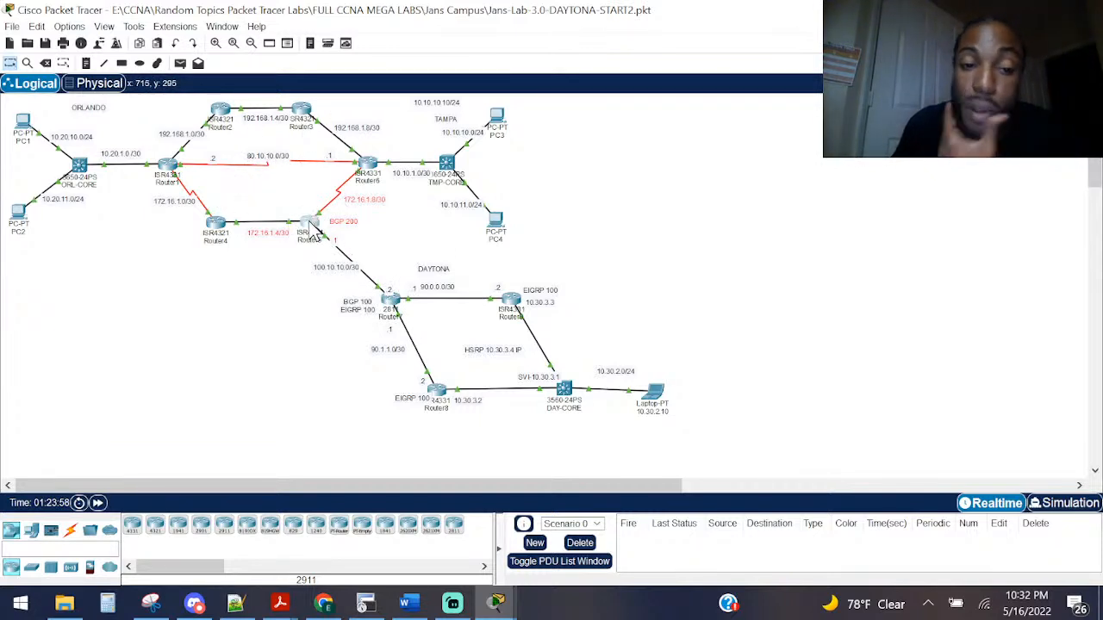
pyautogui.moveTo(316, 233)
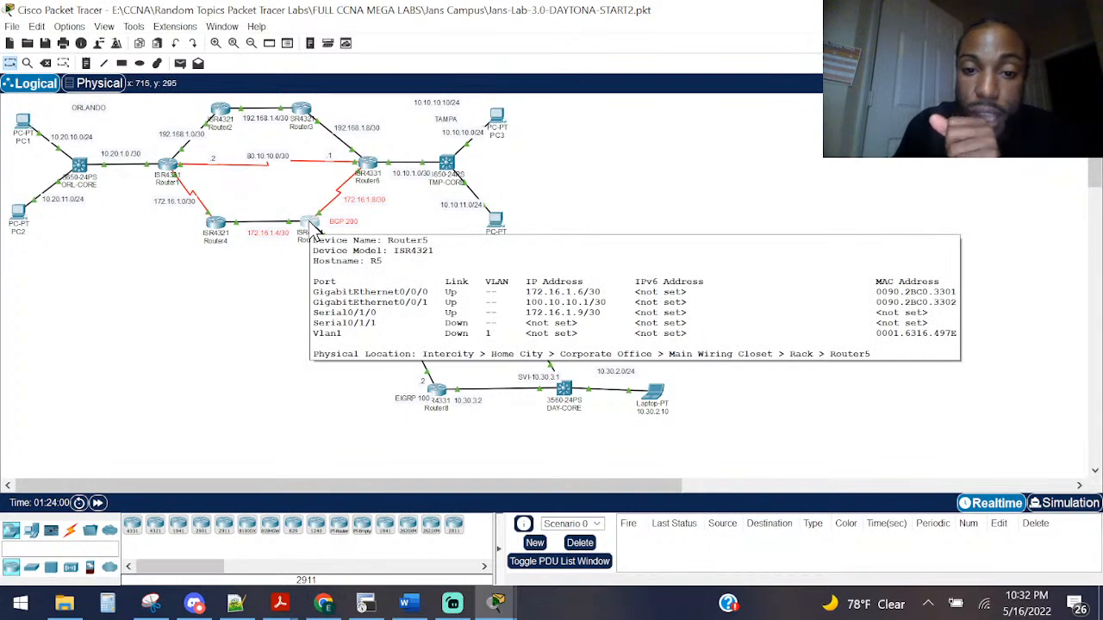
pyautogui.click(312, 226)
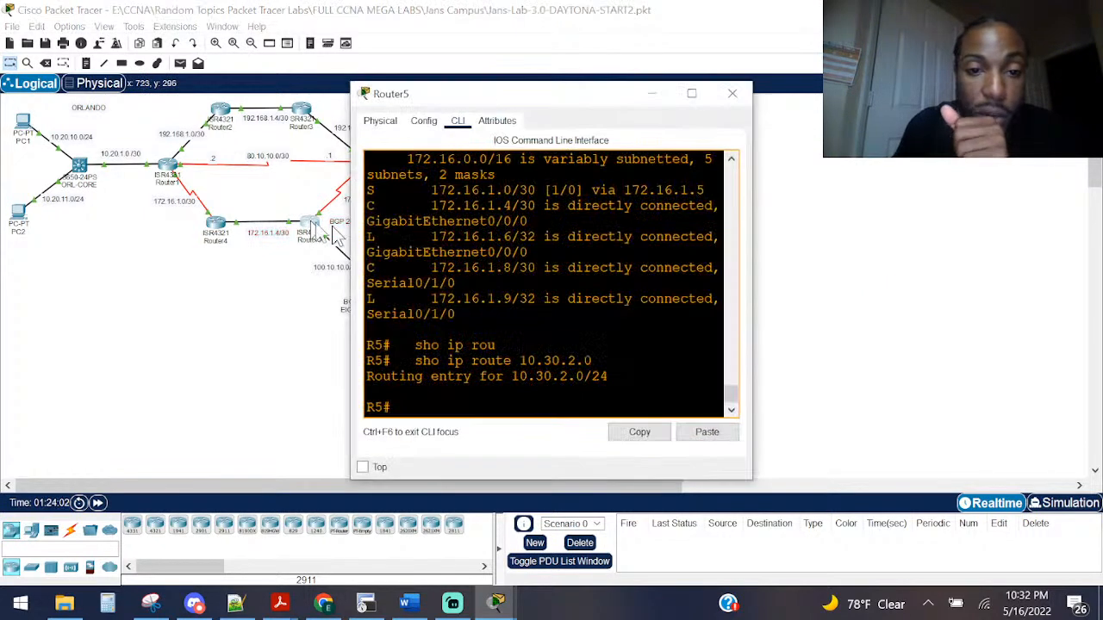
pyautogui.moveTo(344, 260); pyautogui.dragTo(45, 261)
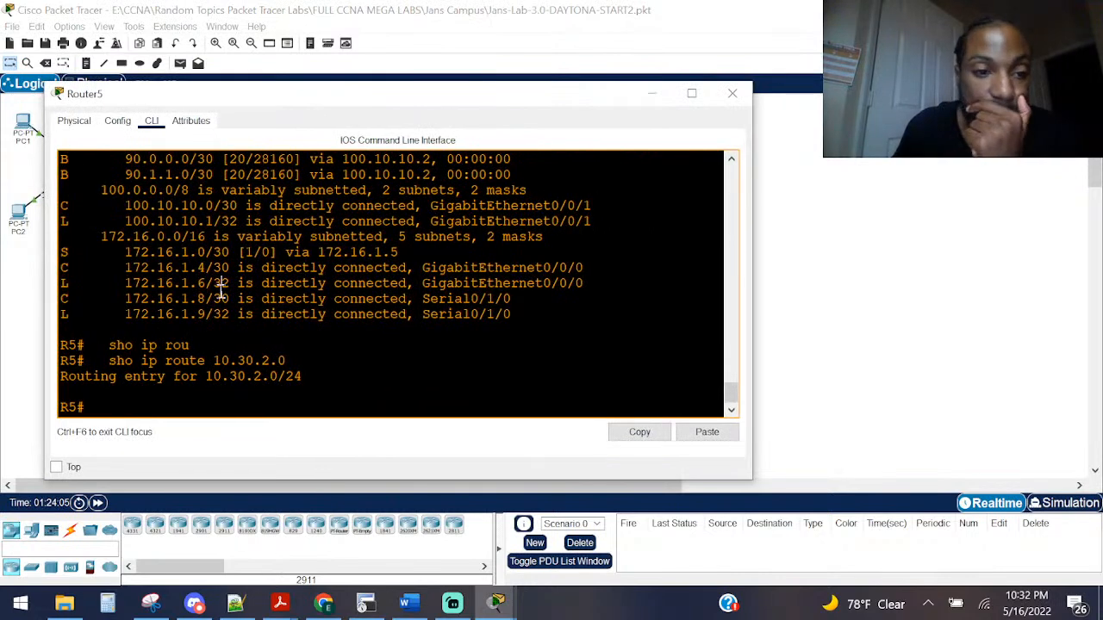
pyautogui.scroll(1, 221, 292)
pyautogui.scroll(3, 221, 292)
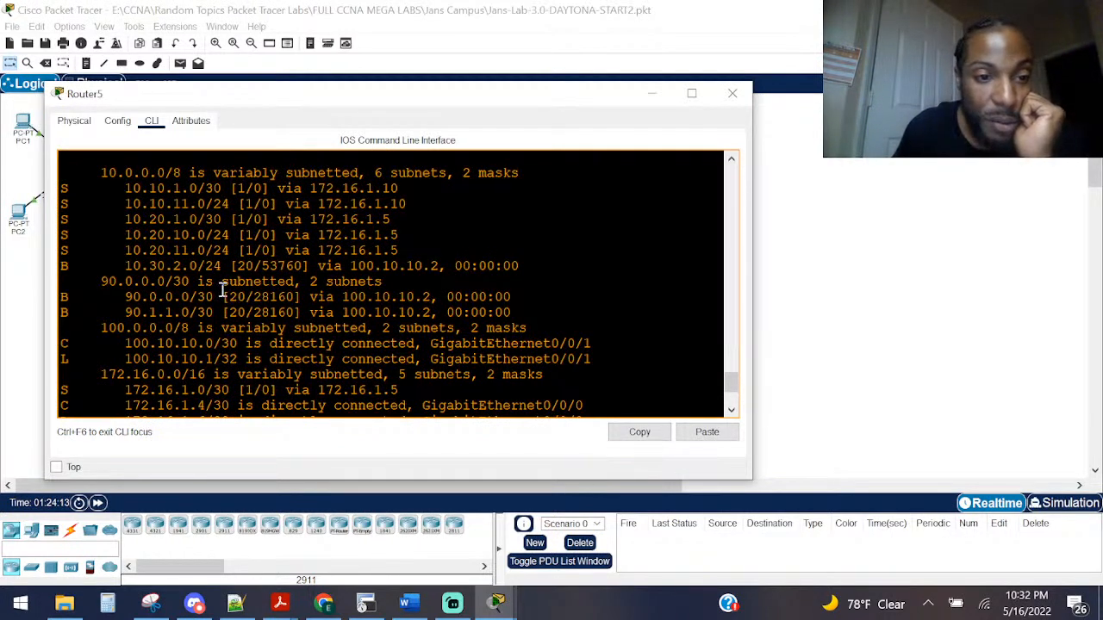
pyautogui.moveTo(320, 221); pyautogui.dragTo(107, 174)
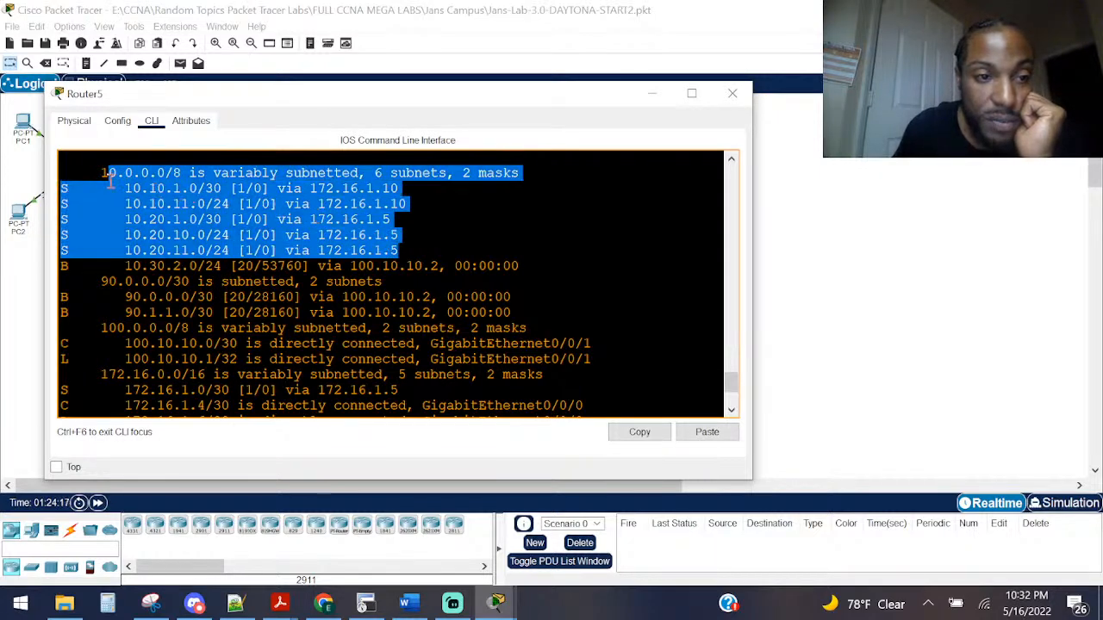
pyautogui.click(119, 228)
# Step: Ping the Orlando host 10.20.11.10 from R5 twice and close the console
pyautogui.click(29, 313)
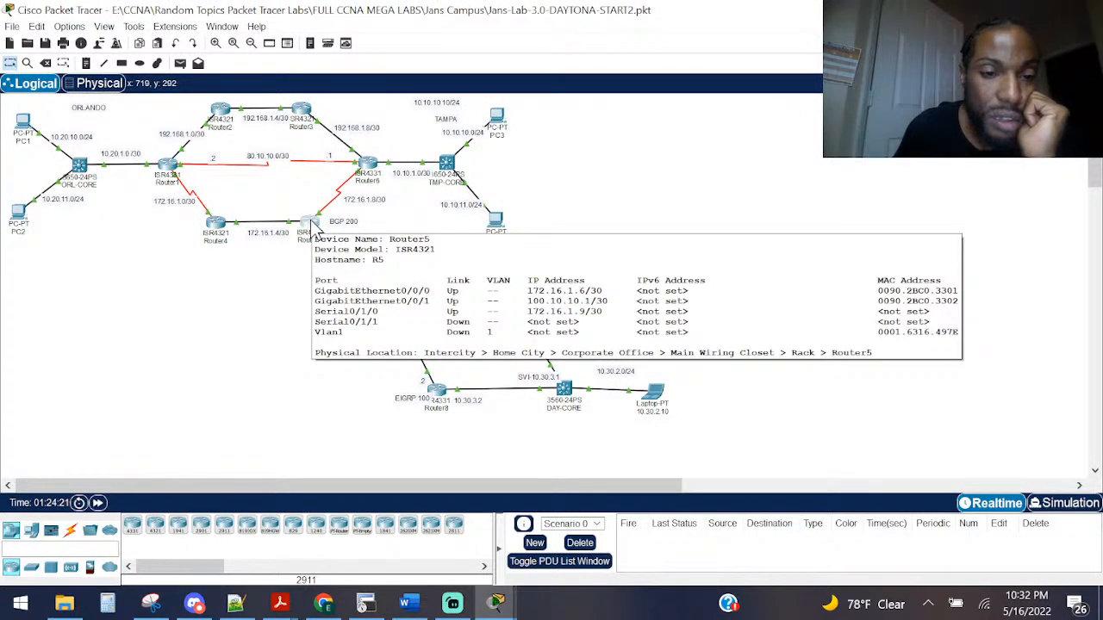
pyautogui.click(316, 229)
pyautogui.moveTo(283, 106); pyautogui.dragTo(445, 182)
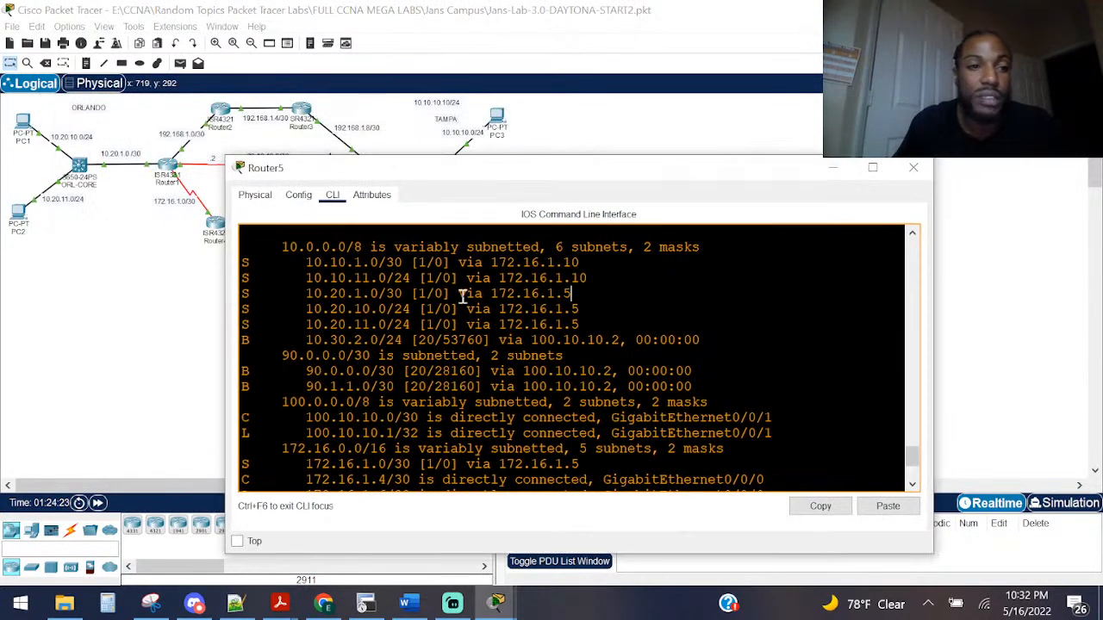
pyautogui.scroll(-5, 456, 310)
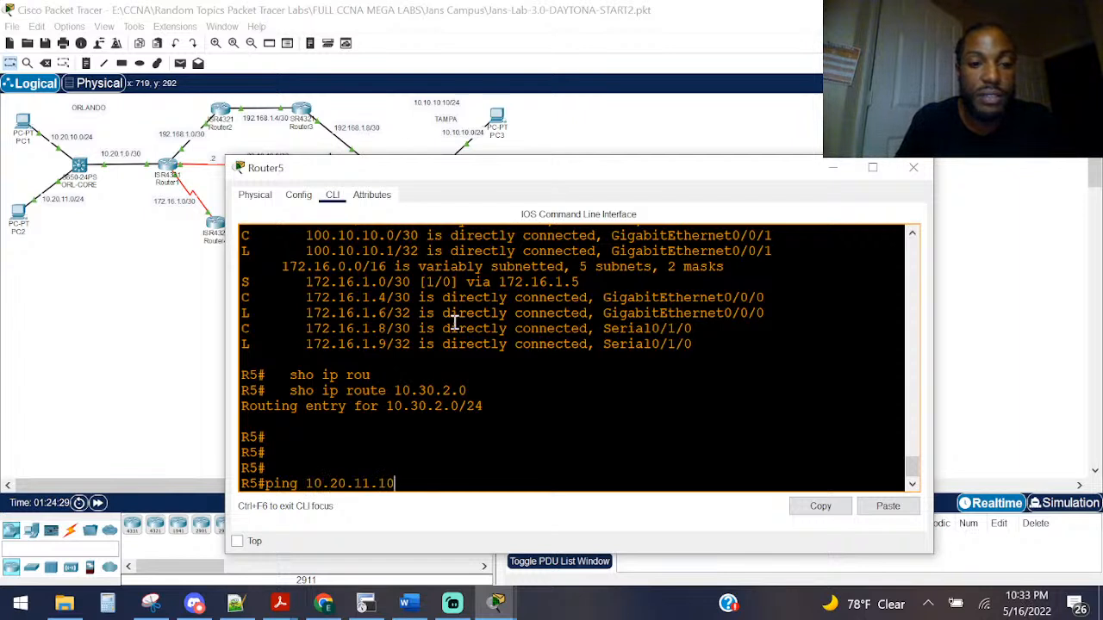
pyautogui.press('Return')
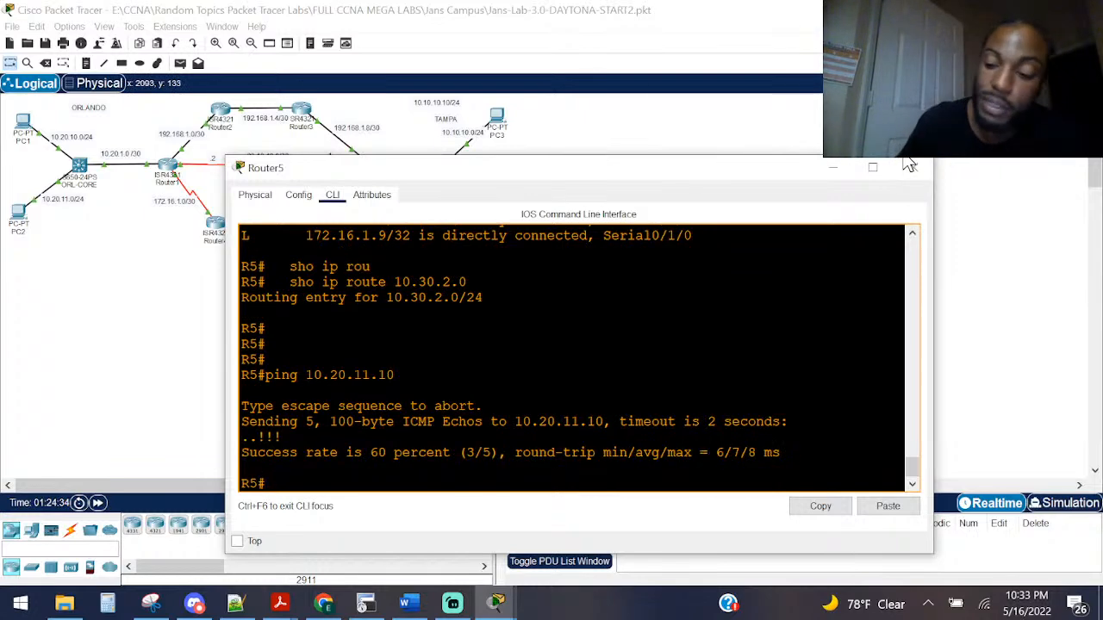
pyautogui.press('Up')
pyautogui.press('Return')
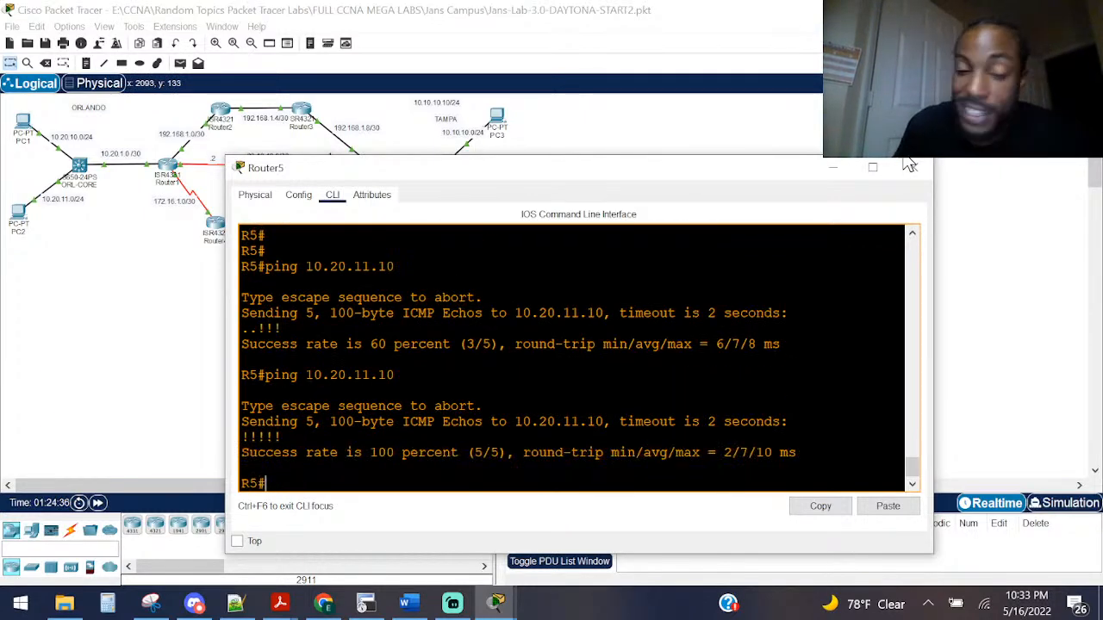
pyautogui.click(920, 171)
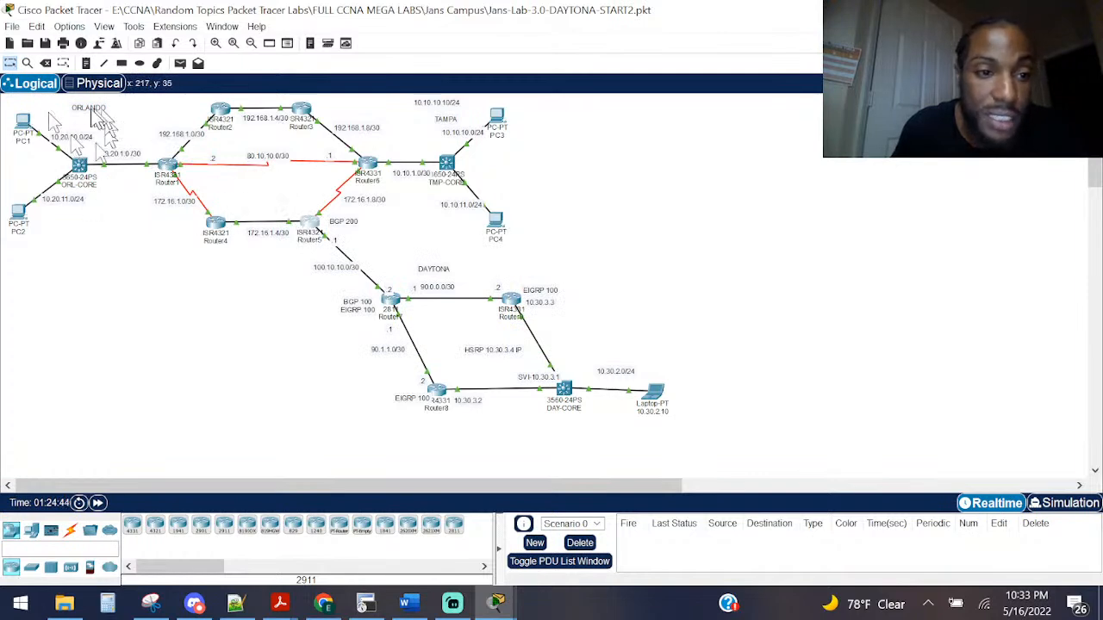
# Step: Reopen R5's console and ping the Orlando host 10.20.10.10
pyautogui.click(312, 231)
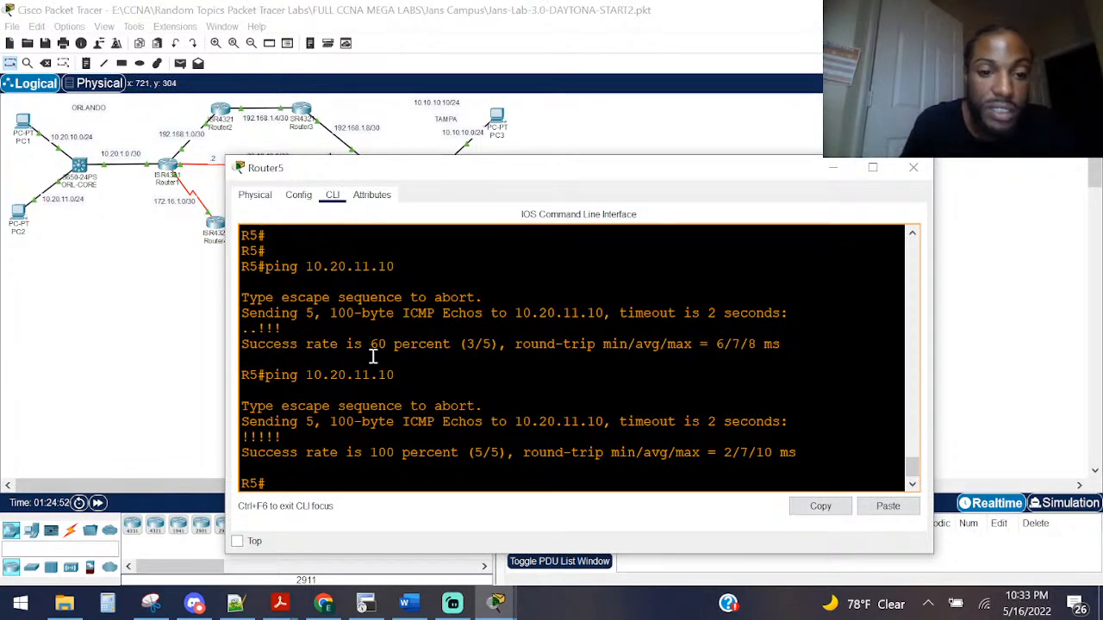
pyautogui.press('Up')
pyautogui.press('BackSpace')
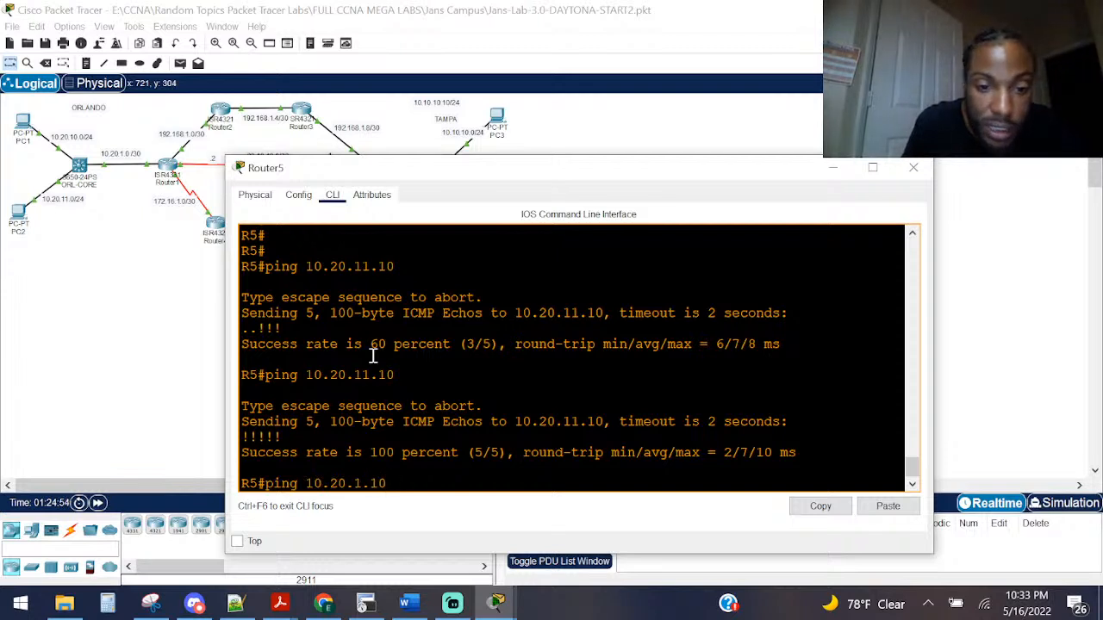
pyautogui.write('0')
pyautogui.press('Return')
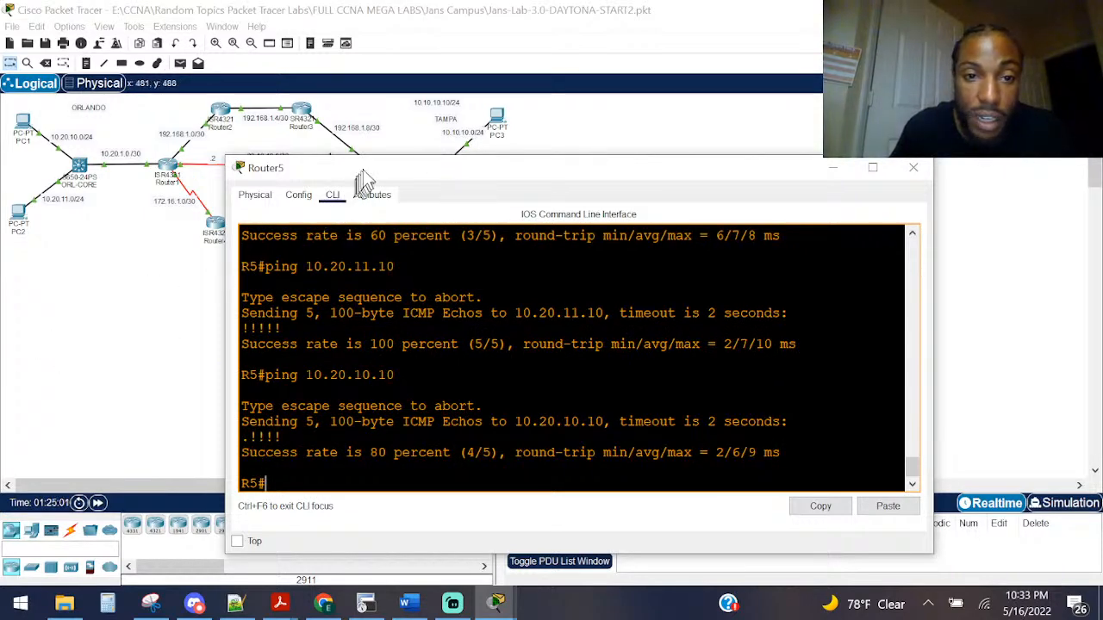
# Step: Check the Tampa side of the topology and ping host 10.10.10.10 from R5
pyautogui.moveTo(360, 172); pyautogui.dragTo(187, 174)
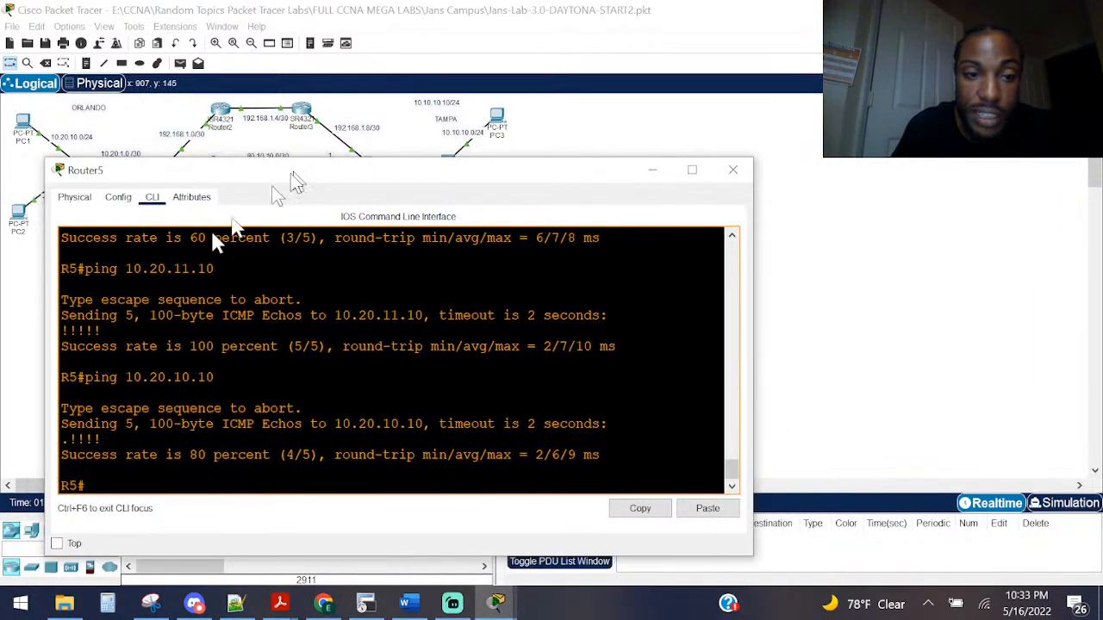
pyautogui.click(9, 361)
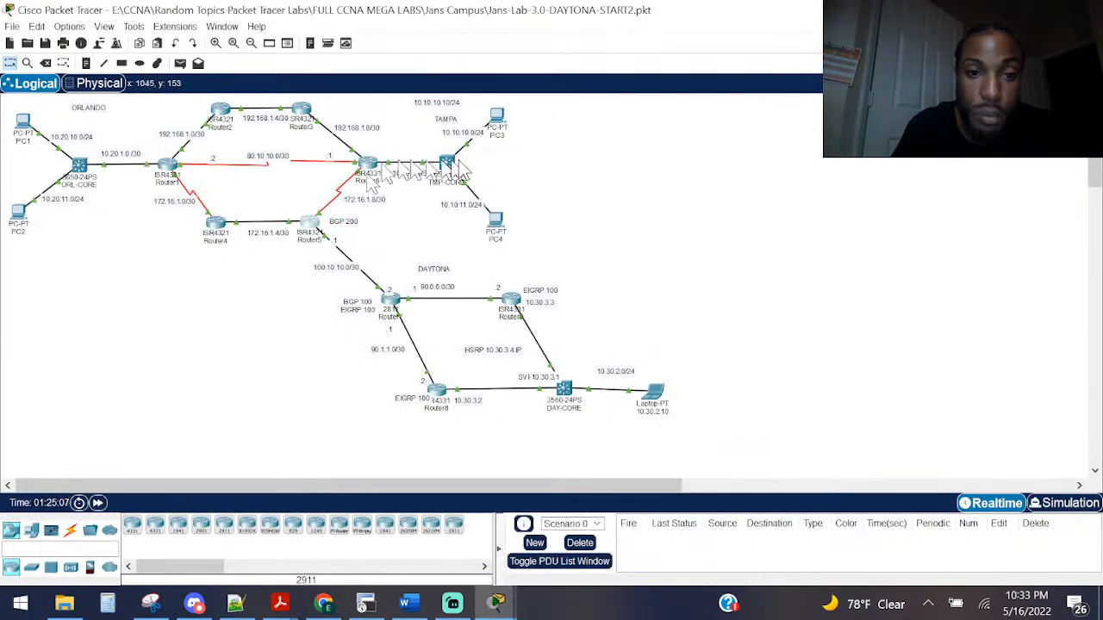
pyautogui.click(311, 231)
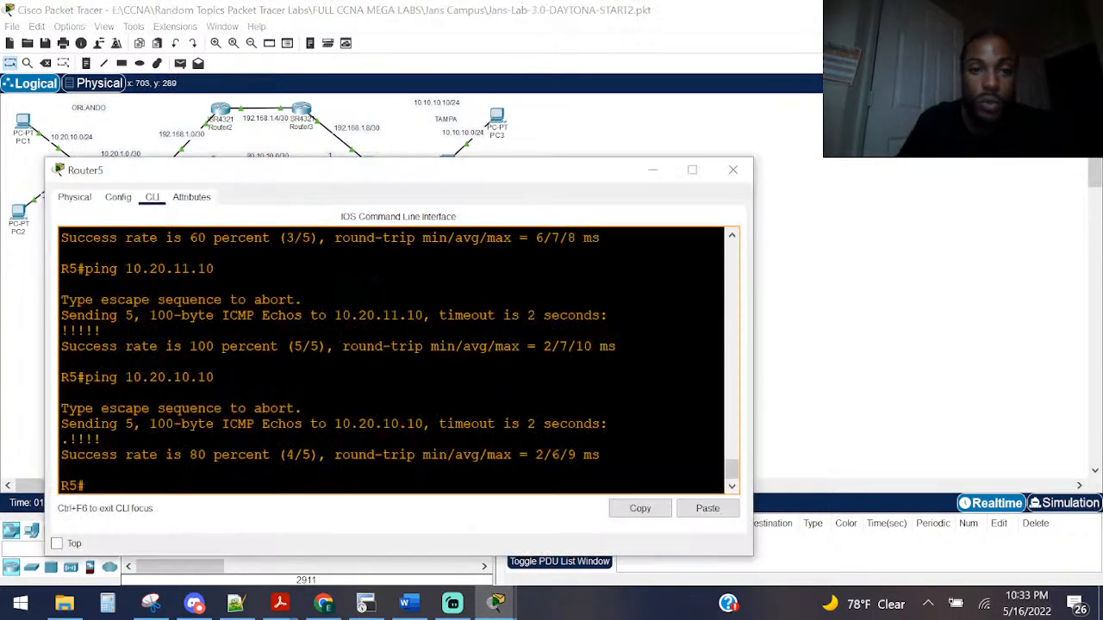
pyautogui.write('ping')
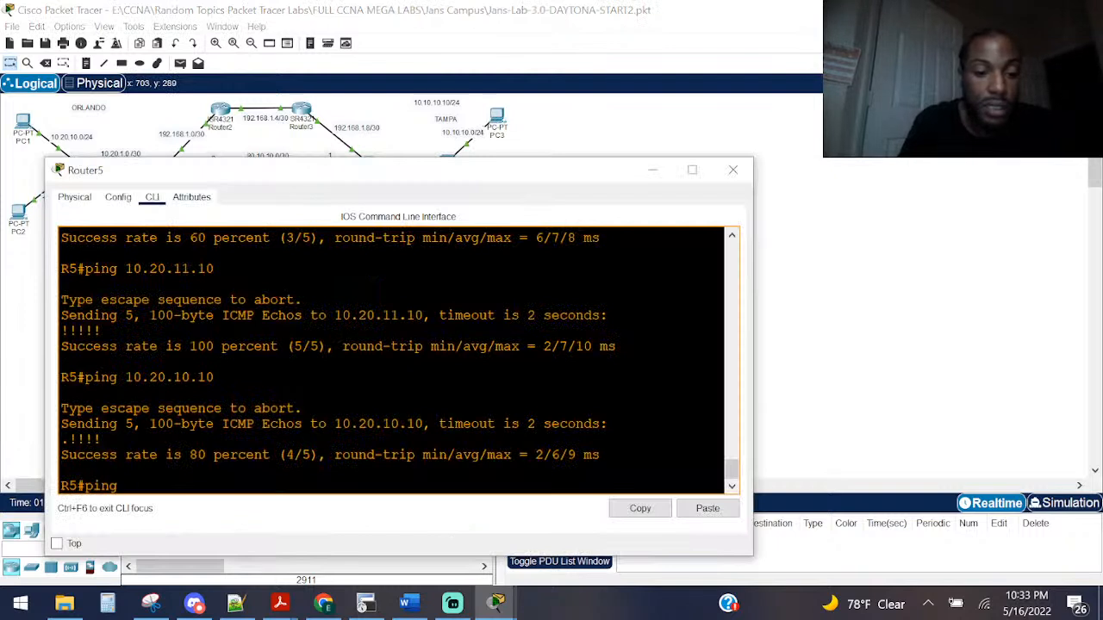
pyautogui.write(' 10.10.10.10')
pyautogui.press('Return')
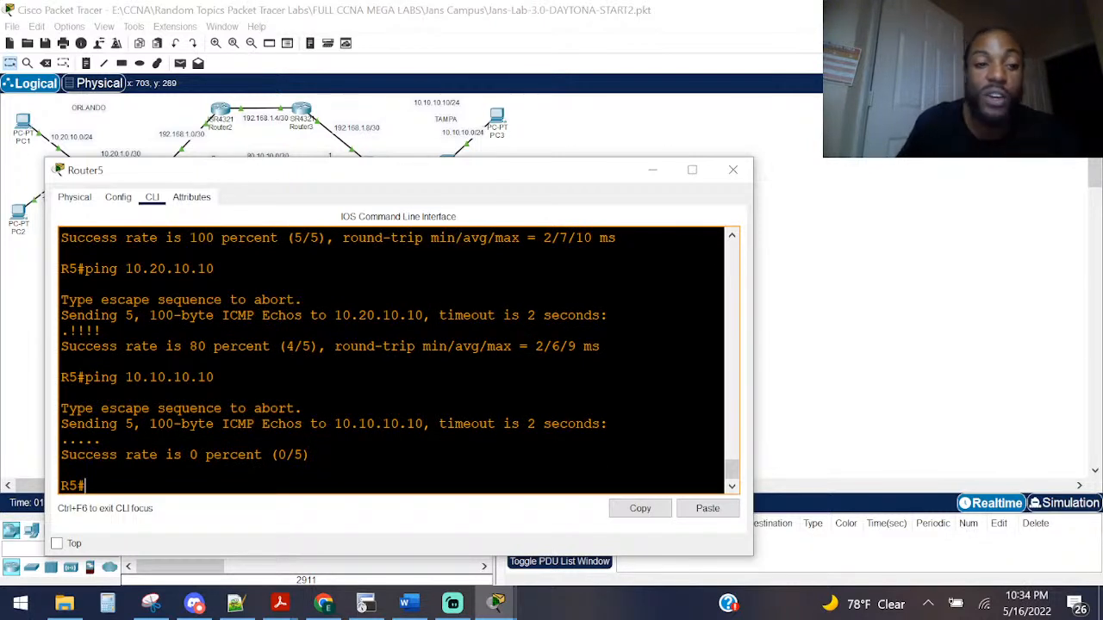
# Step: Look up the route to network 10.10.10.0 in R5's routing table
pyautogui.write('sho ')
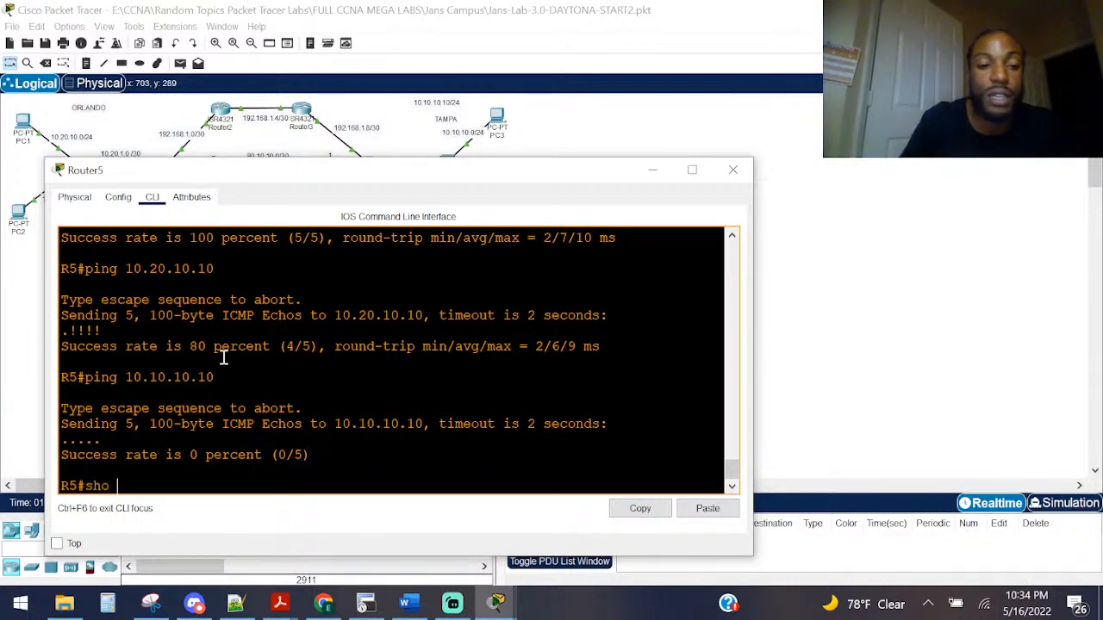
pyautogui.write('ip rou')
pyautogui.press('Tab')
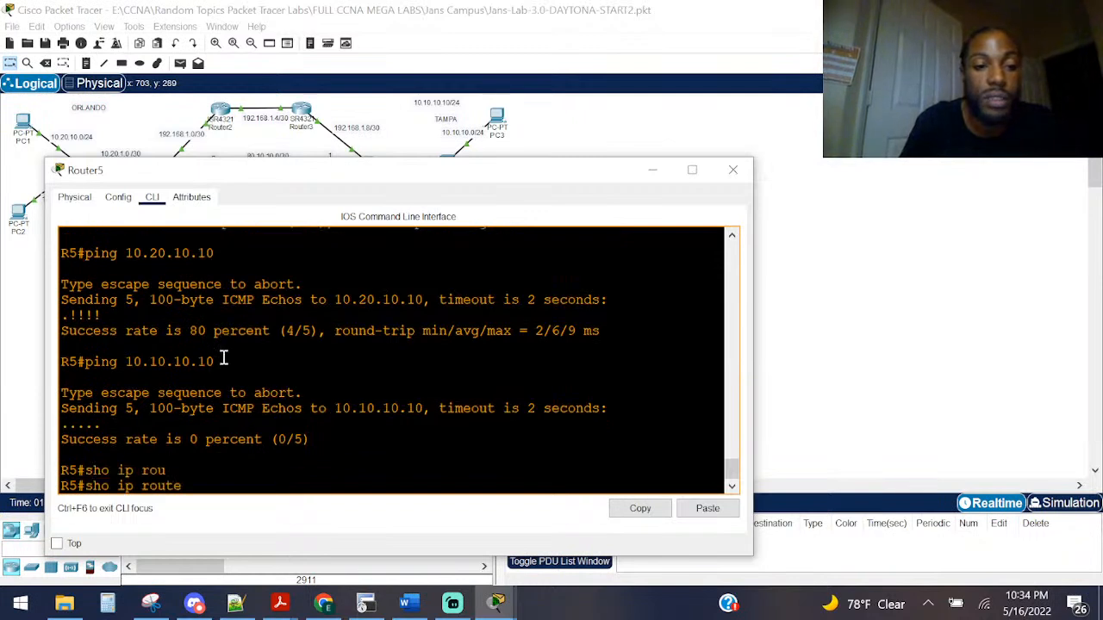
pyautogui.write('10.10.10.')
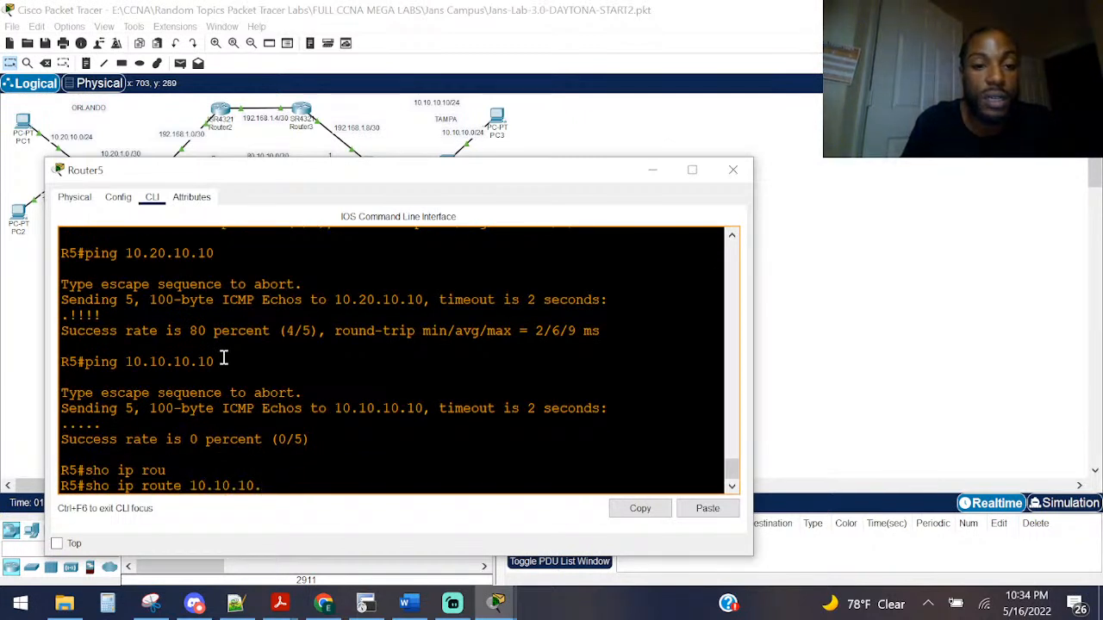
pyautogui.write('0')
pyautogui.press('Return')
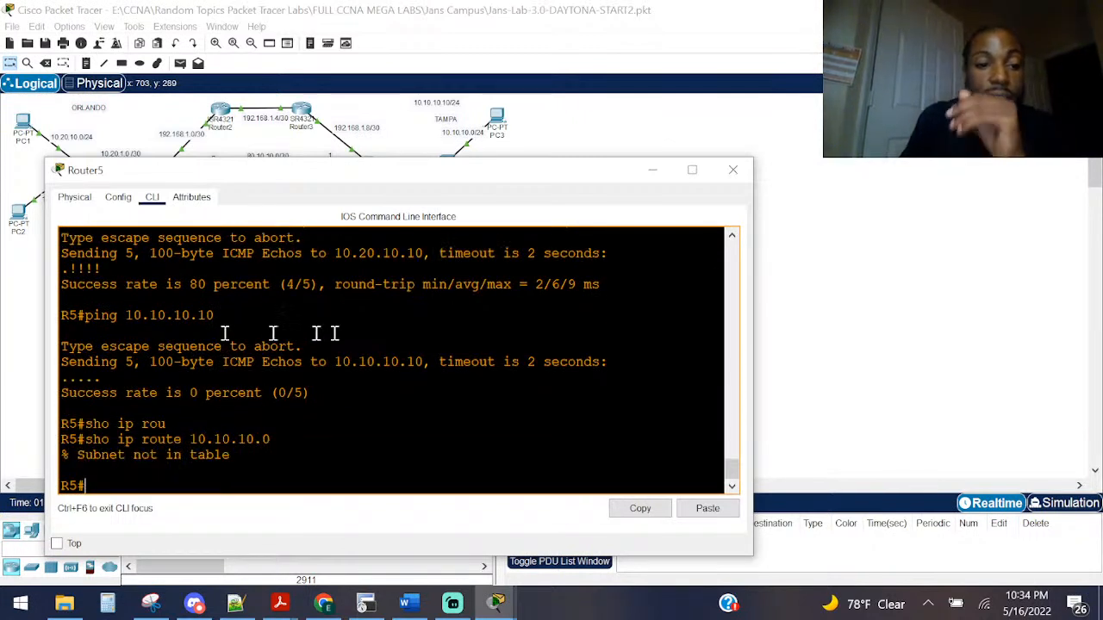
# Step: Check the topology around R5, display R5's full routing table and review its static routes to the Tampa networks
pyautogui.click(13, 330)
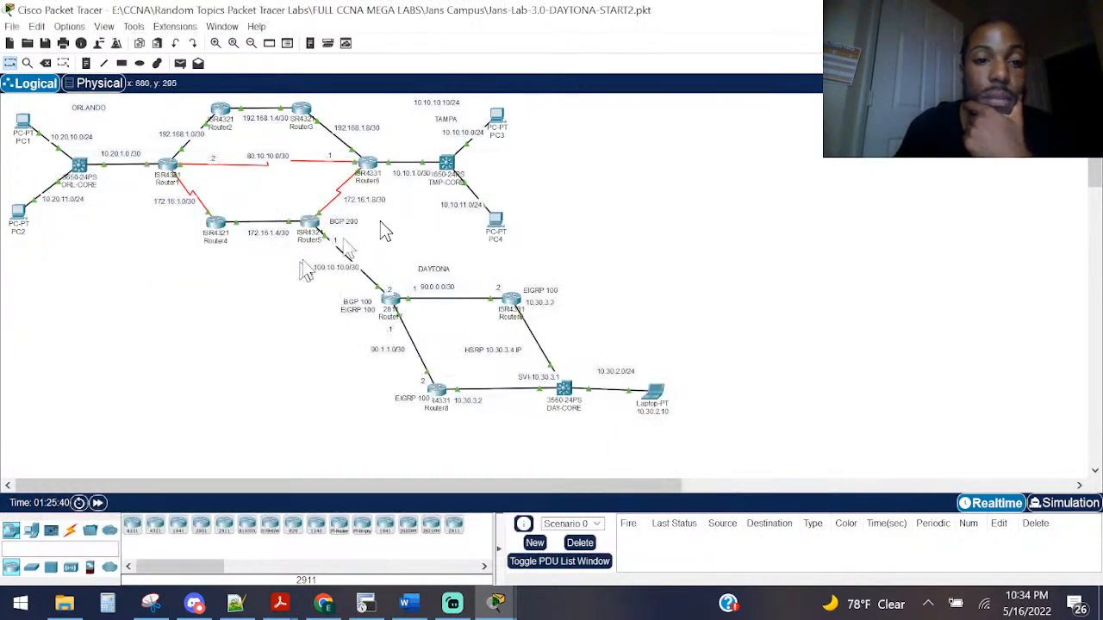
pyautogui.click(319, 238)
pyautogui.press('Return')
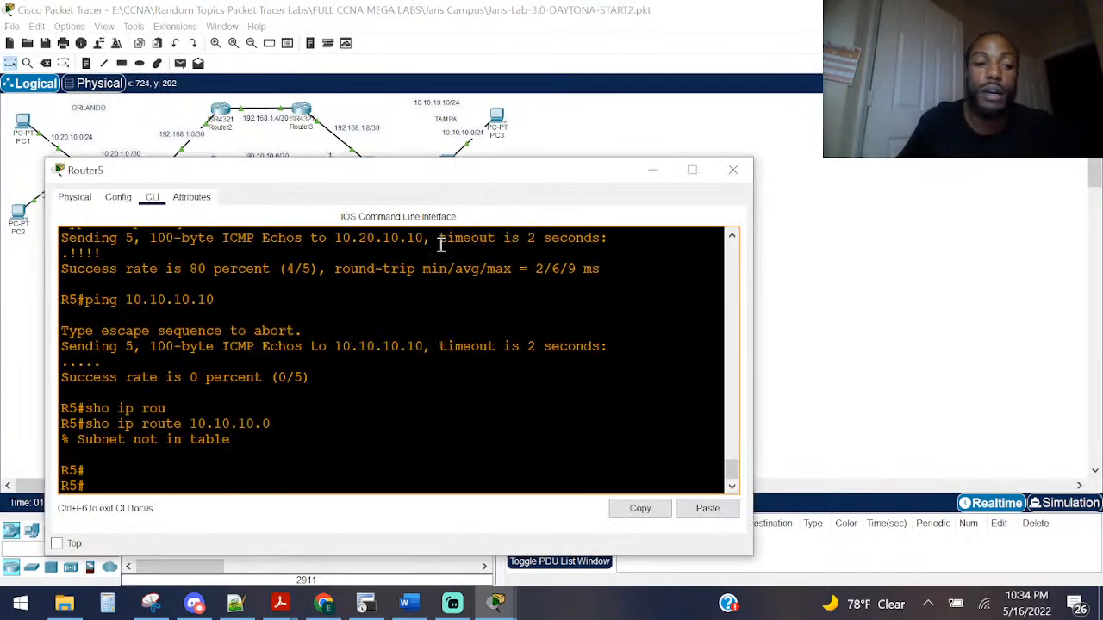
pyautogui.press('Return')
pyautogui.press('Return')
pyautogui.write('sho ip rou')
pyautogui.press('Tab')
pyautogui.press('Return')
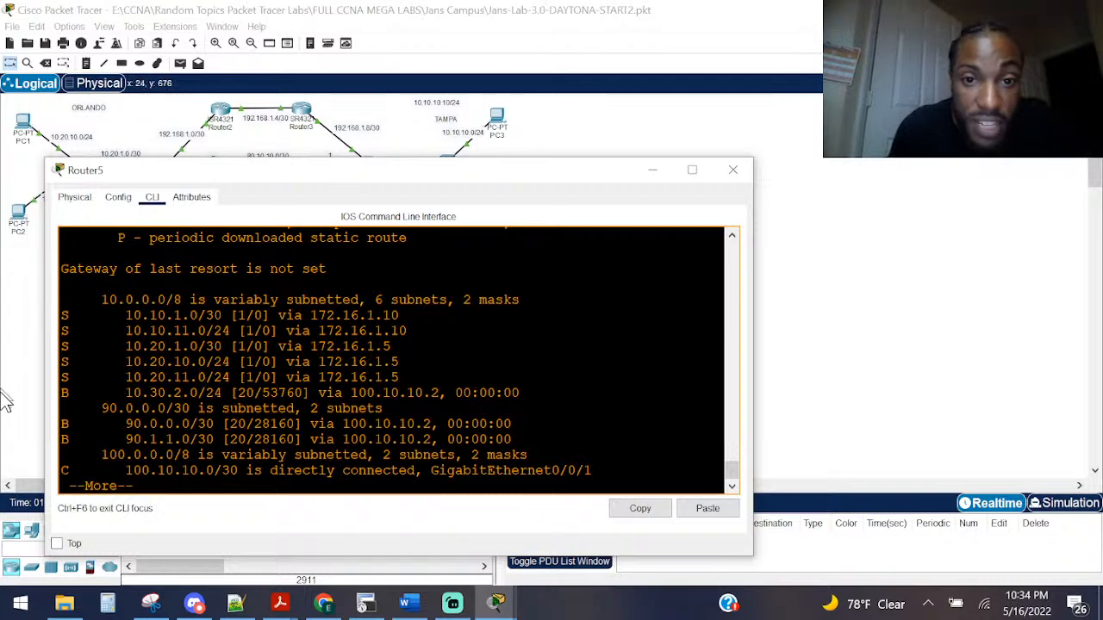
pyautogui.moveTo(157, 333); pyautogui.dragTo(86, 337)
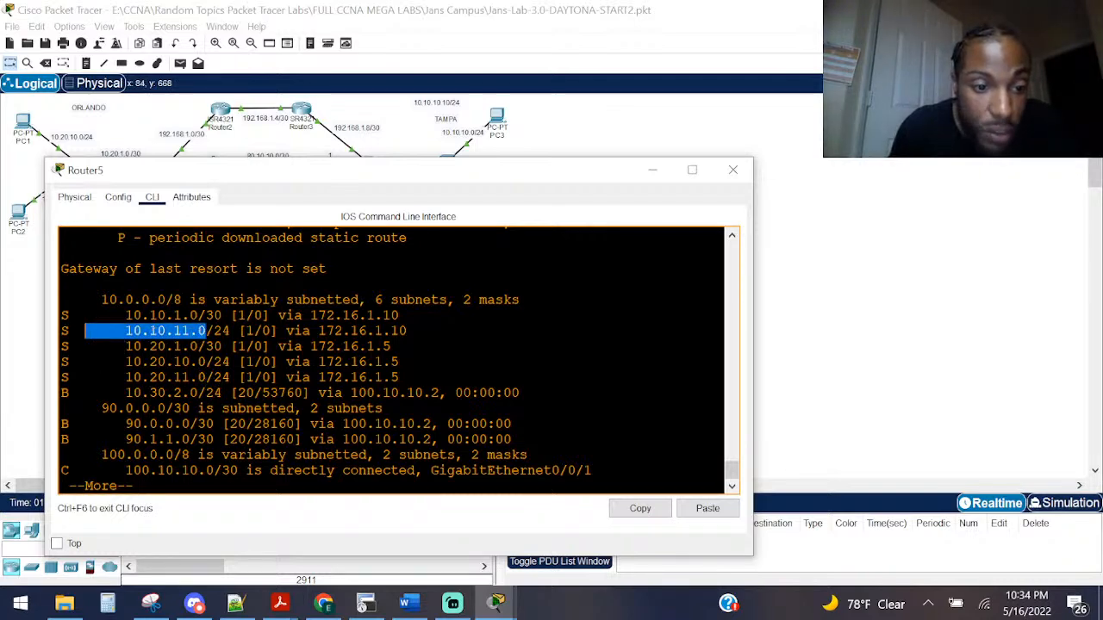
pyautogui.press('space')
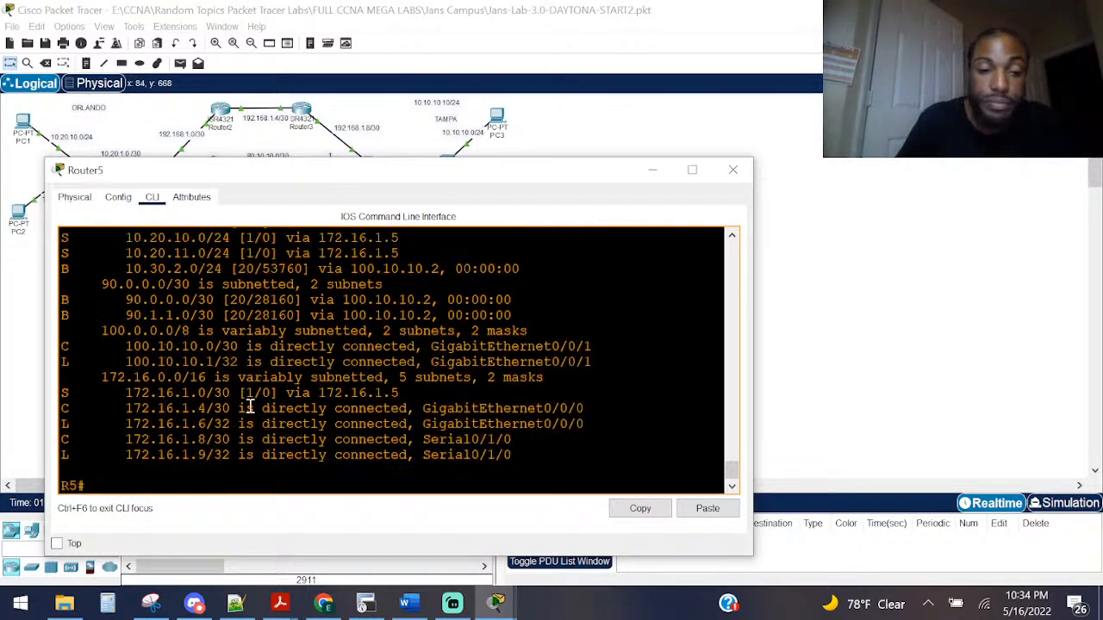
# Step: Enter global configuration mode on R5 and begin a static route for network 10.10.10.0 with mask 255.255.255.0
pyautogui.write('conf')
pyautogui.press('Tab')
pyautogui.write('t')
pyautogui.press('Tab')
pyautogui.press('Return')
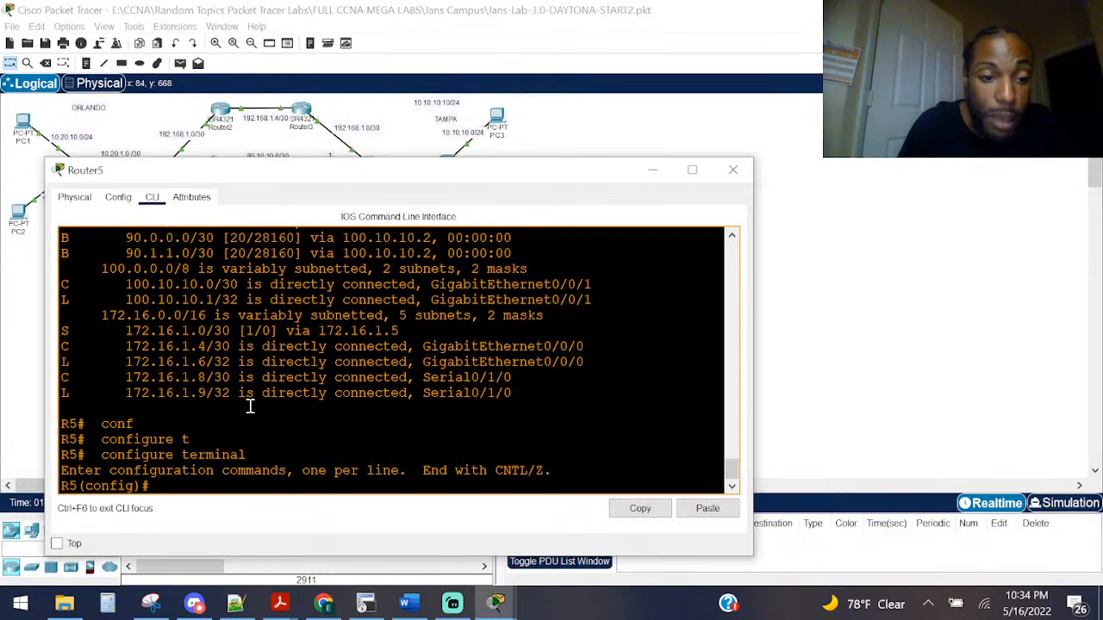
pyautogui.write('ip rou')
pyautogui.press('Tab')
pyautogui.write('t')
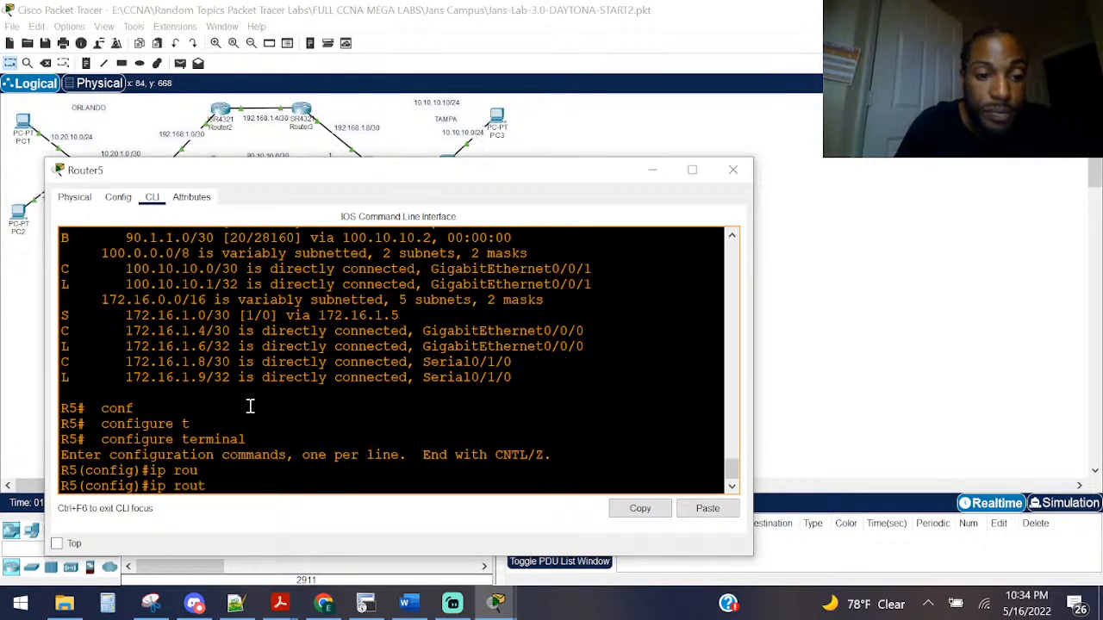
pyautogui.press('Tab')
pyautogui.write('e')
pyautogui.press('Tab')
pyautogui.write('10.1')
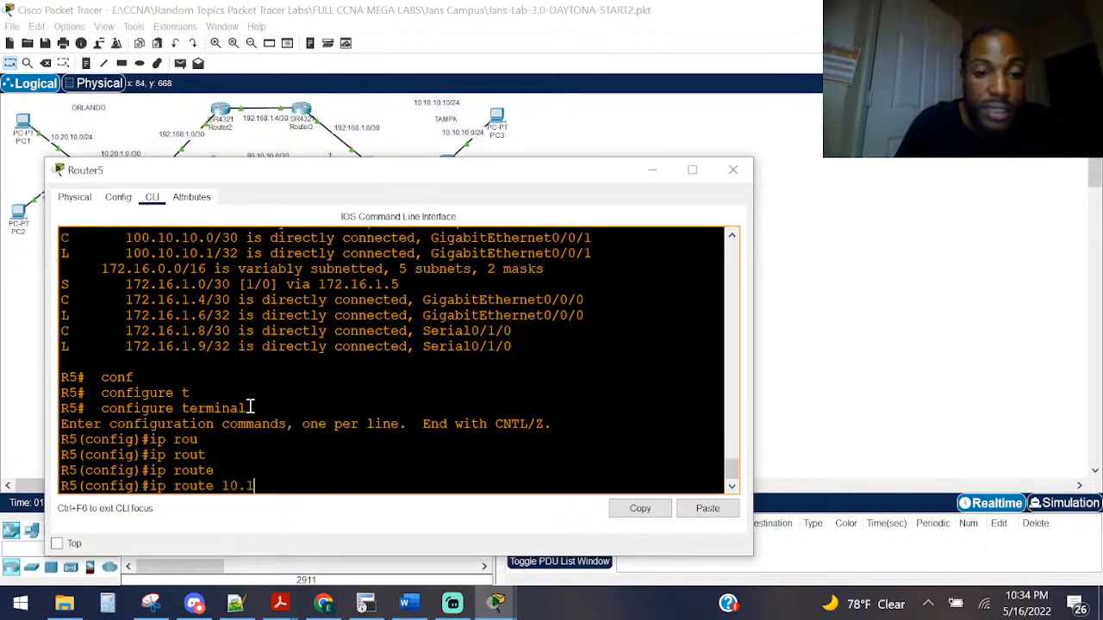
pyautogui.write('0.10.0')
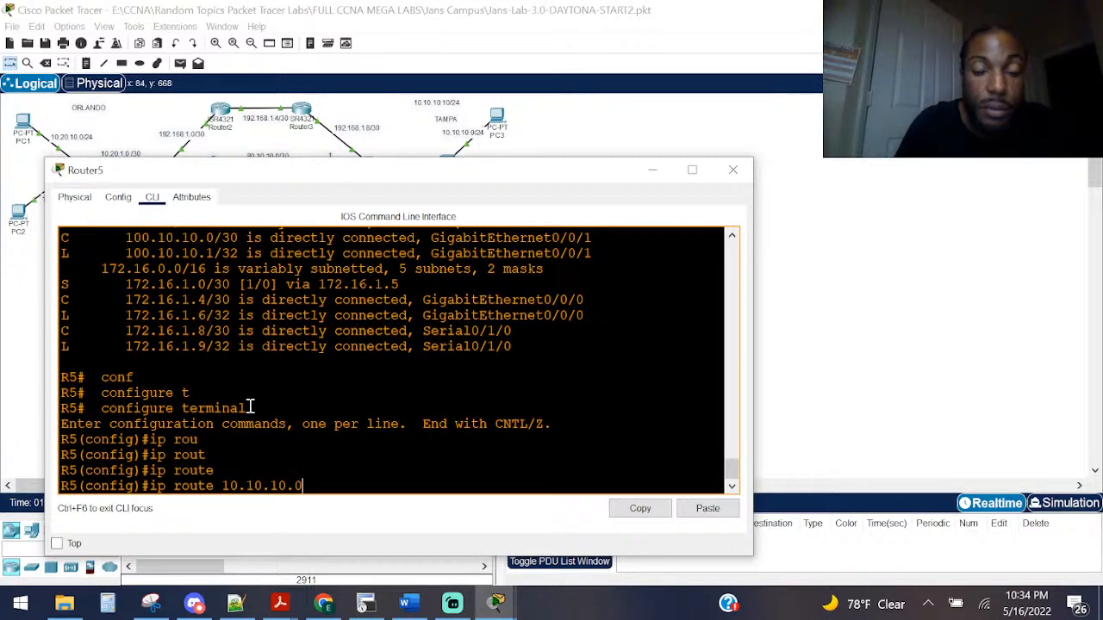
pyautogui.write(' 255.255.255.0')
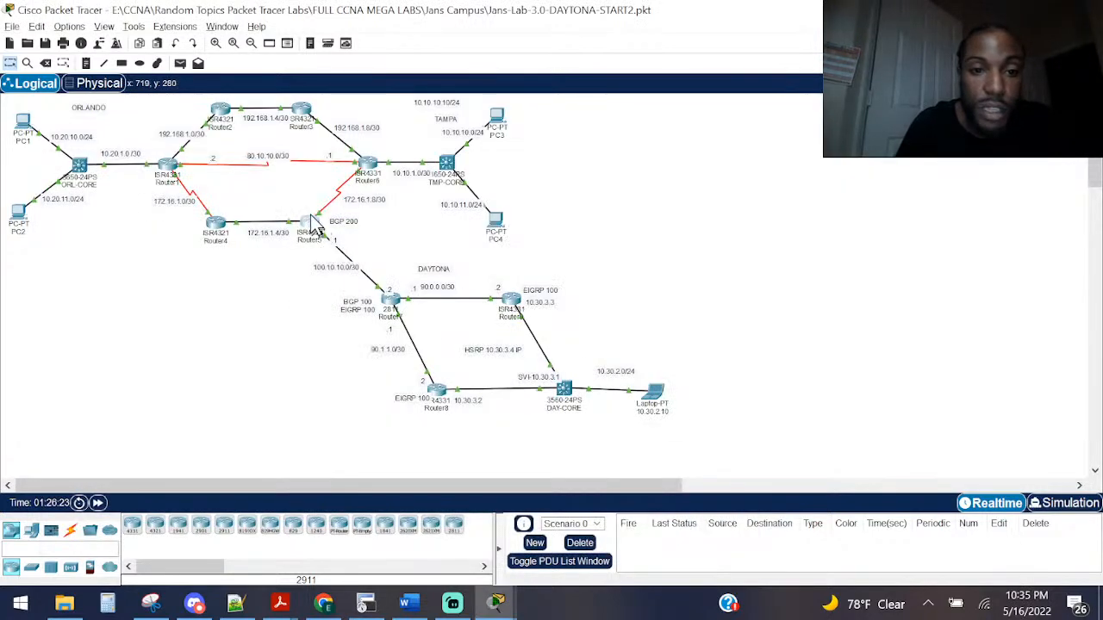
pyautogui.hotkey('alt', 'Tab')
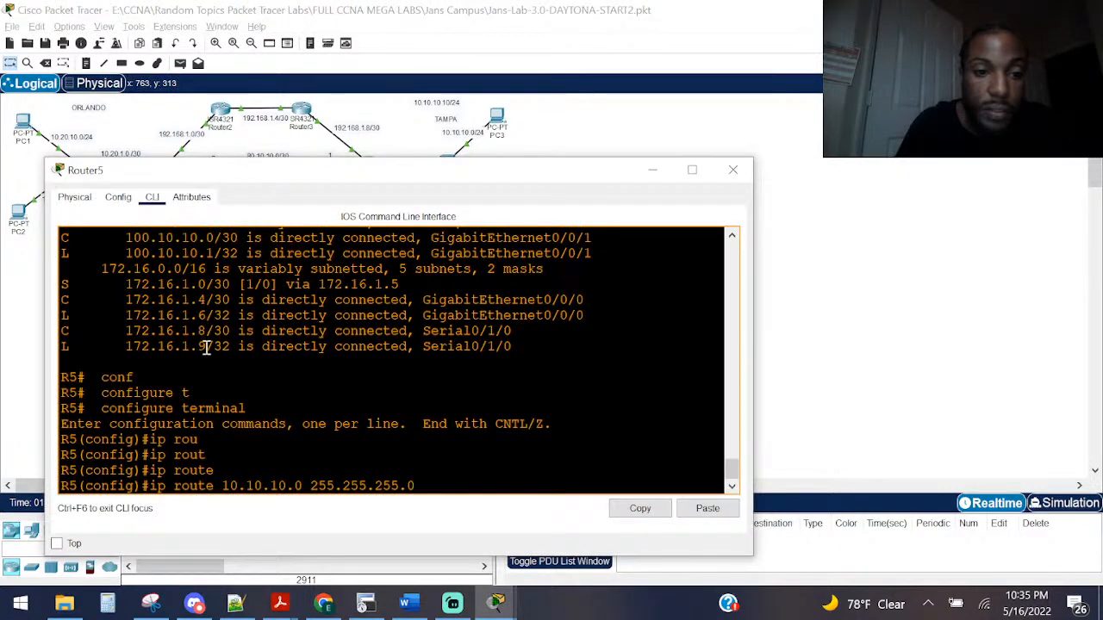
pyautogui.moveTo(126, 348); pyautogui.dragTo(207, 347)
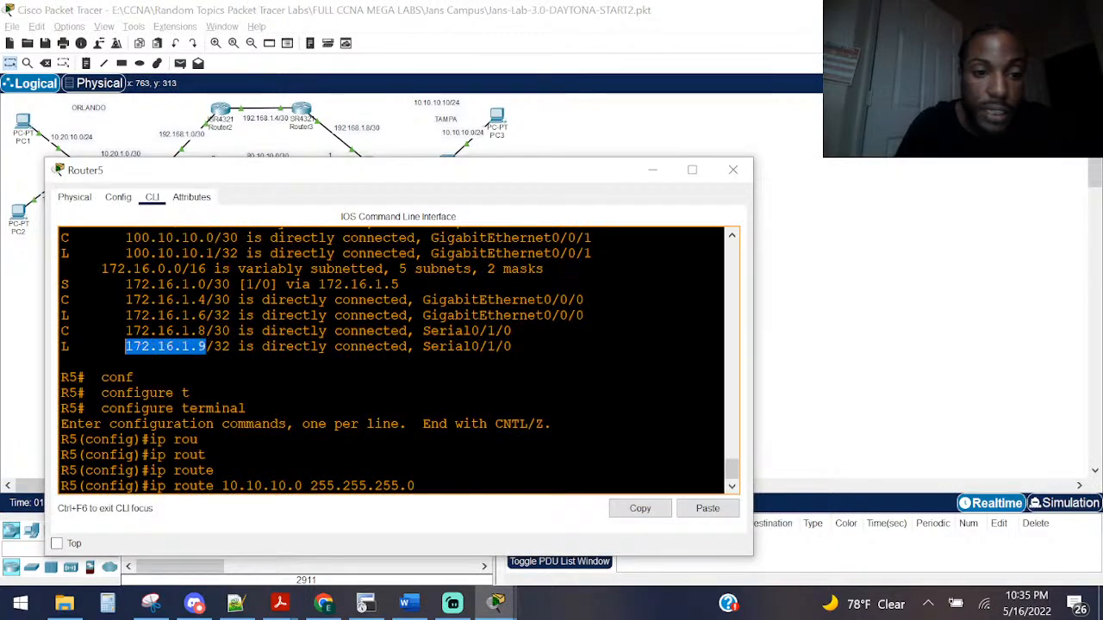
pyautogui.click(638, 510)
pyautogui.hotkey('alt', 'Tab')
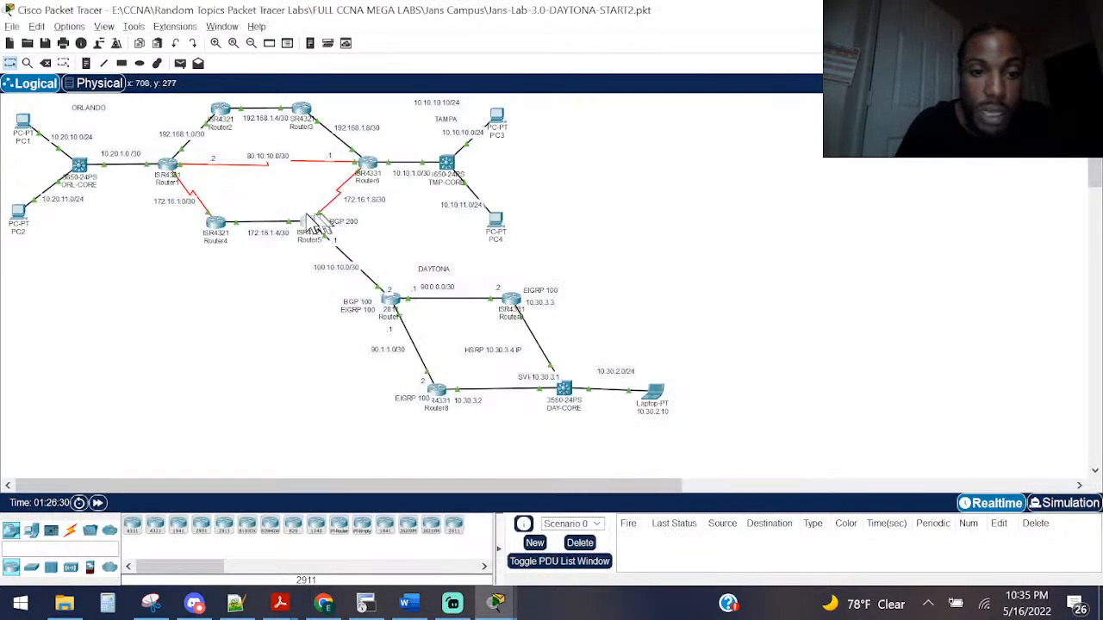
pyautogui.hotkey('alt', 'Tab')
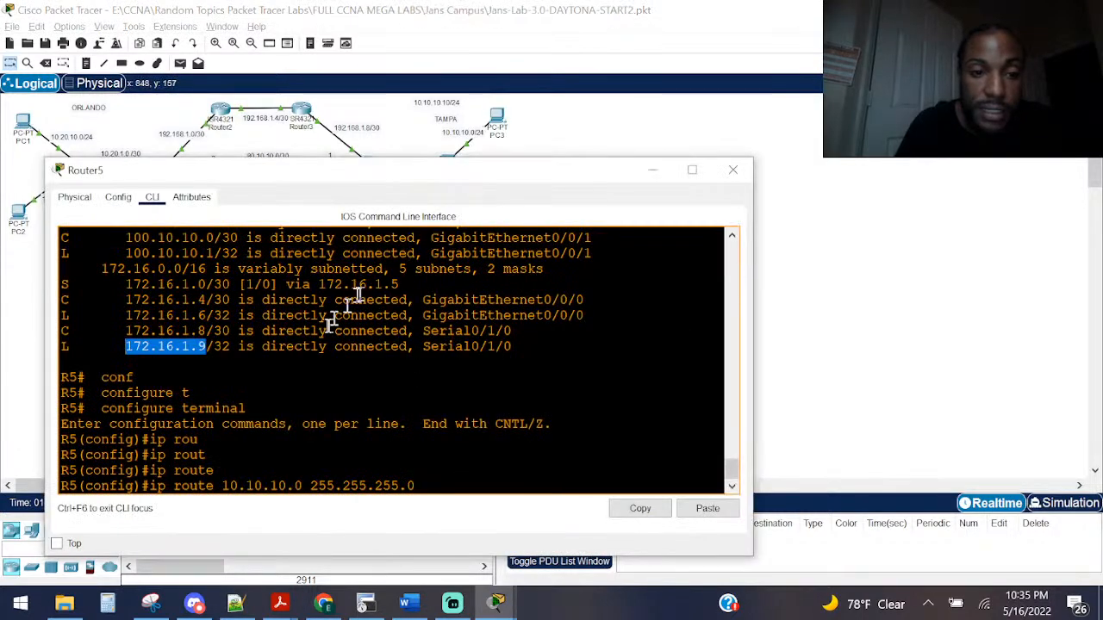
# Step: Complete the static route with next hop 172.16.1.10, copied from the 10.10.11.0/24 route, and exit configuration mode
pyautogui.scroll(5, 365, 333)
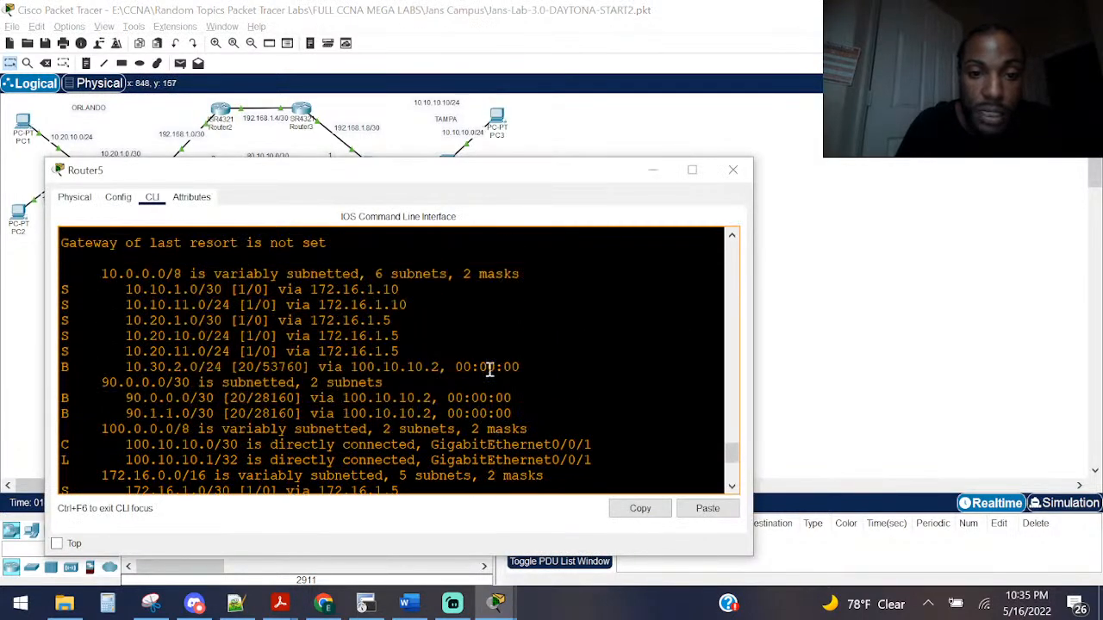
pyautogui.moveTo(407, 305); pyautogui.dragTo(318, 305)
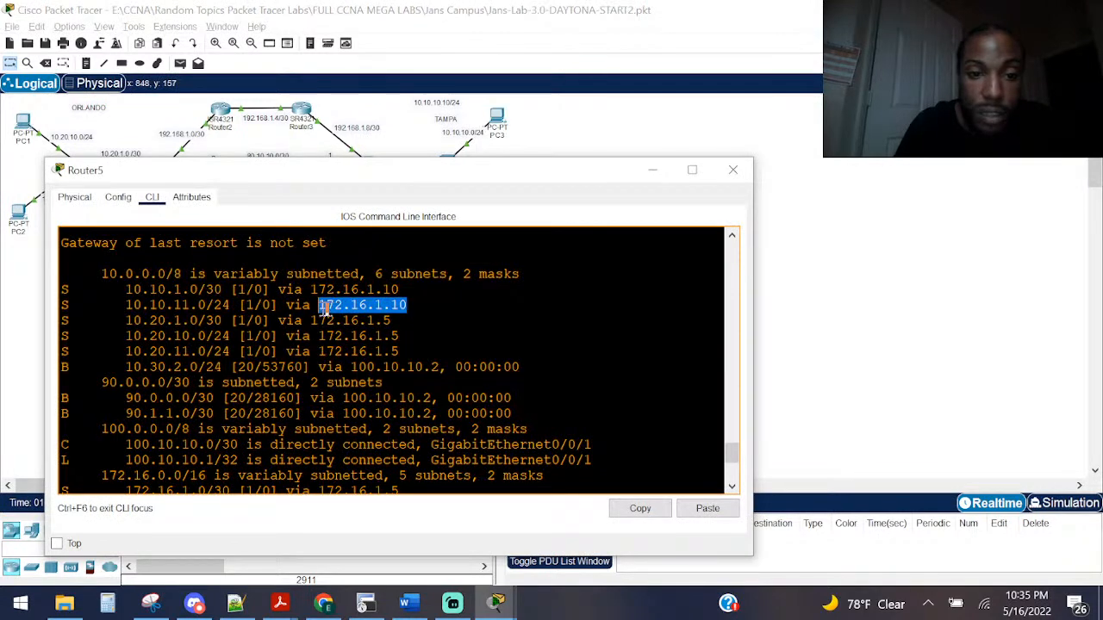
pyautogui.click(625, 513)
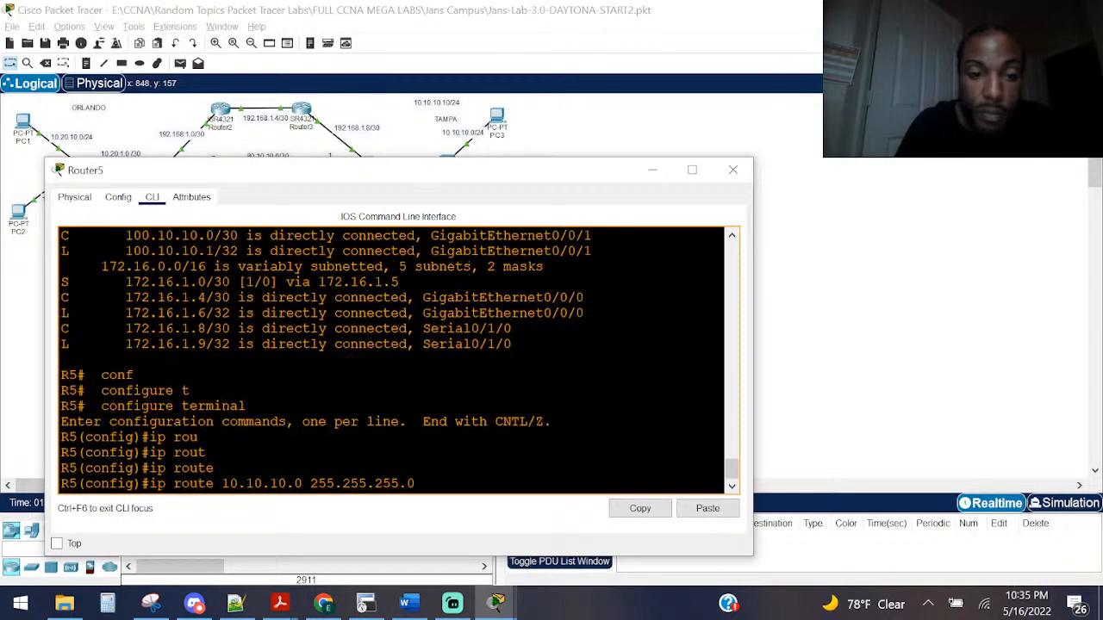
pyautogui.rightClick(415, 342)
pyautogui.click(452, 372)
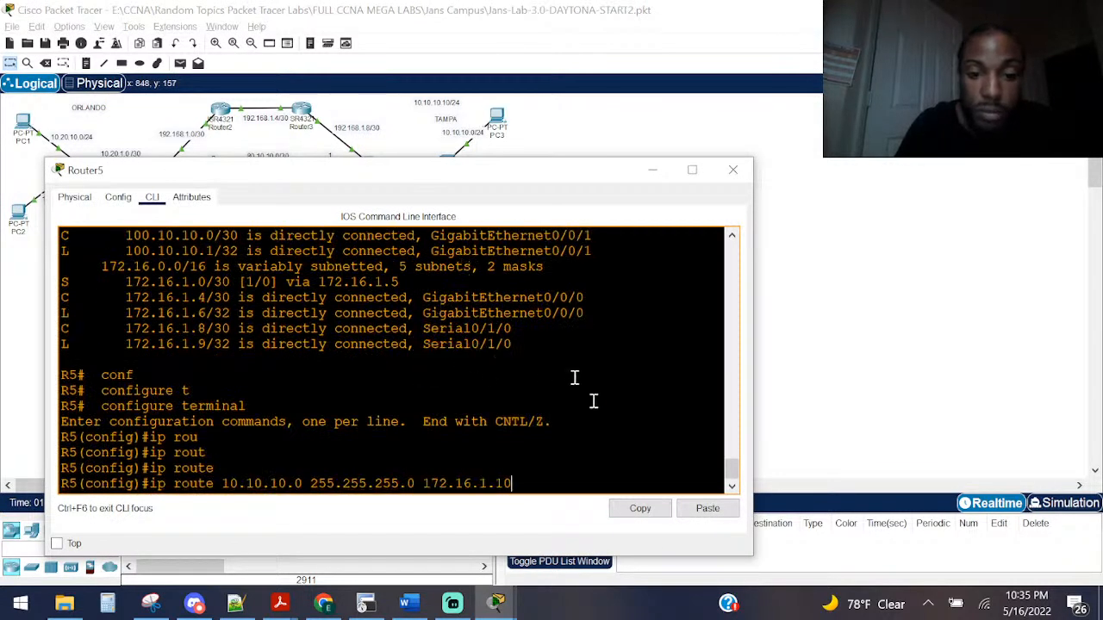
pyautogui.press('Return')
pyautogui.hotkey('ctrl', 'z')
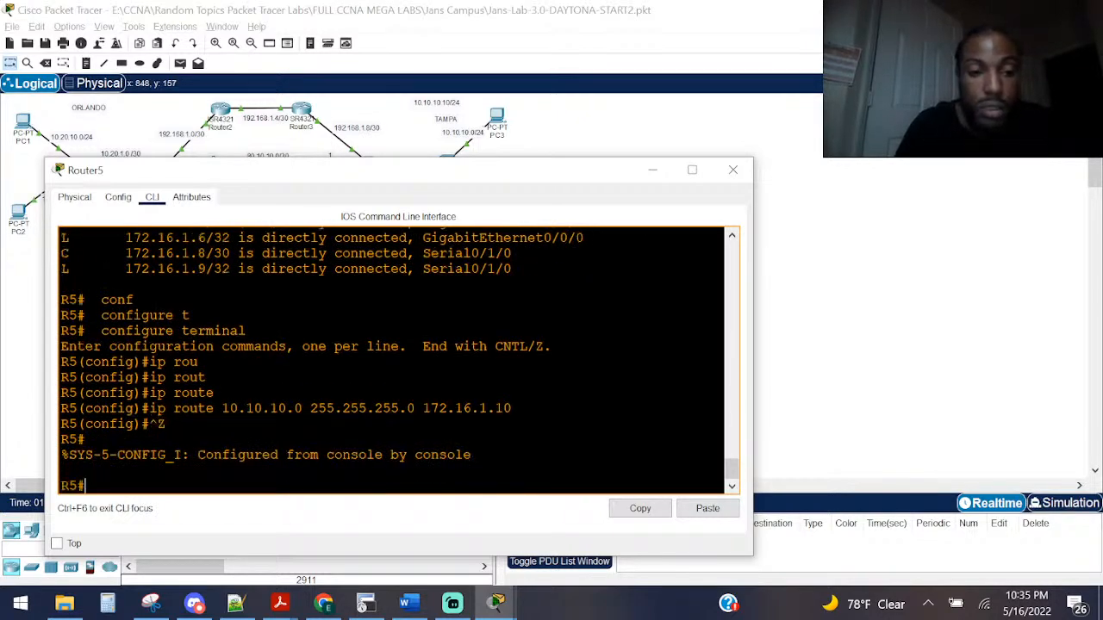
# Step: Look up the route to 10.10.10.0 again in R5's routing table
pyautogui.press('Return')
pyautogui.write('sho ip route 10.10.10.0')
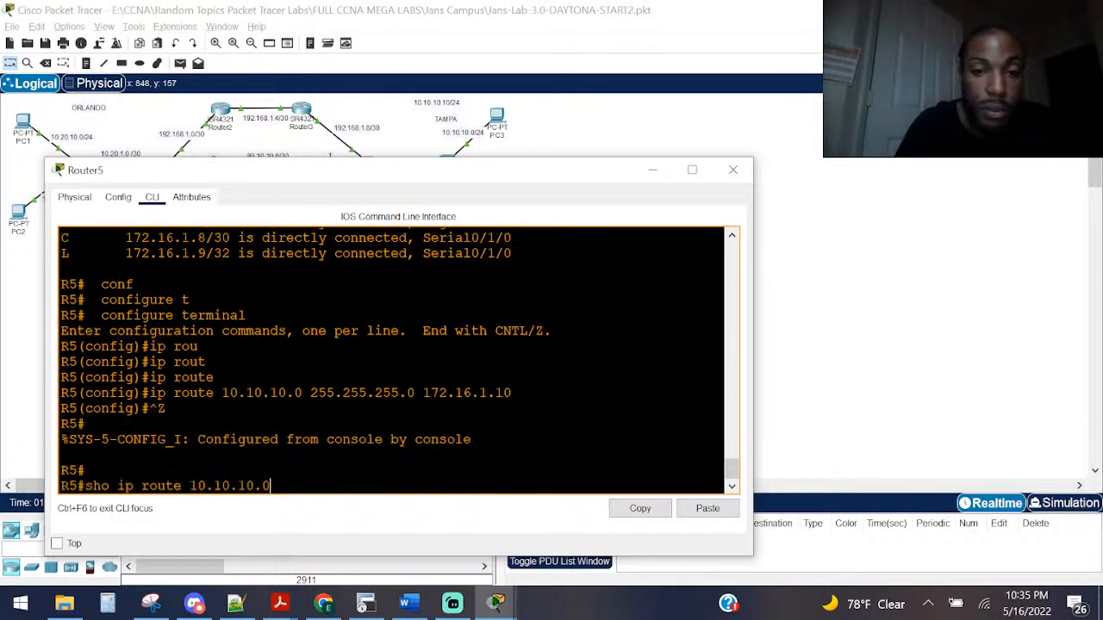
pyautogui.press('Return')
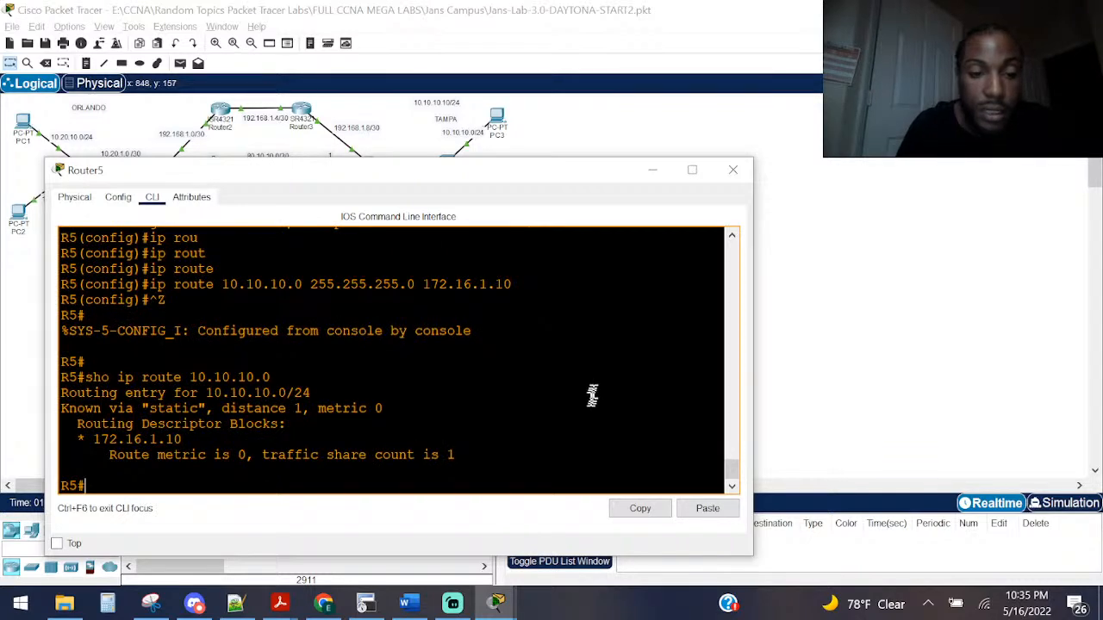
# Step: Open Router6's console in privileged mode, look up its route to 10.10.10.0 and close the console
pyautogui.hotkey('alt', 'Tab')
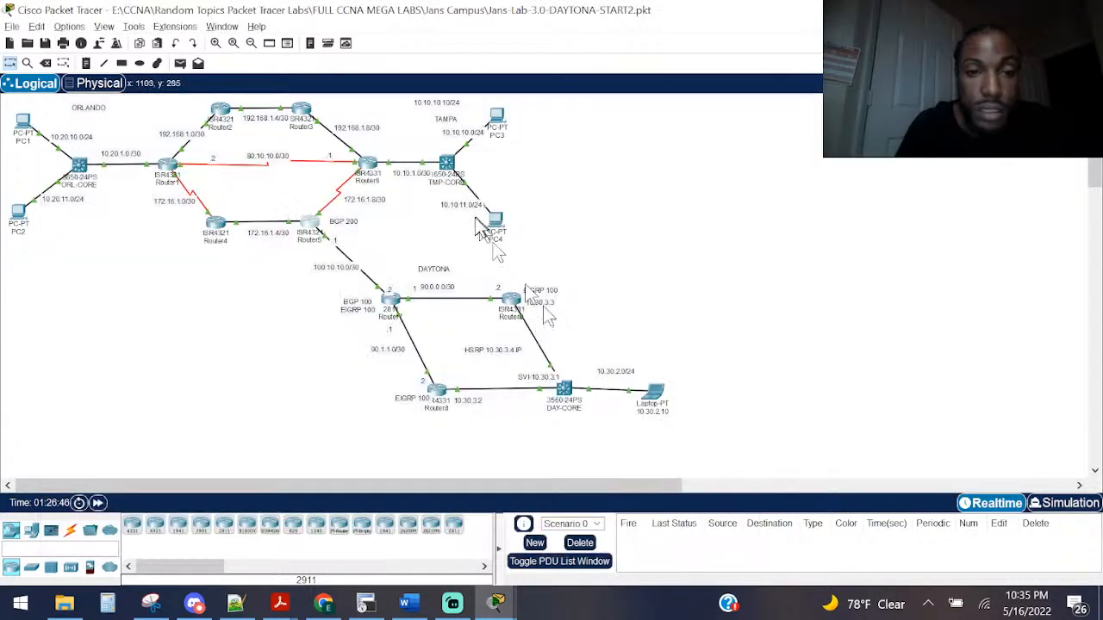
pyautogui.click(371, 168)
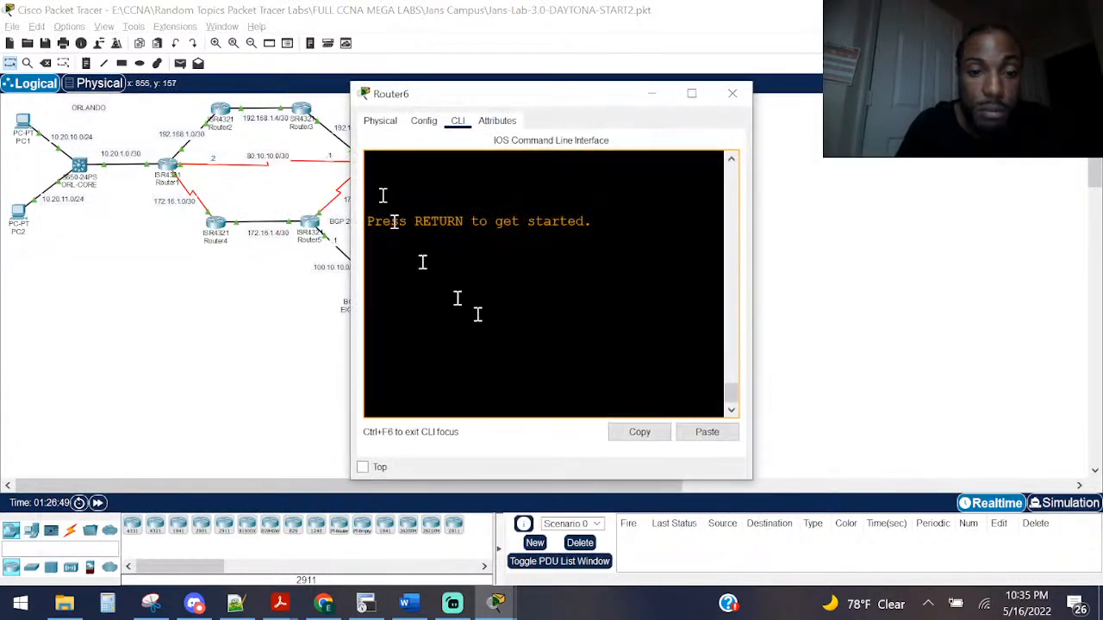
pyautogui.press('Return')
pyautogui.press('Return')
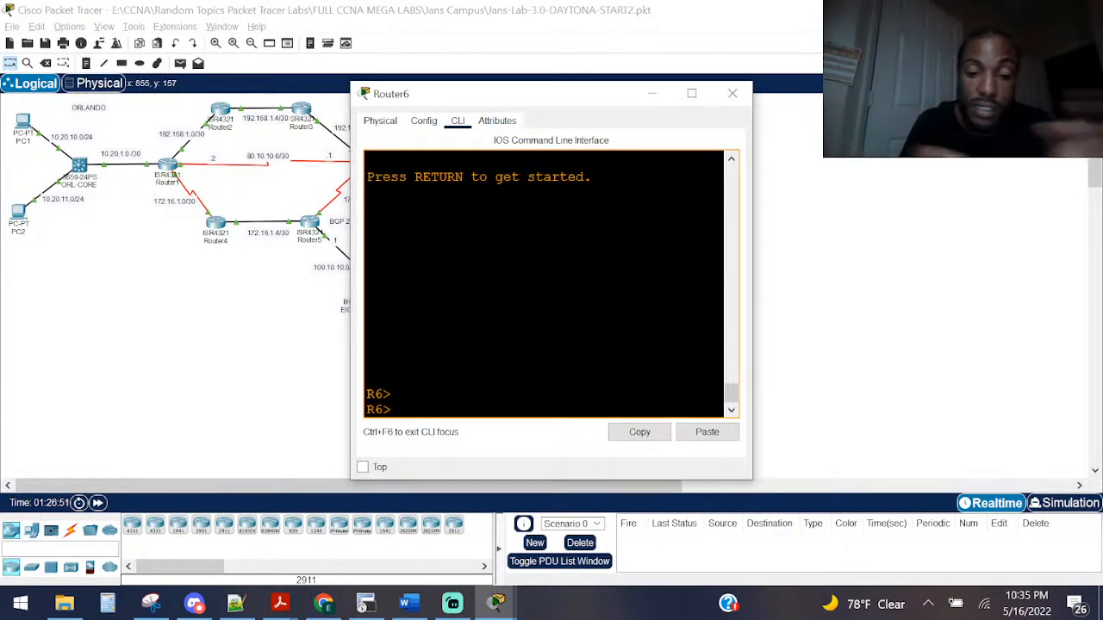
pyautogui.write('ena')
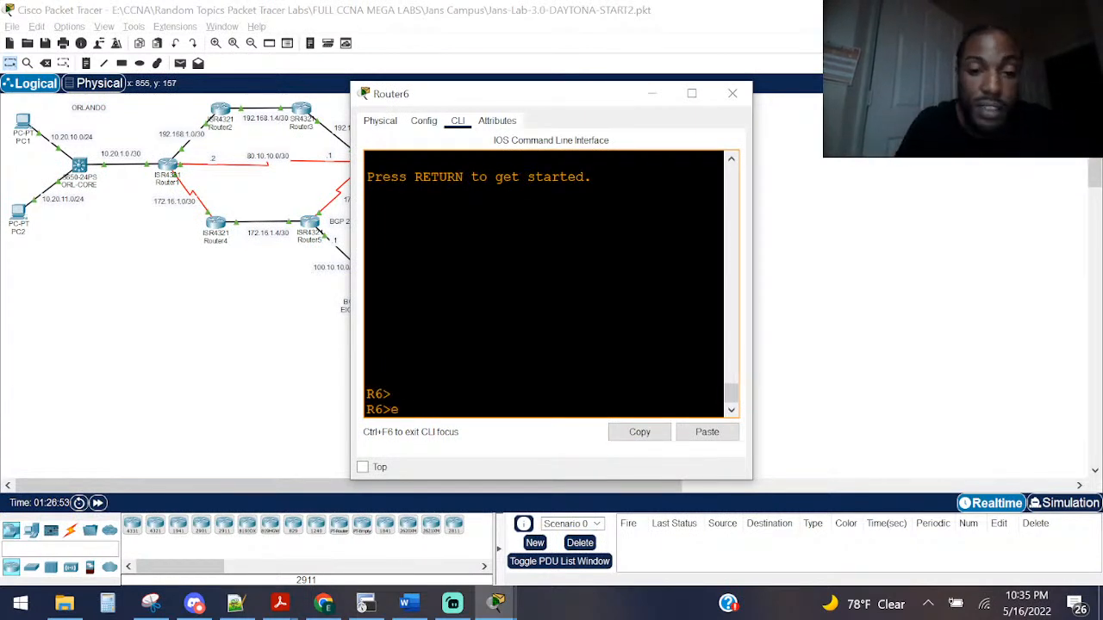
pyautogui.press('Return')
pyautogui.write('hojho')
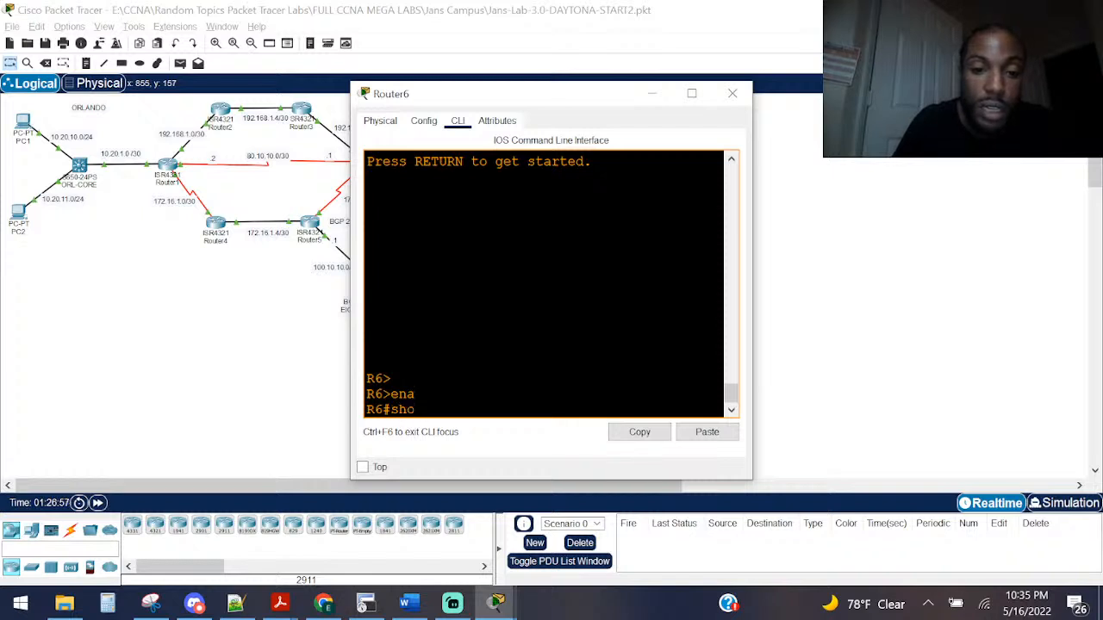
pyautogui.write(' ip rou')
pyautogui.press('Tab')
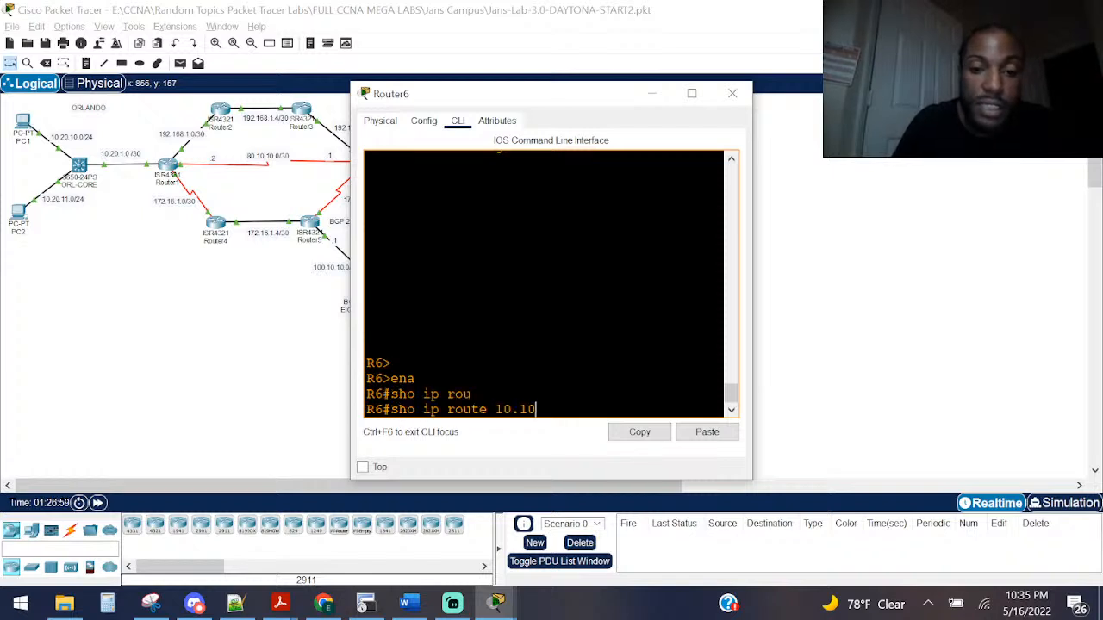
pyautogui.write('.10.0')
pyautogui.press('Return')
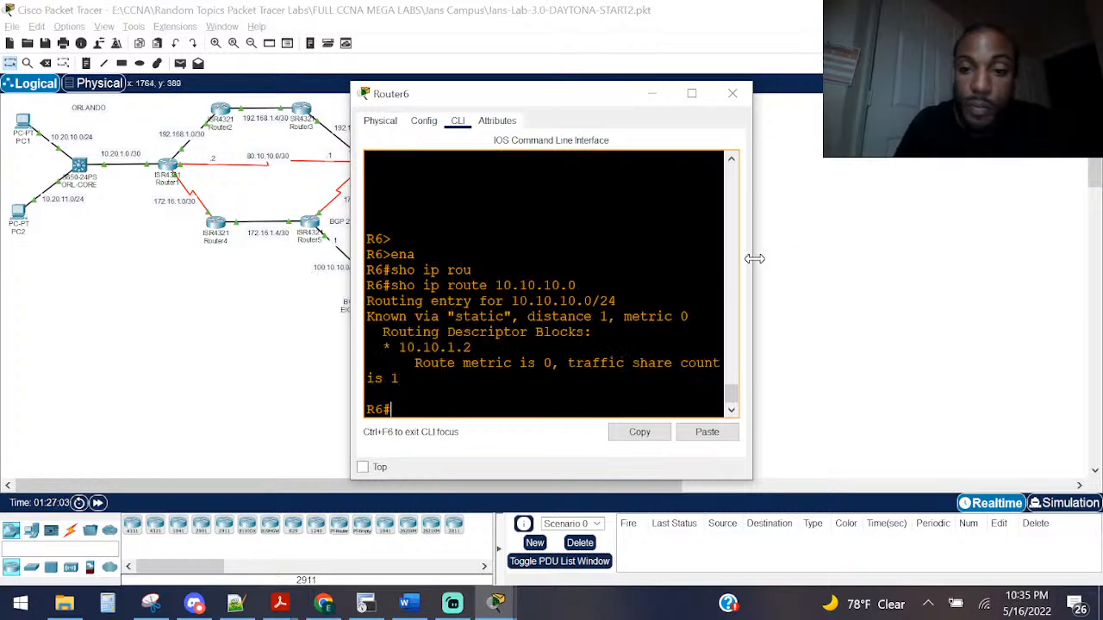
pyautogui.moveTo(755, 259); pyautogui.dragTo(844, 253)
pyautogui.click(817, 93)
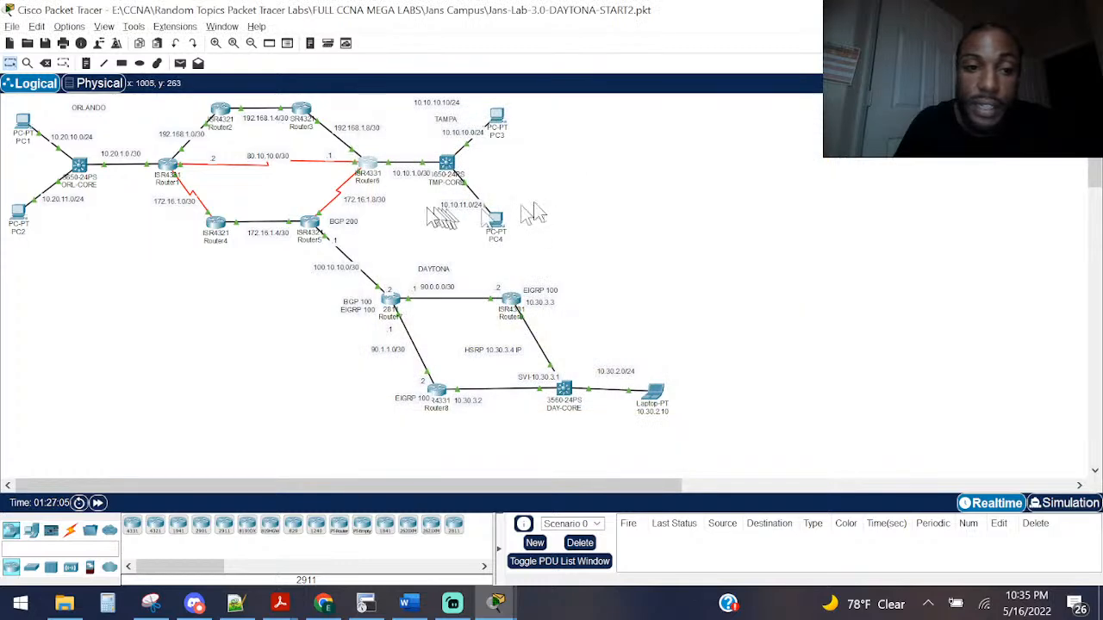
# Step: Ping the Tampa host 10.10.10.10 from R5 again and close the console
pyautogui.click(312, 226)
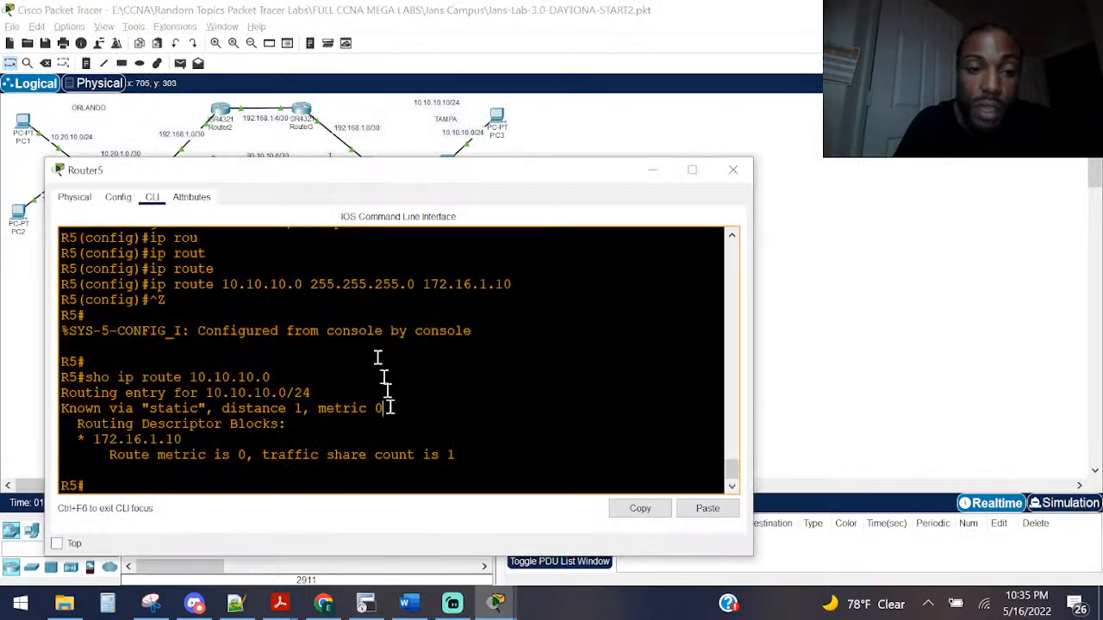
pyautogui.press('Up')
pyautogui.press('Up')
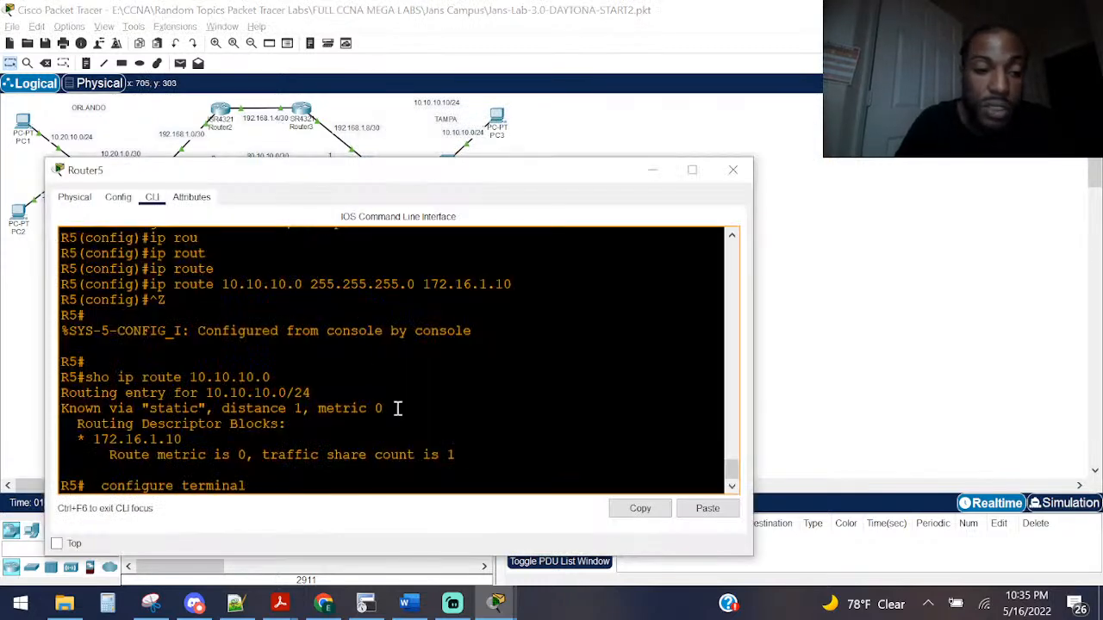
pyautogui.press('Down')
pyautogui.press('Up')
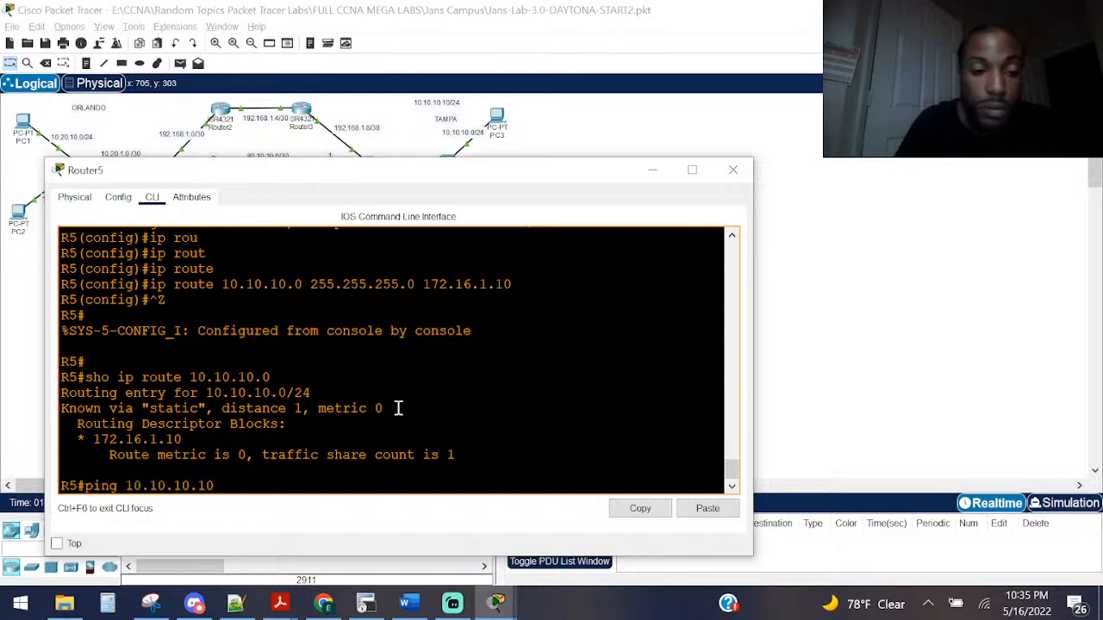
pyautogui.press('Return')
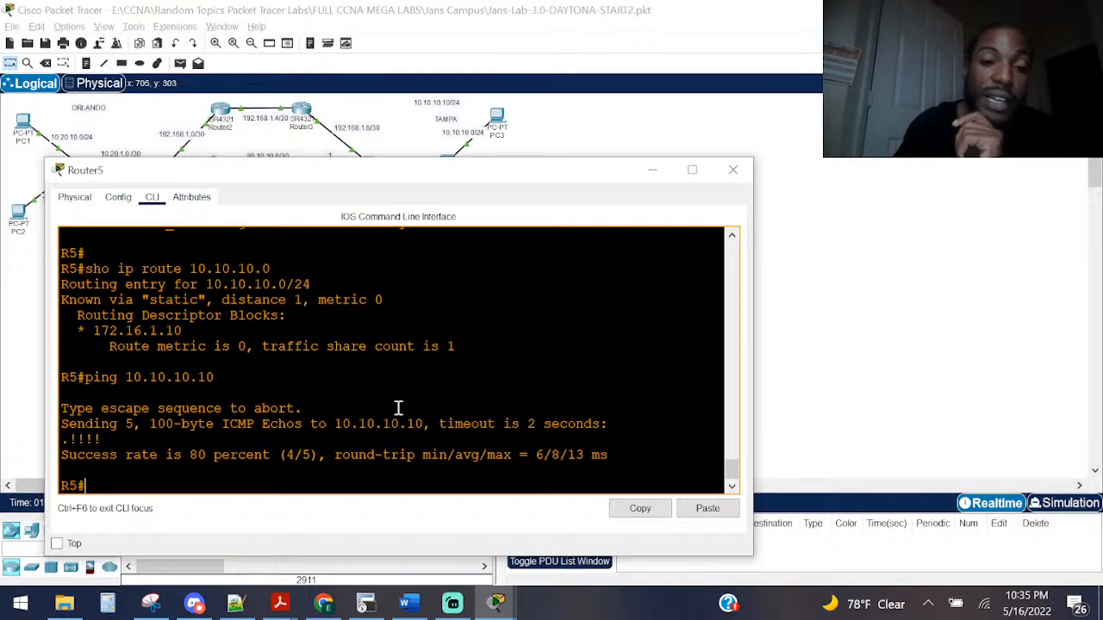
pyautogui.click(732, 173)
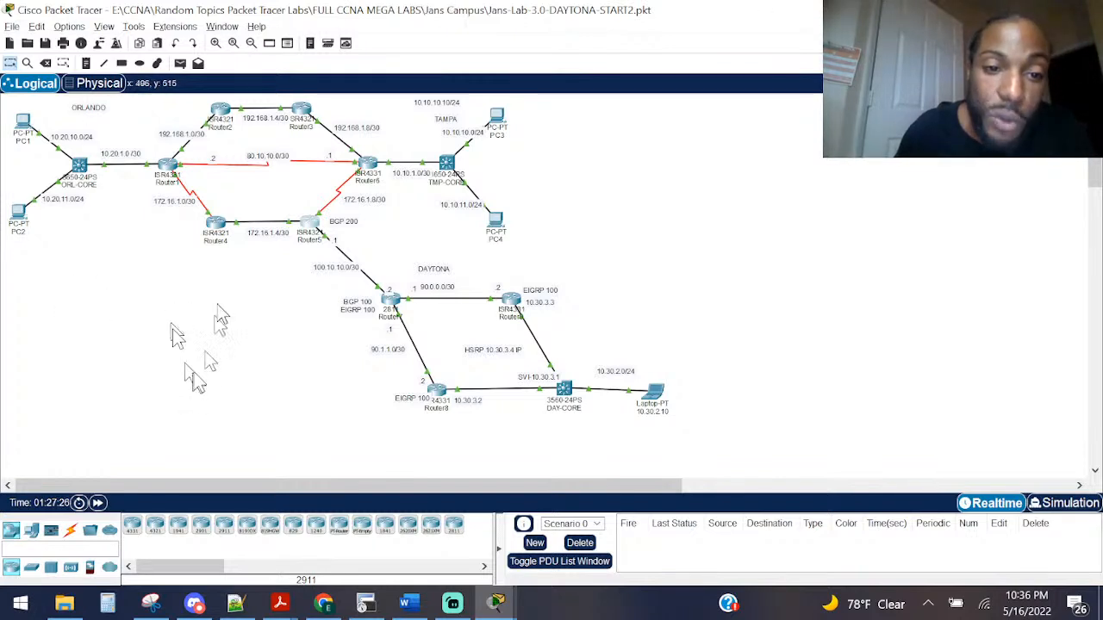
pyautogui.moveTo(316, 230)
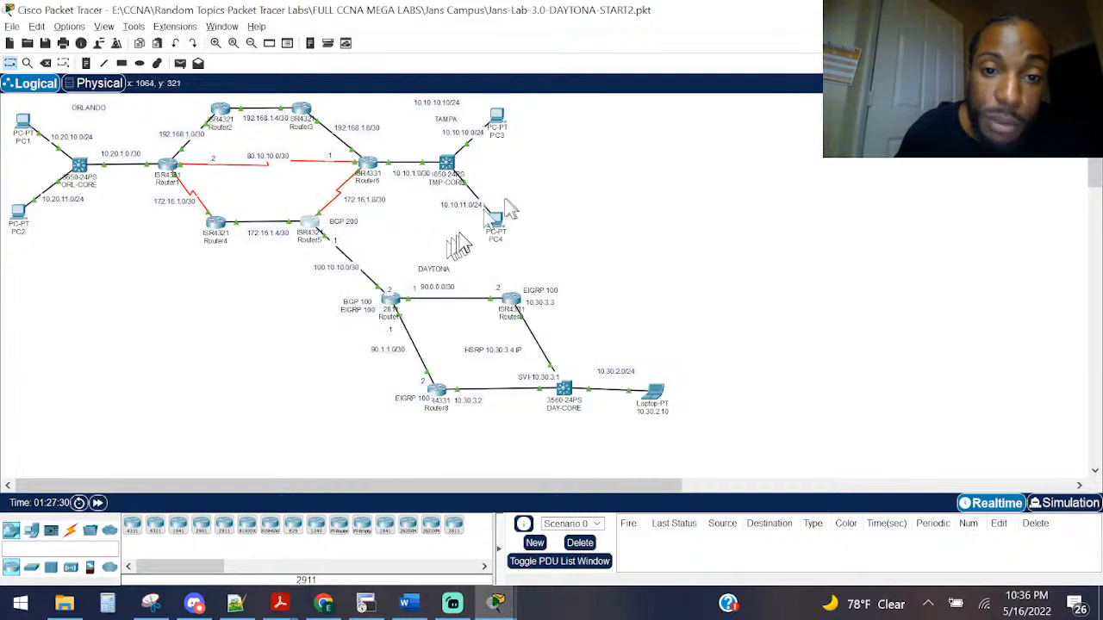
# Step: Open Router5's console and ping the Tampa subnet address 10.10.11.0
pyautogui.click(313, 229)
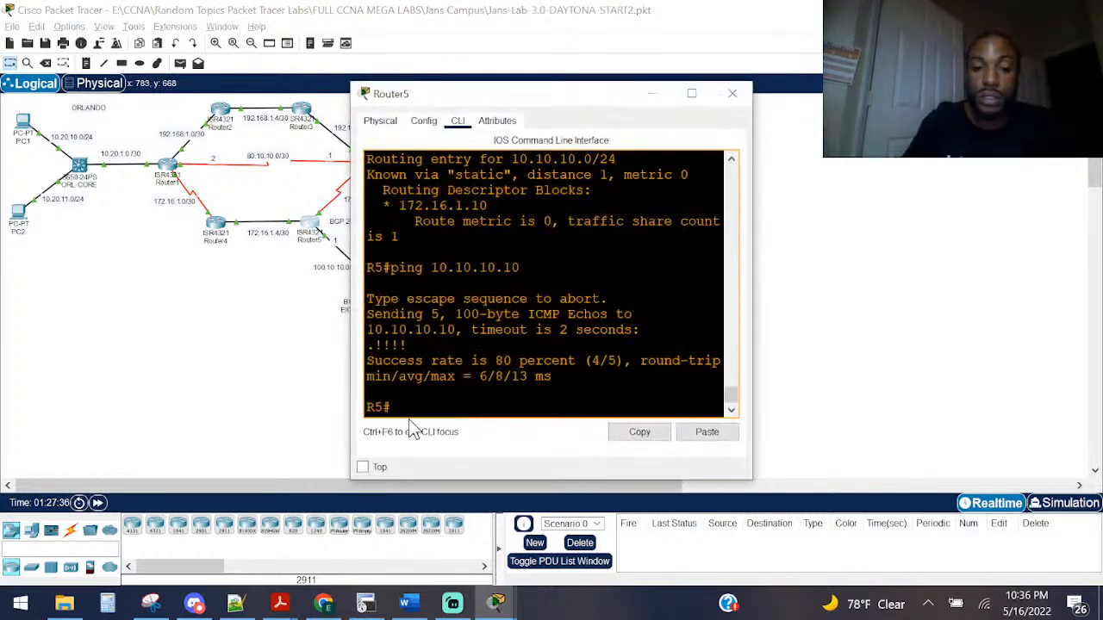
pyautogui.write('p')
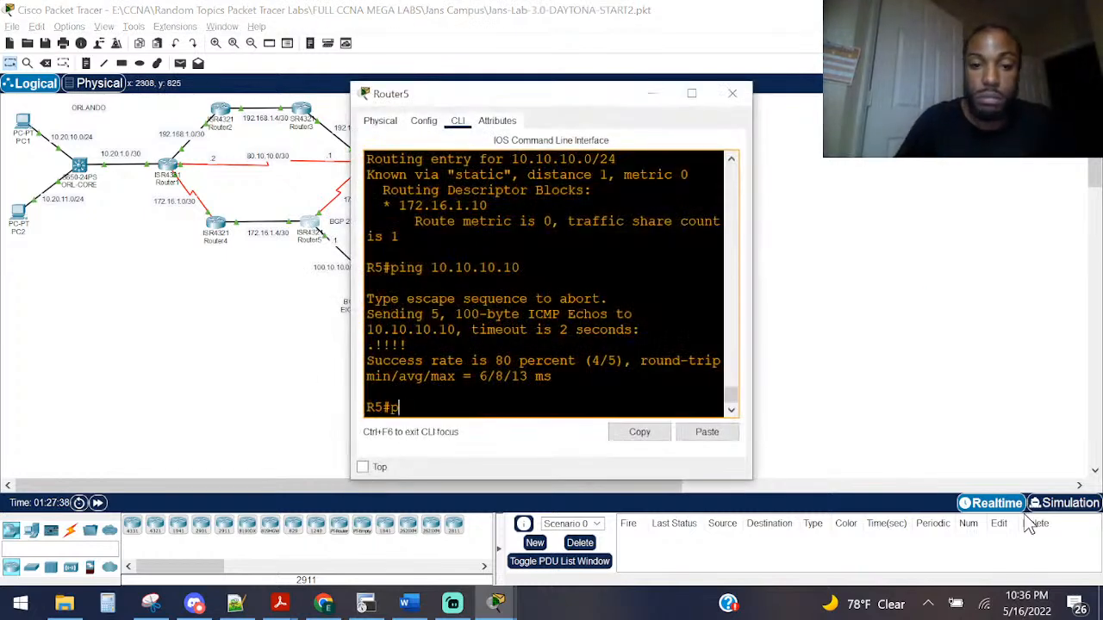
pyautogui.write('ing 0.10')
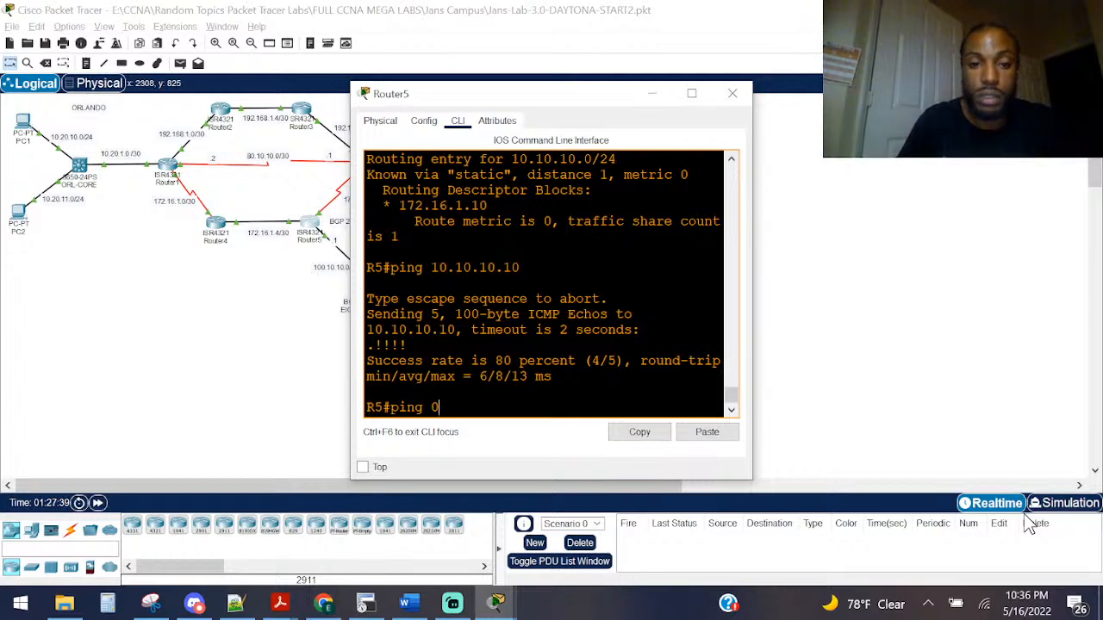
pyautogui.press('BackSpace')
pyautogui.write('10.10.11')
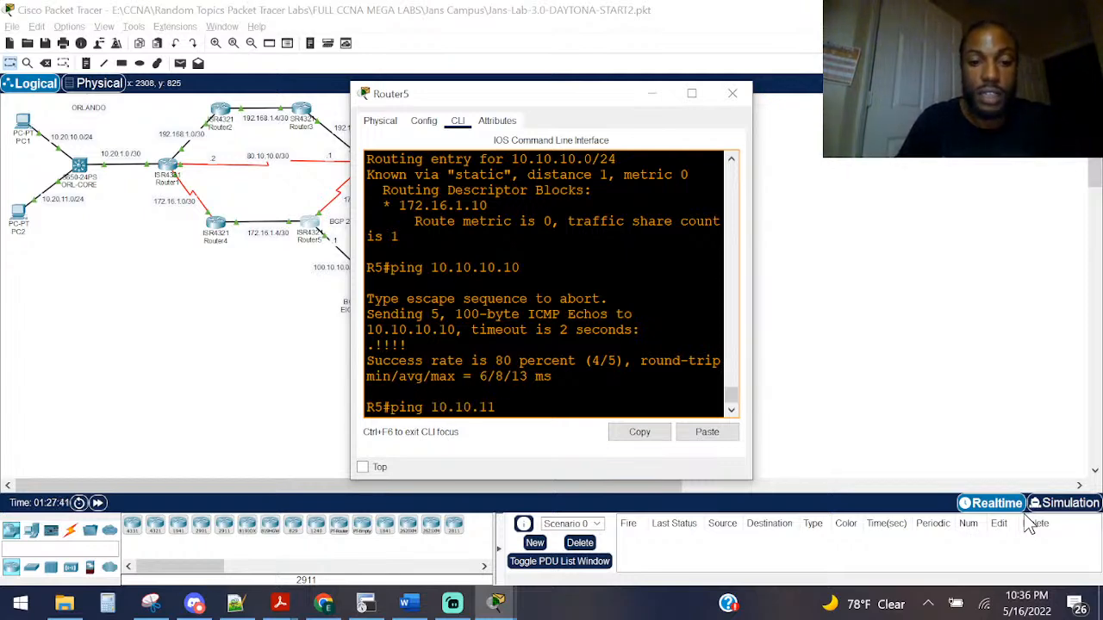
pyautogui.write('.0')
pyautogui.press('Return')
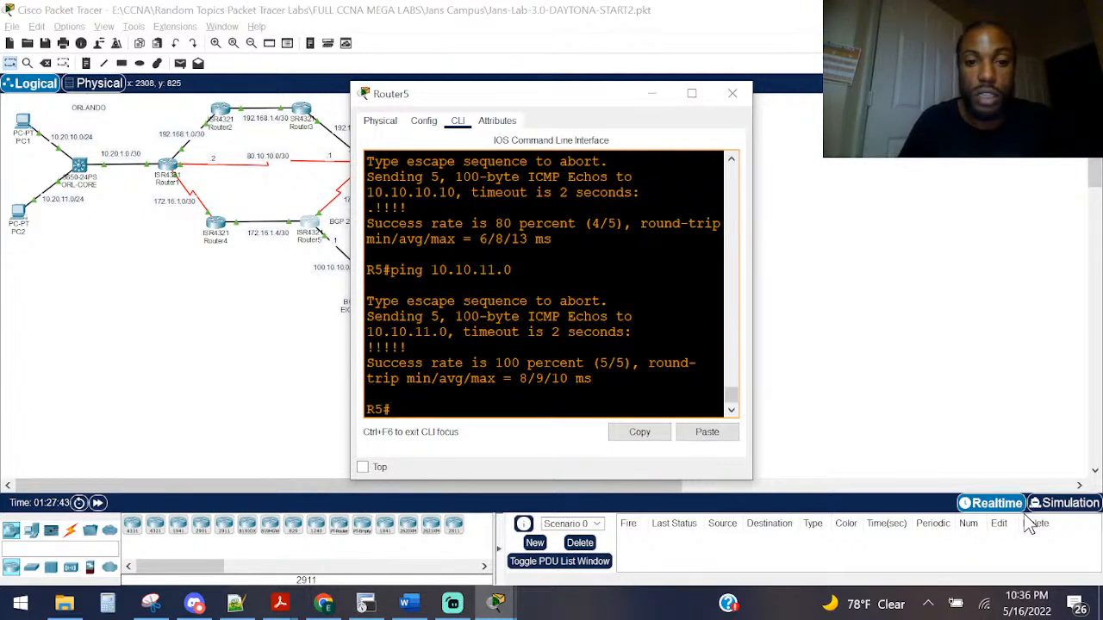
# Step: Ping the Tampa host 10.10.11.10 from R5 and close the console
pyautogui.press('Up')
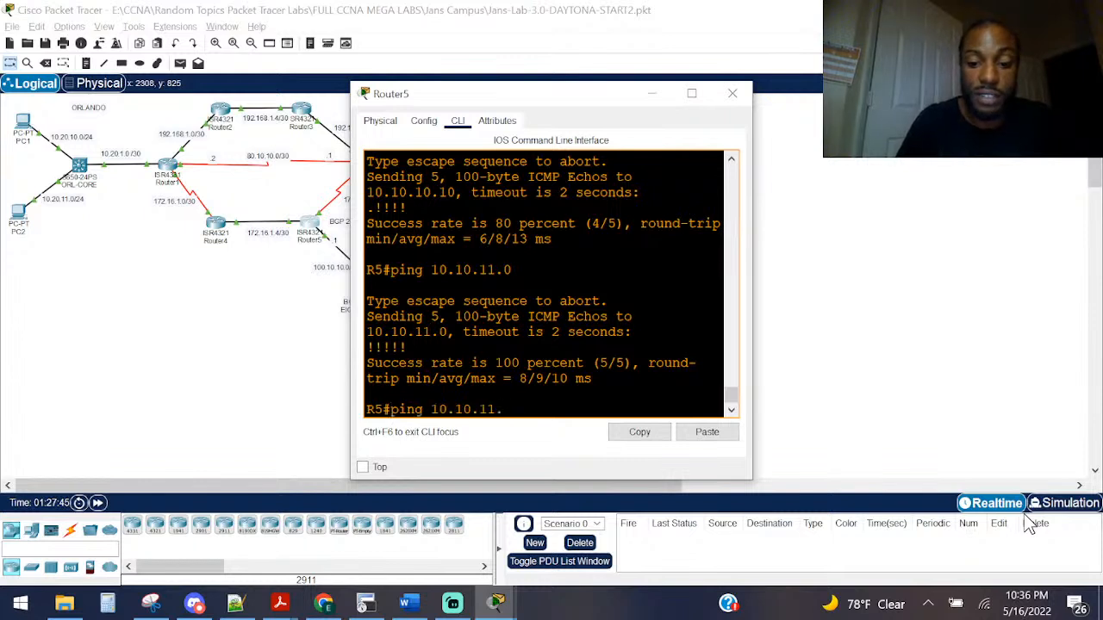
pyautogui.press('Return')
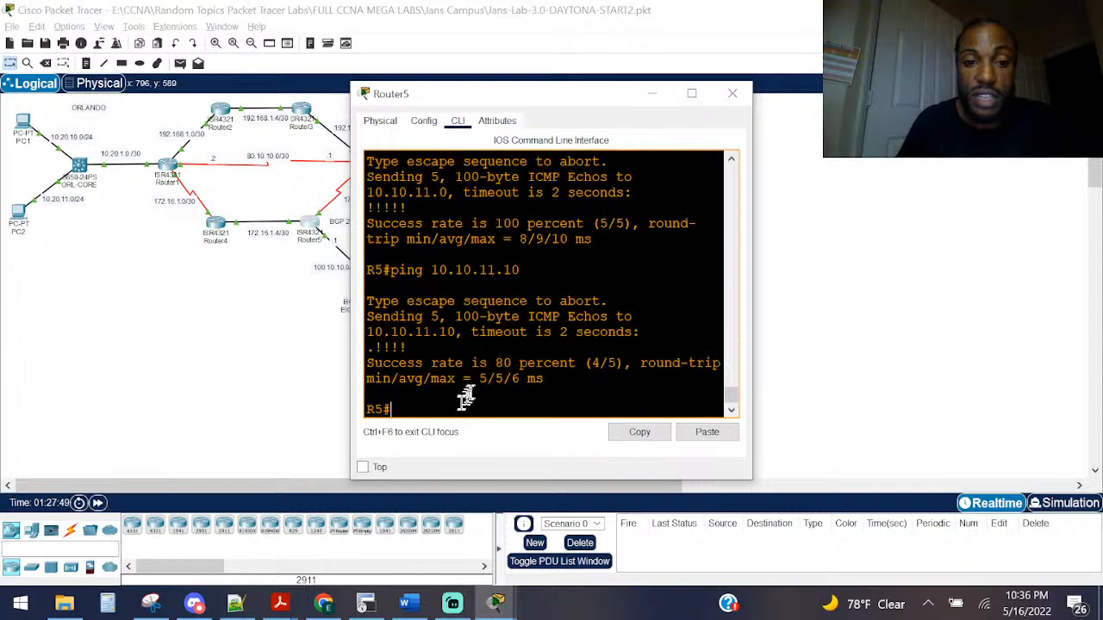
pyautogui.moveTo(492, 98); pyautogui.dragTo(180, 126)
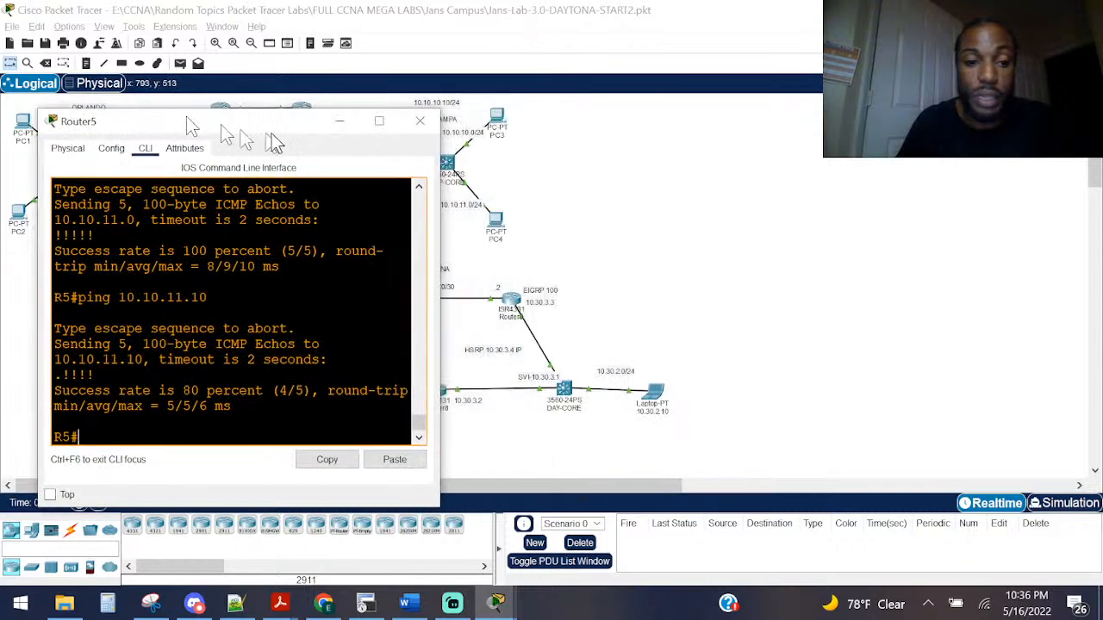
pyautogui.click(420, 121)
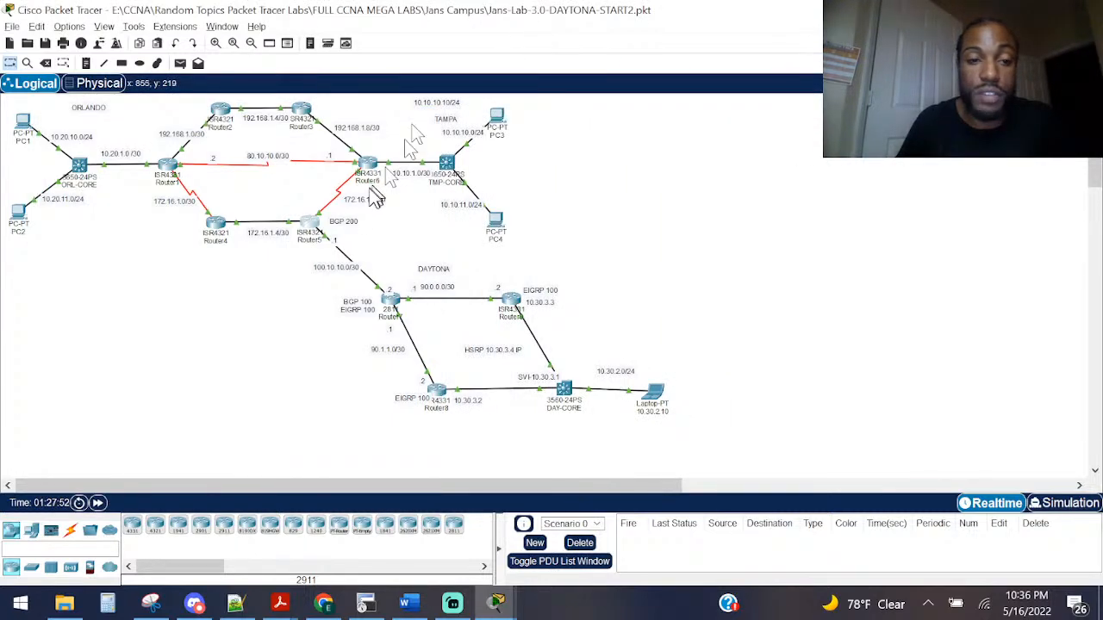
pyautogui.click(312, 229)
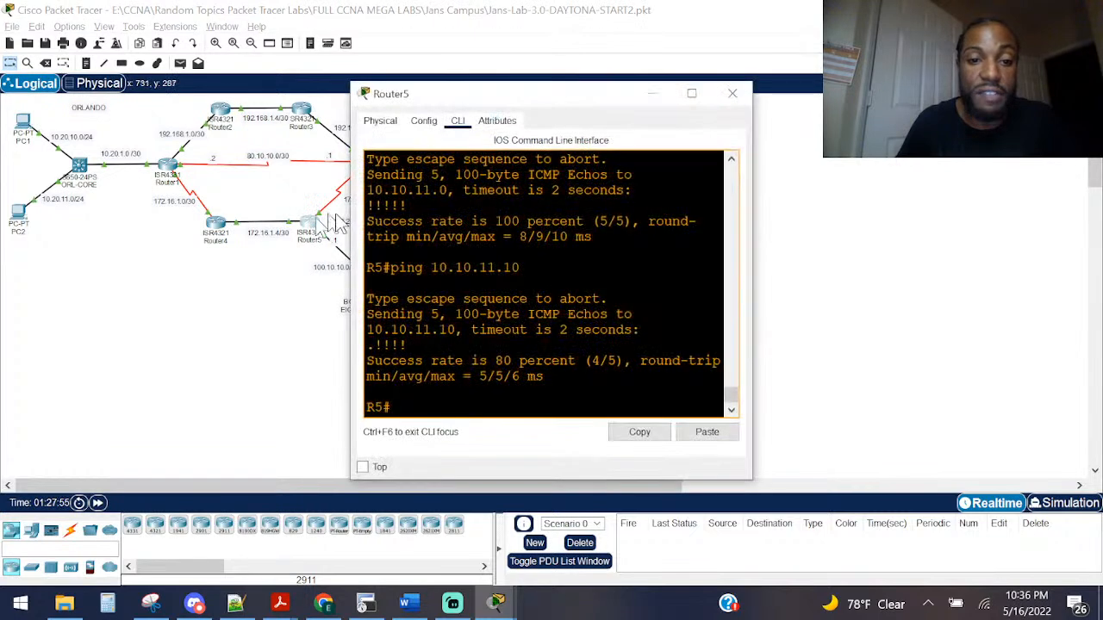
pyautogui.click(733, 94)
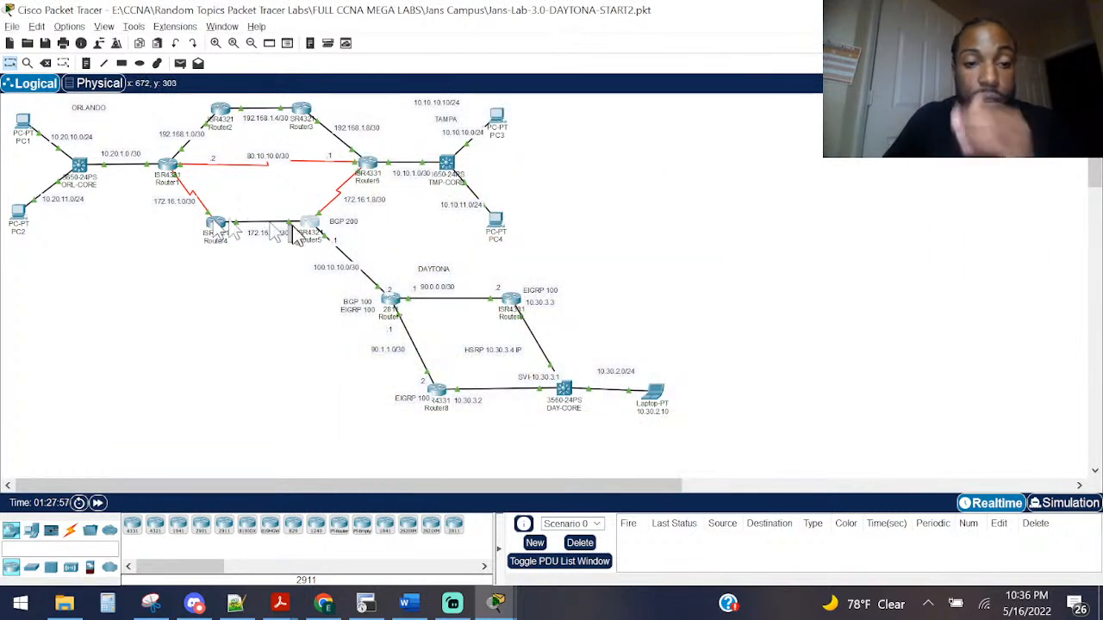
# Step: Open the ORL-CORE switch's console, widen its window and enter privileged mode
pyautogui.moveTo(315, 237)
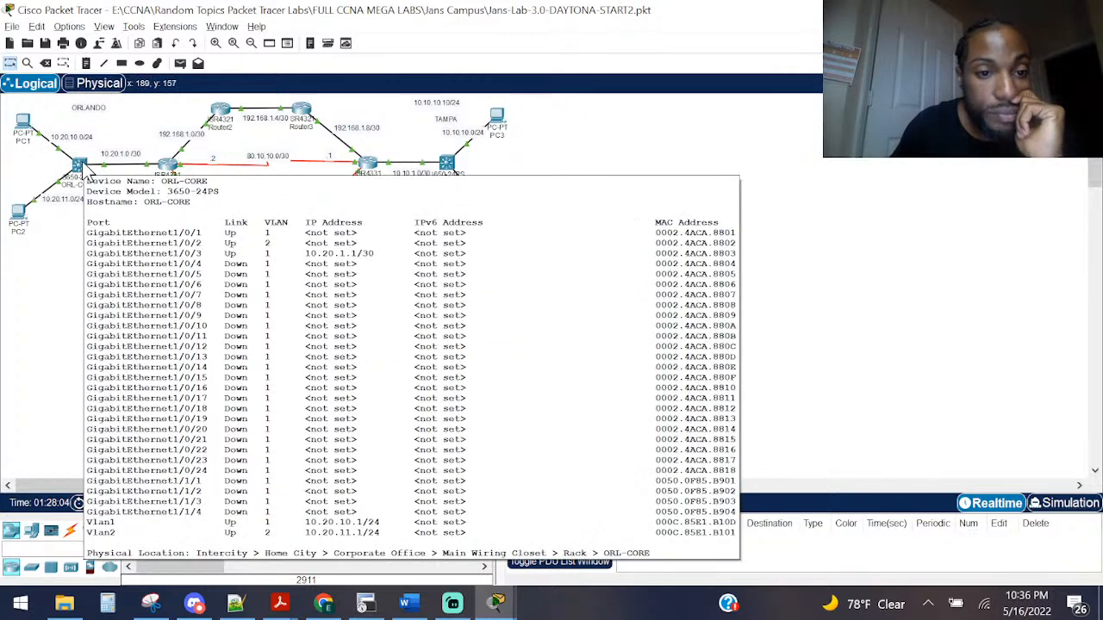
pyautogui.click(86, 172)
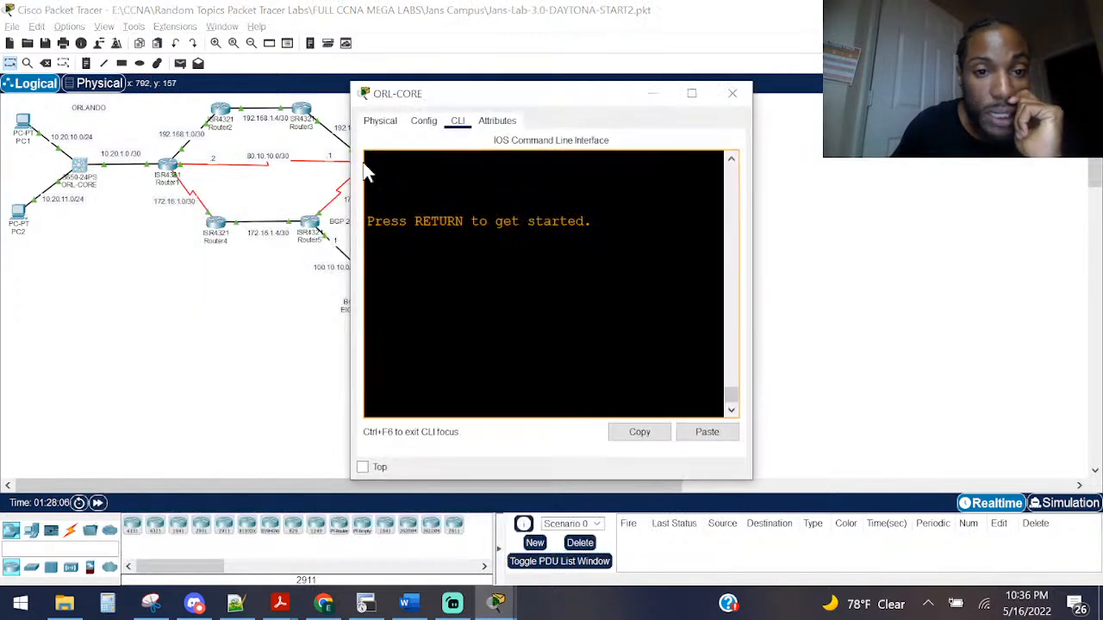
pyautogui.moveTo(351, 173); pyautogui.dragTo(45, 173)
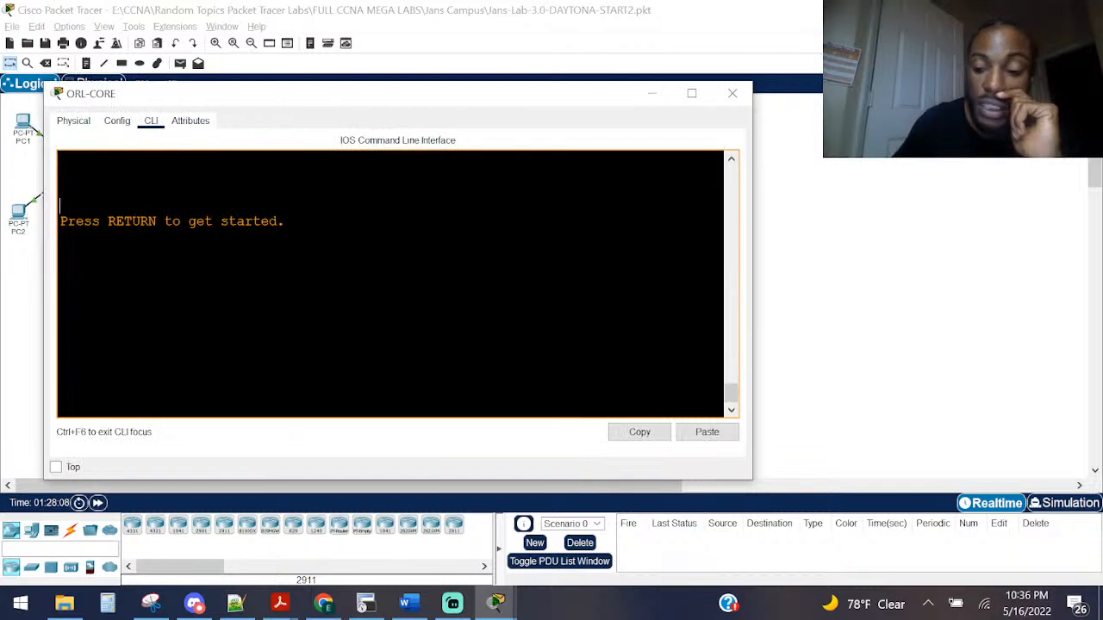
pyautogui.press('Return')
pyautogui.press('Return')
pyautogui.press('Return')
pyautogui.press('Return')
pyautogui.write('ena')
pyautogui.press('Return')
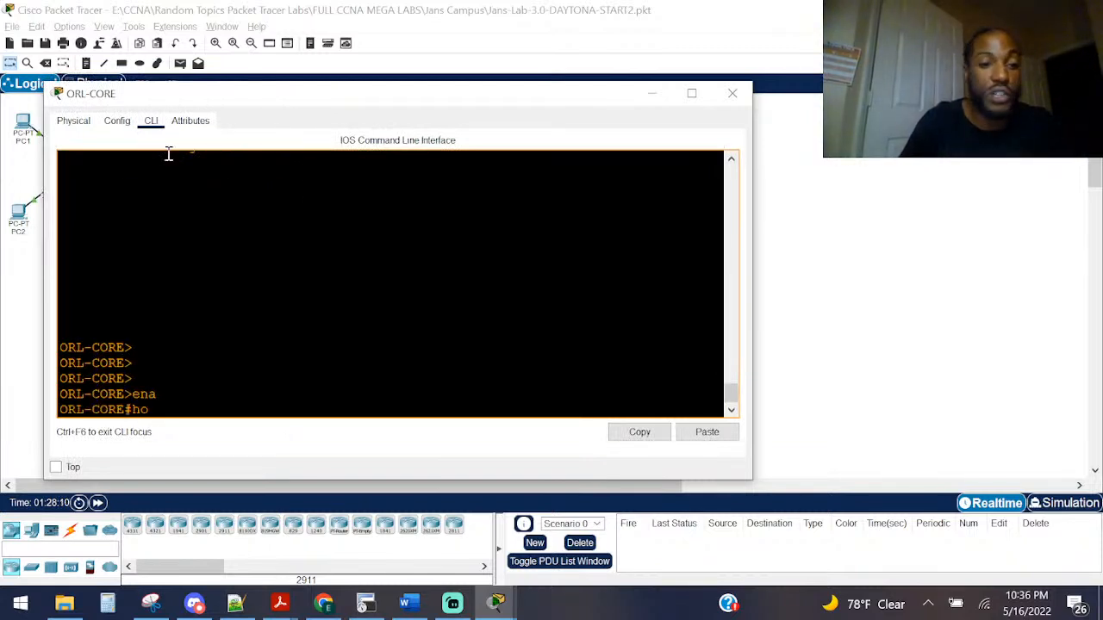
# Step: Look up the route to 10.30.2.0 in ORL-CORE's routing table and return to the topology
pyautogui.write('ho')
pyautogui.press('BackSpace')
pyautogui.press('BackSpace')
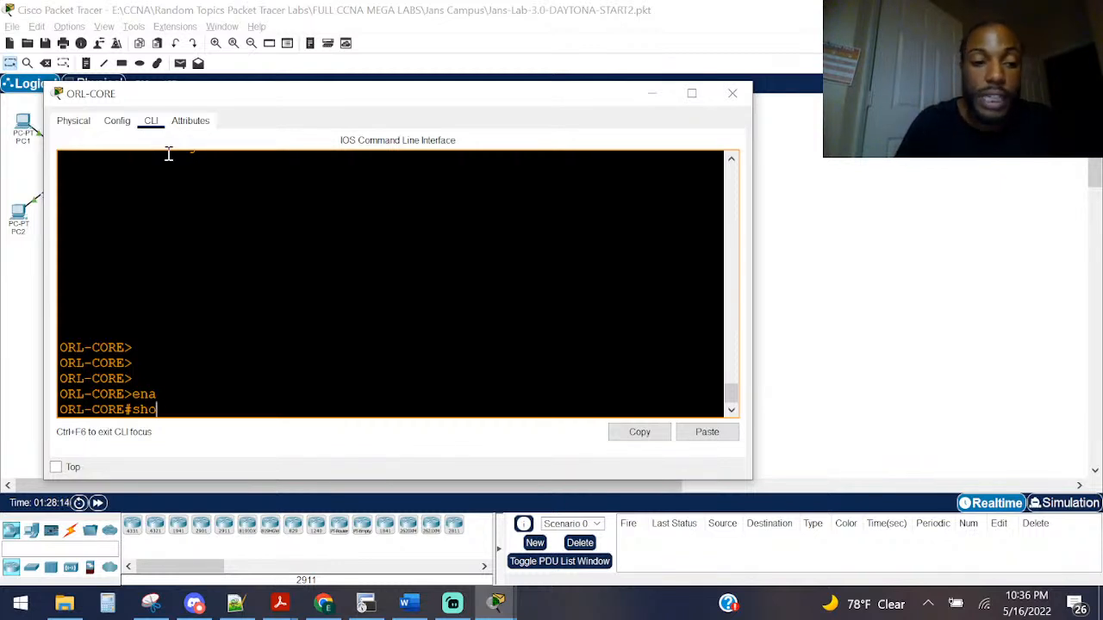
pyautogui.write('sho ip rout')
pyautogui.press('Tab')
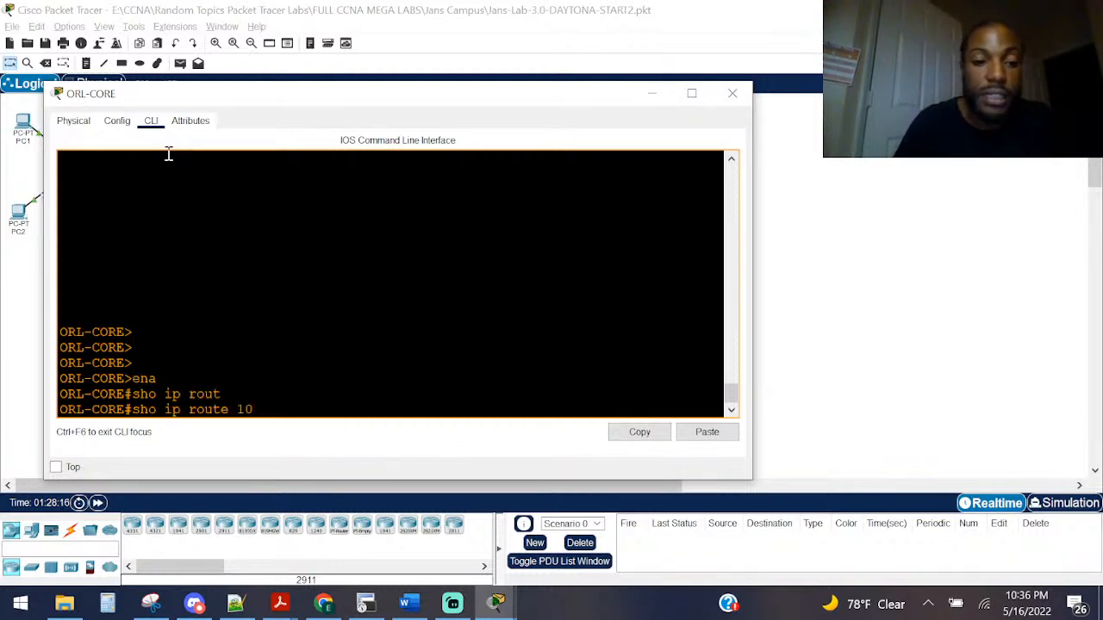
pyautogui.write('10.30.2.')
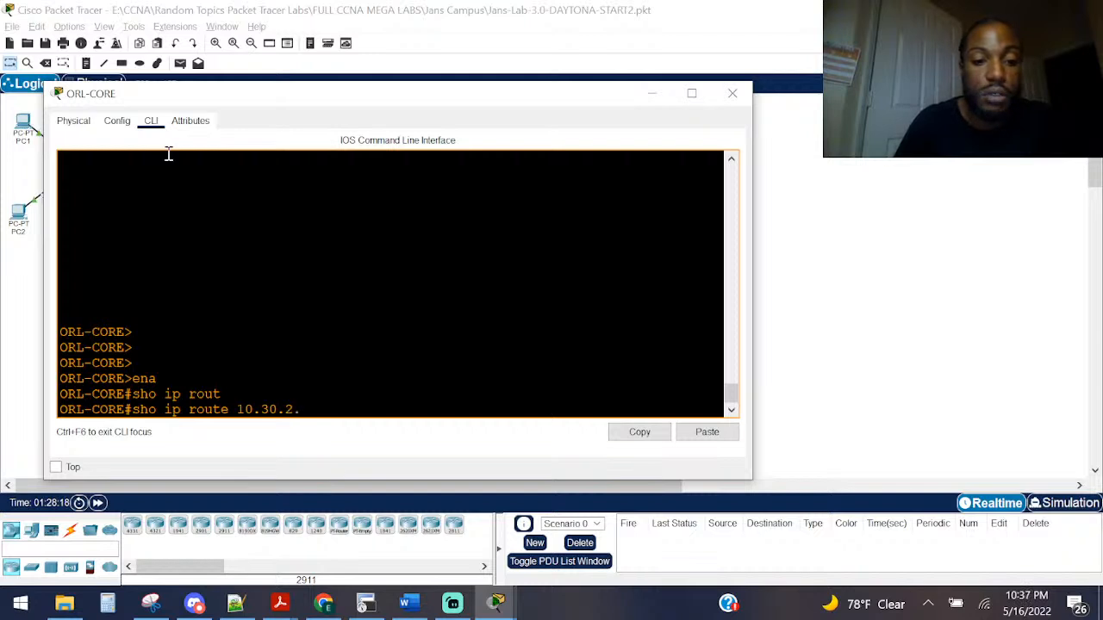
pyautogui.write('0')
pyautogui.press('Return')
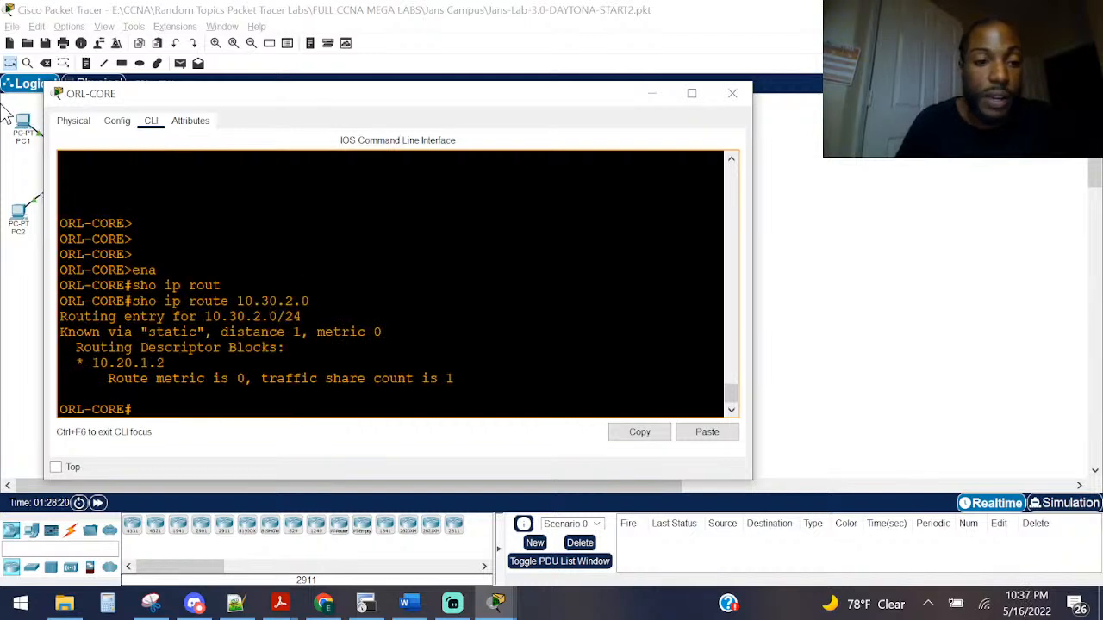
pyautogui.click(5, 324)
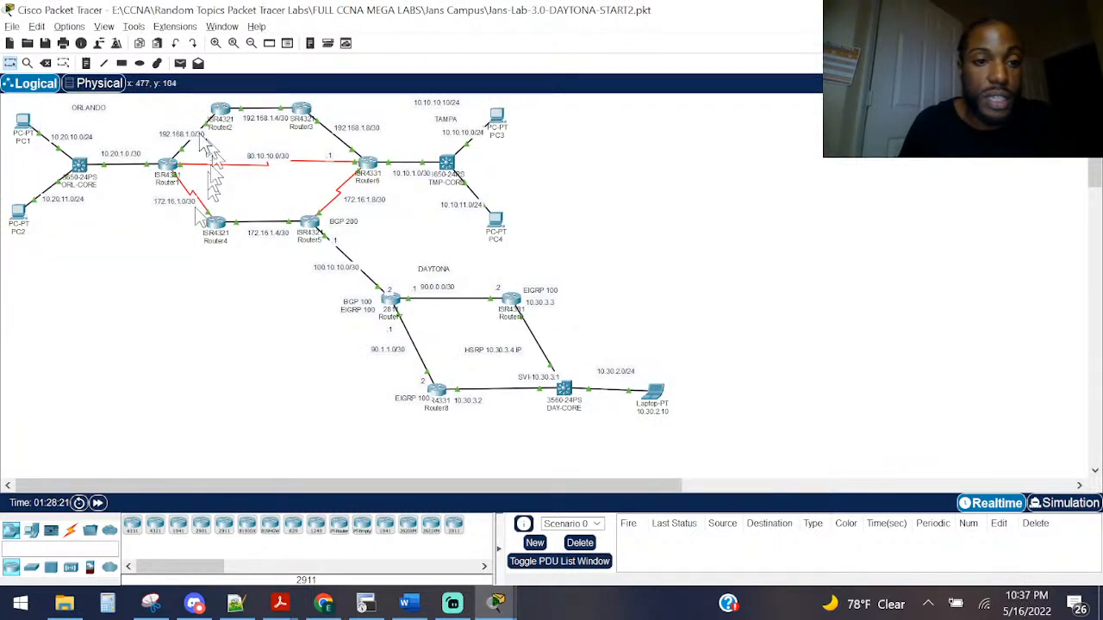
# Step: Ping the Daytona laptop 10.30.2.10 from ORL-CORE and close the console
pyautogui.click(83, 168)
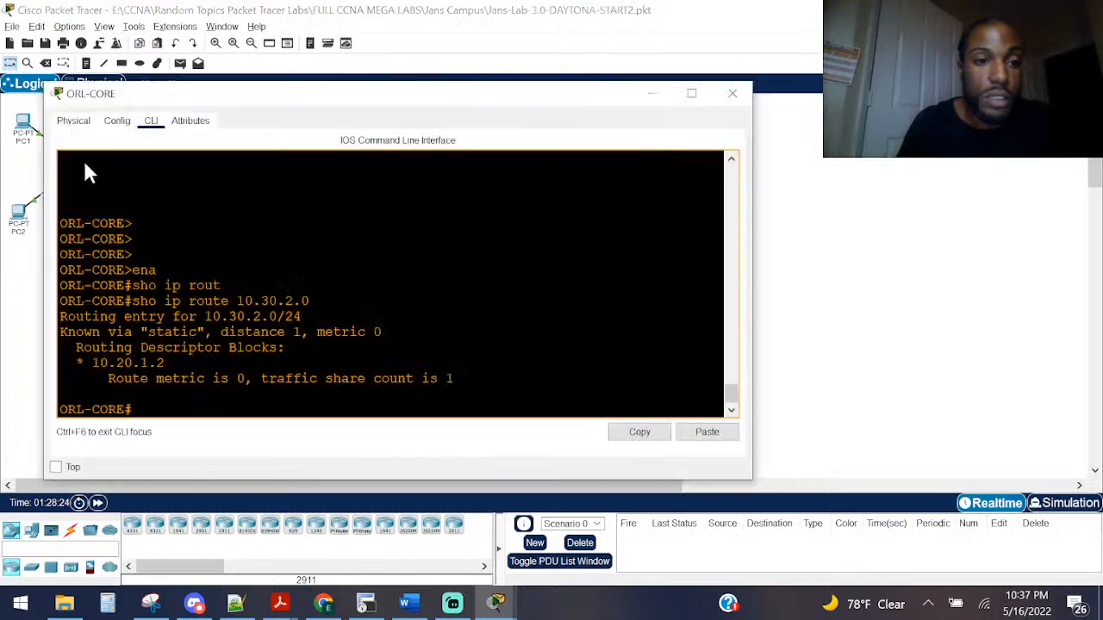
pyautogui.press('Return')
pyautogui.press('Return')
pyautogui.write('pin')
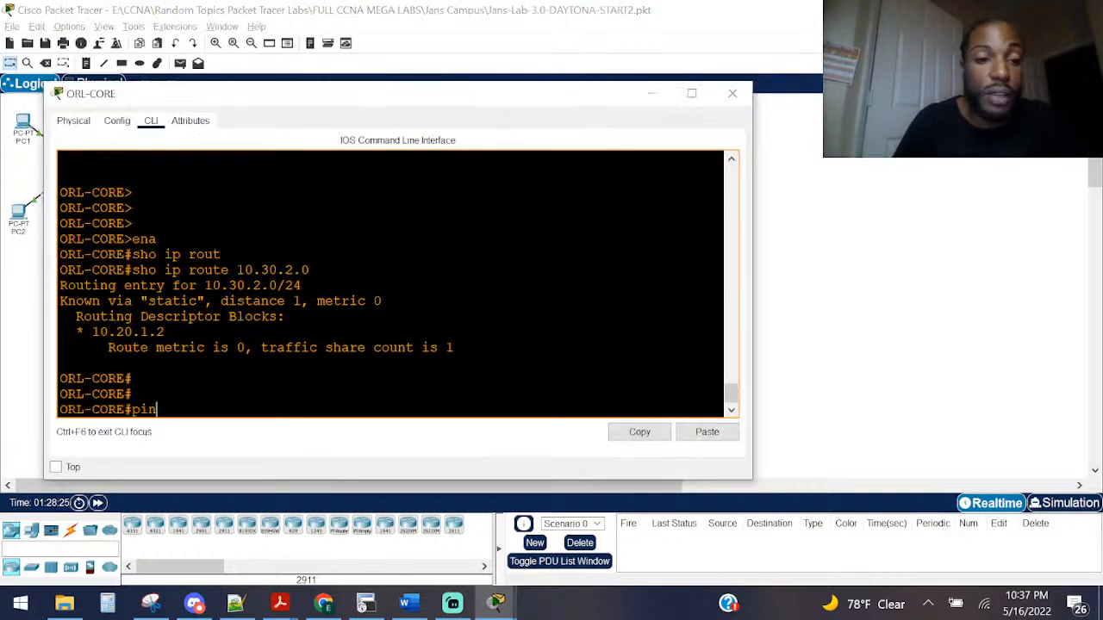
pyautogui.write('g 10')
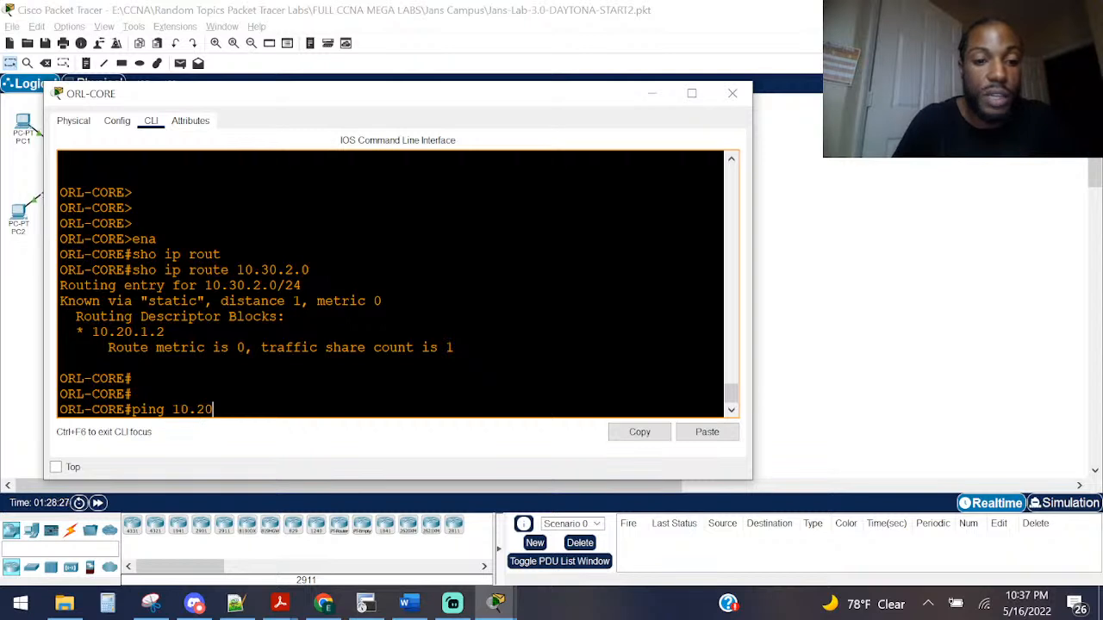
pyautogui.write('.30.2.1')
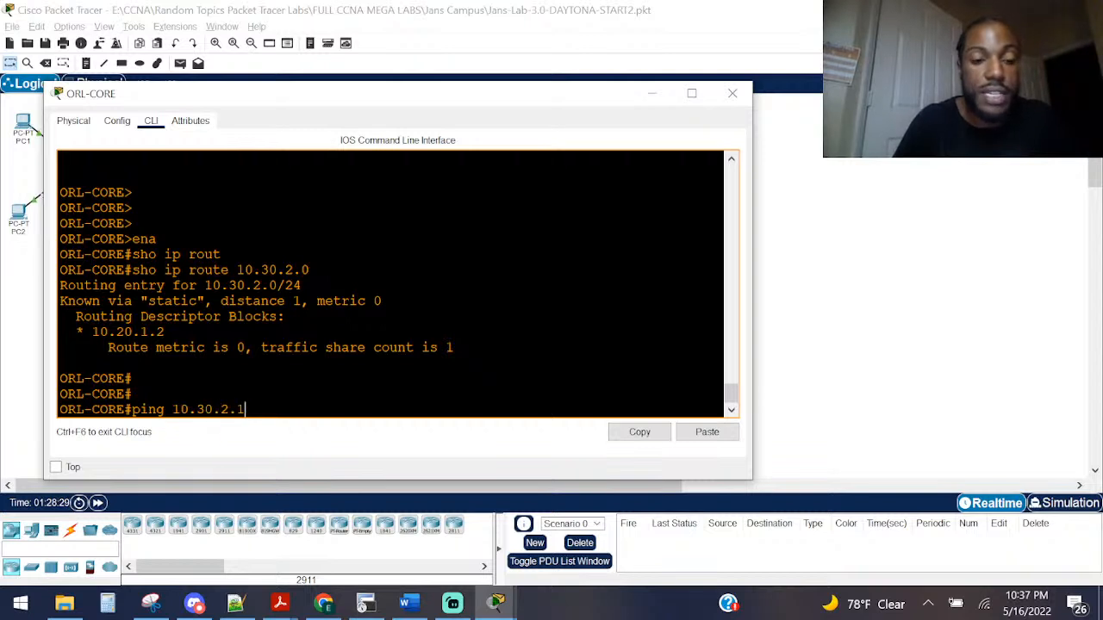
pyautogui.write('0')
pyautogui.press('Return')
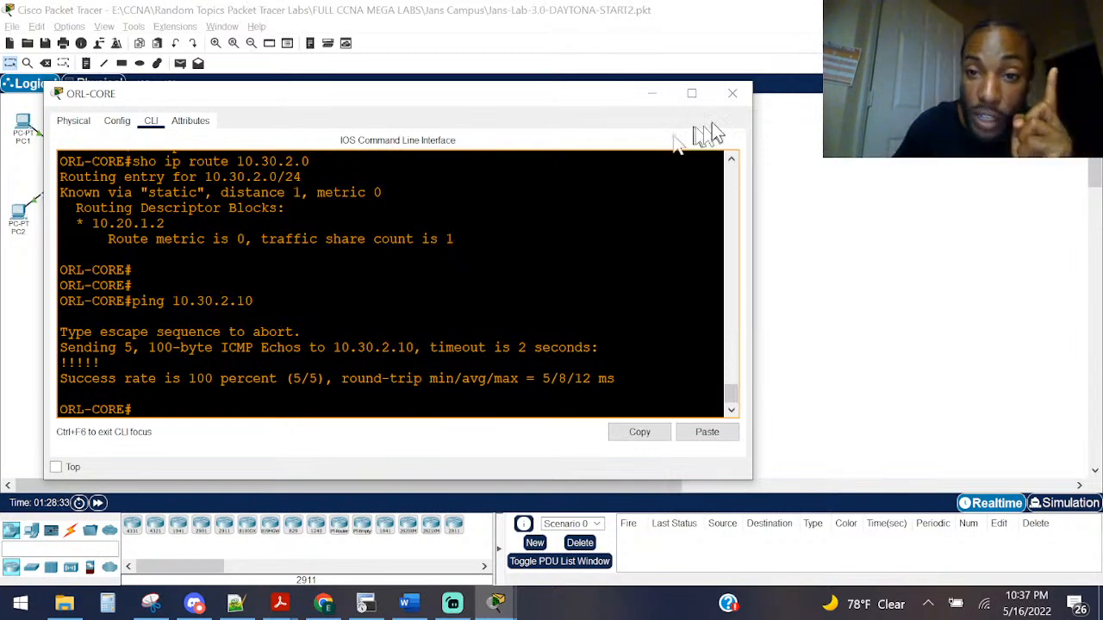
pyautogui.click(733, 93)
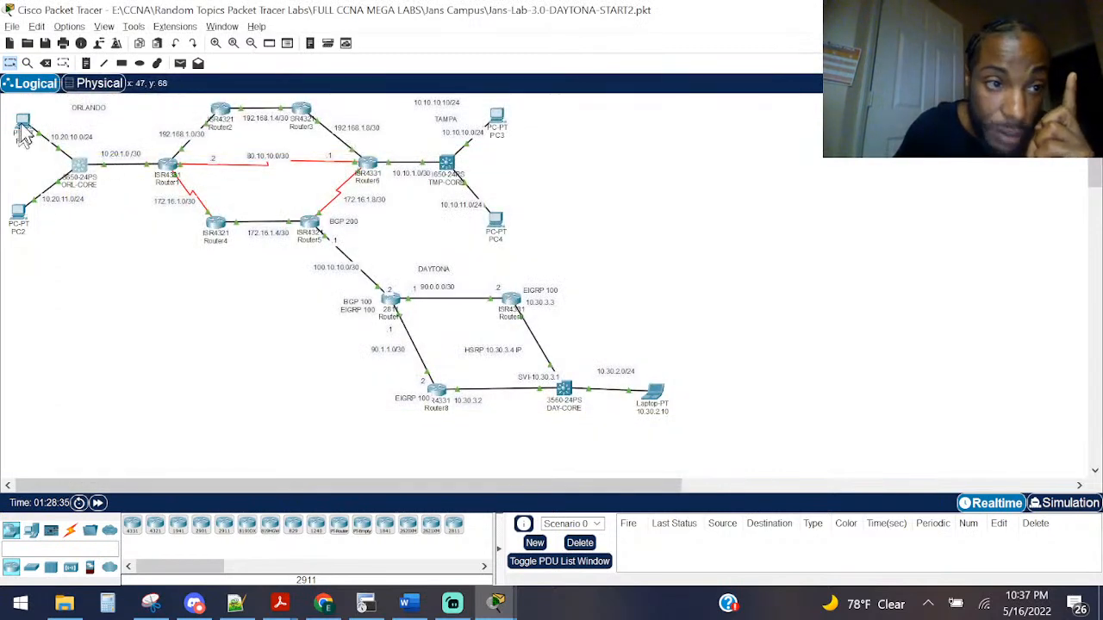
# Step: Open the command prompt on PC1 in Orlando and widen its window
pyautogui.moveTo(26, 131)
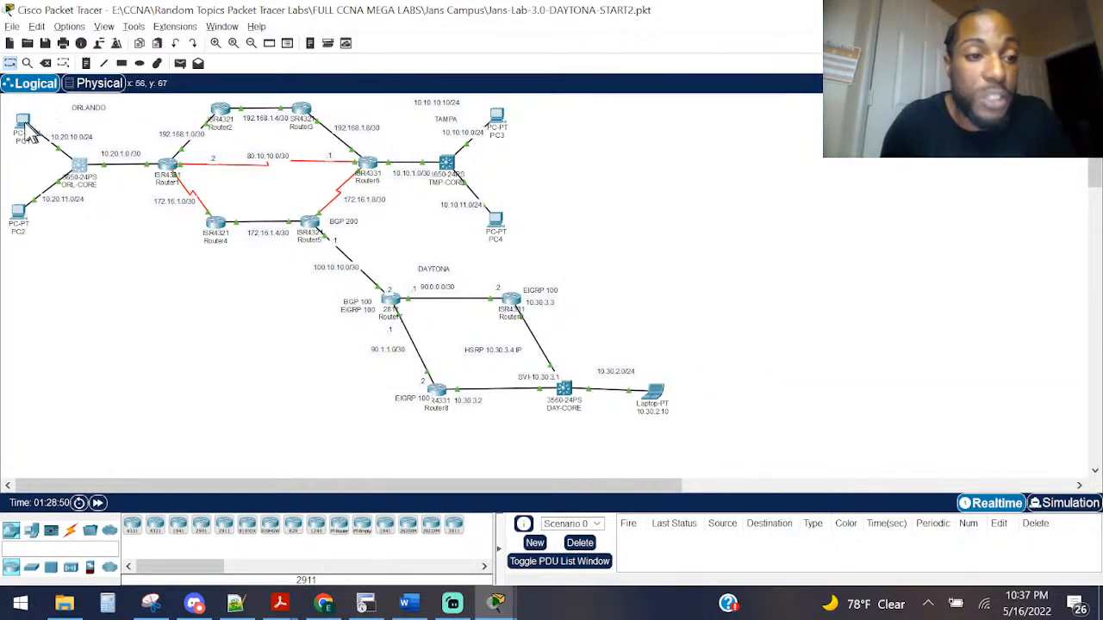
pyautogui.click(22, 123)
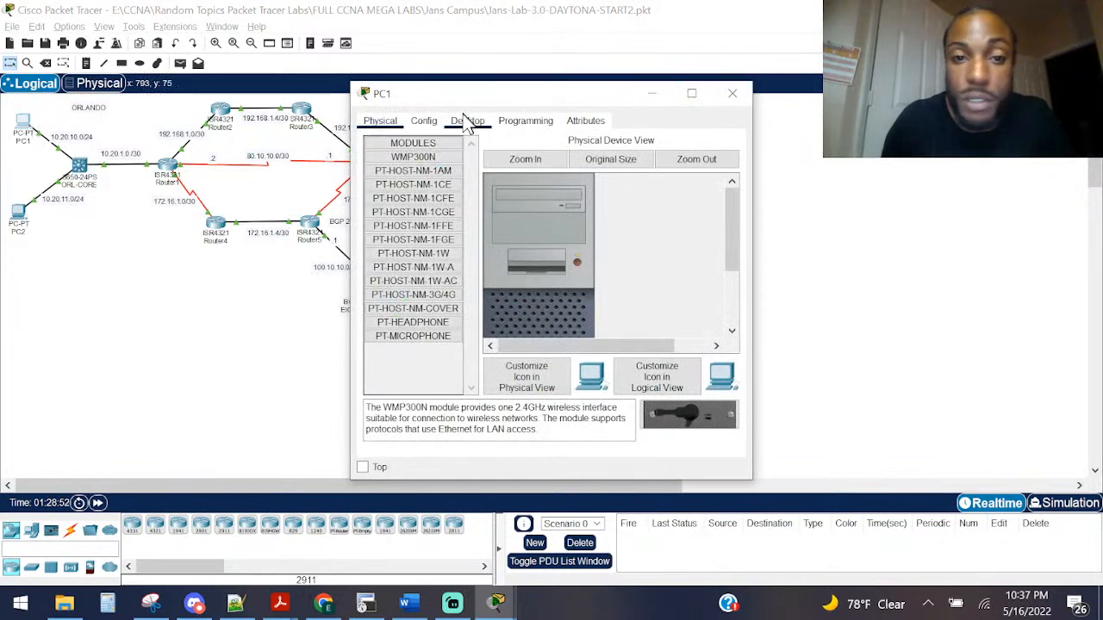
pyautogui.click(467, 121)
pyautogui.moveTo(464, 99); pyautogui.dragTo(161, 148)
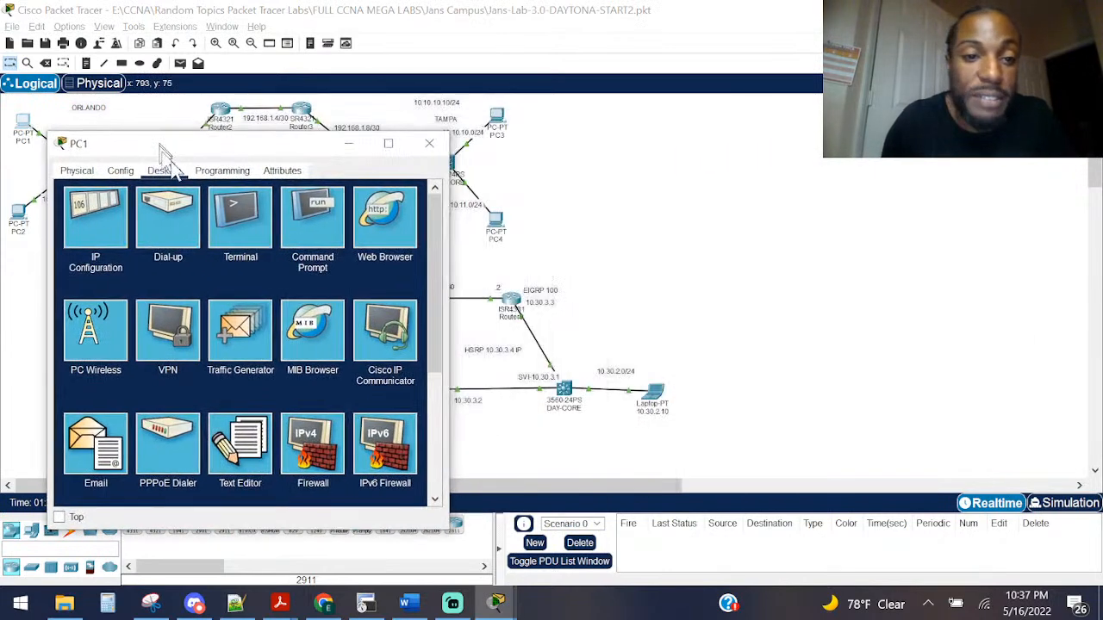
pyautogui.click(304, 226)
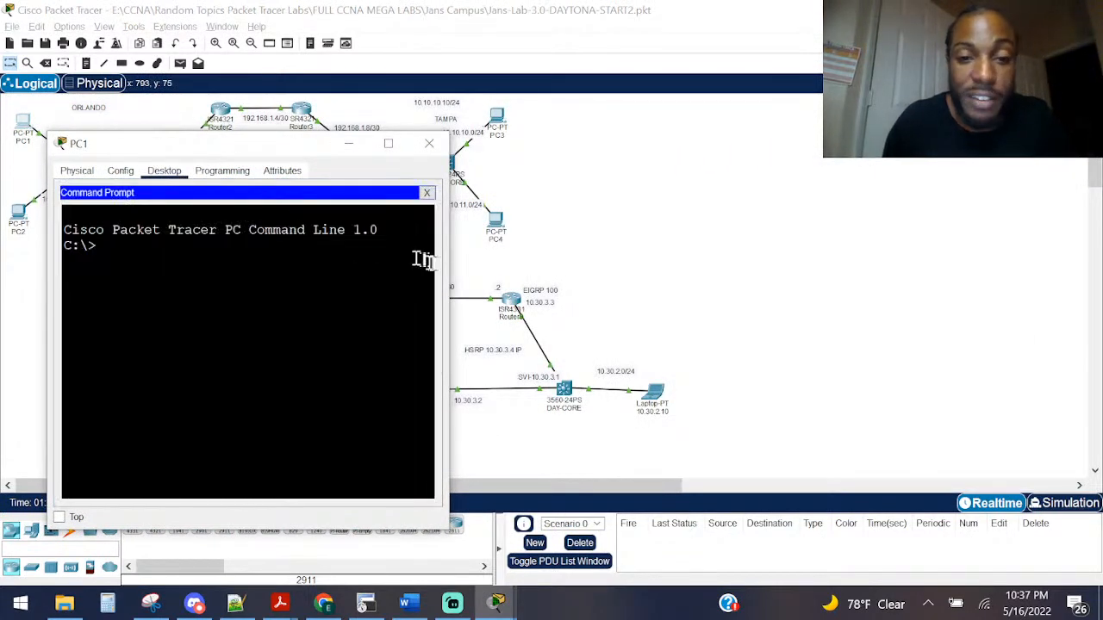
pyautogui.moveTo(458, 278); pyautogui.dragTo(576, 273)
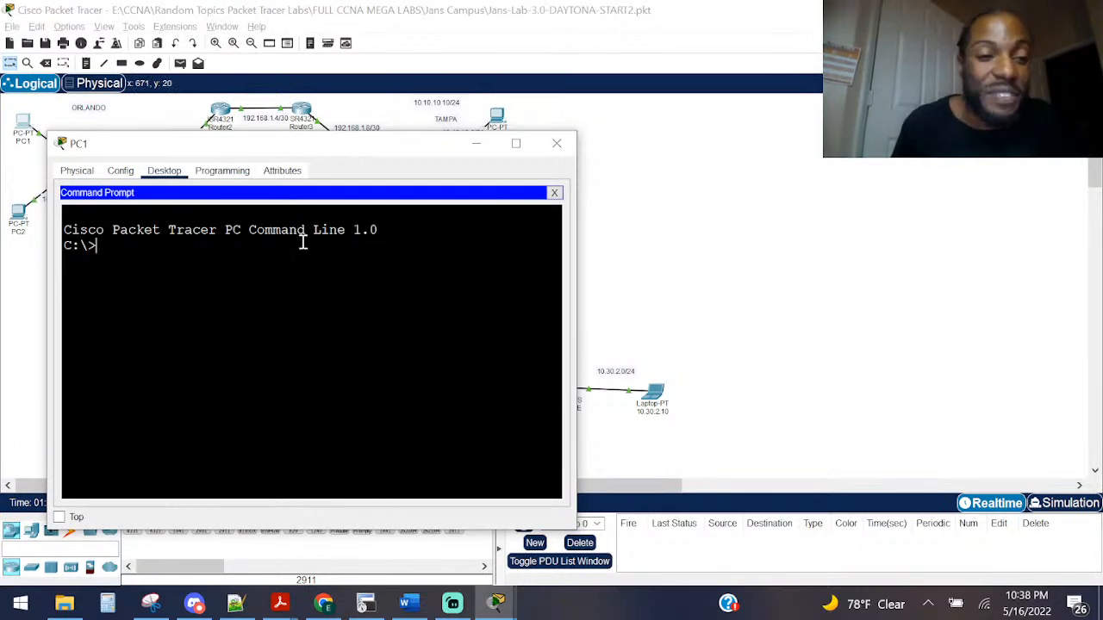
# Step: Ping 172.16.1.6 from PC1, checking the topology for the address of the link between Router4 and Router5
pyautogui.write('ping')
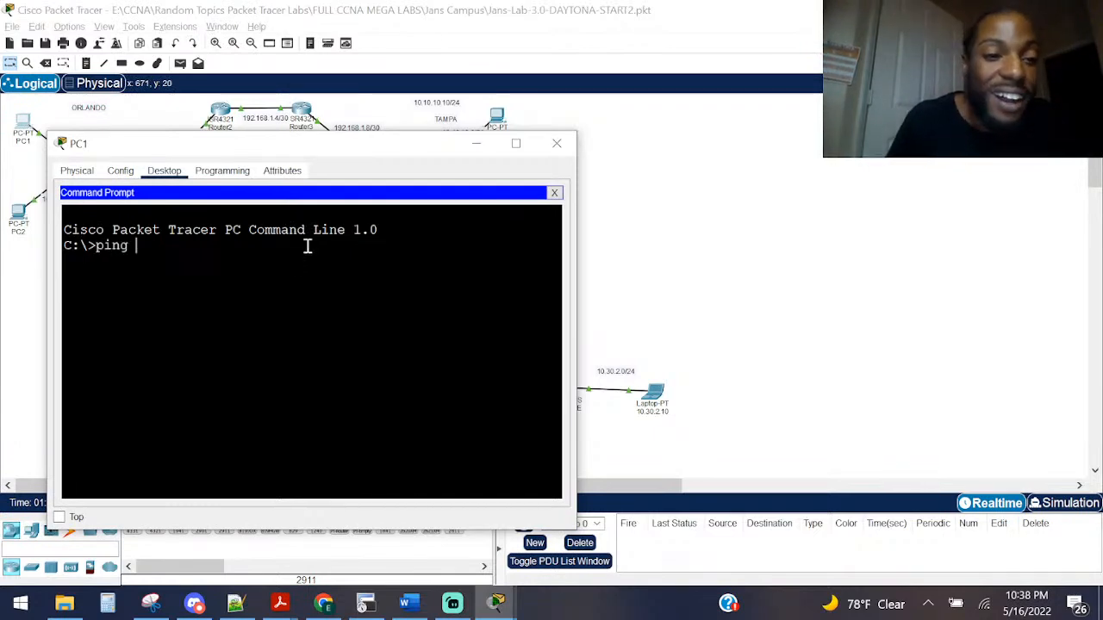
pyautogui.moveTo(311, 159); pyautogui.dragTo(317, 345)
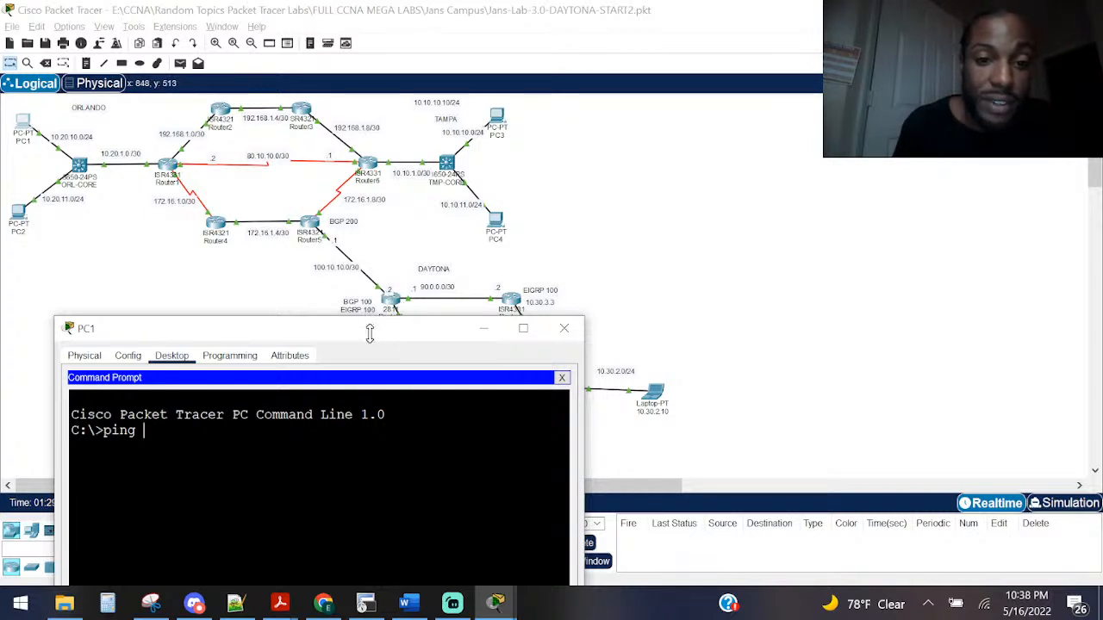
pyautogui.moveTo(328, 317); pyautogui.dragTo(290, 198)
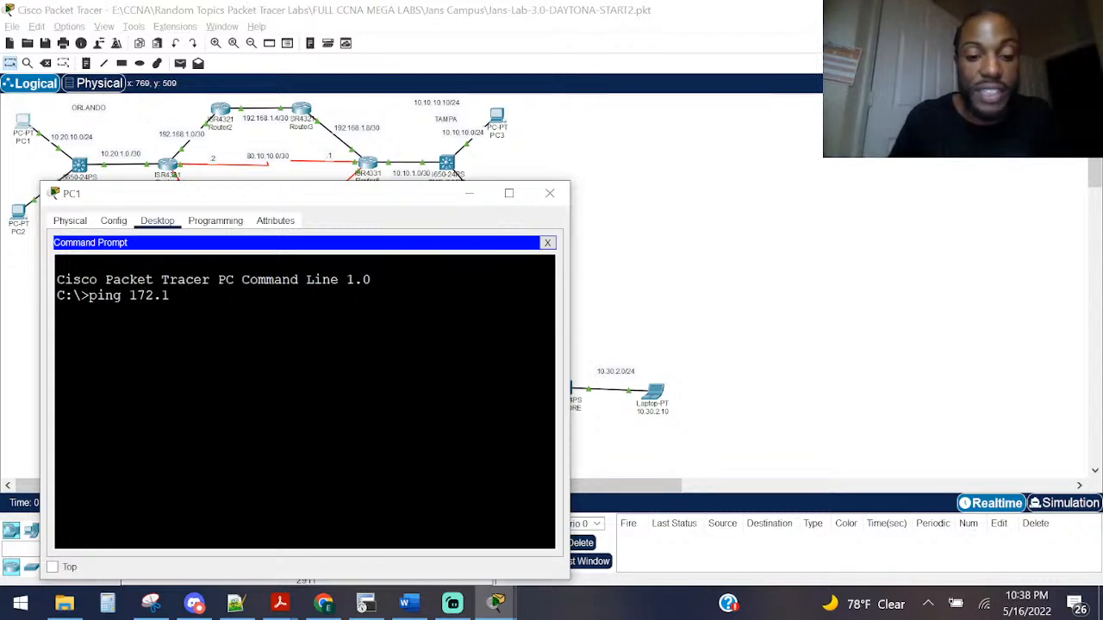
pyautogui.write('.1.')
pyautogui.press('super')
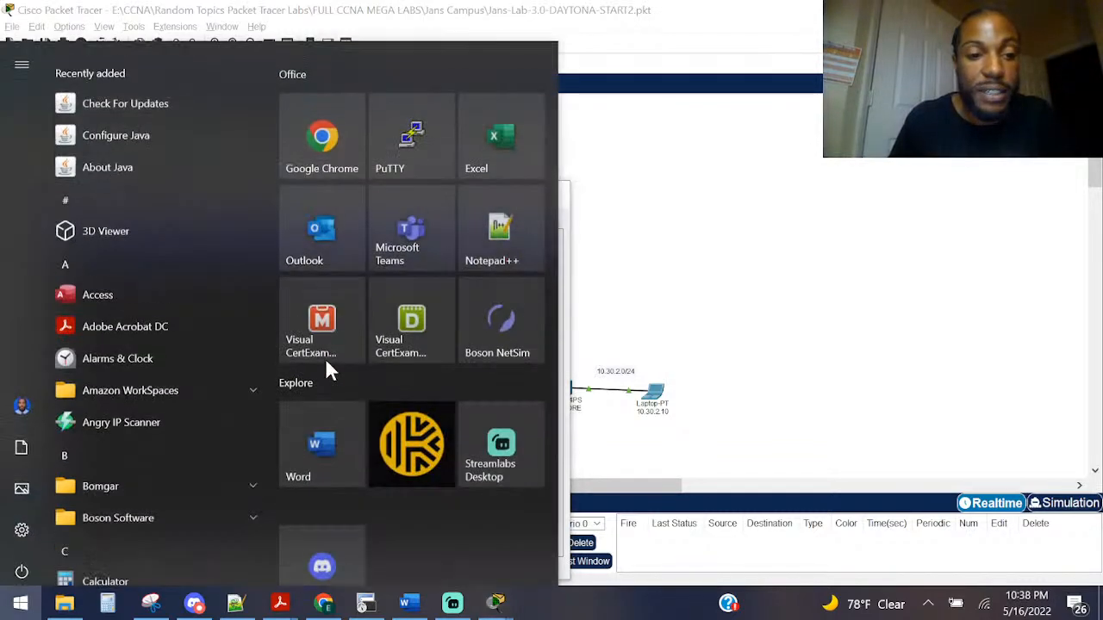
pyautogui.press('super')
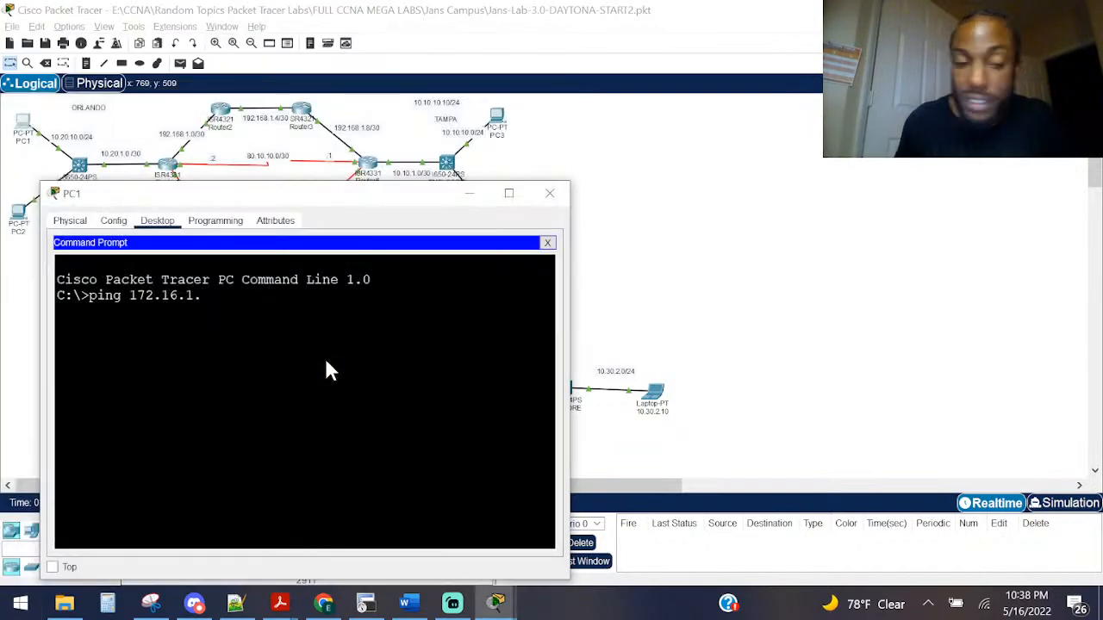
pyautogui.hotkey('alt', 'Tab')
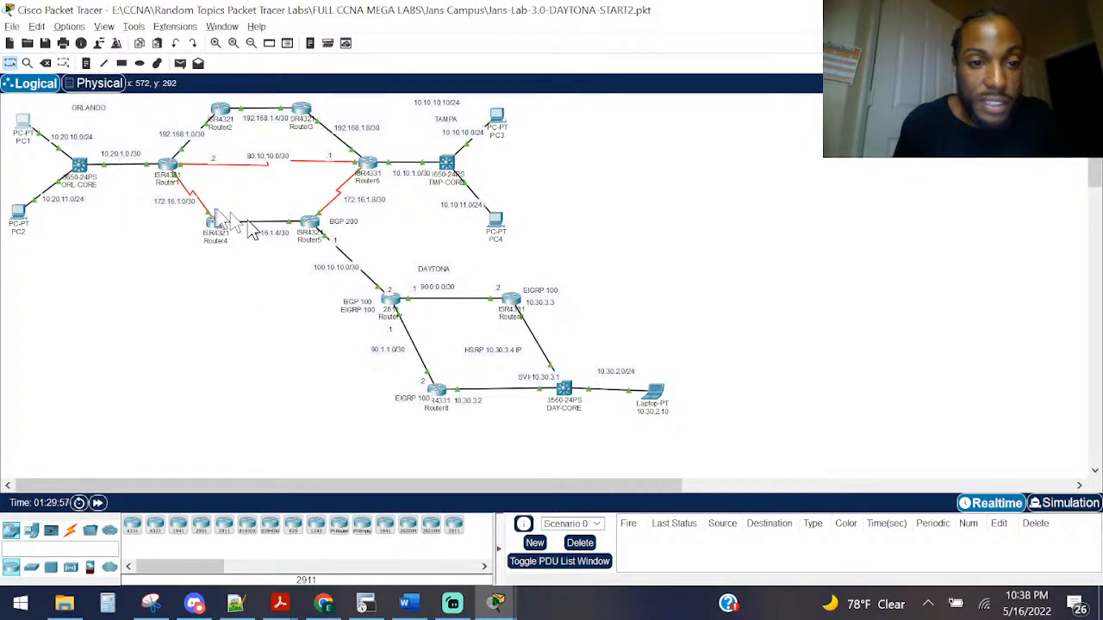
pyautogui.hotkey('alt', 'Tab')
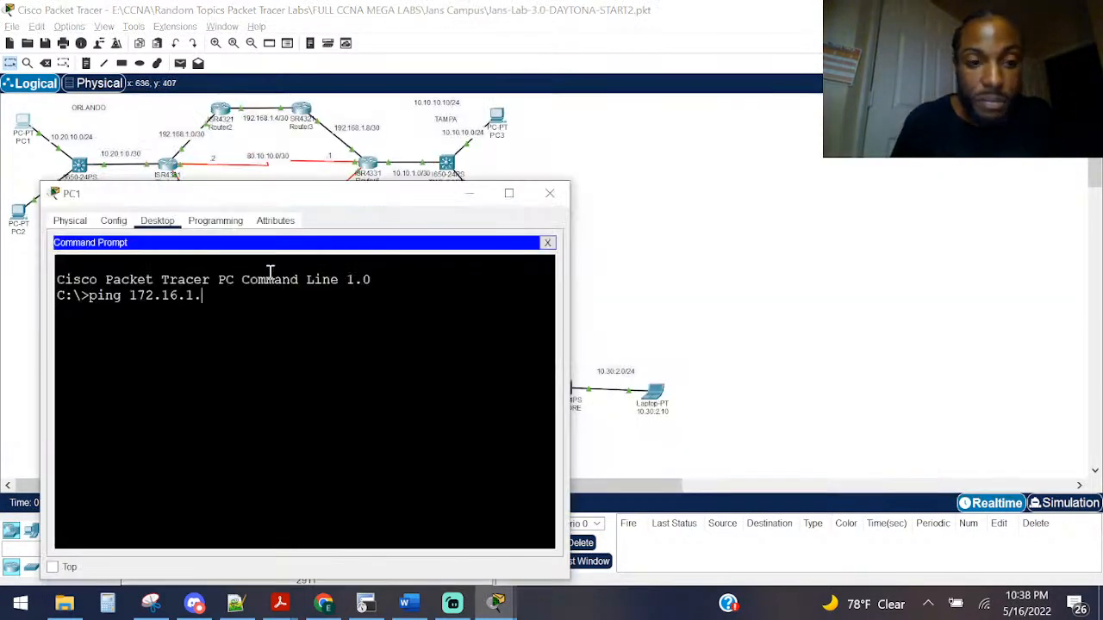
pyautogui.write('6')
pyautogui.press('Return')
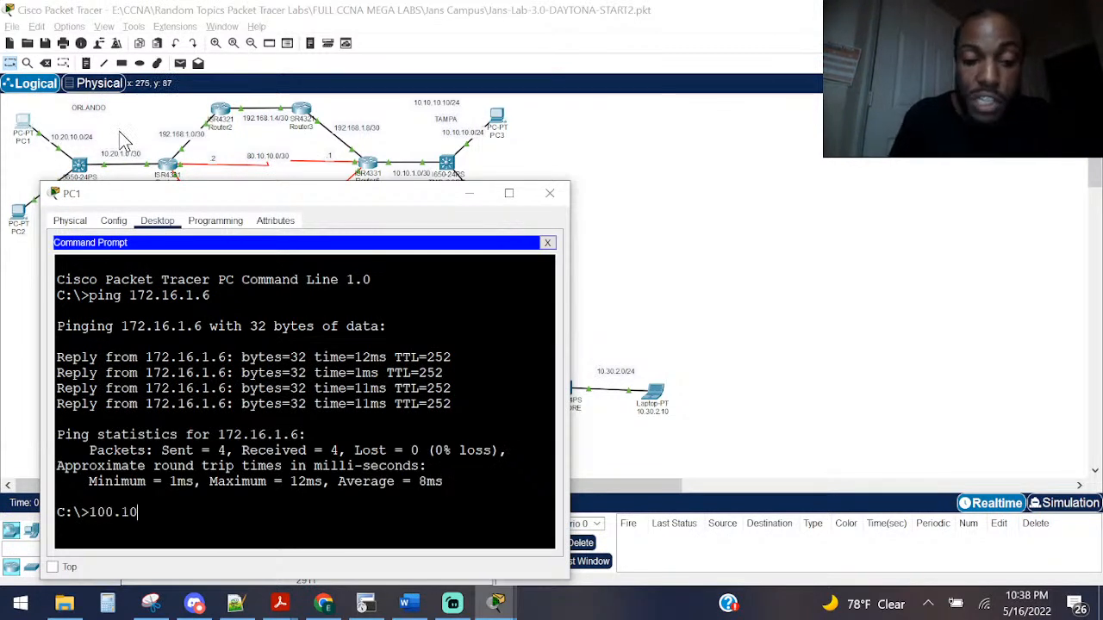
# Step: Ping 100.10.10.1, Router5's address on the link towards Daytona, from PC1
pyautogui.write('0.1')
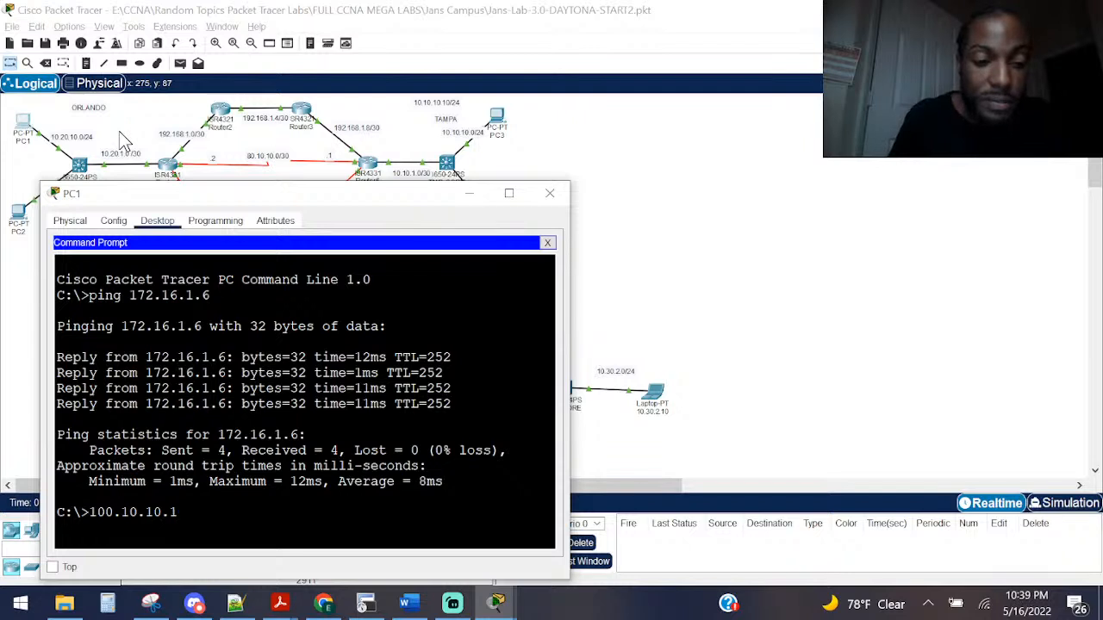
pyautogui.press('Return')
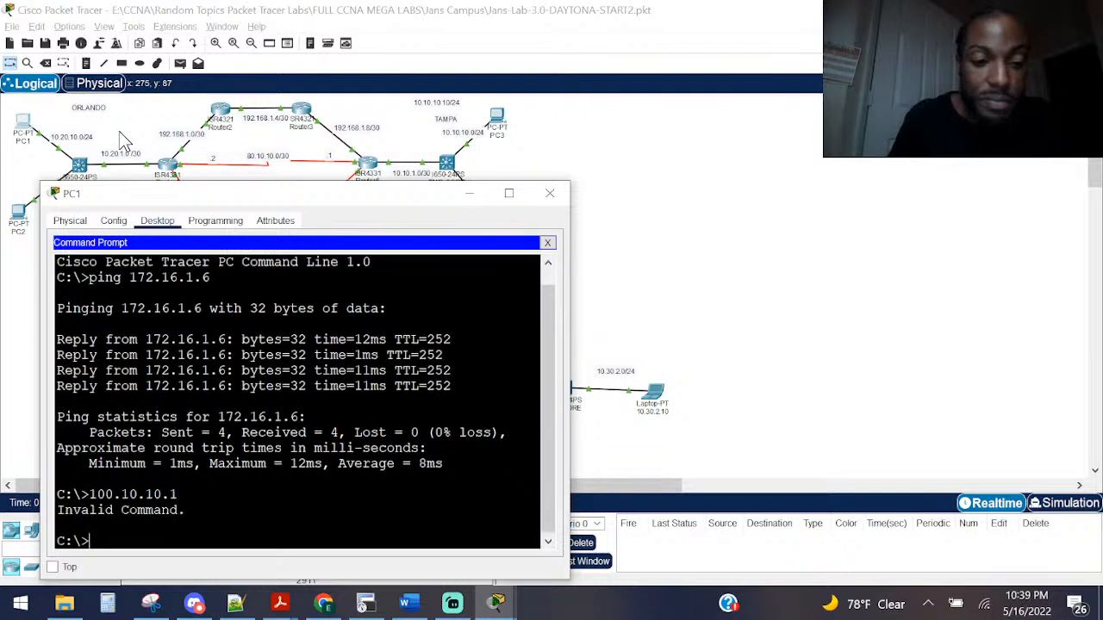
pyautogui.press('Up')
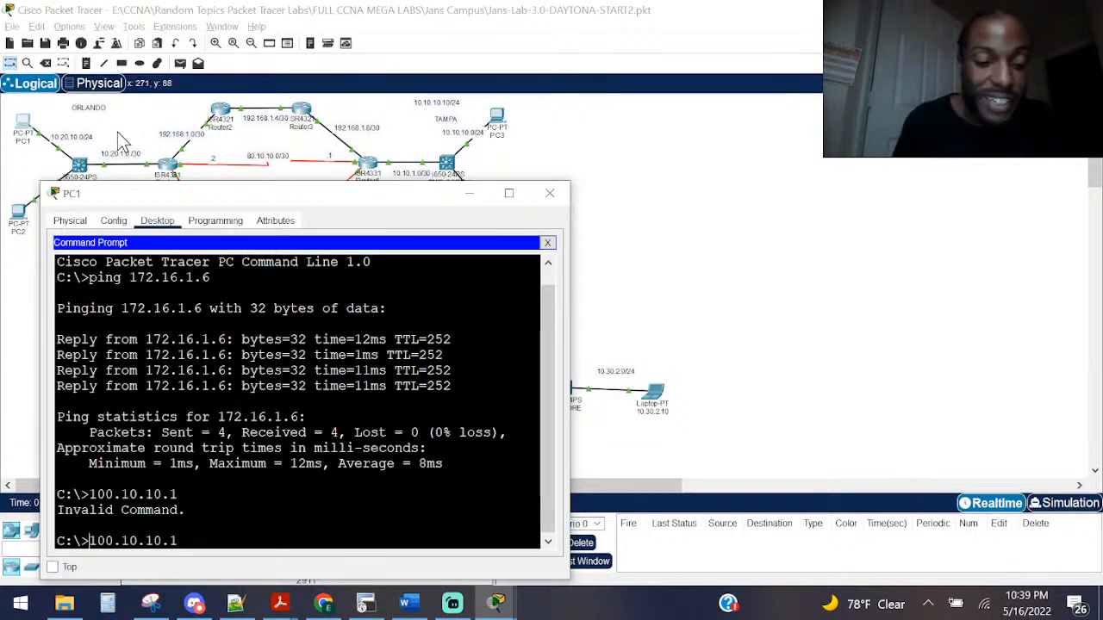
pyautogui.press('Home')
pyautogui.write('ping')
pyautogui.press('Return')
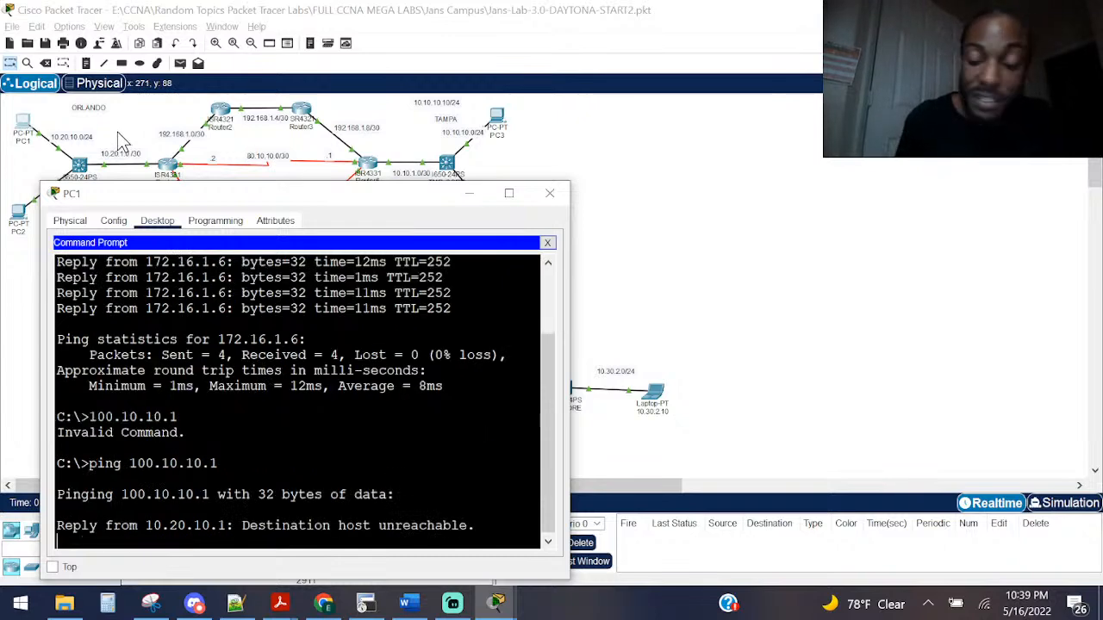
# Step: Bring back ORL-CORE's console, widen it and repeat the ping to the Daytona laptop 10.30.2.10
pyautogui.click(50, 10)
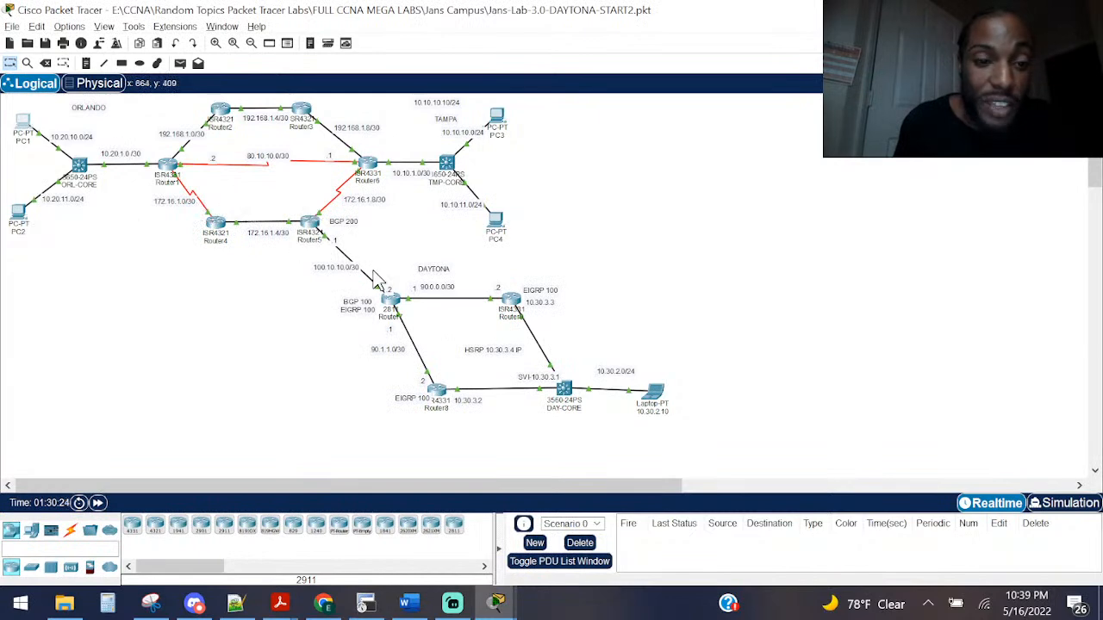
pyautogui.click(80, 169)
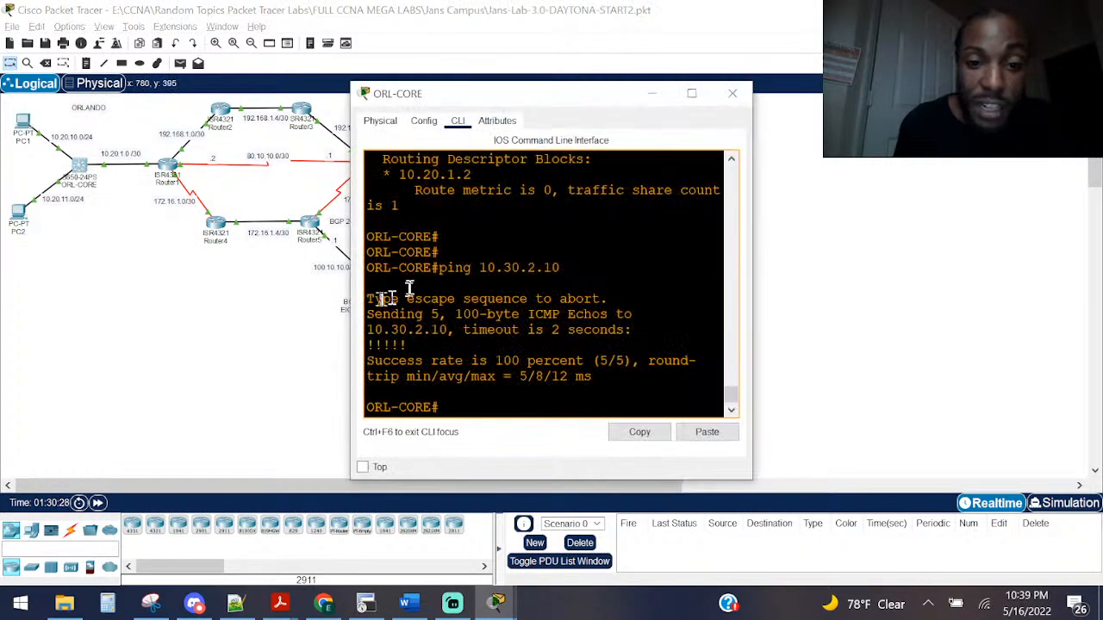
pyautogui.moveTo(344, 274); pyautogui.dragTo(63, 274)
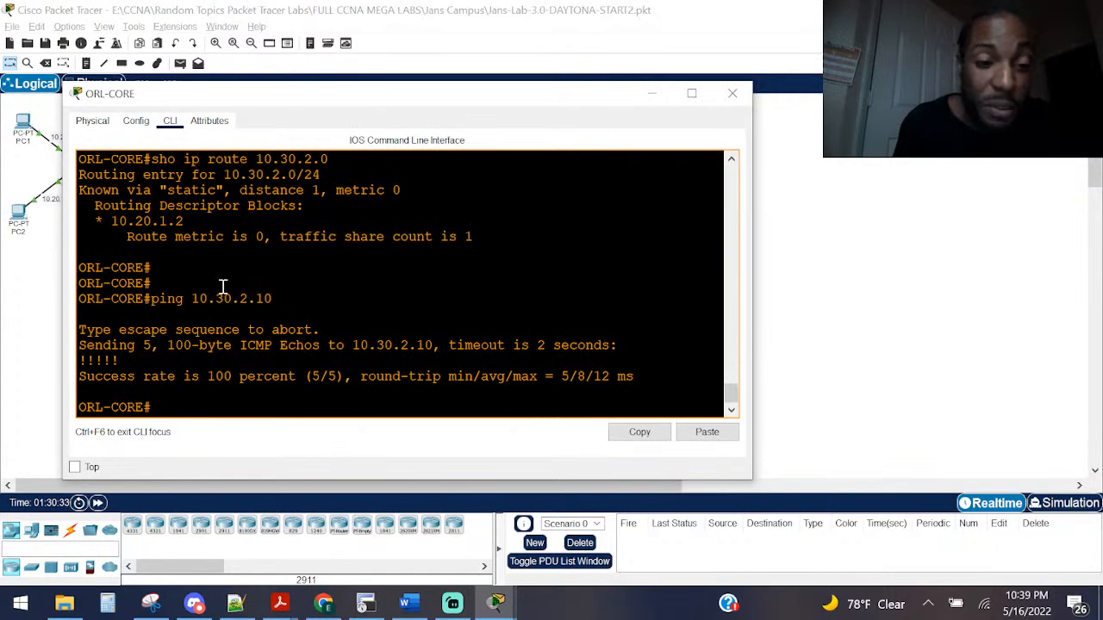
pyautogui.press('Up')
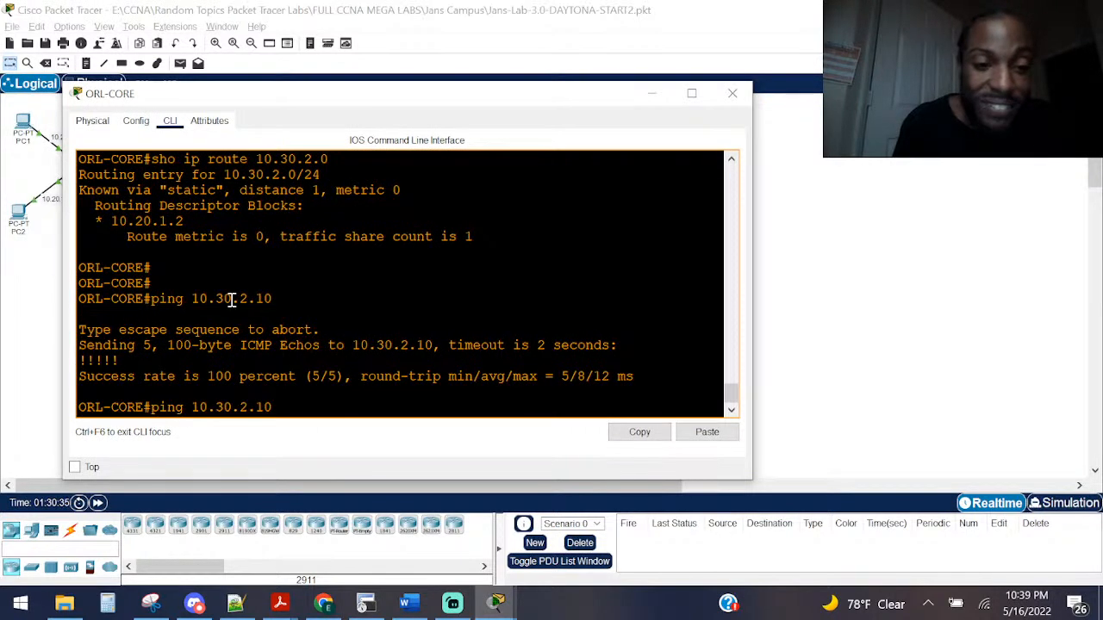
pyautogui.press('Return')
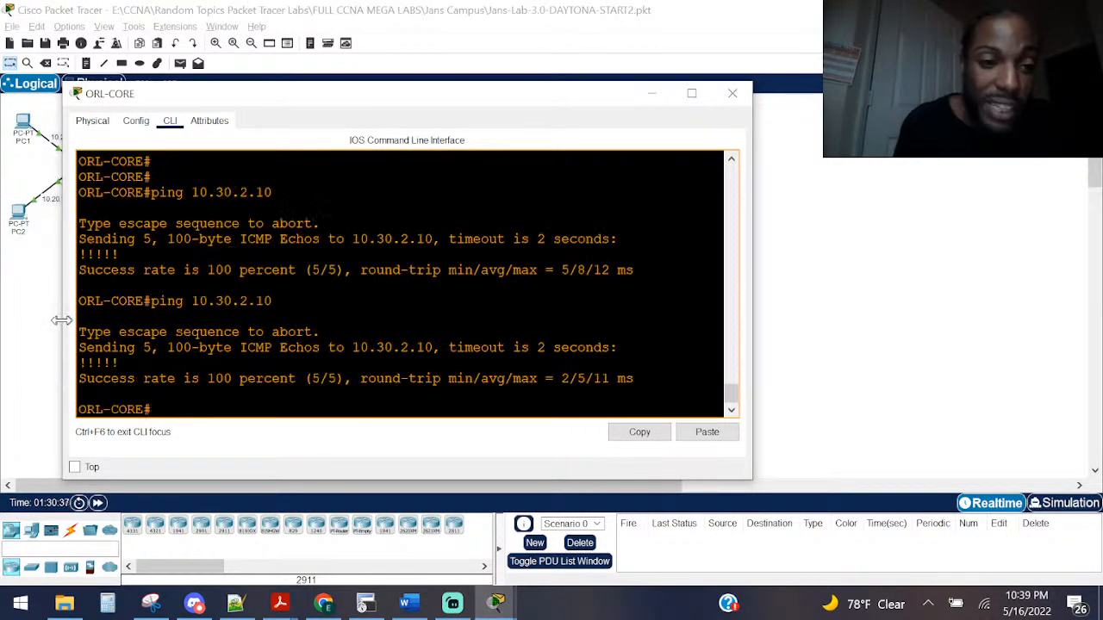
# Step: Return to PC1's command prompt and repeat the ping to 100.10.10.1
pyautogui.click(38, 324)
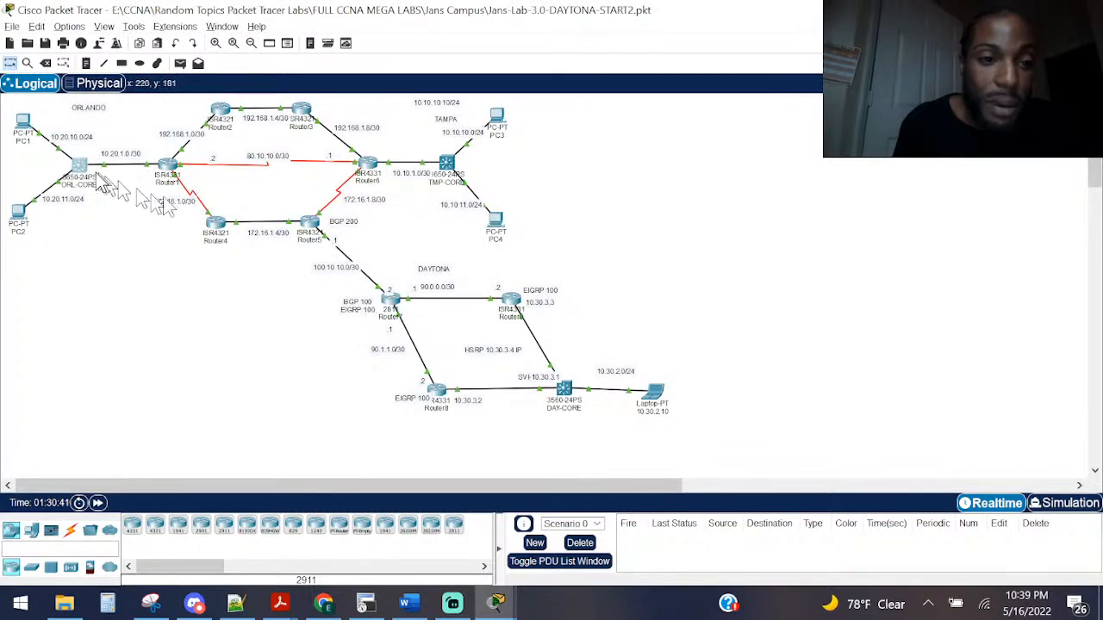
pyautogui.click(23, 125)
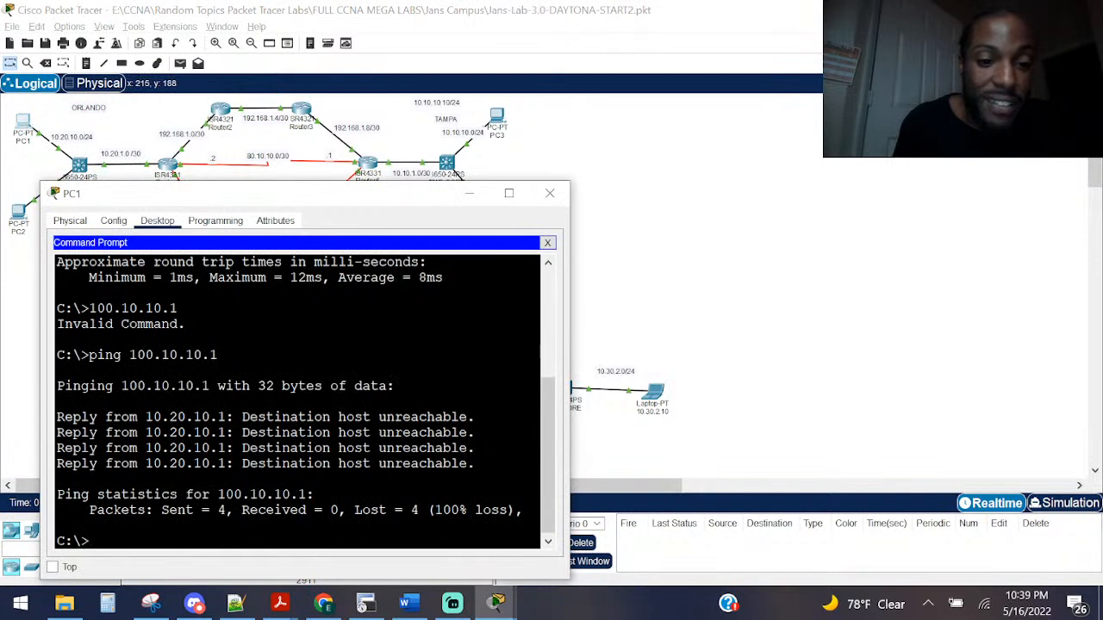
pyautogui.press('Up')
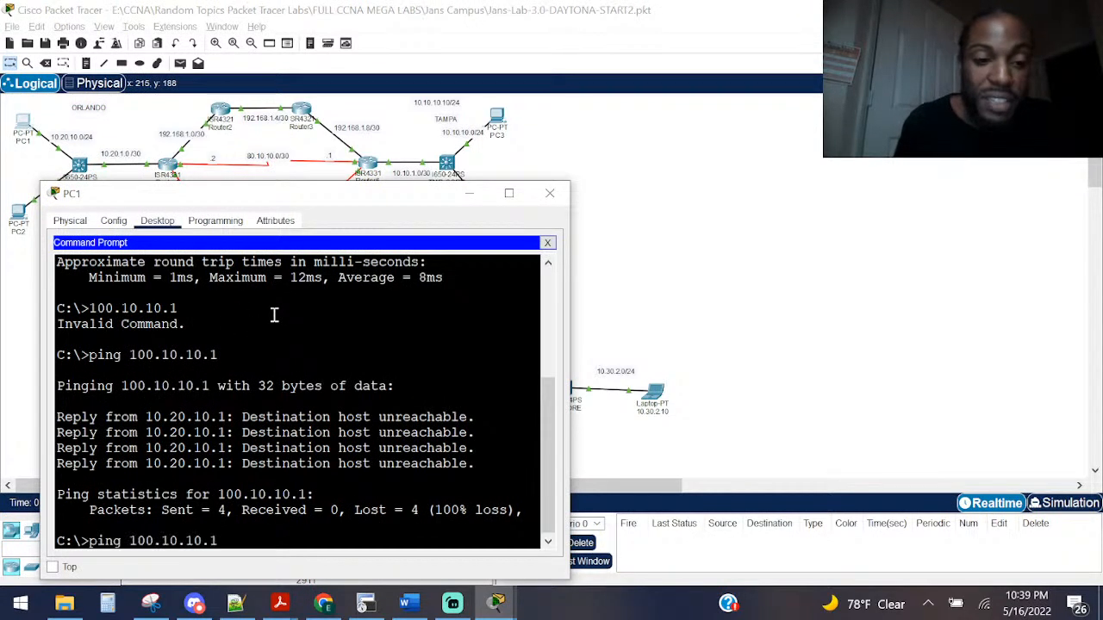
pyautogui.press('Return')
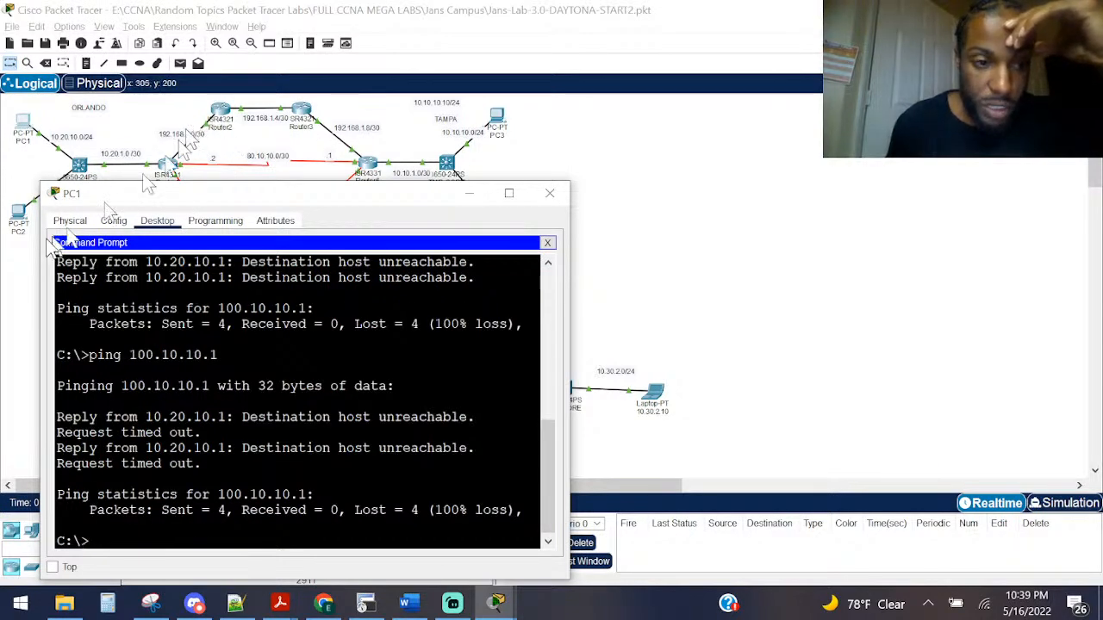
# Step: Review the ping results in ORL-CORE's console and close that window
pyautogui.click(6, 312)
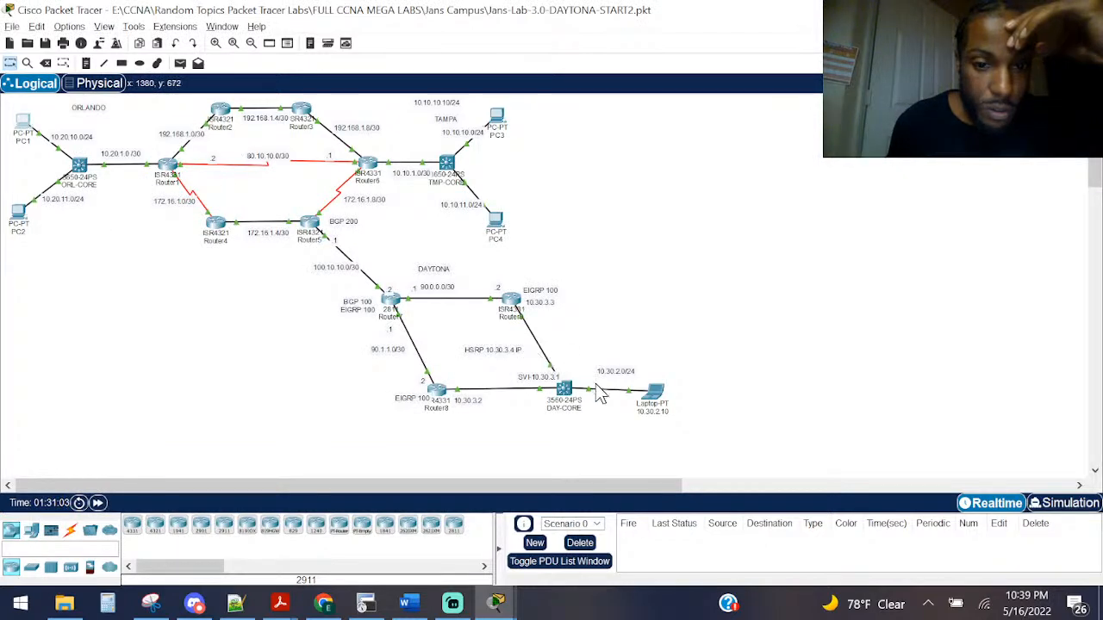
pyautogui.click(80, 170)
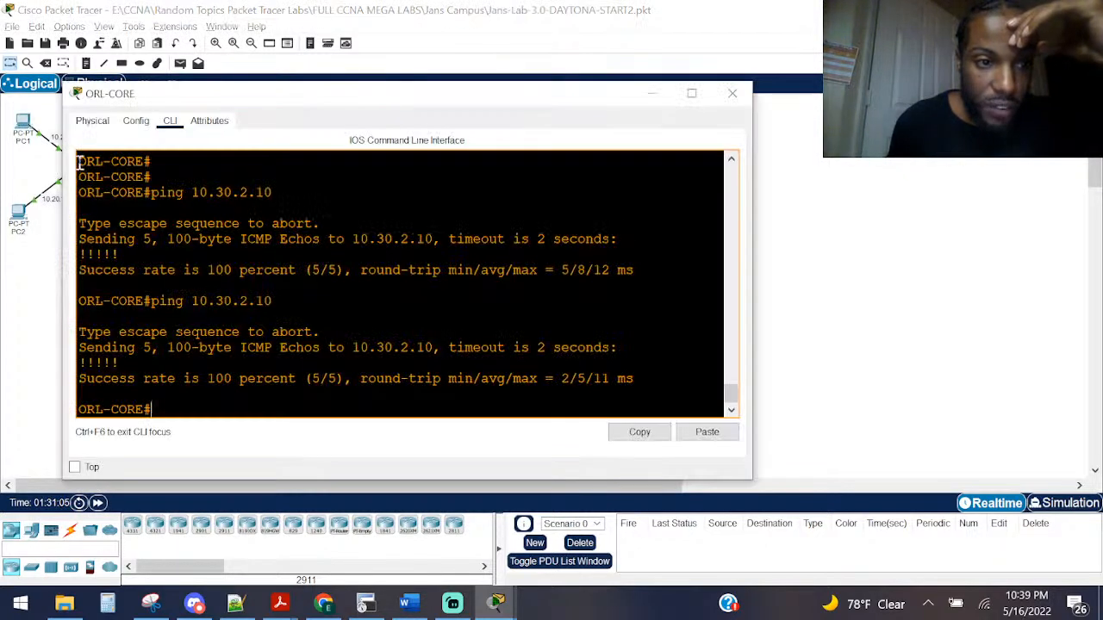
pyautogui.click(733, 93)
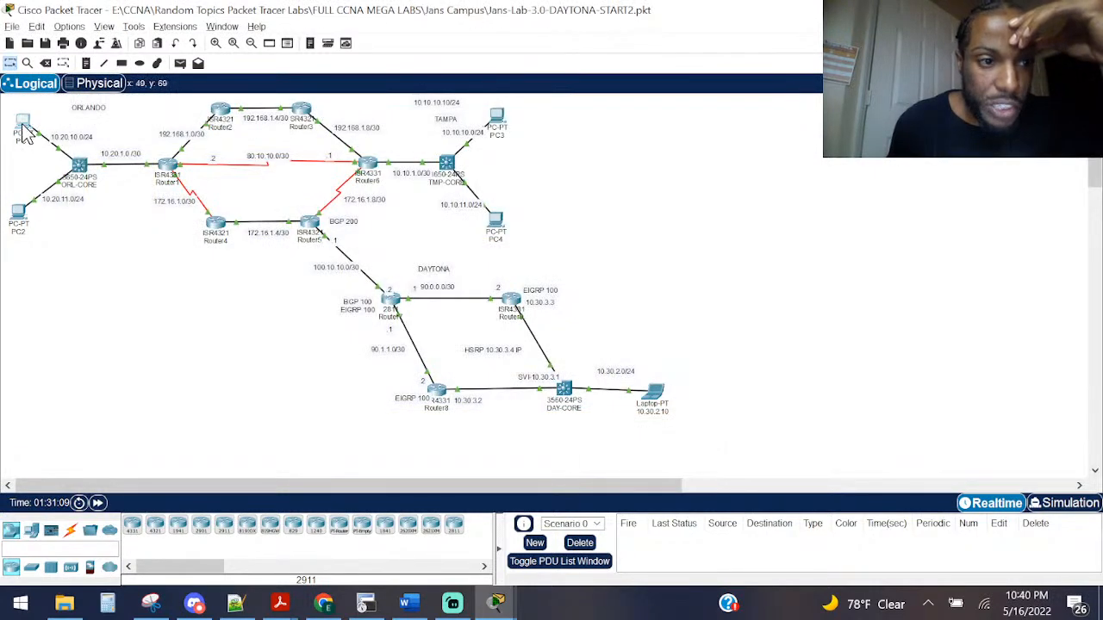
# Step: Check the IPv4 default gateway in PC1's global settings and close its window
pyautogui.click(23, 124)
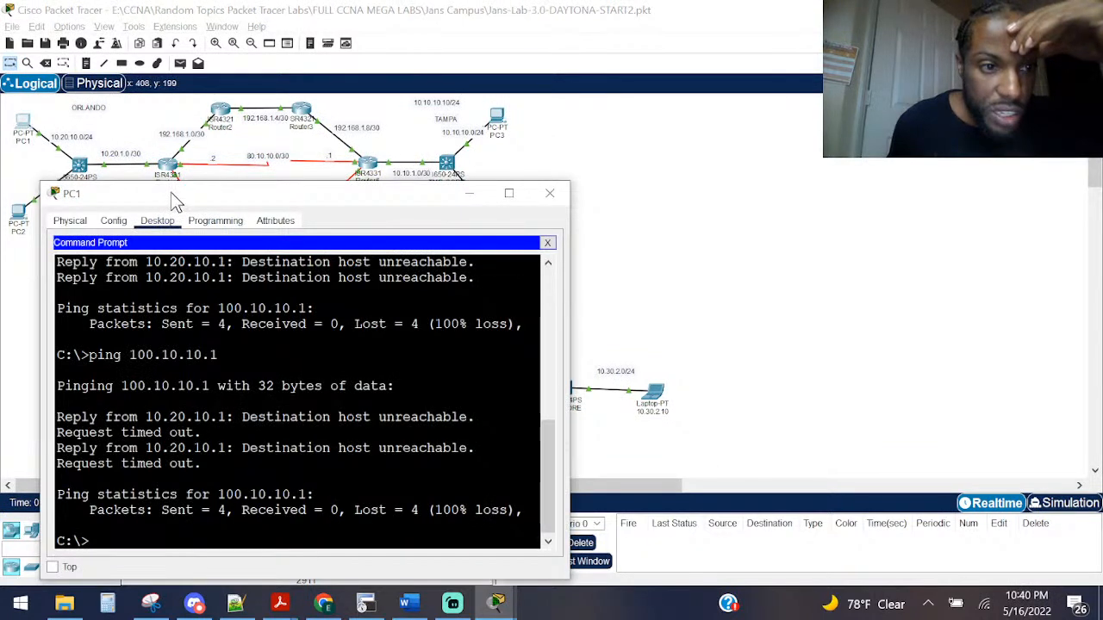
pyautogui.click(113, 221)
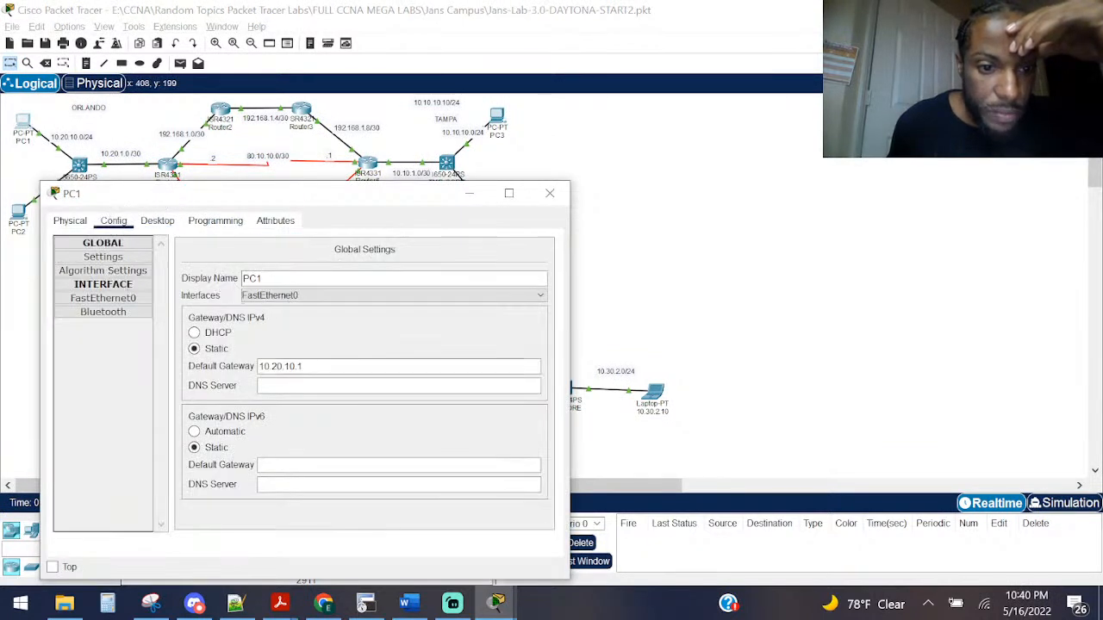
pyautogui.doubleClick(314, 367)
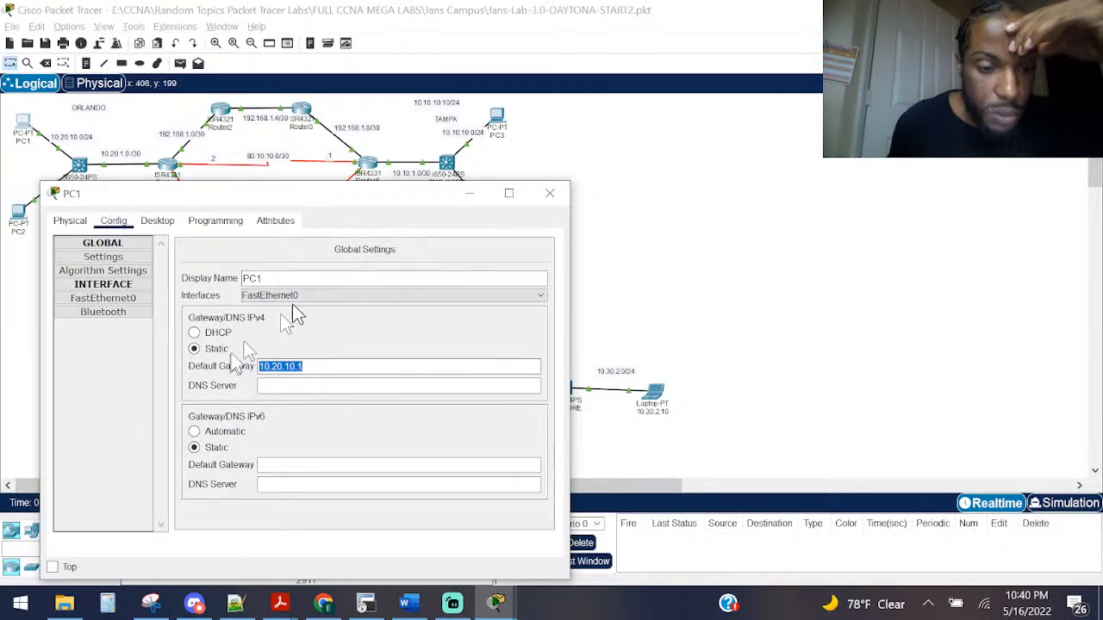
pyautogui.click(548, 196)
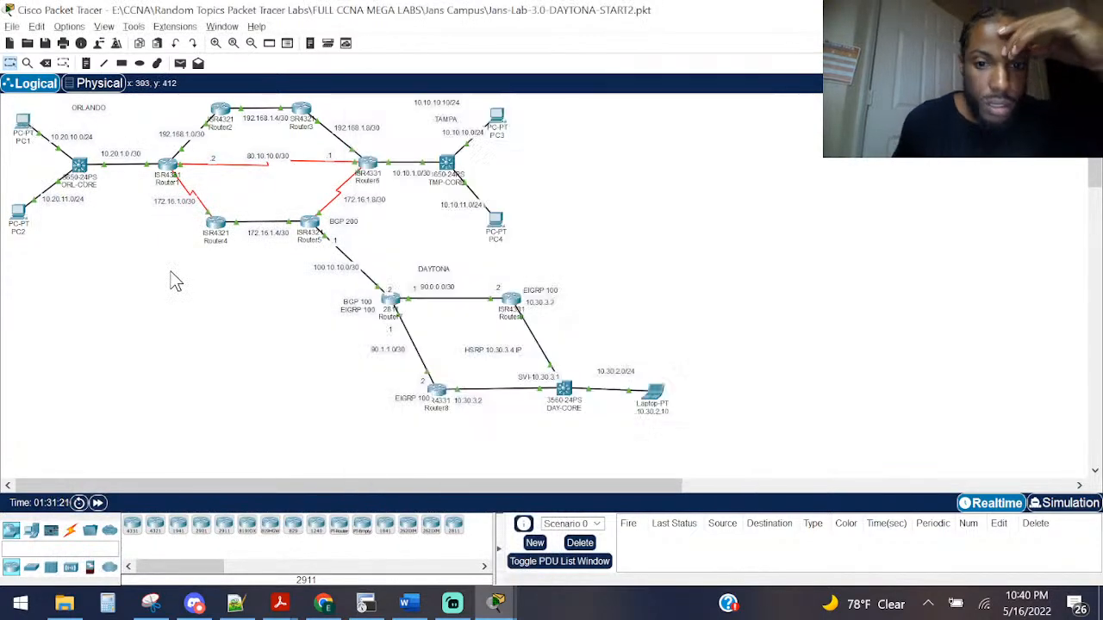
# Step: Open PC1's command prompt, widen its window and ping the default gateway 10.20.10.1
pyautogui.click(22, 123)
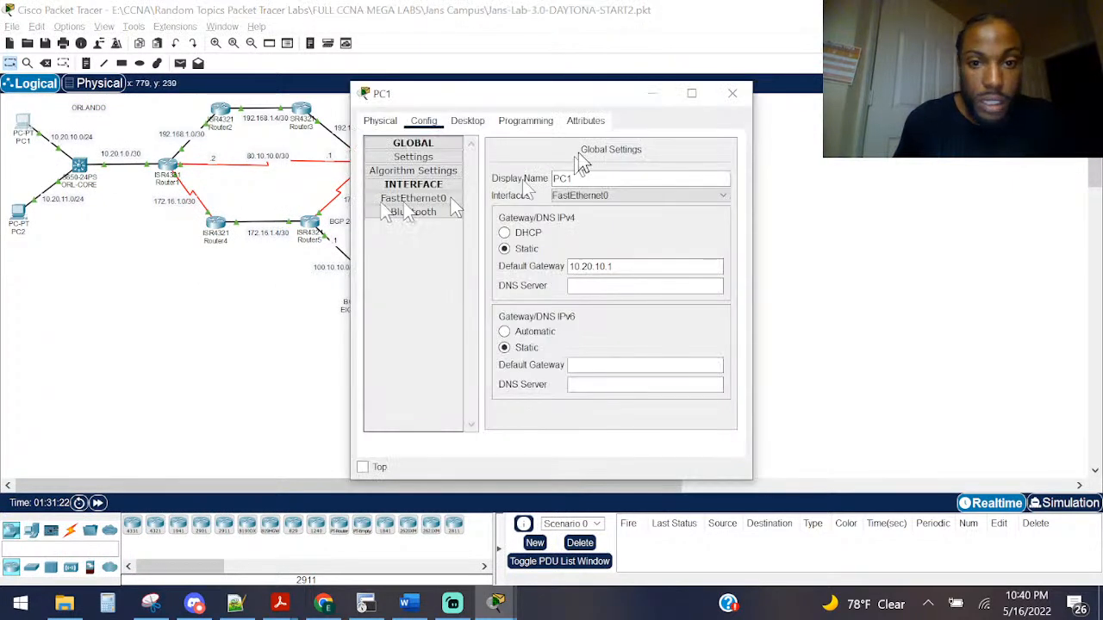
pyautogui.click(467, 121)
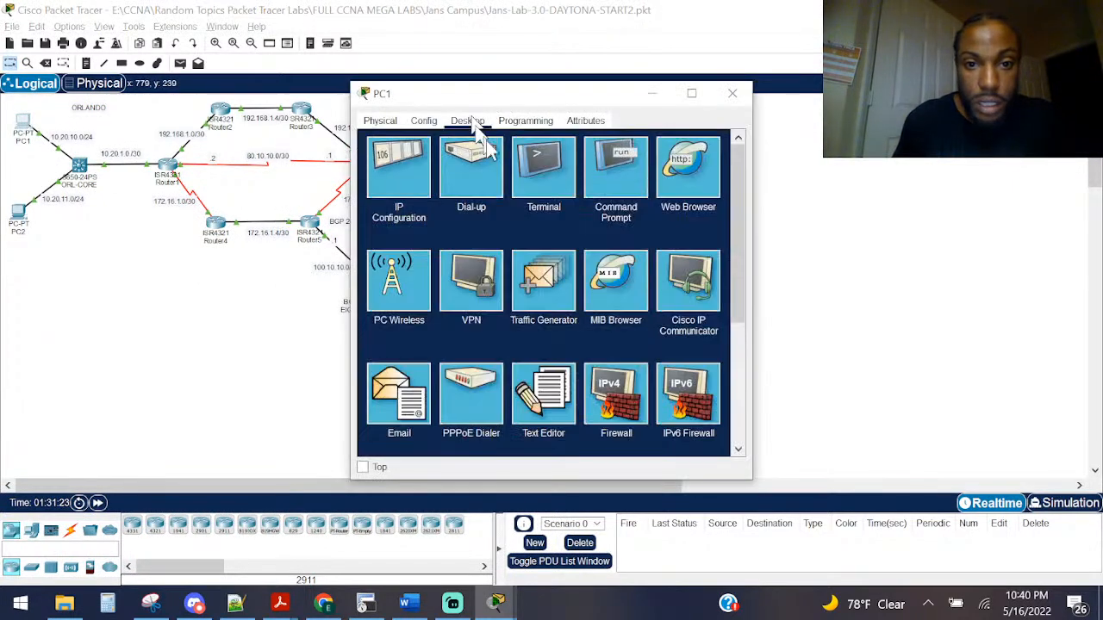
pyautogui.click(619, 189)
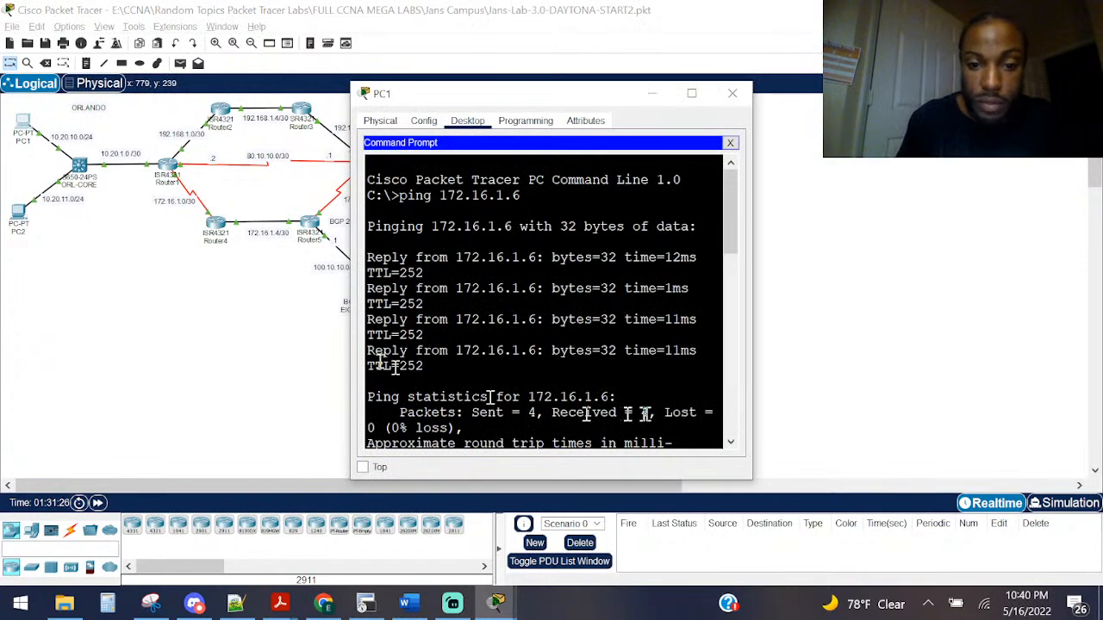
pyautogui.moveTo(351, 338); pyautogui.dragTo(95, 293)
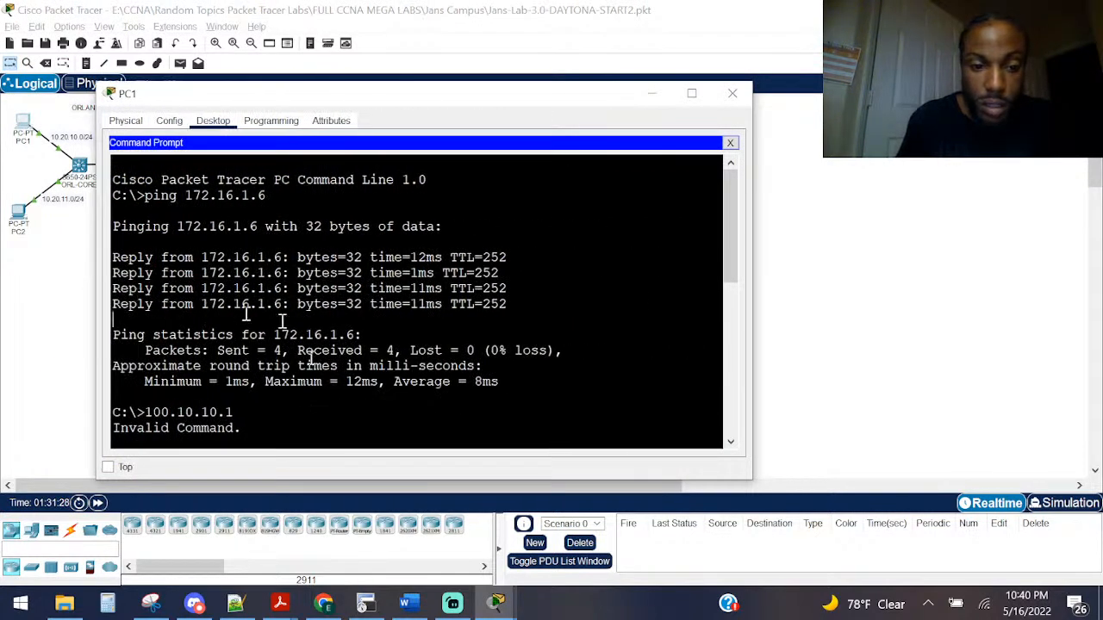
pyautogui.click(367, 485)
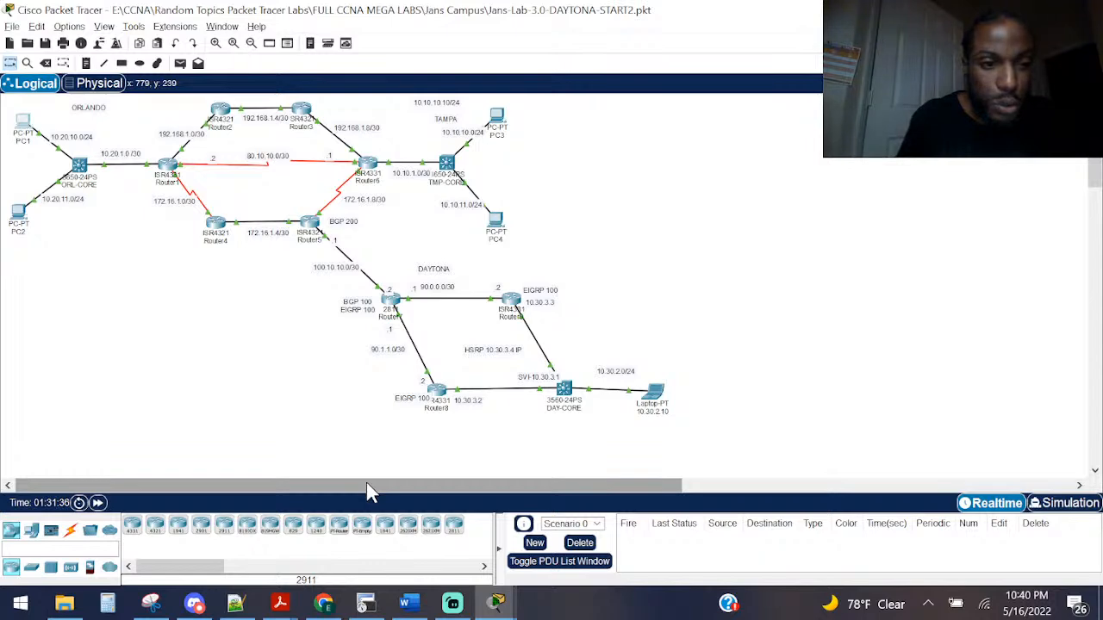
pyautogui.hotkey('alt', 'Tab')
pyautogui.write('pi')
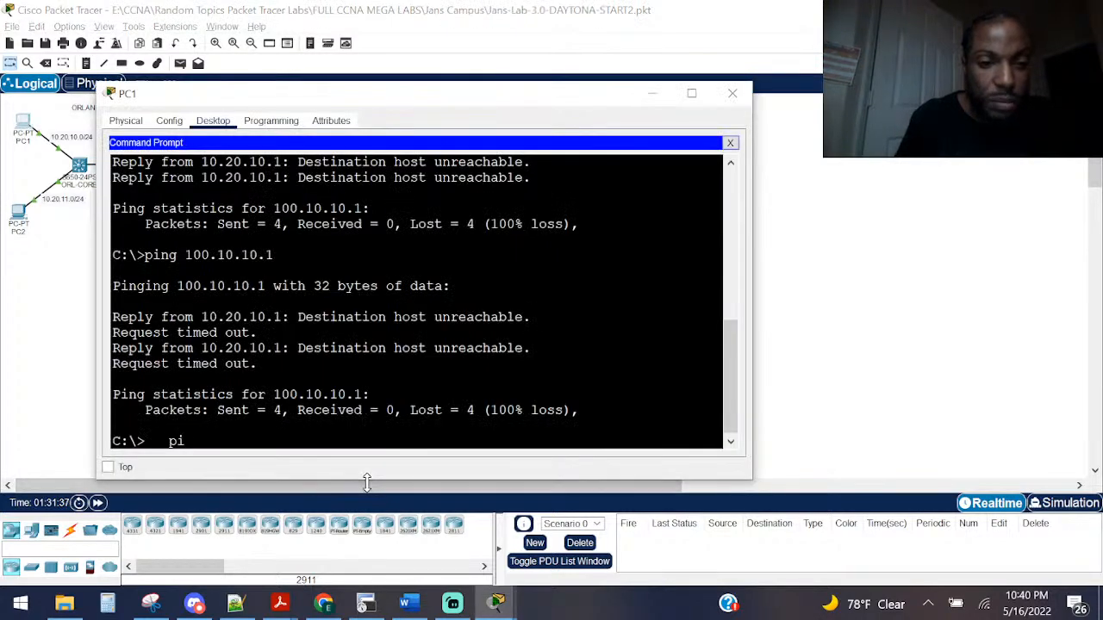
pyautogui.write('ng 10.20.10.1')
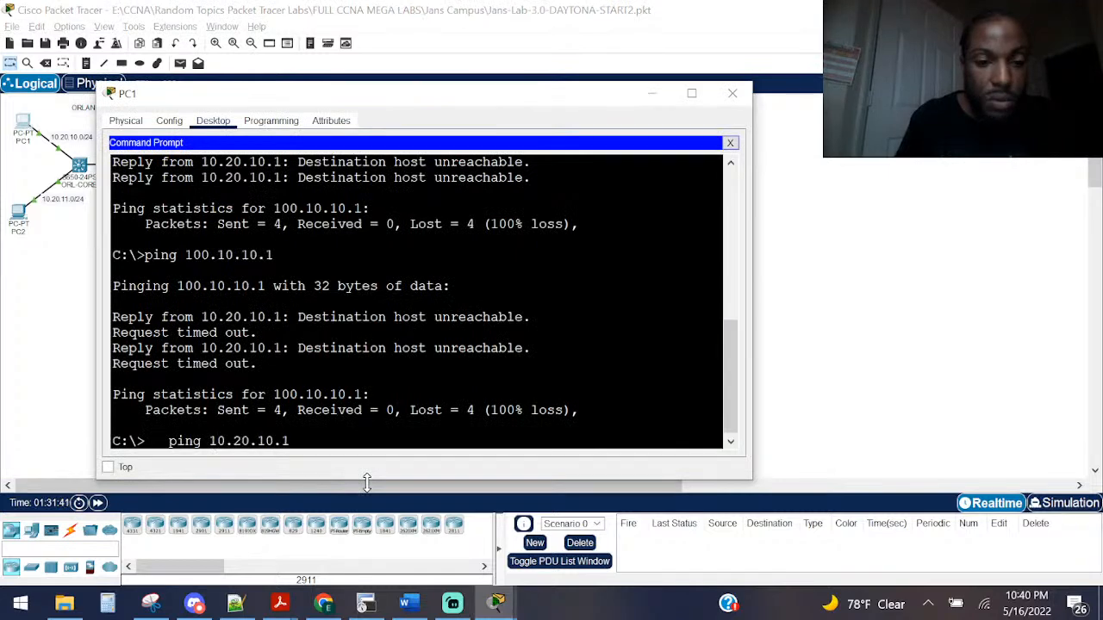
pyautogui.press('Return')
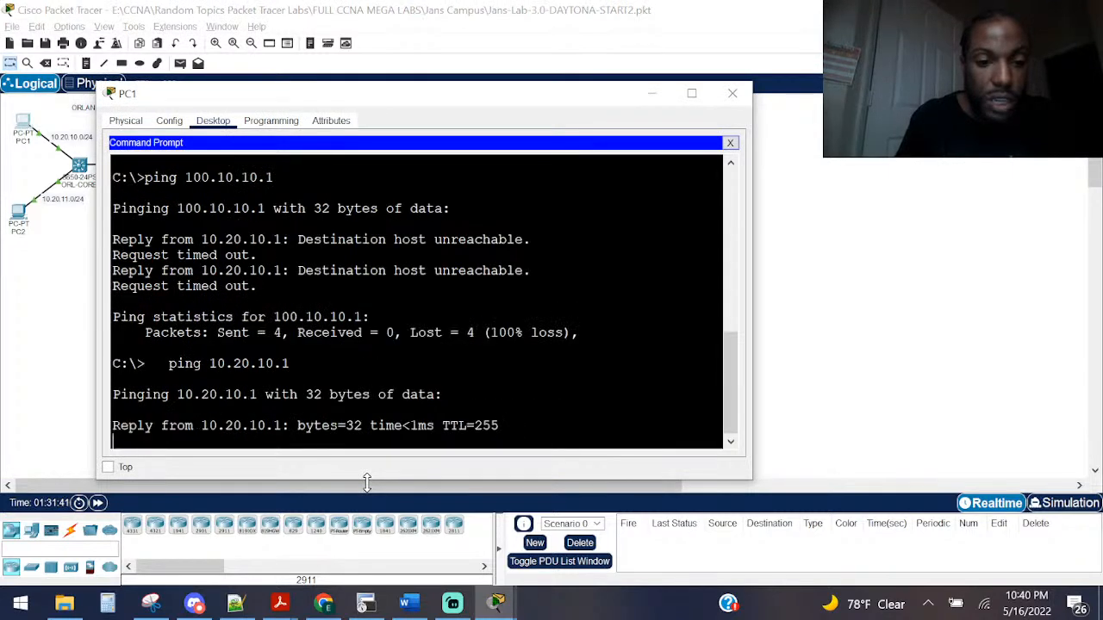
# Step: Return to PC1's command prompt, ping 10.20.10.2 and go back to the topology
pyautogui.click(344, 483)
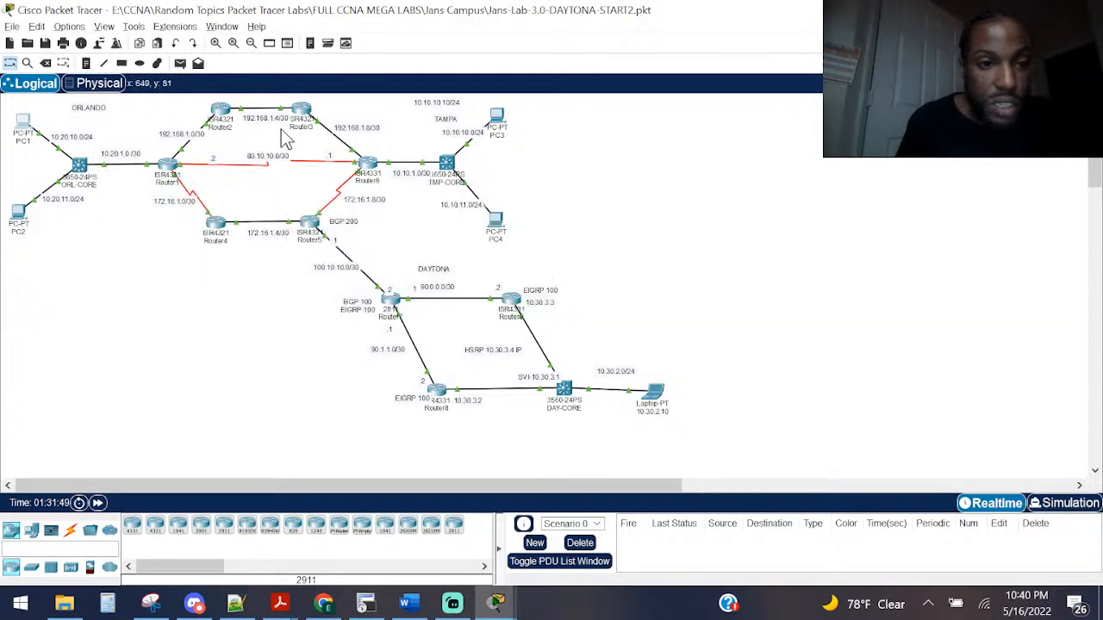
pyautogui.hotkey('alt', 'Tab')
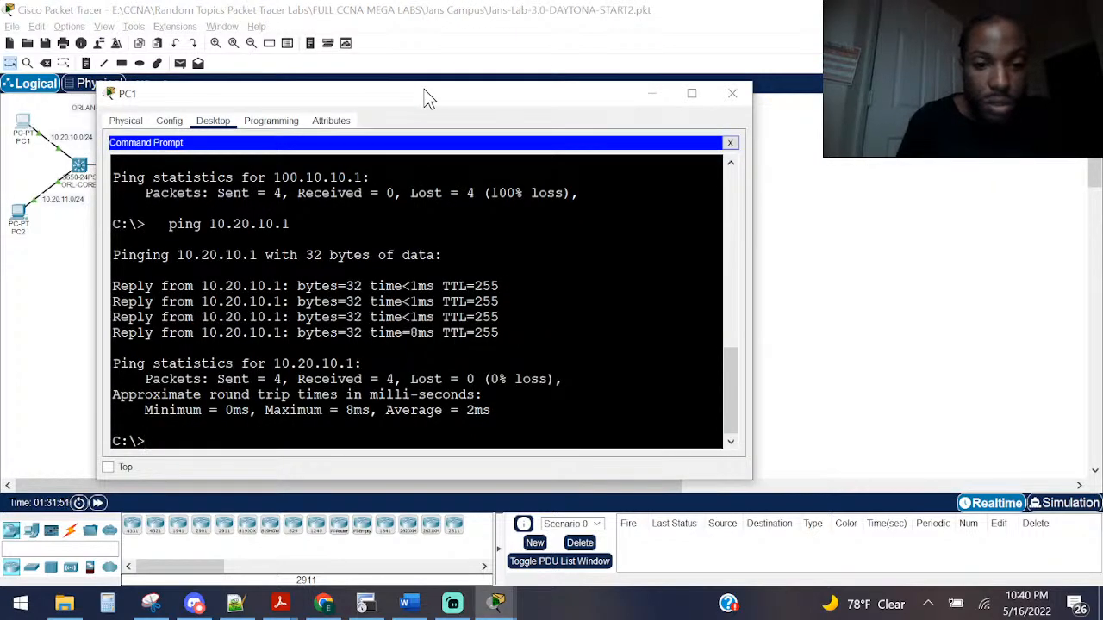
pyautogui.press('Up')
pyautogui.write('2')
pyautogui.press('Return')
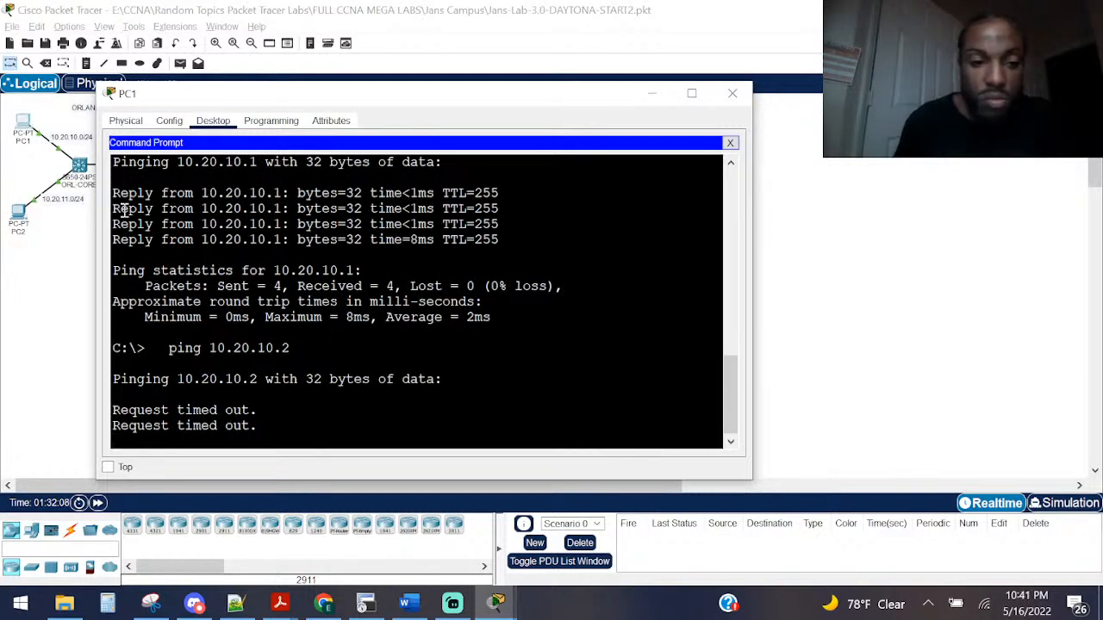
pyautogui.click(4, 278)
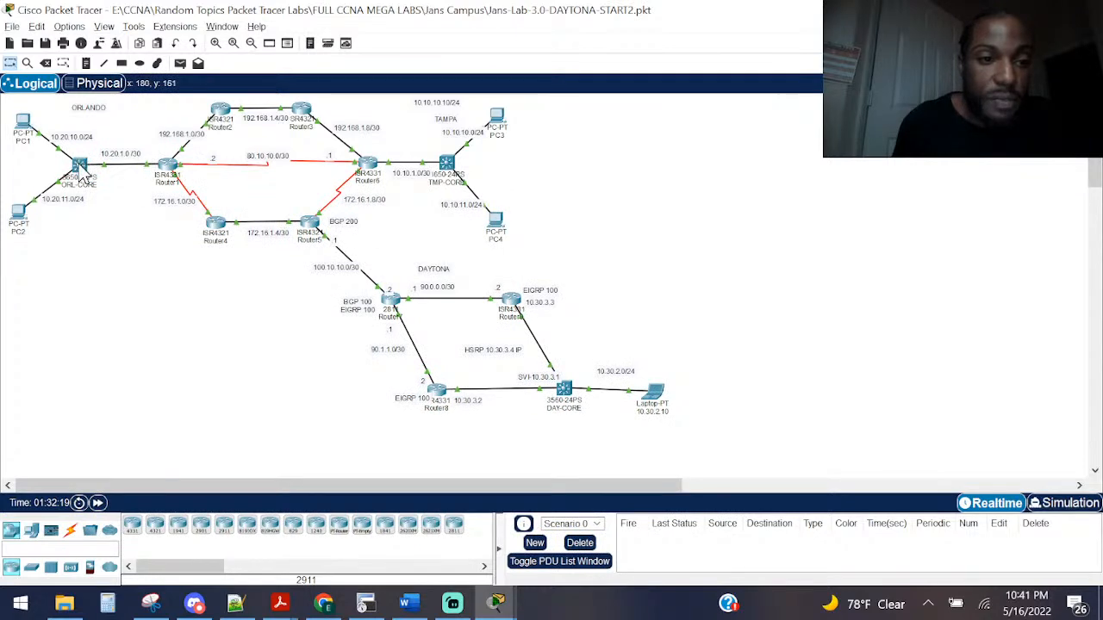
# Step: Bring back PC1's command prompt, move it clear of the Orlando-Tampa links and ping the Tampa host 10.10.10.10
pyautogui.moveTo(86, 178)
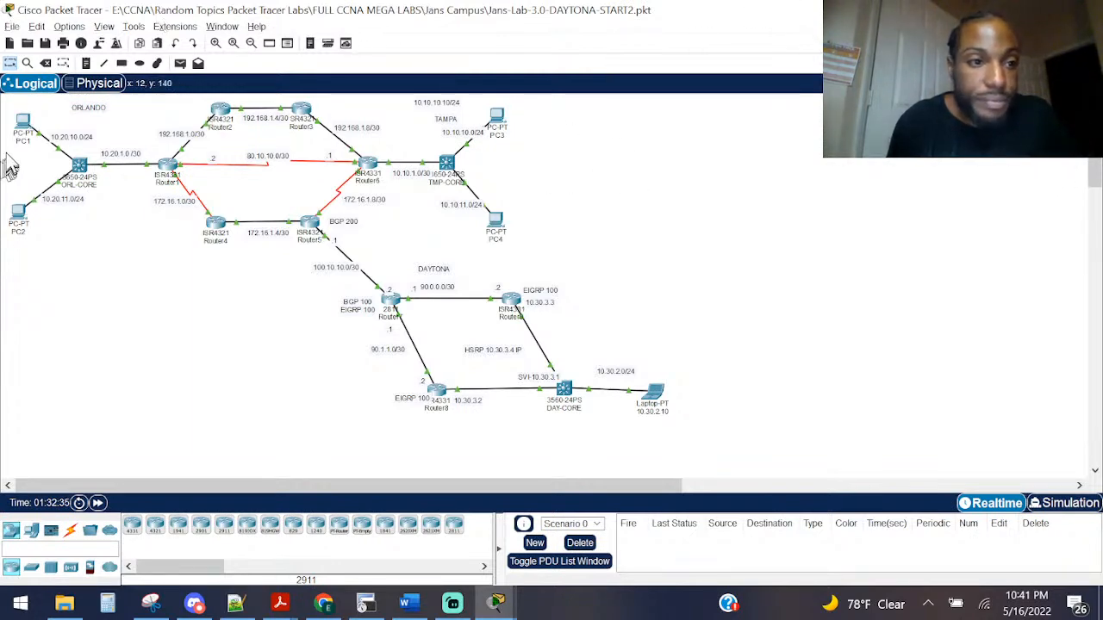
pyautogui.click(21, 123)
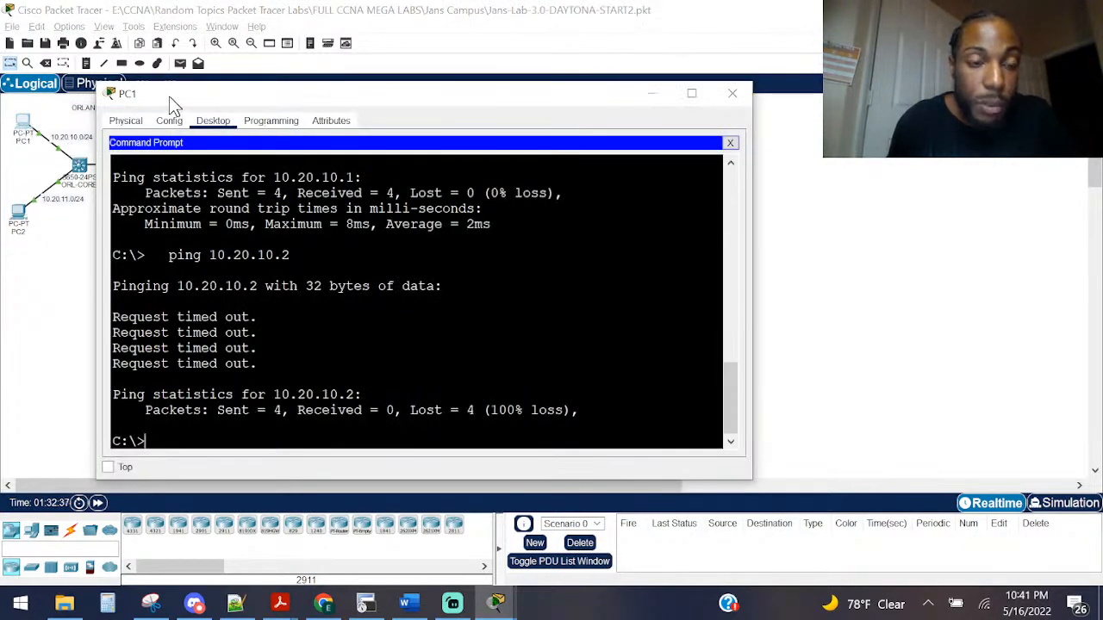
pyautogui.moveTo(170, 103); pyautogui.dragTo(134, 308)
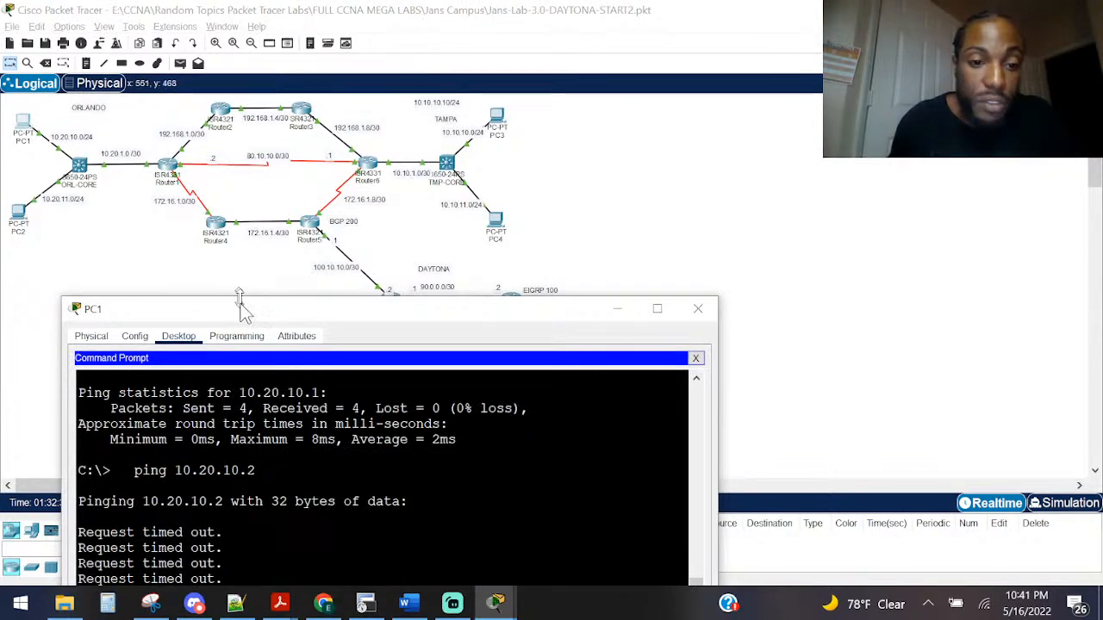
pyautogui.moveTo(236, 300); pyautogui.dragTo(183, 189)
pyautogui.press('Return')
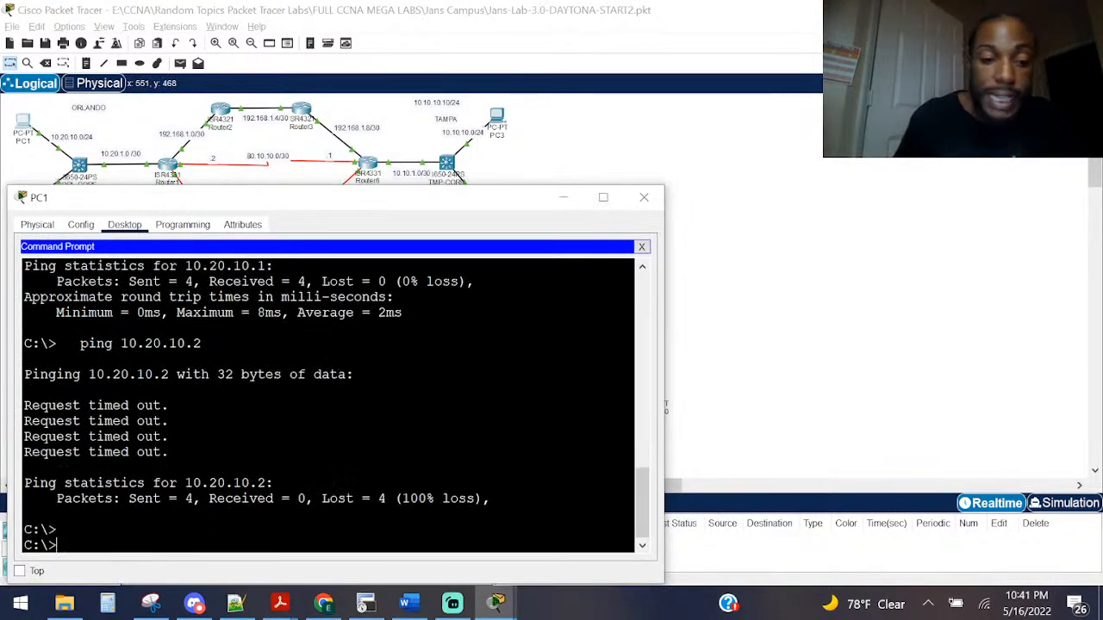
pyautogui.press('Return')
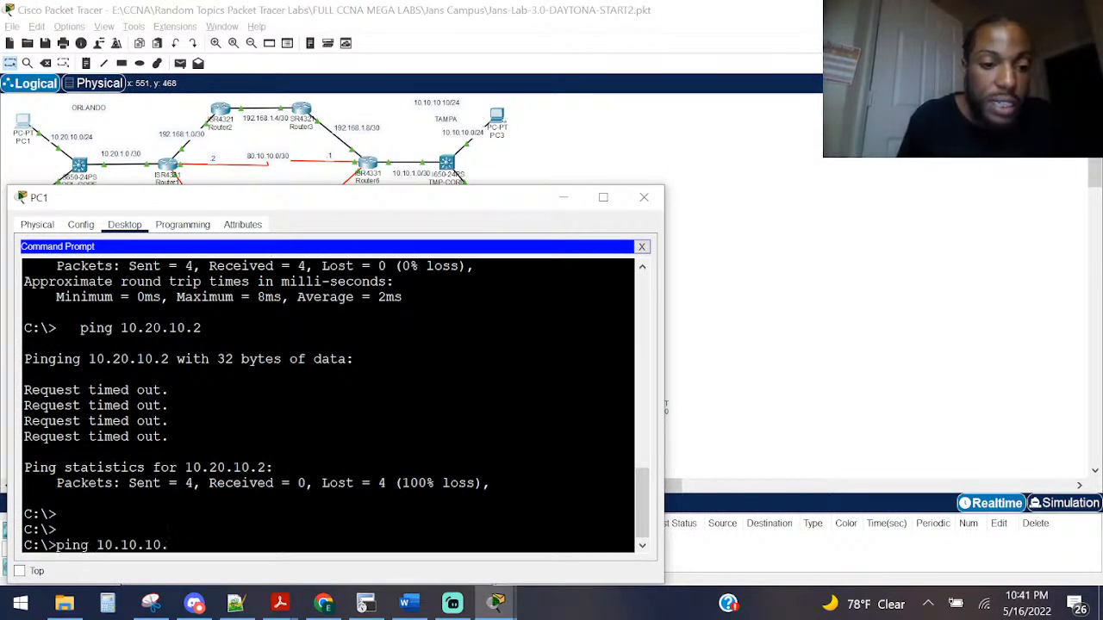
pyautogui.write('ping 10.10.10.10')
pyautogui.press('Return')
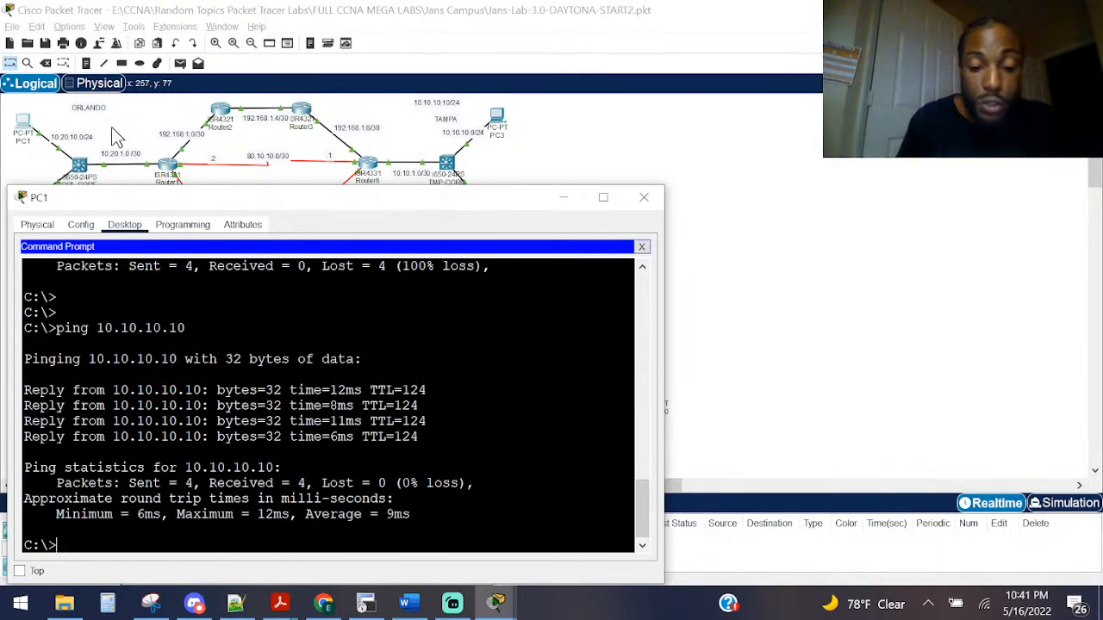
# Step: Return to the topology and select the Daytona network's devices and labels as a group
pyautogui.click(764, 148)
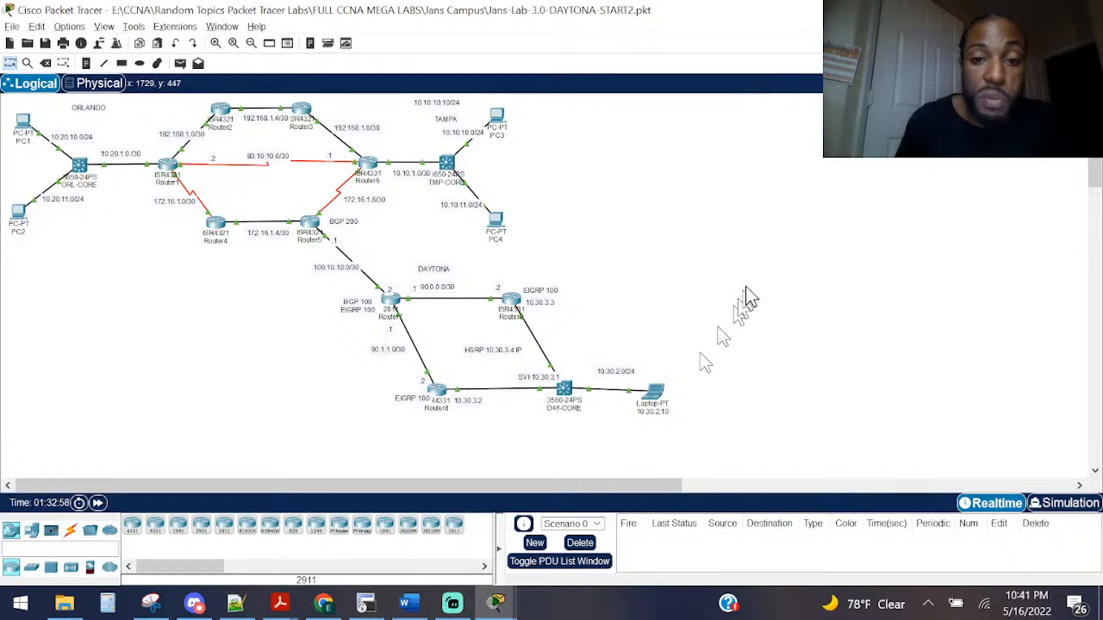
pyautogui.moveTo(748, 279); pyautogui.dragTo(353, 421)
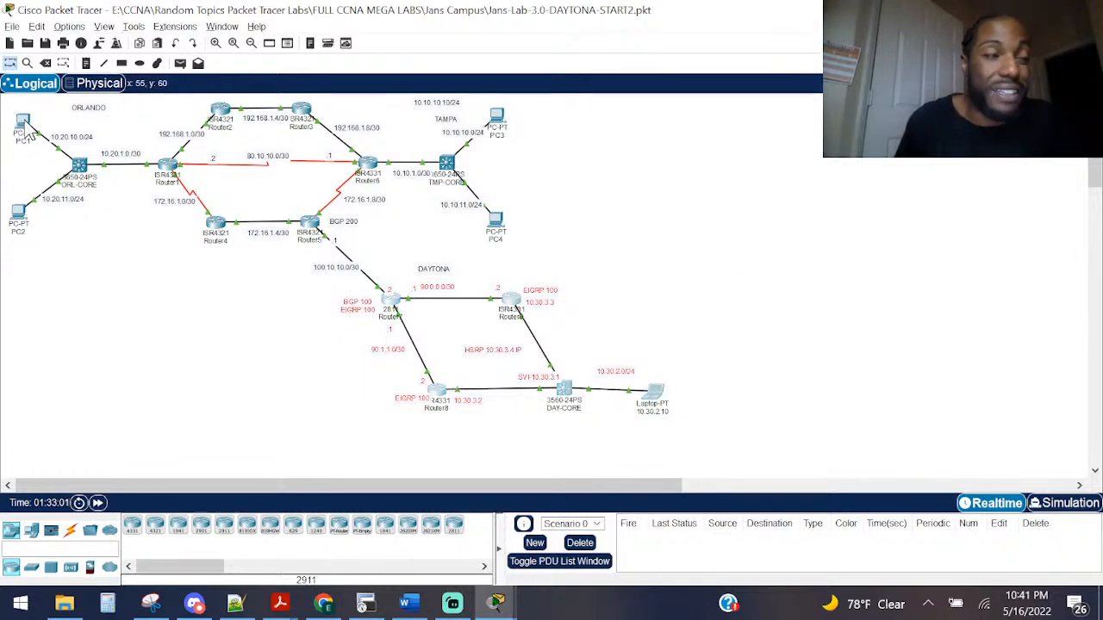
pyautogui.moveTo(26, 126)
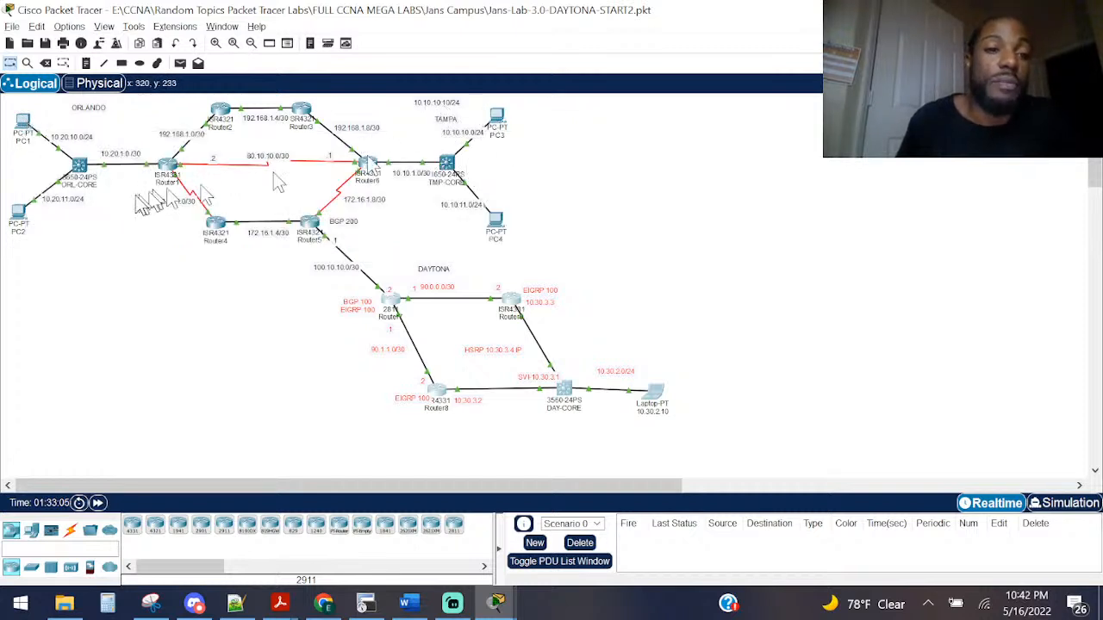
# Step: Open PC2's command prompt, ping the Tampa host 10.10.11.10 and close the PC2 window
pyautogui.click(19, 219)
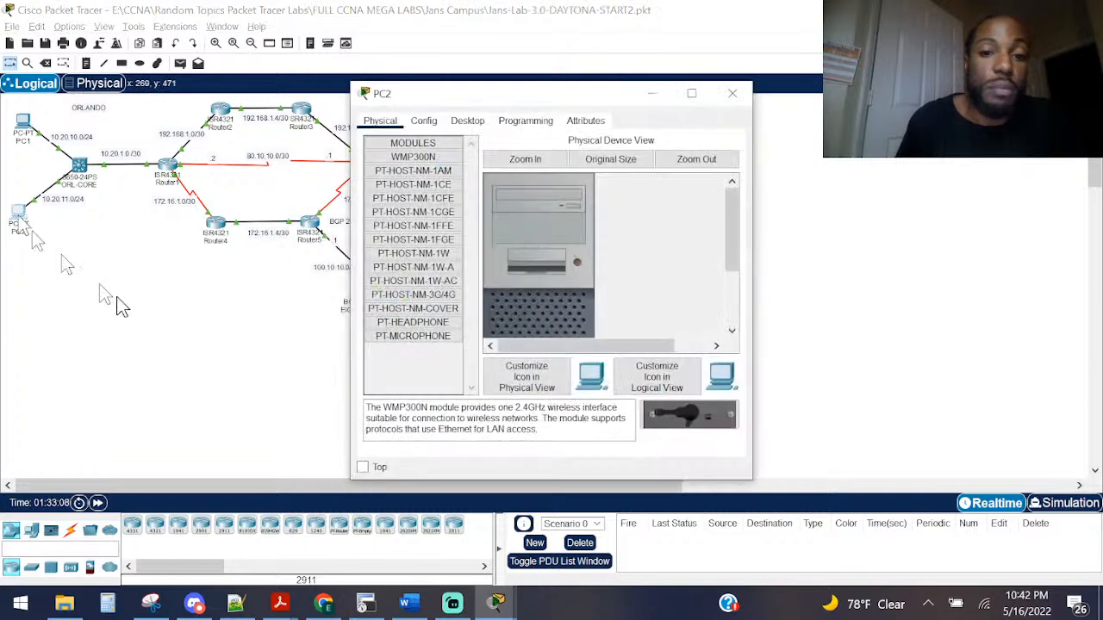
pyautogui.click(470, 123)
pyautogui.click(536, 78)
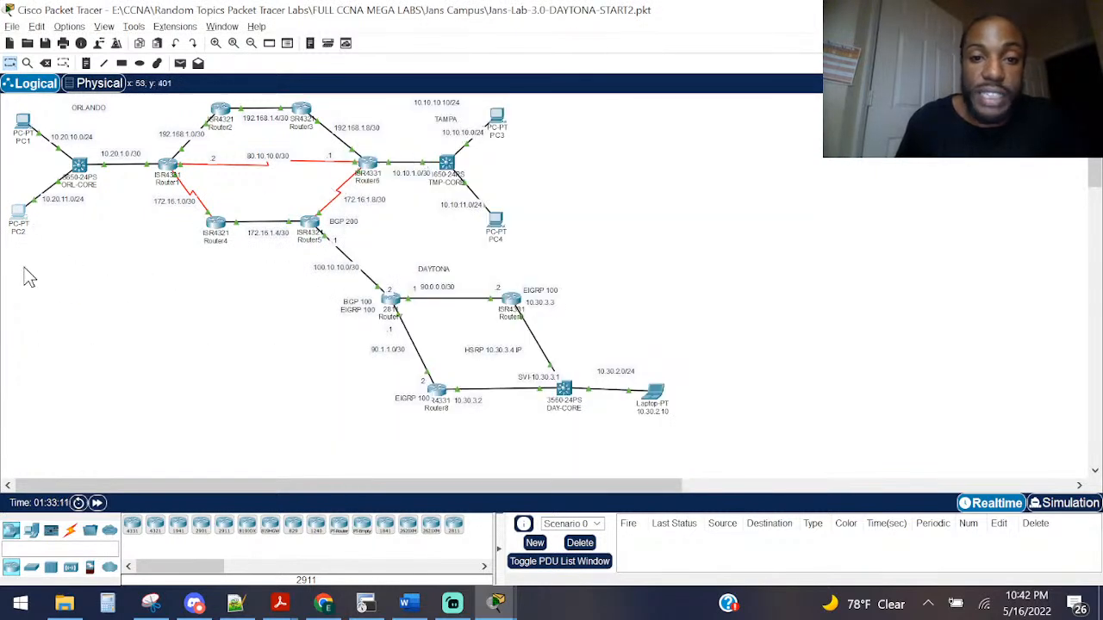
pyautogui.click(20, 216)
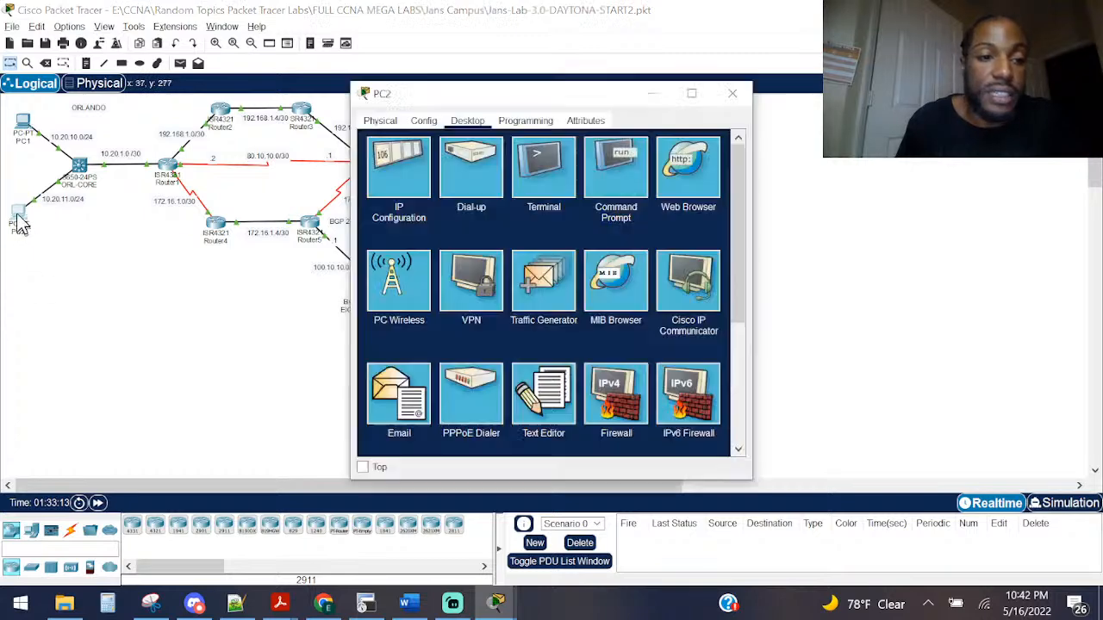
pyautogui.click(634, 168)
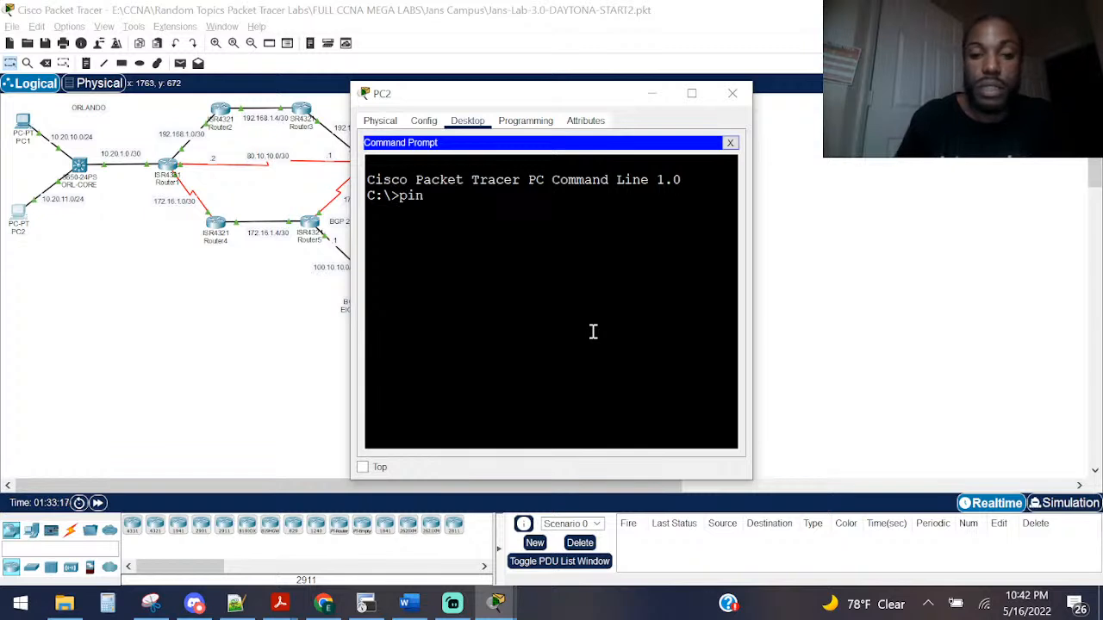
pyautogui.write('ping 10.10.11.10')
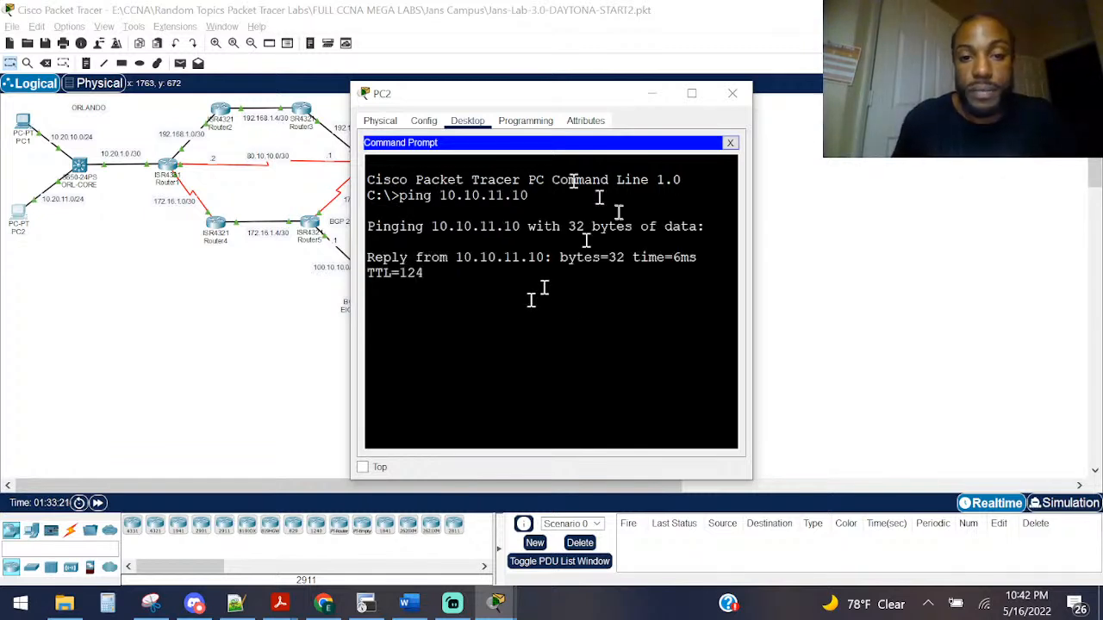
pyautogui.moveTo(514, 94); pyautogui.dragTo(252, 227)
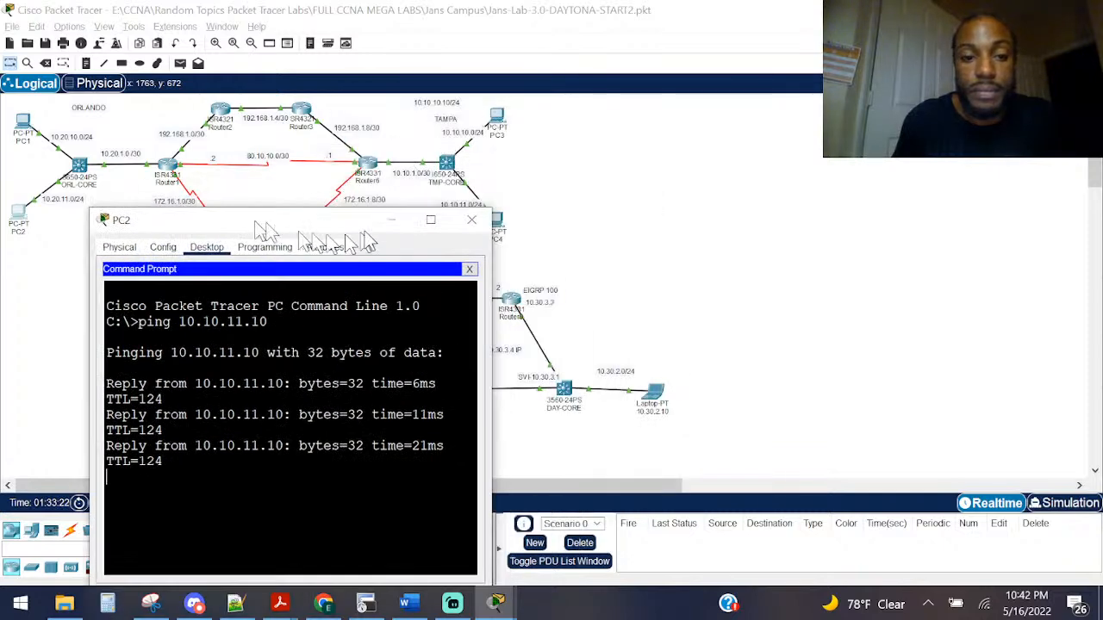
pyautogui.click(471, 218)
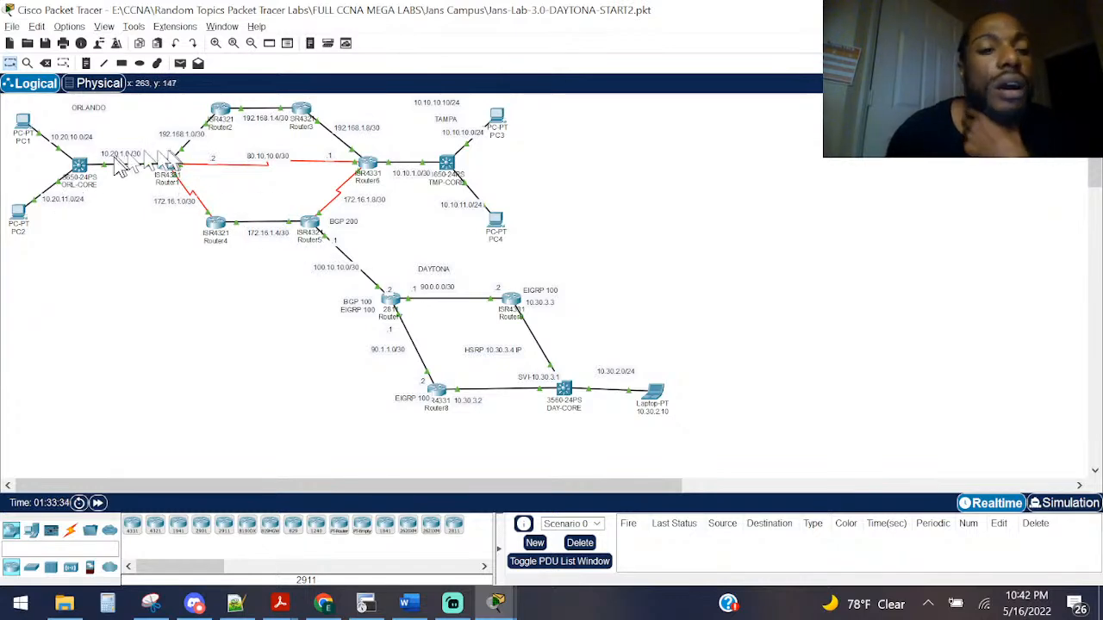
# Step: Return to PC1's command prompt, ping 10.20.1.2 on the ORL-CORE to Router1 link and review the replies
pyautogui.moveTo(90, 184)
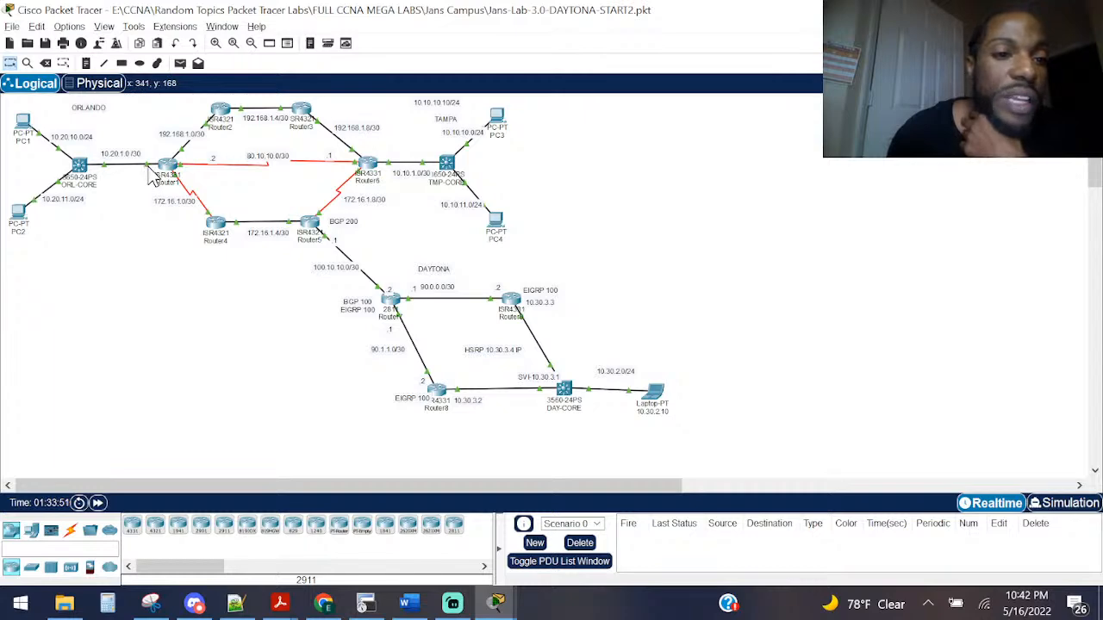
pyautogui.click(22, 121)
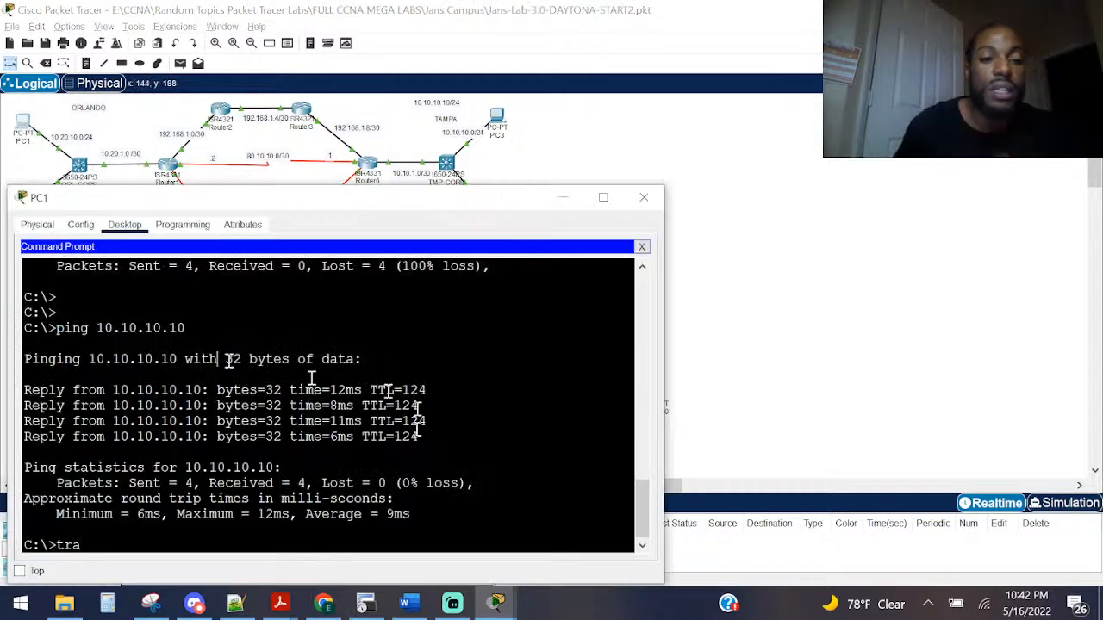
pyautogui.press('Return')
pyautogui.press('Return')
pyautogui.press('Return')
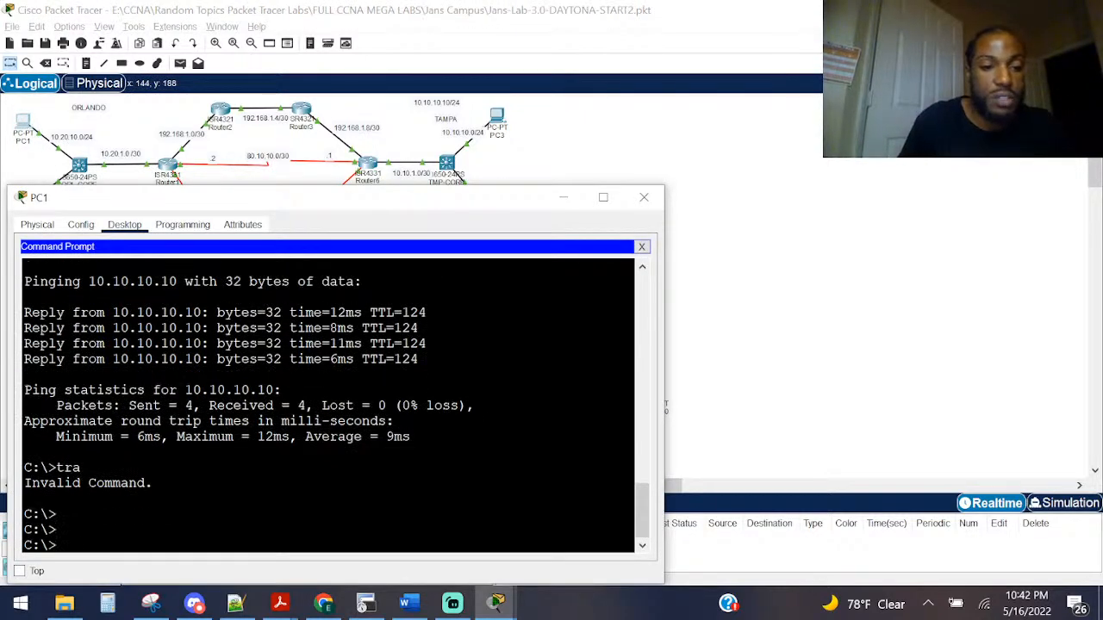
pyautogui.write('ping 10.2')
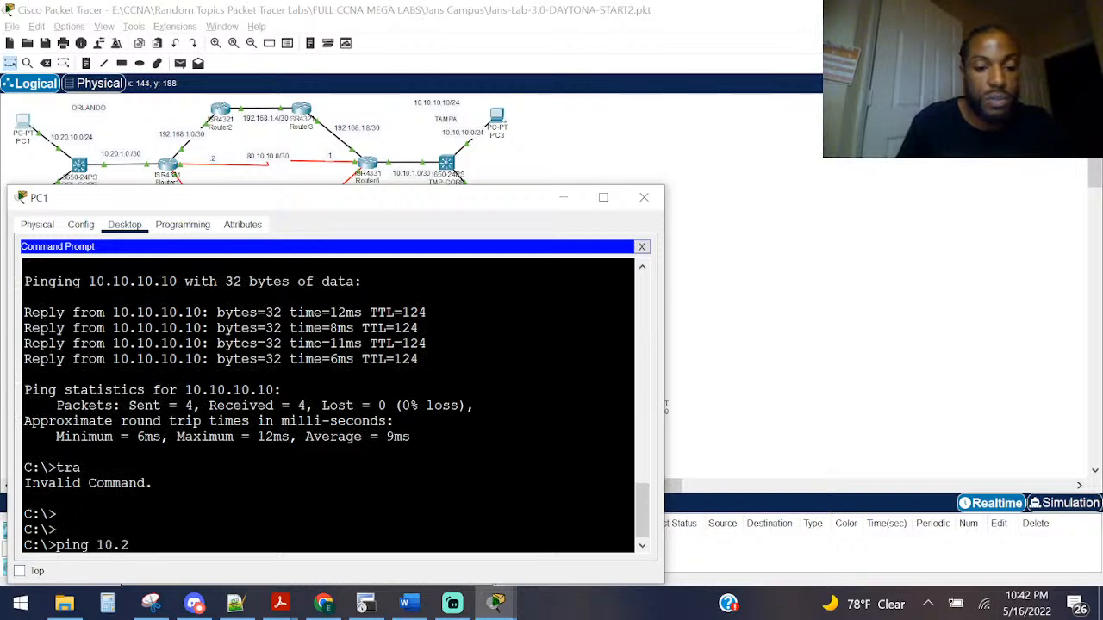
pyautogui.write('0.1.2')
pyautogui.press('Return')
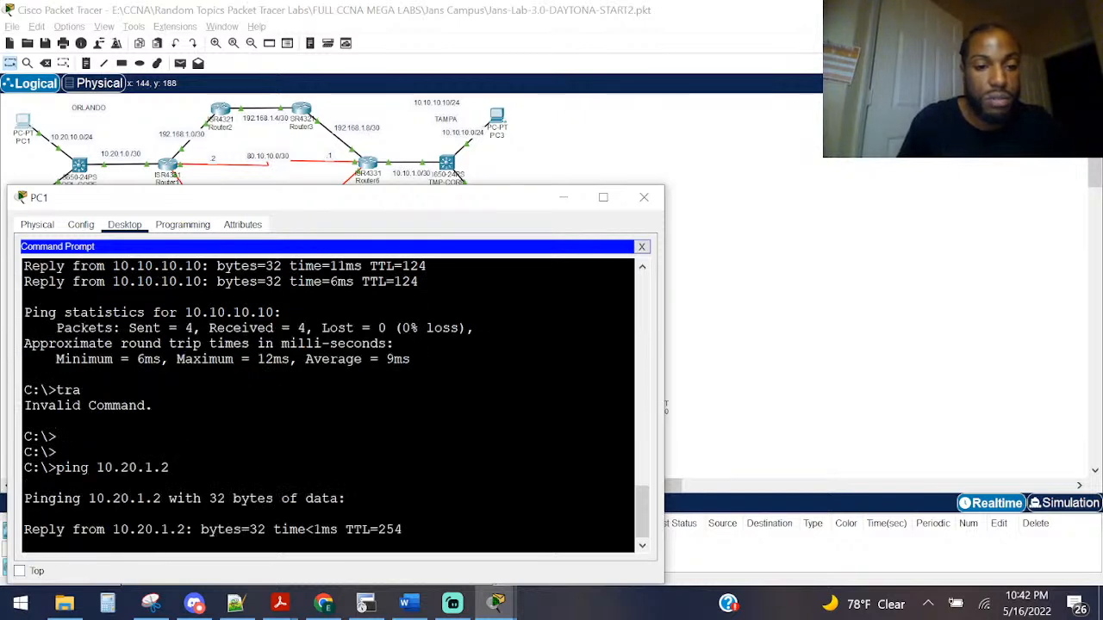
pyautogui.scroll(4, 358, 444)
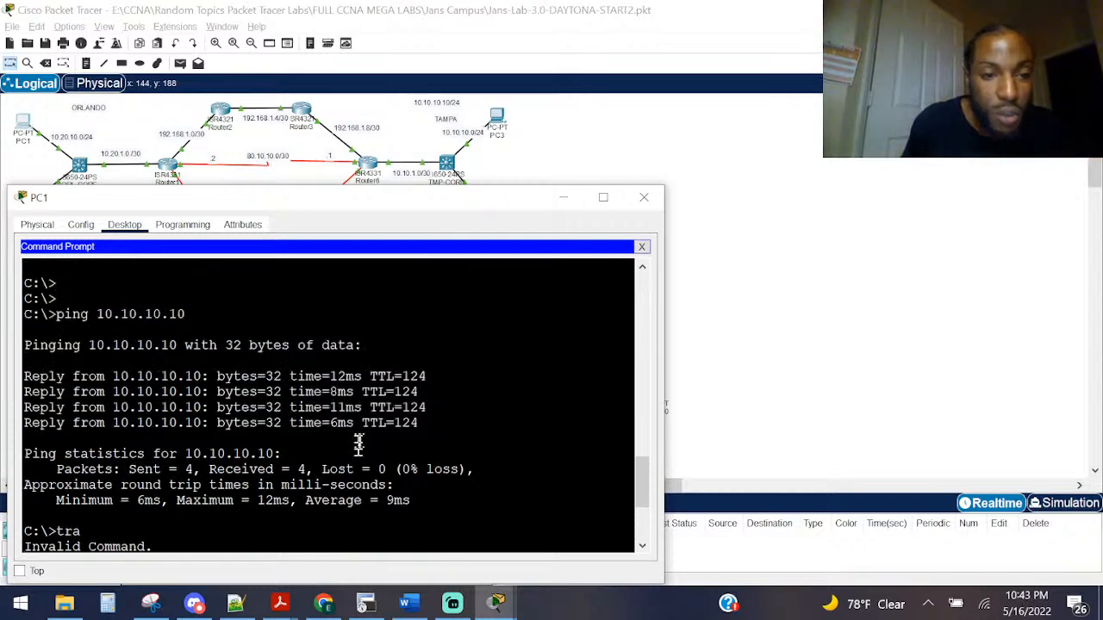
pyautogui.scroll(-5, 358, 444)
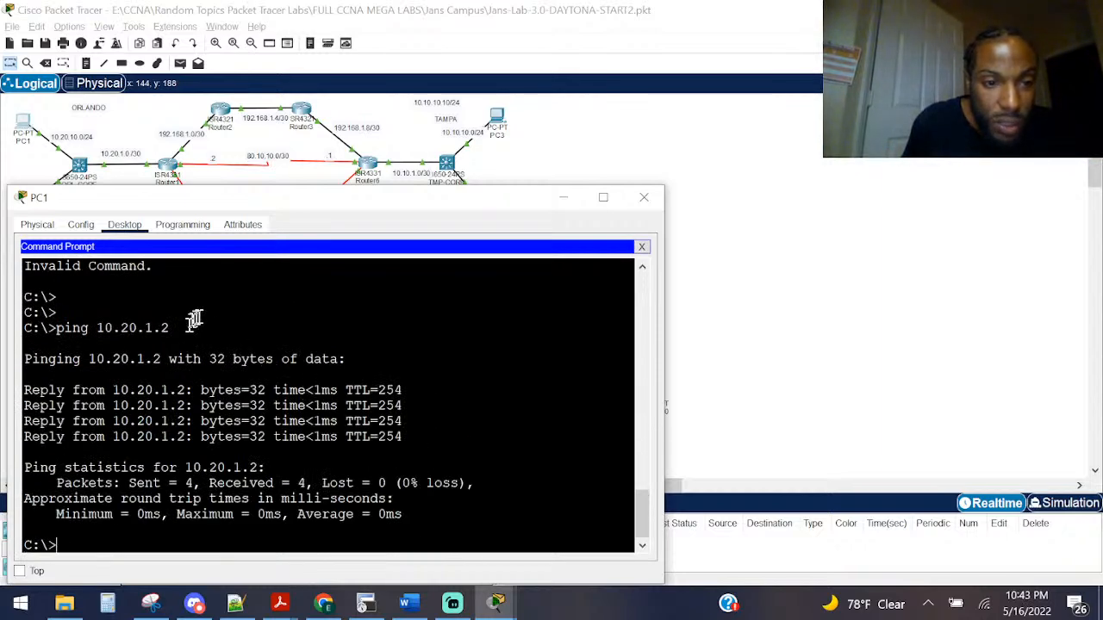
# Step: Review the ping results for 10.20.1.2, 10.20.10.2 and 10.10.10.10 in PC1's command prompt
pyautogui.moveTo(193, 321); pyautogui.dragTo(58, 312)
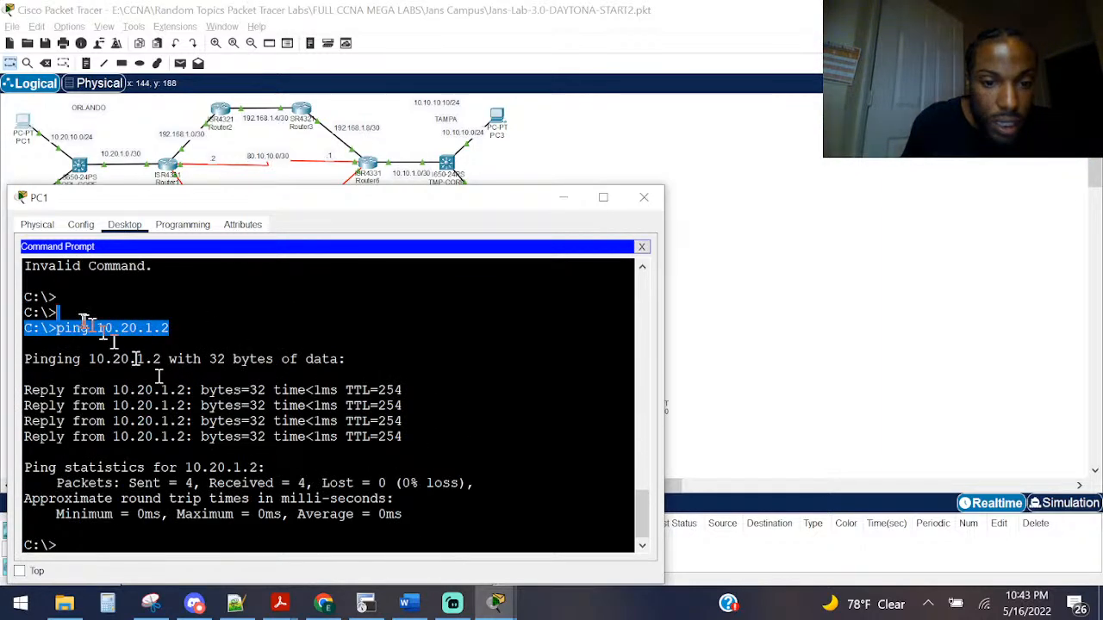
pyautogui.scroll(-1, 233, 413)
pyautogui.scroll(3, 215, 390)
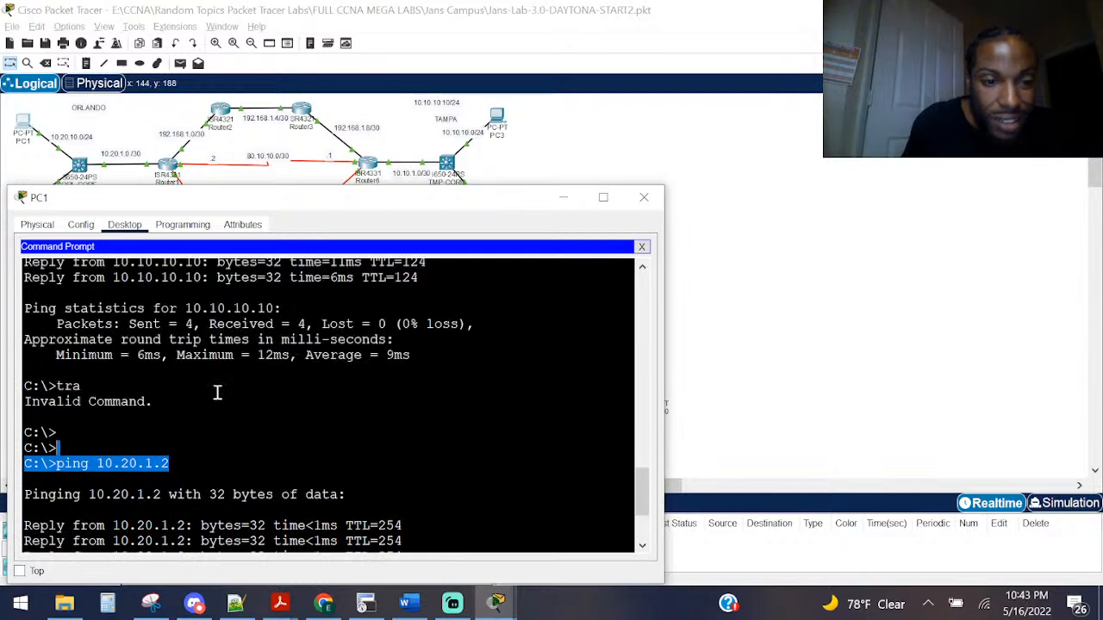
pyautogui.scroll(-3, 212, 394)
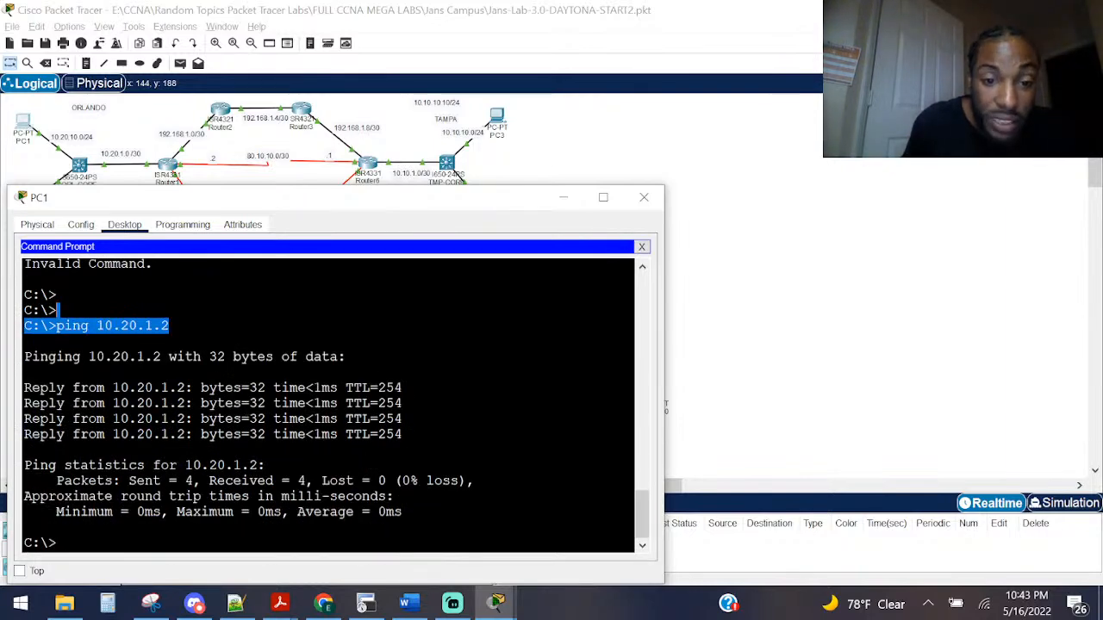
pyautogui.scroll(6, 370, 462)
pyautogui.scroll(2, 272, 409)
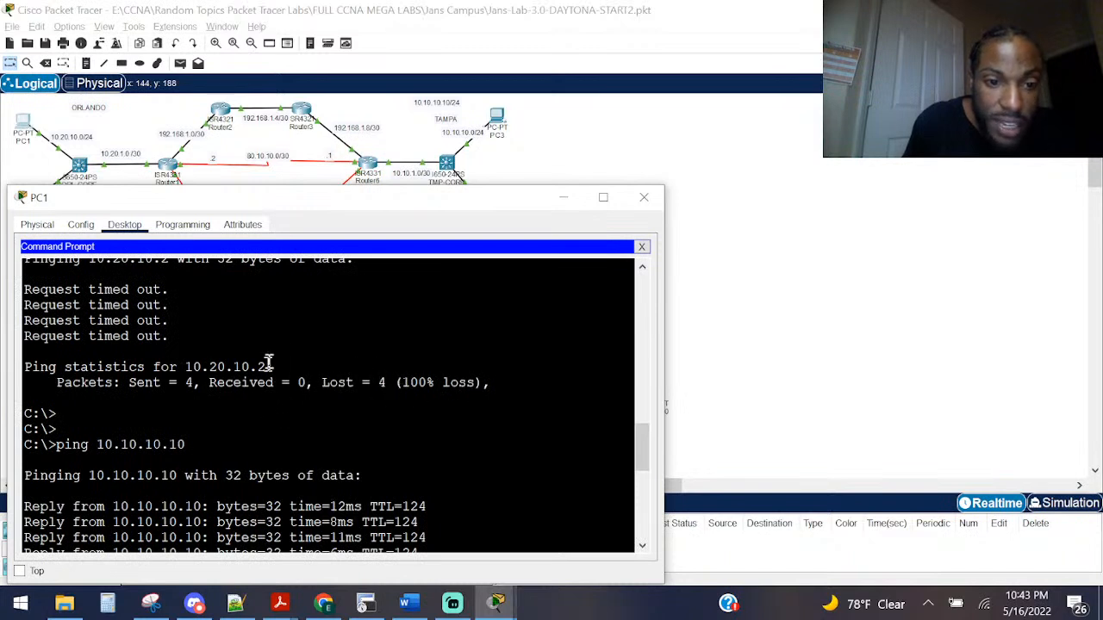
pyautogui.moveTo(268, 367); pyautogui.dragTo(233, 367)
pyautogui.scroll(1, 232, 366)
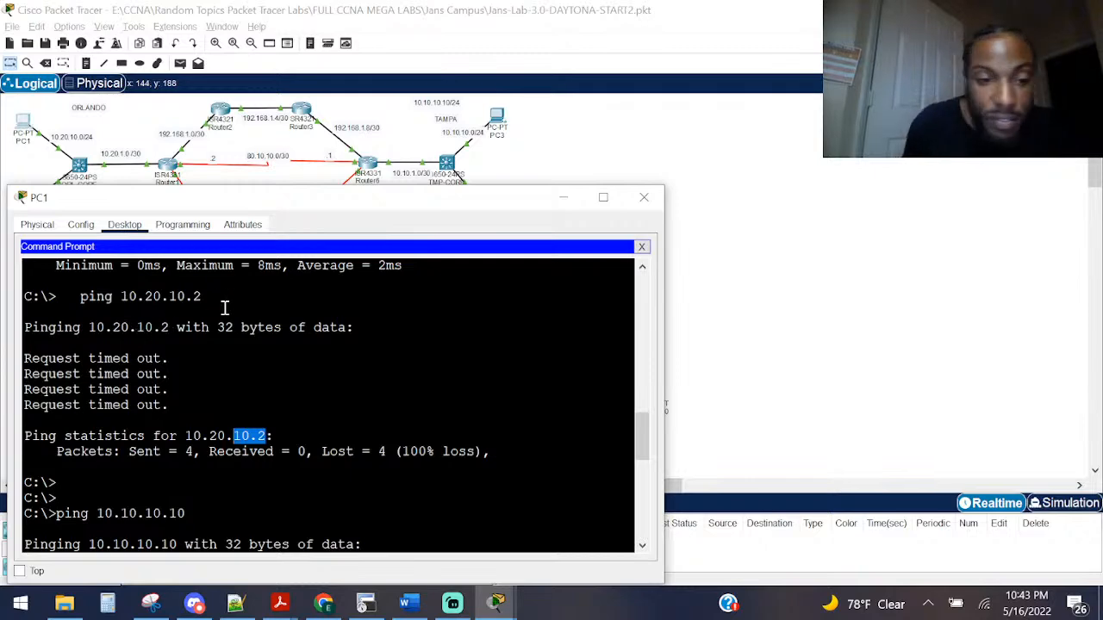
pyautogui.scroll(-10, 224, 309)
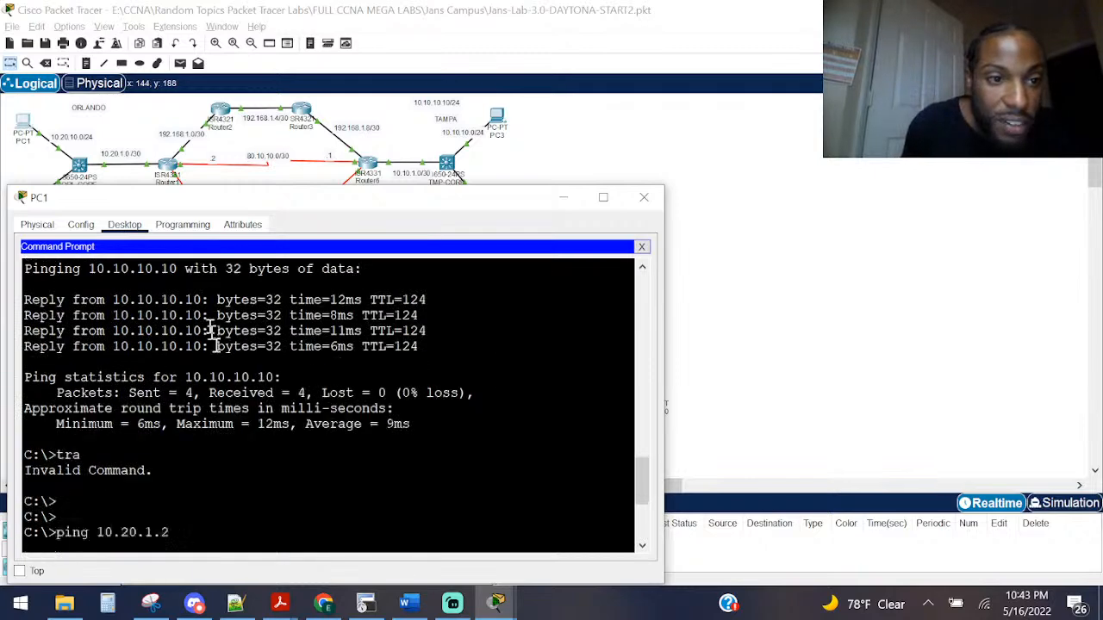
# Step: Check Router4's interface addresses in the topology and ping 172.16.1.1 on the Router1 to Router4 link from PC1
pyautogui.click(124, 134)
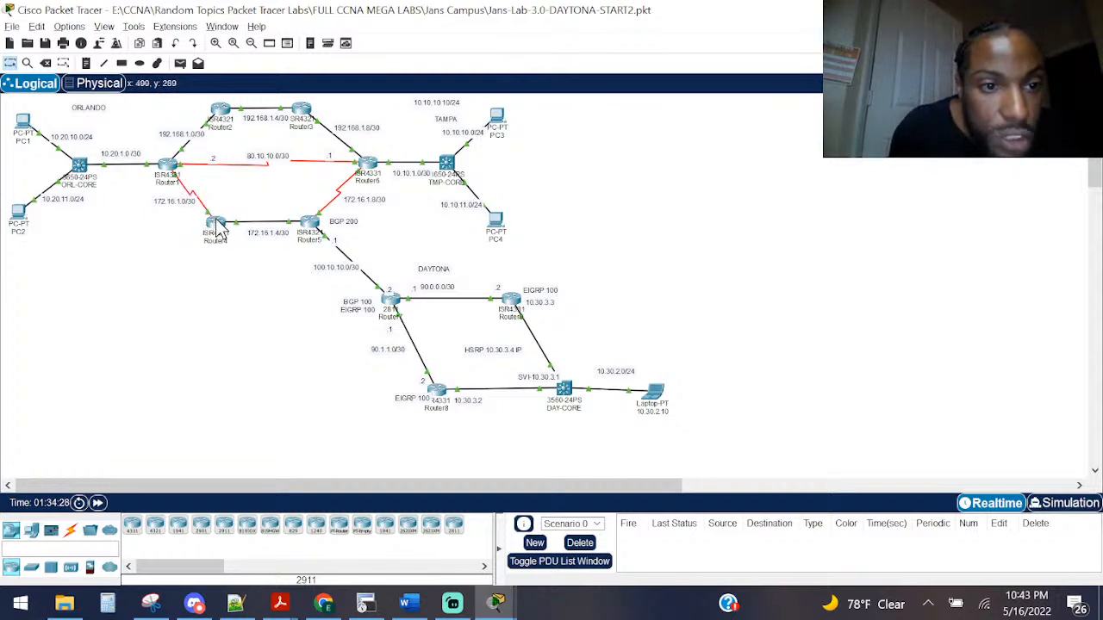
pyautogui.moveTo(218, 231)
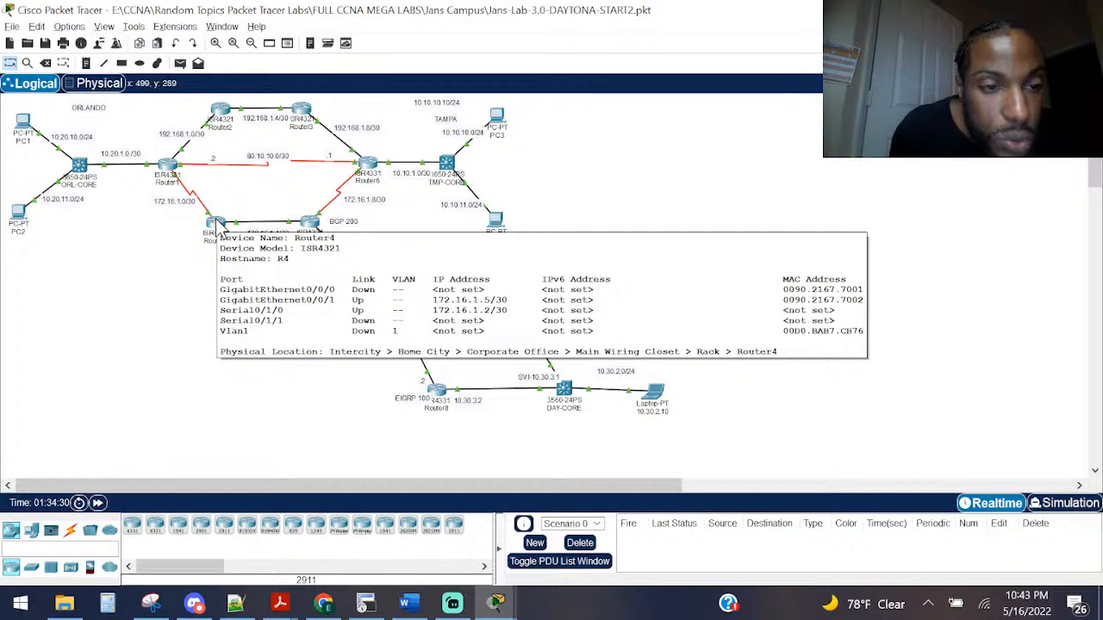
pyautogui.hotkey('alt', 'Tab')
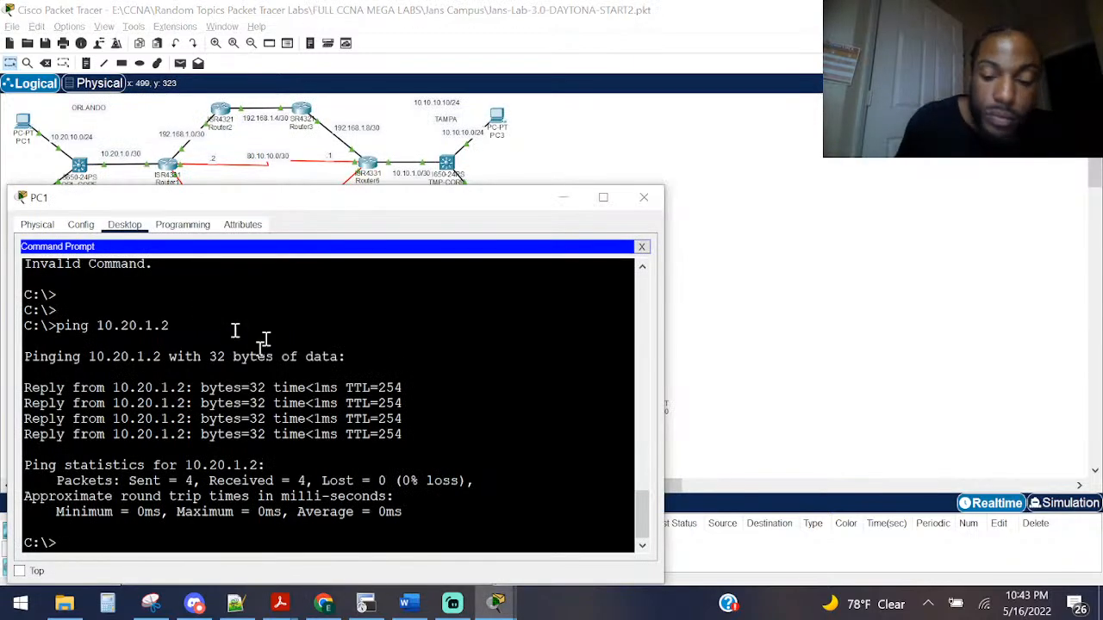
pyautogui.write('ping 1')
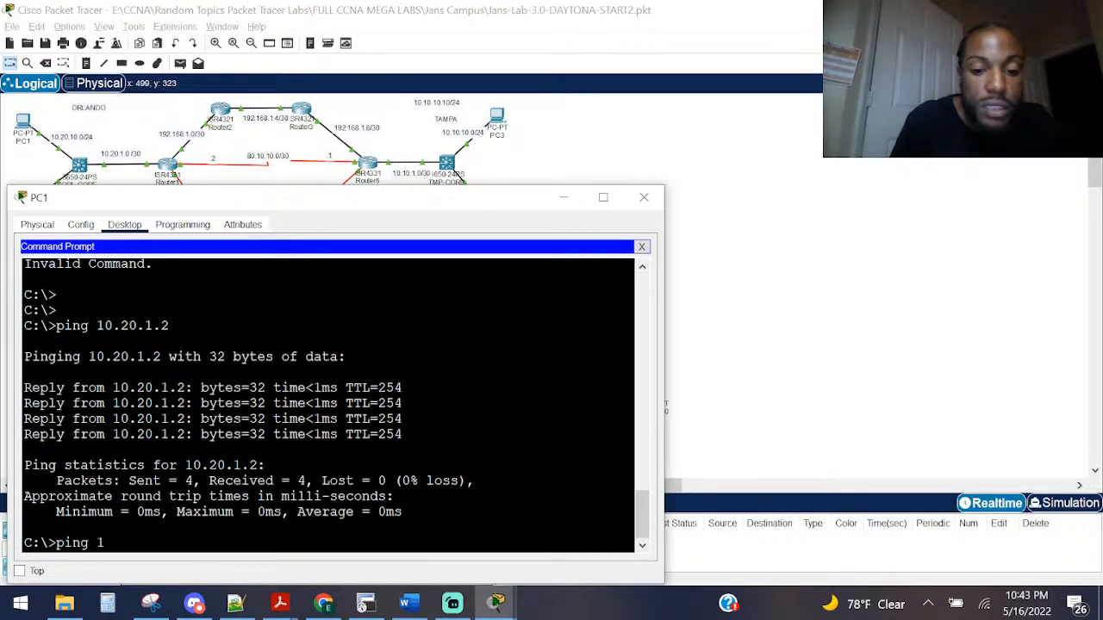
pyautogui.write('72.16')
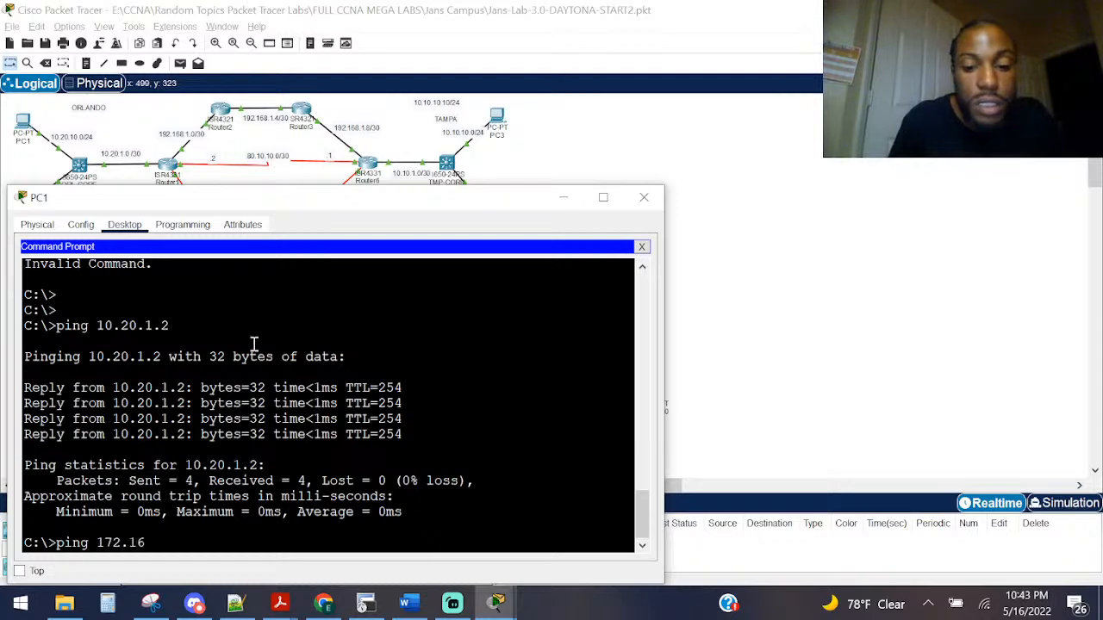
pyautogui.write('.1.1')
pyautogui.press('Return')
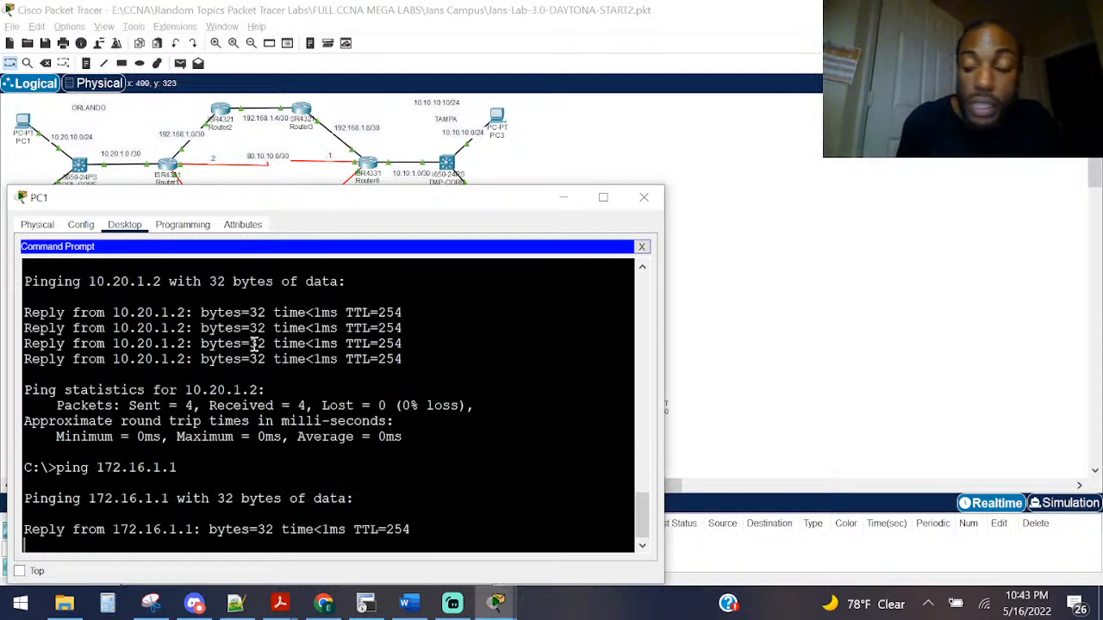
# Step: Check the topology and ping 172.16.1.2, Router4's end of the Router1 link, from PC1
pyautogui.hotkey('alt', 'Tab')
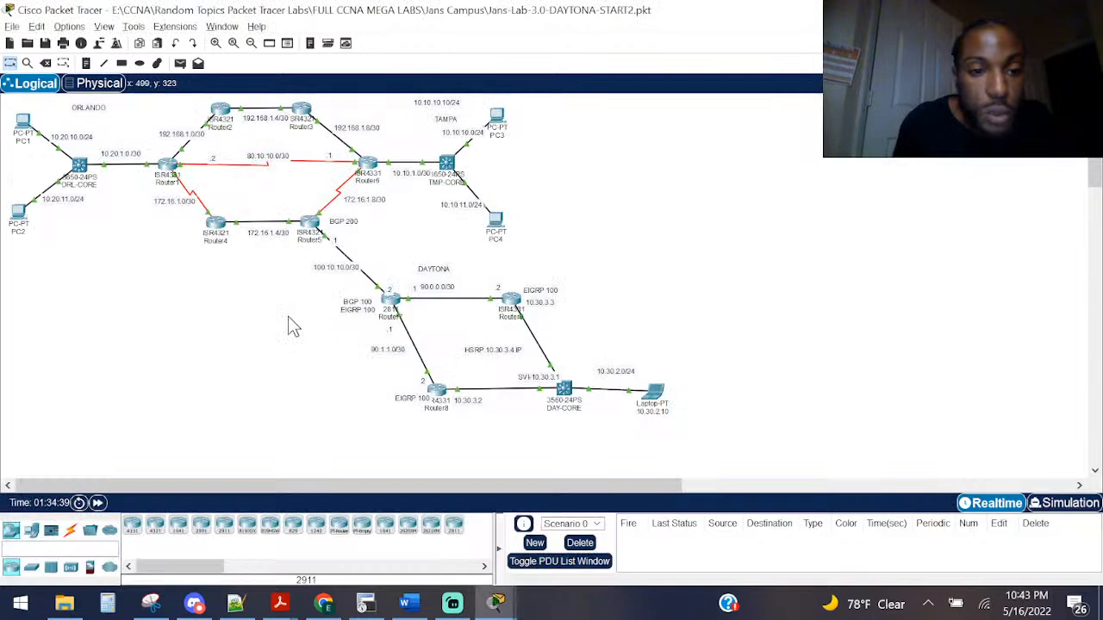
pyautogui.hotkey('alt', 'Tab')
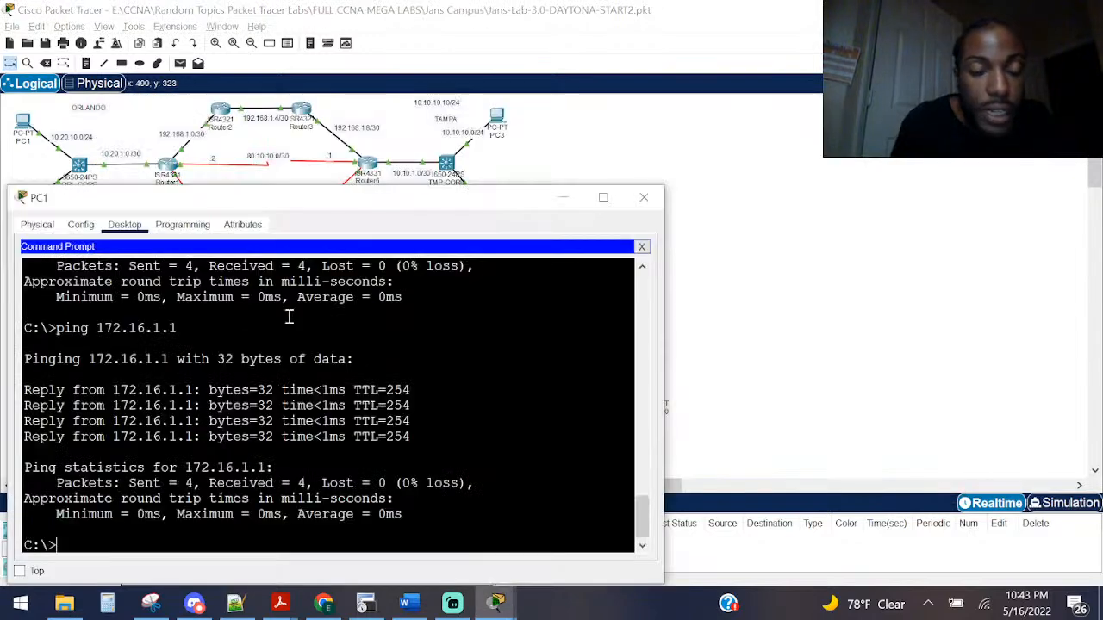
pyautogui.press('Up')
pyautogui.write('2')
pyautogui.press('Return')
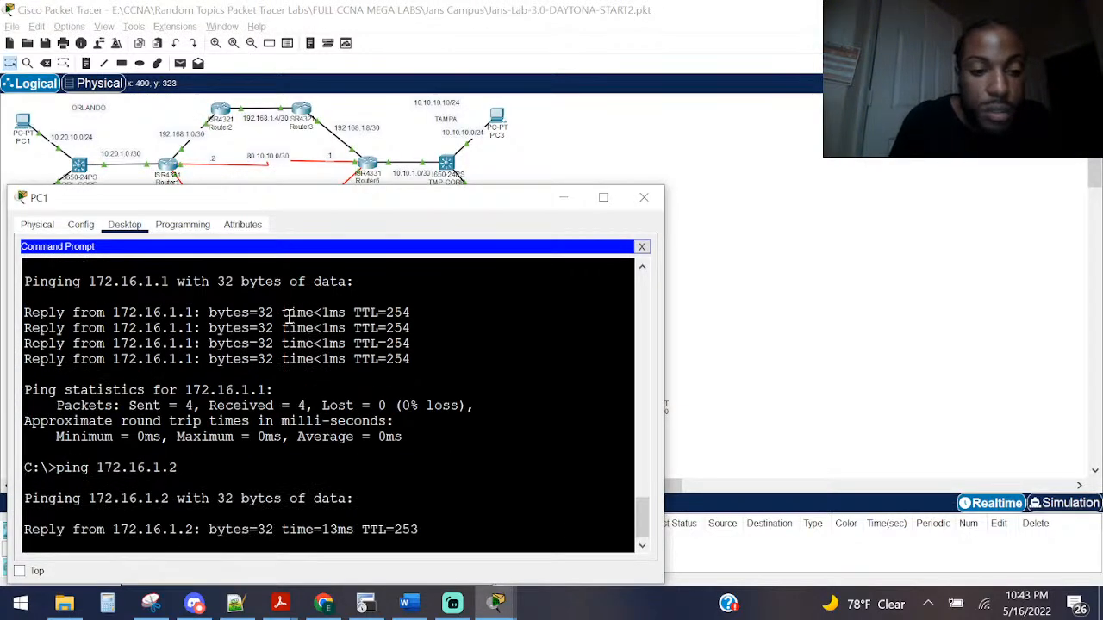
# Step: Return to the topology, then ping 172.16.1.5, Router4's end of the Router5 link, from PC1
pyautogui.click(563, 197)
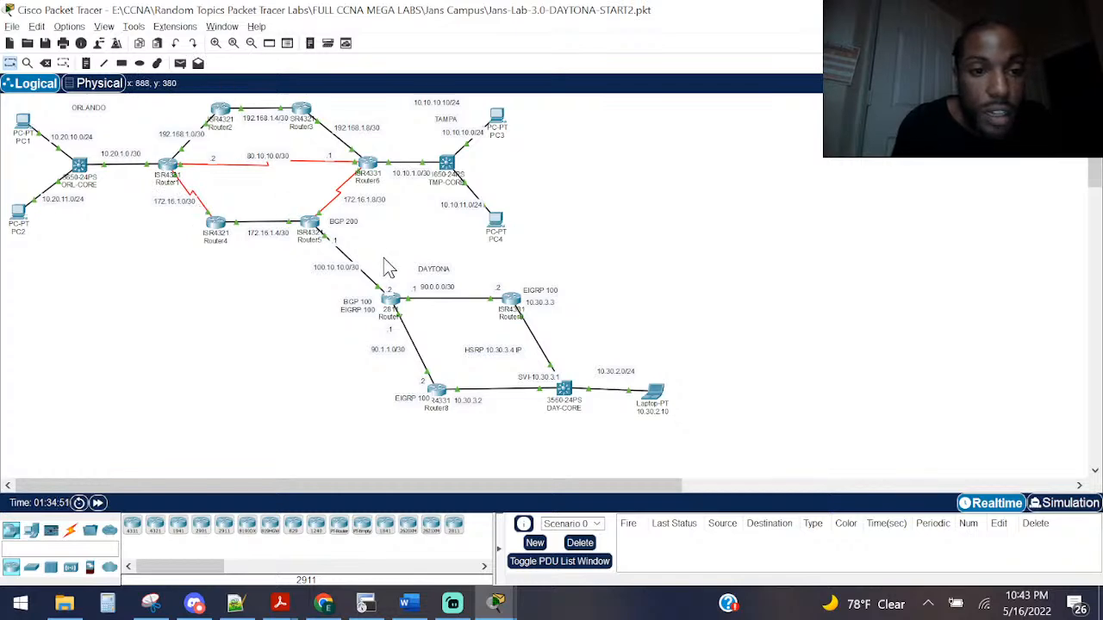
pyautogui.hotkey('alt', 'Tab')
pyautogui.press('Up')
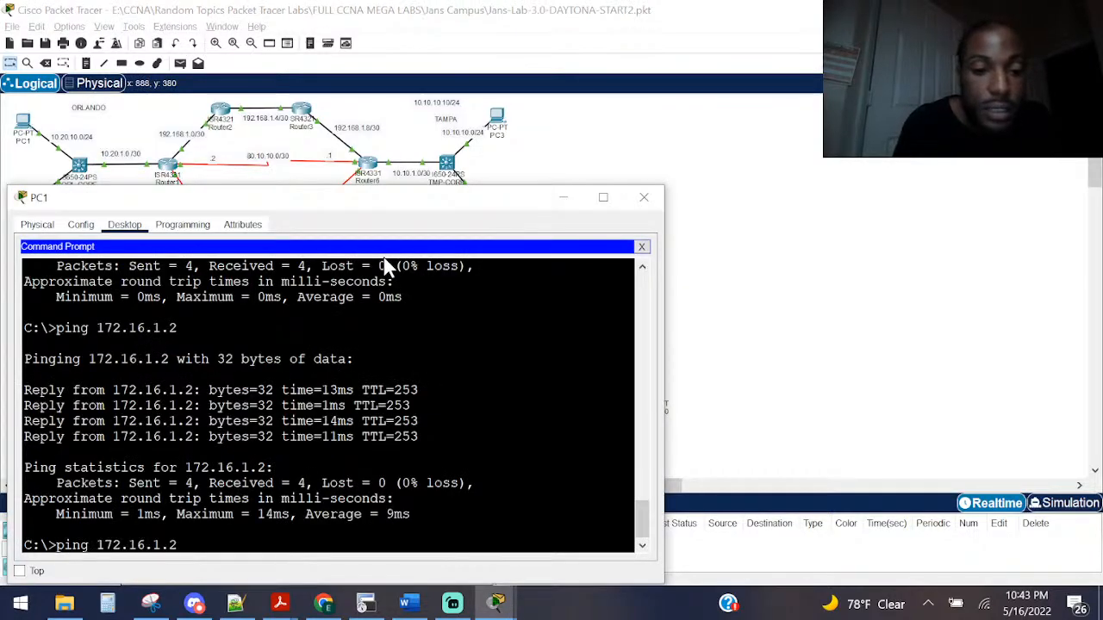
pyautogui.write('5')
pyautogui.press('Return')
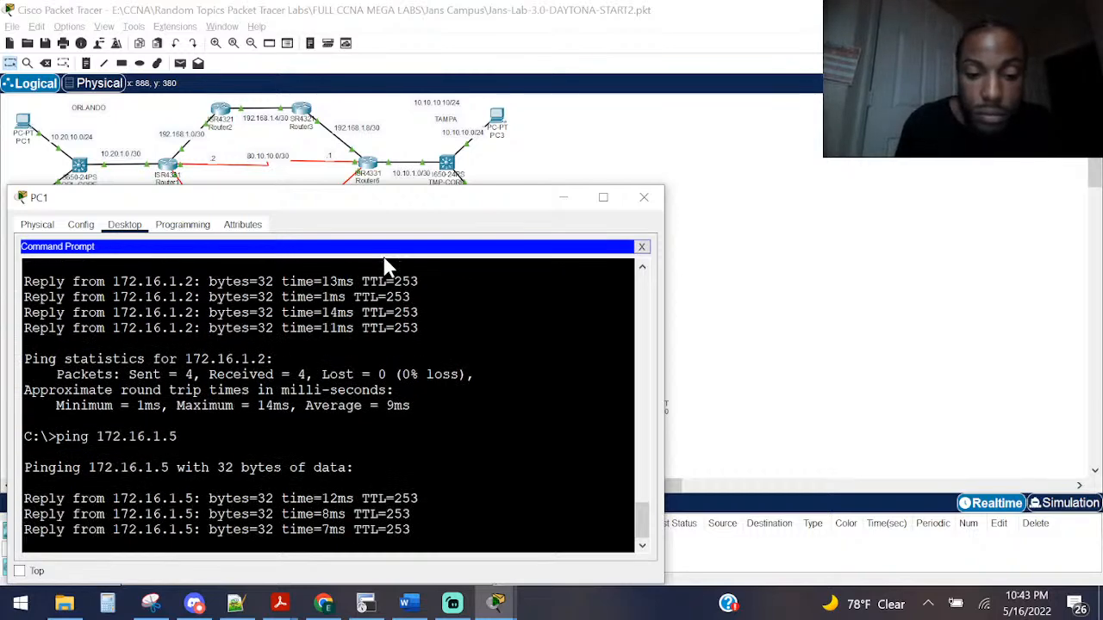
# Step: Ping 172.16.1.6, Router5's end of the Router4 link, from PC1
pyautogui.press('Return')
pyautogui.press('Up')
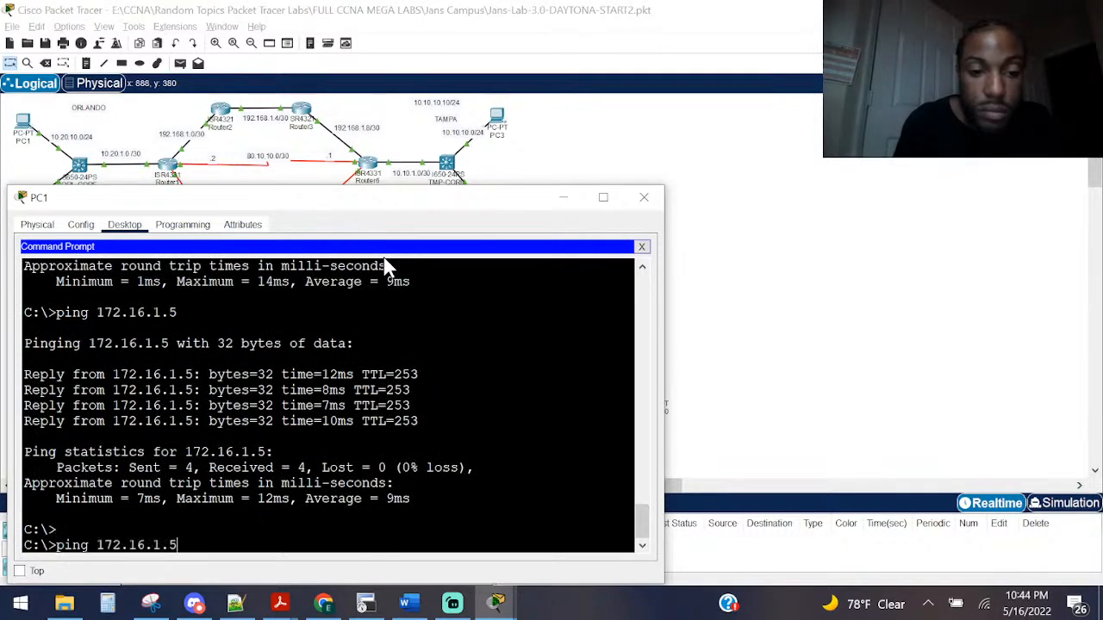
pyautogui.write('6')
pyautogui.press('Return')
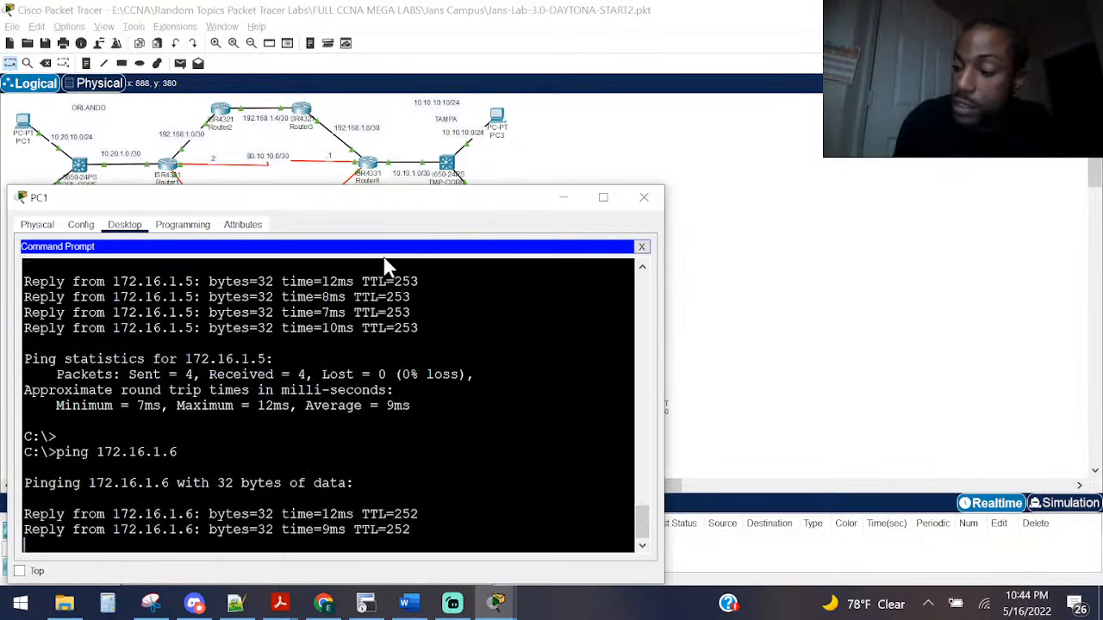
# Step: Review the topology and ping 100.10.10.1, Router5's interface toward Daytona, from PC1's command prompt
pyautogui.hotkey('alt', 'Tab')
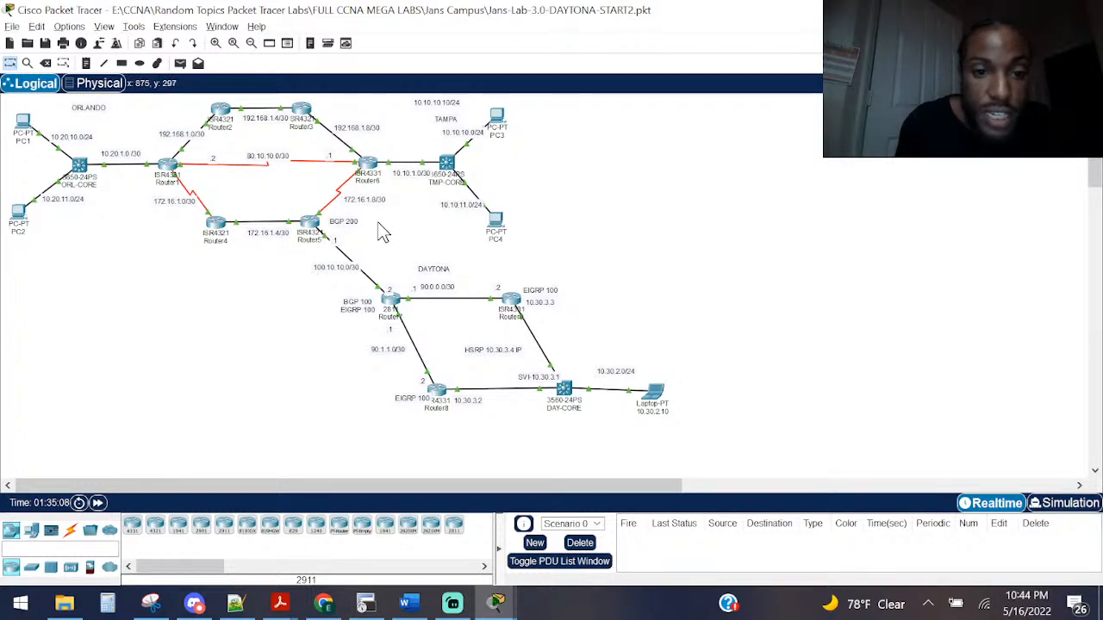
pyautogui.click(24, 126)
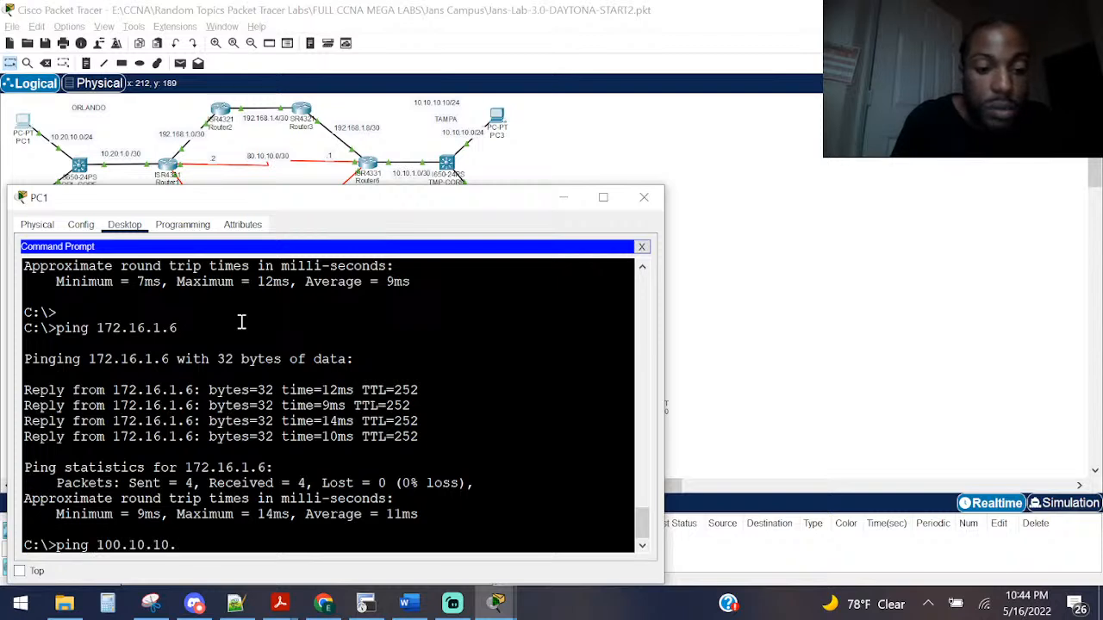
pyautogui.write('ping 100.10.10.1')
pyautogui.press('Return')
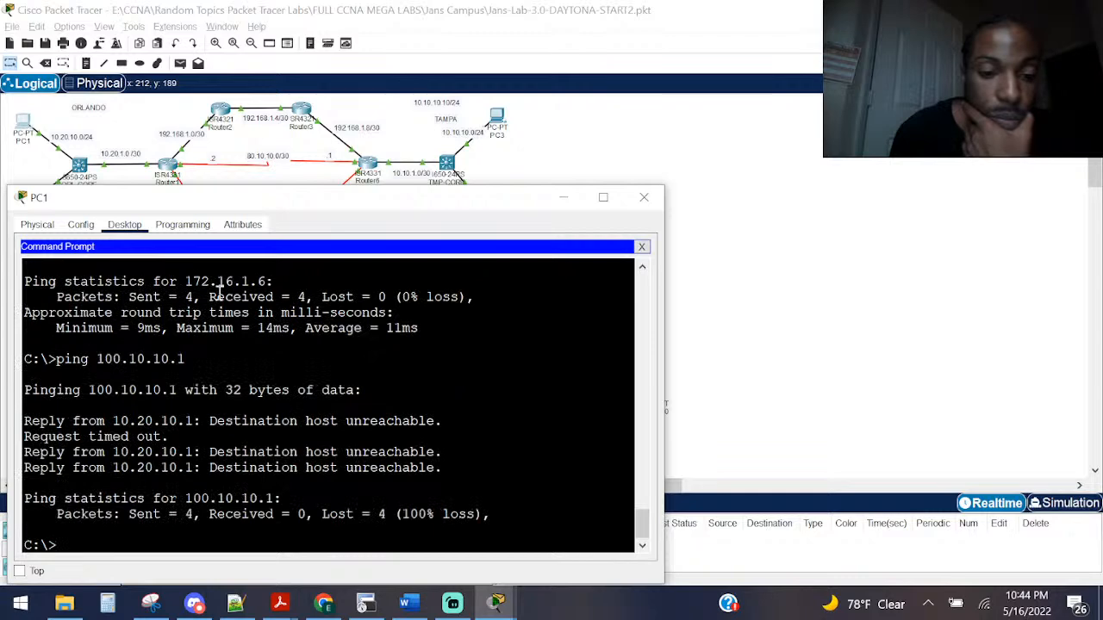
# Step: Trace the route from PC1 to 100.10.10.1 with tracert, compare the hops with the topology and close the PC1 window
pyautogui.click(22, 121)
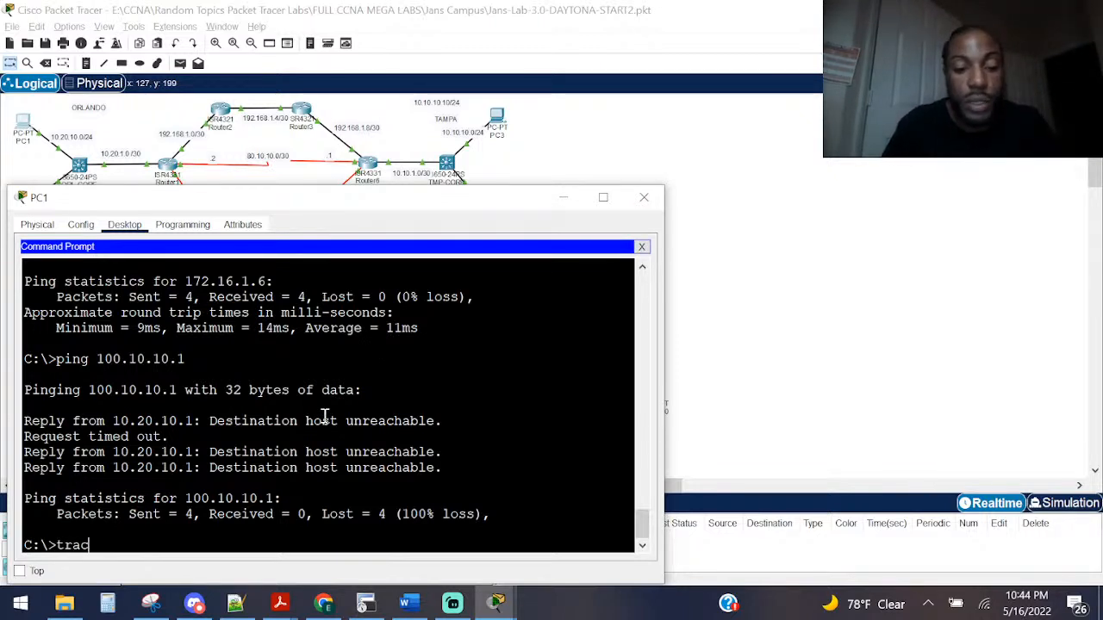
pyautogui.write('10')
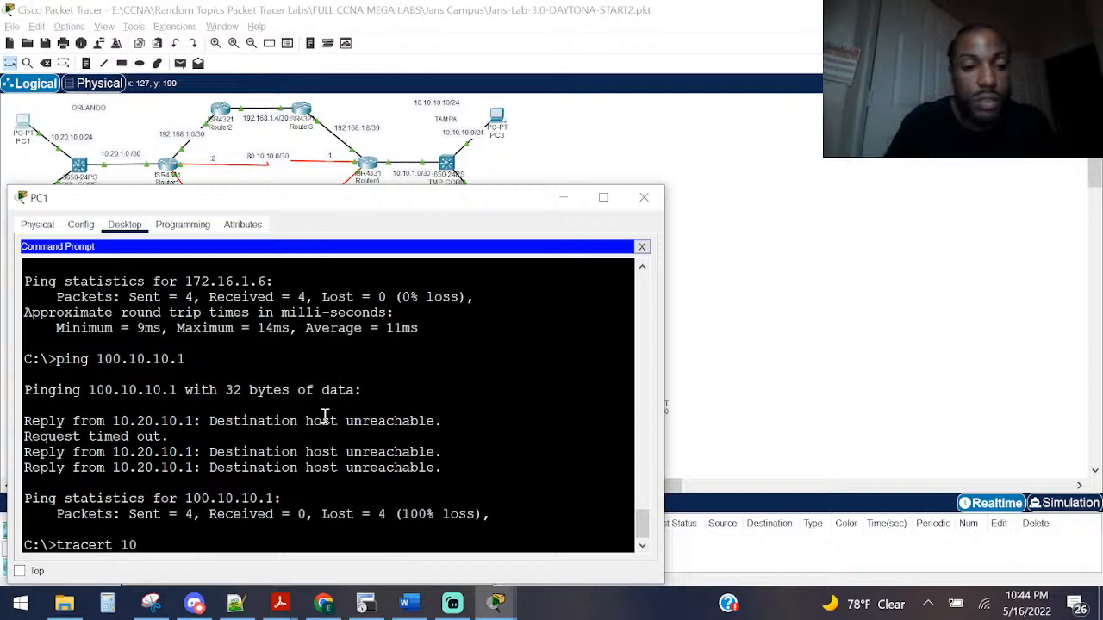
pyautogui.write('0.10.10.10.')
pyautogui.press('Return')
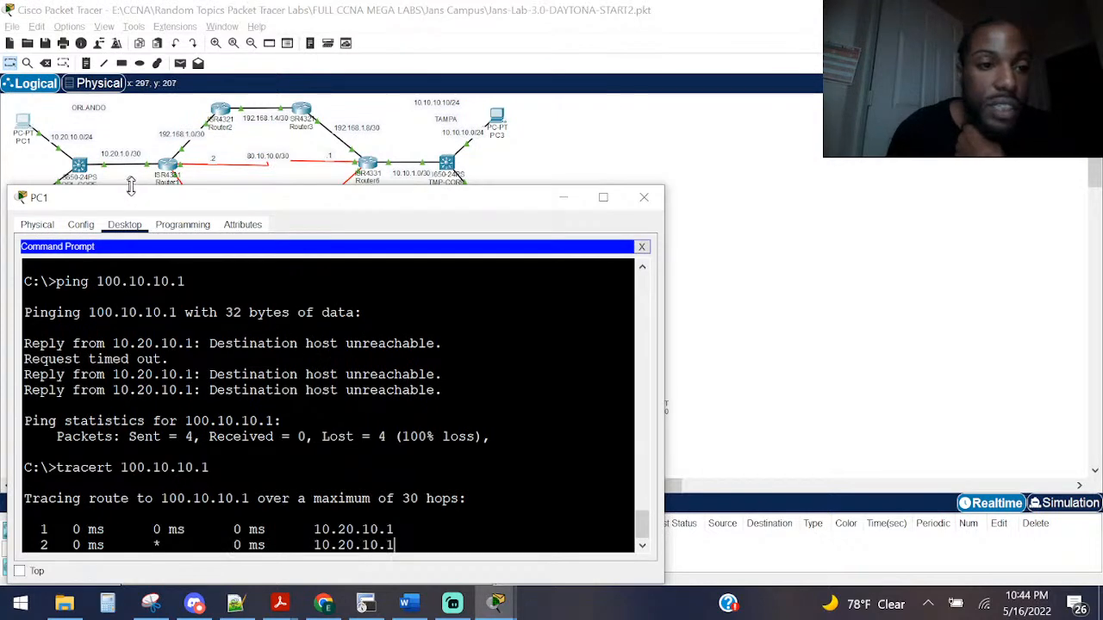
pyautogui.moveTo(136, 197); pyautogui.dragTo(160, 224)
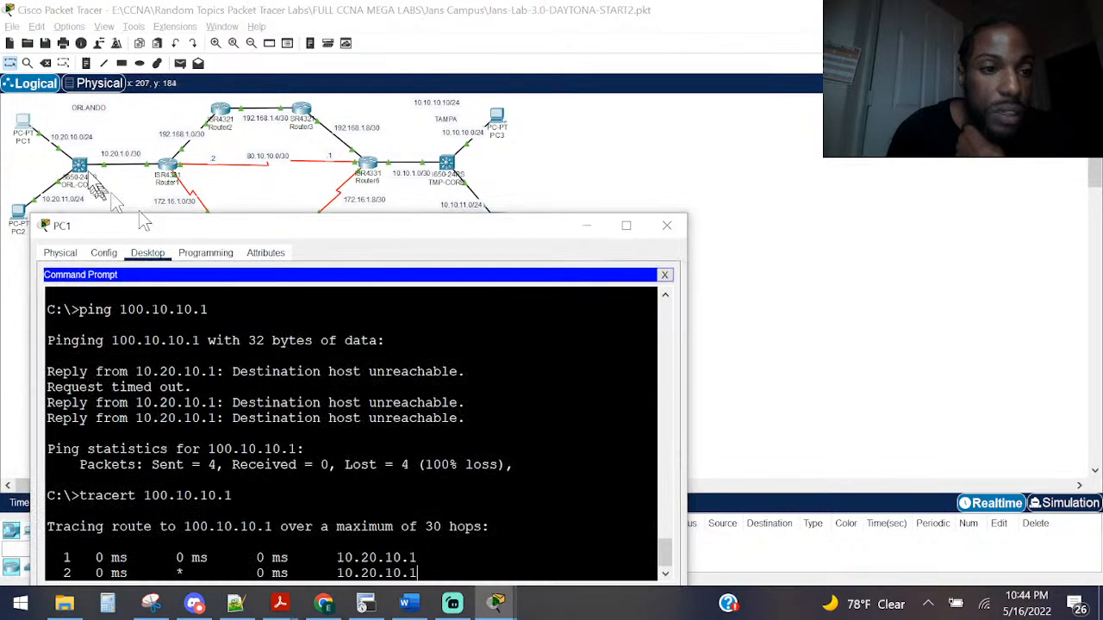
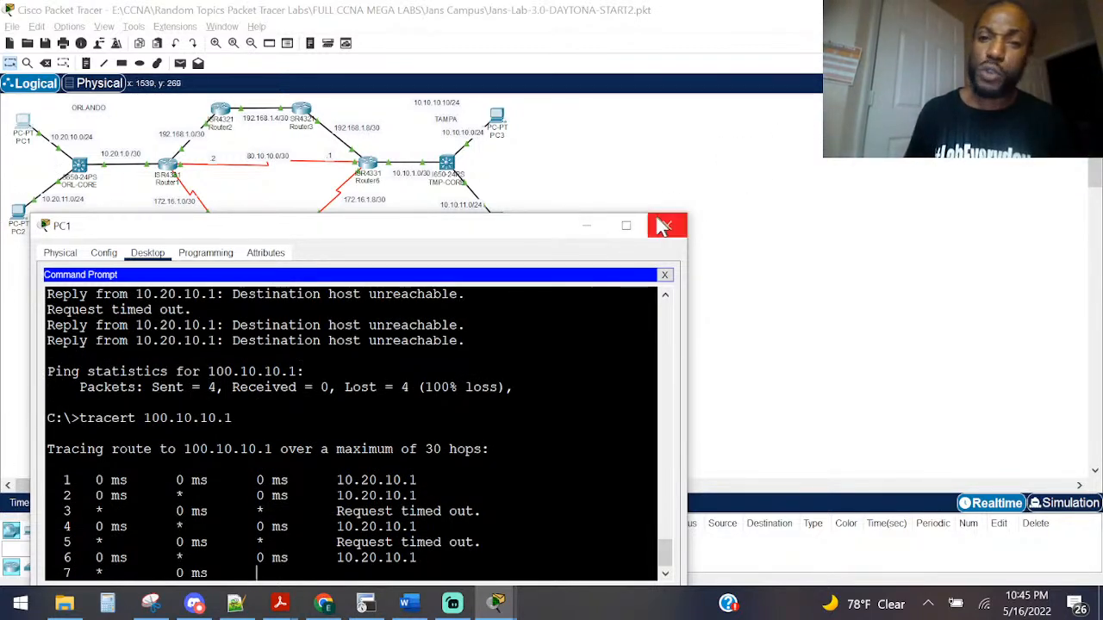
pyautogui.moveTo(512, 232); pyautogui.dragTo(546, 123)
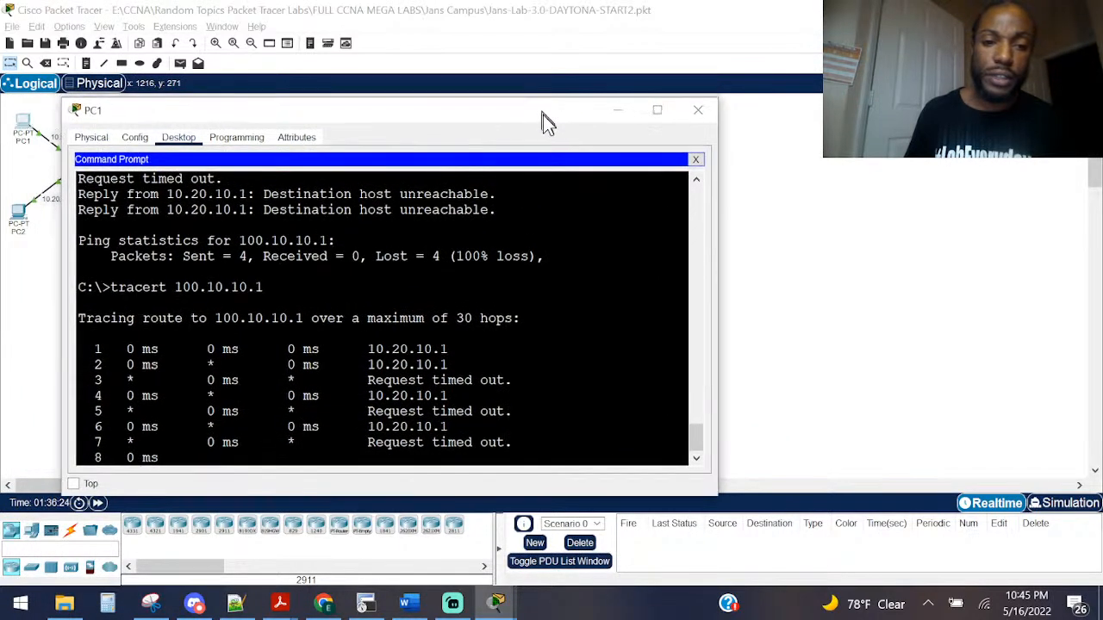
pyautogui.click(698, 112)
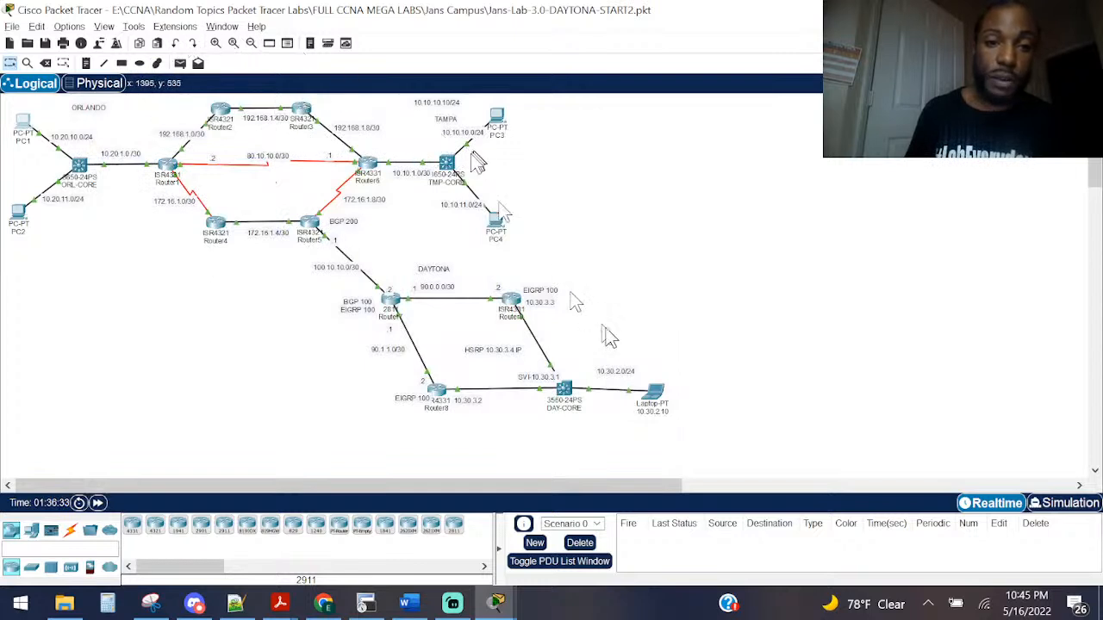
# Step: Select the Daytona network's devices and labels as a group, then inspect Router5's interface addresses and its command line
pyautogui.moveTo(810, 454); pyautogui.dragTo(245, 258)
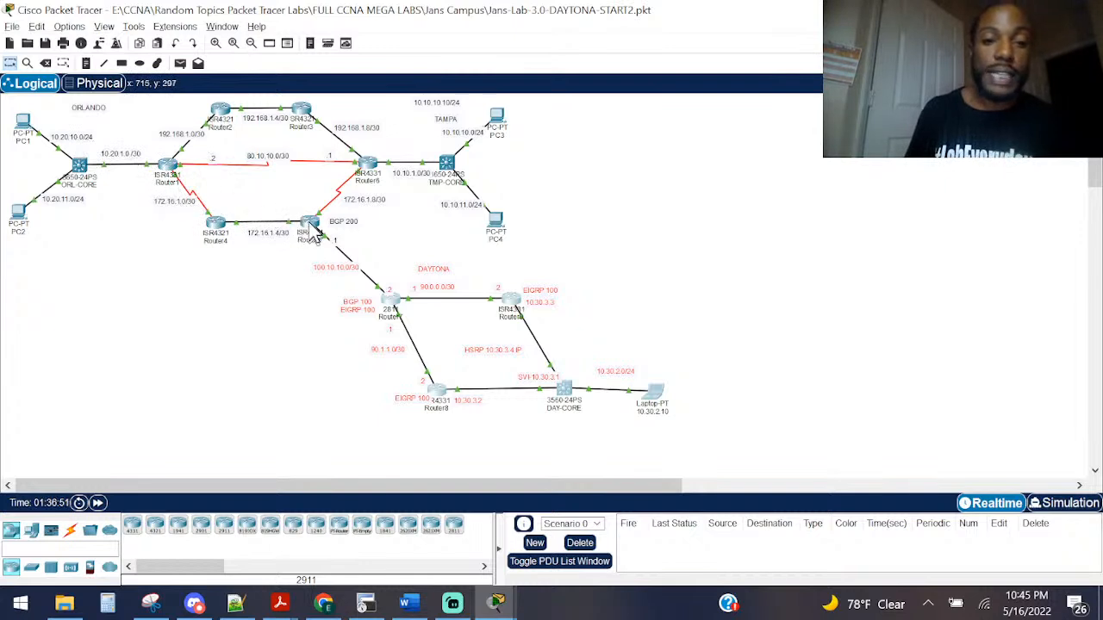
pyautogui.moveTo(316, 232)
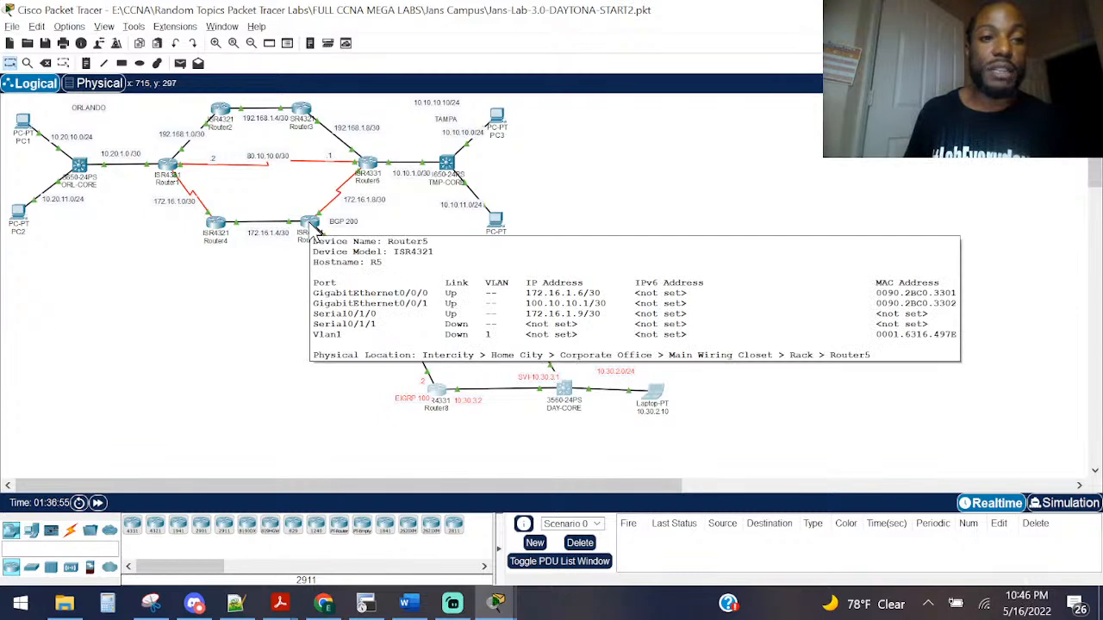
pyautogui.click(312, 228)
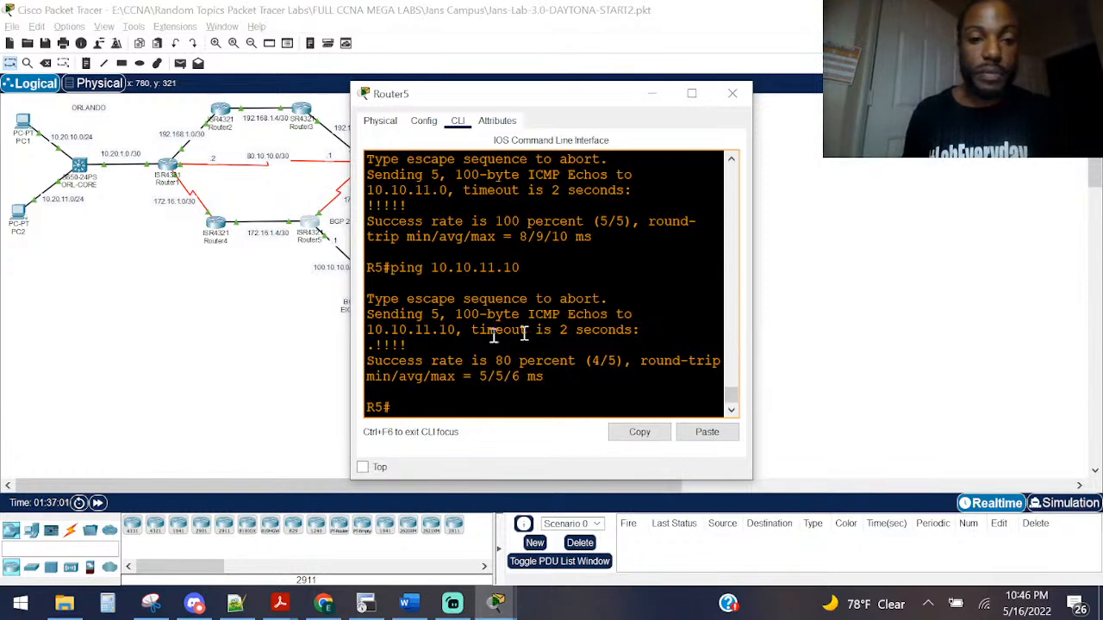
pyautogui.click(229, 296)
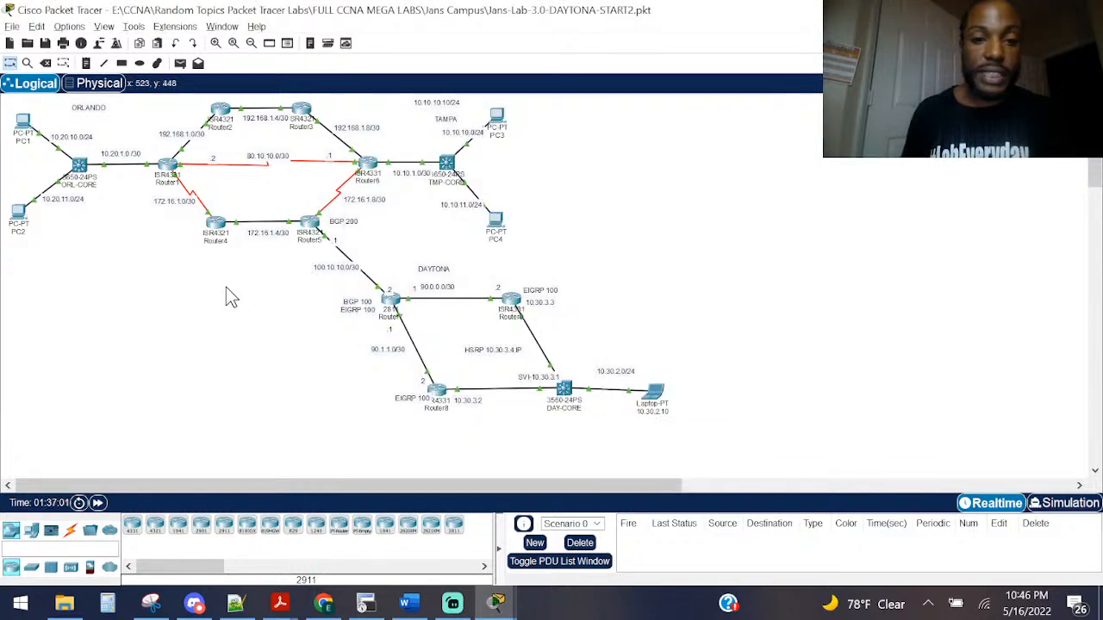
# Step: Open Router7's command line, widen its window and enter privileged EXEC mode
pyautogui.click(393, 304)
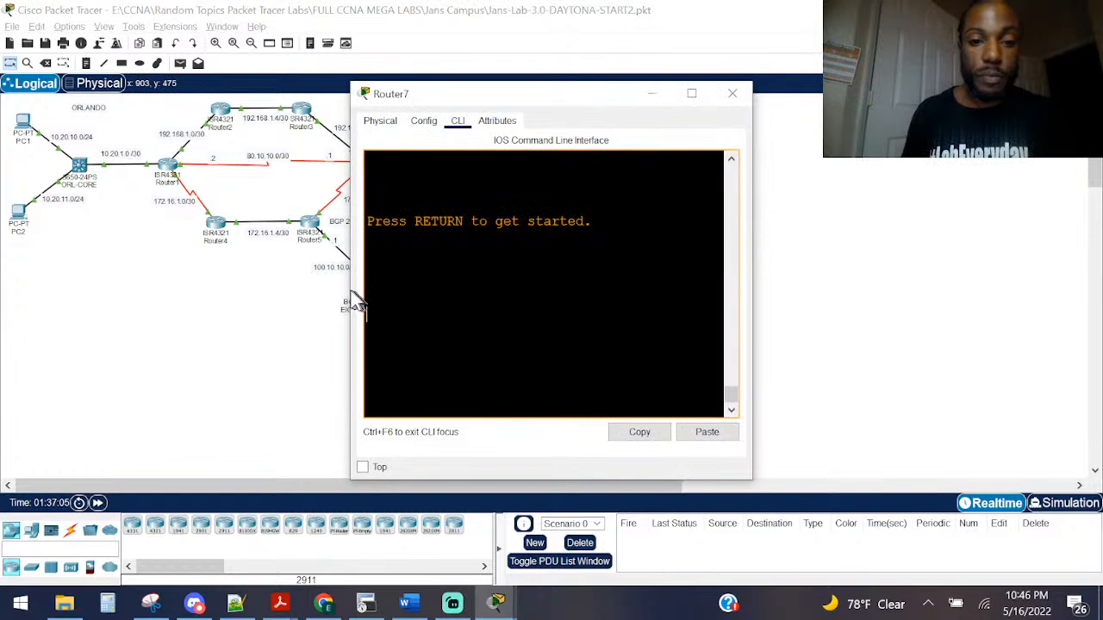
pyautogui.moveTo(353, 303); pyautogui.dragTo(130, 297)
pyautogui.press('Return')
pyautogui.press('Return')
pyautogui.press('Return')
pyautogui.press('Return')
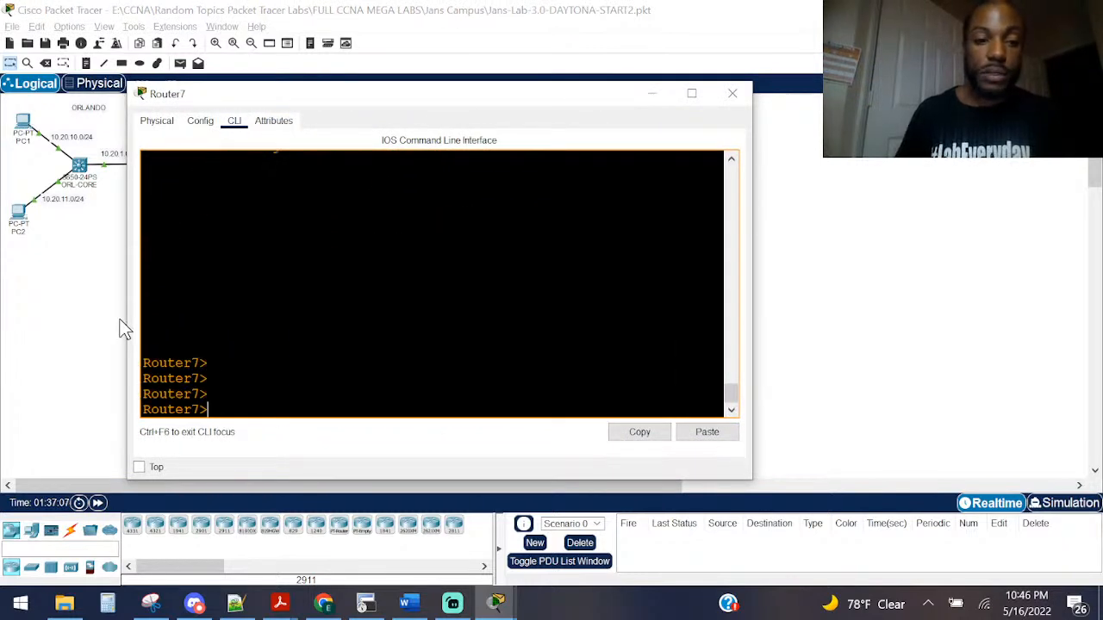
pyautogui.write('ena')
pyautogui.press('Return')
# Step: Display Router7's IP routing table and highlight the BGP routes via 100.10.10.1
pyautogui.write('ping')
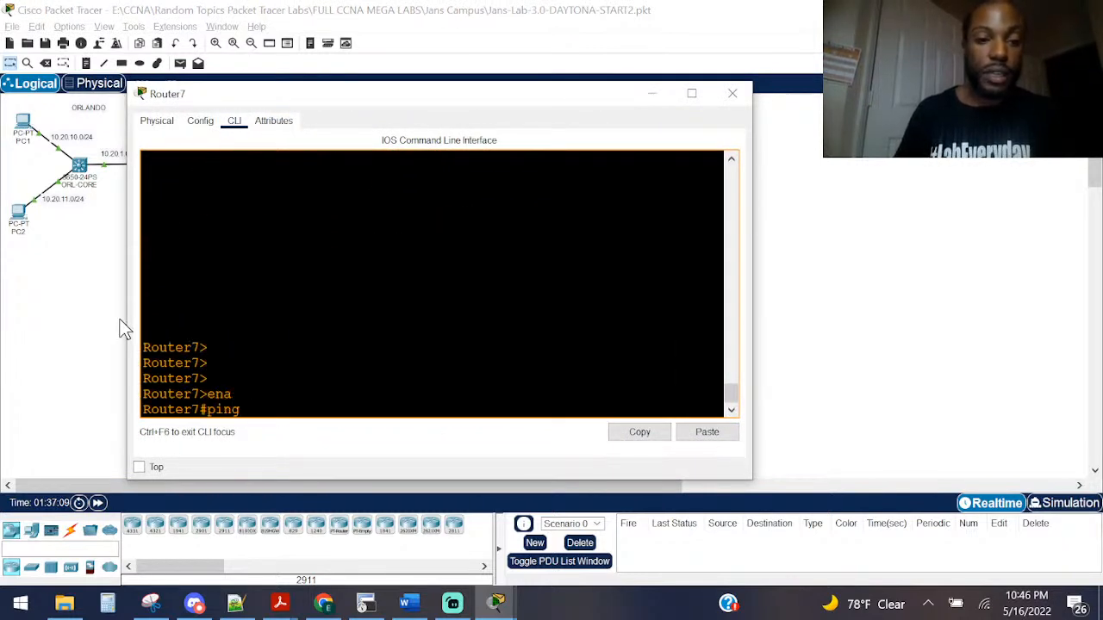
pyautogui.press('BackSpace')
pyautogui.press('BackSpace')
pyautogui.press('BackSpace')
pyautogui.press('BackSpace')
pyautogui.write('sho rip')
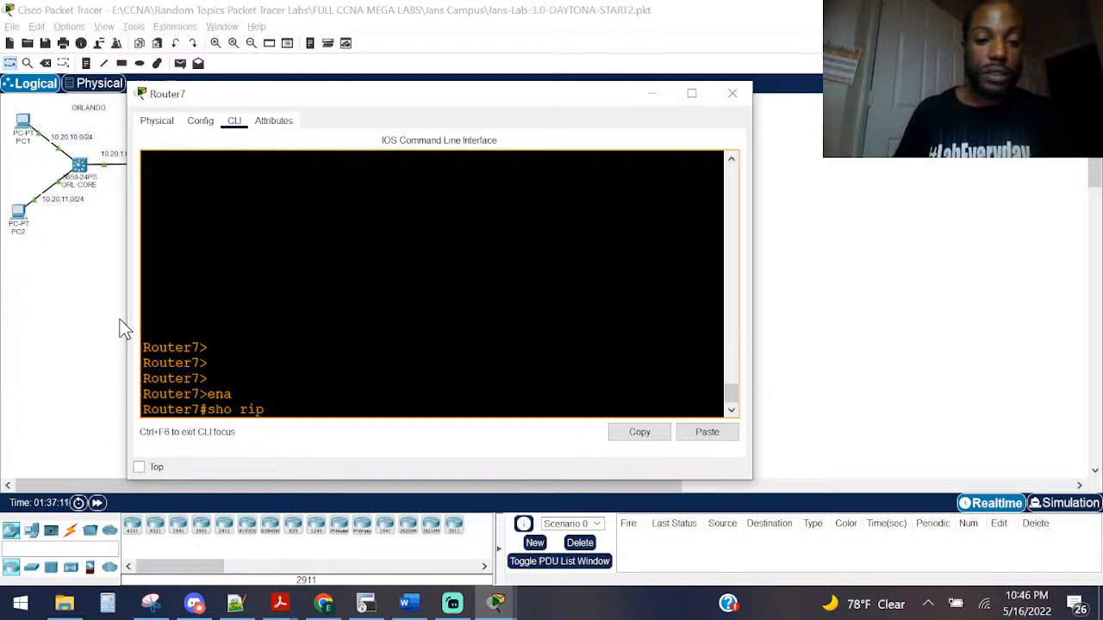
pyautogui.write(' route')
pyautogui.press('Return')
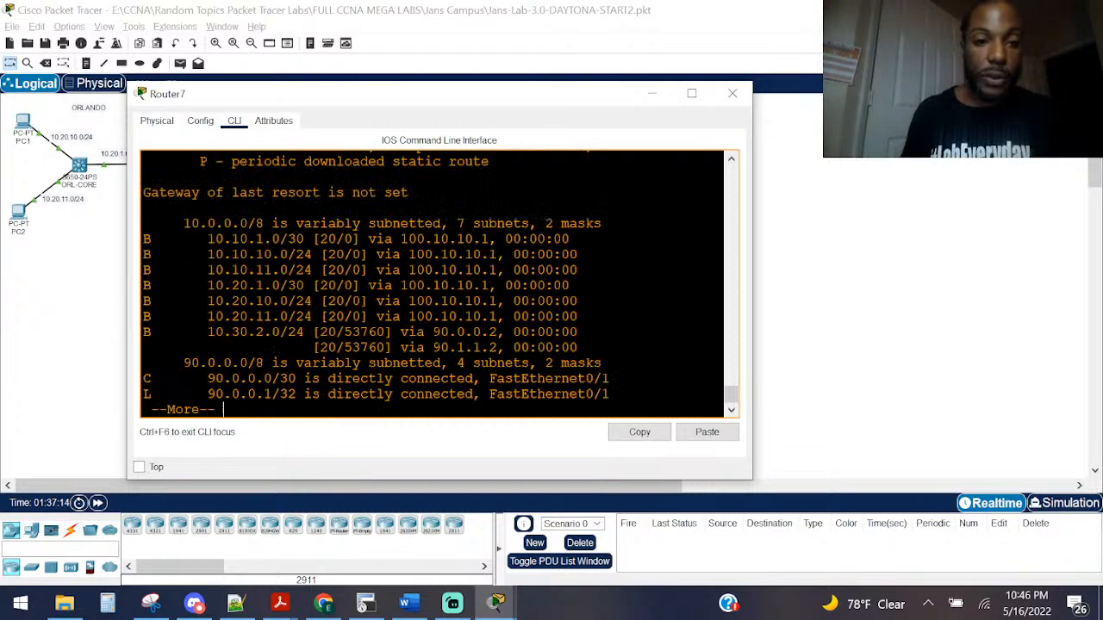
pyautogui.moveTo(204, 231); pyautogui.dragTo(618, 313)
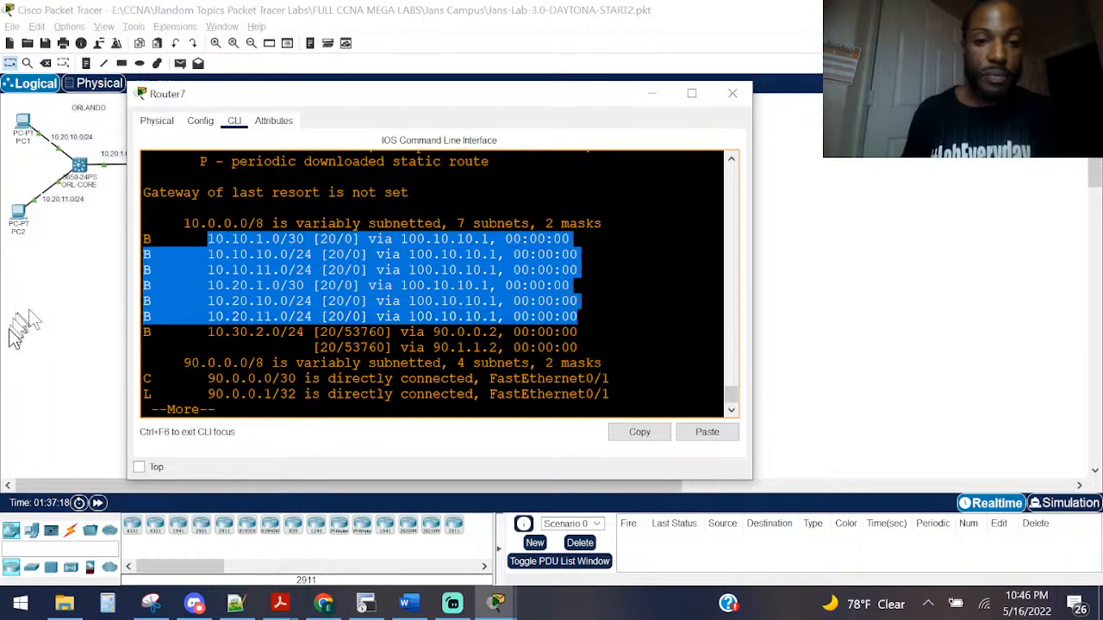
# Step: Check the Router5–Router7 link in the topology, return to Router7's command line and list the rest of its routing table
pyautogui.click(16, 332)
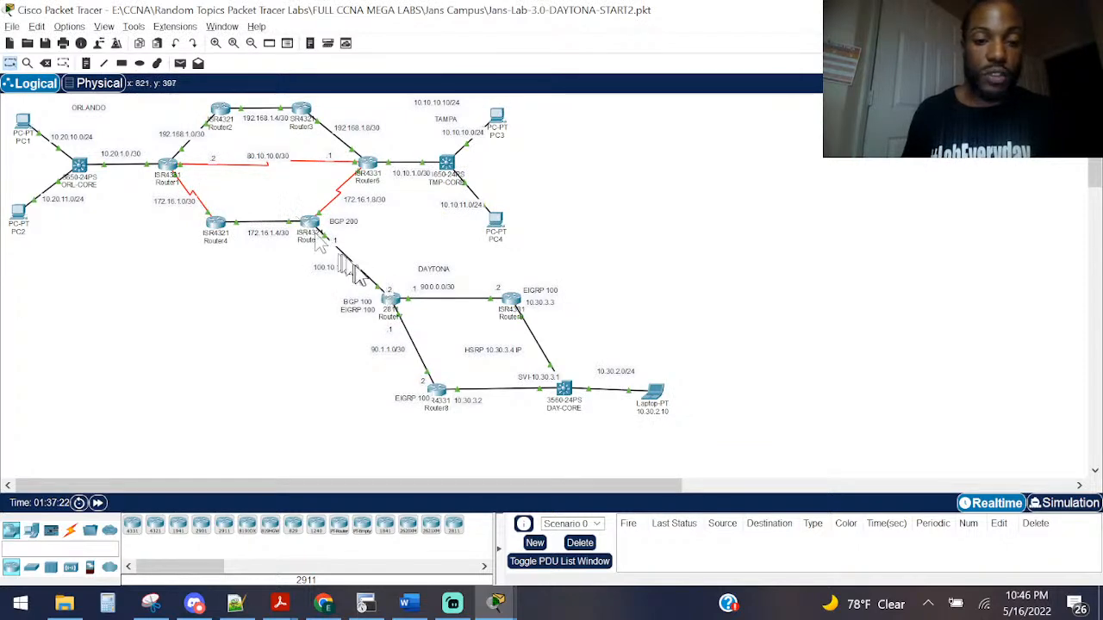
pyautogui.click(390, 301)
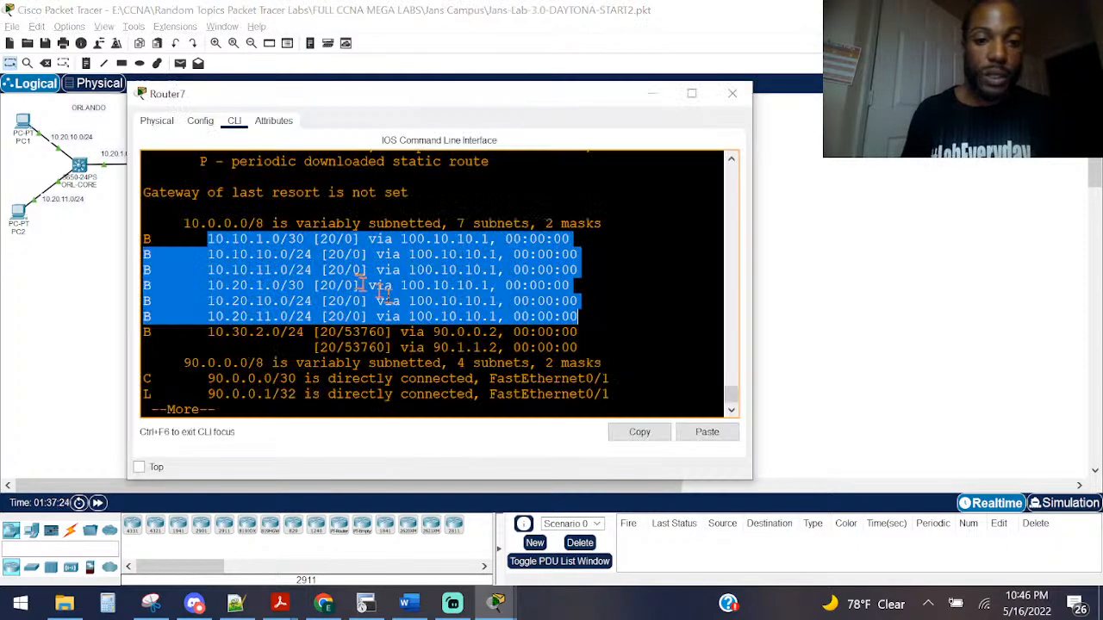
pyautogui.click(370, 291)
pyautogui.press('Return')
pyautogui.press('Return')
pyautogui.press('Return')
pyautogui.press('space')
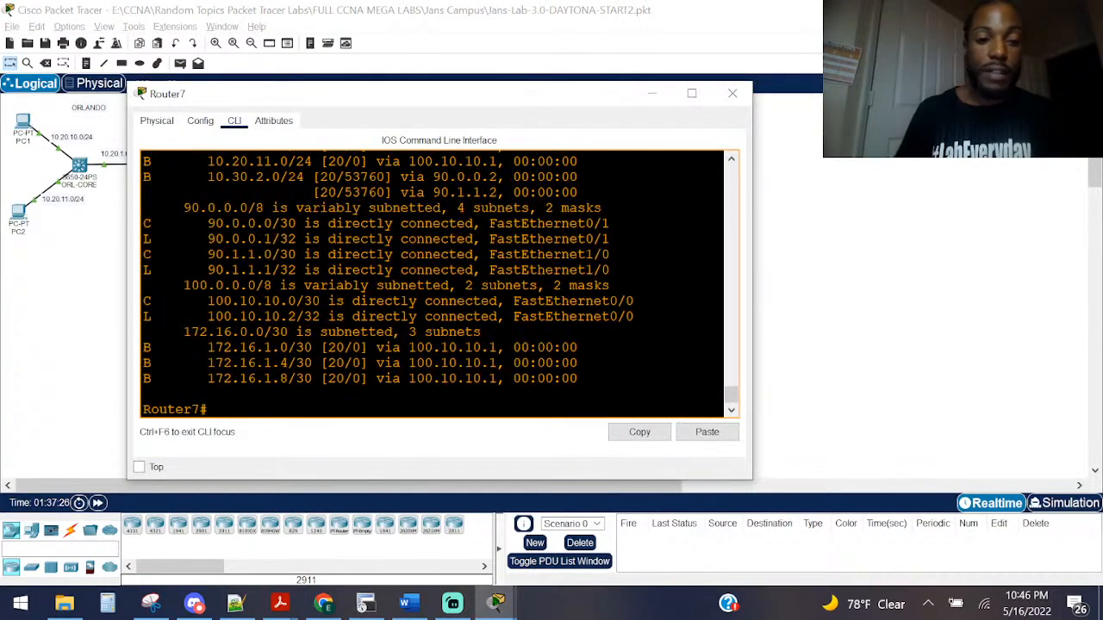
# Step: Show the BGP section of Router7's running configuration and highlight the redistribute eigrp 100 line
pyautogui.write('sho rip')
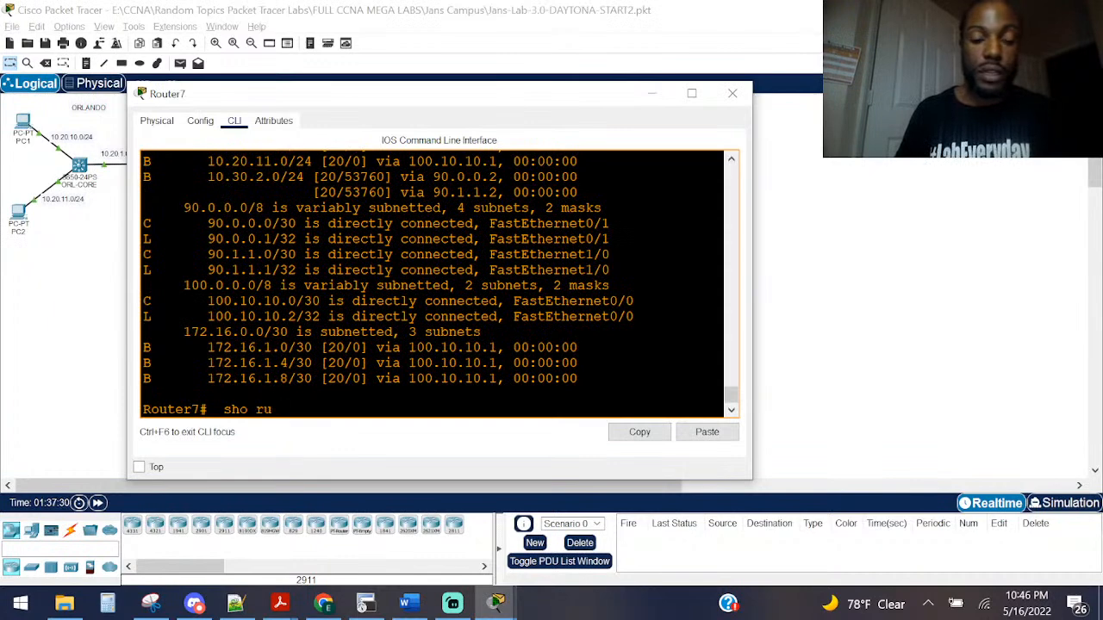
pyautogui.write('n')
pyautogui.press('Tab')
pyautogui.write('se')
pyautogui.press('Tab')
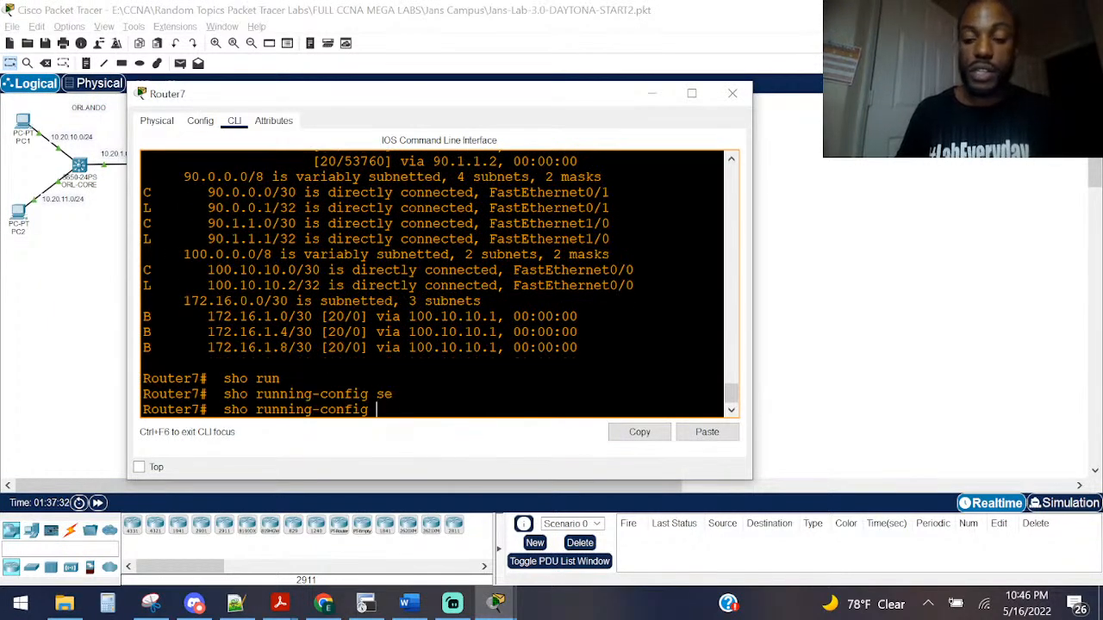
pyautogui.press('Tab')
pyautogui.write('bgp')
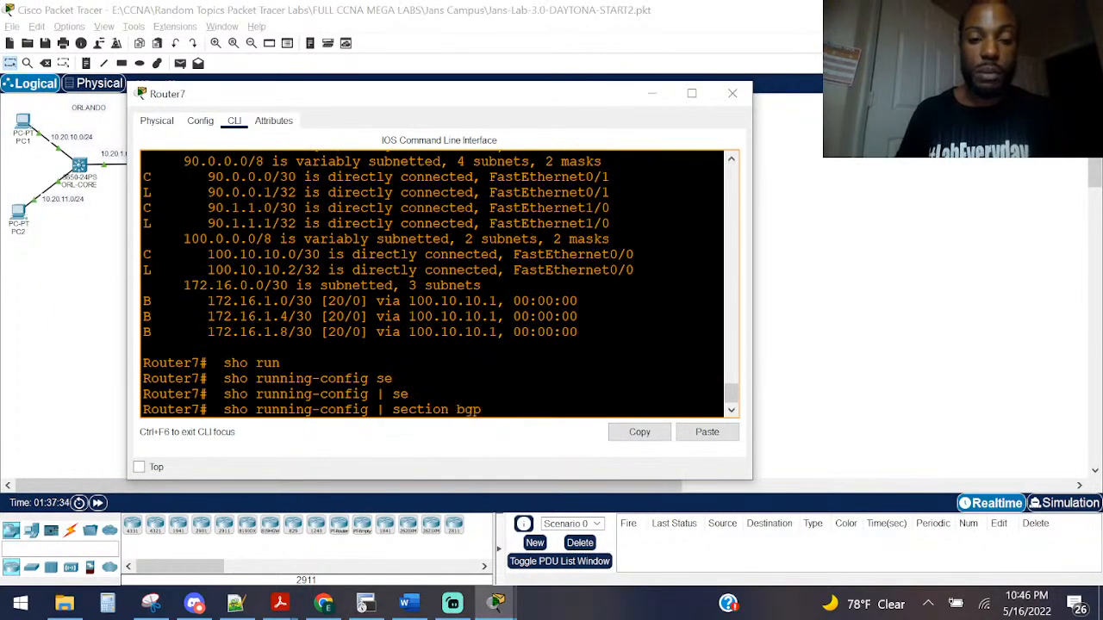
pyautogui.press('Return')
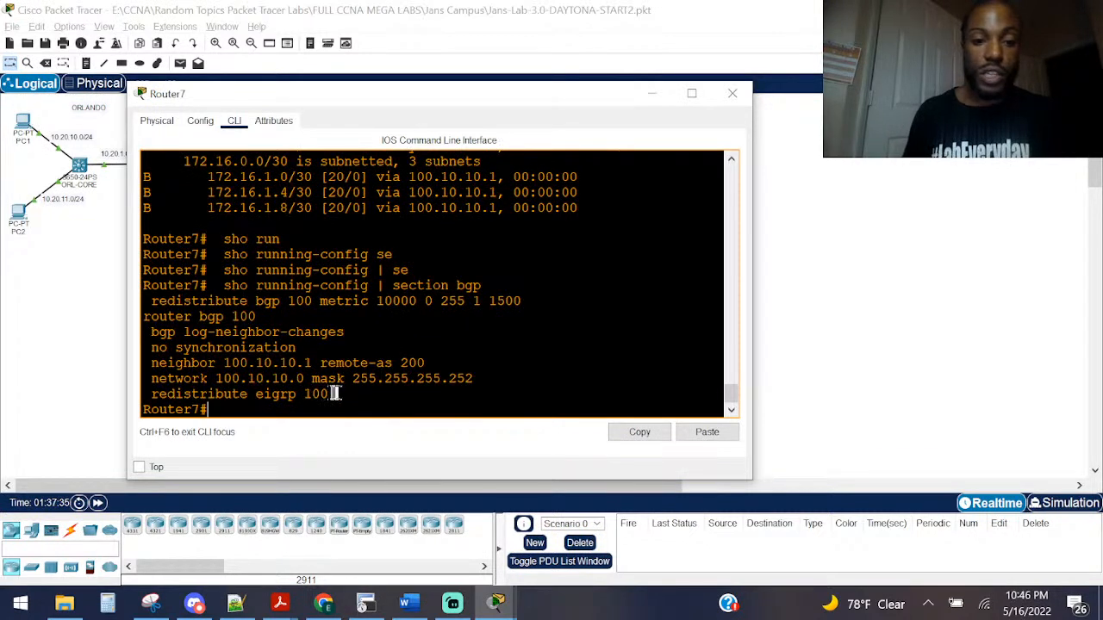
pyautogui.moveTo(328, 394); pyautogui.dragTo(129, 388)
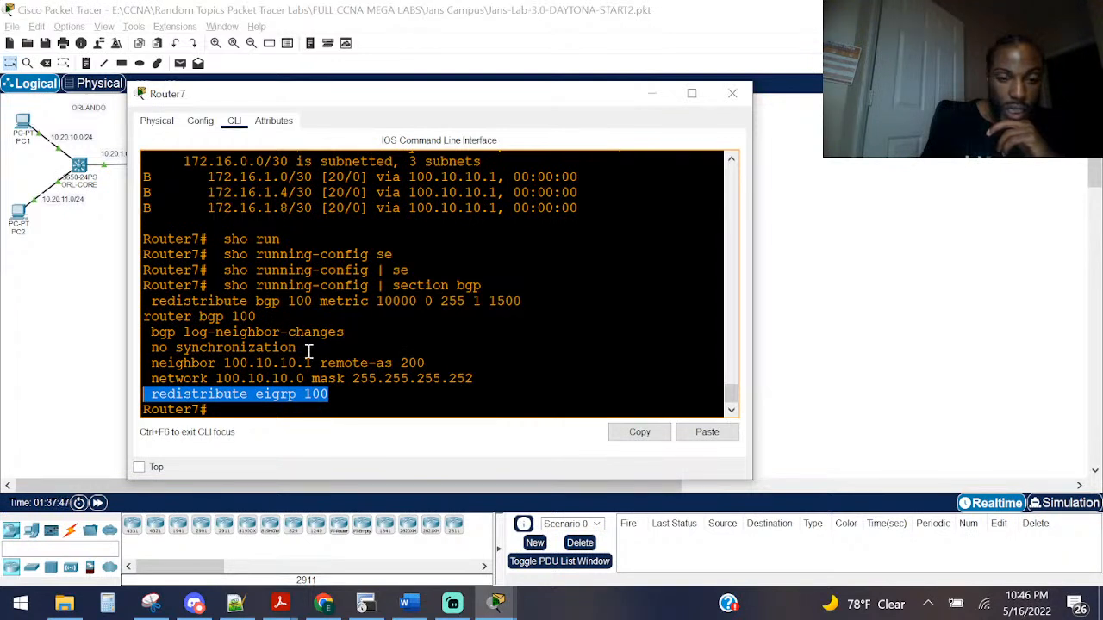
pyautogui.click(414, 317)
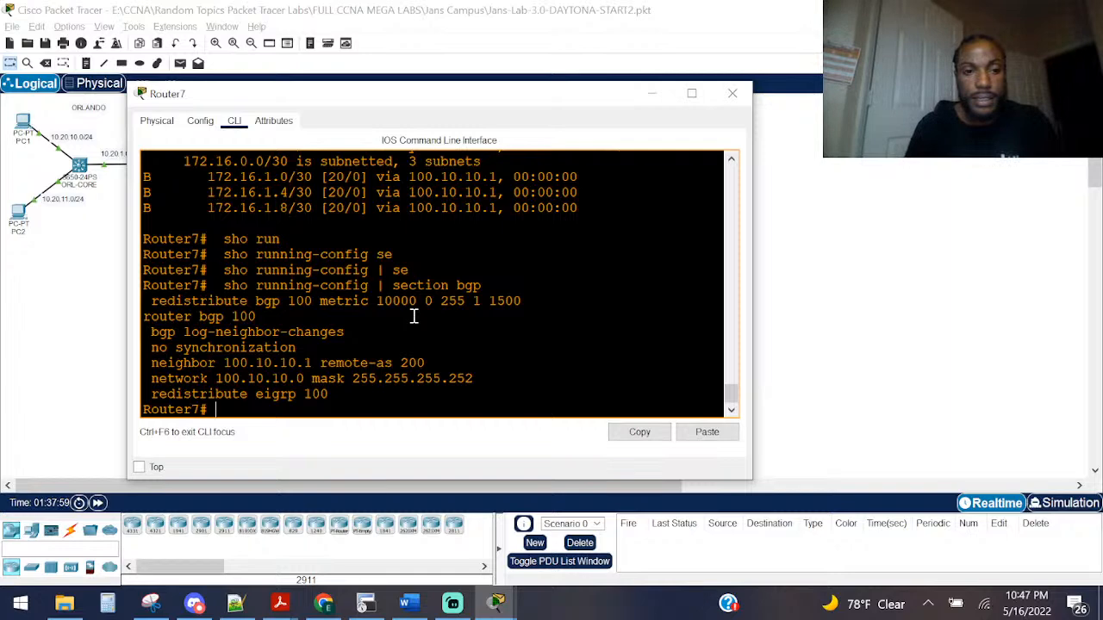
# Step: Review Router7's listed routes again and compare them with the redistribute eigrp 100 line in its BGP configuration
pyautogui.scroll(4, 413, 316)
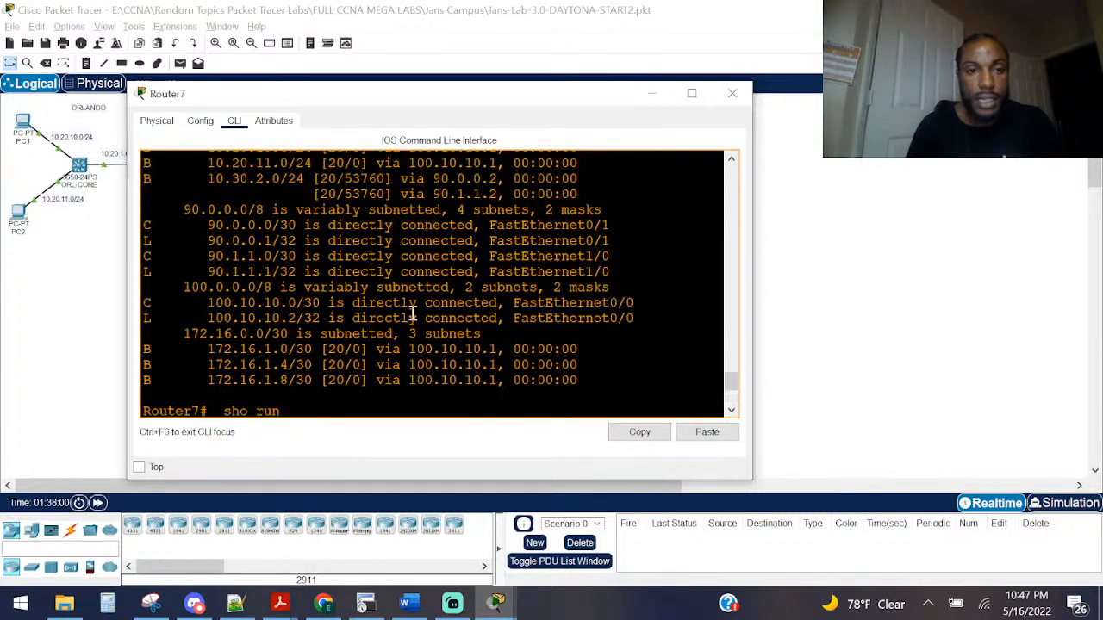
pyautogui.scroll(3, 414, 317)
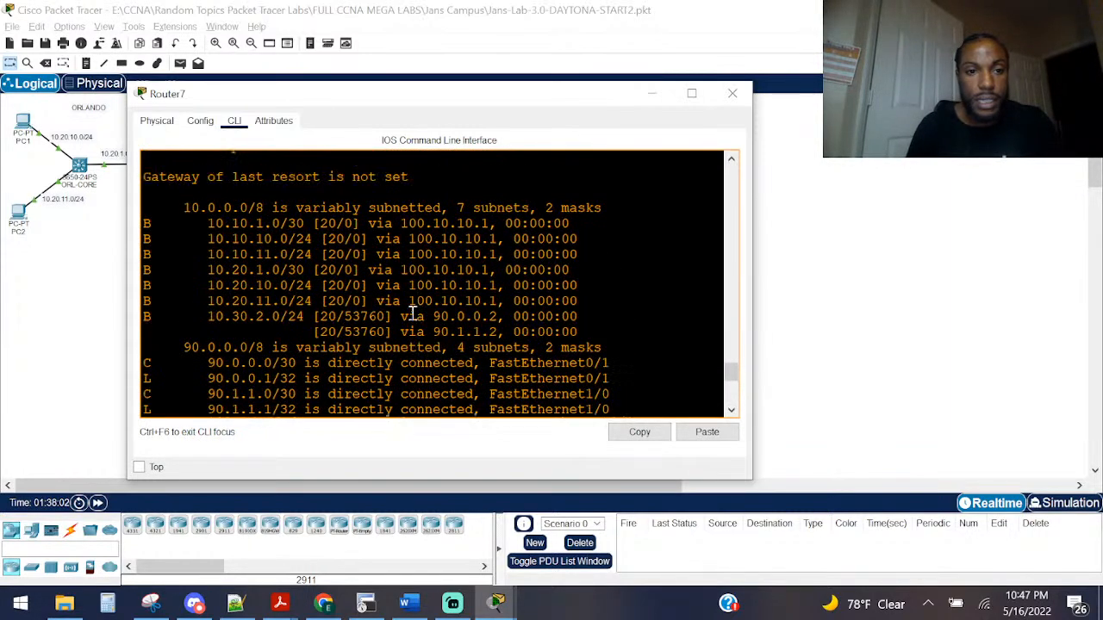
pyautogui.scroll(-3, 412, 315)
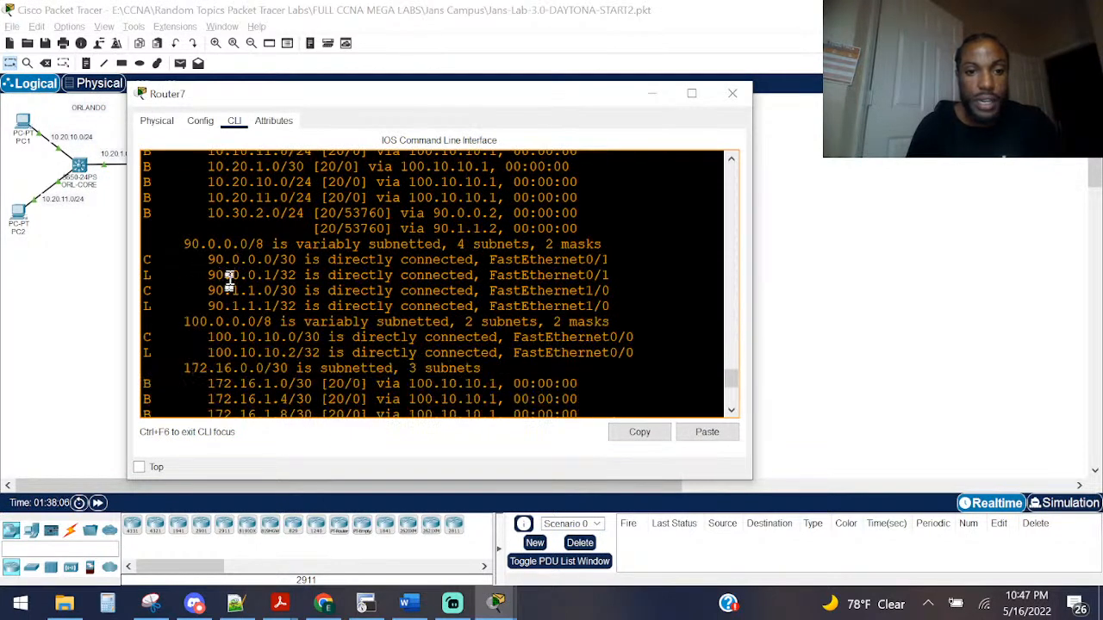
pyautogui.scroll(2, 229, 285)
pyautogui.moveTo(224, 220); pyautogui.dragTo(347, 222)
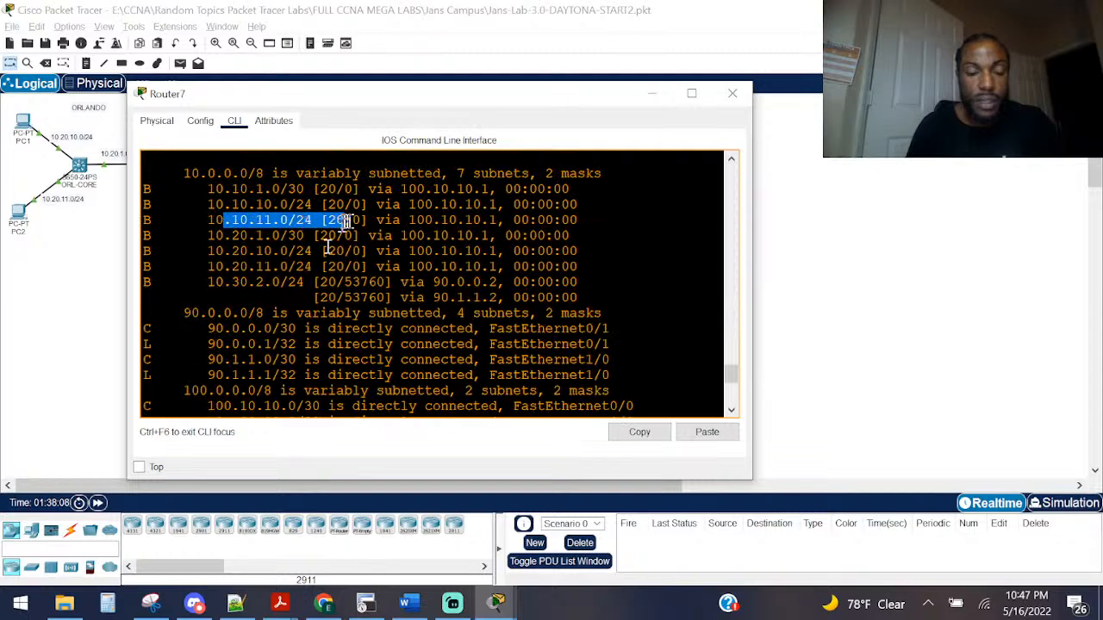
pyautogui.scroll(-7, 283, 320)
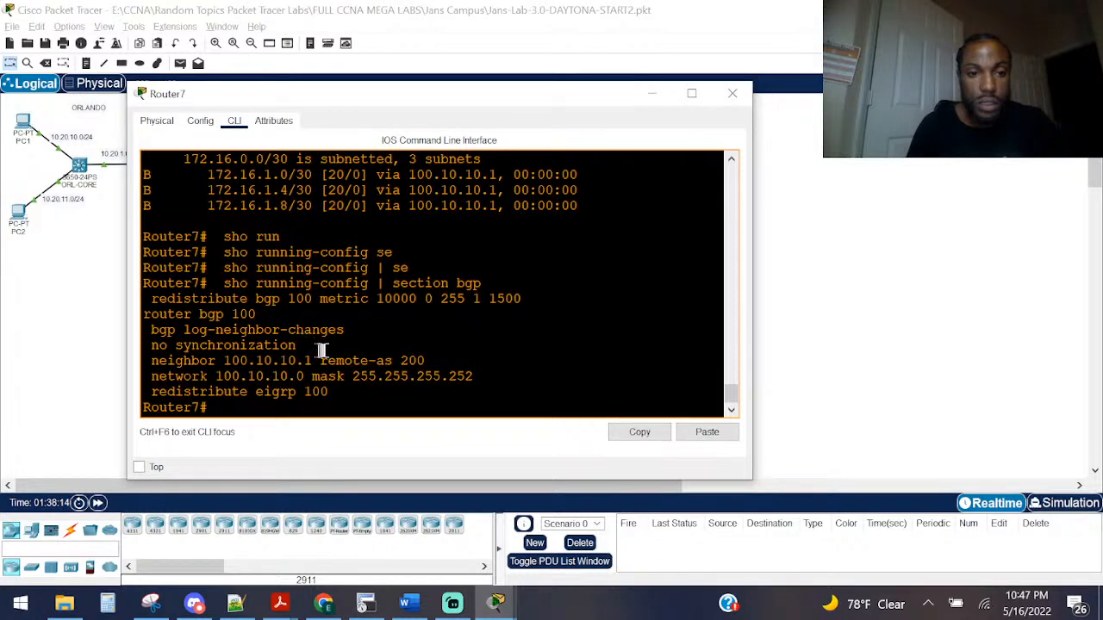
pyautogui.moveTo(338, 390); pyautogui.dragTo(208, 392)
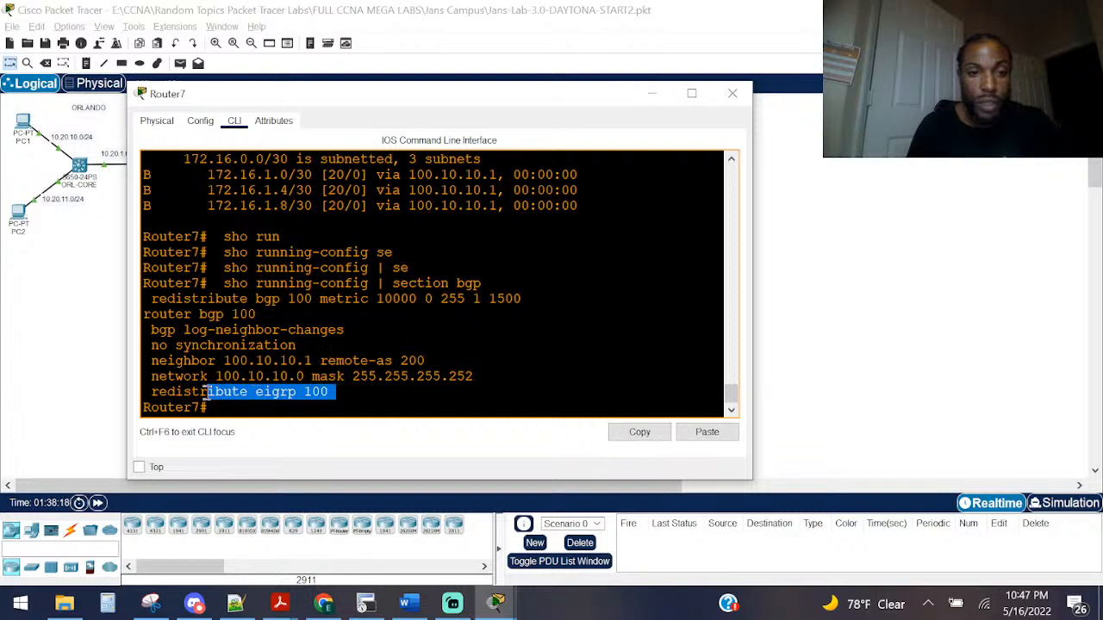
pyautogui.click(259, 314)
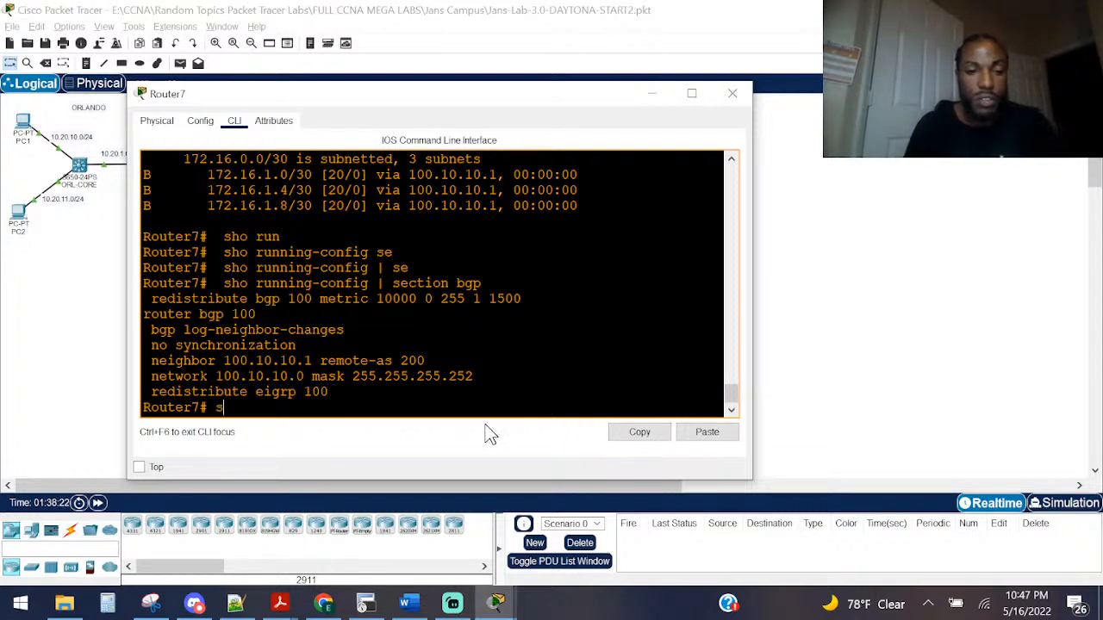
# Step: Show the EIGRP section of Router7's running configuration, examine its redistribute lines and close the Router7 window
pyautogui.write('sho ru')
pyautogui.press('Tab')
pyautogui.write('| se')
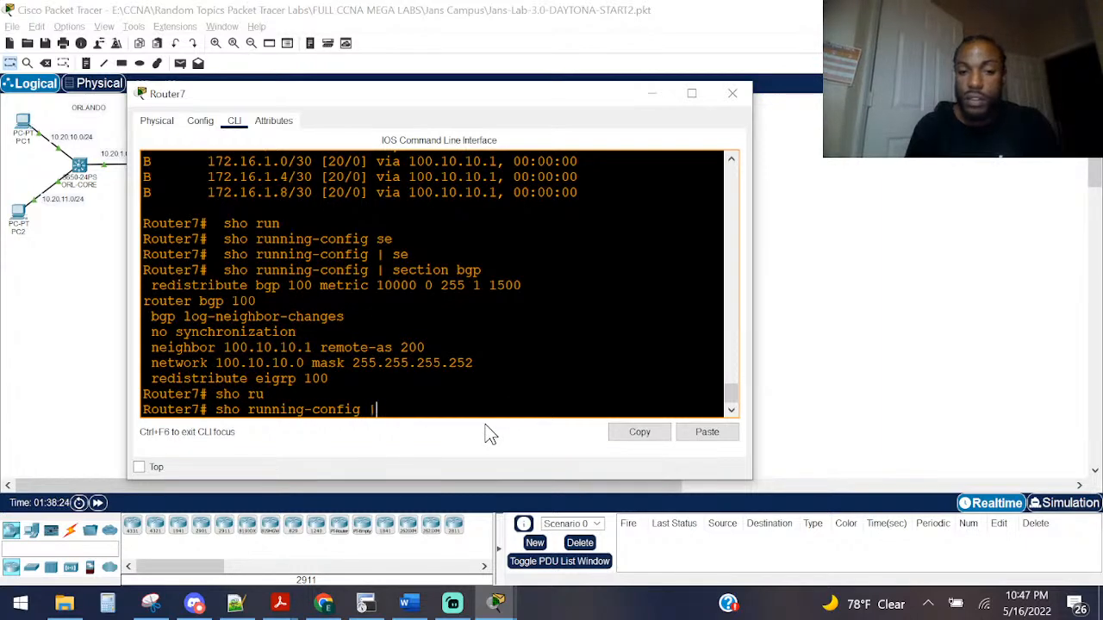
pyautogui.press('Tab')
pyautogui.write('eigr')
pyautogui.press('Return')
pyautogui.press('Up')
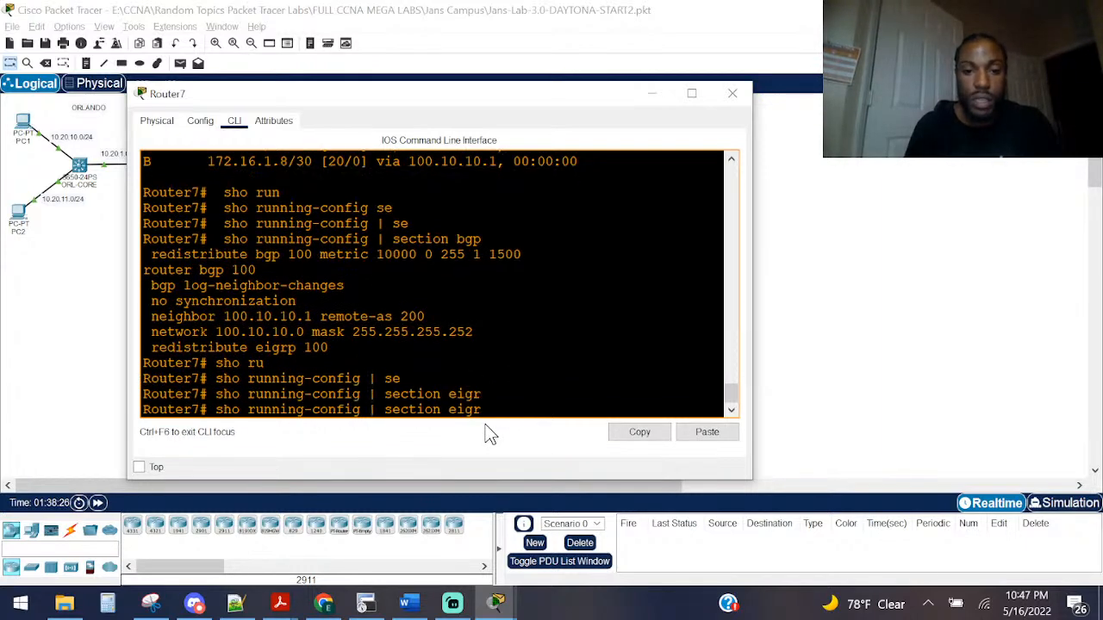
pyautogui.write('p')
pyautogui.press('Return')
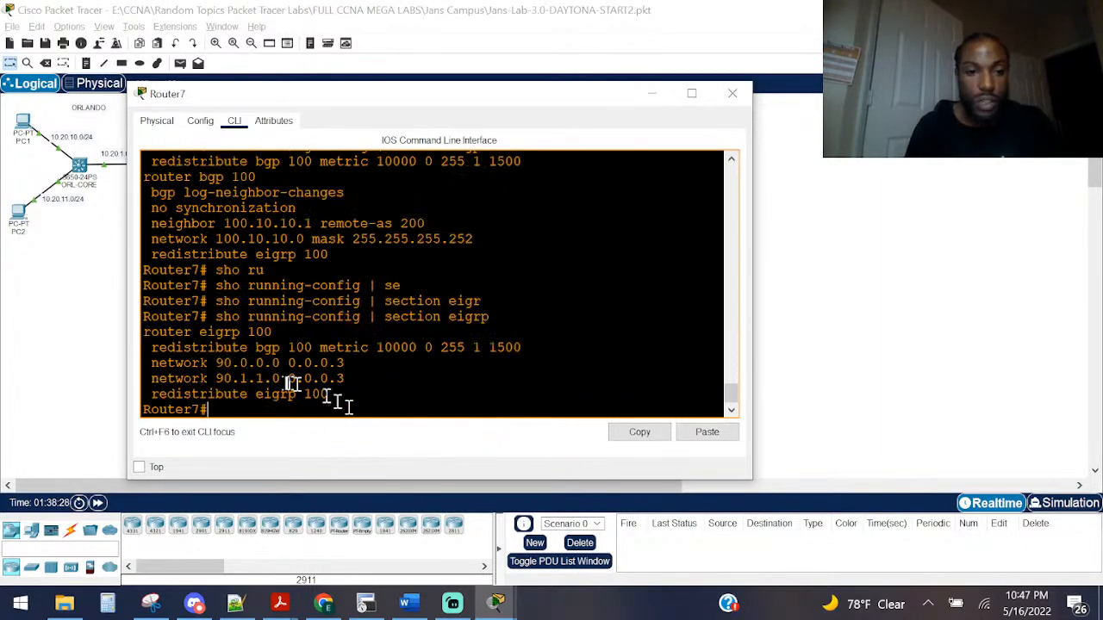
pyautogui.moveTo(351, 402); pyautogui.dragTo(143, 396)
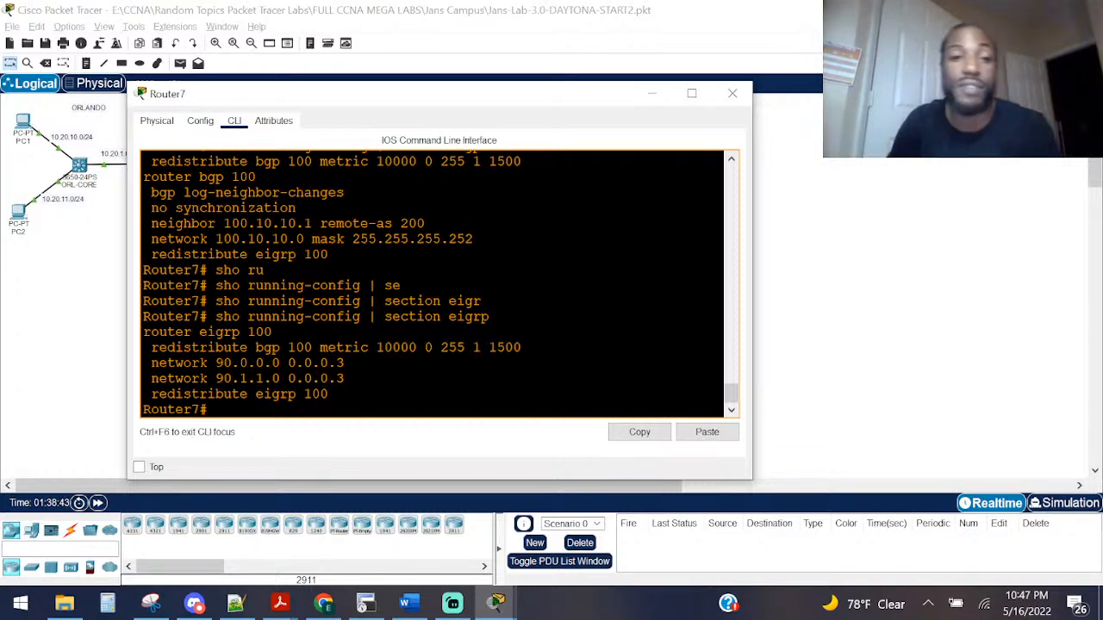
pyautogui.click(732, 93)
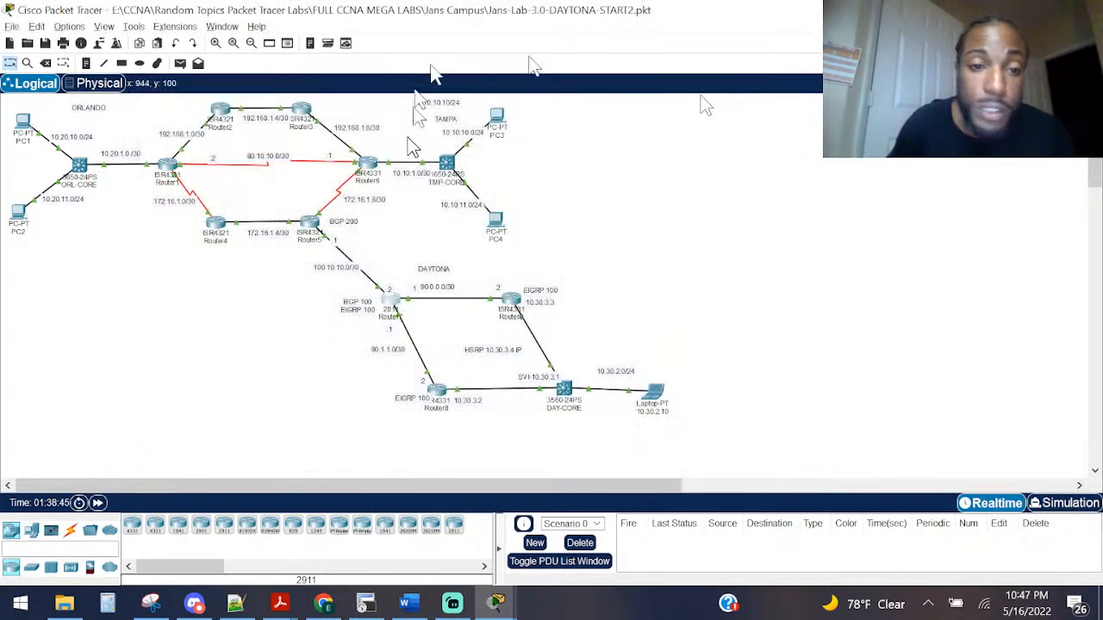
# Step: Check Router5's interface addresses, open its command line in a widened window and enter privileged EXEC mode
pyautogui.moveTo(314, 231)
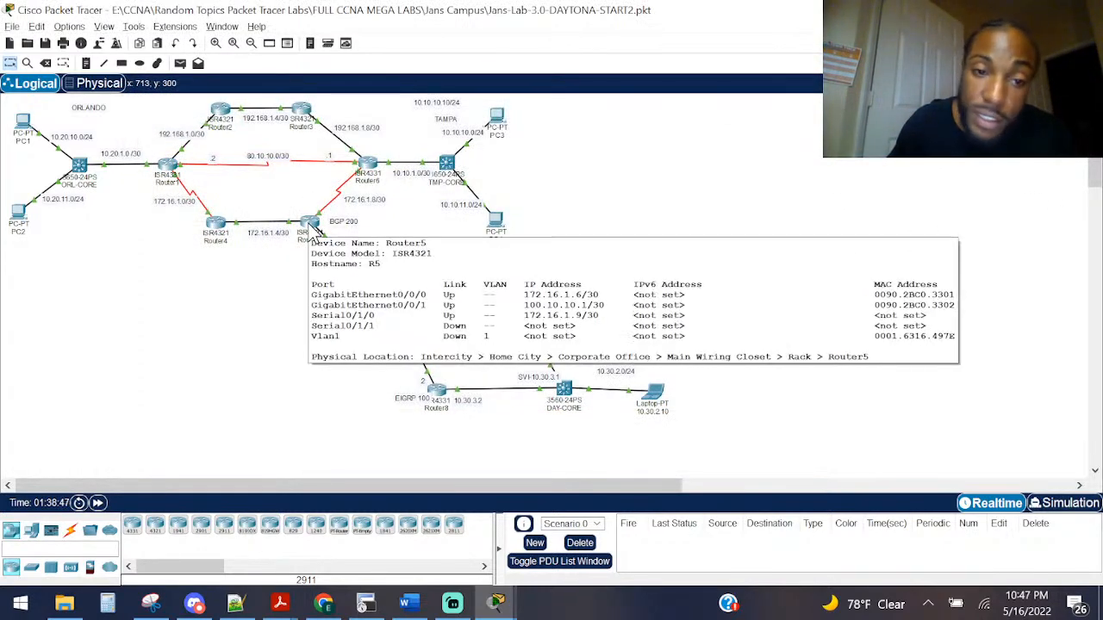
pyautogui.click(310, 226)
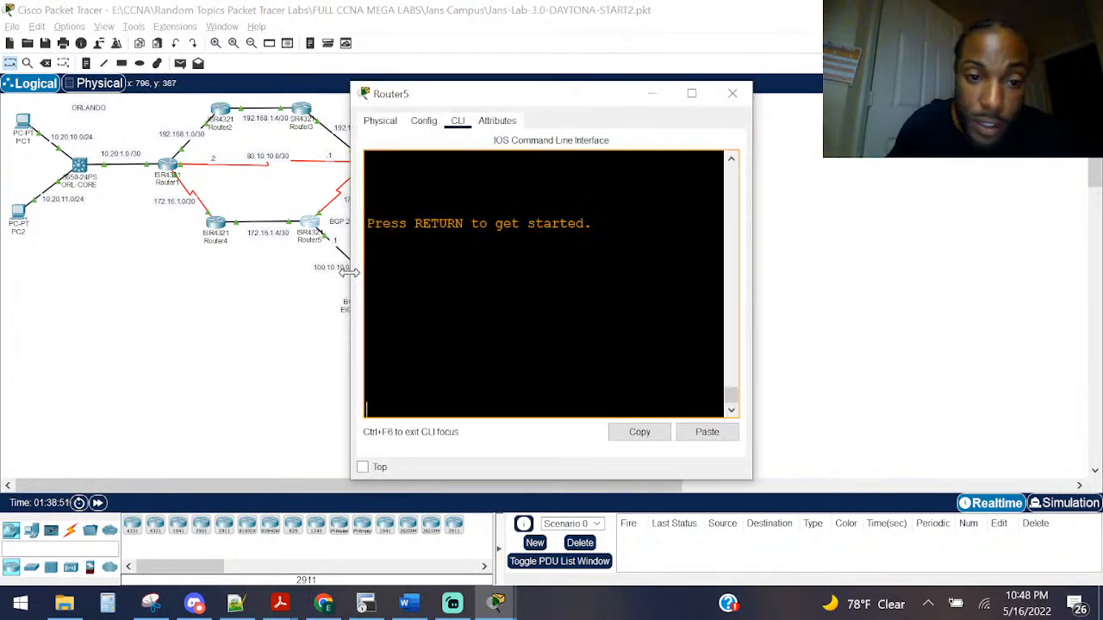
pyautogui.moveTo(352, 287); pyautogui.dragTo(84, 285)
pyautogui.press('Return')
pyautogui.press('Return')
pyautogui.press('Return')
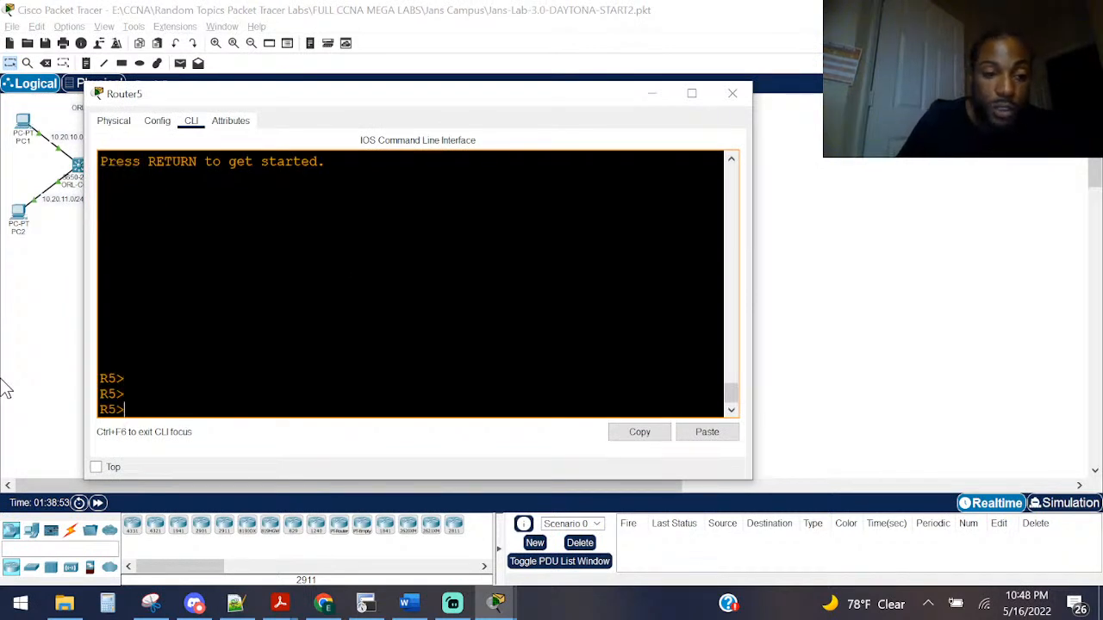
pyautogui.write('ena')
pyautogui.press('Return')
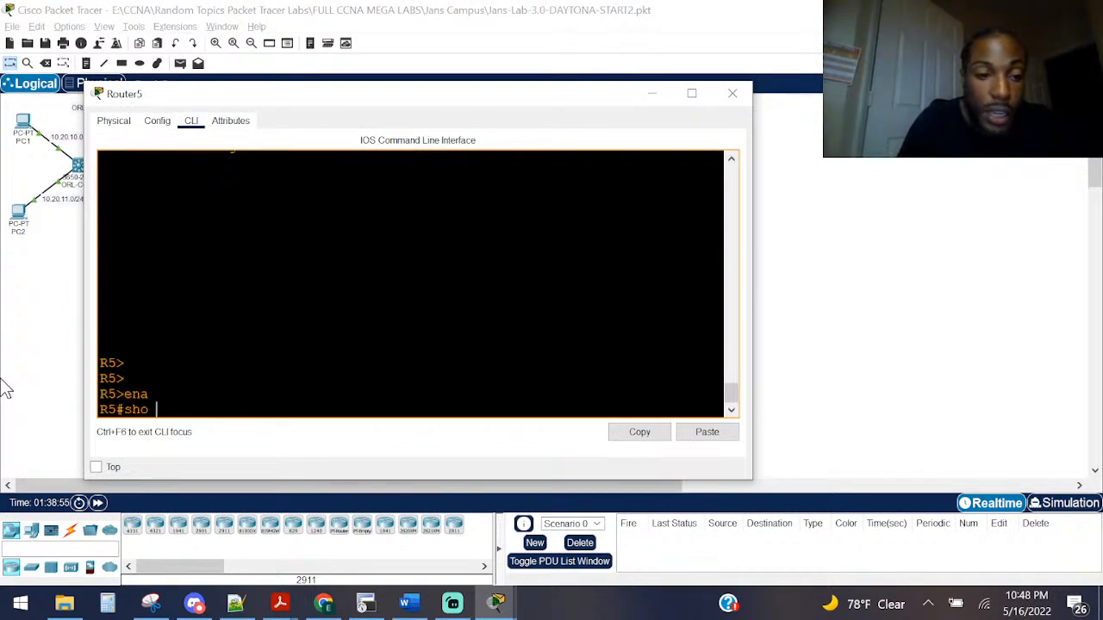
# Step: Display Router5's full IP routing table with sho ip route and examine the BGP route to the Daytona network 10.30.2.0/24
pyautogui.write('sho r')
pyautogui.press('BackSpace')
pyautogui.write('ip ')
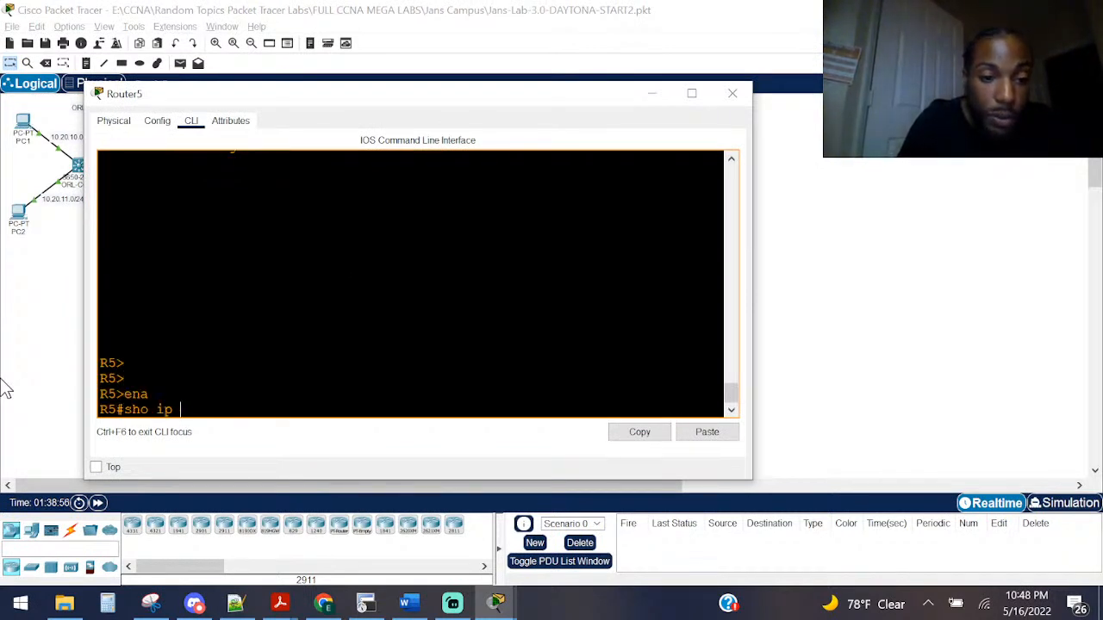
pyautogui.write('ro')
pyautogui.press('Tab')
pyautogui.press('Return')
pyautogui.press('space')
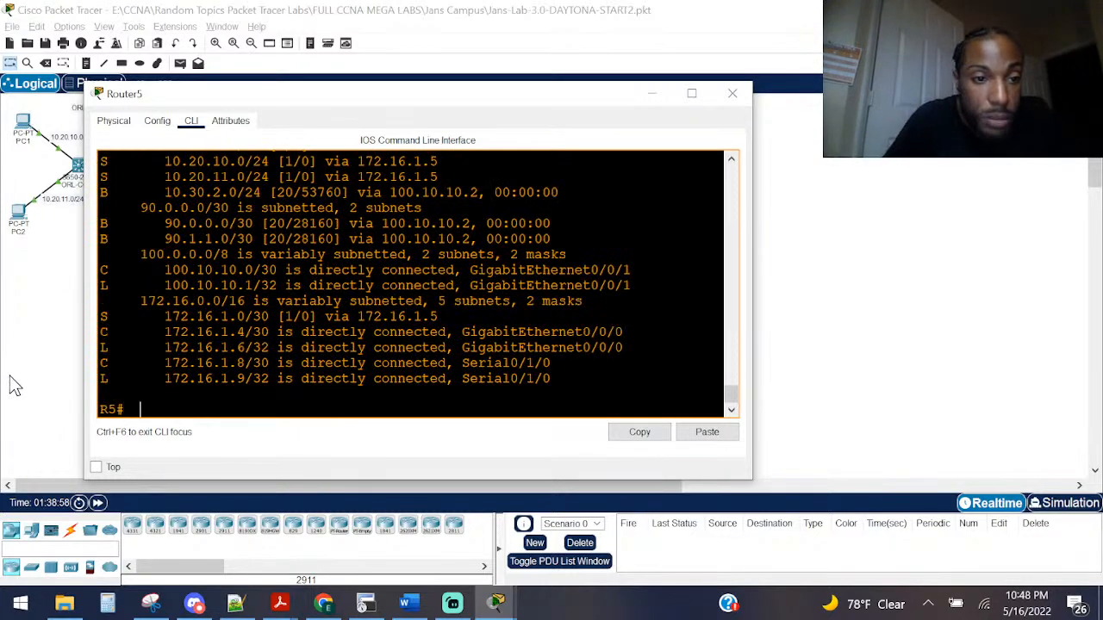
pyautogui.scroll(1, 196, 233)
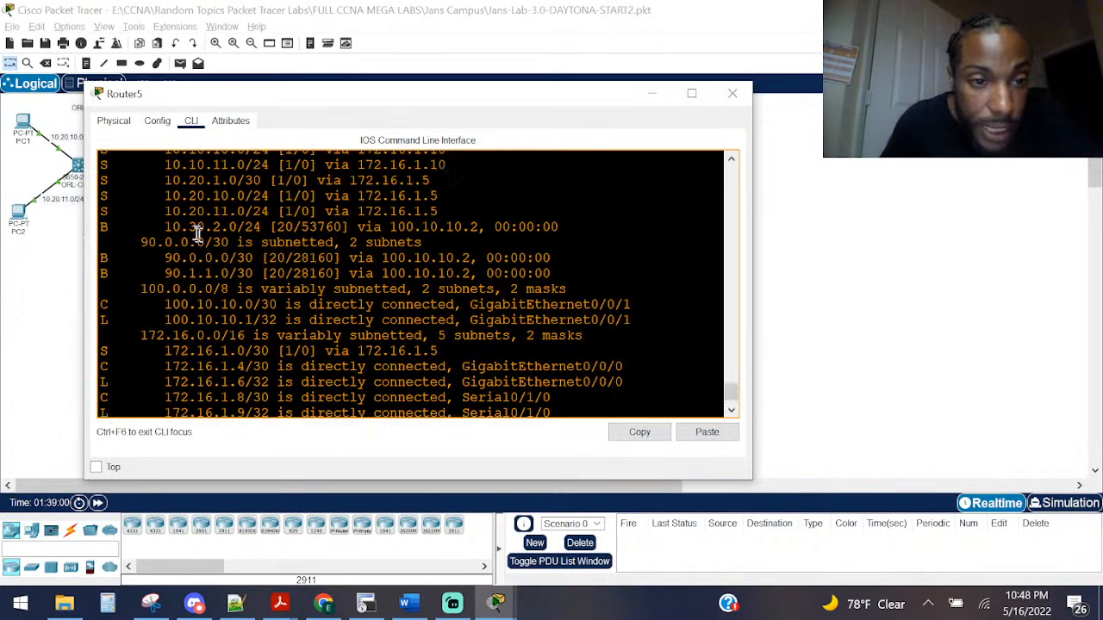
pyautogui.moveTo(170, 225); pyautogui.dragTo(261, 227)
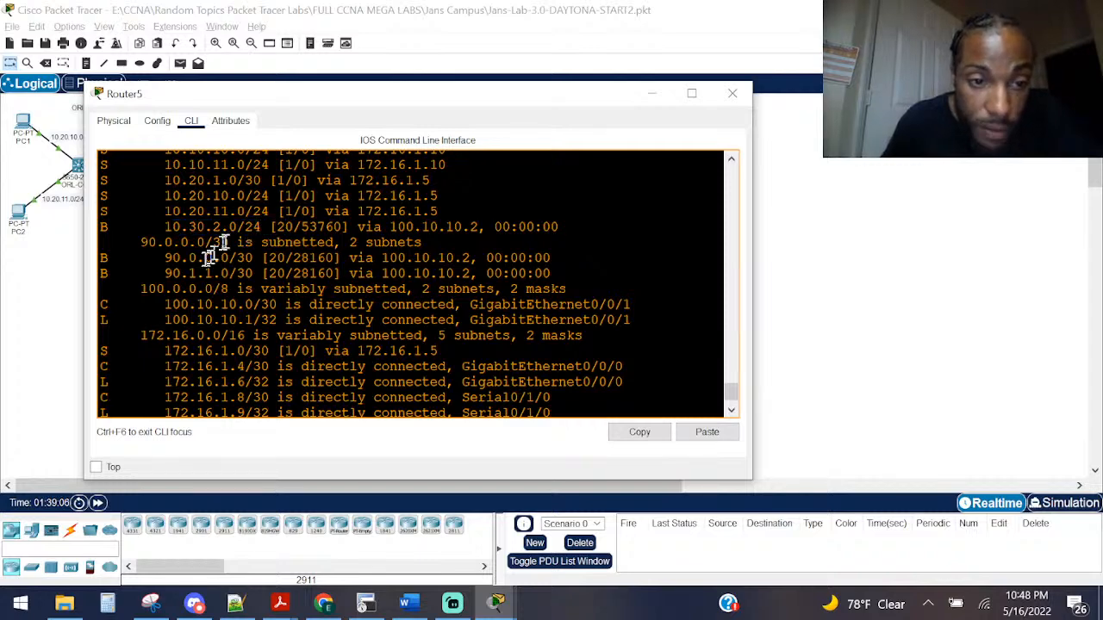
# Step: Return to the topology and mark the Daytona laptop and its 10.30.2.0/24 network to examine the path to it
pyautogui.click(11, 312)
pyautogui.moveTo(776, 358); pyautogui.dragTo(569, 464)
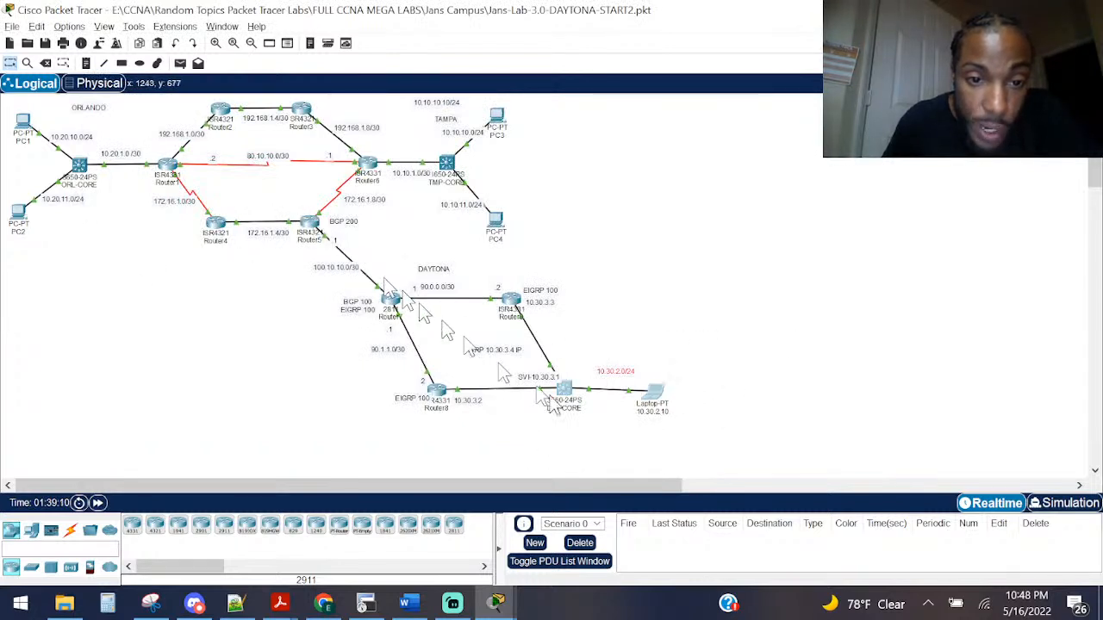
pyautogui.moveTo(643, 343); pyautogui.dragTo(583, 421)
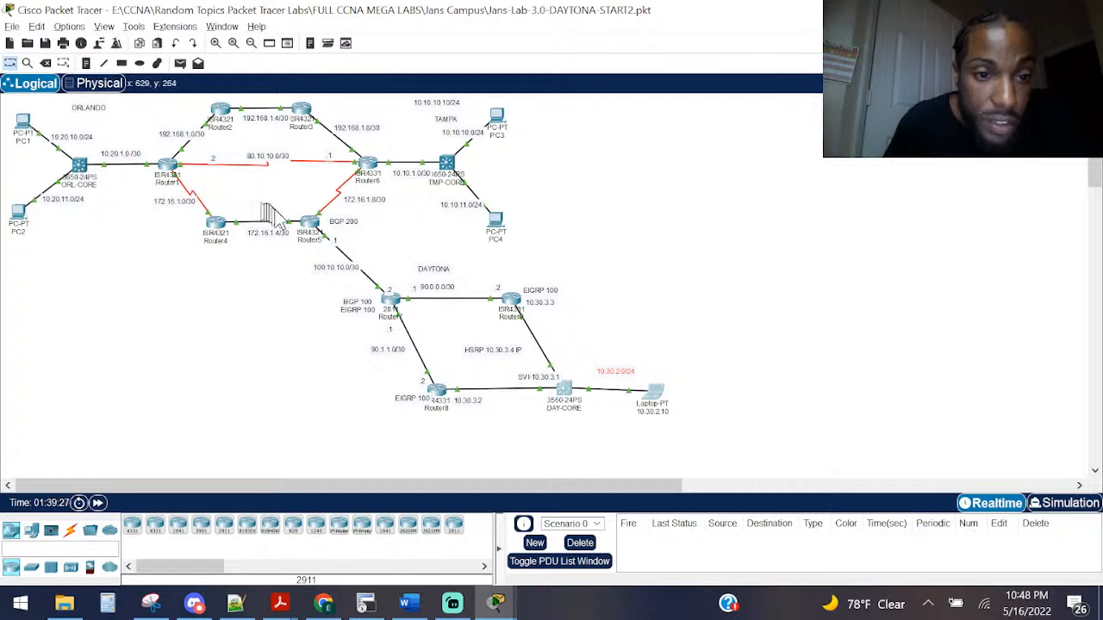
# Step: Open PC2's command prompt in a widened window and ping Router5's address 172.16.1.6
pyautogui.click(19, 220)
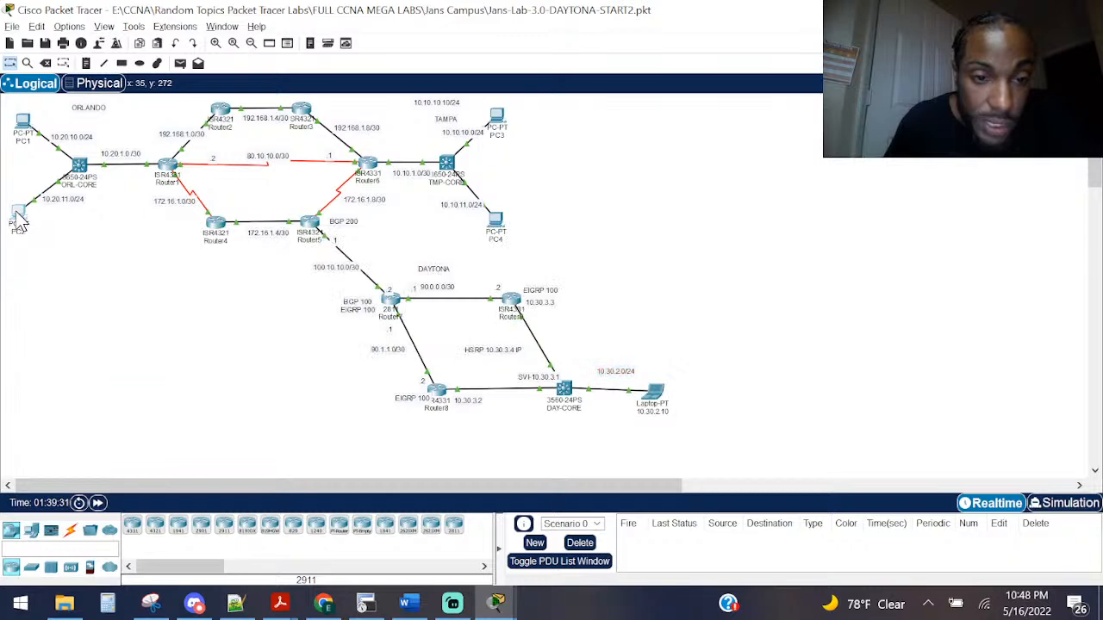
pyautogui.click(633, 155)
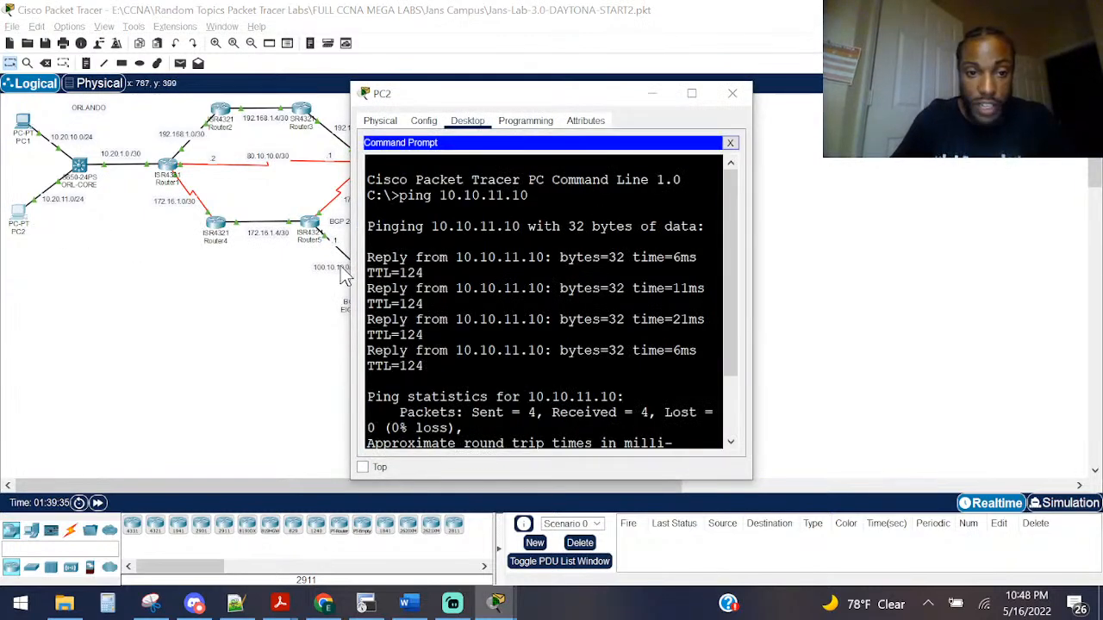
pyautogui.moveTo(349, 270); pyautogui.dragTo(15, 153)
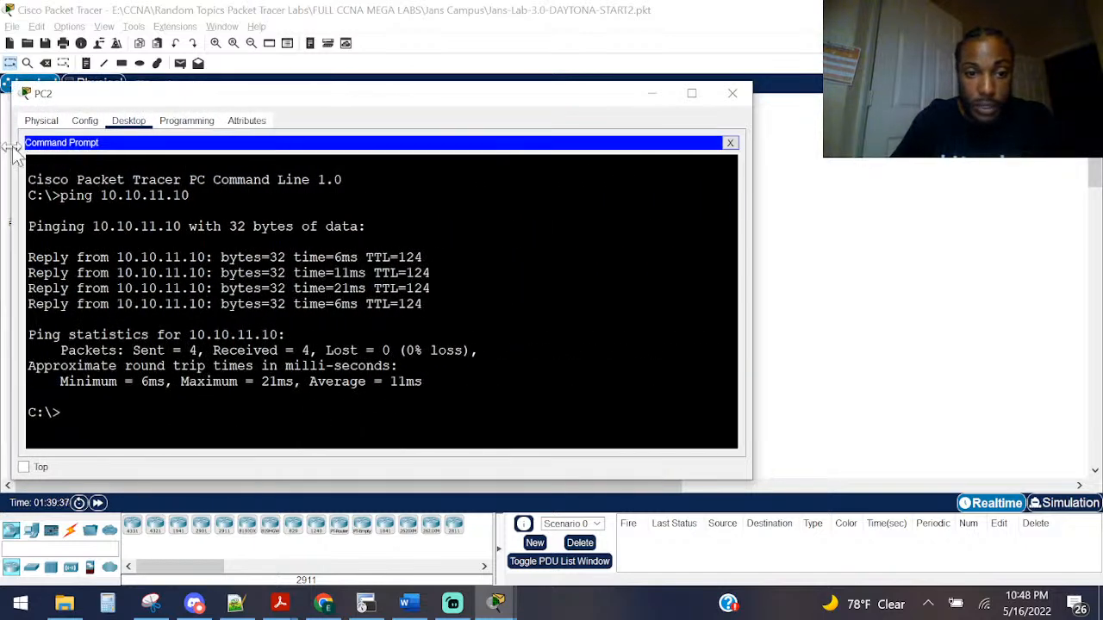
pyautogui.press('Return')
pyautogui.press('Return')
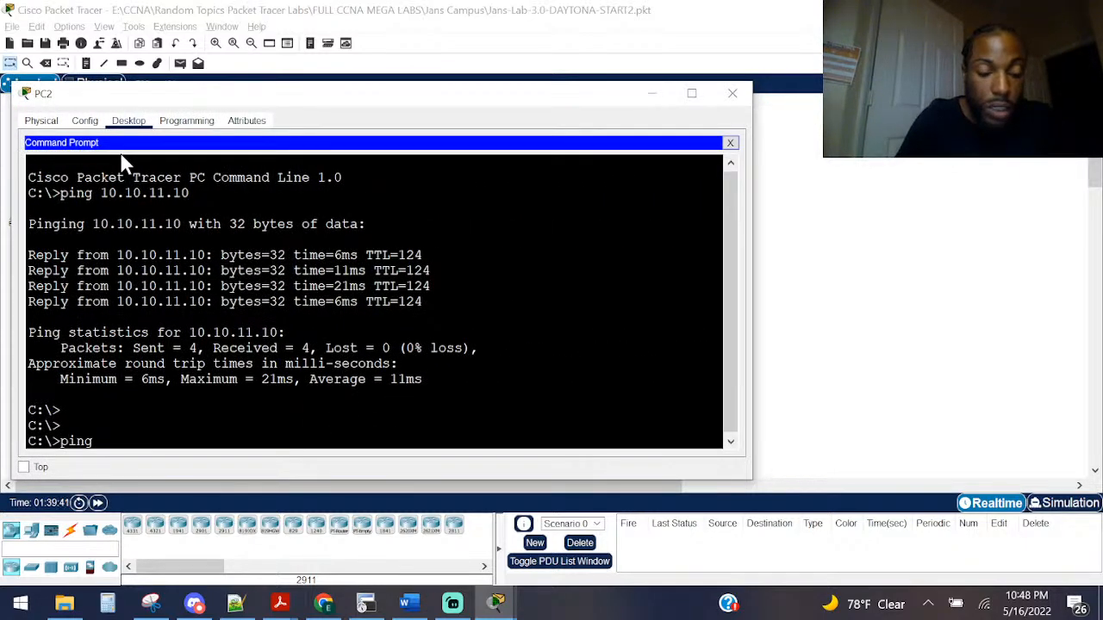
pyautogui.hotkey('alt', 'Tab')
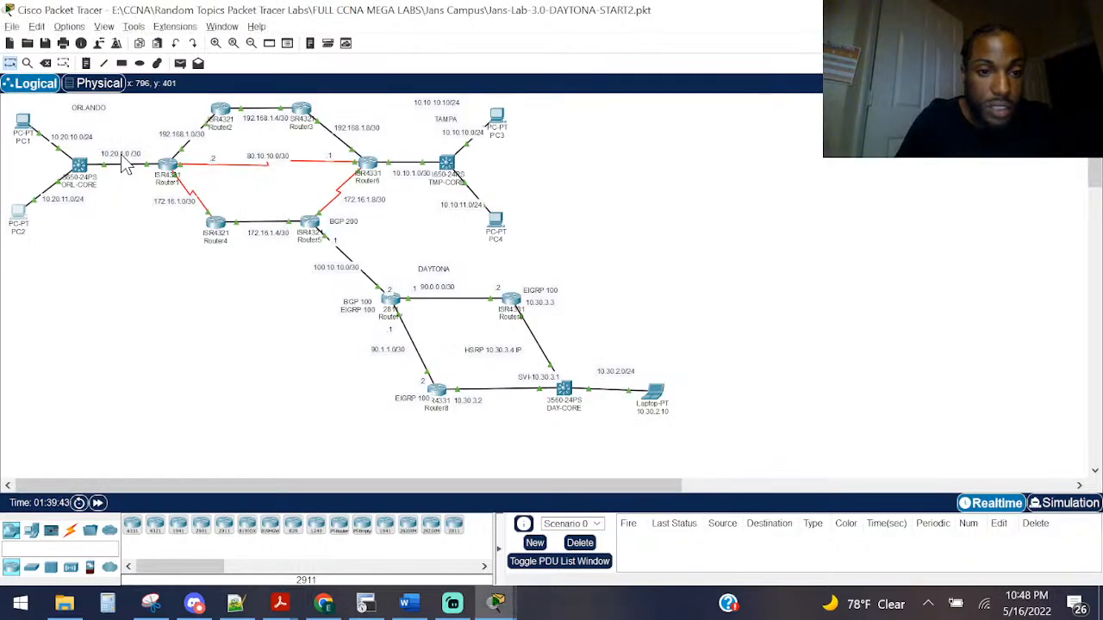
pyautogui.hotkey('alt', 'Tab')
pyautogui.write('72')
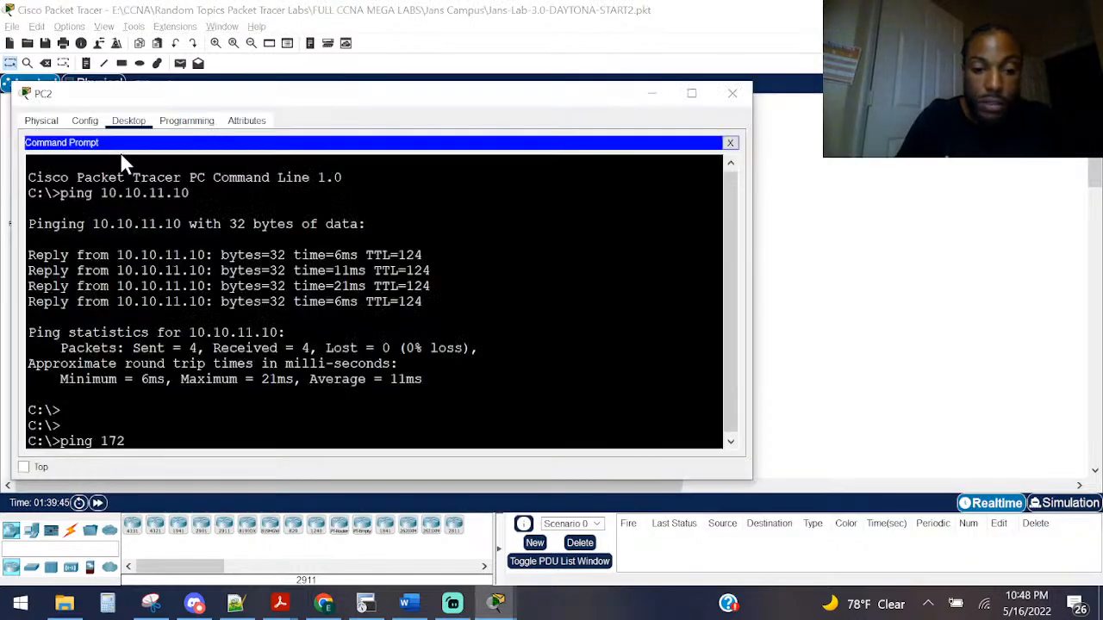
pyautogui.write('.16.1.')
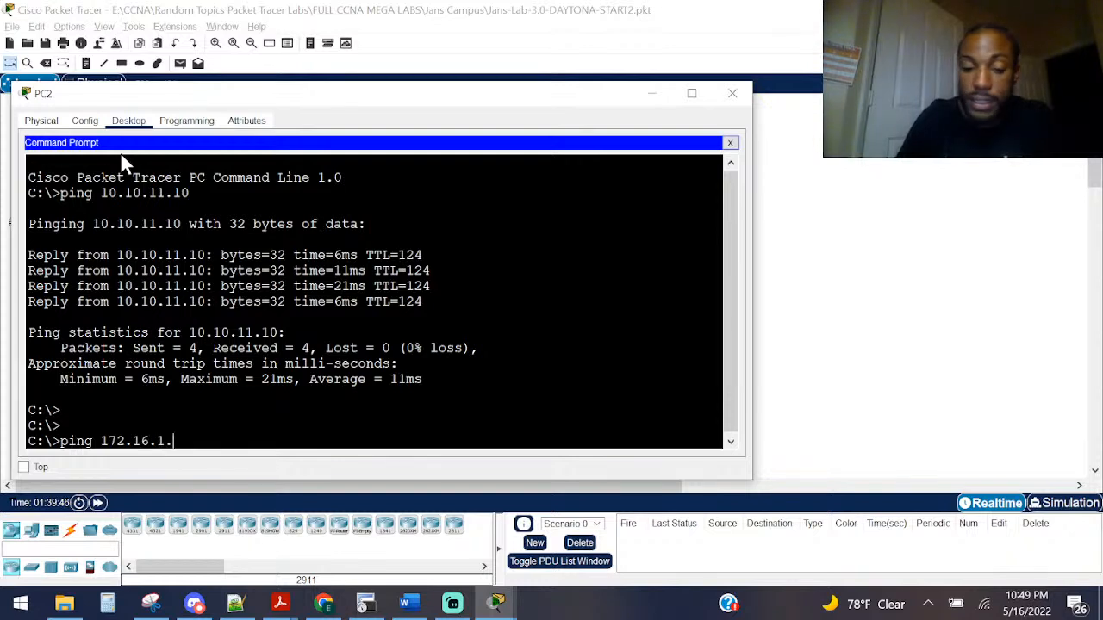
pyautogui.write('6')
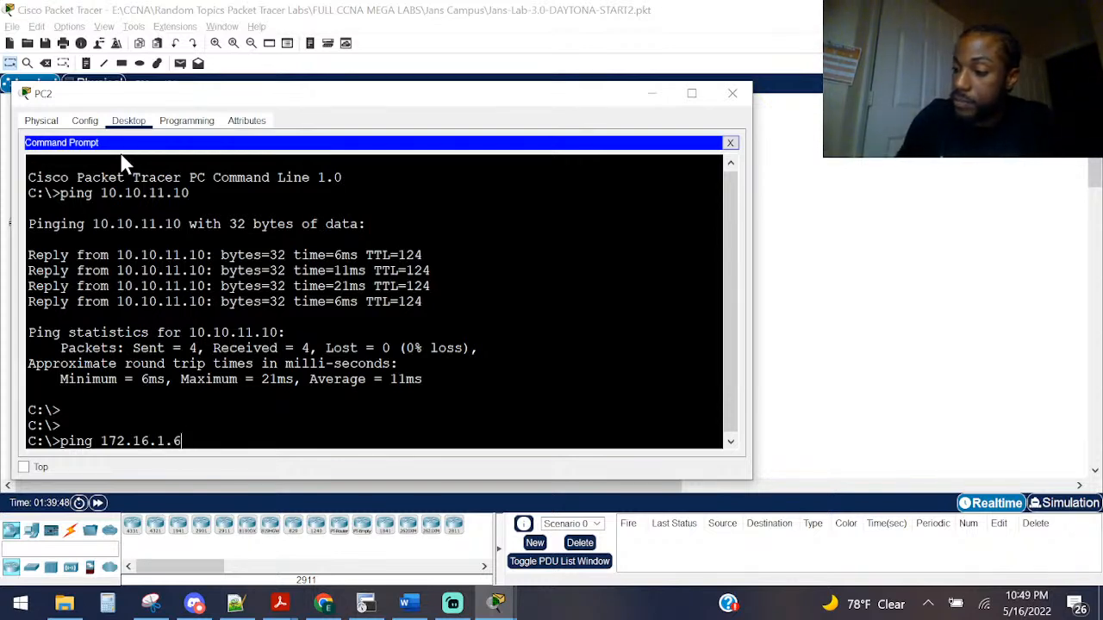
pyautogui.press('Return')
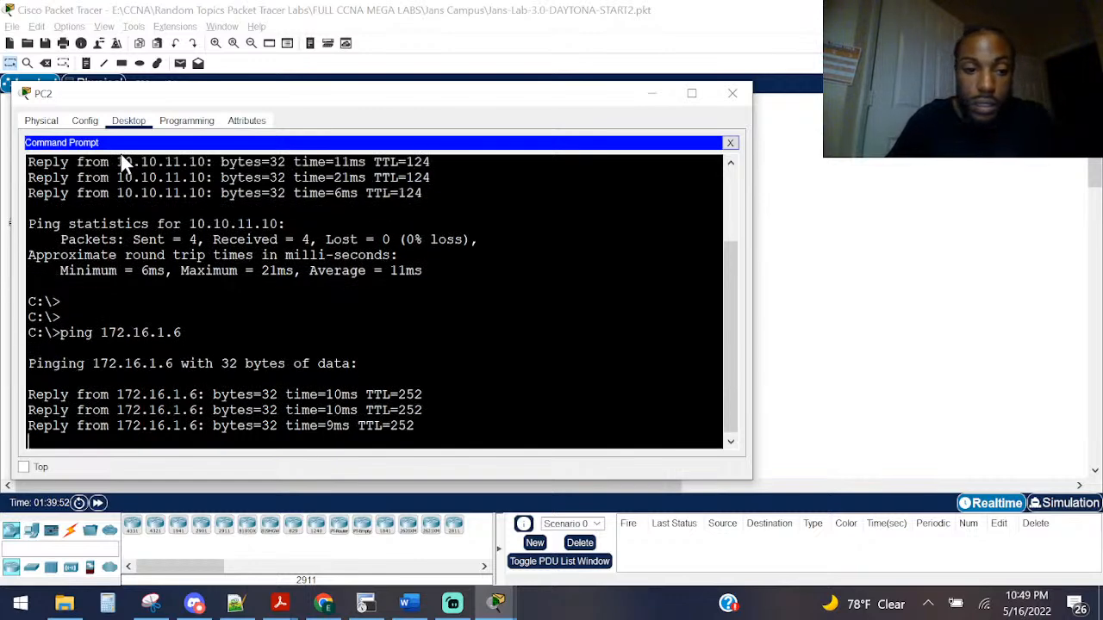
# Step: Check the link between Router5 and Router7 on the topology and ping 100.10.10.0 from PC2
pyautogui.click(653, 93)
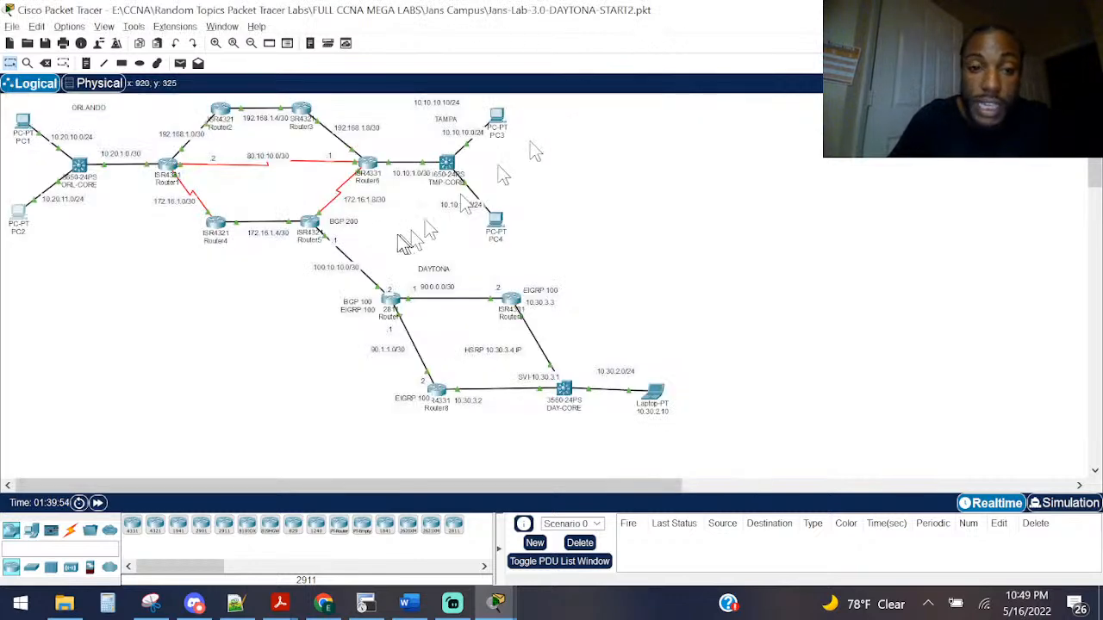
pyautogui.hotkey('alt', 'Tab')
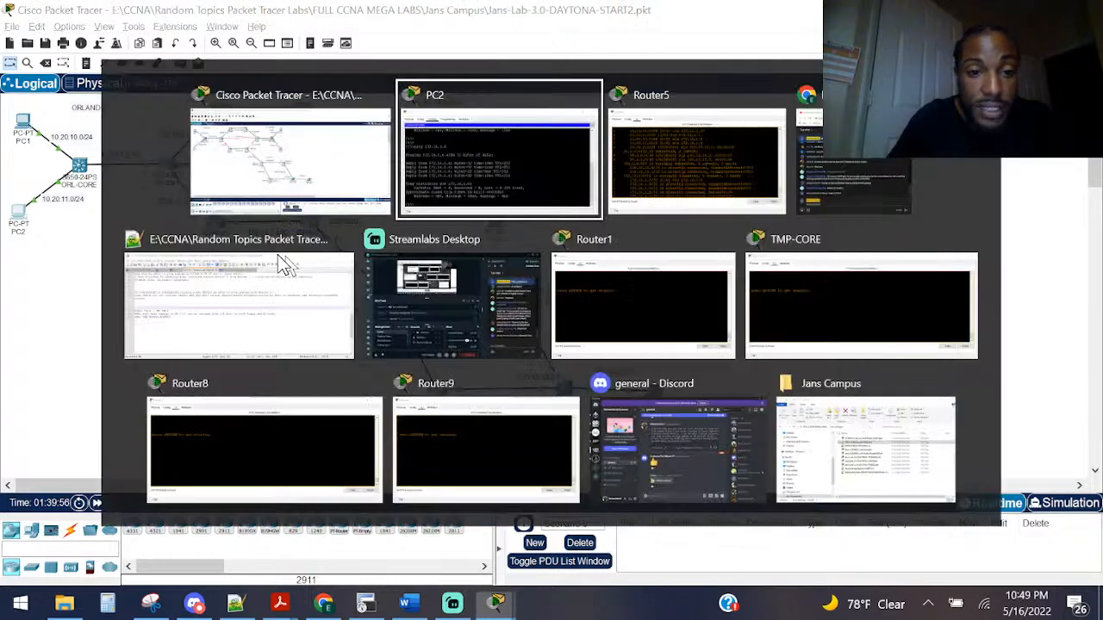
pyautogui.write('ping')
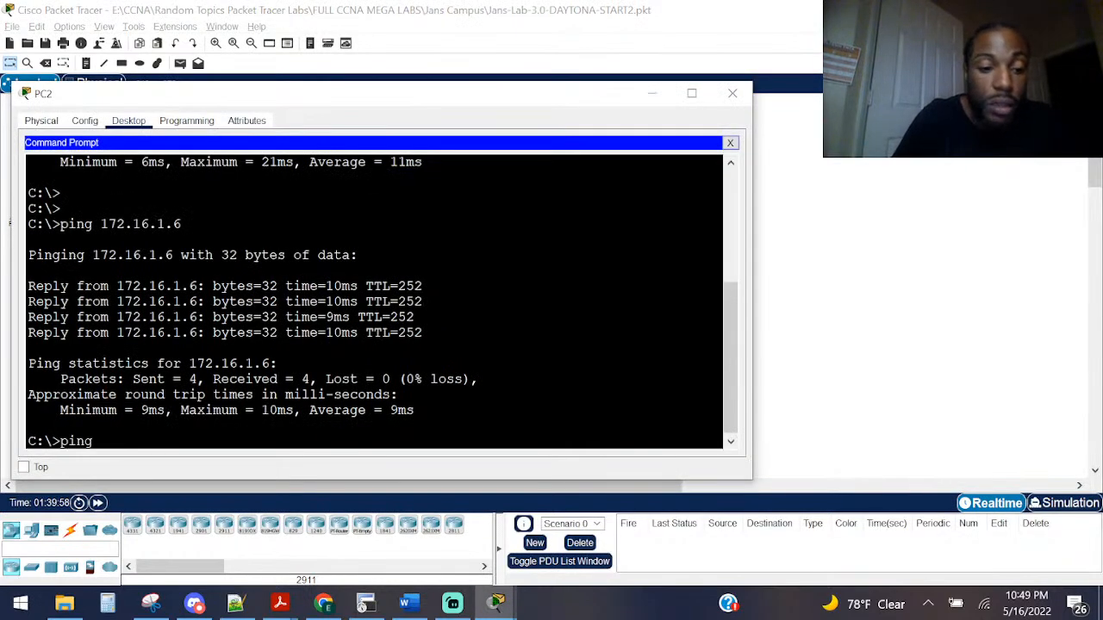
pyautogui.write(' 100.10.10.0')
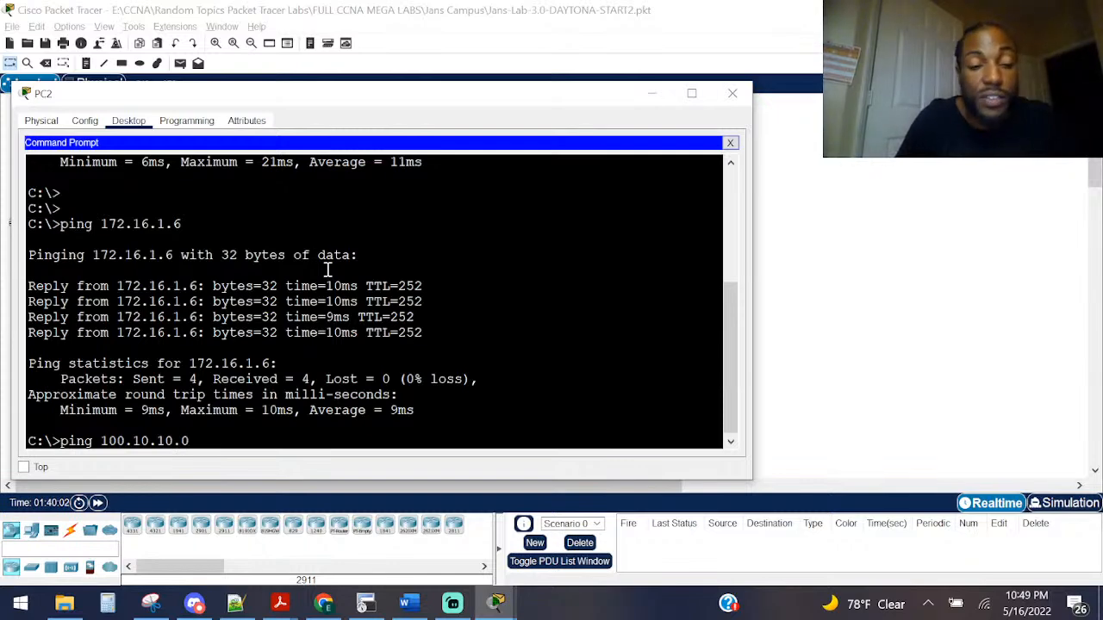
pyautogui.press('Return')
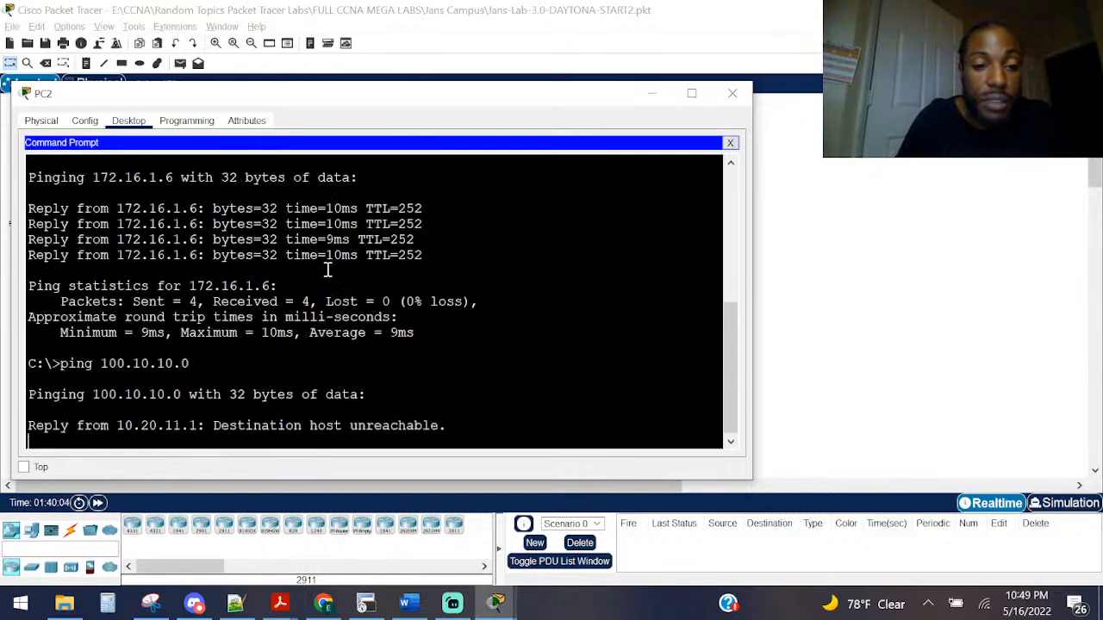
# Step: Reopen Router5's command line and examine the static, BGP and connected routes in its routing table
pyautogui.click(222, 8)
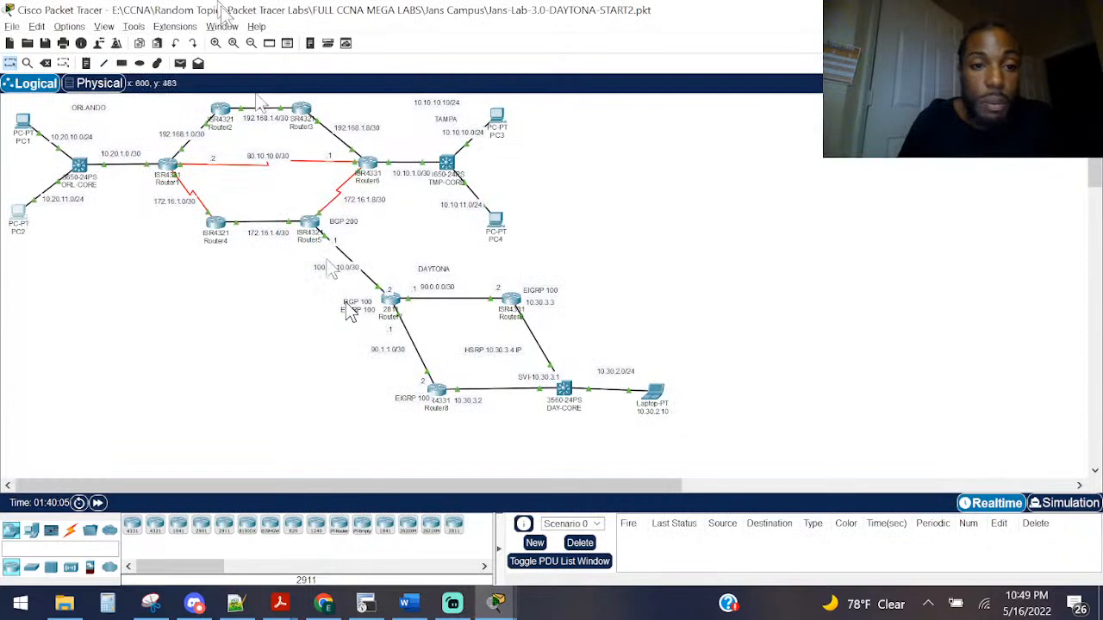
pyautogui.click(310, 226)
pyautogui.press('Return')
pyautogui.press('Return')
pyautogui.press('Return')
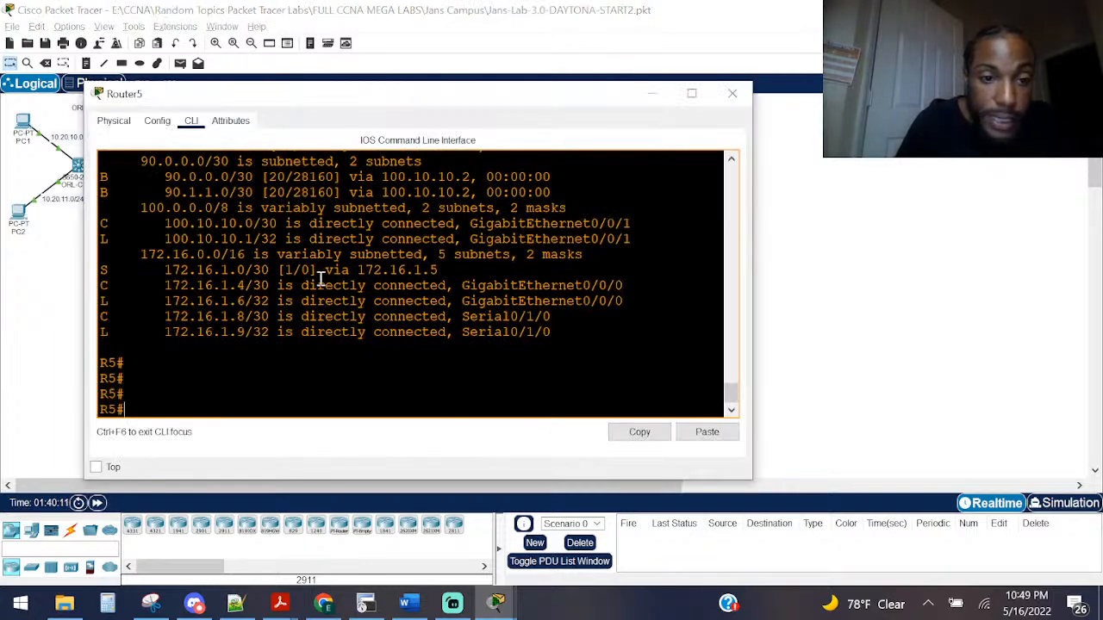
pyautogui.scroll(1, 285, 312)
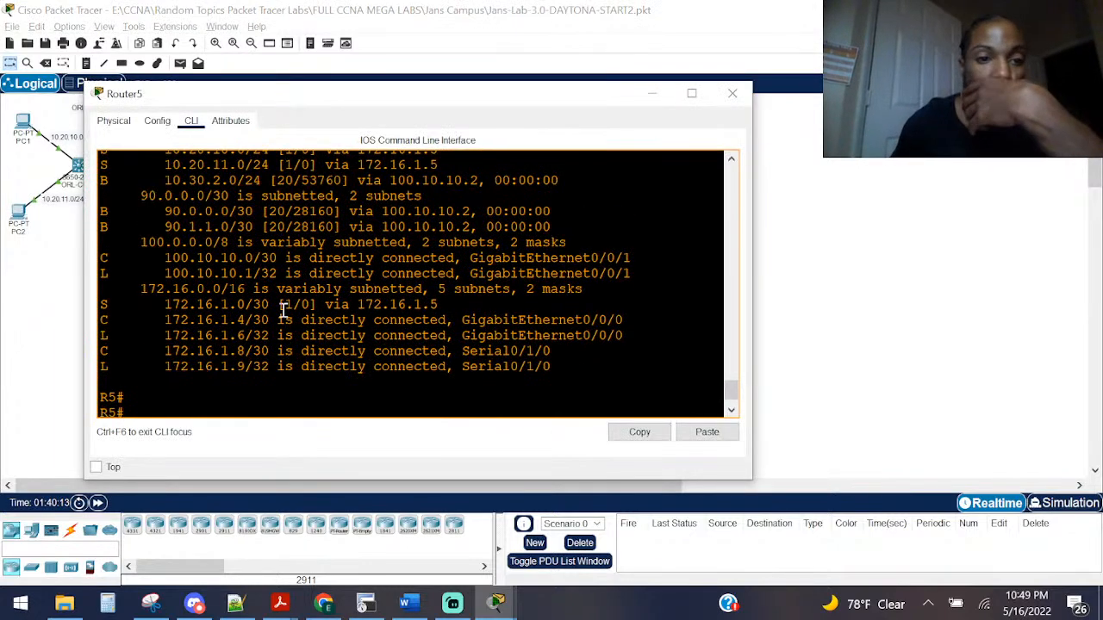
pyautogui.scroll(3, 284, 312)
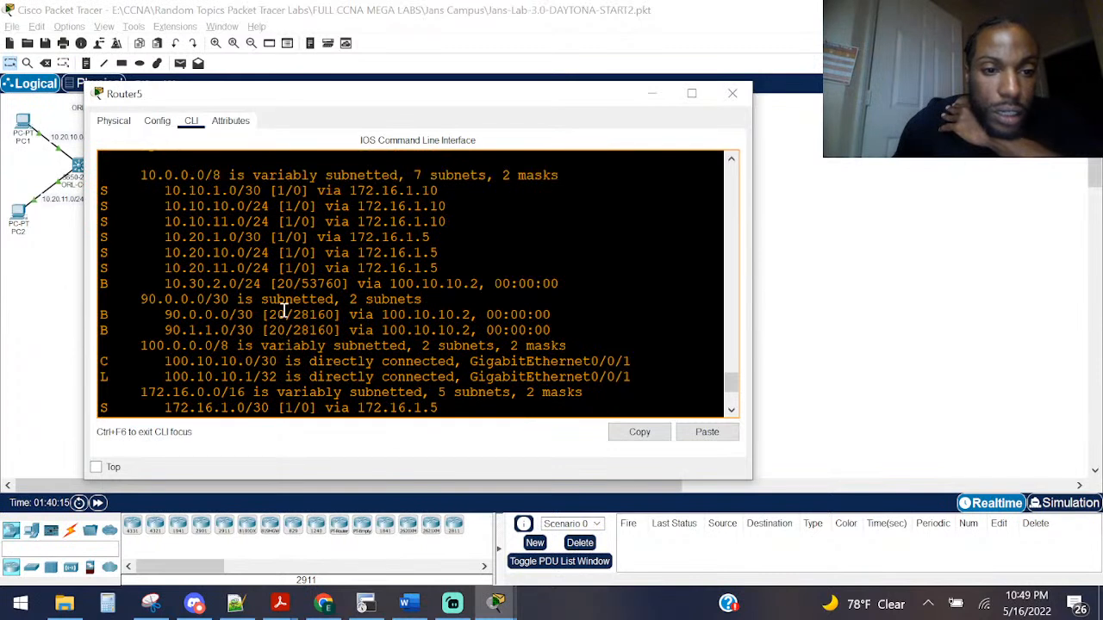
pyautogui.scroll(-1, 284, 312)
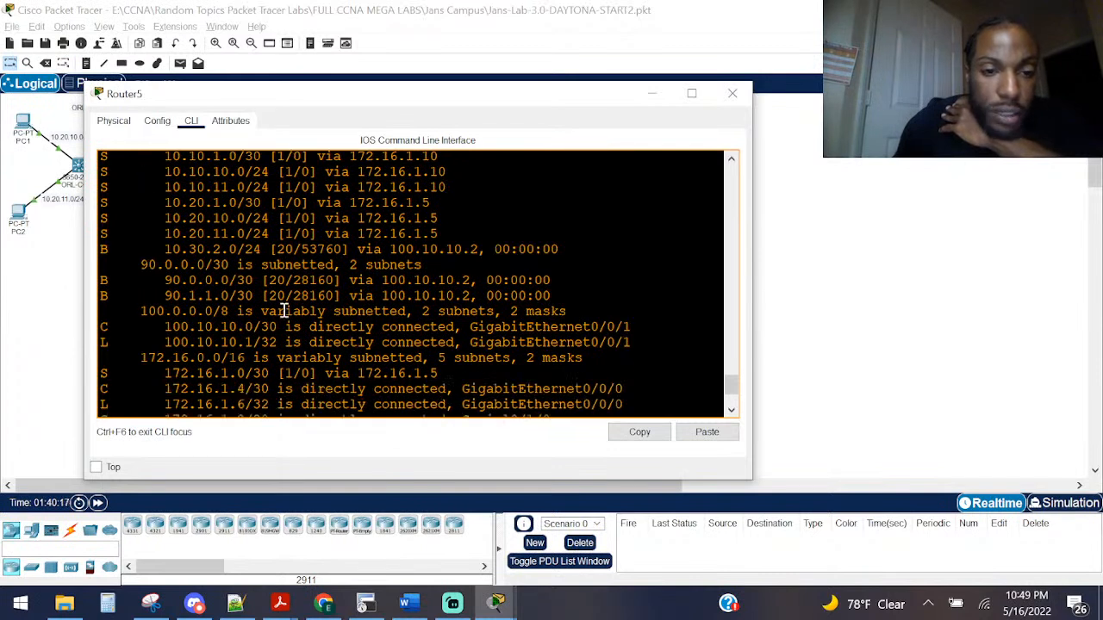
pyautogui.scroll(-2, 284, 312)
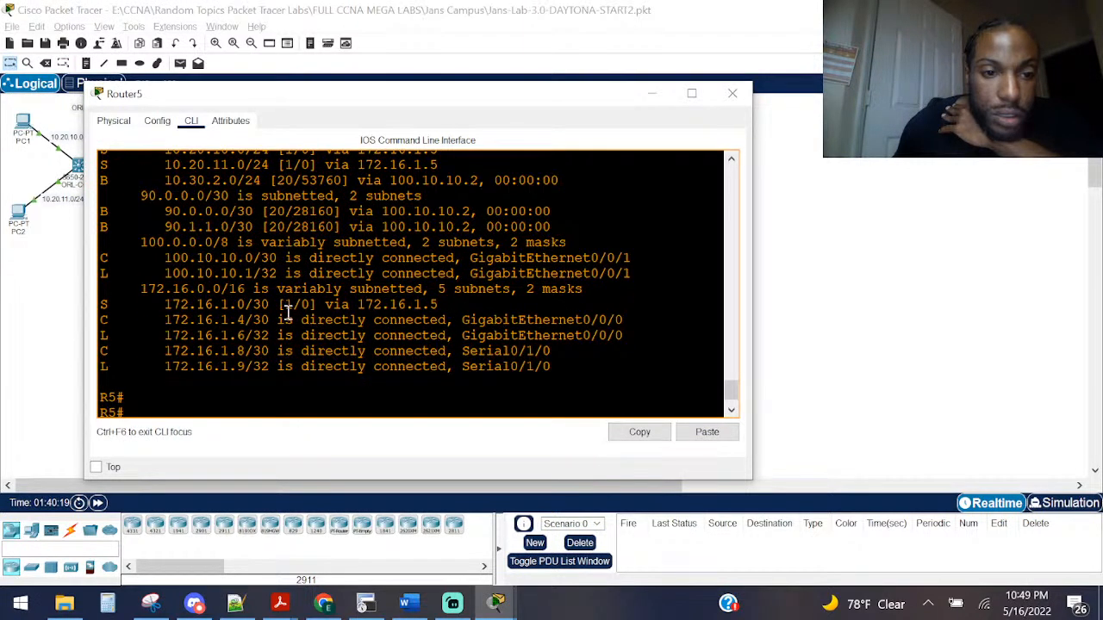
pyautogui.click(53, 312)
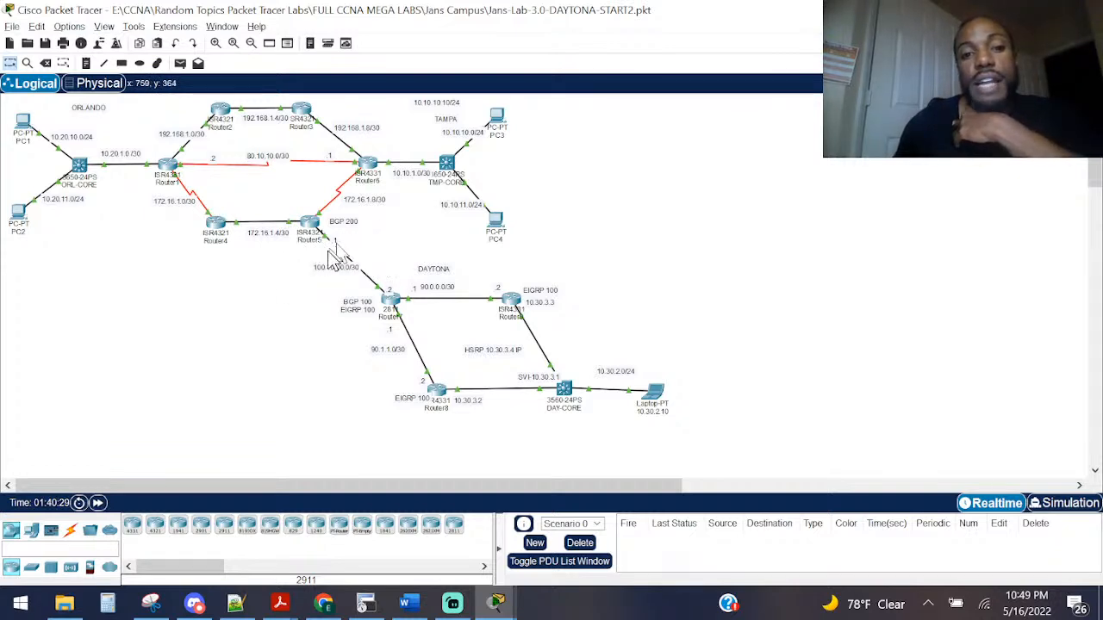
# Step: Mark the Daytona laptop network 10.30.2.0/24 and Router5's 100.10.10.0/30 link on the topology to compare them
pyautogui.moveTo(711, 360); pyautogui.dragTo(586, 443)
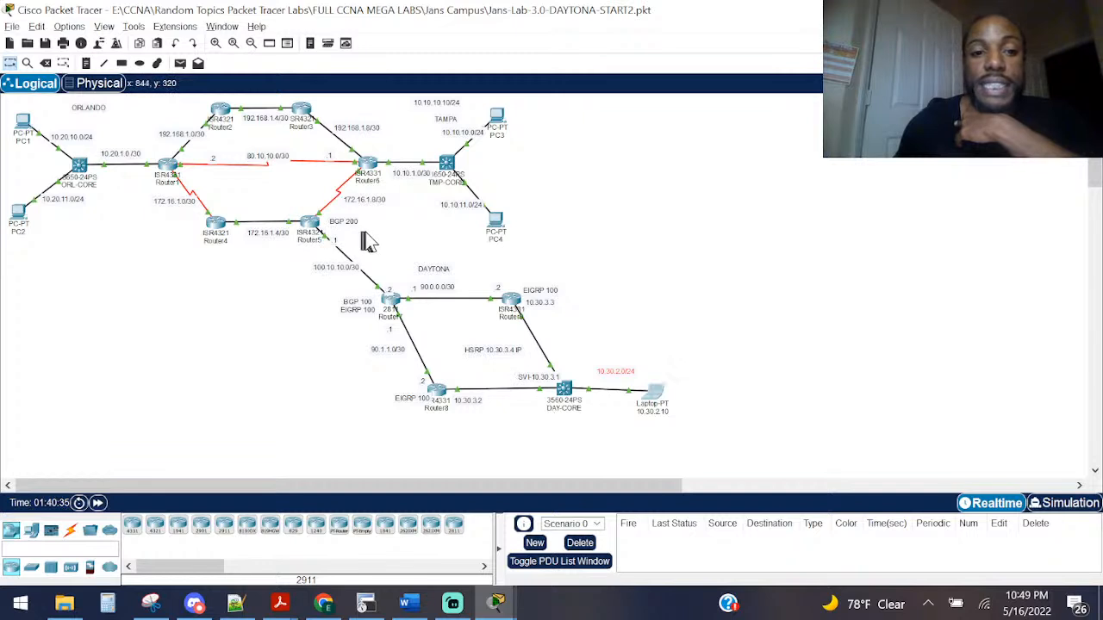
pyautogui.moveTo(367, 231); pyautogui.dragTo(317, 278)
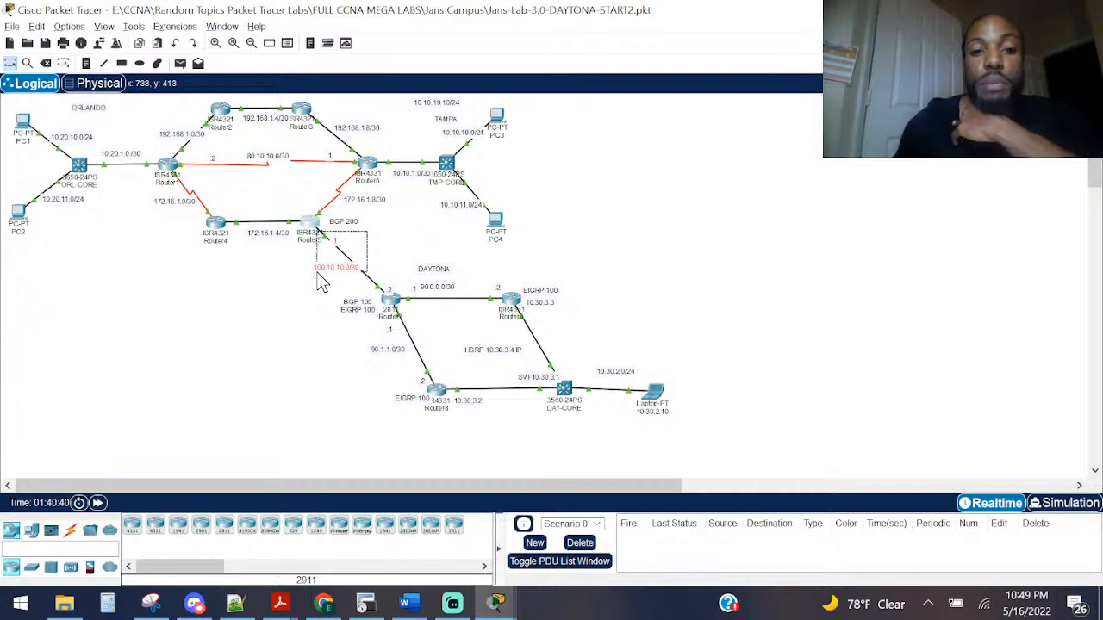
pyautogui.moveTo(322, 285); pyautogui.dragTo(320, 279)
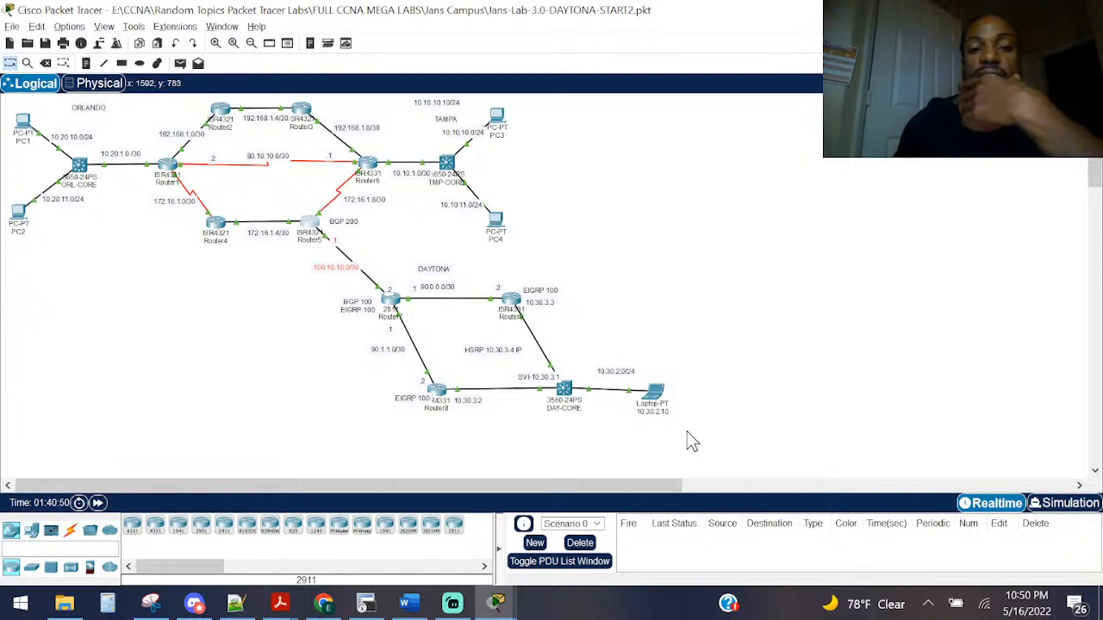
pyautogui.moveTo(716, 350); pyautogui.dragTo(594, 405)
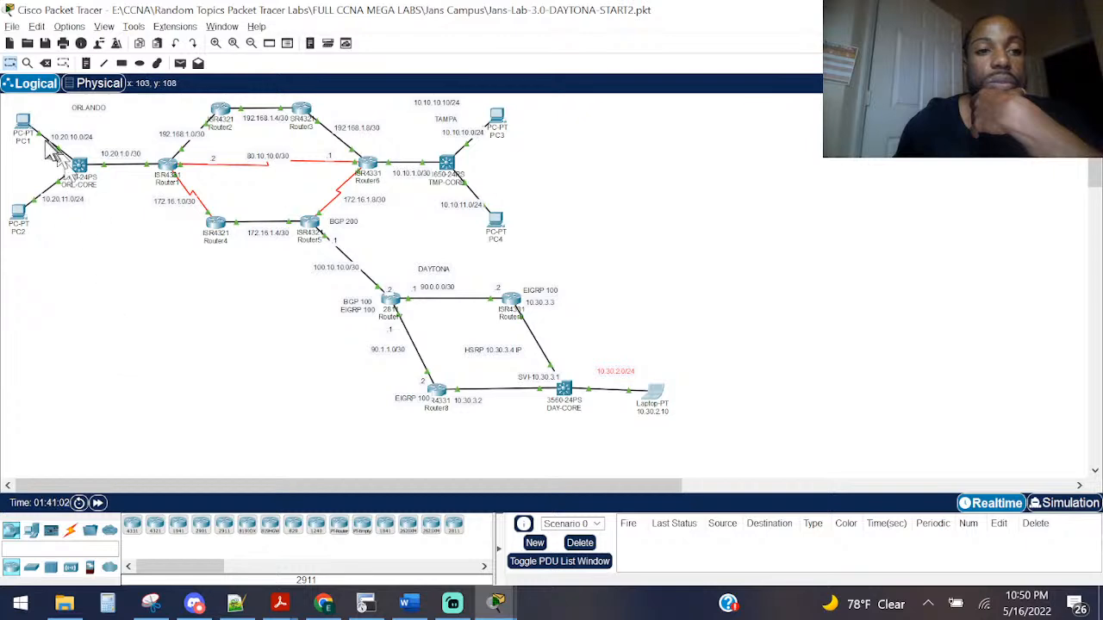
pyautogui.click(81, 168)
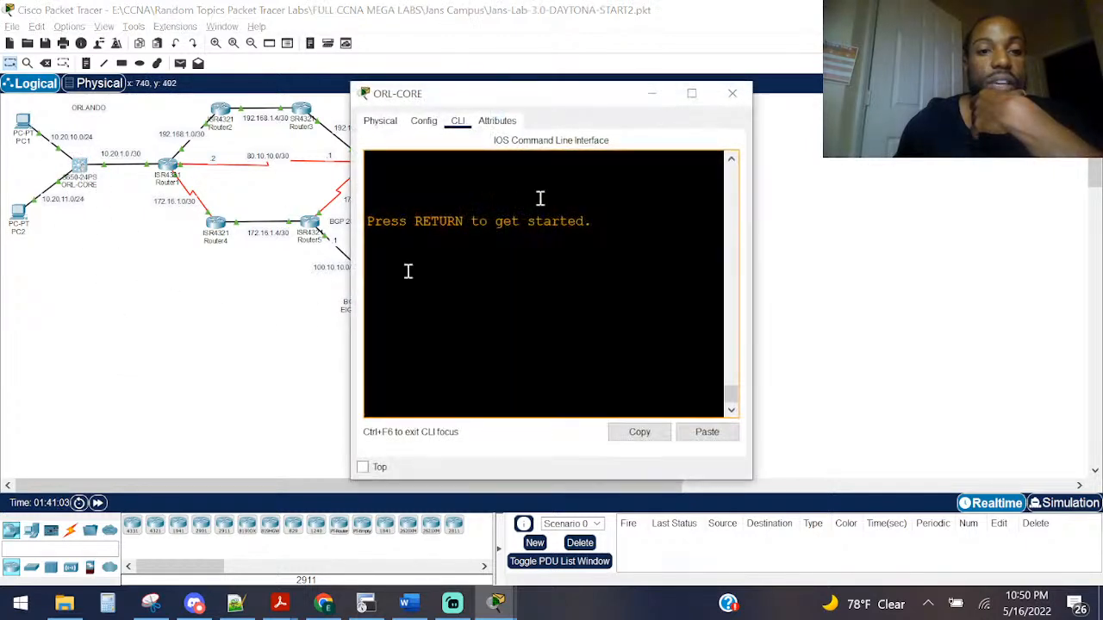
pyautogui.press('Return')
pyautogui.press('Return')
pyautogui.press('Return')
pyautogui.write('ena')
pyautogui.press('Return')
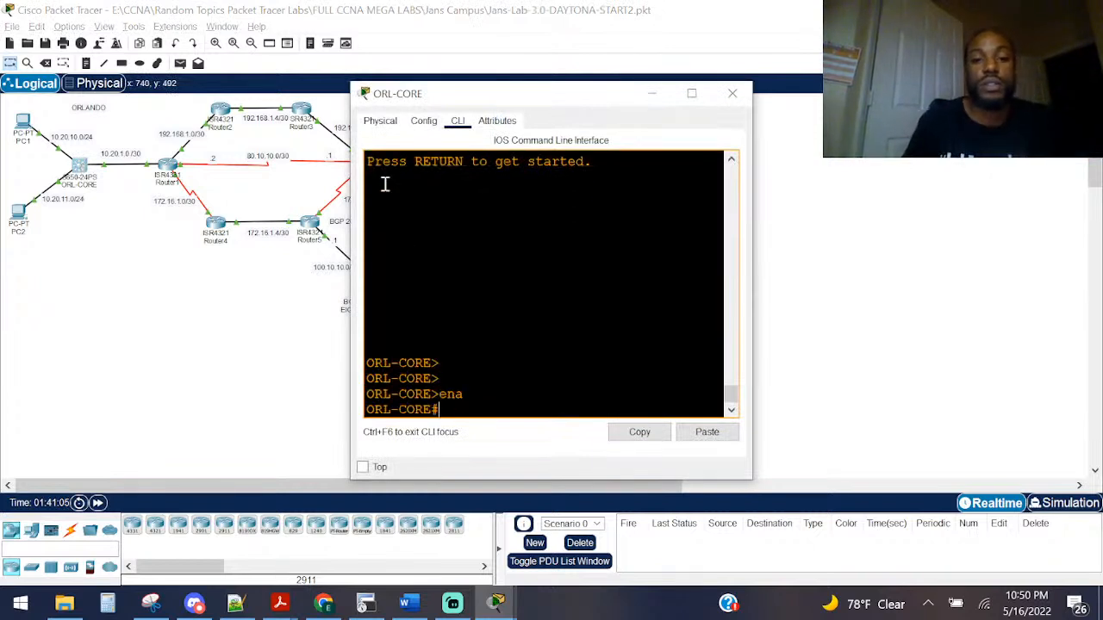
pyautogui.write('sho ip r')
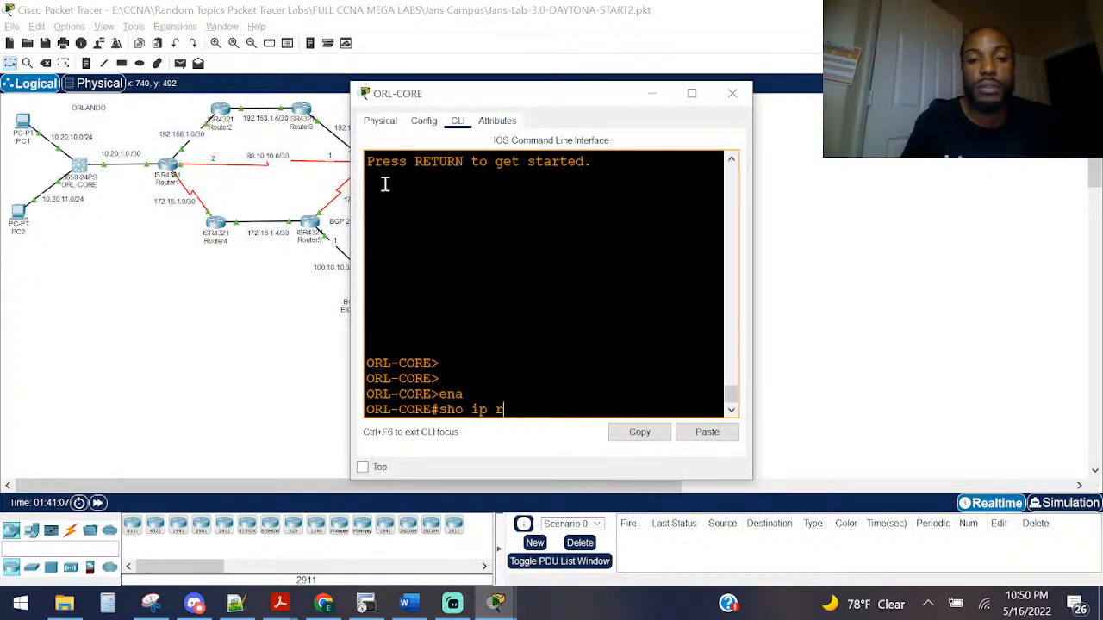
pyautogui.write('ou')
pyautogui.press('Tab')
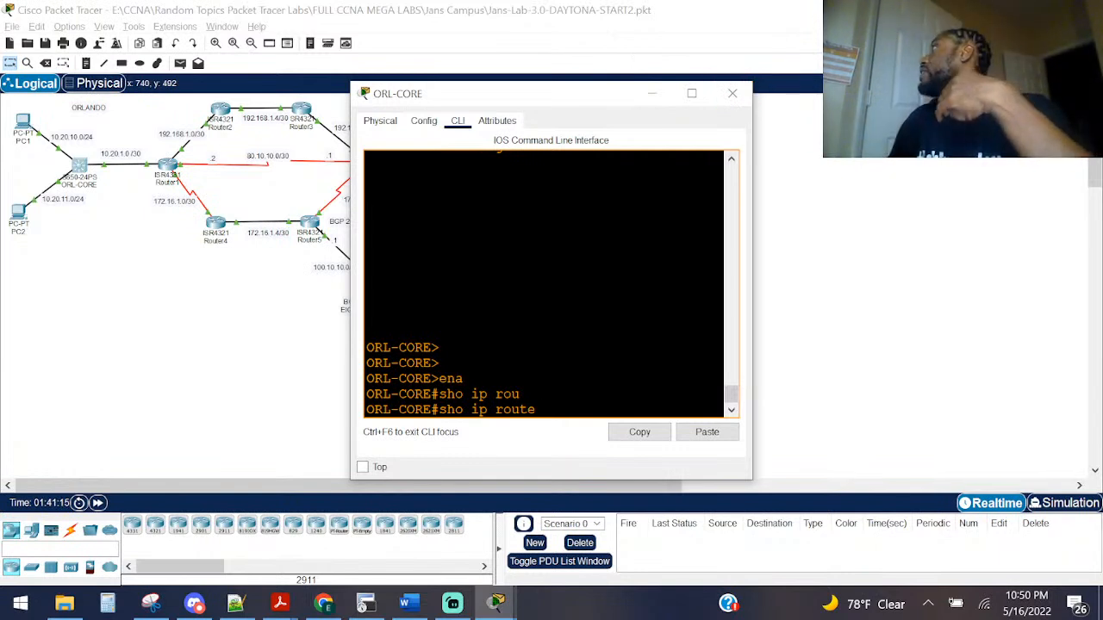
pyautogui.hotkey('alt', 'Tab')
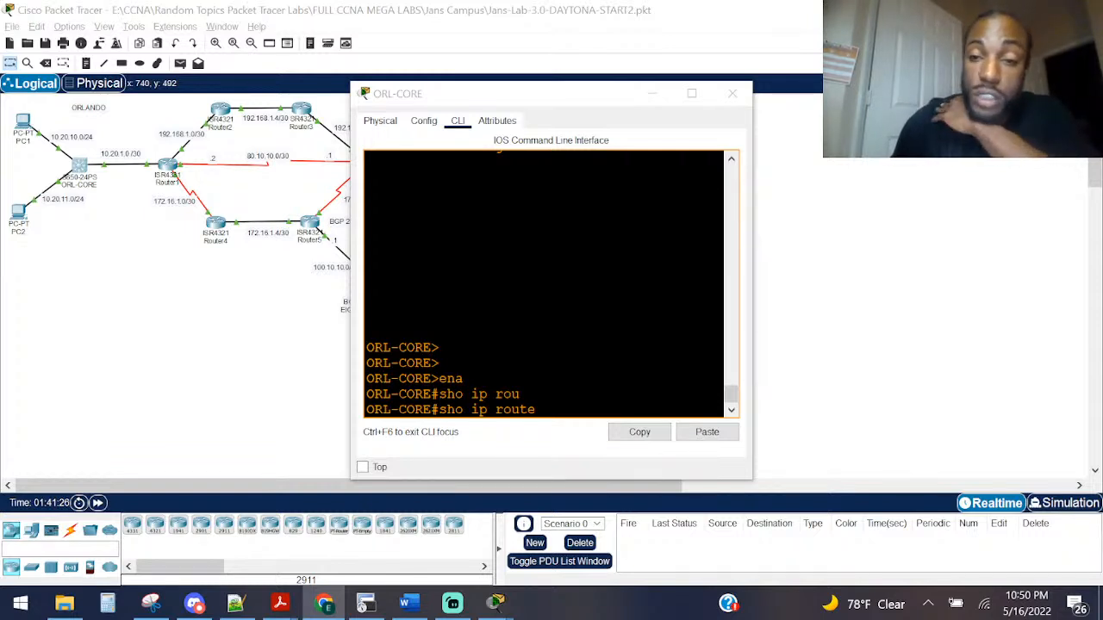
pyautogui.click(734, 93)
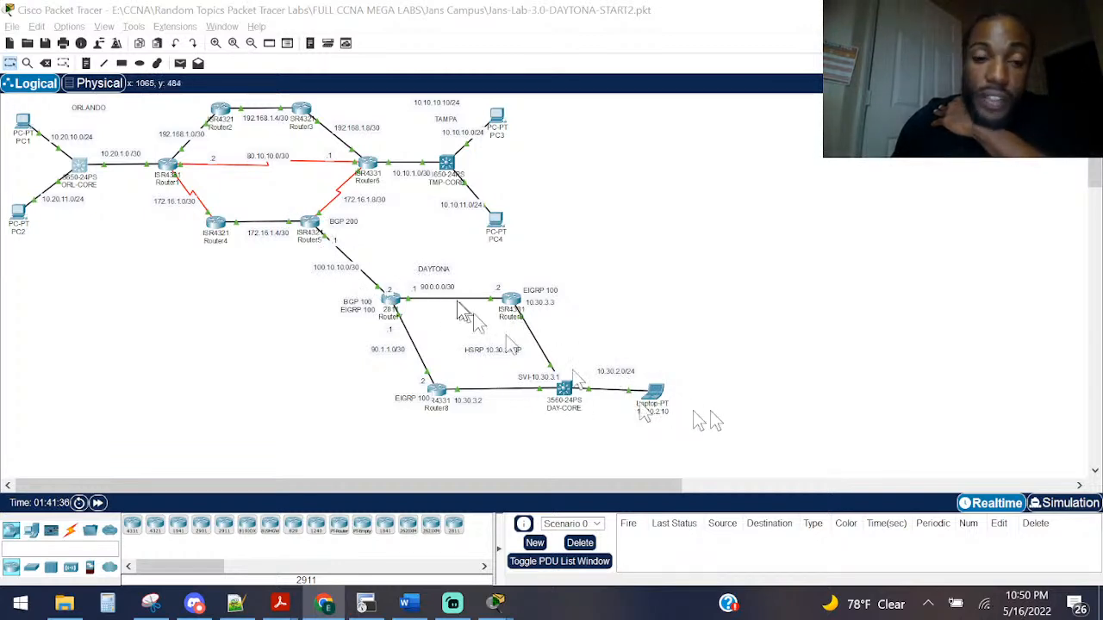
# Step: Ping the Daytona laptop at 10.30.2.10 from Router5's command line
pyautogui.click(316, 233)
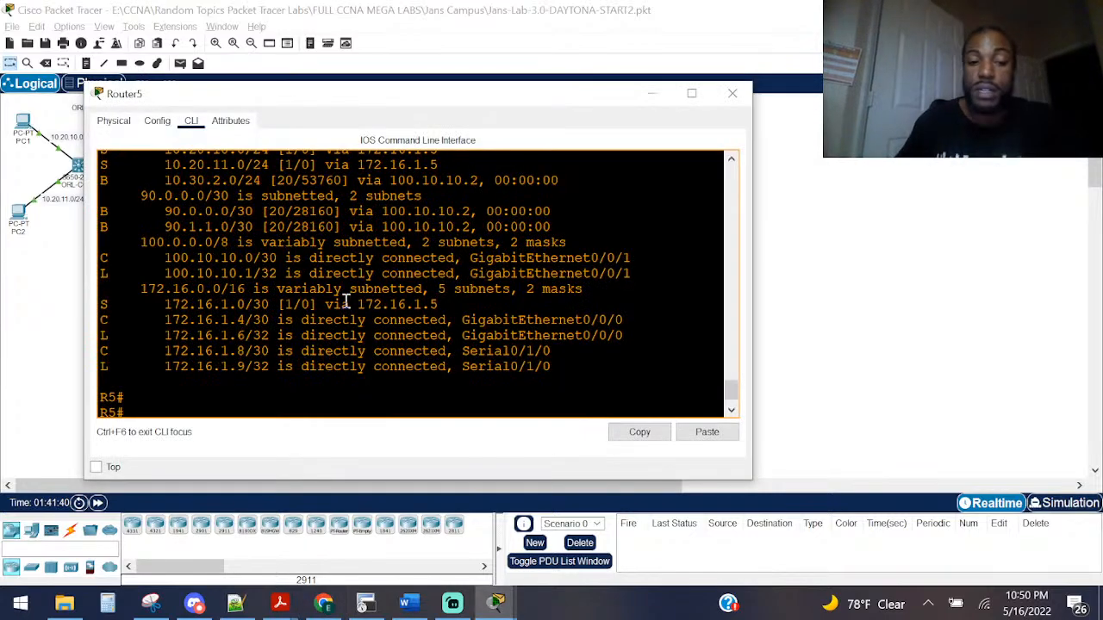
pyautogui.press('Return')
pyautogui.press('Return')
pyautogui.write('ping 10.3')
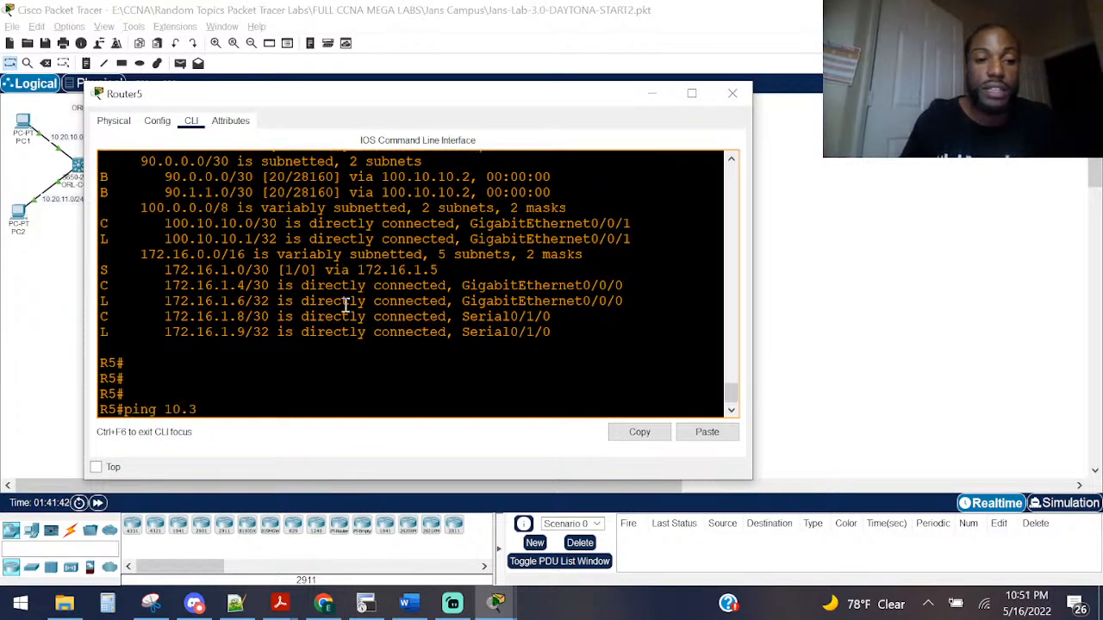
pyautogui.write('0.2.10')
pyautogui.press('Return')
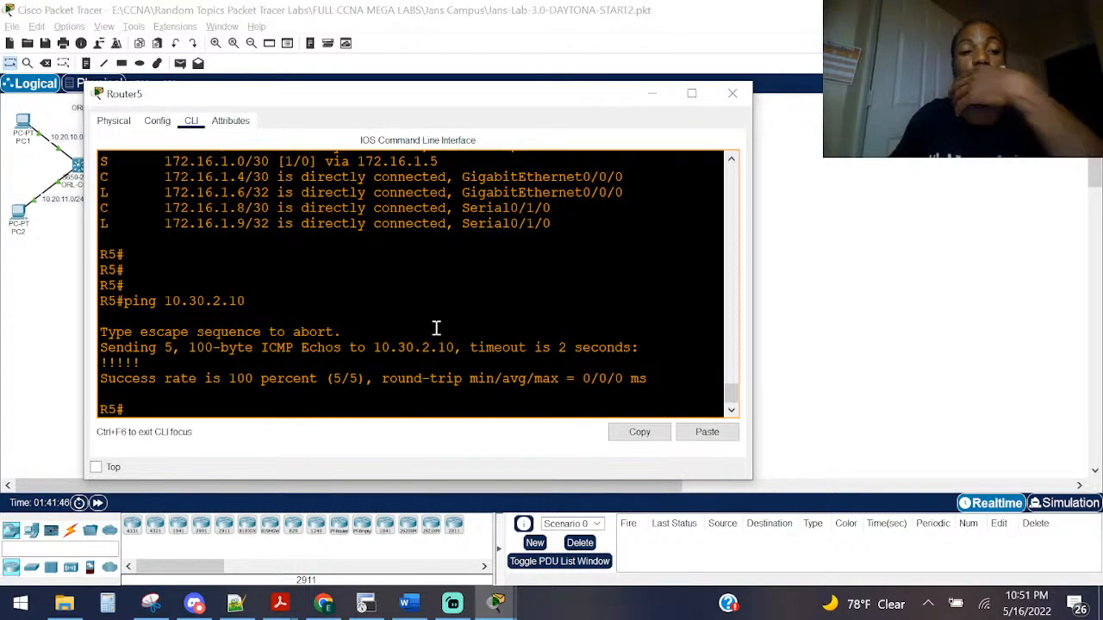
# Step: Check Router5's interface addresses on the topology and reopen its command line
pyautogui.click(7, 390)
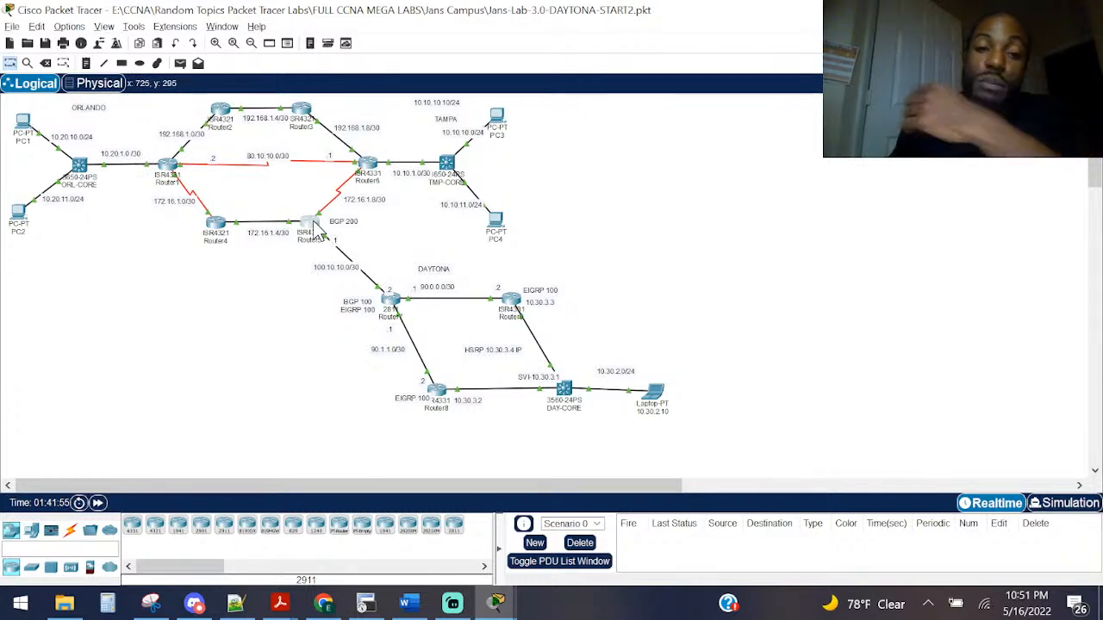
pyautogui.moveTo(315, 227)
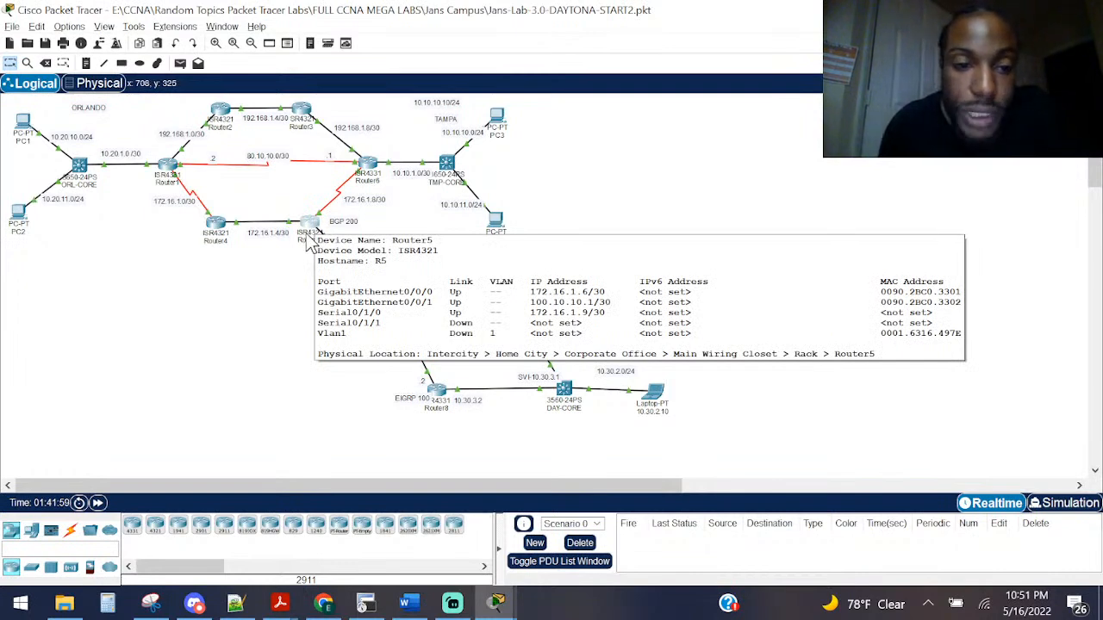
pyautogui.click(309, 227)
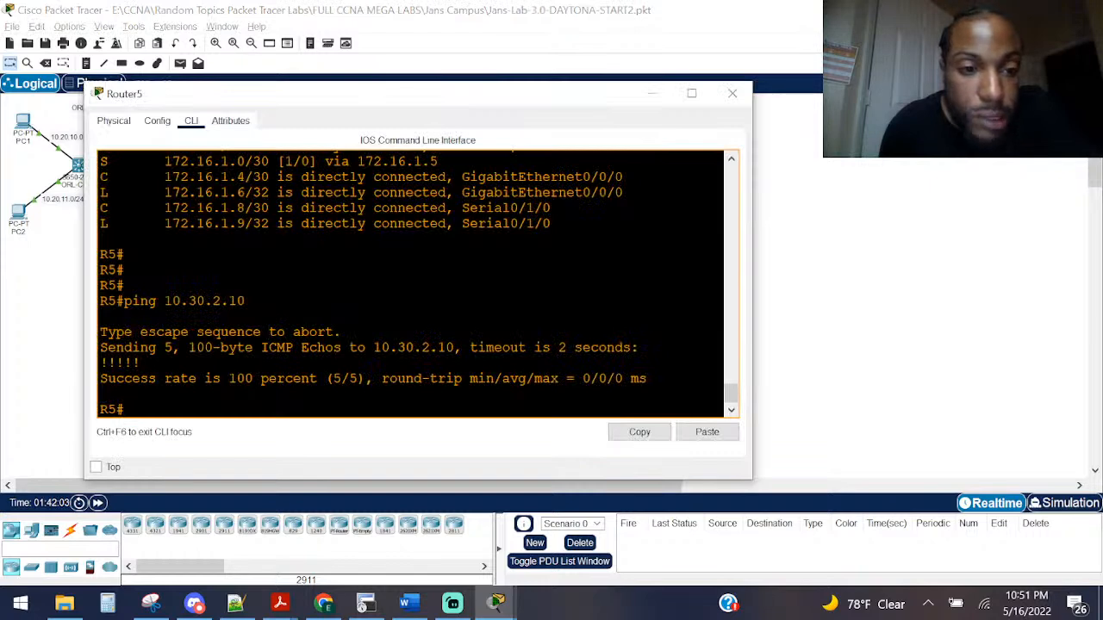
# Step: Examine Router5's routing table, focusing on the BGP-learned entry for 10.30.2.0/24
pyautogui.scroll(5, 272, 325)
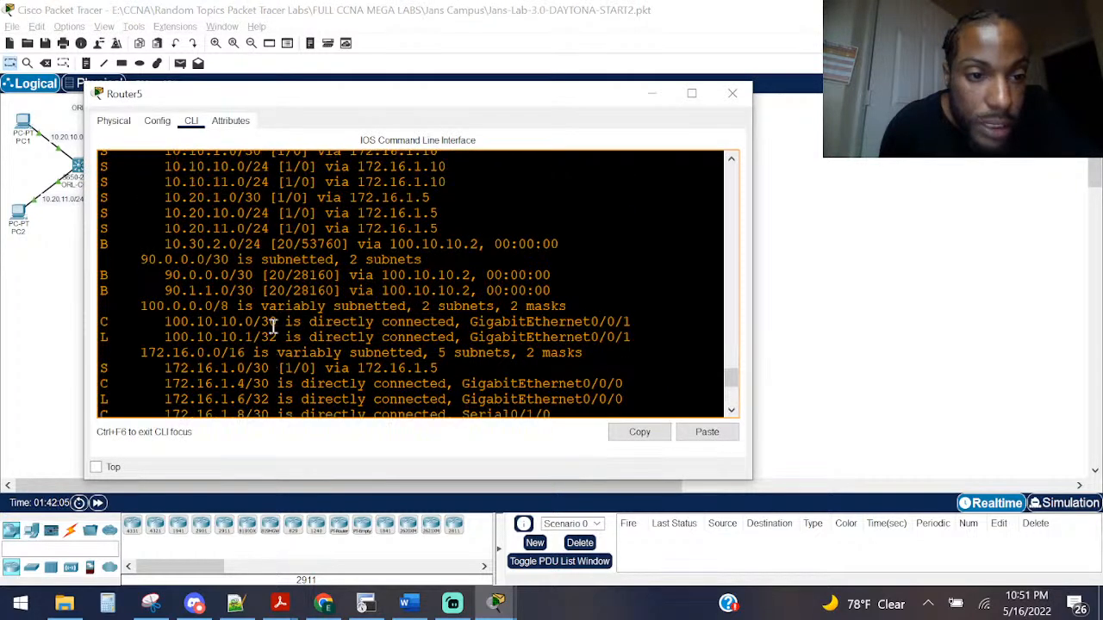
pyautogui.scroll(3, 273, 325)
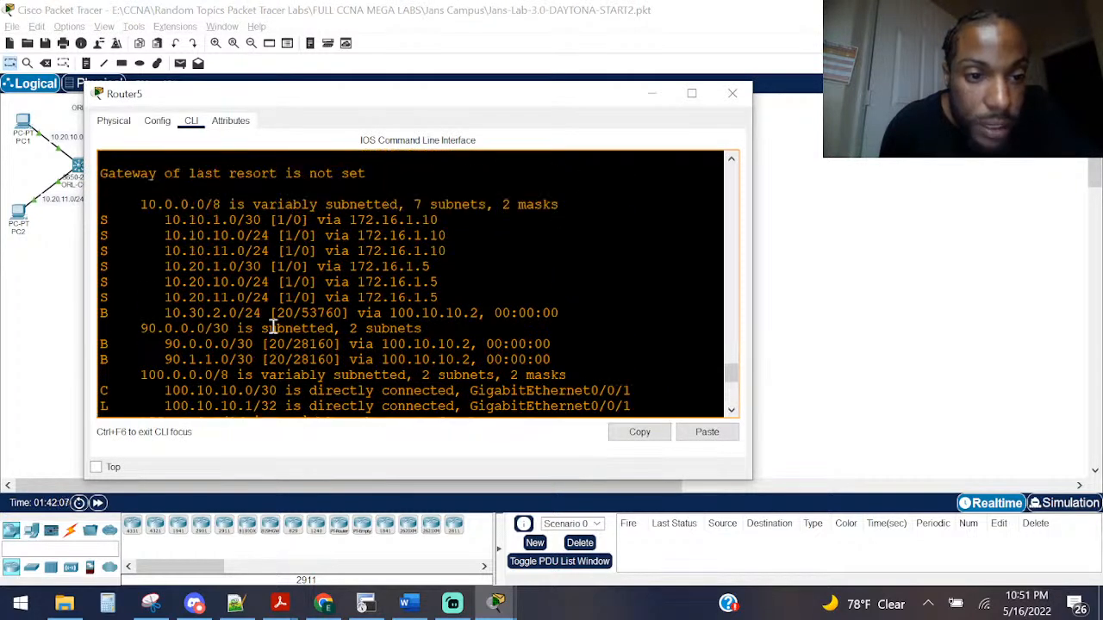
pyautogui.scroll(-1, 272, 324)
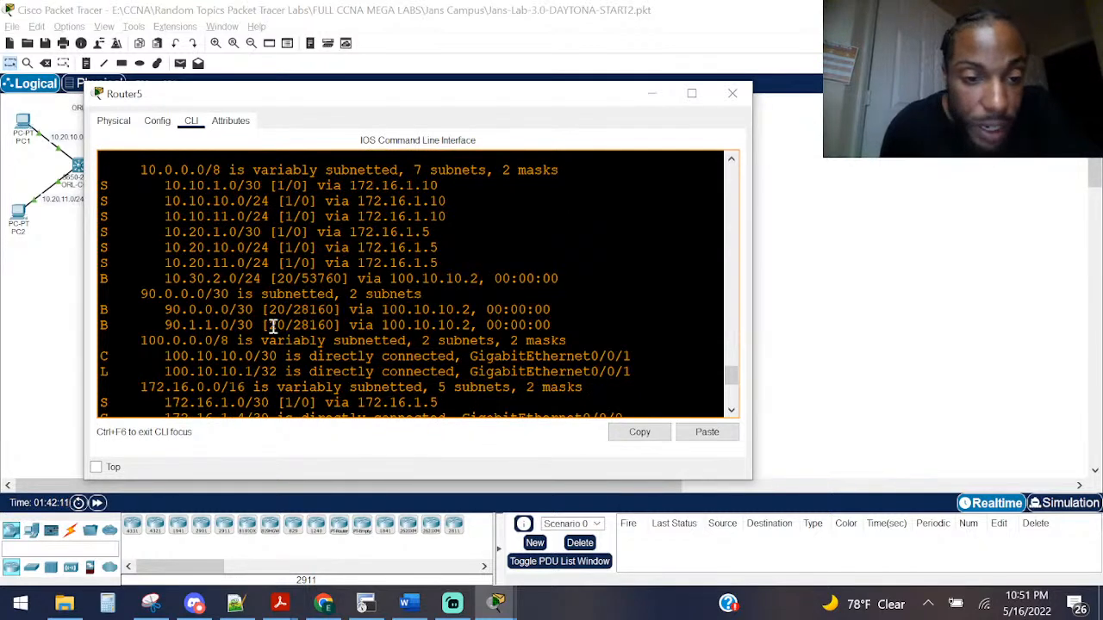
pyautogui.scroll(1, 273, 325)
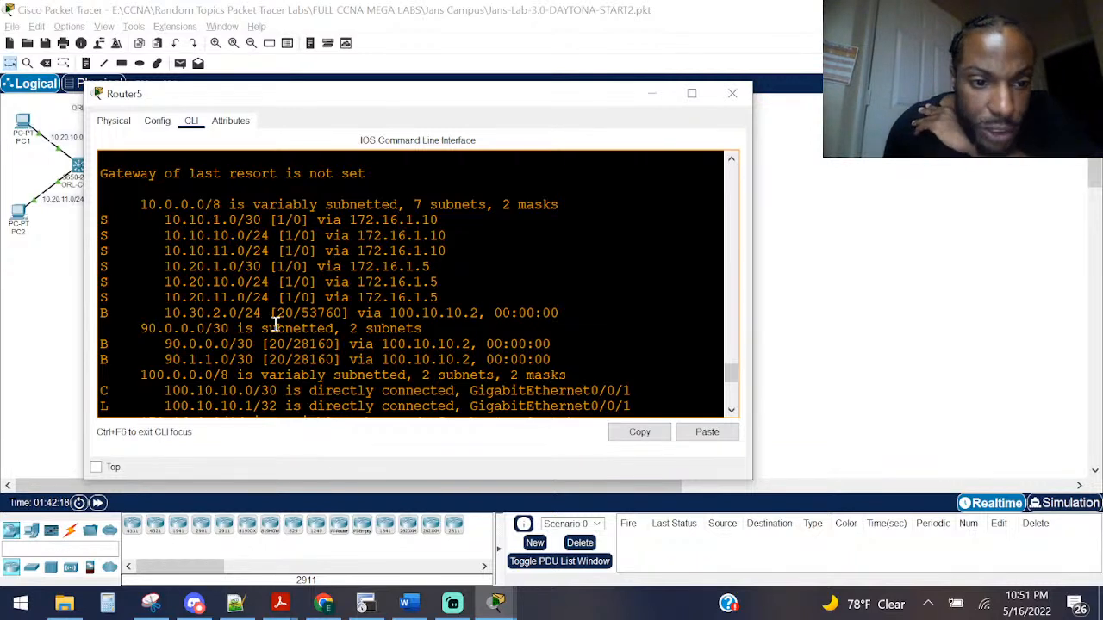
pyautogui.scroll(-1, 275, 322)
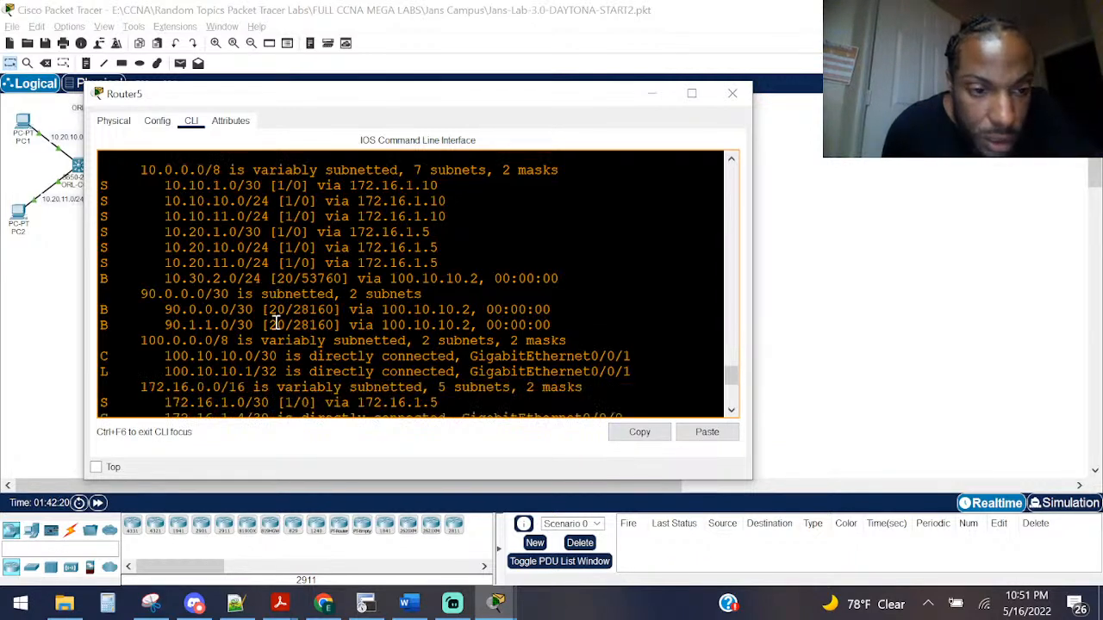
pyautogui.scroll(-1, 275, 323)
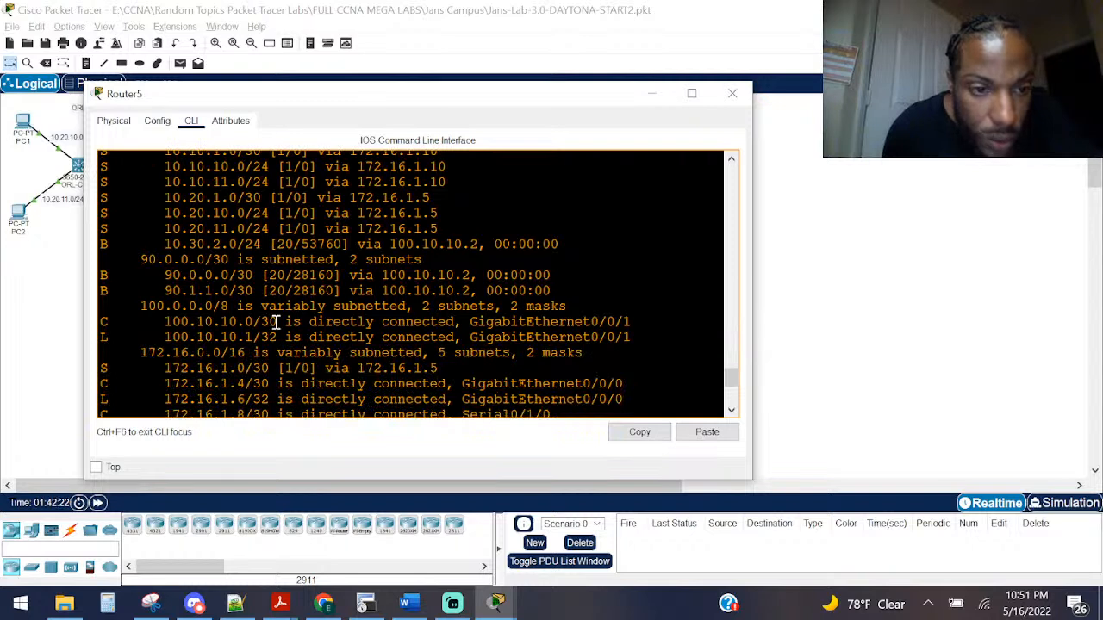
pyautogui.scroll(-1, 275, 323)
pyautogui.scroll(2, 275, 322)
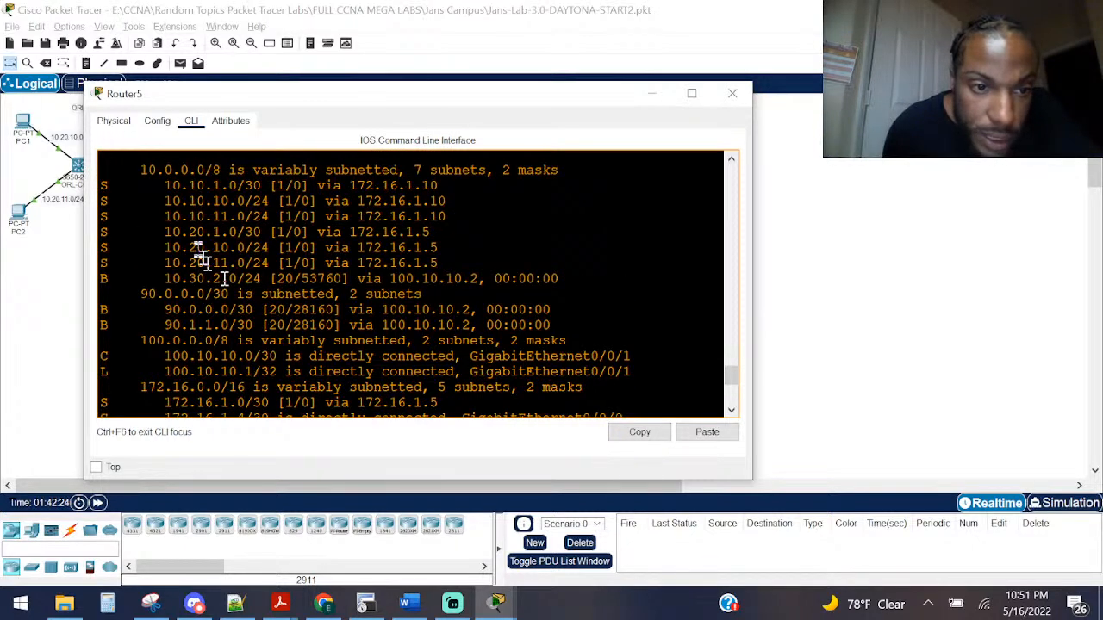
pyautogui.moveTo(172, 279)
pyautogui.mouseDown()
pyautogui.moveTo(260, 278)
pyautogui.moveTo(136, 279)
pyautogui.moveTo(167, 285)
pyautogui.mouseUp()
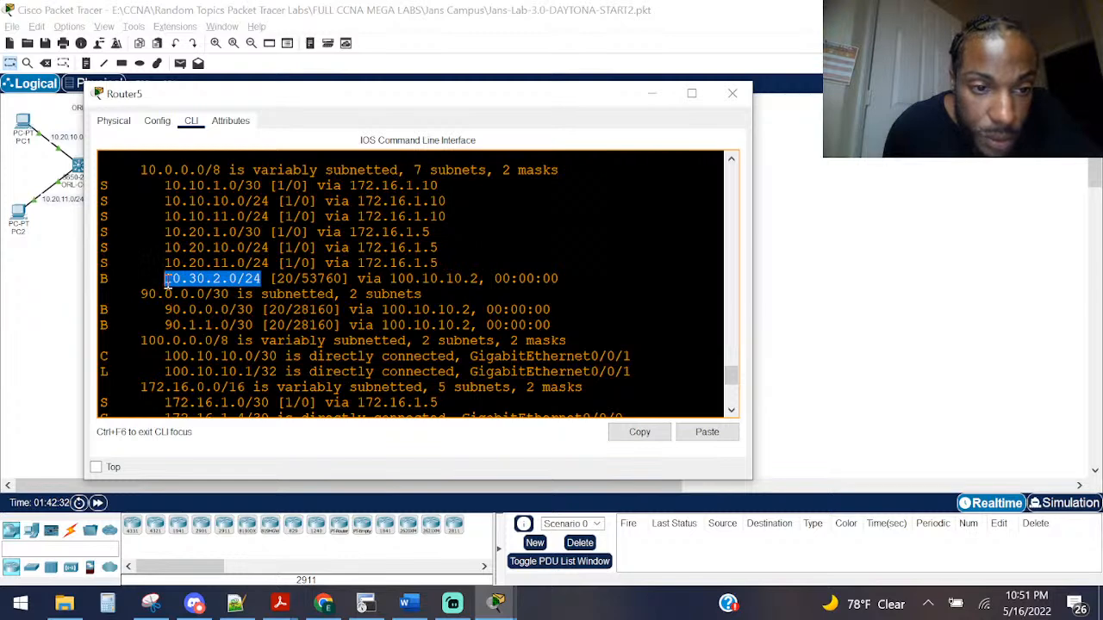
# Step: Check the Router5 to Router7 link and Router5's interface summary in the topology, and return to Router5's command line
pyautogui.click(39, 292)
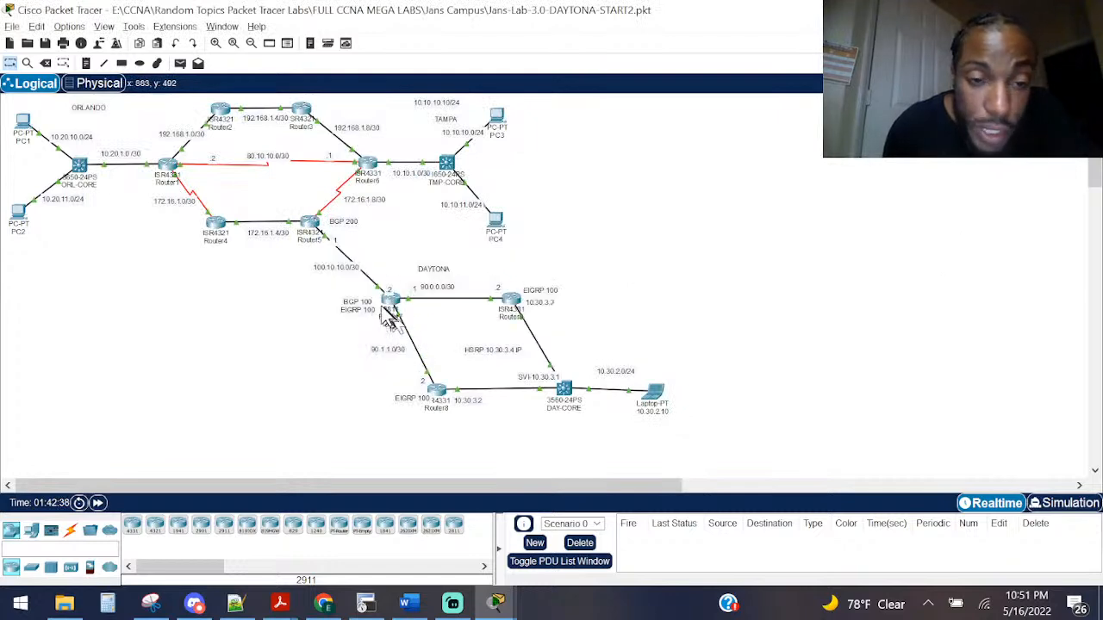
pyautogui.moveTo(387, 302)
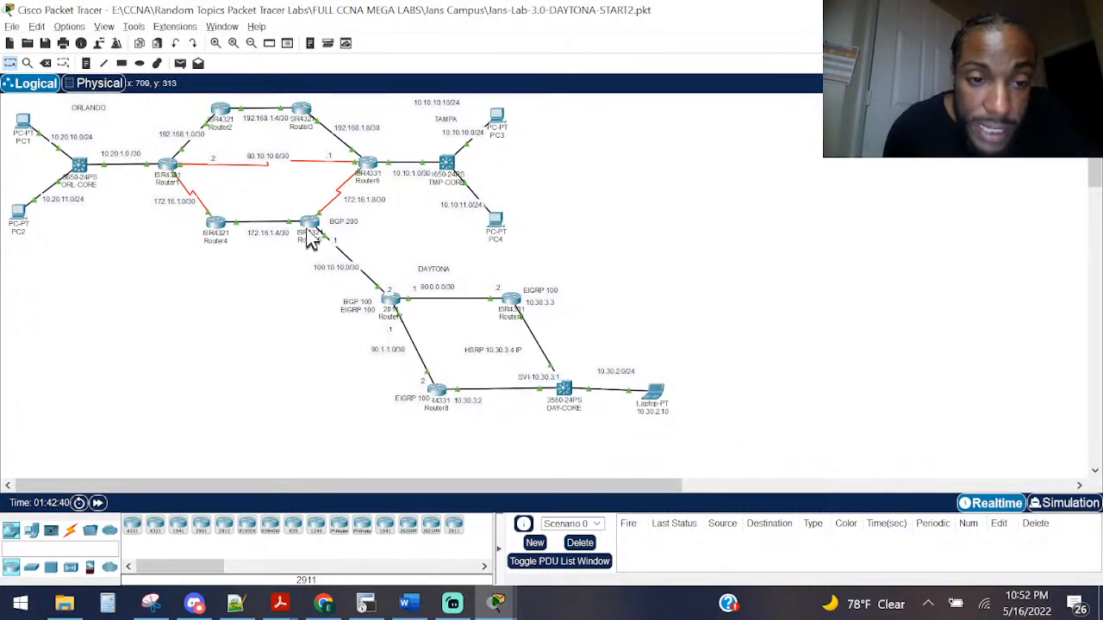
pyautogui.moveTo(315, 231)
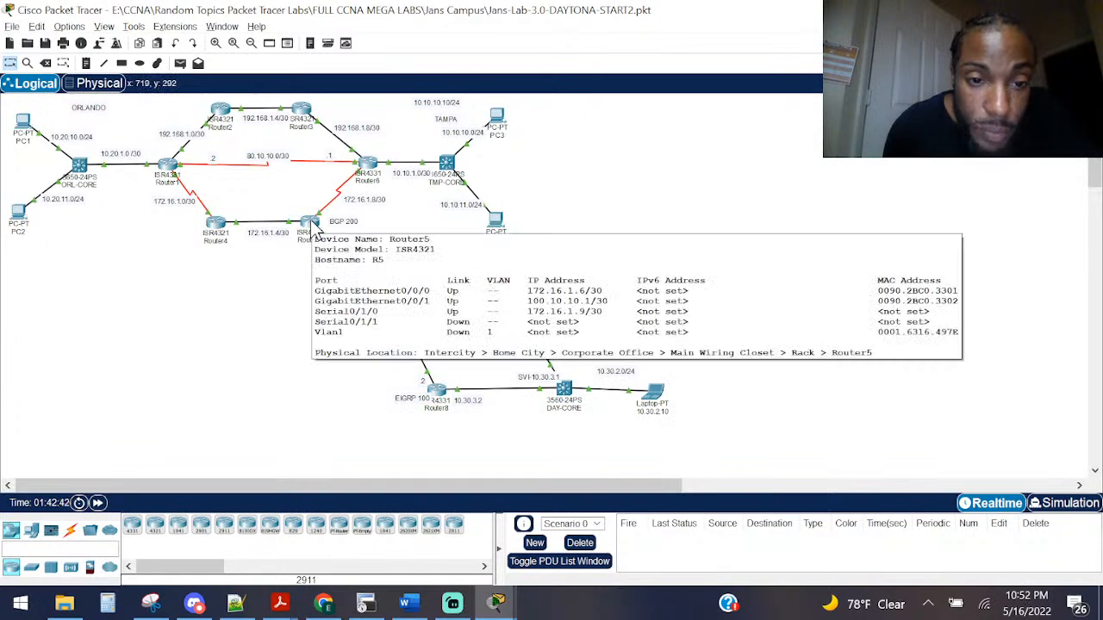
pyautogui.click(310, 226)
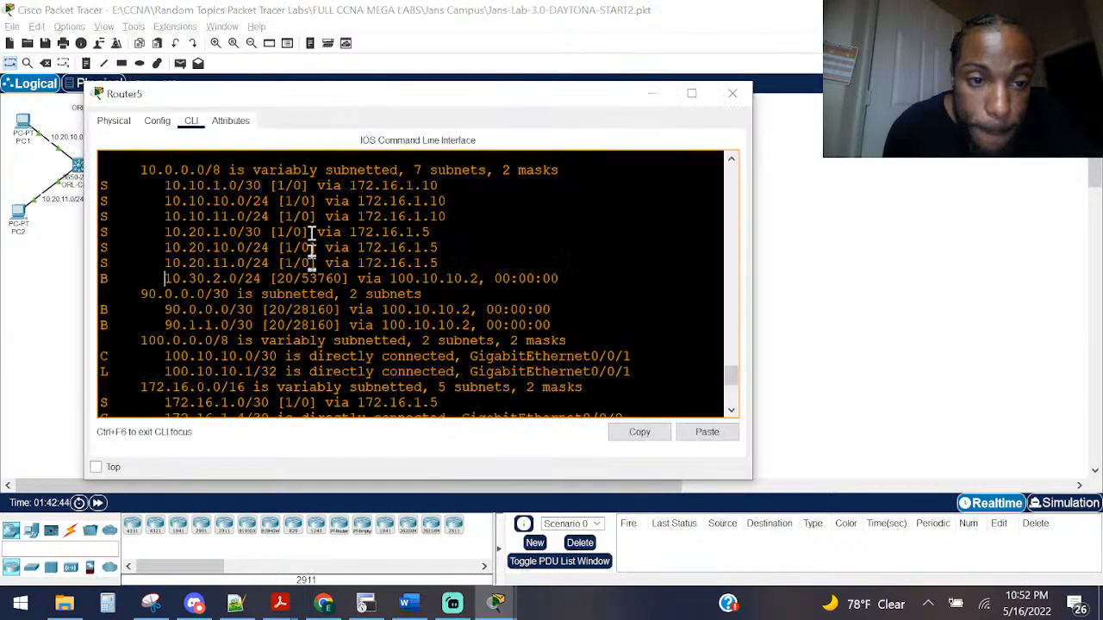
pyautogui.scroll(-10, 247, 291)
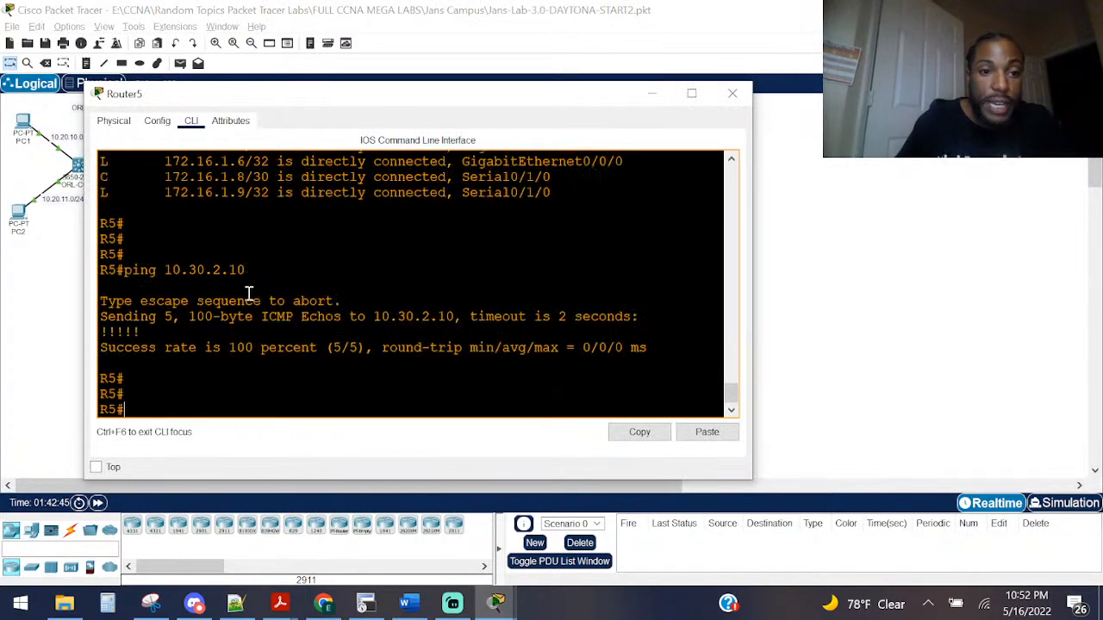
pyautogui.write('con')
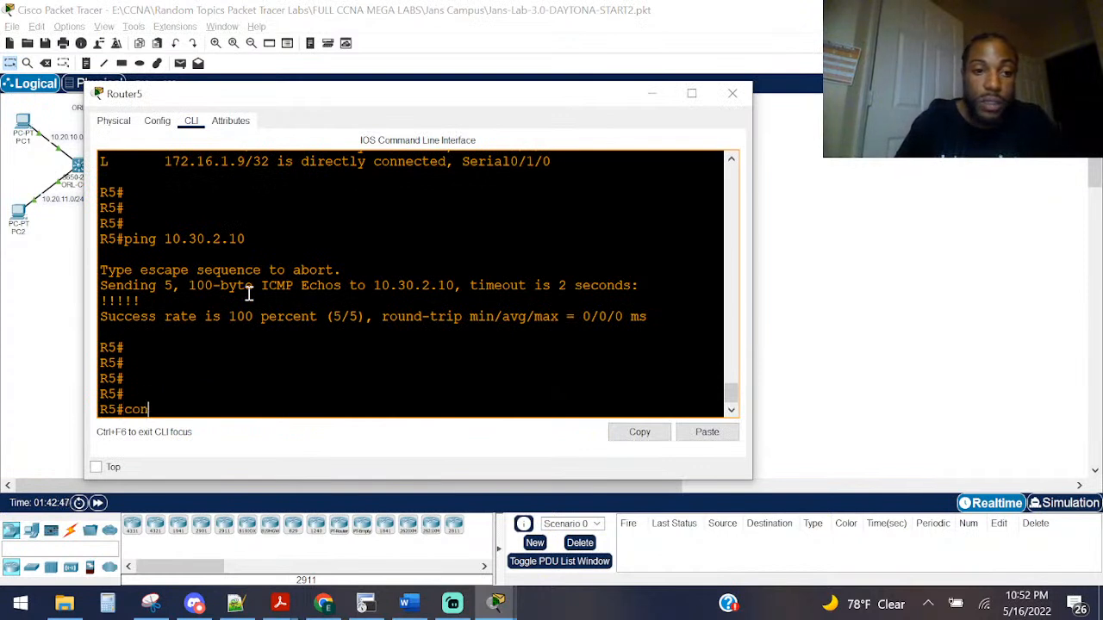
pyautogui.write('f')
pyautogui.press('Tab')
pyautogui.write('t')
pyautogui.press('Tab')
pyautogui.press('Return')
pyautogui.write('ip rou')
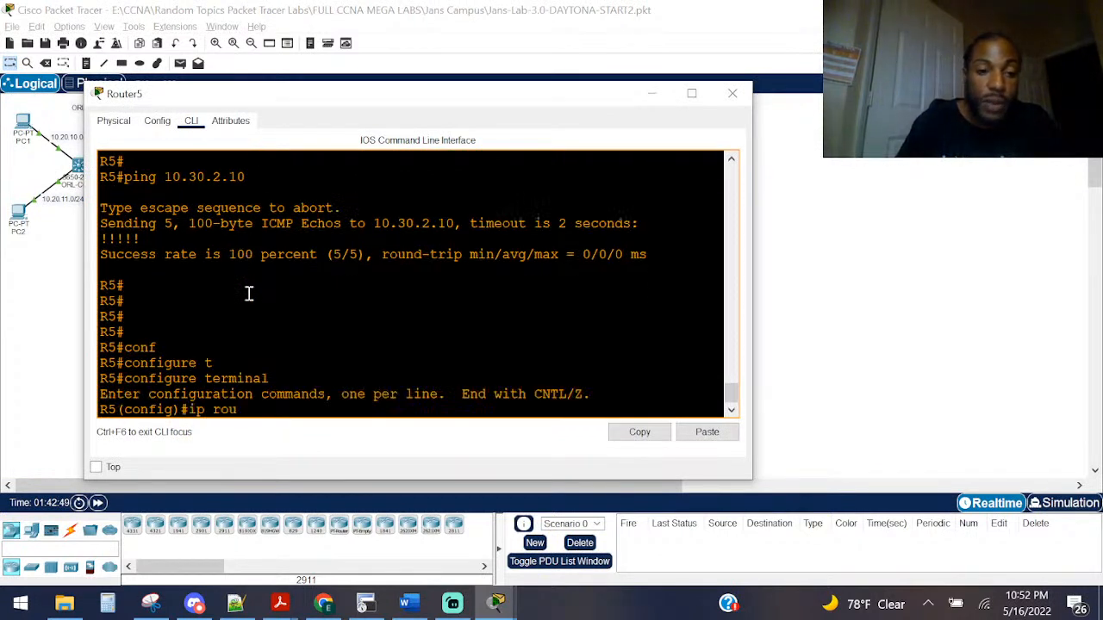
pyautogui.write('t')
pyautogui.press('Tab')
pyautogui.write('e')
pyautogui.press('Tab')
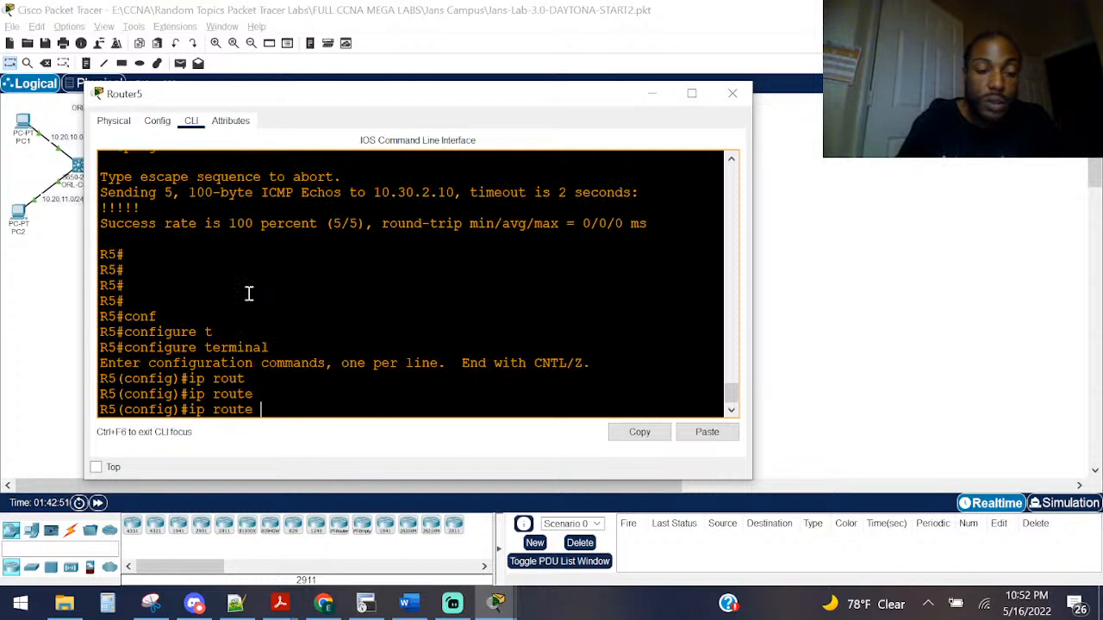
pyautogui.hotkey('ctrl', 'z')
# Step: Display Router5's routing entry for the network 10.30.2.0 with the show ip route command
pyautogui.write('sho ')
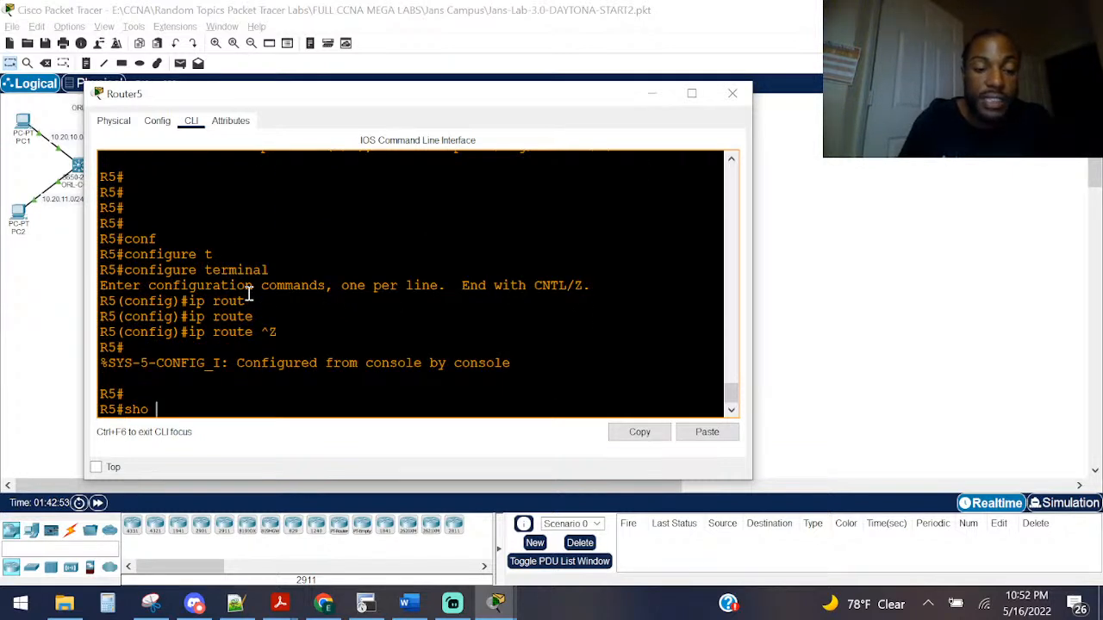
pyautogui.write('ip rou')
pyautogui.press('Tab')
pyautogui.write('10.')
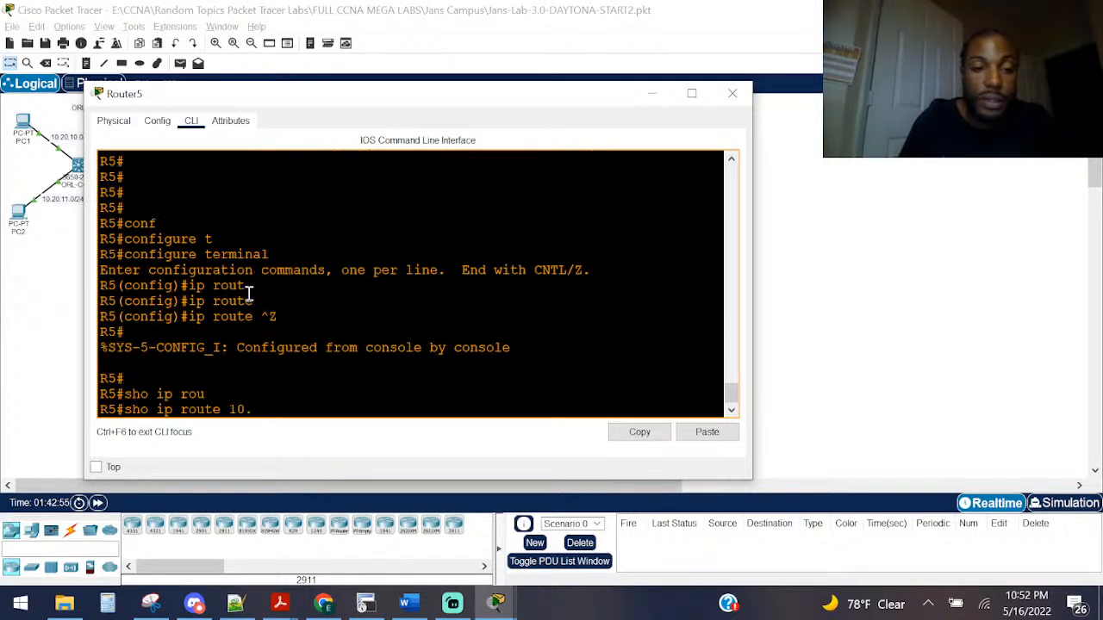
pyautogui.write('30.2.0')
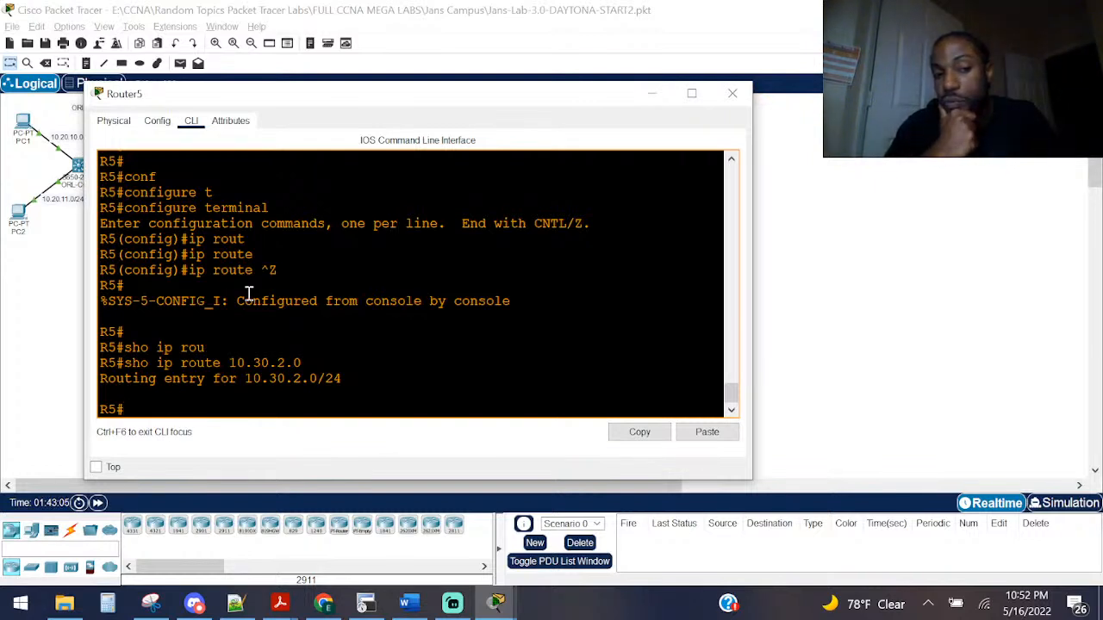
# Step: Show Router5's running configuration and examine the static and connected redistribution lines under router bgp 200
pyautogui.write('sho run')
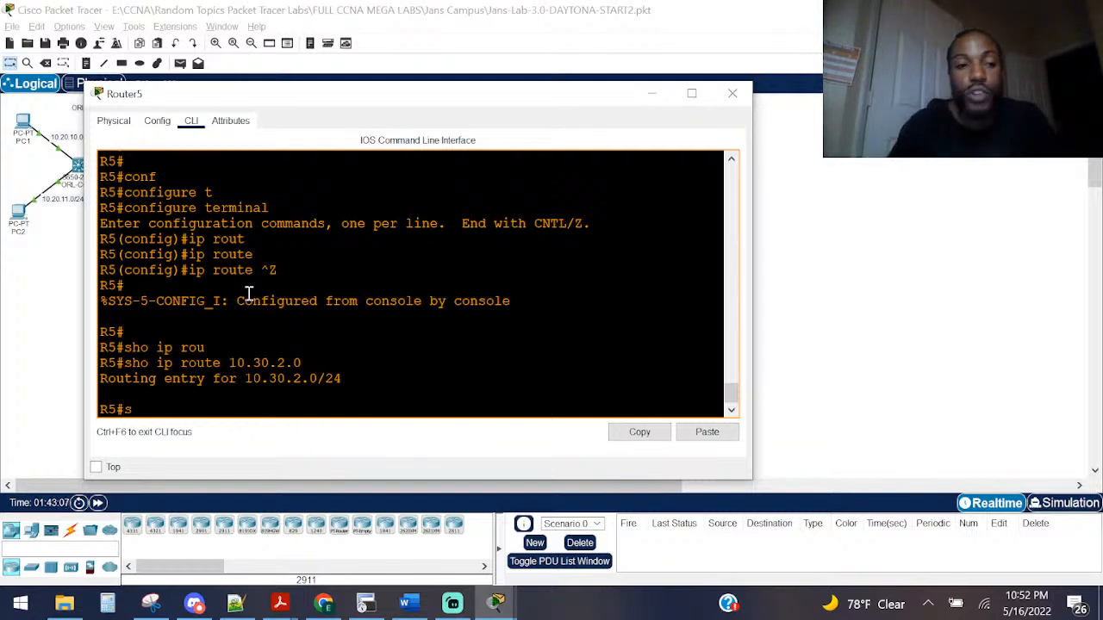
pyautogui.press('Tab')
pyautogui.press('Return')
pyautogui.press('space')
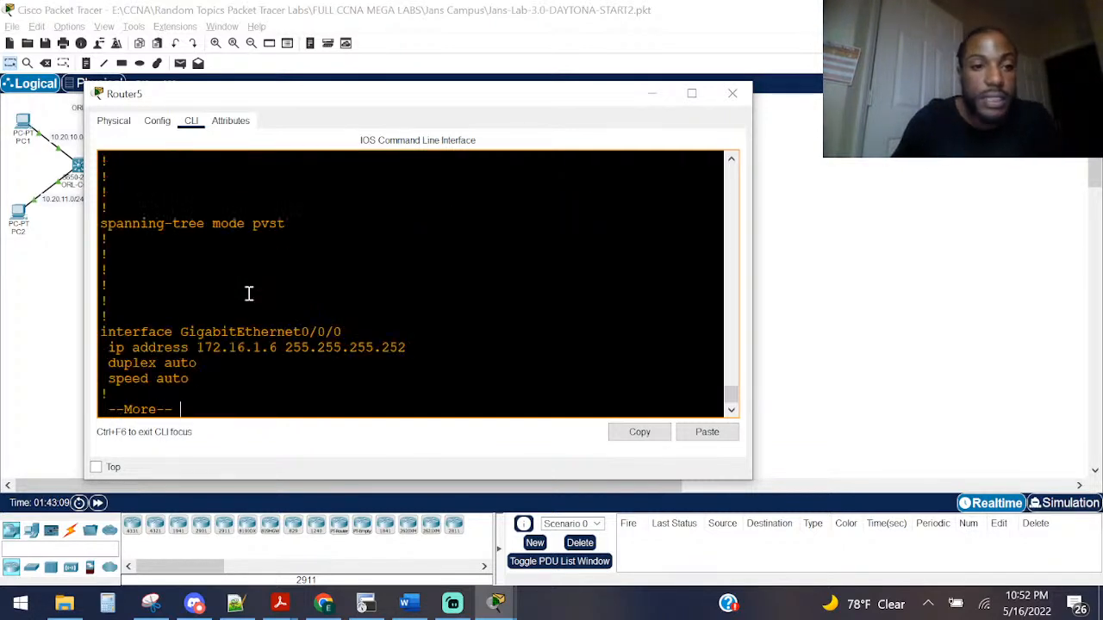
pyautogui.press('space')
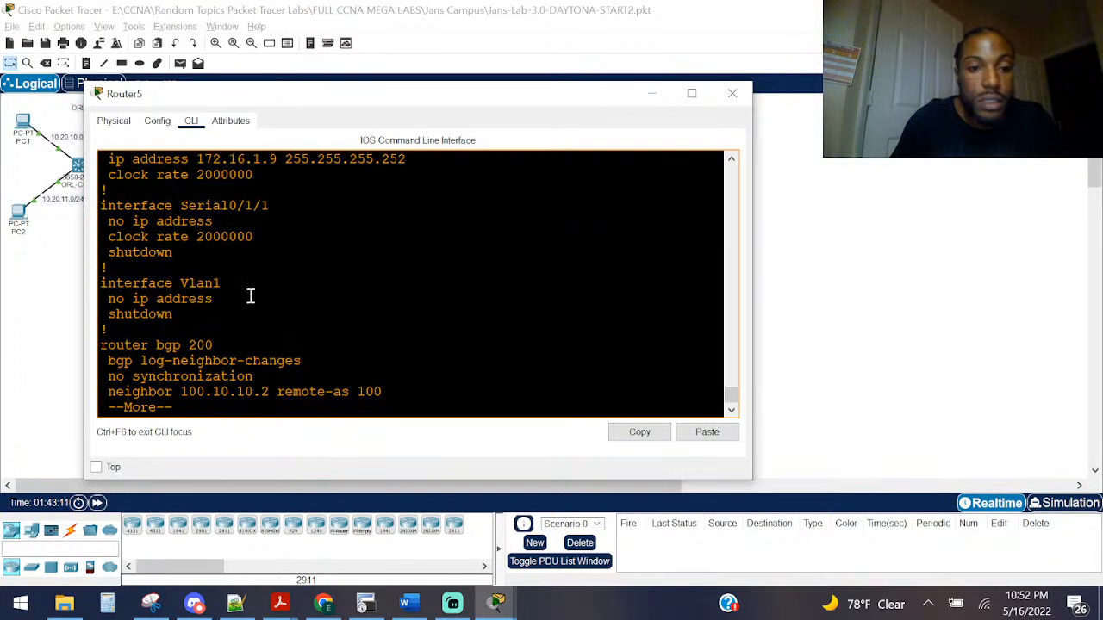
pyautogui.press('space')
pyautogui.scroll(4, 250, 295)
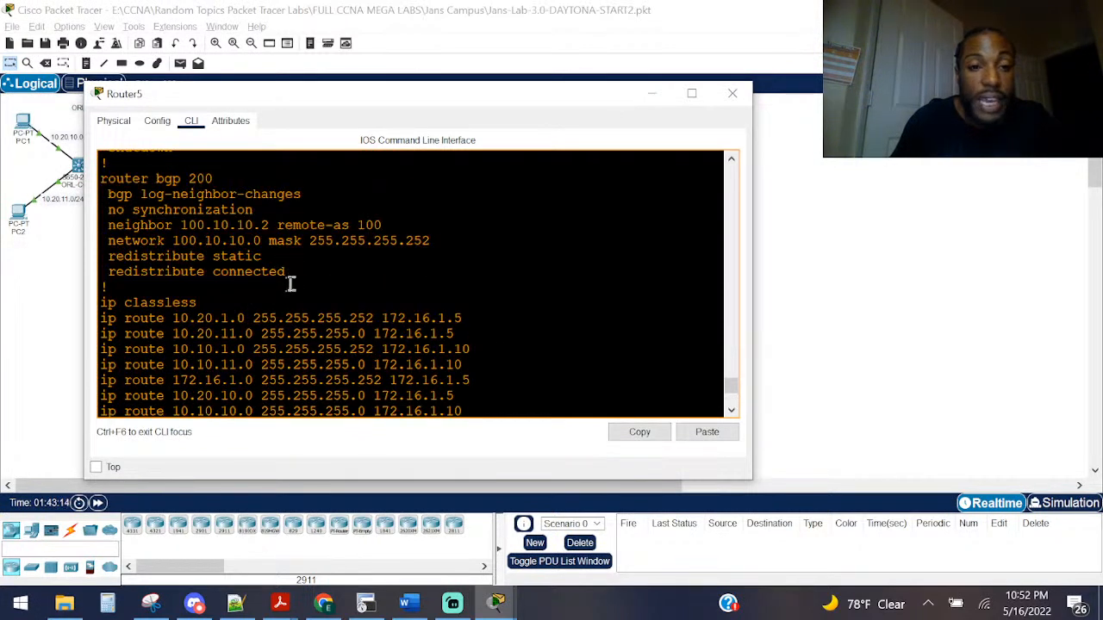
pyautogui.moveTo(290, 284); pyautogui.dragTo(118, 261)
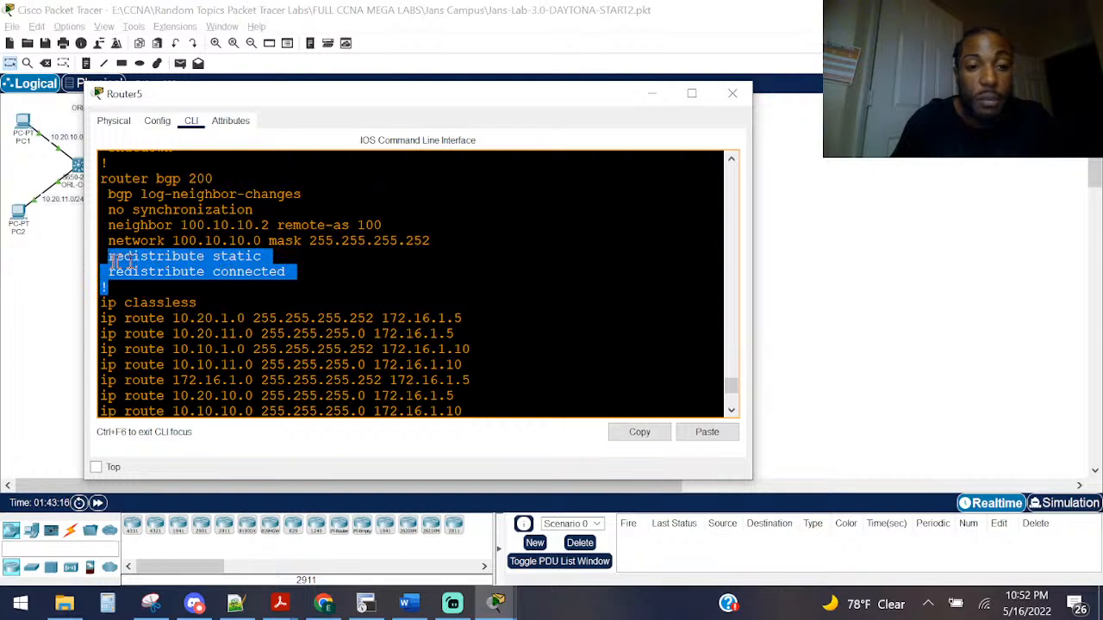
pyautogui.click(111, 261)
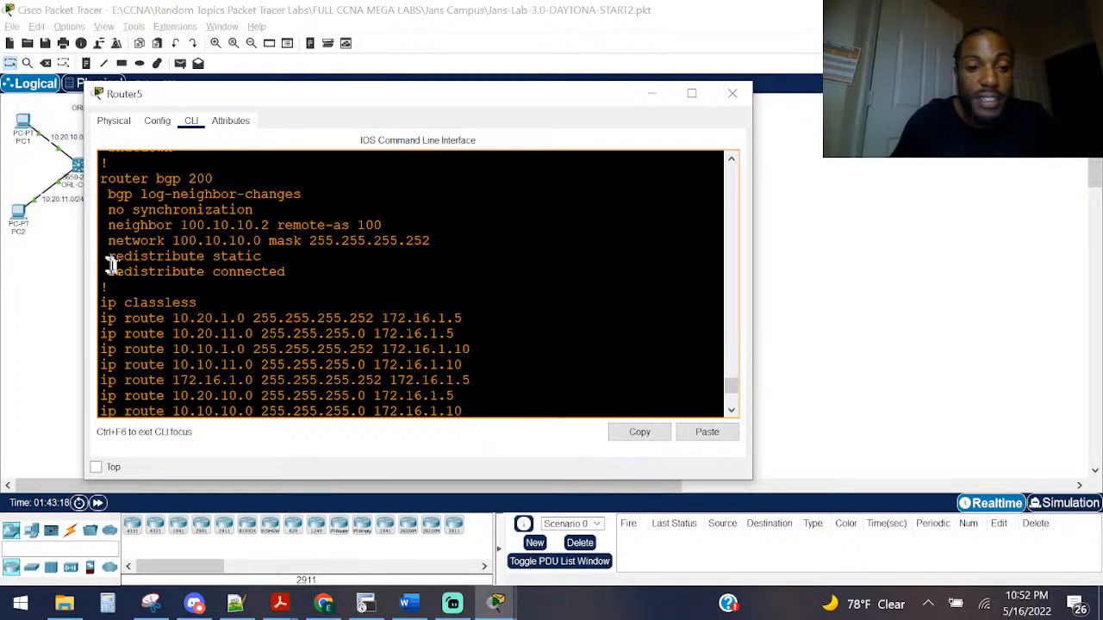
pyautogui.moveTo(291, 273); pyautogui.dragTo(112, 271)
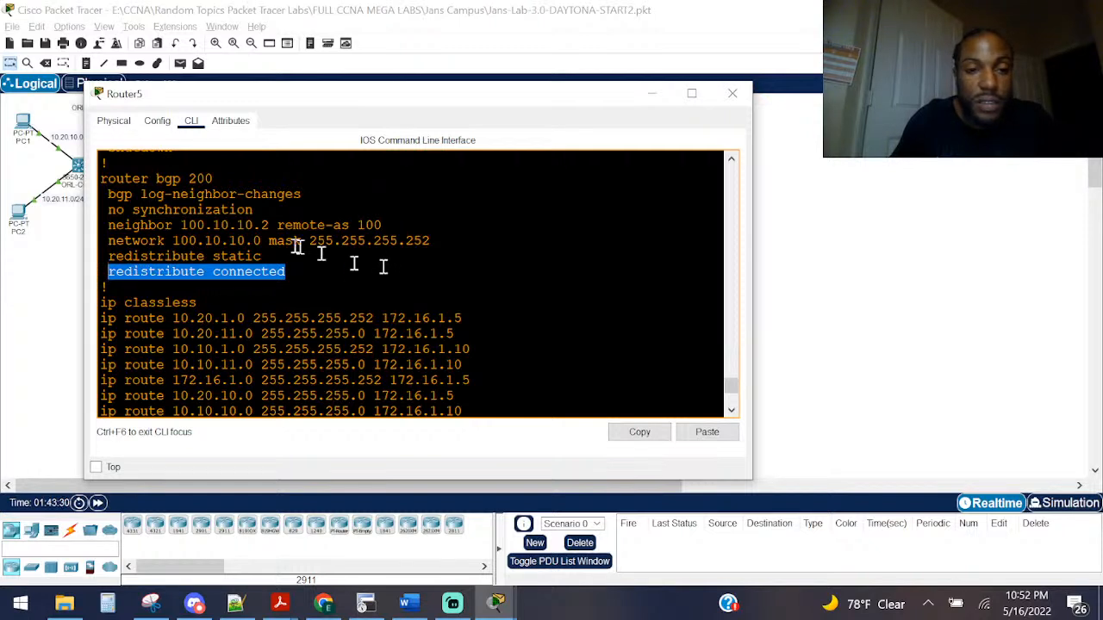
# Step: Bring up the command line of Router7, the Daytona BGP 100 router, and widen its window
pyautogui.click(19, 308)
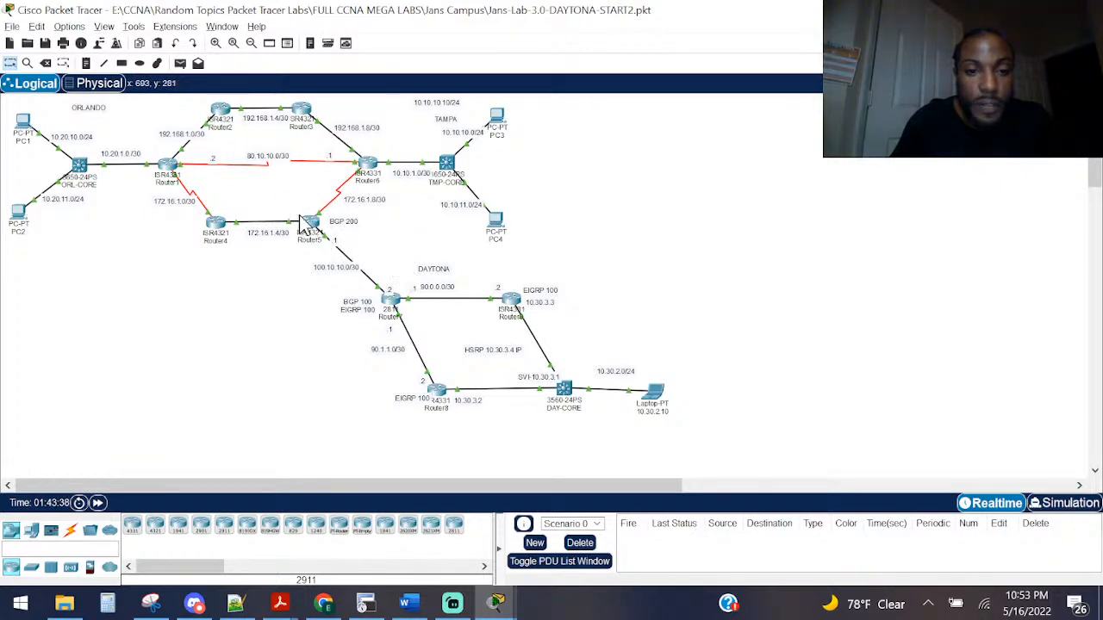
pyautogui.click(392, 308)
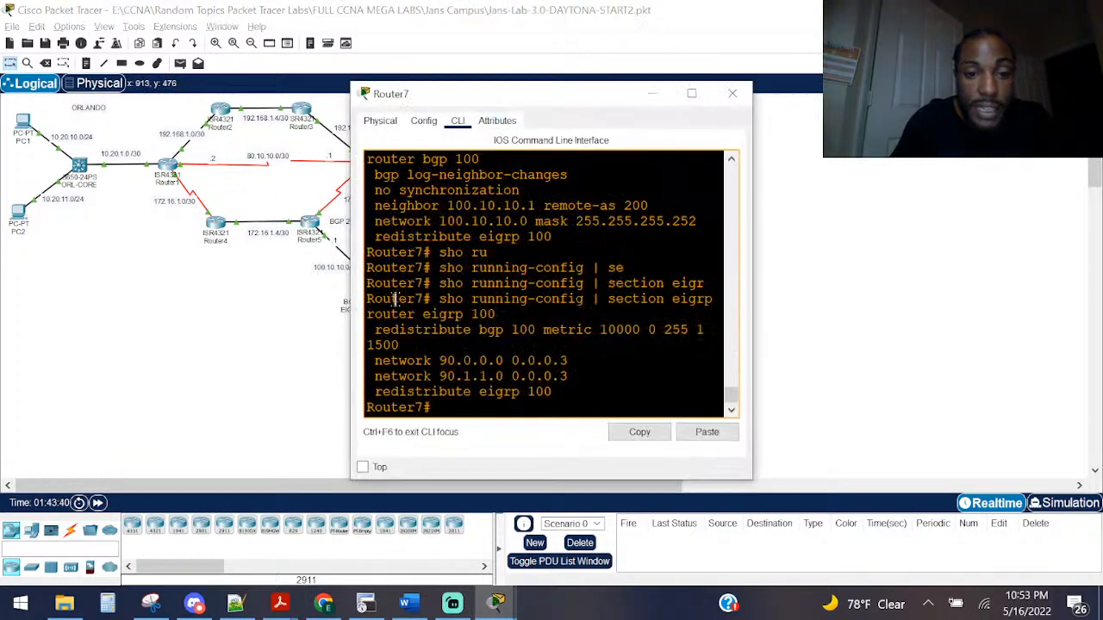
pyautogui.moveTo(348, 305); pyautogui.dragTo(80, 305)
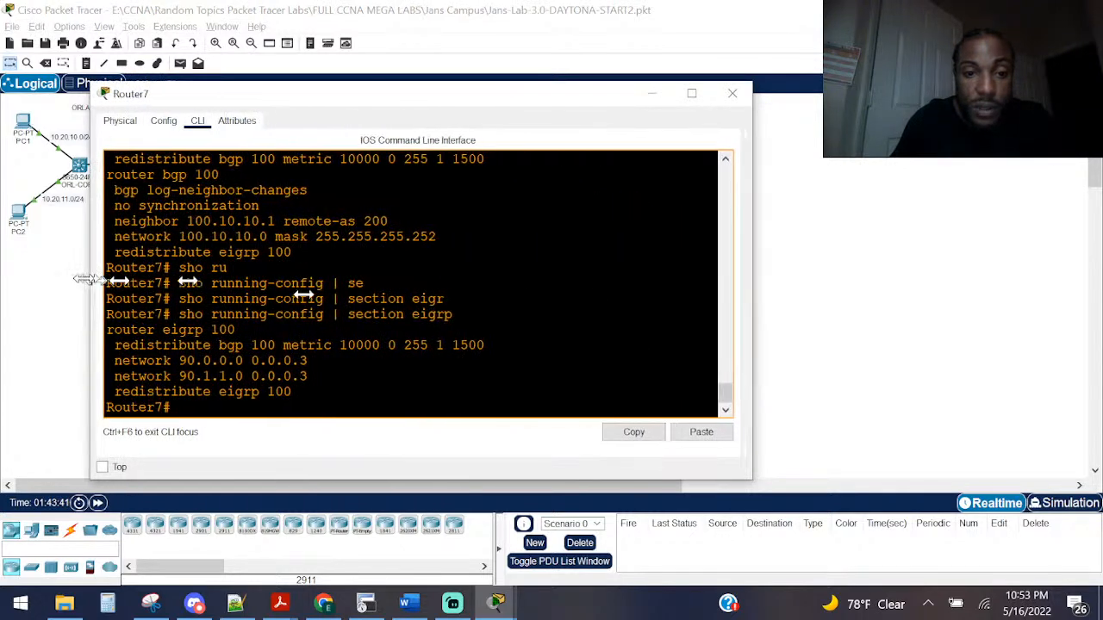
pyautogui.moveTo(445, 313); pyautogui.dragTo(377, 313)
# Step: Display Router7's full IP routing table and examine its BGP-learned routes
pyautogui.press('Return')
pyautogui.press('Return')
pyautogui.press('Return')
pyautogui.press('Return')
pyautogui.write('sho i')
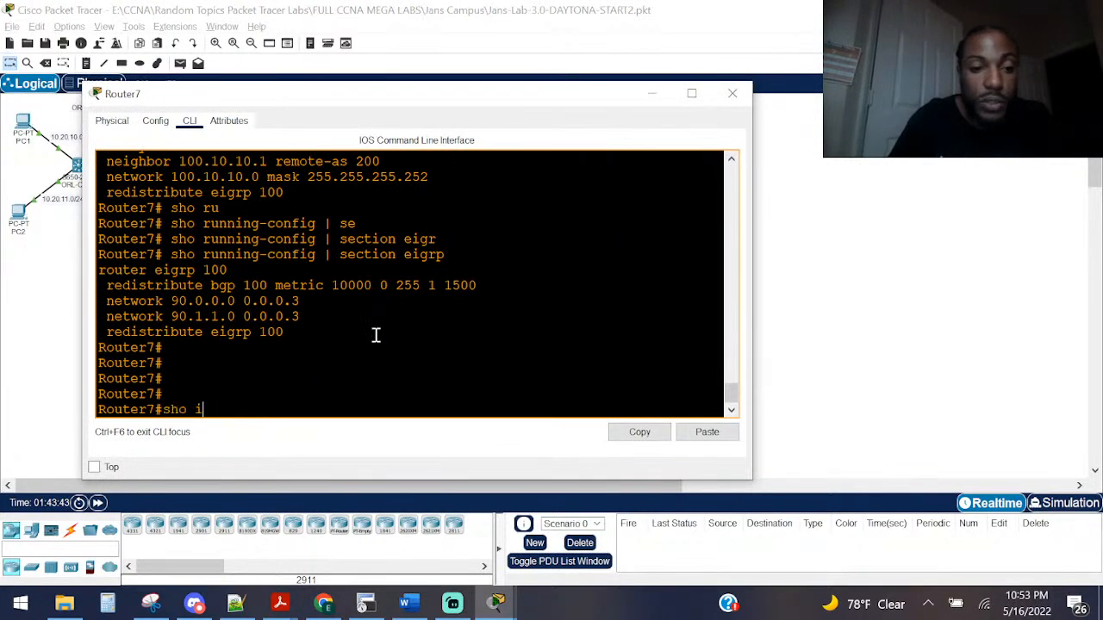
pyautogui.write('p rout')
pyautogui.press('Return')
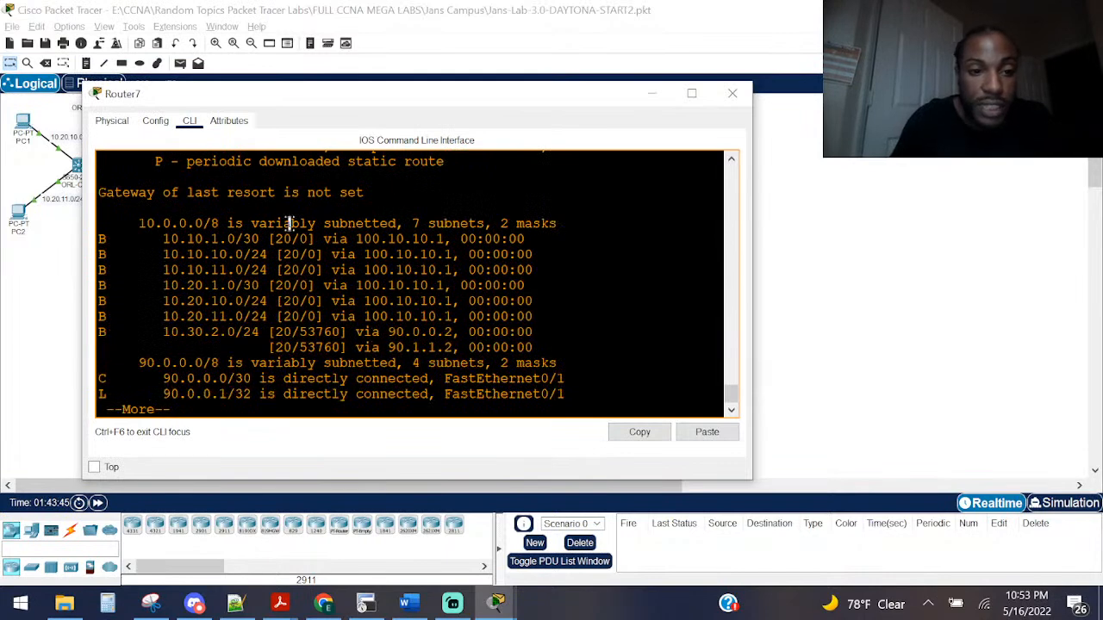
pyautogui.moveTo(222, 254); pyautogui.dragTo(337, 303)
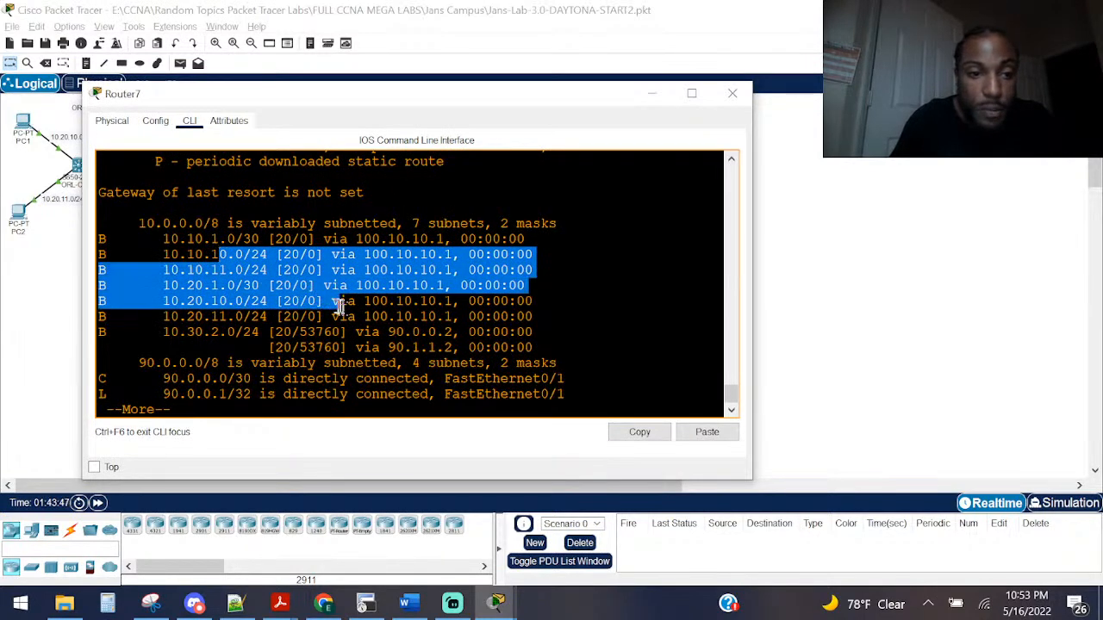
pyautogui.click(342, 312)
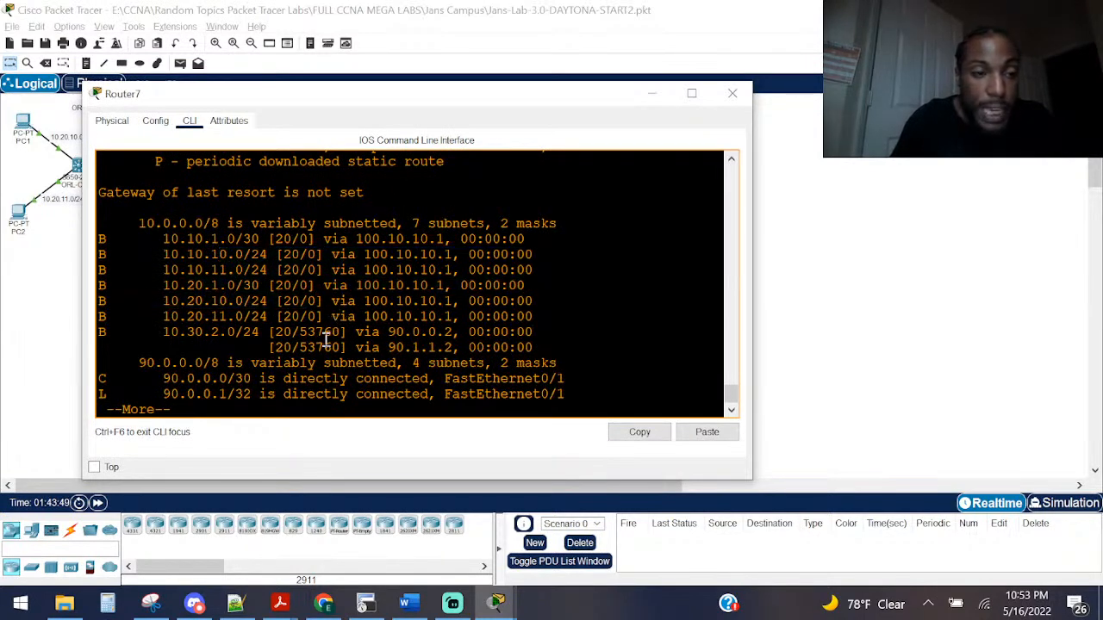
pyautogui.press('space')
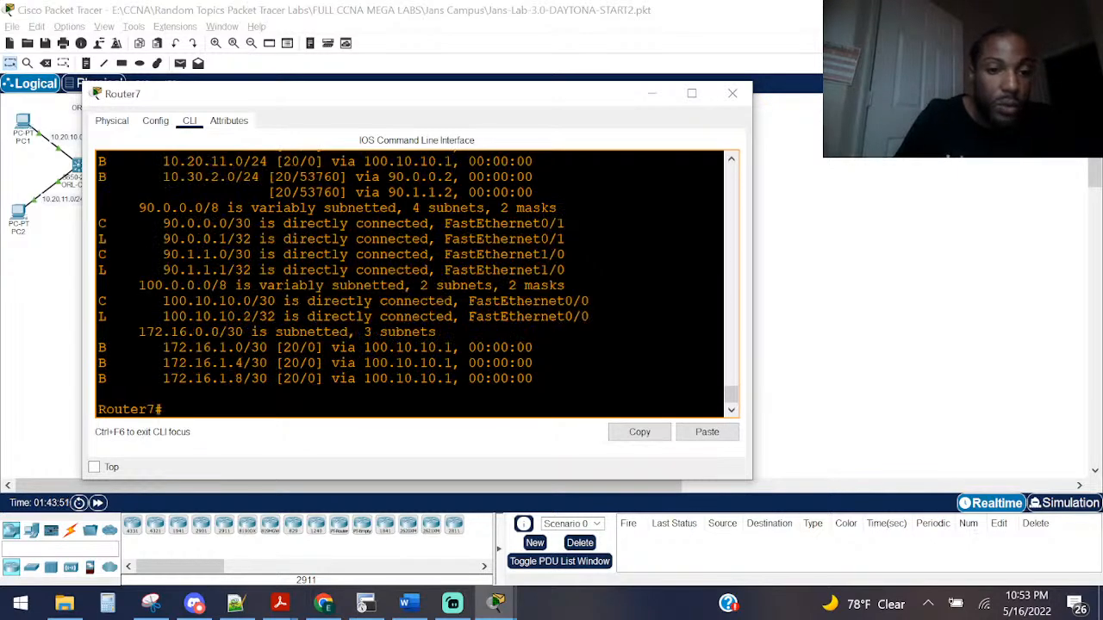
# Step: Test connectivity from Router7 to PC1 by pinging 10.20.10.10, and close Router7's window
pyautogui.write('ping 10')
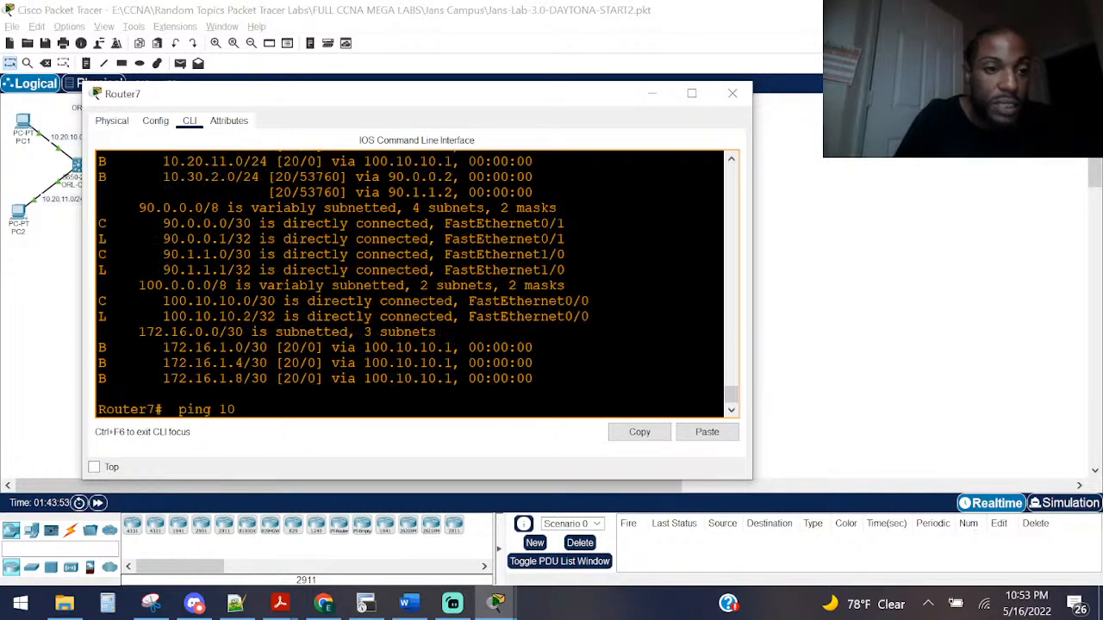
pyautogui.write('.20.10.')
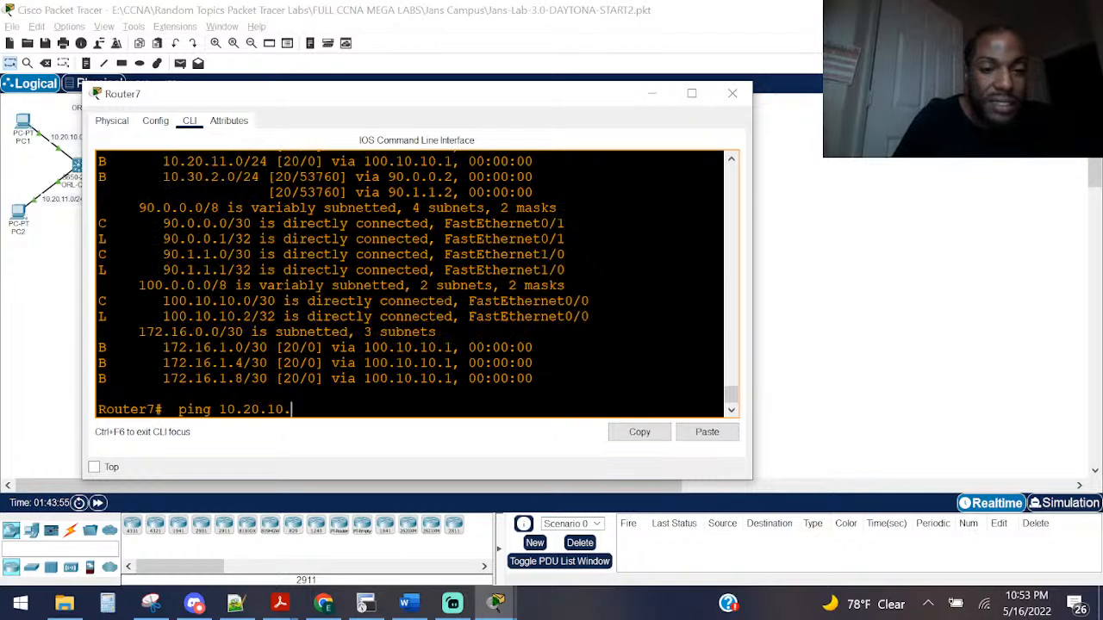
pyautogui.write('10')
pyautogui.press('Return')
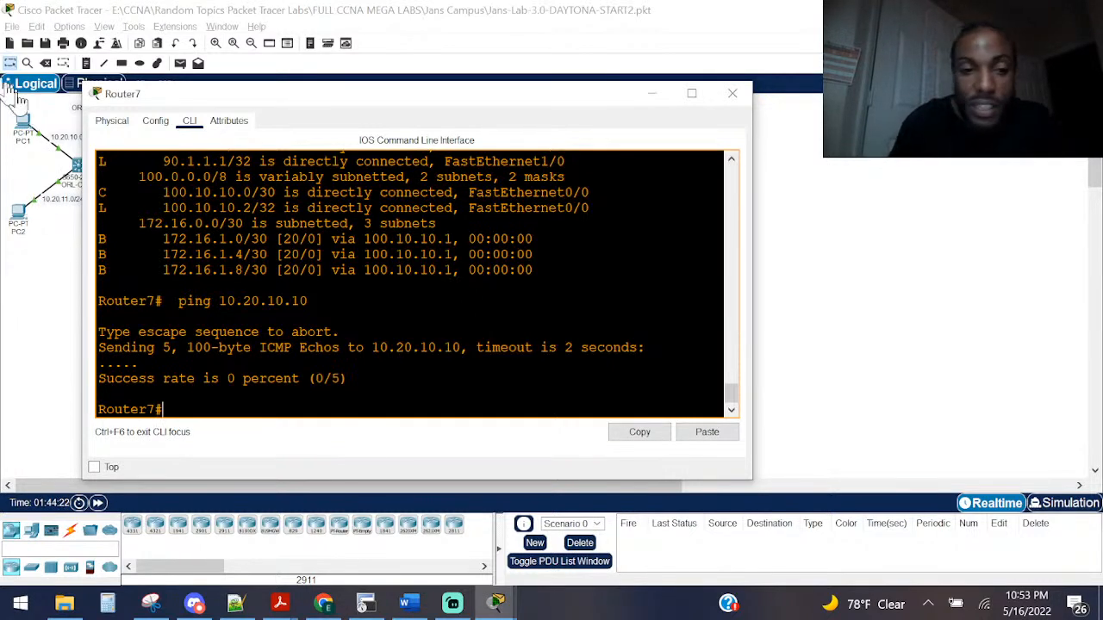
pyautogui.click(300, 317)
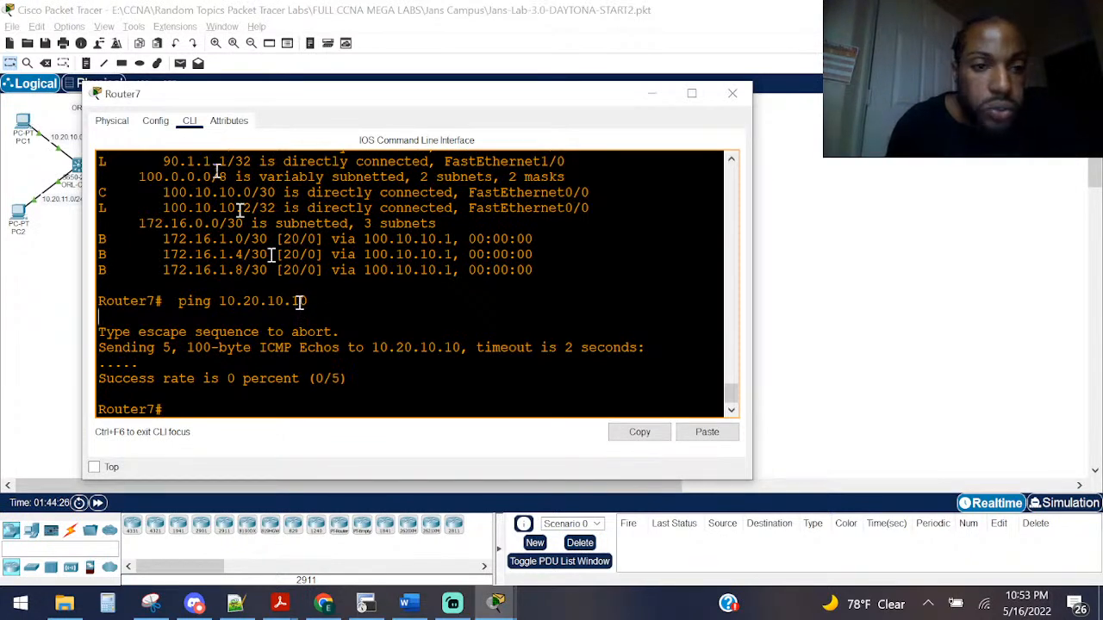
pyautogui.moveTo(218, 93); pyautogui.dragTo(222, 146)
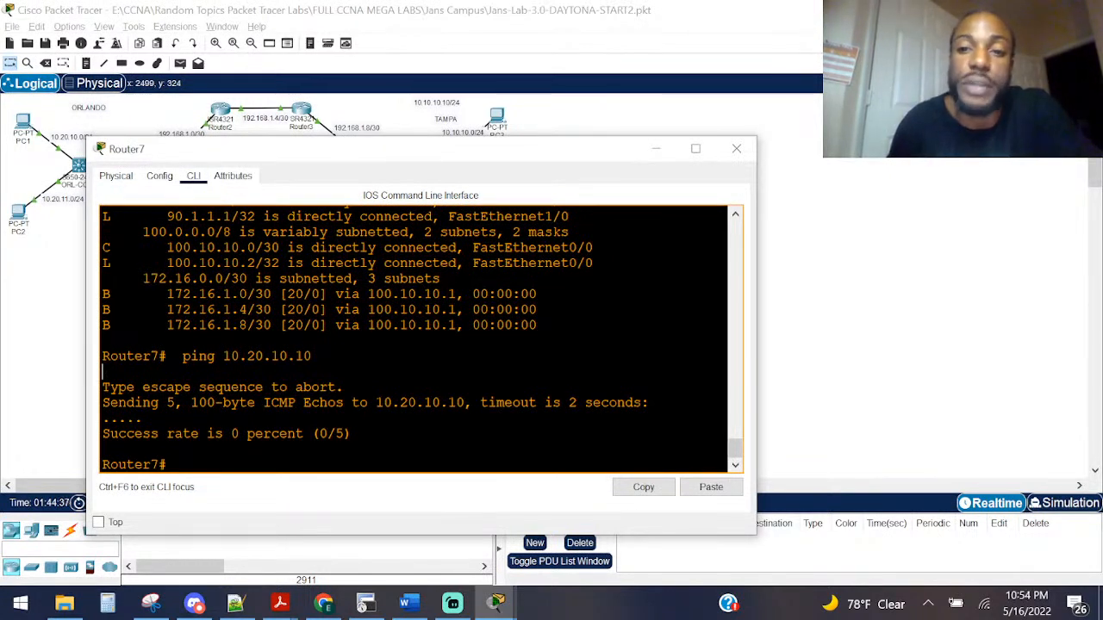
pyautogui.click(737, 149)
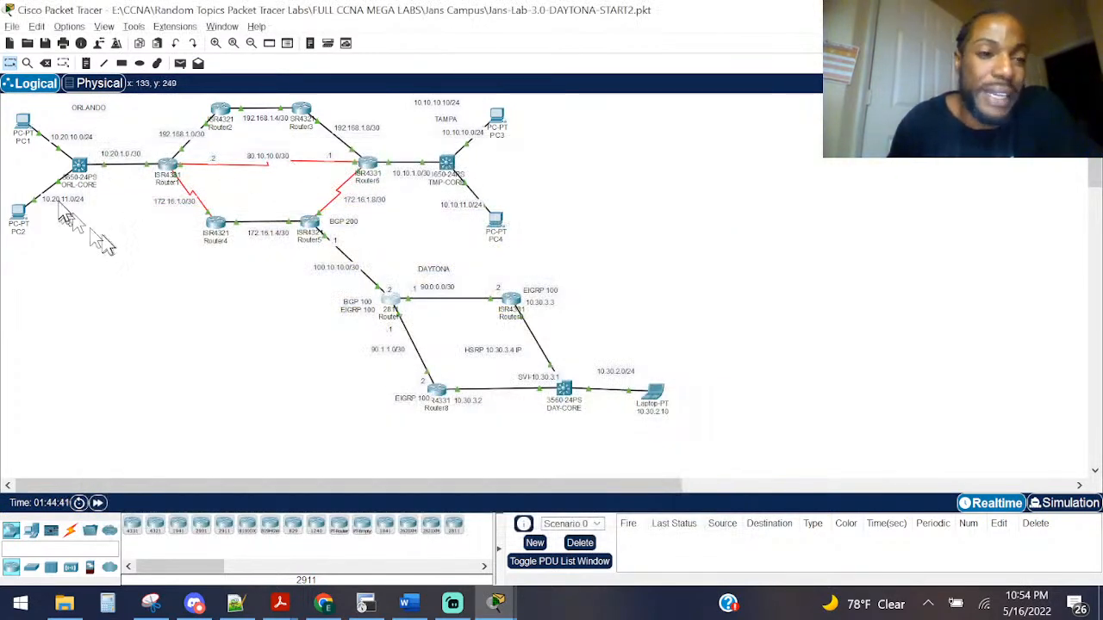
# Step: Ping 172.16.1.6 from PC1's command prompt and widen the PC1 window
pyautogui.moveTo(24, 130)
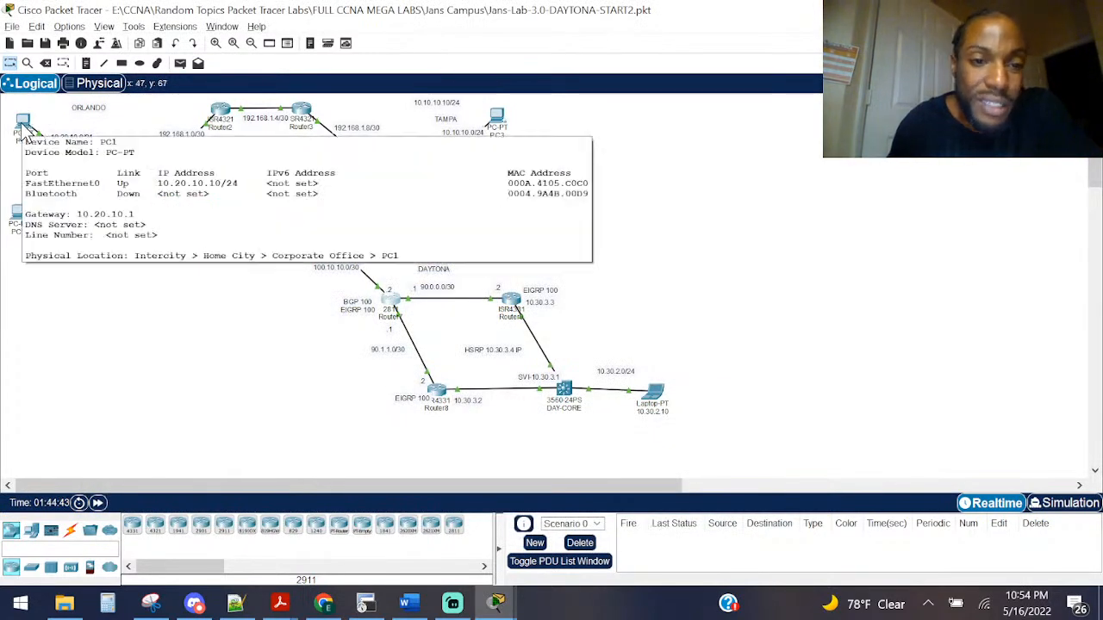
pyautogui.click(24, 130)
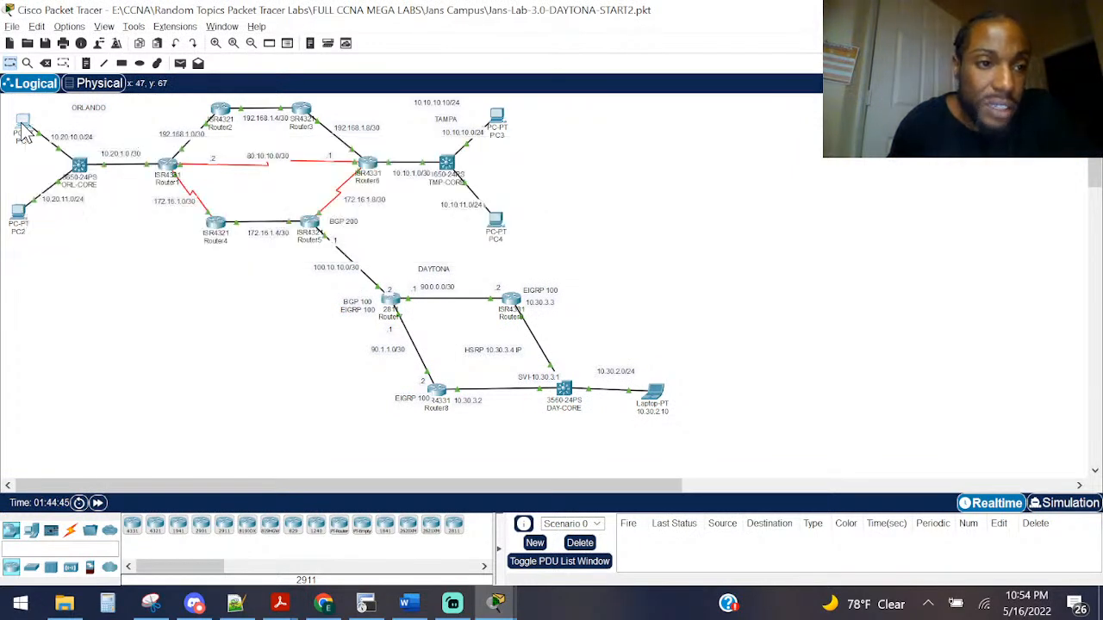
pyautogui.click(120, 272)
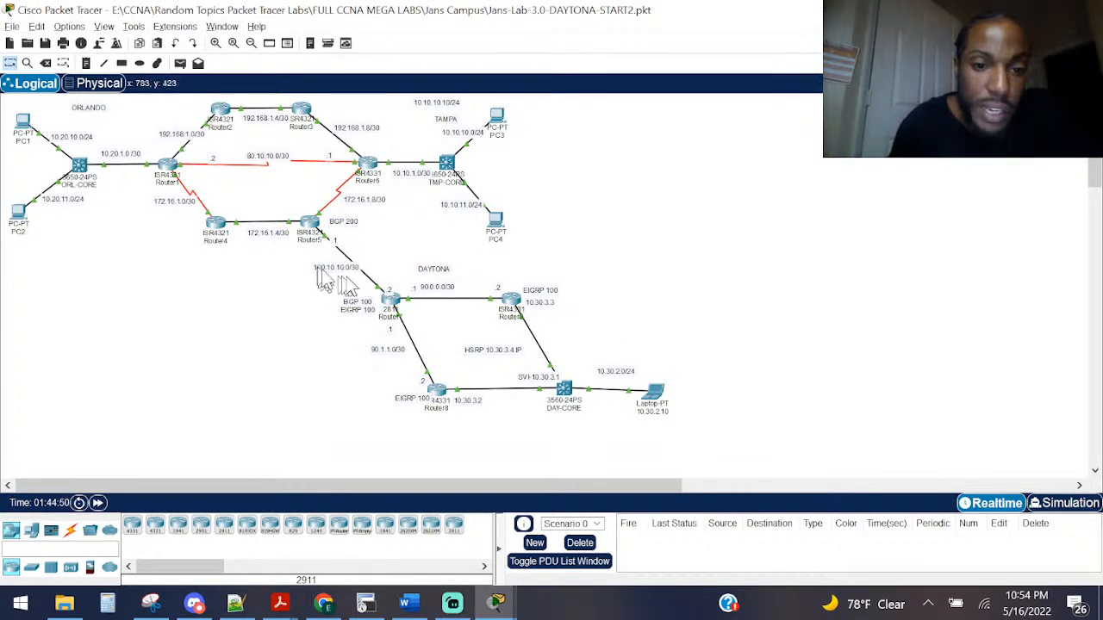
pyautogui.click(27, 125)
pyautogui.click(606, 184)
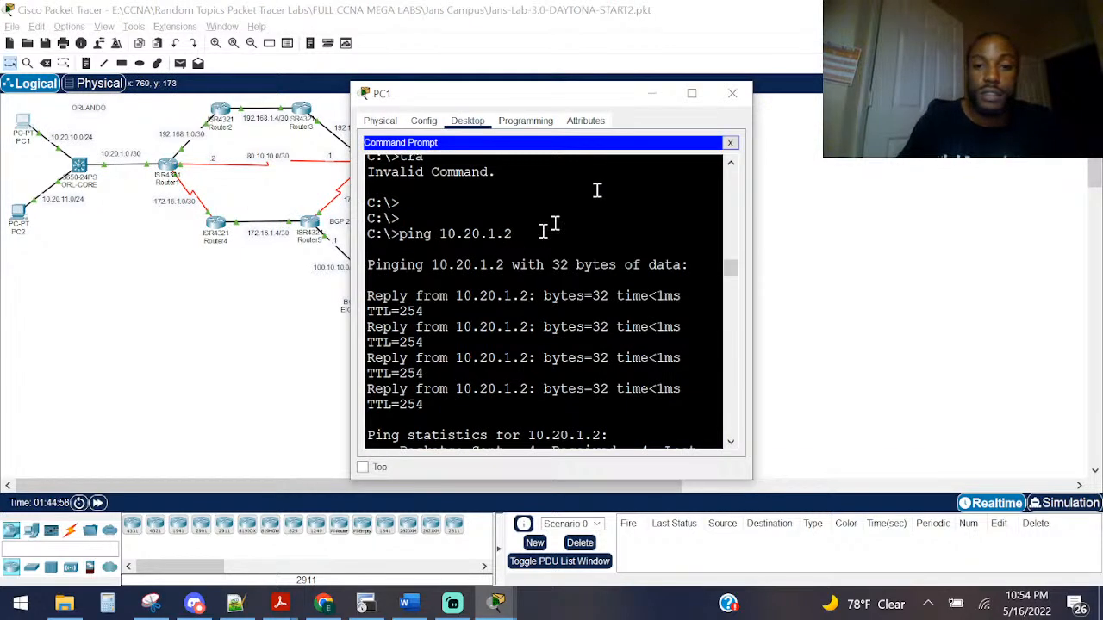
pyautogui.press('Return')
pyautogui.press('Return')
pyautogui.press('Return')
pyautogui.press('Return')
pyautogui.write('ping 172.16')
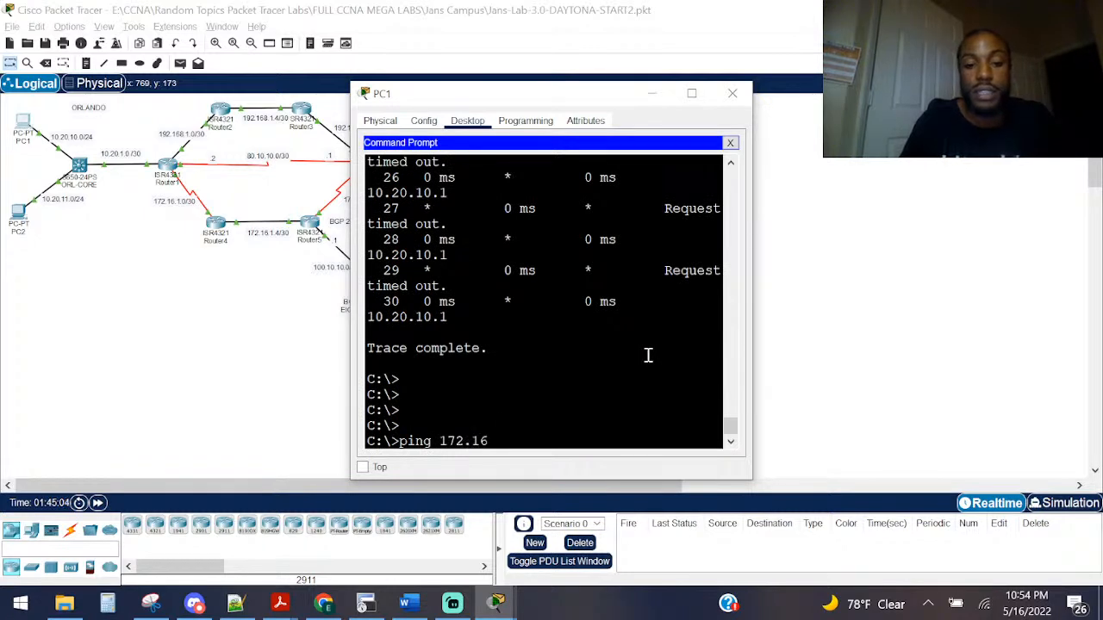
pyautogui.write('.1.6')
pyautogui.press('Return')
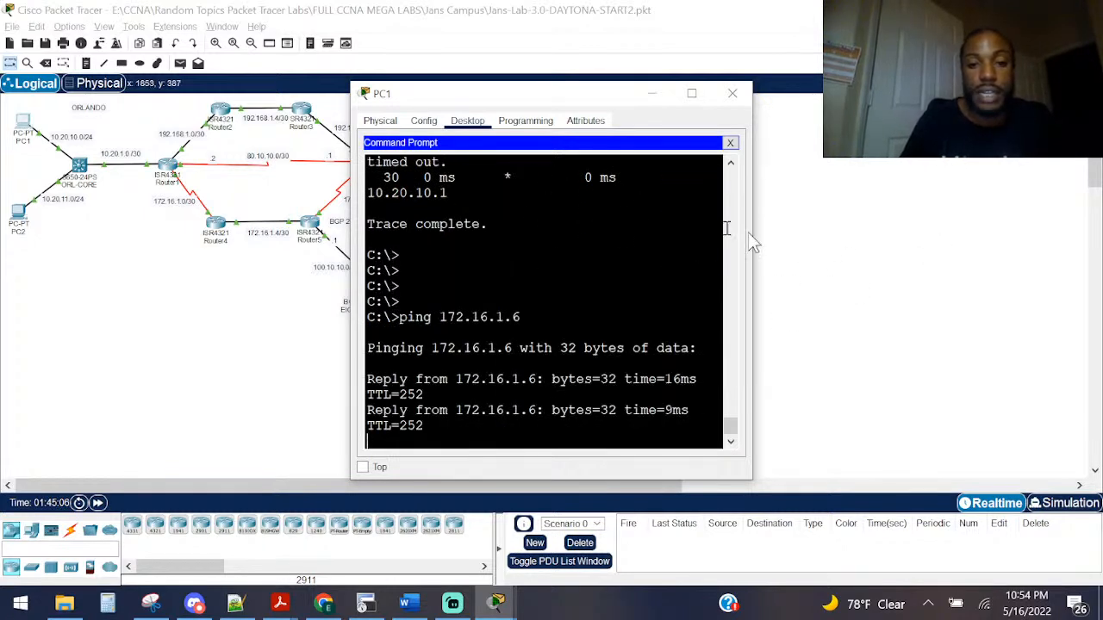
pyautogui.moveTo(753, 244); pyautogui.dragTo(1043, 215)
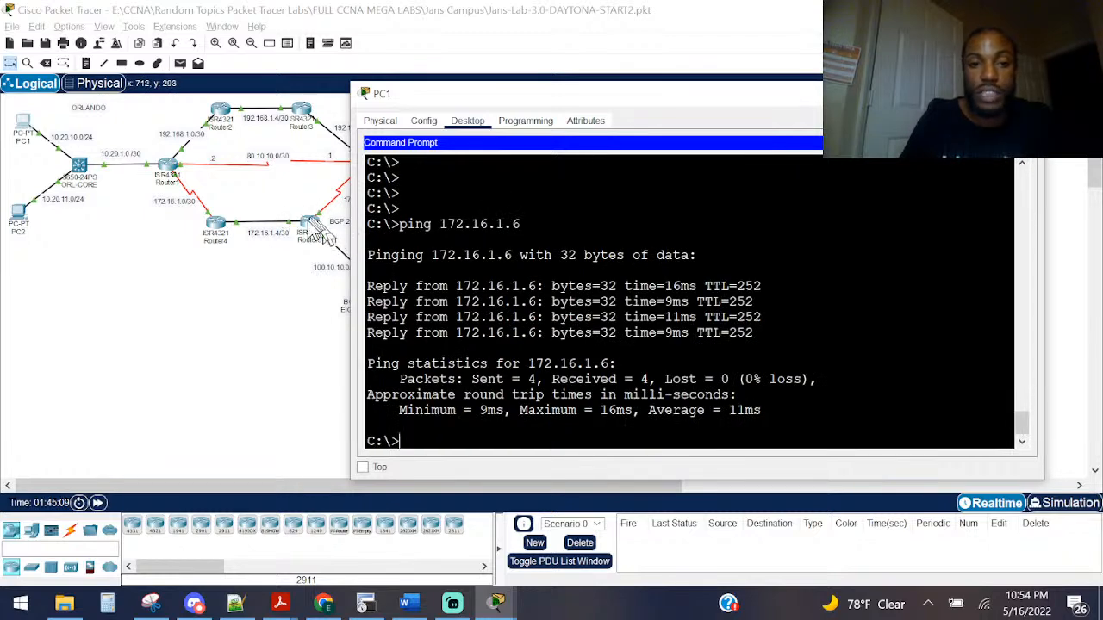
# Step: Trace the route from PC1 to 172.16.1.6 with tracert and compare the hops with the topology
pyautogui.click(533, 317)
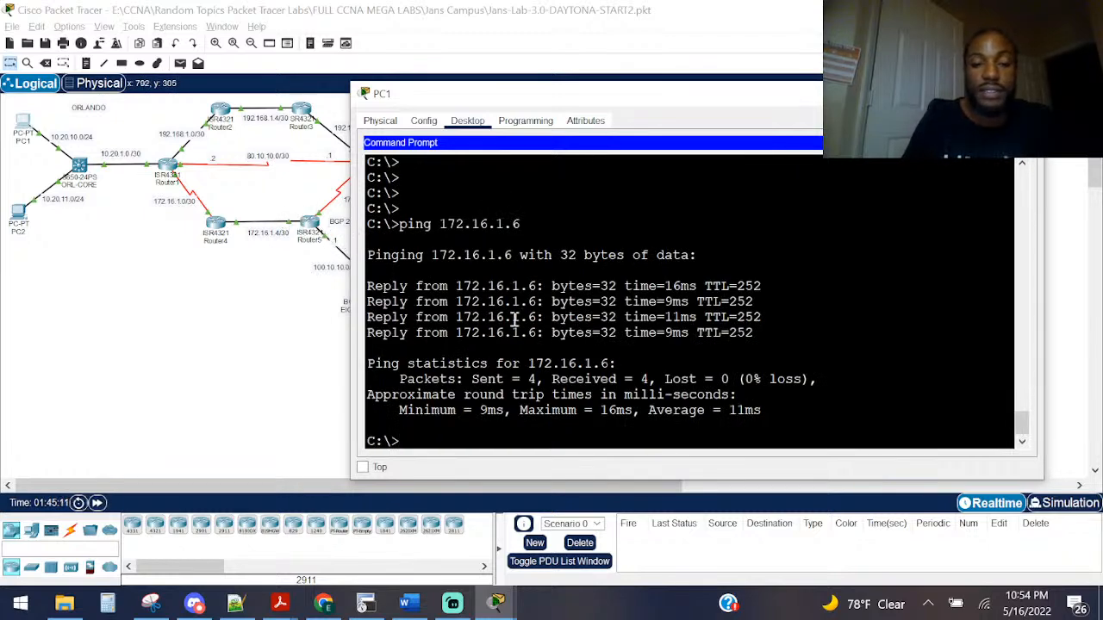
pyautogui.write('tracert 1')
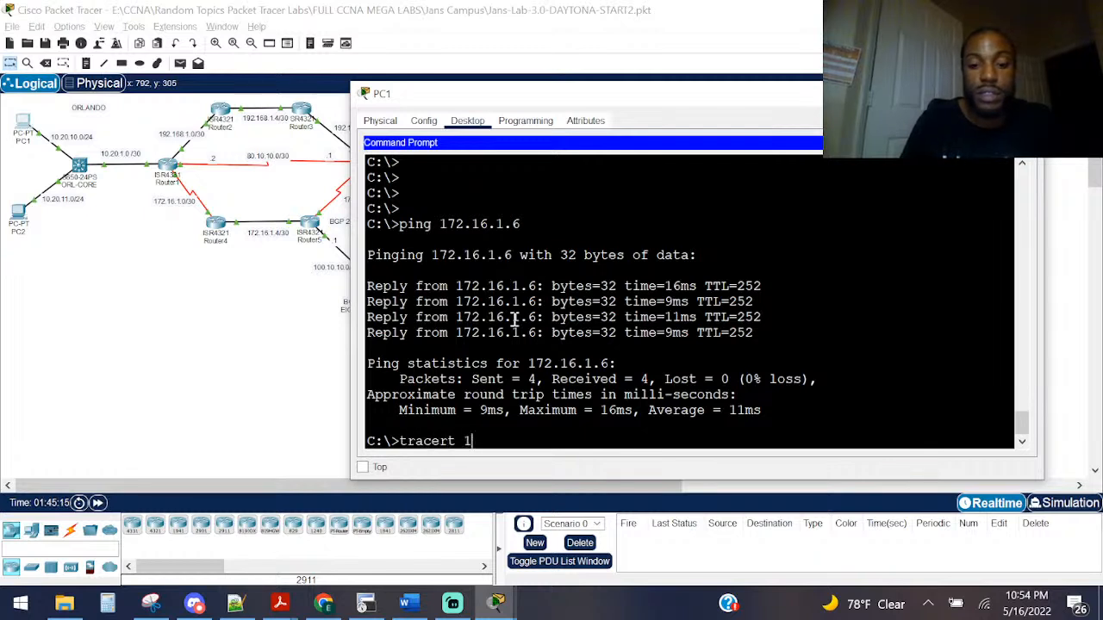
pyautogui.write('72.16.1.')
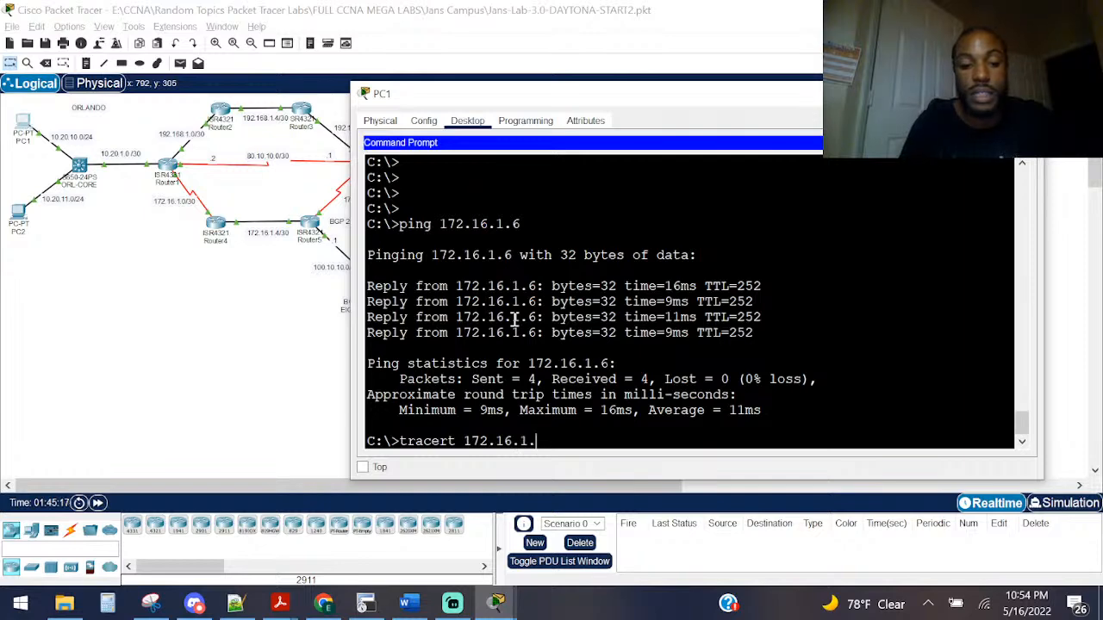
pyautogui.write('6')
pyautogui.press('Return')
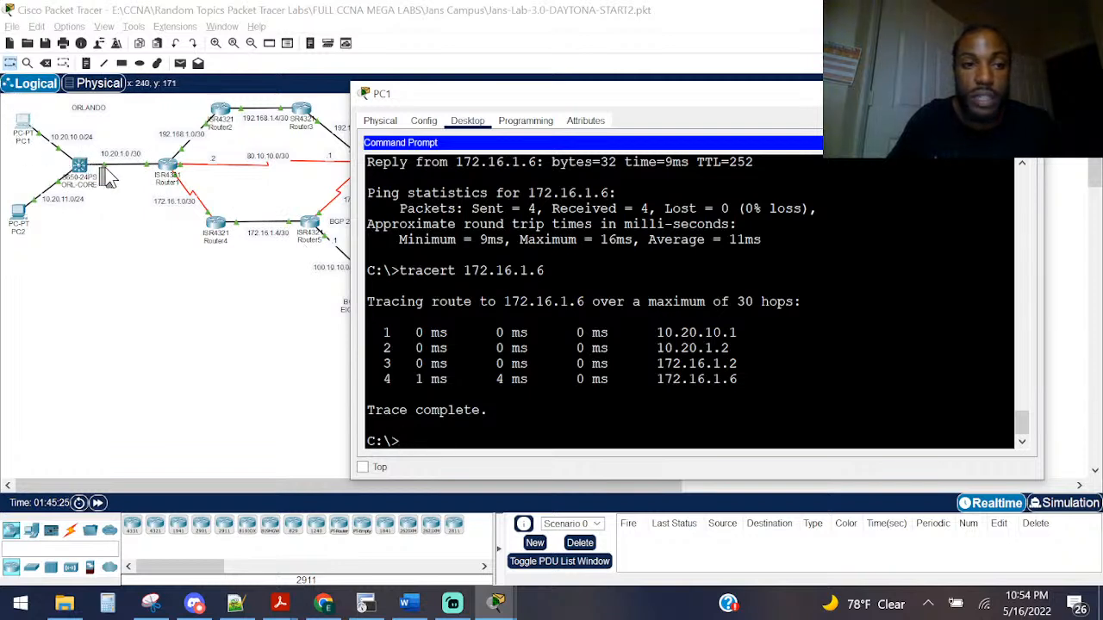
pyautogui.click(166, 169)
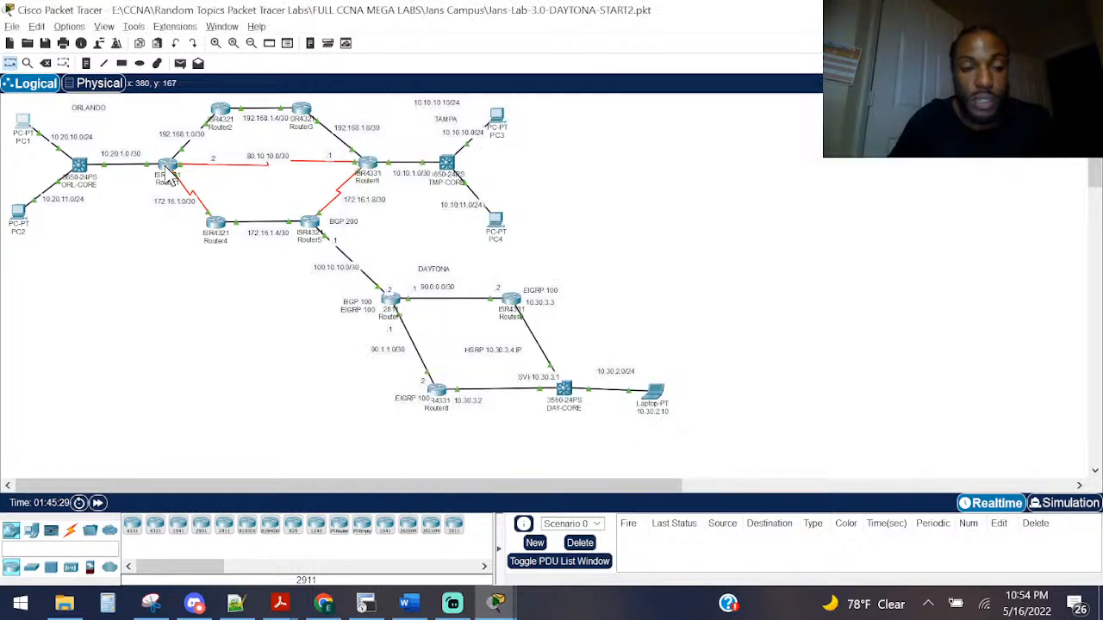
pyautogui.hotkey('alt', 'Tab')
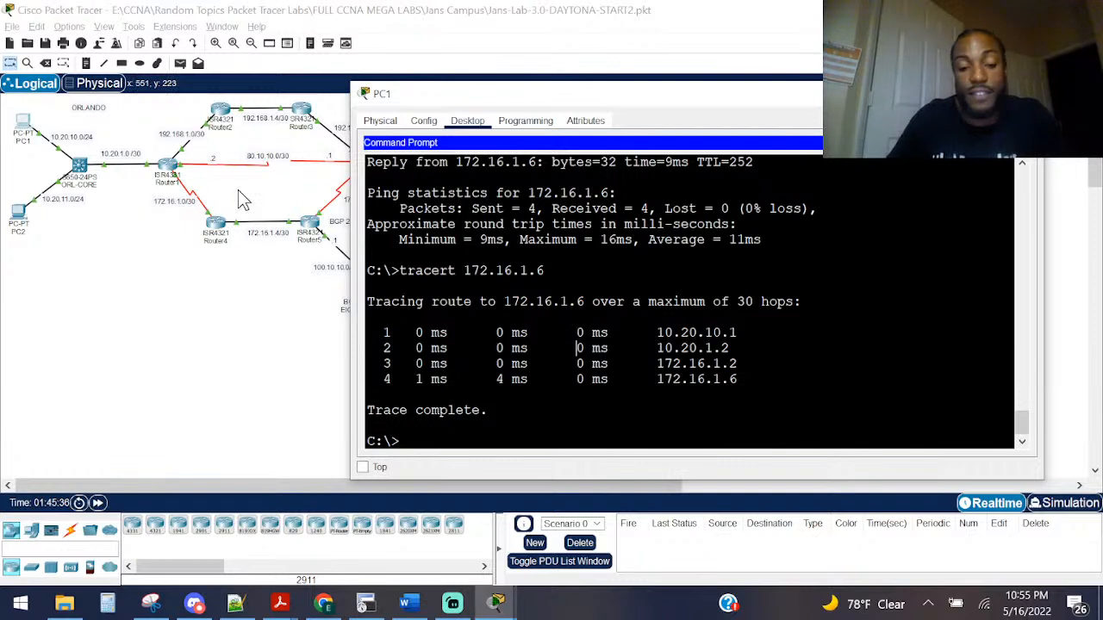
# Step: Close Router5's window and trace the route from PC1 to 100.10.10.1 with tracert
pyautogui.write('trace')
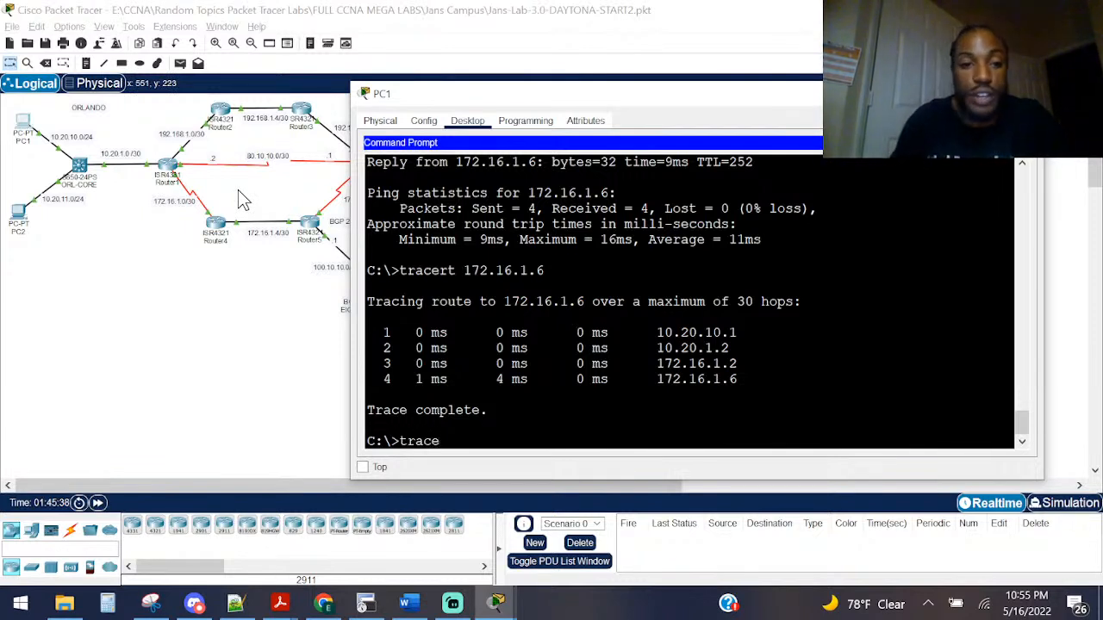
pyautogui.click(258, 320)
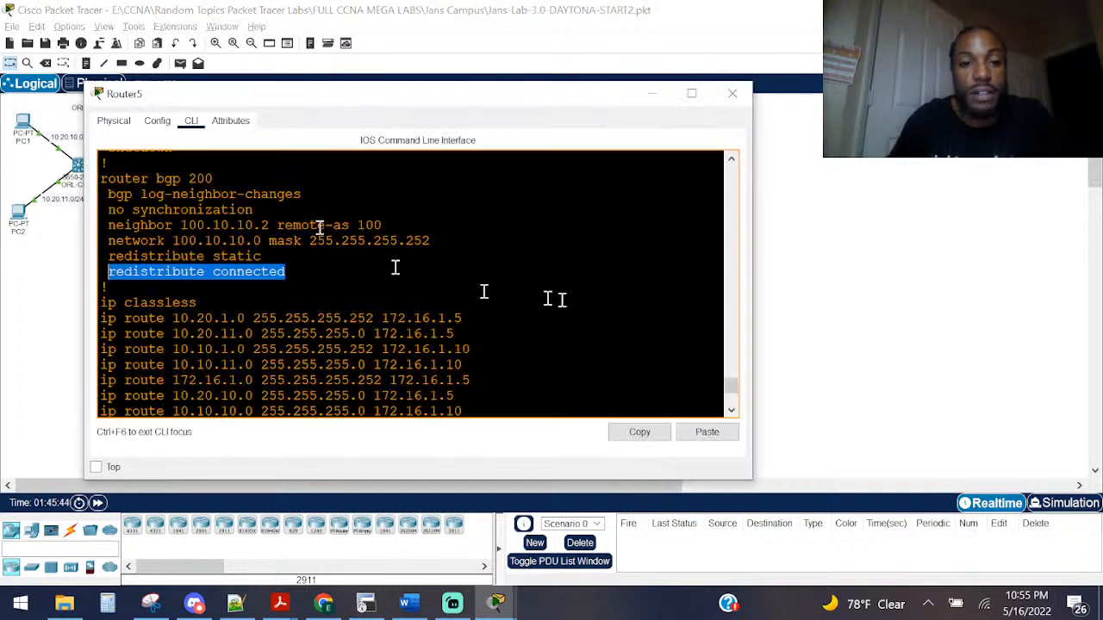
pyautogui.click(310, 224)
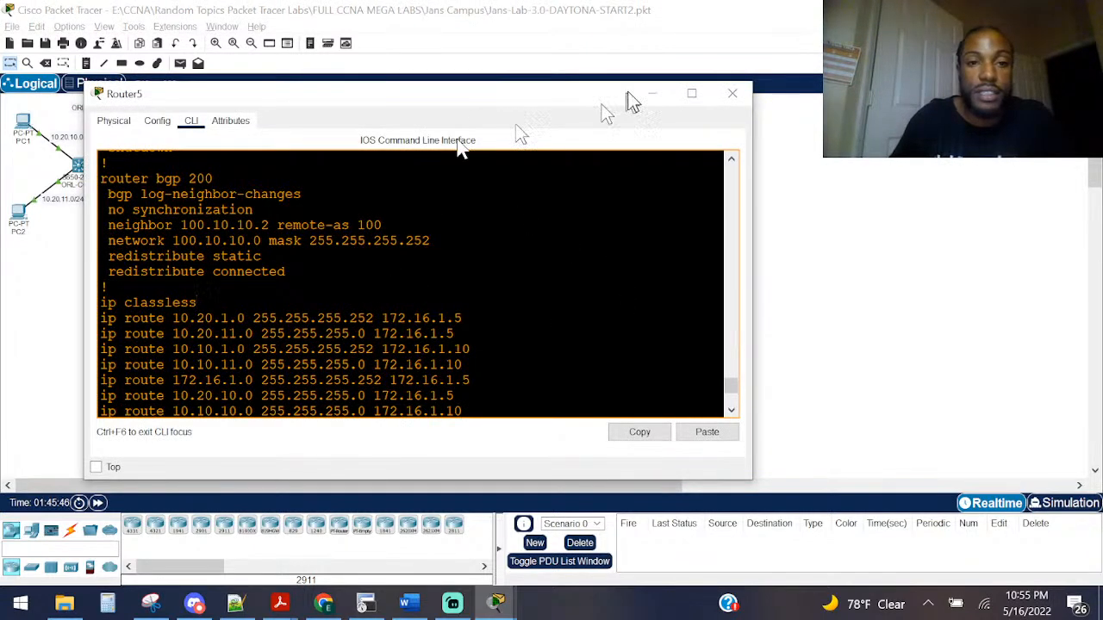
pyautogui.click(733, 93)
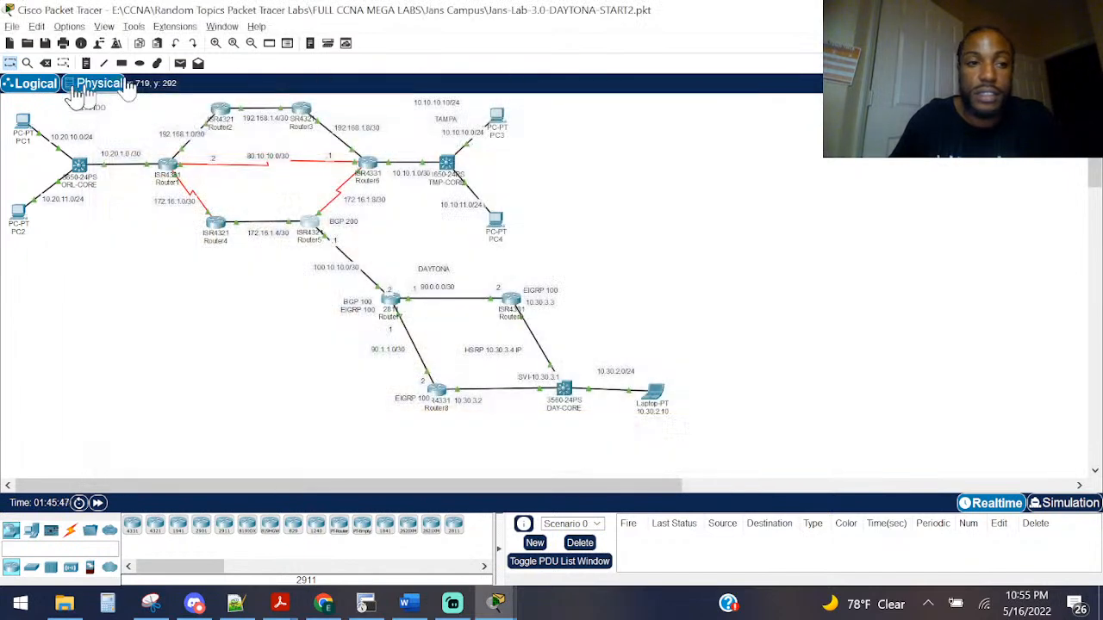
pyautogui.click(23, 125)
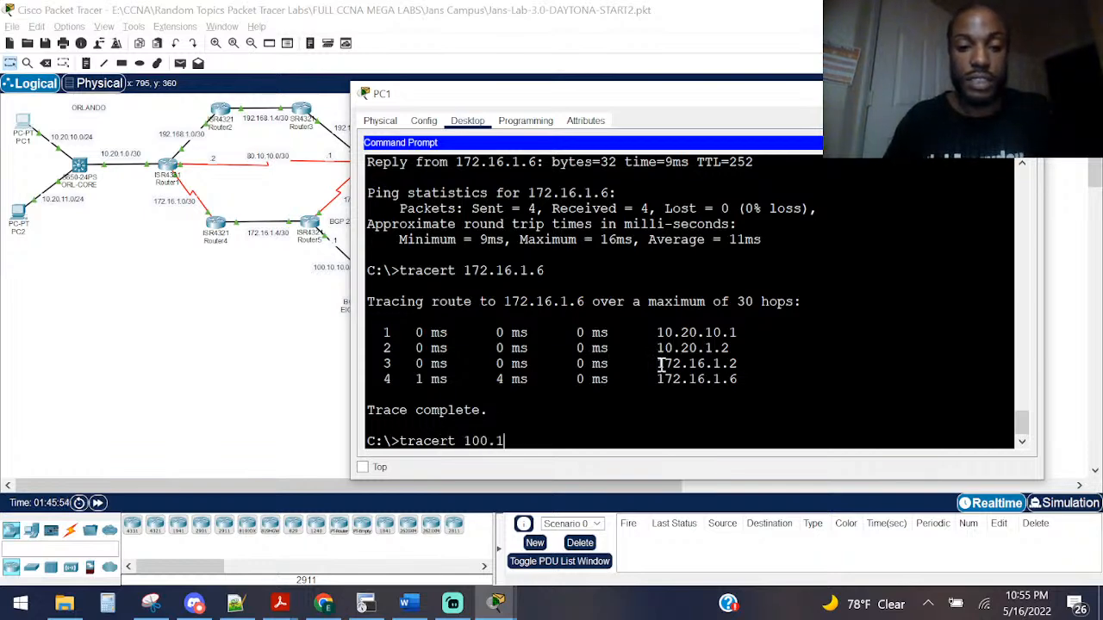
pyautogui.write('10.')
pyautogui.press('Return')
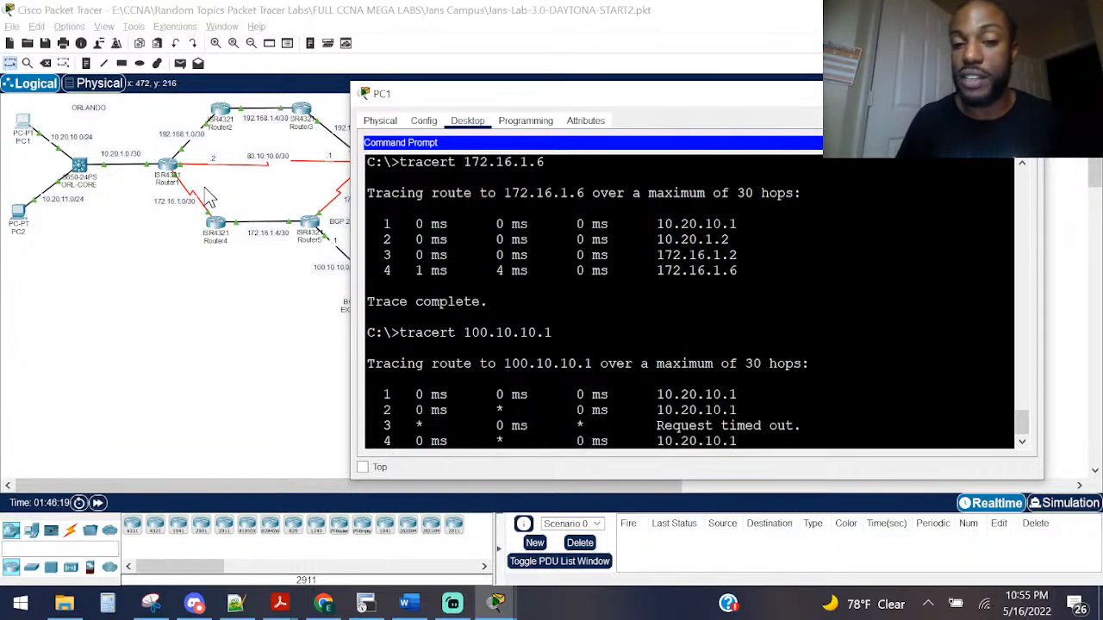
# Step: Display the IP routing table of the ORL-CORE switch and examine its static routes, including the one for 10.30.2.0/24
pyautogui.click(81, 169)
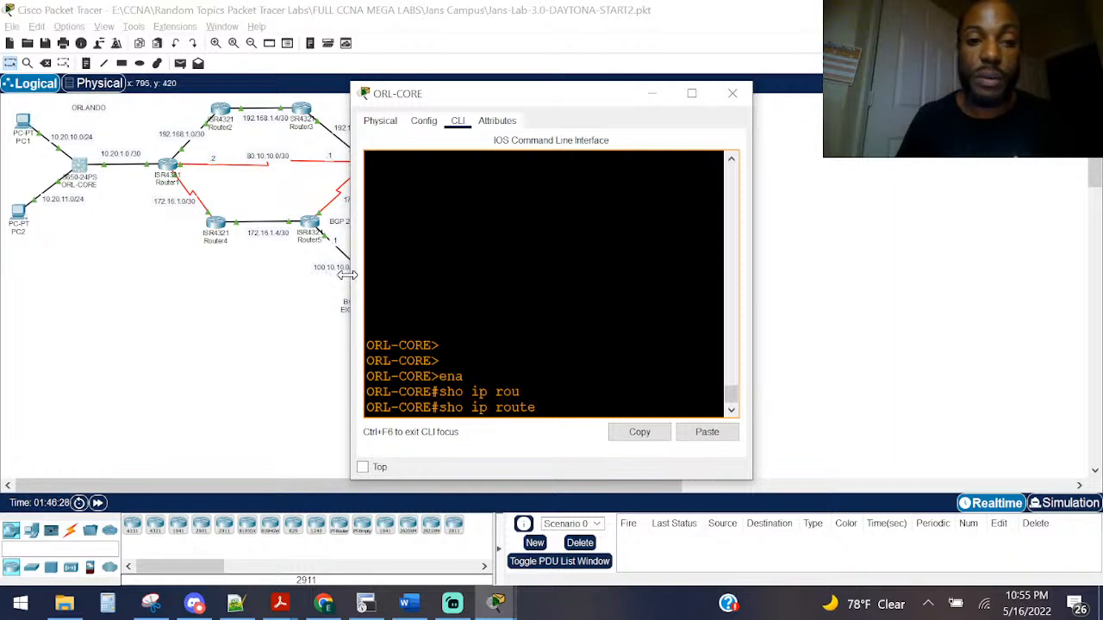
pyautogui.moveTo(351, 276); pyautogui.dragTo(50, 259)
pyautogui.press('Return')
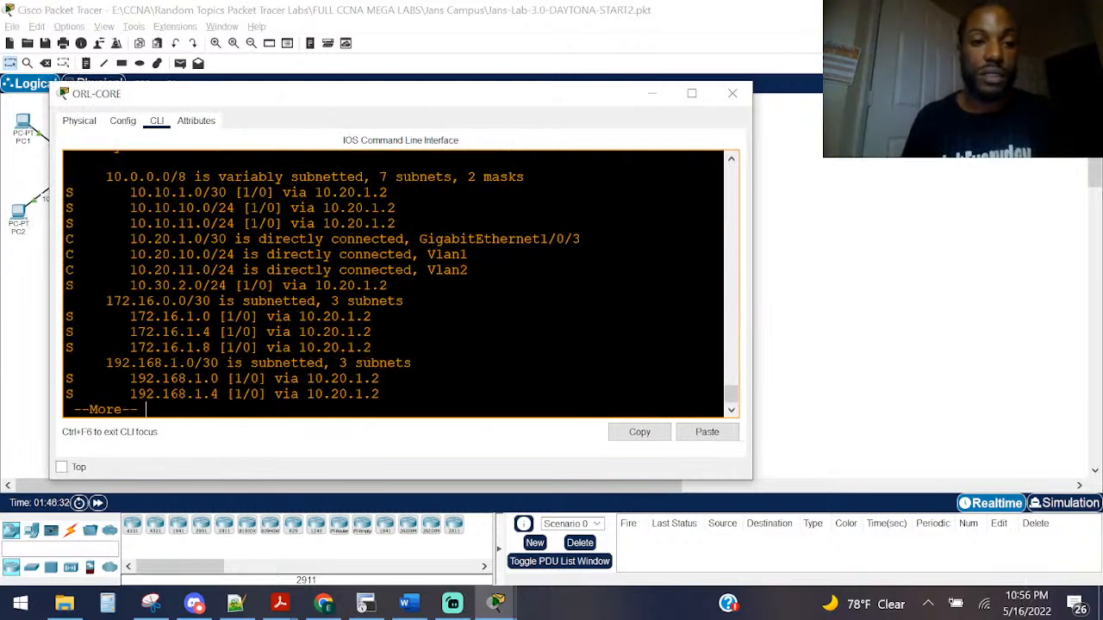
pyautogui.press('space')
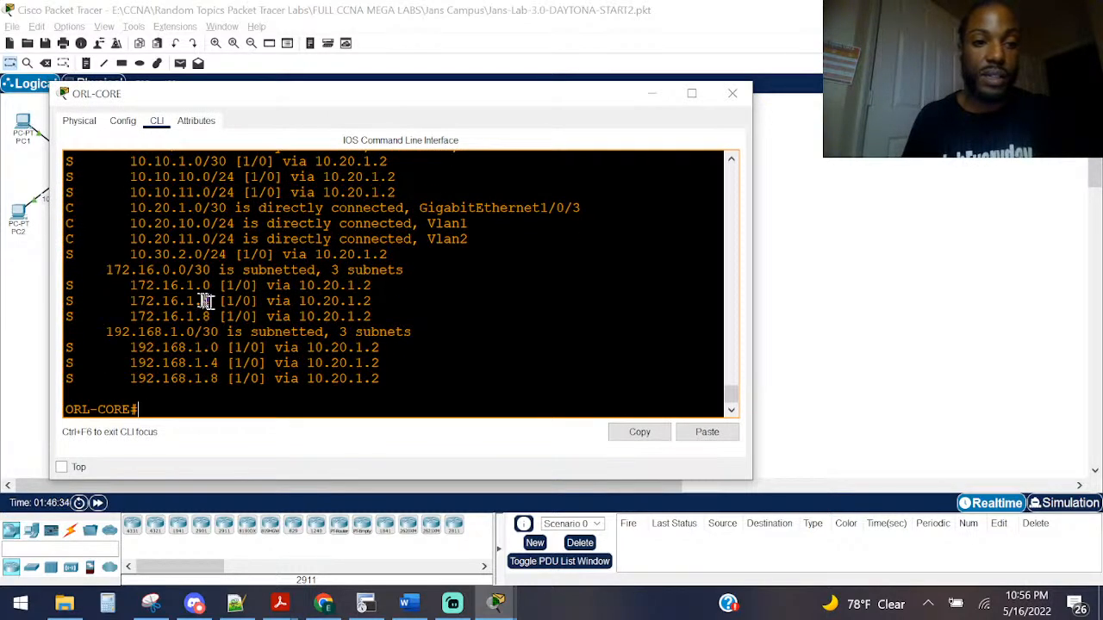
pyautogui.scroll(1, 210, 302)
pyautogui.scroll(-1, 190, 299)
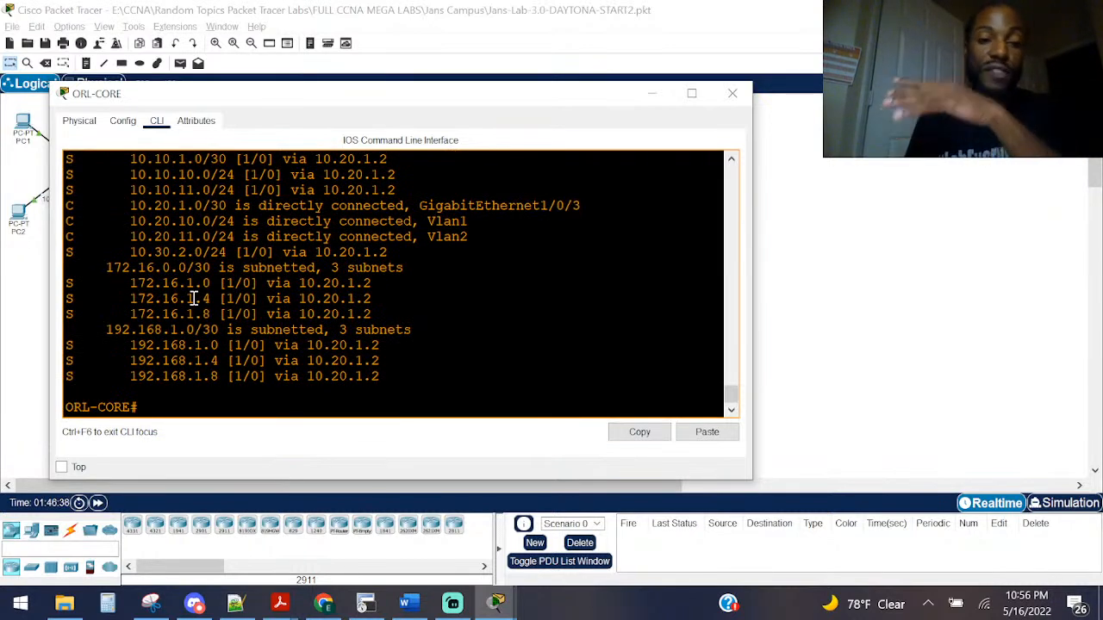
pyautogui.scroll(1, 253, 364)
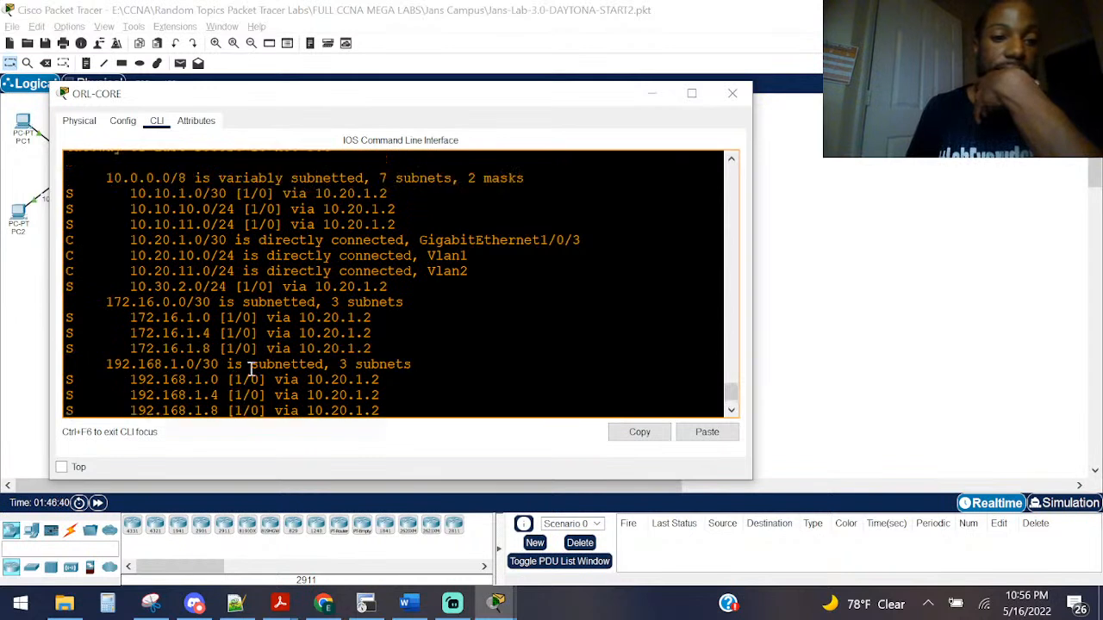
pyautogui.moveTo(211, 287); pyautogui.dragTo(244, 287)
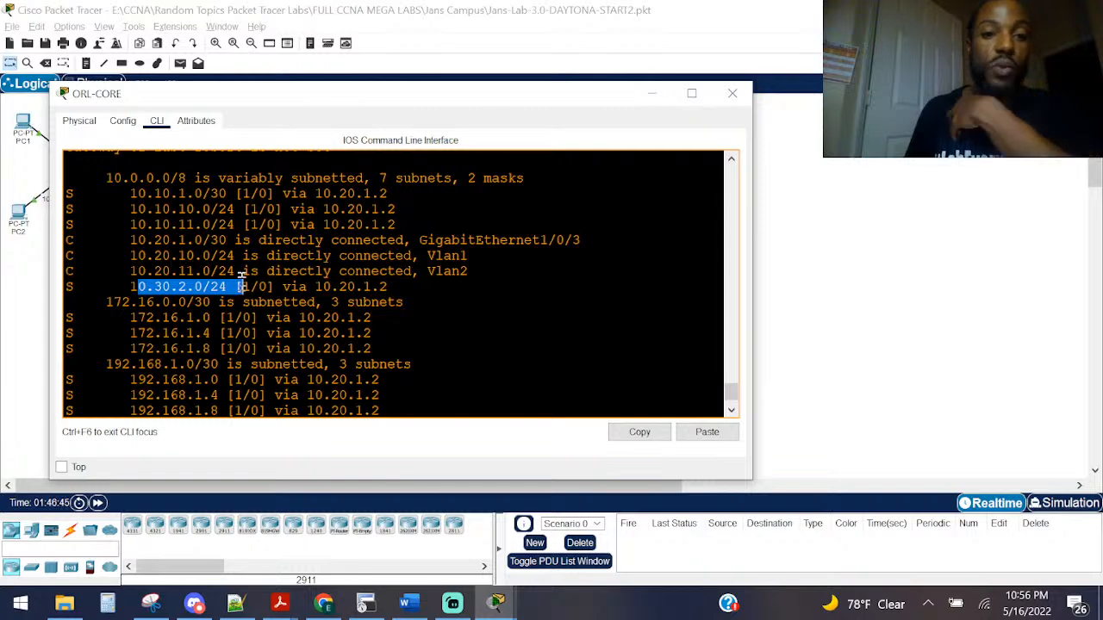
pyautogui.click(252, 10)
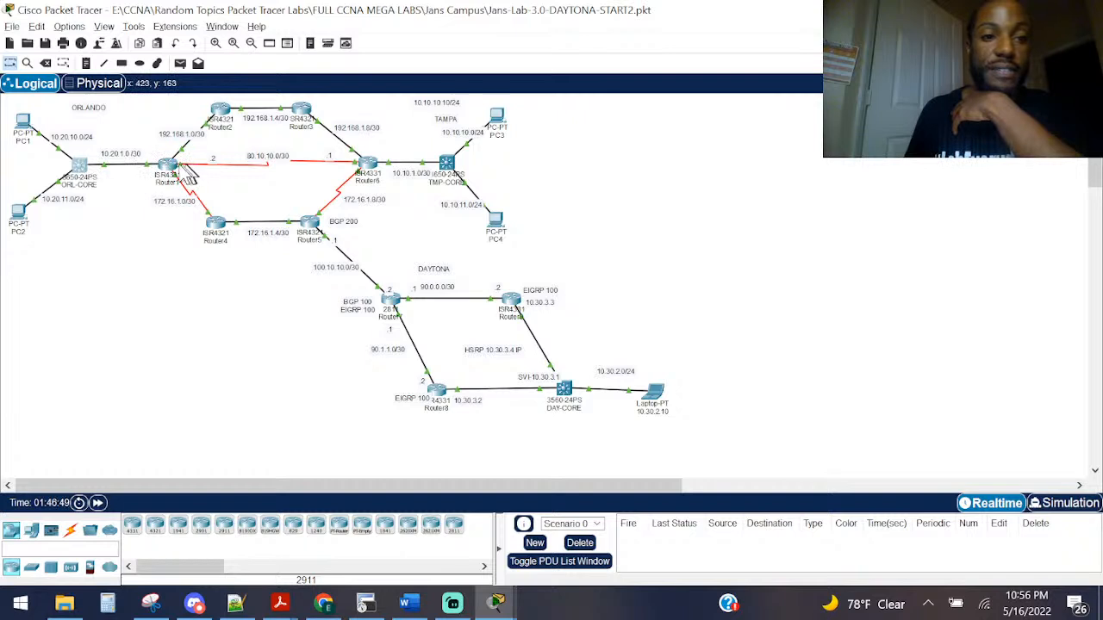
# Step: Open Router5's CLI, widen its window and examine the BGP 200 section of the running configuration, especially the redistribute connected line
pyautogui.moveTo(166, 176)
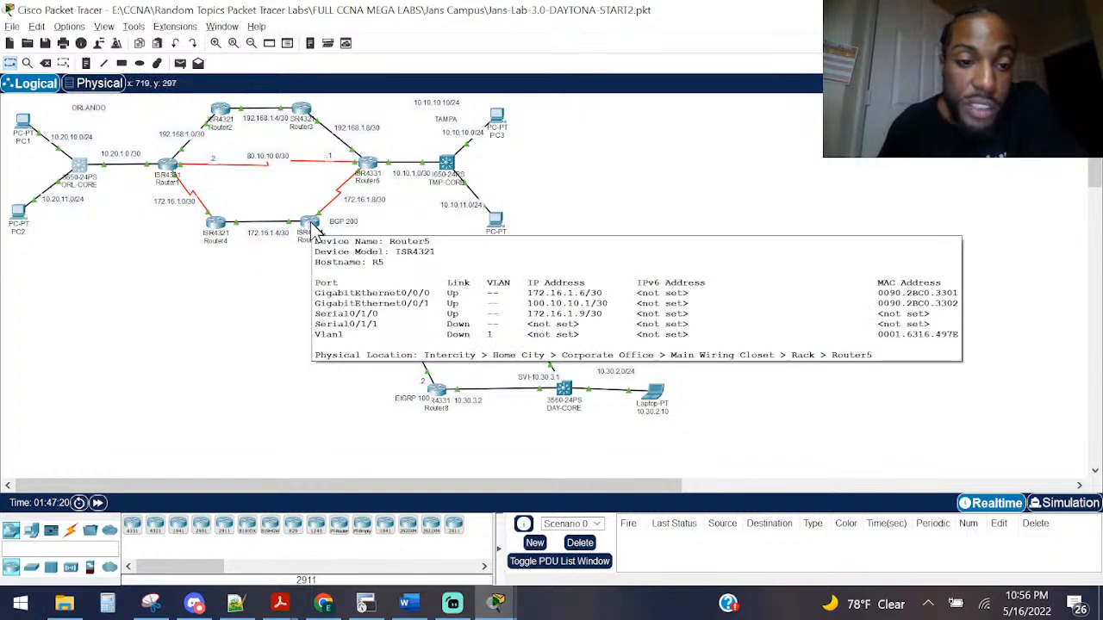
pyautogui.moveTo(315, 230)
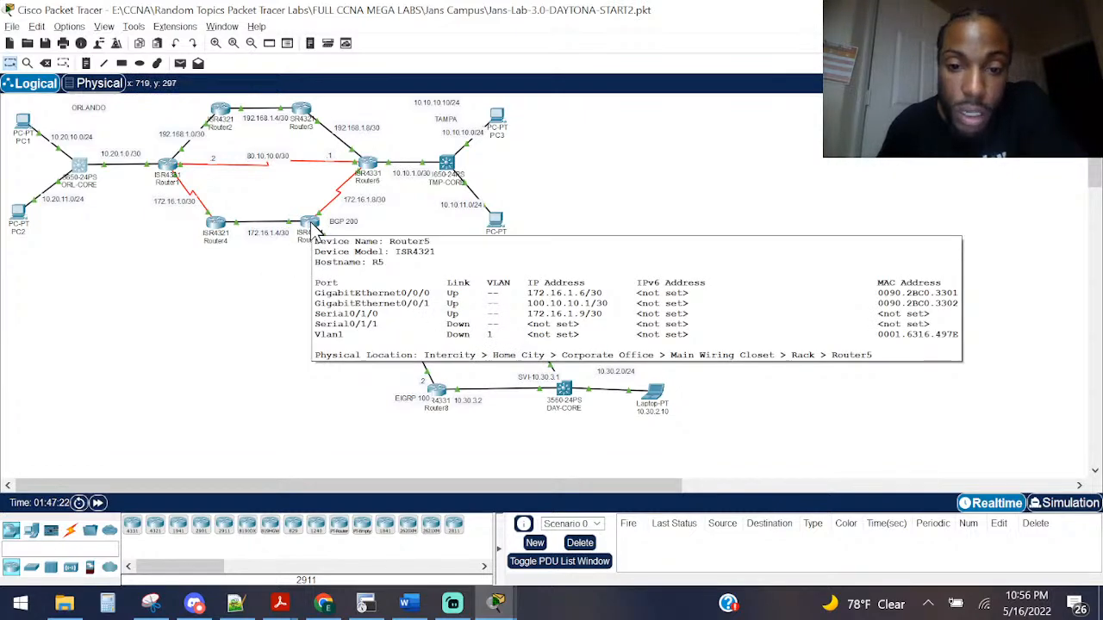
pyautogui.click(312, 226)
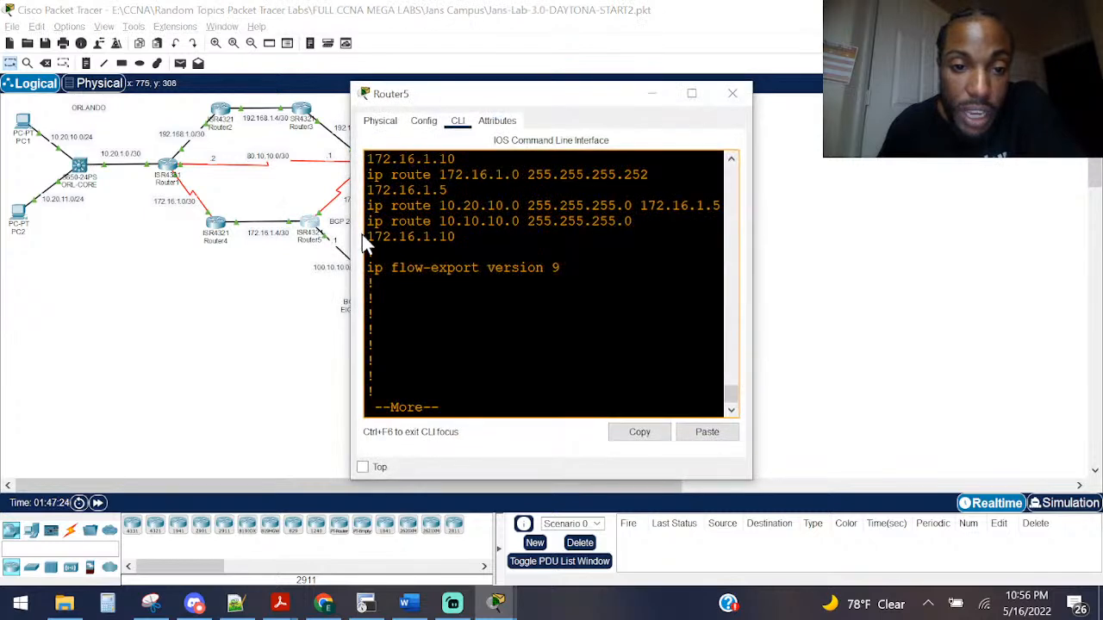
pyautogui.moveTo(346, 247); pyautogui.dragTo(67, 237)
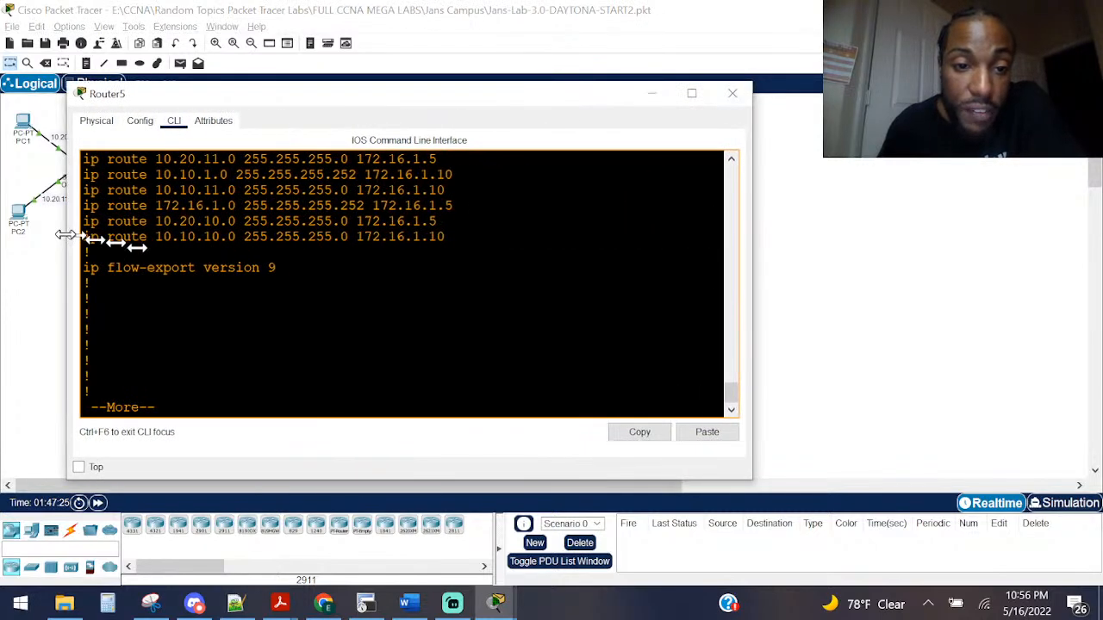
pyautogui.scroll(2, 343, 306)
pyautogui.scroll(-1, 343, 306)
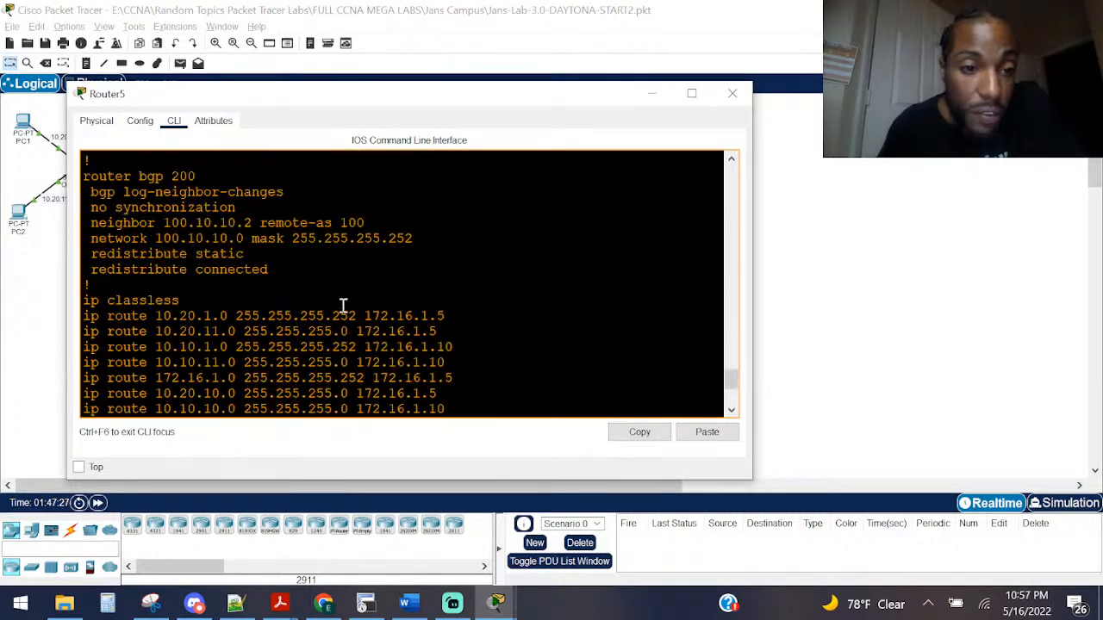
pyautogui.moveTo(287, 273); pyautogui.dragTo(83, 269)
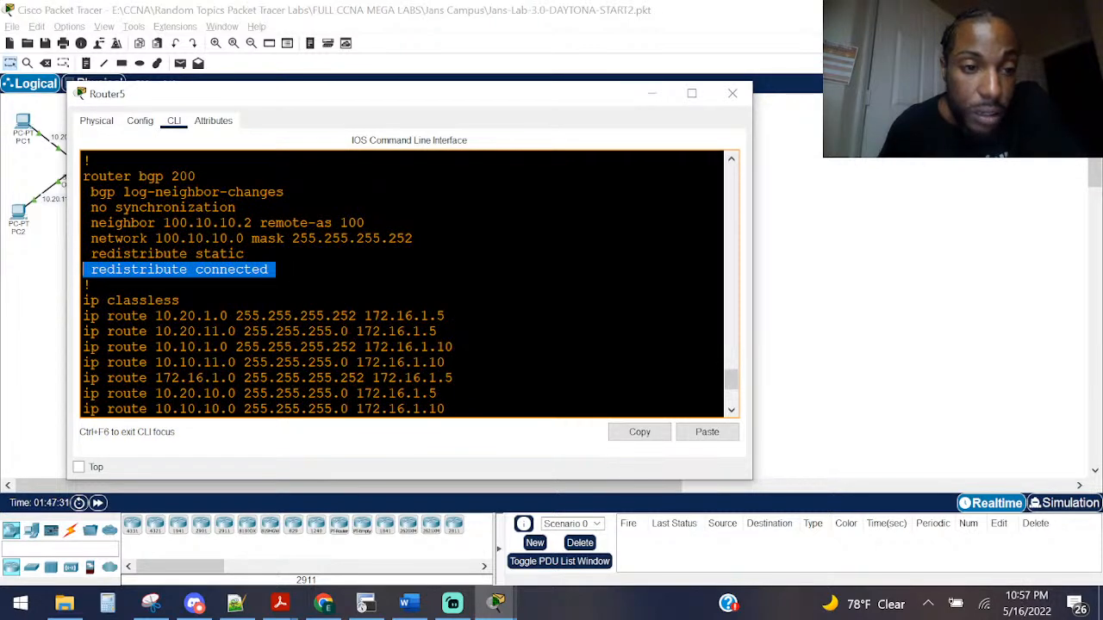
pyautogui.click(268, 274)
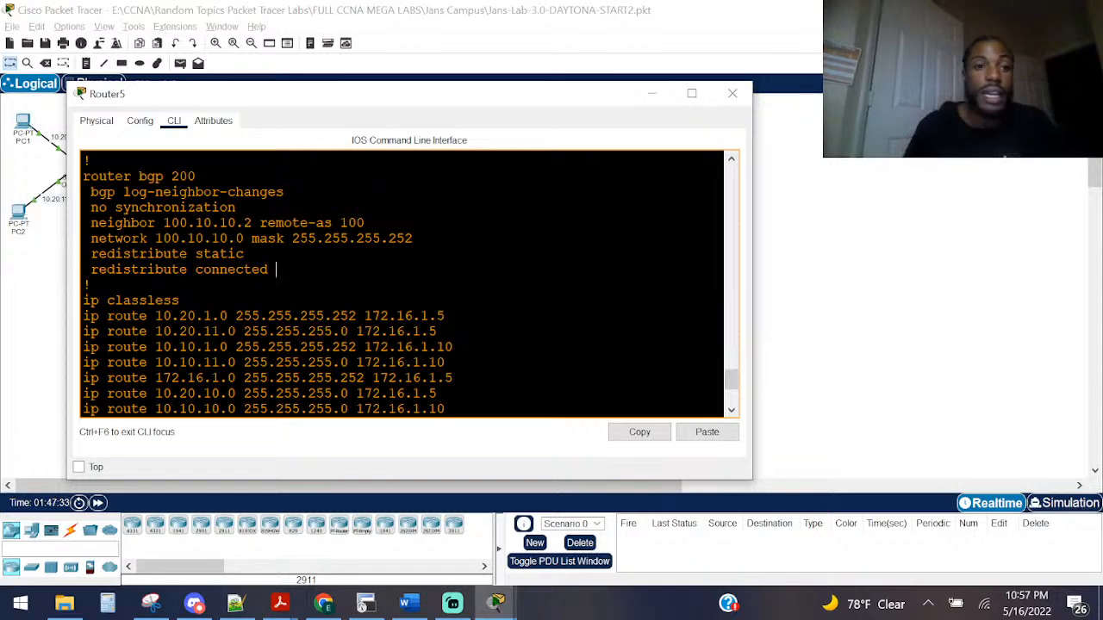
# Step: Page through the rest of Router5's running configuration and review its interface addresses
pyautogui.press('Return')
pyautogui.press('Return')
pyautogui.press('Return')
pyautogui.press('space')
pyautogui.press('space')
pyautogui.press('space')
pyautogui.press('space')
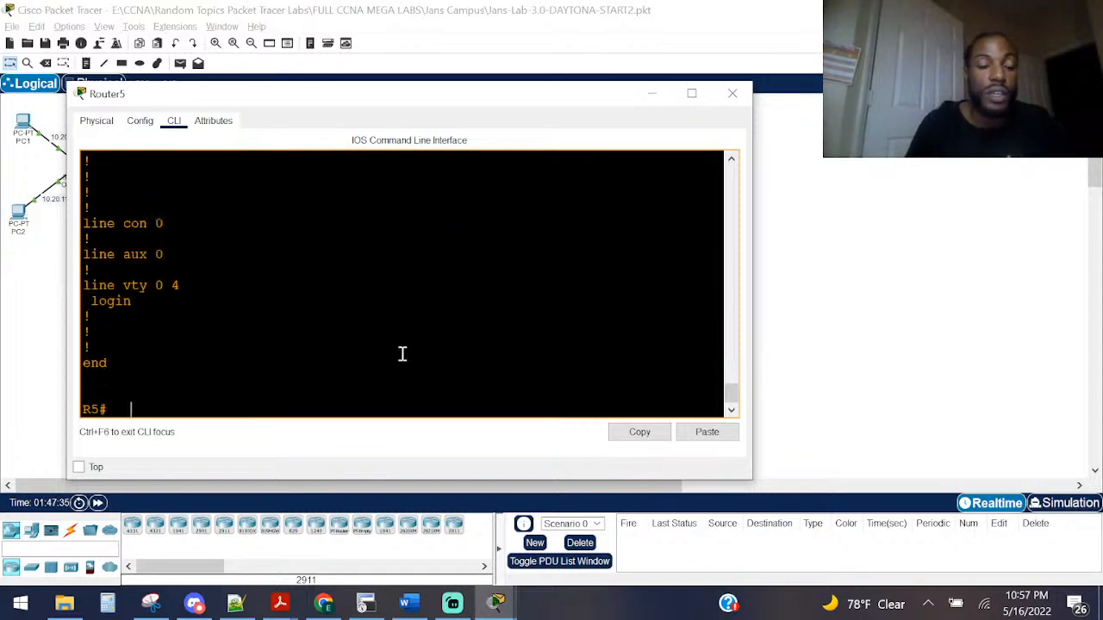
pyautogui.scroll(12, 401, 353)
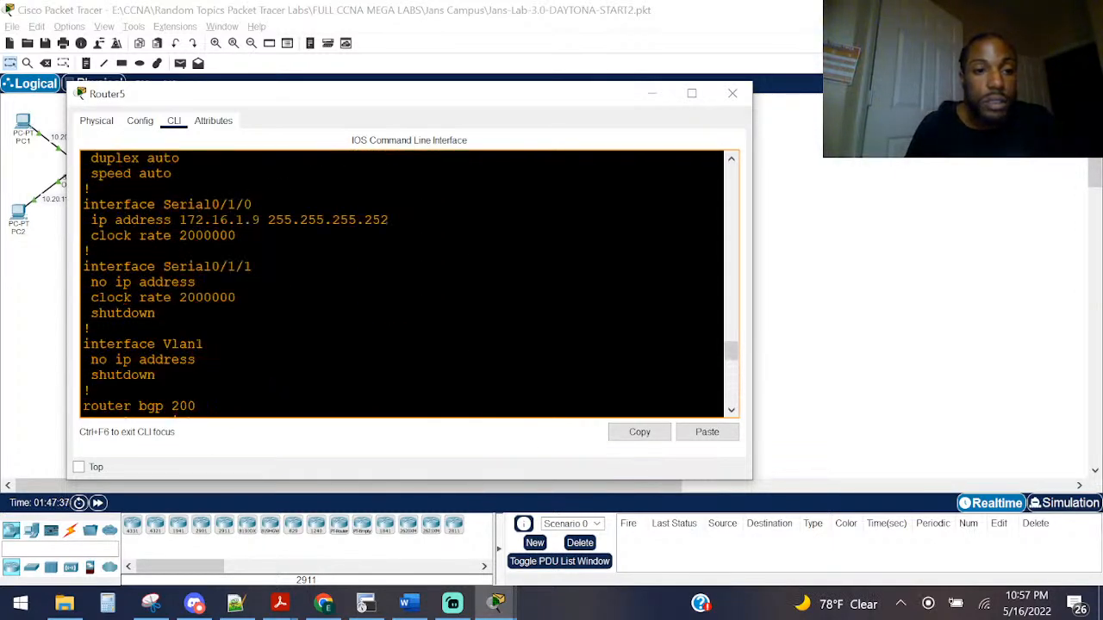
pyautogui.scroll(8, 401, 353)
pyautogui.scroll(-5, 402, 354)
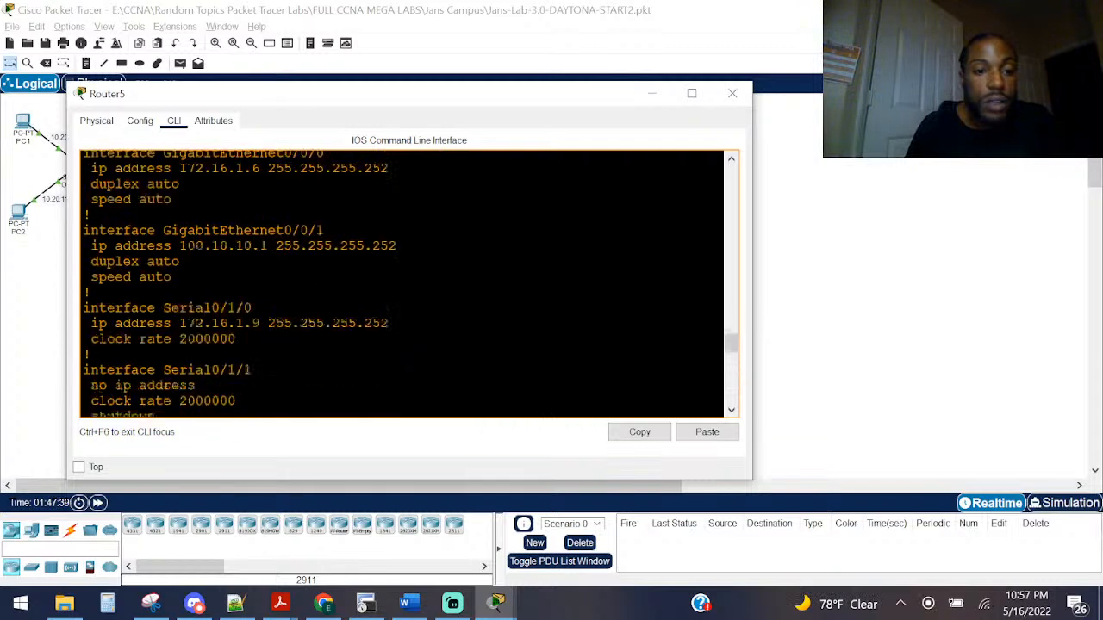
pyautogui.scroll(-3, 185, 362)
pyautogui.write('v')
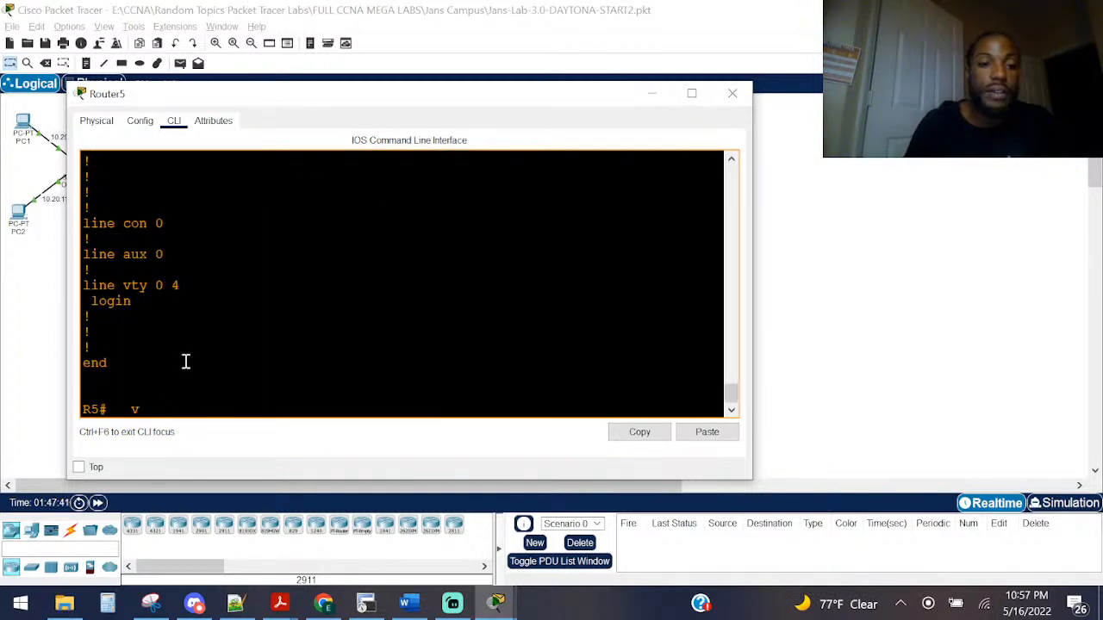
# Step: Enter global configuration mode on Router5 and open the BGP 200 routing process
pyautogui.write('conf')
pyautogui.press('Tab')
pyautogui.write('t')
pyautogui.press('Tab')
pyautogui.press('Return')
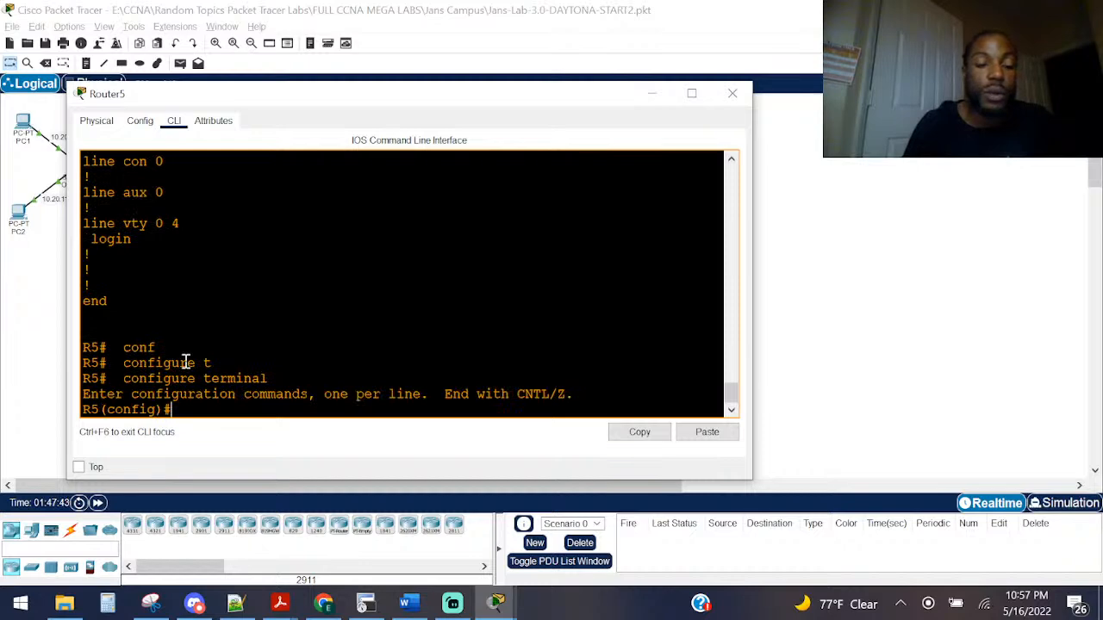
pyautogui.write('router')
pyautogui.press('Tab')
pyautogui.write('bg')
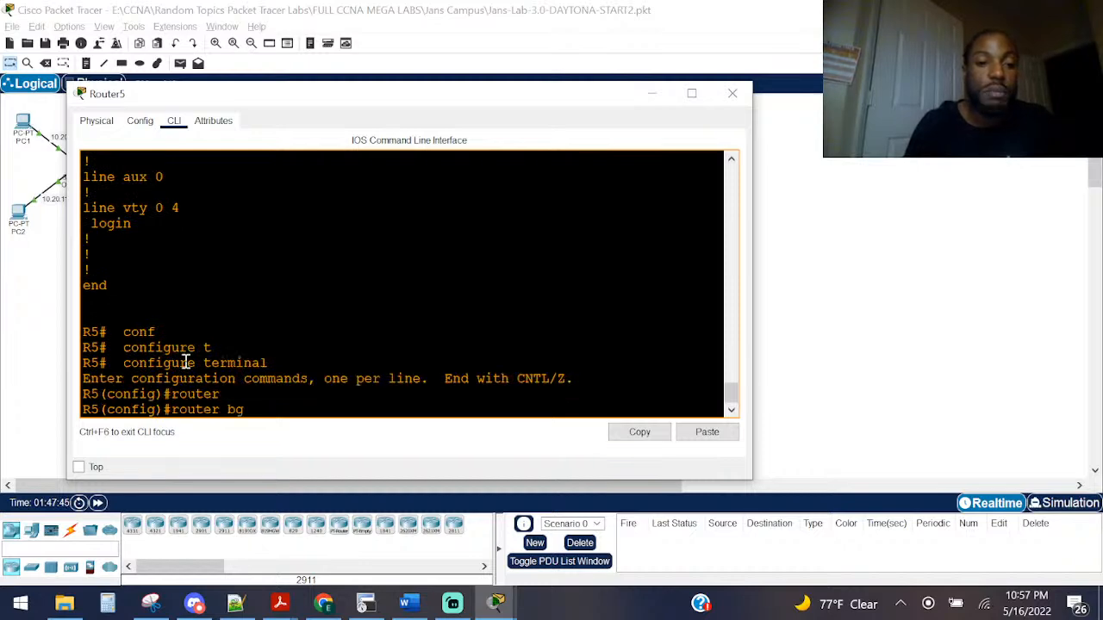
pyautogui.press('Tab')
pyautogui.scroll(15, 278, 371)
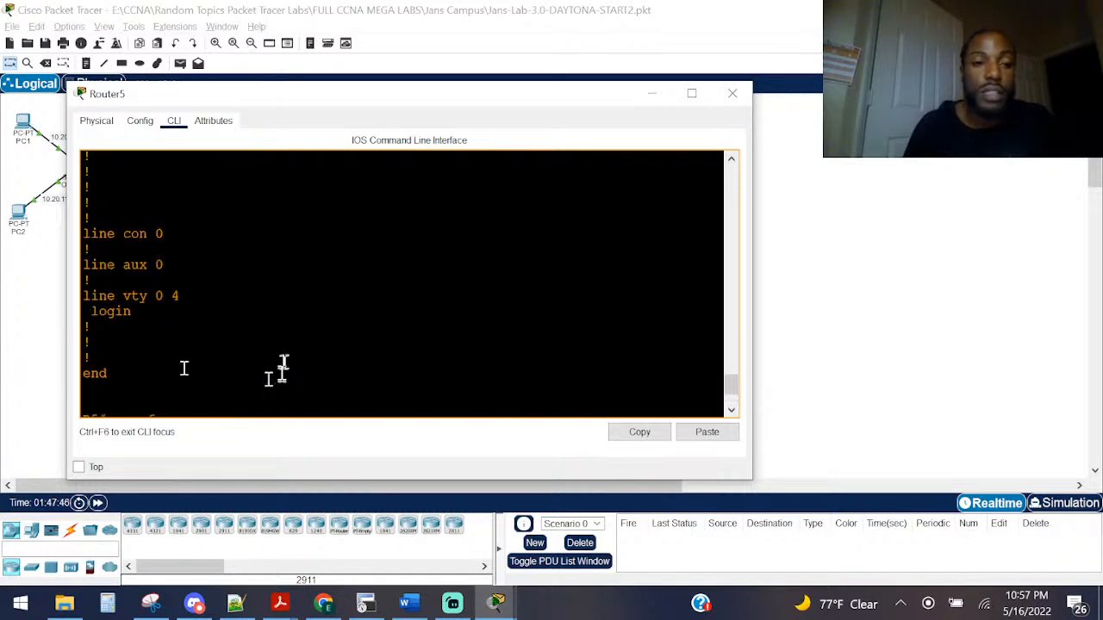
pyautogui.scroll(-6, 314, 348)
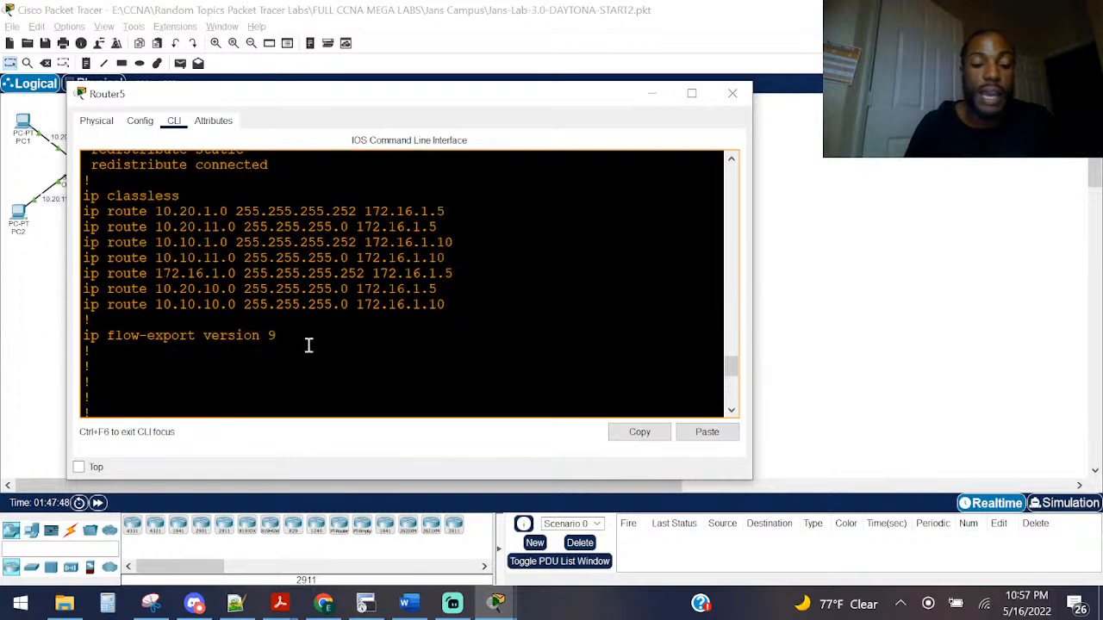
pyautogui.write('200')
pyautogui.press('Return')
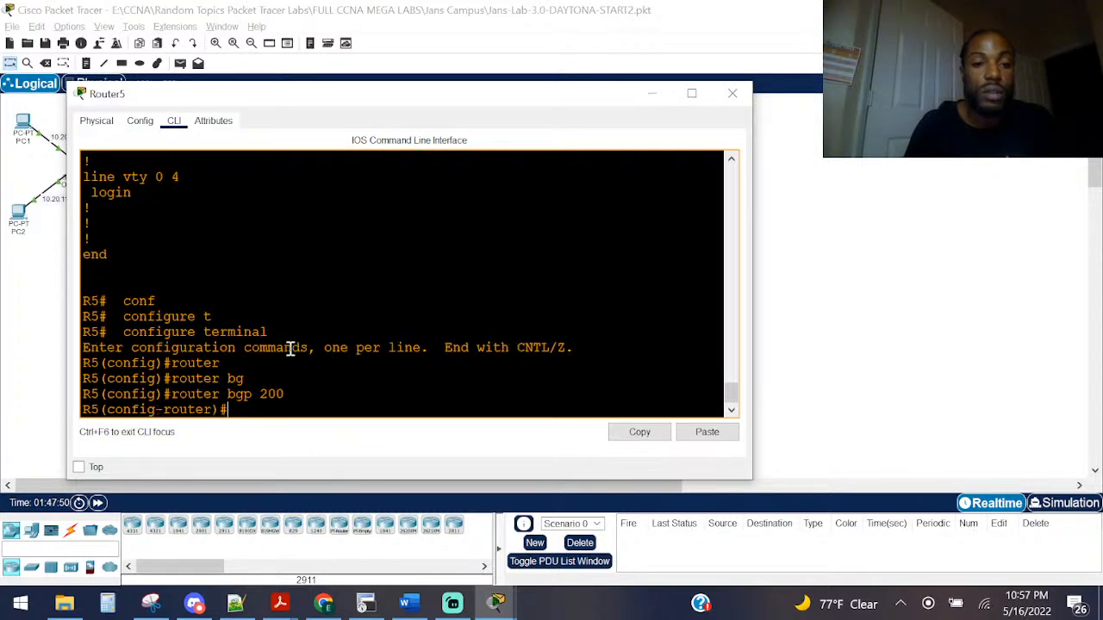
# Step: Remove the redistribution of connected routes from BGP 200 and exit configuration mode
pyautogui.write('no re')
pyautogui.press('Tab')
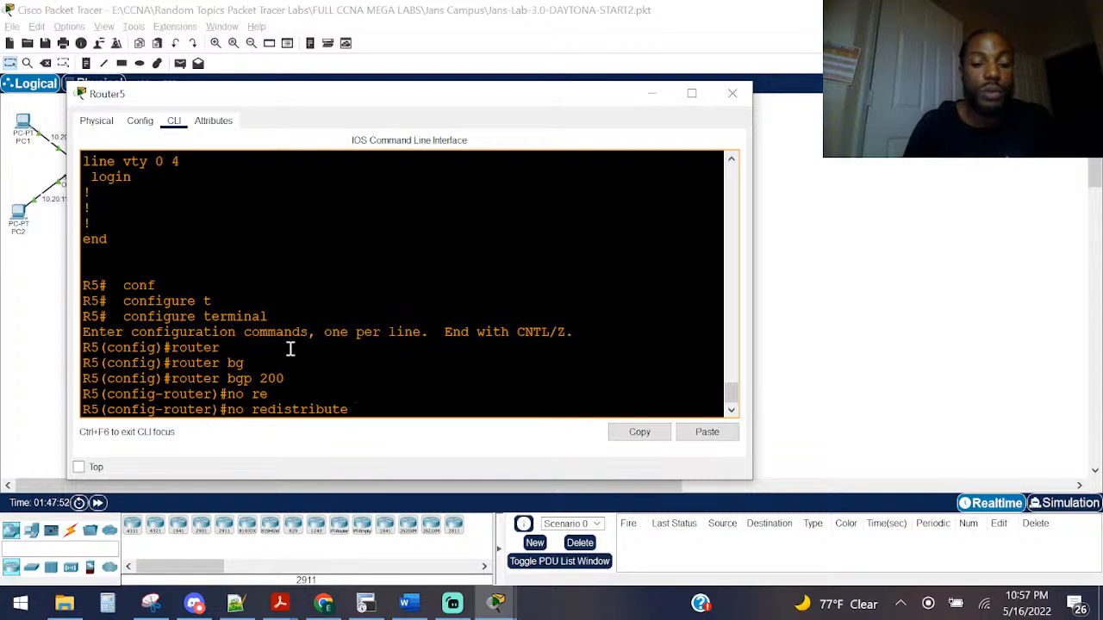
pyautogui.write('conn')
pyautogui.press('Tab')
pyautogui.press('Return')
pyautogui.hotkey('ctrl', 'z')
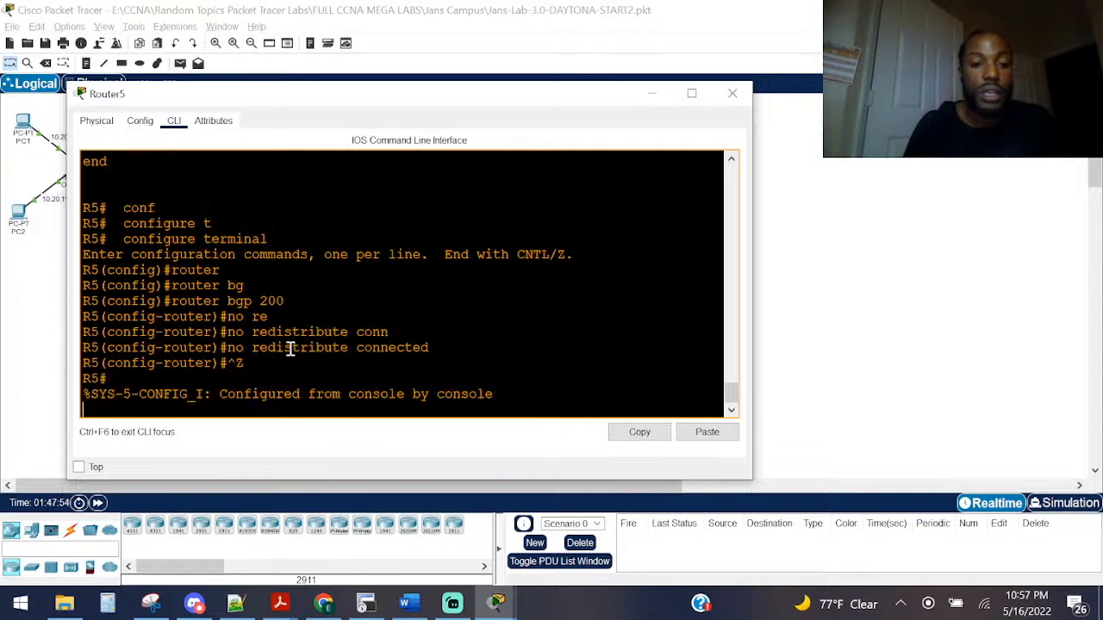
# Step: Display Router5's full IP routing table and examine the BGP entry for 10.30.2.0/24
pyautogui.press('Return')
pyautogui.write('sho ip route')
pyautogui.press('Return')
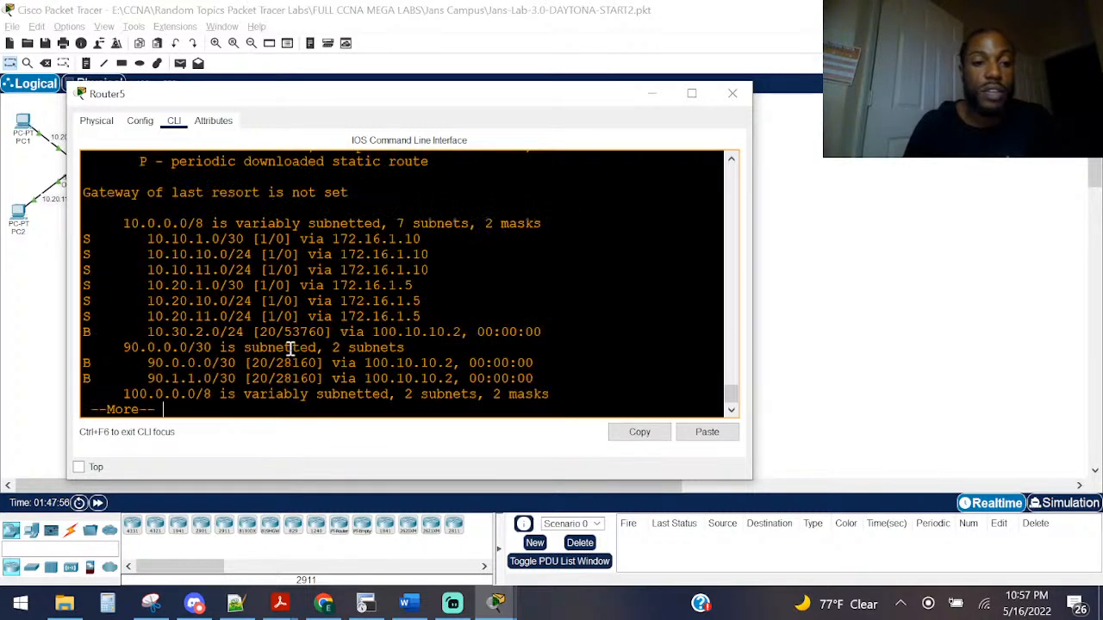
pyautogui.press('space')
pyautogui.scroll(2, 291, 349)
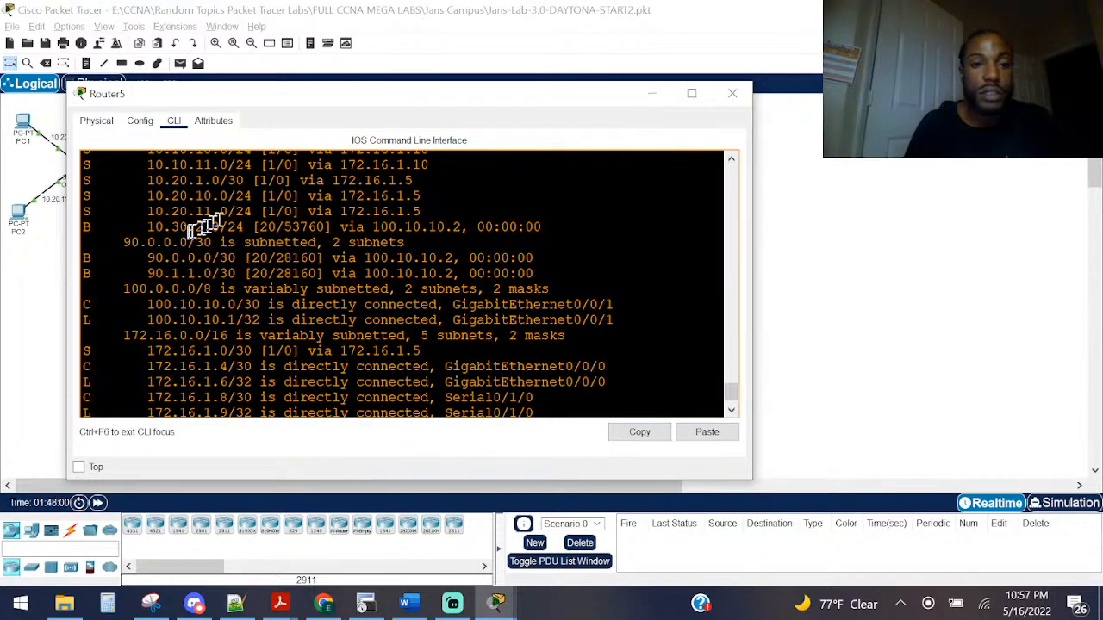
pyautogui.moveTo(245, 227); pyautogui.dragTo(141, 227)
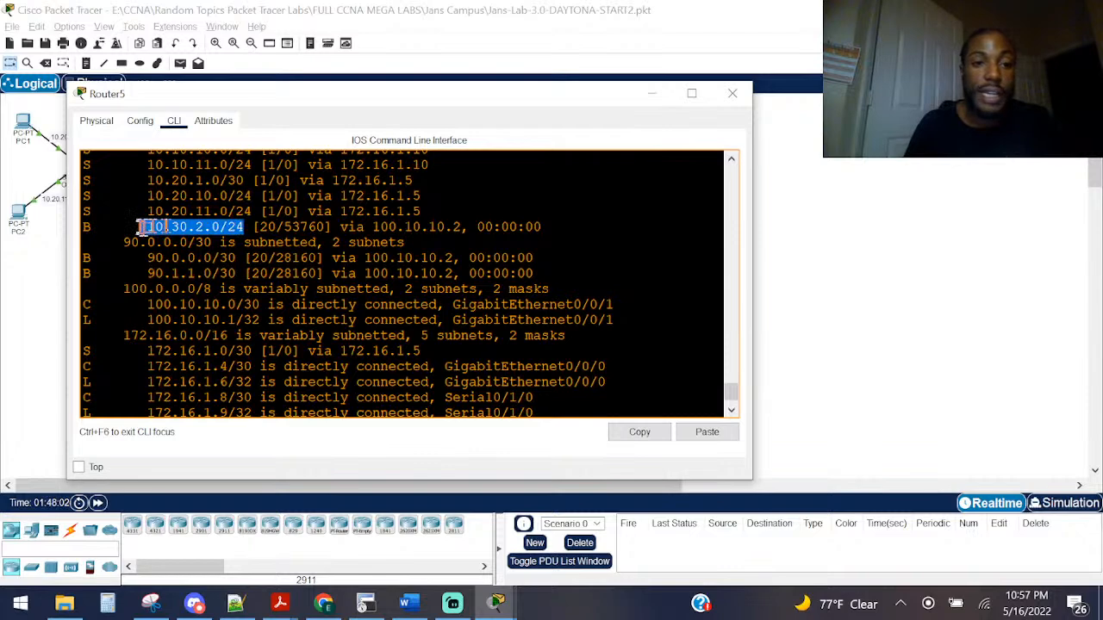
# Step: Look up the specific routing entry for 10.30.2.0 on Router5
pyautogui.press('Return')
pyautogui.press('Return')
pyautogui.write('sho ip rou')
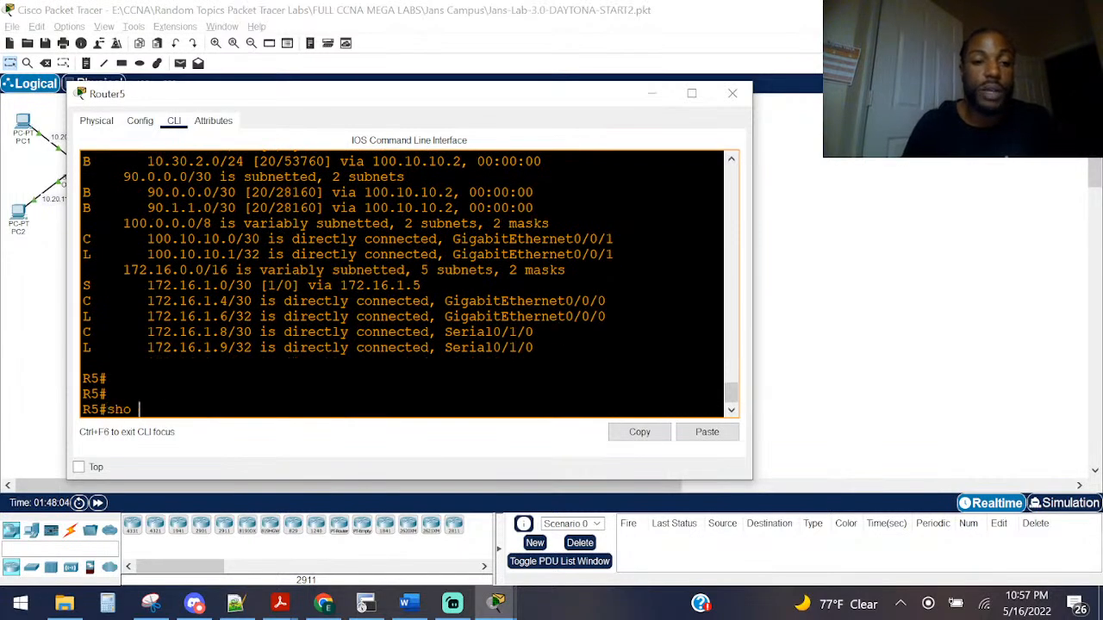
pyautogui.press('Tab')
pyautogui.write('10.30.2')
pyautogui.press('BackSpace')
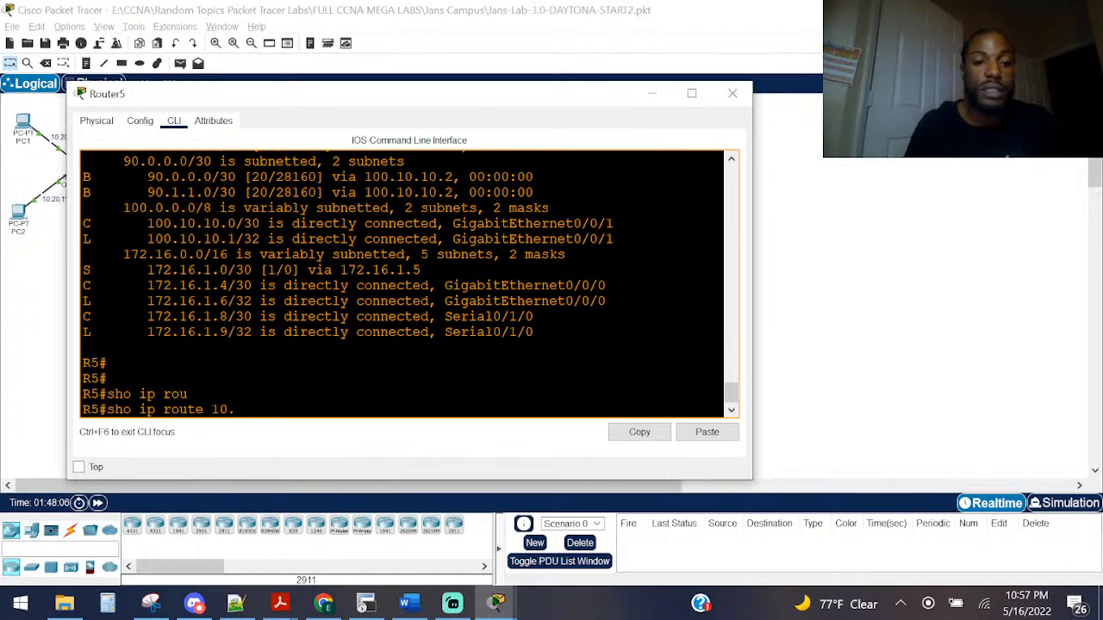
pyautogui.write('30.2.0')
pyautogui.press('Return')
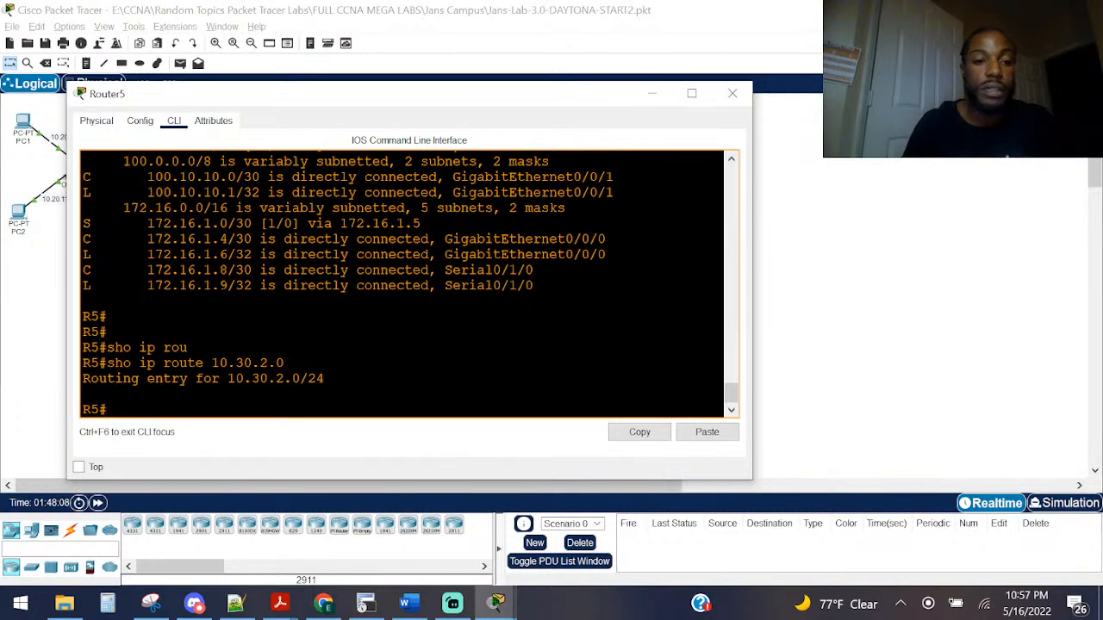
# Step: Ping the Daytona laptop at 10.30.2.10 from Router5 and bring the topology back into view
pyautogui.write('ping 10.30.2.10')
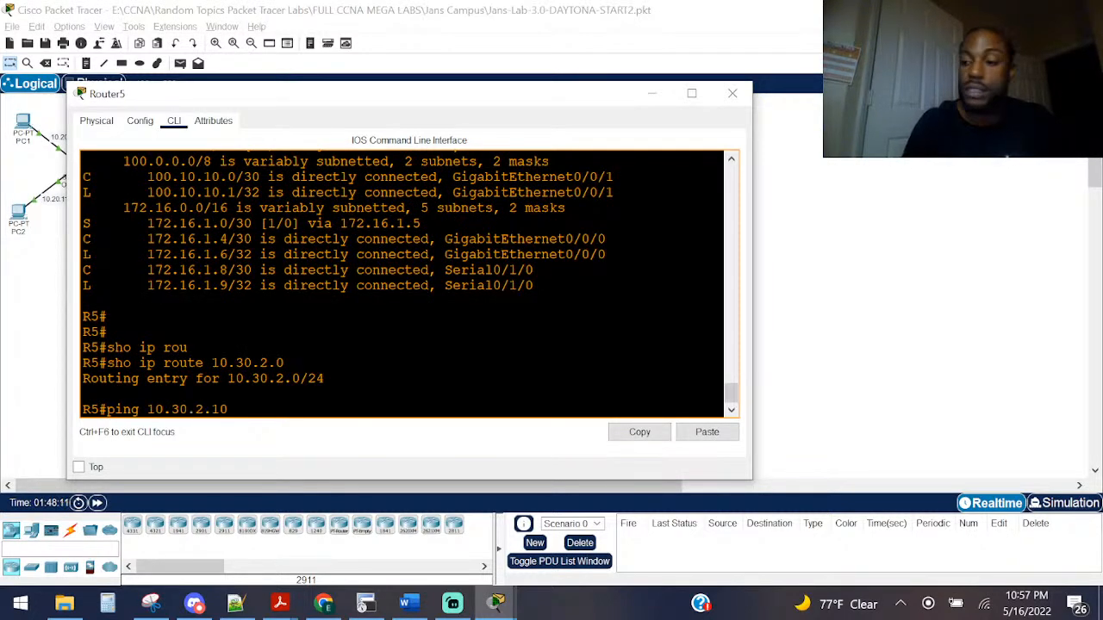
pyautogui.press('Return')
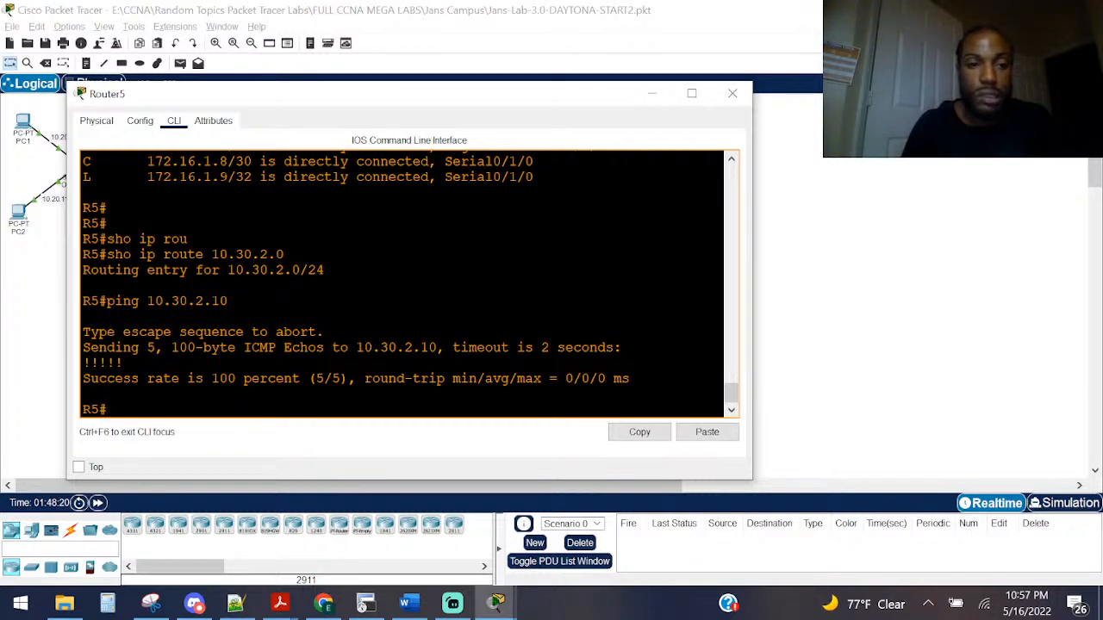
pyautogui.click(3, 319)
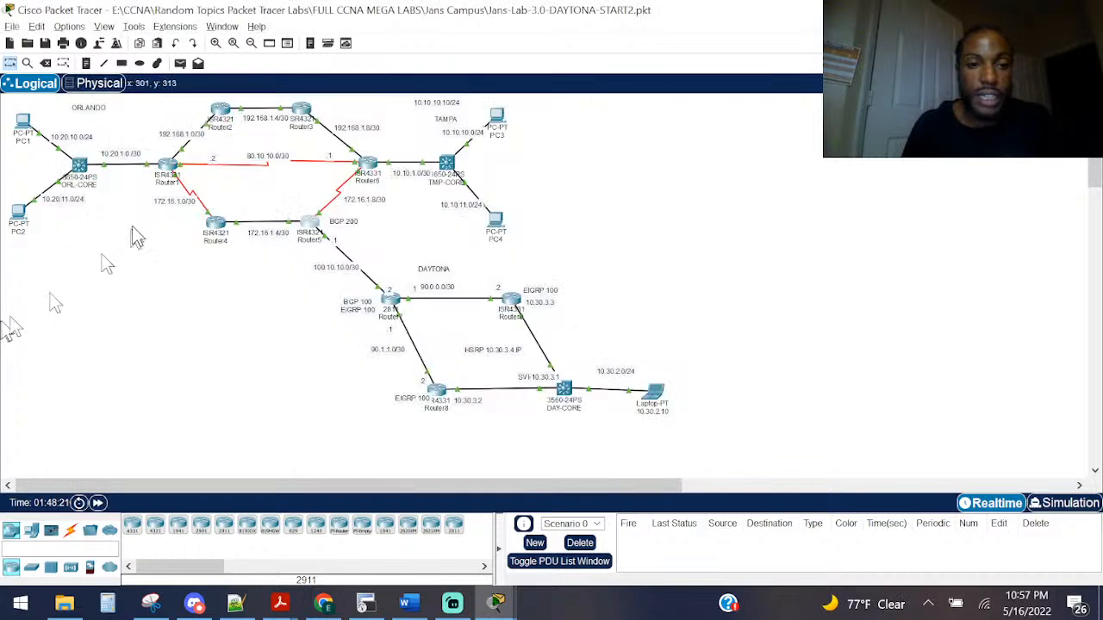
# Step: Return to Router5's CLI and ping 10.20.11.10 on the Orlando side
pyautogui.click(317, 238)
pyautogui.click(228, 301)
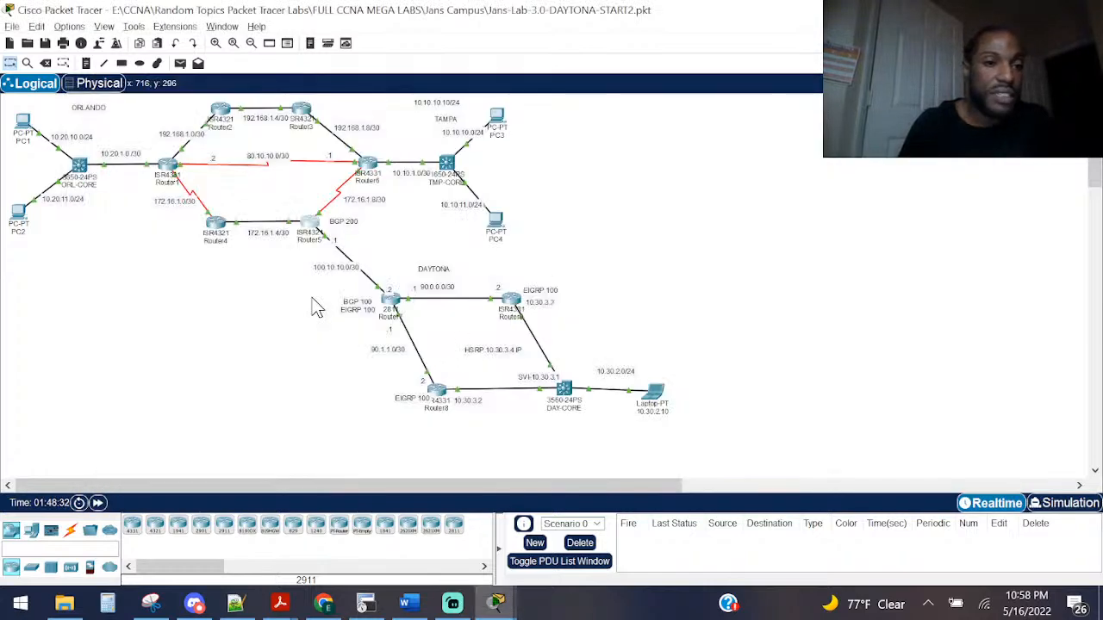
pyautogui.write('ping')
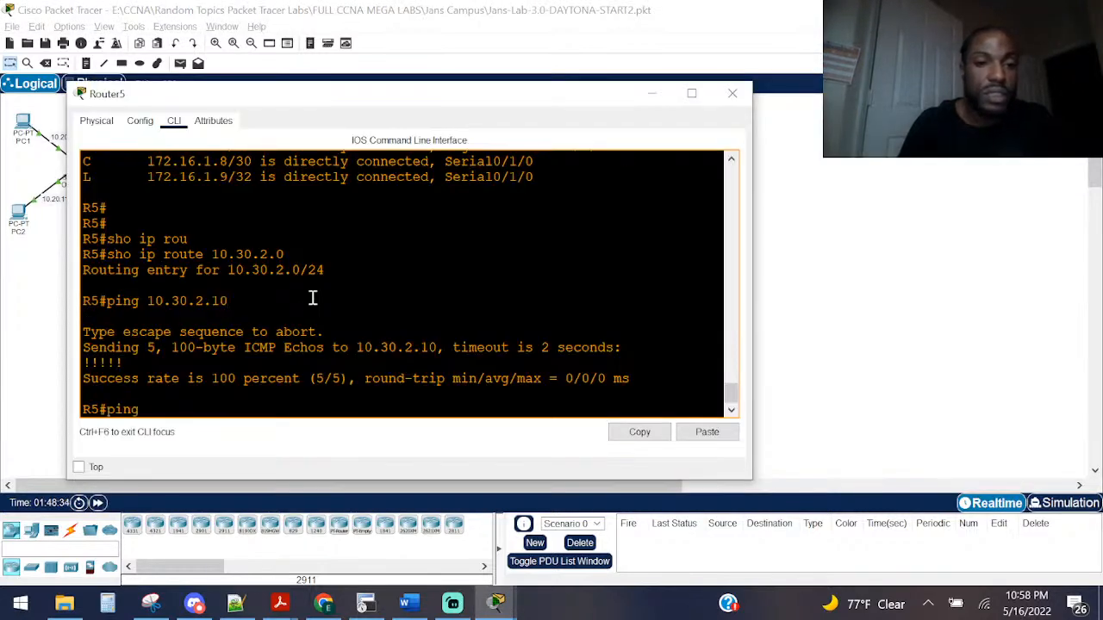
pyautogui.write(' 20.1')
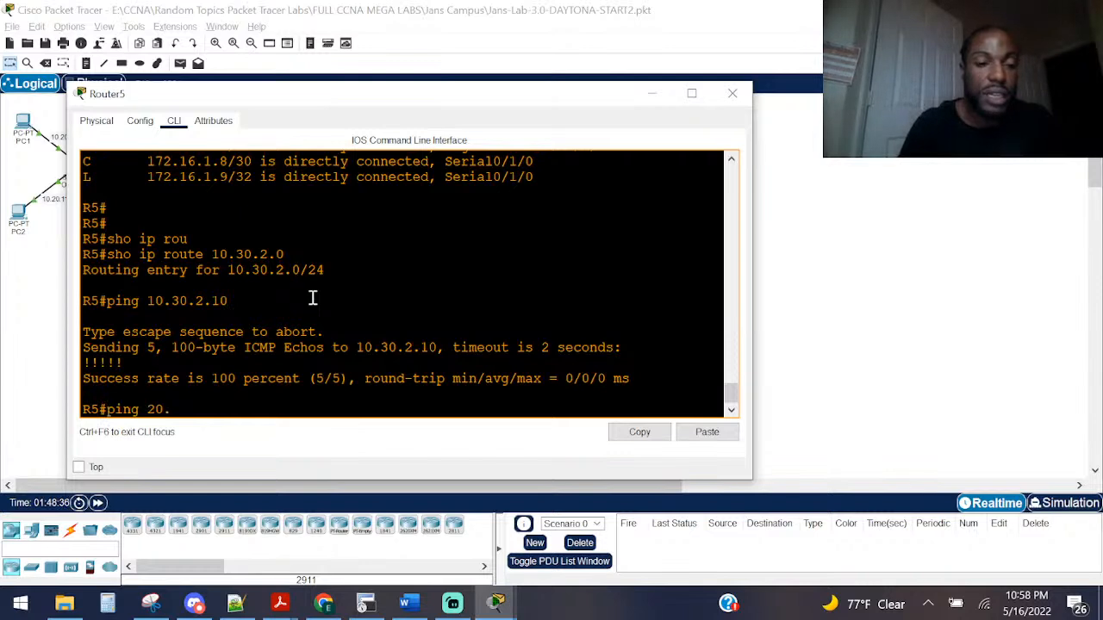
pyautogui.press('BackSpace')
pyautogui.press('BackSpace')
pyautogui.press('BackSpace')
pyautogui.press('BackSpace')
pyautogui.write('10.2')
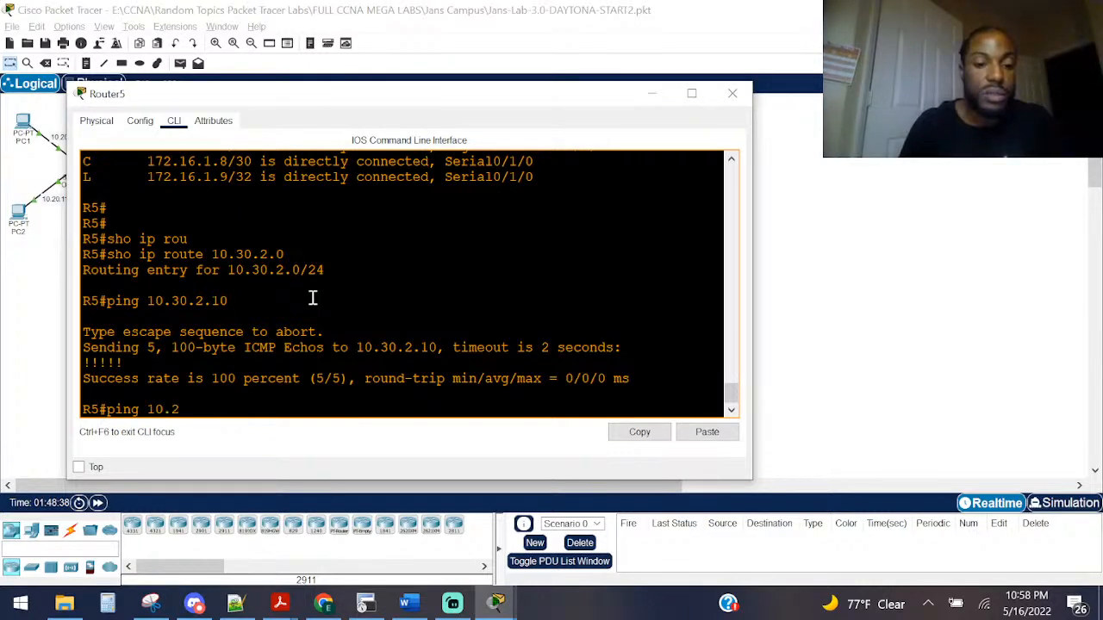
pyautogui.write('0.11.10')
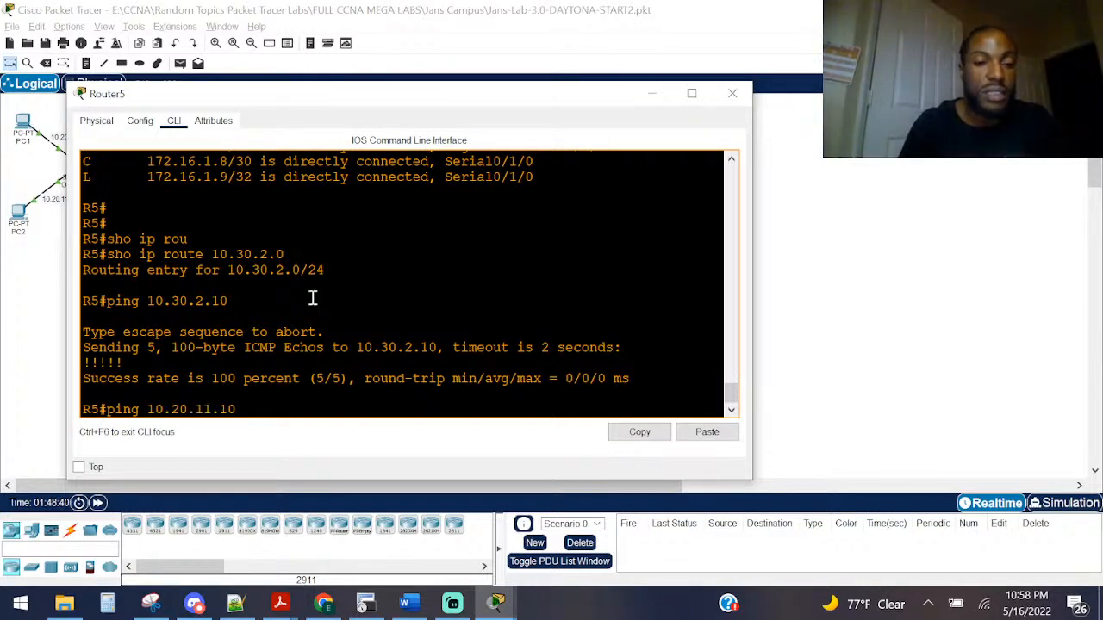
pyautogui.press('Return')
# Step: Open PC1's command prompt to check its trace output, then return to the topology
pyautogui.hotkey('alt', 'Tab')
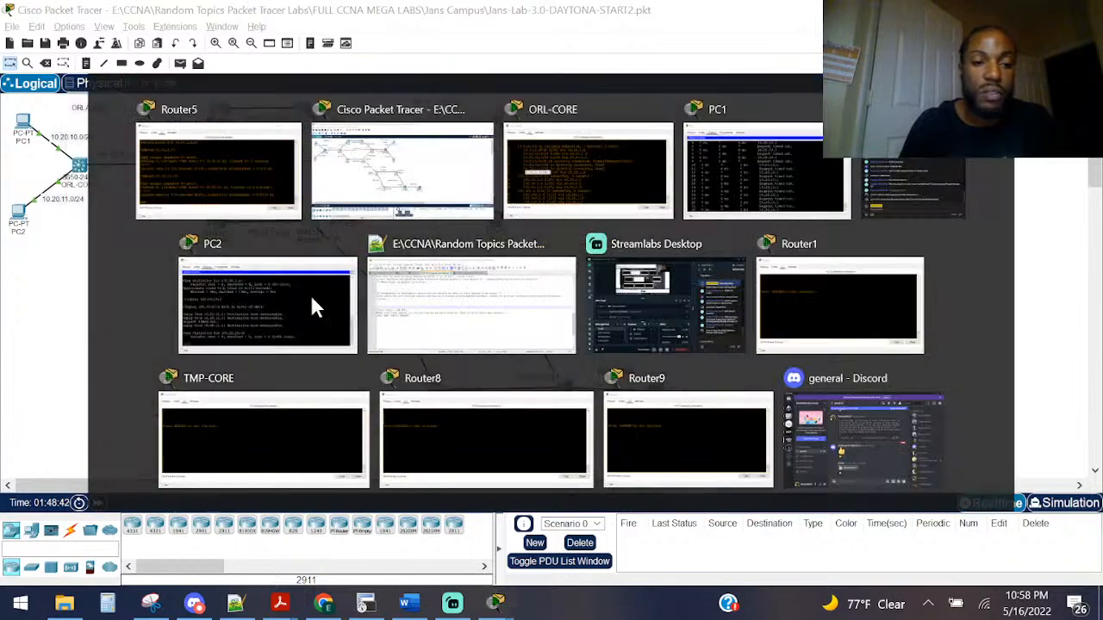
pyautogui.click(24, 129)
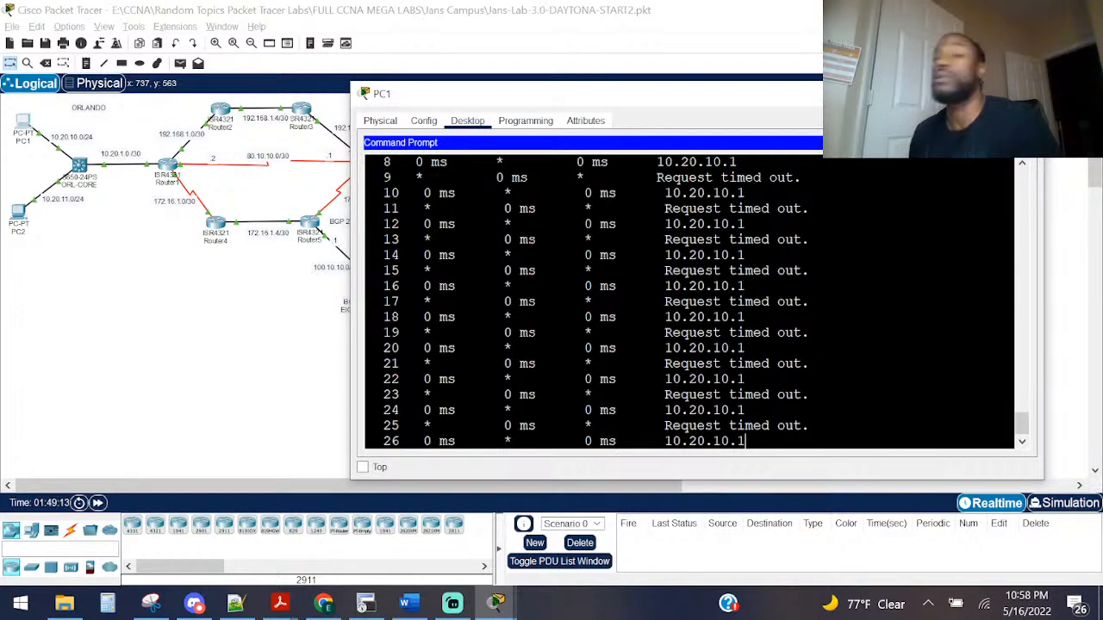
pyautogui.click(173, 284)
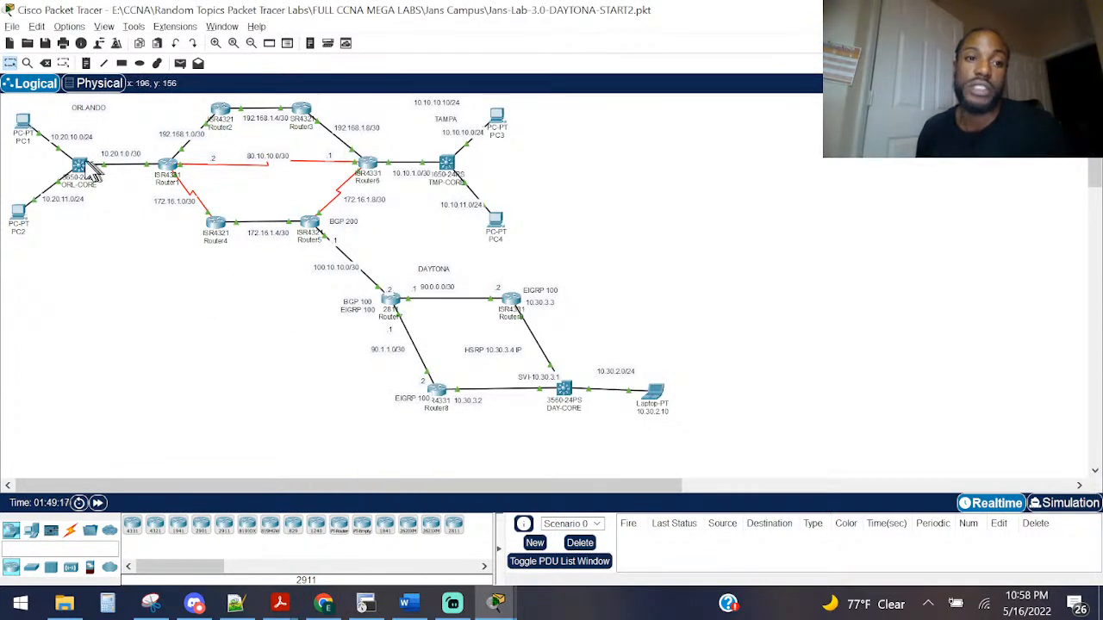
# Step: Open ORL-CORE's CLI to check its static route for 10.30.2.0/24, then return to the topology
pyautogui.moveTo(82, 169)
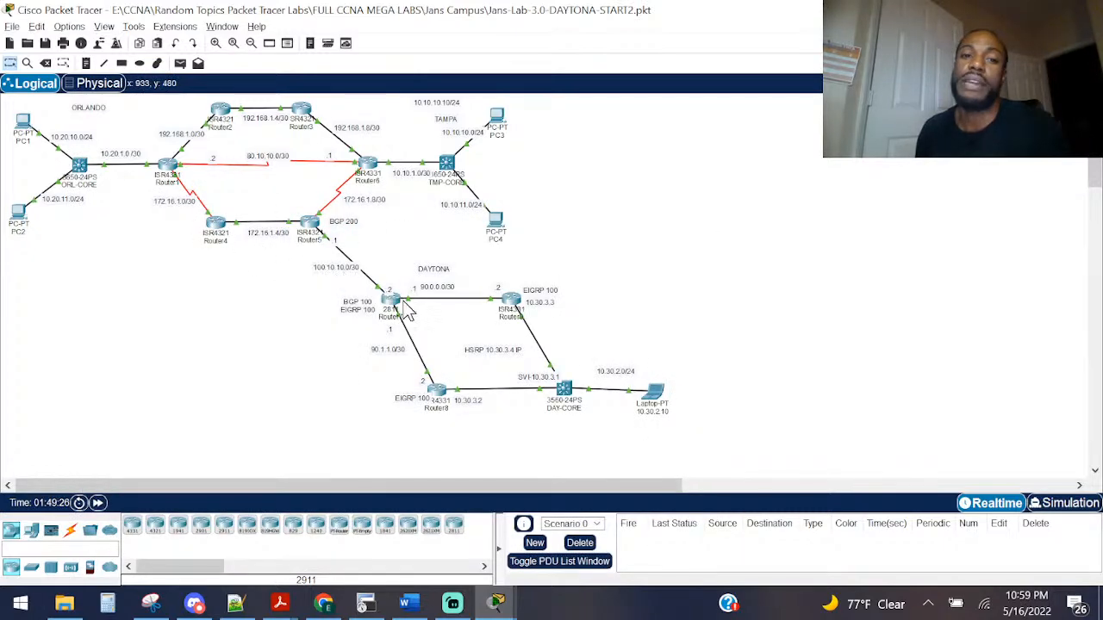
pyautogui.moveTo(396, 310)
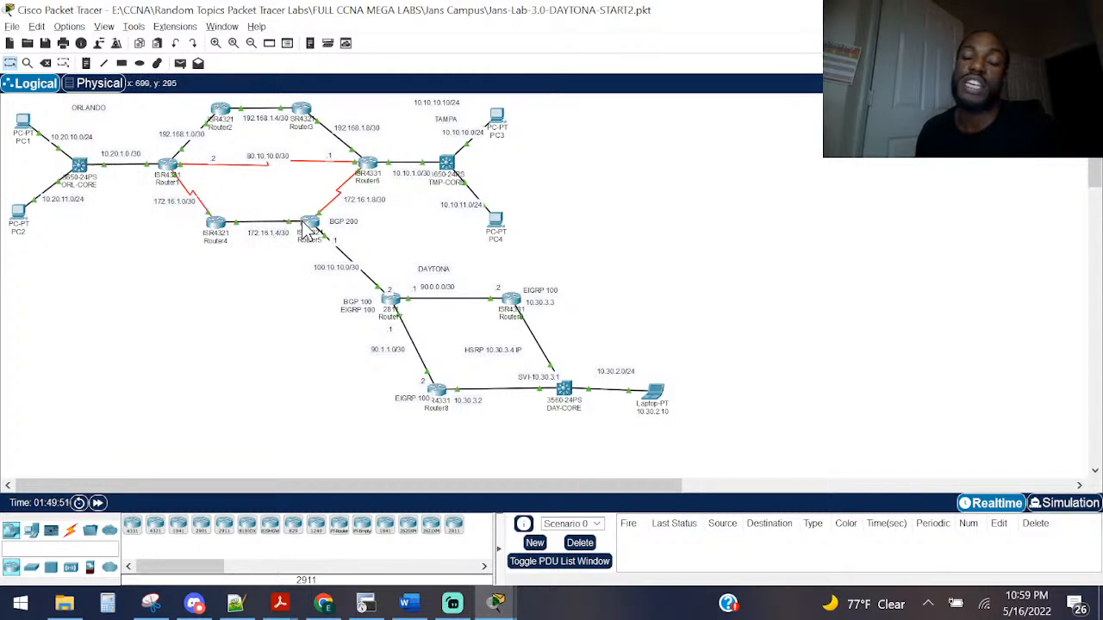
pyautogui.moveTo(304, 231)
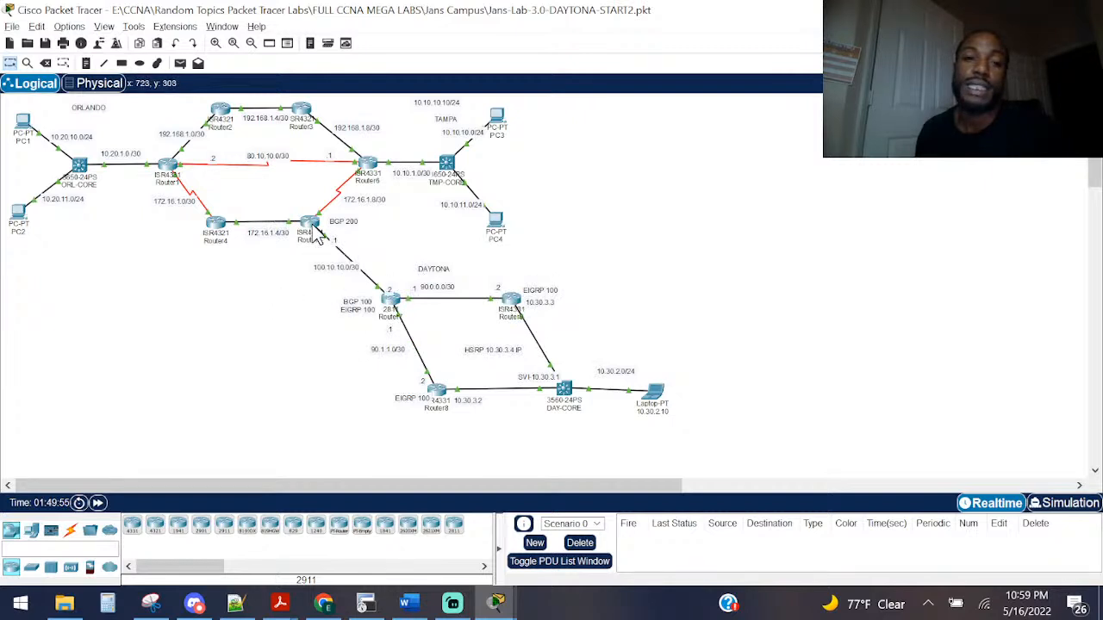
pyautogui.click(79, 167)
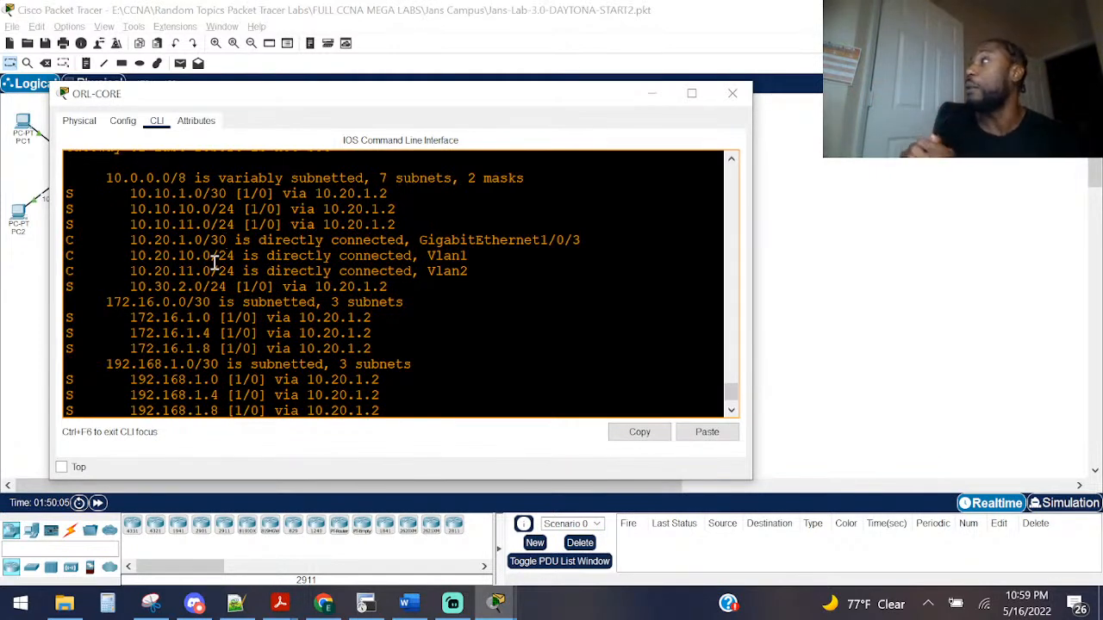
pyautogui.moveTo(290, 286); pyautogui.dragTo(291, 269)
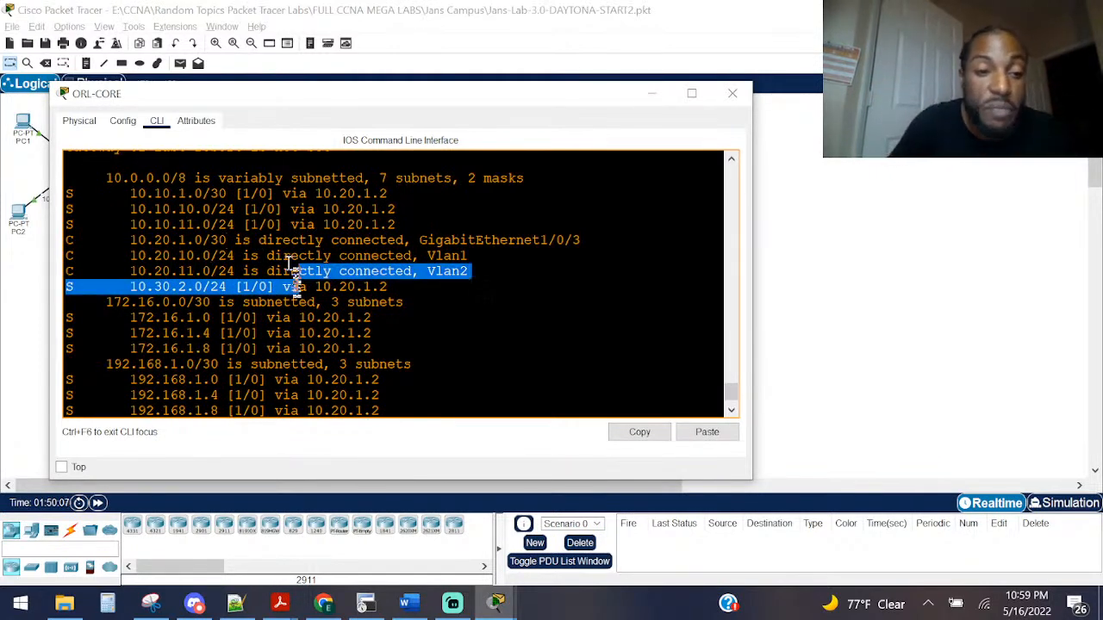
pyautogui.press('Return')
pyautogui.press('Return')
pyautogui.press('Return')
pyautogui.press('Return')
pyautogui.press('Return')
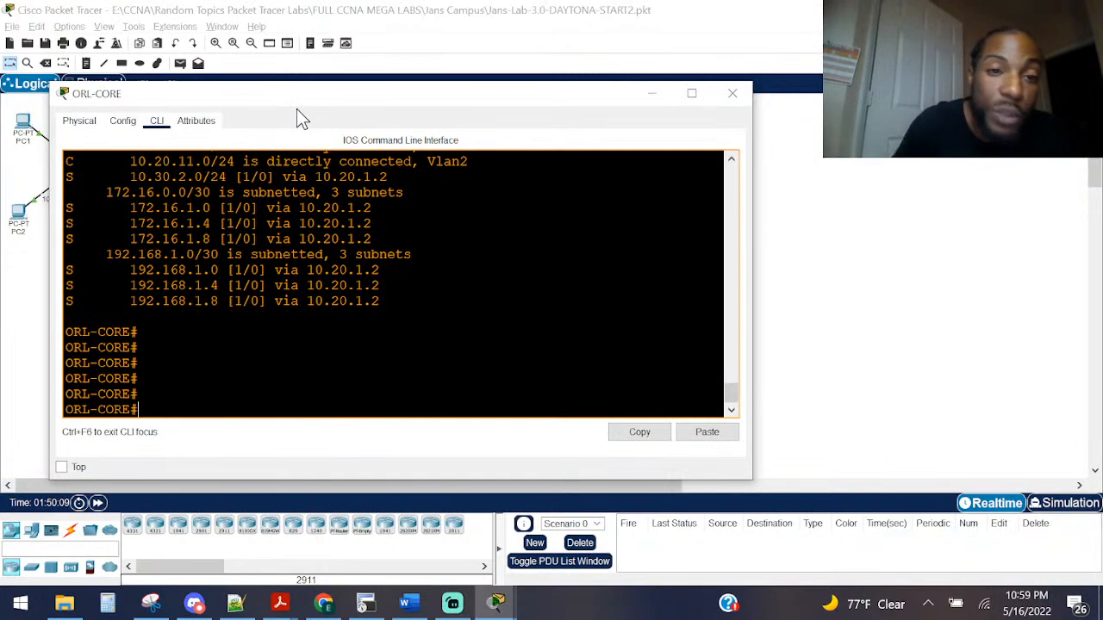
pyautogui.click(301, 12)
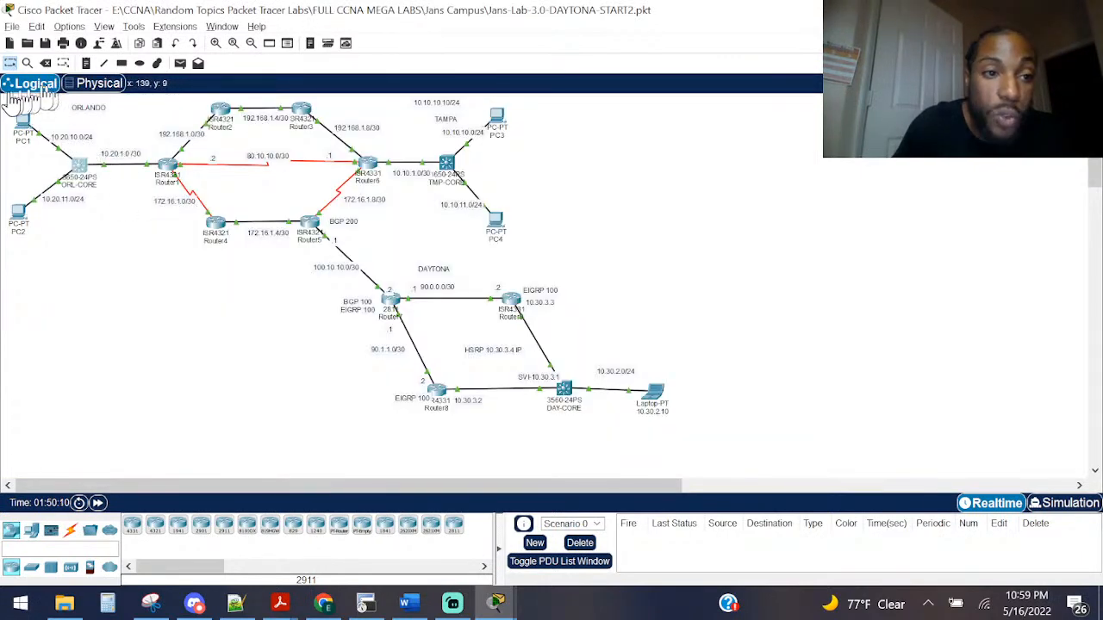
pyautogui.moveTo(4, 102); pyautogui.dragTo(156, 240)
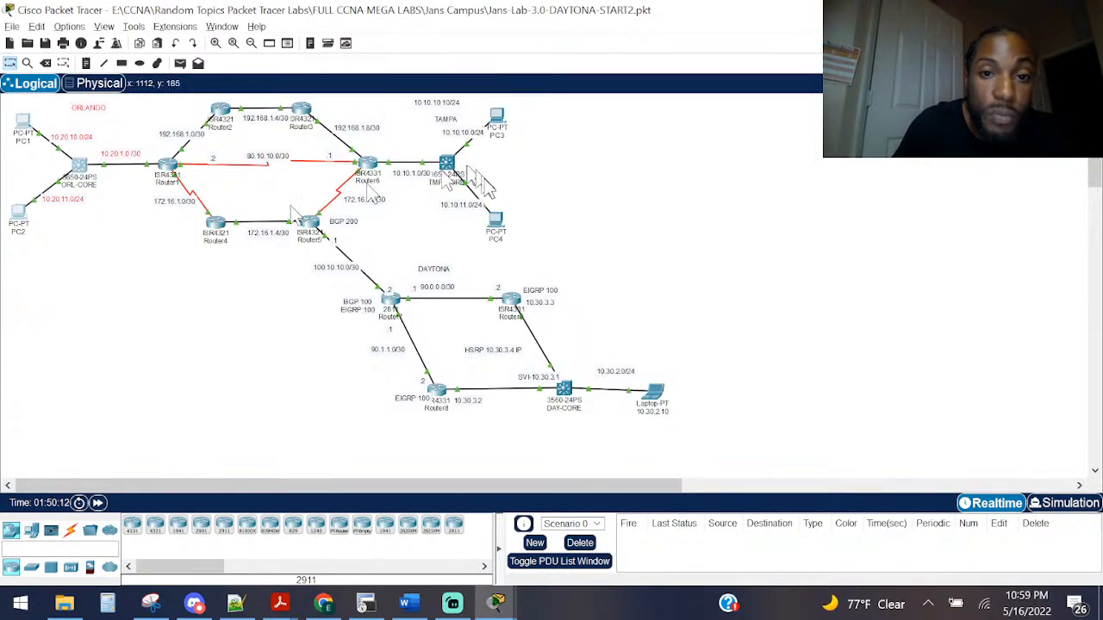
pyautogui.moveTo(559, 230); pyautogui.dragTo(421, 76)
pyautogui.moveTo(768, 361); pyautogui.dragTo(593, 476)
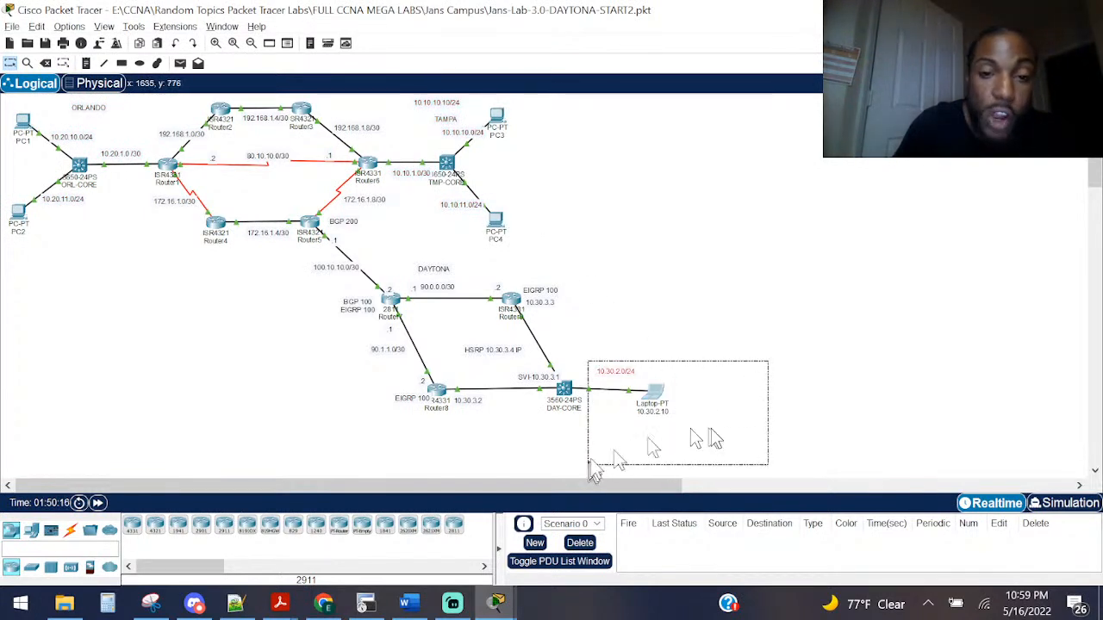
# Step: Open Router5's CLI and display its routing table to examine the BGP route for 10.30.2.0/24
pyautogui.click(310, 228)
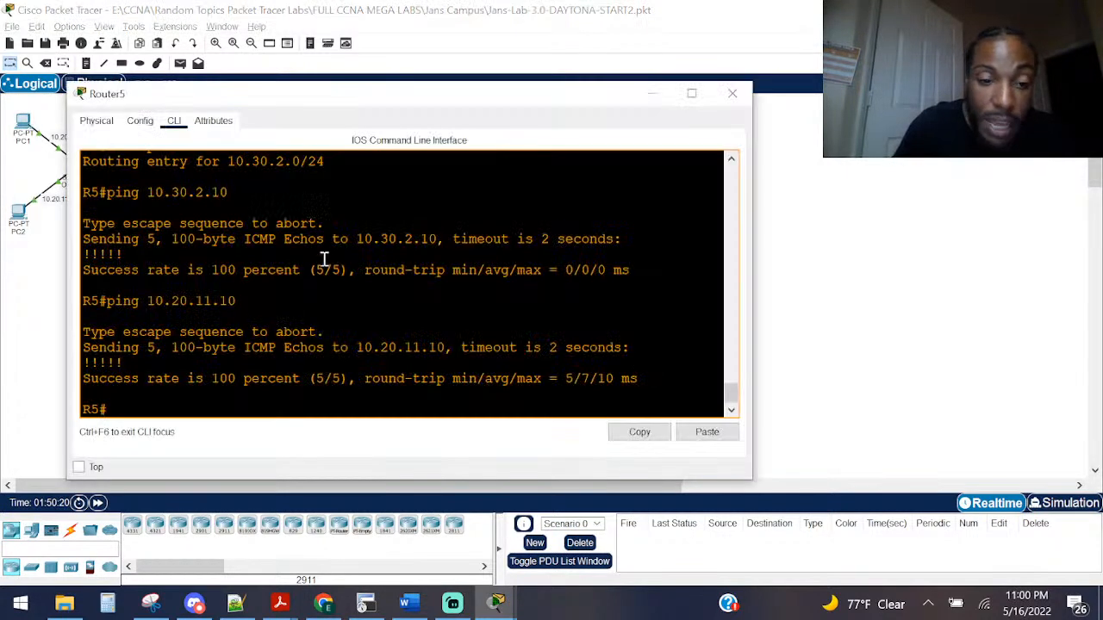
pyautogui.press('Return')
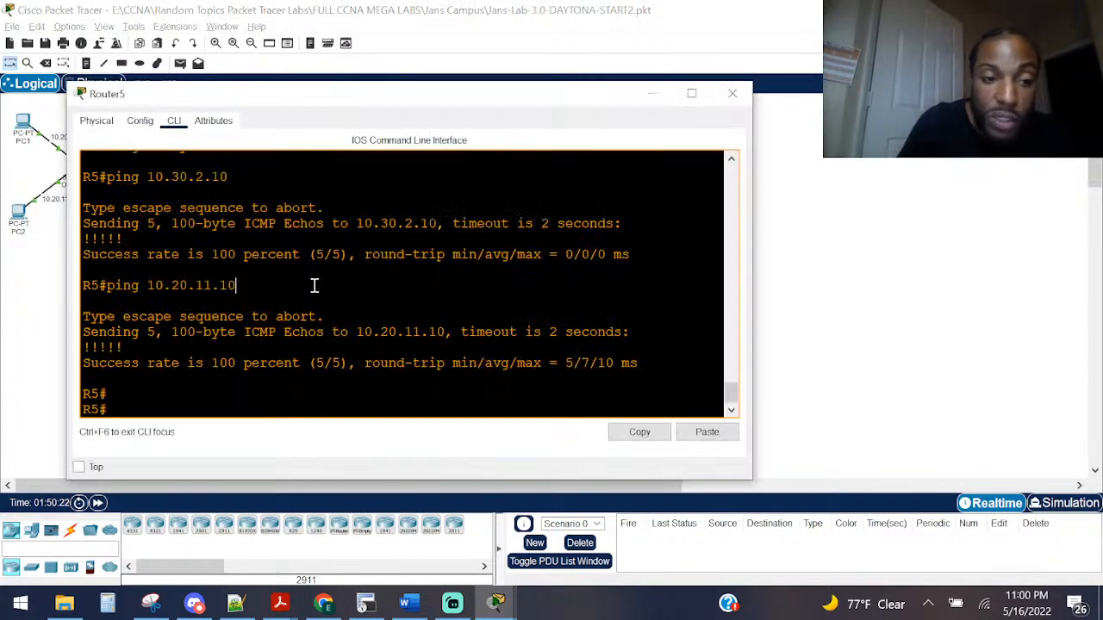
pyautogui.press('Return')
pyautogui.press('Return')
pyautogui.press('Return')
pyautogui.write('sho ru')
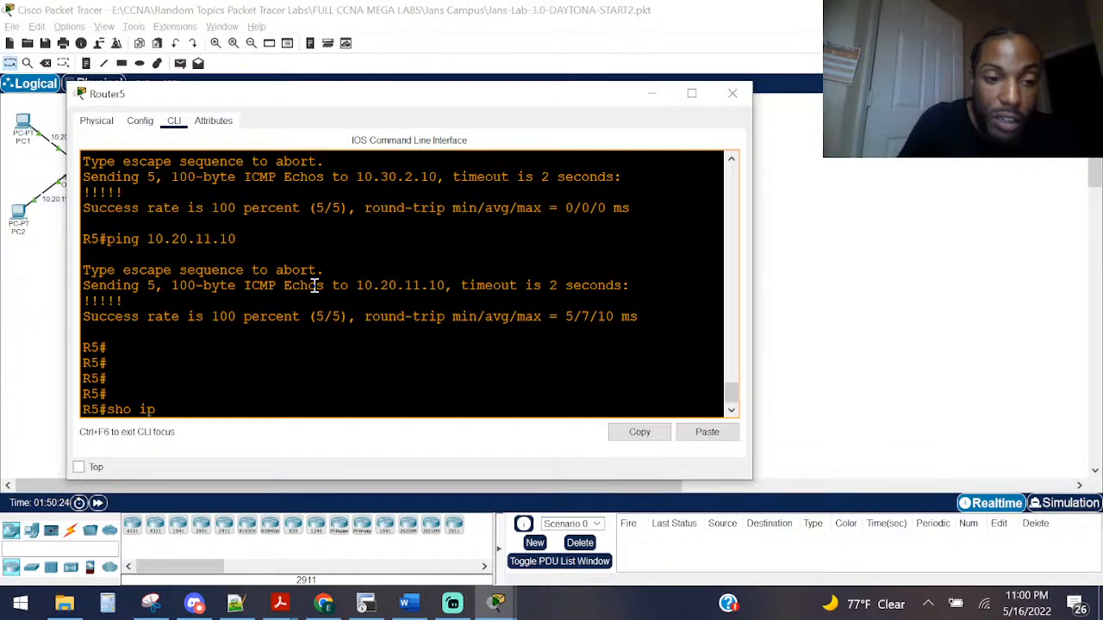
pyautogui.press('Return')
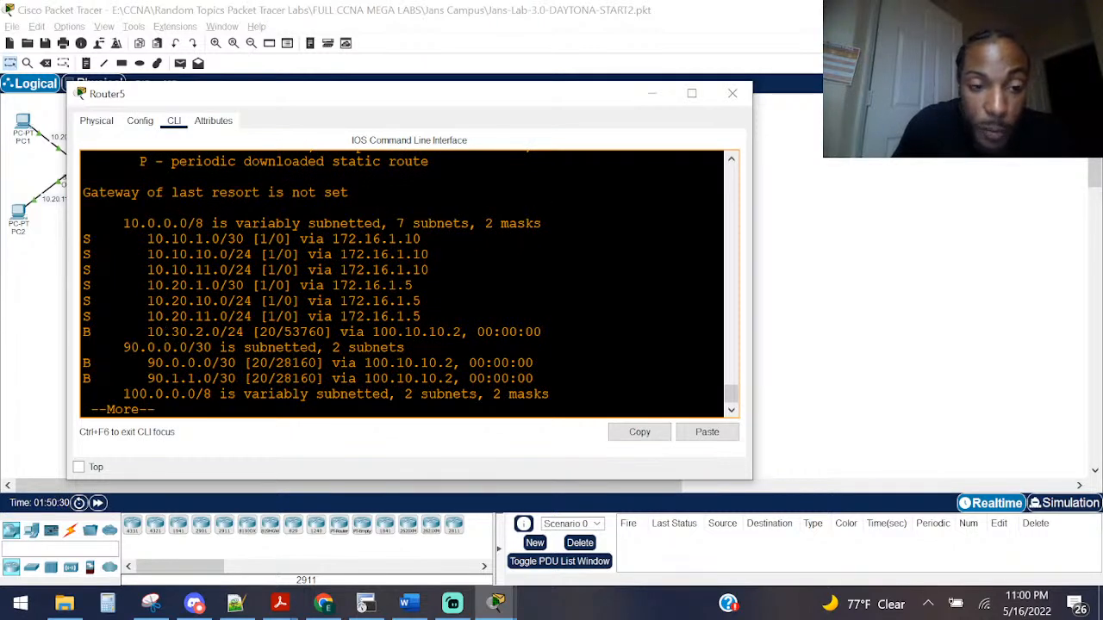
pyautogui.moveTo(153, 332); pyautogui.dragTo(253, 333)
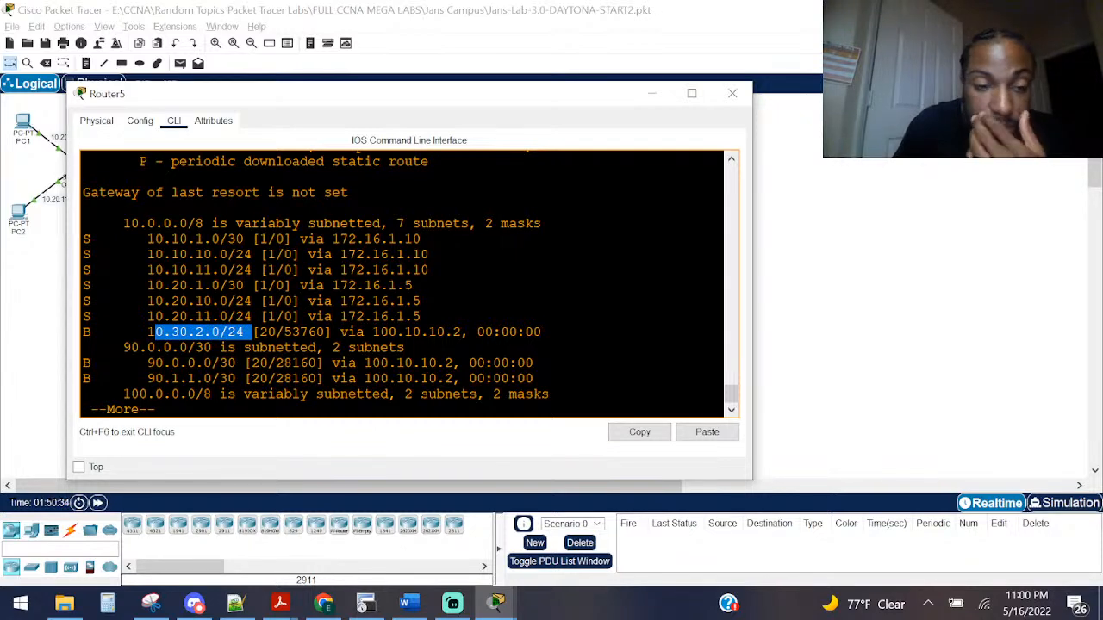
pyautogui.click(212, 326)
pyautogui.press('space')
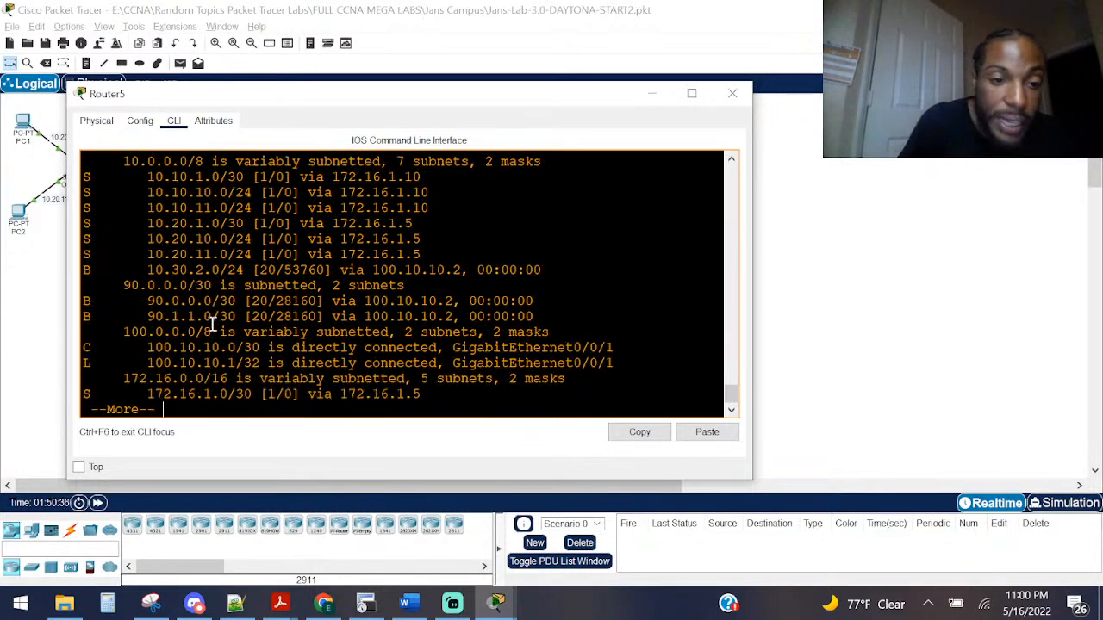
pyautogui.write('sho ip r')
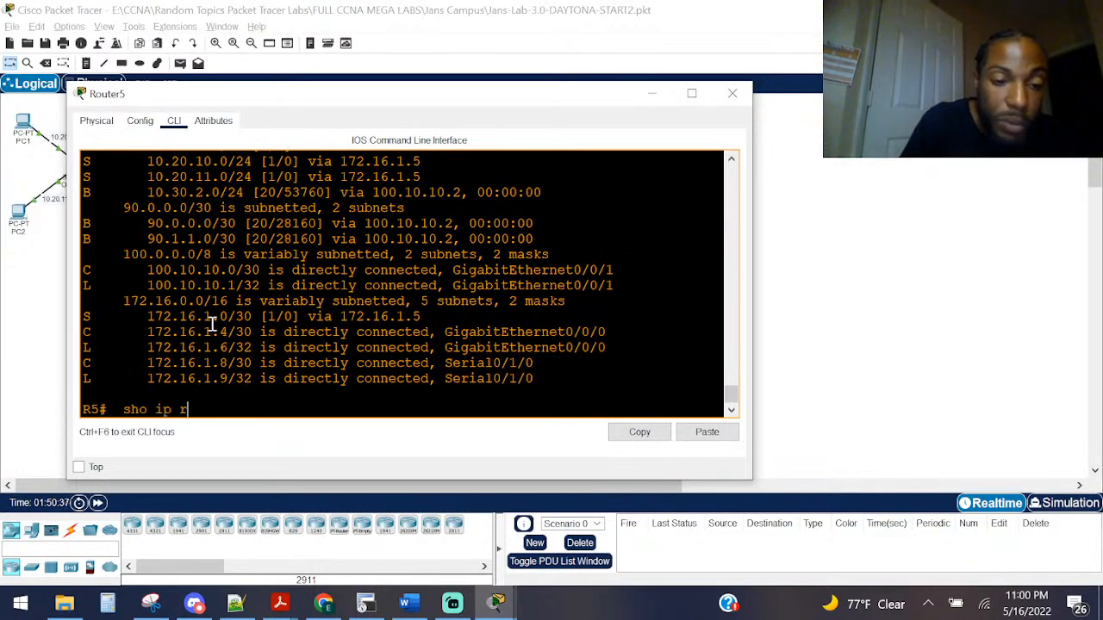
pyautogui.write('ou')
pyautogui.press('Tab')
pyautogui.write('10.3')
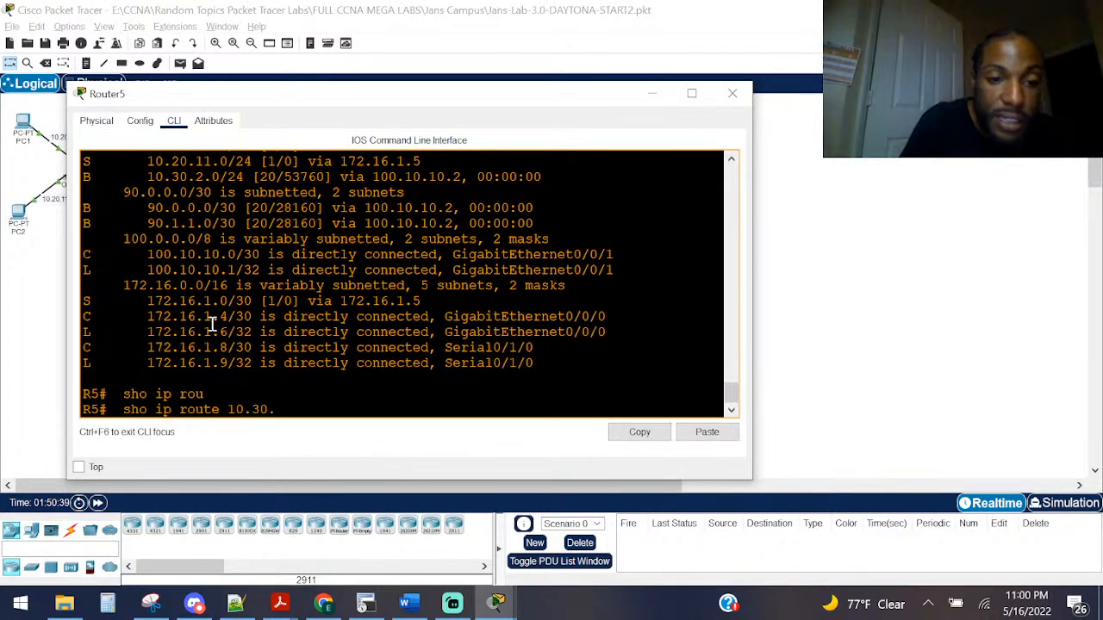
pyautogui.press('BackSpace')
pyautogui.press('BackSpace')
pyautogui.press('BackSpace')
pyautogui.press('BackSpace')
pyautogui.press('BackSpace')
pyautogui.press('BackSpace')
pyautogui.press('BackSpace')
pyautogui.press('BackSpace')
pyautogui.press('BackSpace')
pyautogui.press('BackSpace')
pyautogui.press('BackSpace')
pyautogui.press('BackSpace')
pyautogui.press('BackSpace')
pyautogui.press('BackSpace')
pyautogui.press('BackSpace')
pyautogui.press('BackSpace')
pyautogui.press('BackSpace')
pyautogui.press('BackSpace')
pyautogui.press('BackSpace')
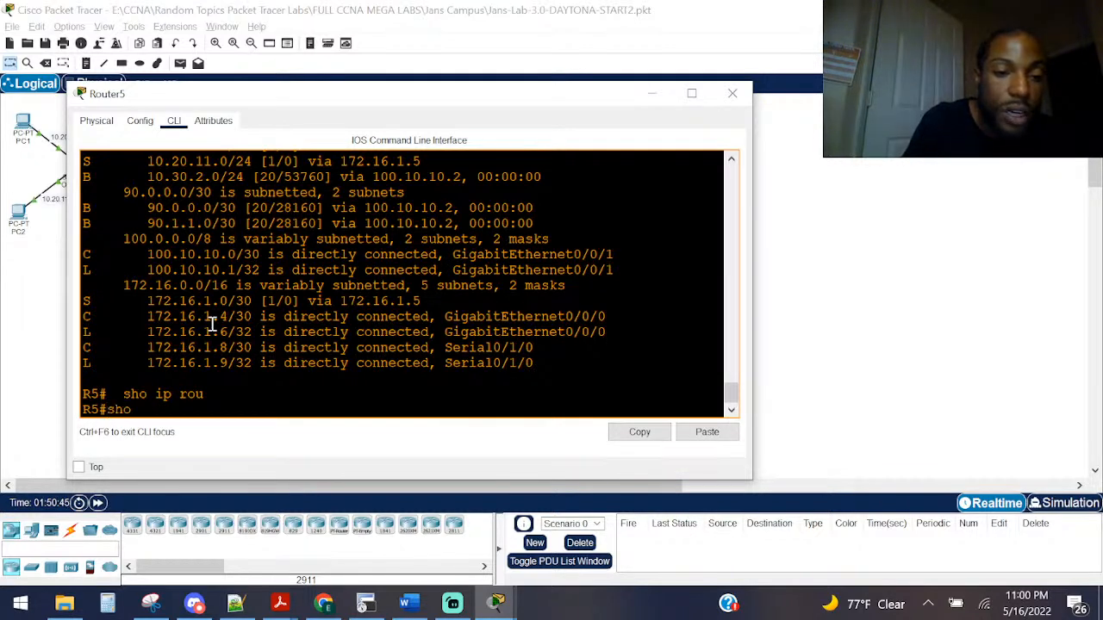
# Step: Display Router5's running configuration and review its BGP 200 section and static routes
pyautogui.write('sho ru')
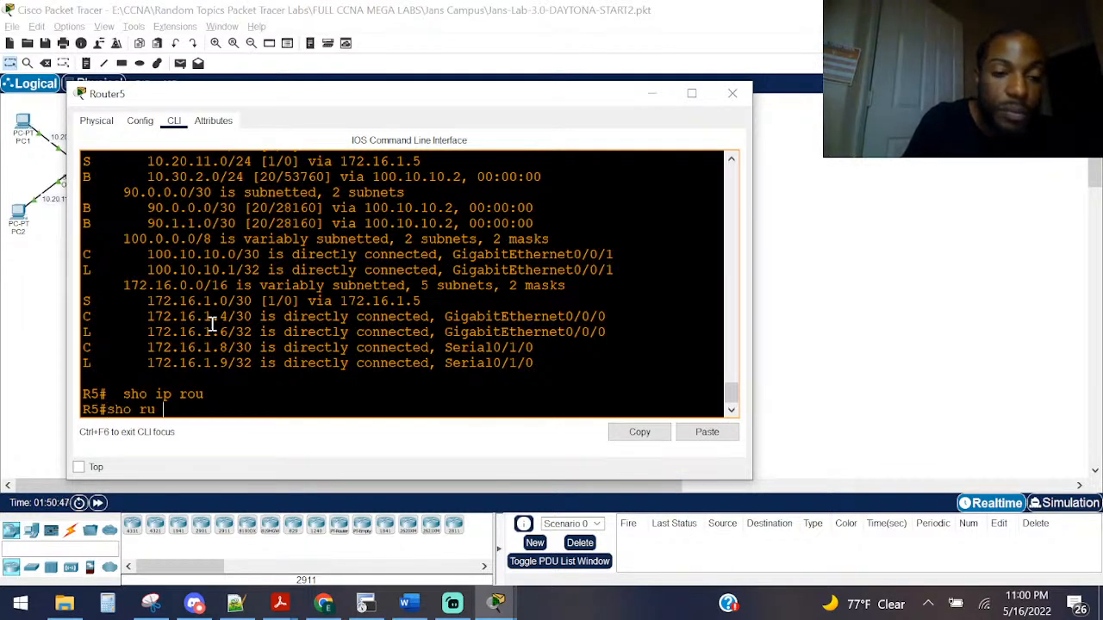
pyautogui.press('Return')
pyautogui.press('space')
pyautogui.press('space')
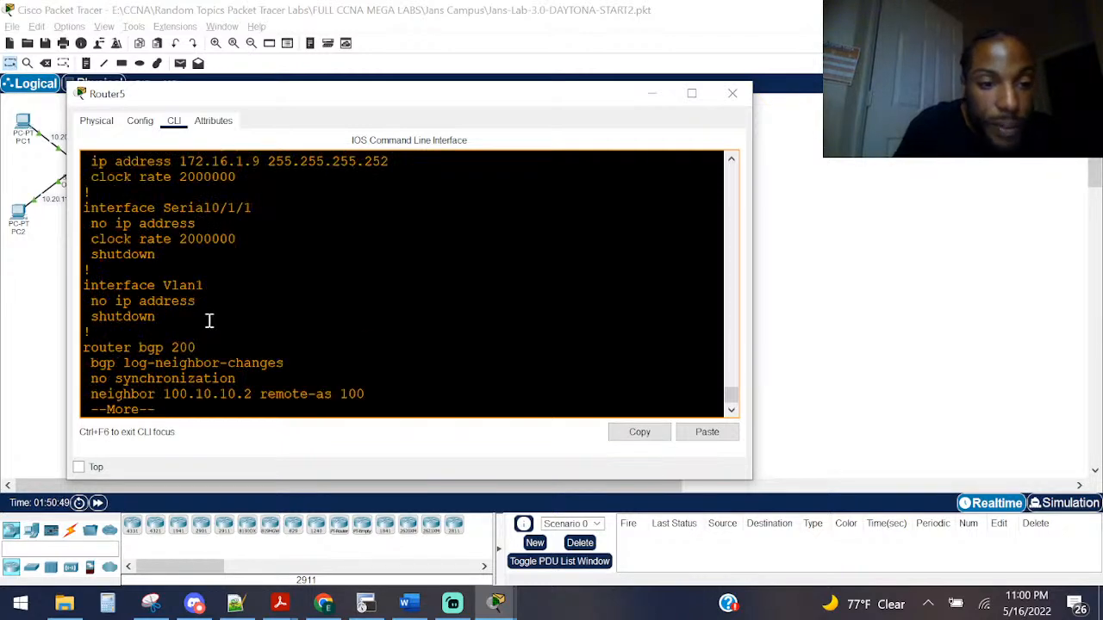
pyautogui.press('space')
pyautogui.scroll(1, 213, 321)
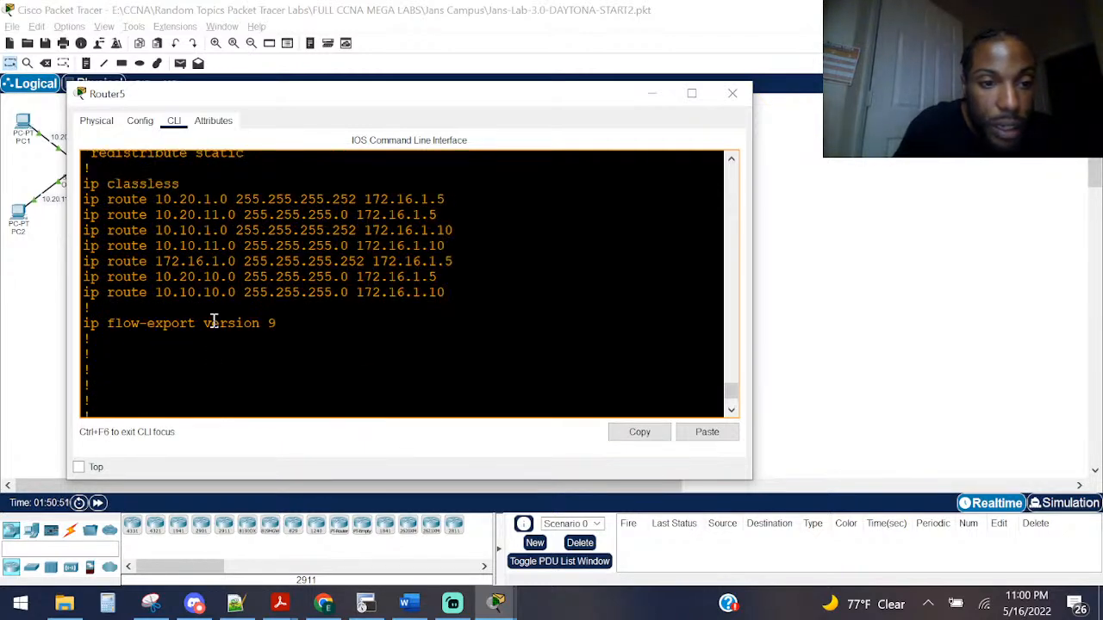
pyautogui.scroll(1, 213, 322)
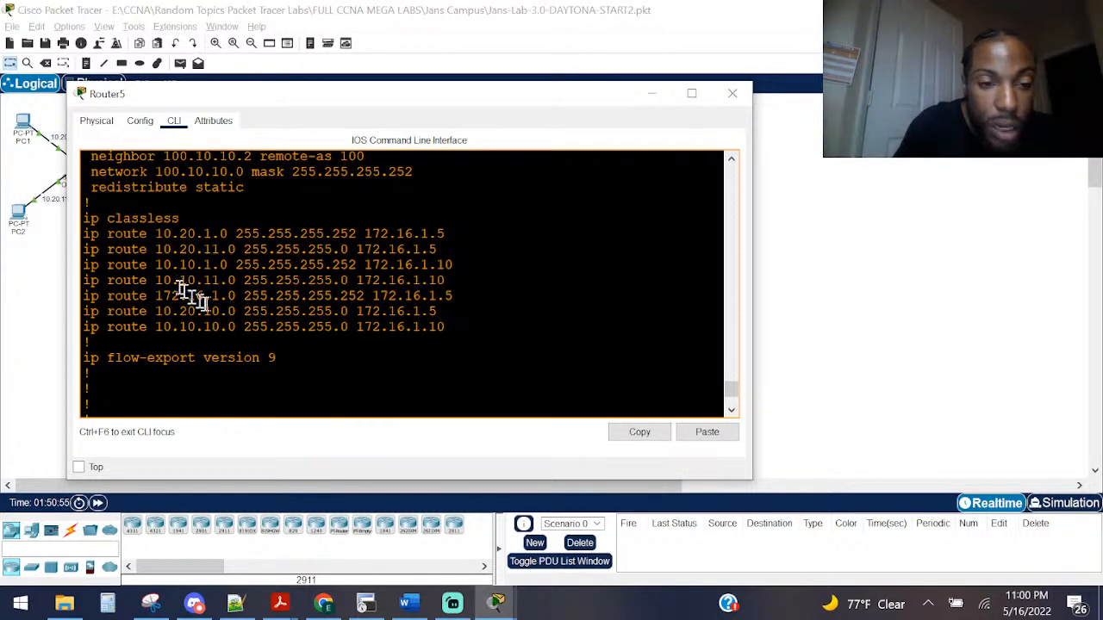
pyautogui.scroll(1, 210, 283)
pyautogui.scroll(2, 401, 284)
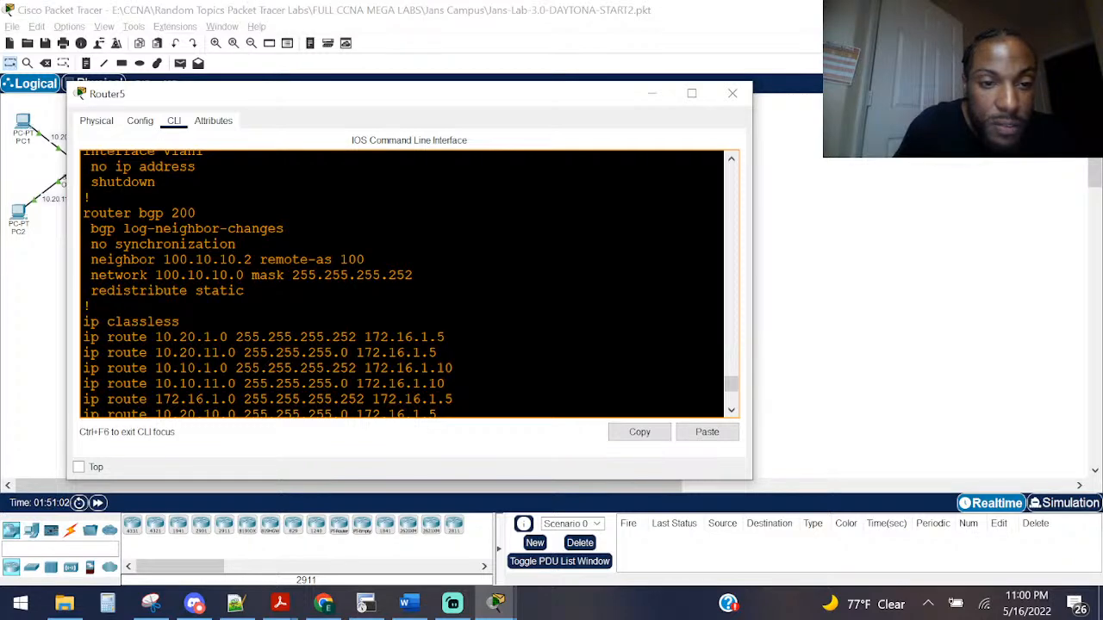
# Step: Check Router5's interface addresses against the BGP network statement and static routes, then close the router's window
pyautogui.scroll(7, 402, 284)
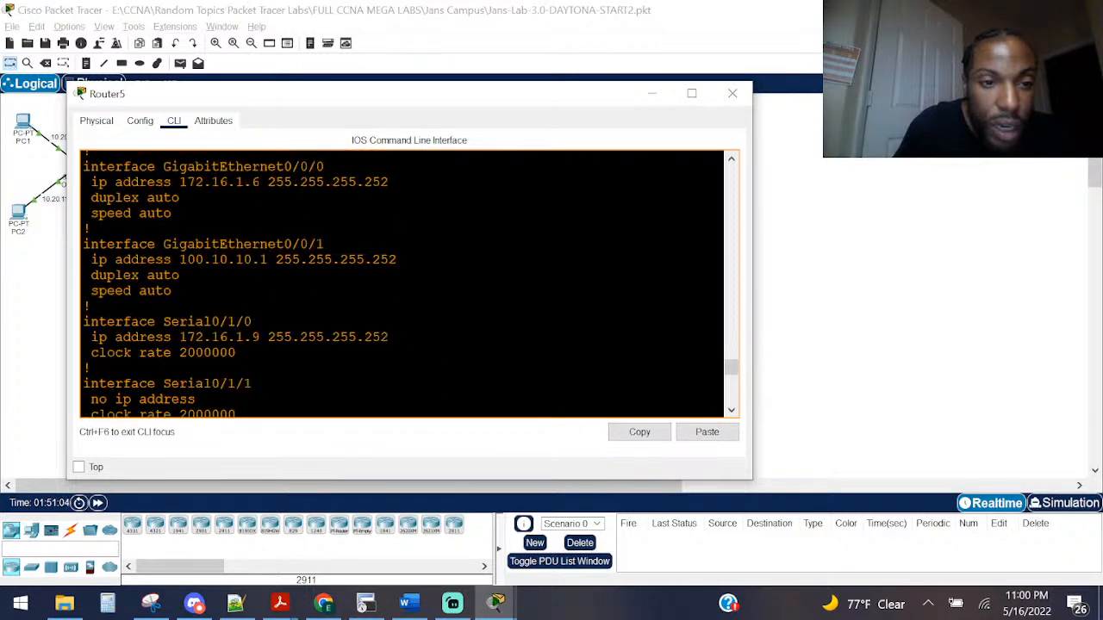
pyautogui.scroll(-7, 402, 285)
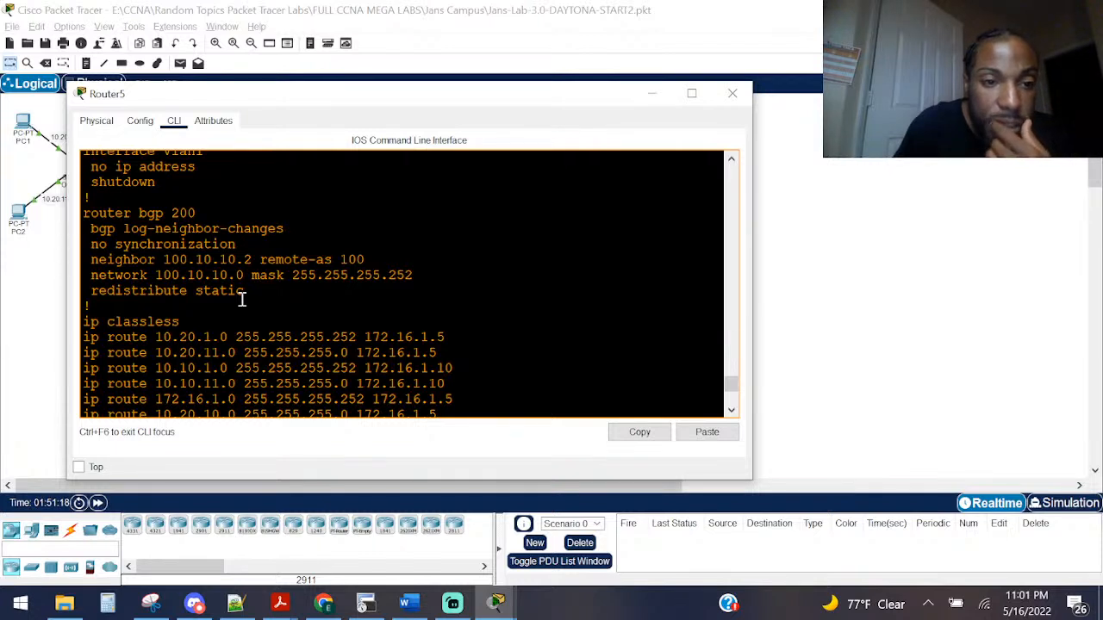
pyautogui.moveTo(245, 276); pyautogui.dragTo(155, 276)
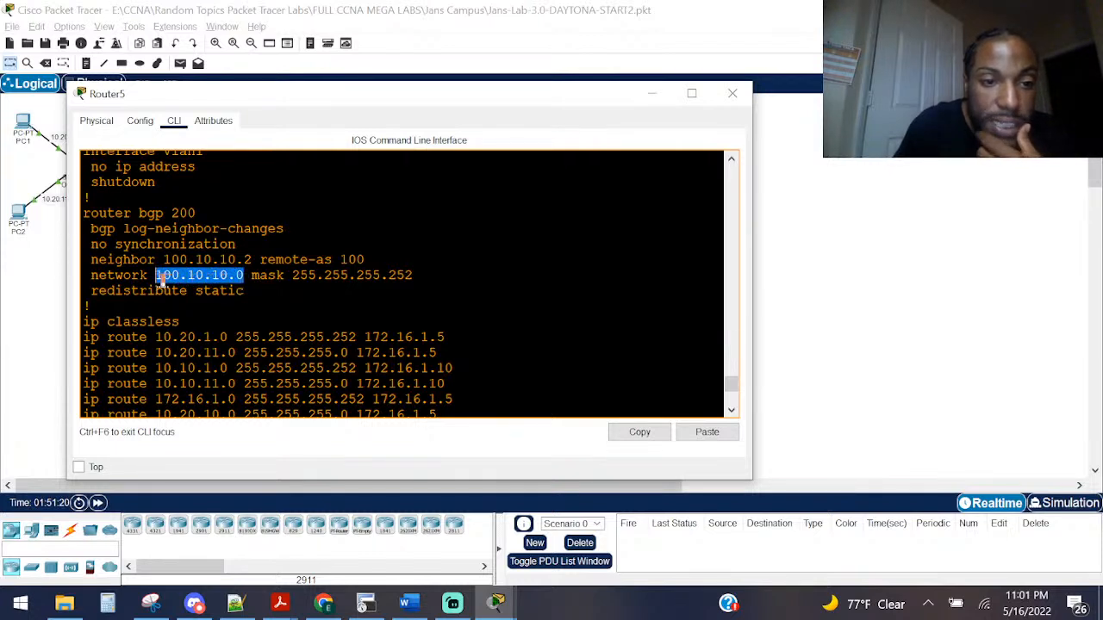
pyautogui.scroll(-2, 157, 276)
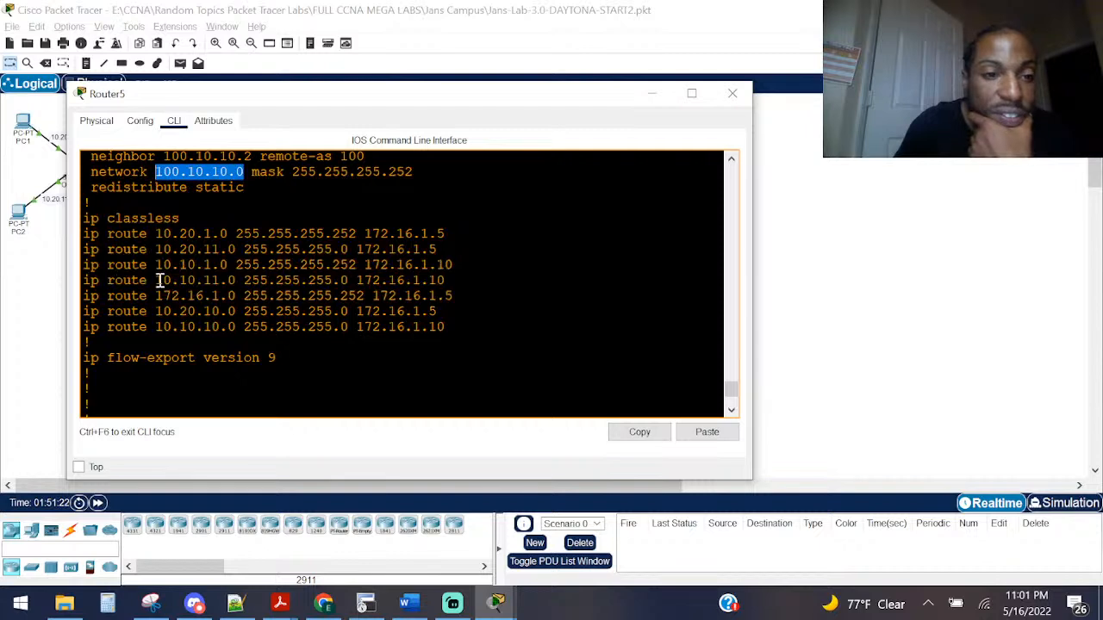
pyautogui.scroll(-2, 160, 280)
pyautogui.press('space')
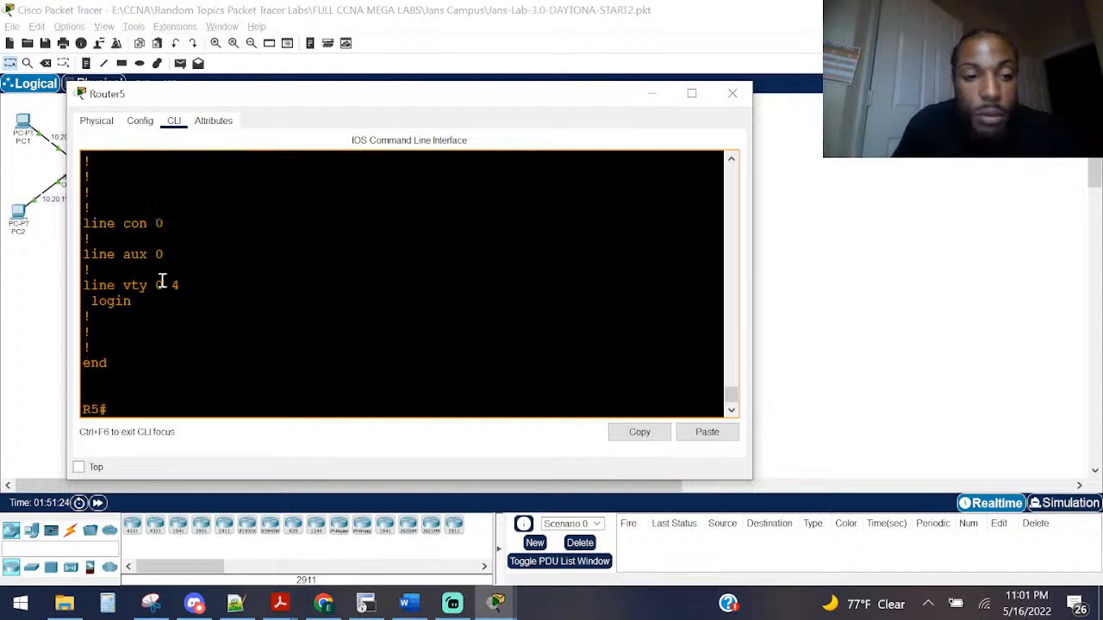
pyautogui.scroll(3, 163, 281)
pyautogui.scroll(2, 164, 281)
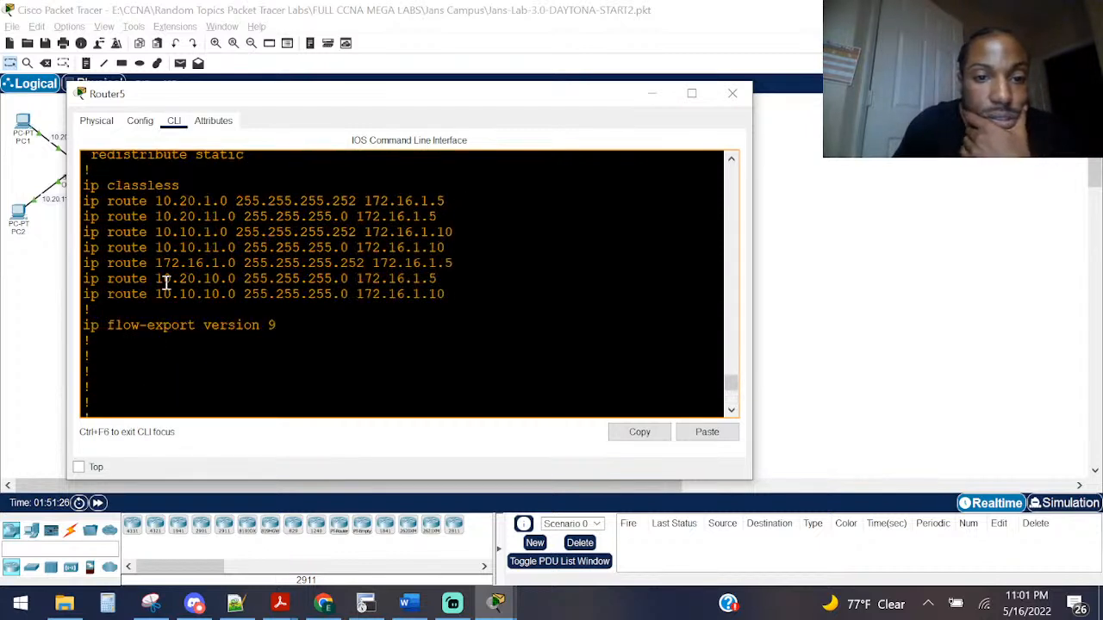
pyautogui.click(733, 95)
# Step: Search Windows for "pac", then switch to File Explorer
pyautogui.press('super')
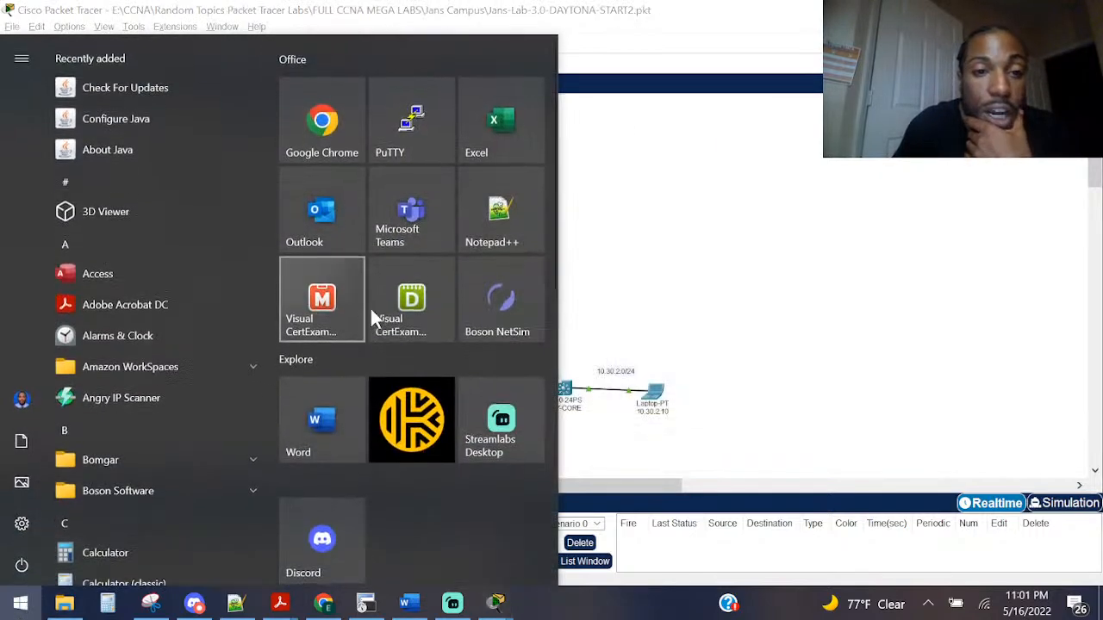
pyautogui.scroll(-6, 258, 379)
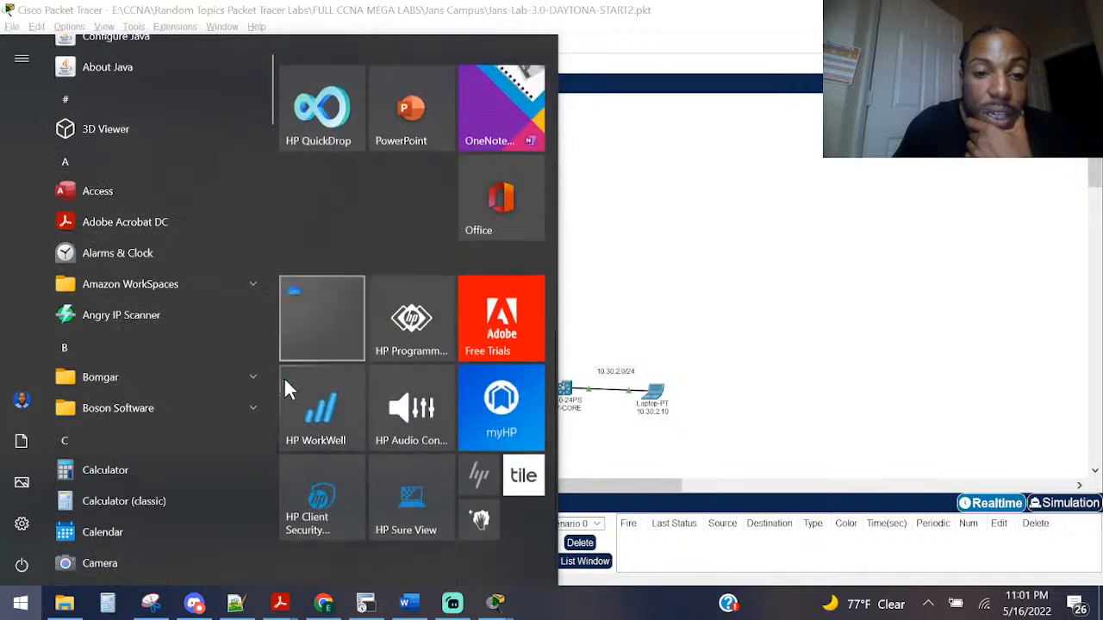
pyautogui.write('pac')
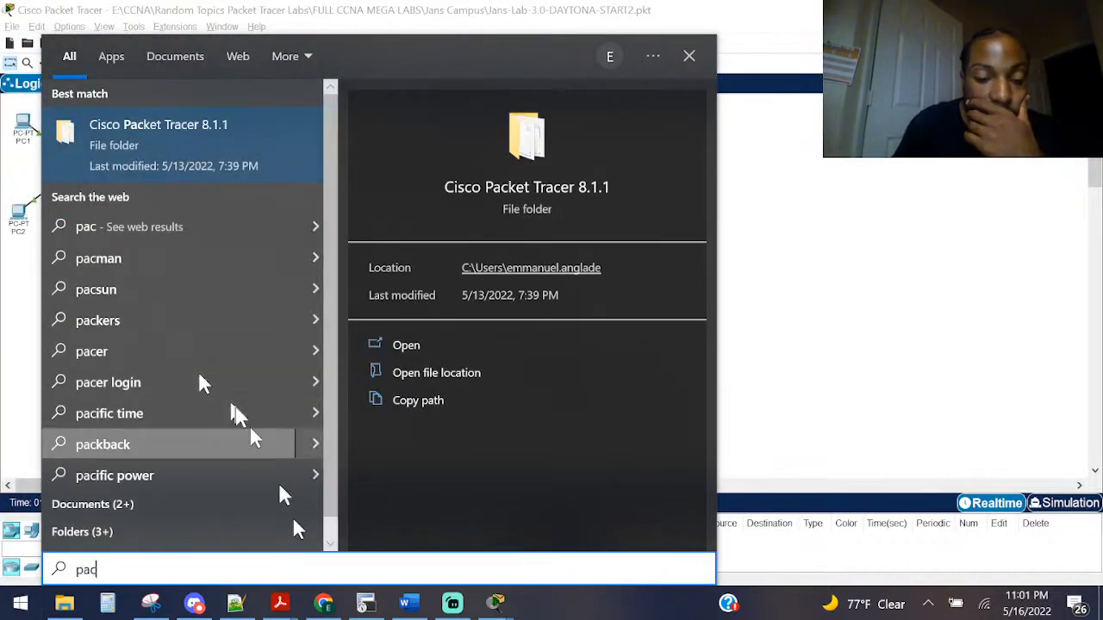
pyautogui.click(67, 602)
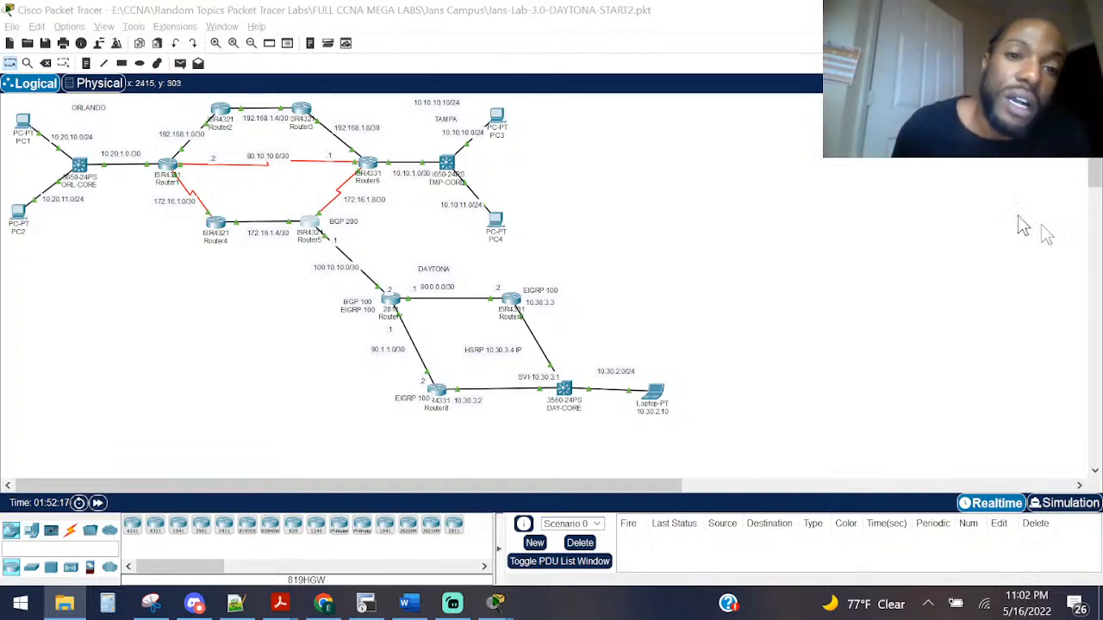
# Step: Open Router5's CLI and display its IP routing table
pyautogui.click(316, 241)
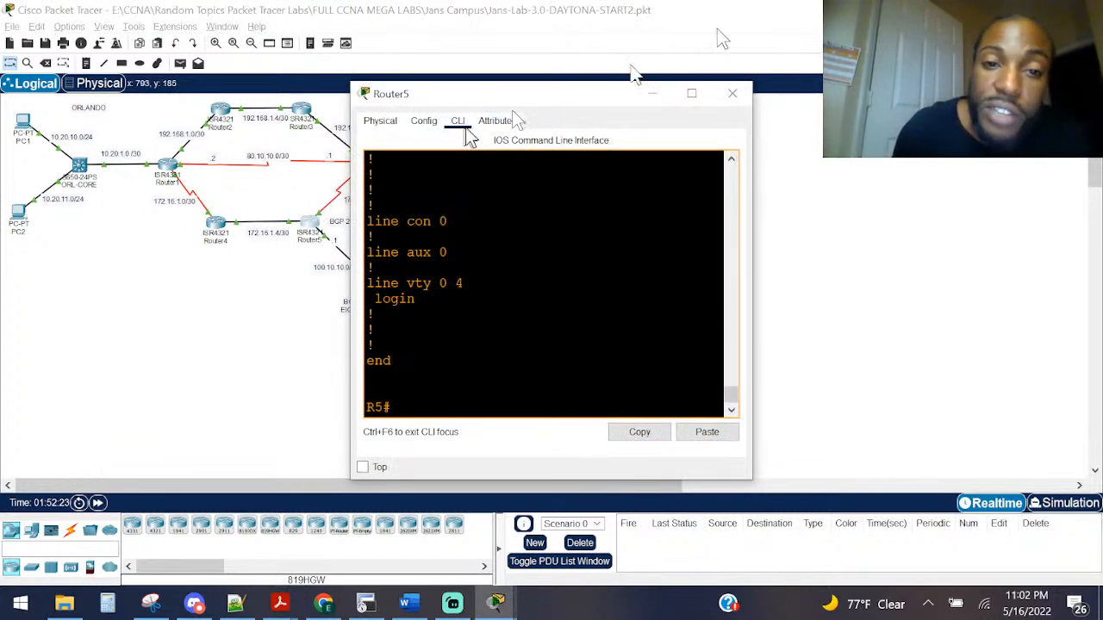
pyautogui.press('Return')
pyautogui.press('Return')
pyautogui.press('Return')
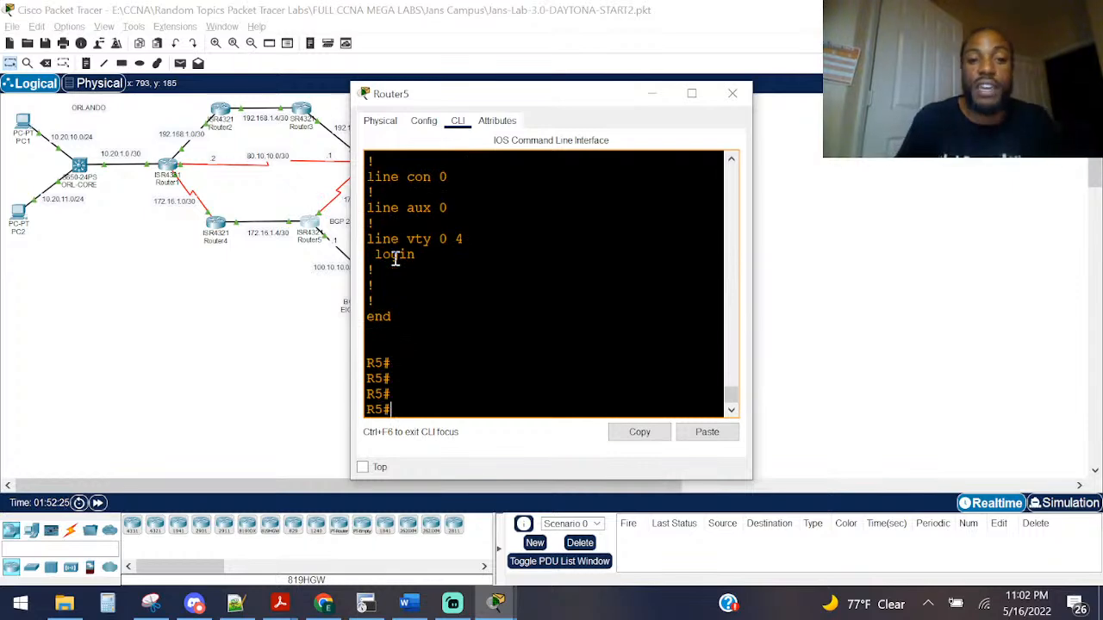
pyautogui.write('sho ip r')
pyautogui.press('Return')
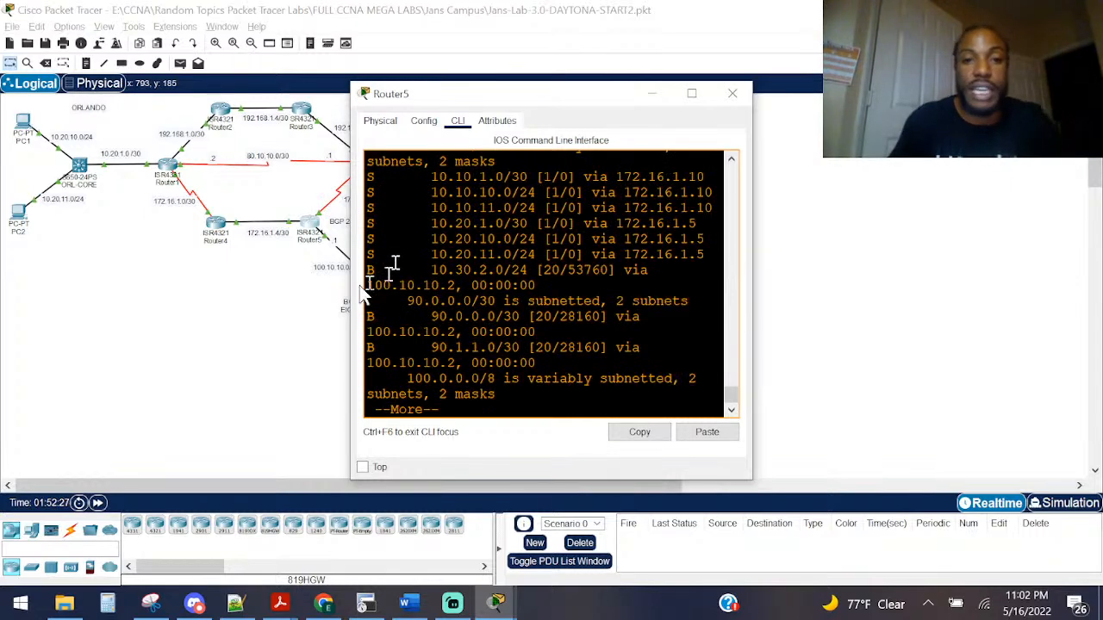
# Step: Widen Router5's window and check the gateway of last resort and static routes, then return to the topology
pyautogui.moveTo(349, 287); pyautogui.dragTo(103, 263)
pyautogui.moveTo(399, 183); pyautogui.dragTo(97, 191)
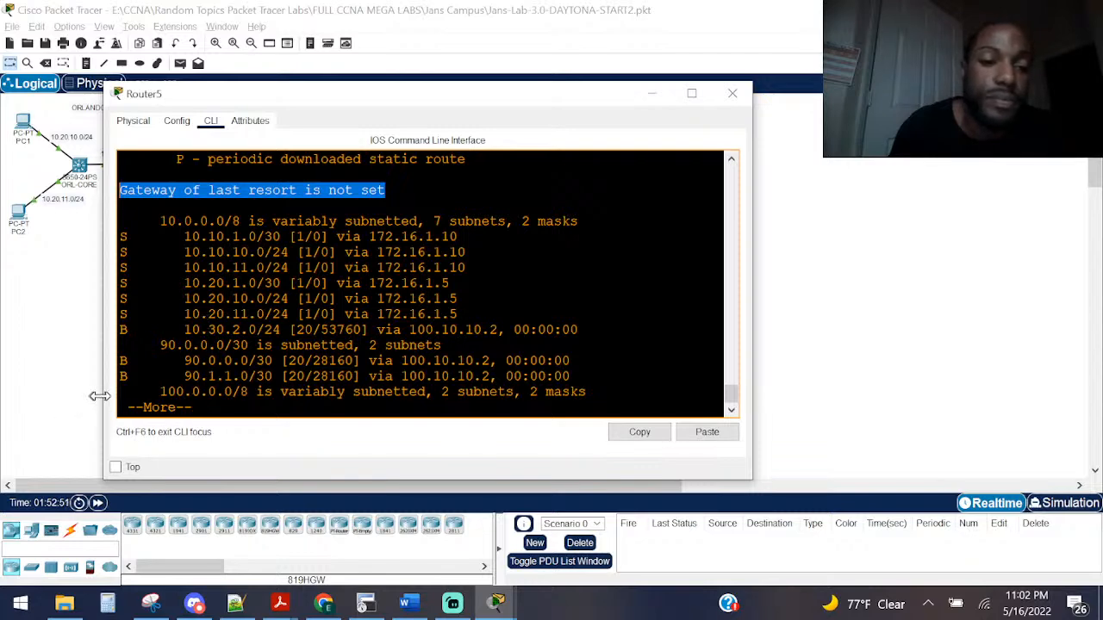
pyautogui.moveTo(103, 393); pyautogui.dragTo(71, 399)
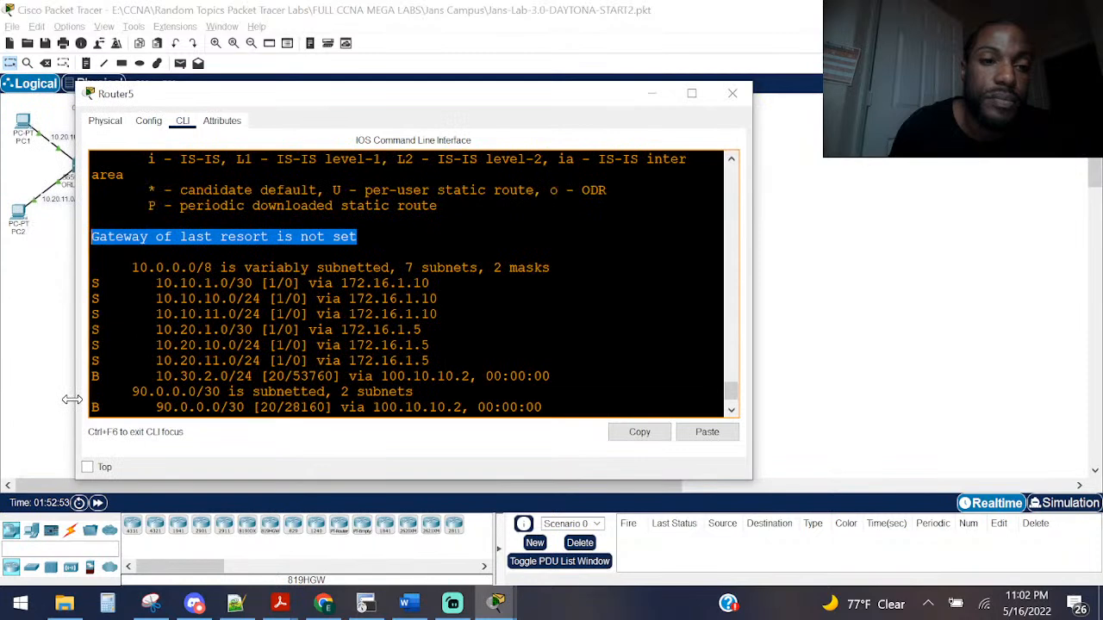
pyautogui.click(153, 323)
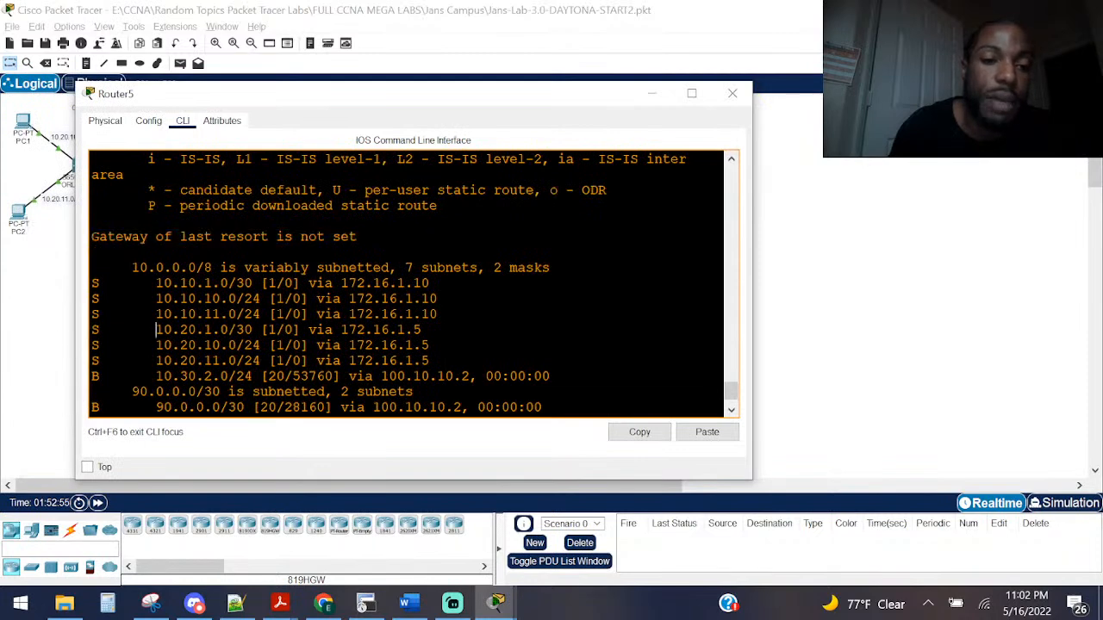
pyautogui.click(54, 310)
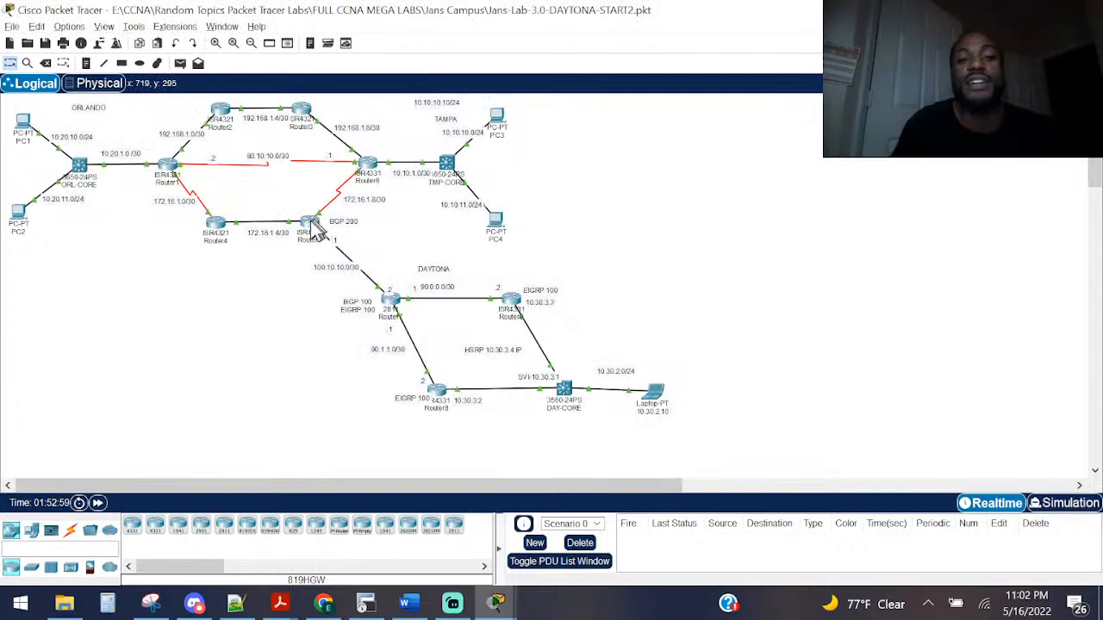
# Step: Reopen Router5's CLI, finish the routing table listing and enter global configuration mode
pyautogui.moveTo(316, 236)
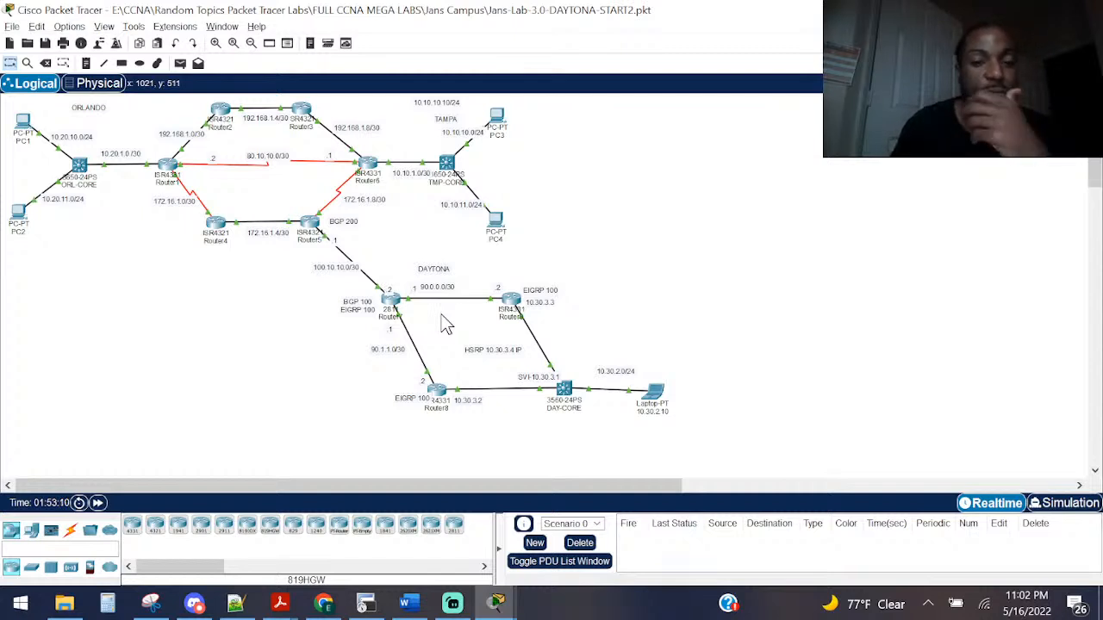
pyautogui.click(312, 229)
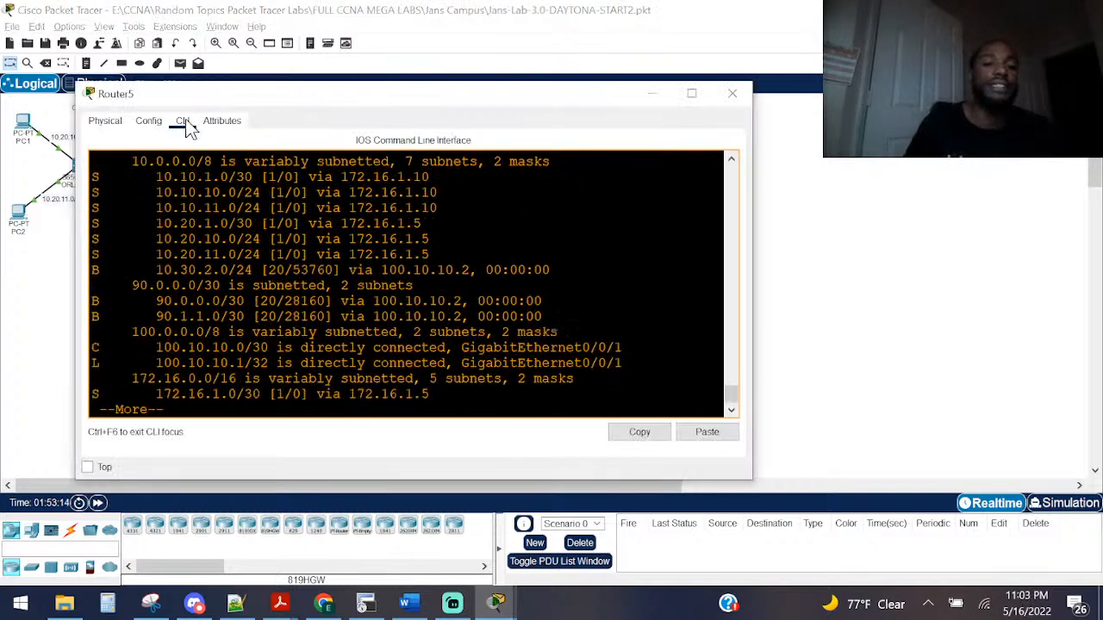
pyautogui.press('space')
pyautogui.write('conf')
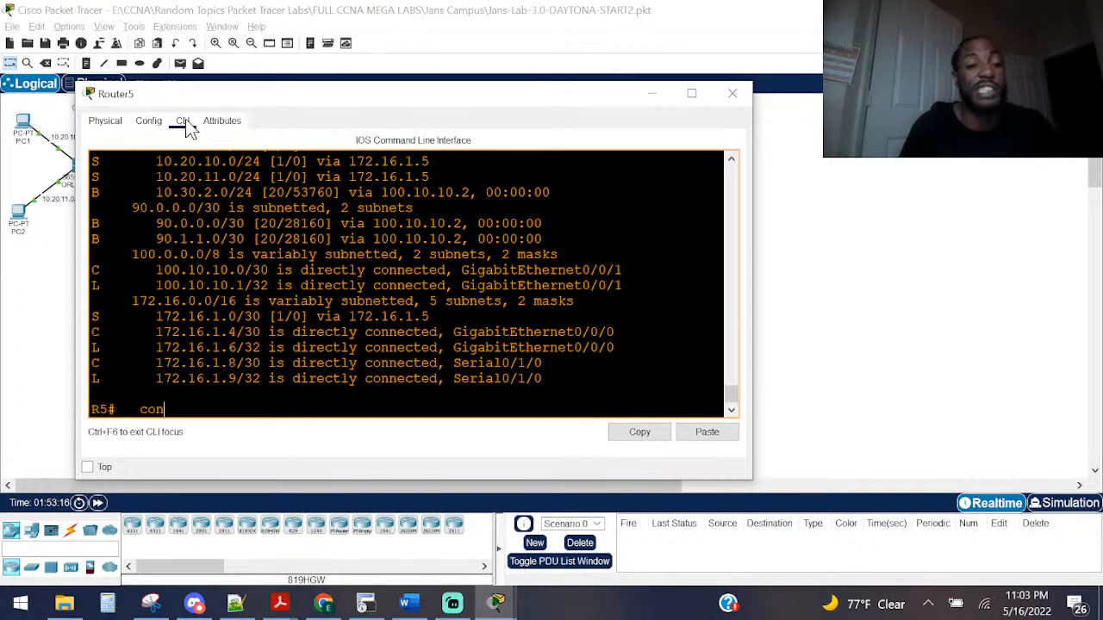
pyautogui.press('Tab')
pyautogui.write('t')
pyautogui.press('Tab')
pyautogui.press('Return')
# Step: Add the default route 0.0.0.0 0.0.0.0 via 100.10.10.2 on Router5, checking the next hop against the routing table before committing it
pyautogui.write('ip')
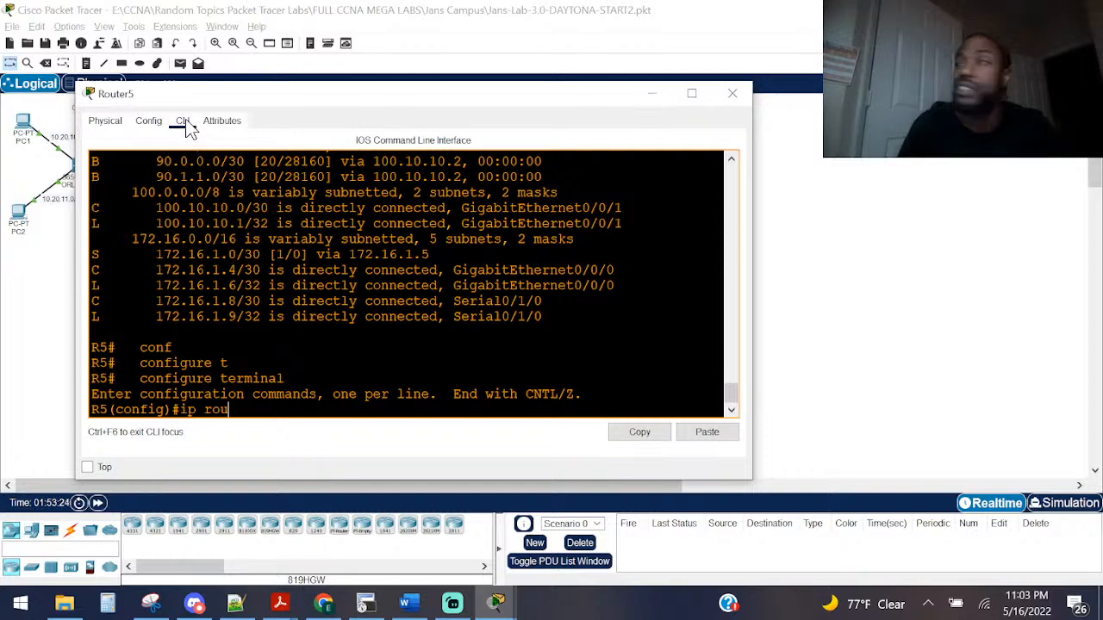
pyautogui.write('rou')
pyautogui.press('Tab')
pyautogui.write('t')
pyautogui.press('Tab')
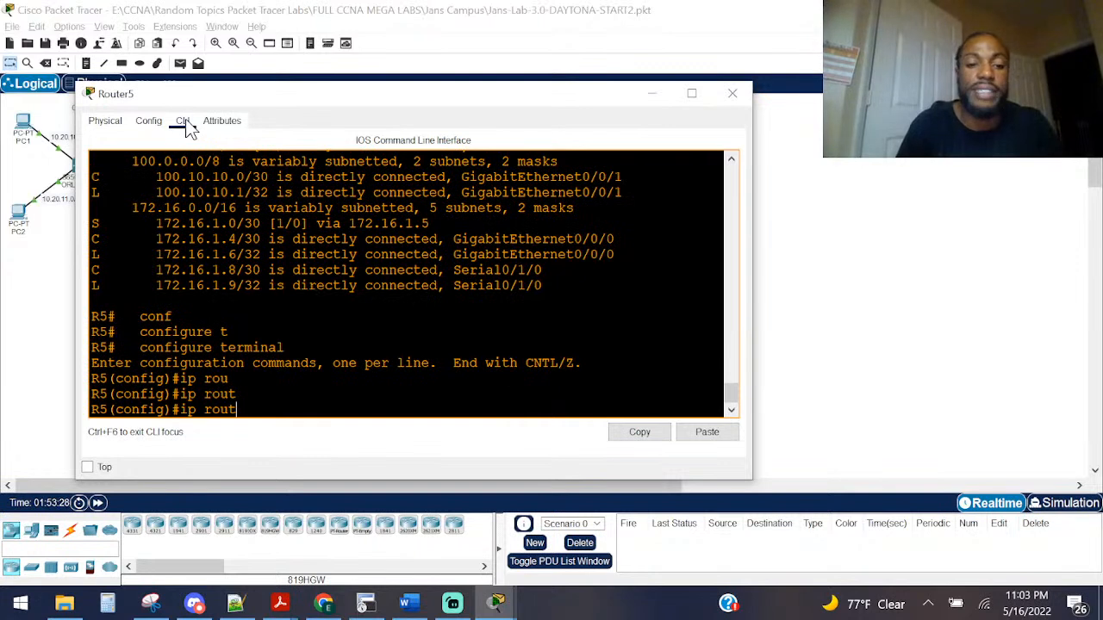
pyautogui.write('2')
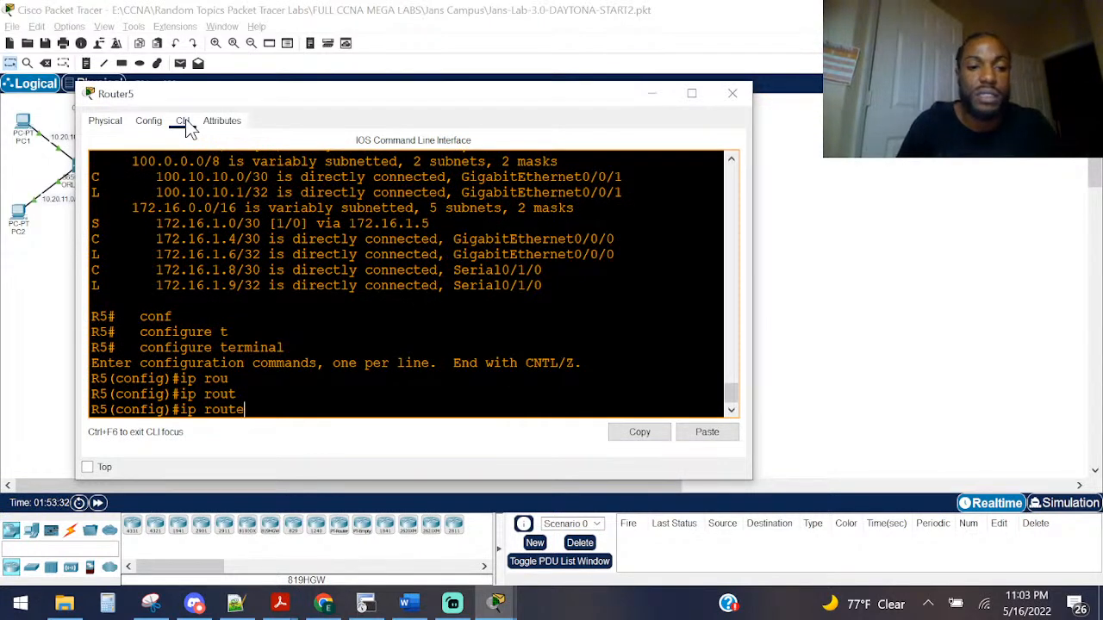
pyautogui.press('Tab')
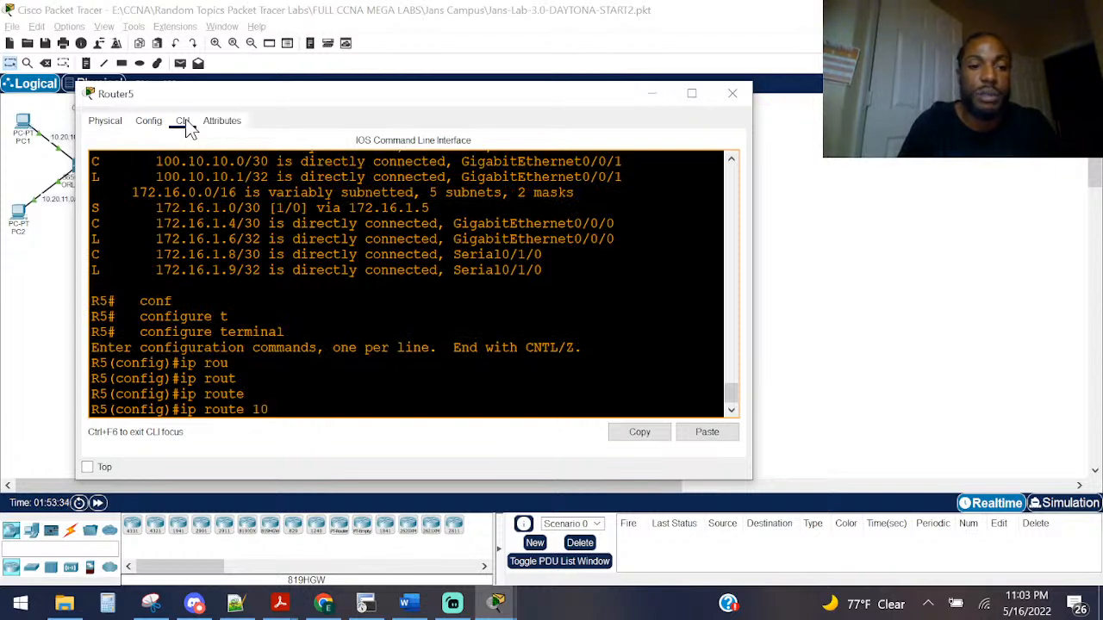
pyautogui.press('BackSpace')
pyautogui.press('BackSpace')
pyautogui.write('0/0/')
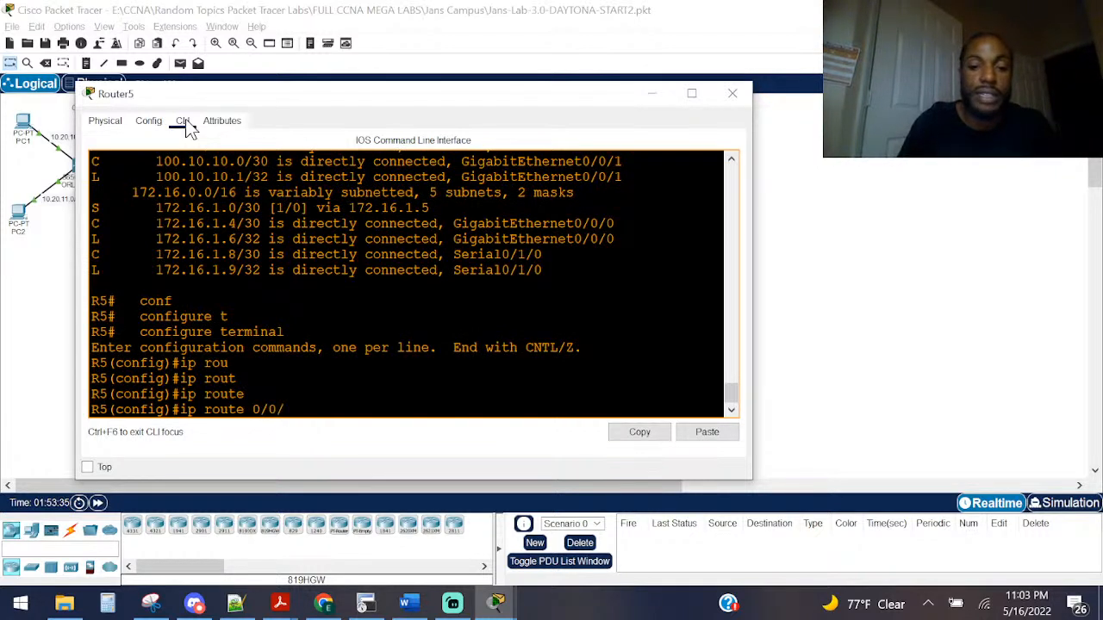
pyautogui.press('BackSpace')
pyautogui.press('BackSpace')
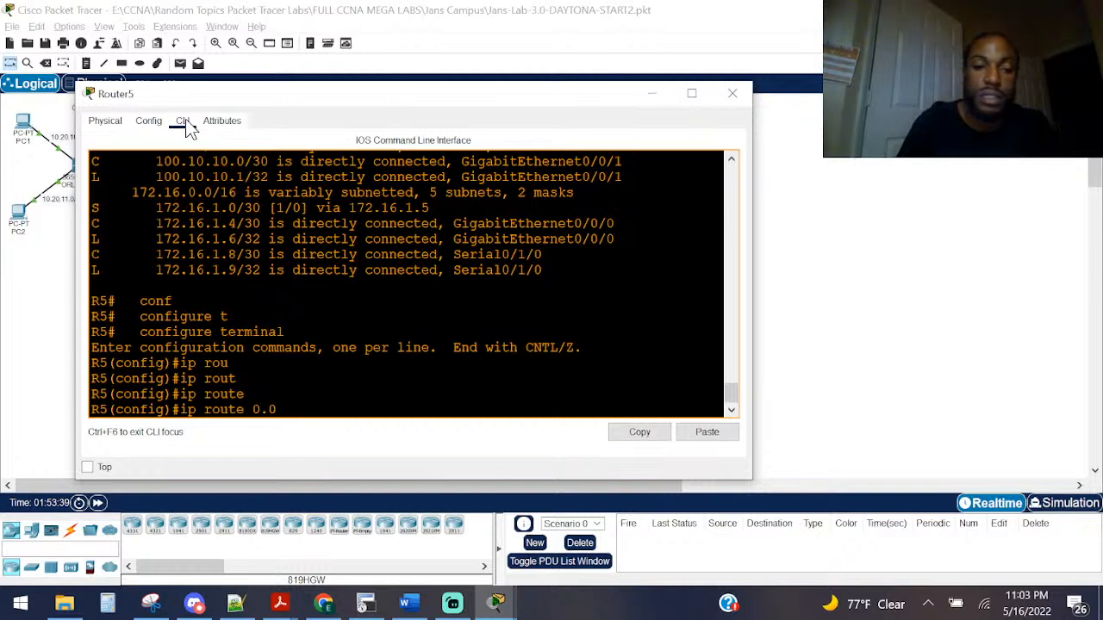
pyautogui.write('.0.0.0 0.0.')
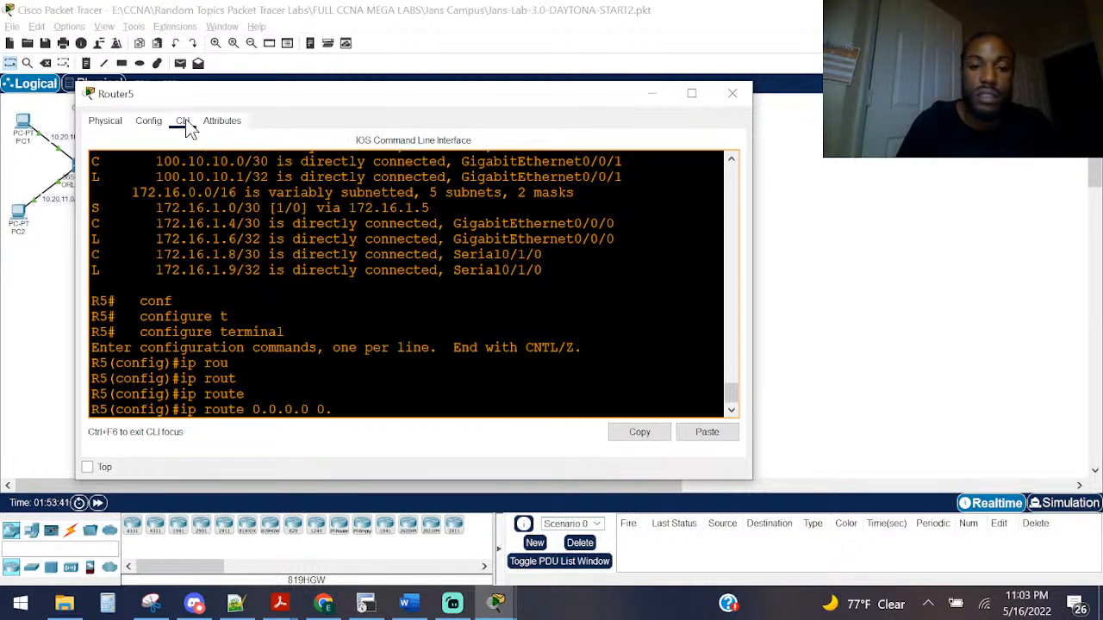
pyautogui.write('0.0 100')
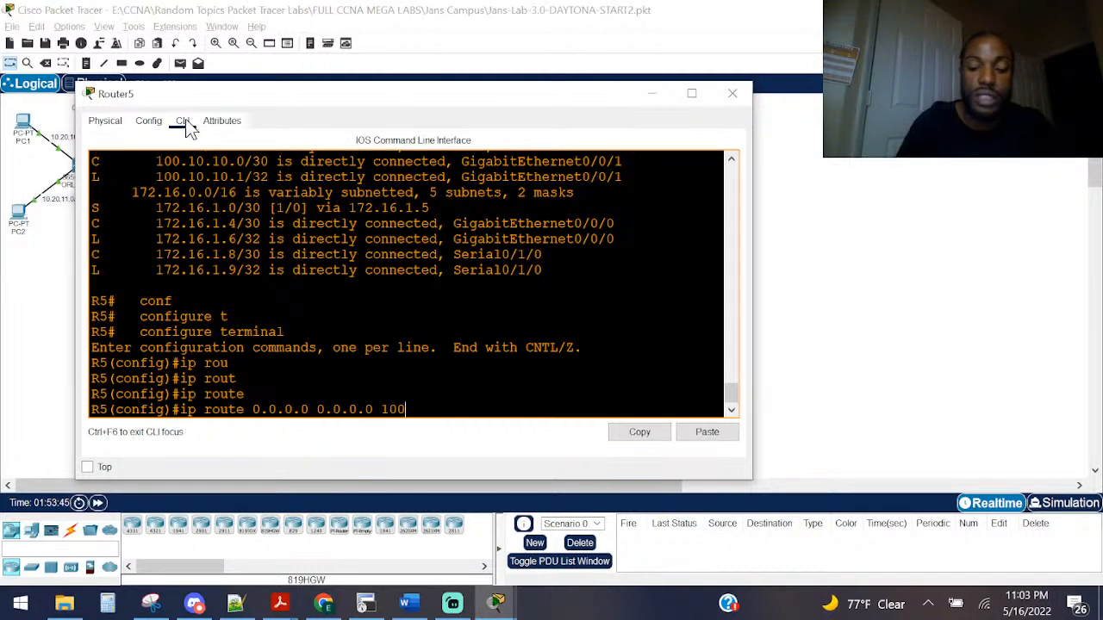
pyautogui.write('.10.10.')
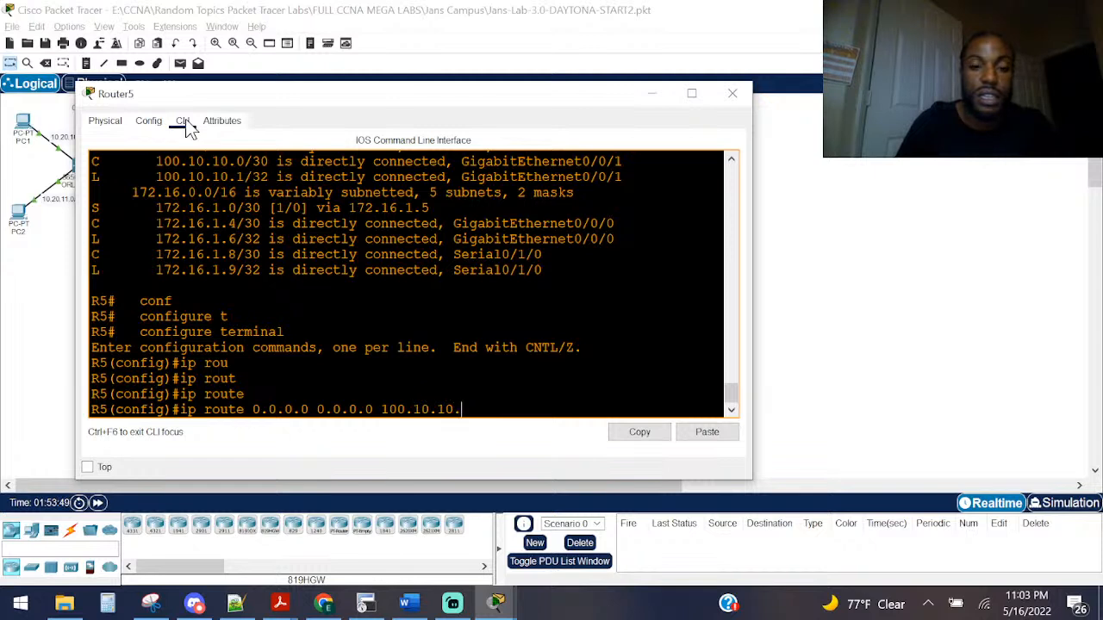
pyautogui.write('2')
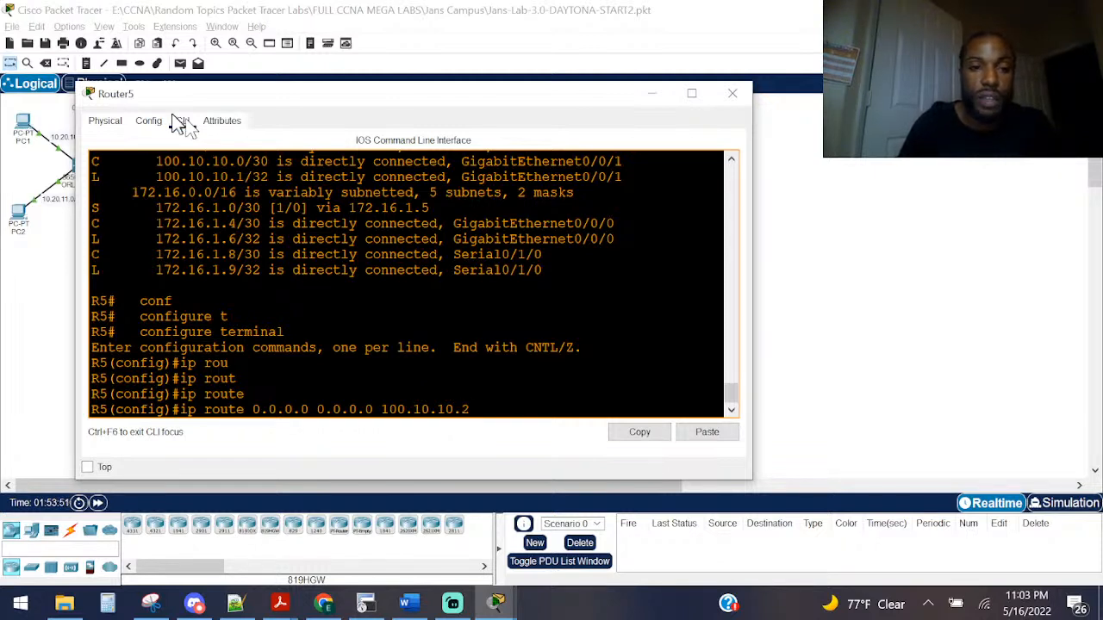
pyautogui.scroll(4, 226, 222)
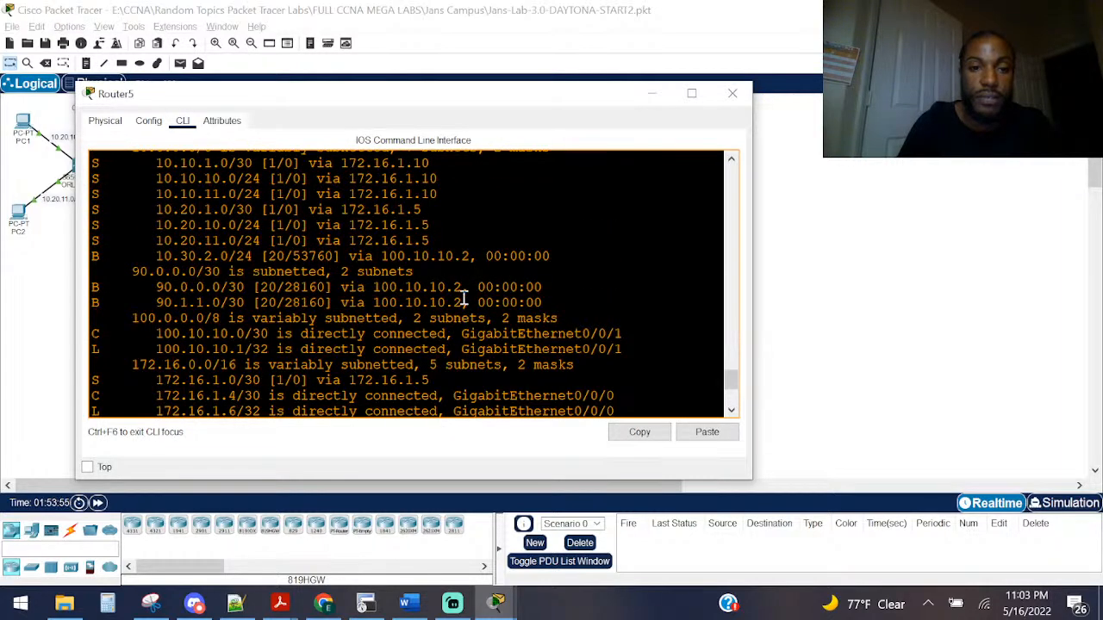
pyautogui.moveTo(455, 307); pyautogui.dragTo(375, 305)
pyautogui.click(484, 284)
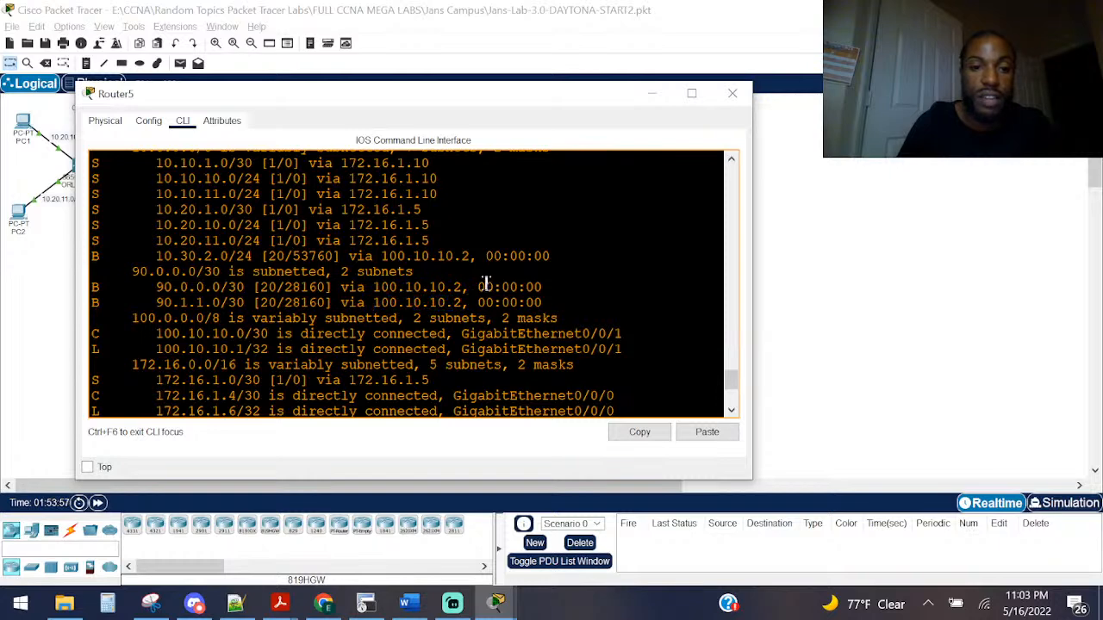
pyautogui.scroll(-4, 503, 275)
pyautogui.press('Return')
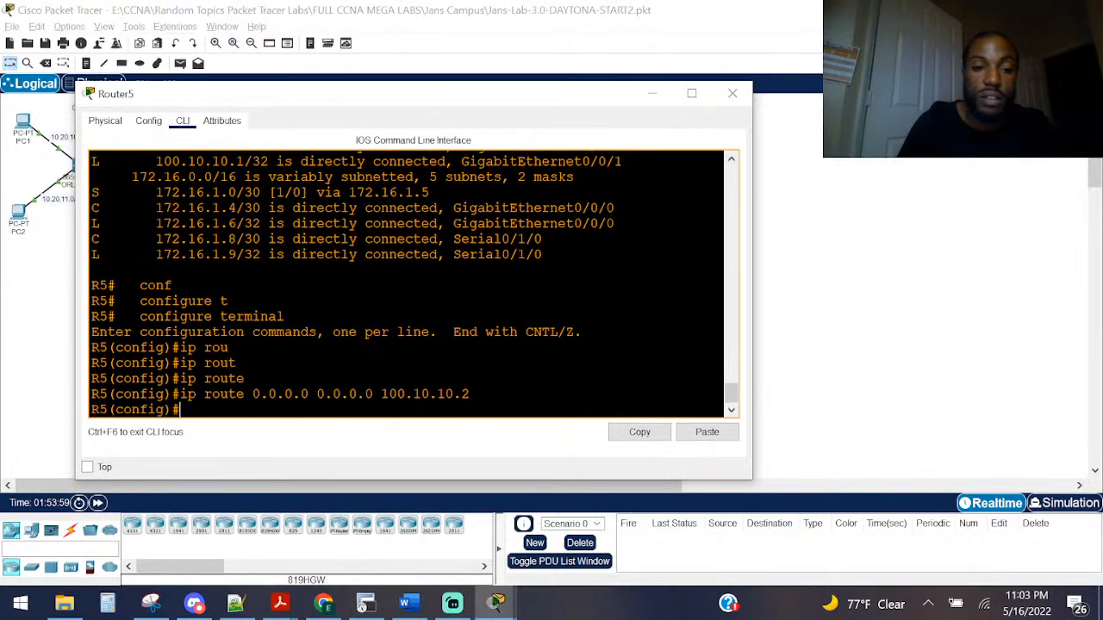
# Step: Leave configuration mode, display Router5's routing table to check the gateway of last resort, and close the router's window
pyautogui.hotkey('ctrl', 'z')
pyautogui.press('Return')
pyautogui.press('Return')
pyautogui.press('Return')
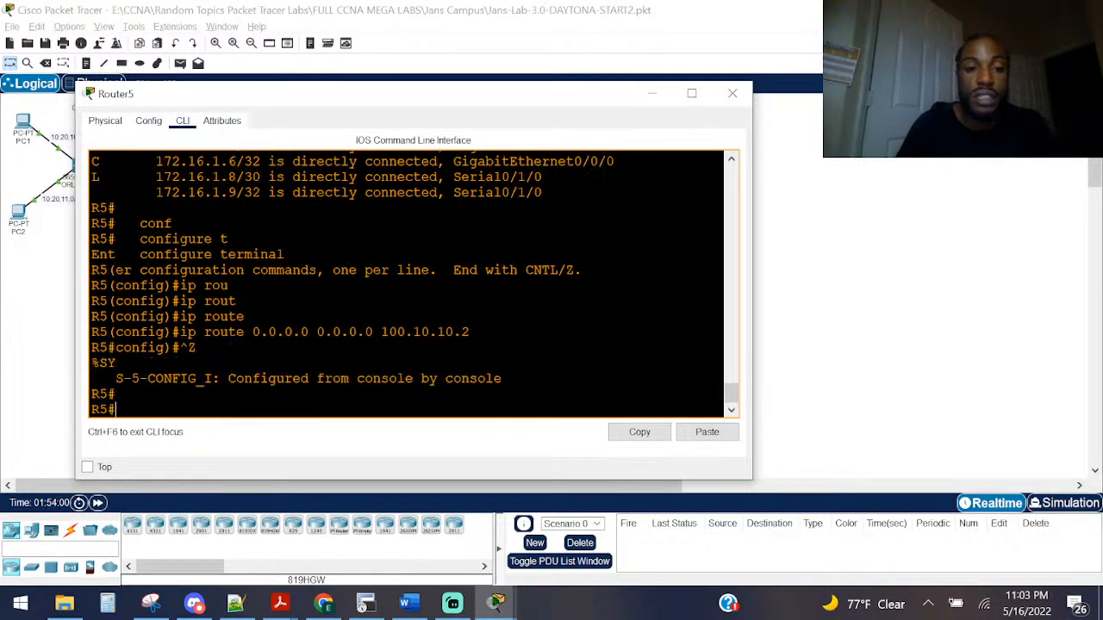
pyautogui.write('sh ip ro')
pyautogui.press('Return')
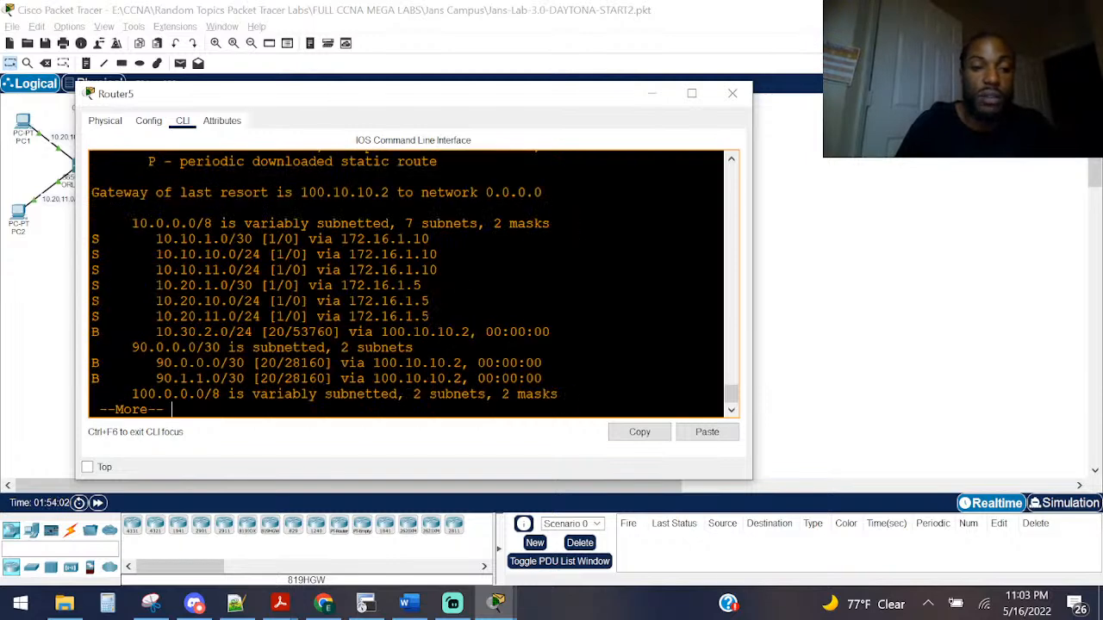
pyautogui.click(734, 105)
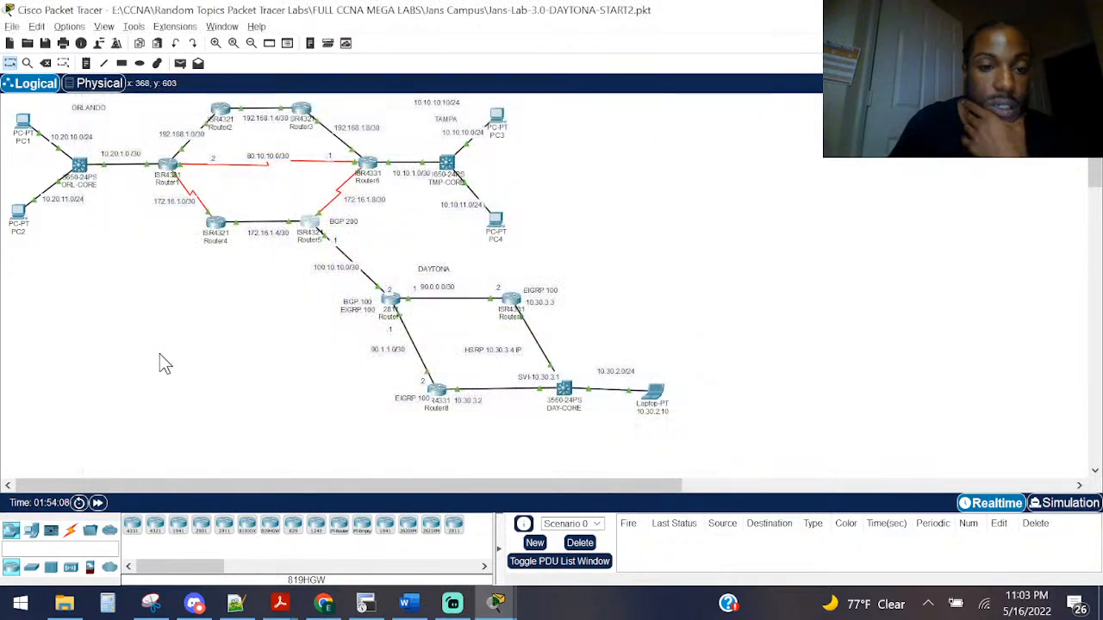
# Step: Trace the route from PC1 to 172.16.1.6 in its command prompt
pyautogui.click(24, 129)
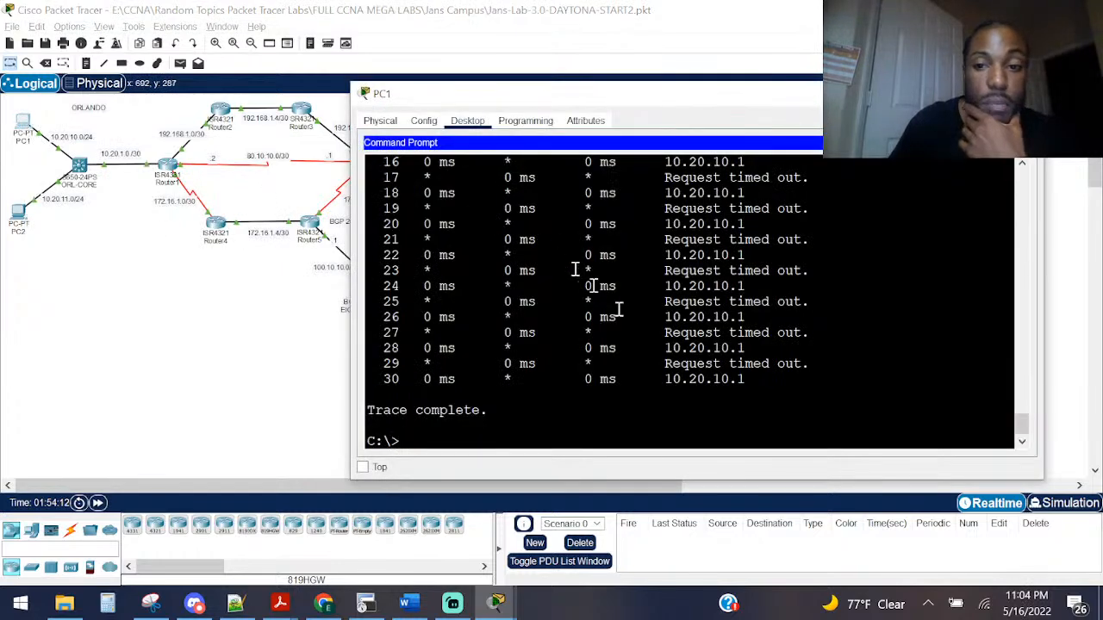
pyautogui.press('Up')
pyautogui.press('Up')
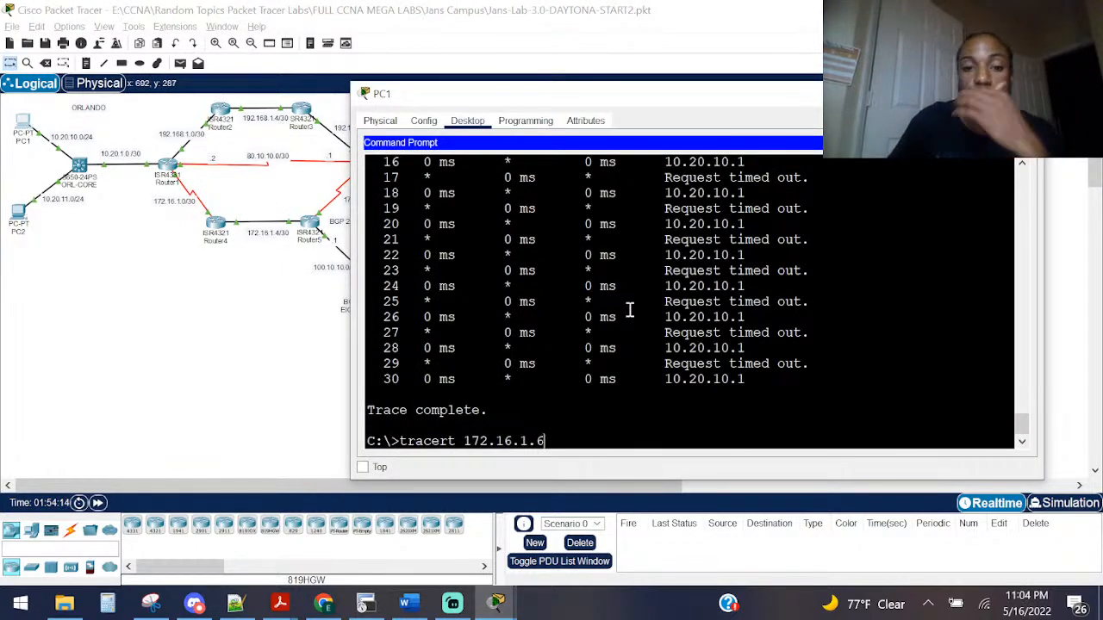
pyautogui.press('Return')
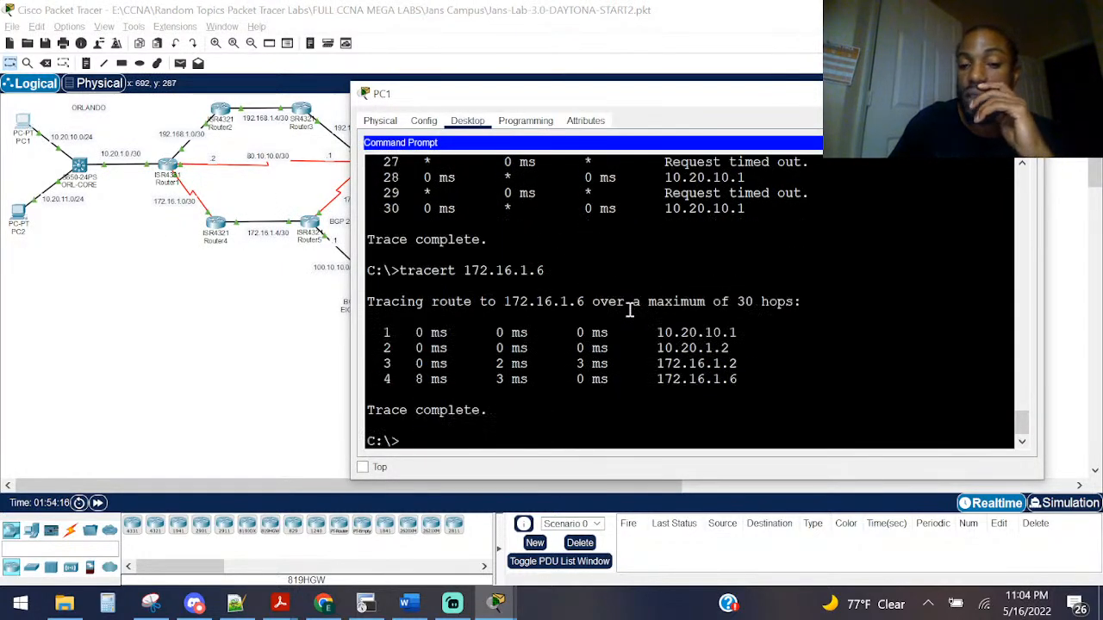
# Step: Trace the route from PC1 to 100.10.10.1 and compare the hops with the Orlando topology
pyautogui.press('Up')
pyautogui.press('Up')
pyautogui.press('Up')
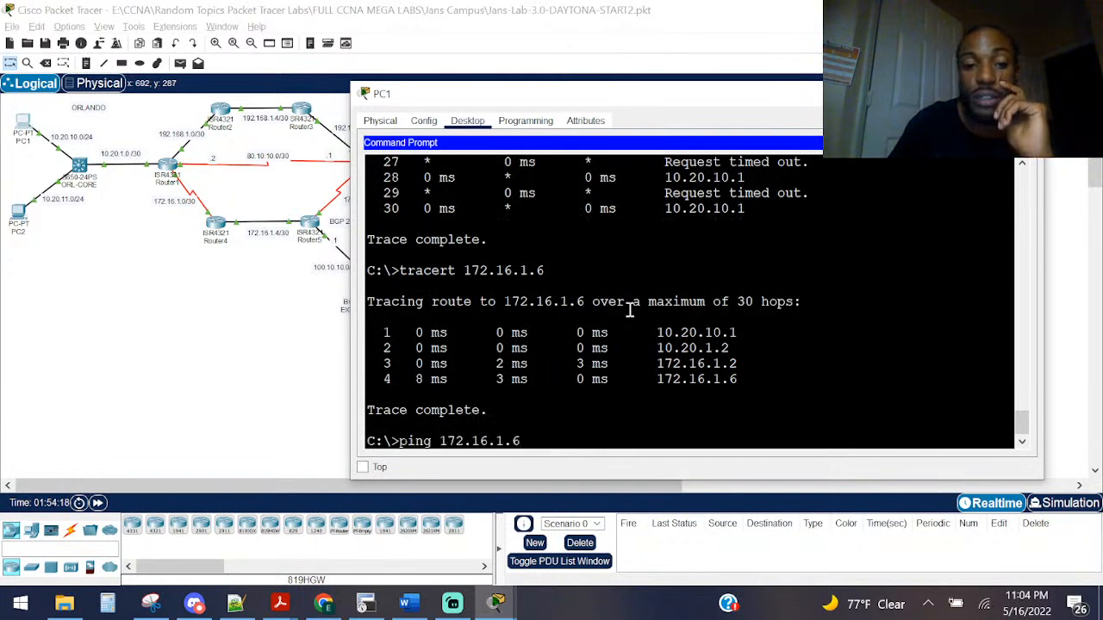
pyautogui.press('Down')
pyautogui.press('Up')
pyautogui.press('Up')
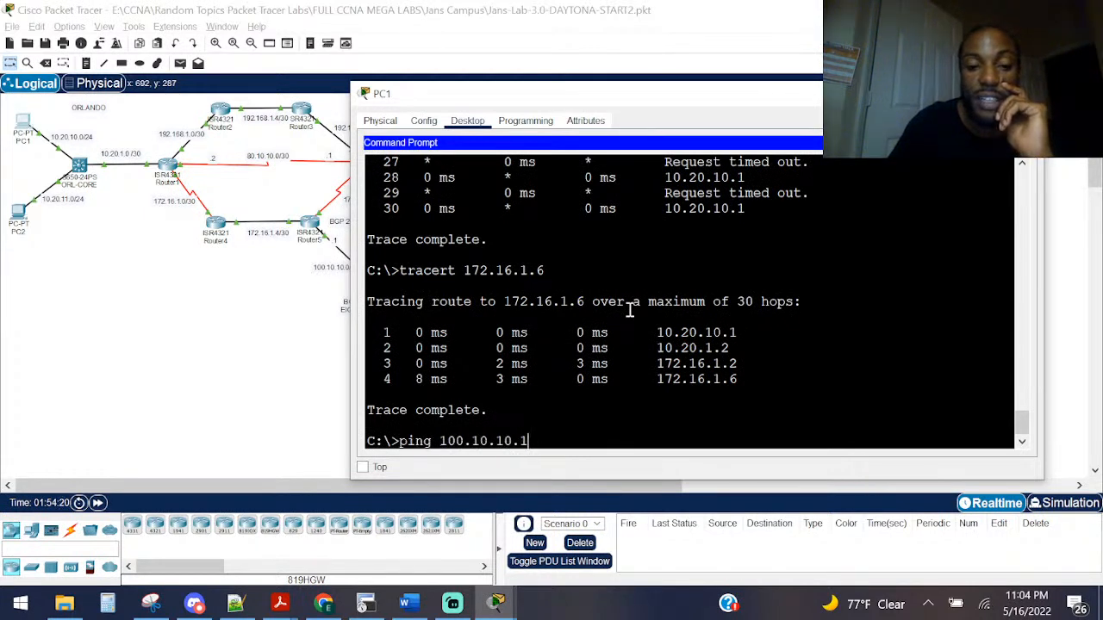
pyautogui.press('Return')
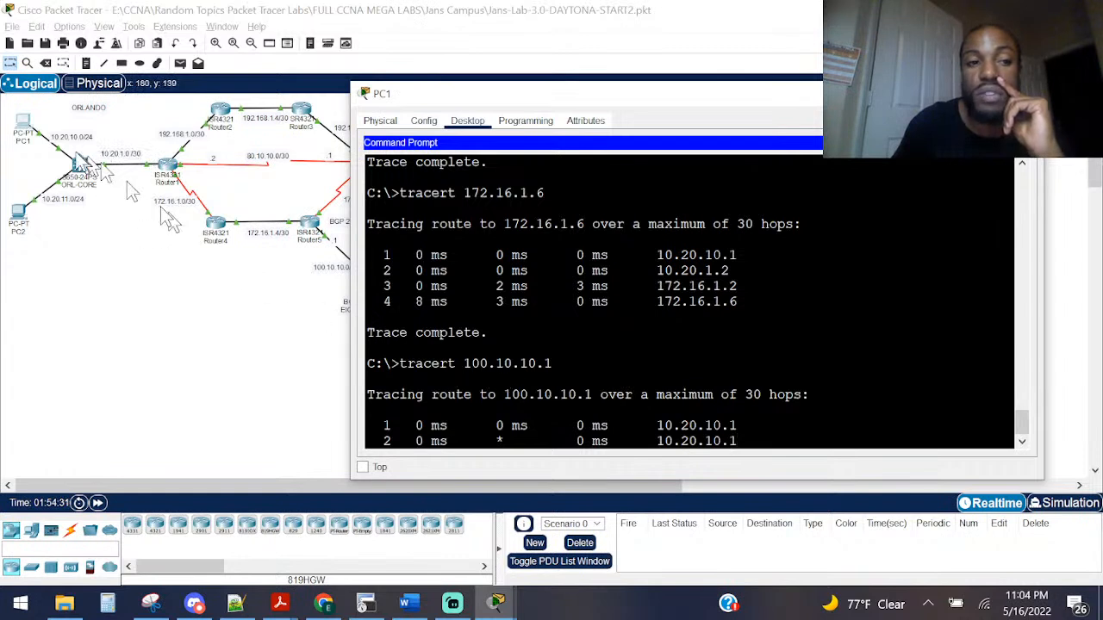
pyautogui.click(164, 263)
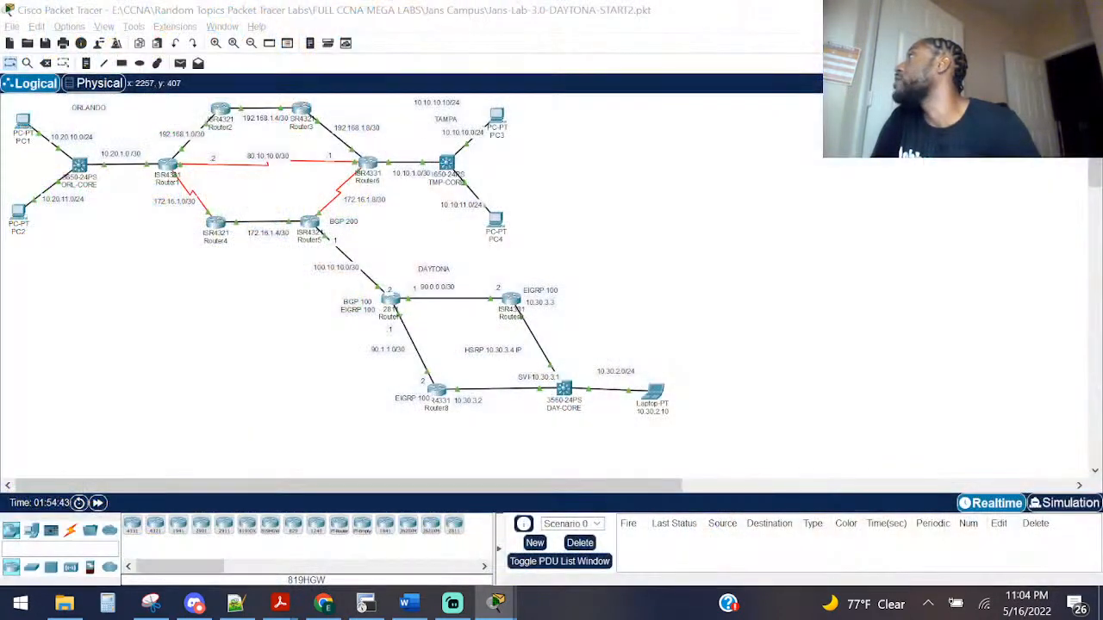
pyautogui.hotkey('alt', 'Tab')
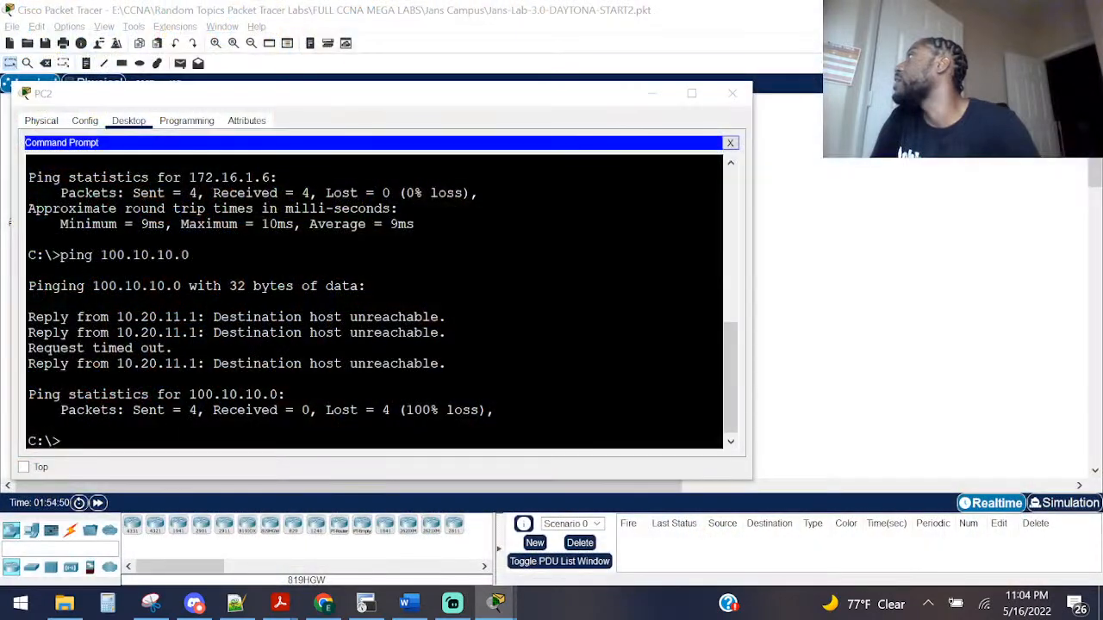
pyautogui.hotkey('alt', 'Tab')
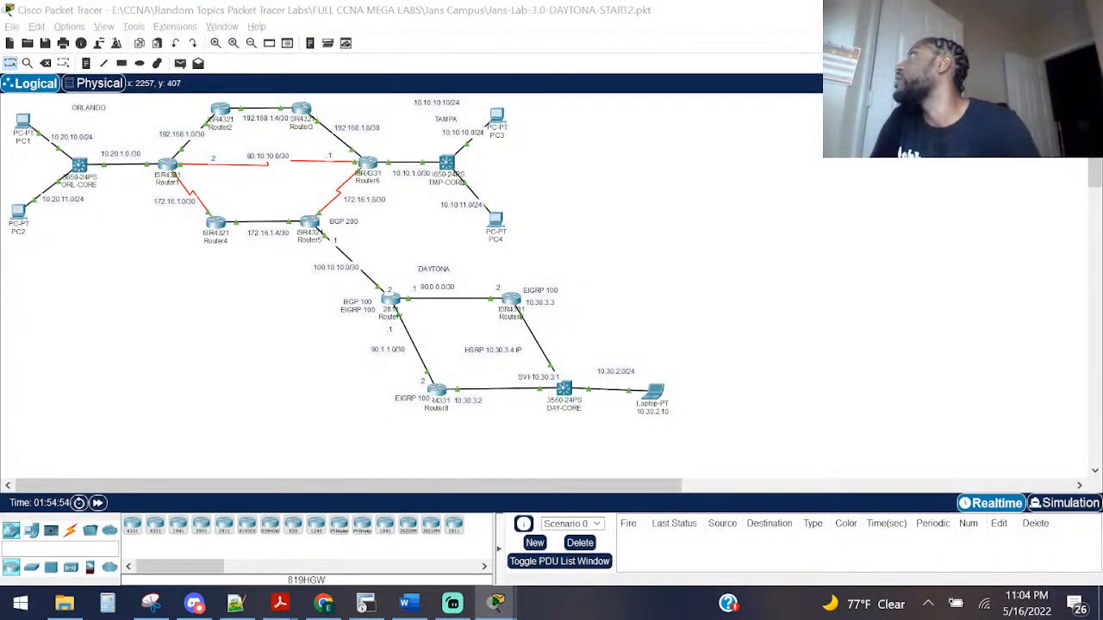
# Step: Bring Router5's console into view, enter privileged mode, and page through its running configuration
pyautogui.moveTo(1001, 268); pyautogui.dragTo(263, 64)
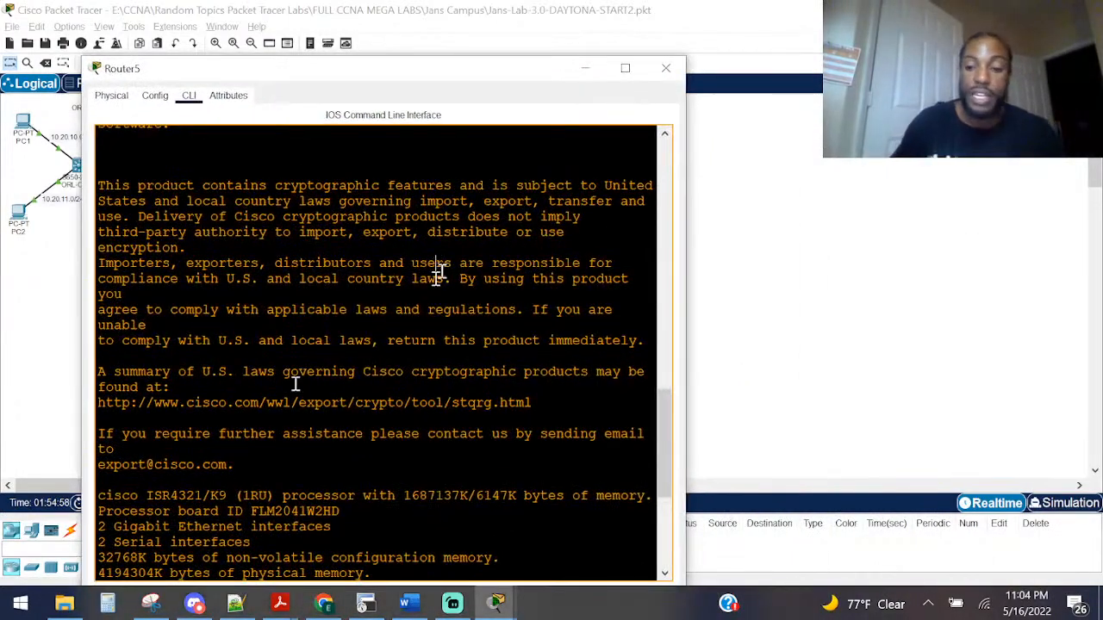
pyautogui.press('Return')
pyautogui.press('Return')
pyautogui.press('Return')
pyautogui.write('ena')
pyautogui.press('Return')
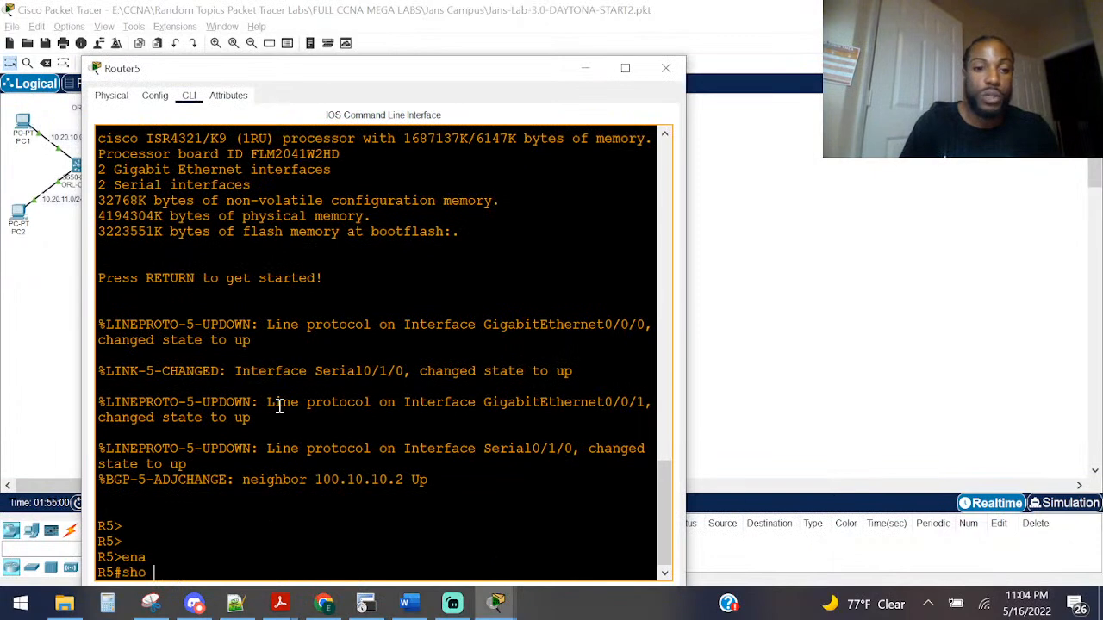
pyautogui.write('sho ru')
pyautogui.press('Return')
pyautogui.press('space')
pyautogui.press('space')
pyautogui.press('space')
pyautogui.press('space')
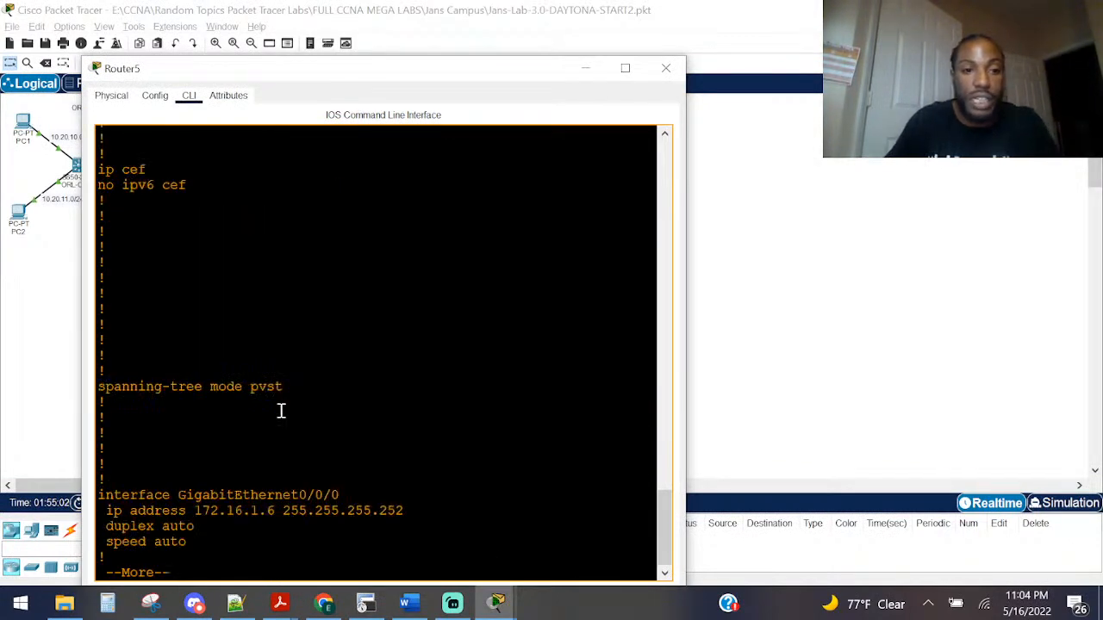
# Step: Examine the interface addresses, the BGP 200 section and the static routes in Router5's running configuration
pyautogui.scroll(5, 351, 406)
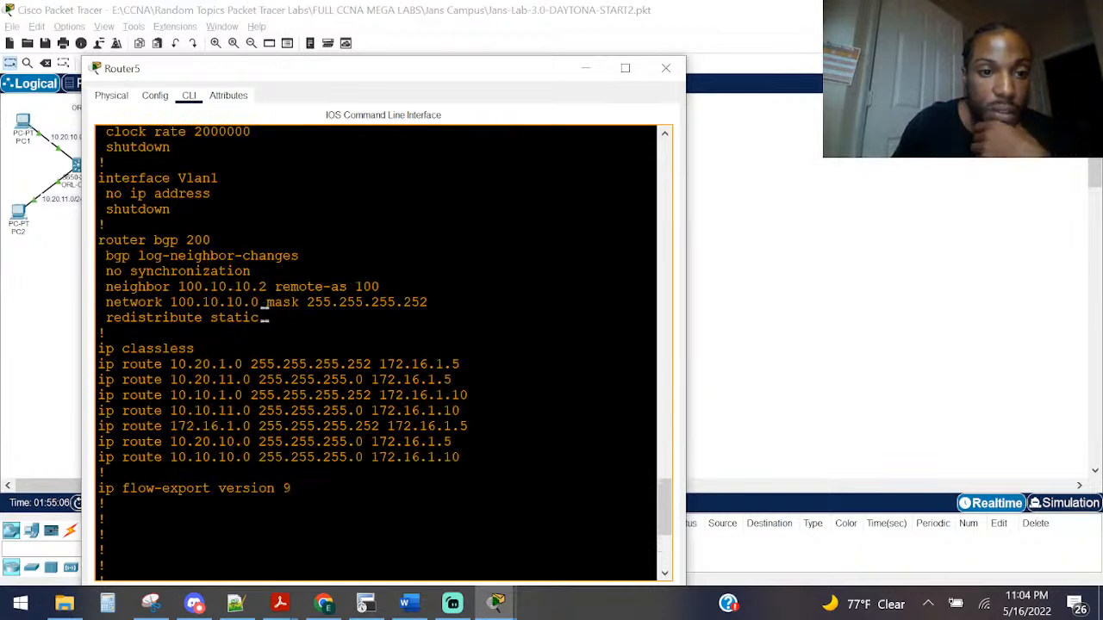
pyautogui.moveTo(263, 318); pyautogui.dragTo(97, 258)
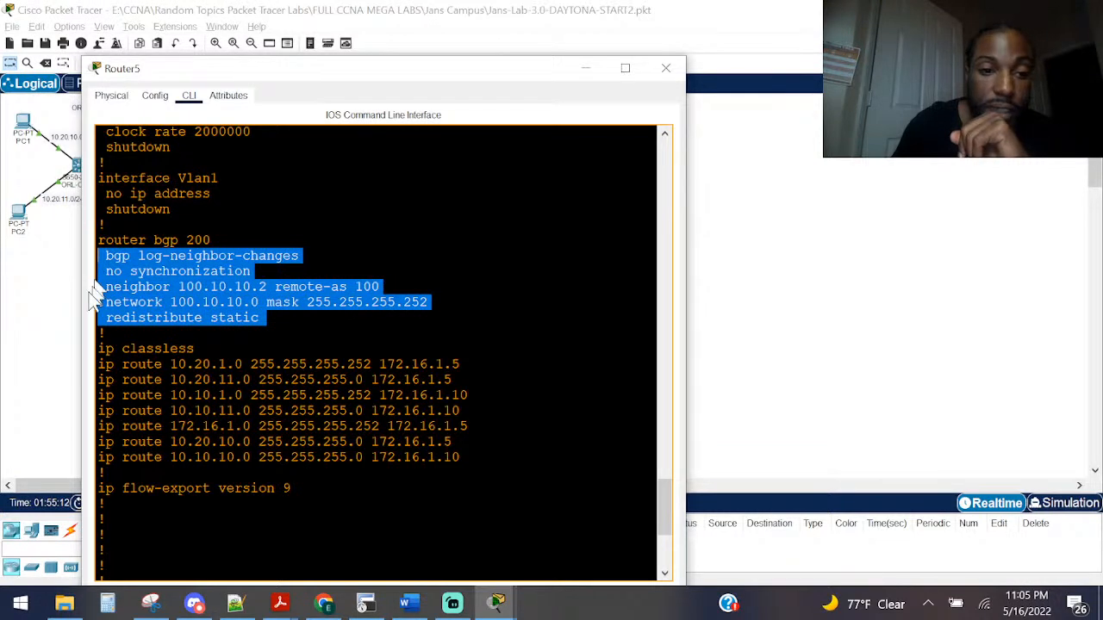
pyautogui.click(62, 352)
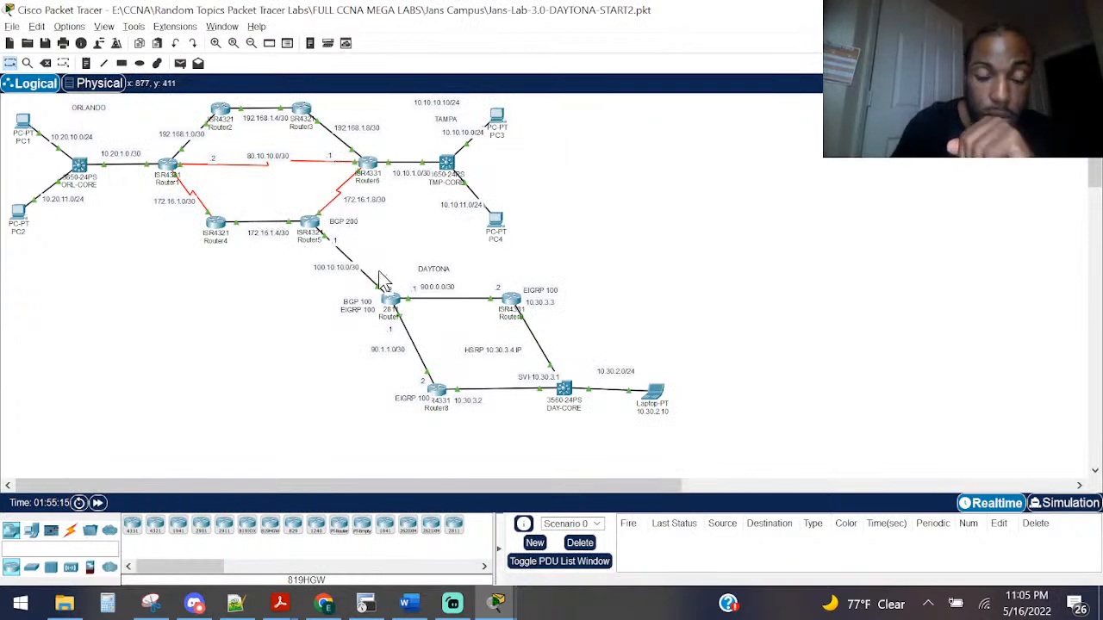
pyautogui.hotkey('alt', 'Tab')
pyautogui.scroll(10, 345, 272)
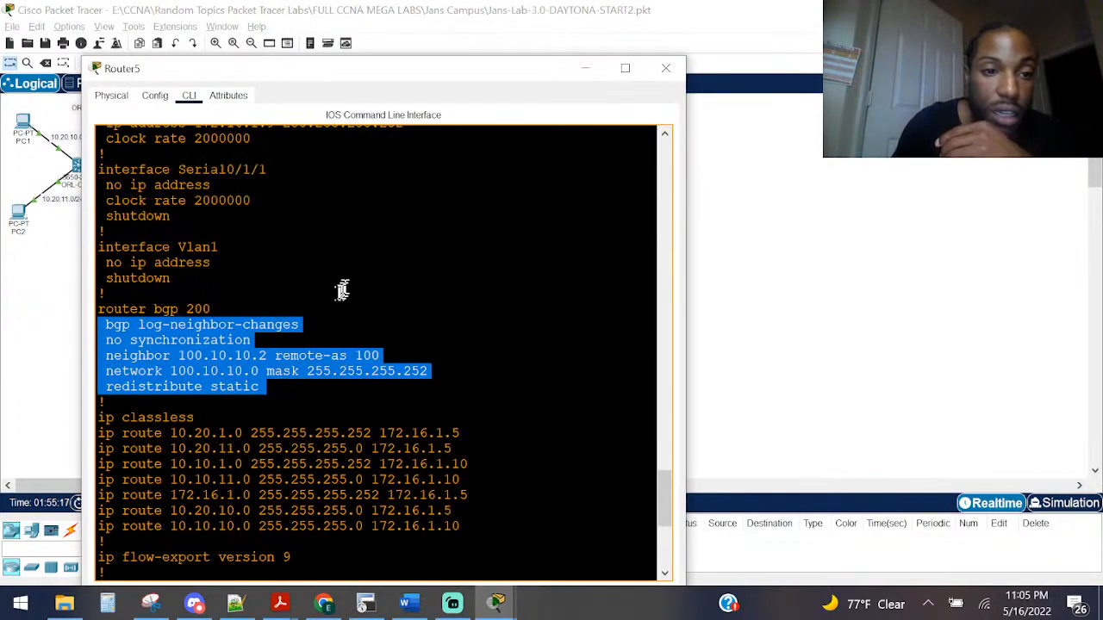
pyautogui.scroll(-15, 344, 285)
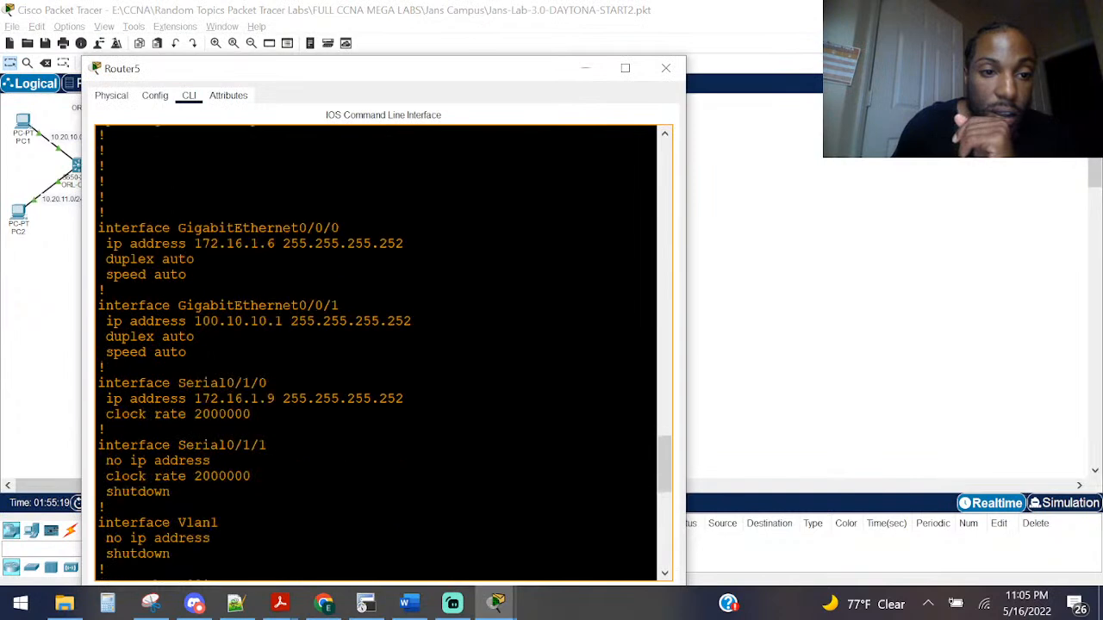
pyautogui.scroll(2, 345, 285)
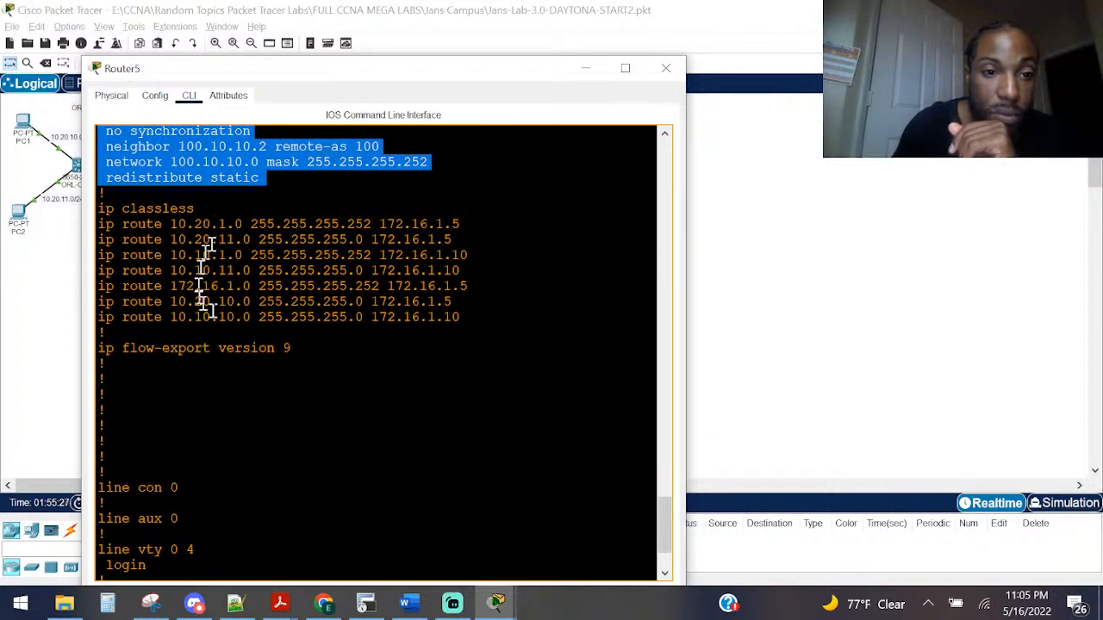
# Step: Return to Router5's prompt and display its full routing table to check the gateway of last resort and BGP routes
pyautogui.click(287, 374)
pyautogui.press('Return')
pyautogui.press('Return')
pyautogui.press('Return')
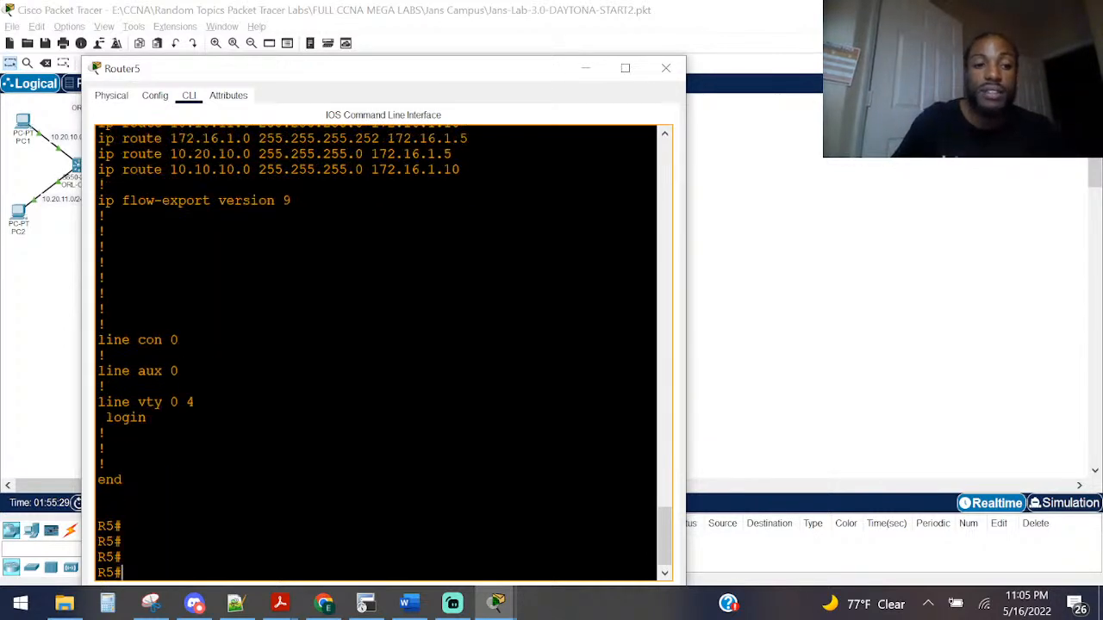
pyautogui.write('sho ip rou')
pyautogui.press('Tab')
pyautogui.press('Return')
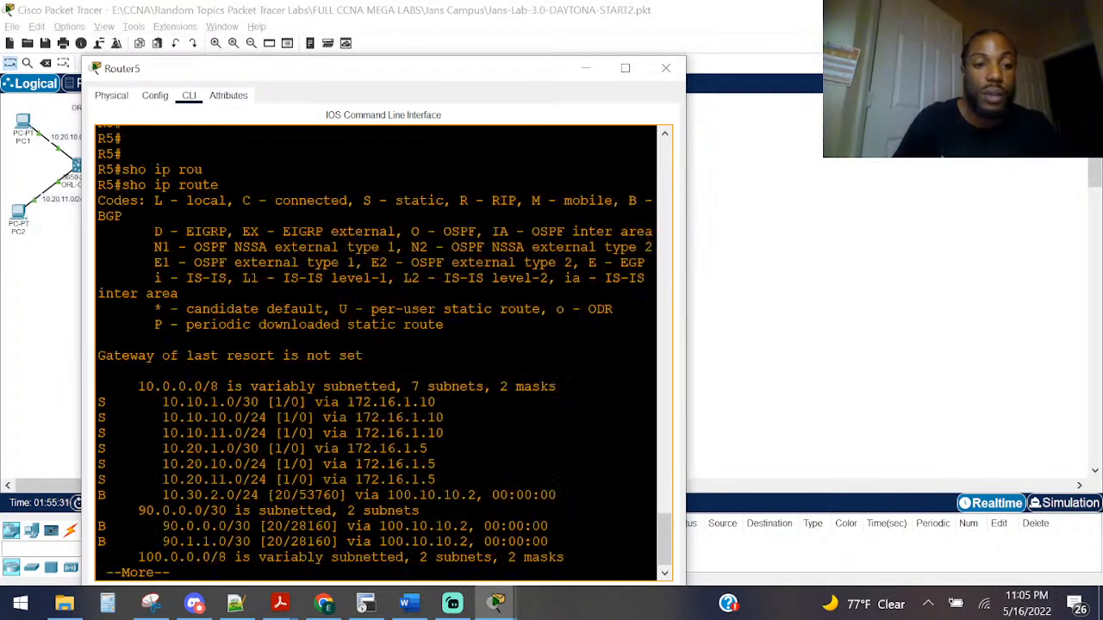
pyautogui.moveTo(97, 386); pyautogui.dragTo(151, 388)
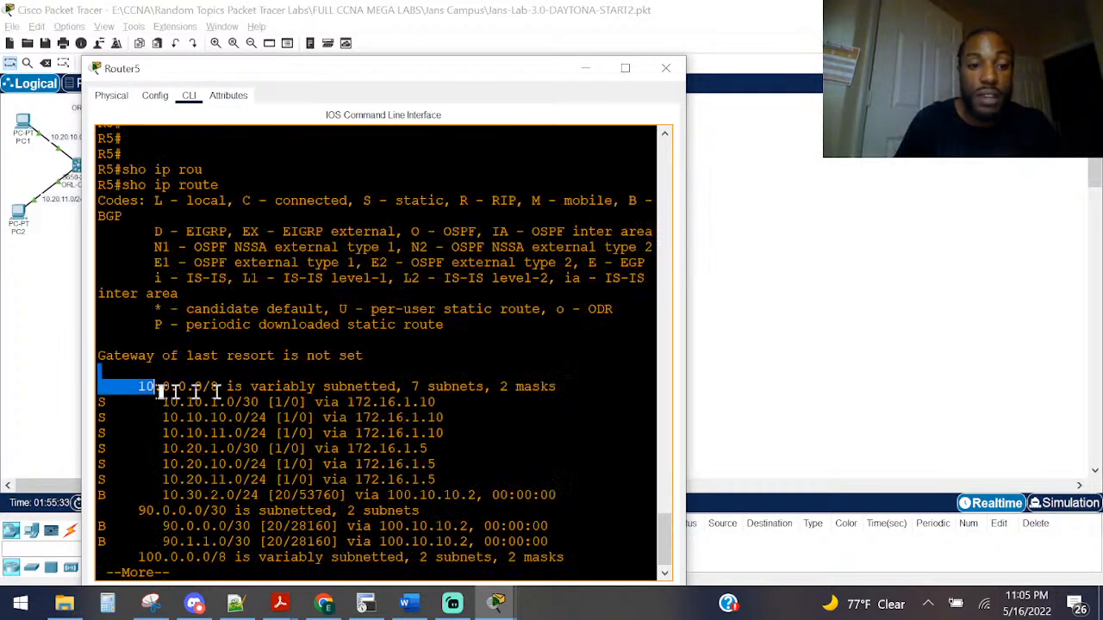
pyautogui.press('space')
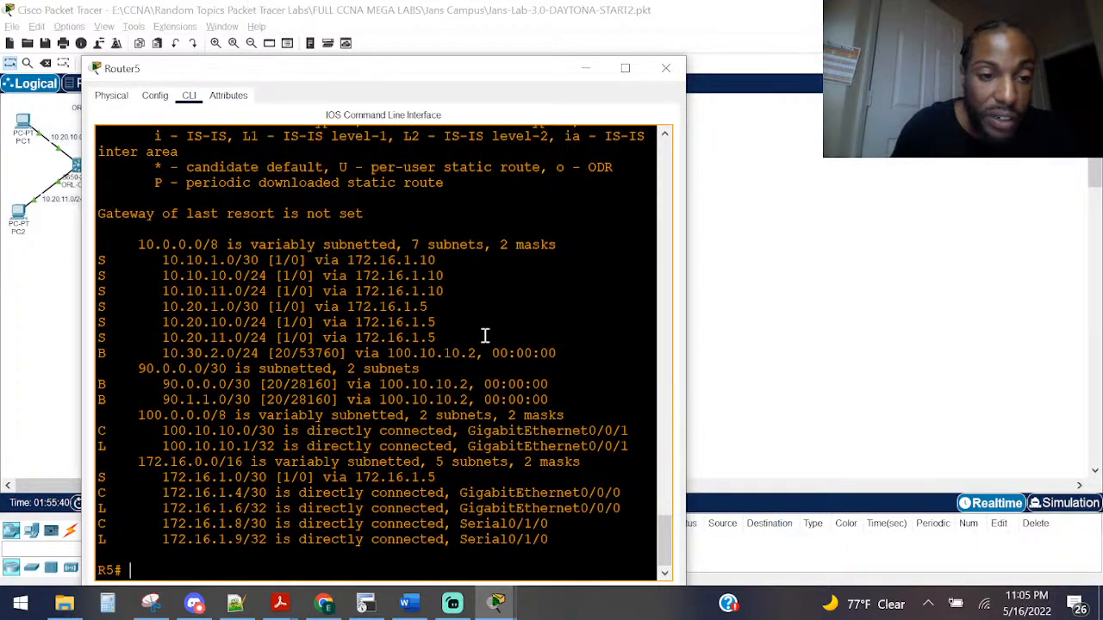
# Step: Switch to the Jans-Lab-3.0-DAYTONA-FINISHED.pkt window and look over its topology from Orlando to Daytona
pyautogui.click(1003, 10)
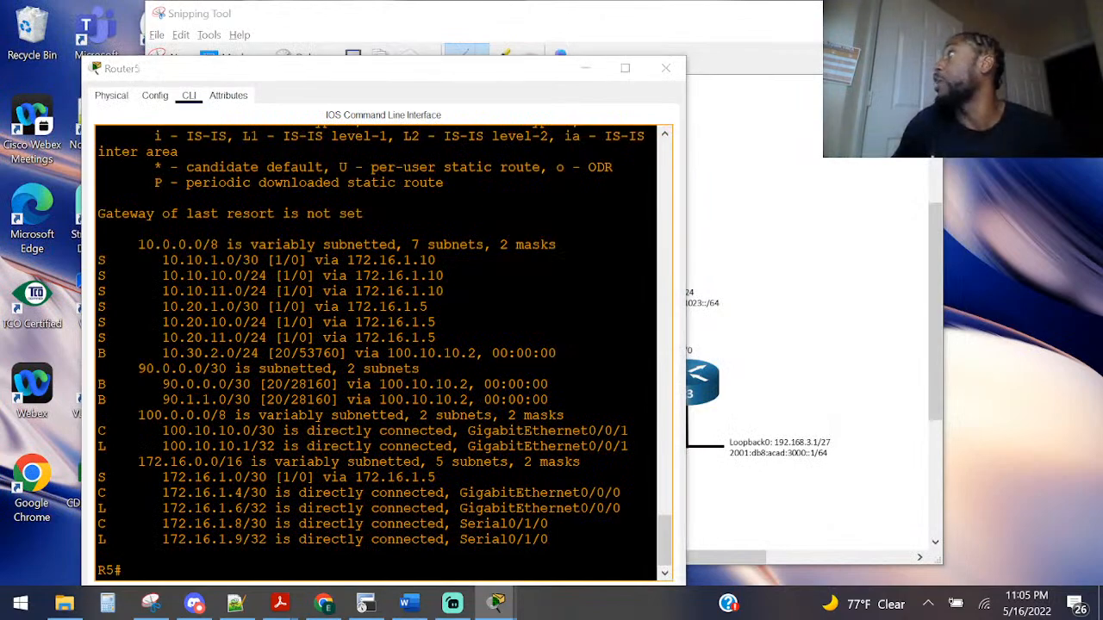
pyautogui.moveTo(1102, 164); pyautogui.dragTo(600, 25)
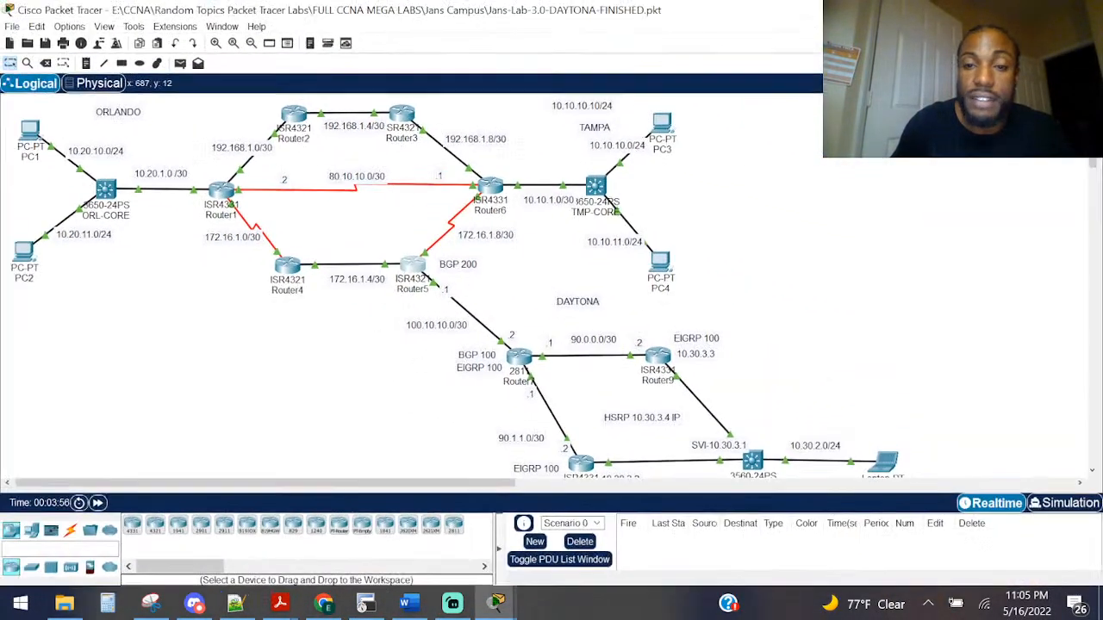
pyautogui.click(817, 23)
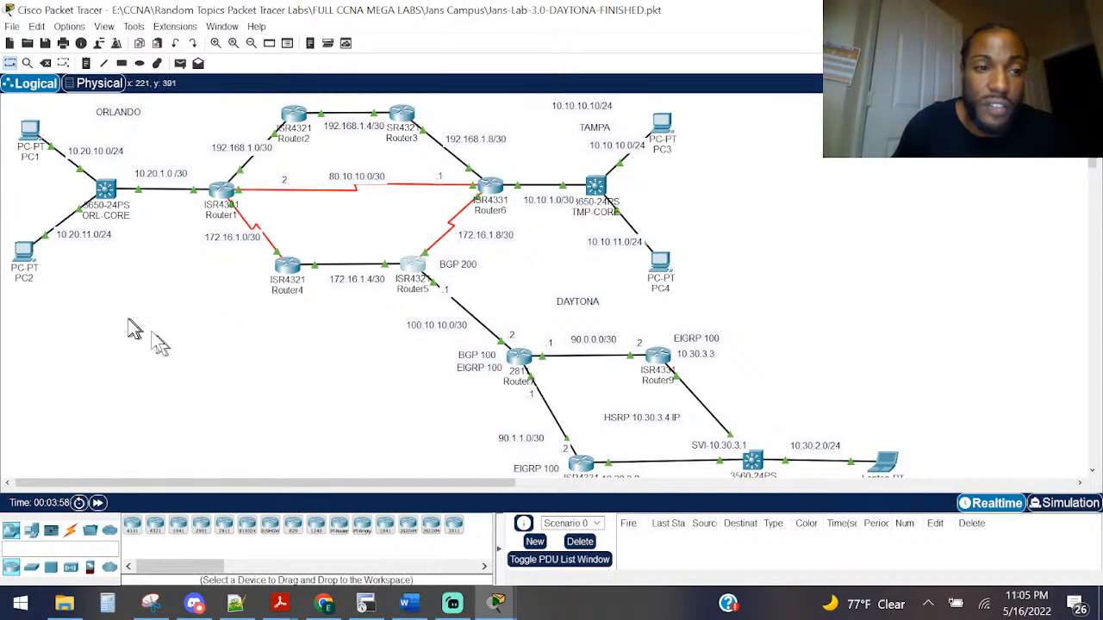
pyautogui.scroll(-2, 155, 333)
pyautogui.scroll(2, 152, 363)
pyautogui.scroll(-1, 152, 363)
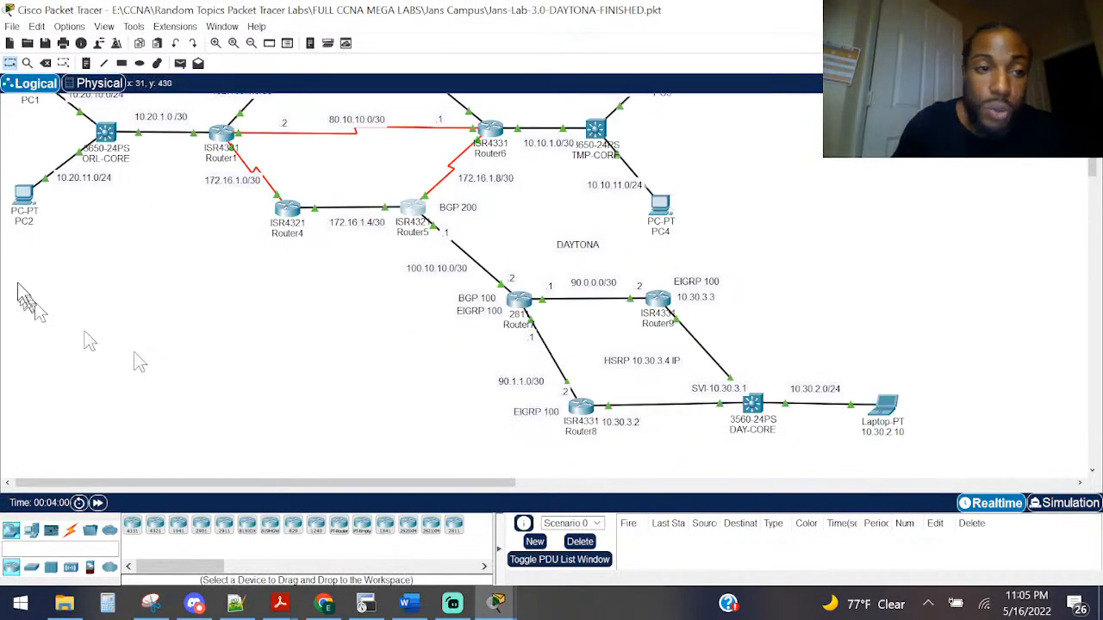
# Step: Ping 100.10.10.1 from PC2's command prompt in the finished lab, and close the PC2 window
pyautogui.click(24, 195)
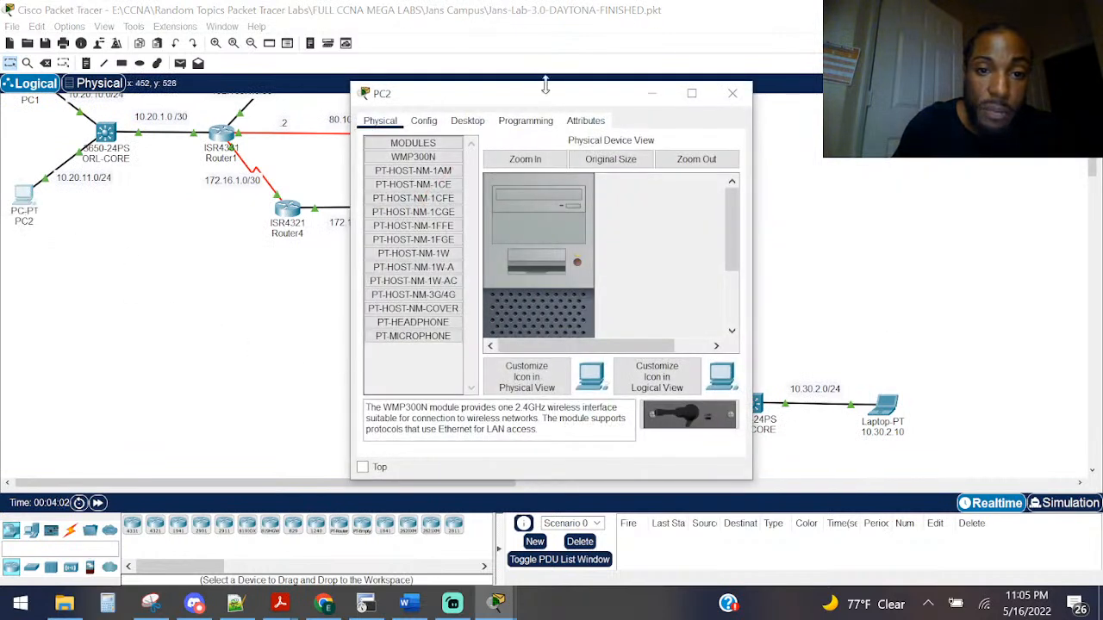
pyautogui.click(467, 121)
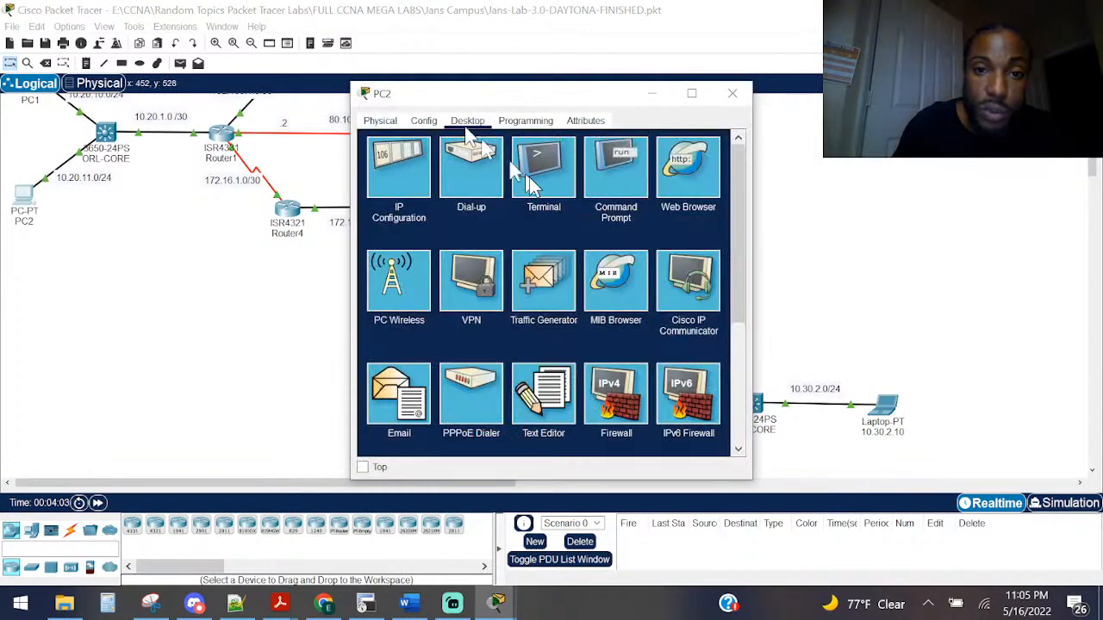
pyautogui.click(610, 193)
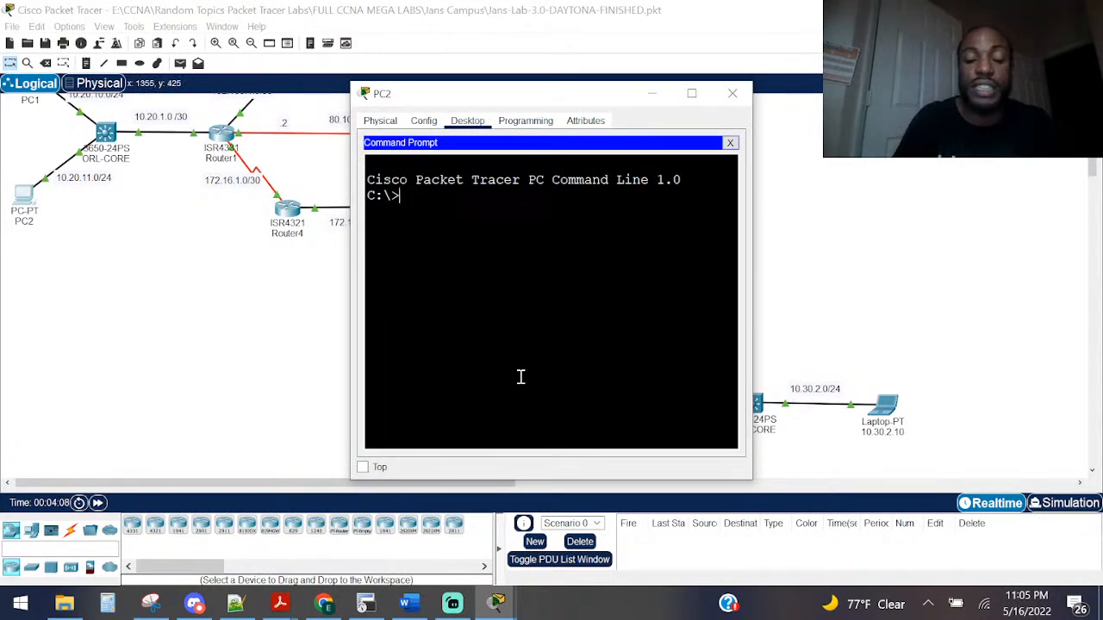
pyautogui.write('ping ')
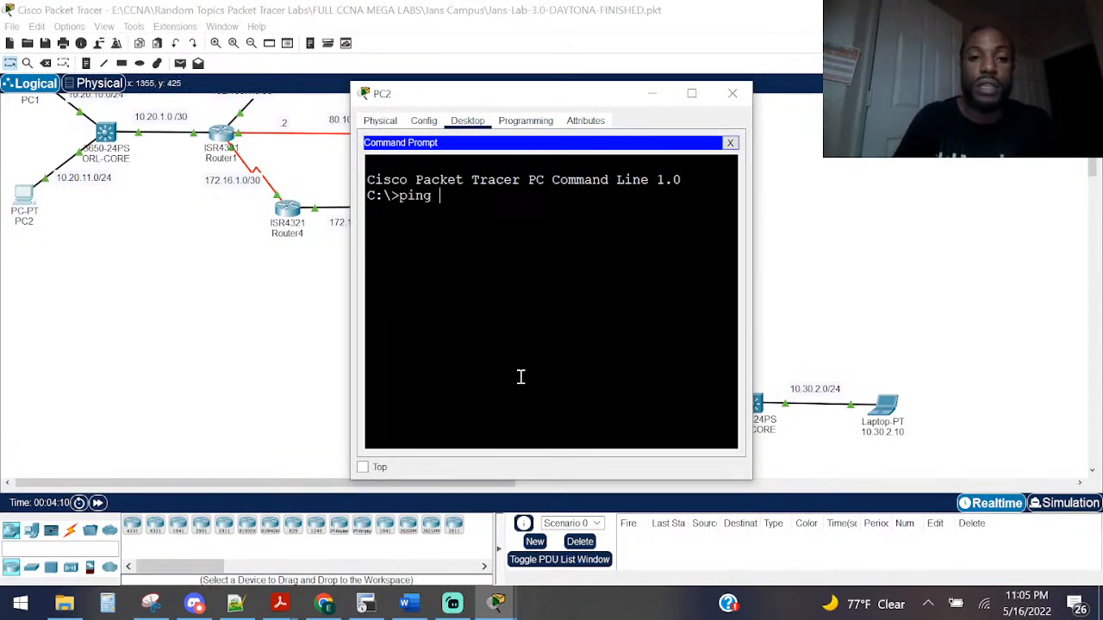
pyautogui.write('109')
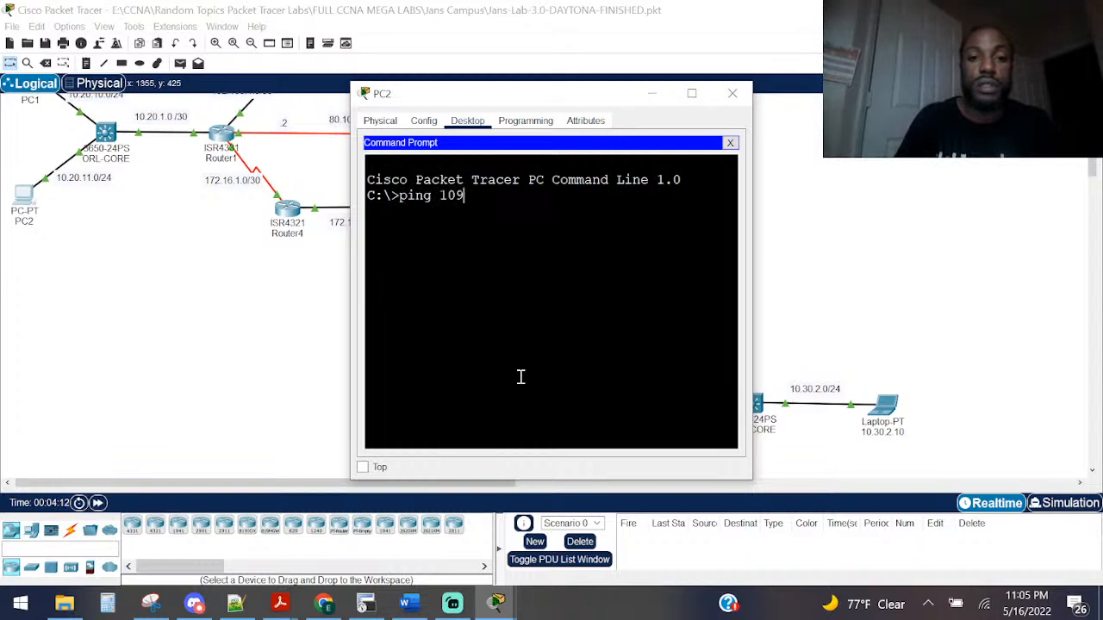
pyautogui.write('.10.10.1')
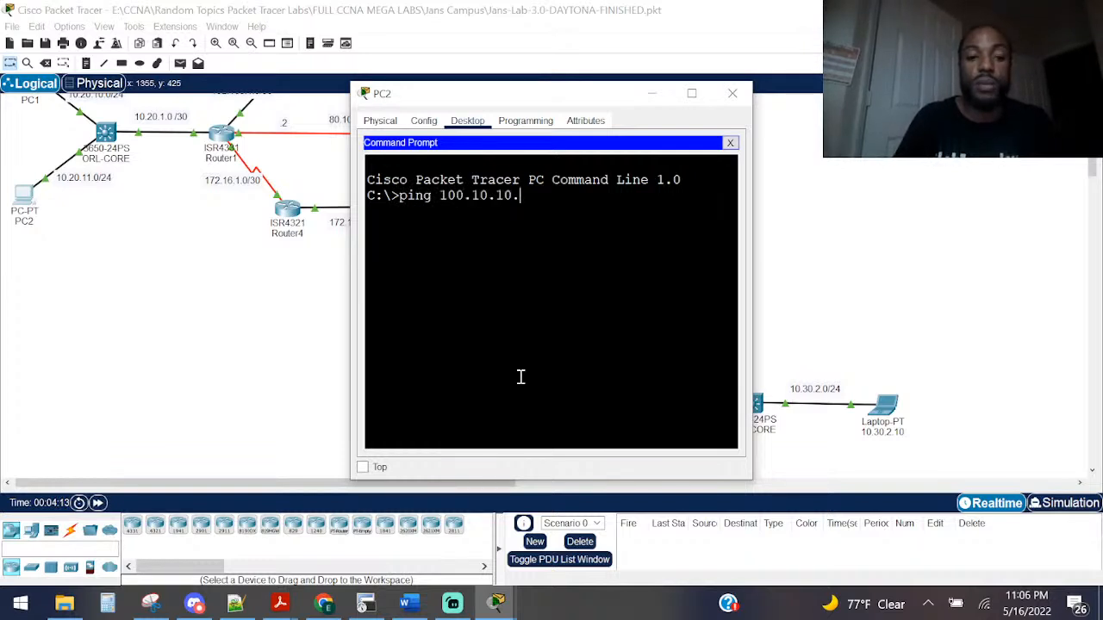
pyautogui.press('Return')
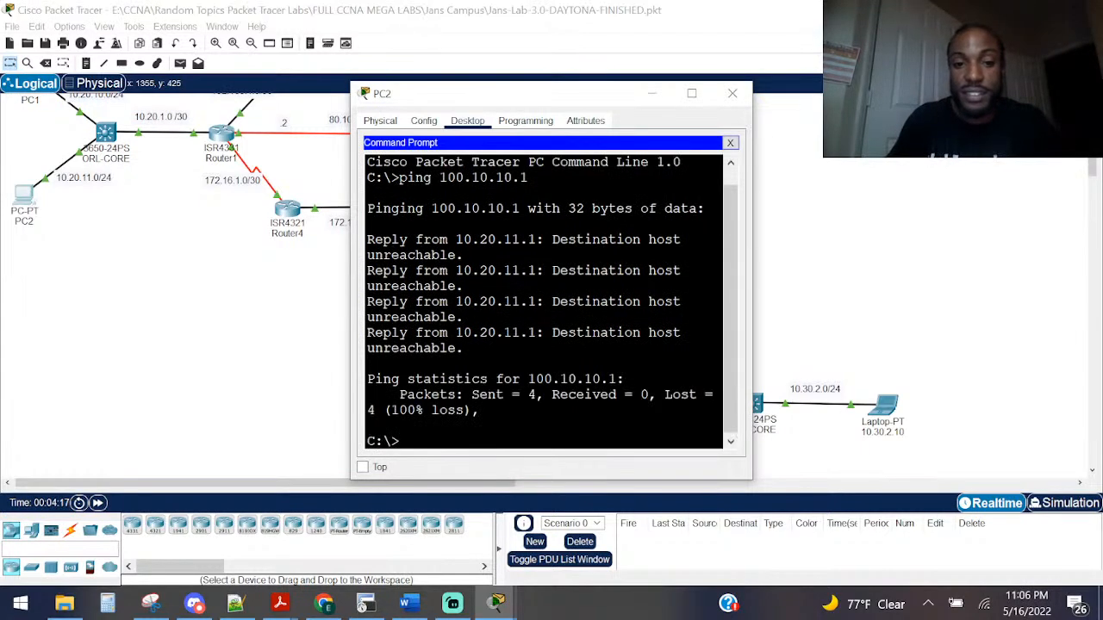
pyautogui.moveTo(352, 308); pyautogui.dragTo(170, 270)
pyautogui.click(733, 93)
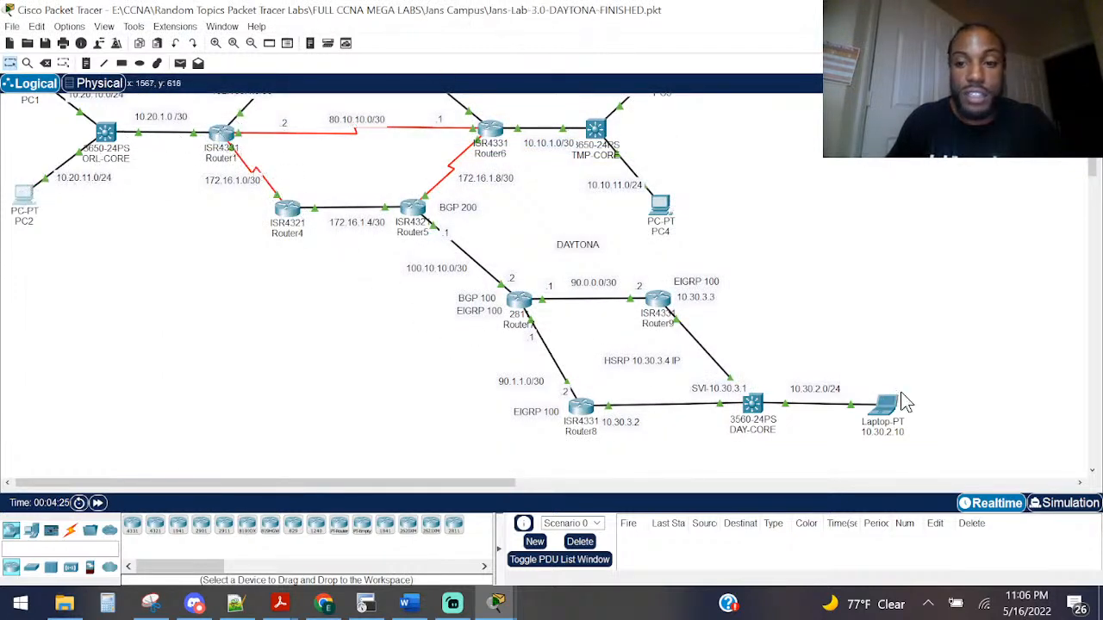
# Step: Reopen PC2's command prompt and ping the Daytona laptop at 10.30.2.10
pyautogui.click(28, 205)
pyautogui.click(603, 181)
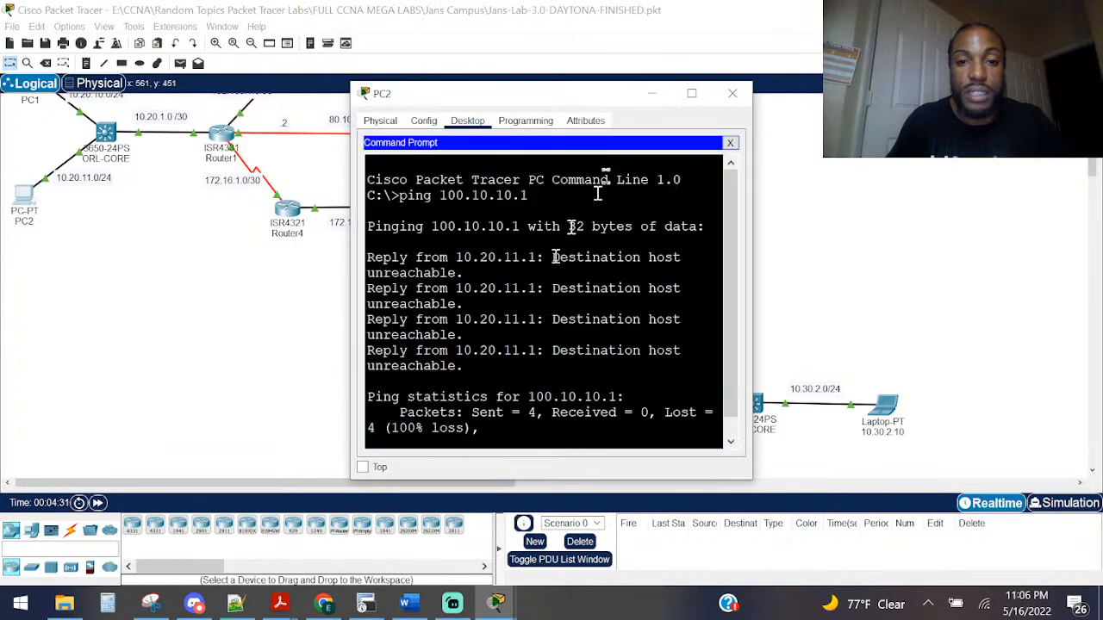
pyautogui.press('Return')
pyautogui.press('Return')
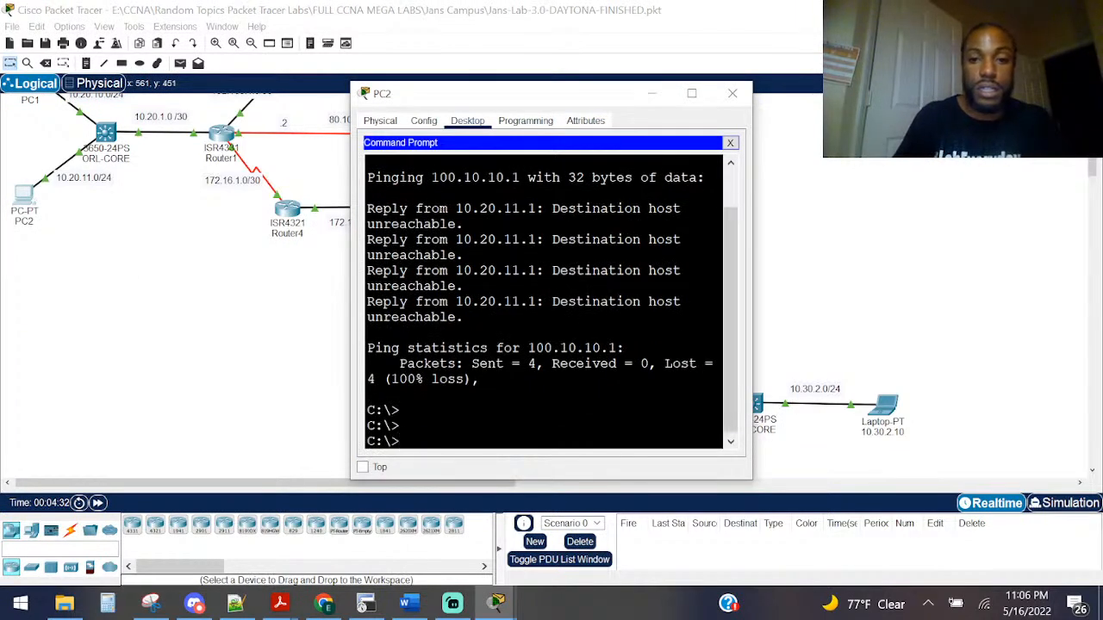
pyautogui.write('ping 10.30')
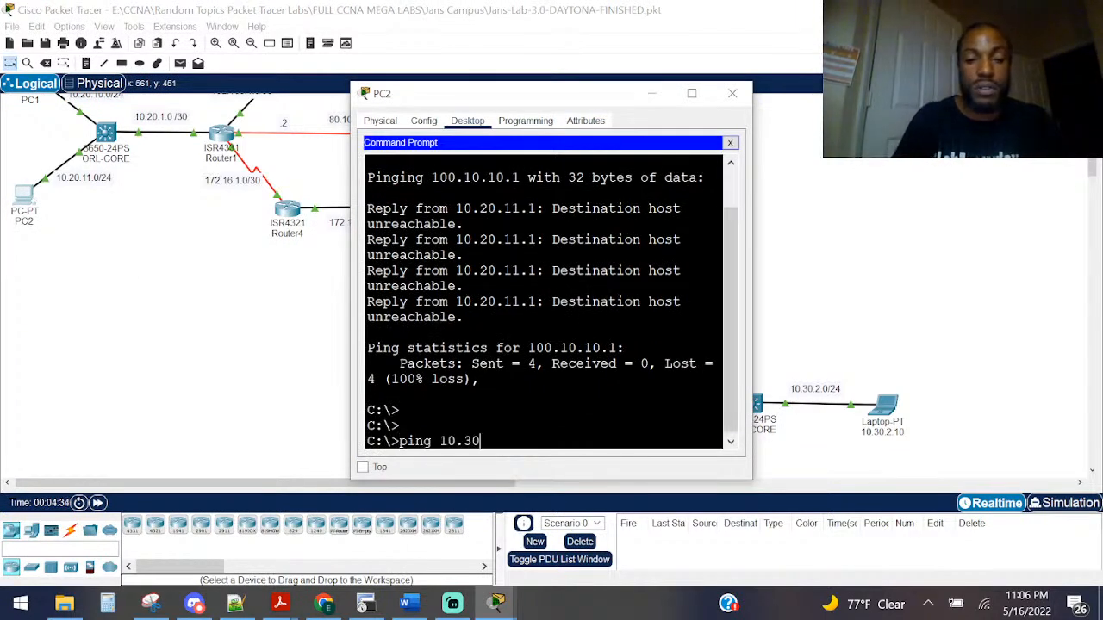
pyautogui.write('.2.10')
pyautogui.press('Return')
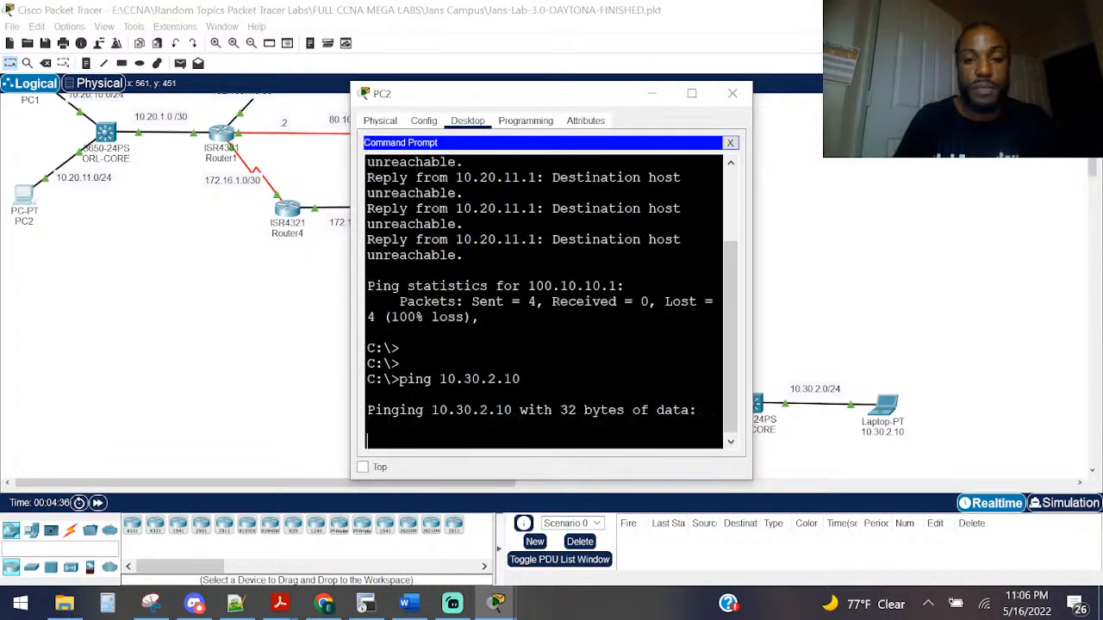
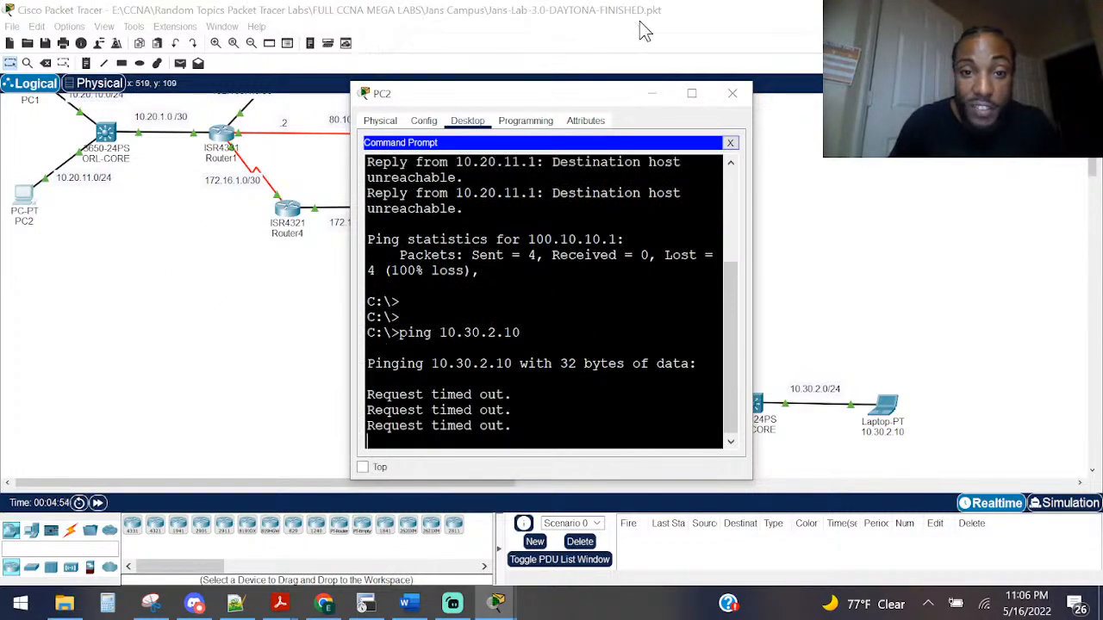
# Step: Open PC1's command prompt in the Orlando site and ping the Daytona laptop at 10.30.2.10
pyautogui.click(141, 367)
pyautogui.scroll(1, 173, 384)
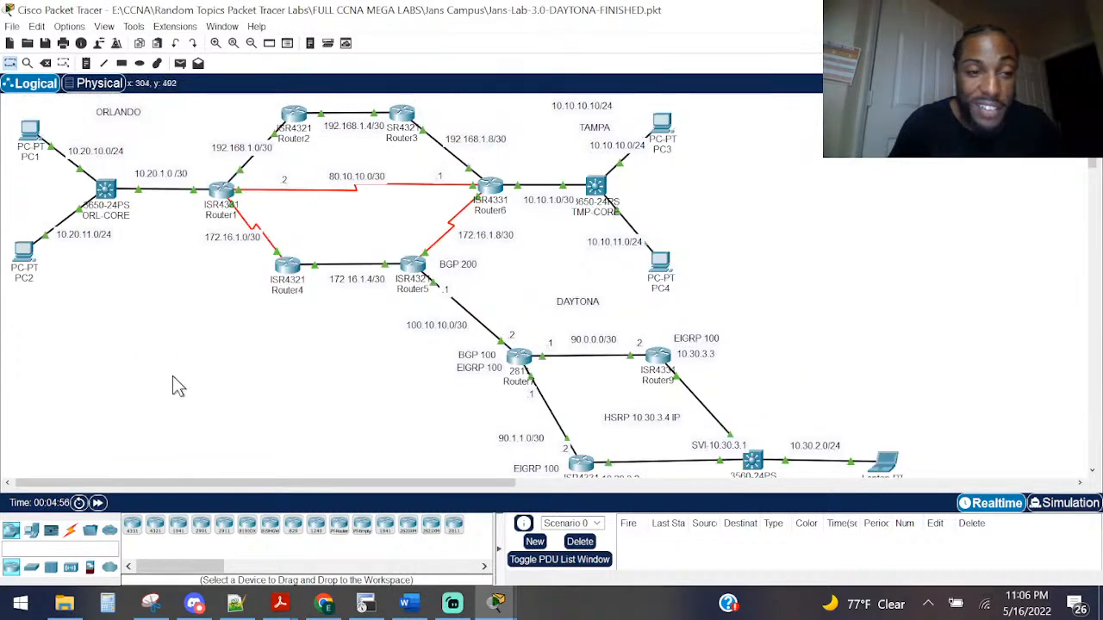
pyautogui.doubleClick(31, 130)
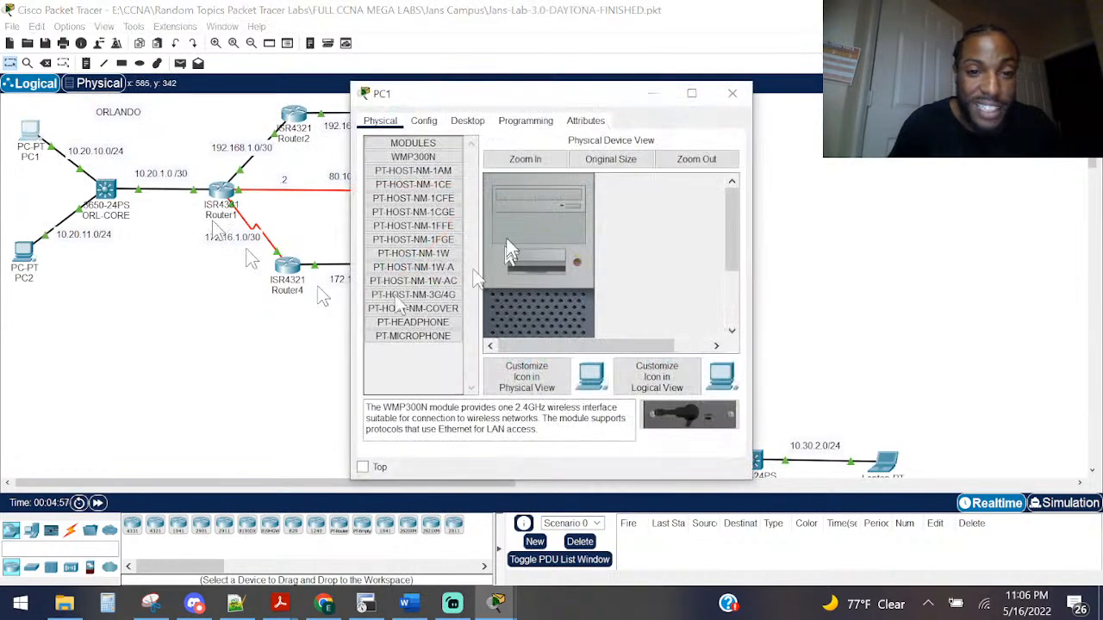
pyautogui.click(470, 119)
pyautogui.click(615, 171)
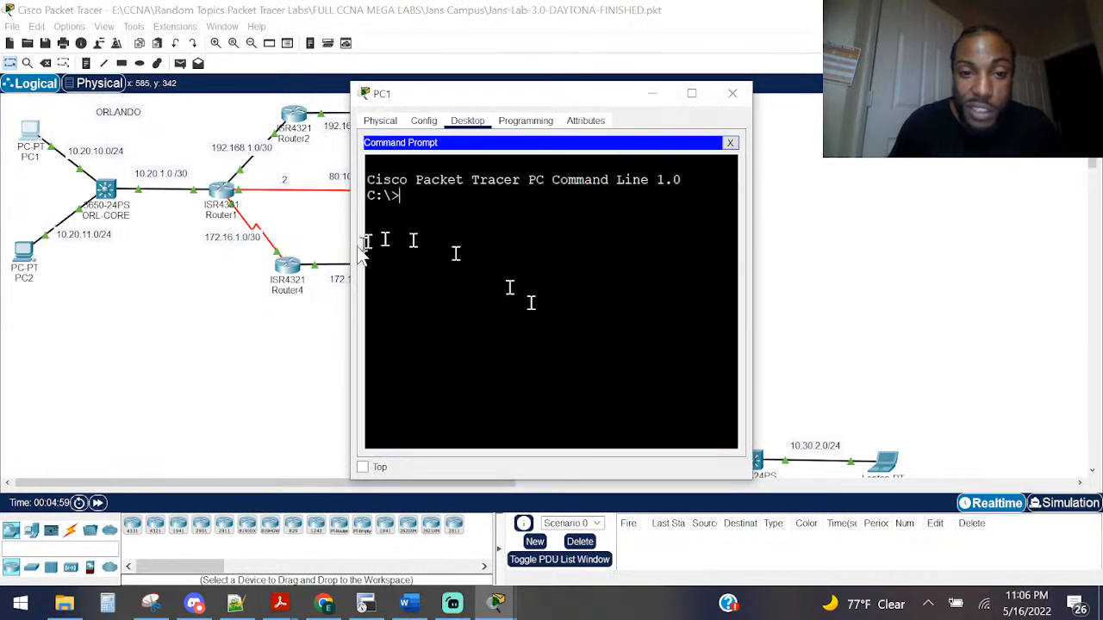
pyautogui.moveTo(352, 250); pyautogui.dragTo(2, 250)
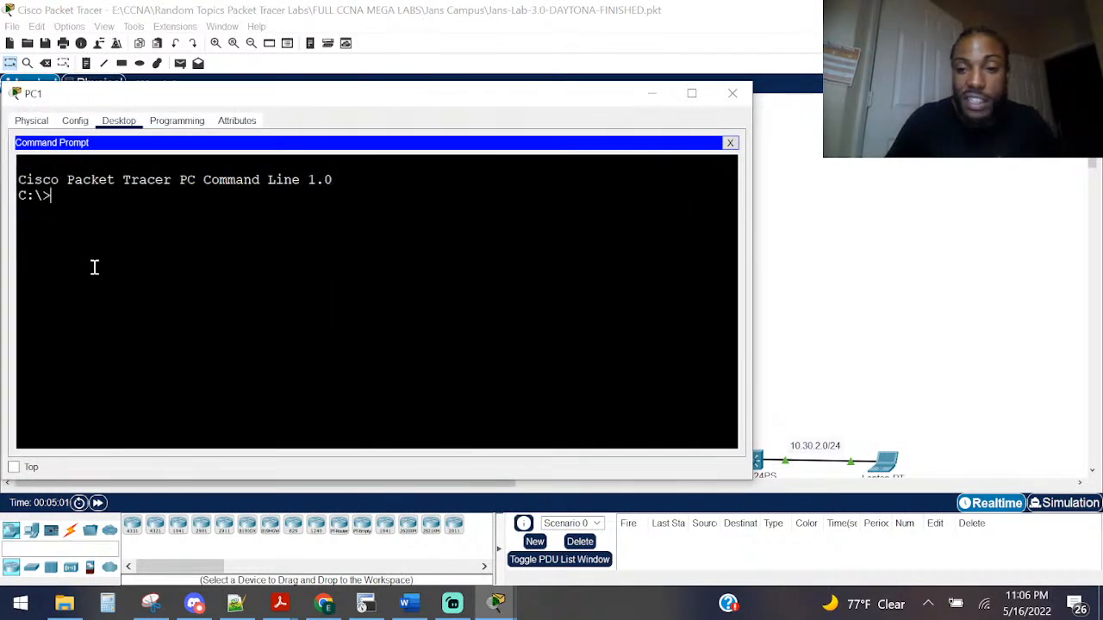
pyautogui.press('Return')
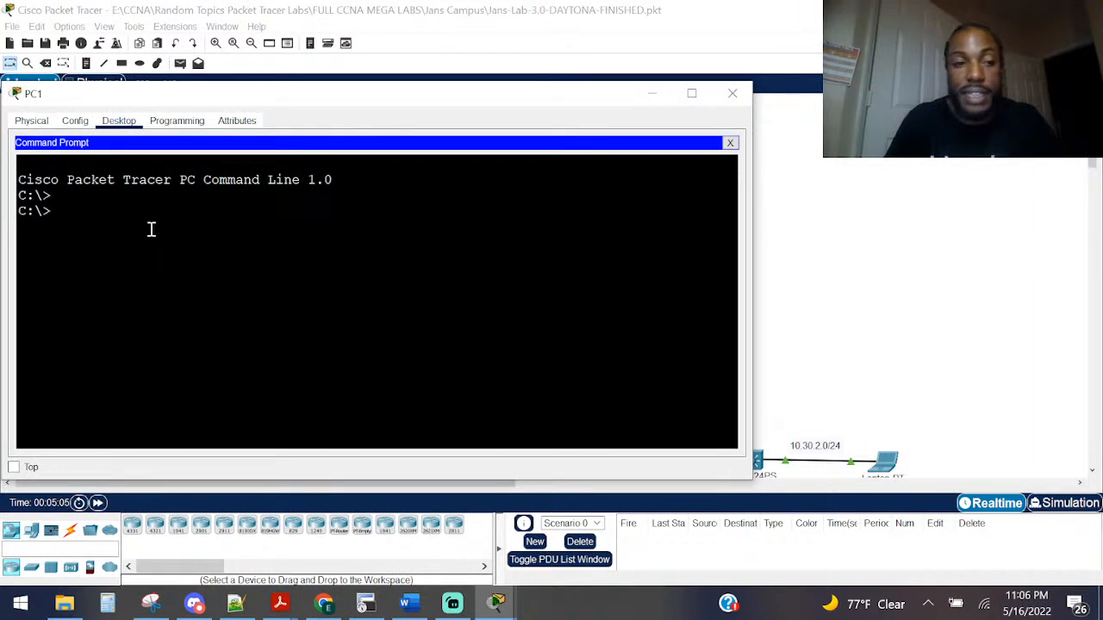
pyautogui.write('ping 10.30.2.10')
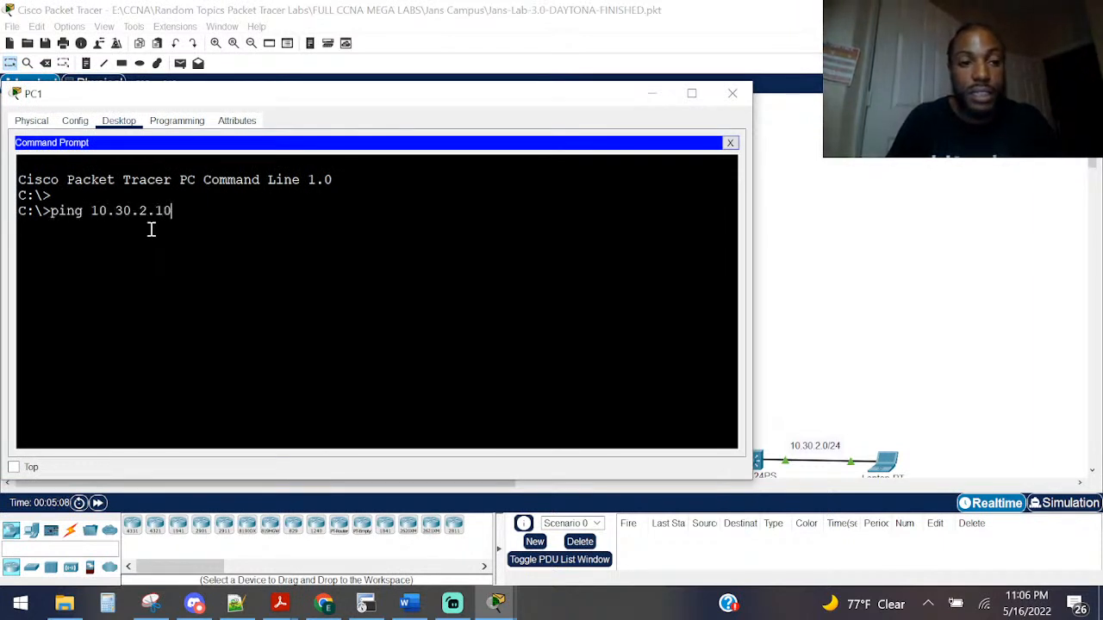
pyautogui.press('Return')
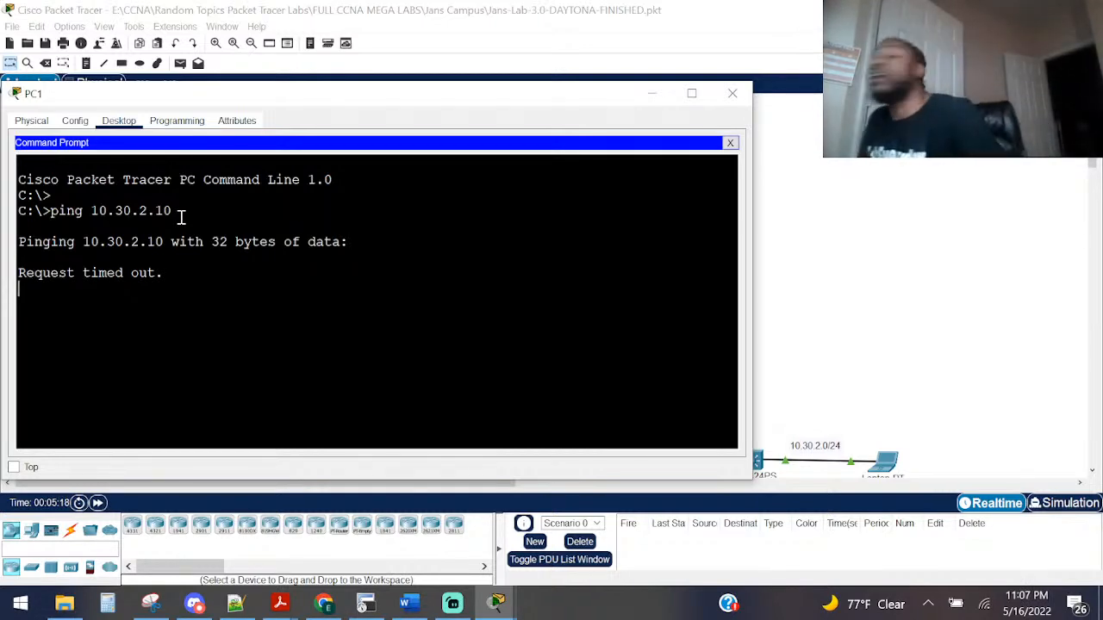
# Step: Fast-forward the simulation time and repeat the ping to 10.30.2.10 from PC1's command prompt
pyautogui.click(142, 7)
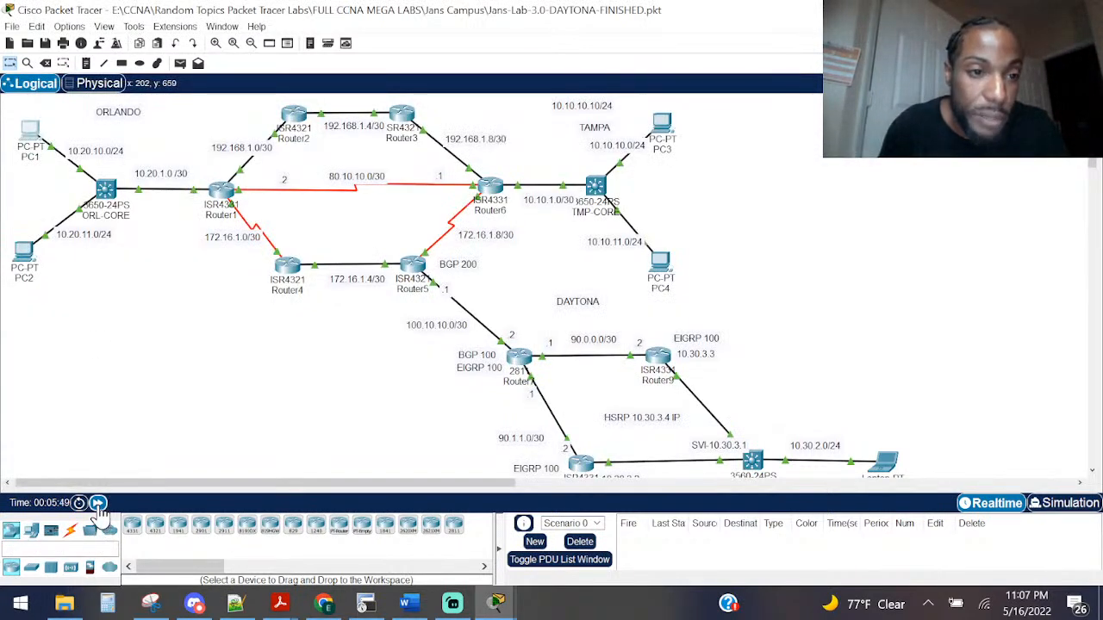
pyautogui.click(98, 505)
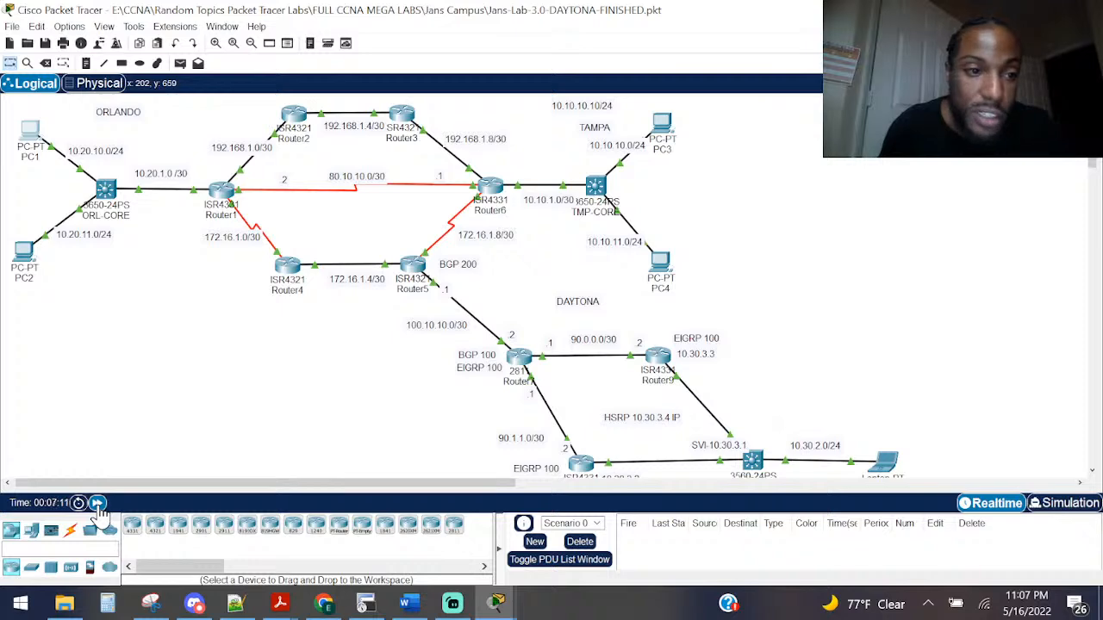
pyautogui.click(30, 131)
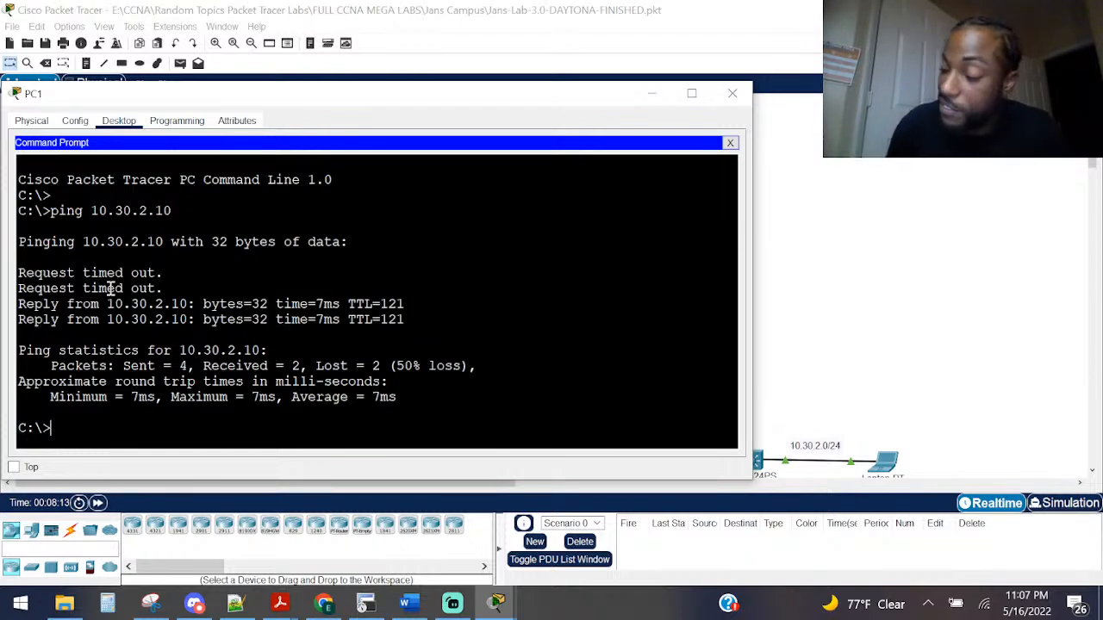
pyautogui.press('Up')
pyautogui.press('Return')
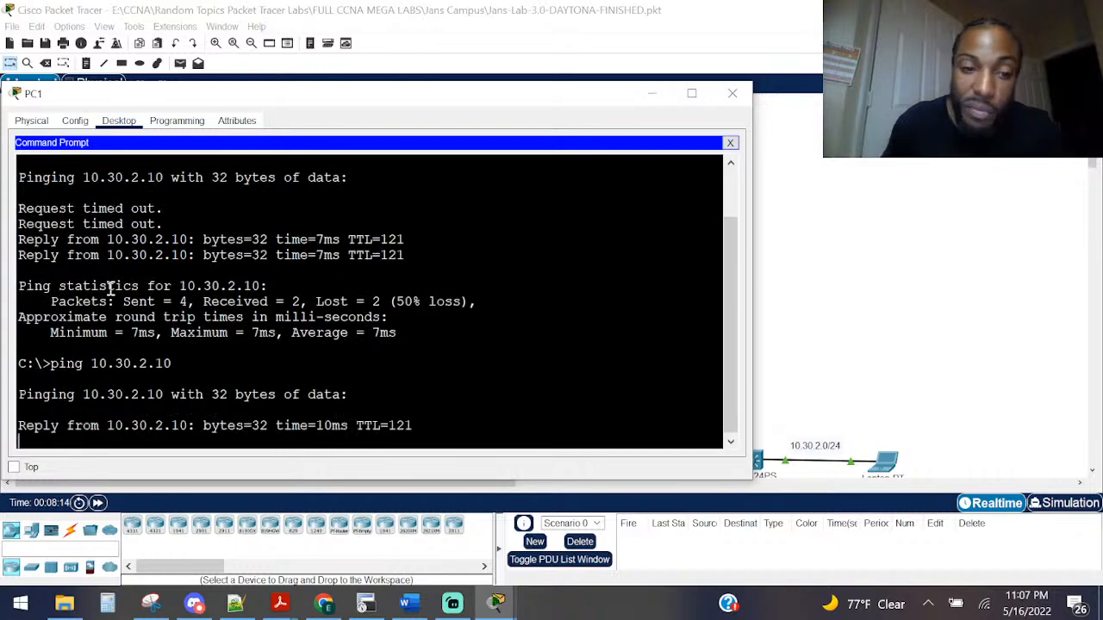
# Step: Check the Daytona laptop's address details, ping 10.10.10.10 from its command prompt, and close the laptop's window
pyautogui.click(845, 198)
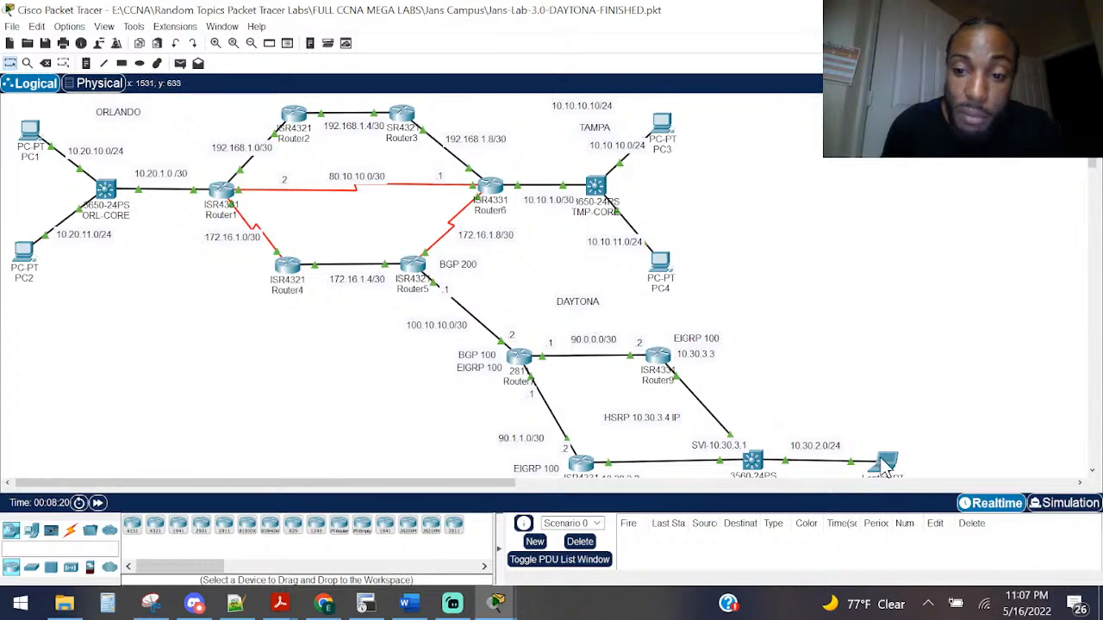
pyautogui.moveTo(886, 466)
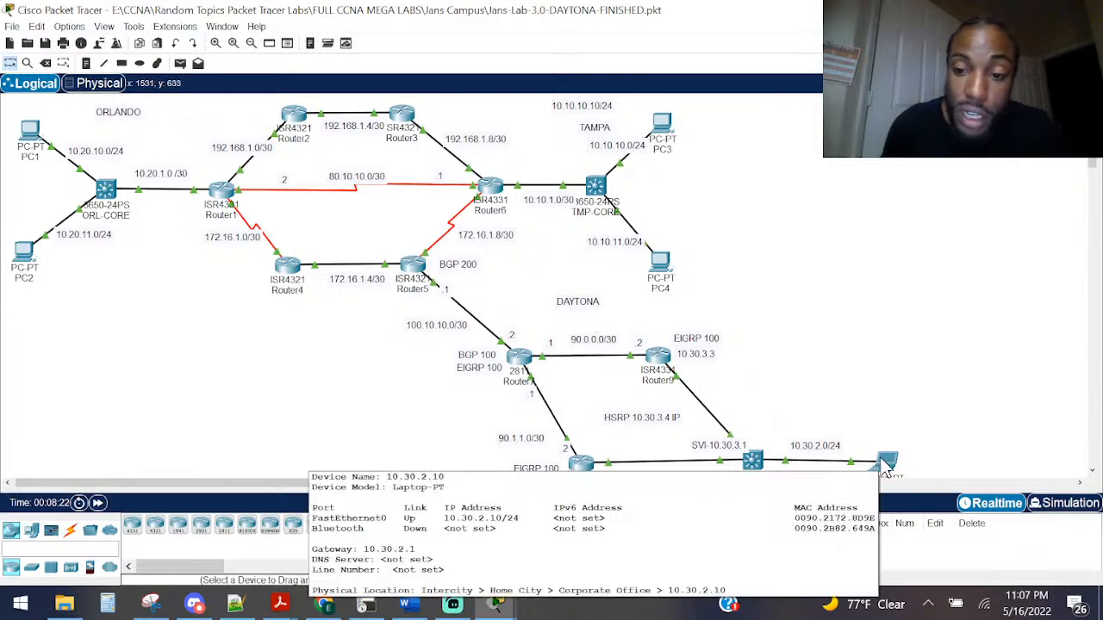
pyautogui.scroll(-1, 887, 457)
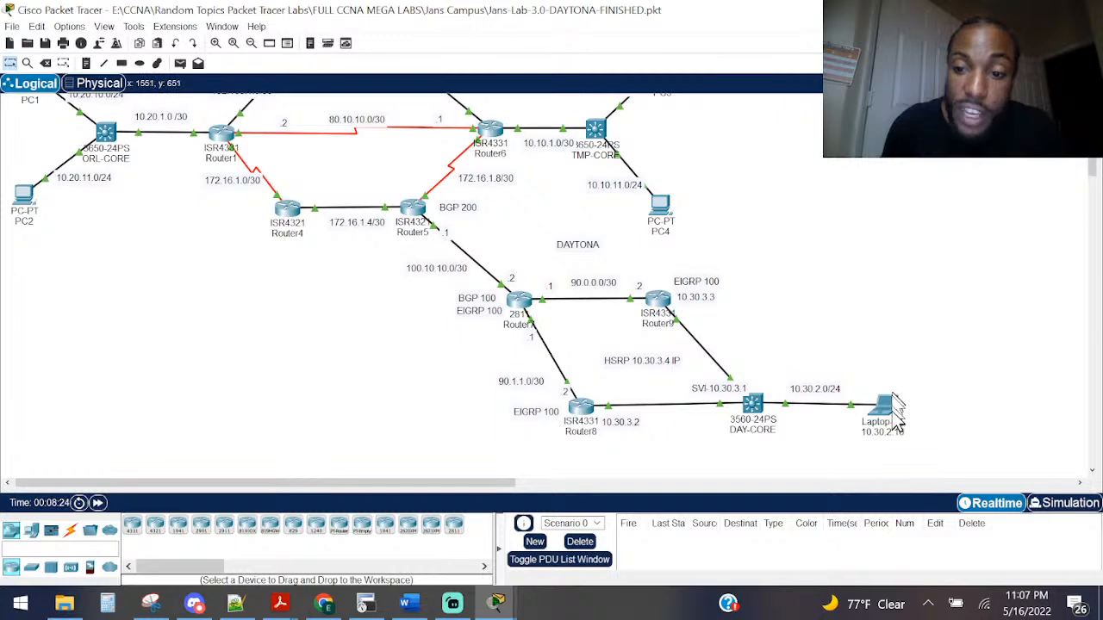
pyautogui.scroll(1, 784, 337)
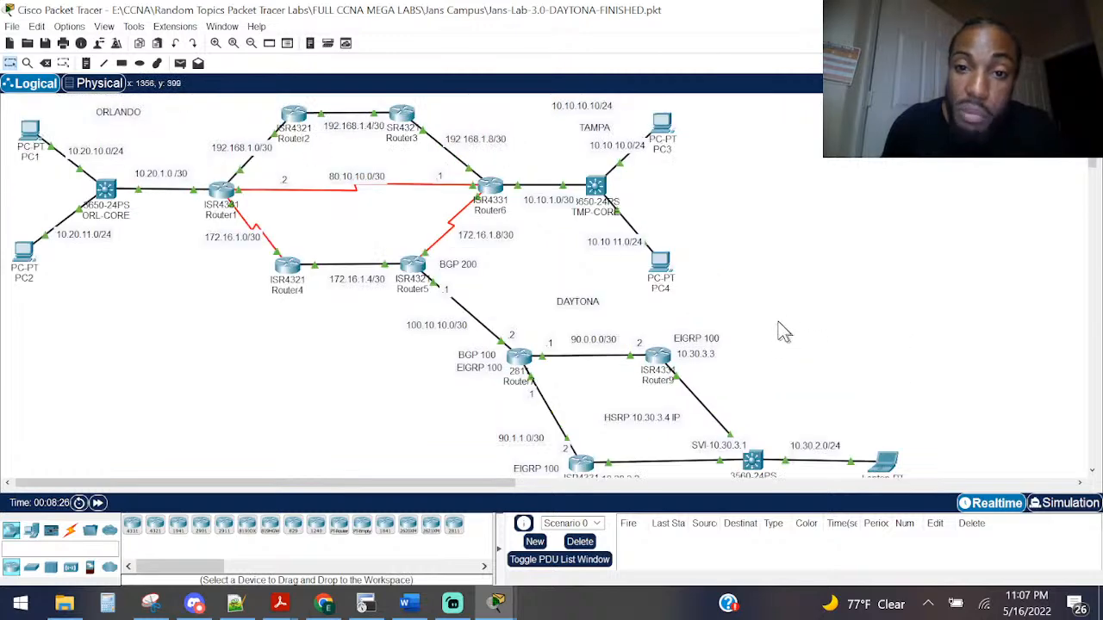
pyautogui.click(884, 463)
pyautogui.click(467, 122)
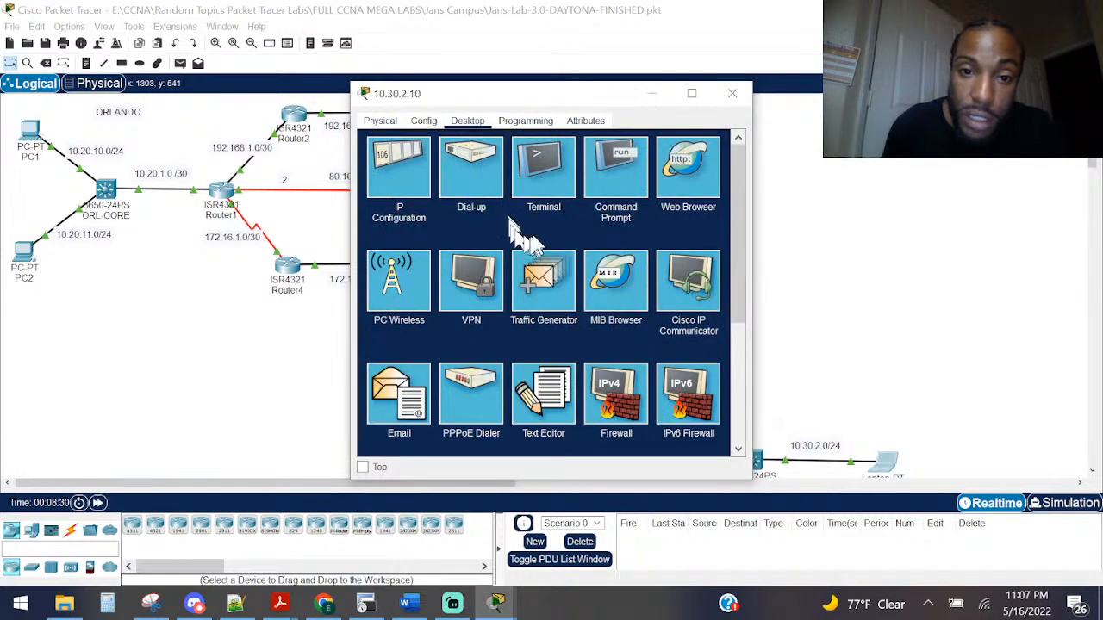
pyautogui.click(622, 173)
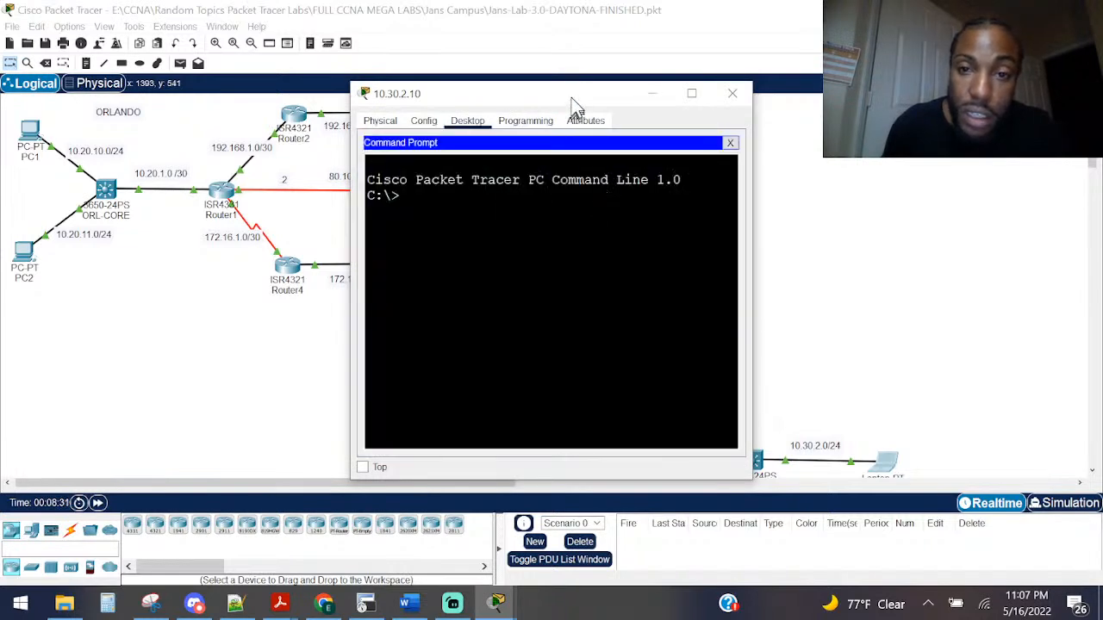
pyautogui.moveTo(571, 97); pyautogui.dragTo(257, 194)
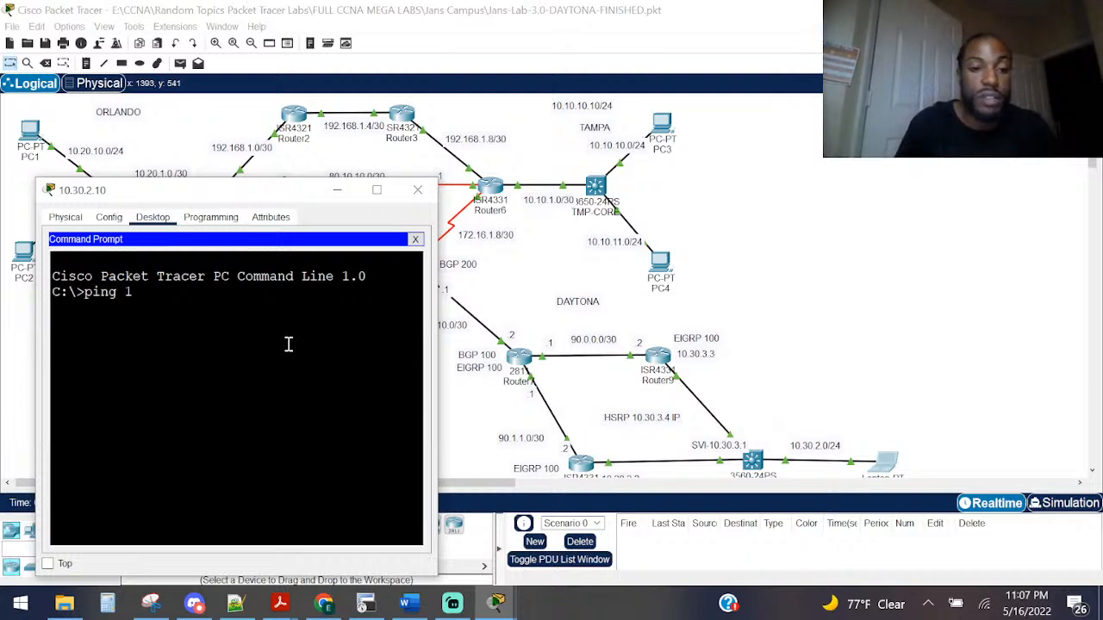
pyautogui.write('ping 10.10.10.10')
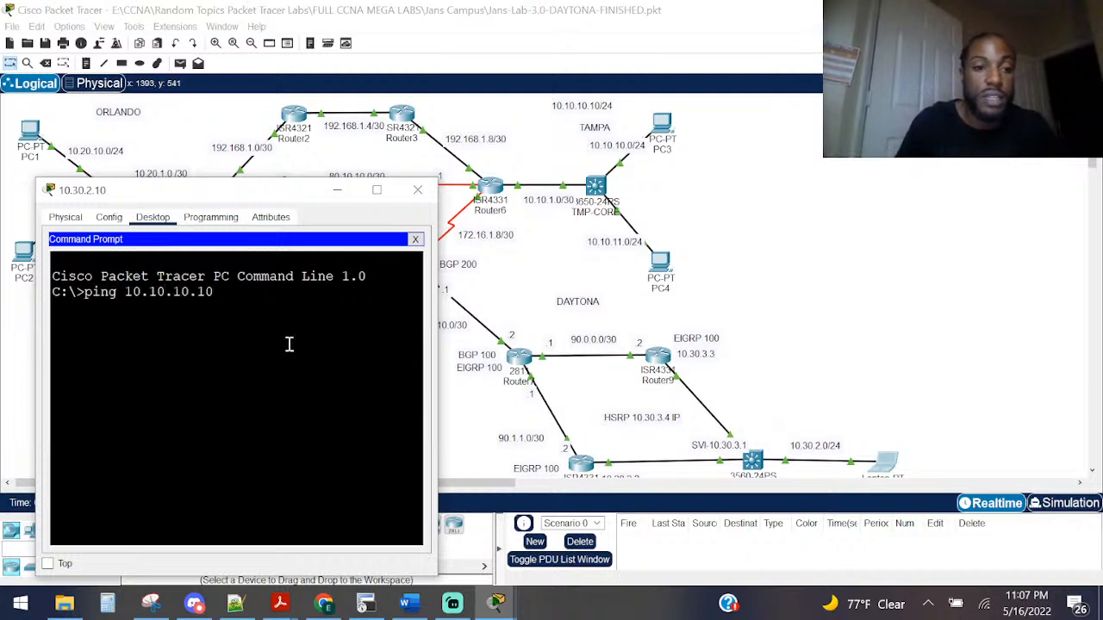
pyautogui.press('Return')
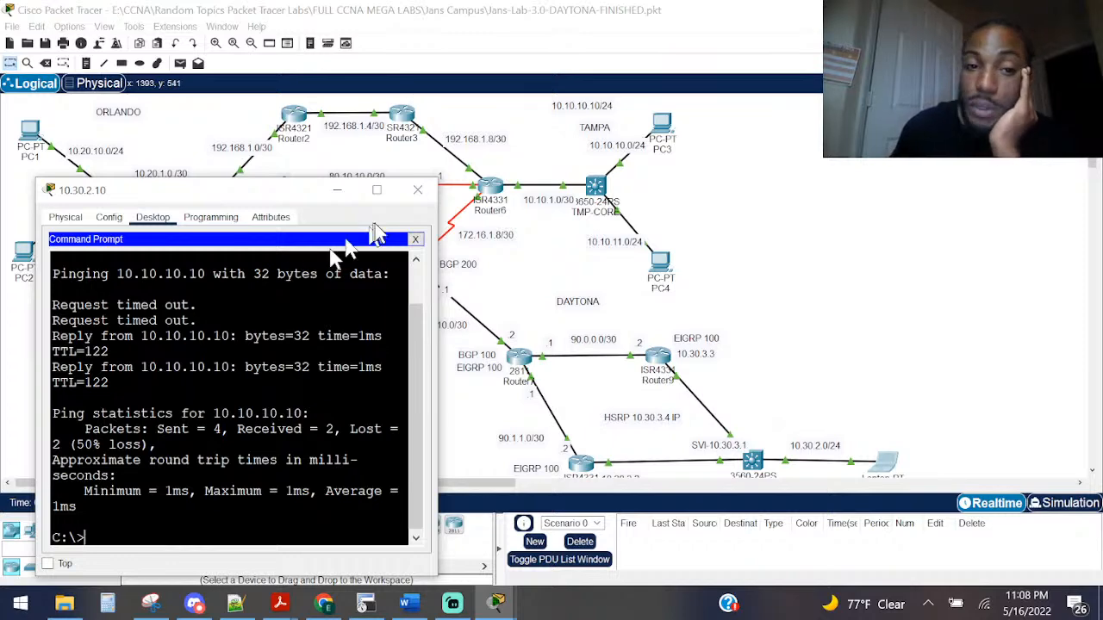
pyautogui.click(417, 190)
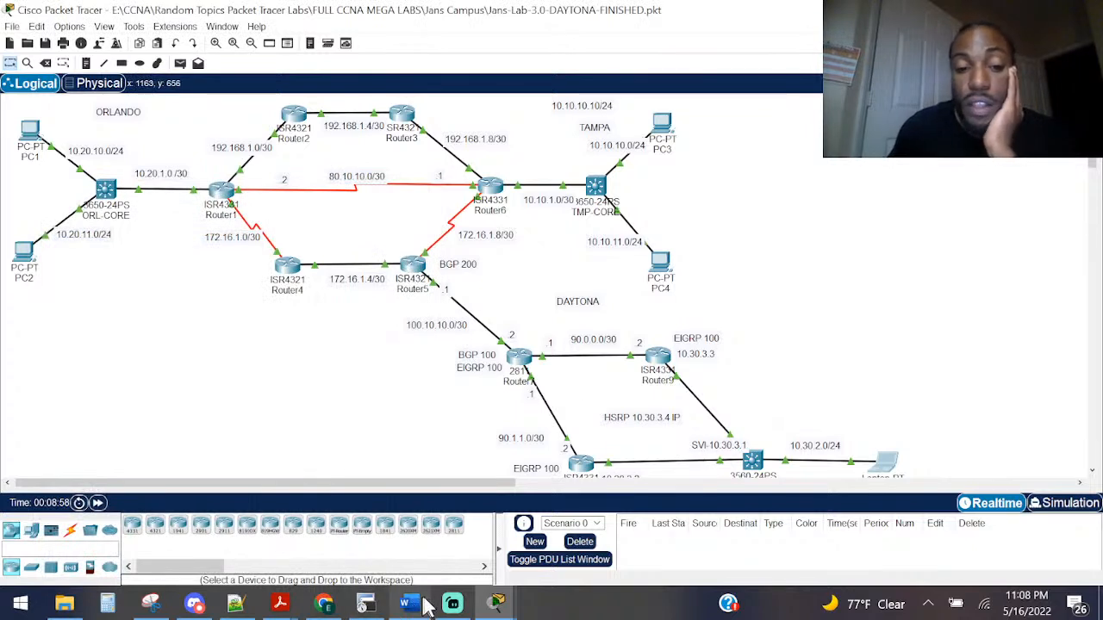
# Step: Close the open PC2, PC1 and Router5 device windows
pyautogui.moveTo(385, 234); pyautogui.dragTo(474, 313)
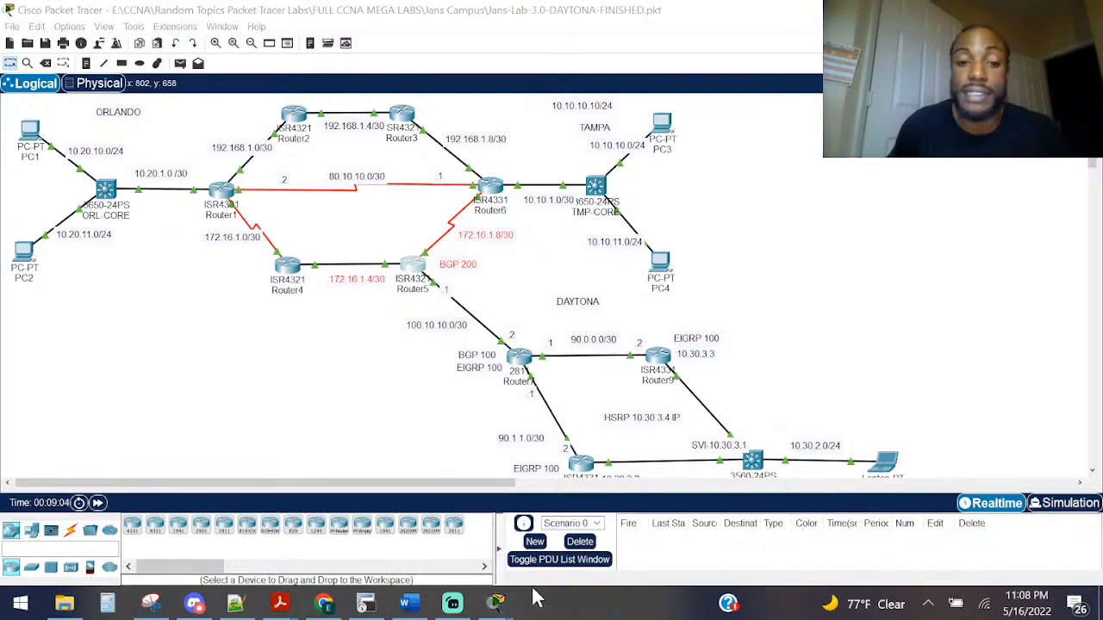
pyautogui.moveTo(498, 608)
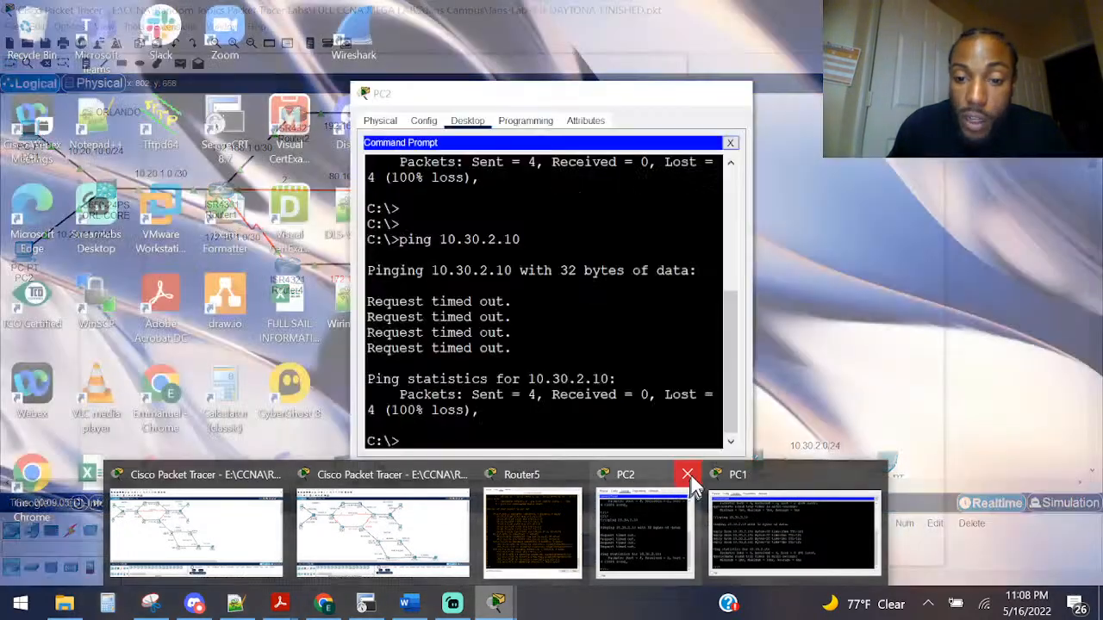
pyautogui.click(690, 480)
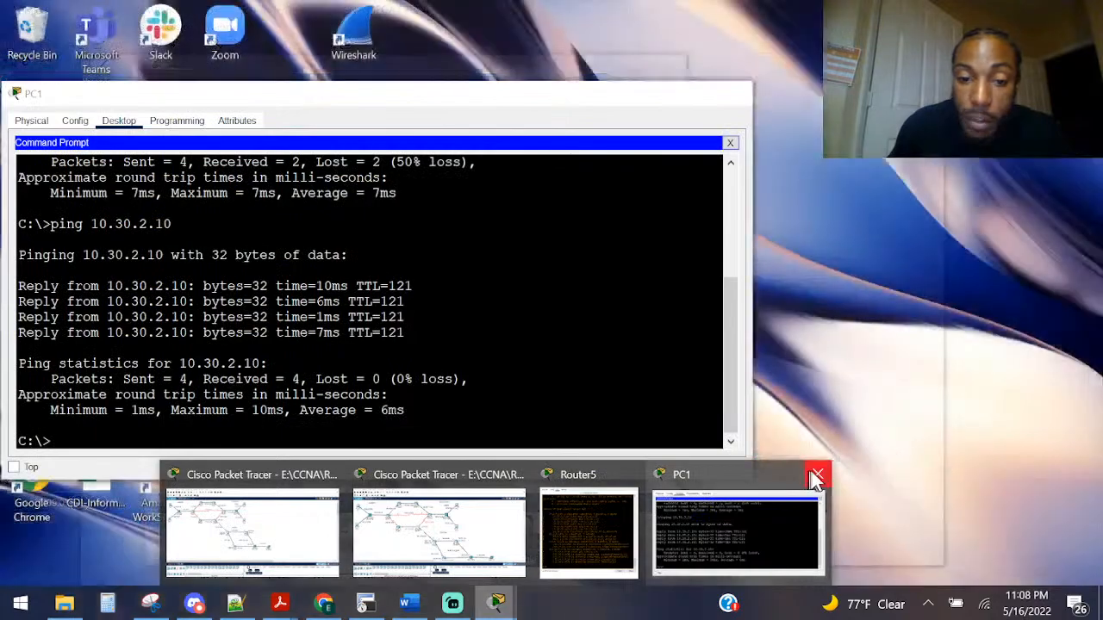
pyautogui.click(816, 474)
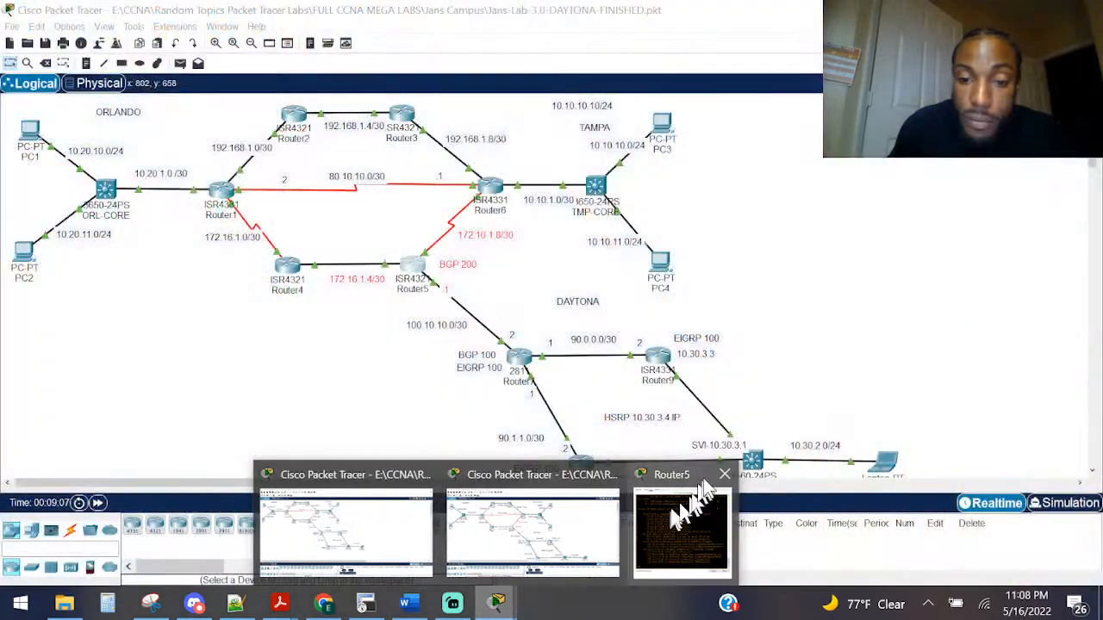
pyautogui.click(724, 475)
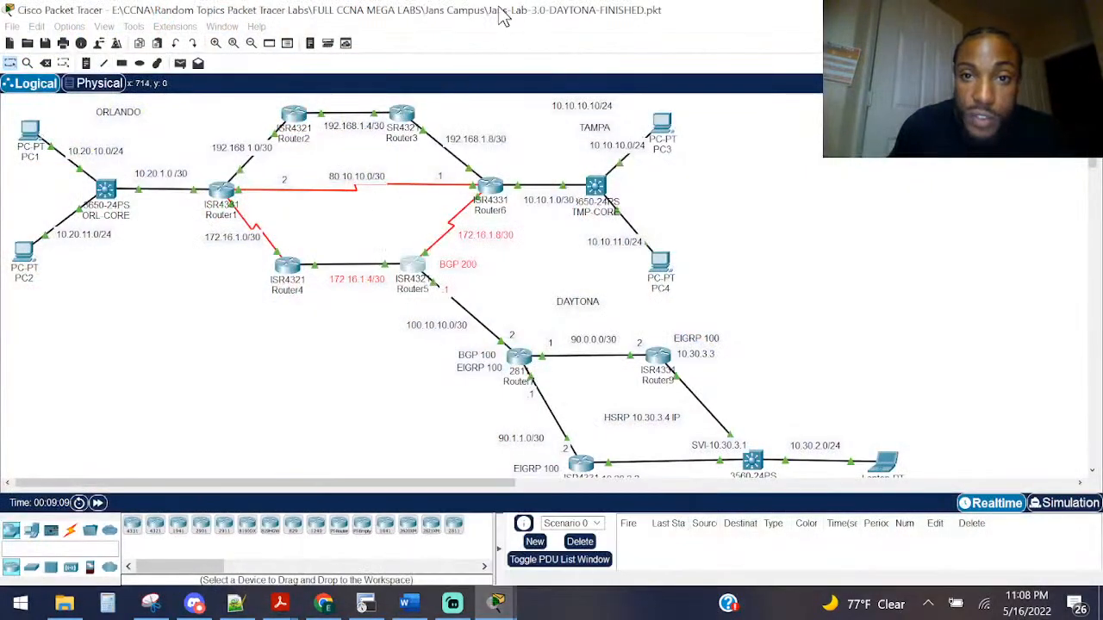
# Step: Open Router5's CLI in the finished lab, move it aside and widen its window to show the routing table
pyautogui.click(414, 262)
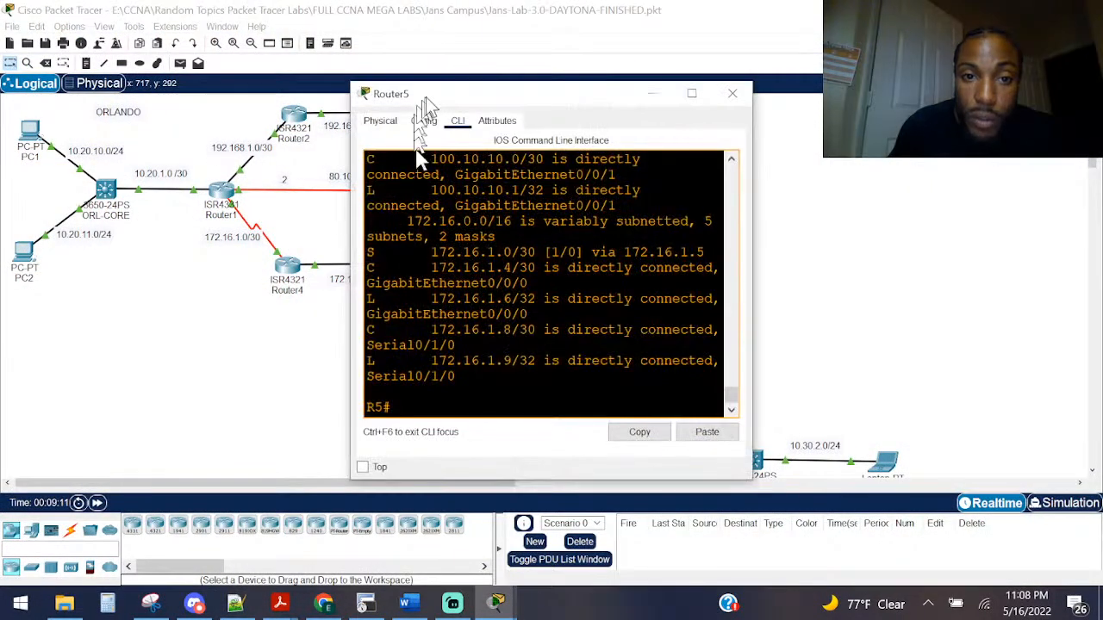
pyautogui.moveTo(423, 108); pyautogui.dragTo(62, 115)
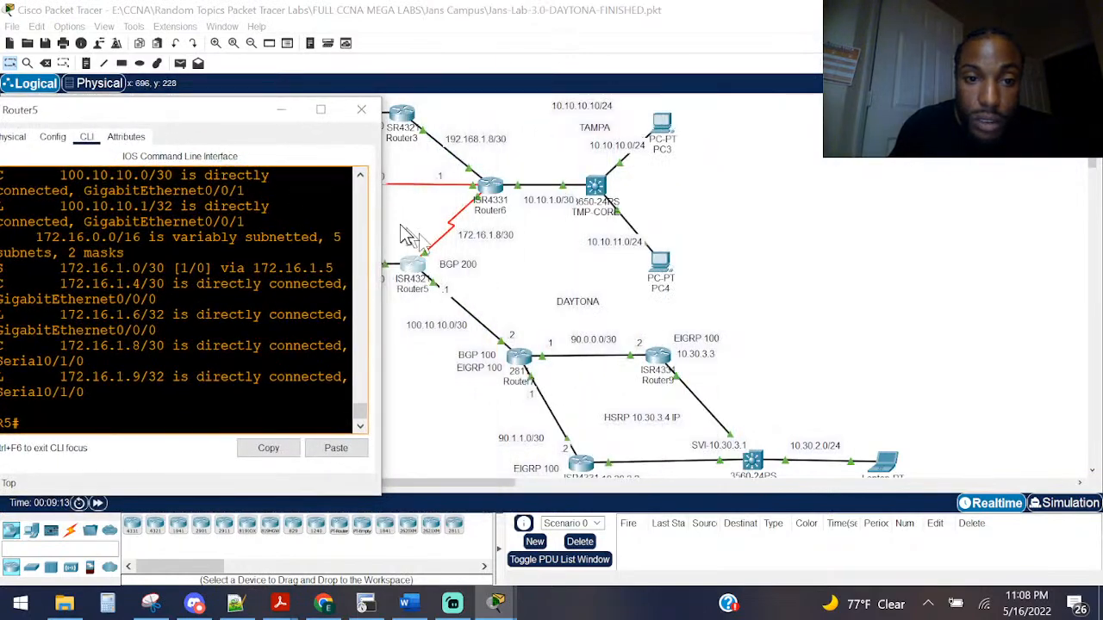
pyautogui.moveTo(385, 218); pyautogui.dragTo(521, 218)
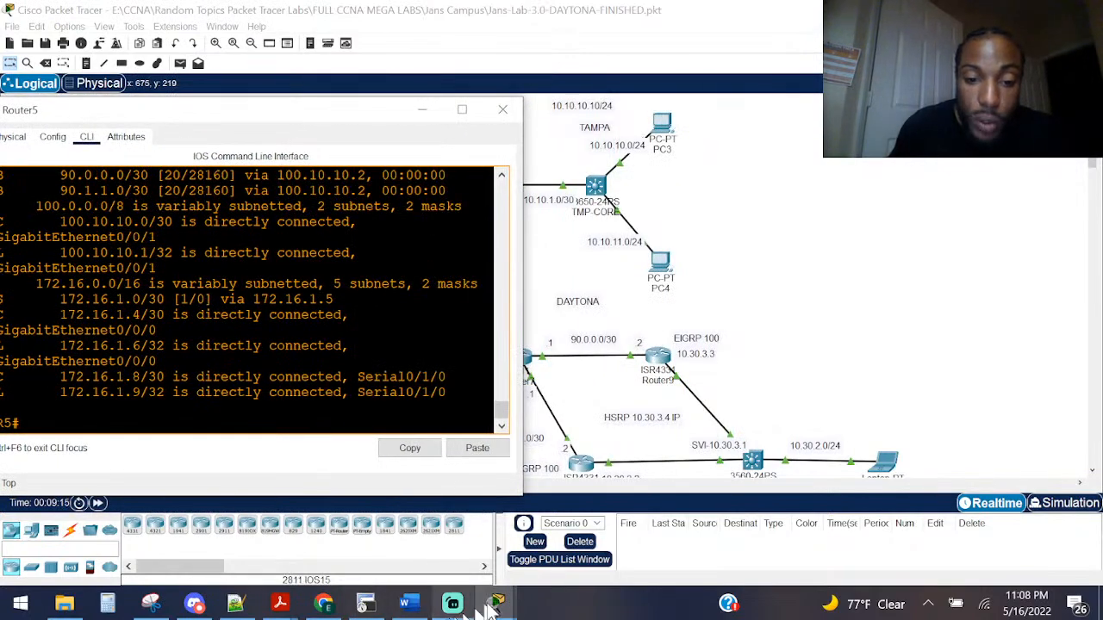
# Step: Open Router5's CLI from the DAYTONA-START2 lab beside the finished one, widen it, and display the rest of its routing table
pyautogui.moveTo(500, 606)
pyautogui.moveTo(380, 523)
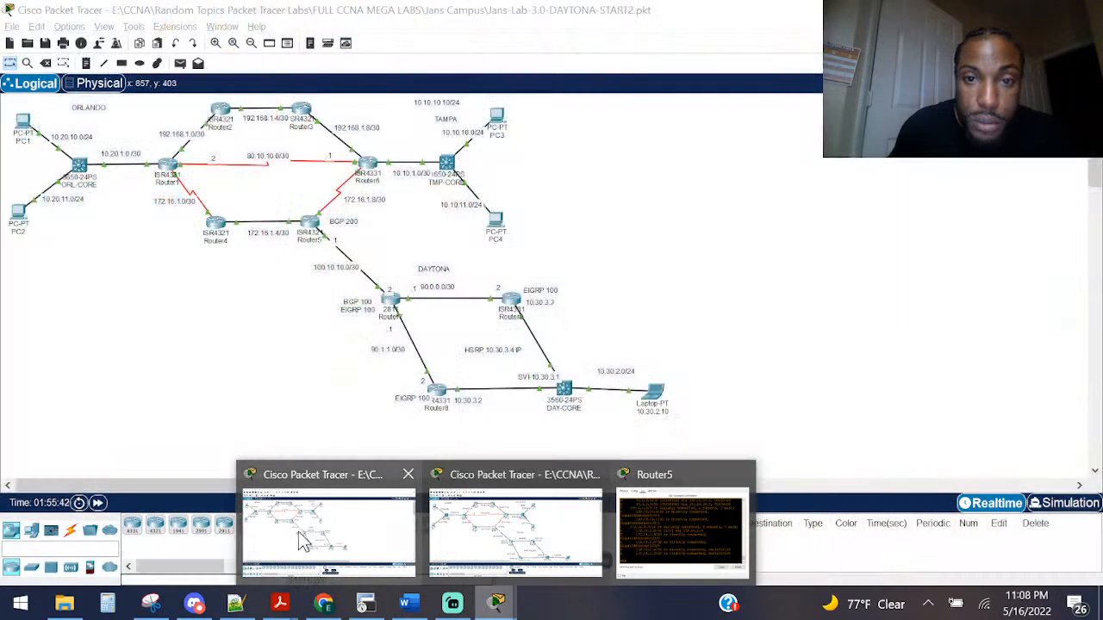
pyautogui.click(375, 527)
pyautogui.click(310, 229)
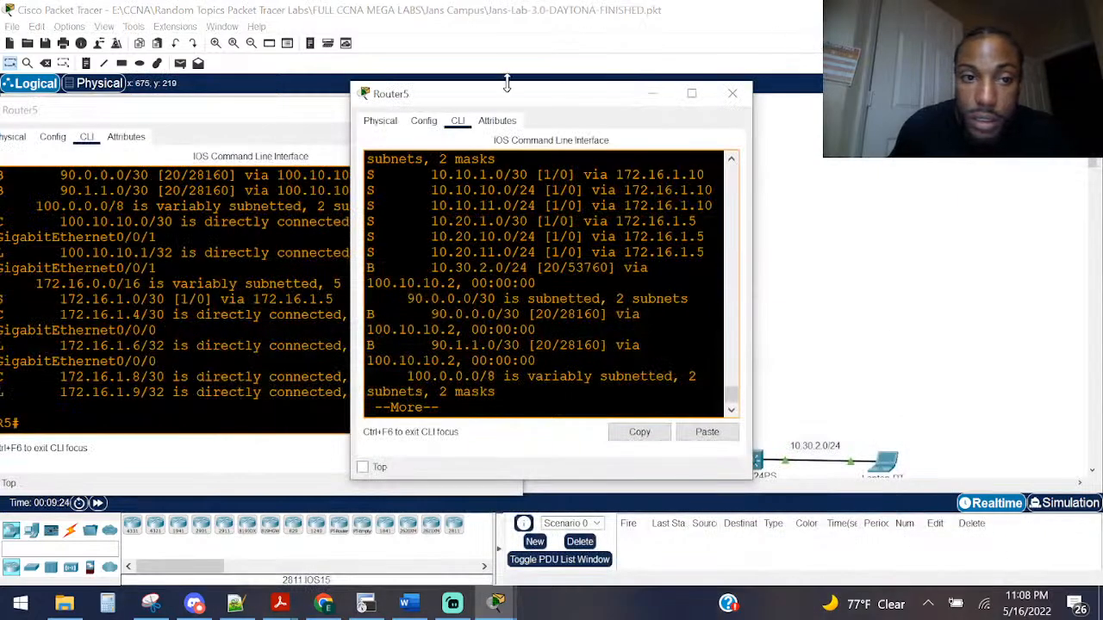
pyautogui.moveTo(507, 86); pyautogui.dragTo(704, 102)
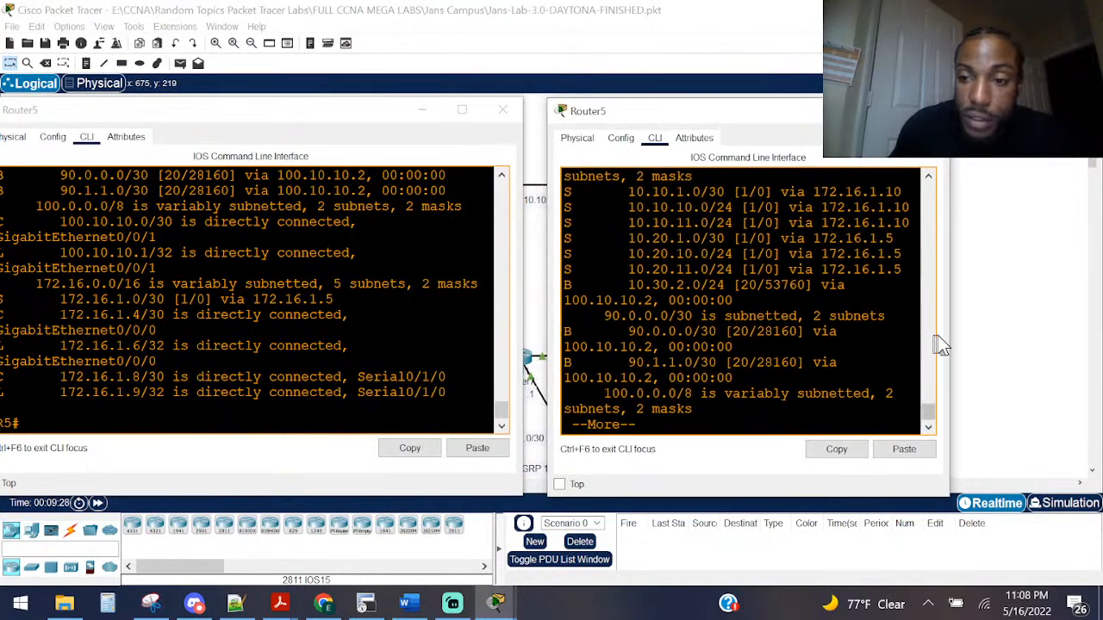
pyautogui.moveTo(947, 335); pyautogui.dragTo(1077, 334)
pyautogui.press('space')
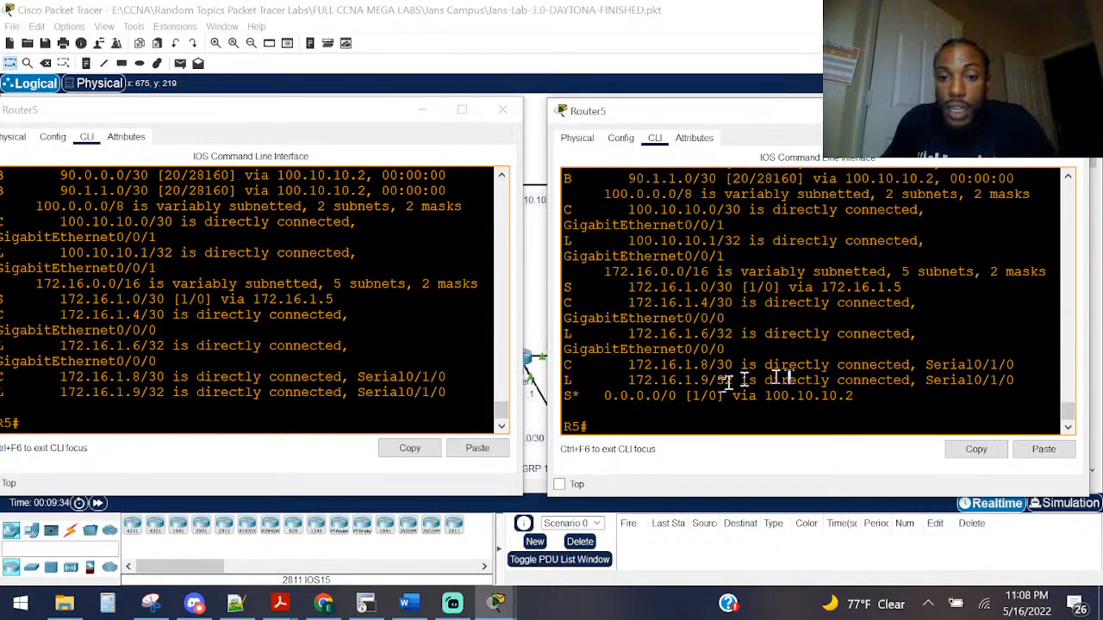
# Step: Highlight the static default route 0.0.0.0/0 via 100.10.10.2 in the START2 Router5 table to compare it with the finished lab
pyautogui.moveTo(853, 397); pyautogui.dragTo(560, 396)
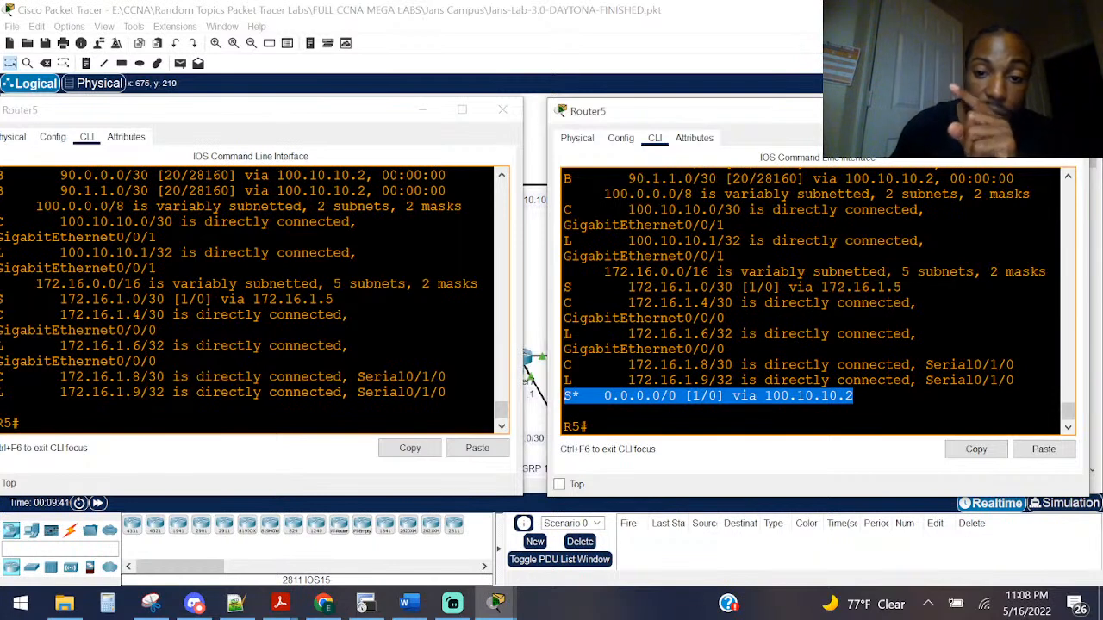
pyautogui.click(740, 367)
pyautogui.moveTo(852, 396); pyautogui.dragTo(599, 407)
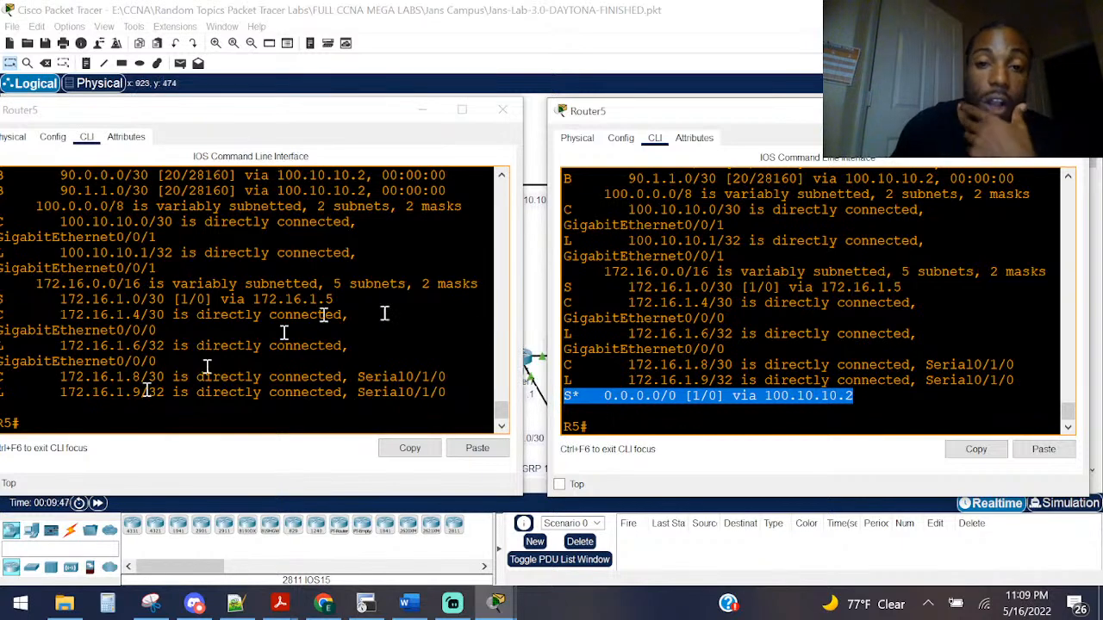
# Step: Move the finished lab's Router5 window fully into view, widen it, and display the start of its routing table
pyautogui.click(233, 320)
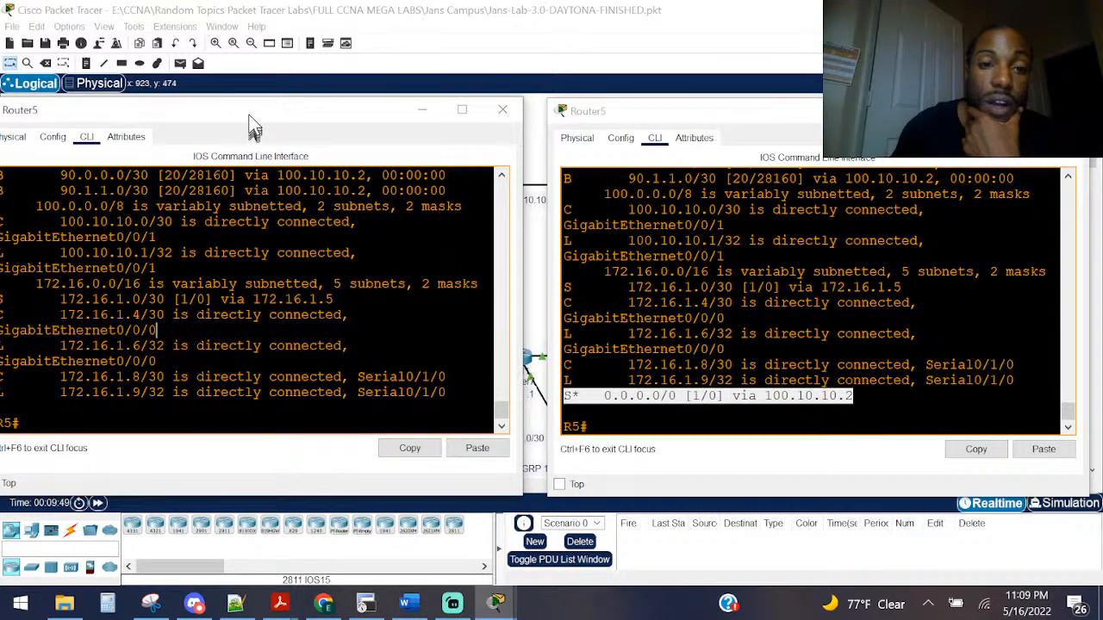
pyautogui.moveTo(254, 127); pyautogui.dragTo(284, 137)
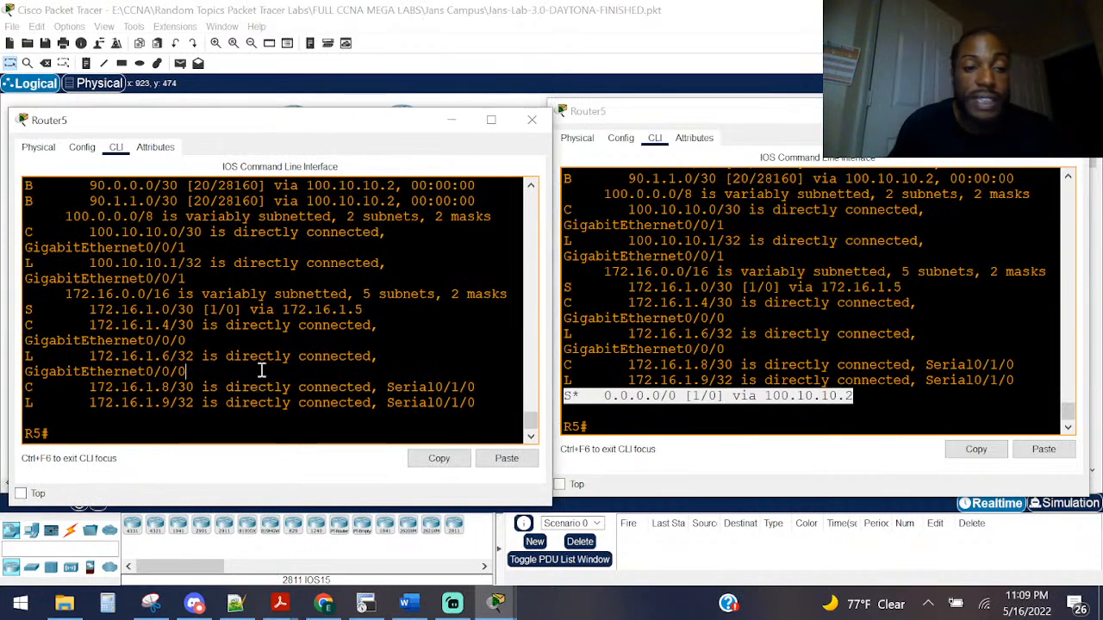
pyautogui.scroll(2, 259, 369)
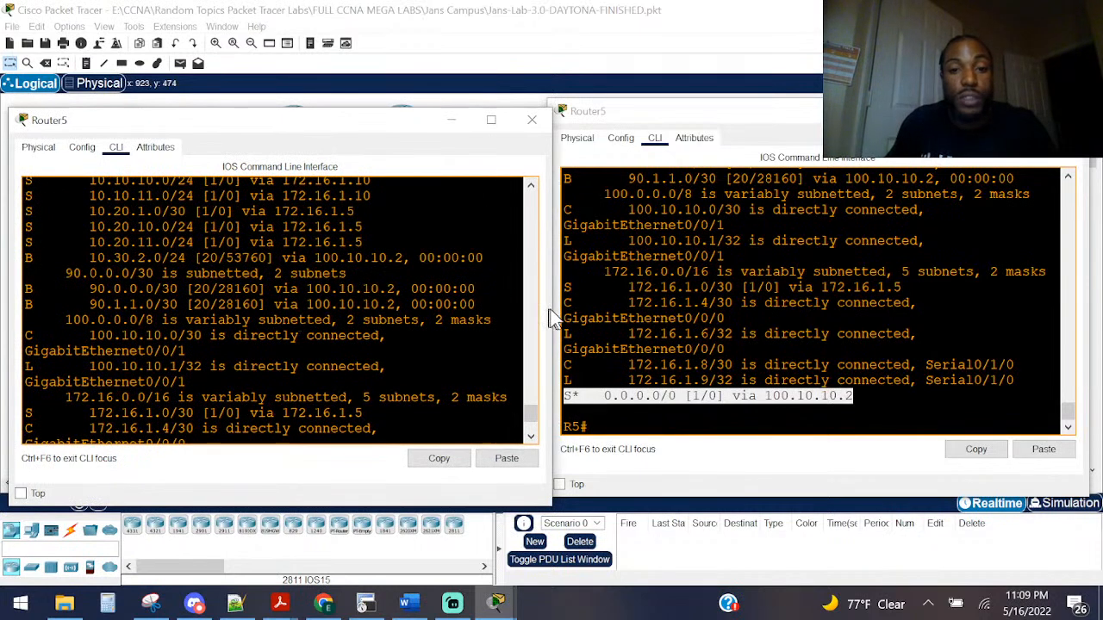
pyautogui.moveTo(552, 316); pyautogui.dragTo(692, 316)
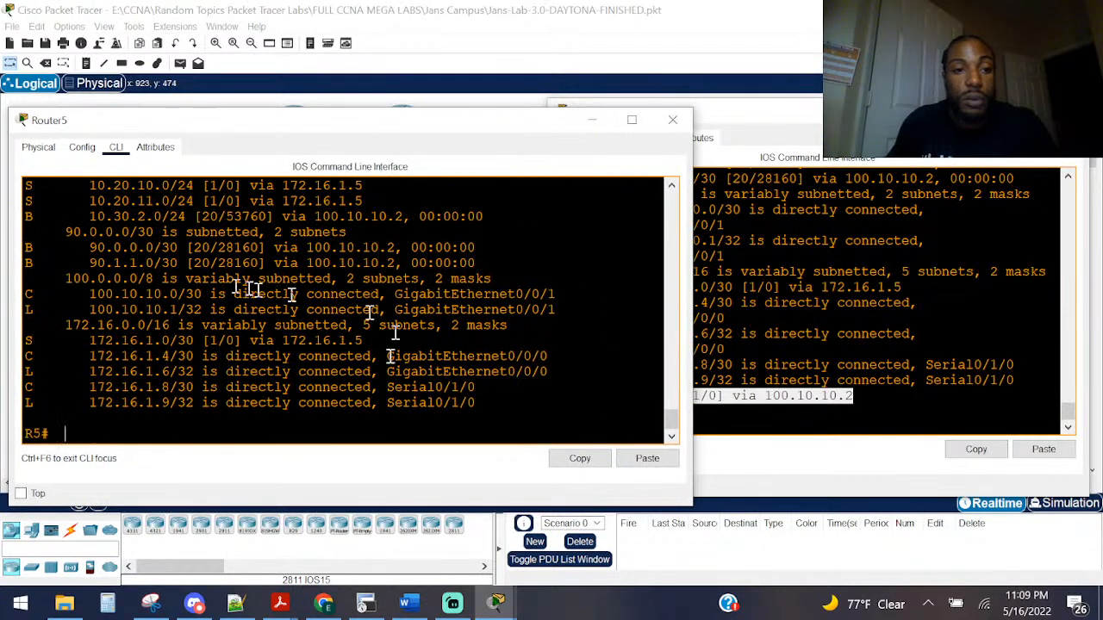
pyautogui.scroll(1, 235, 287)
pyautogui.scroll(1, 236, 287)
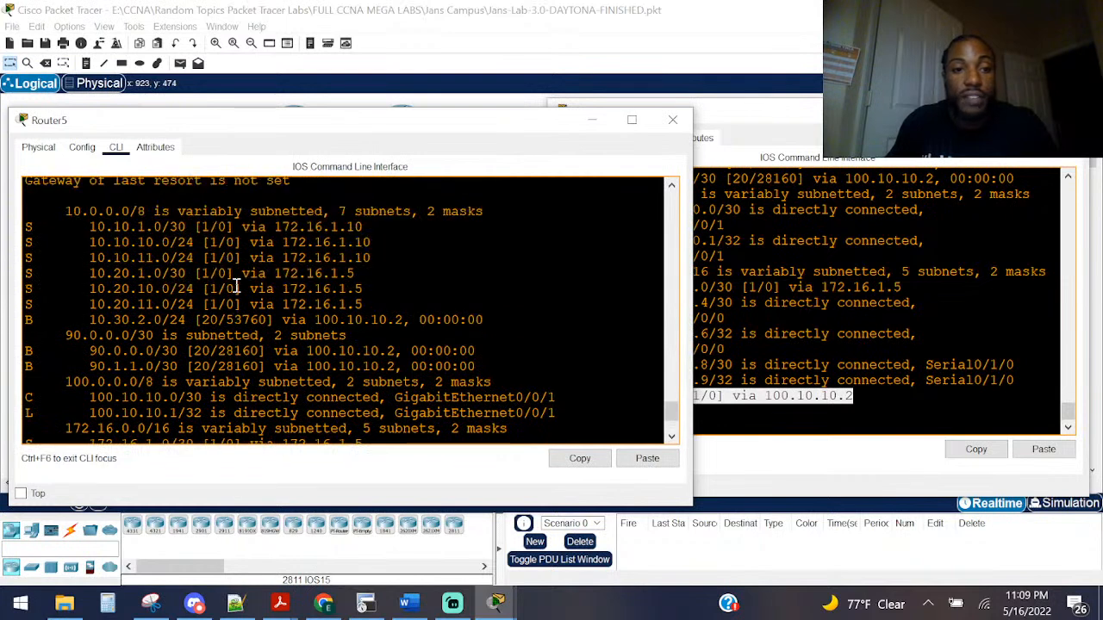
# Step: Highlight the BGP route 10.30.2.0/24 via 100.10.10.2 in both Router5 routing tables to compare them
pyautogui.click(896, 274)
pyautogui.scroll(3, 896, 274)
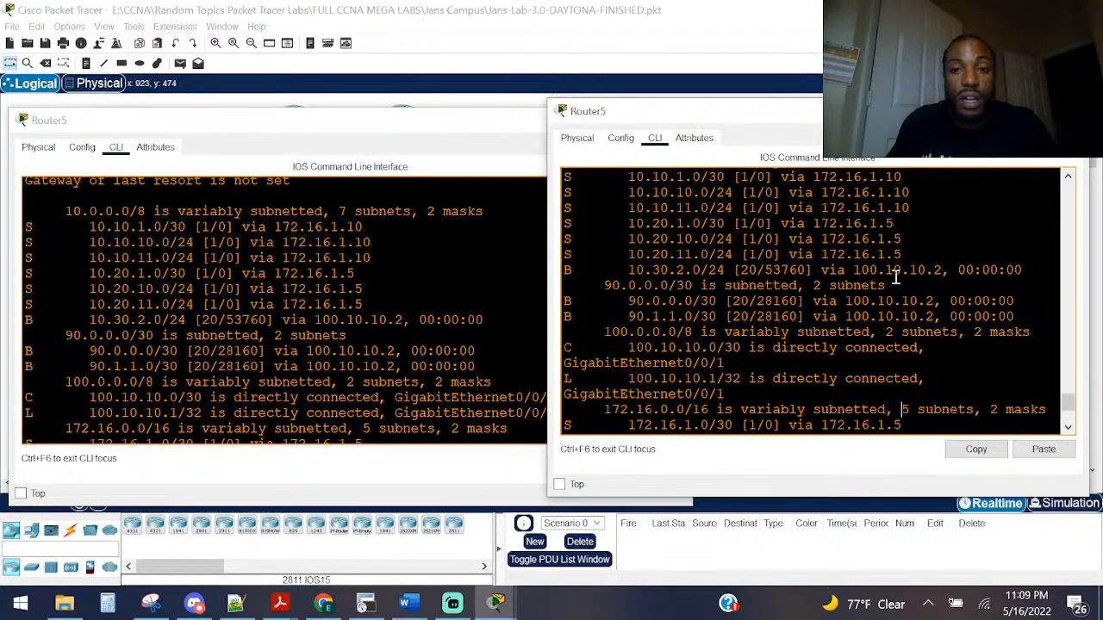
pyautogui.scroll(2, 897, 274)
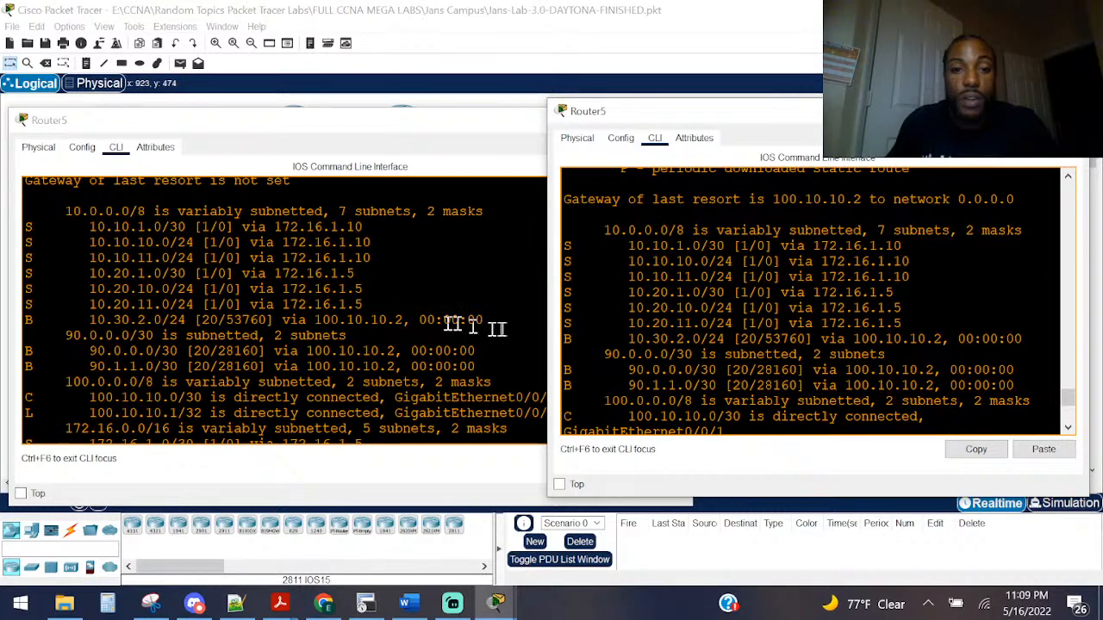
pyautogui.moveTo(505, 323); pyautogui.dragTo(52, 320)
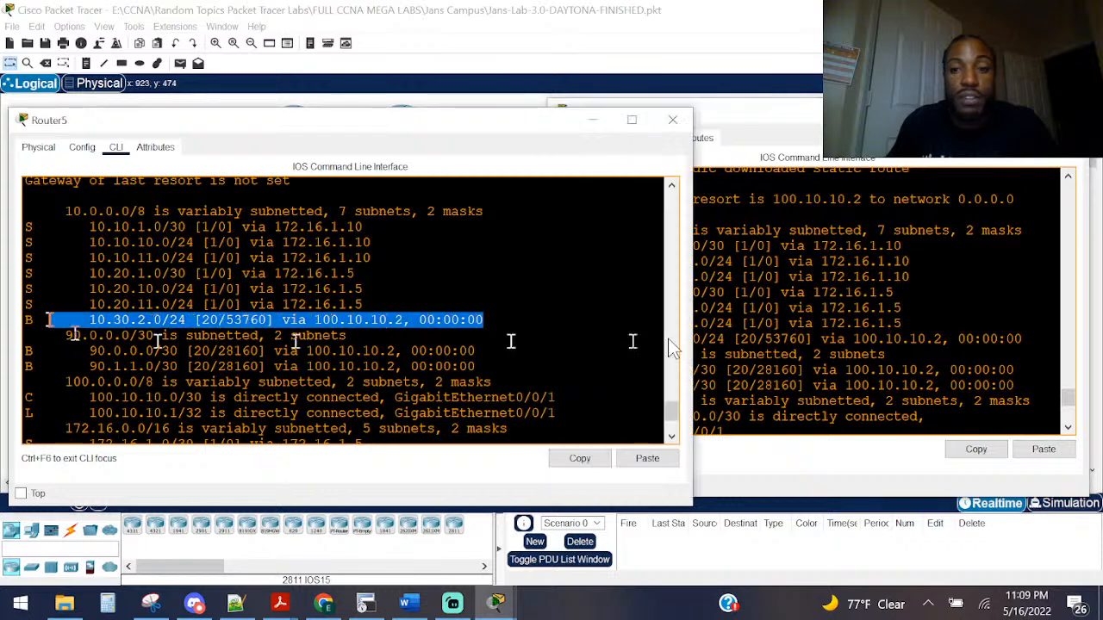
pyautogui.click(915, 339)
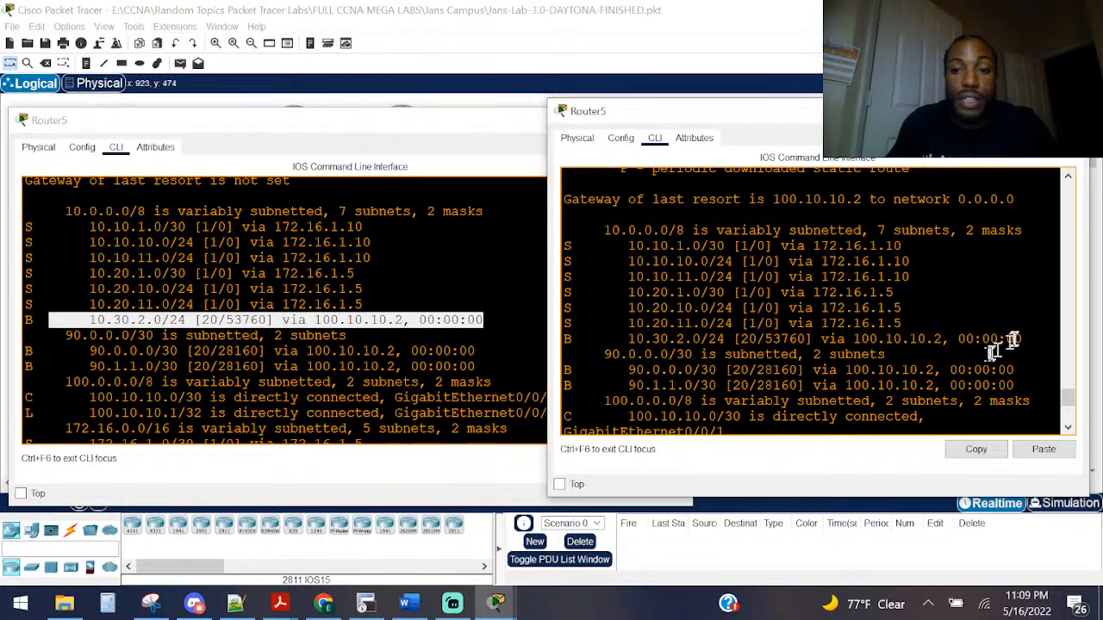
pyautogui.moveTo(1020, 340); pyautogui.dragTo(594, 331)
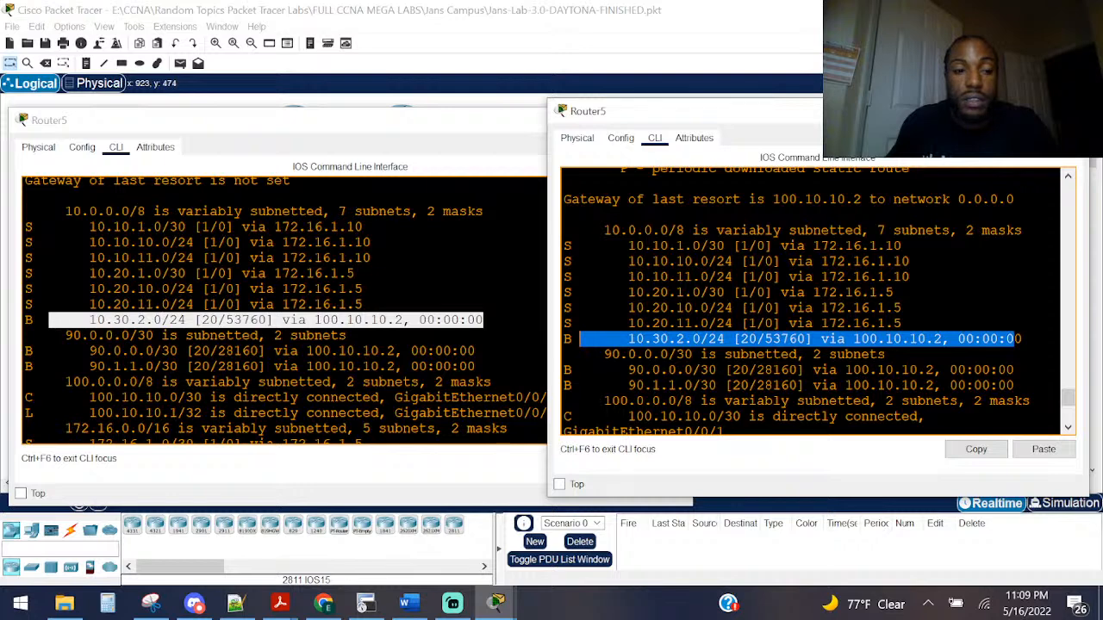
# Step: Run sho running-config on Router5 in the finished lab and page through to the router bgp 200 section
pyautogui.scroll(-3, 285, 310)
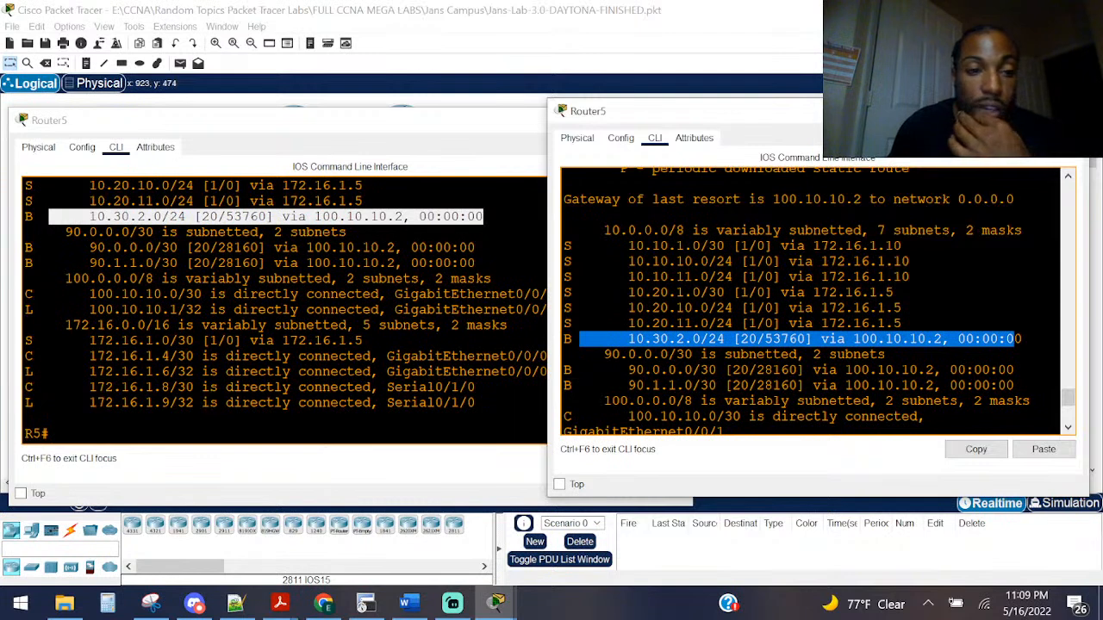
pyautogui.click(56, 306)
pyautogui.press('Return')
pyautogui.press('Return')
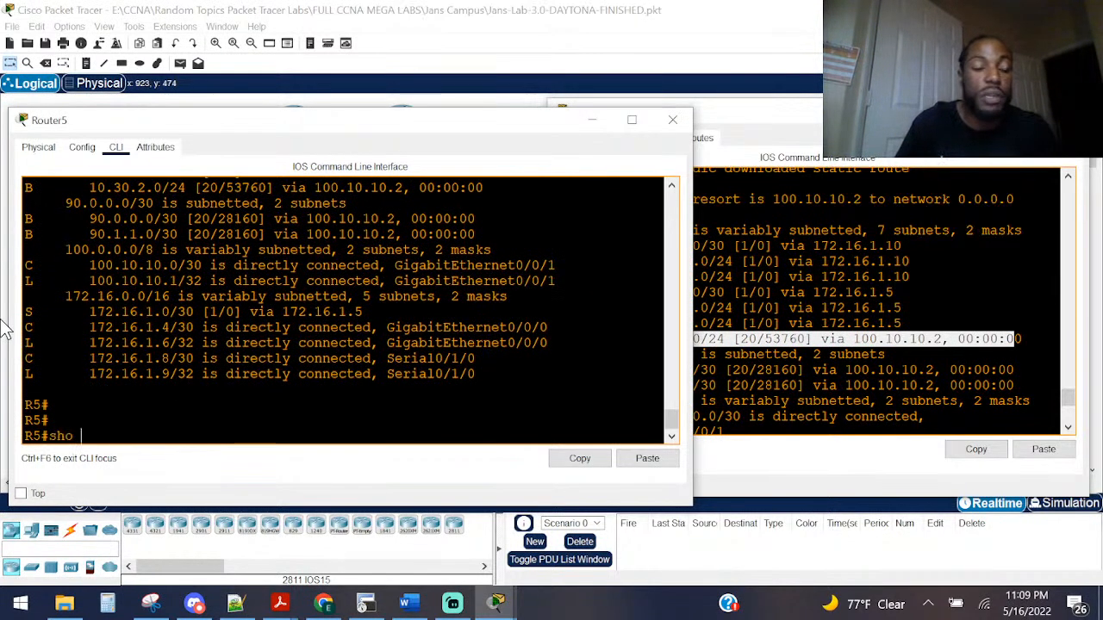
pyautogui.write('sho ru')
pyautogui.press('Tab')
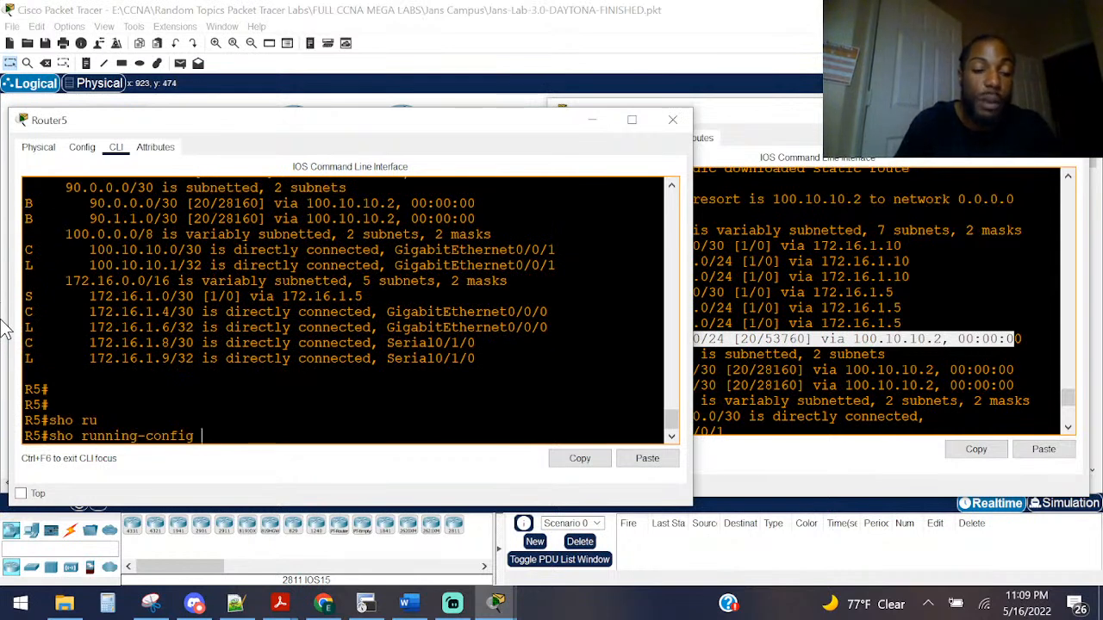
pyautogui.press('Return')
pyautogui.press('space')
pyautogui.press('space')
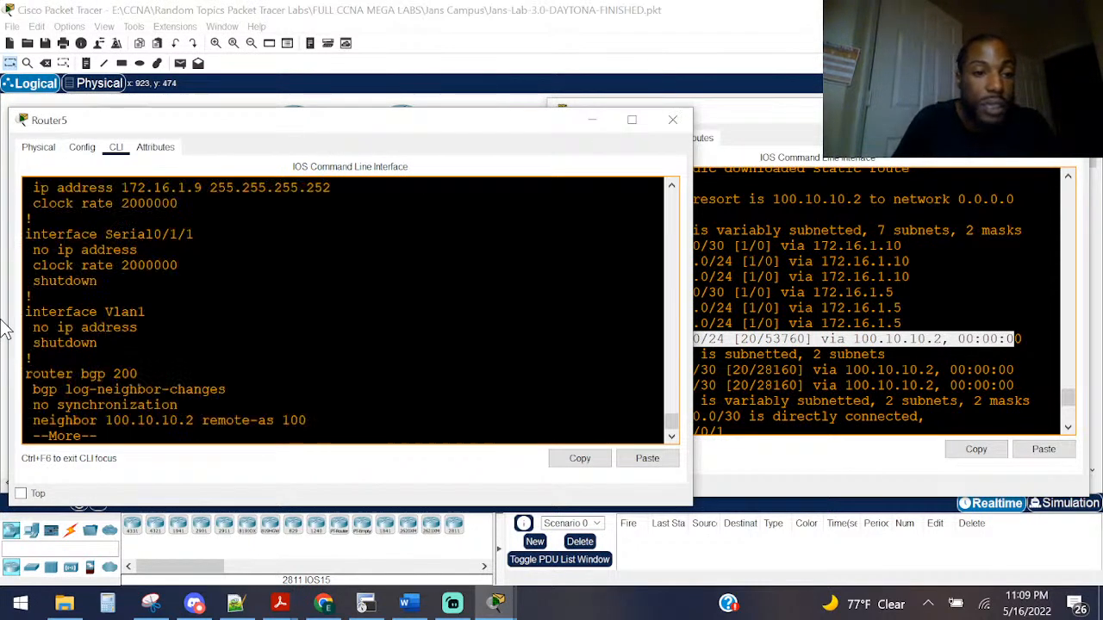
# Step: Review the finished Router5's interfaces and static routes, and highlight the settings under router bgp 200
pyautogui.scroll(3, 81, 288)
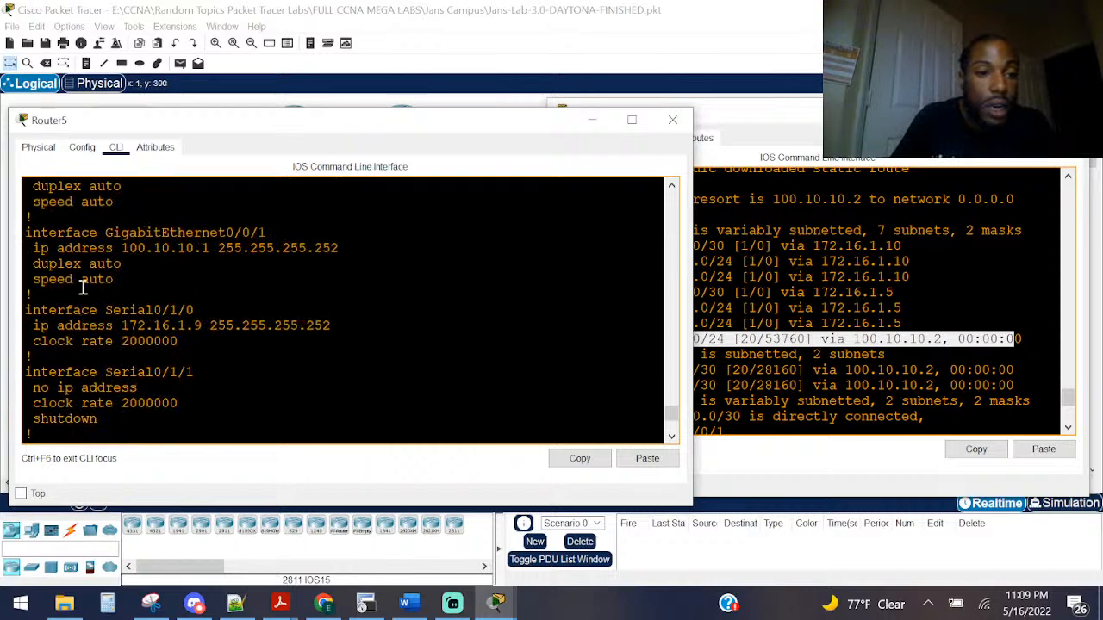
pyautogui.scroll(5, 81, 288)
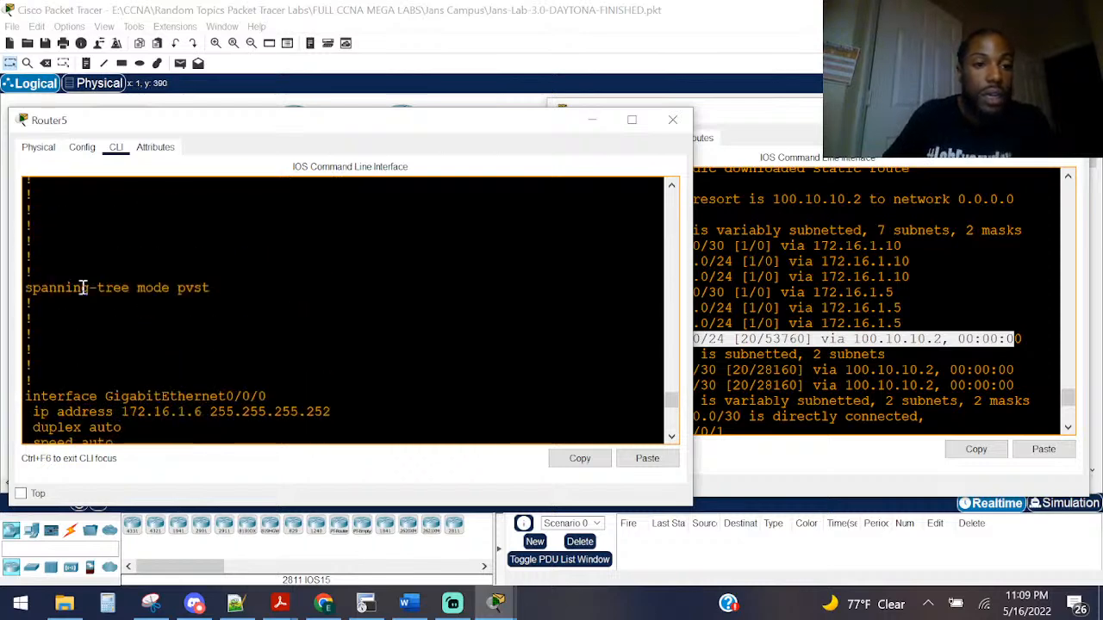
pyautogui.scroll(-4, 81, 284)
pyautogui.scroll(-4, 83, 270)
pyautogui.press('space')
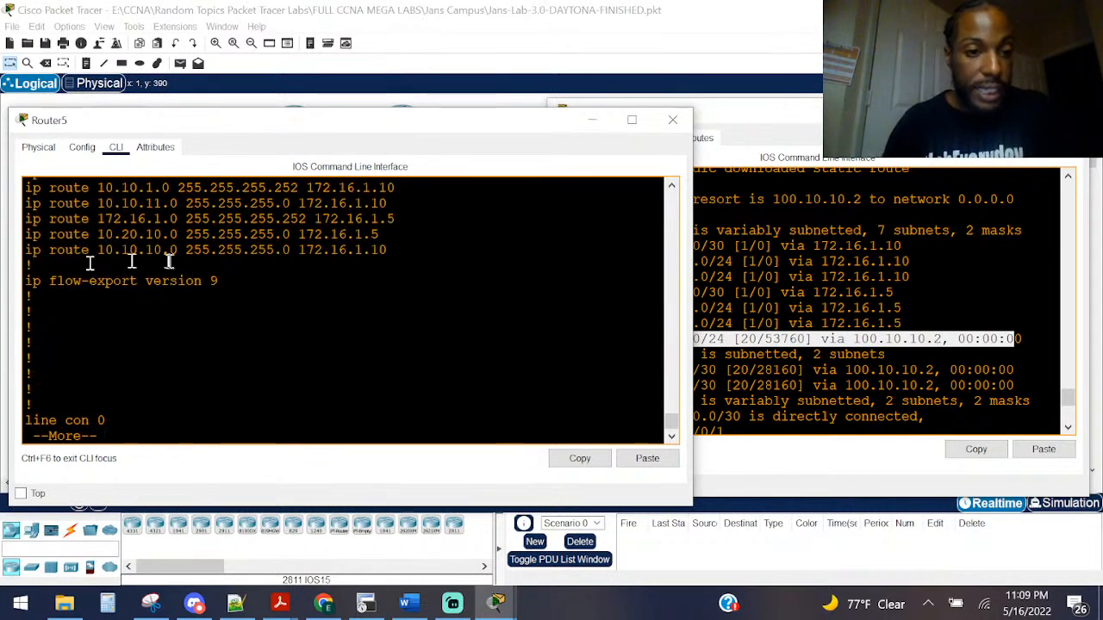
pyautogui.scroll(4, 168, 258)
pyautogui.scroll(2, 170, 260)
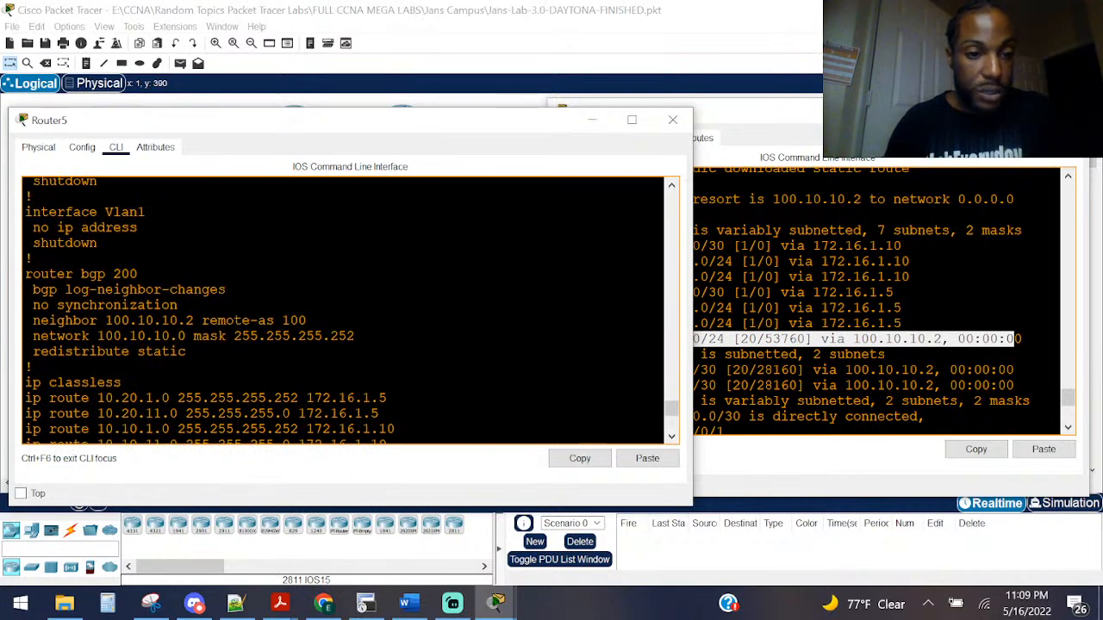
pyautogui.moveTo(246, 346); pyautogui.dragTo(5, 293)
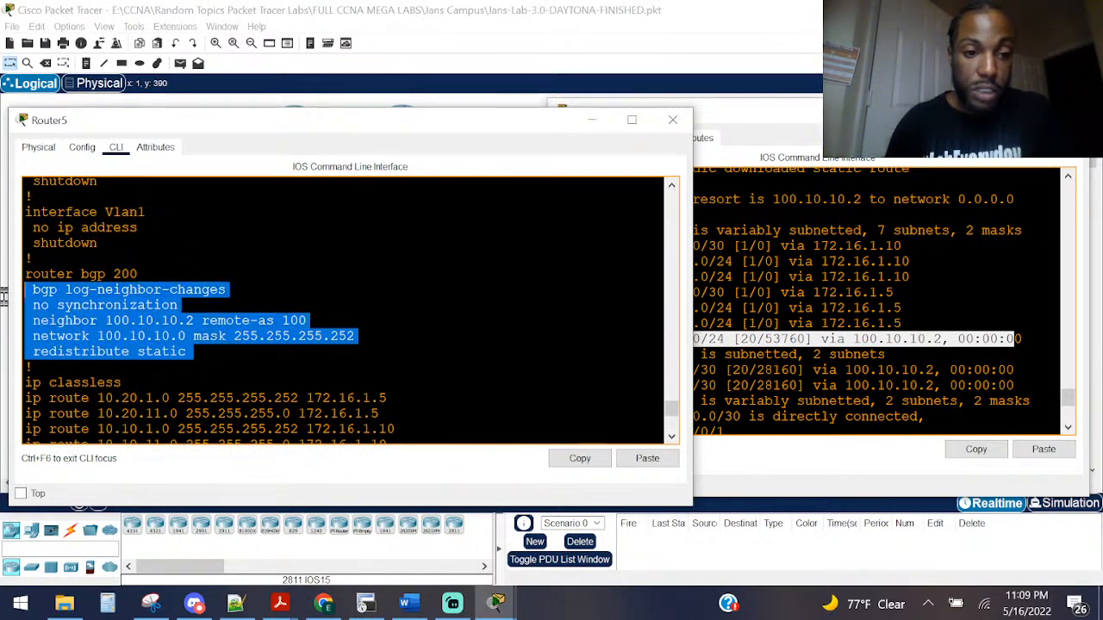
# Step: Run sho run on the START2 lab's Router5 and display its router bgp 200 section beside the finished one
pyautogui.click(918, 241)
pyautogui.press('Return')
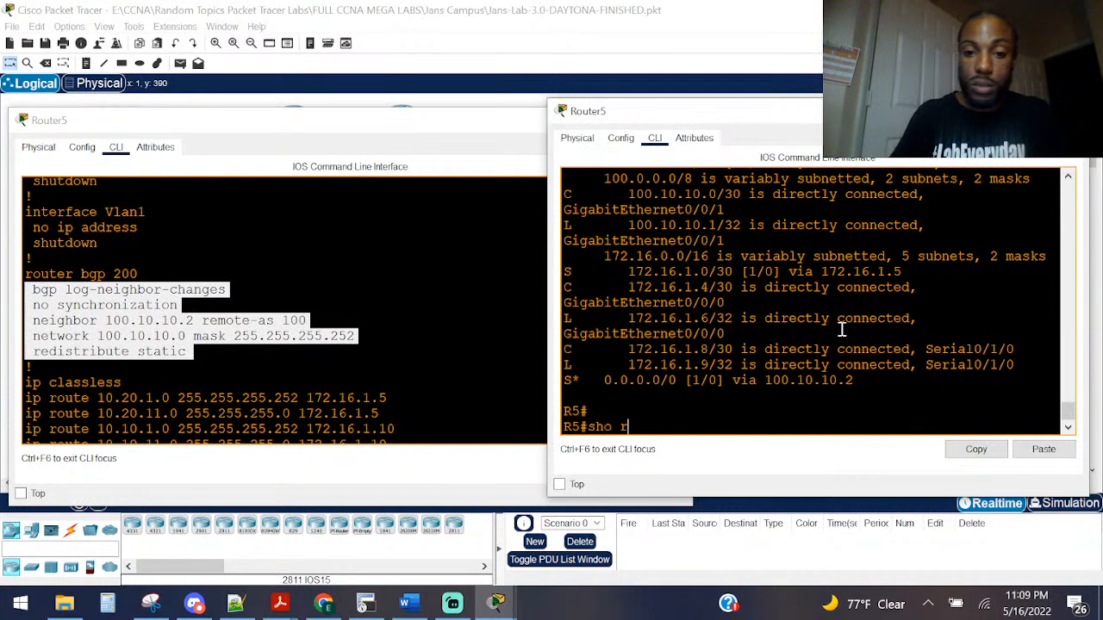
pyautogui.write('sho run')
pyautogui.press('Return')
pyautogui.press('space')
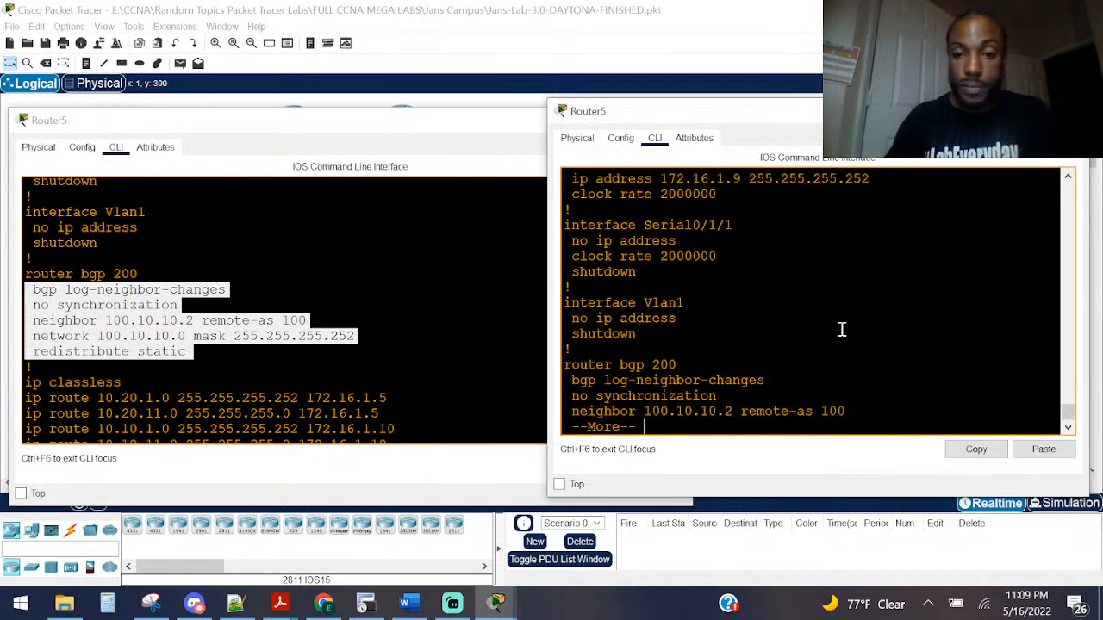
pyautogui.press('space')
pyautogui.scroll(2, 841, 330)
pyautogui.scroll(3, 840, 330)
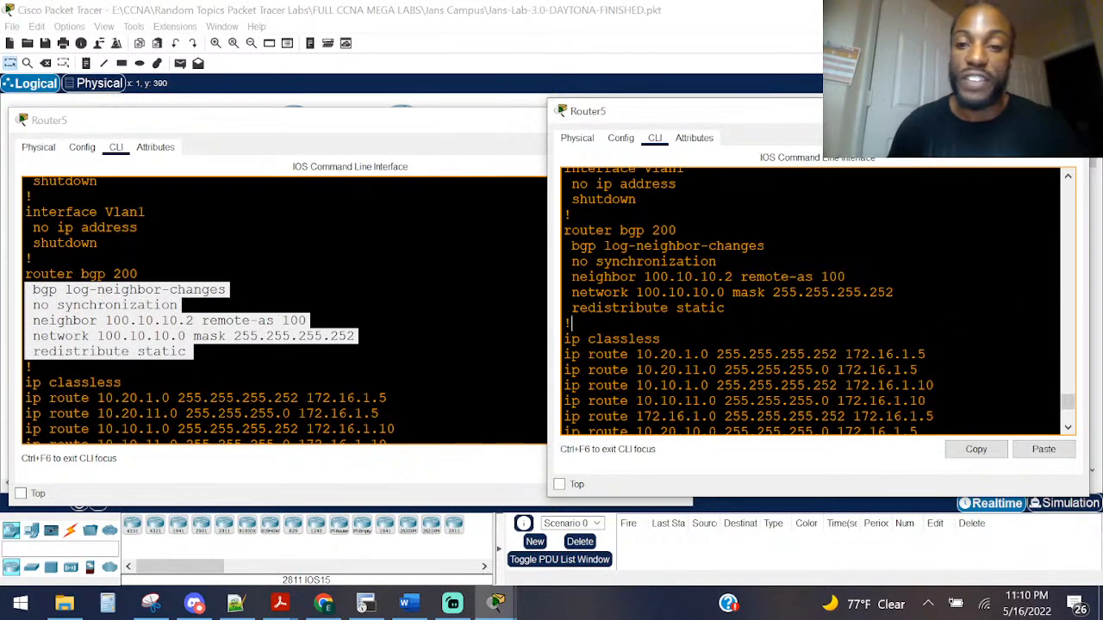
# Step: Compare the interface, BGP and static route settings in both Router5 configurations, paging the finished lab's listing to its end
pyautogui.scroll(4, 624, 290)
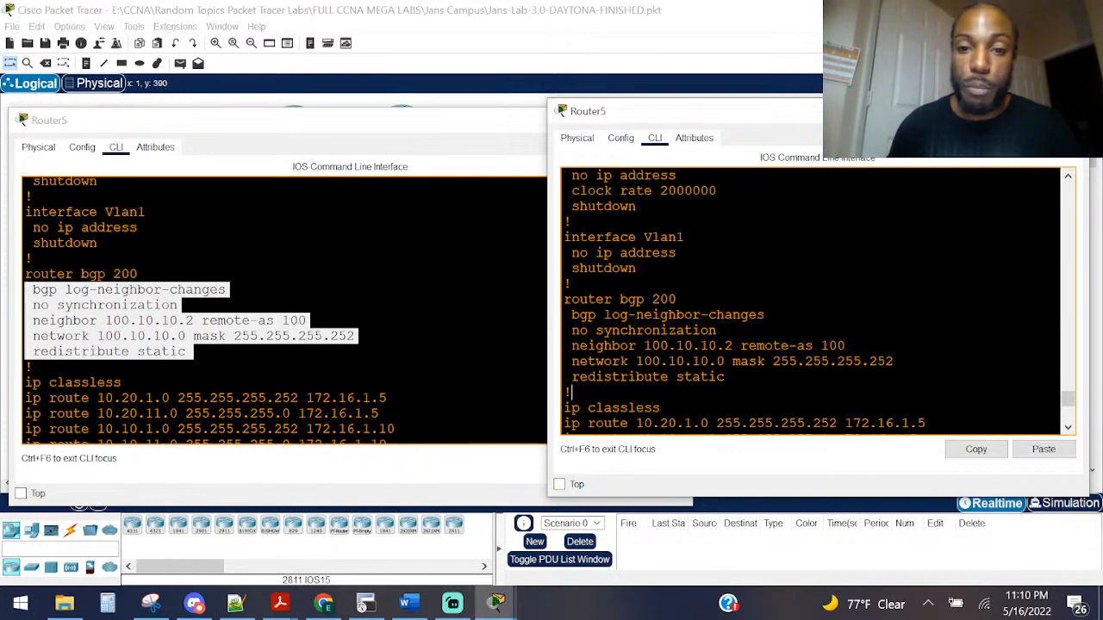
pyautogui.scroll(1, 810, 302)
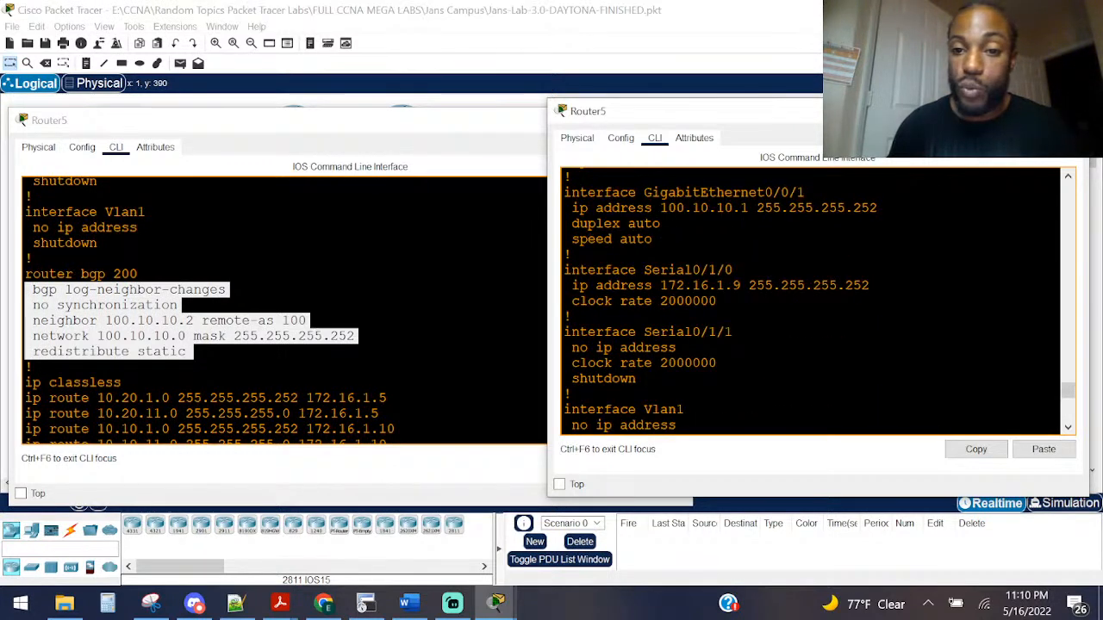
pyautogui.scroll(3, 380, 272)
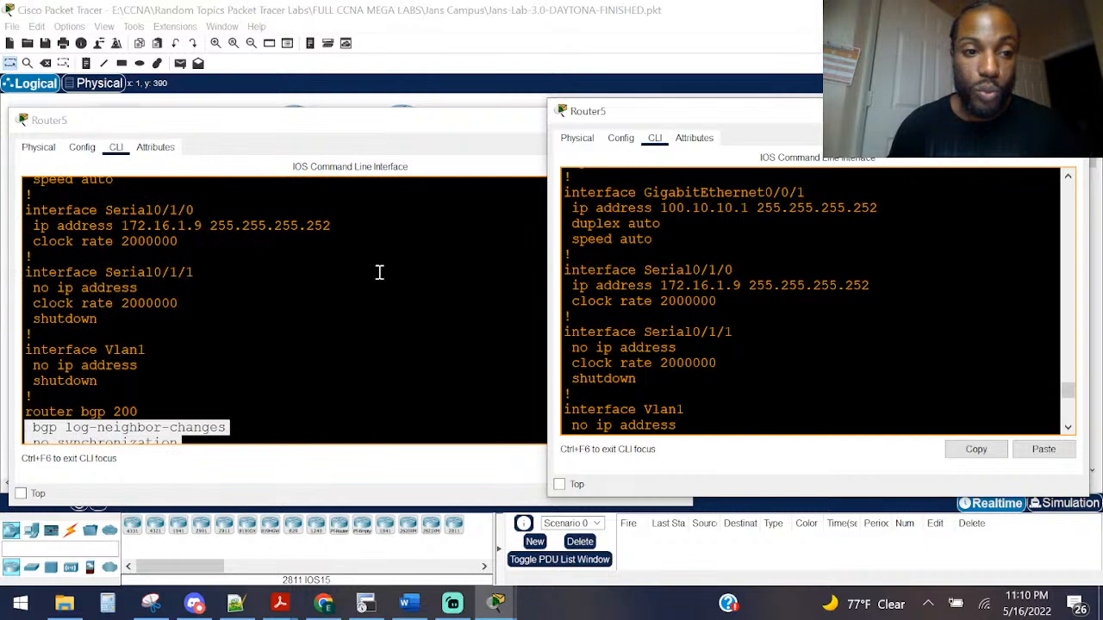
pyautogui.scroll(2, 380, 272)
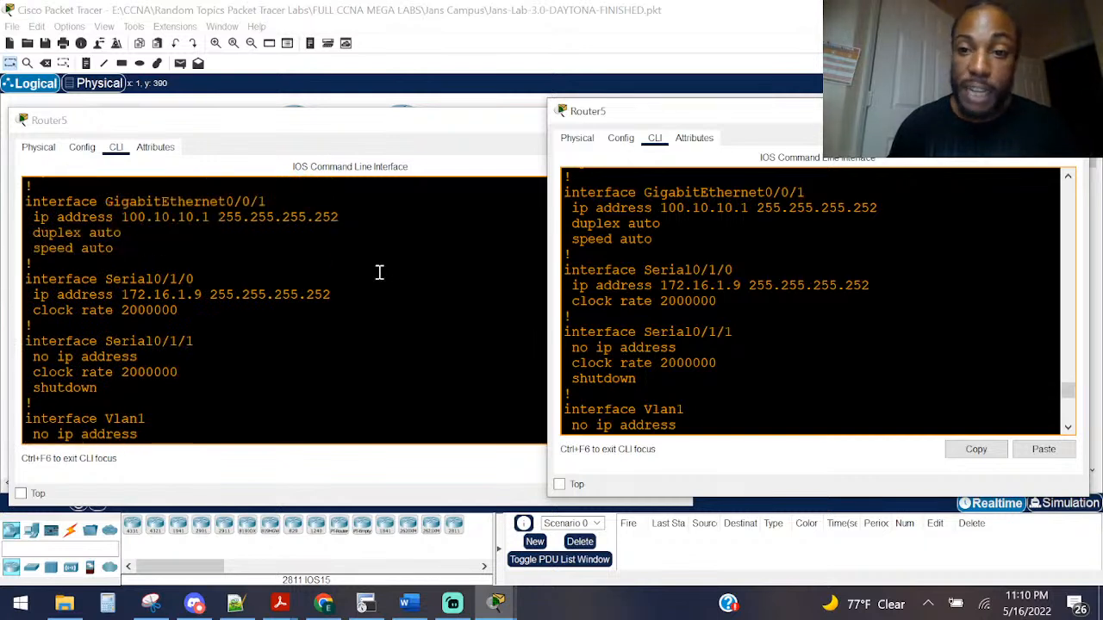
pyautogui.scroll(4, 380, 273)
pyautogui.scroll(1, 767, 297)
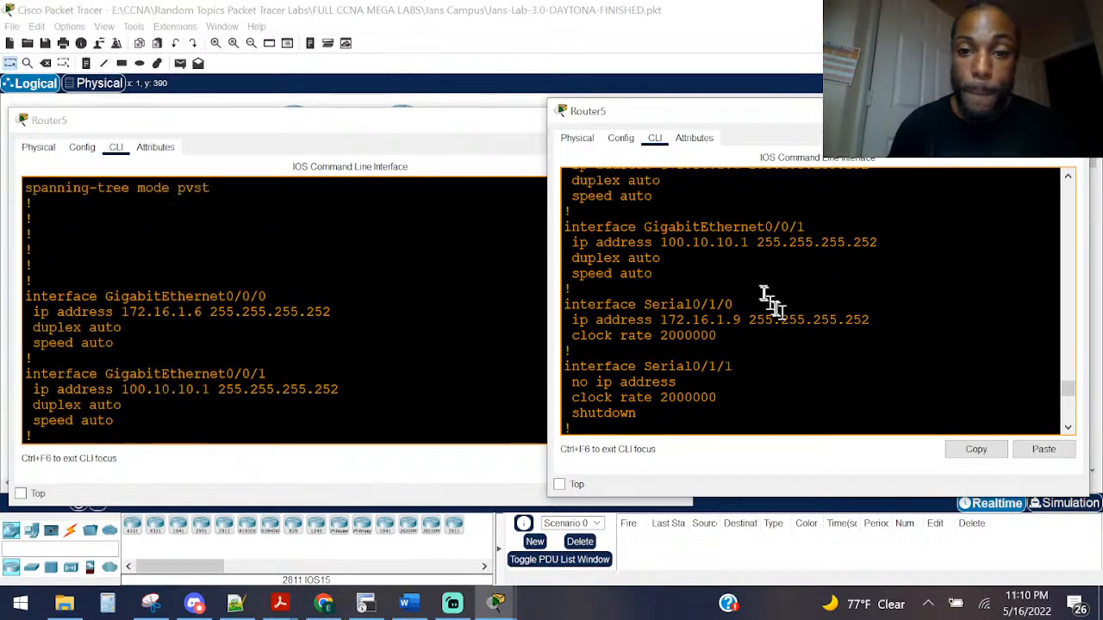
pyautogui.scroll(2, 767, 297)
pyautogui.scroll(6, 534, 255)
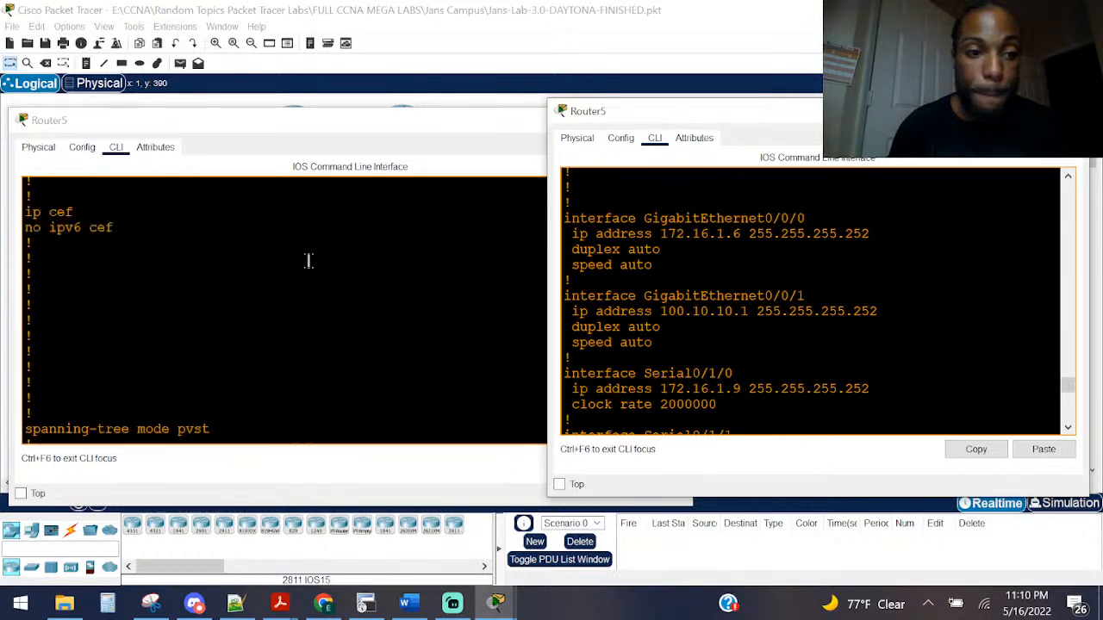
pyautogui.scroll(2, 319, 263)
pyautogui.scroll(-4, 810, 305)
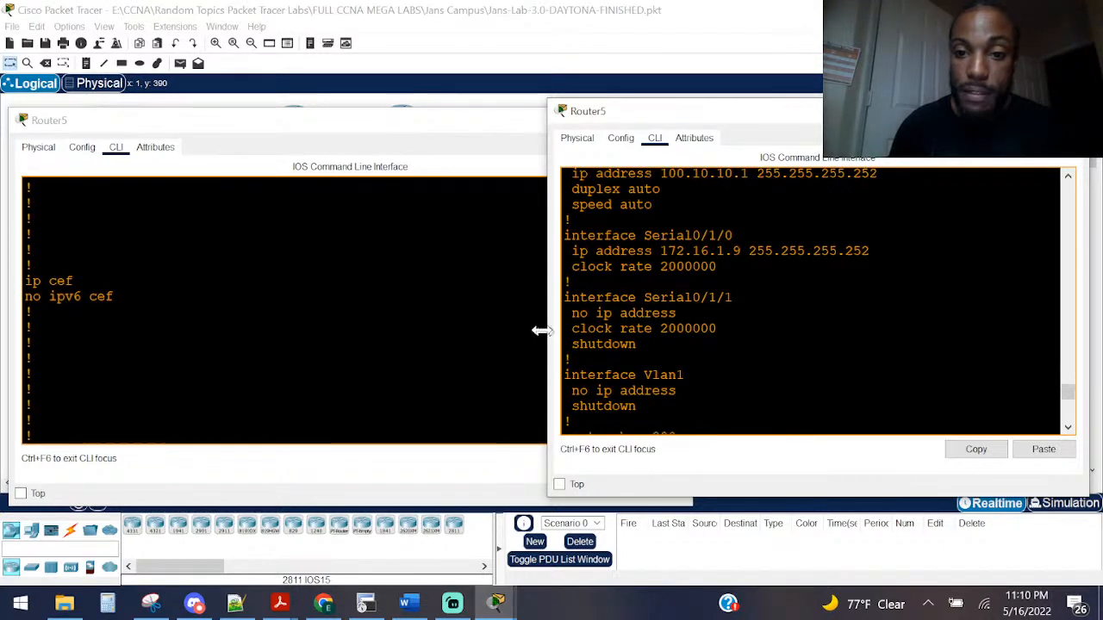
pyautogui.scroll(-18, 457, 308)
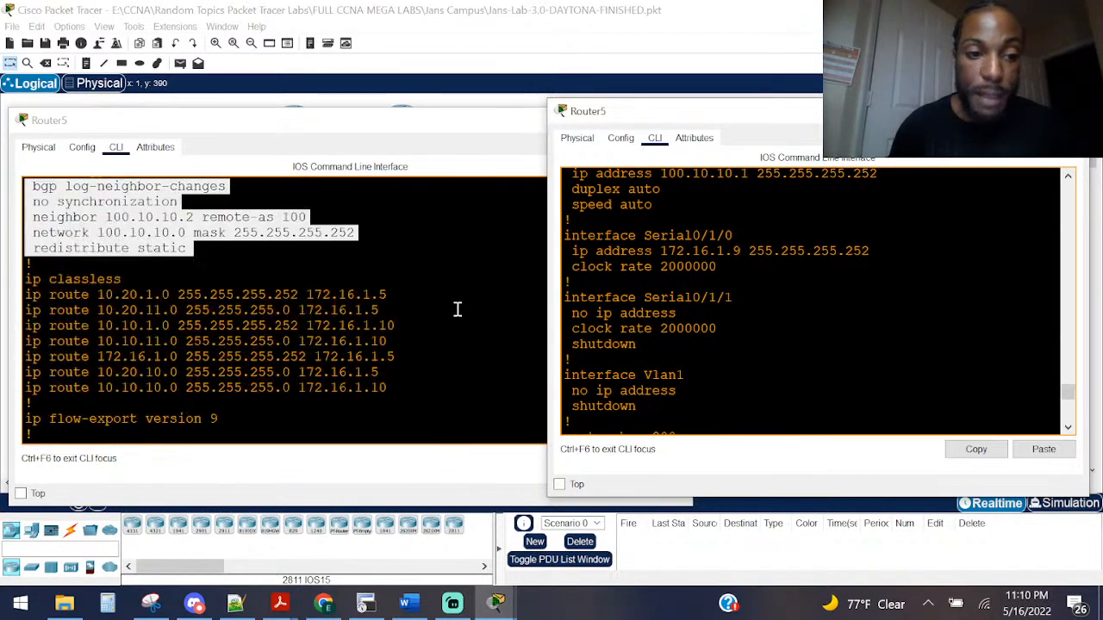
pyautogui.scroll(-3, 456, 309)
pyautogui.click(469, 315)
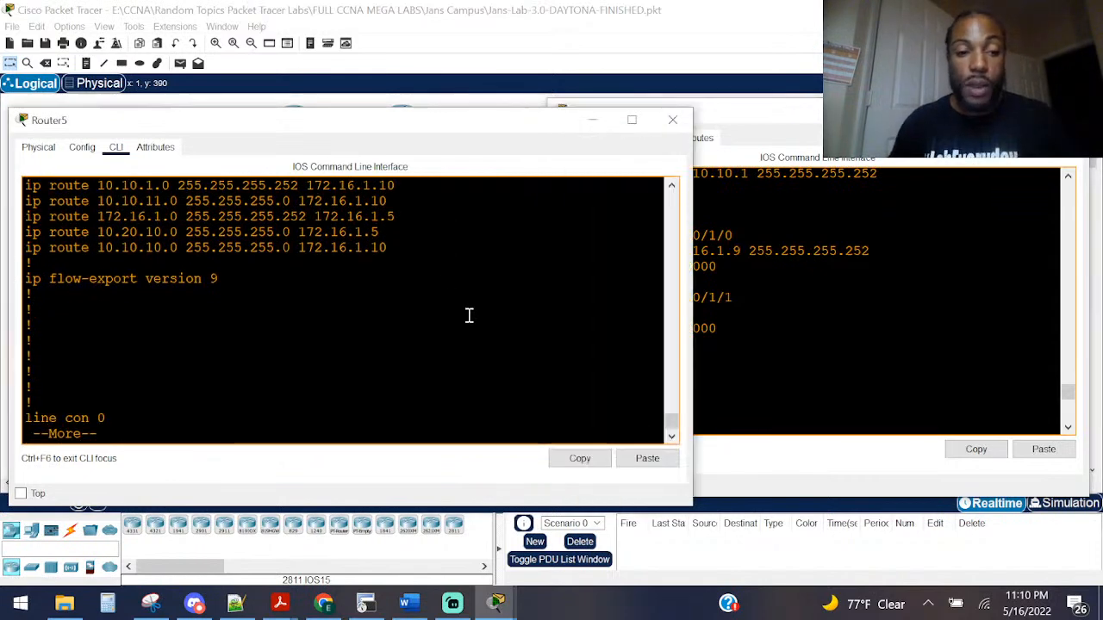
pyautogui.press('space')
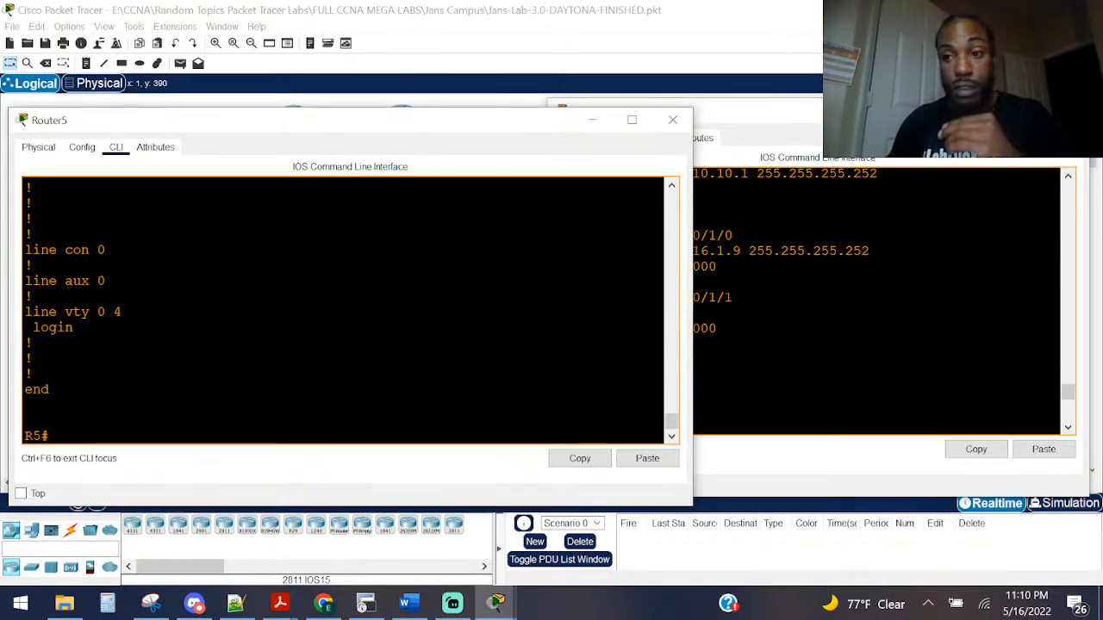
# Step: Return from the Router5 windows to the finished lab's topology and open Router7's CLI
pyautogui.click(1069, 111)
pyautogui.click(778, 236)
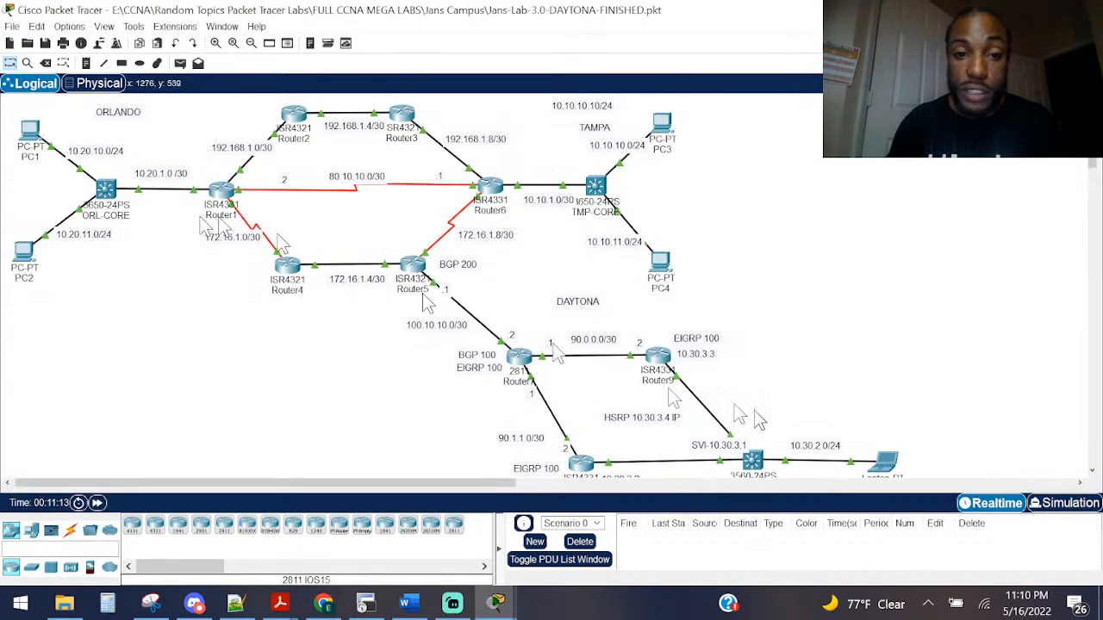
pyautogui.click(518, 362)
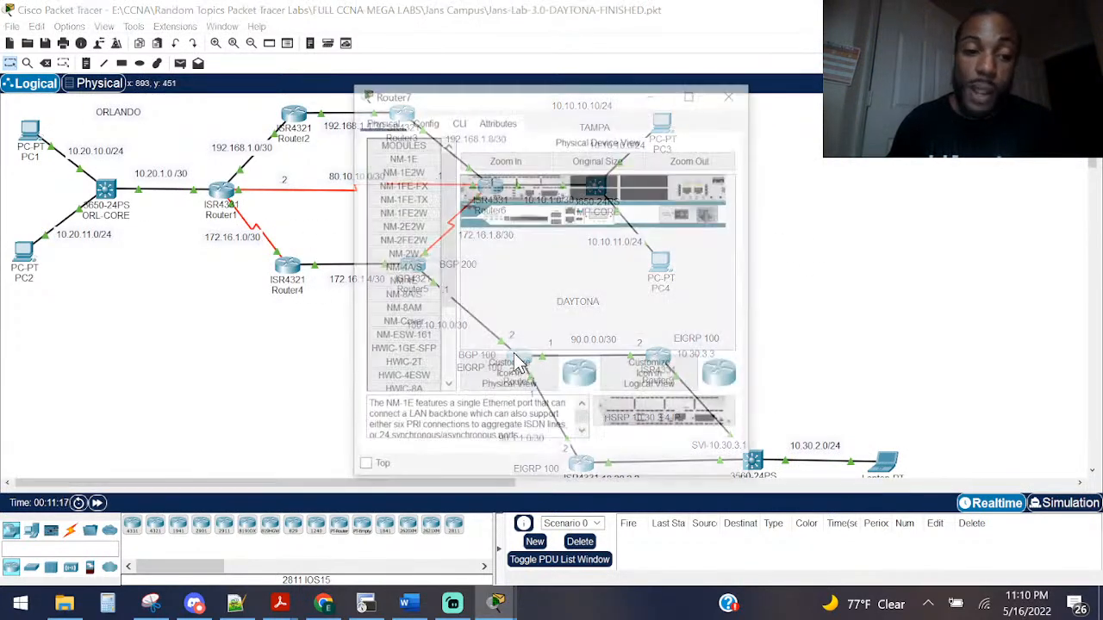
pyautogui.click(457, 120)
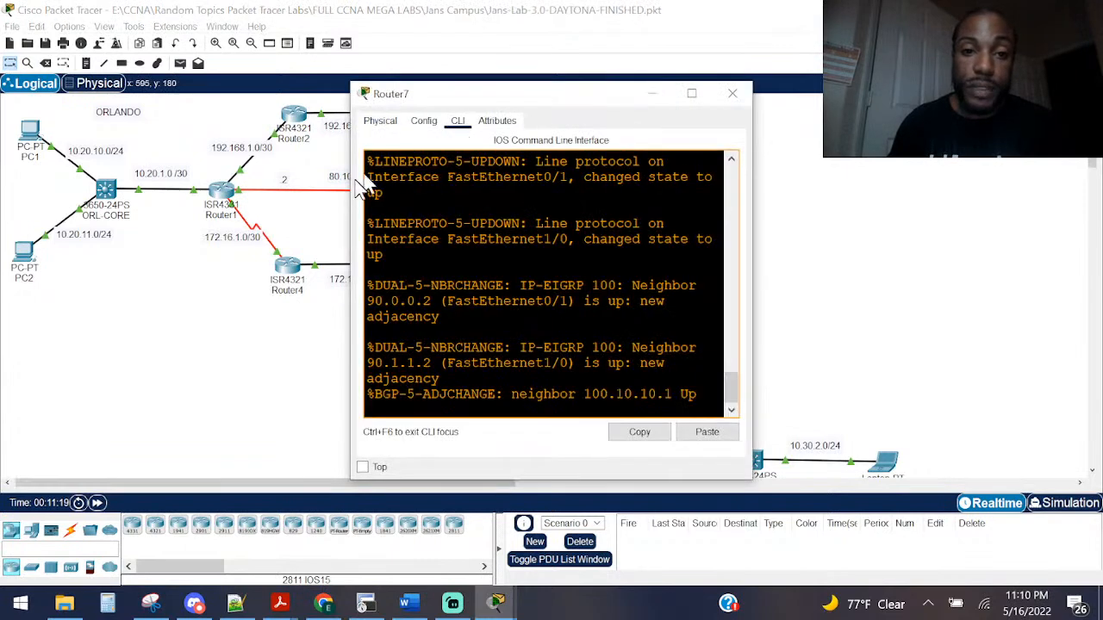
# Step: Widen Router7's CLI window, enter privileged mode, and display the complete routing table with sho ip route
pyautogui.moveTo(348, 183); pyautogui.dragTo(58, 168)
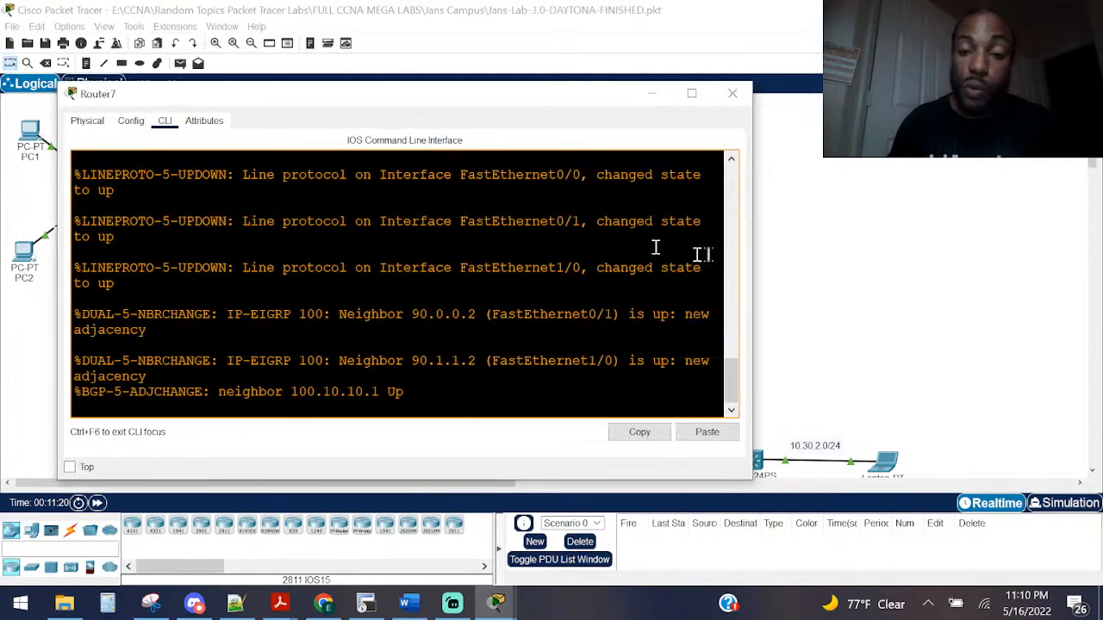
pyautogui.moveTo(756, 259); pyautogui.dragTo(964, 274)
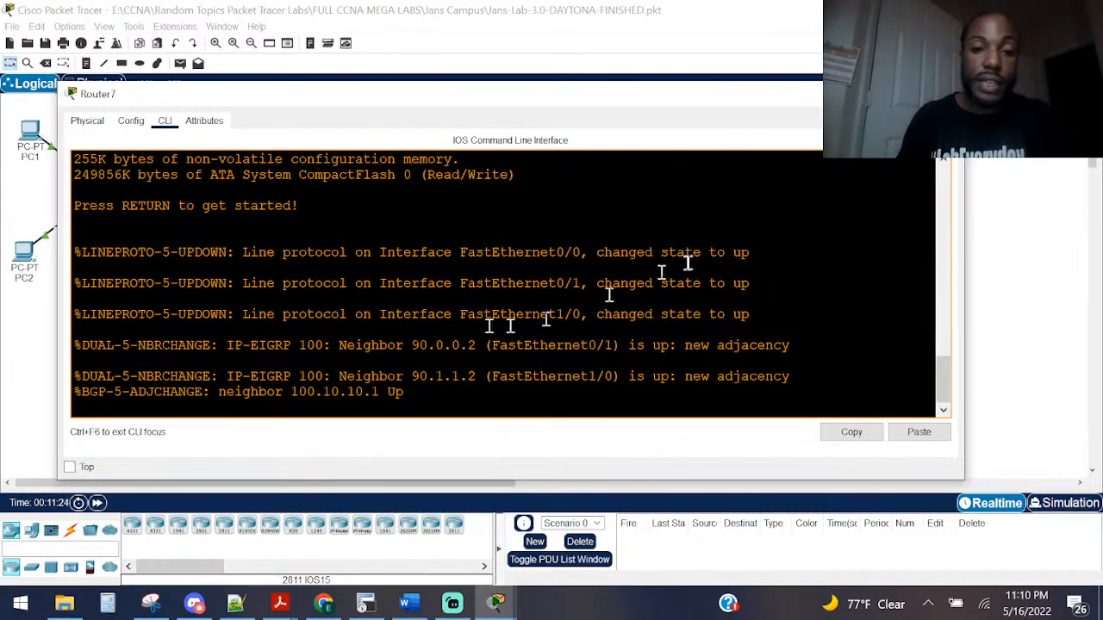
pyautogui.press('Return')
pyautogui.write('en')
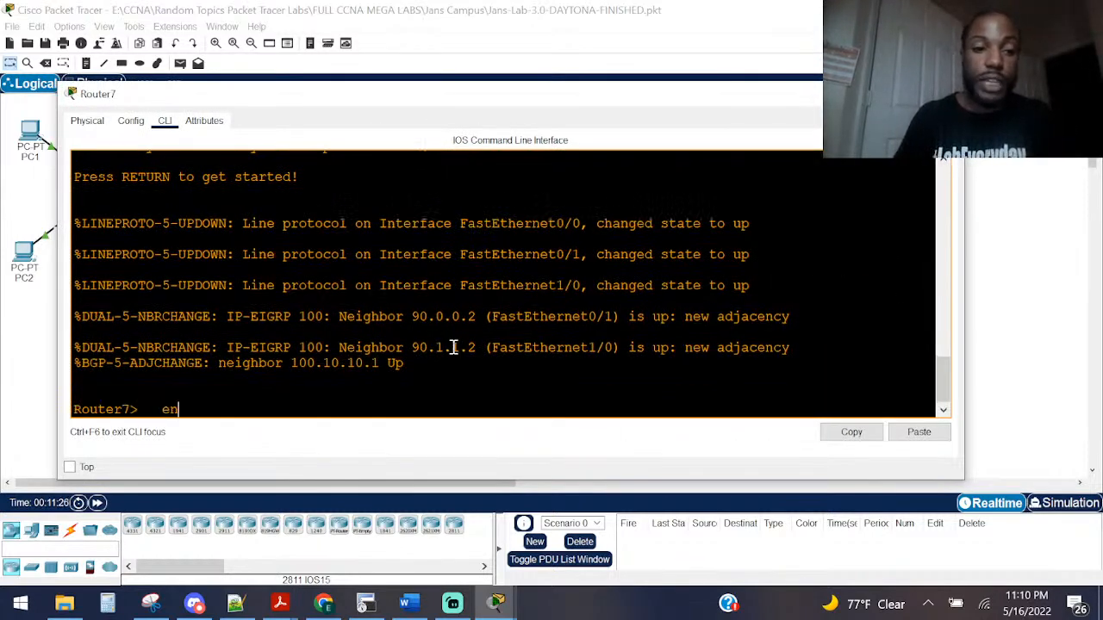
pyautogui.write('a')
pyautogui.press('Return')
pyautogui.write('sho ip rou')
pyautogui.press('Tab')
pyautogui.press('Return')
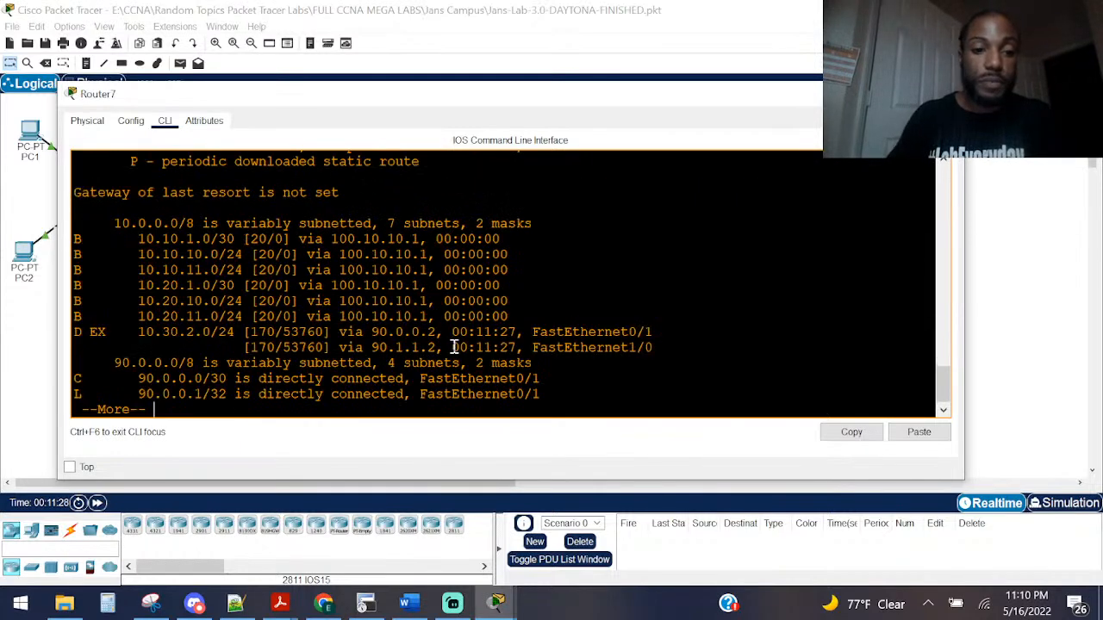
pyautogui.press('space')
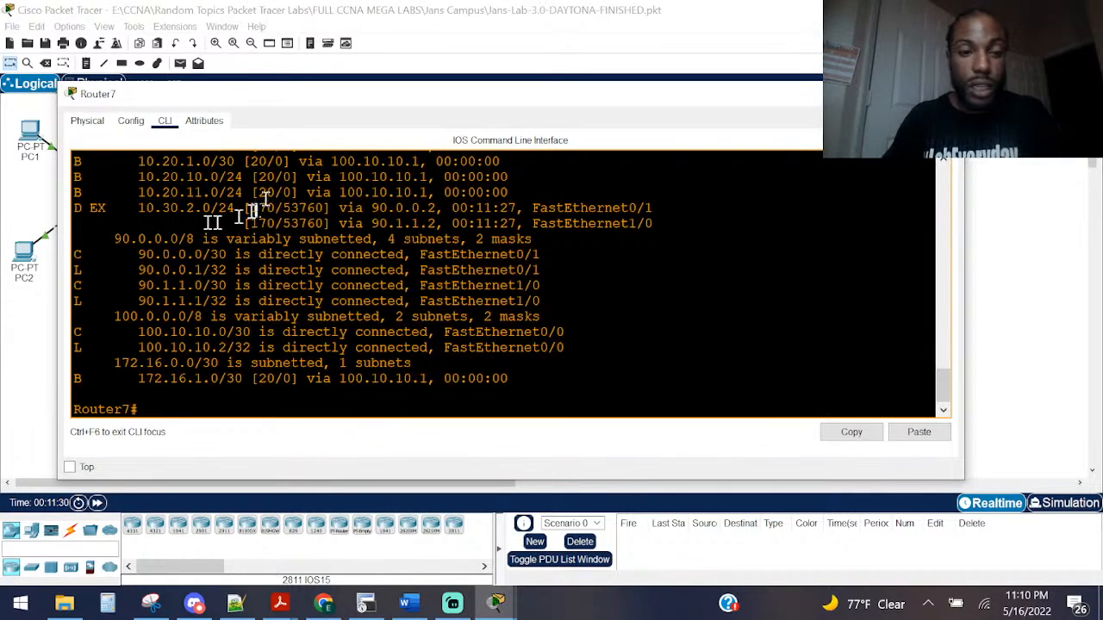
# Step: Highlight the 10.30.2.0/24 EIGRP external route in Router7's routing table and review the BGP routes listed above it
pyautogui.moveTo(145, 210); pyautogui.dragTo(655, 224)
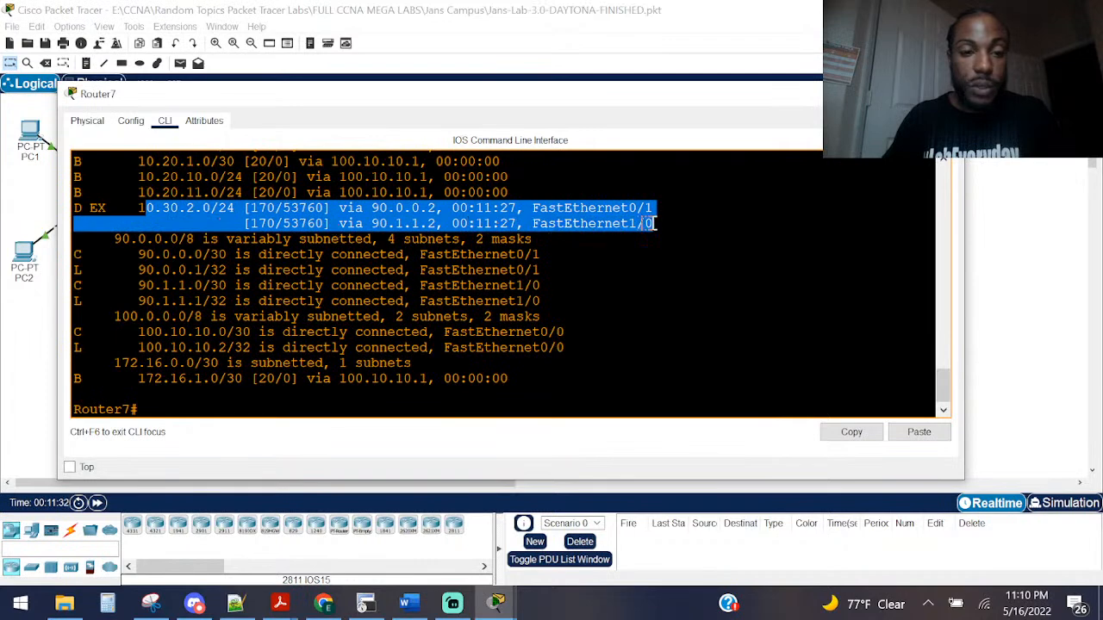
pyautogui.scroll(3, 621, 224)
pyautogui.click(208, 258)
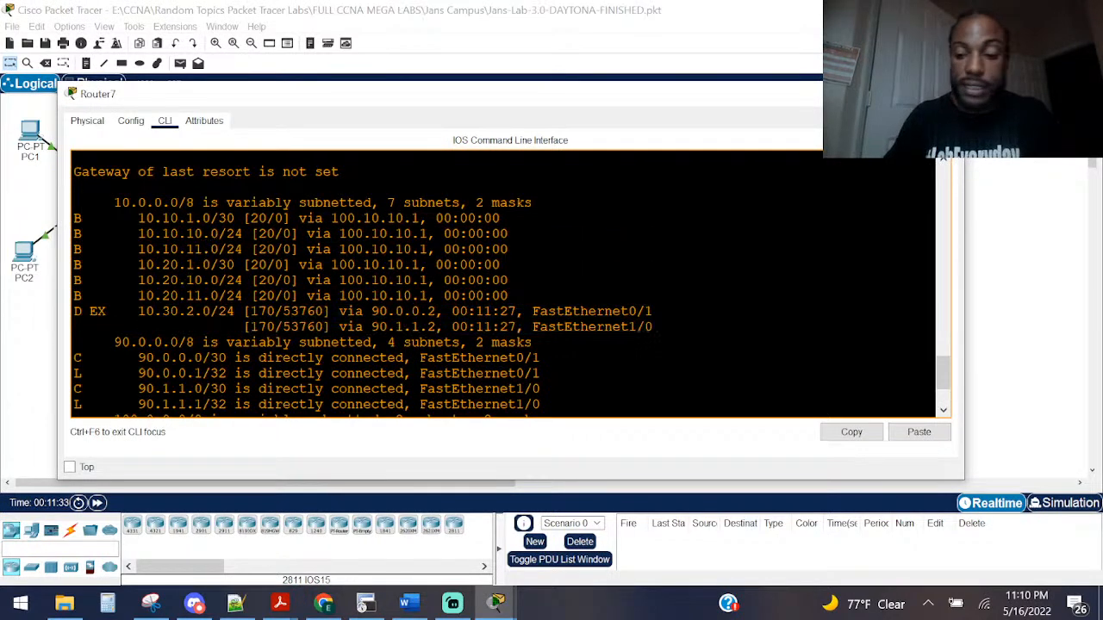
# Step: Look up Router7's detailed routing entry with sho ip route 10.30.2.0, then close the router's window
pyautogui.scroll(-3, 181, 291)
pyautogui.write('sho ip ')
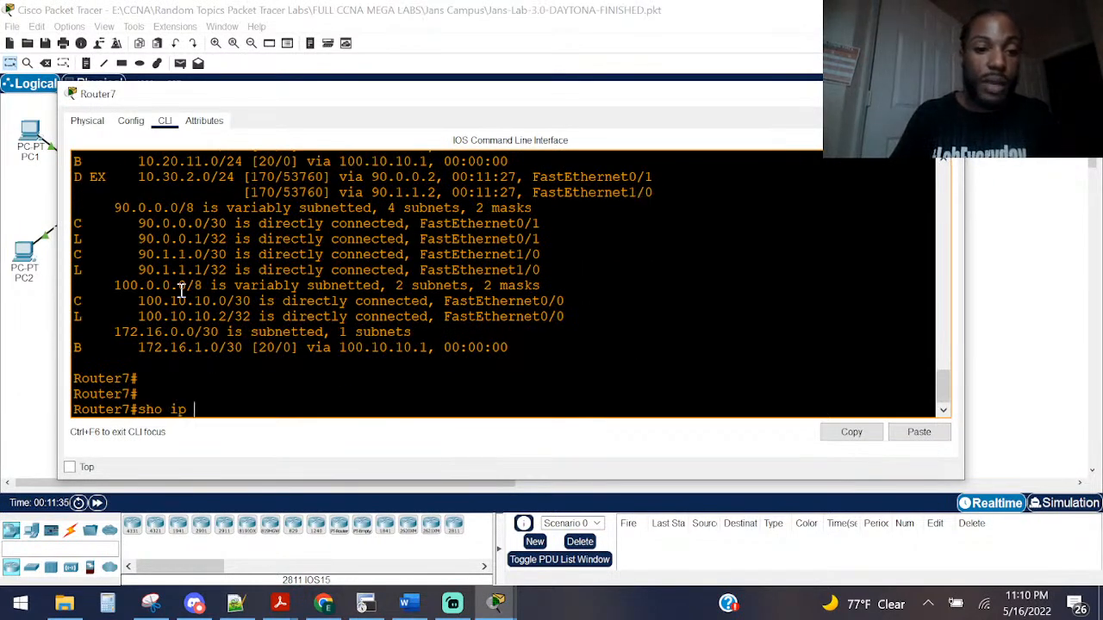
pyautogui.write('rou')
pyautogui.press('Tab')
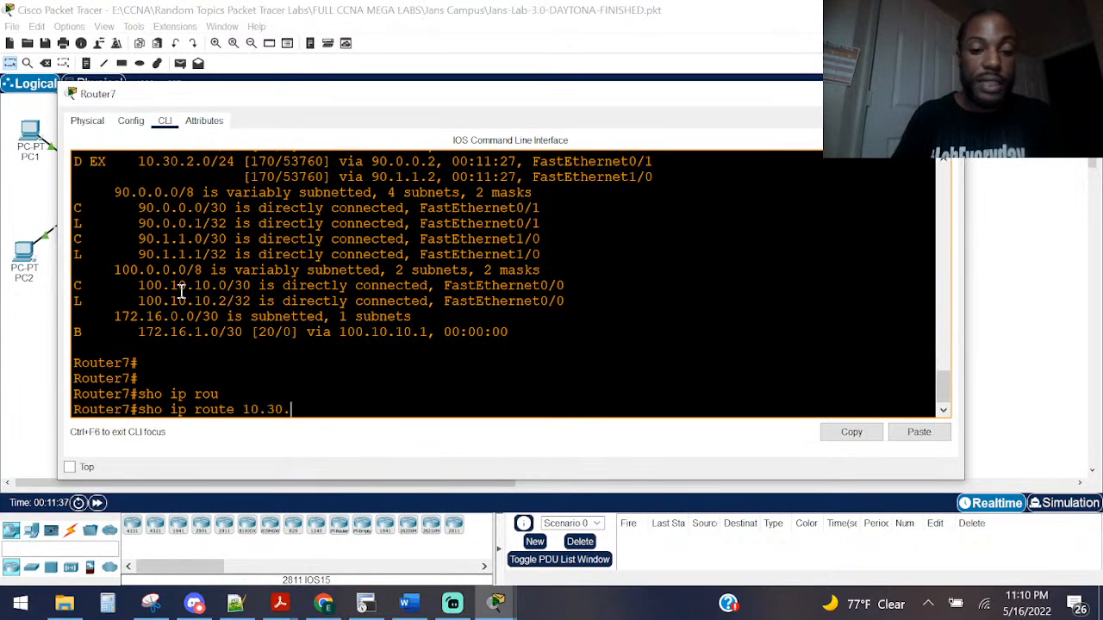
pyautogui.press('Return')
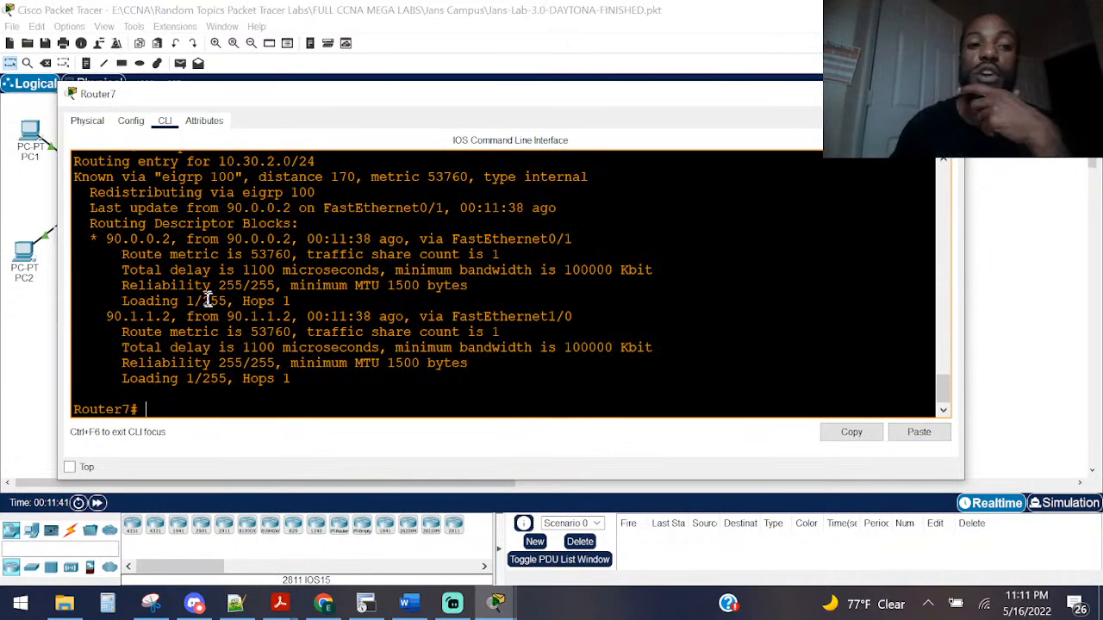
pyautogui.scroll(1, 208, 300)
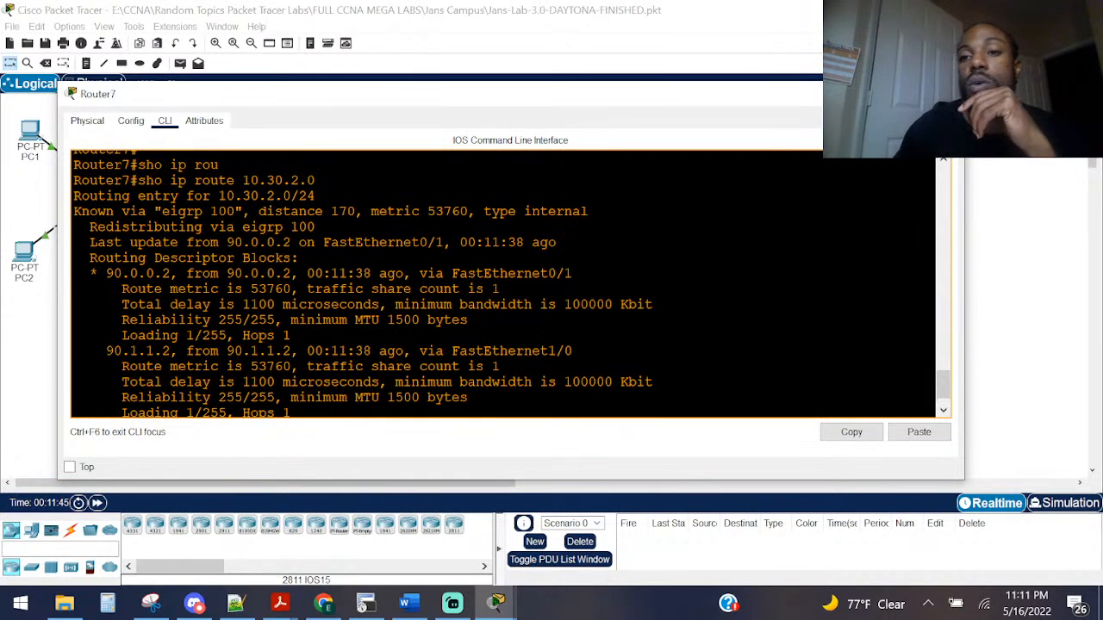
pyautogui.click(945, 94)
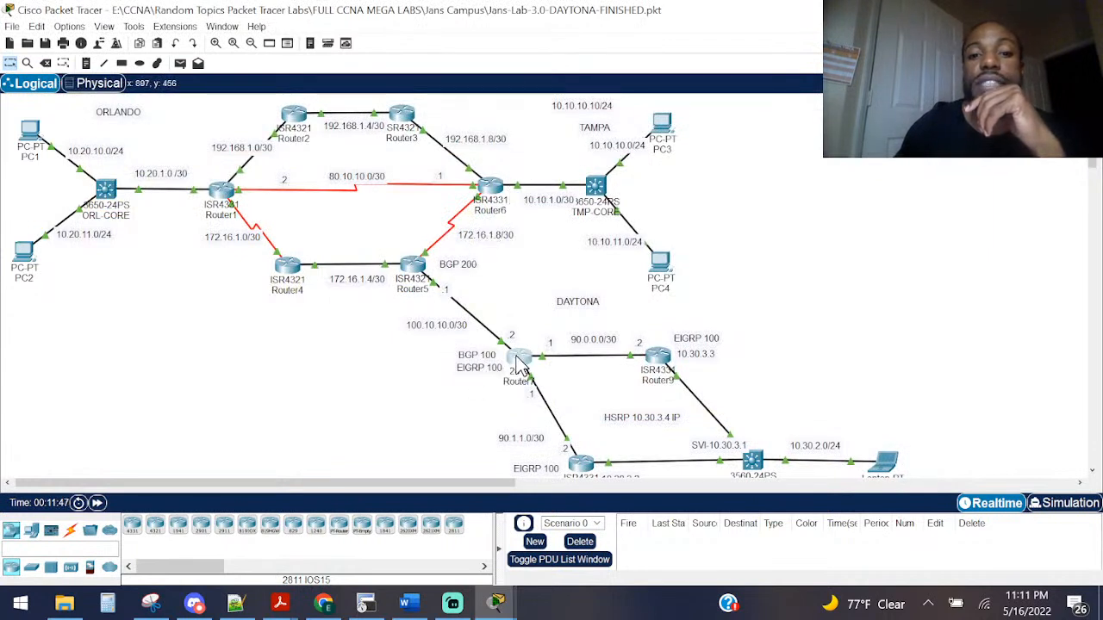
# Step: Run sho ip route 10.30.2.0 in Router5's CLI and return to the topology
pyautogui.moveTo(520, 366)
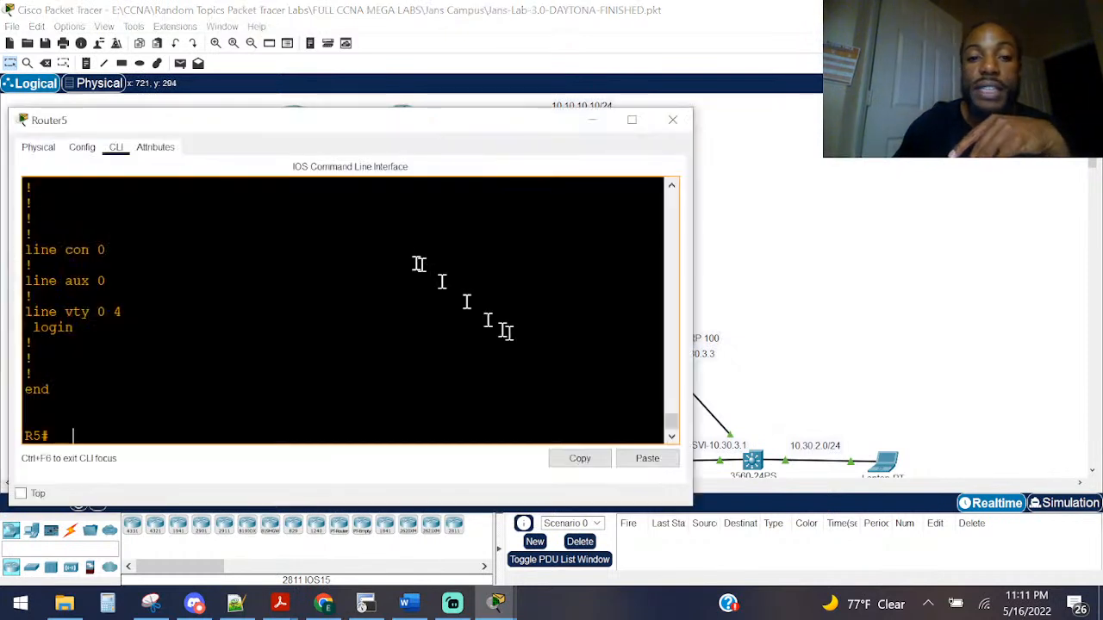
pyautogui.click(413, 267)
pyautogui.press('Return')
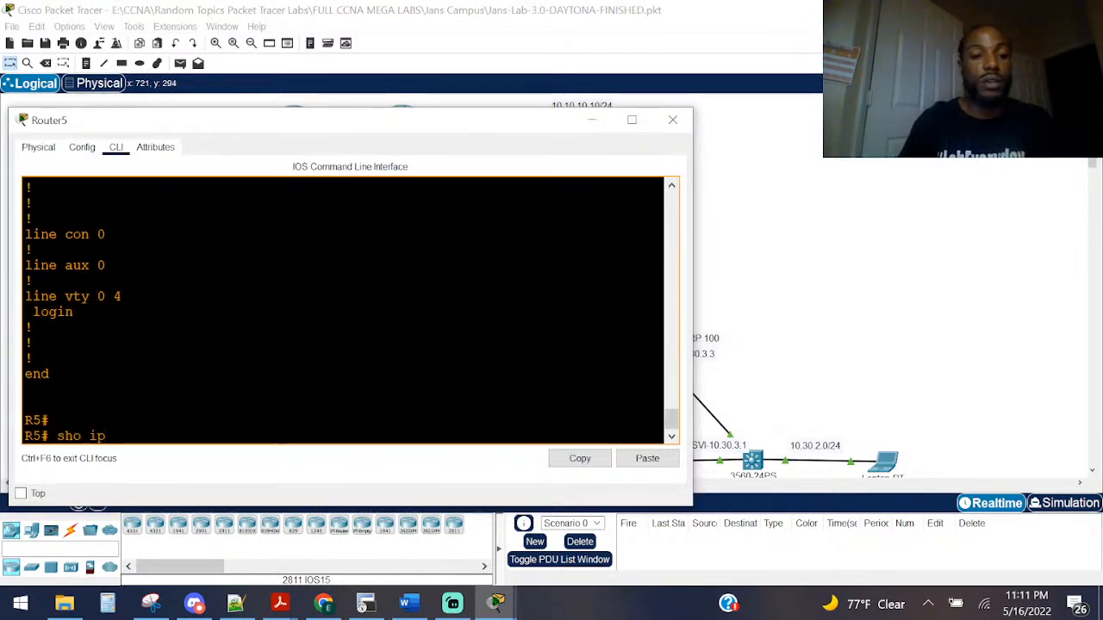
pyautogui.write('sho ip rou')
pyautogui.press('Tab')
pyautogui.write('1')
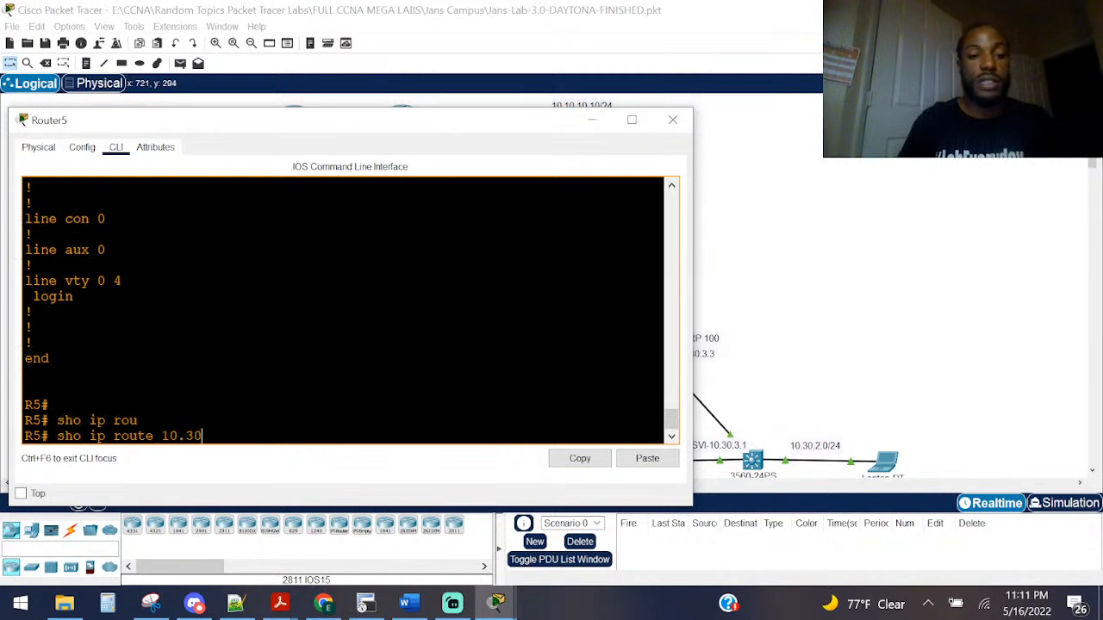
pyautogui.press('Return')
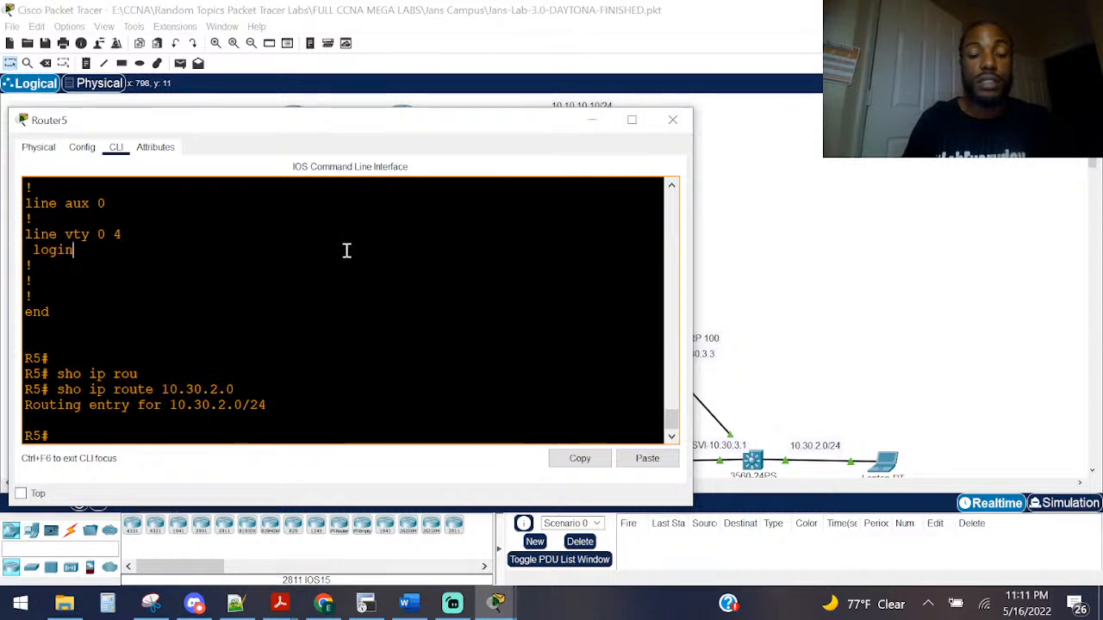
pyautogui.click(767, 274)
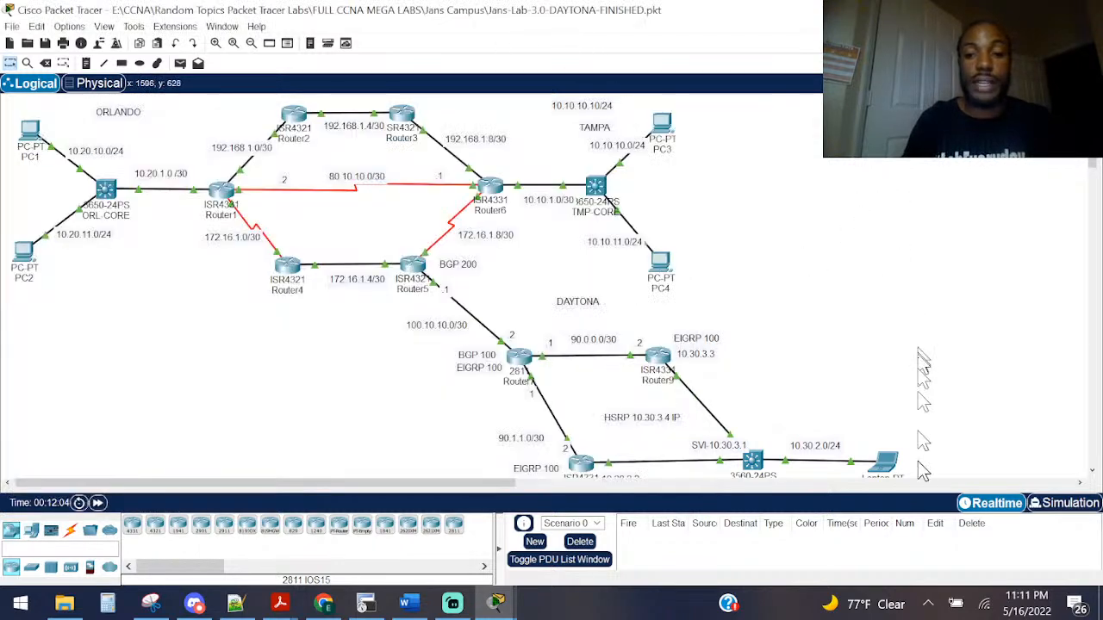
# Step: Ping 10.20.11.10 from the Daytona laptop's Command Prompt, widen the window to read the replies, and close it
pyautogui.click(895, 479)
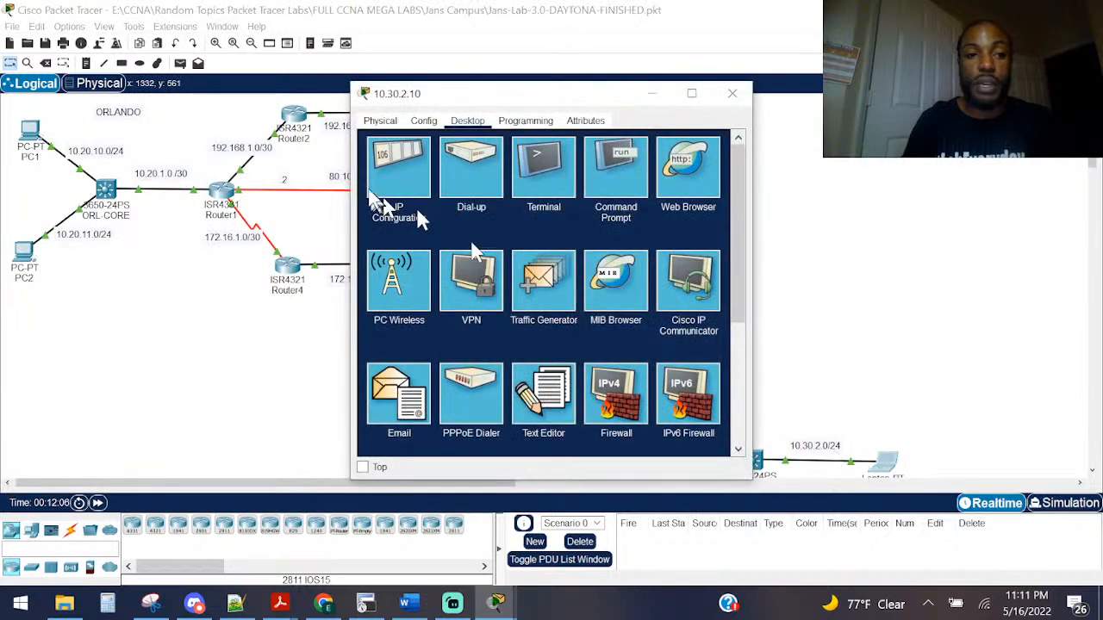
pyautogui.click(615, 168)
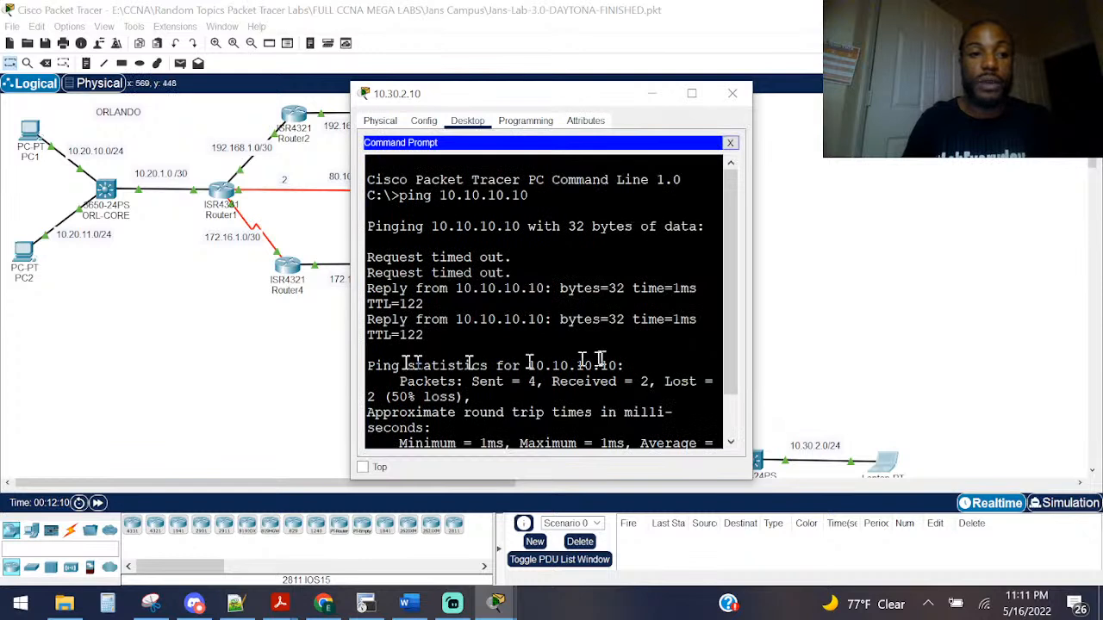
pyautogui.scroll(-1, 606, 356)
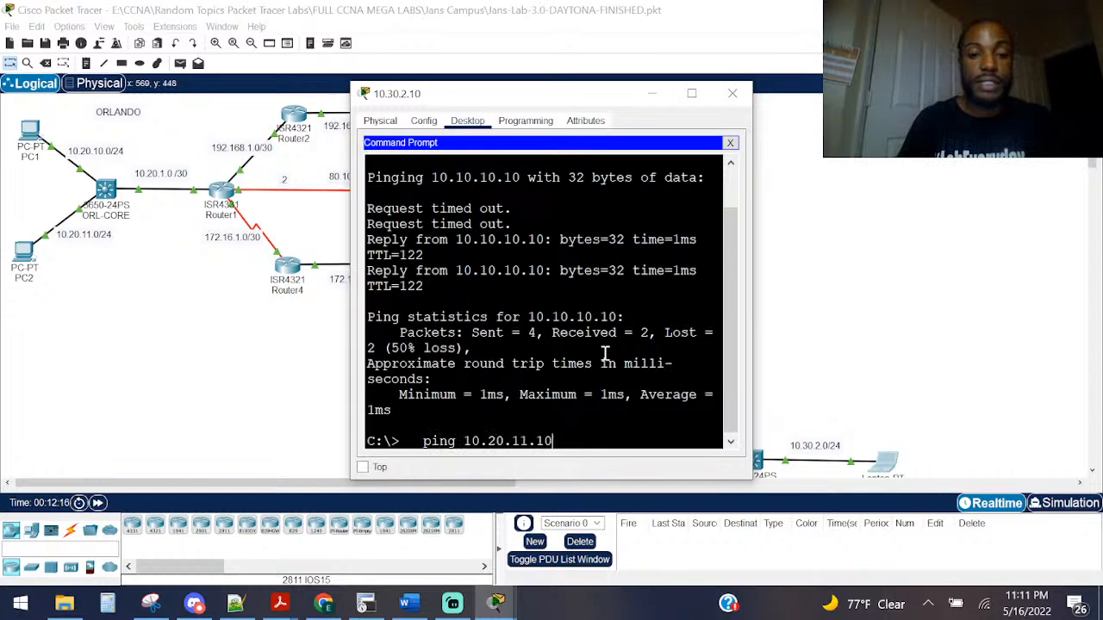
pyautogui.press('Return')
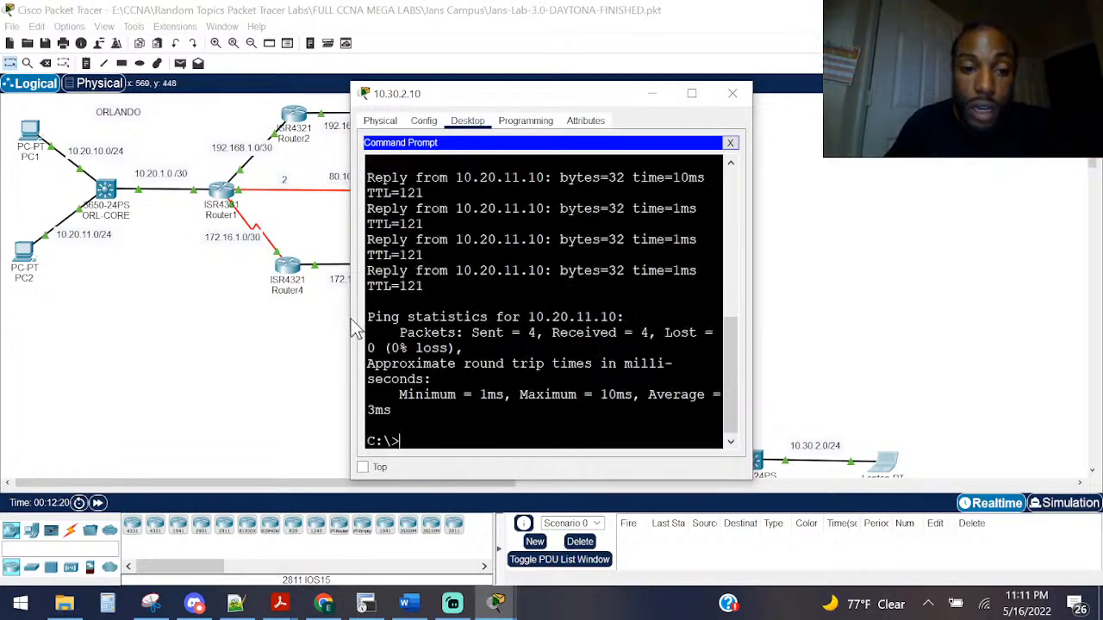
pyautogui.moveTo(353, 330); pyautogui.dragTo(140, 330)
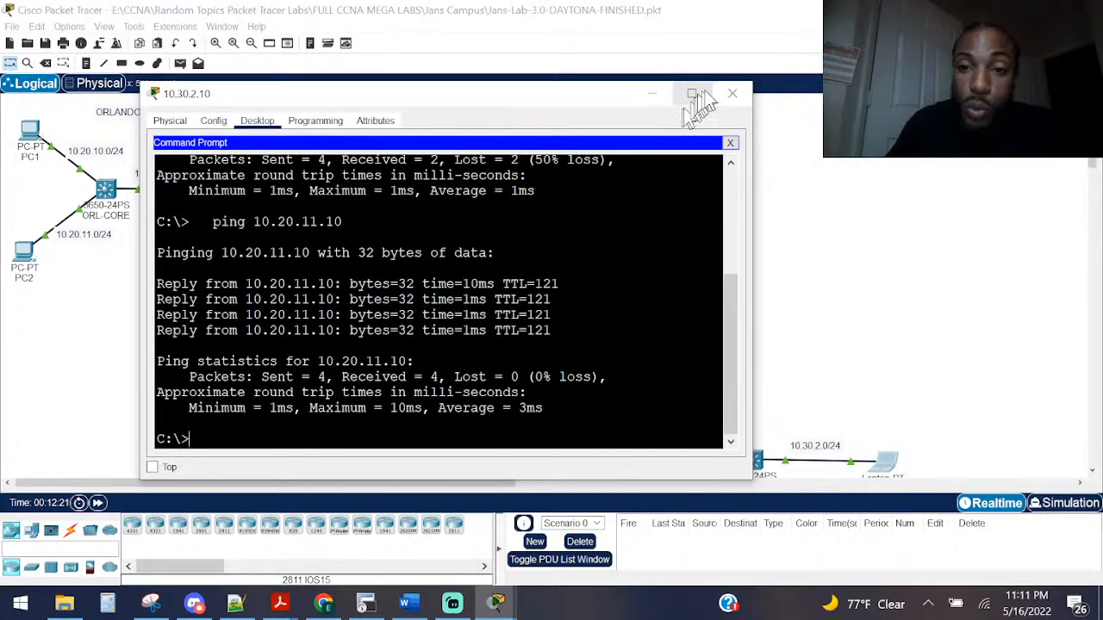
pyautogui.click(733, 93)
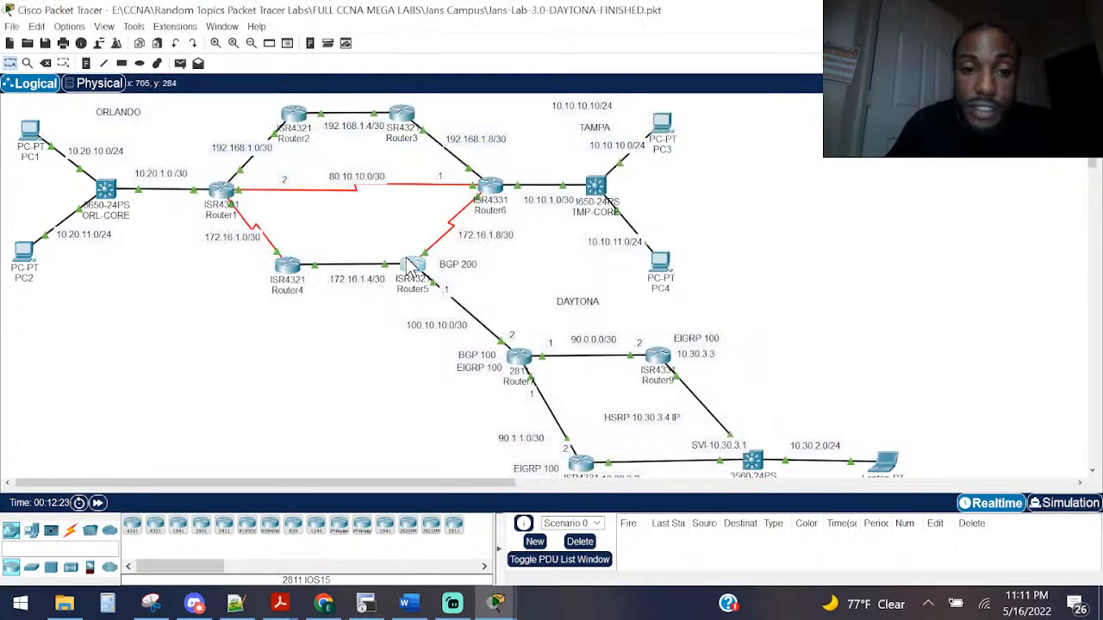
# Step: Review Router5's earlier CLI output from the static routes and BGP settings back to its routing table, then return to the topology
pyautogui.click(412, 265)
pyautogui.scroll(10, 356, 288)
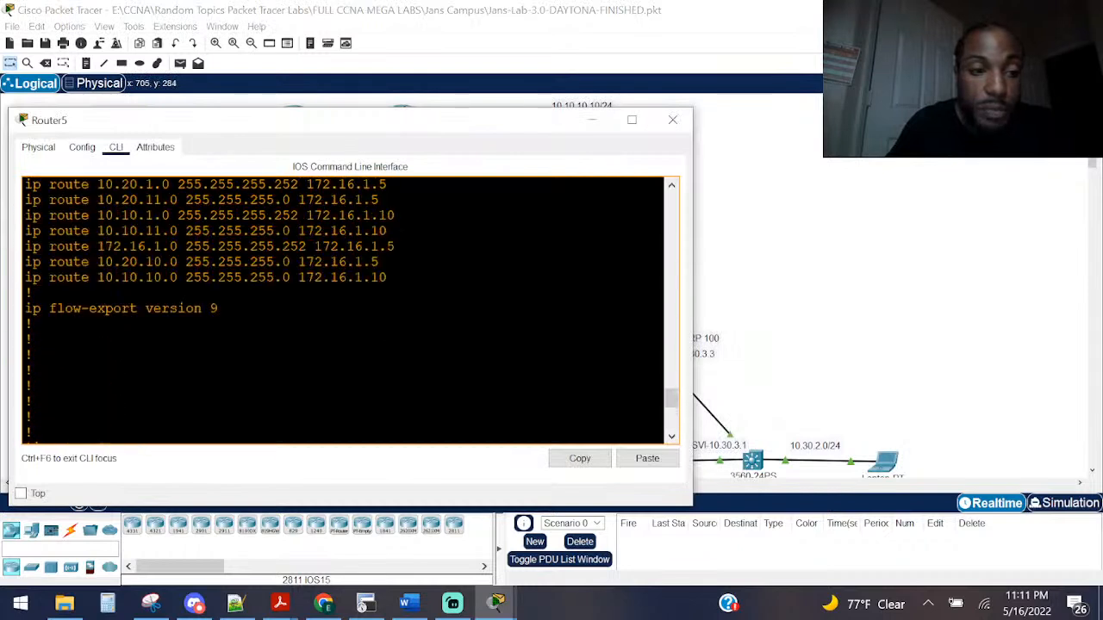
pyautogui.scroll(-2, 344, 288)
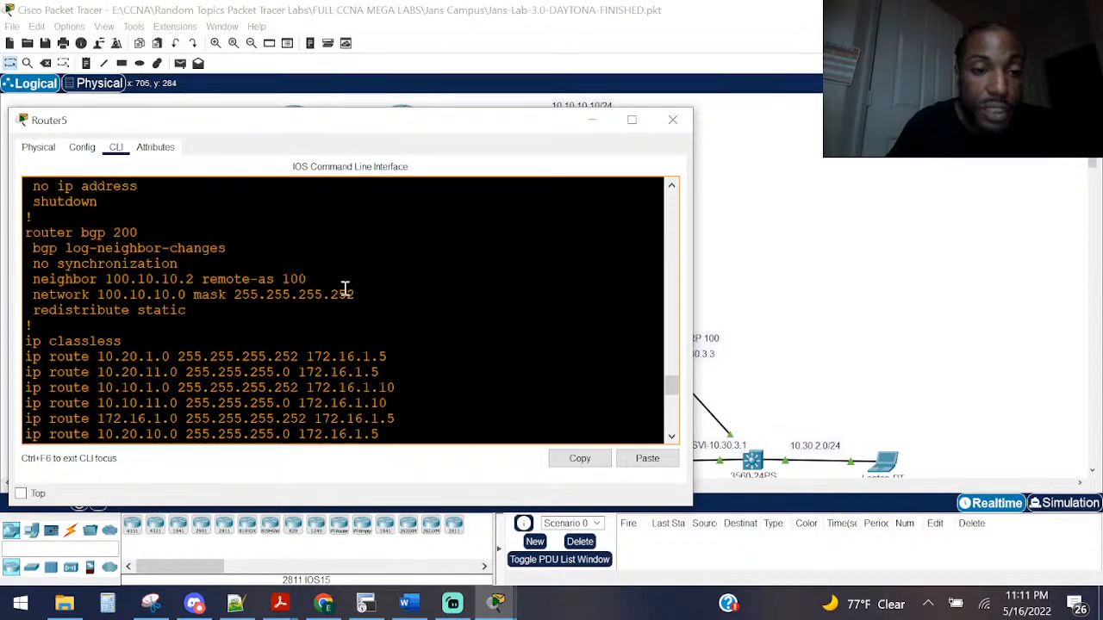
pyautogui.scroll(10, 345, 287)
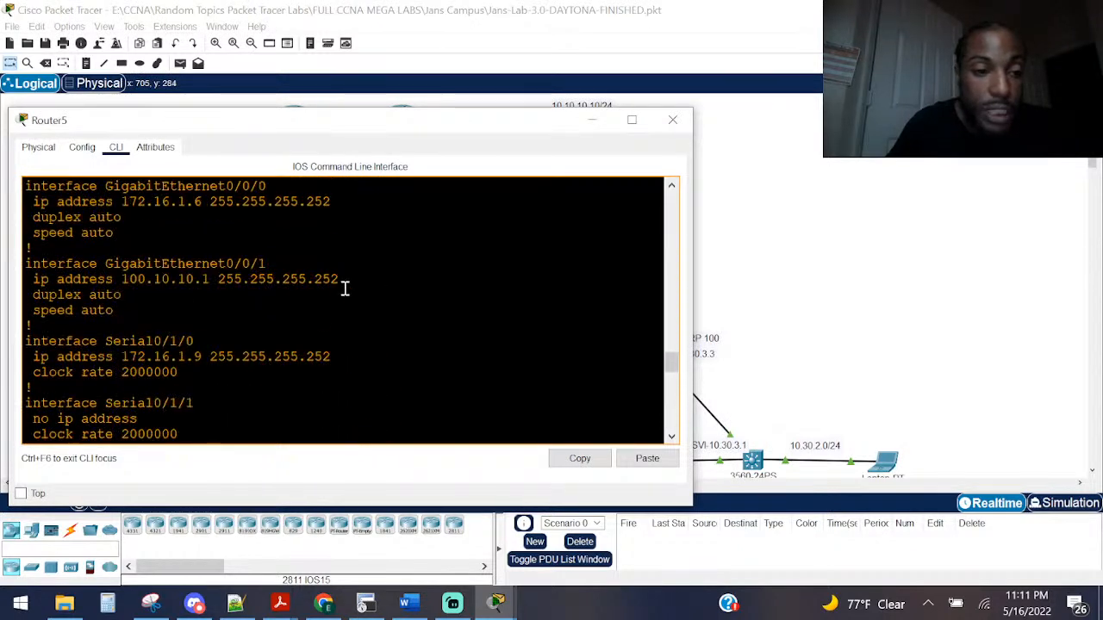
pyautogui.scroll(10, 345, 288)
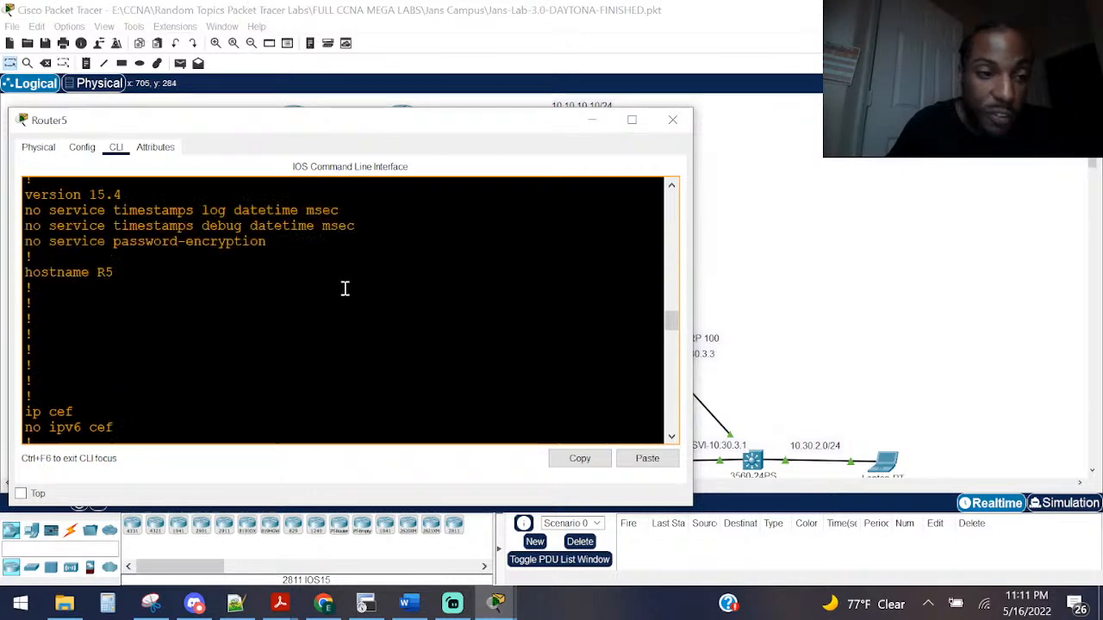
pyautogui.scroll(4, 345, 288)
pyautogui.scroll(5, 344, 288)
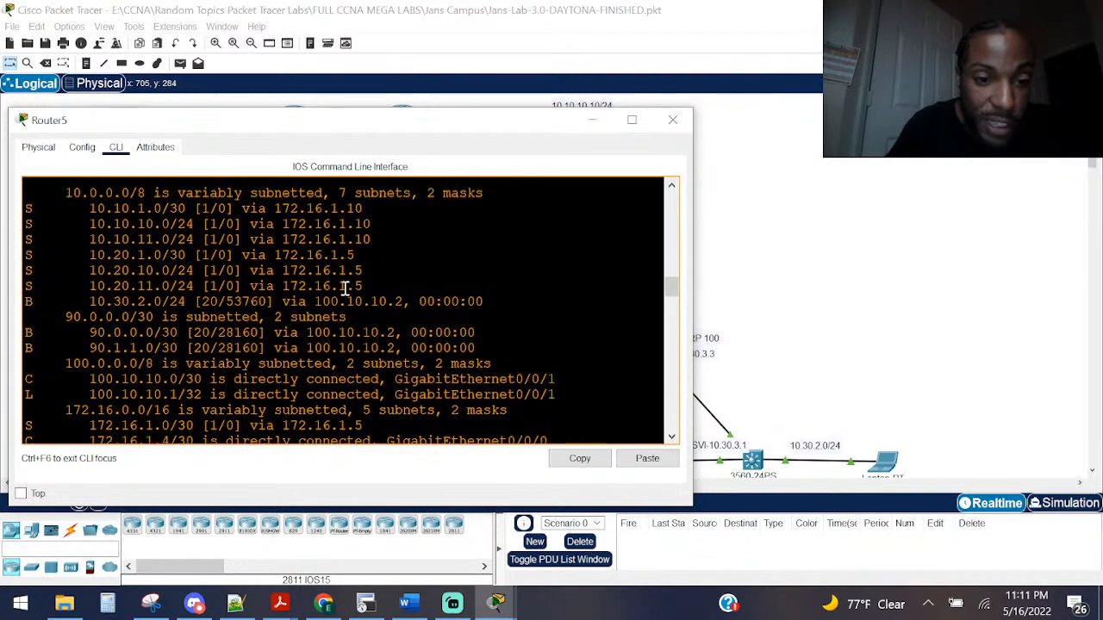
pyautogui.scroll(-3, 345, 288)
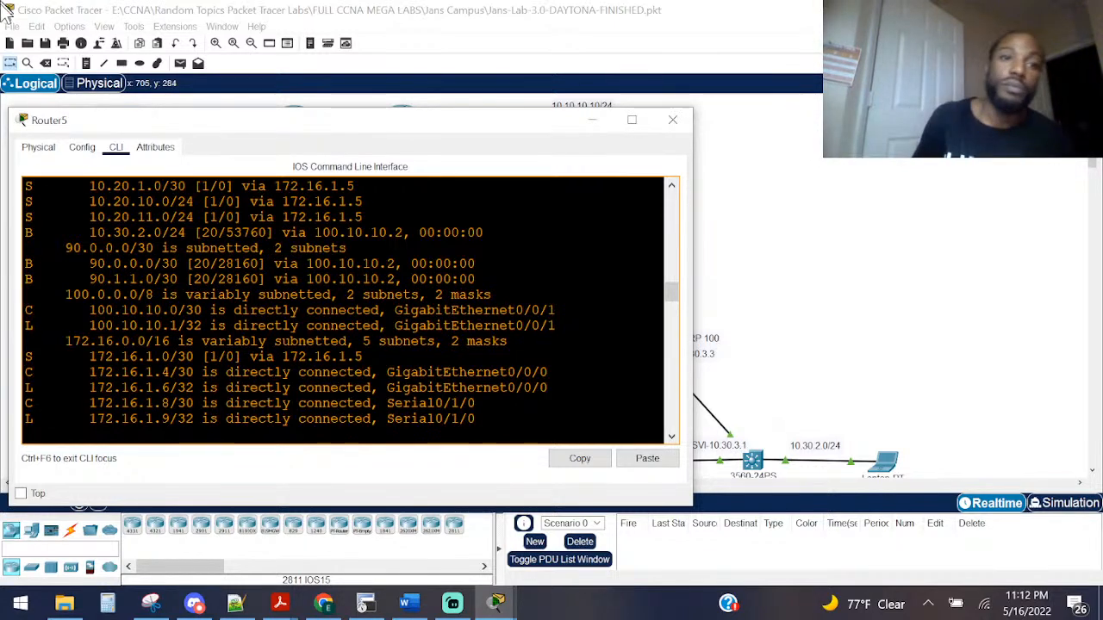
pyautogui.click(215, 10)
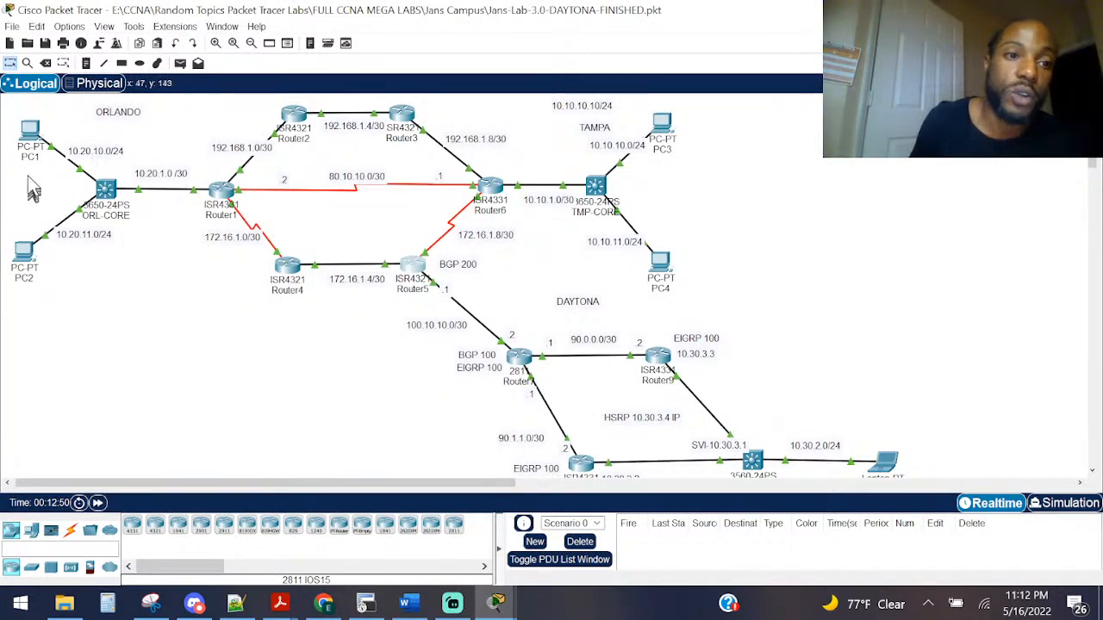
# Step: Open the CLI of the ORL-CORE switch in Orlando, and reposition and widen its window
pyautogui.moveTo(31, 138)
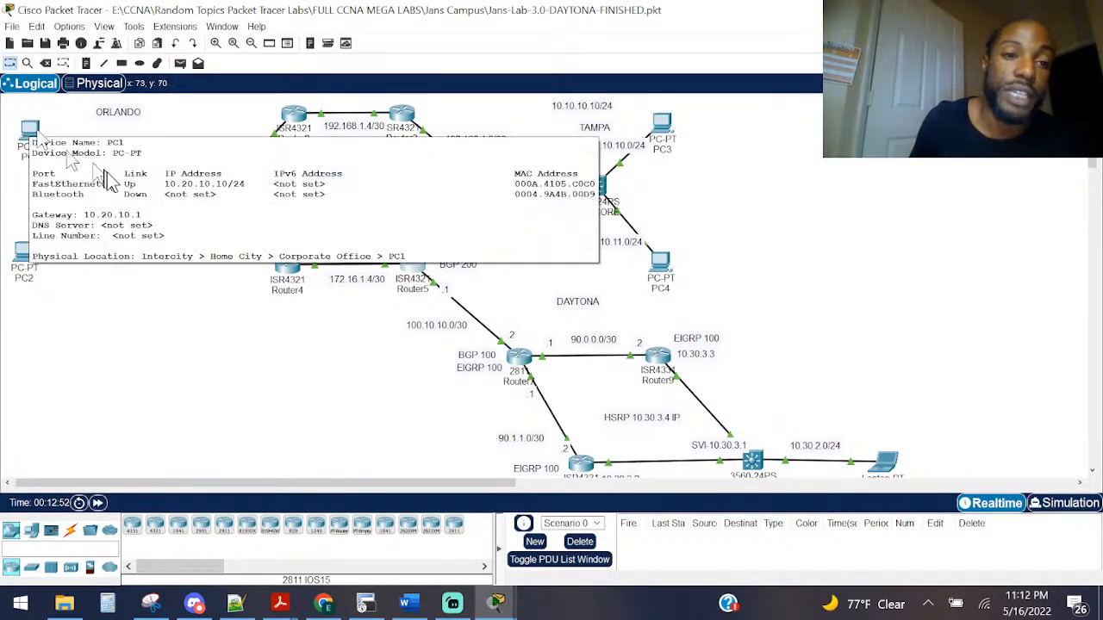
pyautogui.click(107, 196)
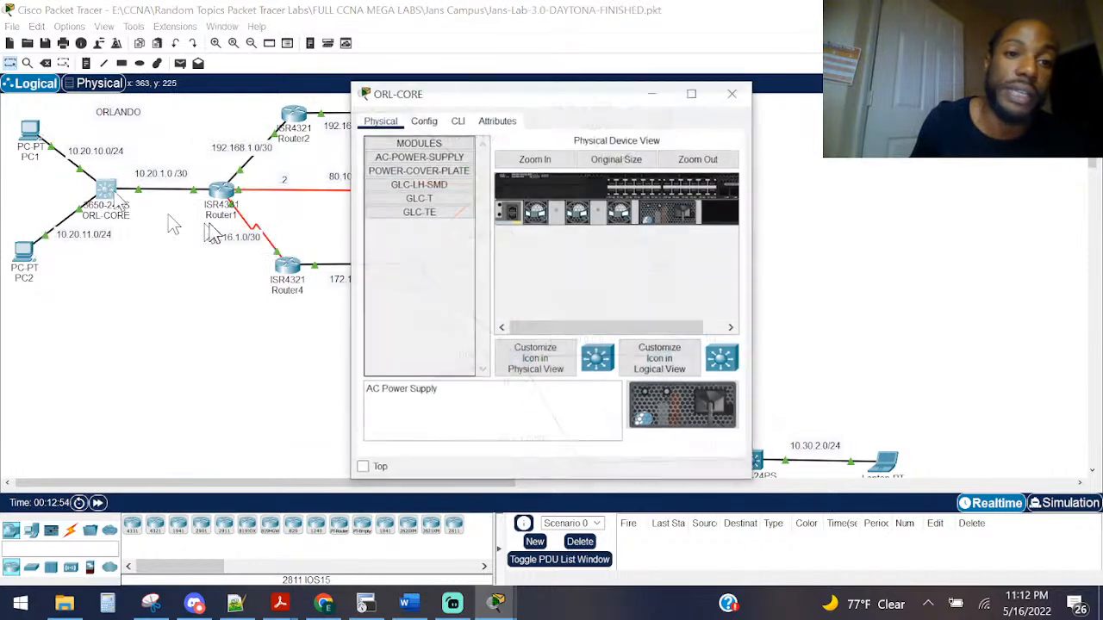
pyautogui.click(457, 125)
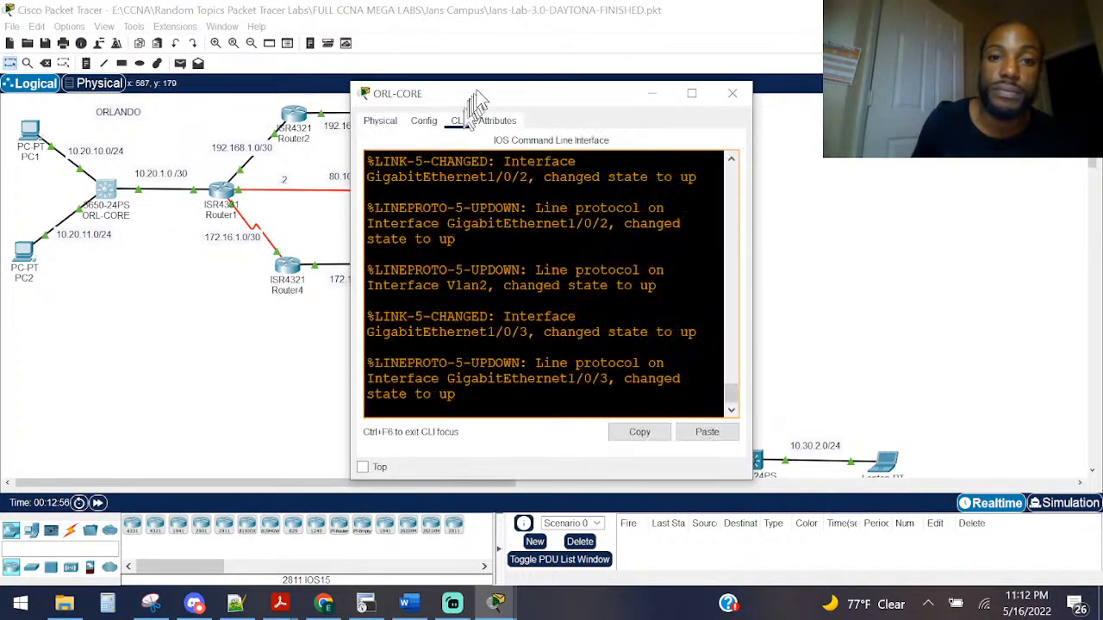
pyautogui.moveTo(446, 88); pyautogui.dragTo(209, 128)
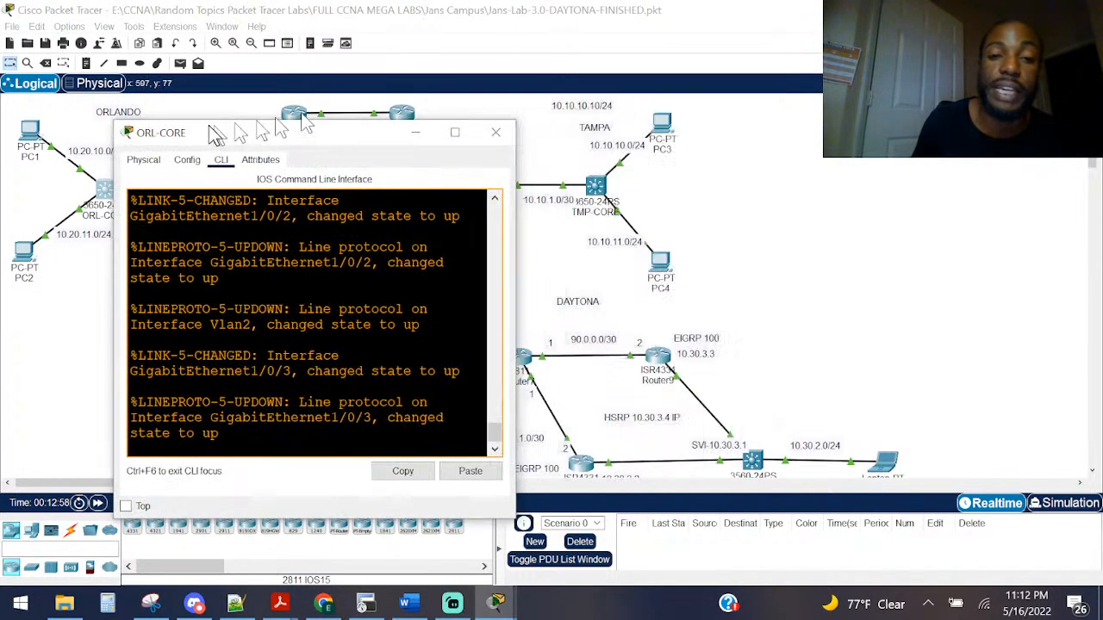
pyautogui.moveTo(517, 211); pyautogui.dragTo(805, 216)
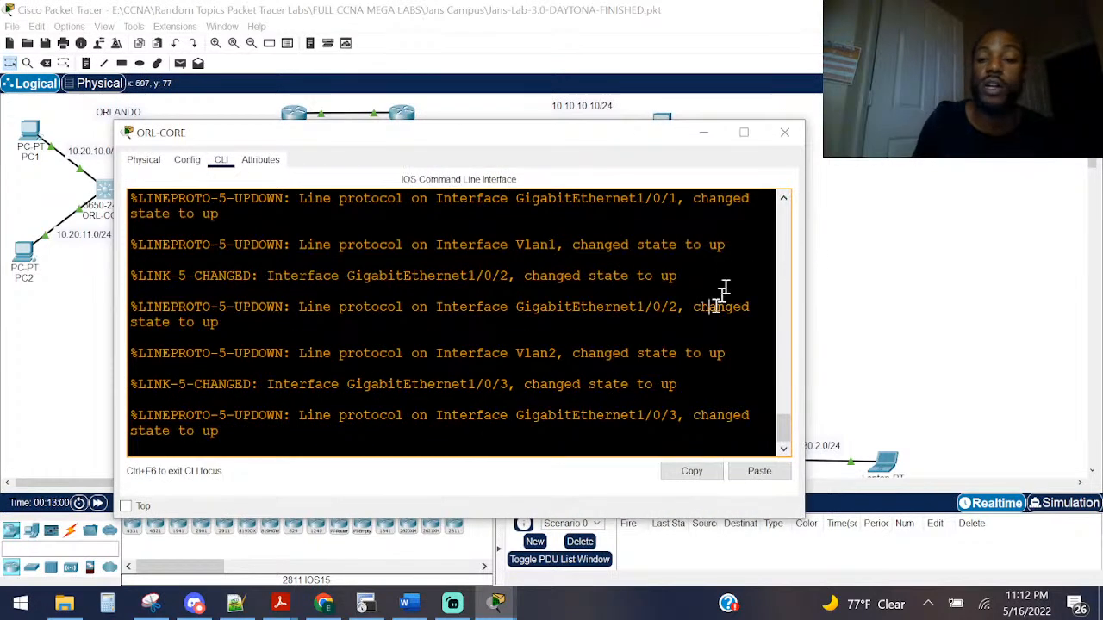
# Step: Enter privileged mode on ORL-CORE, run sho ip route, and review the gateway of last resort line and the static routes
pyautogui.press('Return')
pyautogui.press('Return')
pyautogui.write('ena')
pyautogui.press('Return')
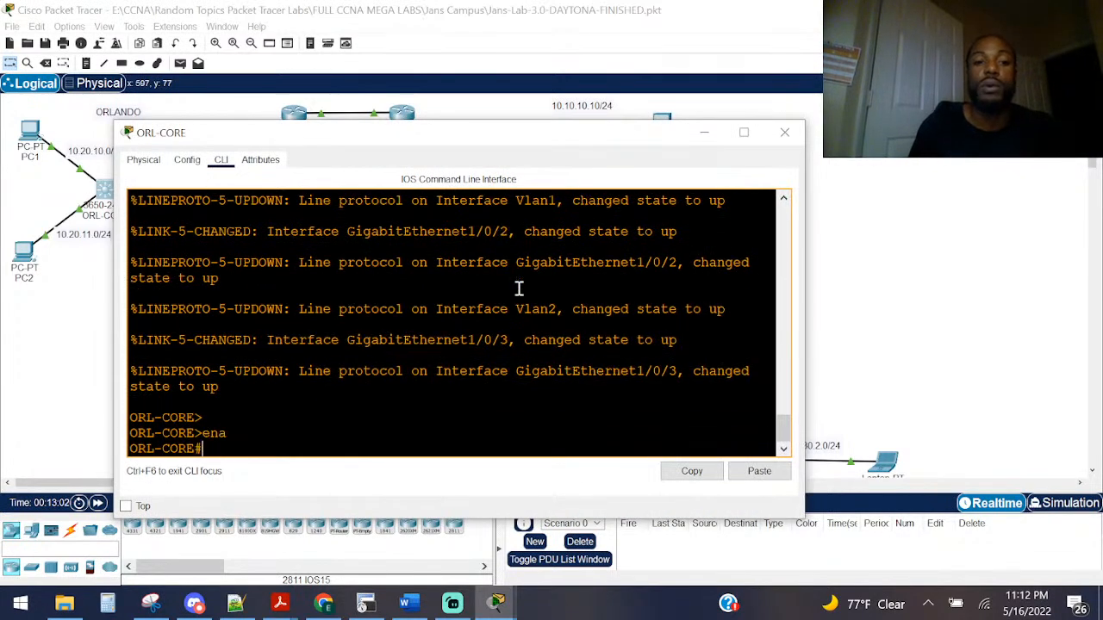
pyautogui.write('sho ip route')
pyautogui.press('Return')
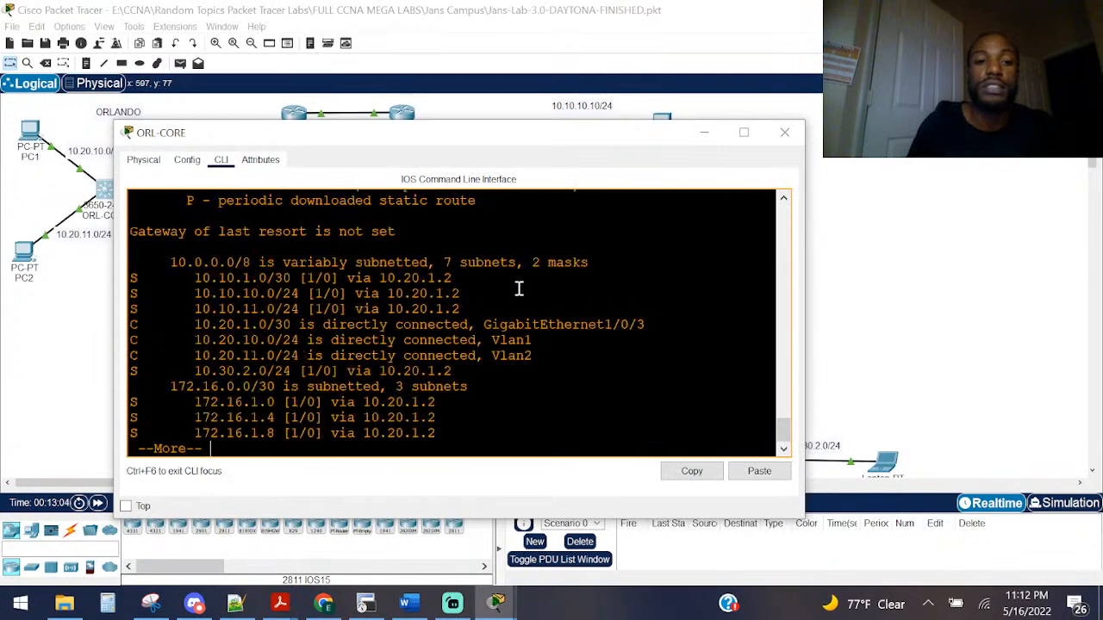
pyautogui.moveTo(202, 231); pyautogui.dragTo(456, 234)
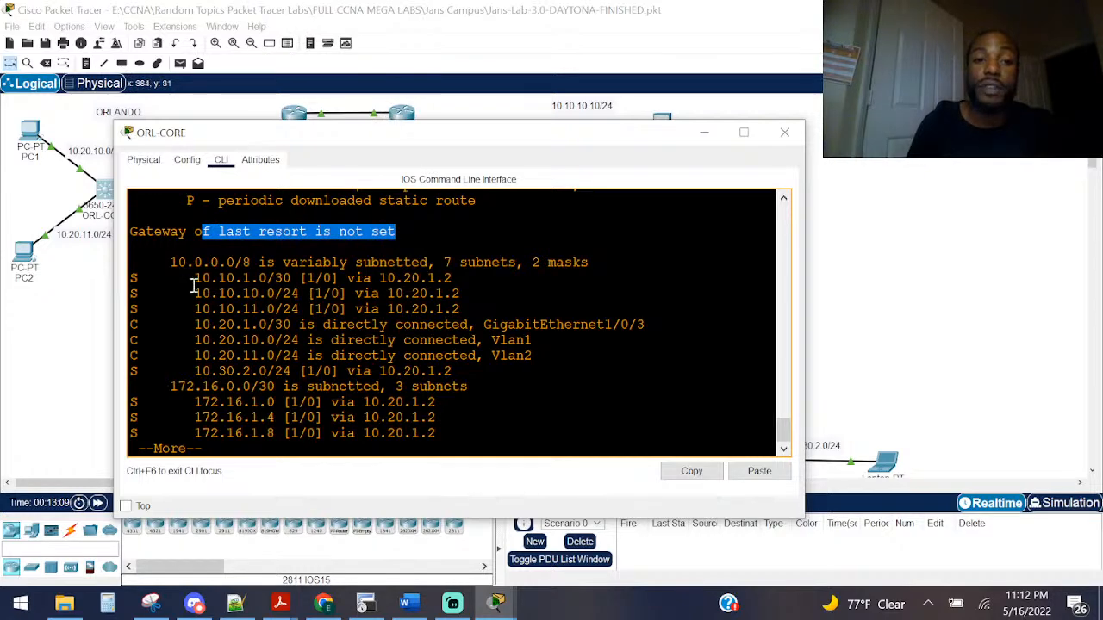
pyautogui.moveTo(137, 231); pyautogui.dragTo(444, 234)
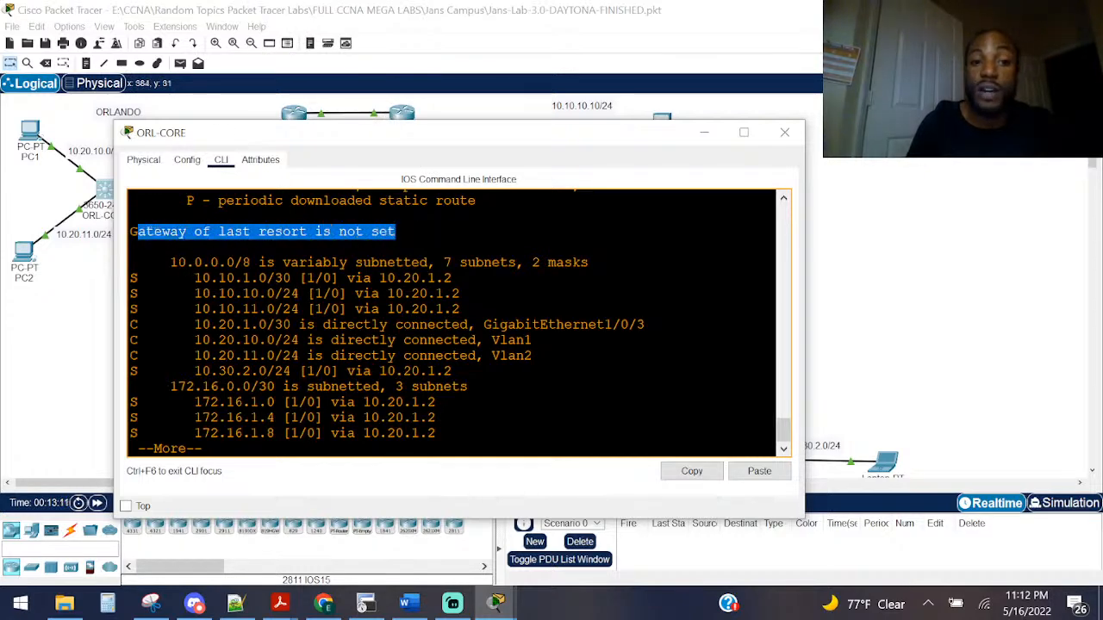
pyautogui.press('space')
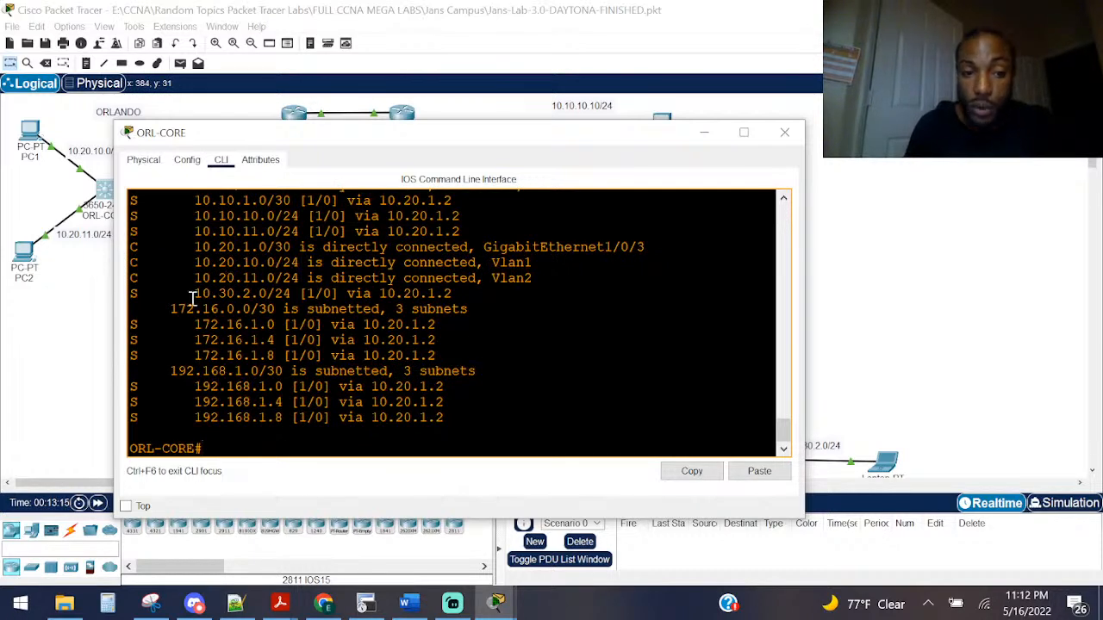
pyautogui.moveTo(193, 294); pyautogui.dragTo(335, 294)
pyautogui.click(341, 297)
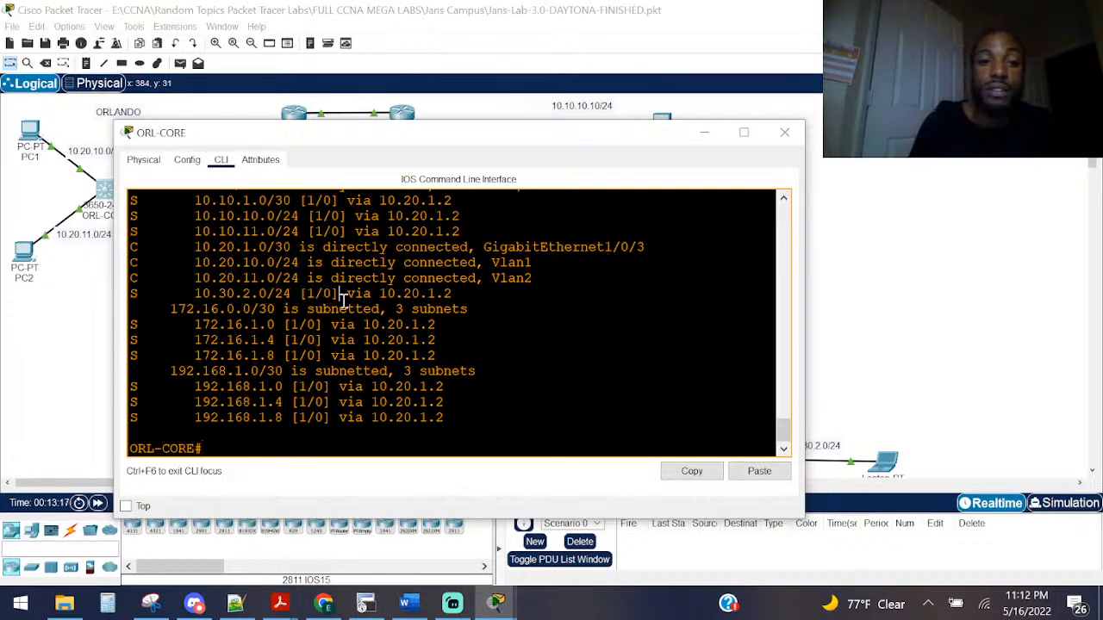
# Step: Run sho ip route 10.30.2.0 on ORL-CORE, examine the next hop, and return to the topology
pyautogui.write('sho ip rou')
pyautogui.press('Tab')
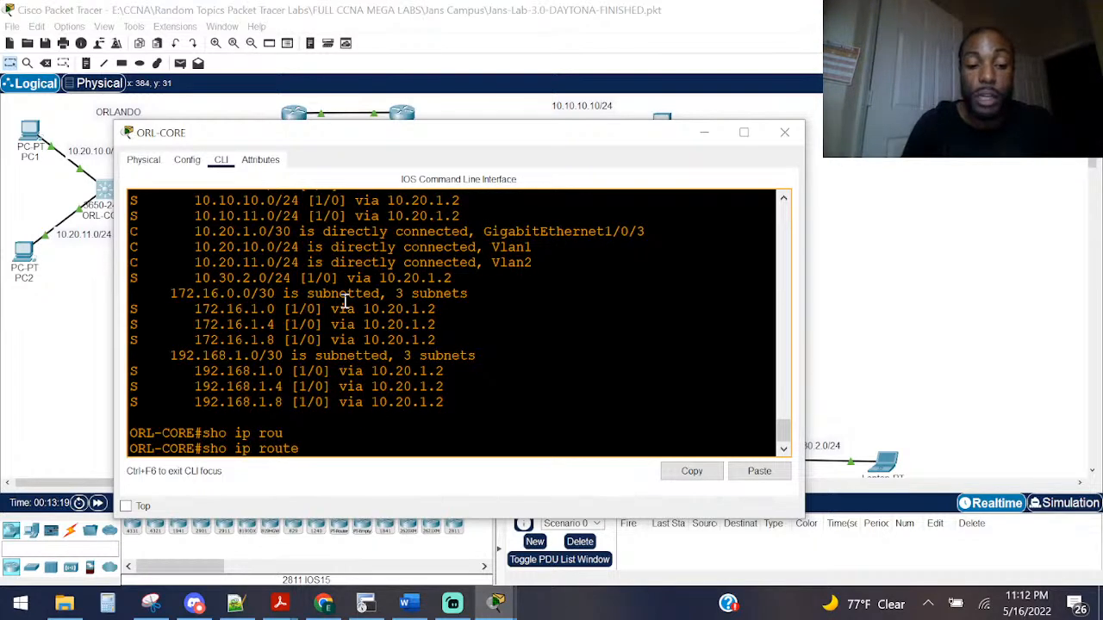
pyautogui.write('10.30.')
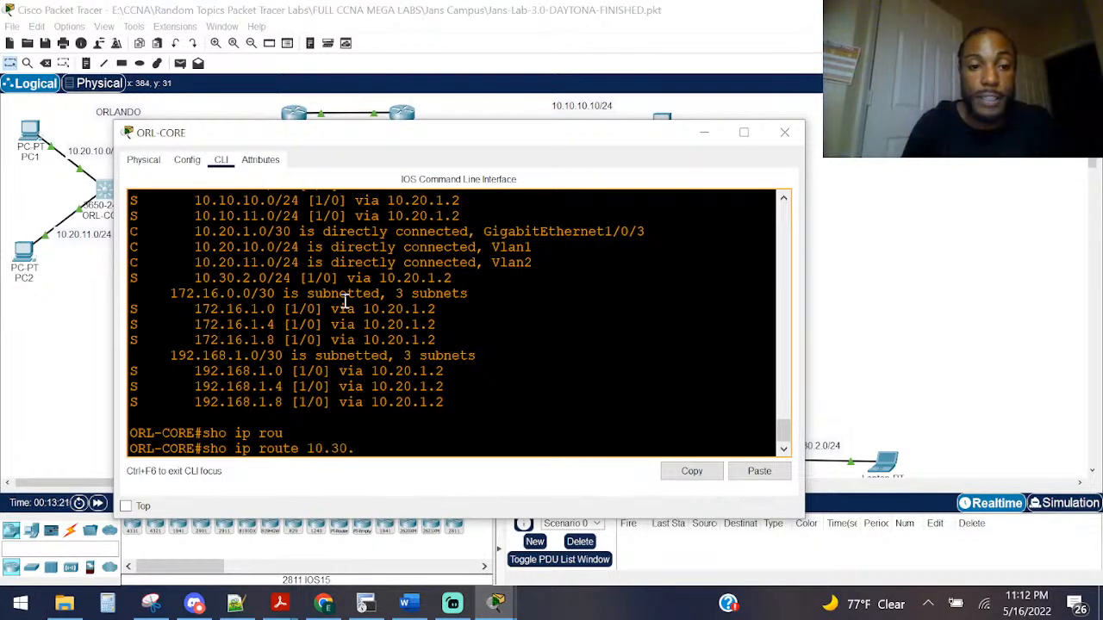
pyautogui.write('2.0')
pyautogui.press('Return')
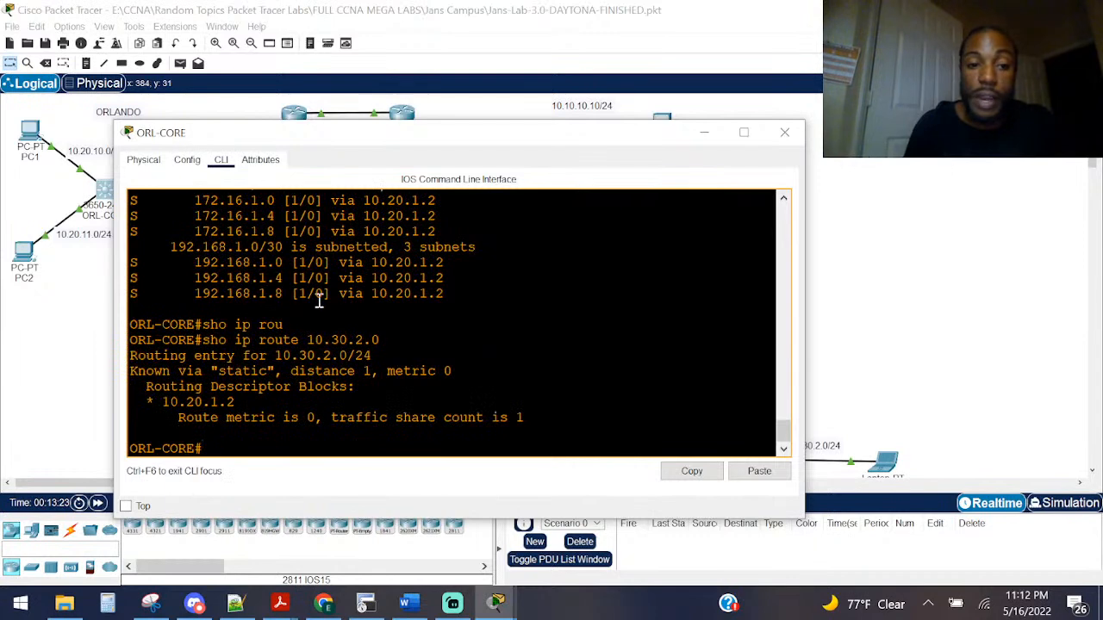
pyautogui.moveTo(187, 389); pyautogui.dragTo(361, 419)
pyautogui.click(359, 420)
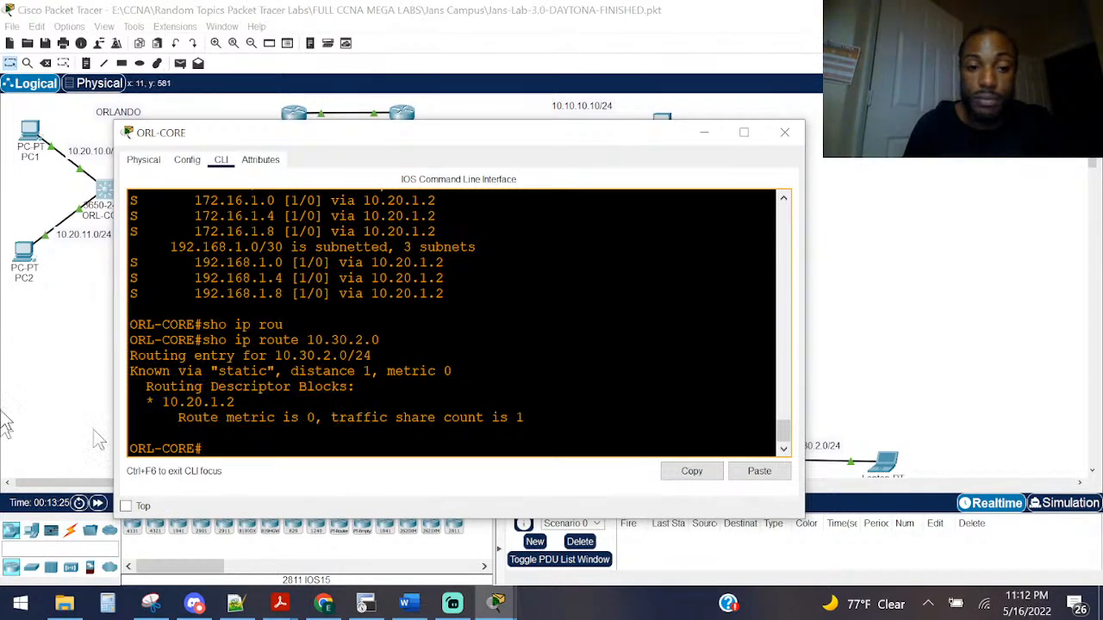
pyautogui.click(17, 401)
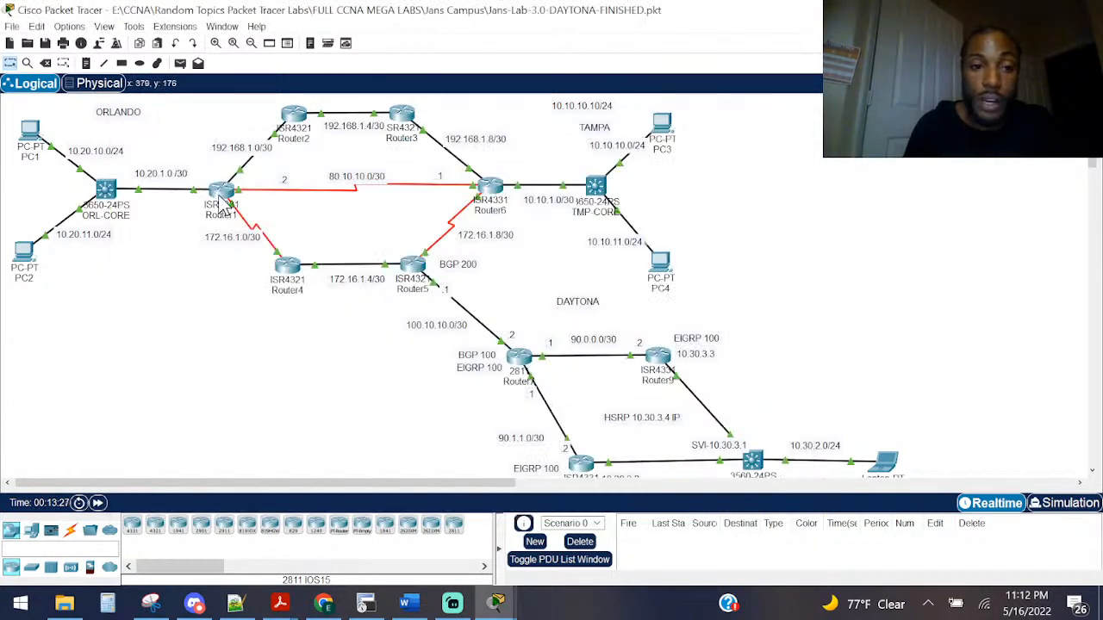
# Step: Ping 100.10.10.1 from PC1's Command Prompt and return to the topology
pyautogui.moveTo(234, 221)
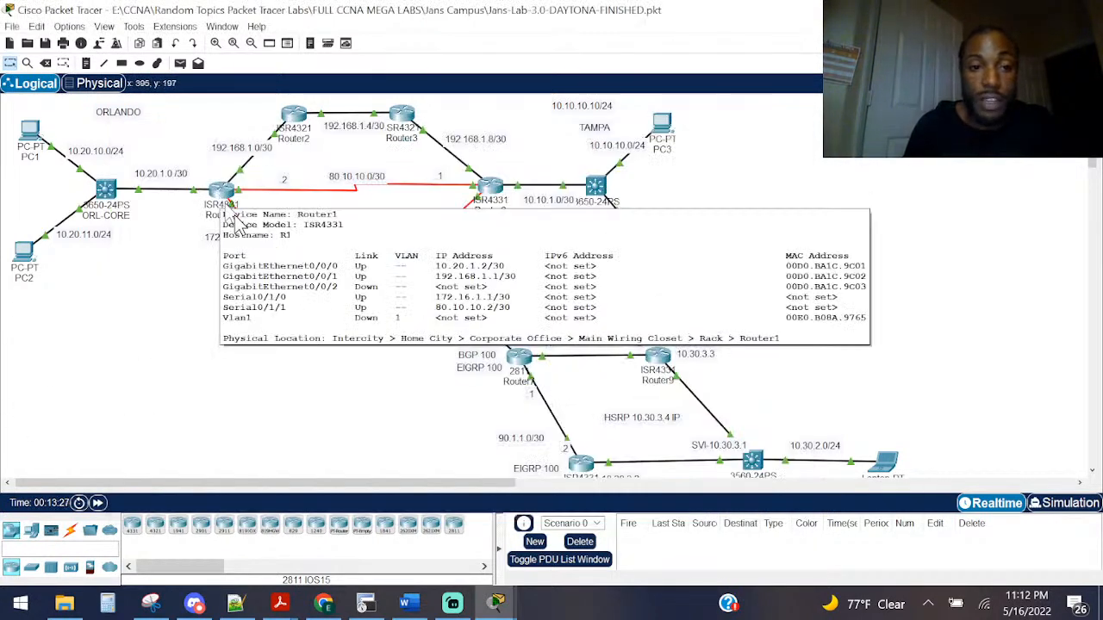
pyautogui.click(25, 138)
pyautogui.click(624, 168)
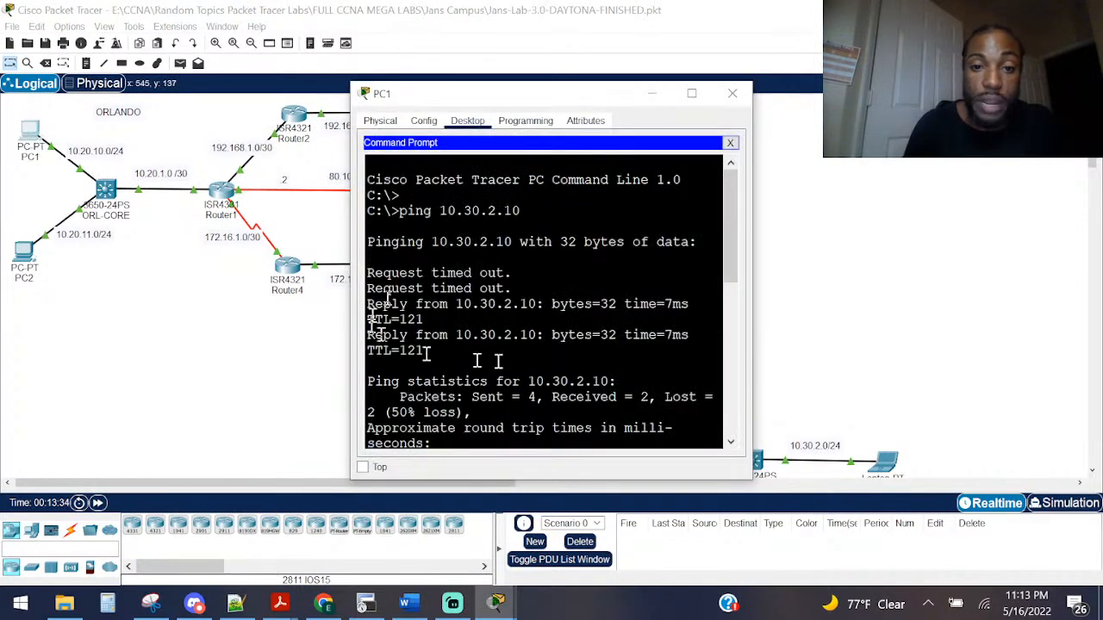
pyautogui.scroll(-3, 500, 356)
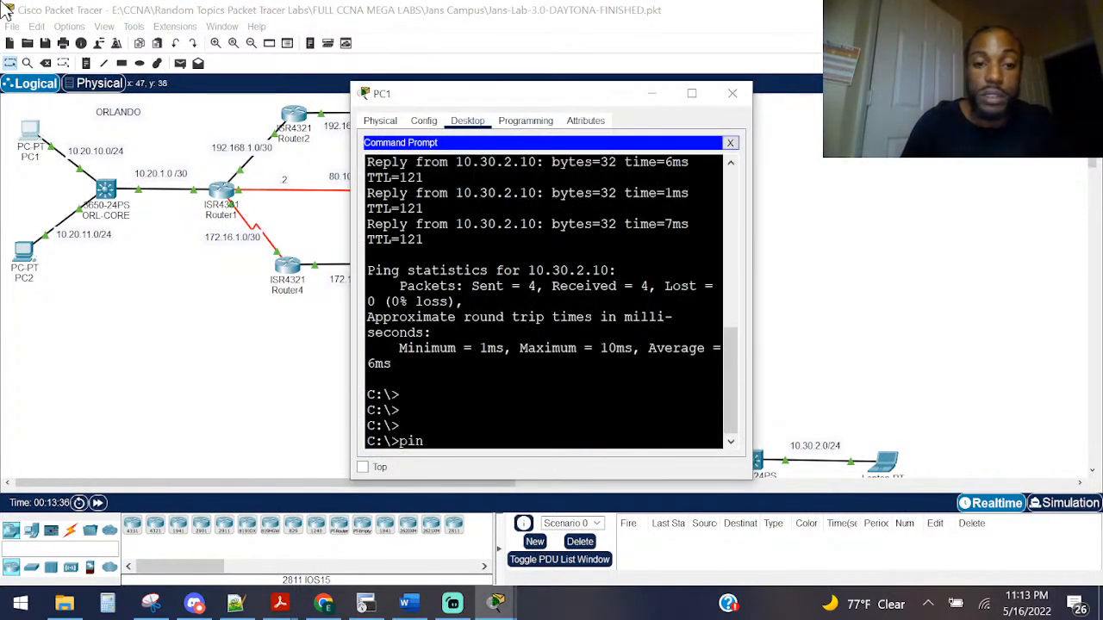
pyautogui.write('ping 100.10.10.')
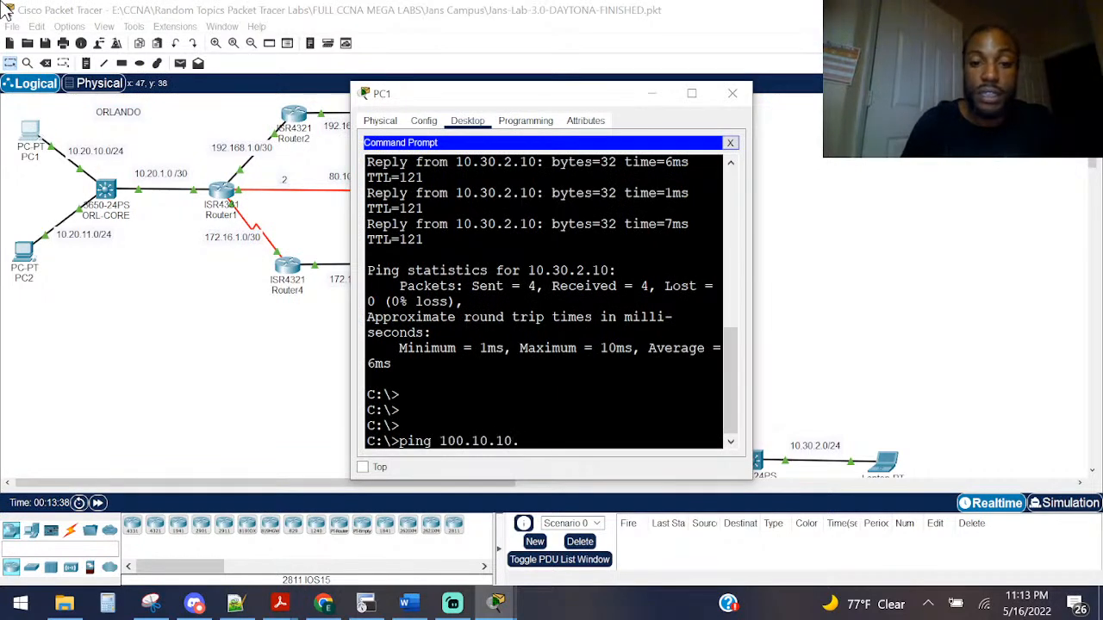
pyautogui.write('1')
pyautogui.press('Return')
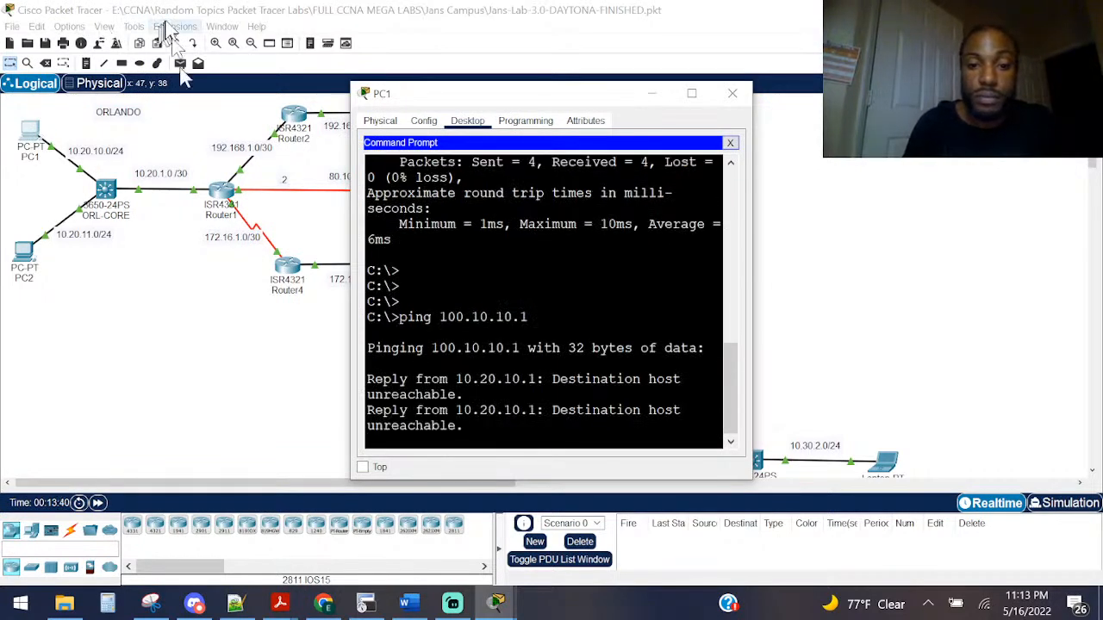
pyautogui.click(155, 407)
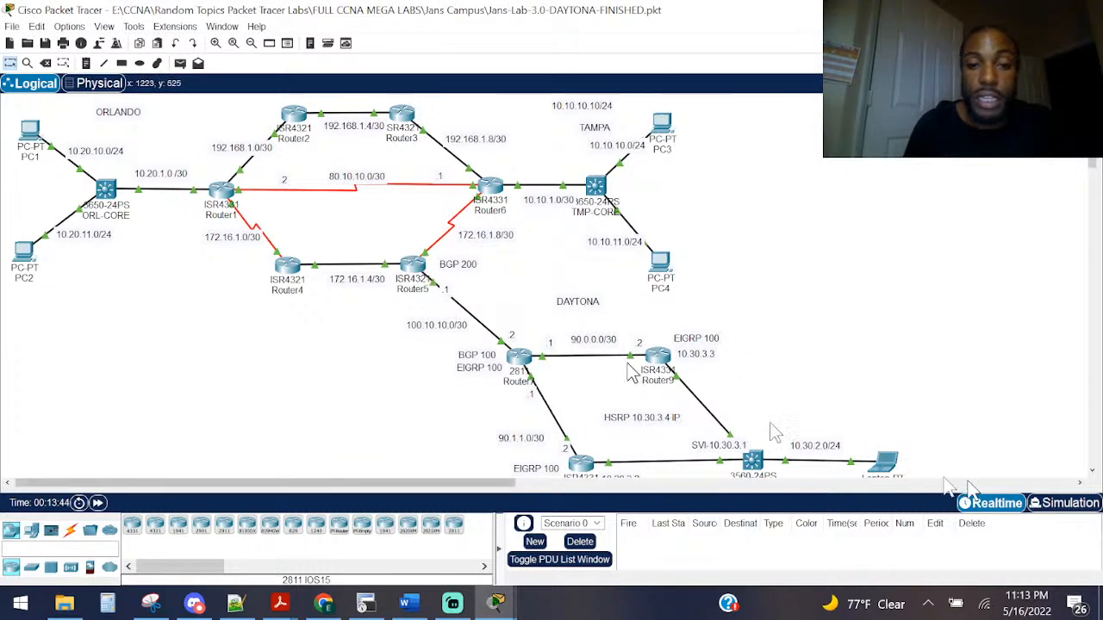
# Step: Ping 10.30.2.10 from PC1, widen its window to read the replies, and return to the topology
pyautogui.click(24, 128)
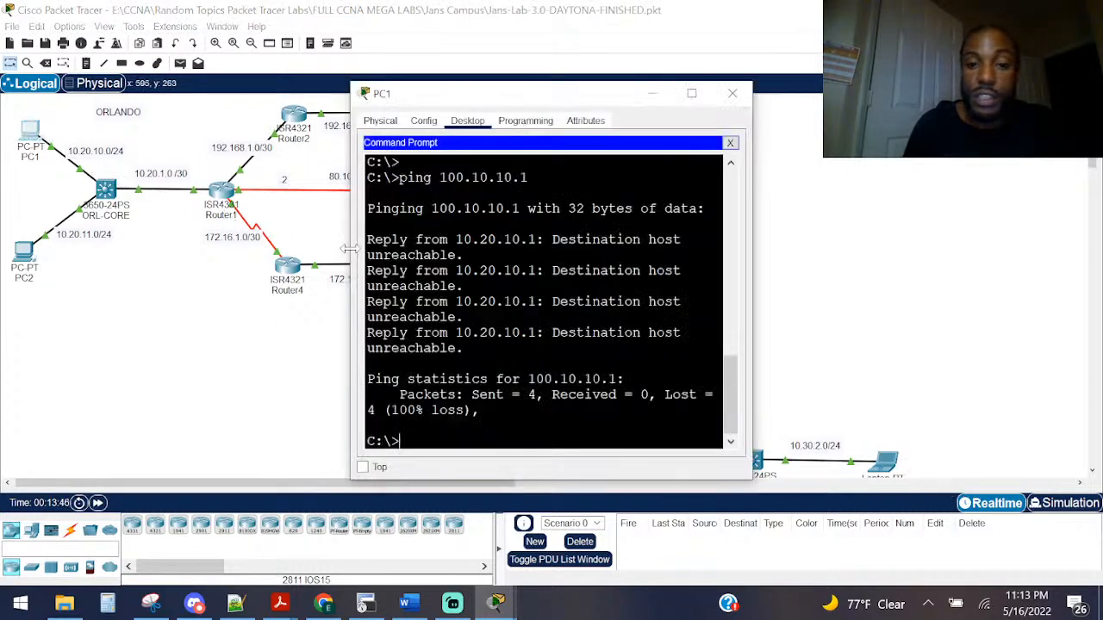
pyautogui.write('ping 10.30.2.10')
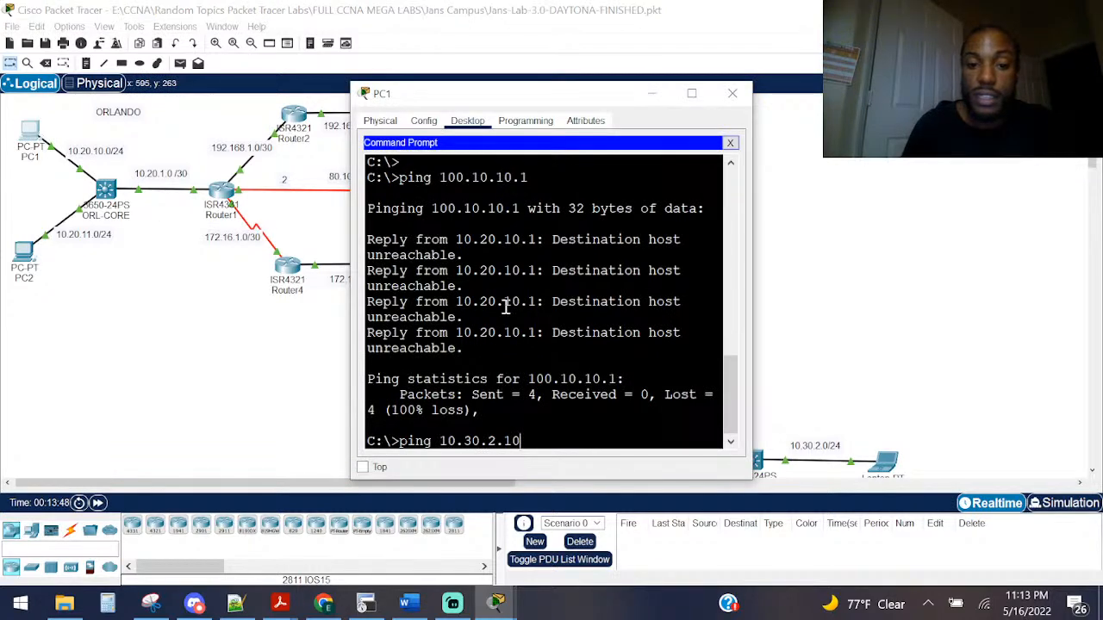
pyautogui.press('Return')
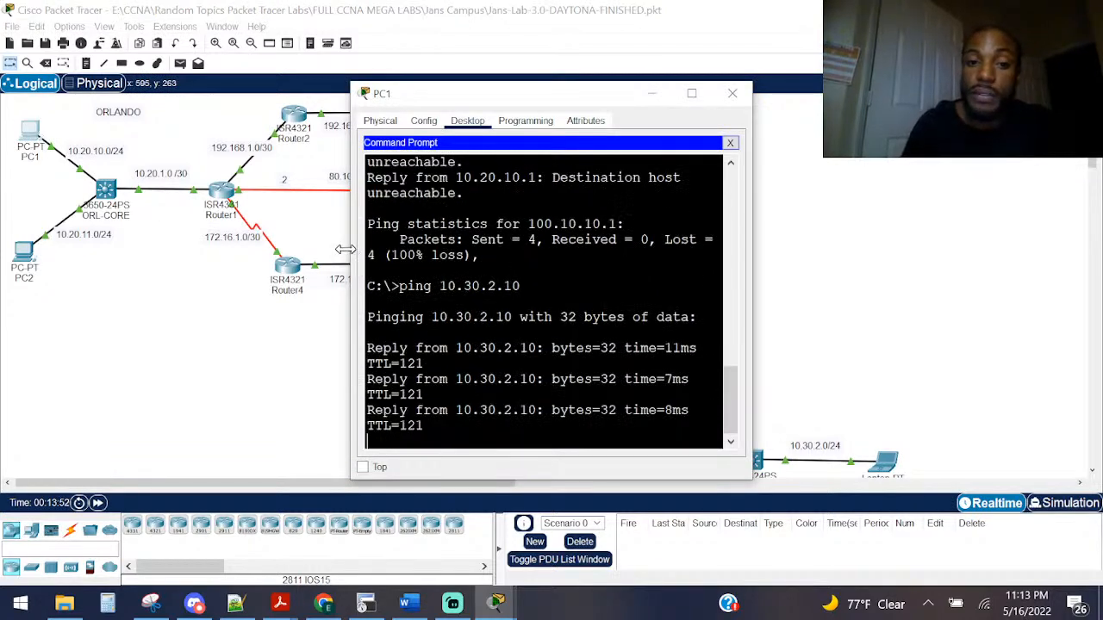
pyautogui.moveTo(351, 252); pyautogui.dragTo(86, 212)
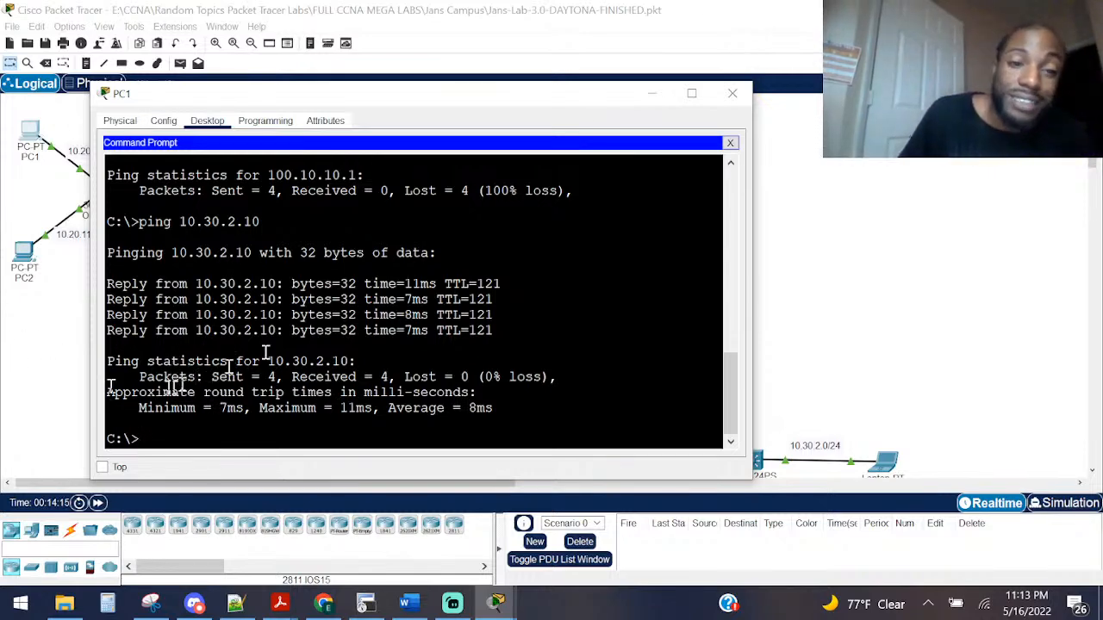
pyautogui.click(39, 352)
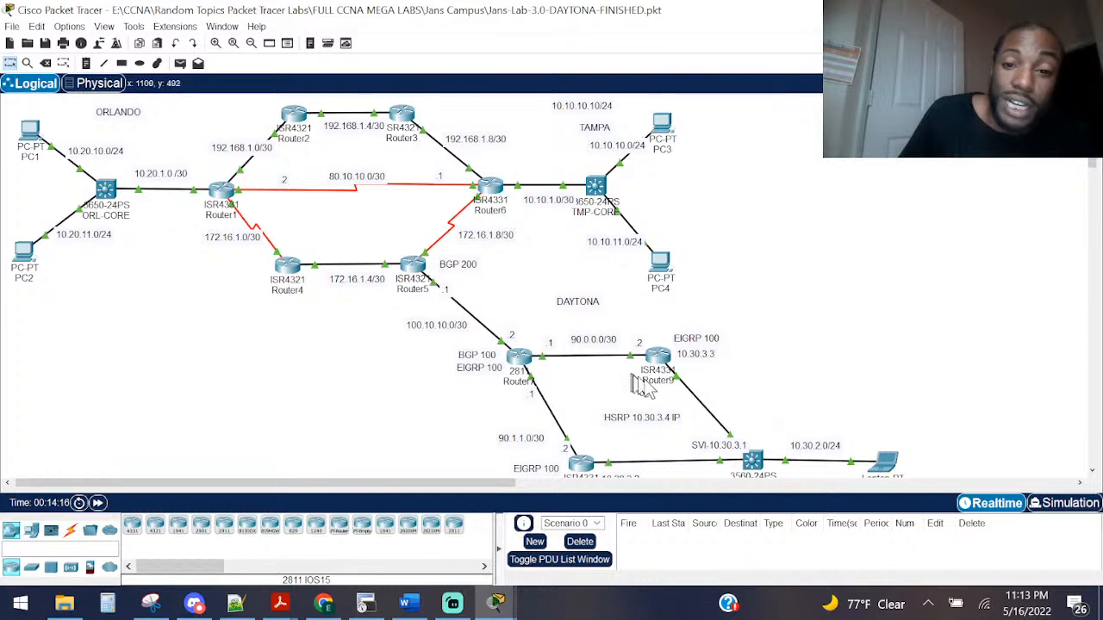
# Step: Open Router7's CLI, widen its window, and review the routing entry for 10.30.2.0/24
pyautogui.scroll(-1, 690, 386)
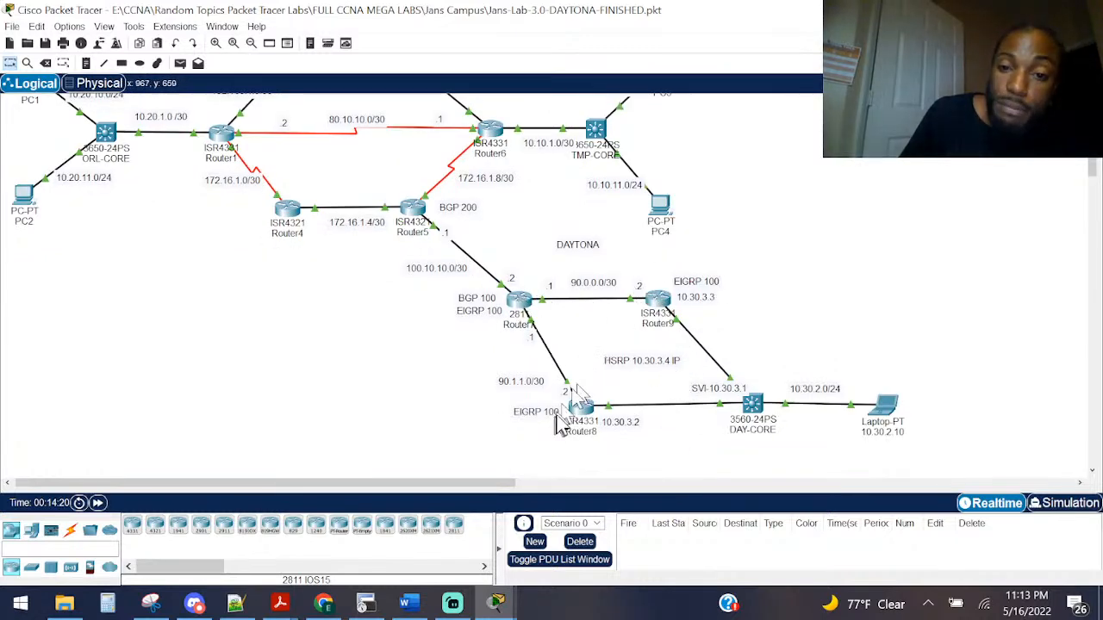
pyautogui.click(523, 302)
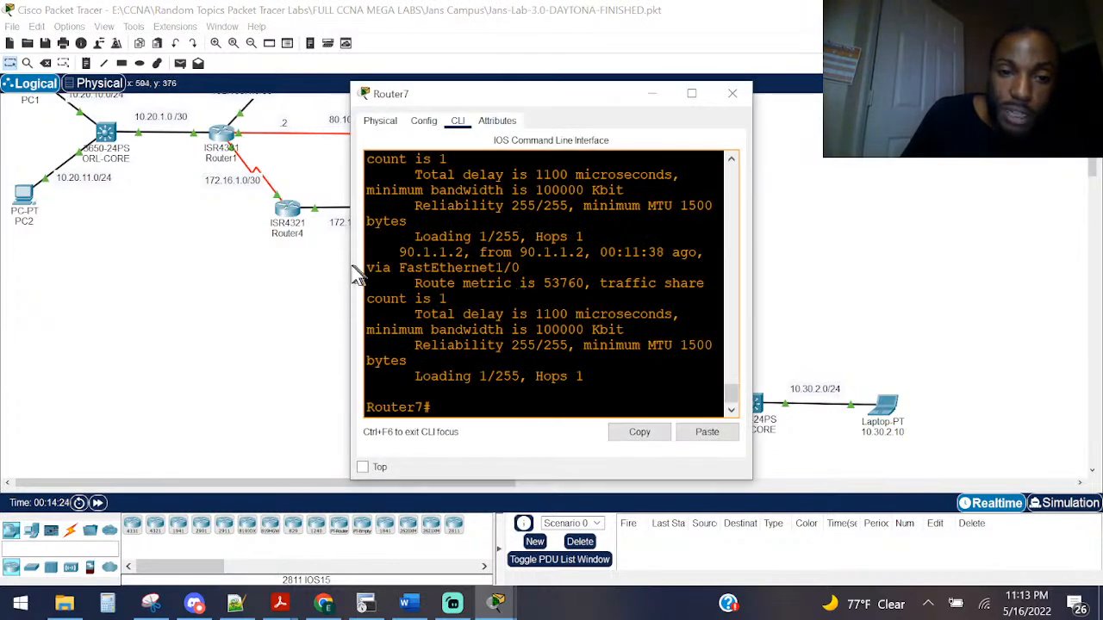
pyautogui.moveTo(355, 274); pyautogui.dragTo(42, 274)
pyautogui.moveTo(258, 284); pyautogui.dragTo(244, 293)
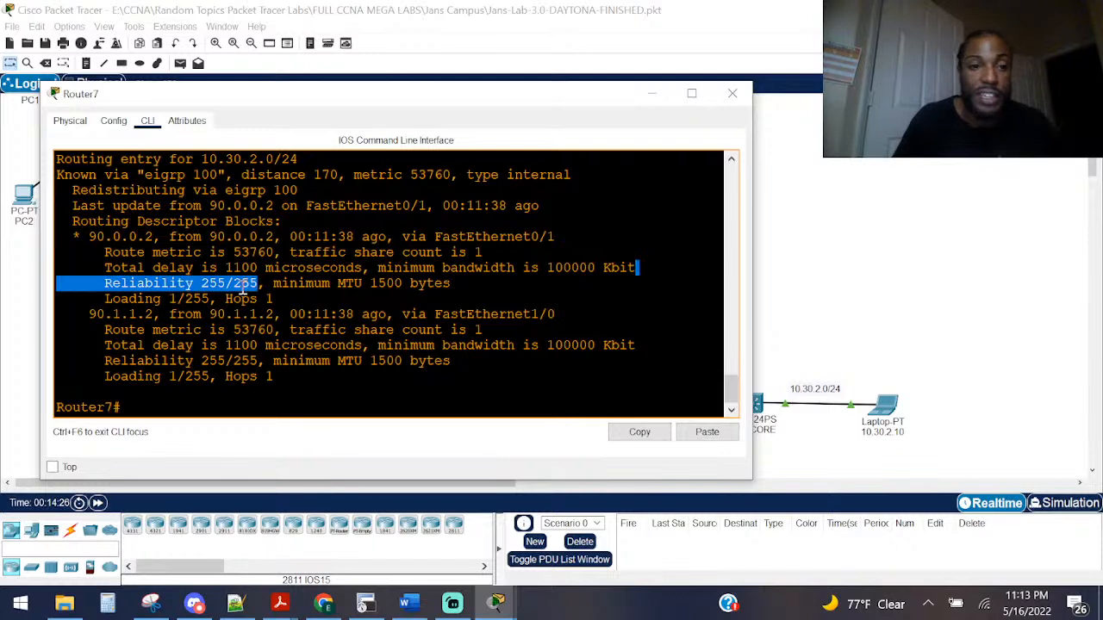
pyautogui.press('Return')
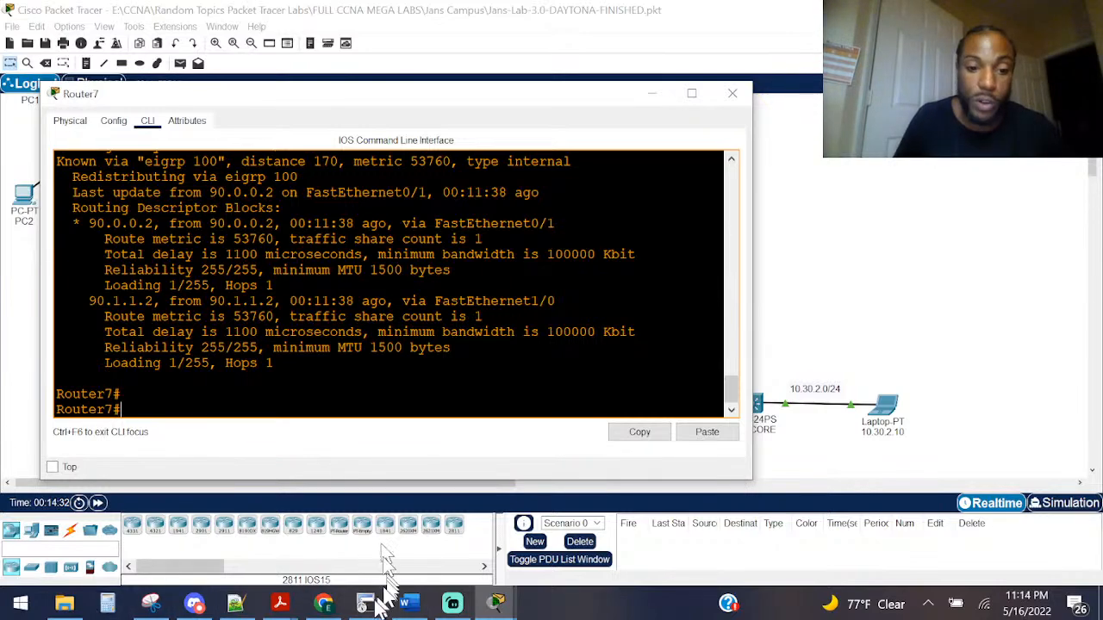
# Step: Switch to the DAYTONA-START2 lab window, move it off this display, and bring the DAYTONA-FINISHED topology back to the front
pyautogui.click(496, 603)
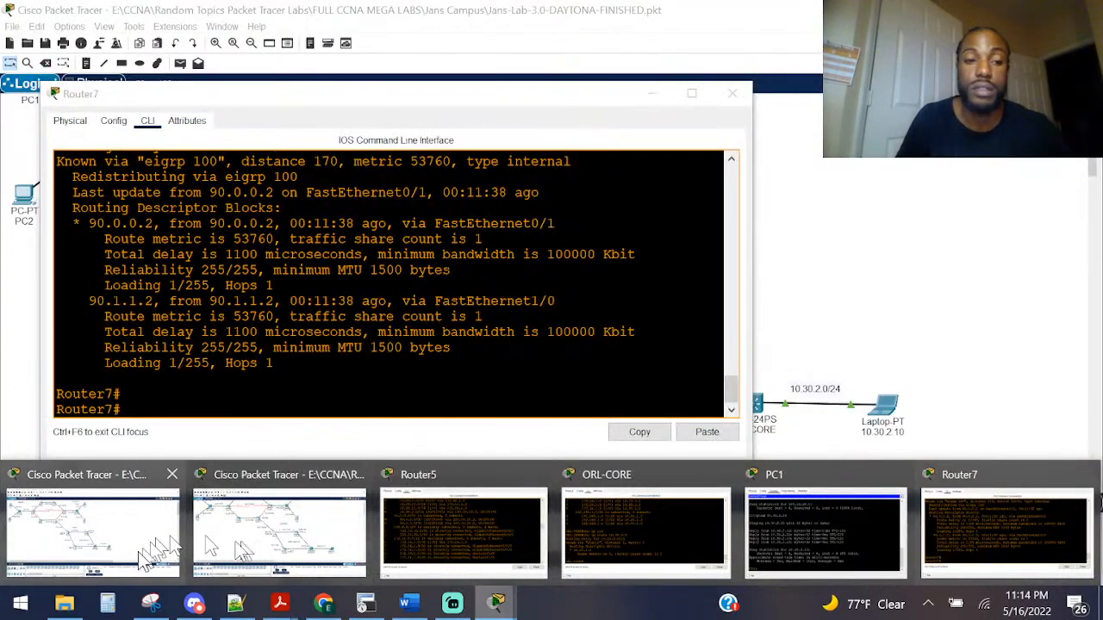
pyautogui.click(125, 478)
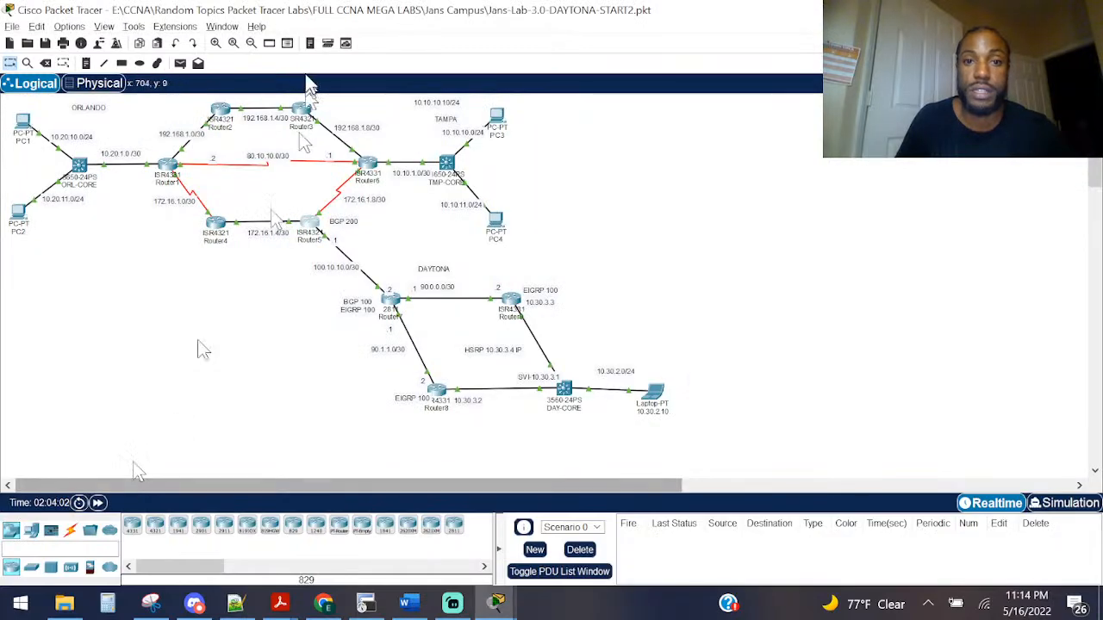
pyautogui.moveTo(319, 12); pyautogui.dragTo(1102, 112)
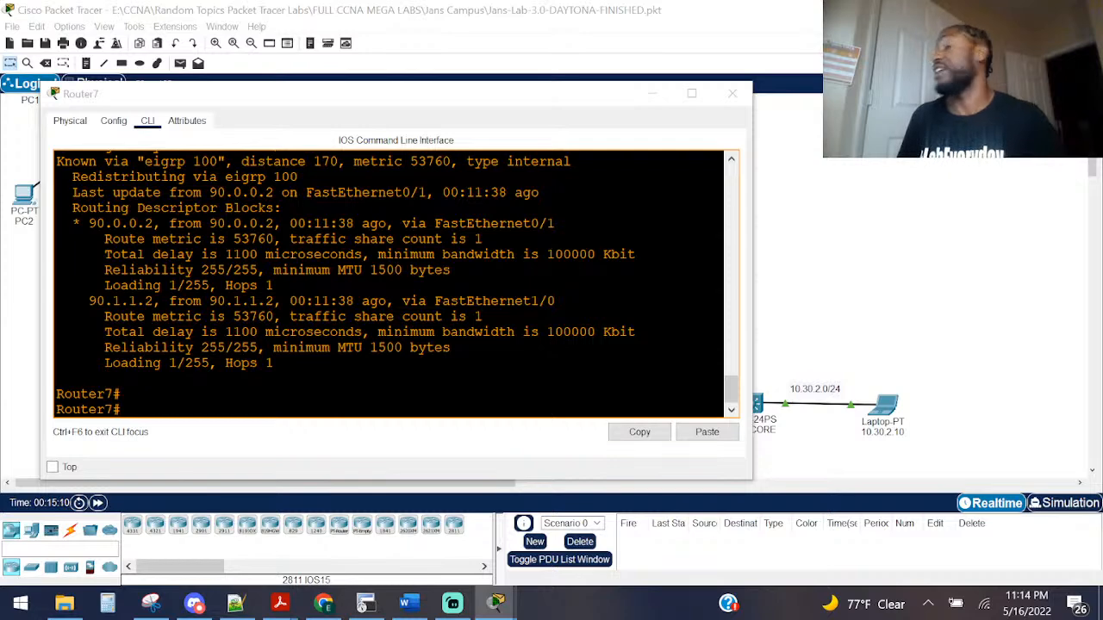
pyautogui.click(652, 10)
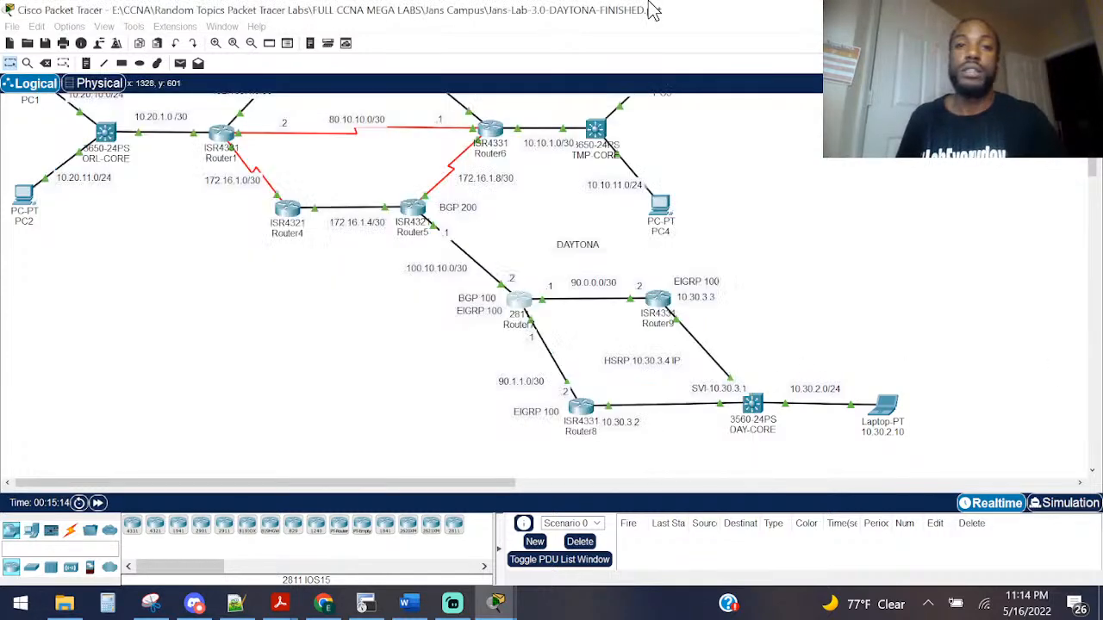
# Step: Reopen Router7's CLI and display its running configuration, paging past the interfaces and the EIGRP 100 section
pyautogui.click(517, 303)
pyautogui.press('Return')
pyautogui.press('Return')
pyautogui.write('s')
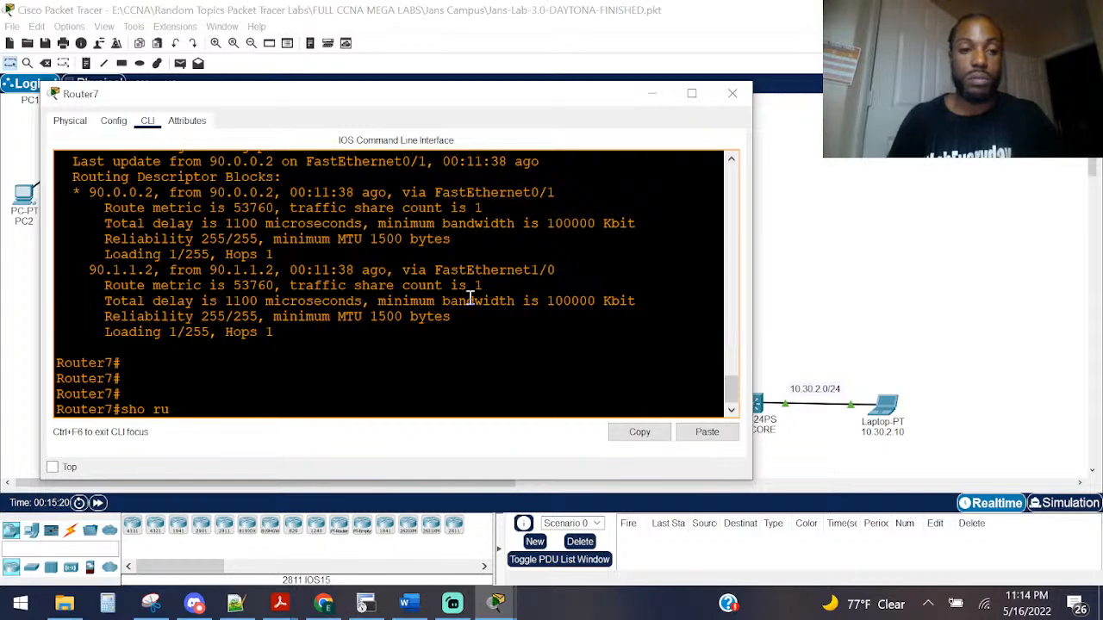
pyautogui.write('ho ru')
pyautogui.press('Tab')
pyautogui.press('Return')
pyautogui.press('space')
pyautogui.press('space')
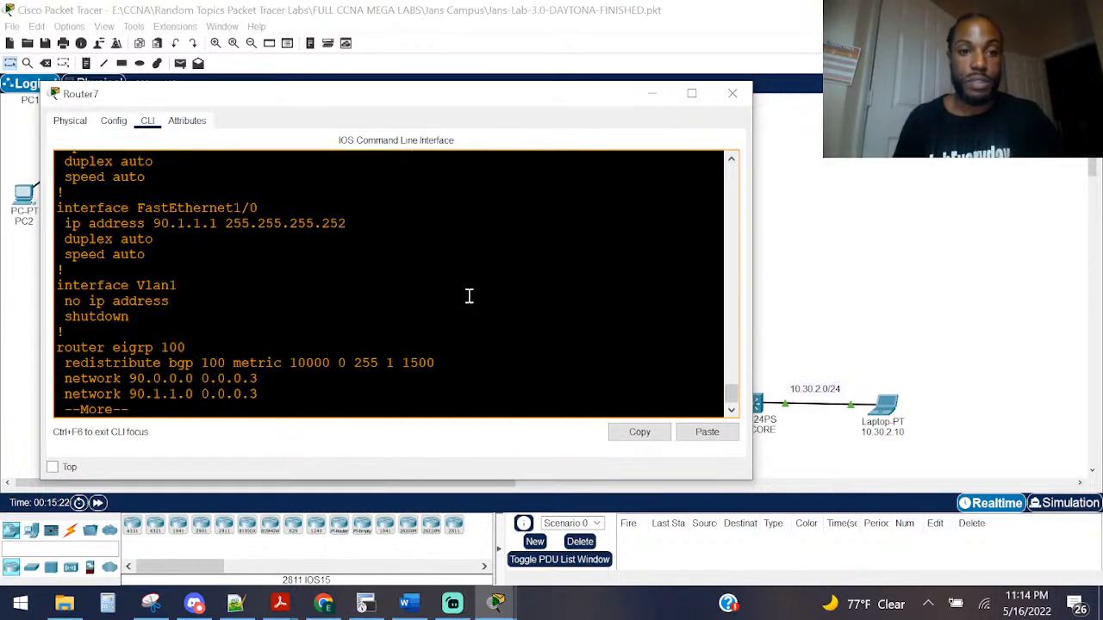
pyautogui.press('space')
# Step: Review Router7's EIGRP and BGP redistribution settings and interface addresses up to its hostname, then return to the topology
pyautogui.scroll(5, 469, 297)
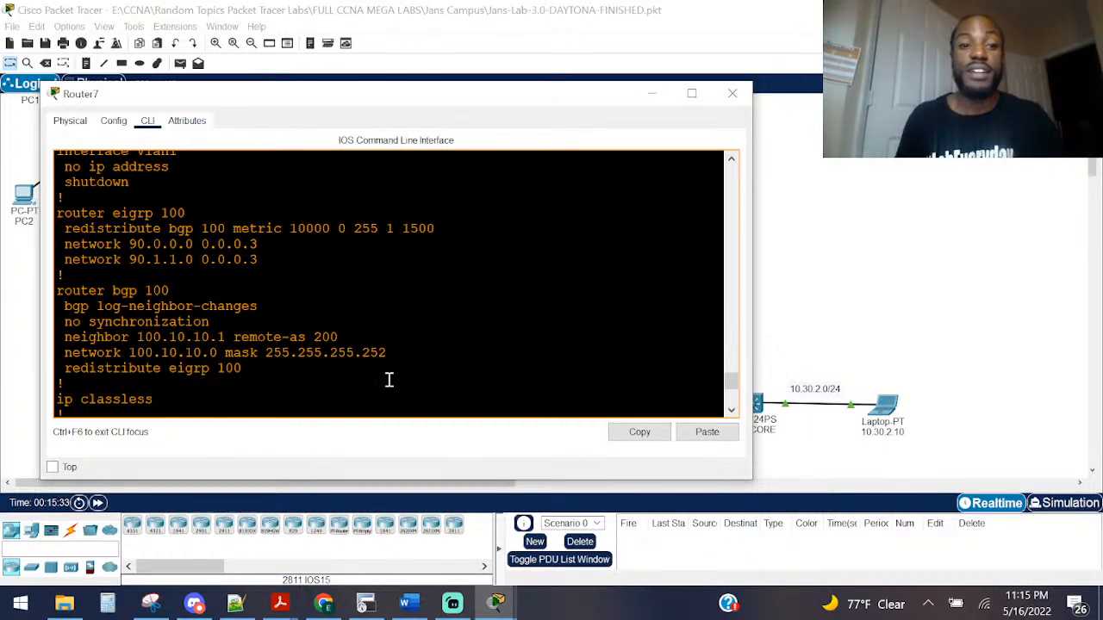
pyautogui.scroll(-5, 379, 331)
pyautogui.scroll(5, 376, 325)
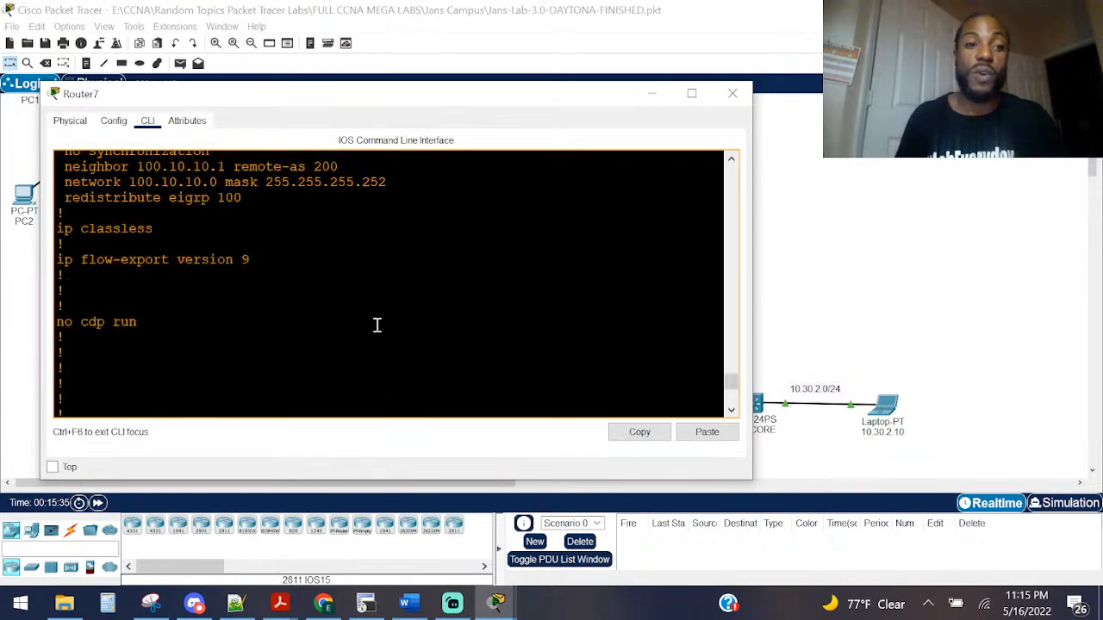
pyautogui.scroll(15, 376, 325)
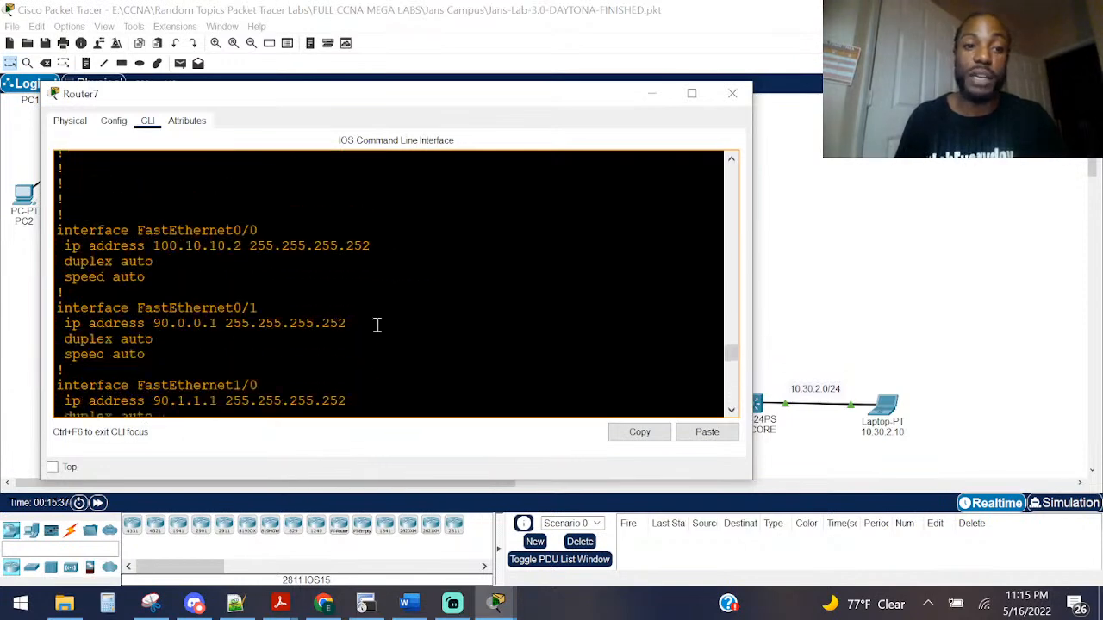
pyautogui.scroll(10, 377, 325)
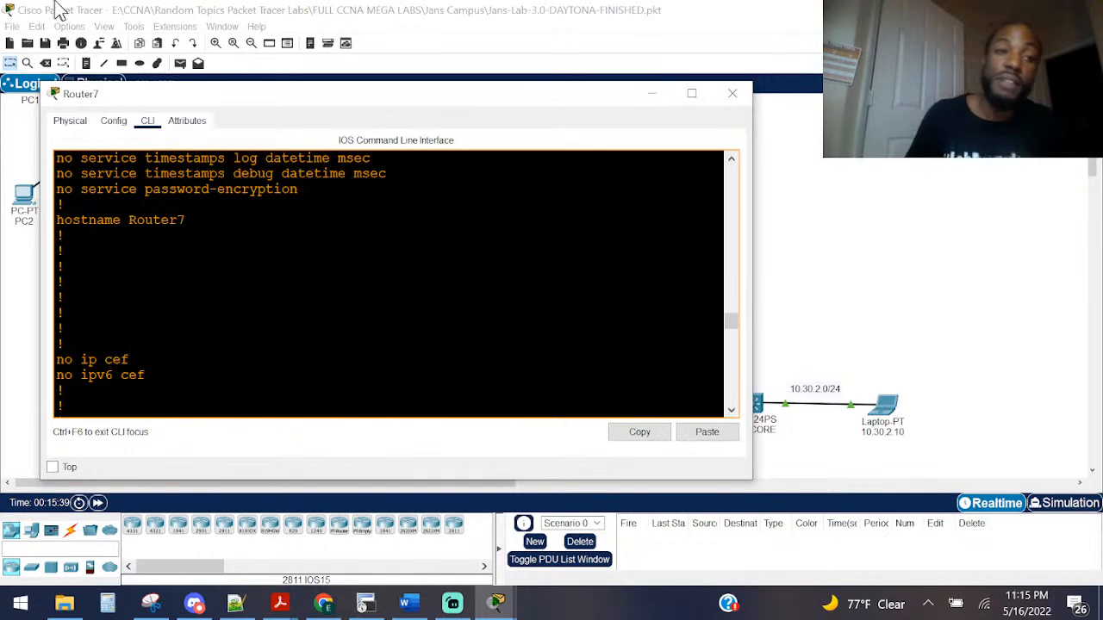
pyautogui.click(57, 11)
pyautogui.moveTo(191, 227); pyautogui.dragTo(7, 105)
pyautogui.moveTo(1038, 317); pyautogui.dragTo(801, 479)
pyautogui.scroll(2, 802, 479)
pyautogui.moveTo(737, 308); pyautogui.dragTo(514, 110)
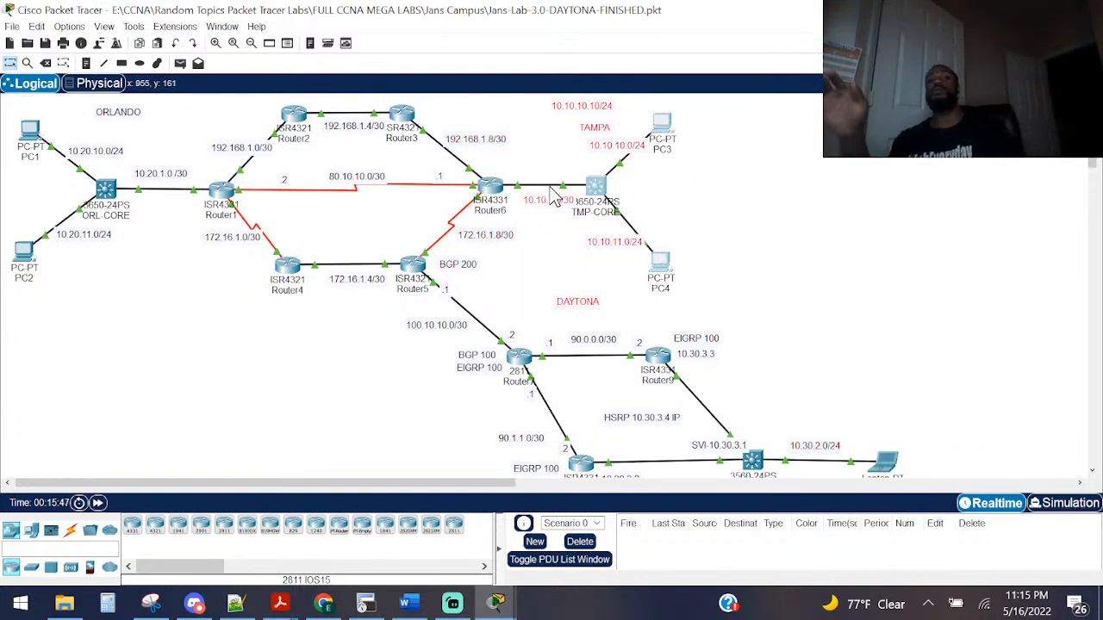